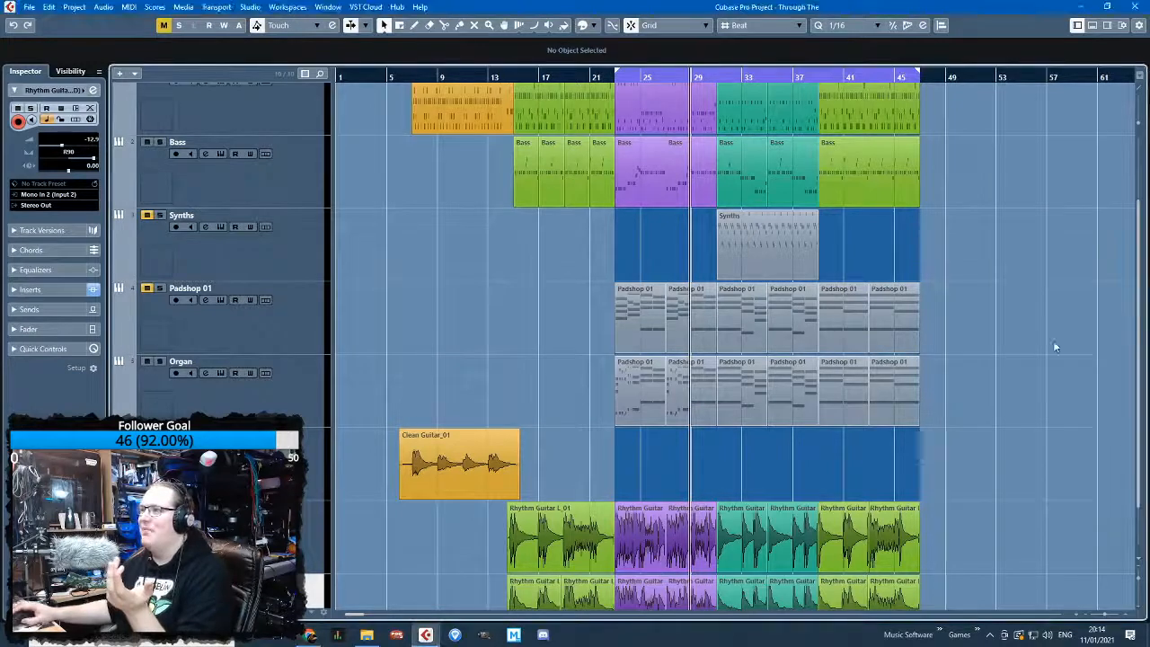
Look over the arrangement's drum, bass, synth, pad, organ and guitar tracks from the intro through bar 46
scroll(1052, 340, down, 2)
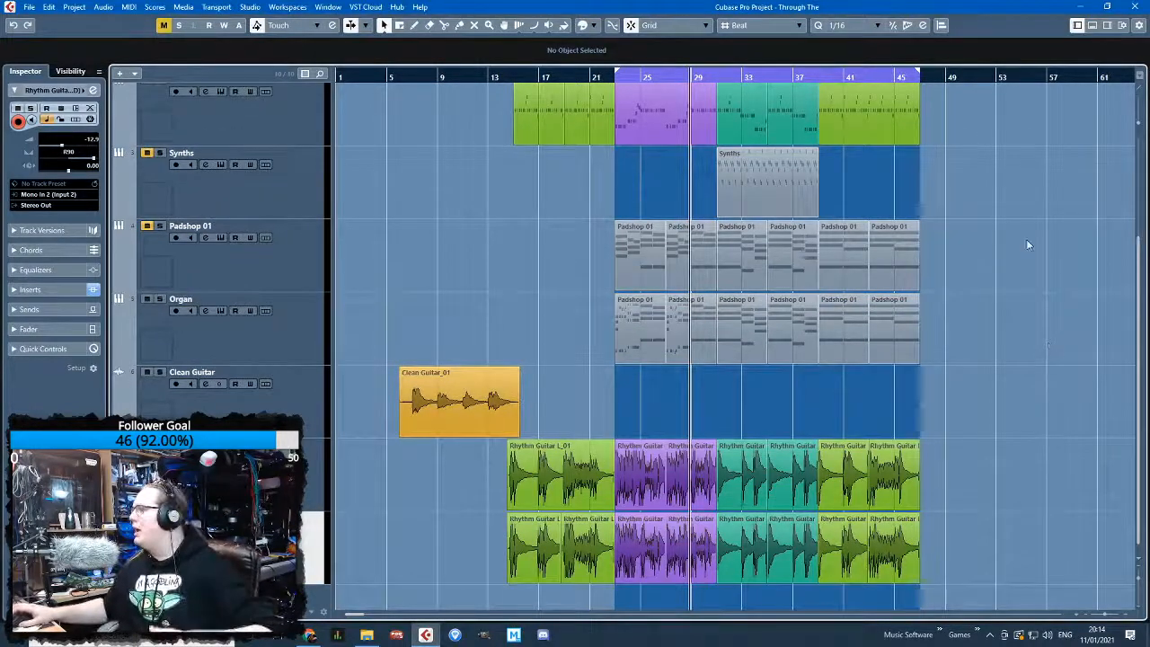
scroll(826, 329, up, 5)
scroll(828, 329, down, 5)
scroll(829, 335, up, 5)
scroll(828, 332, down, 5)
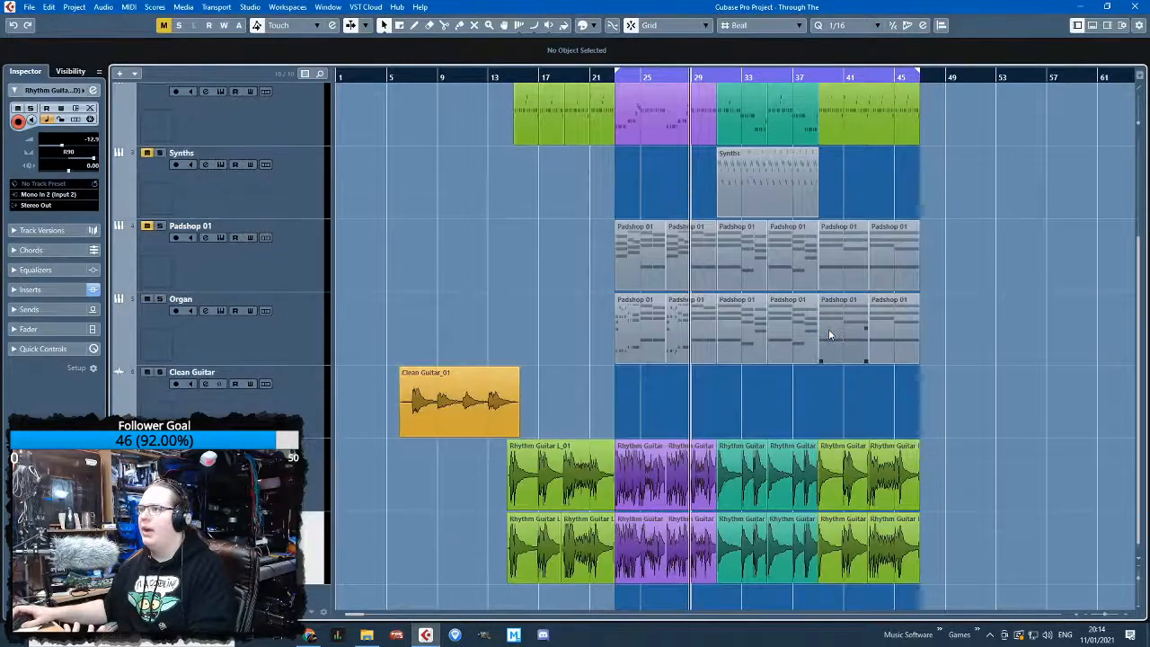
mouse_move(408, 77)
mouse_down()
mouse_move(403, 94)
mouse_move(396, 71)
mouse_move(392, 90)
mouse_up()
scroll(526, 215, up, 5)
scroll(525, 225, down, 5)
scroll(526, 228, up, 5)
scroll(526, 230, down, 5)
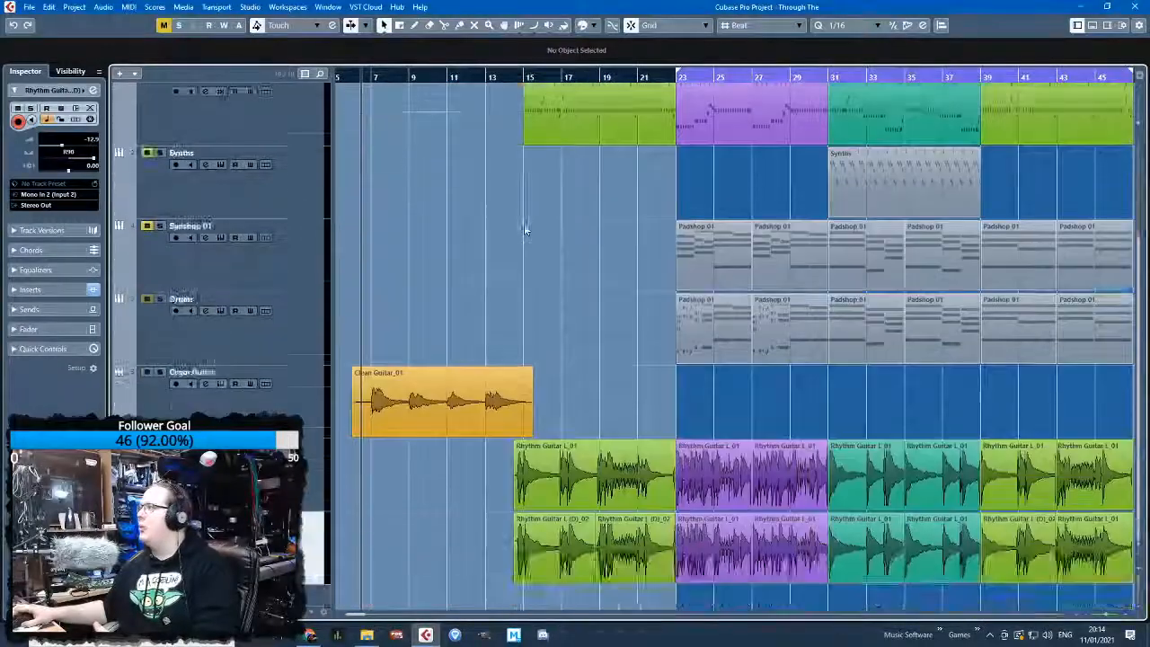
scroll(524, 224, up, 5)
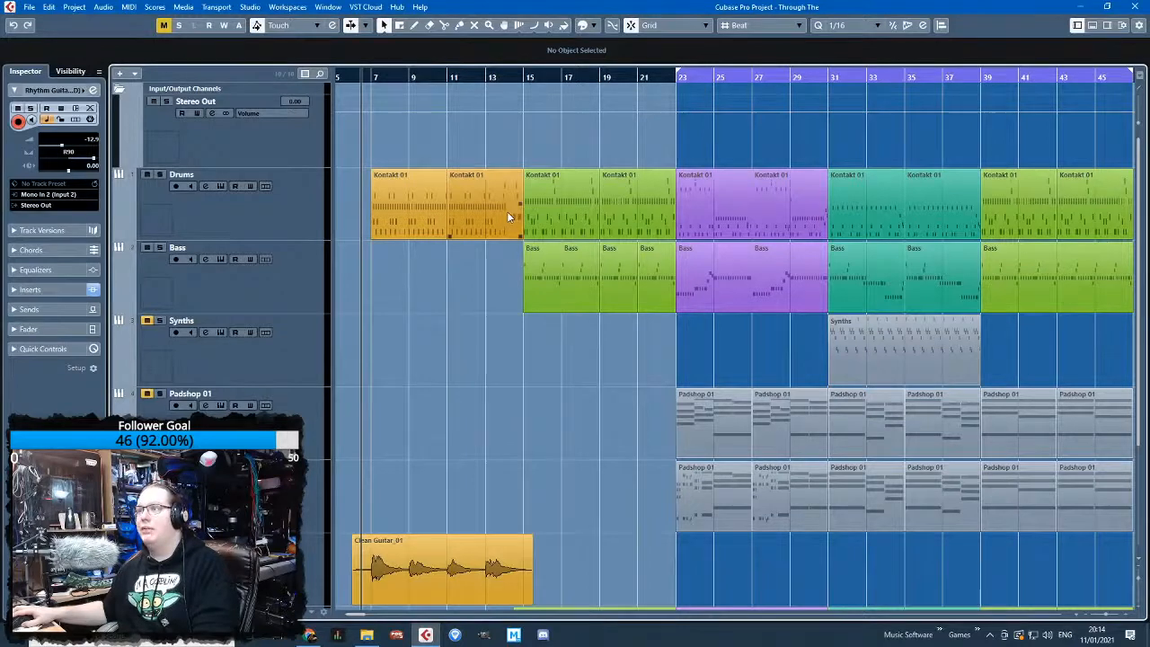
scroll(506, 225, down, 3)
scroll(505, 230, down, 1)
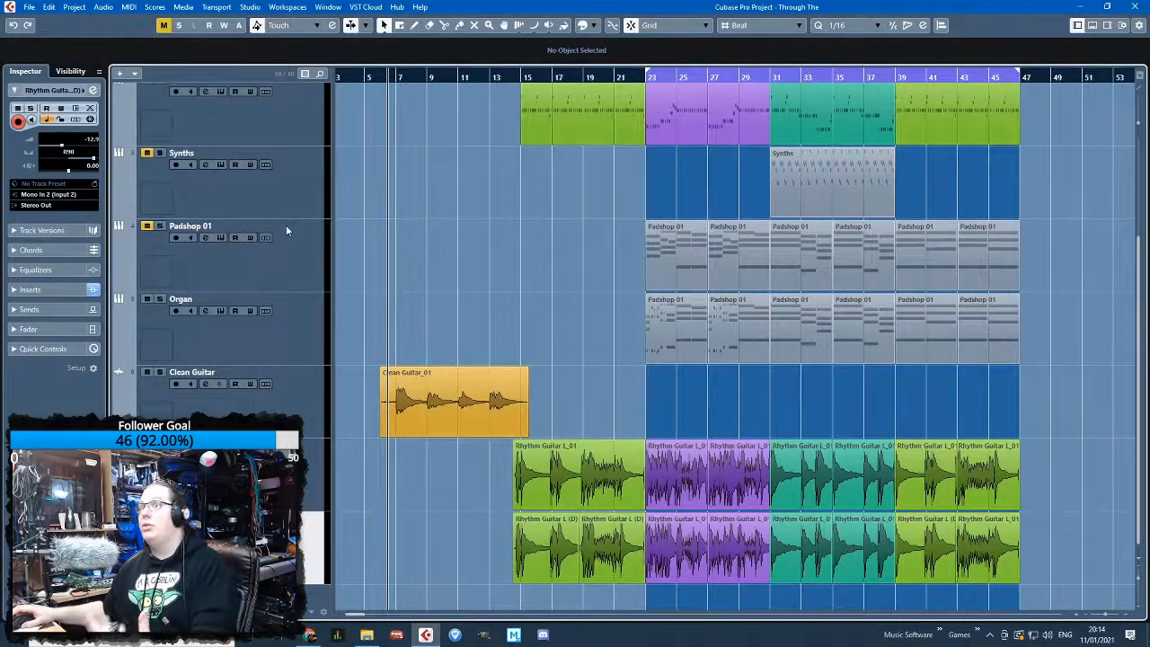
scroll(387, 240, up, 3)
scroll(381, 235, down, 3)
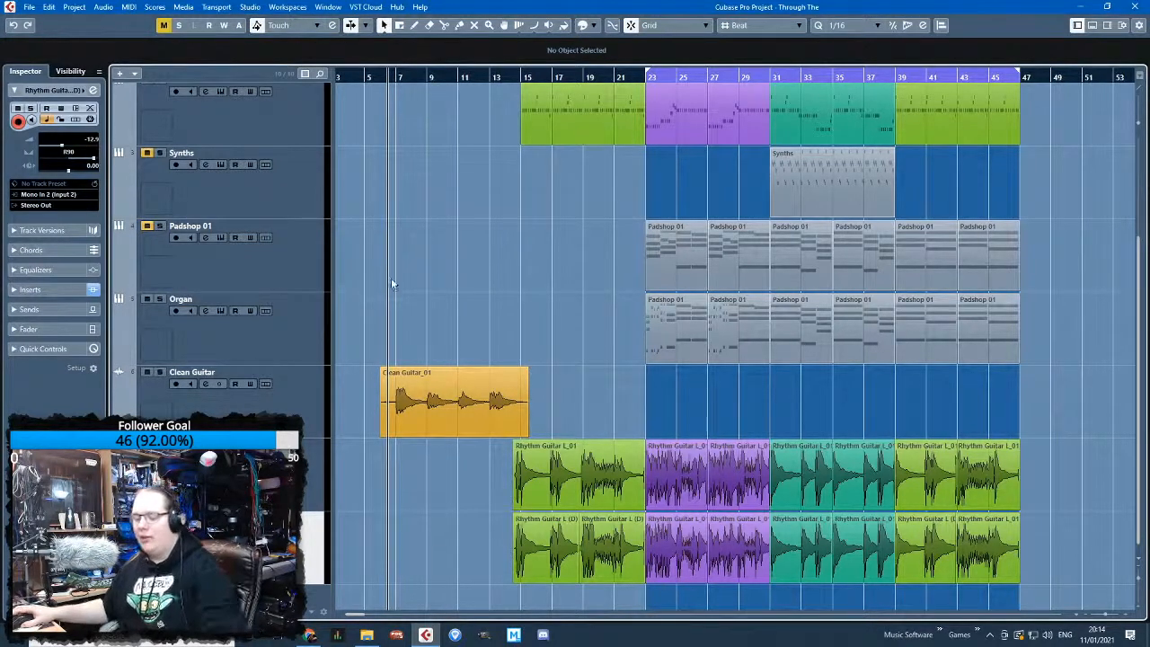
Play the song back from the intro and follow the drum, bass and guitar parts across the tracks
drag(418, 260, 585, 333)
mouse_move(640, 359)
mouse_down()
mouse_move(400, 221)
mouse_move(642, 360)
mouse_up()
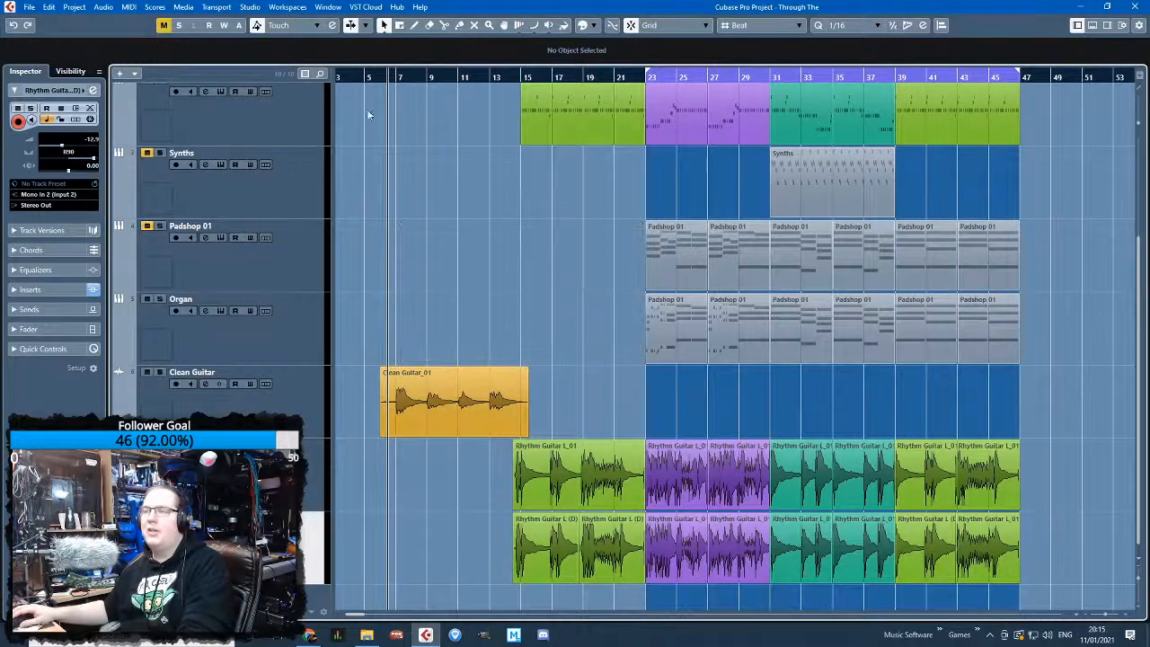
key(space)
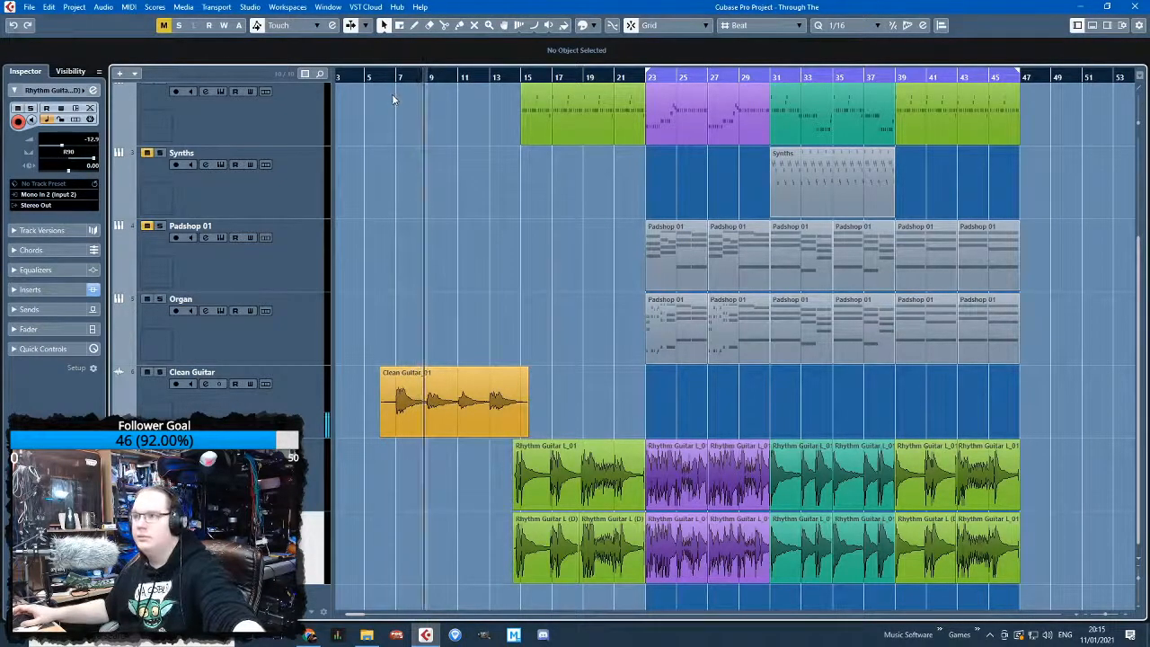
scroll(350, 196, up, 2)
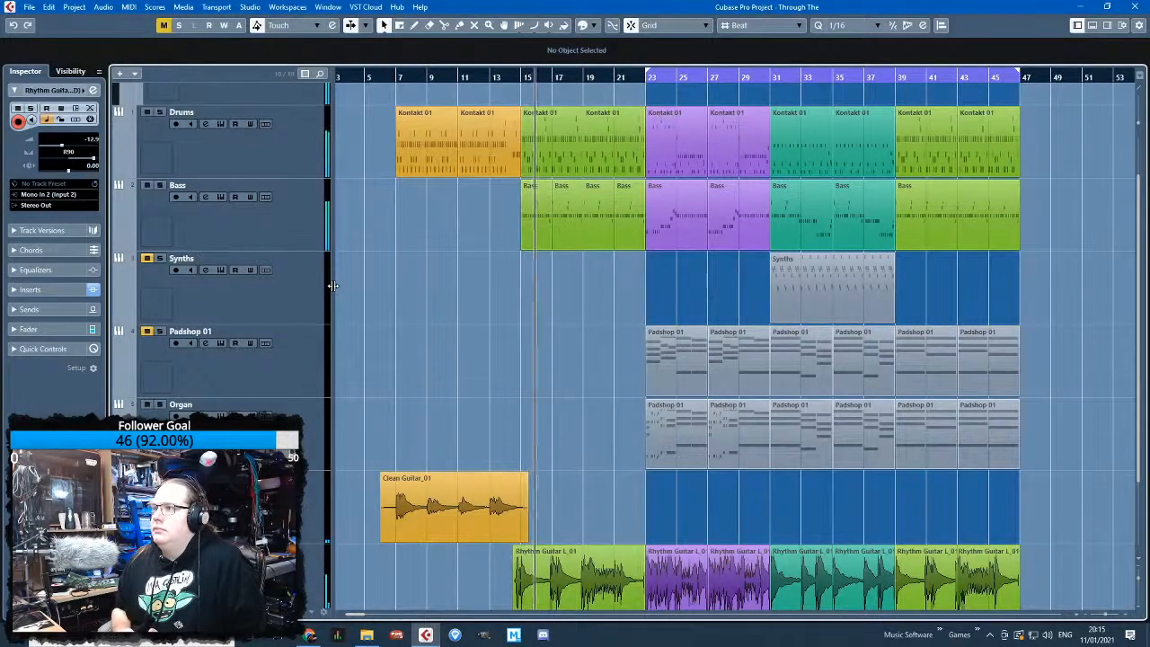
scroll(320, 507, down, 3)
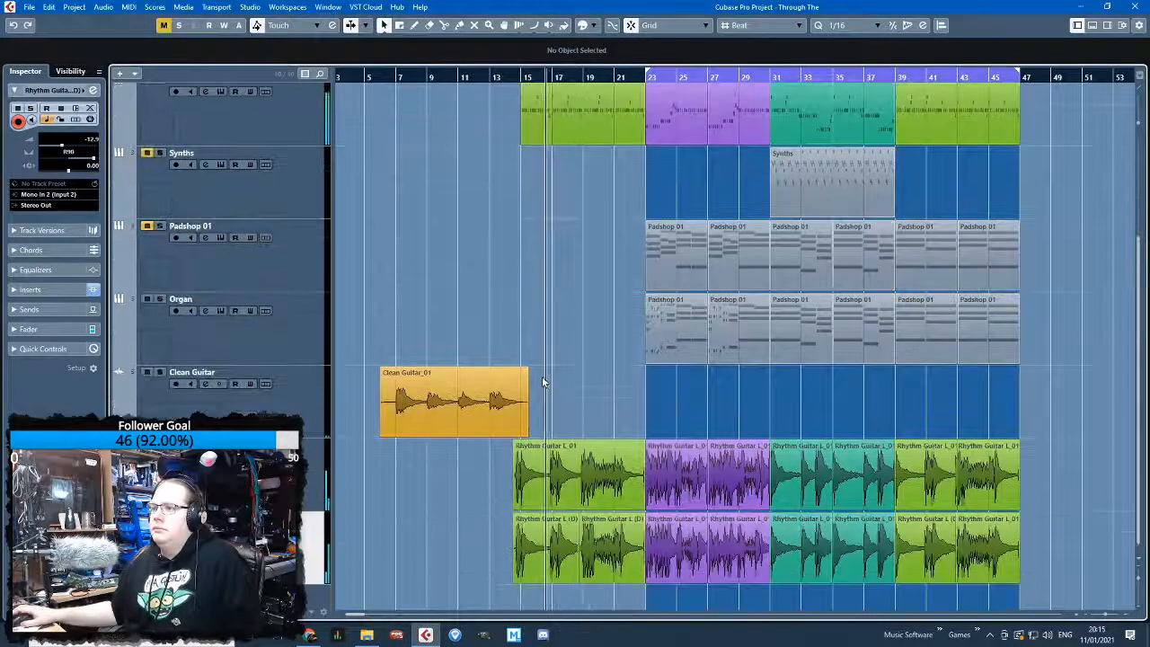
scroll(321, 507, up, 5)
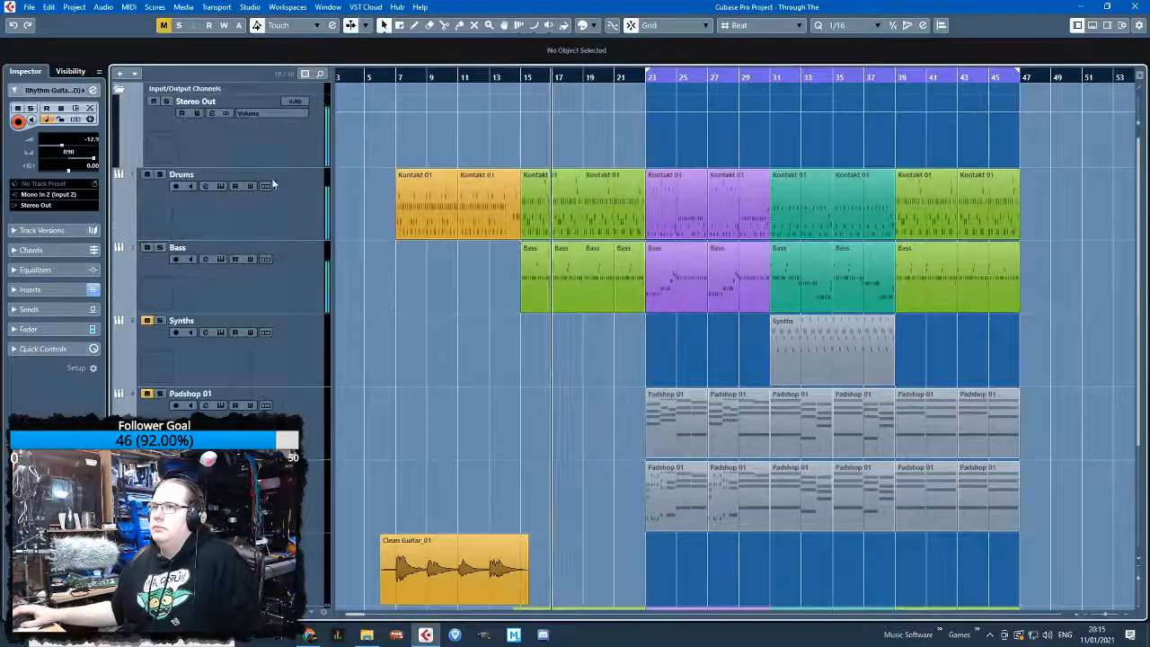
Collapse the Input/Output Channels folder and reduce the height of all tracks from Drums to the last rhythm guitar
click(122, 88)
click(289, 148)
scroll(294, 155, down, 3)
shift+click(315, 503)
scroll(360, 449, up, 3)
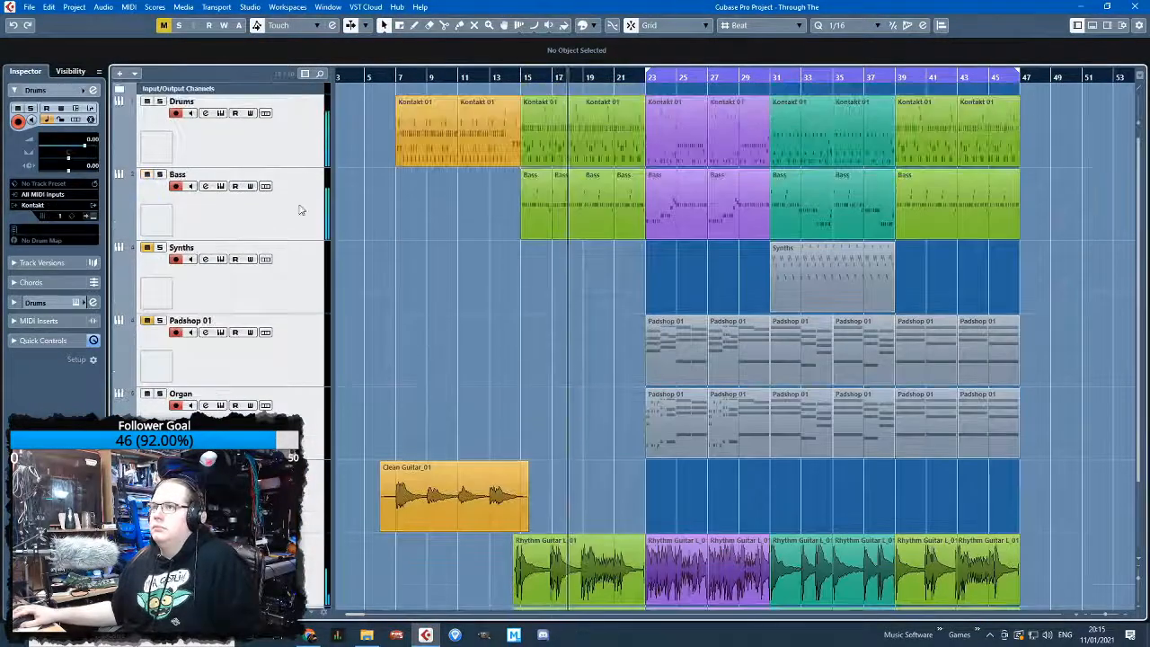
drag(299, 167, 300, 144)
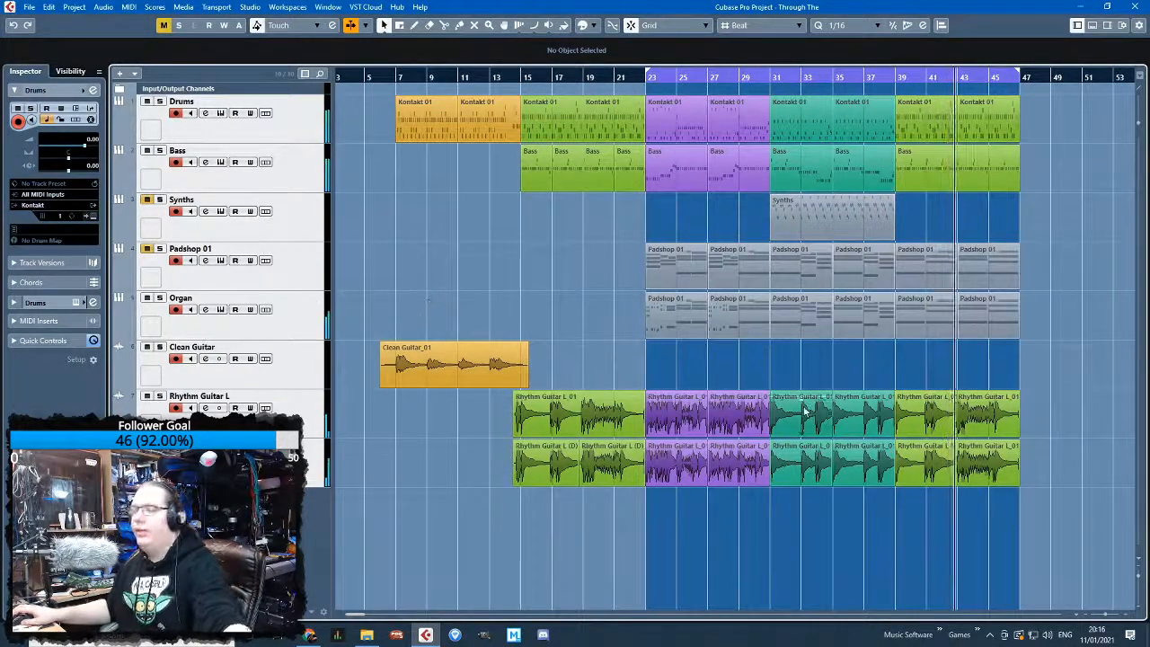
Examine the purple and teal sections between bars 23 and 39 up close, moving the playhead between their starting points
drag(845, 524, 788, 106)
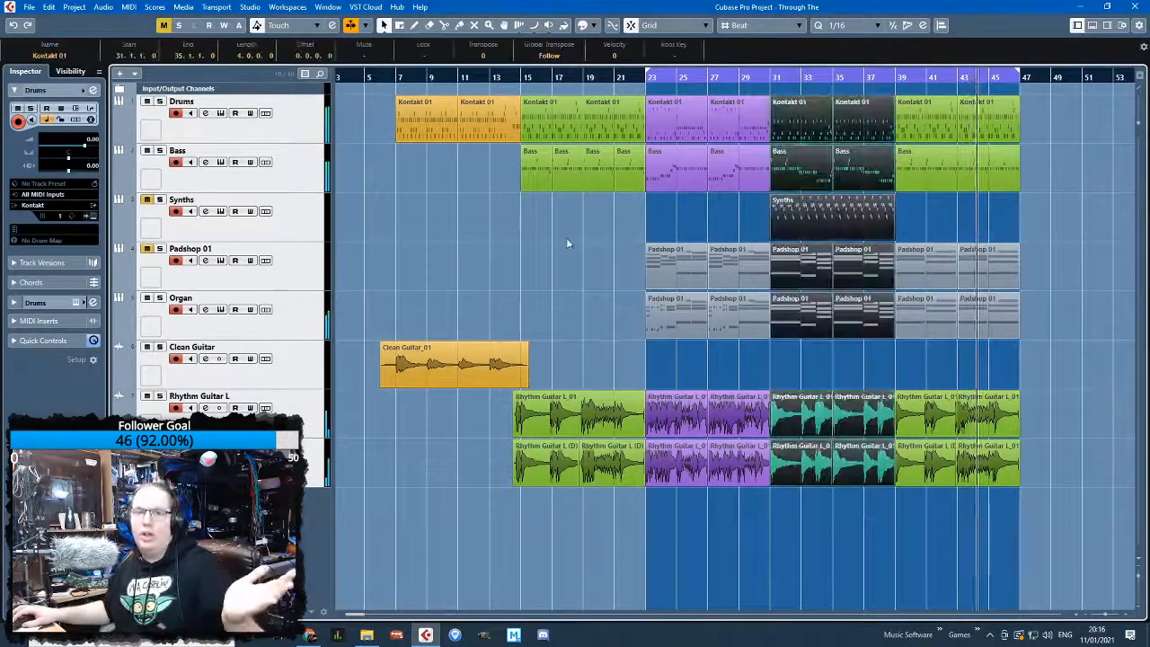
click(613, 225)
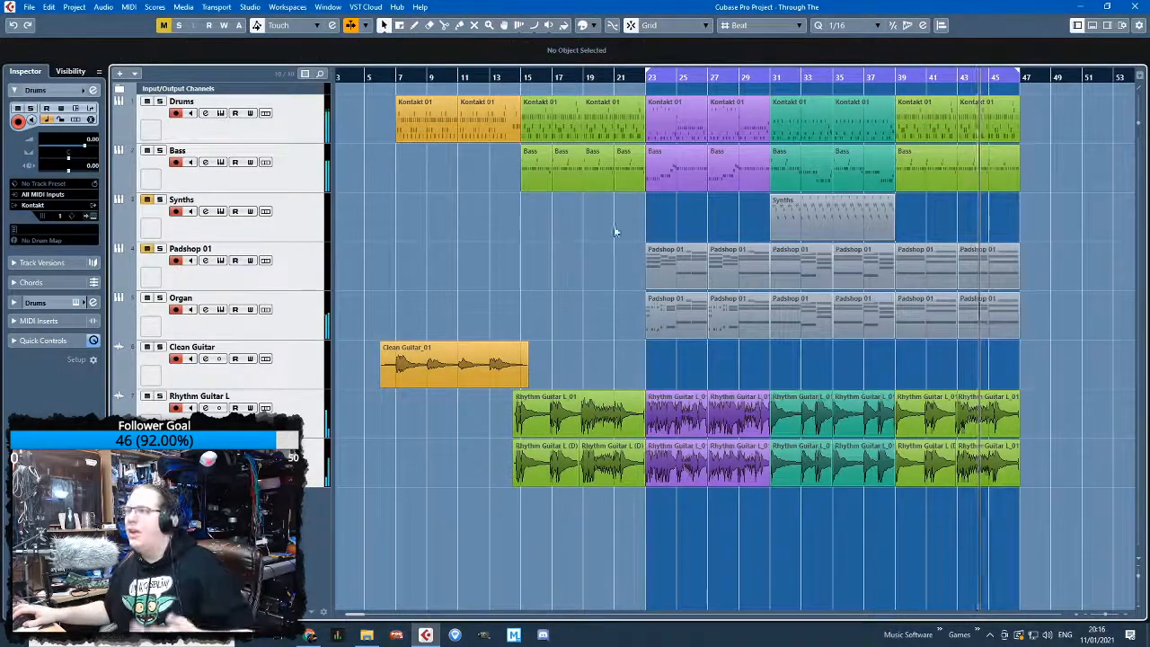
click(790, 403)
drag(786, 78, 796, 102)
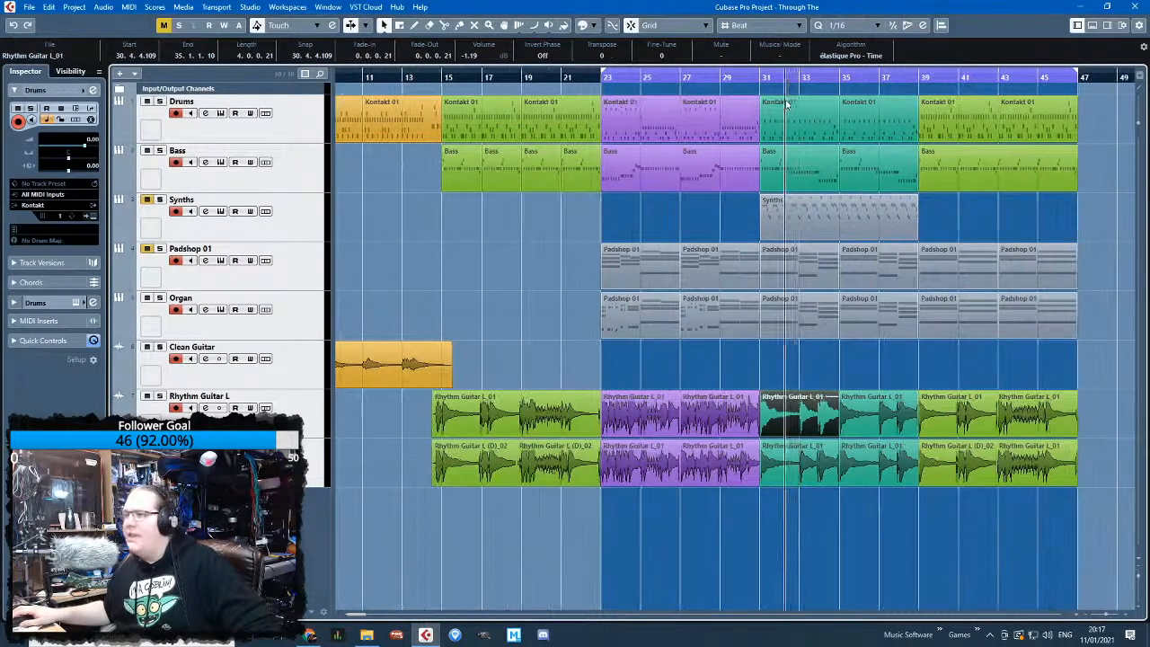
drag(787, 105, 779, 109)
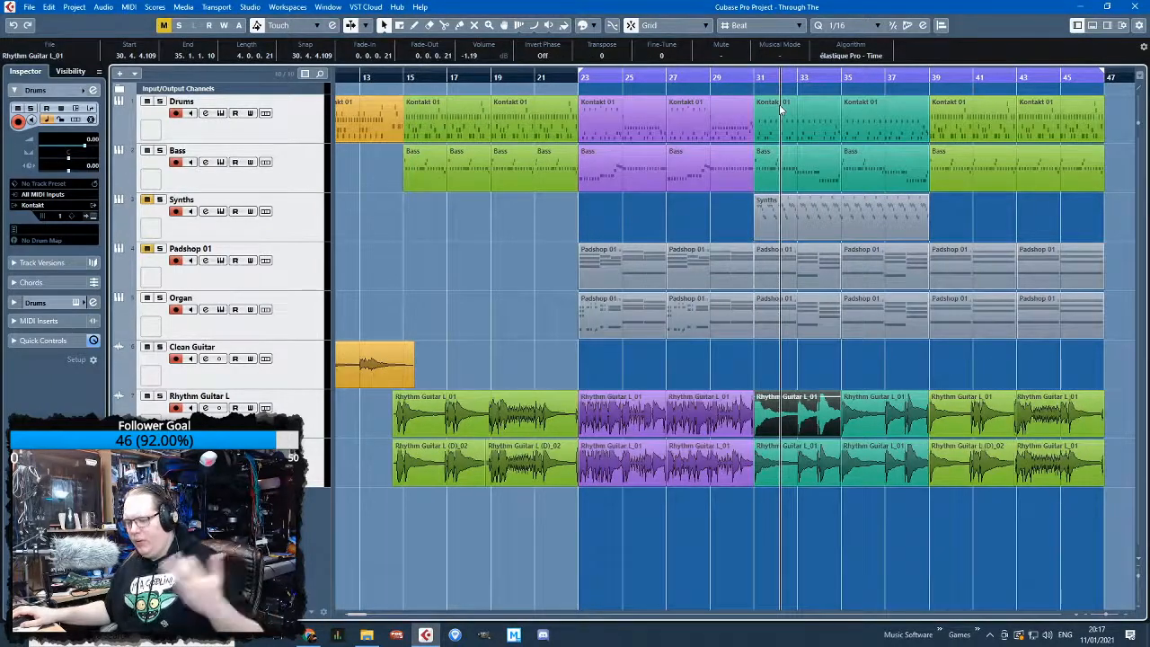
drag(780, 106, 842, 117)
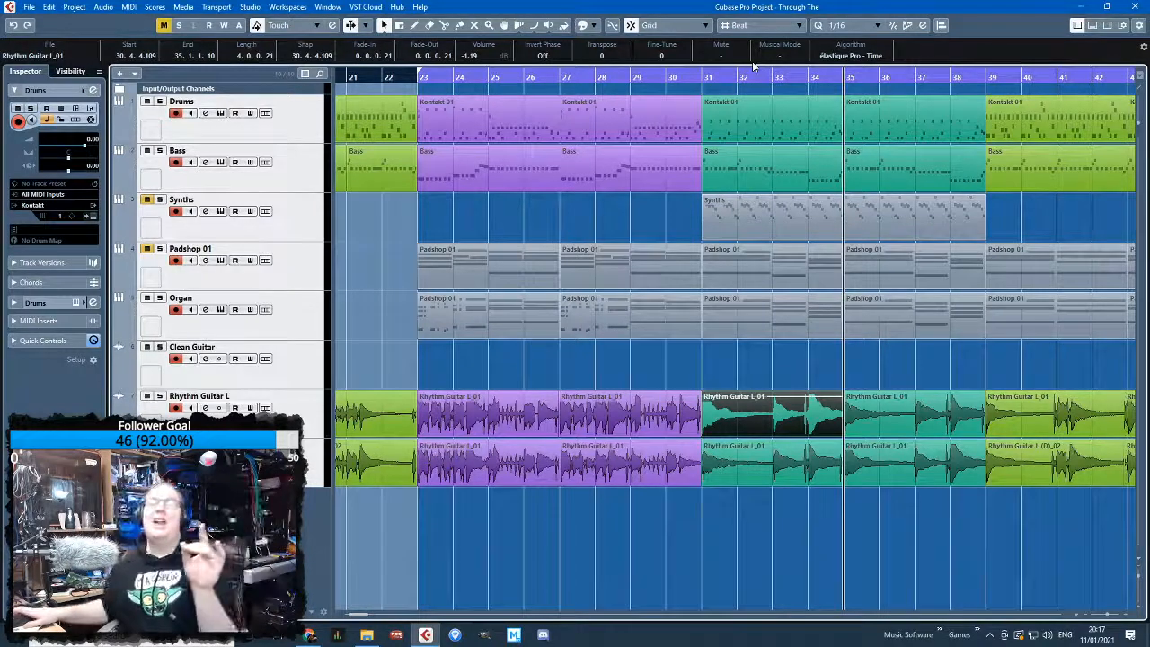
drag(704, 77, 844, 56)
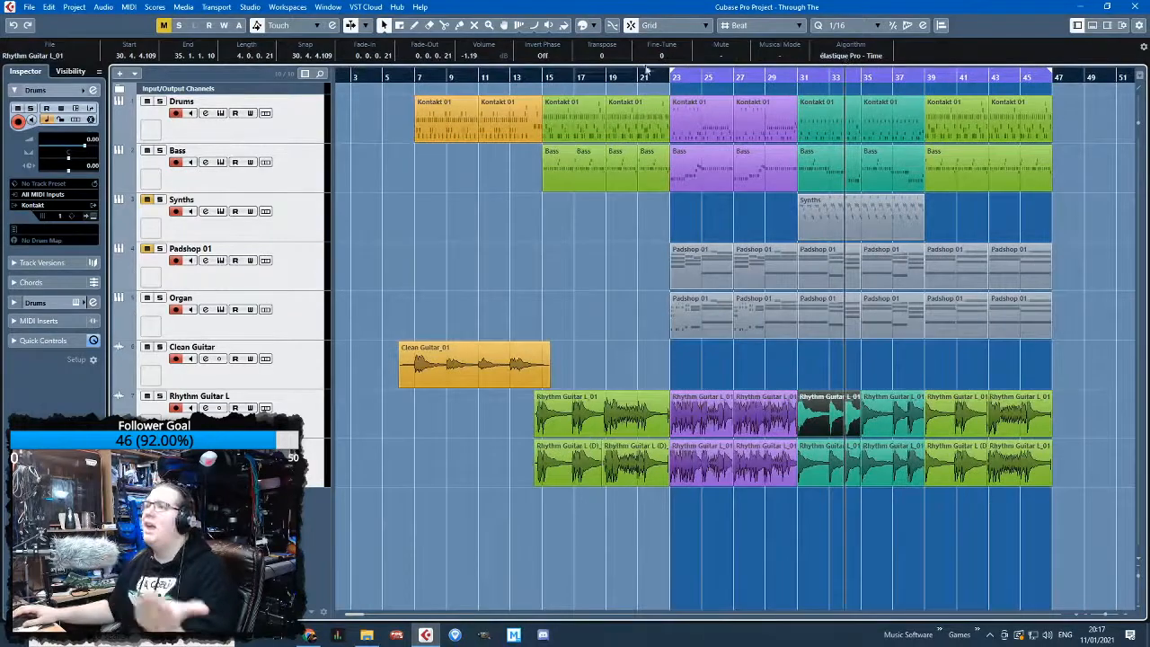
drag(563, 76, 604, 143)
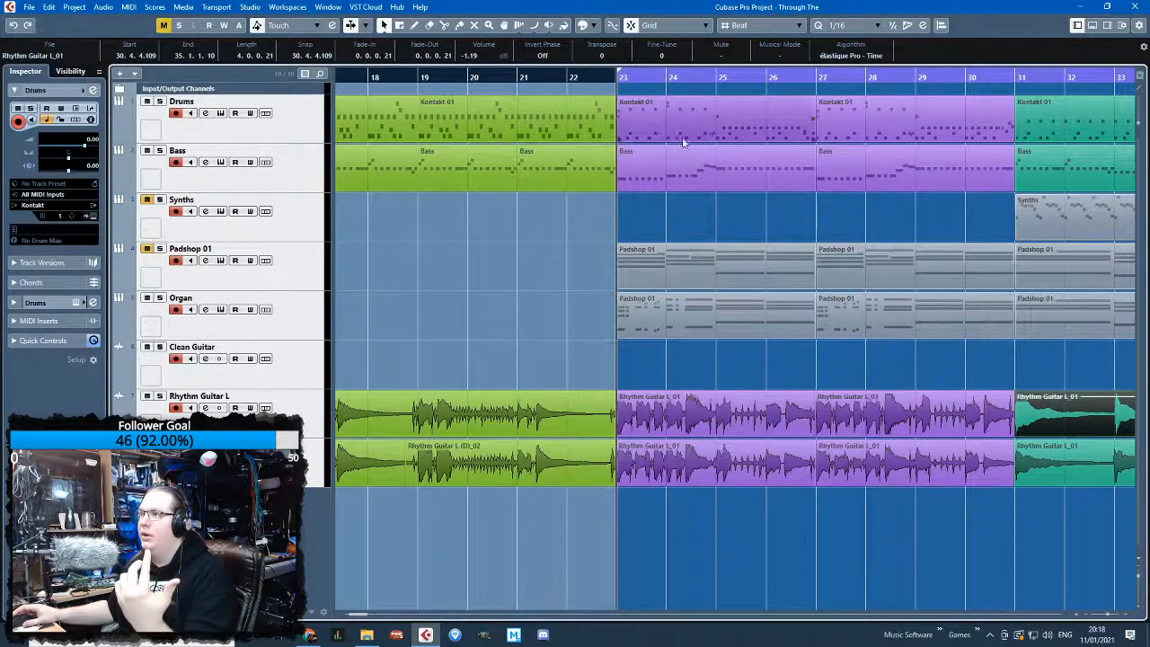
drag(720, 78, 719, 80)
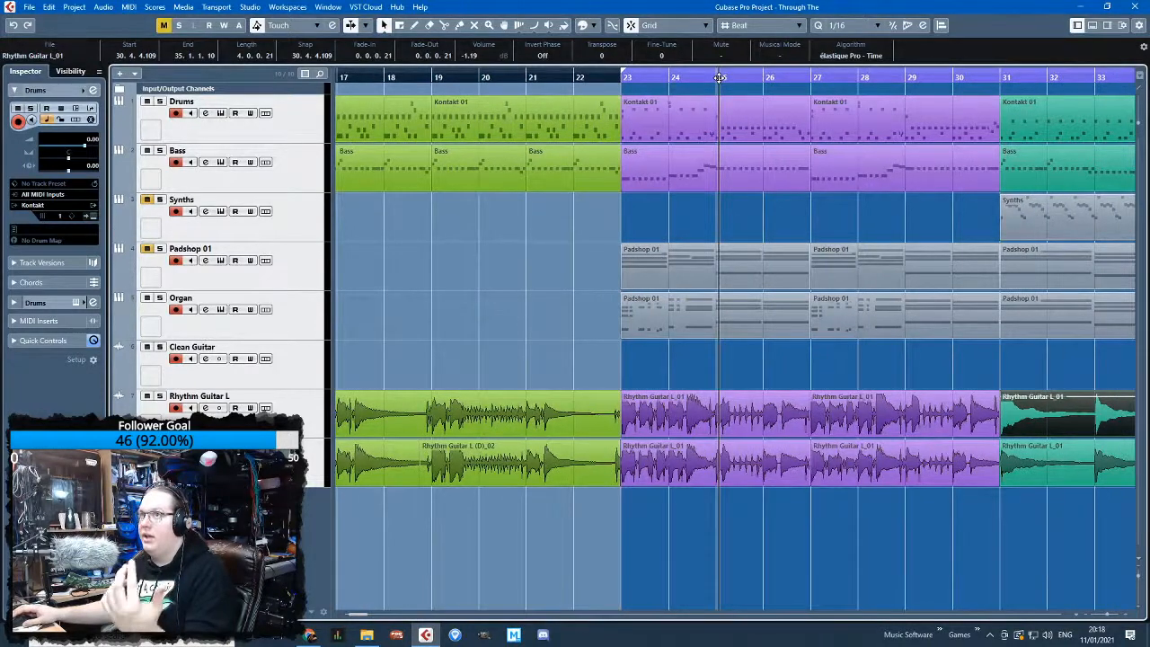
drag(720, 78, 621, 74)
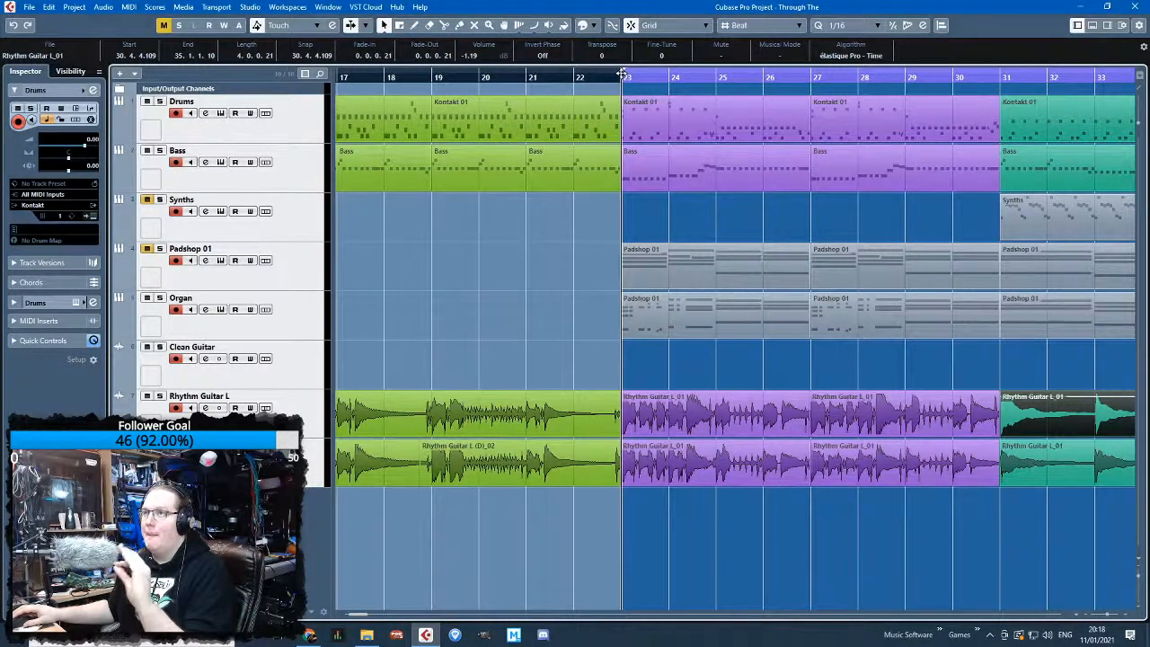
Add a chord track to the project below the Organ track
drag(621, 74, 590, 52)
right_click(250, 248)
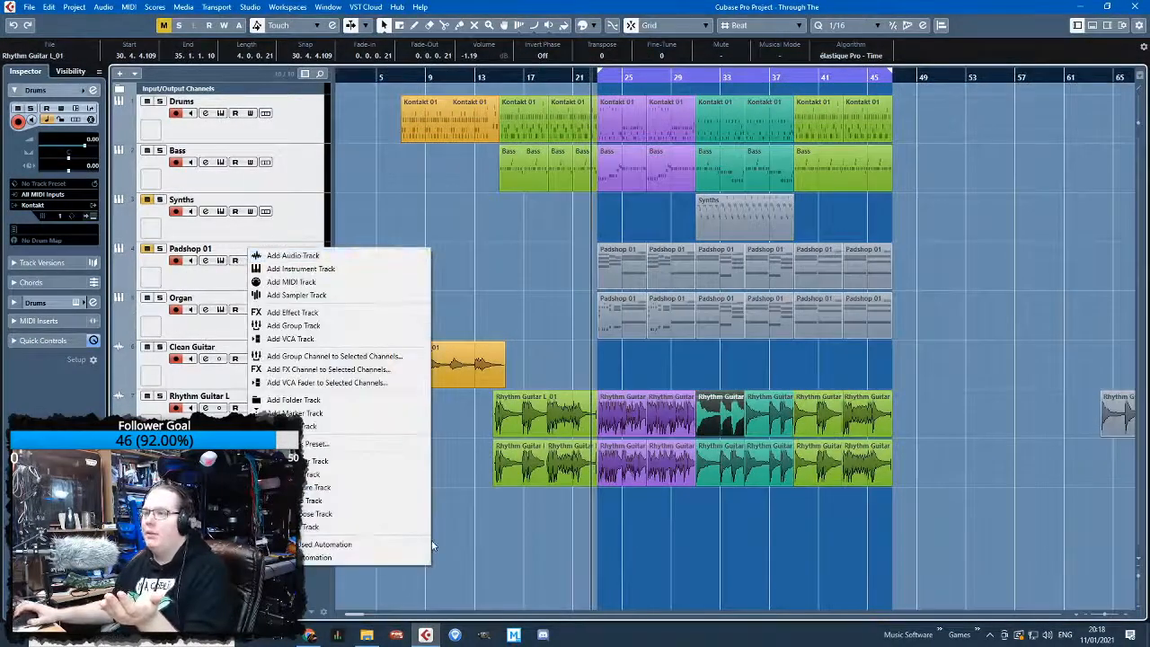
click(384, 476)
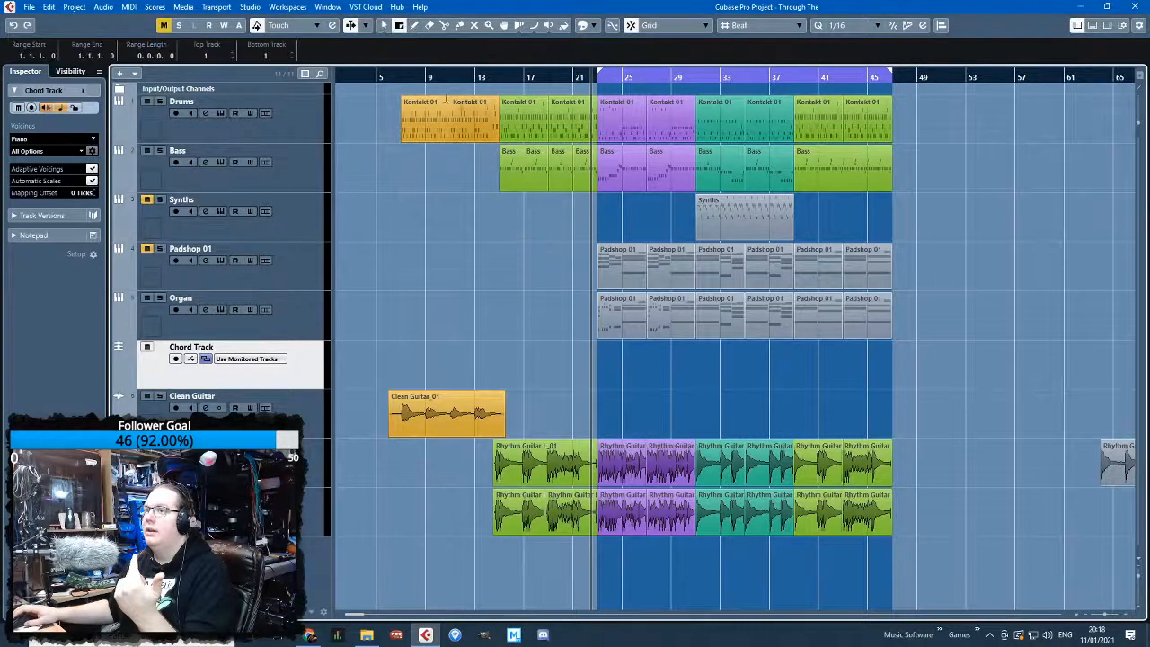
Draw an undefined chord event on the chord track and align it to the start of bar 23
click(413, 25)
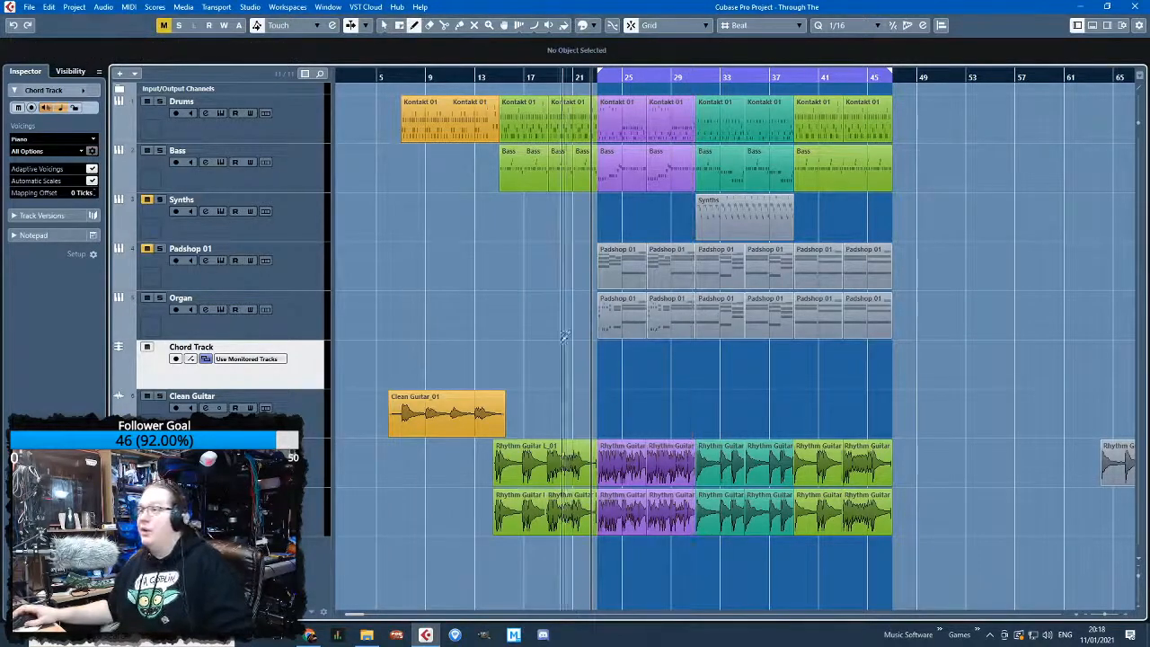
scroll(573, 387, up, 3)
click(653, 387)
scroll(647, 394, up, 3)
key(1)
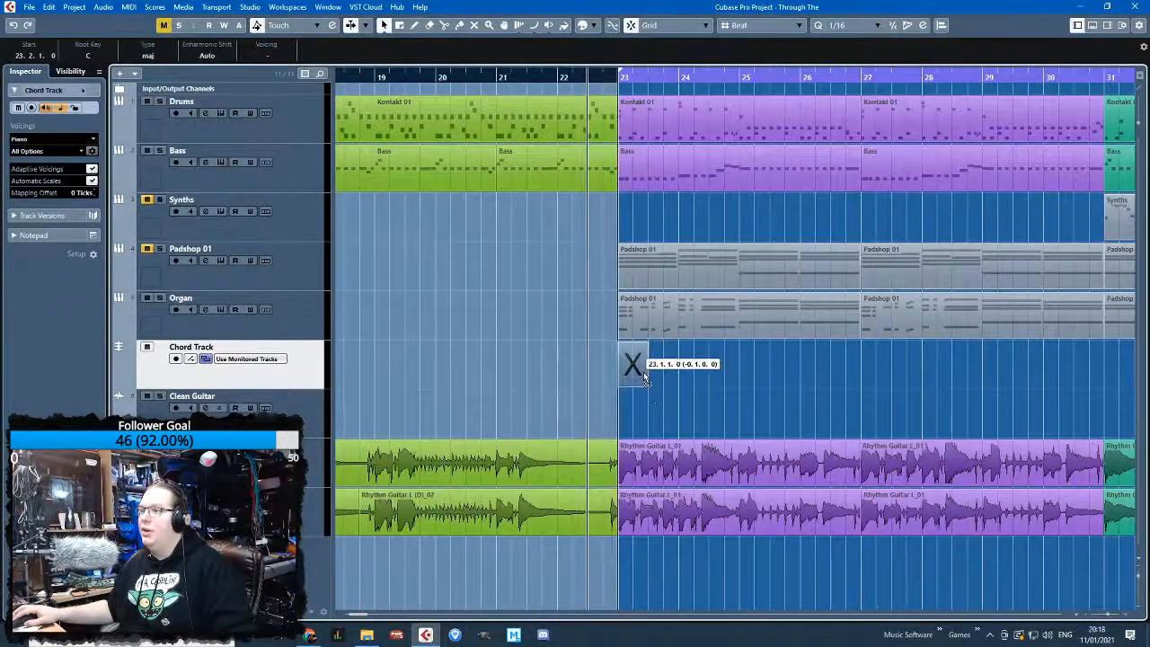
Draw another undefined chord event on the chord track and align it to the start of bar 15
key(8)
scroll(643, 372, down, 3)
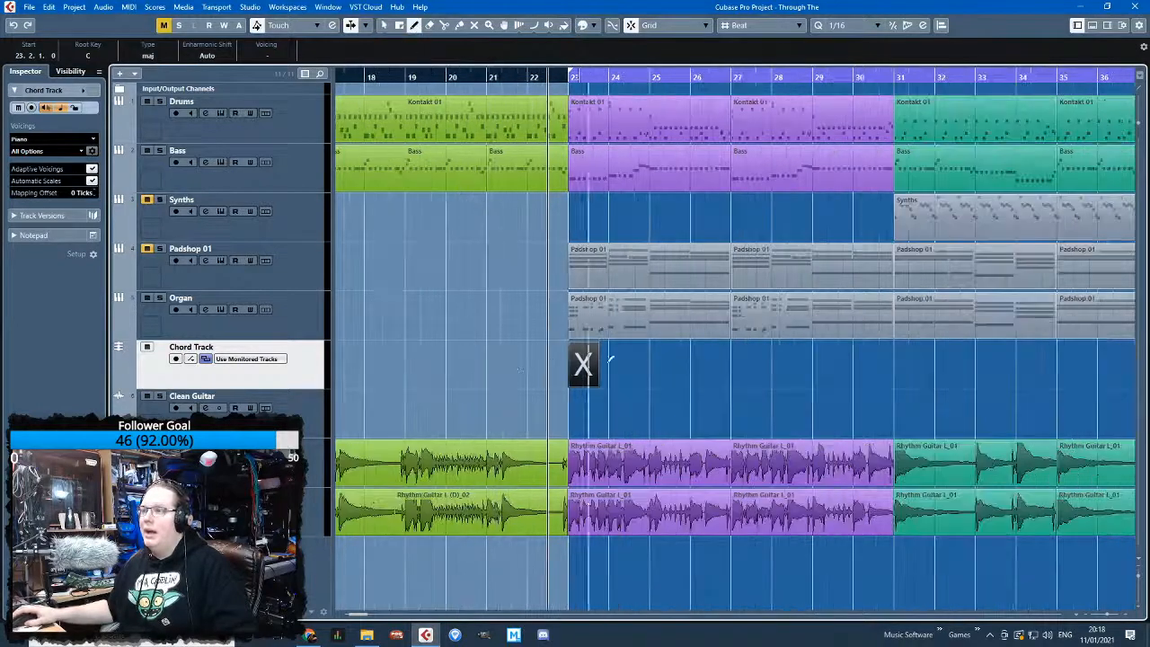
scroll(589, 370, down, 5)
click(370, 364)
key(1)
click(364, 332)
scroll(386, 337, up, 3)
click(483, 366)
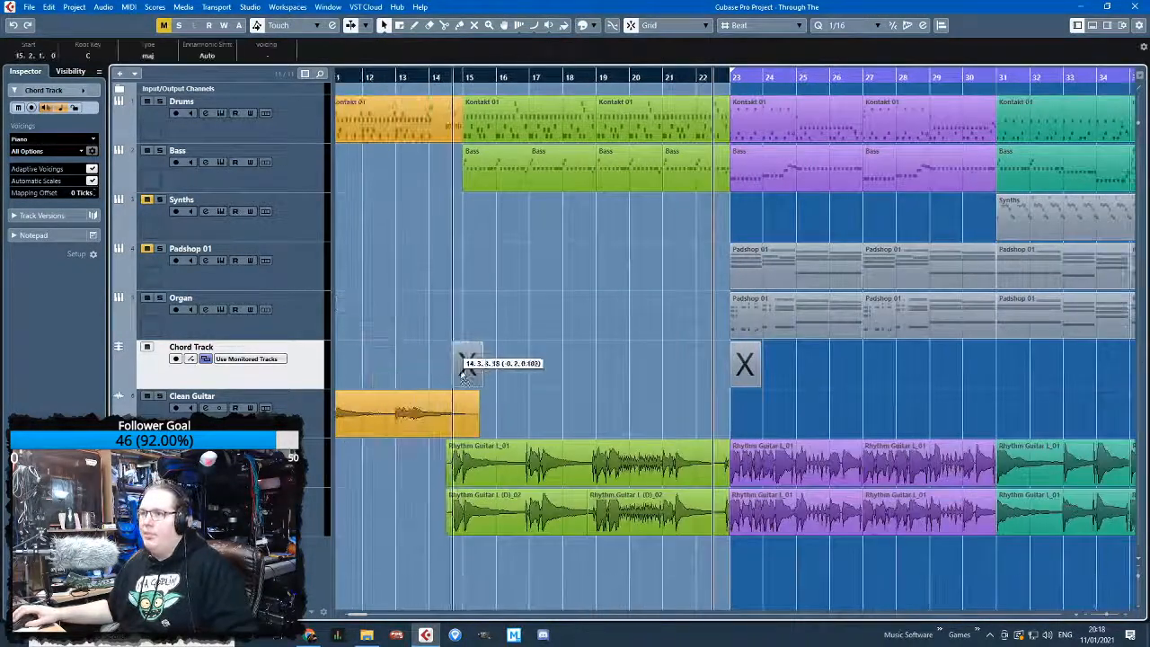
scroll(459, 376, up, 4)
drag(455, 375, 485, 368)
scroll(514, 362, down, 2)
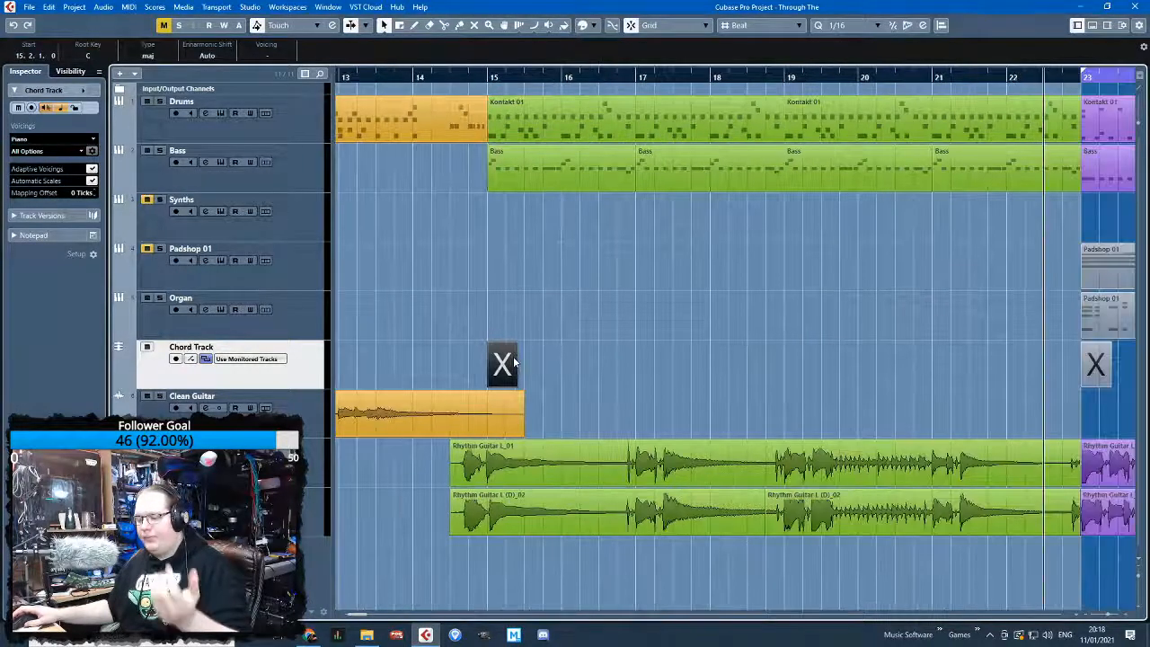
Define the chord event at bar 15 as Bmin7
double_click(503, 368)
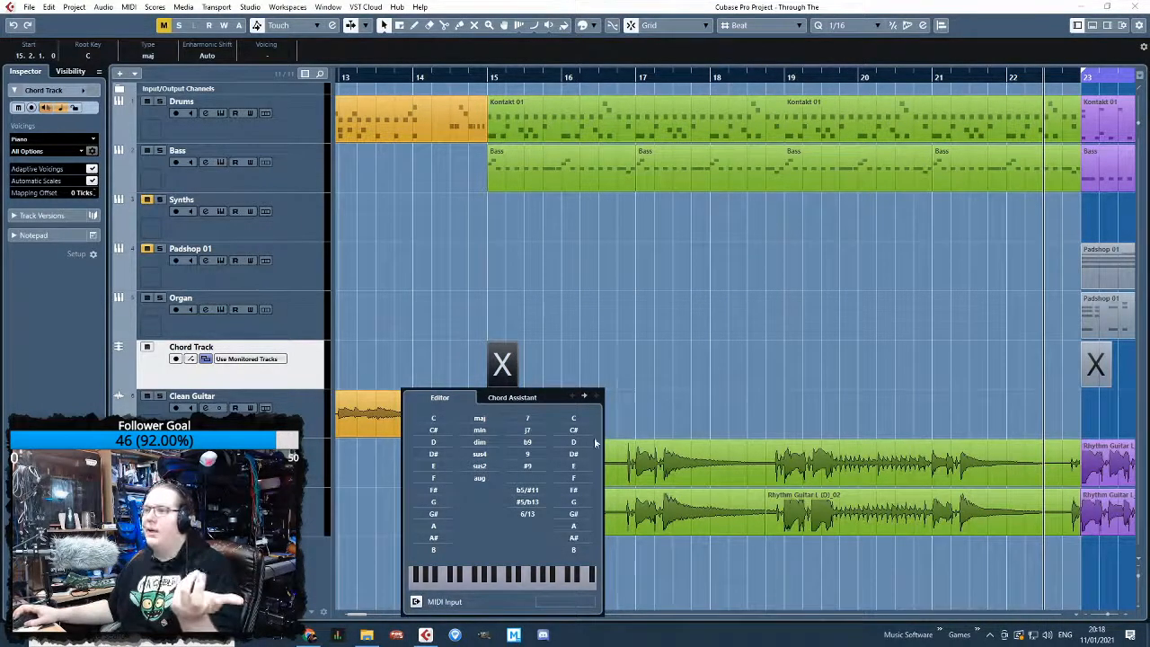
click(435, 550)
click(481, 431)
click(527, 417)
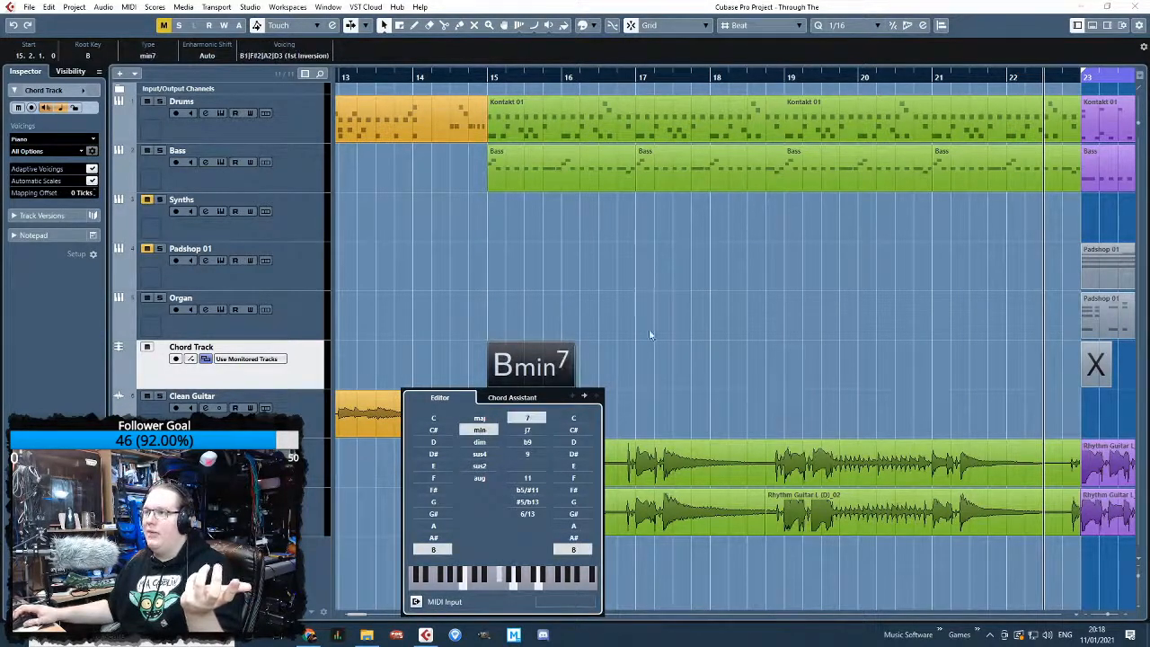
click(660, 322)
Define the chord event at bar 23 as Fmaj7
scroll(703, 408, down, 3)
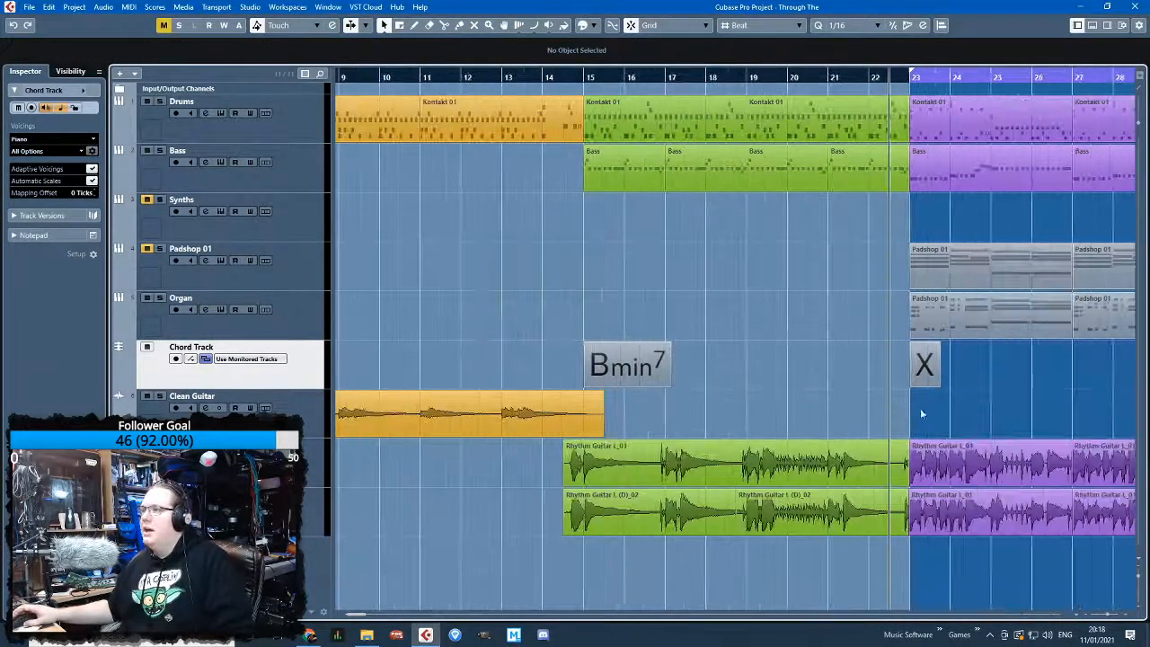
scroll(997, 411, up, 7)
drag(1011, 410, 1139, 411)
double_click(485, 364)
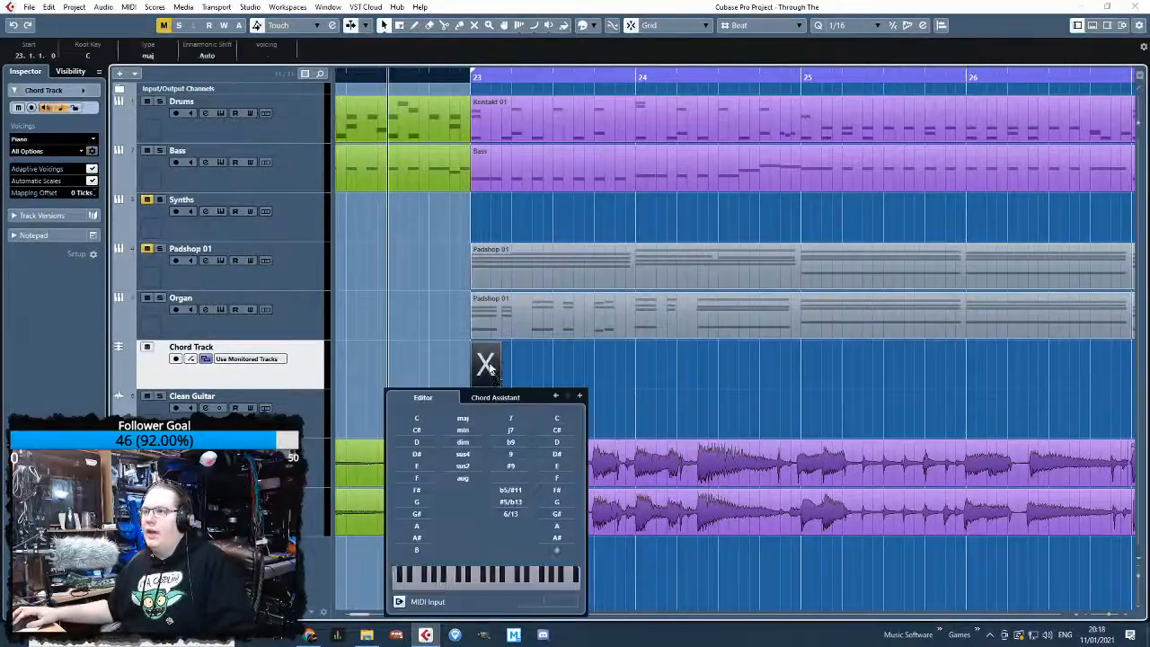
click(415, 477)
click(510, 418)
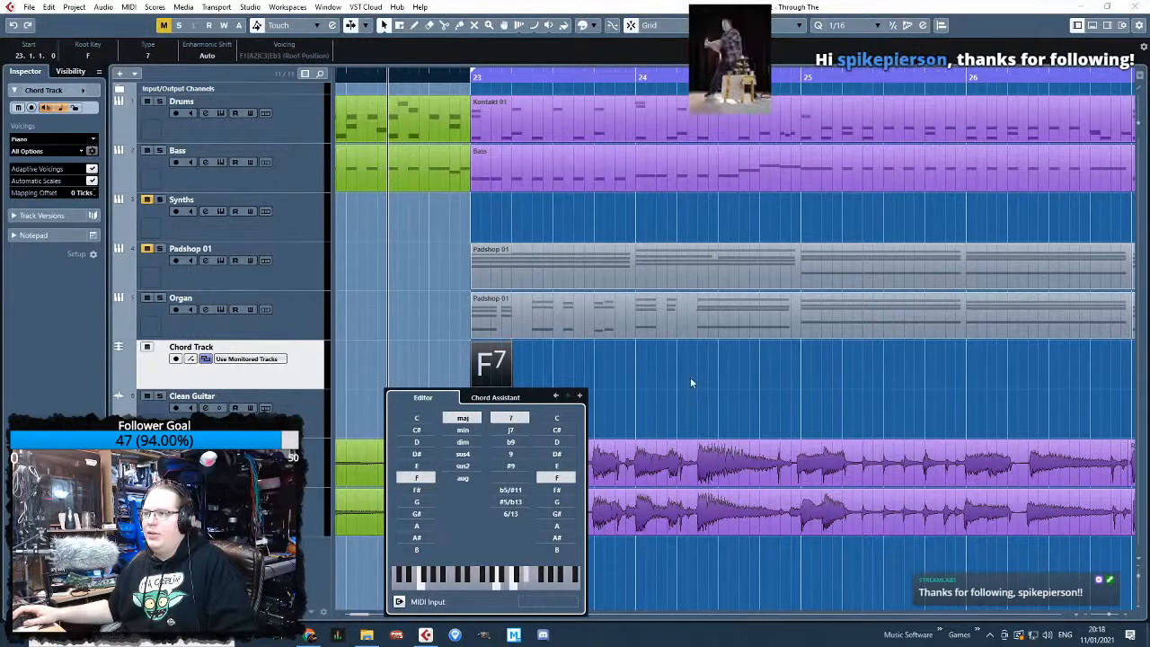
click(510, 430)
click(697, 406)
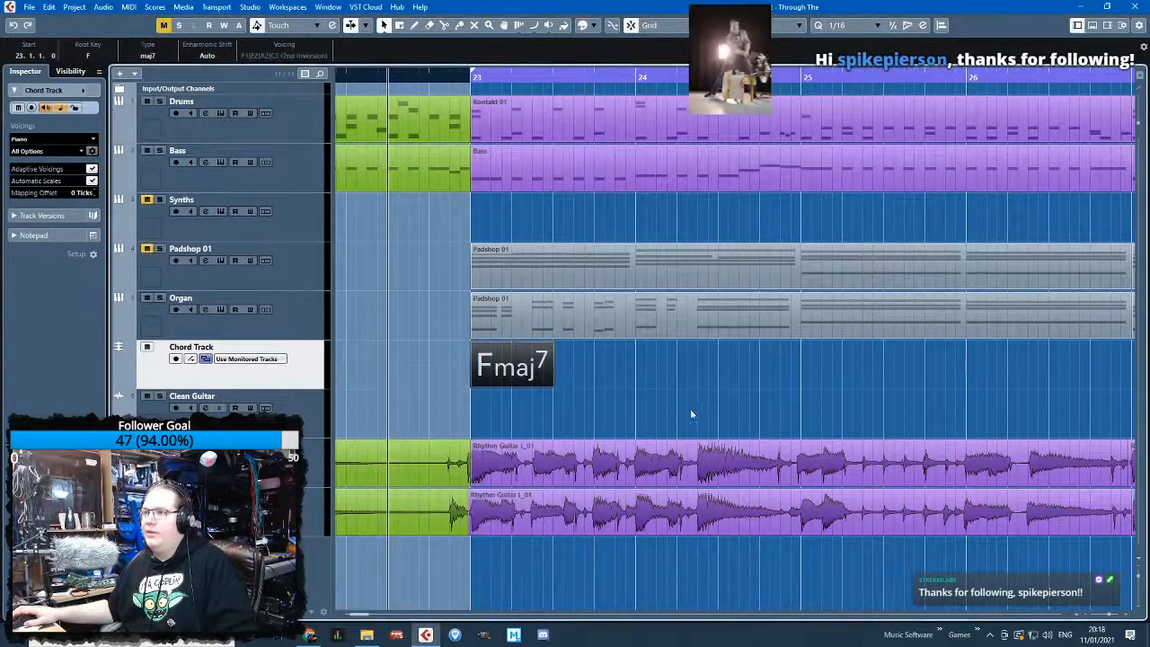
Play from the bar 23 section and draw an undefined chord event on the chord track at bar 24
scroll(690, 410, down, 2)
click(898, 414)
key(space)
click(414, 25)
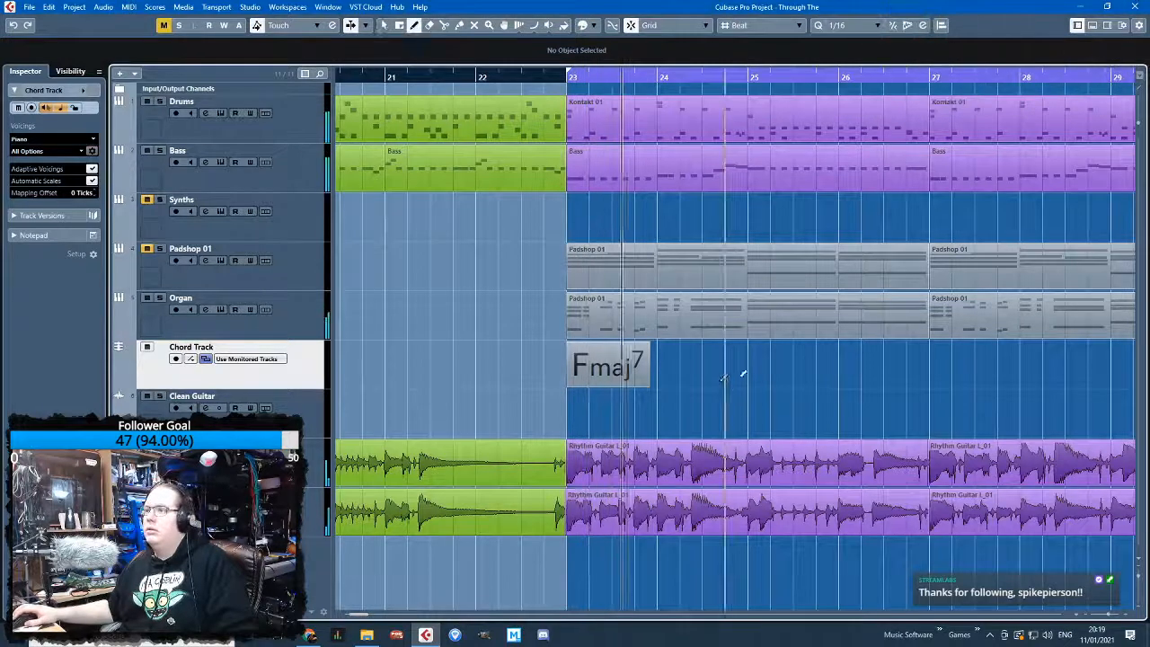
click(675, 368)
key(1)
click(680, 400)
Define the chord event at bar 24 as Gdim
scroll(680, 400, up, 2)
double_click(656, 367)
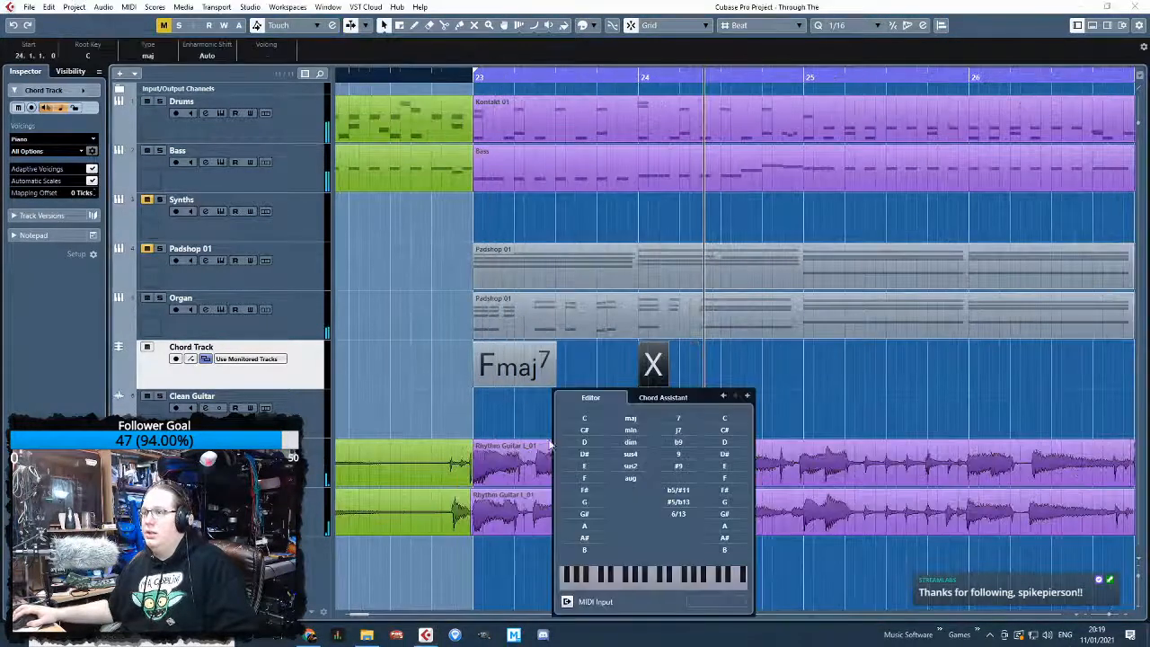
click(584, 501)
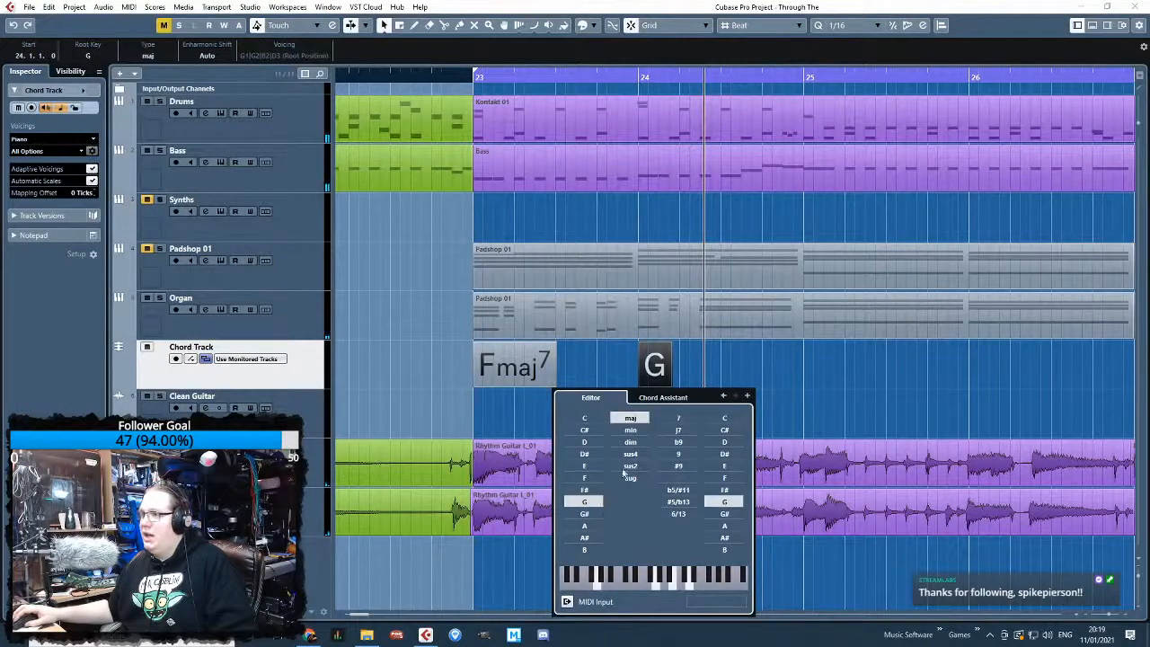
click(630, 442)
click(749, 367)
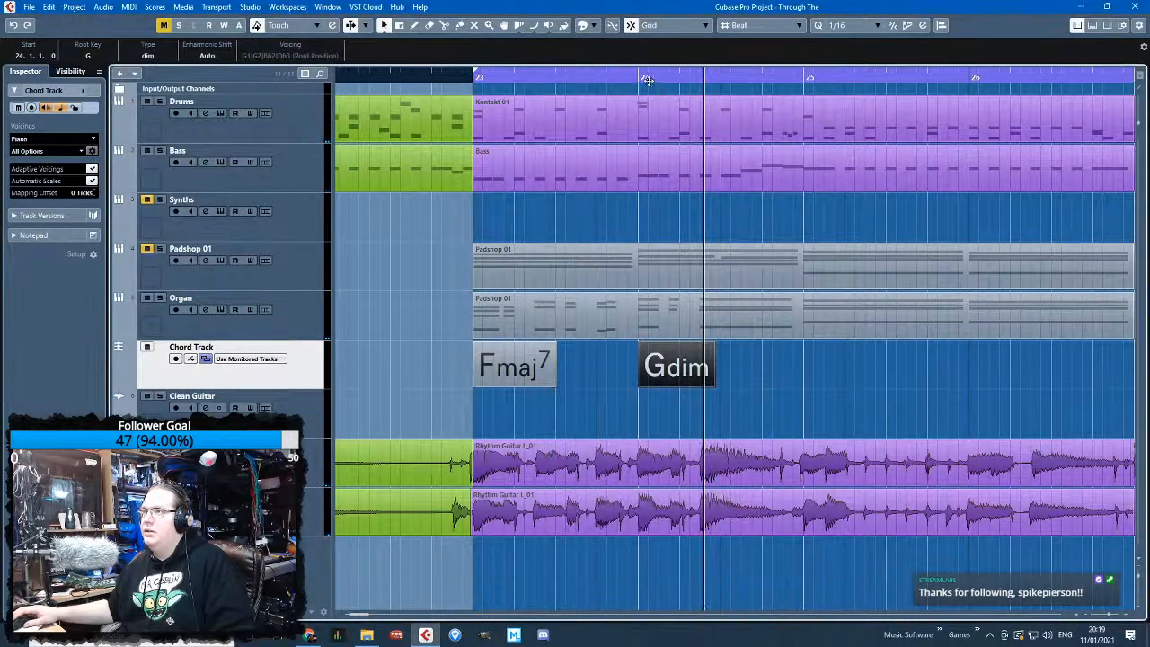
Move the Gdim chord to beat 3 of bar 24 and draw an undefined chord event at the start of bar 24
key(space)
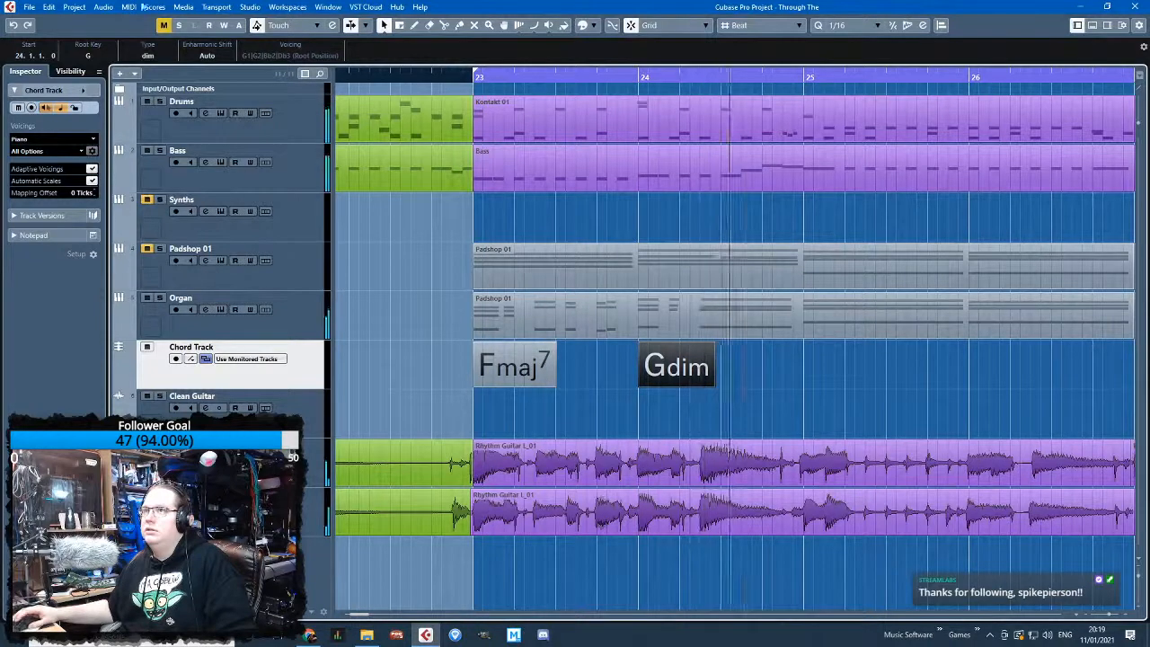
drag(649, 367, 732, 368)
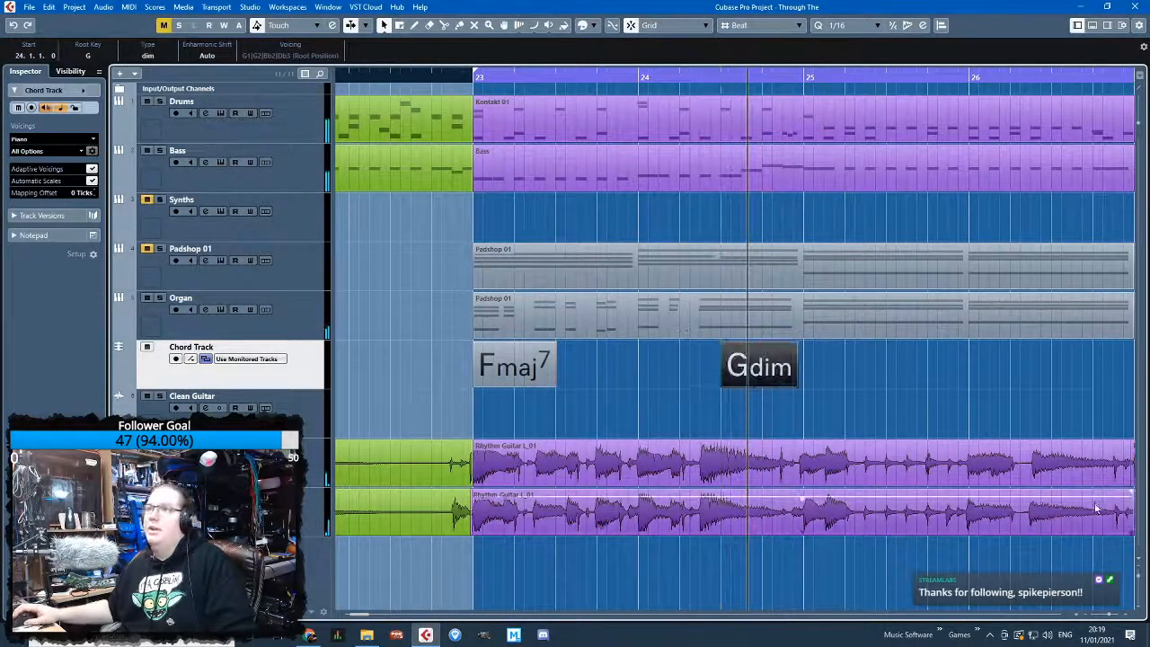
click(413, 27)
click(653, 366)
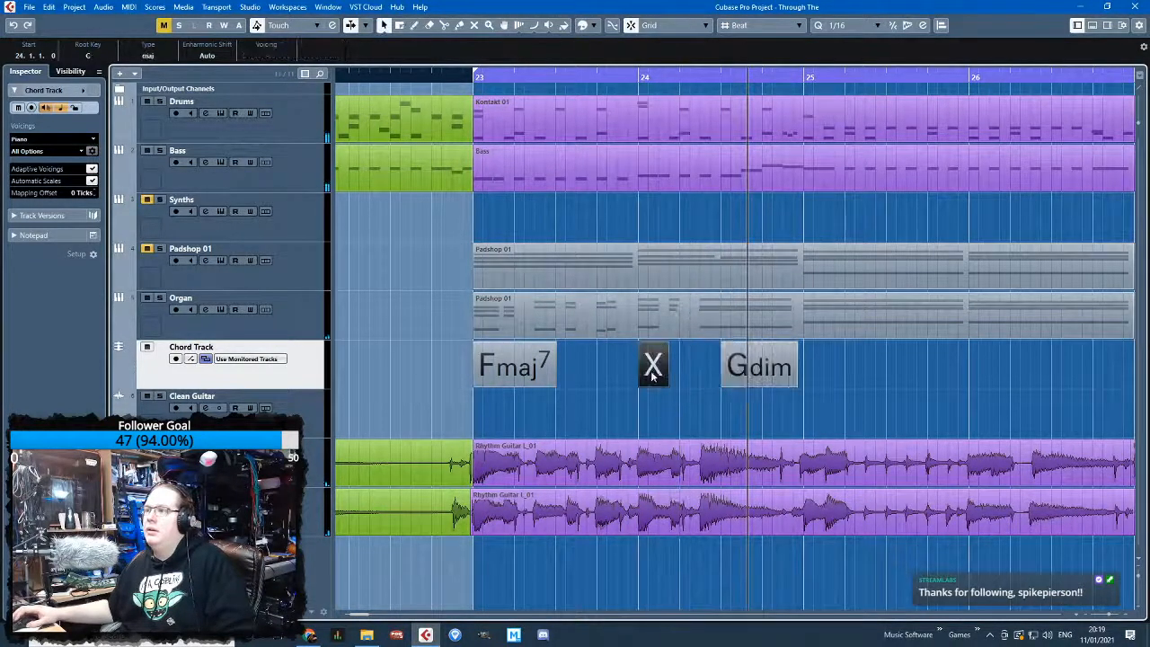
key(1)
Define the new chord event at the start of bar 24 as Gmin
double_click(651, 376)
click(590, 503)
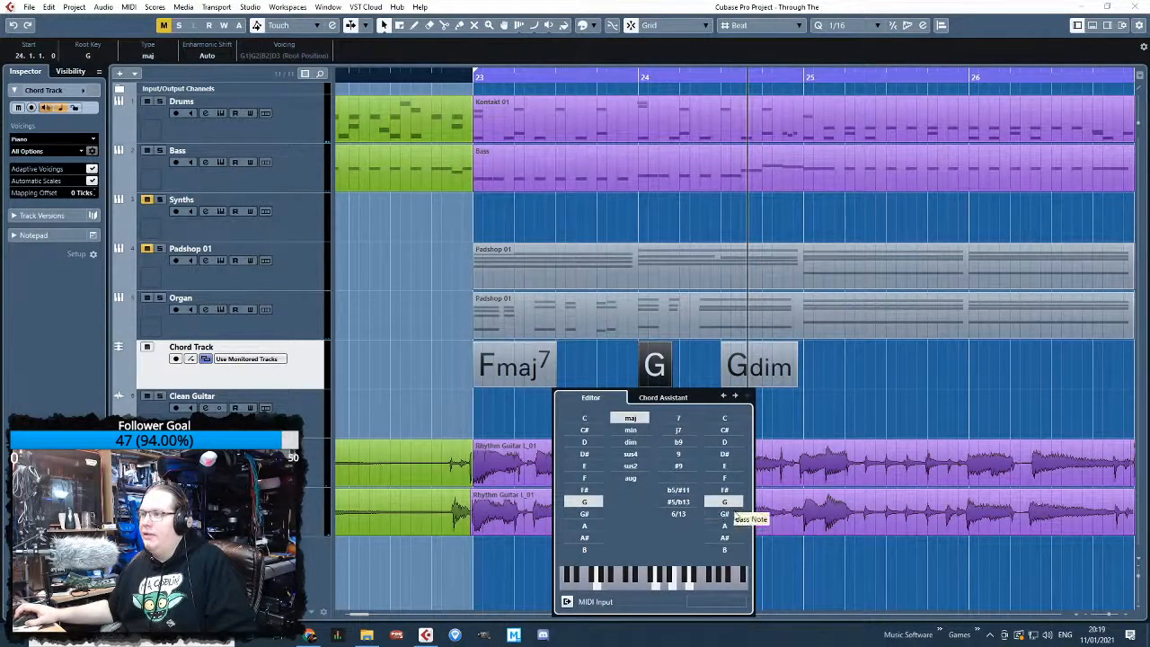
click(632, 430)
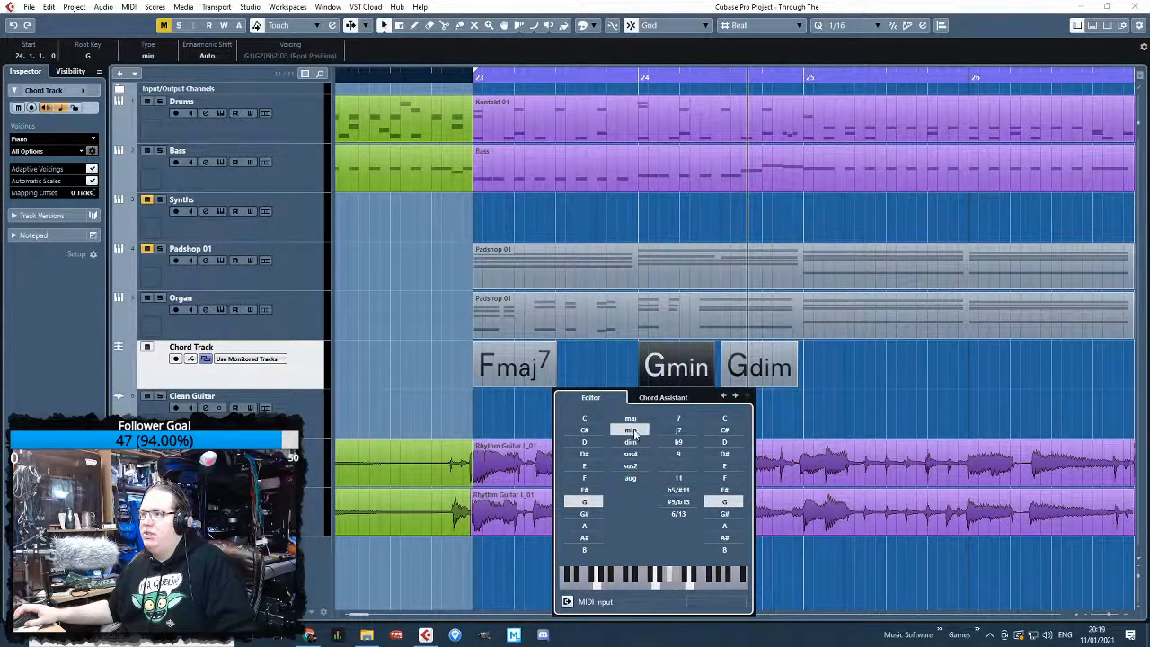
click(945, 398)
Play back bar 24 and move the Gdim chord half a beat earlier, in line with the organ's chord change
drag(645, 78, 626, 361)
key(space)
key(space)
drag(626, 375, 575, 368)
scroll(576, 368, down, 2)
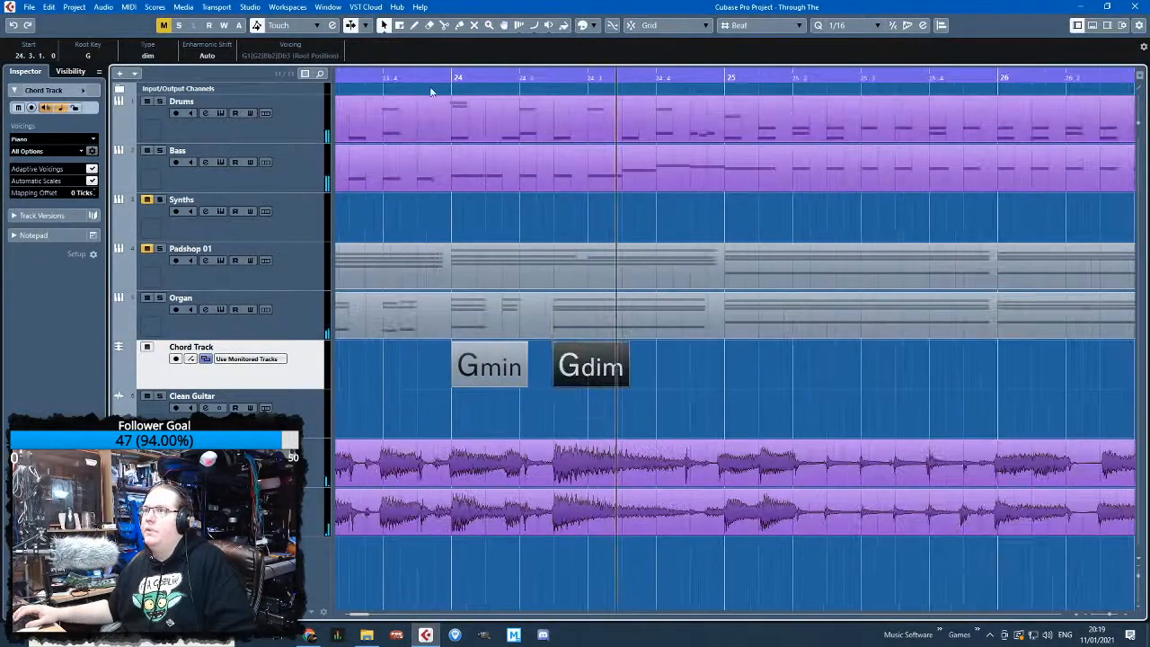
scroll(501, 214, up, 2)
Draw a chord event at bar 25 and define it as Bmin
scroll(696, 361, down, 4)
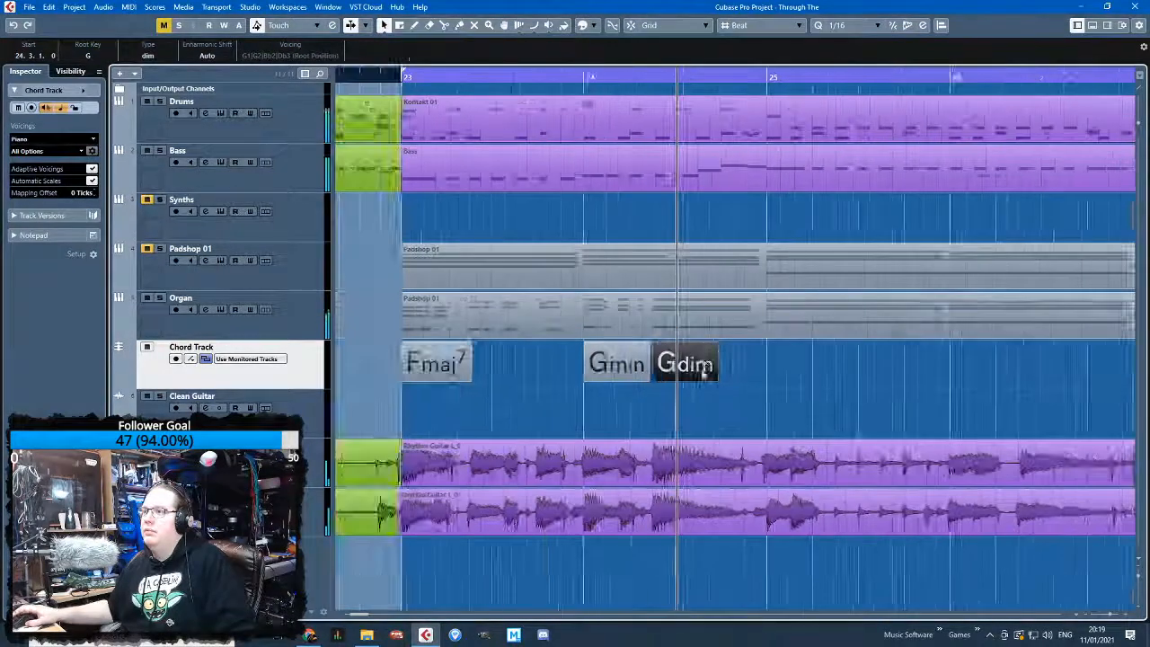
scroll(765, 398, up, 2)
click(415, 29)
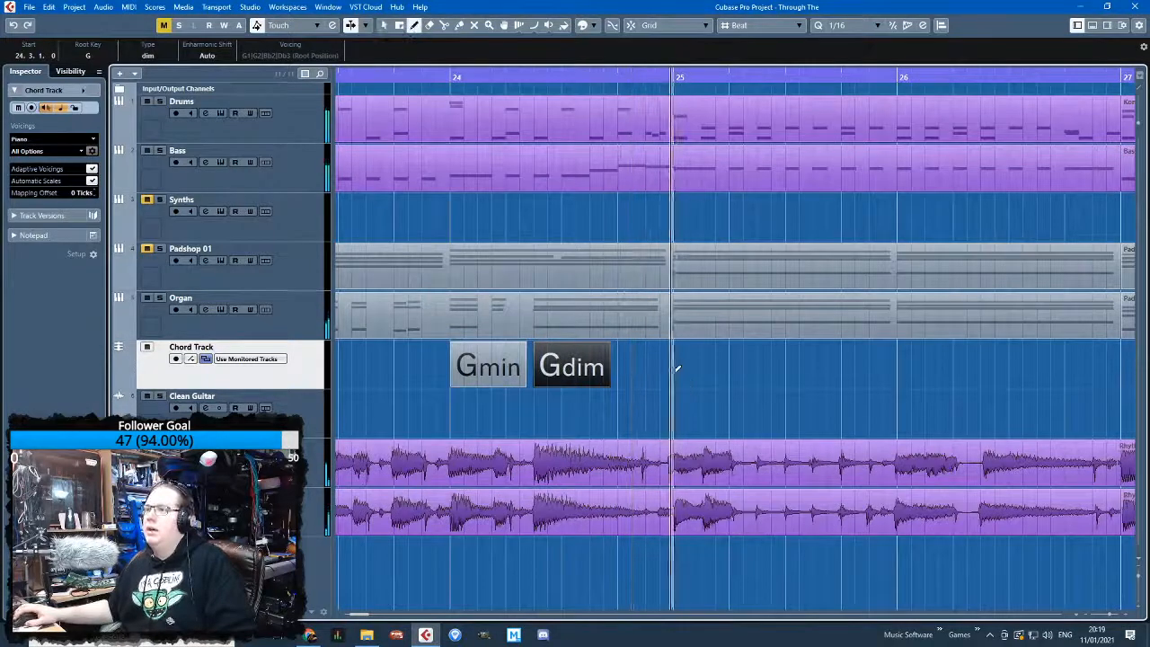
click(688, 364)
key(1)
double_click(688, 364)
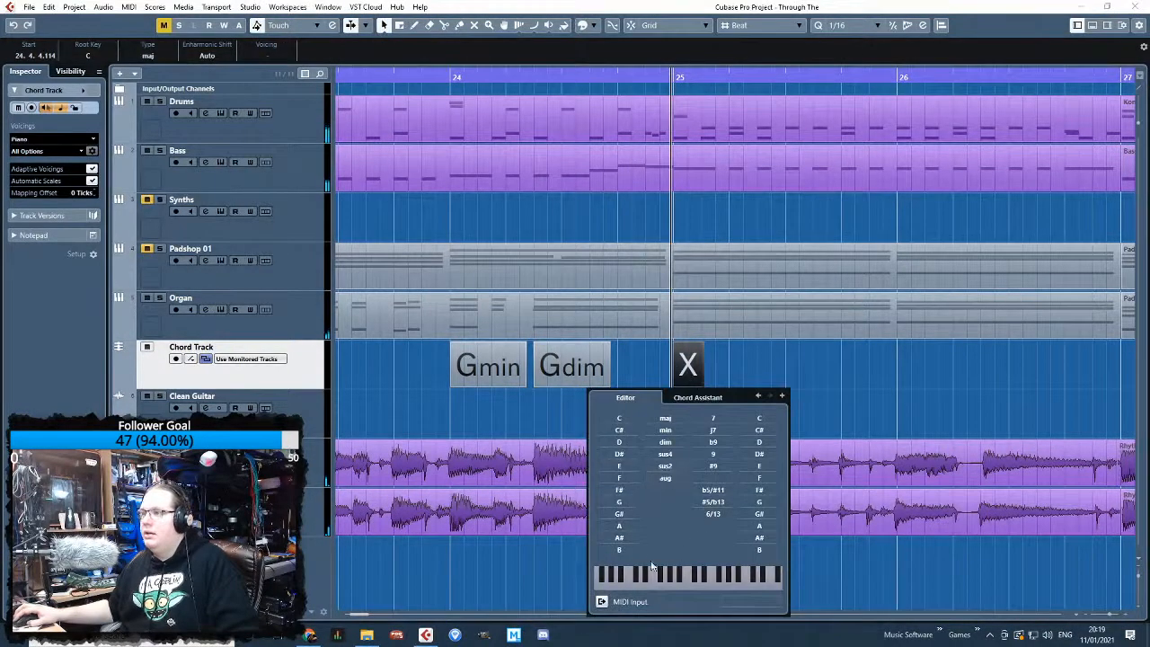
click(619, 549)
click(664, 430)
click(833, 370)
Draw an undefined chord event at bar 26 and align the Bmin chord exactly to the start of bar 25
key(space)
scroll(838, 375, down, 3)
drag(889, 381, 1130, 390)
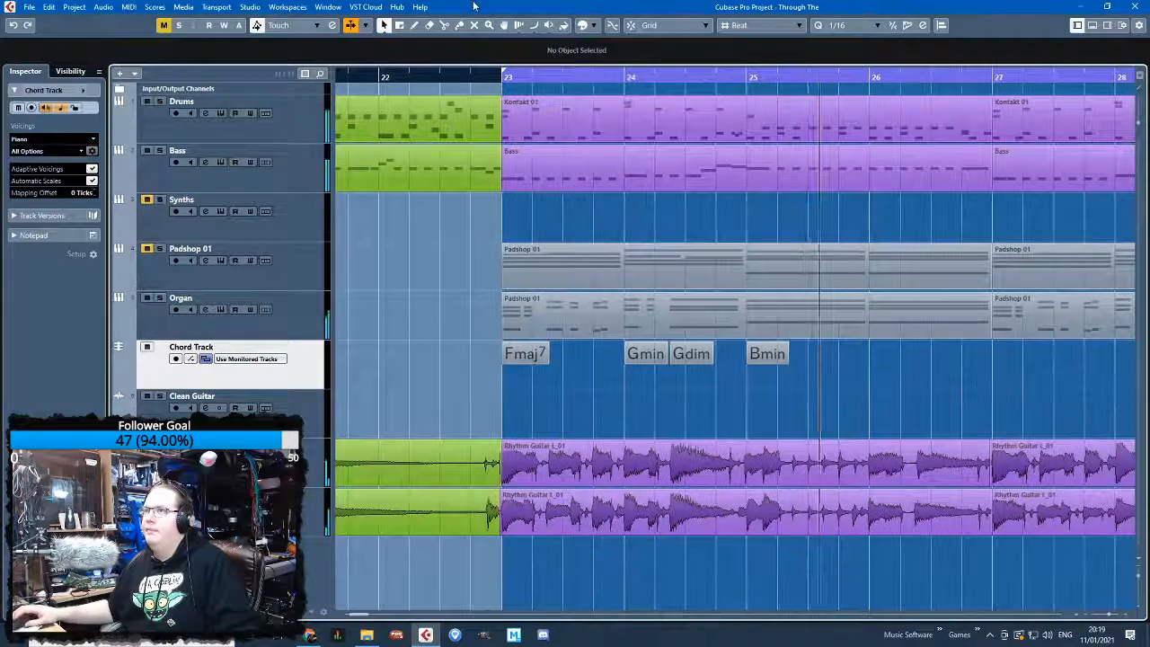
key(8)
click(877, 354)
scroll(880, 354, up, 3)
key(1)
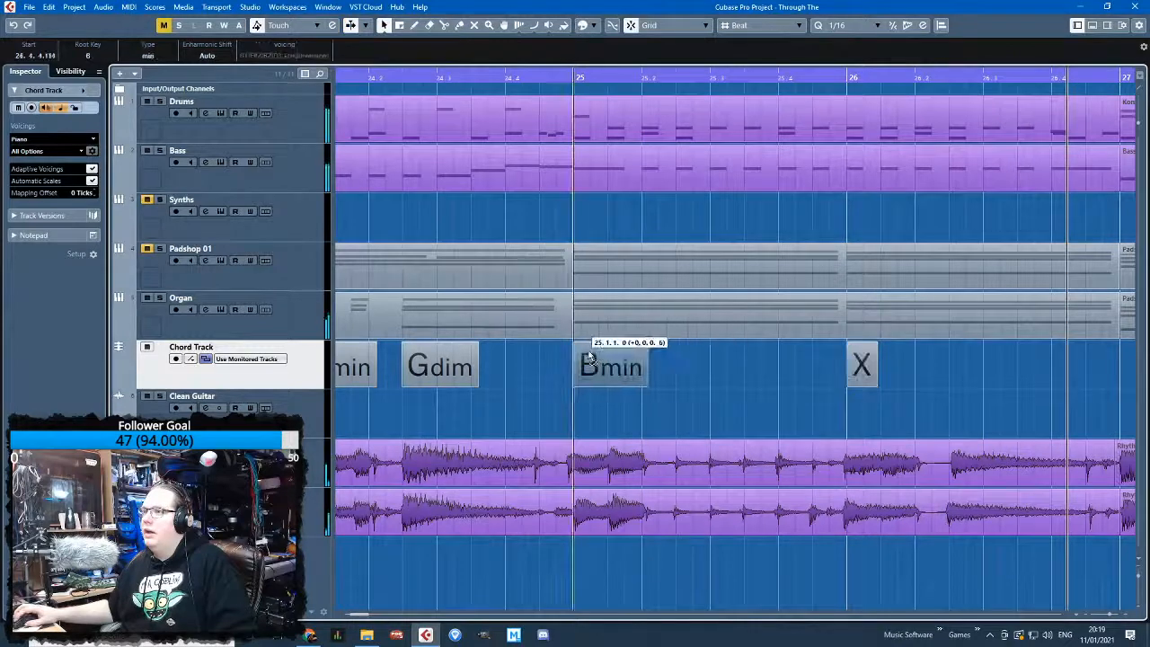
Define the chord event at bar 26 as Bdim
double_click(862, 364)
click(792, 548)
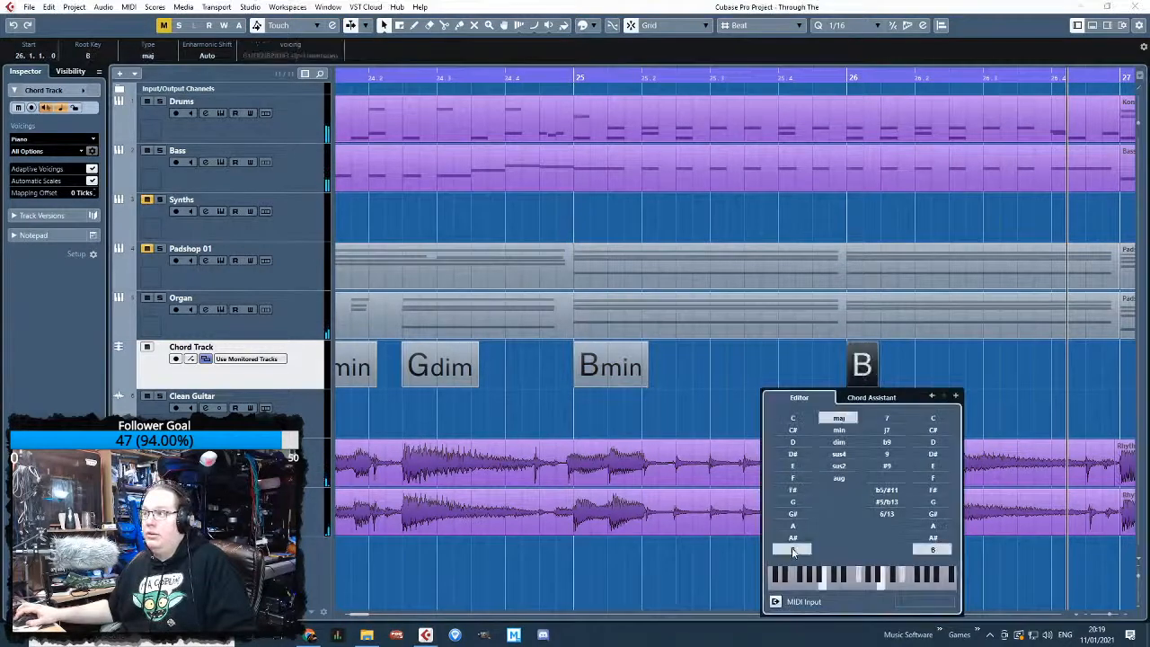
click(838, 442)
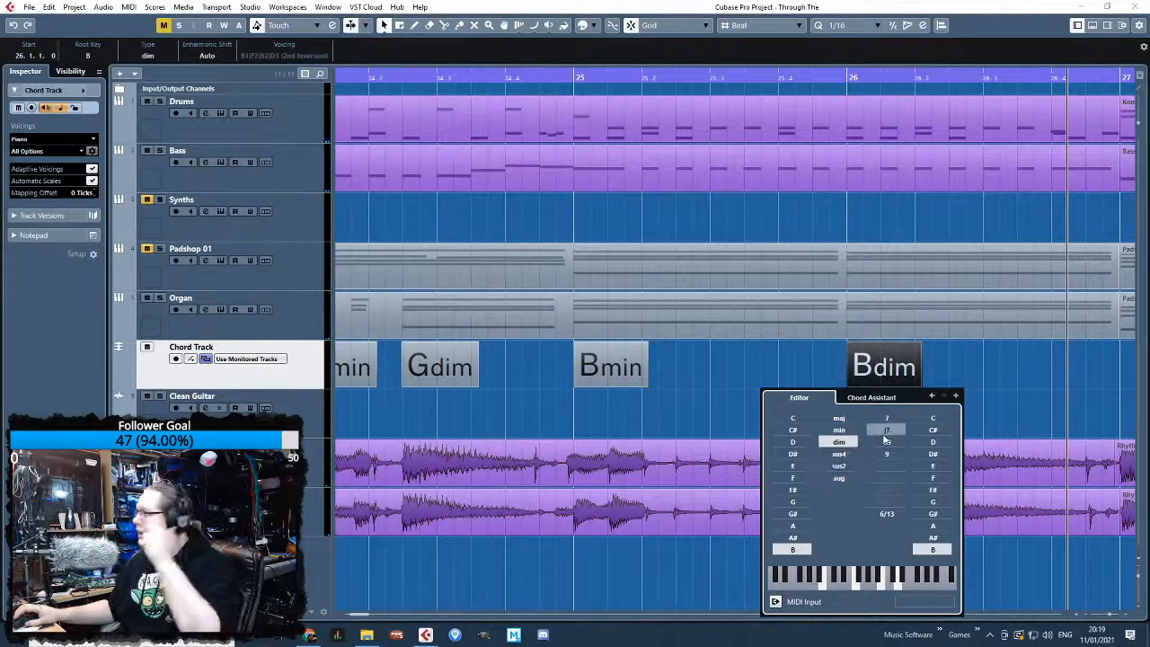
click(1002, 382)
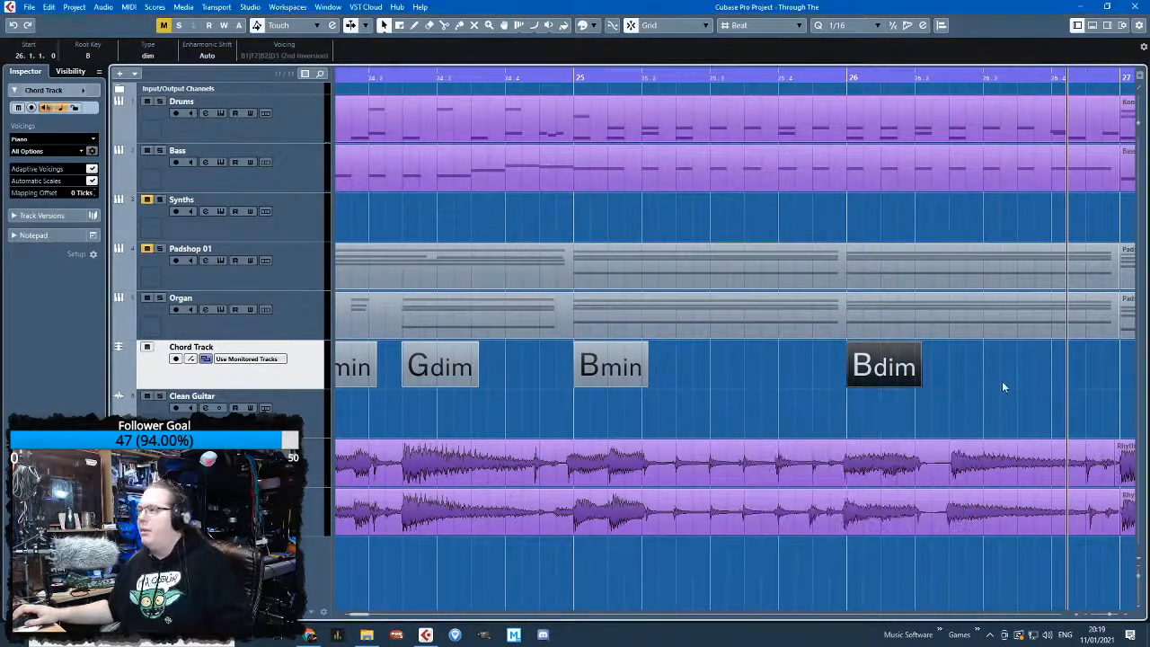
Duplicate the chord progression from bars 23 to 26 and align the copy to the start of bar 27
scroll(999, 388, down, 3)
drag(1041, 379, 645, 345)
key(ctrl+d)
scroll(1034, 417, up, 2)
drag(735, 350, 889, 359)
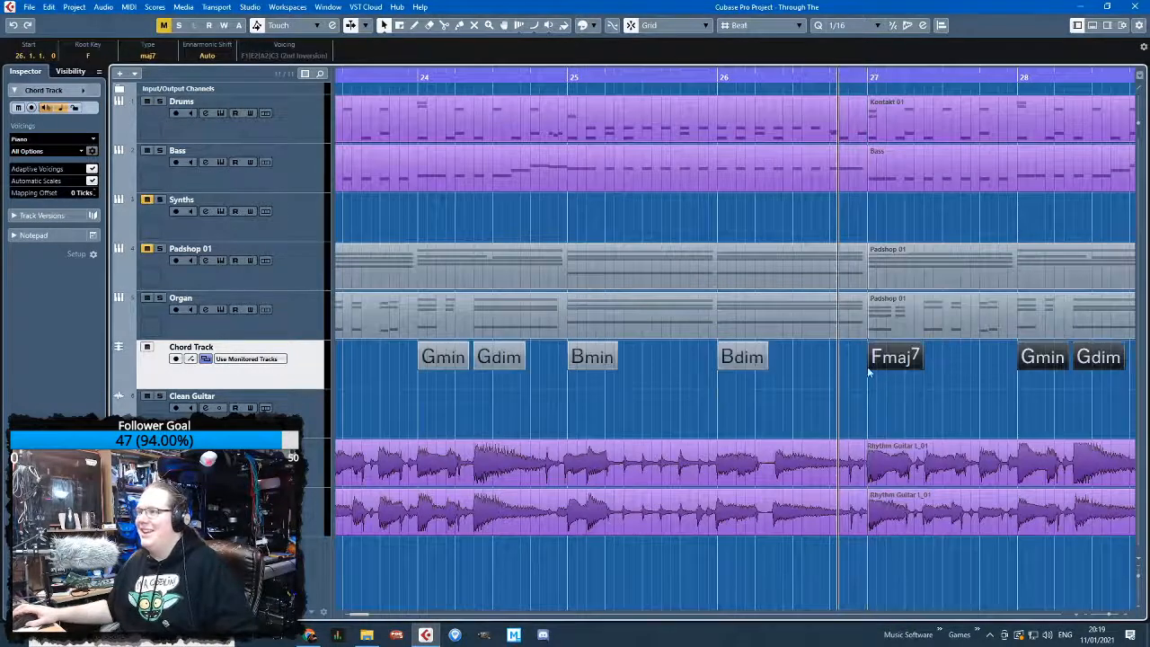
Try repeating the chord progression once more after bar 30 and delete the surplus chord events
scroll(836, 393, down, 6)
drag(577, 313, 961, 373)
key(ctrl+d)
scroll(588, 375, up, 5)
scroll(552, 368, down, 1)
click(988, 374)
scroll(943, 370, right, 4)
click(795, 350)
key(Delete)
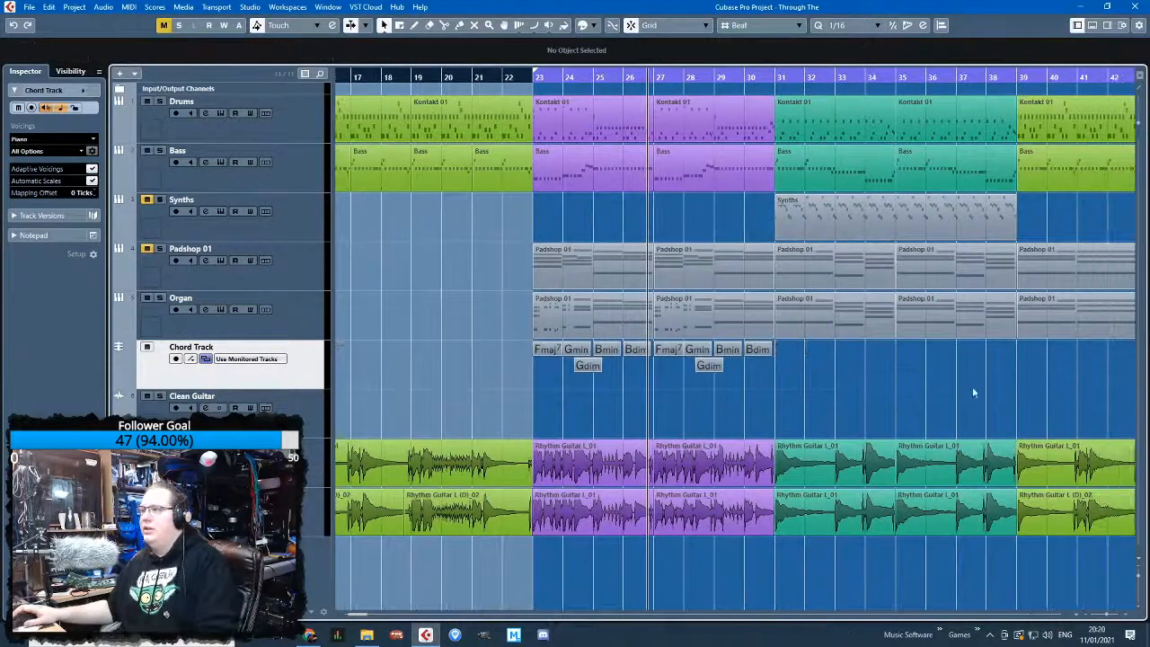
Copy the Bmin7 chord from bar 15 to the start of bar 39
scroll(971, 386, up, 2)
click(578, 351)
scroll(546, 350, down, 5)
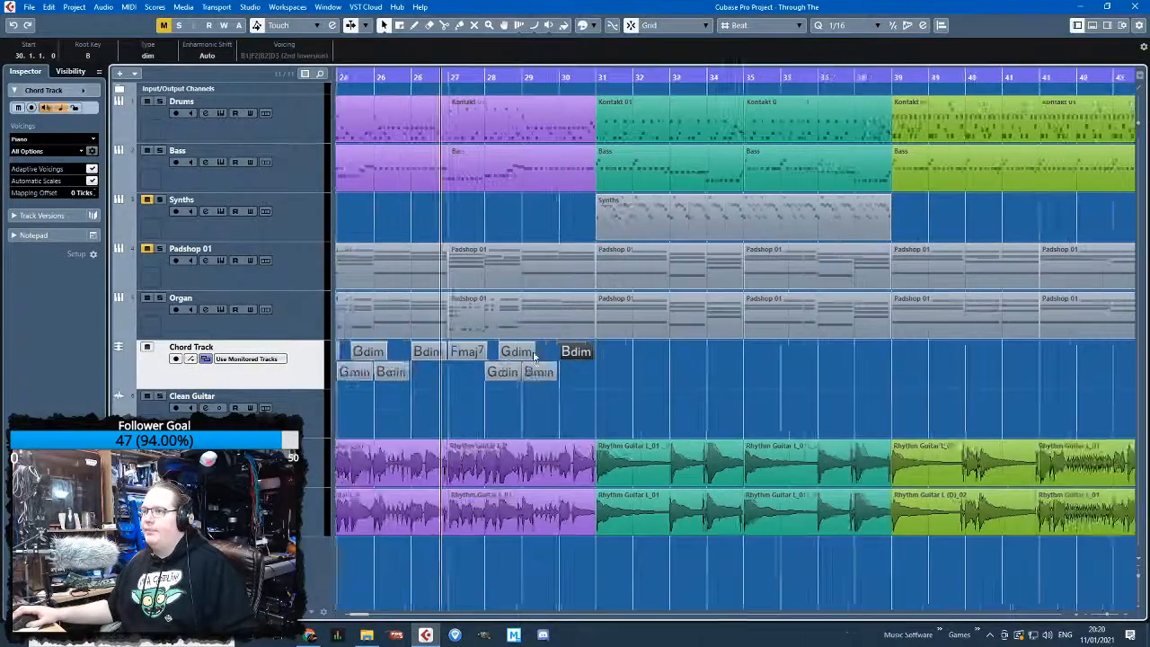
click(373, 385)
scroll(395, 389, left, 2)
scroll(364, 374, left, 2)
drag(435, 351, 828, 355)
scroll(741, 381, up, 5)
Listen to the section from bar 31, then draw a chord event at bar 31 defined as Bmin
click(564, 79)
key(space)
click(414, 26)
key(space)
click(579, 349)
key(1)
double_click(581, 350)
click(516, 523)
click(562, 403)
click(777, 370)
Draw a chord event at bar 33 and define it as A major
click(414, 26)
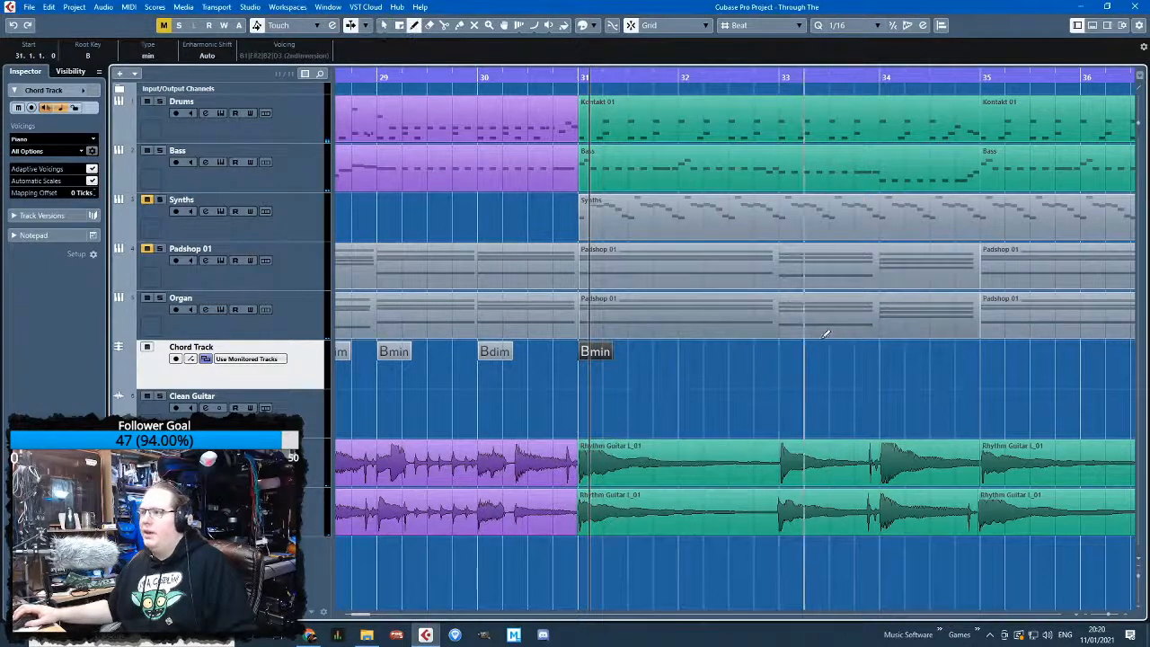
click(785, 351)
key(1)
double_click(785, 351)
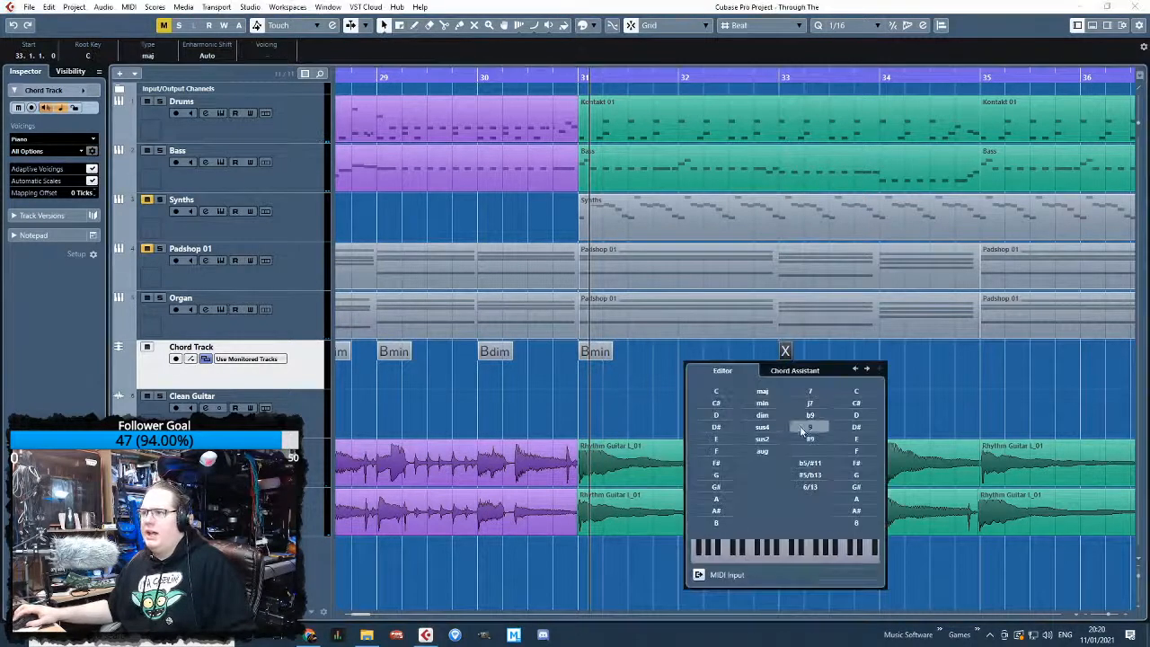
click(716, 499)
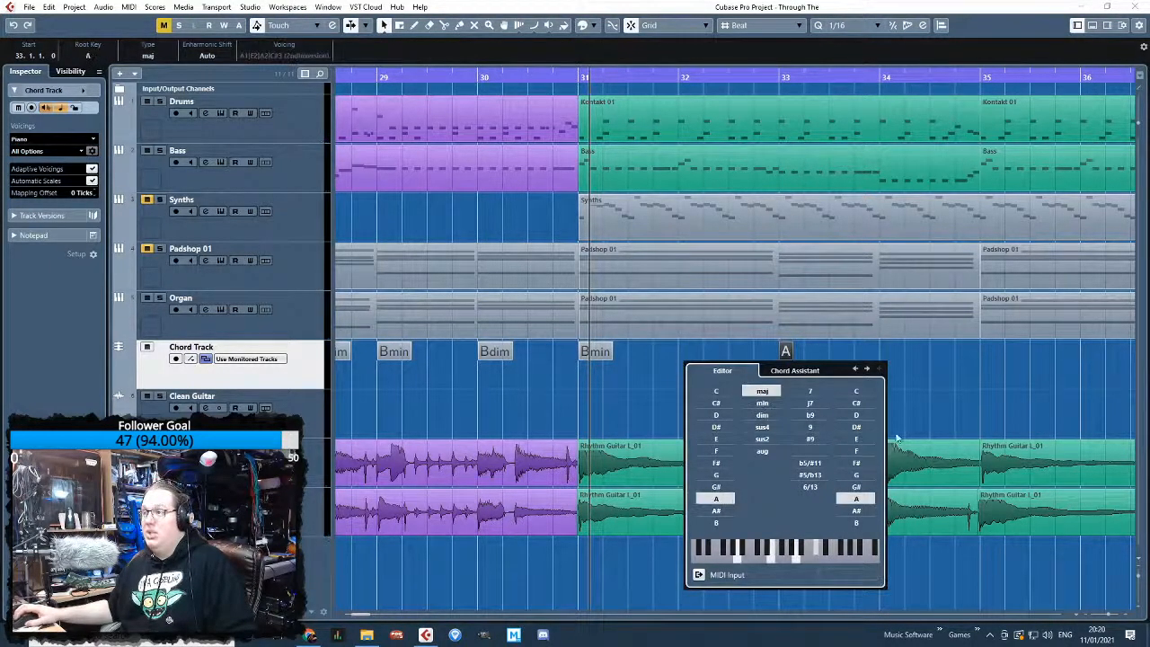
click(938, 393)
Draw a chord event at bar 34 and define it as E major
scroll(987, 389, right, 2)
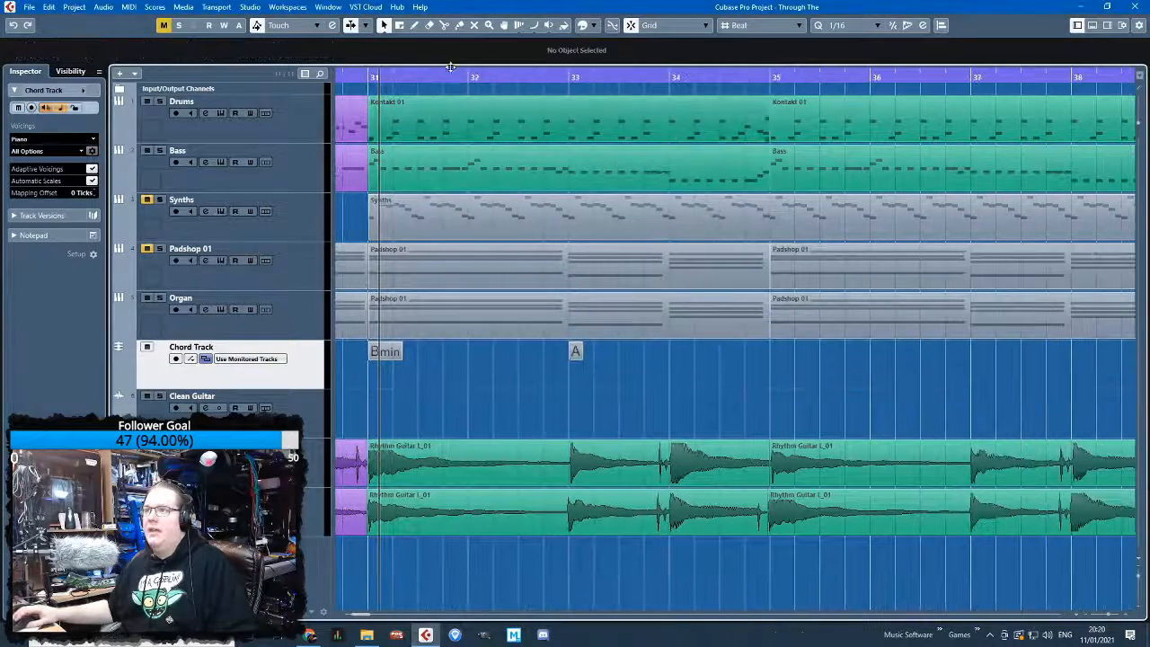
click(414, 26)
click(675, 351)
double_click(678, 353)
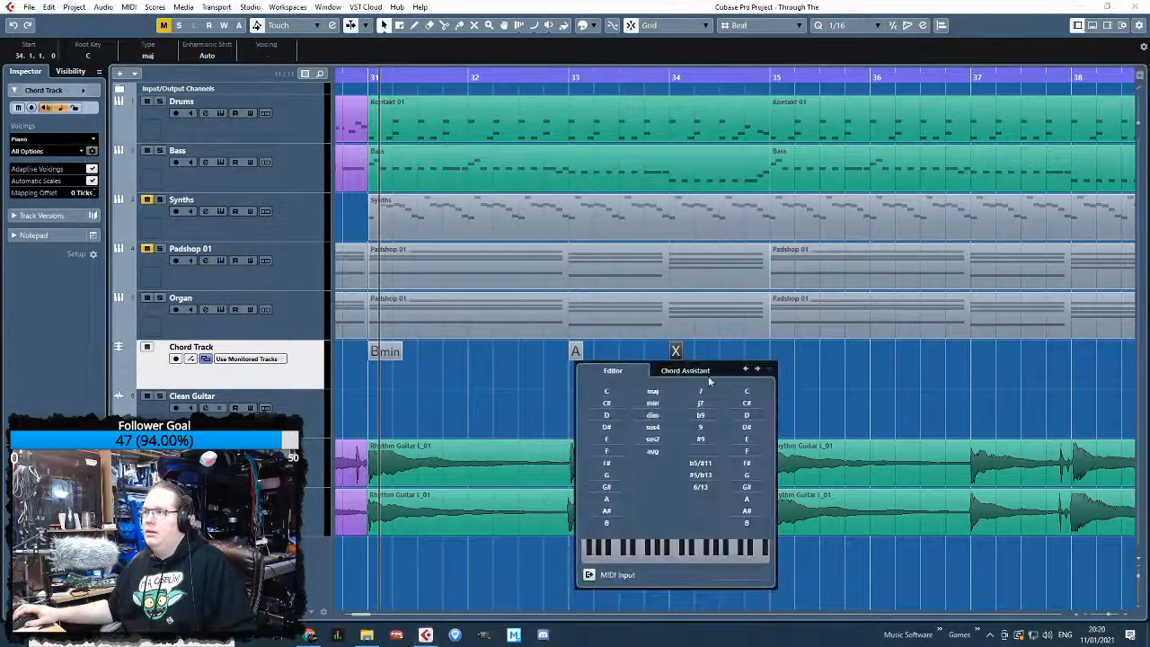
click(606, 438)
Duplicate the Bmin, A and E chords from bars 31 to 34 and align the copy to bar 35
drag(869, 396, 387, 347)
key(ctrl+d)
drag(674, 372, 777, 373)
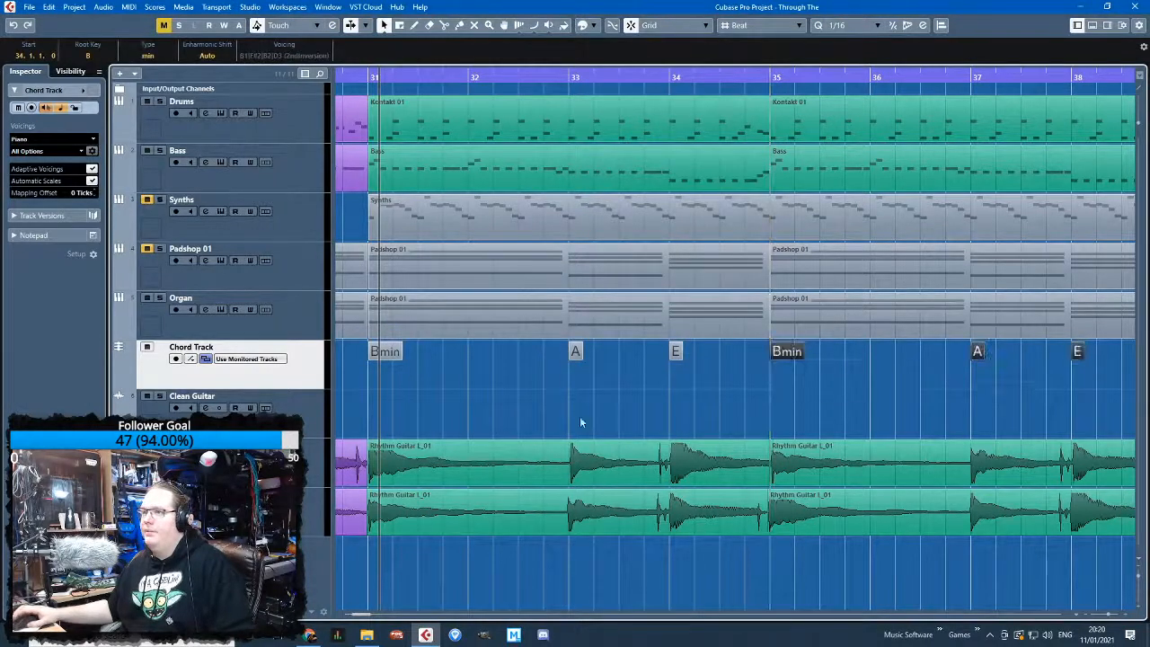
Play the section back and mute the chord track
key(space)
scroll(495, 386, down, 3)
click(146, 347)
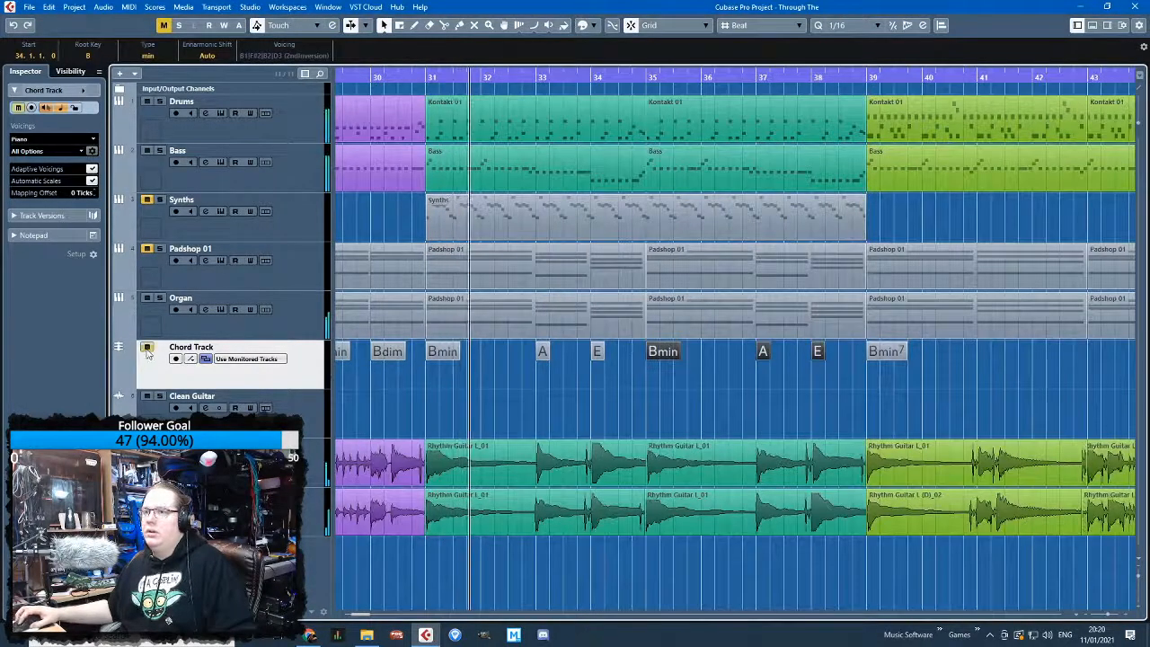
mouse_move(309, 389)
mouse_down()
mouse_move(309, 369)
mouse_move(309, 392)
mouse_up()
click(556, 415)
scroll(556, 415, down, 3)
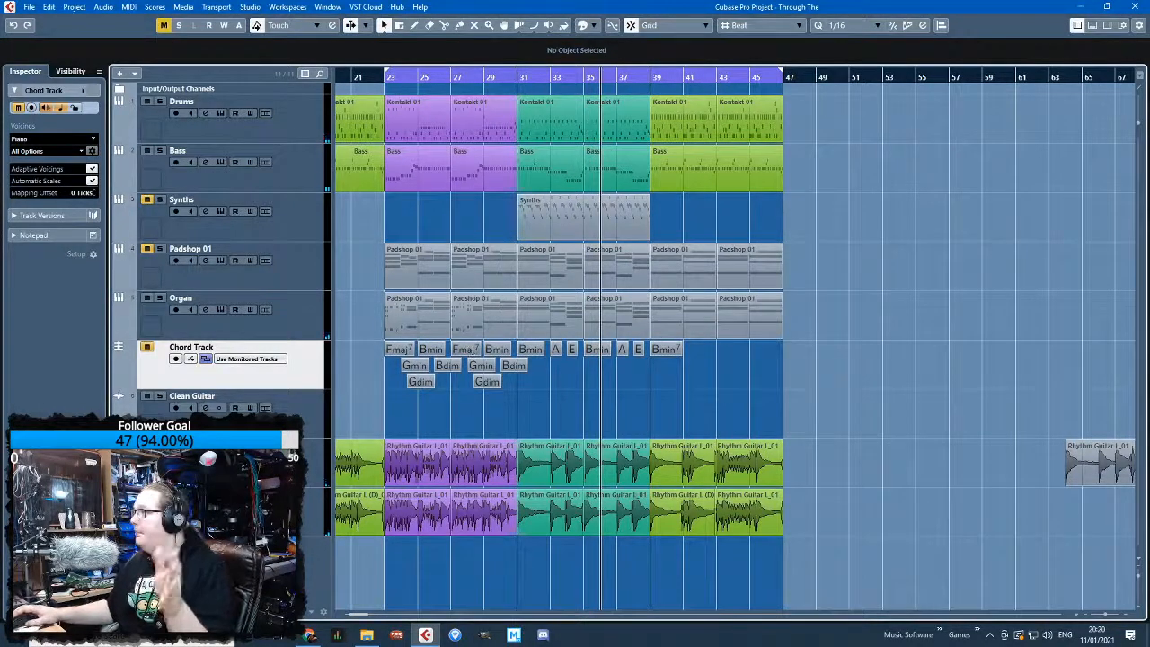
Switch to the browser and watch the "Through The Centre Of The" video on YouTube in the enlarged player
key(alt+Tab)
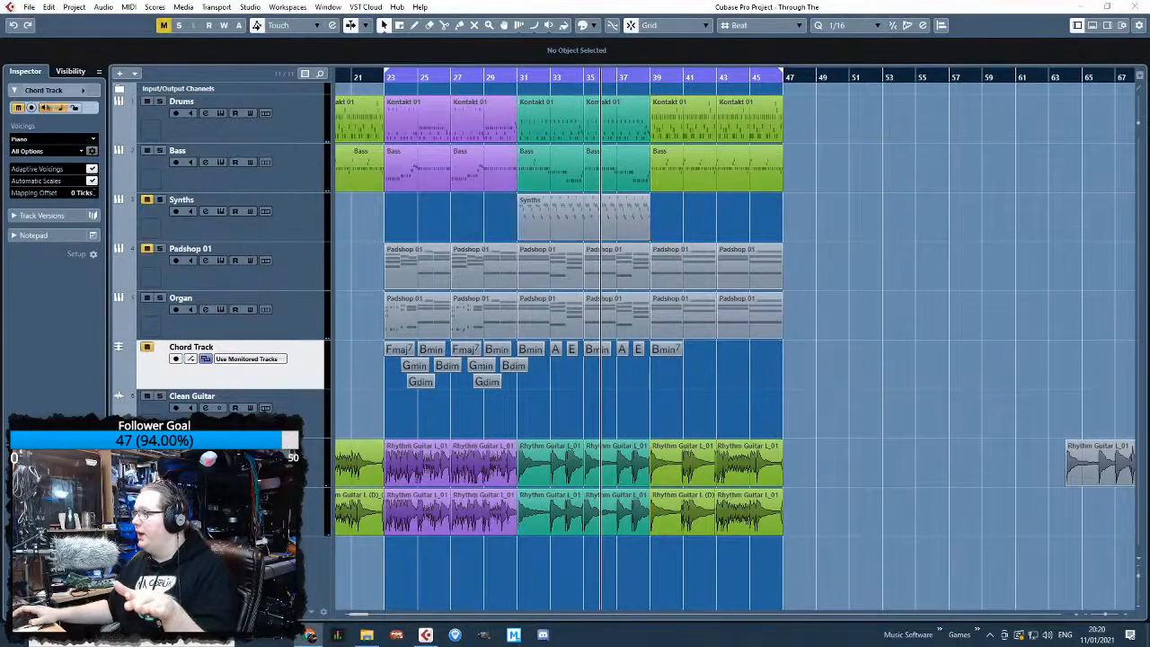
drag(1149, 180, 148, 1)
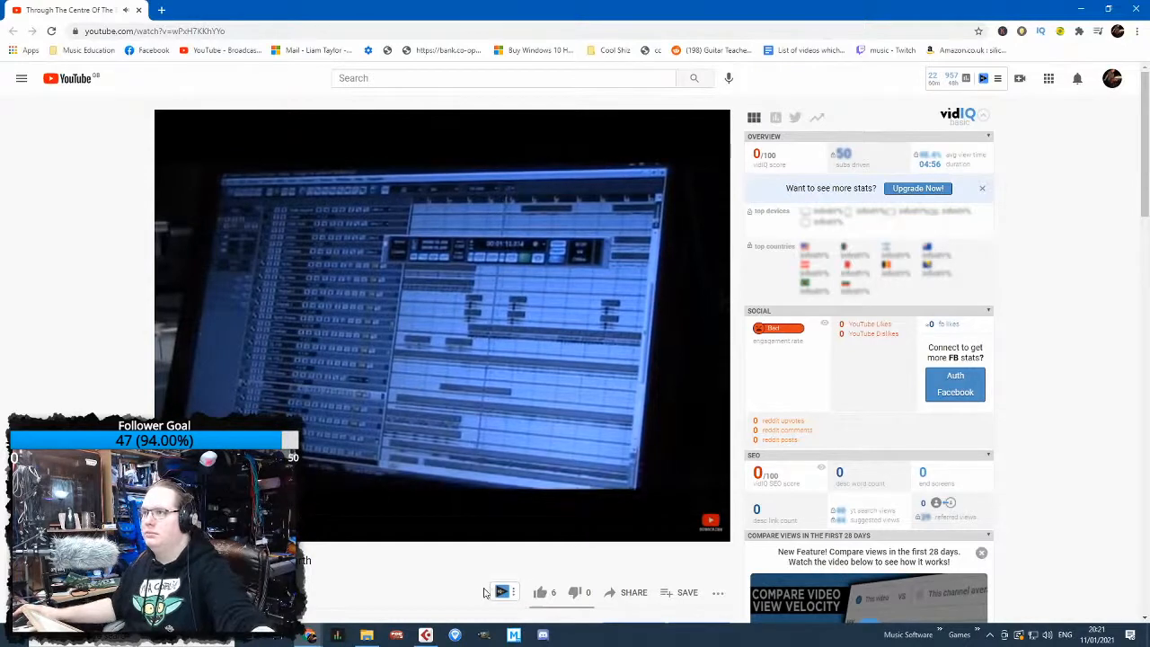
click(668, 537)
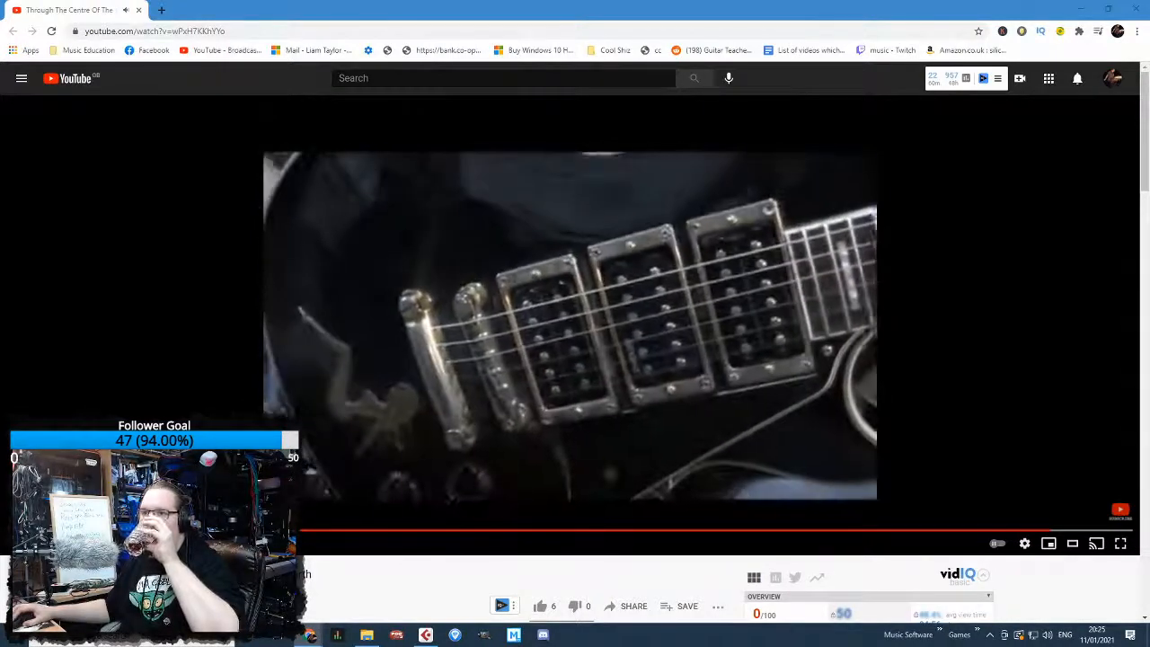
Return to the Cubase project and play the arrangement from just before bar 15
drag(425, 9, 419, 63)
click(688, 65)
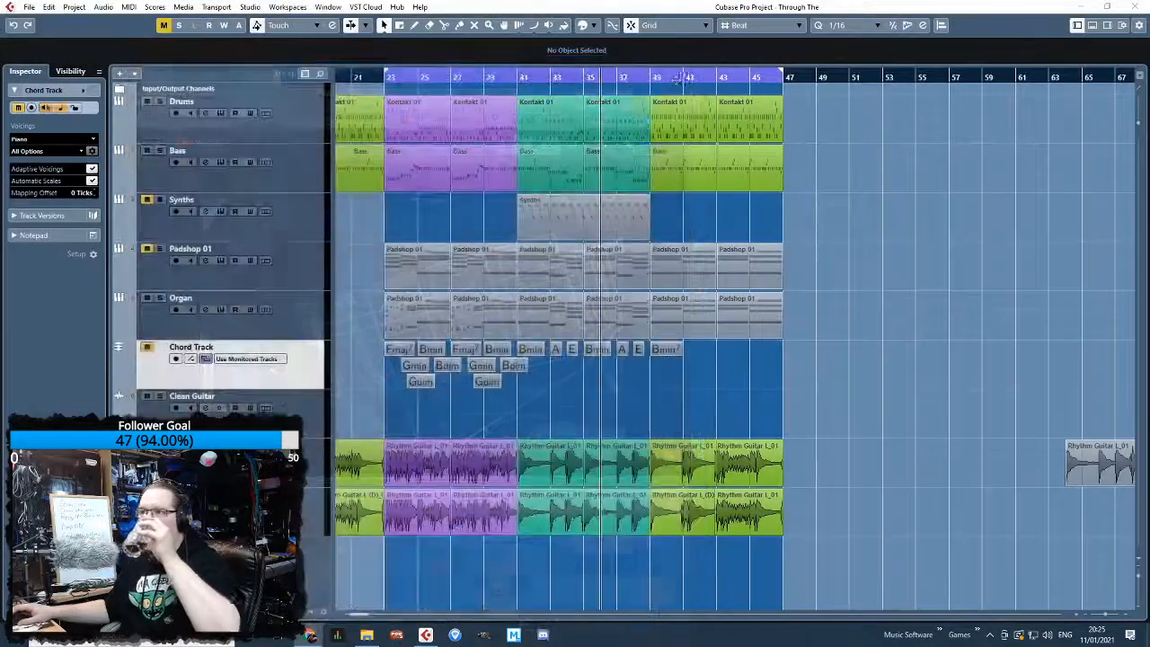
scroll(362, 98, left, 5)
click(365, 112)
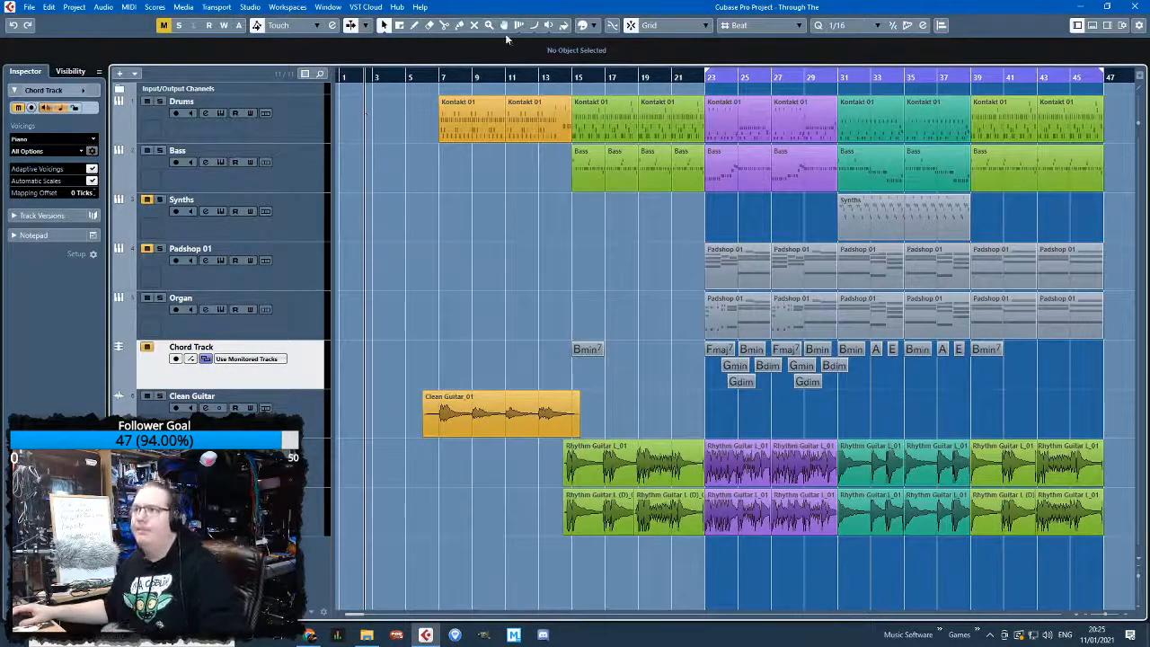
double_click(563, 79)
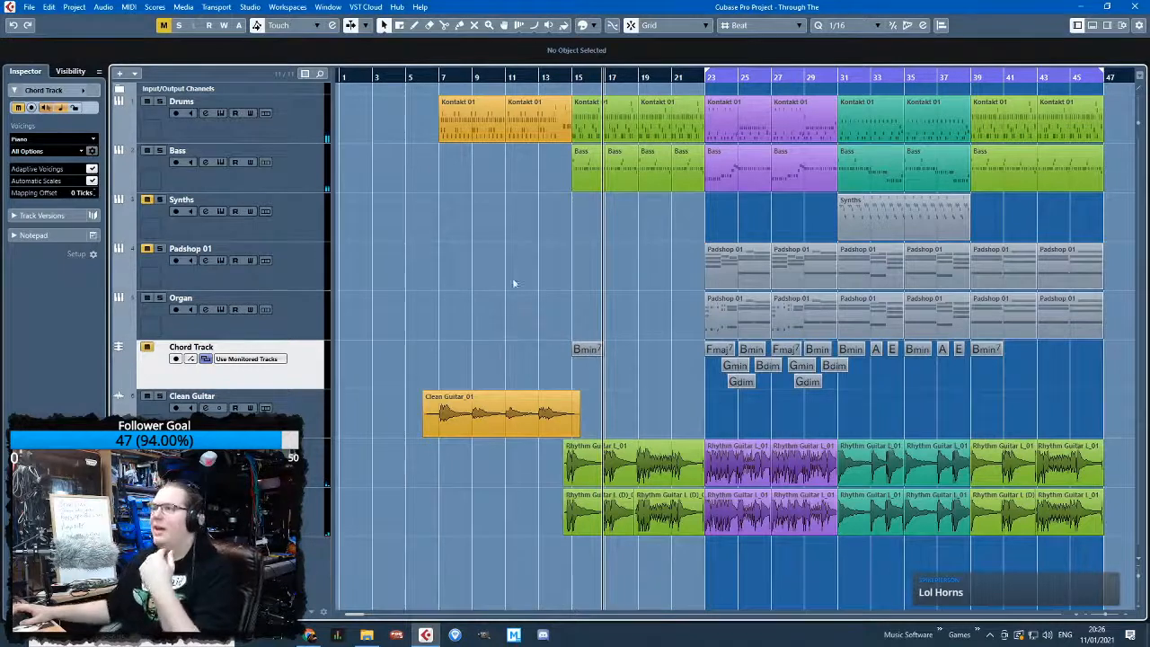
Reduce the height of the Synths, Padshop 01 and Organ tracks together
click(265, 309)
click(265, 309)
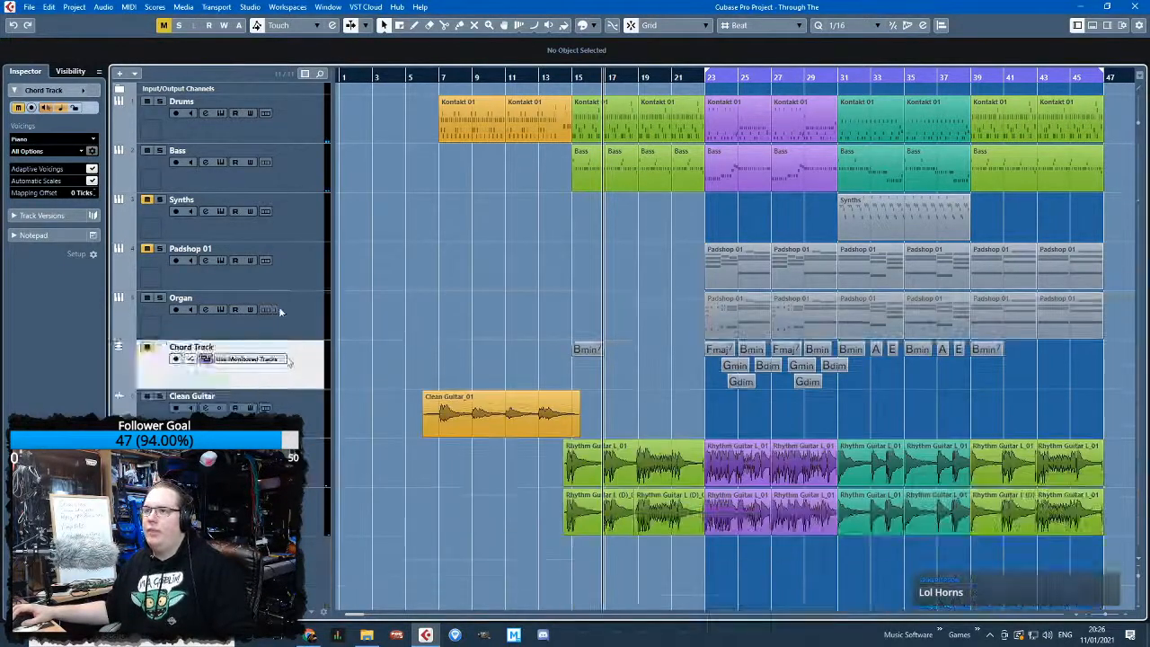
click(273, 307)
shift+click(302, 269)
shift+click(299, 238)
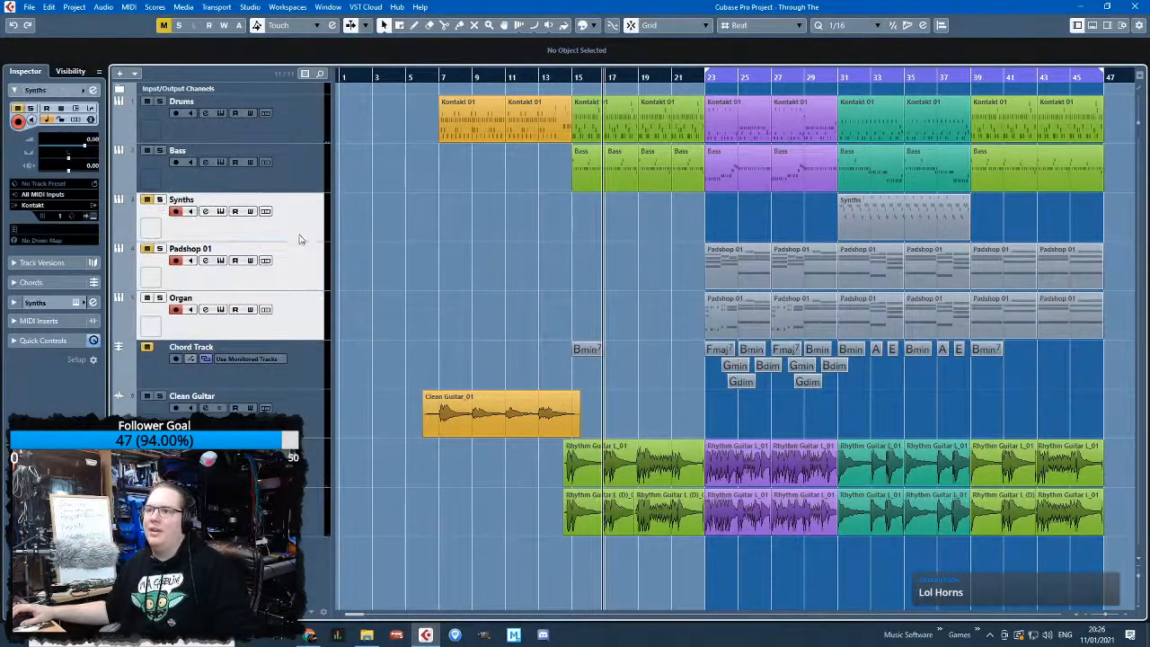
drag(304, 239, 378, 227)
Solo the Synths track to audition its part from around bar 31, and turn the solo off again
click(266, 212)
click(265, 212)
click(295, 211)
click(862, 216)
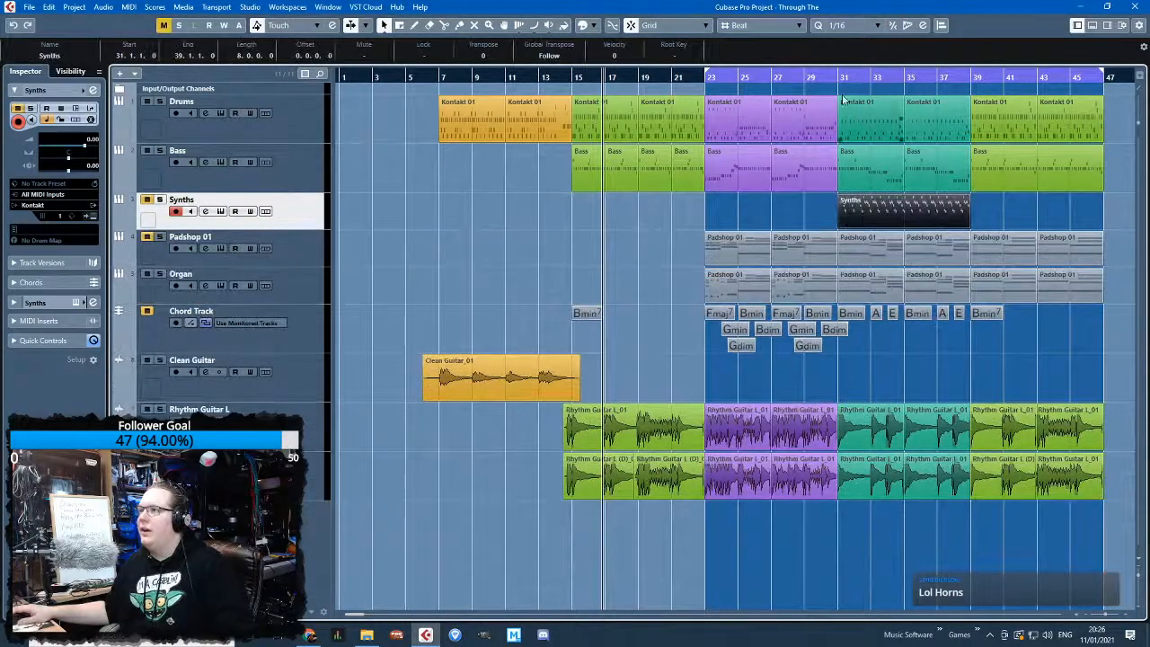
drag(838, 79, 783, 130)
key(s)
key(s)
key(s)
key(space)
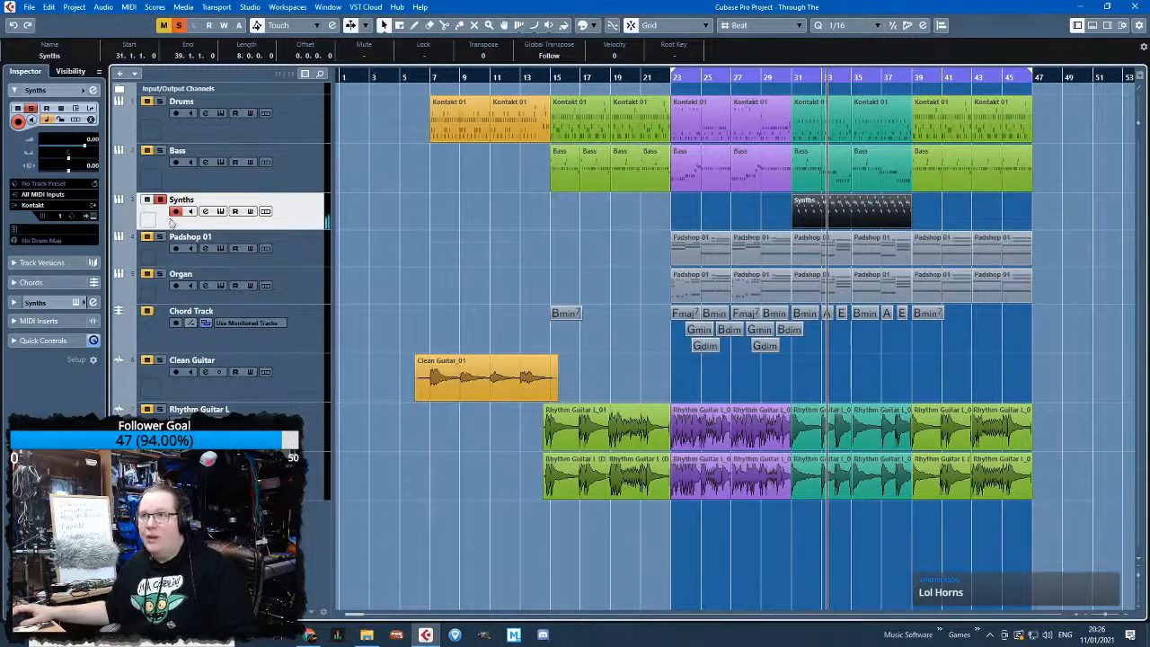
click(160, 200)
click(483, 259)
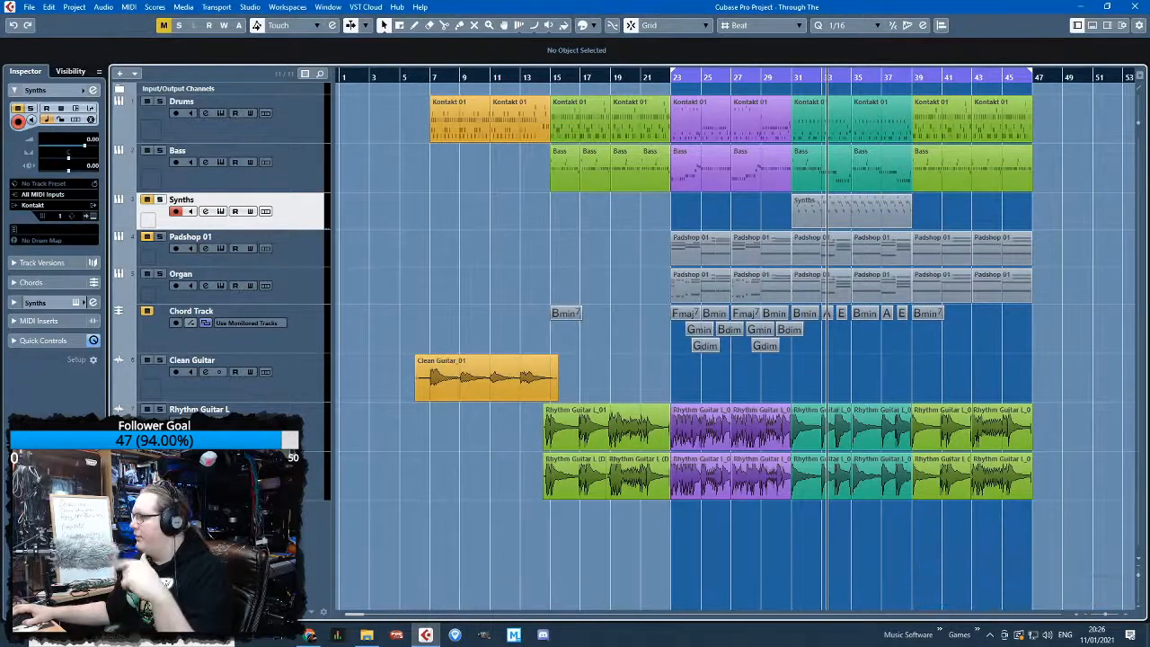
Add a new instrument track using Kontakt as its instrument
right_click(173, 234)
click(303, 260)
click(988, 384)
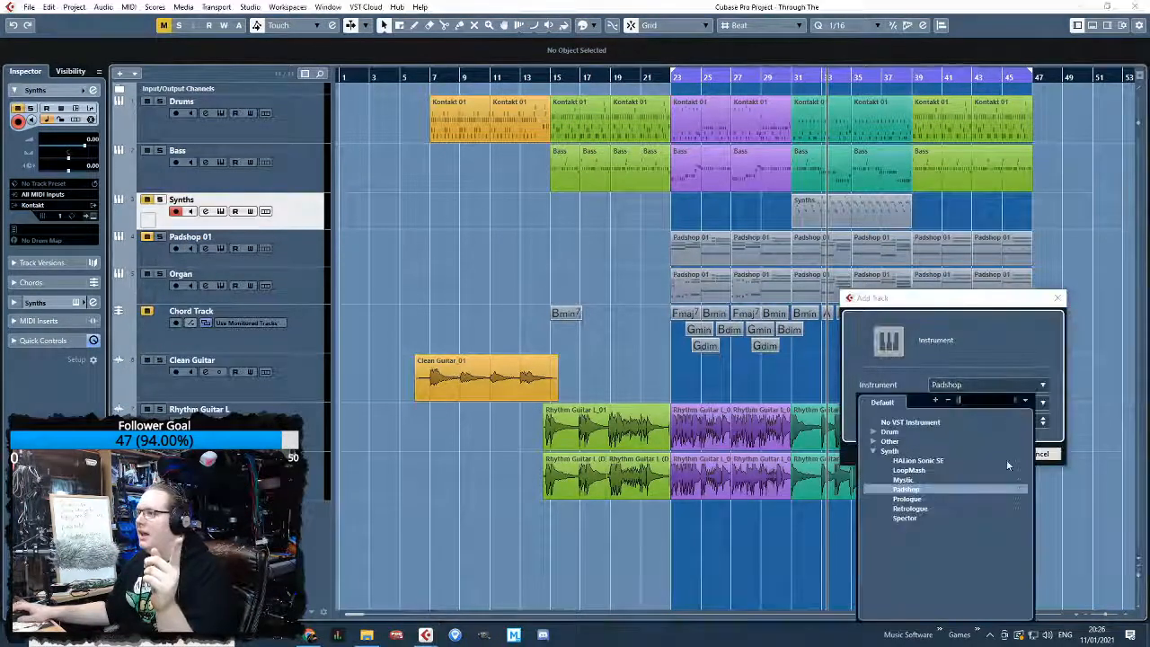
click(873, 450)
click(872, 440)
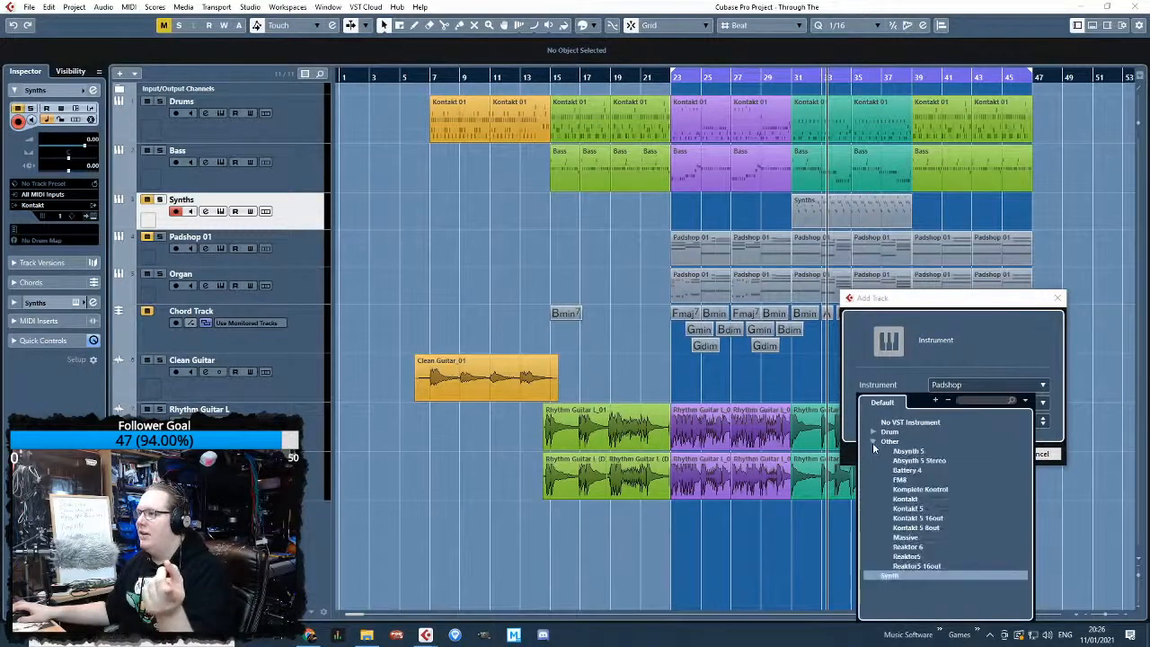
click(904, 499)
click(986, 453)
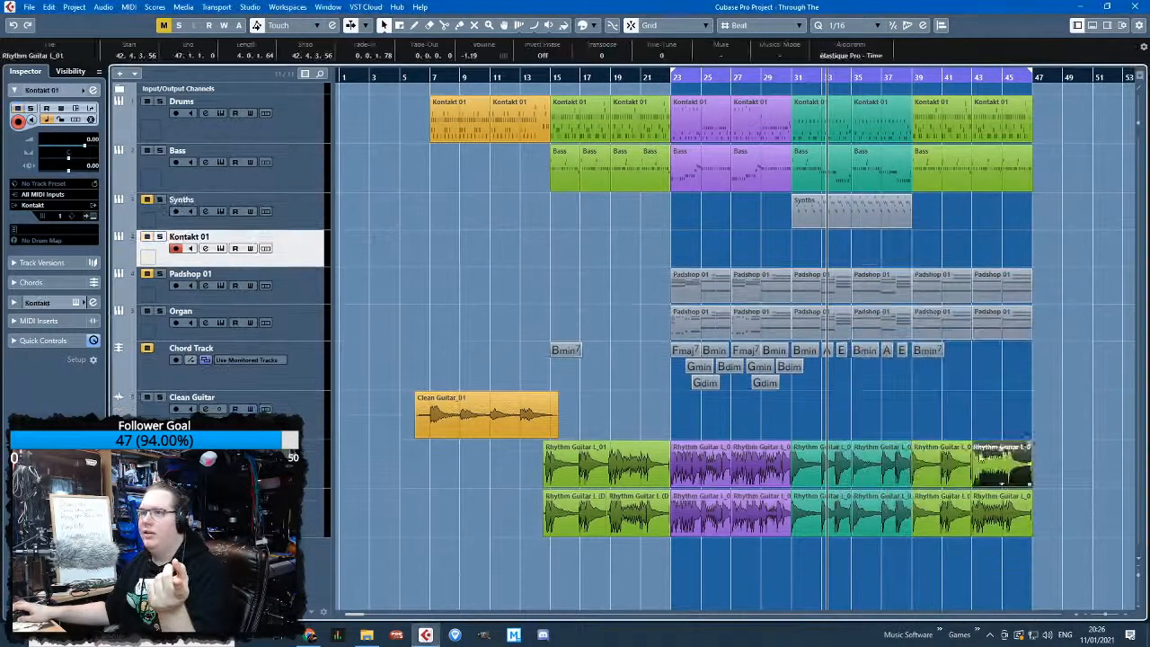
Move the Kontakt 01 track below the Chord Track and shorten the locator range to bars 23 to 31
drag(304, 329, 299, 412)
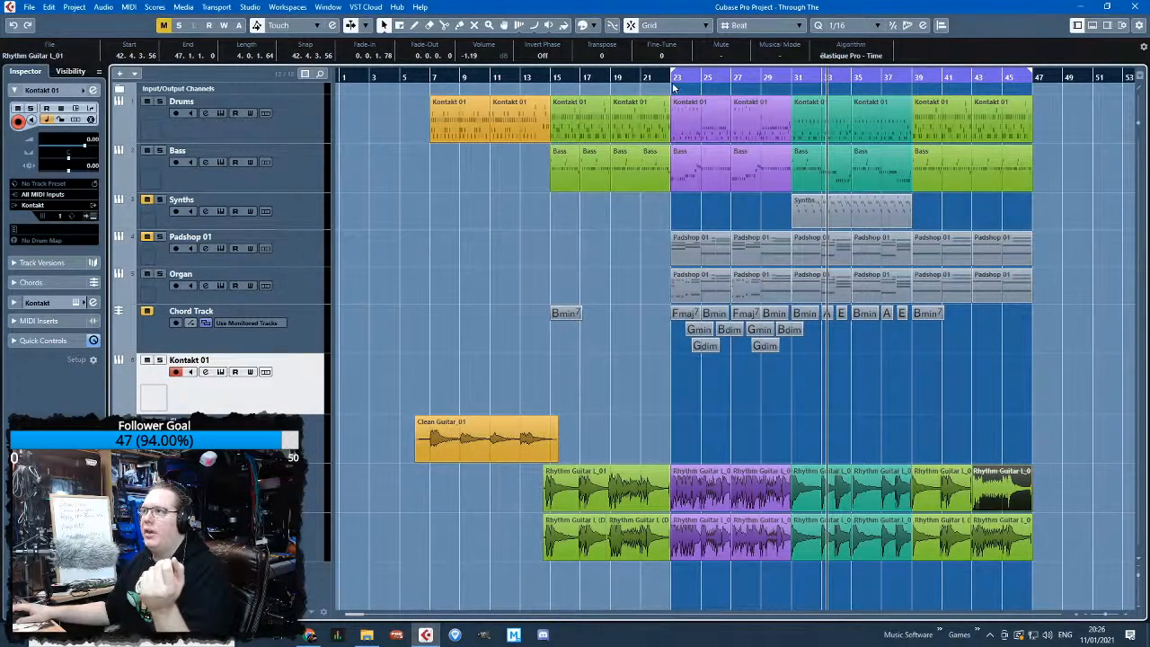
drag(1031, 72, 795, 90)
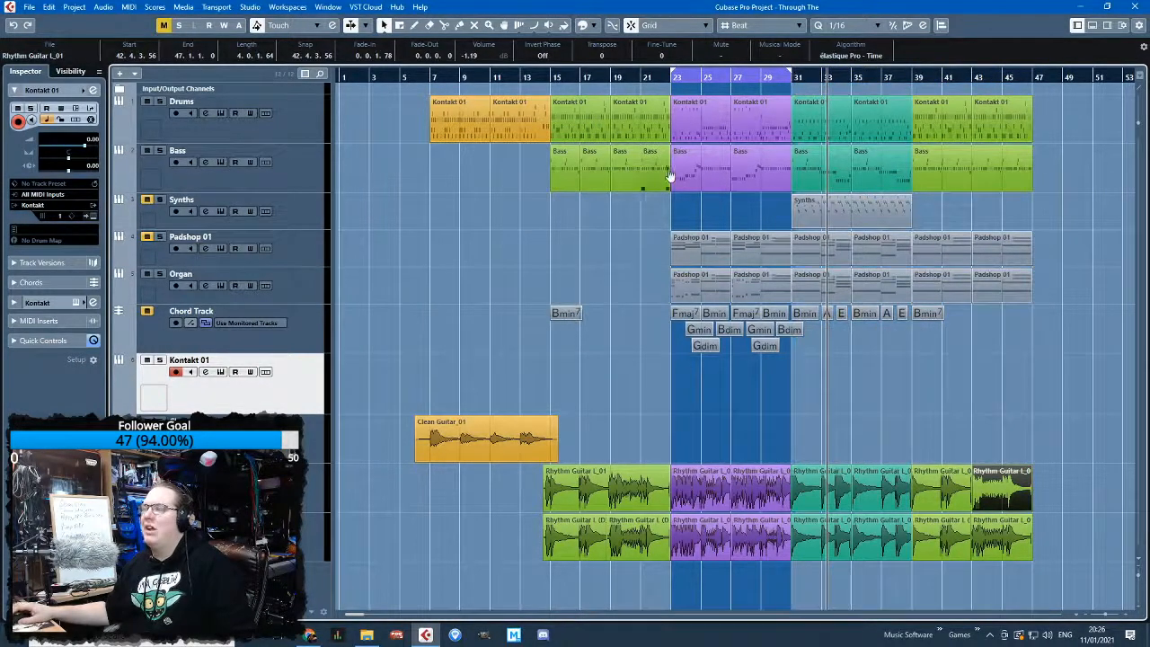
click(414, 24)
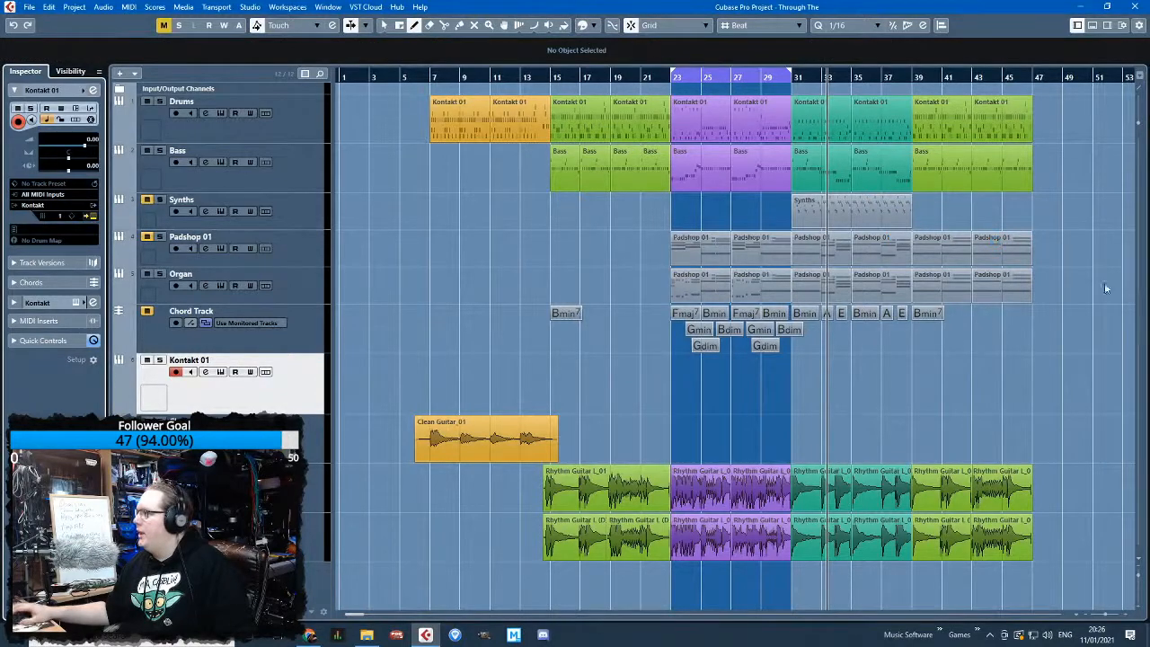
Open the Kontakt 01 instrument and load The Giant.nki from The Giant library
click(221, 371)
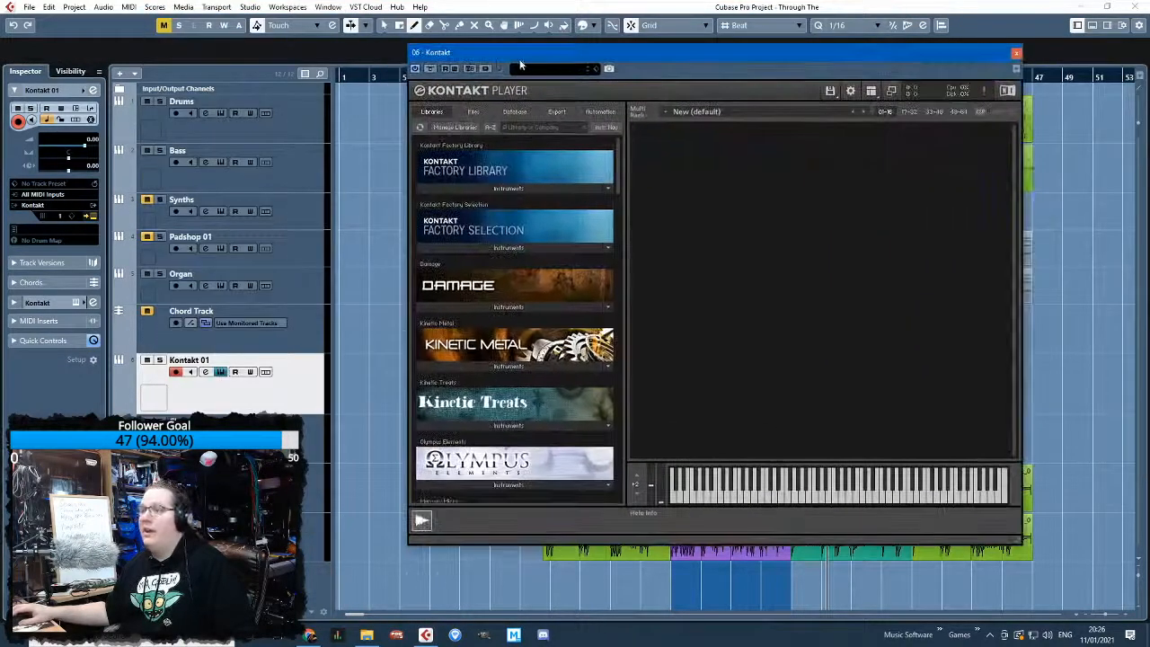
scroll(486, 373, down, 5)
scroll(486, 379, down, 3)
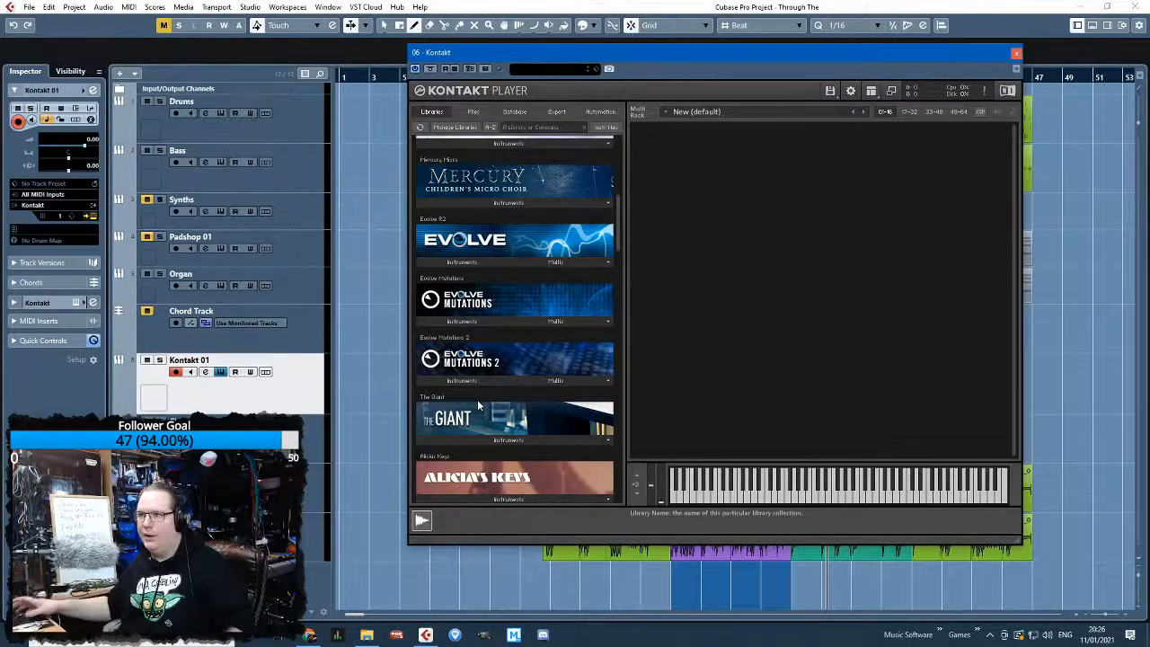
click(507, 439)
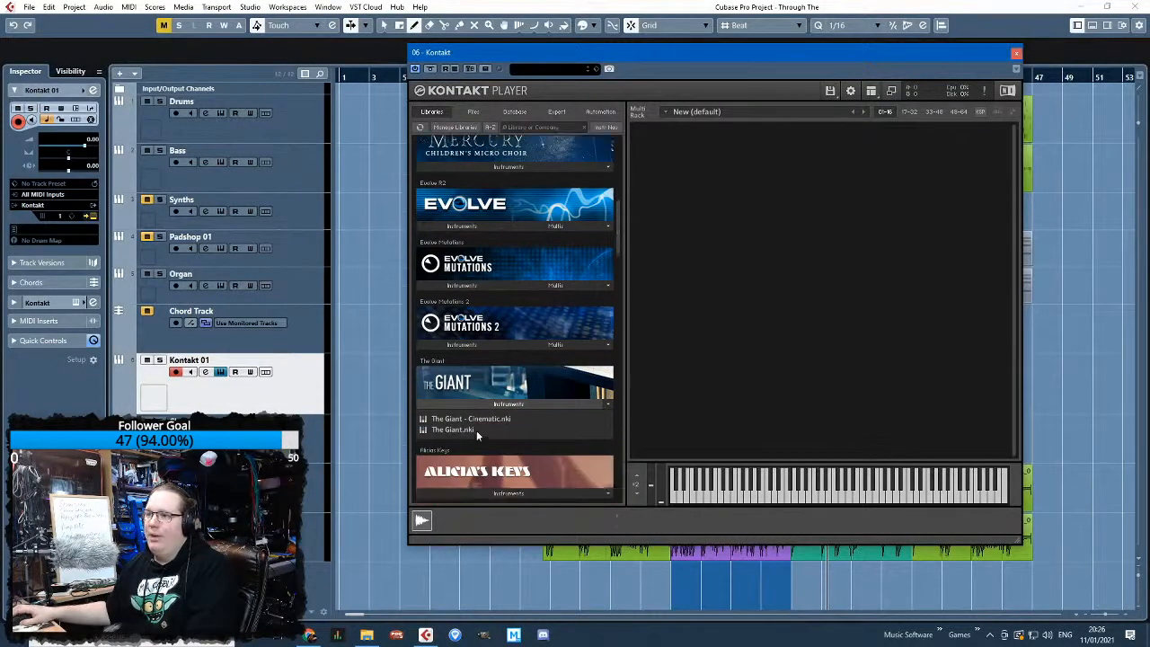
double_click(476, 430)
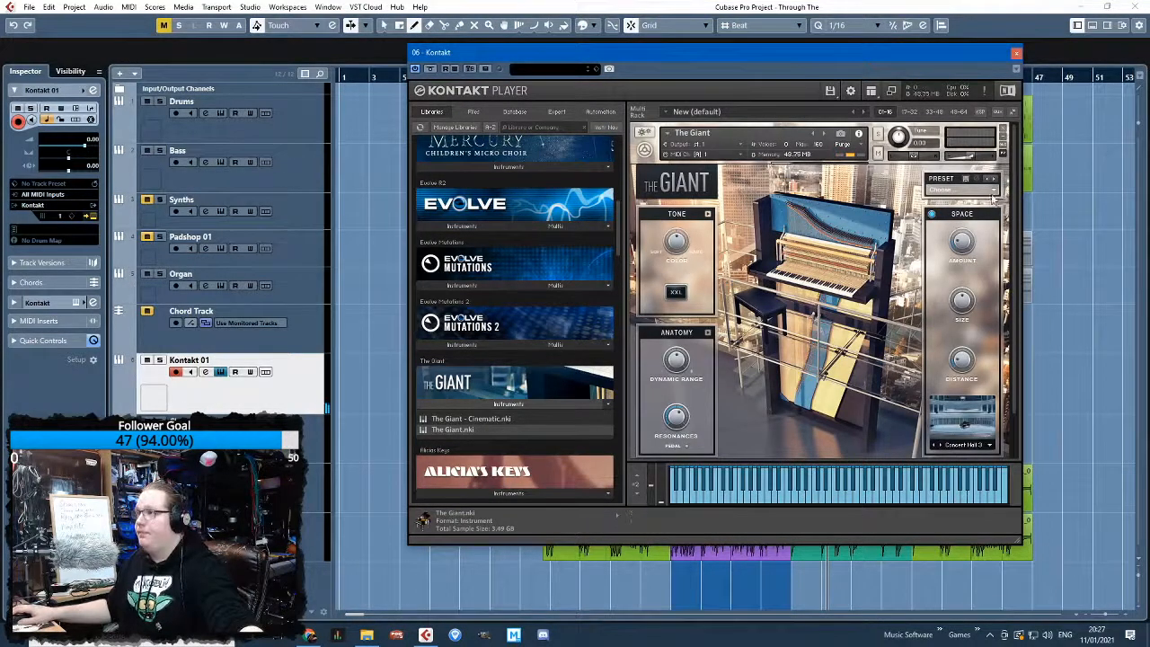
Audition The Giant's Lots Of Noise and Eternity presets, and settle on the Hard And Tough preset
click(988, 190)
click(834, 530)
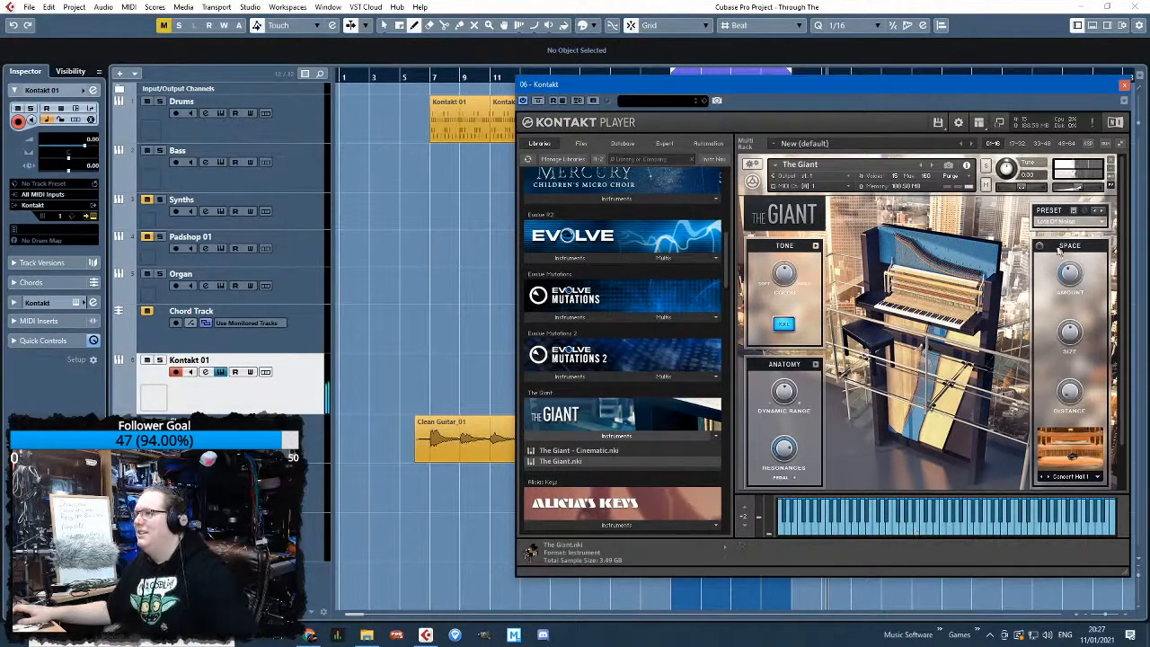
click(1082, 224)
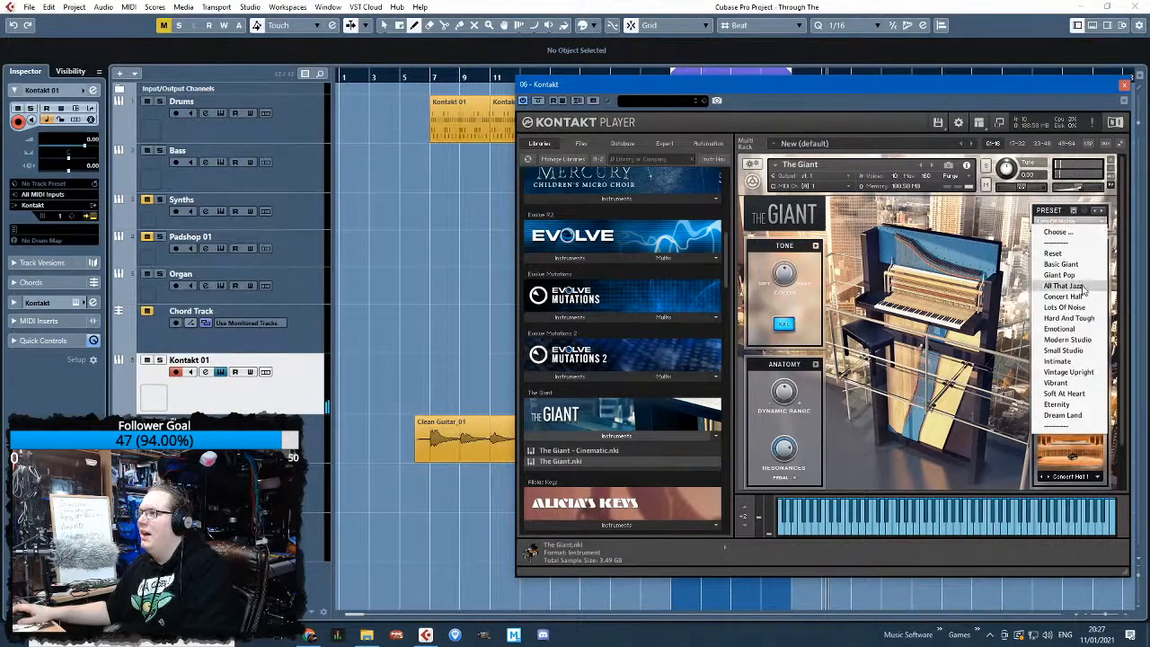
click(1062, 407)
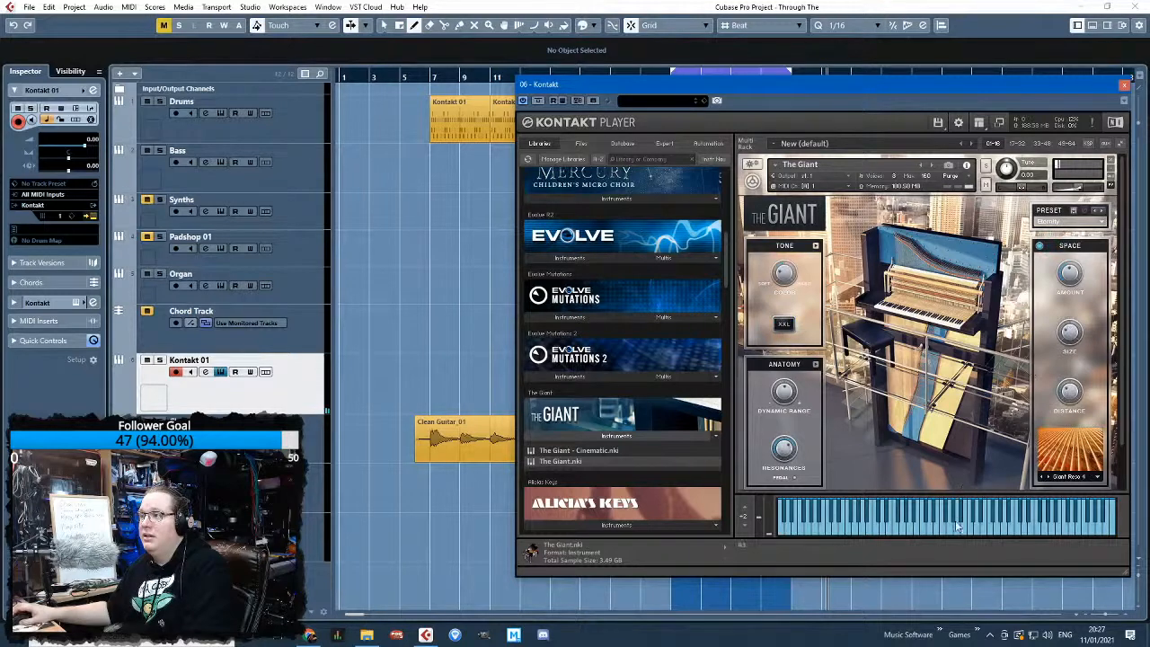
click(949, 528)
click(1101, 221)
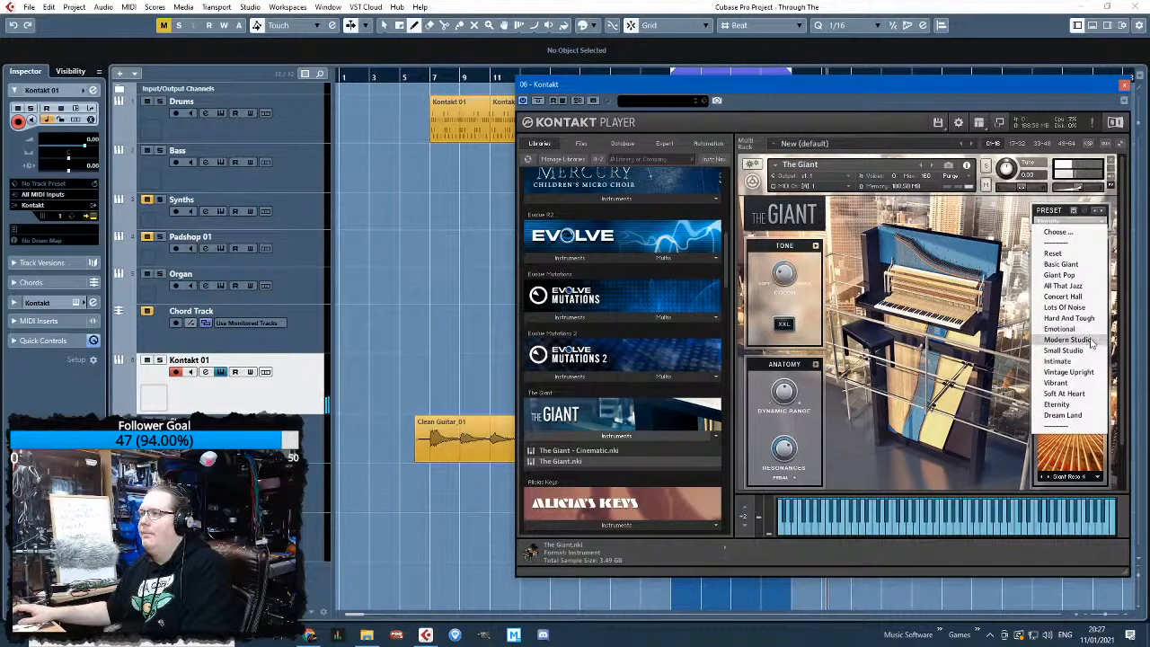
click(1084, 319)
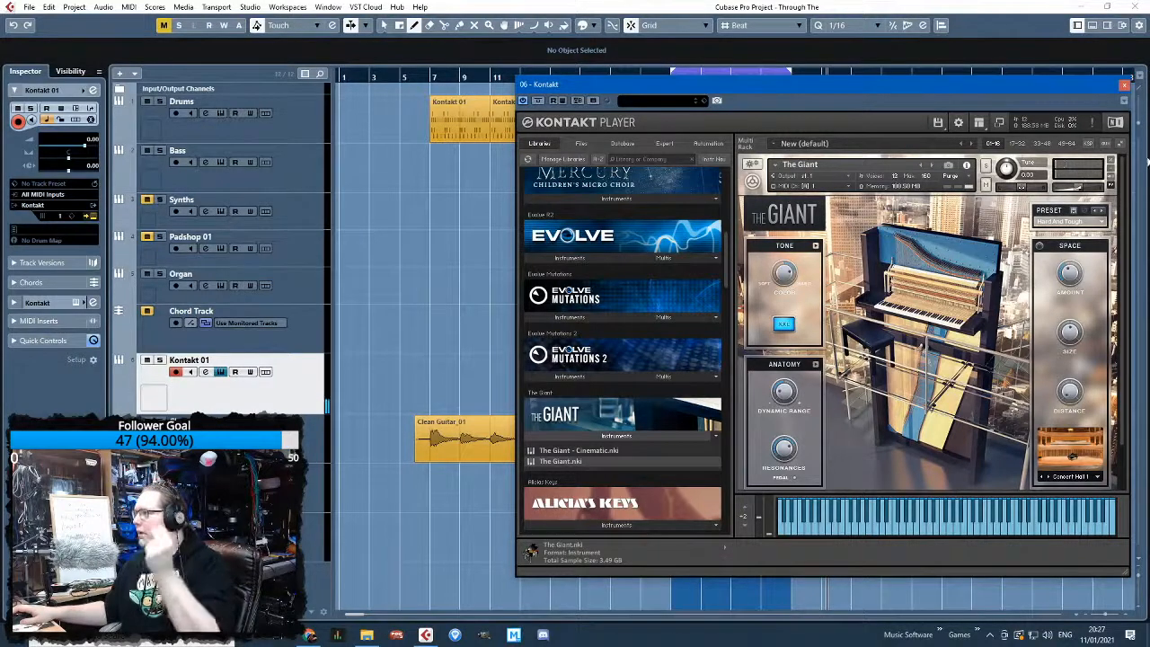
click(1123, 86)
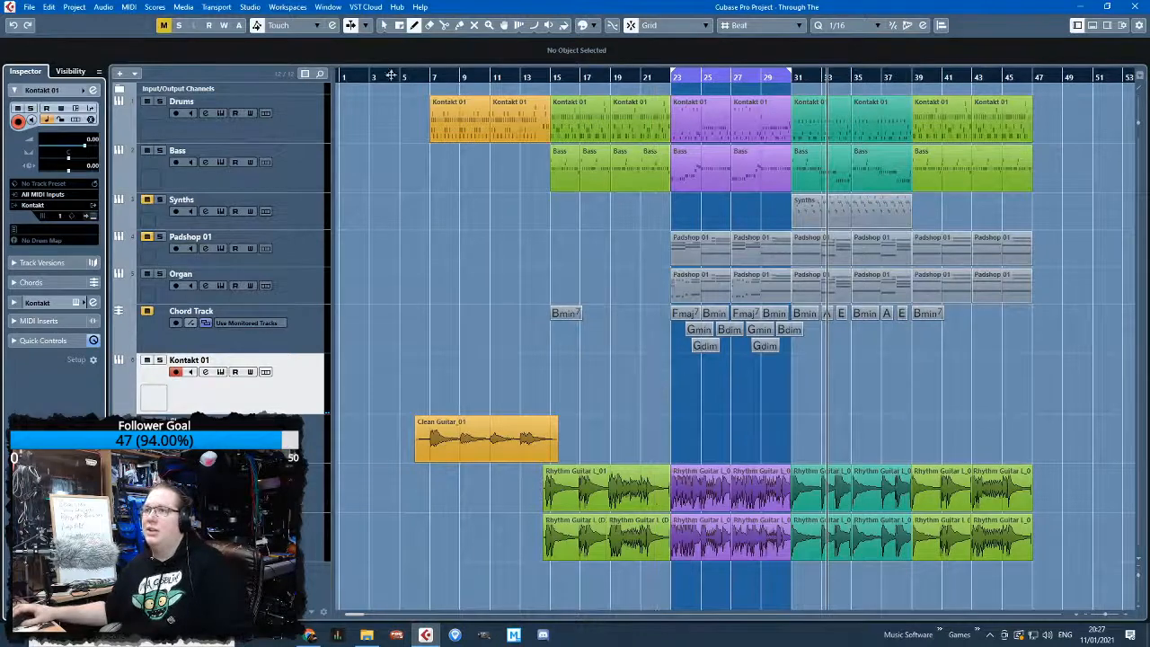
Rename the Kontakt 01 track as Piano
double_click(219, 358)
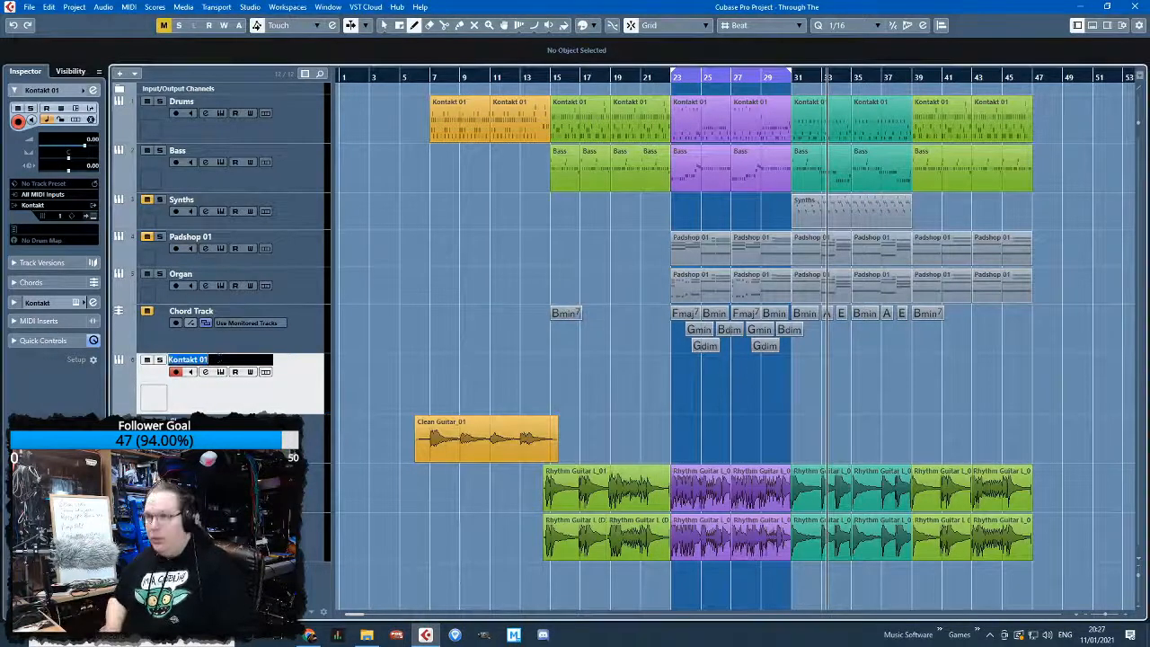
text(Piano)
key(Return)
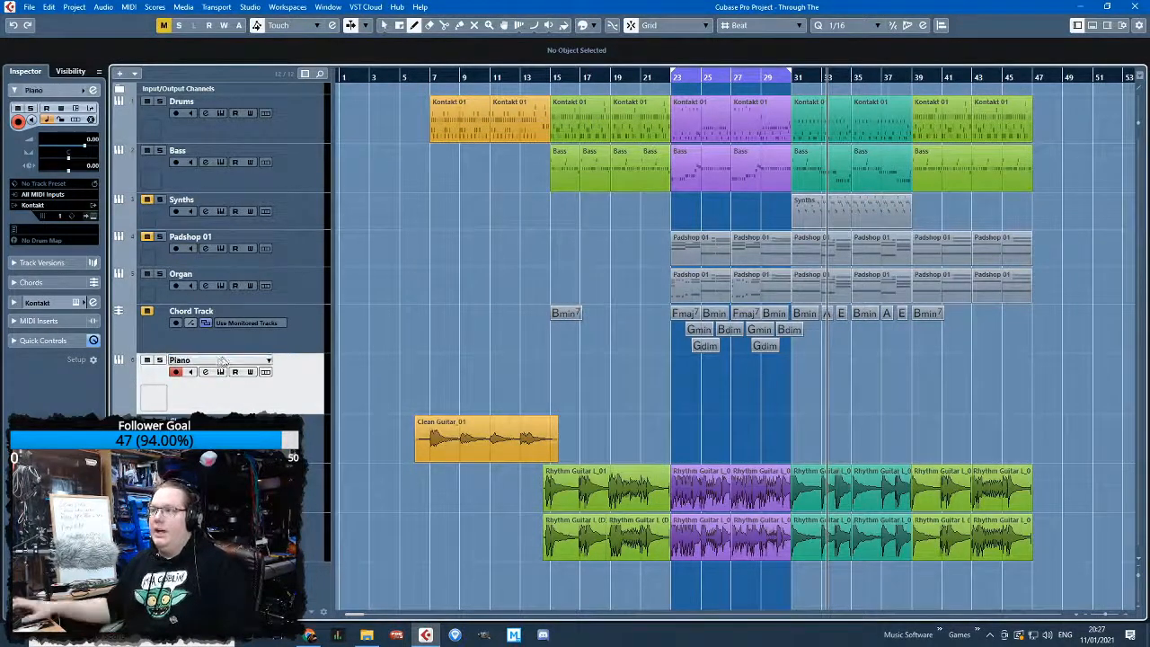
Create an empty part on the Piano track from bar 23 to bar 31 and play back the section
double_click(698, 370)
scroll(739, 435, up, 5)
click(558, 82)
key(space)
scroll(576, 329, up, 3)
scroll(577, 333, up, 1)
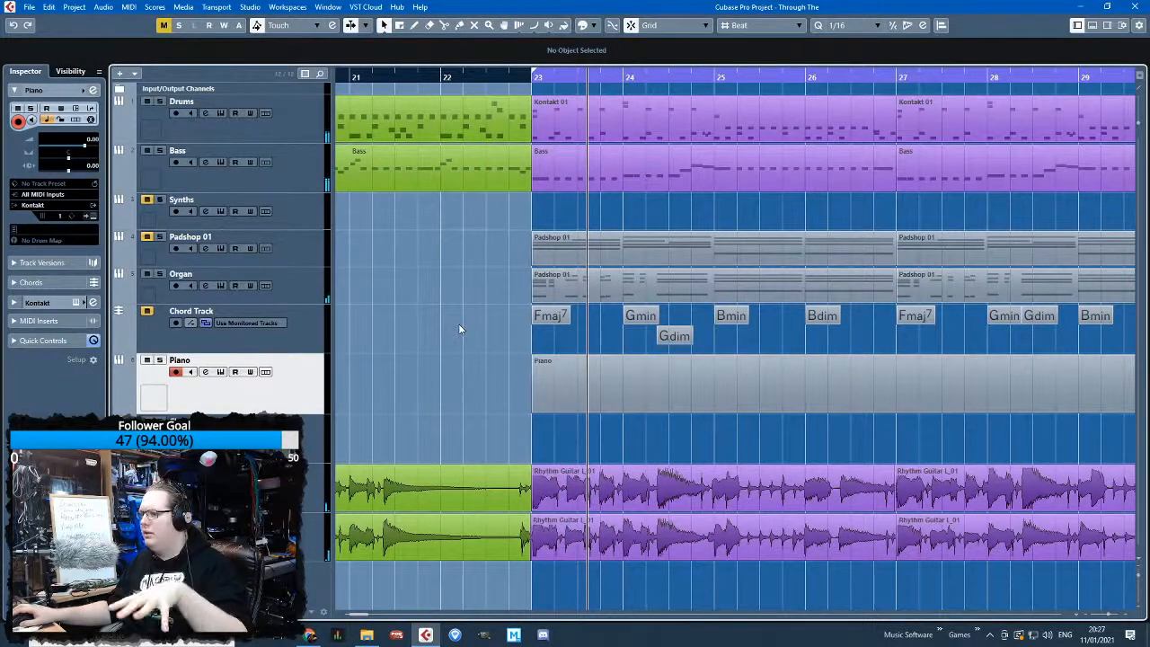
Open the Piano part in a maximised Key Editor and place an F4 note at the start of bar 23
click(539, 406)
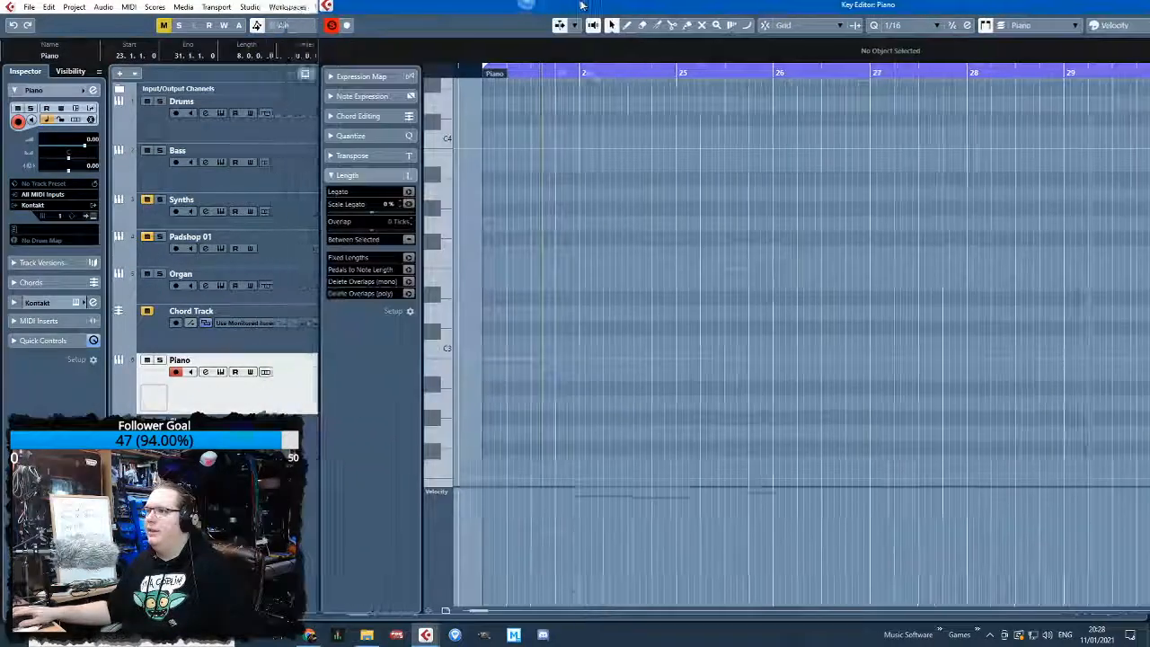
double_click(580, 6)
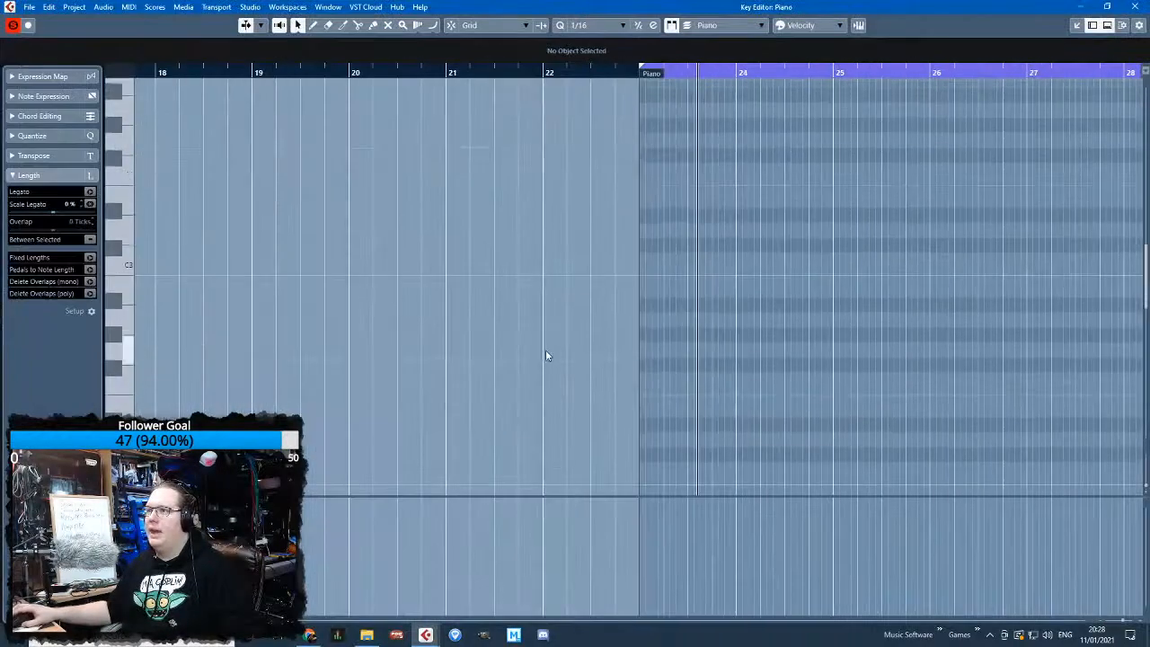
drag(657, 370, 699, 366)
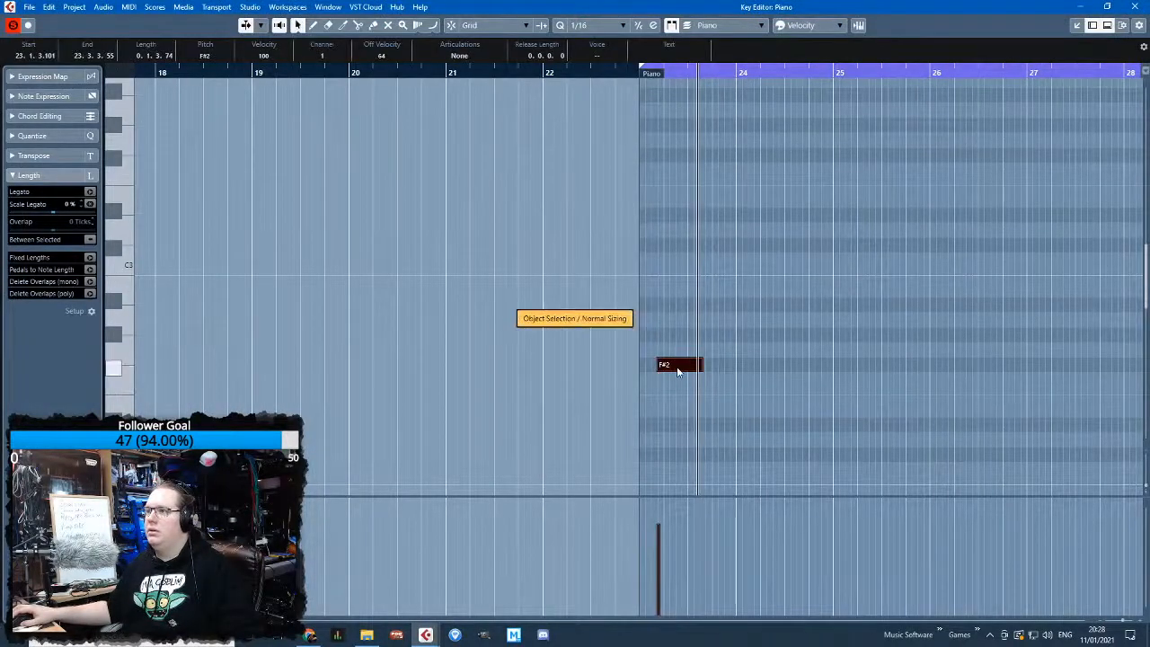
drag(661, 135, 680, 180)
scroll(679, 181, up, 3)
scroll(665, 226, up, 2)
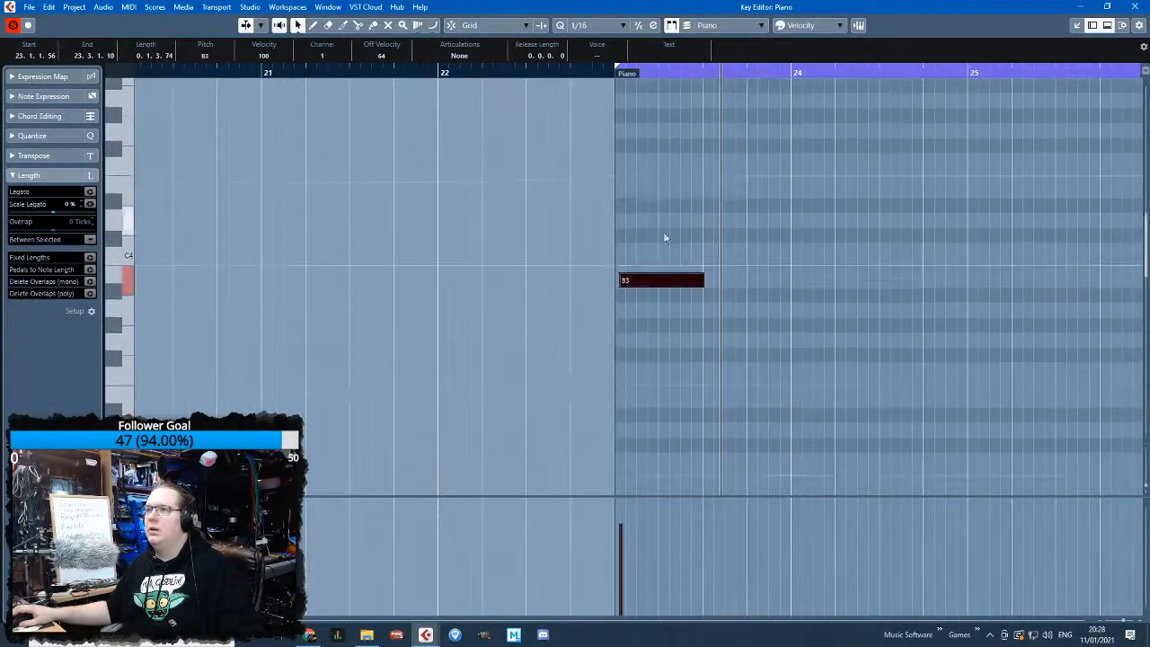
drag(653, 281, 662, 163)
scroll(781, 282, up, 5)
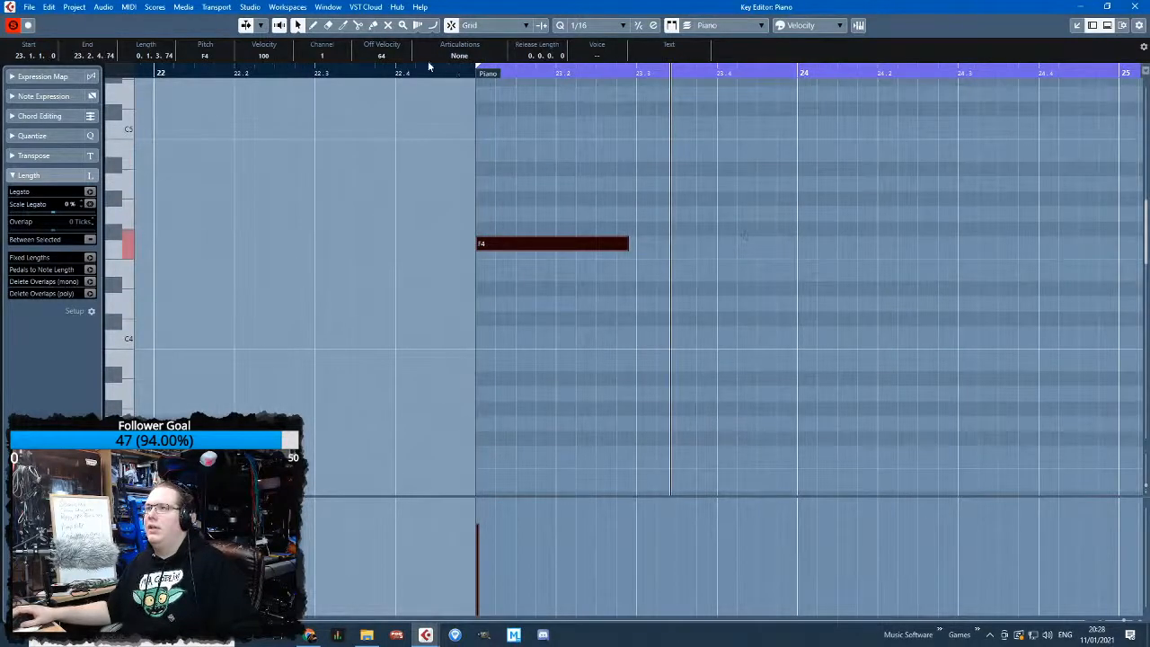
Shorten the F4 note, place a shorter F4 copy at 23.2.3, and play the rhythm back
mouse_move(627, 243)
mouse_down()
mouse_move(559, 243)
mouse_move(628, 245)
mouse_up()
key(ctrl+d)
click(471, 75)
key(space)
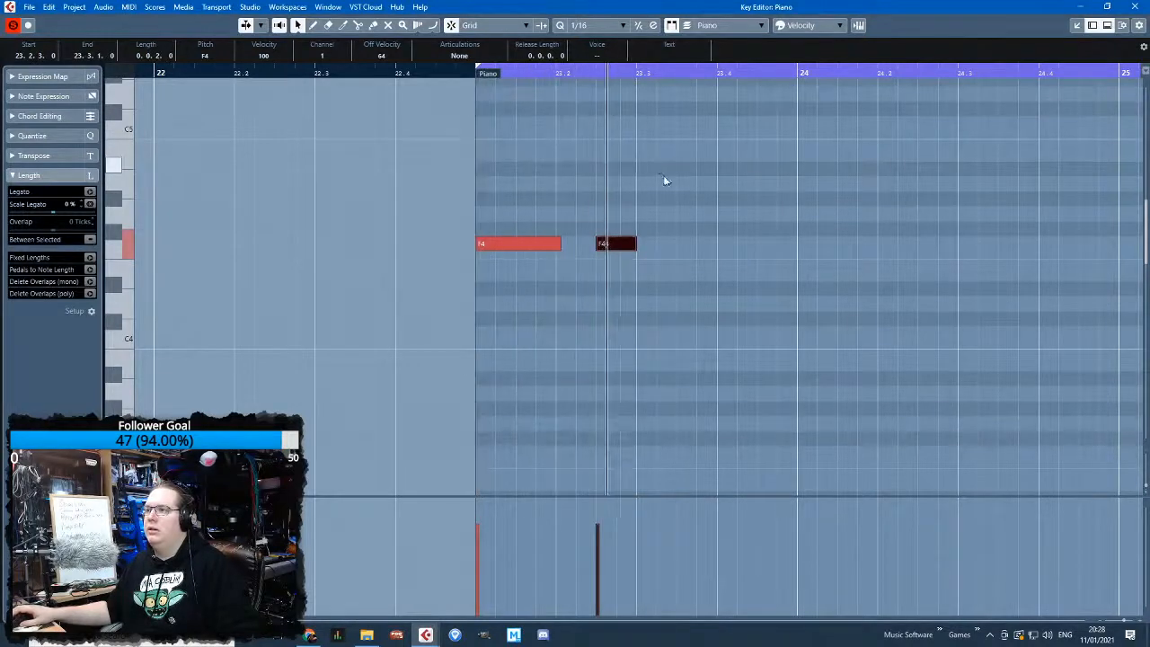
key(space)
Duplicate the note for further hits on the second half of beat 3 and on beat 4, and adjust the note lengths
key(ctrl+d)
drag(665, 244, 692, 244)
key(ctrl+d)
click(472, 76)
key(space)
key(j)
drag(560, 248, 715, 253)
Copy the bar 23 line up a fifth to form a C5 line with B4 on the last hit
drag(802, 314, 531, 191)
key(ctrl+d)
scroll(808, 312, up, 3)
drag(782, 315, 501, 195)
key(space)
click(778, 192)
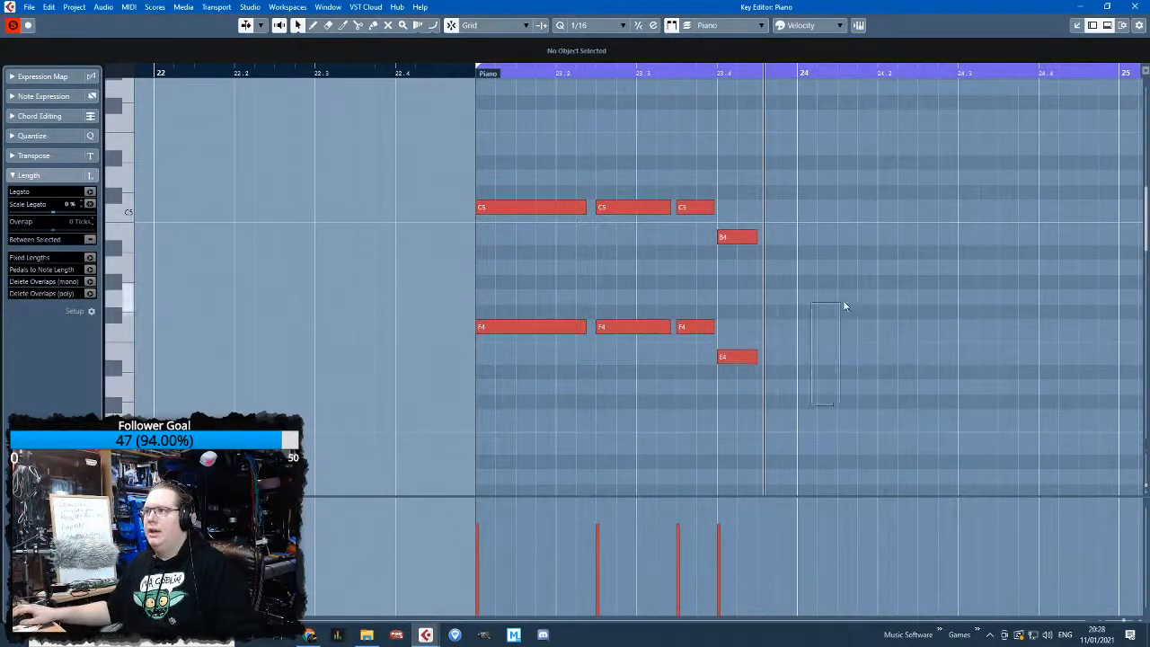
Raise the last B4 to C5 and add a middle line of G#4 notes on all four hits
drag(736, 234, 739, 209)
key(ctrl+d)
drag(473, 139, 823, 292)
key(space)
click(597, 198)
key(space)
drag(498, 269, 500, 282)
click(467, 72)
key(space)
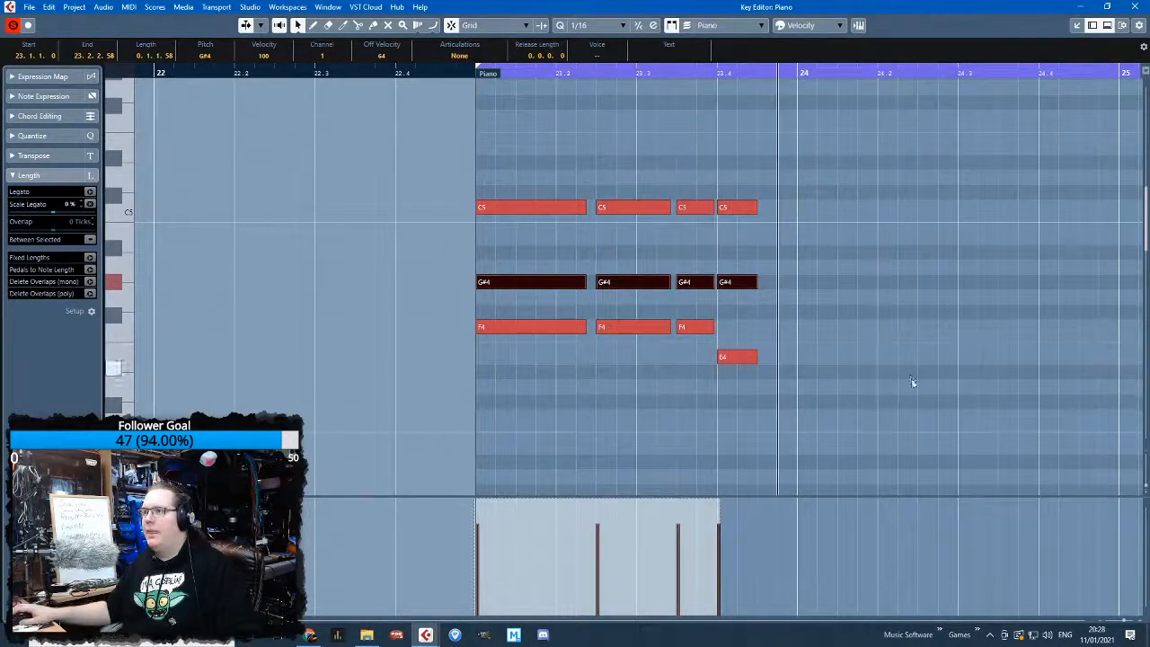
Transpose all the chord notes in bar 23 down six semitones to form B3, D4 and F#4 chords
drag(835, 141, 467, 371)
drag(515, 321, 515, 434)
click(504, 412)
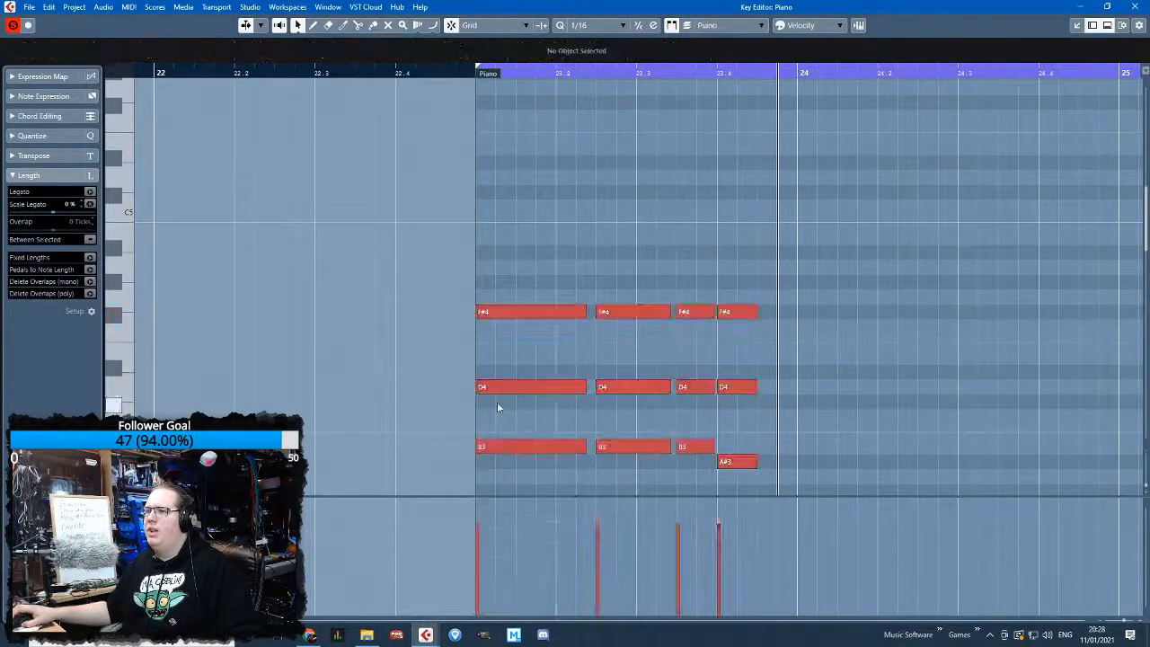
Copy all the bar 23 chord notes up seven semitones to stack F#4, A4 and C#5 above them
scroll(744, 280, up, 3)
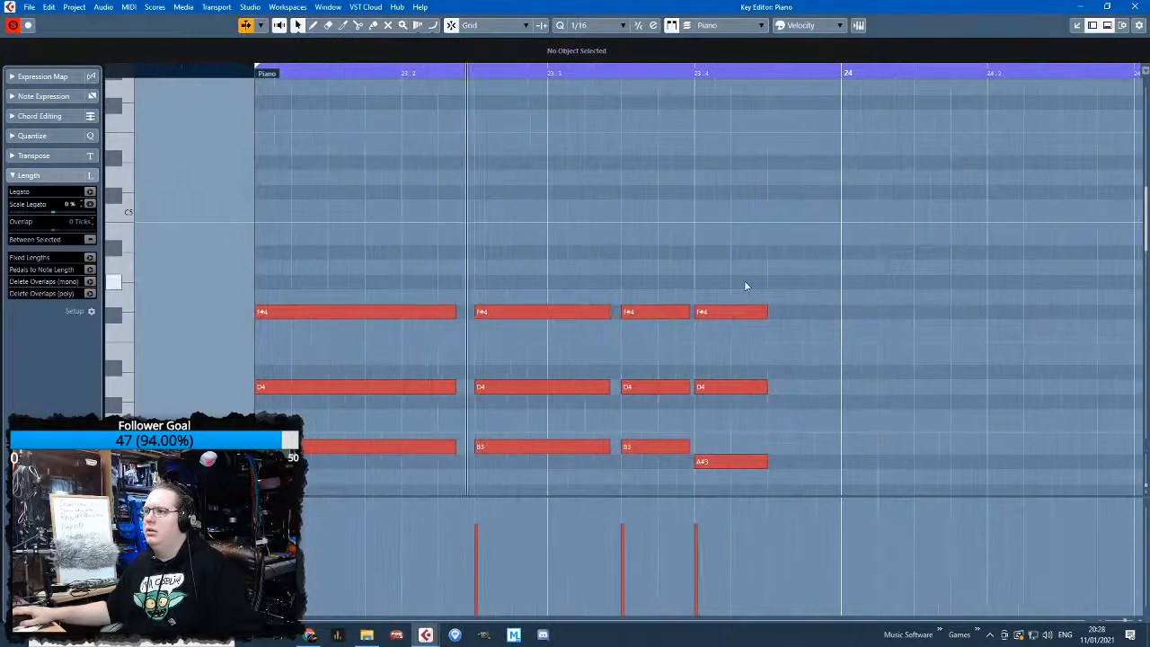
drag(317, 228, 777, 492)
drag(309, 446, 303, 319)
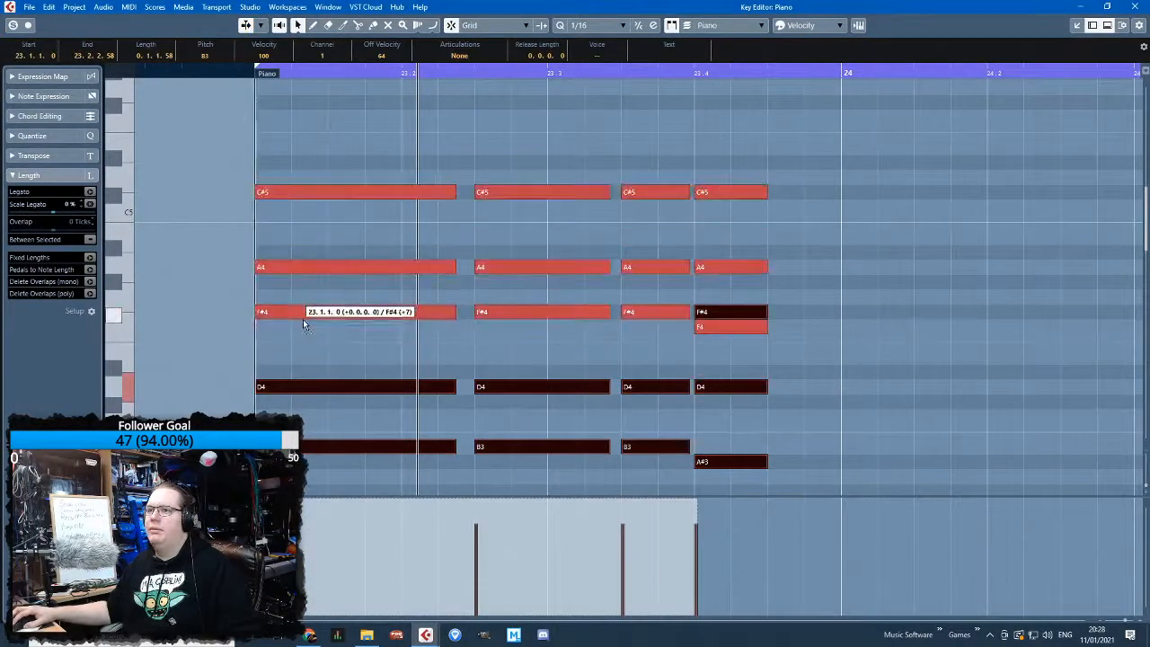
Undo the transposed and stacked chord notes in bar 23, and raise the middle G#4 line to A4 on all four hits
click(275, 266)
scroll(251, 88, down, 1)
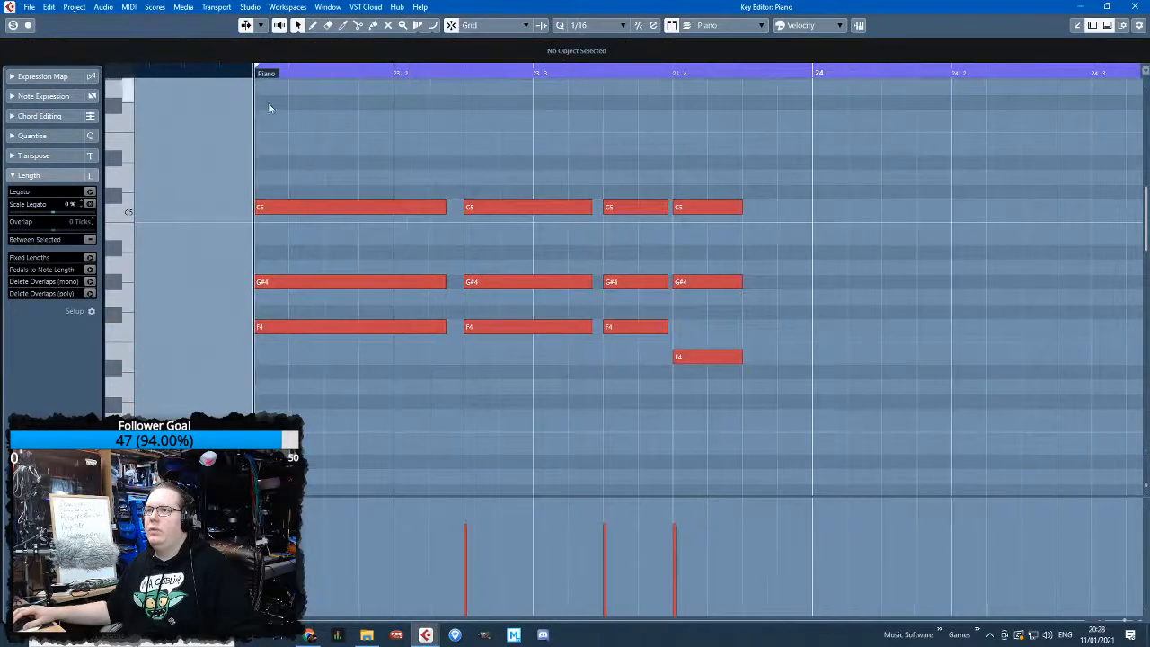
drag(218, 248, 731, 296)
drag(385, 286, 386, 270)
click(373, 120)
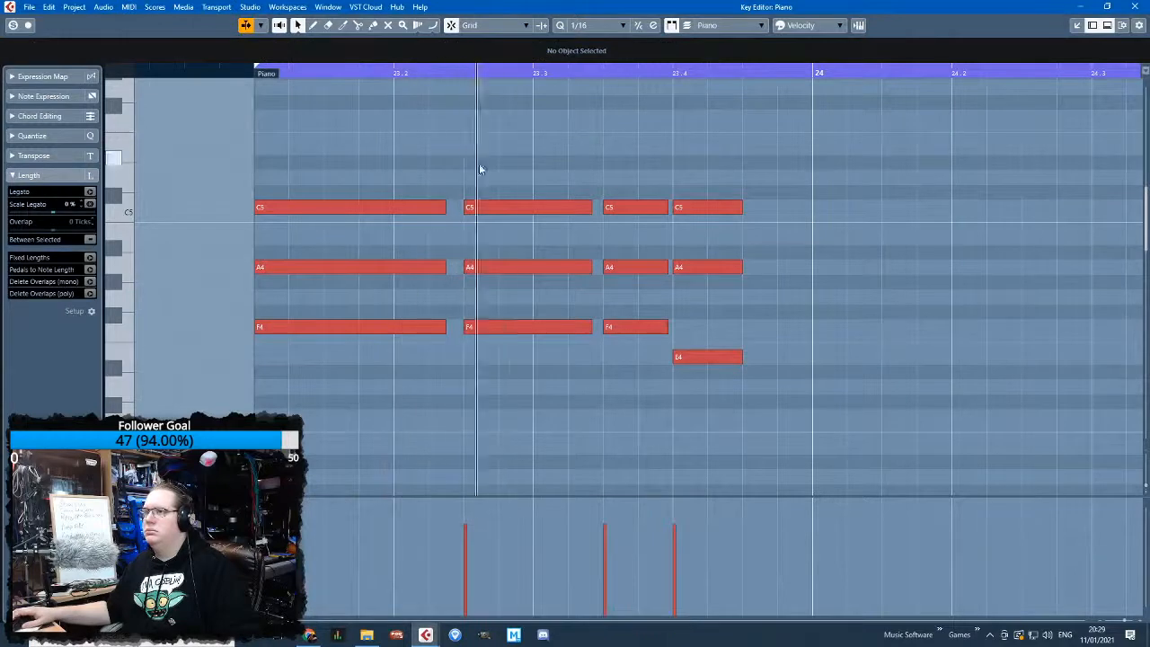
Try G4 and A#4 as the last hit's upper notes in bar 23 and play the bar back
drag(712, 279, 715, 308)
drag(693, 210, 699, 255)
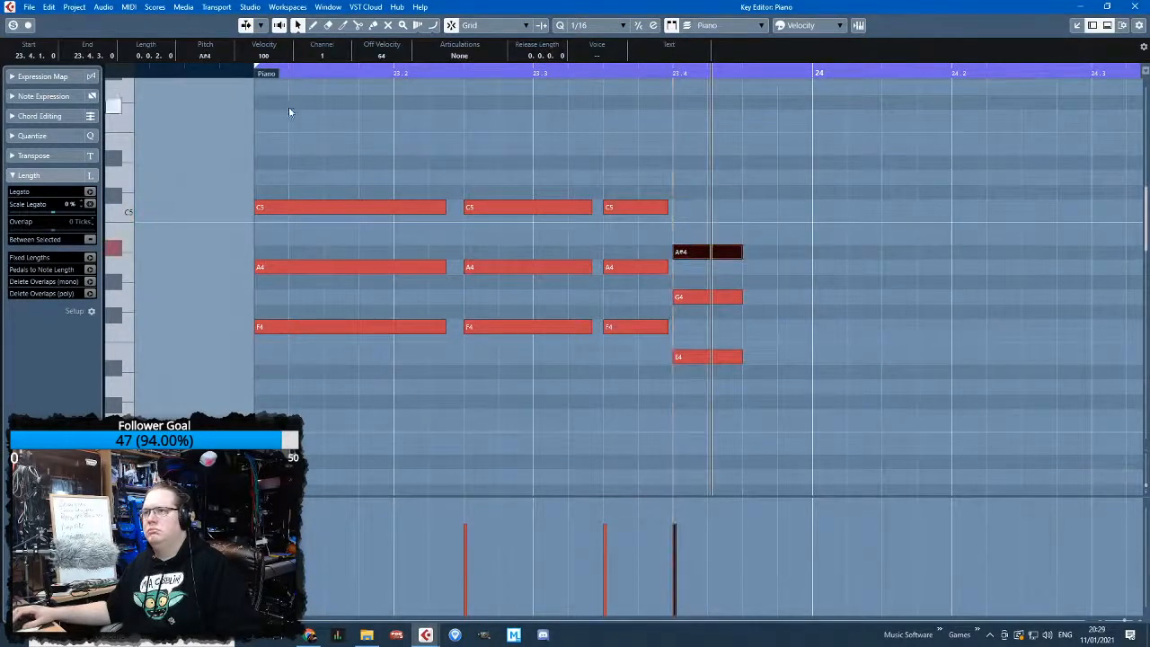
click(251, 74)
key(space)
click(791, 170)
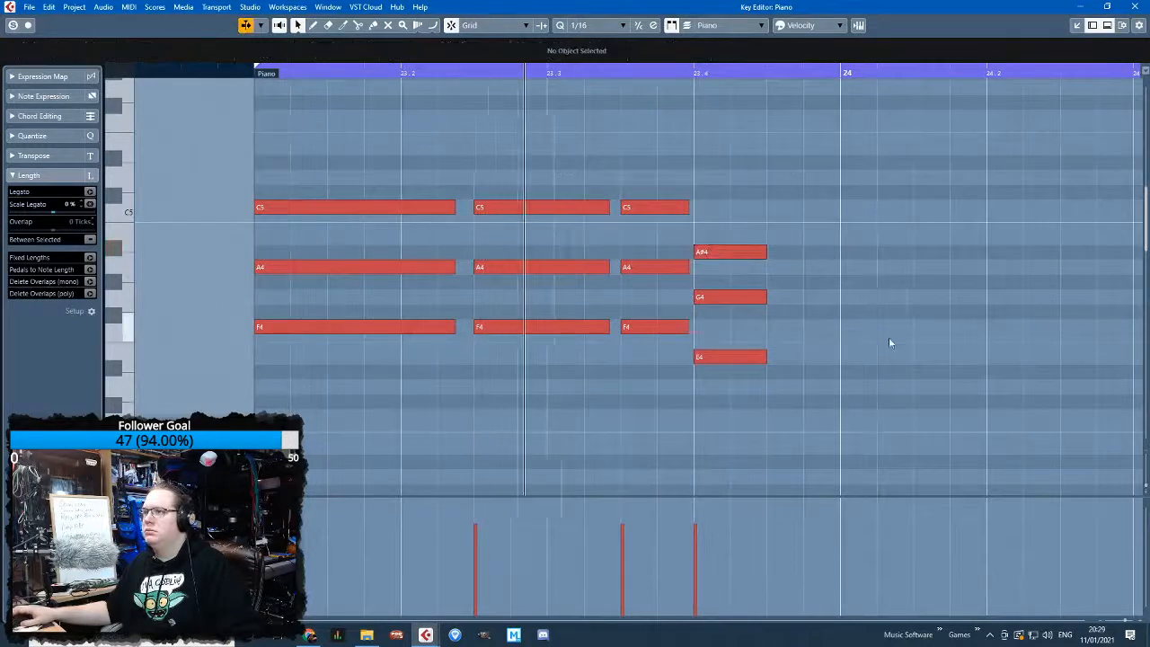
Try lowering the last hit's two lower notes to D#4 and F#4, and play back from bar 23
mouse_move(724, 297)
mouse_down()
mouse_move(726, 313)
mouse_move(722, 297)
mouse_up()
drag(722, 354, 720, 369)
drag(717, 306, 718, 320)
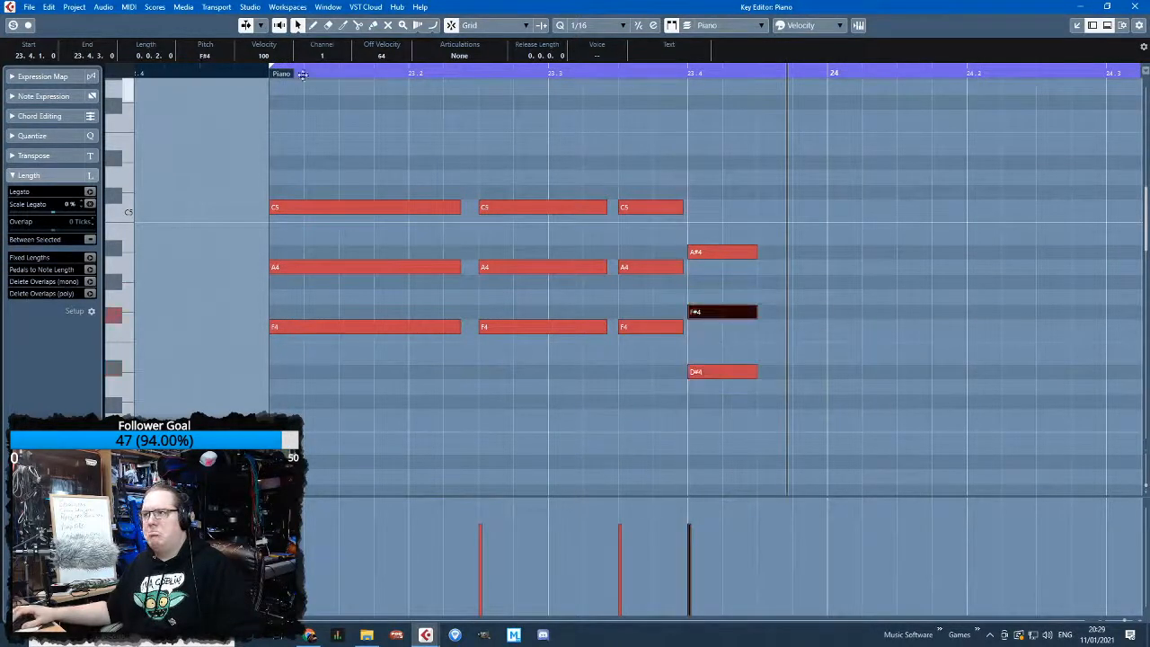
click(245, 73)
key(space)
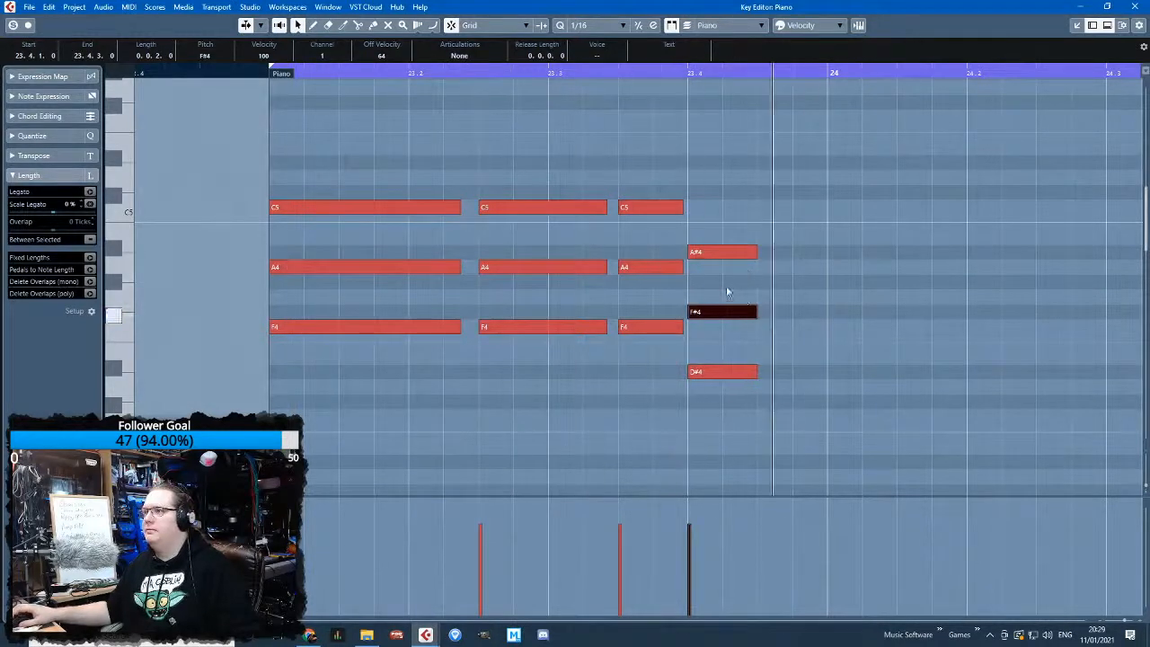
Try G4 and B4 as the last hit's upper notes and play back the end of bar 23
drag(718, 316, 720, 303)
drag(714, 251, 713, 236)
drag(603, 76, 606, 77)
key(space)
key(space)
Try A4 over F4 on the last hit, changing the two notes back to A#4 and F#4
drag(719, 240, 712, 271)
drag(700, 298, 701, 330)
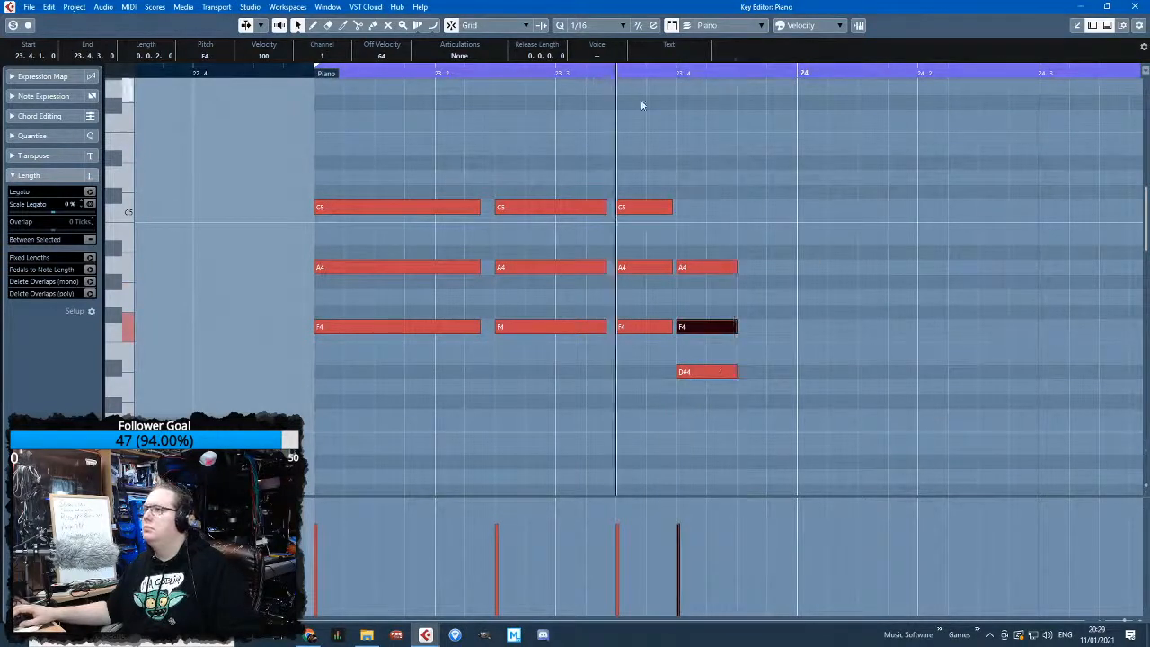
drag(688, 326, 695, 311)
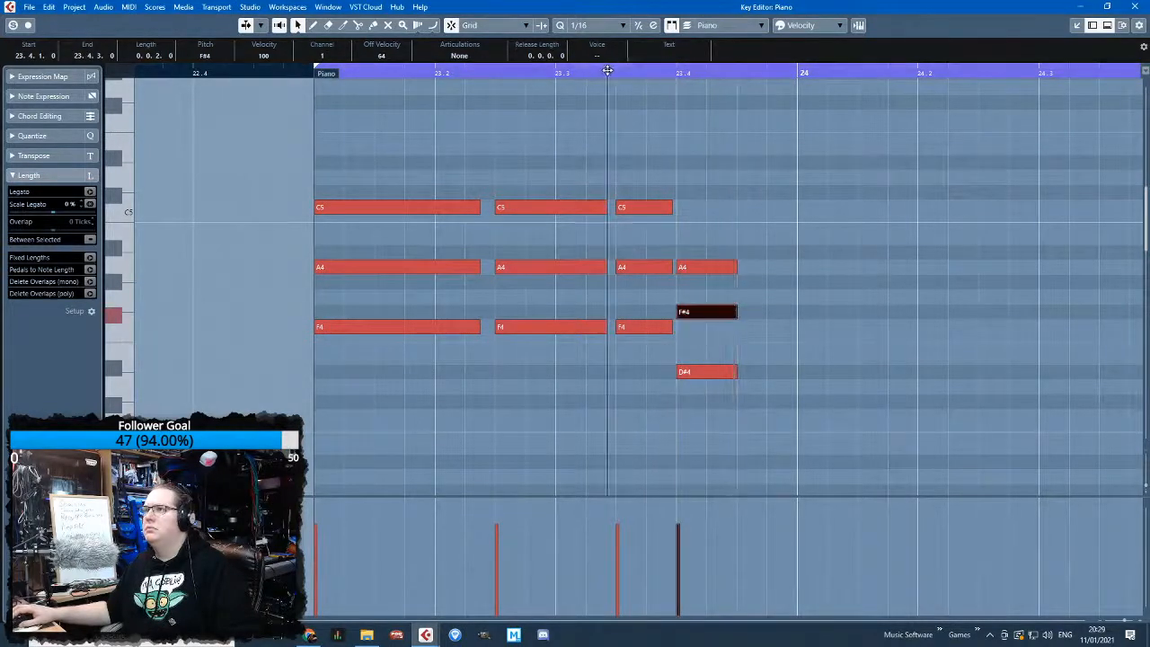
drag(696, 267, 694, 252)
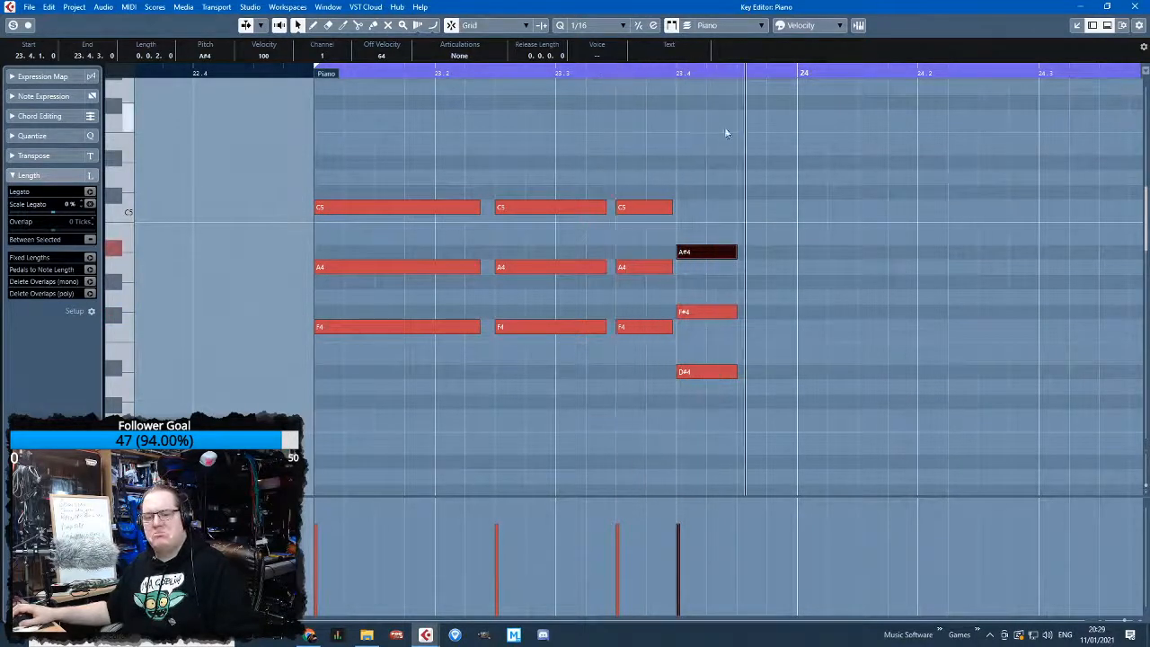
click(618, 344)
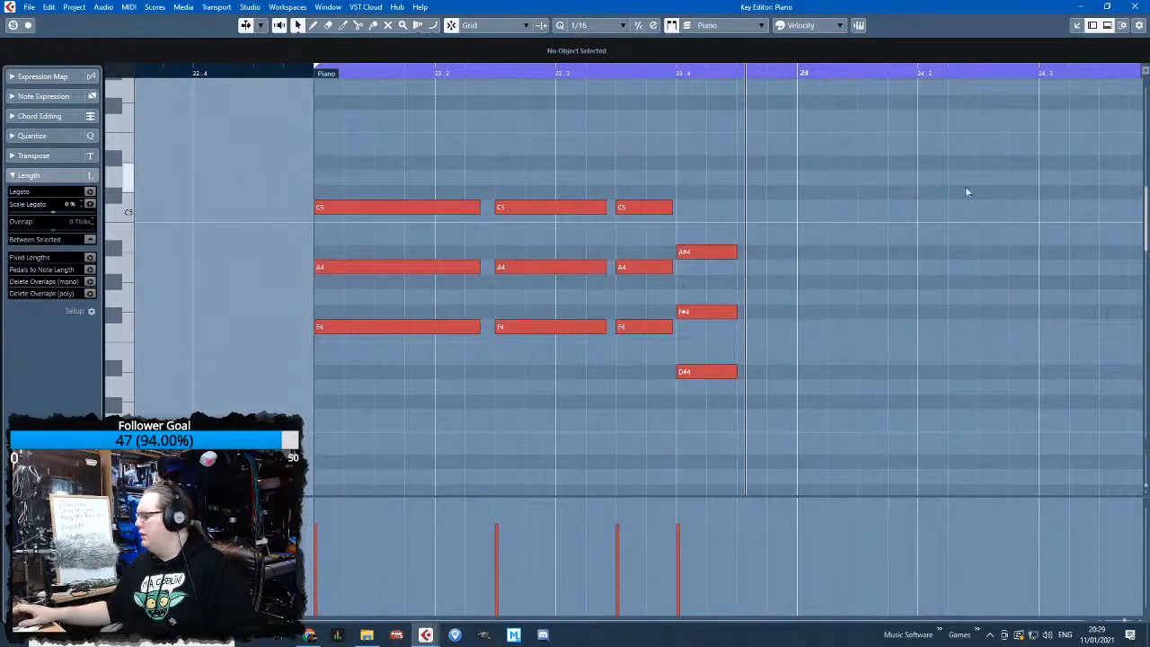
Delete the middle note from all four hits in bar 23 and play back the remaining outer notes
drag(469, 294, 375, 266)
key(Delete)
drag(717, 314, 716, 254)
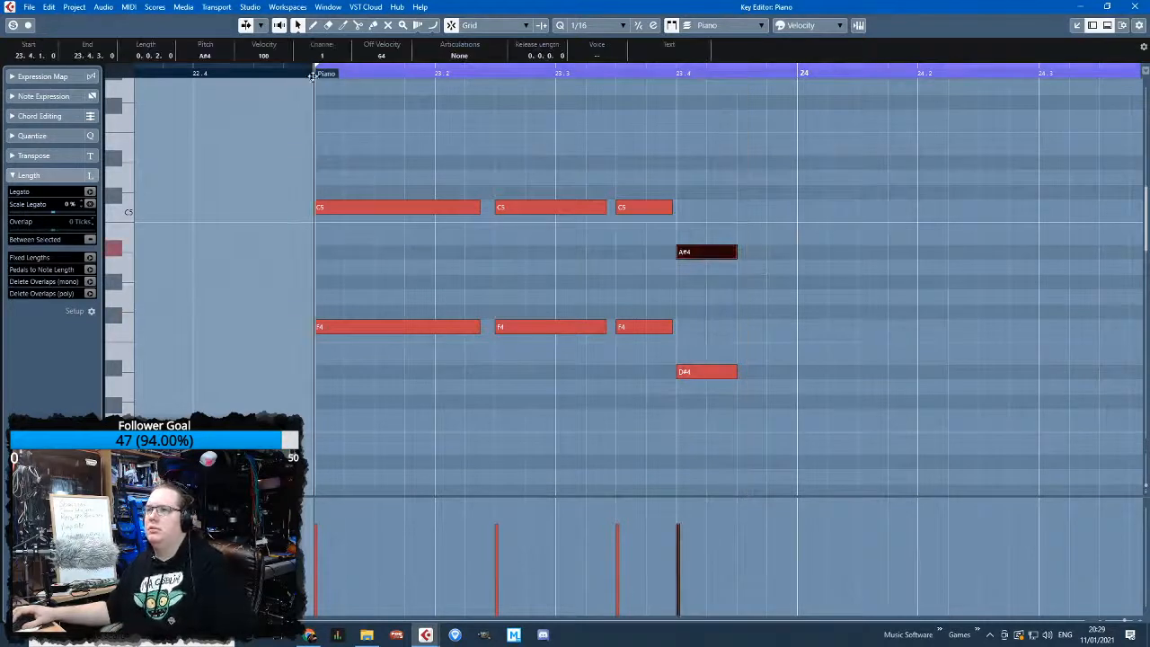
key(space)
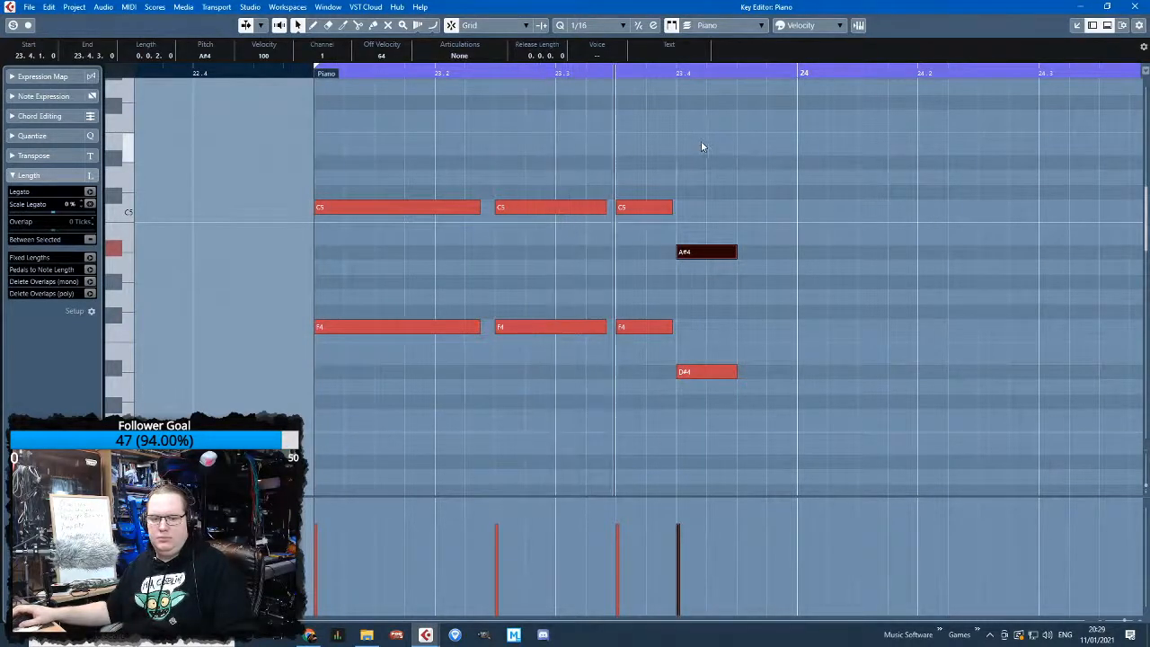
Raise both notes of the last hit in bar 23 to E4 and B4 and play the bar back
shift+click(715, 371)
drag(715, 372, 714, 357)
click(750, 269)
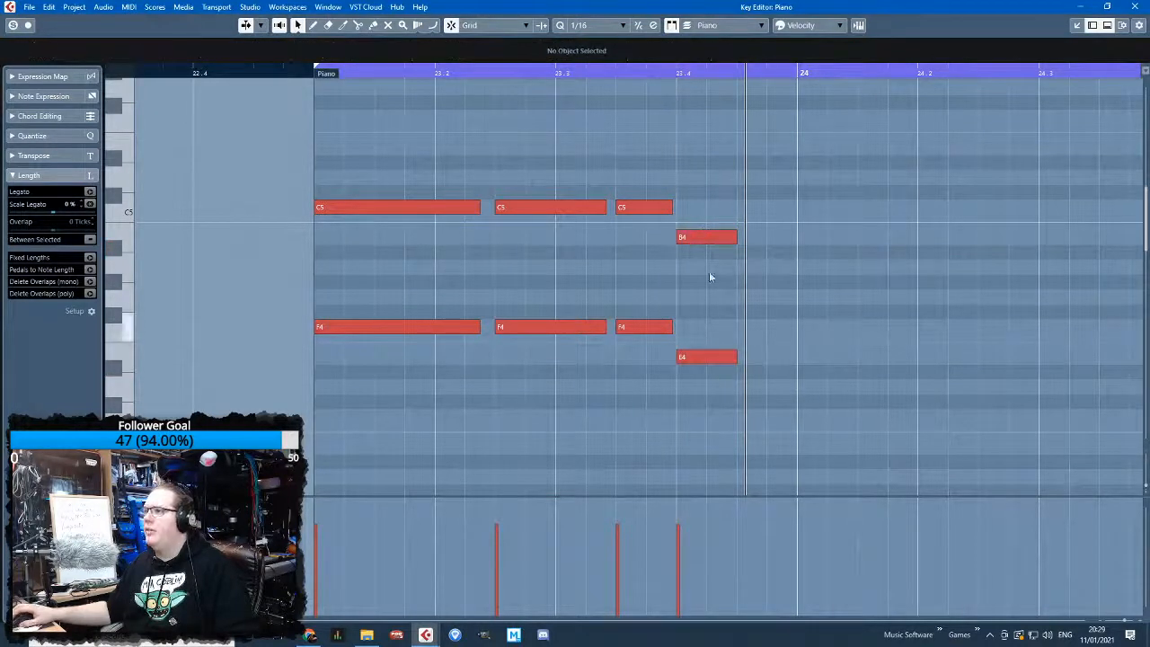
click(287, 67)
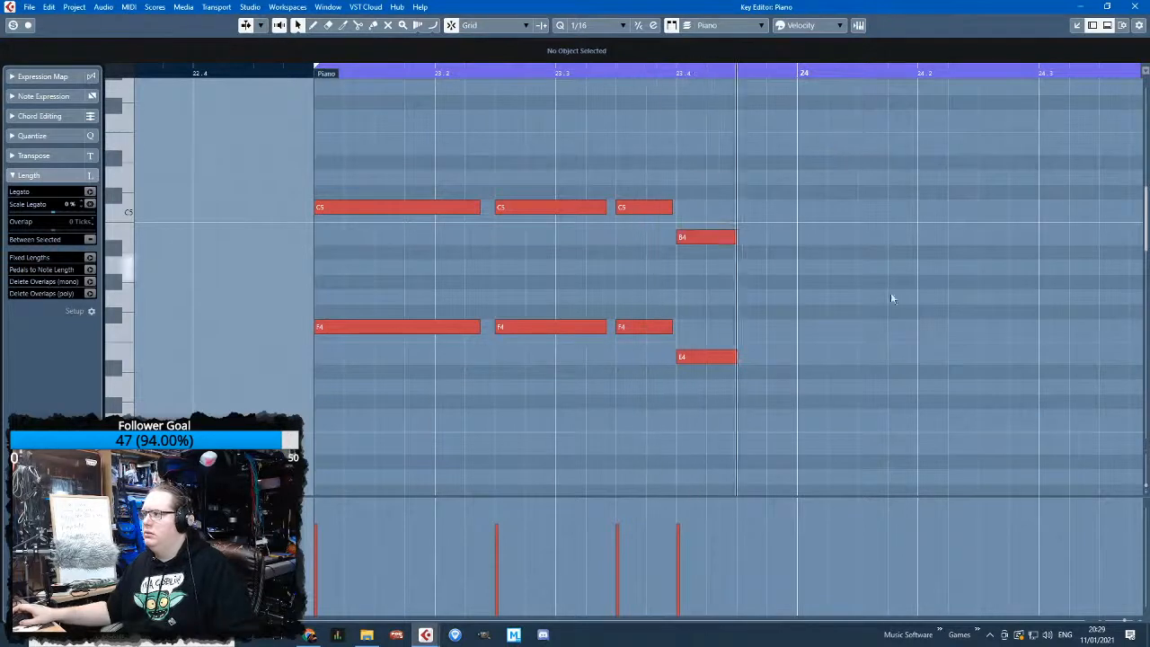
Raise the last hit's top note in bar 23 to C5 and play back the end of the bar
drag(739, 244, 713, 207)
click(610, 74)
scroll(601, 219, down, 2)
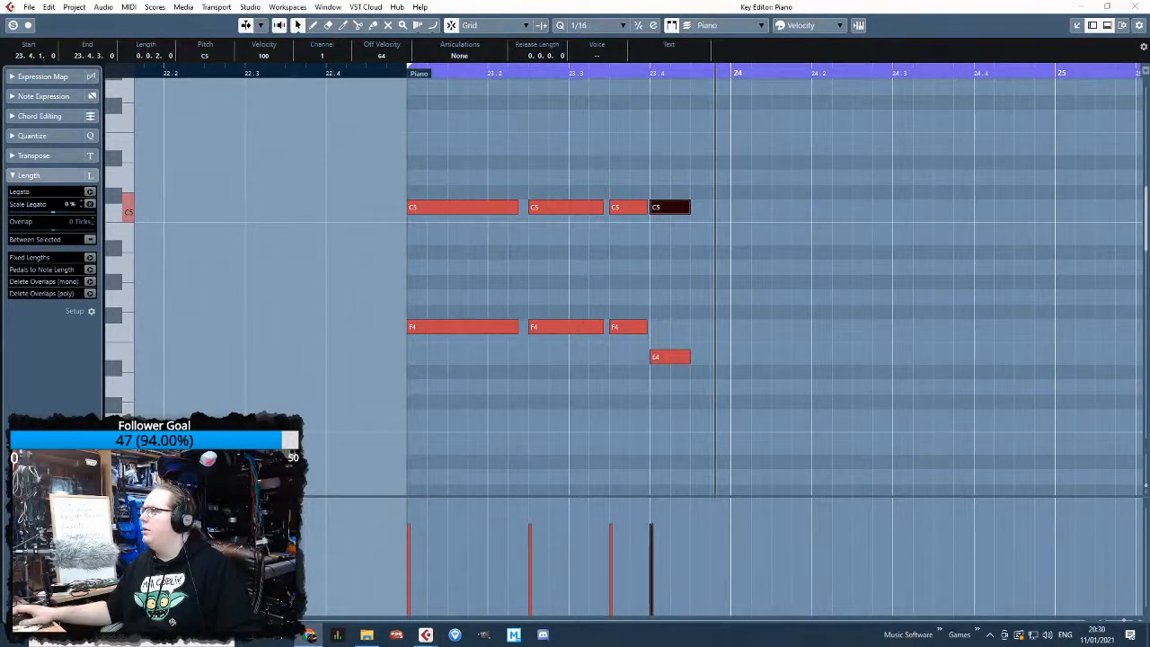
drag(943, 7, 894, 1)
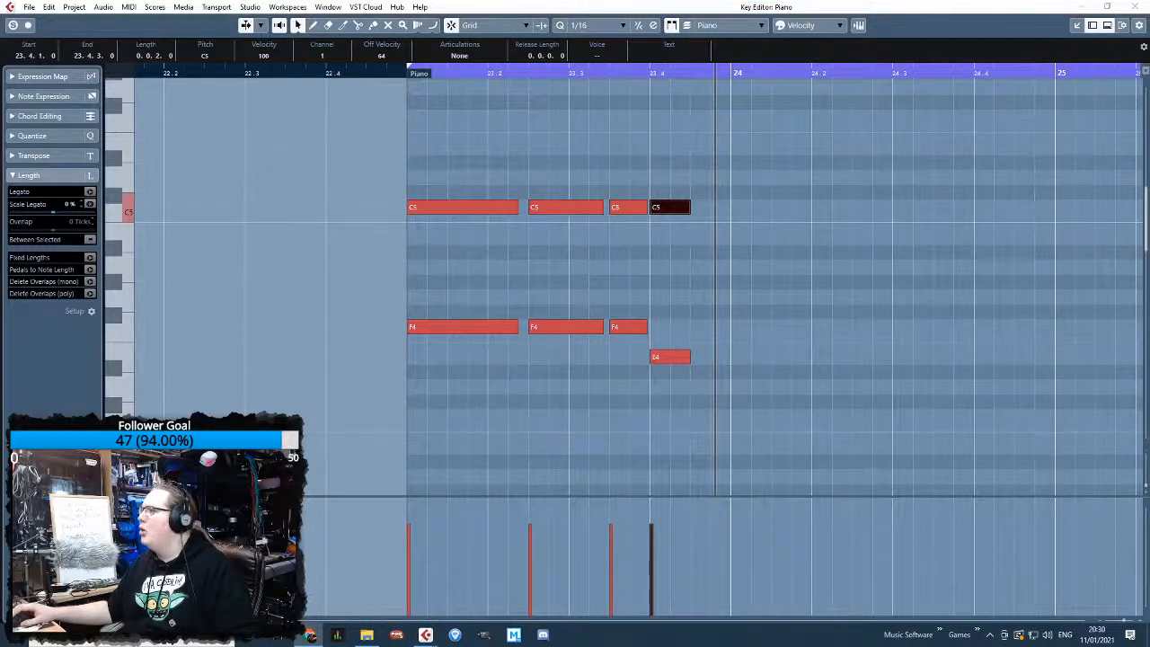
click(1076, 121)
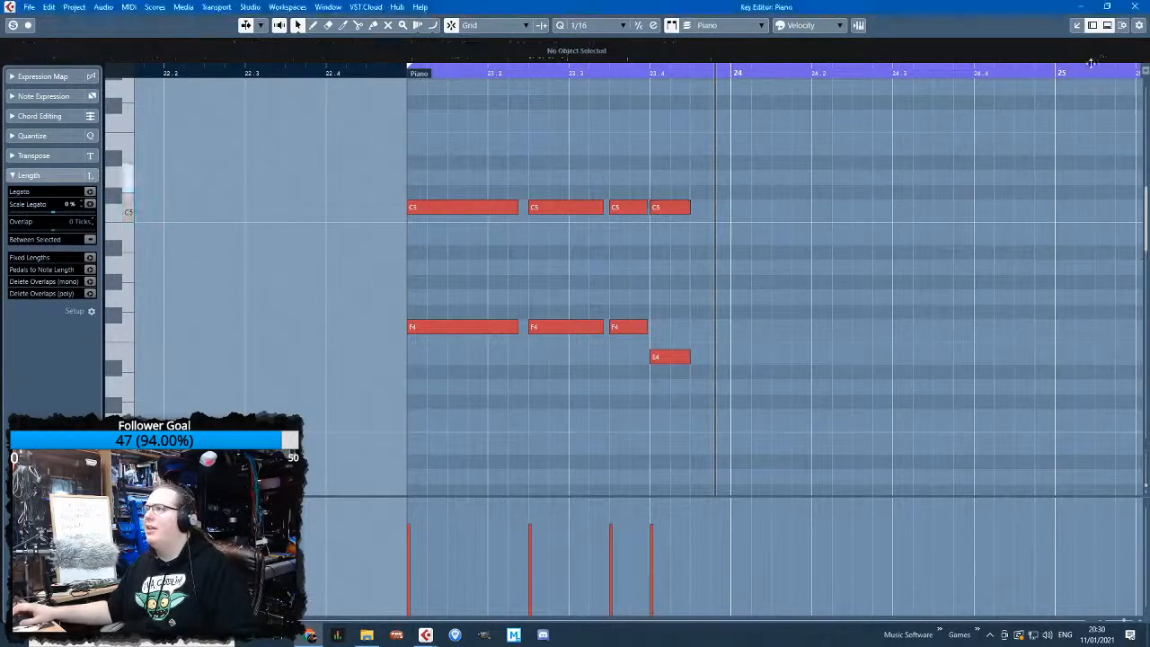
Return to the project and set the piano track's The Giant instrument to the Concert Hall preset with XXL enabled
click(1132, 6)
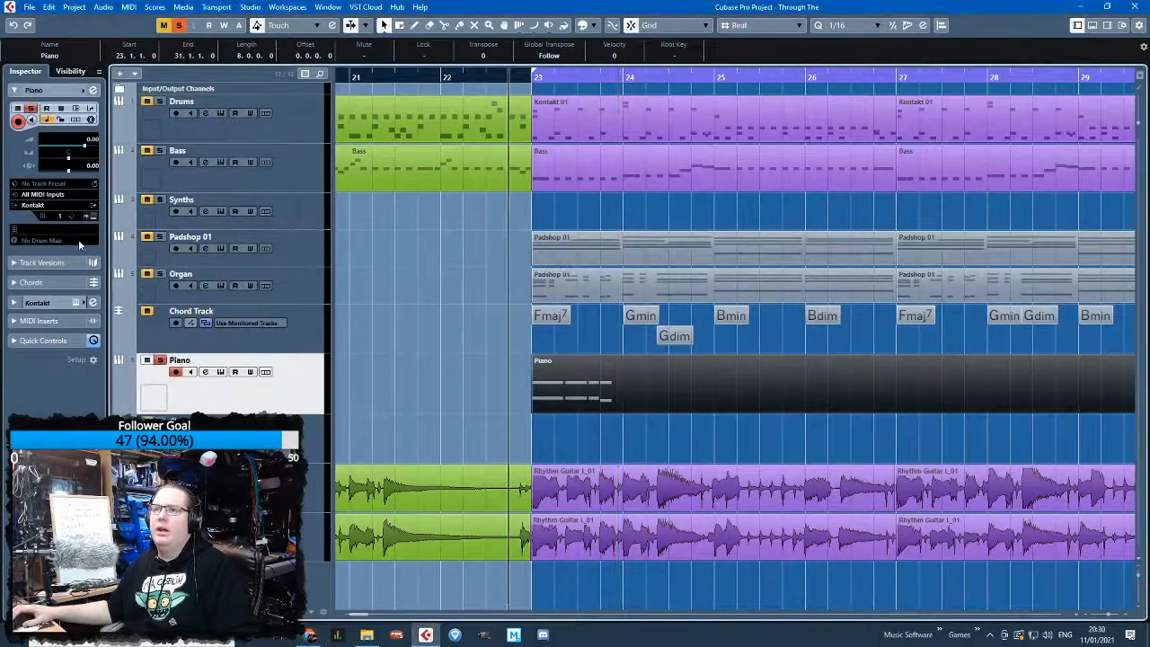
click(93, 216)
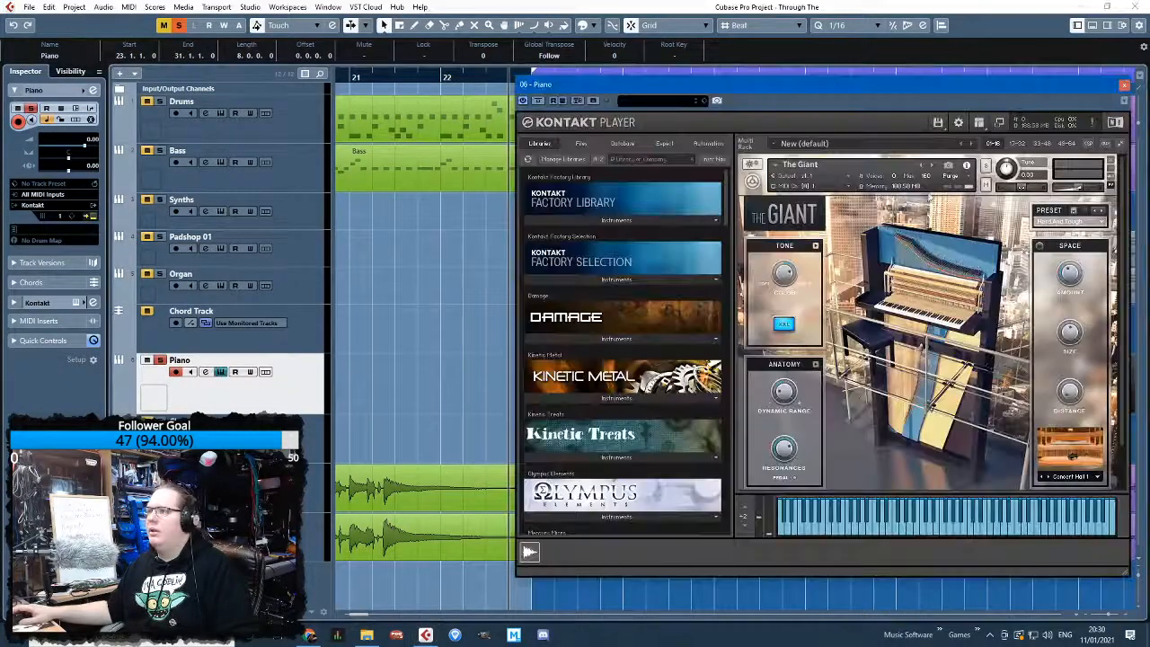
click(1095, 221)
click(1063, 296)
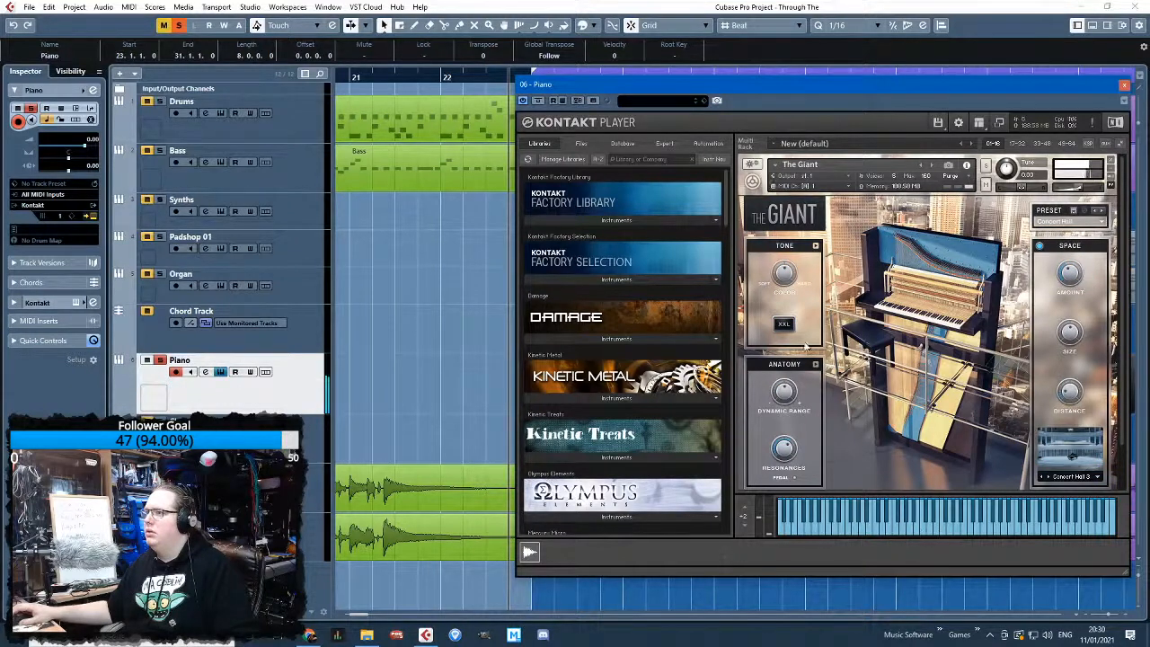
click(783, 323)
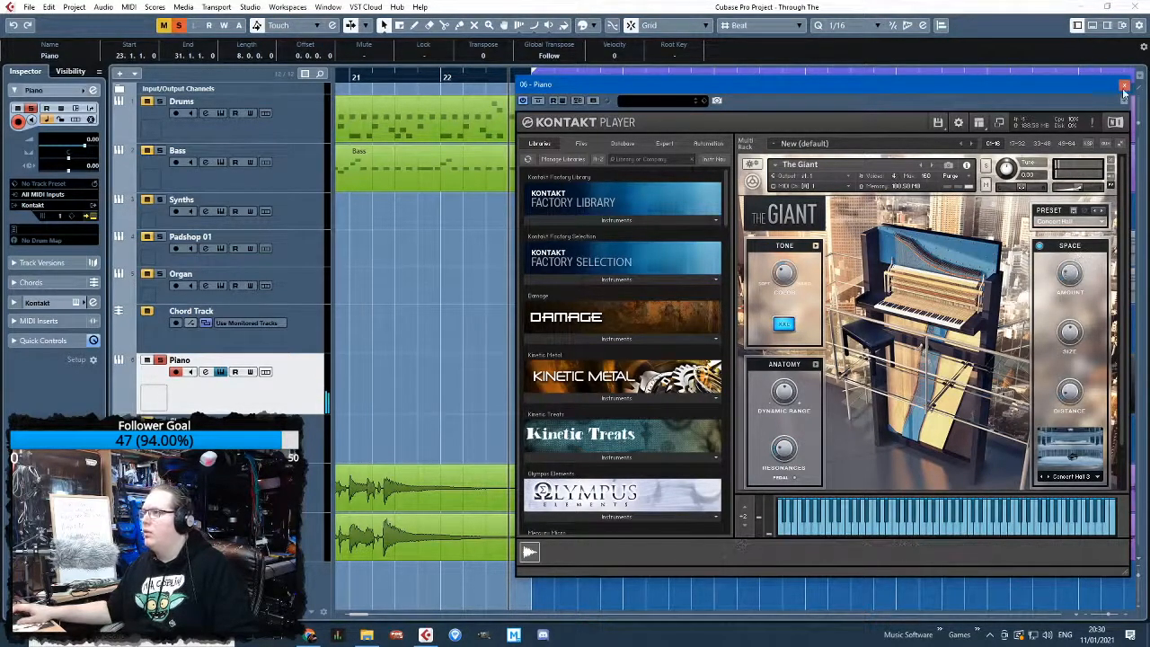
click(1122, 85)
Play the project from bar 23 to hear the piano with its new sound
click(533, 88)
key(space)
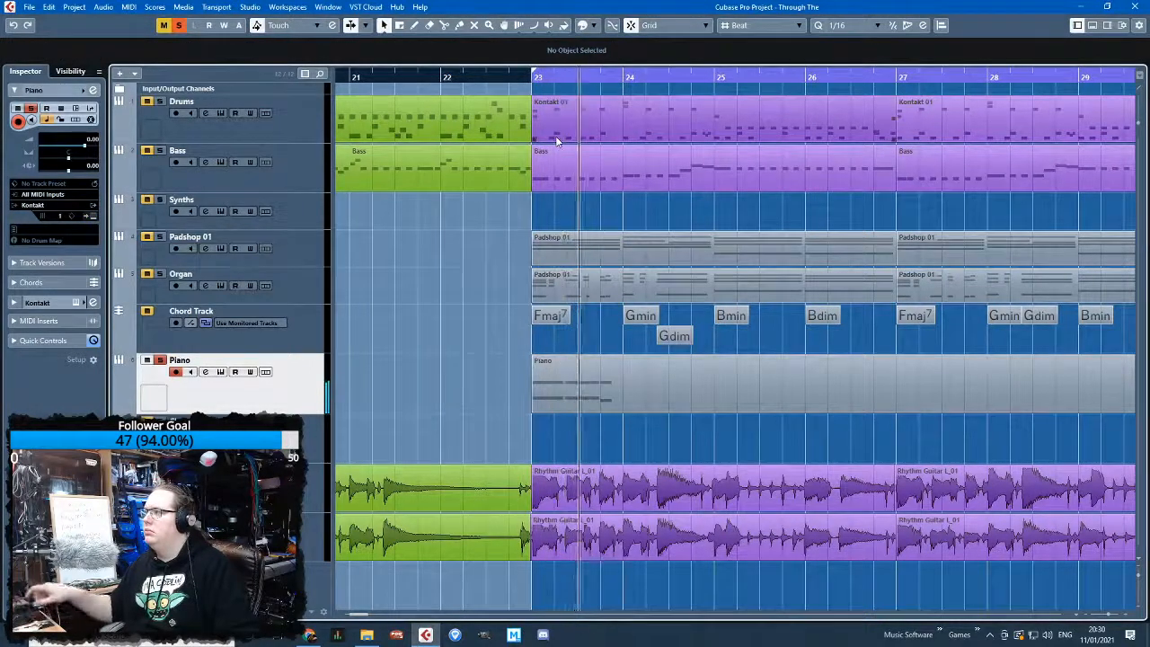
key(space)
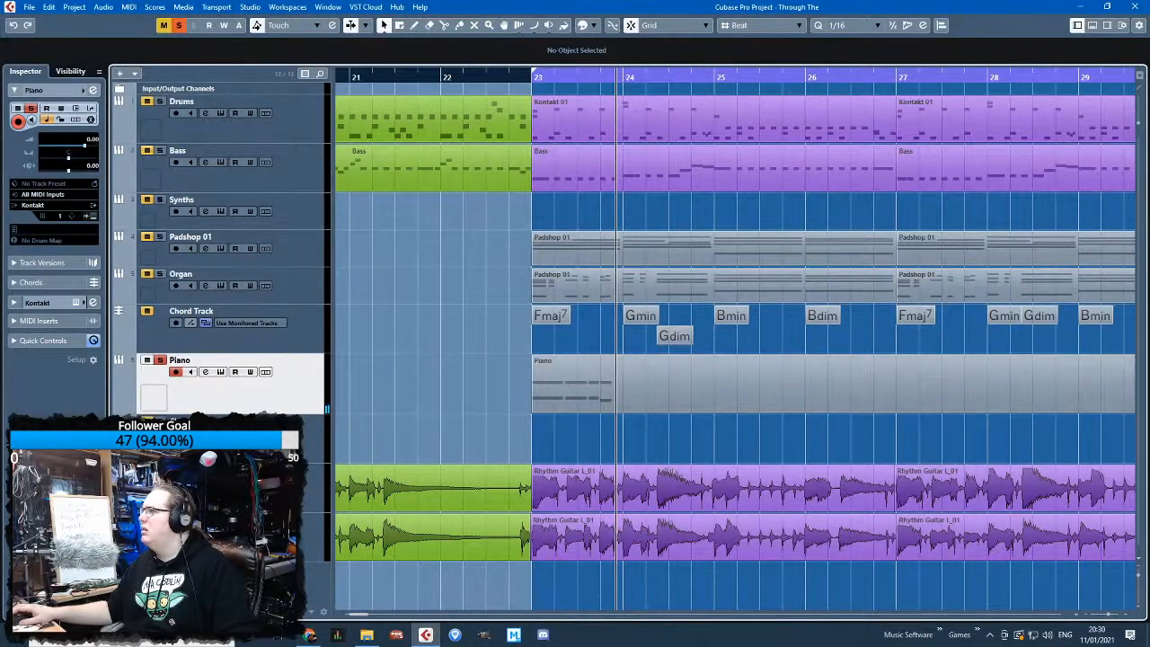
Open the piano part and duplicate the bar 23 notes into bar 24, two semitones higher, starting on G4 and D5
double_click(665, 371)
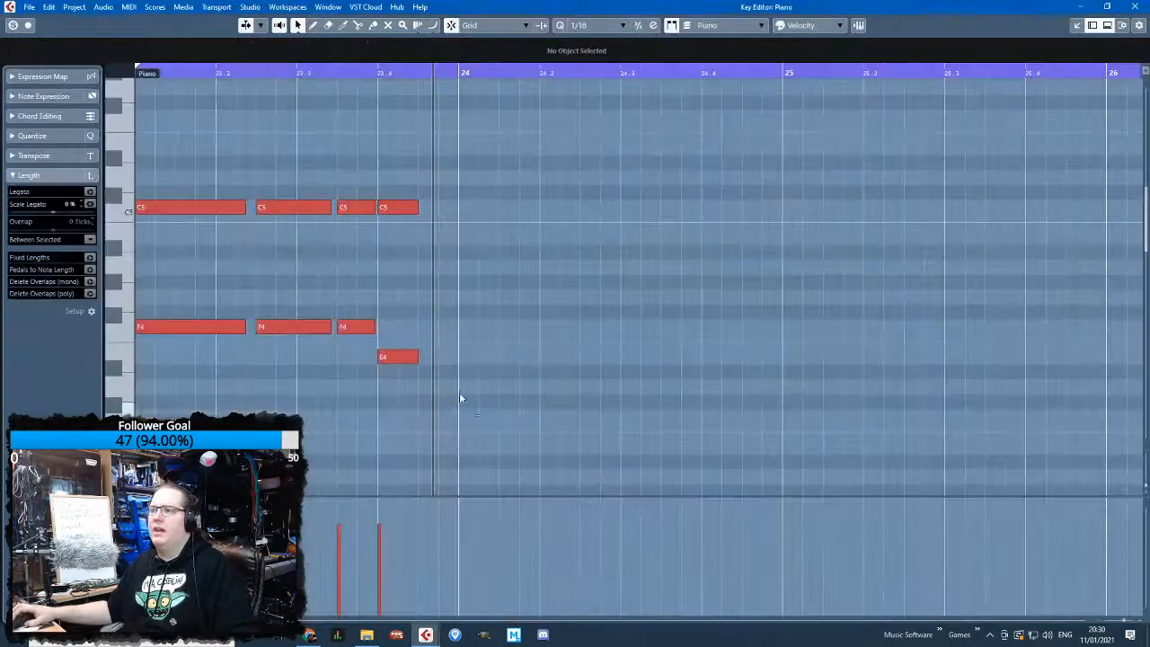
drag(510, 391, 170, 169)
key(ctrl+d)
drag(457, 329, 500, 296)
click(572, 245)
Set the last hit of bar 24 to G4 and C#5 and play the bar back
key(space)
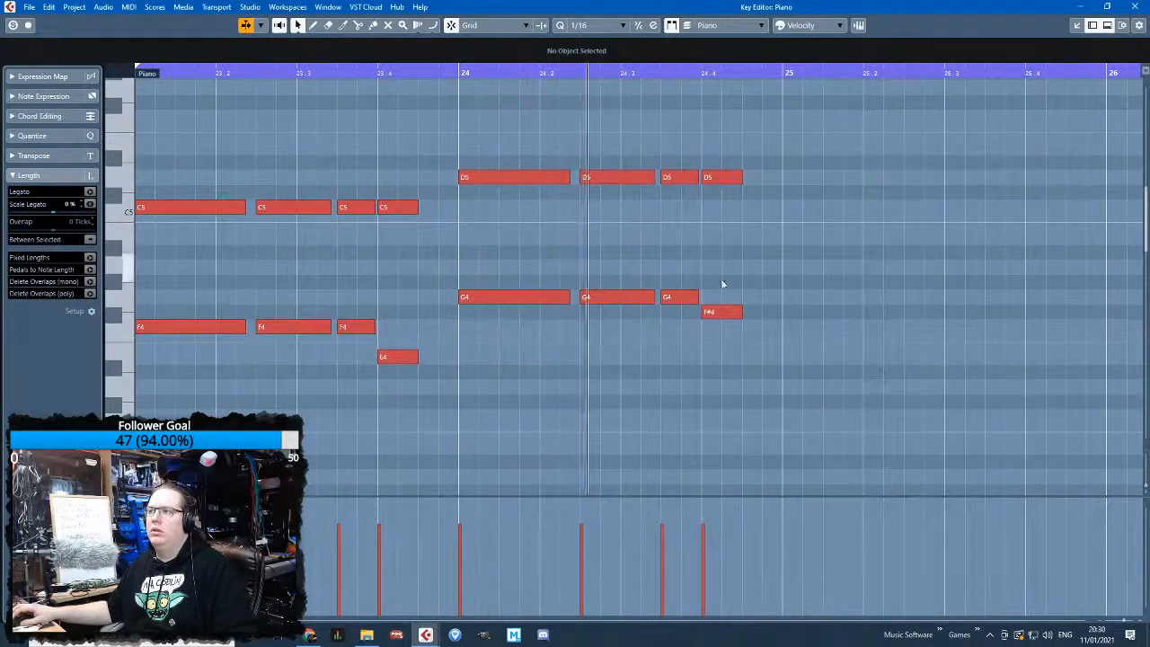
key(space)
drag(709, 314, 709, 300)
click(719, 195)
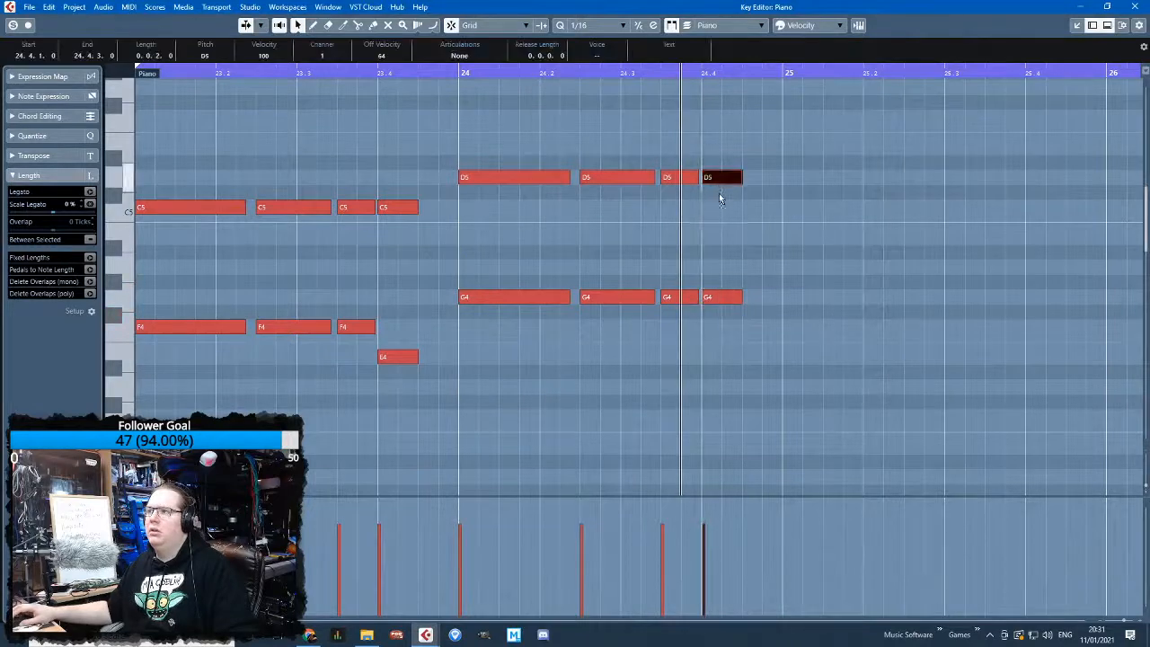
drag(718, 193, 718, 194)
click(641, 126)
click(462, 74)
key(space)
scroll(561, 396, down, 1)
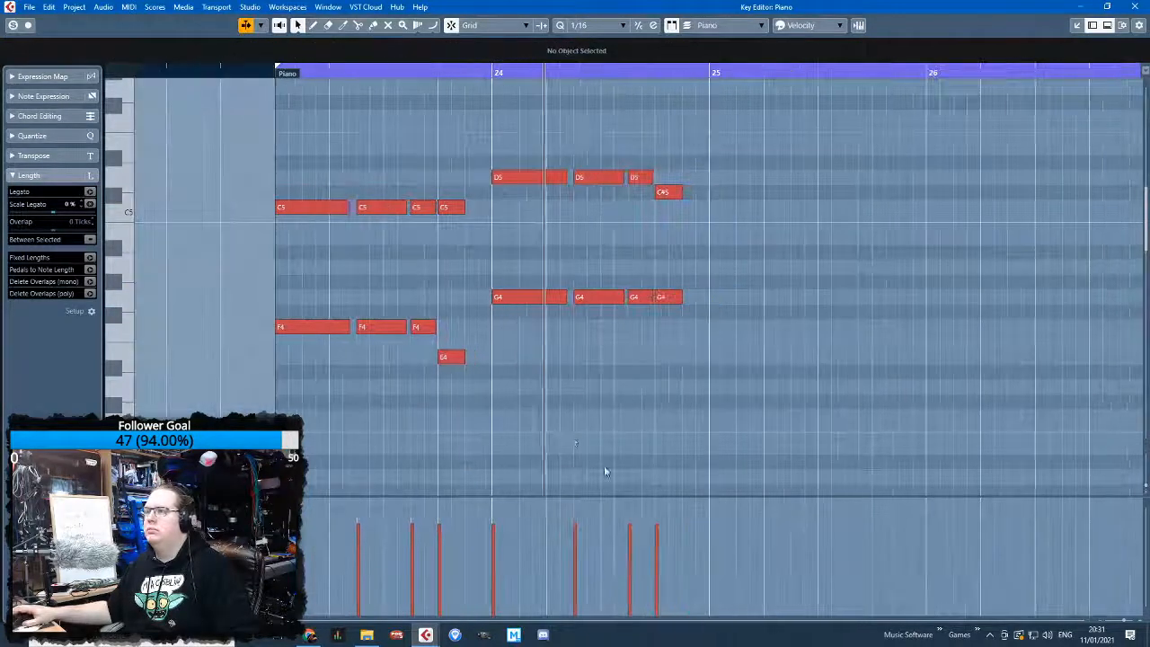
key(space)
Duplicate the last hit of bar 24 to the start of bar 25 and lower it to B3 and F4
drag(747, 365, 675, 170)
key(ctrl+d)
drag(701, 299, 726, 446)
click(793, 475)
scroll(793, 475, up, 2)
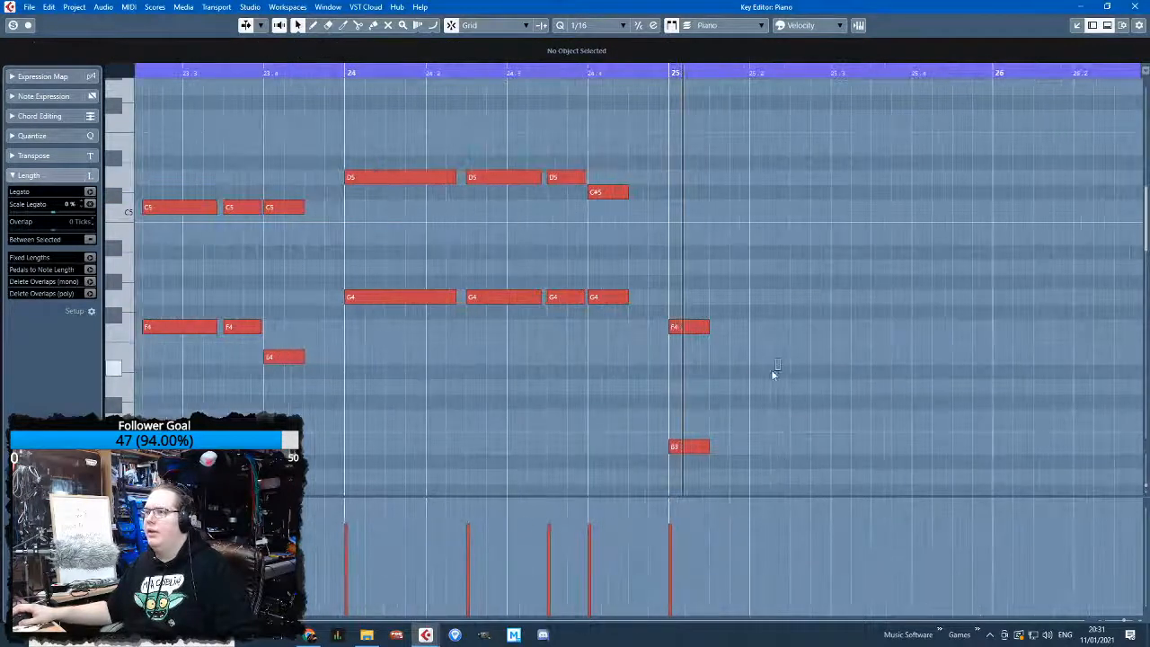
Lengthen both bar 25 notes to end at 25.4.4, raise the F4 to F#4, and play the bar back
drag(765, 269, 690, 451)
scroll(693, 449, down, 2)
drag(704, 327, 849, 330)
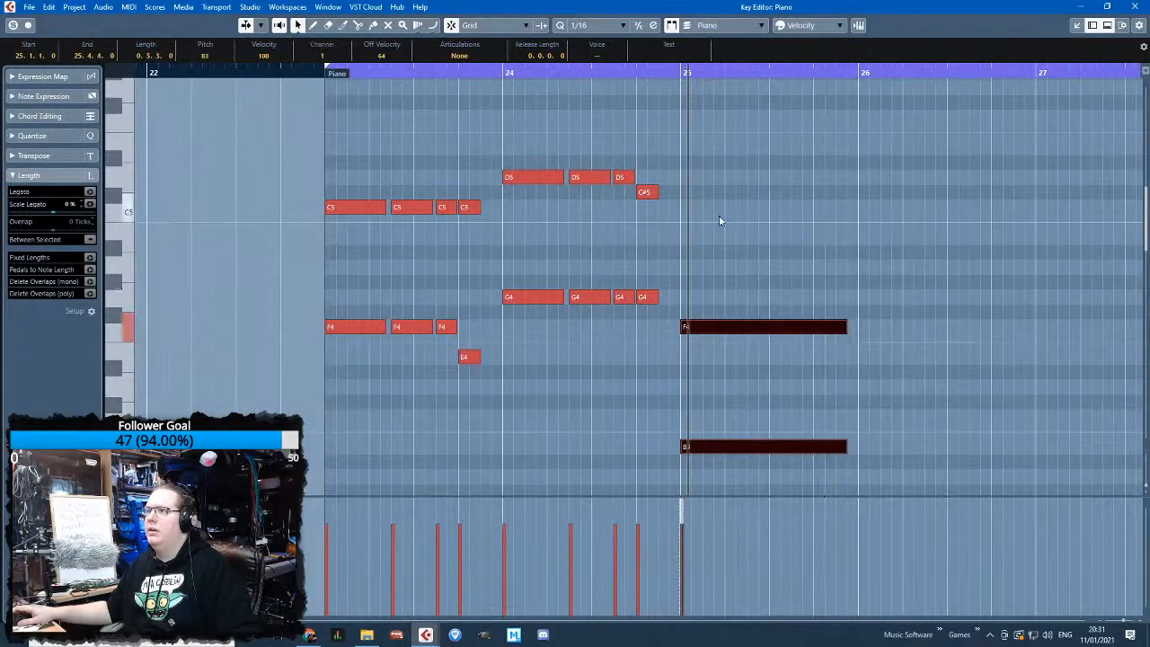
click(718, 220)
drag(710, 326, 711, 311)
click(660, 73)
key(space)
click(788, 157)
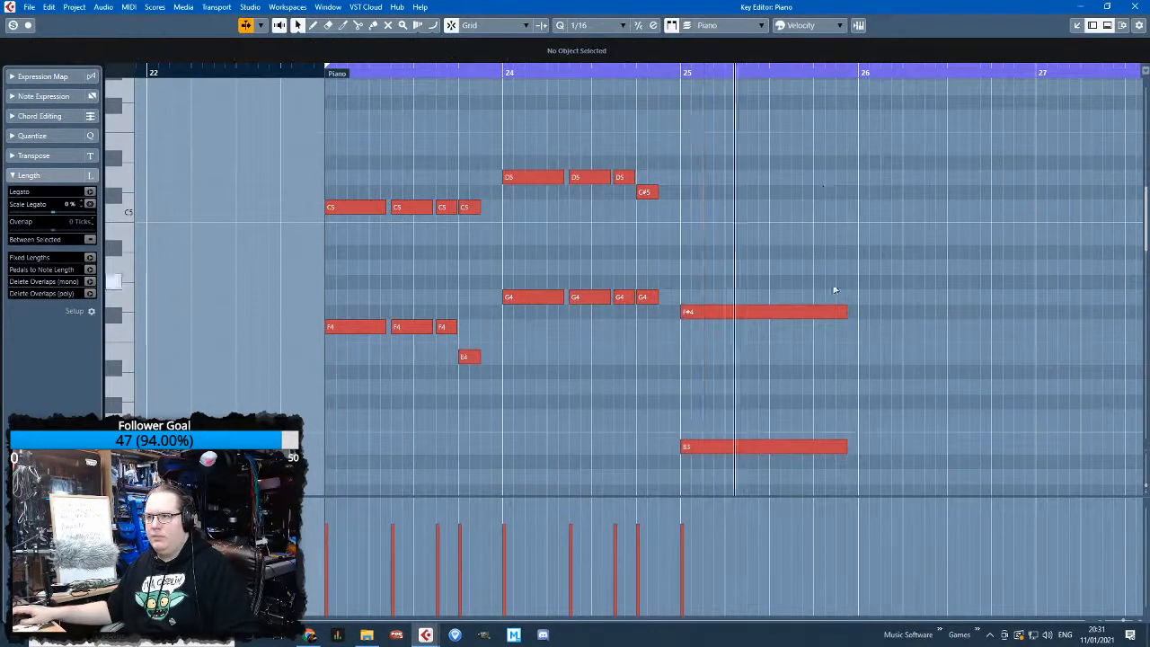
Lower the B3 note in bar 25 by one octave
click(759, 446)
scroll(764, 464, down, 2)
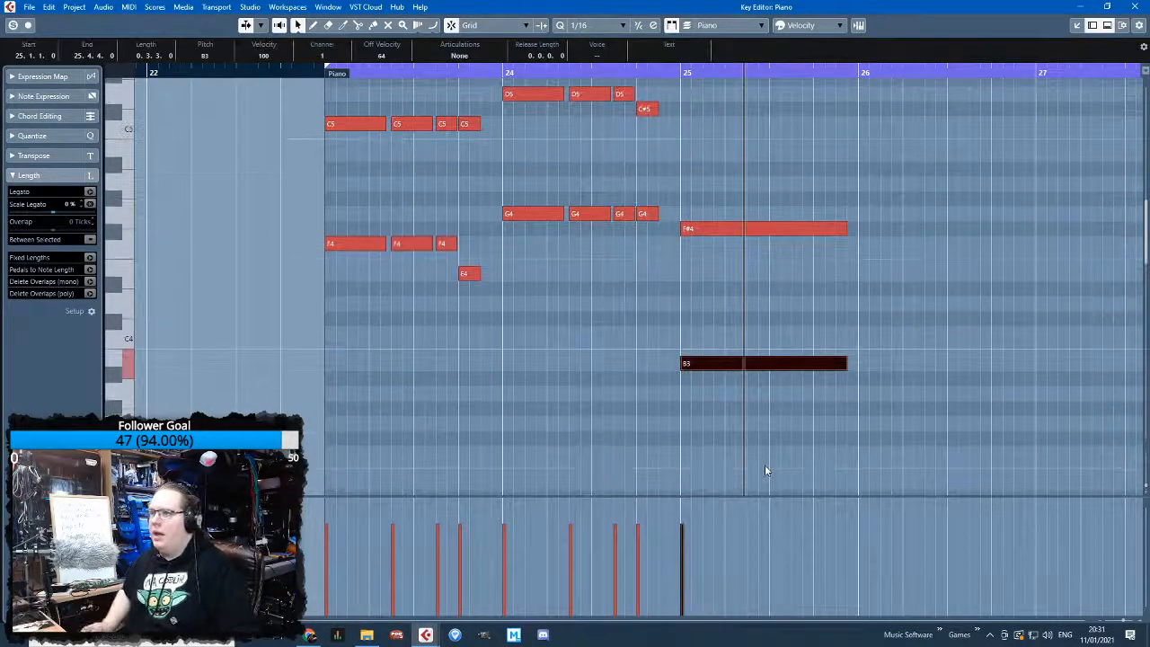
key(shift+Down)
Copy the lower F4, E4 and G4 line of bars 23 and 24 an octave down at the same timing
scroll(764, 464, up, 4)
drag(300, 282, 659, 392)
key(ctrl+d)
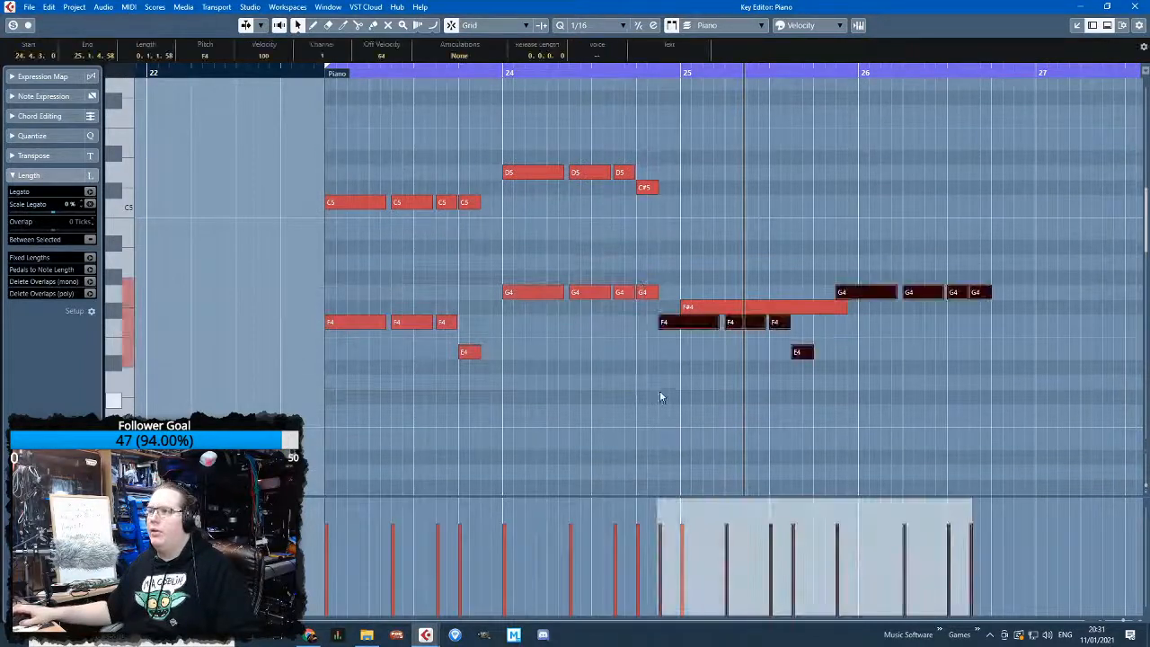
scroll(660, 398, down, 4)
drag(685, 163, 357, 377)
Duplicate bar 25's low B note and place the copy at B4 on the start of bar 25
scroll(638, 388, up, 6)
drag(764, 459, 855, 370)
scroll(854, 370, down, 6)
drag(795, 491, 839, 443)
key(ctrl+d)
drag(888, 475, 684, 134)
Play back the piano part from bar 23 to check the chords through bar 25
right_click(318, 72)
click(314, 87)
click(313, 74)
key(space)
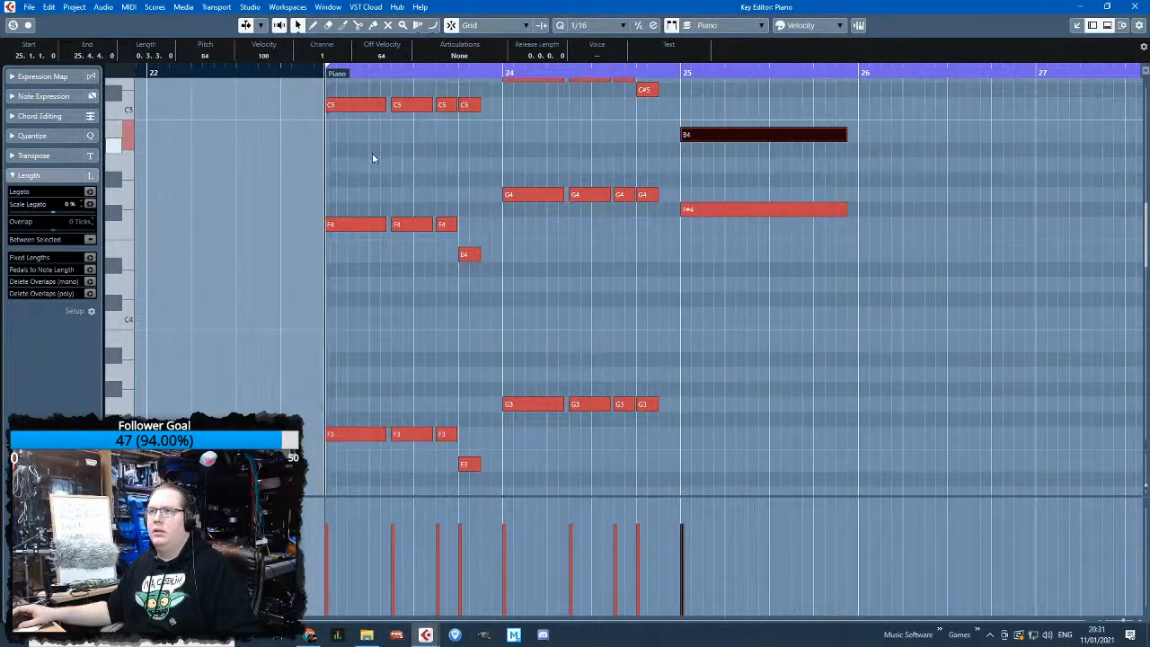
scroll(494, 391, up, 2)
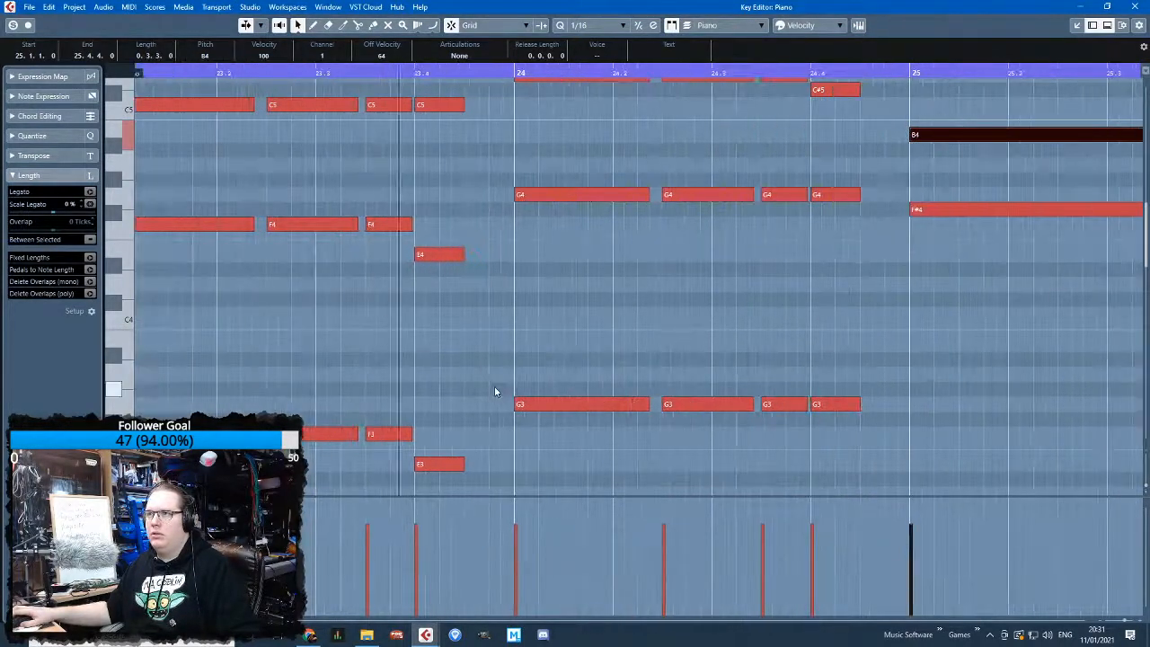
scroll(494, 392, down, 2)
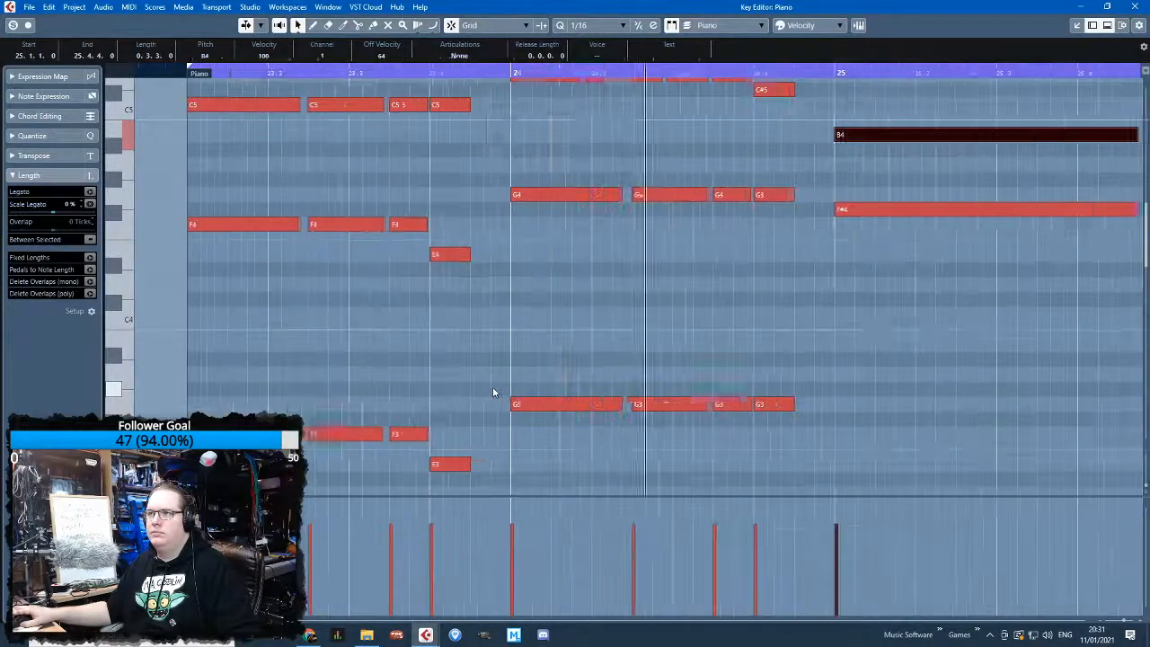
Show the CC 64 (Sustain) controller data under the piano notes and get the drawing tool ready
scroll(493, 392, down, 1)
scroll(700, 473, up, 6)
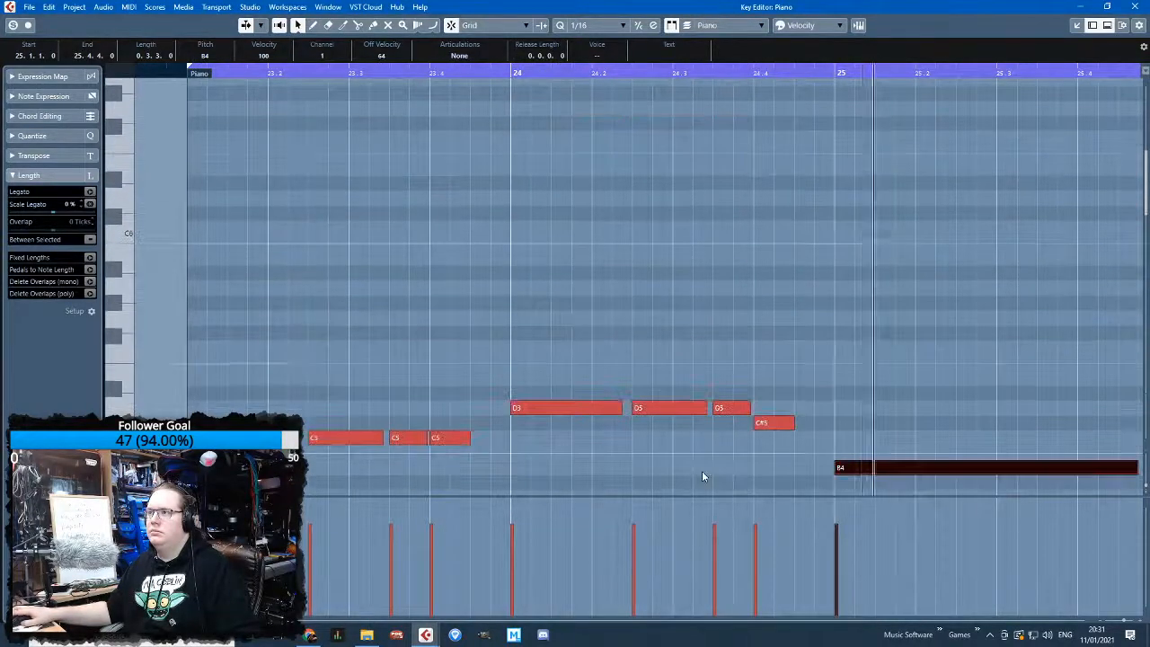
scroll(702, 476, down, 4)
key(ctrl+a)
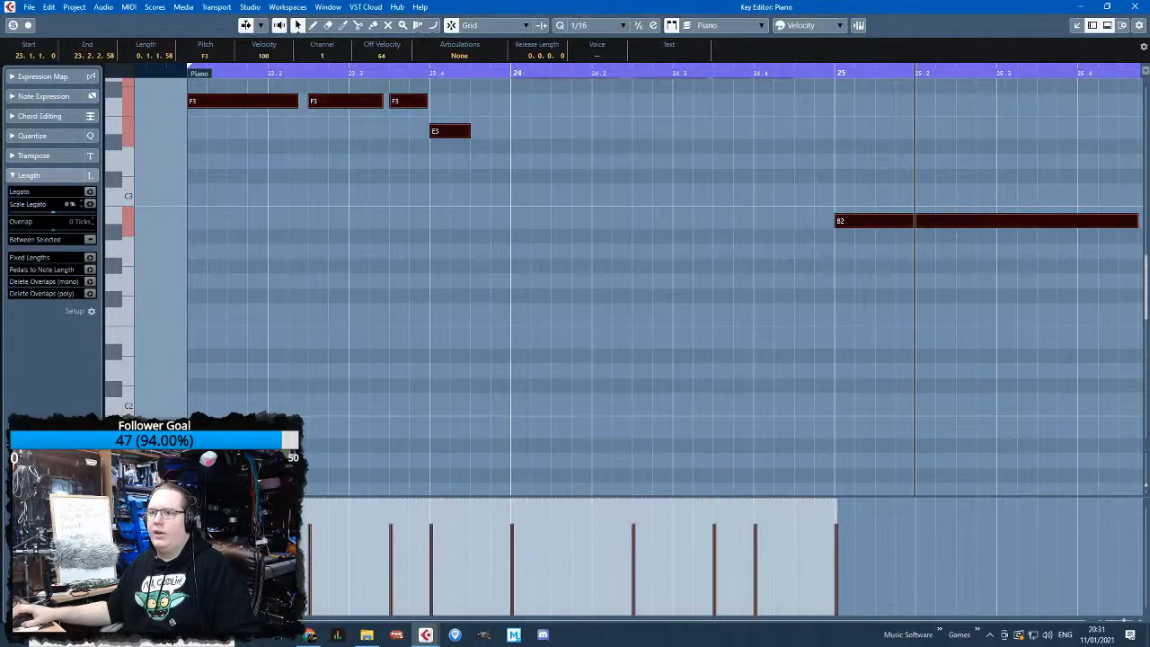
click(144, 506)
click(144, 506)
click(144, 505)
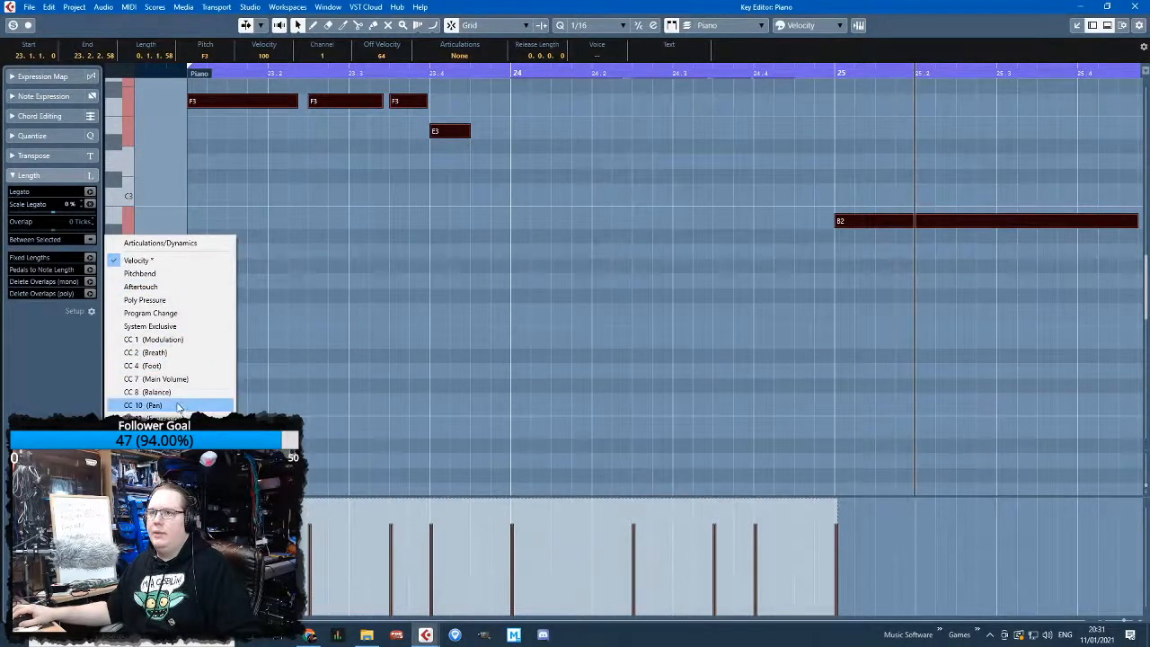
click(147, 431)
click(351, 322)
click(313, 25)
Draw the sustain pedal at 127 from bar 23 onwards, with a brief release to 0 at the starts of bars 24 and 25
drag(196, 519, 195, 497)
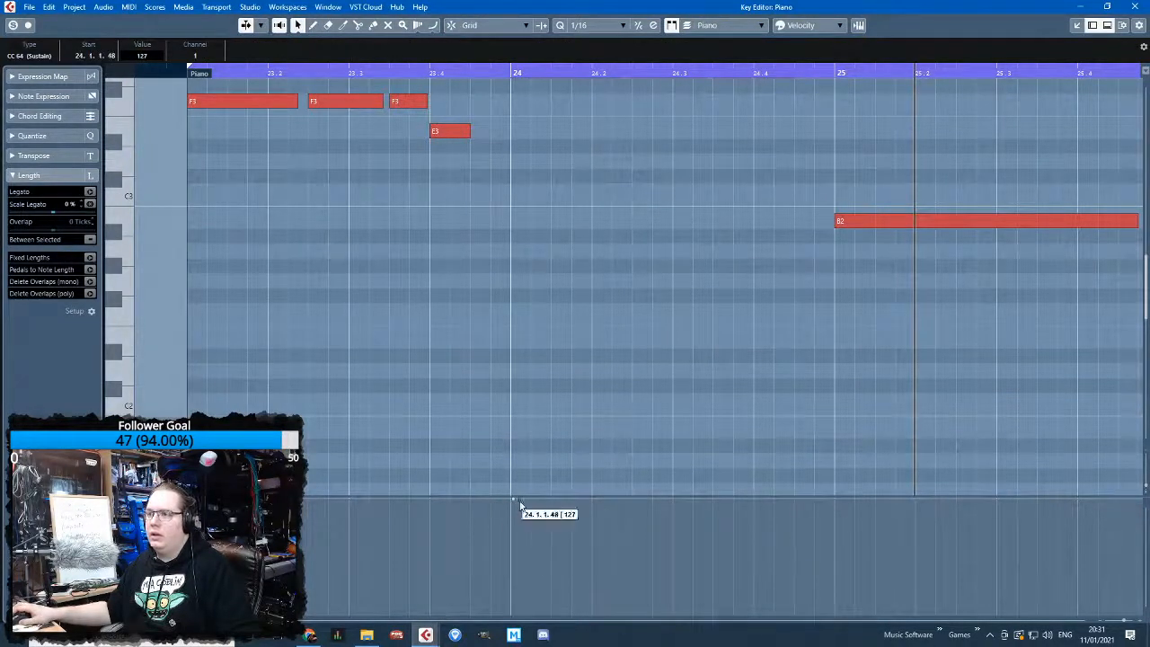
drag(518, 504, 520, 614)
mouse_move(819, 617)
mouse_down()
mouse_move(829, 495)
mouse_move(858, 540)
mouse_up()
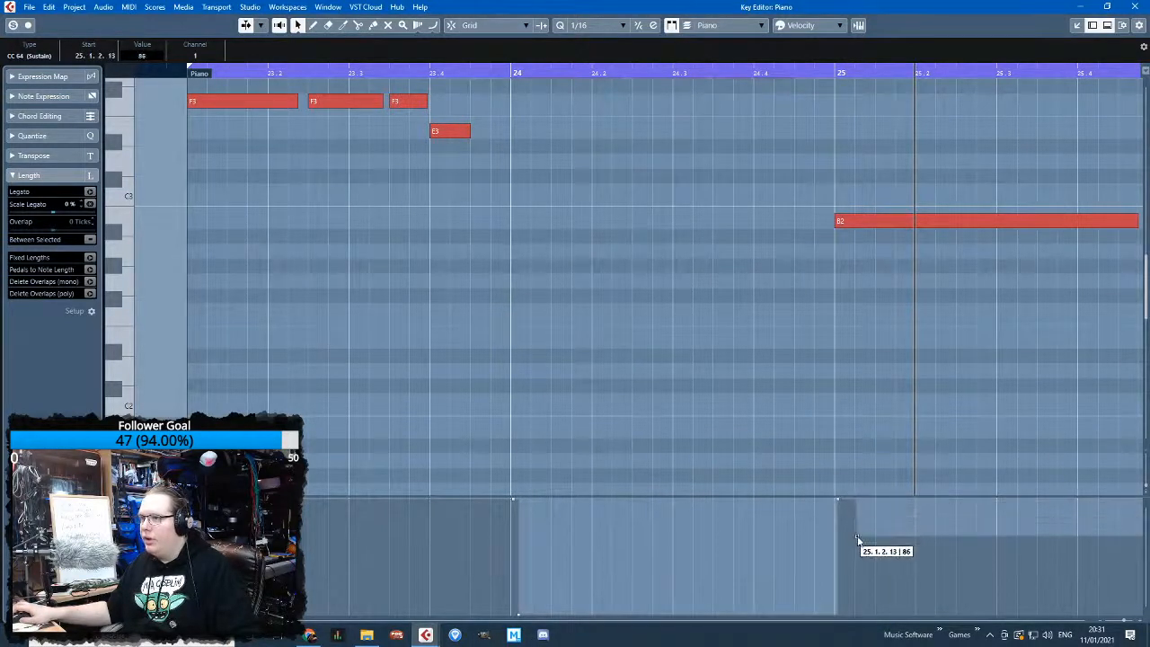
mouse_move(524, 617)
mouse_down()
mouse_move(532, 471)
mouse_move(521, 460)
mouse_up()
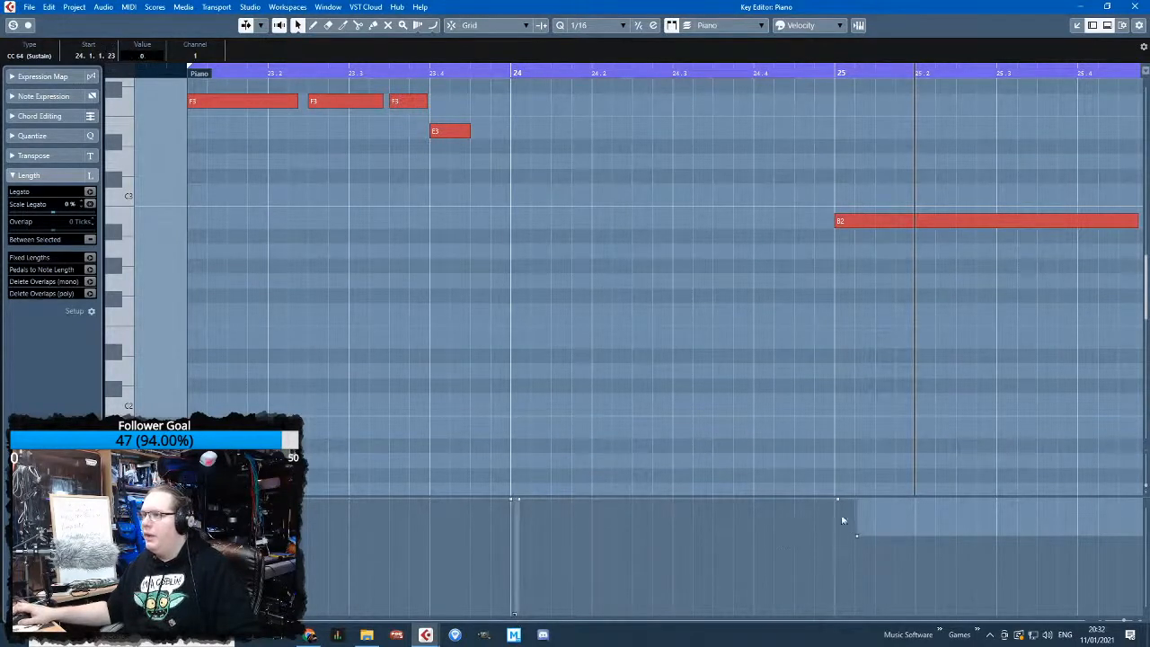
mouse_move(838, 500)
mouse_down()
mouse_move(840, 644)
mouse_move(851, 478)
mouse_up()
click(896, 409)
Release the sustain pedal to 0 at the start of bar 27 and close the piano part's editor
scroll(827, 413, right, 6)
scroll(723, 363, down, 3)
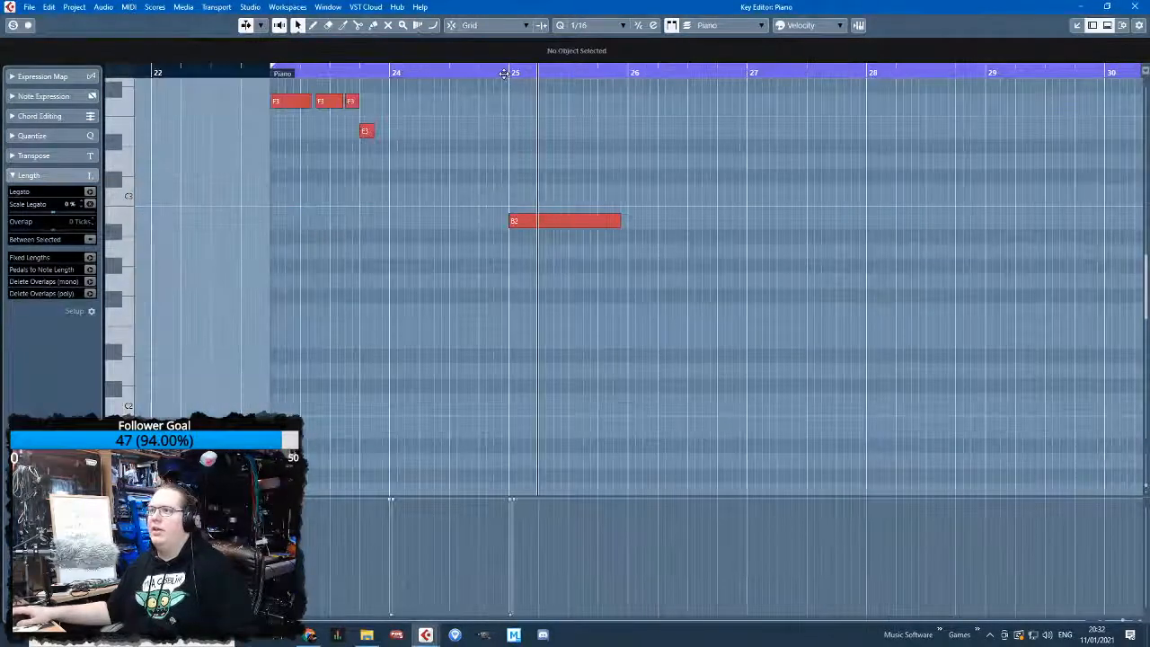
scroll(697, 325, up, 3)
scroll(710, 325, up, 2)
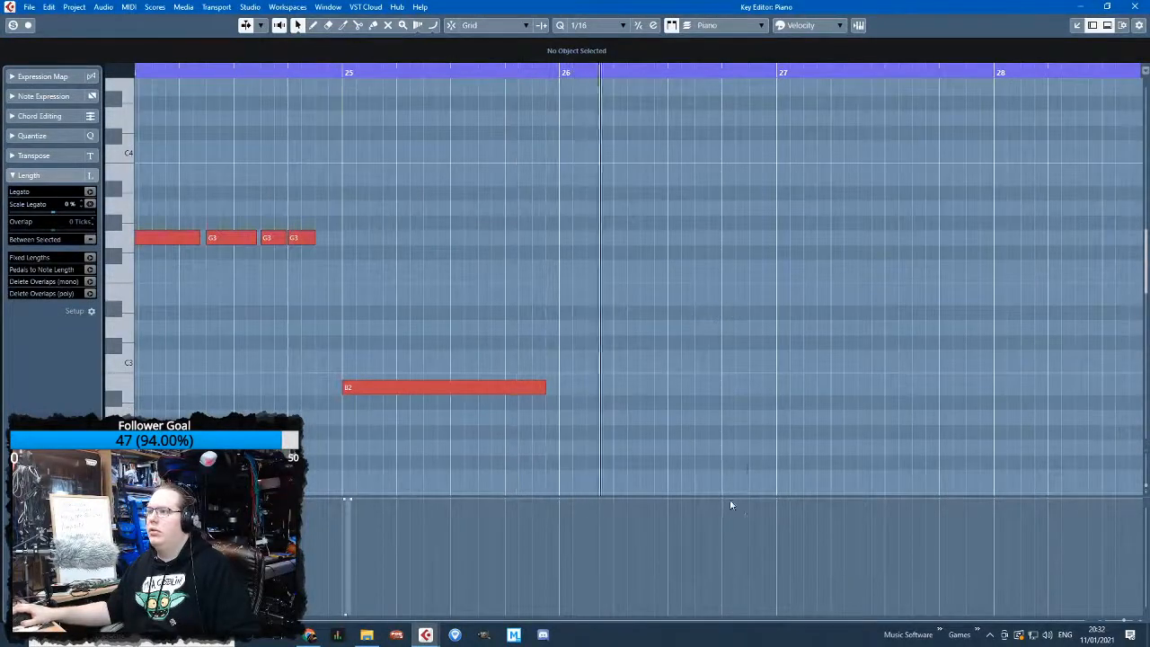
click(776, 581)
drag(776, 581, 776, 631)
click(1136, 6)
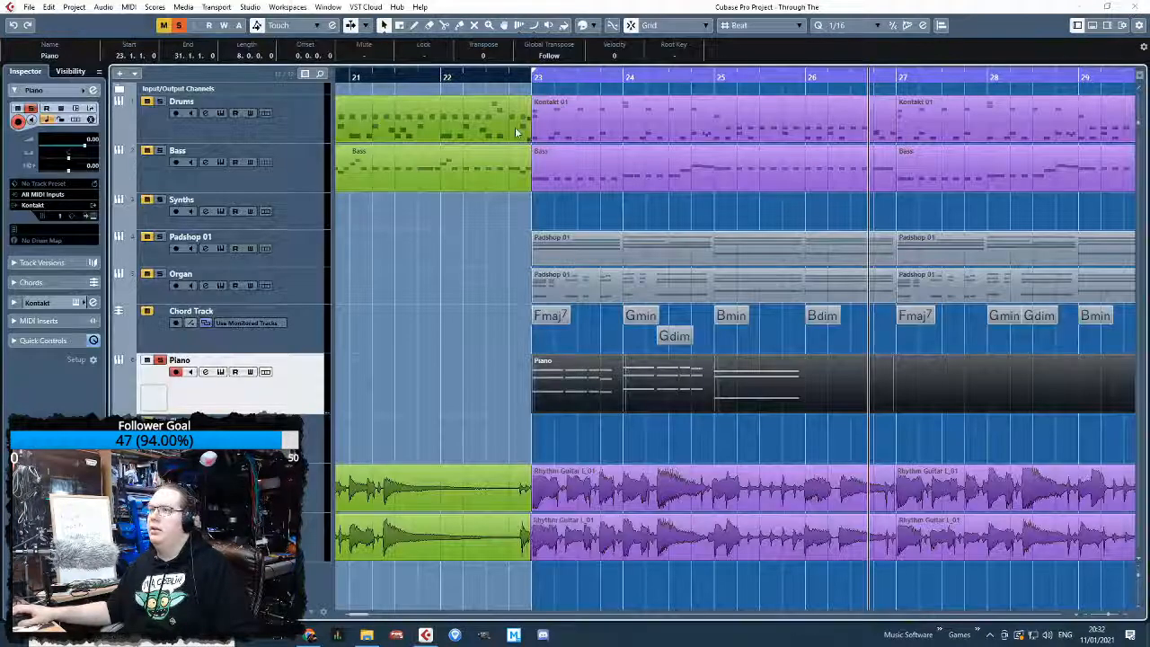
Split the piano part at bar 27 during playback and delete its empty second half
key(space)
key(3)
click(891, 393)
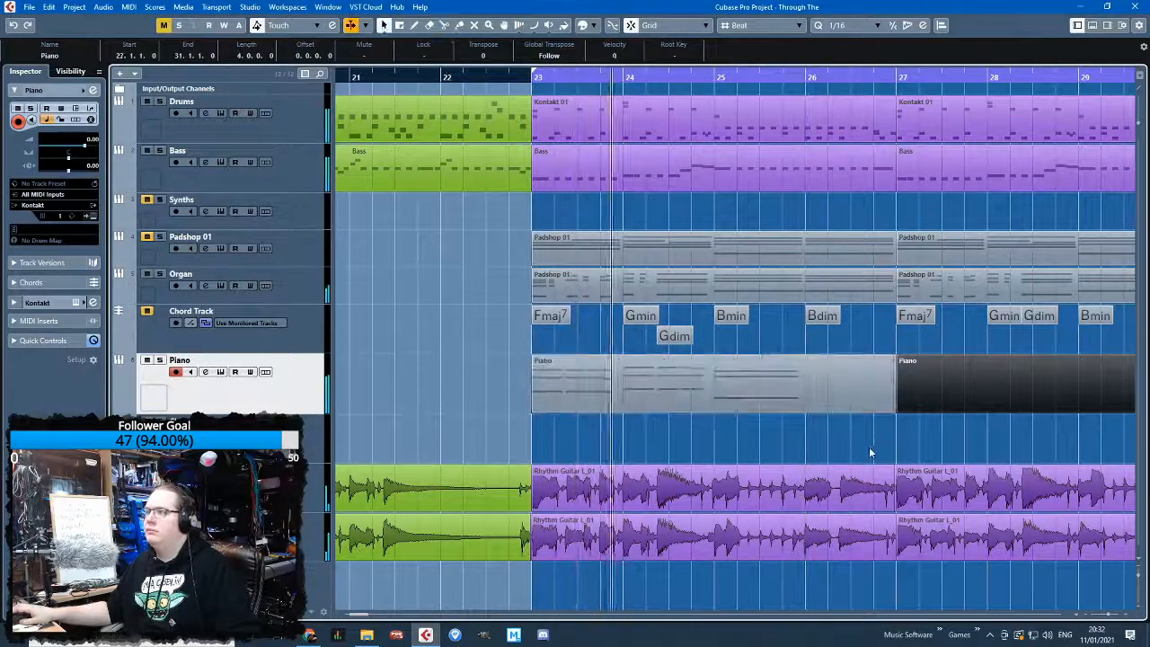
key(1)
scroll(872, 451, down, 3)
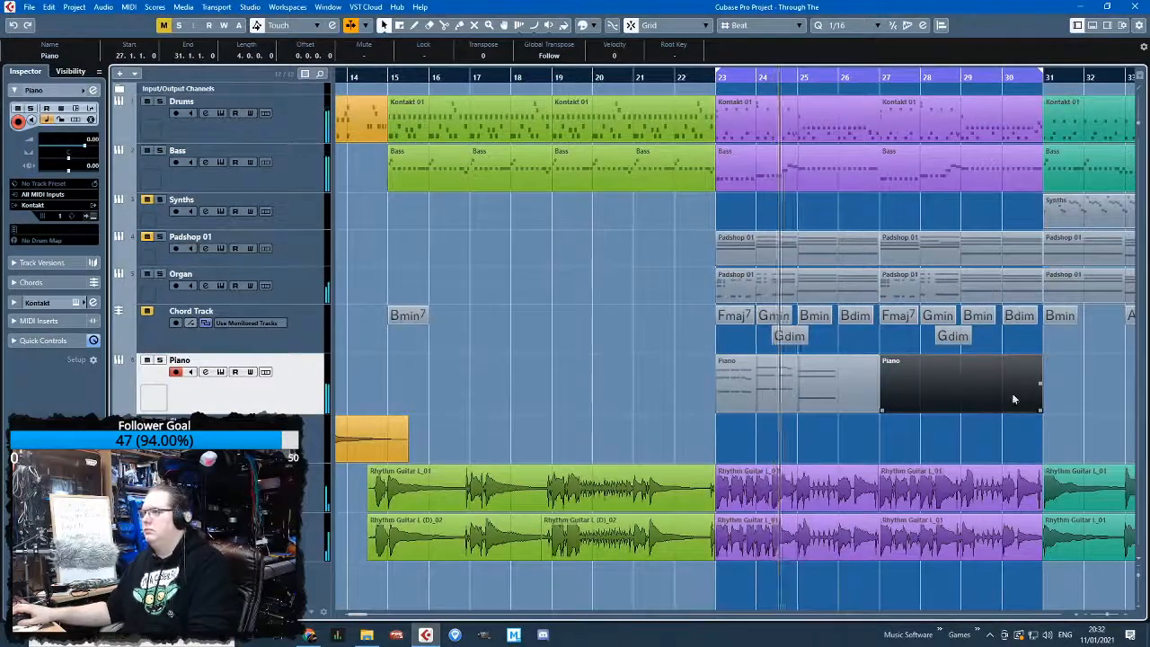
key(Delete)
Duplicate the piano part of bars 23 to 26 to bar 27 and play back from bar 23
click(863, 393)
click(1036, 402)
click(853, 395)
key(ctrl+d)
scroll(1080, 403, up, 3)
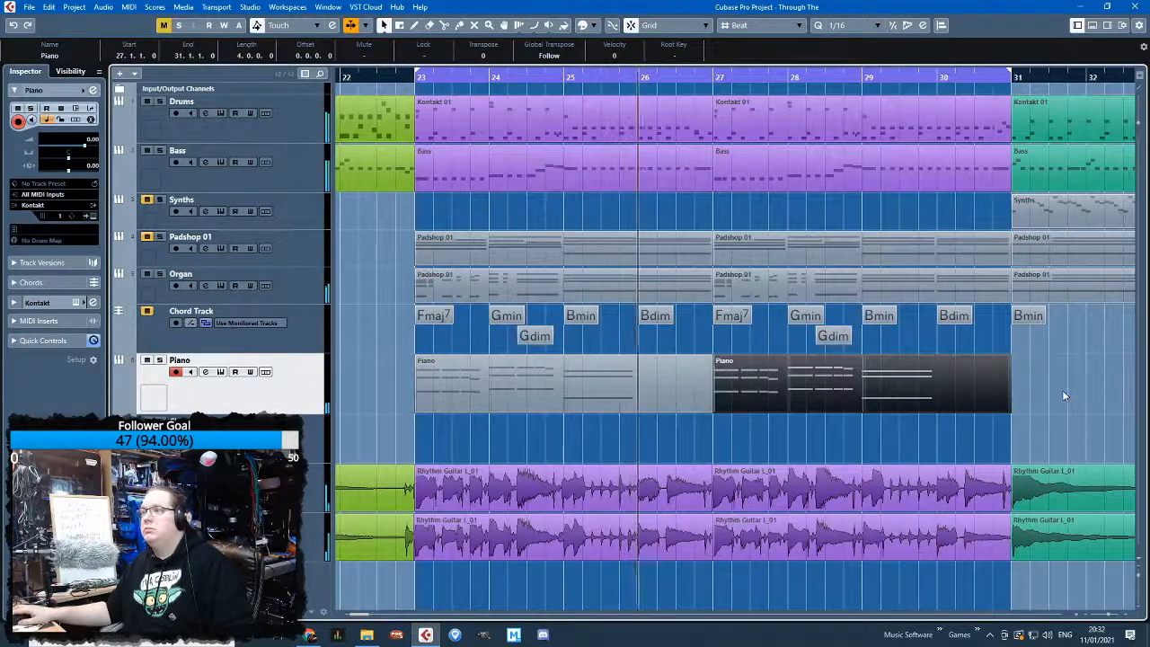
click(1052, 386)
scroll(1071, 401, down, 3)
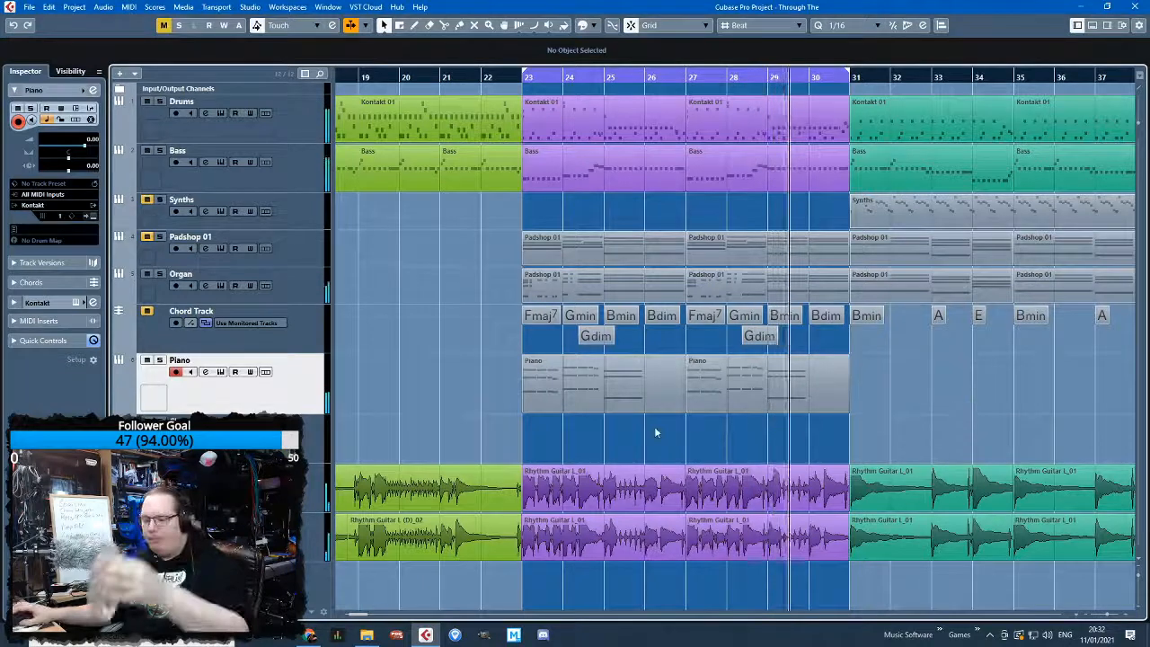
click(521, 79)
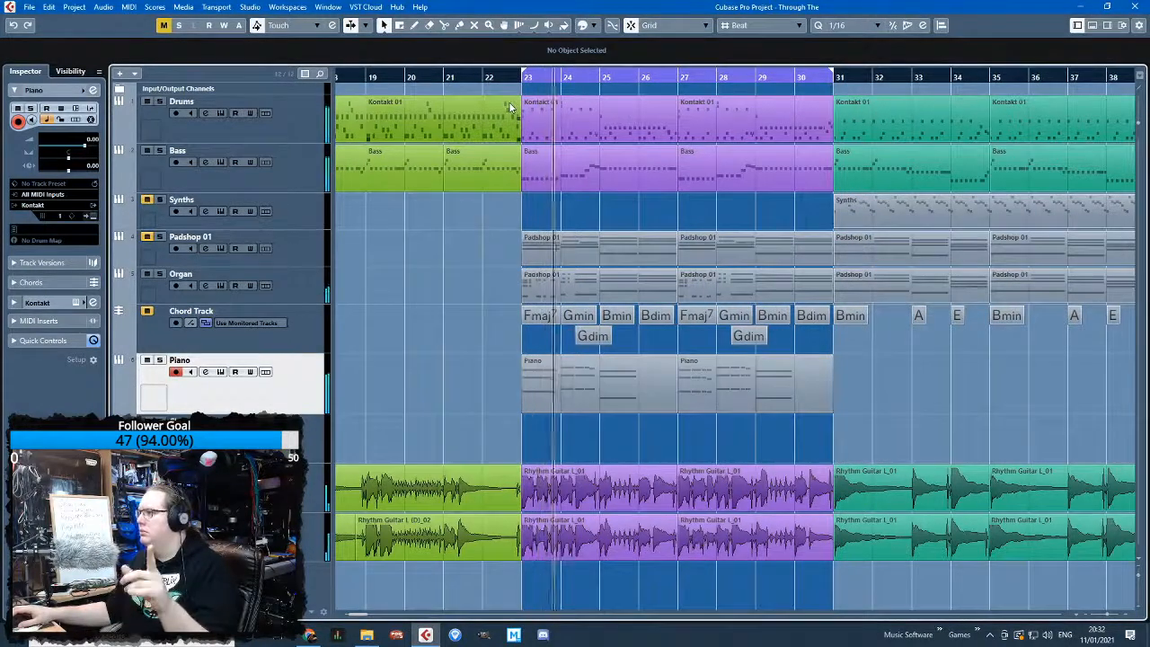
In the first piano part's bar 24, change the second chord to a long C#5, G4 and G3, deleting the short repeats that follow
double_click(638, 395)
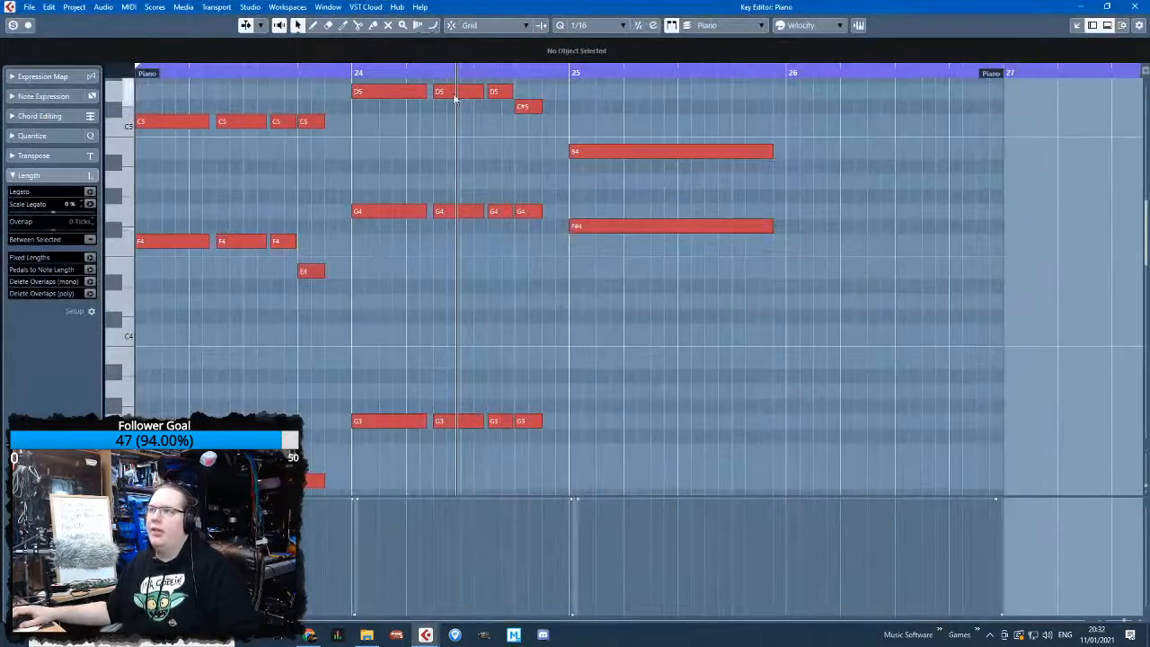
drag(455, 99, 474, 102)
click(528, 106)
key(Delete)
drag(519, 107, 555, 106)
key(Delete)
key(j)
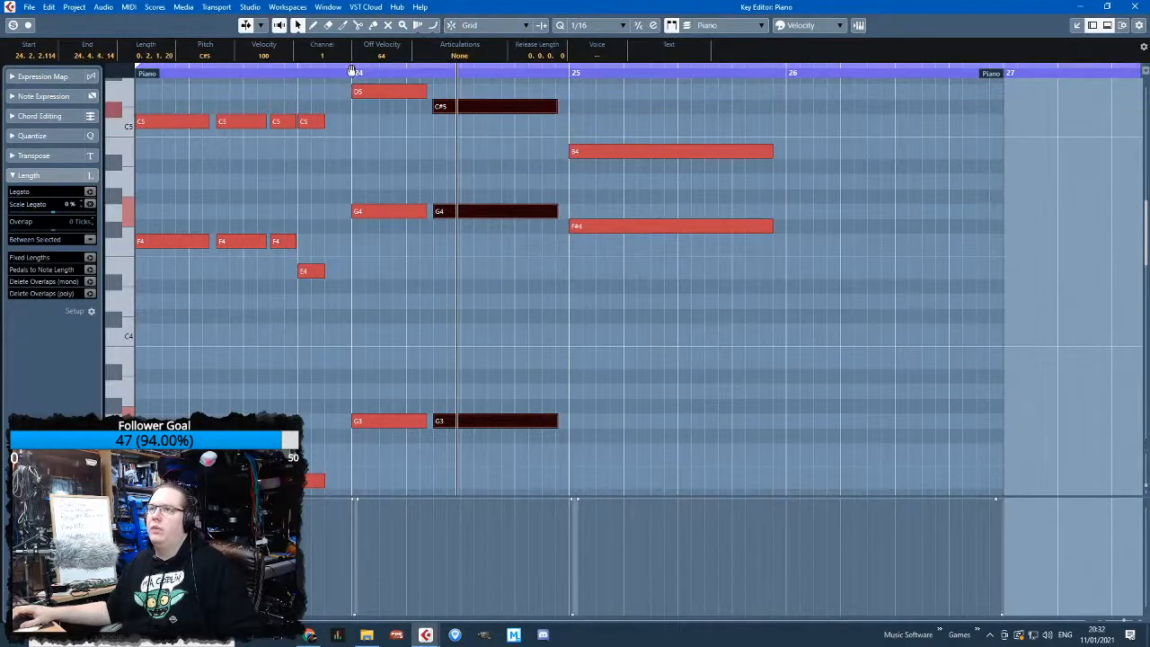
drag(351, 70, 352, 75)
click(571, 298)
key(space)
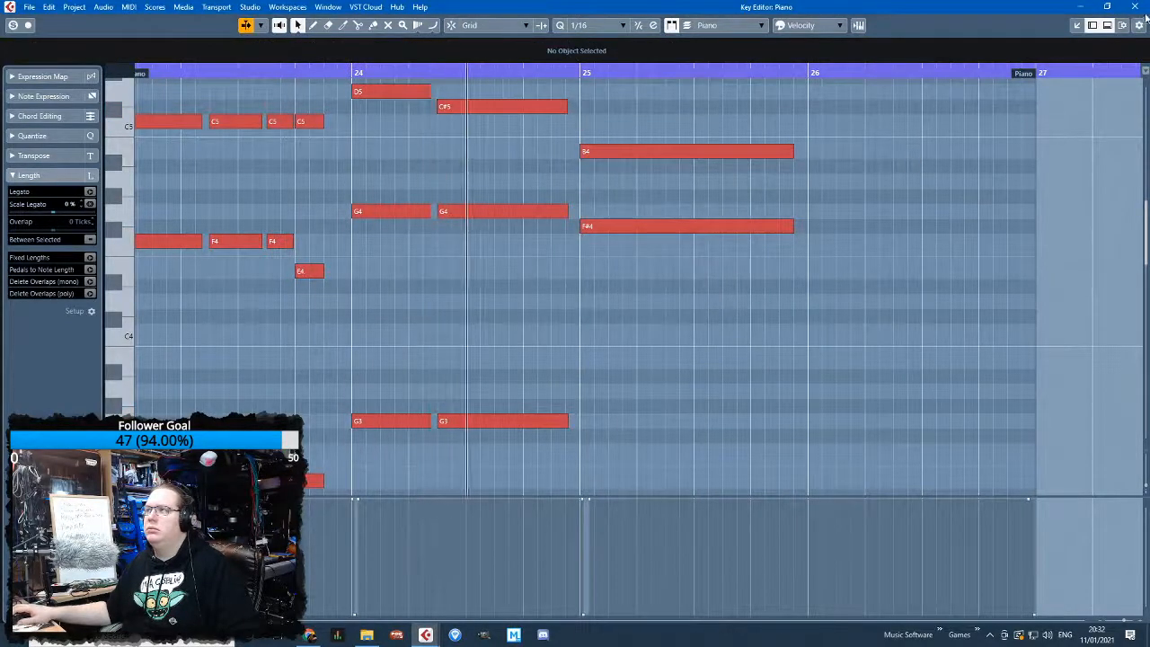
Replace the piano part at bar 27 with a duplicate of the edited bars 23 to 26, and glue both parts together
click(1135, 7)
click(771, 381)
key(Delete)
click(595, 382)
key(ctrl+d)
click(415, 388)
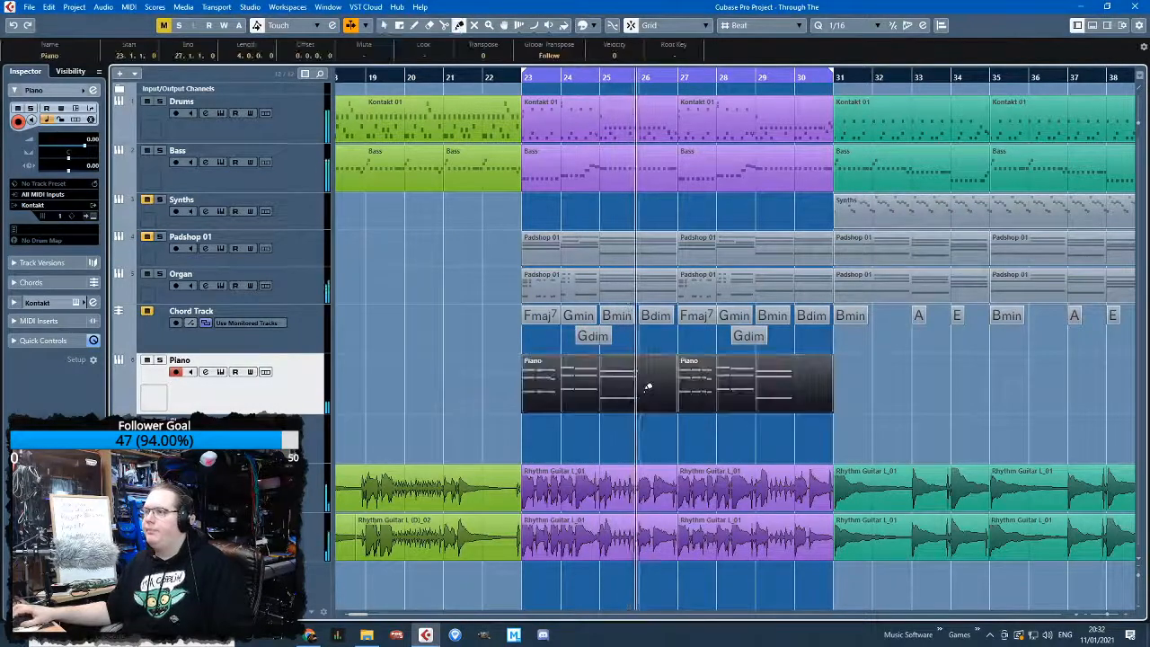
Humanise a scattered selection of notes across bars 23 to 29 by lowering their velocities to 91 and starting them 10 ticks later
double_click(700, 389)
scroll(702, 388, down, 5)
drag(576, 299, 476, 219)
shift+click(659, 225)
drag(646, 98, 815, 428)
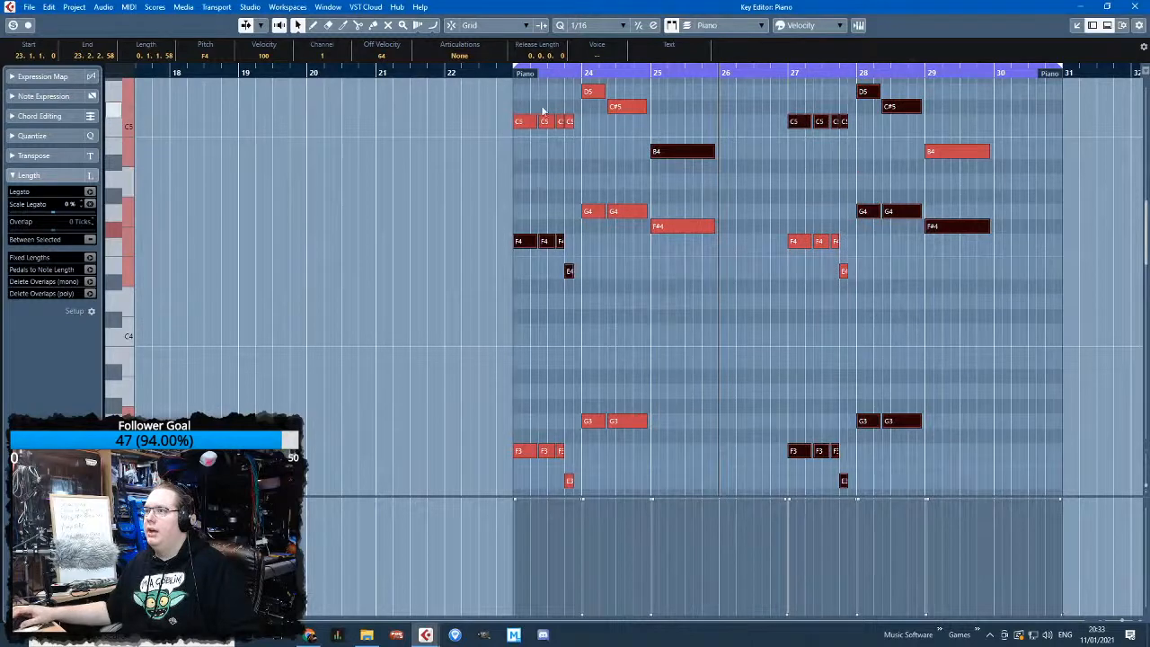
scroll(619, 203, up, 3)
drag(594, 114, 963, 310)
drag(831, 156, 691, 344)
drag(611, 324, 641, 182)
scroll(626, 292, down, 3)
shift+click(636, 419)
scroll(760, 411, up, 2)
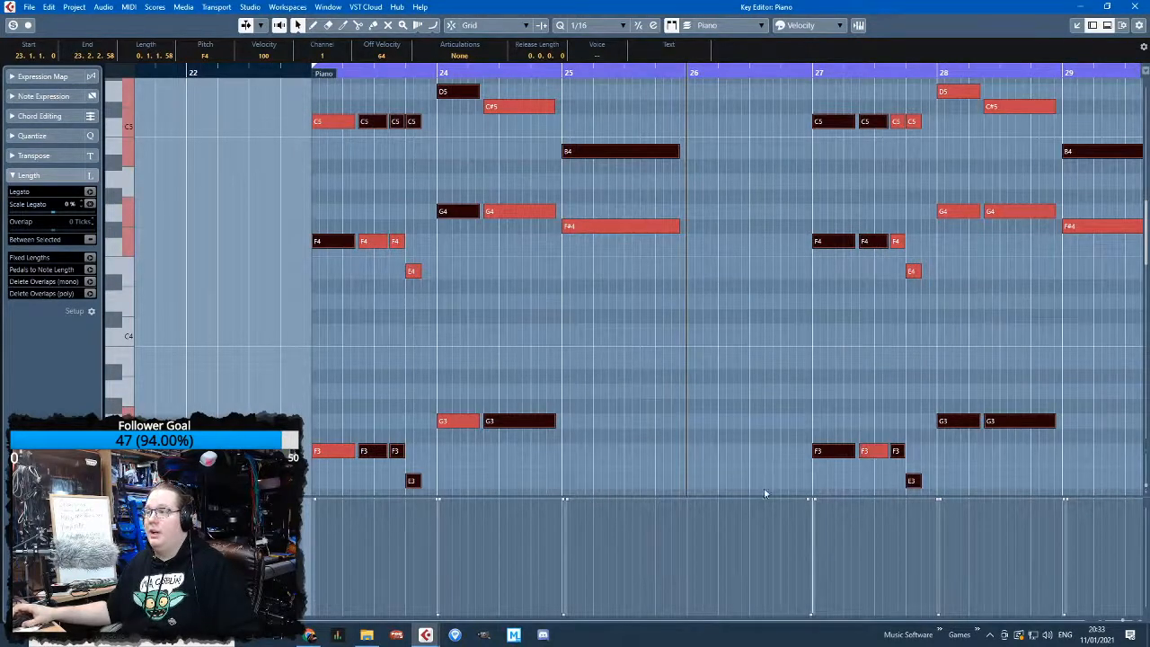
click(120, 505)
click(163, 259)
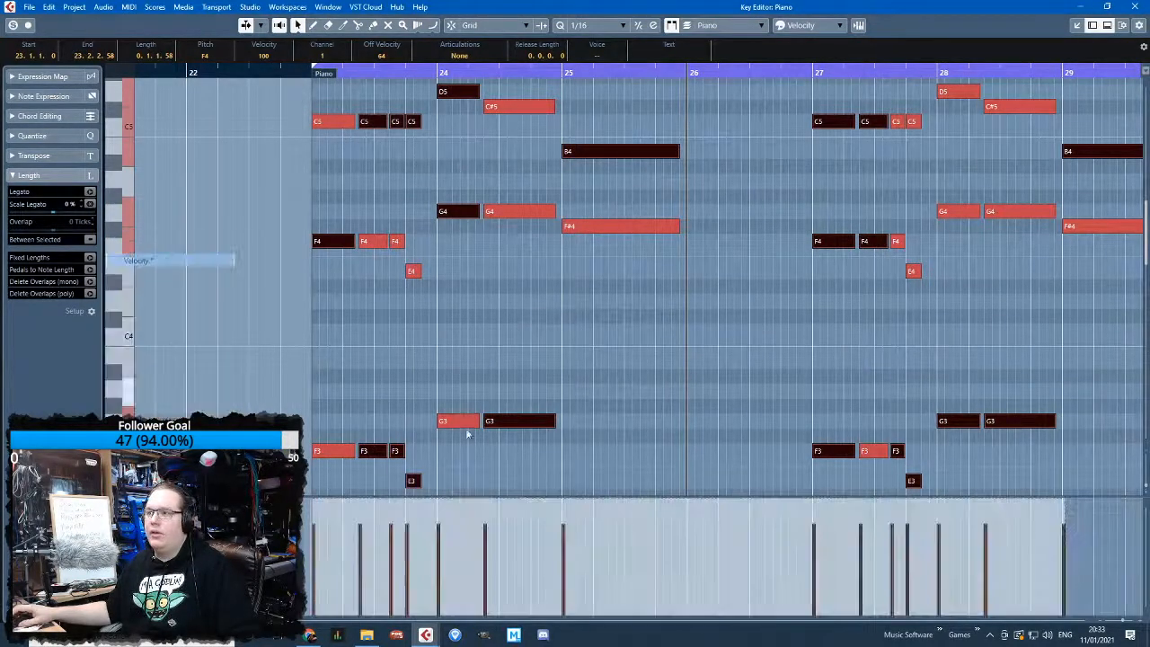
scroll(493, 431, up, 5)
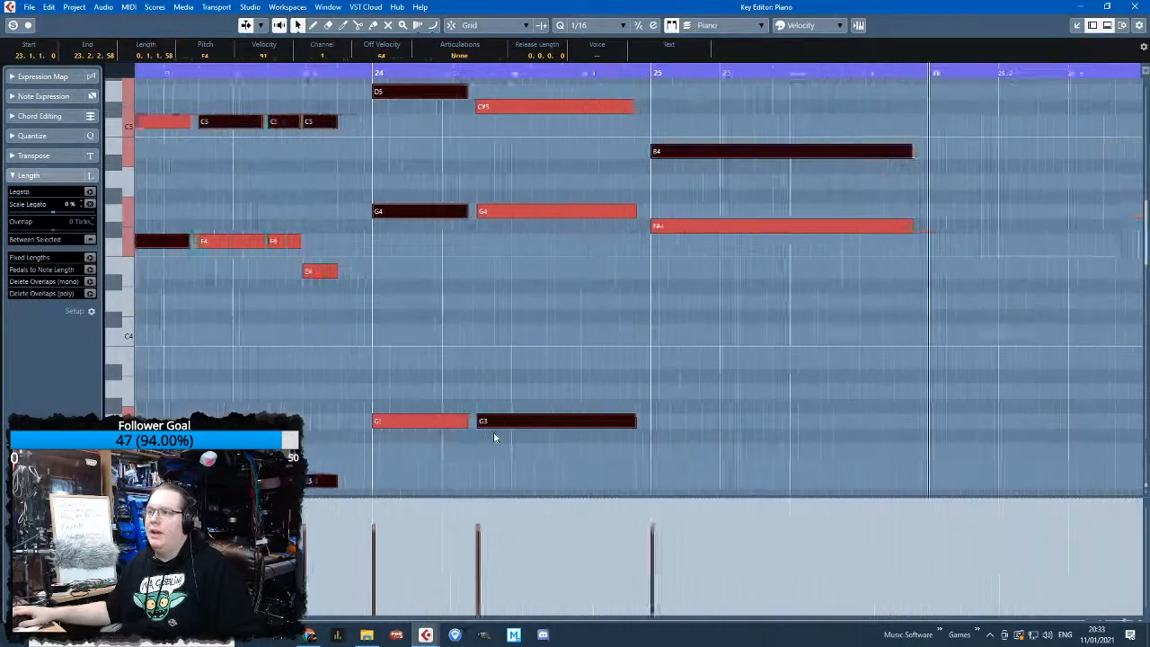
drag(462, 421, 464, 420)
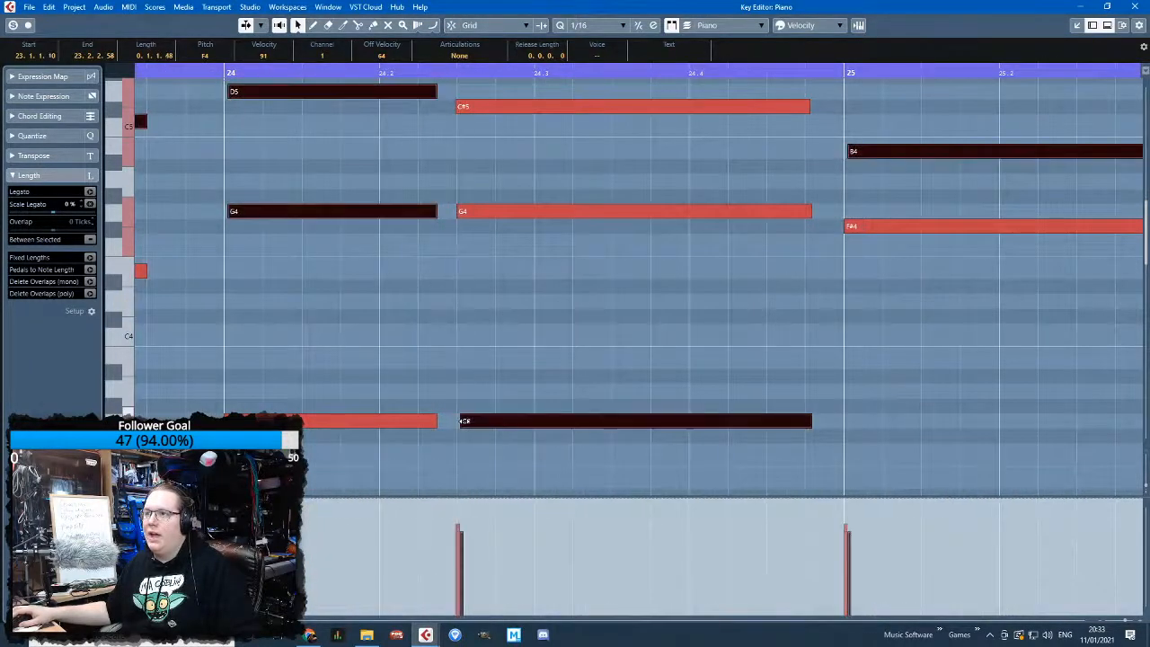
Vary a second scattered selection of piano notes by trimming their ends 10 ticks, starting them 5 ticks later and raising their velocities about 5
scroll(475, 444, down, 8)
scroll(551, 401, down, 4)
scroll(811, 348, up, 5)
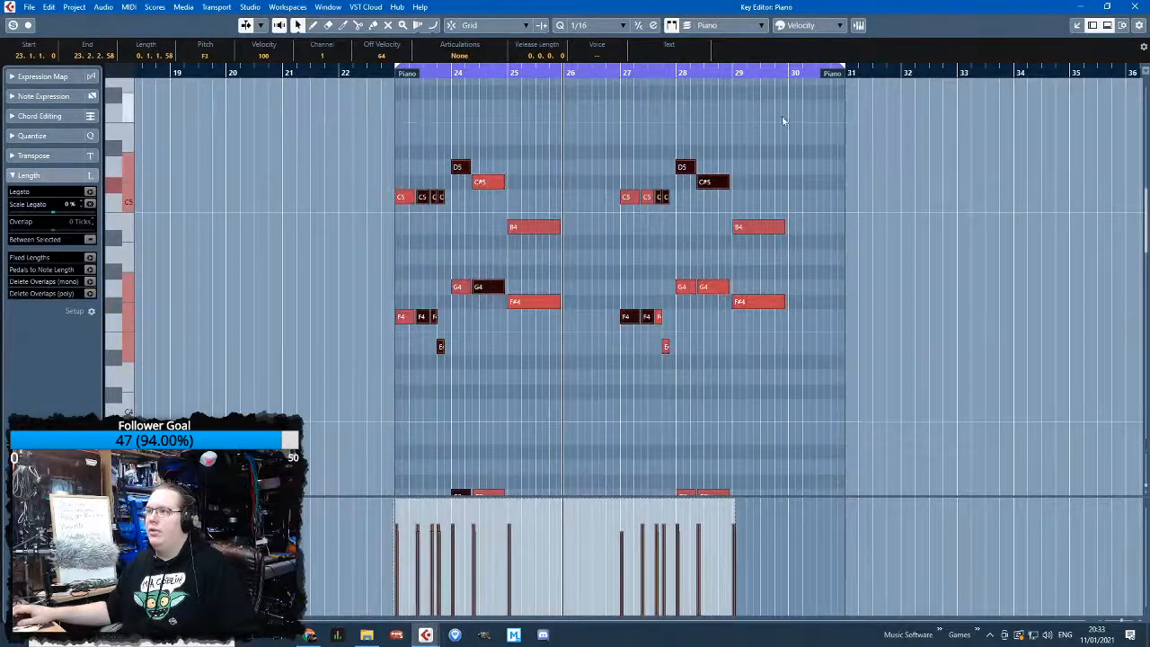
drag(464, 126, 630, 408)
scroll(630, 408, down, 4)
drag(770, 395, 550, 260)
drag(406, 248, 519, 503)
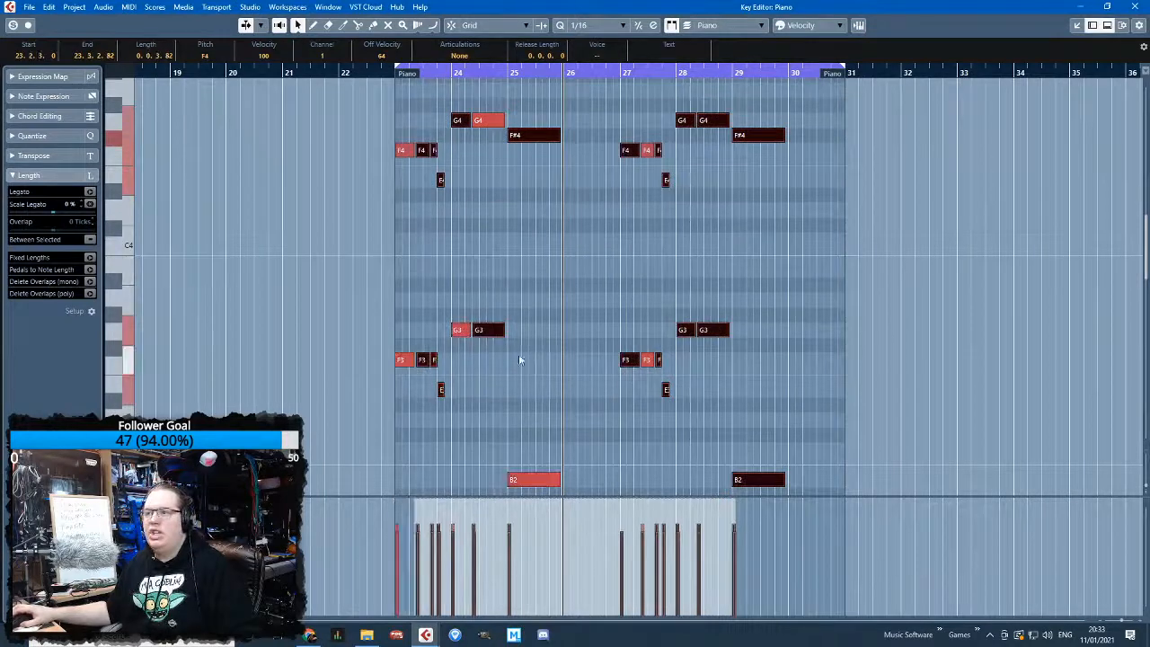
scroll(526, 354, down, 4)
scroll(548, 363, up, 3)
shift+click(589, 194)
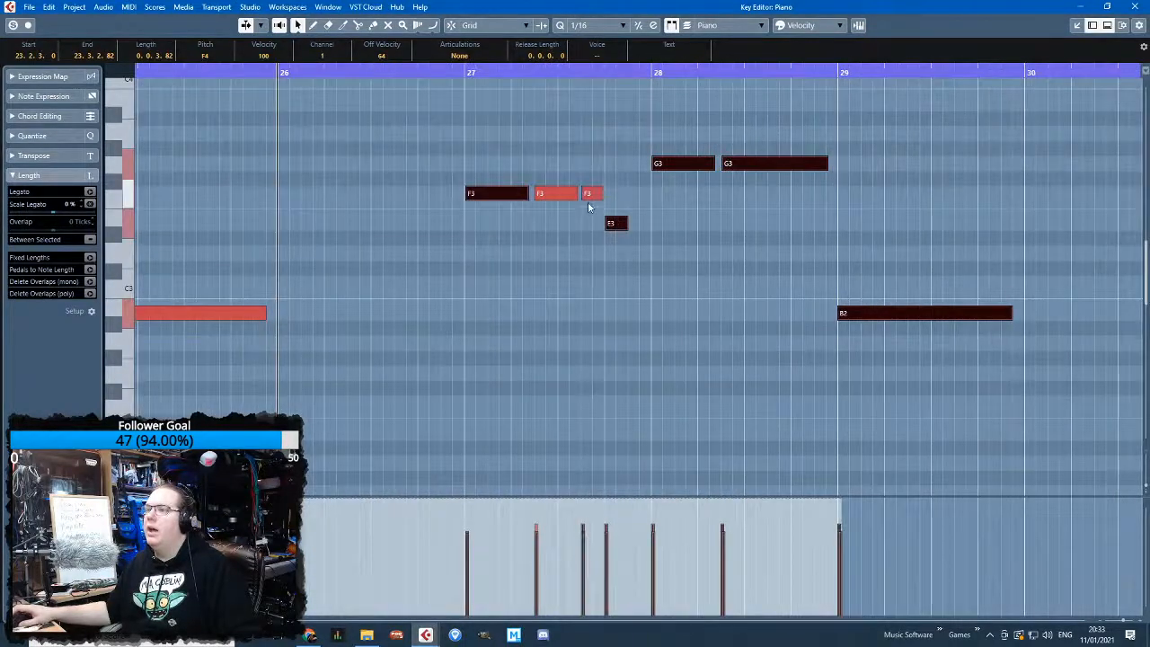
scroll(587, 200, up, 3)
scroll(630, 417, up, 2)
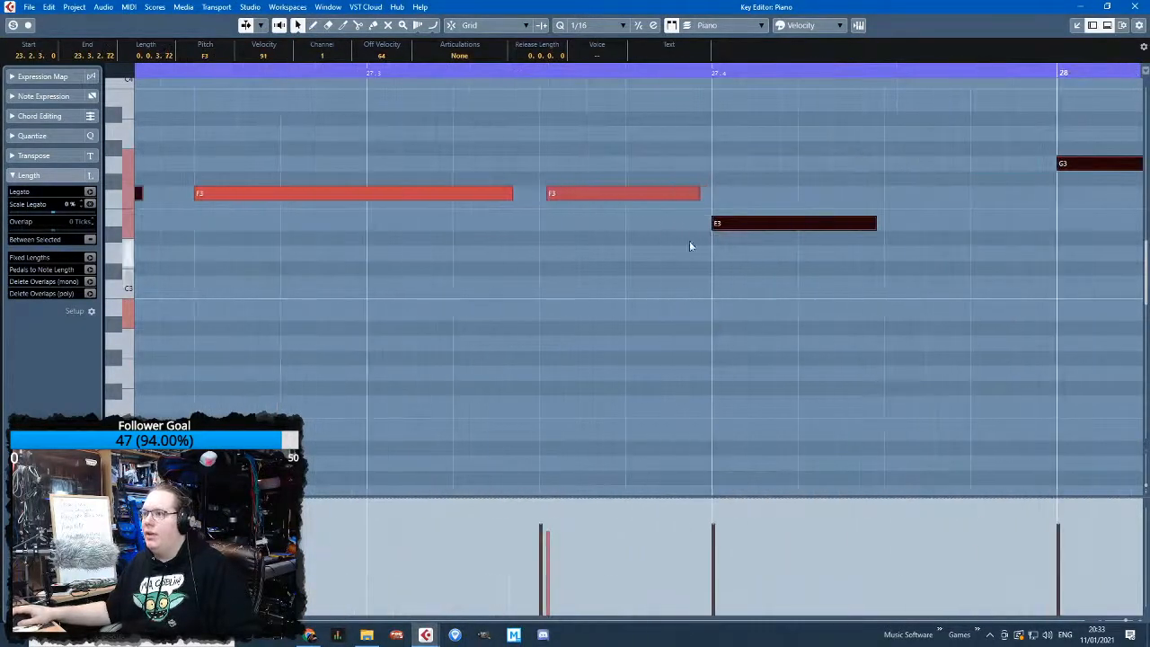
drag(712, 224, 720, 224)
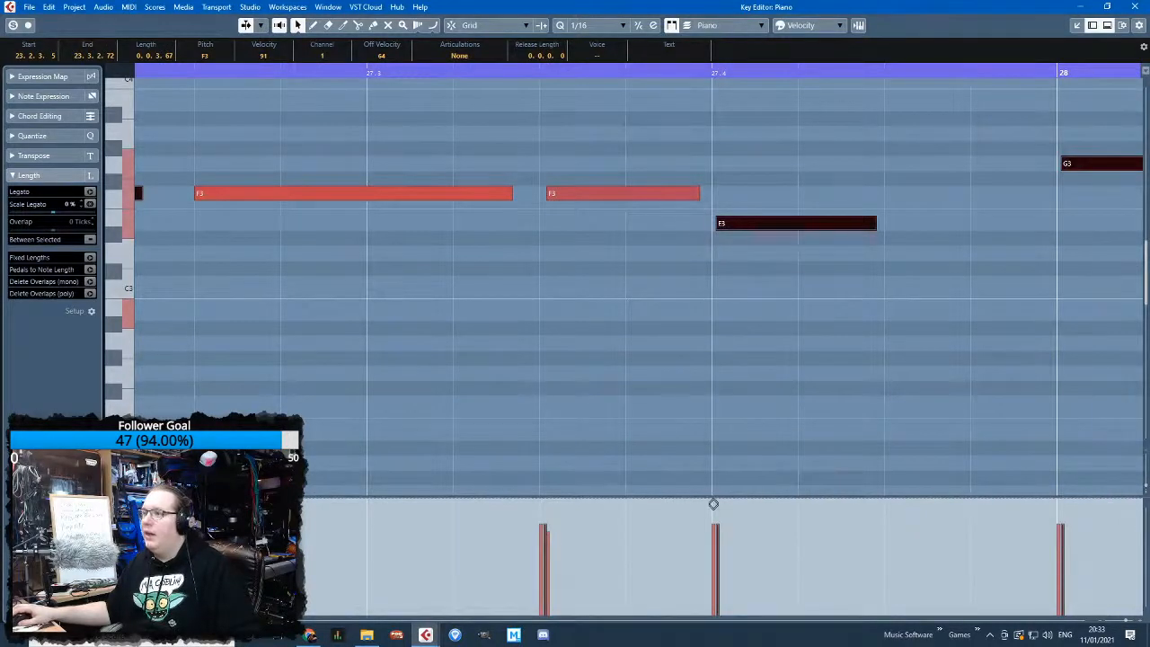
scroll(686, 445, down, 5)
scroll(685, 449, up, 2)
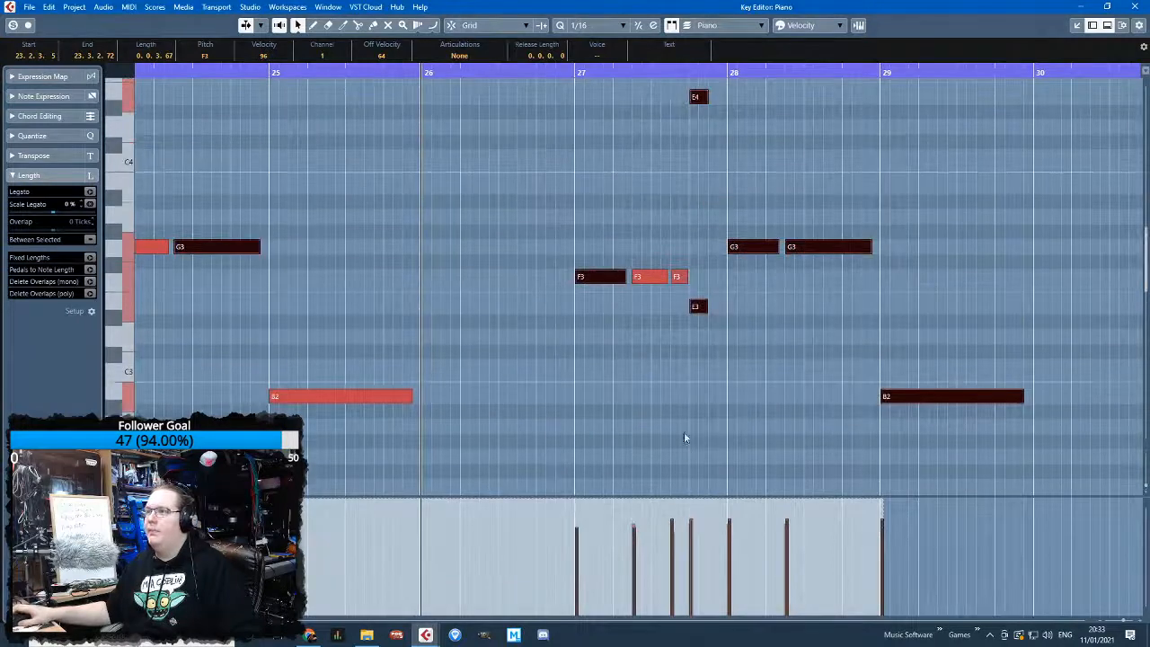
click(716, 369)
Slightly shorten the E4 and the last two F4 notes in bar 27 and the first G4 in bar 28
scroll(716, 363, up, 3)
click(691, 306)
scroll(688, 269, up, 3)
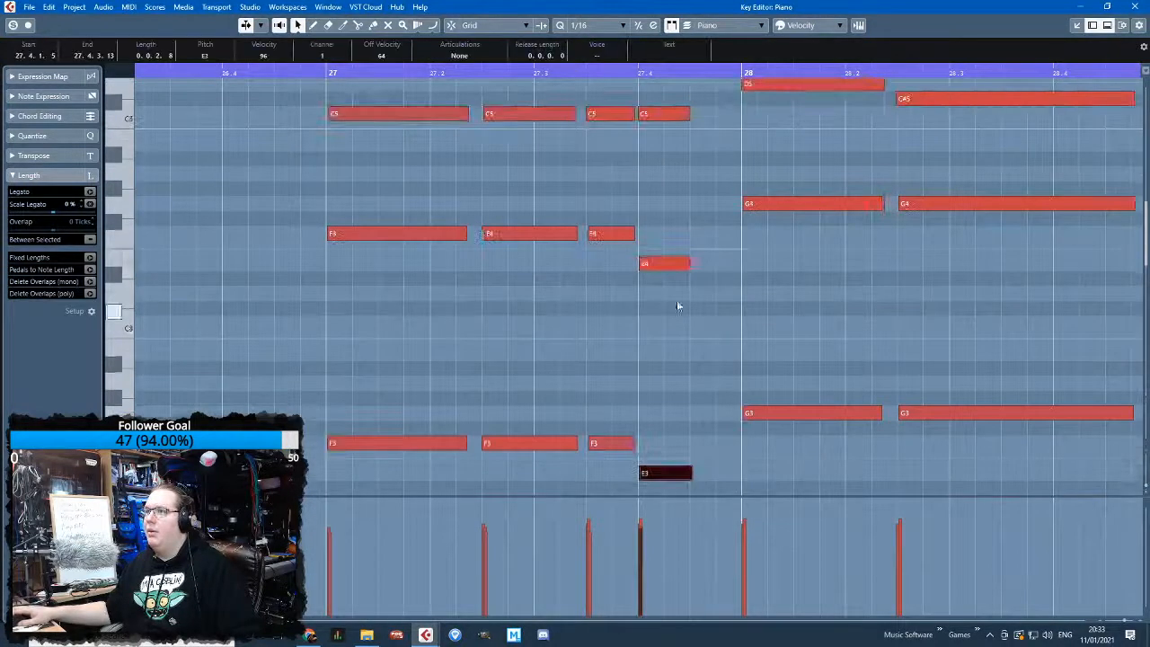
drag(687, 264, 682, 264)
click(626, 234)
drag(576, 233, 570, 234)
drag(882, 203, 873, 203)
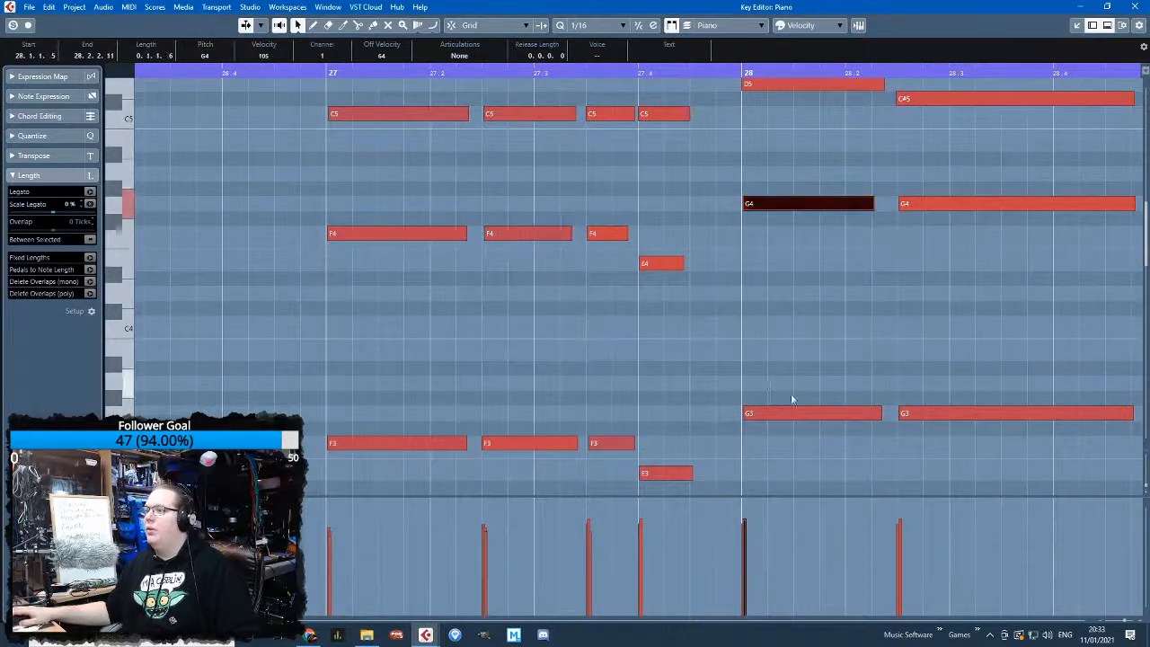
scroll(899, 400, down, 3)
drag(1025, 414, 1029, 414)
click(952, 346)
Slightly lengthen bar 25's F#4 and B4, shorten bar 24's second G4 and bar 23's second F4, and close the editor
scroll(898, 314, left, 5)
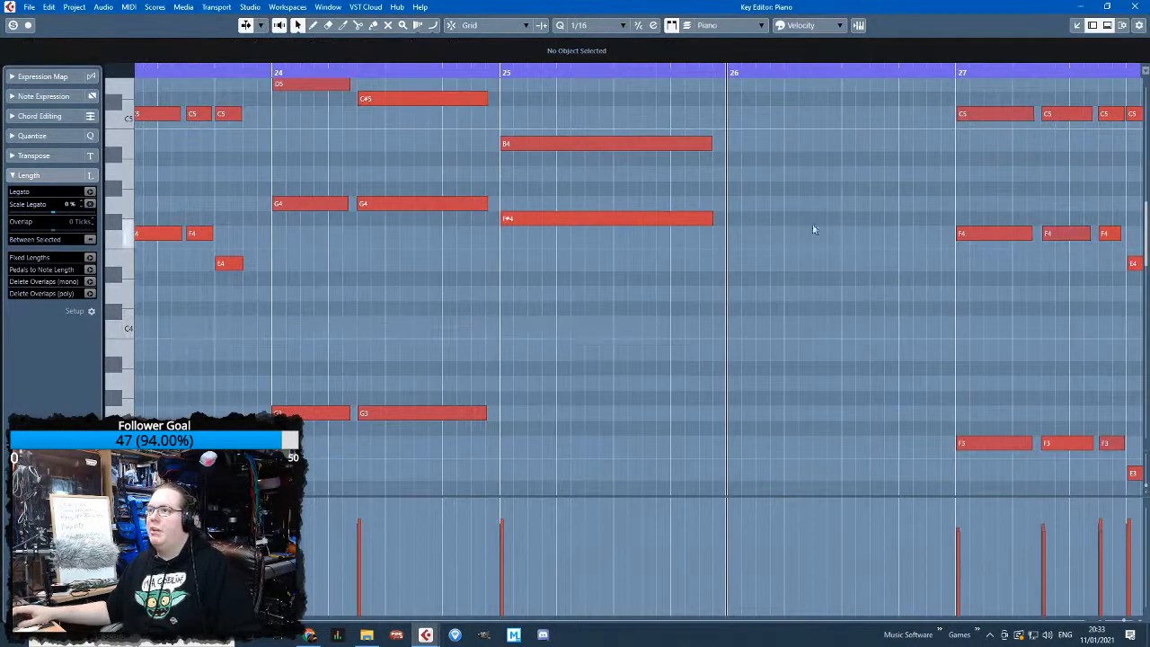
drag(711, 218, 721, 218)
drag(710, 144, 716, 144)
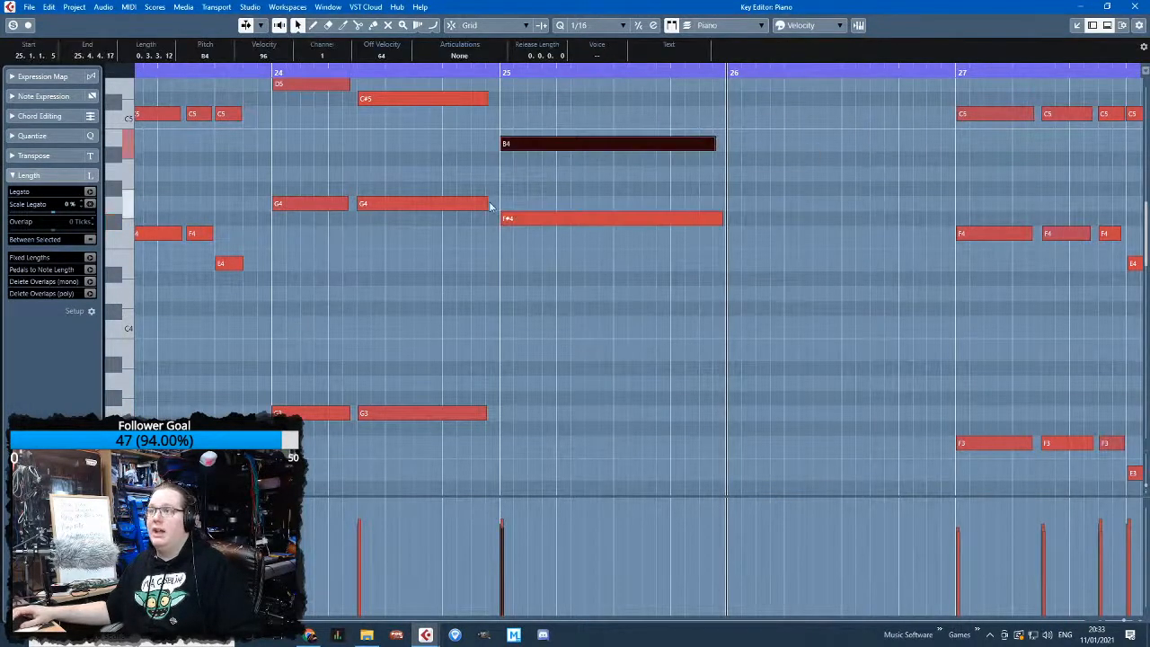
drag(487, 203, 476, 203)
scroll(362, 220, down, 2)
scroll(244, 242, up, 3)
drag(237, 234, 233, 234)
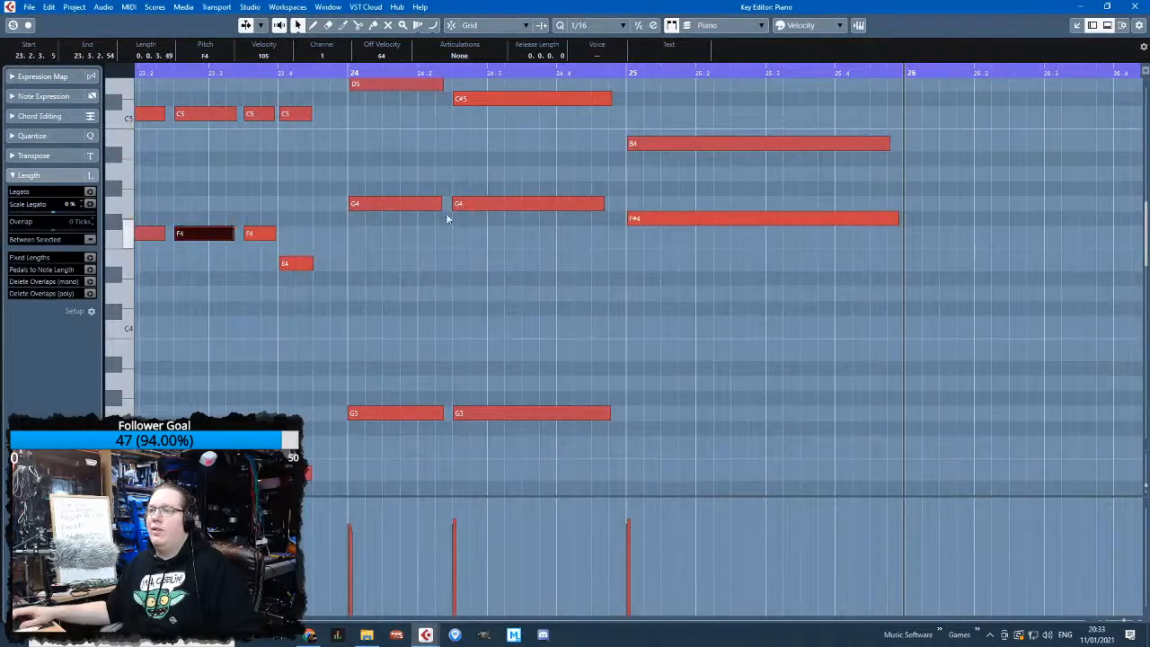
click(1133, 6)
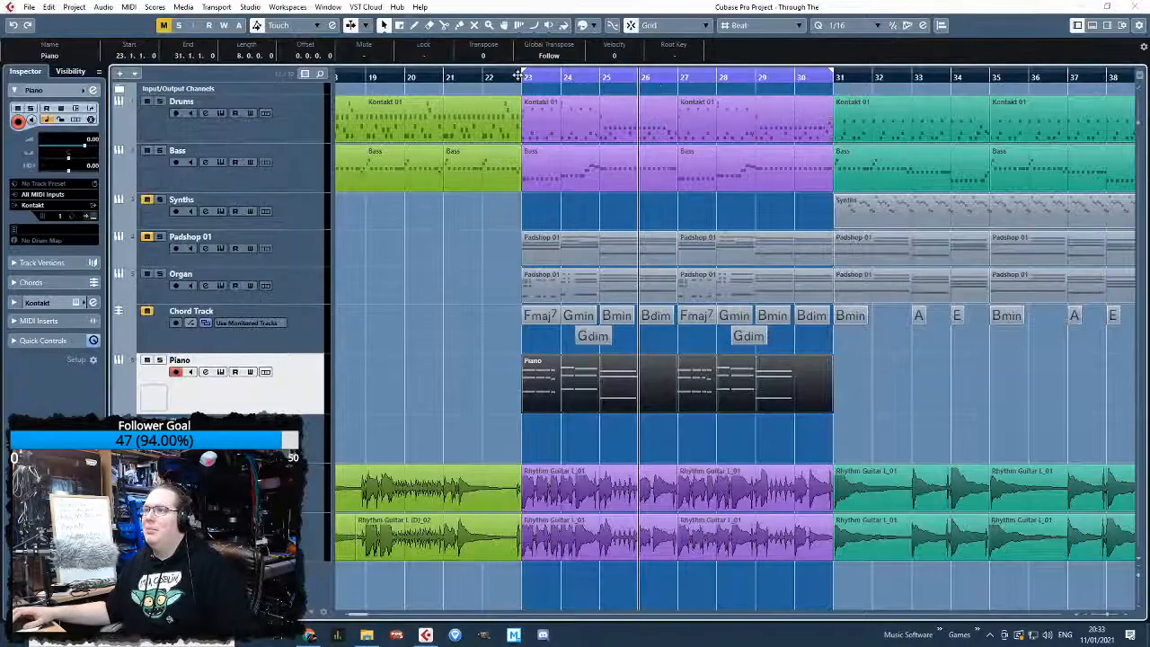
Play the song back from bar 23 and examine how the piano part sits against the surrounding arrangement
key(space)
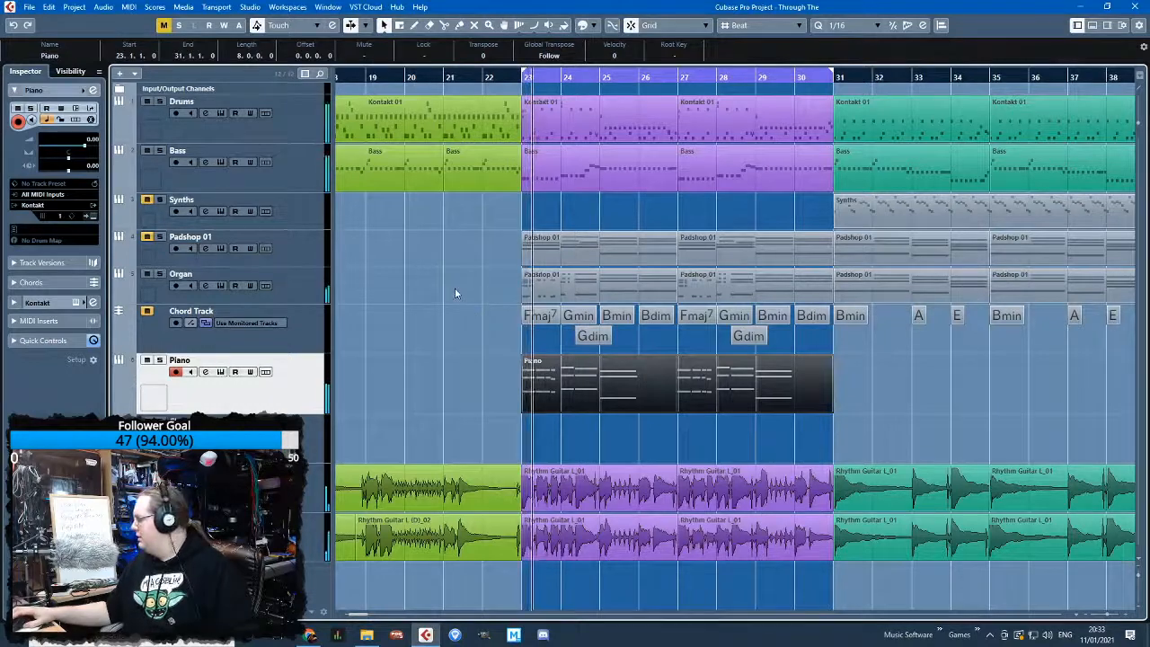
scroll(710, 420, down, 1)
scroll(834, 454, up, 2)
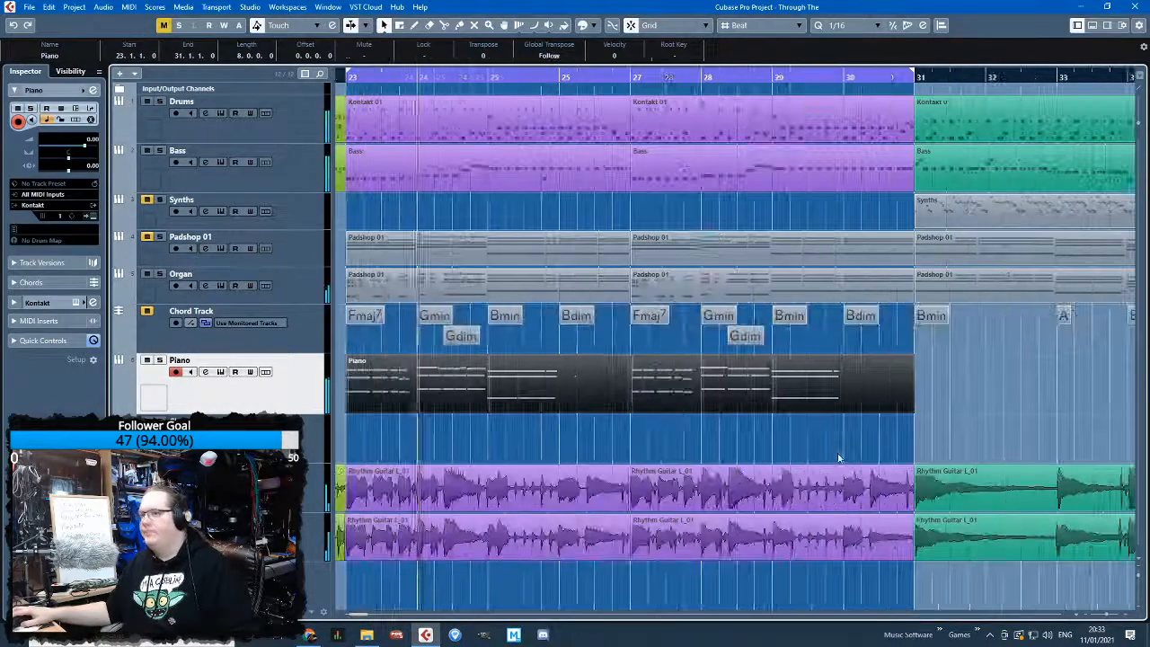
scroll(889, 460, down, 1)
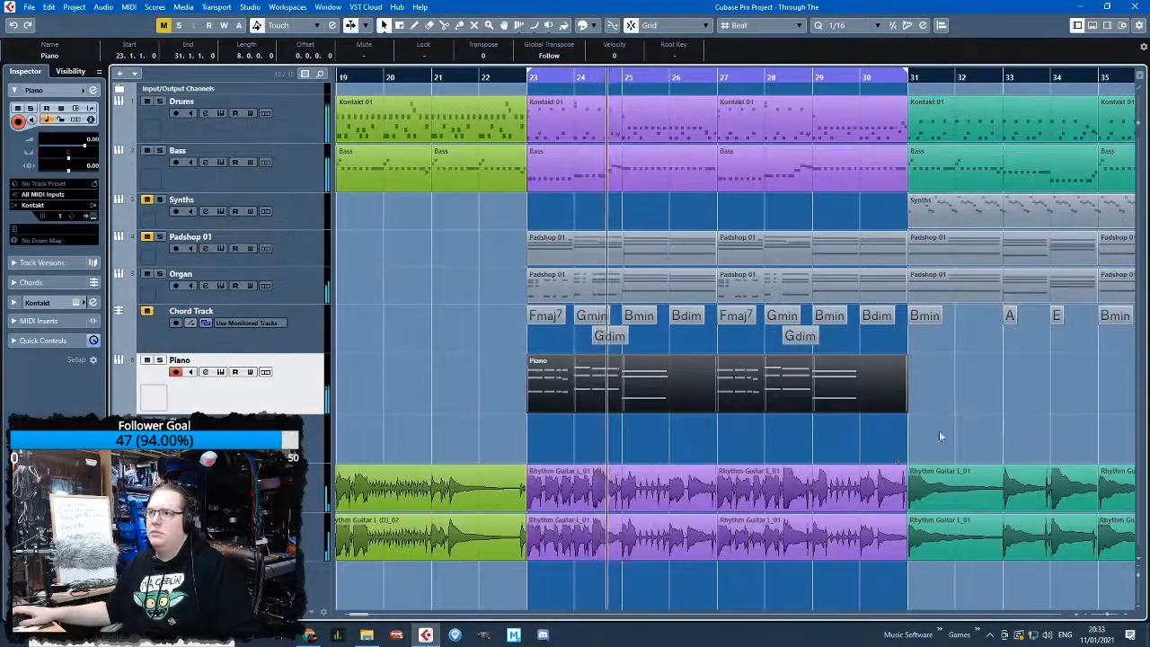
click(478, 360)
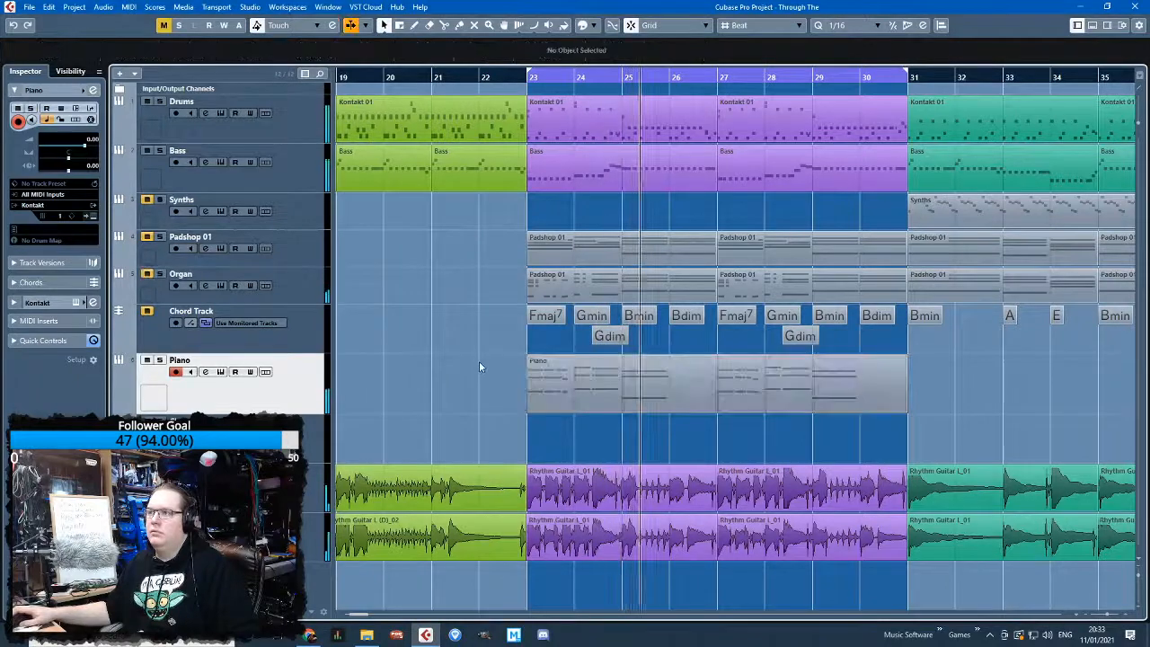
scroll(708, 460, up, 1)
scroll(506, 353, down, 3)
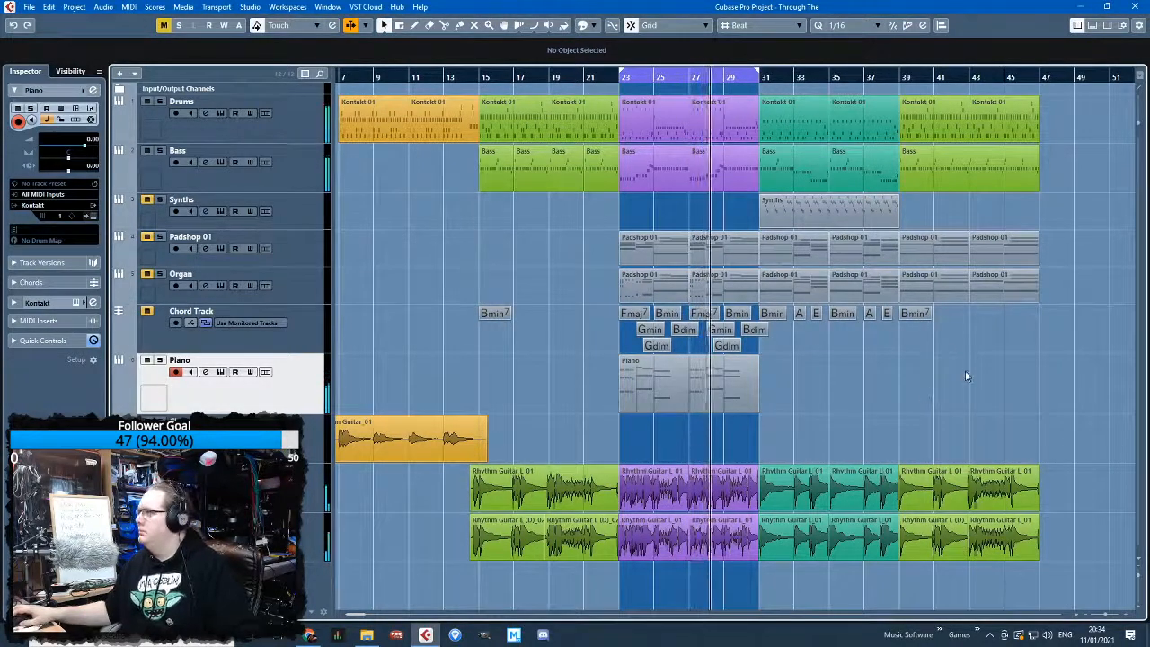
scroll(802, 347, up, 1)
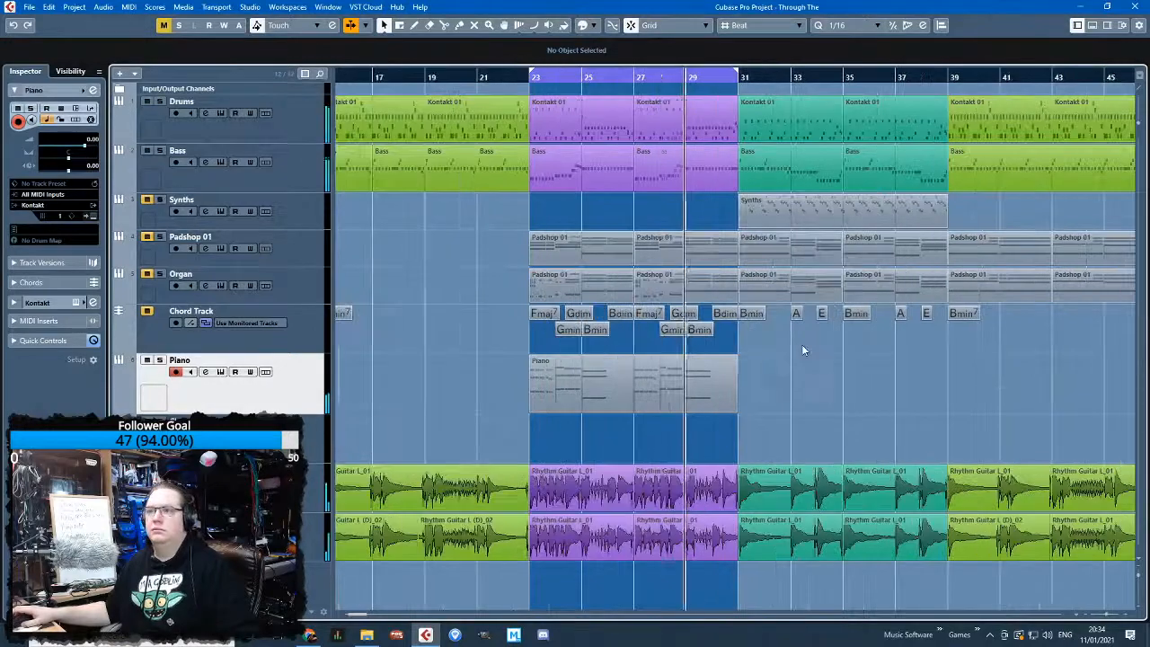
scroll(800, 346, down, 2)
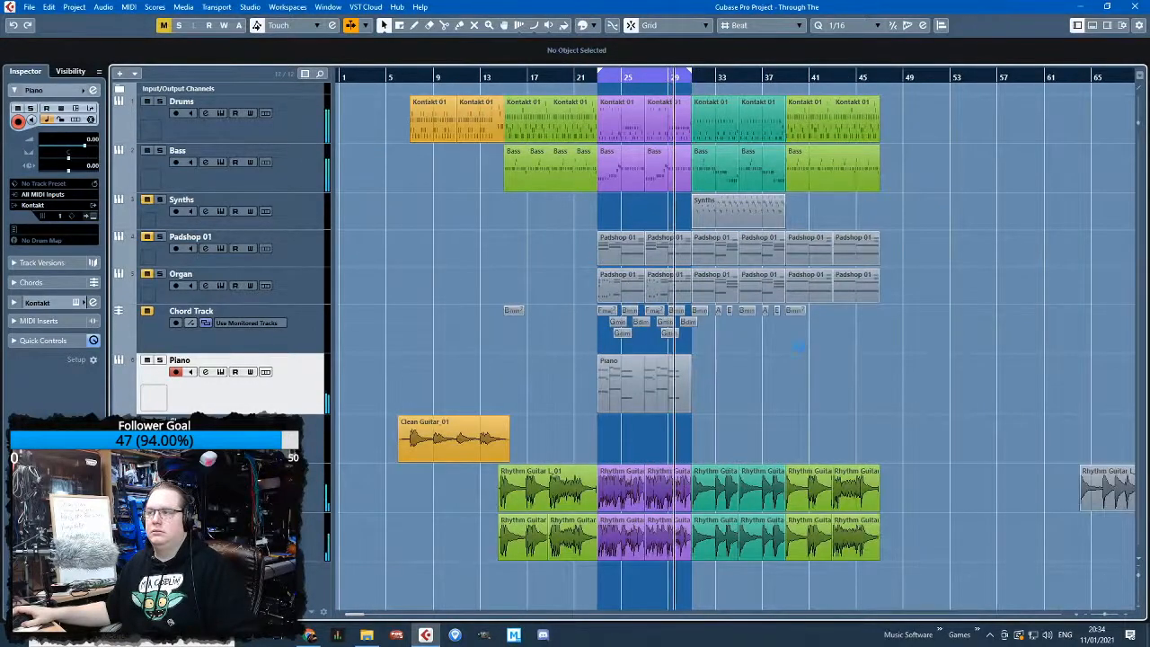
scroll(870, 406, up, 2)
scroll(799, 381, up, 1)
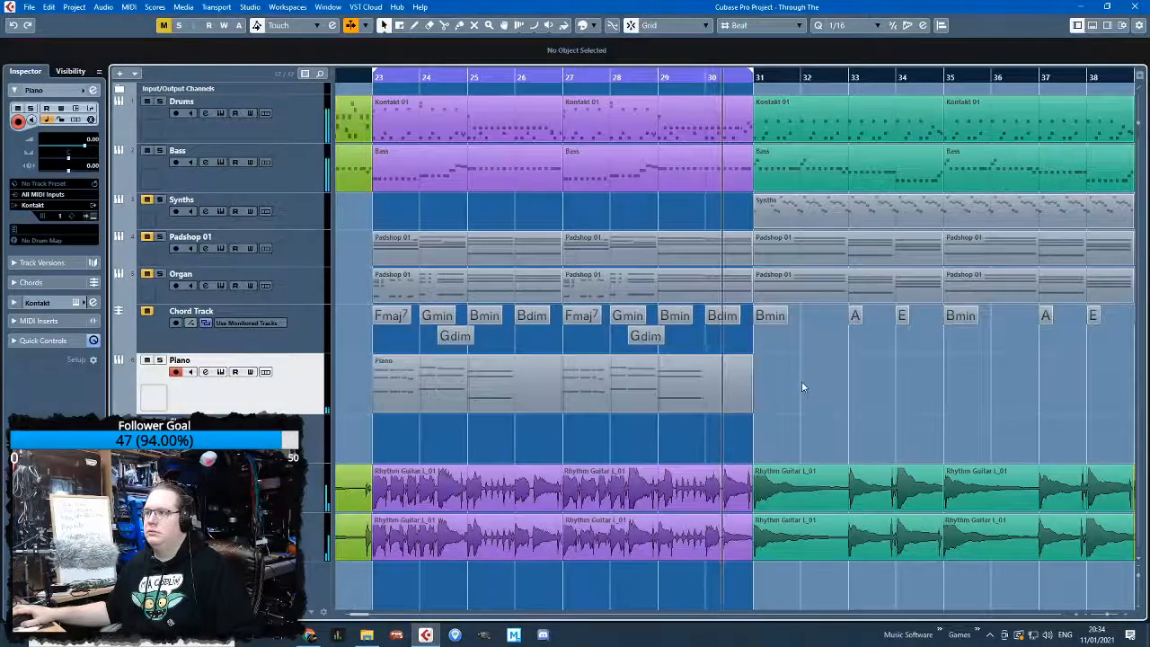
scroll(800, 381, down, 2)
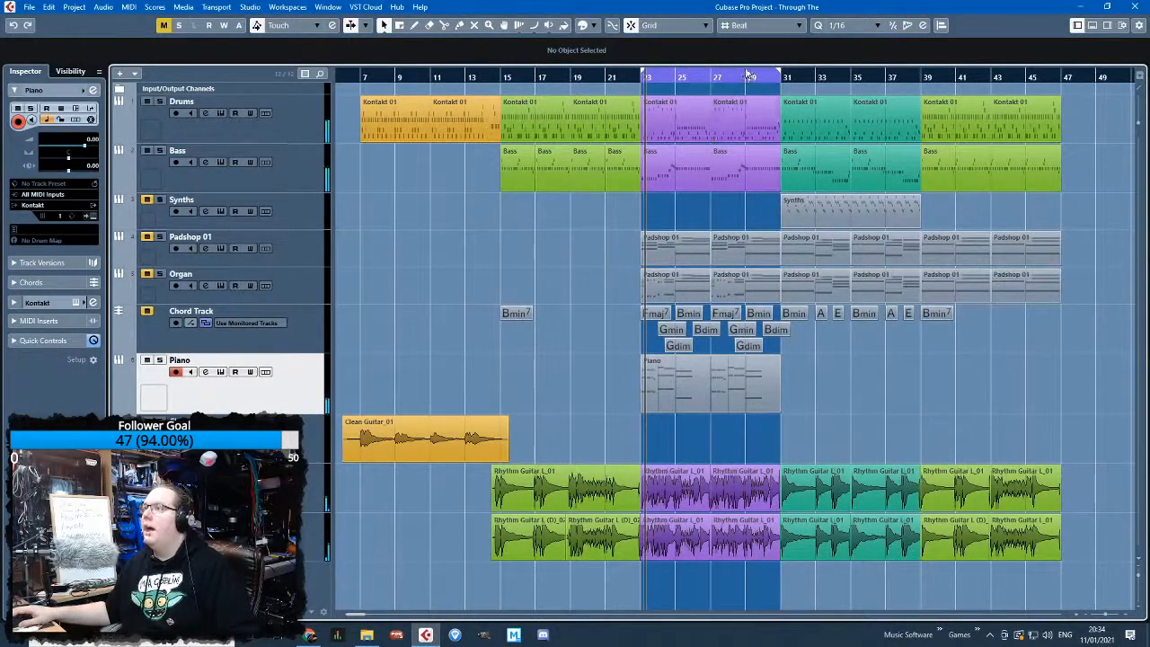
Move the cycle range to the green section at bars 31 to 39 and duplicate the Piano part into it
drag(740, 76, 877, 77)
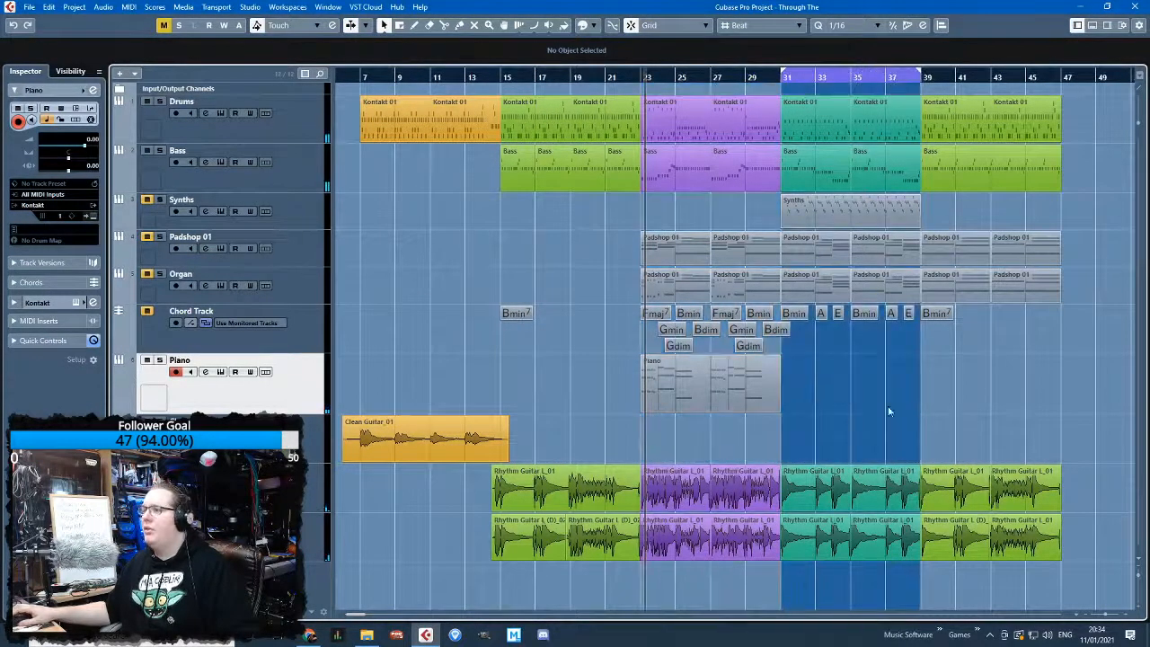
drag(870, 405, 766, 396)
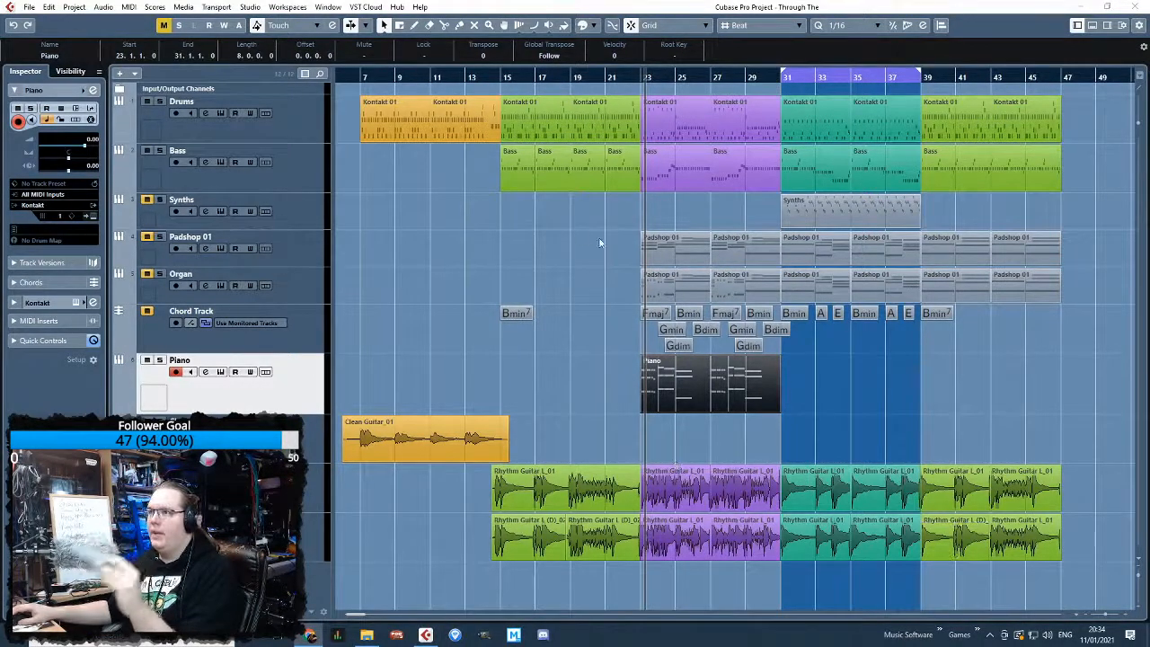
click(891, 426)
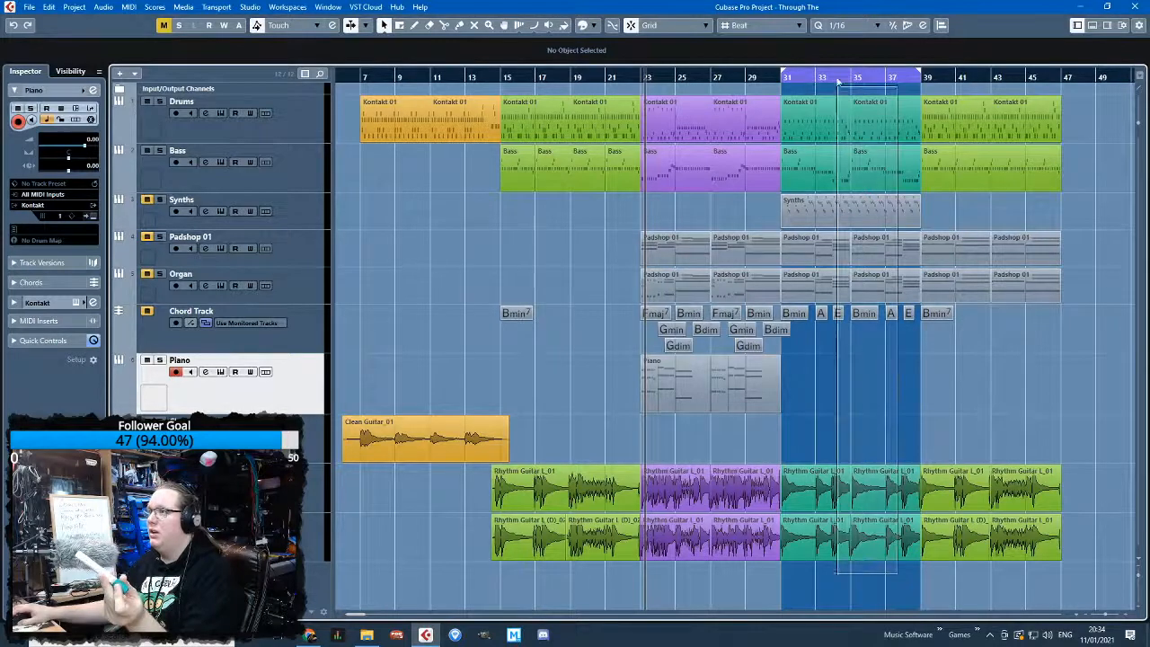
click(717, 406)
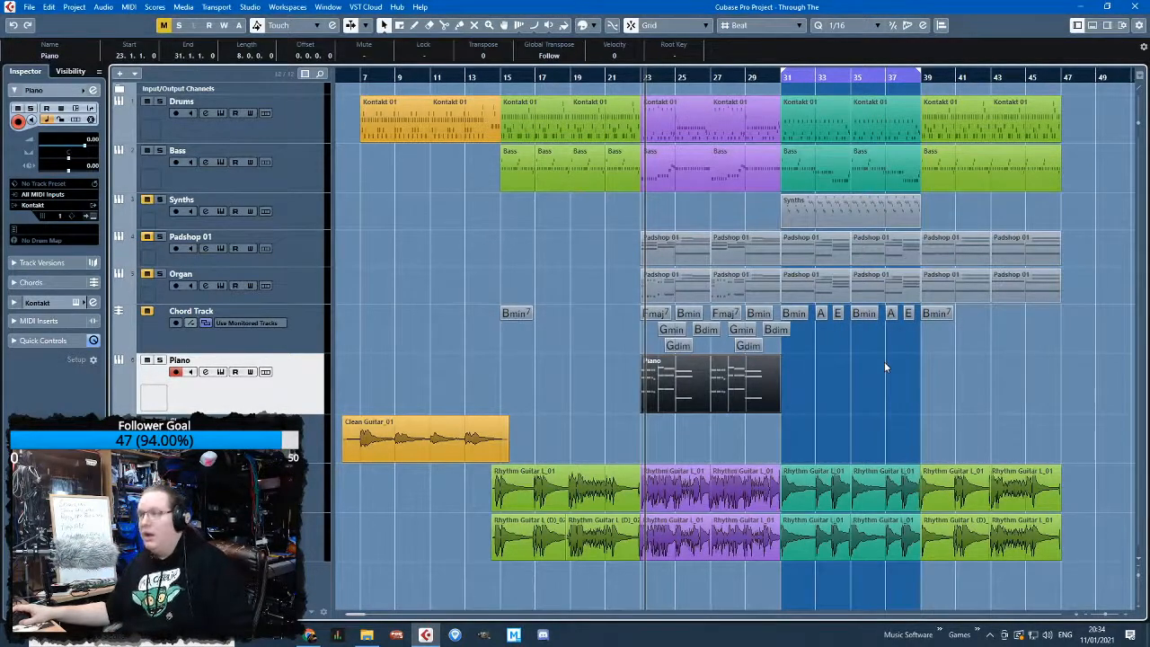
key(ctrl+d)
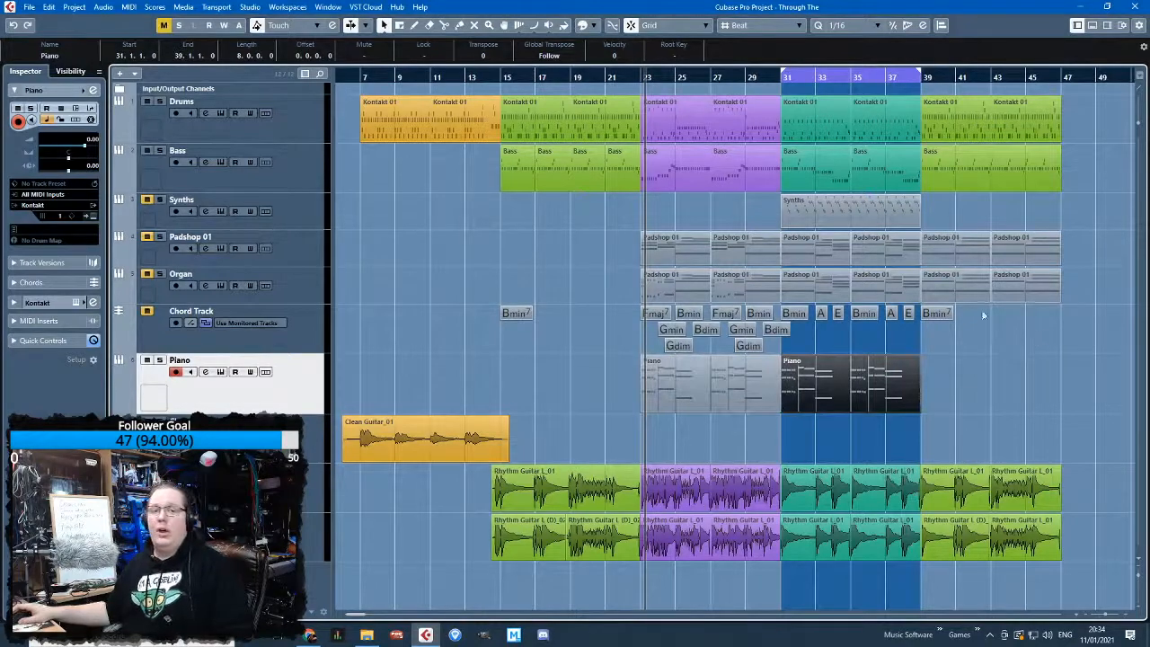
Play from bar 31, open the duplicated Piano part in the Key Editor and delete all its notes except the first F3
click(782, 79)
key(space)
scroll(957, 436, up, 5)
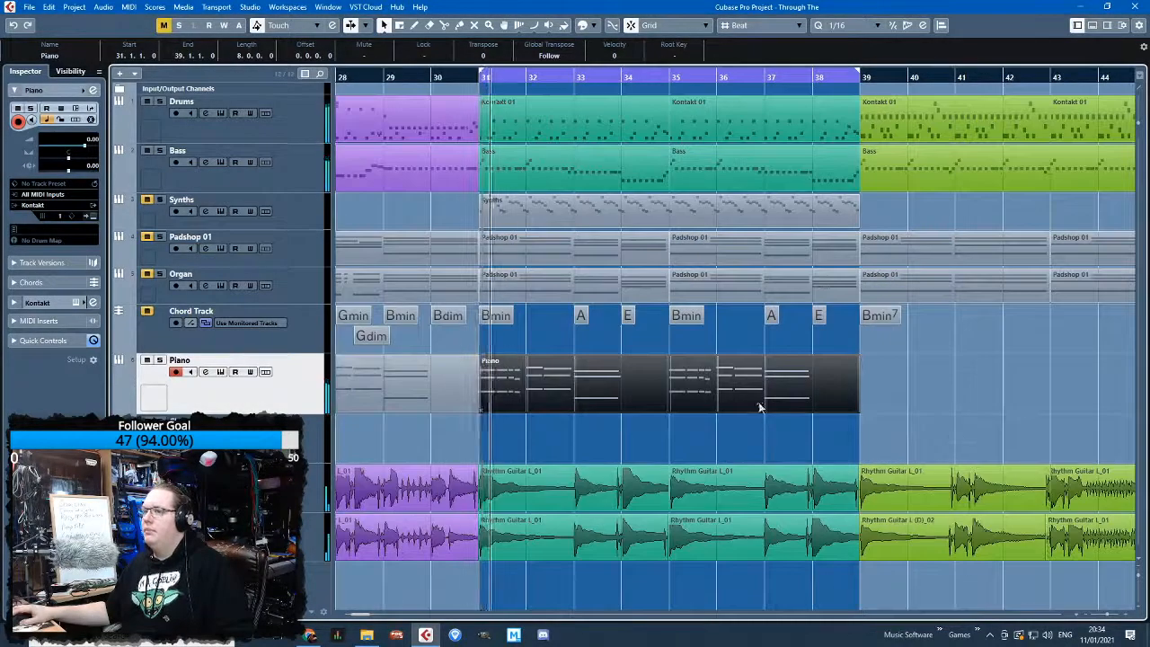
double_click(760, 398)
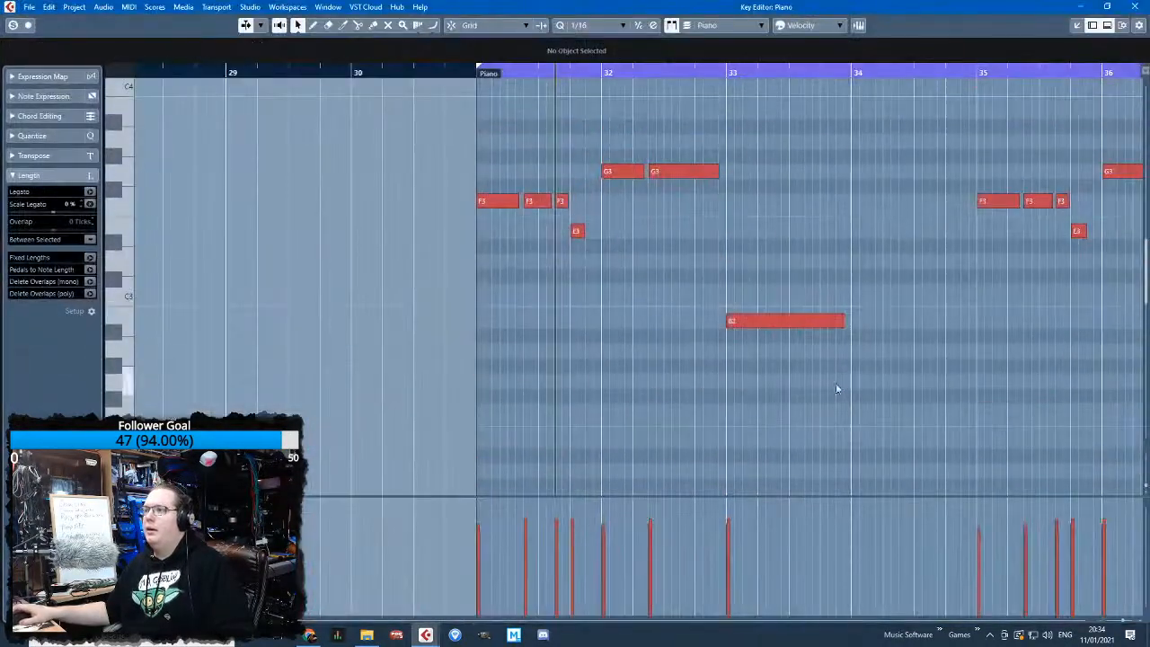
scroll(1111, 382, down, 3)
scroll(1111, 381, right, 5)
drag(975, 393, 396, 94)
key(Delete)
scroll(364, 418, down, 6)
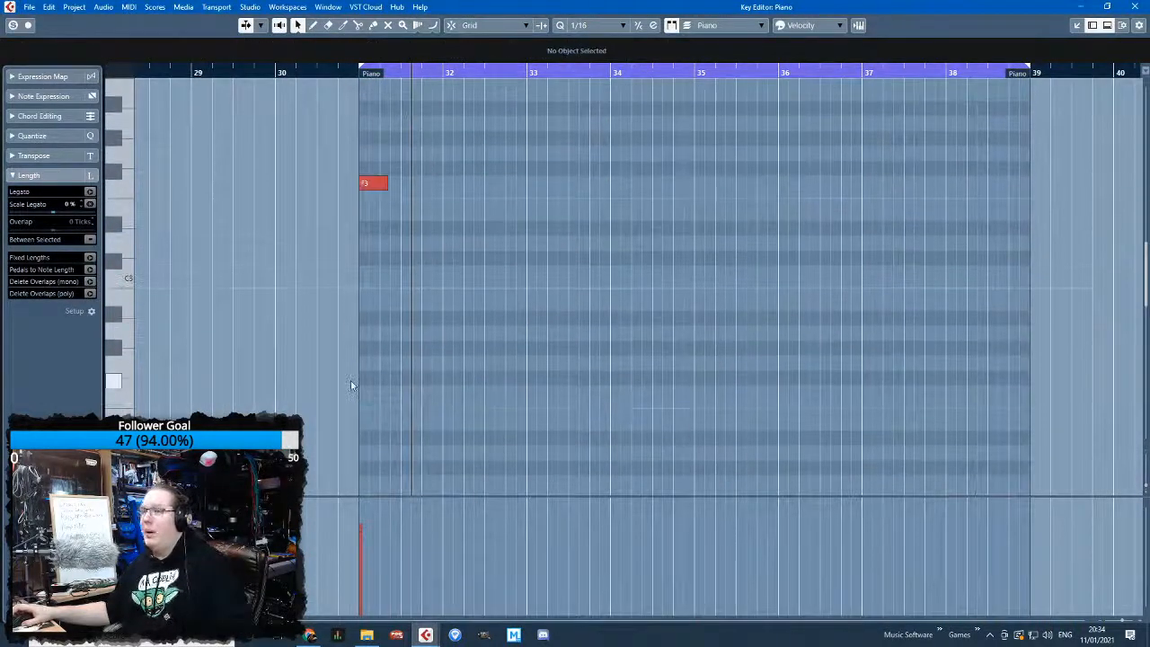
Move the remaining note at the start of bar 31 up to B3 and shorten it to an eighth note
ctrl+scroll(351, 385, up, 3)
scroll(408, 345, up, 4)
drag(401, 352, 408, 267)
click(503, 294)
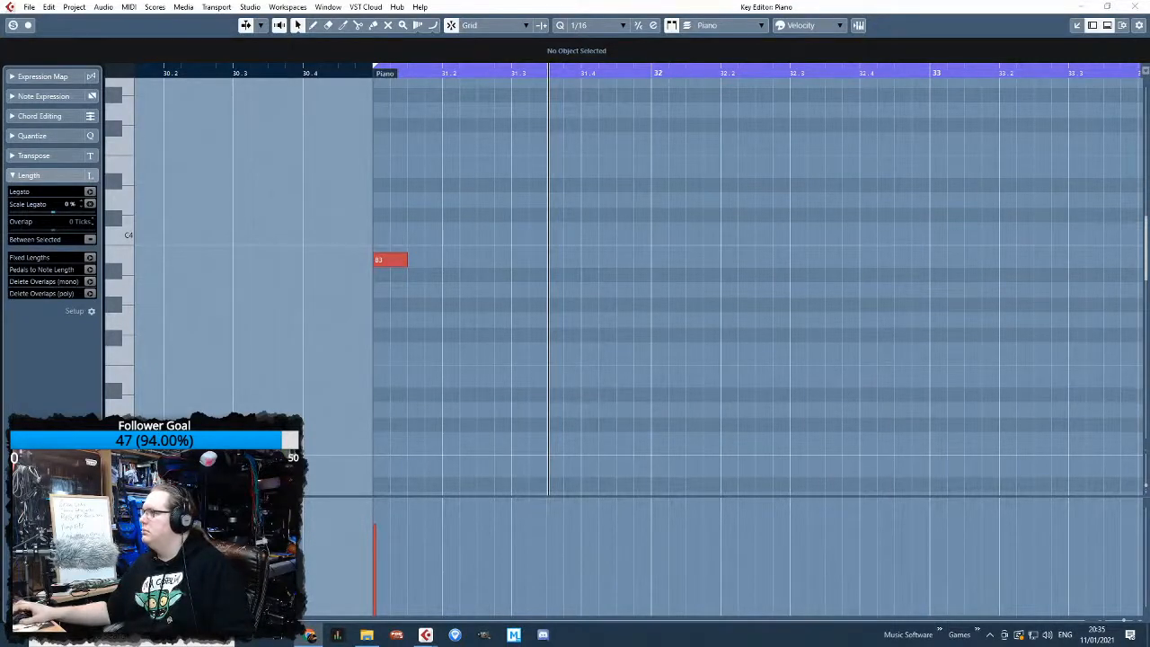
Switch to the browser, examine the YouTube performance of Through The Centre Of The Earth as a reference, and return to Cubase
drag(1148, 70, 539, 0)
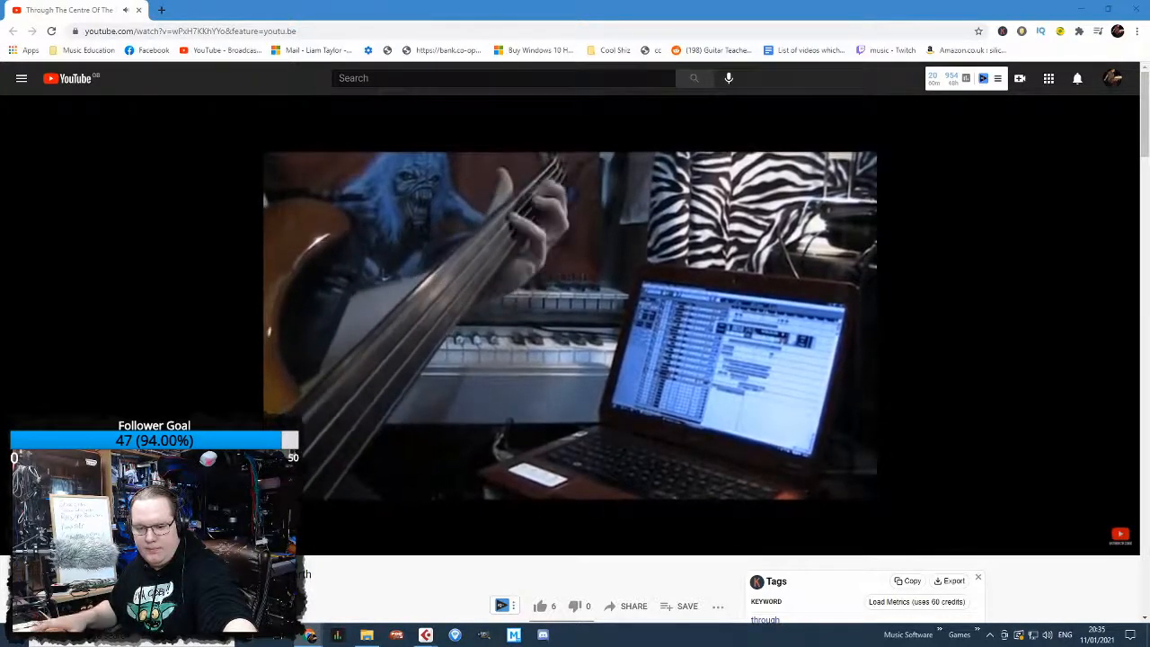
click(1065, 257)
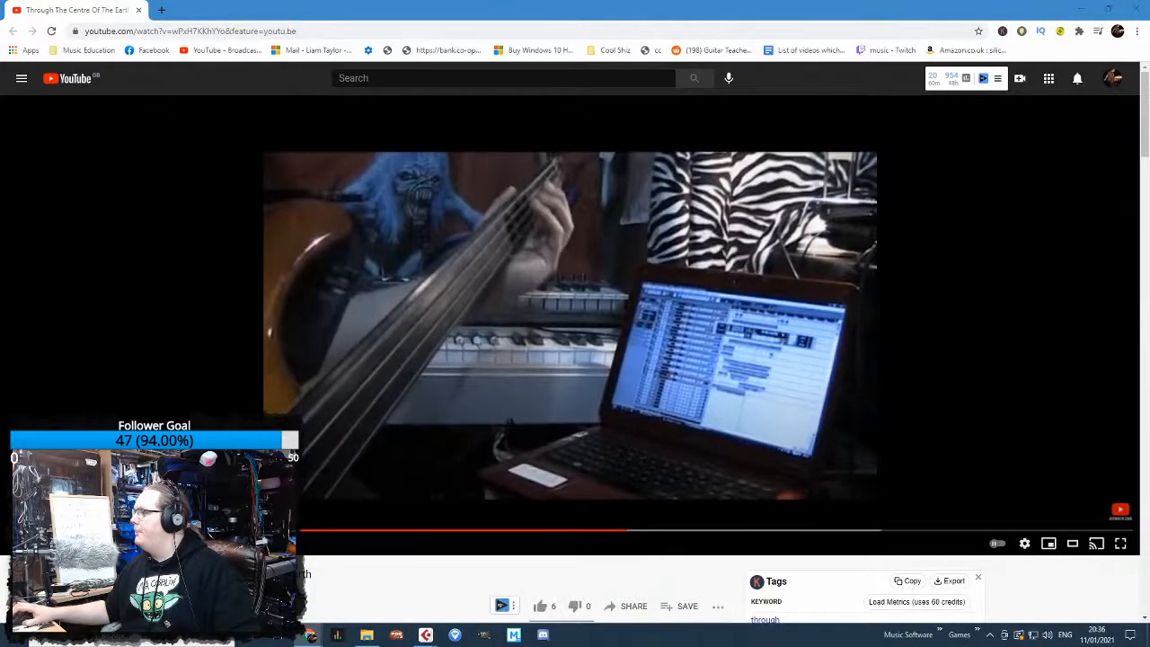
drag(486, 6, 406, 132)
click(626, 129)
Copy the B3 to build a B3, D4, F#4, D4 arpeggio across the first beat of bar 31
scroll(578, 340, down, 3)
scroll(578, 340, up, 5)
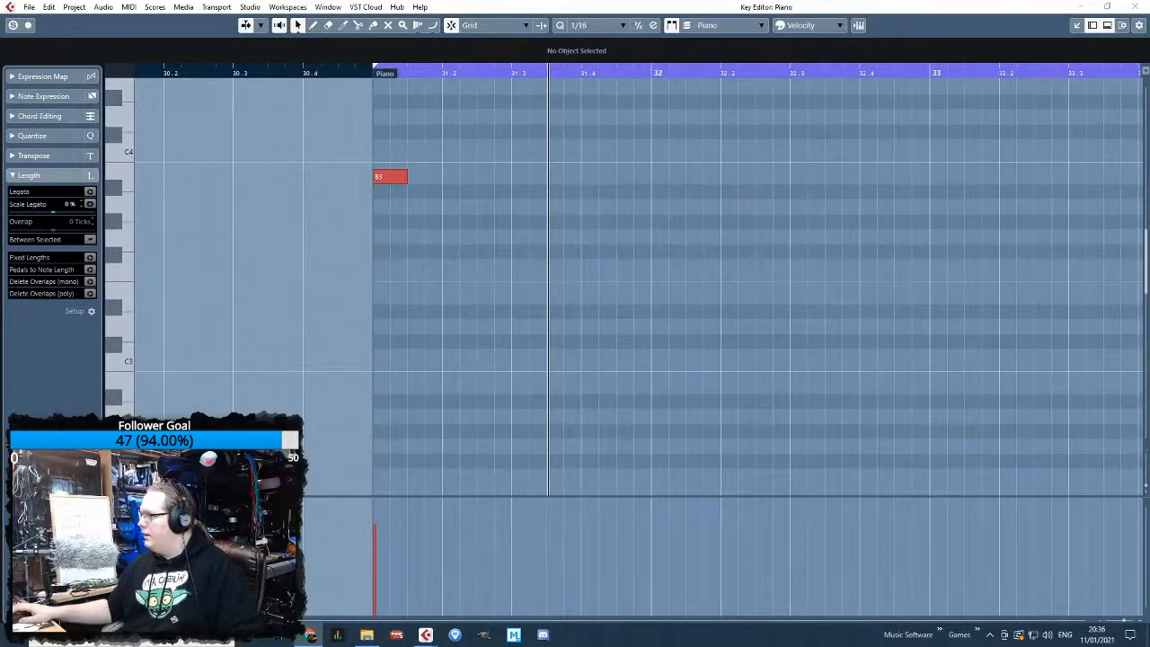
scroll(546, 311, up, 4)
click(381, 343)
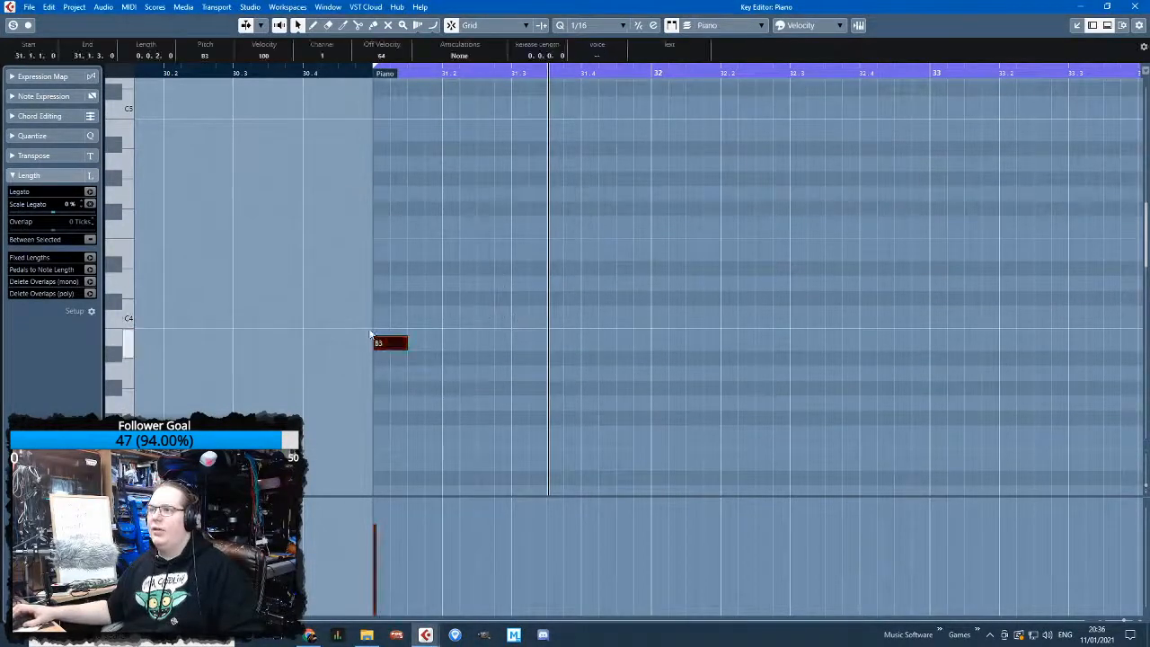
drag(398, 353, 428, 210)
key(ctrl+d)
scroll(422, 269, up, 2)
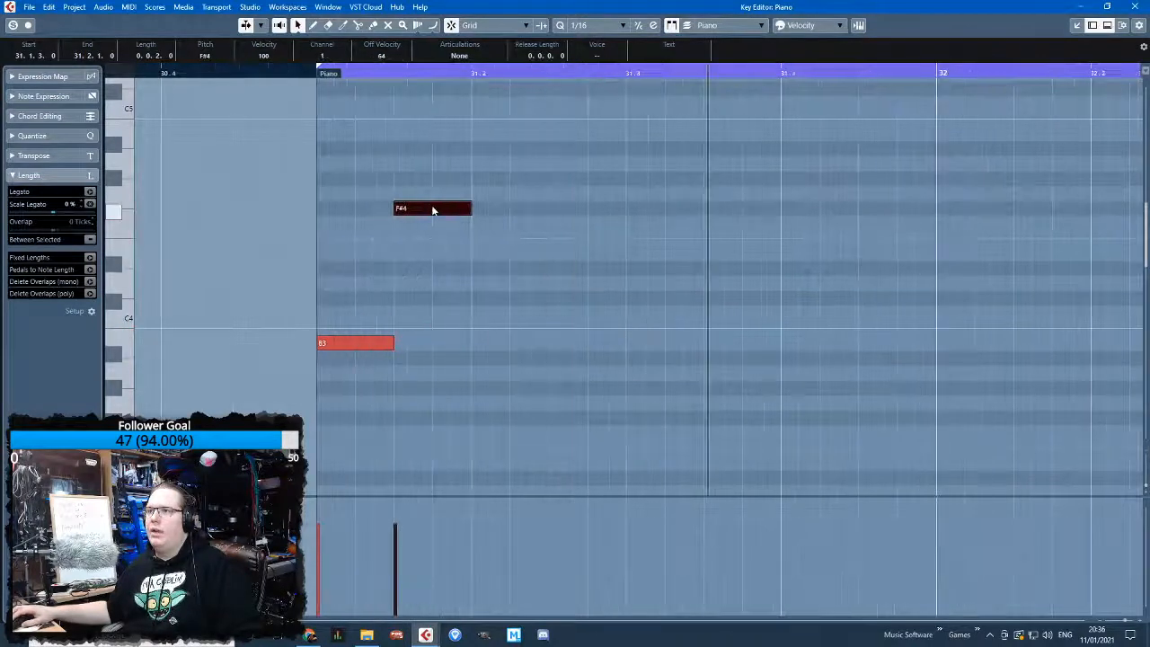
key(space)
key(space)
mouse_move(412, 209)
mouse_down()
mouse_move(441, 214)
mouse_move(411, 214)
mouse_up()
drag(348, 343, 492, 285)
Play the arpeggio and, with snapping off, shorten its four notes to about 103 ticks each
click(311, 74)
key(space)
click(546, 408)
key(ctrl+a)
key(j)
drag(467, 209, 418, 203)
click(307, 73)
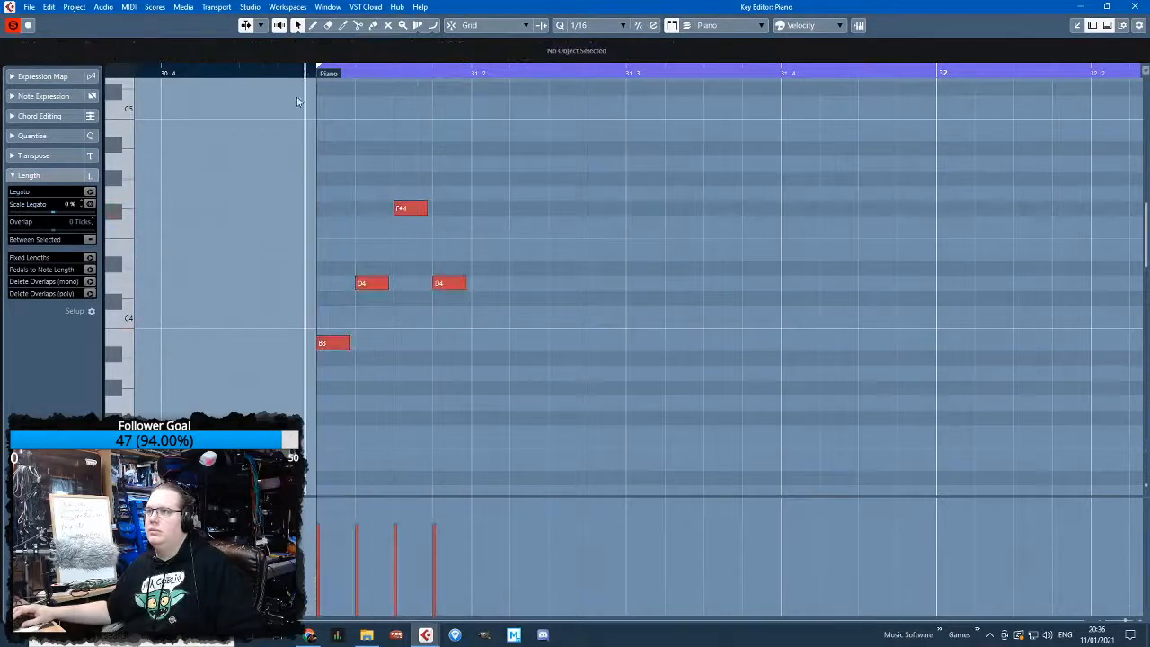
Duplicate the four-note arpeggio until it fills bar 31, aligning each copy to its beat, and restart playback from the bar's start
key(space)
key(ctrl+a)
key(ctrl+d)
key(j)
drag(478, 341, 486, 342)
key(ctrl+a)
key(ctrl+d)
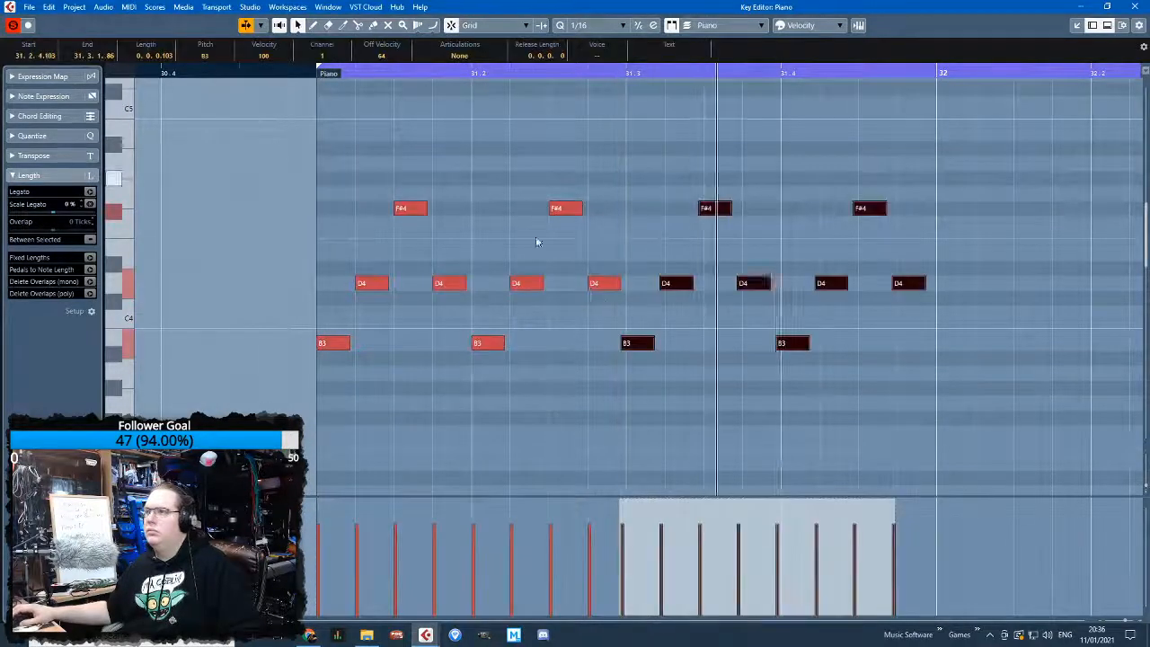
drag(624, 342, 628, 342)
click(310, 84)
click(310, 74)
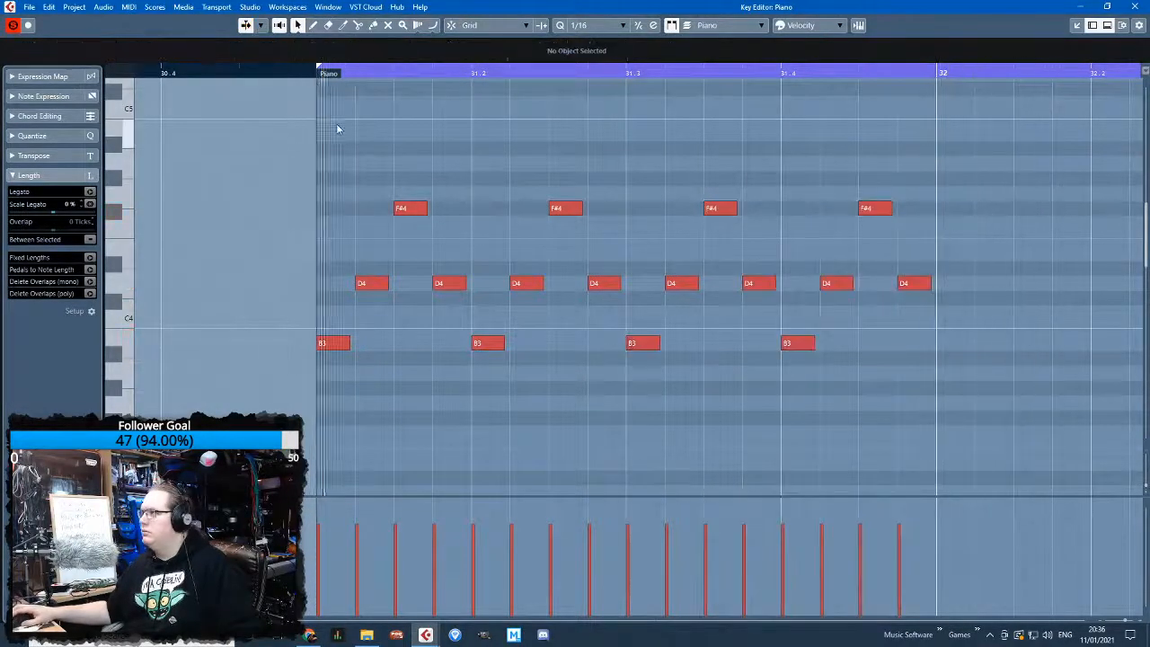
Duplicate bar 31's arpeggio pattern into bar 32, align it to the barline and lower its four B3 notes to A3
scroll(339, 127, down, 1)
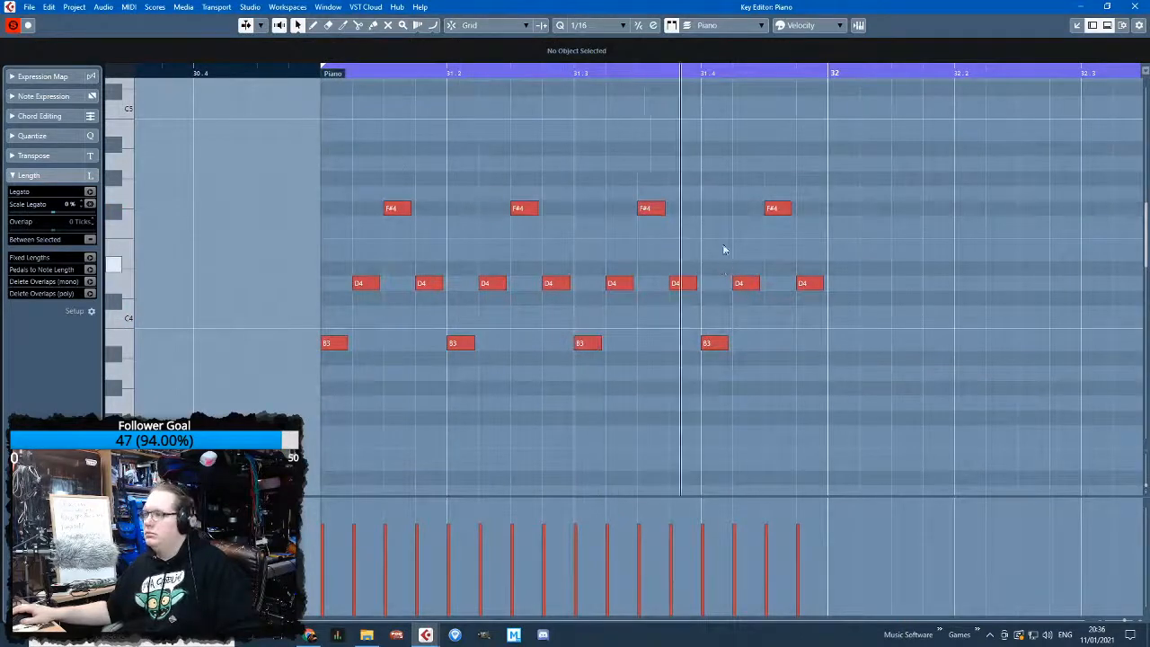
key(ctrl+a)
key(ctrl+d)
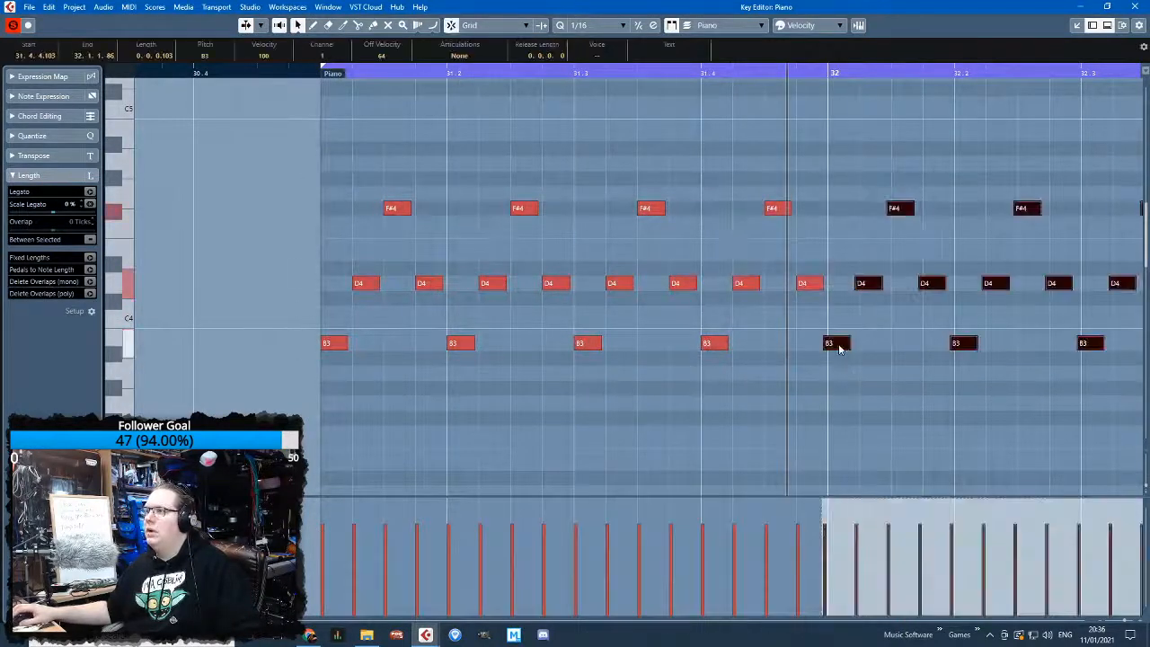
scroll(854, 368, down, 1)
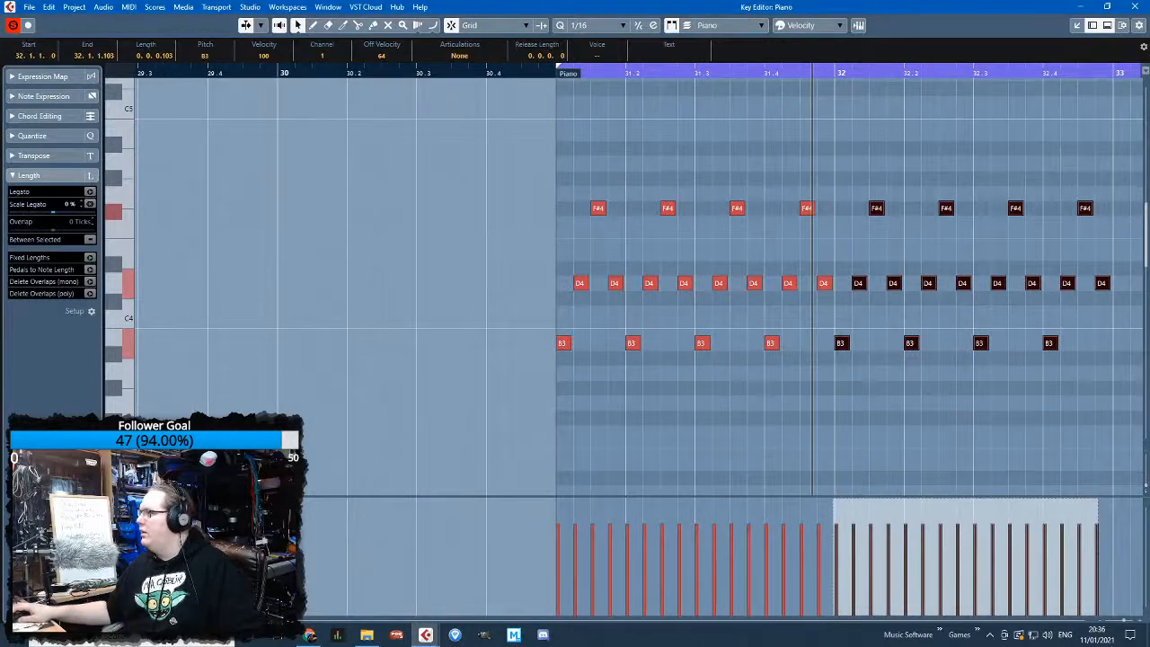
drag(1083, 390, 849, 374)
scroll(837, 340, up, 2)
click(817, 415)
scroll(817, 415, down, 2)
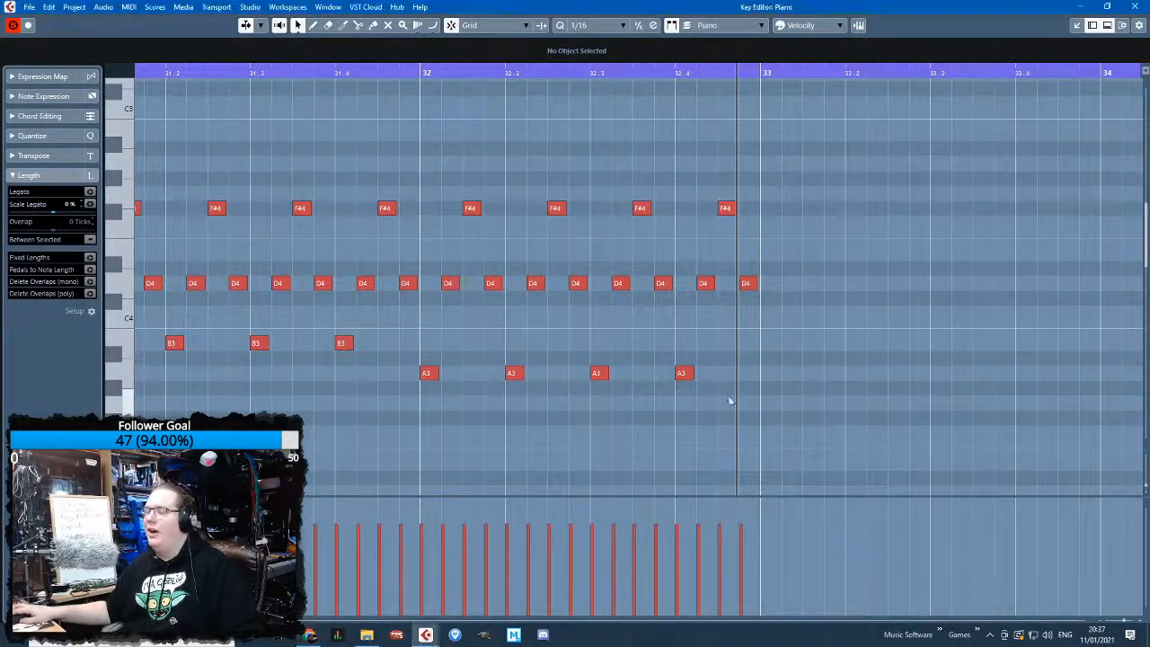
Humanise a scattered selection of arpeggio notes across bars 31 and 32 by nudging their starts and ends a few ticks
scroll(732, 396, down, 5)
drag(769, 296, 519, 267)
drag(462, 191, 573, 424)
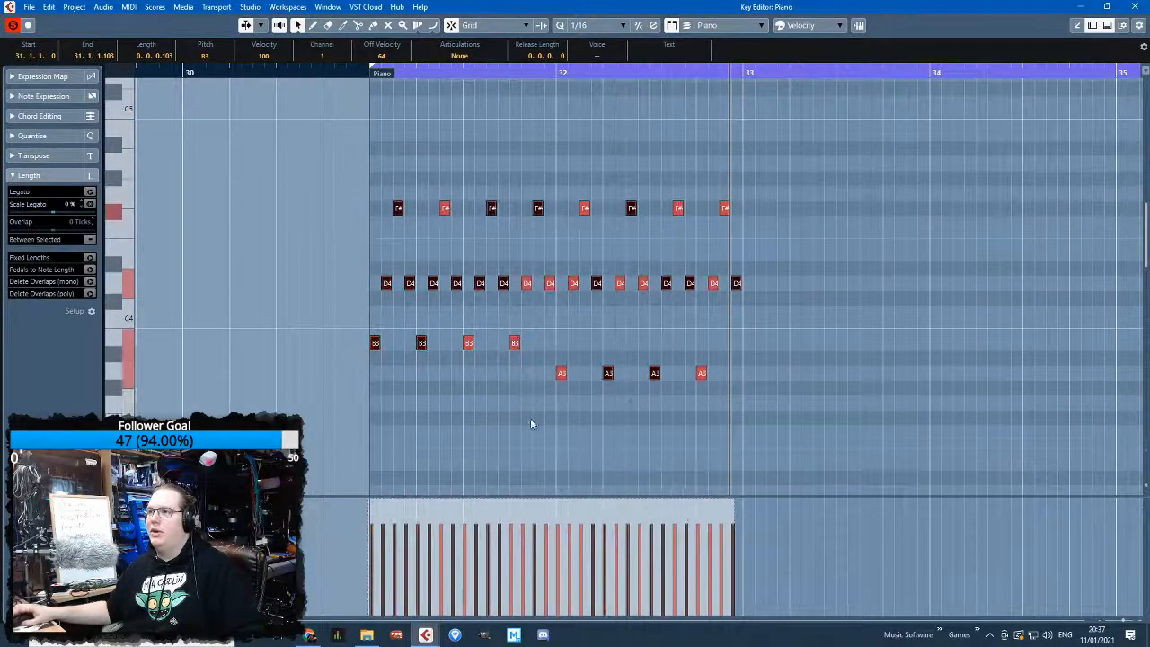
scroll(529, 417, up, 4)
drag(328, 398, 469, 135)
scroll(505, 368, up, 3)
scroll(508, 370, down, 3)
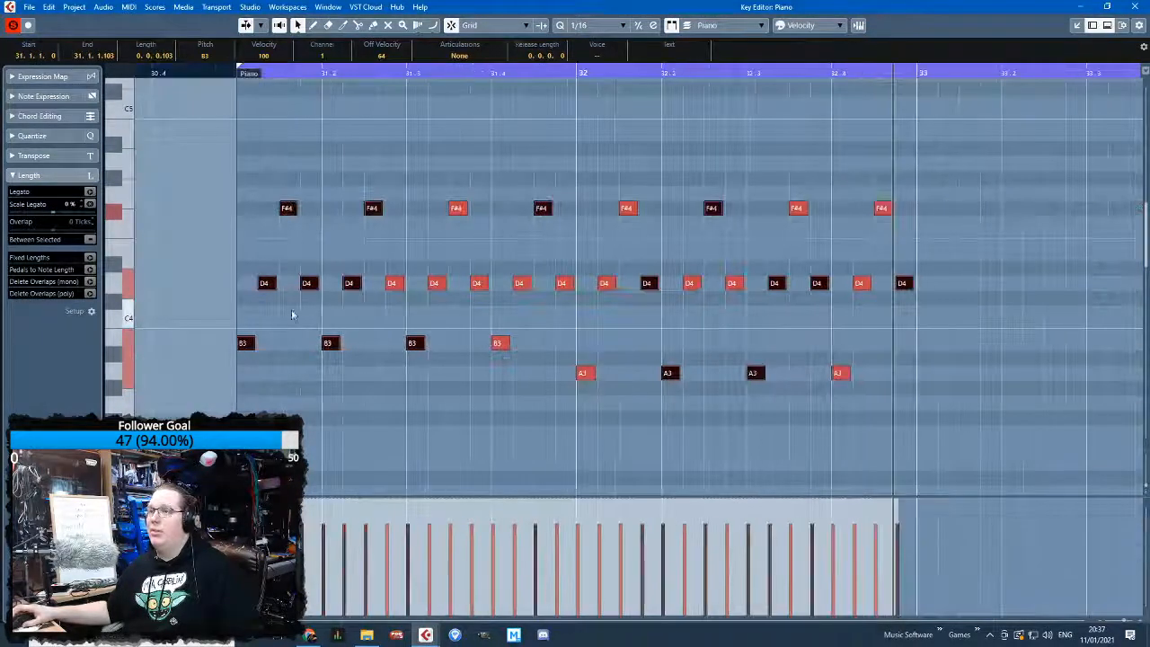
drag(322, 262, 504, 307)
scroll(709, 377, up, 2)
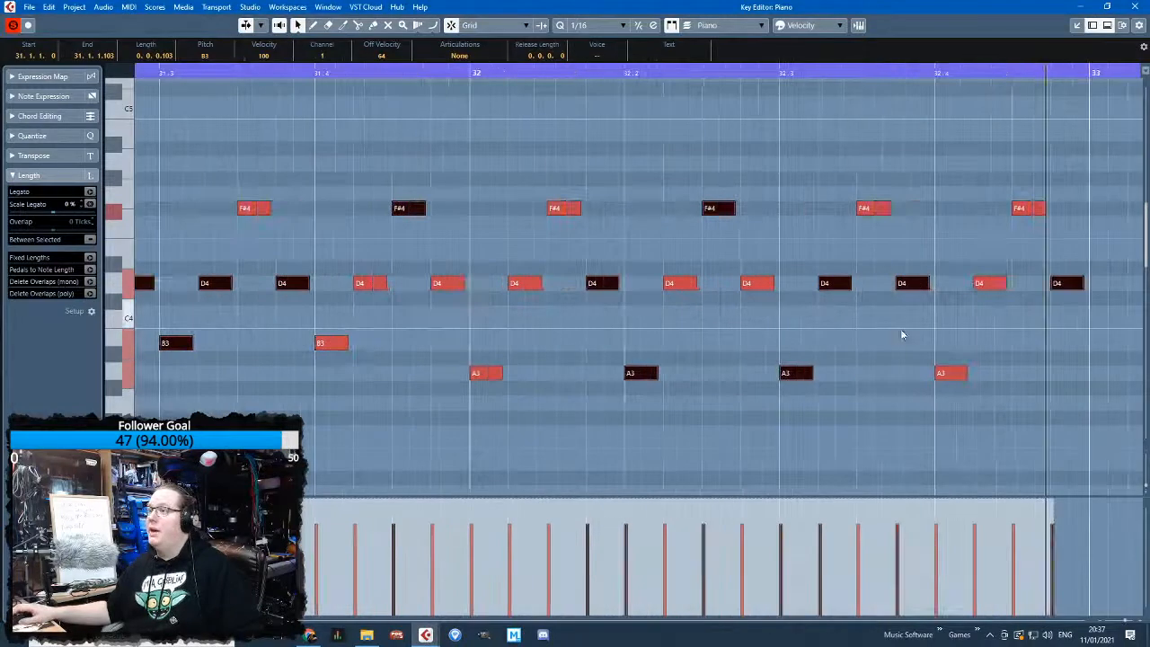
drag(760, 270, 765, 310)
scroll(771, 320, up, 4)
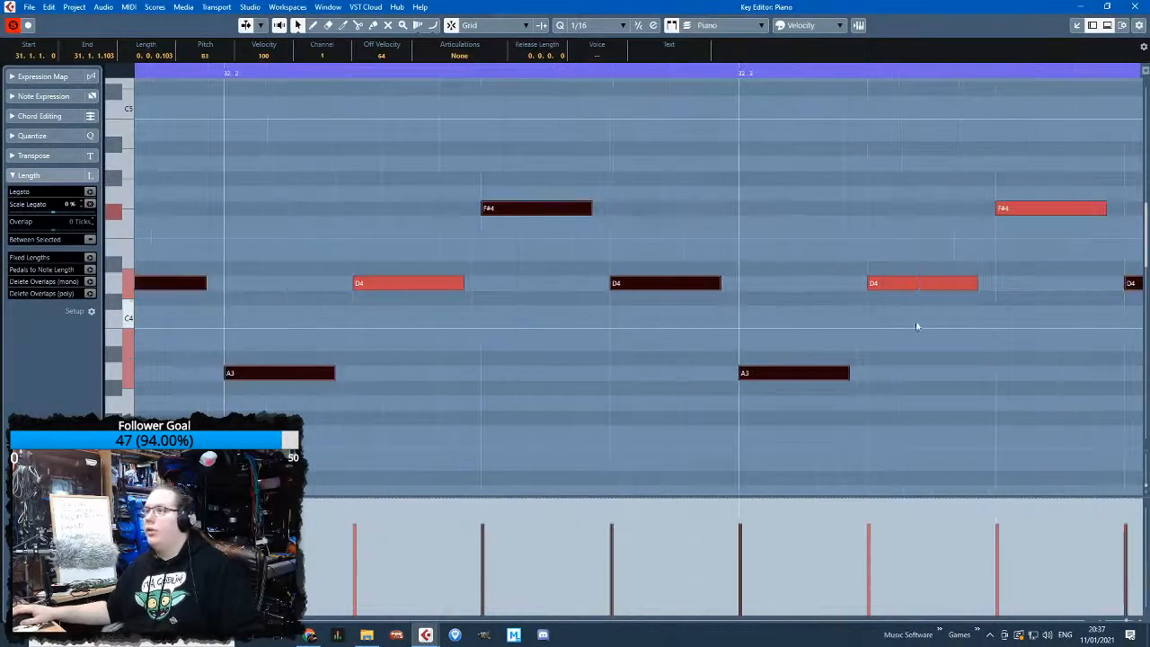
drag(612, 286, 616, 287)
click(718, 319)
drag(719, 286, 714, 290)
Start the first D4 after beat 3 of bar 32 slightly later and draw slightly varied velocities across bars 31 and 32
drag(869, 287, 874, 289)
click(764, 379)
scroll(765, 379, down, 5)
mouse_move(476, 526)
mouse_down()
mouse_move(603, 513)
mouse_move(662, 526)
mouse_move(827, 521)
mouse_up()
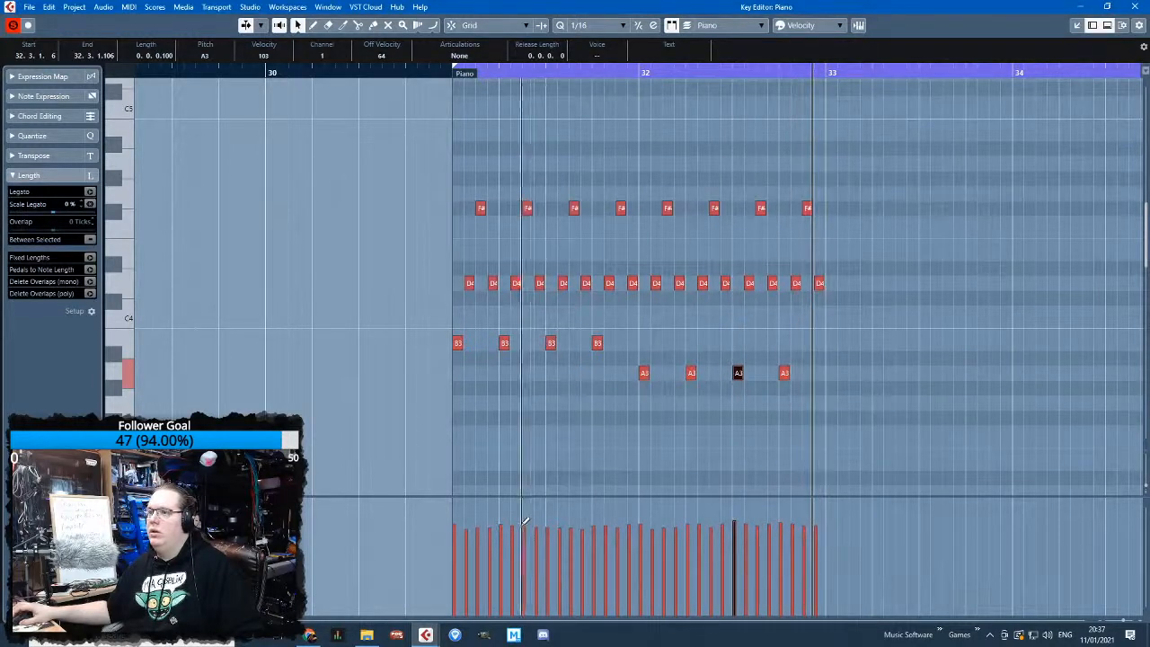
Play back the humanised arpeggio from the start of bar 31 and select bar 32's notes
click(665, 401)
click(436, 73)
key(space)
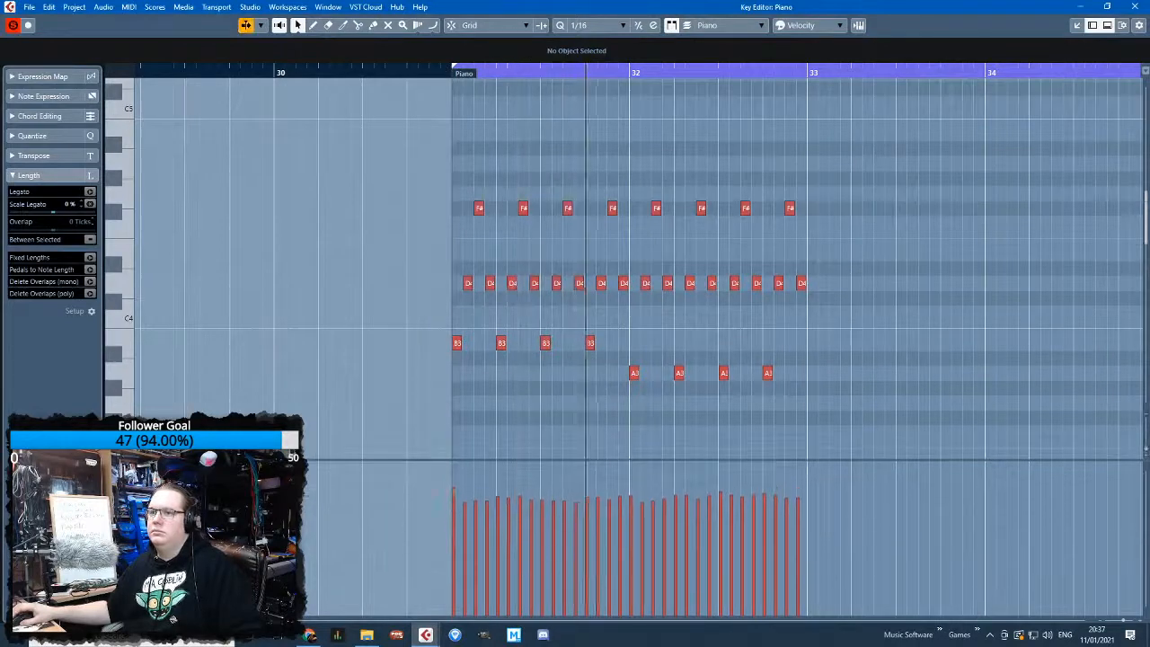
key(ctrl+a)
drag(859, 401, 632, 168)
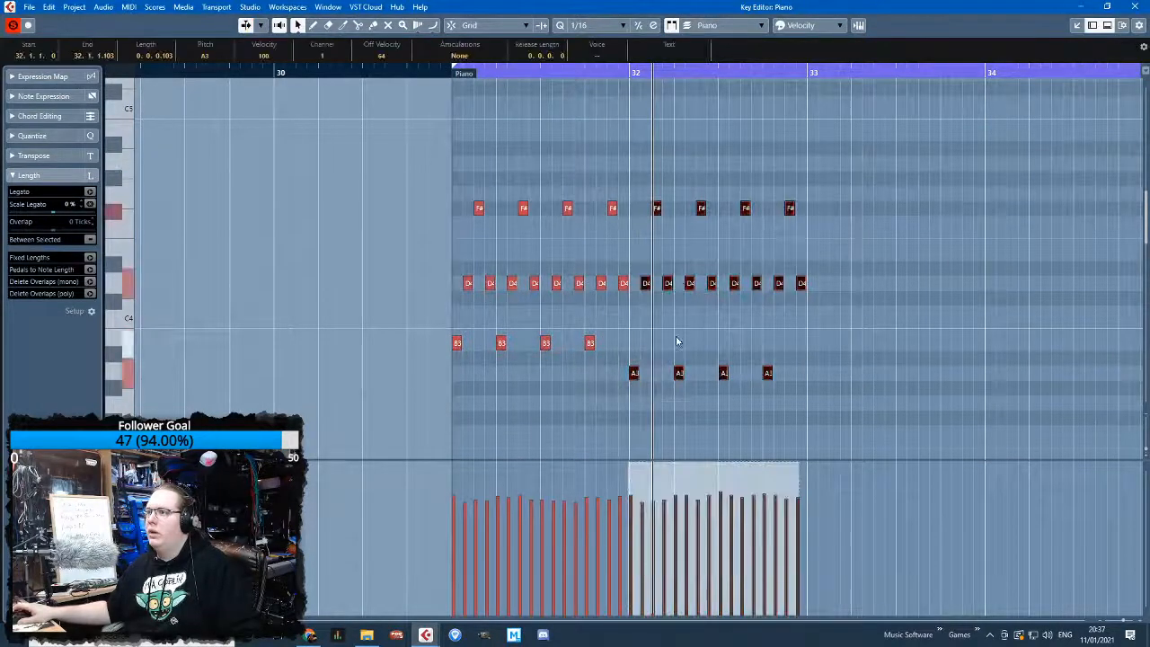
click(437, 76)
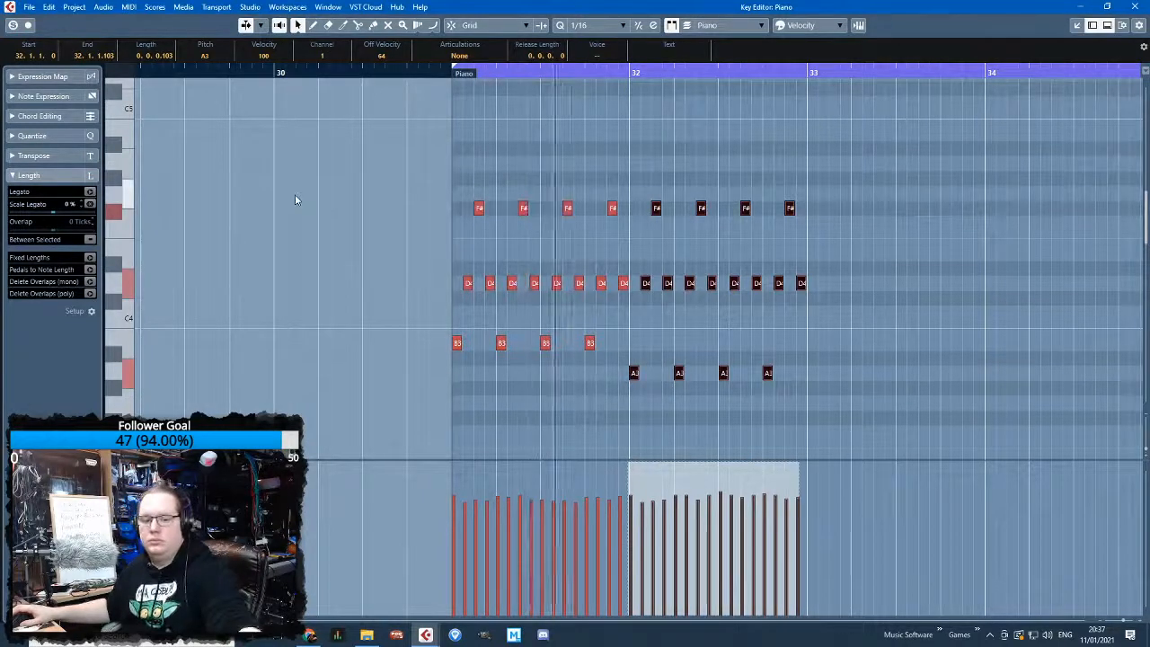
Move bar 32's A3 arpeggio pattern to bar 33 and duplicate bar 31's B3 pattern into bar 32
drag(922, 420, 635, 161)
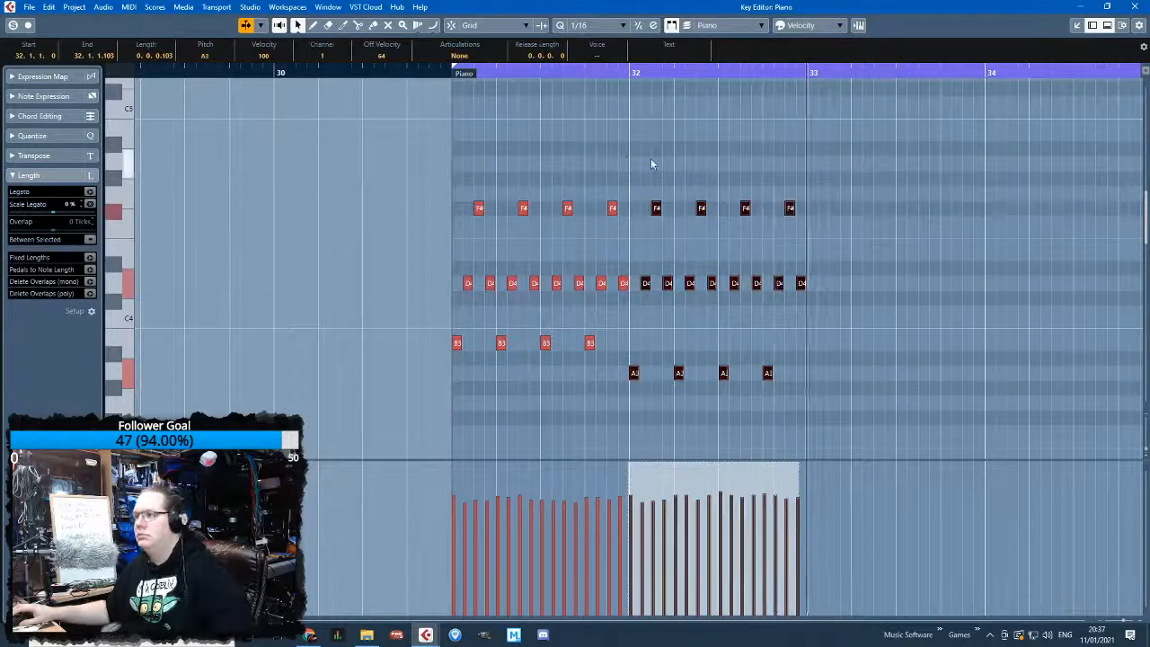
drag(890, 174, 850, 375)
scroll(636, 375, up, 1)
drag(725, 146, 412, 352)
key(ctrl+d)
scroll(650, 380, up, 4)
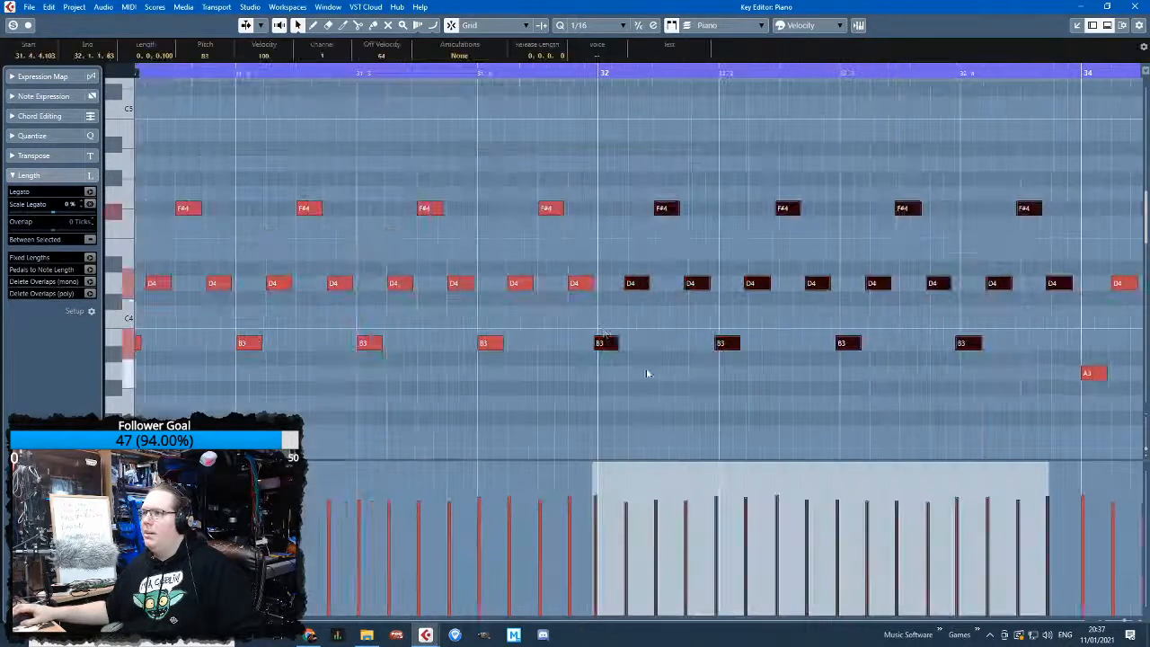
Duplicate bar 33's arpeggio pattern into bar 34 and align the copy to the barline
scroll(608, 342, down, 3)
drag(1001, 411, 795, 149)
key(ctrl+d)
scroll(1006, 357, up, 3)
drag(927, 375, 932, 375)
scroll(932, 376, down, 3)
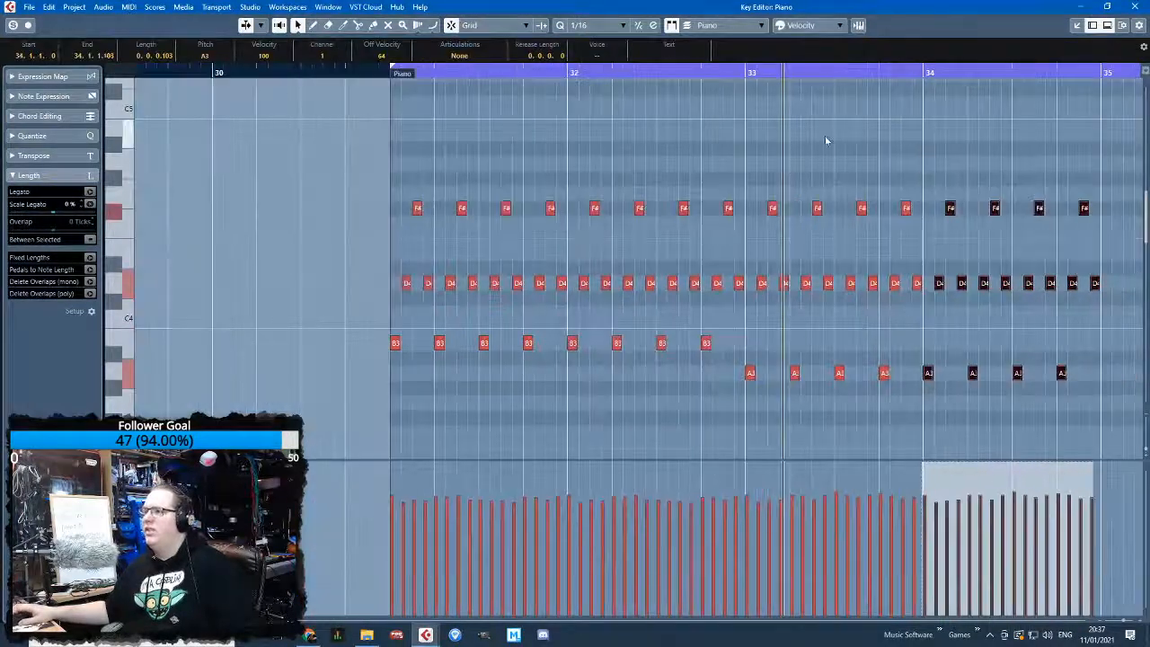
Play the four-bar arpeggio from bar 31 and show the CC 64 (Sustain) data in the controller lane
click(824, 137)
click(383, 71)
key(space)
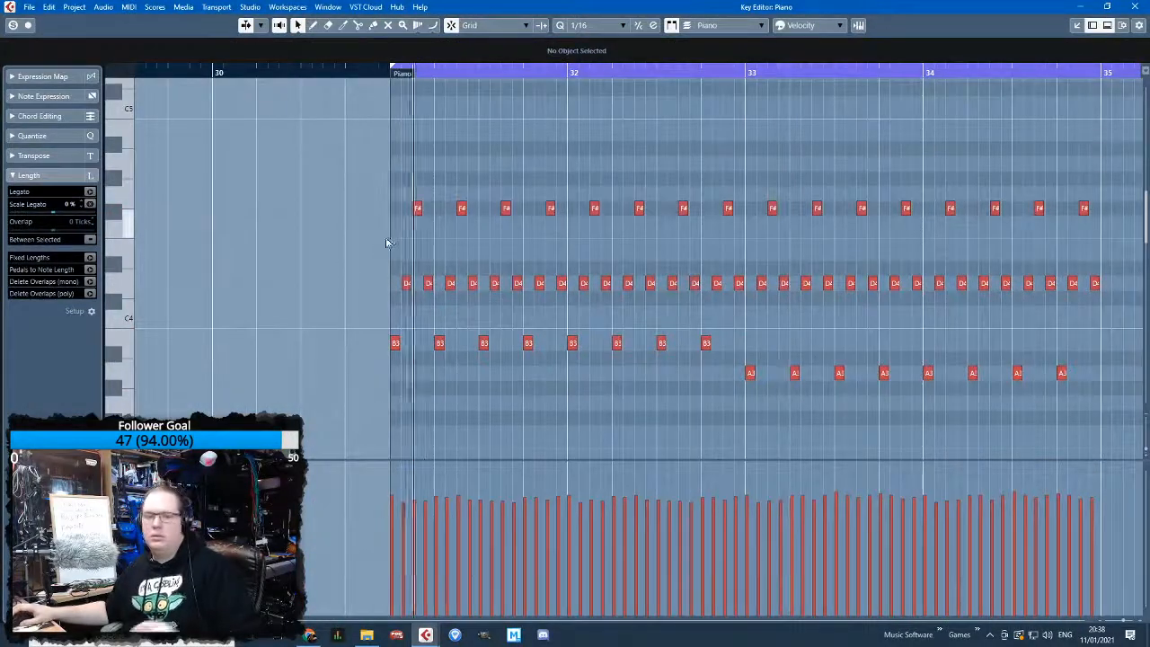
click(121, 467)
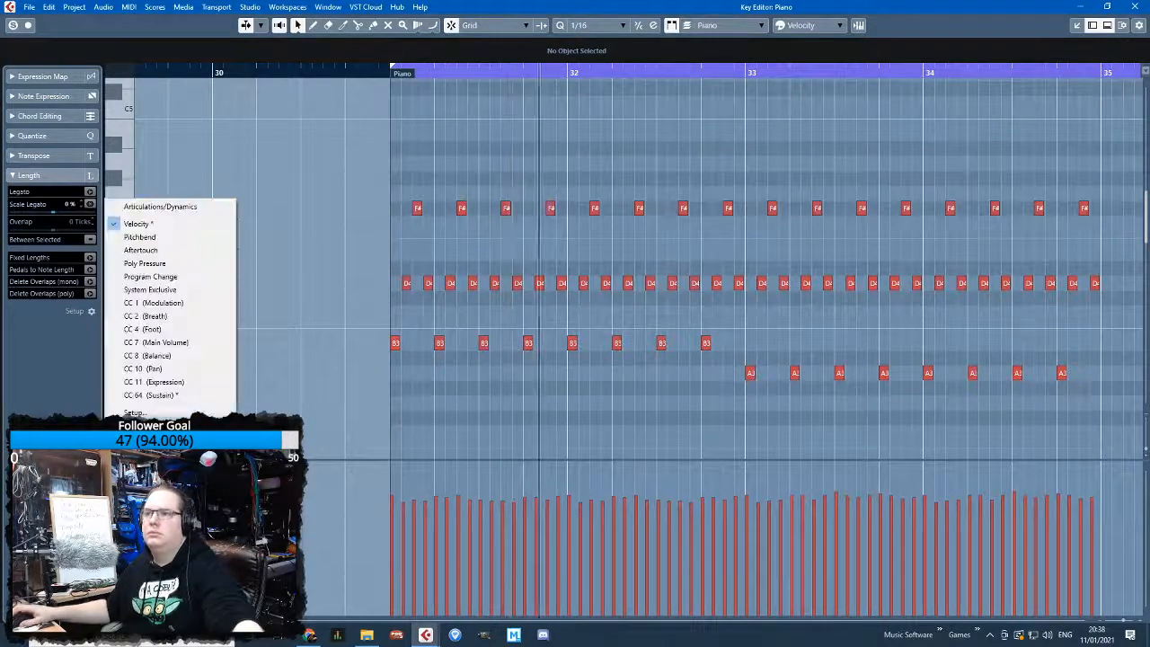
click(157, 395)
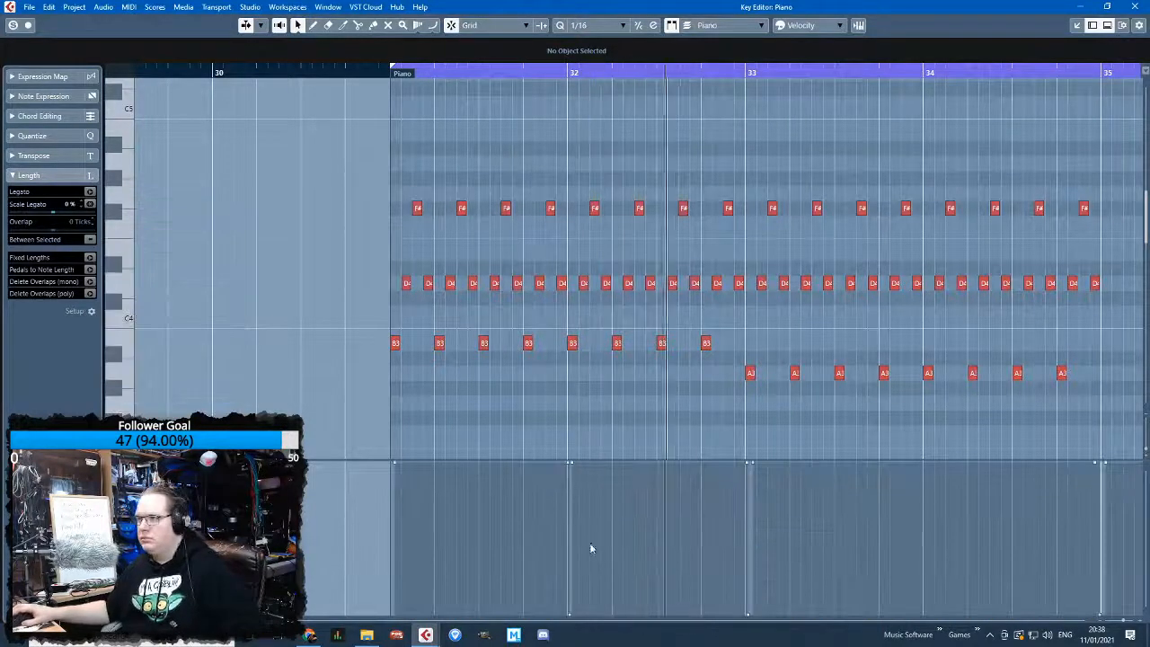
scroll(844, 506, down, 3)
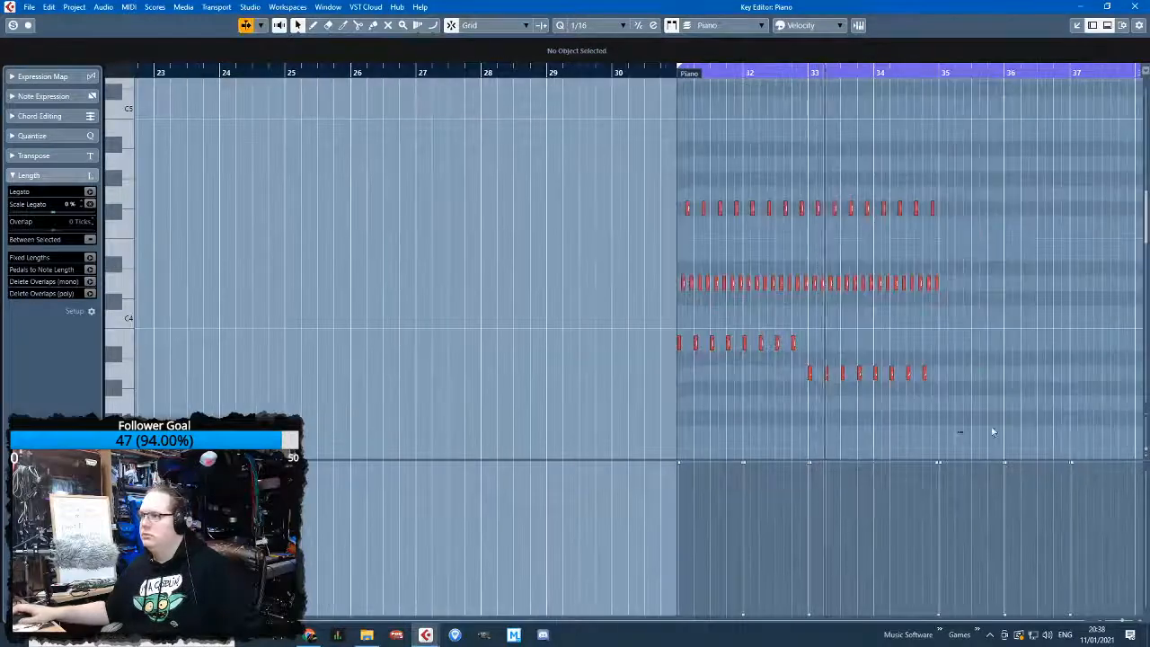
Select the four A3 notes in bar 34 and lower them to E3
drag(1146, 438, 918, 415)
scroll(503, 398, up, 3)
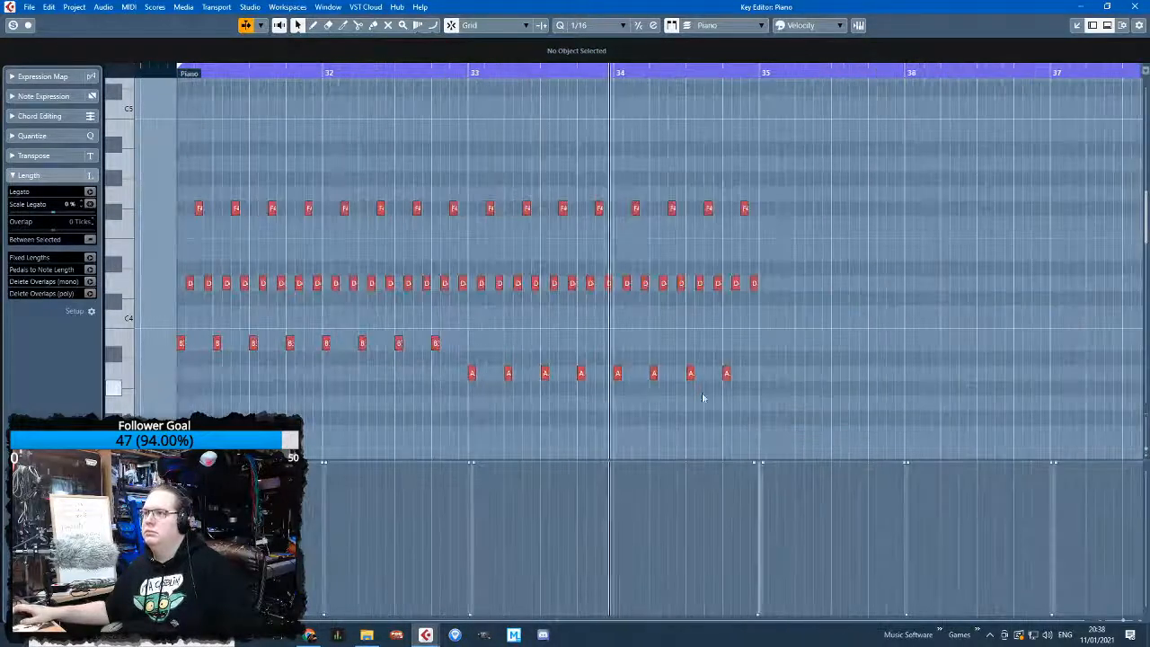
drag(810, 414, 607, 330)
scroll(681, 388, up, 2)
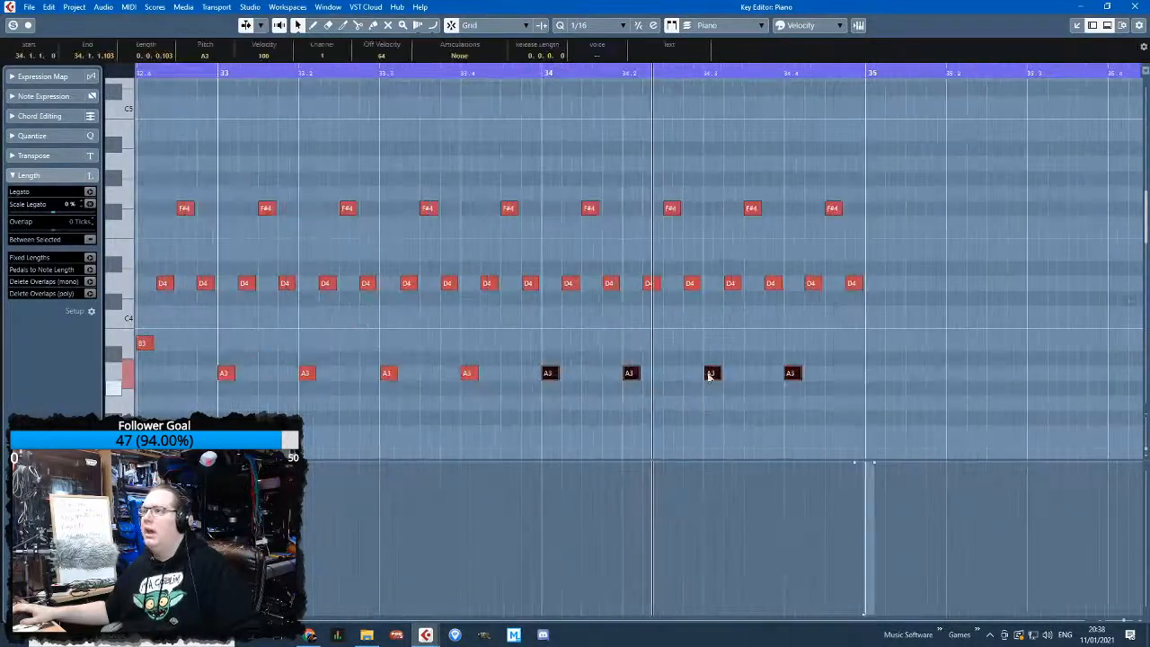
click(550, 372)
drag(550, 387, 551, 439)
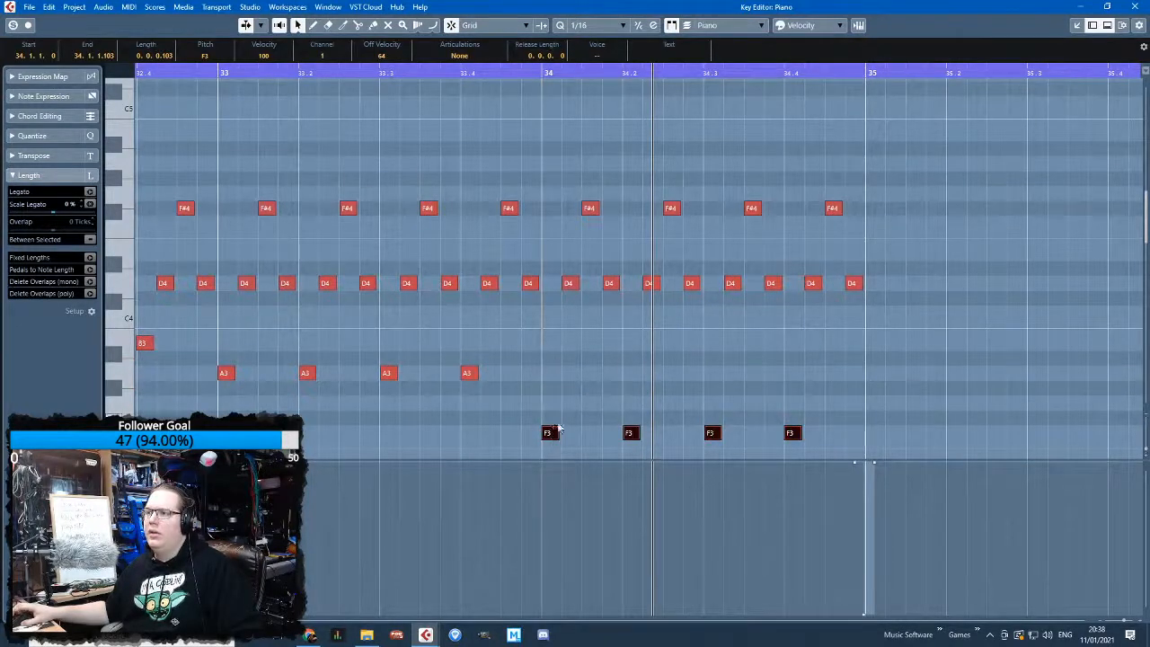
scroll(556, 431, down, 2)
drag(547, 353, 550, 386)
Lower bar 34's F#4 notes to B3 and its D4 notes to A3
click(902, 274)
drag(575, 206, 569, 267)
drag(825, 169, 643, 128)
drag(949, 302, 572, 304)
drag(943, 223, 570, 102)
drag(590, 132, 593, 266)
Play back bars 33 and 34 to check the change into the E3–A3–B3 arpeggio
click(536, 84)
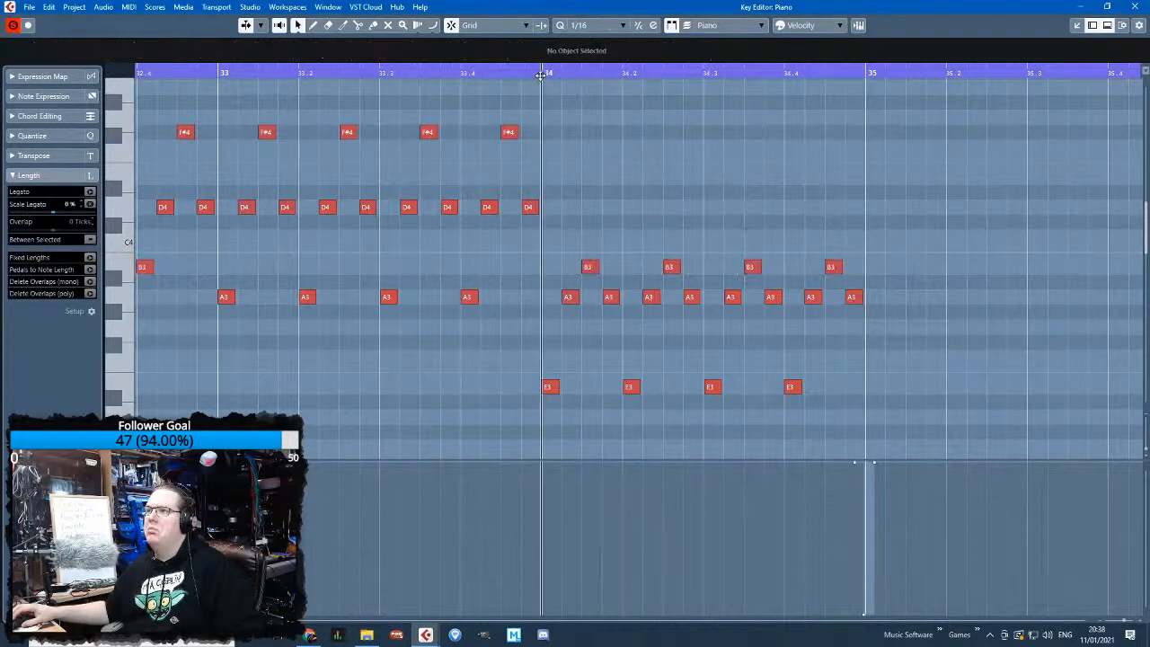
click(189, 96)
scroll(404, 135, down, 1)
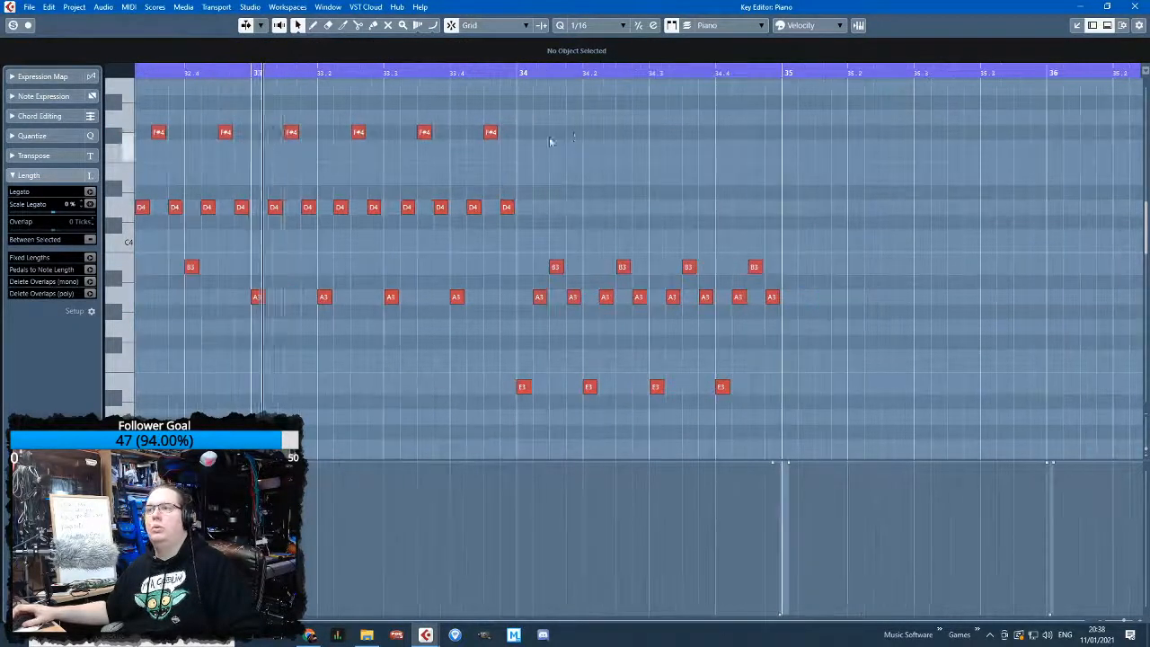
scroll(627, 165, up, 3)
scroll(686, 179, down, 3)
scroll(844, 217, up, 4)
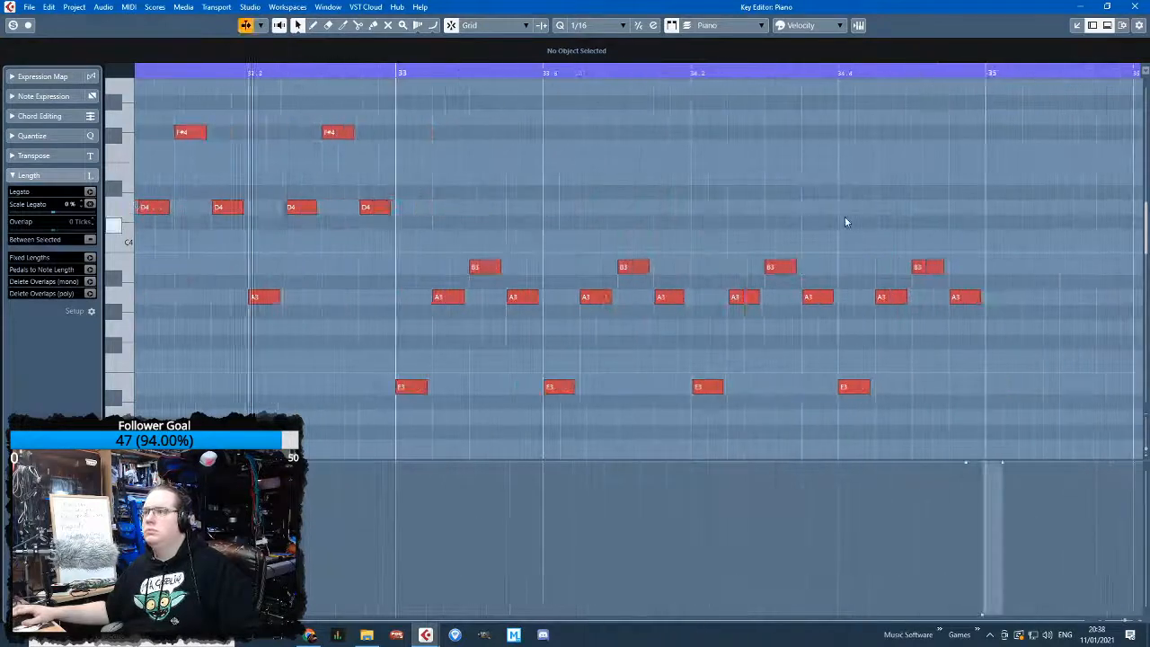
scroll(844, 220, down, 2)
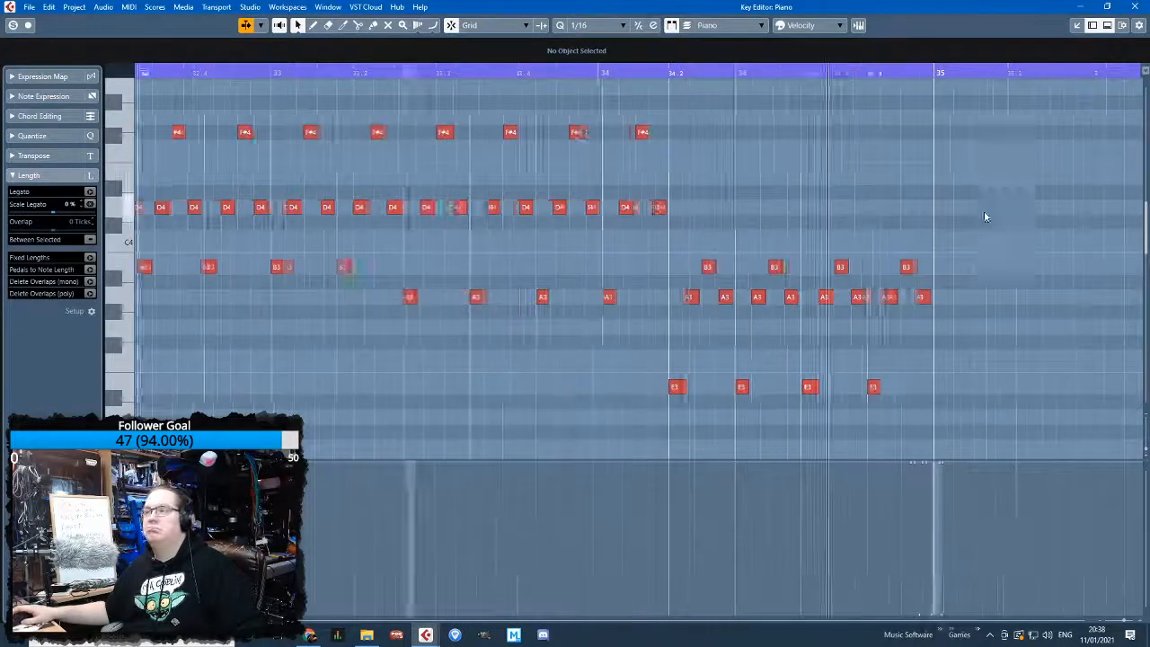
scroll(1069, 359, down, 2)
Duplicate the arpeggios of bars 31–34 into bars 35–38, align the copy to bar 35 and close the Key Editor
drag(1049, 398, 361, 102)
key(ctrl+d)
scroll(991, 301, up, 3)
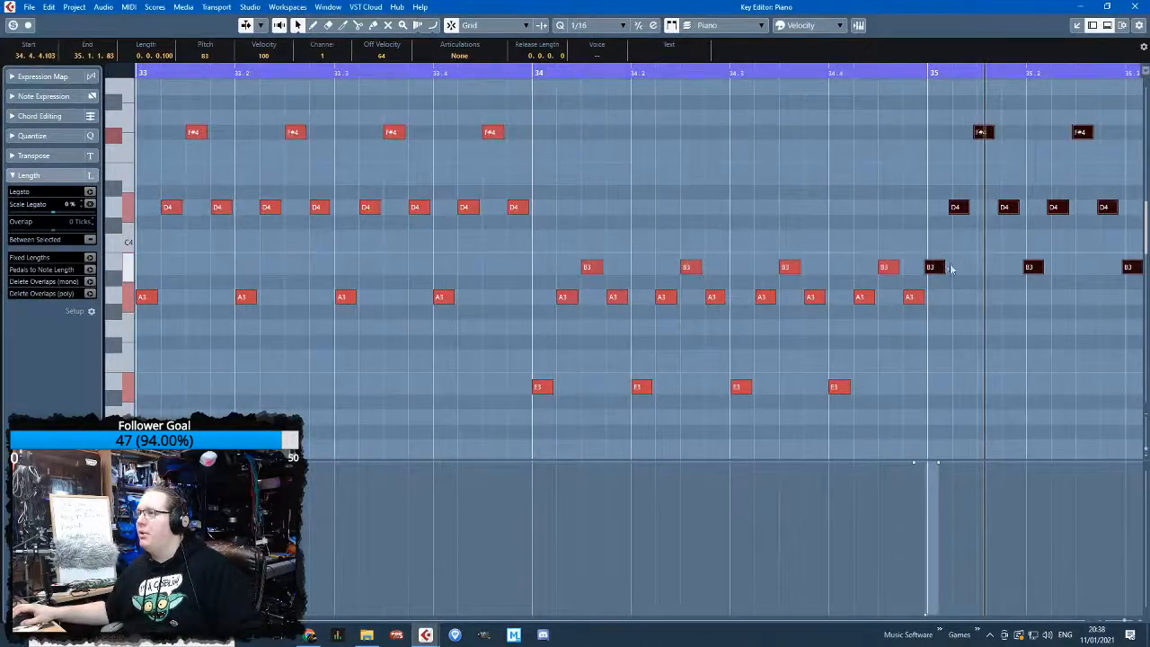
scroll(937, 264, down, 5)
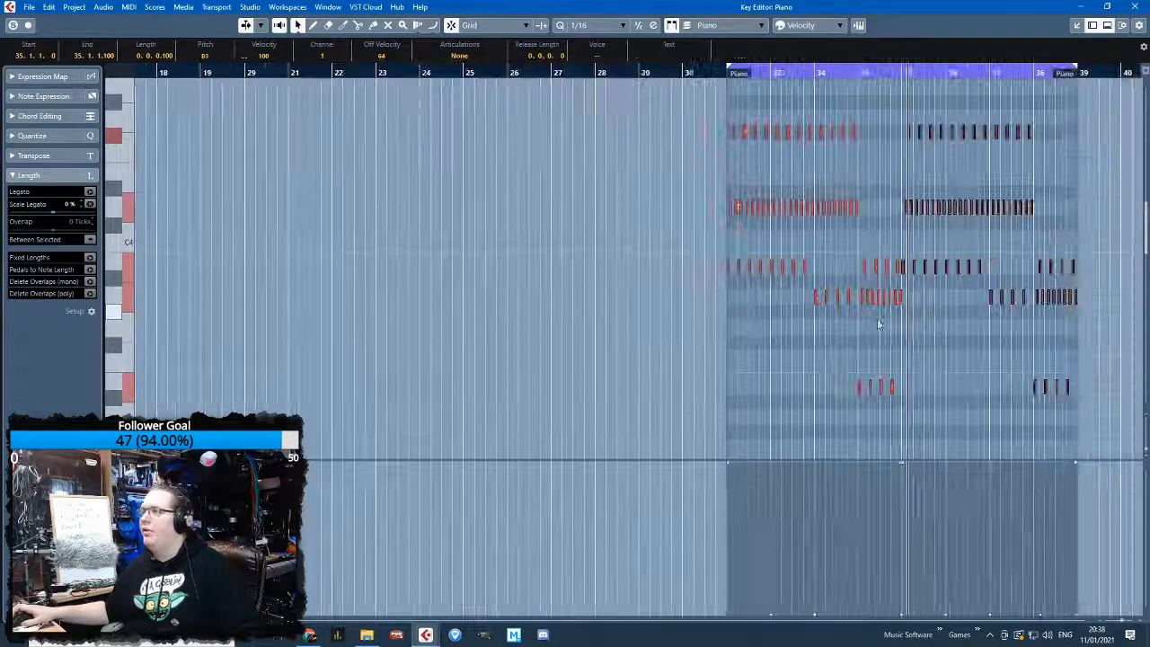
click(1135, 7)
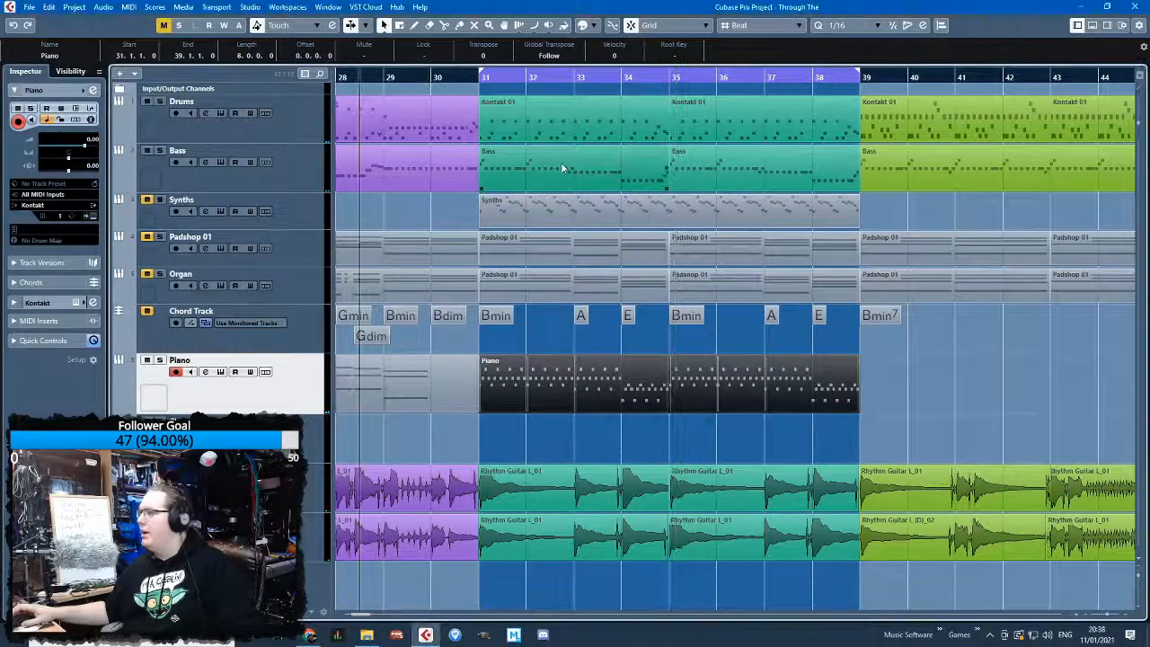
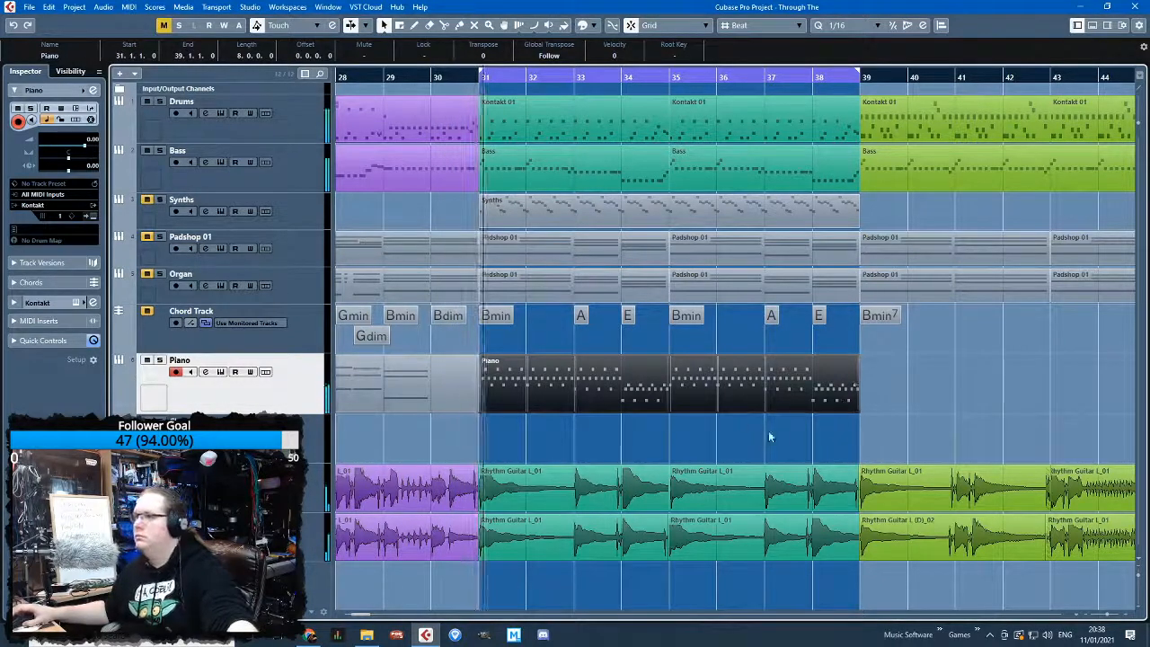
Set the Piano track's volume to -1.67 and pan it to R36 during playback
click(987, 379)
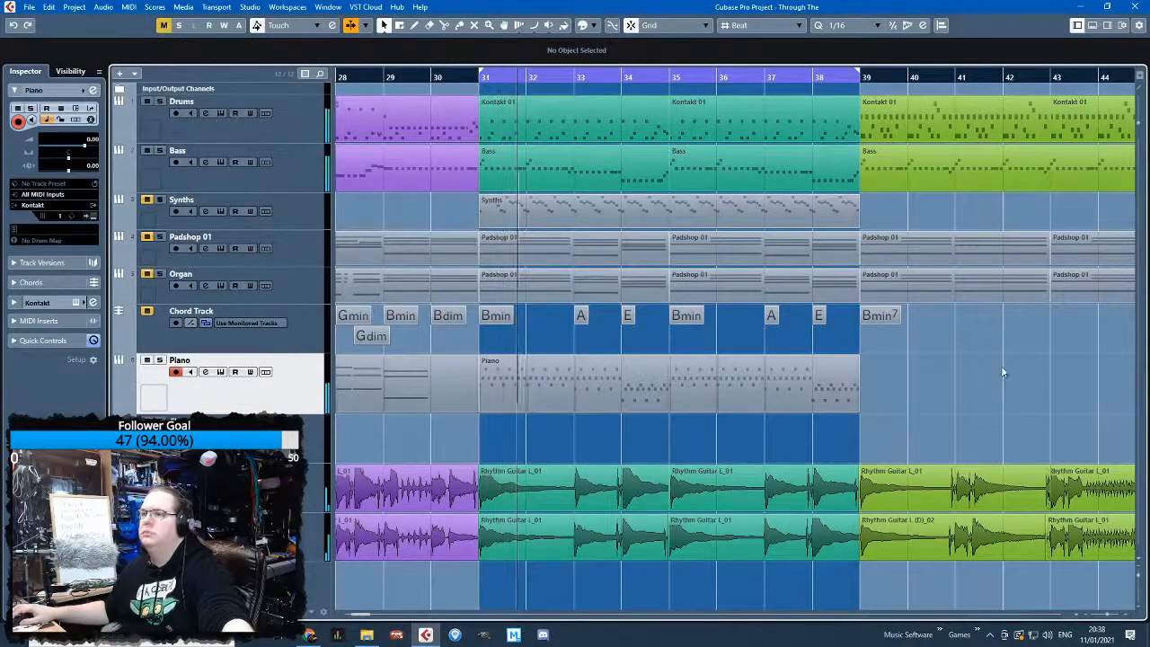
drag(86, 146, 81, 150)
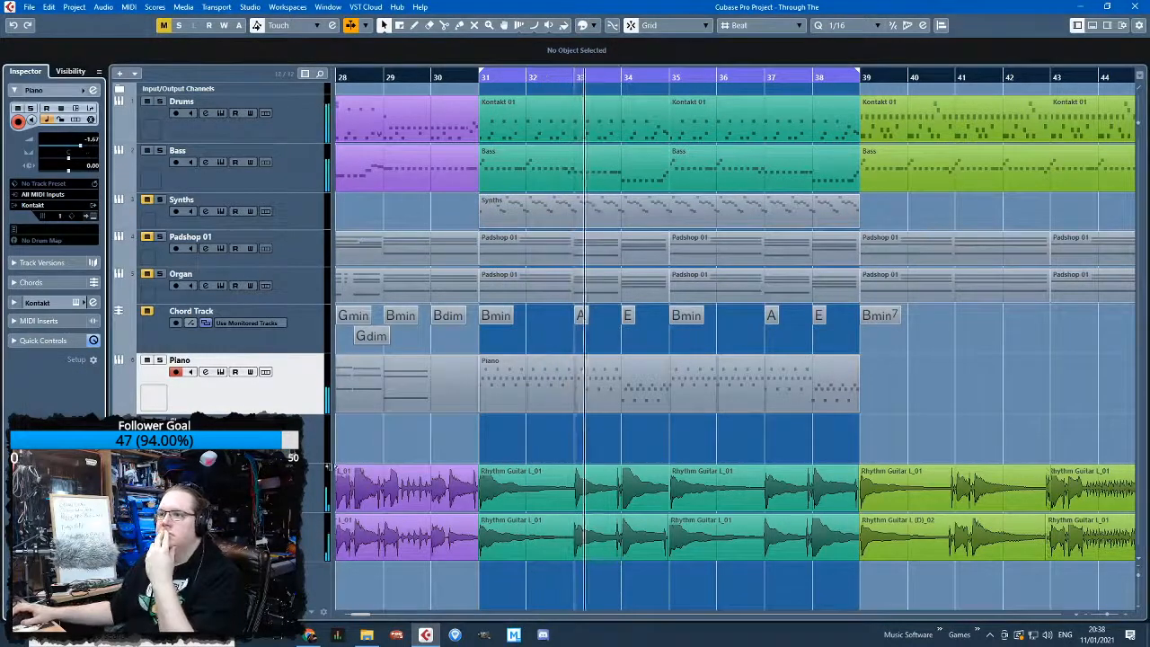
drag(69, 159, 79, 163)
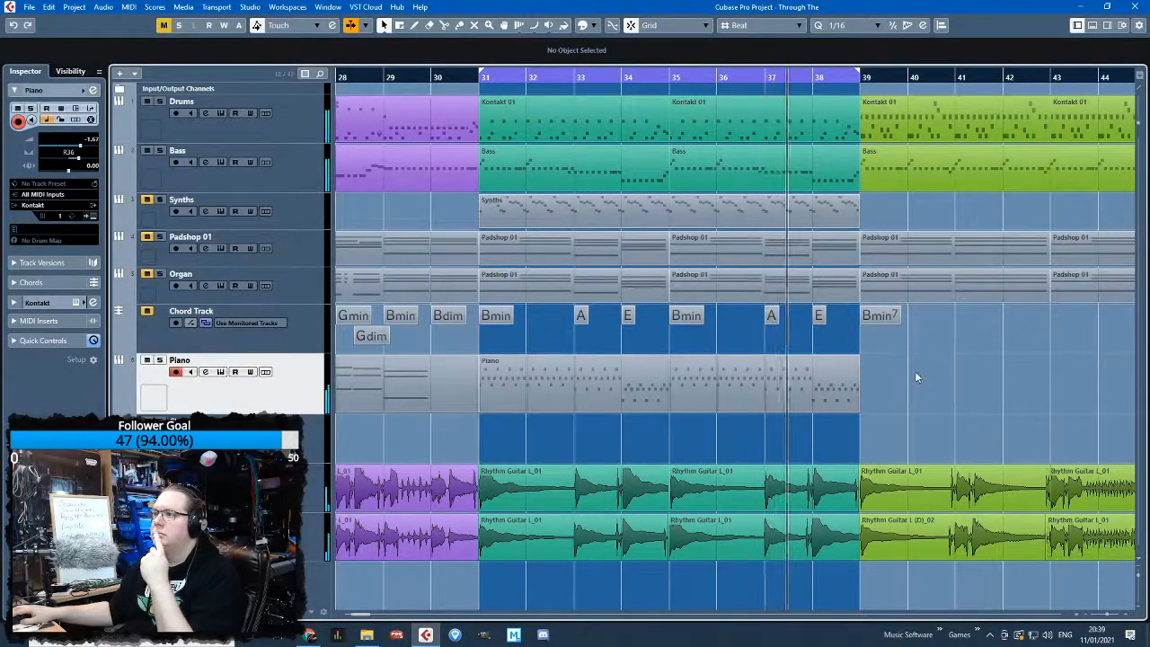
Reopen the piano part from bar 31 in the Key Editor at the bar 34 arpeggio
scroll(908, 395, down, 3)
scroll(968, 406, up, 3)
scroll(713, 403, down, 3)
scroll(726, 403, up, 3)
click(666, 384)
double_click(665, 384)
scroll(441, 348, up, 4)
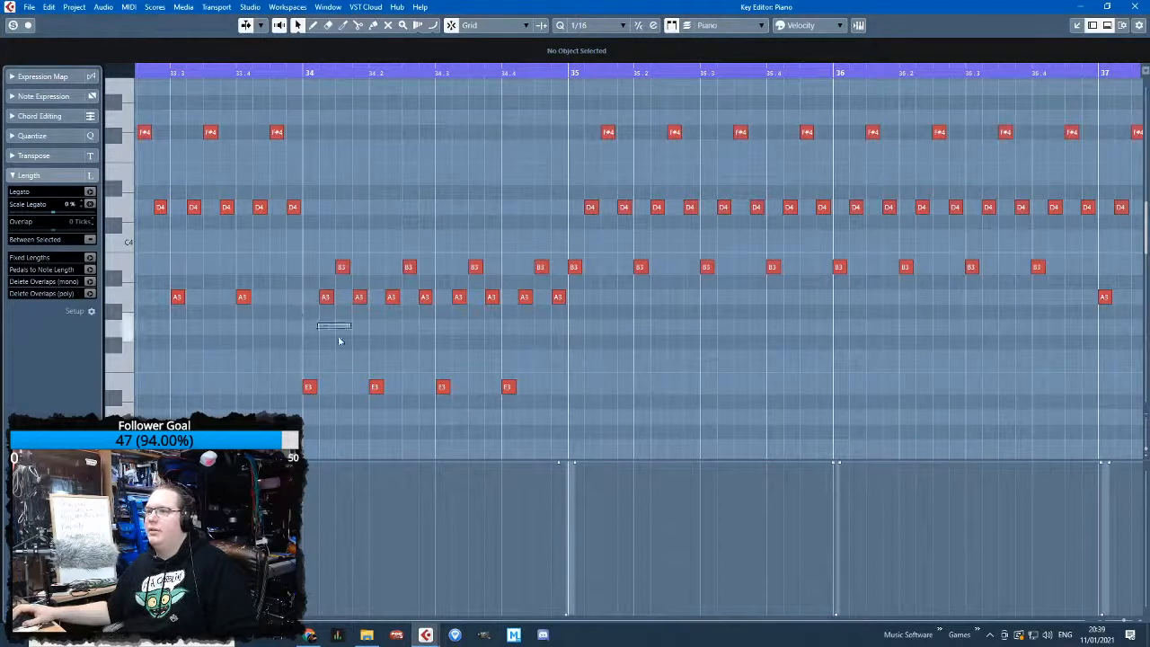
Move bar 34's first two B3 notes onto beats 1 and 2 and lower them to A3
drag(436, 271, 376, 267)
click(296, 330)
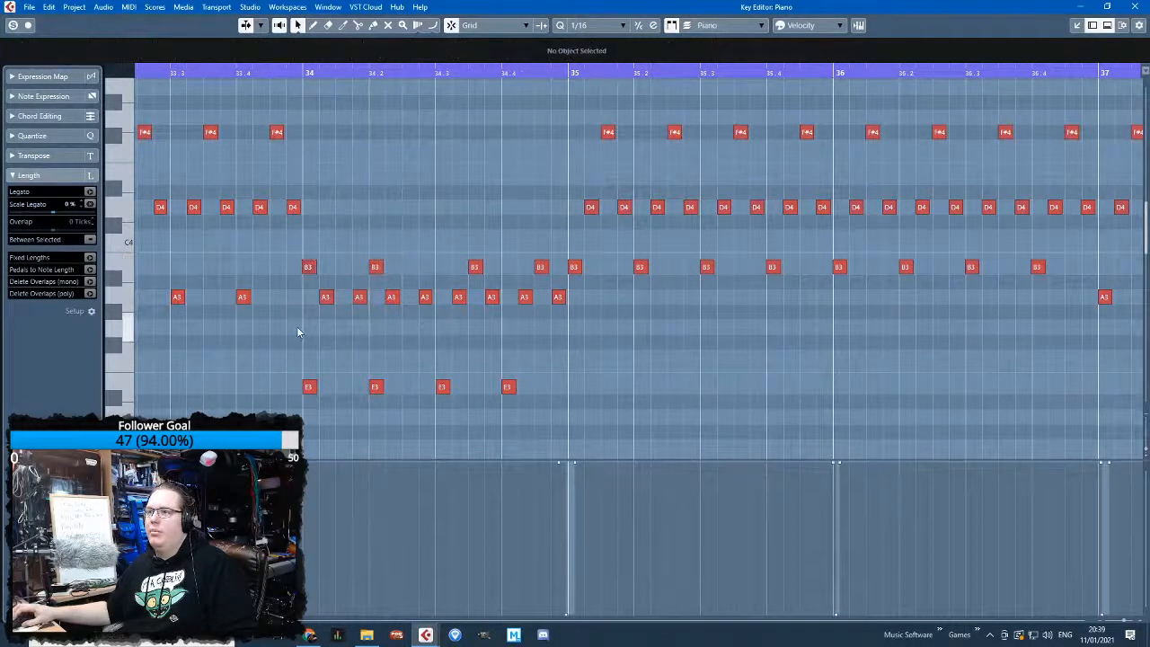
drag(379, 398, 378, 396)
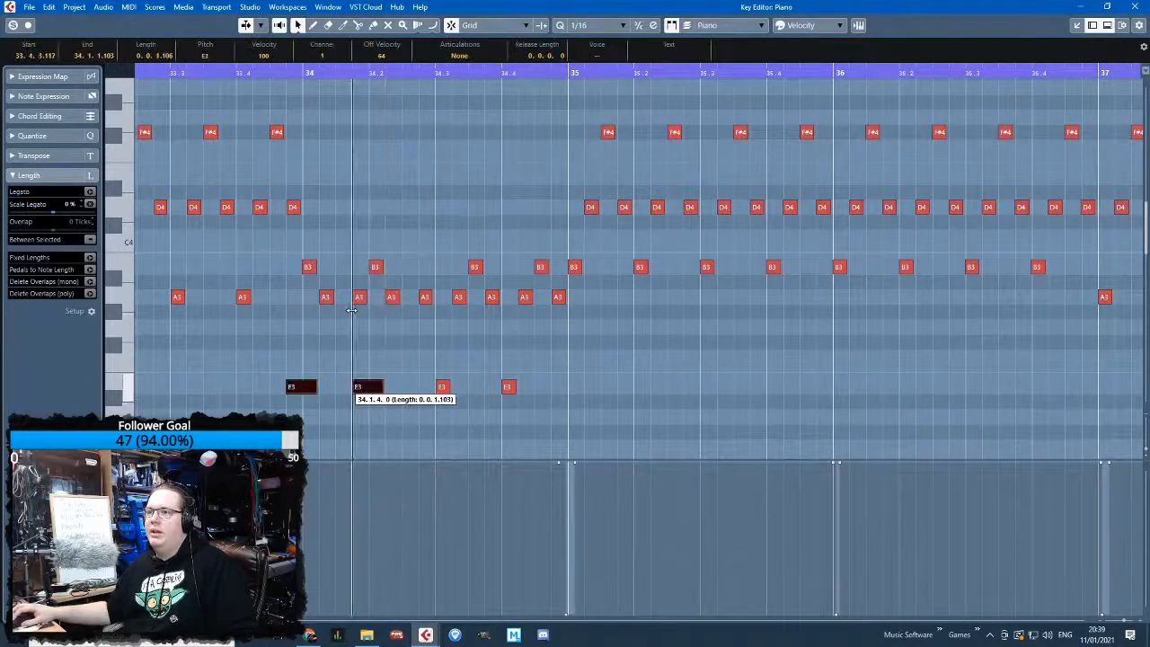
drag(291, 257, 378, 276)
drag(312, 299, 312, 302)
Raise bar 34's first four off-beat A3 notes to B3, place two E3 notes as E4 on the third sixteenths, and play
click(325, 296)
shift+click(392, 296)
shift+click(426, 296)
drag(397, 298, 397, 270)
drag(422, 353, 344, 180)
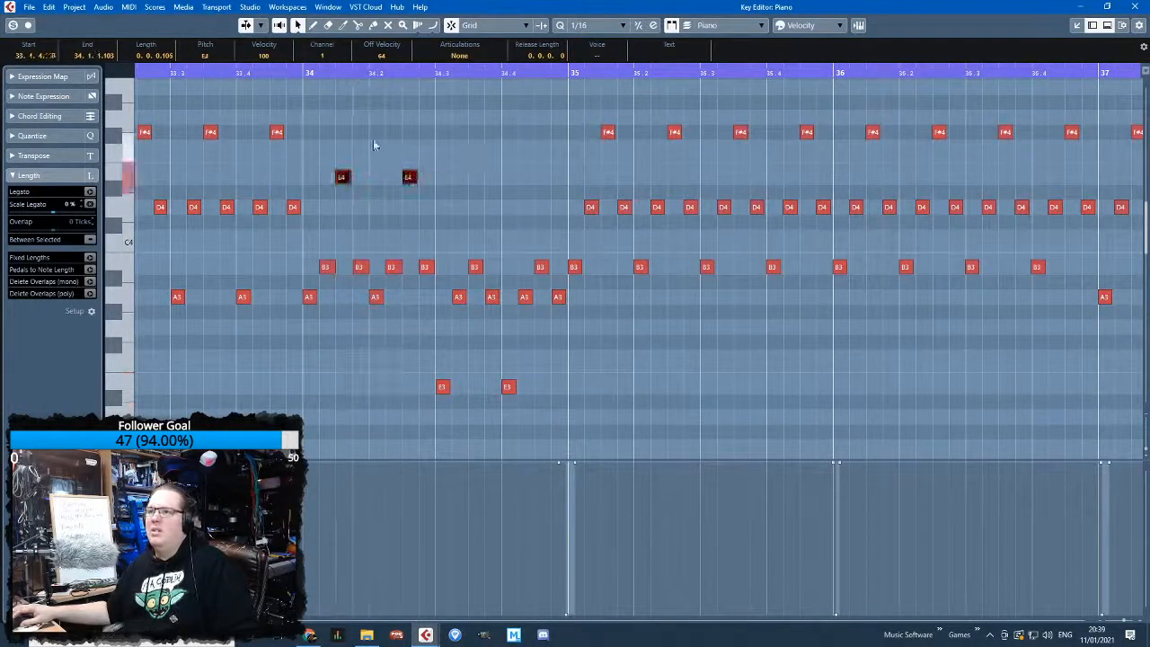
click(363, 155)
key(space)
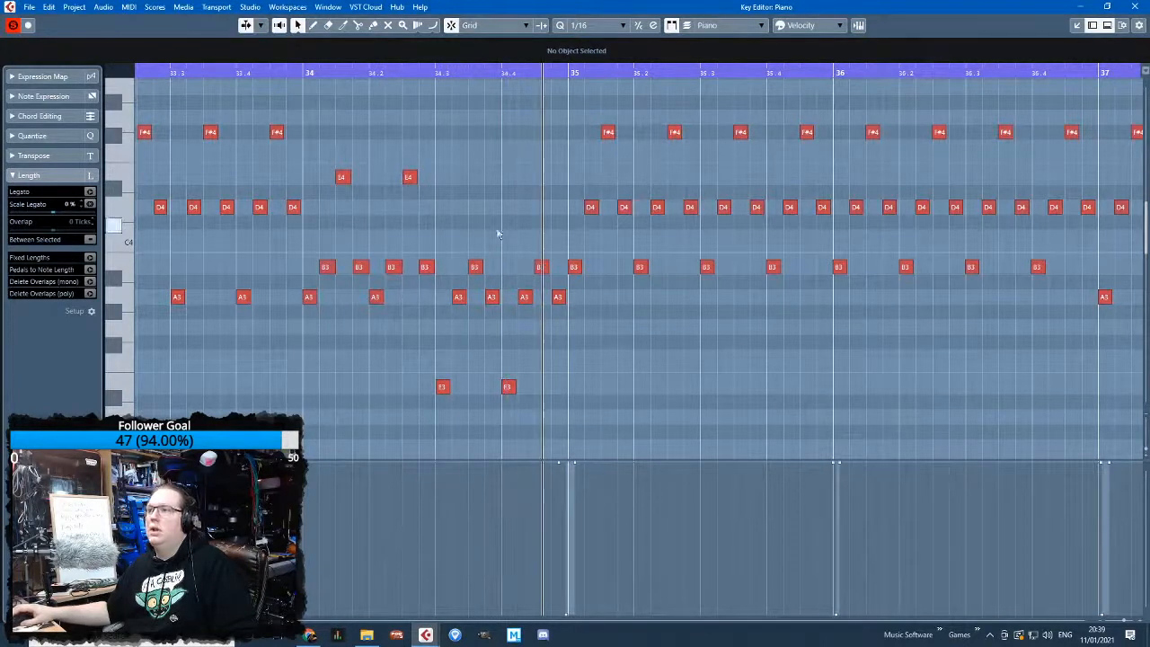
Delete the old notes in beats 3 and 4 of bar 34 and duplicate the new A3–B3–E4 pattern there
drag(552, 414, 551, 414)
key(Delete)
drag(522, 351, 313, 140)
key(ctrl+d)
click(394, 114)
Play through bars 33–35 and examine the reworked bar 34 arpeggio against its neighbours
scroll(549, 351, up, 3)
scroll(545, 354, down, 5)
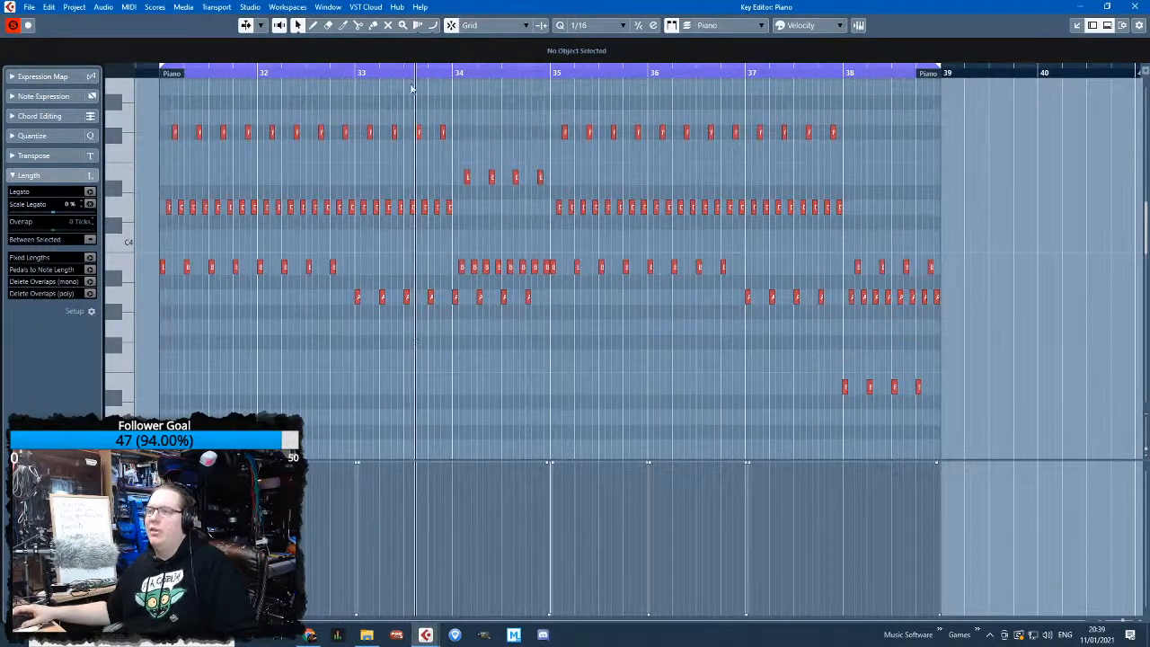
scroll(483, 384, up, 5)
scroll(483, 384, down, 4)
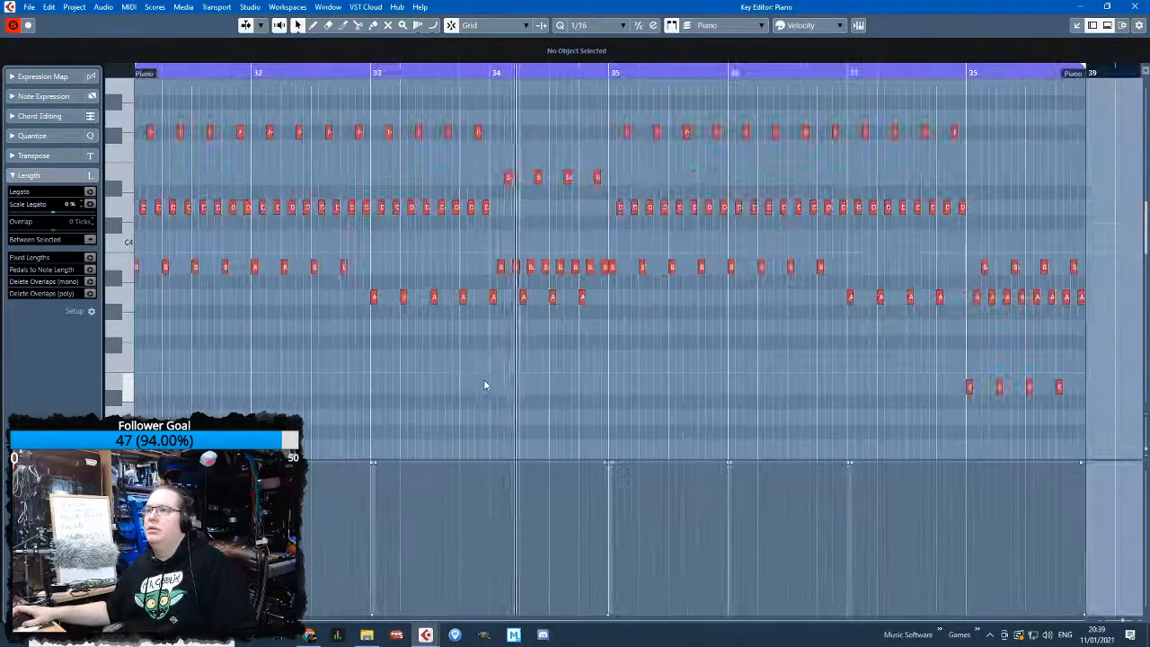
scroll(491, 384, up, 4)
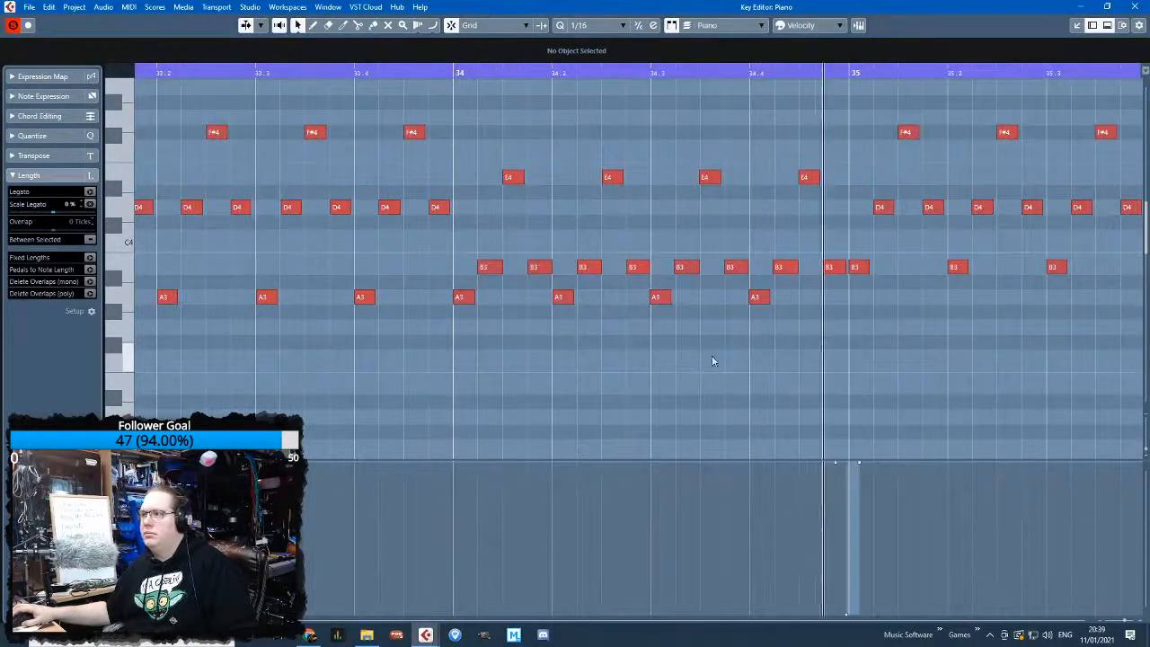
scroll(480, 93, down, 2)
scroll(443, 240, up, 1)
scroll(444, 241, down, 1)
scroll(557, 290, up, 3)
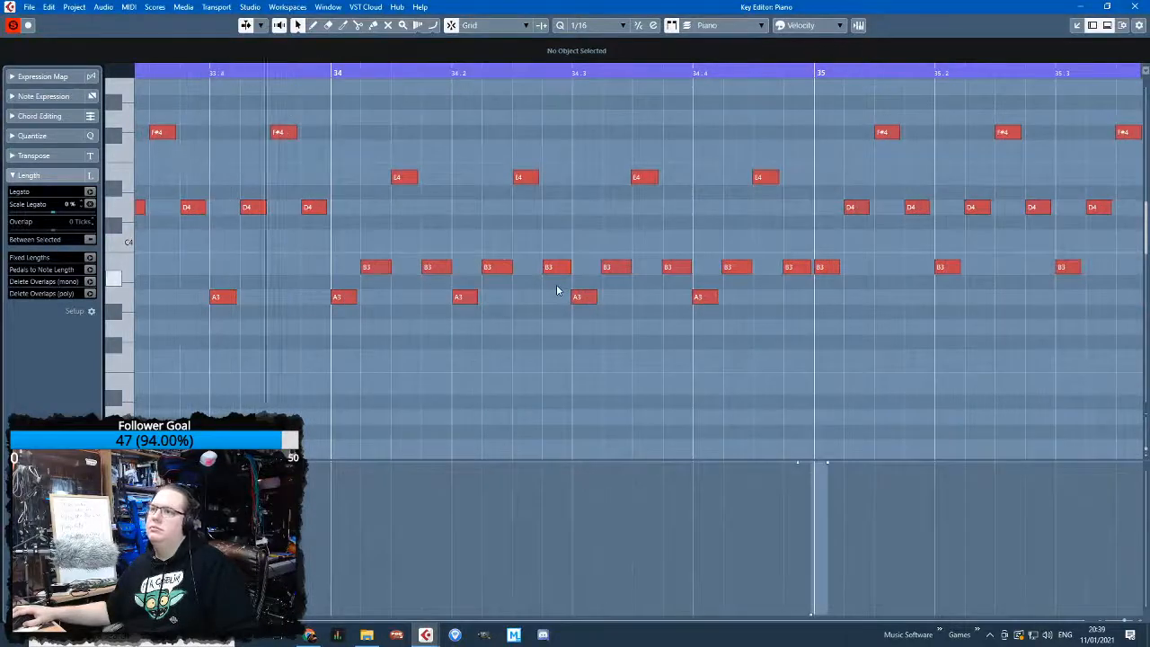
scroll(556, 290, down, 1)
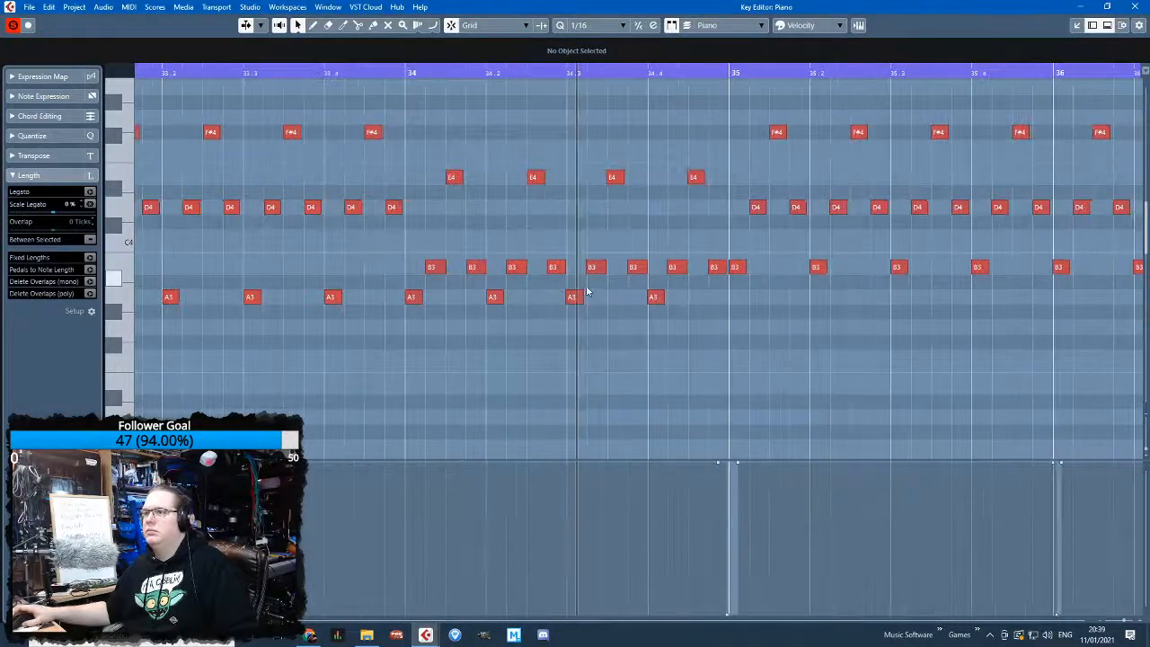
scroll(574, 285, up, 1)
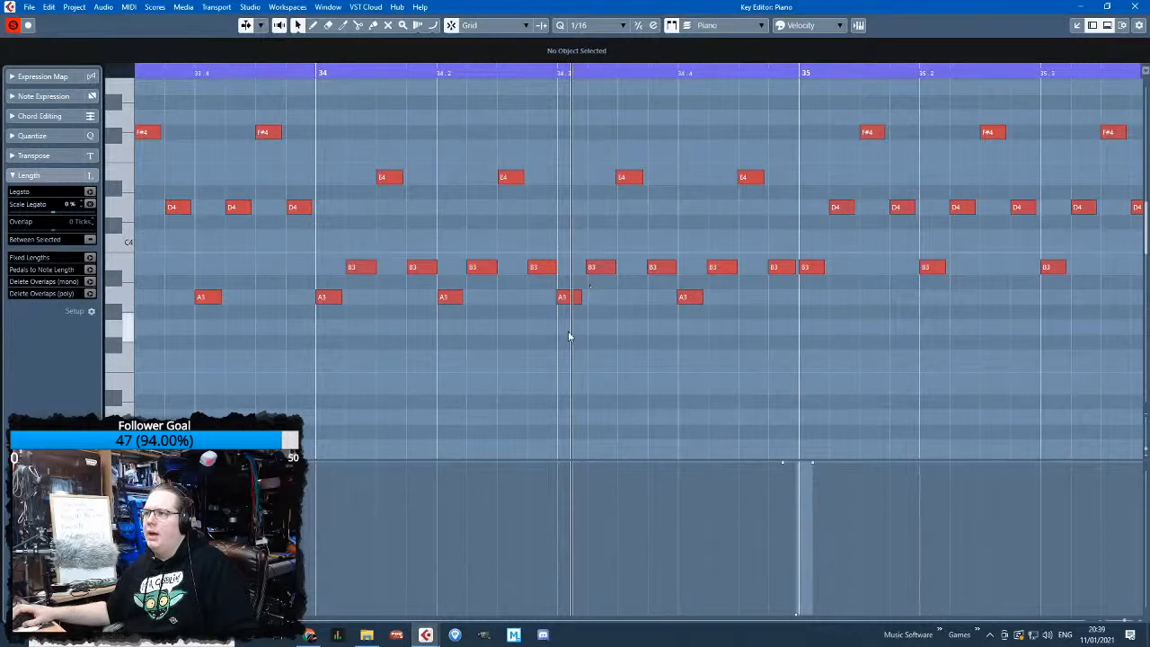
Lower the two A3 notes on beats 3 and 4 of bar 34 to E3
drag(689, 298, 688, 296)
drag(567, 297, 571, 388)
click(607, 312)
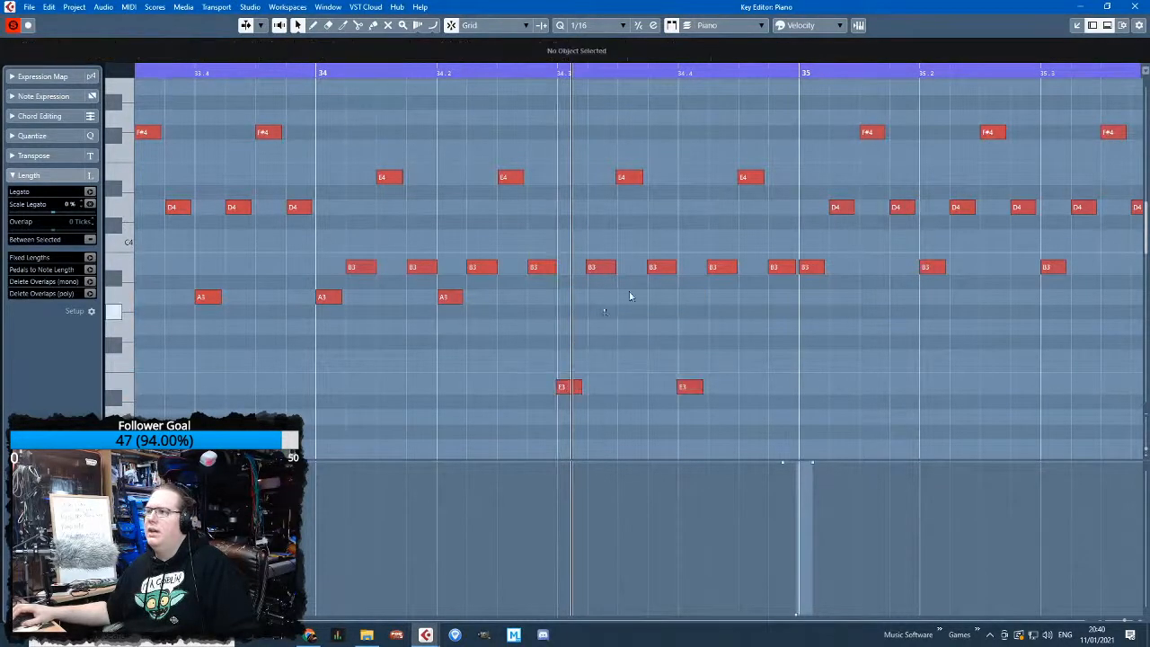
In beats 3 and 4 of bar 34, lower the off-beat B3 notes to A3 and the E4 notes to B3, and play from bar 34
drag(759, 266, 759, 267)
drag(765, 164, 764, 165)
drag(584, 251, 775, 301)
drag(615, 119, 750, 266)
double_click(325, 71)
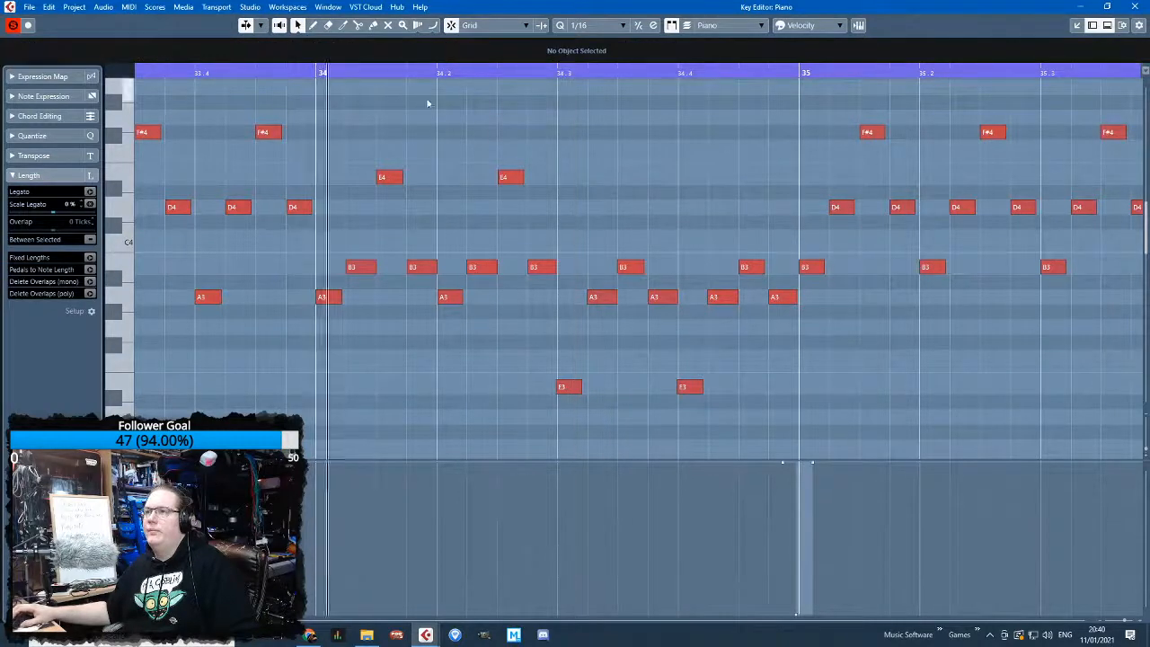
scroll(686, 168, down, 3)
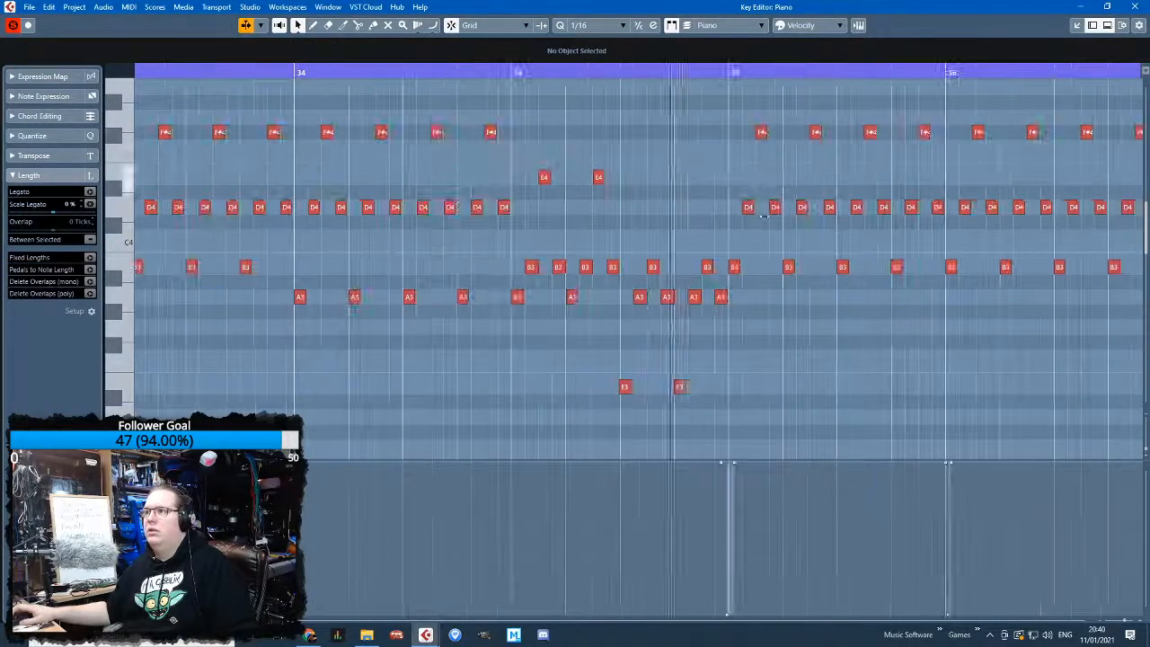
scroll(853, 332, up, 4)
scroll(853, 332, down, 5)
scroll(806, 345, up, 3)
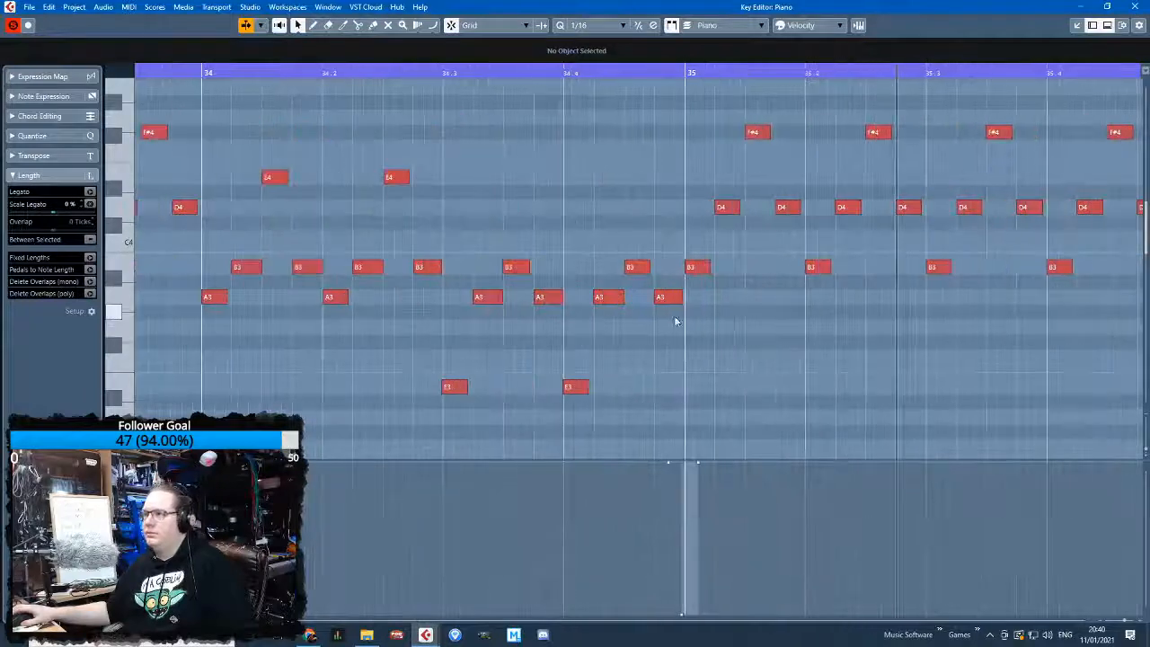
Raise the last sixteenth note of bar 34 from A3 to C#4 and listen to the transition into bar 35
drag(668, 296, 667, 222)
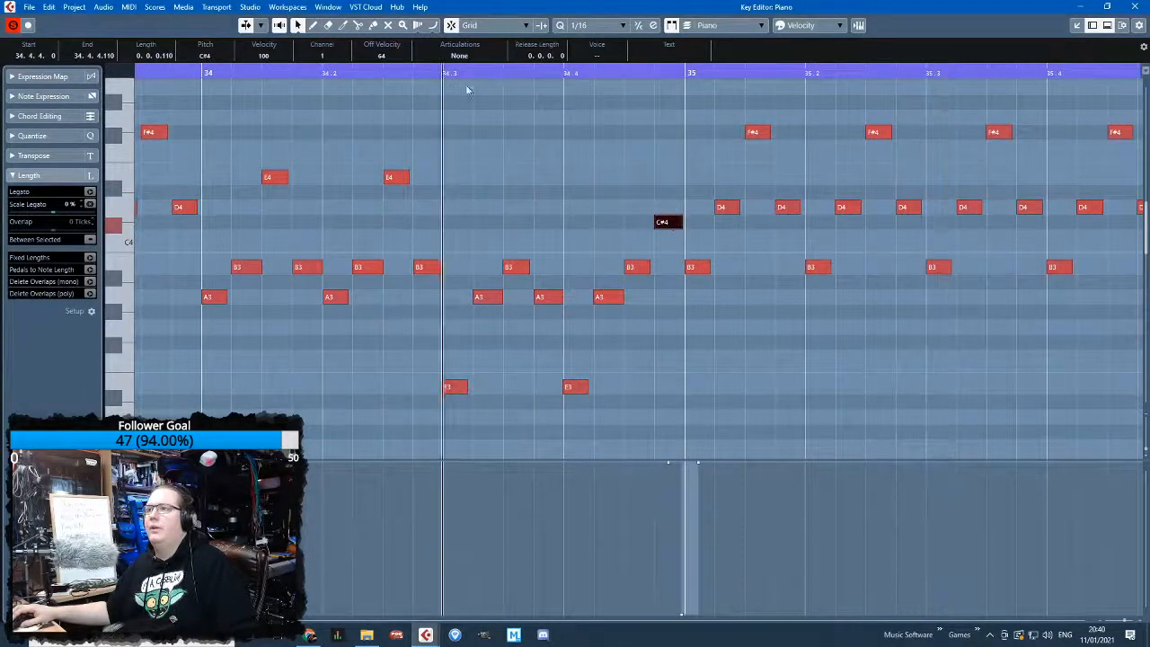
key(space)
click(567, 114)
scroll(566, 215, down, 3)
scroll(567, 215, down, 5)
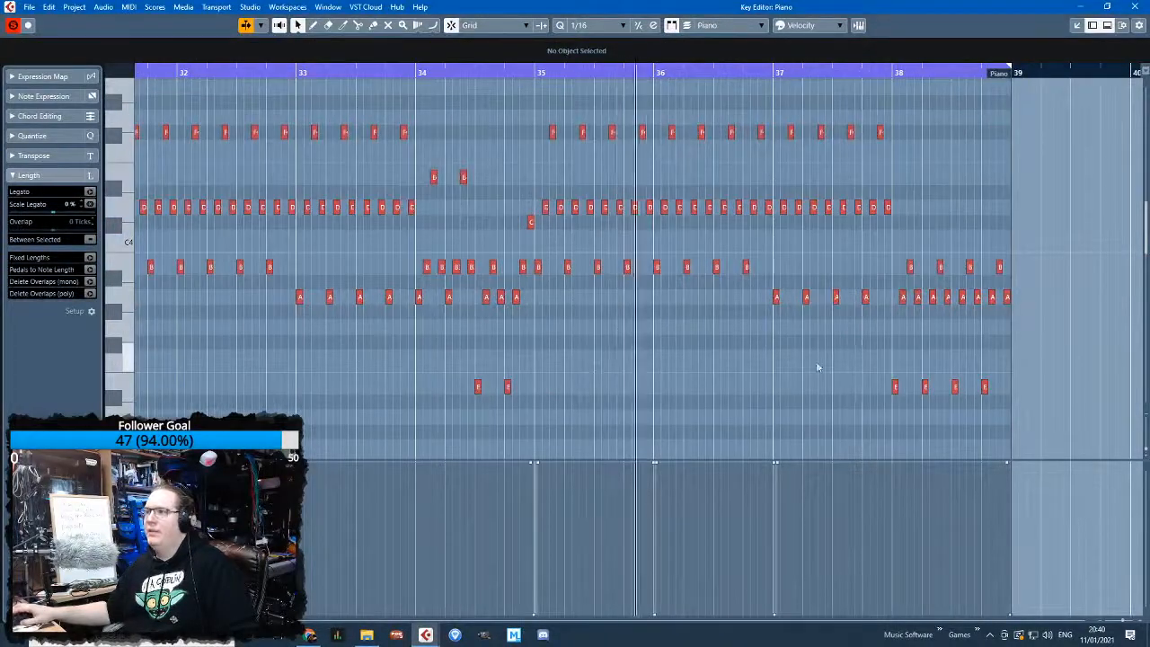
Delete all piano notes in bars 35–38 and play the passage around bar 33
drag(1058, 421, 138, 83)
key(Delete)
scroll(240, 111, left, 1)
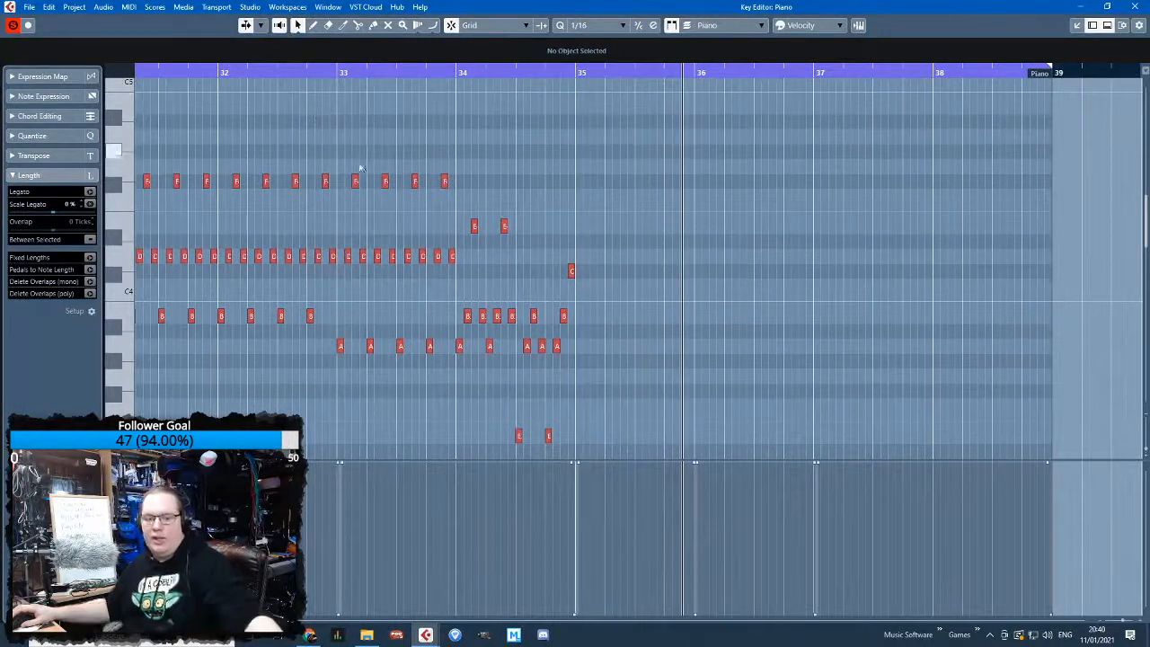
scroll(413, 142, left, 3)
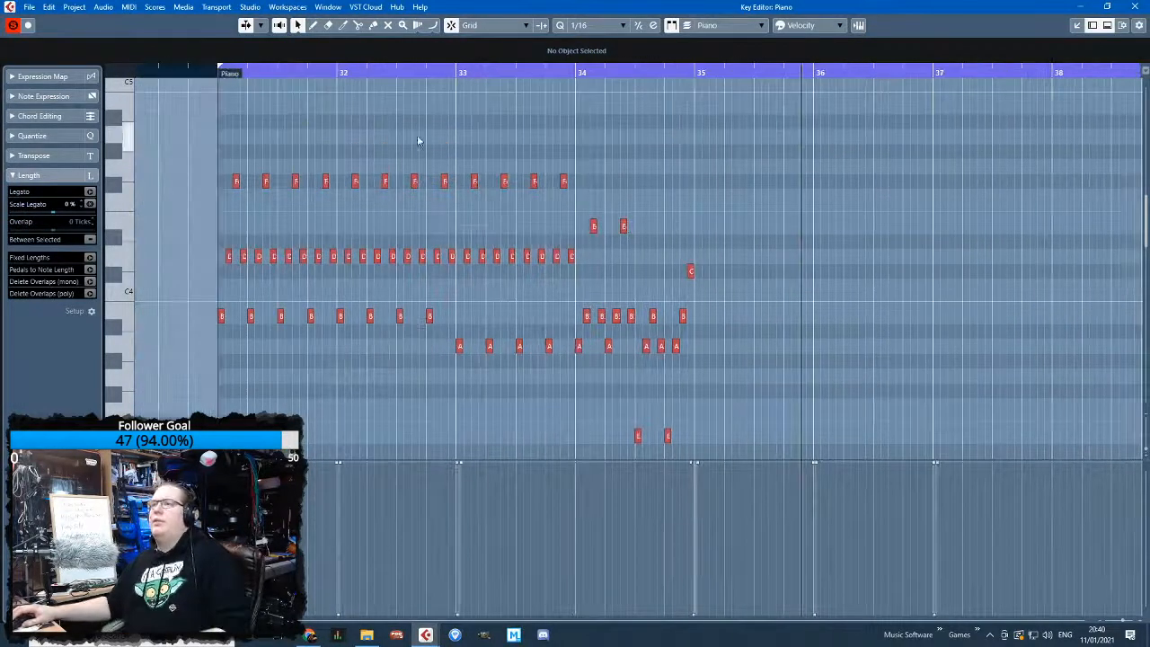
scroll(494, 90, down, 2)
scroll(470, 107, up, 5)
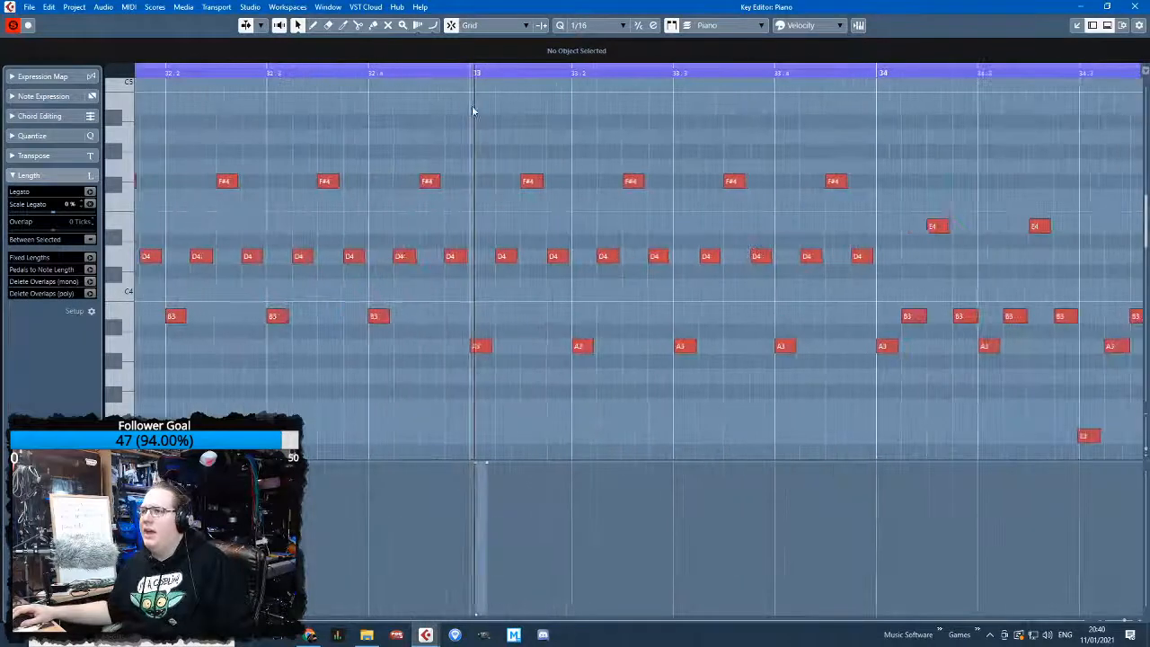
scroll(687, 112, up, 1)
key(space)
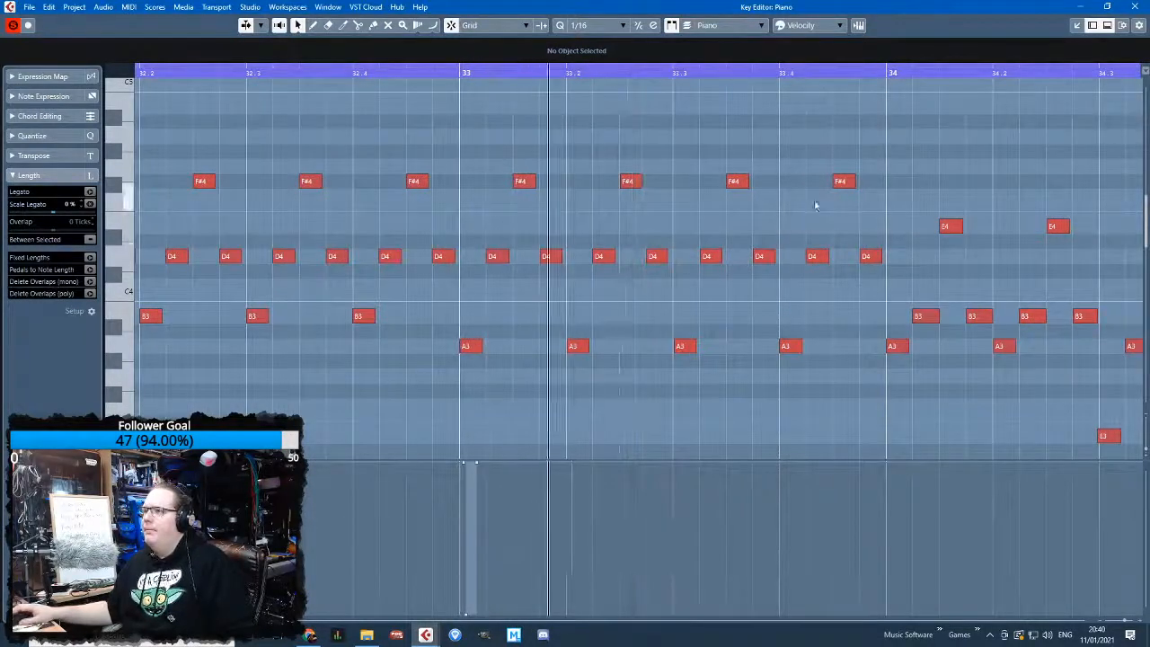
drag(988, 110, 1119, 112)
key(space)
In beats 3 and 4 of bar 33, lower the D4 notes to C#4 and the F#4 notes to E4, and play them back
drag(880, 270, 705, 241)
mouse_move(710, 256)
mouse_down()
mouse_move(718, 288)
mouse_move(712, 275)
mouse_up()
drag(718, 205, 846, 221)
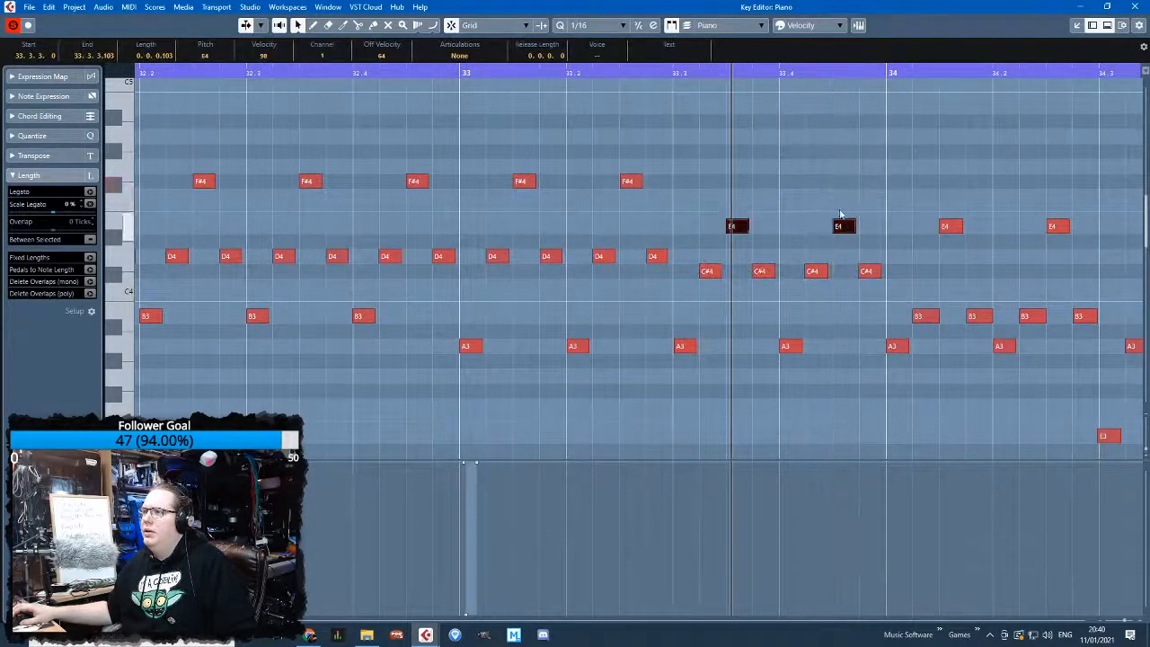
click(673, 73)
key(space)
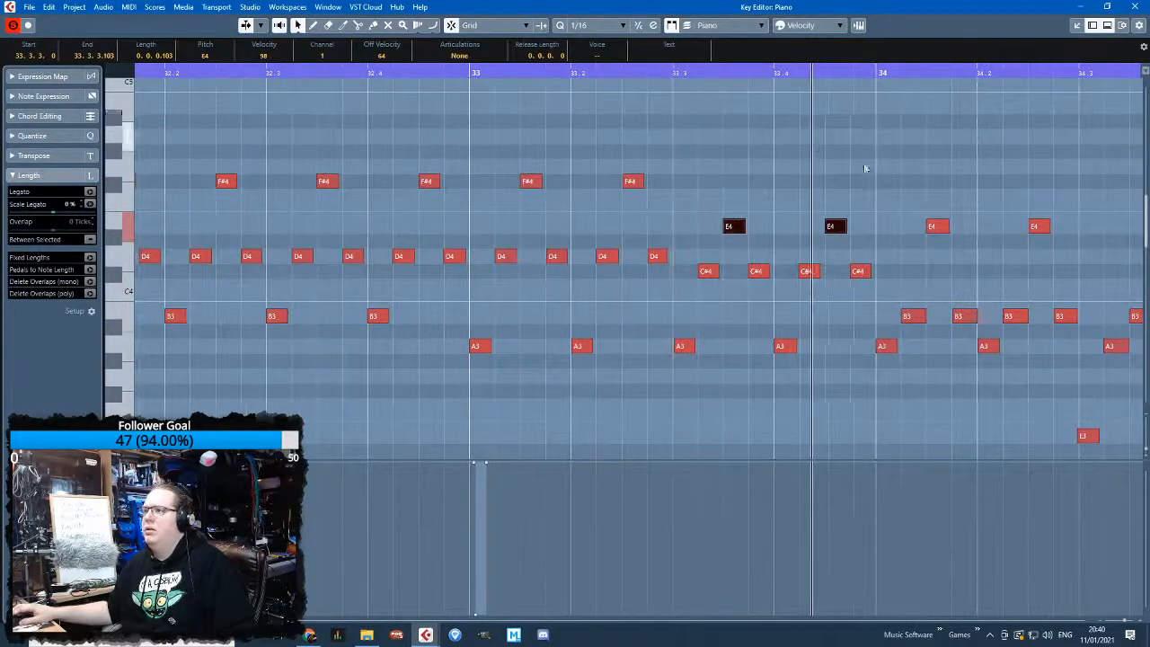
click(861, 214)
key(g)
key(g)
key(g)
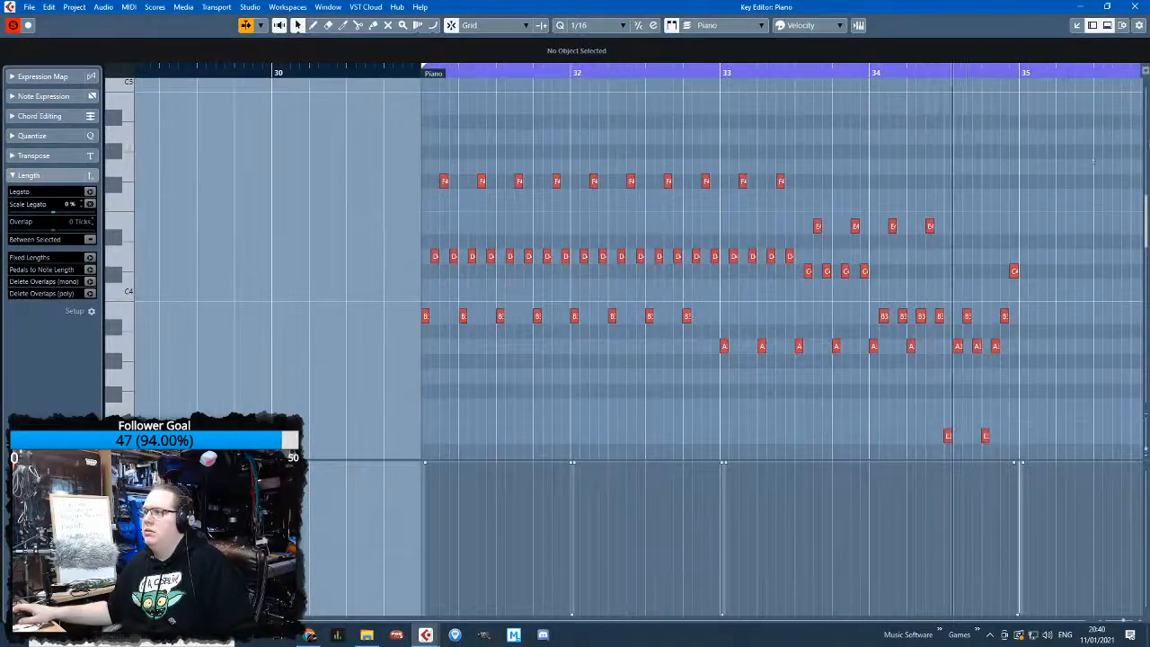
Back in the project, split the piano part at bar 35 and replace its empty second half with a duplicate of bars 31–34
click(1131, 6)
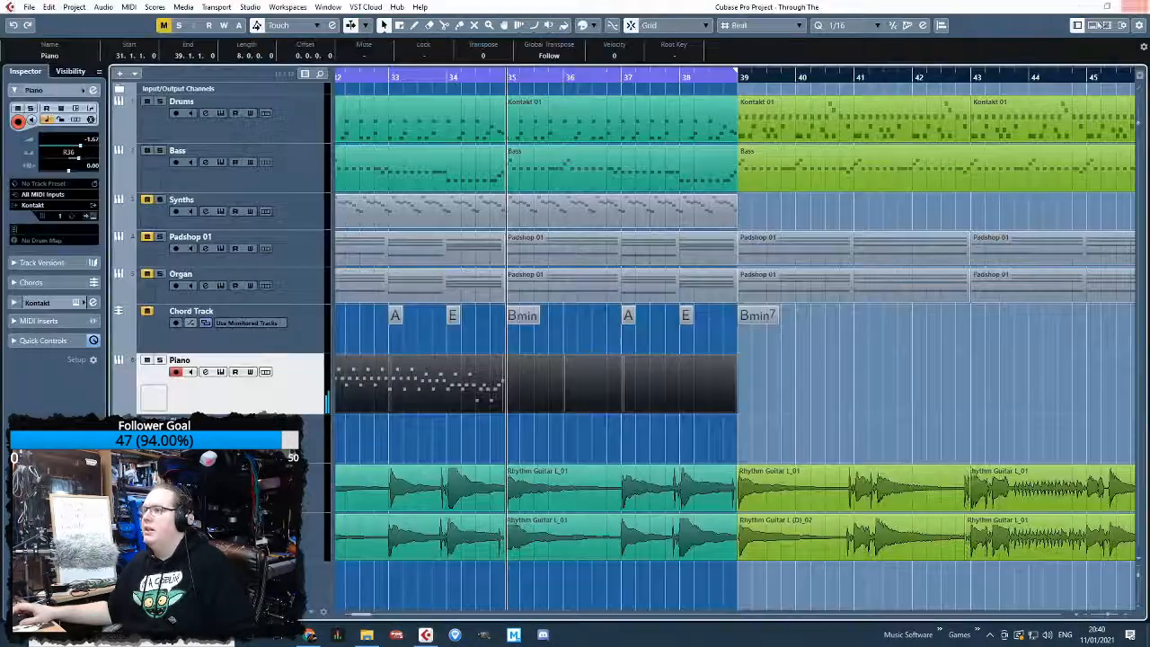
alt+click(521, 392)
key(Delete)
click(477, 386)
key(ctrl+d)
click(474, 339)
key(g)
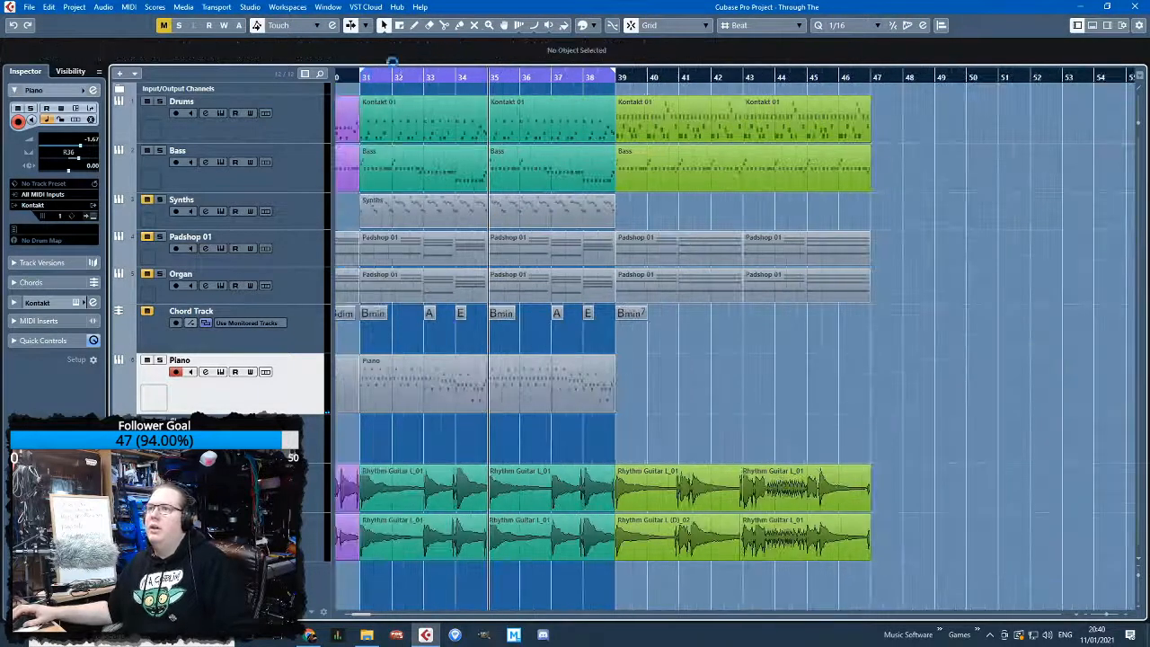
key(g)
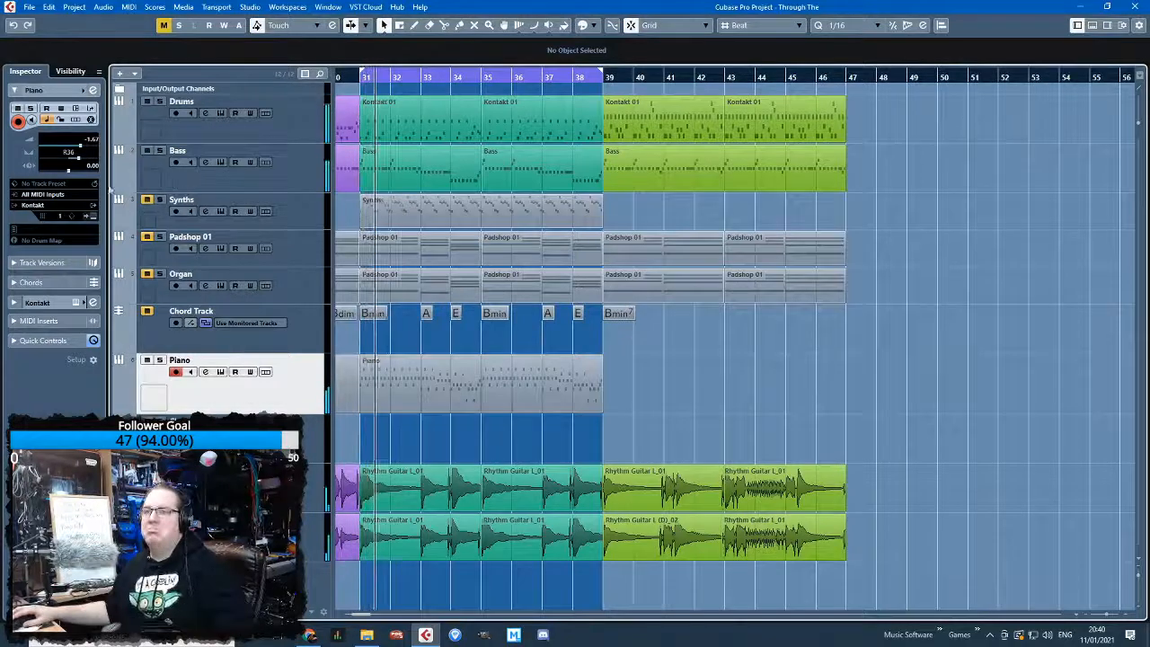
Insert the Frequency equalizer in the first audio insert slot of the piano's Kontakt channel
click(14, 302)
click(14, 167)
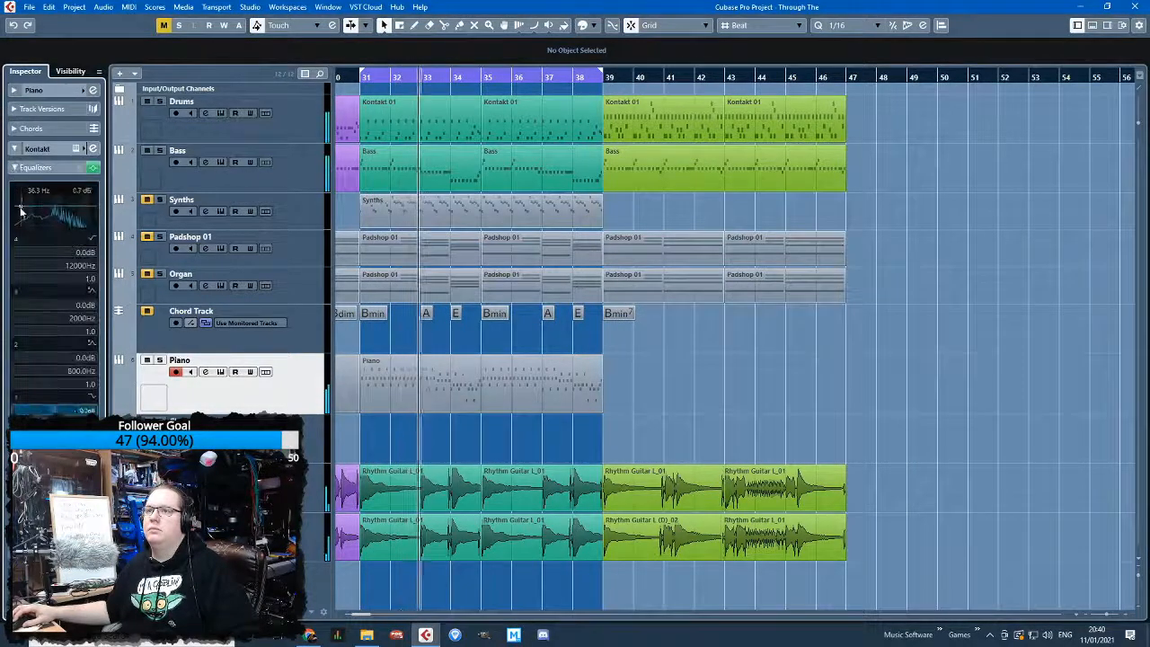
click(14, 453)
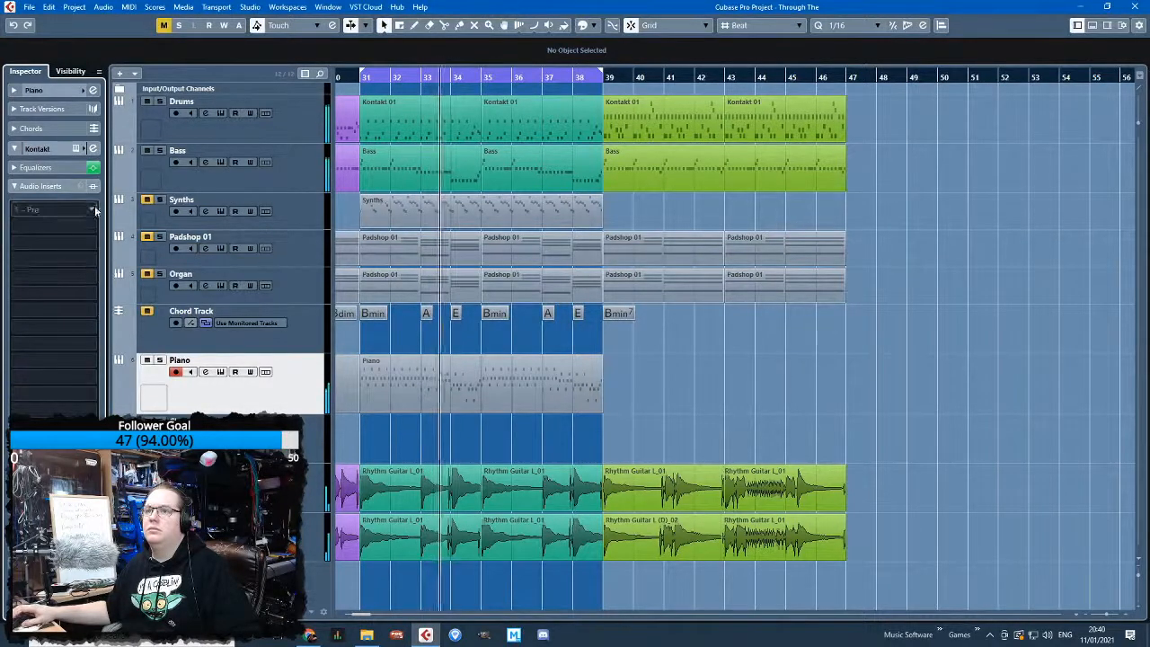
click(94, 208)
click(28, 270)
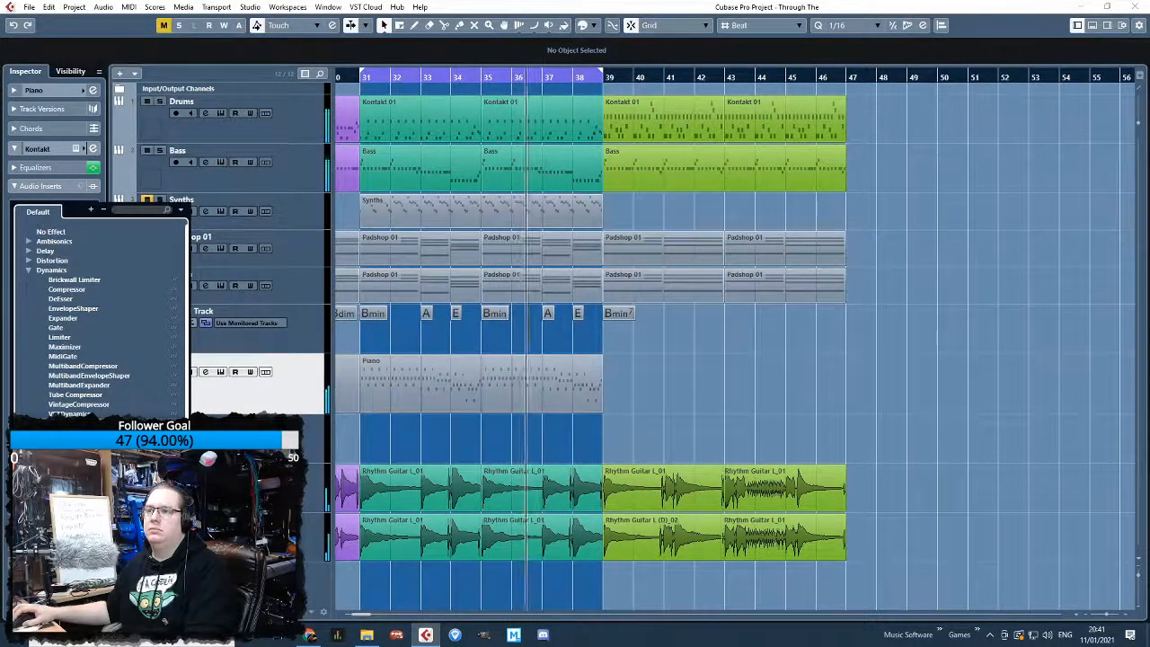
click(70, 452)
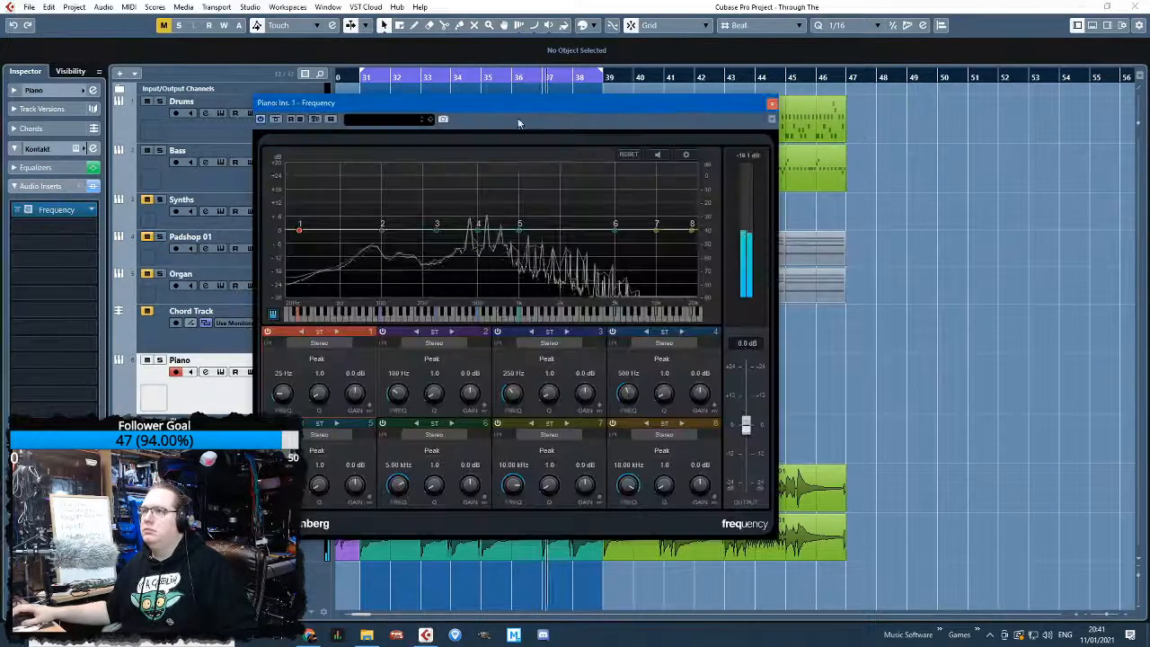
Search the Frequency presets for "piano" and load the acoustic piano grandness preset
click(387, 119)
text(piano)
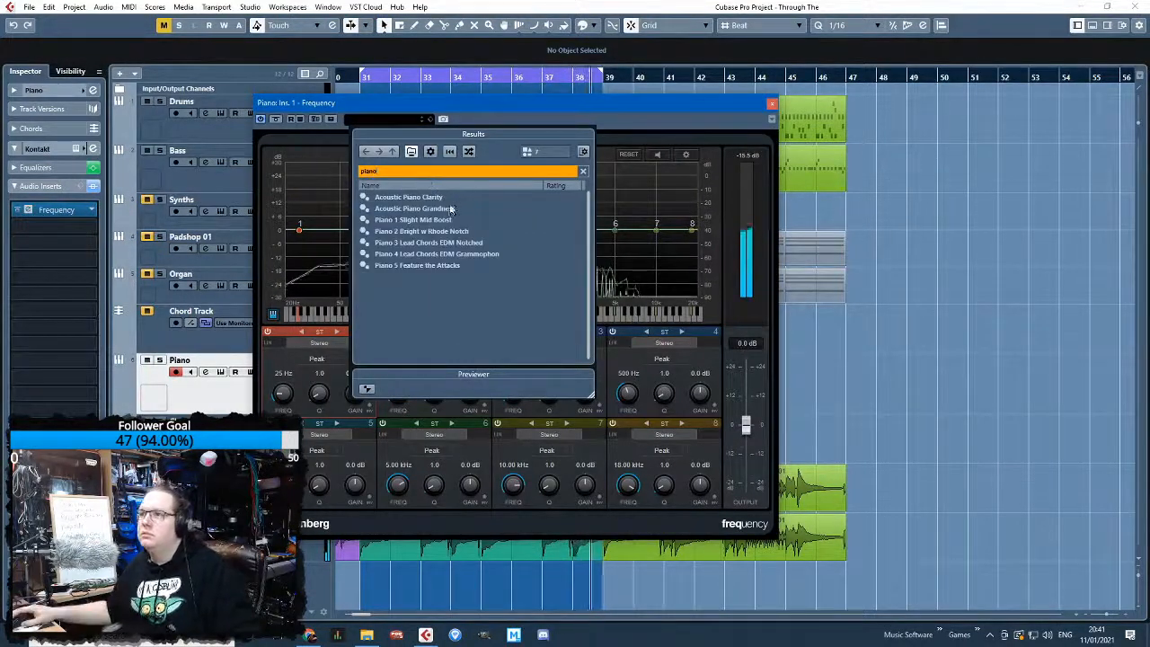
double_click(422, 207)
With the piano soloed for part of it, set EQ band 1 to 20 Hz at -24 dB, band 3 to 301 Hz at about -5.6 dB, and band 5 to -3.2 dB
drag(309, 252, 286, 285)
key(s)
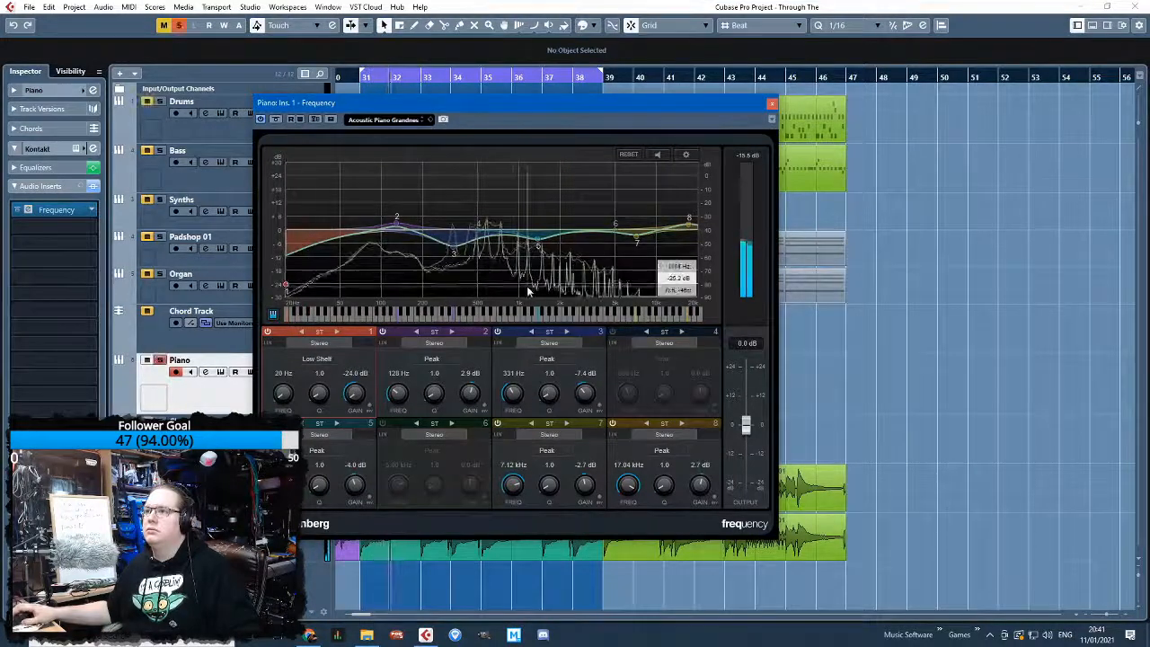
drag(452, 247, 446, 243)
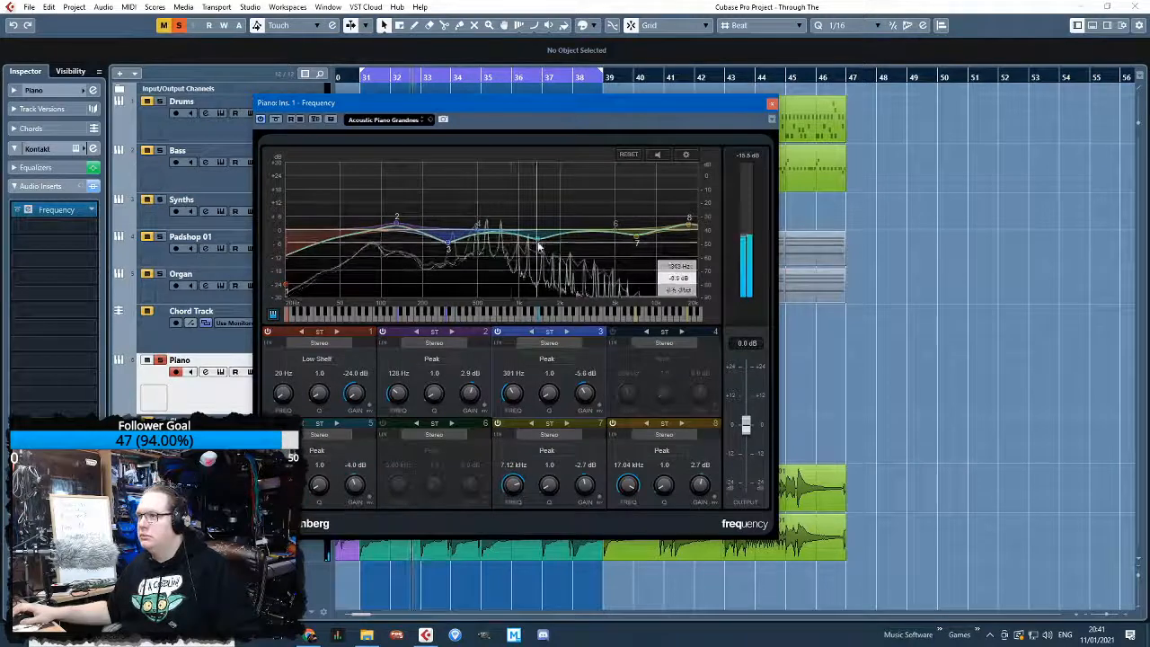
drag(538, 239, 543, 236)
key(s)
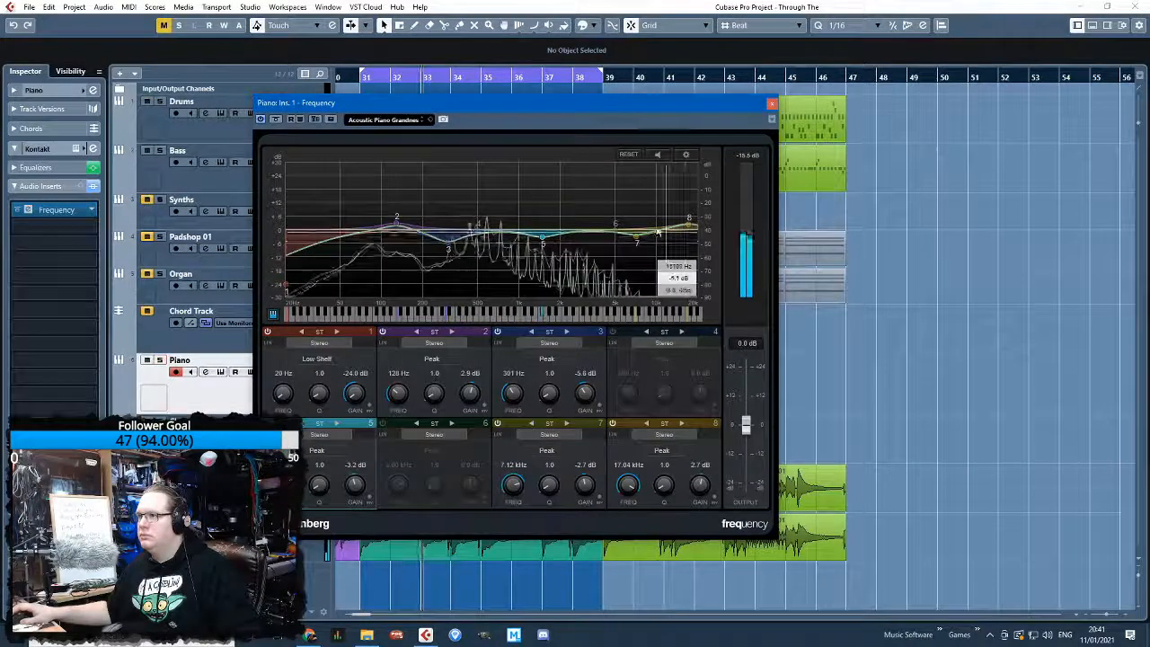
click(772, 104)
Raise the Piano track's volume to about -0.75 dB
click(15, 94)
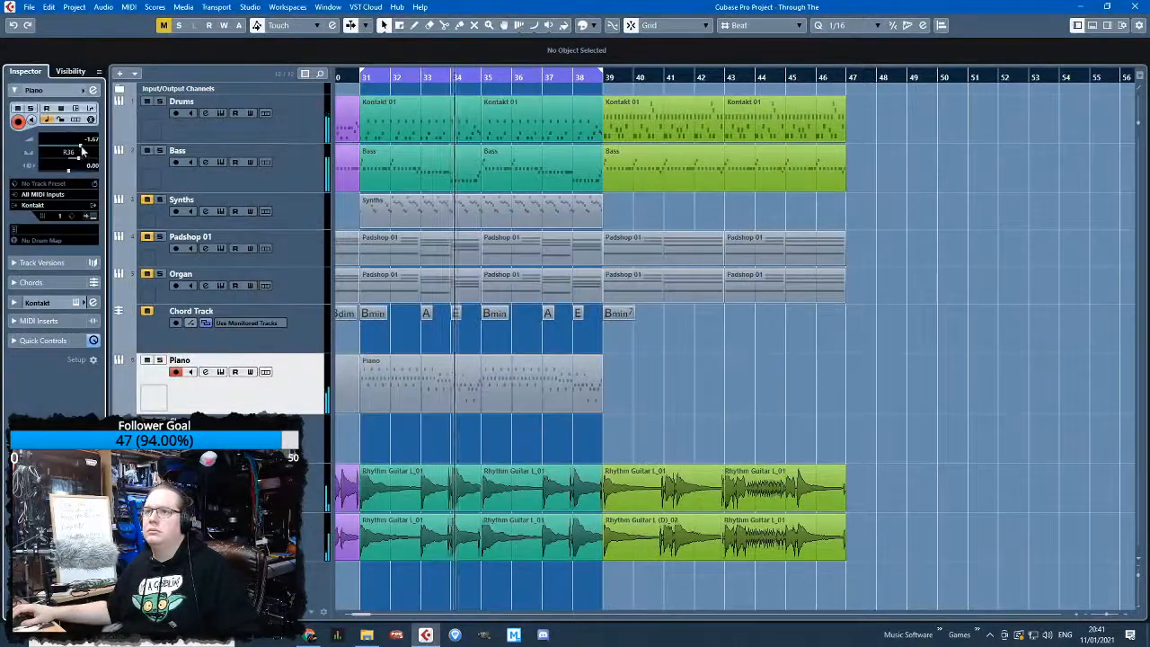
drag(85, 146, 87, 147)
click(634, 415)
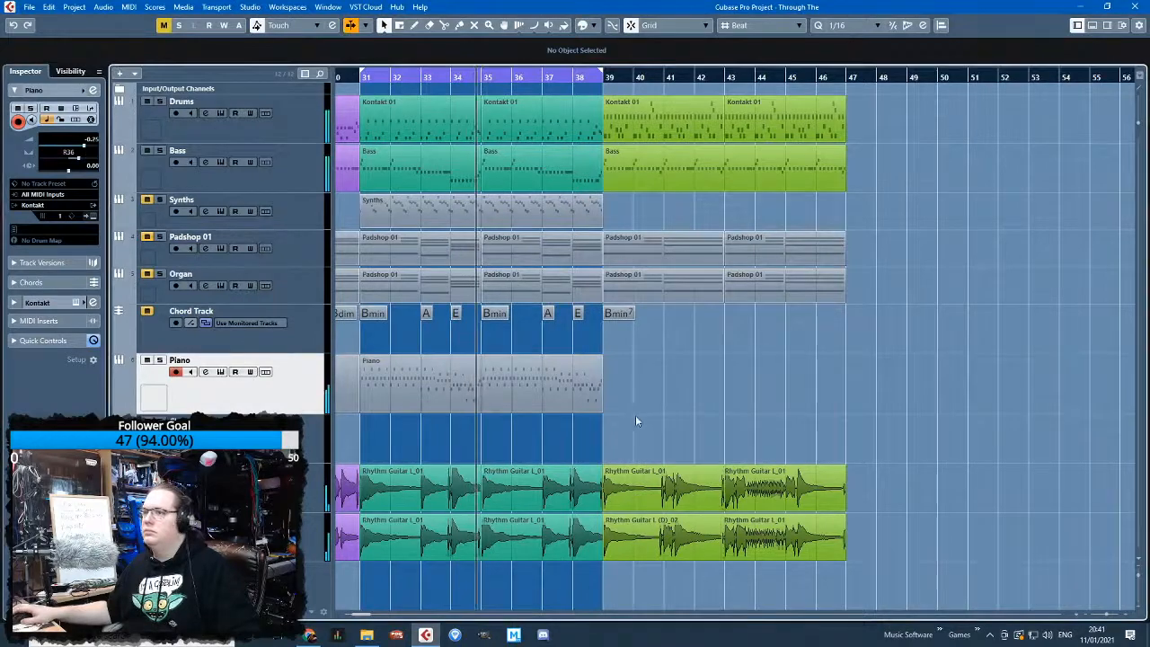
Open the piano part of bars 31–38 for note editing and switch its controller lane from CC 64 (Sustain) to Velocity
scroll(633, 416, down, 2)
scroll(413, 418, left, 1)
double_click(716, 384)
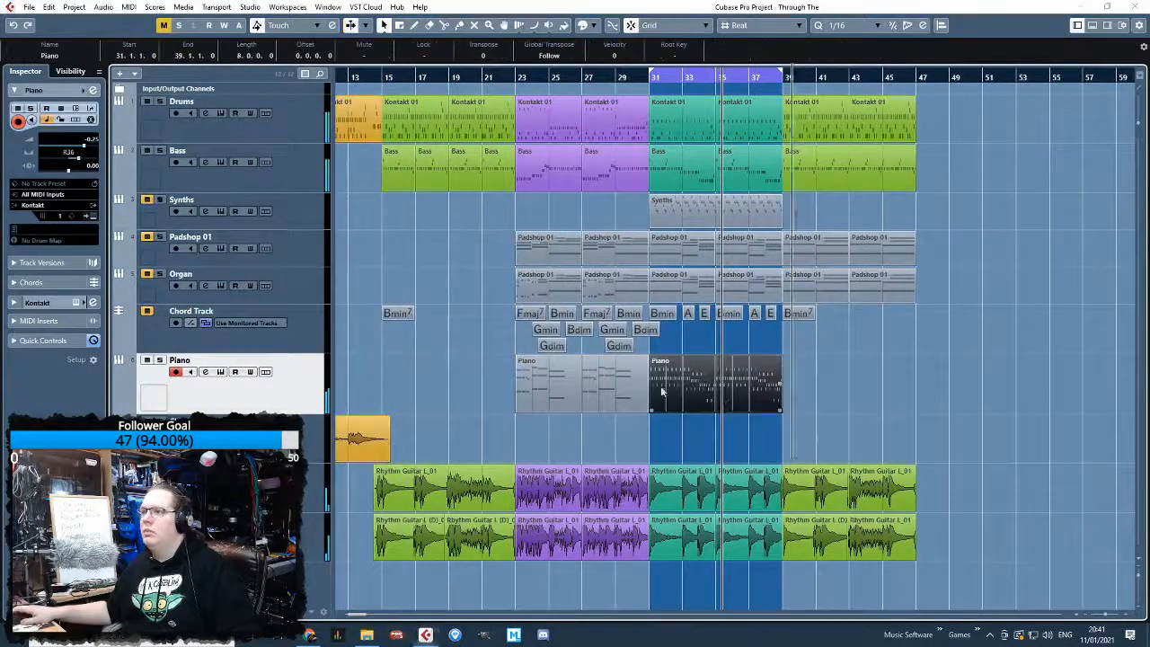
drag(917, 433, 917, 464)
drag(913, 425, 361, 114)
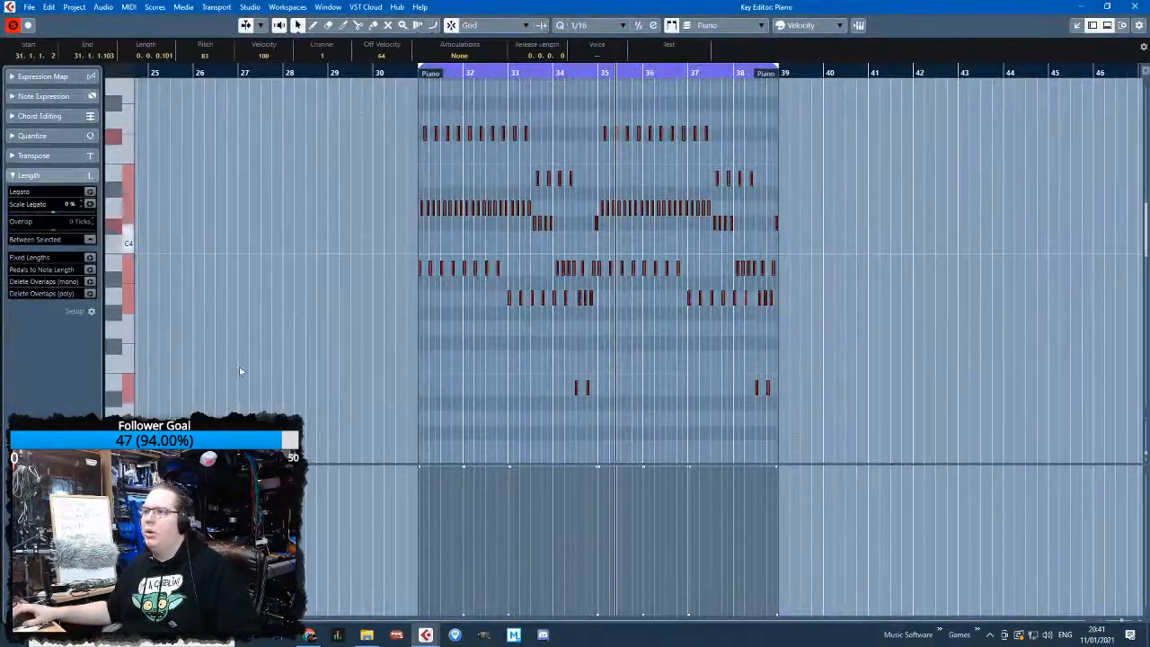
click(120, 473)
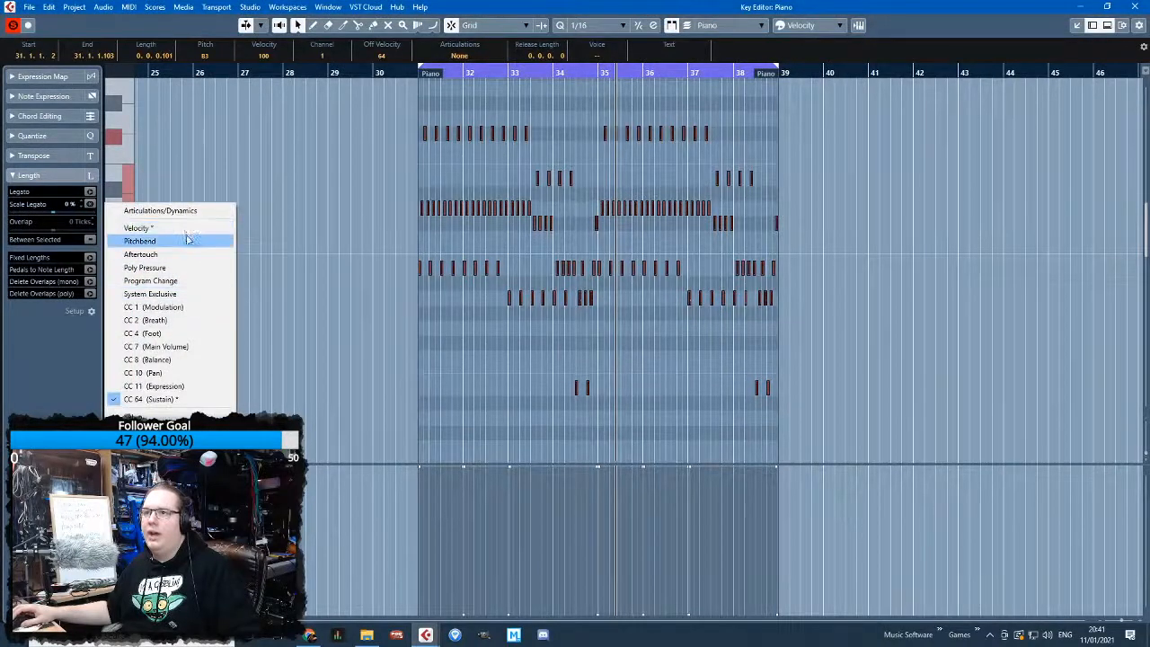
click(136, 228)
click(638, 441)
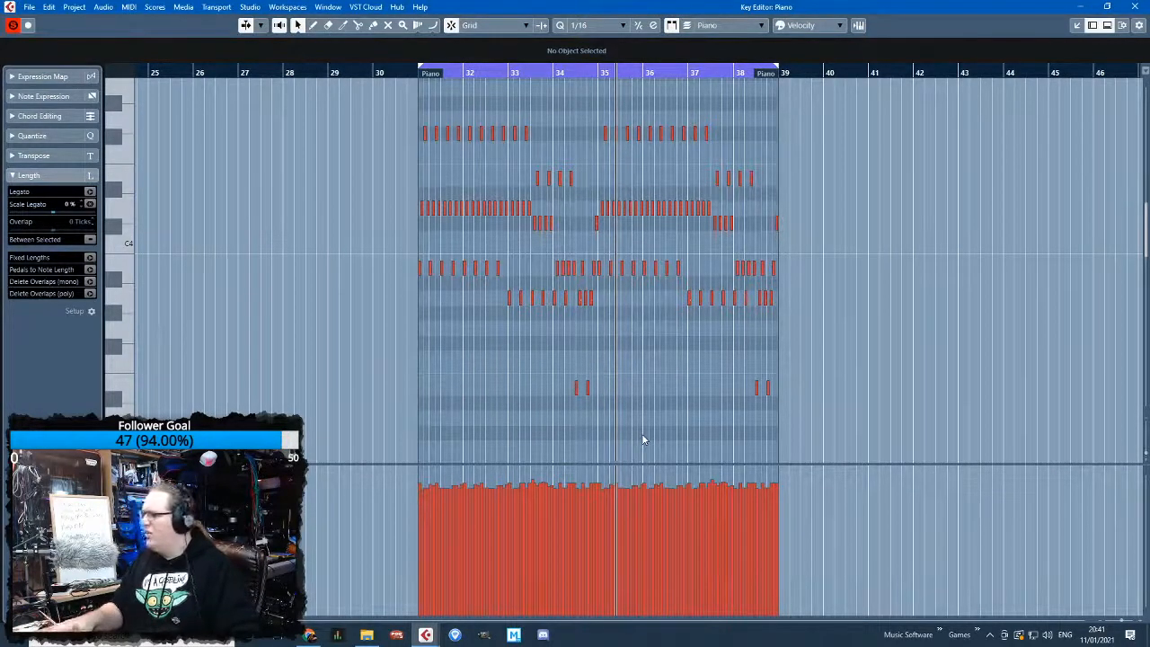
Raise the velocities of the recurring low accent notes (B, A and E) across bars 31–38, bringing the first to about 121
scroll(476, 342, up, 5)
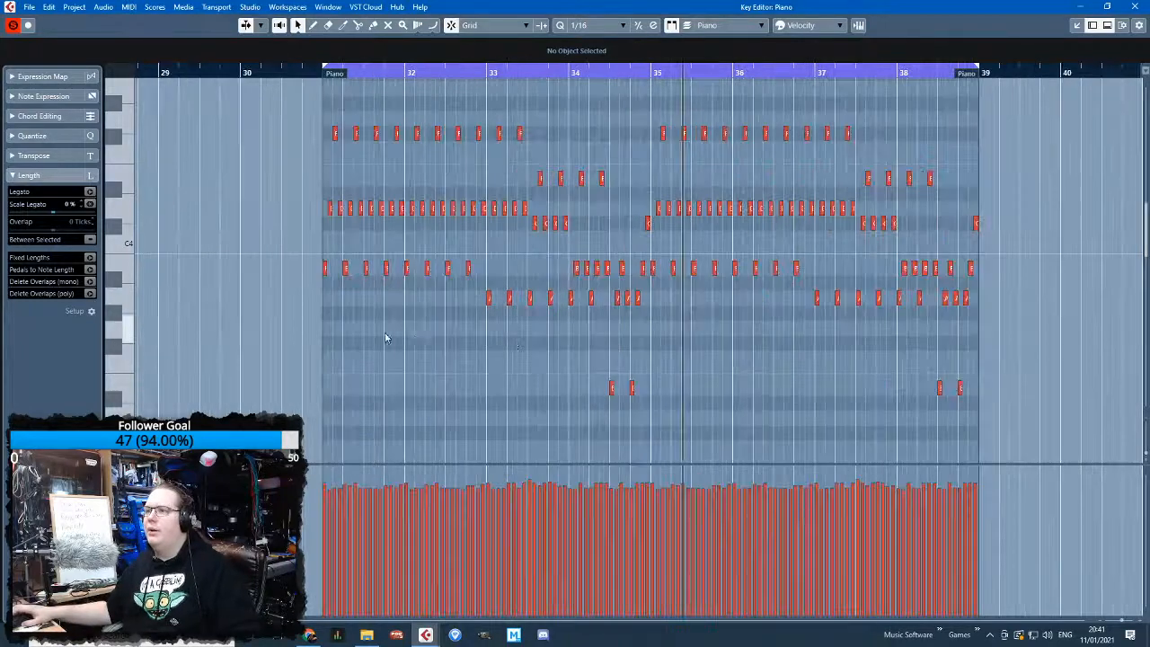
drag(264, 323, 621, 263)
drag(626, 345, 889, 295)
scroll(1028, 359, down, 5)
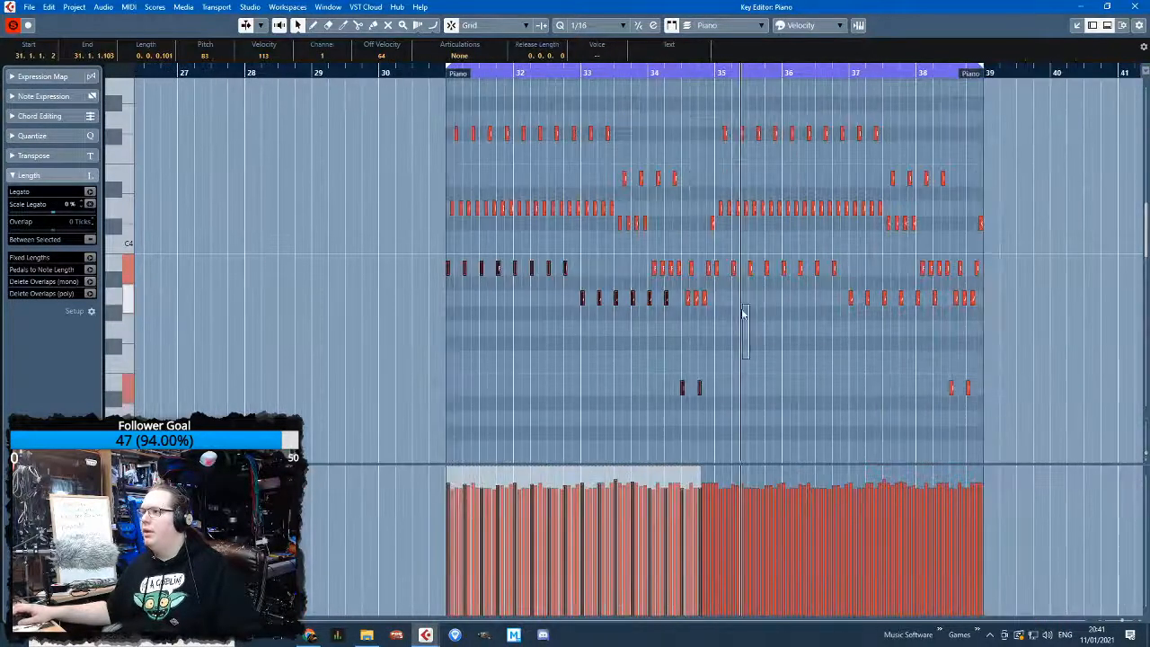
scroll(949, 359, up, 3)
drag(742, 326, 741, 324)
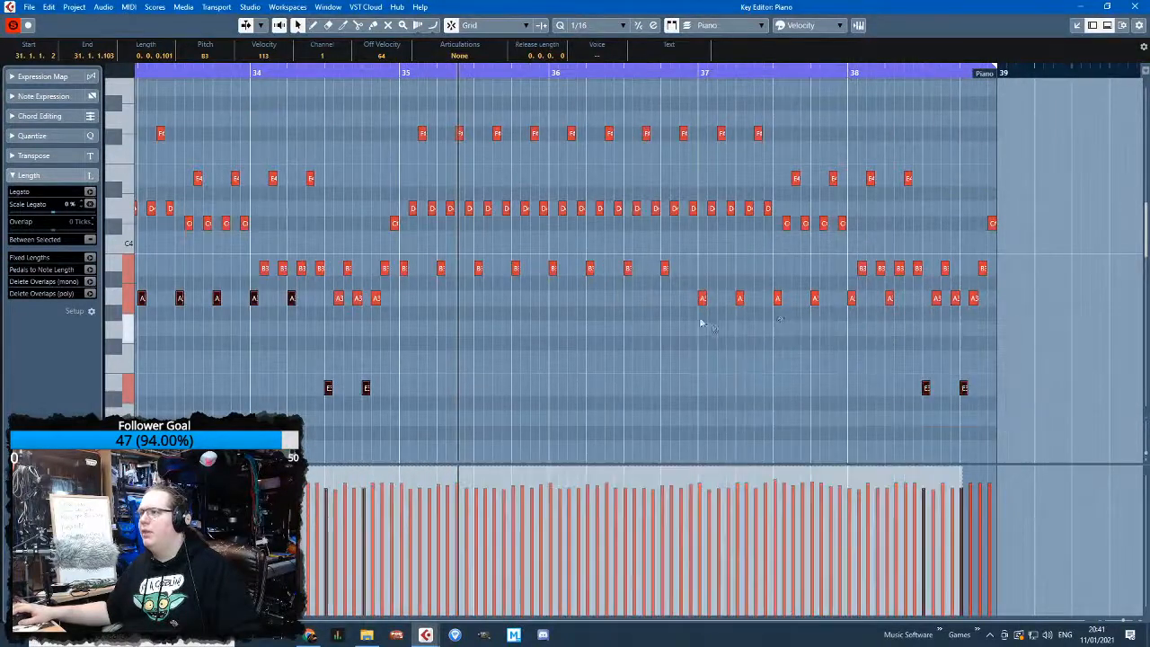
drag(885, 299, 886, 299)
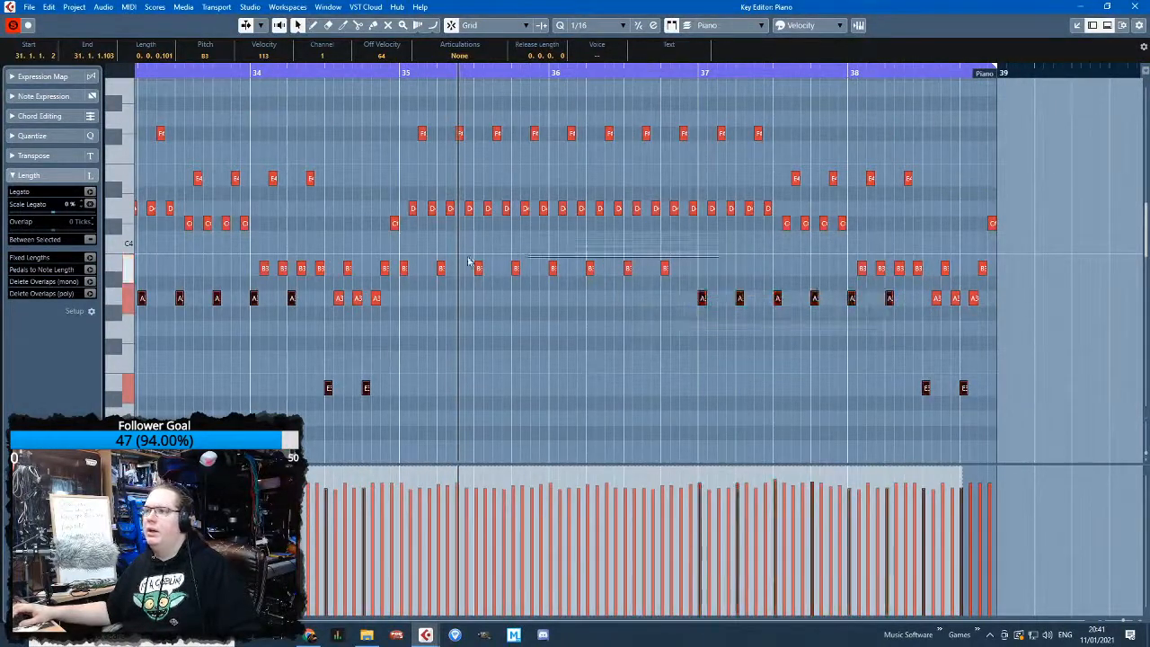
drag(519, 263, 401, 278)
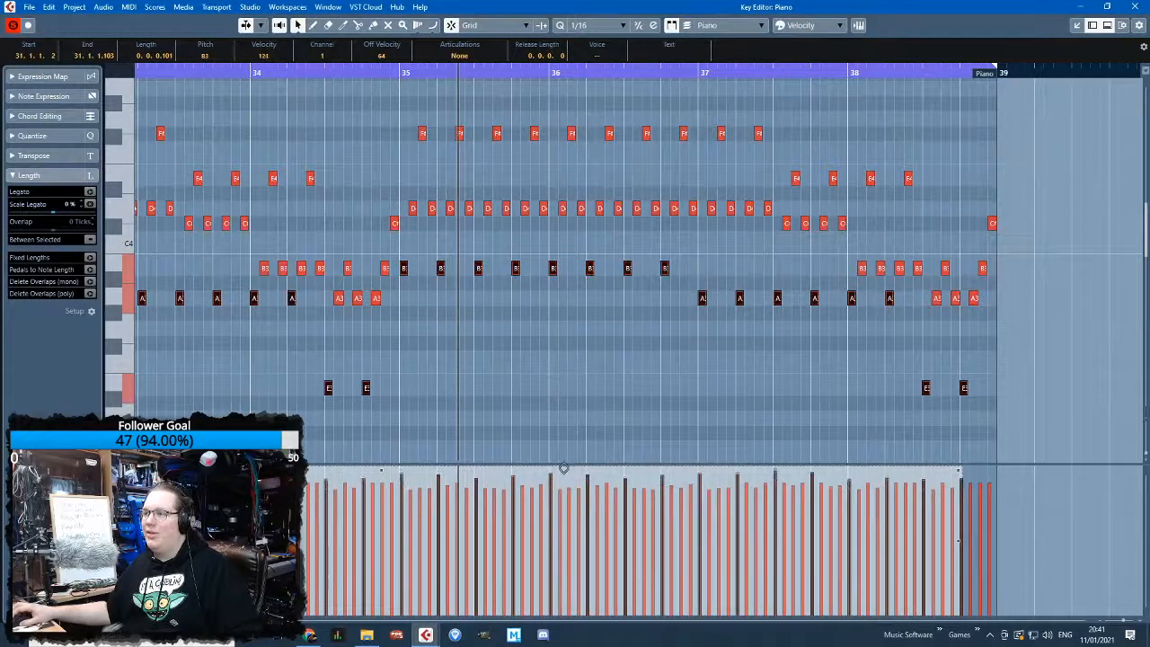
scroll(573, 458, down, 3)
click(793, 403)
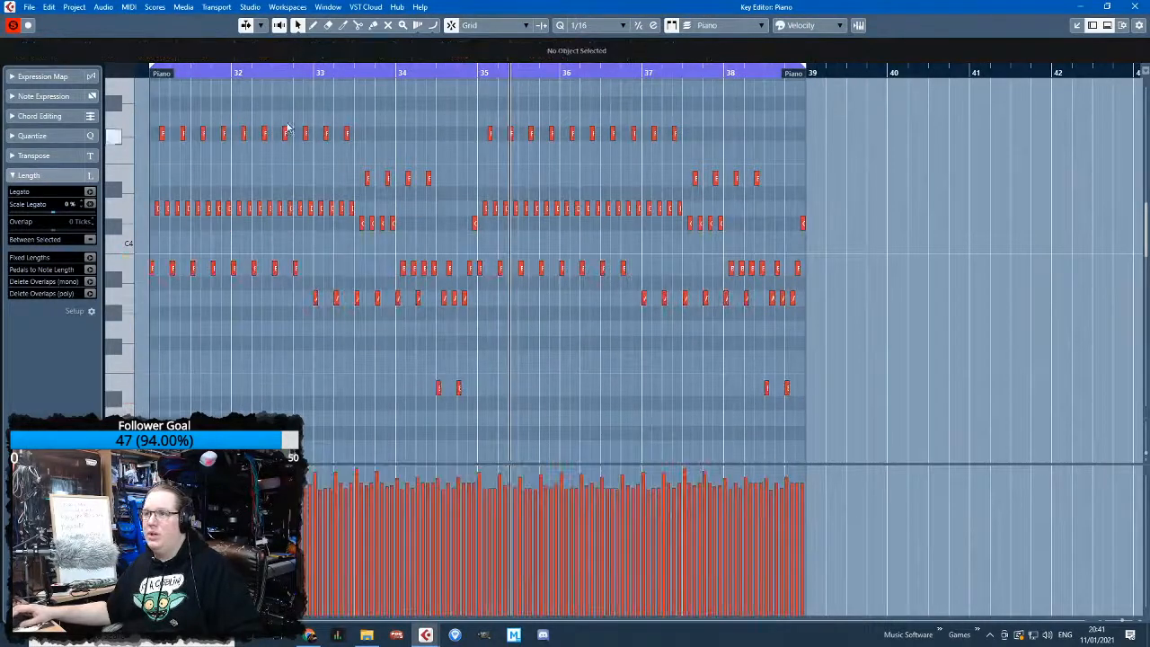
Lower the velocities of most upper notes and the repeated B notes in bars 34 and 38, bringing the first to 107, and close the note editor
drag(511, 200, 799, 251)
scroll(431, 251, up, 1)
drag(173, 158, 649, 308)
drag(596, 174, 224, 322)
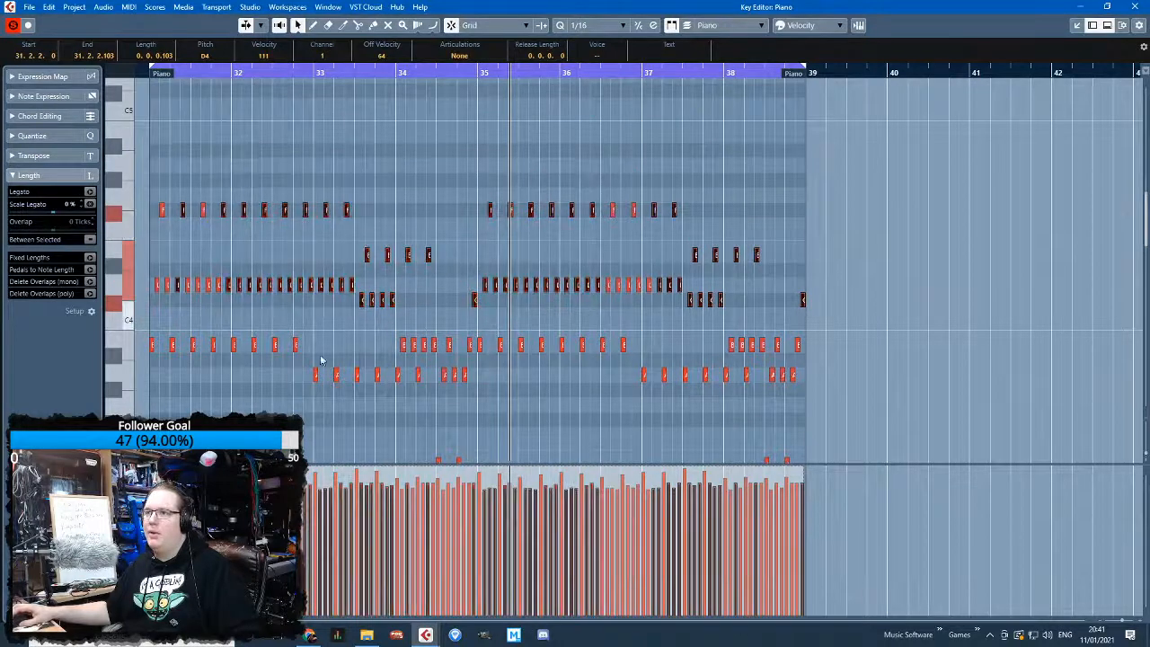
drag(467, 342, 468, 341)
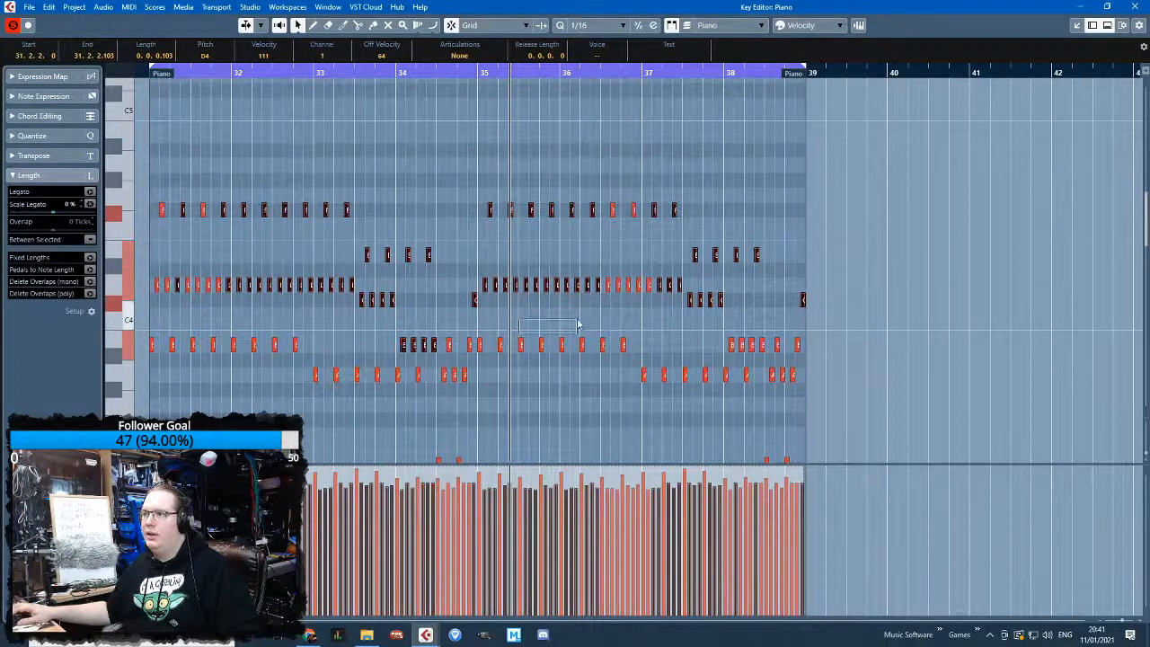
drag(734, 330, 784, 352)
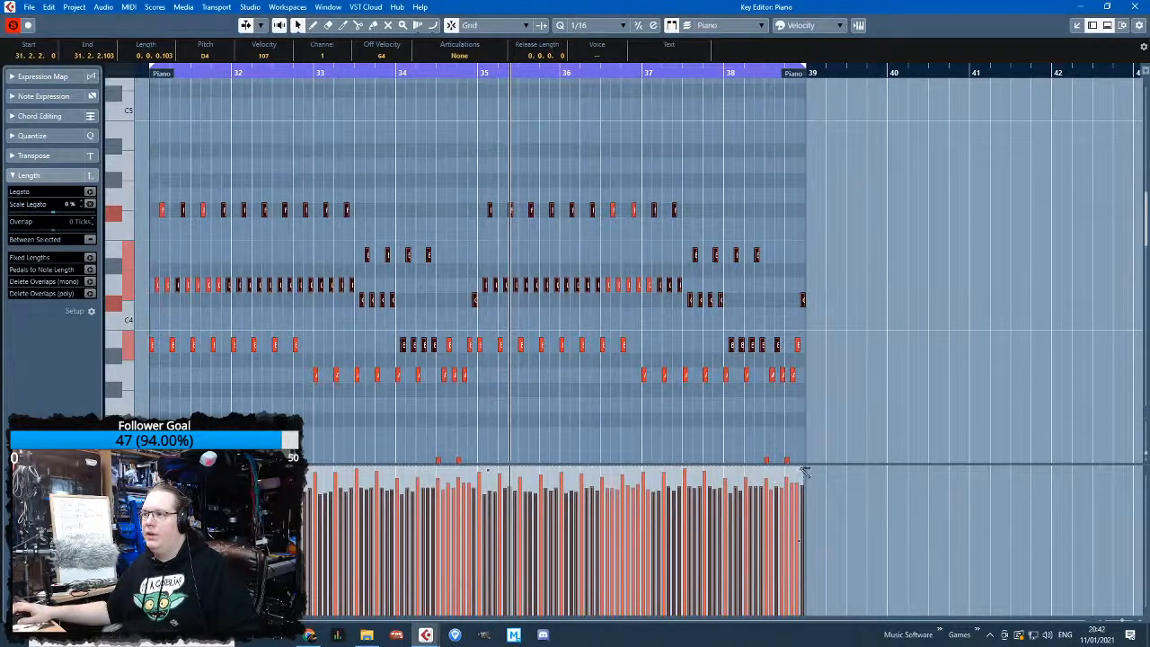
click(809, 436)
key(space)
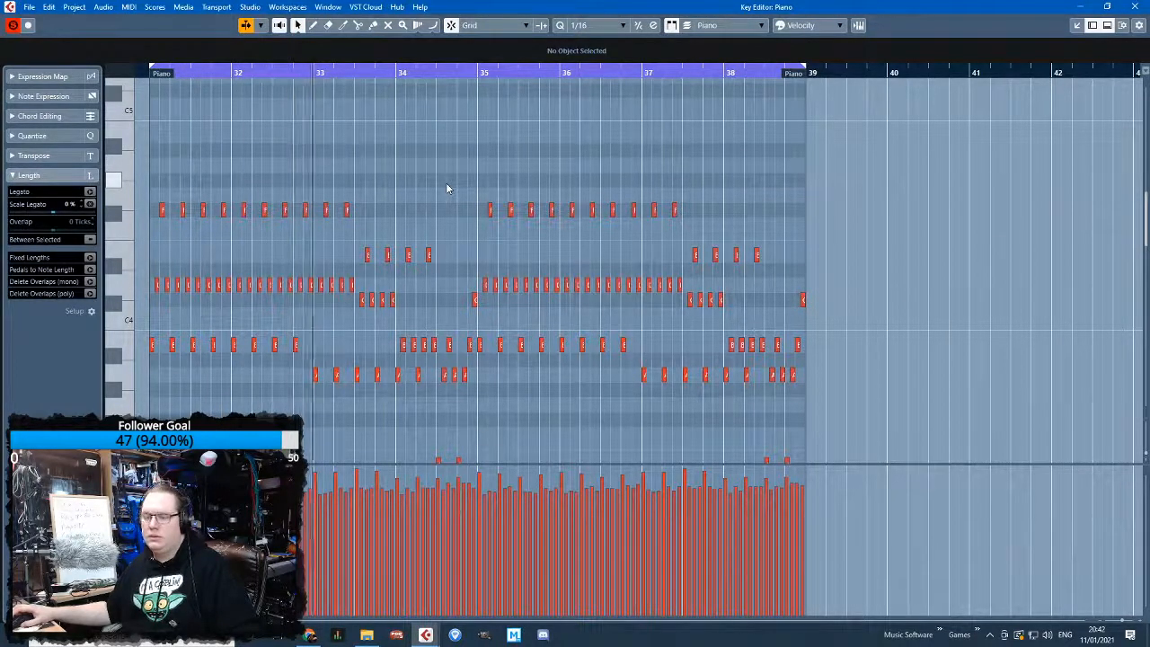
click(1137, 7)
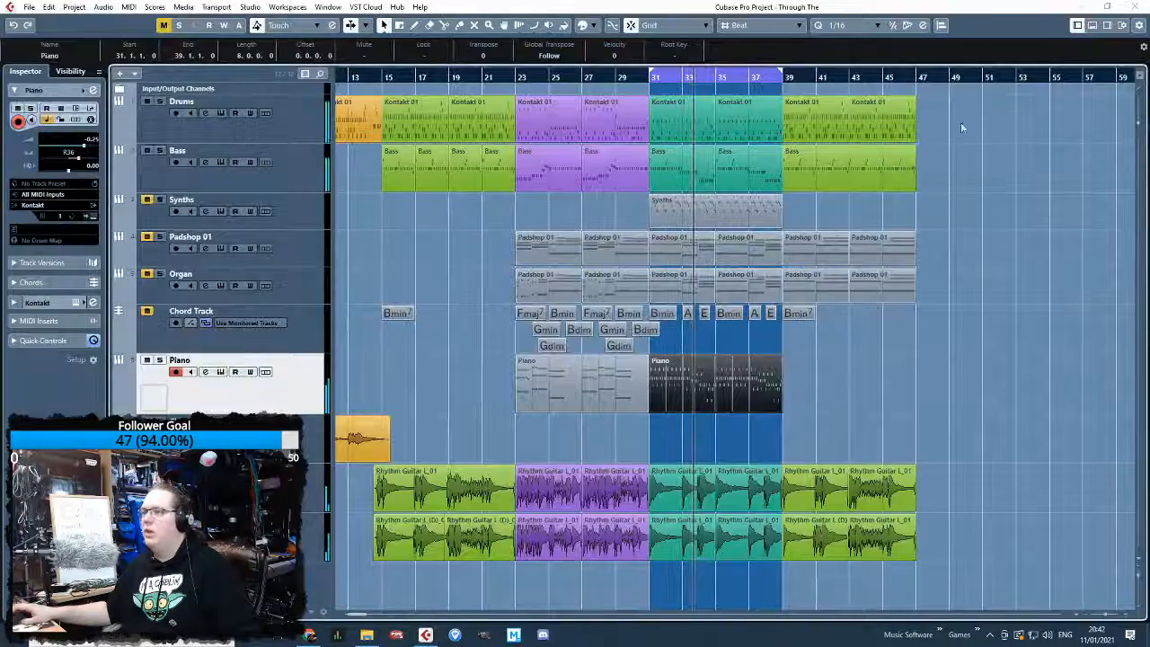
scroll(559, 392, left, 2)
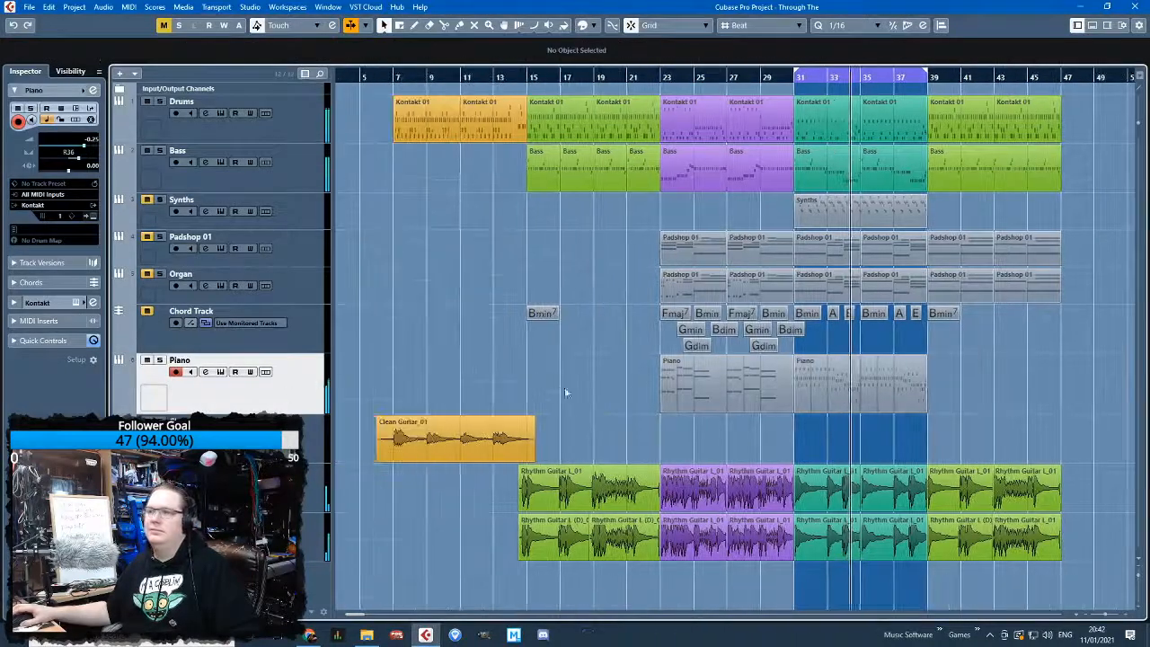
scroll(553, 386, up, 2)
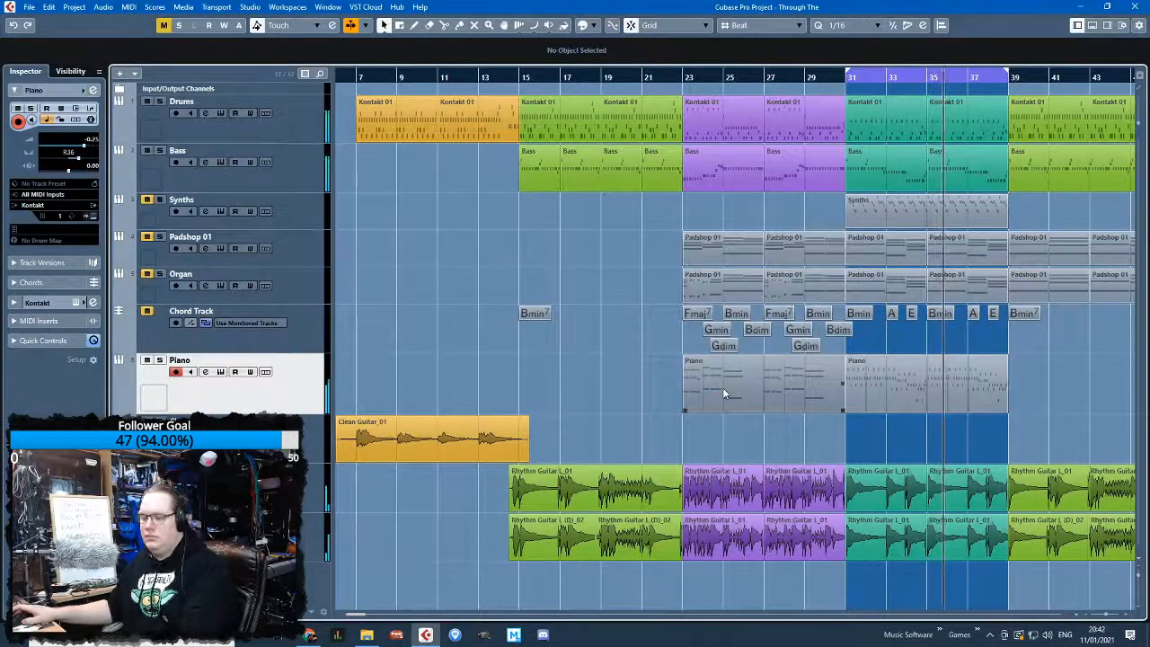
scroll(385, 358, left, 3)
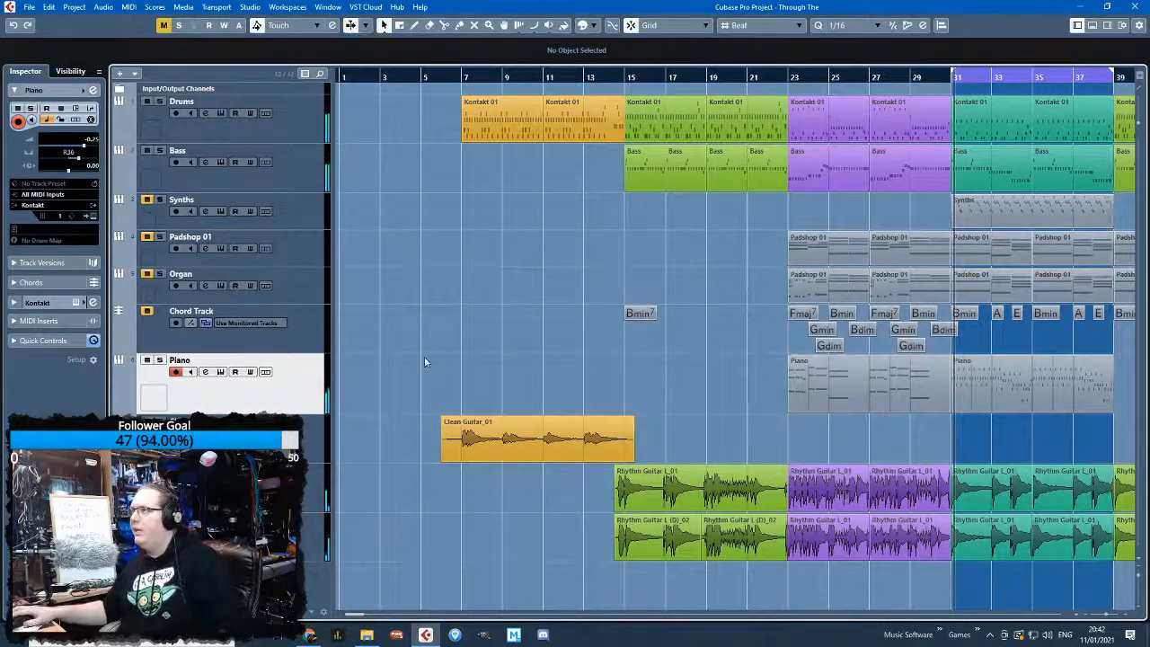
key(g)
drag(806, 521, 805, 521)
drag(833, 489, 965, 489)
drag(409, 352, 300, 359)
drag(670, 536, 184, 126)
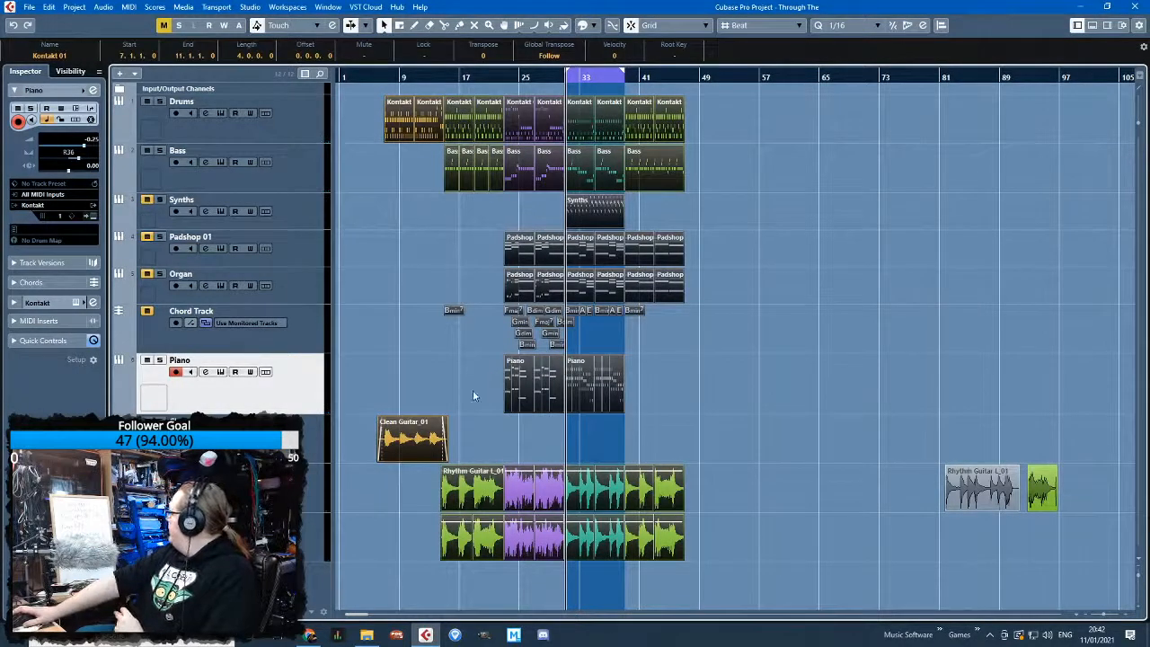
click(407, 296)
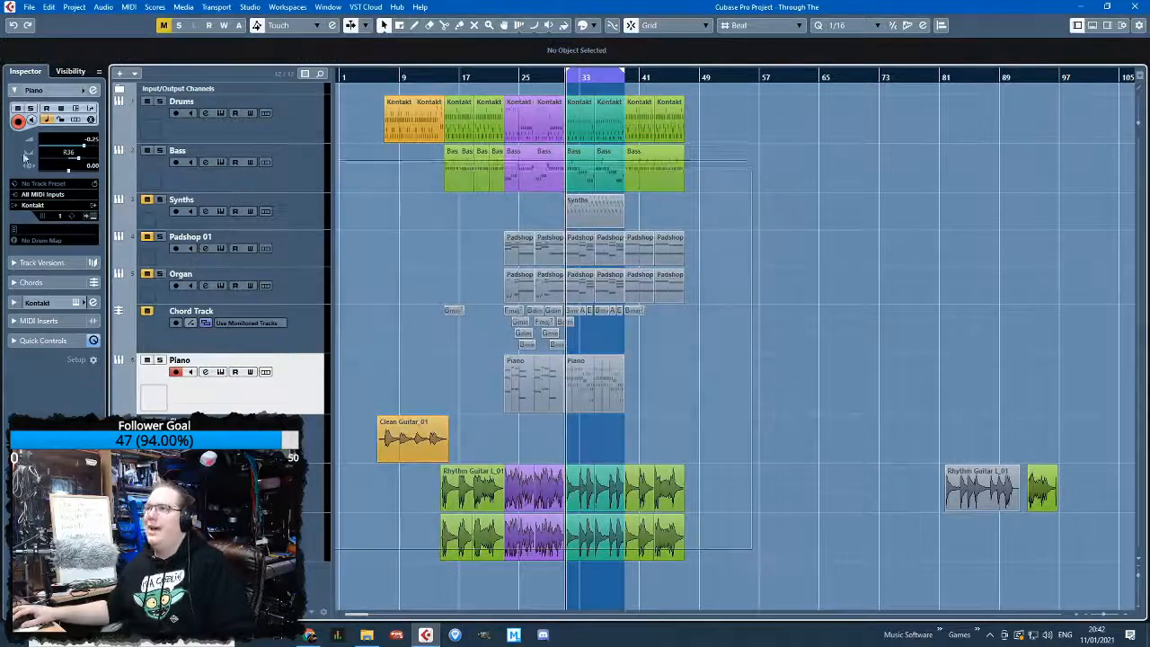
Select all the song's events between bars 7 and 47 and shift them together so the drum intro starts at bar 17
key(ctrl+a)
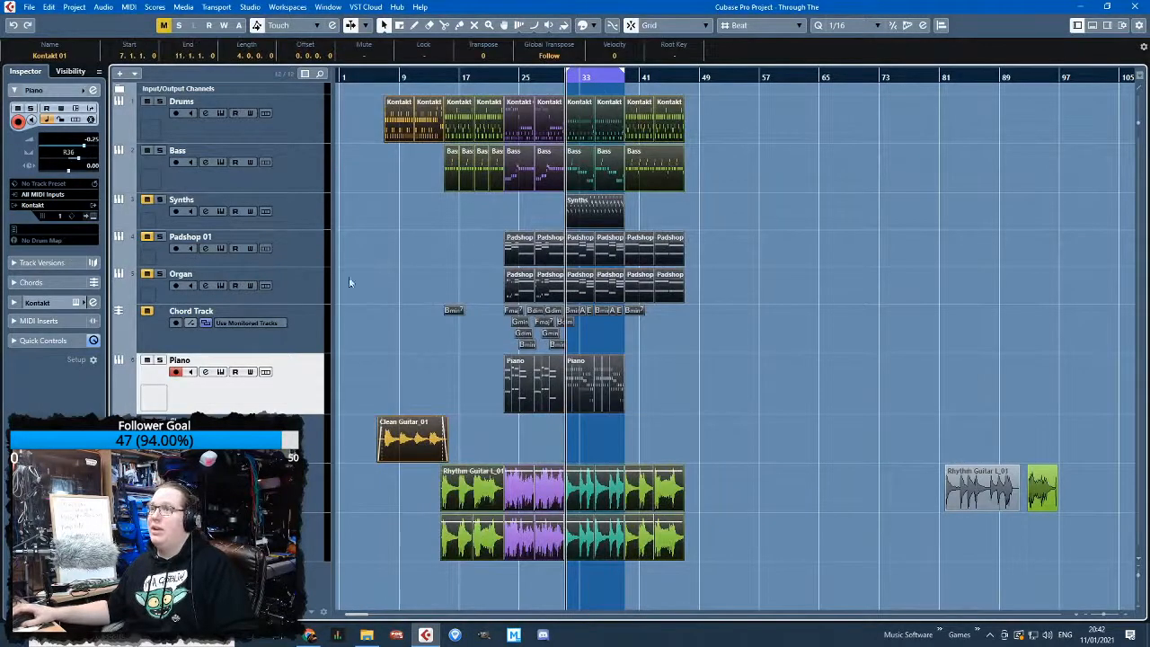
drag(385, 133, 461, 136)
scroll(460, 136, up, 5)
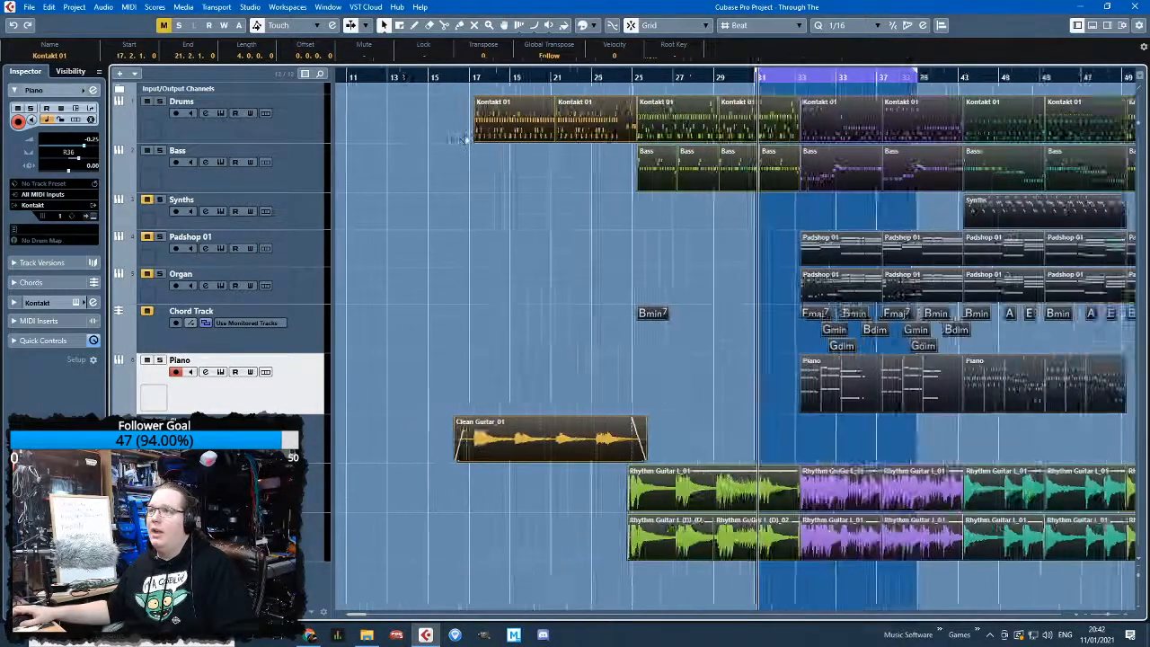
drag(535, 128, 520, 127)
scroll(462, 261, down, 5)
drag(464, 264, 628, 374)
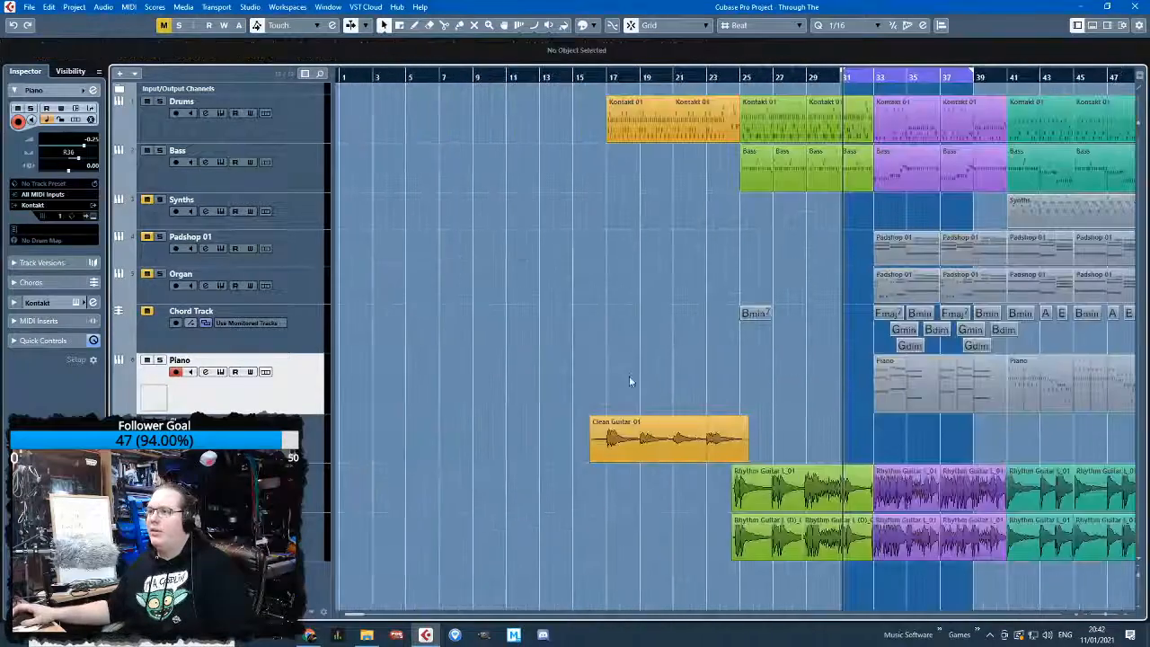
Trim the Clean Guitar clip so it starts exactly at bar 17 and ends at bar 25
scroll(623, 433, up, 3)
click(592, 450)
key(Delete)
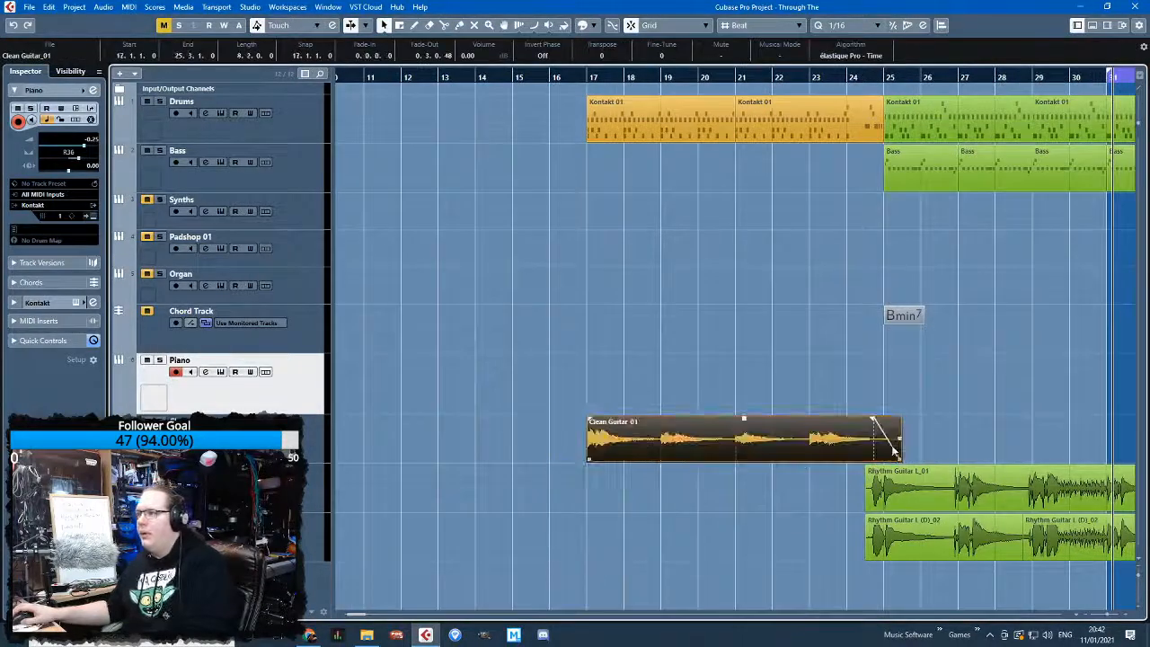
drag(900, 460, 501, 433)
Duplicate the trimmed Clean Guitar clip and arrange the two copies back to back from bar 9 to bar 25
key(ctrl+d)
scroll(896, 445, down, 2)
click(714, 361)
scroll(713, 361, left, 2)
scroll(519, 307, down, 2)
scroll(481, 351, up, 2)
drag(592, 444, 583, 446)
drag(567, 316, 141, 303)
scroll(465, 314, down, 3)
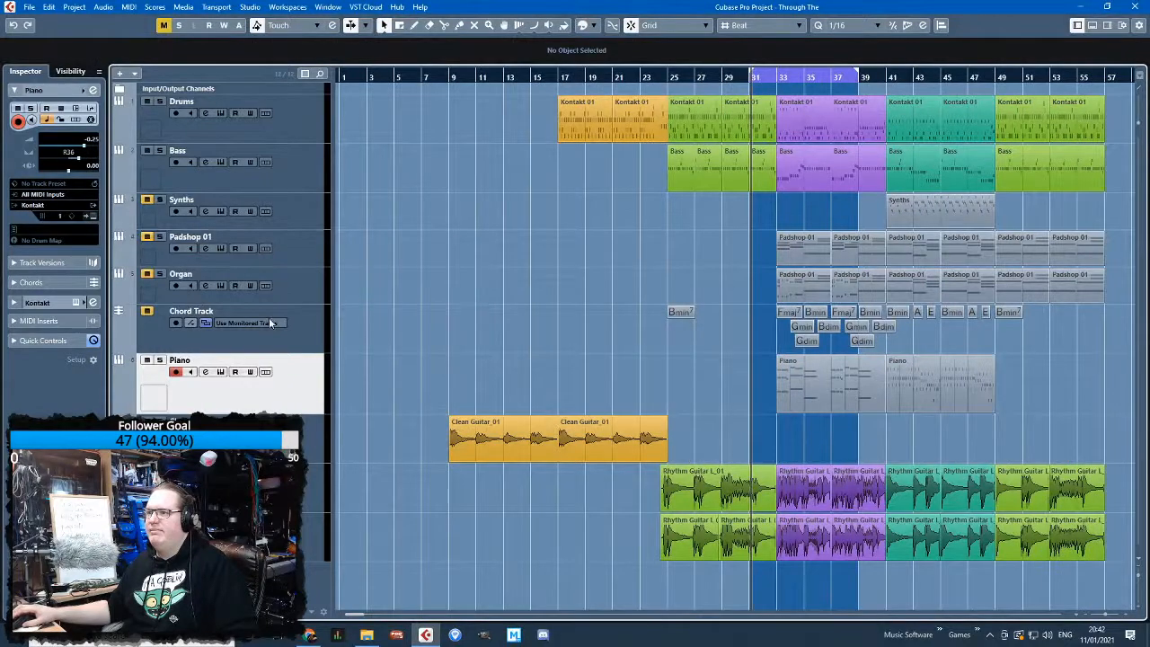
Move the whole arrangement 8 bars right so the clean guitar begins at bar 17 and the drums at bar 25
scroll(458, 409, down, 2)
drag(989, 557, 283, 114)
drag(459, 138, 508, 137)
click(414, 194)
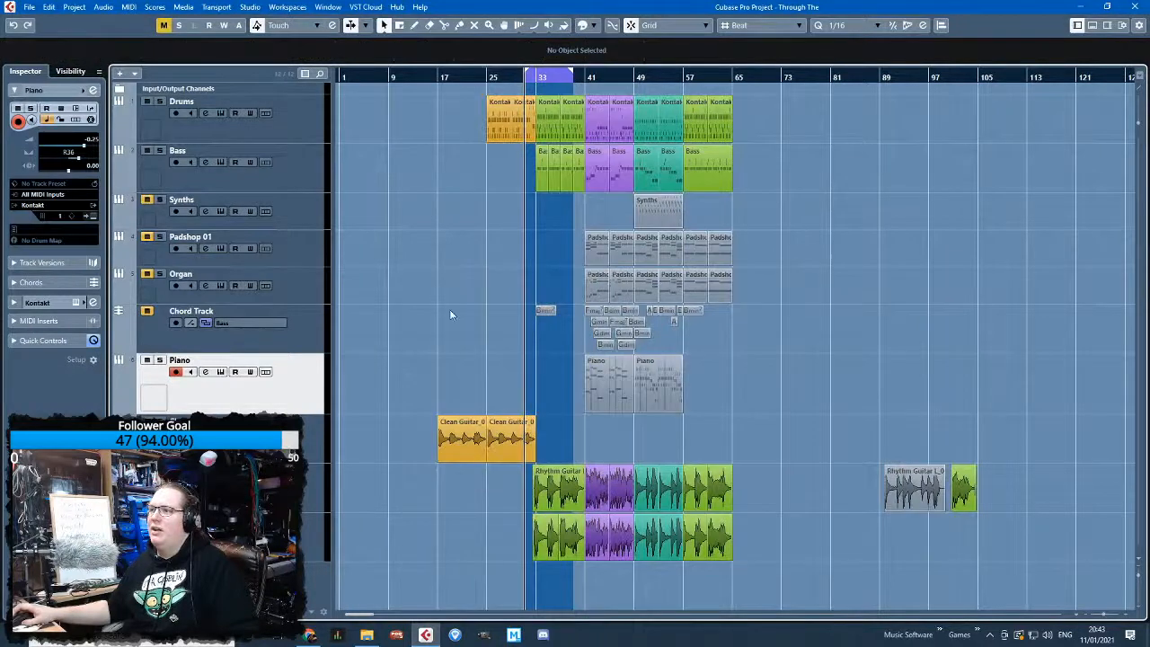
Extend the second Clean Guitar clip's start back to beat 4 of bar 24 and crossfade it with the first clip
scroll(449, 314, up, 5)
click(723, 453)
scroll(669, 463, up, 2)
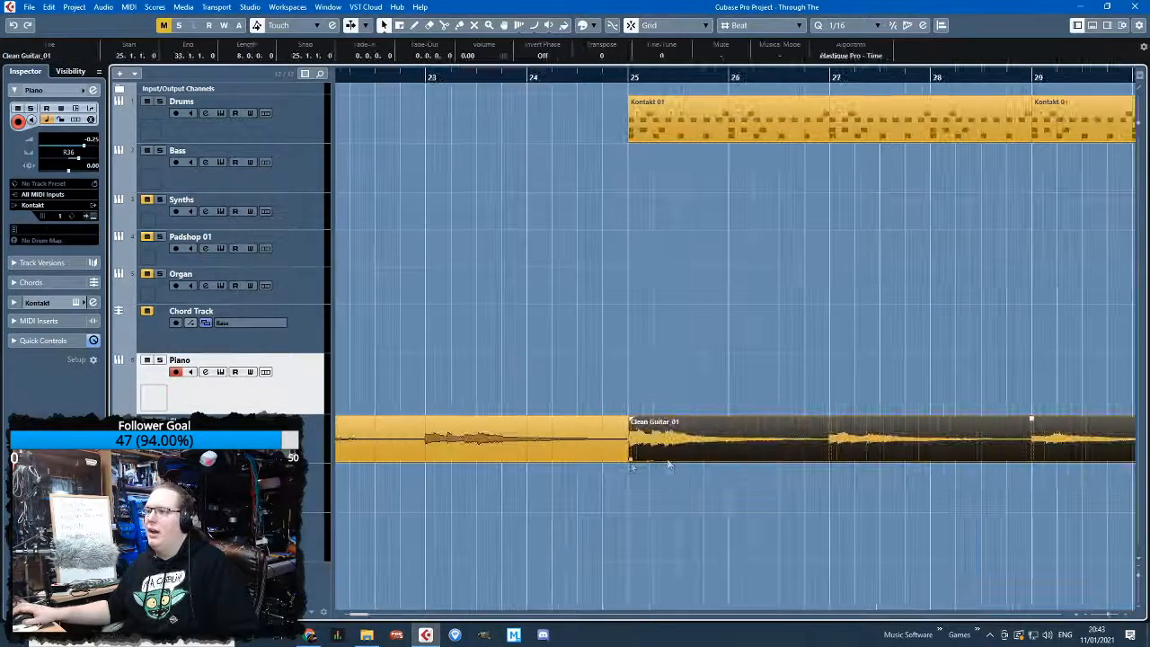
drag(630, 460, 610, 461)
click(610, 460)
key(x)
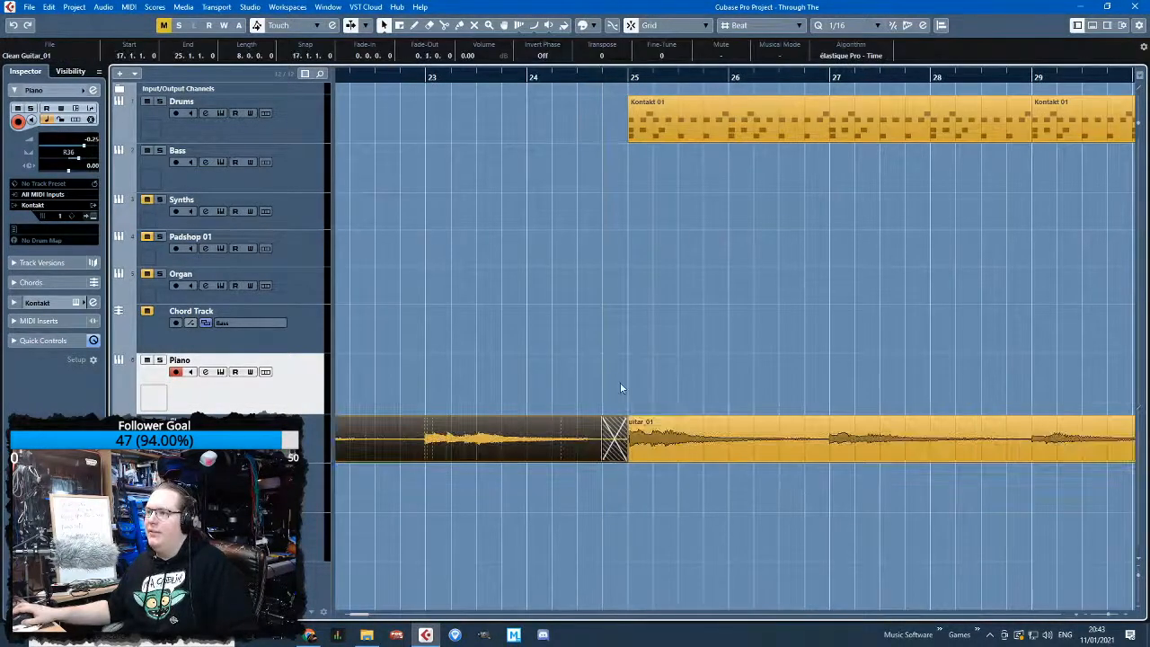
Extend the end of the second Clean Guitar clip to beat 4 of bar 33
scroll(655, 396, down, 3)
scroll(922, 456, up, 2)
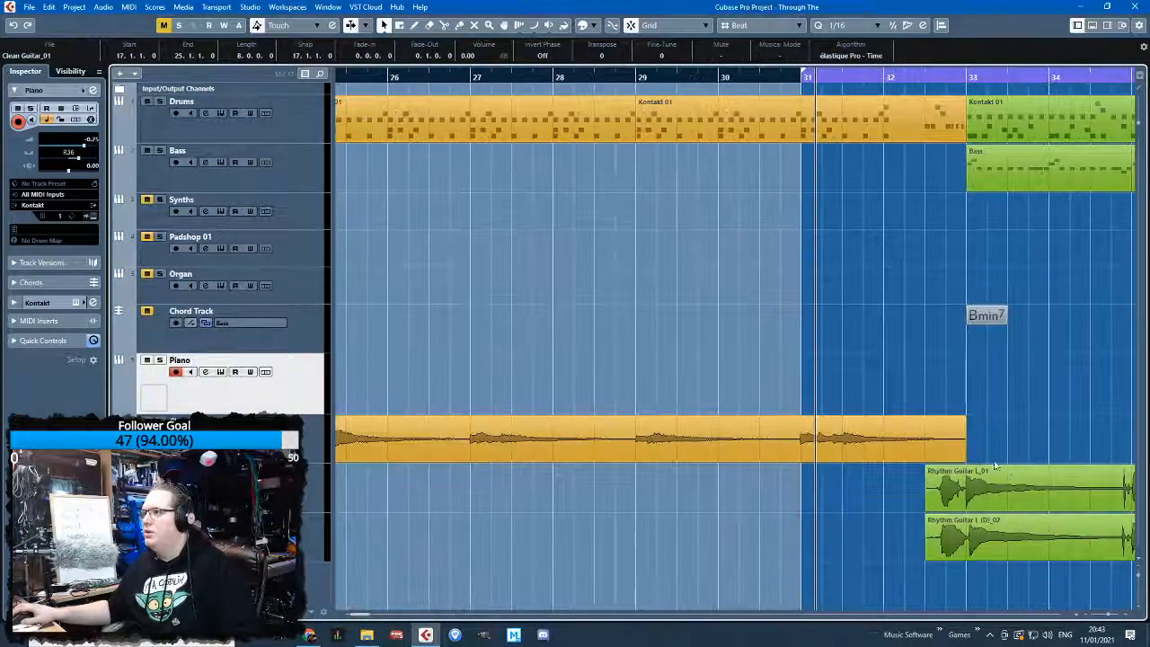
drag(963, 457, 1030, 459)
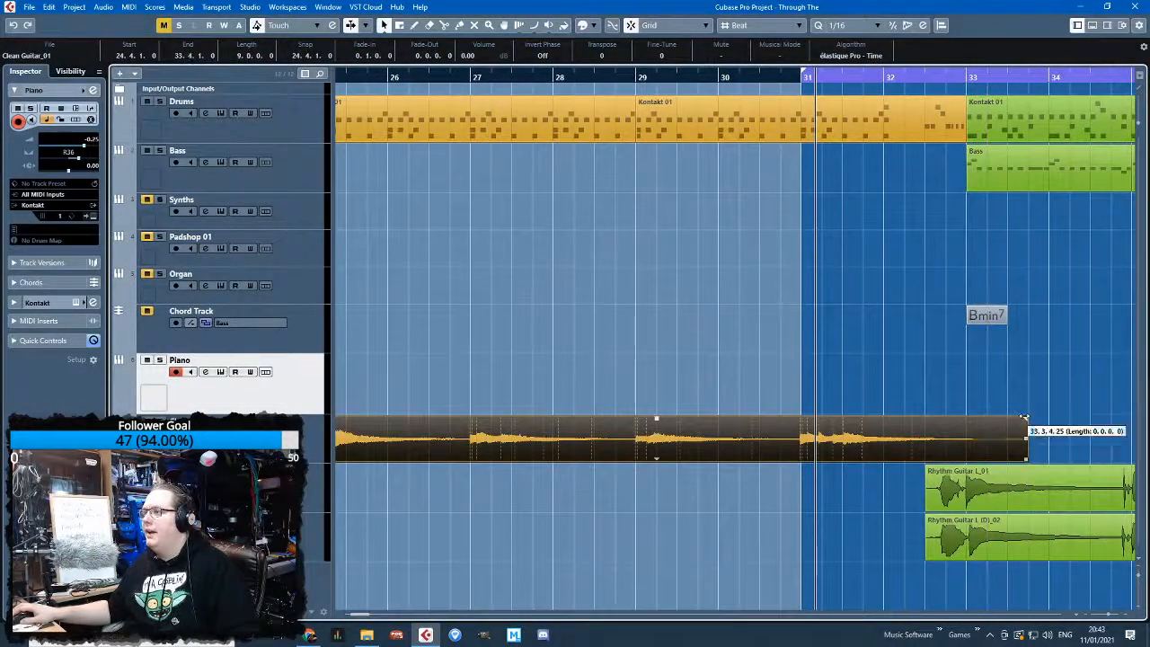
click(928, 349)
Play the clean guitar intro from bar 17 and open the Guitar Rig 5 insert on the Clean Guitar track
scroll(929, 349, down, 3)
click(618, 78)
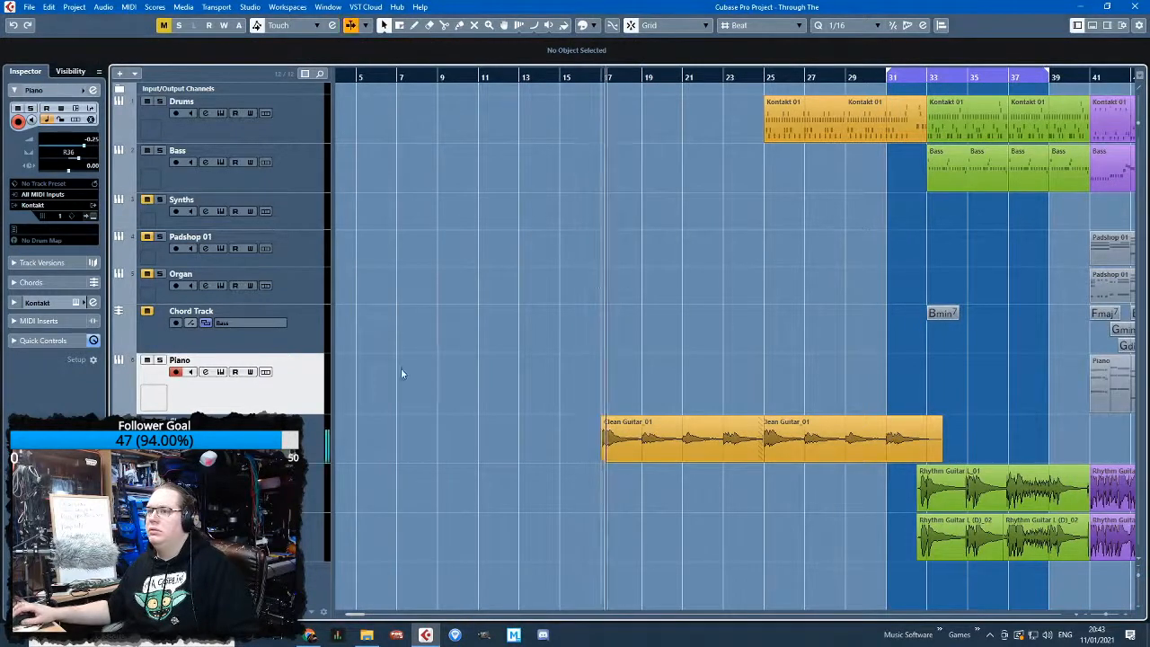
click(256, 436)
click(35, 290)
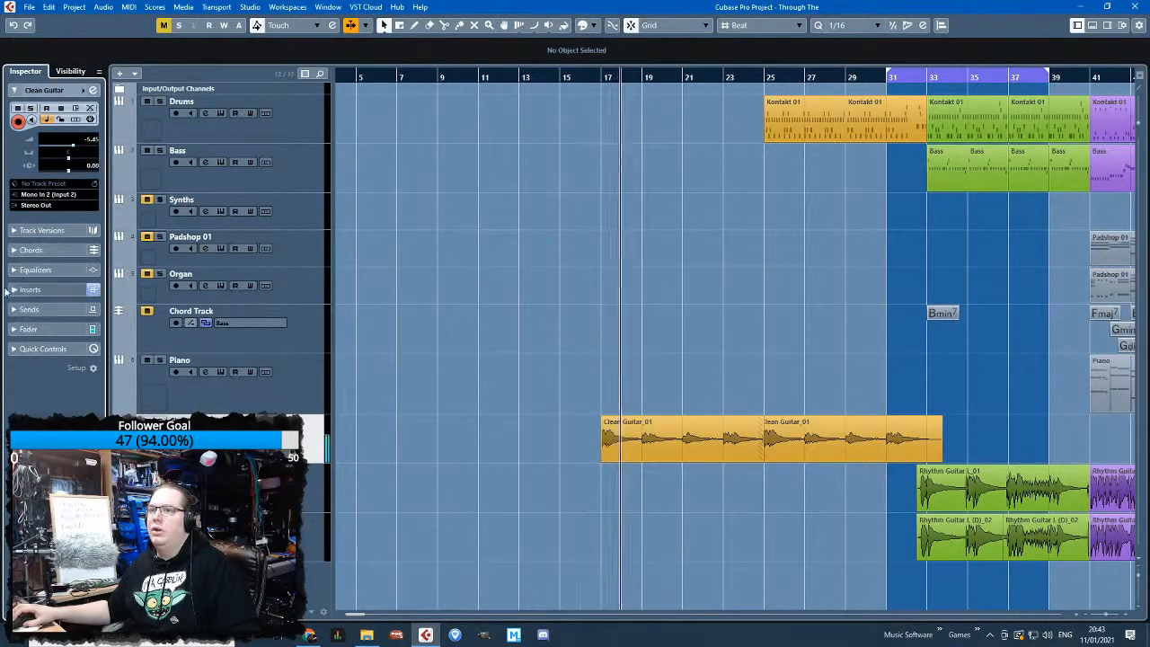
click(34, 290)
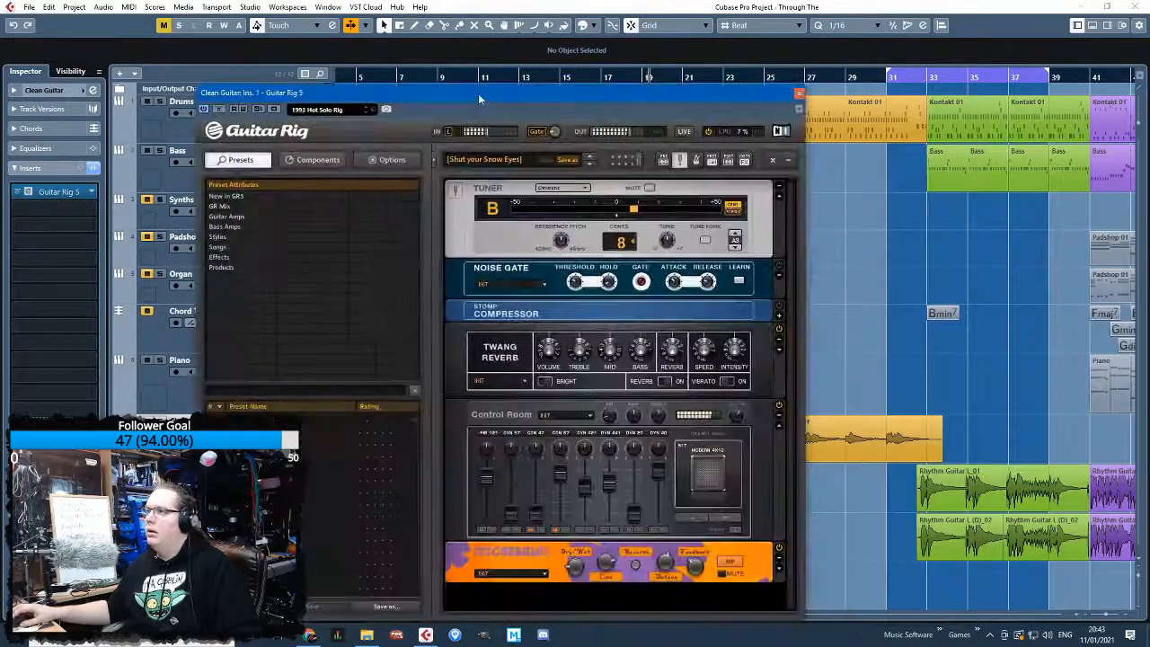
drag(483, 96, 467, 50)
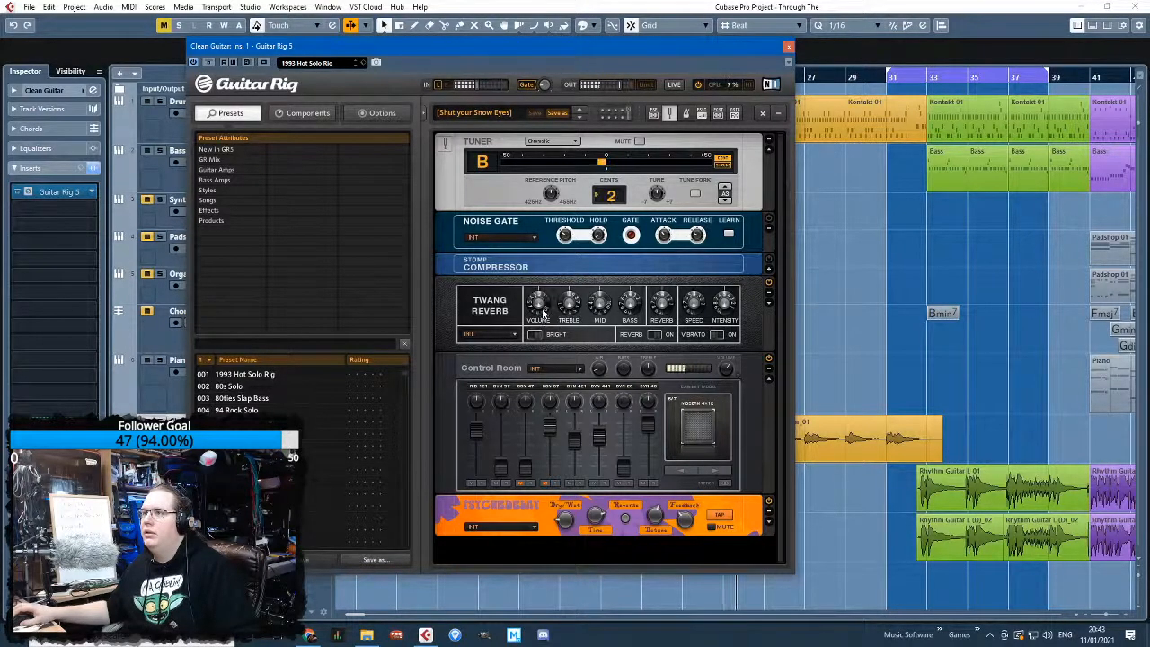
Examine the Twang Reverb and Compressor modules in Guitar Rig 5 and replay the clean guitar intro to judge its tone
click(757, 325)
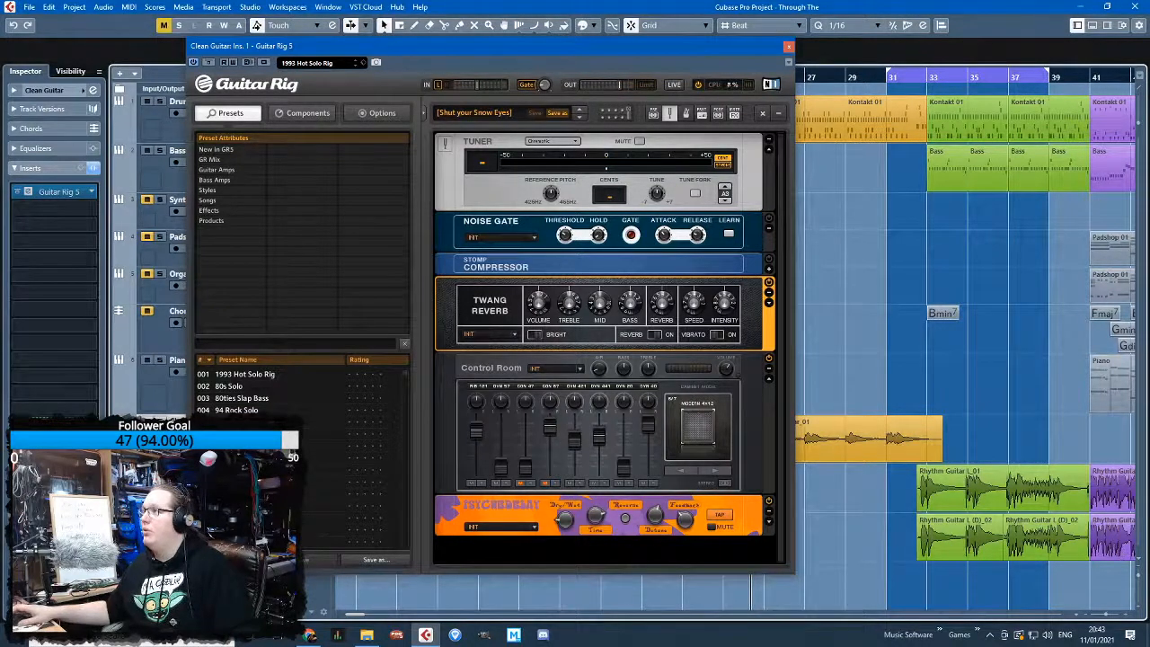
key(alt+Tab)
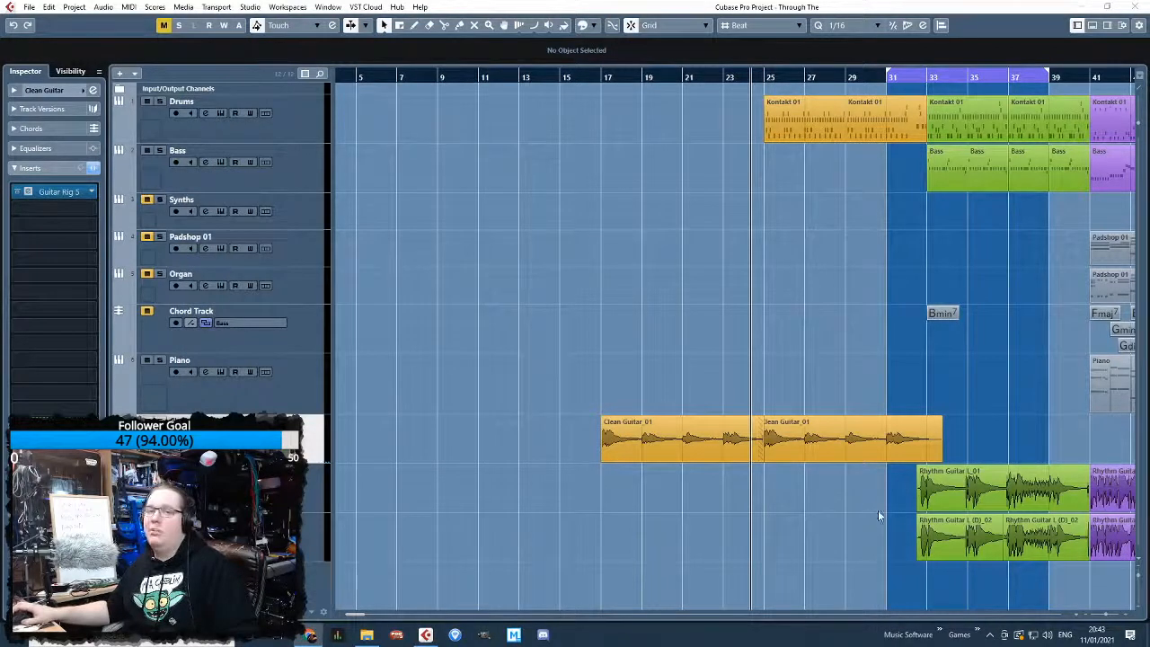
click(487, 261)
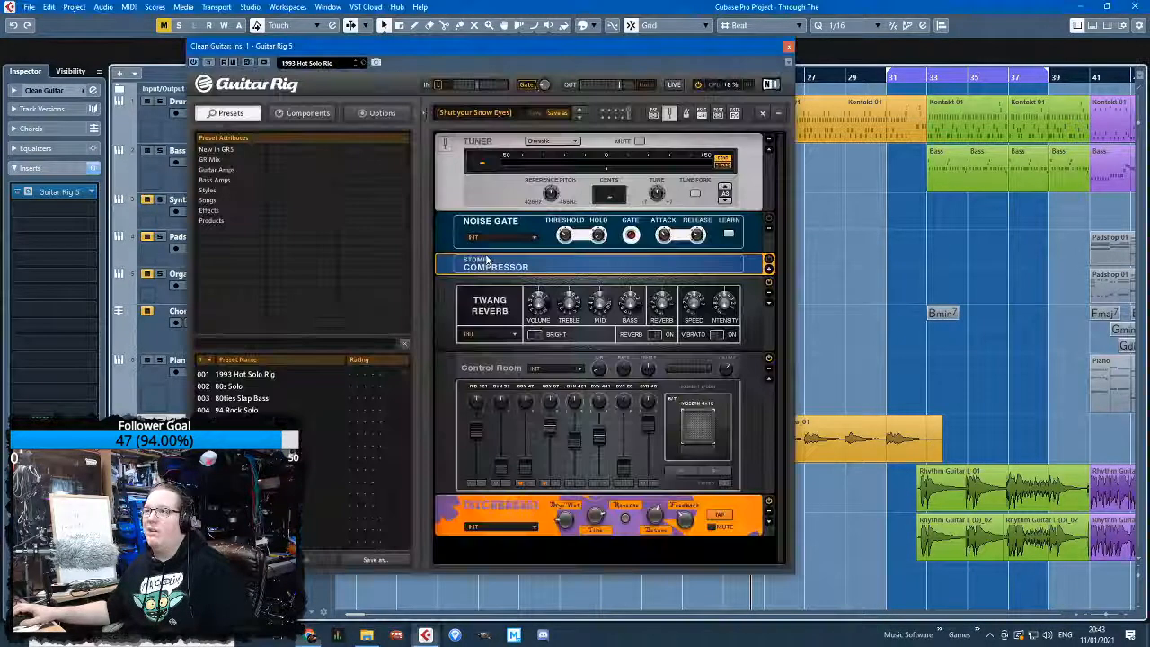
click(784, 237)
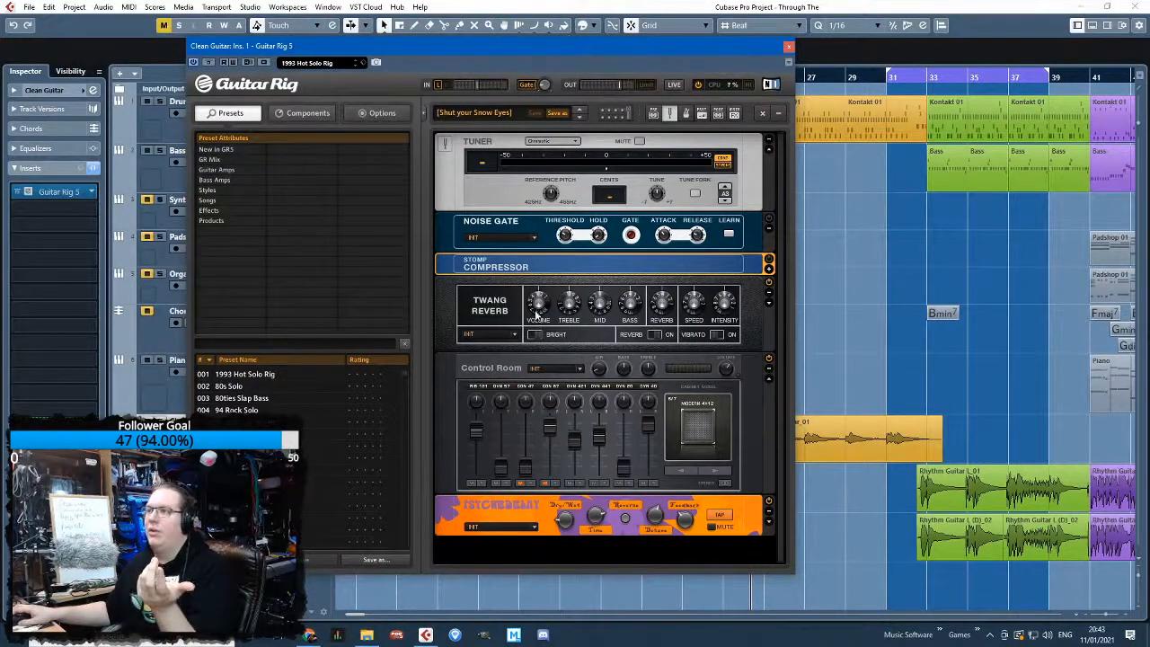
drag(564, 49, 1149, 82)
click(591, 77)
drag(1029, 79, 310, 7)
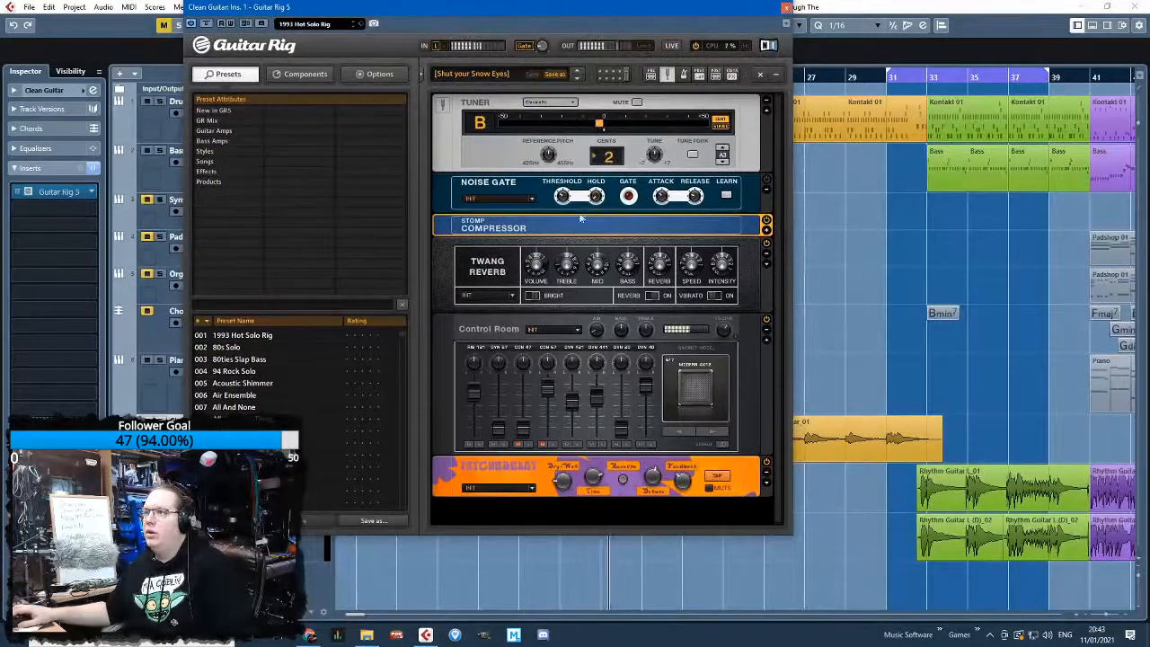
Expand the Stomp Compressor in Guitar Rig 5 and load its INIT preset
click(521, 232)
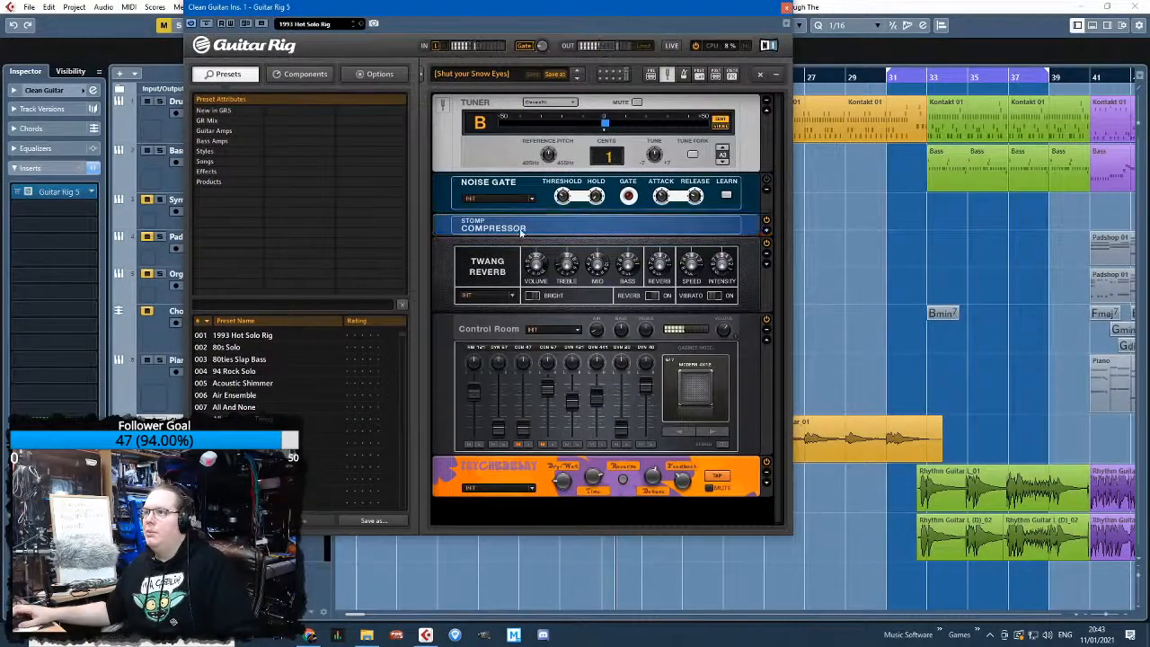
click(766, 236)
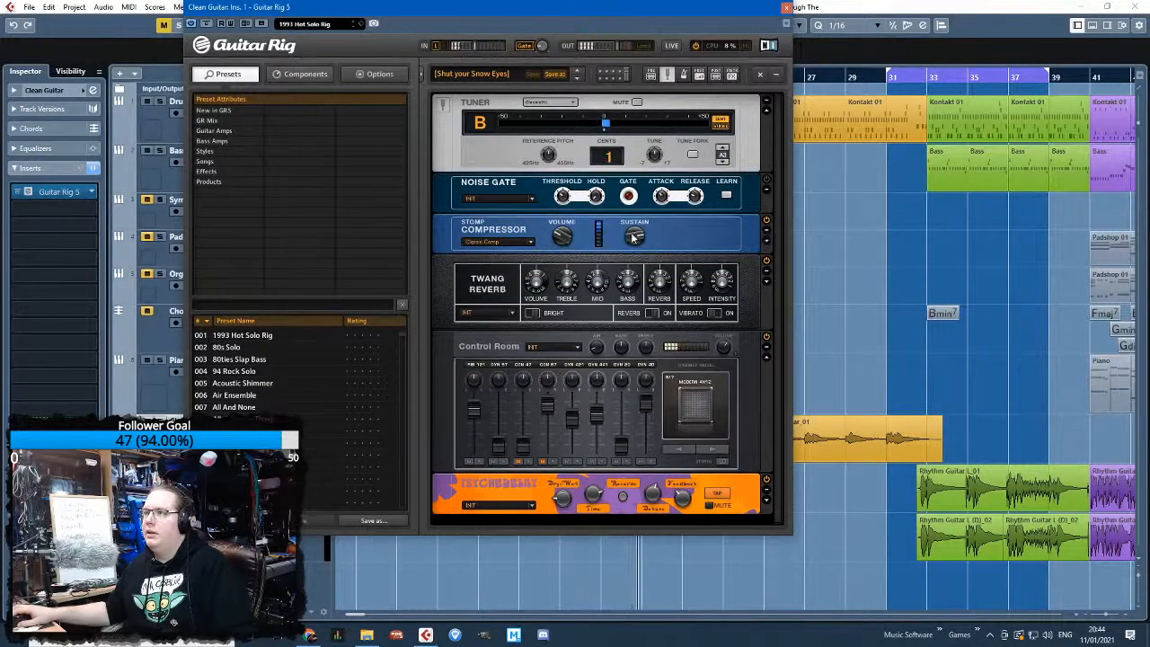
click(529, 241)
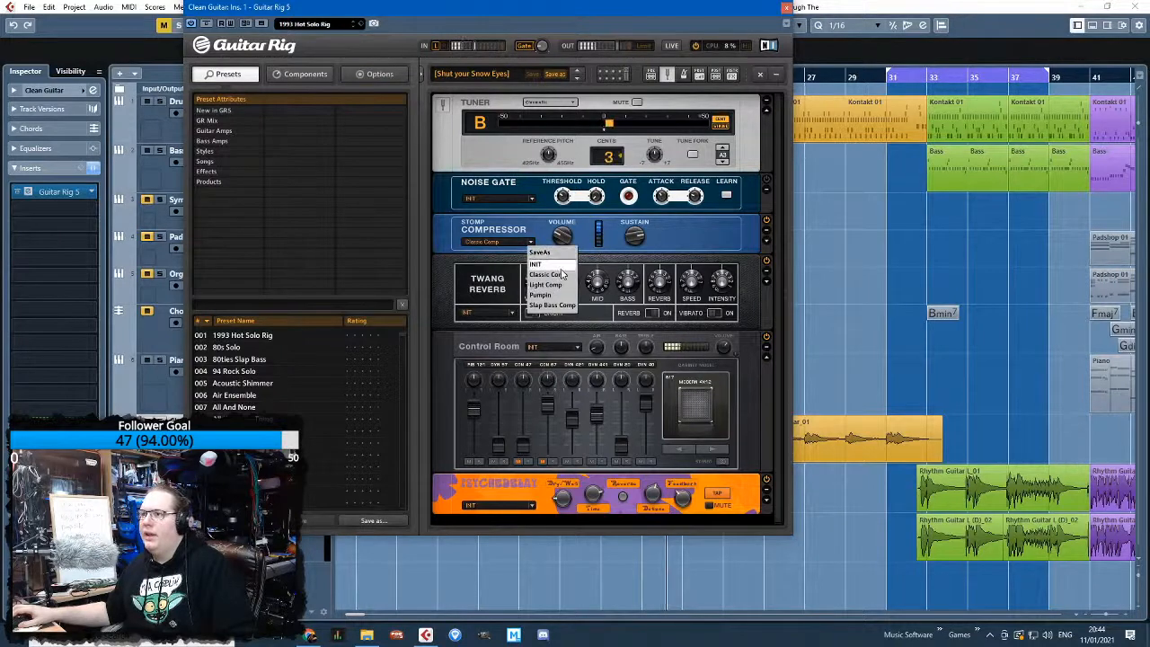
click(558, 266)
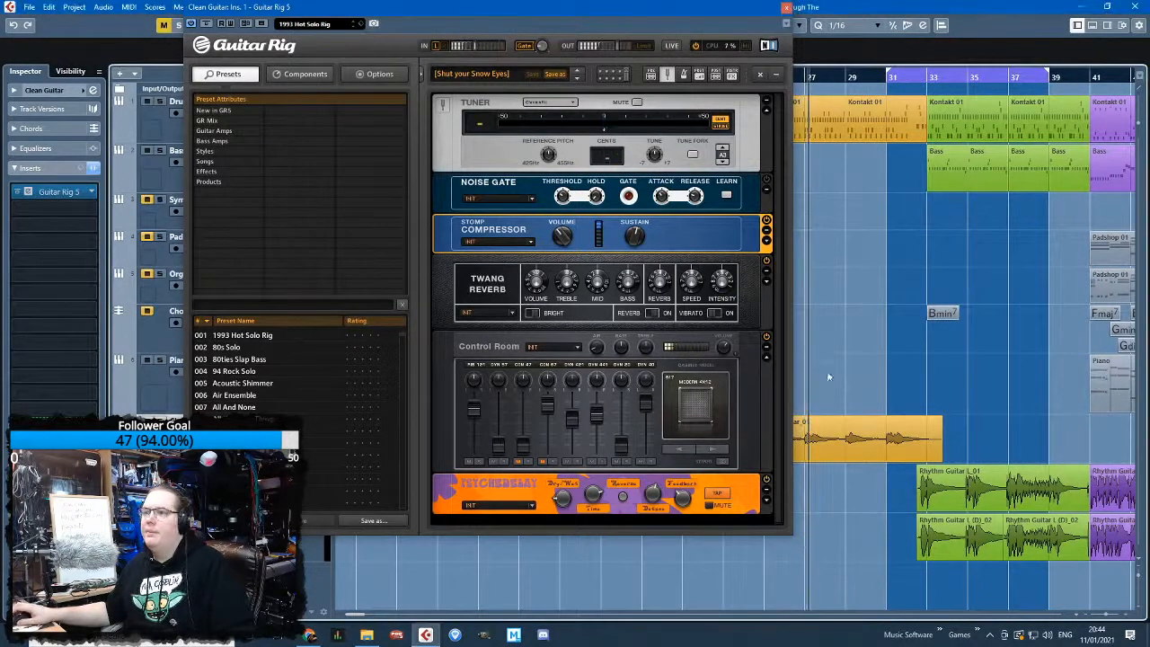
Insert the Electric Lady flanger between the Stomp Compressor and the Twang Reverb in the Guitar Rig 5 rack
click(276, 77)
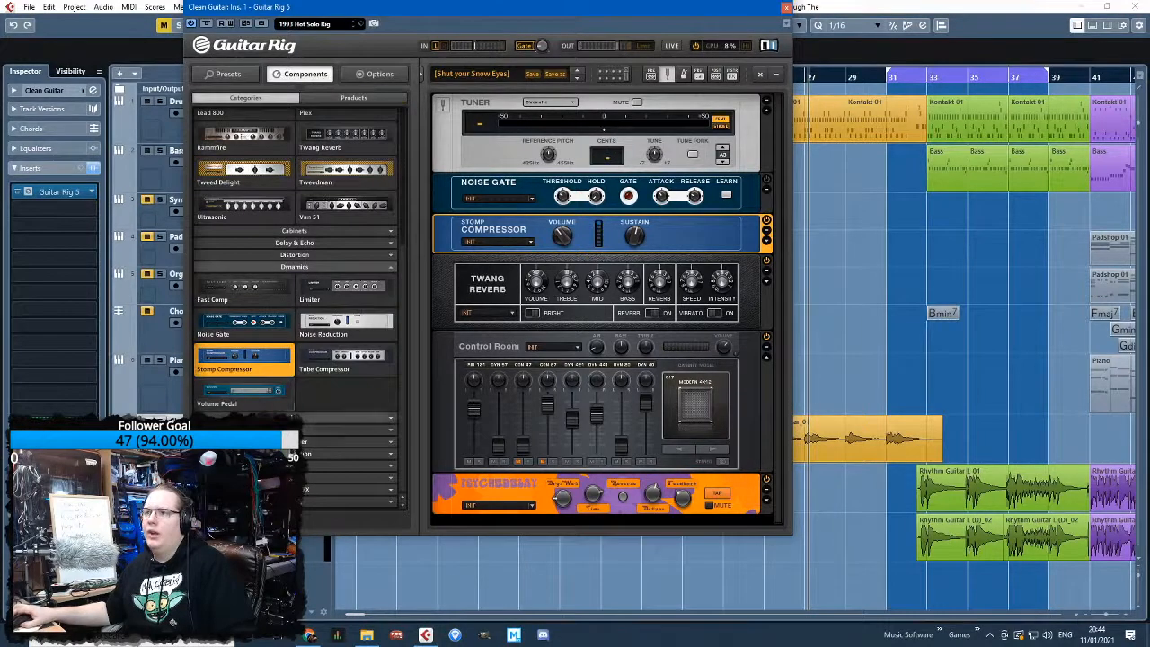
scroll(329, 482, up, 2)
scroll(327, 488, down, 2)
scroll(341, 426, down, 4)
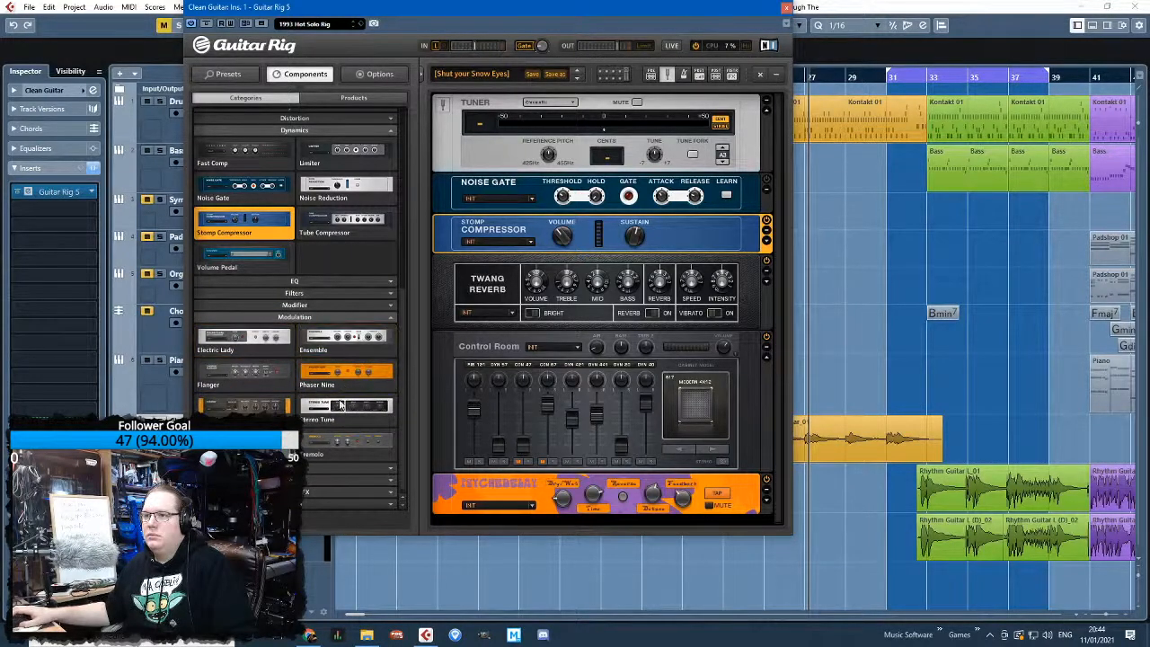
drag(252, 349, 655, 237)
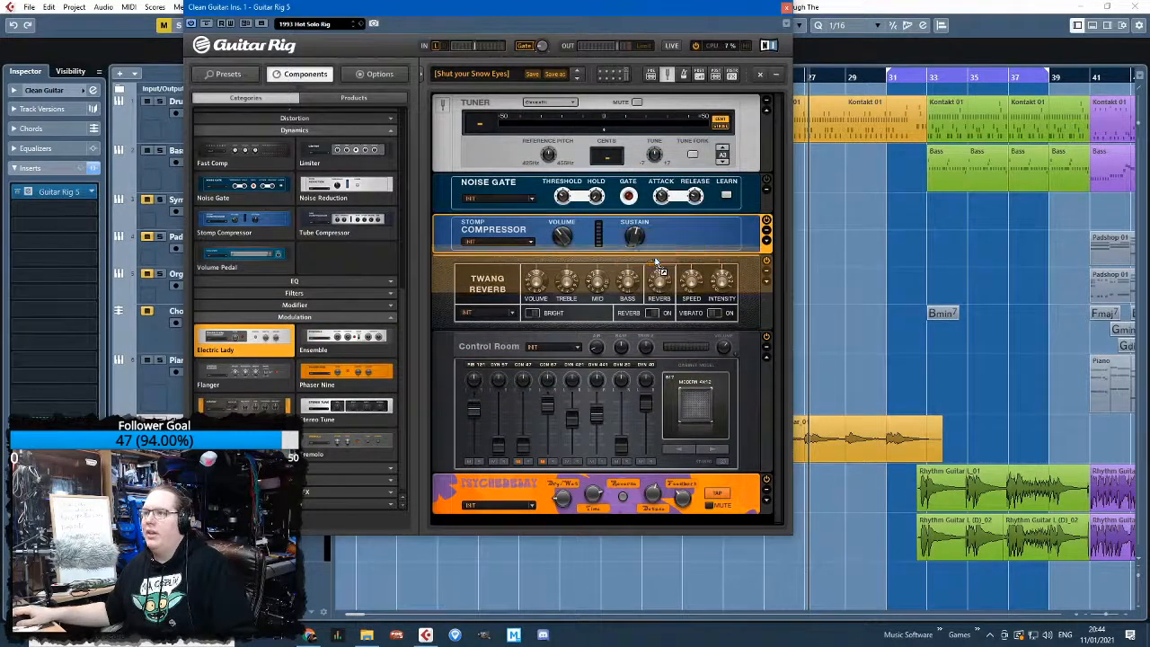
Replay the clean guitar intro with the Electric Lady effect active and close Guitar Rig 5
key(space)
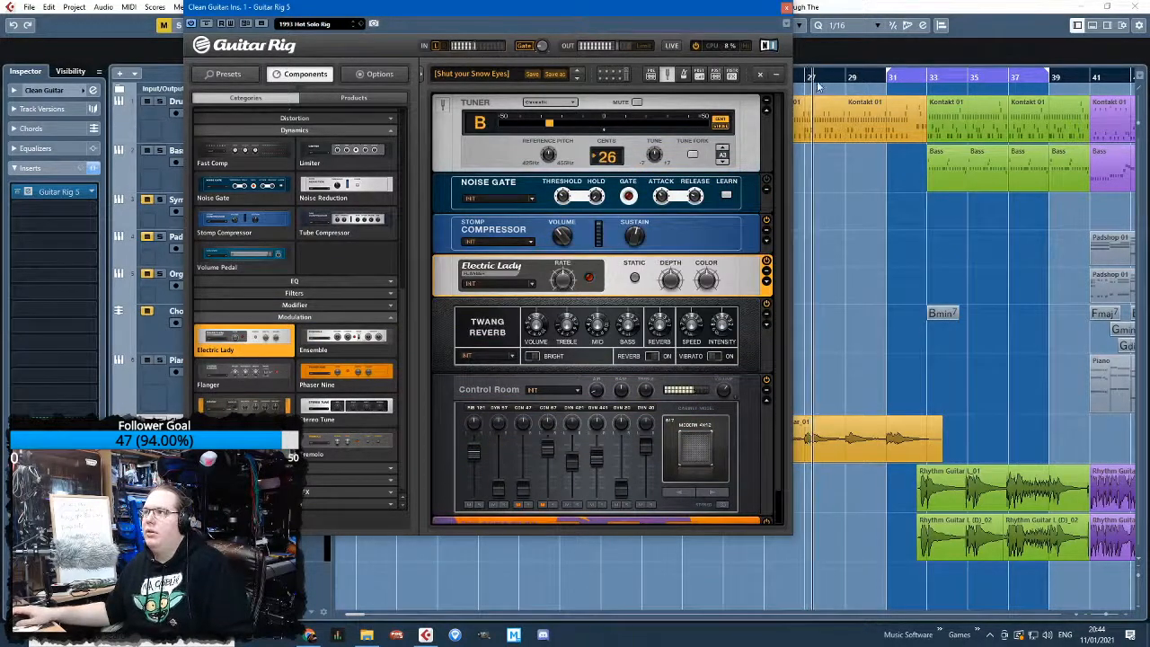
drag(811, 78, 721, 78)
drag(468, 11, 385, 51)
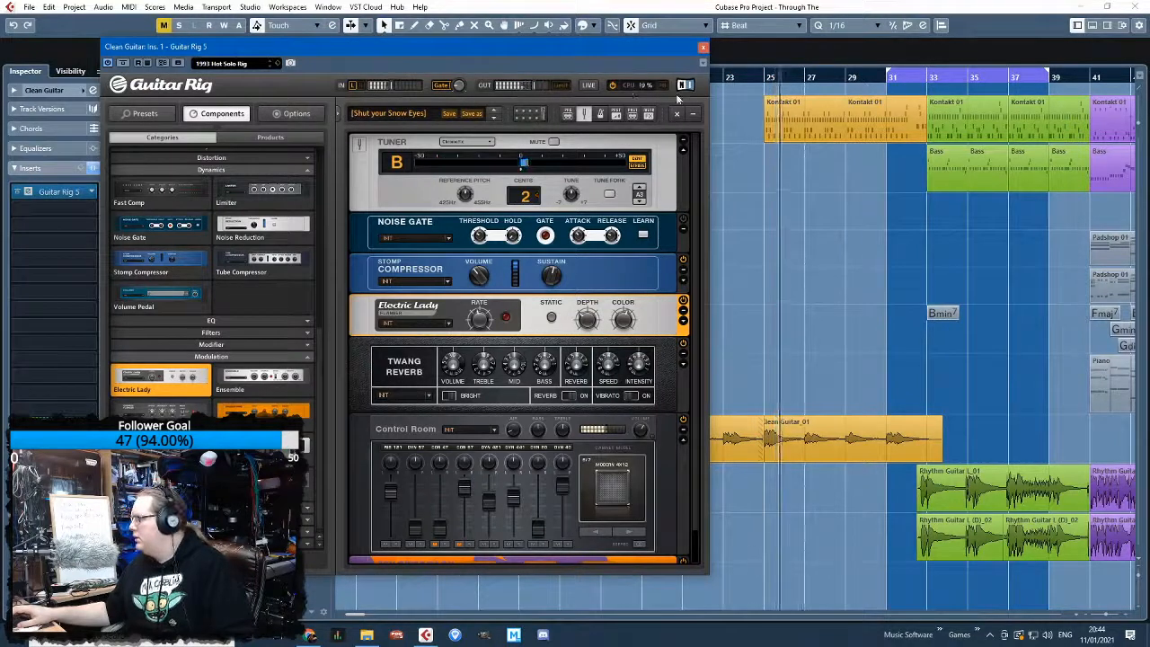
click(703, 48)
click(635, 336)
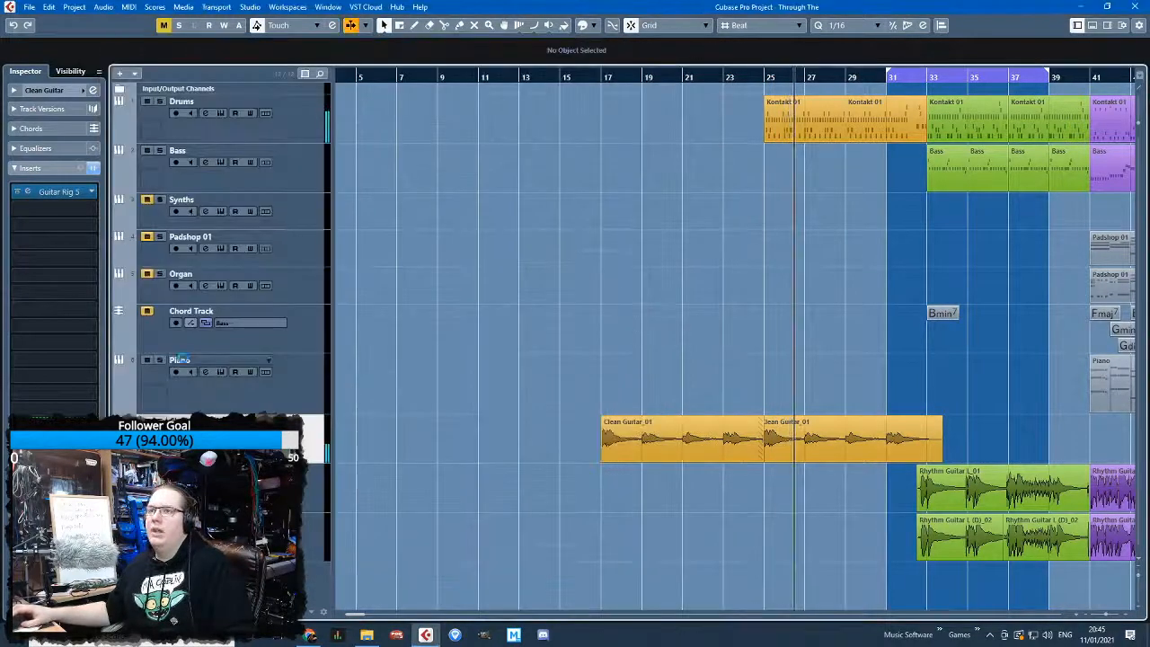
Insert the Frequency EQ after Guitar Rig 5 on the Clean Guitar track and load its Rhythm Electric Guitar Clean preset
click(94, 216)
click(29, 279)
click(54, 306)
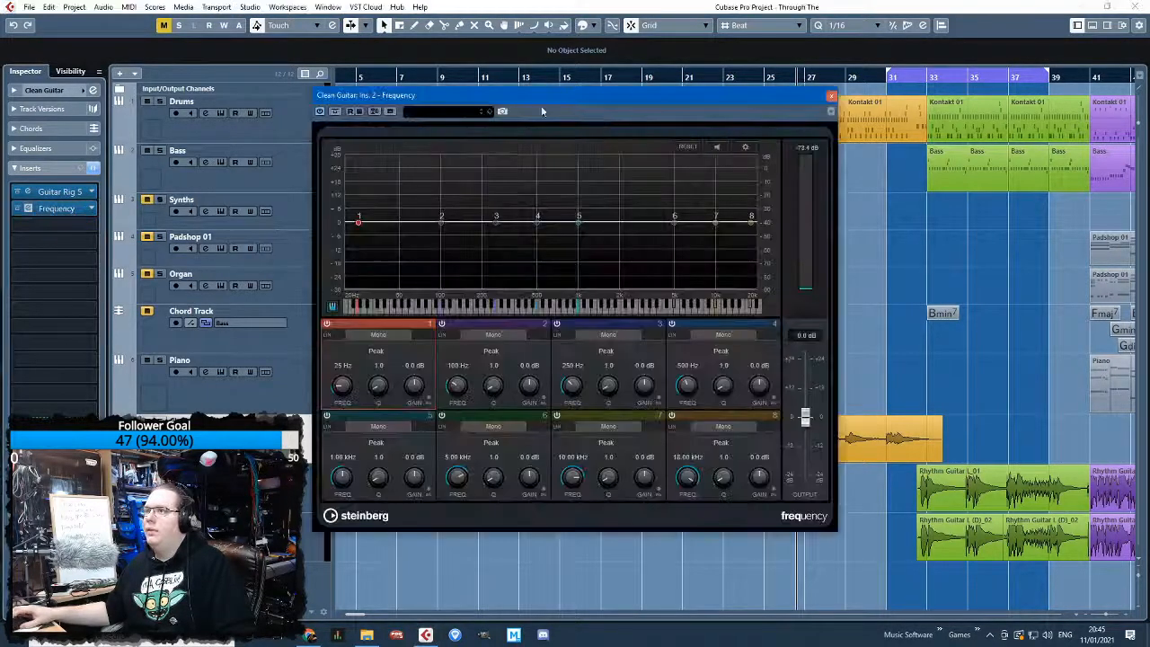
click(441, 114)
click(482, 167)
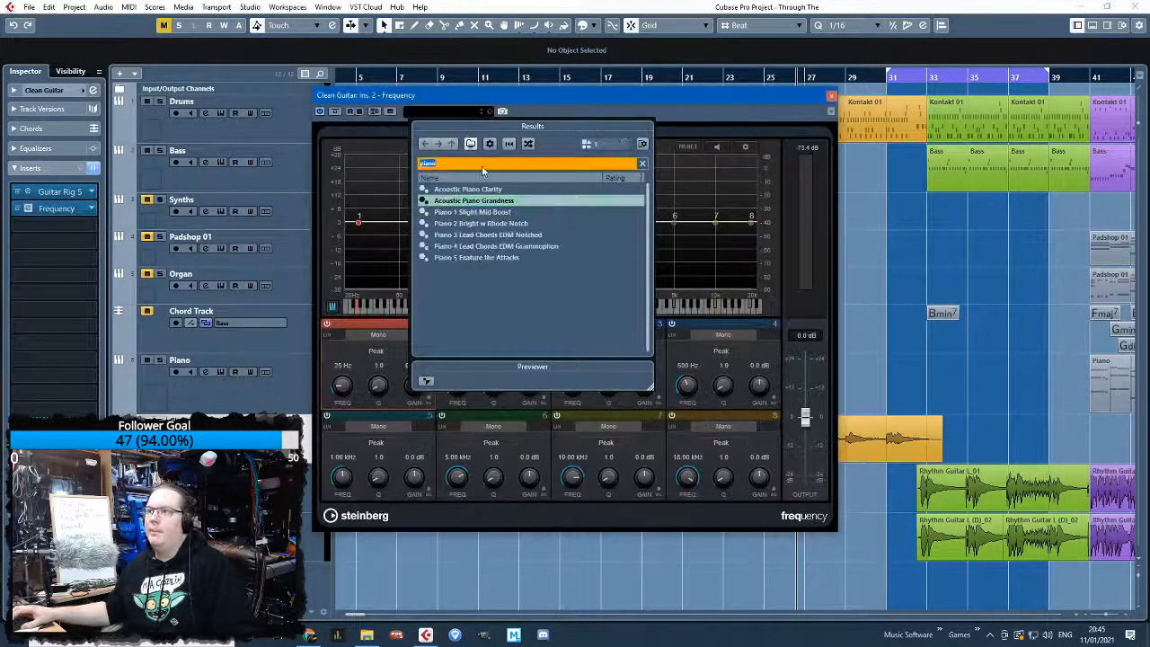
text(guitar)
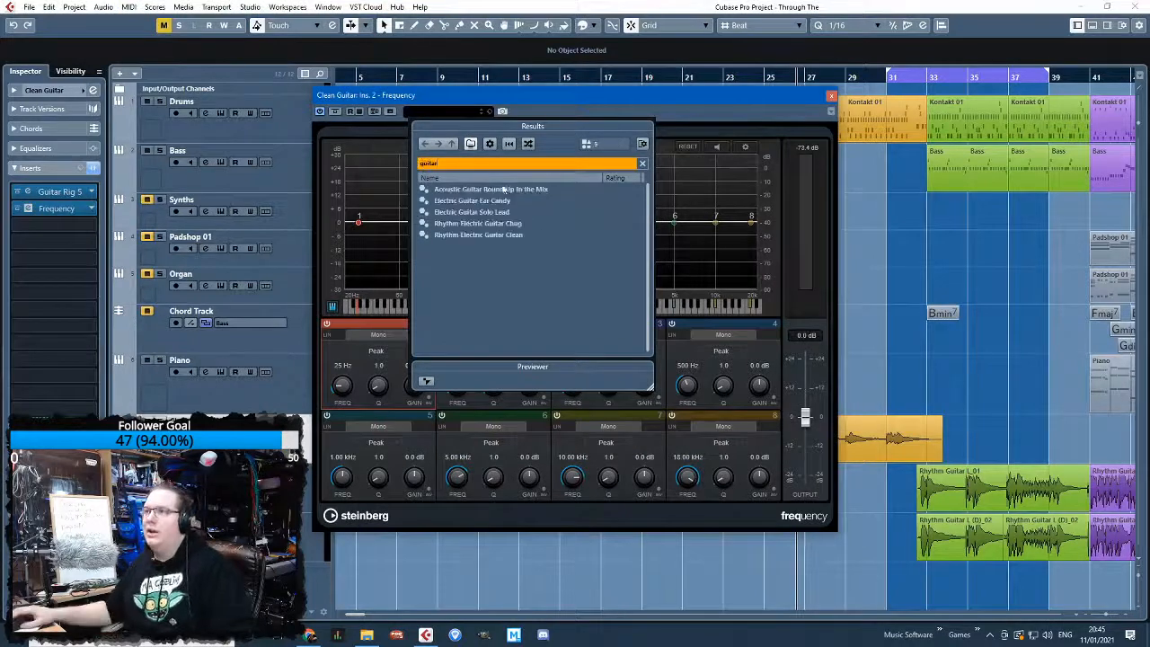
double_click(490, 235)
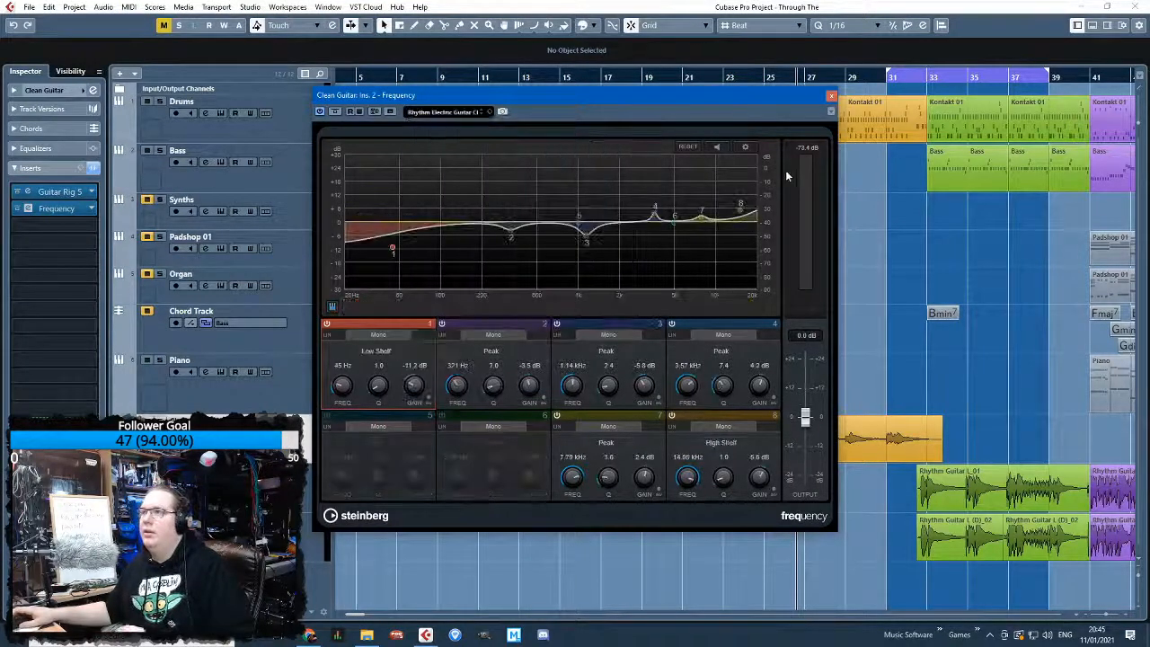
Set the lowest band of the Clean Guitar channel EQ to -24.0 dB at 20.0 Hz and close the Frequency editor
click(36, 149)
drag(30, 190, 13, 208)
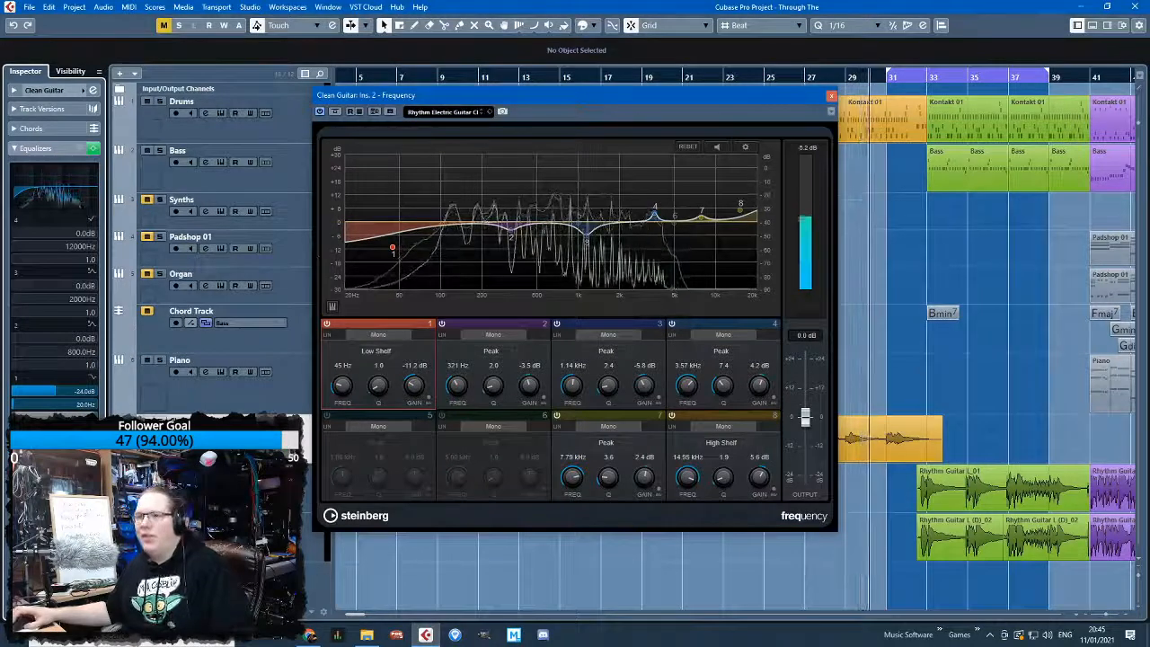
click(40, 90)
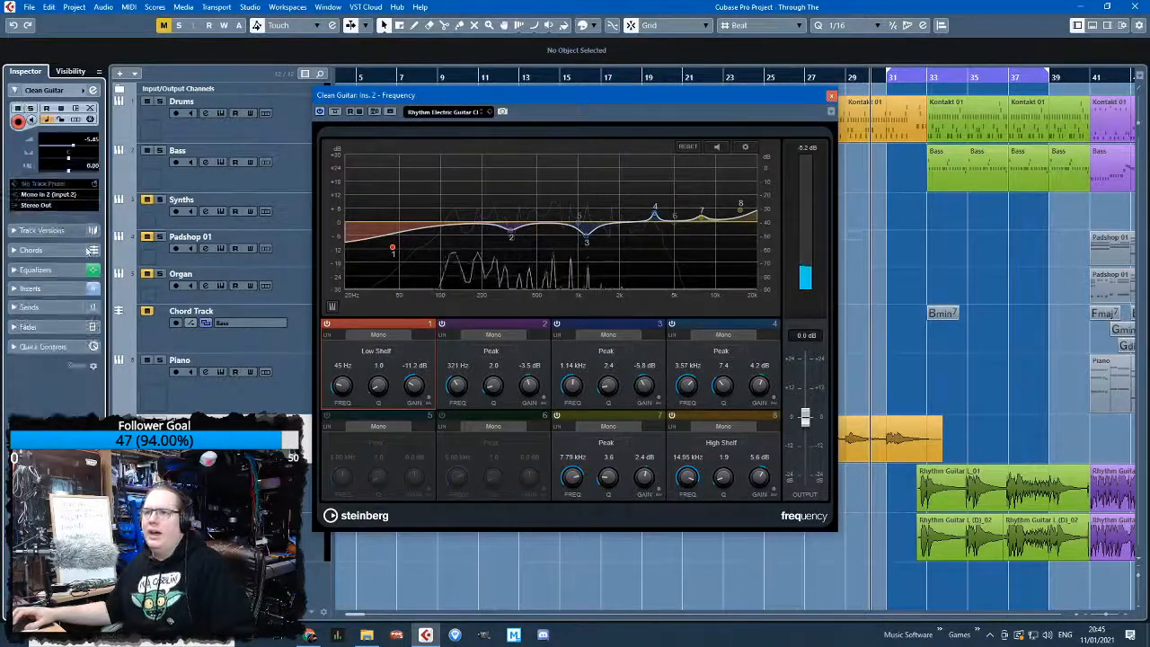
click(12, 284)
click(27, 207)
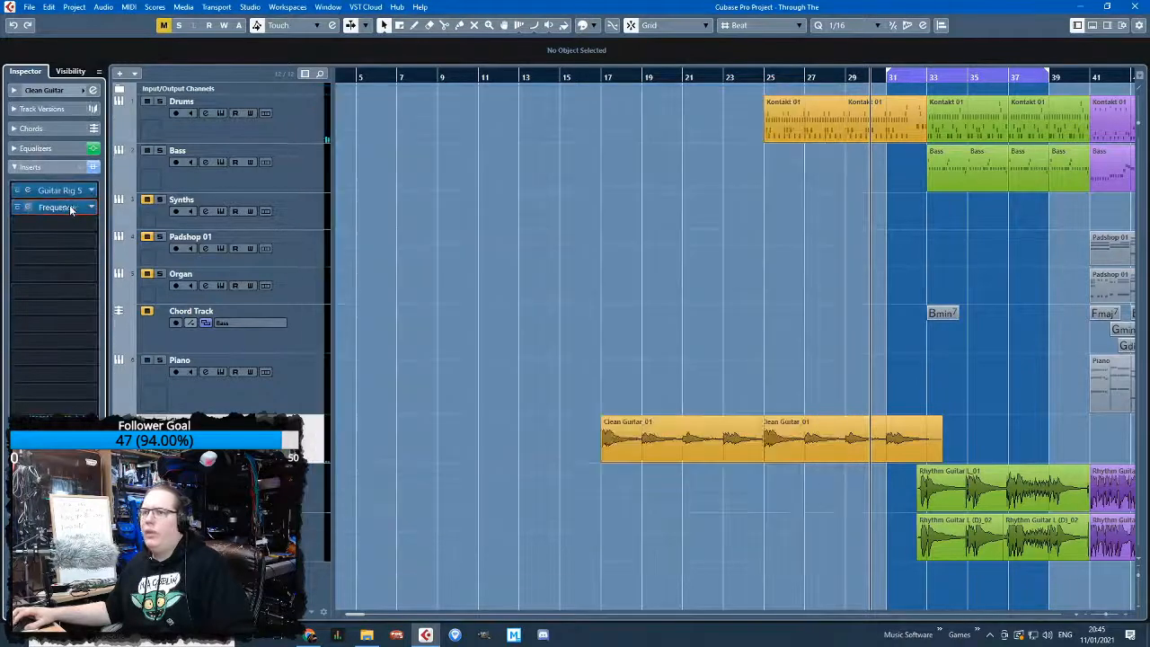
Reopen Guitar Rig 5 and adjust the Stomp Compressor and the Control Room output volume while the clean guitar intro plays
click(65, 187)
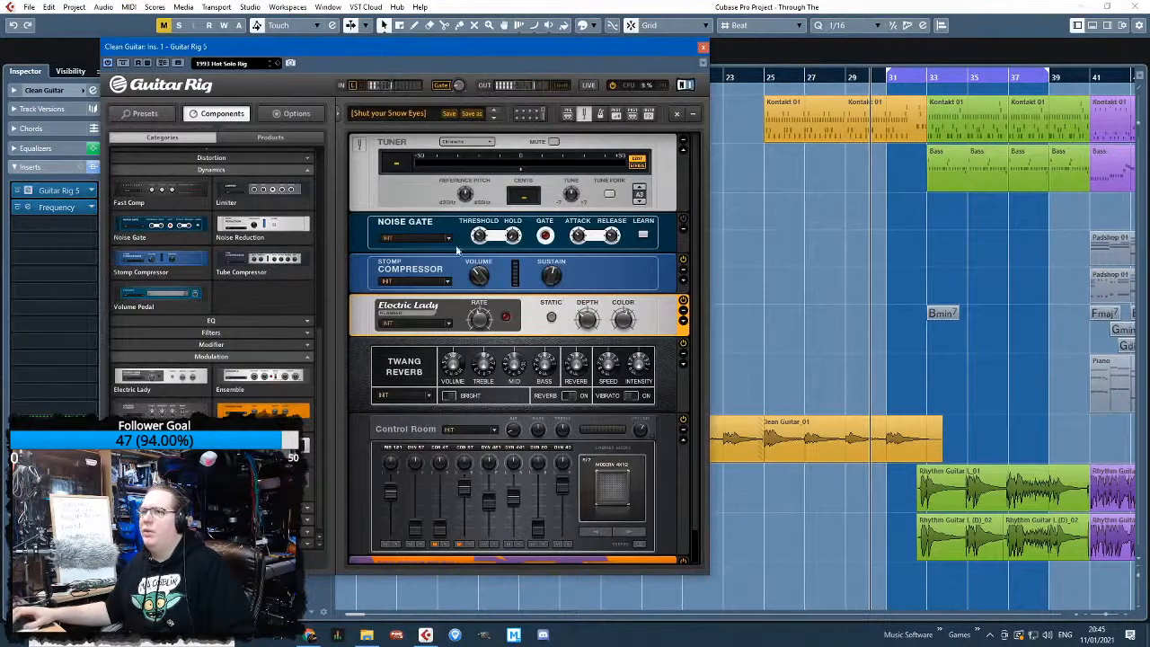
drag(723, 78, 726, 92)
key(space)
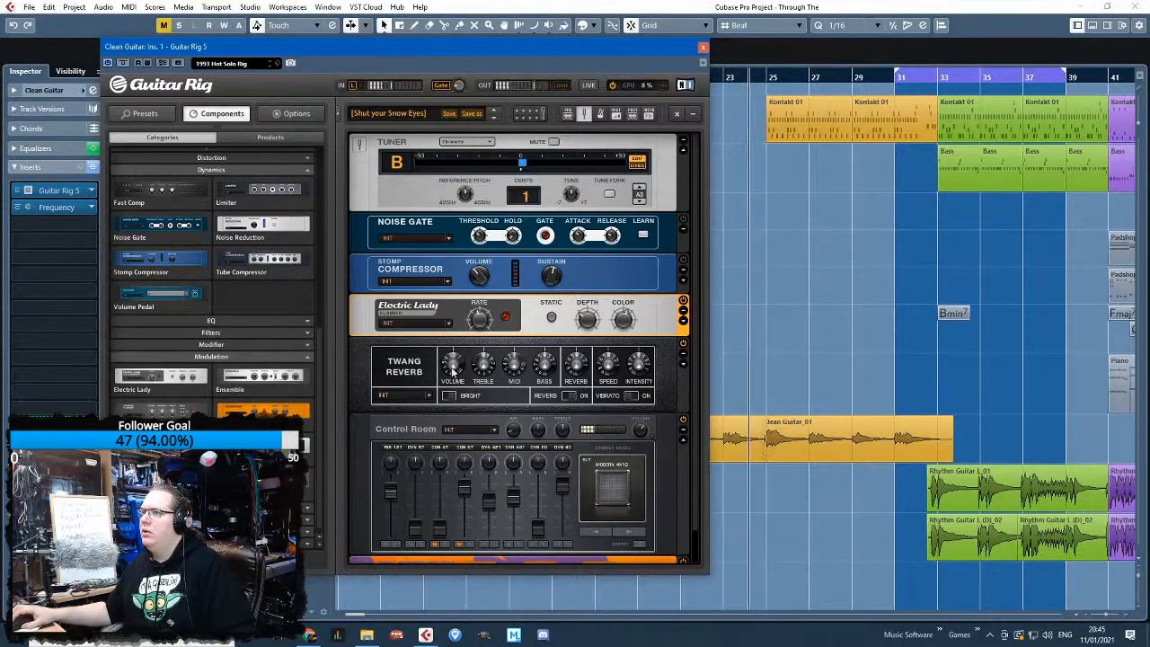
scroll(659, 460, down, 1)
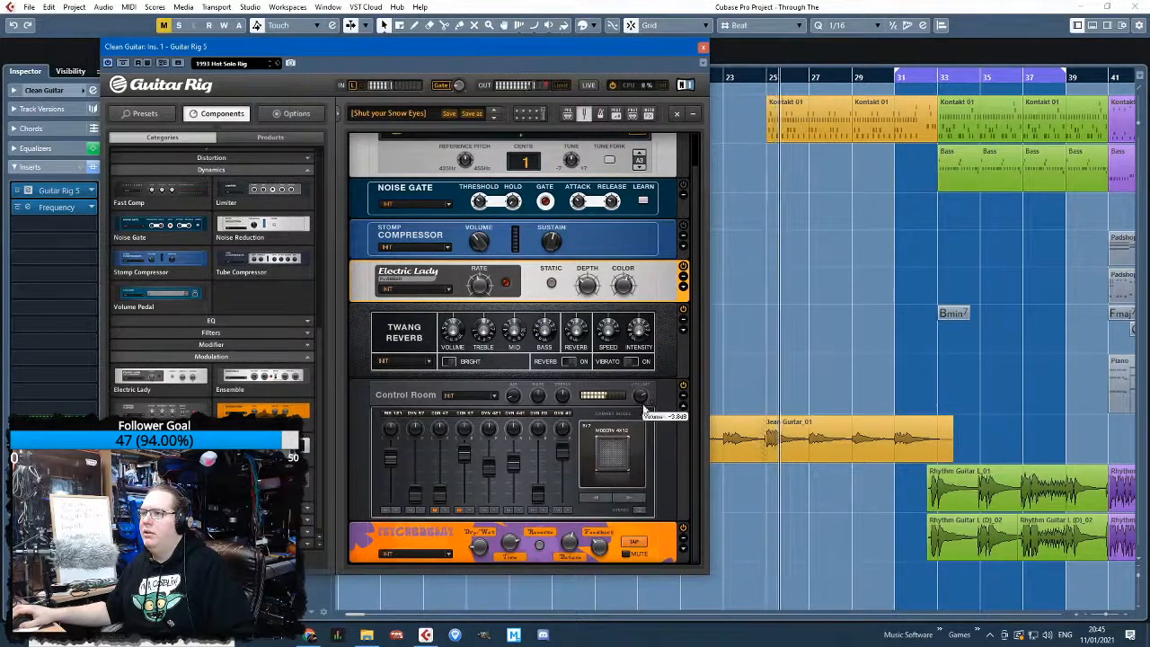
click(633, 404)
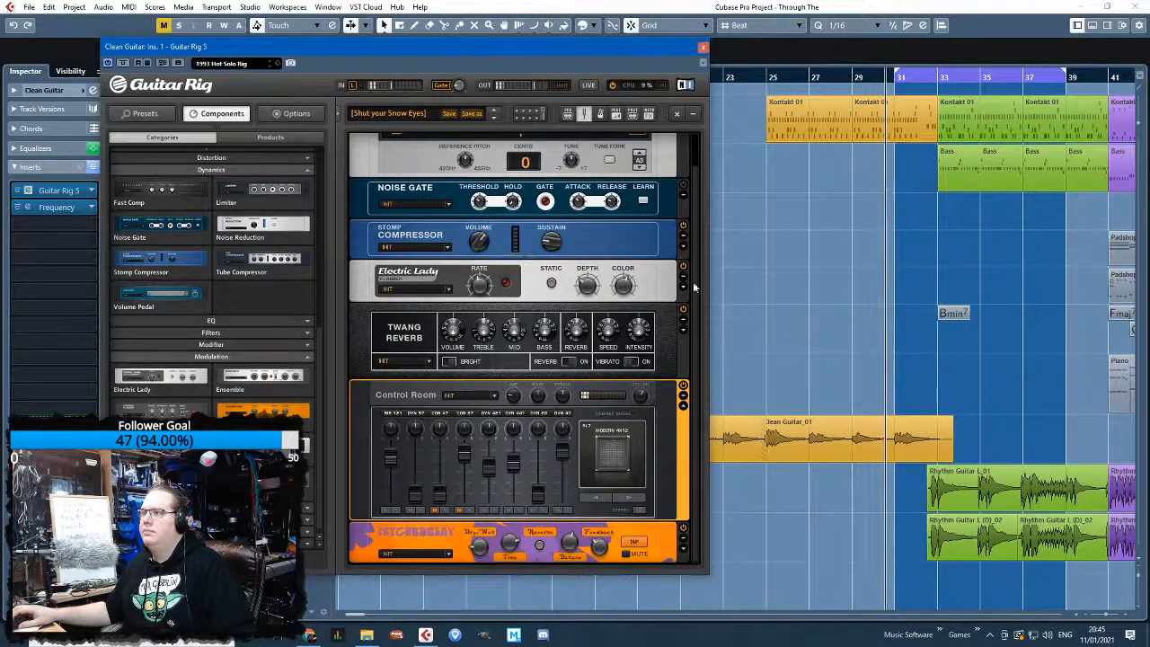
Replay the guitar intro, unmute the Control Room's CON 67 microphone, lower its fader slightly, and close Guitar Rig 5
drag(736, 77, 659, 77)
drag(587, 46, 517, 42)
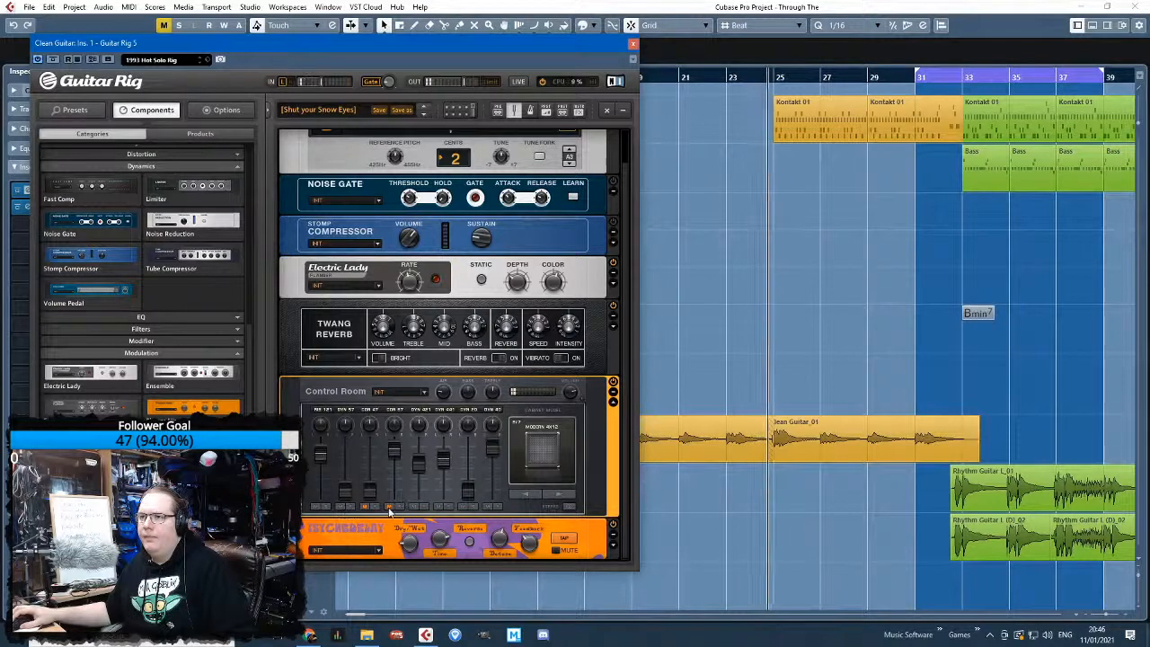
drag(395, 472, 401, 485)
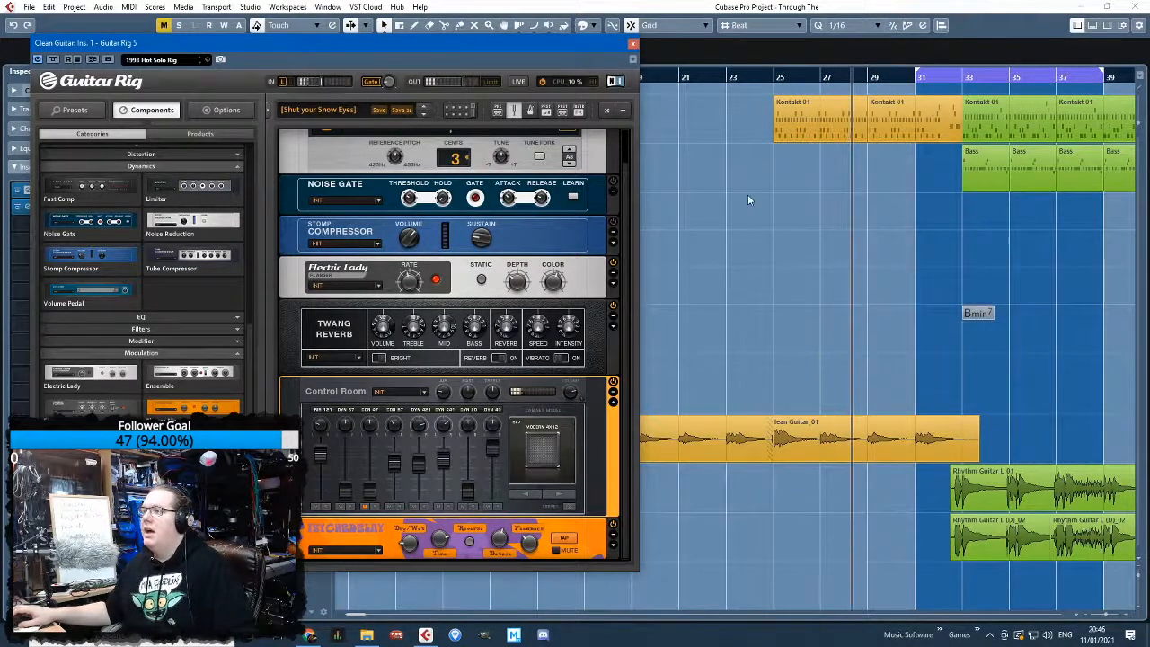
click(632, 43)
Extend the first Clean Guitar clip's start back to beat 2 of bar 16 and give it a short fade-in
click(560, 78)
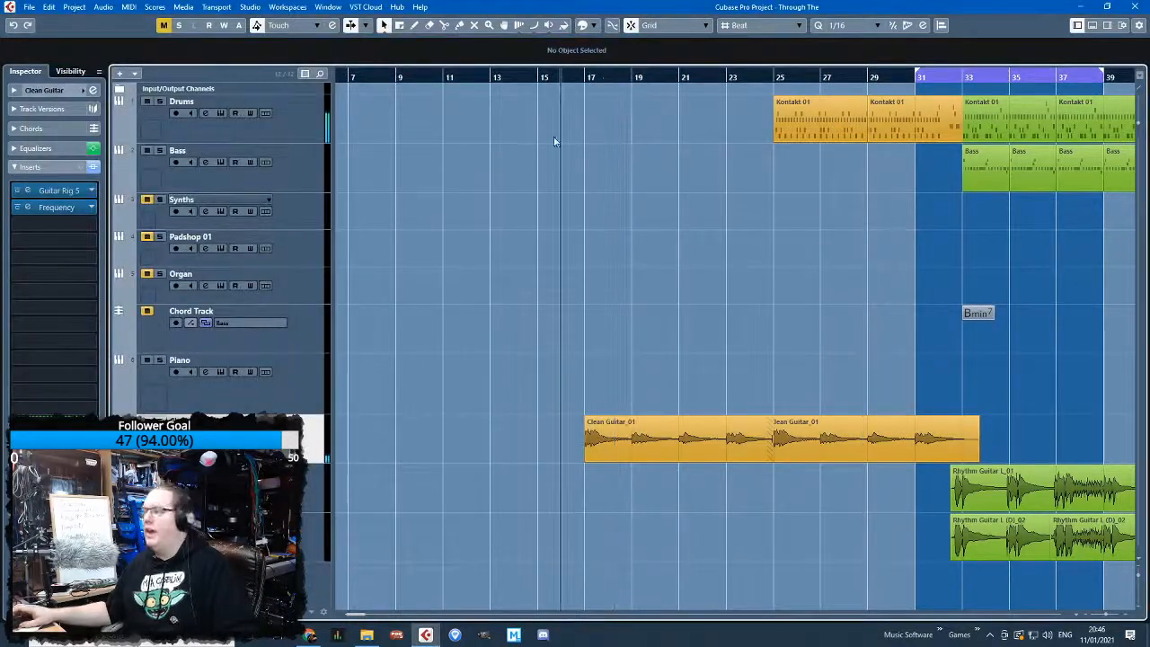
click(585, 458)
drag(585, 458, 567, 457)
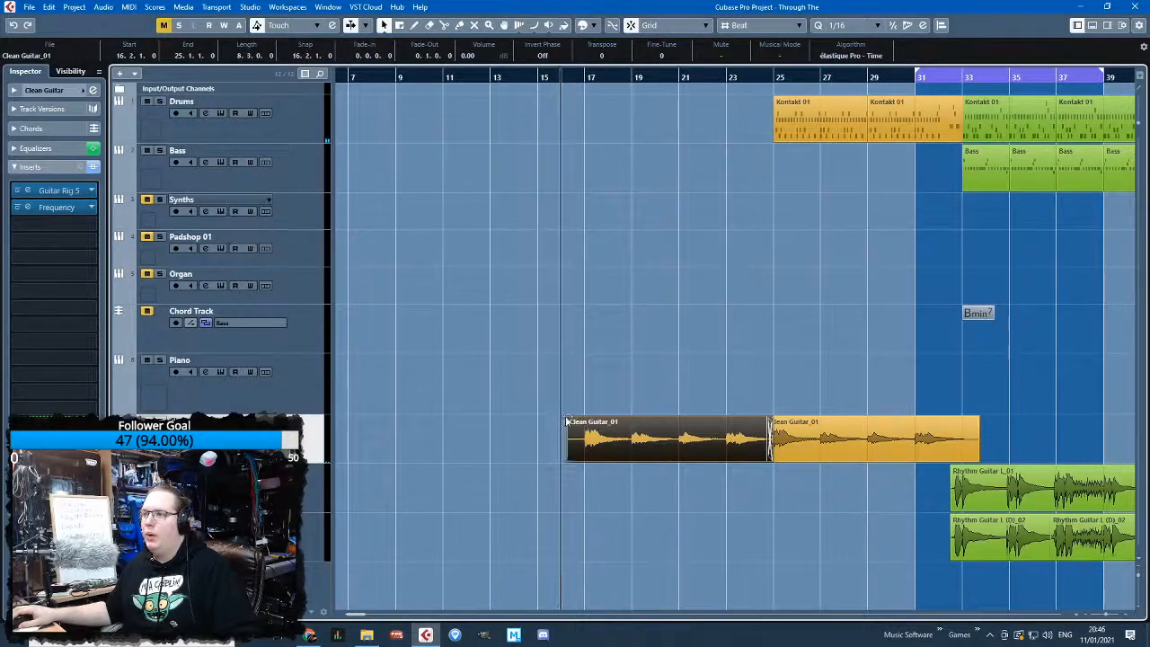
Insert PingPongDelay after Frequency on the Clean Guitar track and set its Spatial amount to 100 %
click(91, 225)
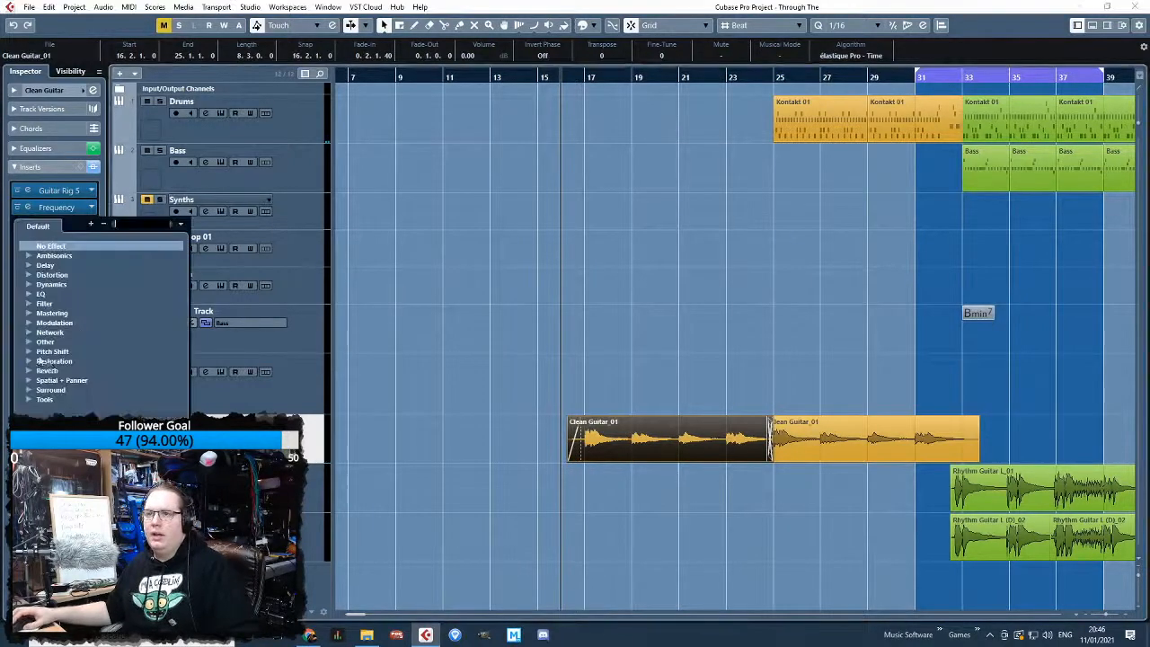
click(36, 266)
click(72, 294)
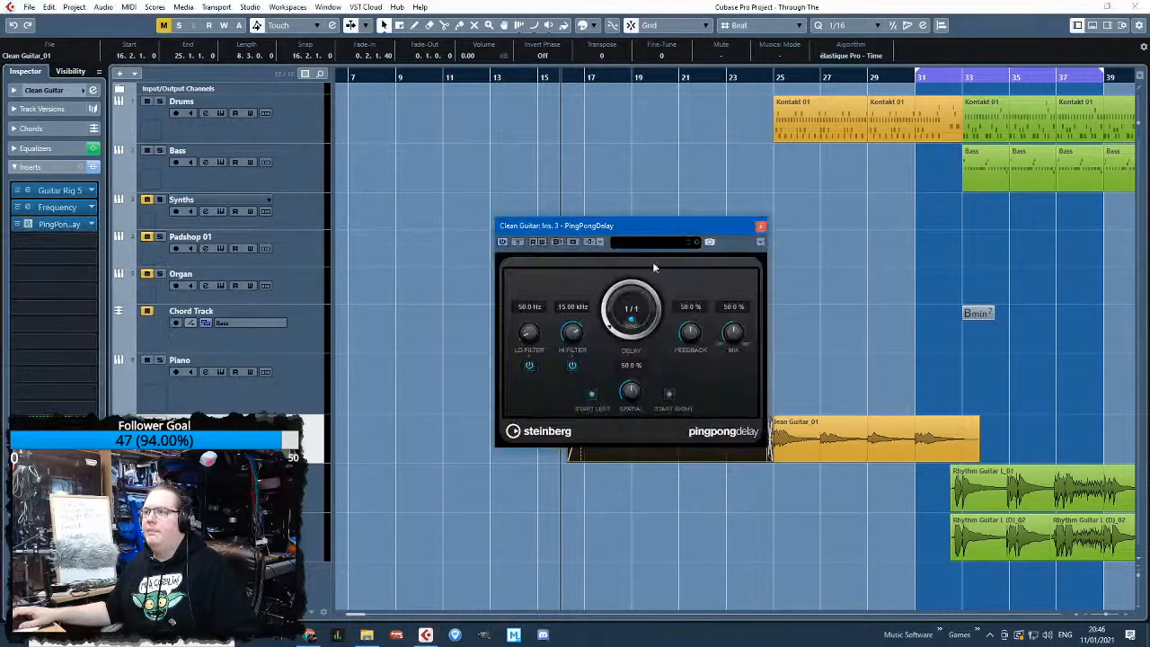
drag(614, 226, 274, 105)
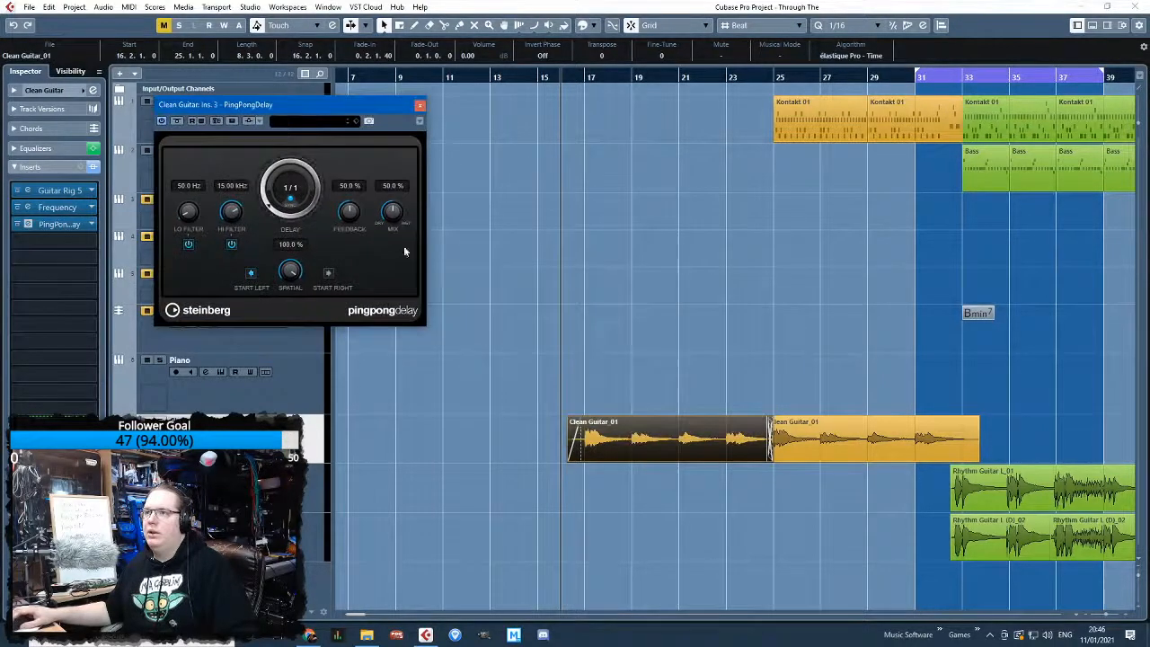
Set the PingPongDelay to 38 % feedback, 39.5 % mix and a 1/4 delay time during playback
key(space)
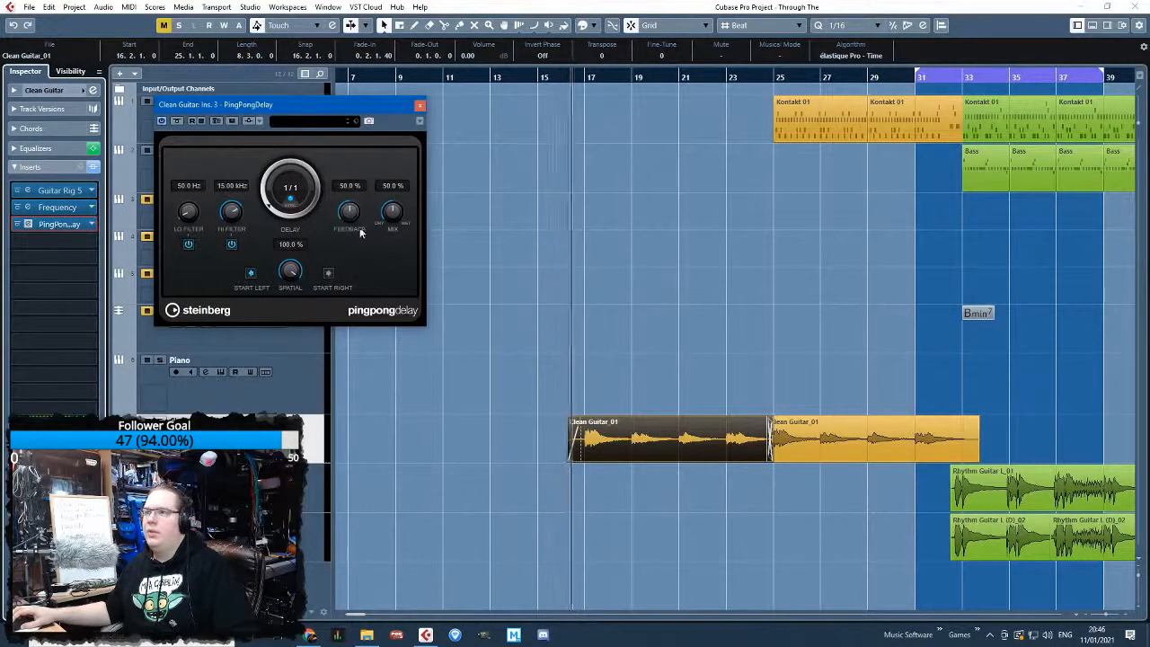
drag(351, 217, 386, 233)
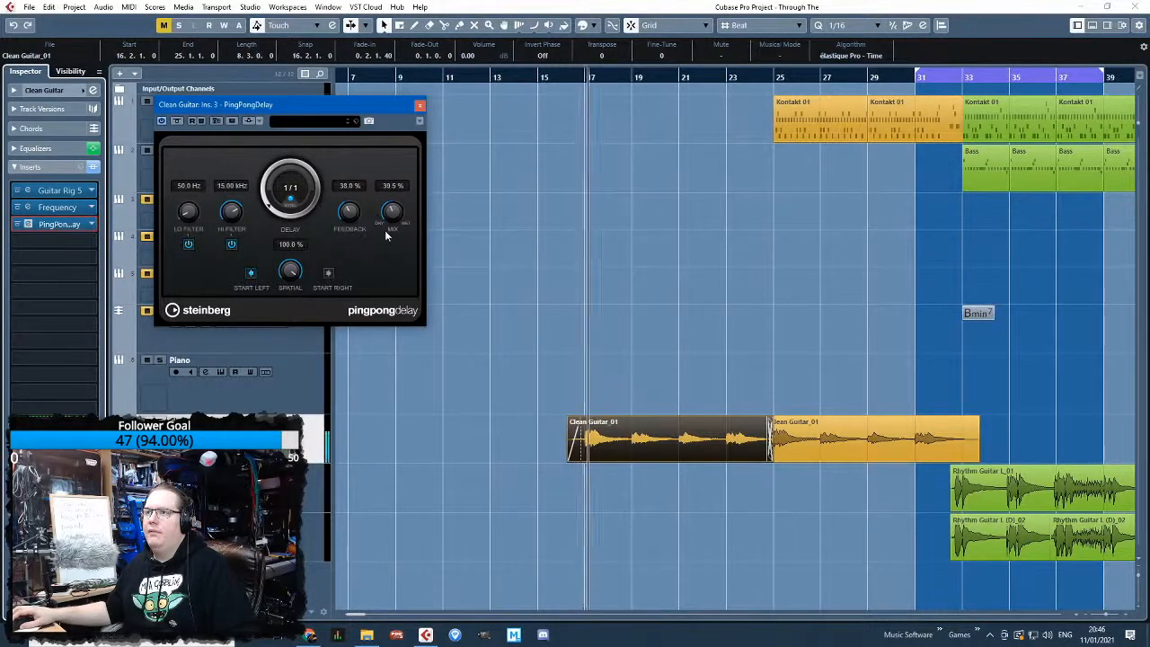
drag(270, 207, 267, 193)
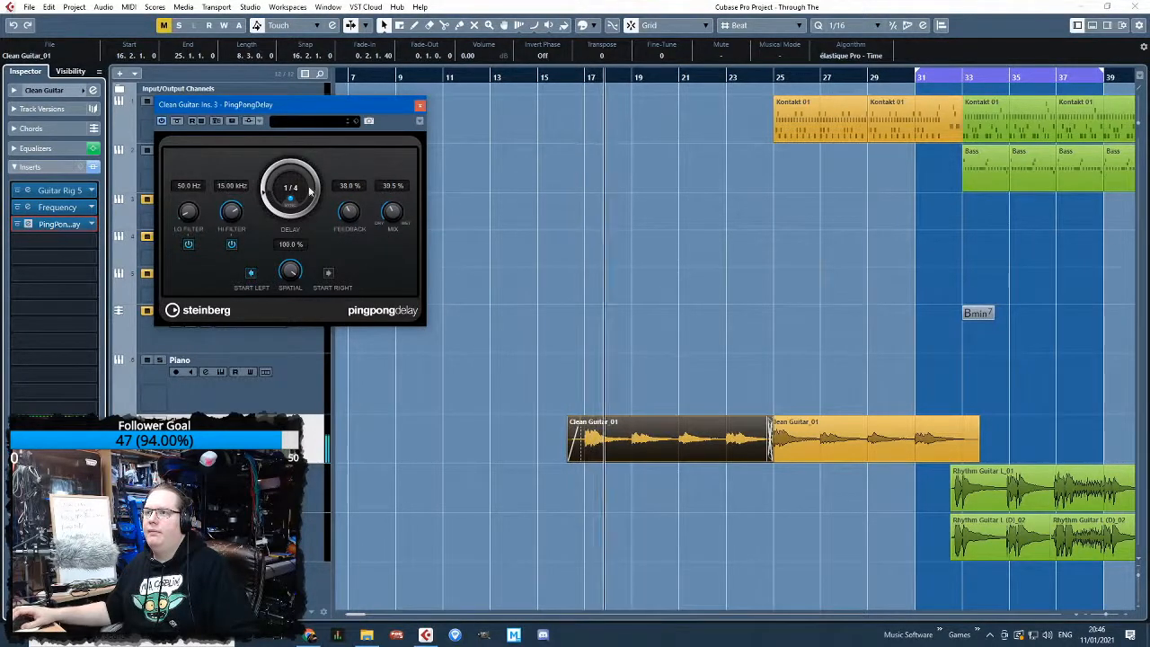
Reduce the PingPongDelay mix to 21 % while the clean guitar intro plays, and close the delay's editor
click(615, 153)
scroll(591, 289, up, 3)
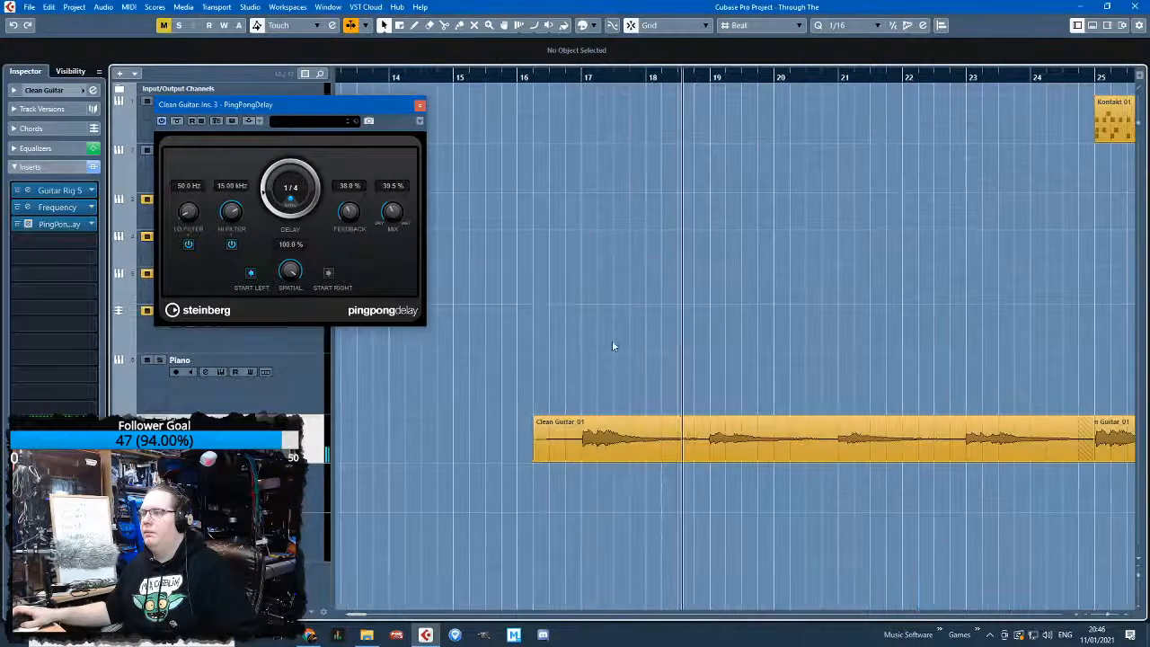
scroll(718, 397, up, 2)
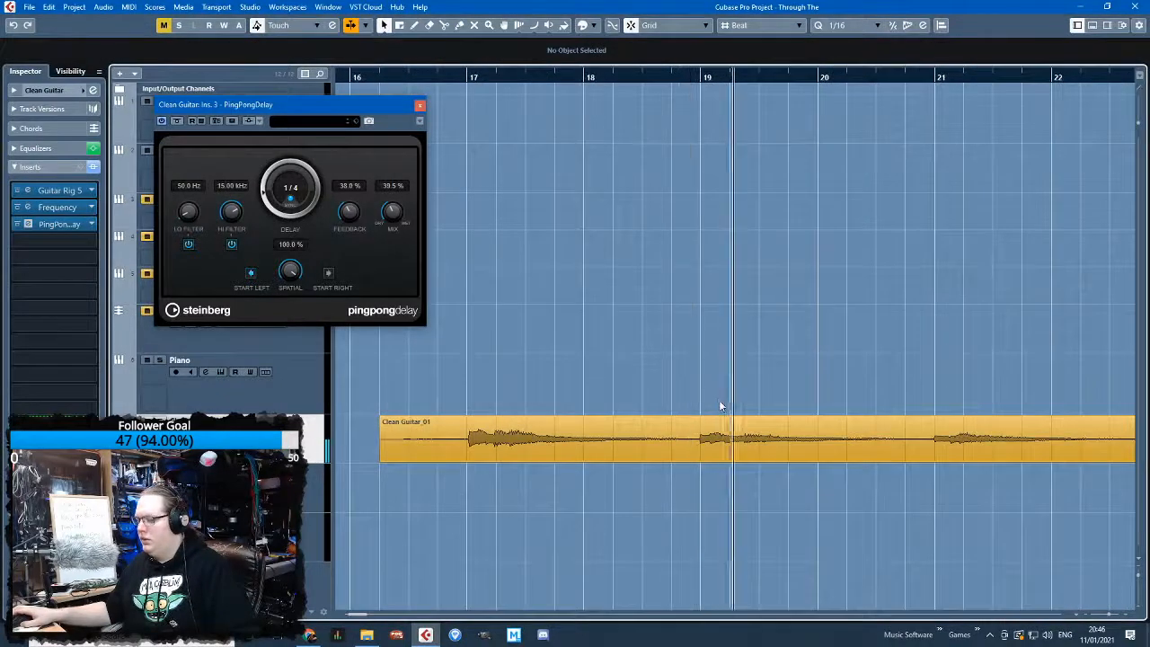
drag(394, 214, 401, 234)
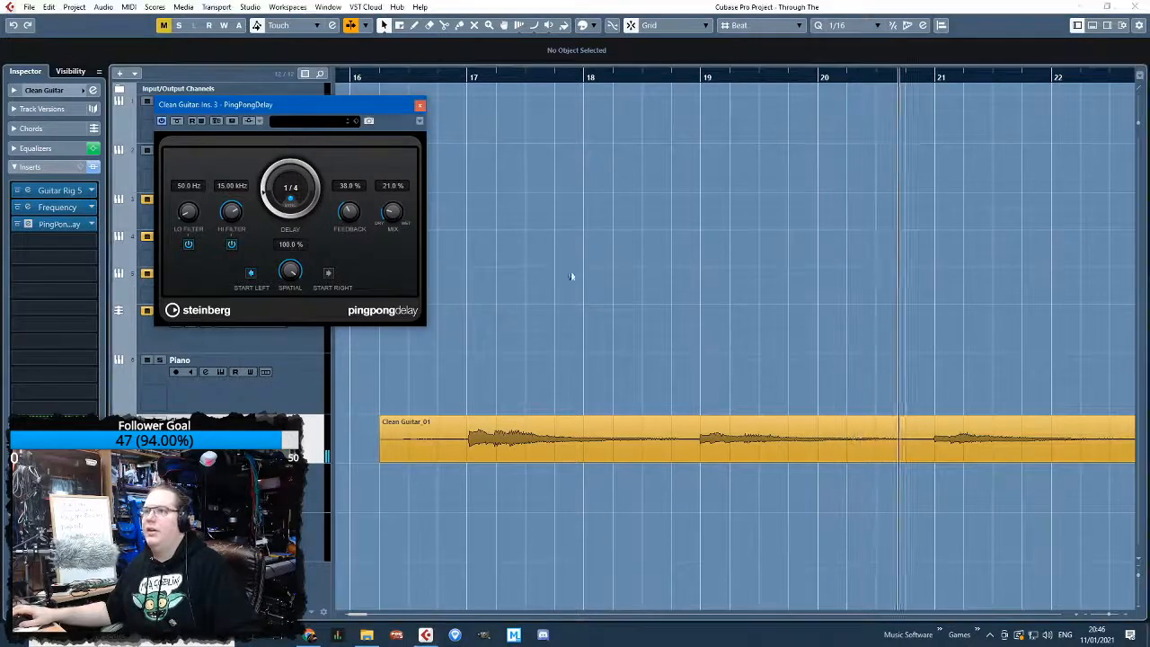
click(422, 108)
scroll(477, 361, down, 2)
scroll(591, 383, up, 1)
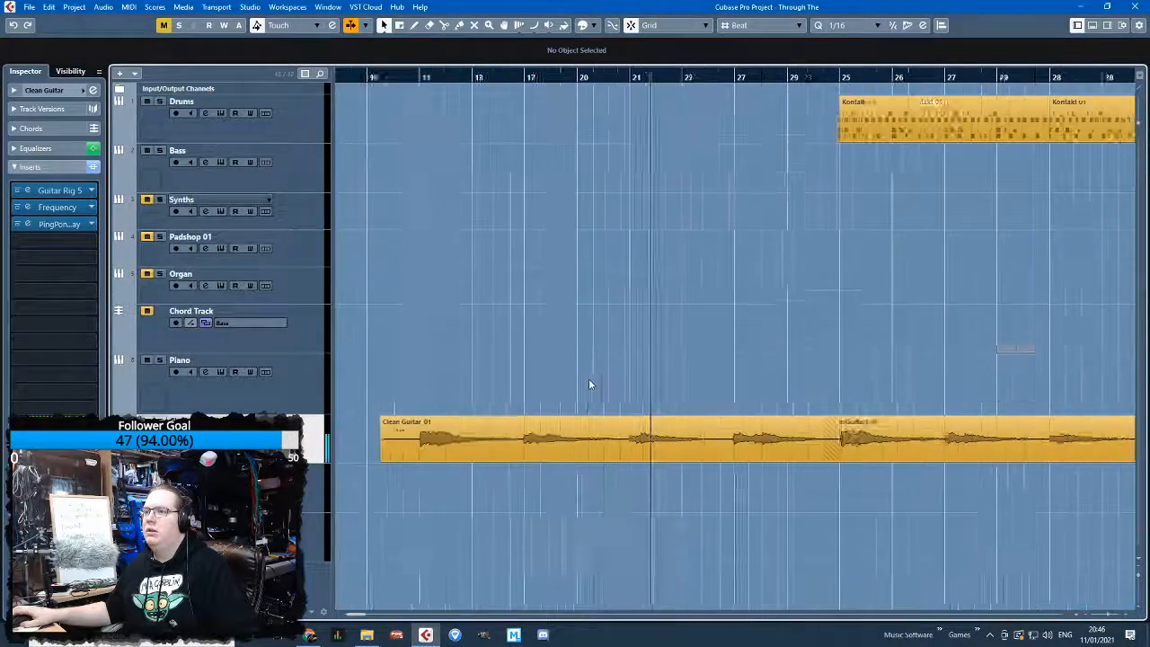
scroll(591, 384, down, 2)
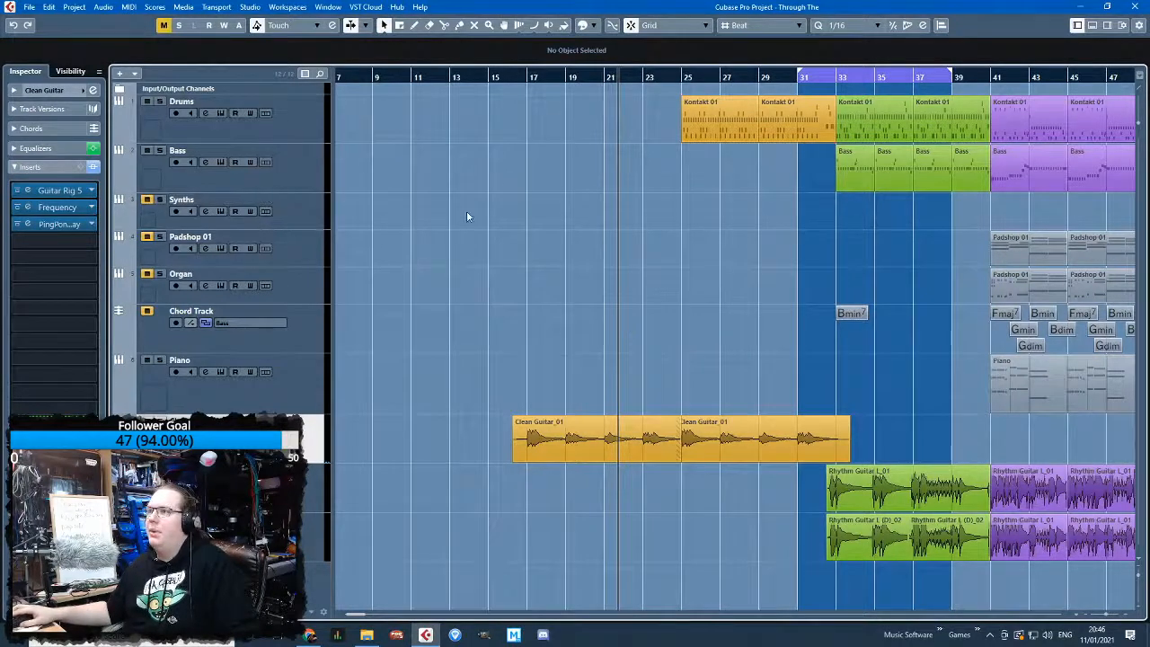
Add a new instrument track from the Drums track
right_click(261, 134)
mouse_move(386, 137)
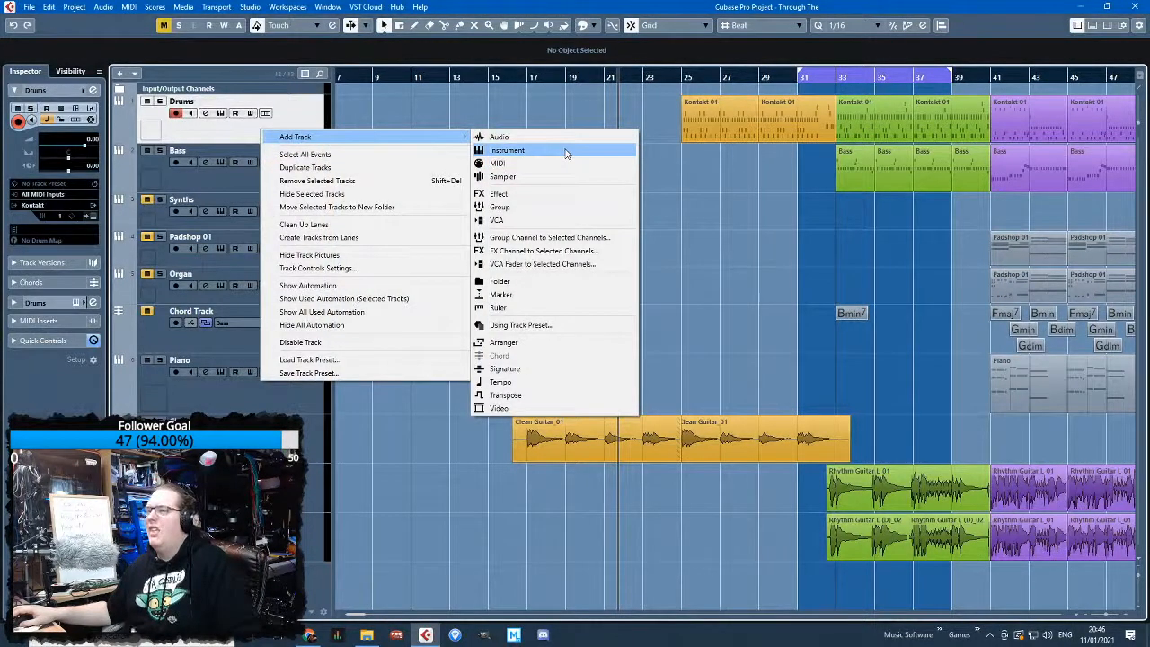
Add one Kontakt instrument track with stereo output below the Drums track and open its Kontakt instrument
click(566, 151)
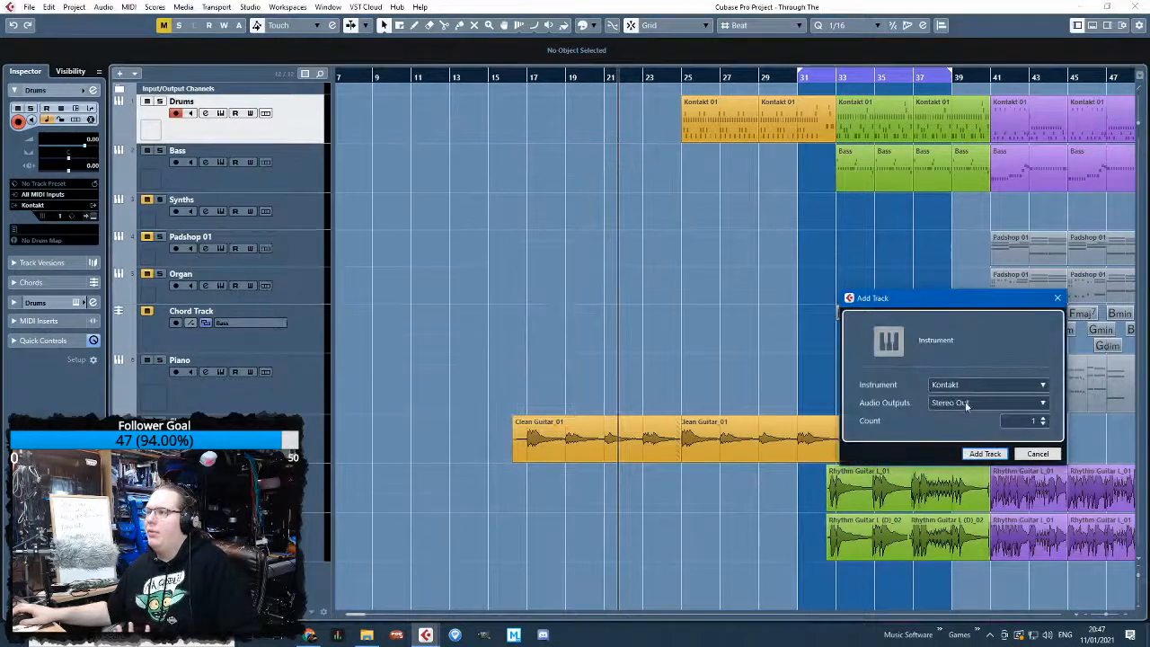
click(986, 454)
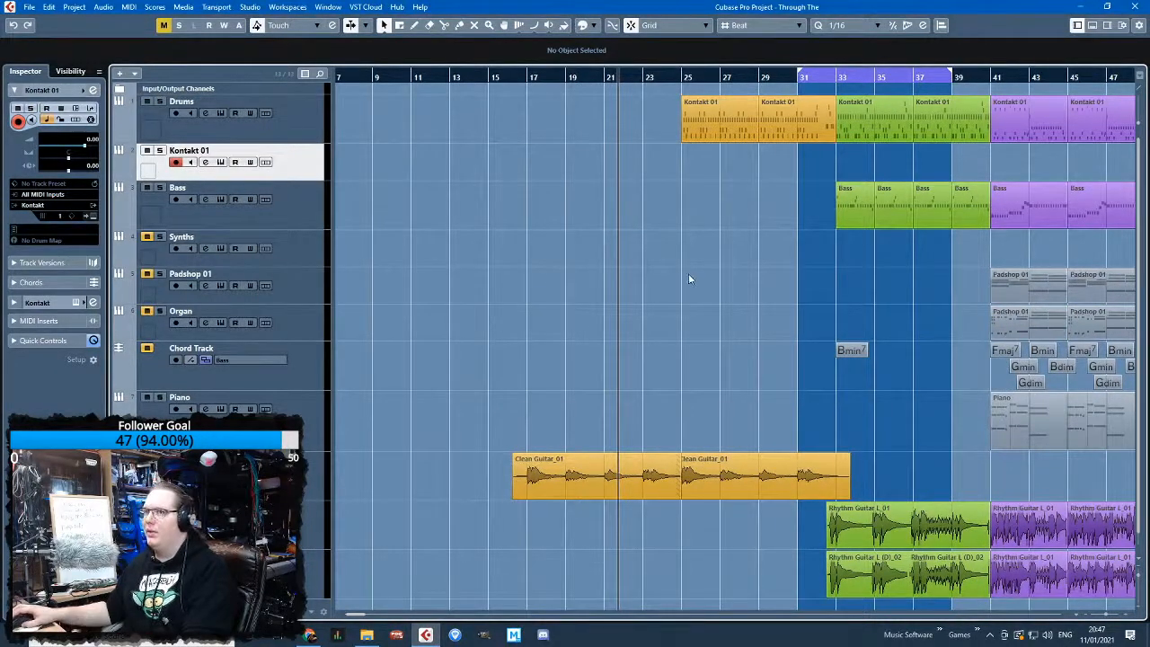
click(91, 217)
drag(538, 141, 617, 481)
drag(564, 323, 566, 136)
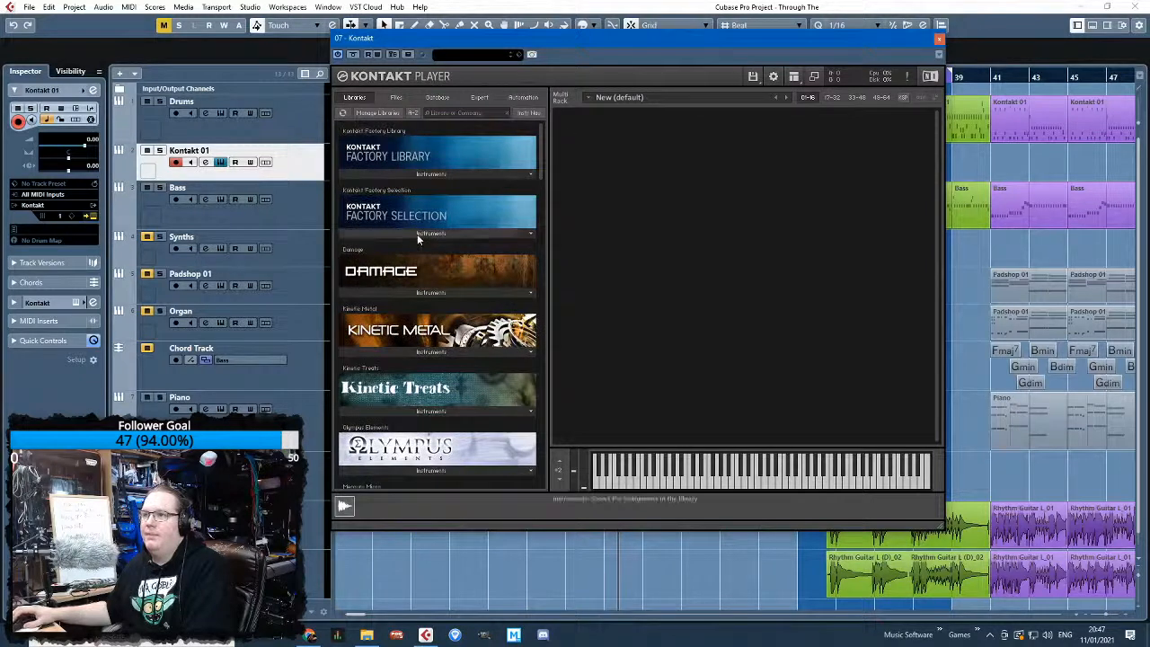
Try out the 30 LP Epic Organic F#4 Muthalode loop from Damage's Single Loops and remove it from the rack
click(412, 291)
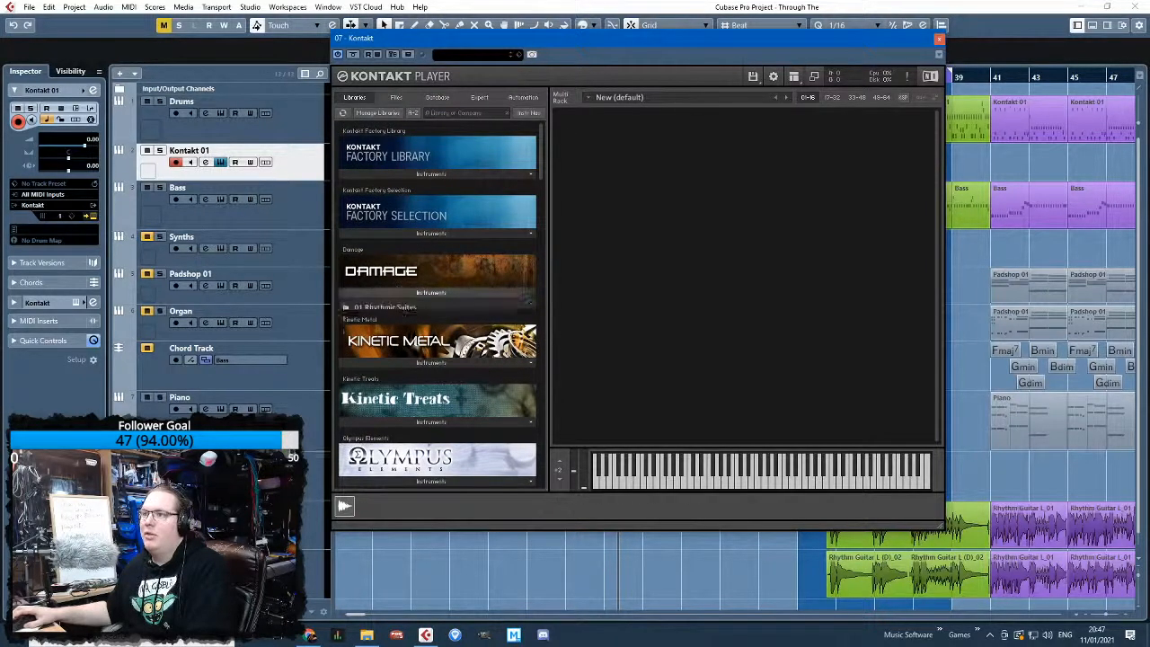
click(395, 308)
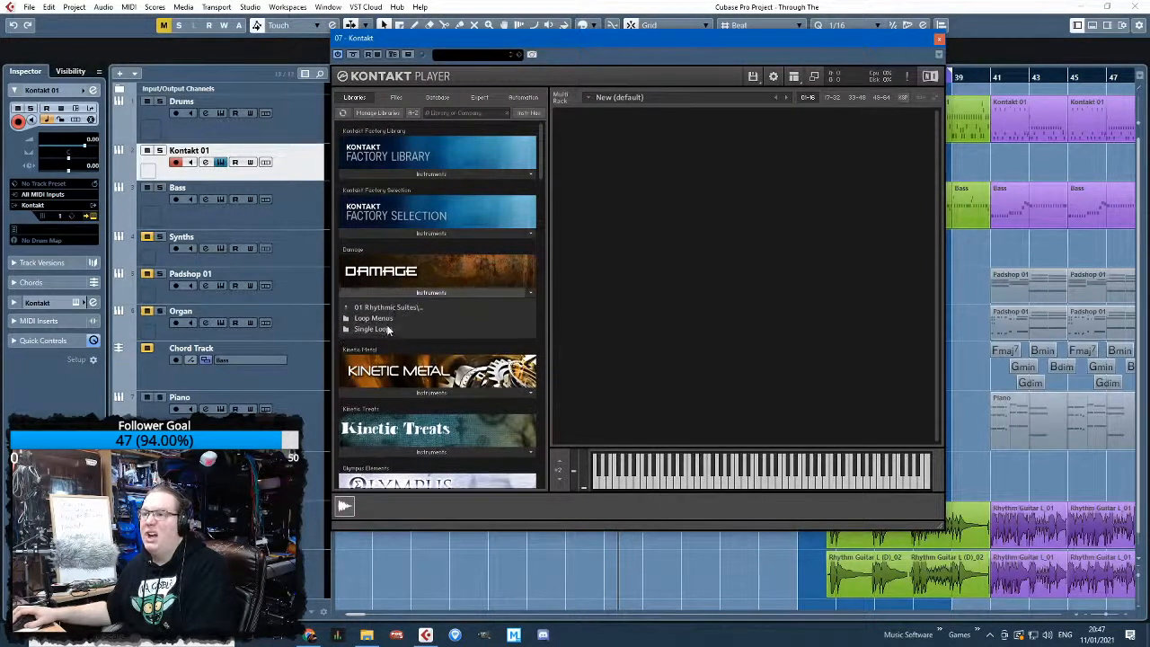
click(388, 330)
scroll(419, 350, down, 1)
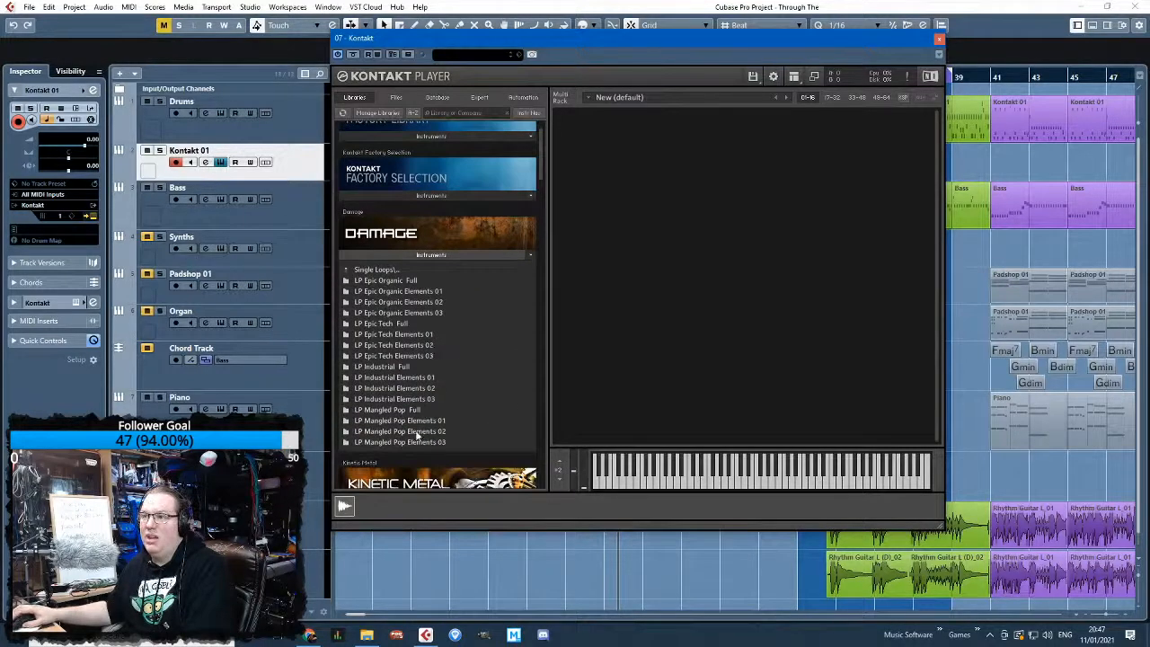
click(421, 280)
scroll(463, 332, down, 4)
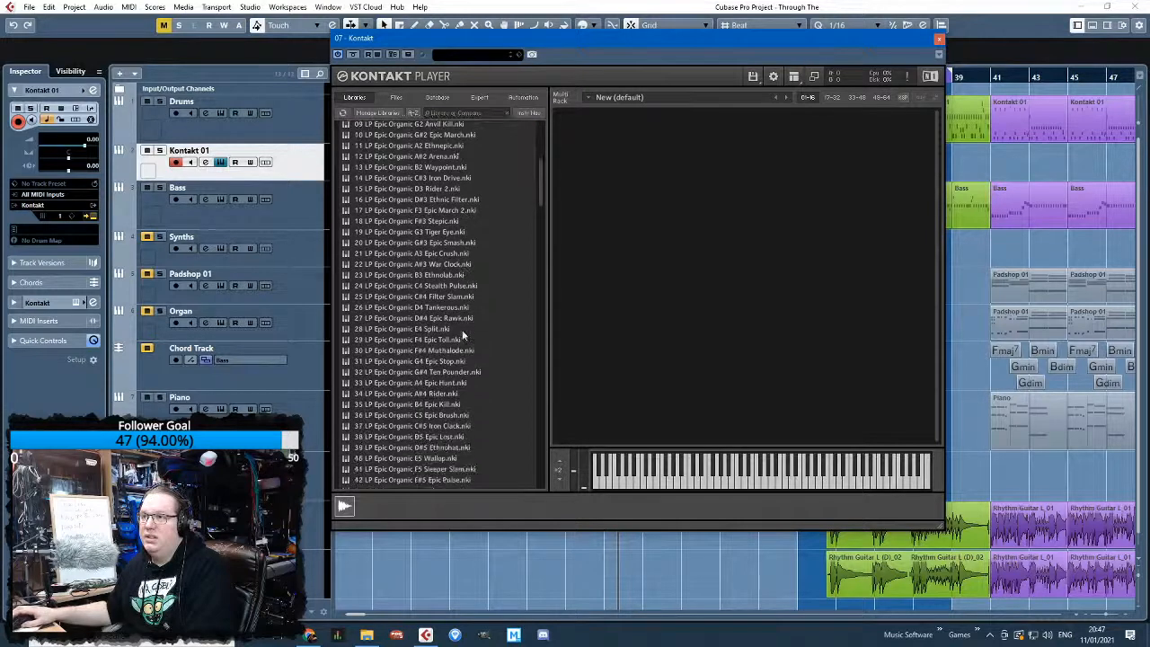
scroll(463, 335, down, 1)
double_click(452, 282)
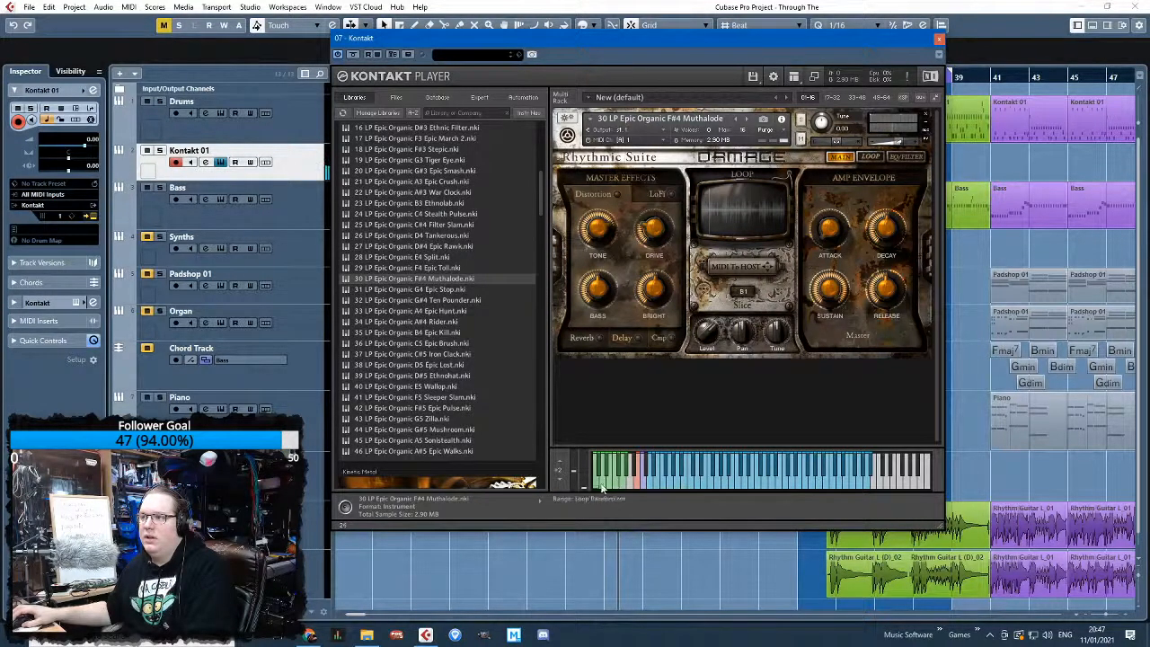
click(926, 119)
Load the Stadium Kit - Full instrument from the Studio Drummer library and close the Kontakt window
scroll(421, 226, up, 10)
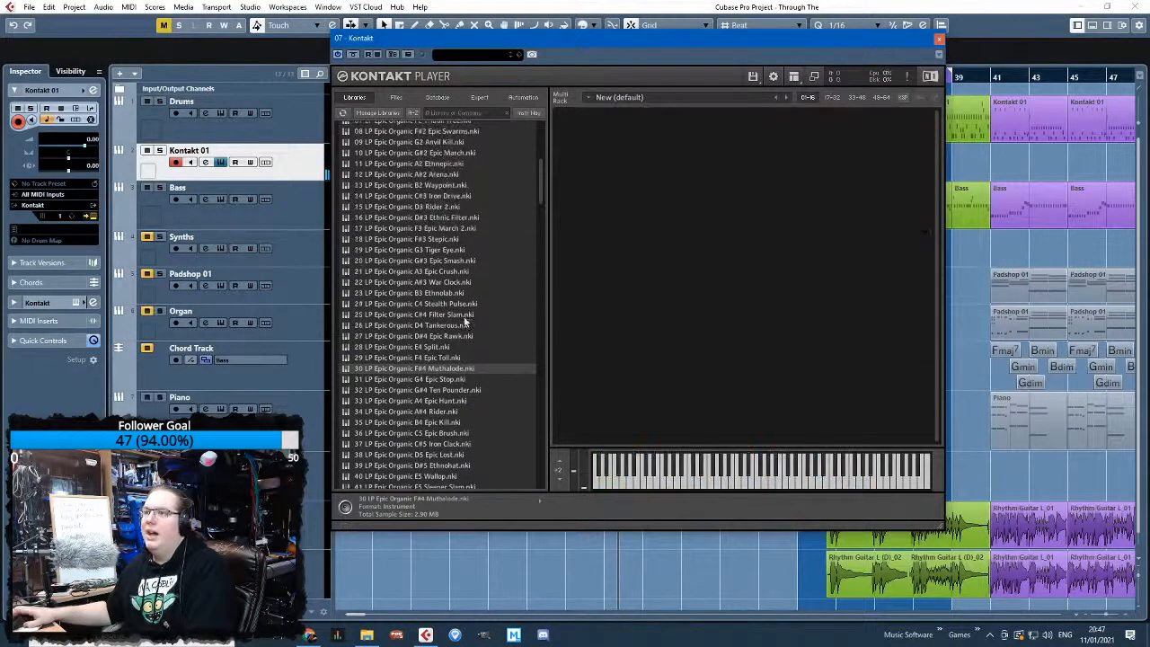
click(418, 211)
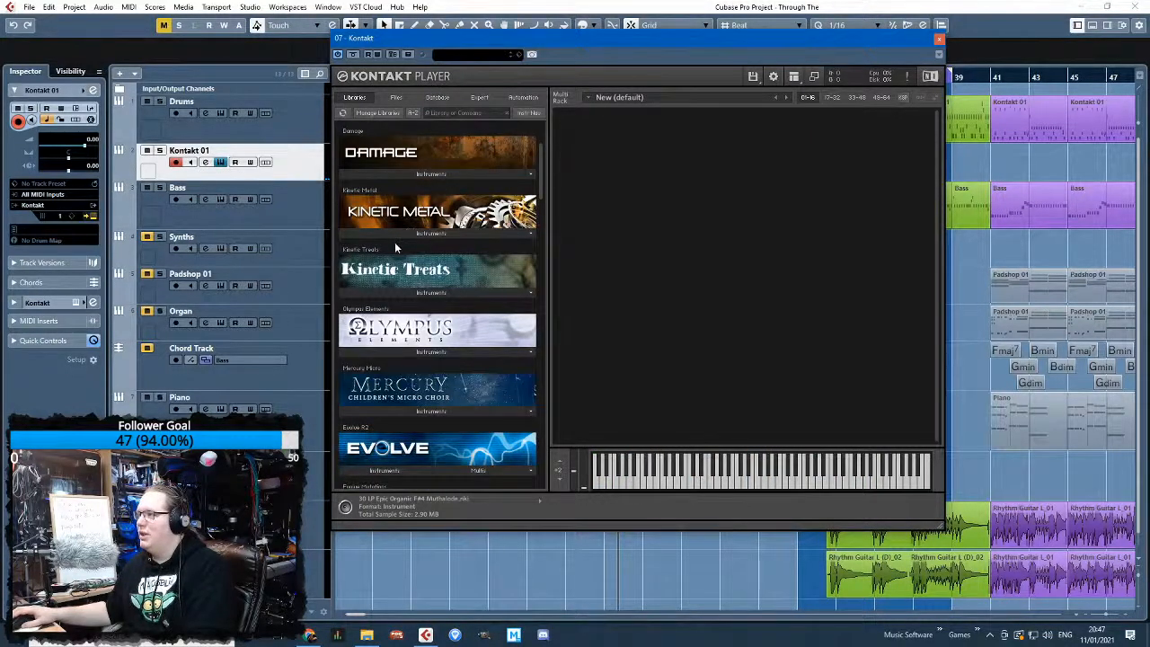
scroll(428, 359, down, 1)
scroll(427, 360, down, 4)
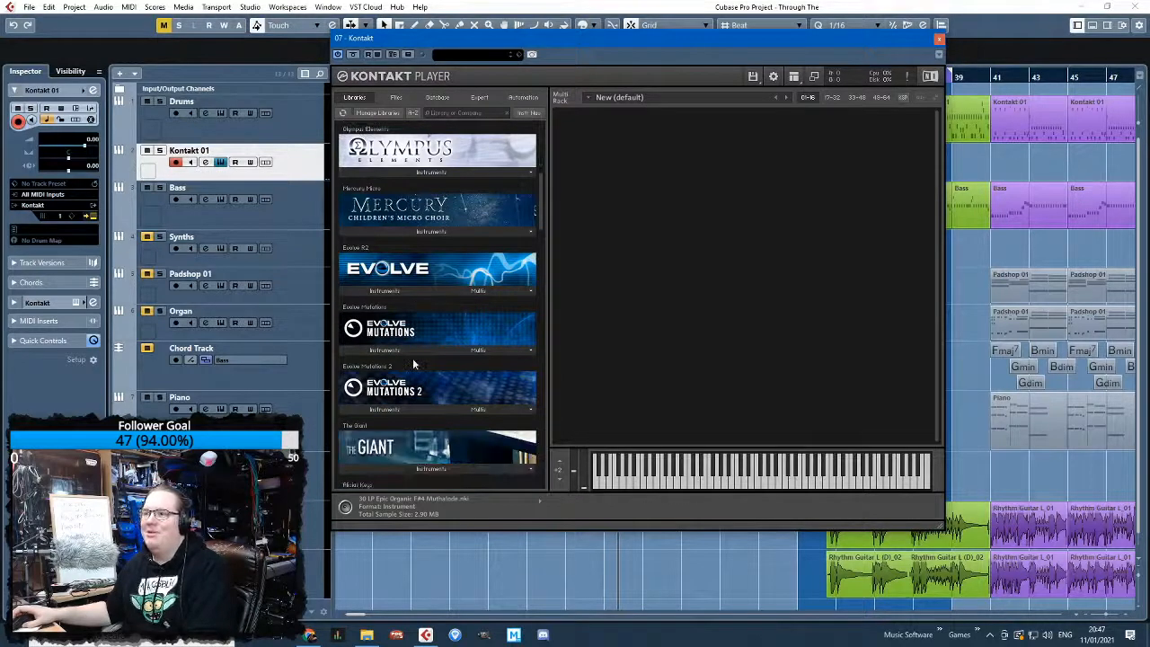
scroll(415, 366, down, 7)
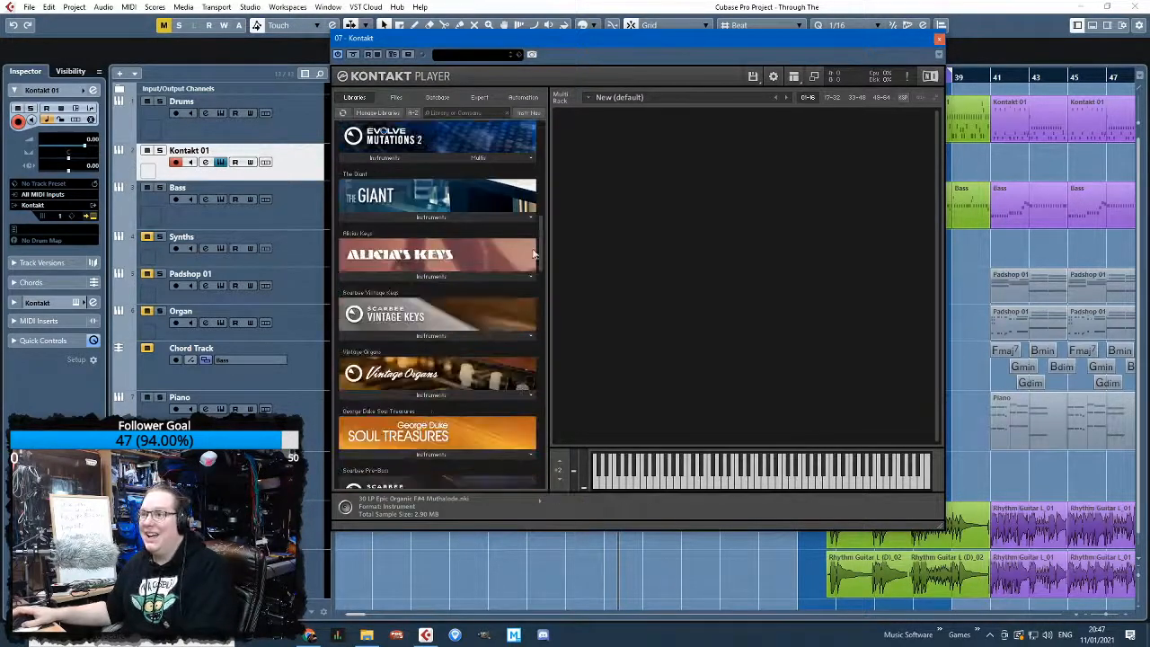
drag(539, 241, 561, 476)
click(482, 482)
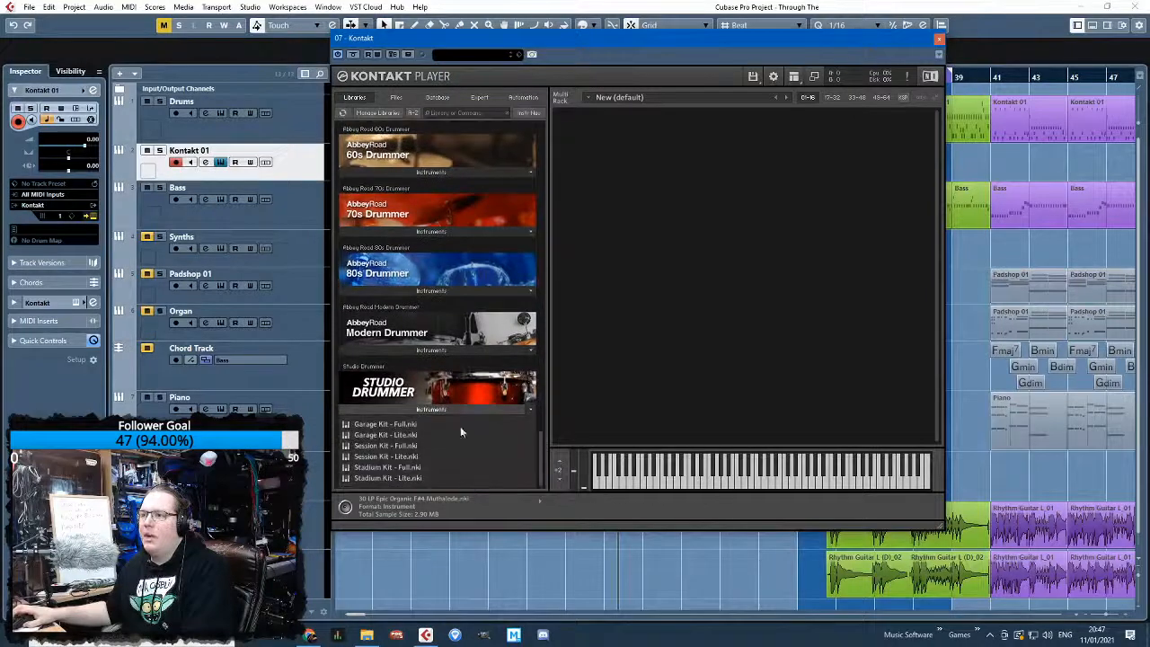
double_click(415, 468)
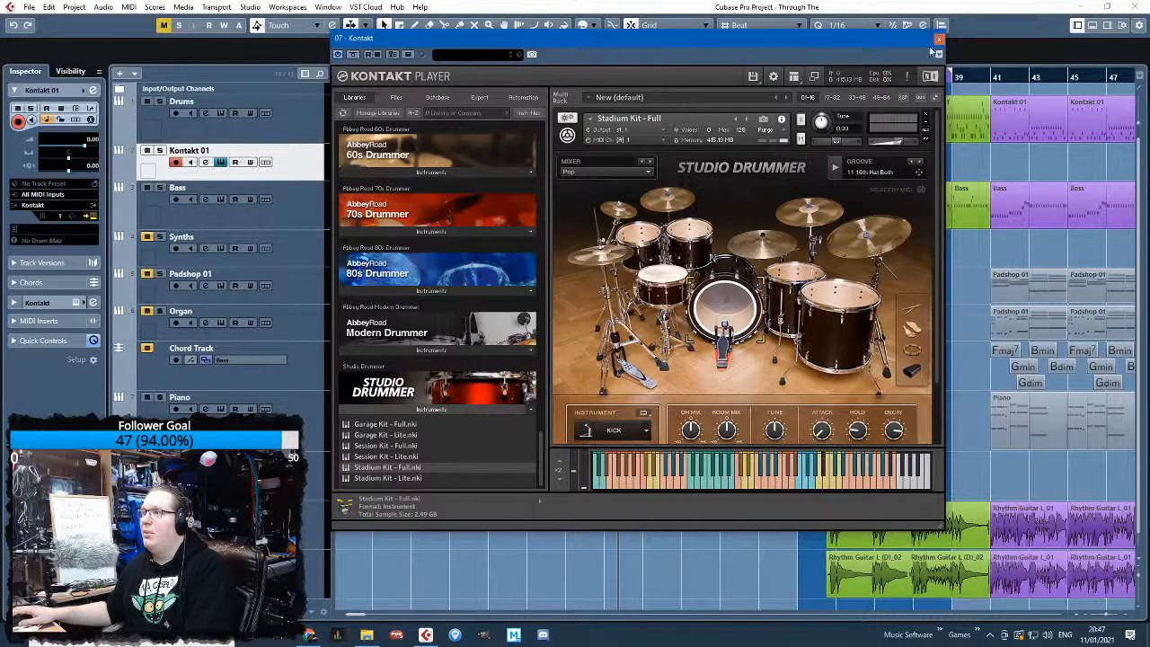
click(938, 40)
Draw an empty MIDI part on the Kontakt 01 track from bar 15 to bar 17
click(414, 25)
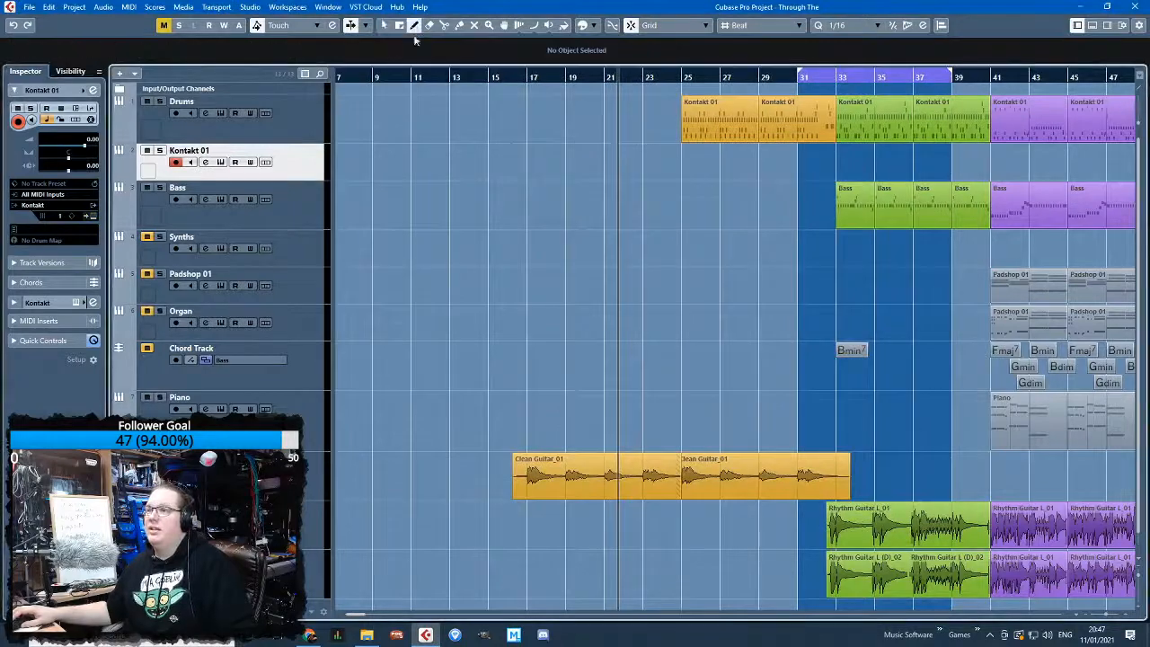
drag(493, 164, 527, 169)
key(1)
scroll(515, 272, up, 3)
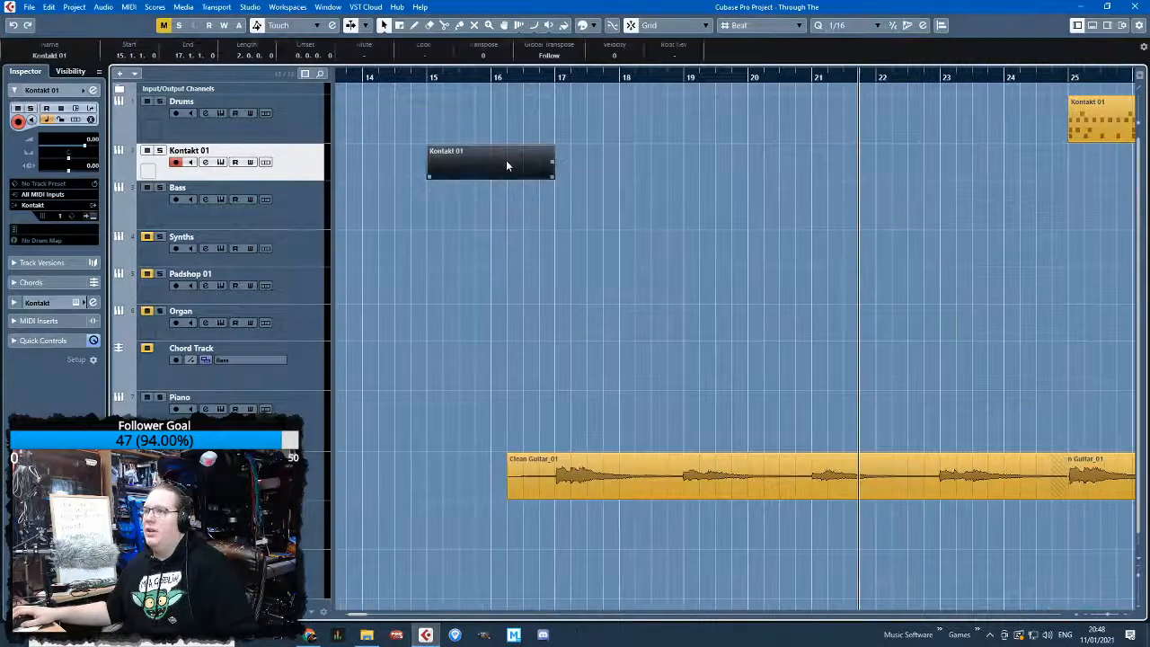
Place an eighth-note B0 drum hit at 15.1.1 in the new part and close the Key Editor
double_click(505, 160)
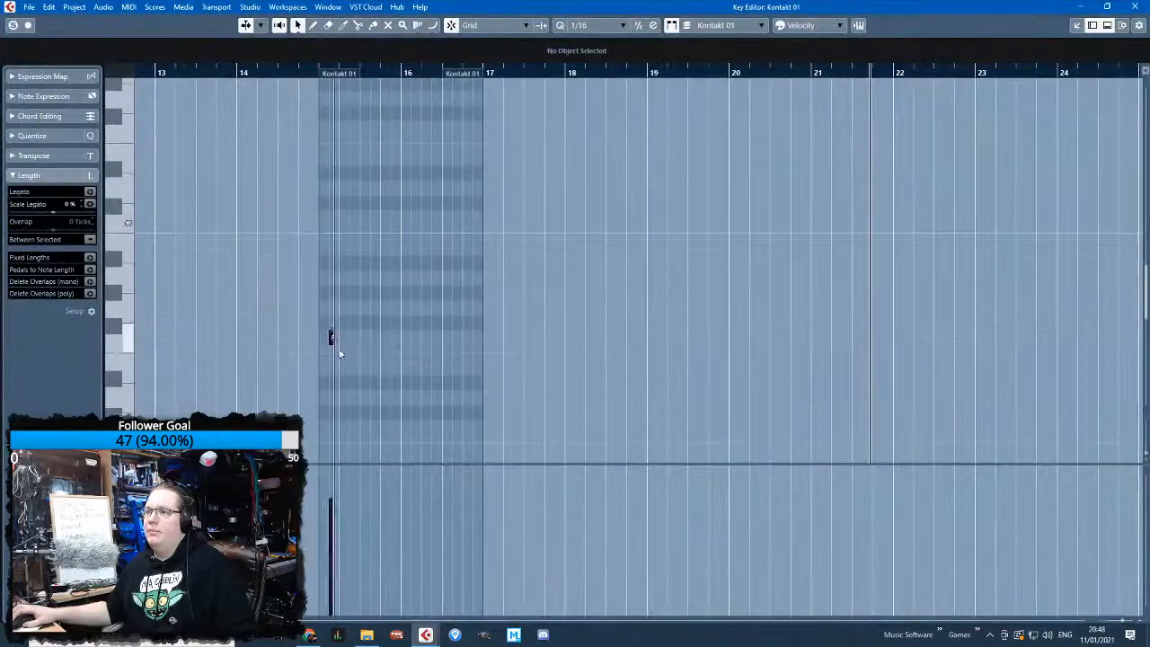
double_click(335, 341)
scroll(347, 341, up, 3)
scroll(345, 339, down, 3)
drag(341, 186, 326, 303)
drag(444, 306, 297, 307)
click(602, 345)
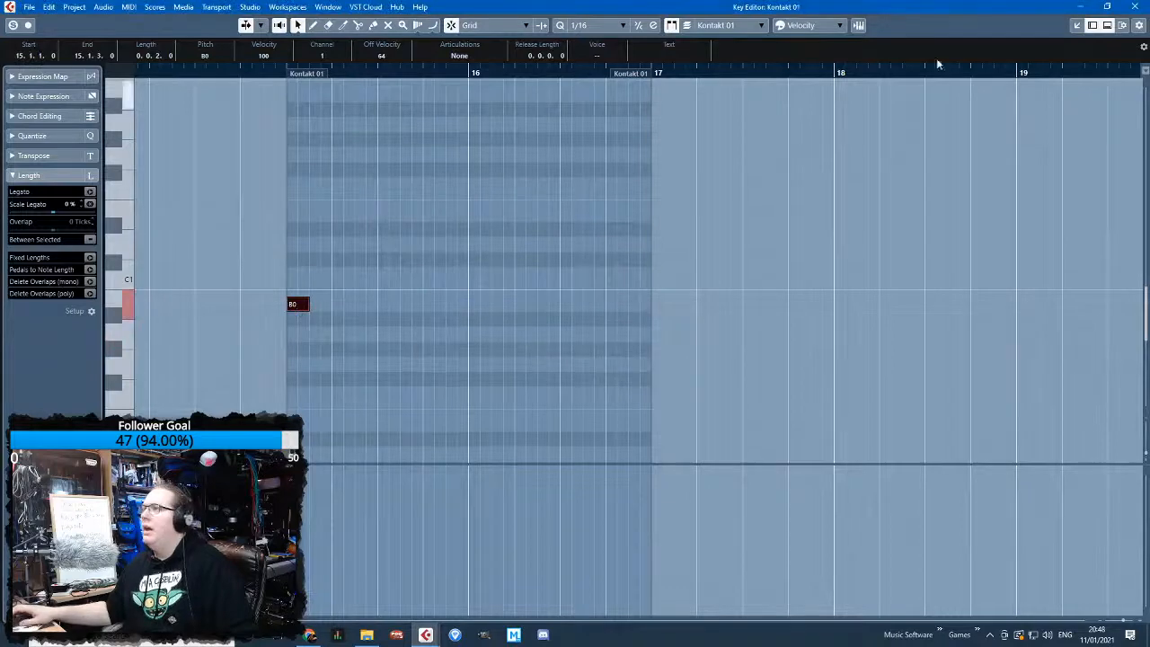
click(1130, 6)
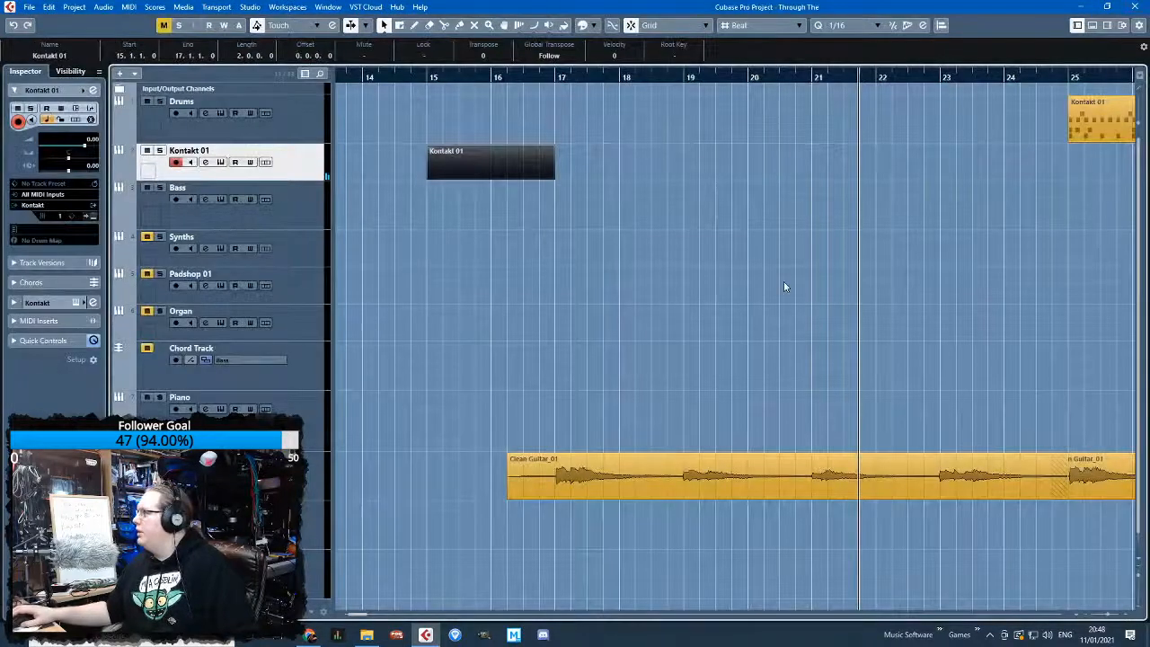
Reopen the part and add B0 notes at 15.1.4 and 15.2.3, giving the first a softer and the second a harder velocity
click(319, 640)
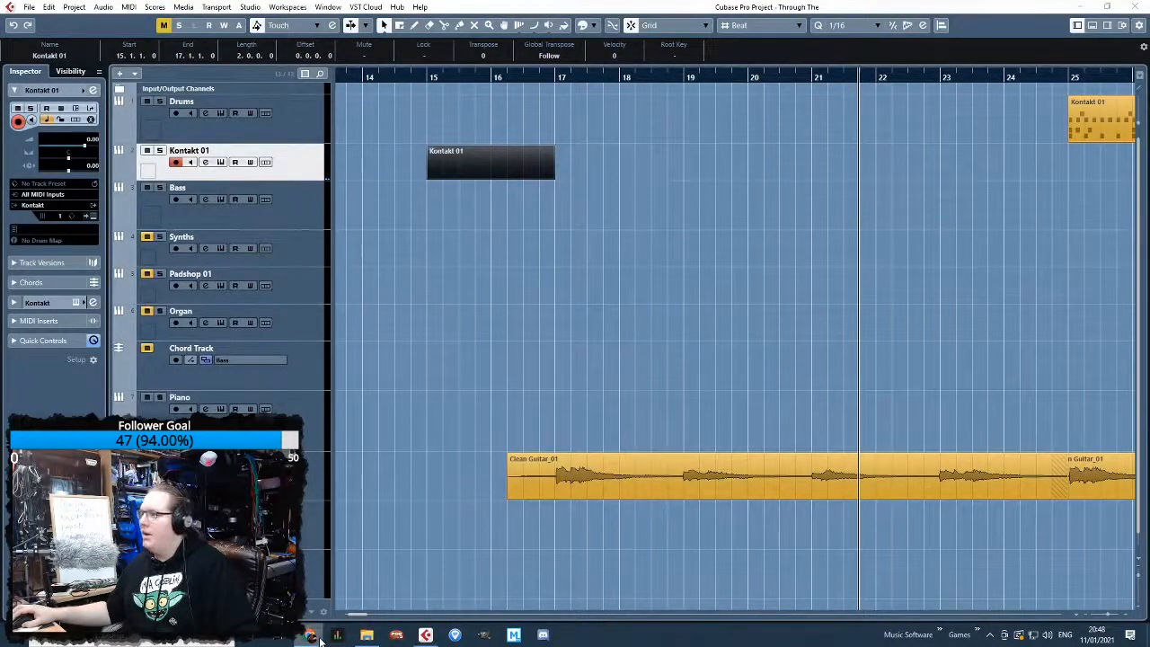
click(577, 275)
double_click(476, 153)
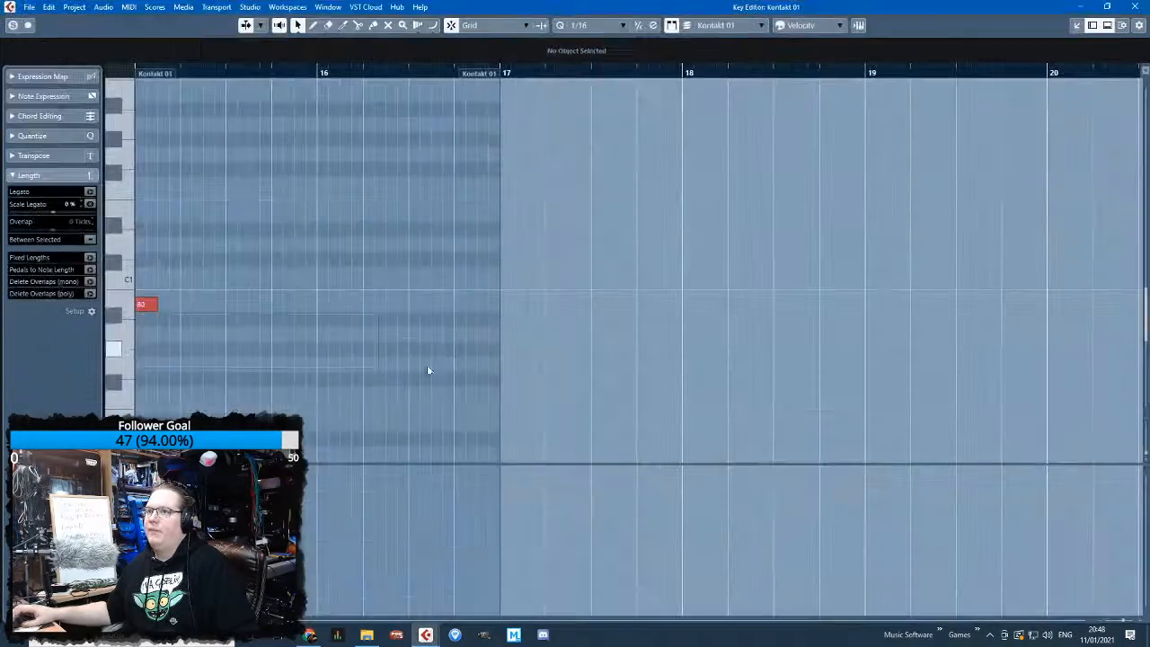
key(KP_Multiply)
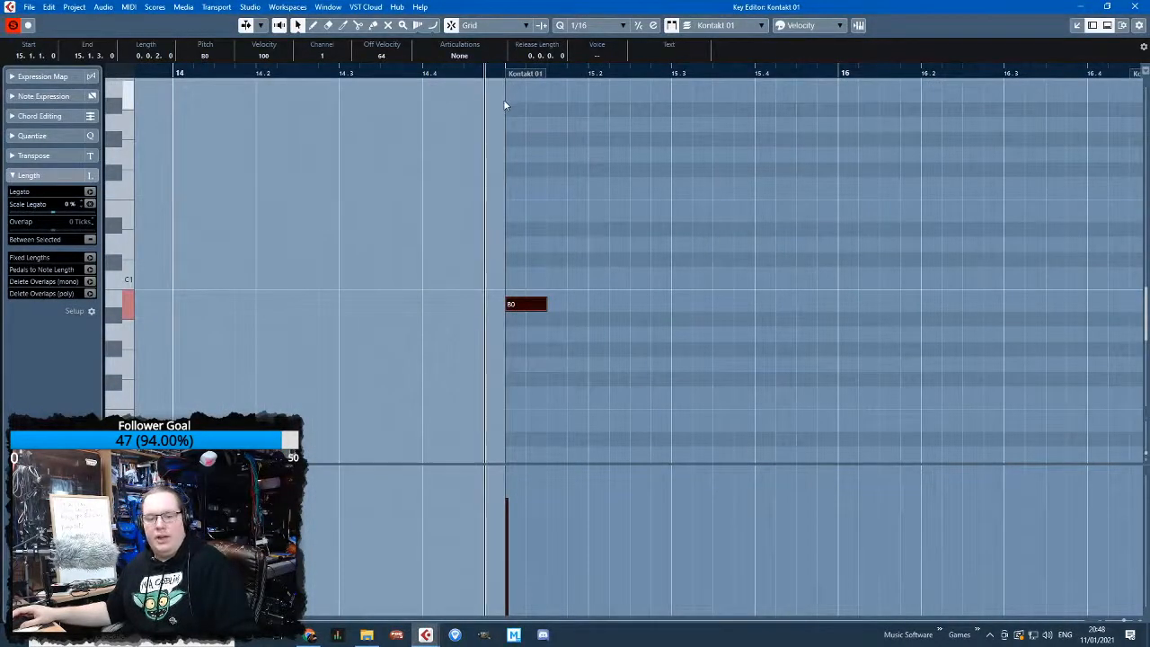
drag(550, 305, 649, 307)
double_click(594, 308)
click(586, 310)
click(569, 519)
click(631, 490)
Add B0 notes at 15.3.3 and 15.4.1, setting the last one's velocity to 120
drag(746, 365, 762, 304)
key(ctrl+d)
key(ctrl+d)
click(768, 474)
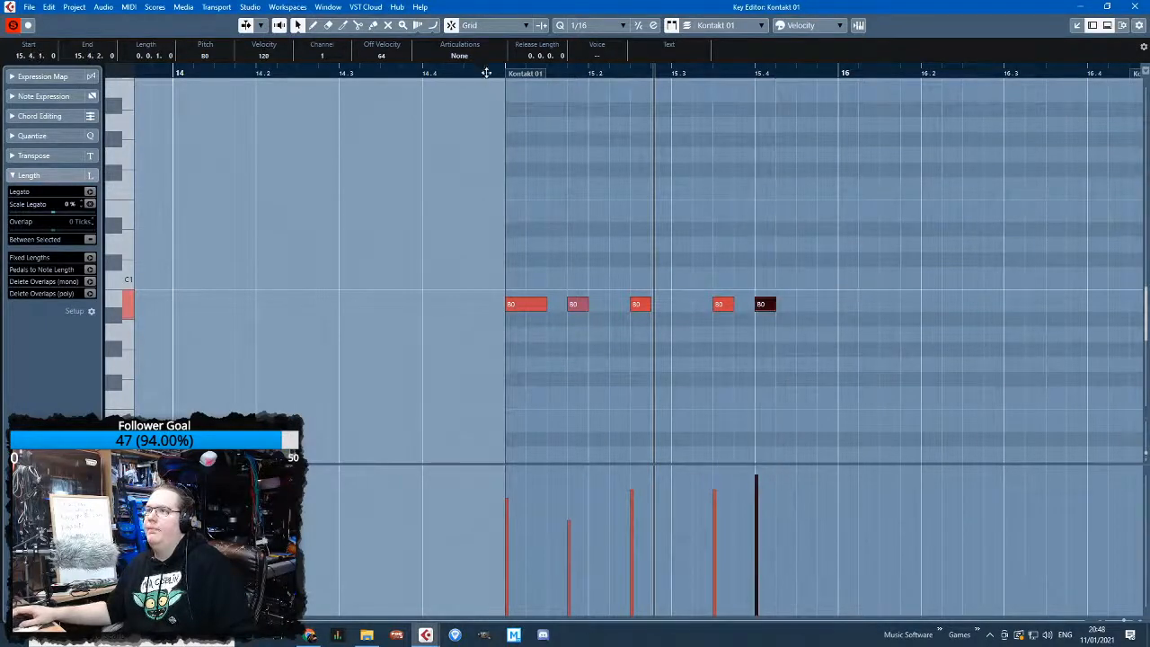
Play the pattern from bar 15 and lower the last note's velocity to 103
drag(488, 71, 503, 70)
click(625, 154)
key(space)
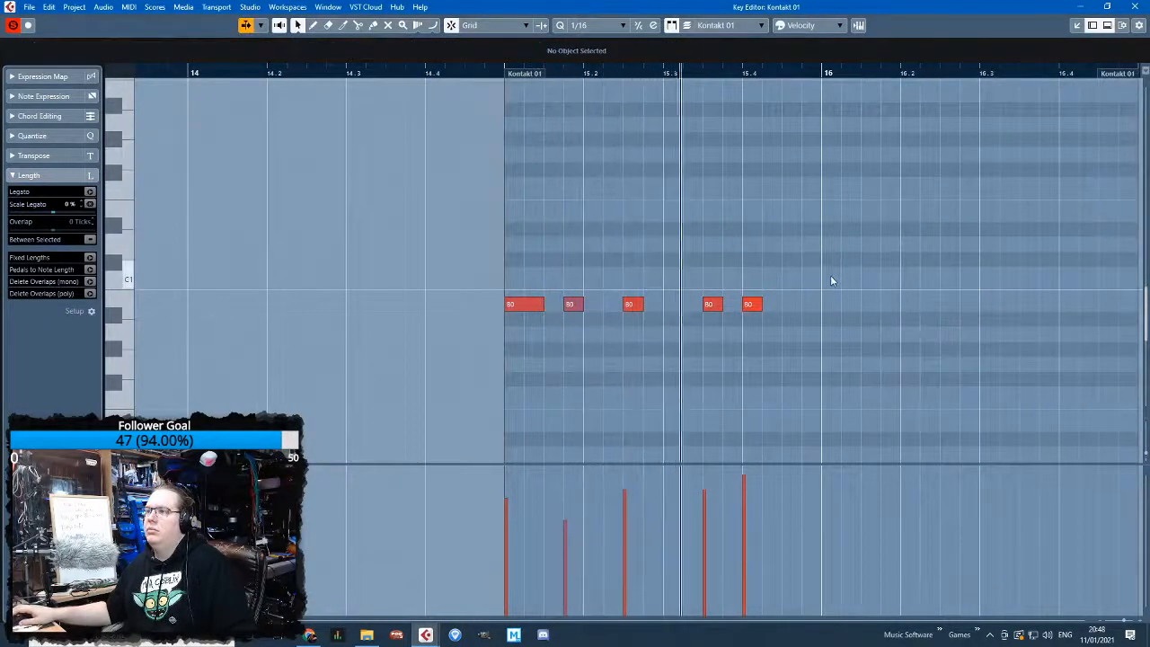
drag(714, 486, 764, 484)
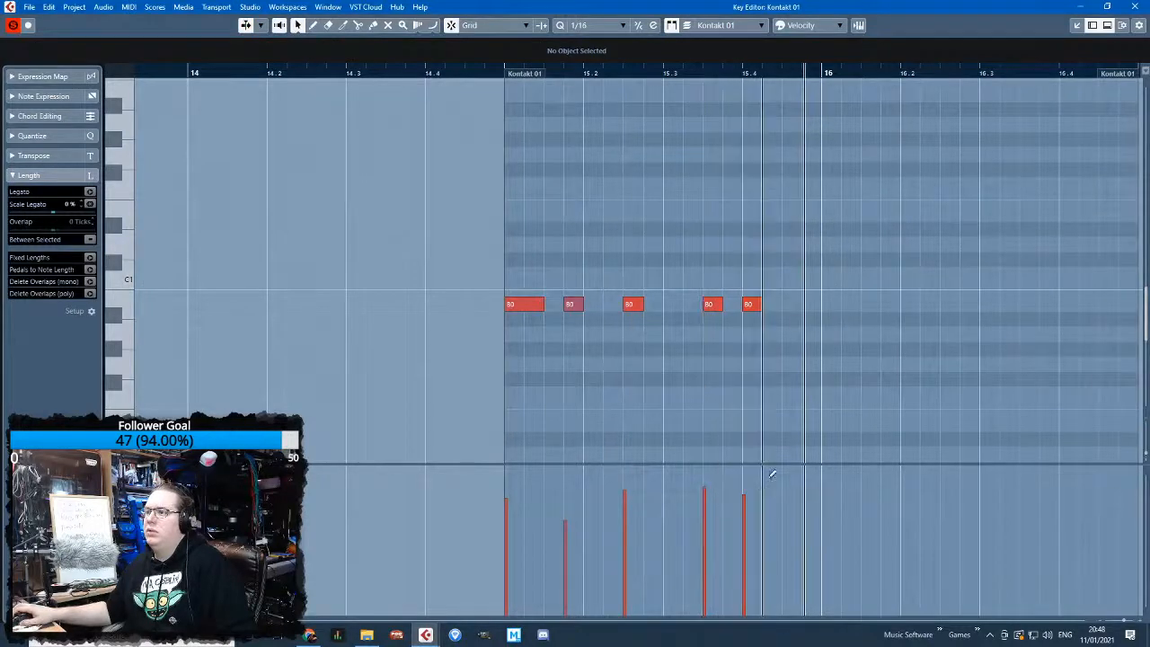
Duplicate the five-note pattern, align the copy with the start of bar 16, and close the Key Editor
key(ctrl+a)
key(ctrl+d)
drag(791, 308, 853, 308)
scroll(805, 364, up, 2)
drag(994, 362, 1019, 262)
click(683, 304)
scroll(661, 363, down, 3)
scroll(660, 363, down, 2)
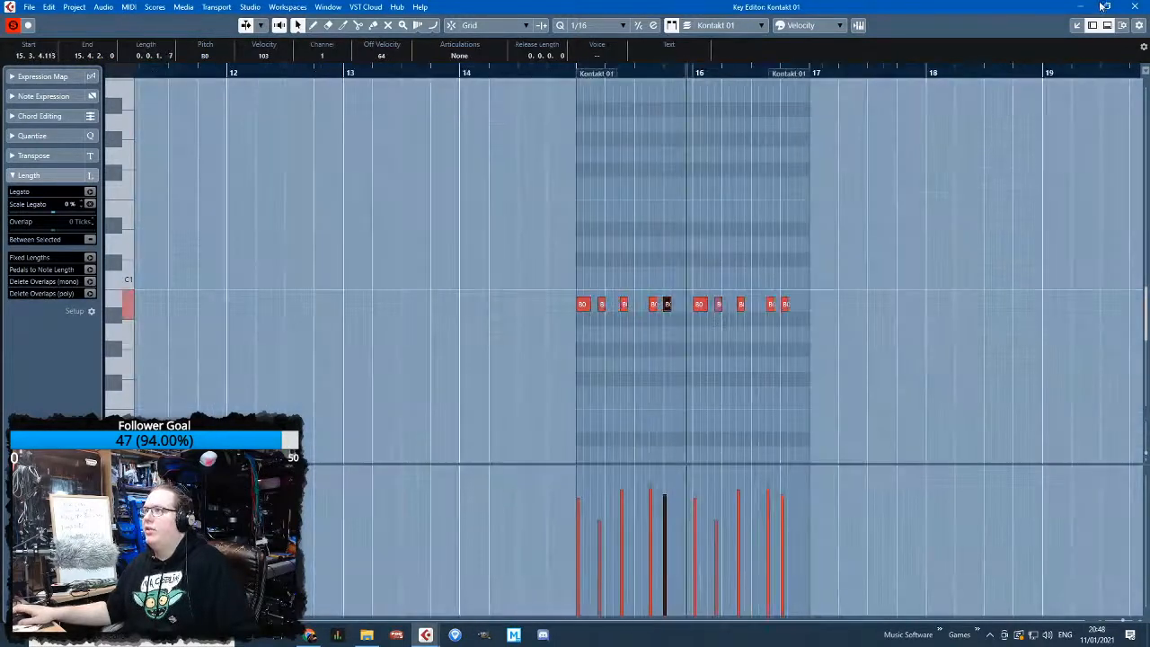
key(Escape)
Play the project from bar 15 and duplicate the Kontakt 01 part to bar 17
click(429, 78)
click(576, 258)
key(space)
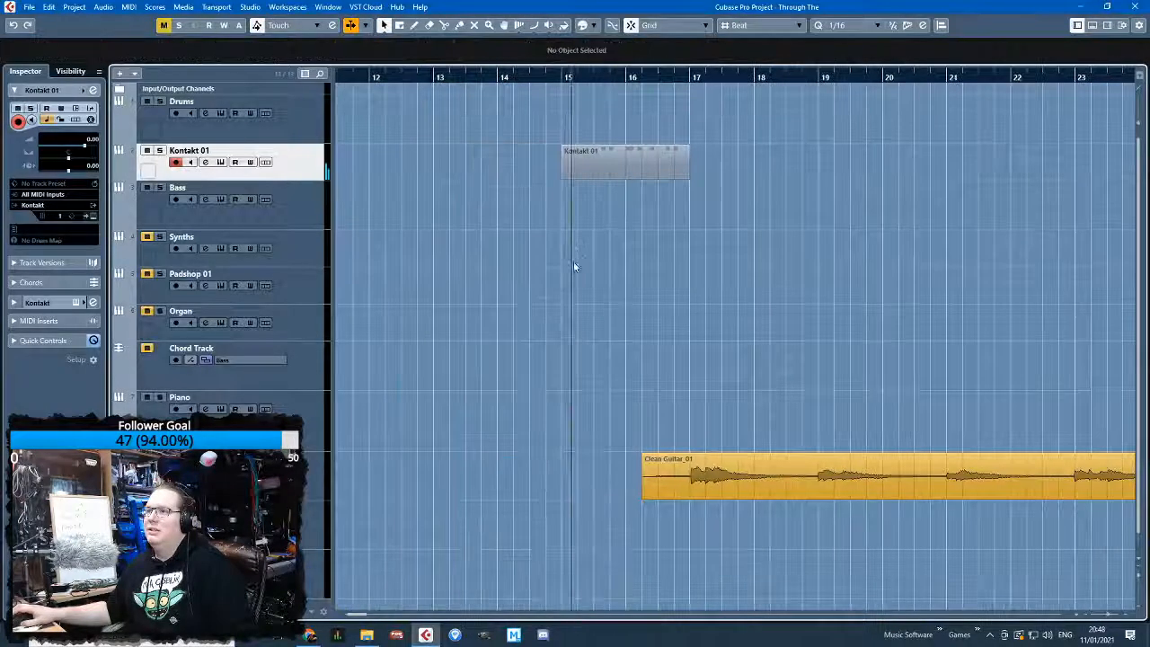
click(675, 168)
key(ctrl+d)
Select both Kontakt 01 parts and duplicate them together to bar 19
drag(800, 260, 447, 301)
scroll(773, 316, down, 1)
drag(764, 299, 796, 266)
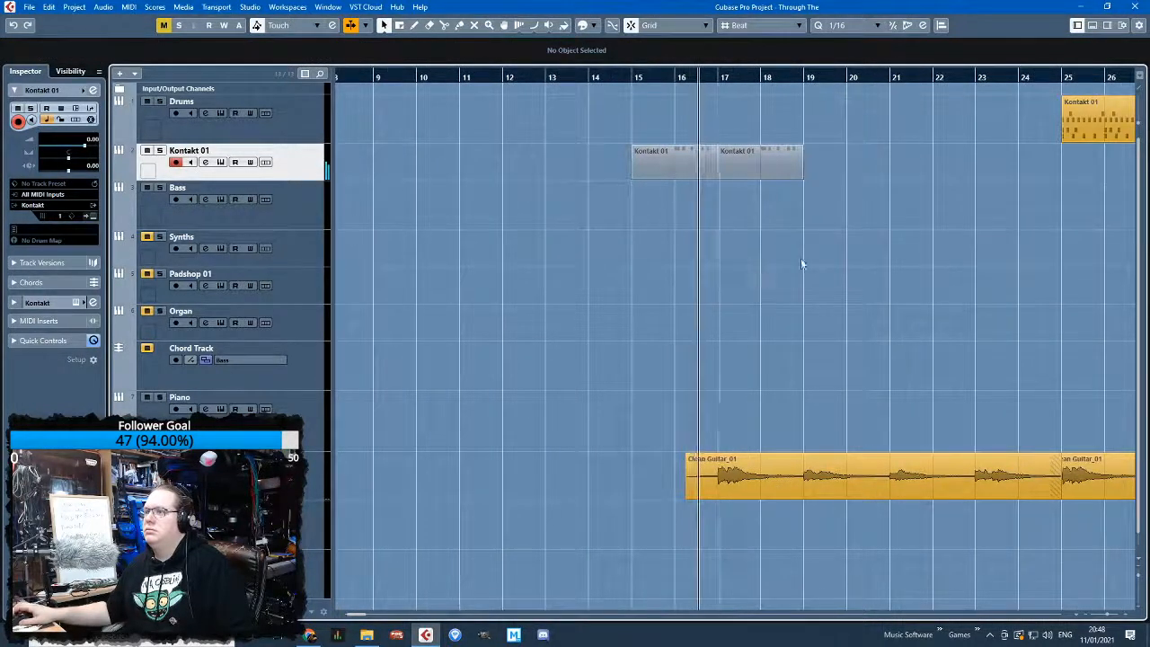
scroll(795, 261, up, 1)
drag(749, 198, 714, 173)
drag(815, 247, 530, 169)
key(ctrl+d)
scroll(528, 168, down, 2)
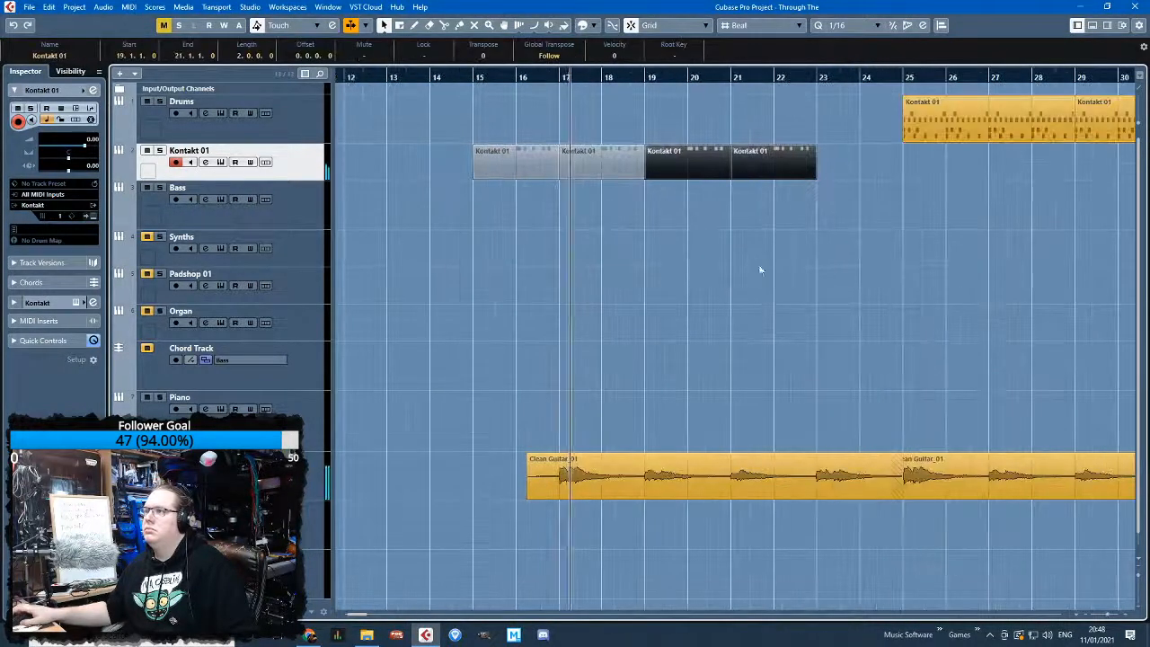
Keep duplicating the Kontakt 01 parts until they fill the track up to bar 33
drag(757, 260, 790, 132)
key(ctrl+d)
drag(918, 236, 742, 165)
key(ctrl+d)
scroll(741, 166, down, 3)
key(ctrl+d)
scroll(925, 236, up, 2)
Split the last Kontakt 01 part at bar 32 and delete its second half
drag(967, 267, 1018, 285)
scroll(1030, 218, up, 4)
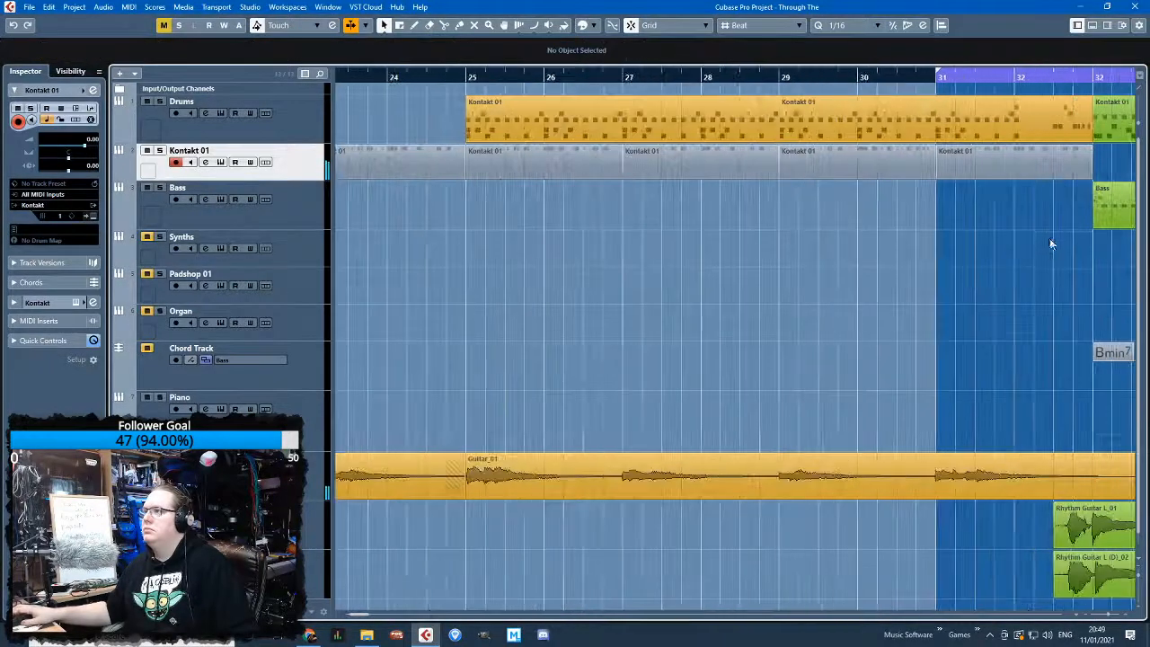
drag(983, 222, 988, 171)
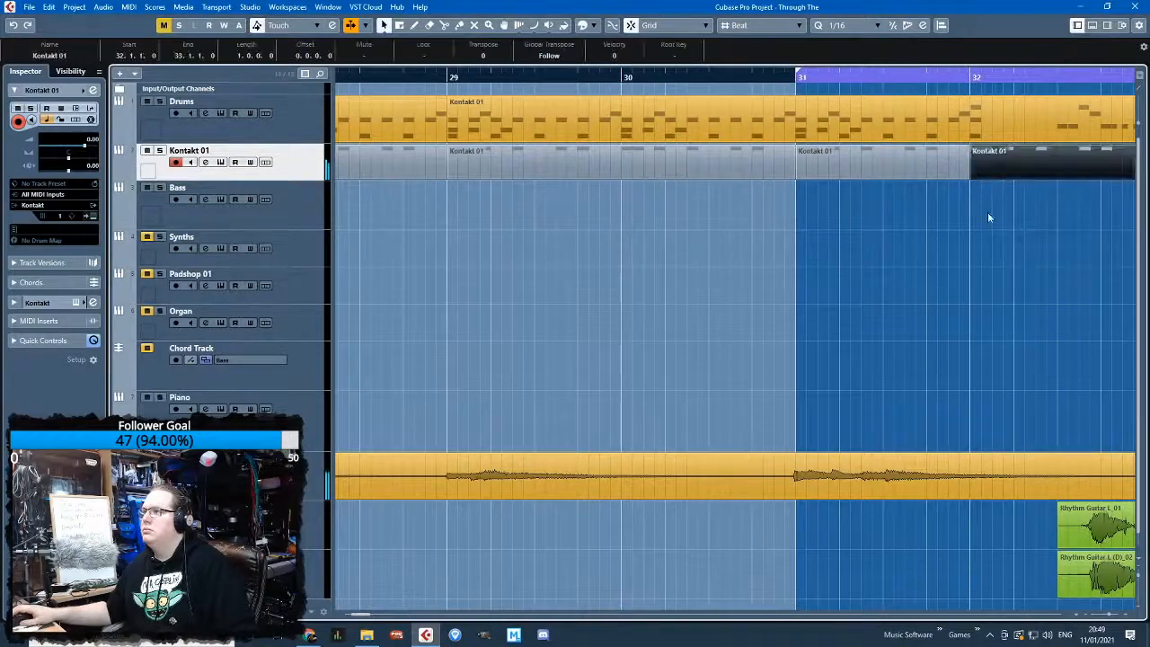
key(Delete)
scroll(875, 296, down, 3)
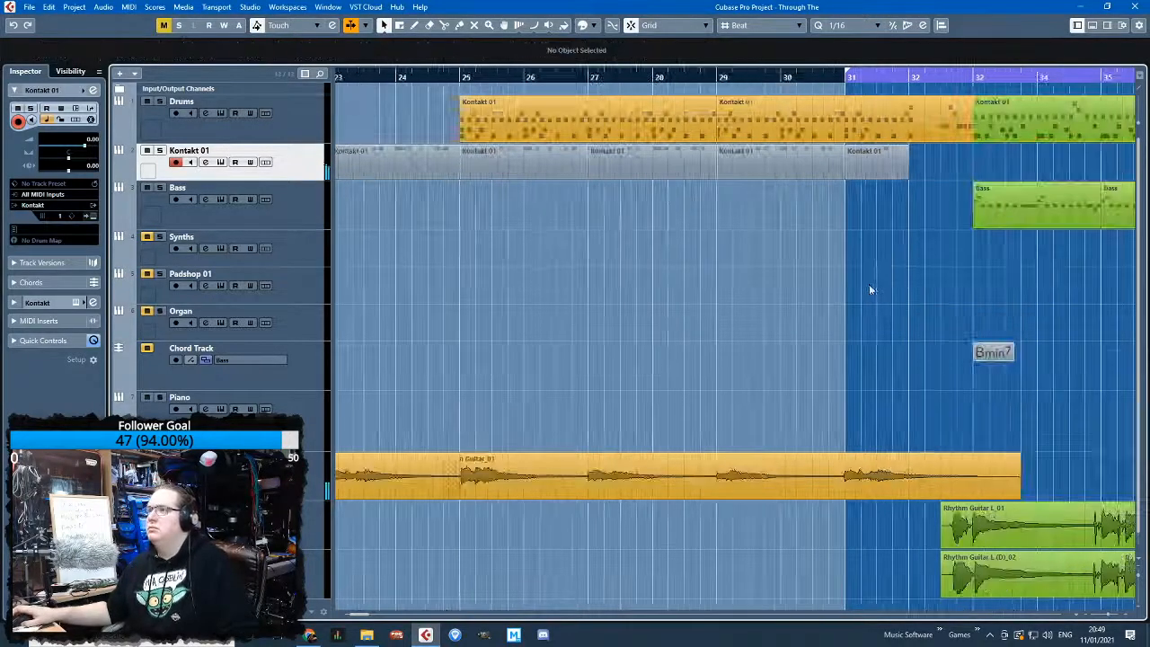
Create a new one-bar part at bar 32 and leave a single B0 note at its start
double_click(936, 164)
double_click(938, 165)
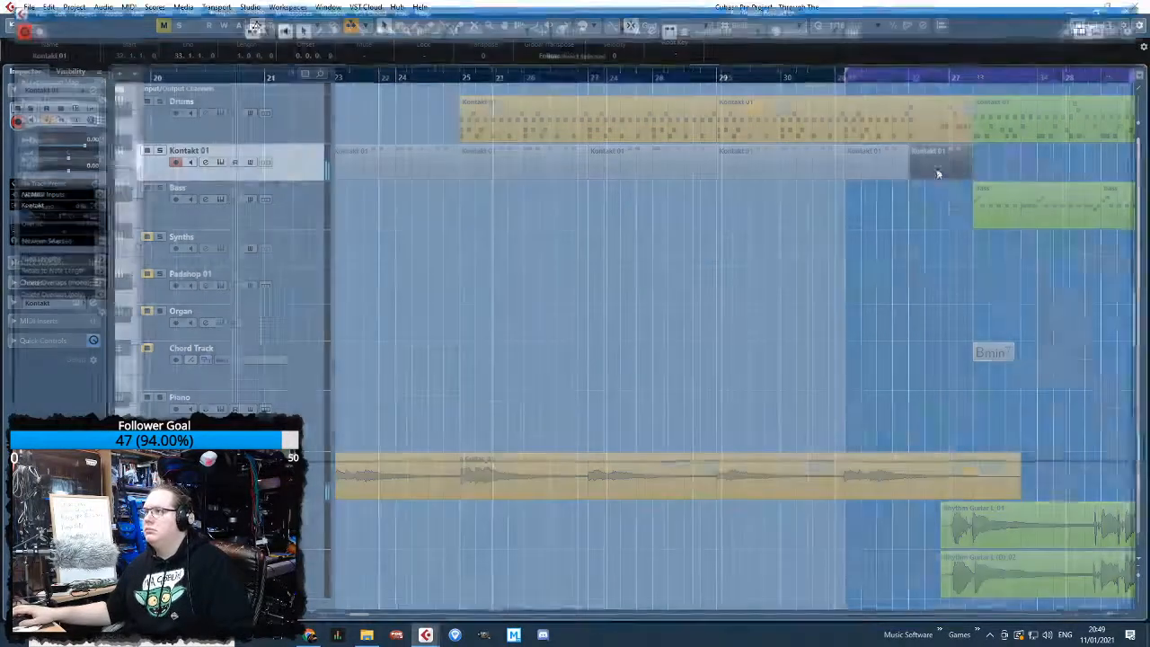
scroll(614, 256, down, 9)
scroll(634, 298, up, 8)
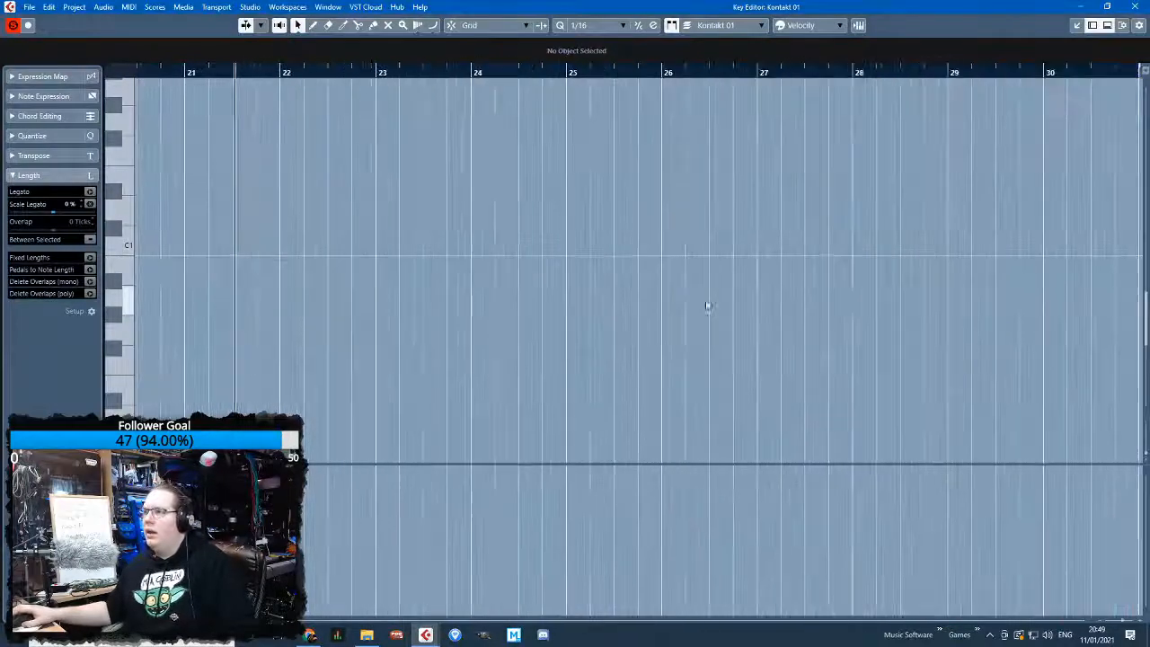
scroll(963, 189, right, 5)
drag(808, 227, 809, 227)
key(Delete)
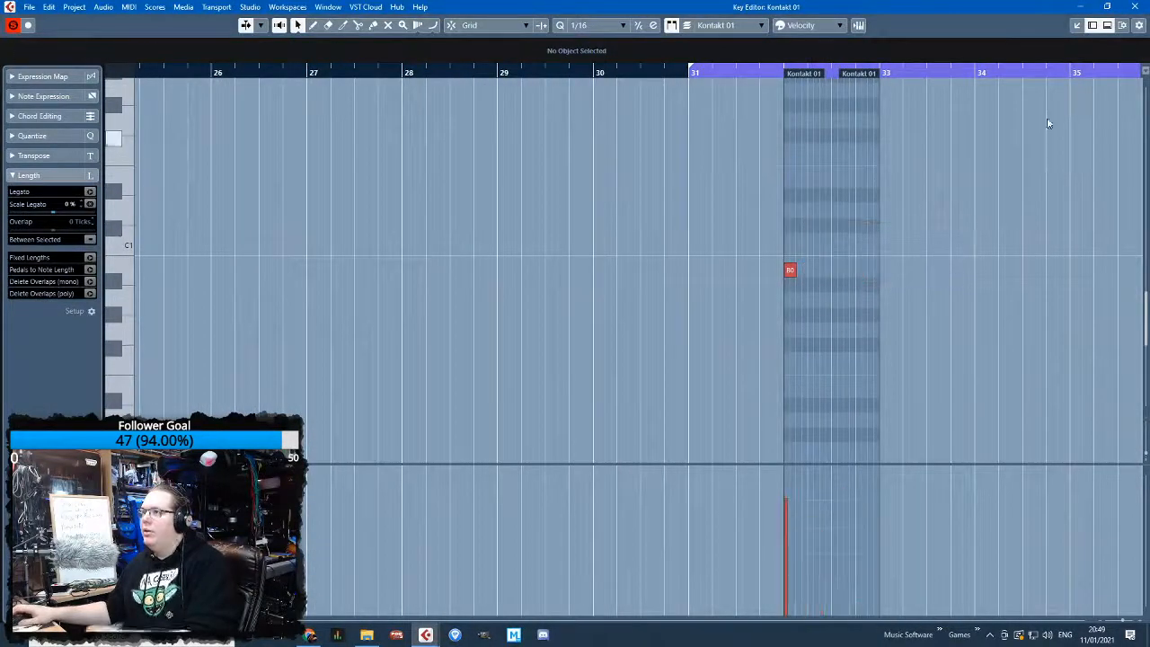
Add a folder track named Sticks, move the Kontakt 01 track into it, and rename that track Sticks as well
click(1131, 7)
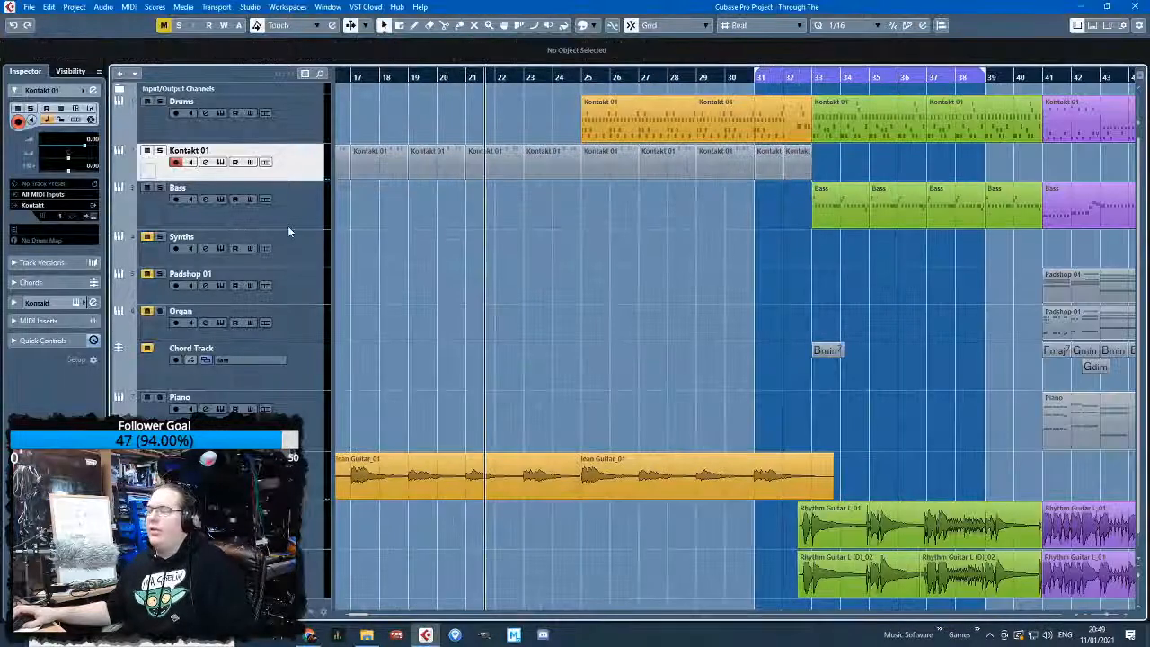
right_click(294, 177)
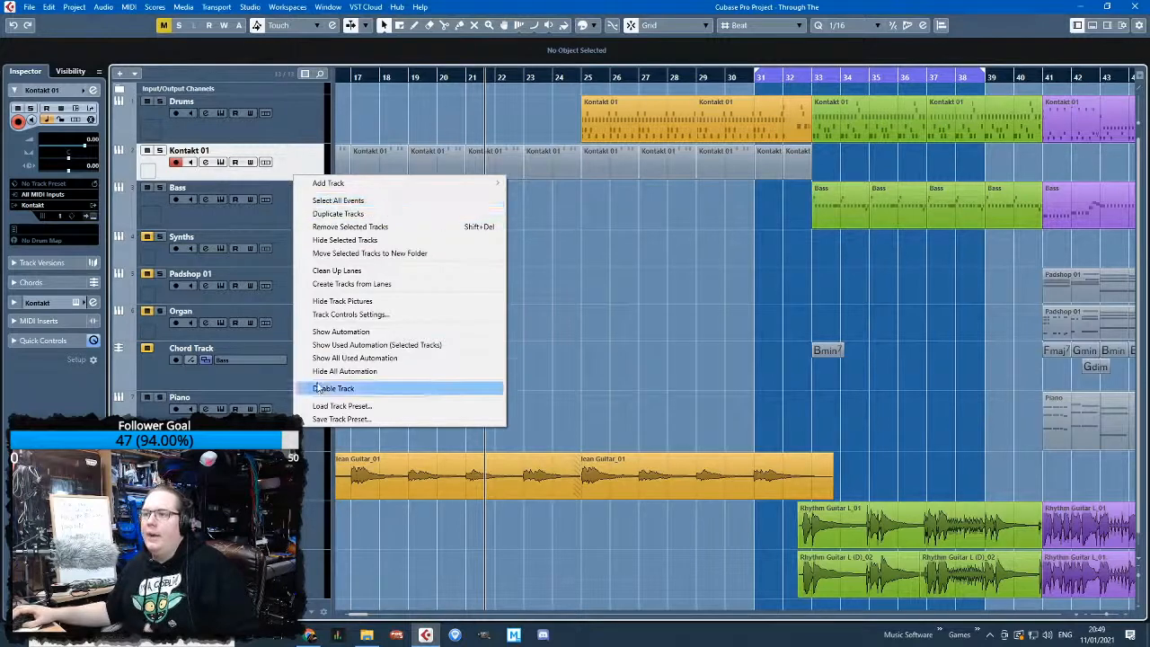
mouse_move(476, 184)
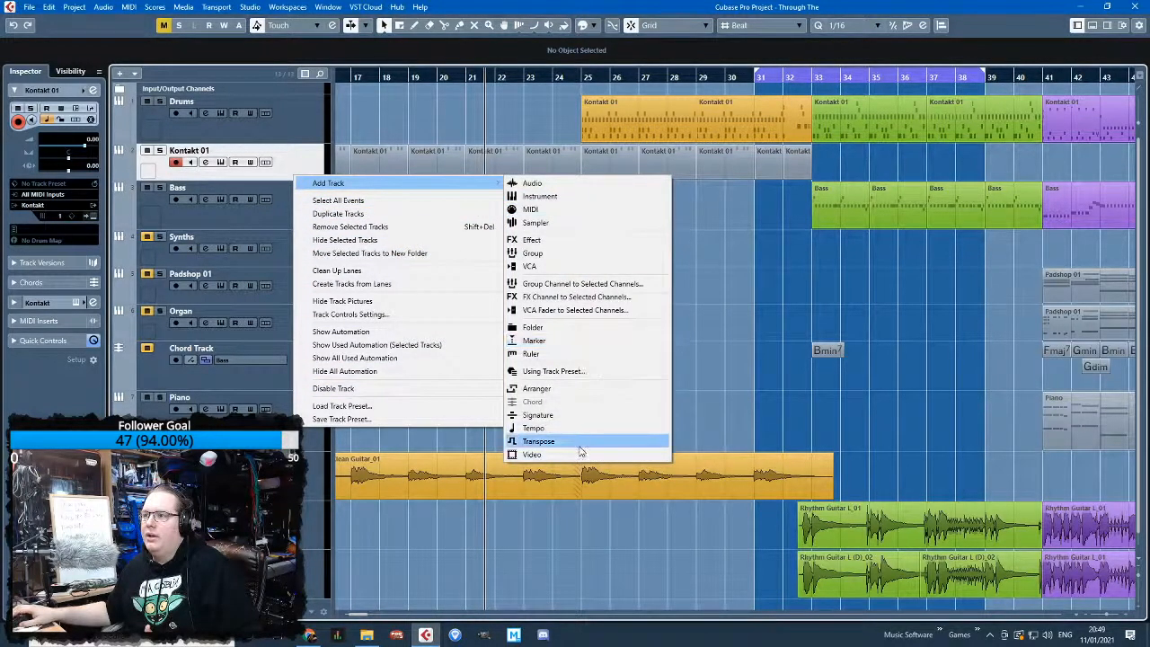
click(575, 327)
click(981, 404)
double_click(223, 188)
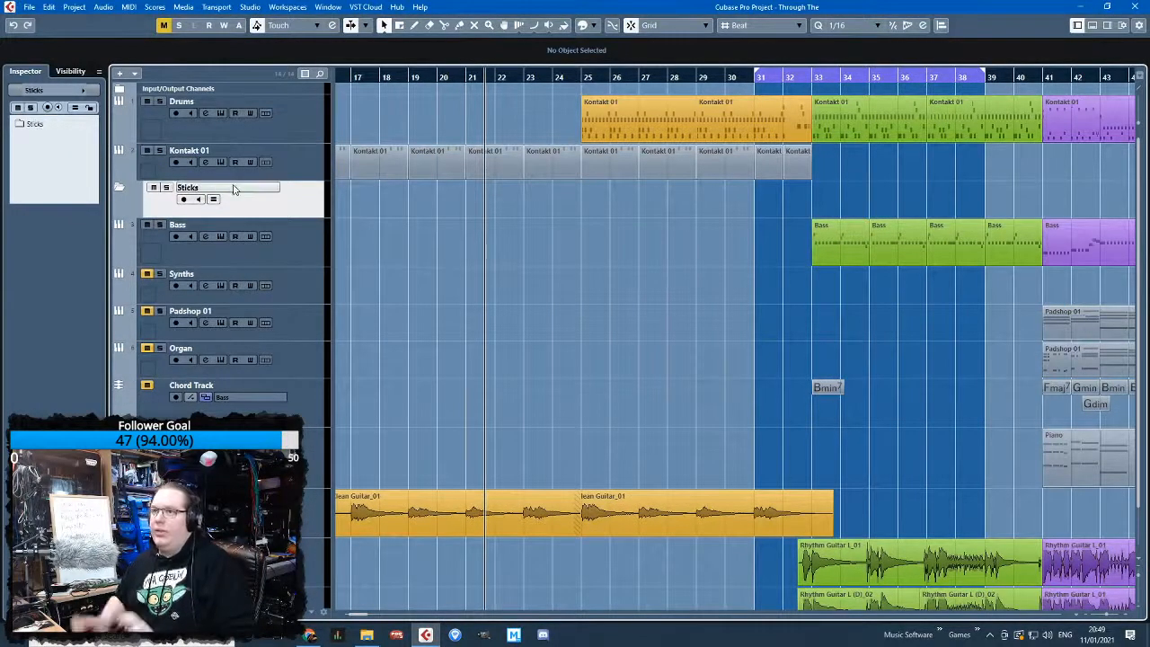
drag(234, 189, 182, 195)
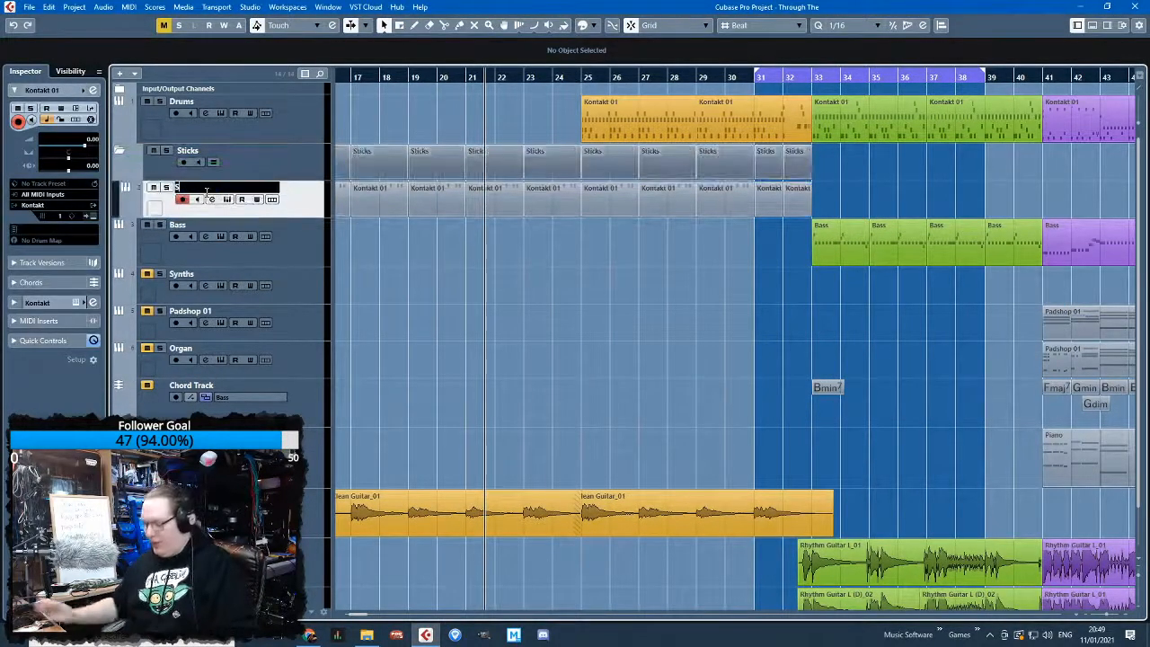
Add a MIDI track below the Sticks instrument track and route its output to Sticks - MIDI In
right_click(294, 208)
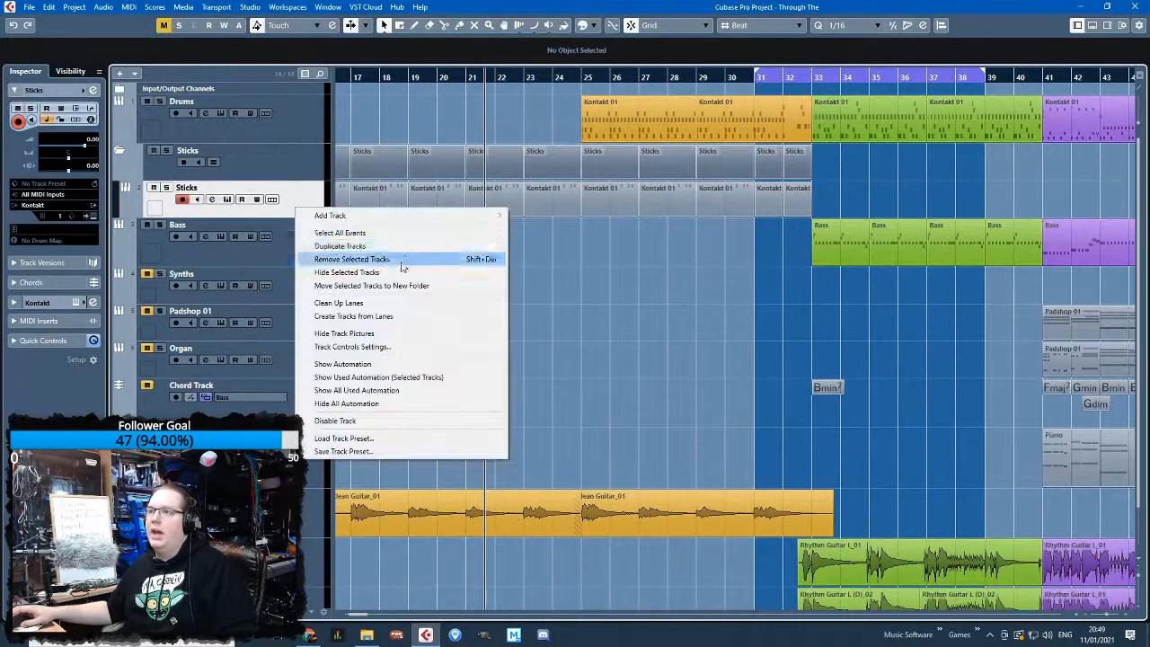
mouse_move(412, 220)
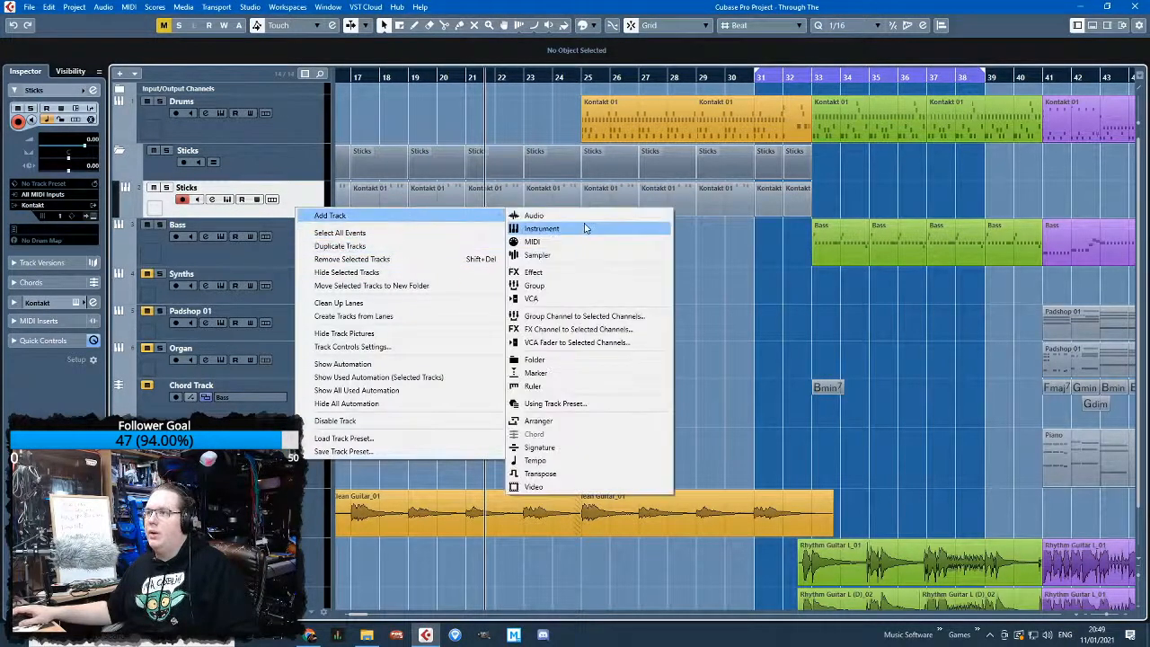
click(606, 244)
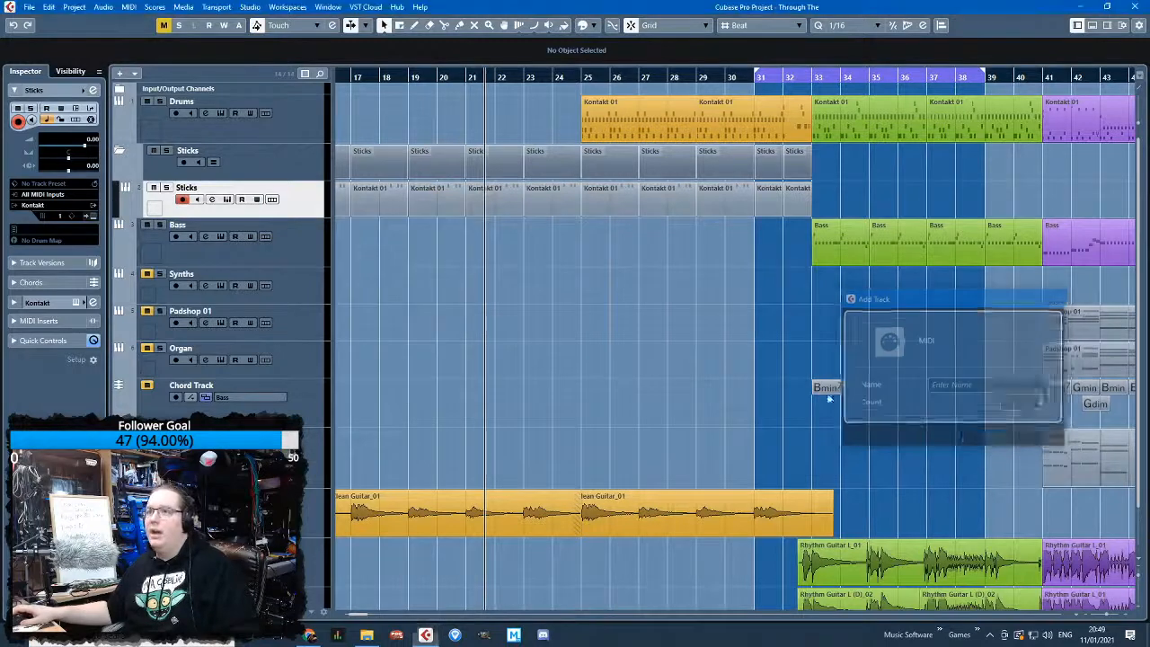
click(984, 435)
click(221, 236)
click(274, 259)
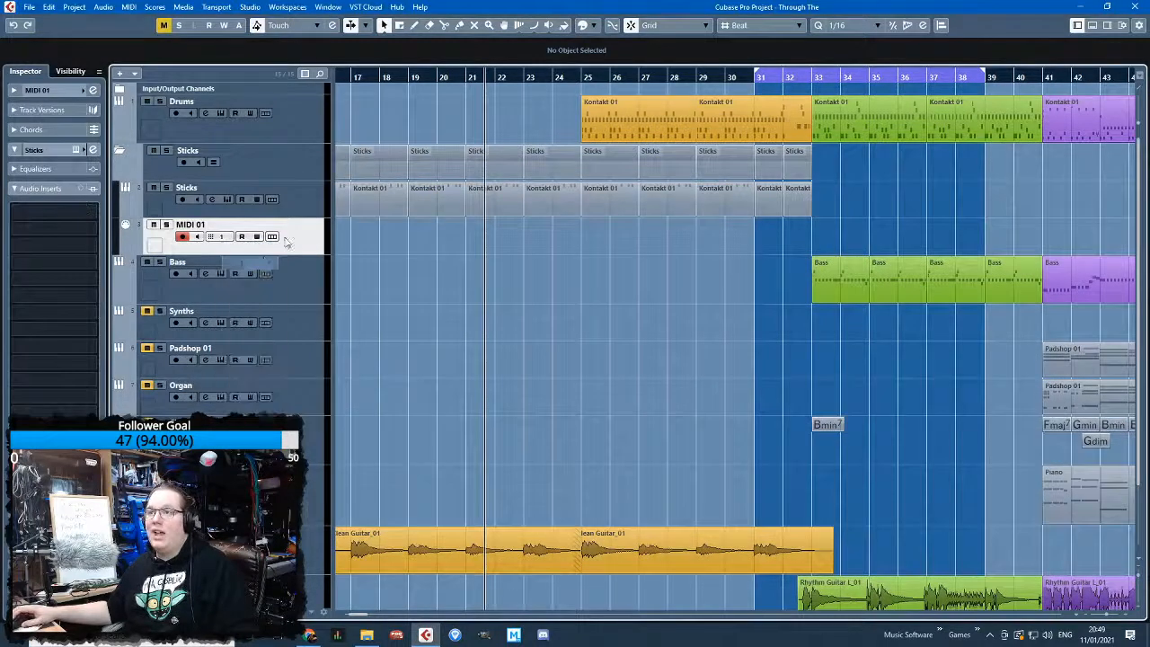
click(38, 91)
click(63, 208)
Glue all Kontakt 01 parts on the Sticks track into one continuous part from bar 15 to bar 33
click(374, 186)
scroll(656, 293, up, 3)
scroll(398, 226, left, 1)
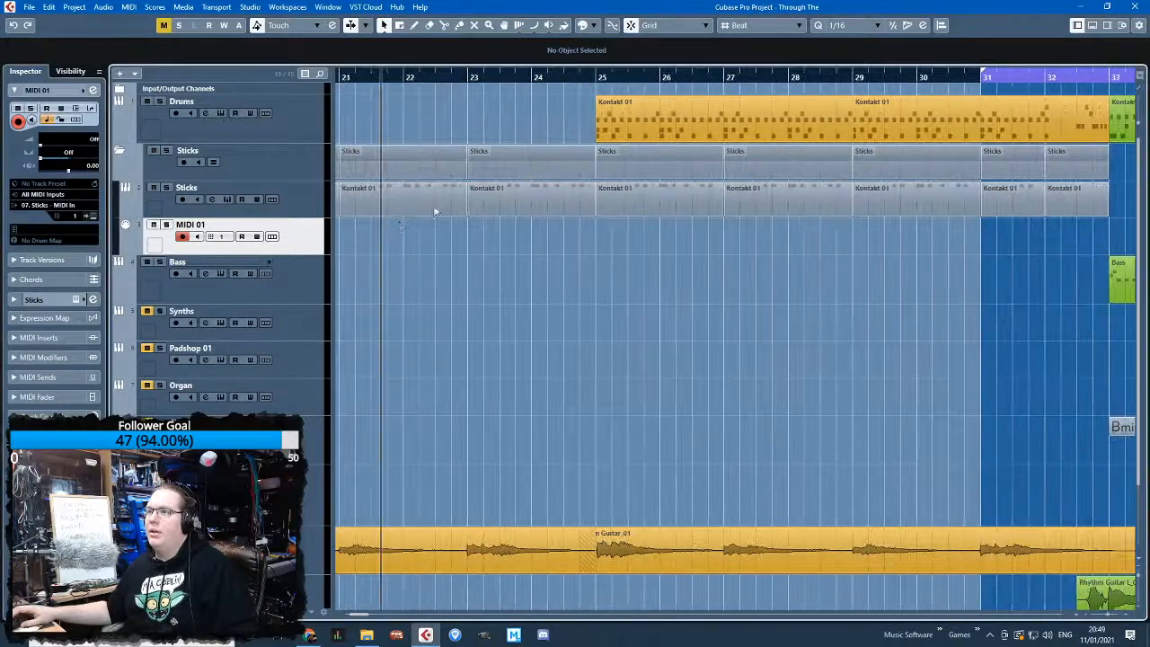
drag(505, 197, 527, 218)
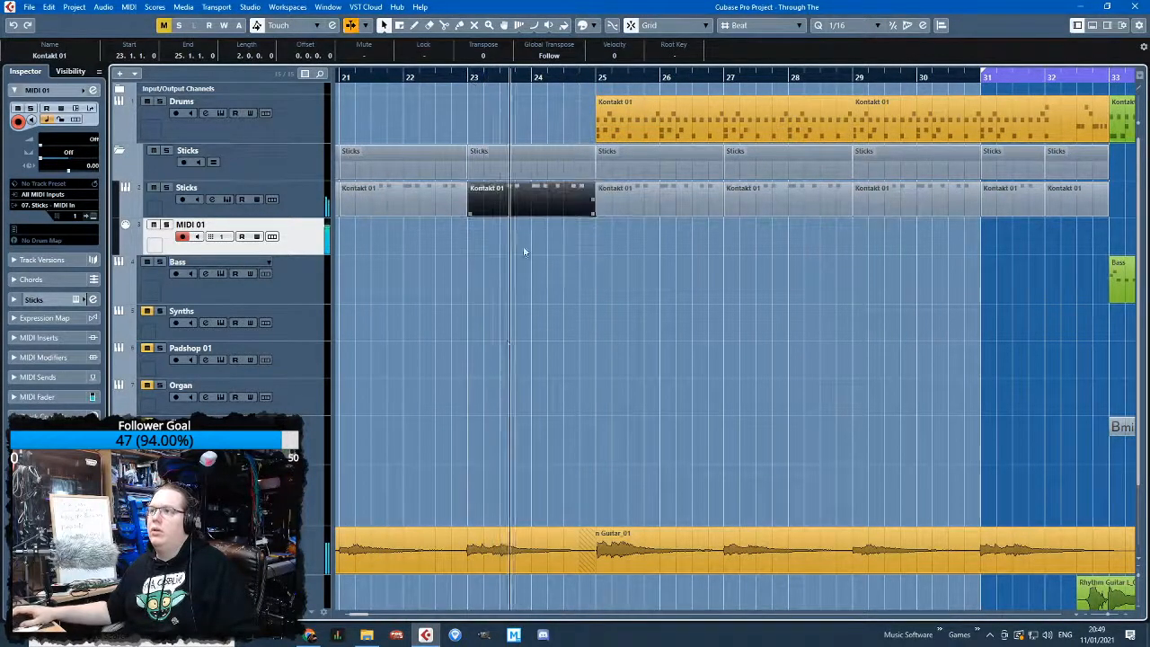
key(g)
key(g)
key(g)
click(747, 212)
drag(353, 197, 359, 200)
key(4)
click(364, 203)
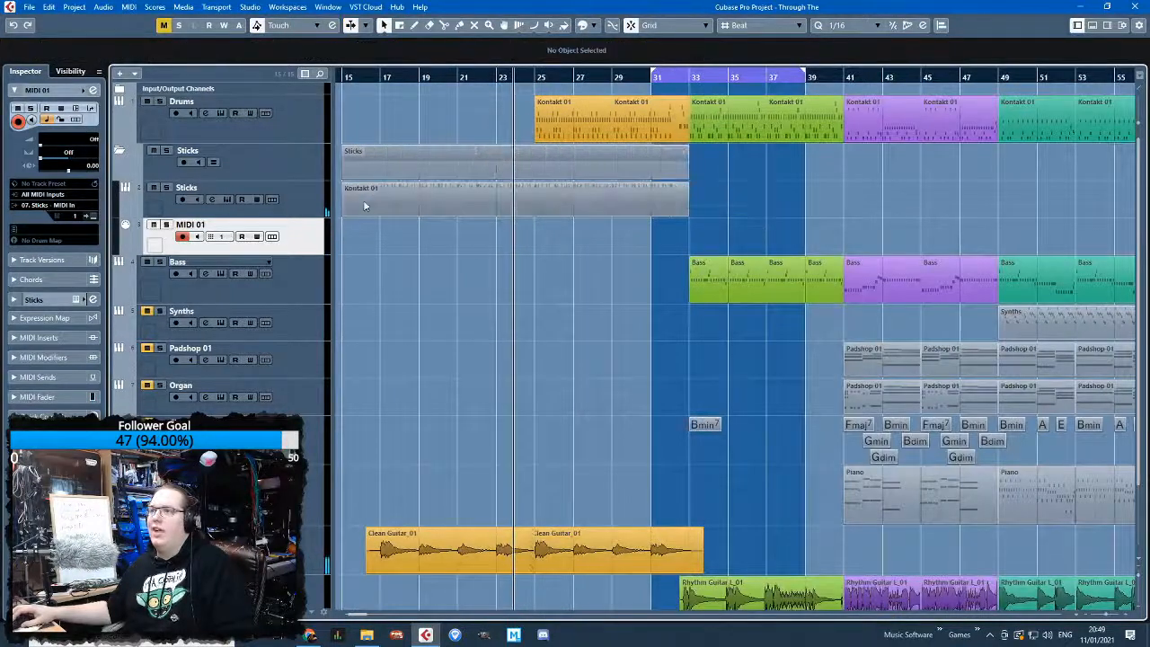
Copy the glued part onto the MIDI 01 track and cut it down to bars 15 to 17
key(1)
scroll(549, 264, left, 3)
click(766, 200)
key(ctrl+d)
mouse_move(804, 203)
mouse_down()
mouse_move(457, 226)
mouse_move(467, 238)
mouse_up()
click(466, 244)
key(1)
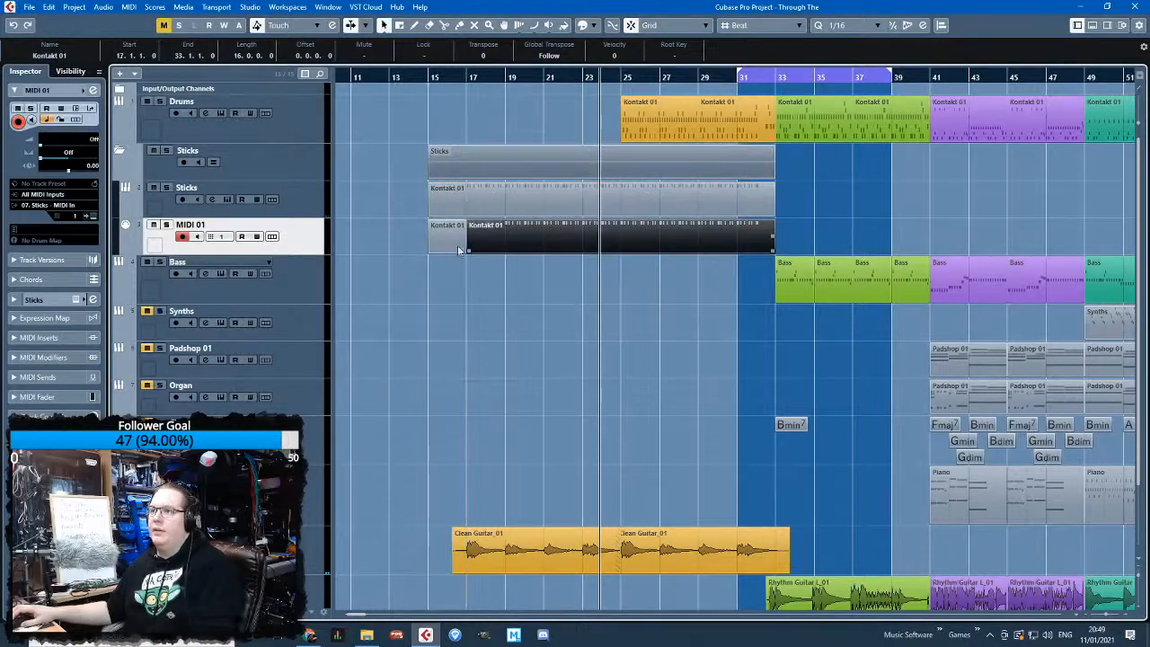
key(Delete)
Delay the starts of all B0 notes in the two-bar MIDI 01 part by 7 ticks and even out their velocities
double_click(449, 242)
mouse_move(373, 344)
mouse_down()
mouse_move(143, 303)
mouse_move(463, 212)
mouse_up()
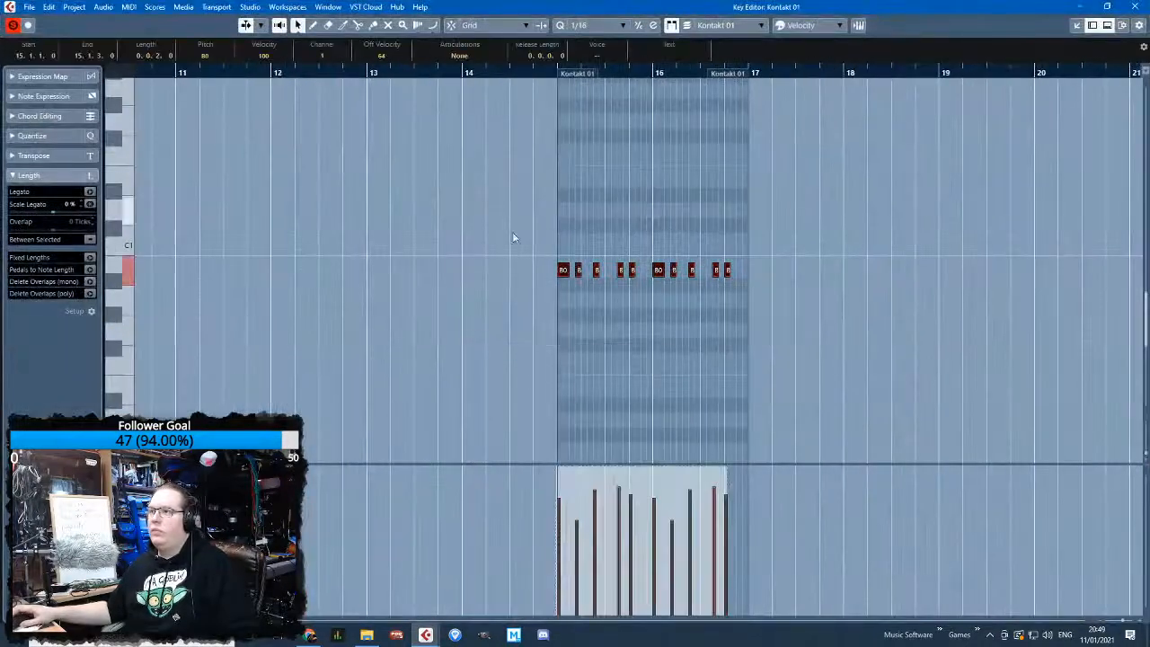
scroll(620, 346, up, 5)
scroll(349, 290, up, 3)
scroll(341, 326, down, 6)
scroll(345, 285, up, 4)
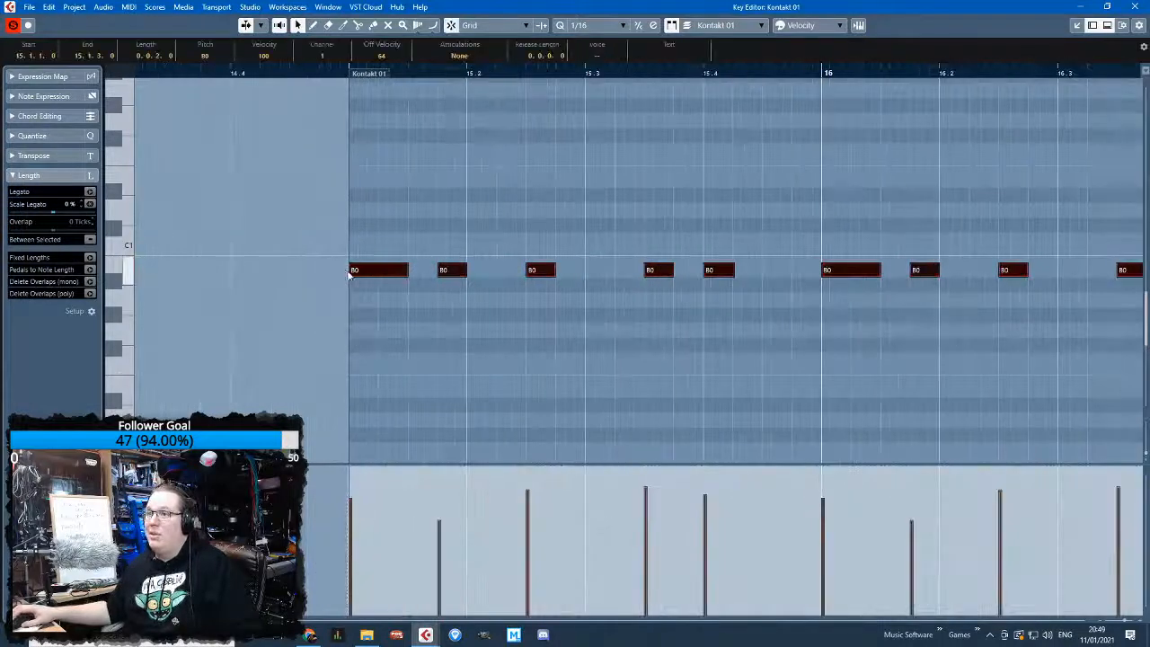
drag(347, 270, 352, 272)
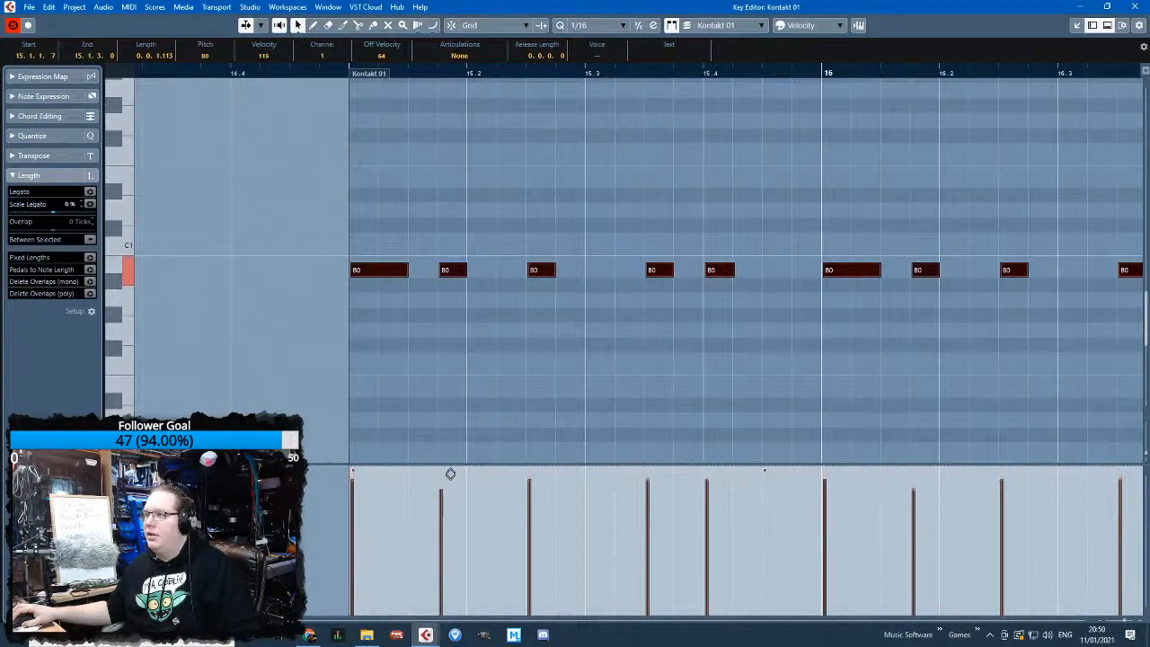
click(430, 407)
Vary the starts of individual B0 notes in the MIDI 01 part by a few ticks, moving the second note to 15.1.4.4
scroll(458, 299, up, 4)
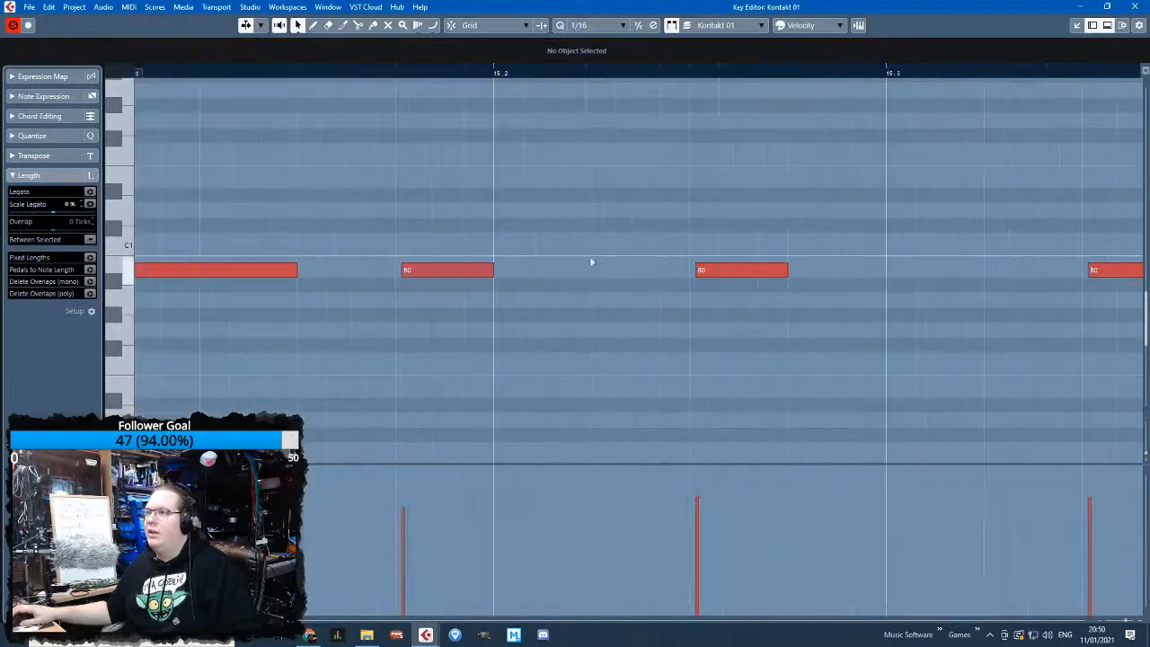
click(697, 272)
click(404, 270)
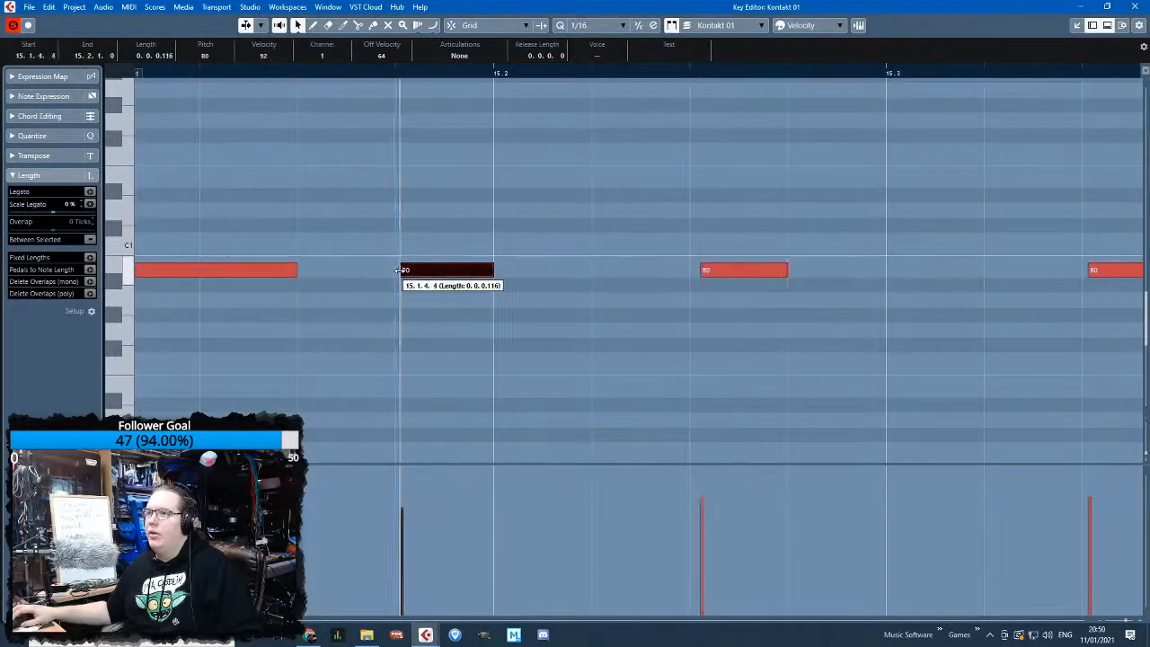
scroll(406, 270, down, 3)
scroll(760, 338, down, 3)
scroll(673, 284, up, 5)
click(660, 270)
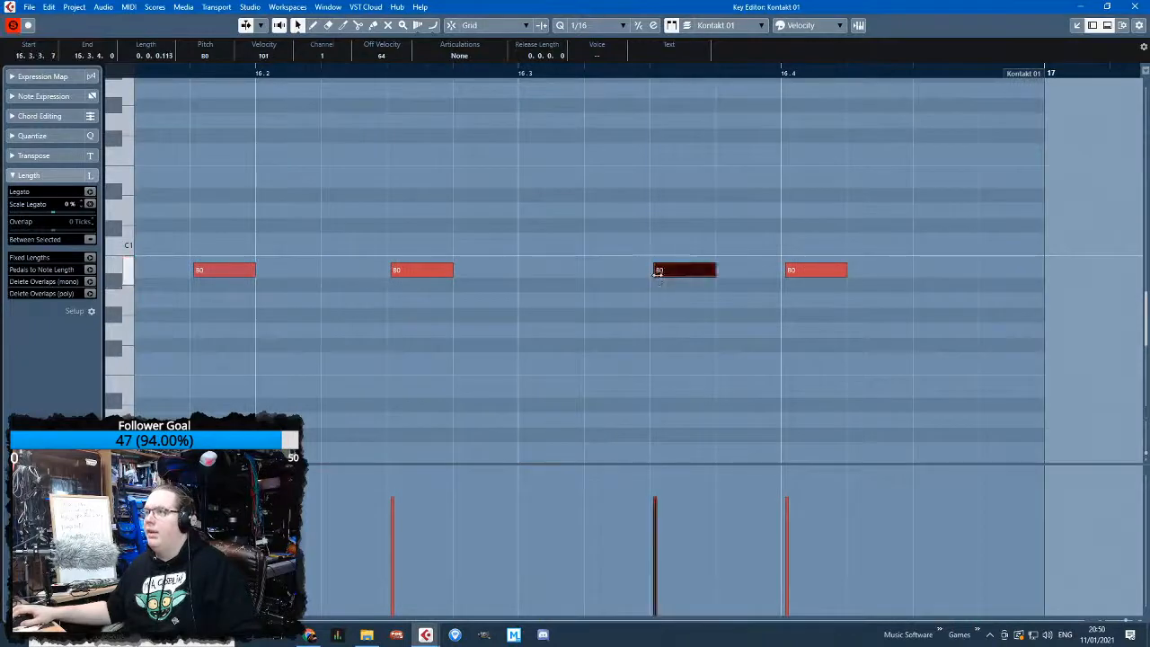
scroll(661, 283, down, 5)
key(space)
click(1133, 7)
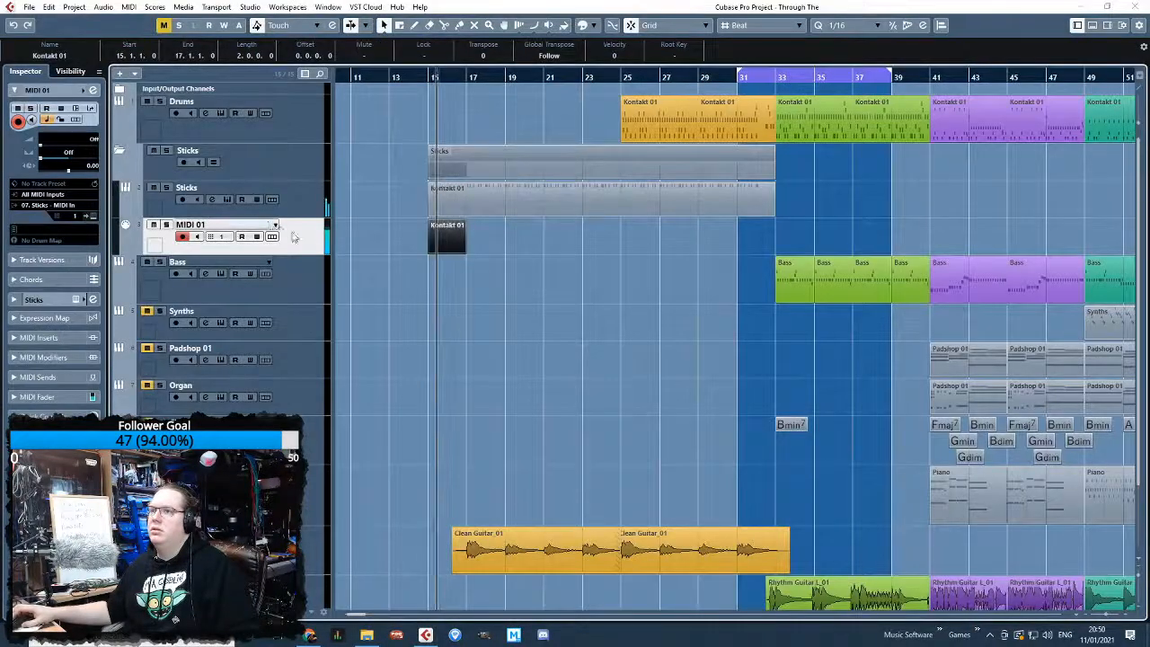
Duplicate the two-bar part along the MIDI 01 track until the copies reach bar 33
click(448, 238)
key(ctrl+d)
scroll(392, 265, up, 4)
scroll(489, 355, down, 3)
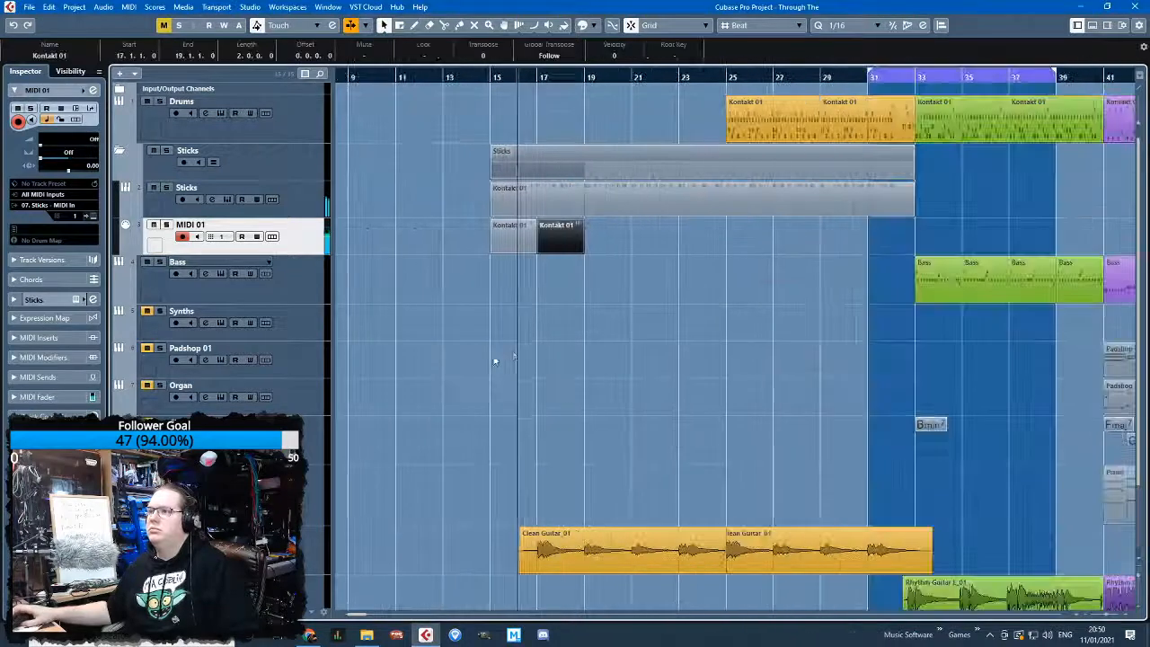
scroll(700, 371, up, 1)
key(ctrl+d)
drag(687, 322, 415, 247)
key(ctrl+d)
click(769, 238)
key(ctrl+d)
key(ctrl+d)
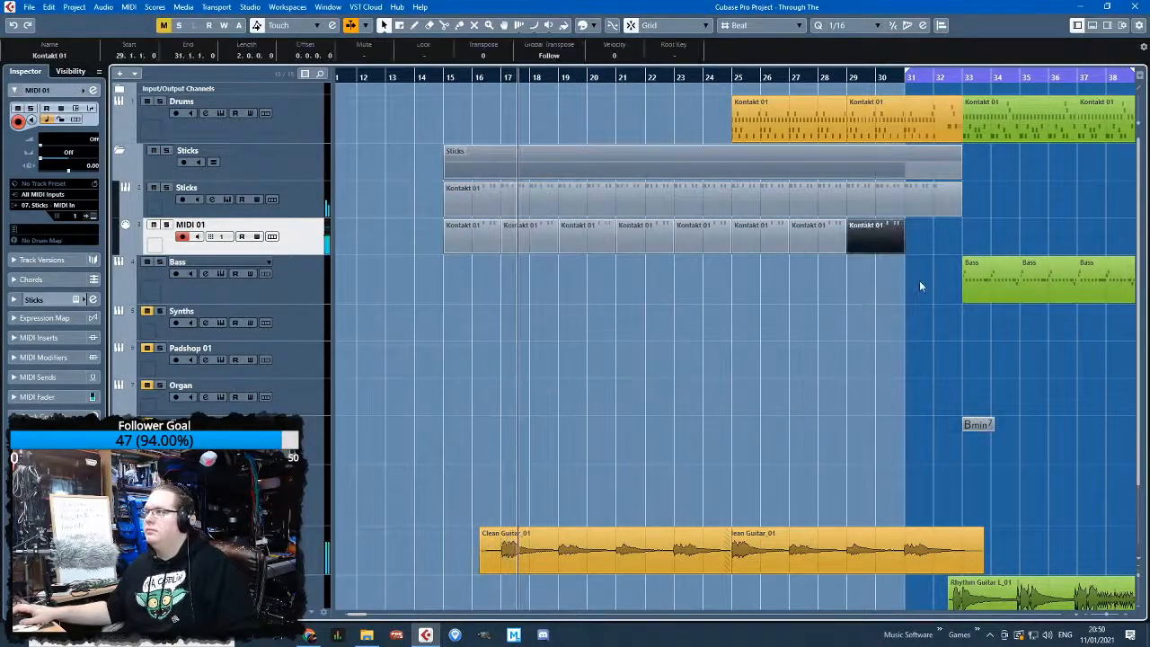
key(ctrl+d)
Cut off the last MIDI 01 part just after the start of bar 32 and extend its end back to bar 33
scroll(933, 280, up, 5)
key(3)
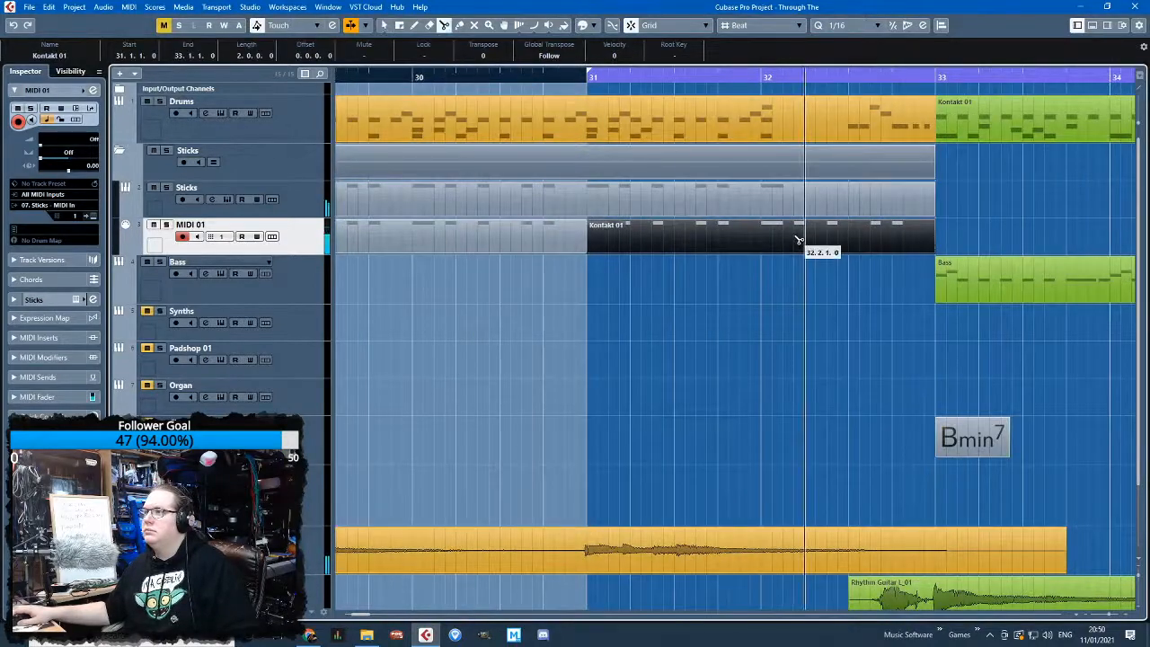
click(793, 240)
key(Delete)
key(1)
scroll(739, 322, down, 6)
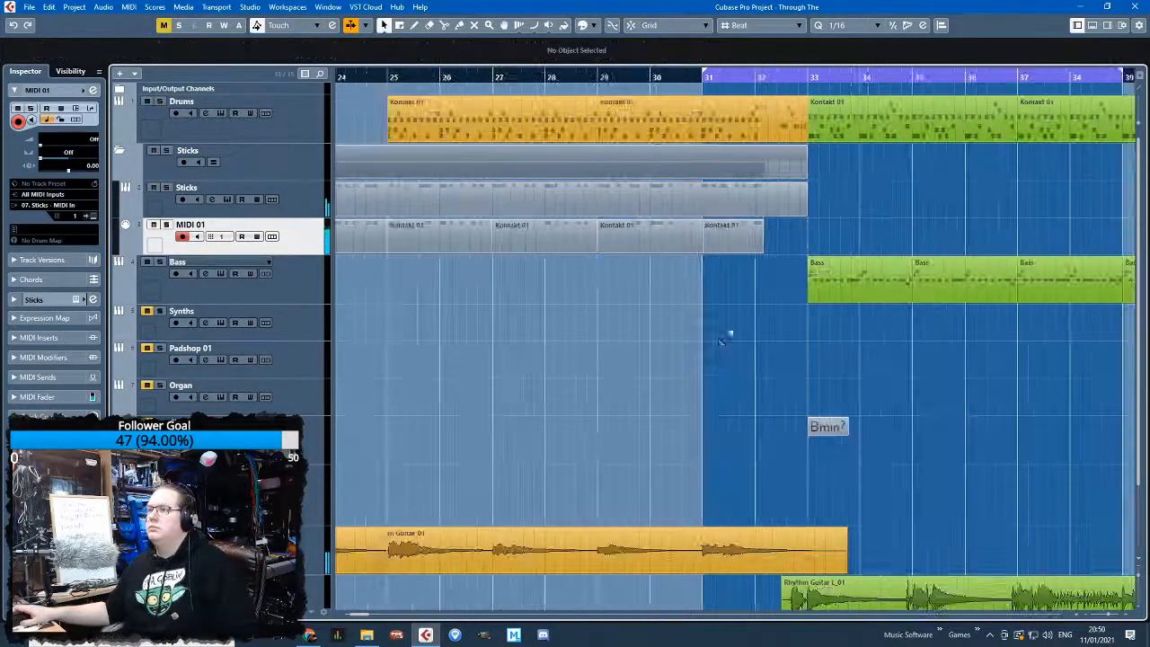
scroll(735, 250, up, 3)
drag(727, 253, 764, 252)
Duplicate the MIDI 01 track and delete all the copied parts except the first two-bar part
scroll(765, 253, down, 4)
right_click(327, 236)
click(363, 279)
drag(739, 278, 451, 268)
key(Delete)
Extend the MIDI 01 (D) part's start back to 14.3 and shift all its B0 notes a few ticks earlier
double_click(433, 279)
scroll(419, 306, down, 3)
drag(532, 324, 262, 237)
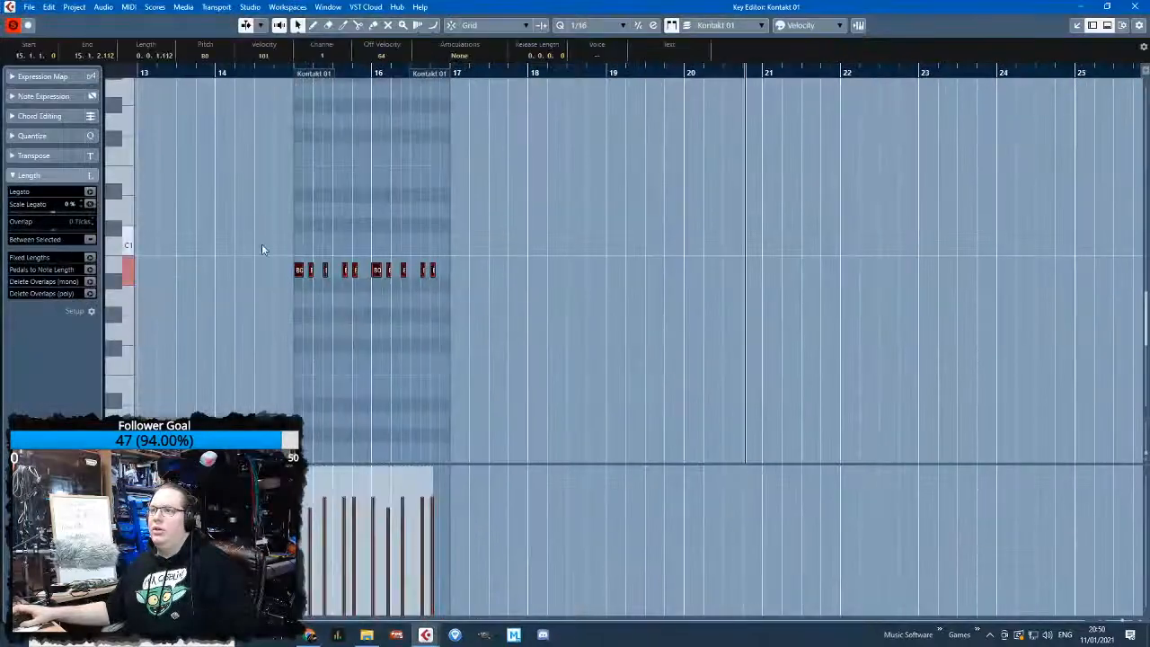
scroll(262, 238, up, 4)
drag(417, 81, 290, 77)
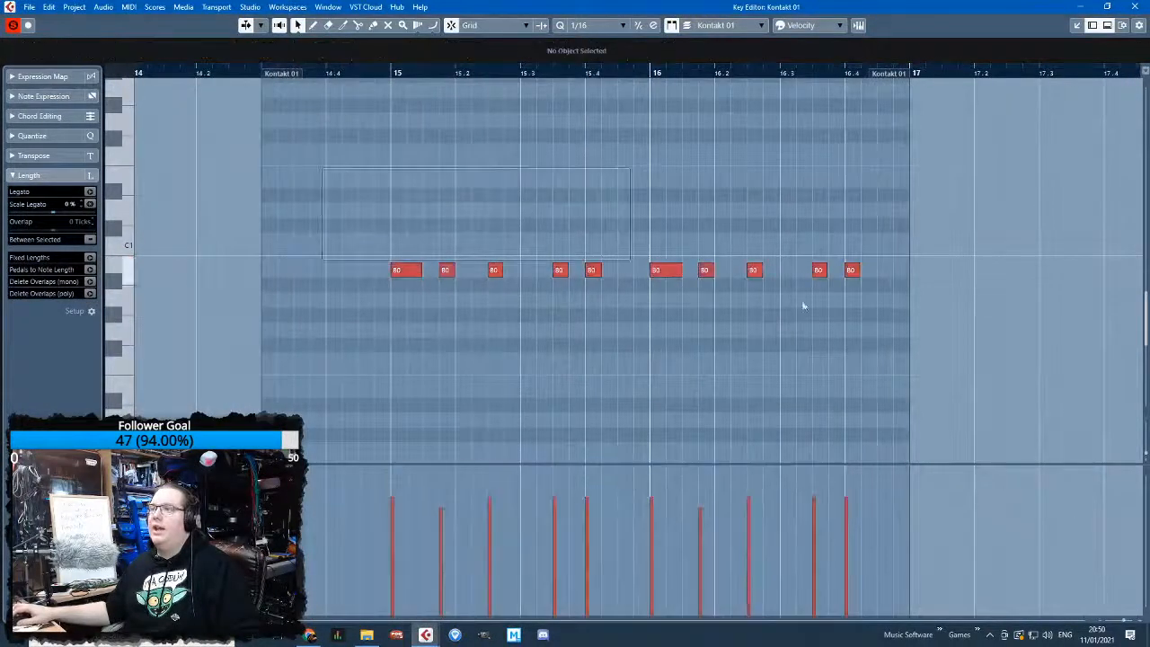
scroll(412, 280, up, 3)
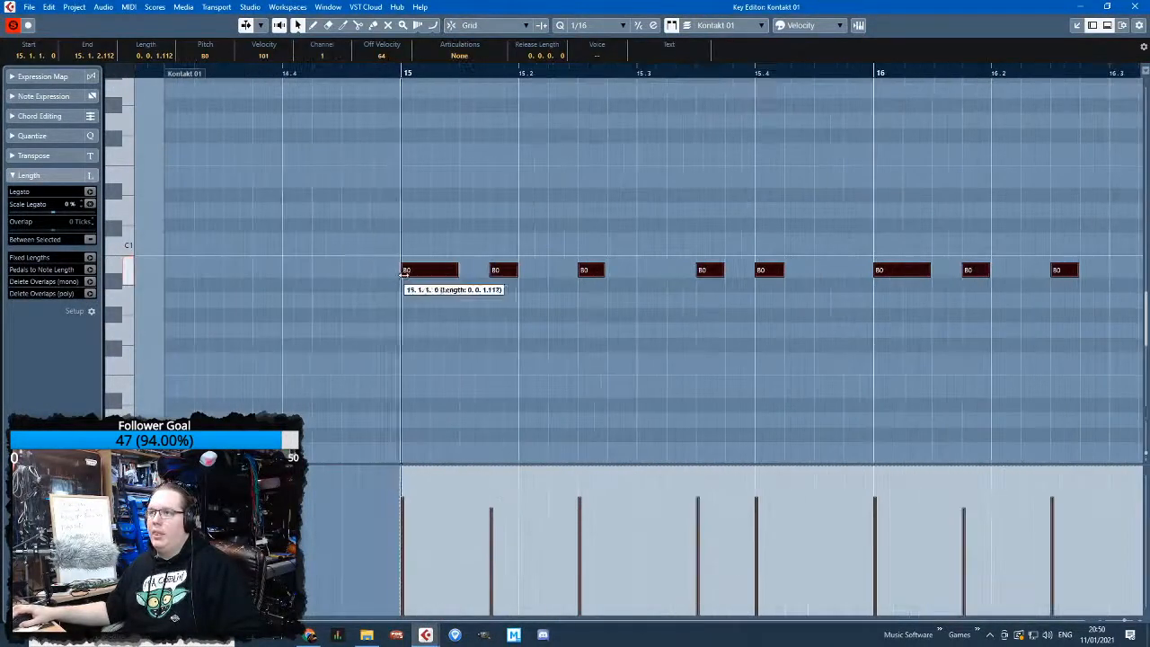
click(517, 291)
Nudge the second and third B0 notes slightly and set the fourth to start at 15.3.2.116 with velocity 112
scroll(518, 291, up, 3)
click(445, 272)
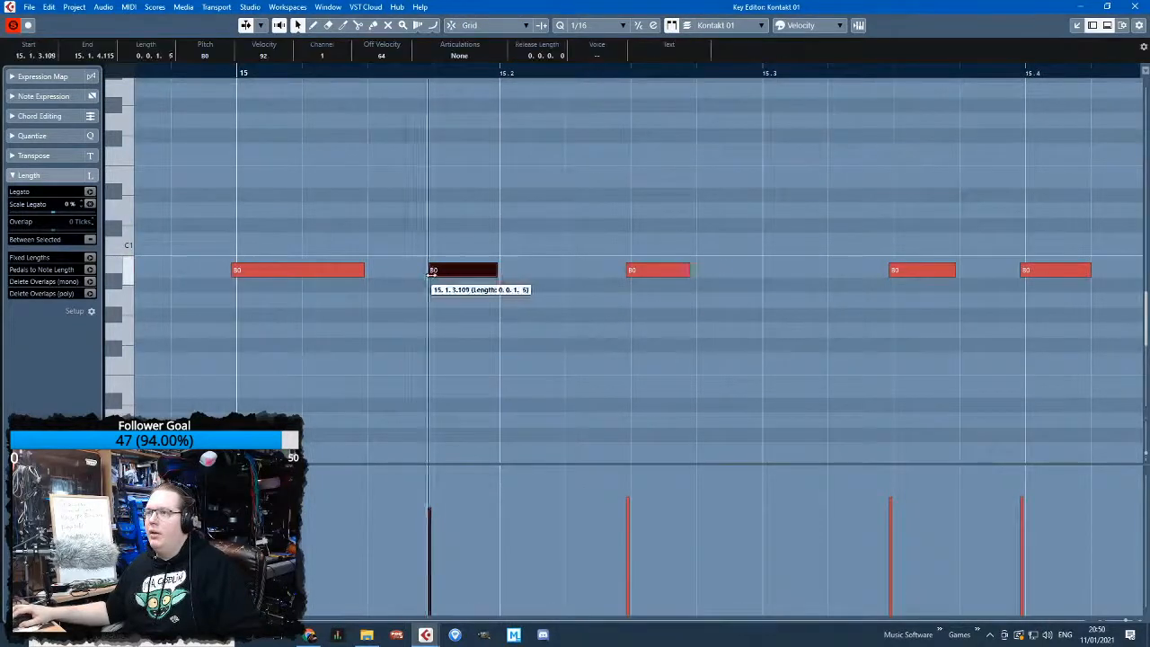
click(633, 272)
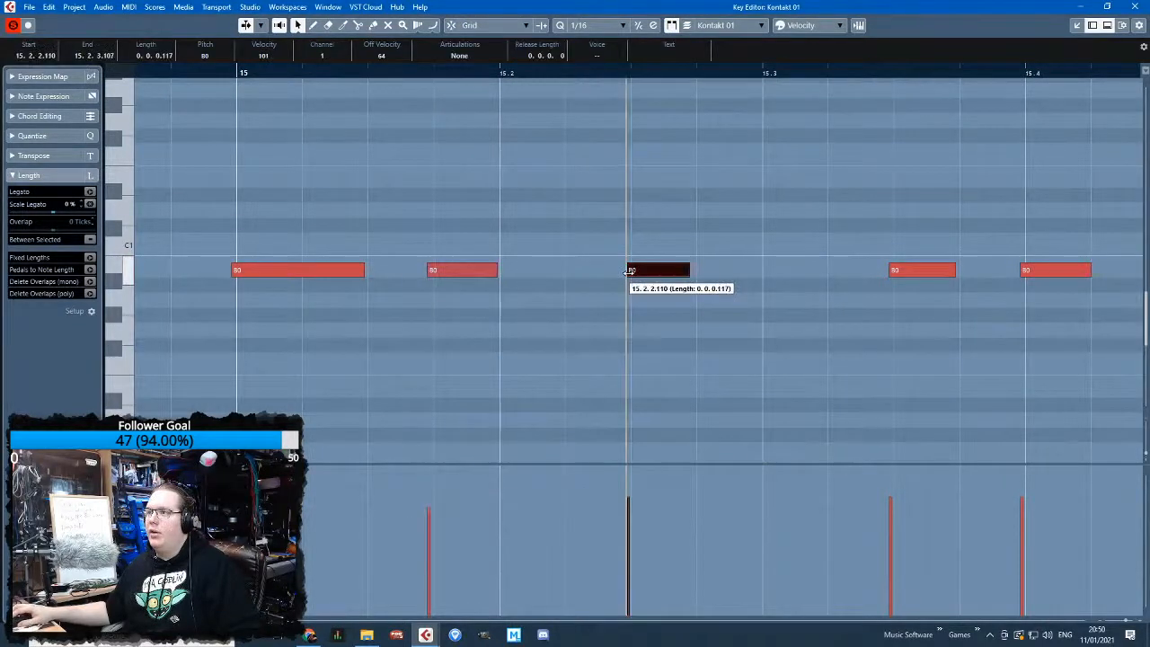
click(889, 272)
scroll(898, 440, down, 4)
scroll(1006, 476, up, 4)
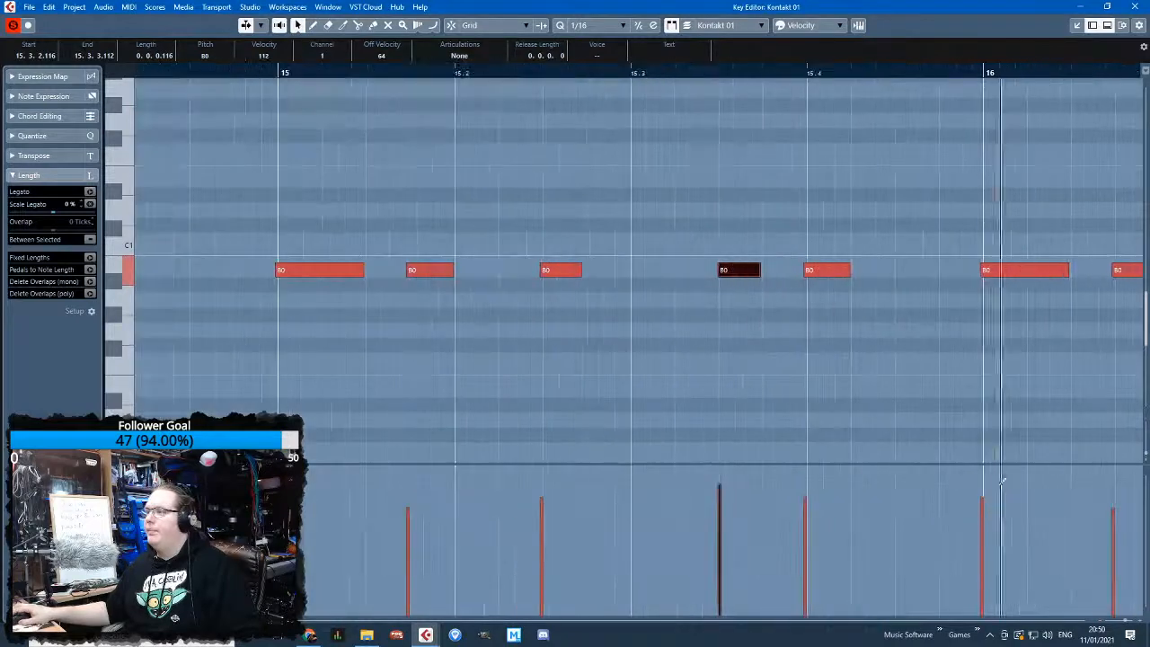
click(1134, 8)
Try to split the MIDI 01 (D) part at bar 16 and check the notes in its second half
scroll(413, 279, up, 5)
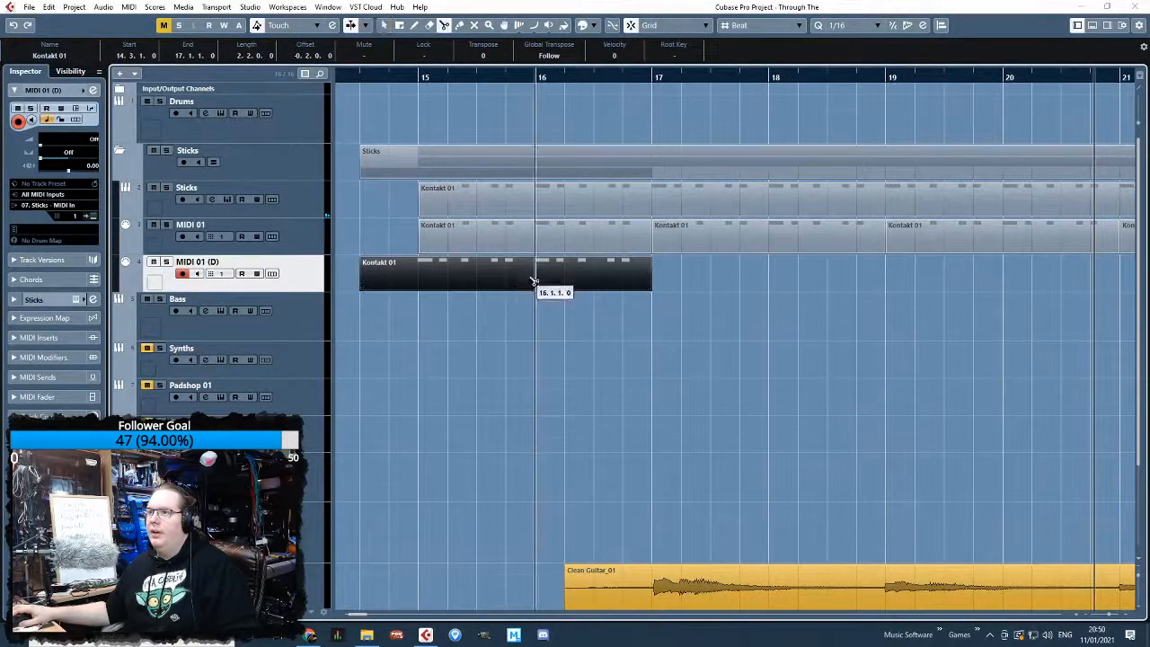
alt+click(535, 278)
double_click(539, 270)
scroll(372, 323, left, 3)
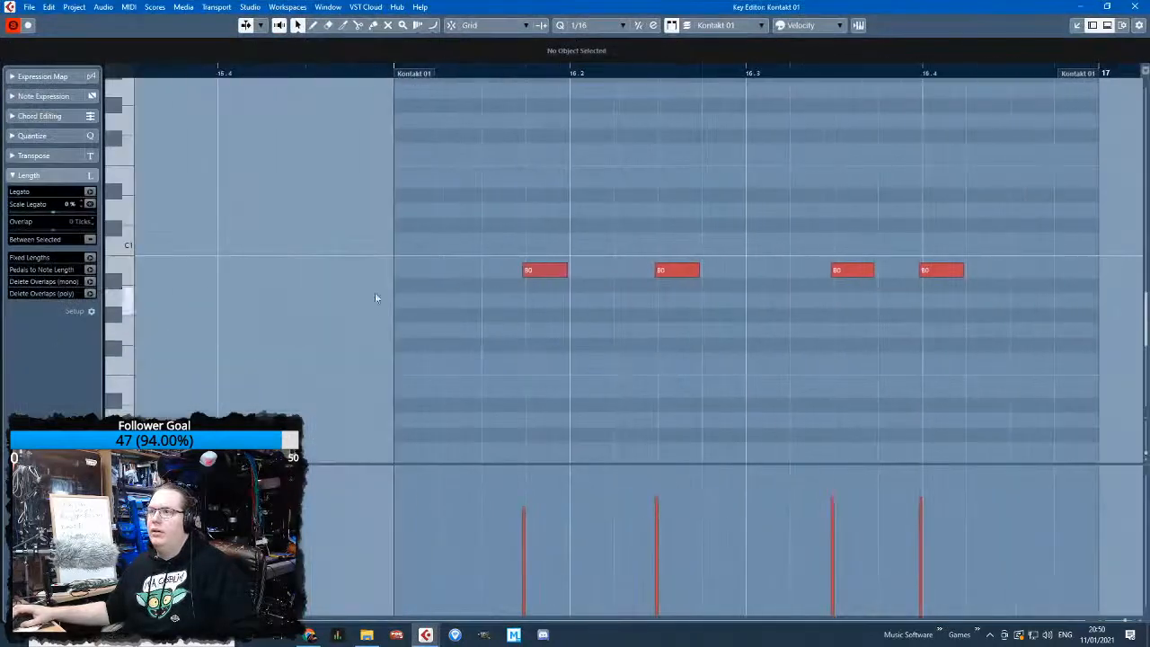
click(1136, 7)
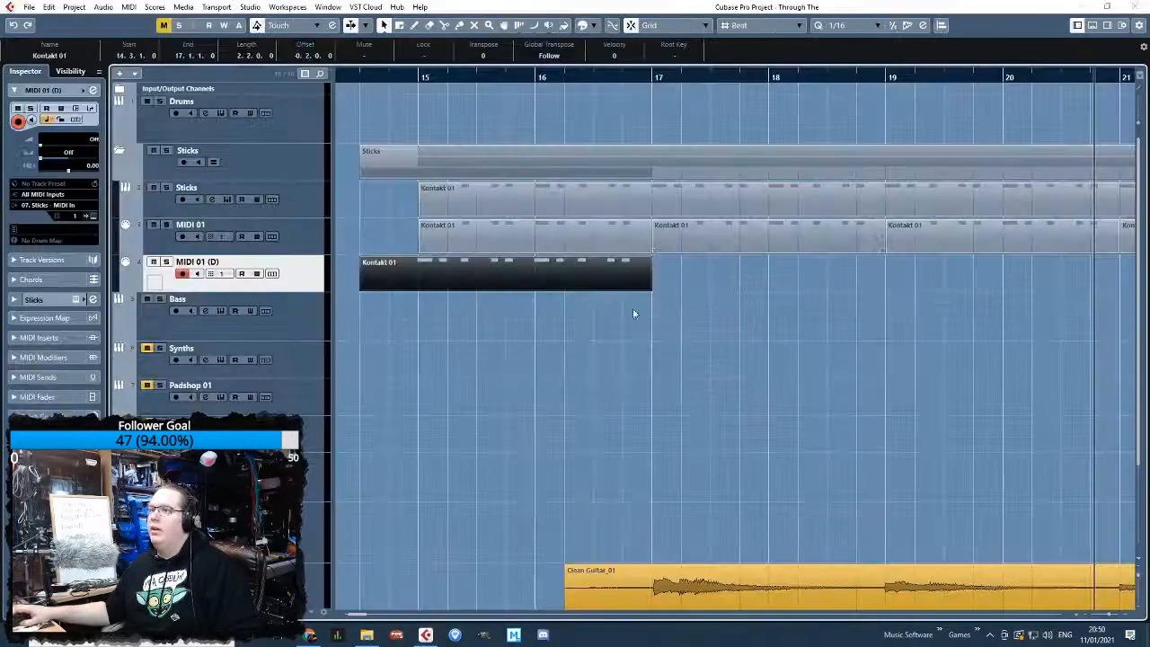
Move the start of the early B0 note at bar 16 of the MIDI 01 (D) part onto the bar line
double_click(542, 275)
scroll(815, 355, up, 3)
drag(793, 277, 796, 277)
click(1136, 7)
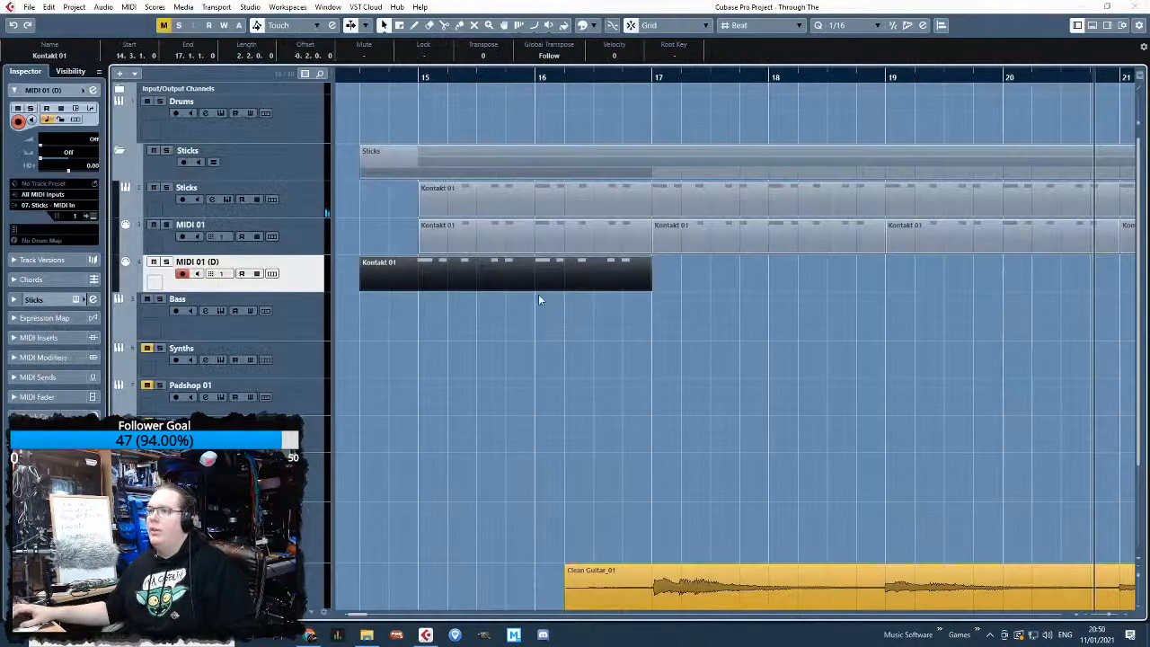
Split the MIDI 01 (D) part at bar 16 and repeat its one-bar second half up to bar 33
click(543, 269)
key(1)
key(ctrl+d)
scroll(656, 381, down, 3)
key(ctrl+d)
key(ctrl+d)
key(ctrl+d)
key(ctrl+d)
key(ctrl+d)
key(ctrl+d)
key(ctrl+d)
key(ctrl+d)
key(ctrl+d)
key(ctrl+d)
key(ctrl+d)
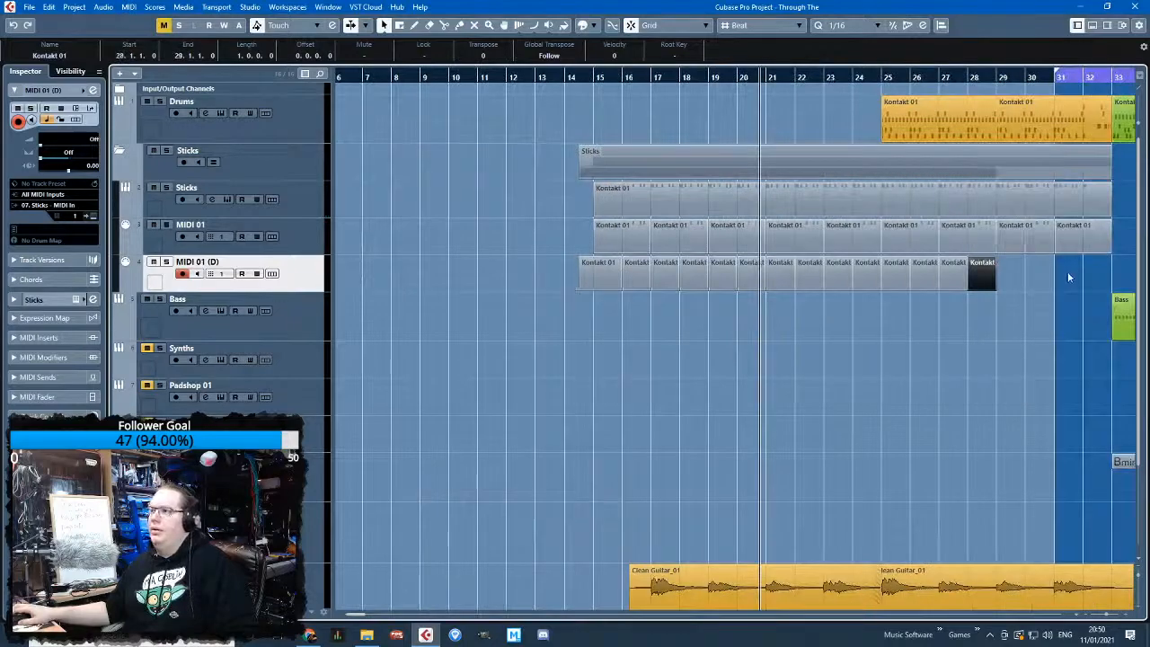
scroll(1111, 270, up, 3)
double_click(1050, 268)
drag(764, 319, 268, 166)
key(Delete)
click(1136, 8)
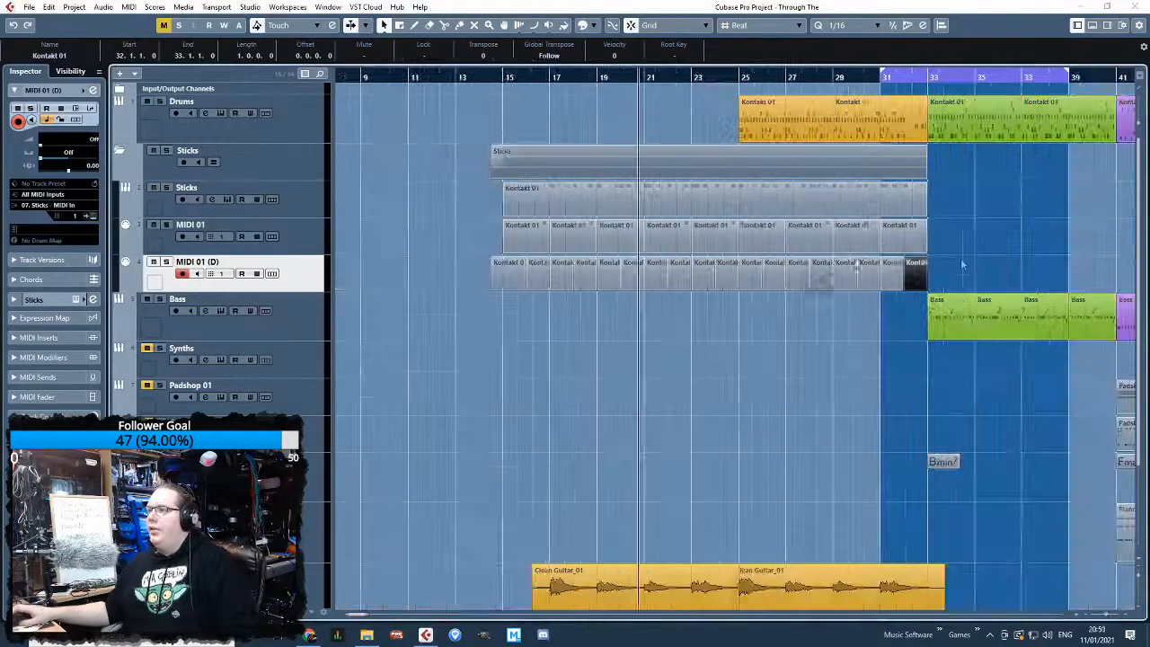
Glue all the MIDI 01 (D) parts together into one continuous part
key(4)
drag(714, 278, 469, 290)
click(508, 269)
key(1)
Extend the starts of the parts in the Sticks folder back to bar 14 and glue the MIDI 01 parts into one
scroll(486, 240, up, 5)
drag(535, 180, 469, 215)
scroll(474, 230, down, 5)
drag(687, 194, 463, 286)
key(4)
click(488, 232)
key(1)
Solo the Sticks folder and play it back from near its start
click(376, 188)
click(480, 78)
click(320, 170)
key(s)
key(space)
scroll(446, 251, up, 5)
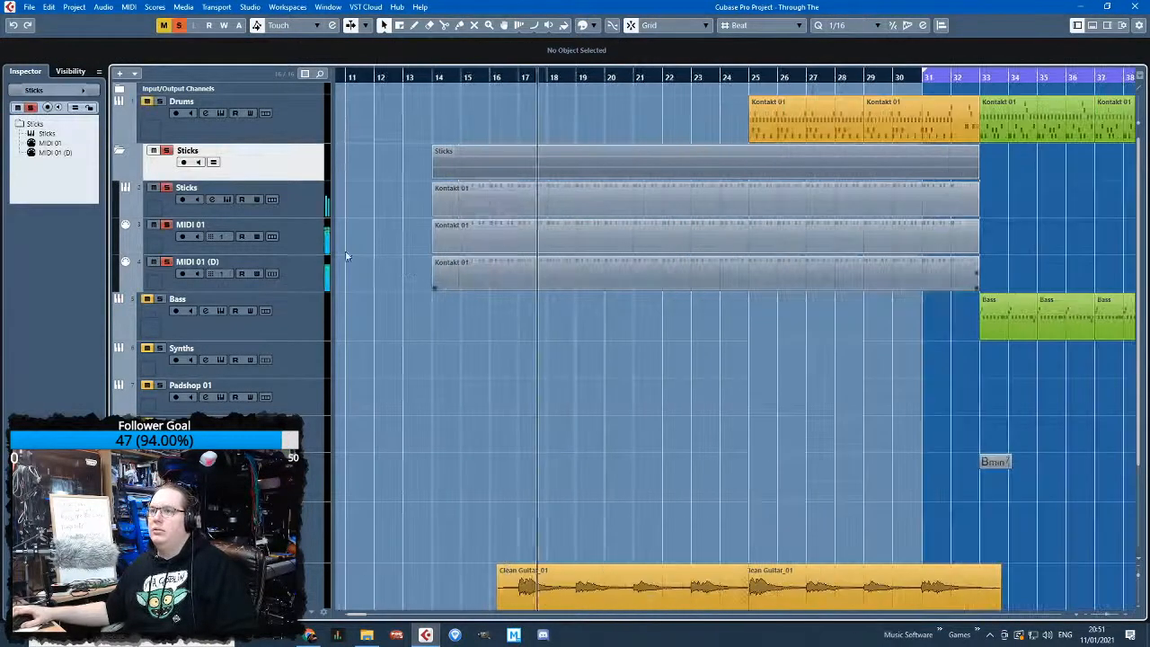
Add the Cloner modulation effect to the first audio insert of the Sticks instrument track
click(312, 205)
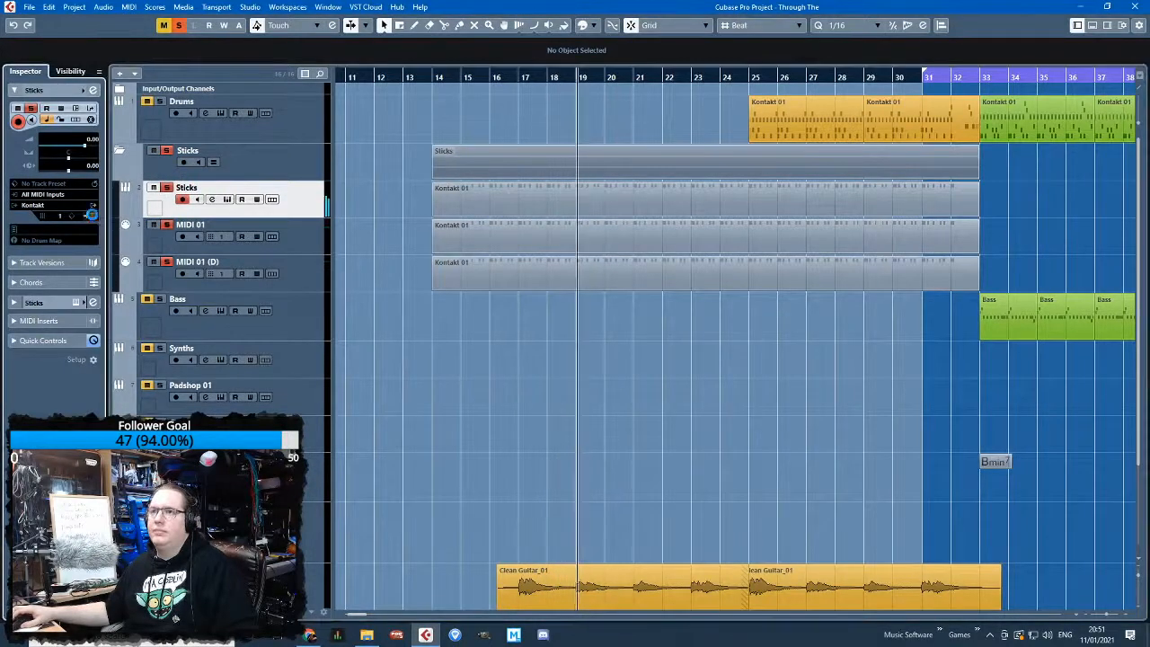
click(91, 214)
click(937, 39)
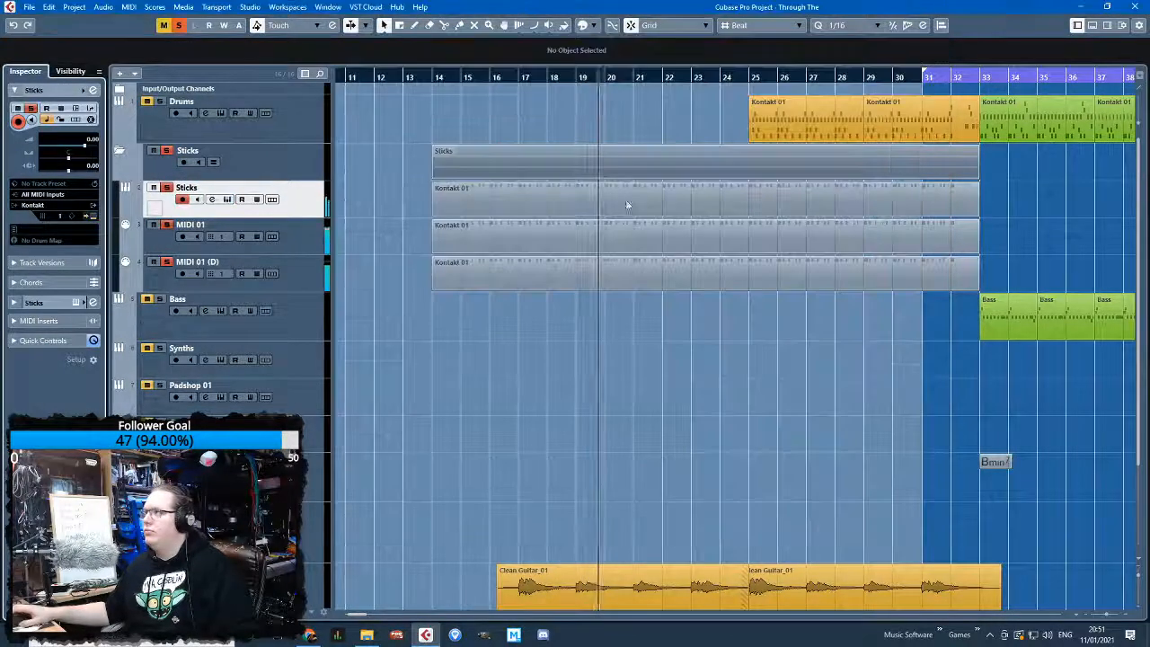
click(52, 302)
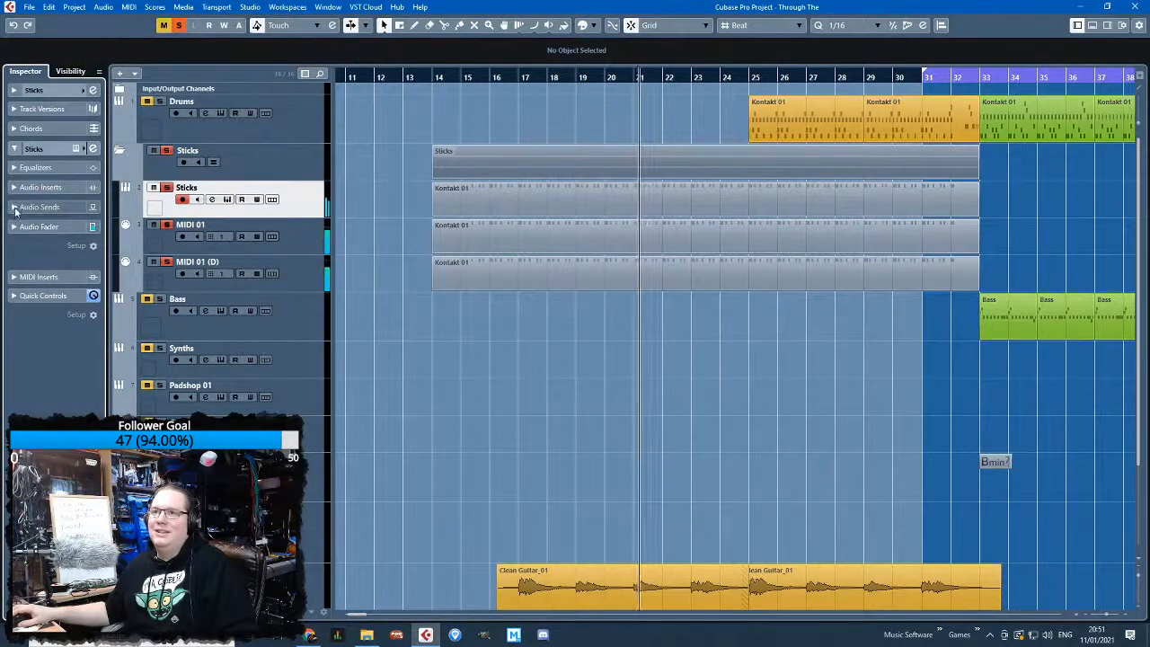
click(16, 187)
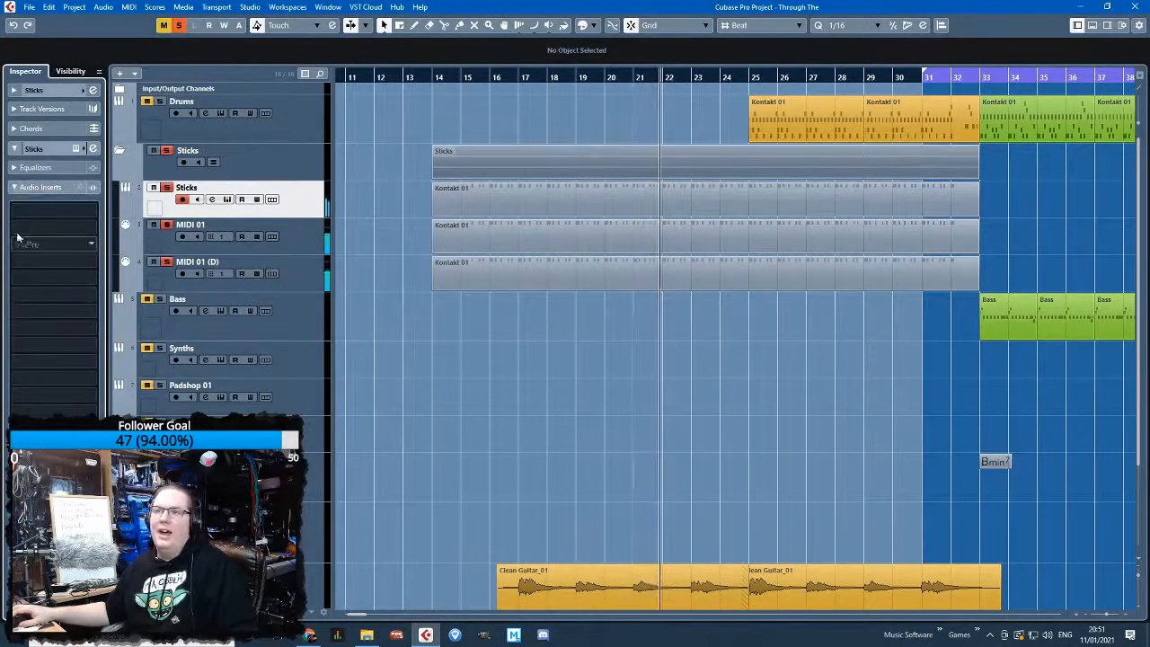
click(54, 209)
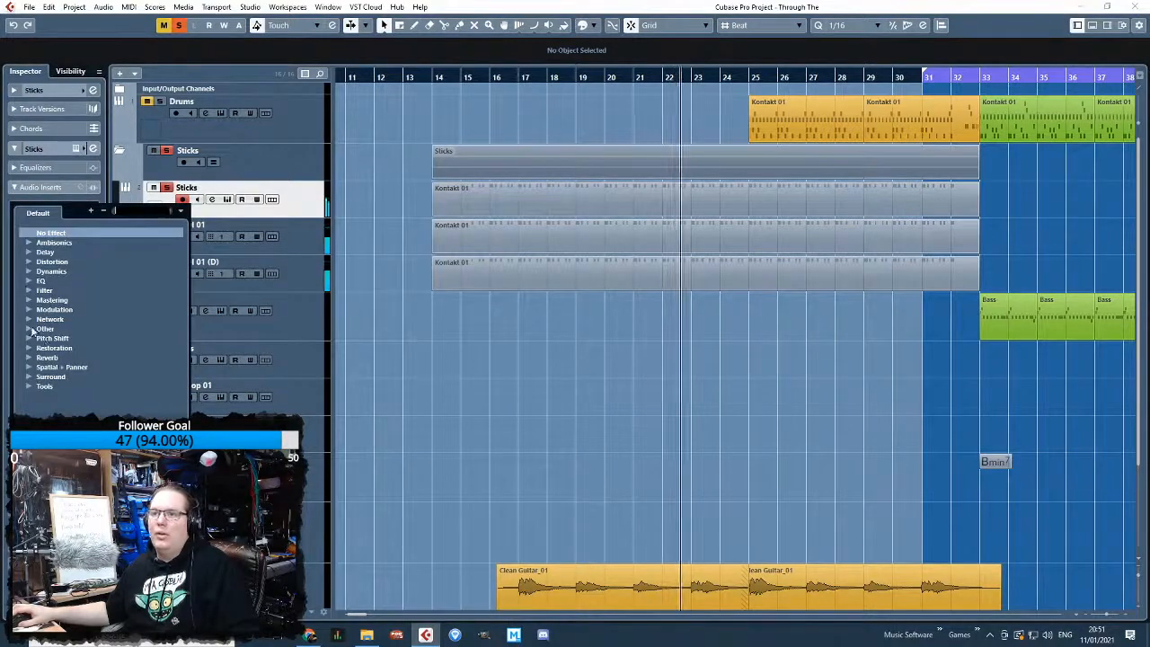
click(30, 310)
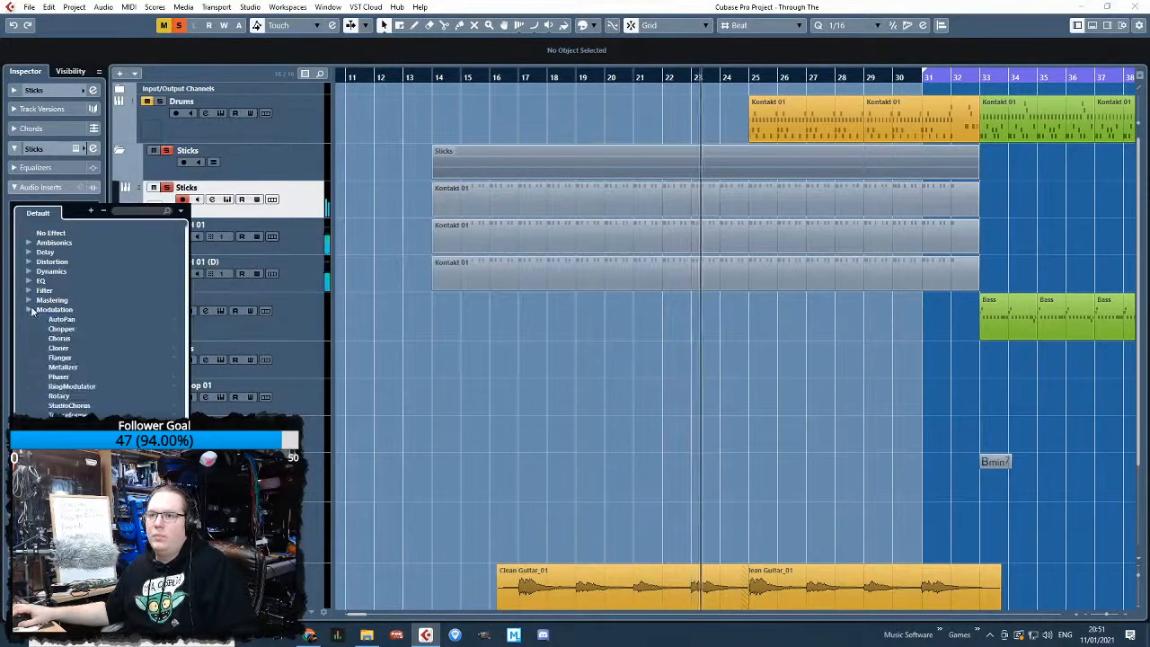
click(60, 348)
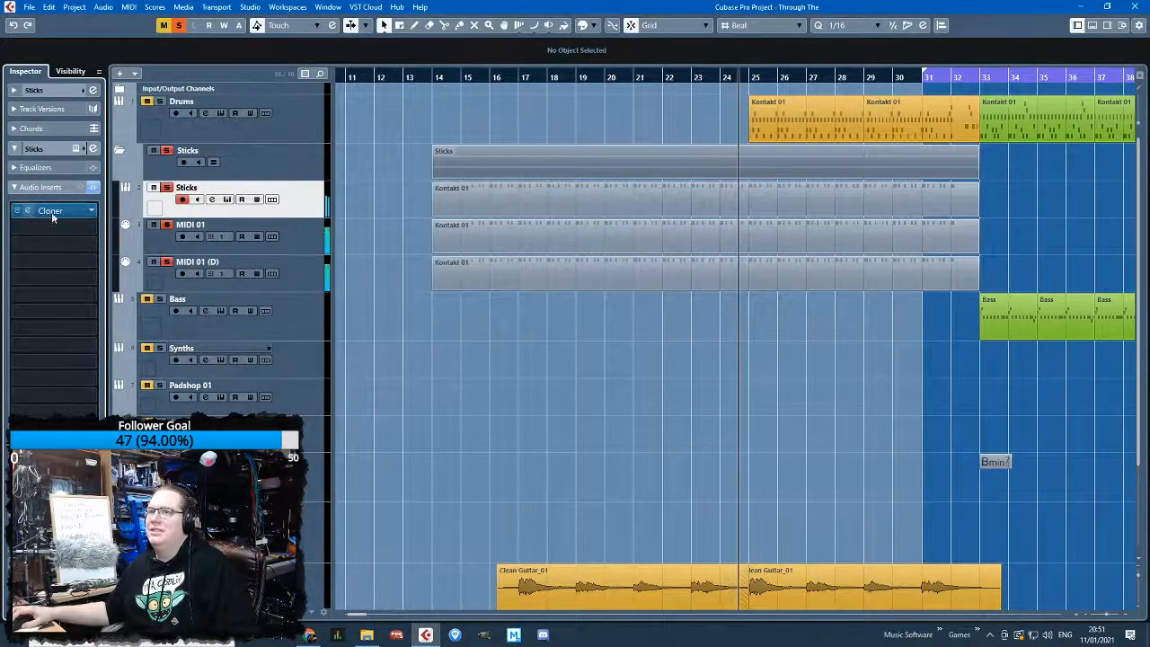
Set the Cloner's detune to 67% and delay to 12%, with their humanize amounts at 73% and 58%
drag(639, 456, 626, 481)
drag(379, 462, 579, 460)
drag(354, 469, 357, 459)
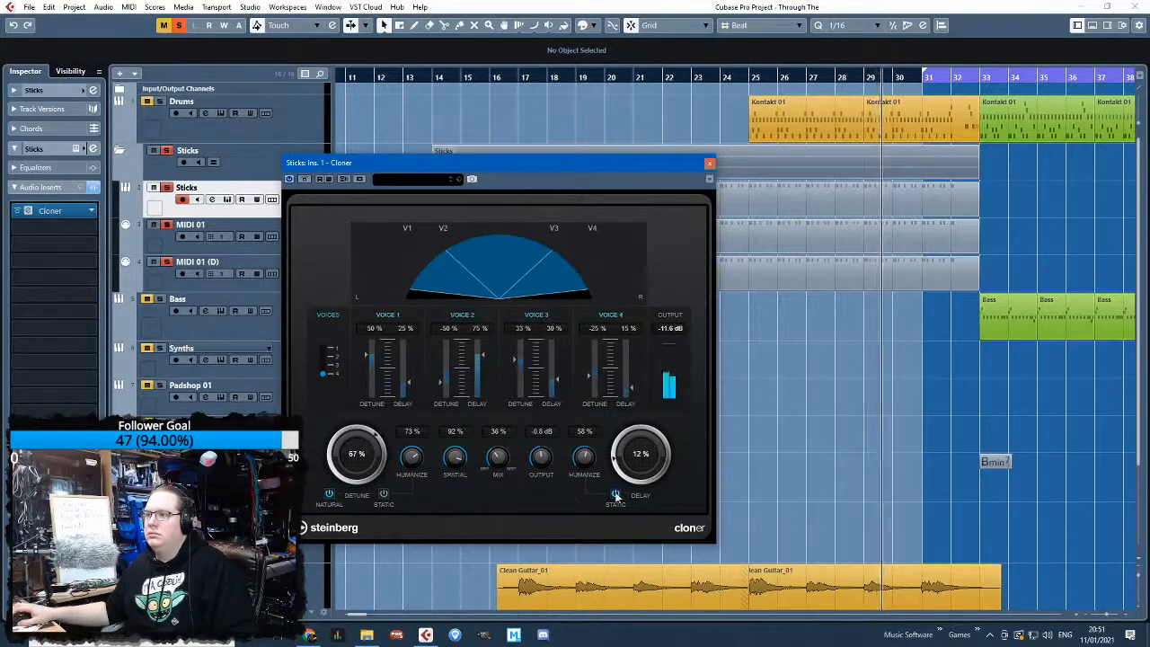
click(709, 162)
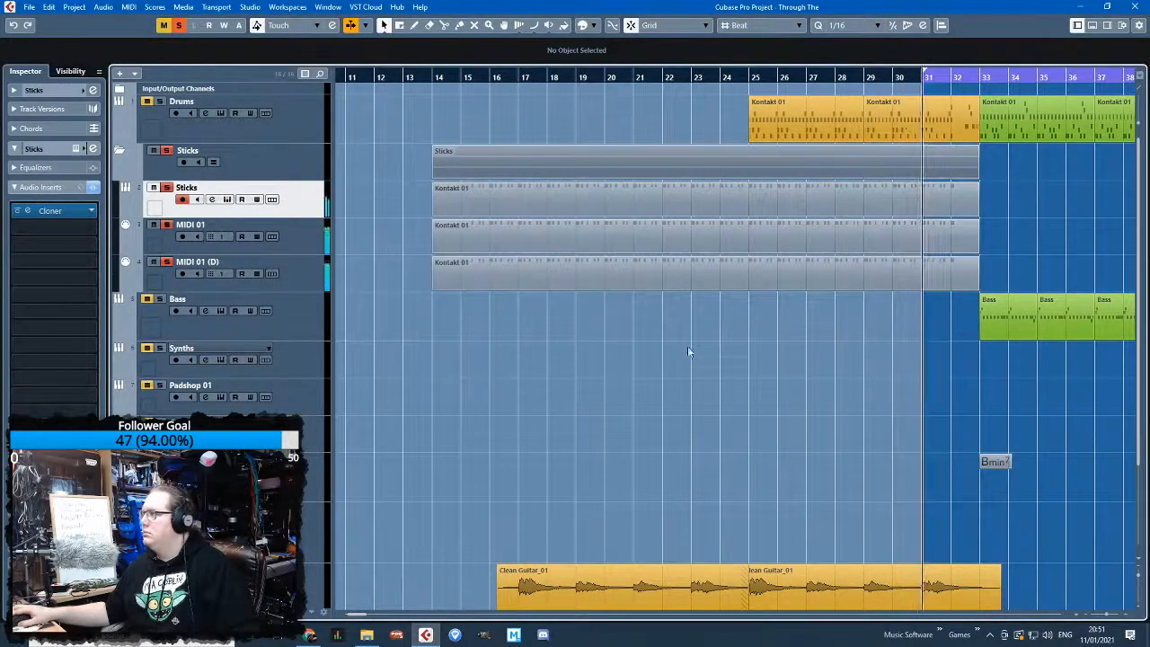
Equalize the Sticks track with a 24 dB low-end cut near 63 Hz and a slight band 4 boost near 2245 Hz
scroll(509, 402, down, 2)
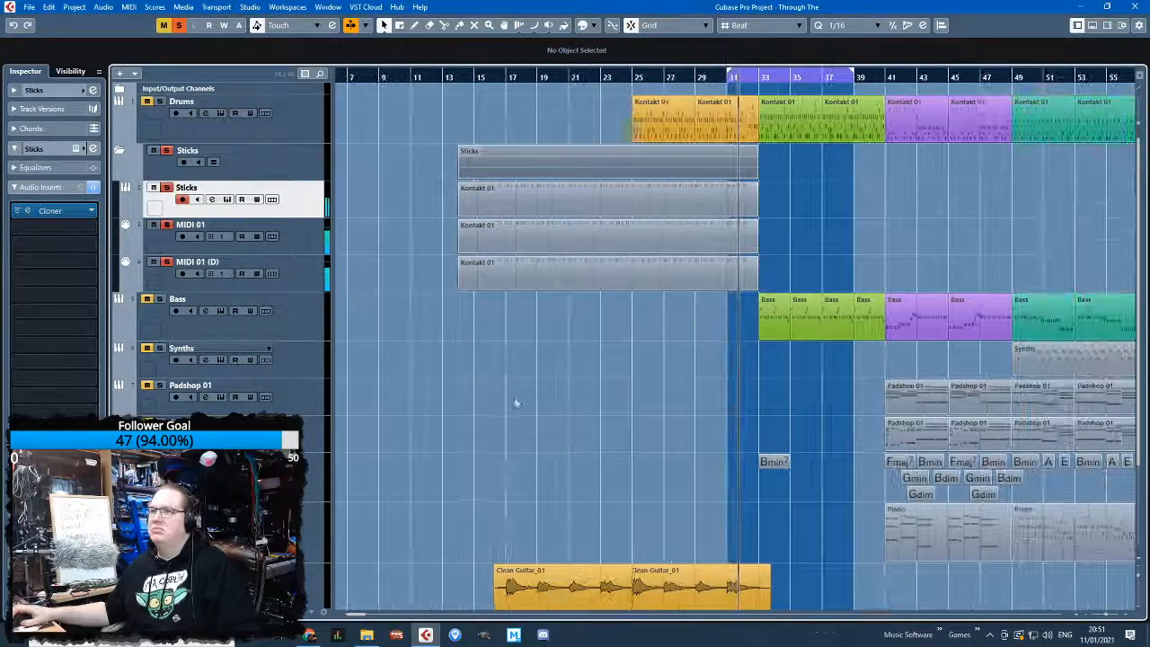
click(23, 167)
click(582, 141)
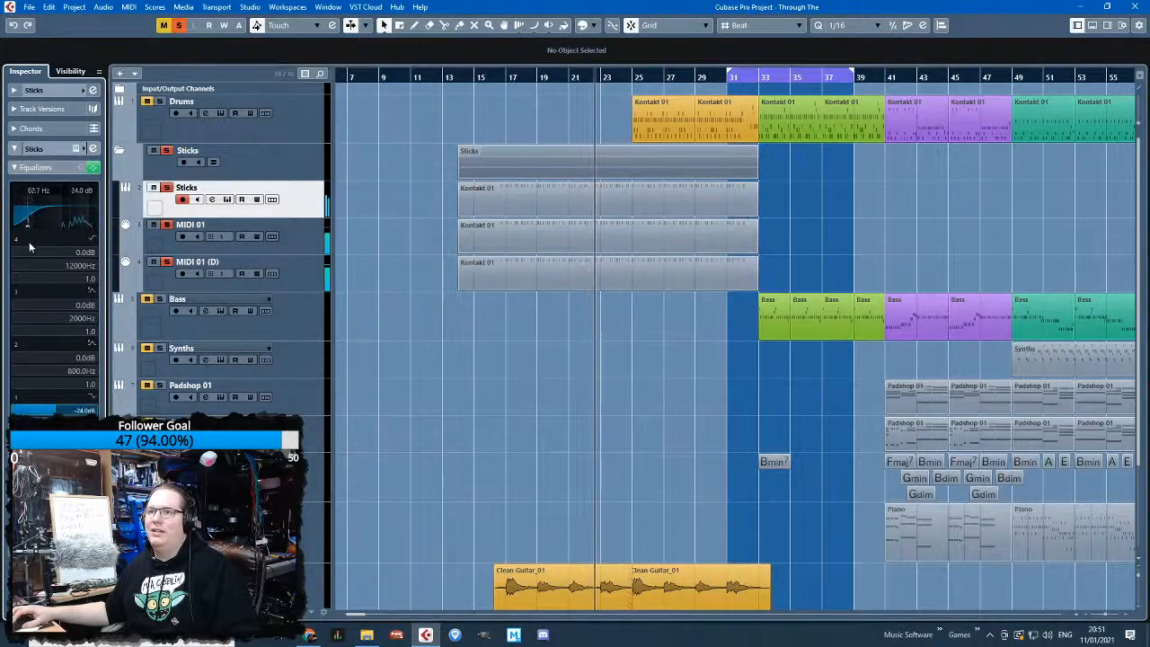
drag(81, 208, 70, 204)
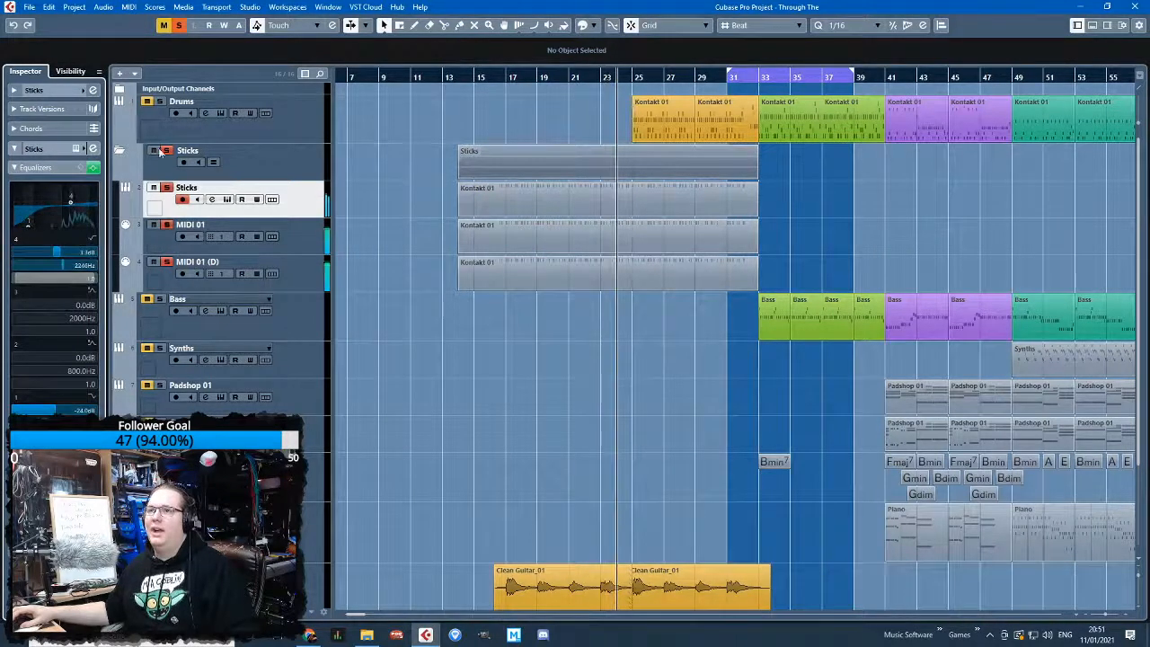
Unsolo the Sticks folder and collapse it while listening to it in the full mix
click(167, 151)
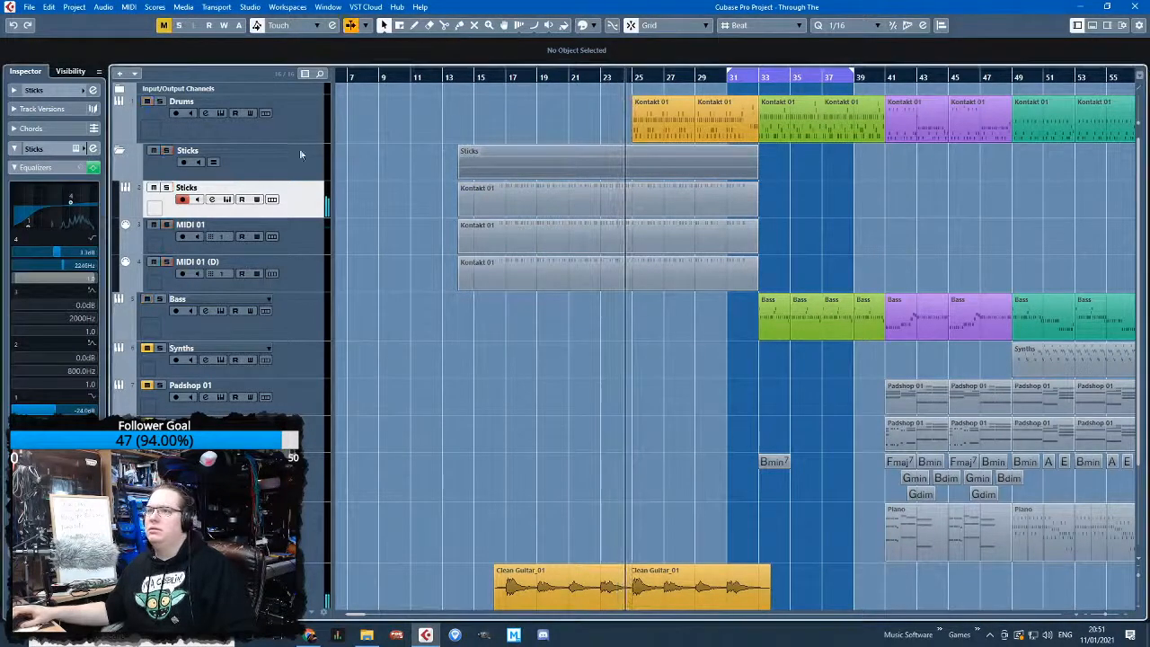
click(120, 151)
scroll(633, 371, up, 3)
scroll(708, 384, down, 3)
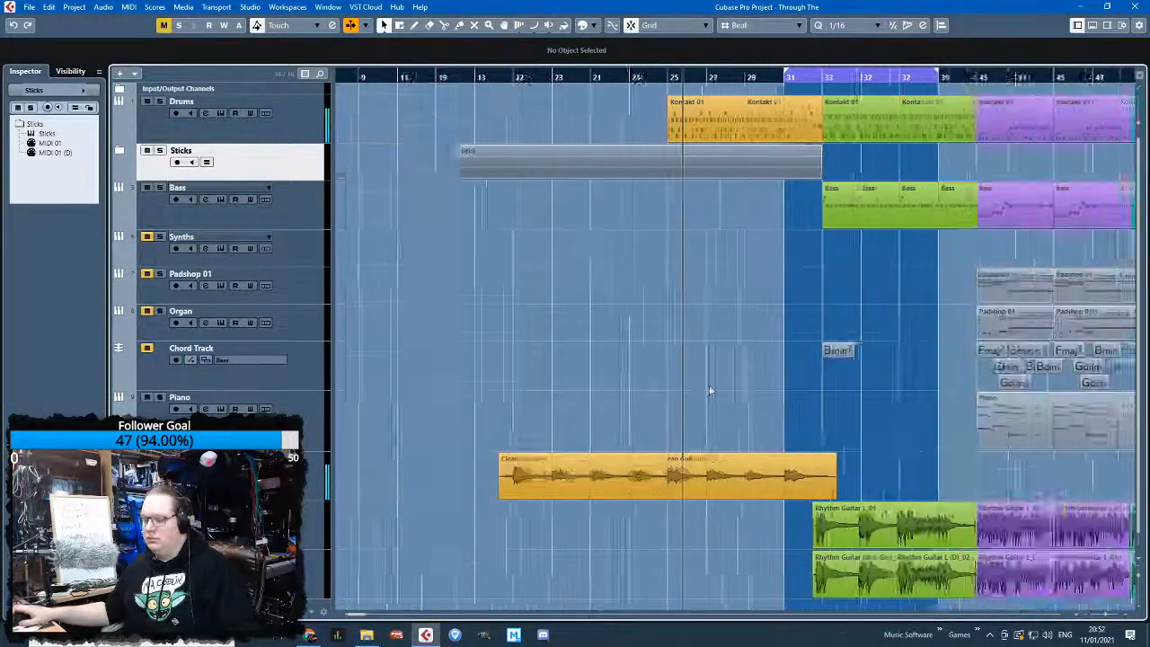
scroll(708, 384, down, 3)
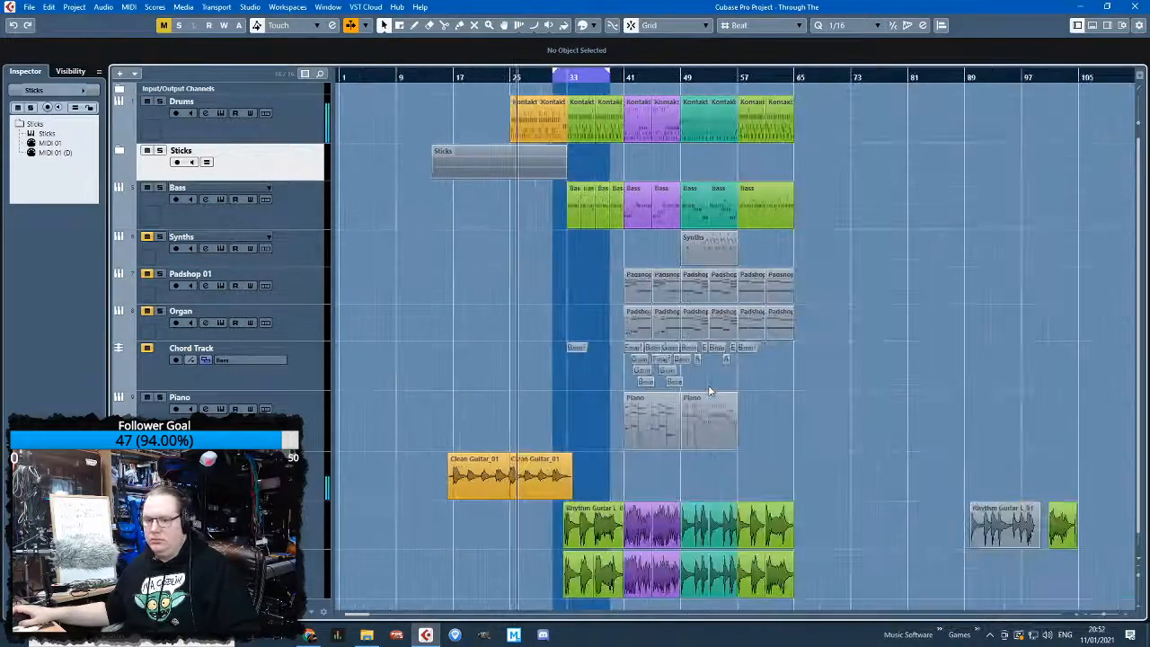
Lower the Sticks instrument track's volume to -4.00 and collapse the Sticks folder
click(119, 150)
click(306, 203)
click(34, 90)
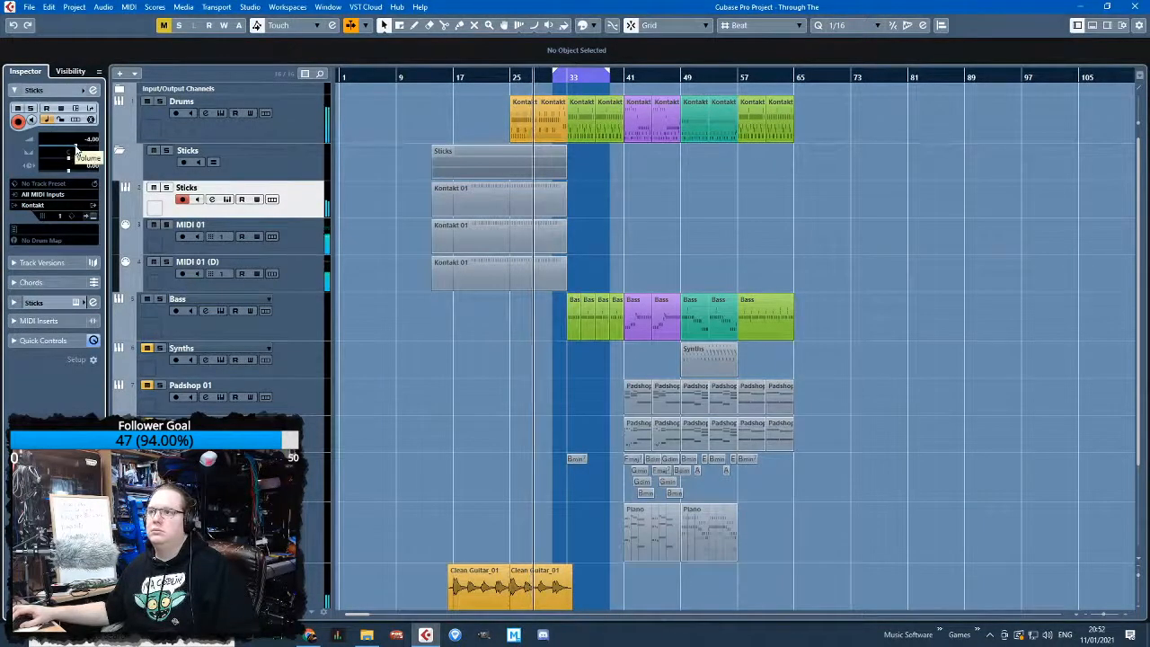
click(120, 151)
scroll(452, 339, up, 3)
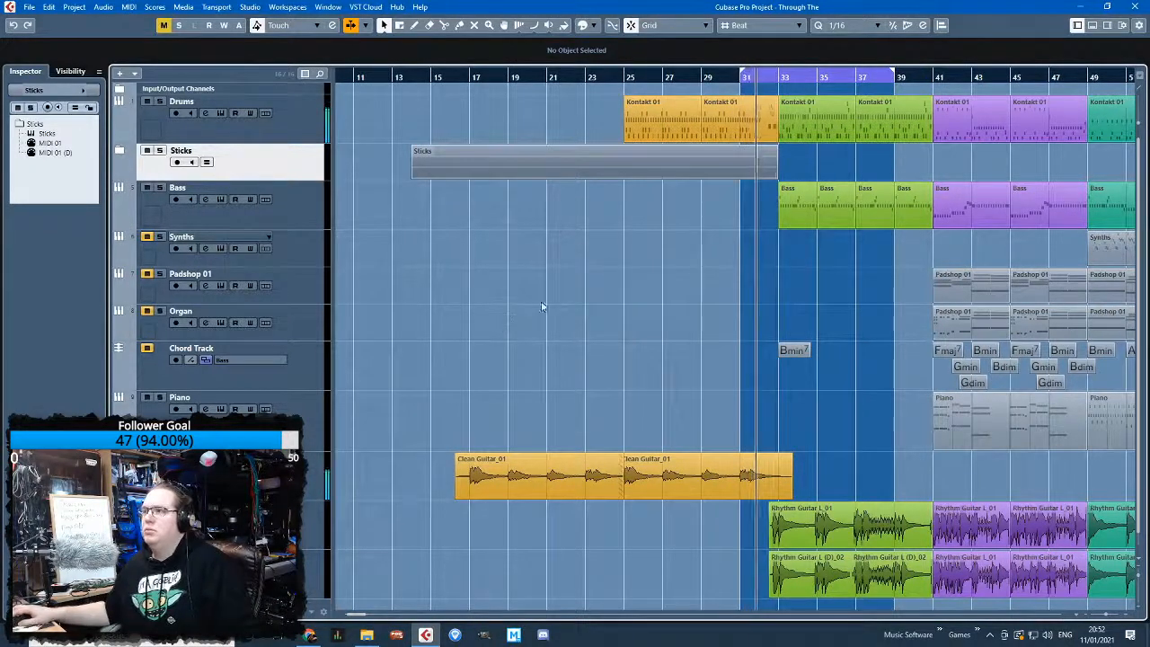
click(123, 153)
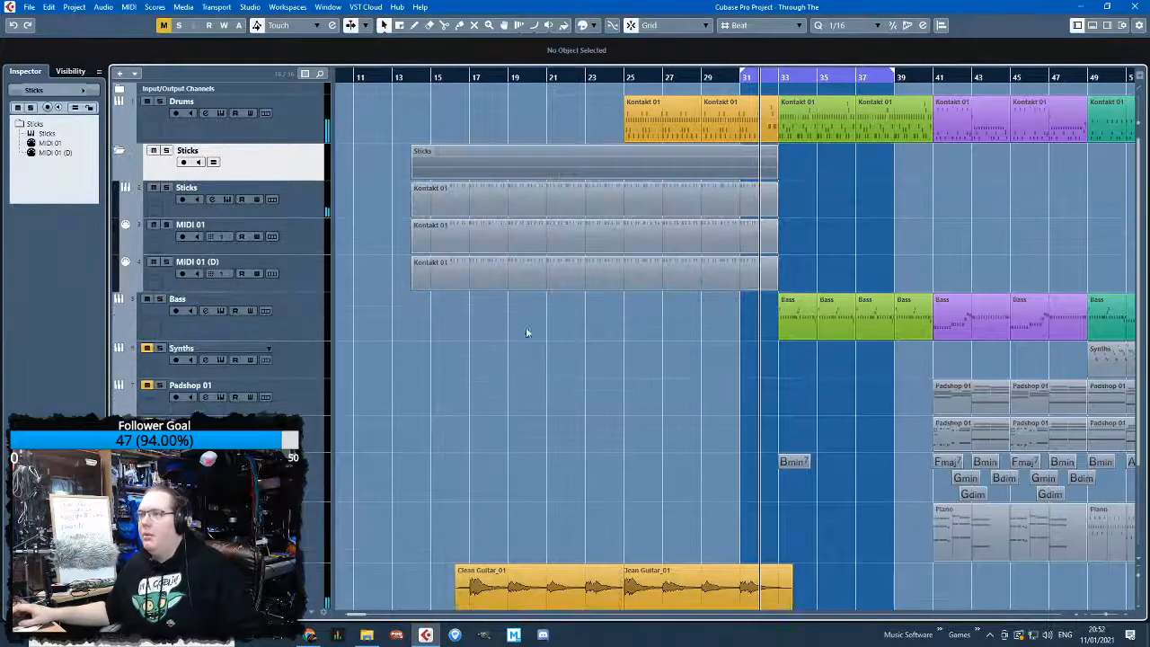
click(119, 153)
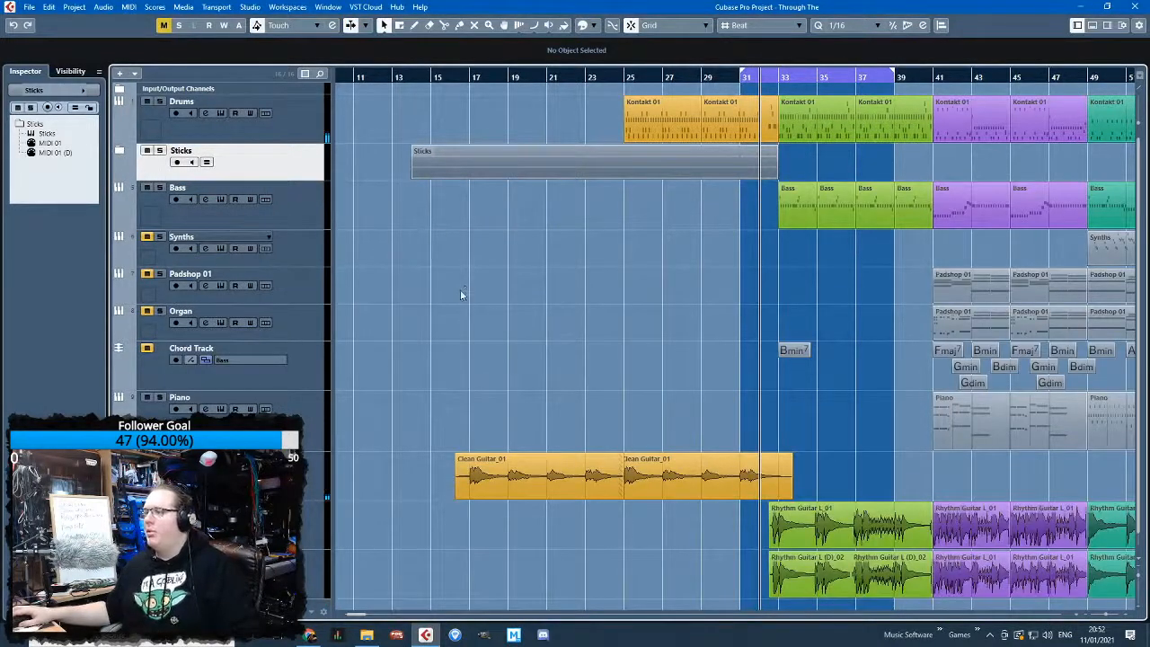
Set the locator range from bar 25 to bar 57
scroll(467, 305, down, 2)
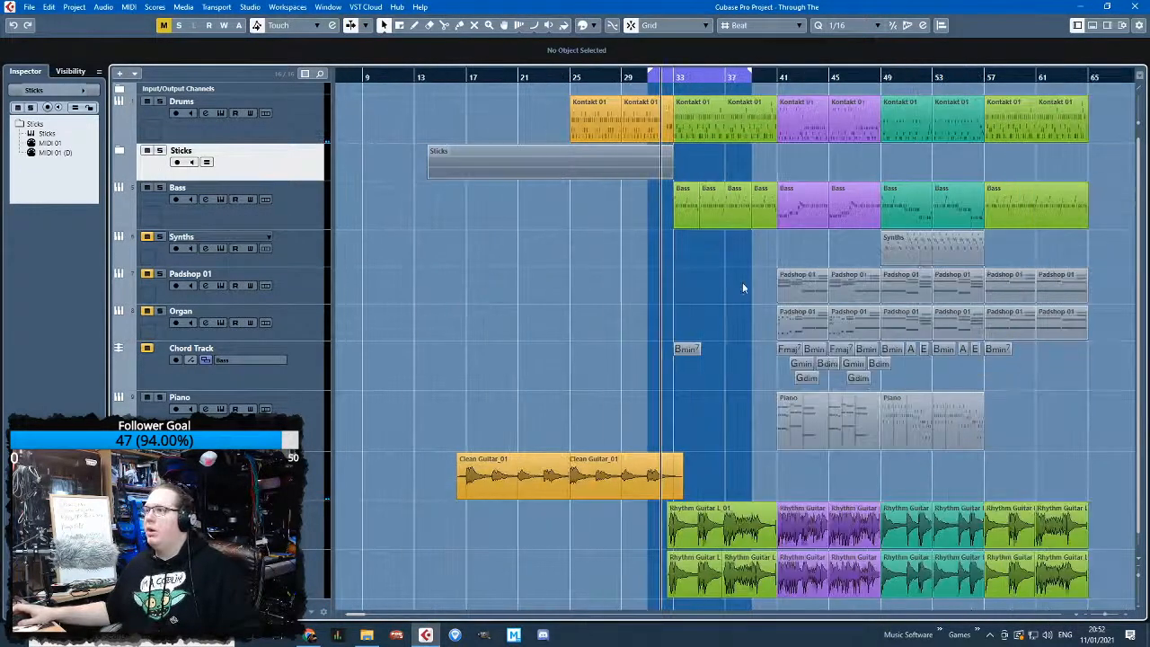
click(1029, 208)
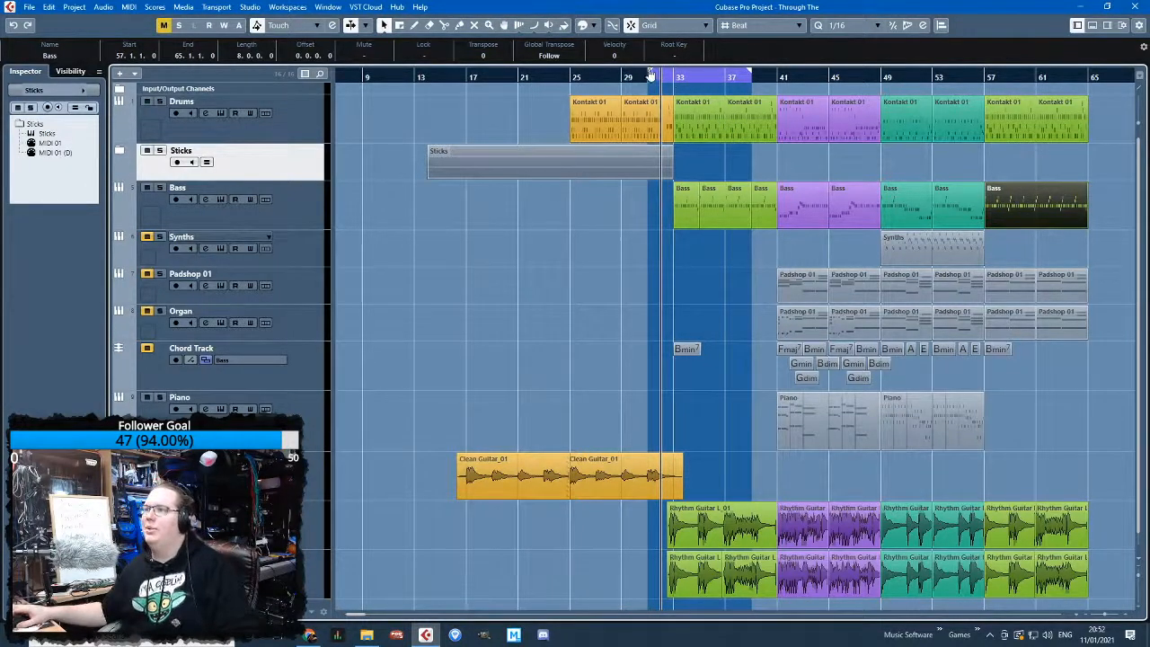
drag(571, 83, 984, 81)
Listen to the arrangement from just before the drums at bar 25, and replay it from about bar 21
click(559, 81)
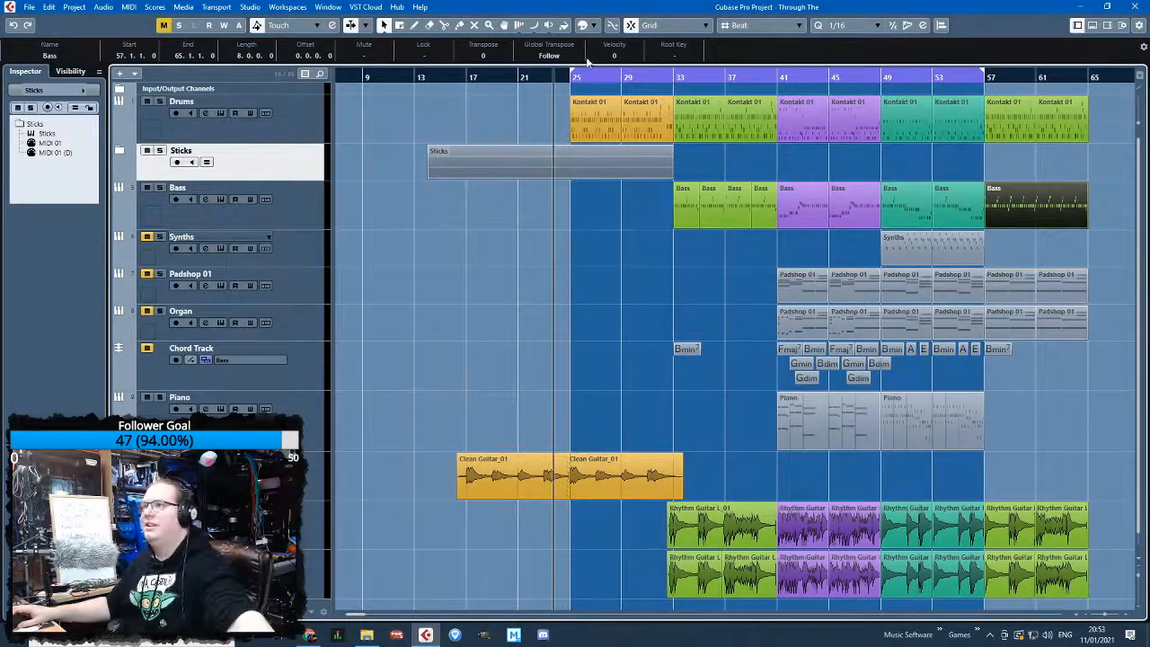
click(568, 329)
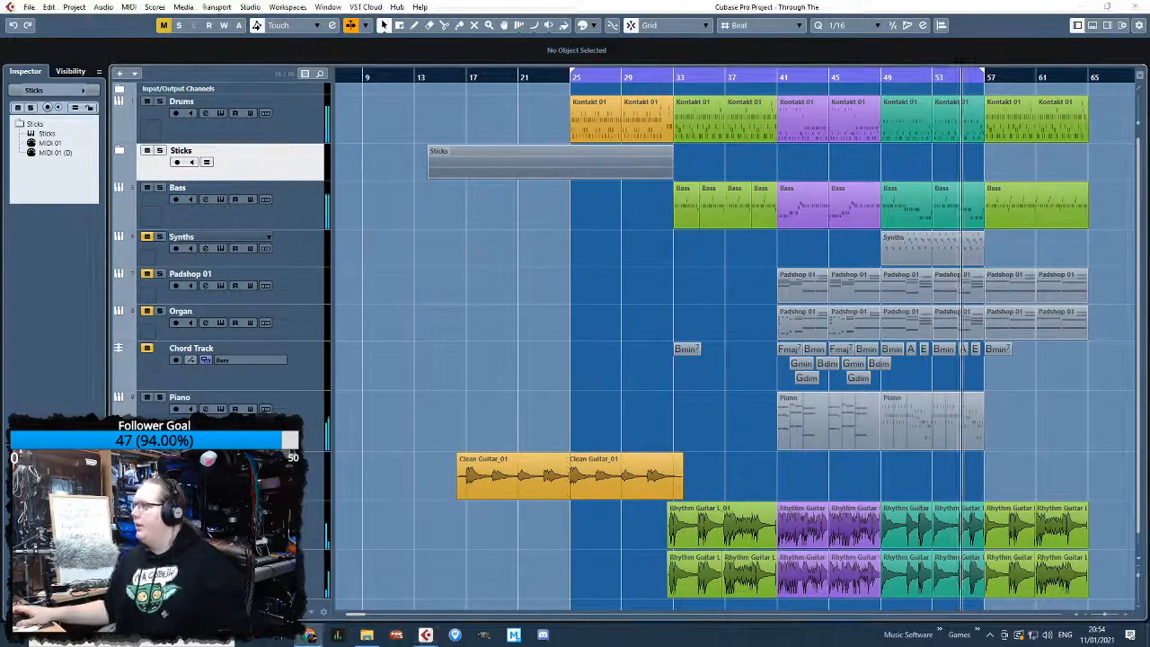
click(625, 284)
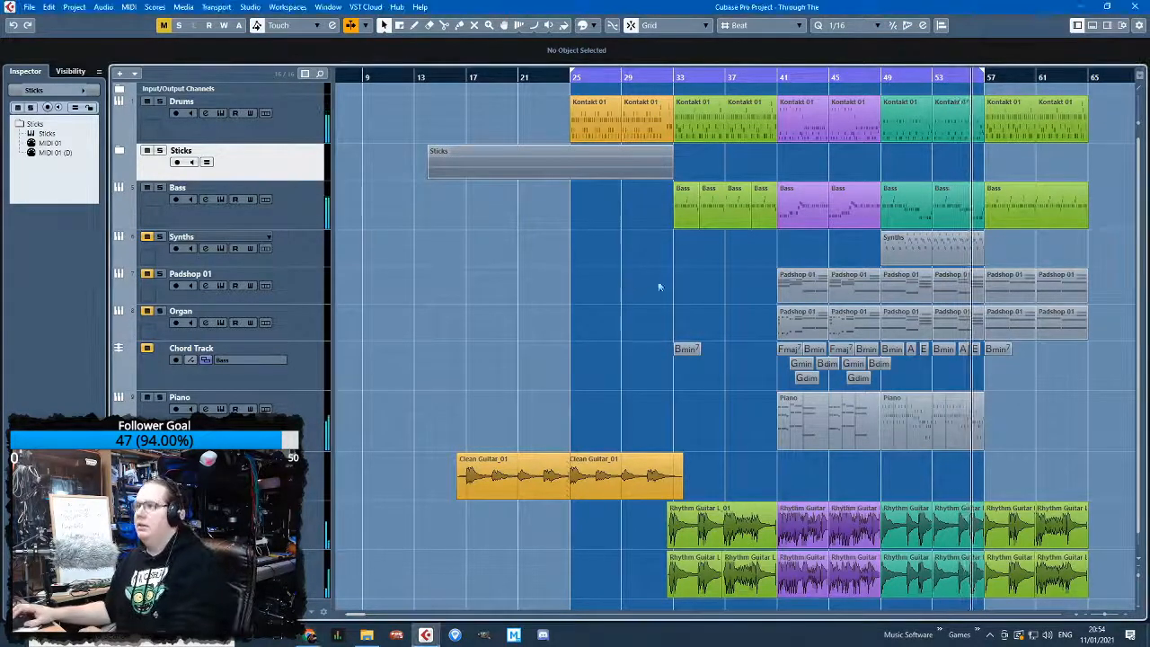
click(526, 78)
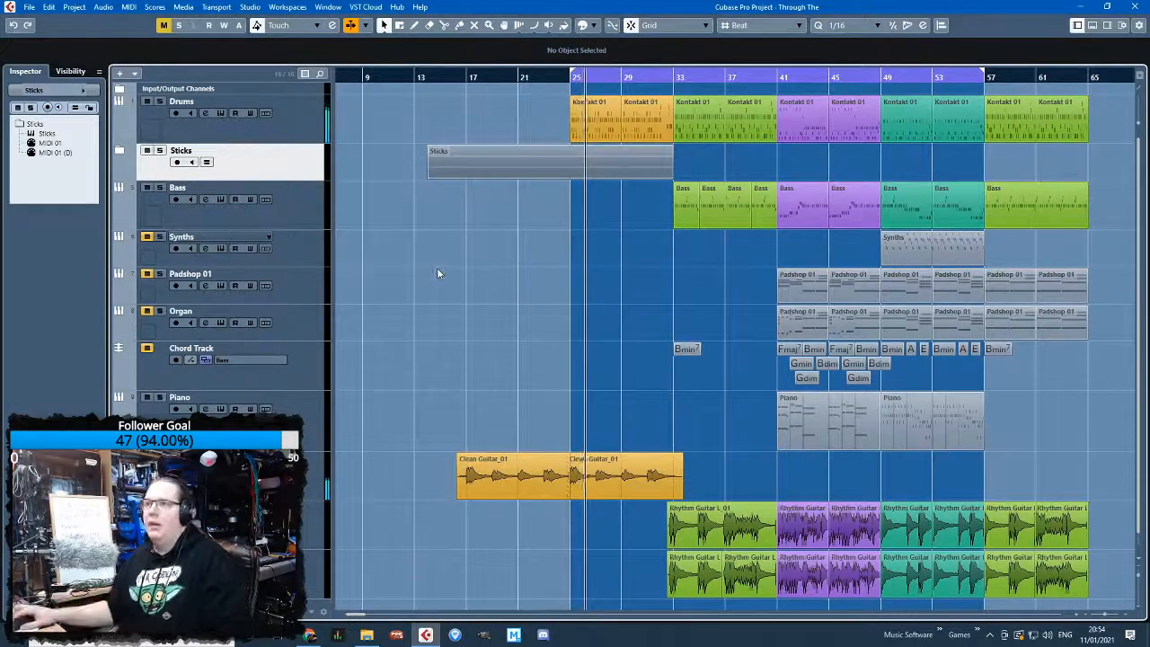
Add one Kontakt instrument track routed to Stereo Out directly below the Drums track
right_click(328, 190)
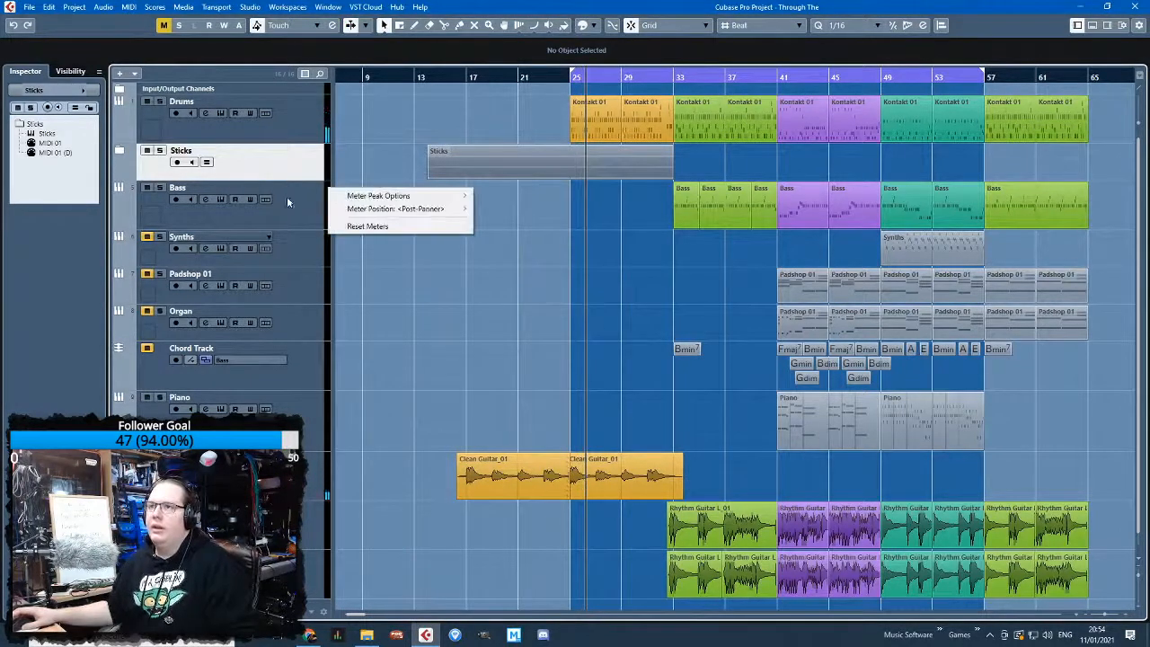
right_click(316, 134)
right_click(316, 135)
mouse_move(349, 142)
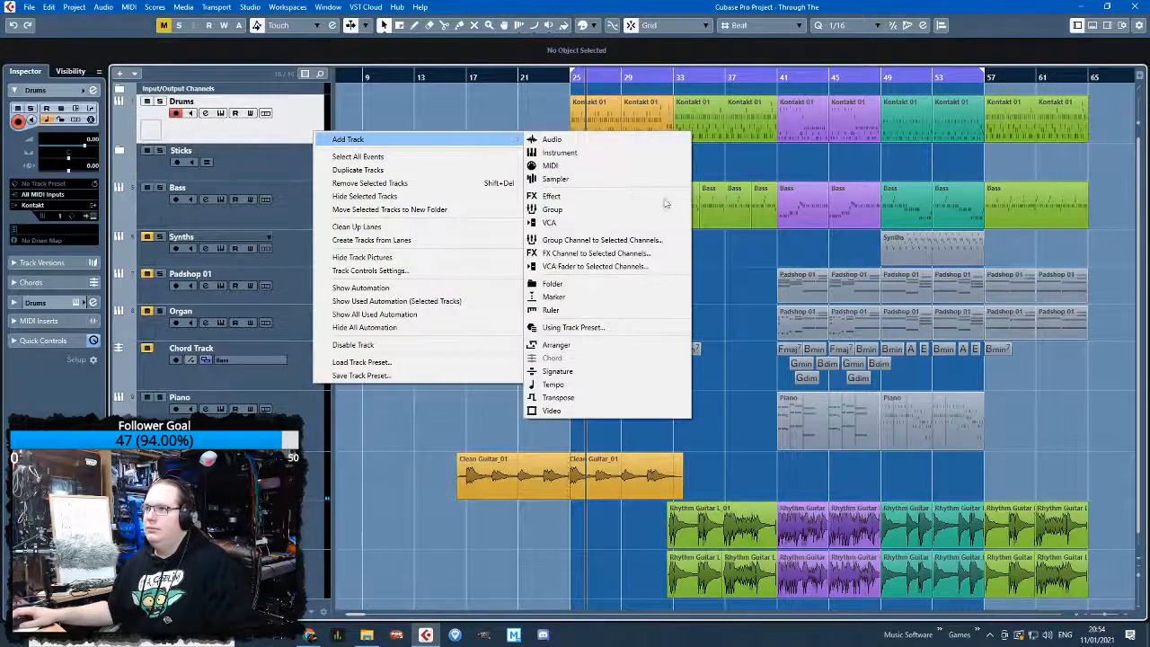
click(611, 153)
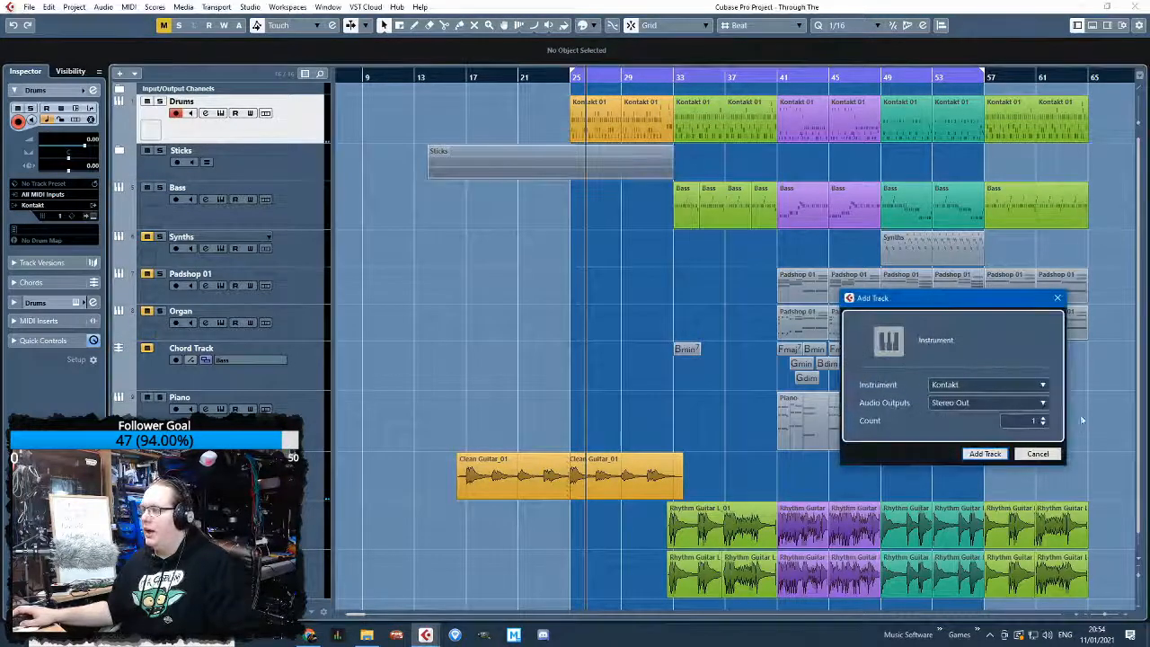
click(987, 453)
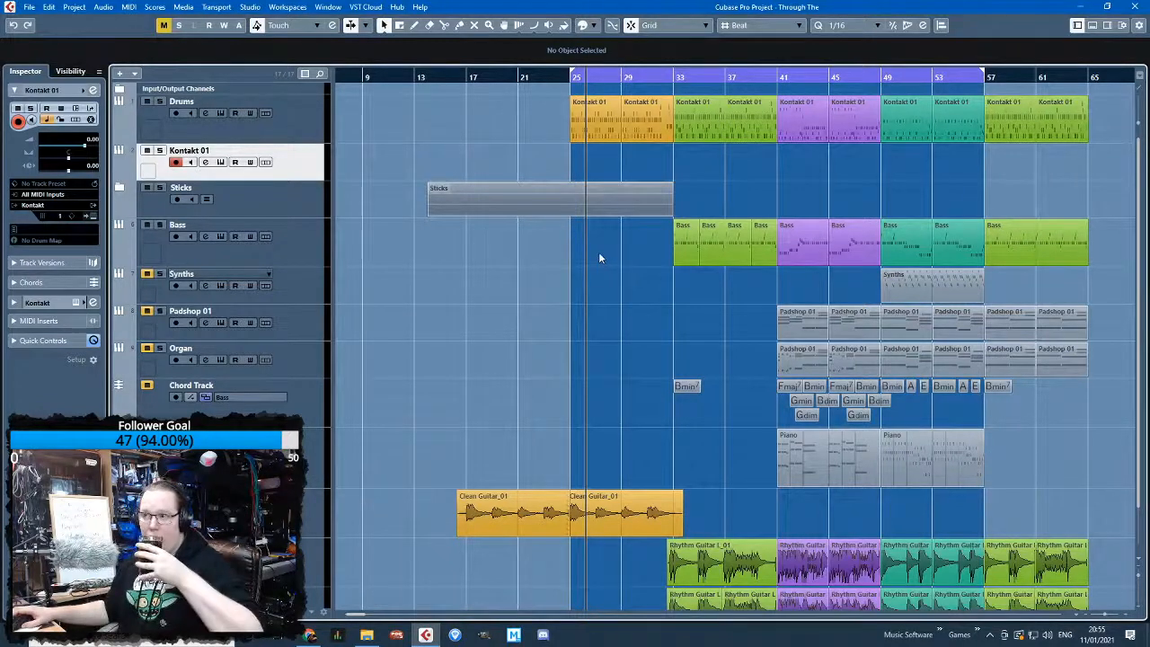
Open the Kontakt 01 track's instrument to check its available libraries, and close it
click(300, 204)
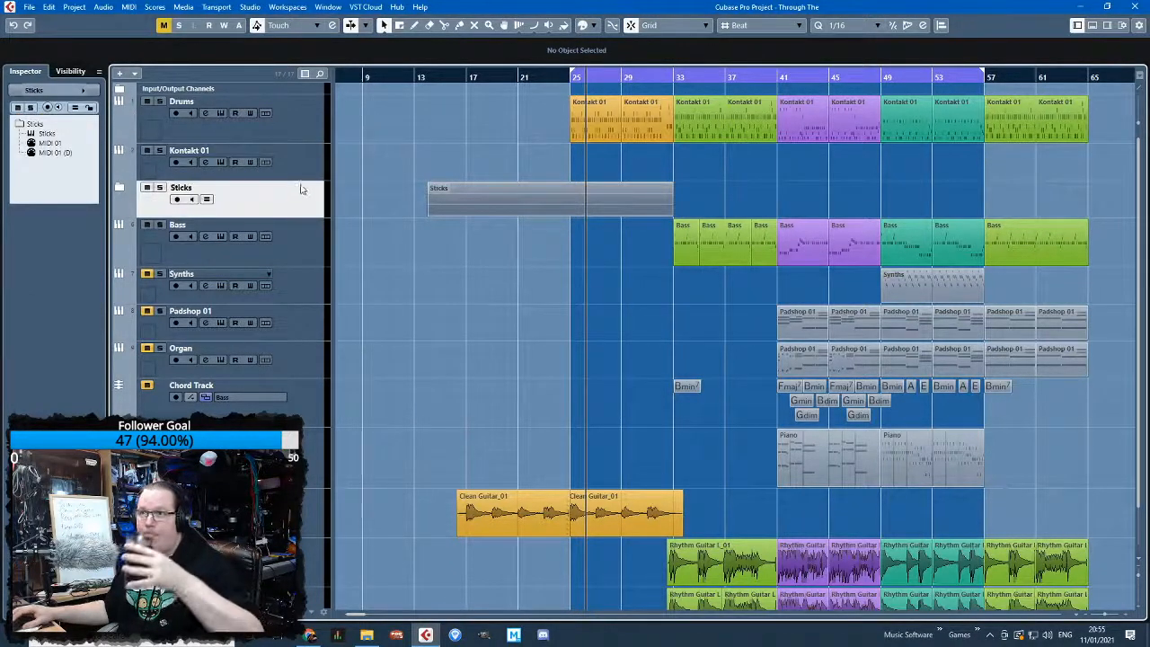
click(306, 177)
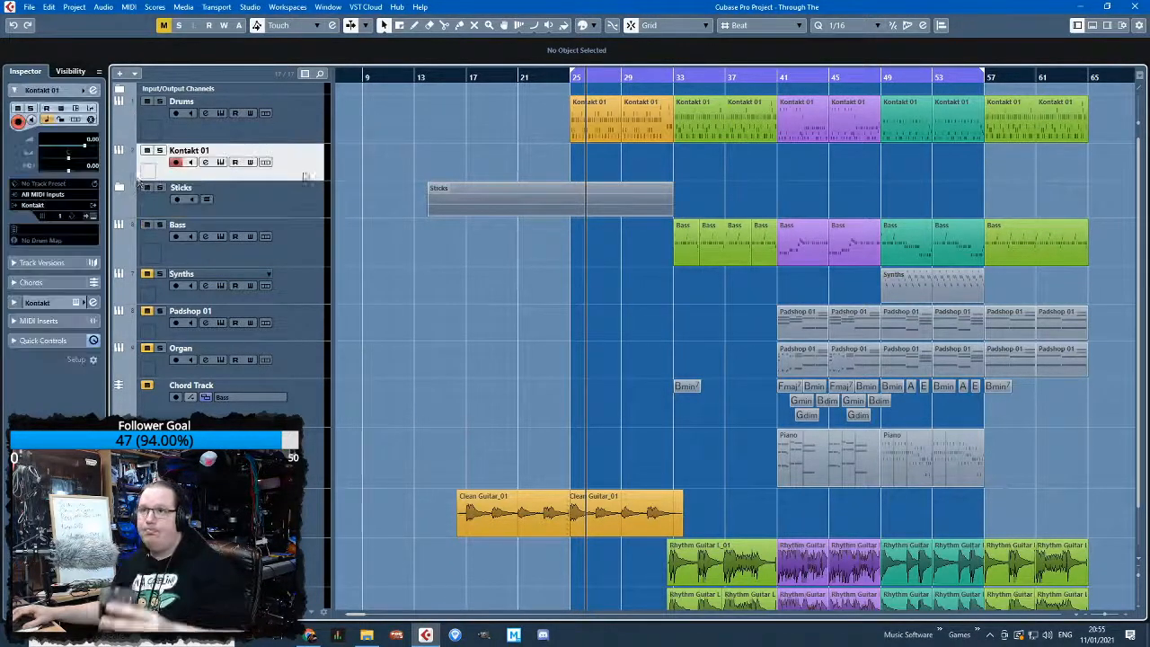
click(92, 215)
drag(512, 249, 322, 59)
drag(289, 160, 345, 381)
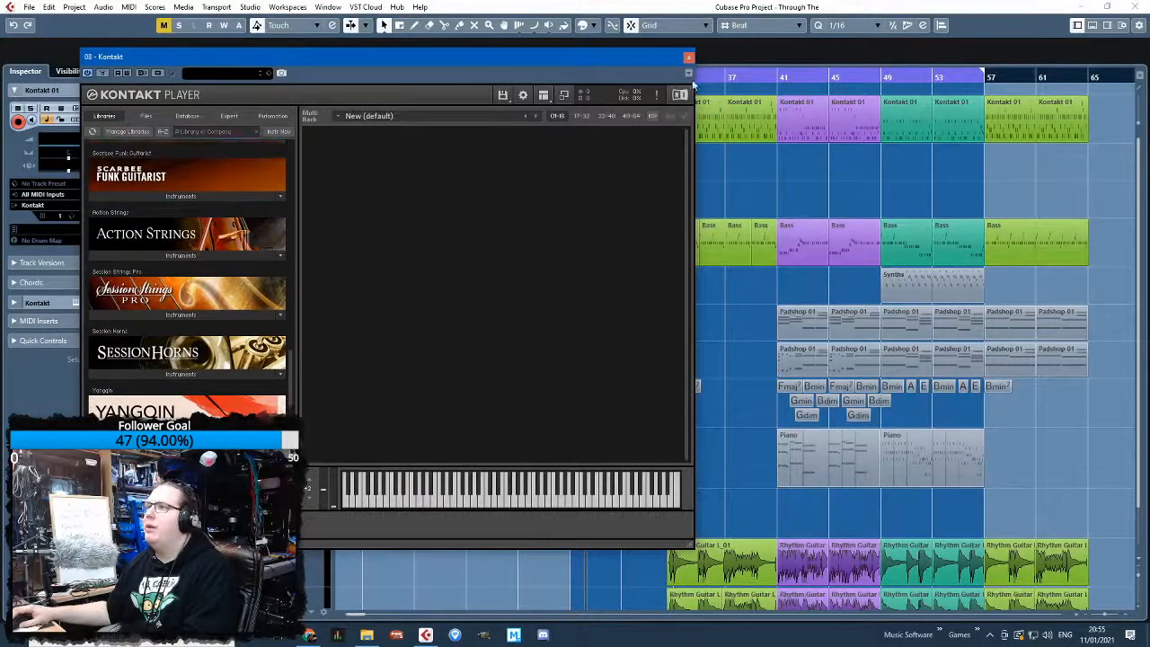
click(689, 59)
Replace the Kontakt 01 track's instrument with HALion Sonic SE and open its interface
click(34, 206)
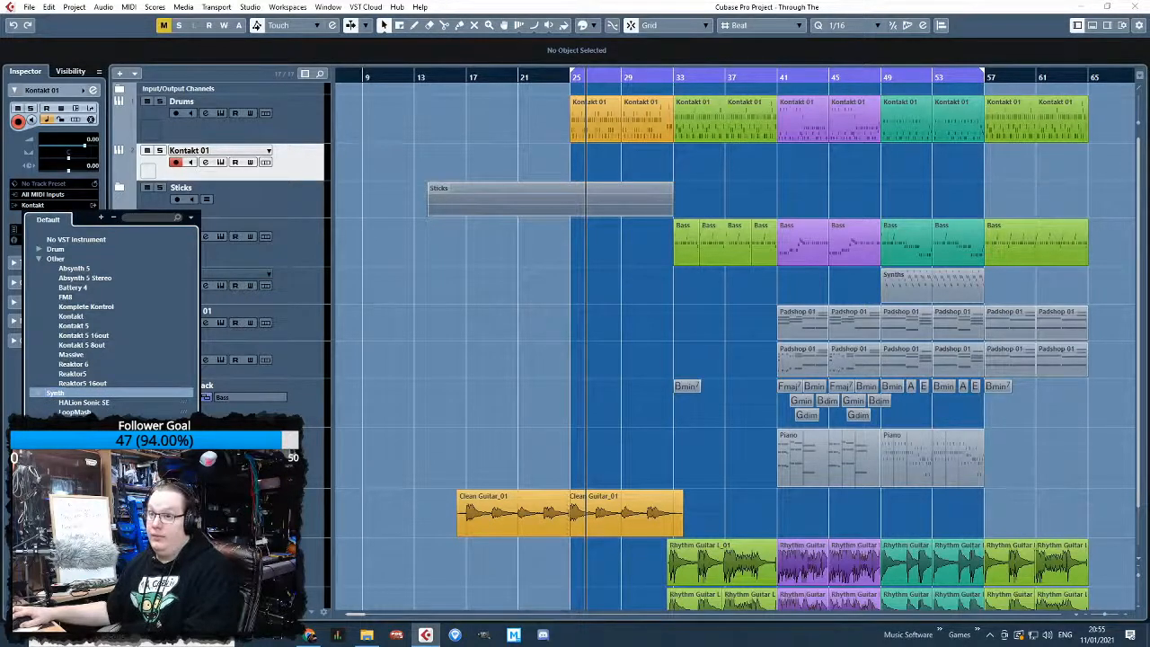
click(101, 405)
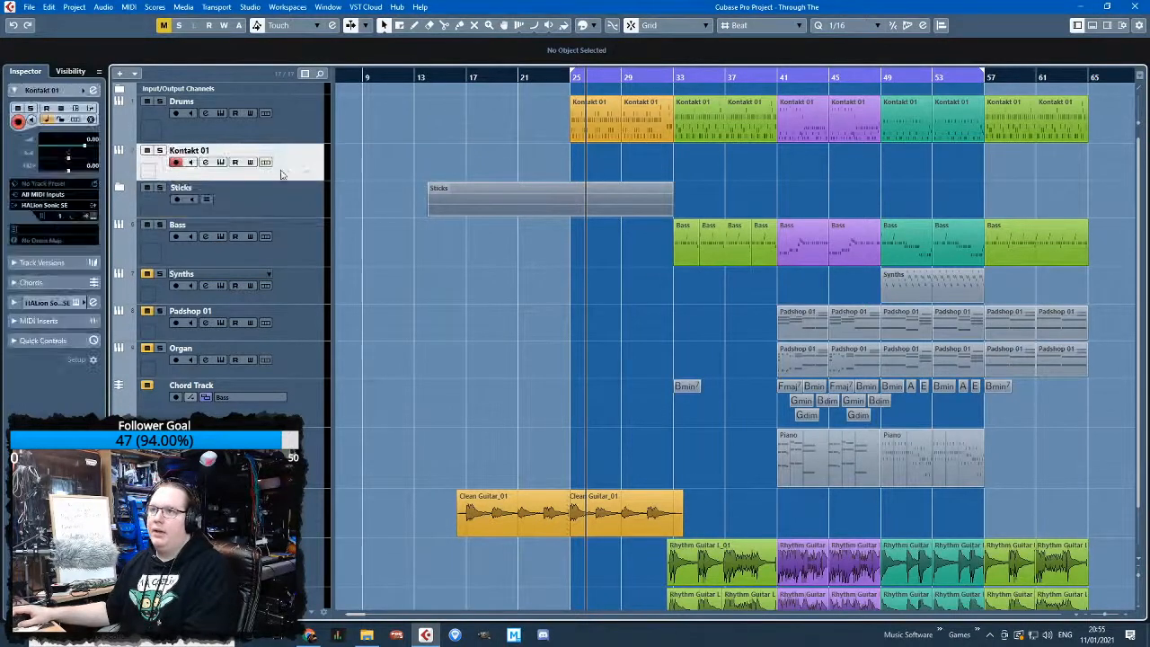
click(91, 216)
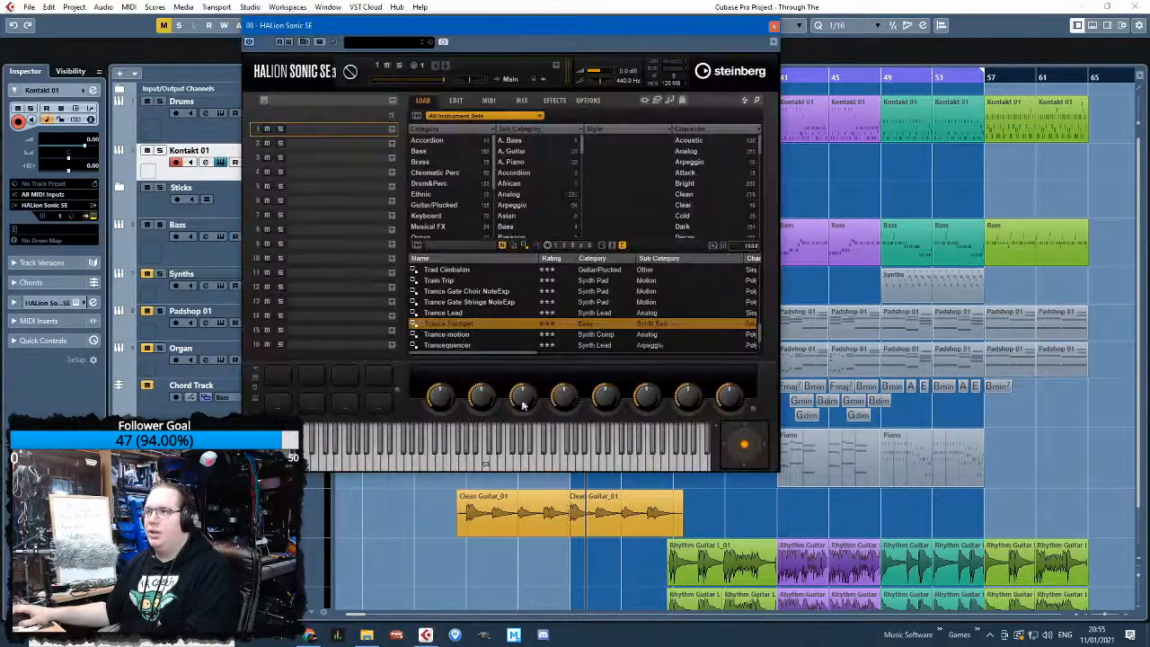
Search the HALion Sonic SE presets for "stick" and load Stick Bell Percussion
click(399, 69)
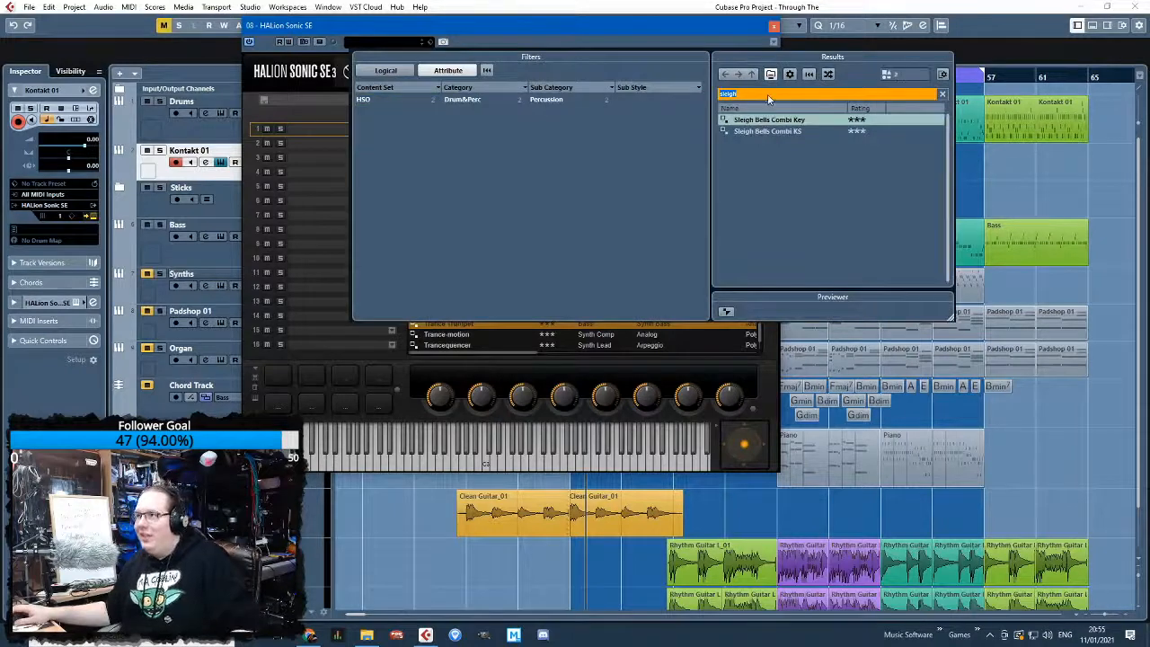
text(strin)
text(ks)
key(BackSpace)
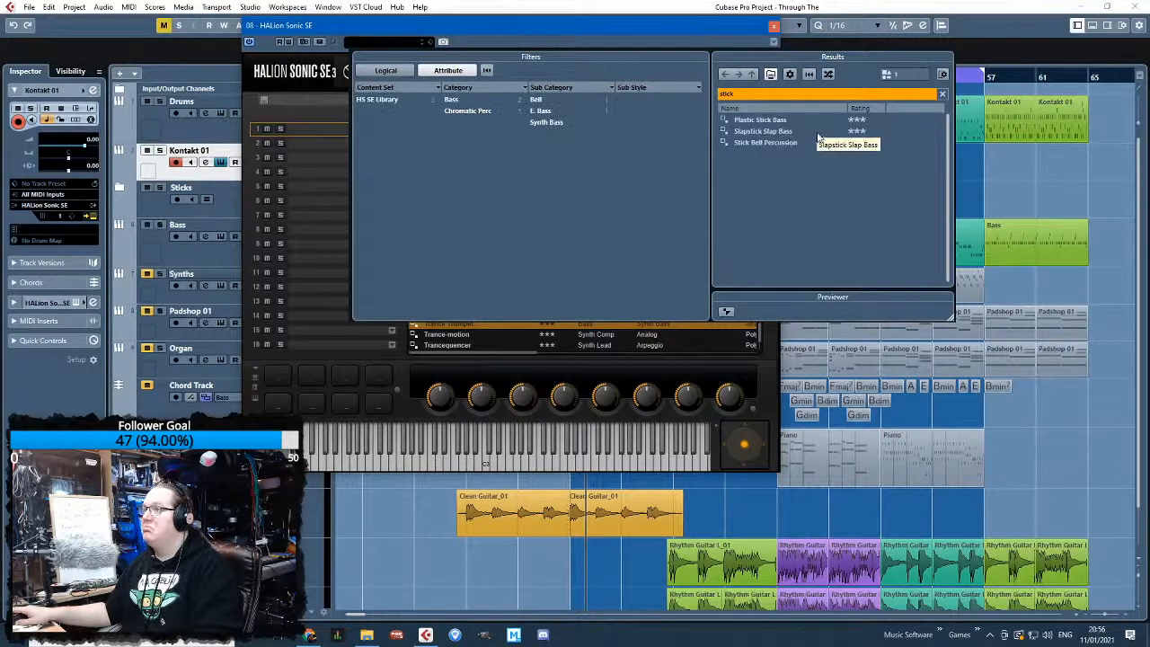
double_click(803, 143)
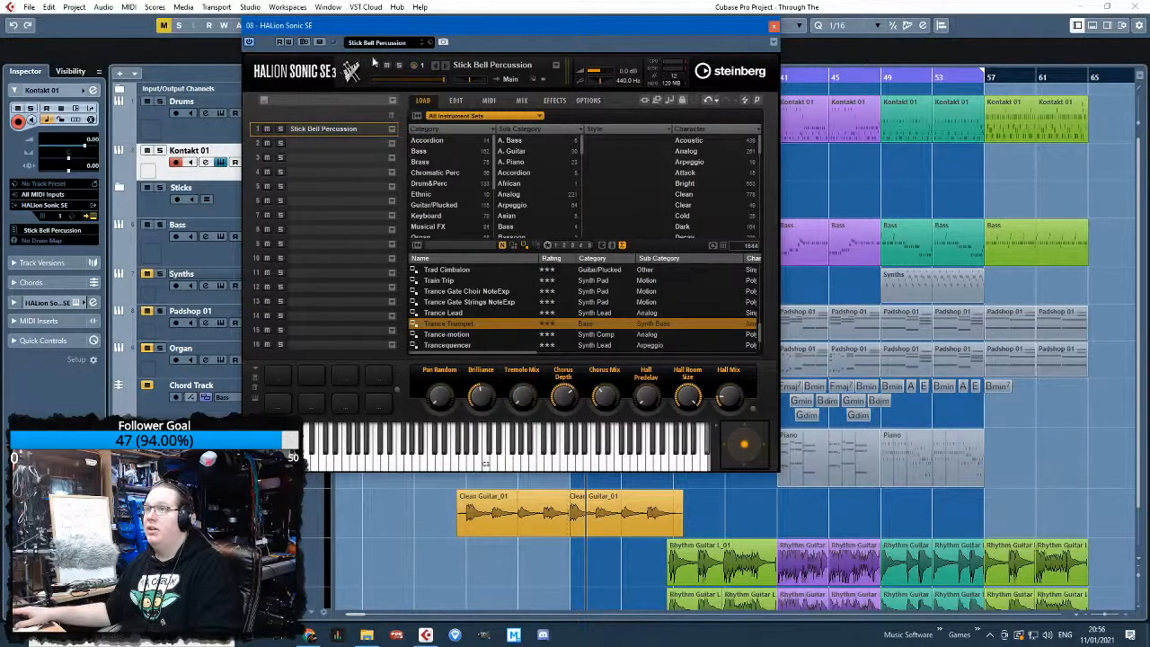
Search the HALion Sonic SE presets for "timpani" and load Timpani Combi Key
click(366, 68)
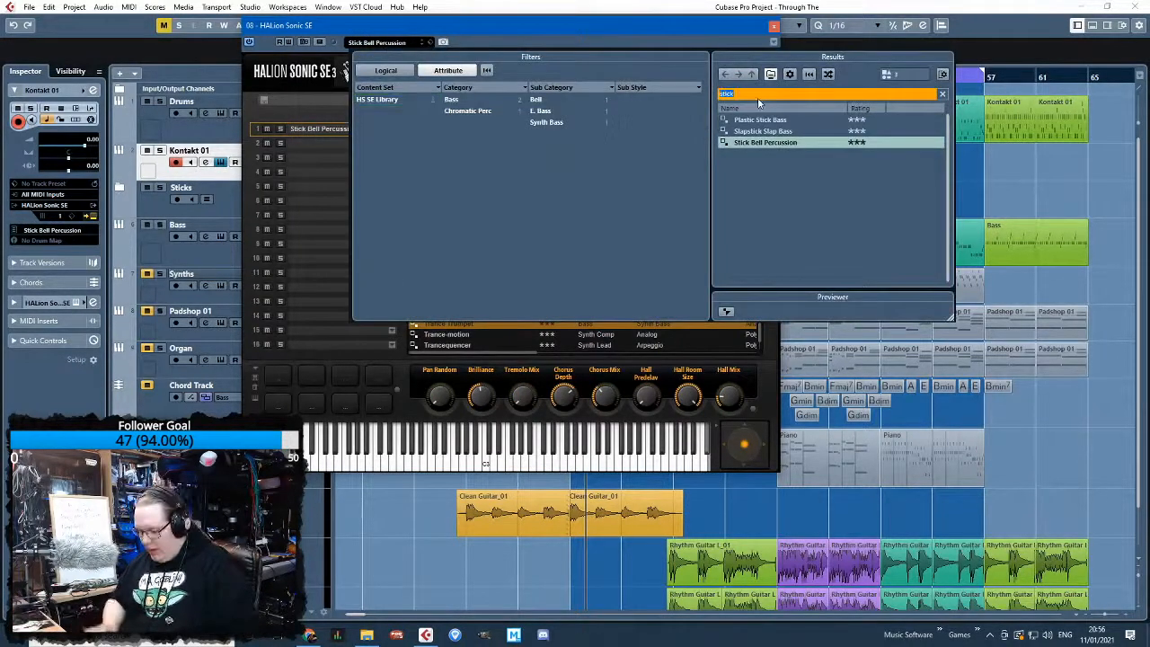
text(timpani)
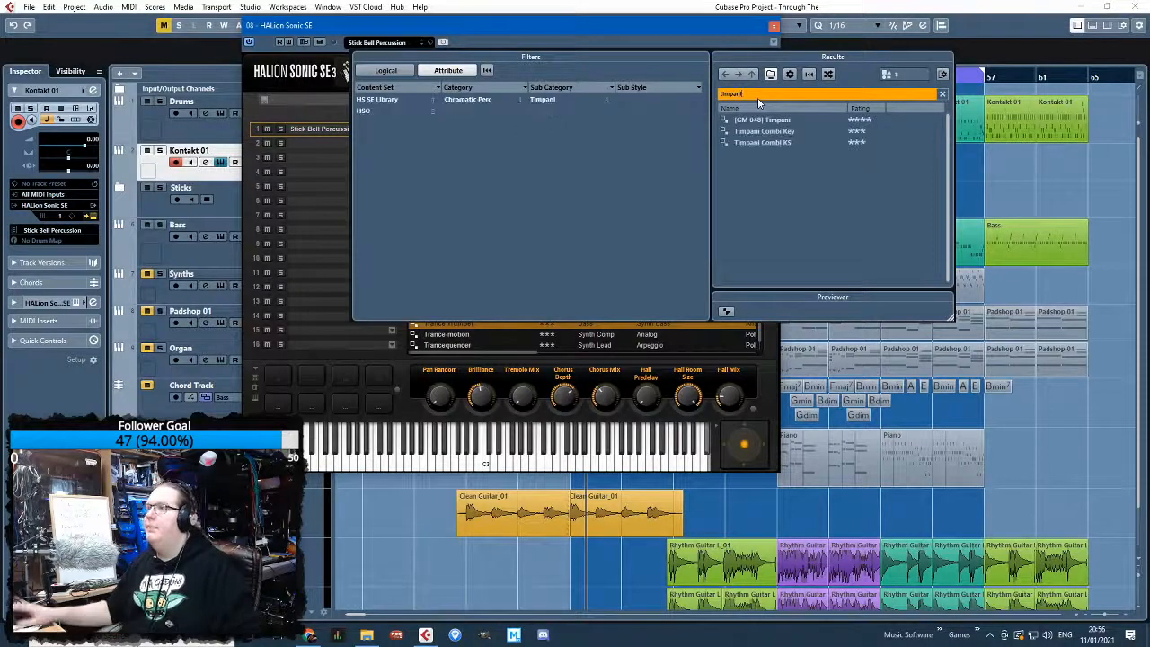
double_click(792, 131)
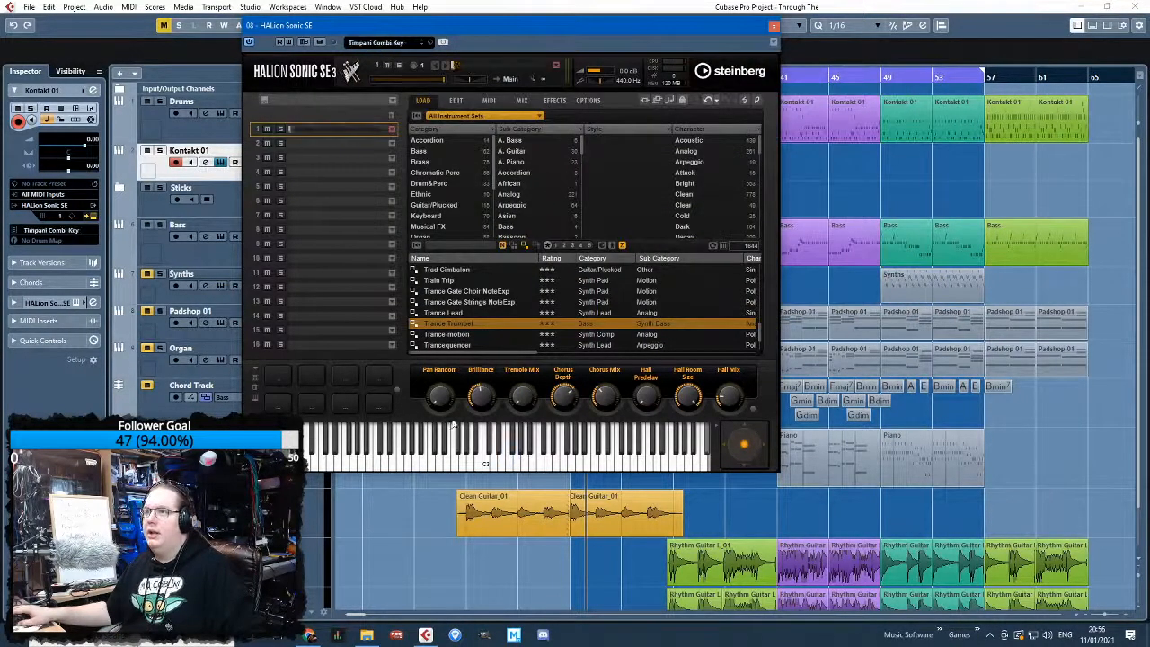
Set the timpani patch's Expression Controller to 1 - Modulation and close the instrument
click(456, 101)
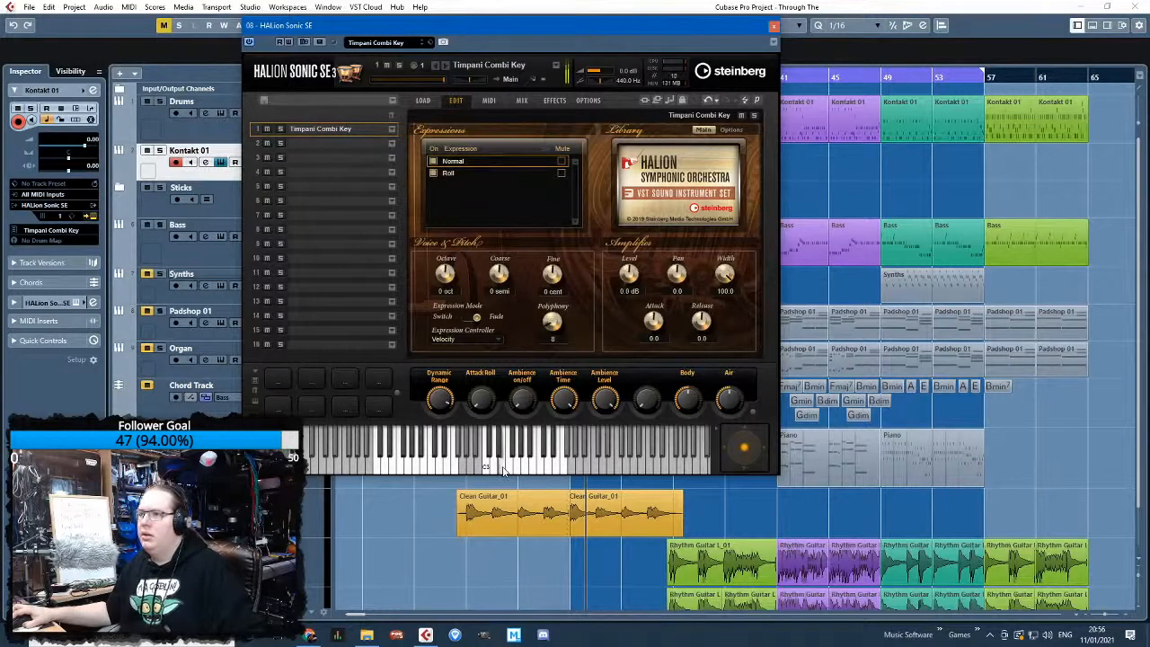
click(457, 339)
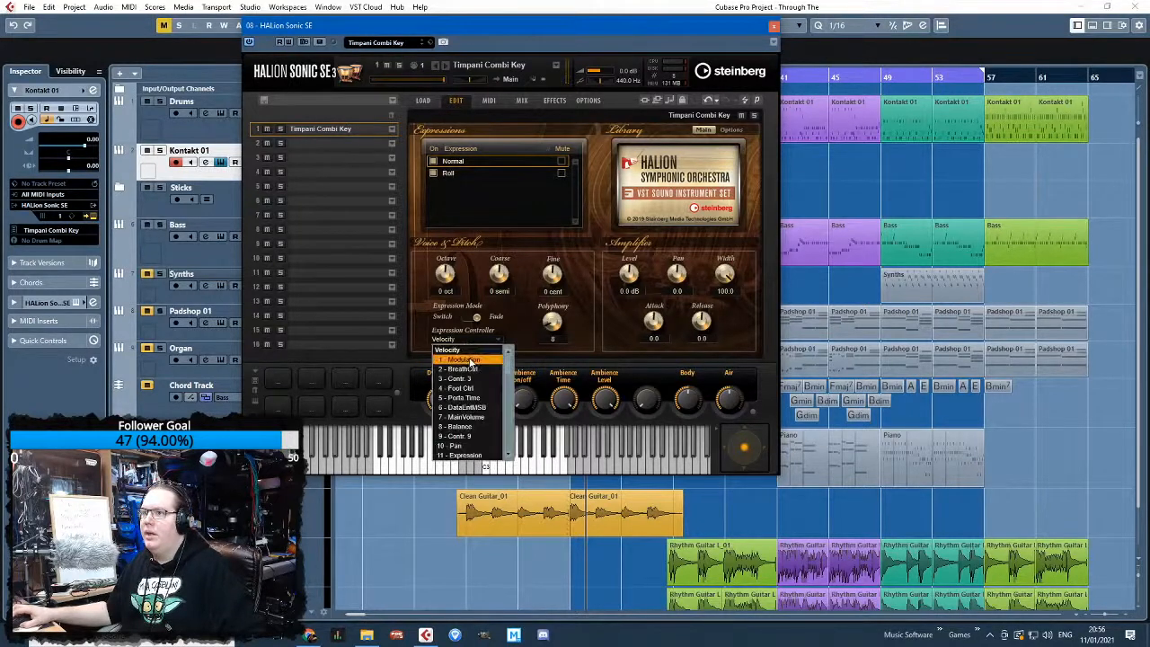
click(494, 381)
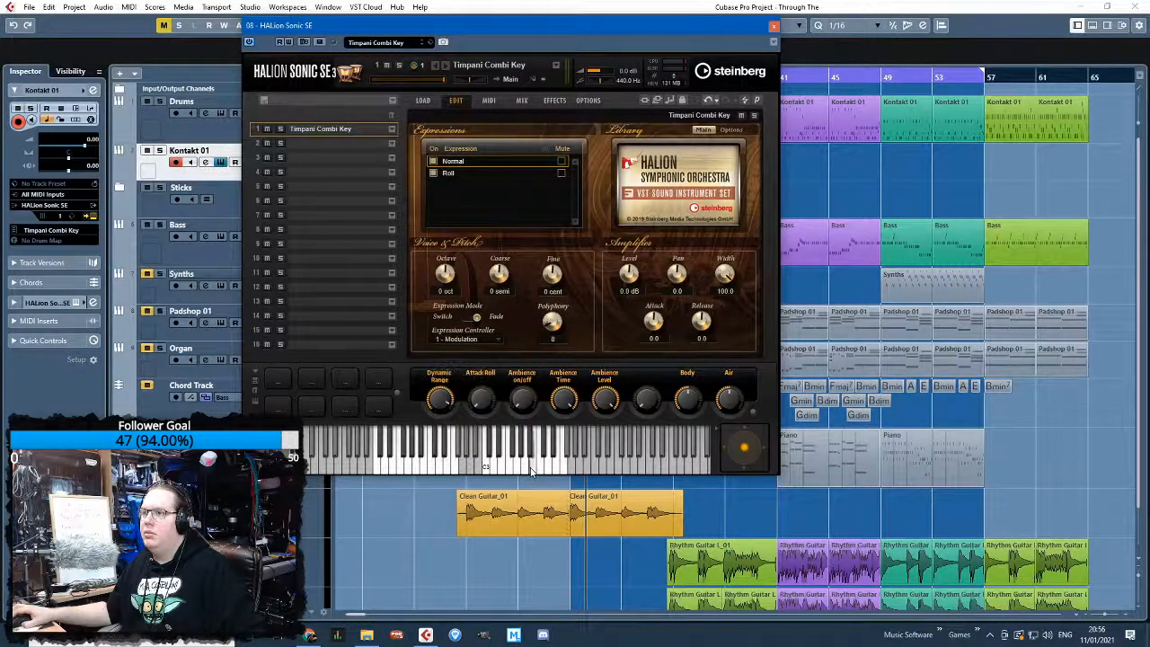
click(773, 25)
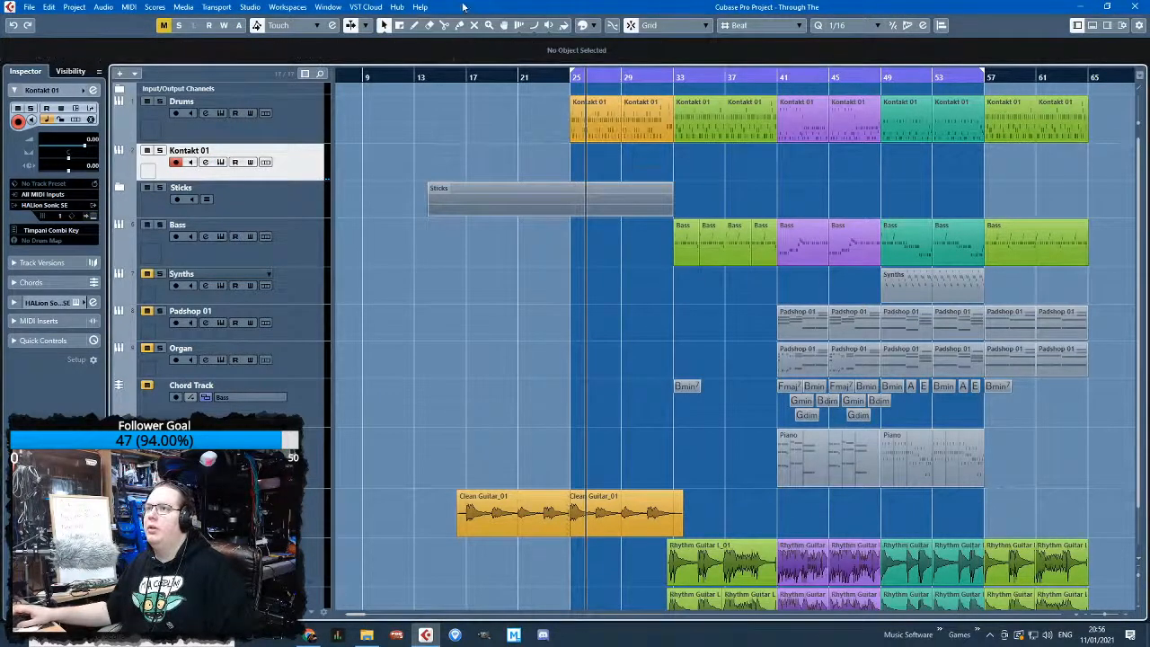
Draw an empty MIDI event on the Kontakt 01 track from bar 31 to bar 33
click(413, 25)
scroll(665, 157, up, 5)
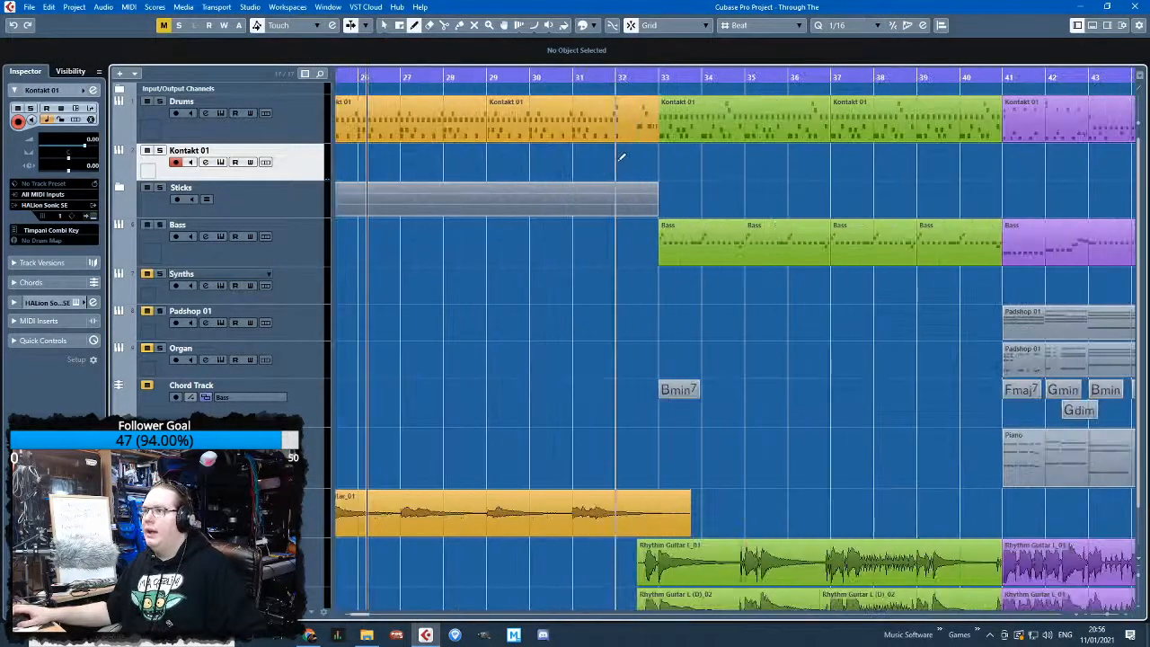
drag(592, 160, 658, 160)
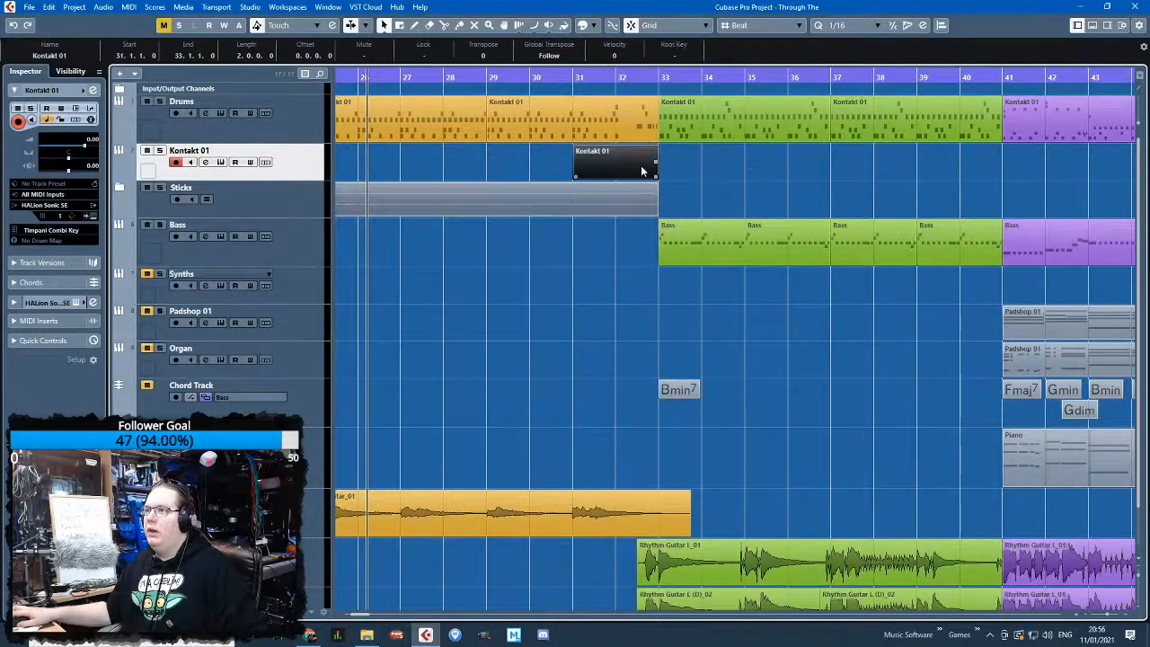
Open the new event for note editing and draw a B3 note from bar 31 to bar 33
double_click(629, 162)
drag(495, 255, 702, 255)
mouse_move(588, 256)
mouse_down()
mouse_move(578, 114)
mouse_move(575, 144)
mouse_up()
scroll(584, 177, up, 4)
drag(531, 290, 396, 289)
click(595, 344)
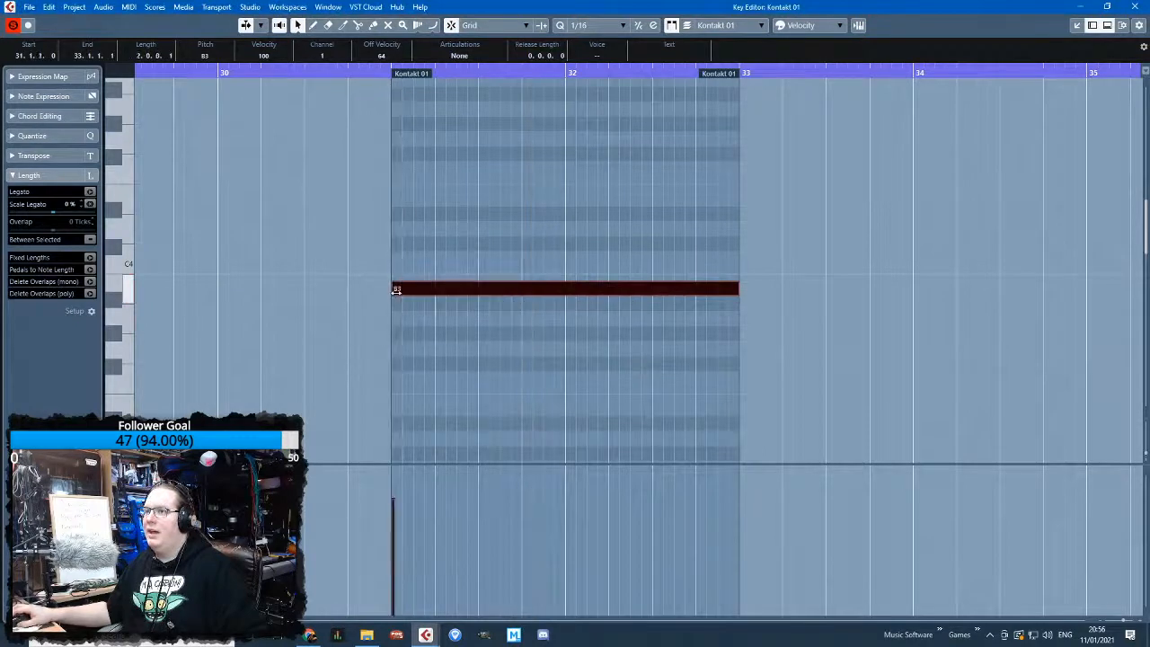
Extend the event's end to bar 34 and lengthen the B3 note by one sixteenth past bar 33
drag(728, 70, 898, 101)
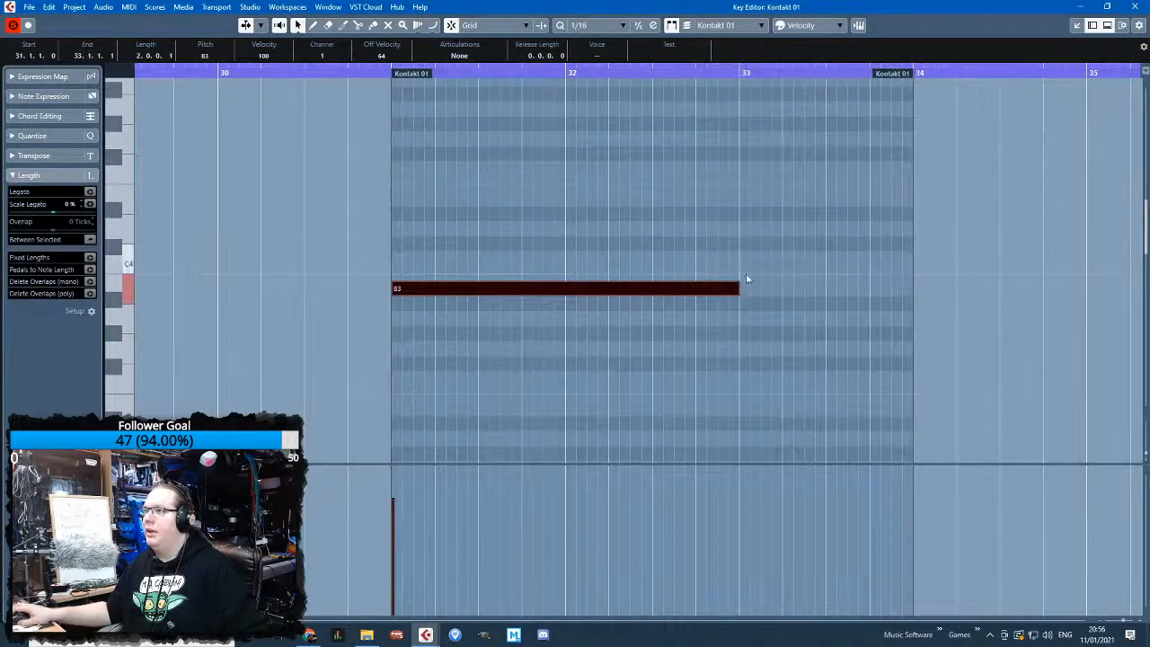
mouse_move(733, 288)
mouse_down()
mouse_move(757, 289)
mouse_move(740, 290)
mouse_up()
drag(741, 75, 573, 63)
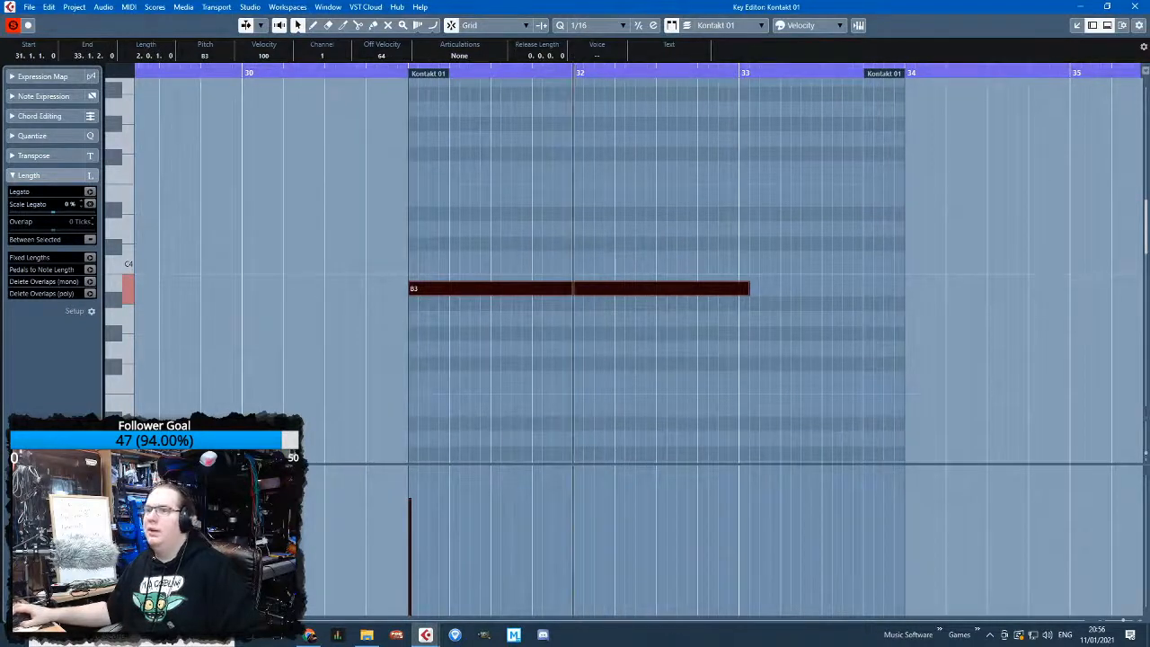
Switch the controller lane to CC 1 (Modulation) and draw a rising curve from bar 31 to bar 33
click(120, 473)
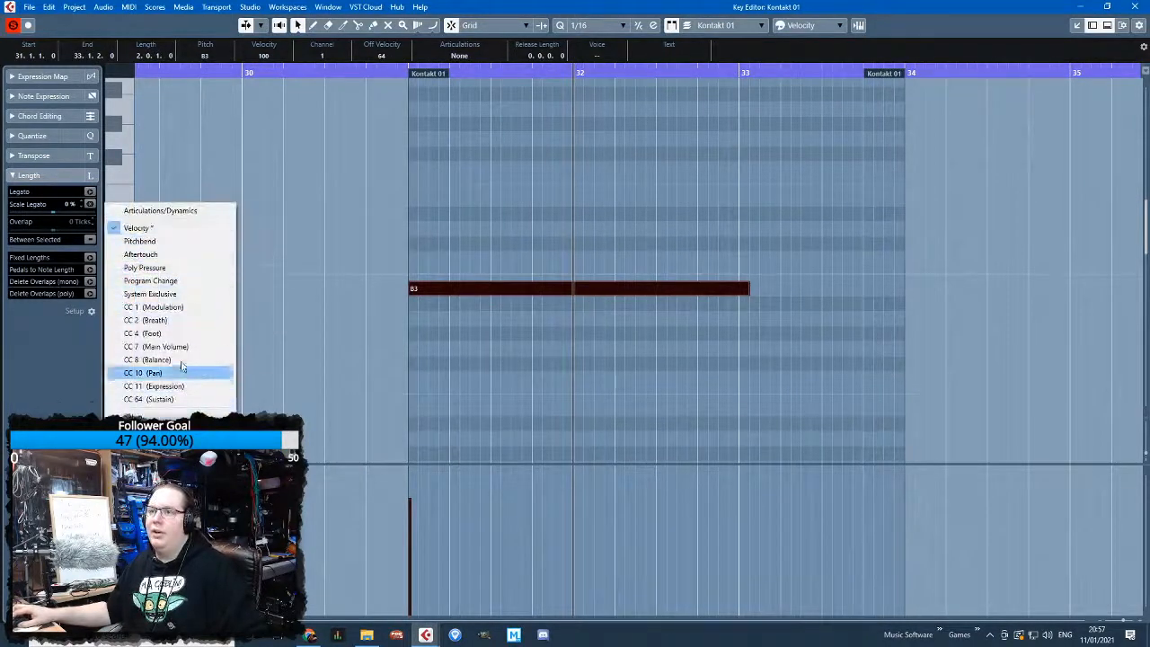
click(198, 308)
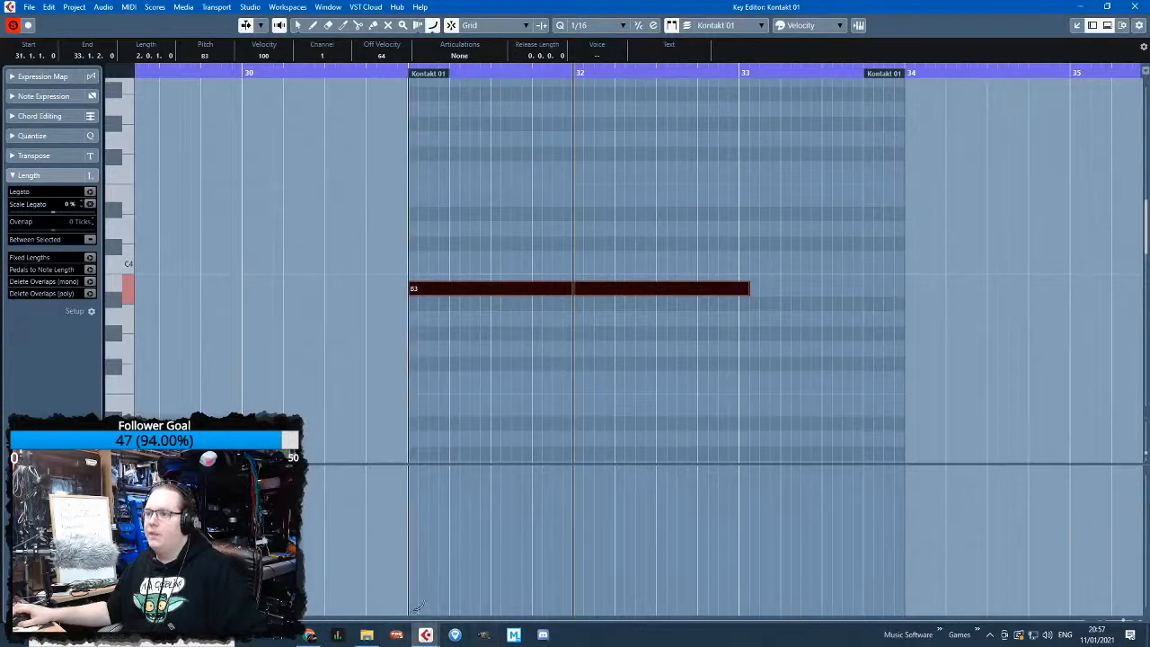
mouse_move(417, 608)
mouse_down()
mouse_move(693, 557)
mouse_move(749, 518)
mouse_move(742, 480)
mouse_move(749, 632)
mouse_up()
key(1)
Delete the stray modulation points at the end of the curve around bar 33
scroll(760, 593, up, 4)
drag(785, 548, 730, 632)
key(Delete)
drag(724, 442, 725, 441)
key(Delete)
scroll(721, 428, down, 4)
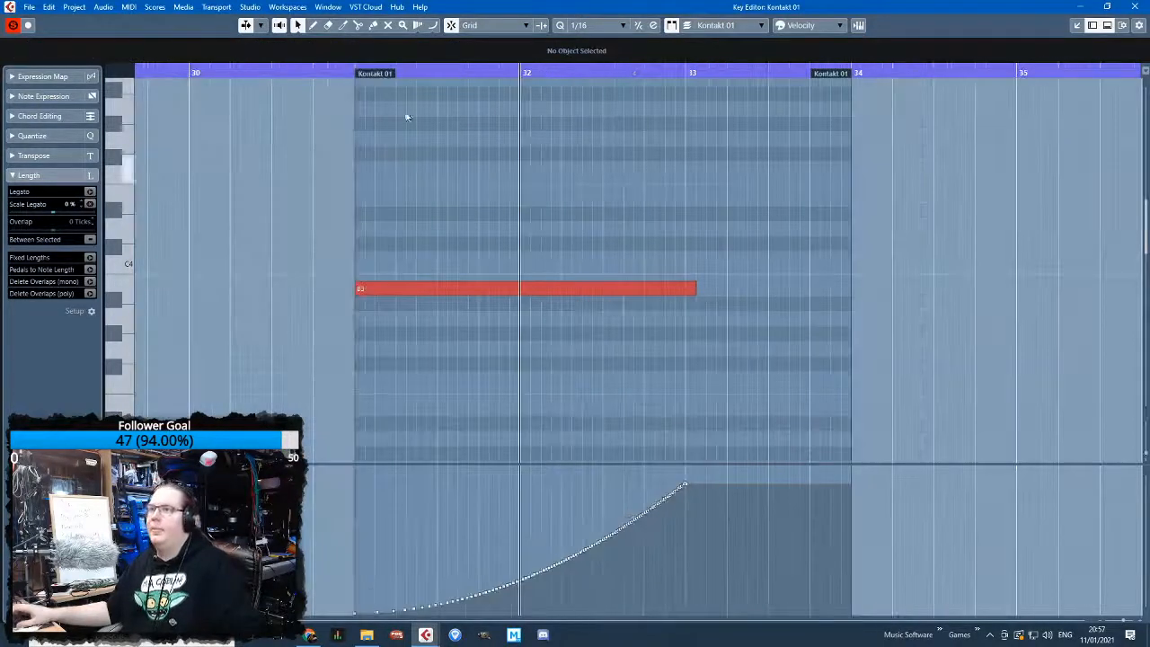
Listen to the timpani roll from just before bar 31 and redraw its modulation curve to peak at maximum at bar 33
click(341, 73)
key(space)
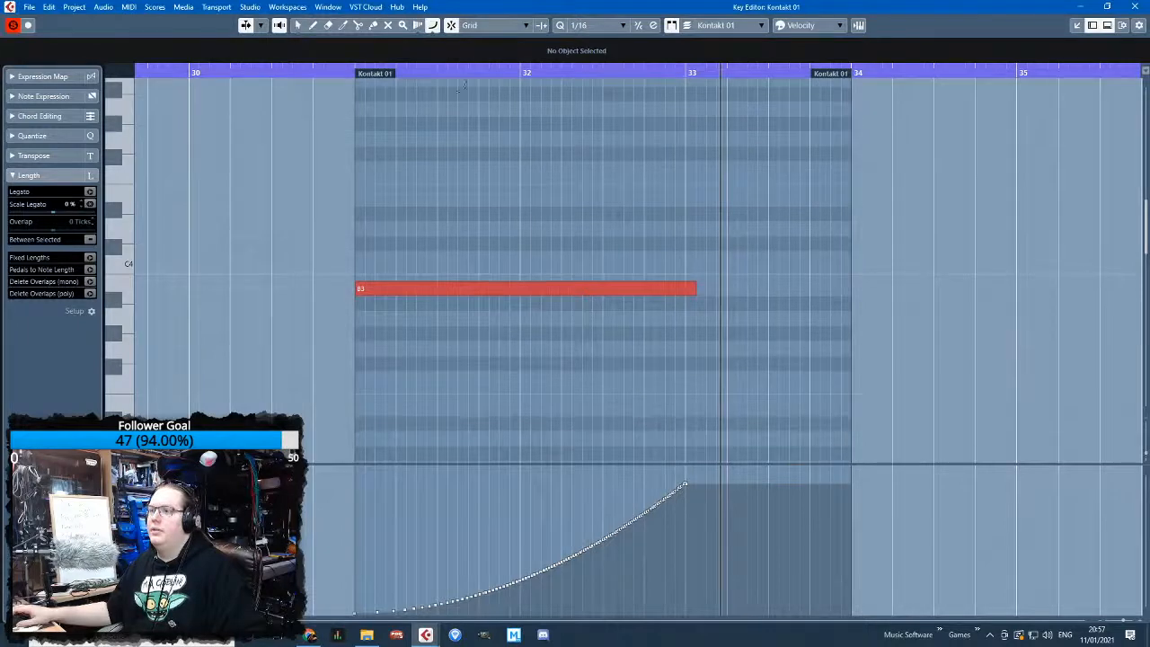
drag(394, 617, 682, 444)
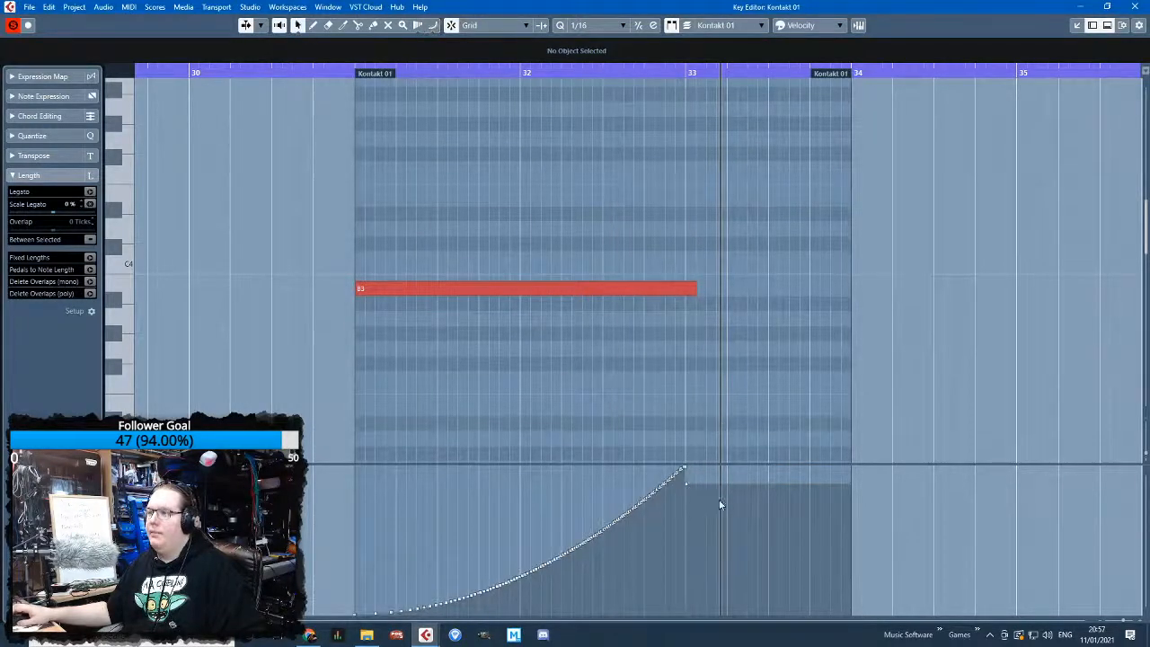
scroll(691, 494, up, 5)
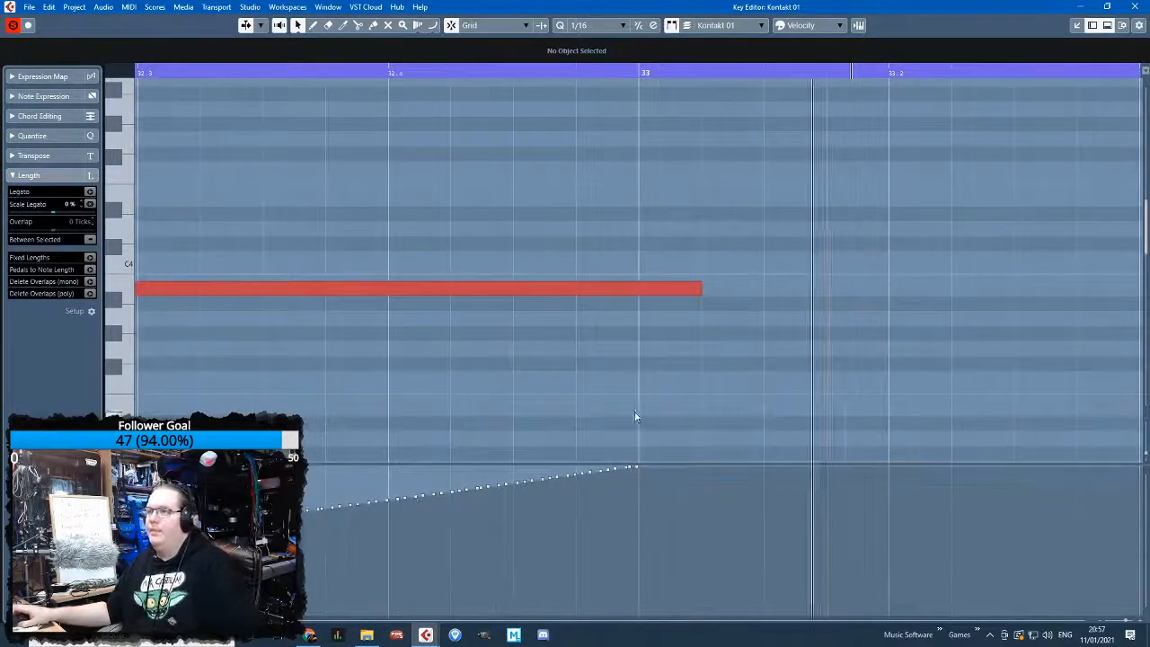
scroll(636, 418, down, 5)
Replay the roll, shorten the B3 note to end just past bar 33, and return to the arrangement
key(space)
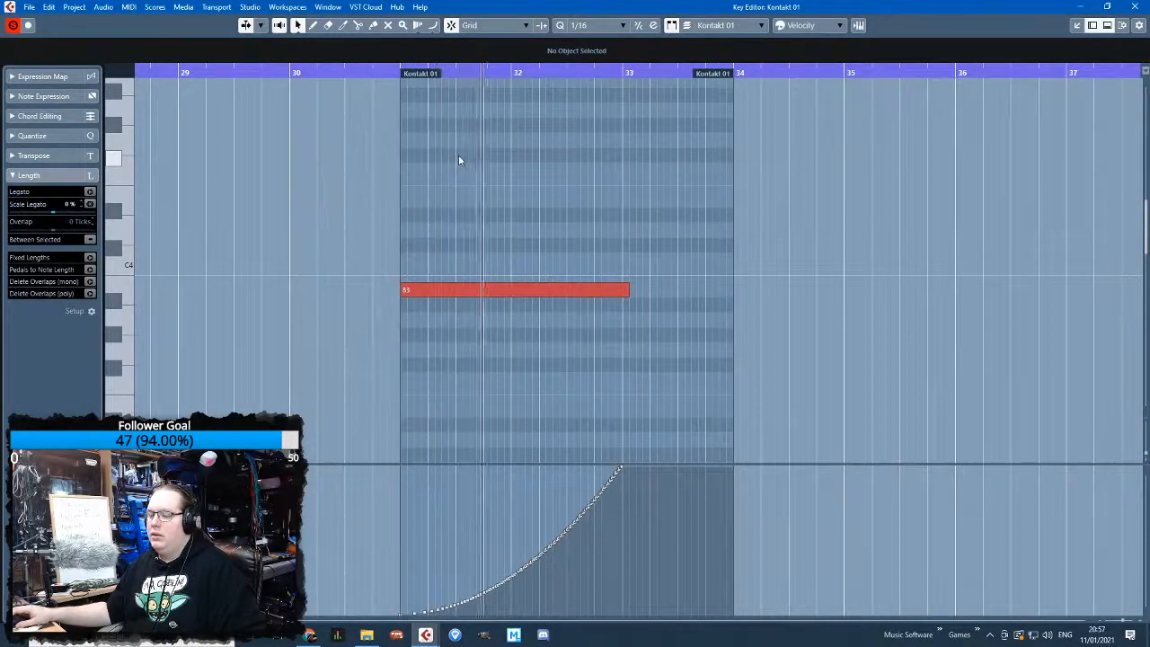
scroll(618, 327, up, 3)
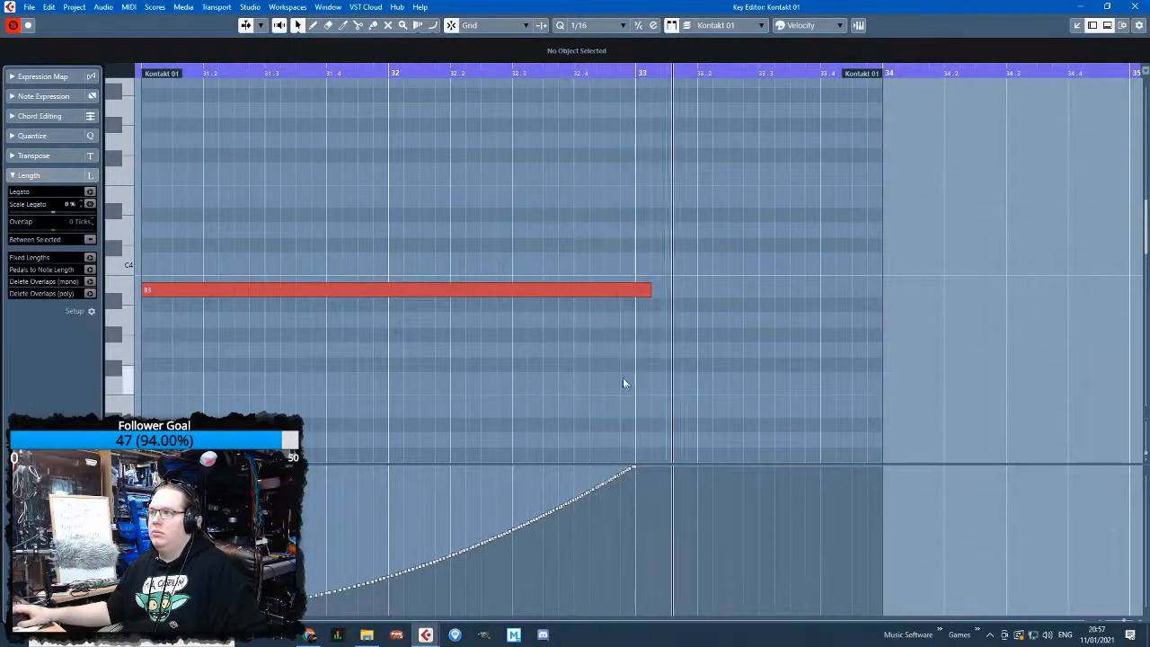
scroll(635, 315, down, 3)
scroll(638, 309, up, 3)
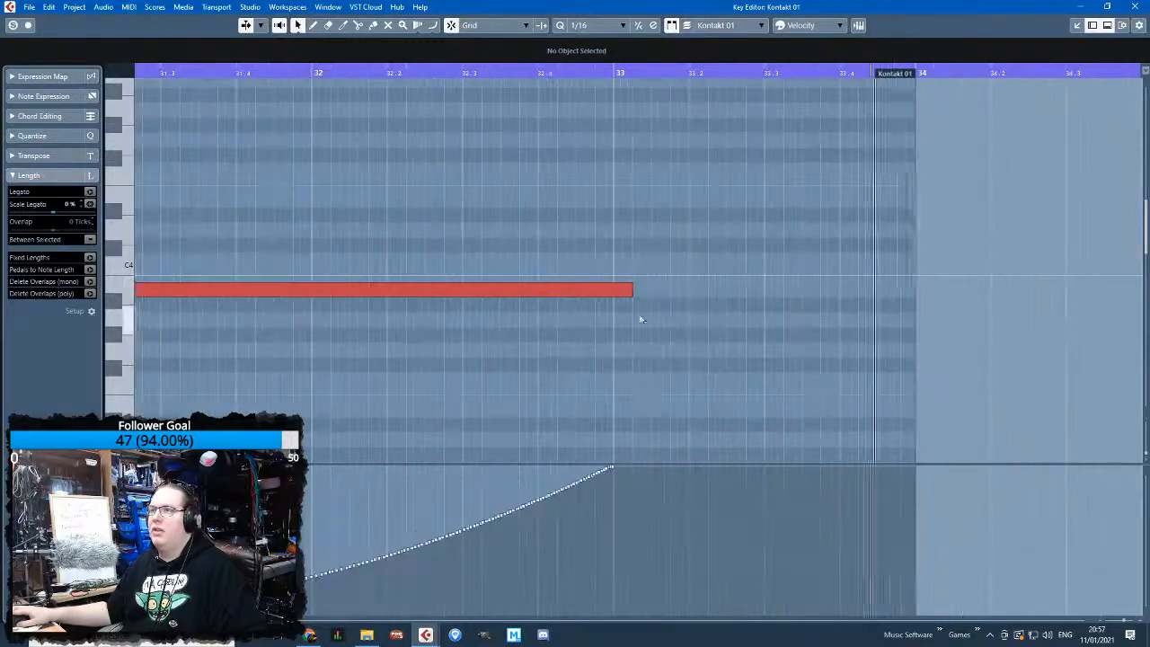
drag(627, 290, 620, 291)
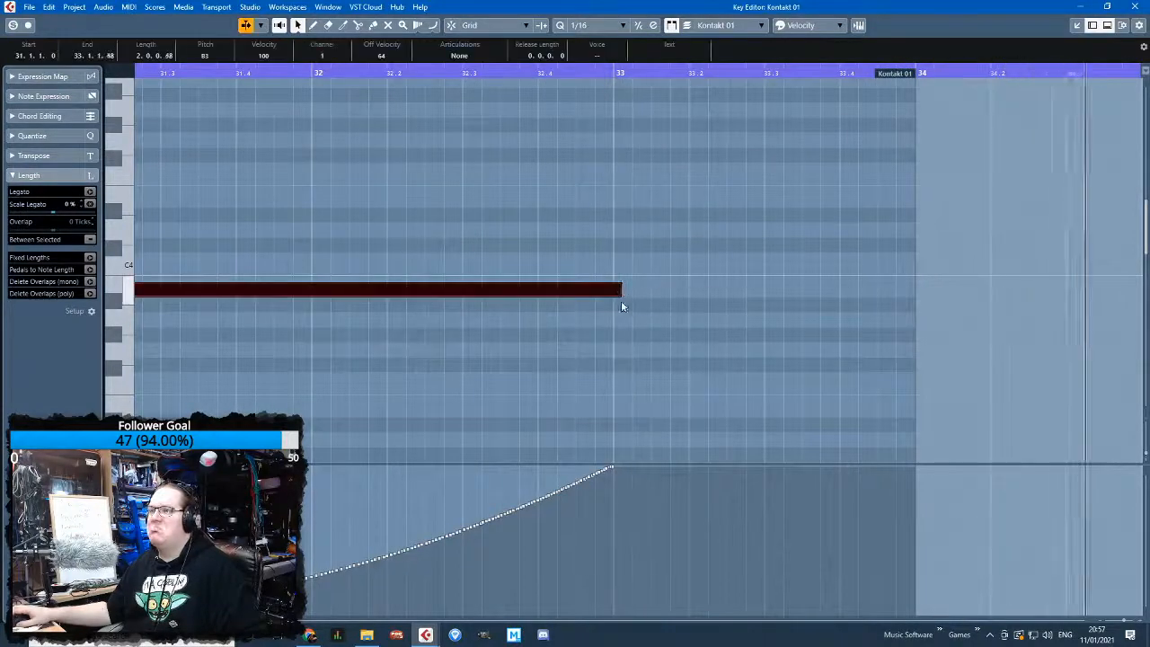
scroll(621, 294, down, 3)
key(Return)
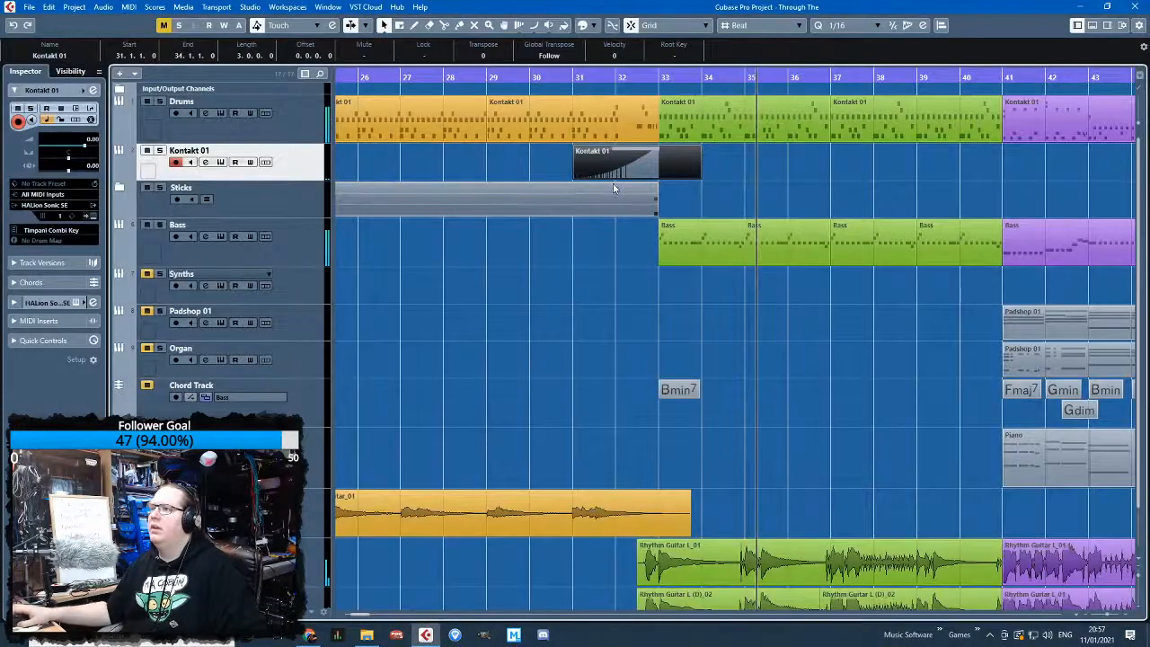
Open the Kontakt 01 timpani part and draw a steeper modulation curve rising from bar 32 to maximum at bar 33
key(Return)
scroll(408, 372, up, 3)
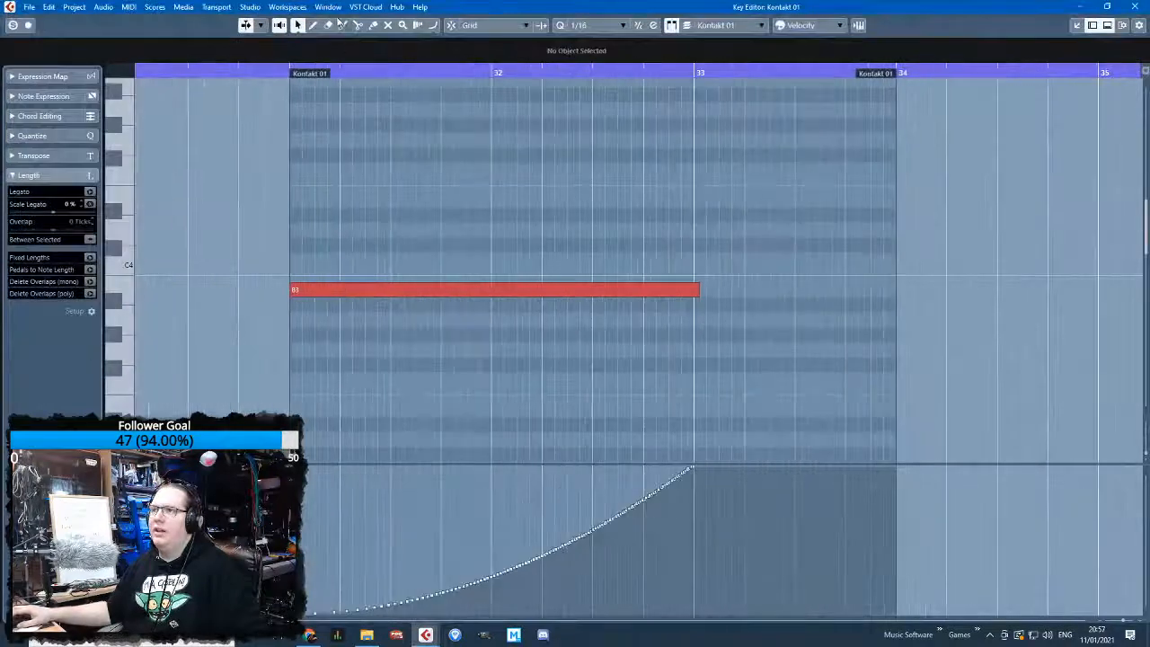
click(432, 25)
drag(494, 615, 693, 466)
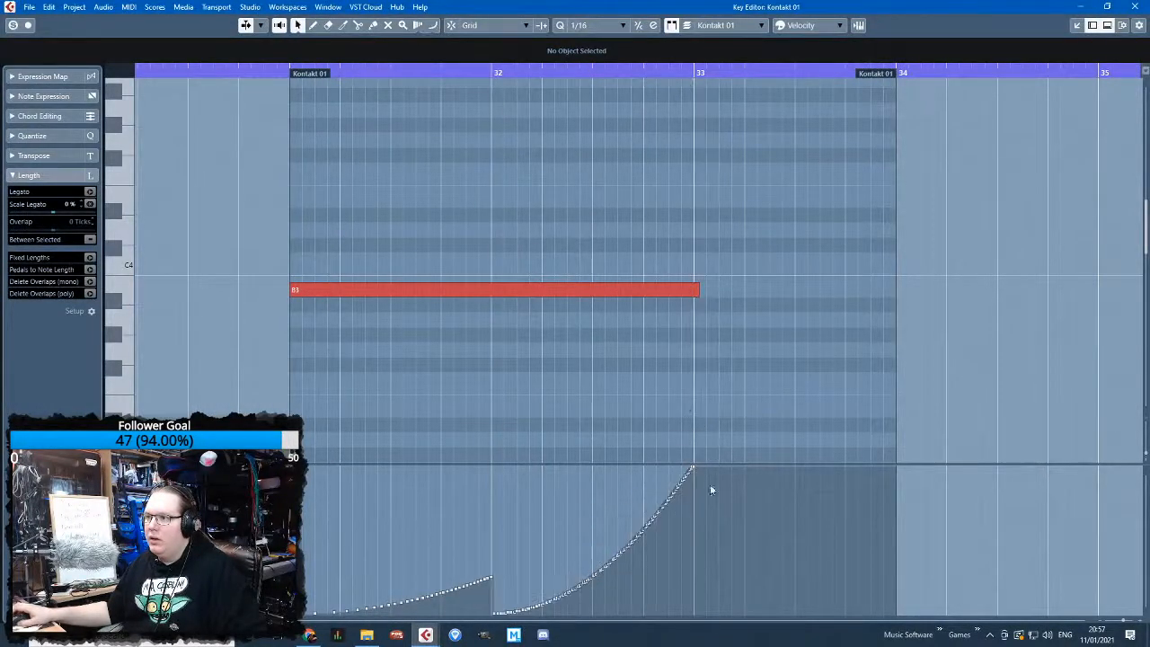
key(Delete)
Delete the modulation points before bar 32 and draw a low, shallow modulation curve across bar 31
drag(305, 558, 400, 635)
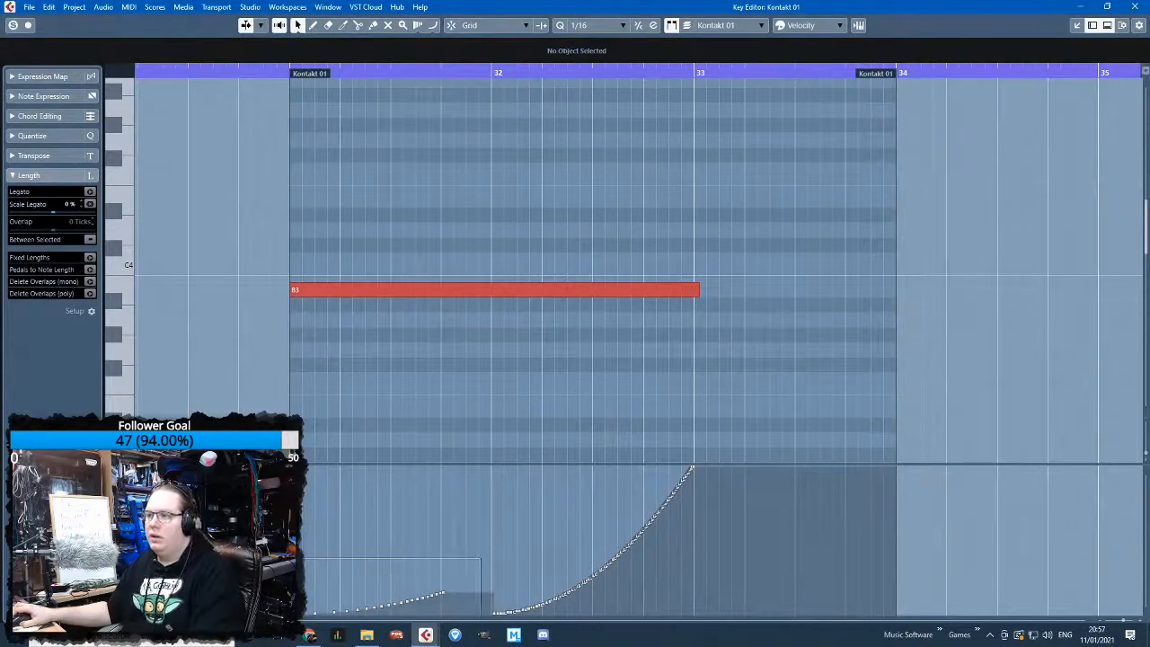
drag(480, 616, 481, 616)
key(Delete)
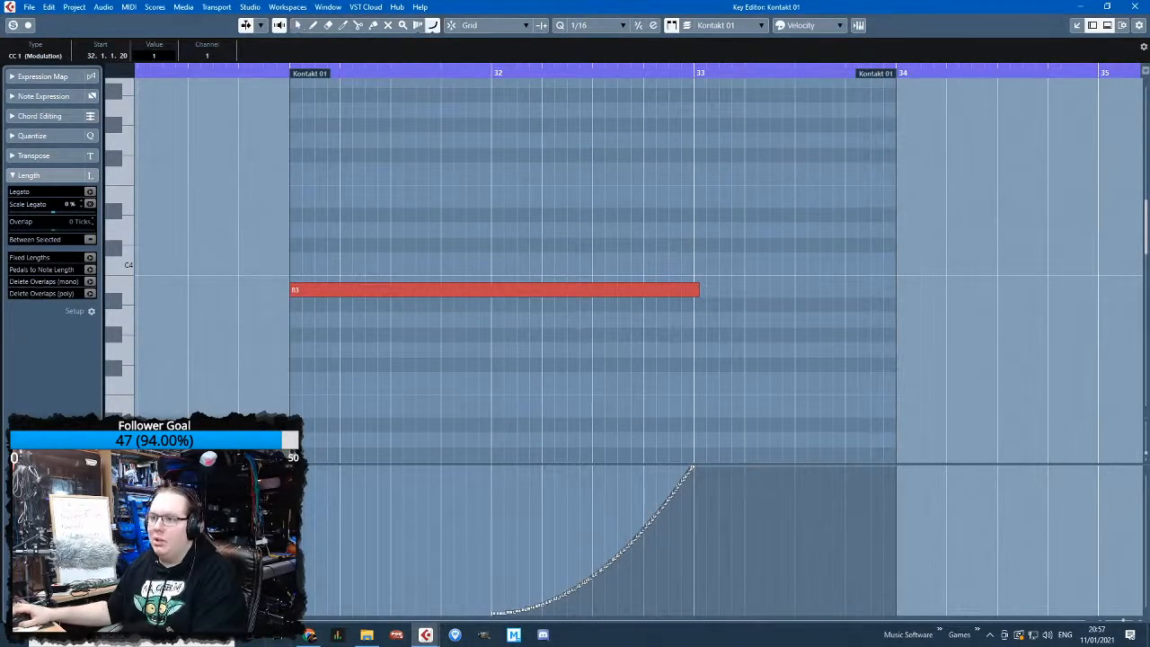
mouse_move(305, 615)
mouse_down()
mouse_move(452, 597)
mouse_move(501, 614)
mouse_up()
key(1)
Examine the modulation points around the join at bar 32 and listen to the roll from bar 31
scroll(486, 599, up, 3)
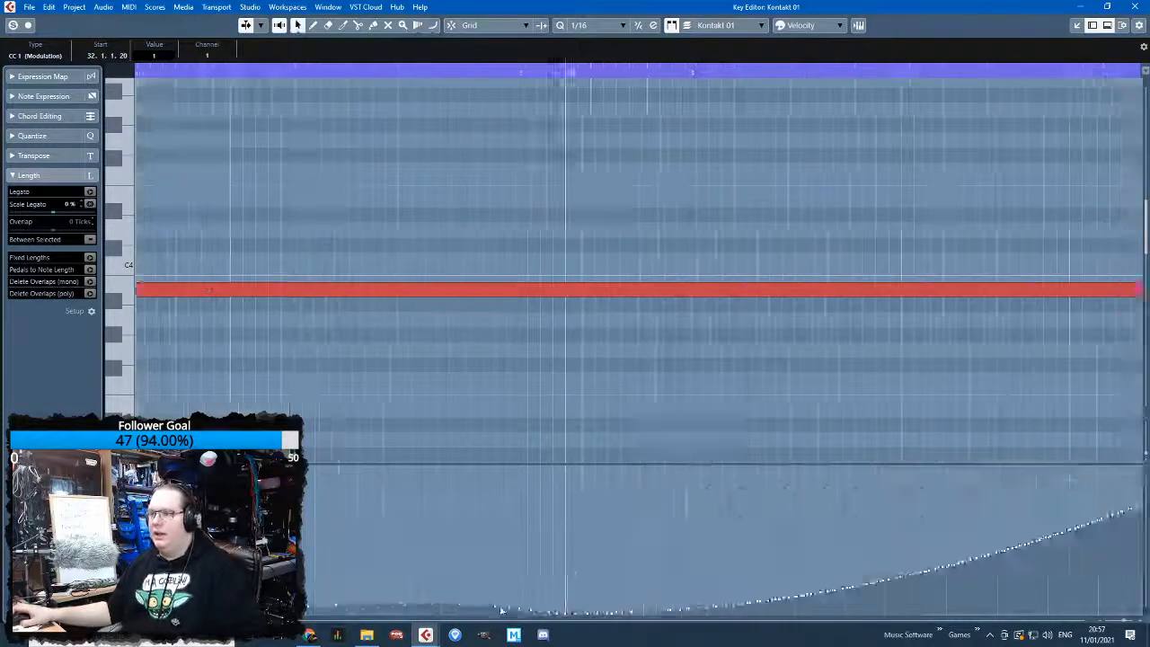
scroll(485, 598, down, 8)
scroll(337, 568, down, 8)
scroll(336, 568, up, 10)
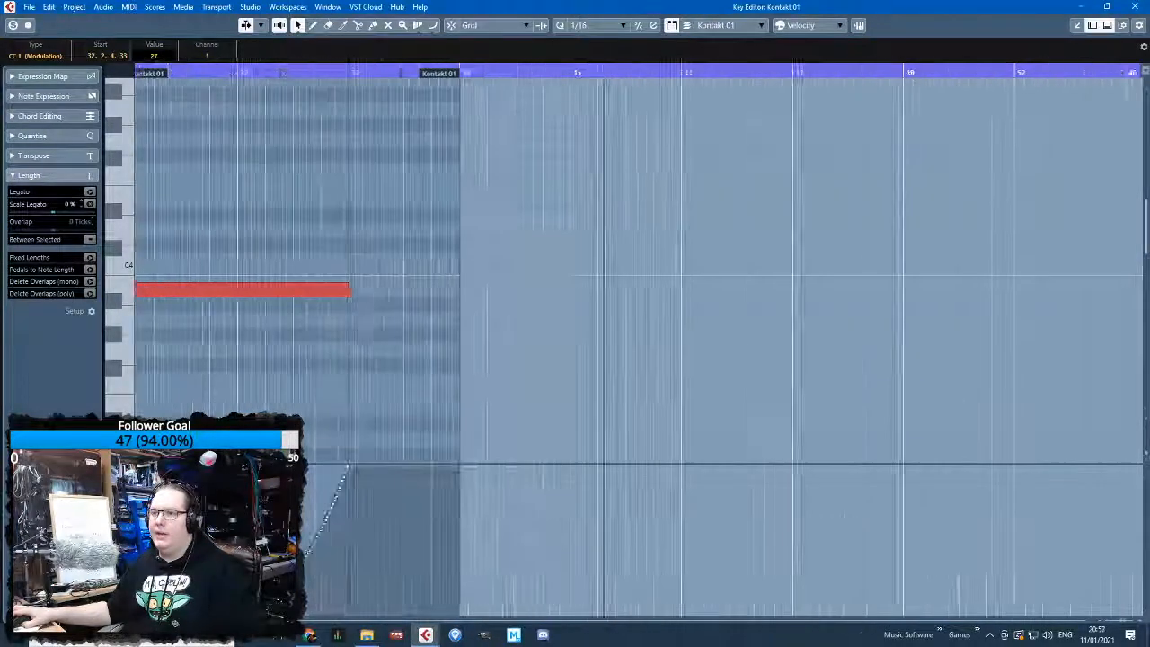
scroll(345, 470, up, 6)
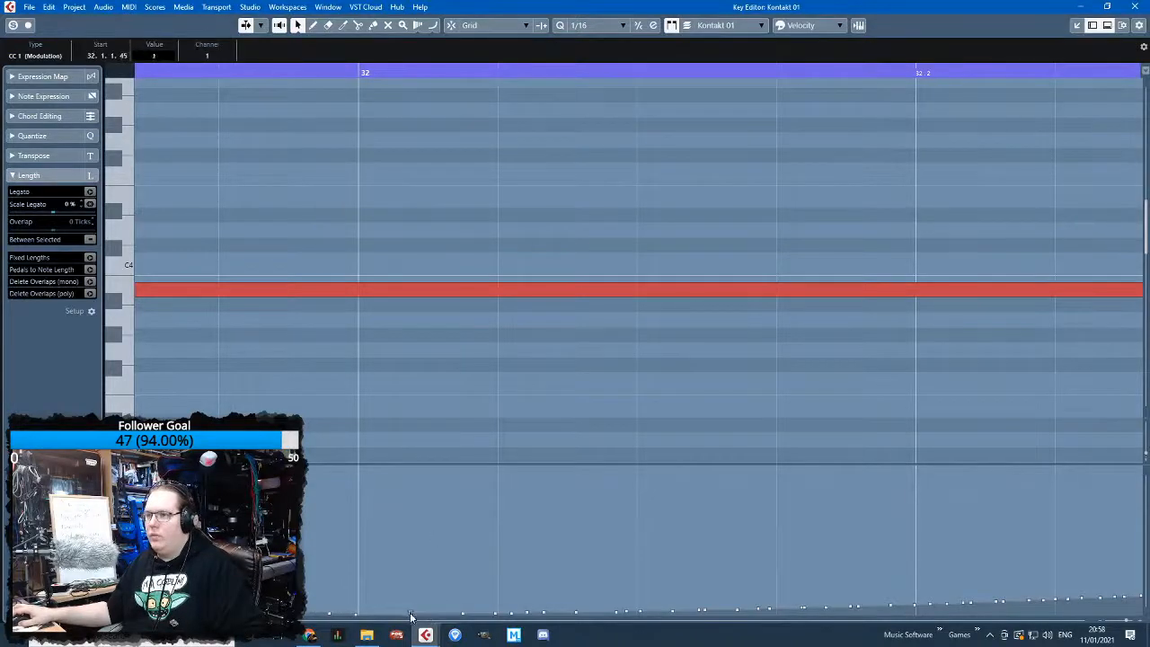
scroll(418, 559, down, 6)
click(162, 74)
key(space)
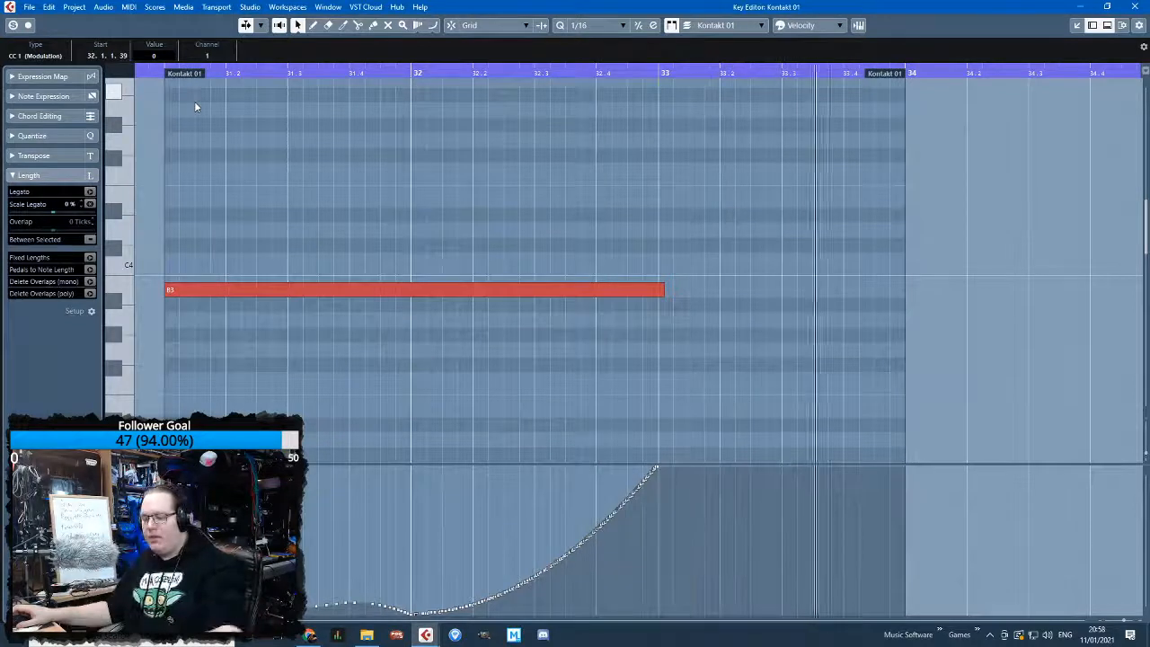
key(space)
Duplicate the B3 note, place the copy at C3 starting on bar 31, and play both notes together
drag(385, 372, 271, 225)
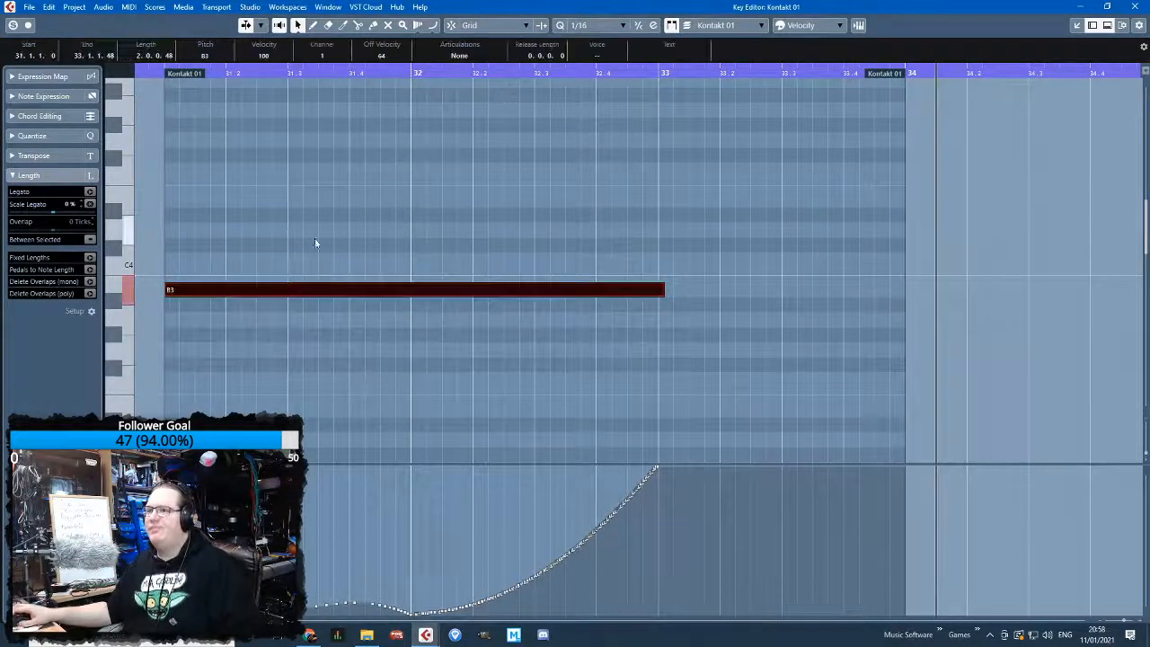
key(ctrl+k)
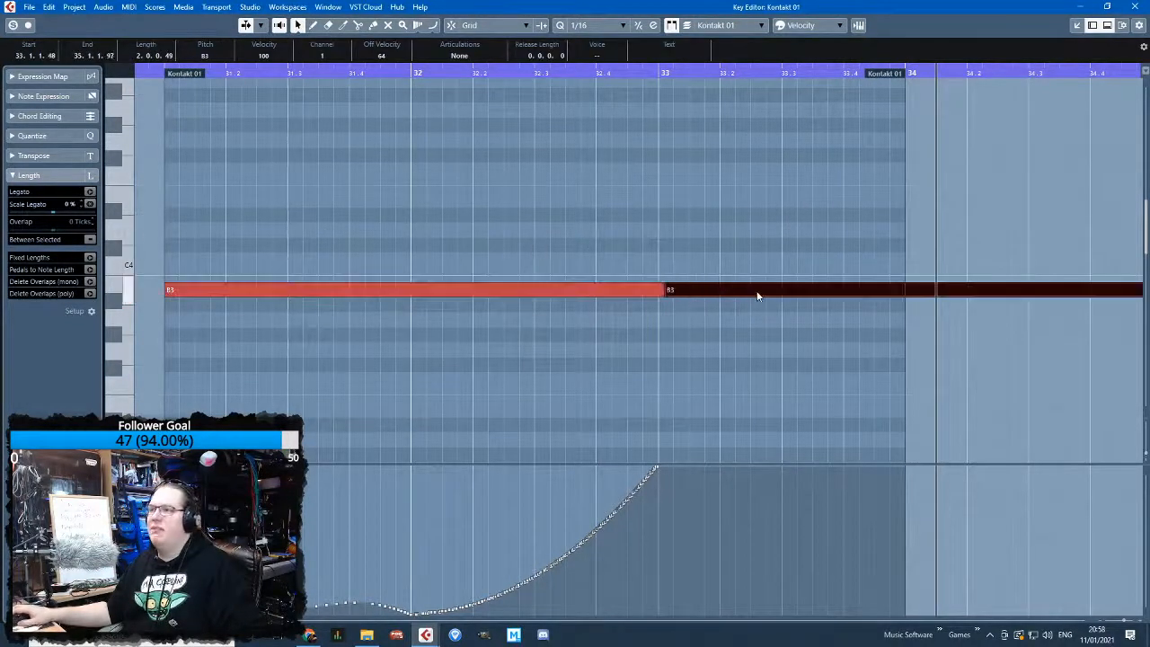
drag(757, 296, 261, 286)
key(space)
click(304, 143)
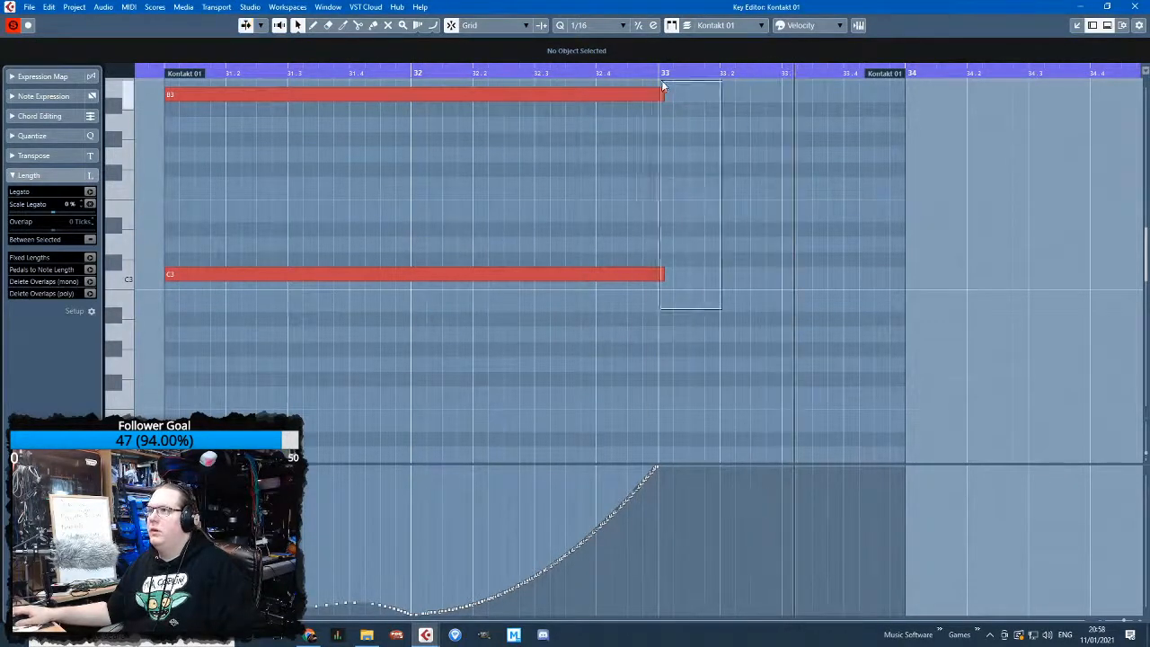
Add 1/16-long B3 and C#3 hits at bar 33, directly after the B3 and C3 roll notes
drag(660, 81, 660, 82)
key(ctrl+d)
click(720, 310)
mouse_move(677, 273)
mouse_down()
mouse_move(680, 314)
mouse_move(677, 226)
mouse_move(674, 259)
mouse_up()
scroll(674, 268, down, 2)
drag(885, 285, 677, 96)
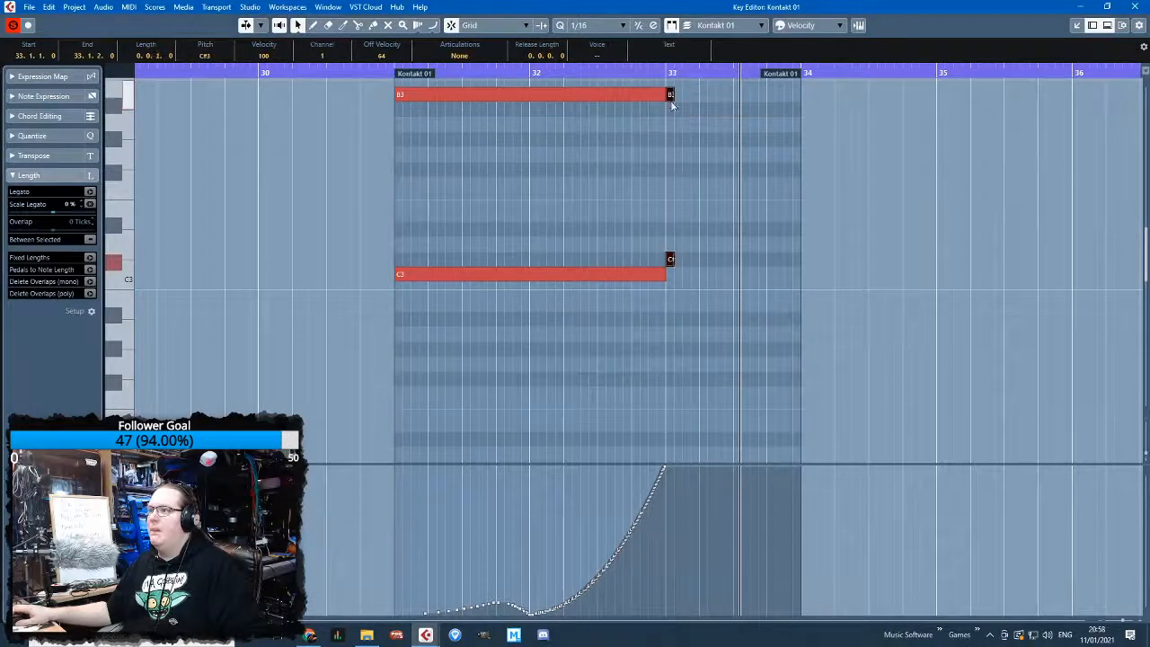
Listen to the timpani roll leading into the two short hits at bar 33
scroll(669, 99, up, 2)
click(555, 71)
click(561, 76)
key(space)
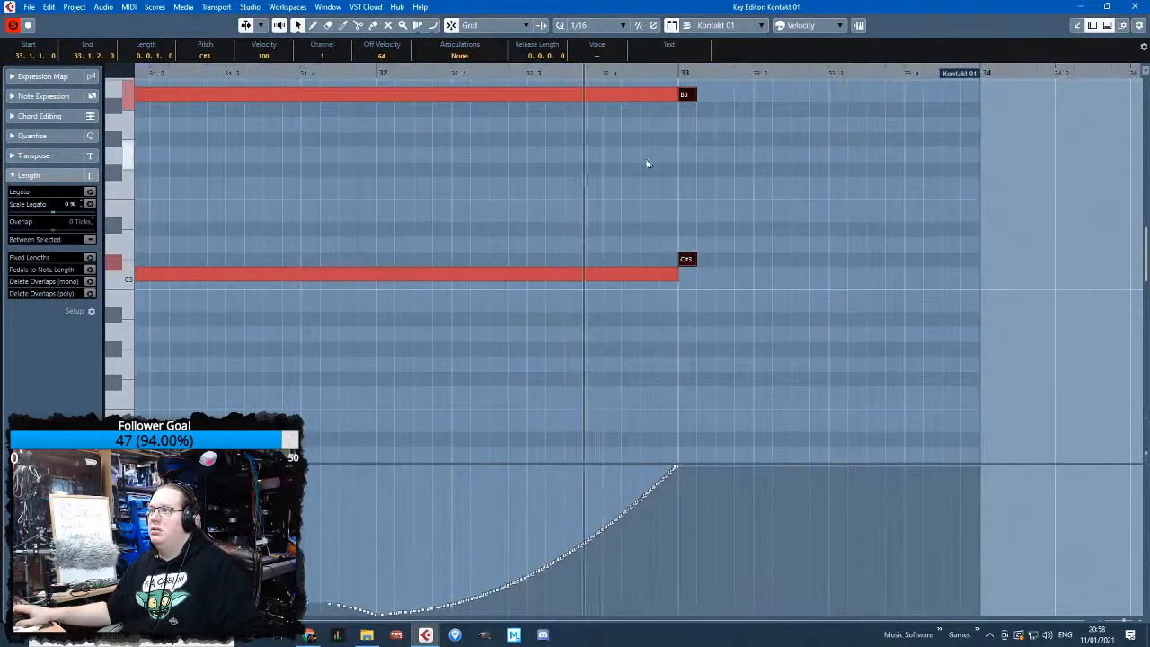
click(734, 188)
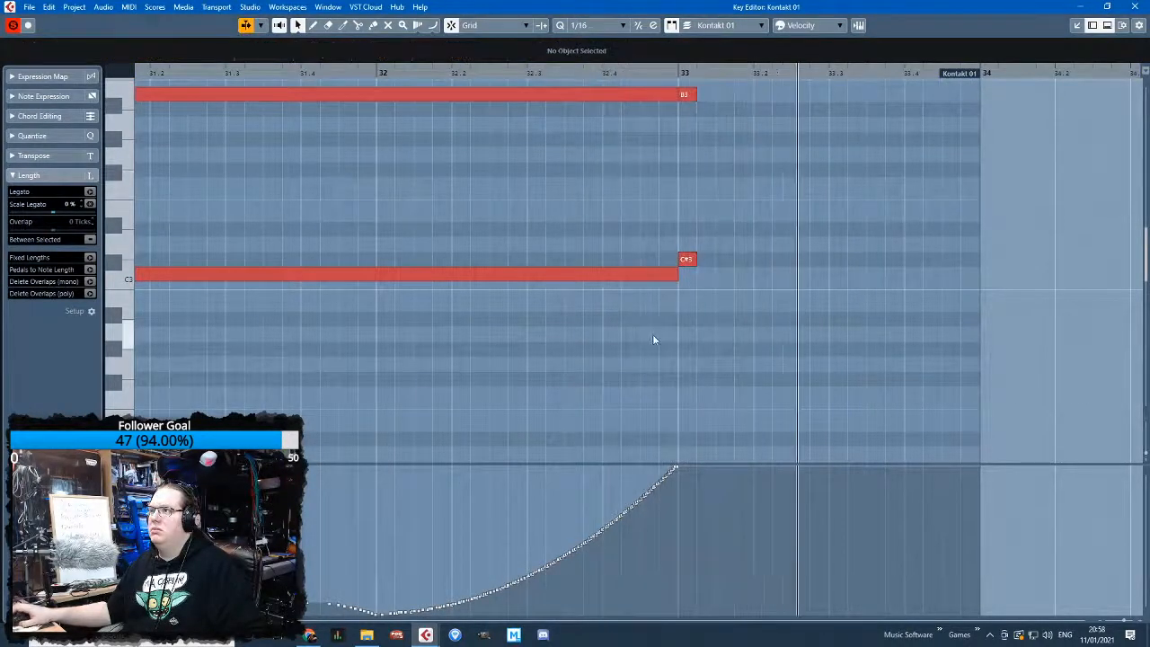
scroll(656, 339, down, 3)
click(372, 77)
scroll(548, 269, up, 5)
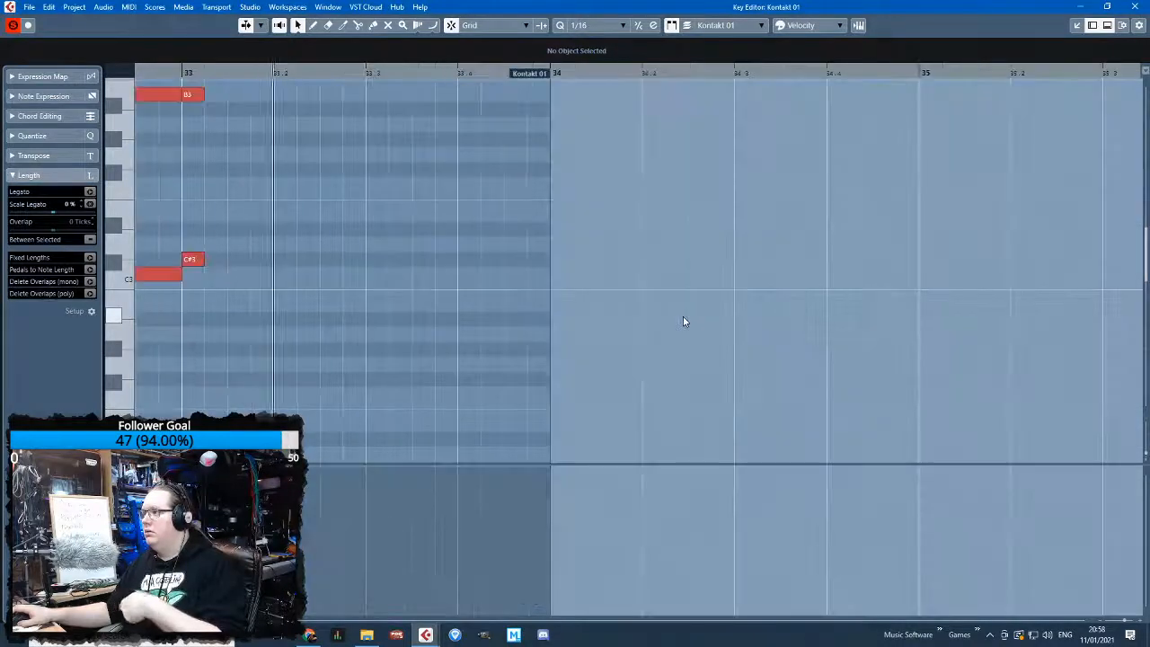
Play the arrangement from just before bar 31 and delete the Kontakt 01 timpani part
click(1135, 6)
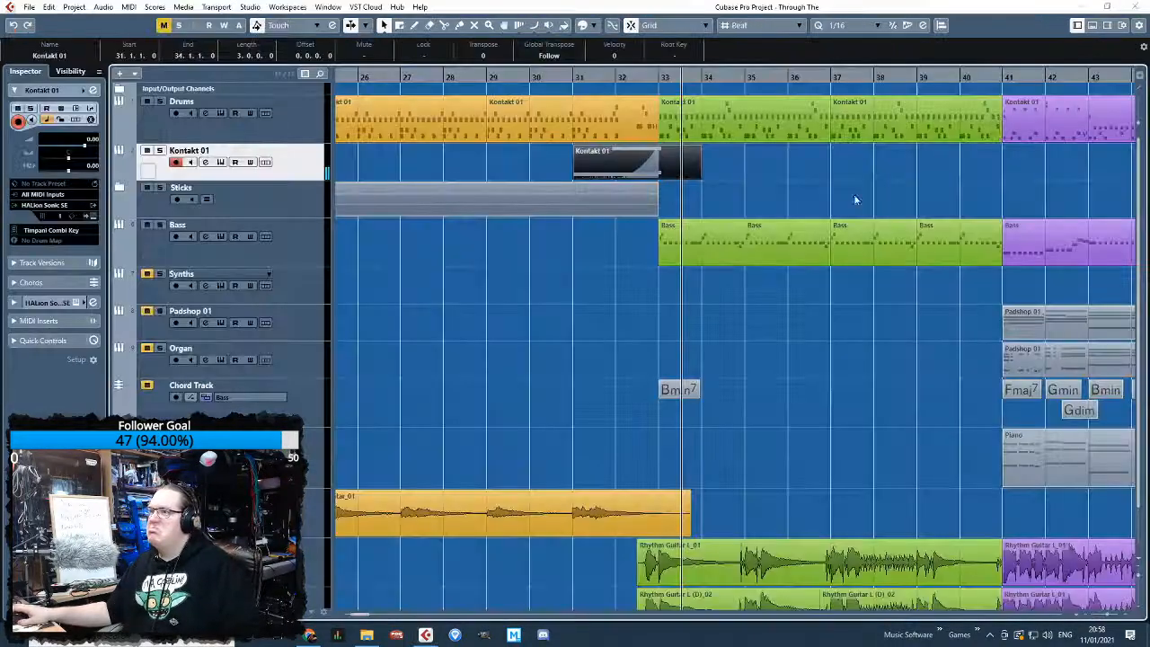
click(563, 77)
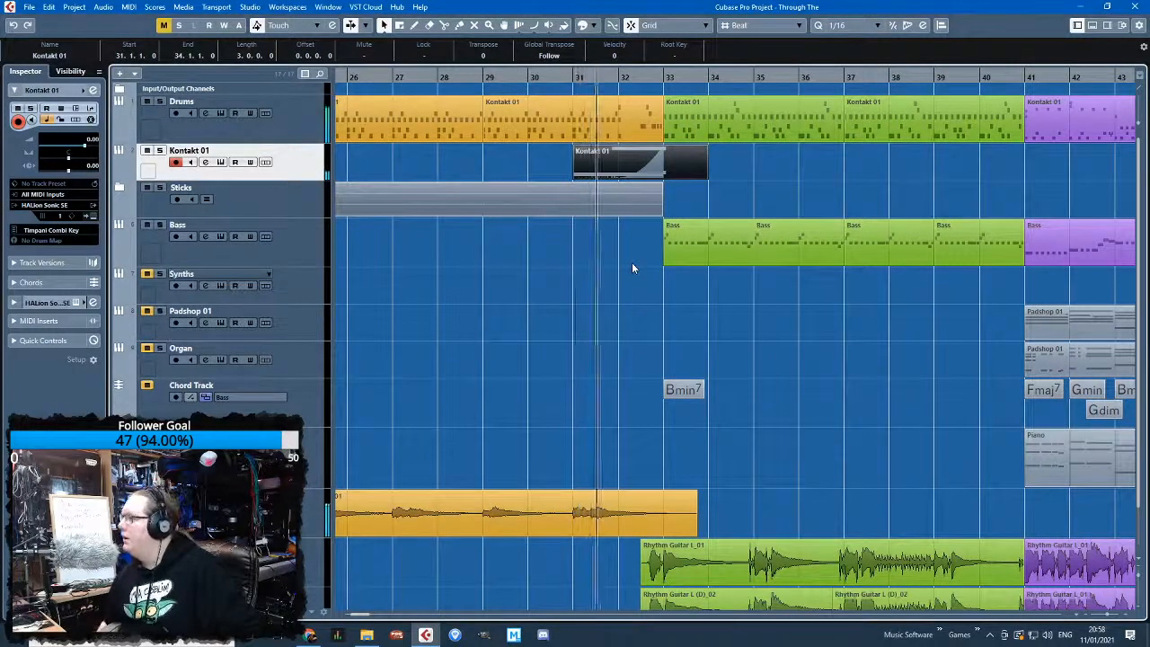
click(669, 318)
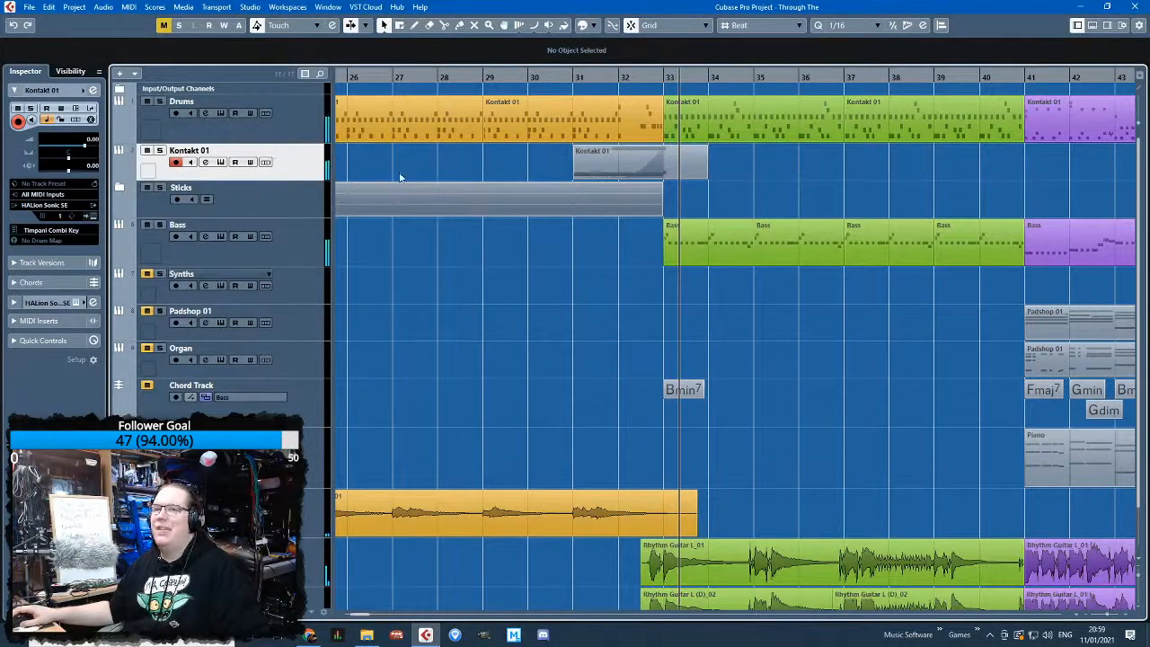
click(695, 163)
key(Delete)
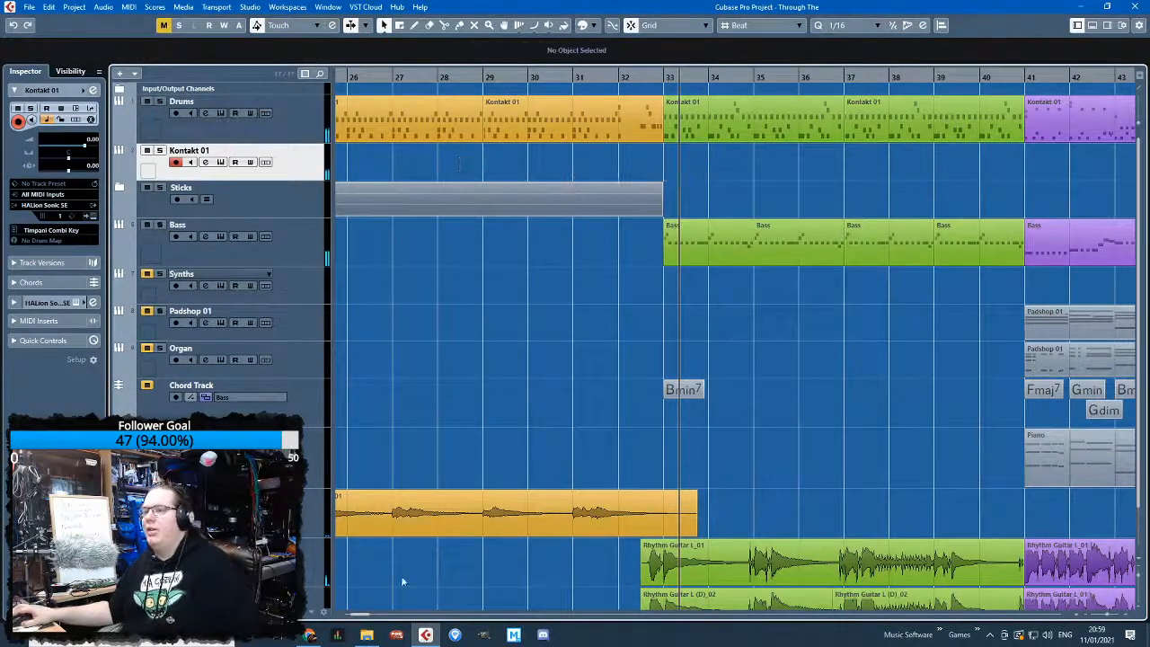
Switch to File Explorer, create a folder named Samples inside the Centre Of The Earth project folder, and open it
click(372, 636)
right_click(393, 286)
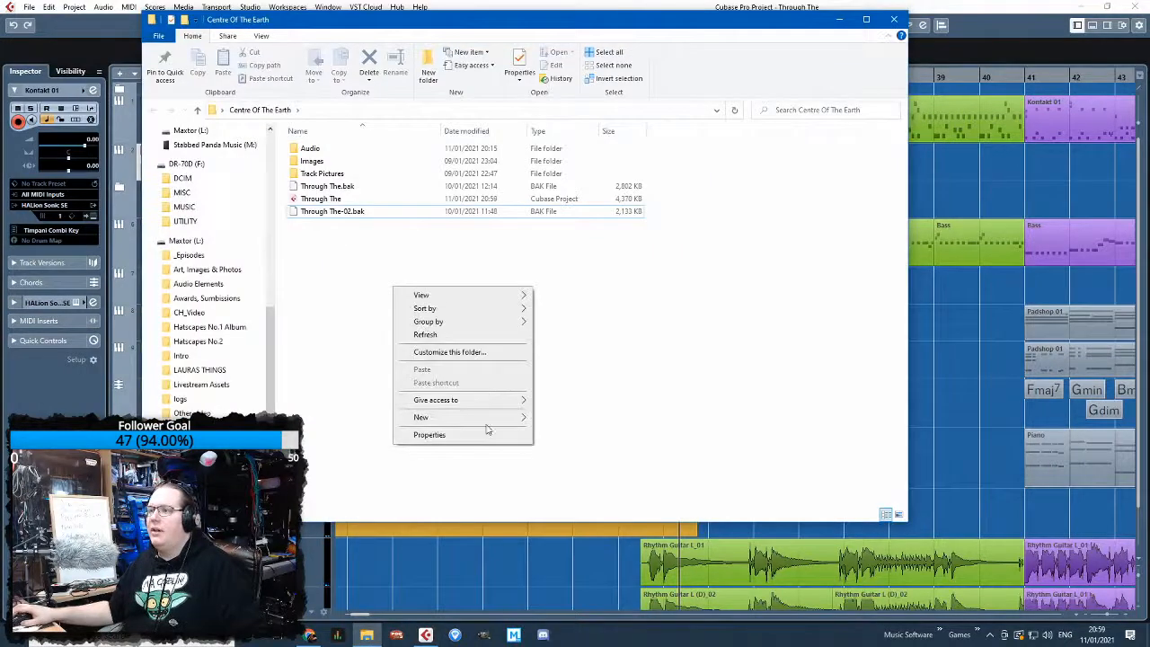
click(543, 421)
right_click(495, 409)
mouse_move(564, 540)
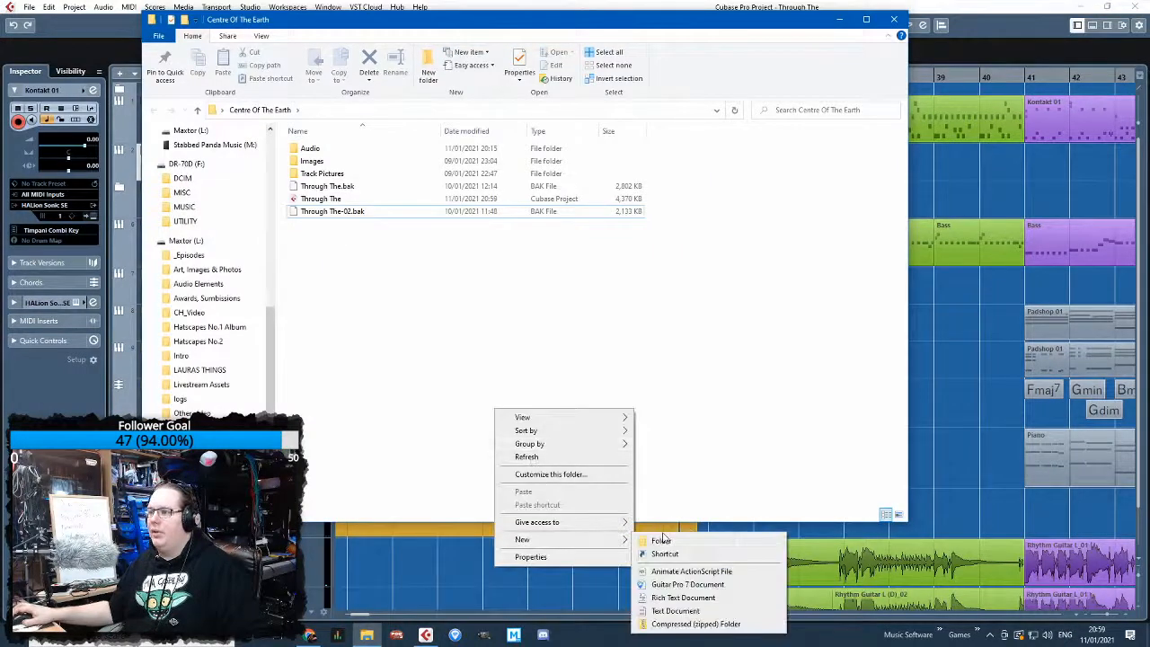
right_click(468, 303)
mouse_move(575, 434)
click(659, 434)
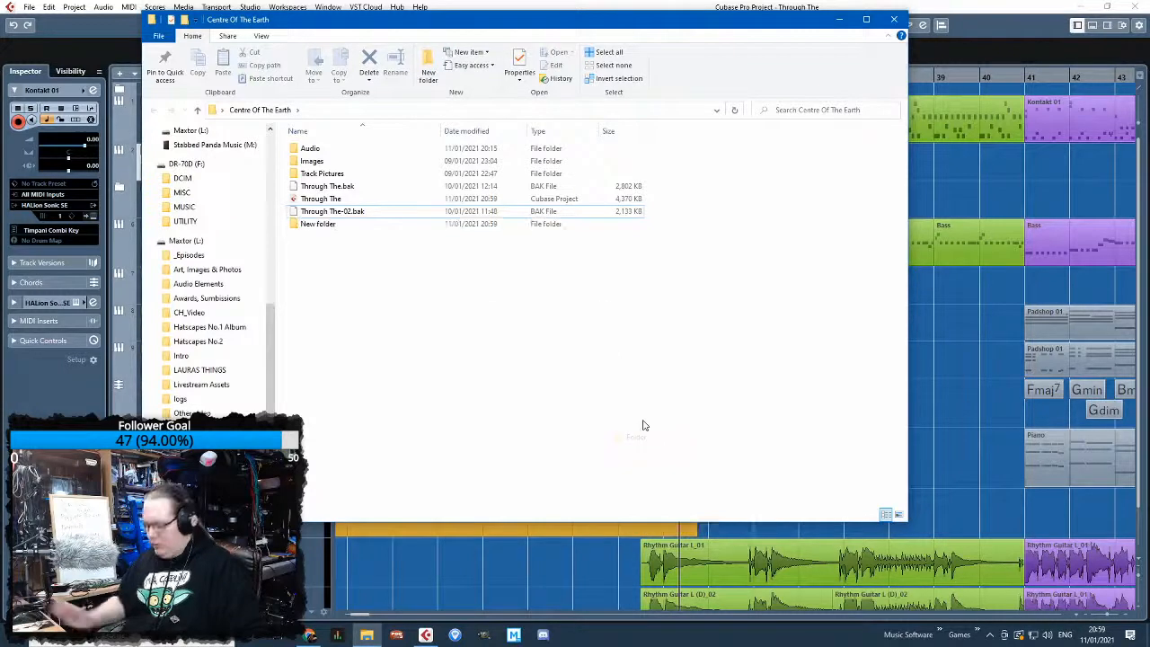
text(Sam)
key(Return)
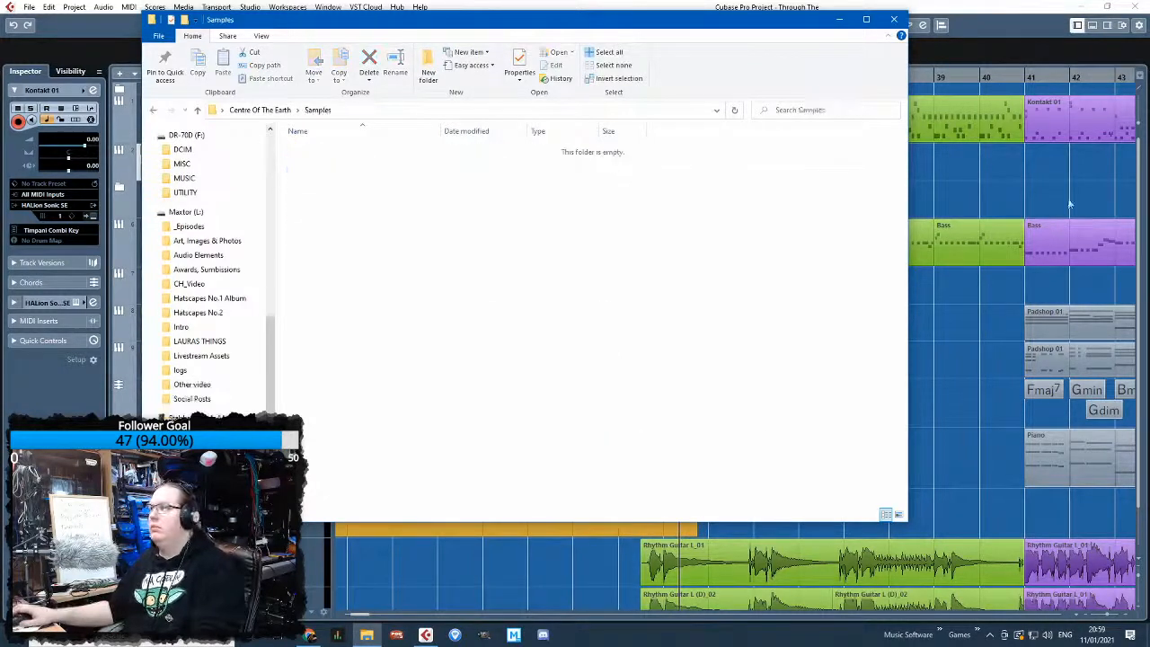
Open a second File Explorer window on the other monitor and move the Samples window down, clear of the upper tracks
click(323, 535)
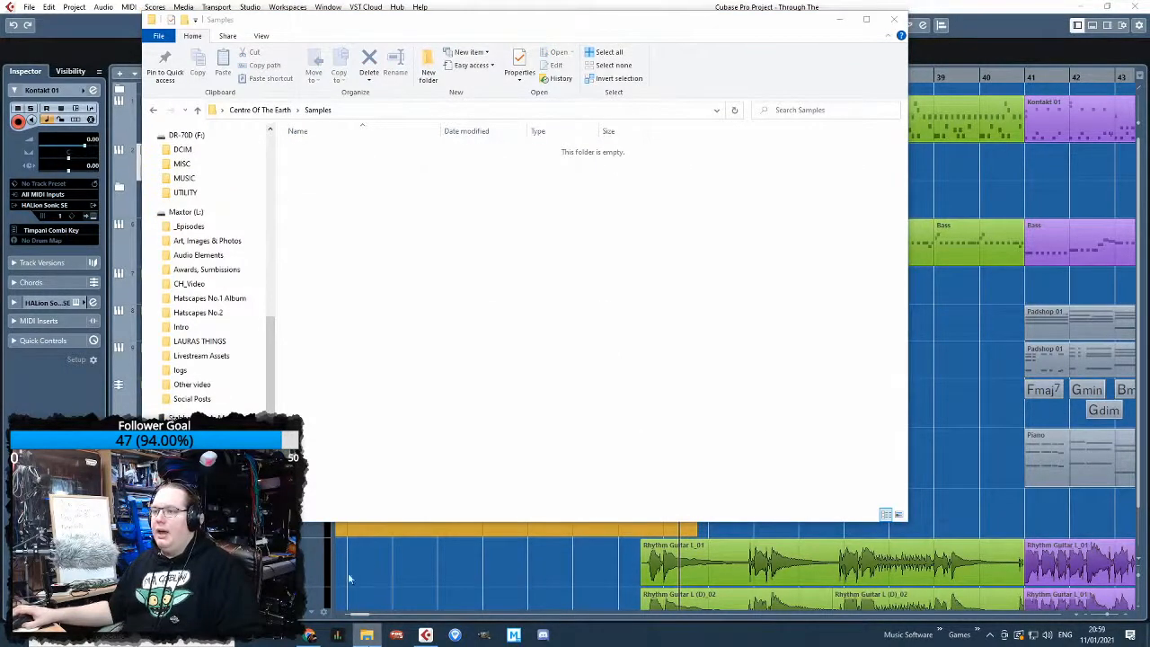
right_click(367, 633)
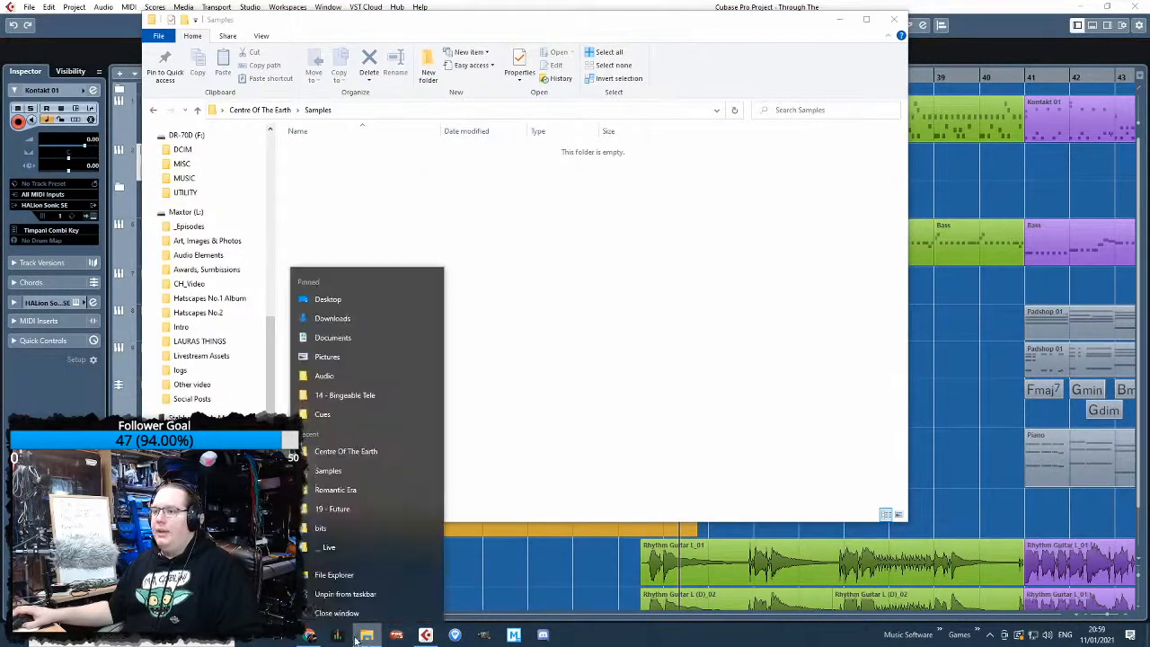
click(334, 572)
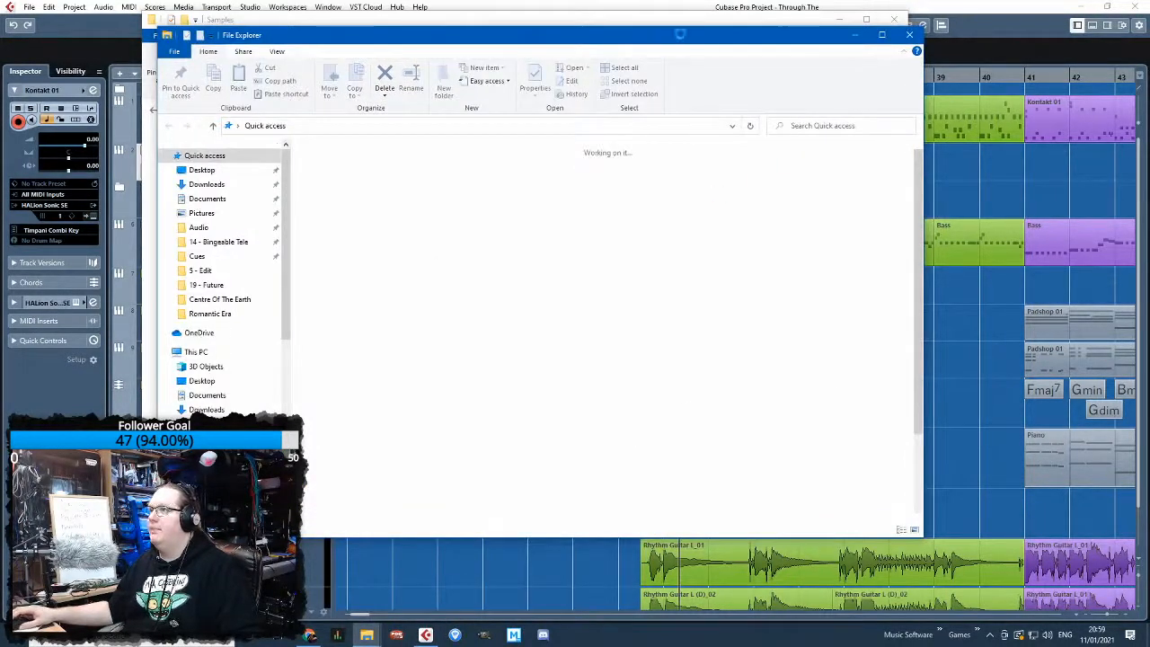
drag(670, 35, 1149, 27)
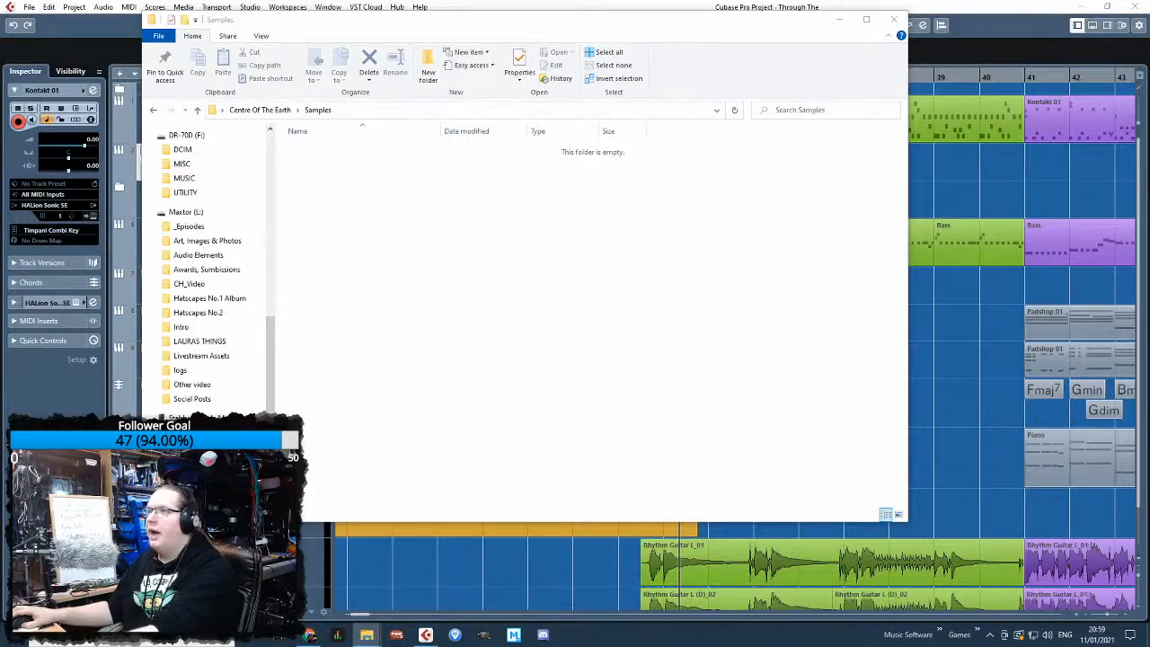
drag(799, 16, 800, 302)
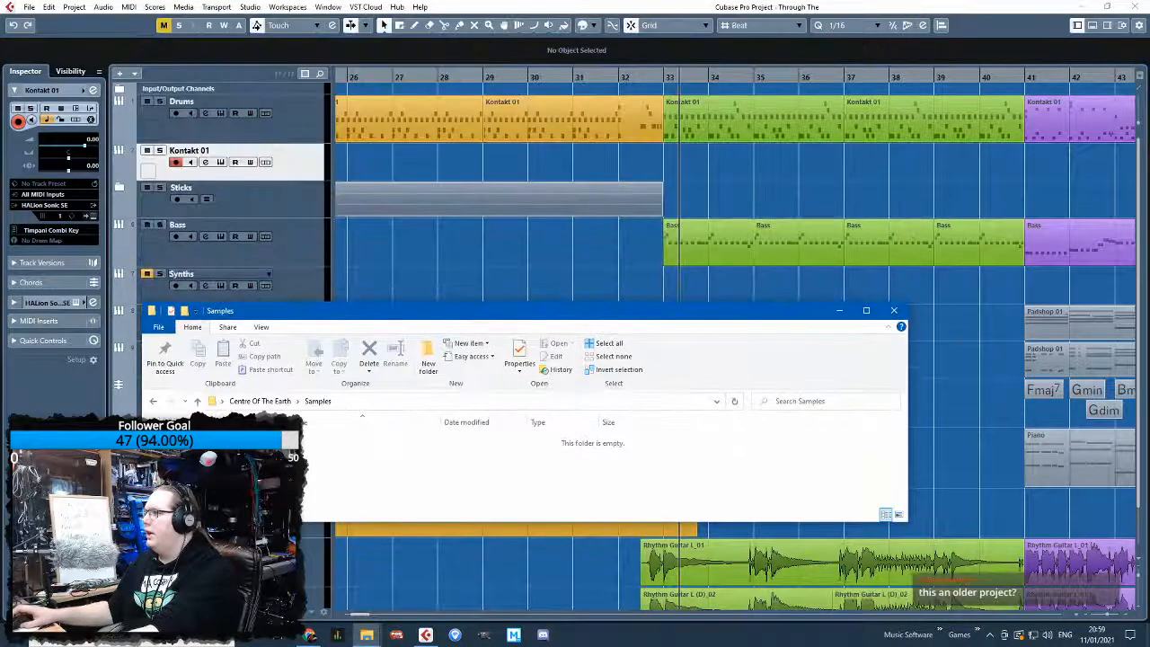
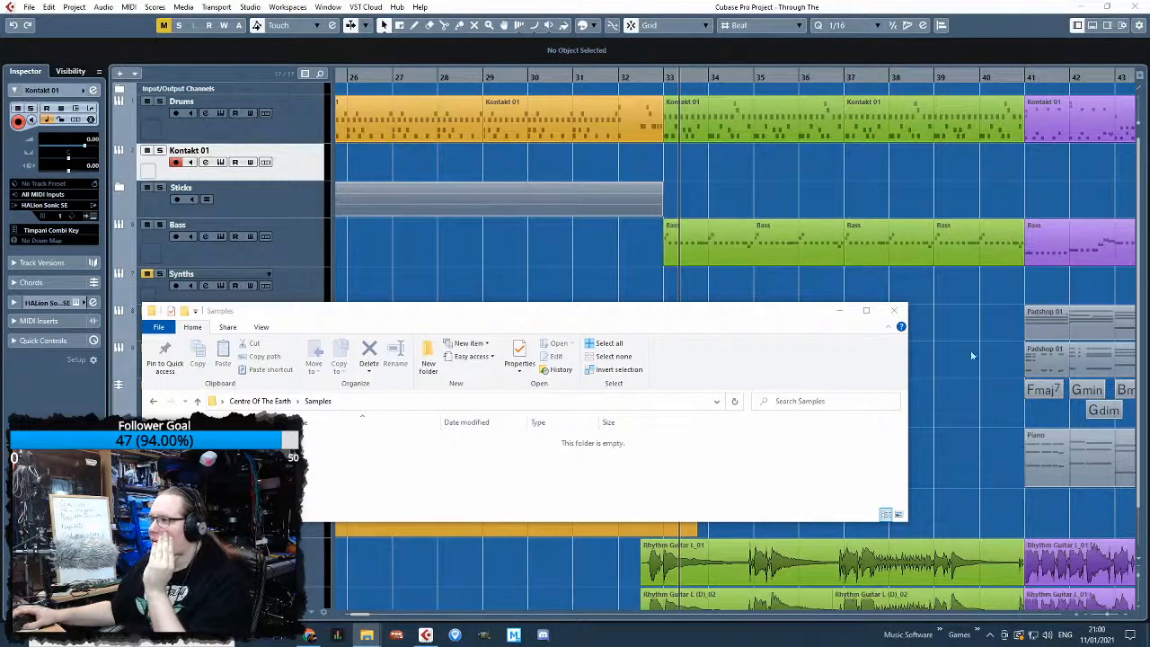
Close the Samples folder window and bring up the Epic Drums - Big Fish sample library folder
click(894, 310)
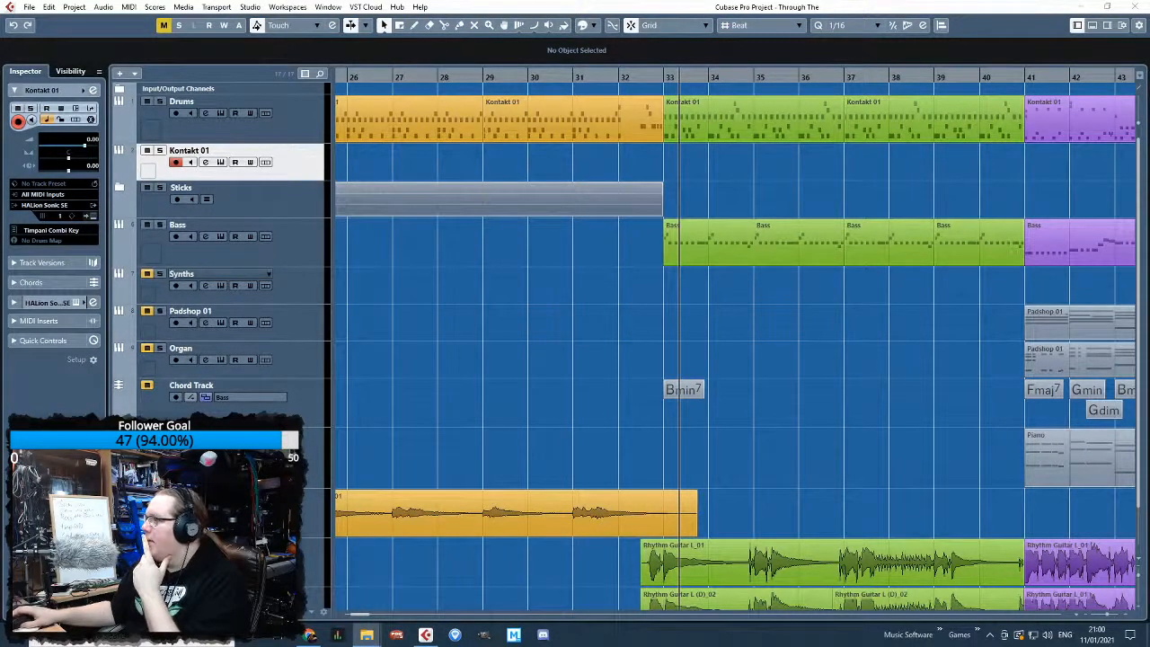
click(366, 634)
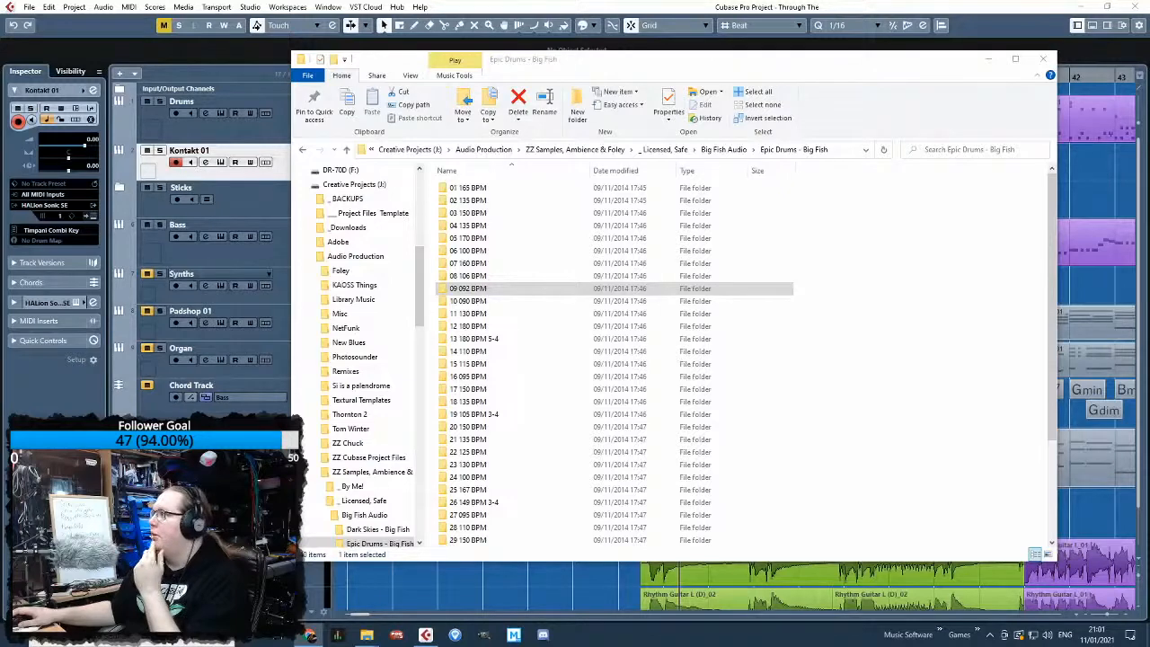
click(608, 64)
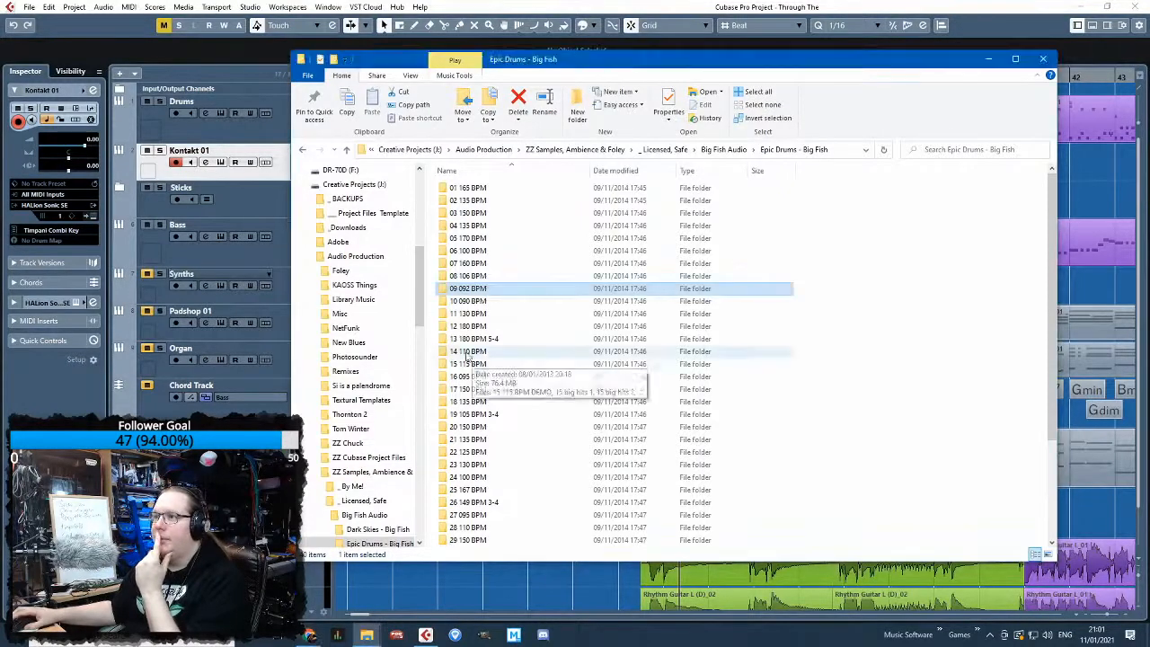
Look through the Epic Drums library's tempo folders from 04 135 BPM to 40 150 BPM 7-8
click(526, 225)
key(Down)
key(Down)
key(Down)
key(Down)
key(Down)
key(Down)
key(Down)
key(Down)
key(Down)
key(Down)
key(Down)
key(Down)
key(Down)
key(Down)
key(Down)
key(Down)
key(Down)
key(Down)
key(Down)
key(Down)
key(Down)
key(Down)
key(Down)
key(Down)
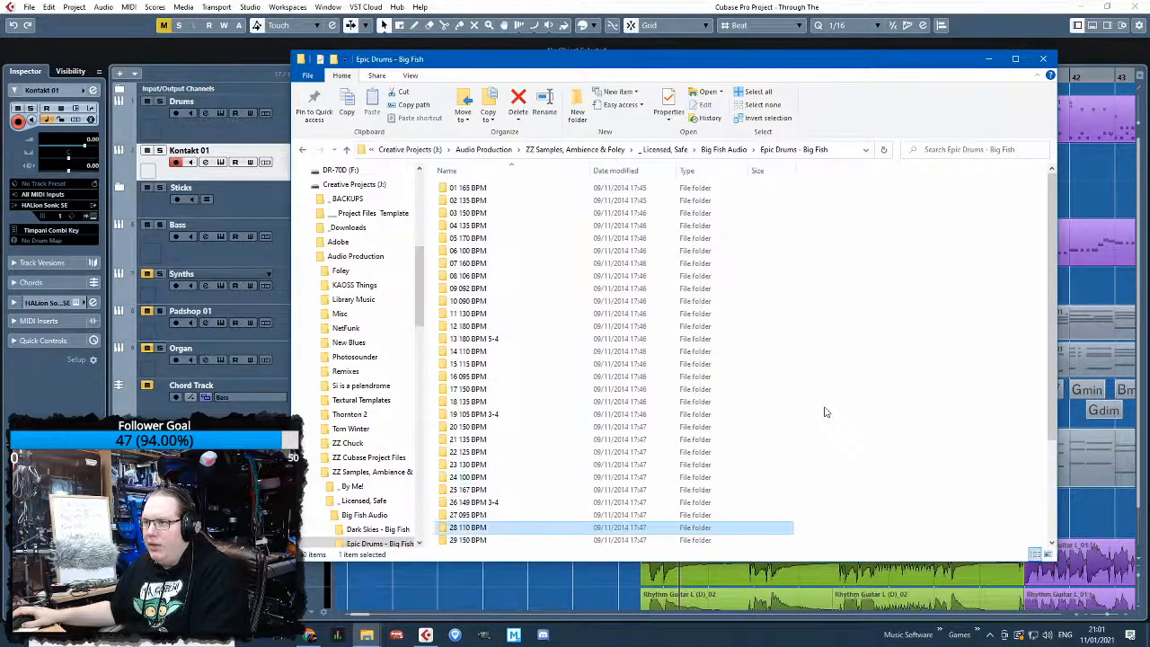
key(Down)
key(Down)
key(Down)
key(Down)
key(Down)
key(Down)
key(Down)
key(Down)
key(Down)
key(Down)
key(Down)
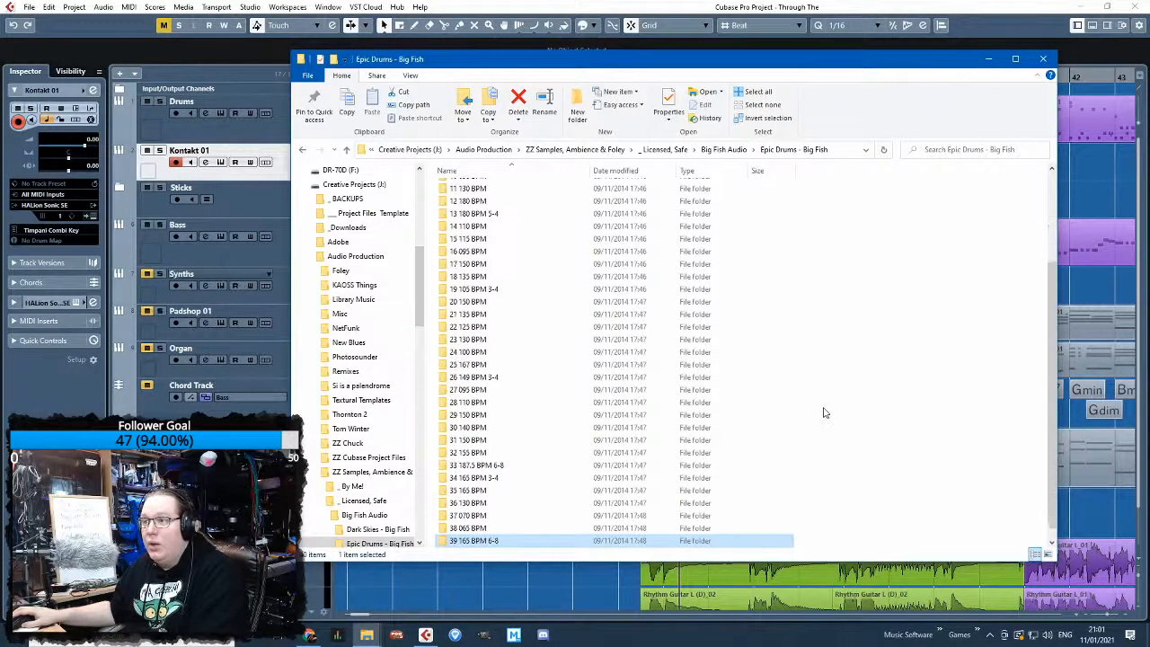
key(Down)
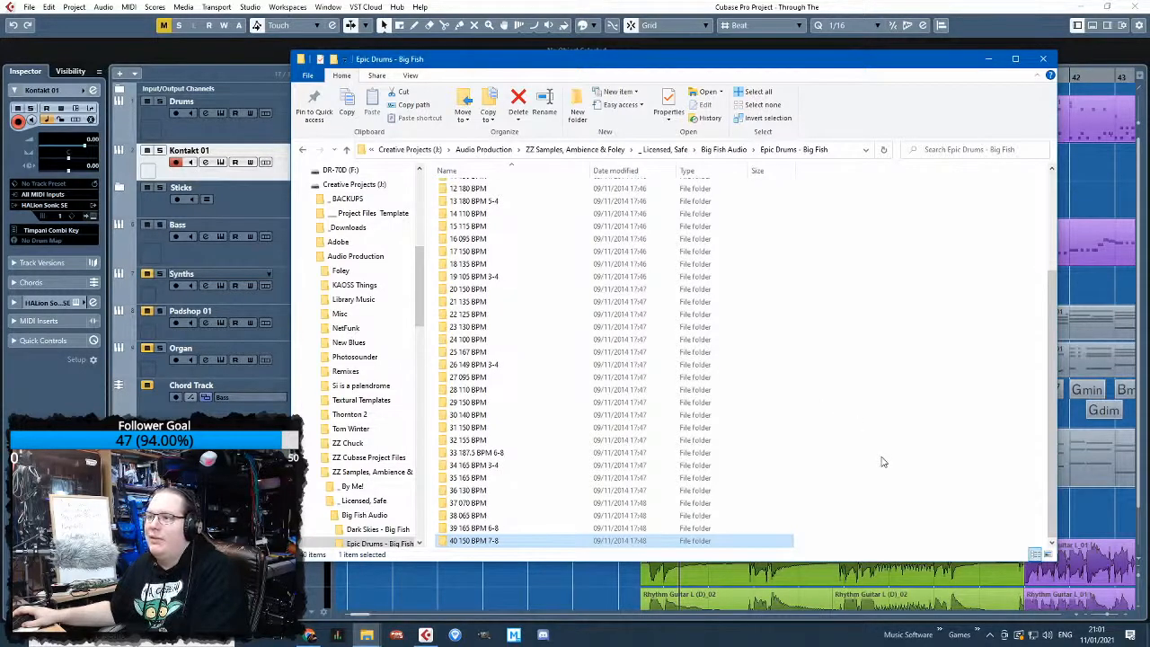
Go back up through the Epic Drums tempo folders and open the 10 090 BPM folder
key(Up)
key(Up)
key(Up)
key(Up)
key(Up)
key(Up)
key(Up)
key(Up)
key(Up)
key(Up)
key(Up)
key(Up)
key(Up)
key(Up)
key(Up)
key(Up)
key(Up)
key(Up)
key(Up)
key(Up)
key(Up)
key(Up)
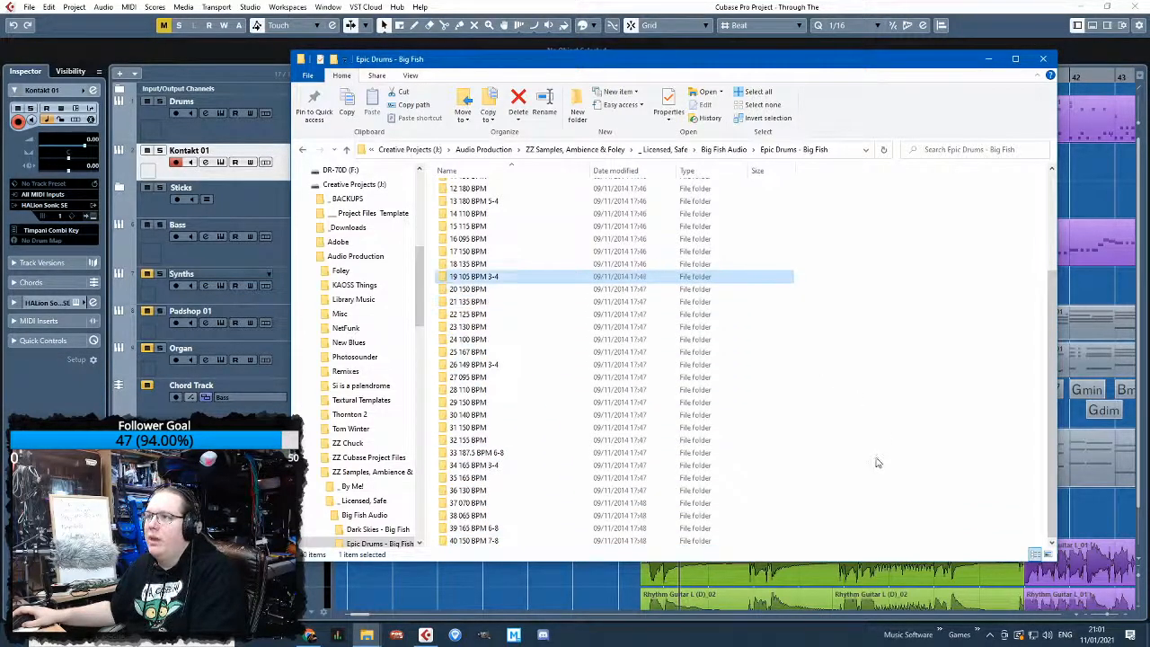
key(Up)
key(Up)
key(Up)
key(Up)
key(Up)
key(Up)
key(Up)
key(Down)
key(Down)
key(Down)
key(Down)
key(Down)
key(Down)
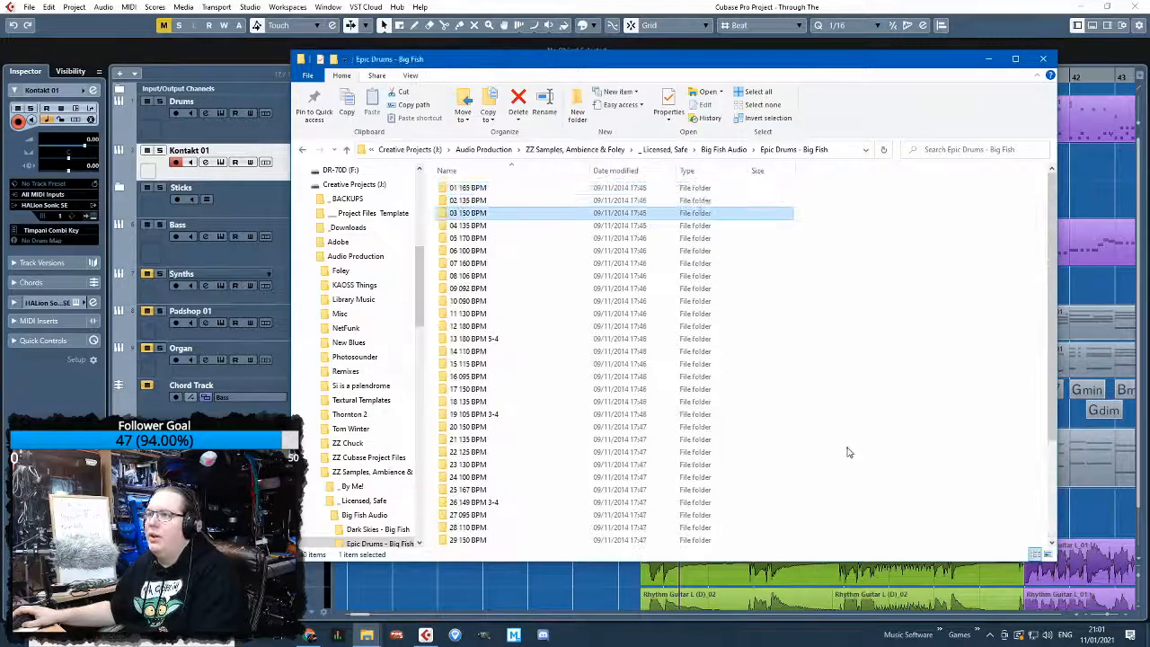
key(Down)
key(Down)
key(Down)
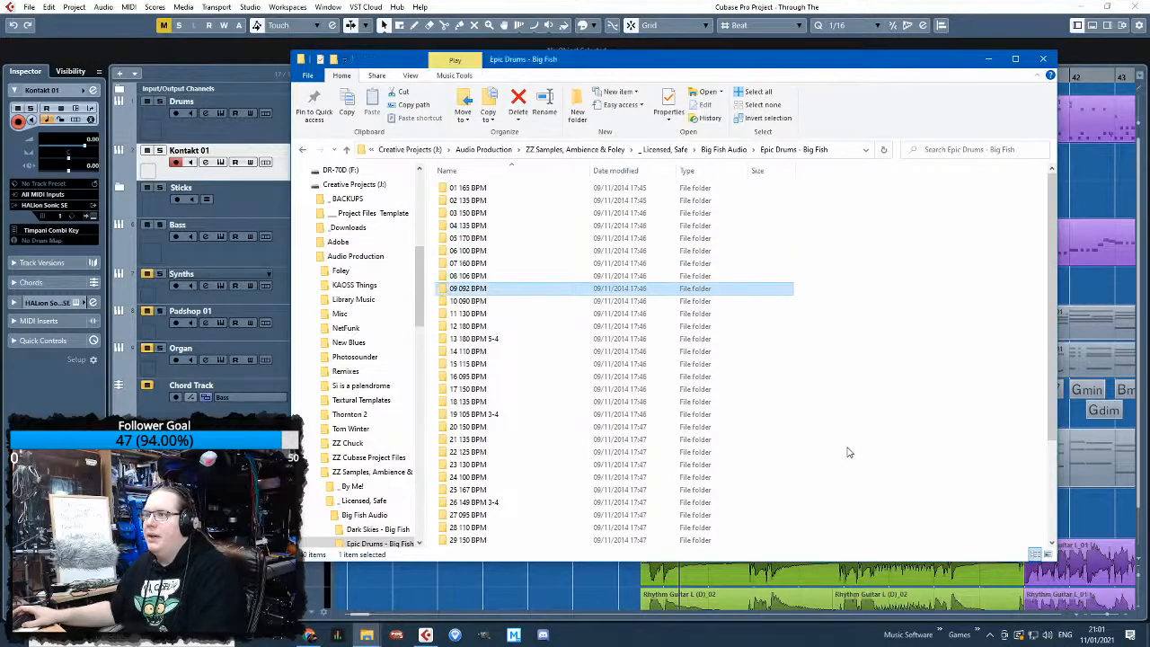
key(Return)
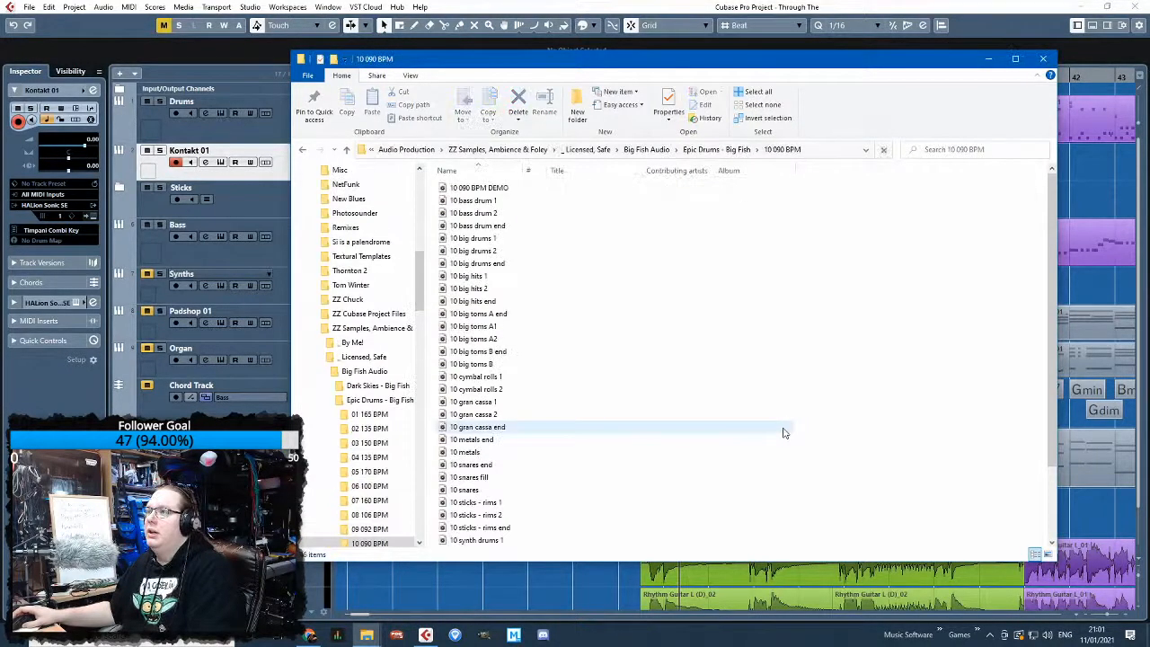
Audition the 10 timpani 1 and 10 timpani 2 samples in the music player
scroll(772, 435, down, 3)
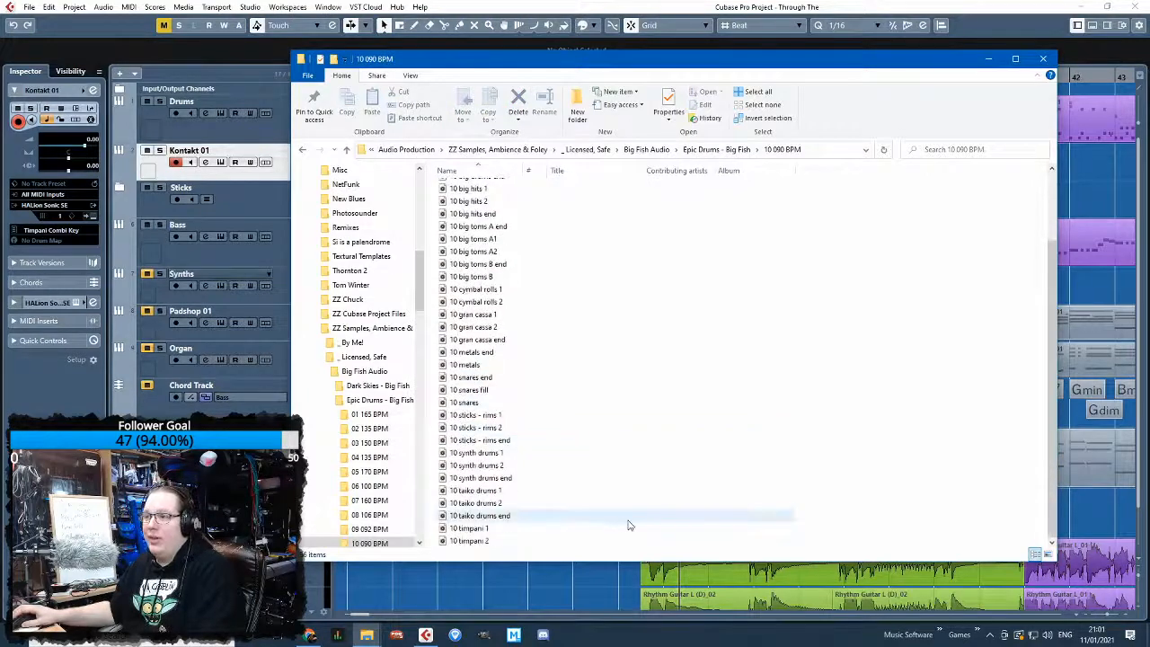
click(539, 503)
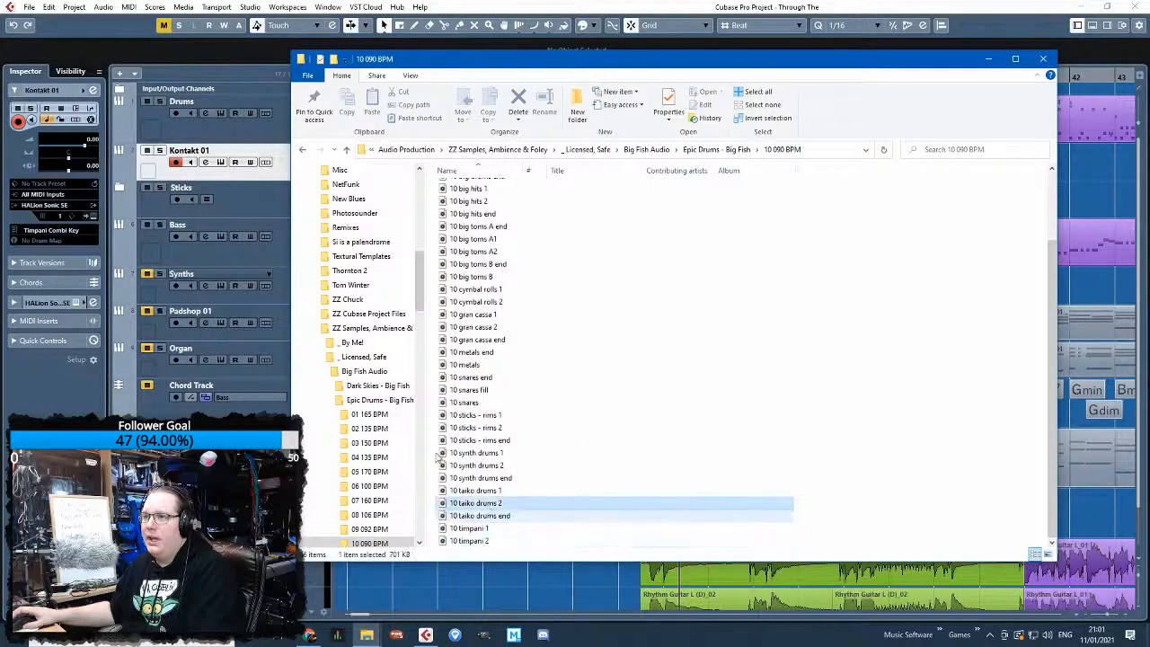
click(604, 532)
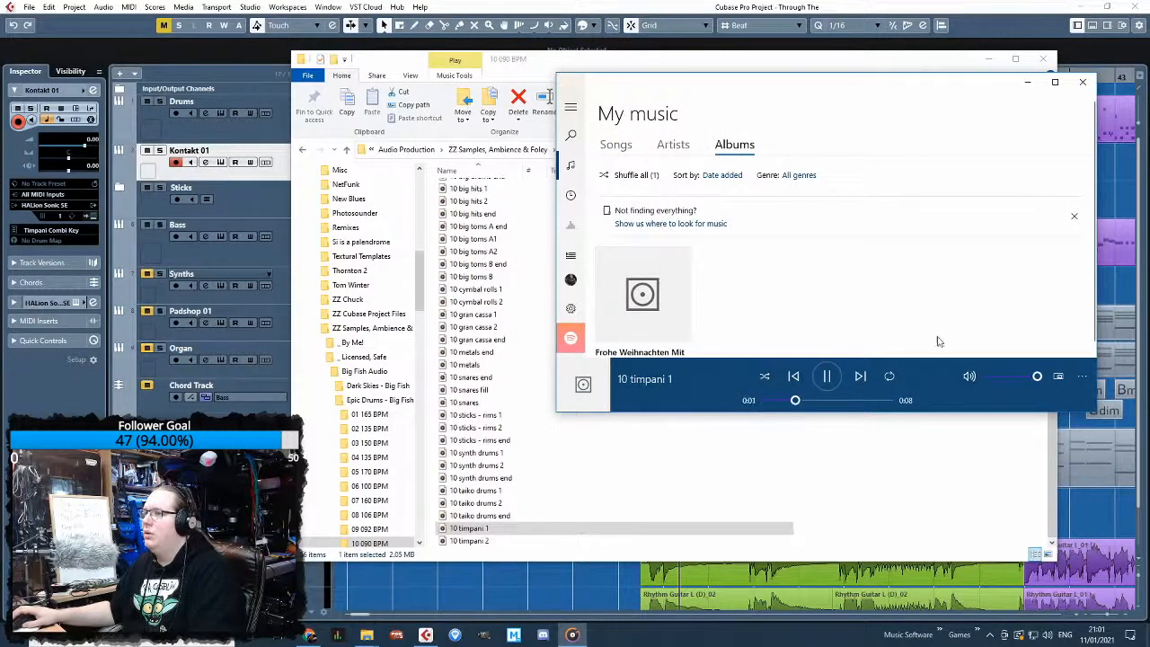
double_click(518, 543)
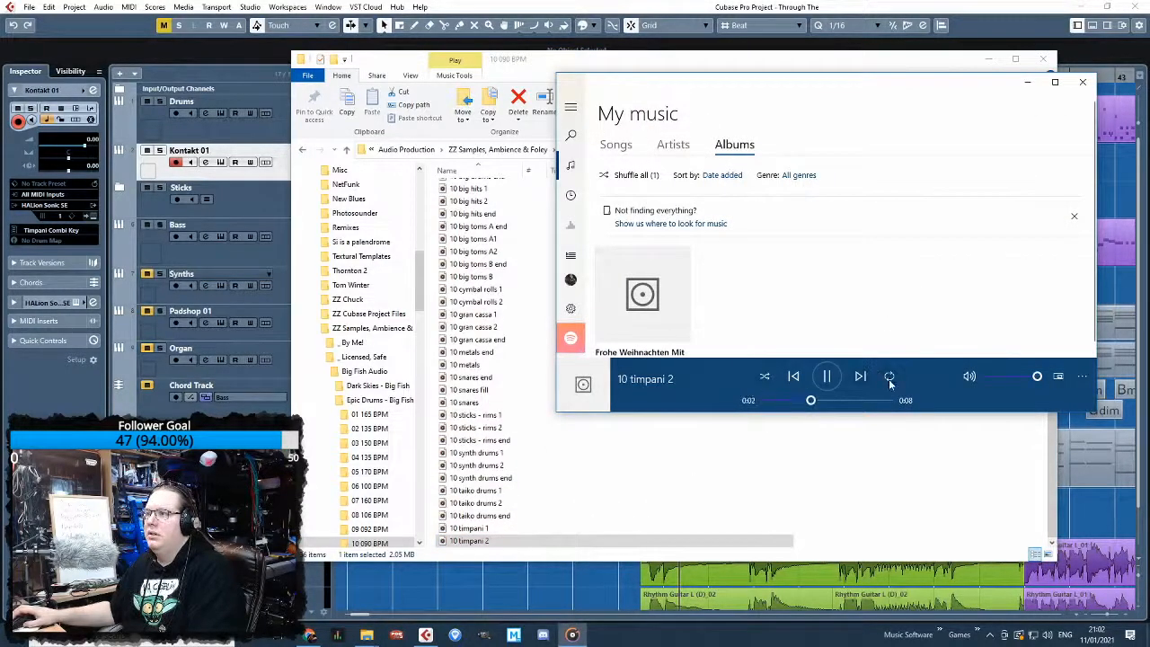
click(826, 376)
Copy the 10 timpani 1 and 10 timpani 2 files, minimise the library window and close the music player
click(509, 542)
shift+click(476, 528)
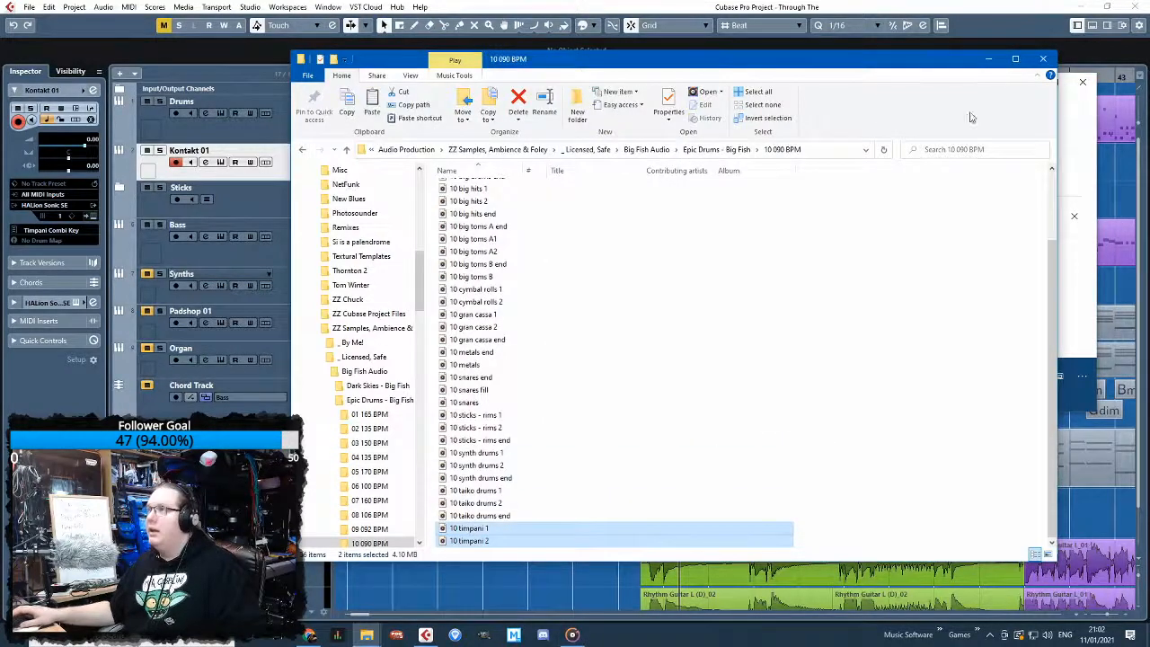
click(987, 59)
click(1090, 87)
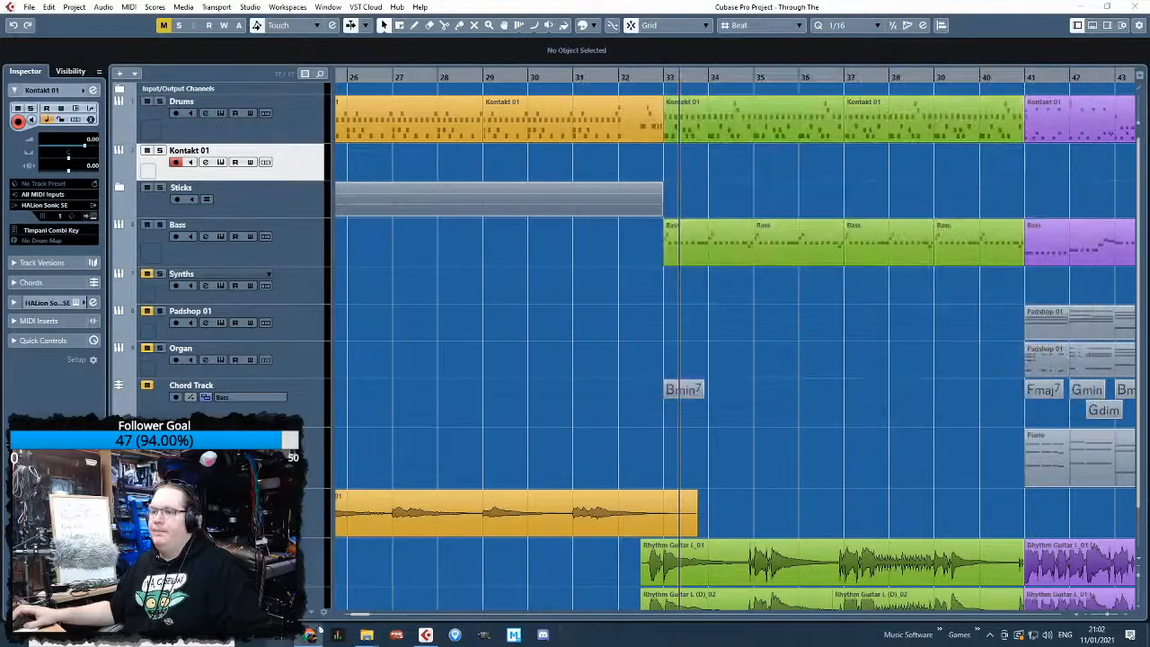
Bring up the project's Samples folder window and move it onto the other monitor
mouse_move(366, 633)
click(362, 594)
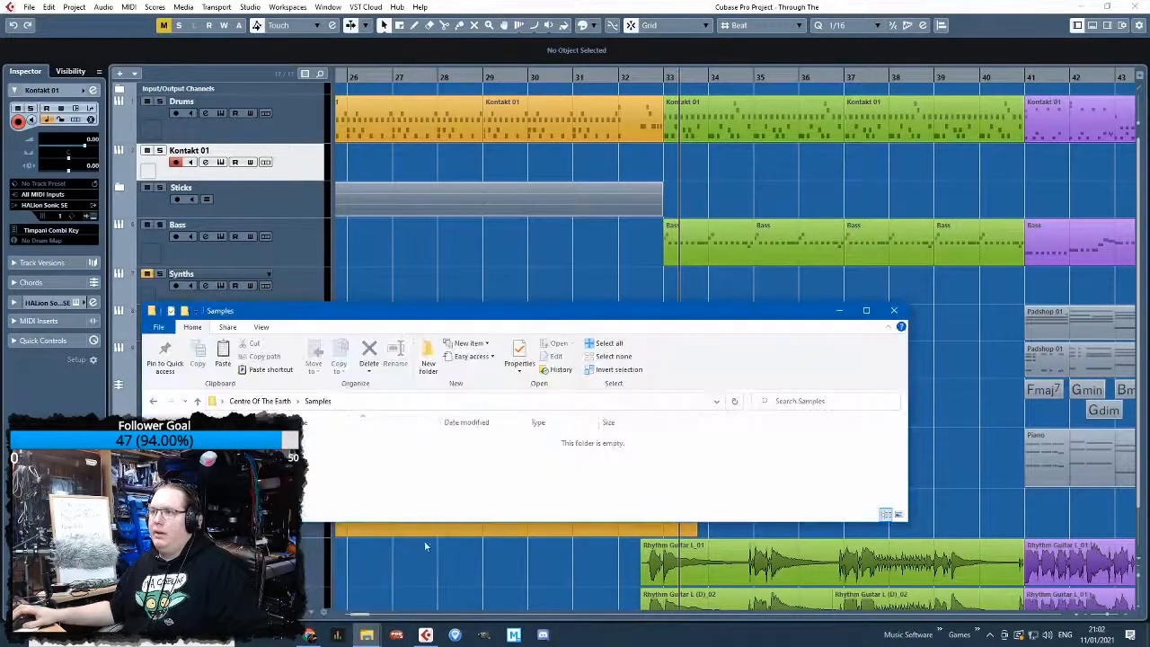
drag(485, 318, 1149, 340)
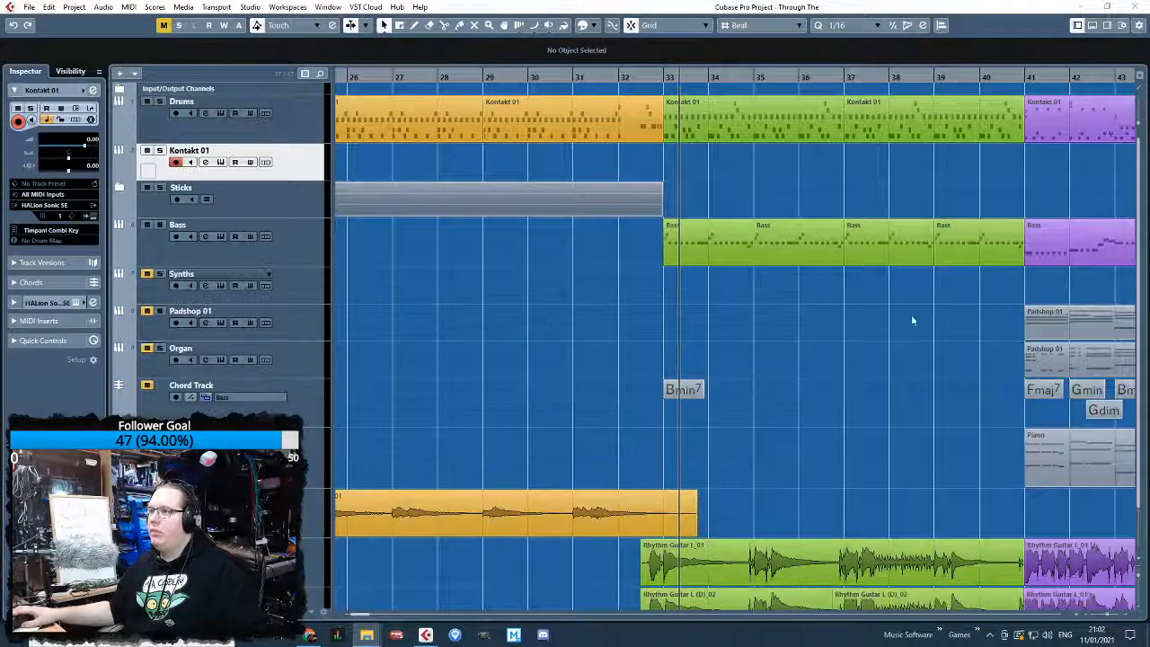
Import the two timpani samples from the Samples folder into the project at bar 32, on different tracks
click(611, 403)
scroll(611, 403, down, 3)
drag(1148, 620, 548, 540)
key(Tab)
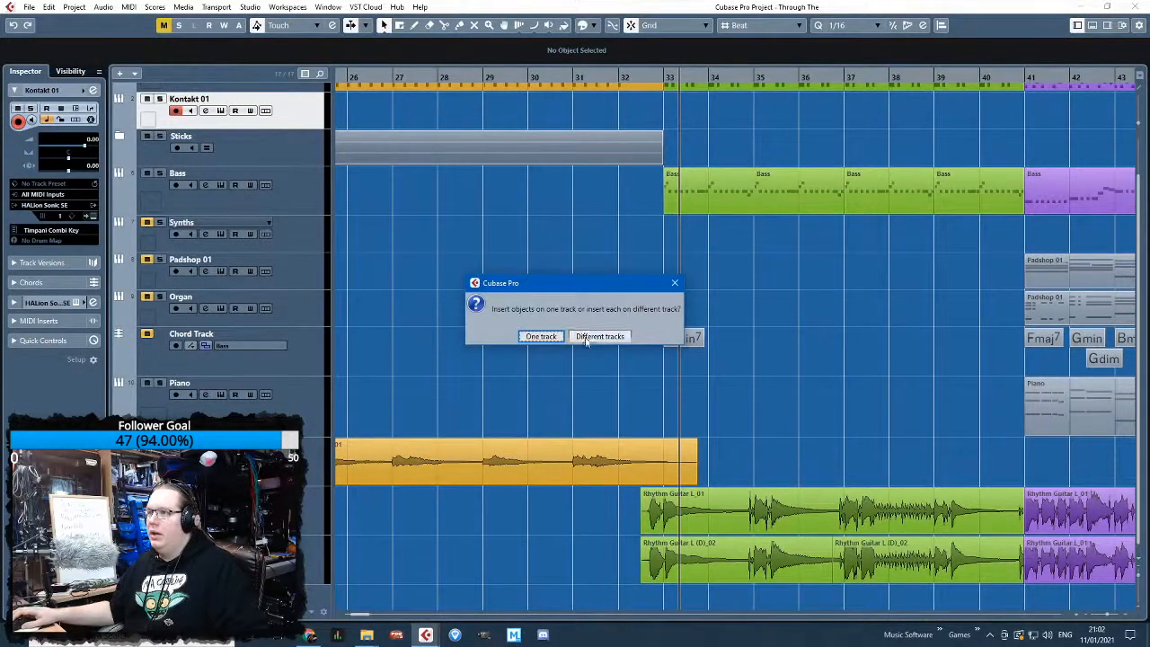
key(Return)
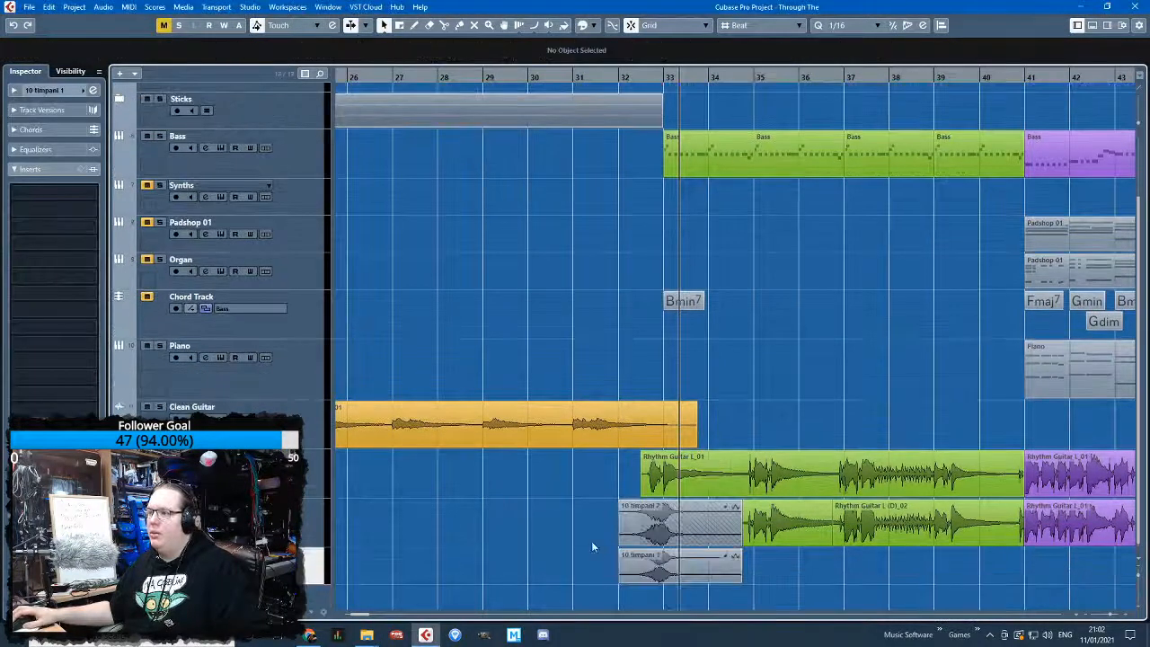
Place both timpani clips end to end on the 10 timpani 1 track and move that track directly above Sticks
drag(632, 536, 738, 539)
scroll(545, 519, down, 1)
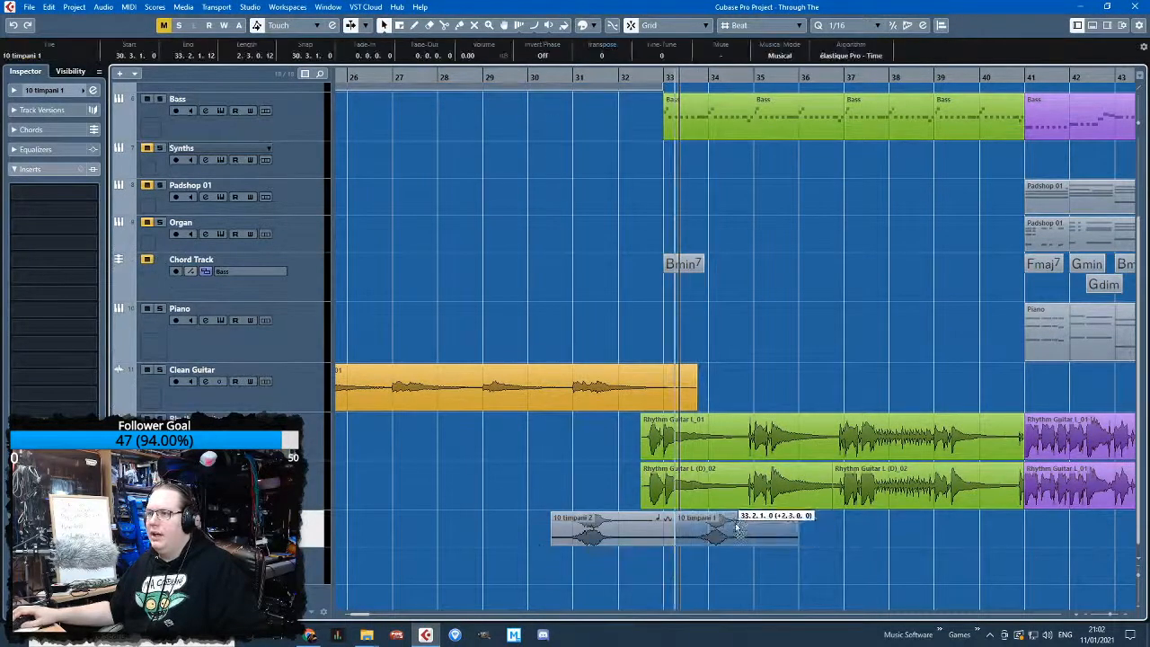
drag(287, 164, 326, 122)
click(635, 278)
scroll(635, 278, up, 4)
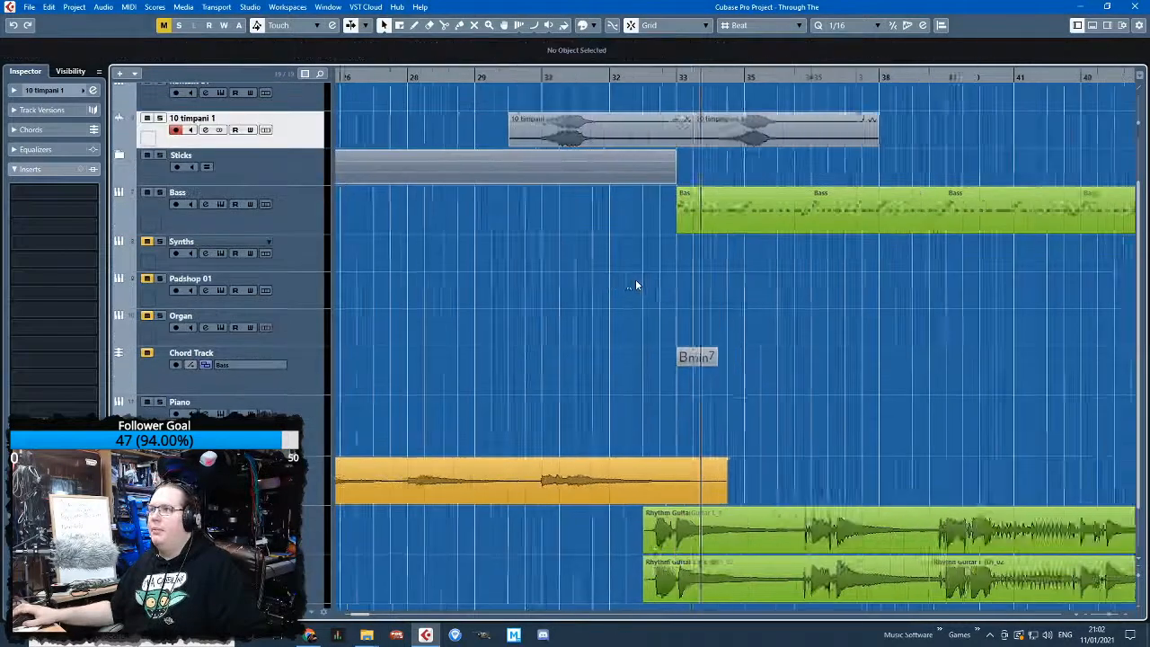
Move the 10 timpani 1 clip to bar 35 and the 10 timpani 2 clip to bar 32
scroll(635, 278, up, 1)
drag(907, 202, 1086, 203)
drag(632, 206, 769, 206)
Enlarge the timpani track's height and shift the 10 timpani 2 clip to start at 32.1.2.27
scroll(703, 221, up, 5)
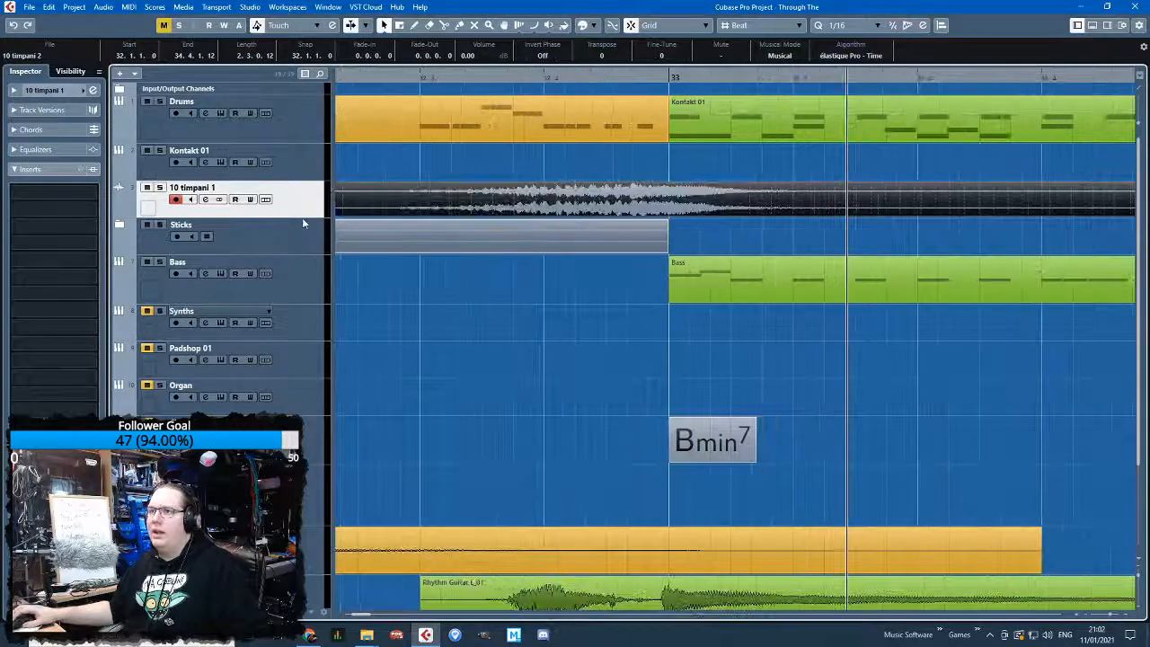
drag(302, 217, 336, 381)
drag(618, 299, 678, 224)
Solo the timpani track and play the 10 timpani 2 swell from shortly before bar 33
click(668, 79)
drag(667, 78, 478, 81)
key(s)
key(space)
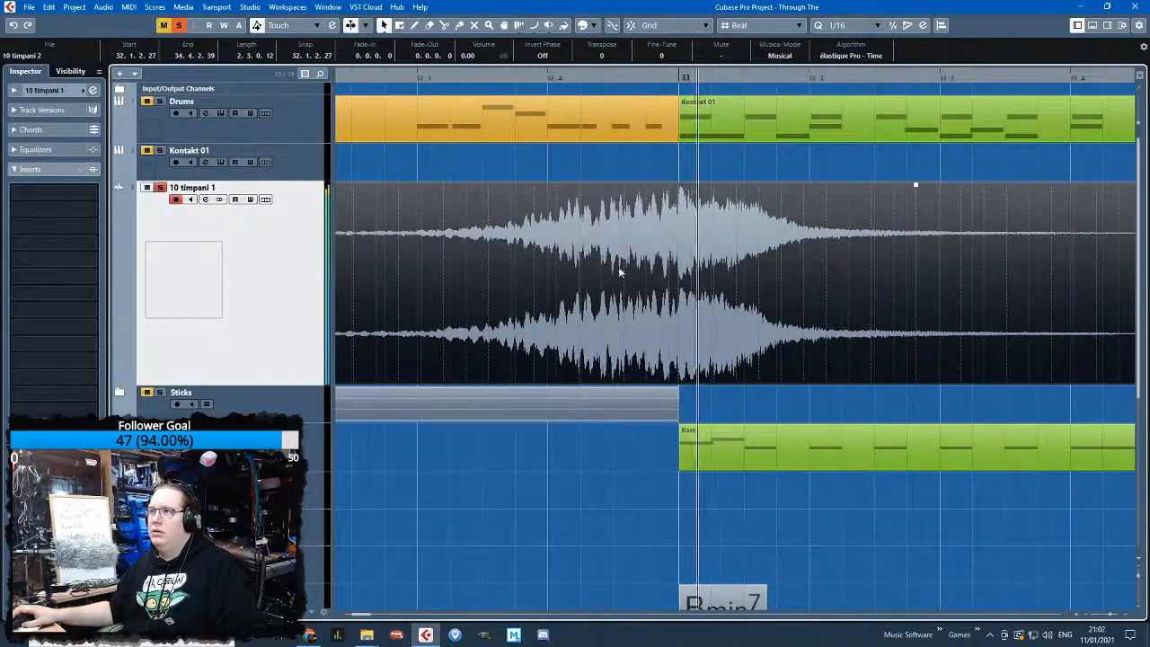
scroll(620, 287, down, 2)
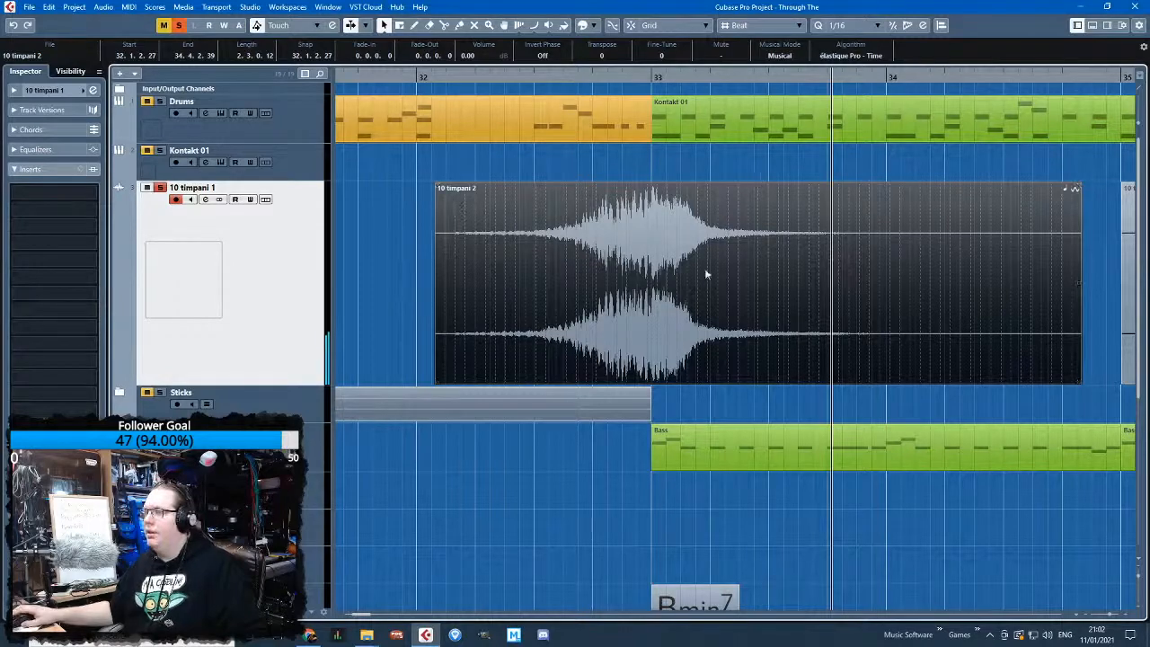
Turn off Musical Mode for the 10 timpani 2 clip and realign its swell peak with bar 33, starting at 32.1.3.7
double_click(712, 227)
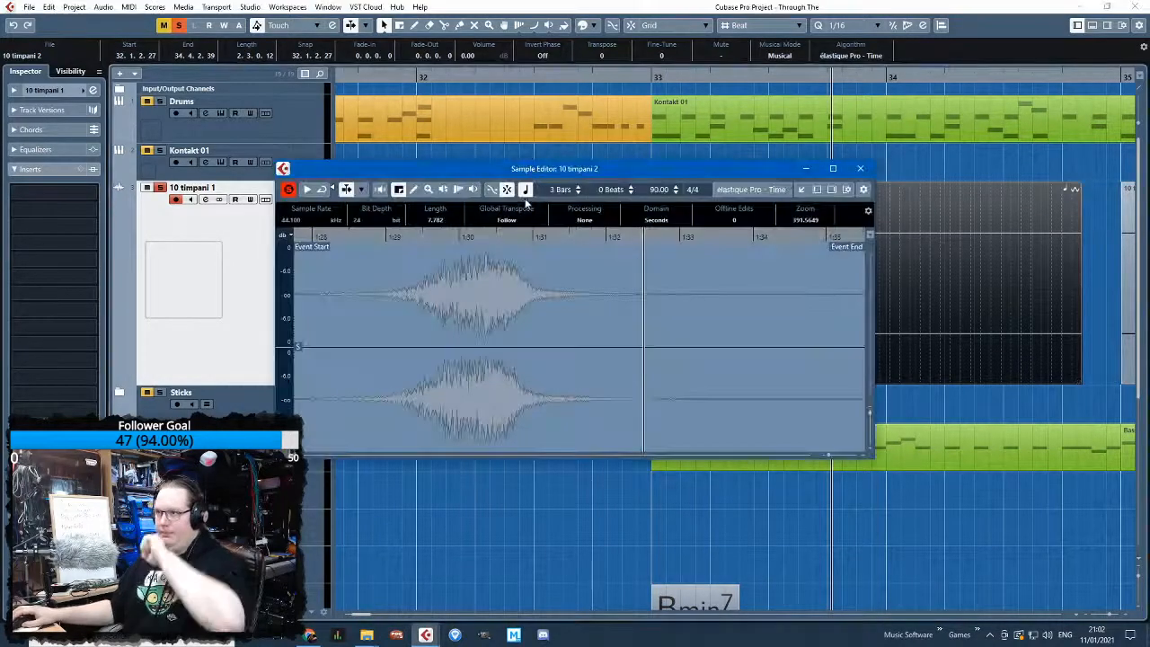
click(859, 168)
drag(661, 235, 669, 259)
scroll(654, 268, up, 5)
scroll(654, 268, down, 5)
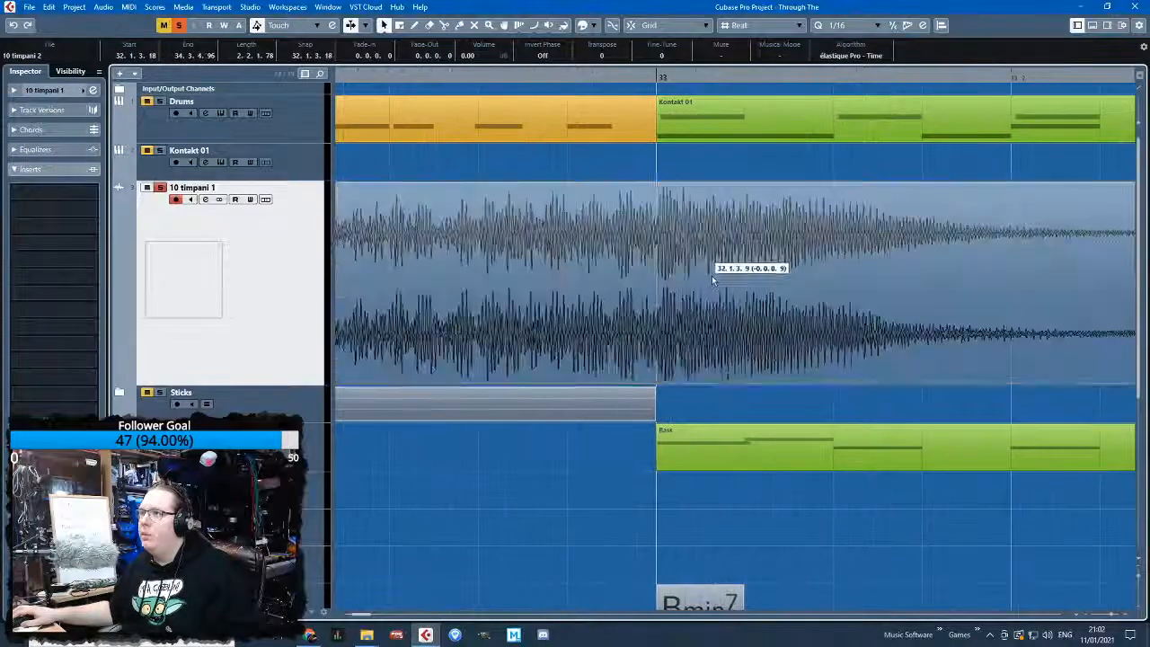
Trim the 10 timpani 2 clip to end at bar 34, with a fade-in and fade-out of 0.1.0.98 each
drag(508, 94, 511, 92)
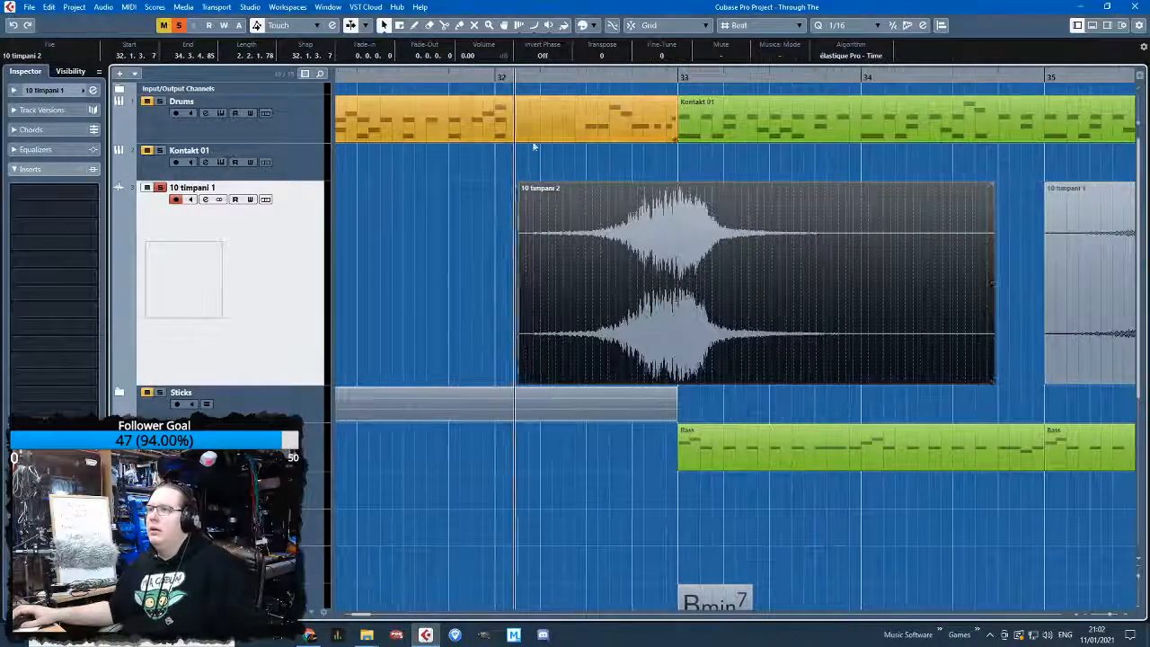
drag(522, 187, 573, 187)
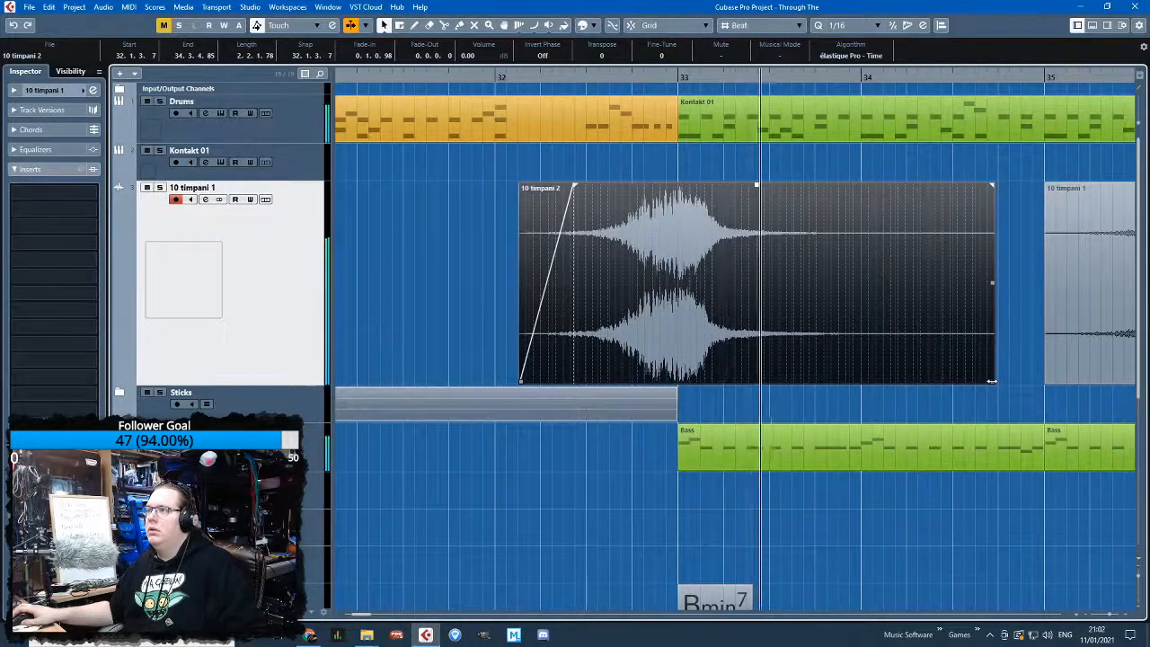
drag(990, 382, 860, 382)
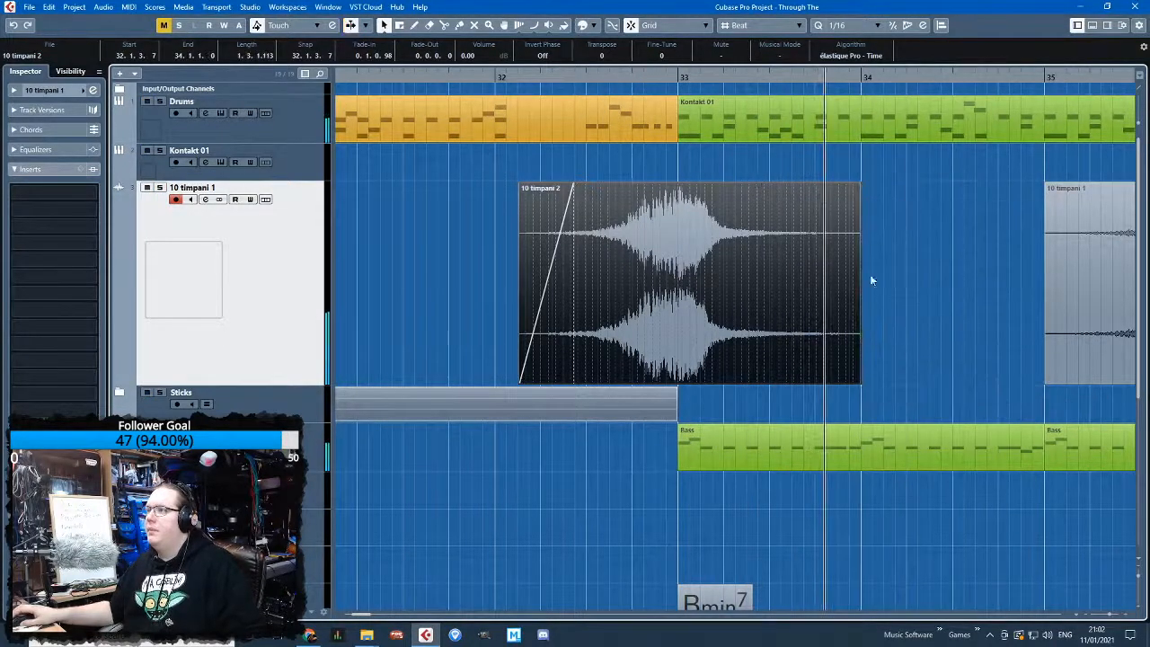
drag(804, 157, 799, 156)
Play the transition into bar 33 and lower the timpani track's volume to about -7.2 dB
key(KP_Subtract)
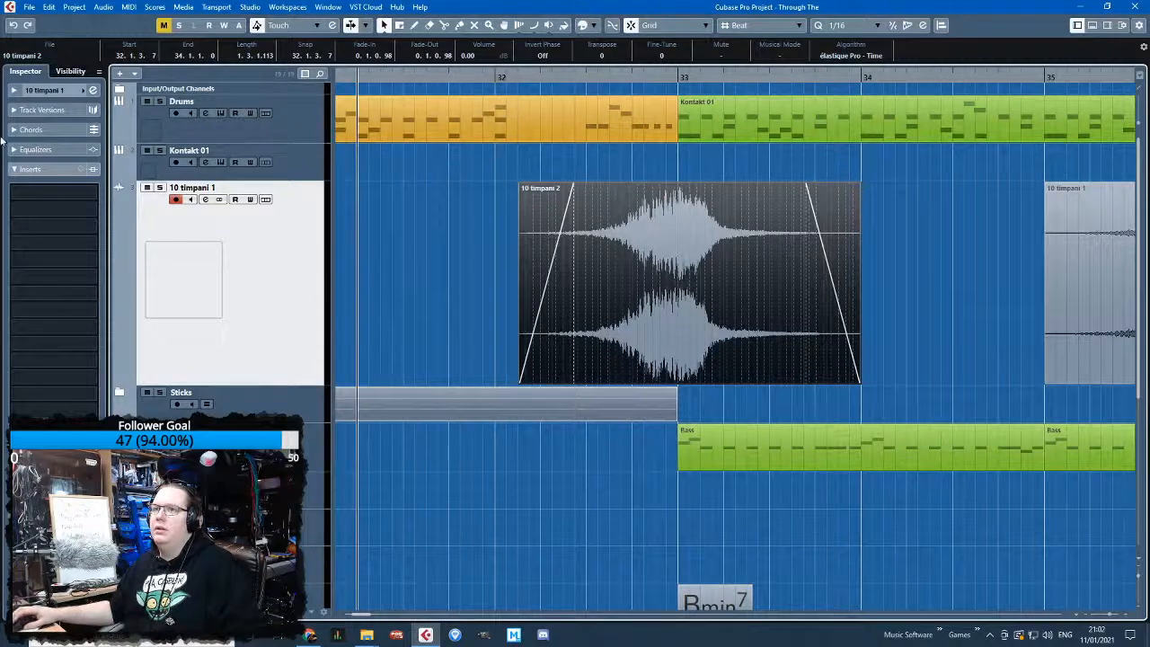
key(space)
click(43, 90)
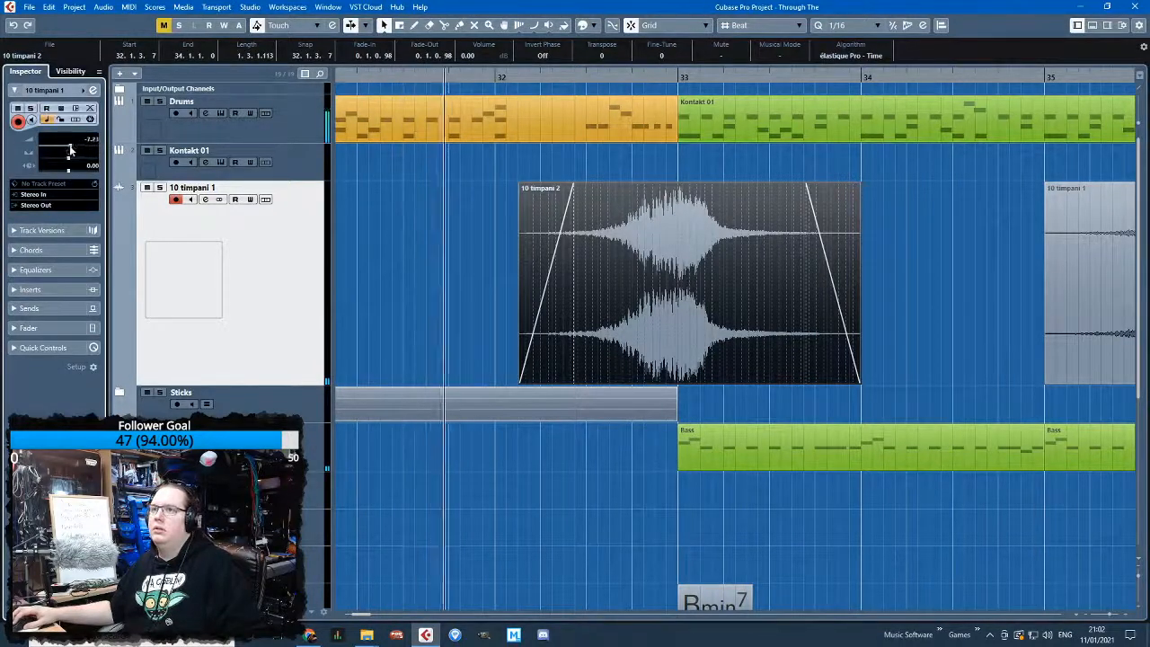
click(404, 226)
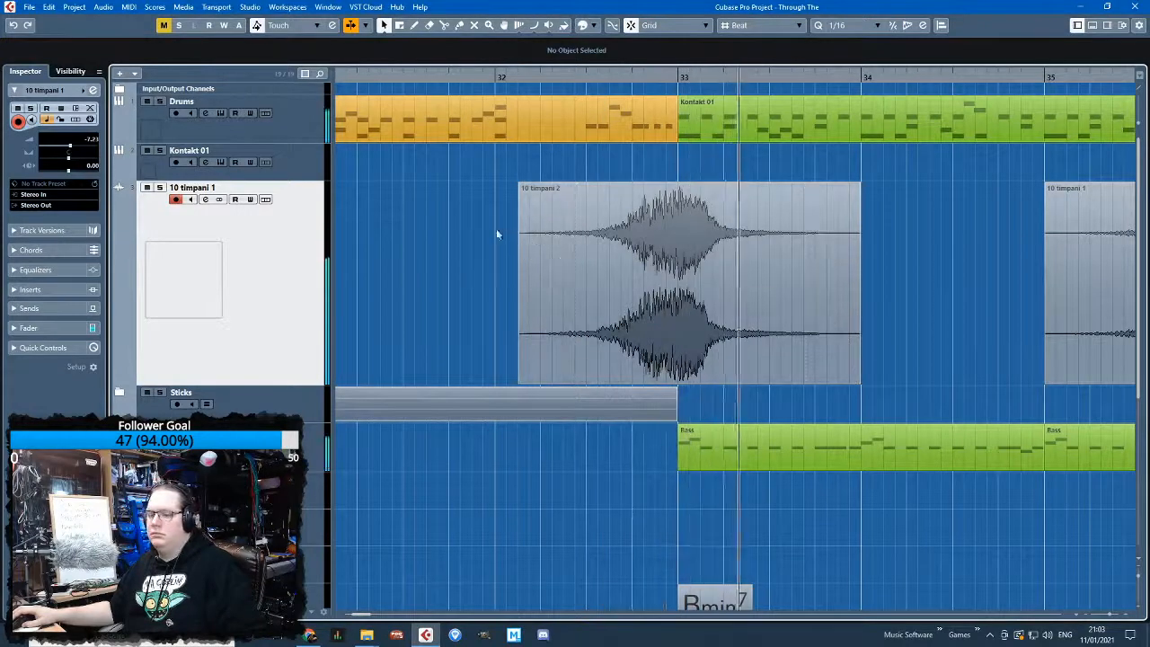
Audition the 10 timpani 1 clip at bar 35 in solo and turn off its Musical Mode
scroll(441, 305, down, 3)
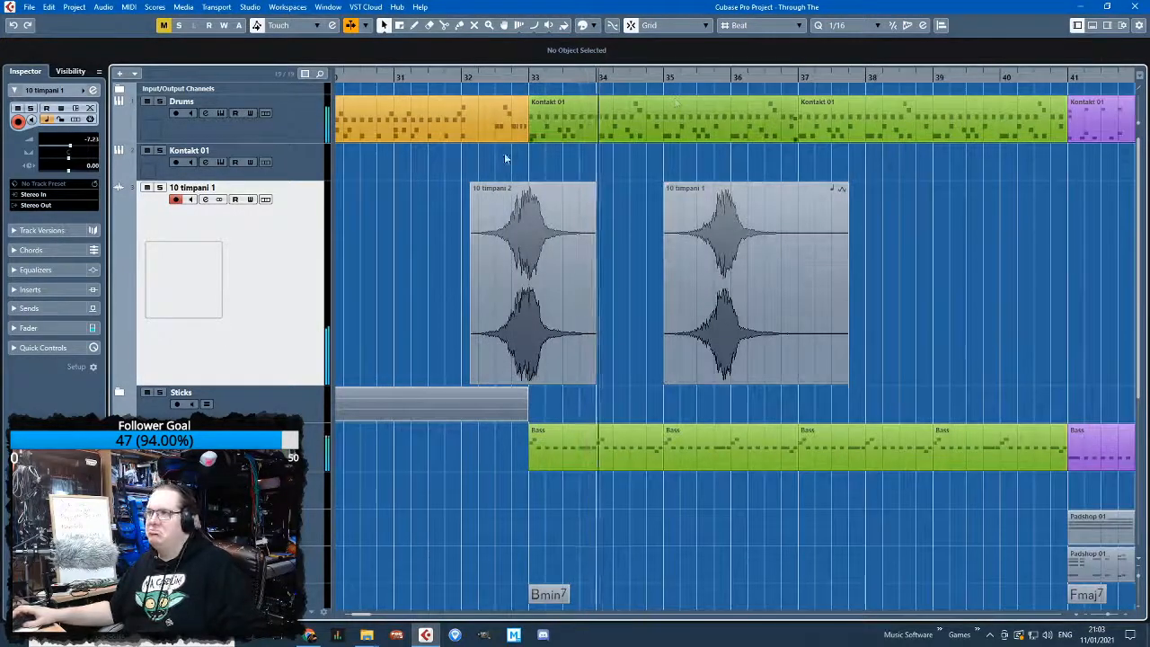
key(s)
click(696, 78)
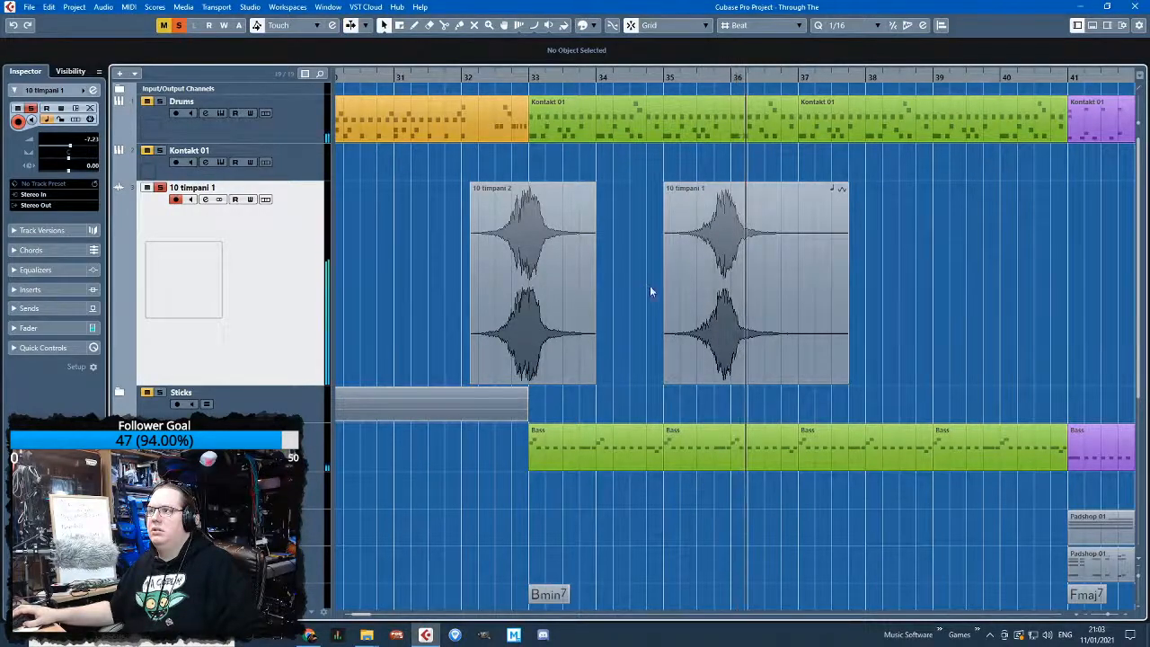
double_click(781, 247)
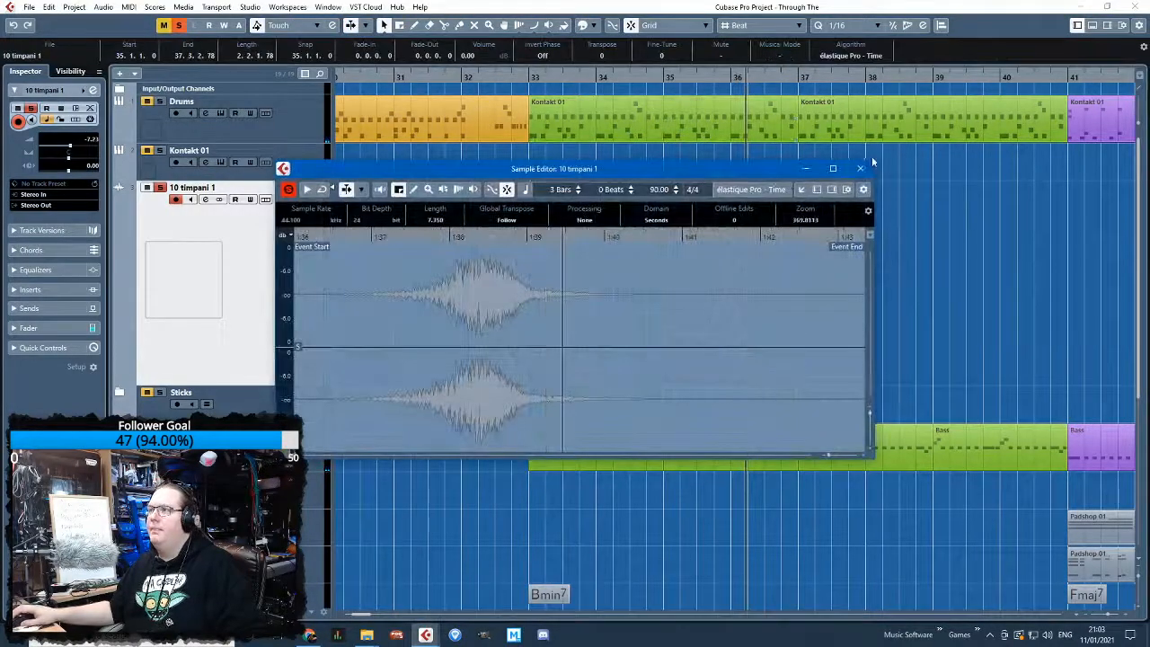
click(859, 168)
Move the 10 timpani 1 clip to start at 40.1.3.46, aligning its swell peak with bar 41
key(g)
drag(731, 297, 1033, 330)
drag(790, 337, 665, 326)
drag(940, 313, 597, 292)
scroll(751, 303, down, 3)
scroll(749, 303, up, 3)
scroll(721, 302, up, 3)
scroll(682, 298, up, 5)
scroll(557, 284, up, 4)
mouse_move(770, 286)
mouse_down()
mouse_move(739, 285)
mouse_move(878, 295)
mouse_move(697, 286)
mouse_move(750, 285)
mouse_up()
scroll(721, 285, down, 6)
scroll(672, 265, up, 3)
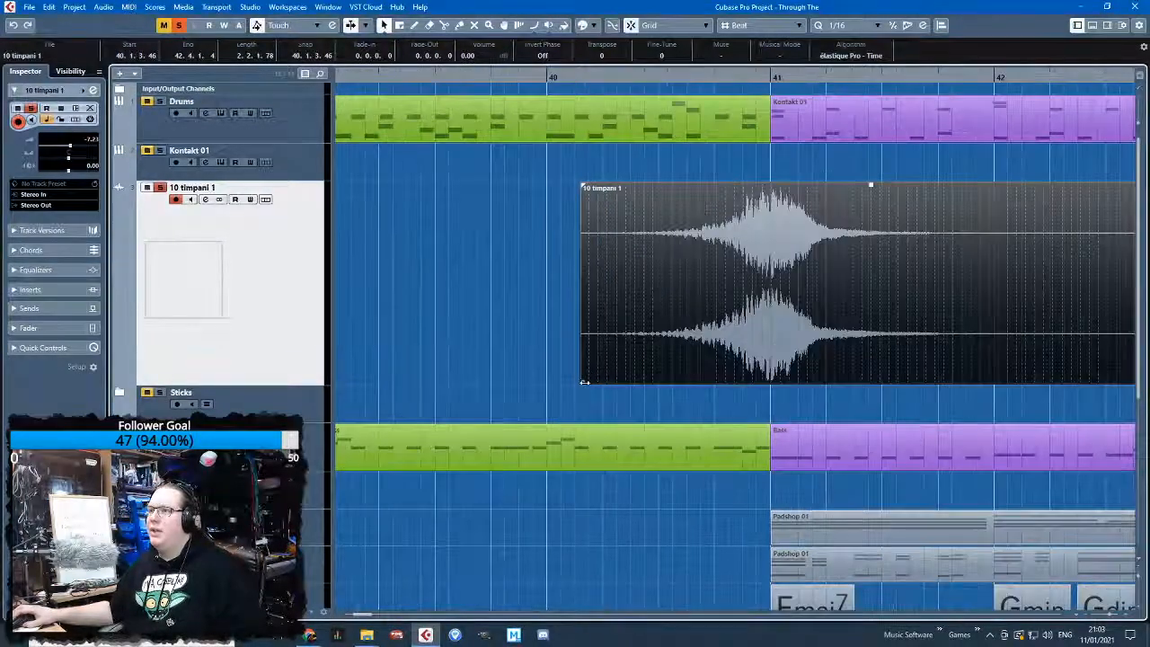
Trim the 10 timpani 1 clip to span 40.2.1.0 to 42.2.1.0, with a 0.0.0.87 fade-in and a 0.1.2.63 fade-out
drag(583, 382, 604, 382)
drag(606, 186, 616, 187)
scroll(711, 258, down, 3)
scroll(774, 310, down, 2)
scroll(778, 310, up, 3)
scroll(779, 308, down, 3)
scroll(837, 300, up, 4)
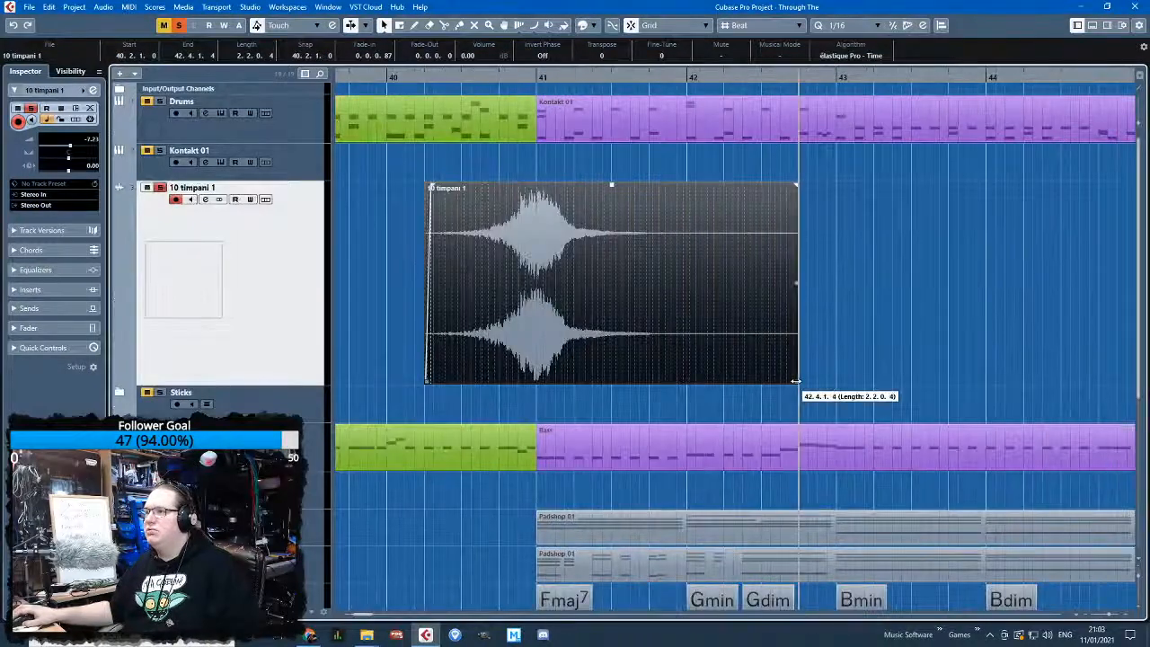
drag(795, 381, 720, 377)
drag(720, 187, 663, 186)
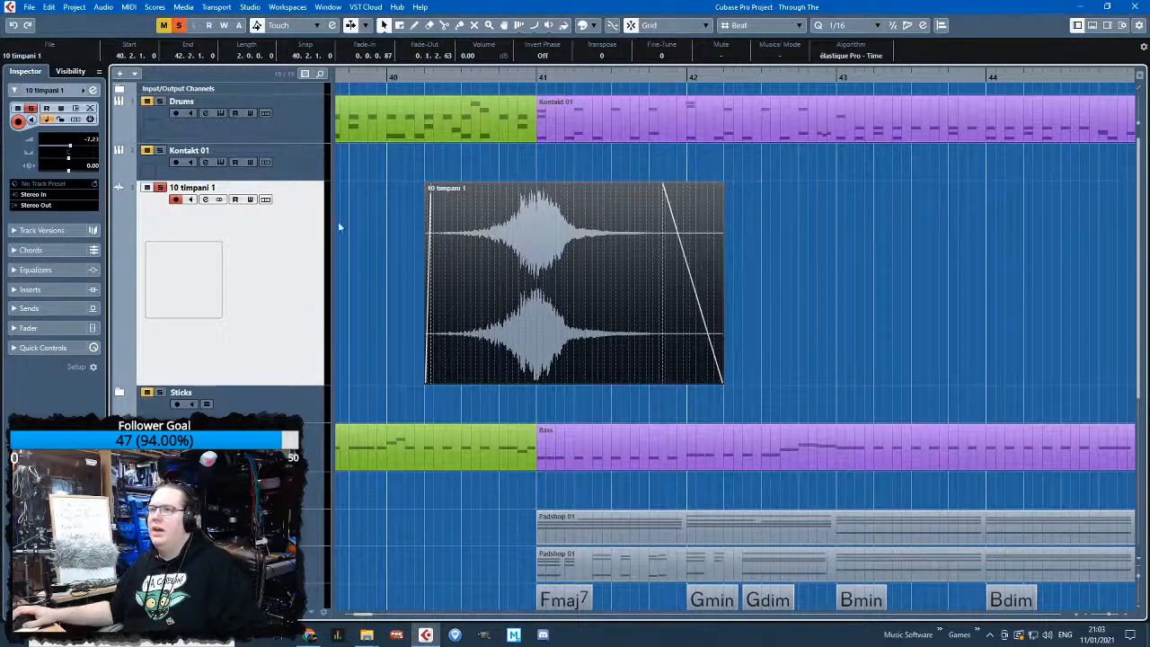
Pitch-shift the 10 timpani 1 clip at bar 41 by -6 semitones with fine-tune 2 and Time Correction off
right_click(491, 230)
mouse_move(570, 249)
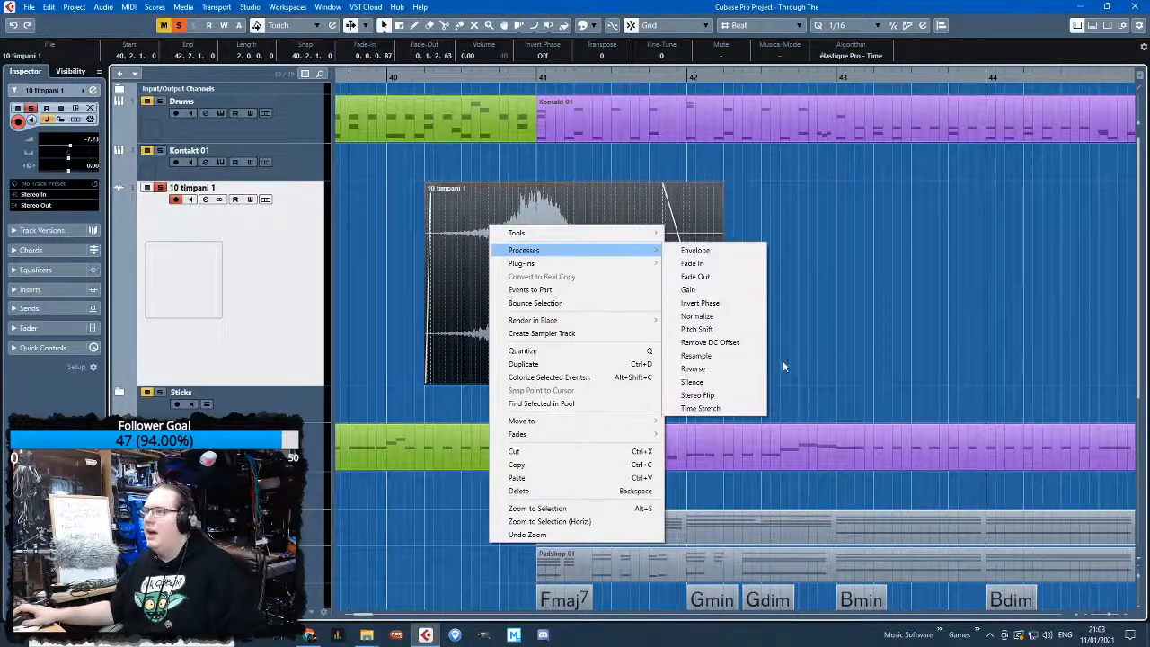
click(719, 329)
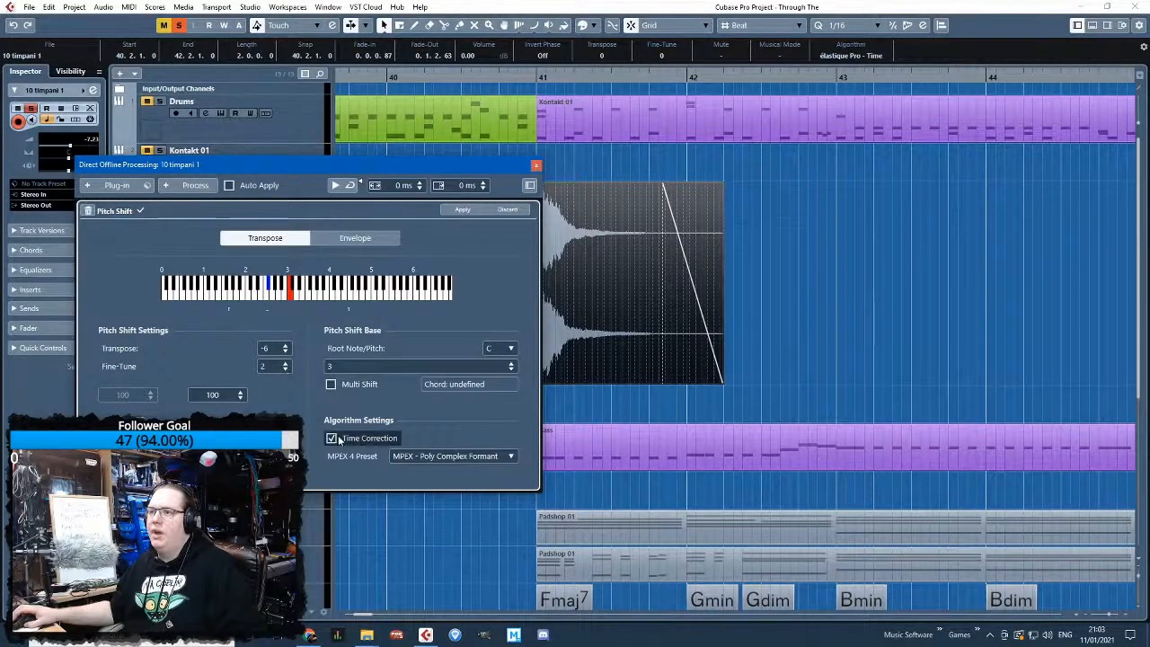
click(461, 210)
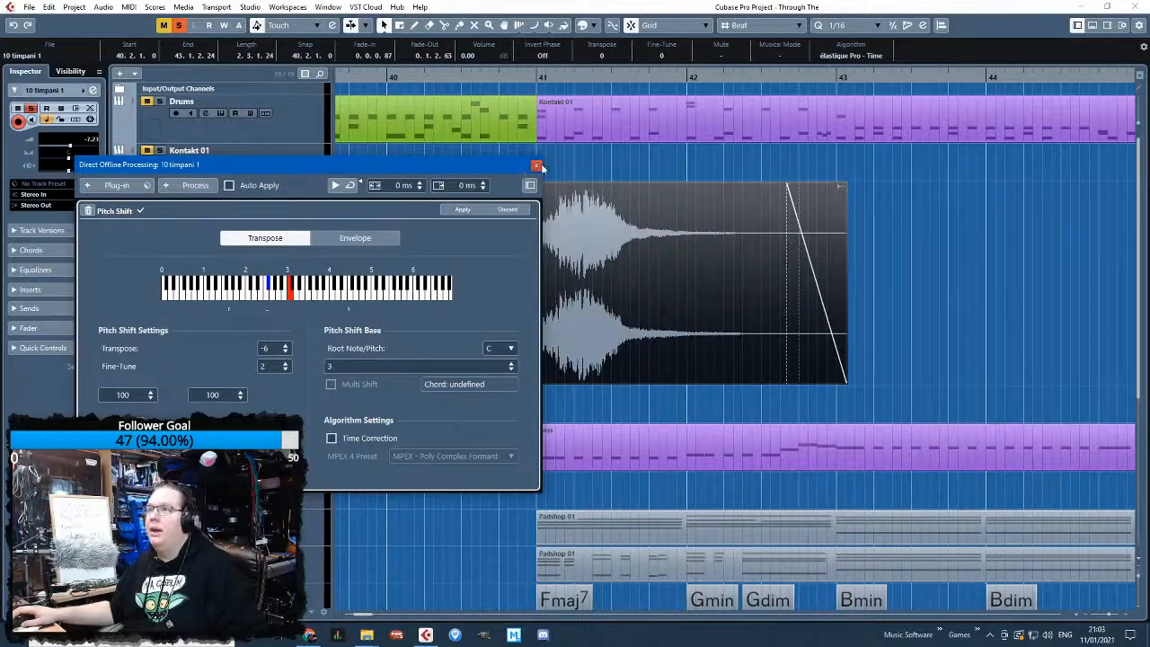
click(536, 166)
Move the pitched-down 10 timpani 1 clip to start at 39.4.3.118, realigning its swell peak with bar 41
key(h)
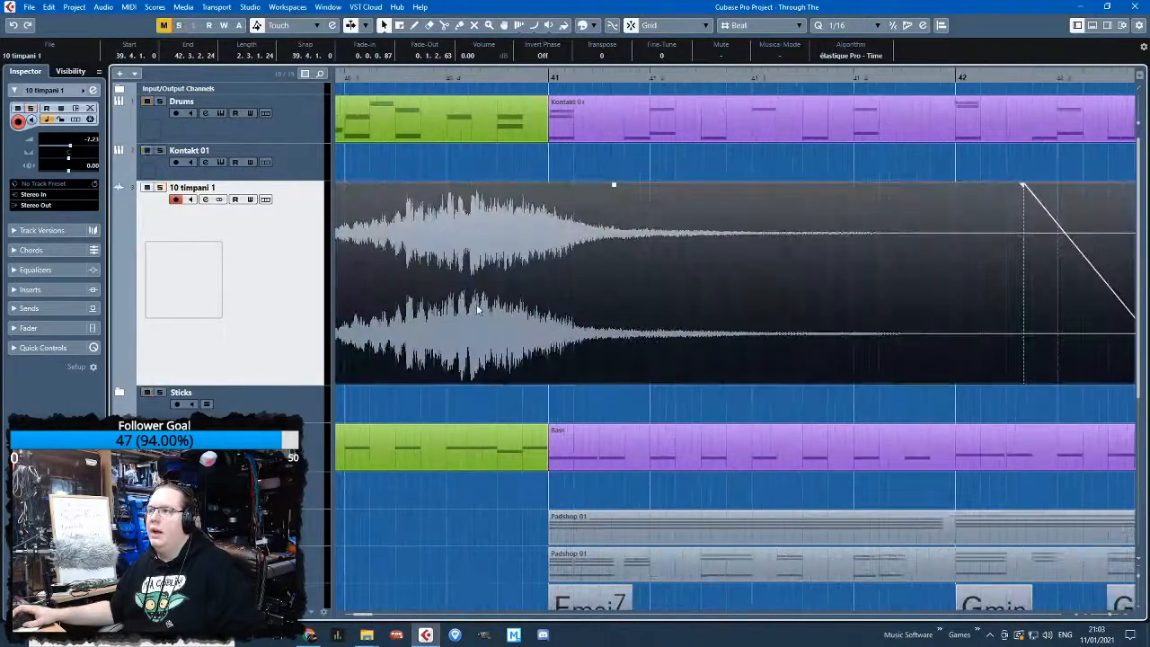
drag(478, 303, 675, 285)
scroll(526, 303, up, 3)
key(j)
scroll(676, 285, down, 5)
click(517, 81)
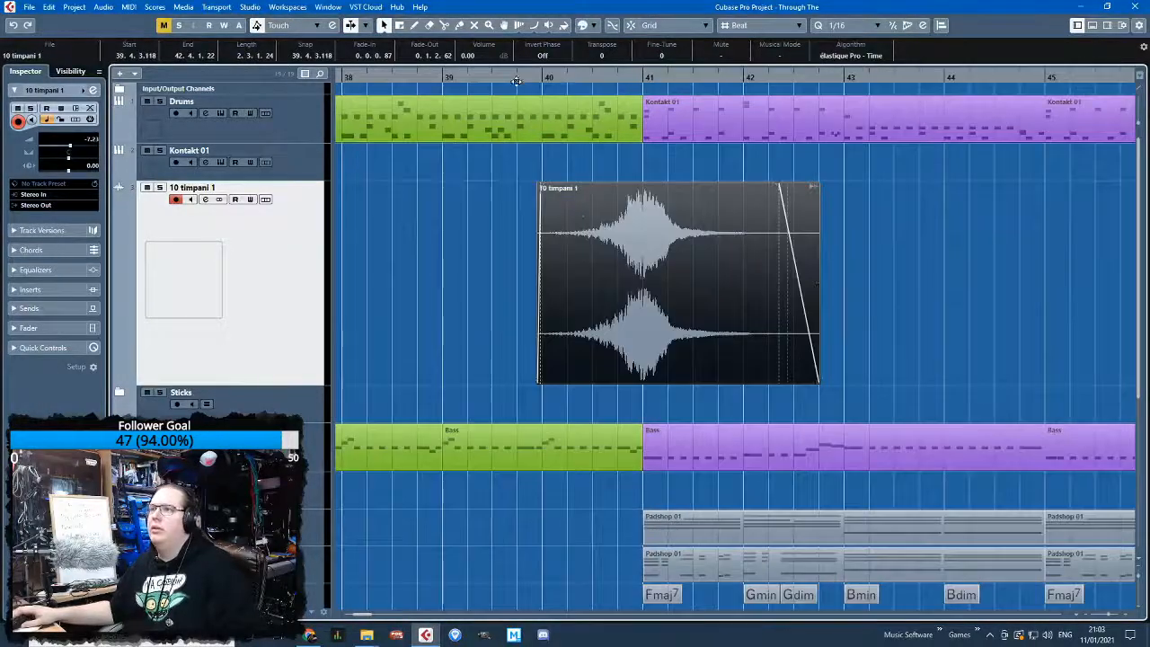
Trim the clip's start to 40.1.1.0 with a 0.0.3.68 fade-in and audition it in solo
scroll(567, 276, up, 3)
drag(489, 381, 505, 381)
drag(516, 187, 566, 187)
key(s)
click(528, 79)
scroll(552, 161, down, 3)
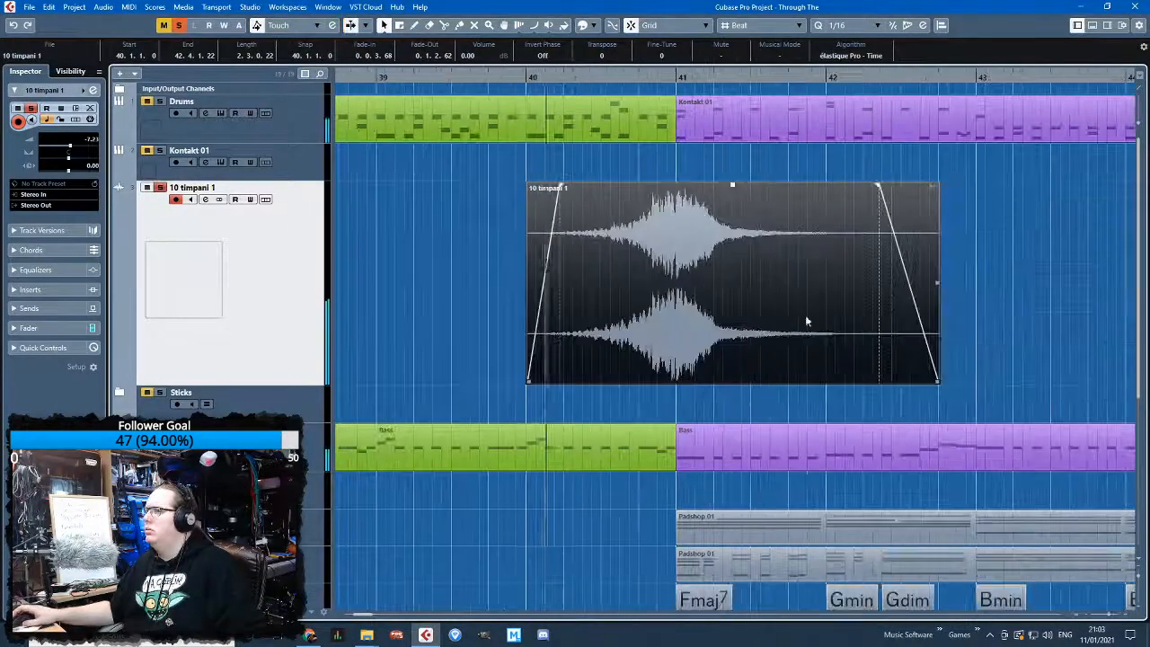
scroll(856, 339, down, 2)
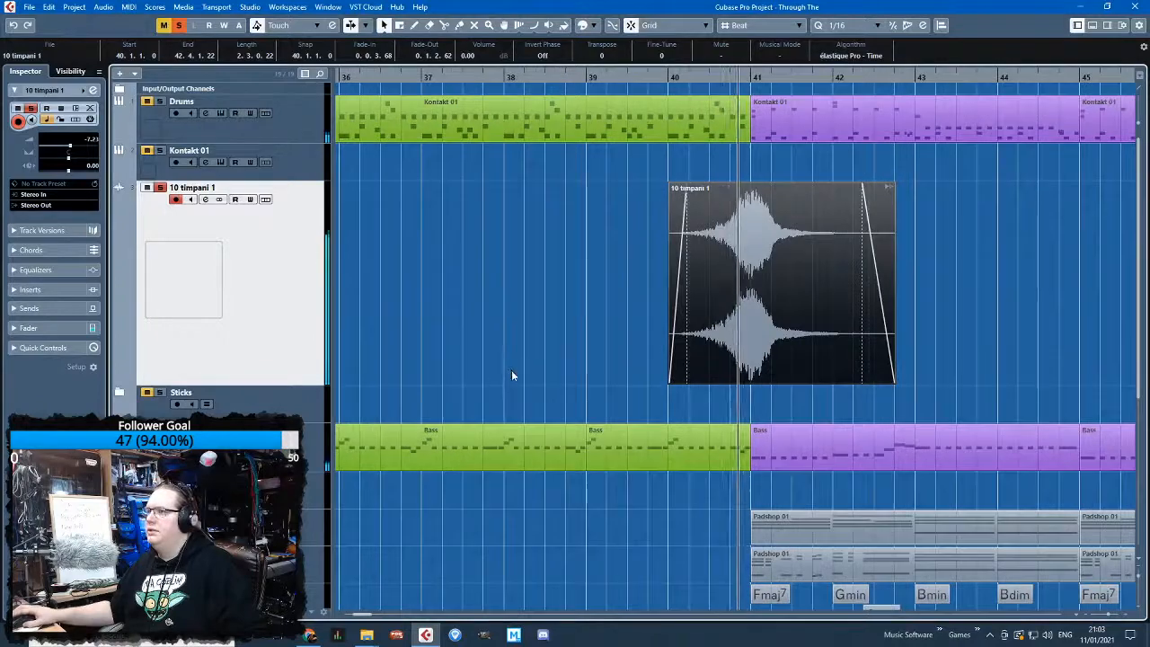
scroll(511, 370, down, 3)
scroll(508, 370, up, 2)
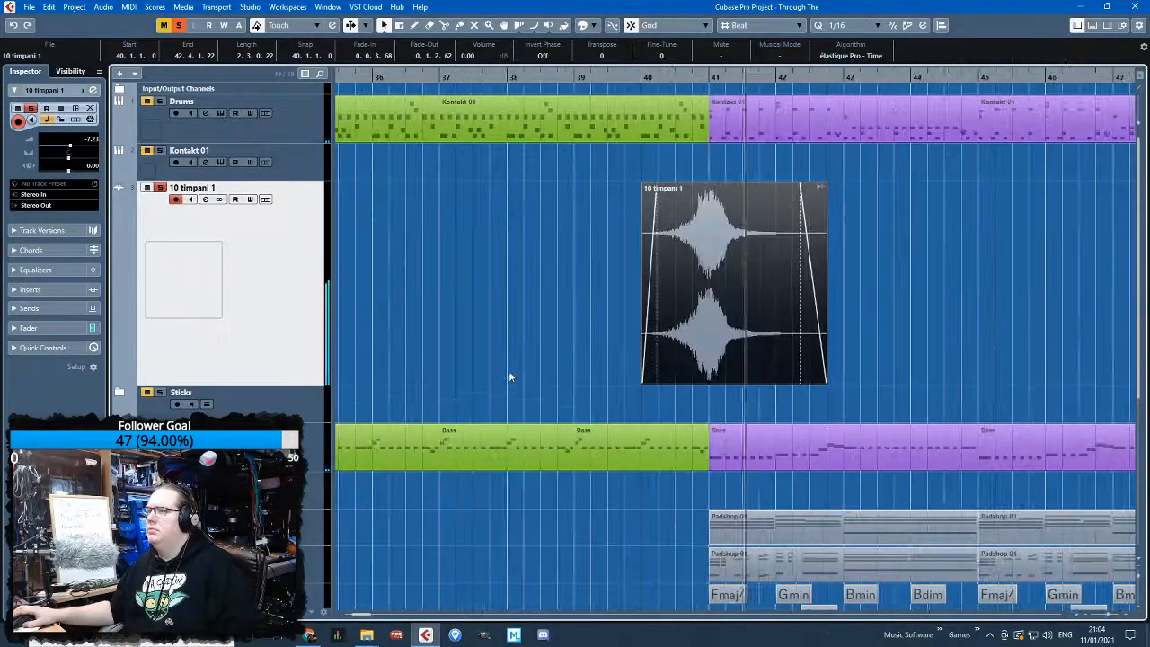
Move the 10 timpani 2 clip on the Audio 01 track to start at 40.2.1.0, beneath the bar 41 timpani clip
click(508, 373)
scroll(508, 374, down, 3)
scroll(400, 338, down, 5)
scroll(310, 122, up, 5)
drag(363, 230, 606, 334)
scroll(607, 334, up, 4)
scroll(565, 341, up, 3)
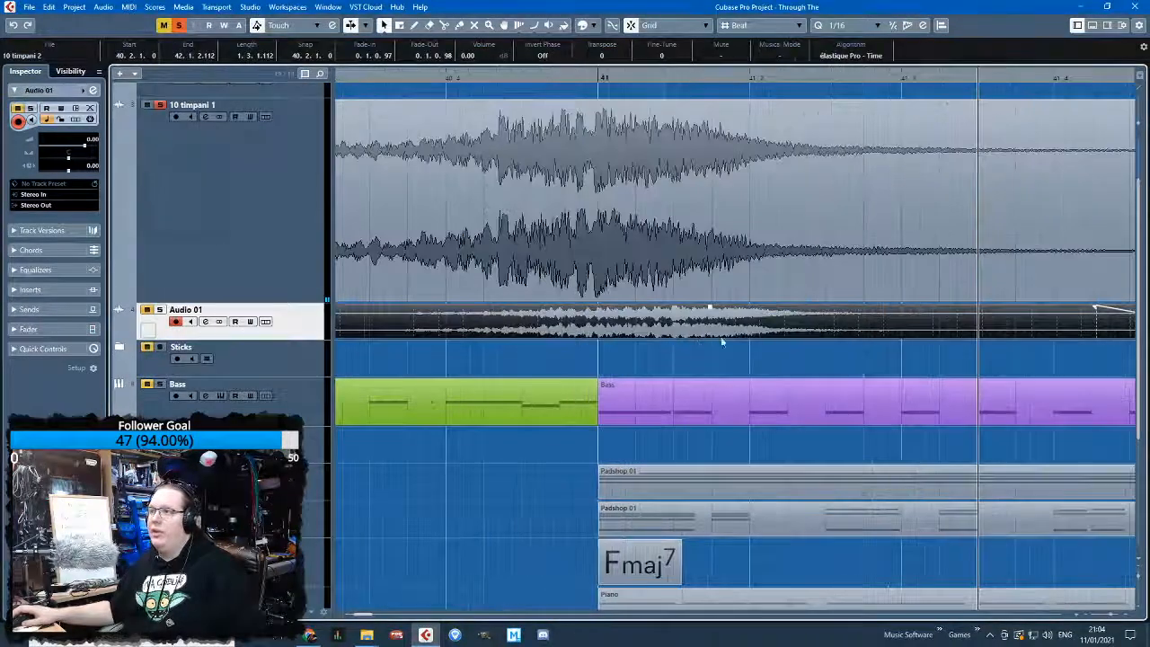
Enlarge the Audio 01 track and shift the 10 timpani 2 clip to start at 40.1.3.9, aligning both swell peaks with bar 41
drag(307, 338, 310, 460)
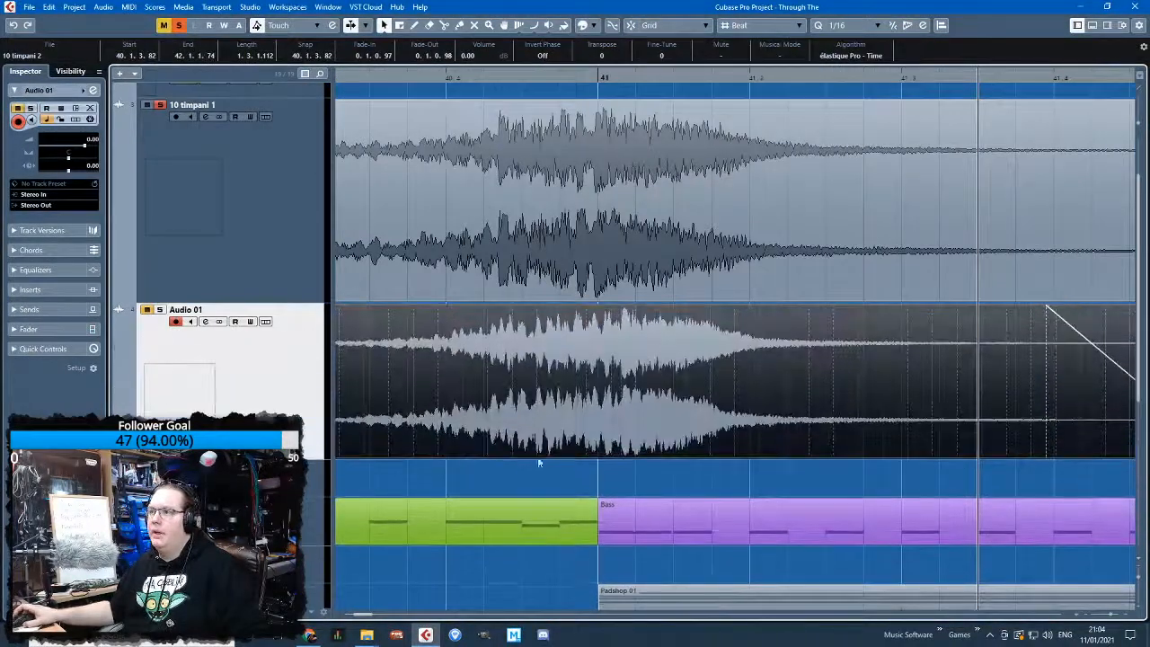
scroll(474, 461, up, 6)
scroll(534, 438, down, 6)
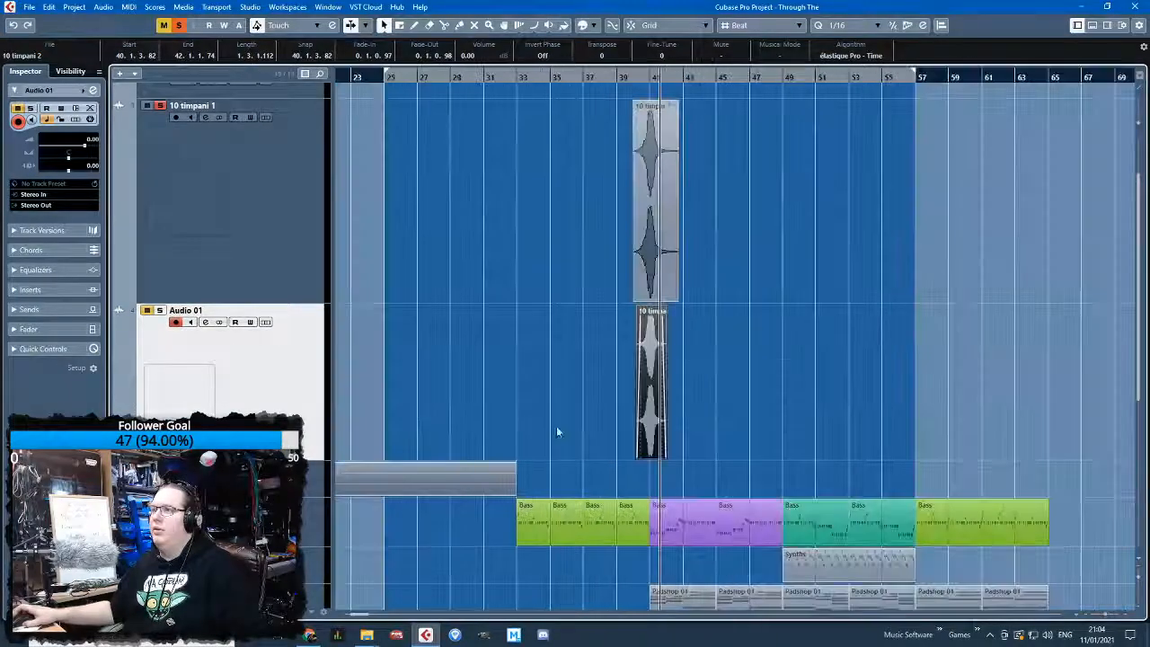
scroll(538, 433, up, 5)
drag(855, 404, 822, 423)
scroll(813, 421, down, 3)
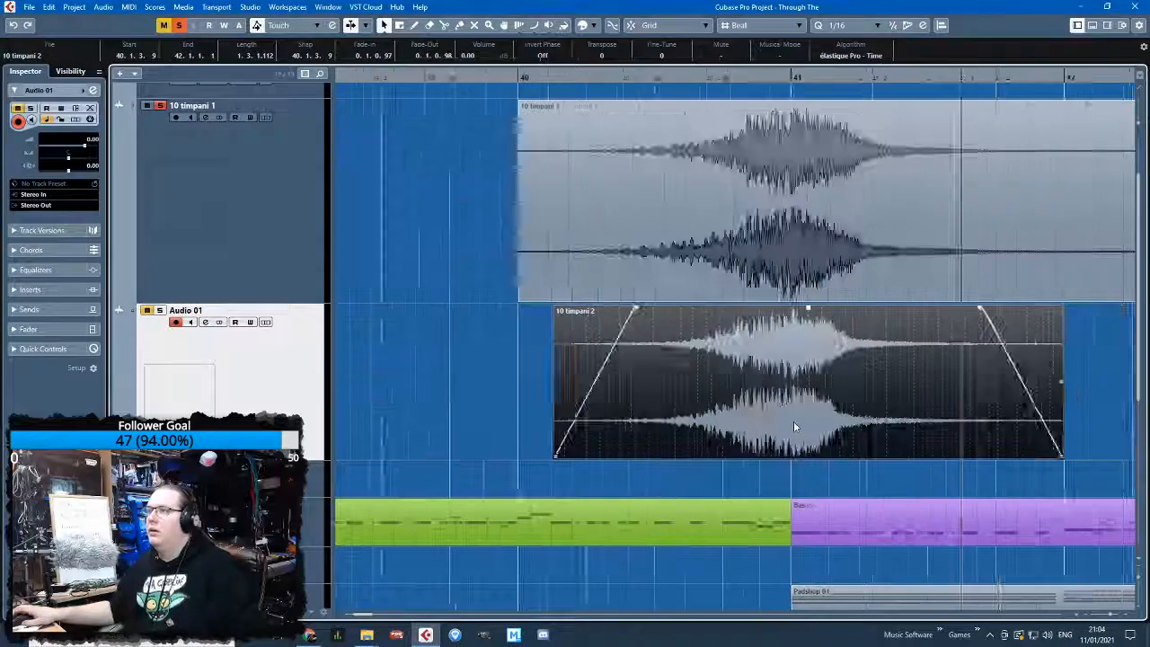
Audition both timpani tracks in solo, lower Audio 01 to about -6.55 dB and pan 10 timpani 1 to L17
scroll(665, 413, up, 2)
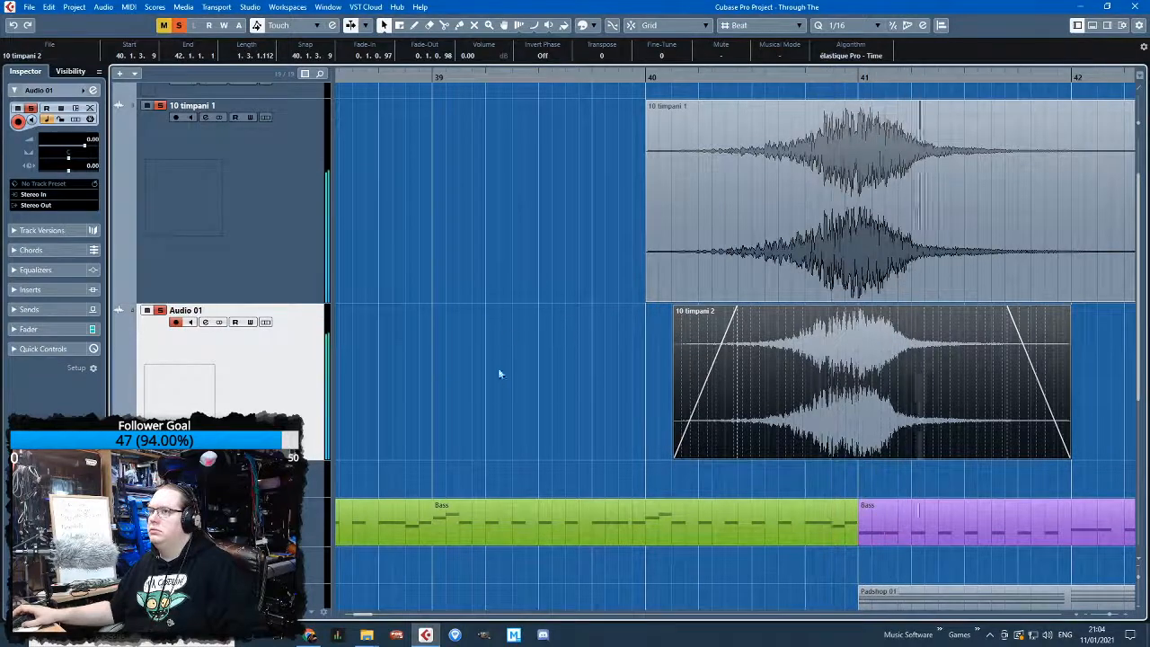
drag(85, 147, 67, 149)
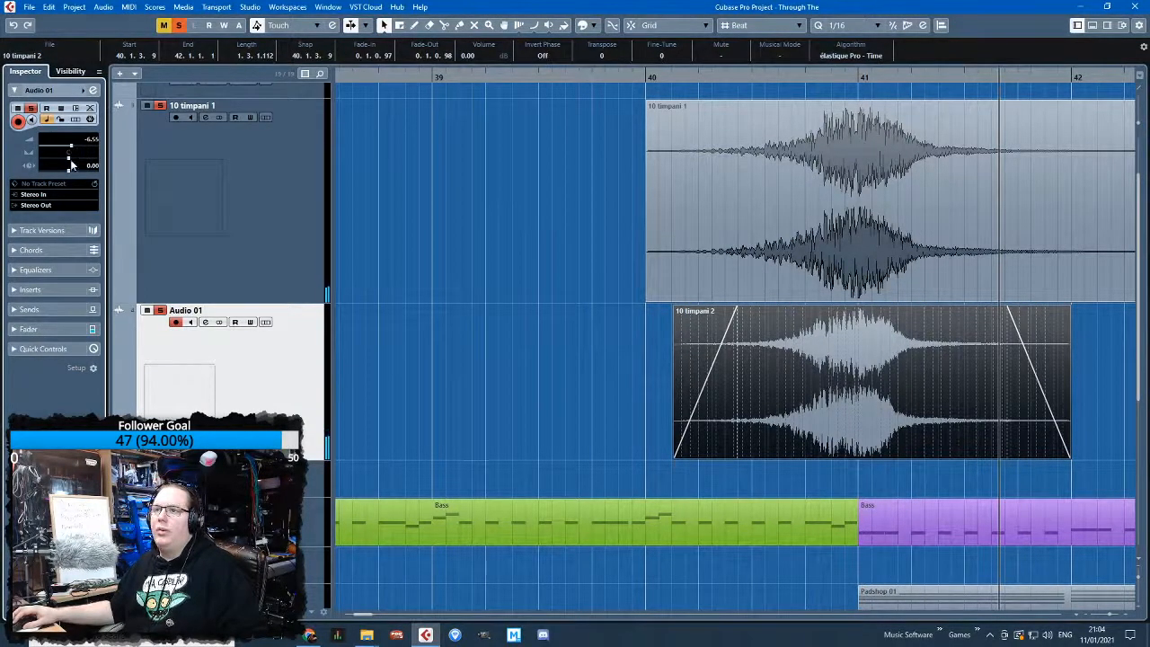
key(Up)
click(653, 78)
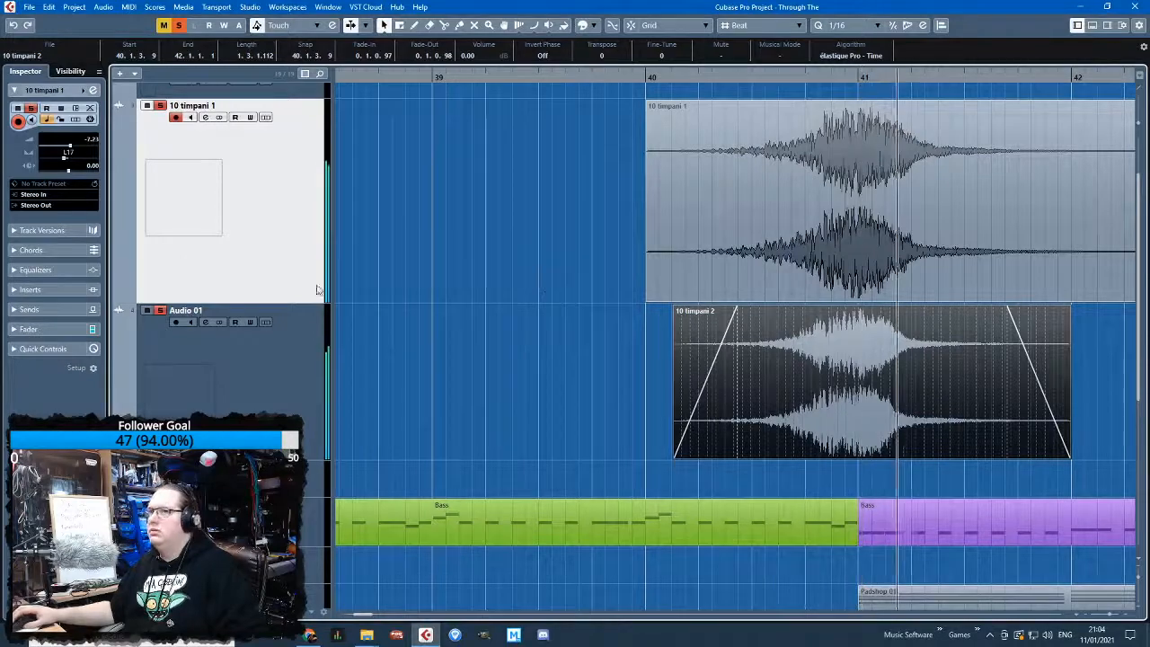
Reduce both timpani tracks' height and duplicate their bar 41 clips so the 10 timpani 1 copy starts at 32.1.1.0
shift+click(287, 386)
drag(306, 303, 314, 194)
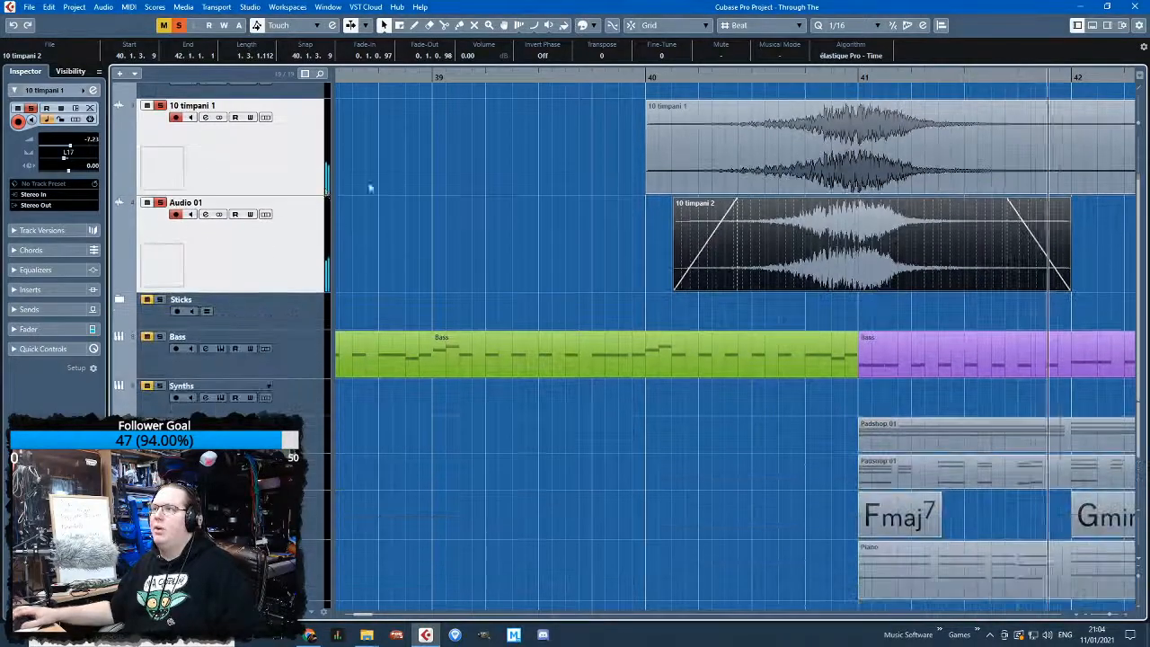
scroll(453, 226, down, 6)
click(592, 269)
scroll(782, 307, left, 9)
drag(939, 123, 1114, 266)
key(ctrl+d)
drag(1085, 153, 799, 136)
scroll(823, 169, up, 7)
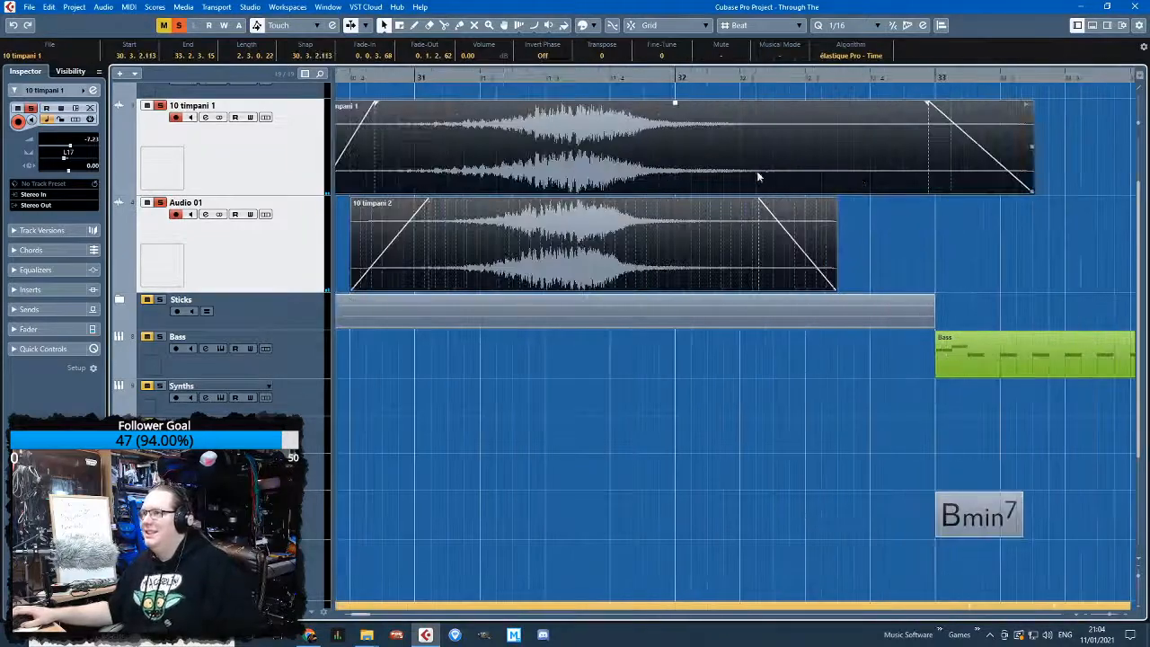
scroll(666, 158, down, 7)
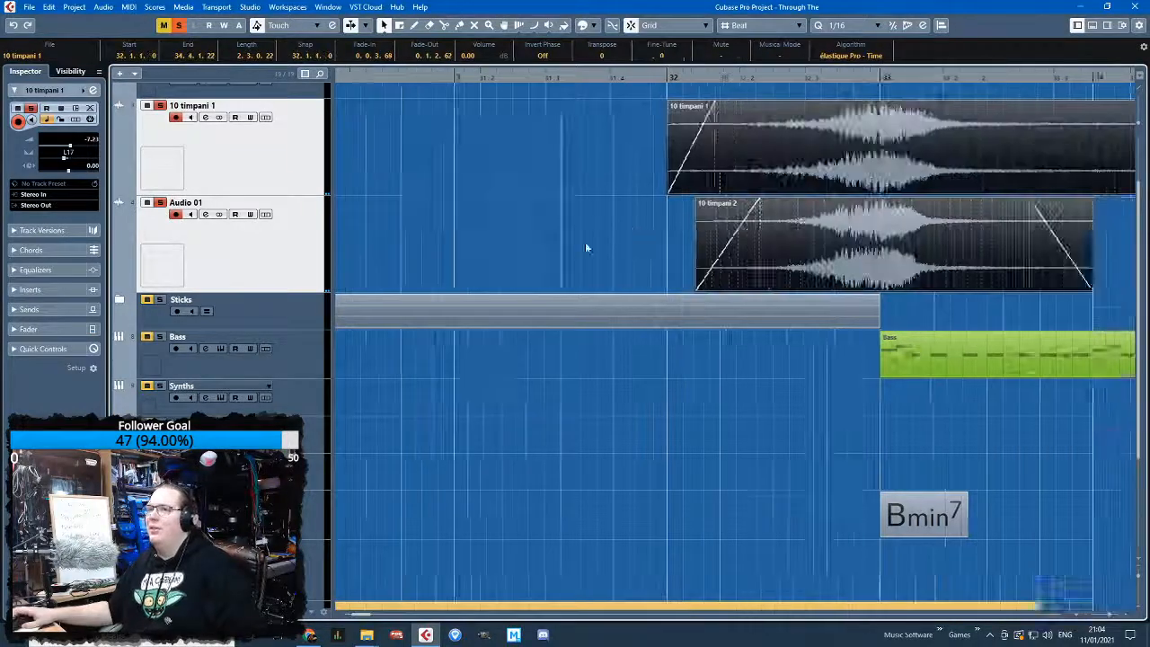
Turn off solo and play the transition into bar 33 with the full mix
click(181, 30)
scroll(531, 222, up, 3)
click(474, 79)
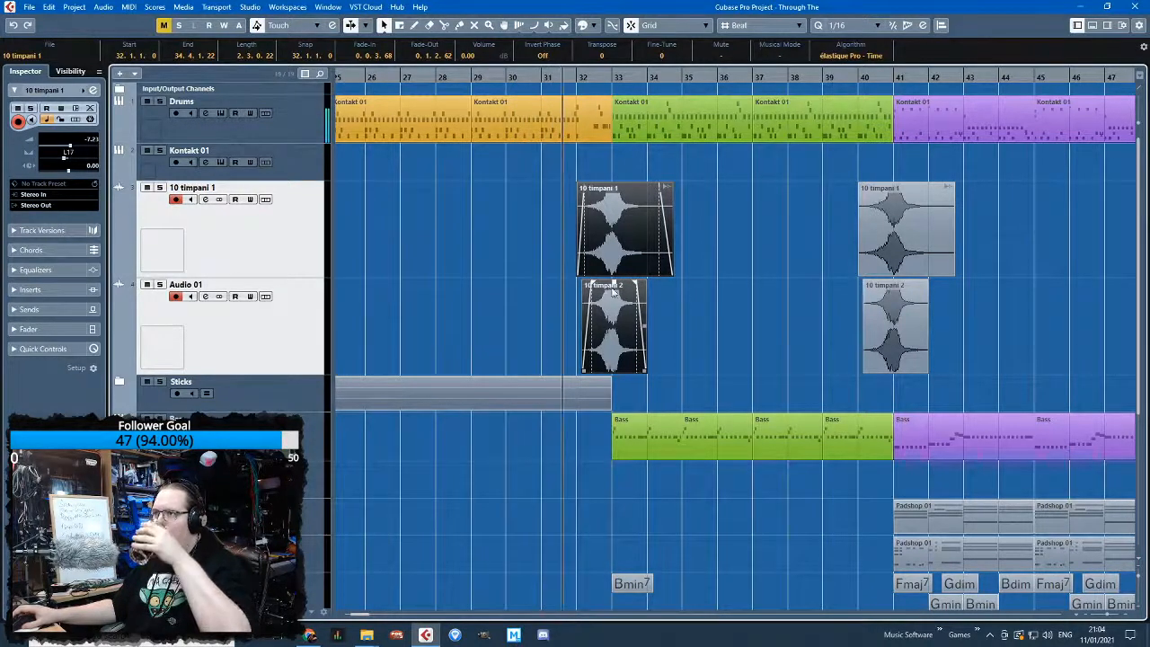
click(734, 292)
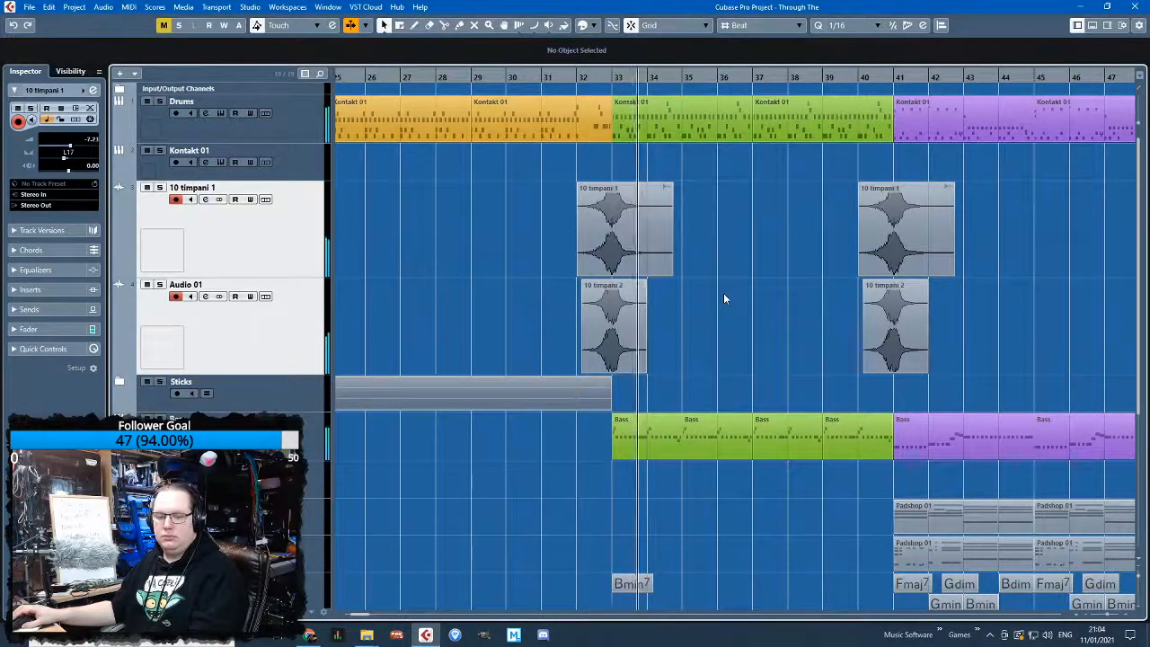
Trim the end of the bar 33 10 timpani 1 clip to 34.2.1.0 with a 0.2.2.12 fade-out and audition it in solo
scroll(664, 299, up, 5)
drag(751, 271, 663, 273)
drag(590, 186, 551, 186)
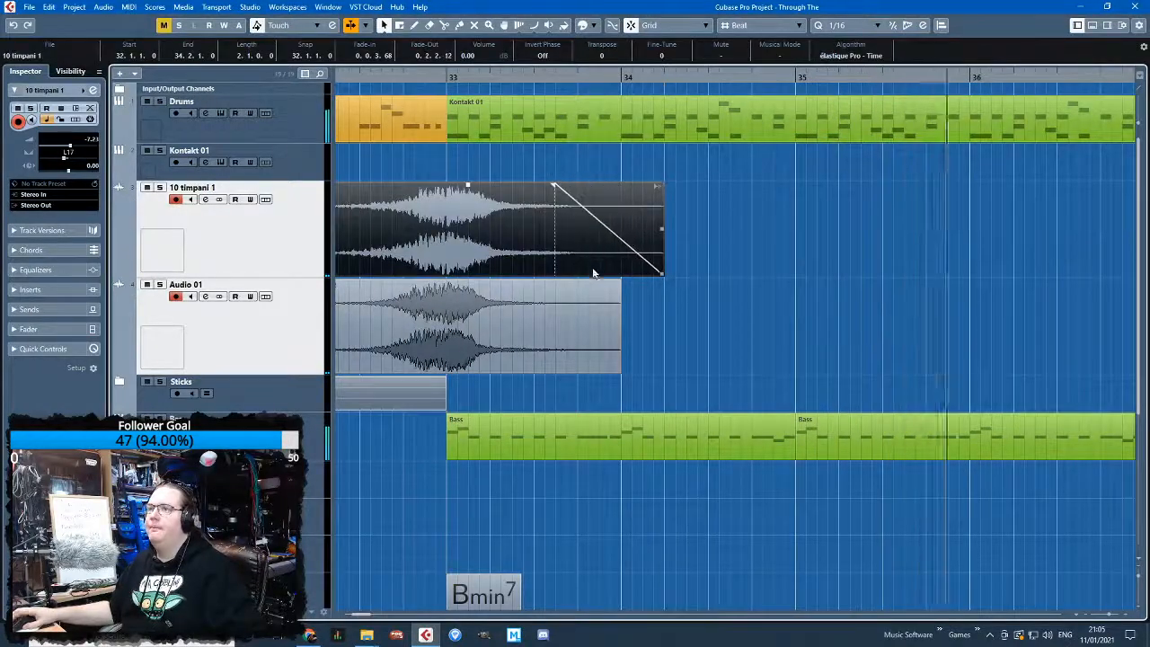
scroll(593, 268, down, 4)
click(509, 77)
key(s)
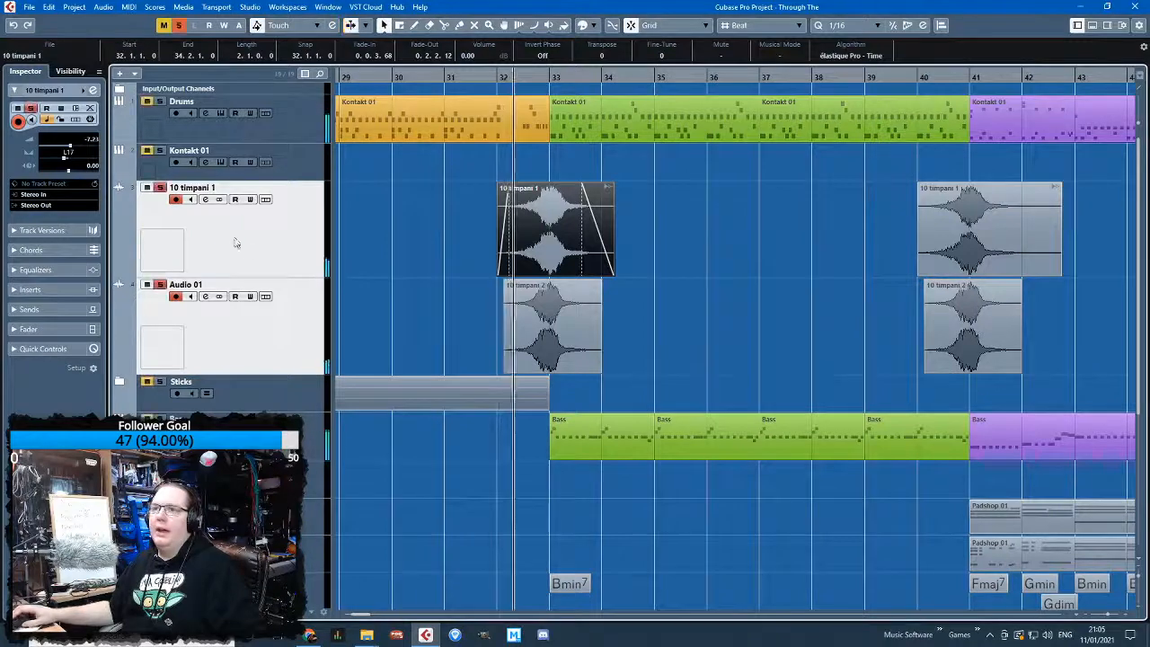
Cut the lowest EQ band by -24 dB at 20 Hz on both timpani tracks and turn off their solo
click(15, 290)
click(16, 154)
drag(31, 189, 5, 214)
click(151, 349)
click(482, 76)
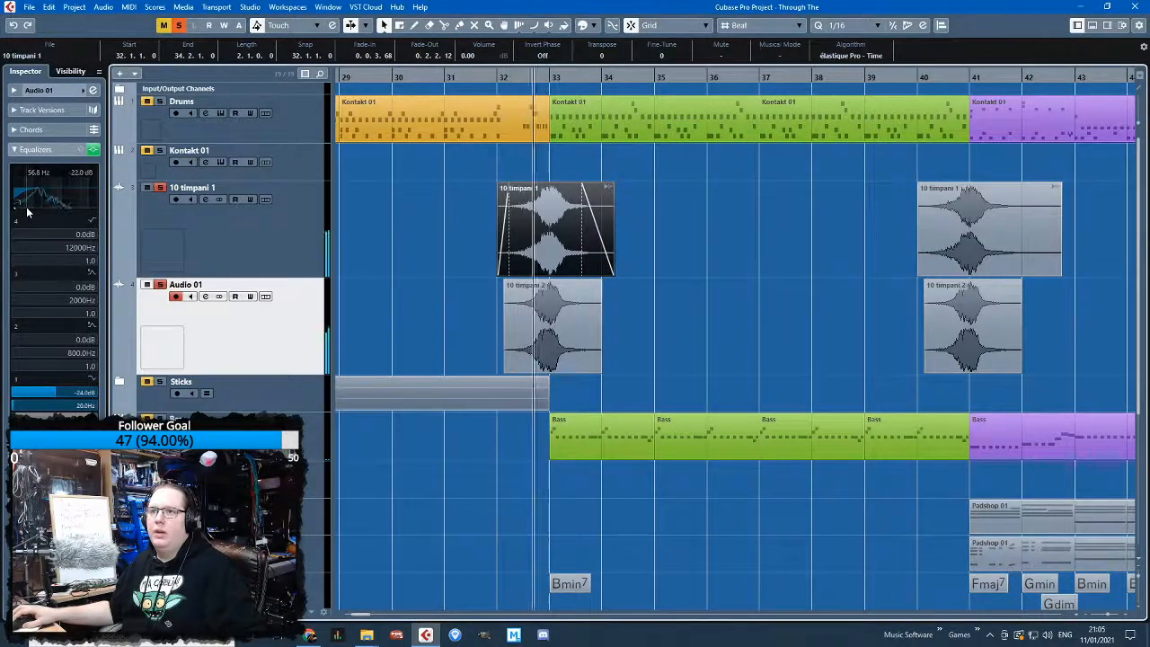
click(160, 188)
click(160, 284)
Select both timpani tracks and reduce their height to match the neighbouring tracks
scroll(427, 367, down, 3)
ctrl+click(313, 274)
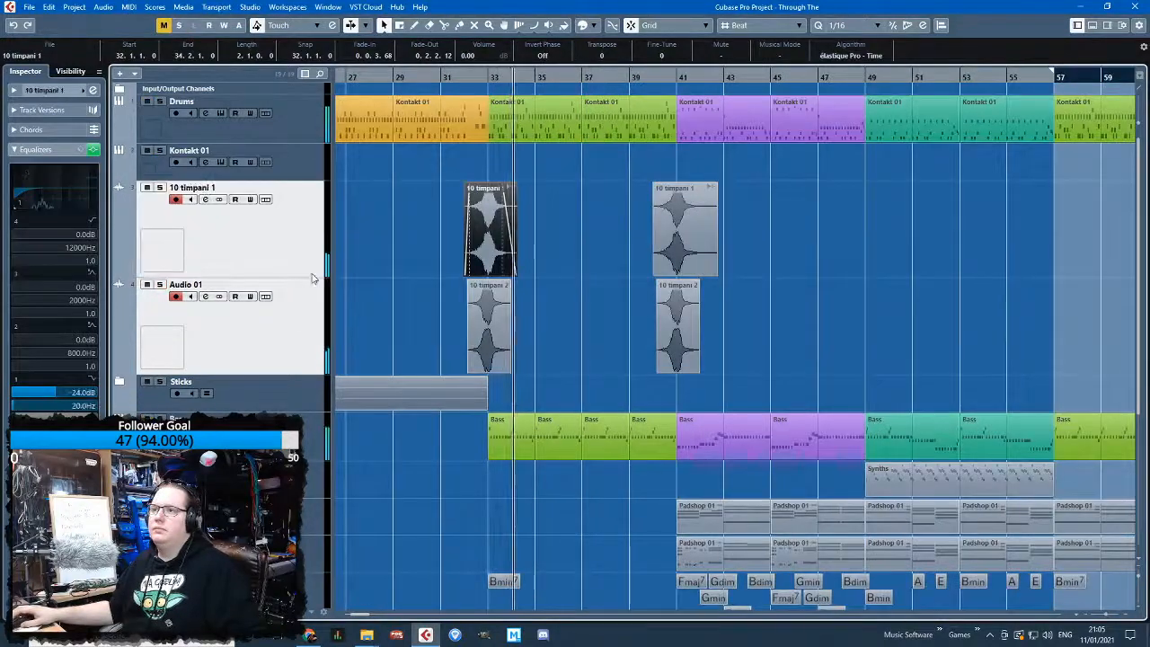
drag(310, 276, 314, 215)
scroll(767, 224, down, 2)
Trim the end of the bar 41 10 timpani 1 clip to 42.1.1.0 and set its fade-out to 0.1.3.82
scroll(737, 261, up, 5)
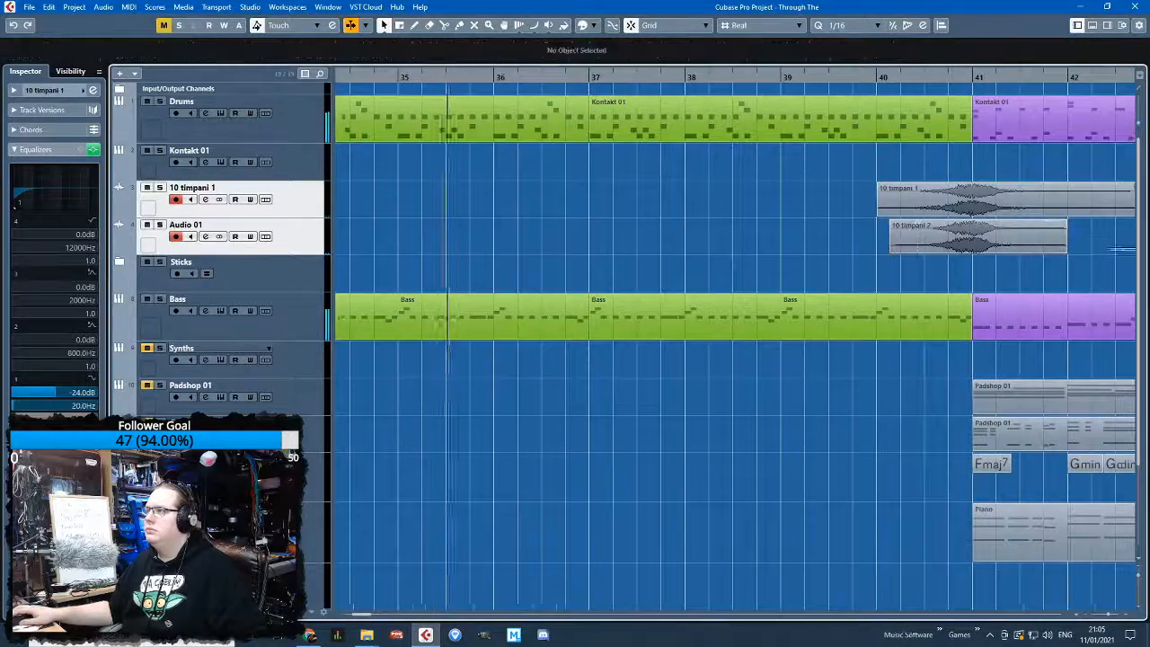
scroll(943, 225, right, 3)
scroll(934, 223, up, 2)
drag(901, 216, 765, 208)
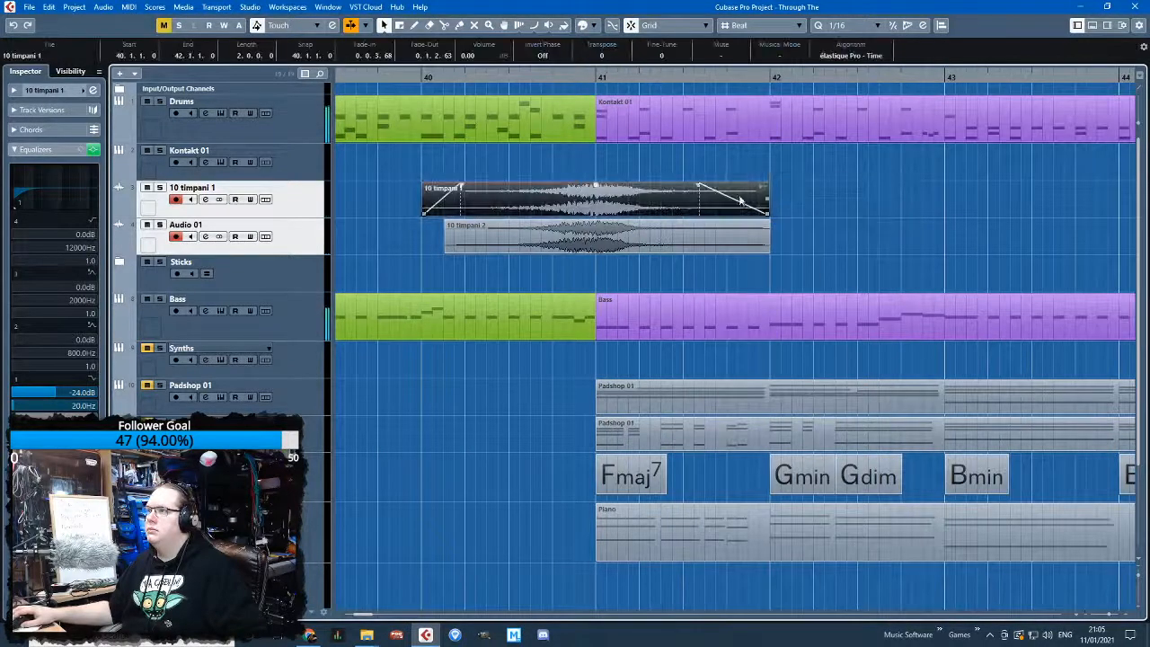
drag(692, 184, 694, 184)
scroll(736, 193, down, 6)
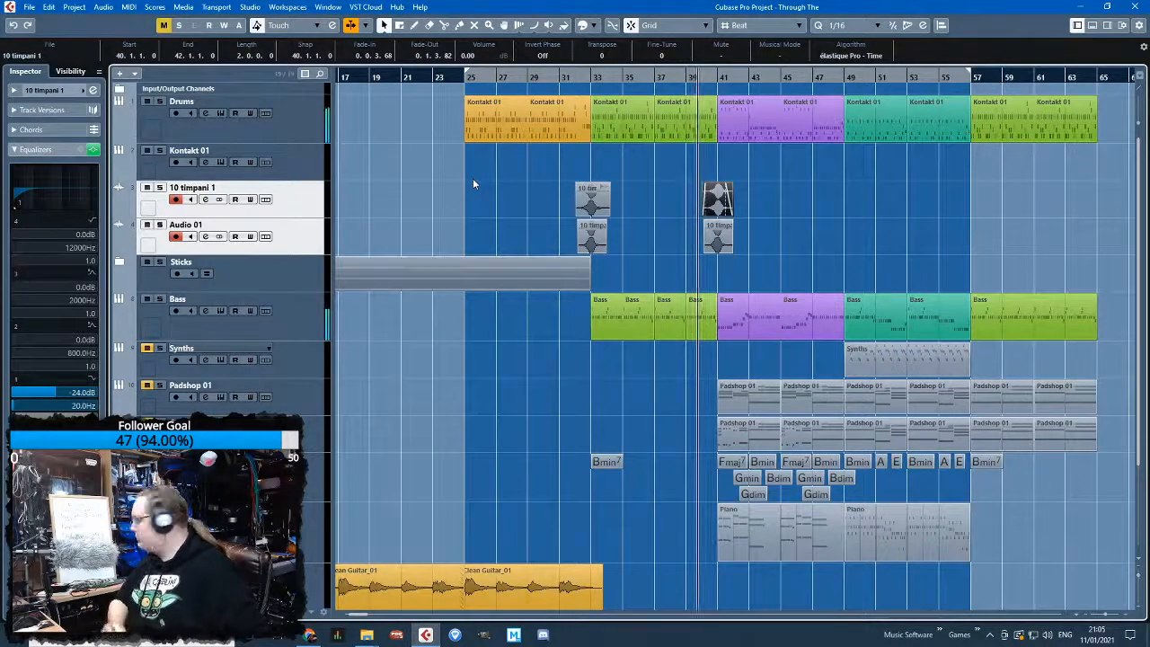
Play the transition into bar 41 and lower 10 timpani 1 to about -11.5 dB and Audio 01 to about -12.5 dB
click(501, 369)
scroll(502, 368, down, 2)
scroll(817, 435, up, 4)
scroll(449, 345, up, 3)
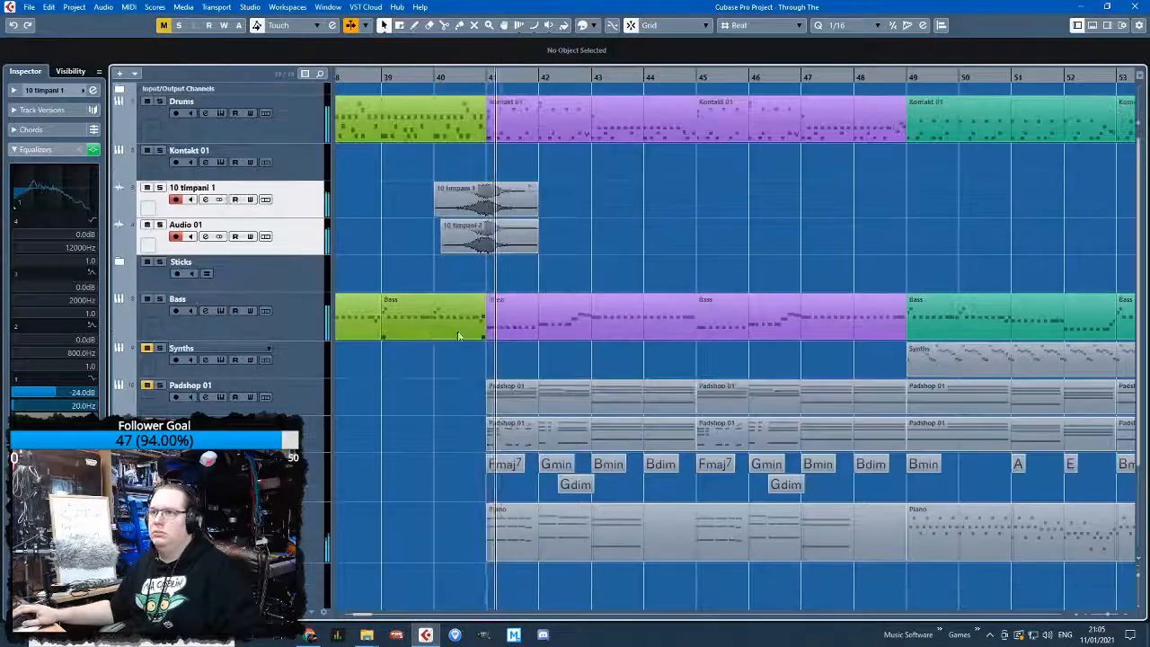
click(50, 90)
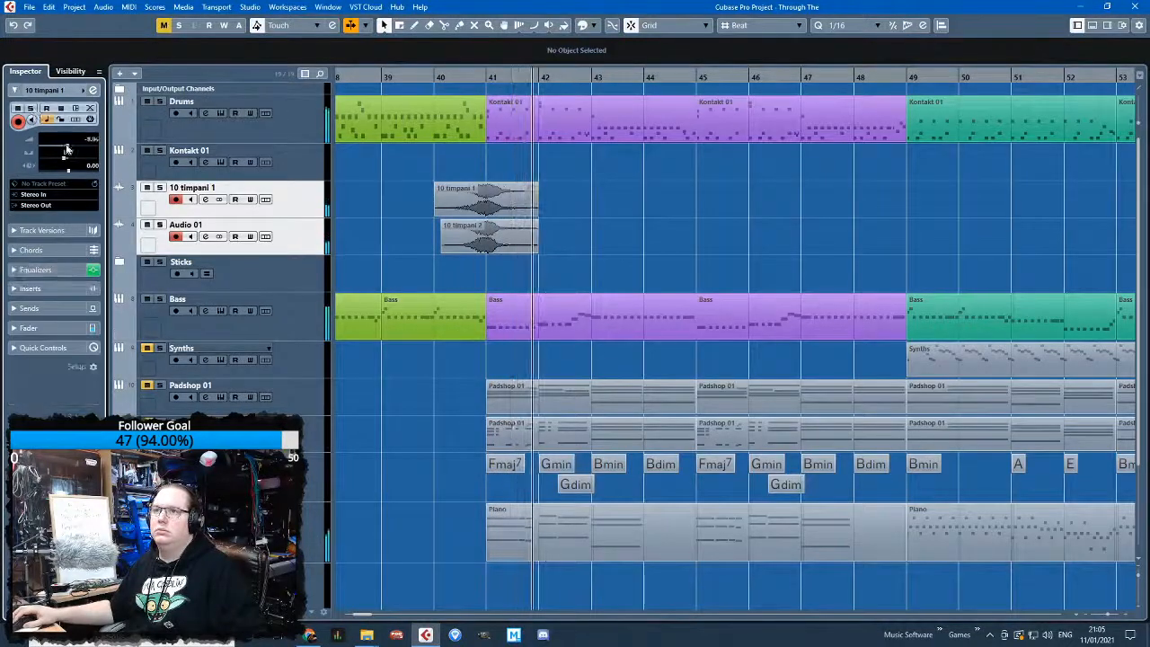
click(300, 241)
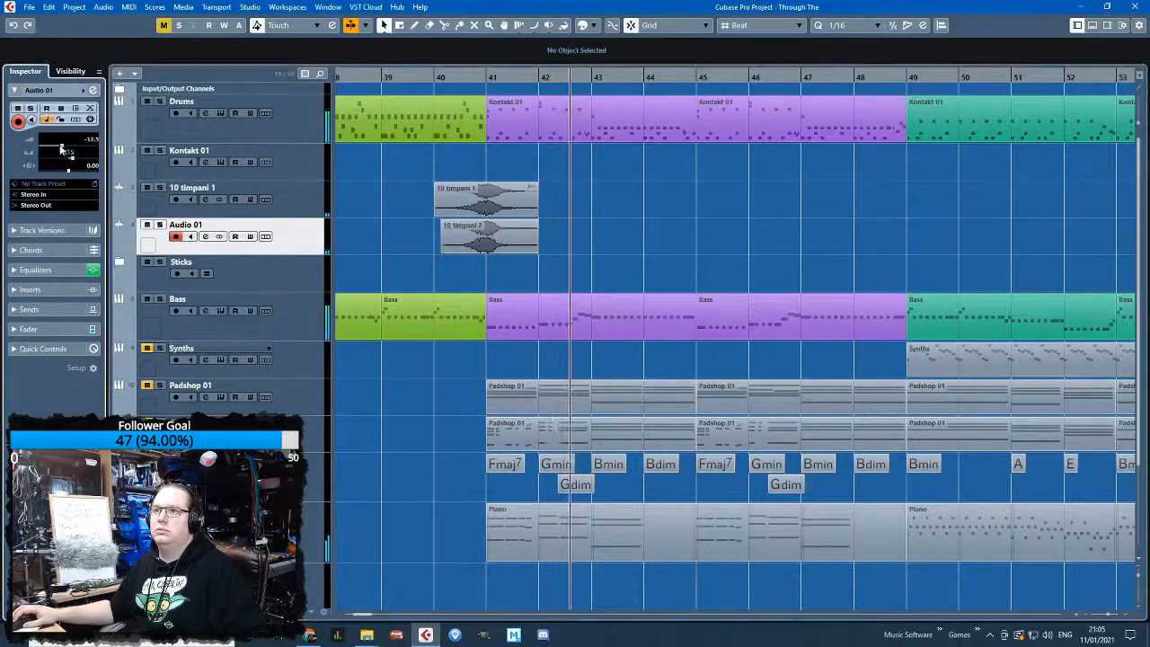
click(290, 202)
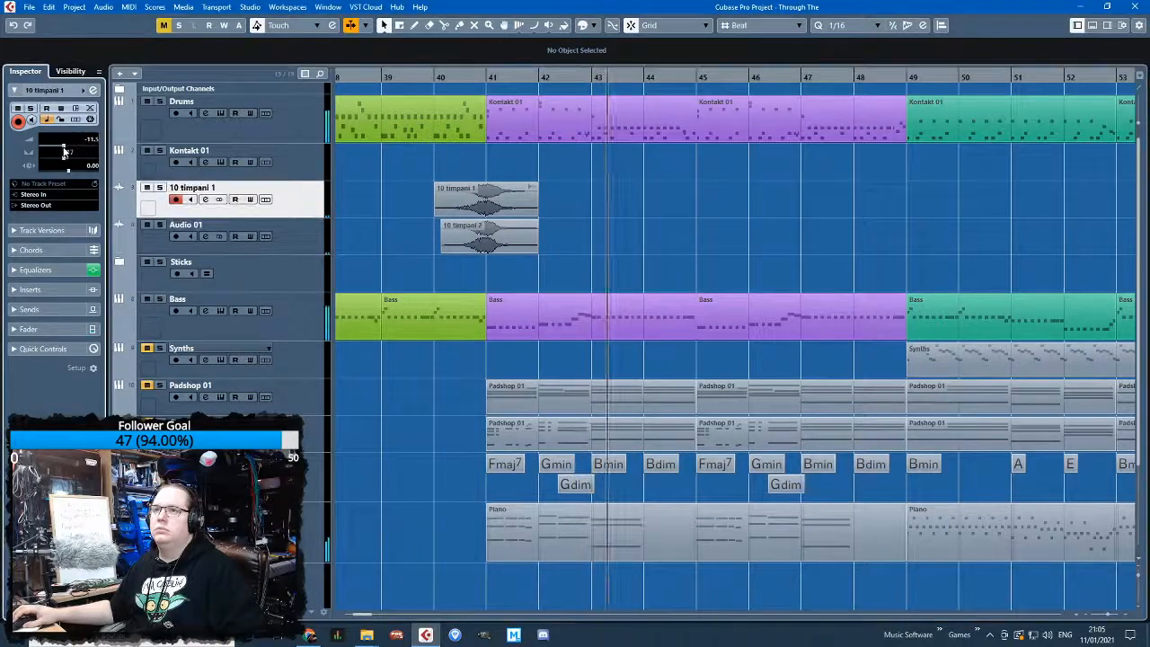
Play on from bar 43 past bar 49 and review the rhythm guitar, piano and bass tracks
scroll(583, 206, down, 3)
scroll(577, 215, down, 2)
scroll(492, 314, up, 2)
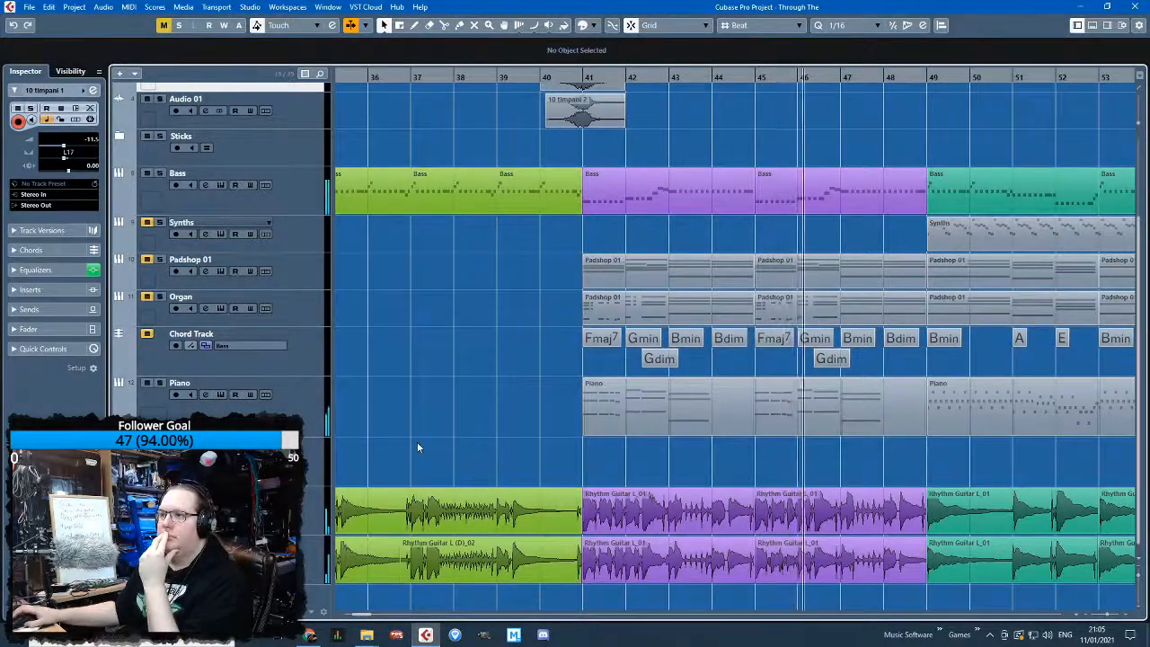
click(319, 521)
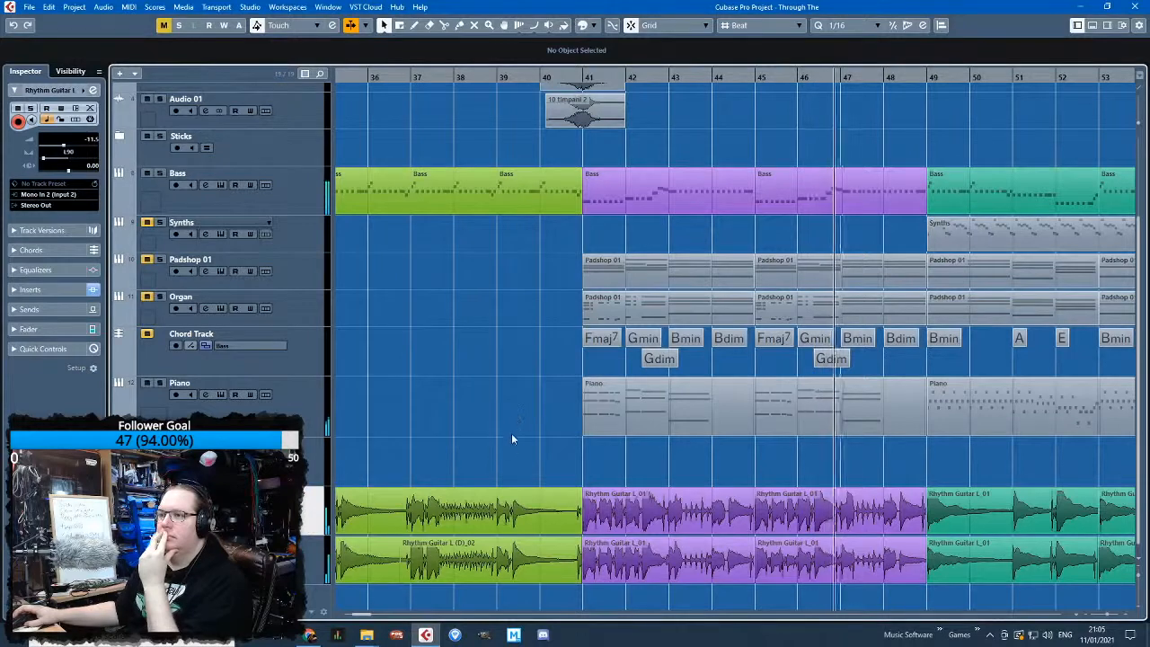
scroll(512, 451, up, 3)
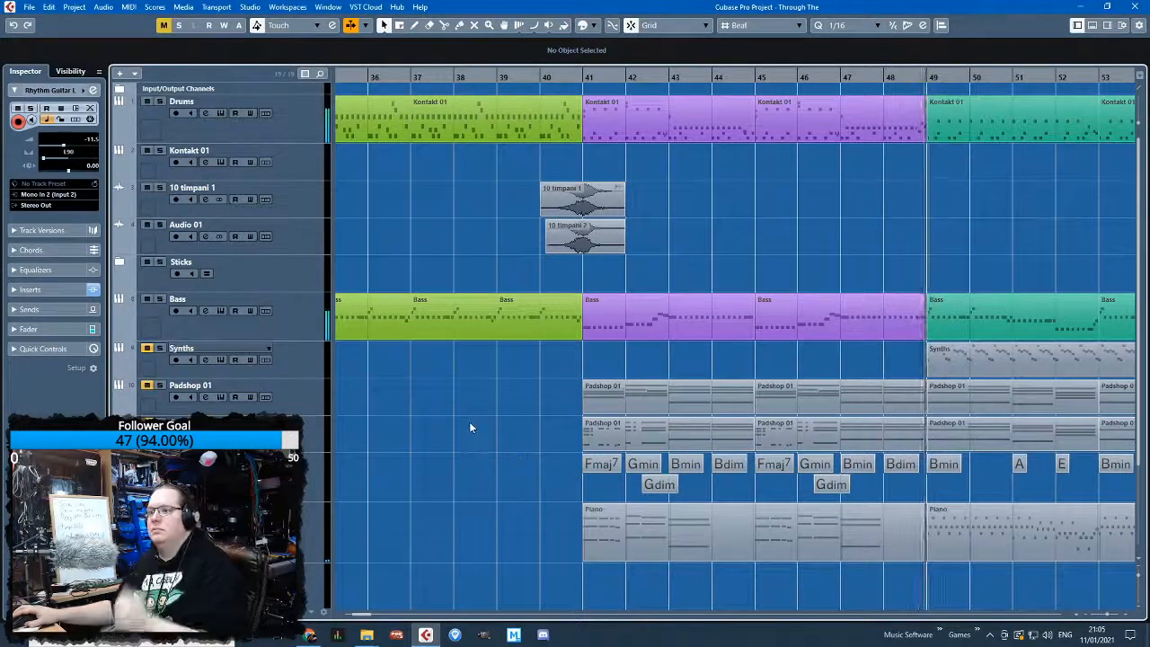
ctrl+scroll(483, 445, down, 3)
scroll(847, 539, down, 3)
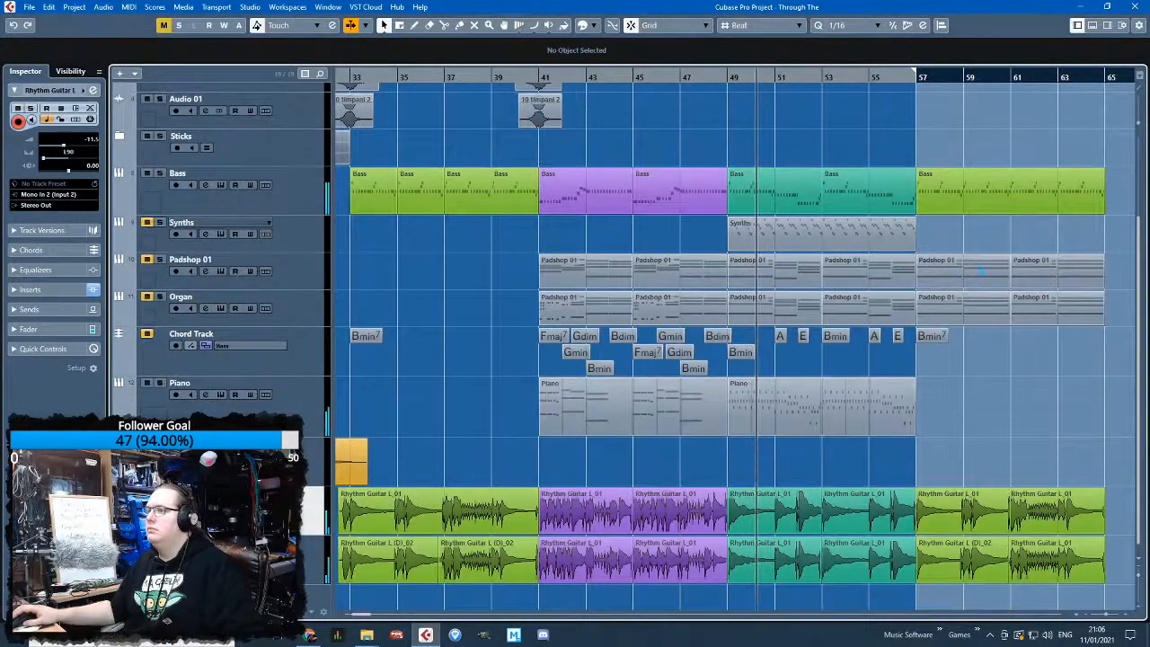
Duplicate the bar 49 Piano clip so that the copy fills bars 57 to 65
ctrl+scroll(970, 377, up, 2)
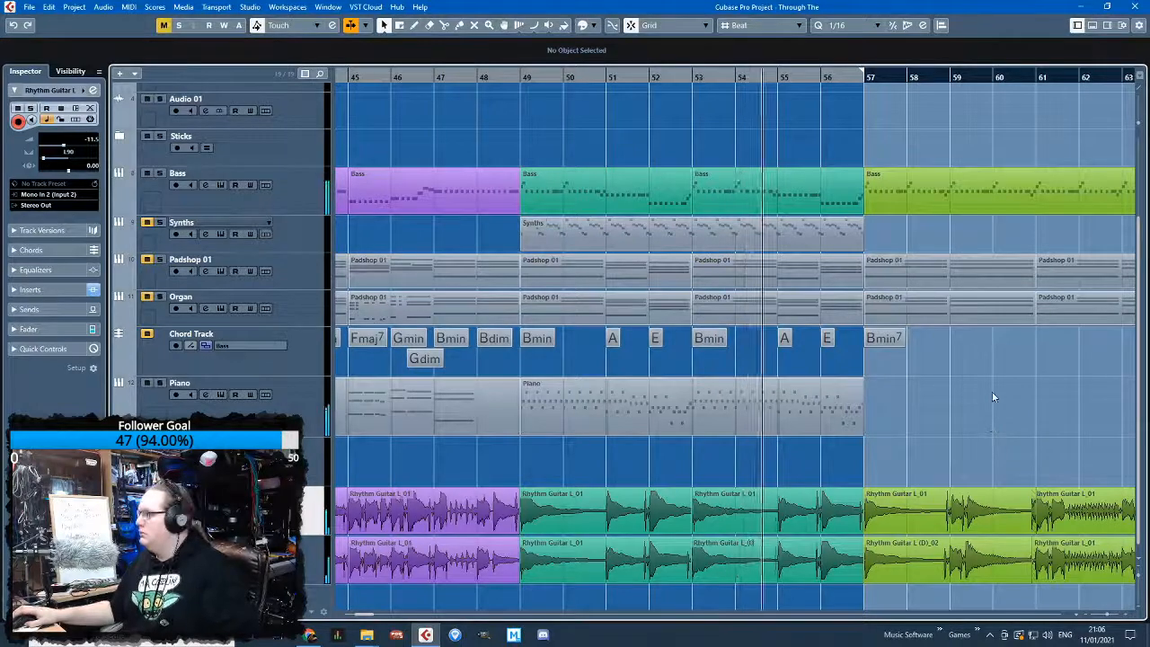
scroll(994, 382, down, 3)
scroll(993, 381, right, 2)
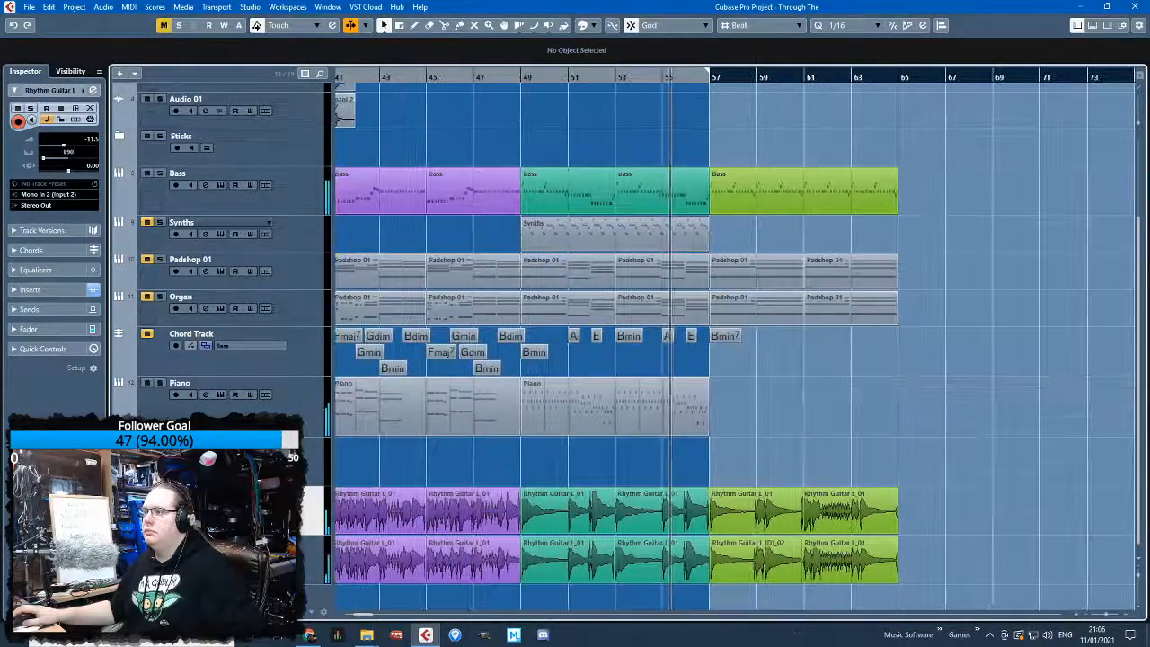
scroll(893, 420, up, 5)
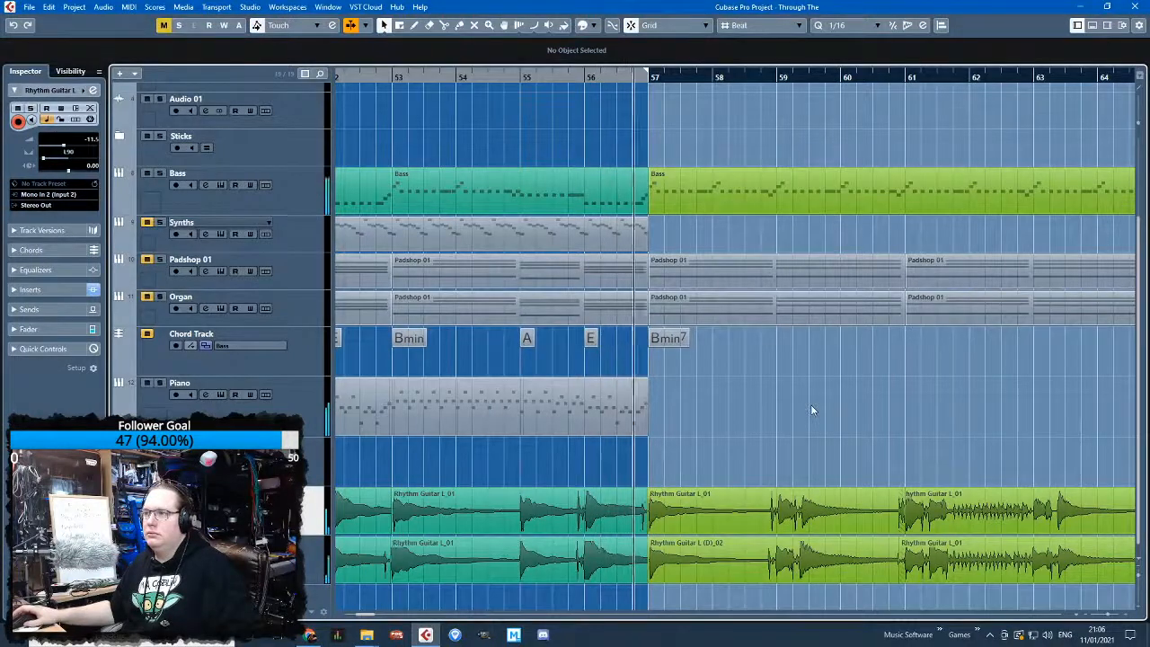
scroll(721, 454, down, 3)
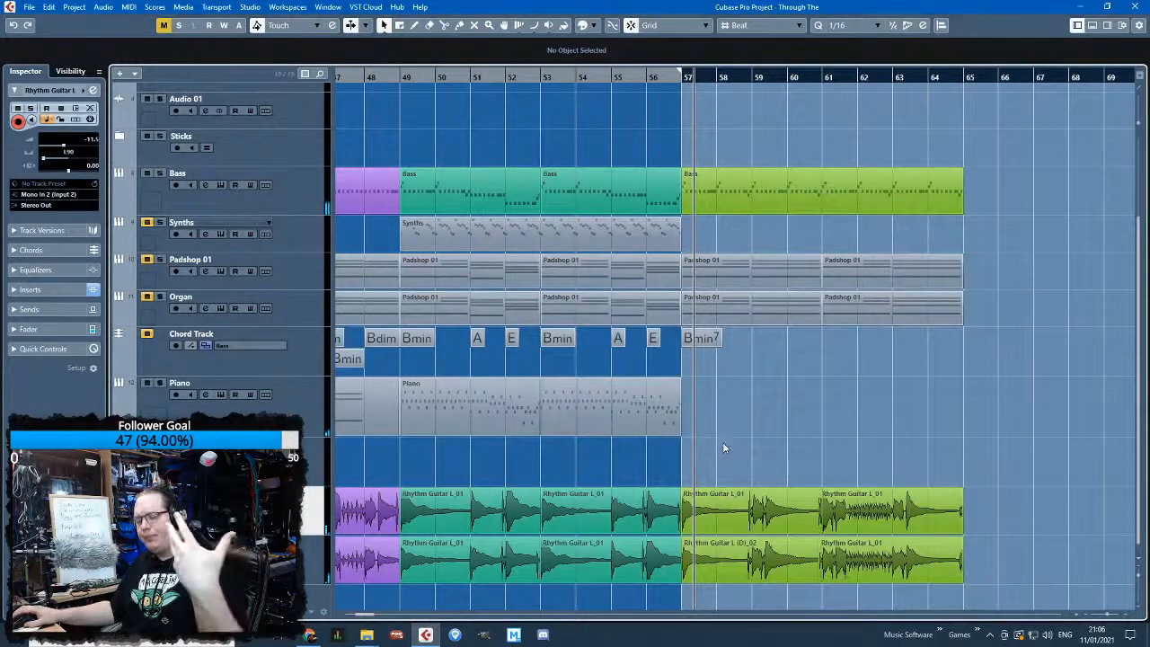
click(642, 415)
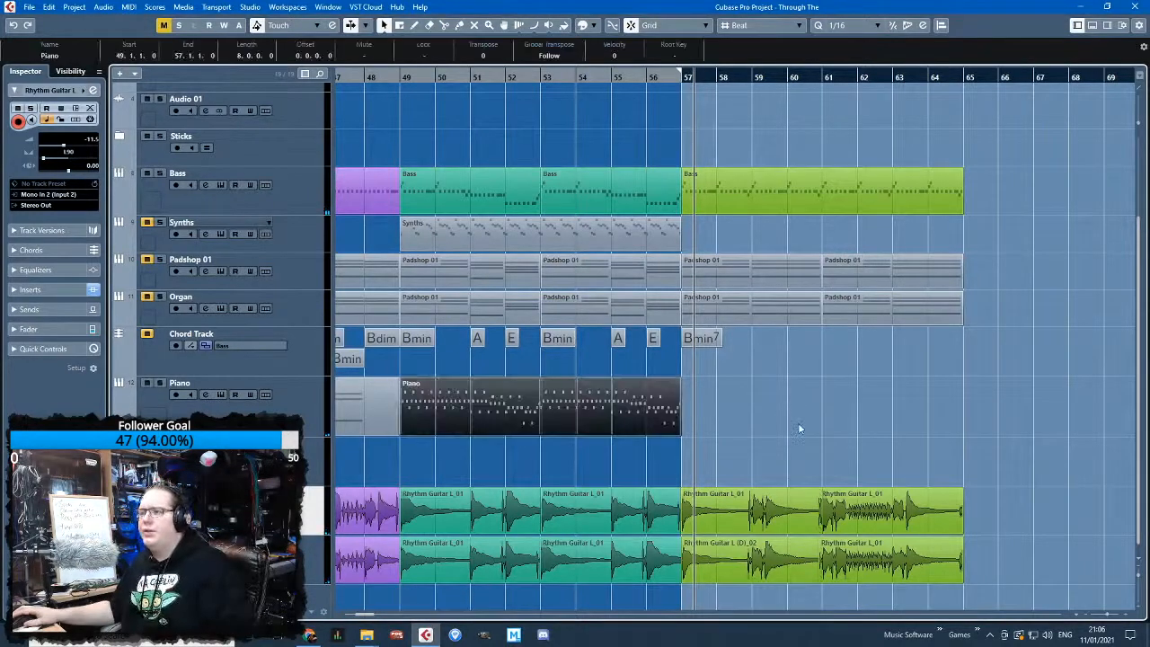
key(ctrl+d)
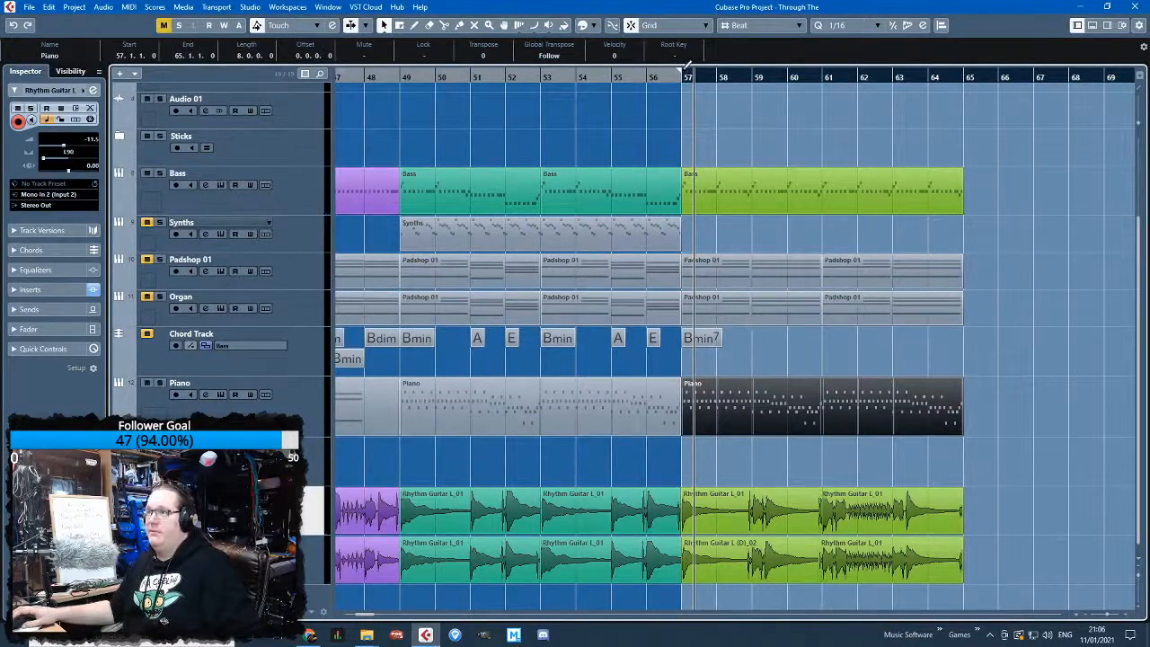
Set the cycle range to bars 57–65 and clear all but the opening notes from the duplicated Piano clip
drag(683, 71, 990, 141)
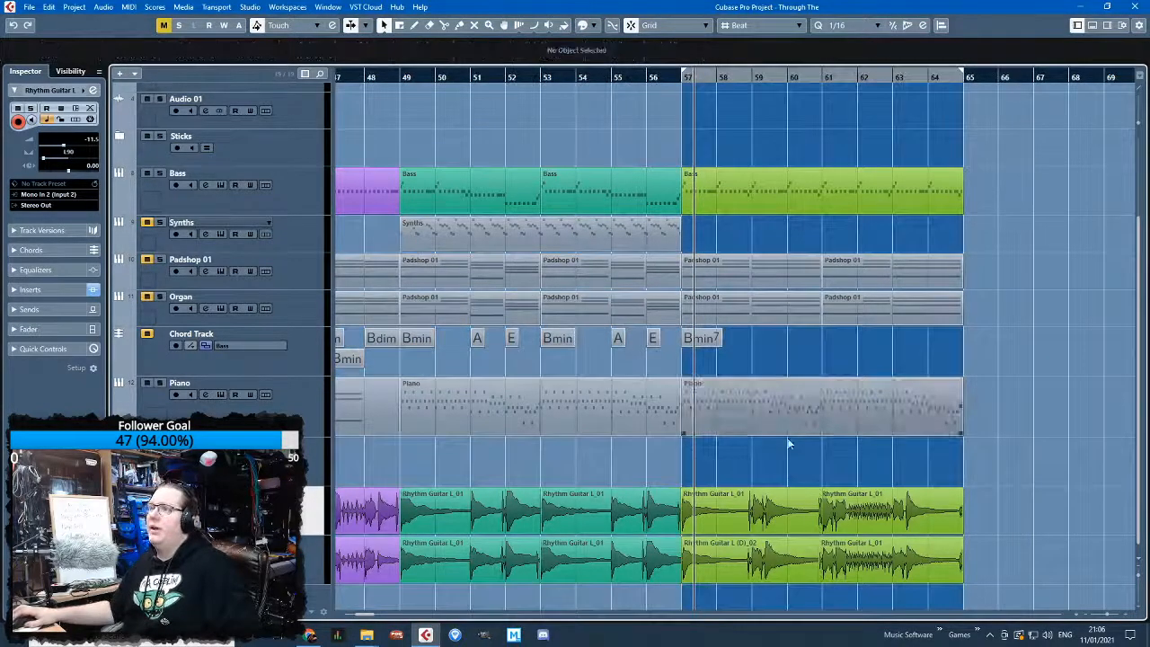
double_click(788, 422)
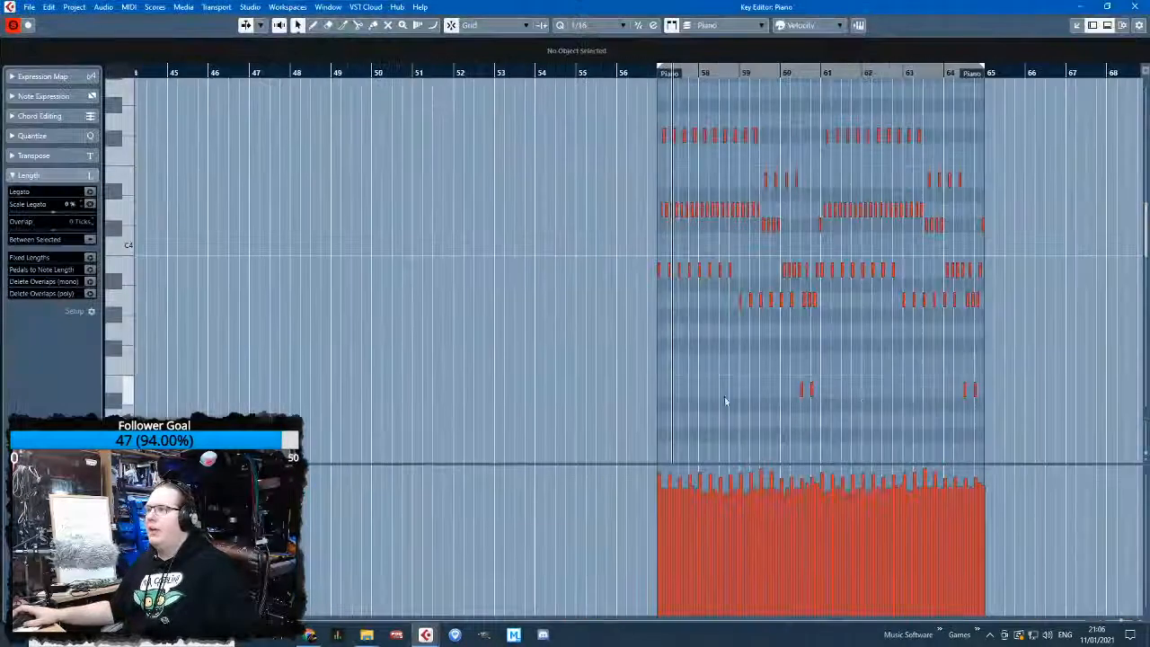
drag(1021, 405, 677, 89)
key(Delete)
key(h)
key(h)
key(h)
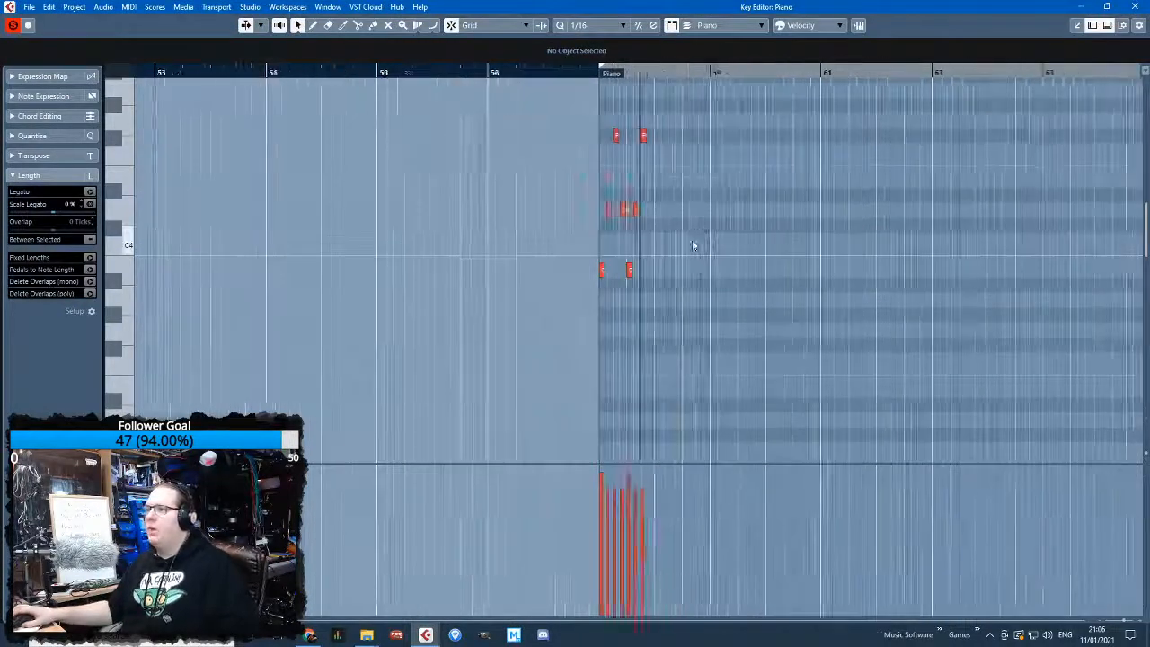
Stack B3, D4 and F#4 at the start of bar 57, delete the leftover notes and lengthen the chord to nearly one bar
drag(478, 212, 433, 212)
drag(515, 137, 433, 137)
drag(715, 104, 476, 325)
key(Delete)
drag(401, 136, 433, 277)
drag(446, 136, 1072, 212)
Copy notes from the bar 57 chord and lower them to a bass pair of F#2 and B1
key(g)
key(g)
key(ctrl+d)
drag(952, 285, 973, 120)
key(Delete)
drag(937, 320, 815, 255)
key(ctrl+d)
drag(957, 163, 653, 441)
scroll(938, 238, down, 3)
scroll(652, 368, down, 2)
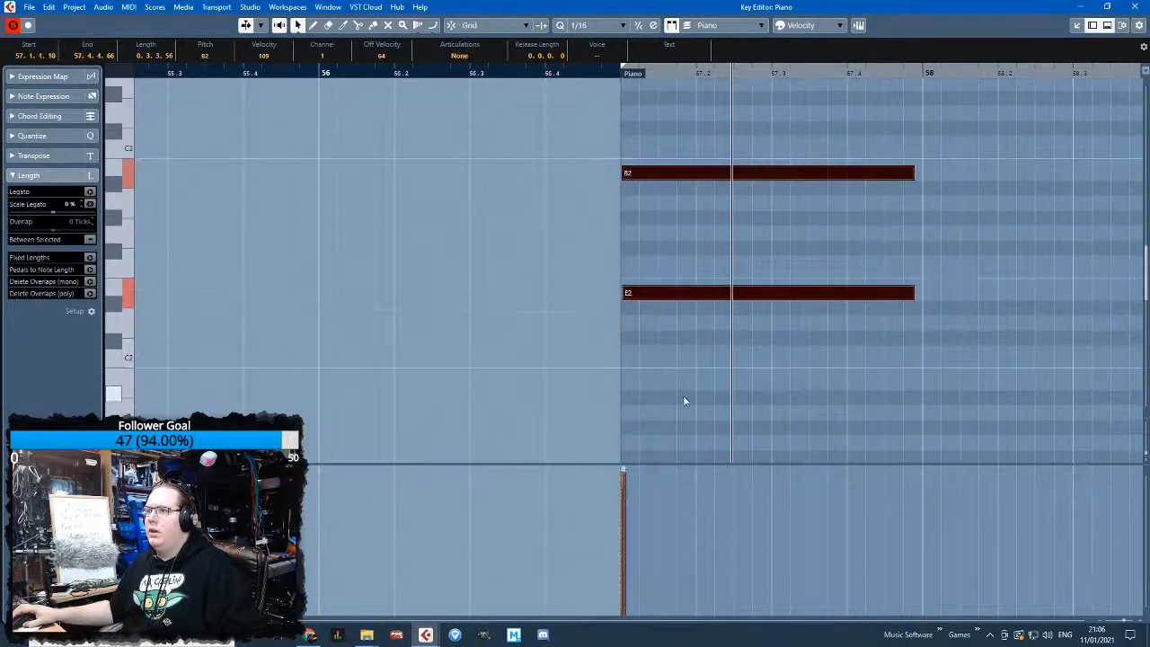
drag(668, 291, 672, 369)
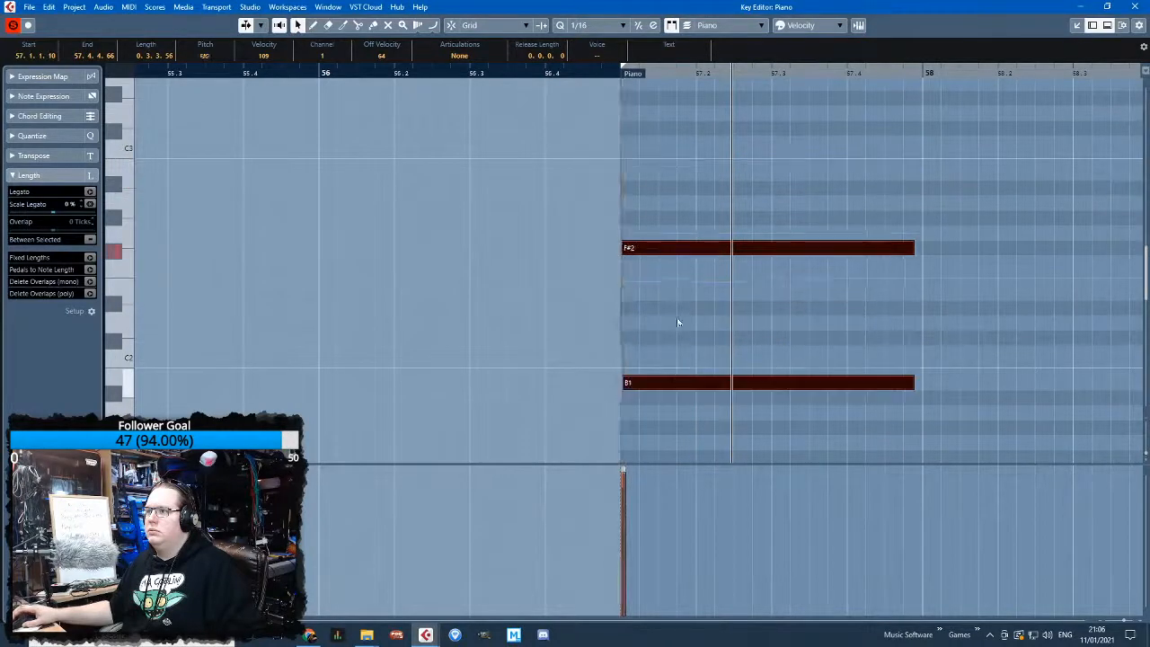
Audition the bar 57 chord and shorten its low F#2 and B1 notes to 0.2.1.86
key(s)
scroll(827, 359, up, 3)
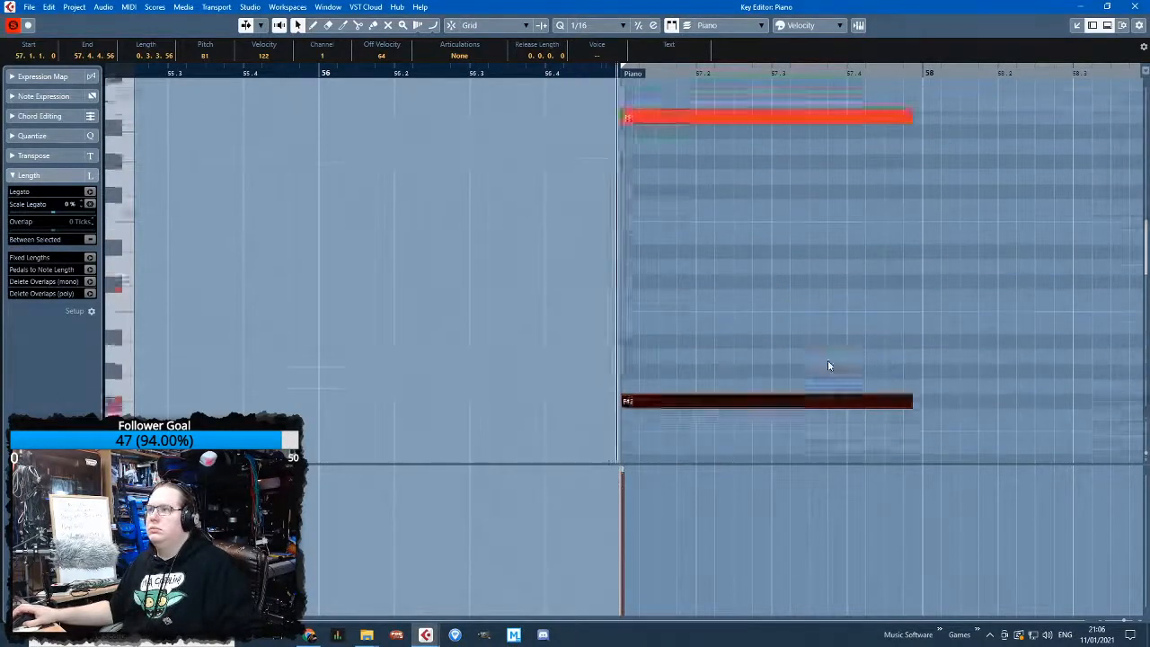
click(983, 323)
key(space)
scroll(992, 349, up, 2)
scroll(992, 349, up, 3)
scroll(943, 327, down, 3)
scroll(942, 326, right, 3)
key(s)
scroll(526, 232, down, 6)
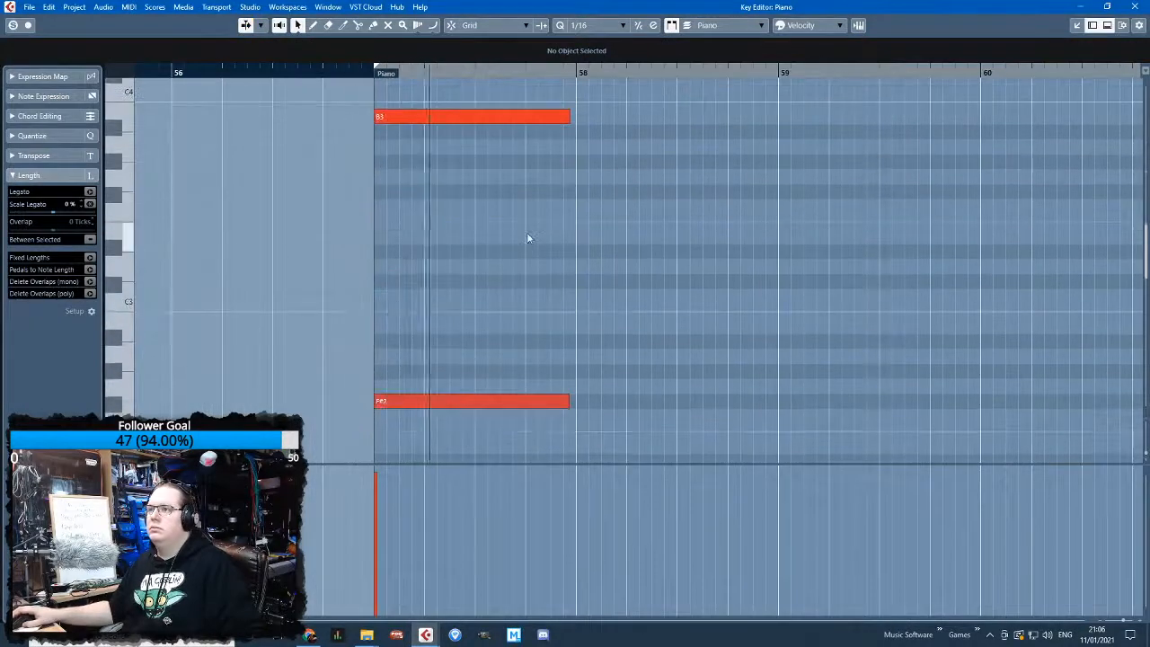
drag(638, 417, 494, 244)
click(373, 71)
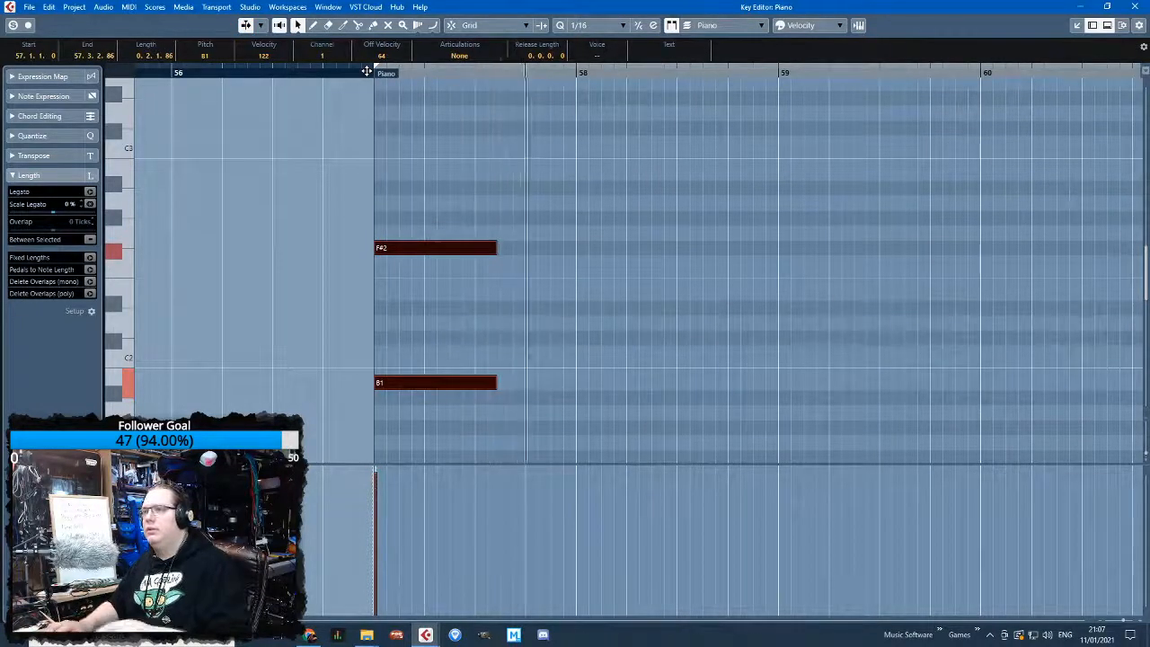
Duplicate the low F#2 and B1 pair to 57.4.1, shorten the copies to 0.1.2.0 and set their velocity to 107
key(ctrl+d)
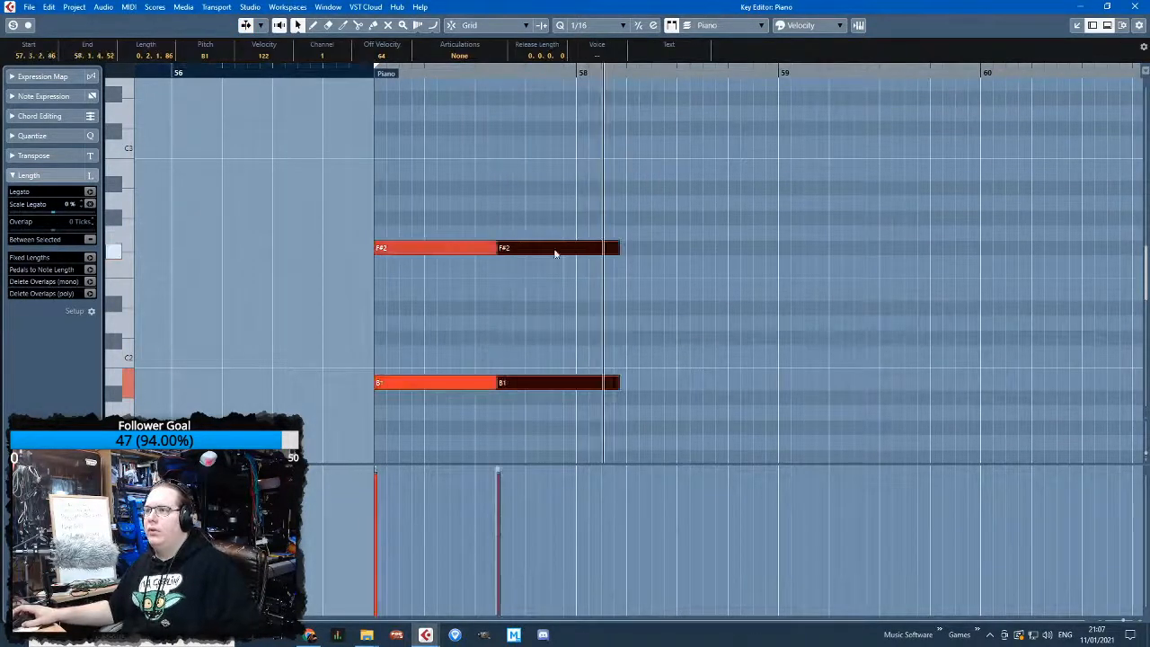
drag(531, 251, 602, 248)
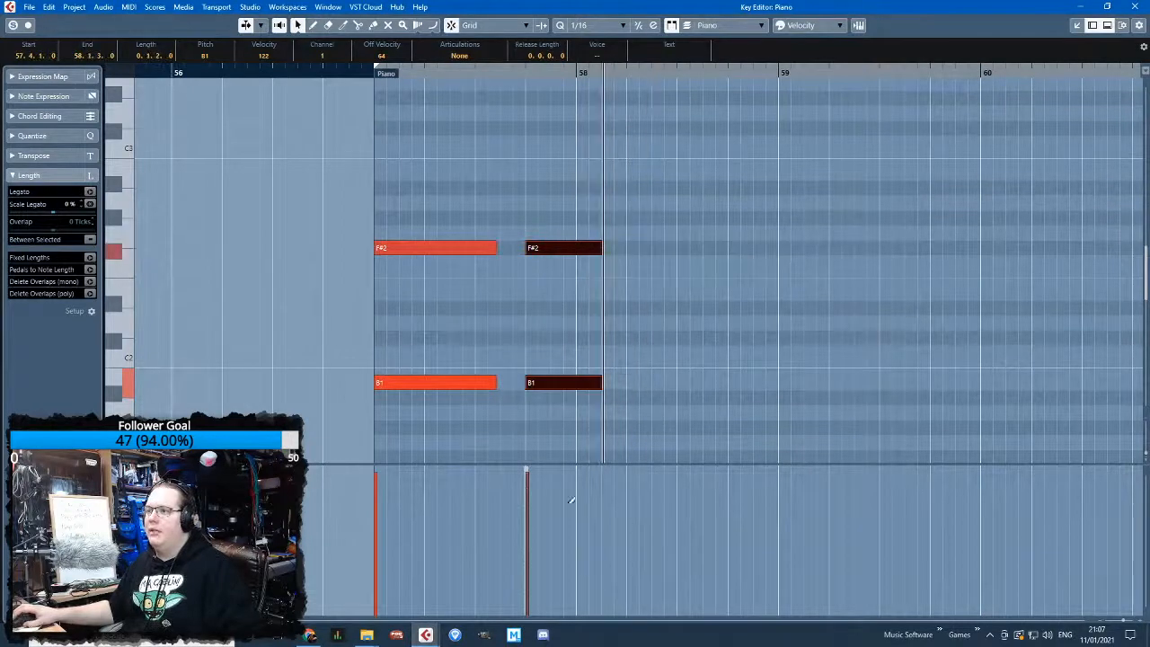
click(528, 488)
scroll(657, 321, up, 4)
Duplicate the upper B3–D4–F#4 chord to the start of bar 58 and play it back from bar 57
drag(665, 325, 490, 125)
key(ctrl+d)
drag(589, 141, 596, 141)
drag(370, 73, 369, 70)
key(space)
click(567, 403)
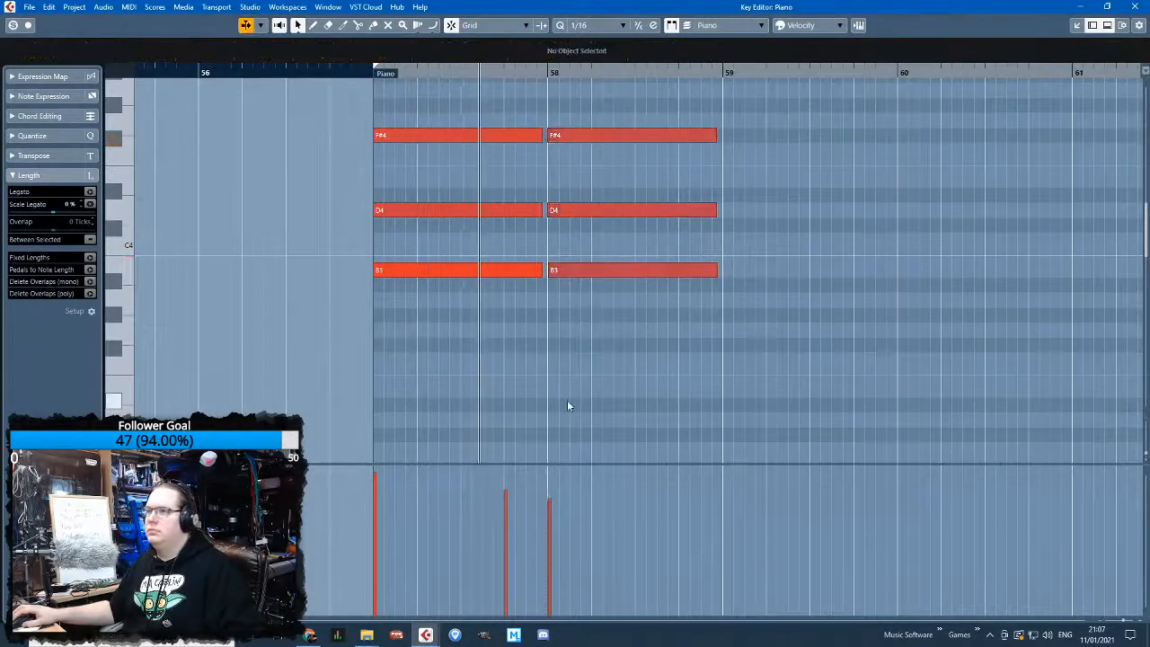
key(space)
key(space)
key(s)
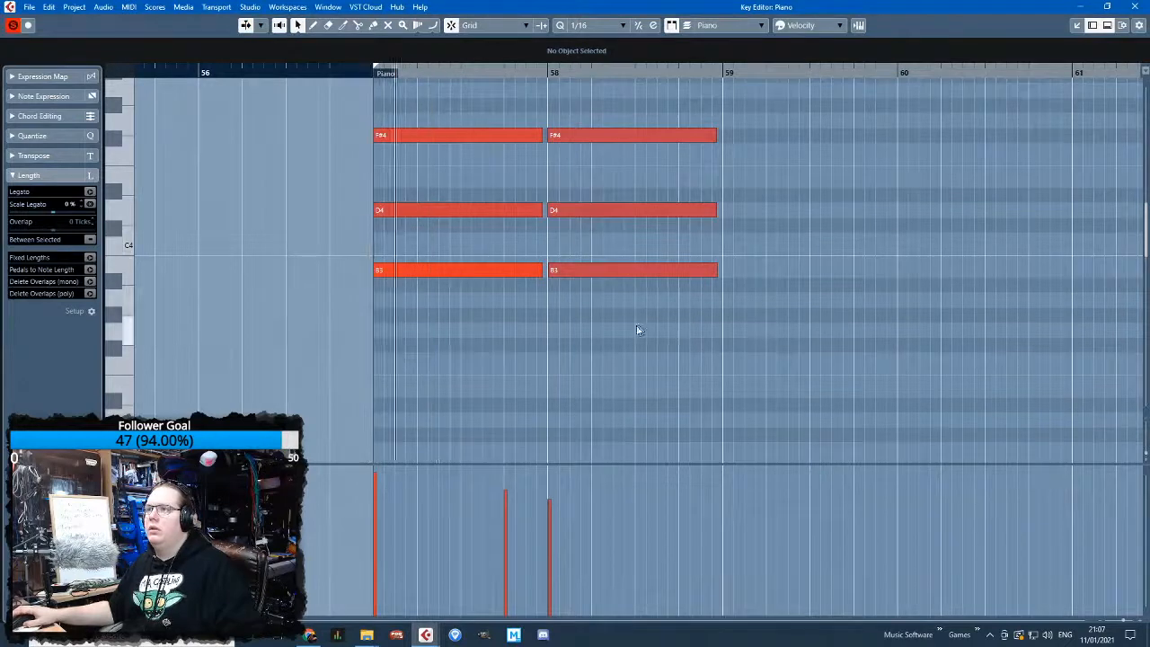
Move the second low F#2 and B1 pair to 57.4.3.0
scroll(637, 325, up, 3)
scroll(638, 324, down, 2)
scroll(412, 255, down, 3)
key(space)
drag(414, 261, 412, 461)
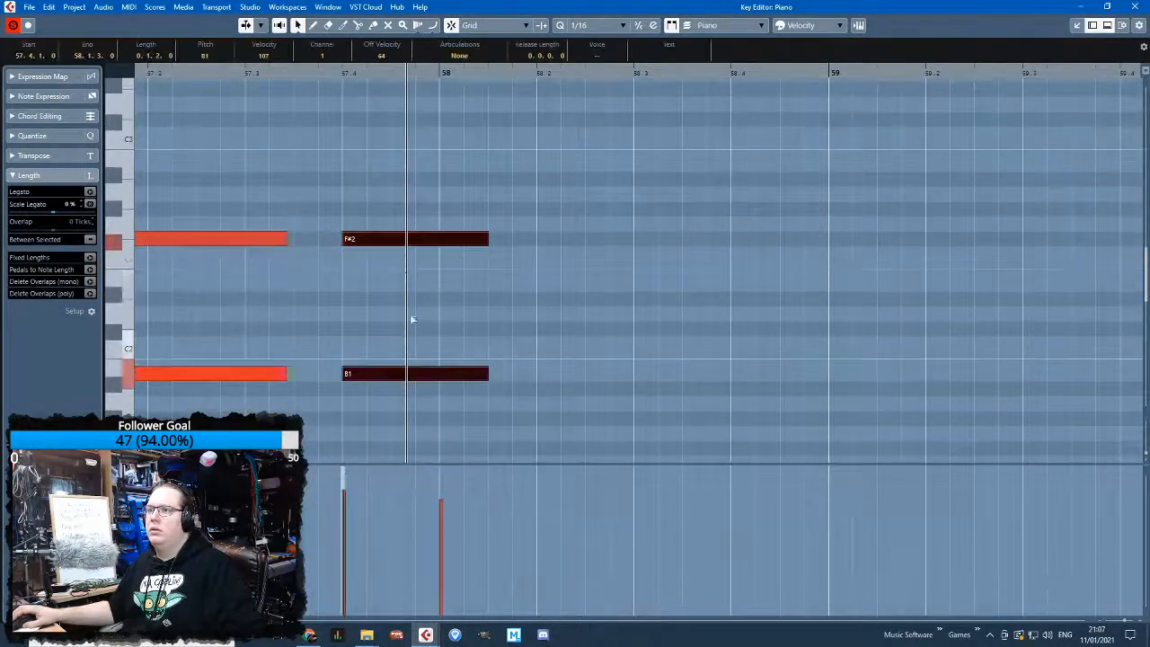
drag(410, 249, 459, 239)
scroll(550, 347, up, 5)
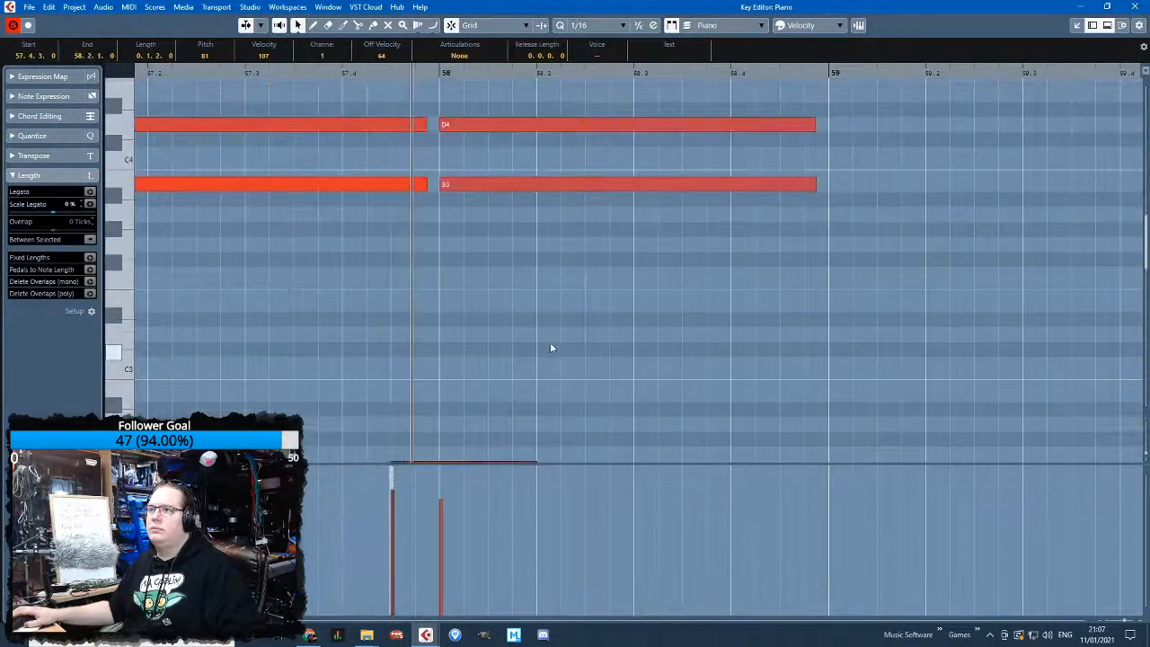
Shorten the bar 58 chord and duplicate it twice, at 58.2.3 and 58.4.1
scroll(656, 307, up, 3)
drag(850, 405, 603, 208)
key(space)
key(space)
key(ctrl+d)
key(ctrl+d)
Raise the middle bar 58 chord's D4 to E4 and shorten the last chord to 0.0.3.64
click(793, 263)
drag(831, 370, 769, 204)
click(750, 161)
drag(599, 274, 607, 251)
click(622, 148)
key(space)
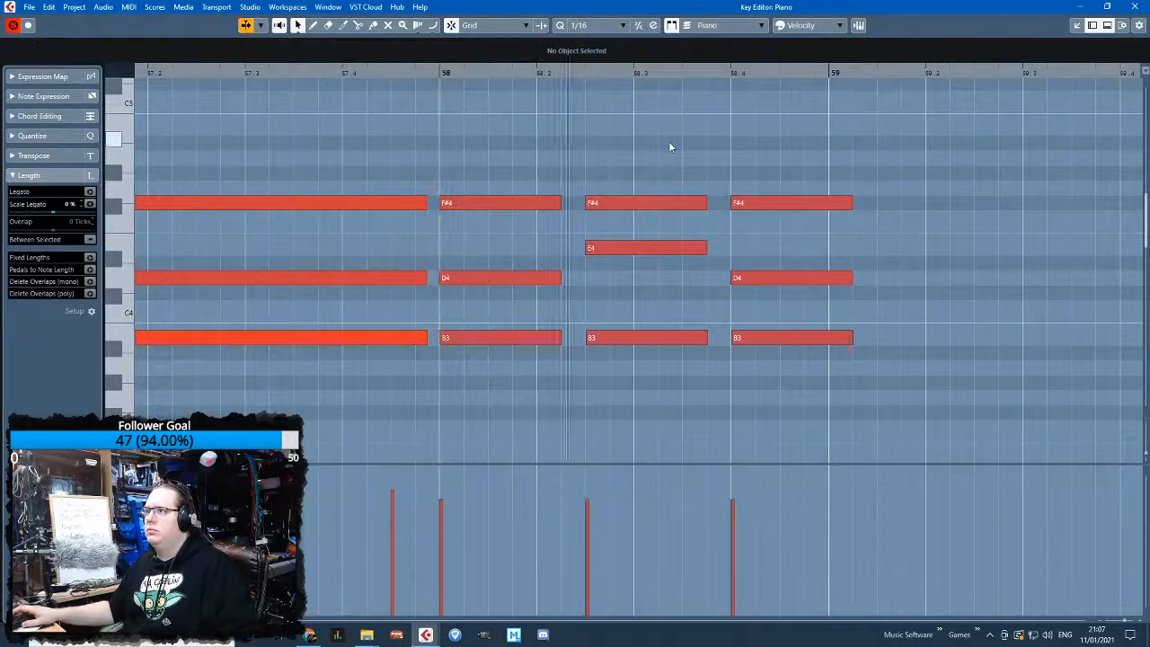
drag(889, 350, 814, 205)
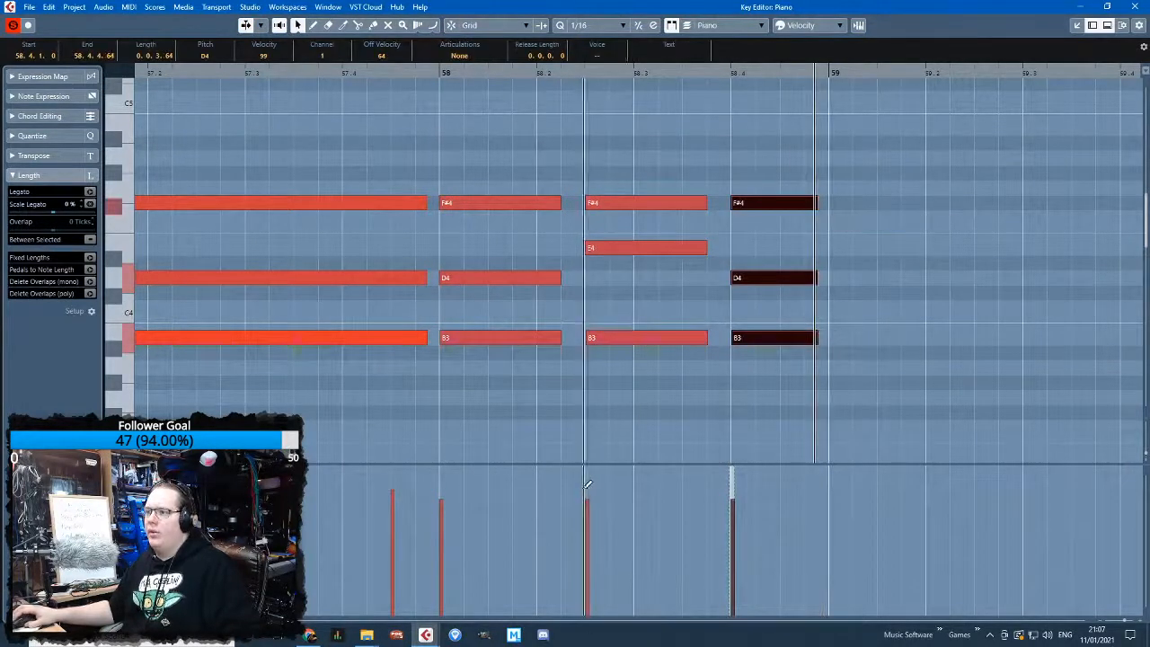
Lengthen the second low F#2 and B1 pair to 1.0.0.24 so it sustains through bar 58
scroll(683, 399, down, 5)
drag(622, 252, 523, 460)
drag(534, 260, 783, 315)
scroll(780, 346, up, 5)
scroll(780, 347, down, 4)
Play the piano part from bar 57 and compare the upper chords with the low notes
click(503, 73)
key(space)
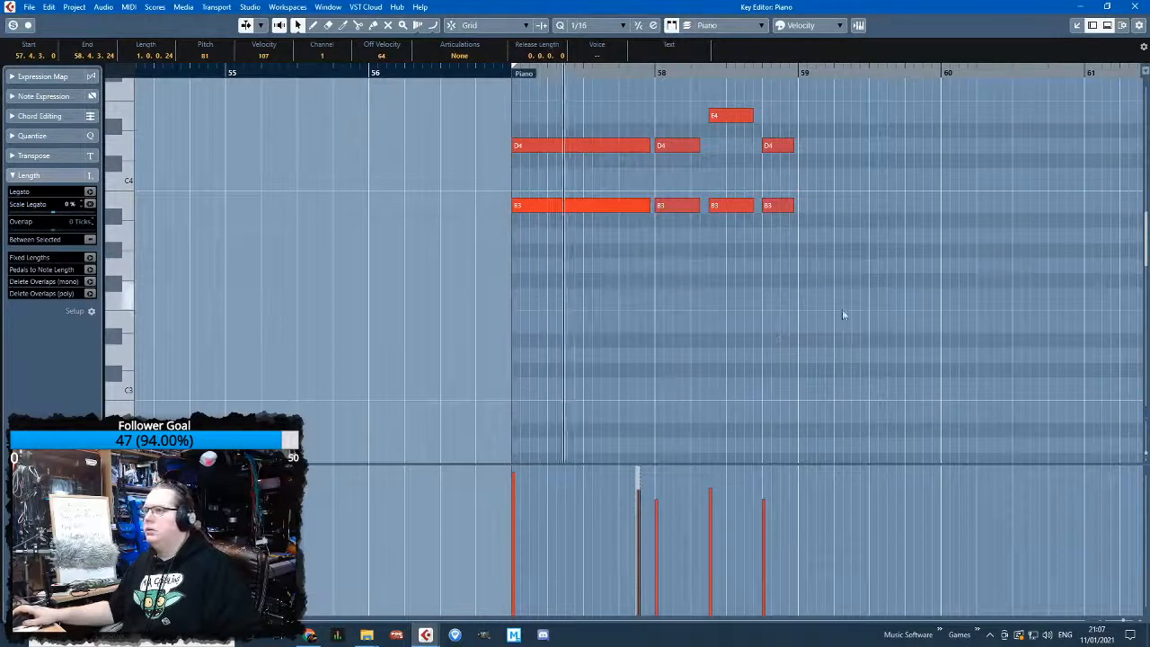
scroll(845, 312, up, 2)
scroll(853, 328, up, 3)
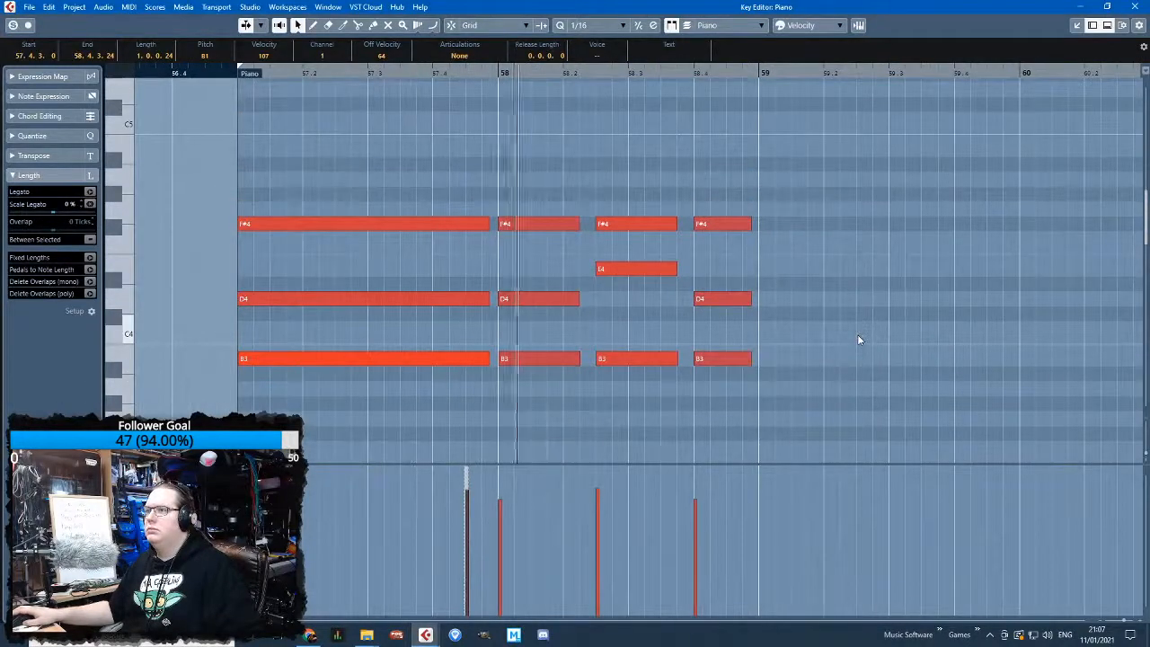
scroll(853, 339, down, 3)
scroll(851, 341, up, 3)
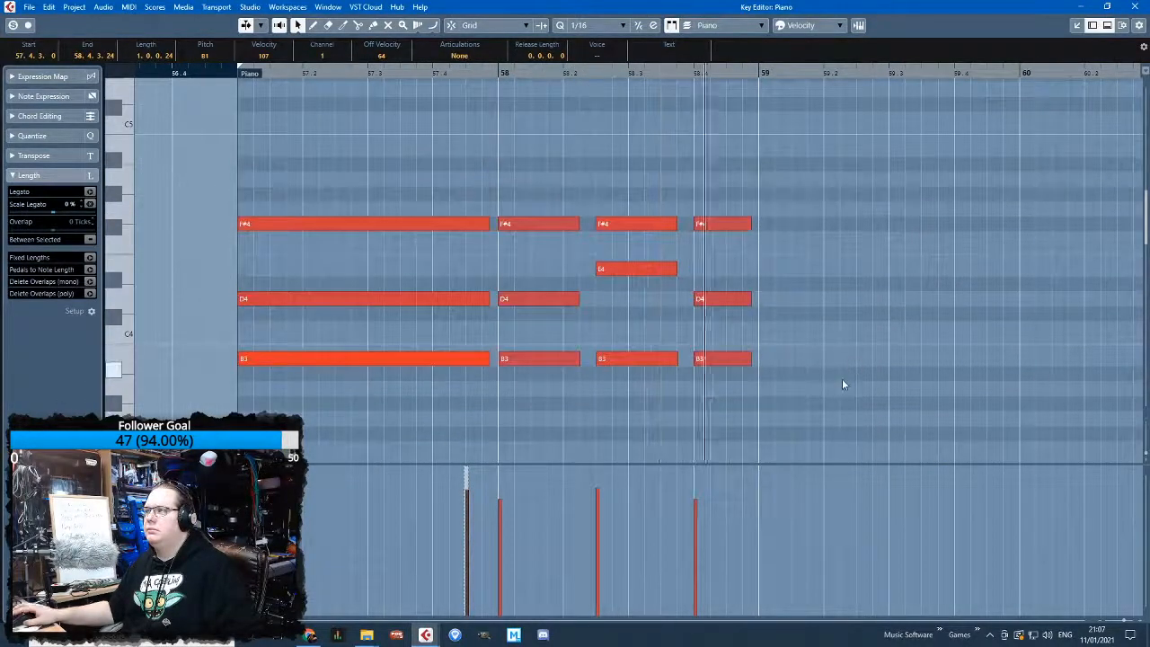
scroll(852, 381, down, 4)
scroll(853, 384, down, 3)
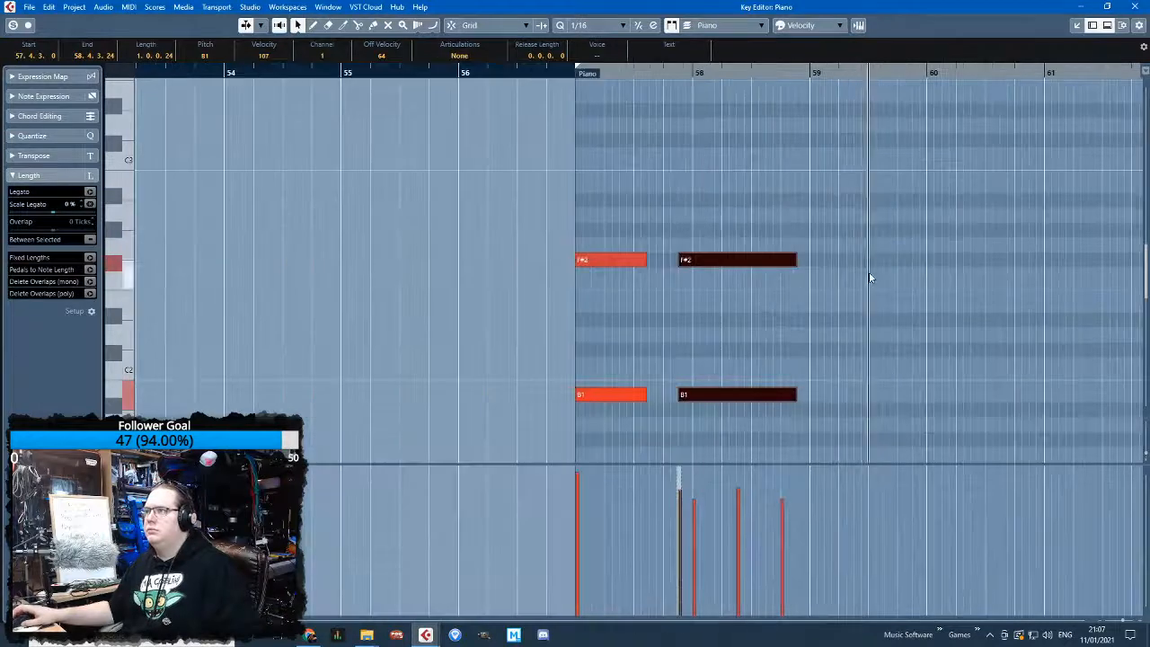
click(869, 282)
Duplicate the last bar 58 chord into bar 59 and add further copies after it
scroll(975, 333, up, 3)
scroll(976, 333, up, 2)
drag(766, 361, 656, 100)
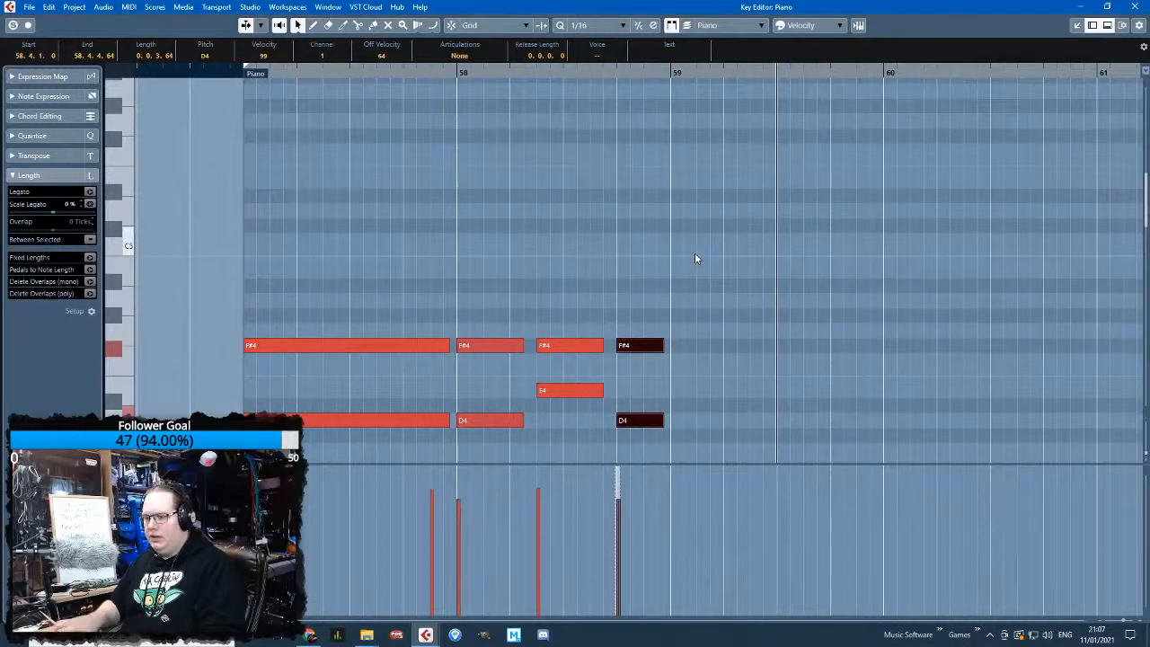
scroll(690, 279, down, 3)
key(alt+d)
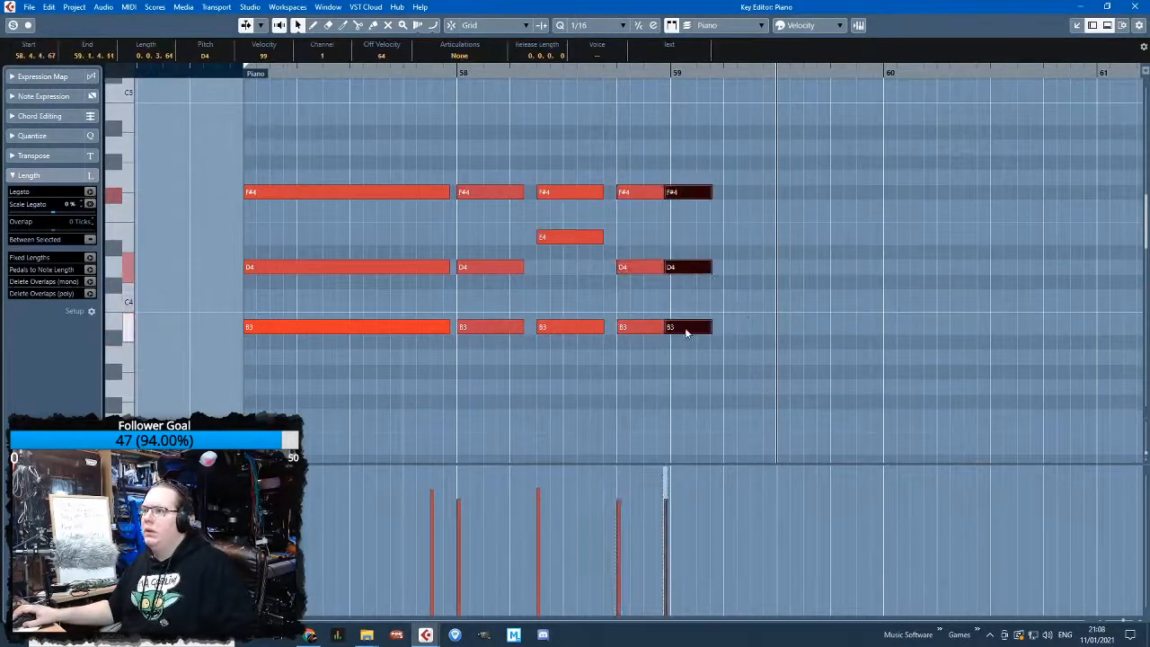
key(alt+d)
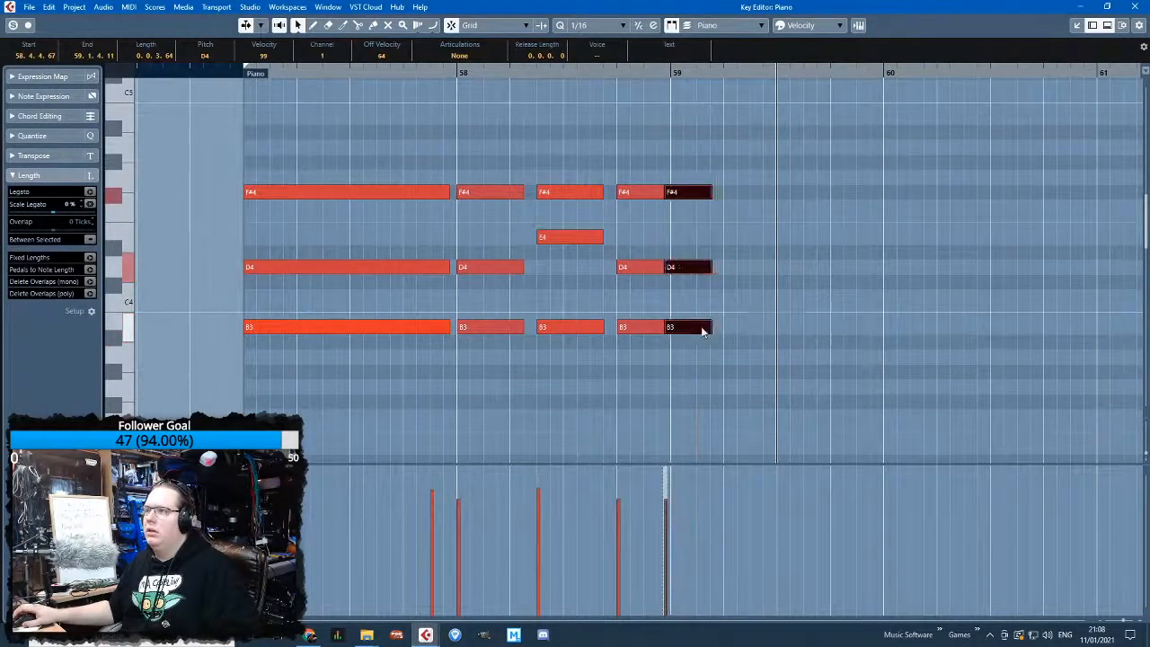
scroll(729, 331, up, 2)
drag(724, 332, 782, 333)
key(ctrl+d)
drag(859, 195, 906, 199)
Audition the bar 59 chords, shorten the first two and place the second at 59.1.4 and the third at 59.2.3
key(s)
click(634, 74)
key(space)
click(716, 366)
drag(716, 366, 667, 192)
drag(749, 142, 769, 342)
drag(762, 190, 705, 192)
drag(835, 363, 768, 195)
Lower B3 to A3 in the last two bar 59 chords and lengthen the first chord to 0.0.2.97
drag(816, 346, 692, 325)
key(h)
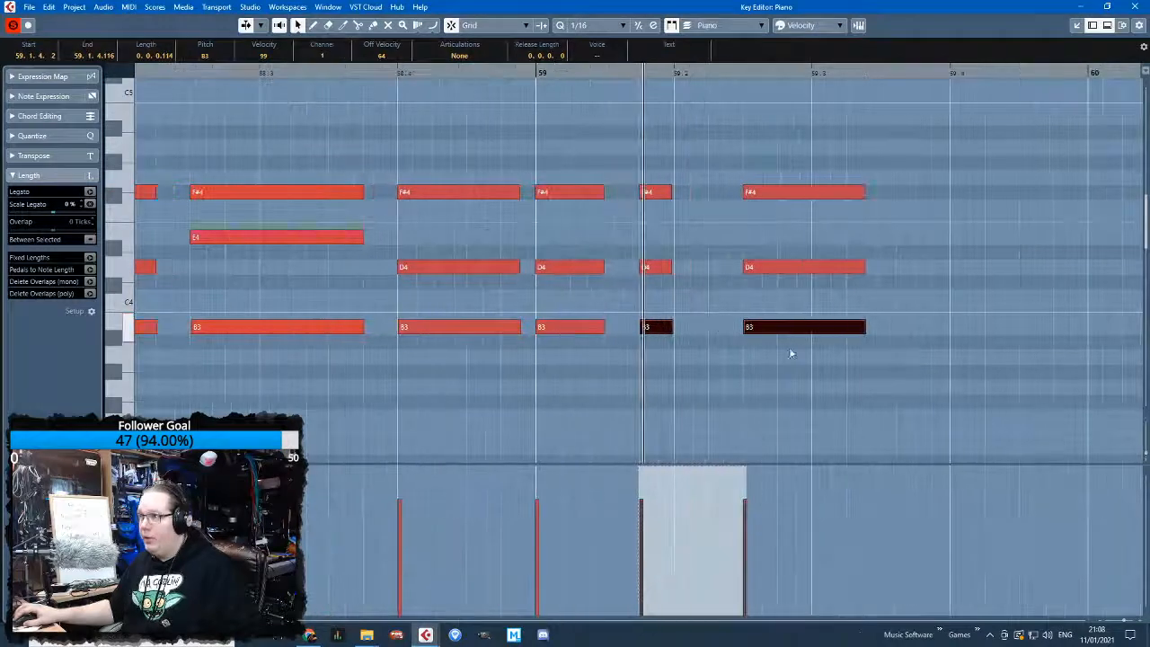
drag(792, 329, 785, 357)
click(760, 306)
click(536, 73)
key(space)
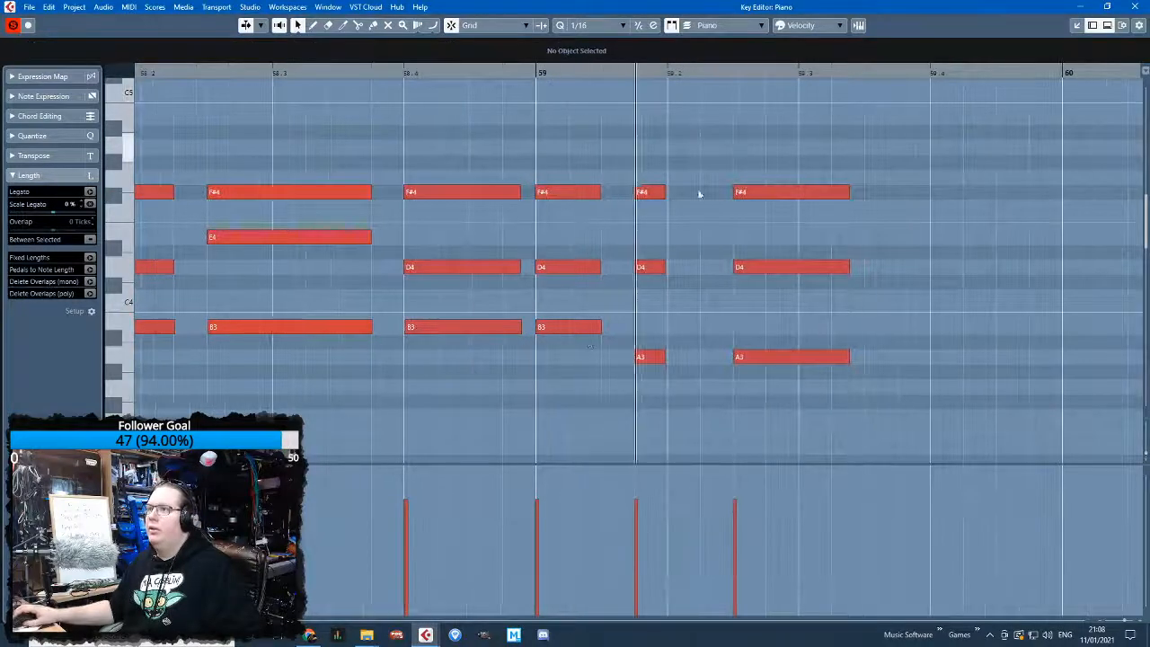
drag(586, 339, 626, 194)
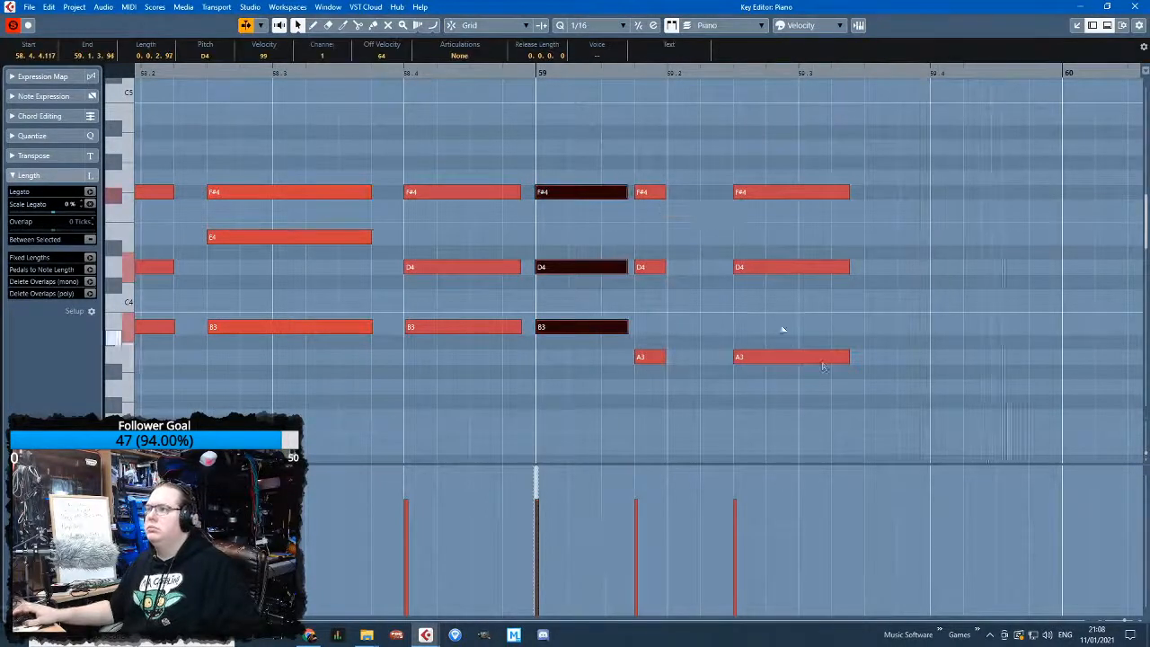
Duplicate the sustained low F#2 and B1 pair to the start of bar 59
scroll(762, 322, down, 11)
scroll(729, 226, up, 4)
scroll(759, 315, up, 5)
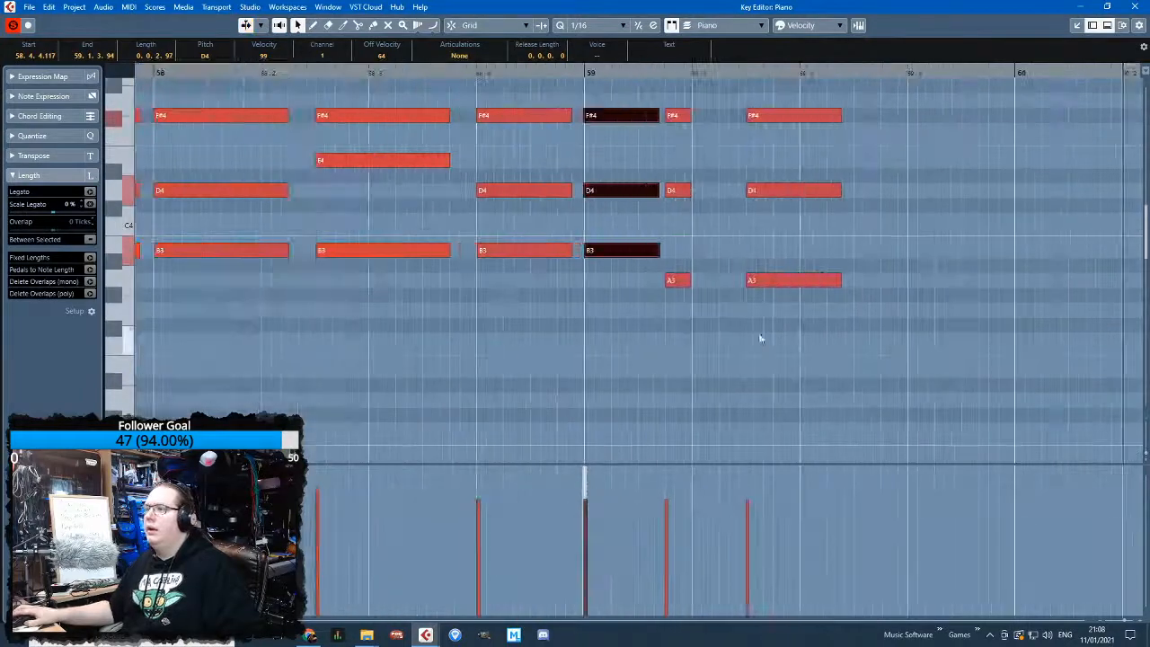
scroll(709, 359, down, 5)
scroll(653, 270, down, 2)
drag(654, 254, 544, 446)
key(alt+d)
drag(629, 311, 663, 310)
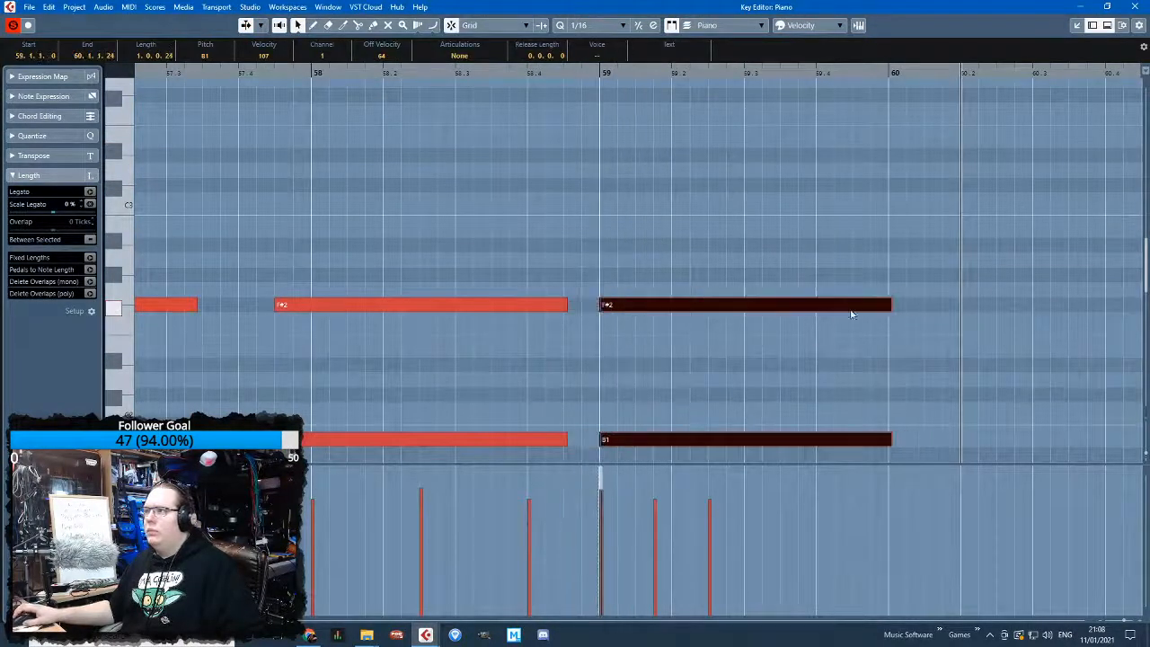
Shorten the low pair at bar 59 to match the first chord and duplicate it to 59.1.4
drag(894, 310, 783, 435)
drag(887, 307, 660, 306)
scroll(661, 303, down, 2)
scroll(657, 290, up, 2)
mouse_move(680, 219)
mouse_down()
mouse_move(662, 370)
mouse_move(637, 365)
mouse_move(689, 231)
mouse_up()
key(ctrl+d)
key(j)
Shorten the second bar 59 low pair, duplicate it to 59.2.3 and set the copy's length to 0.0.3.71
shift+click(736, 362)
drag(738, 362, 689, 362)
key(ctrl+d)
drag(710, 232, 872, 384)
click(784, 232)
scroll(886, 392, up, 3)
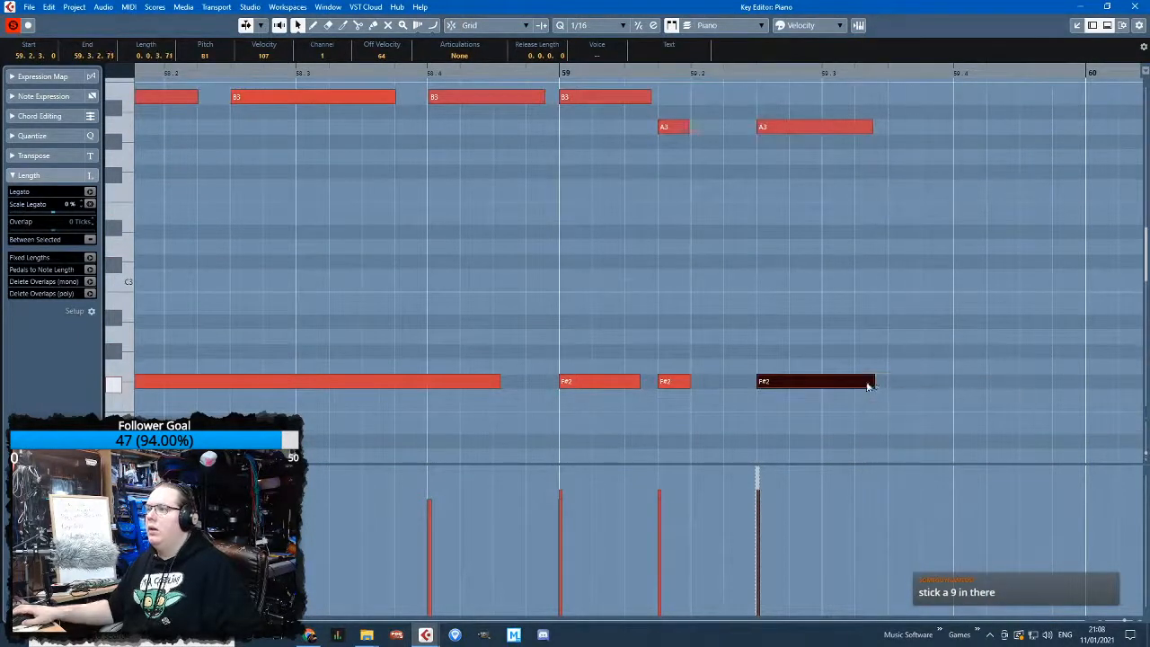
Show the CC 64 (Sustain) data in the piano part's controller lane
scroll(872, 384, down, 3)
click(119, 473)
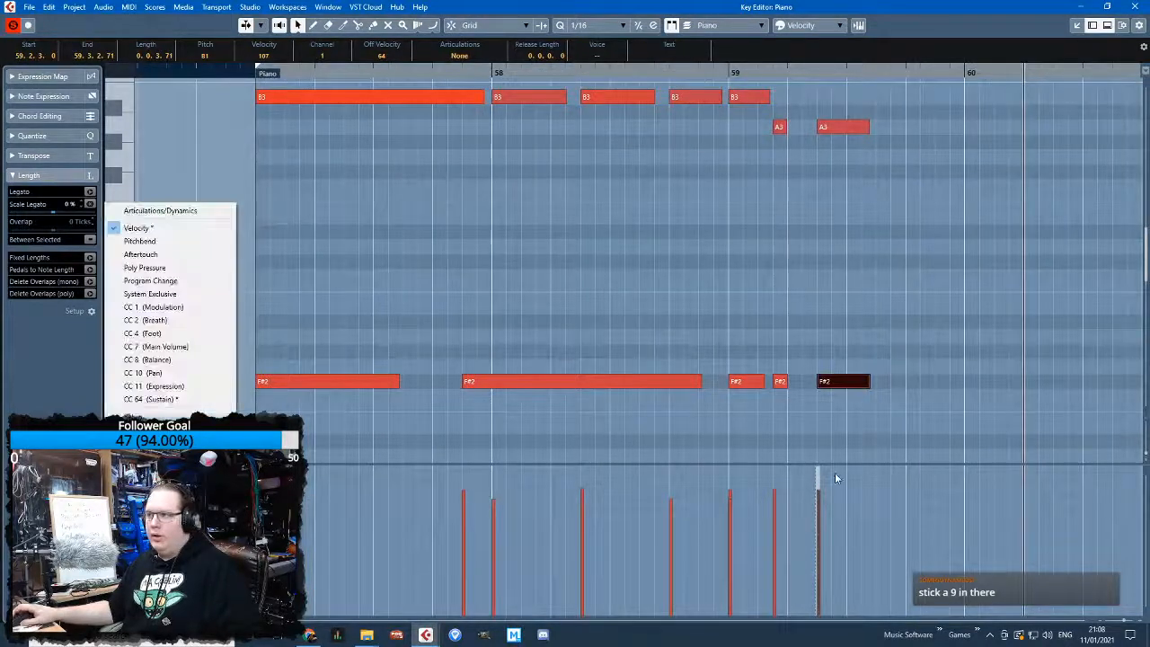
click(776, 485)
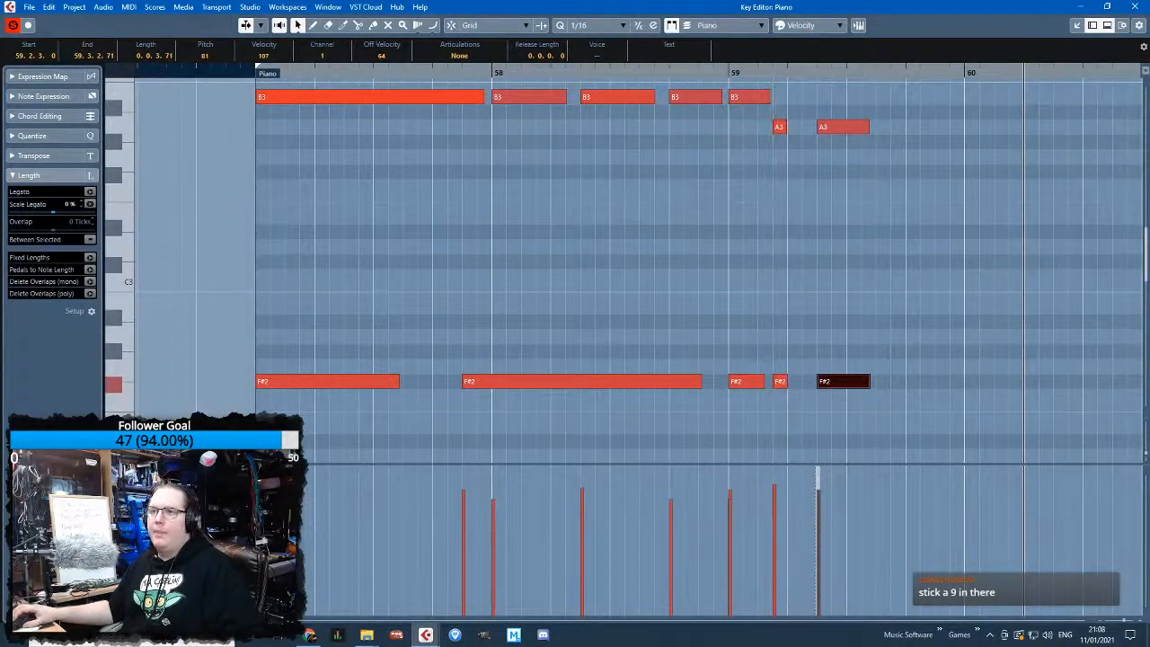
key(ctrl+a)
click(119, 472)
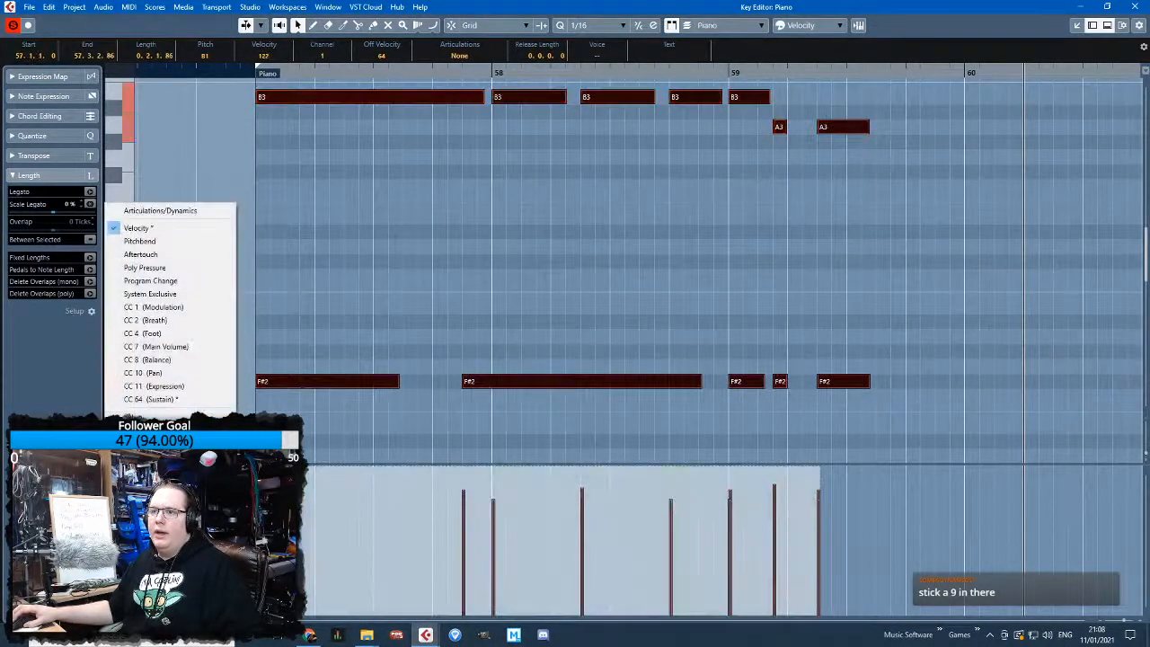
click(156, 399)
click(356, 303)
scroll(356, 302, down, 3)
Play back from before bar 57 and add sustain events of 0 at 59.1.4.50 and 127 at 59.2.3.50
click(247, 73)
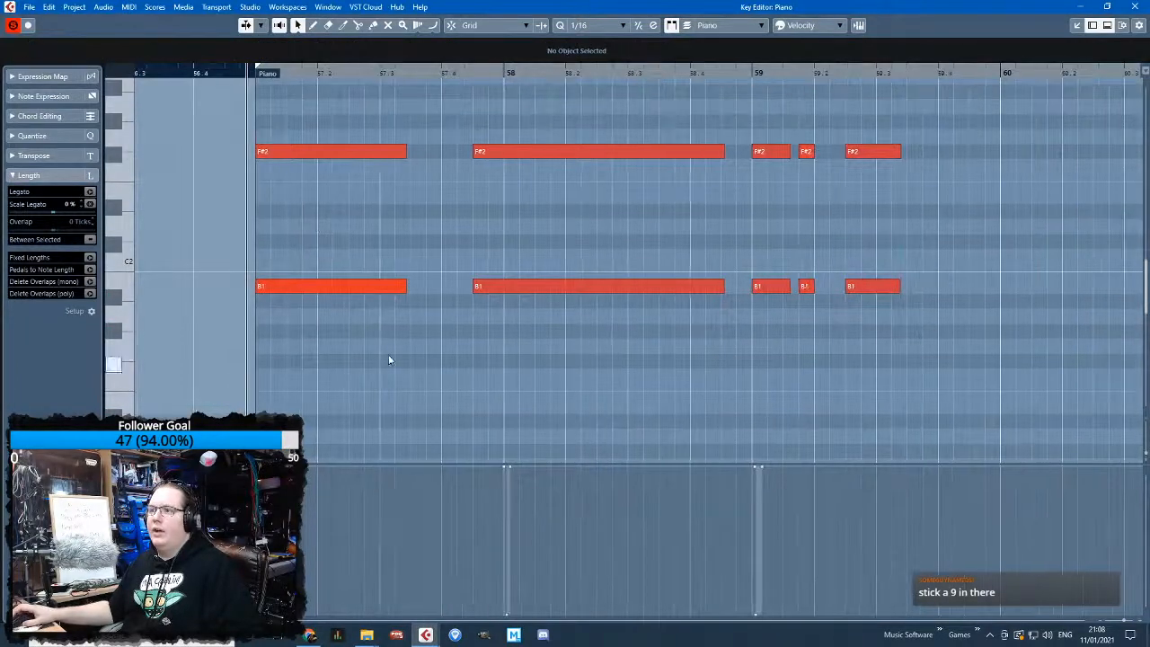
ctrl+scroll(508, 425, up, 2)
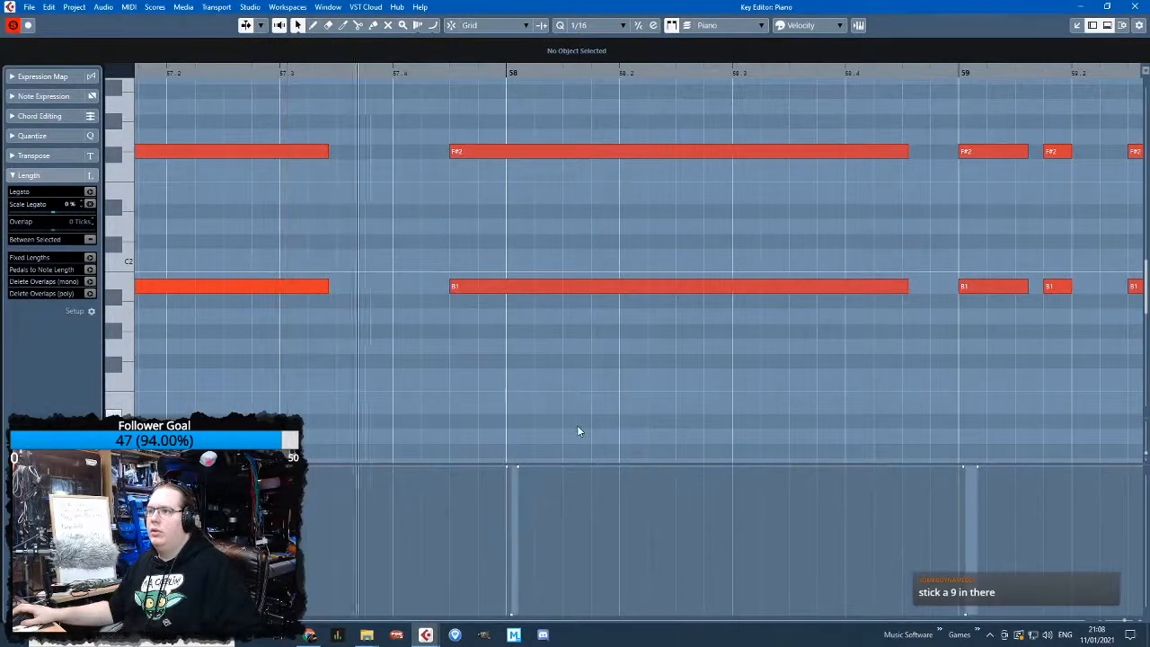
ctrl+scroll(595, 457, down, 2)
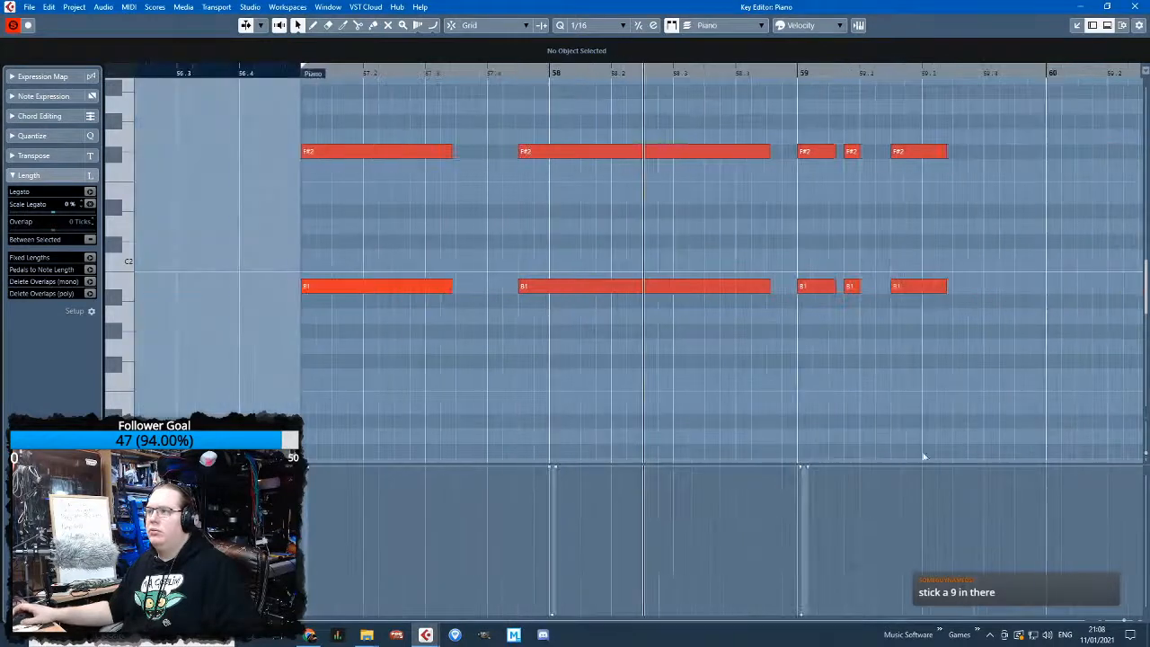
ctrl+scroll(943, 444, up, 1)
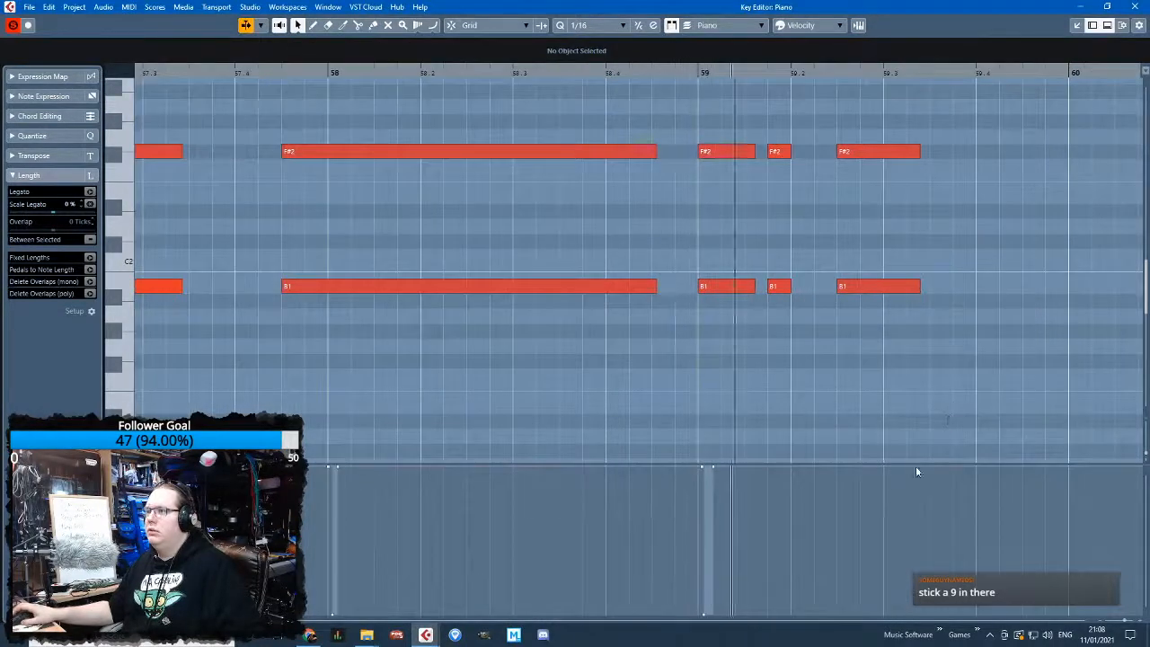
ctrl+scroll(927, 456, up, 2)
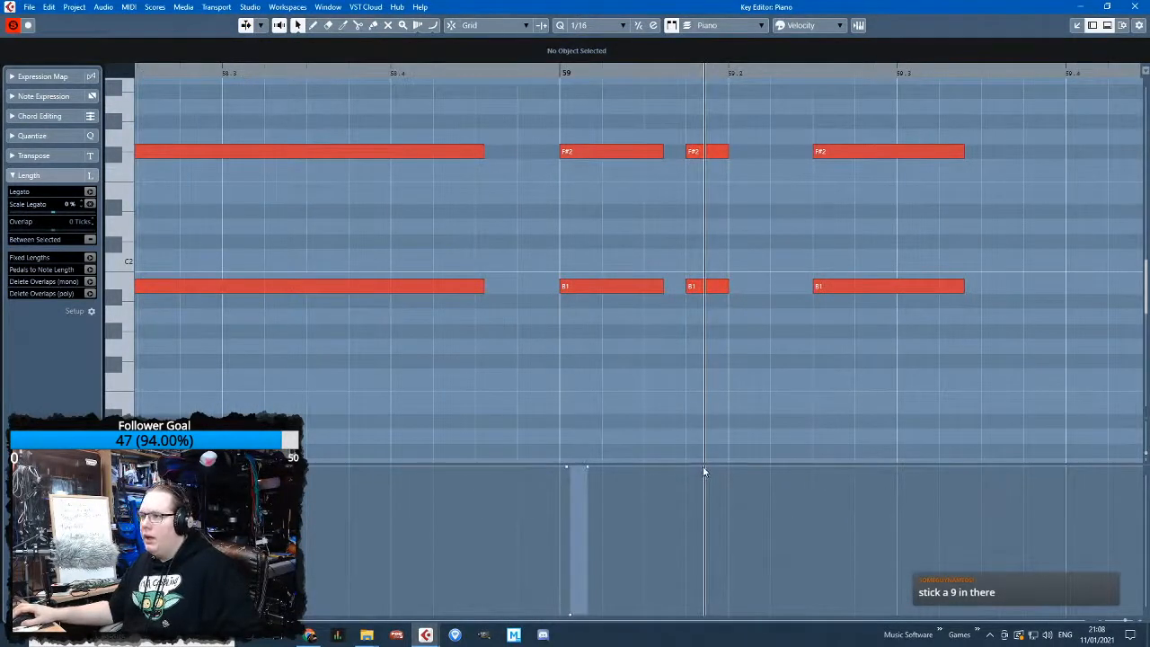
drag(715, 469, 704, 645)
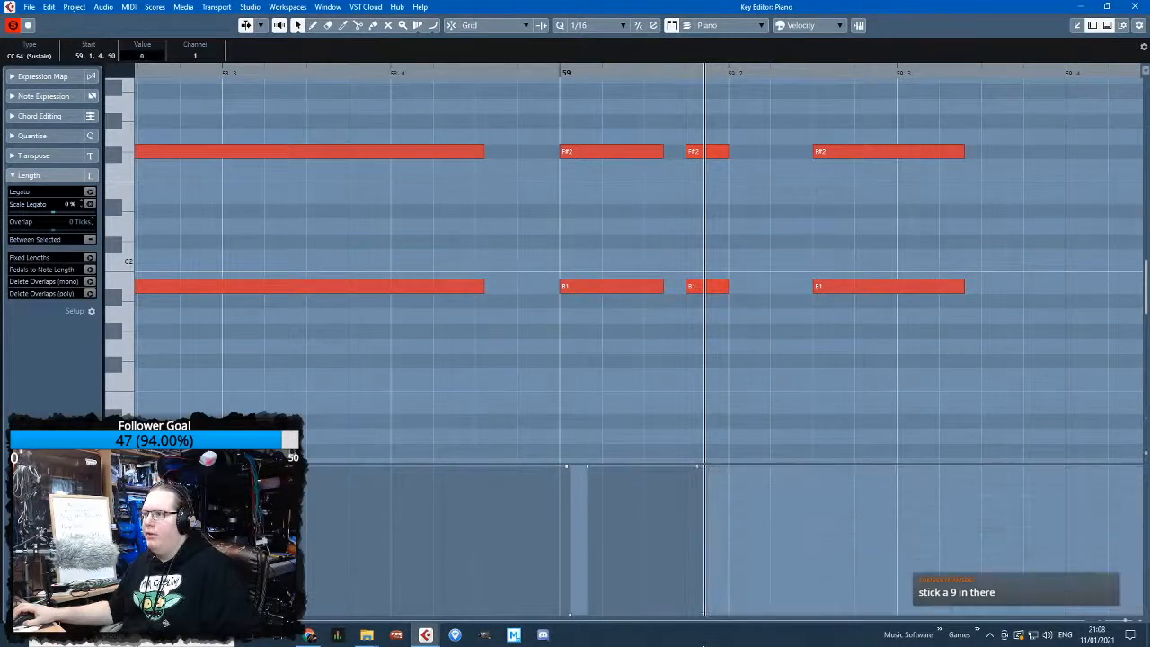
drag(845, 595, 835, 442)
Play back from just before bar 59 and move the sustain release near bar 61 to 60.4.4.86, value 0
drag(554, 76, 555, 68)
scroll(726, 347, down, 3)
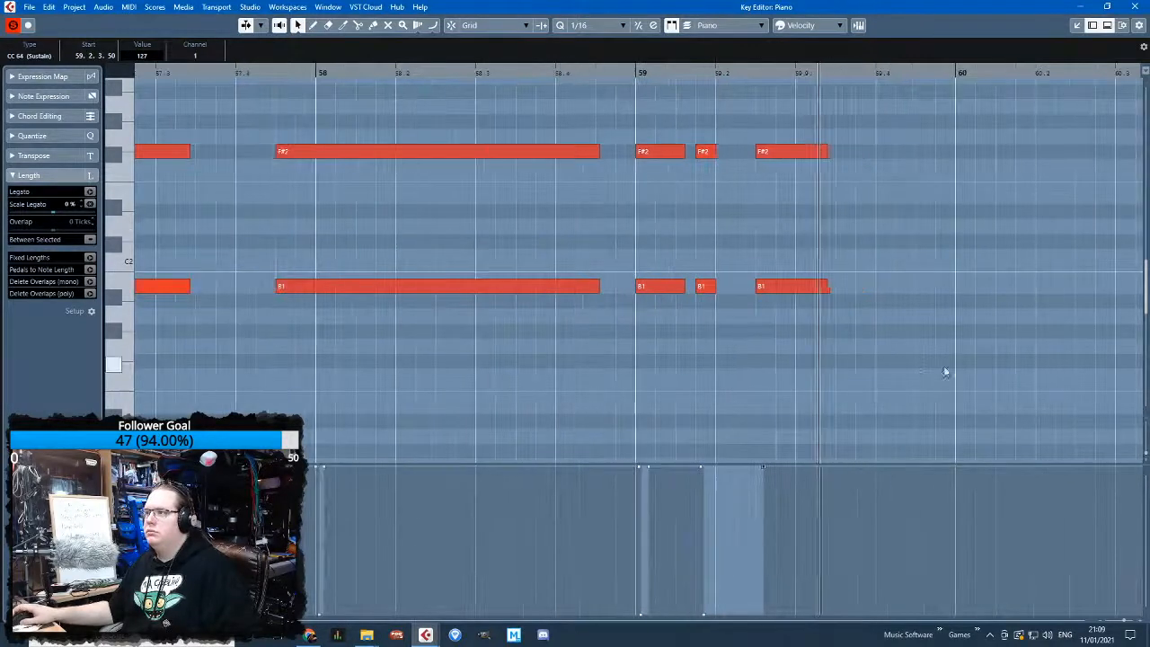
click(915, 367)
scroll(915, 366, right, 4)
drag(1006, 401, 1147, 399)
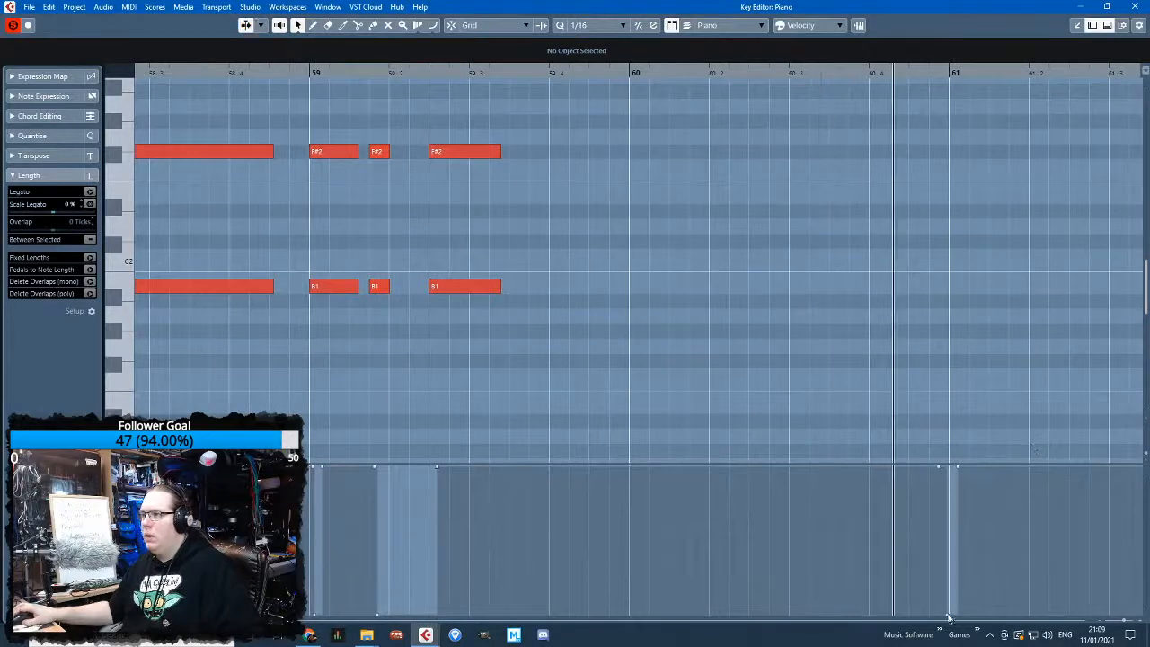
scroll(775, 386, up, 4)
scroll(686, 363, down, 3)
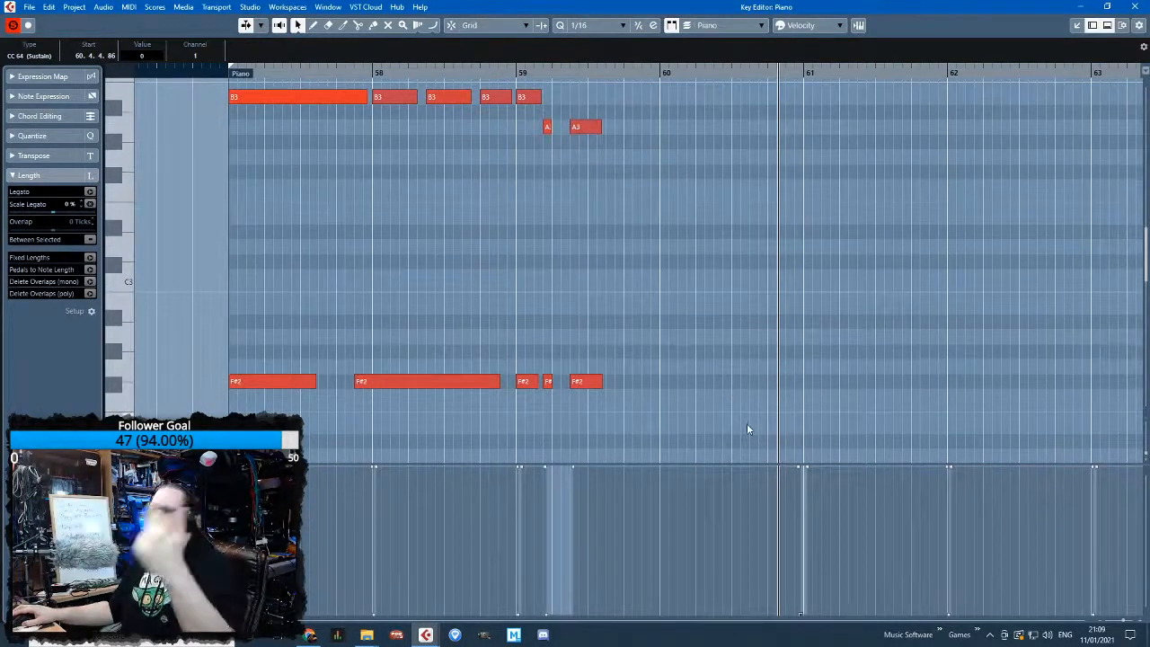
Add a low E1 note at the start of bar 60 with a length of 0.3.2.74
scroll(746, 429, down, 3)
drag(715, 418, 830, 439)
scroll(688, 383, up, 2)
scroll(629, 323, down, 2)
key(space)
scroll(765, 302, up, 2)
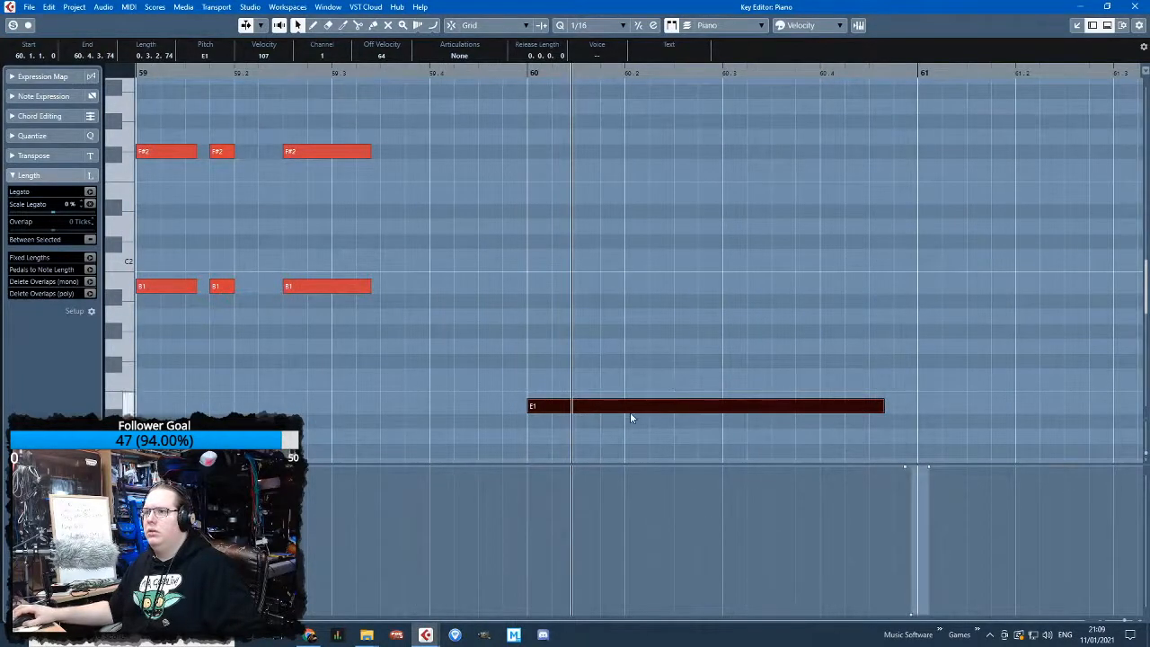
scroll(637, 405, down, 2)
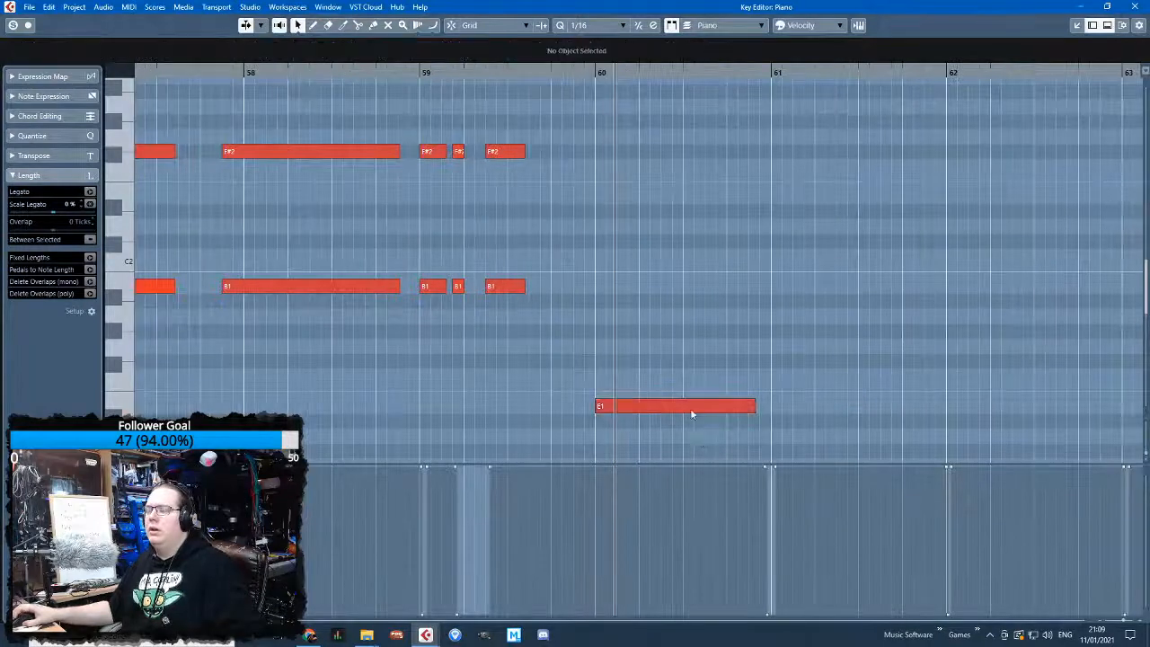
Move the bar 60 E1 note up an octave to E2
click(661, 337)
drag(646, 406, 641, 228)
scroll(641, 260, up, 2)
drag(643, 304, 641, 273)
Duplicate the last bar 59 chord to the start of bar 60, transposed down to C#4, A3 and E3
scroll(660, 324, up, 5)
drag(503, 94, 517, 333)
key(ctrl+d)
drag(550, 283, 626, 357)
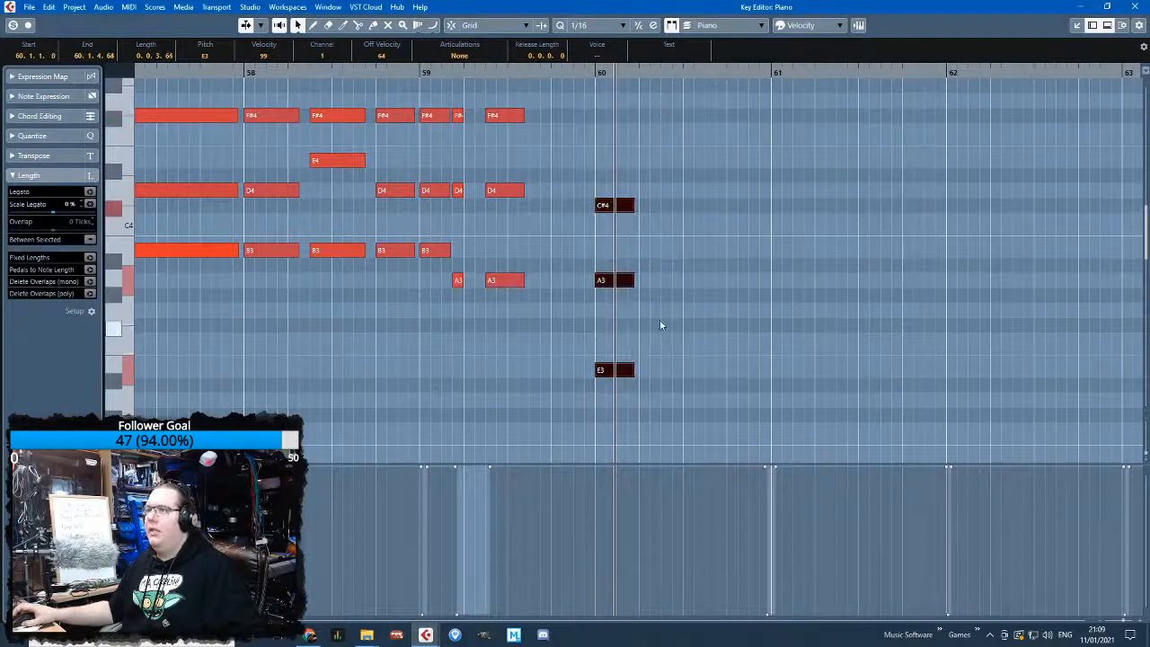
click(660, 324)
Revoice the bar 60 chord by lowering C#4 to B3 and A3 to G3, and lengthen its three notes to 0.3.2.117
key(h)
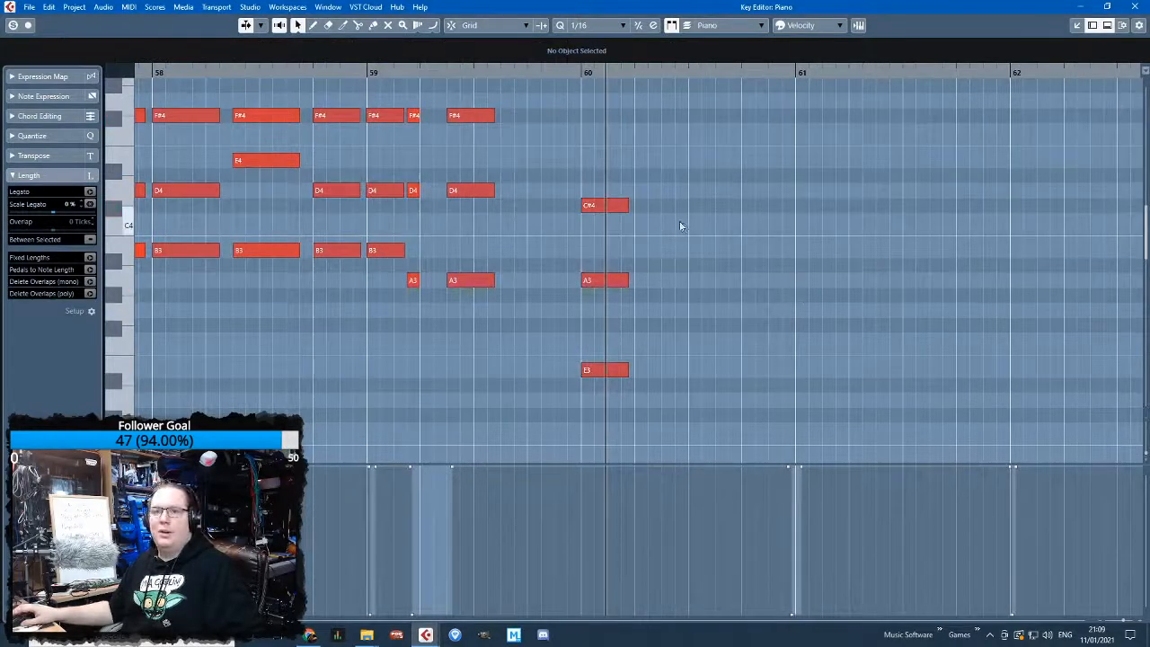
drag(611, 206, 609, 312)
click(608, 288)
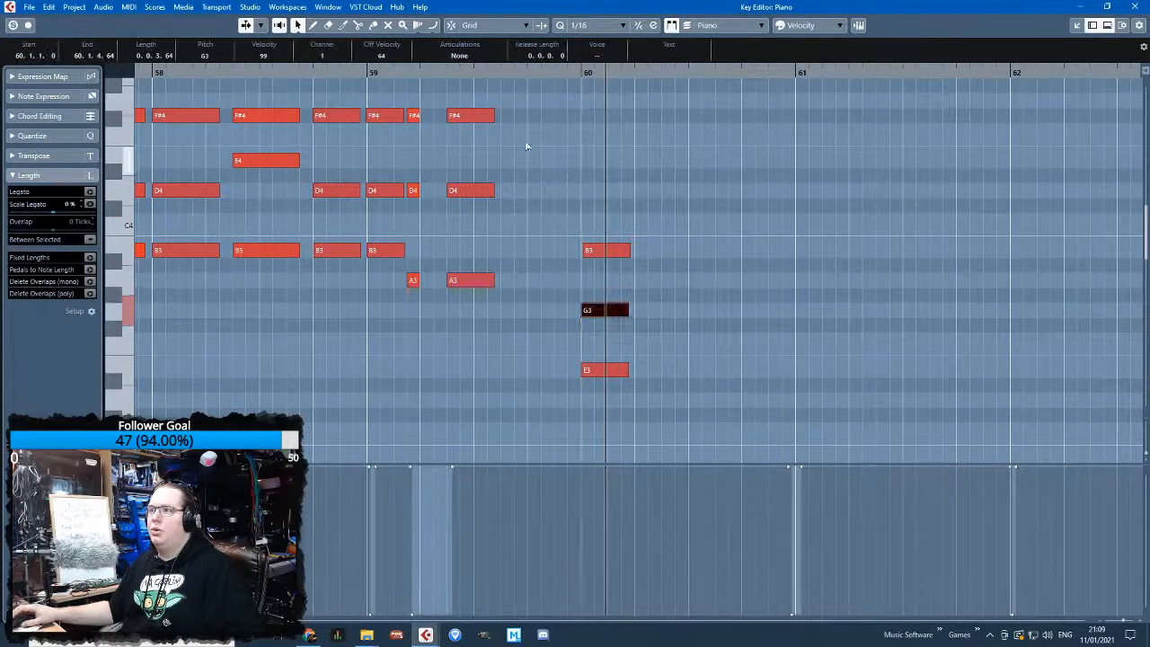
scroll(568, 199, down, 5)
scroll(610, 236, up, 4)
drag(694, 311, 620, 142)
drag(629, 173, 783, 174)
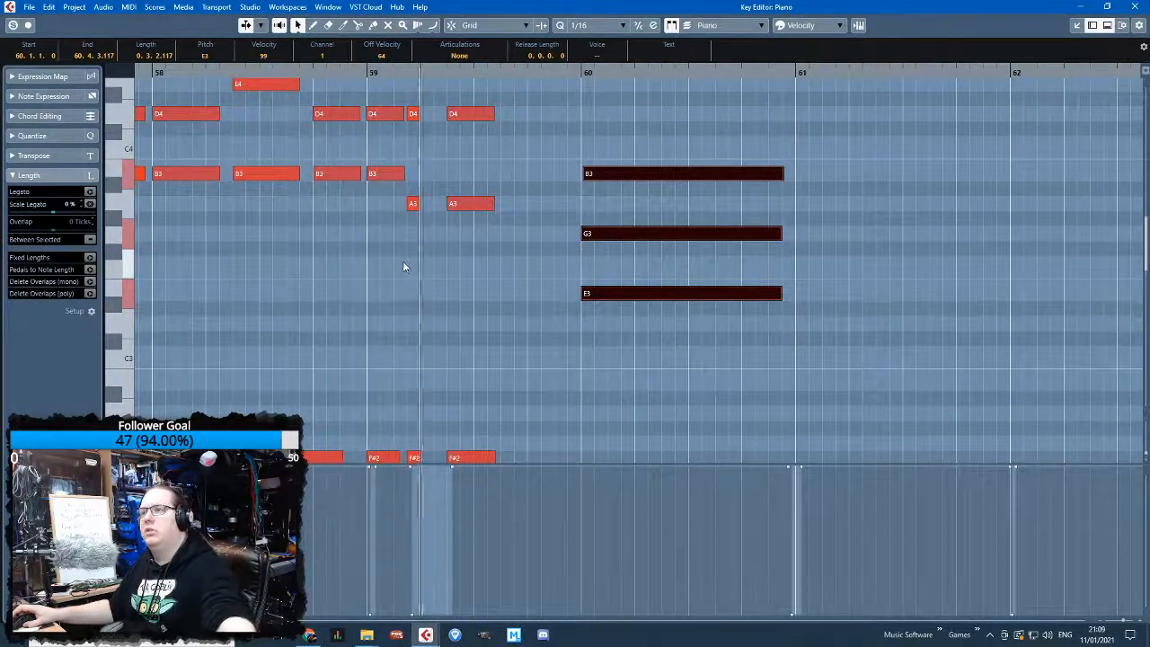
Play back the bar 60 chord, add a C#4 to the last bar 59 chord at 59.2.3 and audition it
click(692, 362)
scroll(720, 355, down, 4)
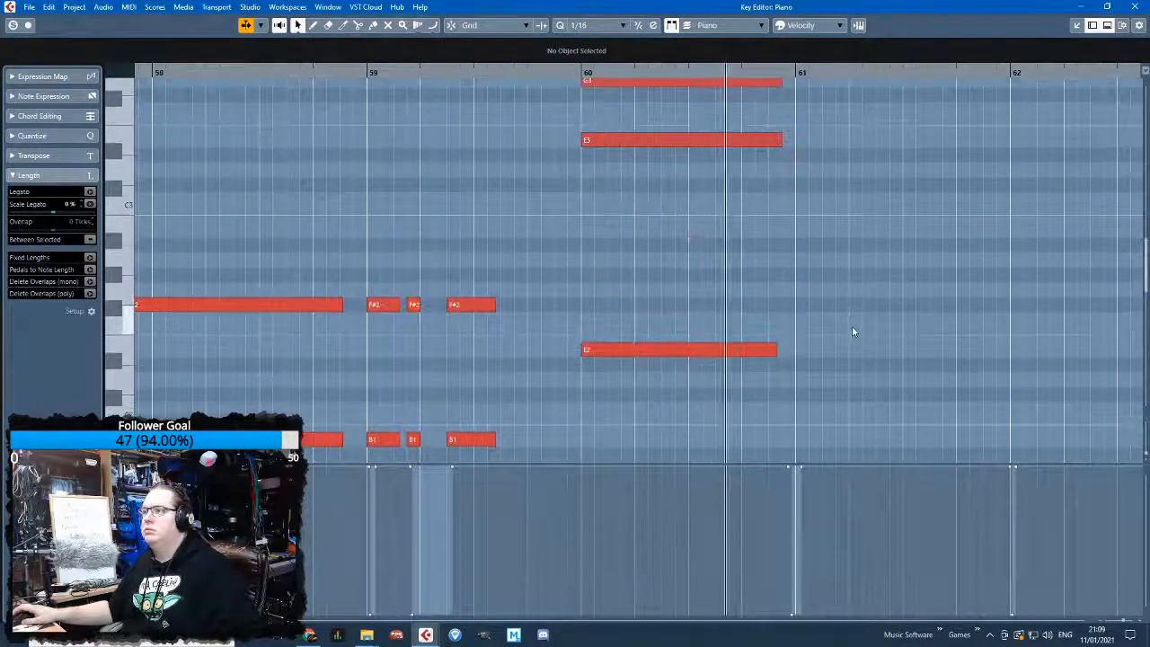
ctrl+scroll(844, 331, down, 3)
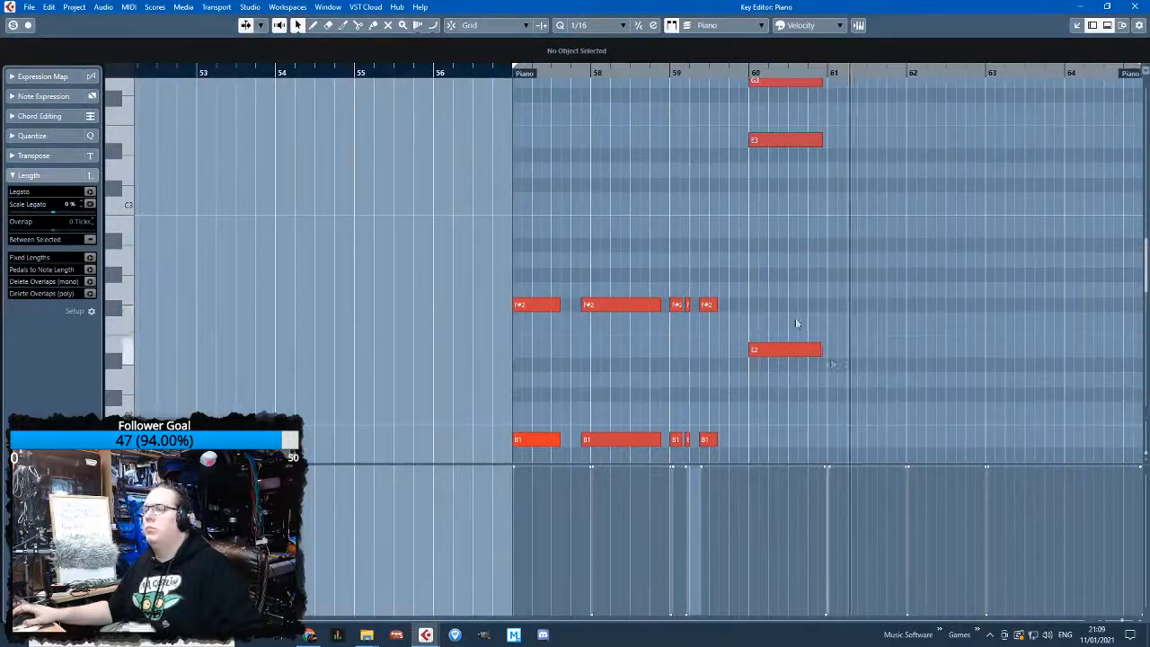
scroll(803, 333, up, 6)
ctrl+scroll(640, 213, up, 3)
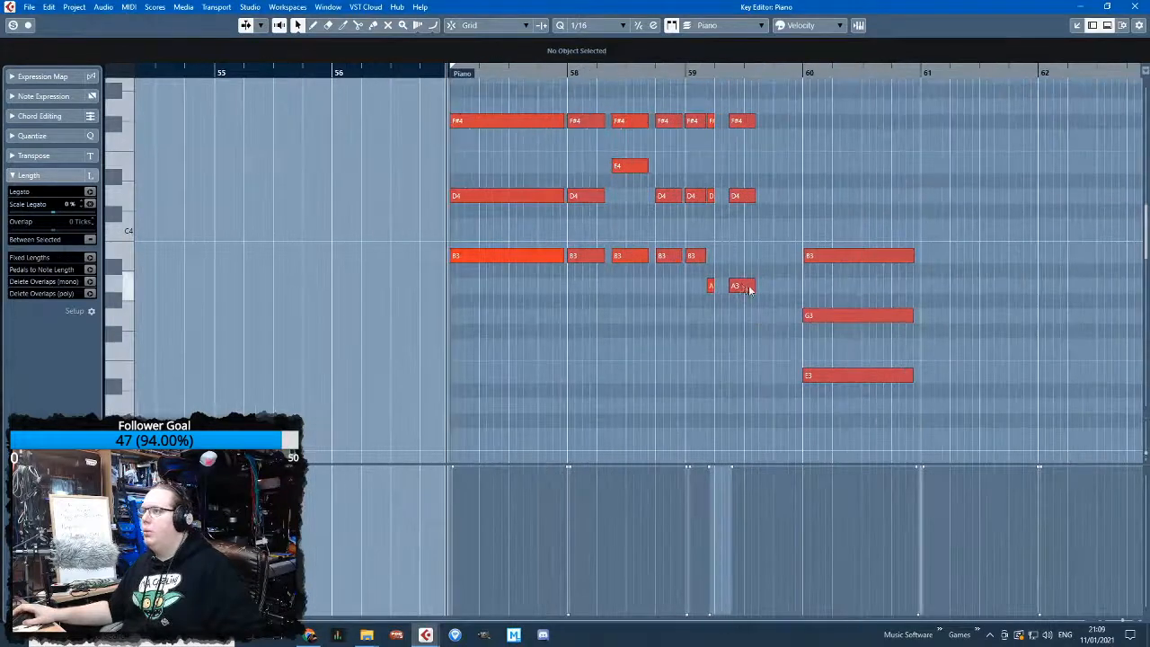
scroll(771, 224, up, 1)
ctrl+scroll(773, 226, up, 1)
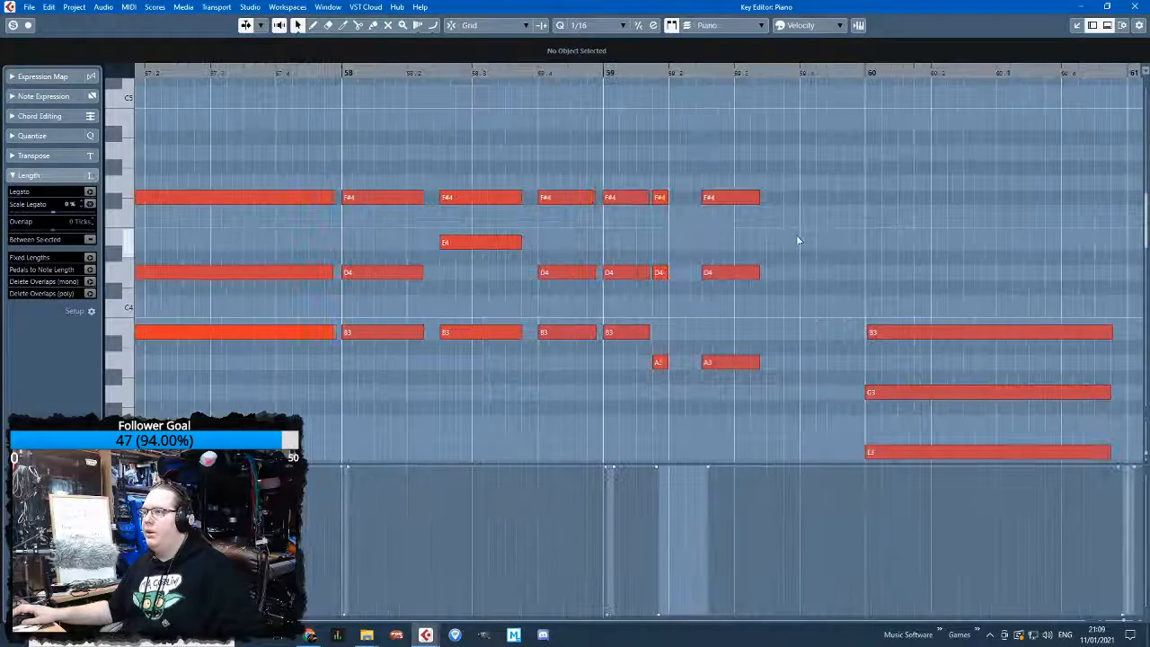
scroll(793, 247, down, 1)
click(744, 285)
drag(791, 292, 729, 217)
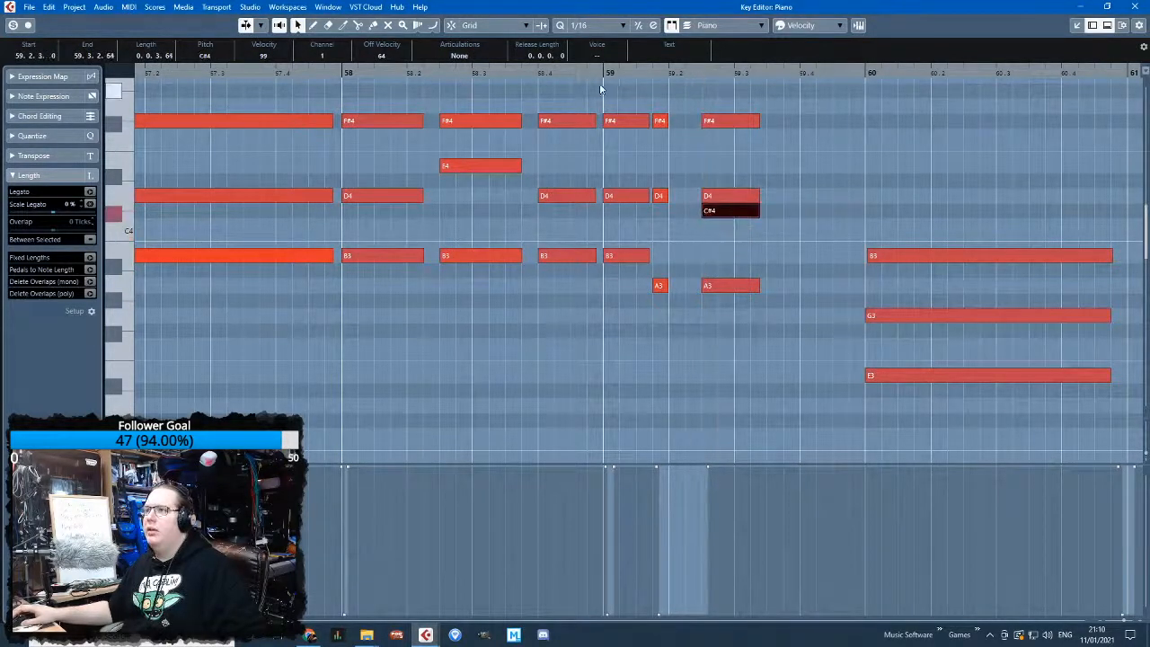
ctrl+scroll(824, 268, up, 1)
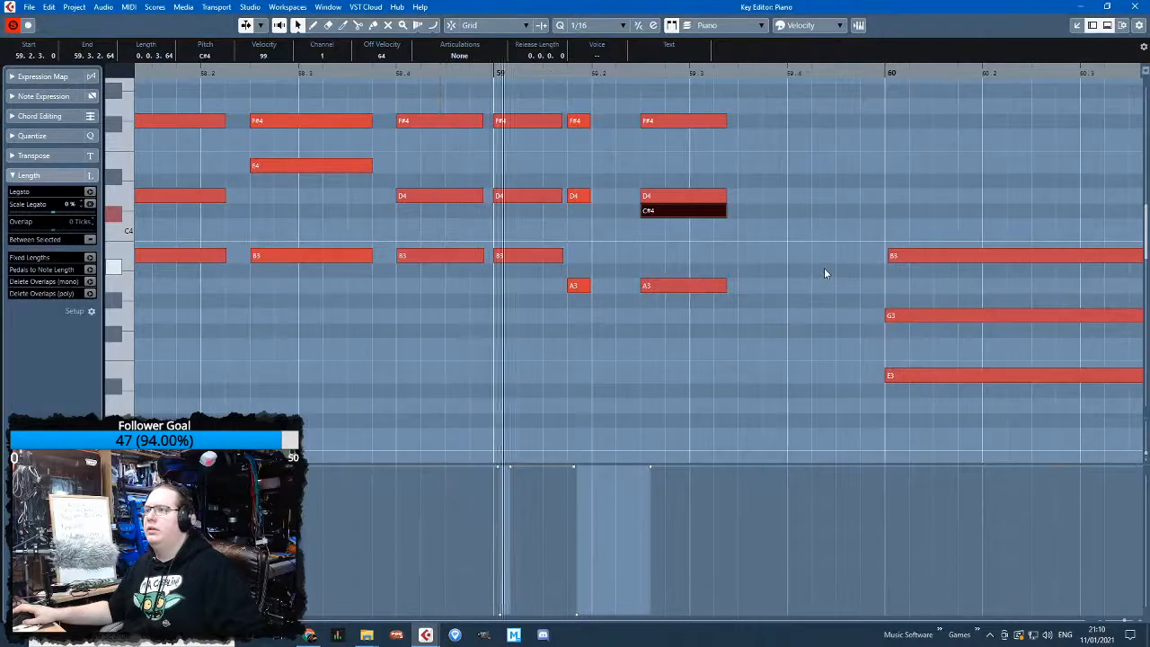
key(space)
Move the added C#4 to the start of bar 60 and lengthen it to match the sustained chord
scroll(757, 237, up, 2)
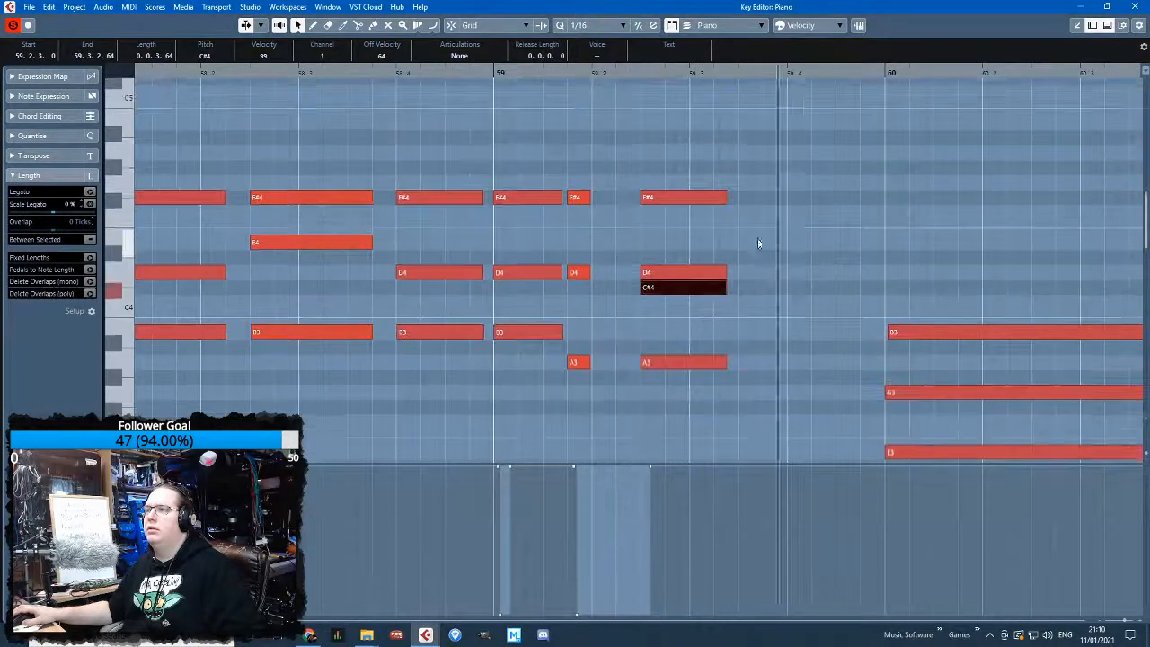
drag(685, 294, 940, 287)
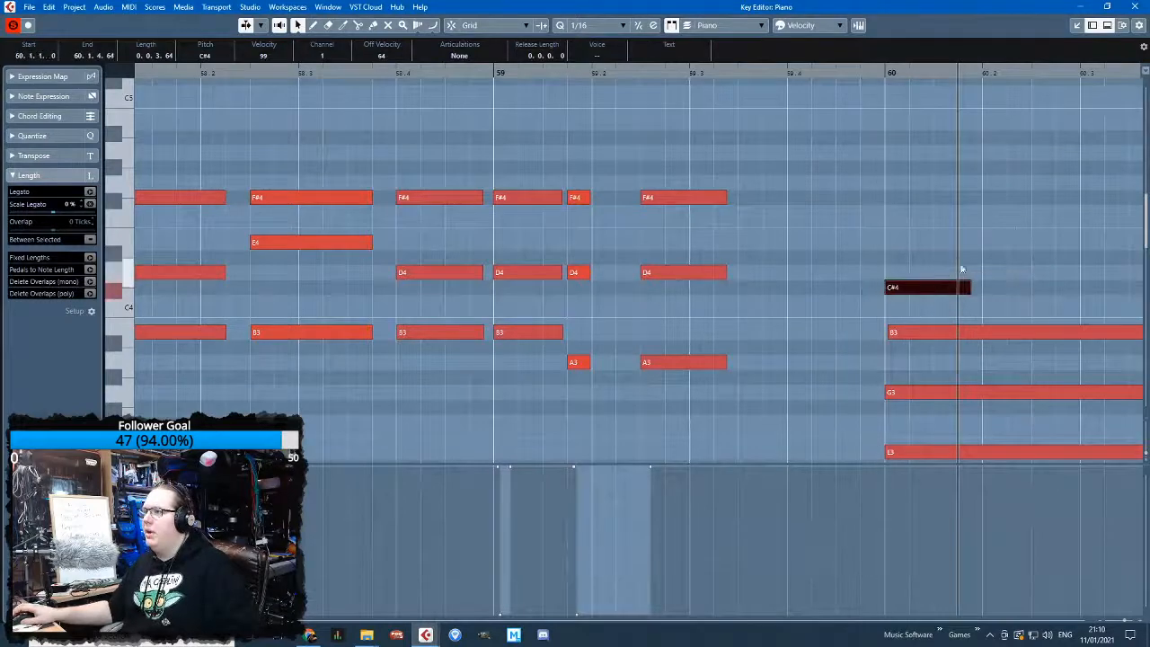
click(957, 249)
scroll(964, 239, right, 5)
scroll(597, 306, down, 1)
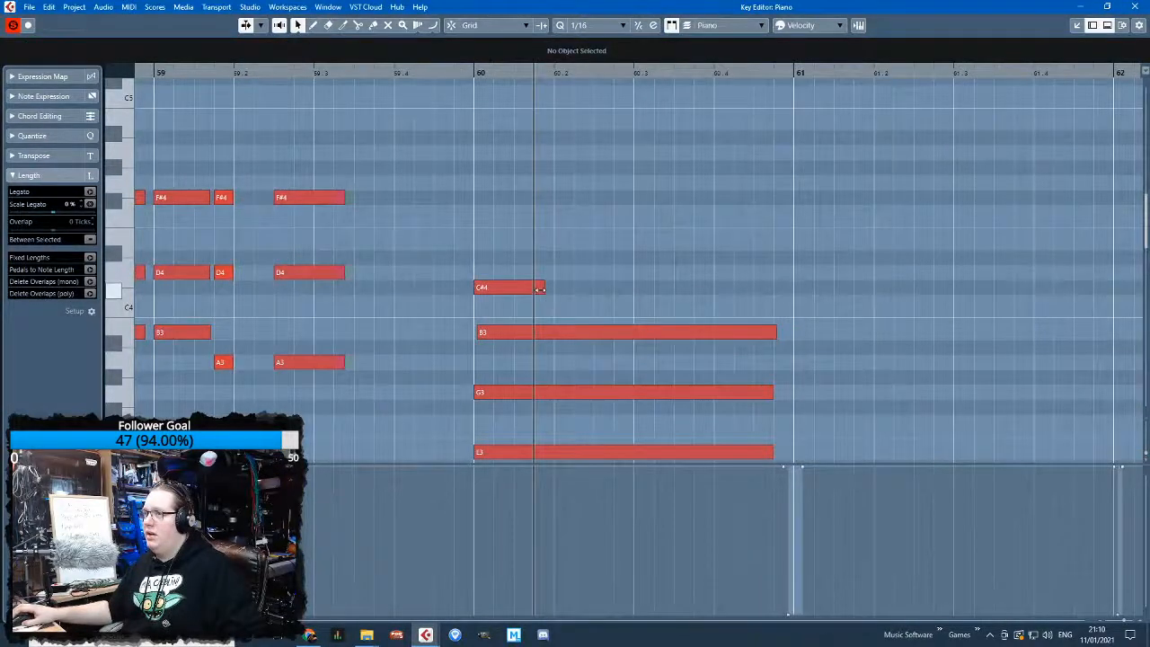
drag(540, 288, 778, 288)
Lower the bar 60 B3 an octave to B2 and extend its start to 60.1.1.6
scroll(534, 319, down, 5)
scroll(534, 318, up, 2)
click(532, 206)
click(536, 180)
key(shift+Down)
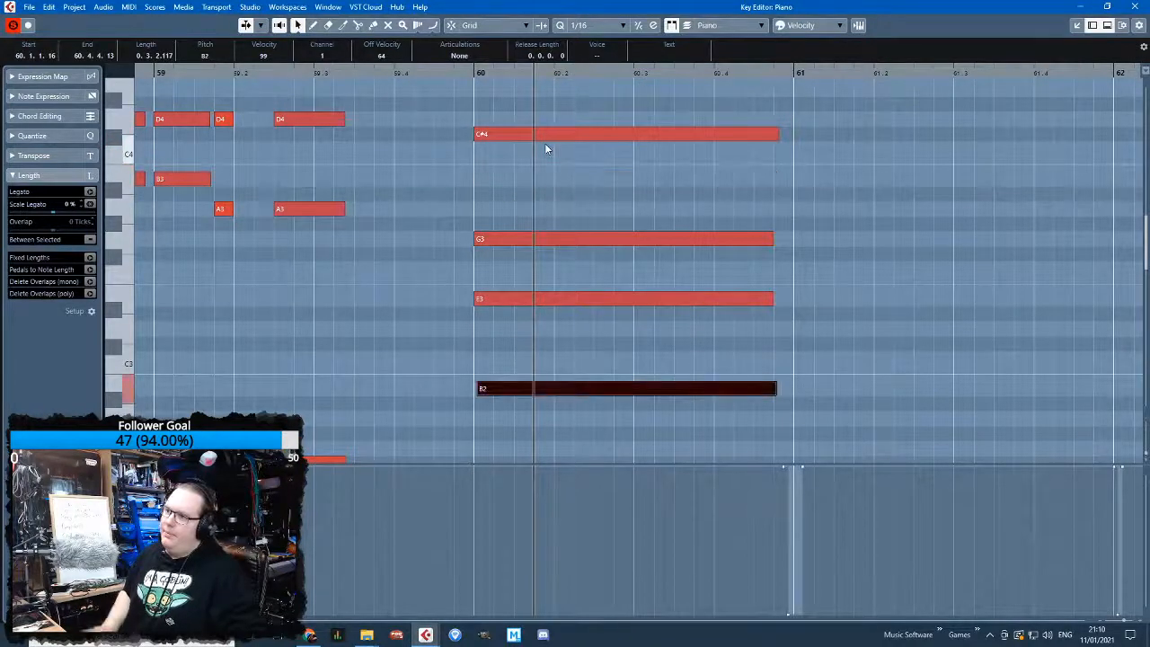
scroll(503, 269, down, 2)
drag(476, 313, 475, 313)
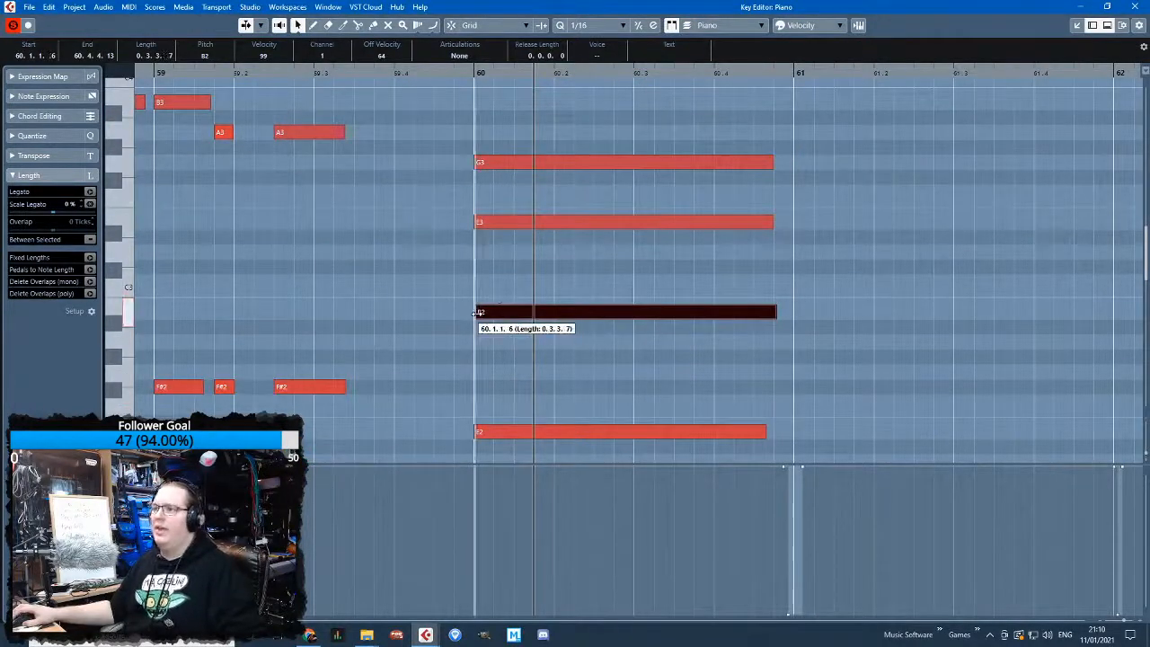
Shorten the bar 60 C#4 to 0.1.1.61 and follow it with a duplicate at D4 starting at 60.2.3
scroll(551, 251, up, 4)
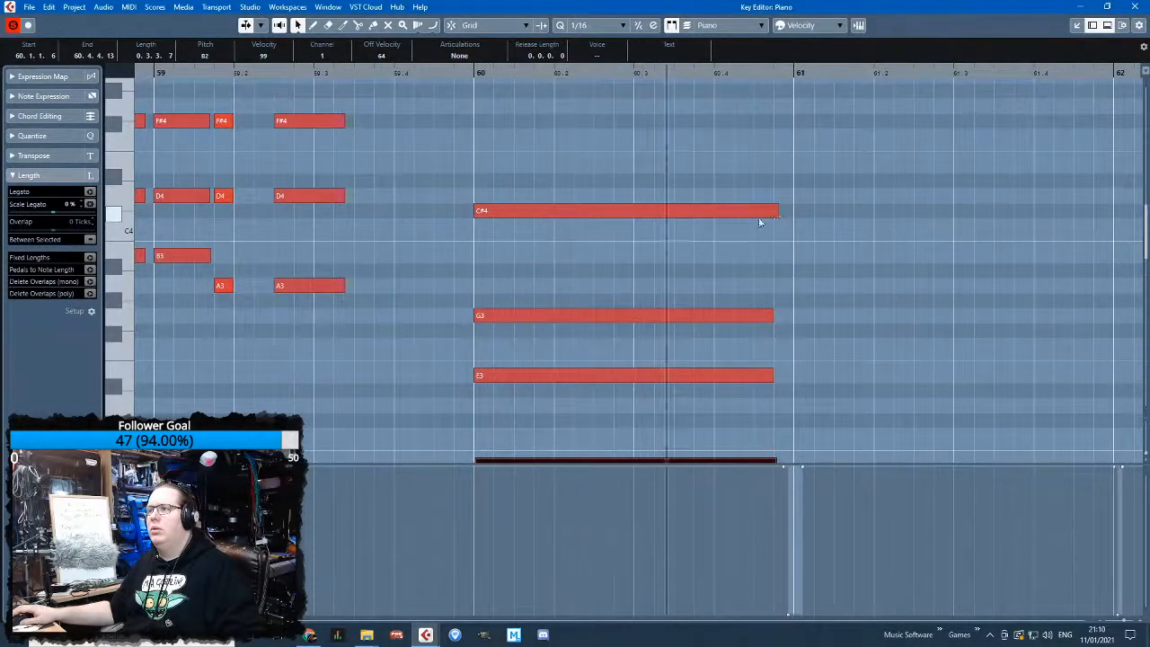
drag(776, 216, 677, 192)
key(ctrl+d)
click(656, 139)
key(space)
drag(631, 210, 579, 210)
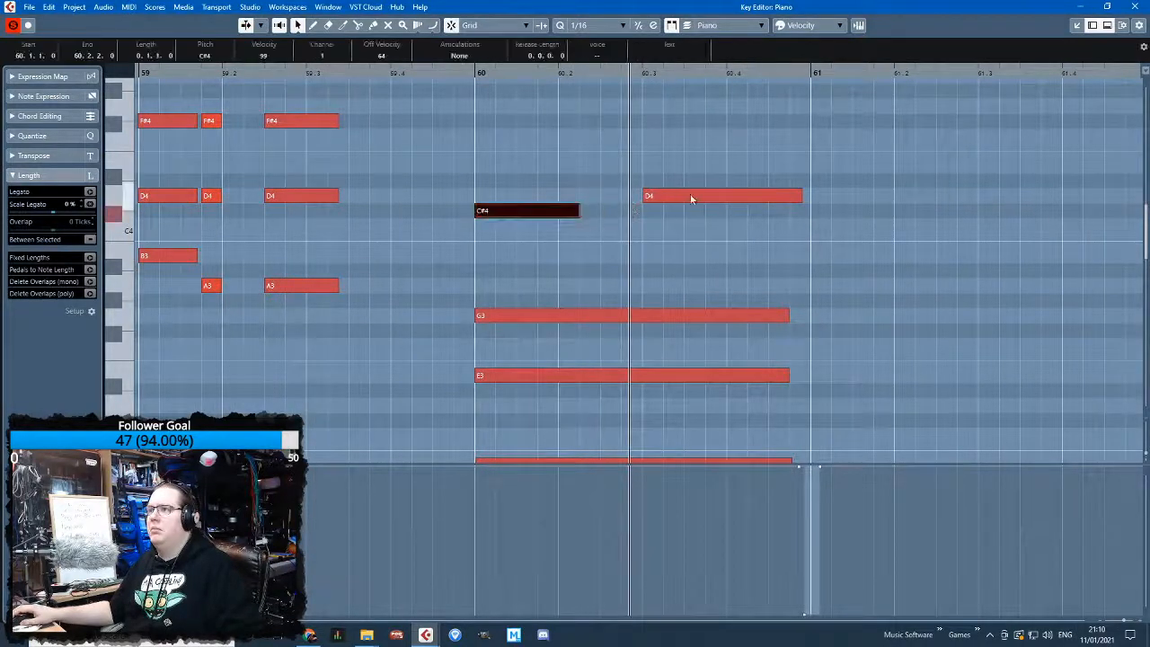
drag(643, 195, 589, 210)
Lower D4 to C#4 in the last bar 58 chord and play back from just before bar 58
scroll(564, 294, down, 4)
scroll(562, 300, down, 5)
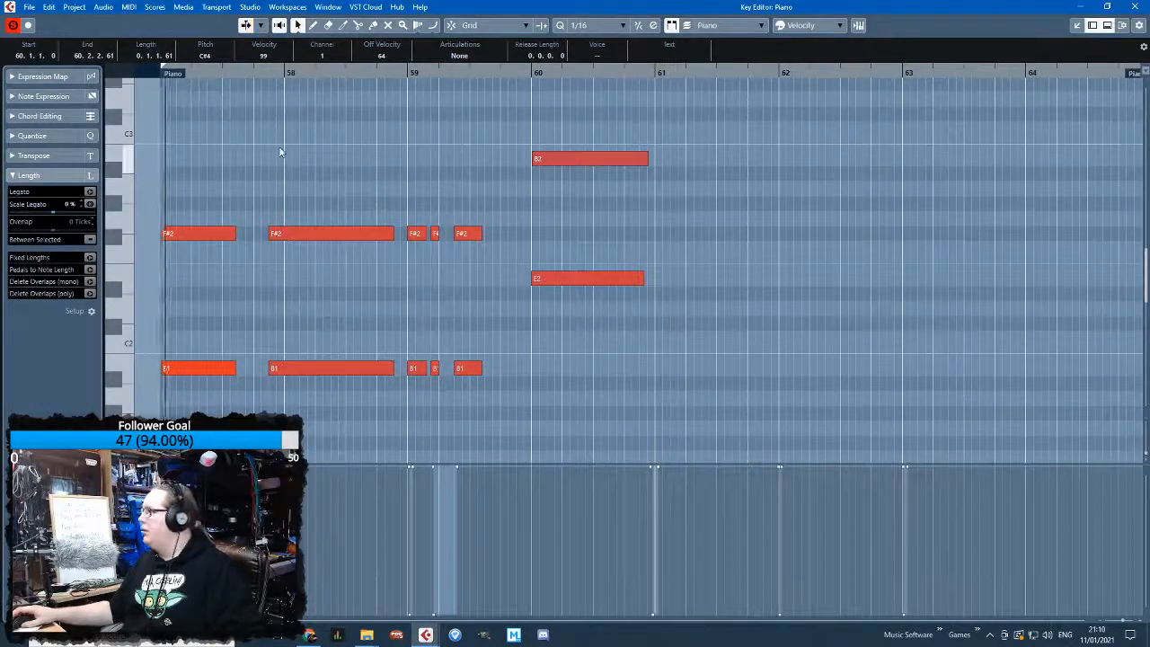
scroll(279, 153, up, 5)
scroll(503, 301, up, 3)
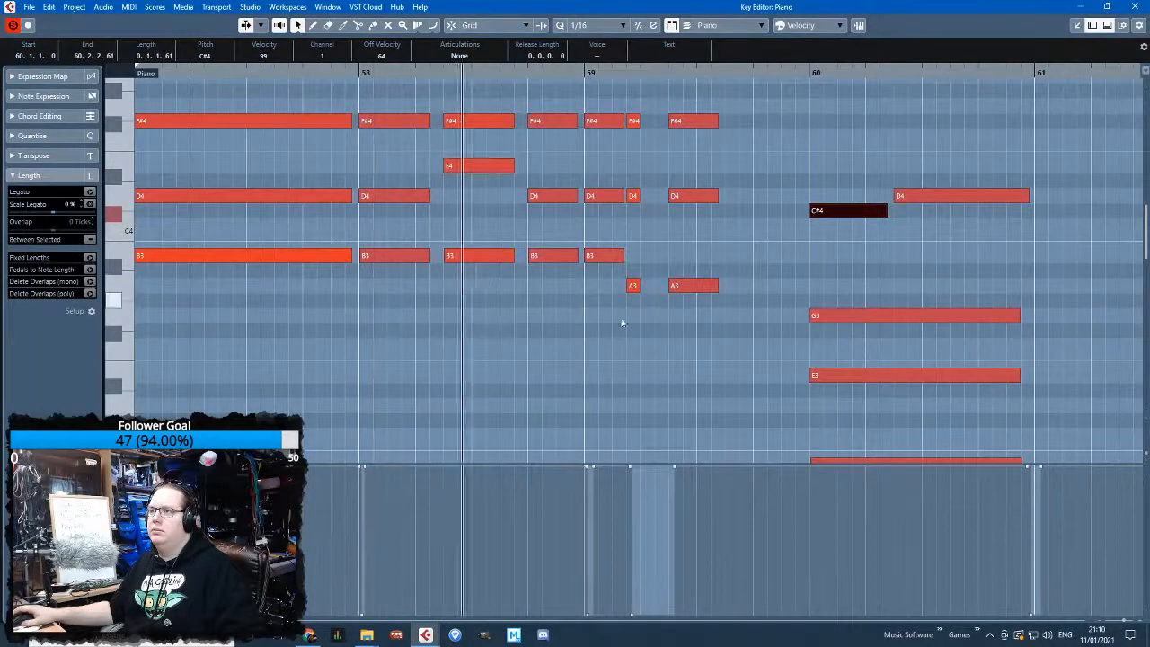
scroll(610, 316, up, 2)
click(496, 198)
key(Down)
click(519, 221)
click(223, 75)
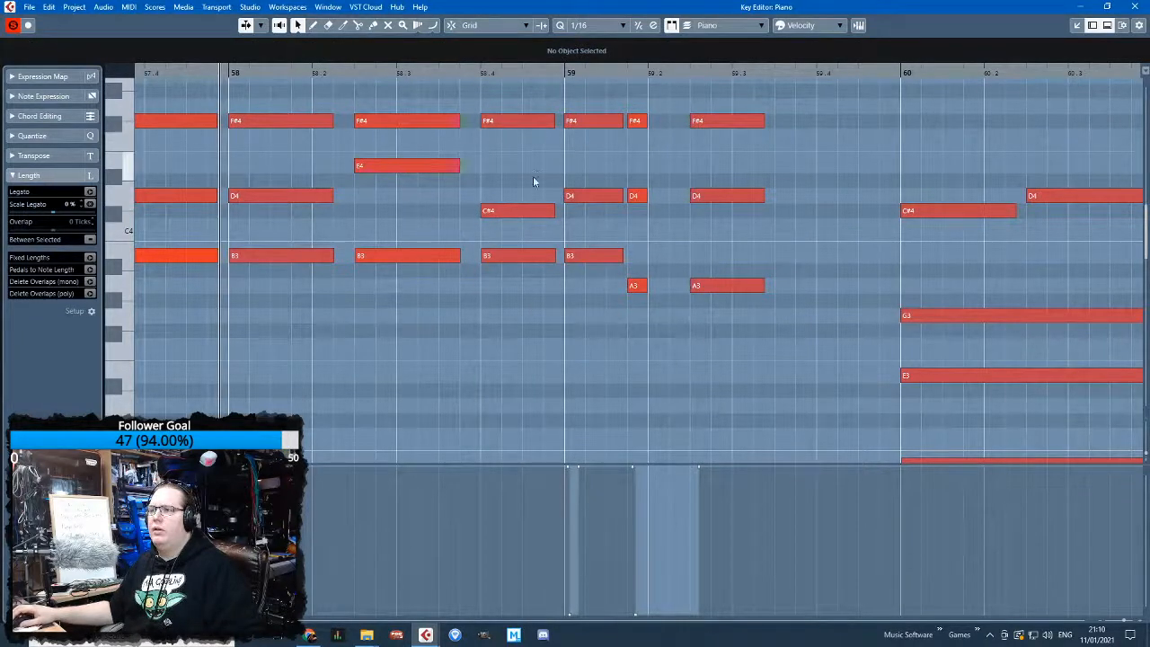
key(space)
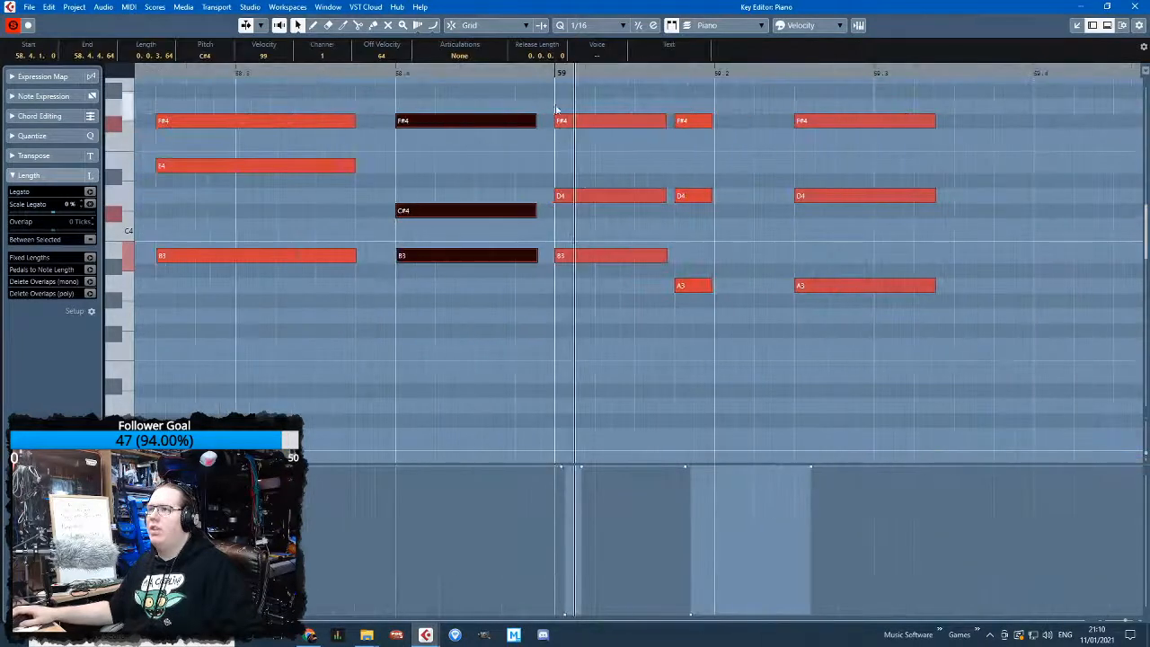
Play back the piano chords from bar 58 into bar 59 to check the voicings
key(g)
key(space)
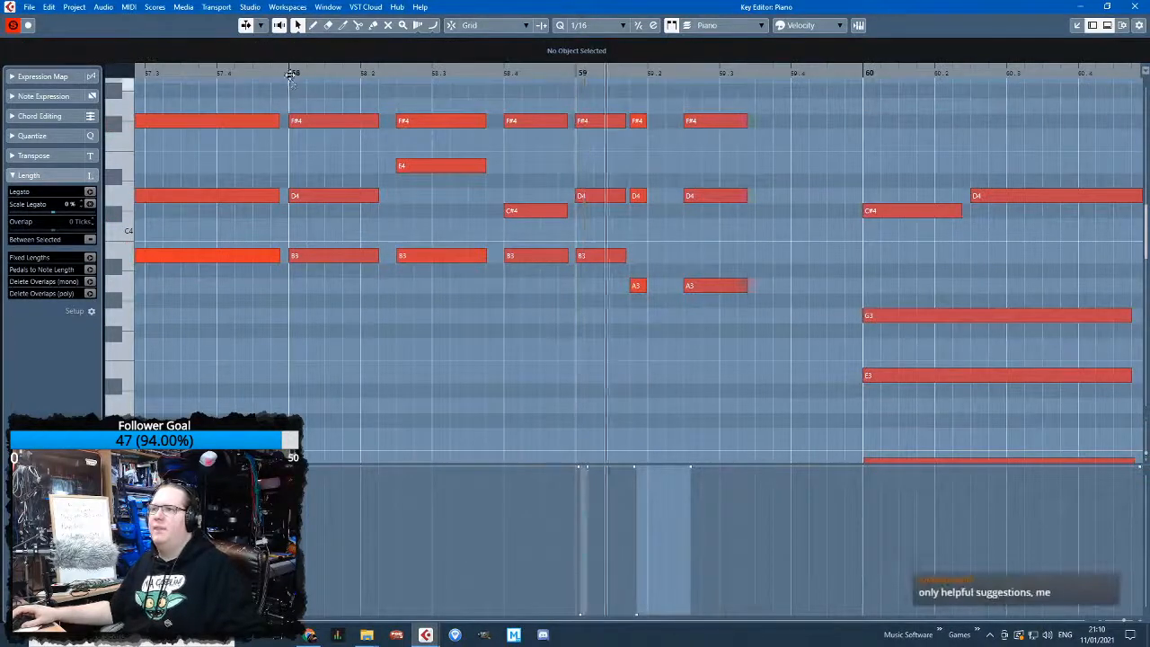
key(space)
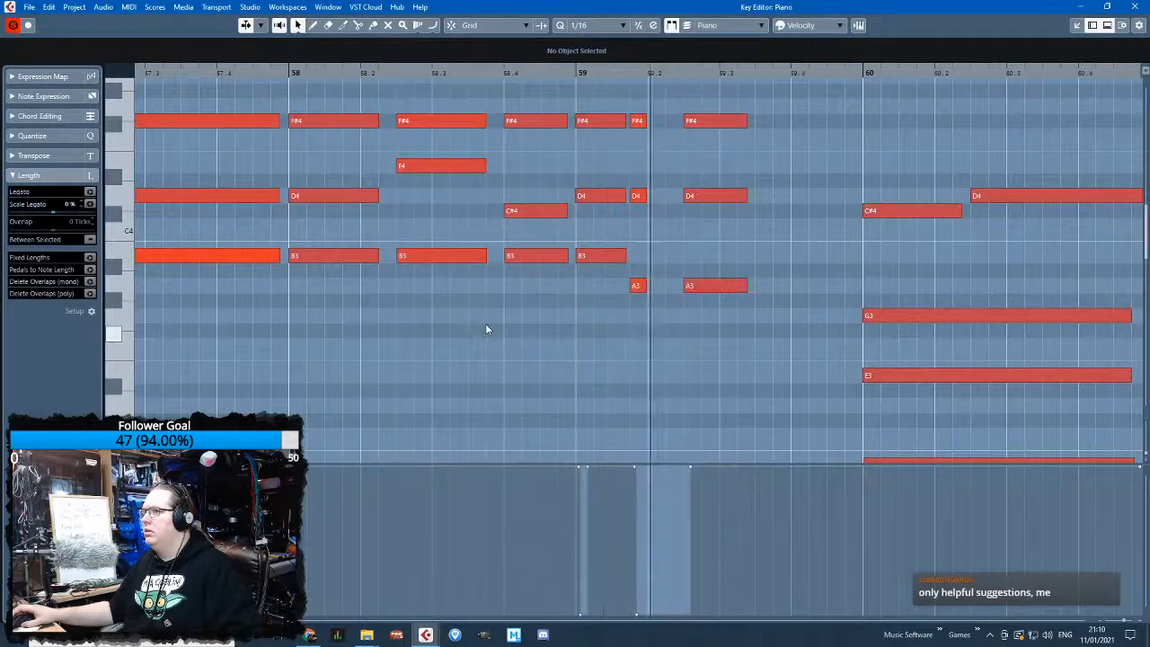
key(space)
Try D4 in place of C#4 in the last bar 58 chord, then compare the original pitch from just before bar 58
drag(547, 211, 591, 212)
key(space)
key(Up)
click(523, 198)
key(Down)
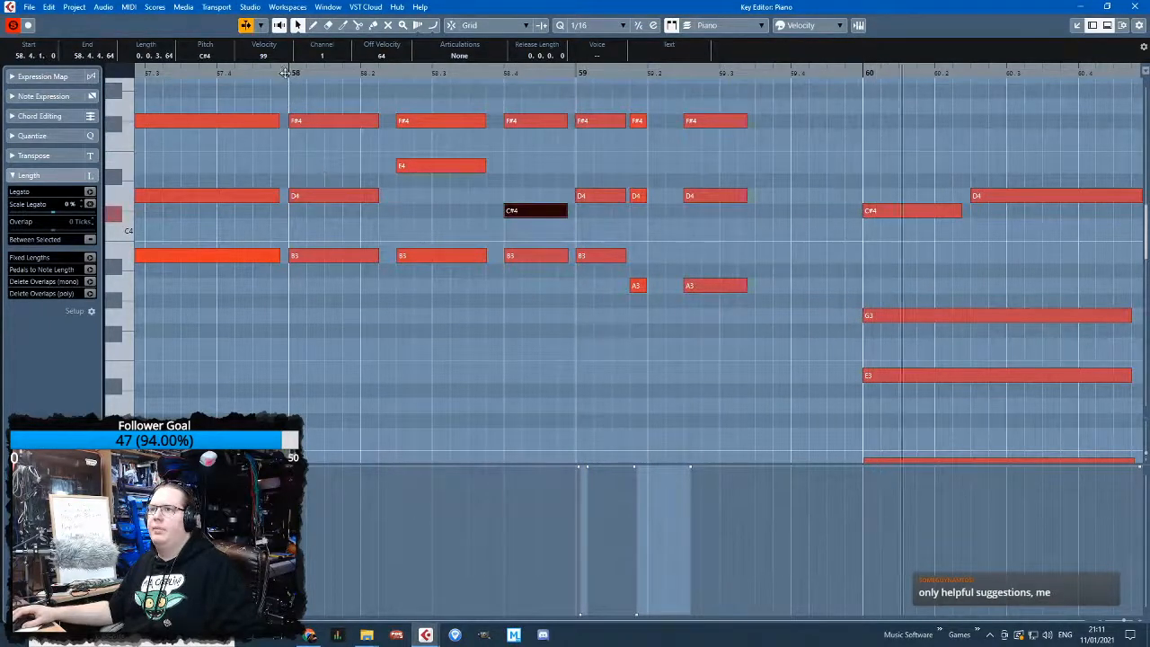
click(284, 73)
Stagger the bar 60 chord upwards by delaying B2 slightly, E3 to 60.1.1.33, G3 a little further and C#4 to 60.1.1.108
scroll(398, 246, down, 3)
scroll(671, 339, down, 3)
scroll(672, 339, up, 2)
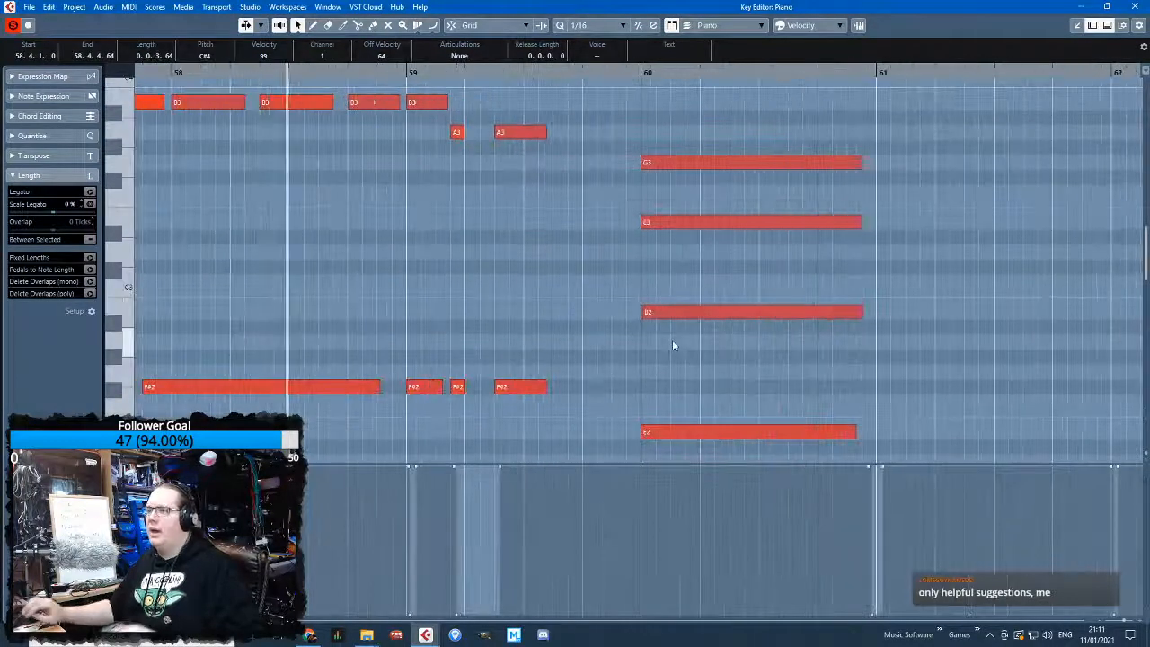
scroll(638, 328, up, 3)
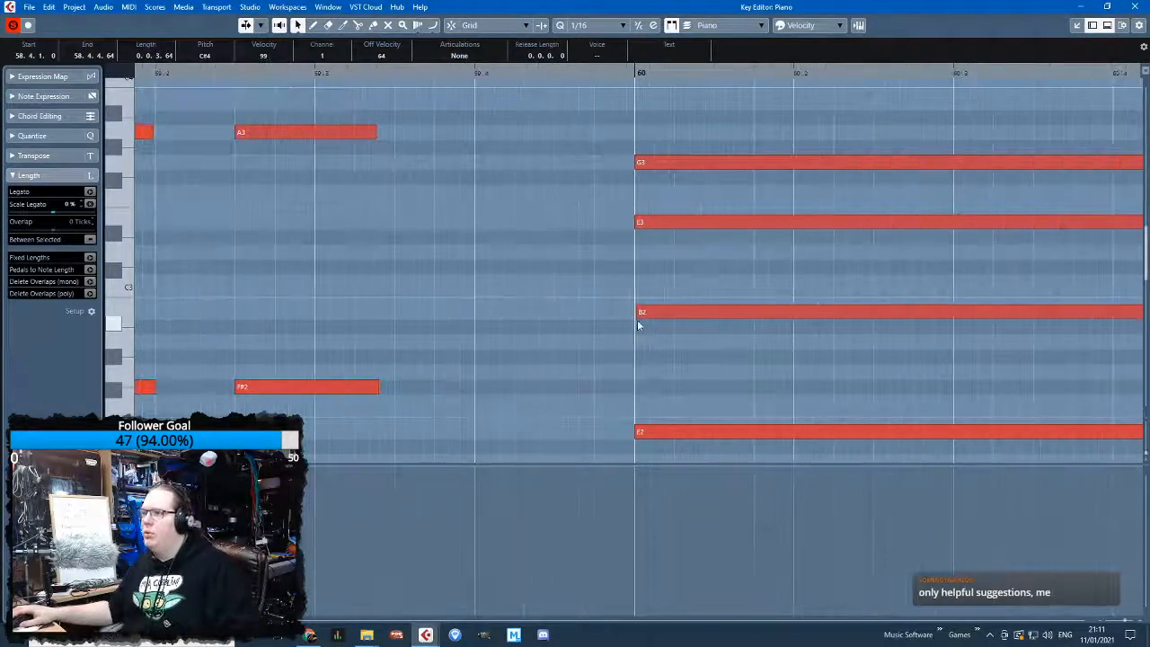
drag(640, 312, 643, 312)
drag(641, 230, 650, 230)
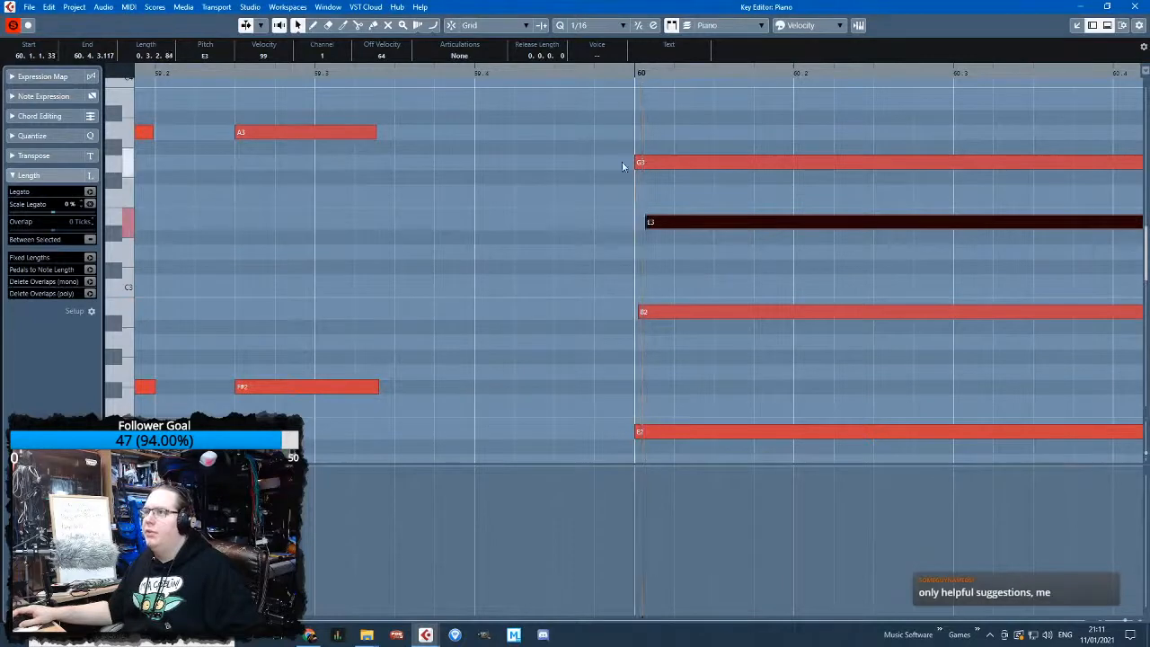
drag(639, 162, 660, 161)
scroll(658, 207, up, 3)
drag(635, 212, 671, 212)
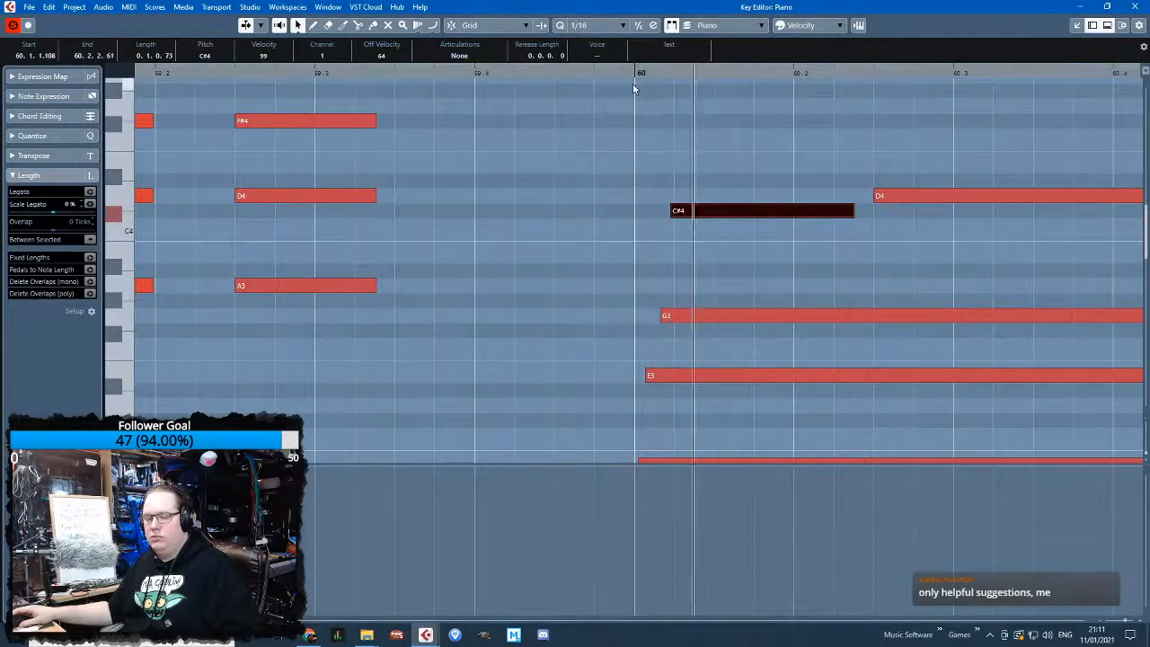
Select all the piano notes in bars 57 to 60, duplicate them into bars 61 to 64, and close the editor
scroll(658, 248, down, 4)
key(g)
key(g)
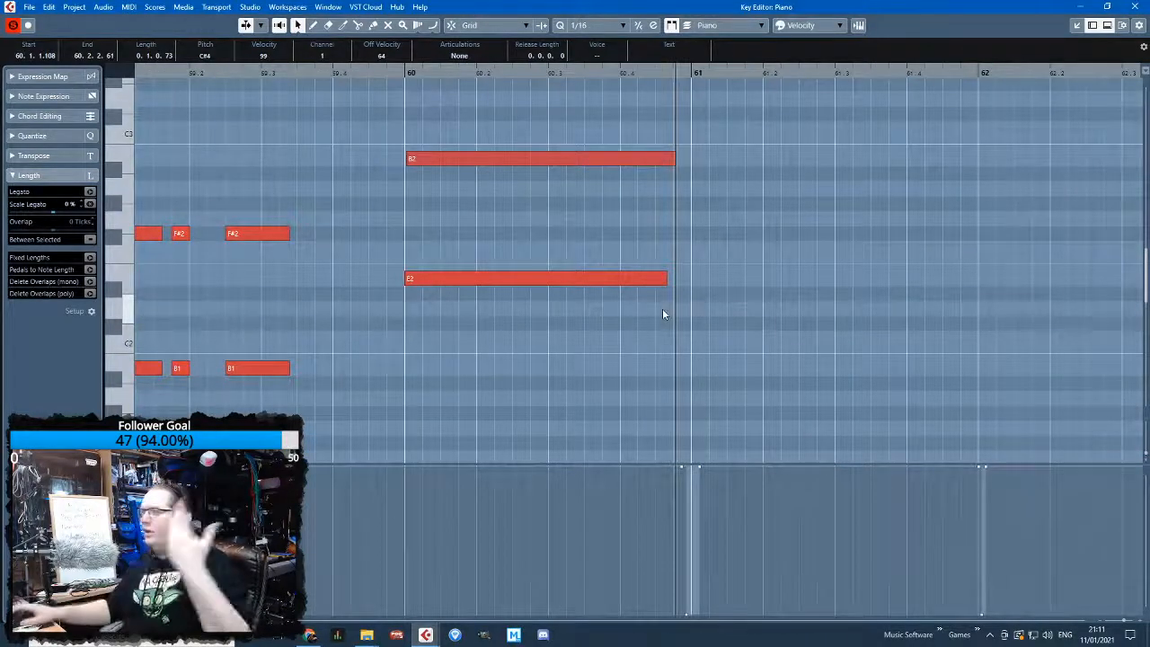
key(g)
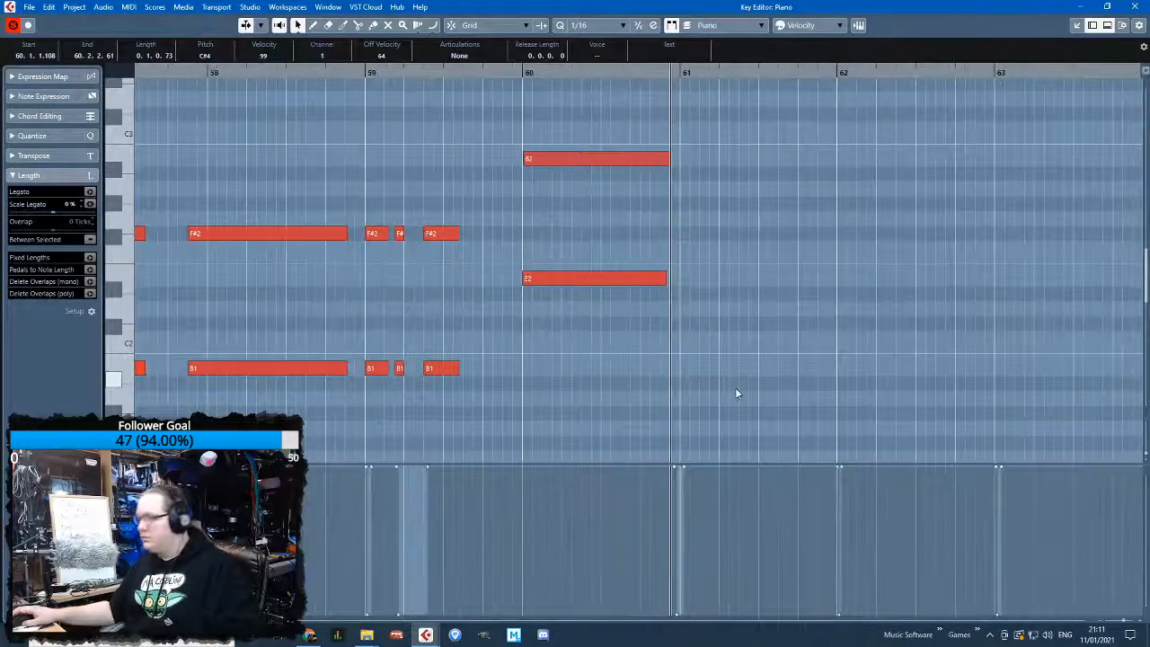
key(g)
scroll(802, 435, up, 4)
drag(334, 25, 334, 25)
scroll(526, 210, down, 2)
key(h)
key(h)
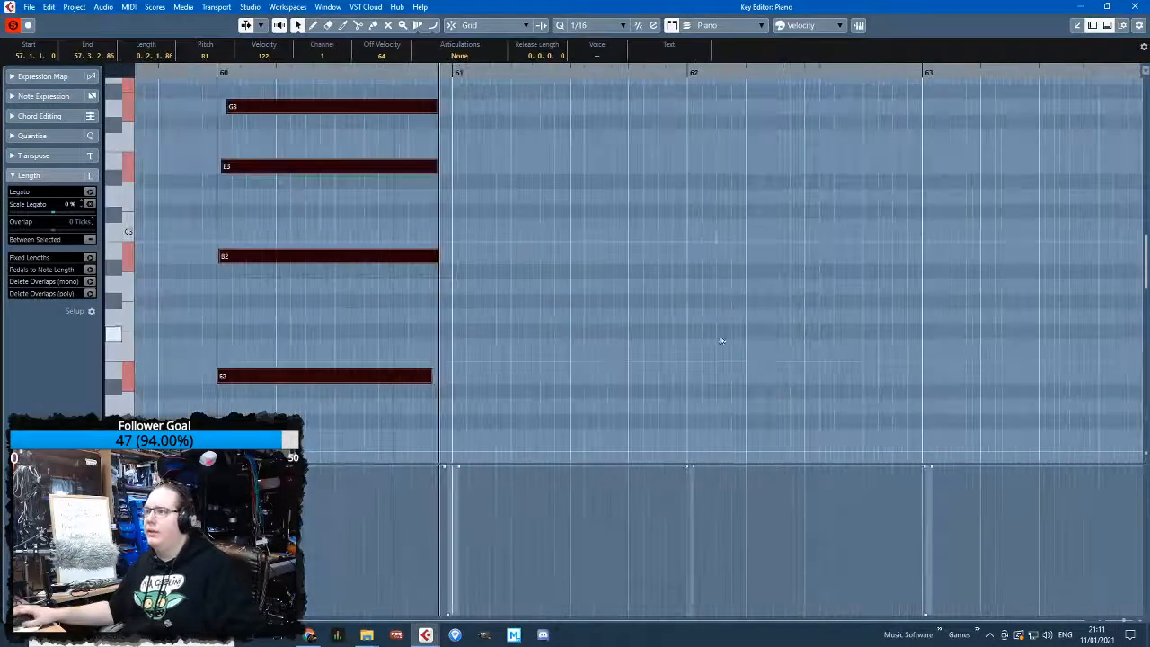
key(ctrl+d)
scroll(495, 361, down, 3)
drag(470, 316, 474, 315)
click(503, 373)
click(1135, 6)
Reopen the extended piano part and select a scattered mix of upper chord notes across bars 57 to 63
scroll(689, 277, down, 2)
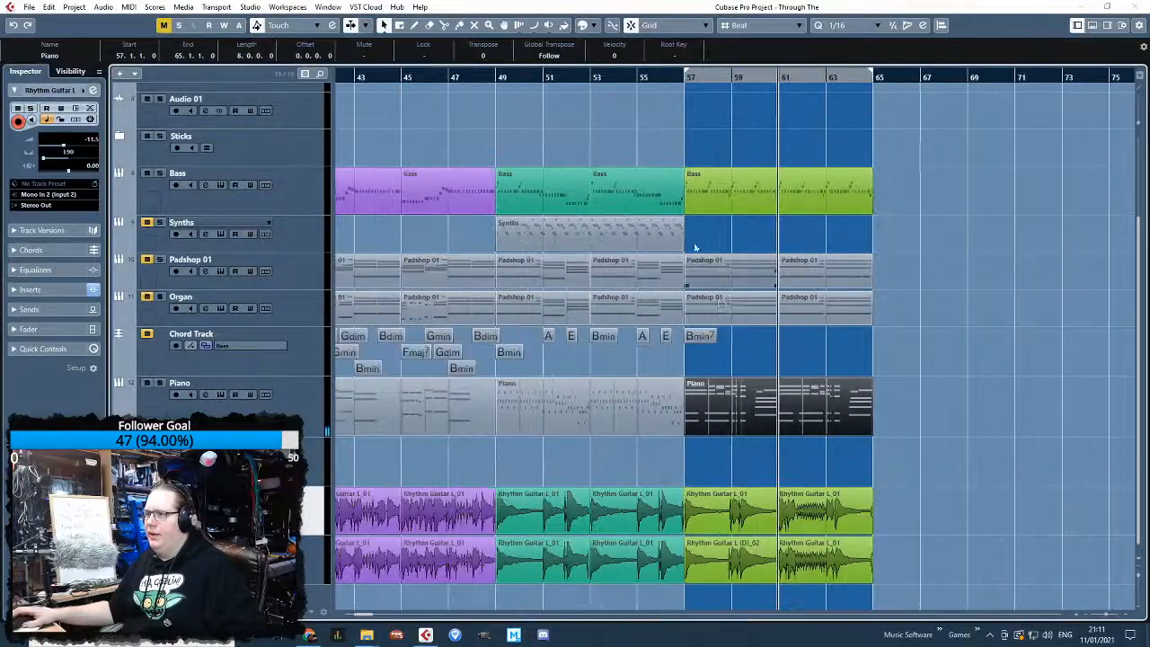
scroll(717, 302, up, 5)
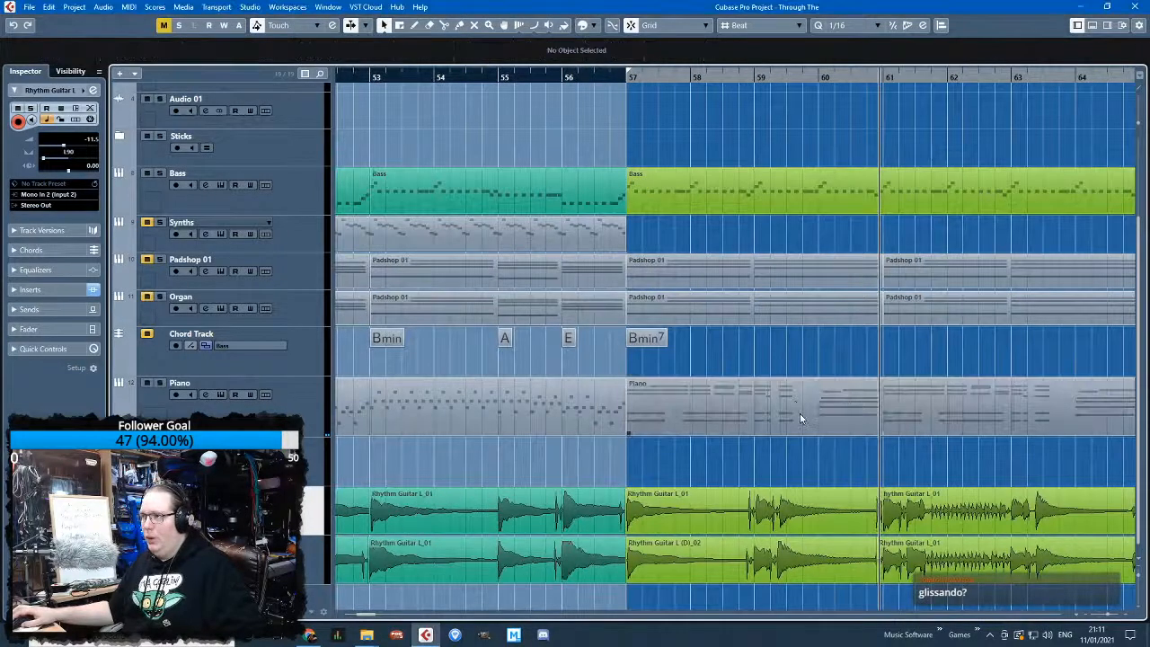
double_click(800, 413)
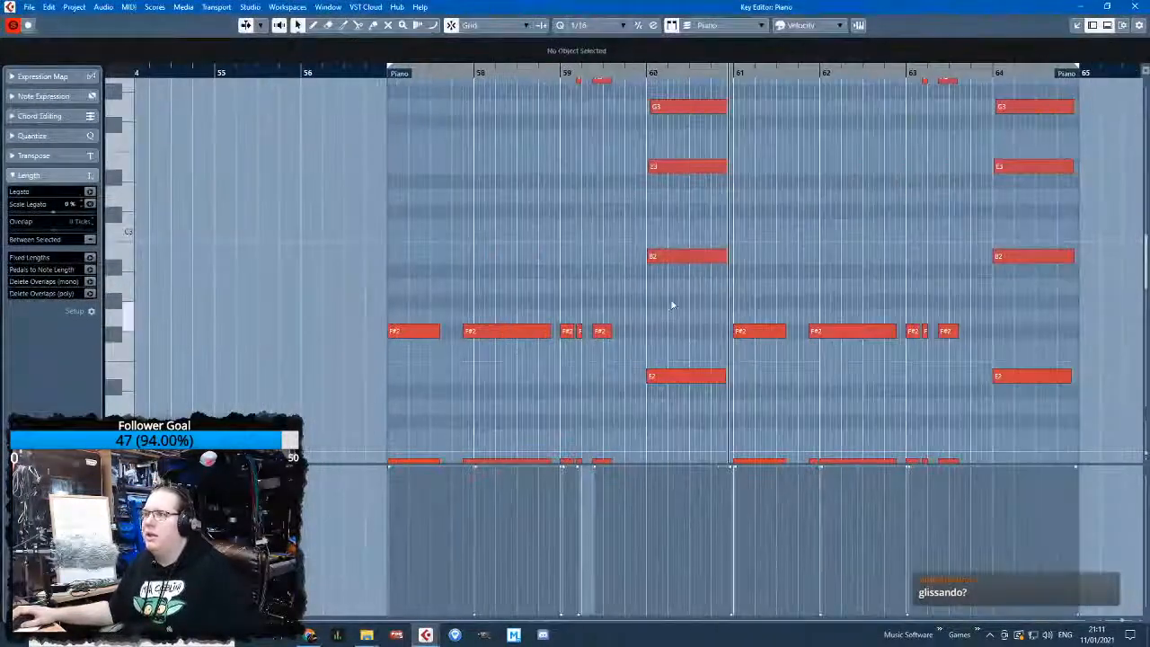
click(438, 195)
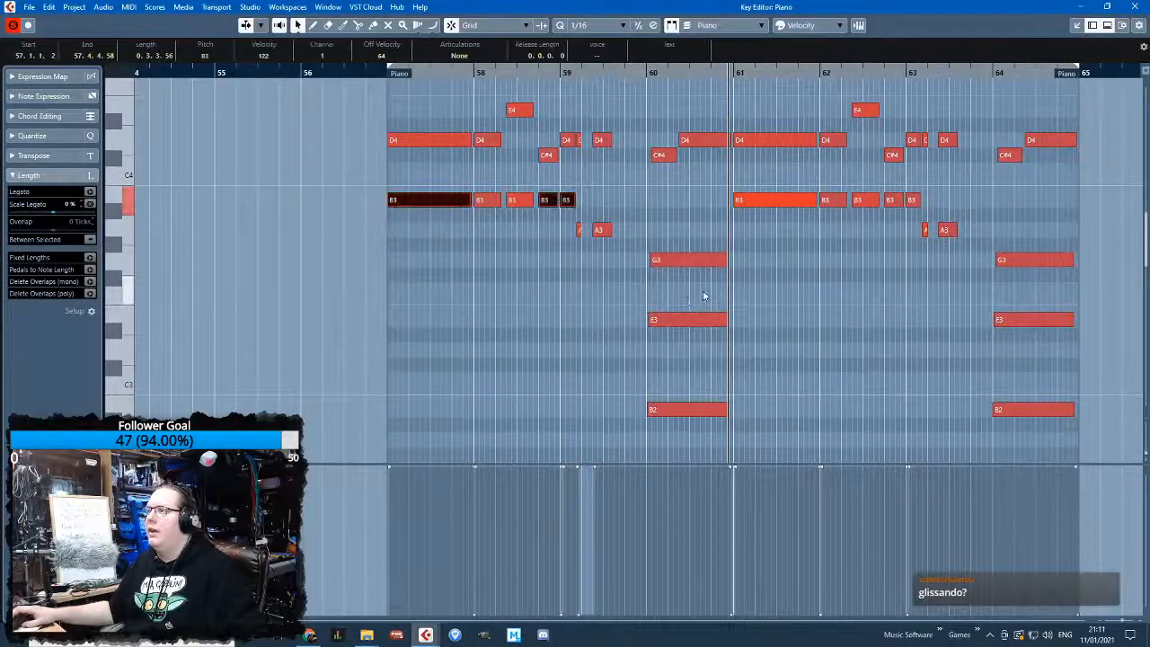
scroll(688, 298, up, 1)
drag(805, 177, 970, 242)
mouse_move(898, 100)
mouse_down()
mouse_move(857, 301)
mouse_move(790, 83)
mouse_up()
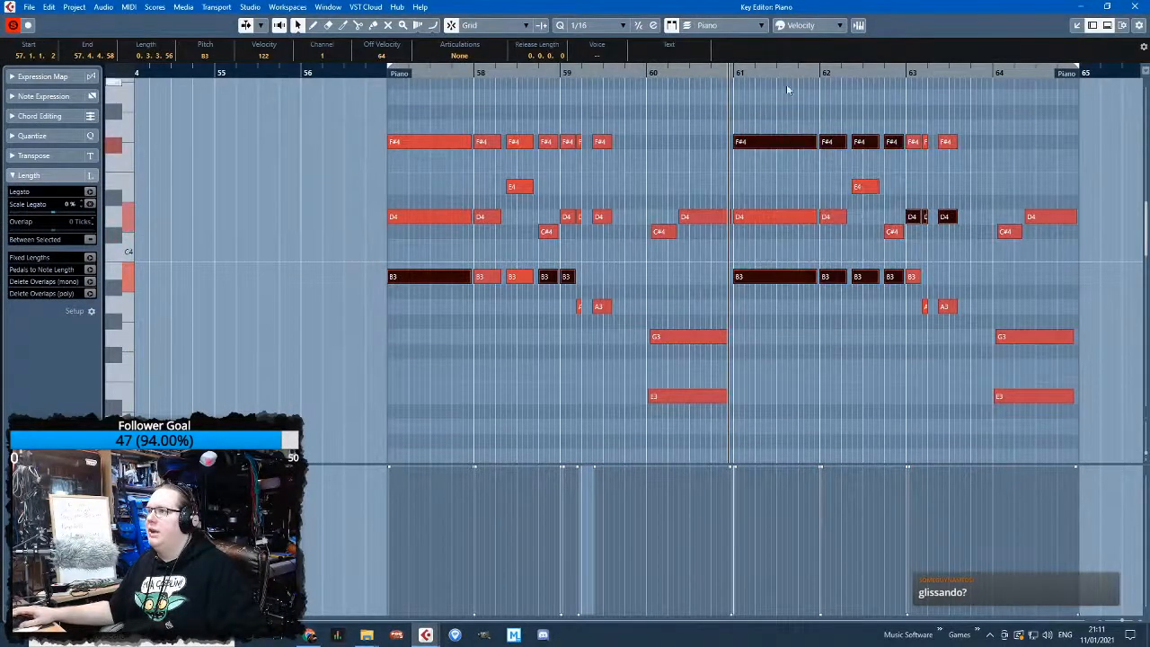
drag(468, 133, 580, 151)
drag(461, 122, 548, 241)
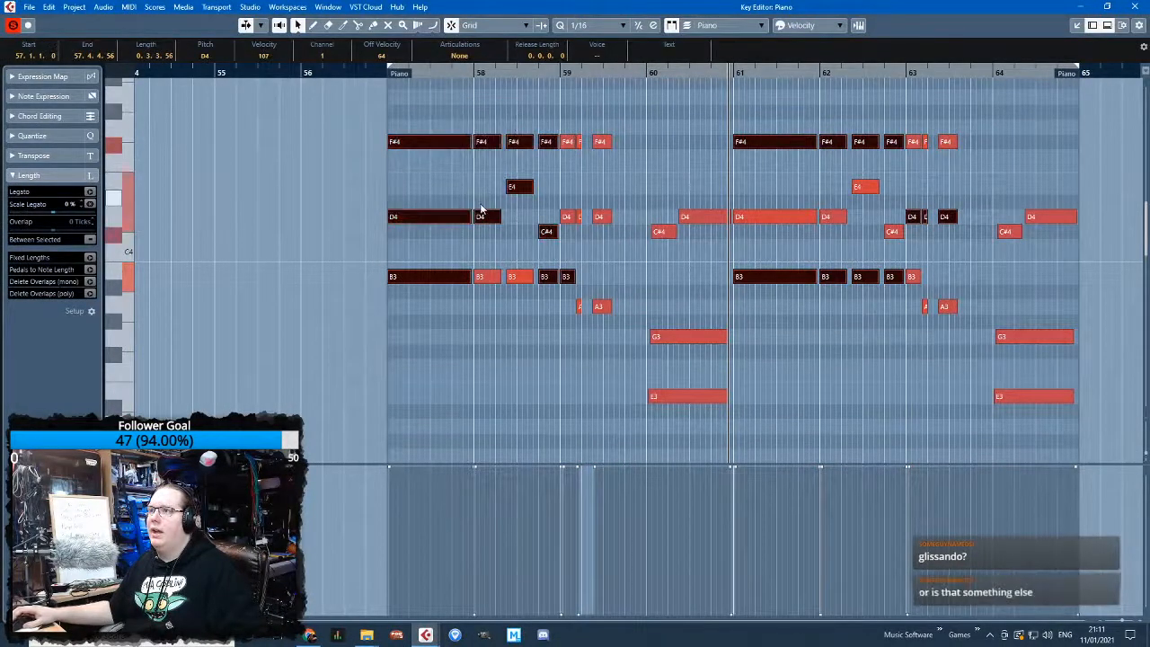
Adjust the selection around bar 58 and trim the selected notes' starts 3 ticks later, placing the first at 57.1.1.3
ctrl+scroll(486, 204, up, 2)
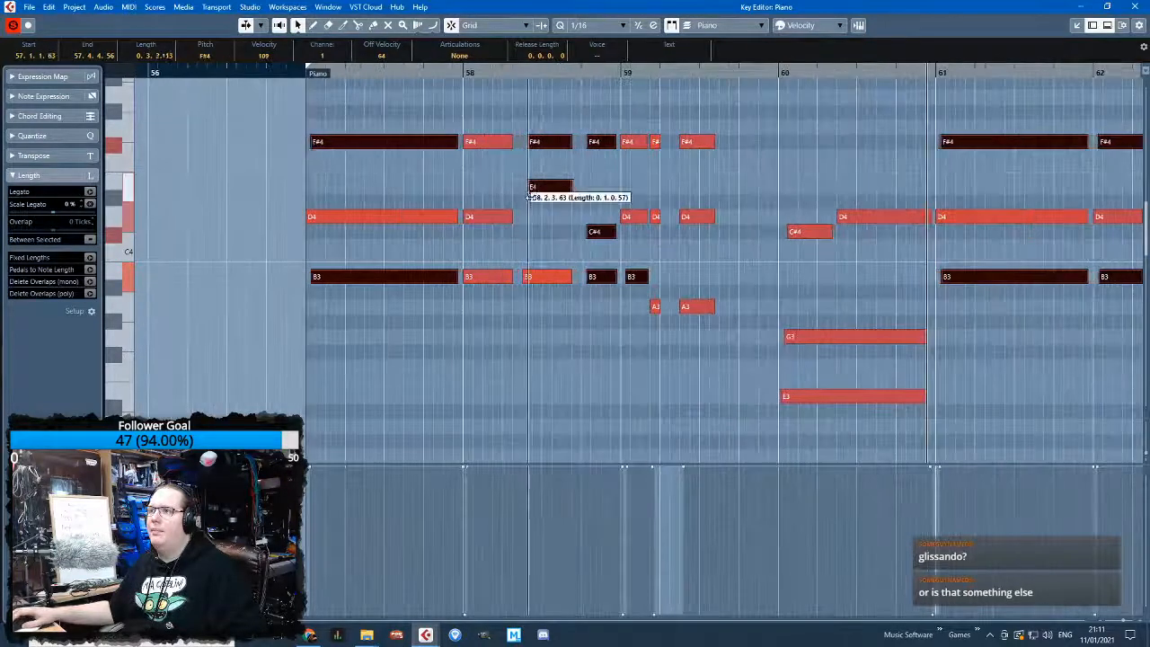
shift+click(539, 188)
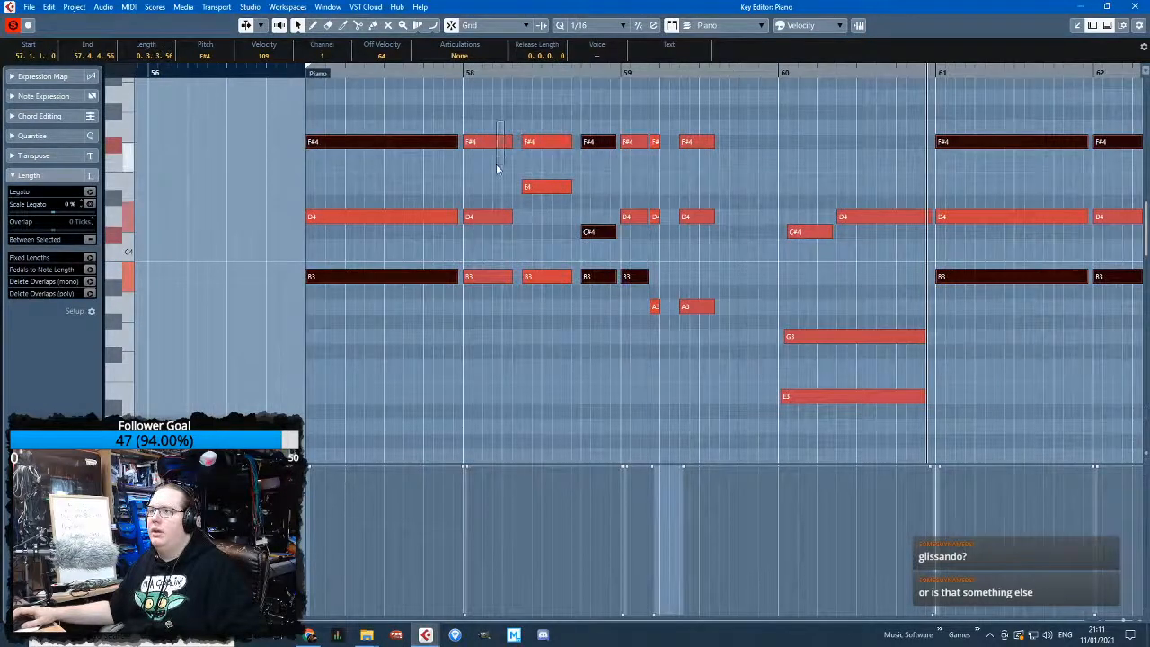
shift+click(555, 189)
ctrl+scroll(555, 190, up, 2)
ctrl+scroll(659, 274, up, 2)
ctrl+scroll(555, 277, up, 3)
drag(517, 234, 519, 234)
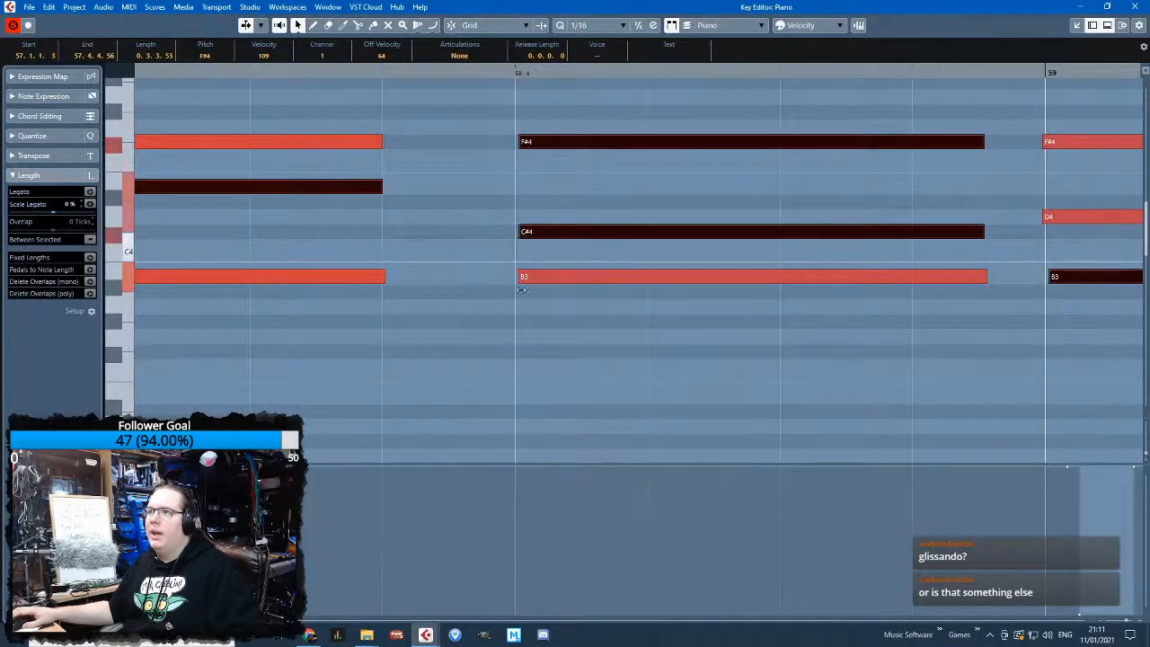
Loosen the bar 59 F#2 timings, starting the first at 58.4.4.113, the second slightly early and the third at 59.2.3.5
ctrl+scroll(510, 370, down, 4)
scroll(513, 373, down, 4)
ctrl+scroll(528, 358, up, 3)
ctrl+scroll(626, 285, up, 2)
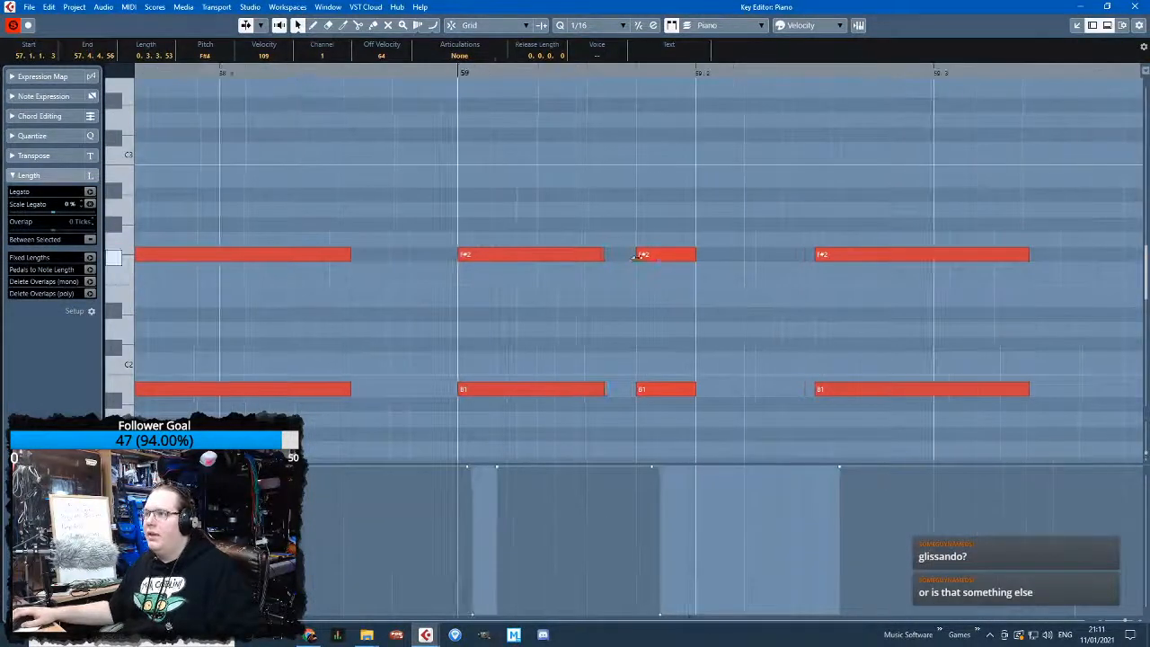
click(639, 256)
drag(815, 256, 818, 256)
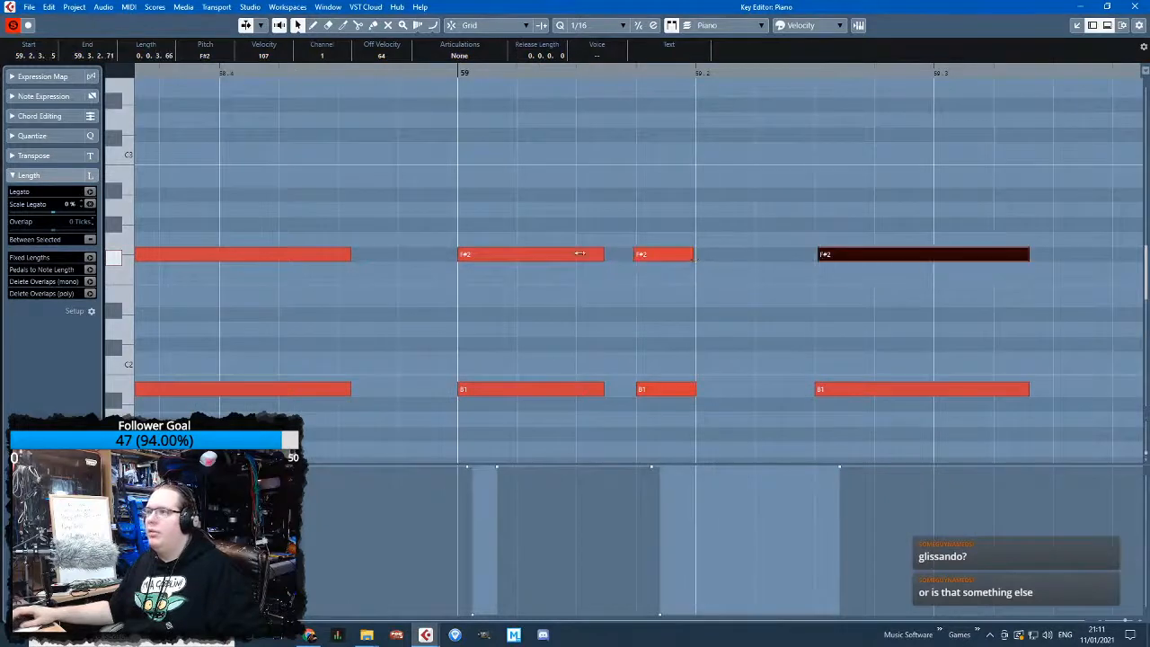
click(459, 260)
Start the low E2 of the bar 60 chord slightly early at 59.4.4.110
ctrl+scroll(524, 341, down, 3)
ctrl+scroll(978, 353, up, 5)
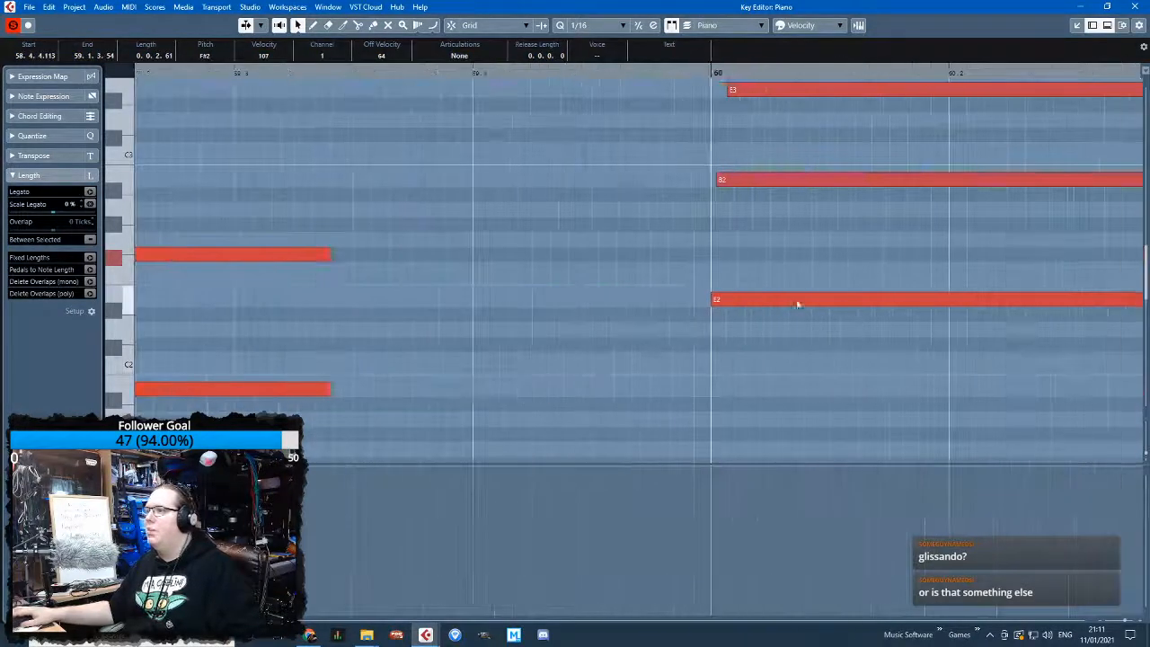
drag(714, 297, 708, 297)
Offset the bar 63 F#2 starts to 63.1.1.3, 63.1.4.5 and slightly early for the third, then close the editor
ctrl+scroll(744, 391, down, 5)
ctrl+scroll(1100, 362, up, 5)
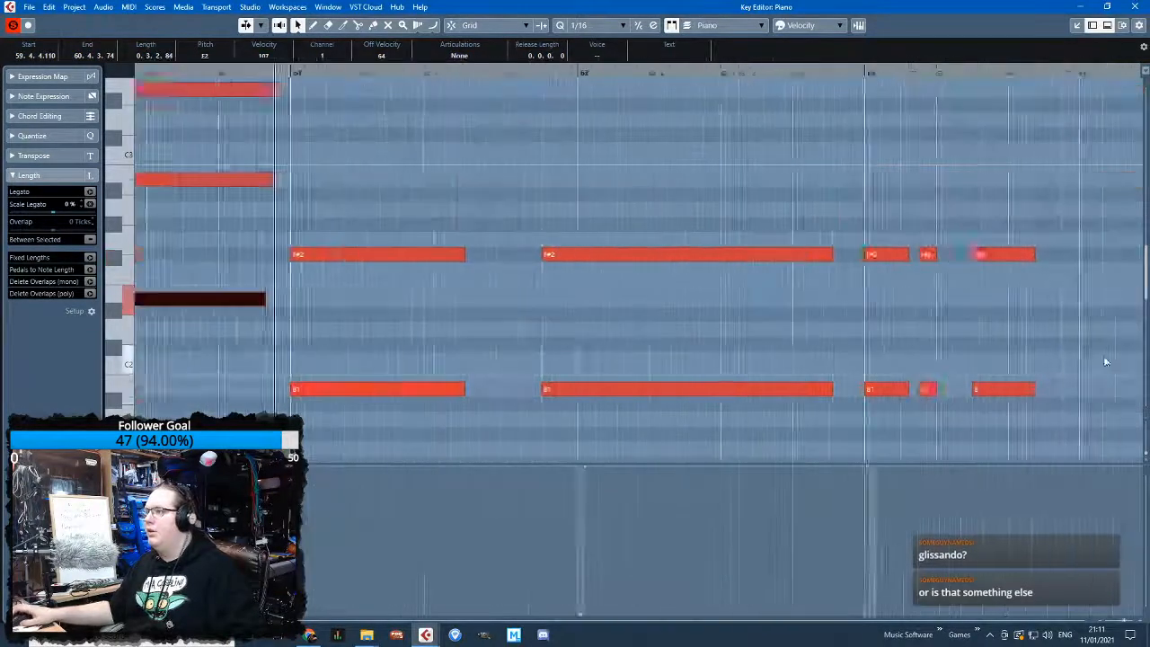
ctrl+scroll(790, 256, up, 2)
drag(600, 256, 603, 256)
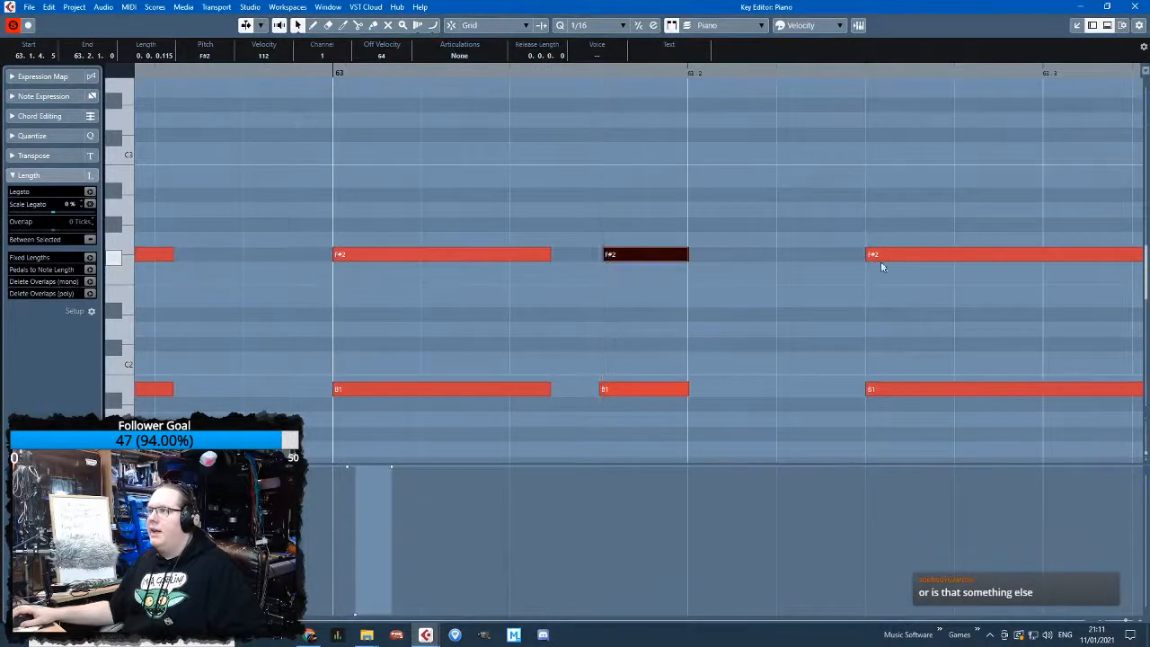
drag(864, 255, 860, 255)
drag(334, 255, 336, 255)
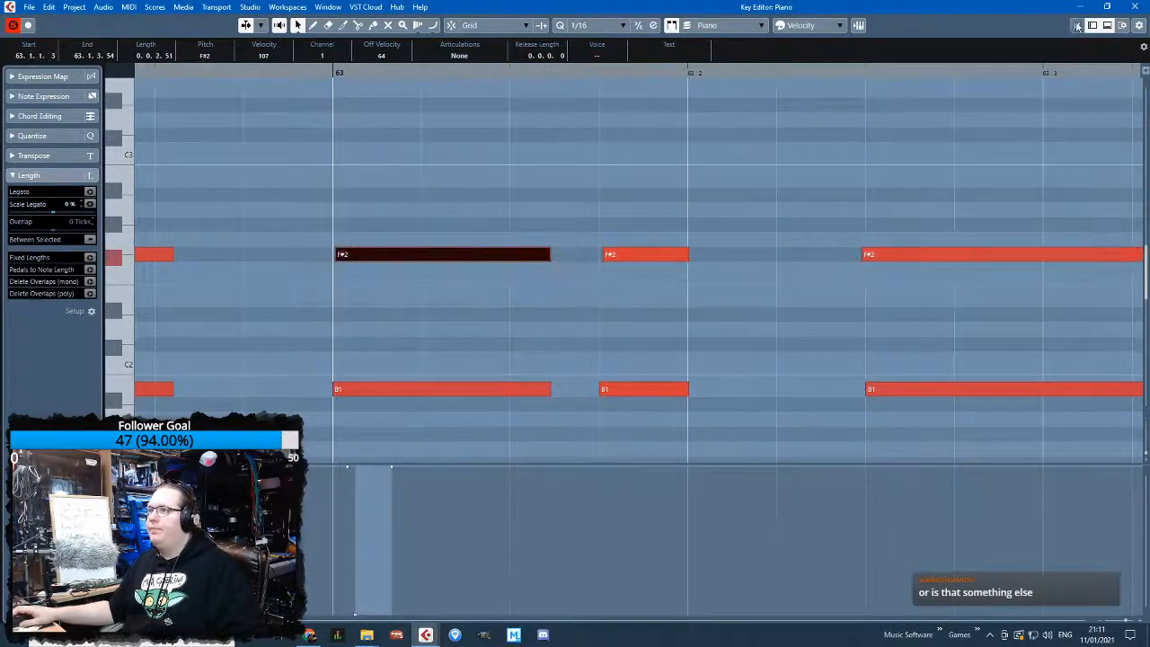
click(1143, 6)
Play back the arrangement from just before bar 57 through bar 64 to review the extended piano part
click(774, 80)
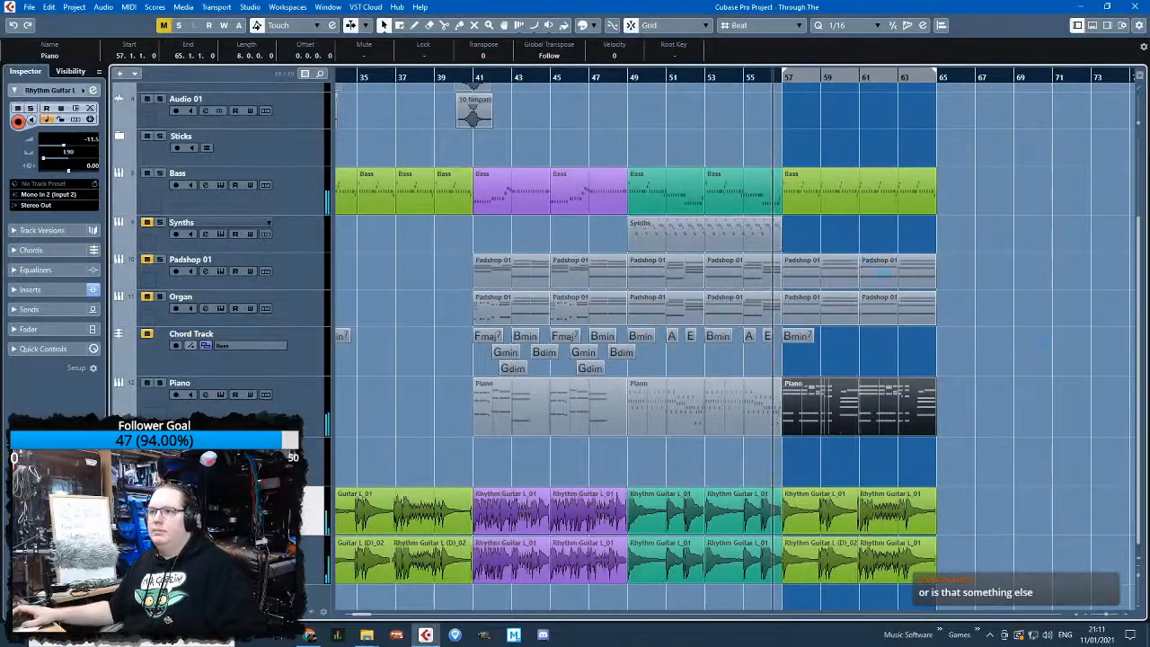
scroll(989, 352, up, 4)
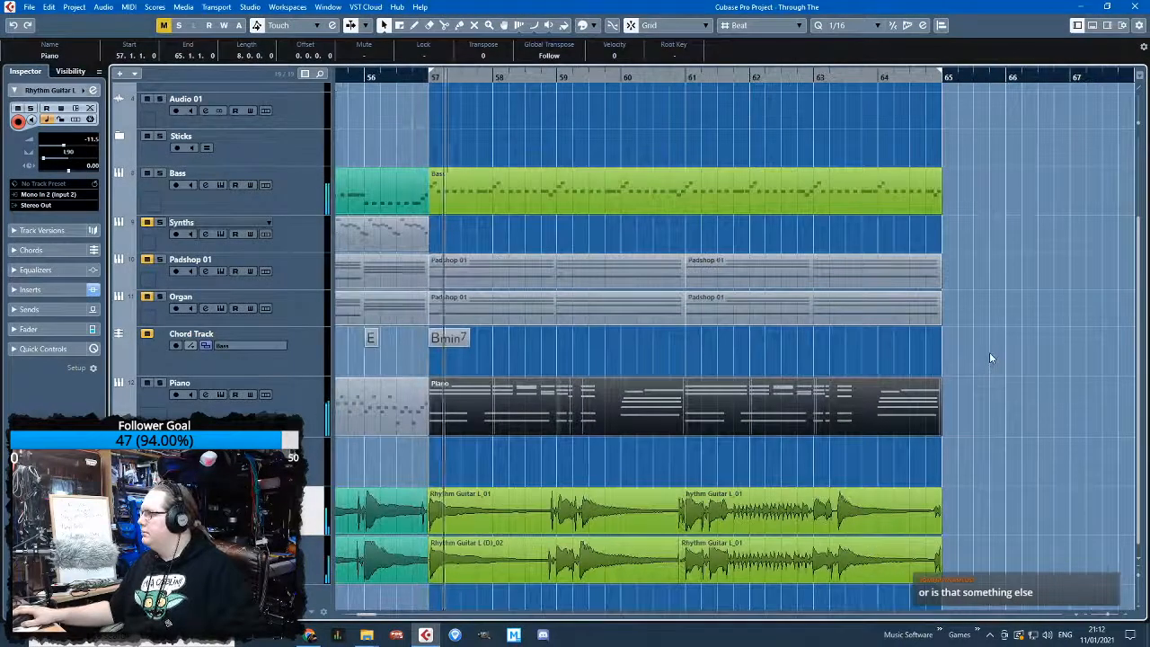
scroll(651, 352, down, 1)
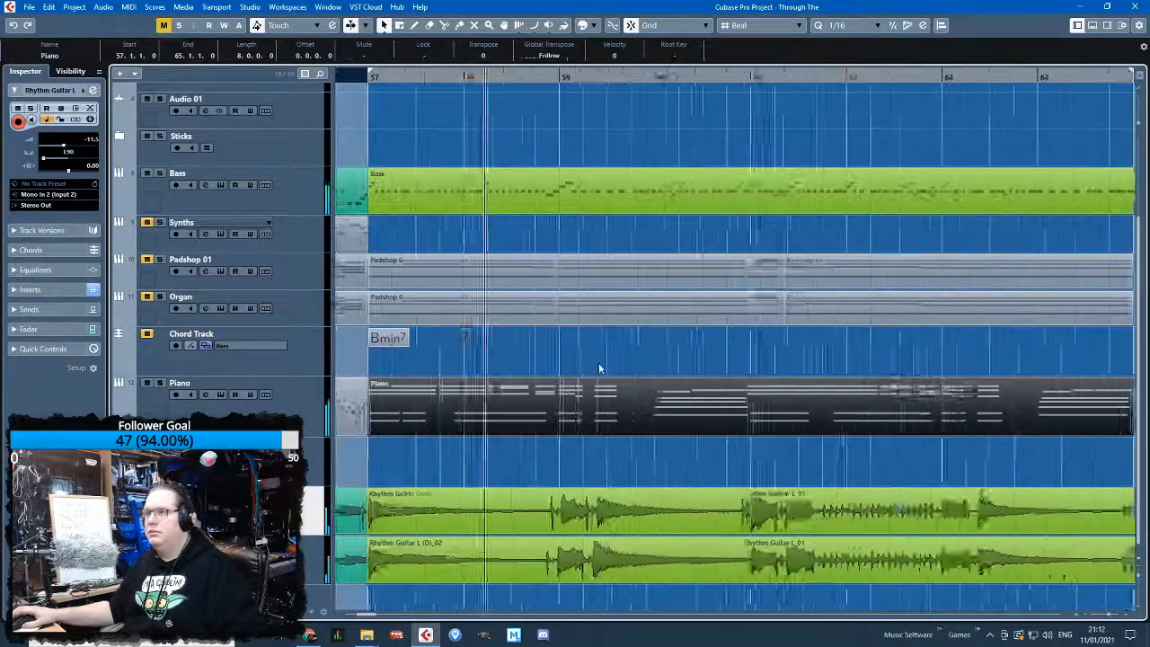
click(672, 347)
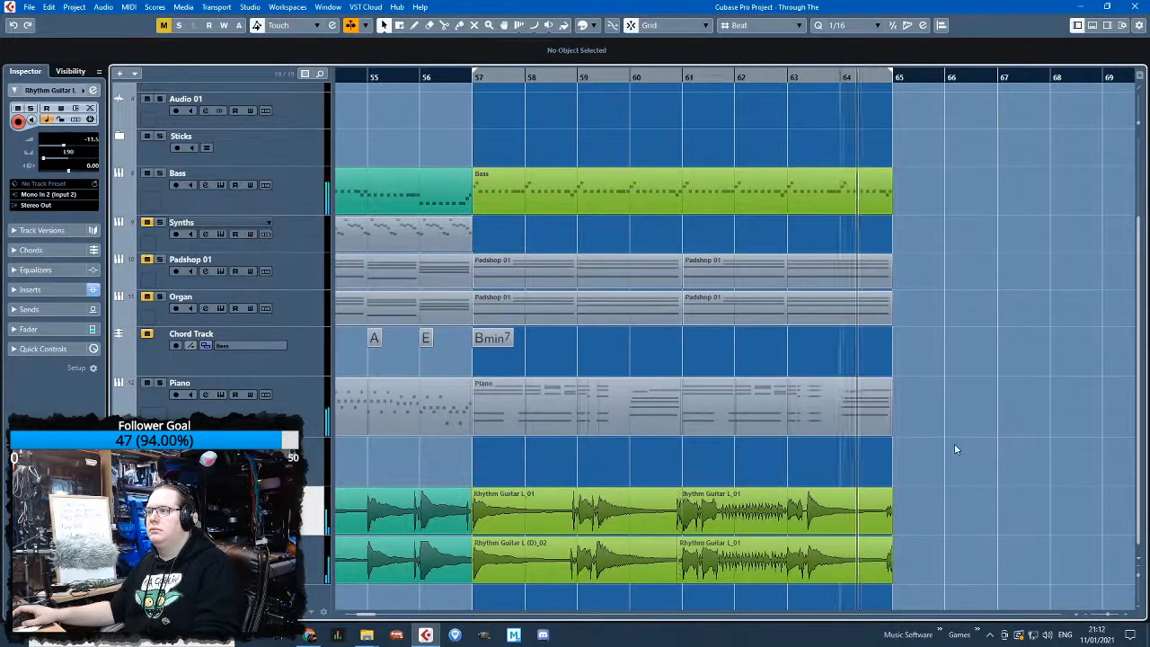
key(space)
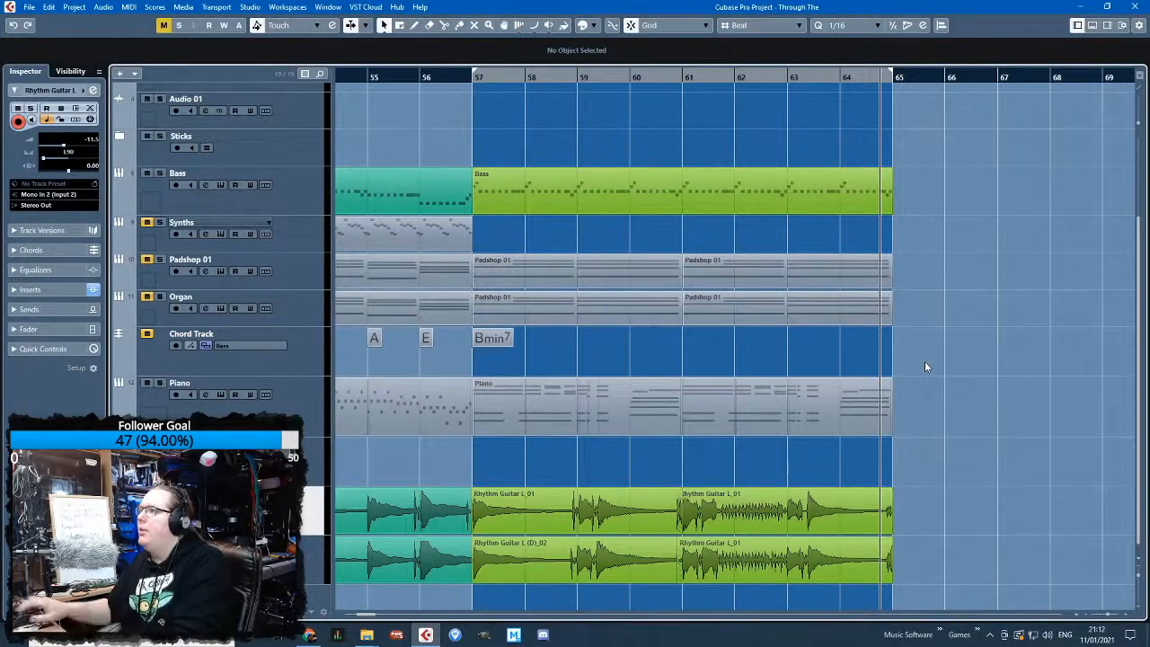
key(alt+Tab)
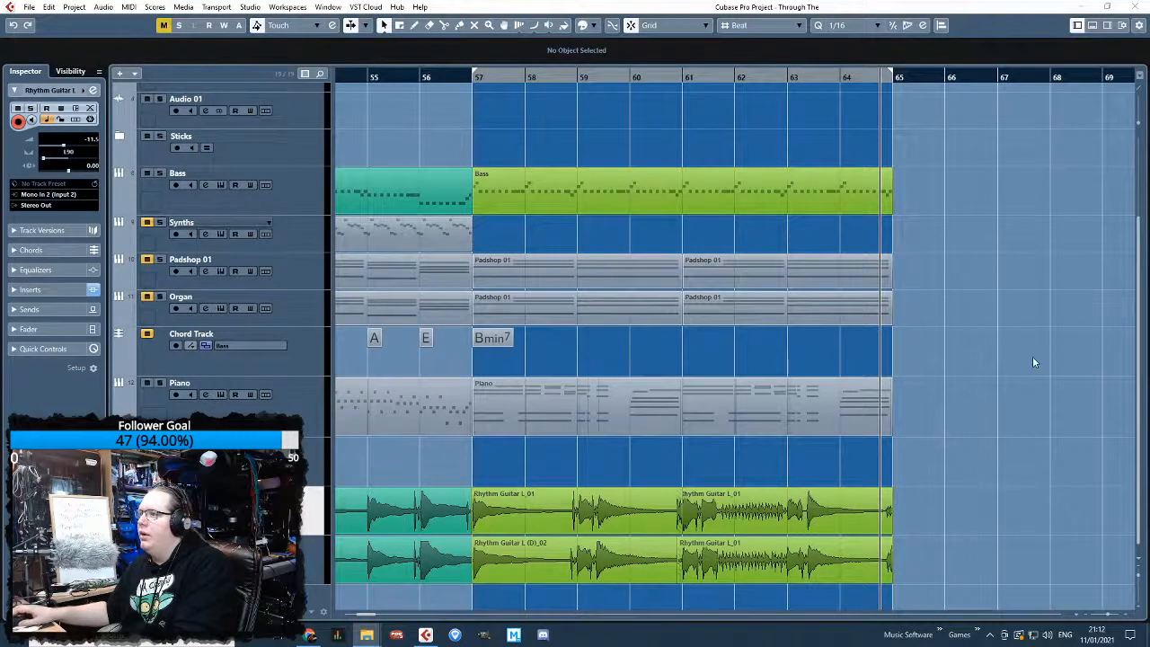
key(alt+Tab)
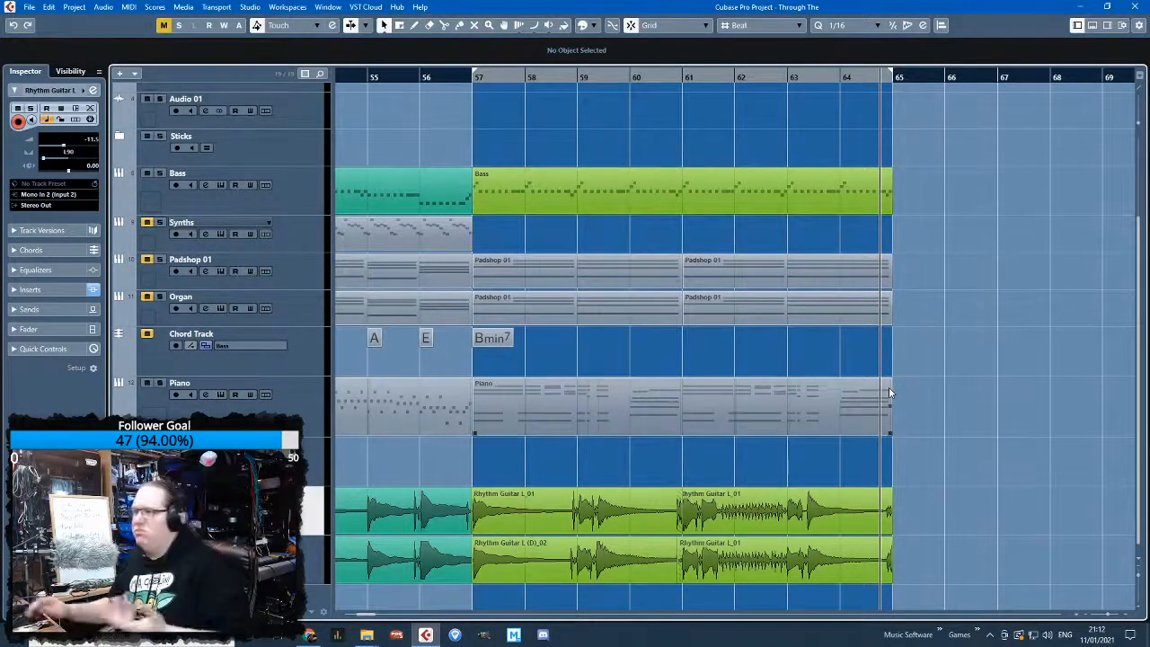
Select the Padshop 01 track and solo it, focusing on the section from bar 49
scroll(730, 430, down, 5)
scroll(643, 447, down, 1)
scroll(643, 447, up, 3)
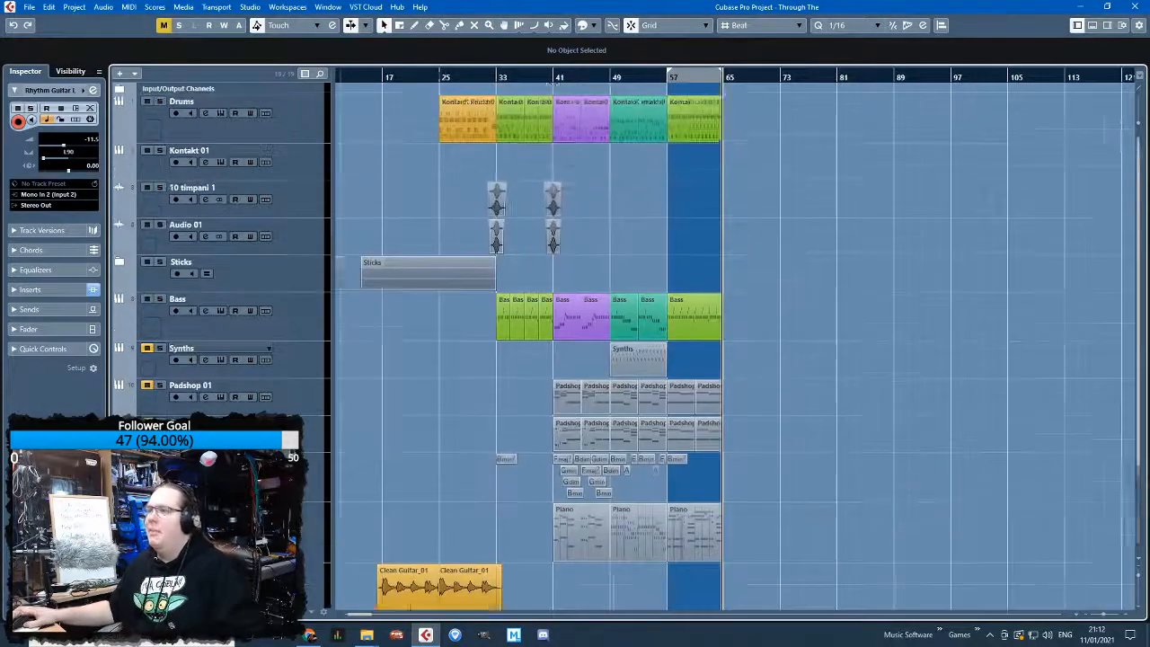
scroll(592, 440, up, 3)
scroll(898, 467, down, 4)
scroll(1097, 501, down, 3)
scroll(1098, 501, right, 5)
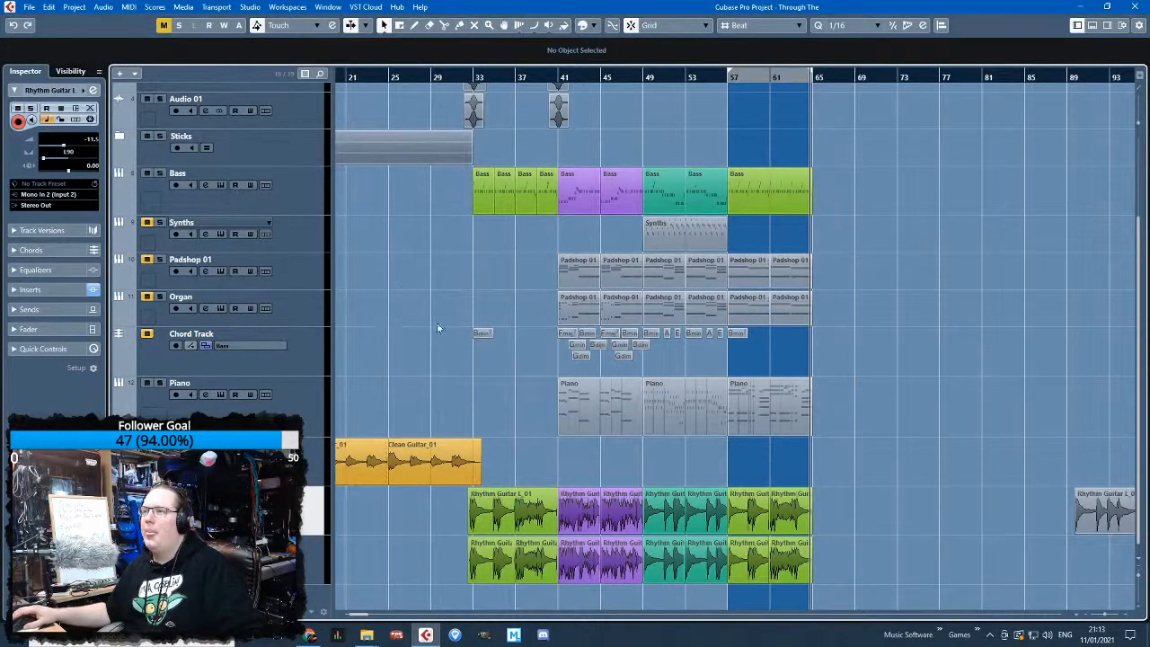
click(287, 272)
scroll(537, 146, up, 5)
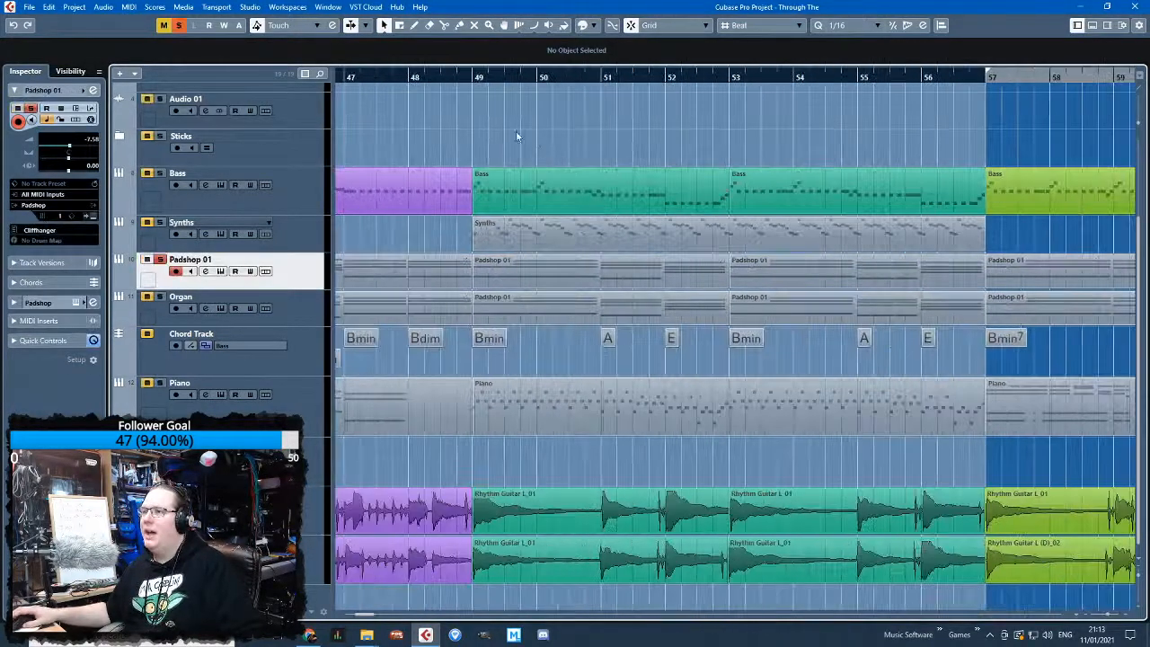
Audition the soloed Padshop 01 track, then unsolo it and play back the section across bars 57 to 64
scroll(512, 149, down, 4)
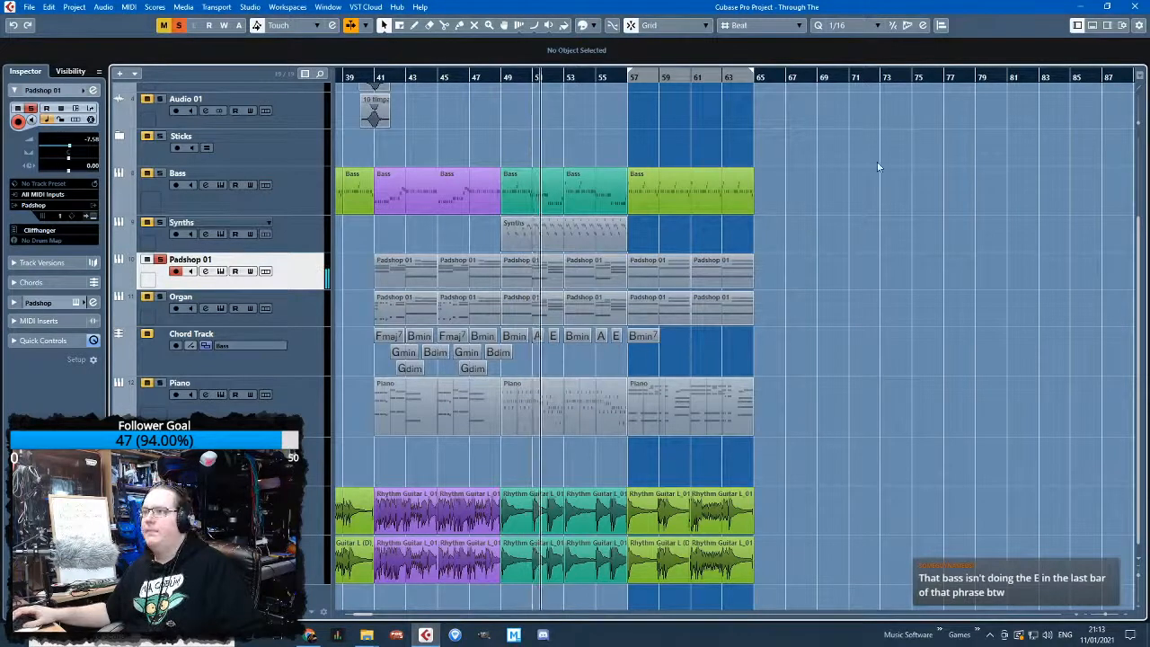
scroll(680, 248, up, 3)
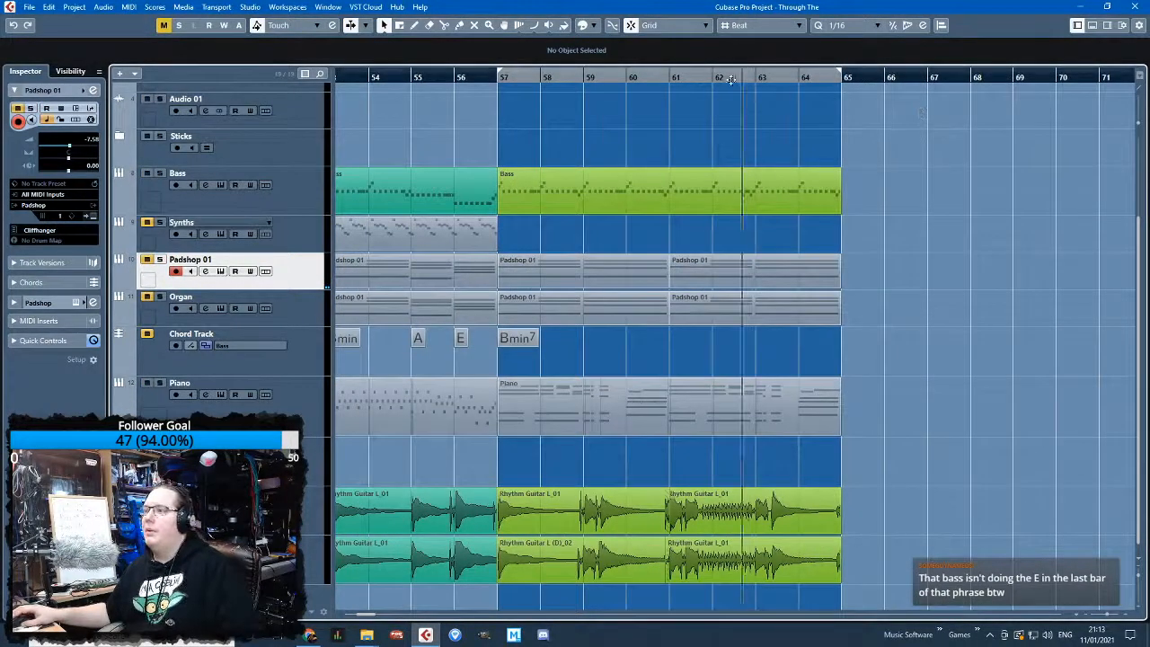
scroll(689, 107, up, 1)
scroll(615, 111, up, 4)
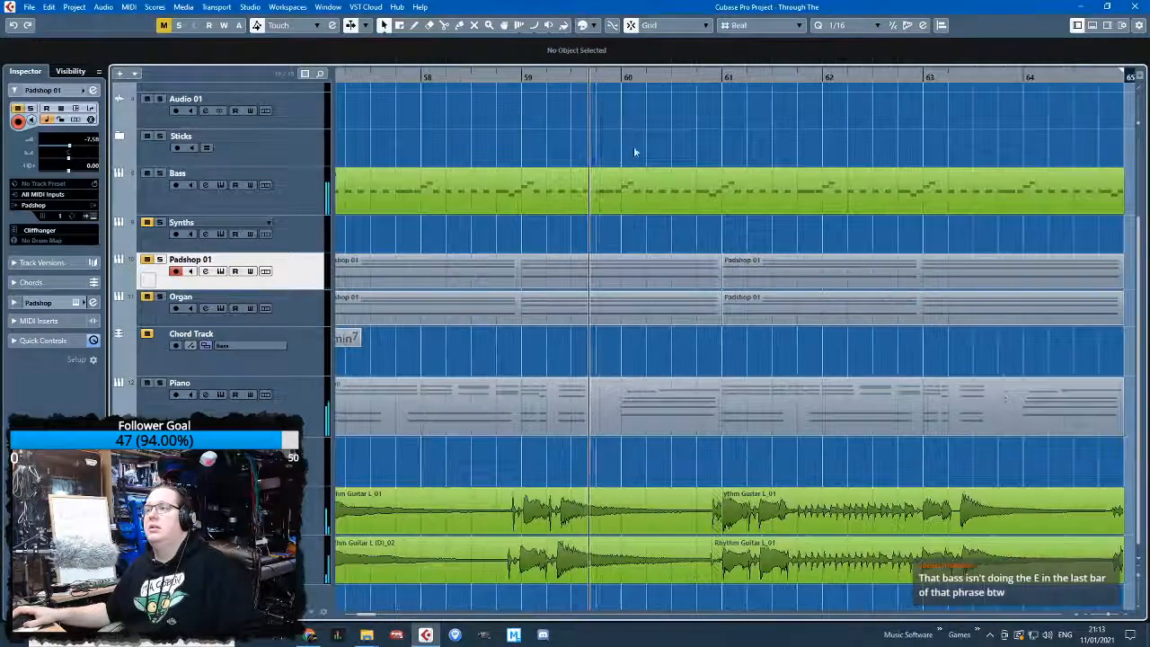
Open the Bass part of bars 57 to 64 in the Key Editor and bring the notes around bar 60 into view
scroll(670, 180, down, 3)
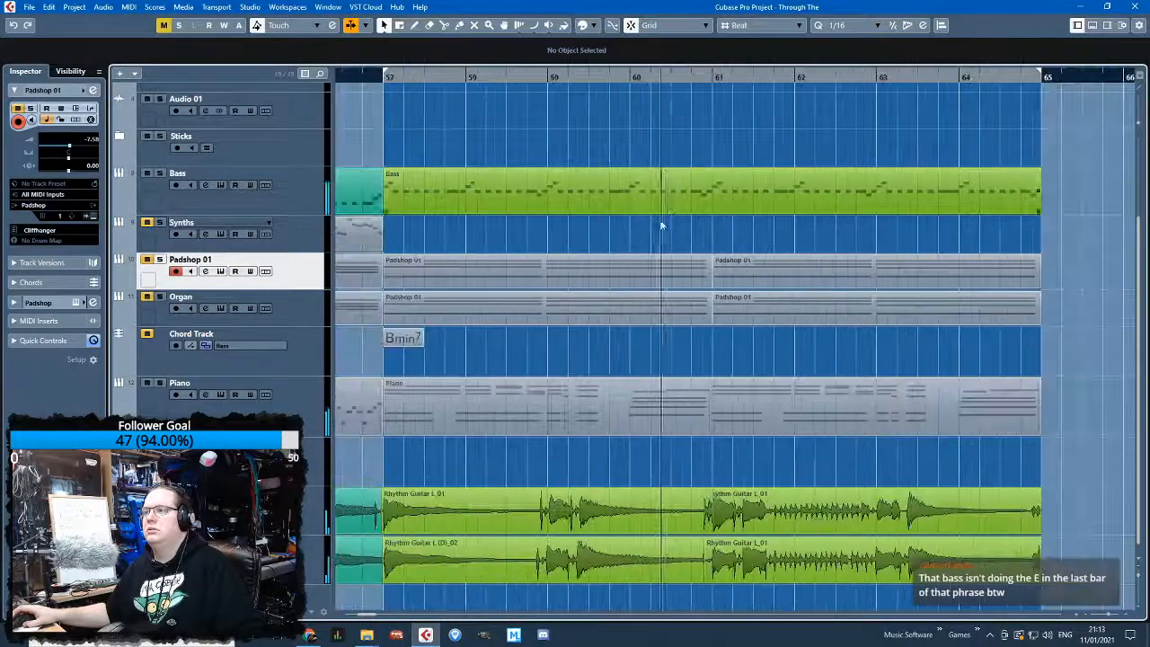
click(684, 203)
double_click(684, 203)
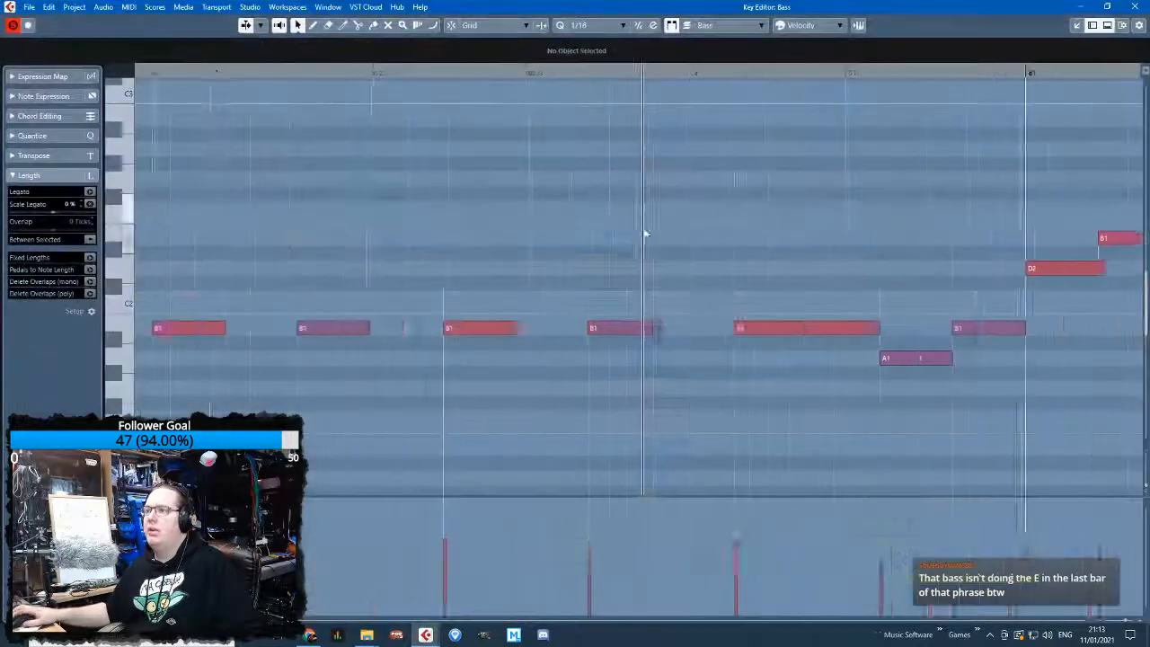
scroll(565, 200, up, 3)
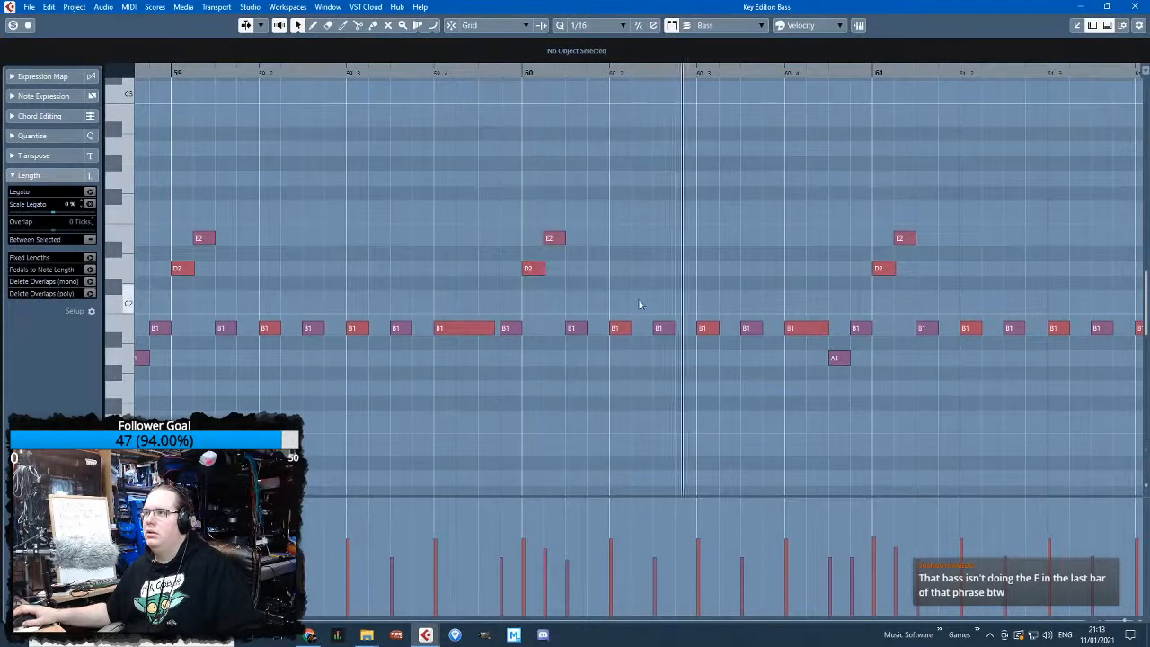
Lower the run of B1 bass notes in bar 60, including the longer one, to E1
scroll(537, 173, down, 3)
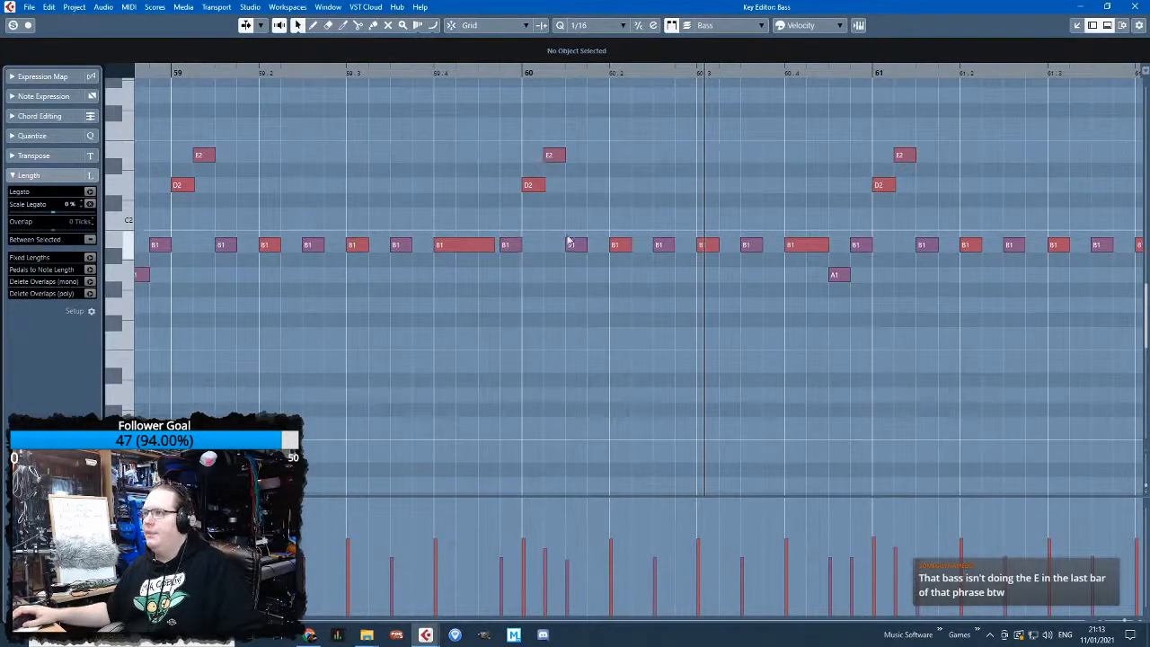
drag(658, 248, 577, 369)
click(576, 303)
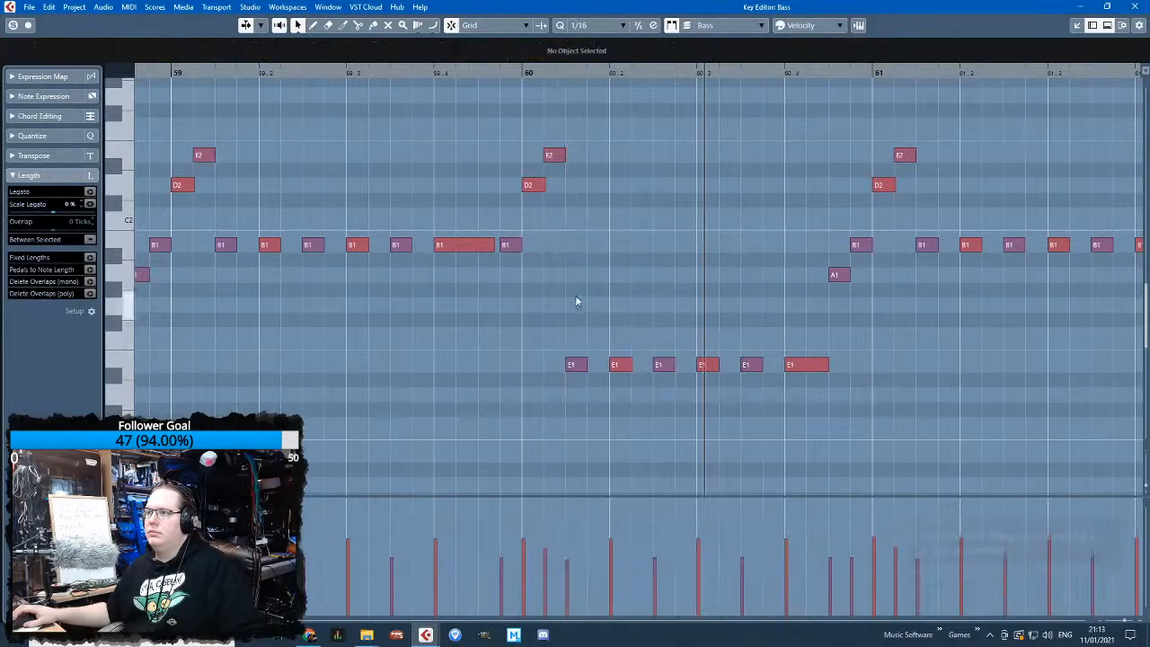
Try G1 for the first note of bar 60 with A1 and B1 for the second, playing back the phrase
drag(533, 283, 534, 298)
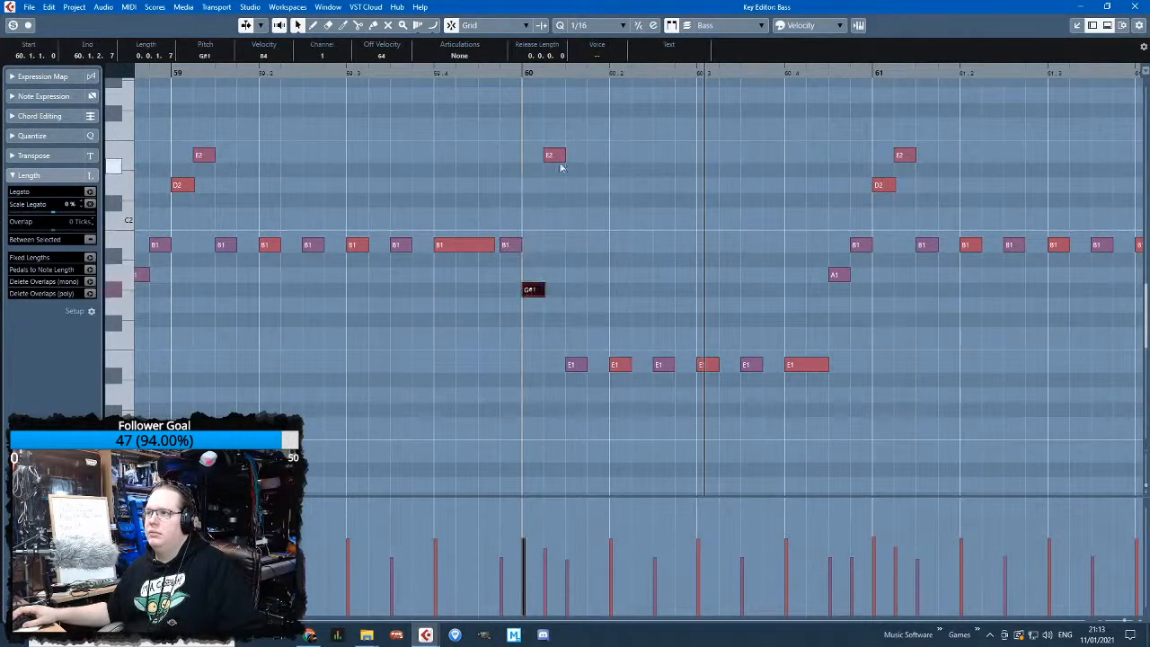
drag(554, 164, 559, 278)
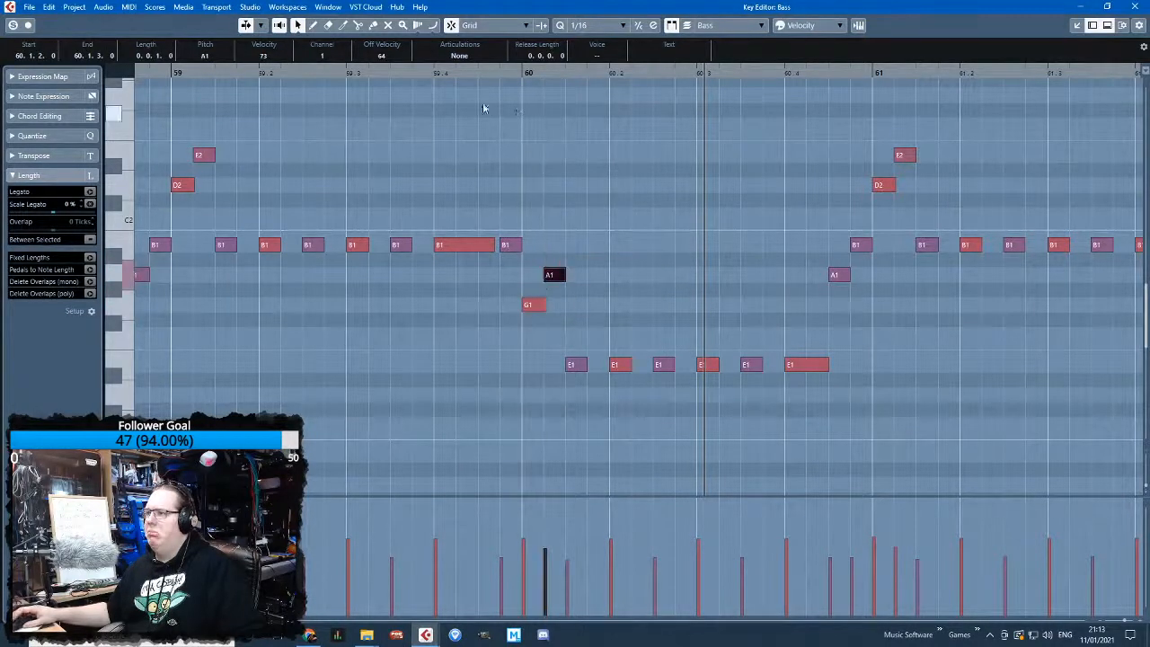
click(429, 79)
scroll(651, 267, up, 2)
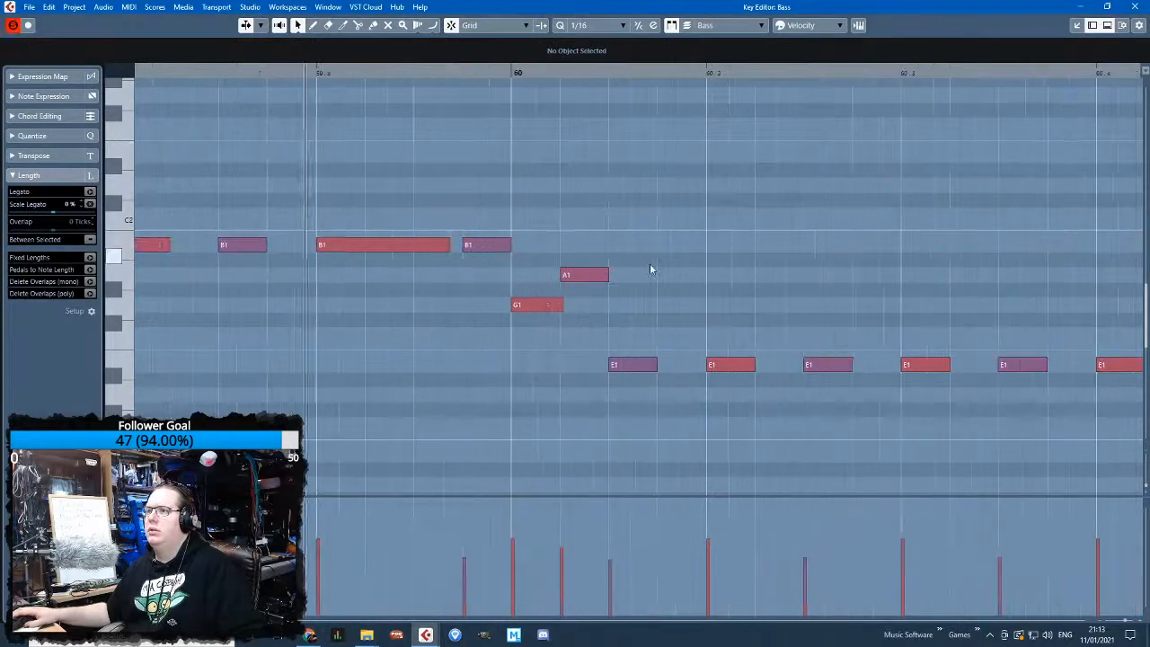
scroll(649, 268, down, 1)
scroll(646, 276, down, 2)
drag(618, 275, 617, 245)
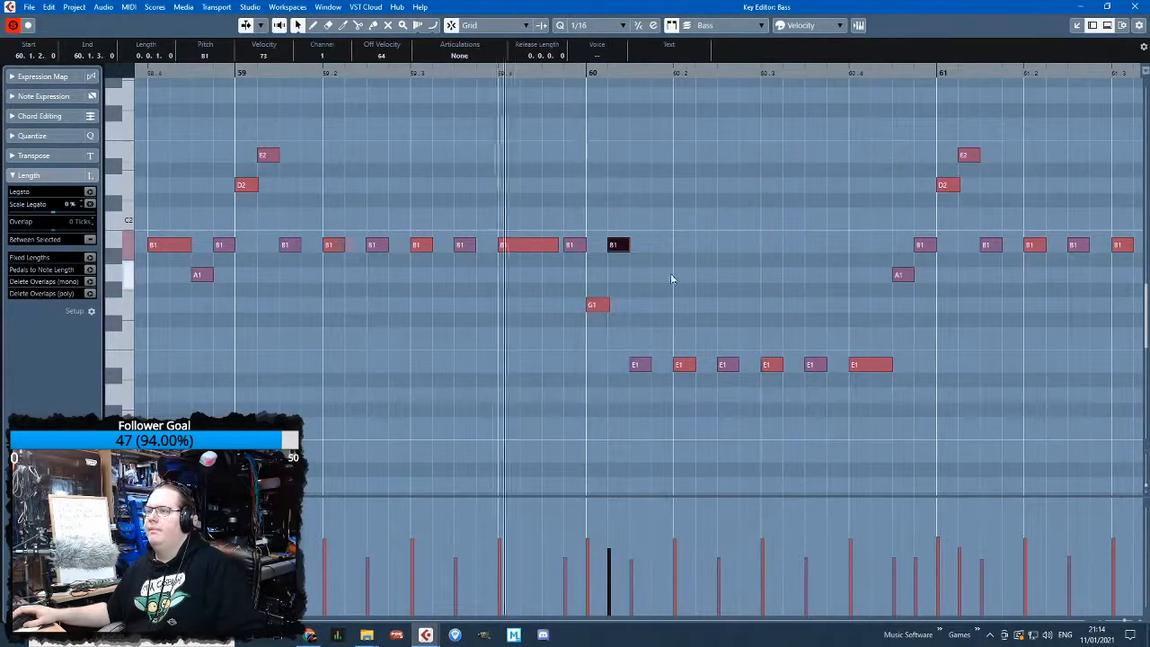
Set the two opening notes of bar 60 to F#1 and G1, leave the key editor and stop playback
scroll(676, 277, up, 1)
mouse_move(580, 314)
mouse_down()
mouse_move(584, 344)
mouse_move(580, 321)
mouse_up()
drag(606, 244, 607, 305)
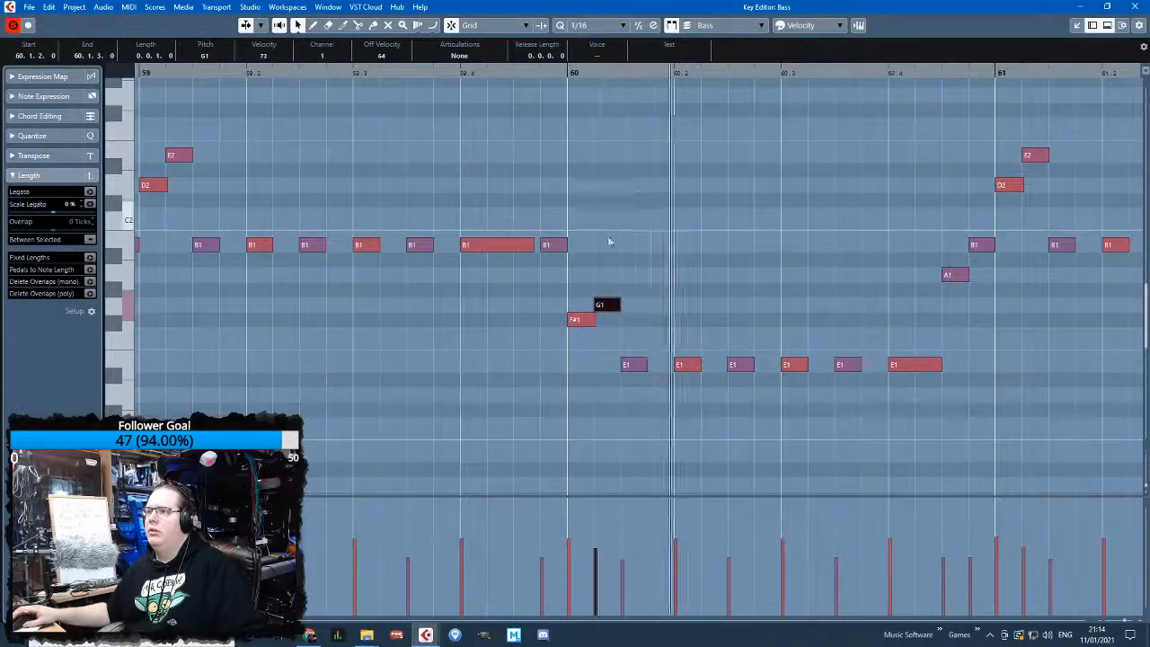
scroll(611, 269, down, 3)
scroll(908, 367, up, 2)
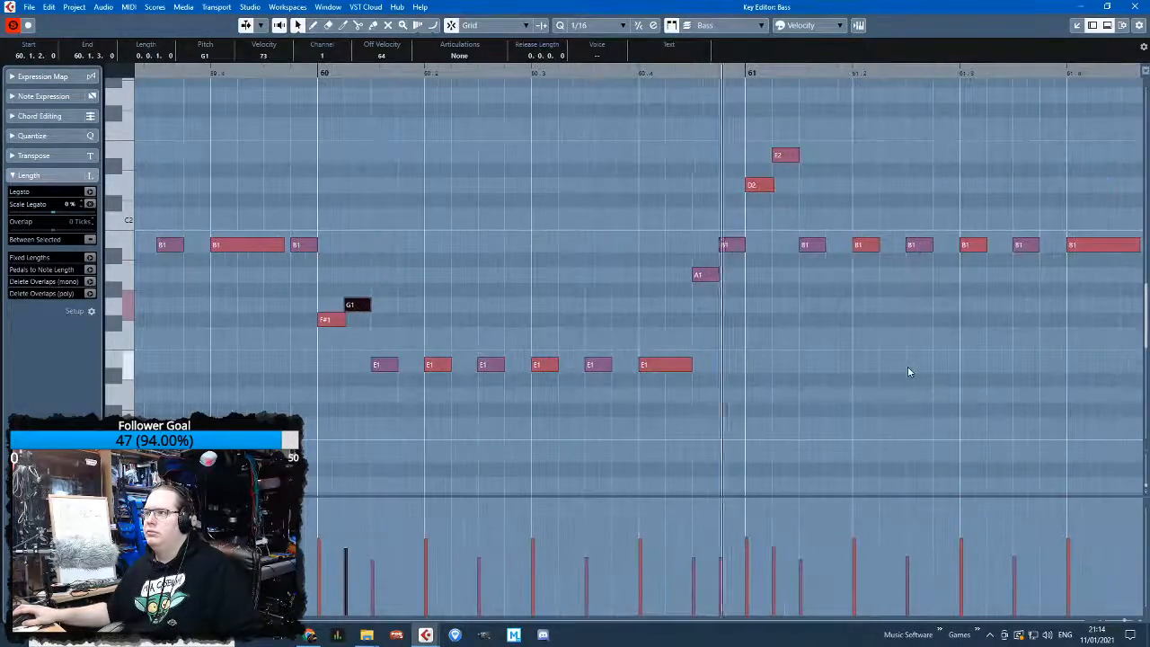
scroll(911, 365, down, 5)
drag(945, 366, 1142, 392)
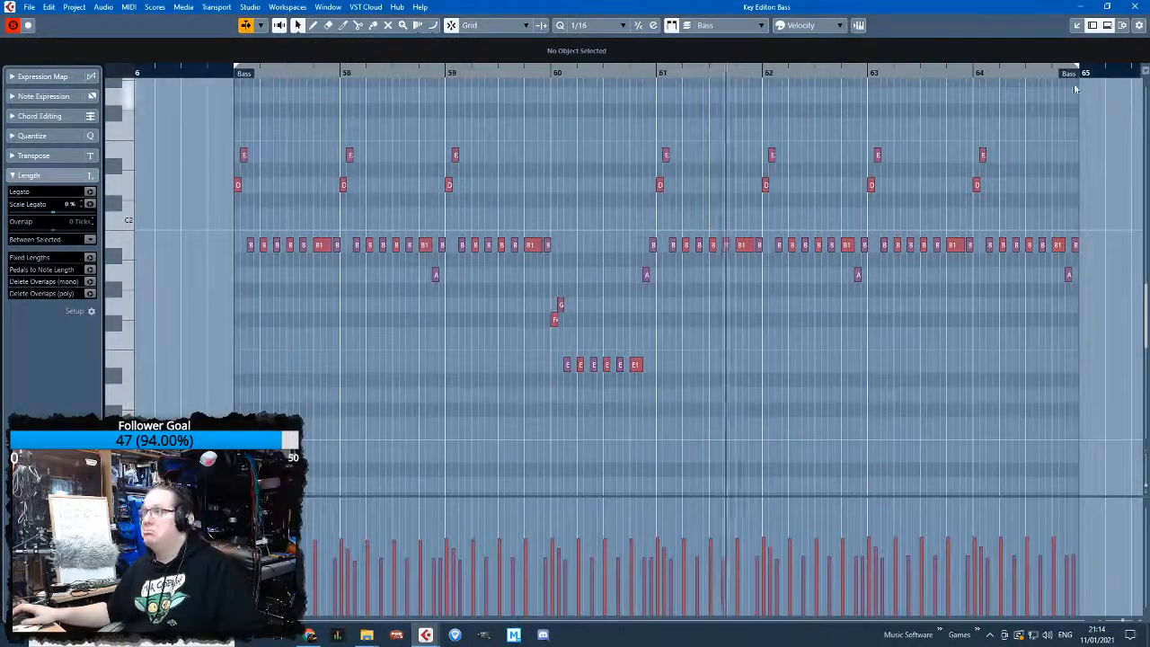
click(1134, 6)
key(space)
Split the Bass part at bar 61, replace its second half with a duplicate of the first, and play back around bar 60
scroll(709, 205, up, 3)
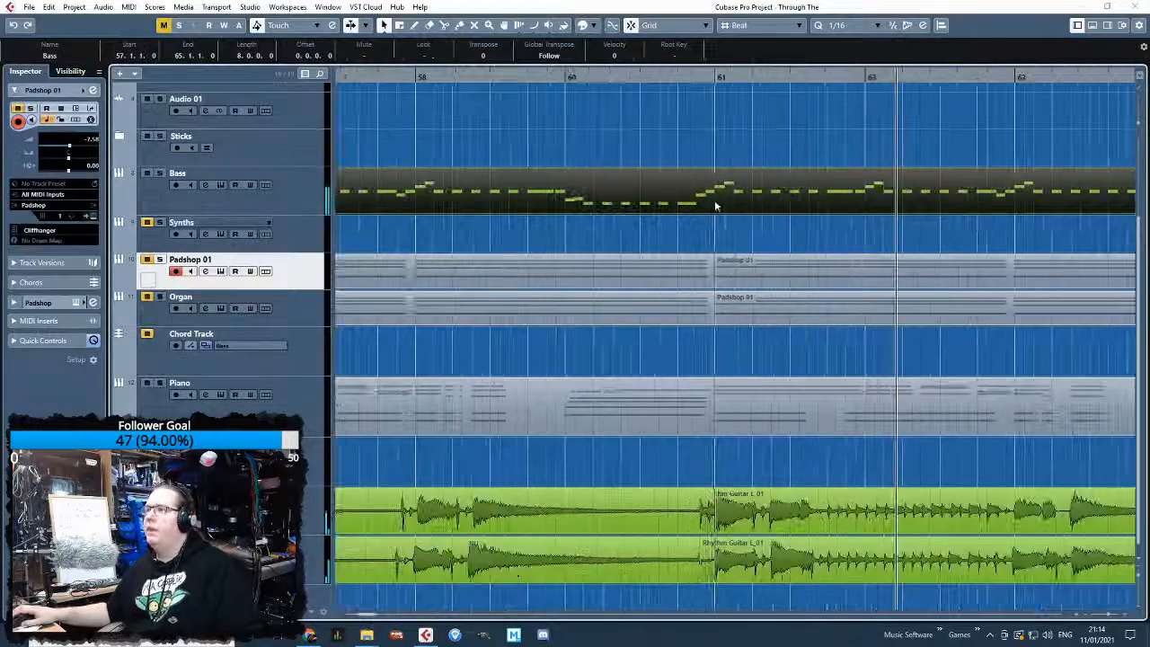
alt+click(721, 206)
click(730, 208)
key(Delete)
click(666, 208)
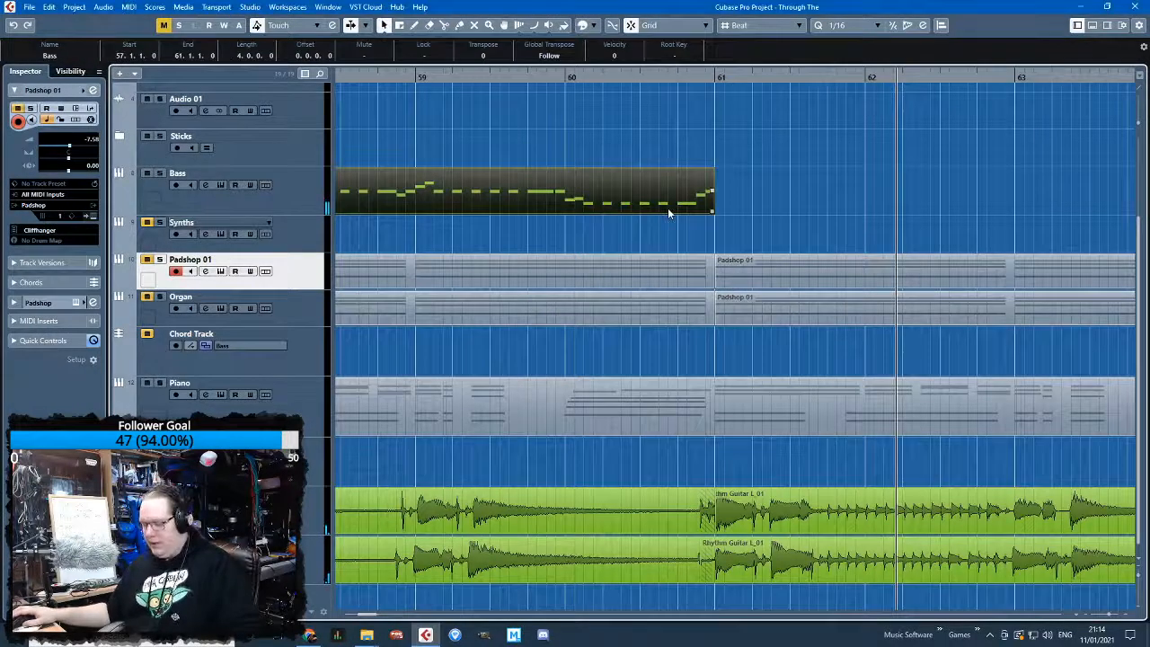
key(ctrl+d)
scroll(668, 213, down, 3)
click(552, 109)
scroll(559, 137, up, 3)
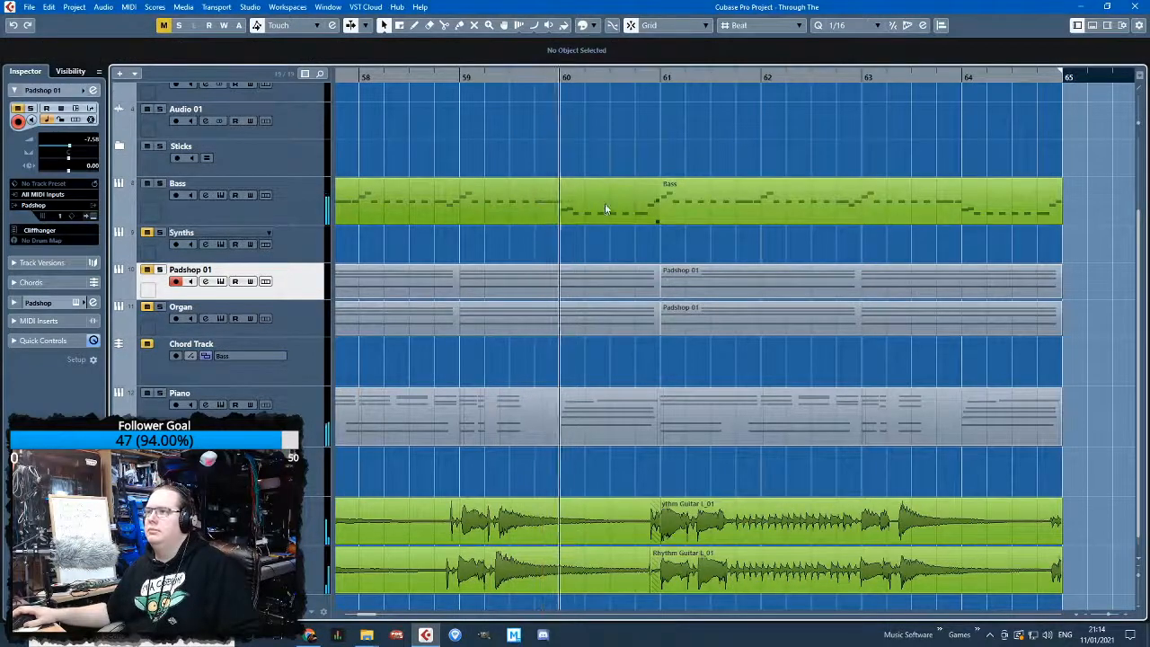
scroll(604, 203, up, 2)
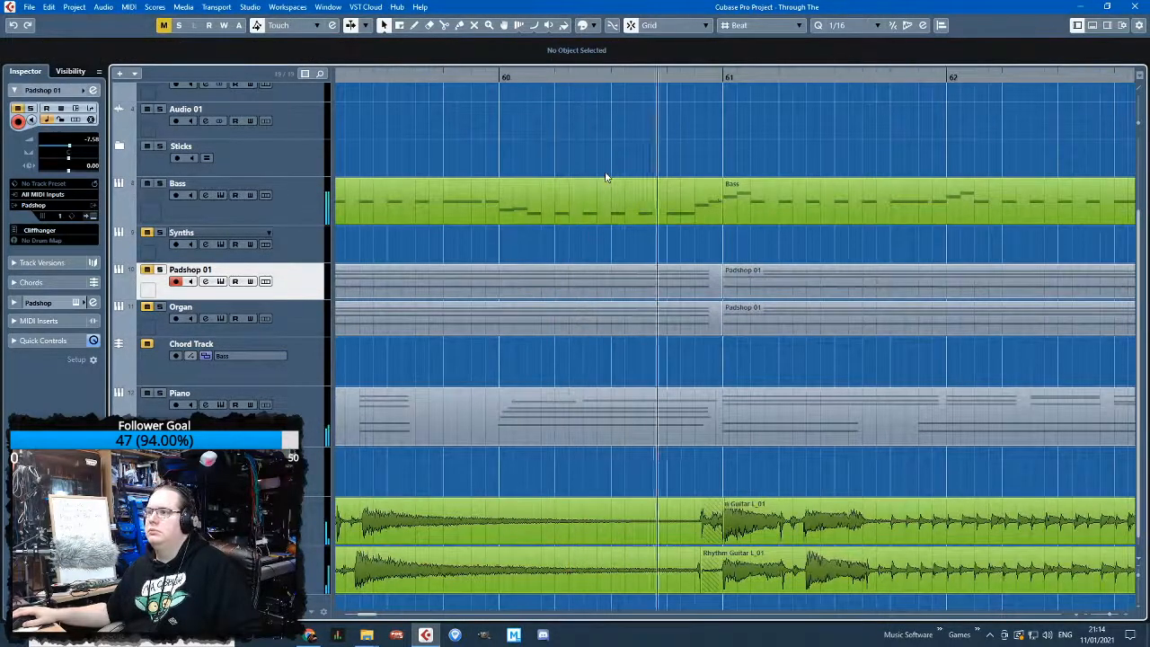
scroll(606, 177, down, 3)
Transpose the F#1, G1 and E1 notes in bar 60 of the first Bass part up one octave and play back the result
double_click(620, 208)
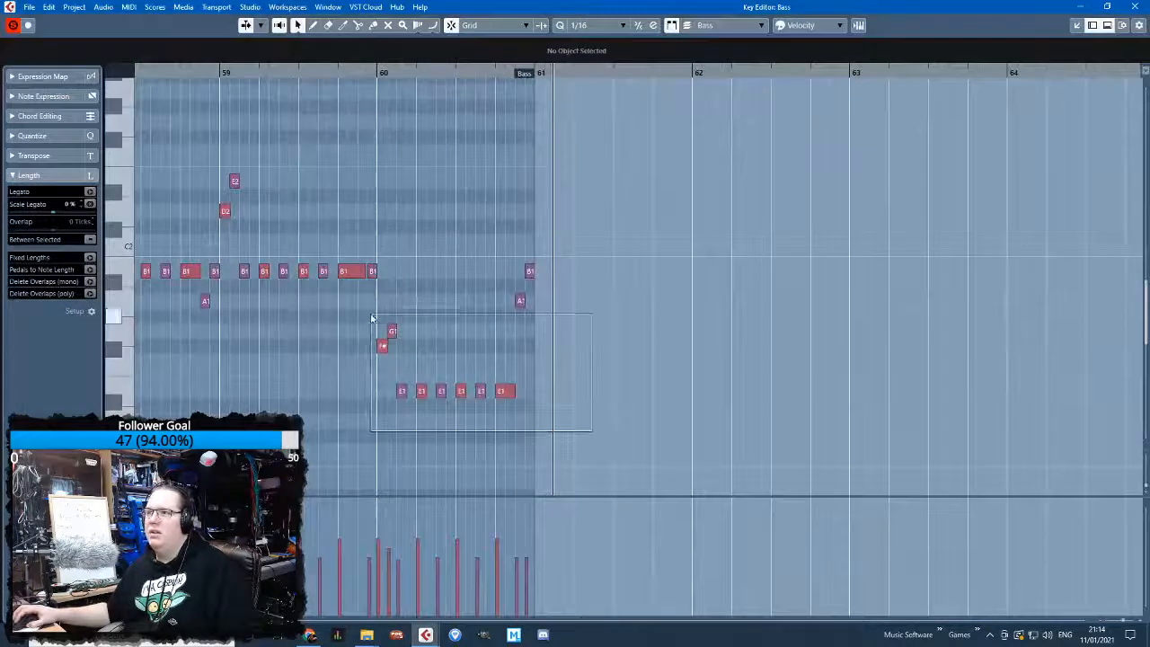
drag(371, 315, 371, 314)
drag(507, 248, 555, 316)
drag(363, 315, 480, 400)
key(shift+Up)
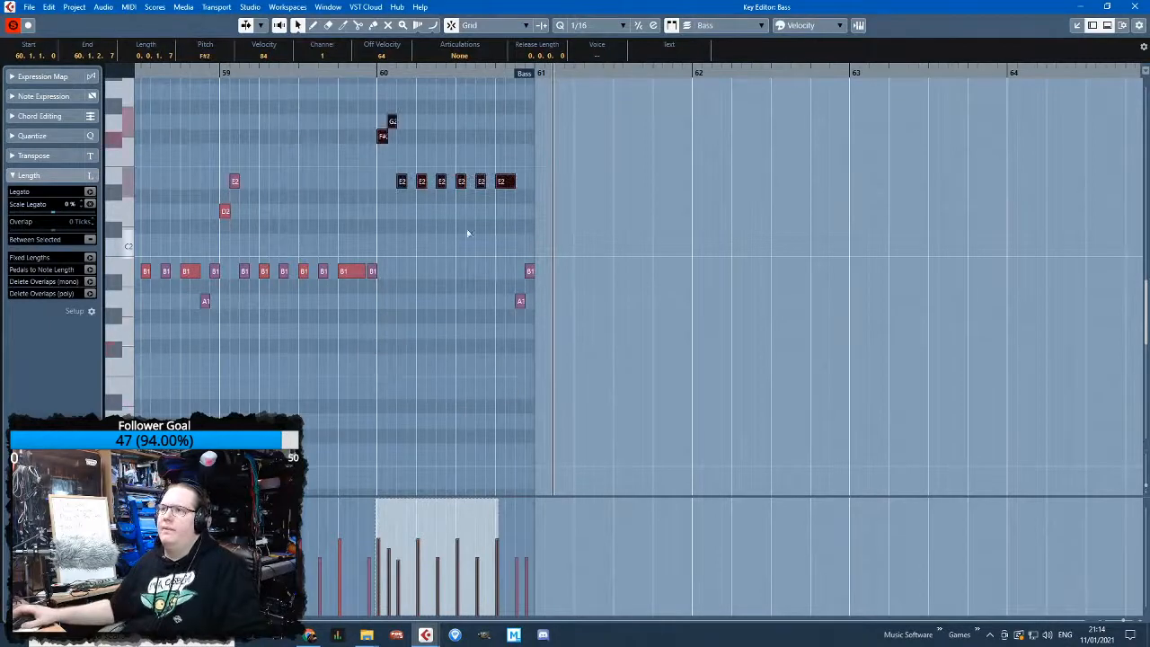
drag(330, 105, 332, 170)
click(583, 295)
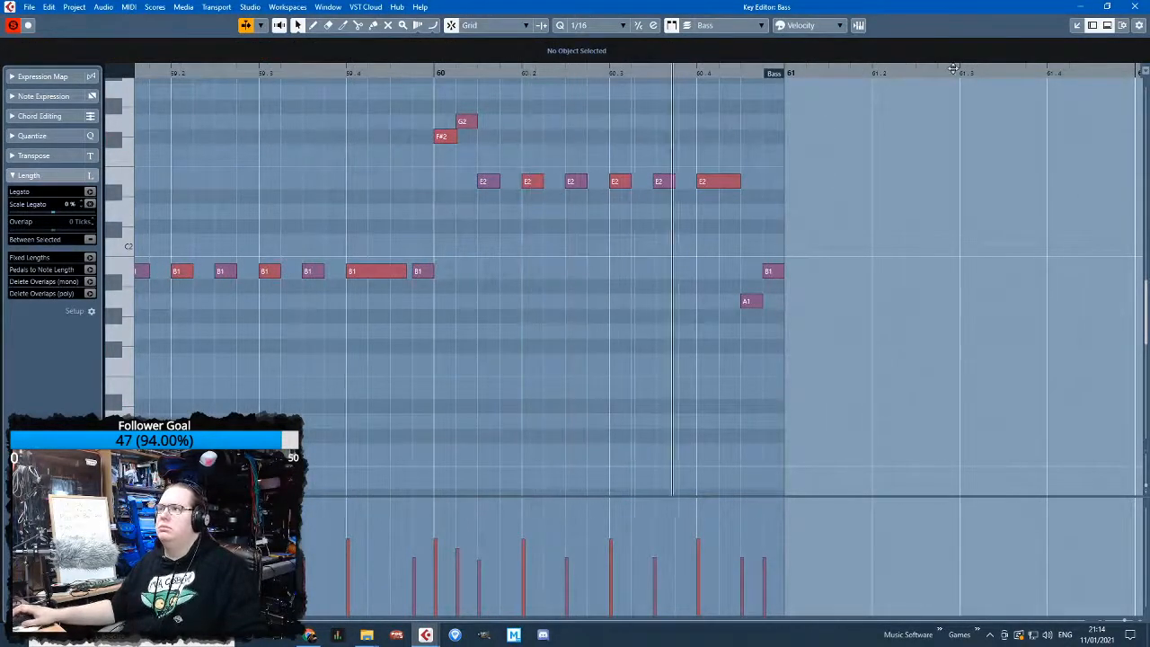
click(1135, 6)
click(496, 76)
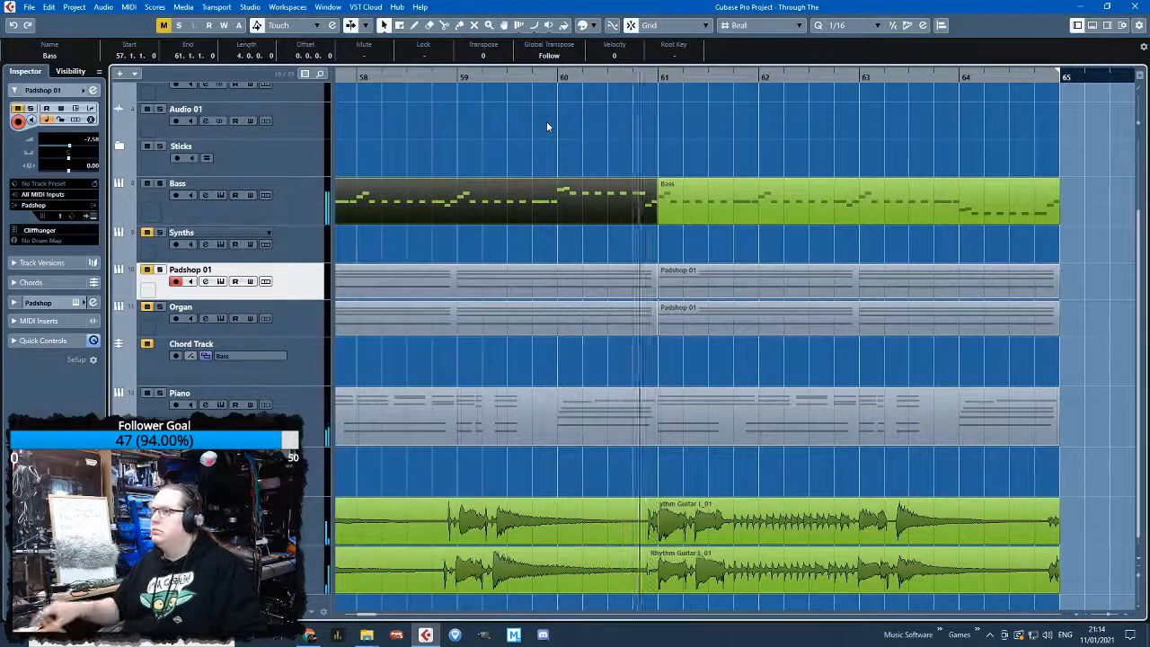
Replace the closing A1 and B1 notes of bar 60 with a single D2 that lasts to the end of the bar
double_click(625, 215)
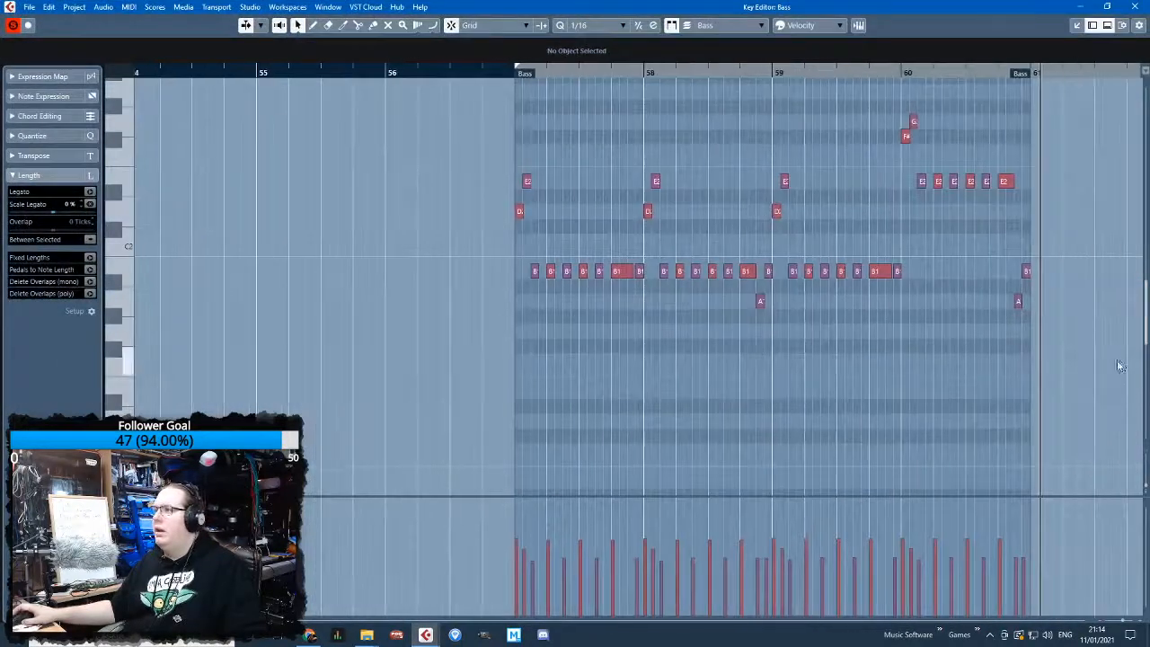
scroll(1100, 363, up, 5)
drag(622, 304, 708, 235)
drag(689, 246, 666, 313)
key(Delete)
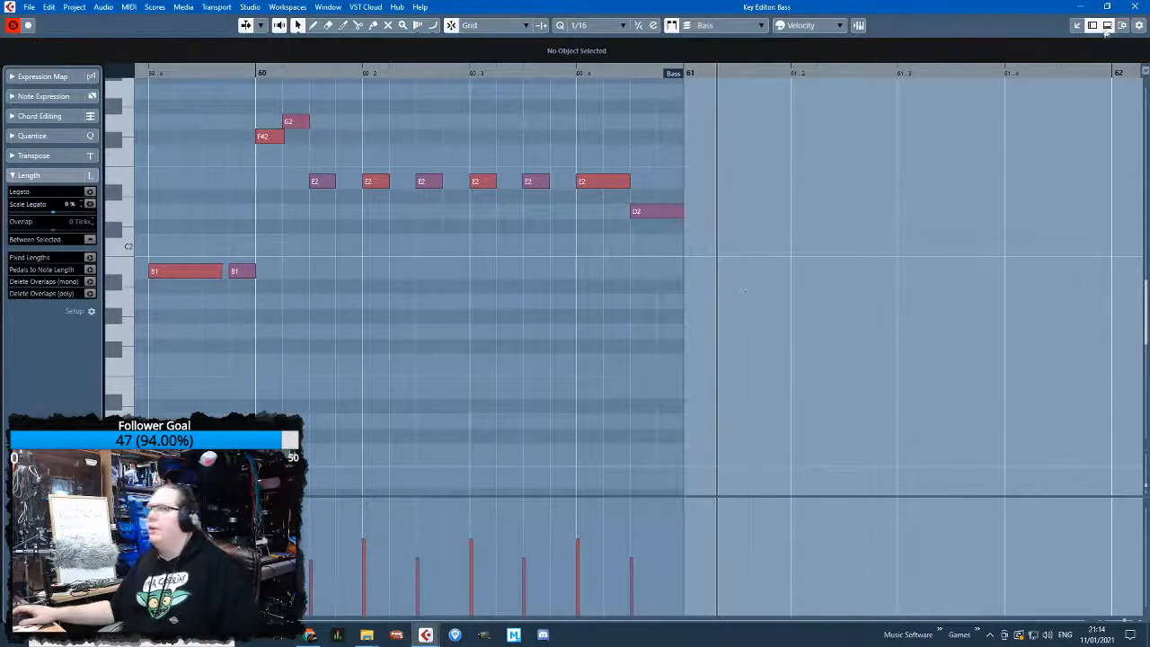
click(1130, 6)
Replace the Bass part starting at bar 61 with a duplicate of the edited first part
click(705, 197)
key(Delete)
click(591, 195)
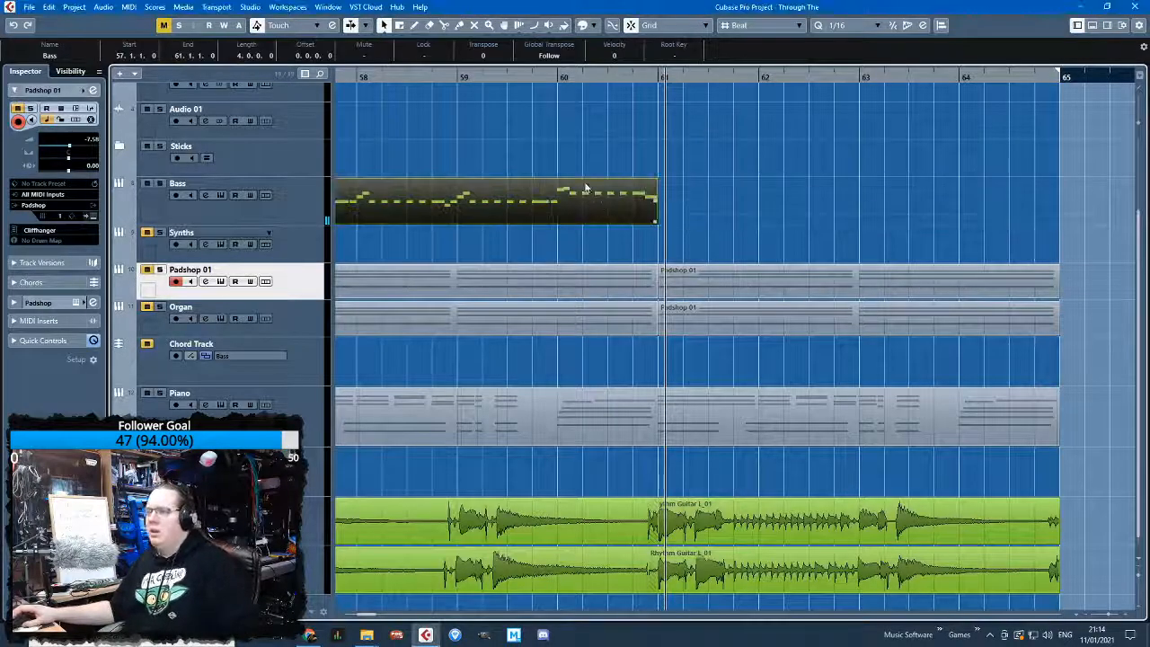
key(ctrl+d)
Play back the first Bass part through bar 60 into the duplicated part to check the phrase ending
click(493, 75)
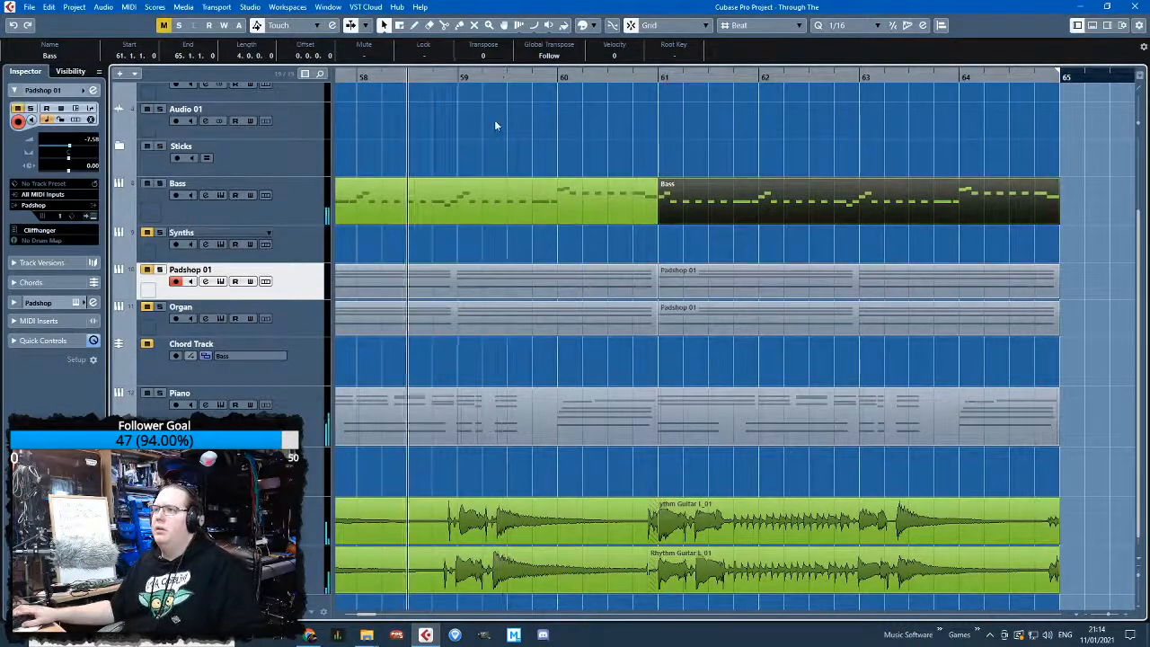
scroll(493, 124, down, 3)
scroll(494, 133, up, 5)
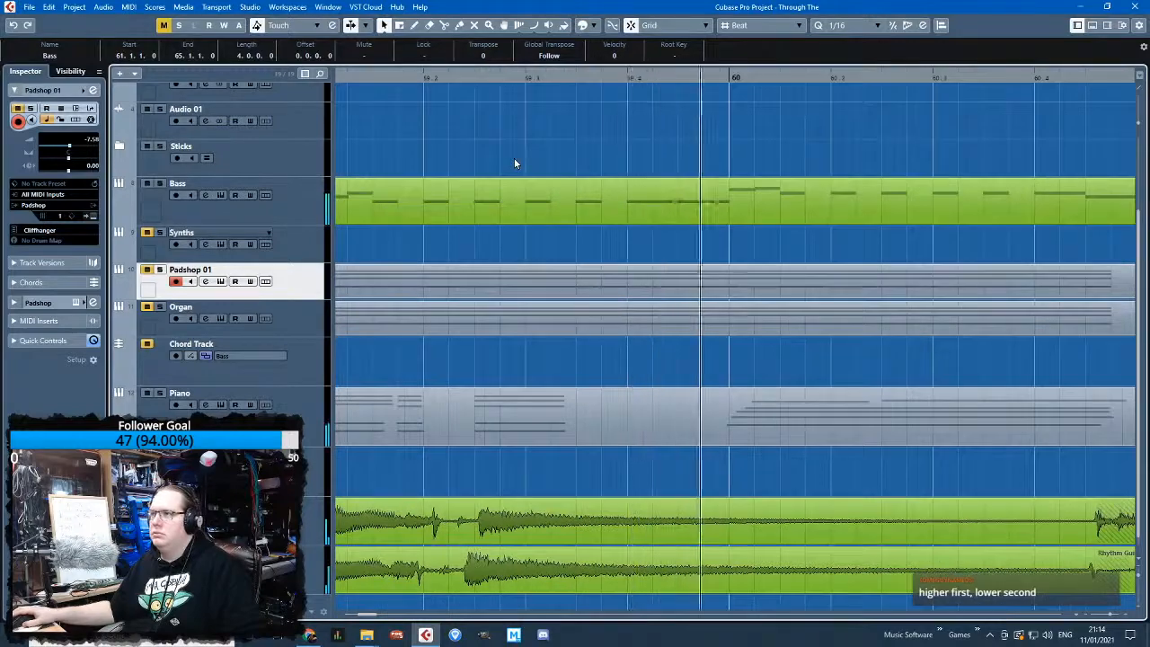
scroll(514, 157, up, 1)
scroll(515, 158, down, 5)
scroll(559, 168, up, 4)
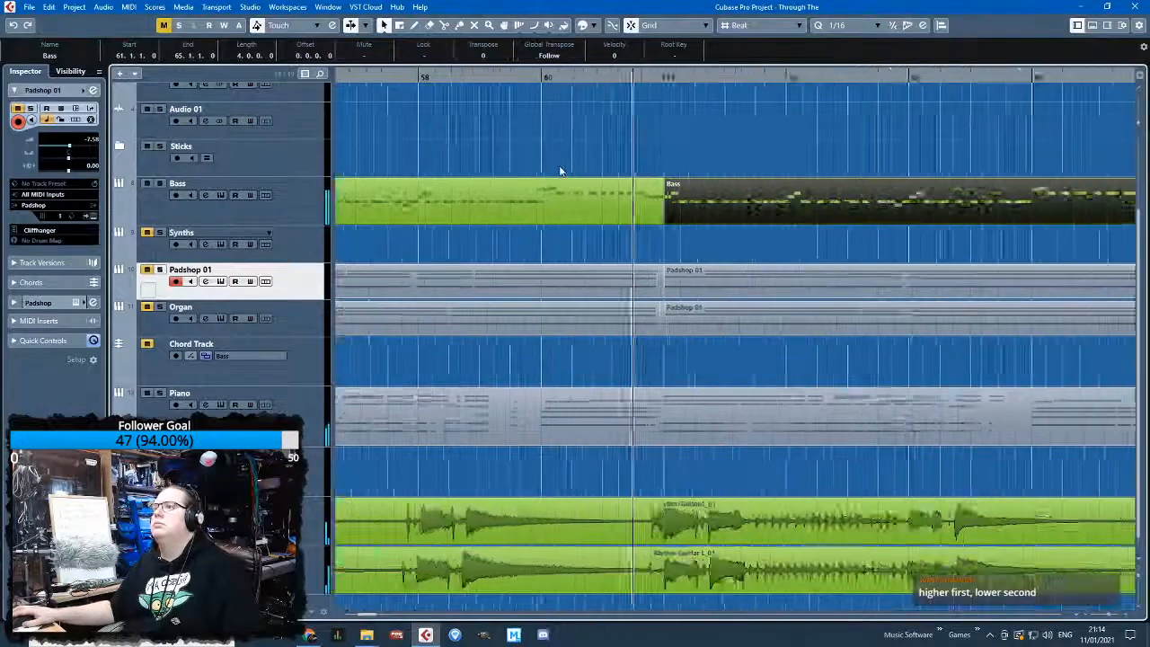
scroll(560, 170, down, 4)
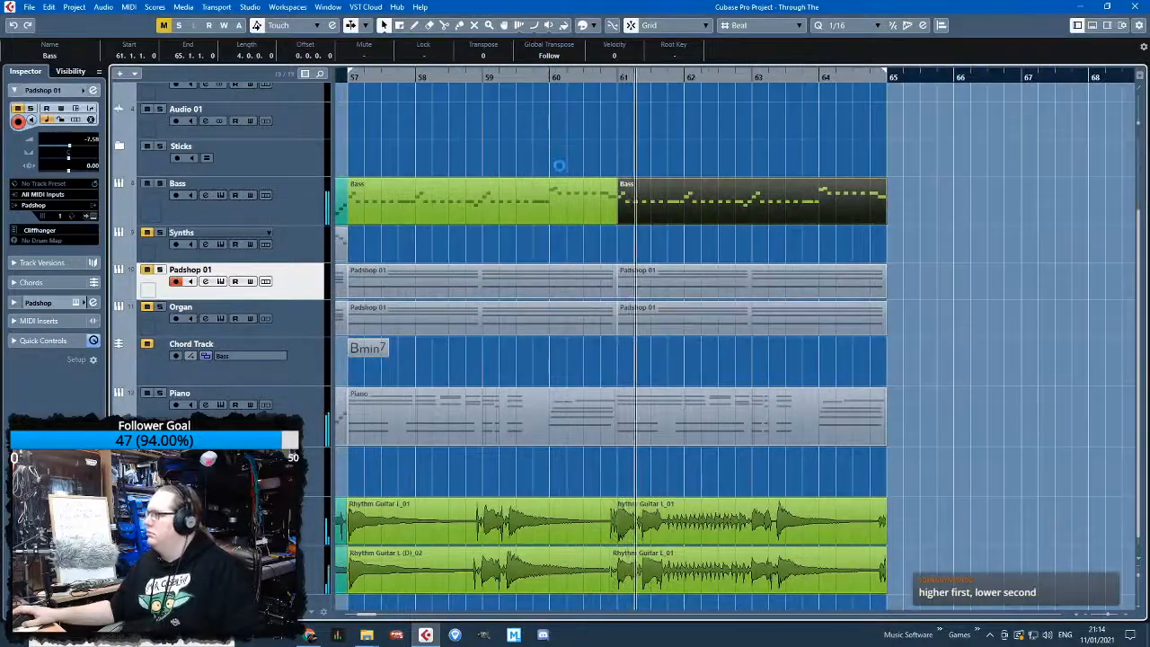
Transpose all the notes in bar 64 of the second Bass part down one octave
double_click(697, 209)
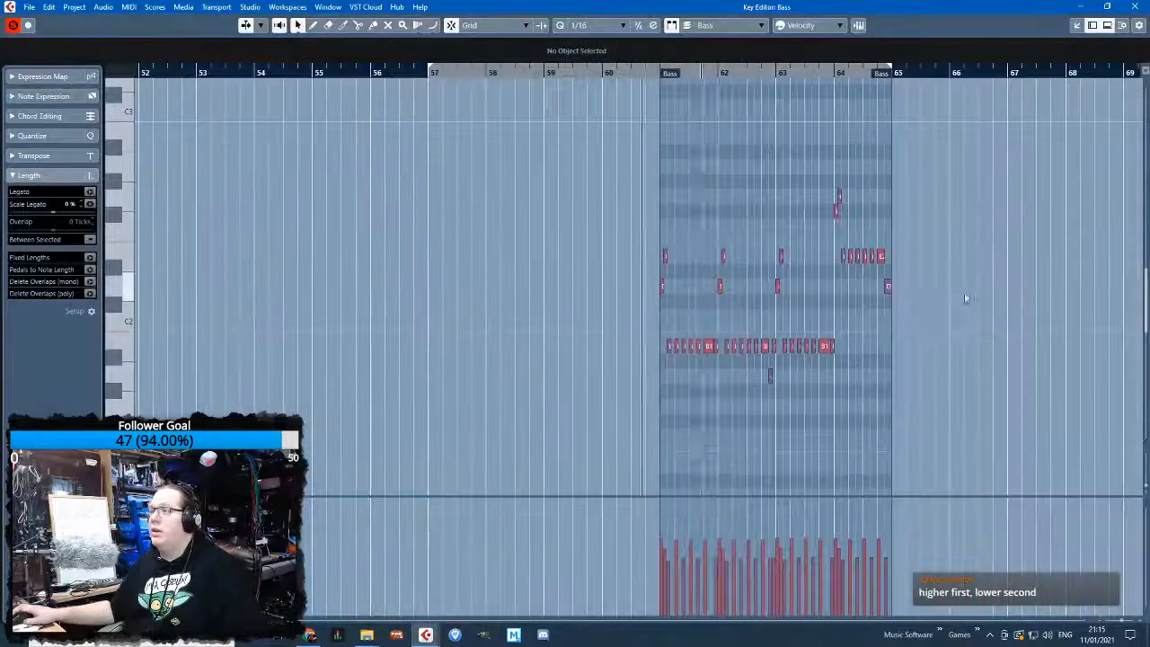
scroll(966, 298, up, 4)
drag(916, 145, 645, 275)
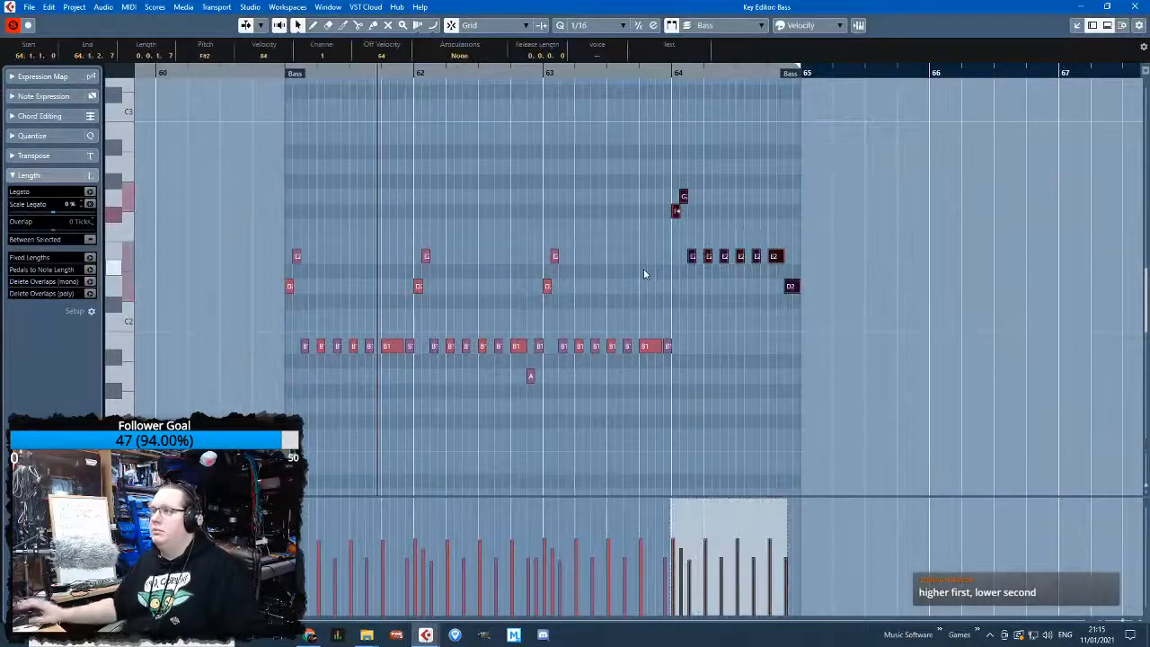
key(shift+Down)
scroll(700, 265, up, 7)
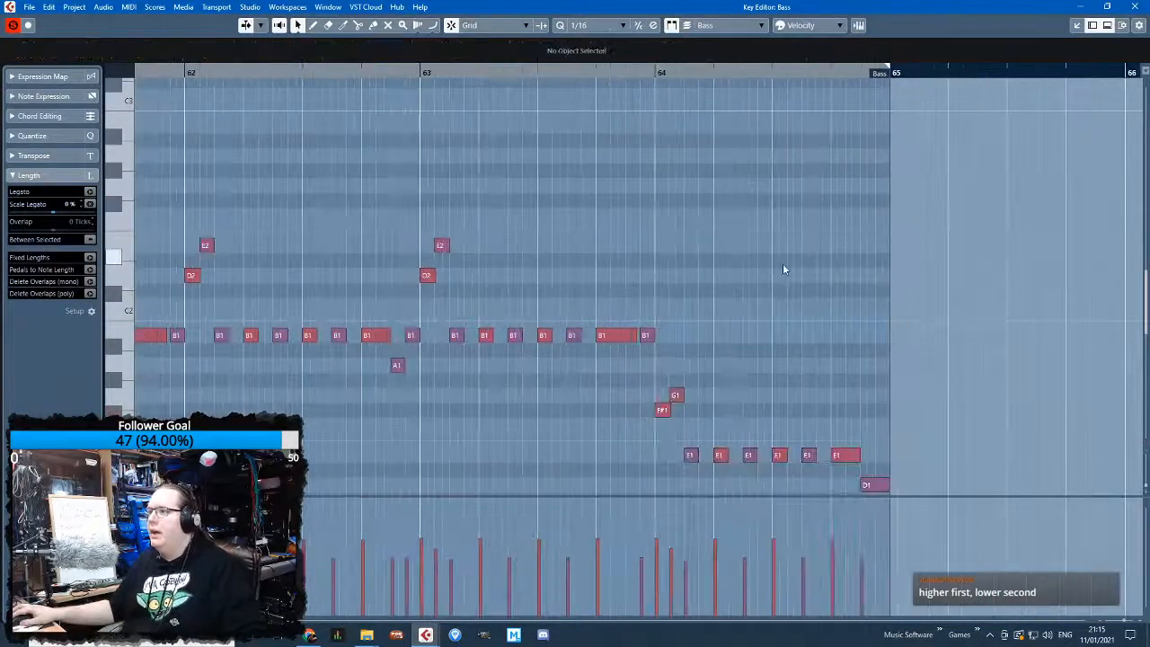
Raise the final note of bar 64 to A1 and close the key editor
drag(864, 485, 866, 365)
scroll(866, 365, down, 4)
click(1137, 7)
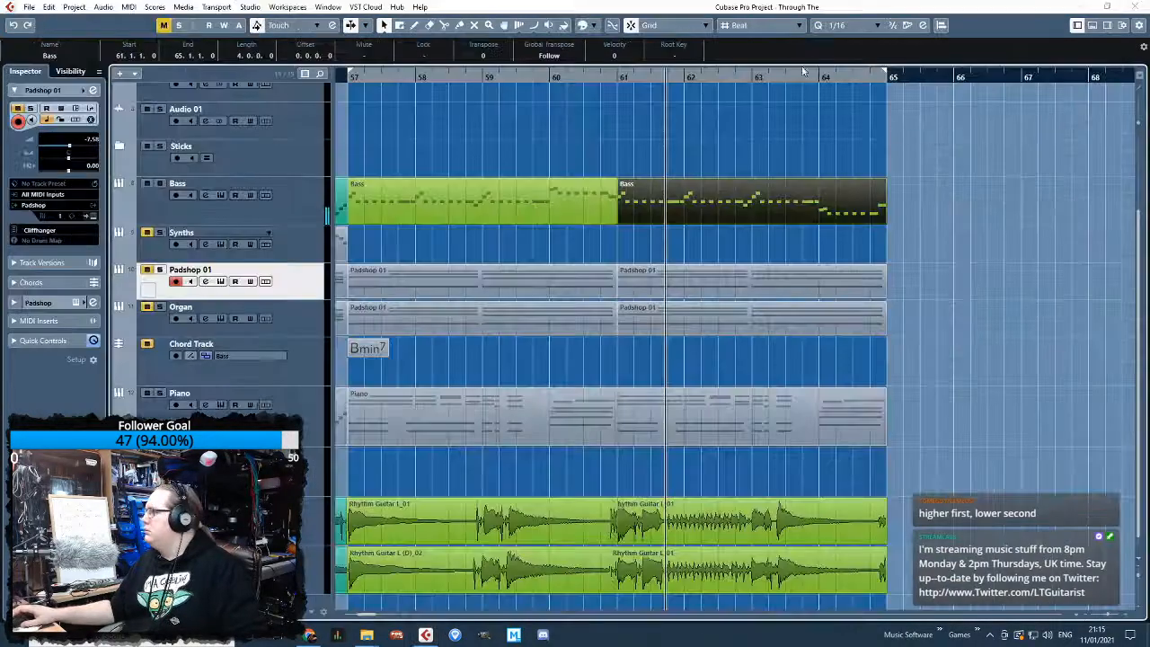
Play back the revised bass section and select the two rhythm guitar tracks in turn to inspect their channel settings
click(600, 81)
key(space)
click(582, 178)
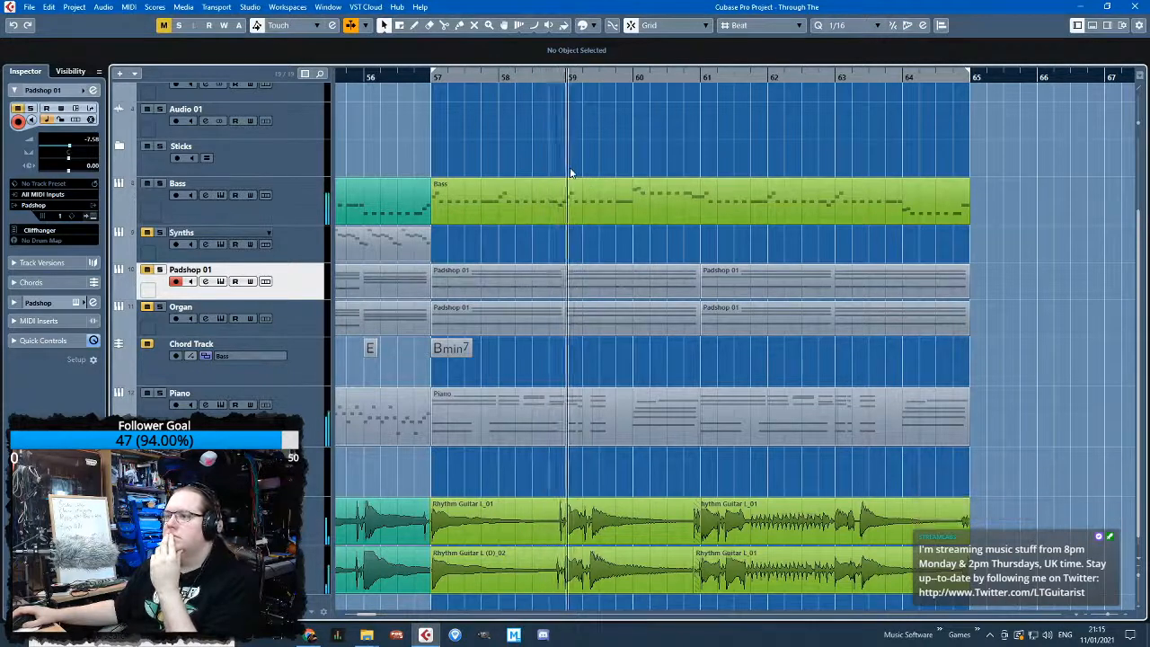
scroll(570, 171, down, 1)
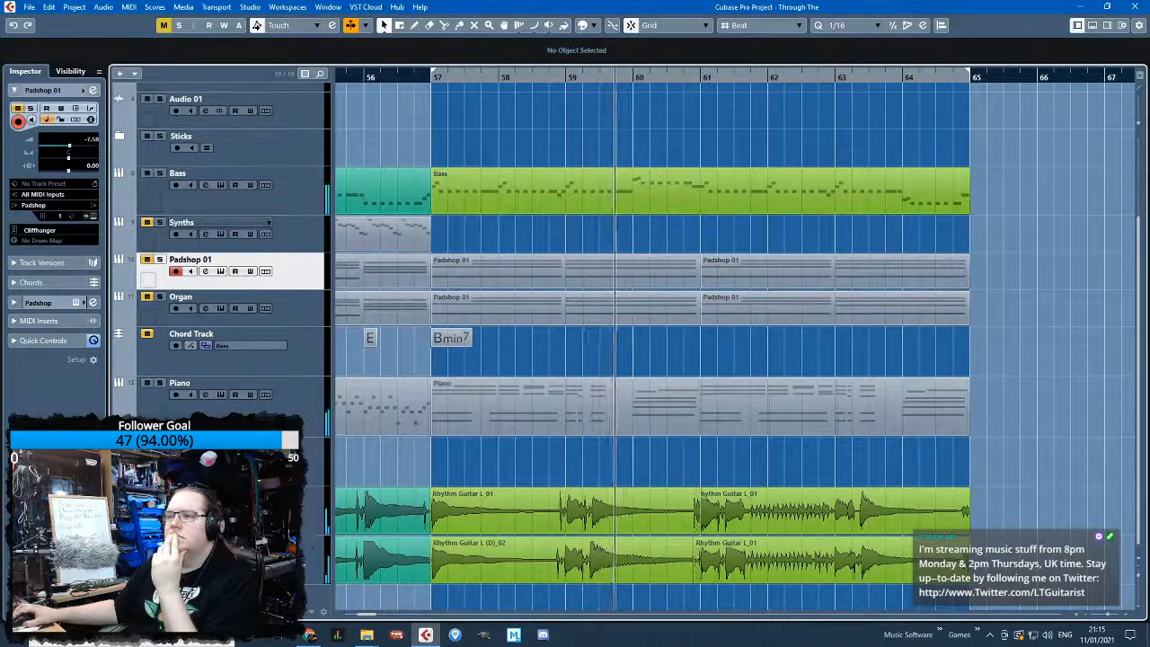
click(207, 554)
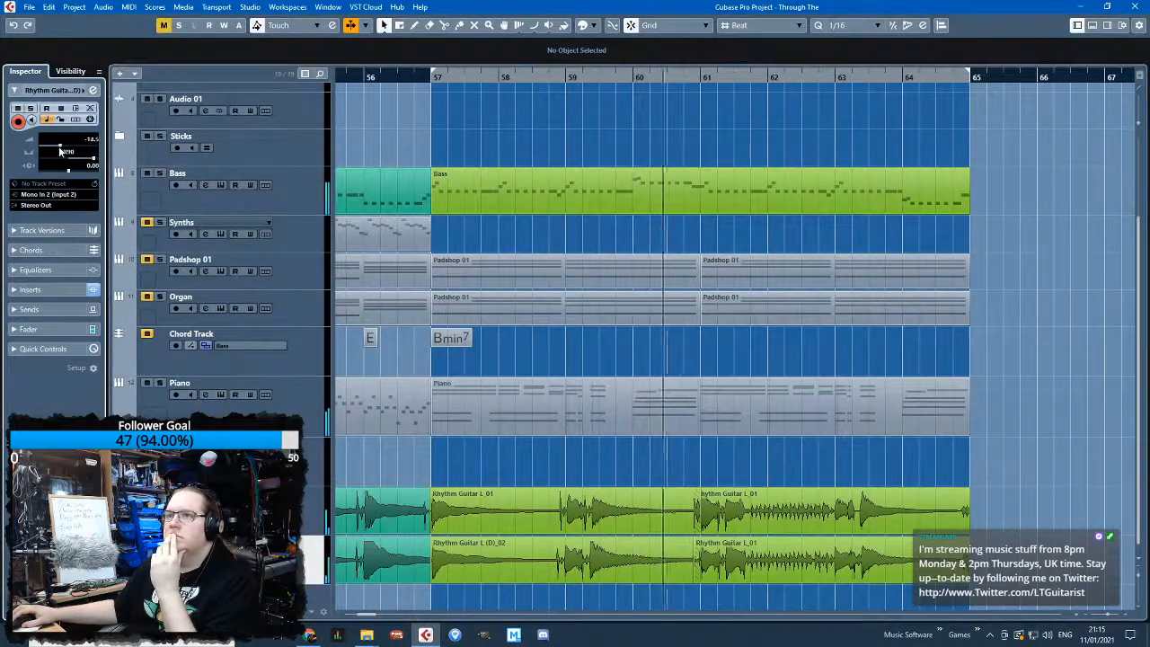
click(311, 503)
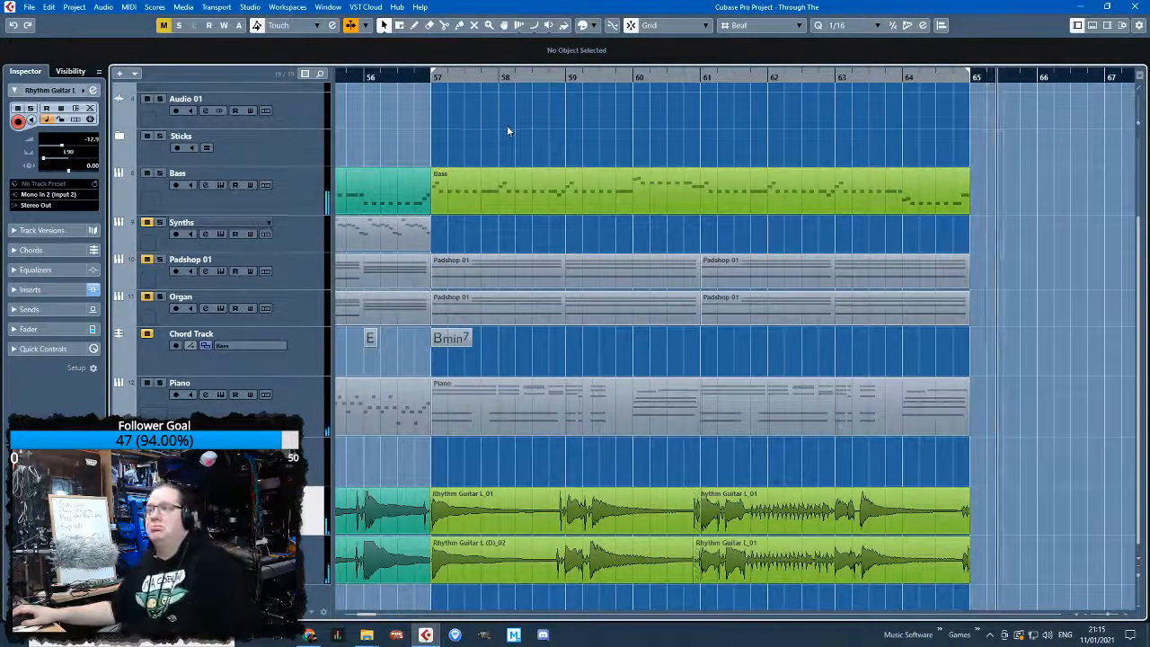
Move the project cursor back to late in bar 63
scroll(506, 130, down, 3)
scroll(569, 153, up, 3)
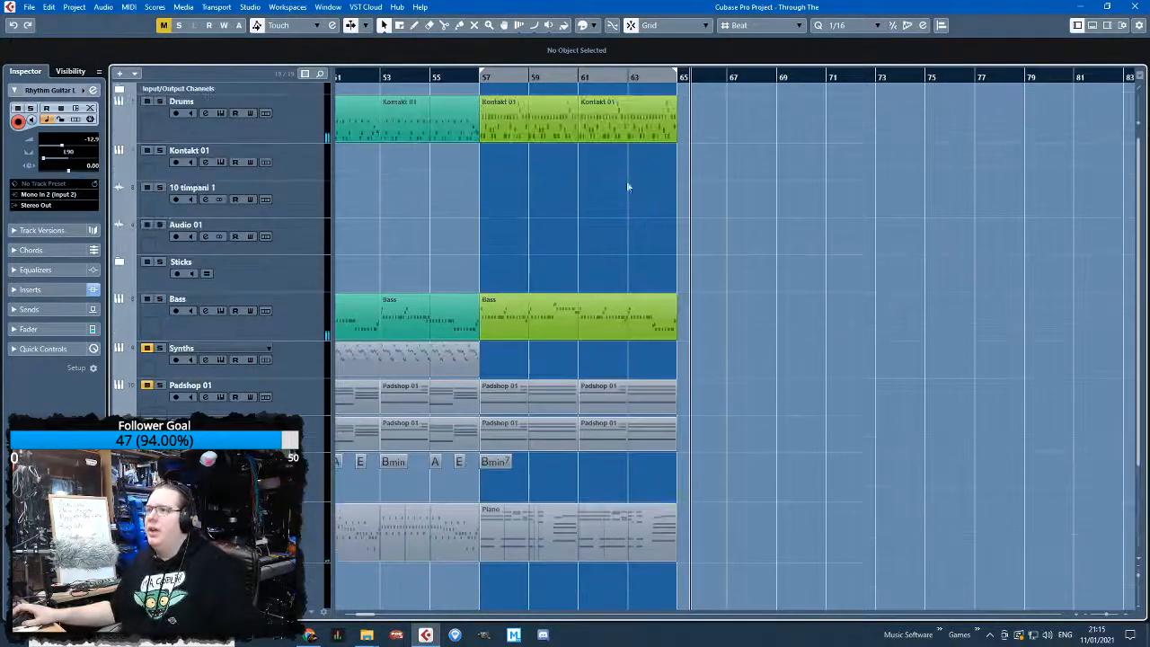
scroll(523, 180, down, 3)
scroll(527, 189, up, 5)
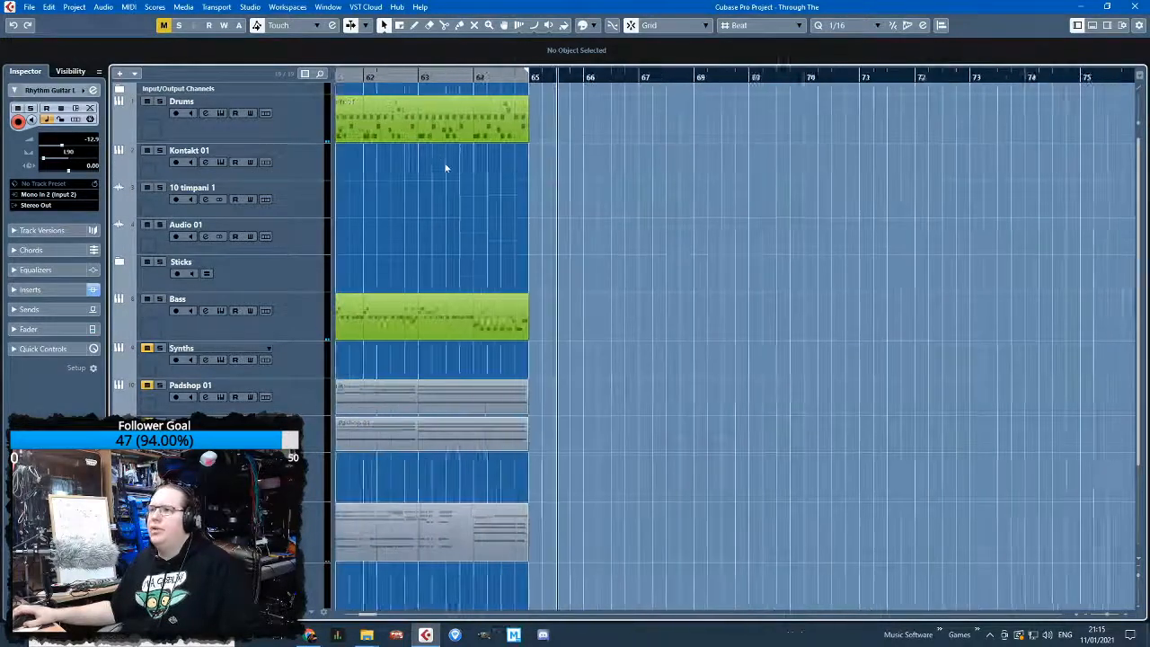
drag(787, 81, 782, 115)
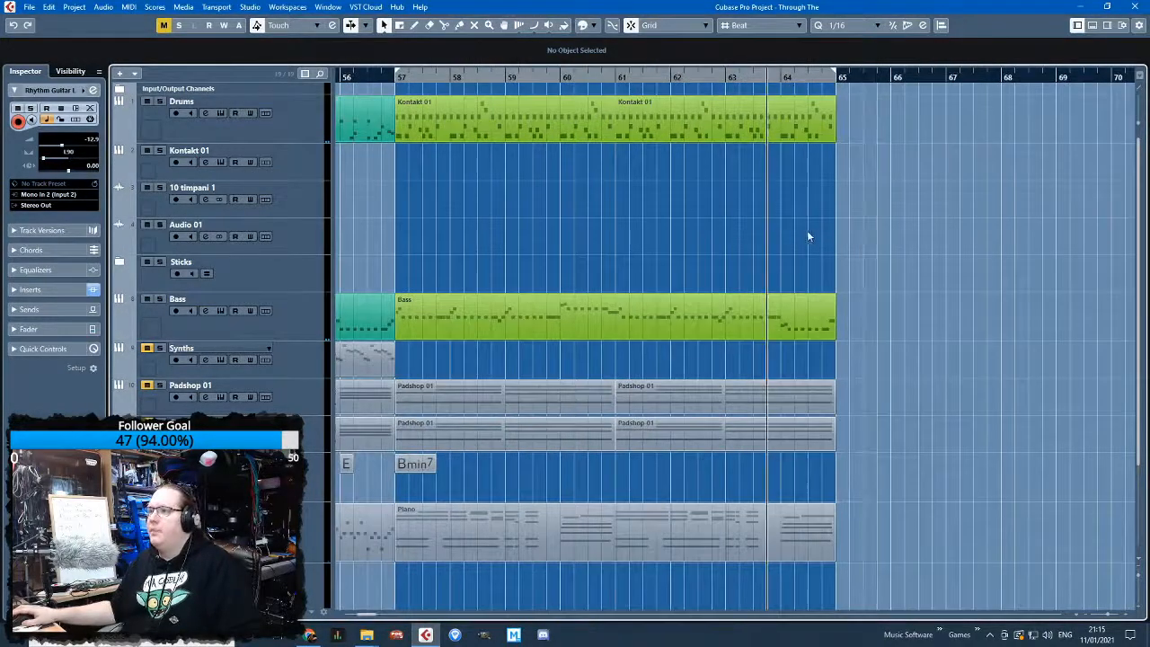
Open the drum part covering bars 61–64 and delete the A#1 and G#1 notes around beat 3 of bar 64
scroll(766, 290, down, 3)
scroll(764, 301, down, 4)
scroll(767, 344, up, 6)
scroll(798, 252, up, 3)
double_click(800, 130)
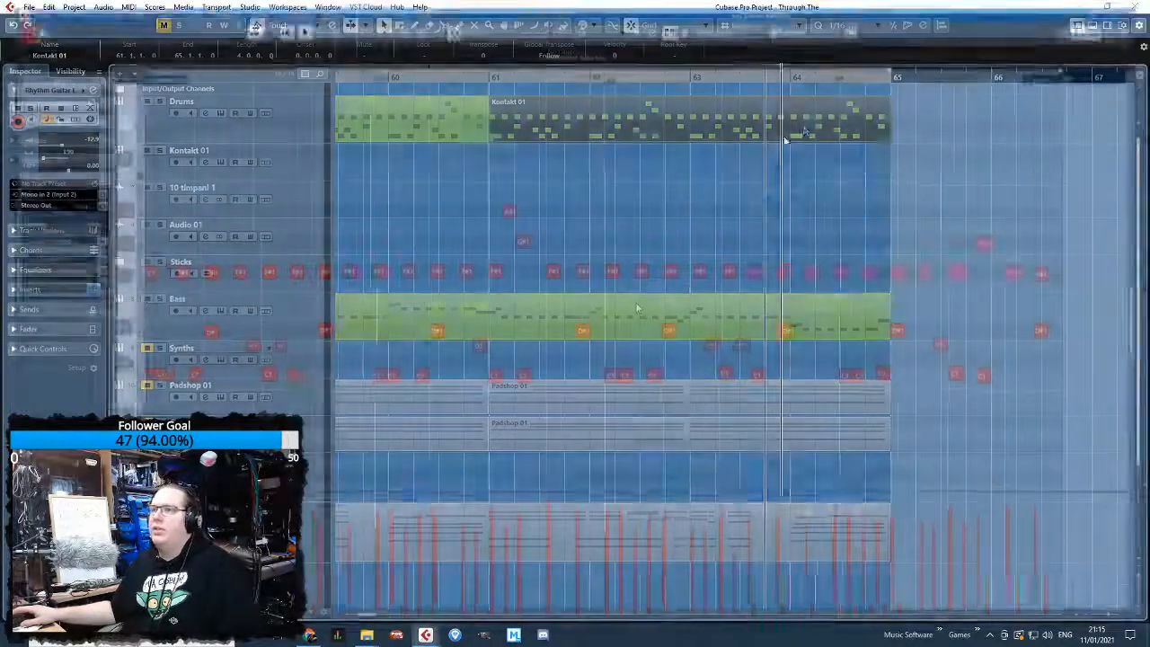
scroll(756, 426, up, 5)
scroll(892, 470, up, 3)
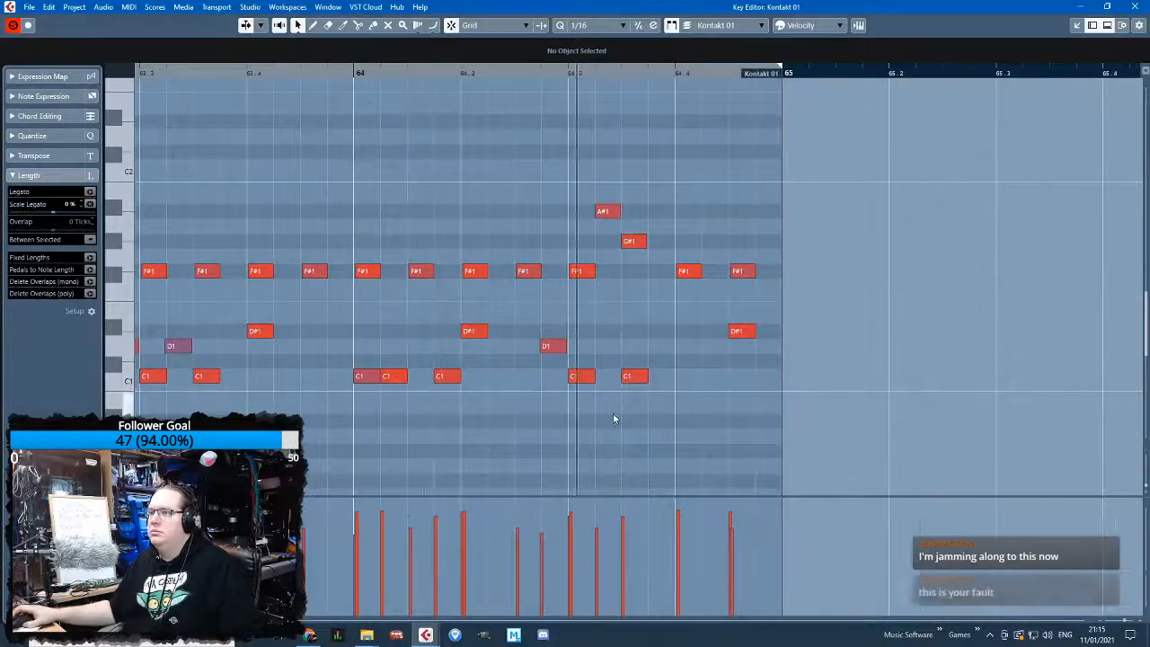
scroll(614, 415, up, 3)
drag(550, 380, 551, 332)
drag(638, 202, 548, 104)
key(Delete)
scroll(569, 297, up, 4)
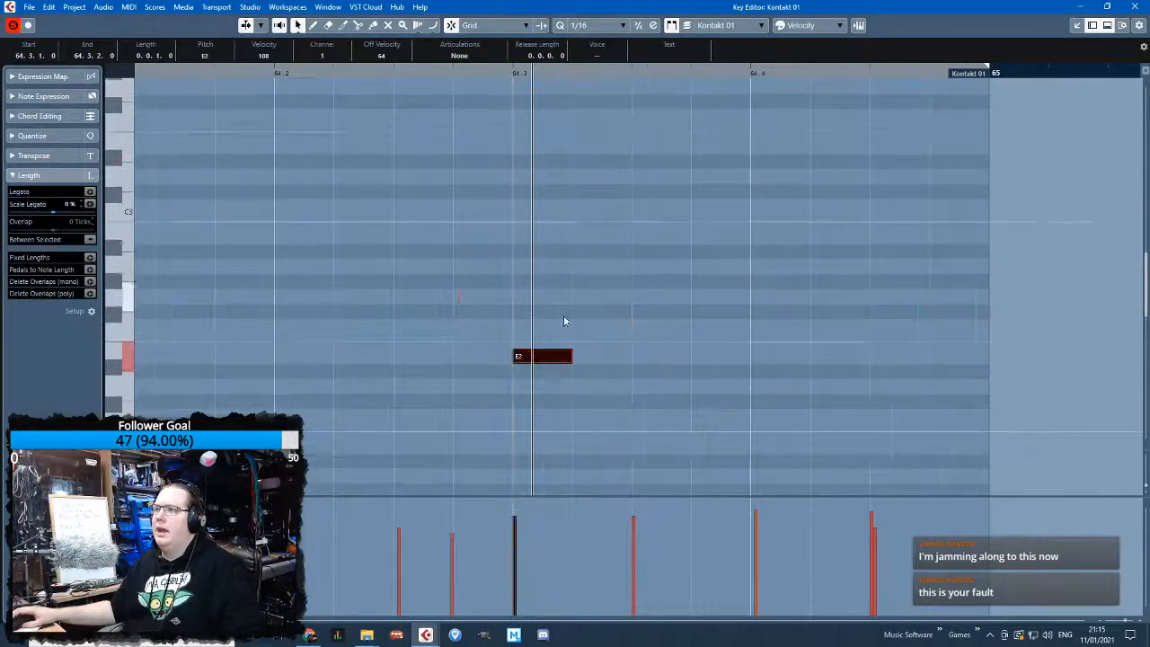
Audition higher pitches for the drum note on beat 3 of bar 64 and lengthen it to two sixteenths
drag(551, 328, 540, 95)
drag(537, 151, 566, 409)
drag(541, 220, 552, 459)
scroll(576, 257, down, 3)
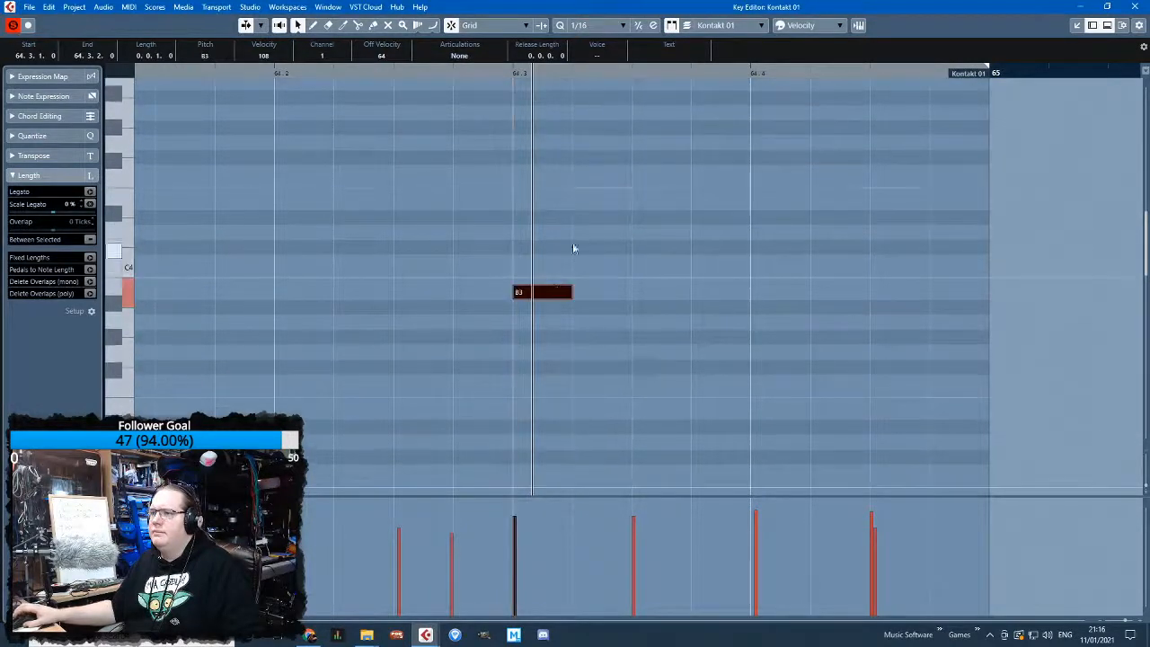
drag(547, 304, 551, 430)
scroll(615, 312, down, 3)
drag(568, 175, 629, 176)
scroll(655, 248, down, 3)
Place D#1 and D1 hits on the last two sixteenths of beat 3 in bar 64 and play back the fill
drag(649, 394, 718, 362)
double_click(715, 351)
click(395, 73)
click(591, 155)
key(space)
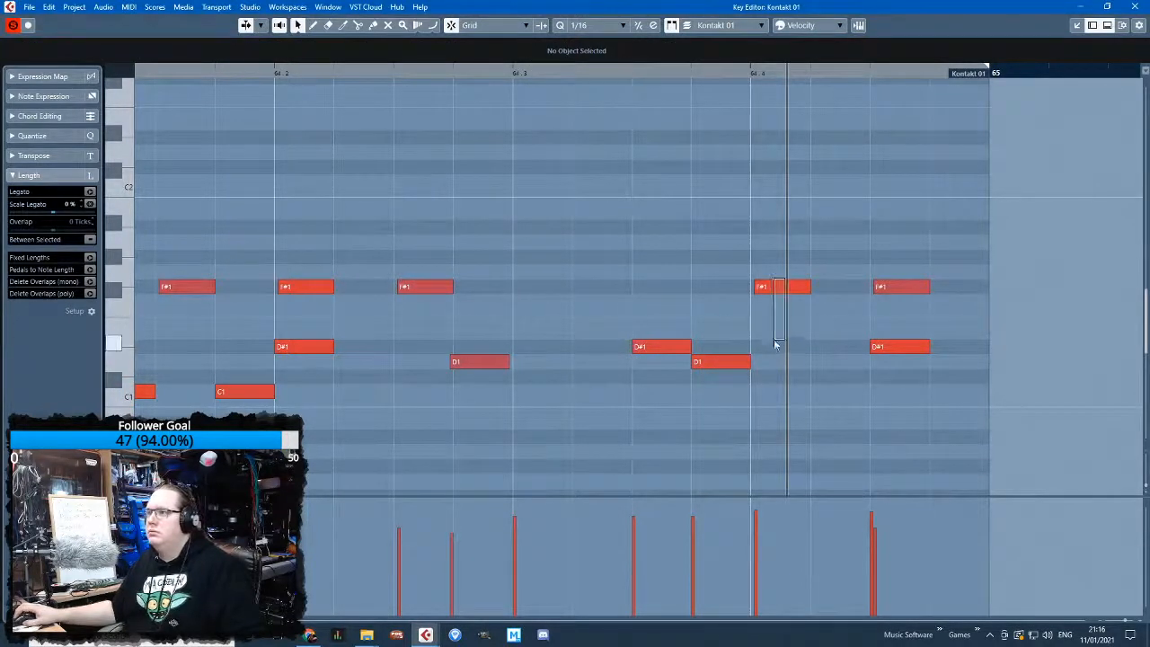
Set the quantize grid to 1/32 and build a quick D#1, D1, D#1 roll at the start of beat 4 in bar 64
drag(775, 344, 776, 344)
drag(778, 287, 780, 347)
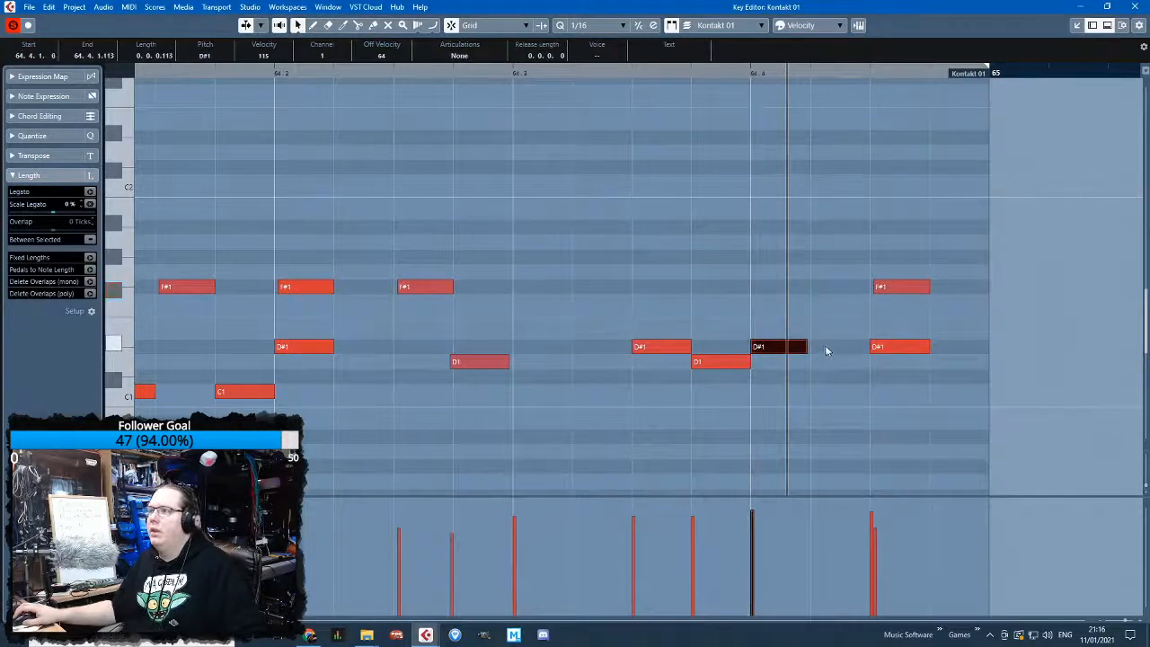
click(621, 25)
click(626, 108)
mouse_move(805, 350)
mouse_down()
mouse_move(784, 350)
mouse_move(820, 349)
mouse_up()
key(j)
drag(896, 347, 807, 362)
drag(838, 364, 807, 364)
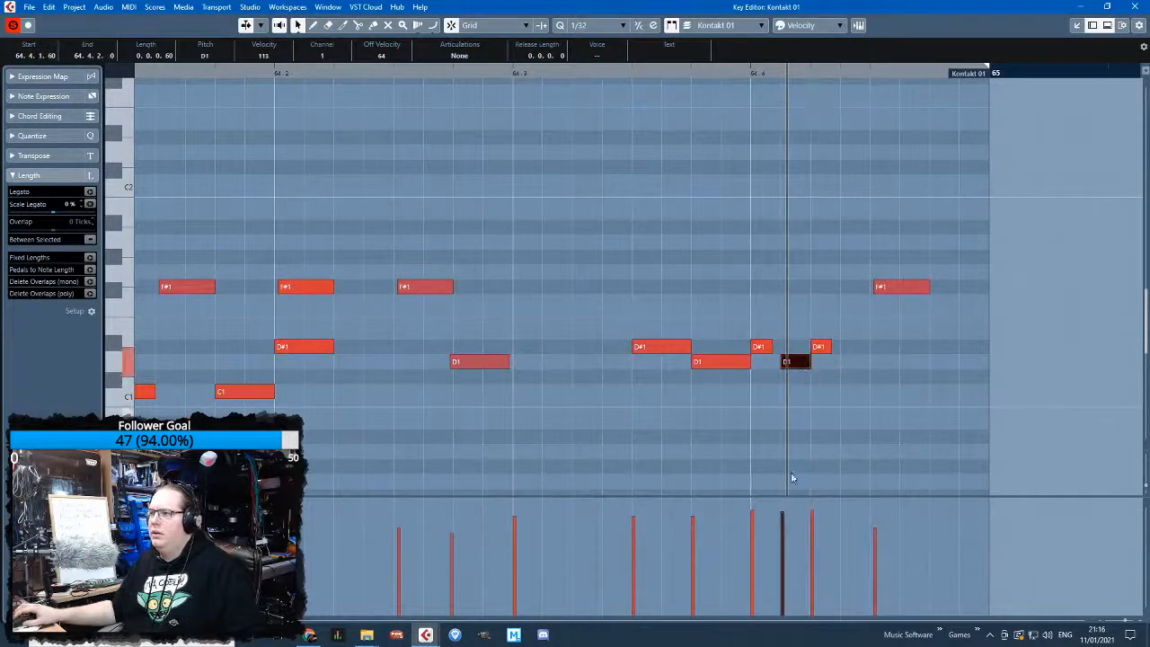
Play back from beat 2 of bar 64 and adjust the velocities of the first two roll notes on beat 4
click(269, 72)
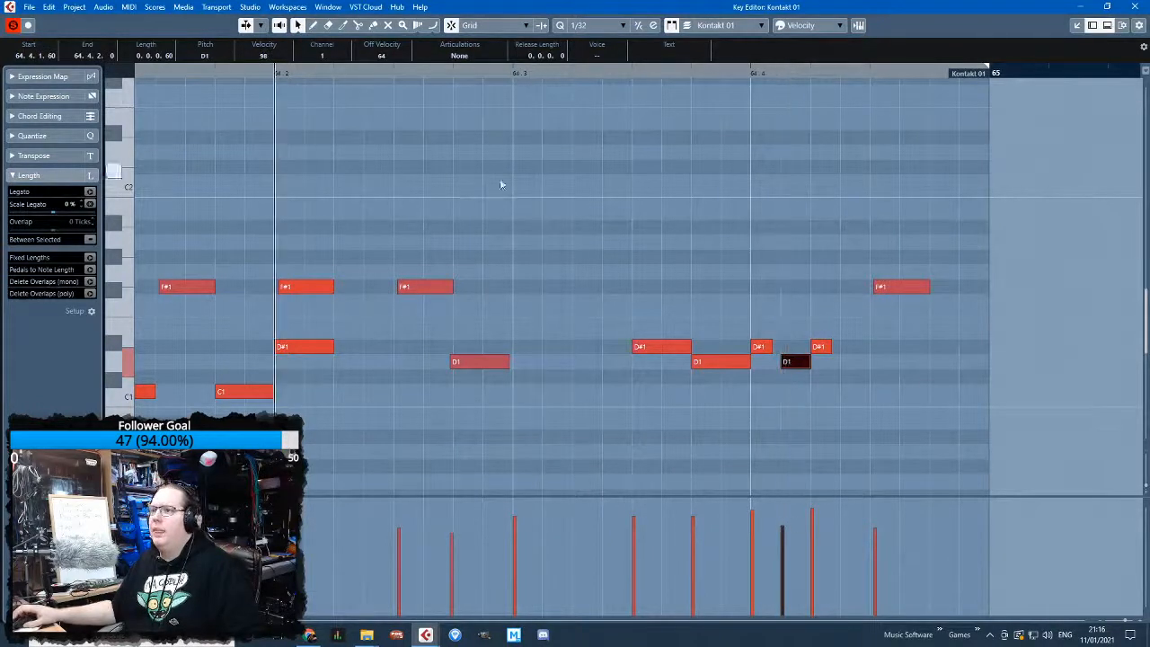
click(574, 272)
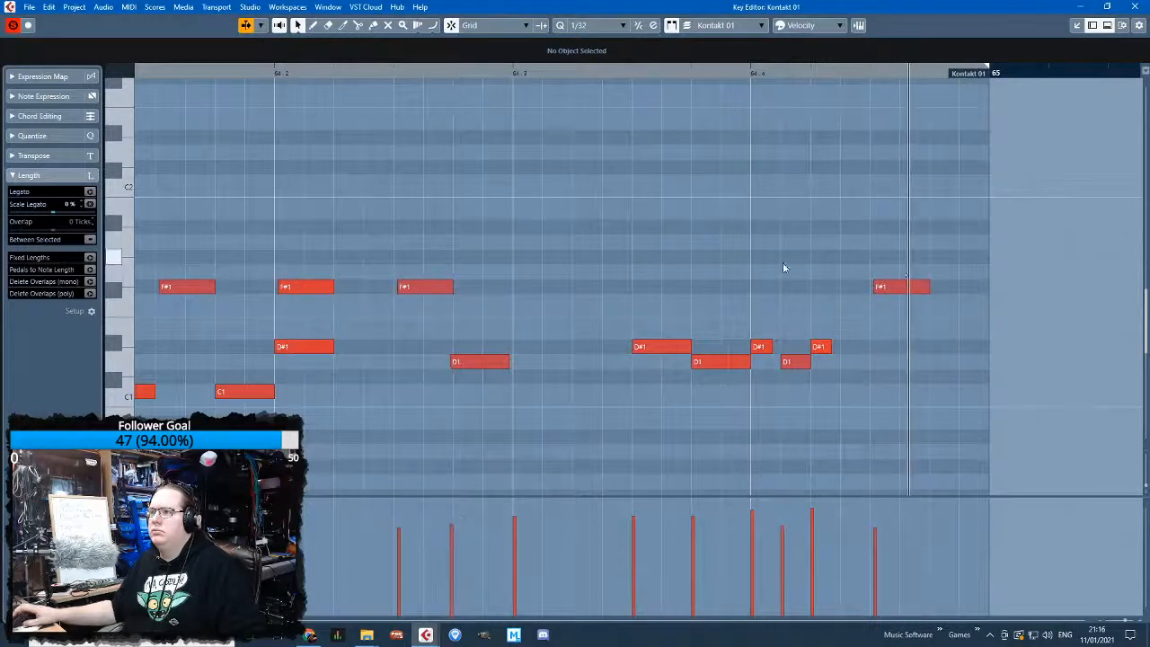
drag(788, 507, 759, 511)
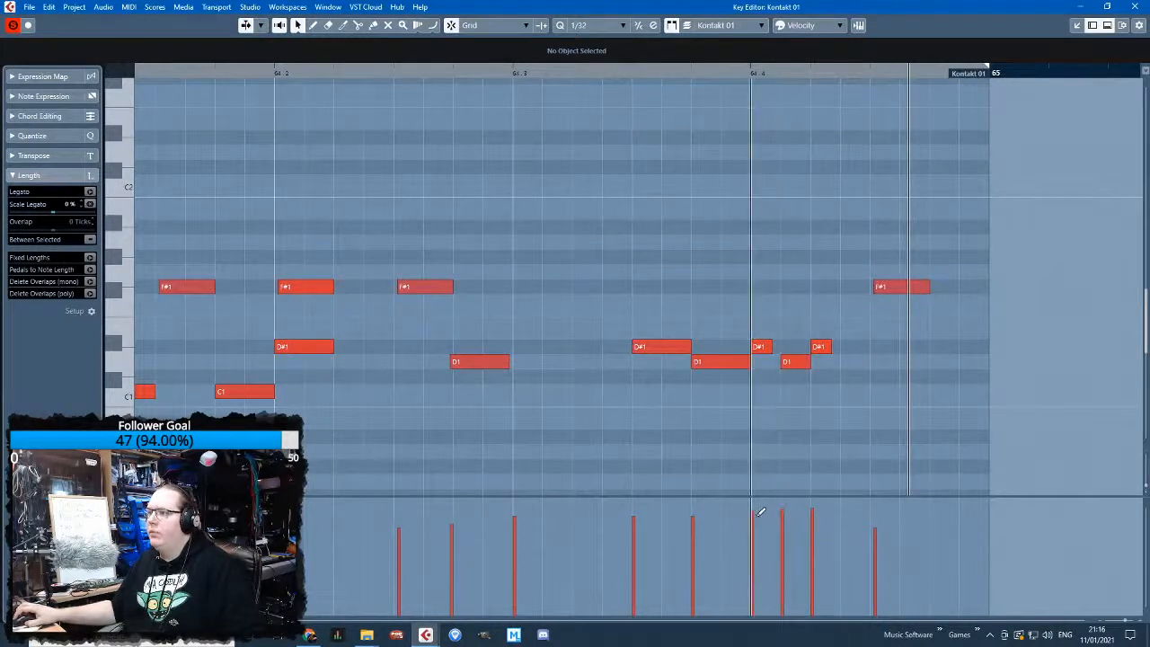
Replace the final F#1 hit of bar 64 with A1, C1 and G1 notes, play back the fill and close the key editor
drag(887, 290, 936, 398)
click(400, 74)
key(space)
click(681, 146)
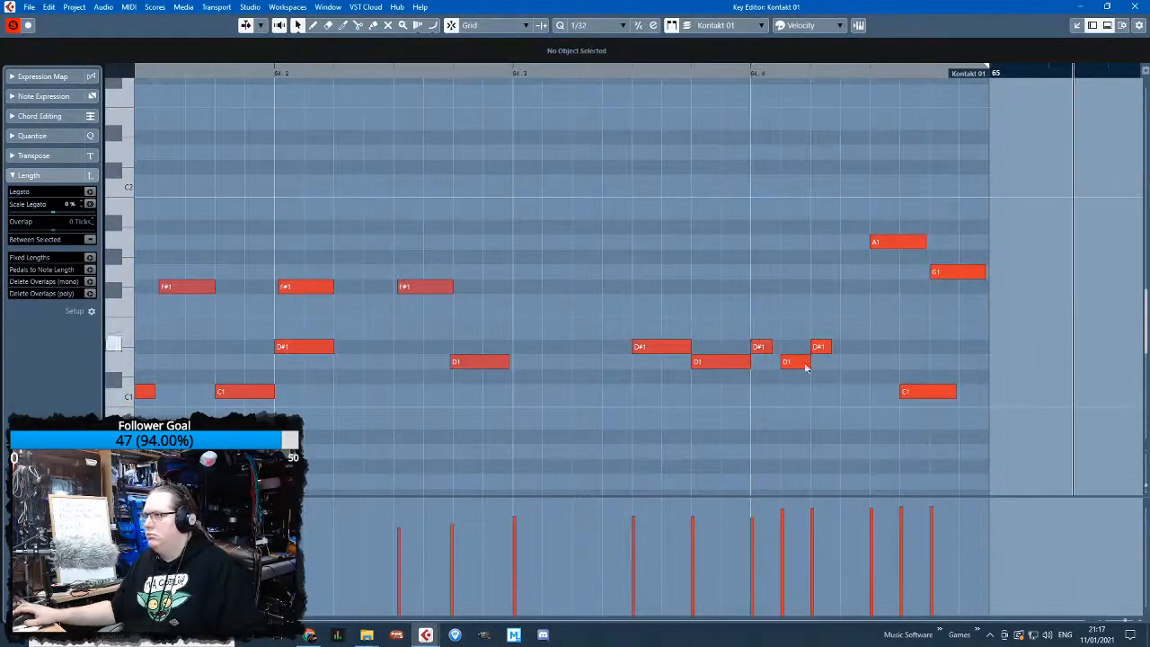
click(1134, 6)
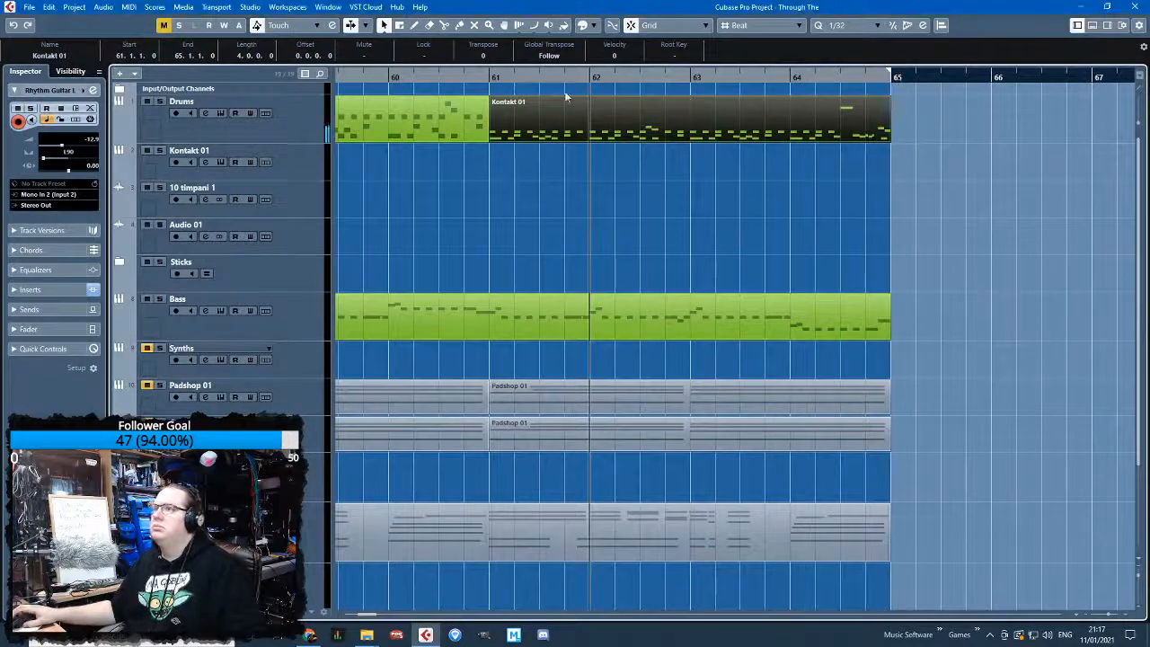
Glue the two drum parts in bars 57–64 into one part and return to the selection tool
key(4)
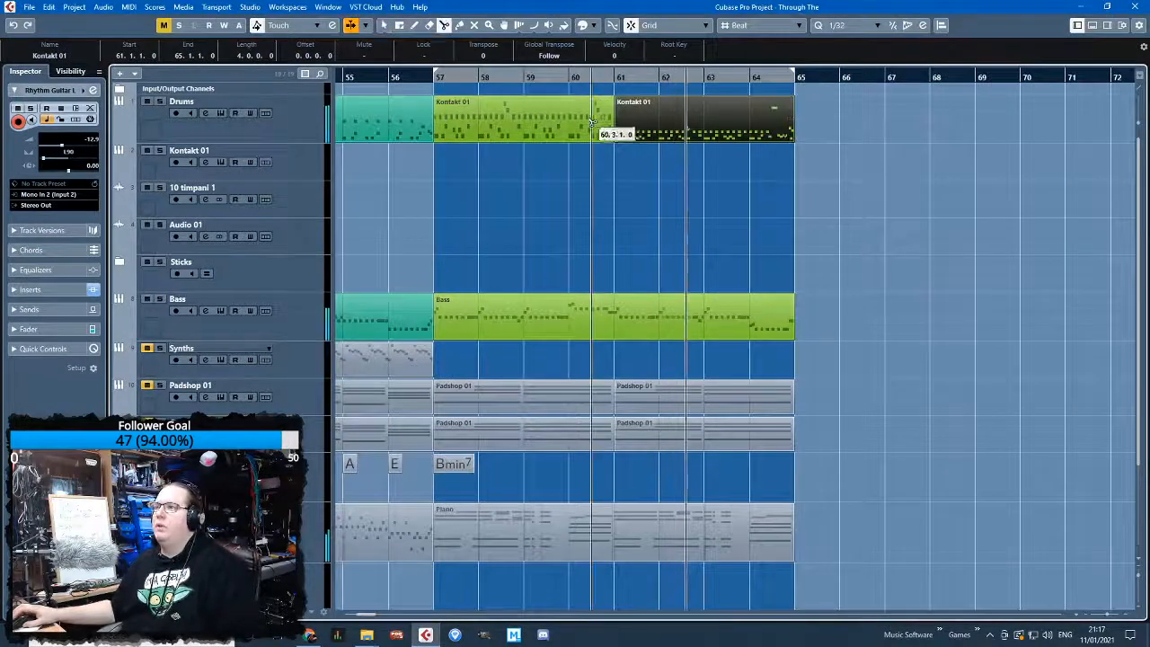
click(590, 113)
key(1)
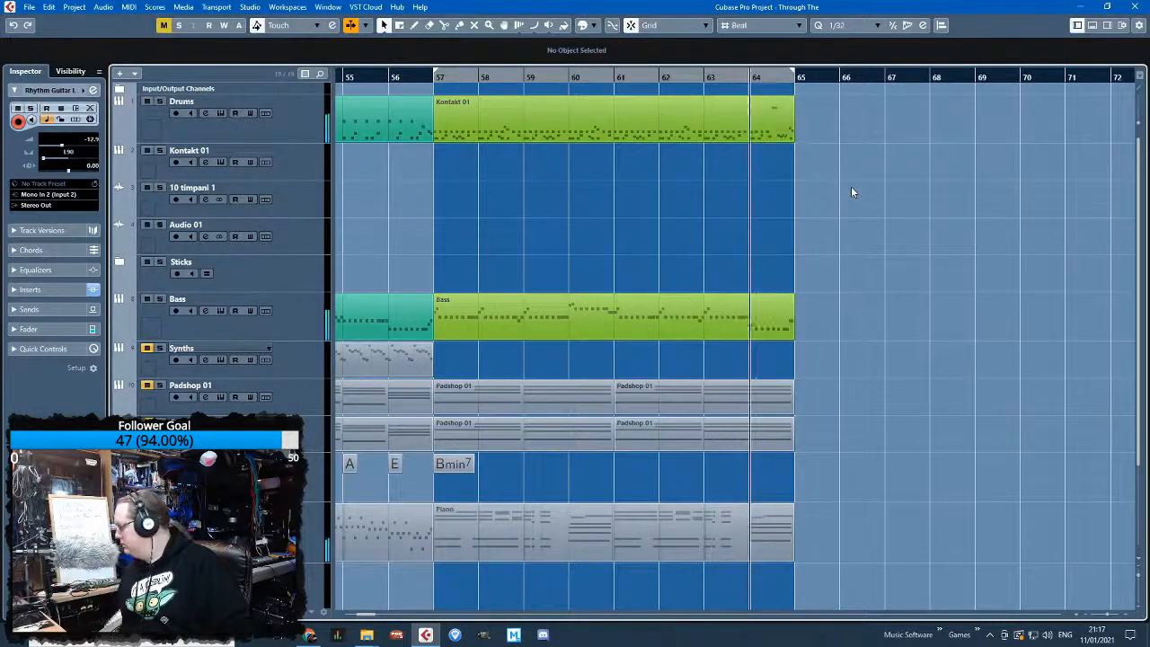
Extend the loop range to run from bar 41 to bar 65, move the project cursor to bar 62 and turn cycling on
scroll(737, 233, up, 2)
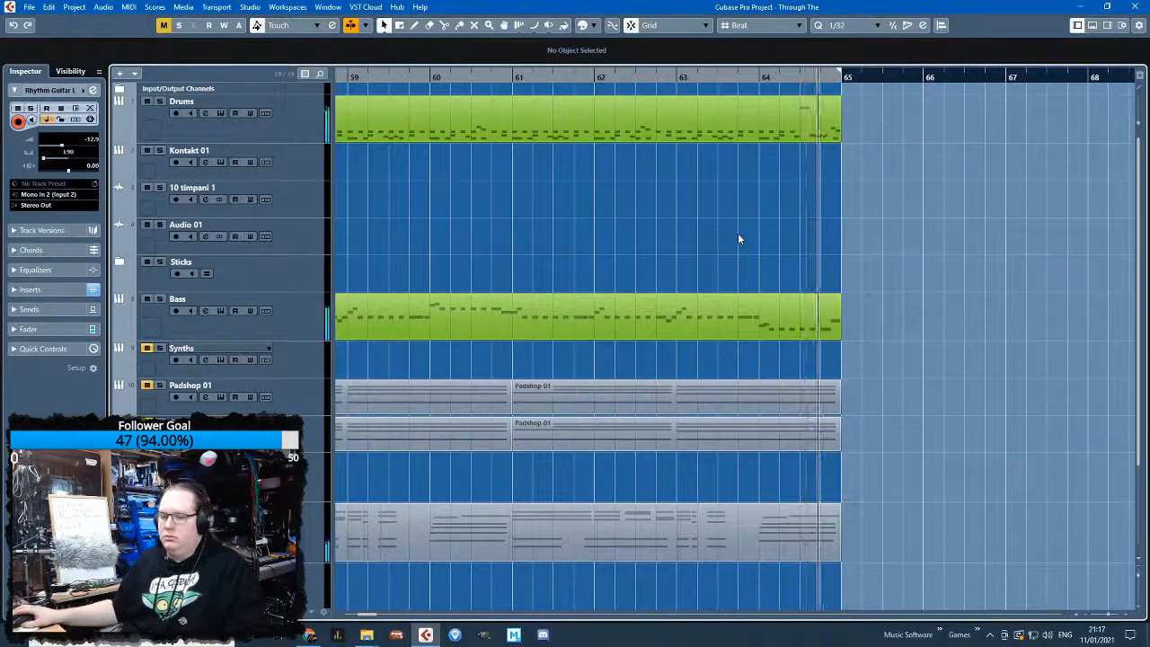
scroll(702, 249, down, 2)
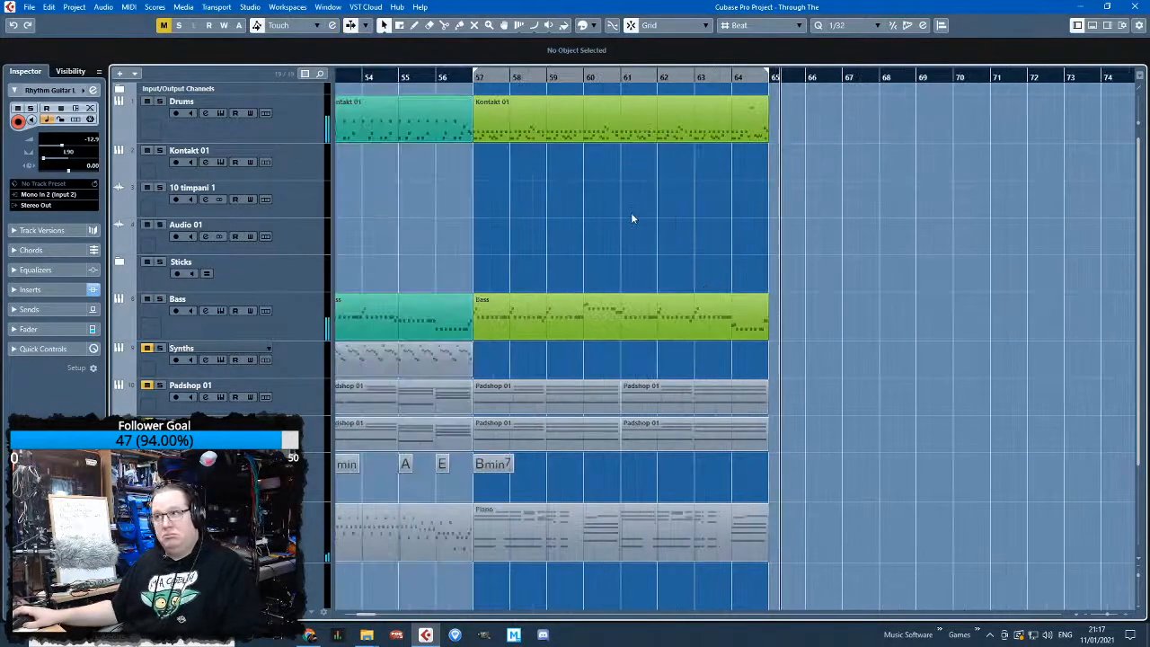
scroll(630, 212, down, 2)
drag(355, 114, 355, 106)
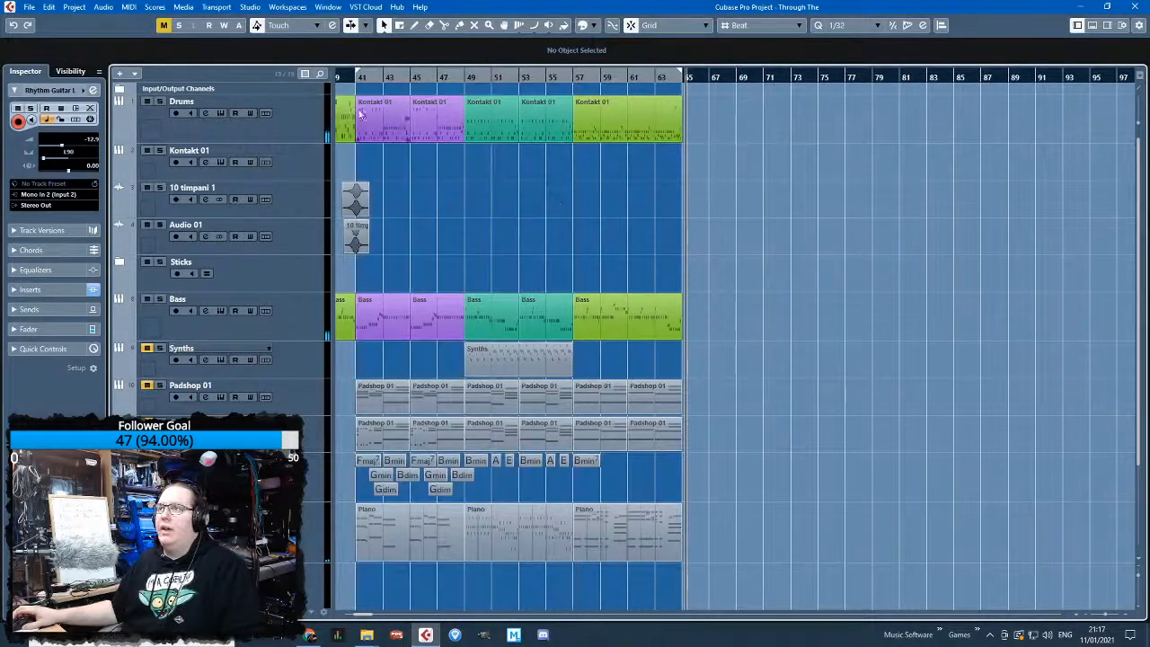
scroll(556, 218, down, 2)
scroll(643, 235, up, 5)
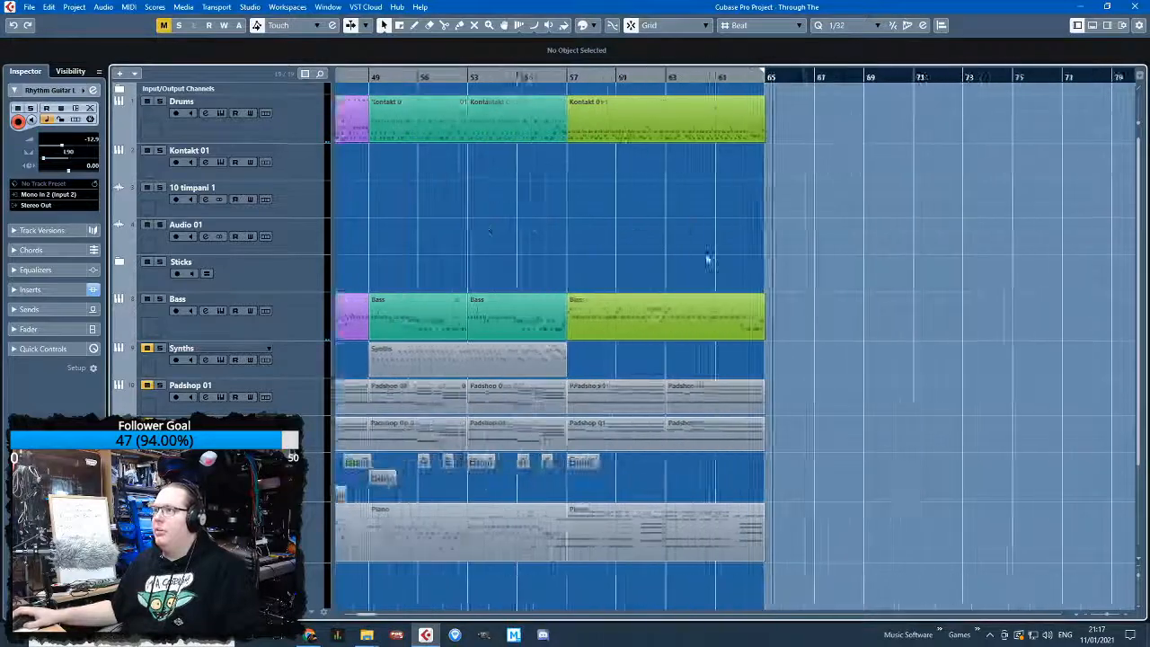
drag(688, 78, 589, 80)
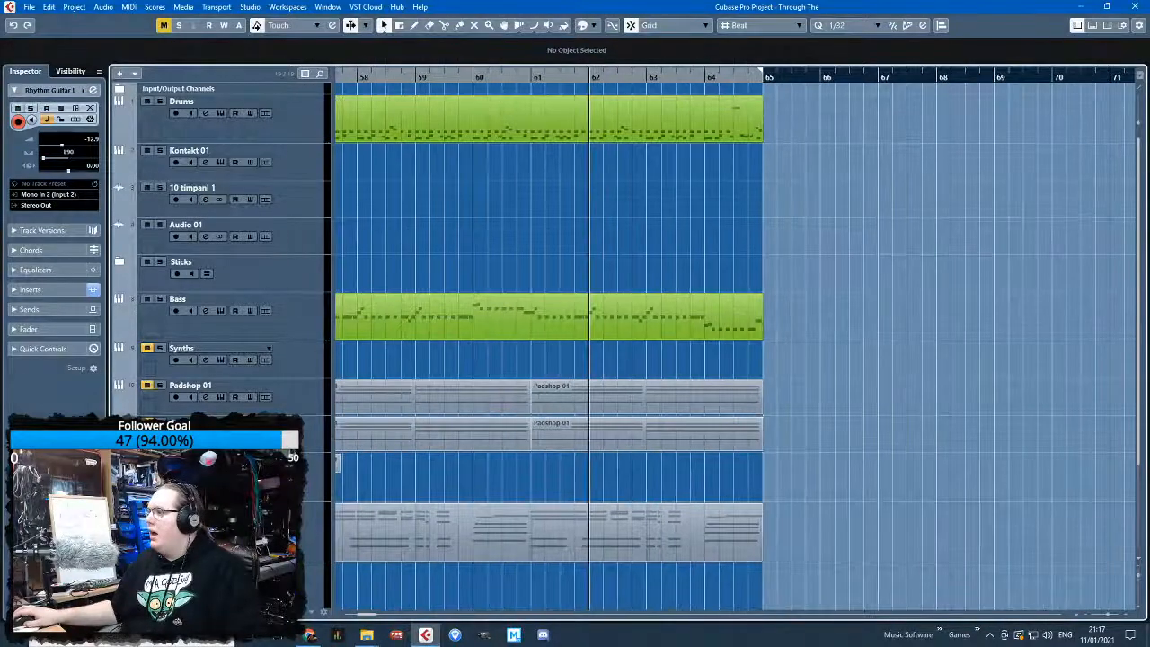
key(KP_Divide)
Play back from bar 62 through the new drum fill and across the loop point into bar 41
scroll(788, 321, down, 5)
click(731, 208)
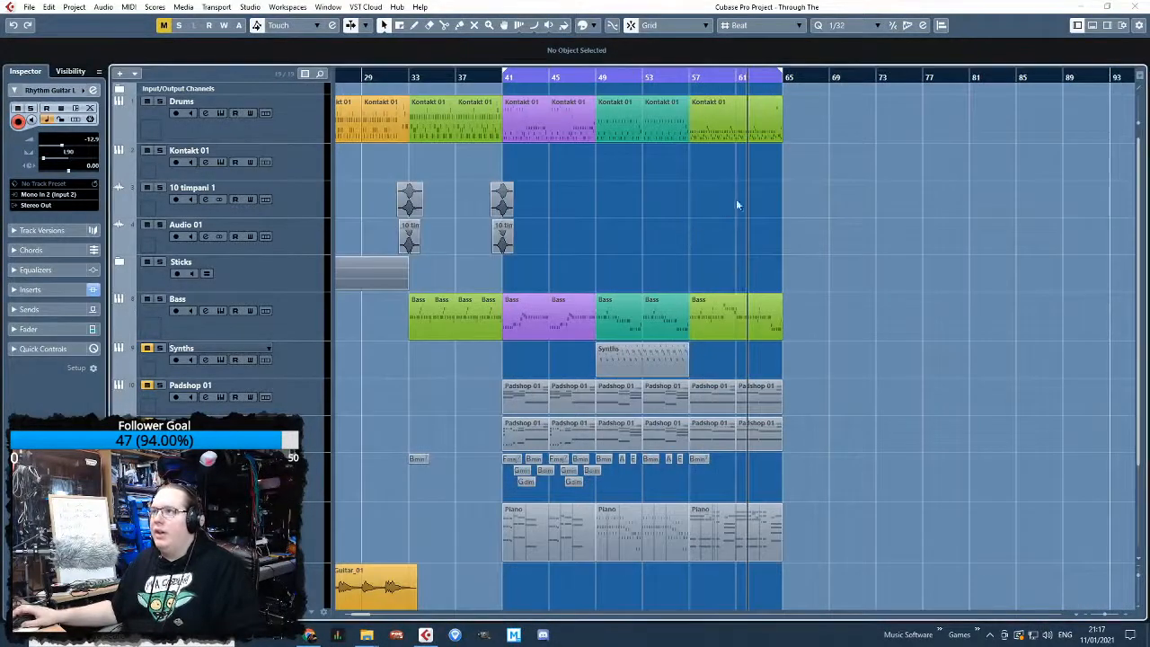
scroll(769, 260, up, 3)
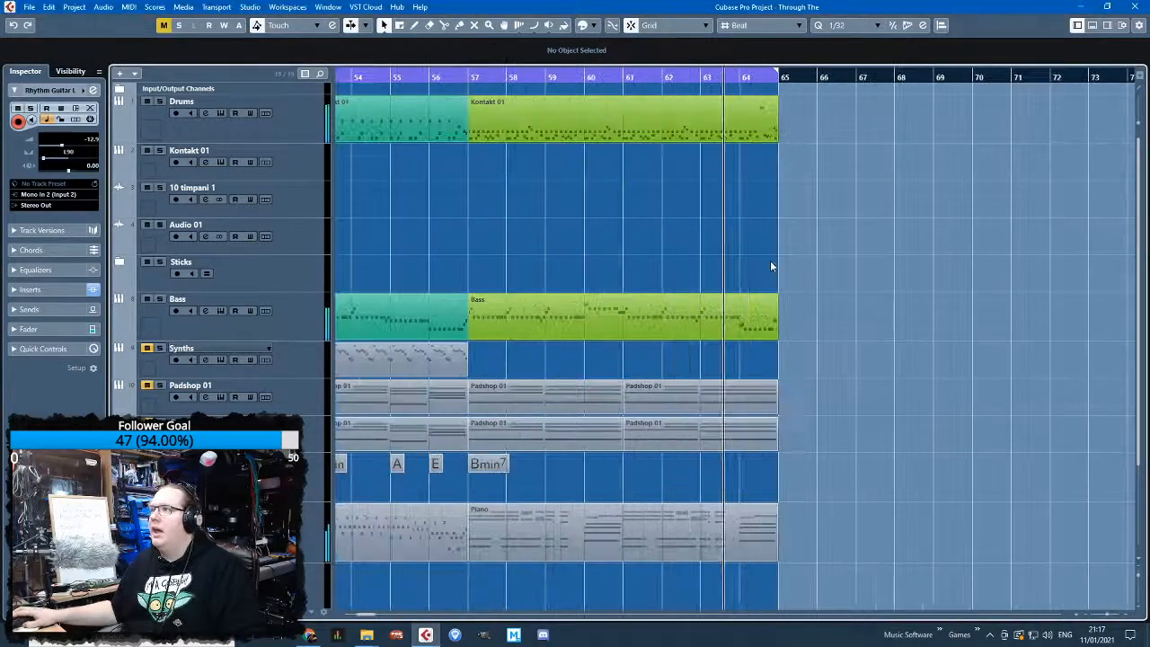
scroll(763, 266, up, 3)
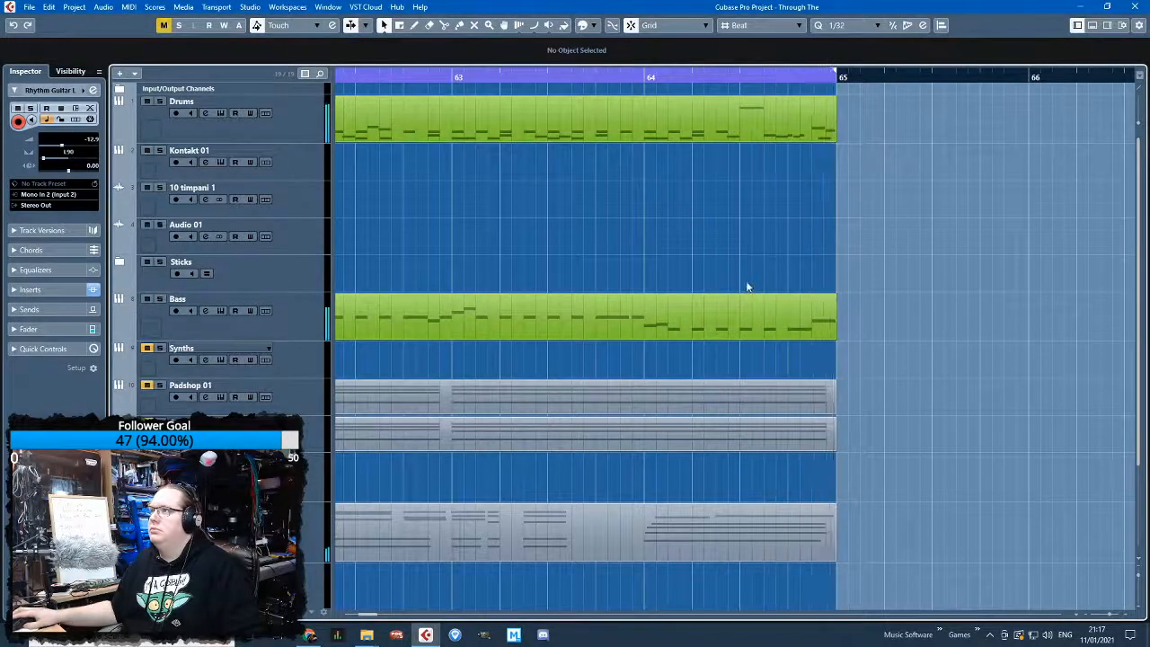
scroll(746, 285, down, 4)
scroll(728, 292, down, 8)
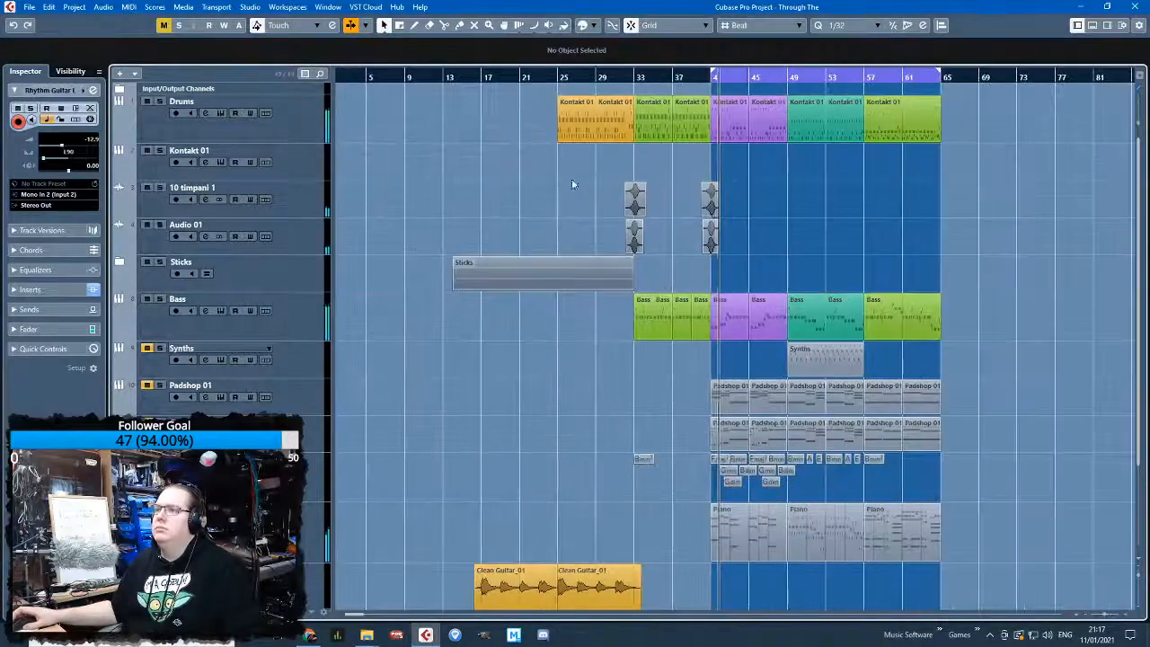
Expand the Sticks folder track and open the part on the MIDI 01 (D) track for editing
scroll(572, 184, up, 4)
click(118, 262)
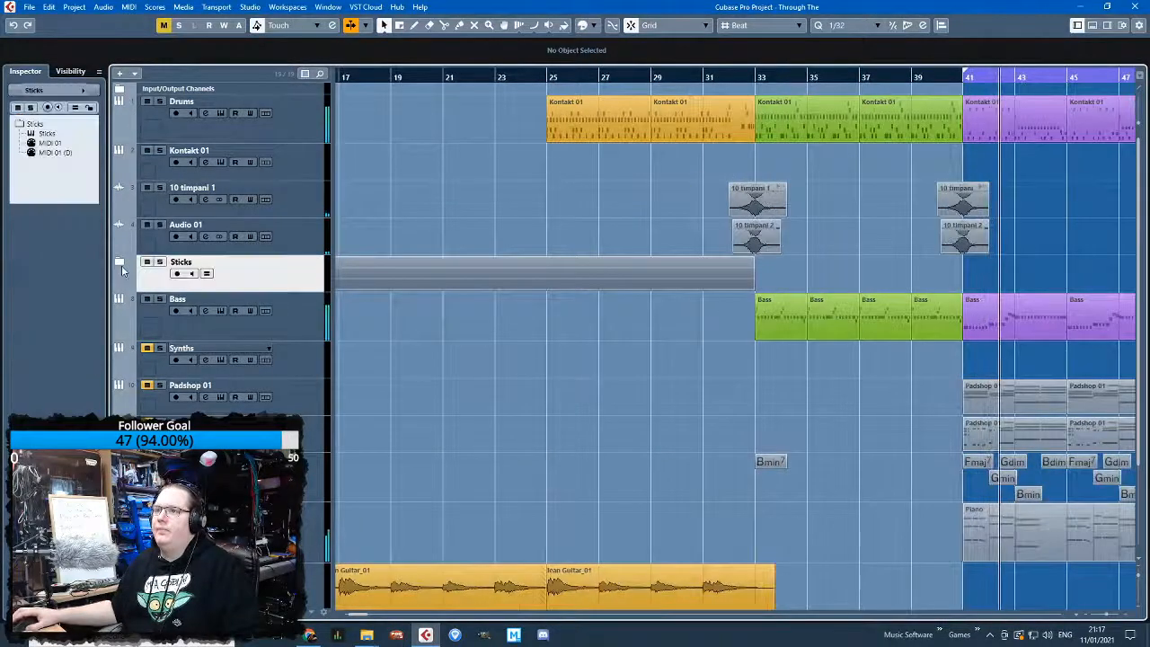
click(118, 263)
scroll(626, 367, down, 5)
double_click(553, 380)
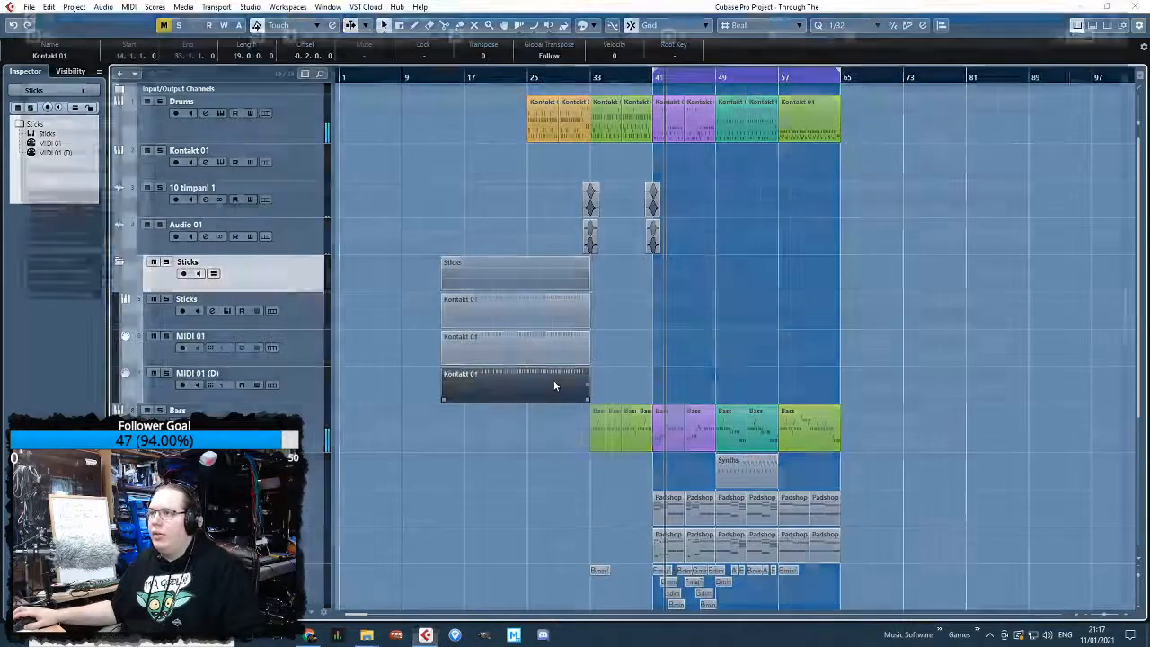
scroll(544, 373, down, 5)
Select all the notes in the MIDI 01 (D) part and transpose them up to G#6
drag(395, 347, 1085, 181)
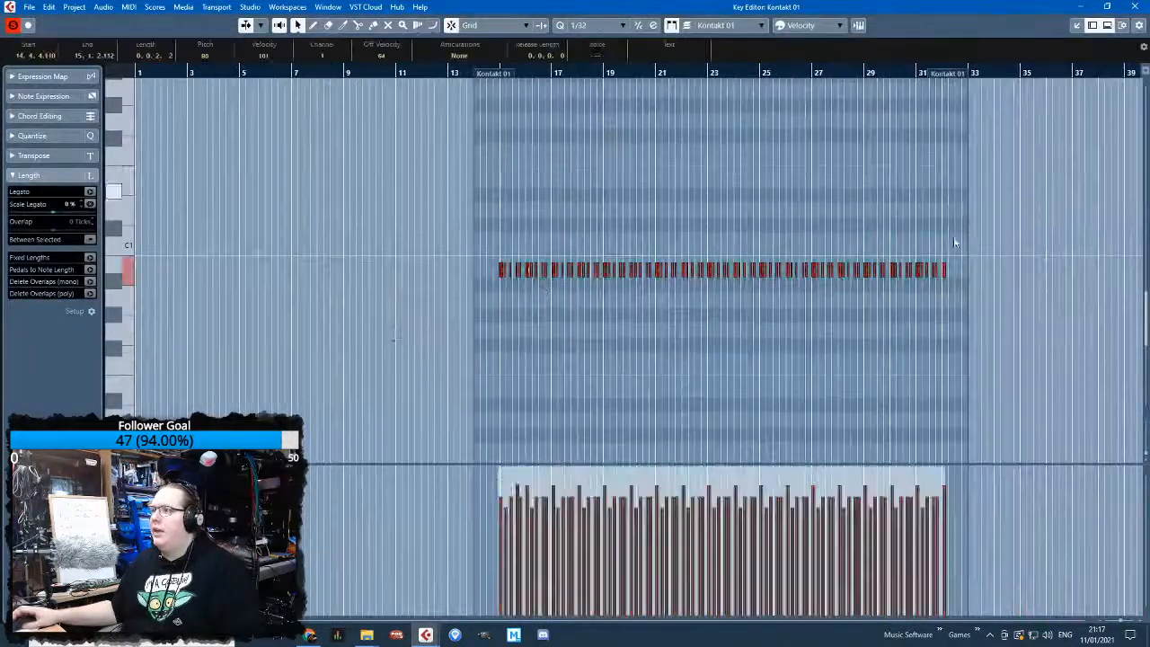
scroll(835, 251, up, 8)
key(shift+Up)
key(shift+Up)
key(shift+Up)
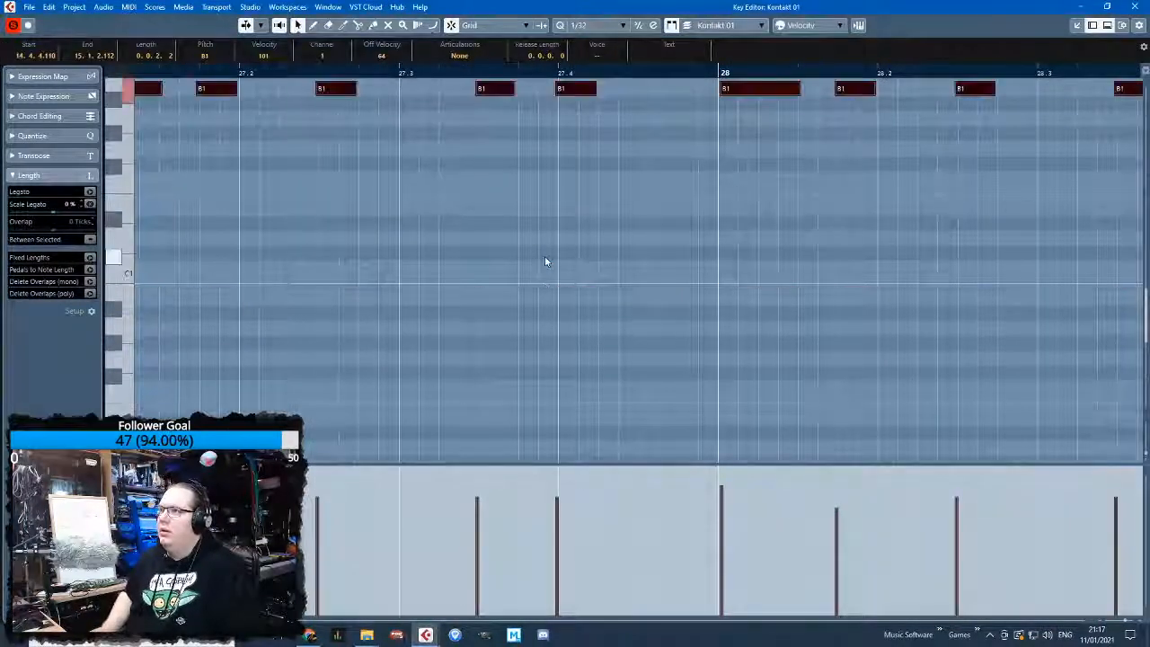
key(shift+Up)
key(shift+Up)
key(shift+Down)
key(shift+Down)
key(Up)
key(Up)
key(Up)
key(Up)
key(Up)
key(Up)
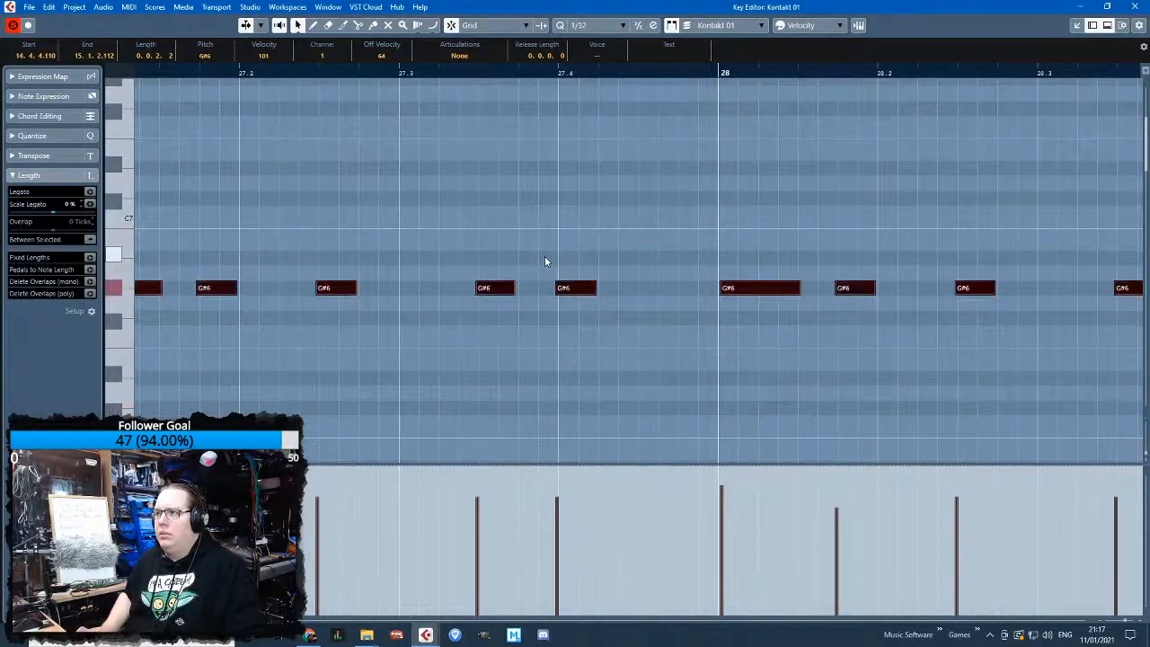
Lower the selected MIDI 01 (D) notes in semitone steps to D4 and close the key editor
key(Down)
key(Down)
key(Down)
key(Down)
key(Down)
key(Down)
key(Down)
key(Down)
key(Down)
key(Down)
key(Down)
key(Down)
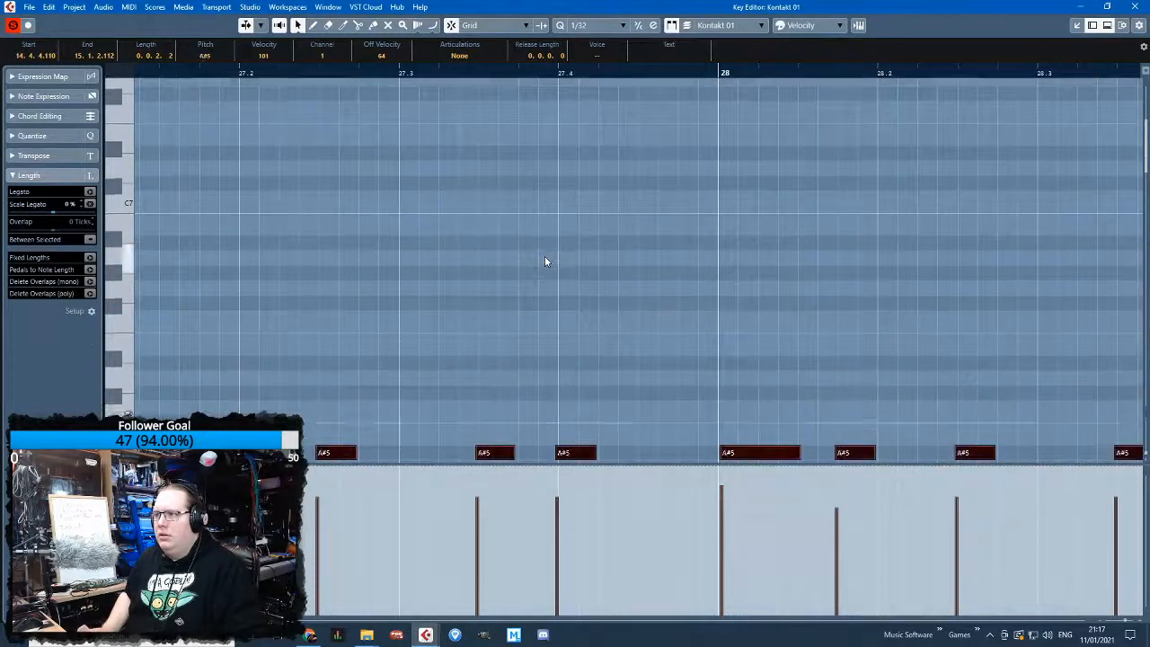
key(Down)
key(Down)
key(Down)
key(Down)
key(Down)
key(Down)
key(Down)
key(Down)
key(Down)
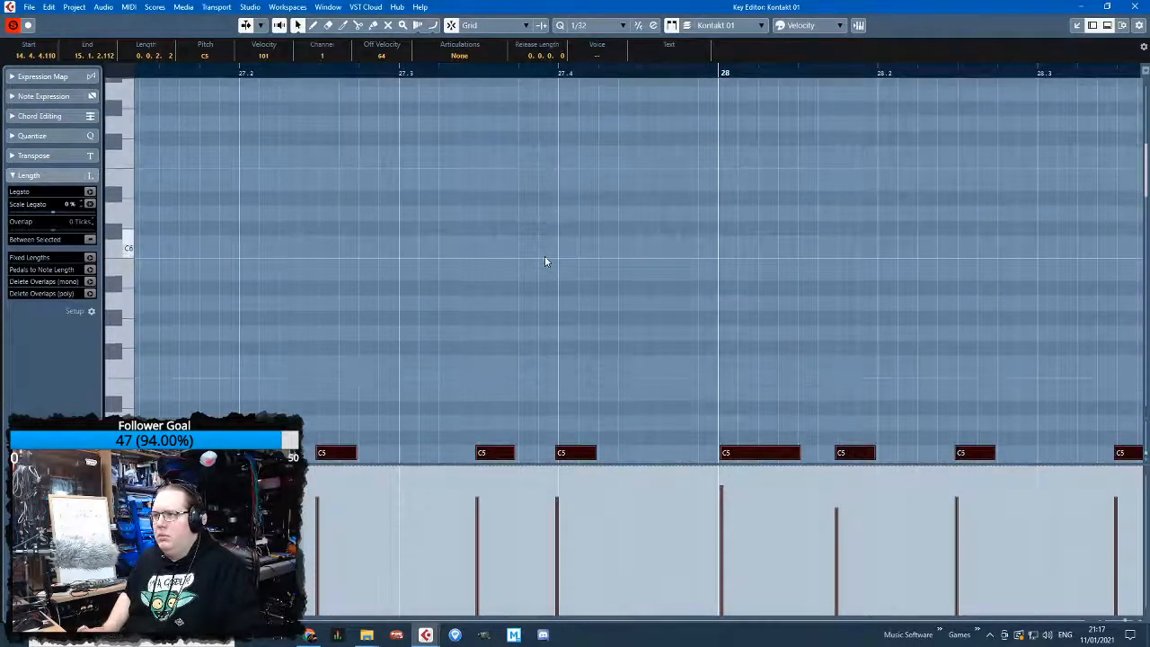
key(Down)
key(Down)
key(Down)
key(Down)
key(Down)
key(Down)
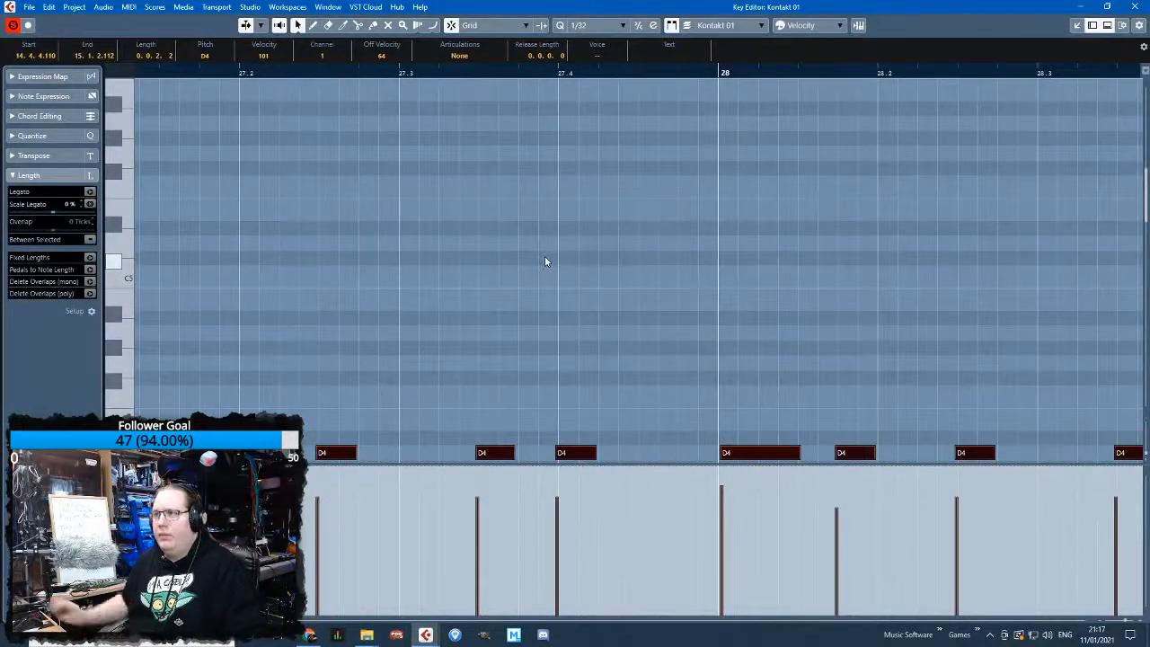
click(1135, 6)
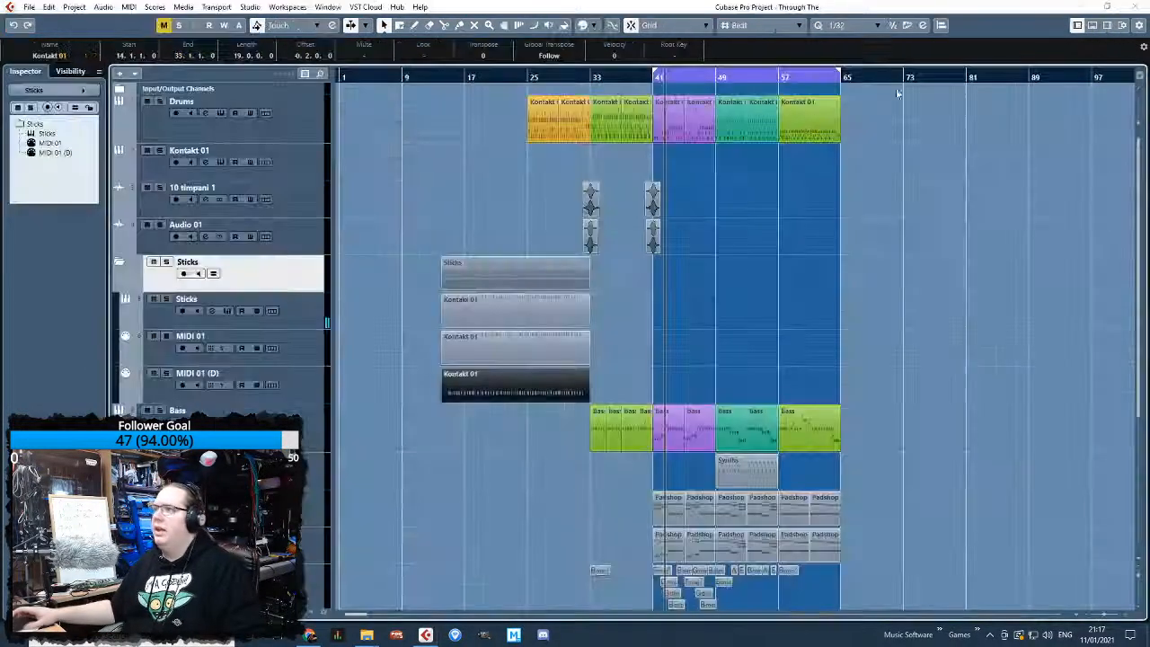
Open the part on the MIDI 01 track, select all its notes and transpose them up in octave steps
double_click(462, 356)
scroll(576, 377, down, 10)
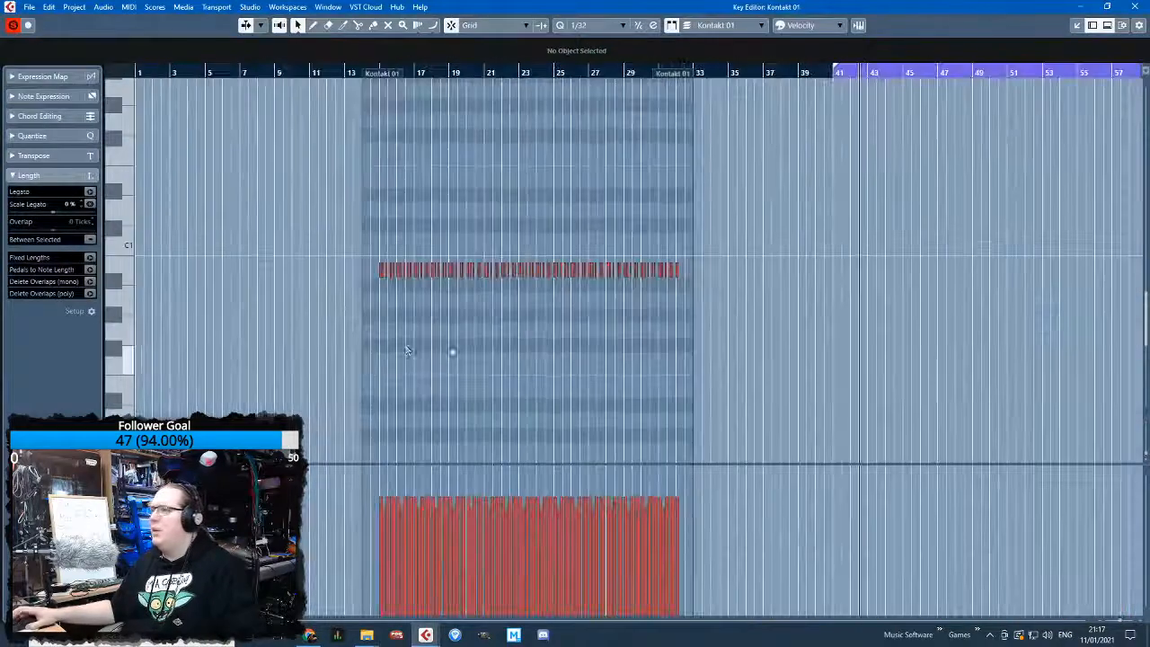
key(ctrl+a)
scroll(364, 224, up, 10)
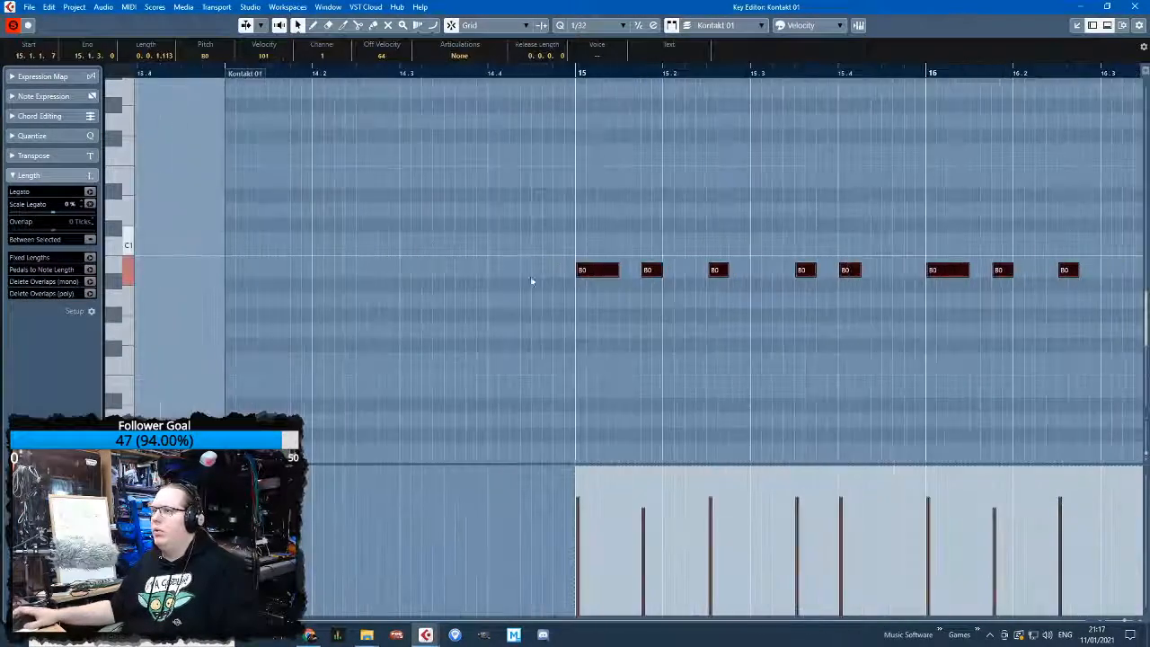
key(shift+Up)
key(shift+Up)
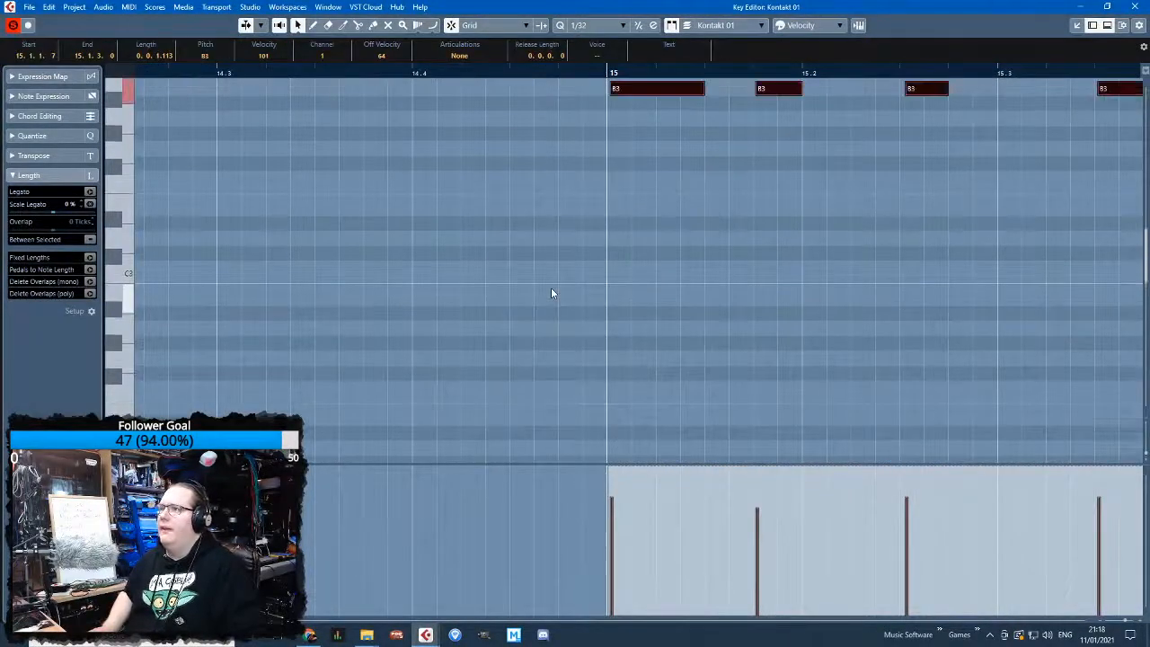
Lower the selected MIDI 01 notes in semitone steps past A4 and close the key editor
key(Down)
key(Down)
key(Down)
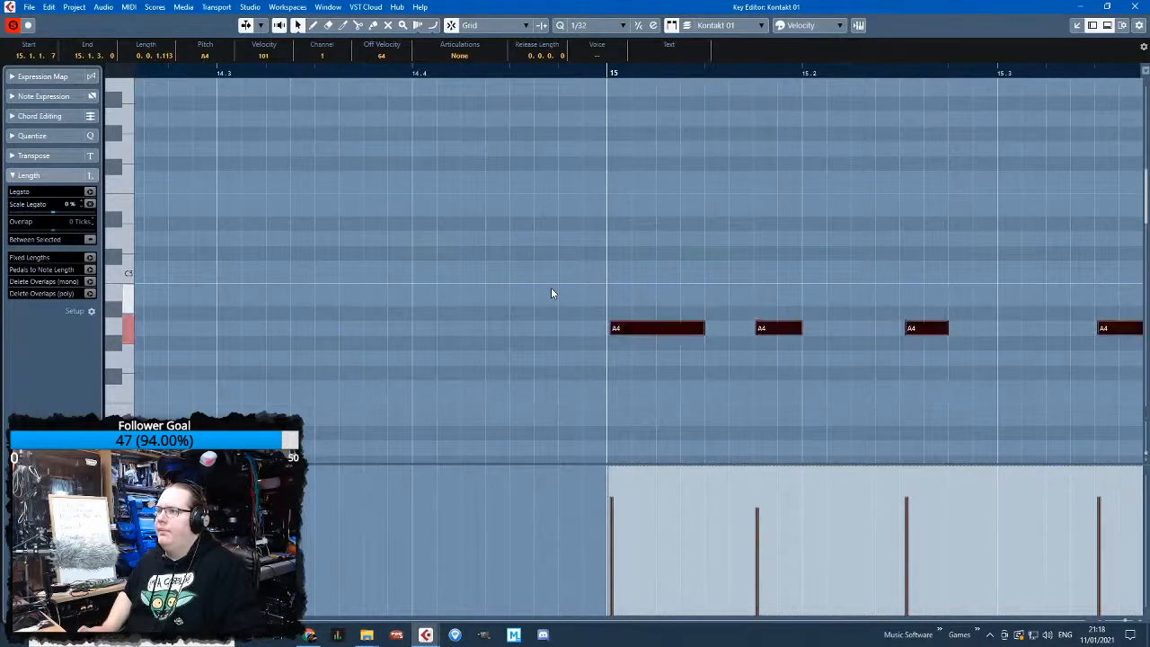
key(Down)
key(Down)
key(Down)
key(Down)
key(Down)
key(Down)
key(Up)
click(1136, 6)
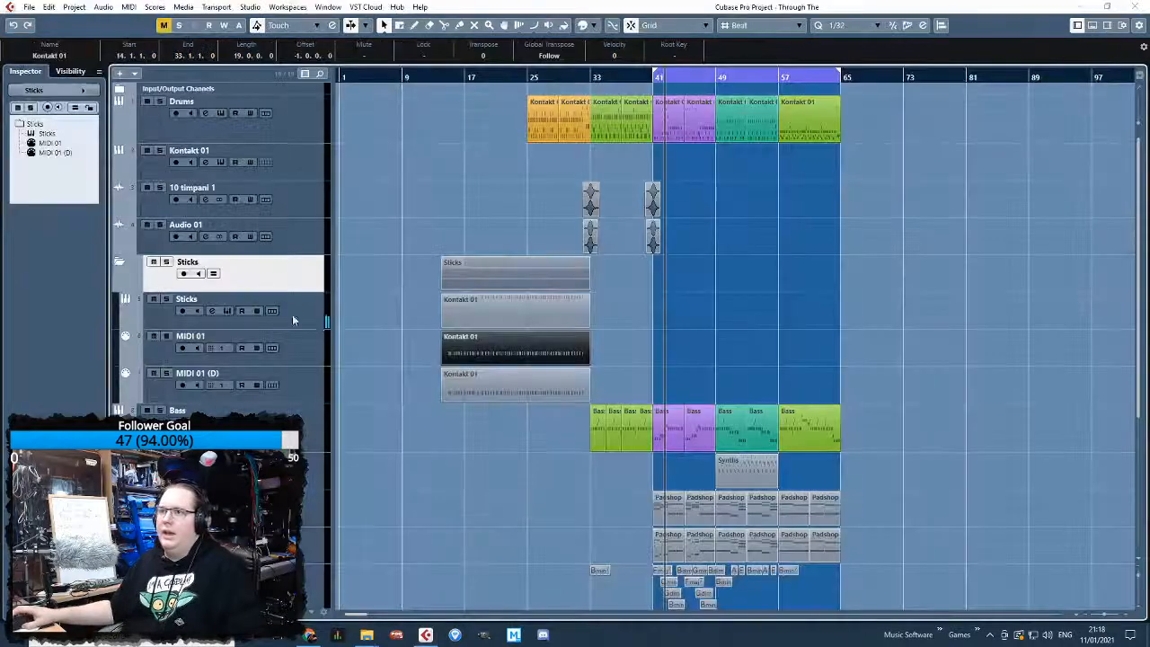
Play the soloed Sticks folder from about bar 18 and open the Cloner insert on the Sticks instrument track
drag(479, 87, 475, 146)
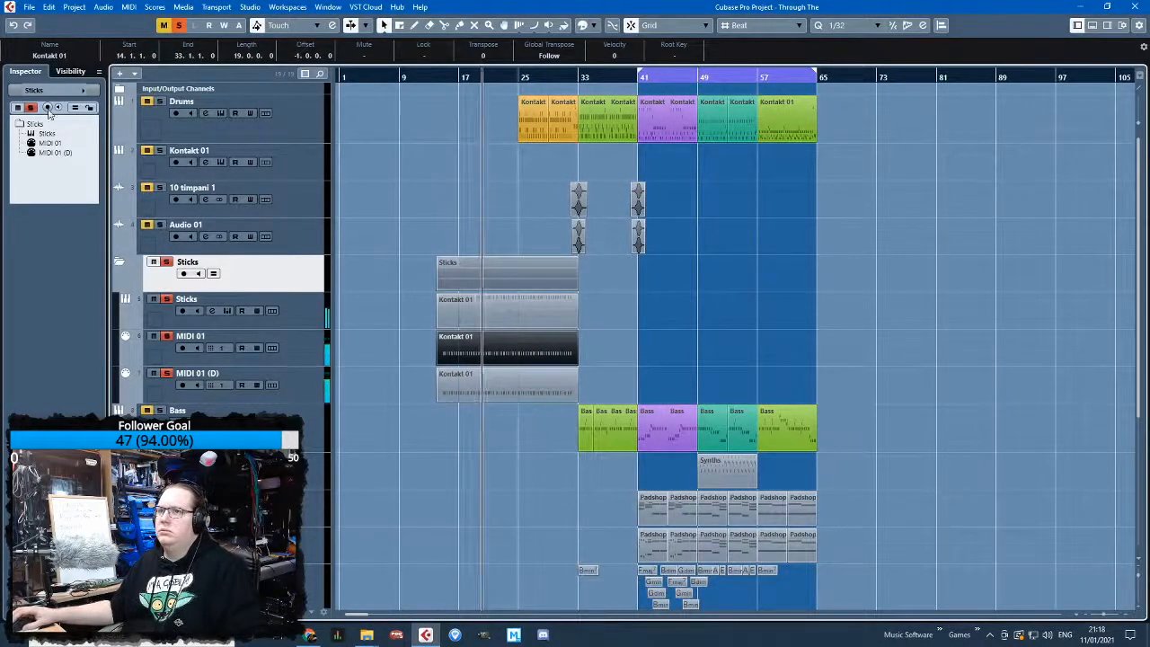
click(87, 93)
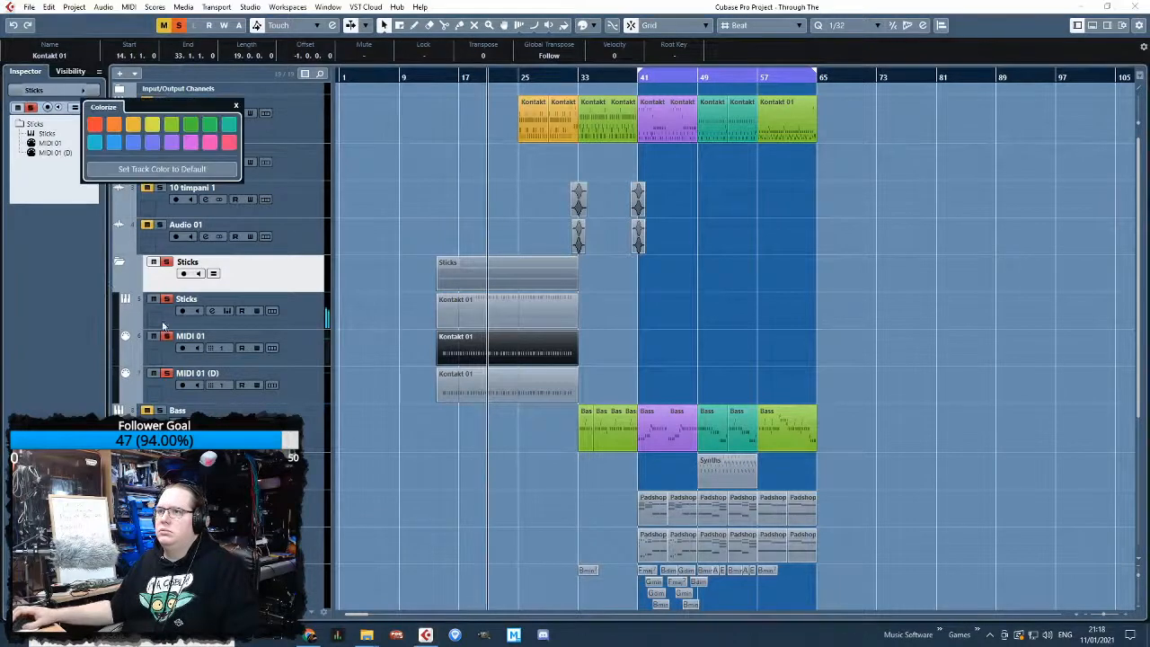
click(297, 346)
click(294, 311)
click(49, 302)
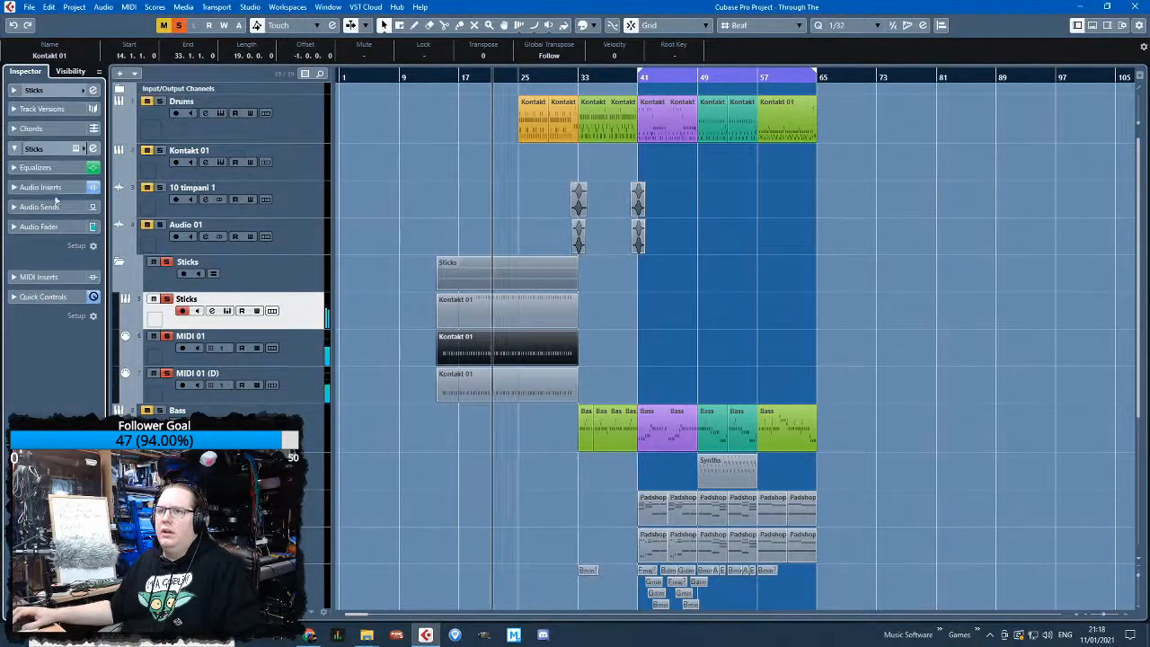
click(56, 189)
click(54, 212)
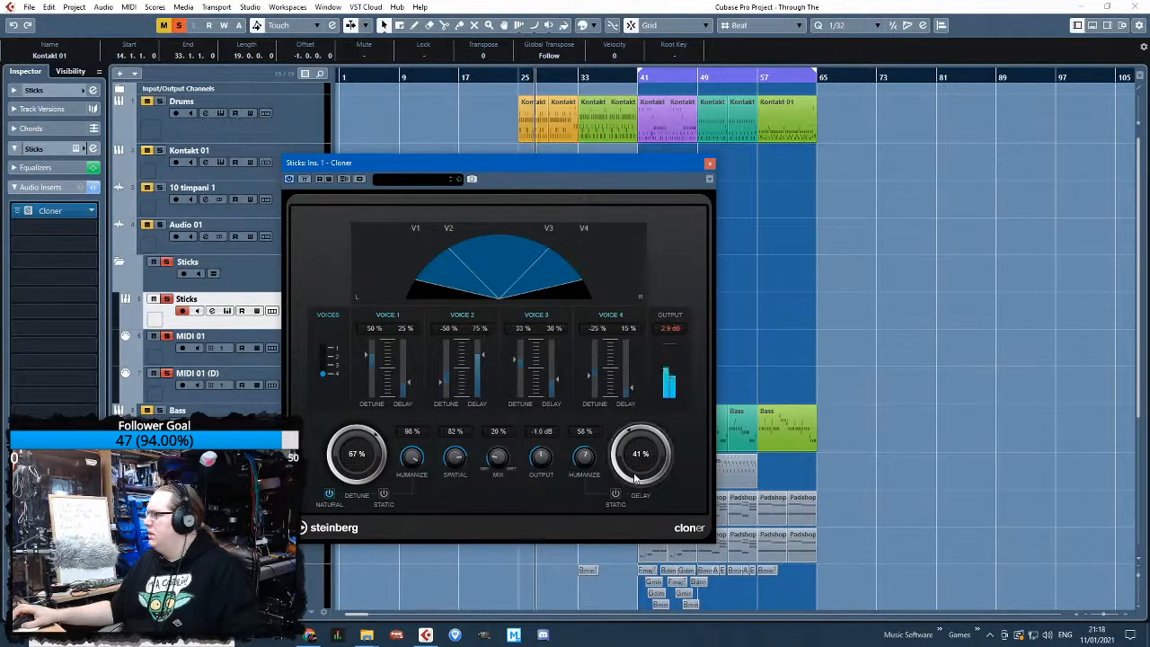
Set Cloner's detune to 40%, delay to 35% and delay humanize to 43%, and close the plug-in
key(Escape)
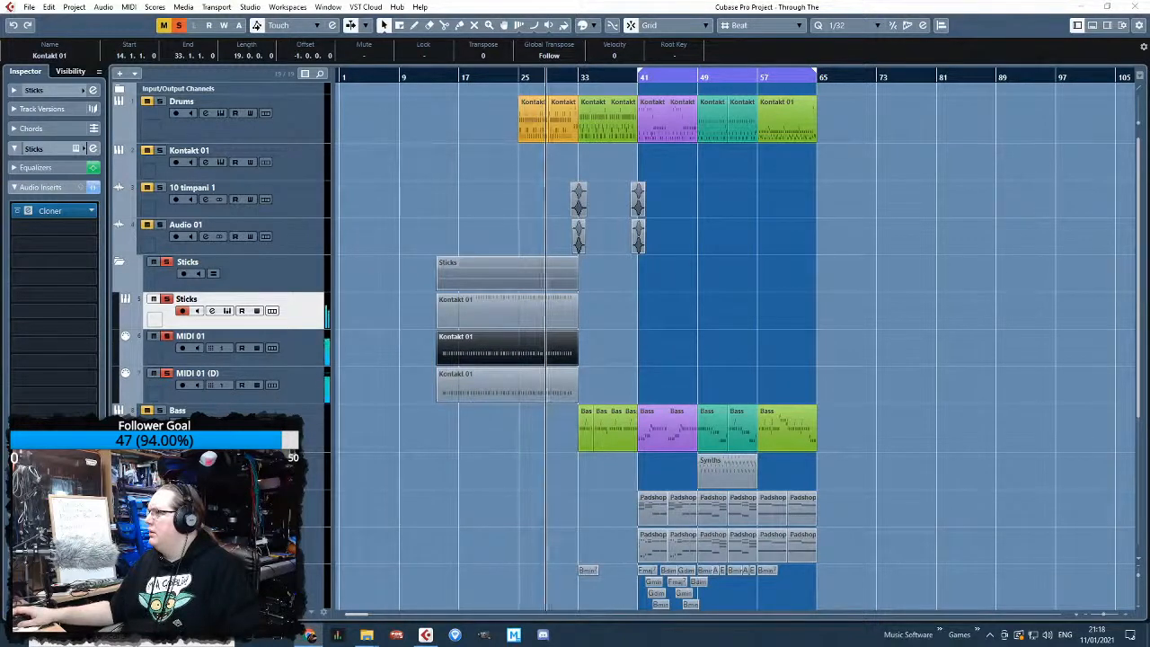
click(873, 243)
click(358, 456)
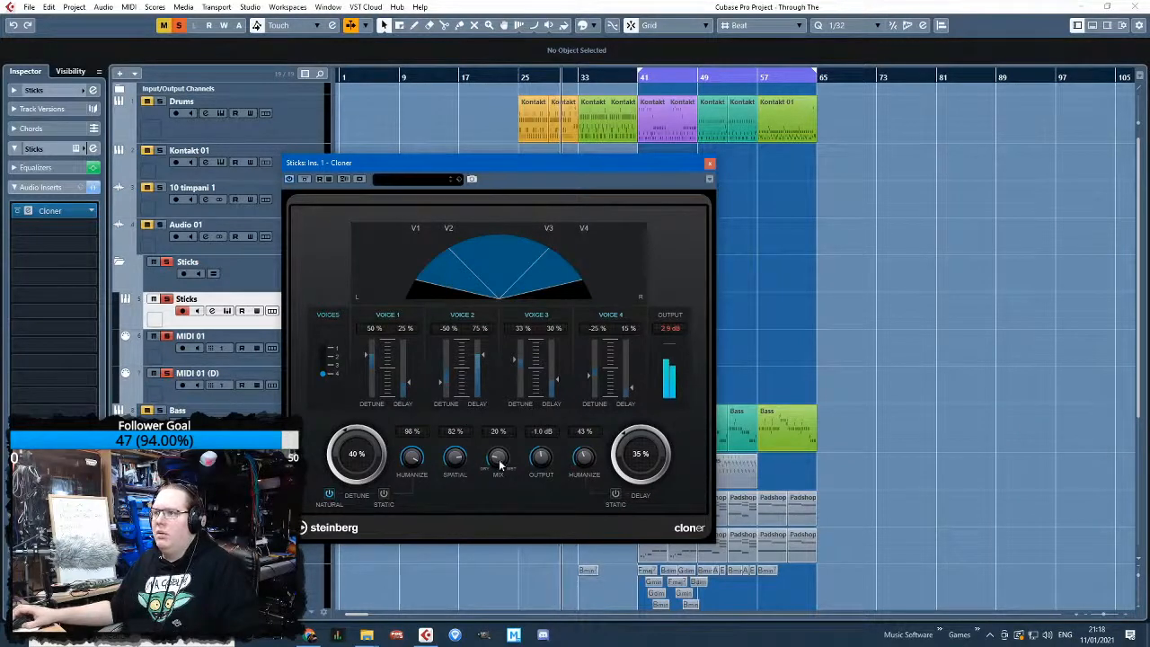
click(710, 164)
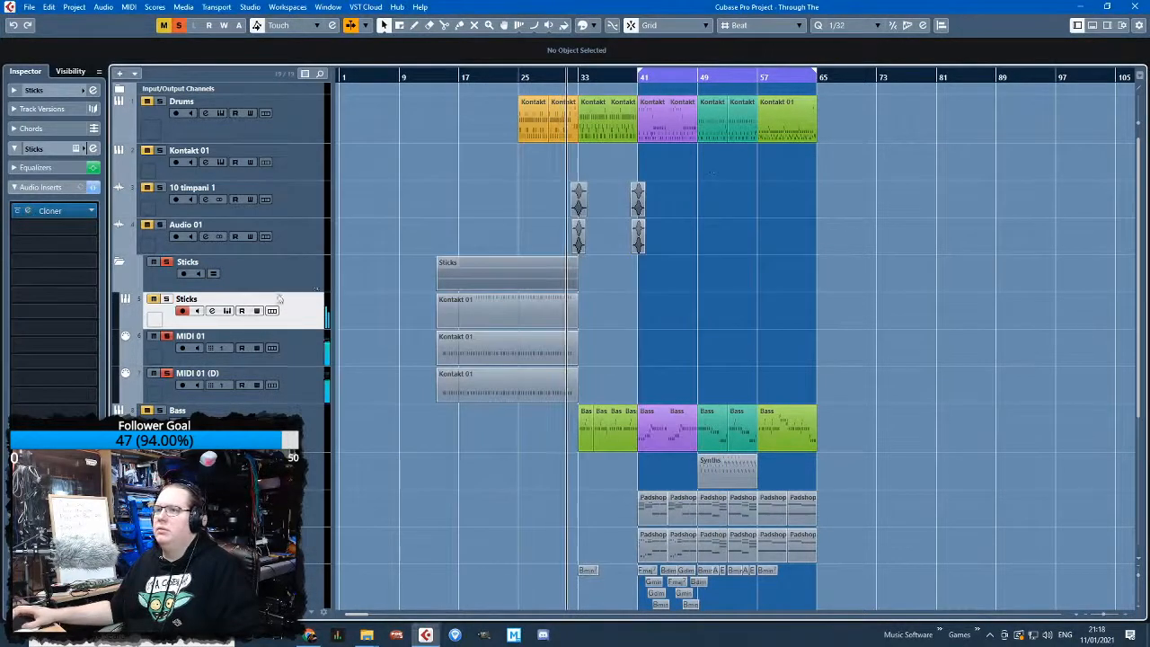
Unsolo the Sticks folder and listen to the full mix across the transition into bar 33
click(276, 280)
key(s)
scroll(546, 379, up, 6)
scroll(696, 479, down, 2)
scroll(677, 481, up, 7)
scroll(596, 455, down, 2)
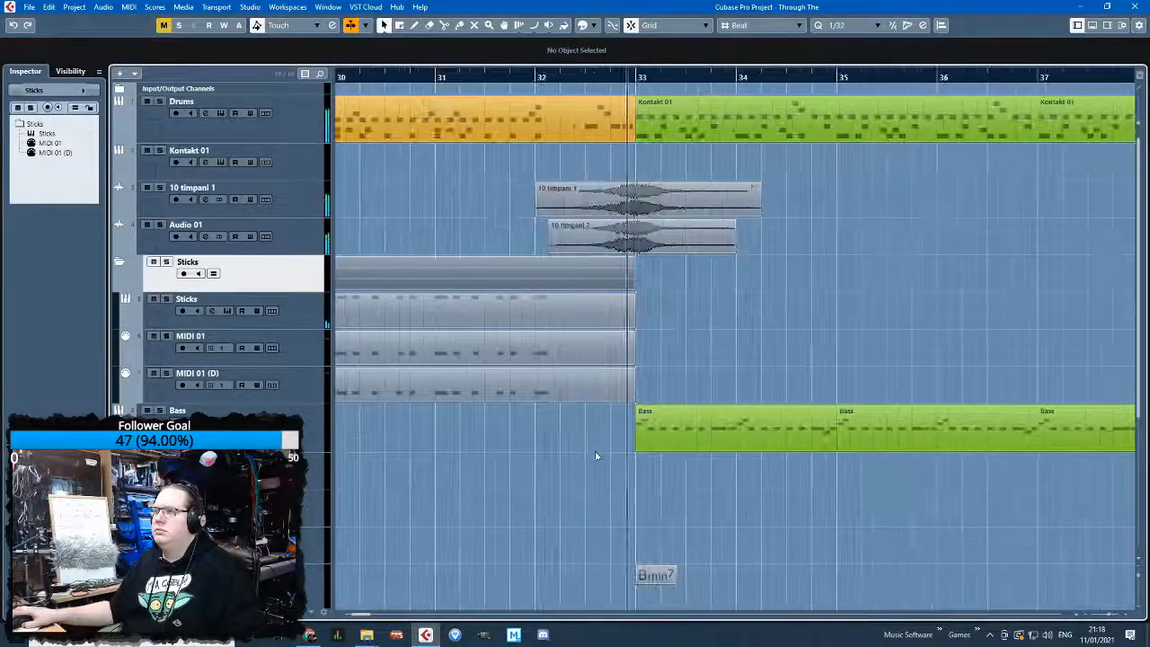
scroll(593, 455, down, 3)
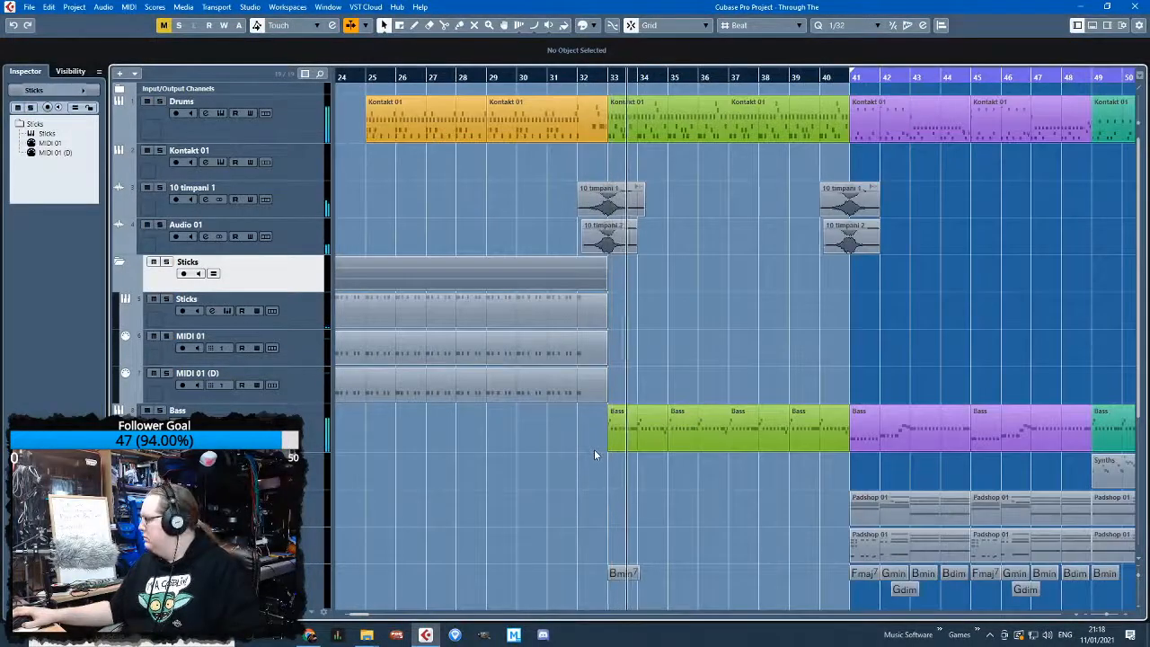
scroll(593, 450, down, 2)
scroll(594, 451, down, 4)
scroll(594, 450, up, 4)
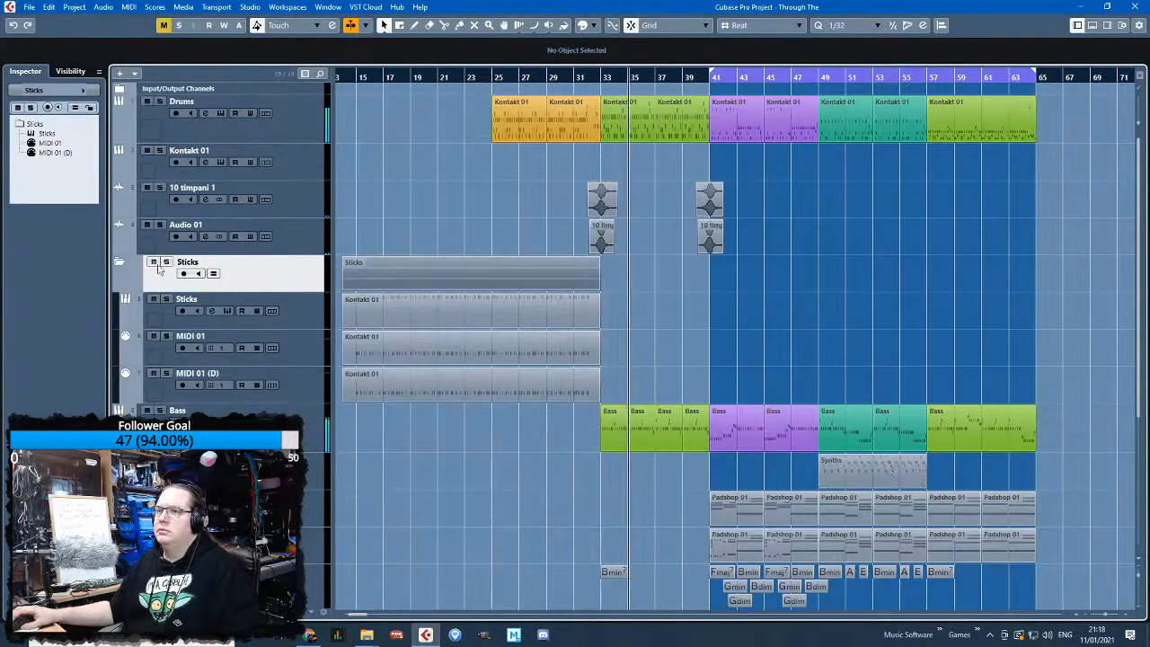
Collapse the Sticks folder track
click(118, 251)
click(117, 287)
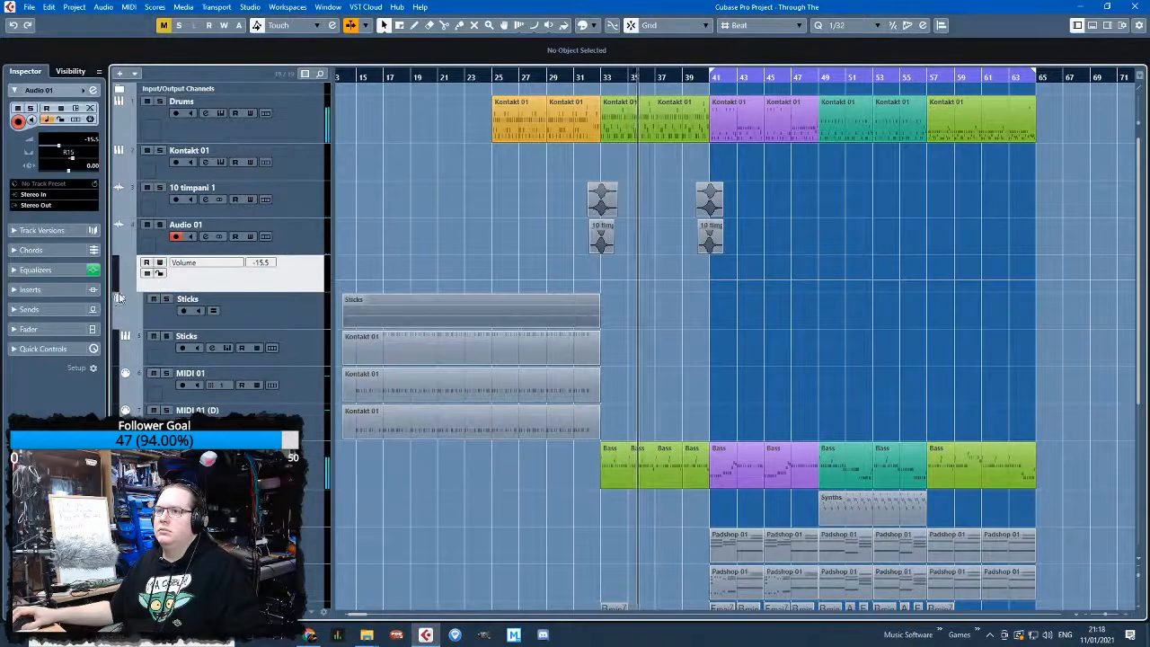
click(118, 299)
Rename the two timpani audio tracks as Timp1 and Timp2, and hide the Timp2 volume automation lane
double_click(226, 189)
text(Timp)
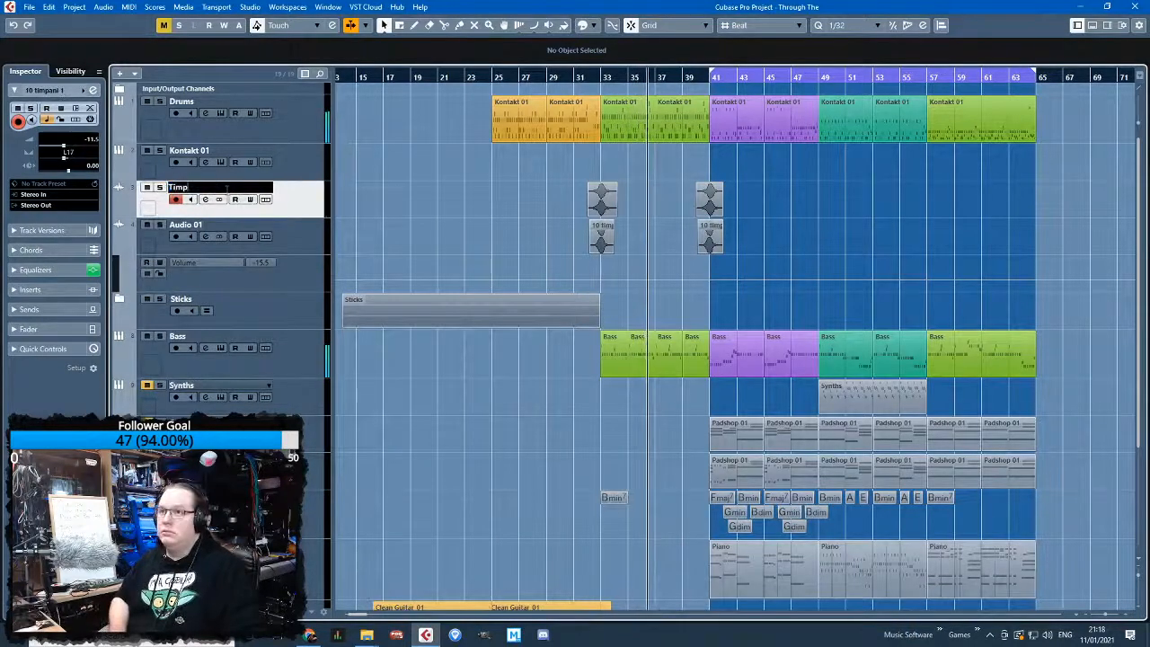
text(1)
key(Tab)
text(Timp)
key(BackSpace)
key(BackSpace)
key(BackSpace)
text(imp2)
key(Return)
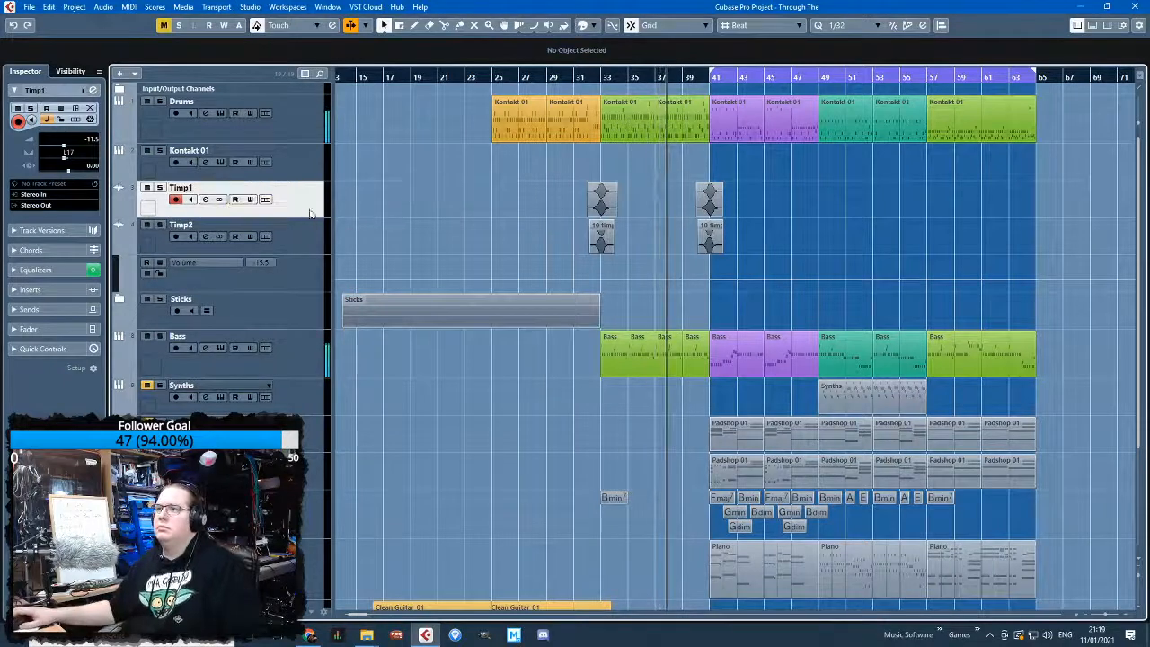
click(117, 252)
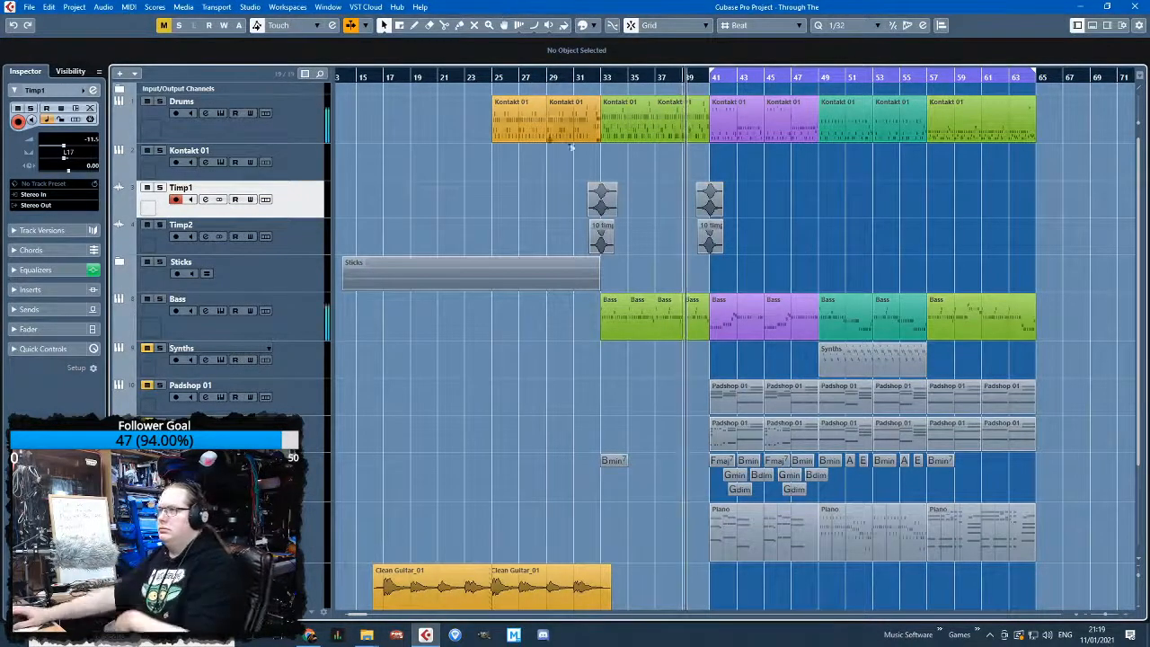
Rename the Kontakt 01 track as Timp and draw a two-bar part on it from bar 32 to bar 34
double_click(166, 160)
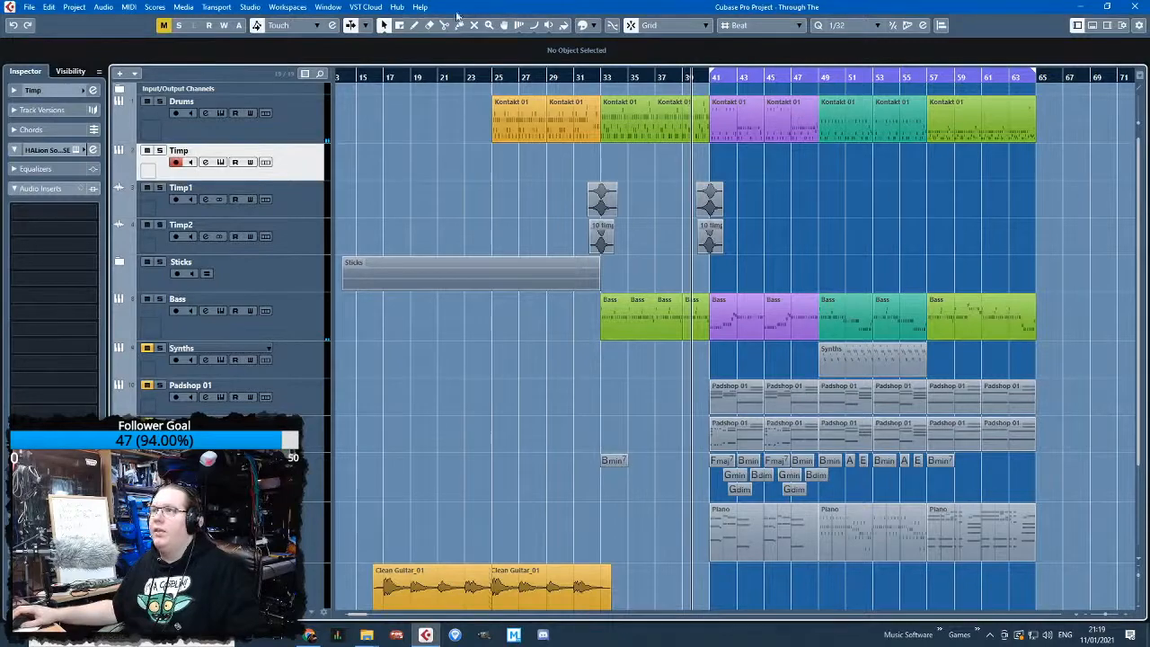
click(415, 26)
key(h)
key(h)
drag(477, 158, 544, 160)
Open the Timp part, draw a half-bar note at the start of bar 32 and close the key editor
double_click(507, 160)
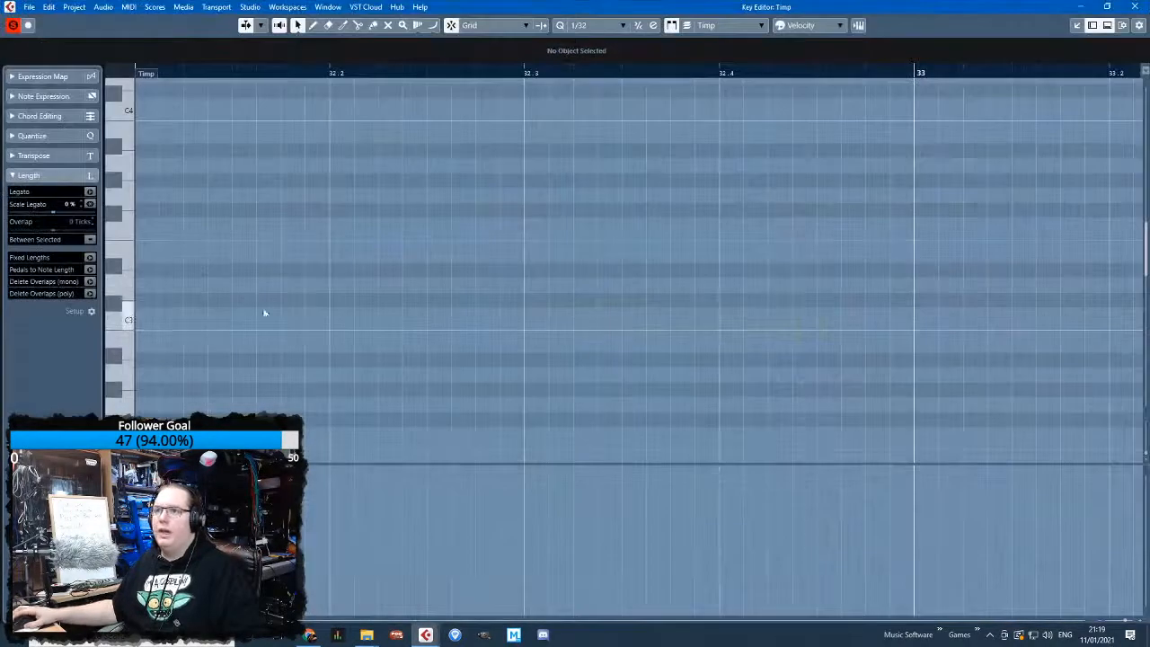
drag(285, 350, 426, 350)
mouse_move(275, 307)
mouse_down()
mouse_move(342, 313)
mouse_move(345, 464)
mouse_move(342, 142)
mouse_up()
click(1143, 6)
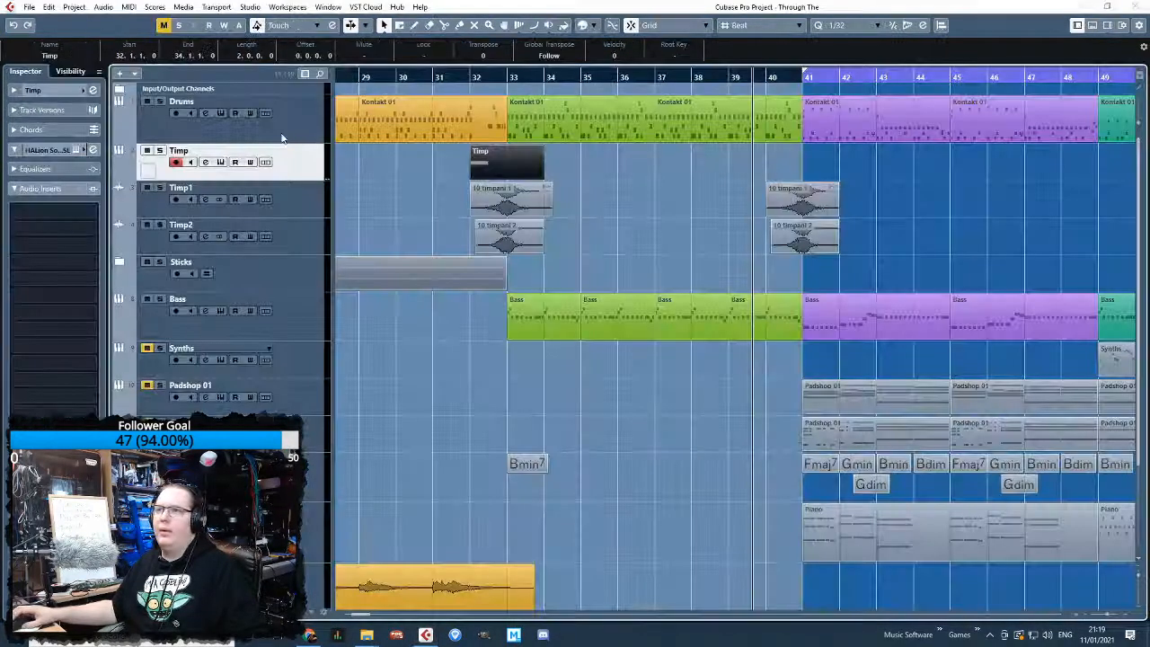
Set the expression controller of the Timpani Combi Key in HALion Sonic SE to Velocity and close the instrument
click(75, 151)
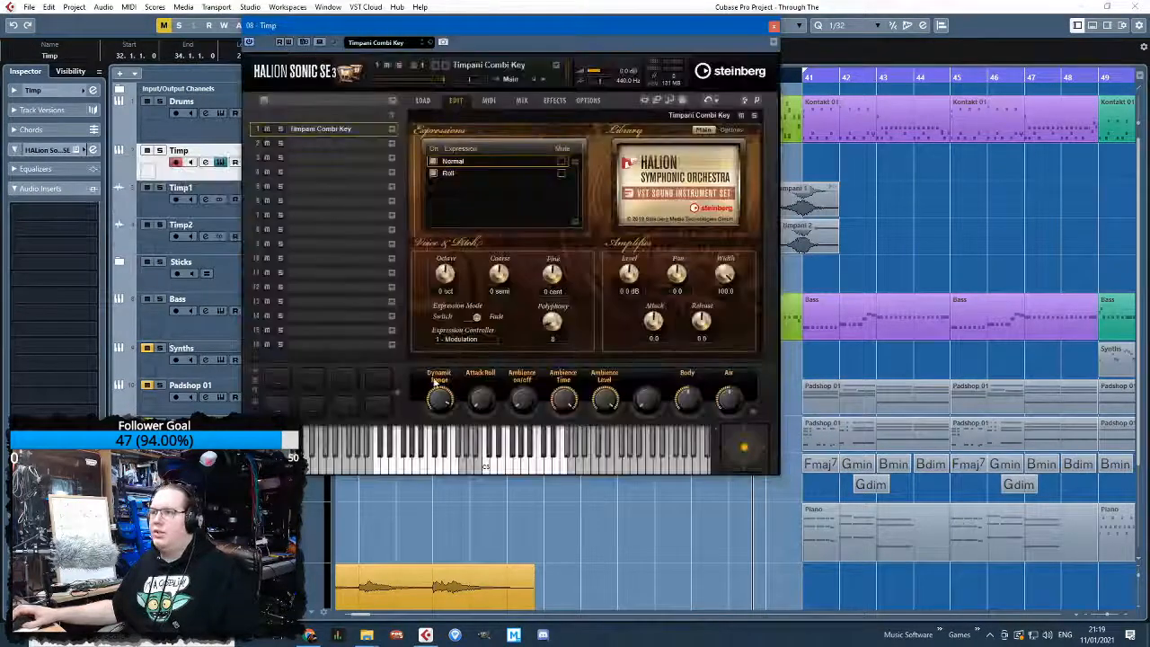
click(466, 339)
click(467, 357)
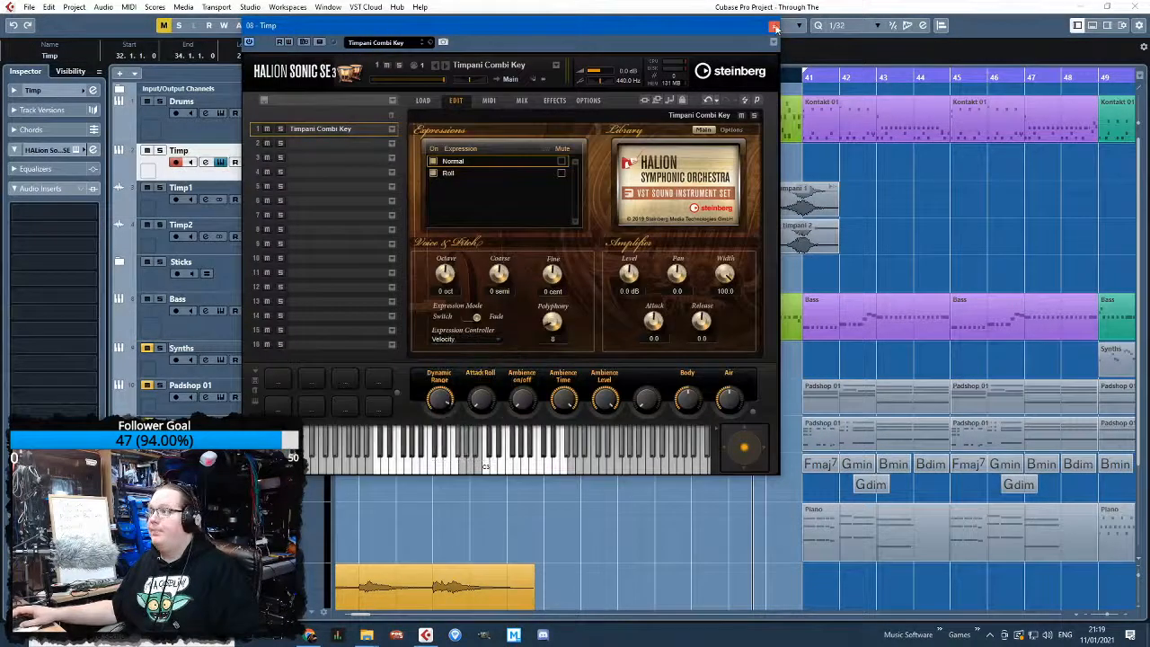
click(774, 27)
Reopen the Timp part, audition timpani pitches and place the half-bar note on C1
scroll(153, 290, left, 3)
drag(409, 143, 414, 249)
click(122, 472)
click(189, 229)
click(390, 490)
scroll(557, 345, up, 2)
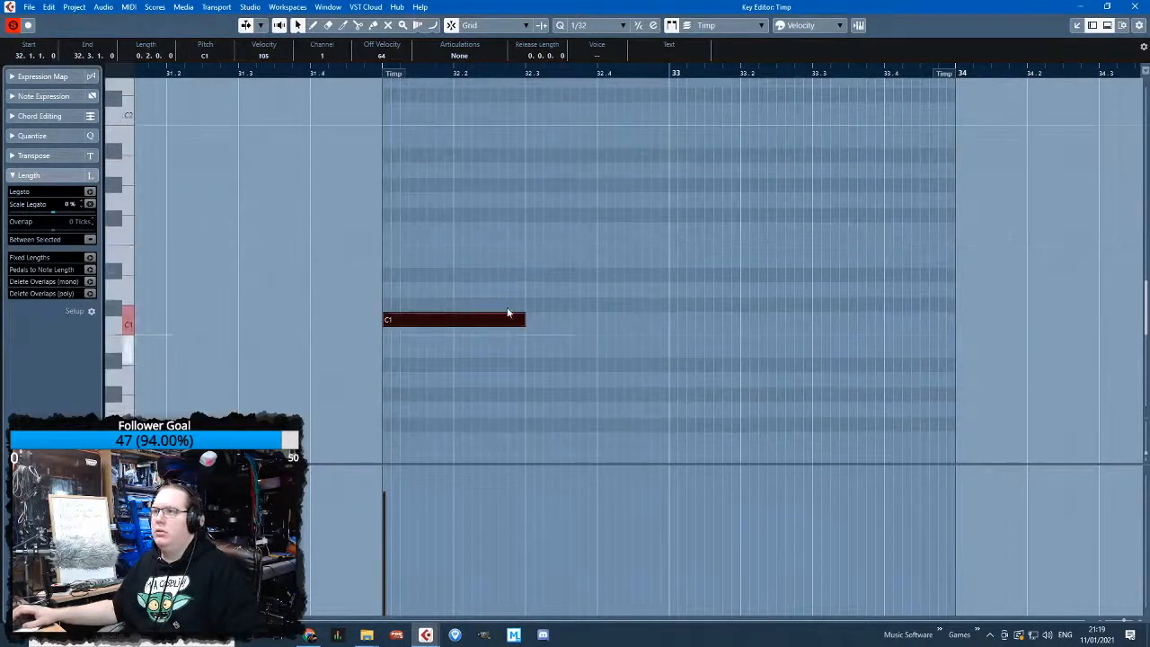
Move the half-bar C1 note to the start of bar 33 and add a copy of it on B1
drag(457, 320, 745, 320)
key(ctrl+d)
drag(856, 325, 719, 141)
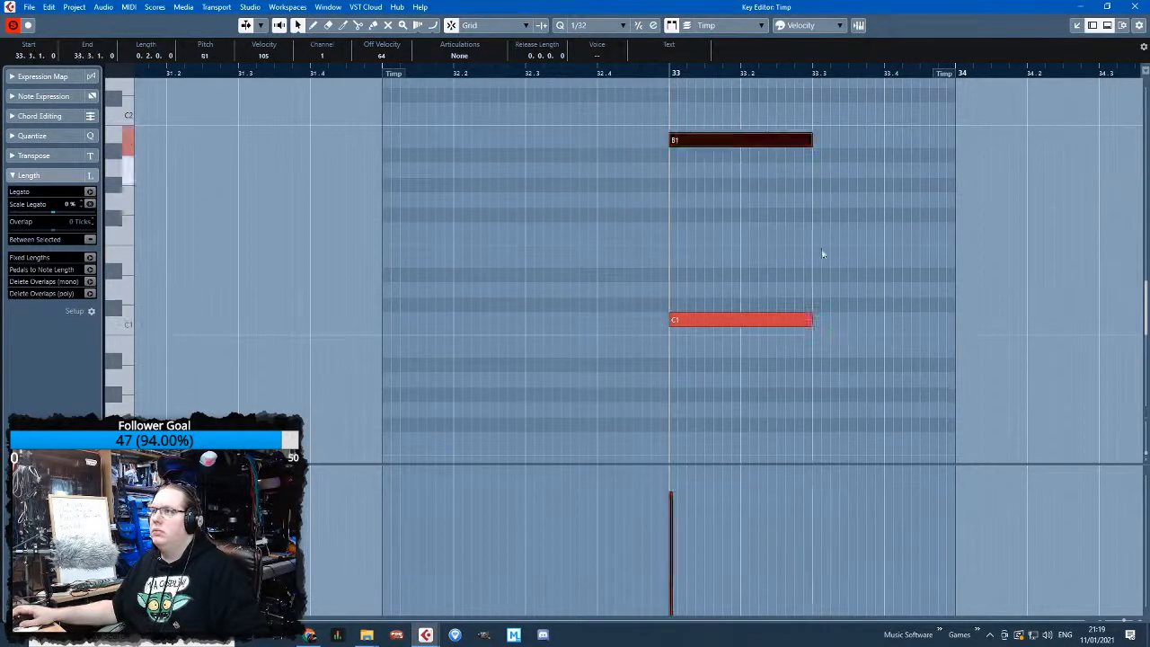
Add a short C1 note on beat 3 of bar 32 and repeat it as a run leading into bar 33
click(739, 318)
key(ctrl+d)
drag(862, 321, 559, 321)
scroll(606, 377, up, 1)
key(ctrl+d)
key(ctrl+d)
key(ctrl+d)
Vary the velocities of the short C1 notes and play back the timpani run from beat 3 of bar 32
mouse_move(487, 530)
mouse_down()
mouse_move(596, 508)
mouse_move(632, 521)
mouse_up()
click(540, 530)
click(486, 515)
drag(486, 70, 487, 74)
key(space)
Tighten the C1 run to sixteenth-note spacing and duplicate it to eight notes filling beats 3 and 4 of bar 32
drag(481, 277, 687, 325)
click(671, 375)
drag(563, 321, 533, 322)
drag(616, 322, 557, 323)
drag(677, 322, 706, 340)
key(ctrl+d)
click(641, 383)
key(ctrl+d)
Copy the short C1 run onto B1 and start the B1 notes slightly late, with the long one at 33.1.1.6
drag(938, 321, 705, 141)
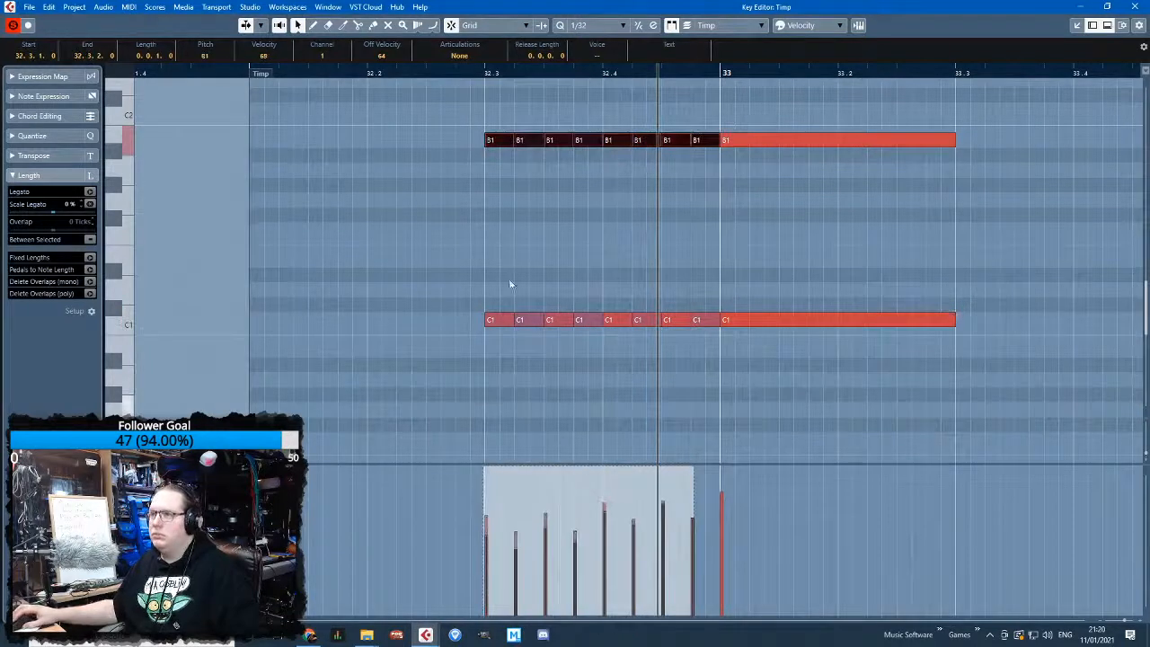
drag(485, 144, 489, 144)
drag(720, 139, 723, 139)
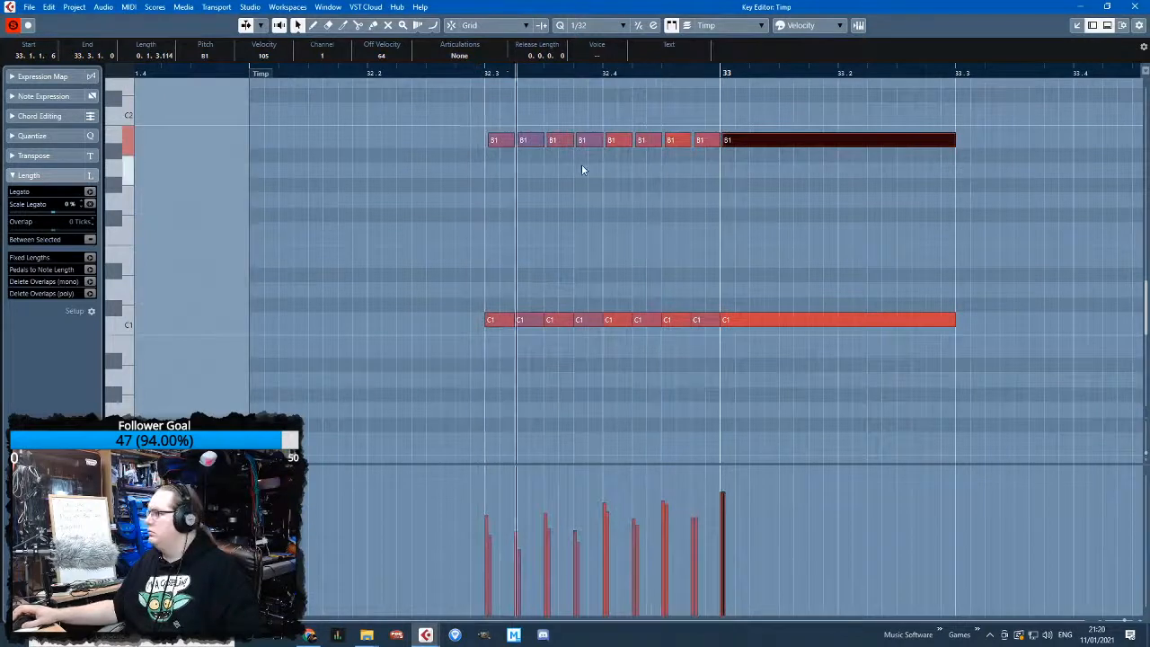
Lower the velocities of the short C1 and B1 notes together and close the key editor
drag(467, 123, 703, 330)
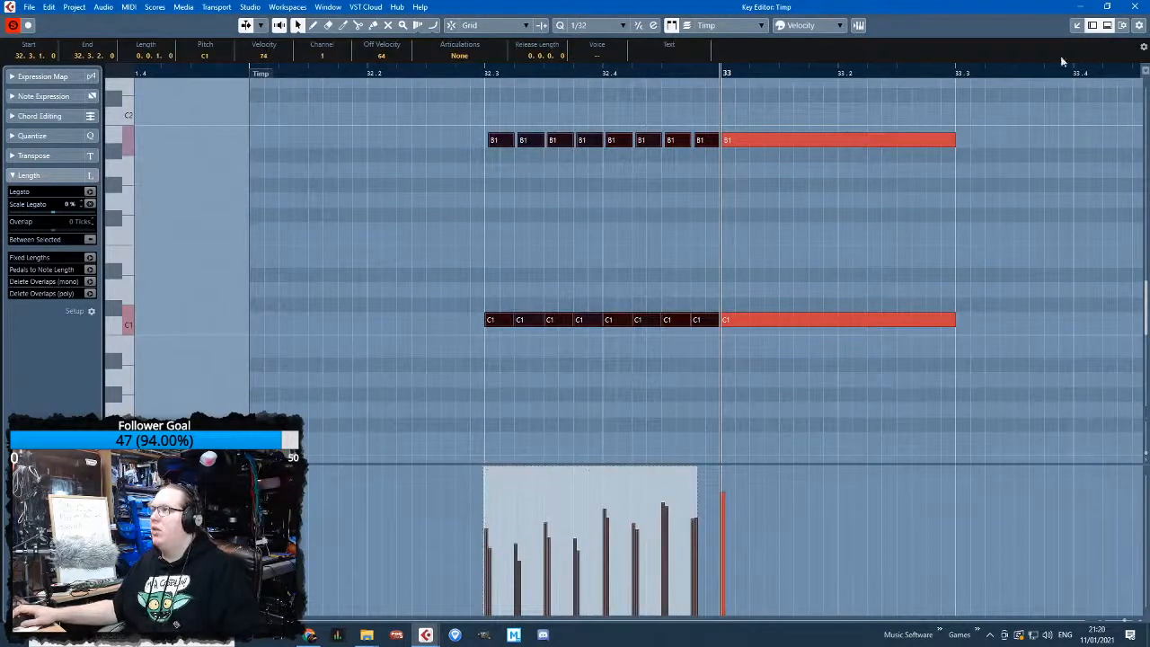
click(1136, 7)
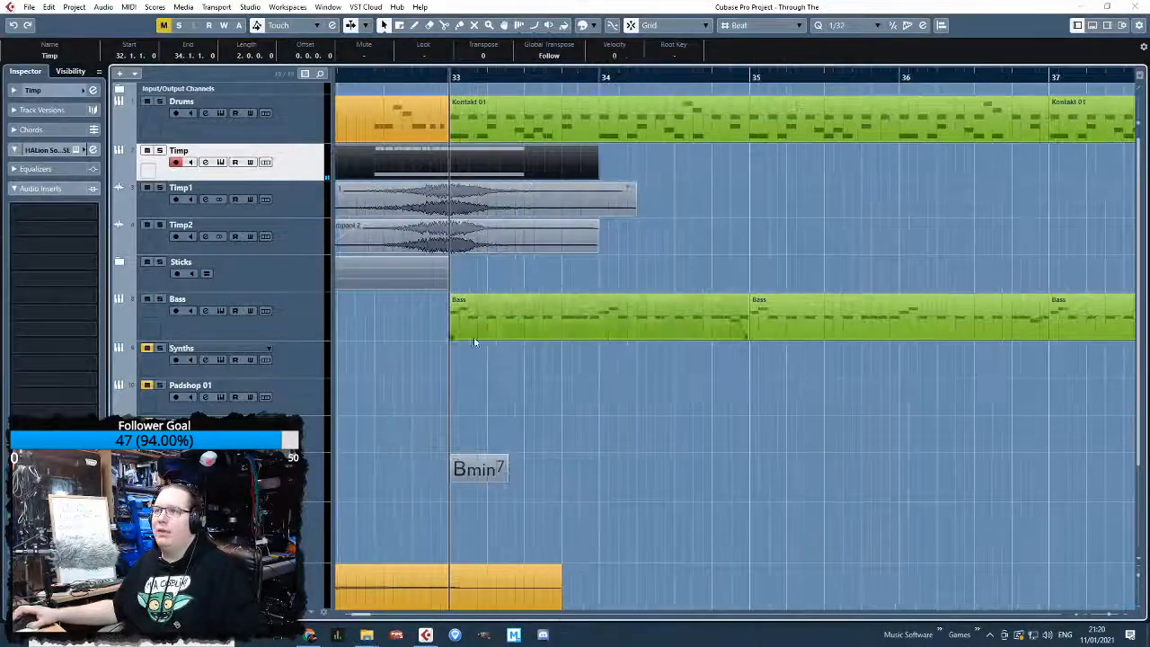
Solo the Timp, Timp1 and Timp2 tracks and play them back from just before bar 32
key(s)
key(Down)
key(s)
key(Down)
key(s)
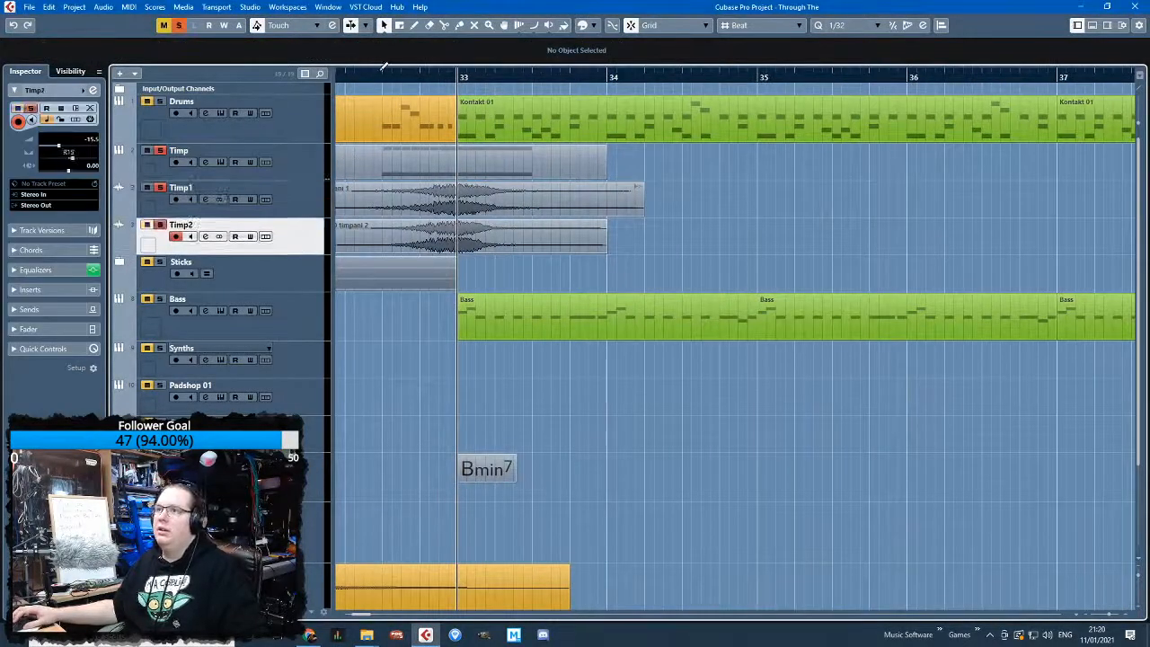
drag(389, 79, 502, 111)
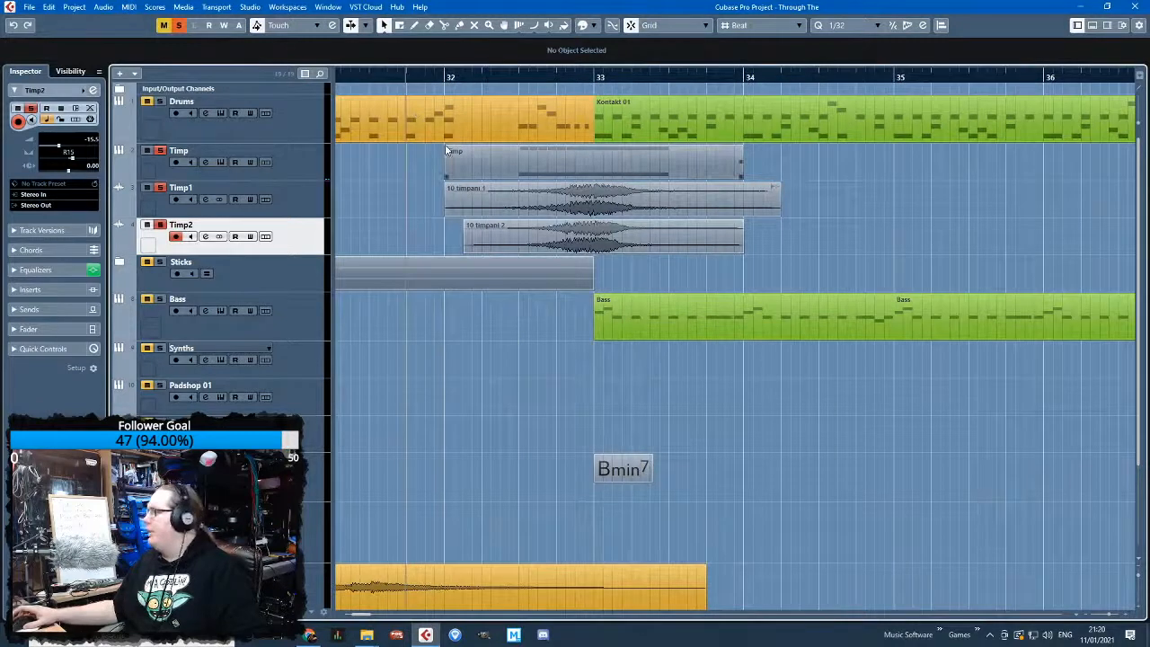
key(space)
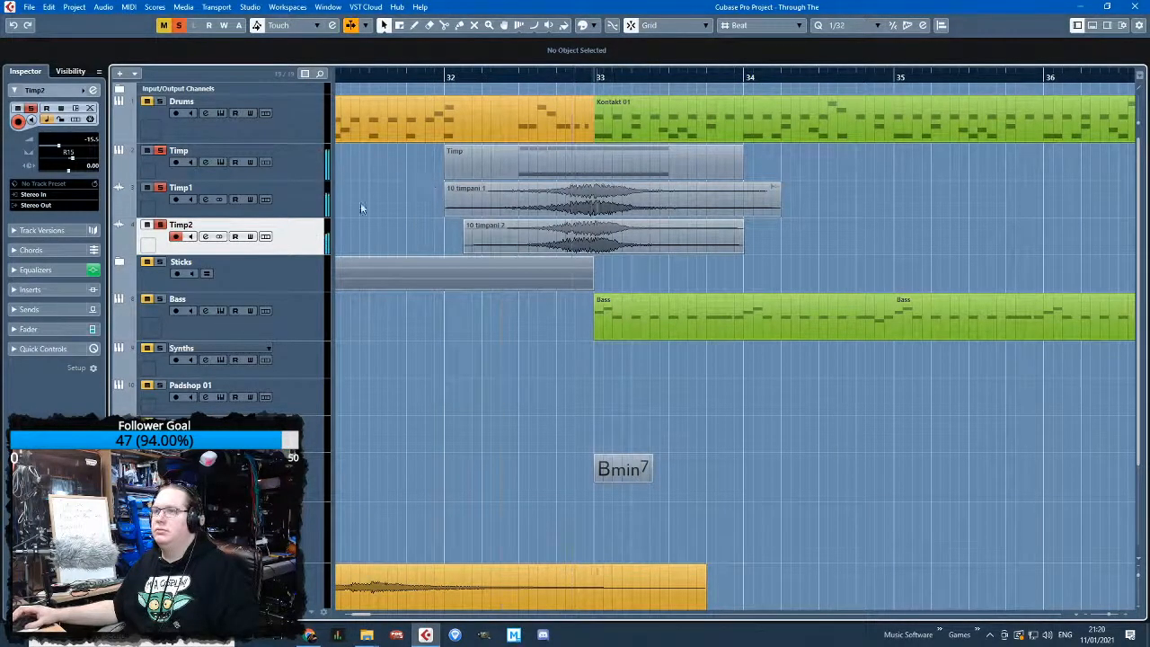
Show the Timp track's volume automation and shape a swell from mid-bar 32 peaking at bar 33, with a curved fall to mid-bar 33
click(316, 168)
click(123, 178)
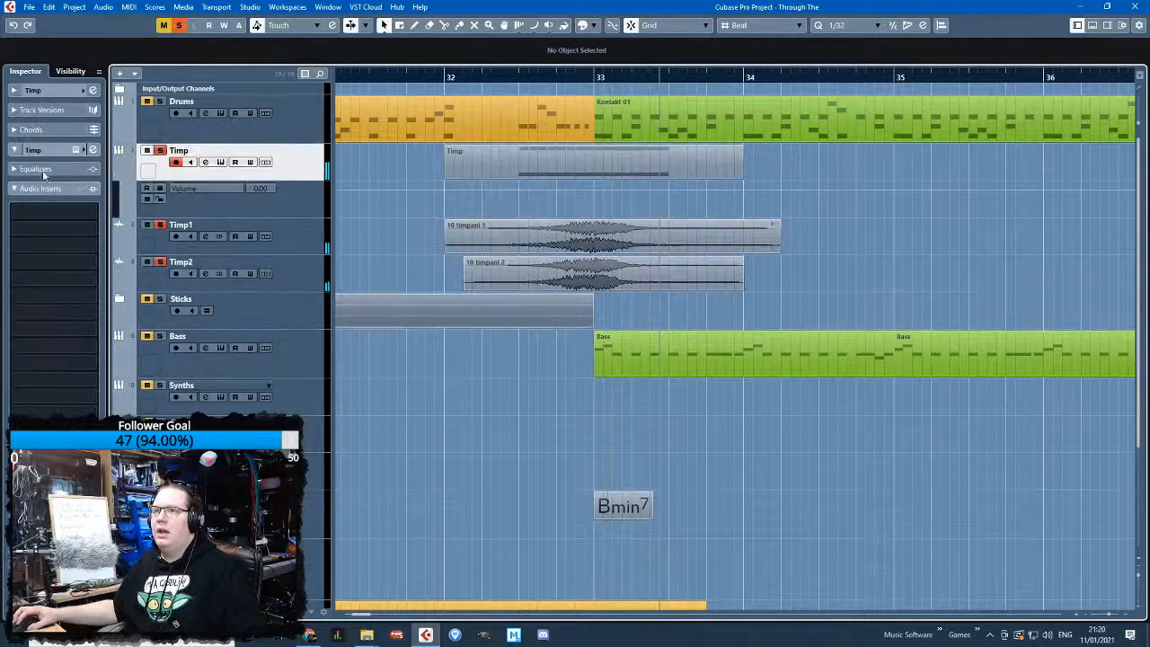
click(175, 193)
click(584, 189)
click(518, 207)
click(668, 205)
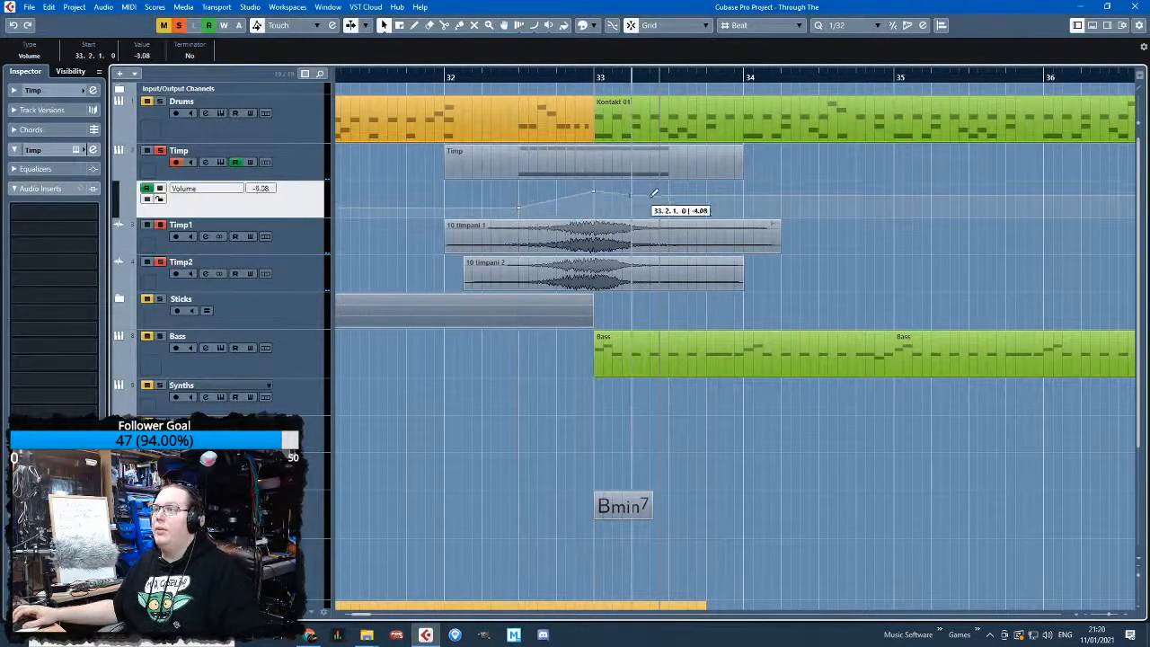
drag(632, 198, 631, 208)
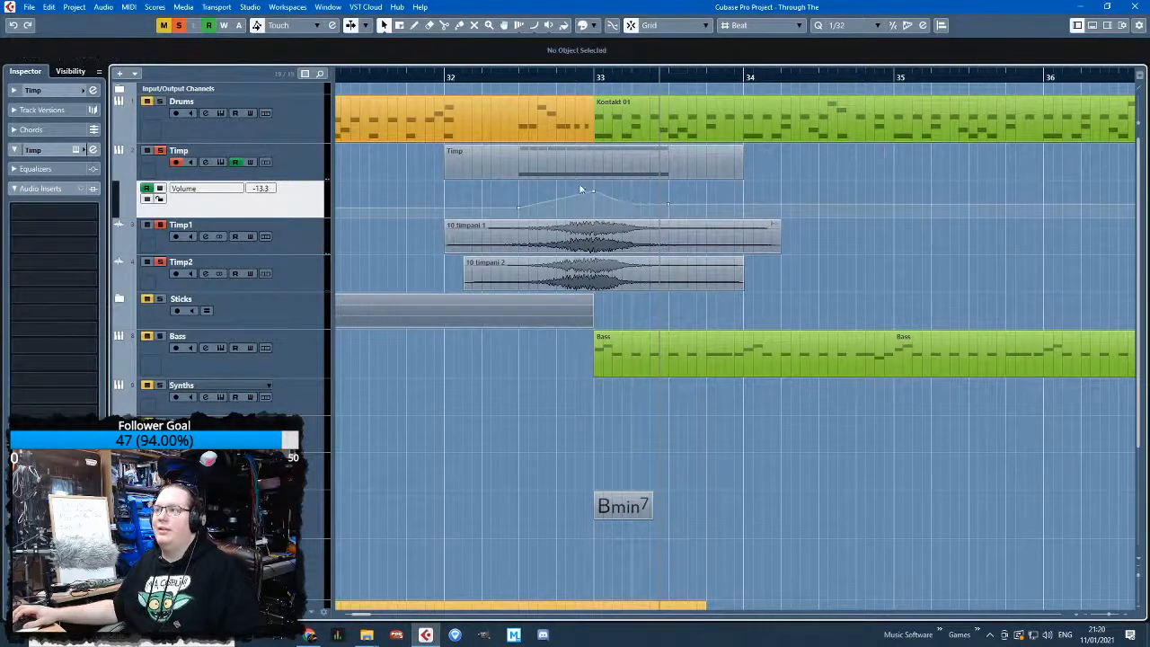
Play back the timpani roll and bend the rising volume line into a gradual curve up to bar 33
click(514, 81)
key(space)
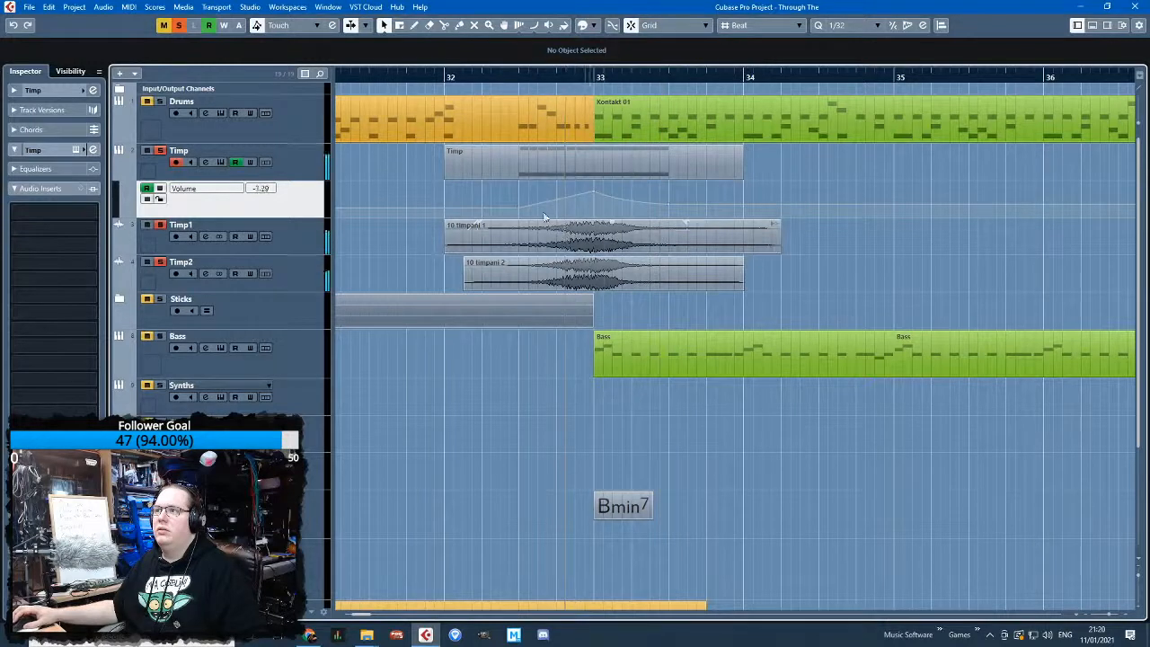
drag(518, 207, 544, 207)
click(454, 75)
Copy the Timp part at bar 32, with its volume automation, to bar 40 above the second pair of timpani samples
scroll(404, 212, down, 5)
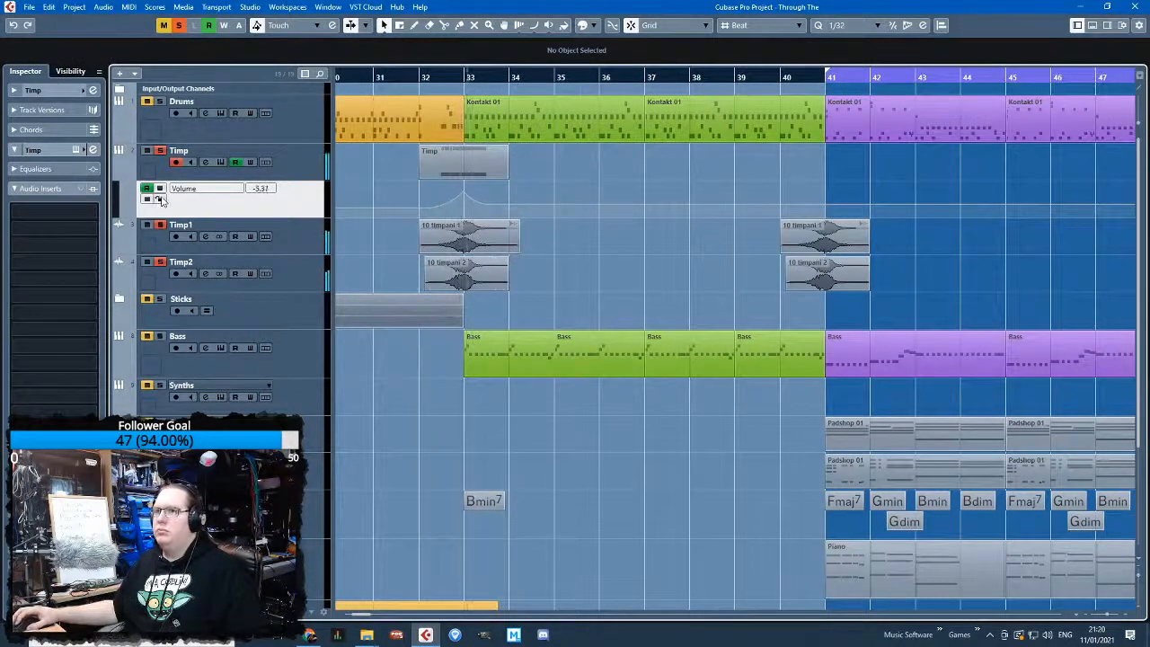
drag(487, 151, 849, 153)
click(739, 181)
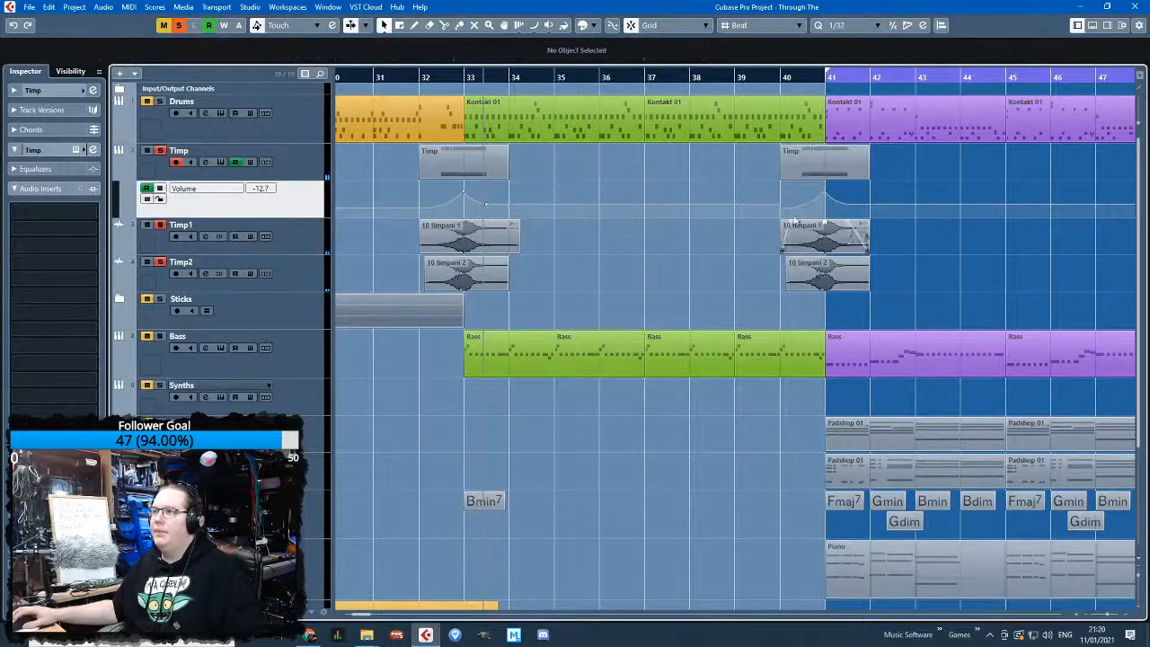
Add a Timp volume point just before bar 40 and remove the automation points at the start of bar 40
ctrl+scroll(757, 230, up, 5)
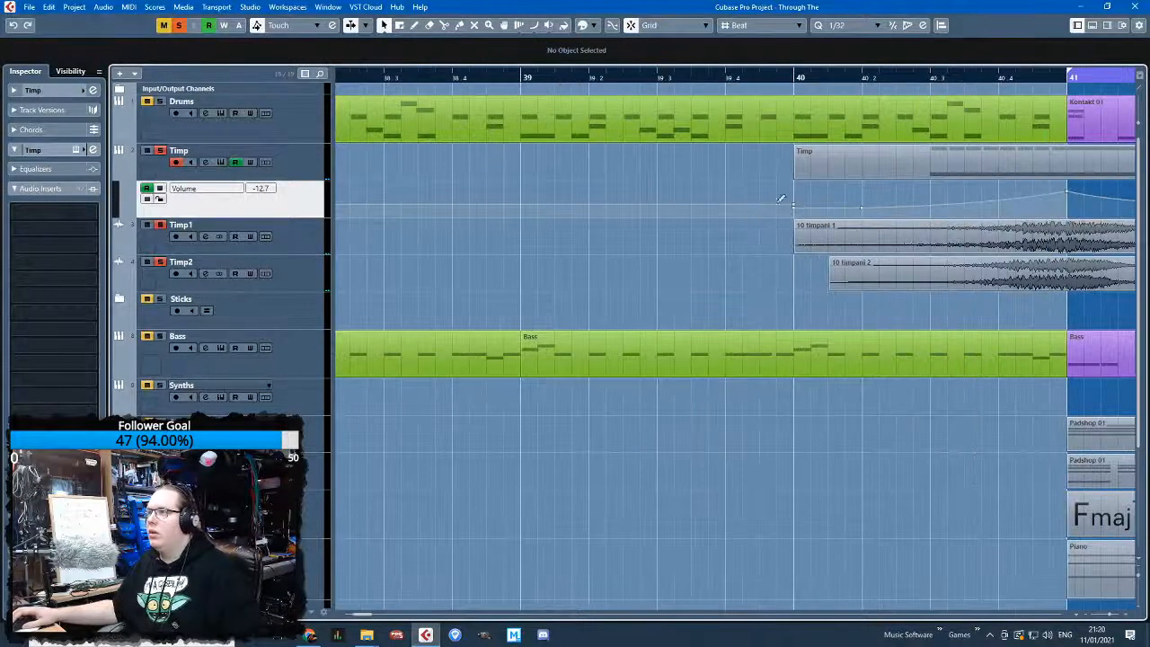
click(756, 205)
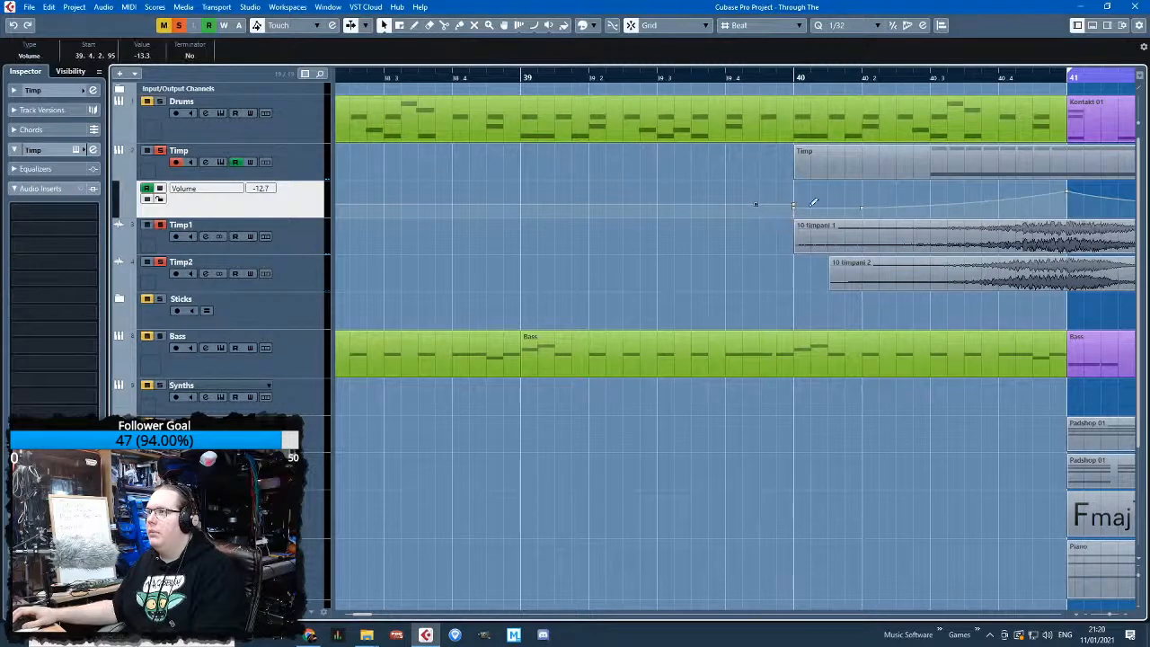
click(793, 205)
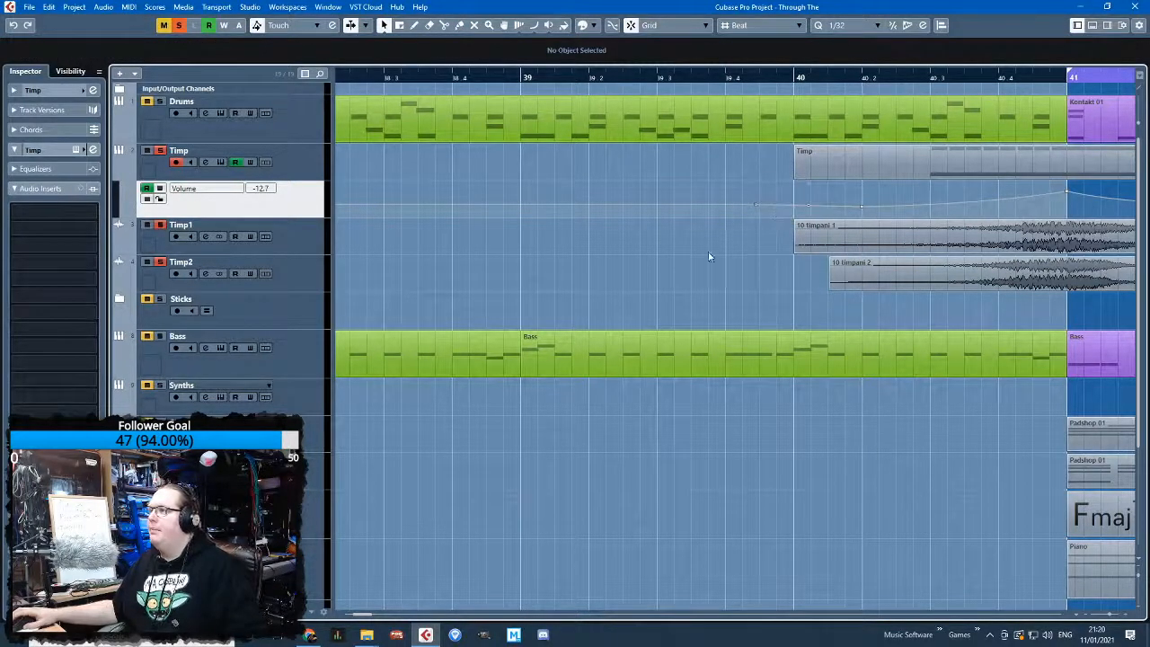
ctrl+scroll(711, 249, down, 6)
ctrl+scroll(531, 224, down, 2)
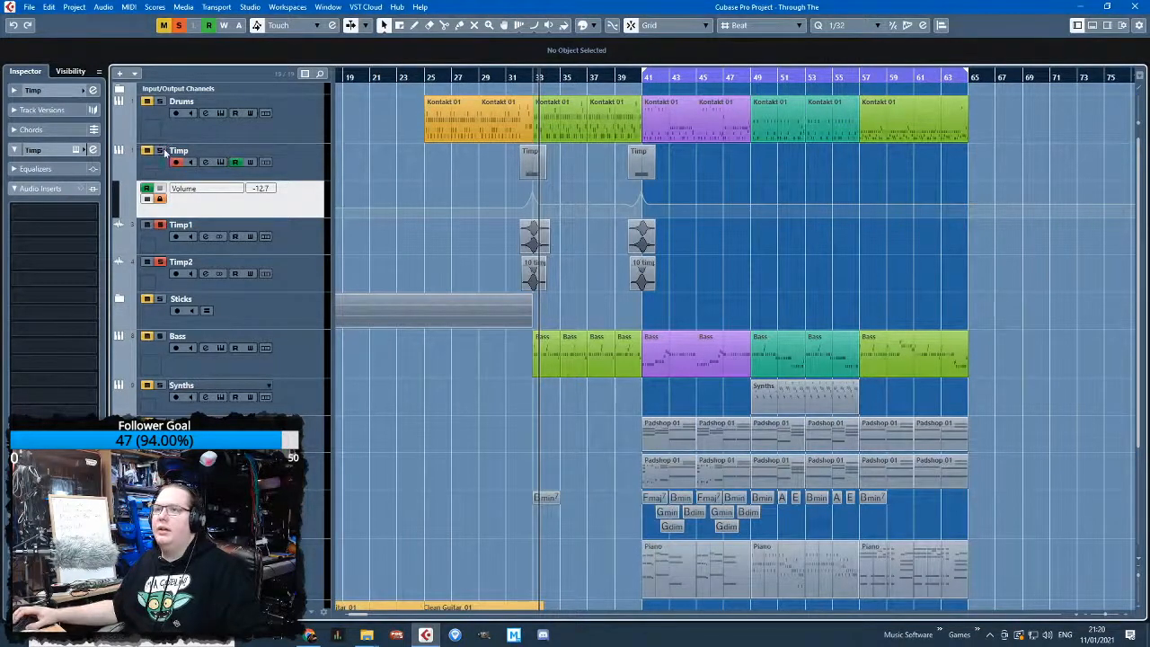
Hide the Timp automation lane, unsolo the timpani tracks and play the full mix from about bar 29
click(120, 174)
drag(494, 79, 483, 84)
key(space)
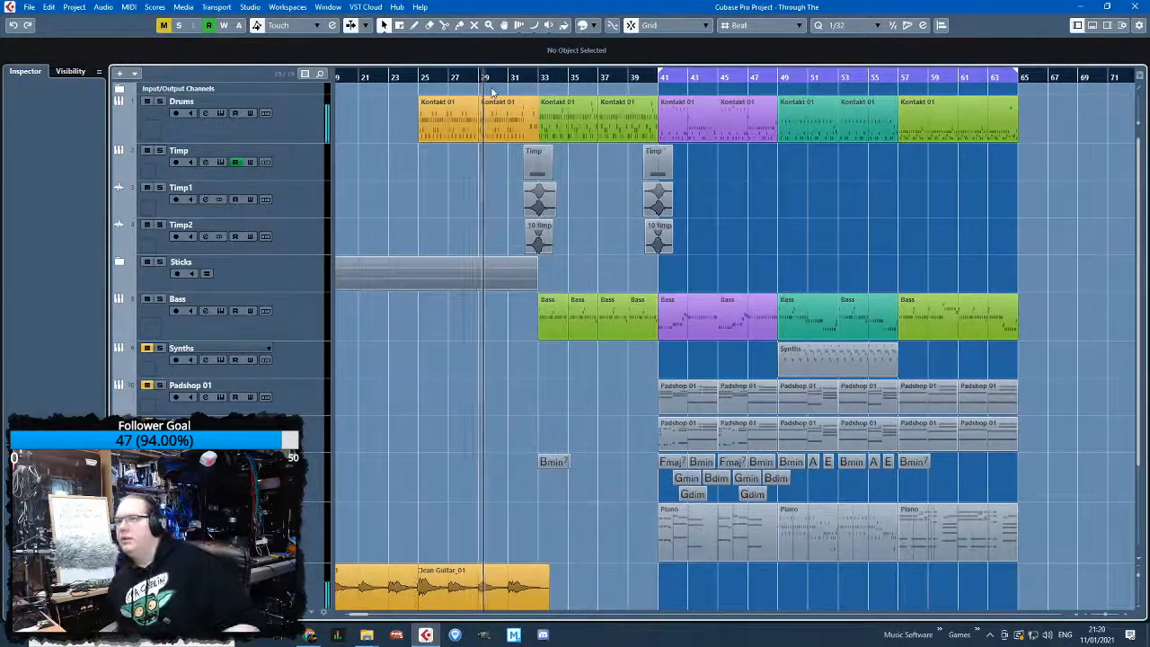
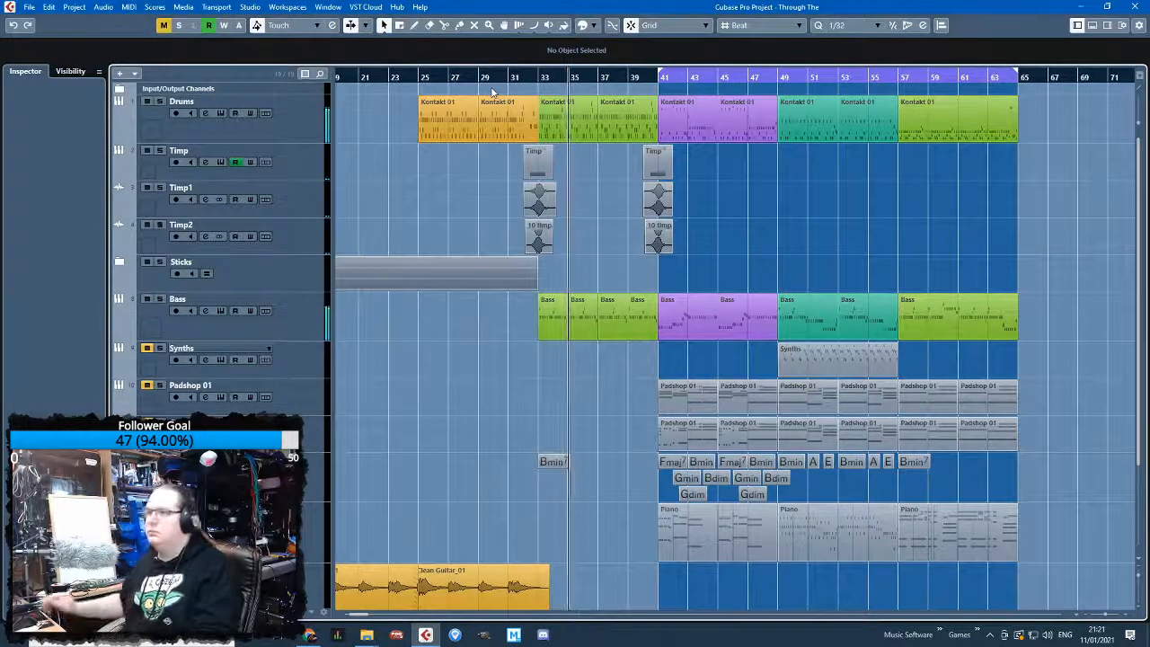
Add a folder track directly below the Timp track
scroll(721, 342, down, 3)
scroll(720, 342, left, 1)
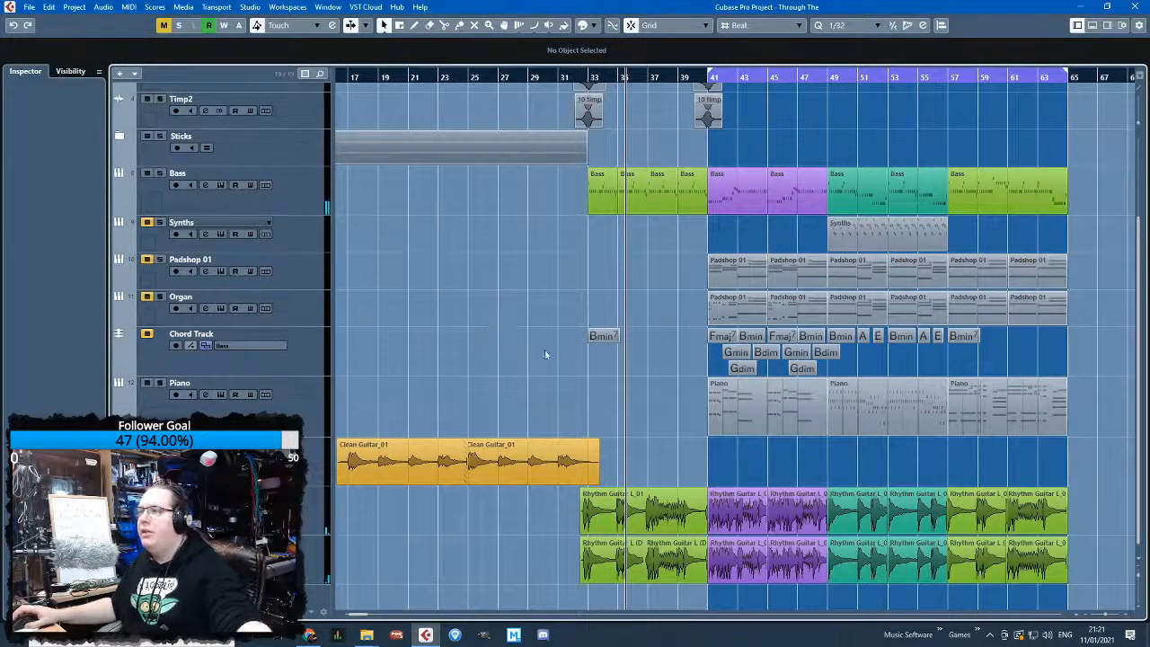
scroll(513, 363, left, 2)
scroll(514, 359, up, 3)
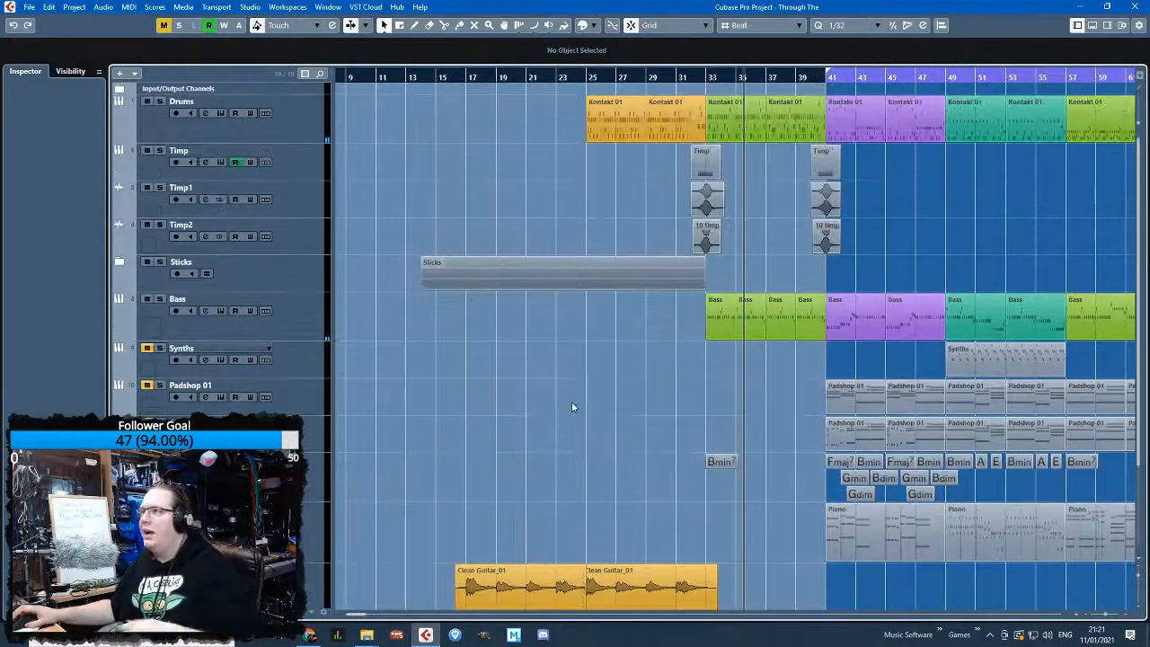
right_click(313, 156)
mouse_move(345, 171)
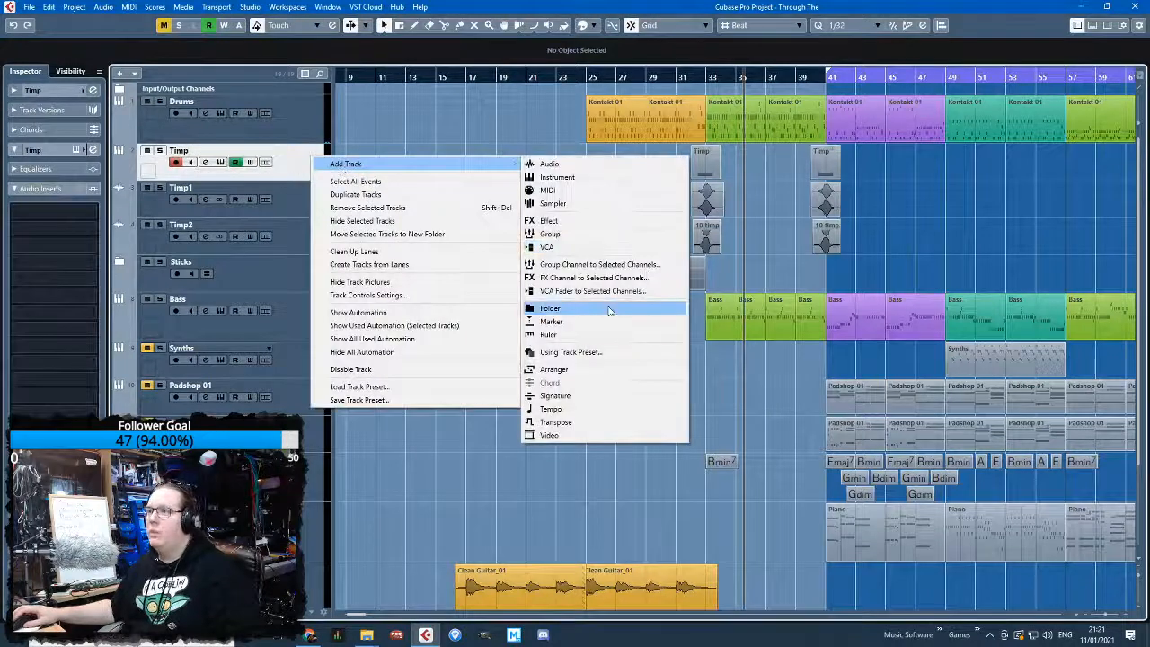
click(629, 306)
click(984, 404)
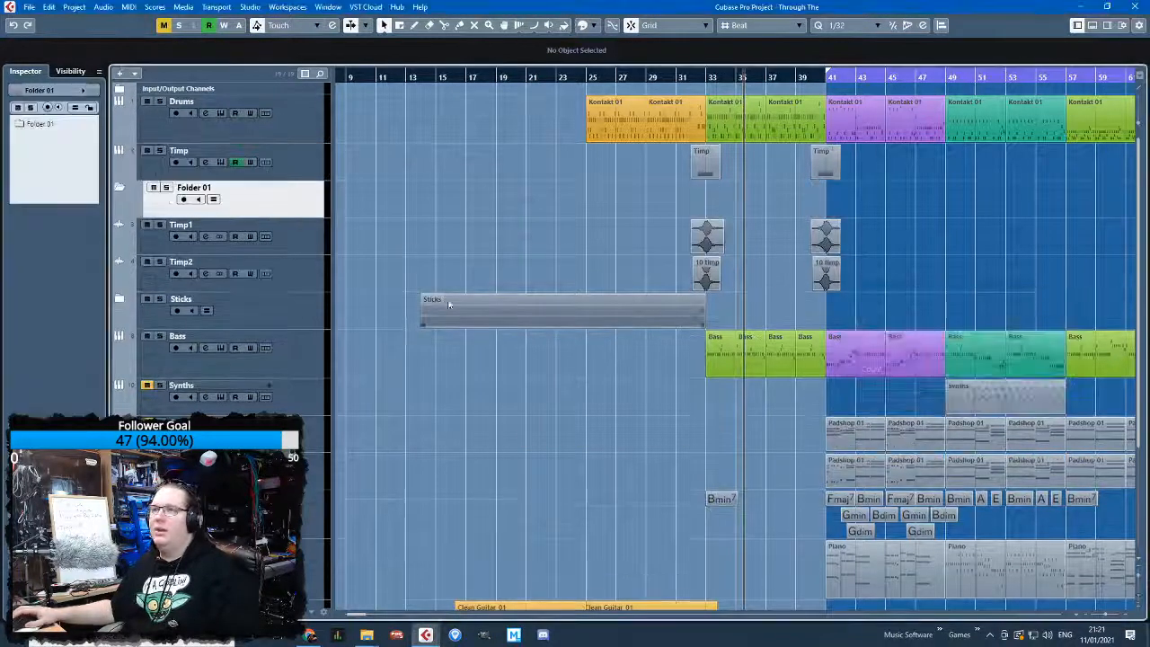
Move the Timp, Timp1, Timp2 and Sticks tracks into the new folder
drag(308, 153, 308, 151)
click(311, 199)
shift+click(303, 315)
drag(303, 307, 296, 187)
Rename the folder Percussion and collapse it
double_click(222, 151)
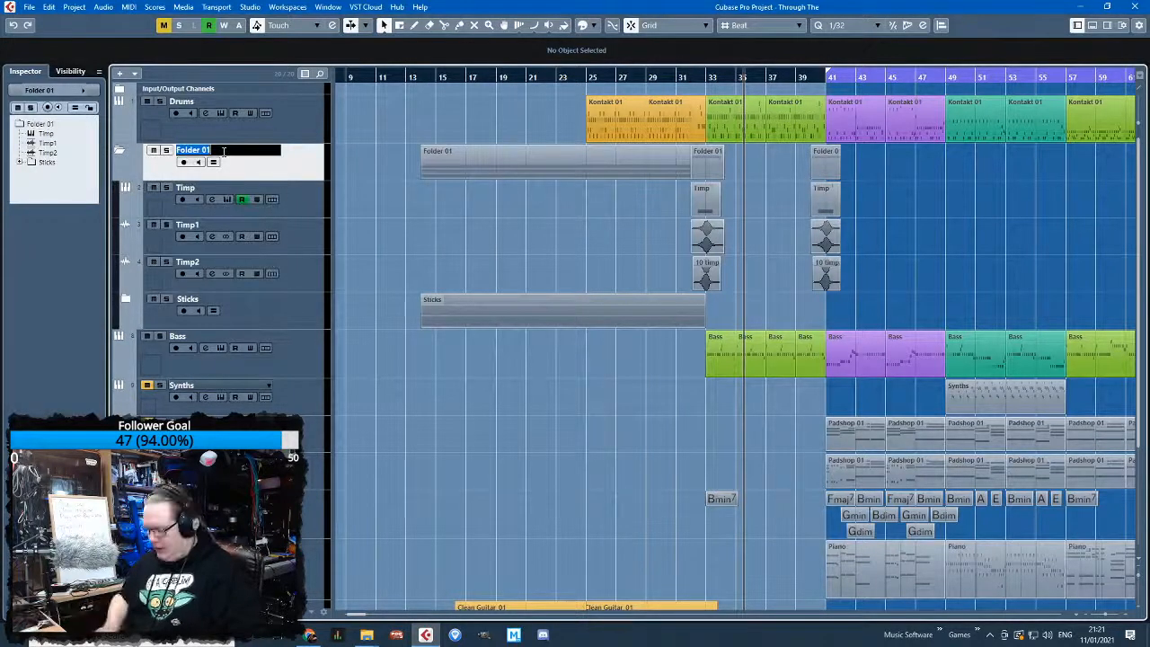
text(Percussion)
key(Return)
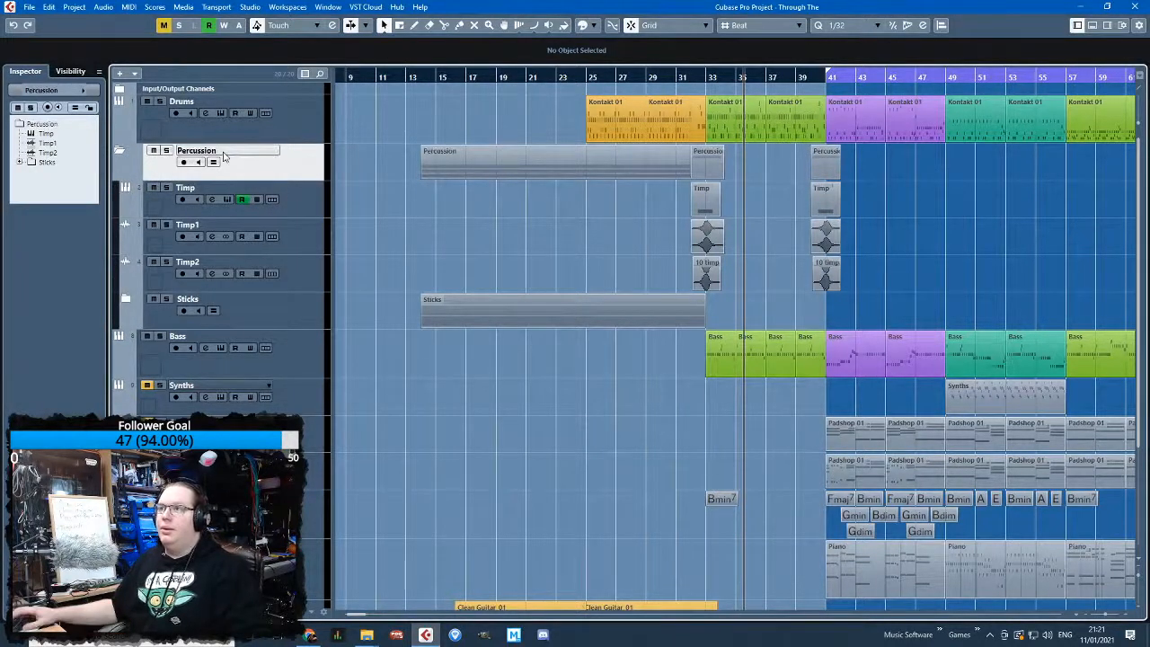
click(118, 150)
Add another folder track below Percussion and name it Sound FX
scroll(391, 268, down, 2)
right_click(302, 171)
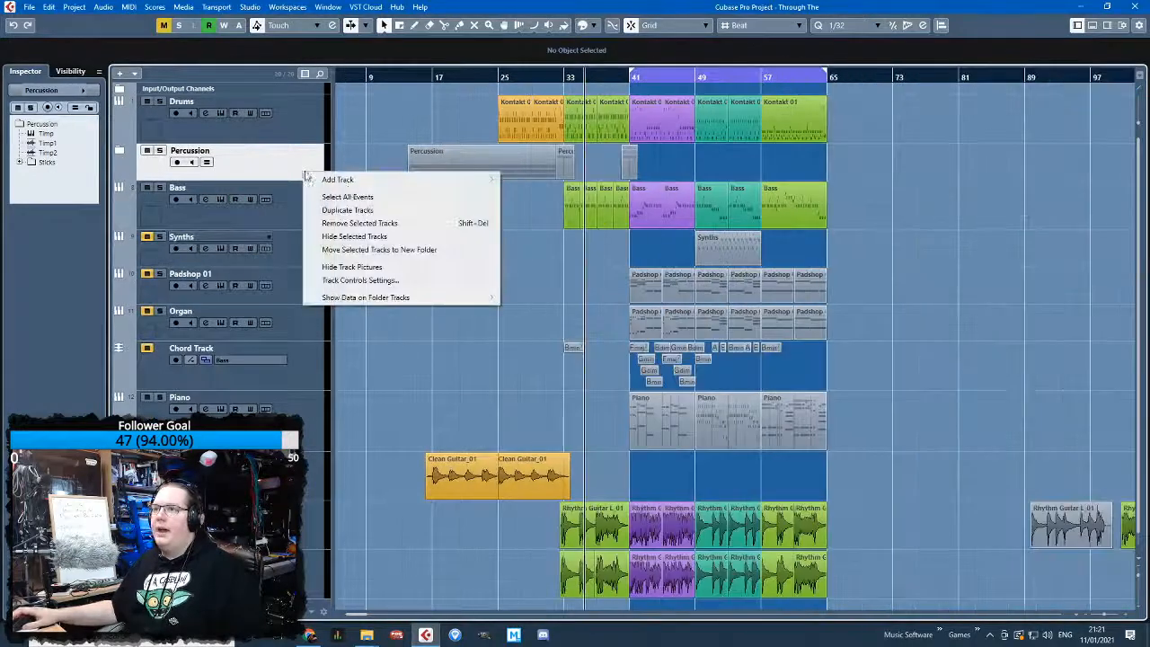
mouse_move(405, 180)
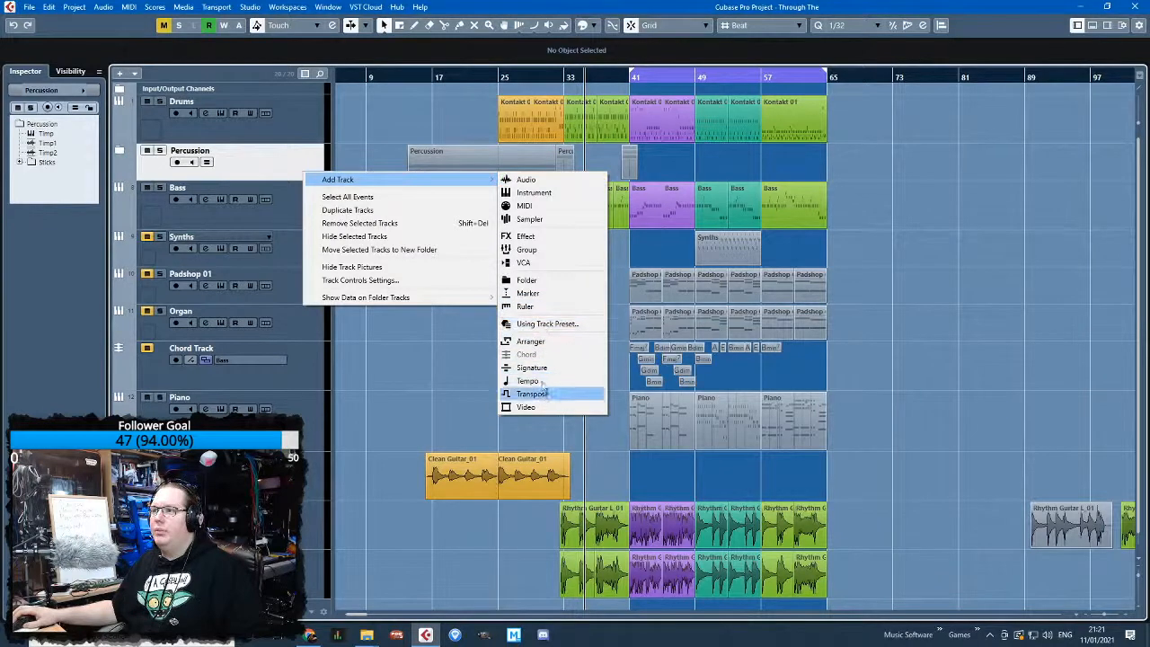
click(526, 279)
click(977, 407)
double_click(215, 190)
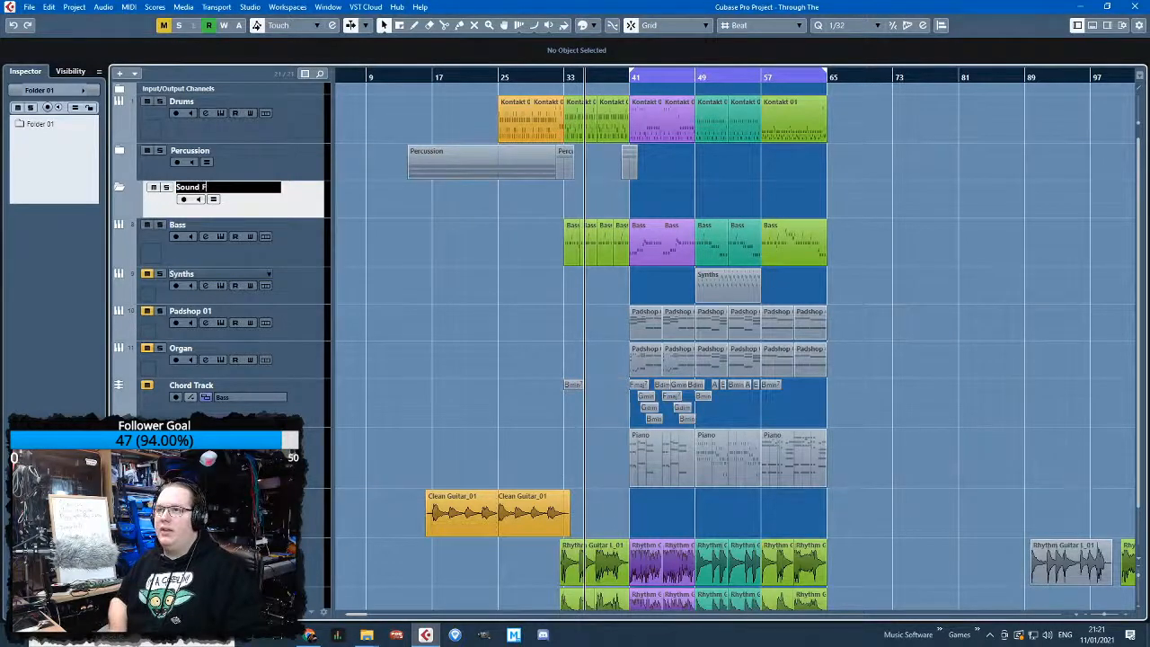
scroll(413, 234, down, 1)
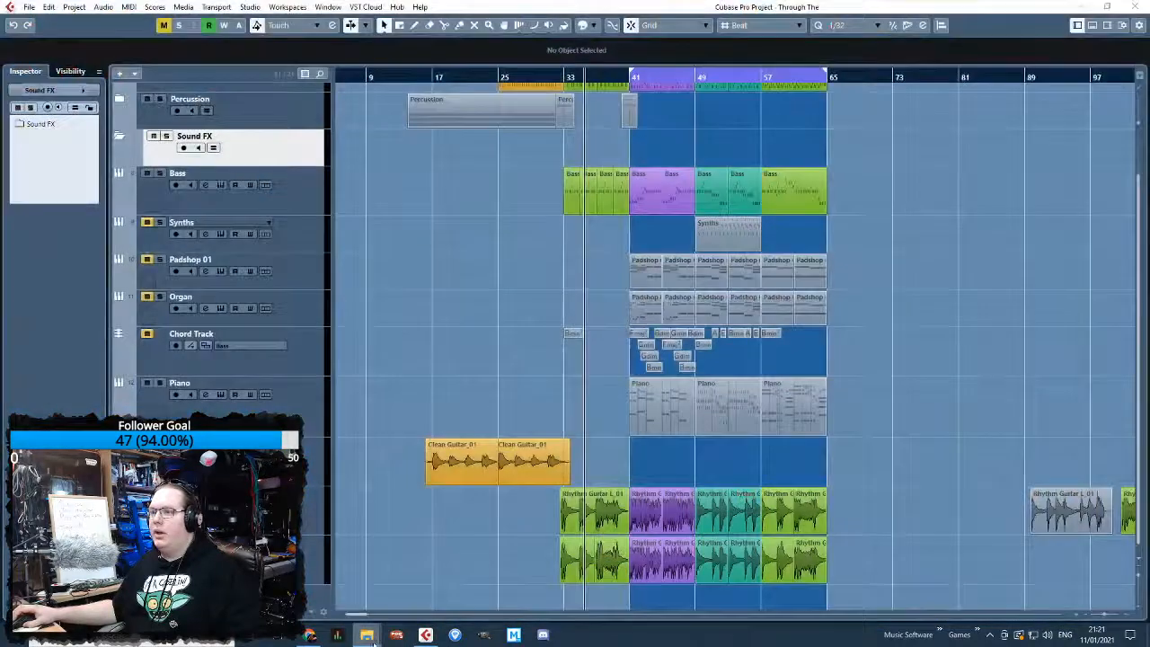
Switch to the 10 090 BPM sample folder in File Explorer and audition the sticks - rims samples
click(368, 636)
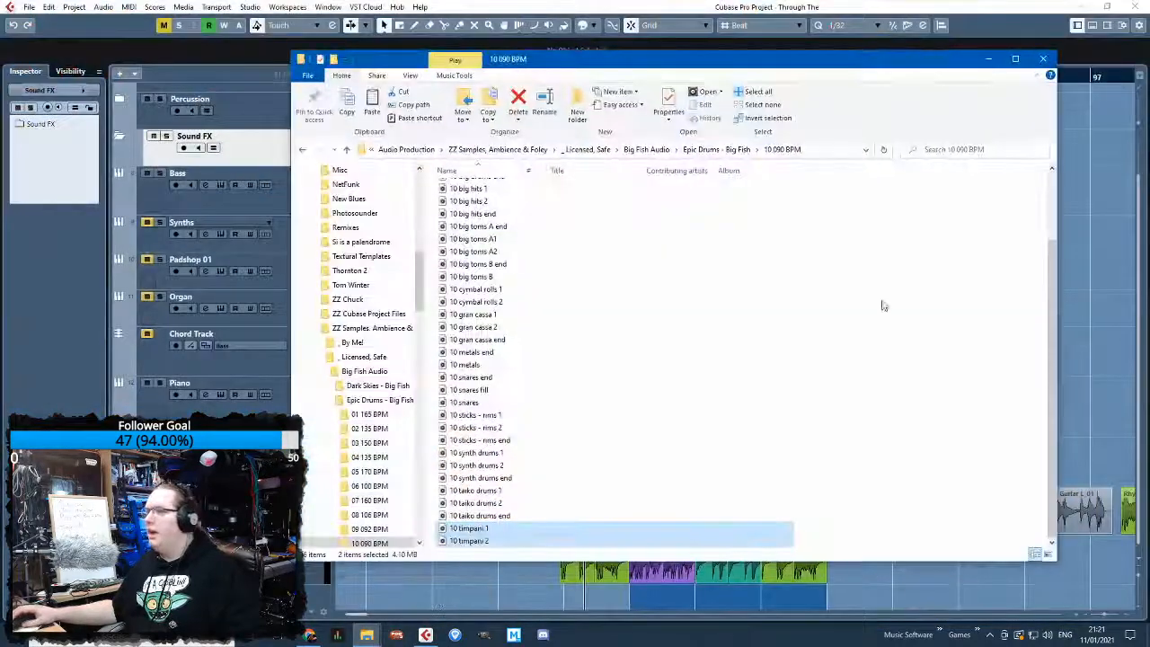
click(454, 402)
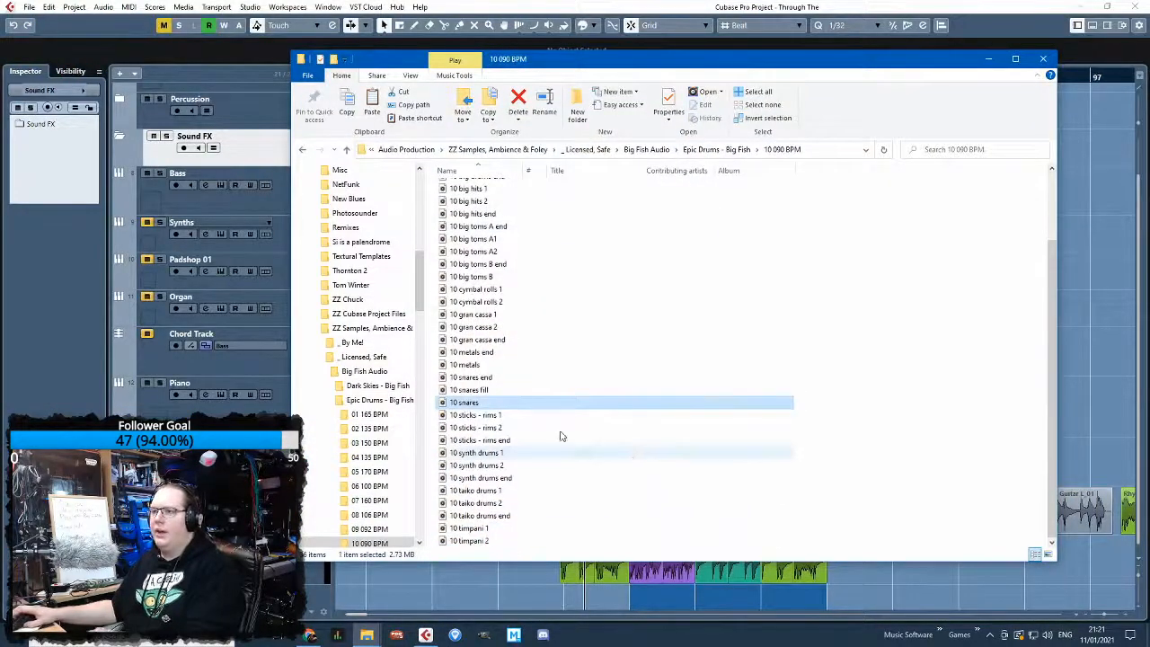
double_click(503, 416)
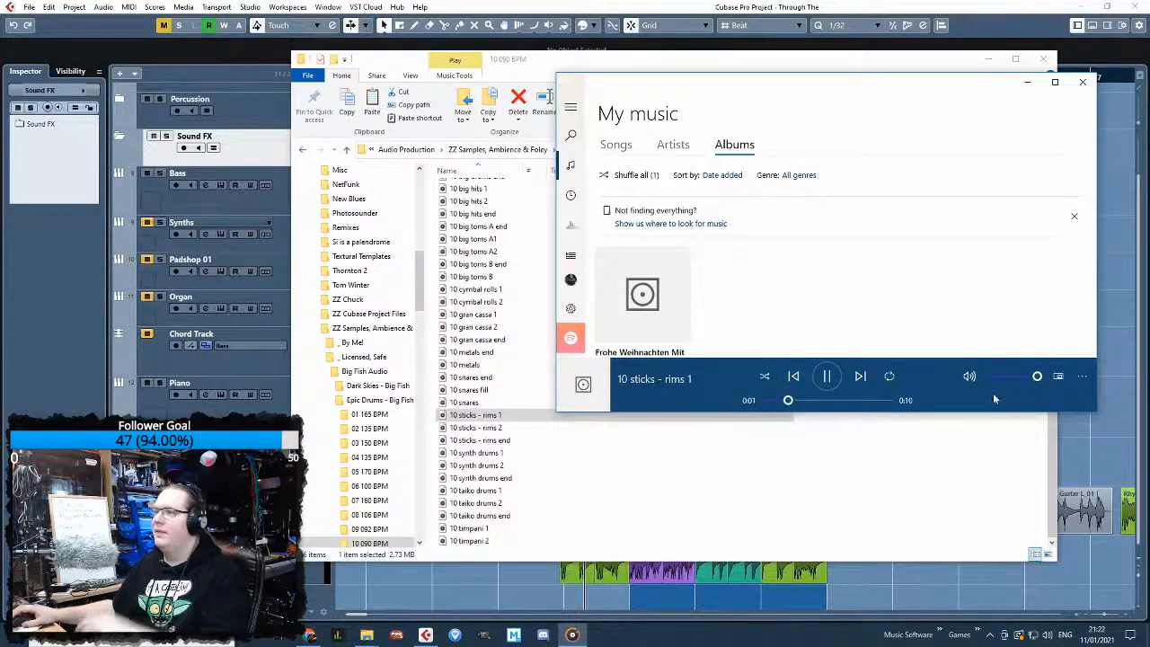
double_click(492, 442)
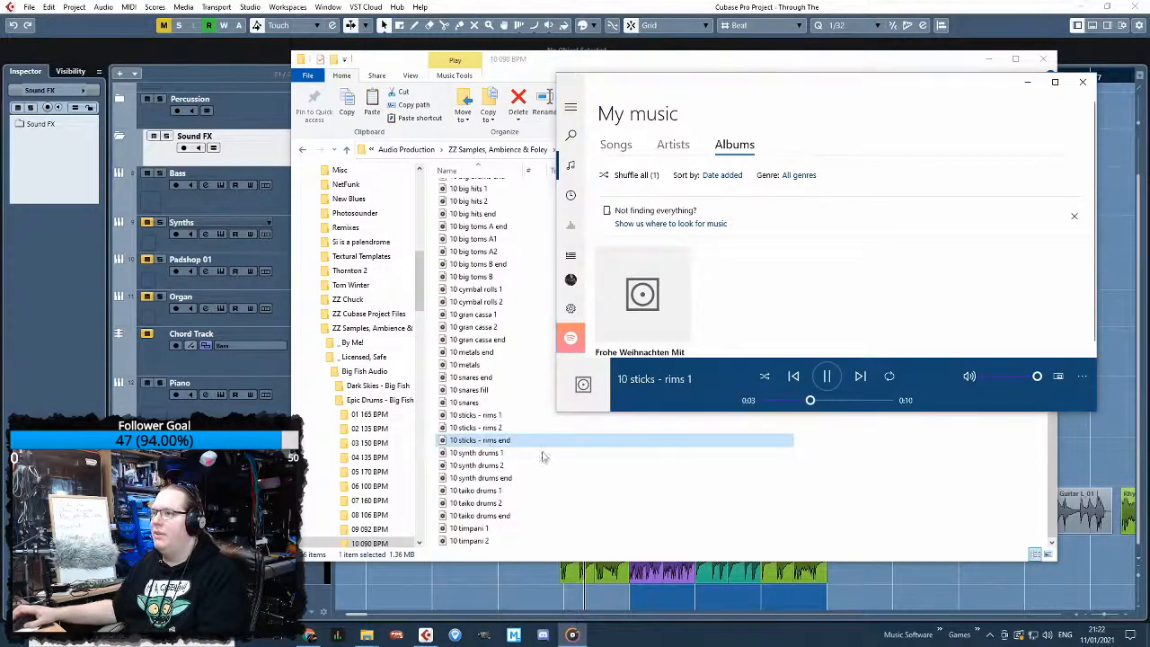
double_click(479, 428)
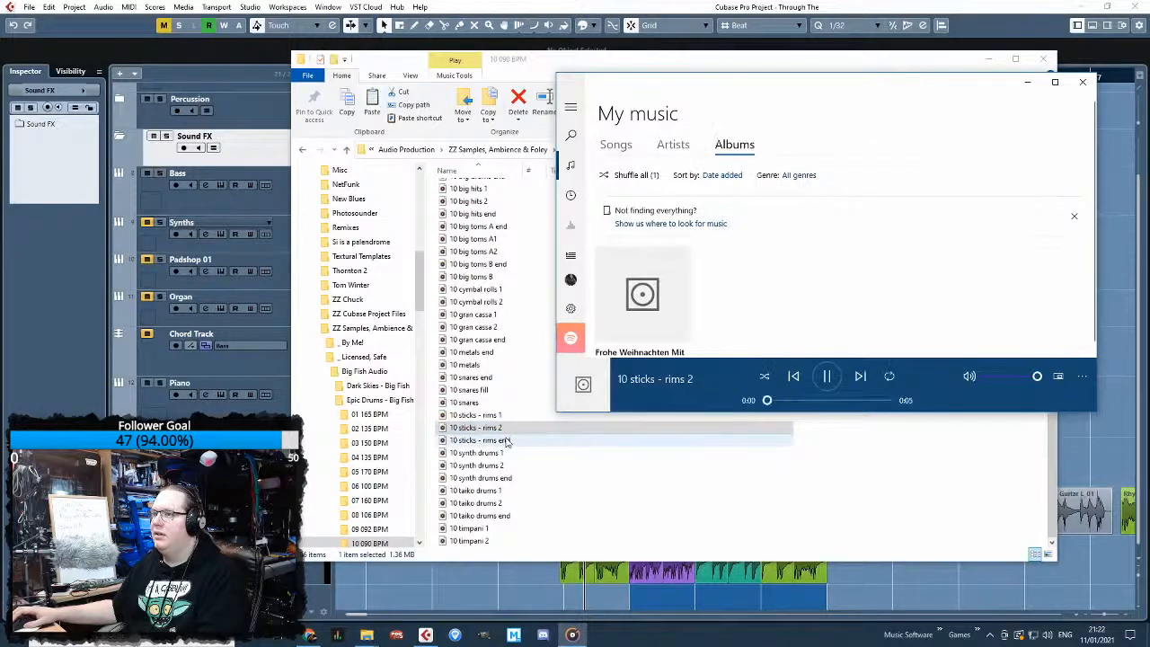
double_click(500, 417)
double_click(498, 353)
double_click(500, 415)
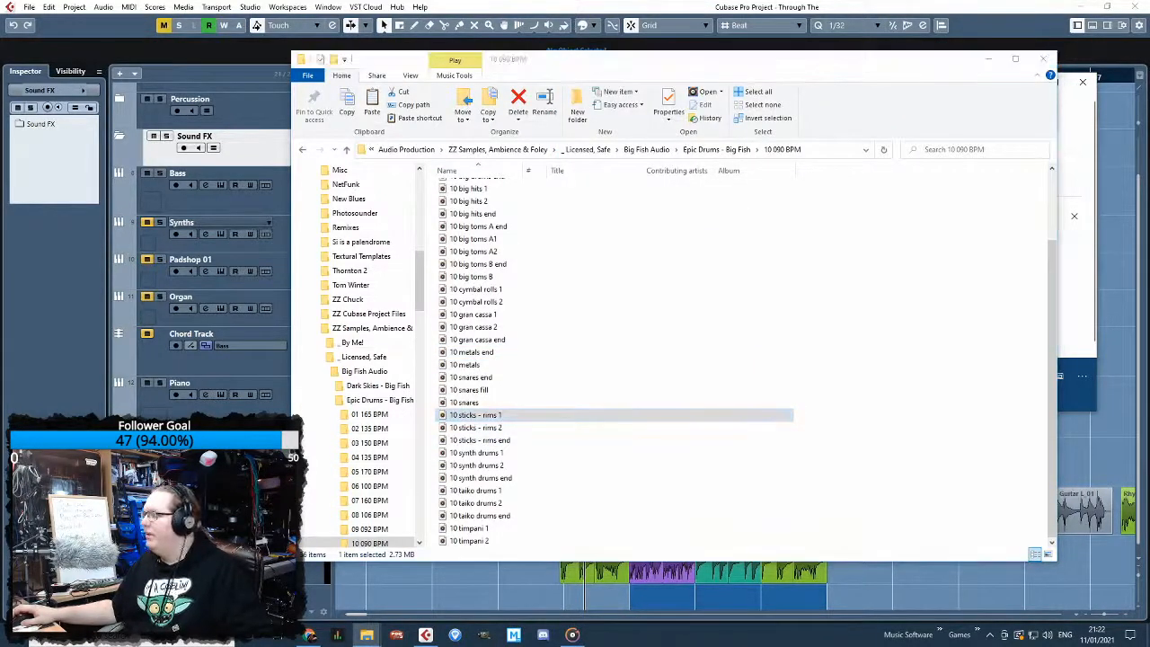
Audition the 10 cymbal rolls 1 and 10 cymbal rolls 2 samples
scroll(514, 334, up, 1)
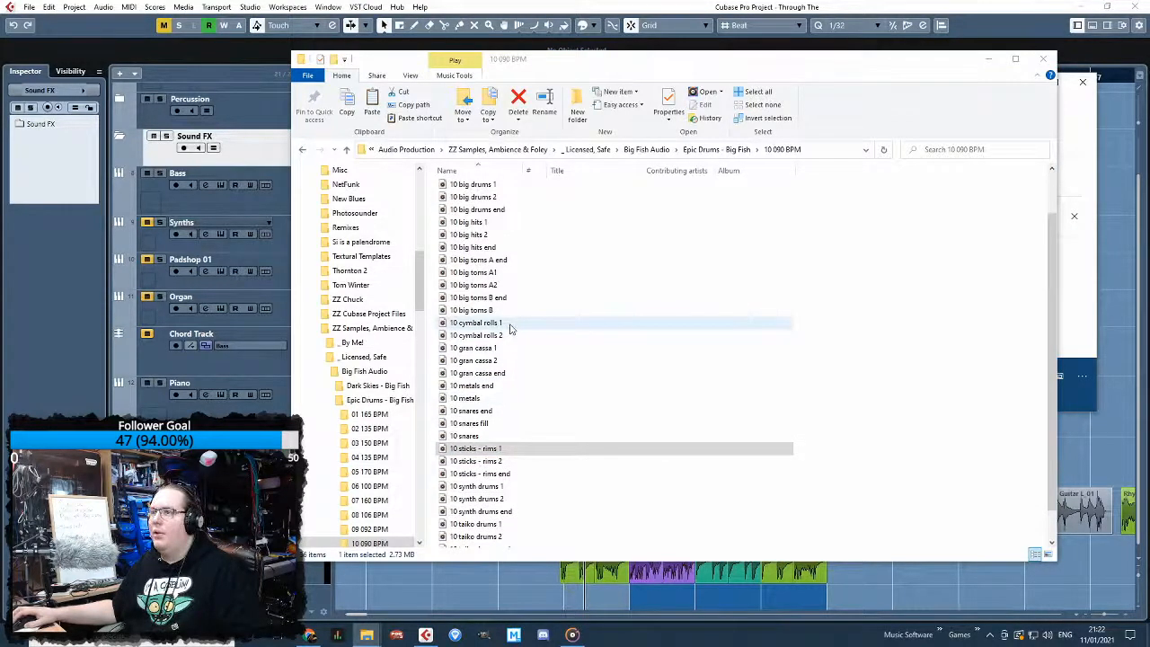
double_click(511, 327)
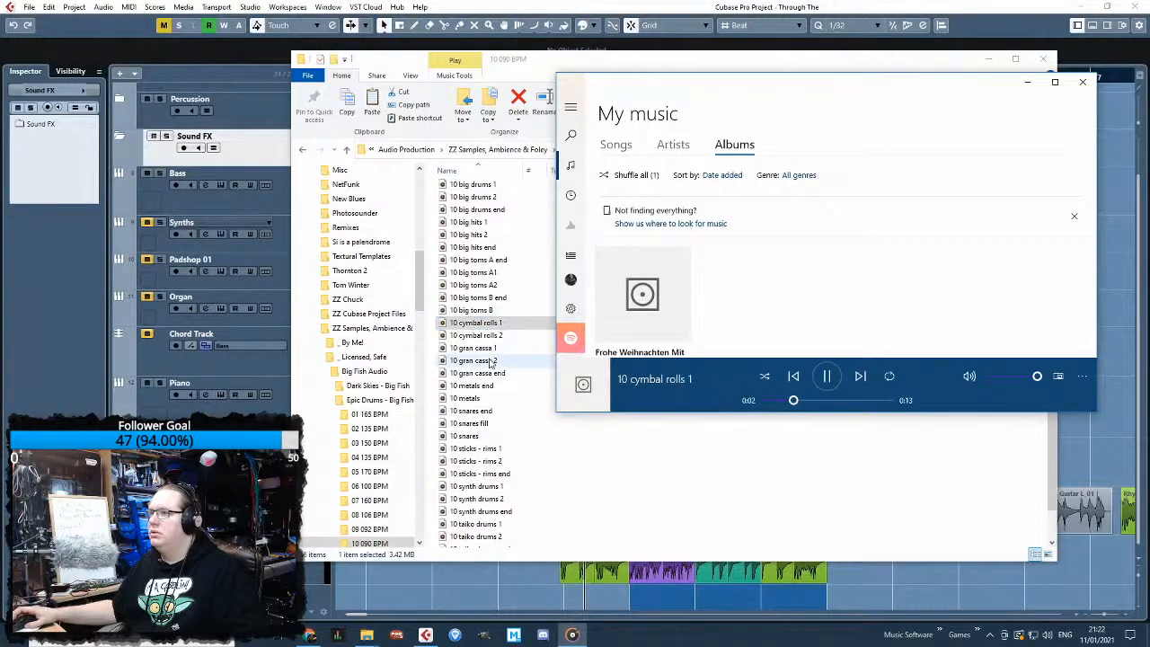
double_click(493, 335)
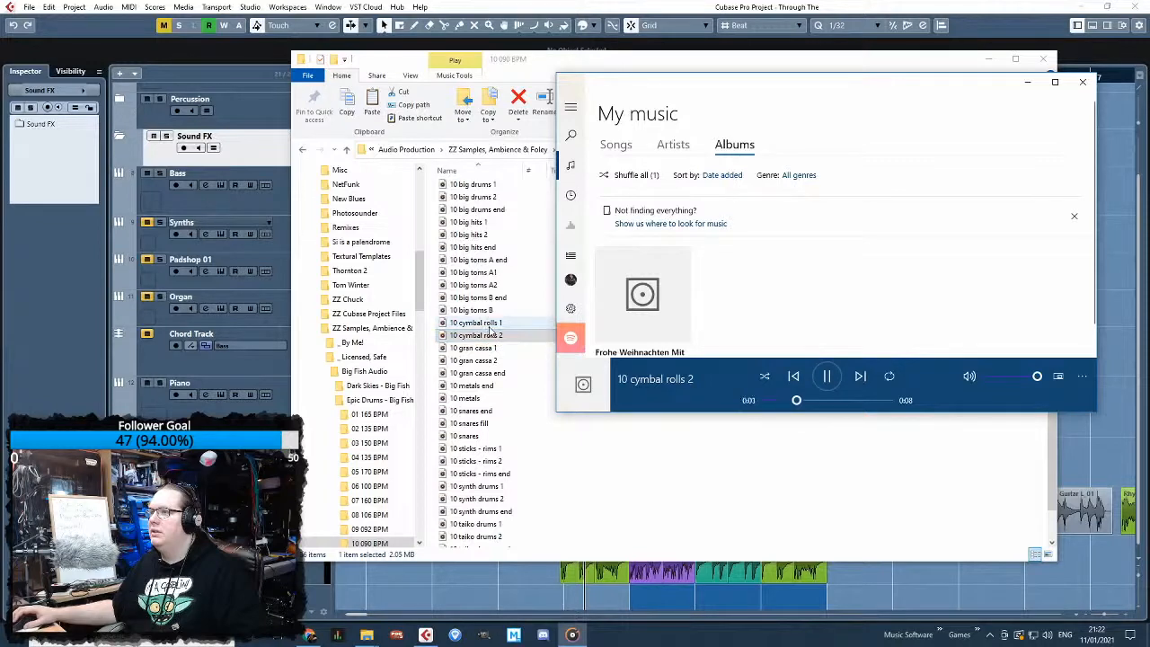
double_click(492, 325)
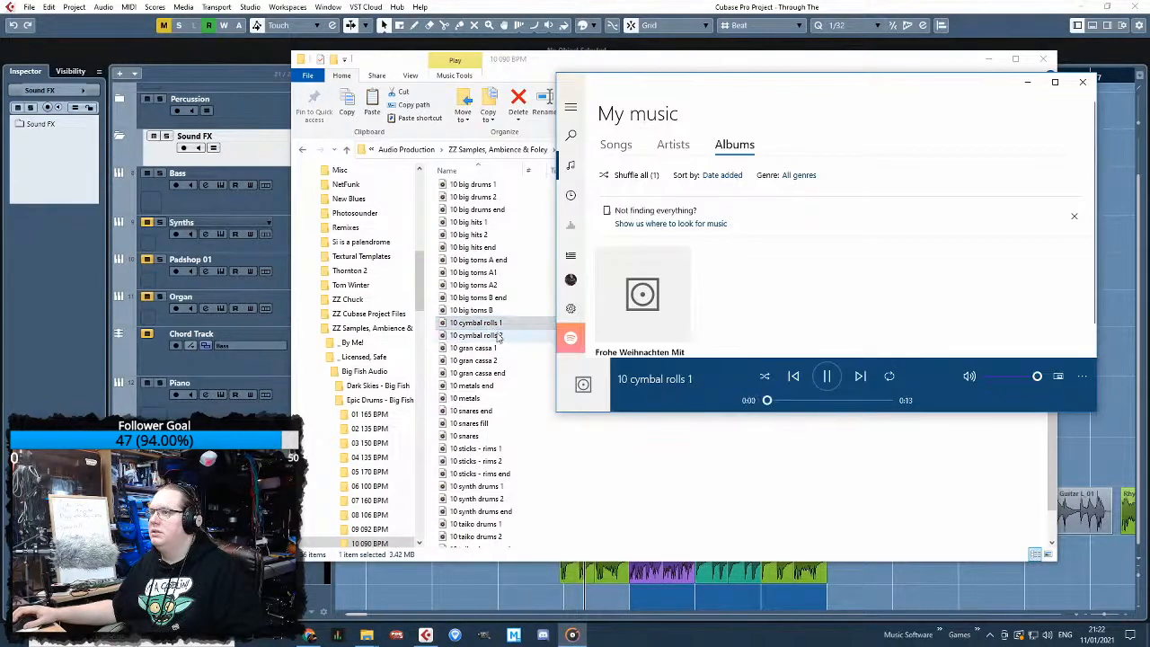
Select the 10 cymbal rolls 1 and 10 cymbal rolls 2 samples together, and switch to the Dark Skies - Big Fish folder
shift+click(500, 334)
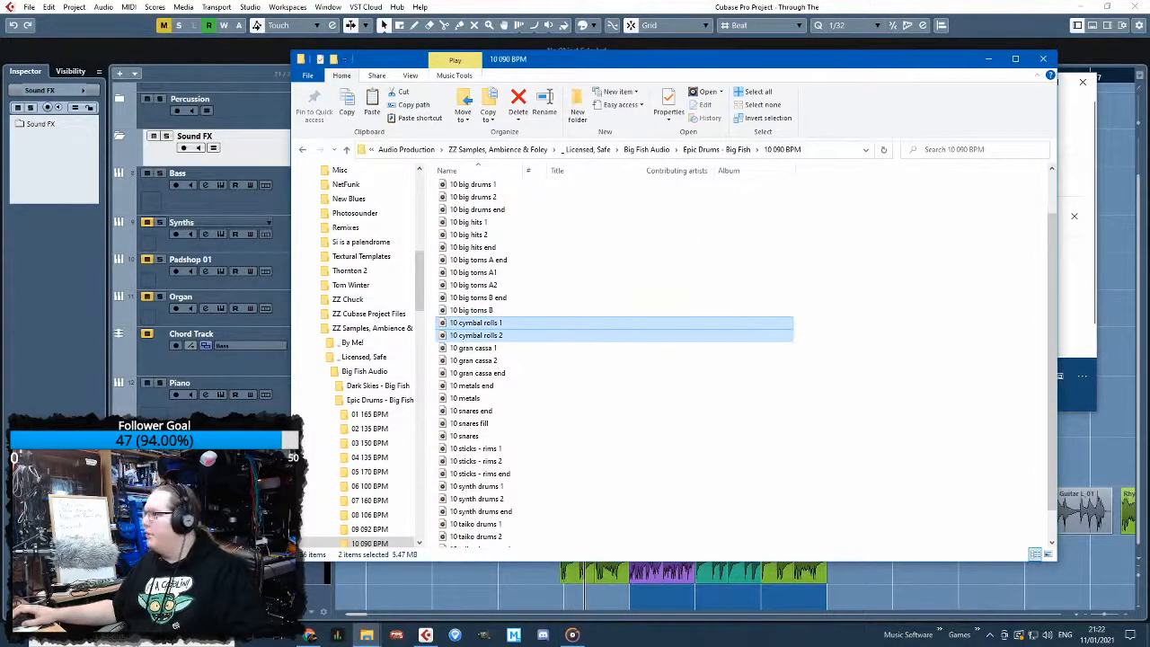
scroll(575, 323, up, 2)
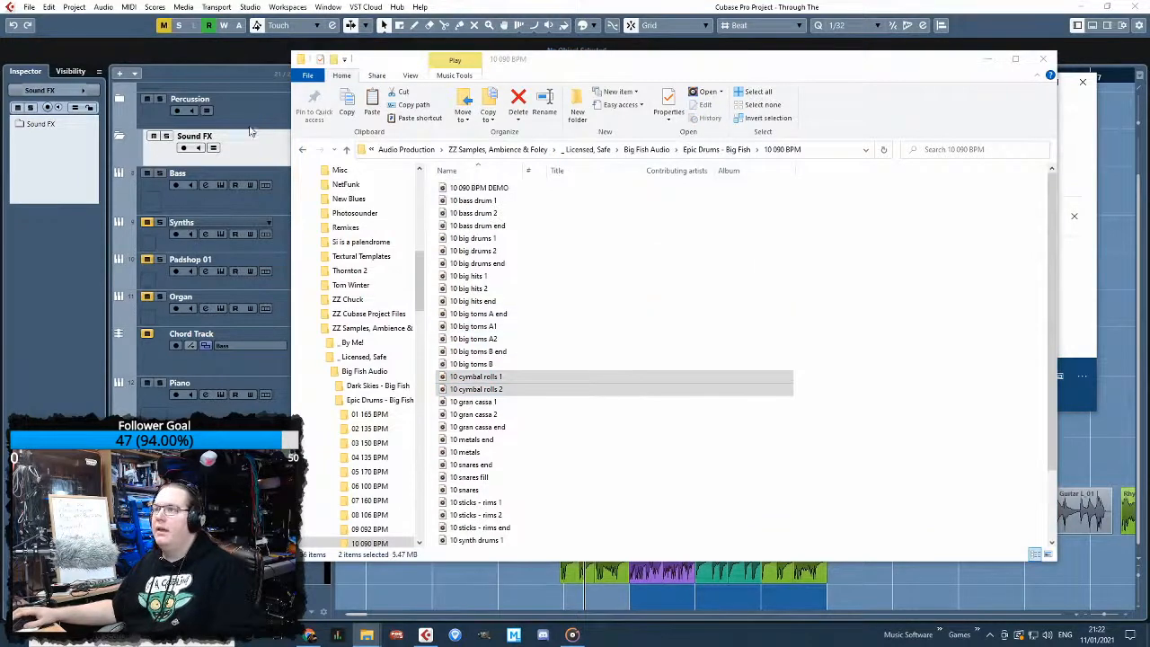
click(304, 148)
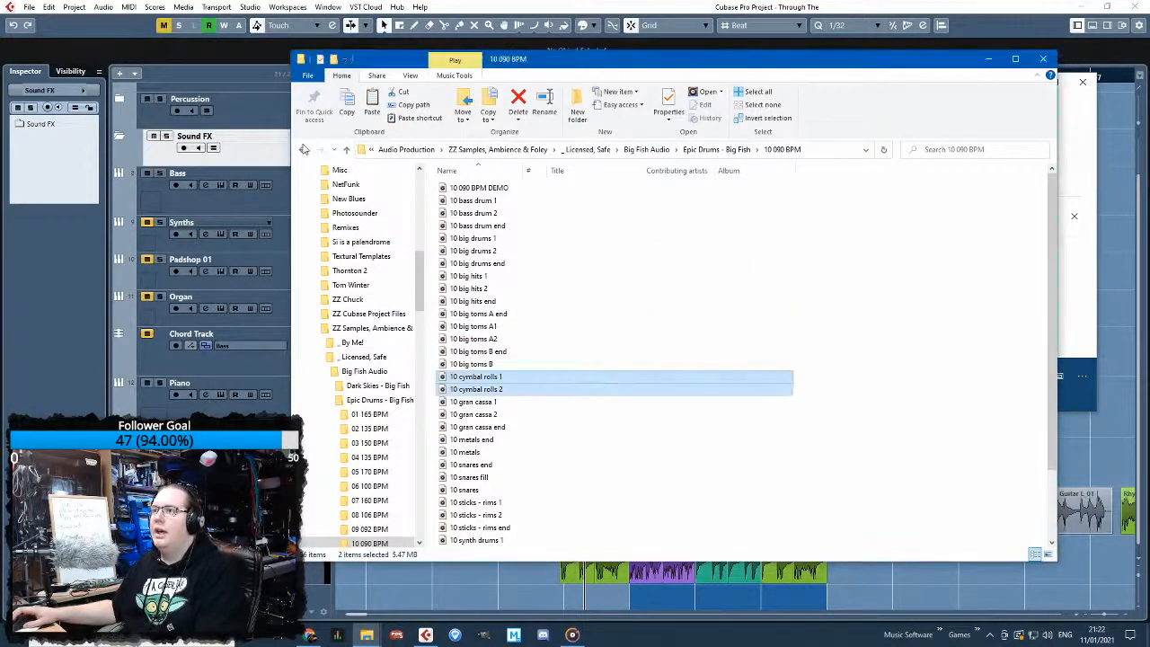
click(302, 149)
key(Up)
key(Return)
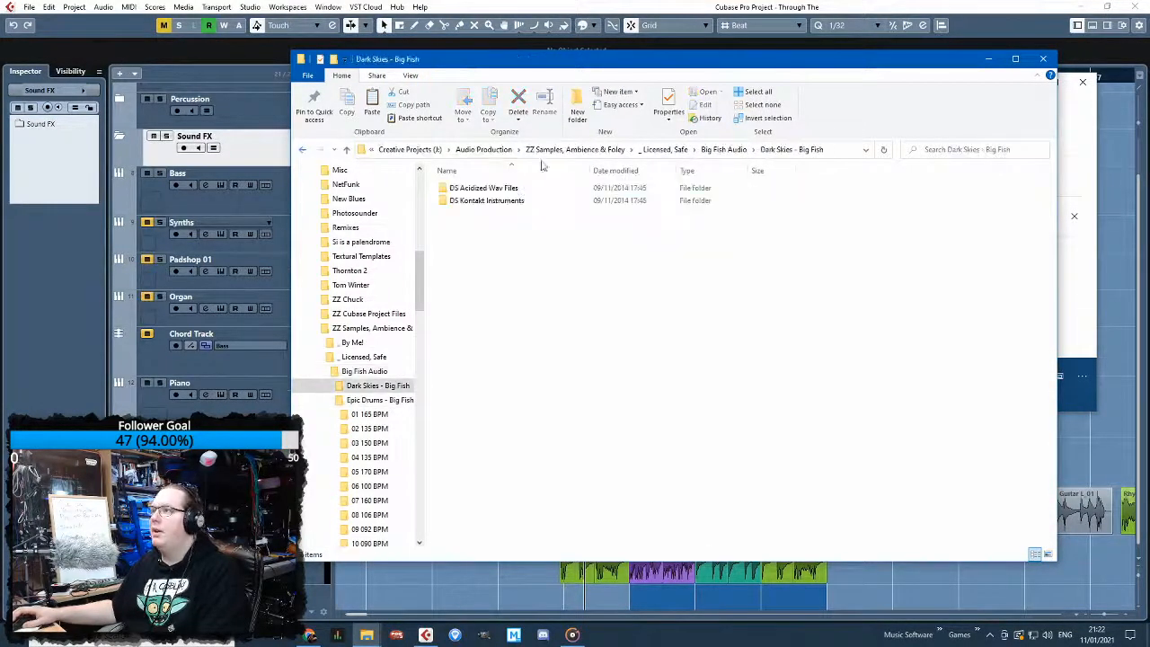
Open the Ambient Score folder inside DS Acidized Wav Files > Construction Kits
click(1093, 186)
click(496, 318)
click(489, 200)
key(Up)
key(Return)
key(Down)
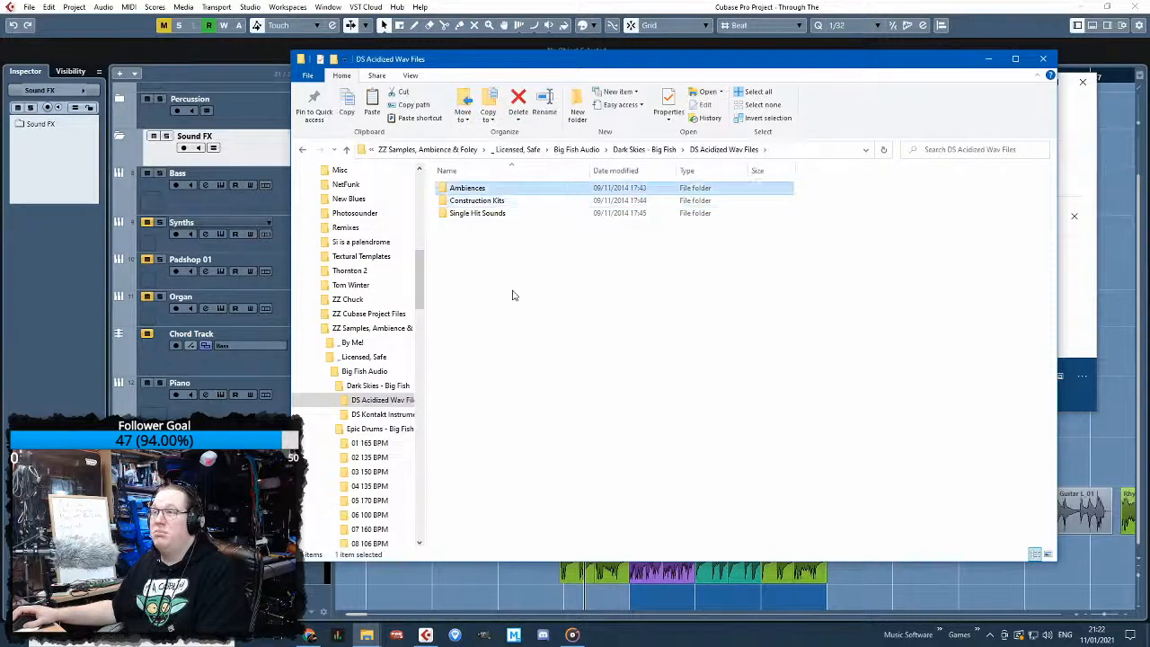
key(Return)
key(Down)
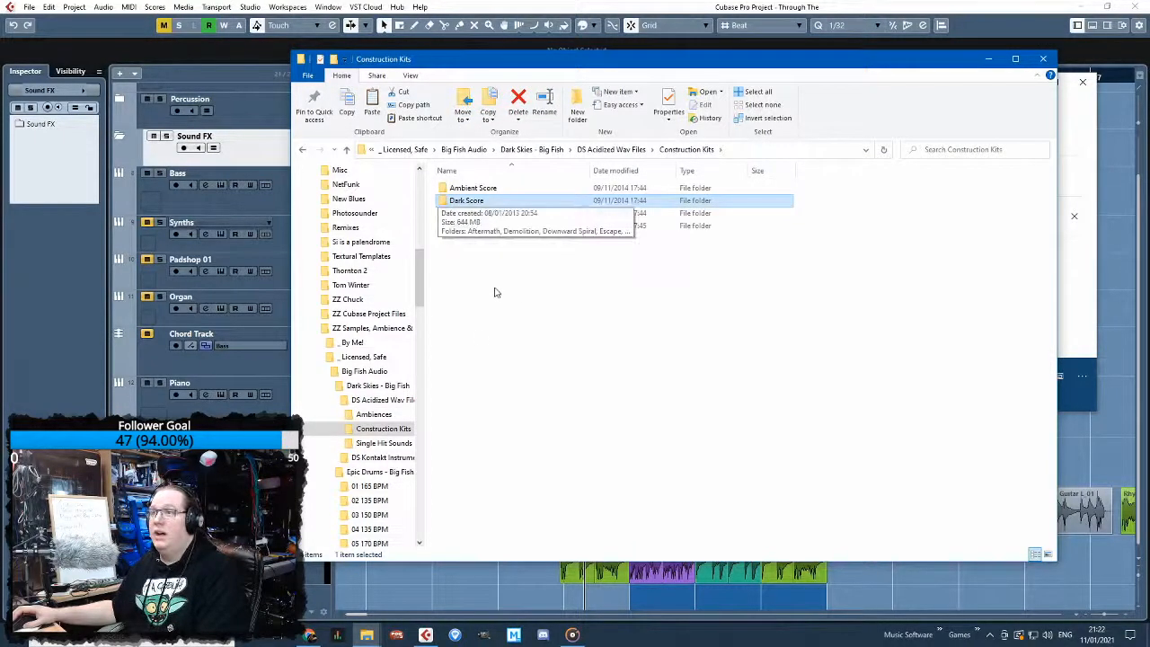
key(Up)
key(Return)
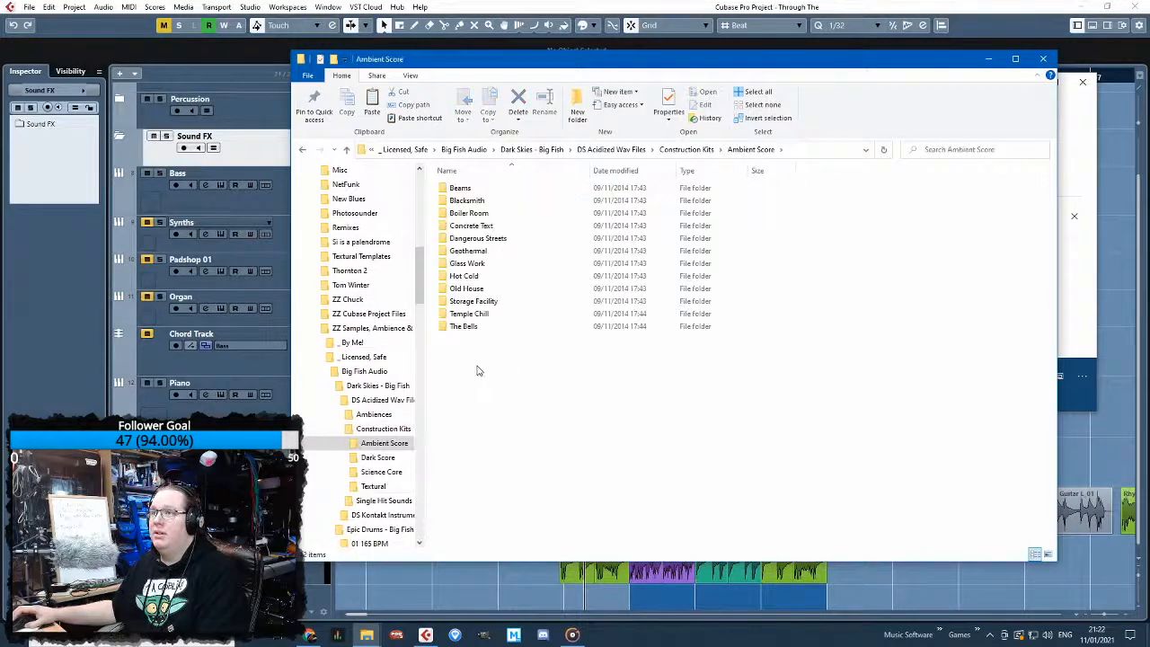
Open the Blacksmith folder and audition its Stream Vent, Ferric Strike, Furnace Sweep and Furnace Ambience samples
key(Down)
key(Down)
key(Return)
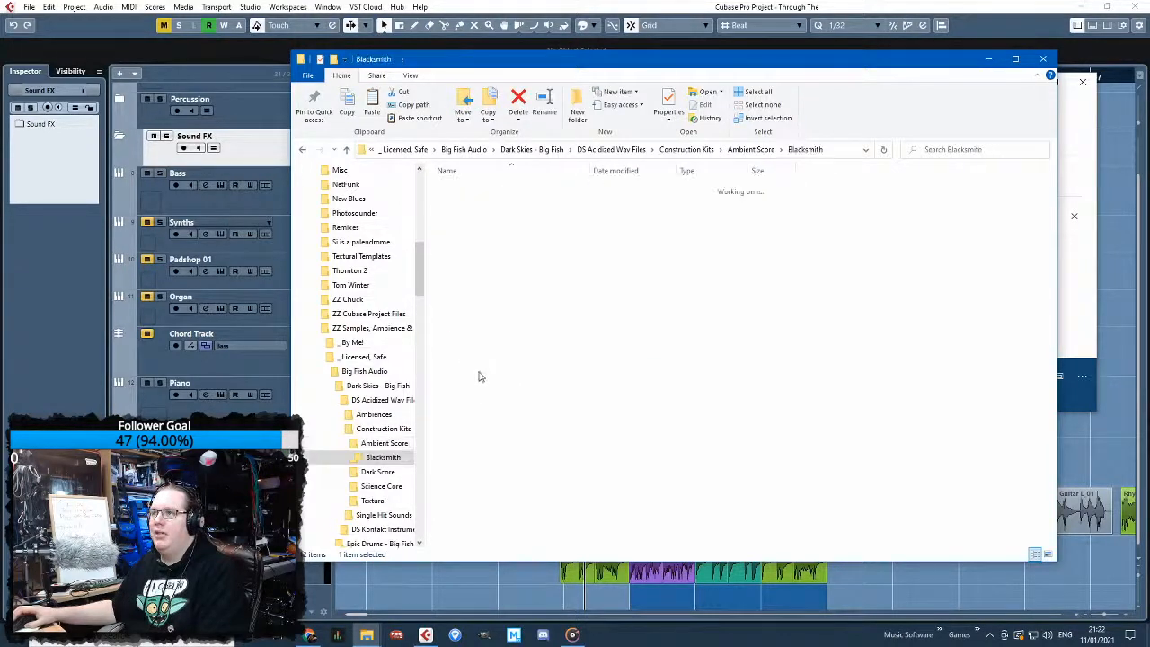
drag(523, 172, 629, 172)
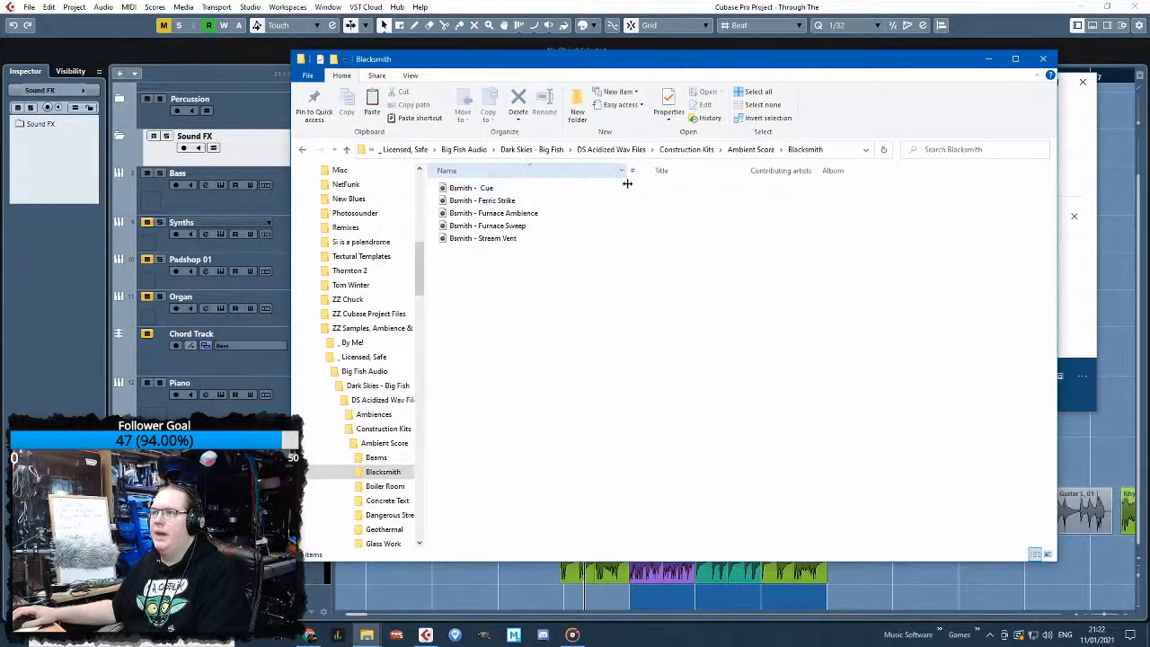
double_click(503, 238)
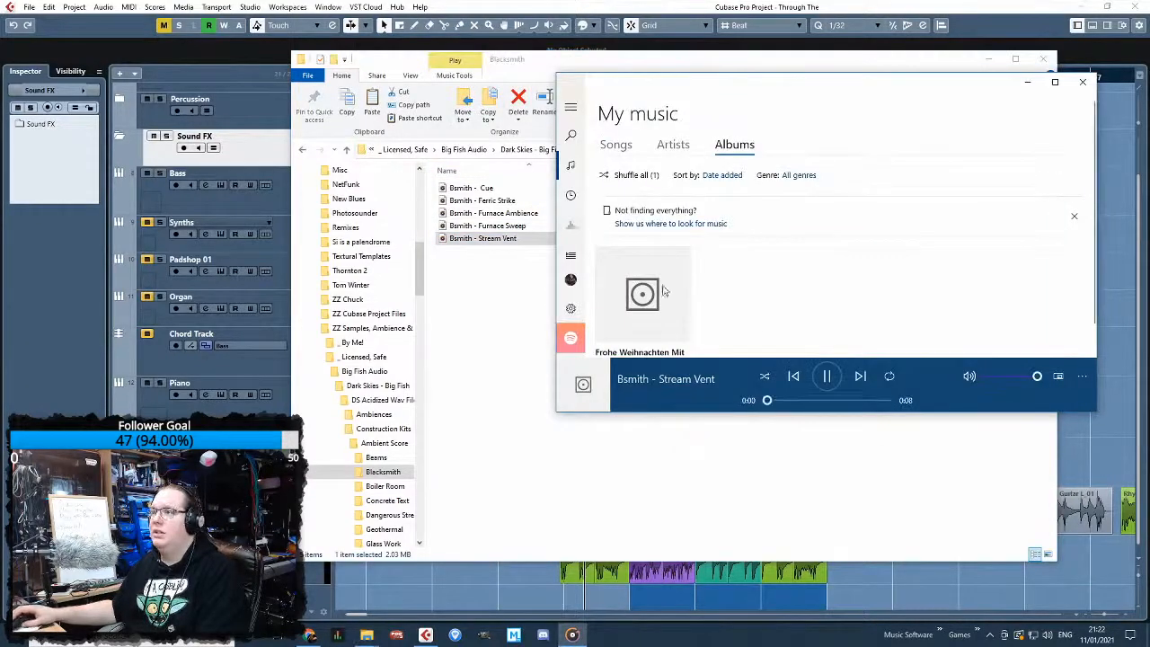
double_click(498, 200)
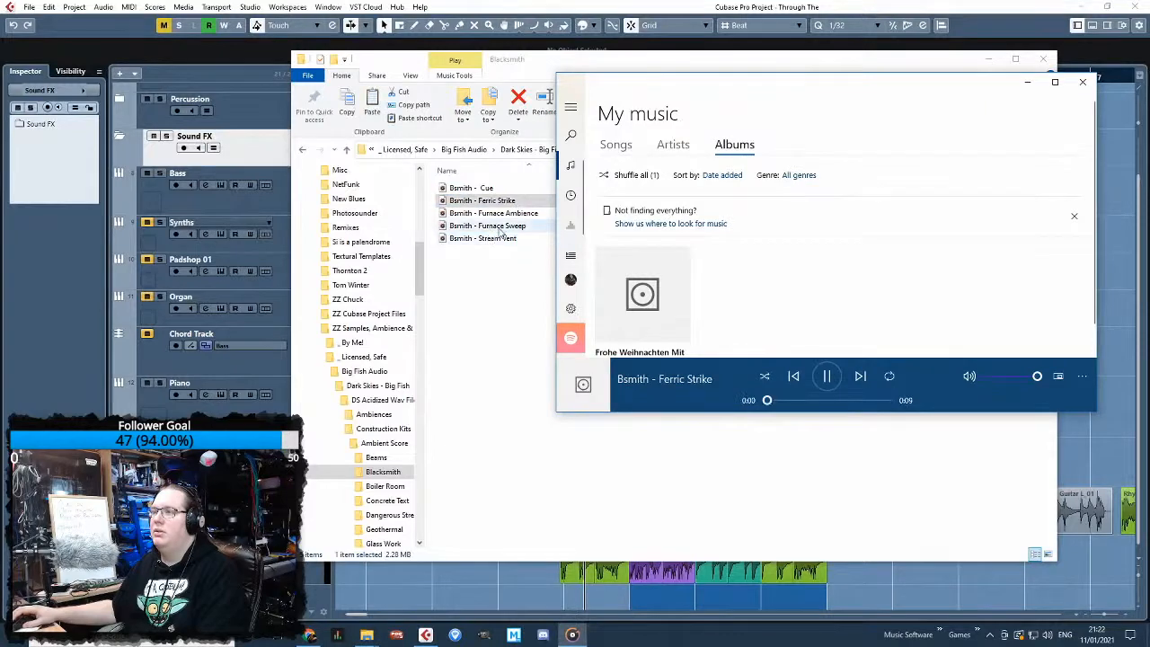
double_click(500, 226)
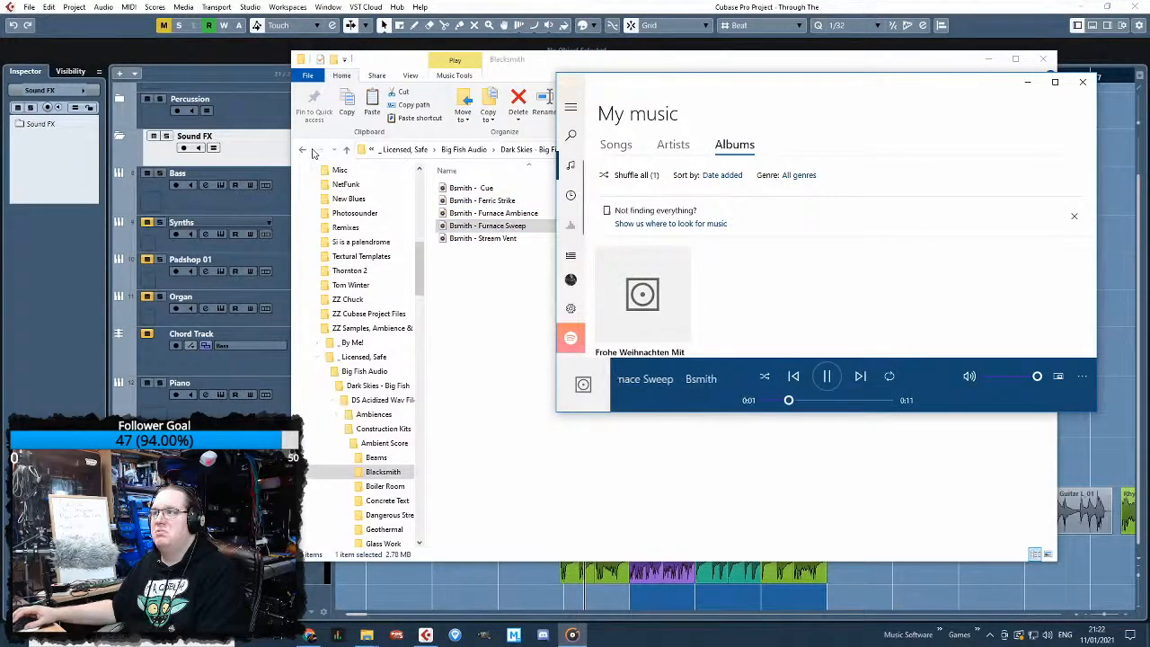
double_click(505, 214)
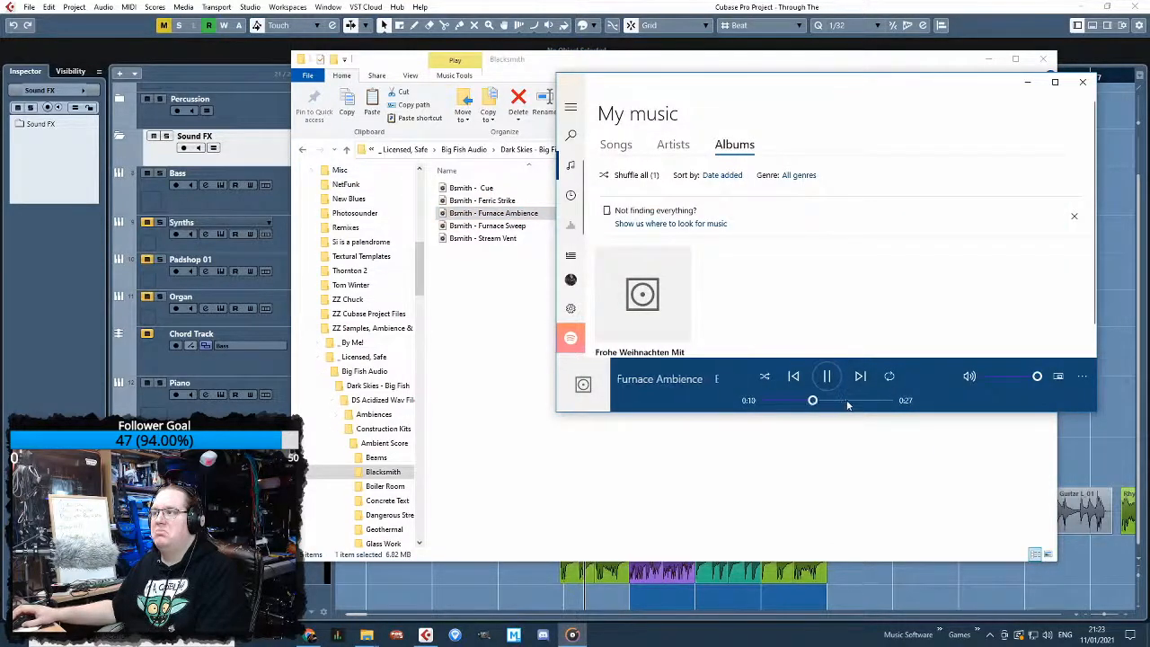
click(499, 215)
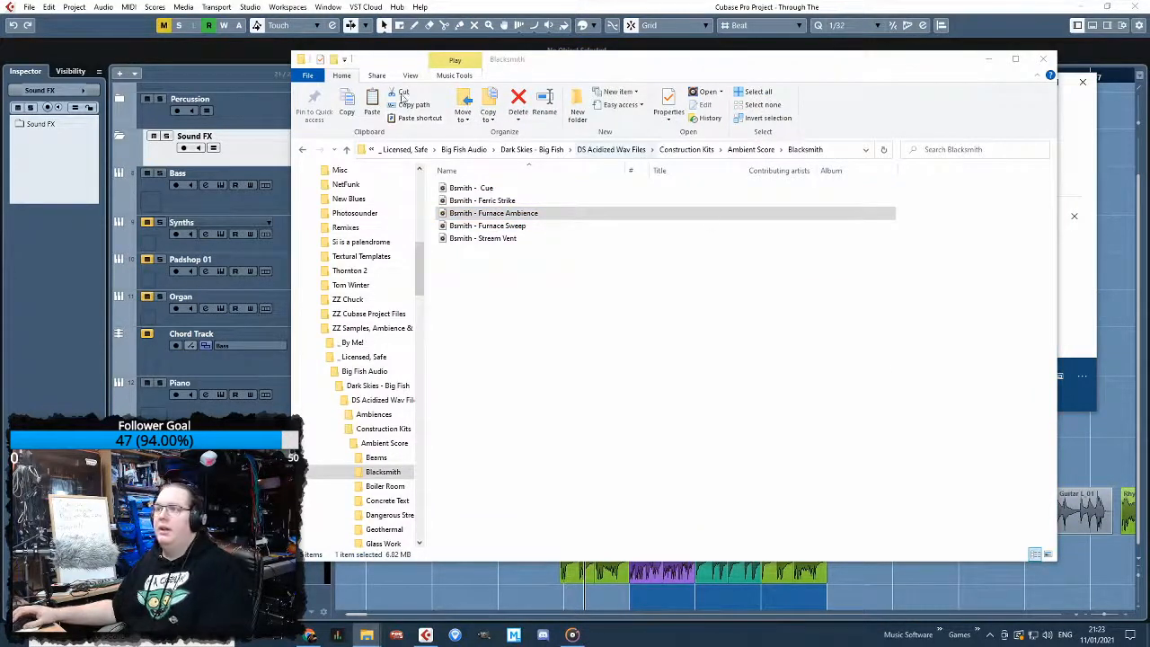
Open the Boiler Room folder, show the full file names, and audition its Chromatic Descent and Deep Ambience samples
click(317, 151)
key(Down)
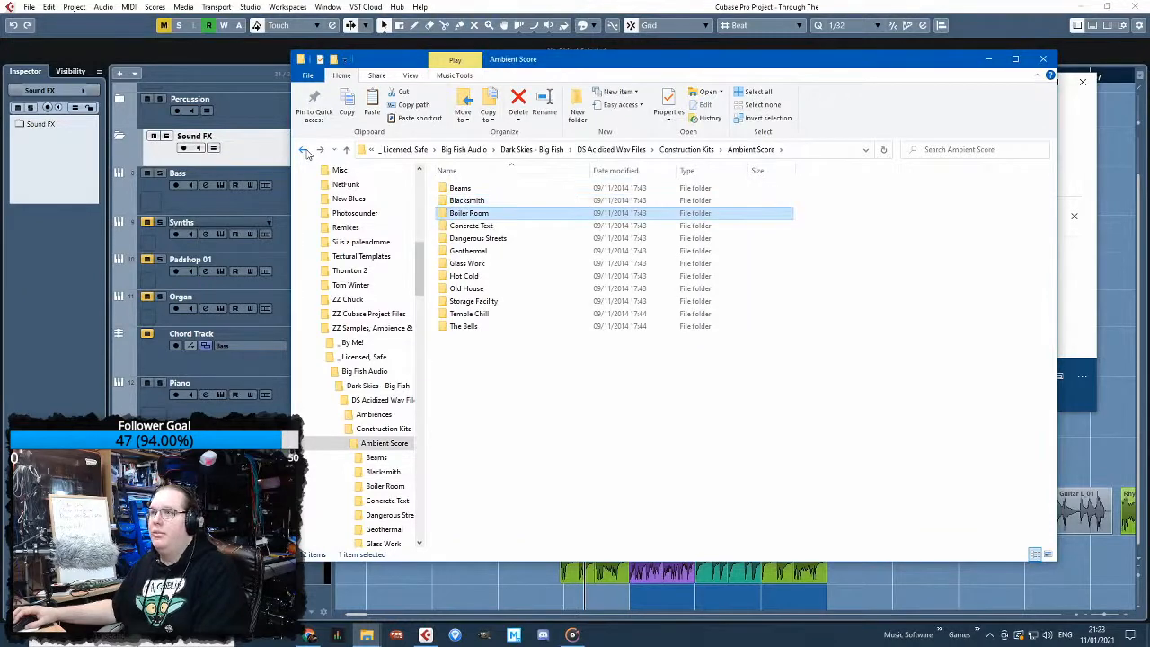
key(Return)
key(Down)
key(Down)
key(Down)
key(Down)
key(Down)
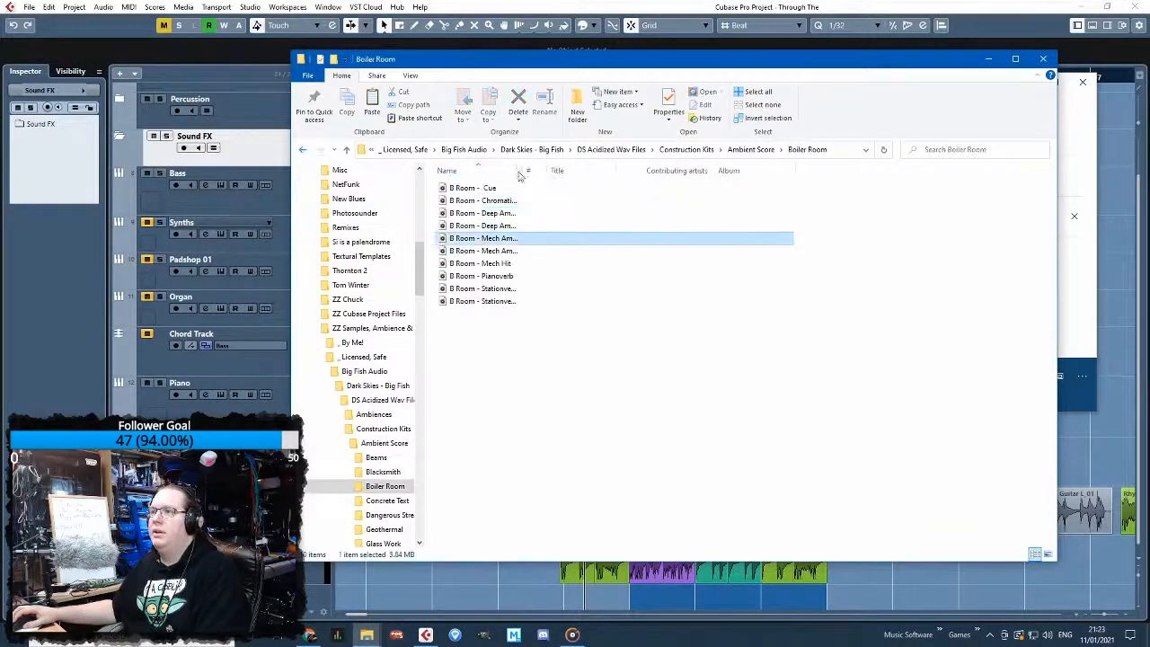
double_click(534, 170)
double_click(551, 203)
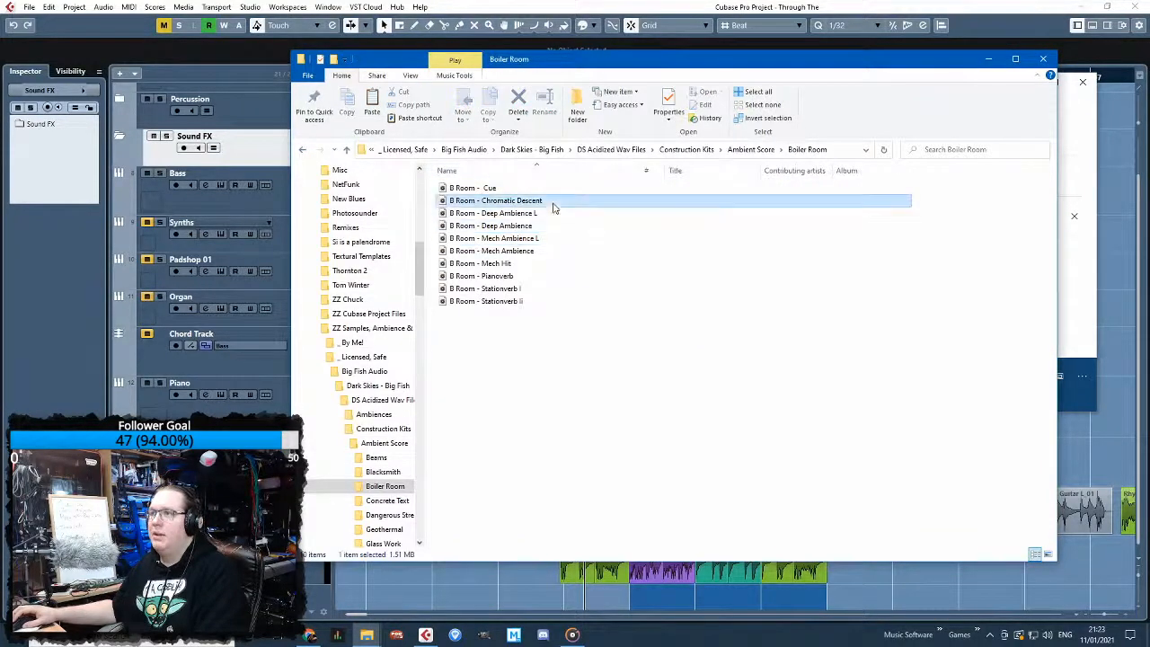
double_click(503, 226)
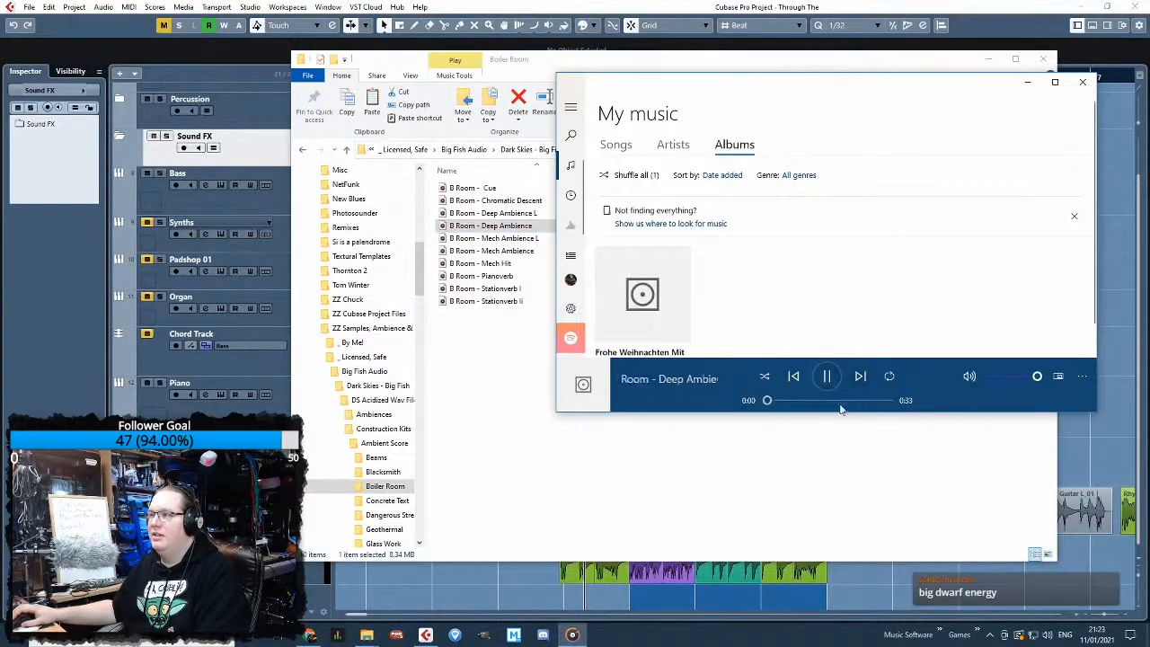
Try to audition the Boiler Room samples Pianoverb, Stationverb I, Stationverb Ii and Mech Ambience
double_click(485, 276)
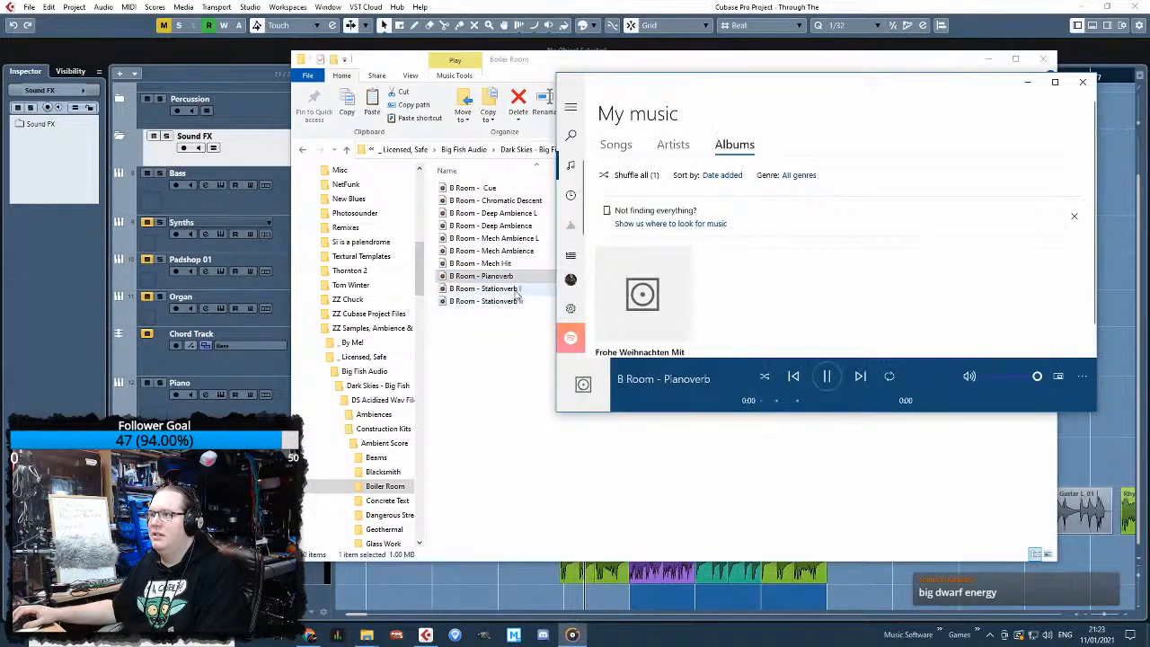
double_click(515, 289)
click(892, 290)
double_click(485, 290)
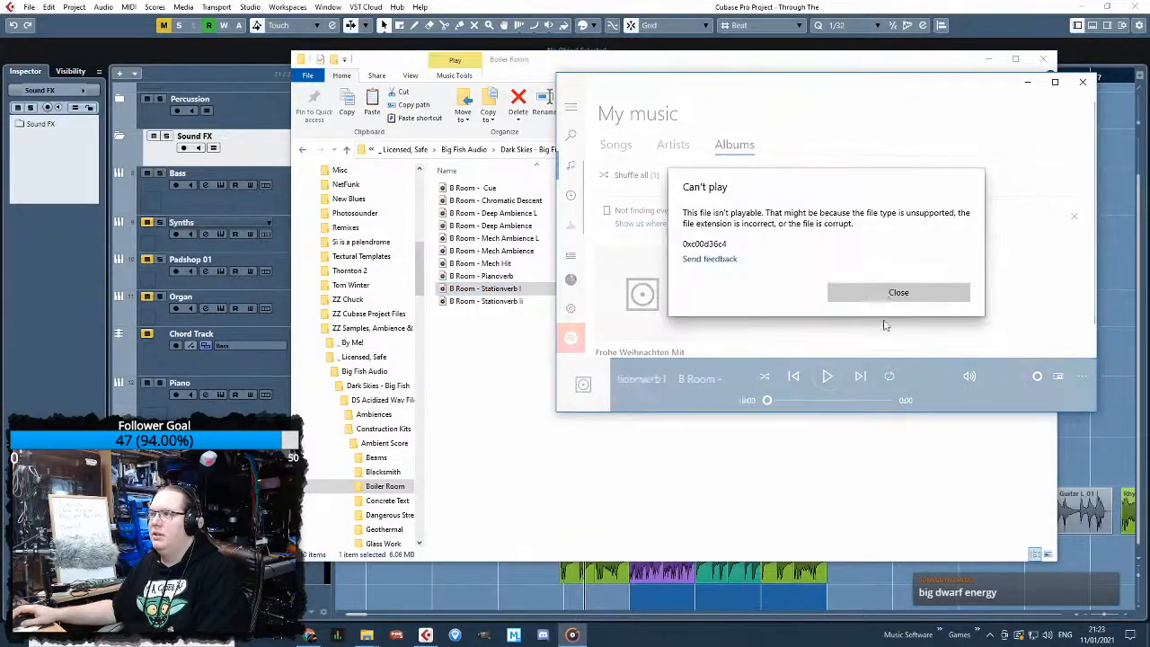
click(898, 292)
double_click(466, 303)
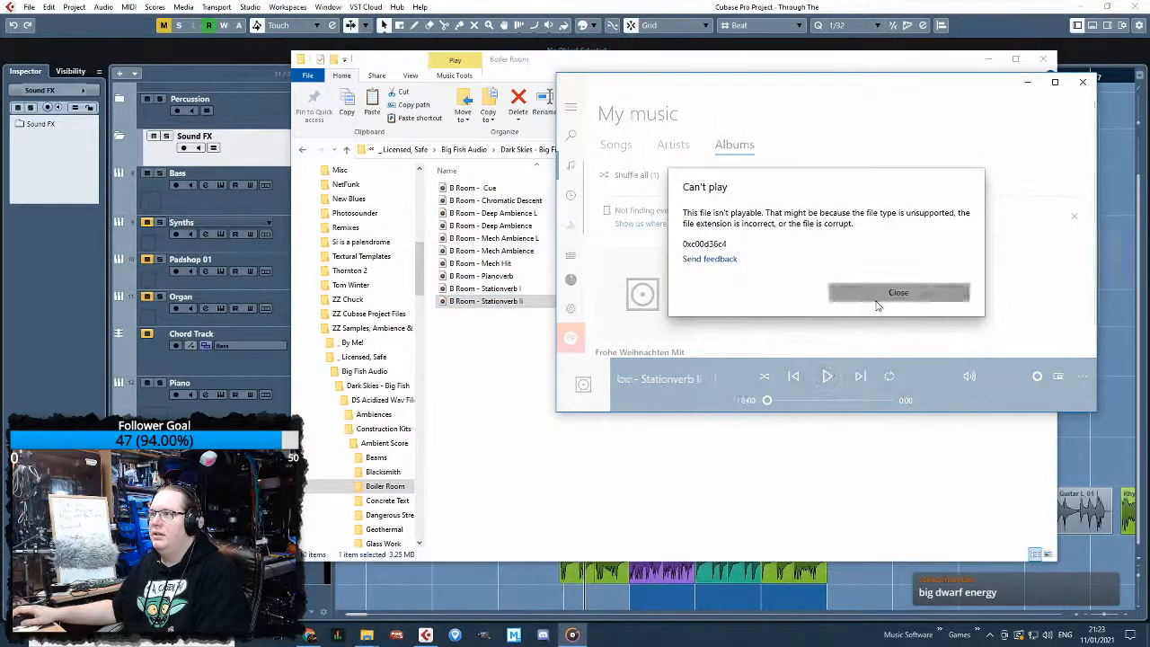
click(898, 290)
double_click(514, 251)
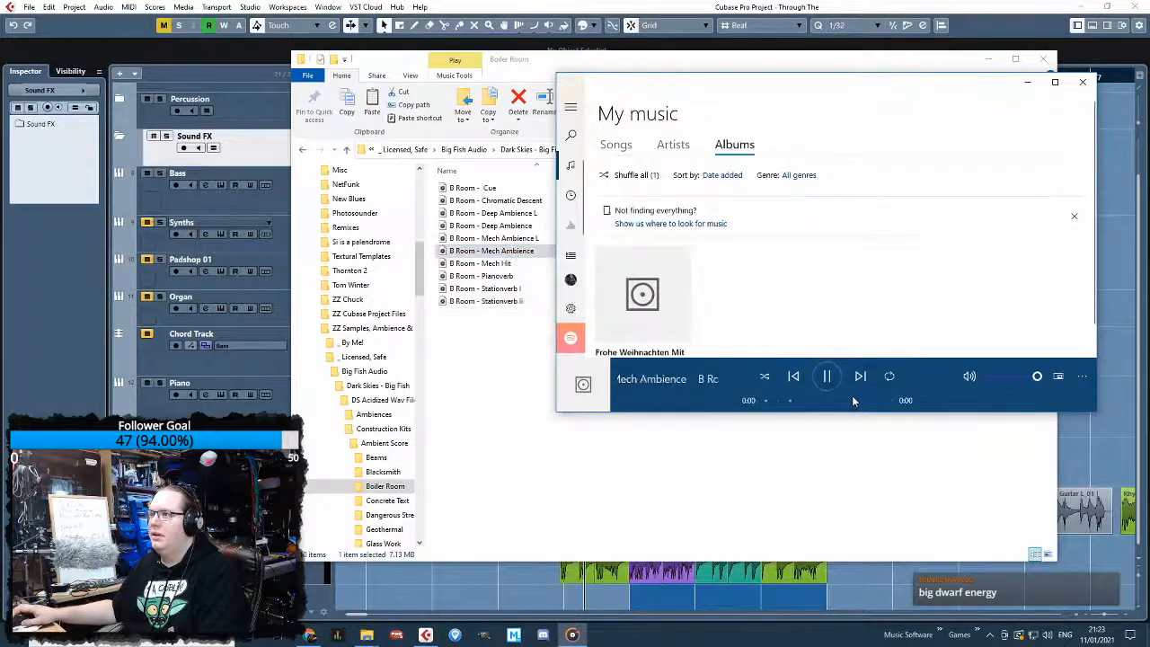
click(867, 289)
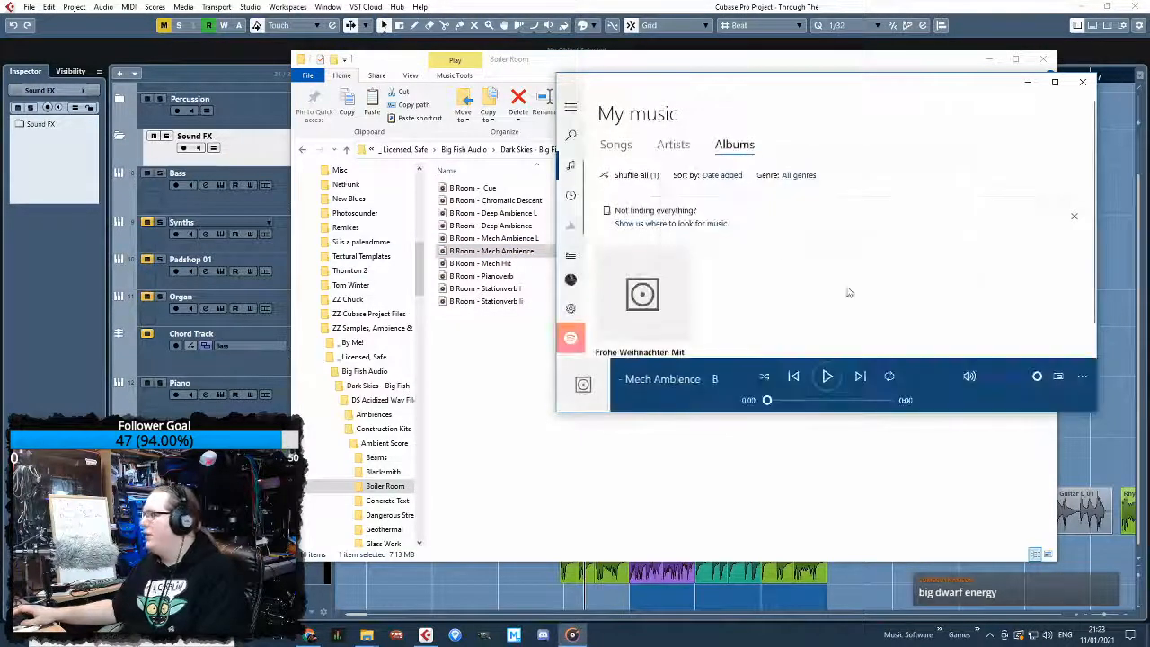
Return to Ambient Score, open the Storage Facility folder, and widen the name column to show full file names
click(302, 151)
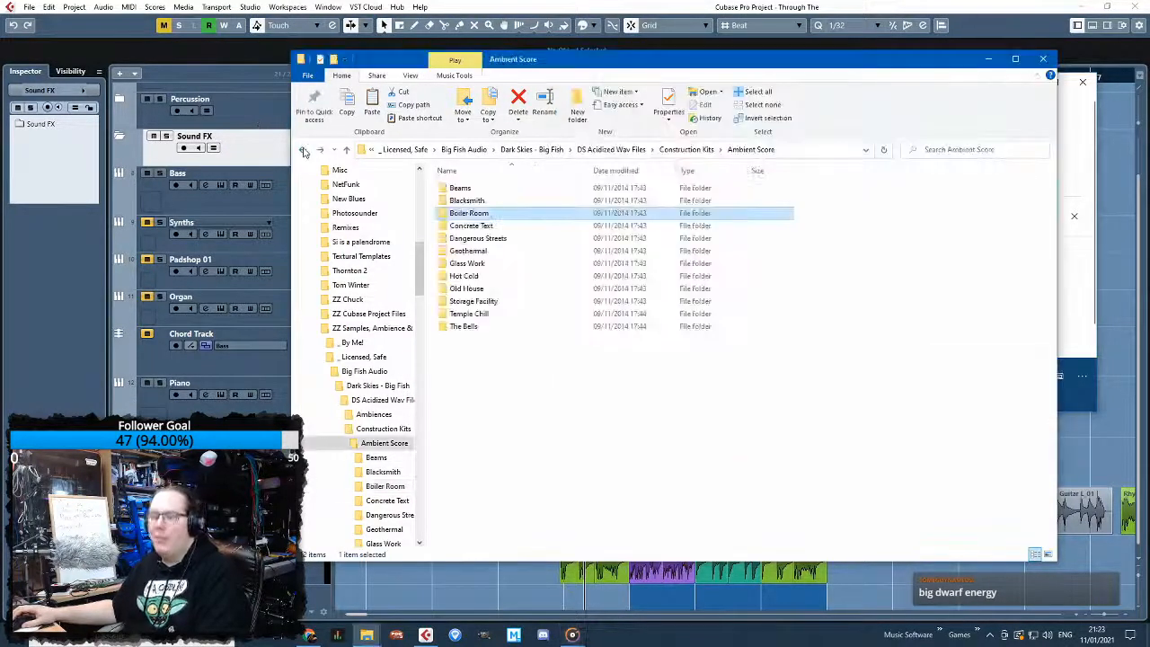
key(Down)
key(Down)
key(Down)
key(Down)
key(Down)
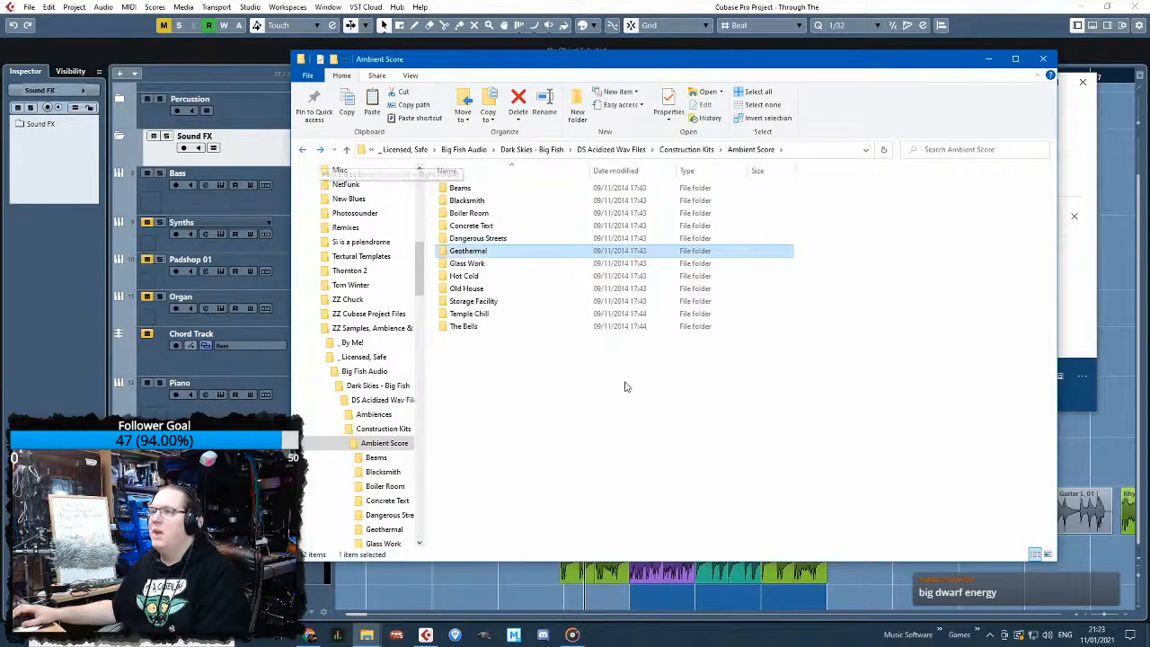
key(Up)
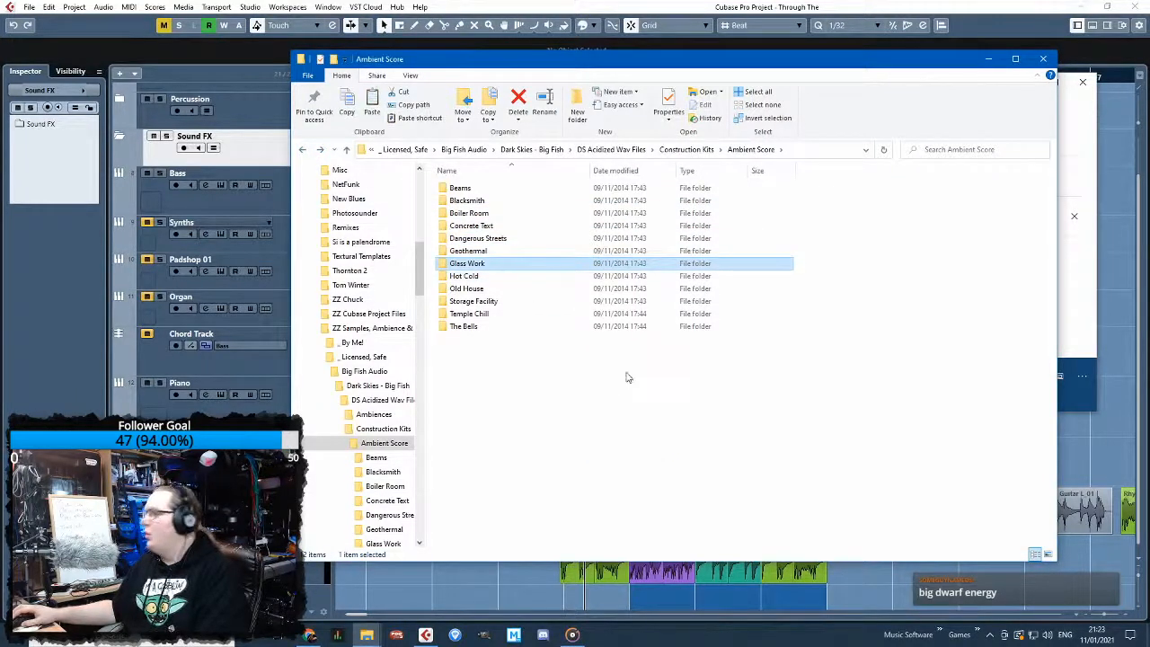
key(Down)
key(Down)
key(Down)
key(Up)
key(Down)
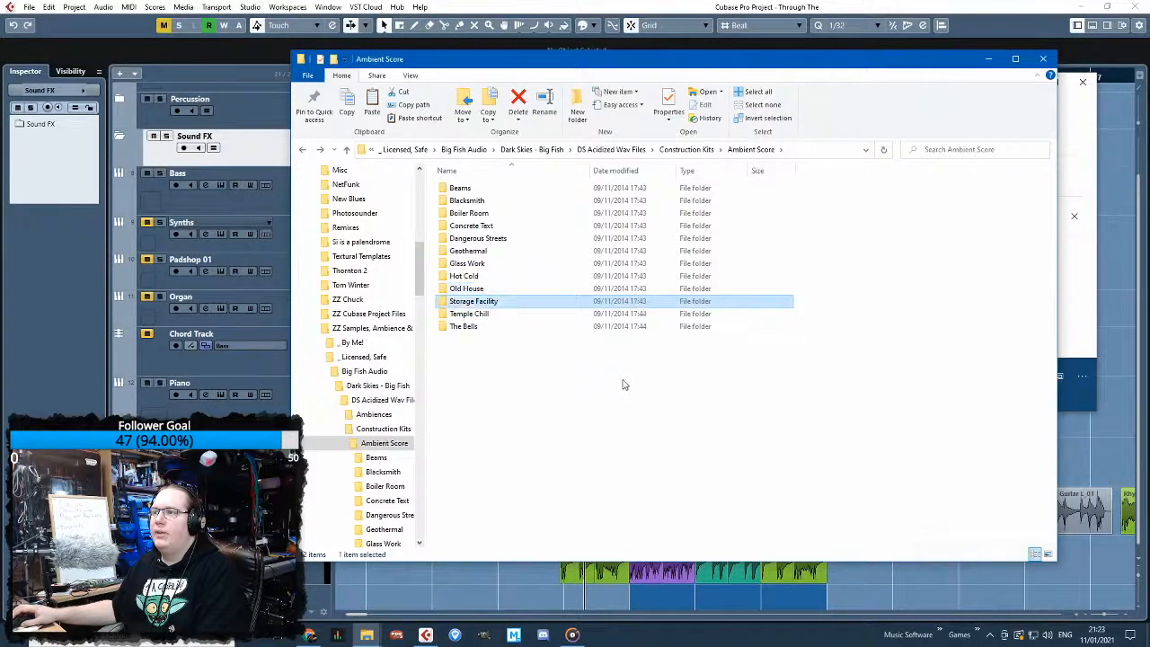
key(Return)
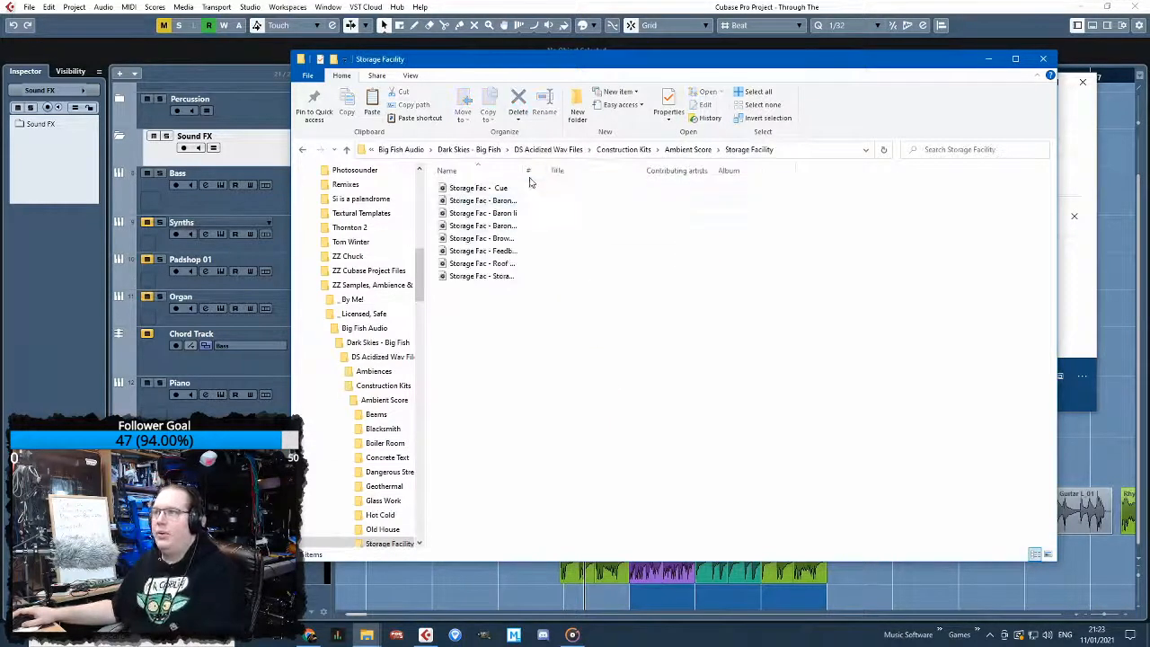
double_click(524, 171)
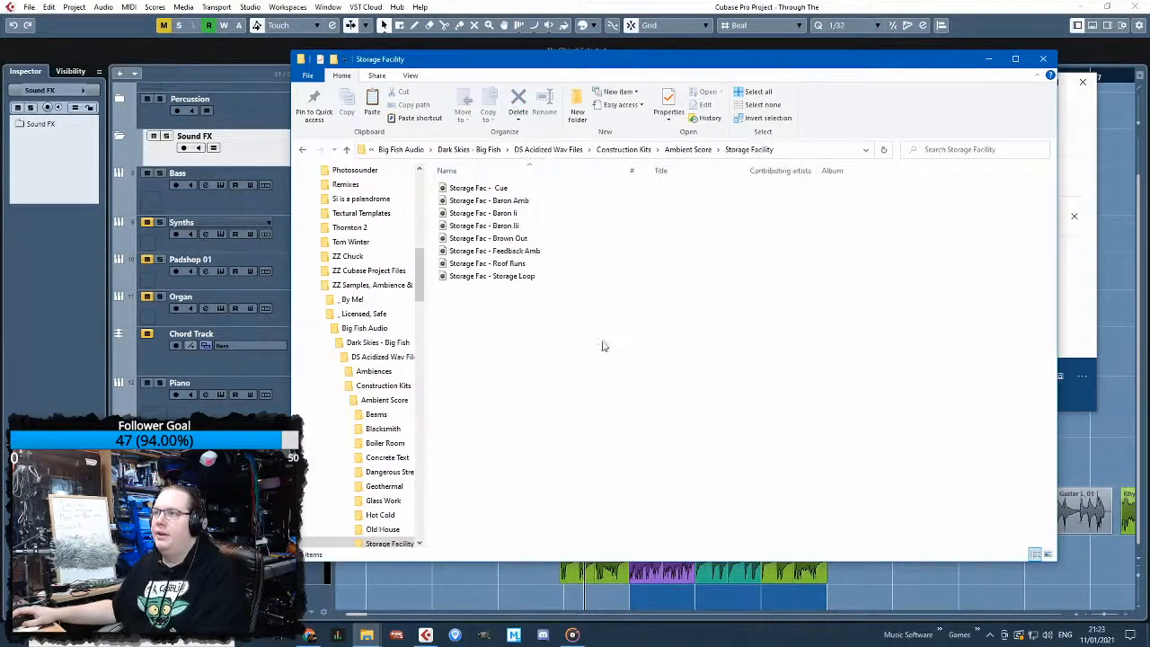
Audition the Storage Fac - Feedback Amb and Storage Fac - Storage Loop samples, closing the player after each one
double_click(557, 258)
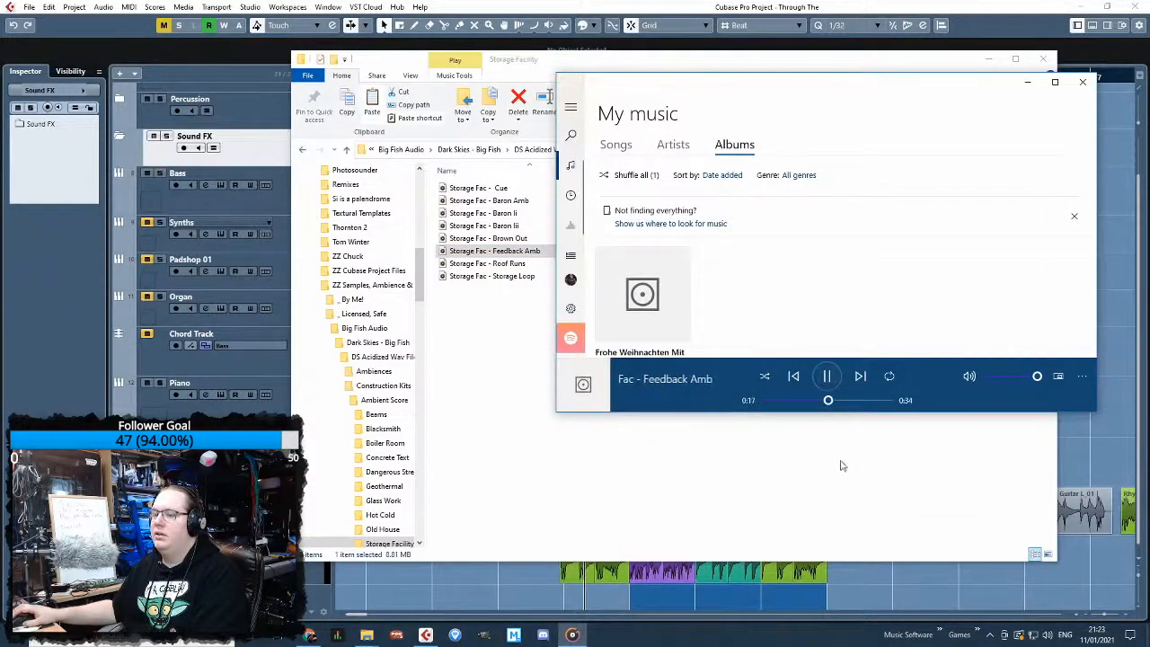
click(1082, 82)
click(551, 277)
key(Return)
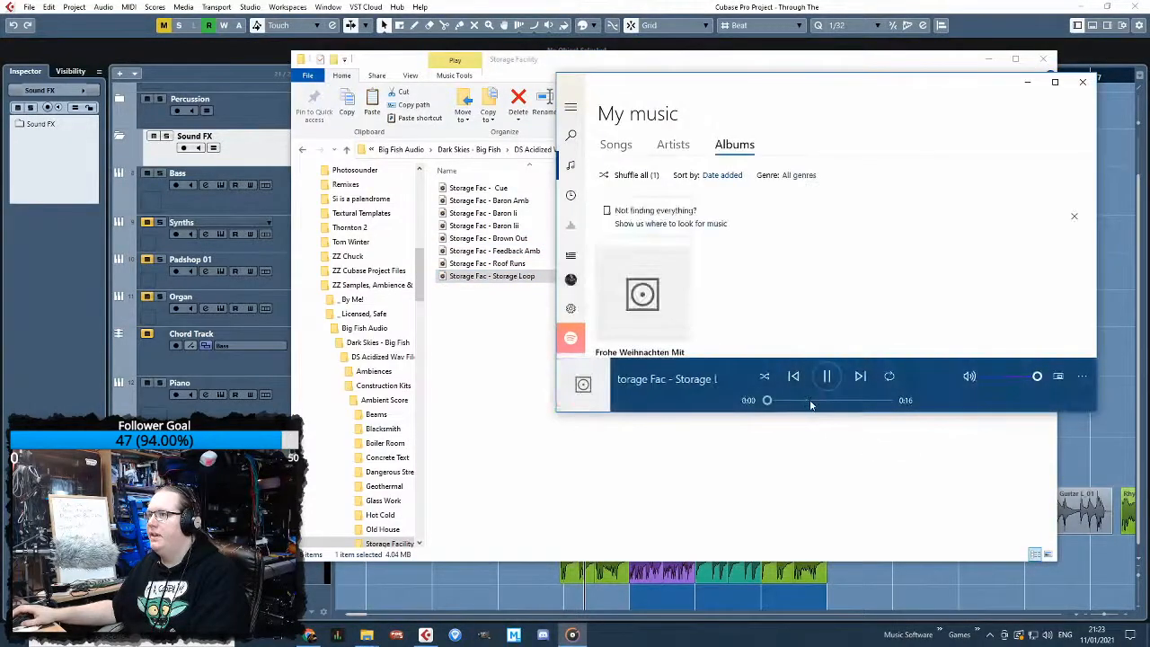
click(1082, 84)
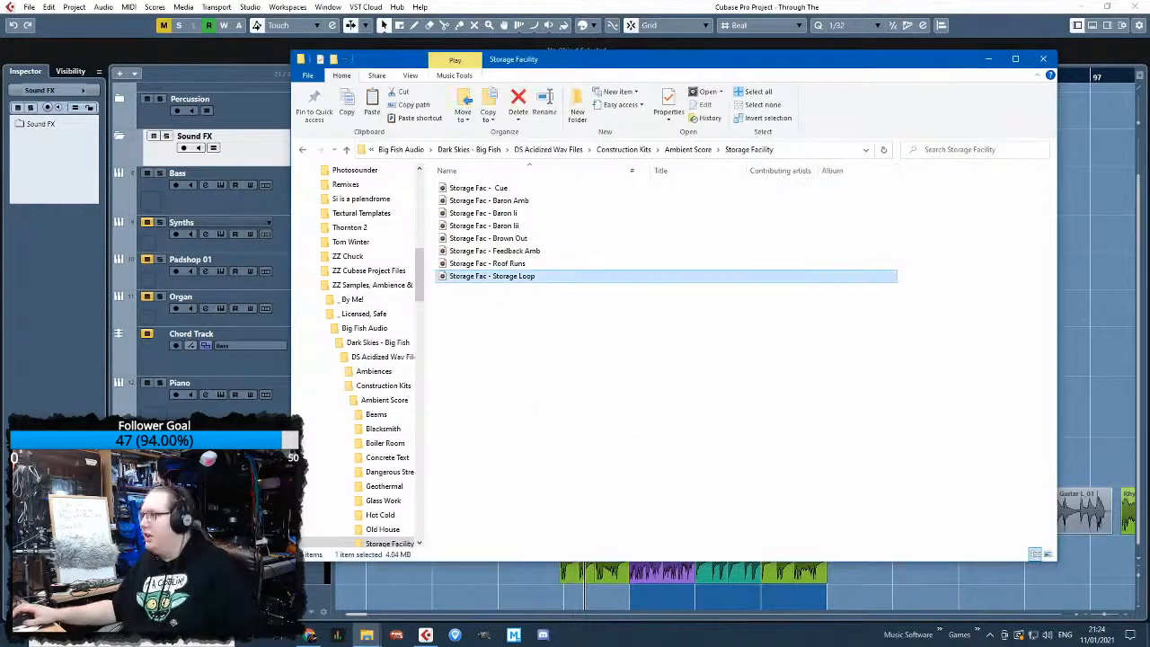
Switch to Cubase and place Bsmith - Furnace Ambience and Storage Fac - Storage Loop on new tracks below the rhythm guitars at bar 17, beat 3
click(993, 58)
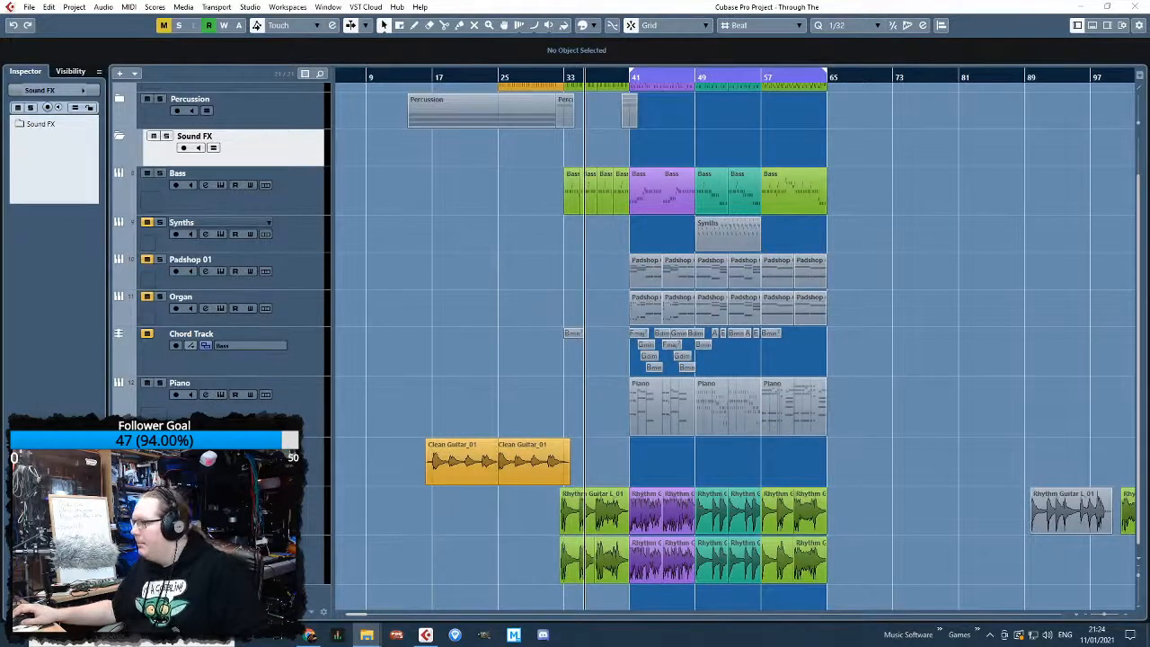
drag(451, 616, 437, 584)
click(598, 337)
scroll(386, 460, down, 2)
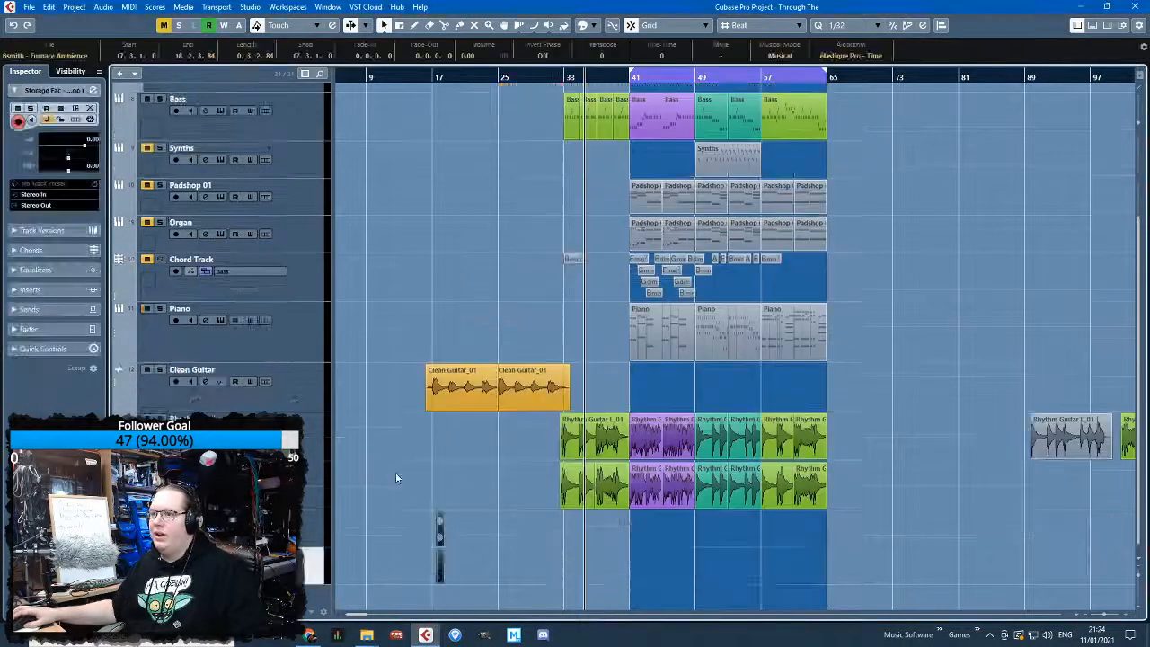
scroll(409, 501, up, 6)
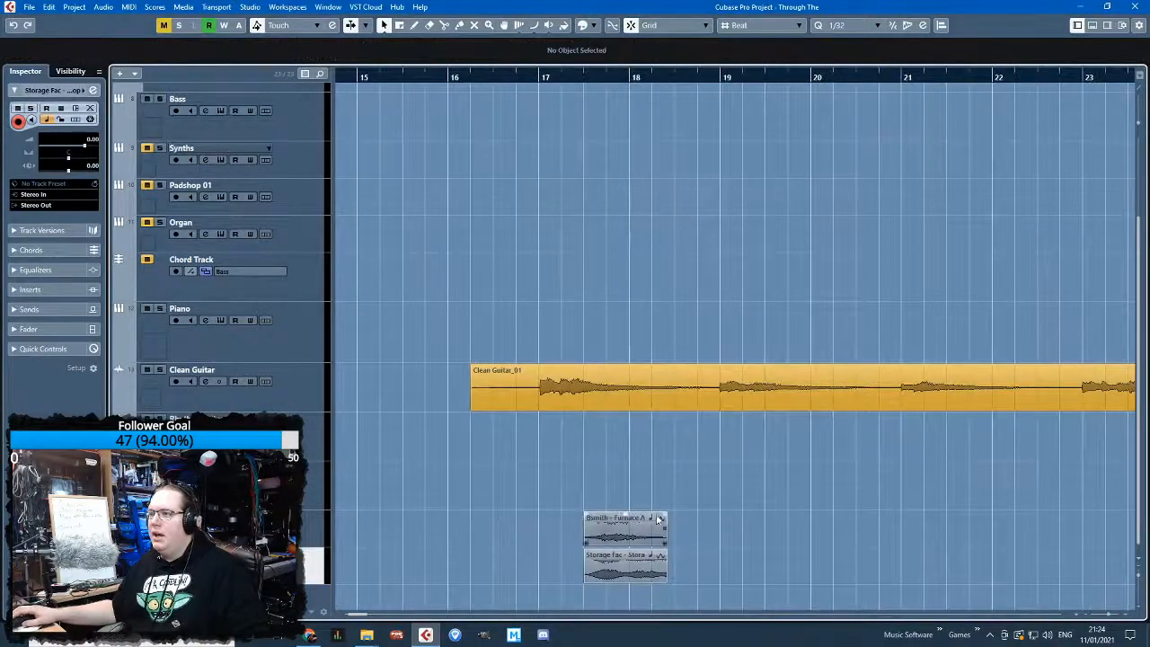
Solo the Bsmith - Furnace Ambience and Storage Fac - Storage Loop tracks and play them from bar 17
drag(663, 500, 639, 604)
scroll(640, 603, down, 1)
click(669, 482)
drag(332, 550, 329, 567)
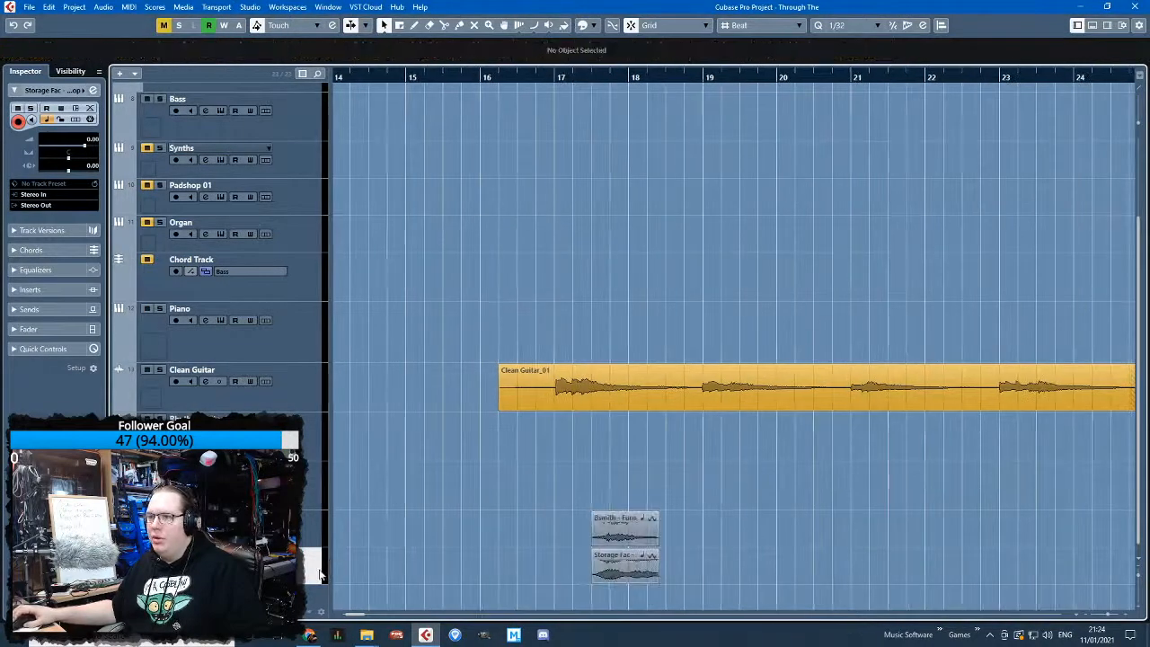
key(s)
drag(578, 81, 589, 77)
scroll(642, 542, up, 3)
key(space)
Turn off Musical Mode for the Storage Loop and Furnace Ambience samples in the Sample Editor, closing it after each
double_click(661, 563)
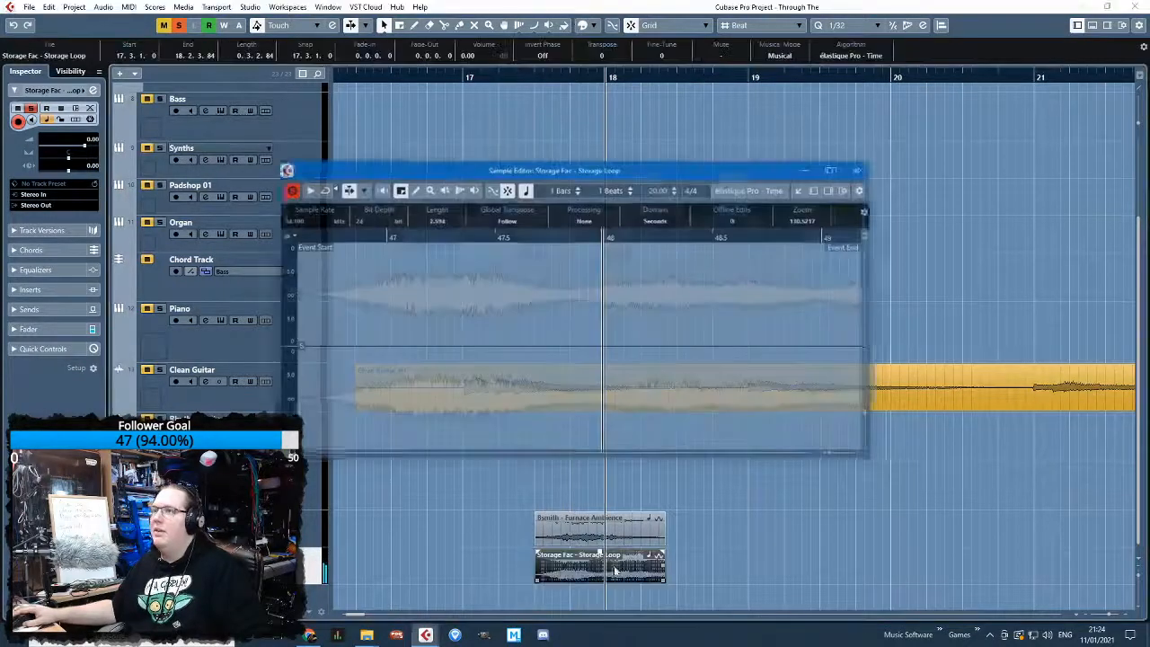
click(526, 188)
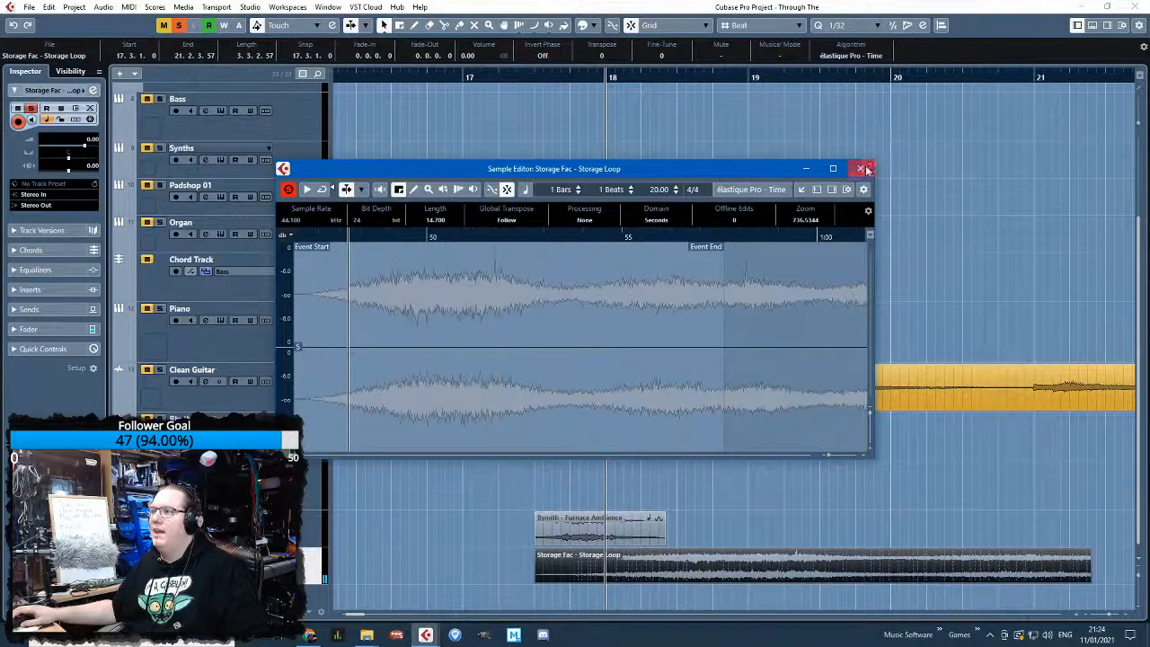
click(859, 168)
double_click(620, 523)
click(525, 189)
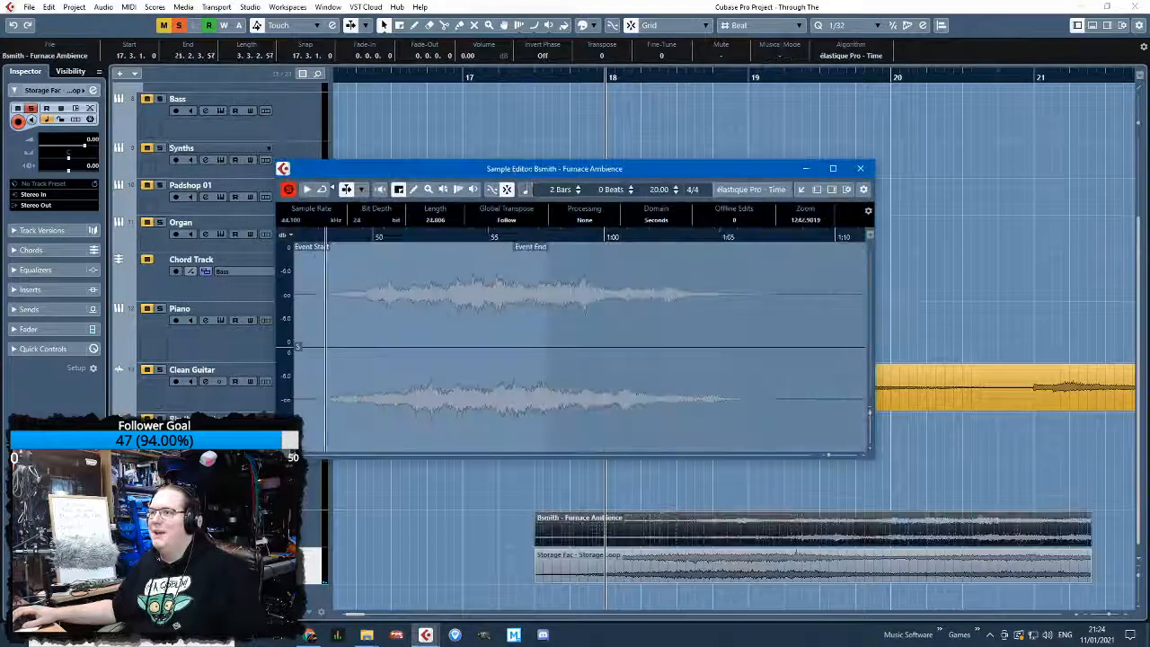
click(859, 168)
Extend the Storage Loop event to about bar 22, beat 3 and the Furnace Ambience event to bar 24, beat 4
key(g)
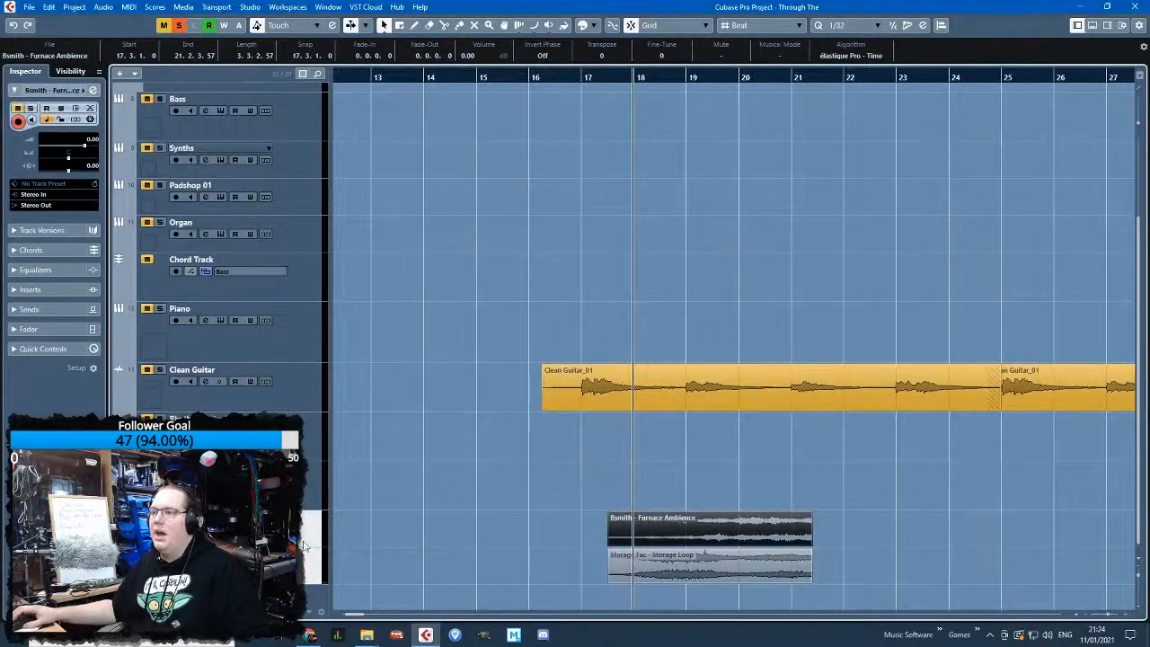
drag(303, 518, 303, 464)
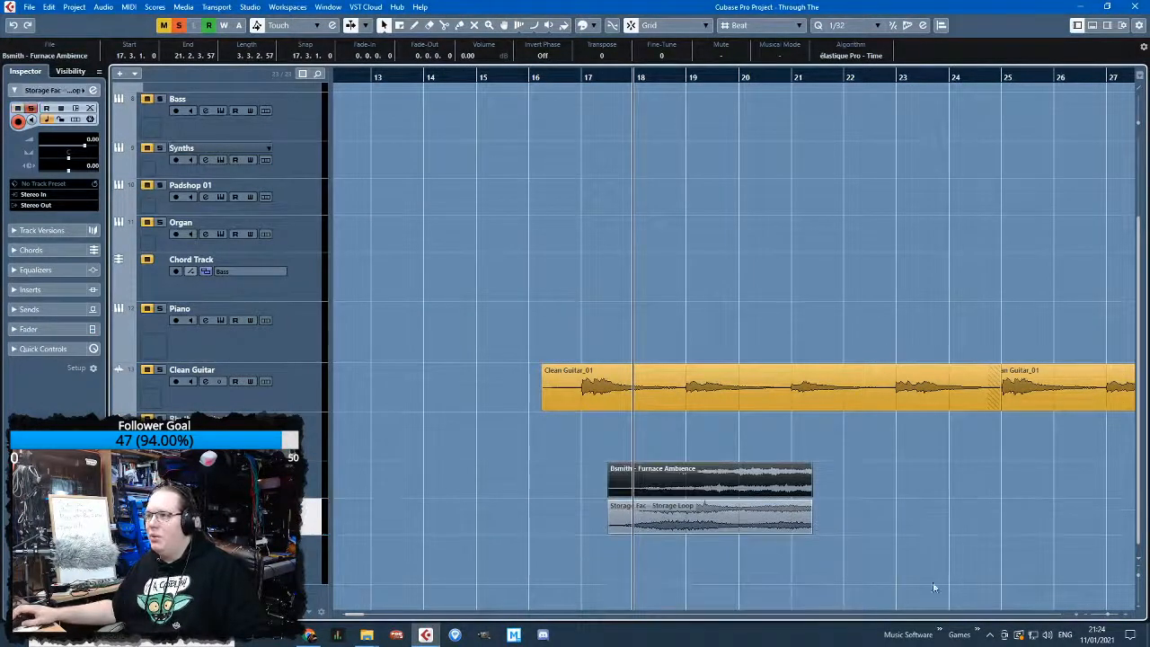
drag(811, 532, 880, 535)
scroll(889, 547, up, 2)
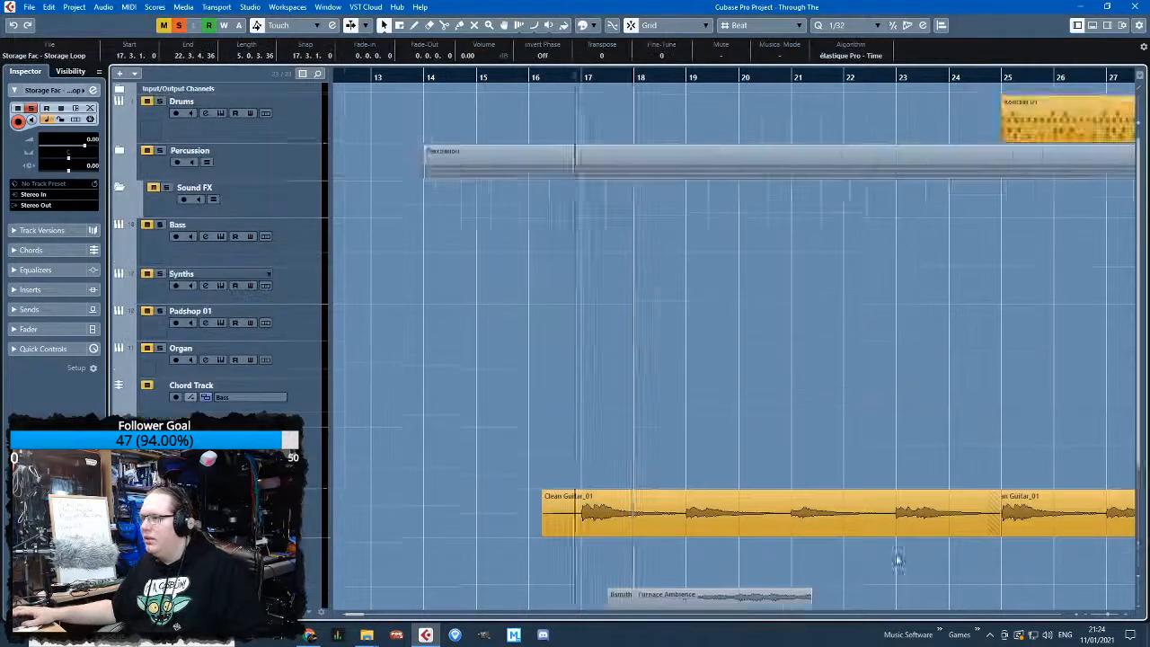
ctrl+scroll(896, 558, up, 3)
scroll(862, 566, down, 2)
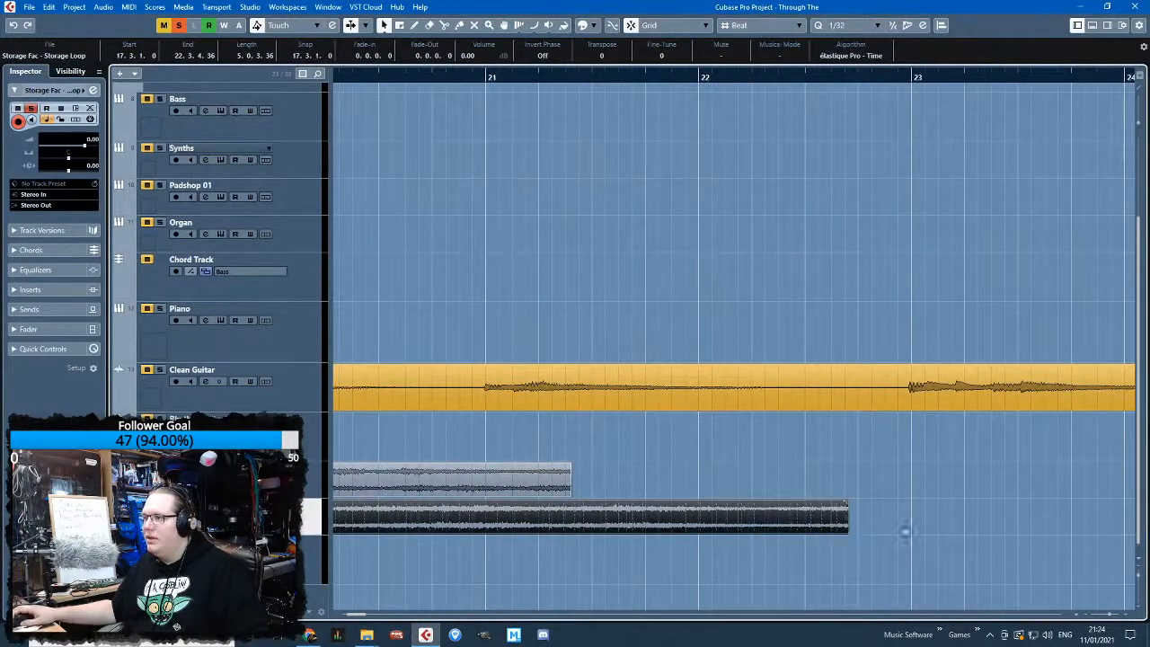
click(960, 546)
drag(569, 491, 1145, 509)
ctrl+scroll(1012, 552, down, 3)
click(979, 534)
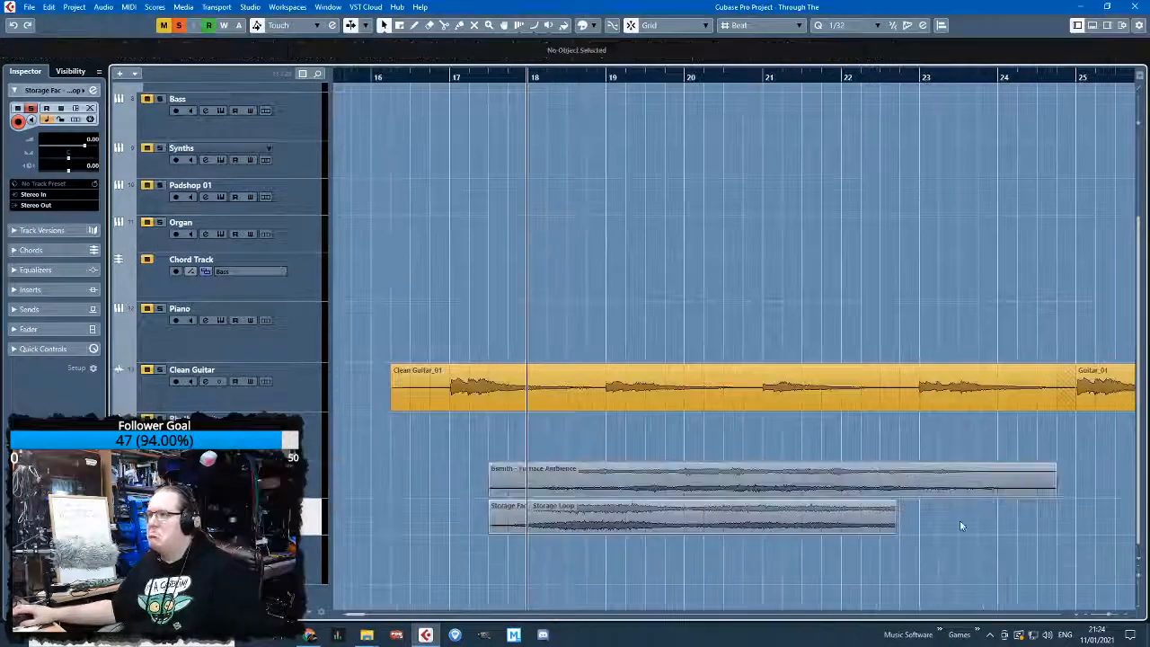
mouse_move(896, 531)
mouse_down()
mouse_move(914, 536)
mouse_move(832, 539)
mouse_move(899, 537)
mouse_up()
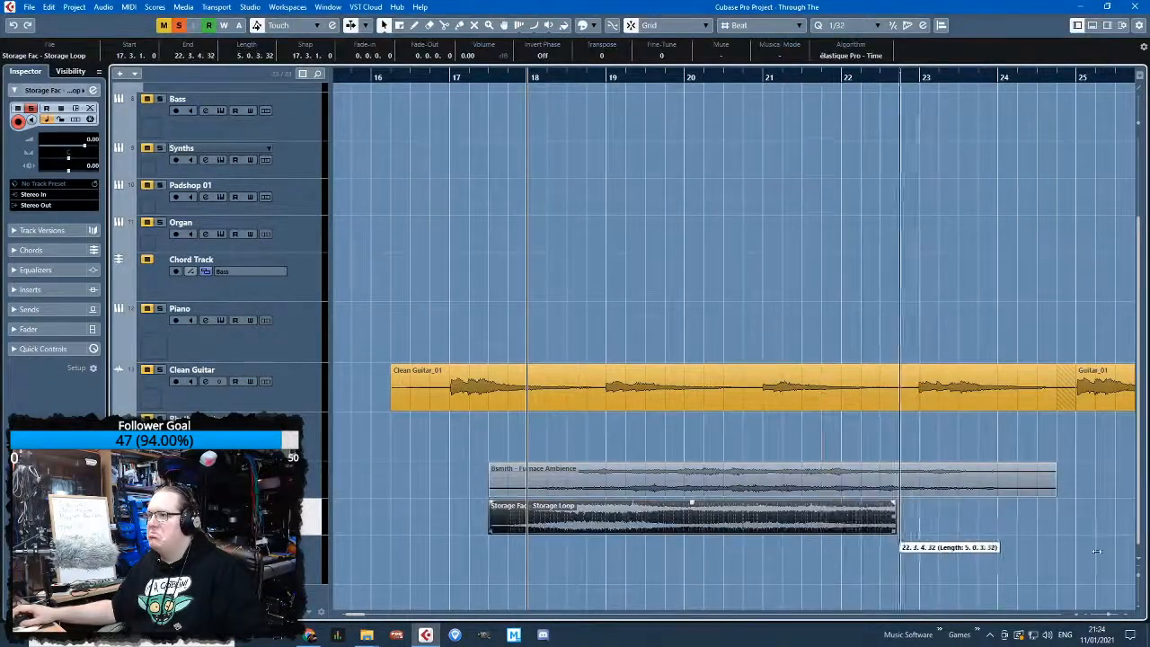
Move the Furnace Ambience and Storage Loop tracks into the Sound FX folder
scroll(899, 537, right, 3)
scroll(292, 151, up, 5)
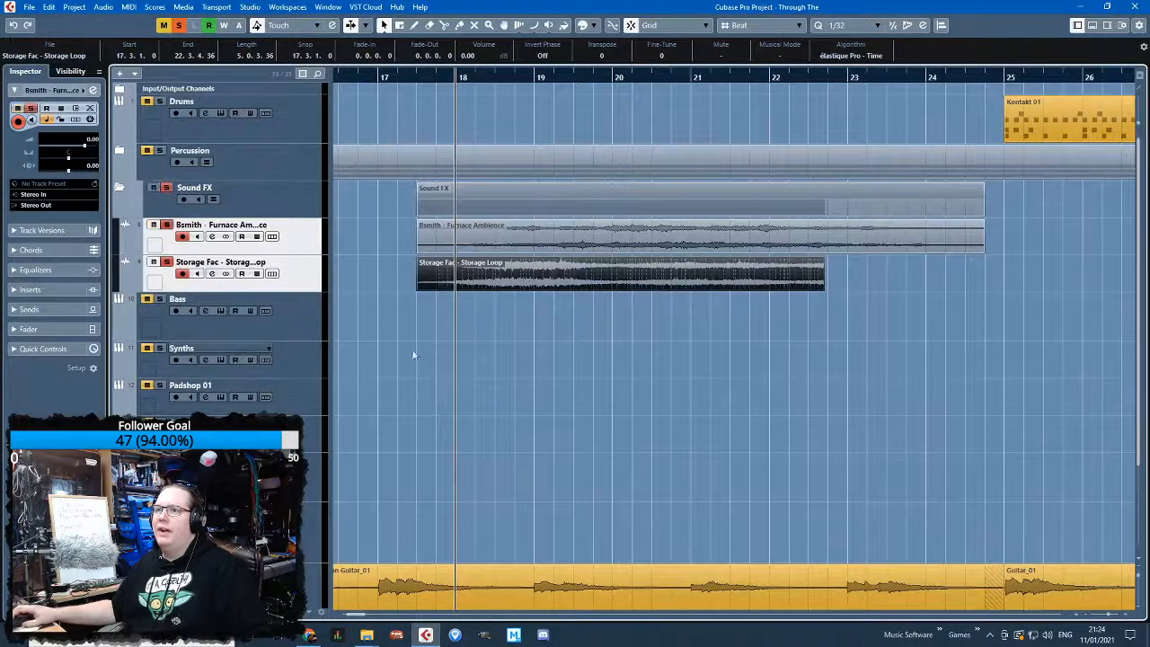
click(454, 346)
Compare the two ambience tracks by toggling their solos during playback, ending with only Storage Loop soloed
click(279, 280)
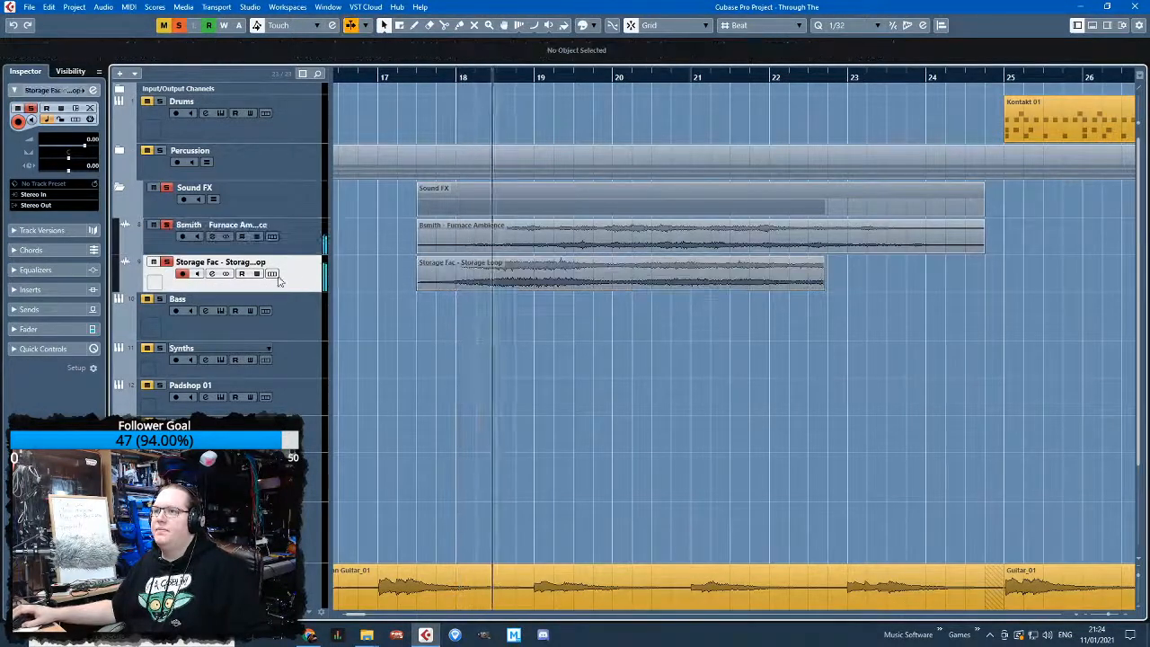
key(s)
click(301, 245)
key(s)
click(312, 279)
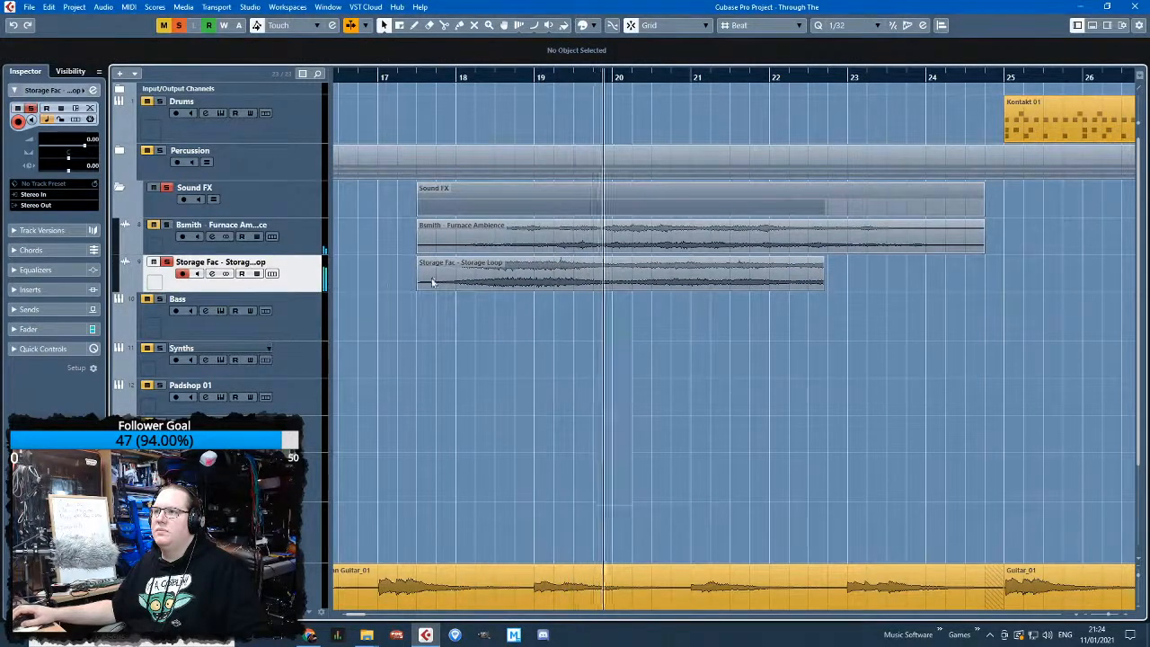
EQ the Storage Loop track with a low cut and -16 dB at 2137 Hz, and cut Furnace Ambience by 24 dB at 20 Hz
click(514, 280)
click(18, 269)
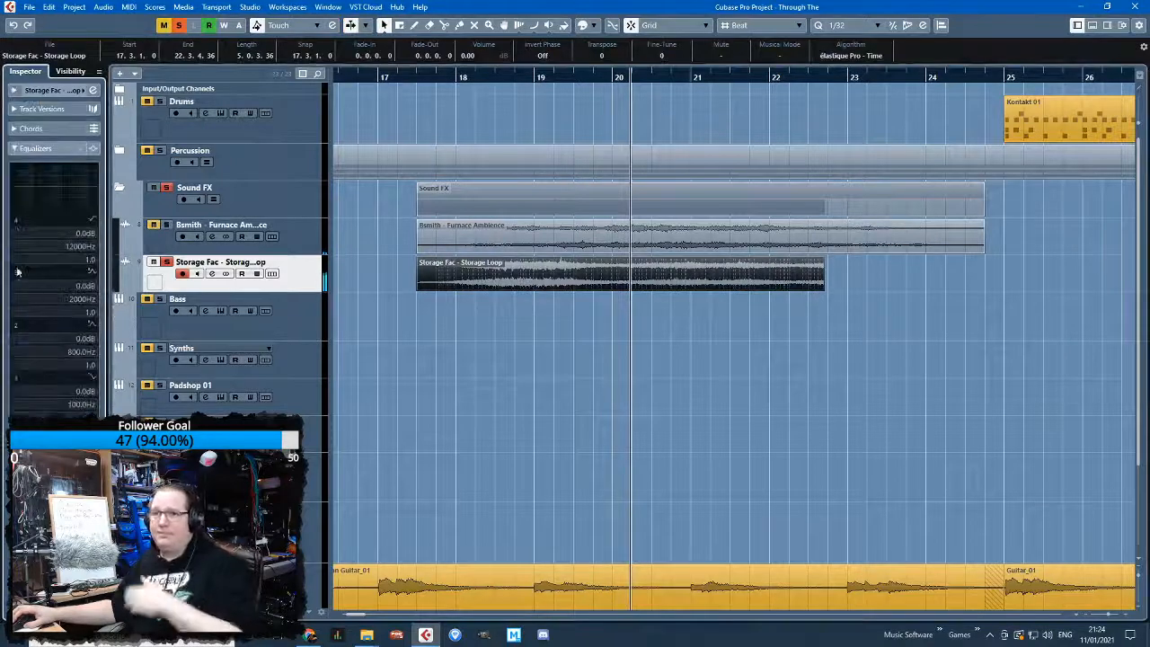
click(500, 108)
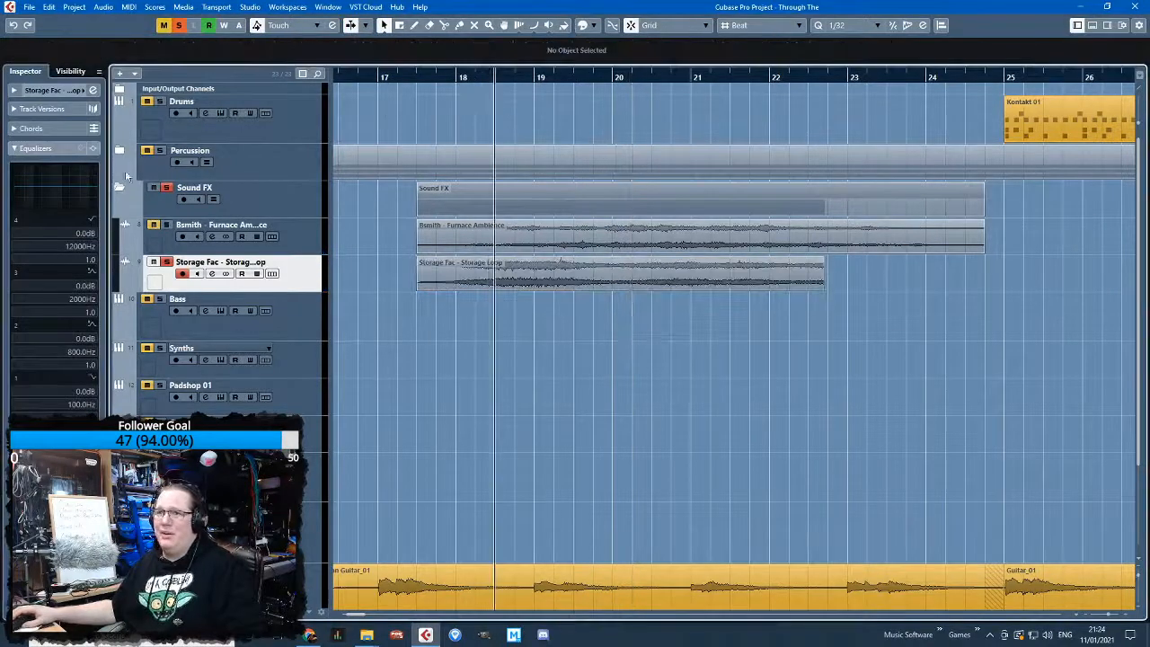
drag(92, 187, 61, 212)
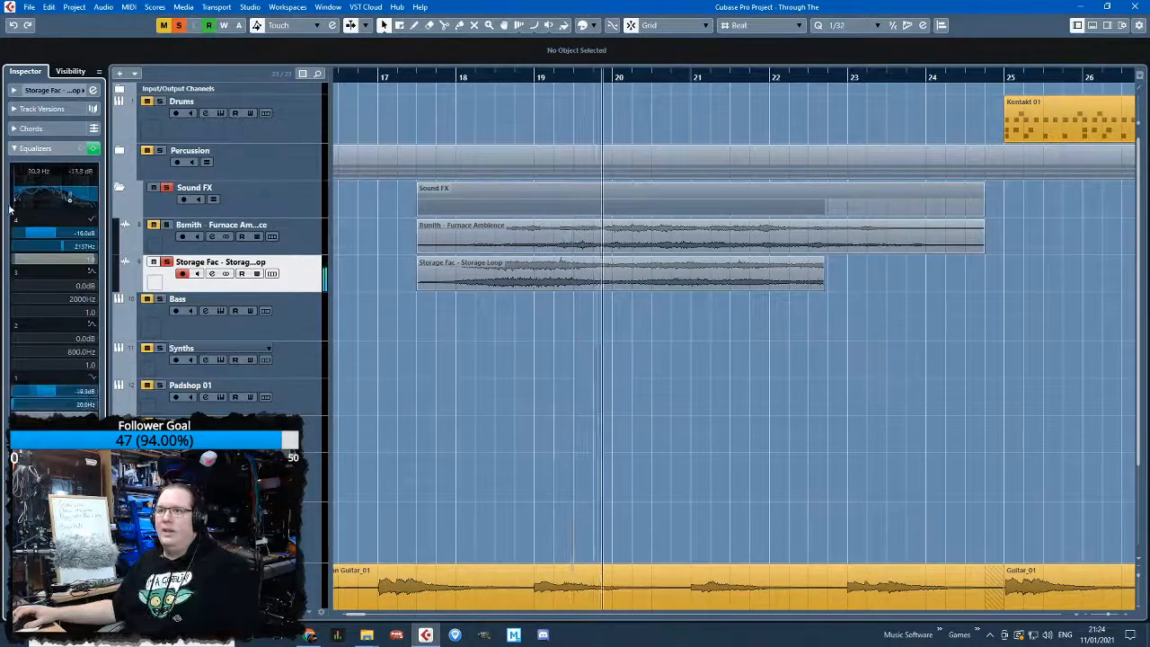
click(294, 247)
drag(31, 192, 12, 220)
Move Furnace Ambience to bar 14, beat 2, then duplicate it and crossfade the copy starting at bar 21
scroll(462, 347, down, 4)
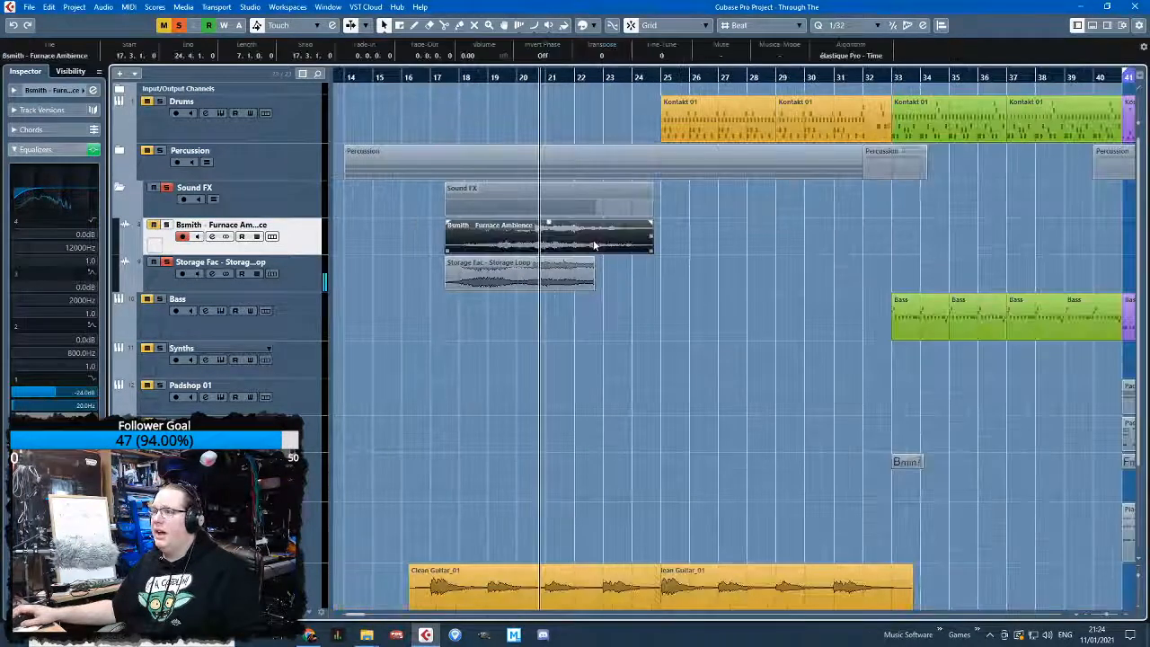
scroll(577, 356, up, 4)
drag(644, 235, 467, 235)
click(352, 78)
key(ctrl+d)
drag(801, 249, 785, 248)
key(x)
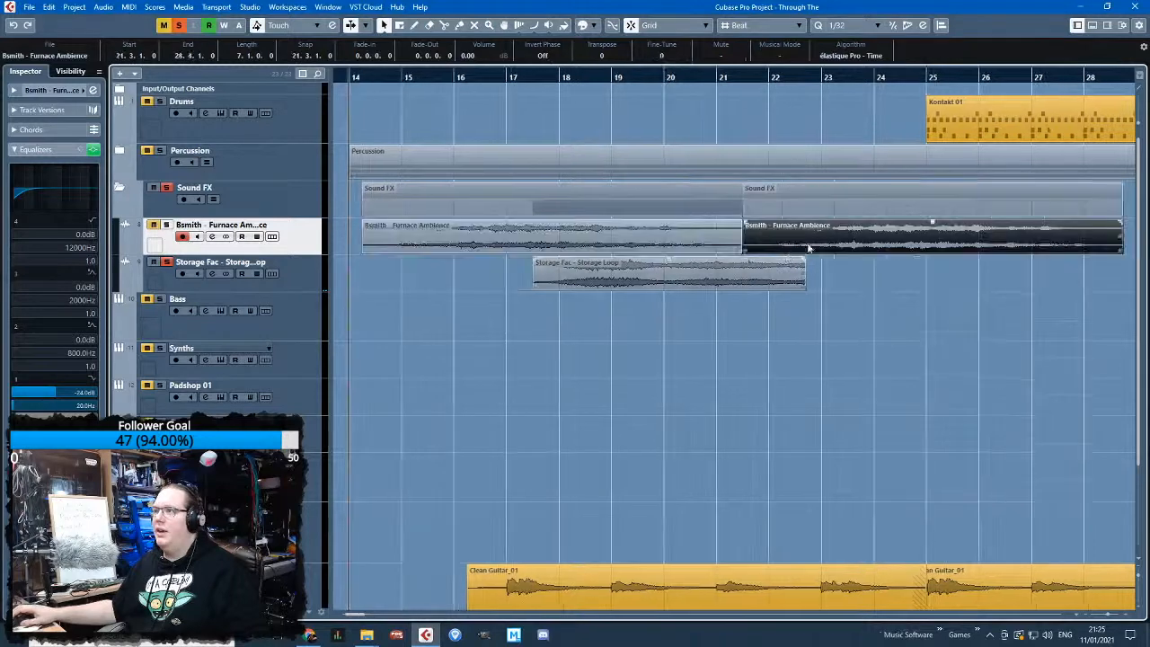
Add a third Furnace Ambience copy at bar 27, beat 4, crossfaded with the second event
scroll(843, 296, down, 3)
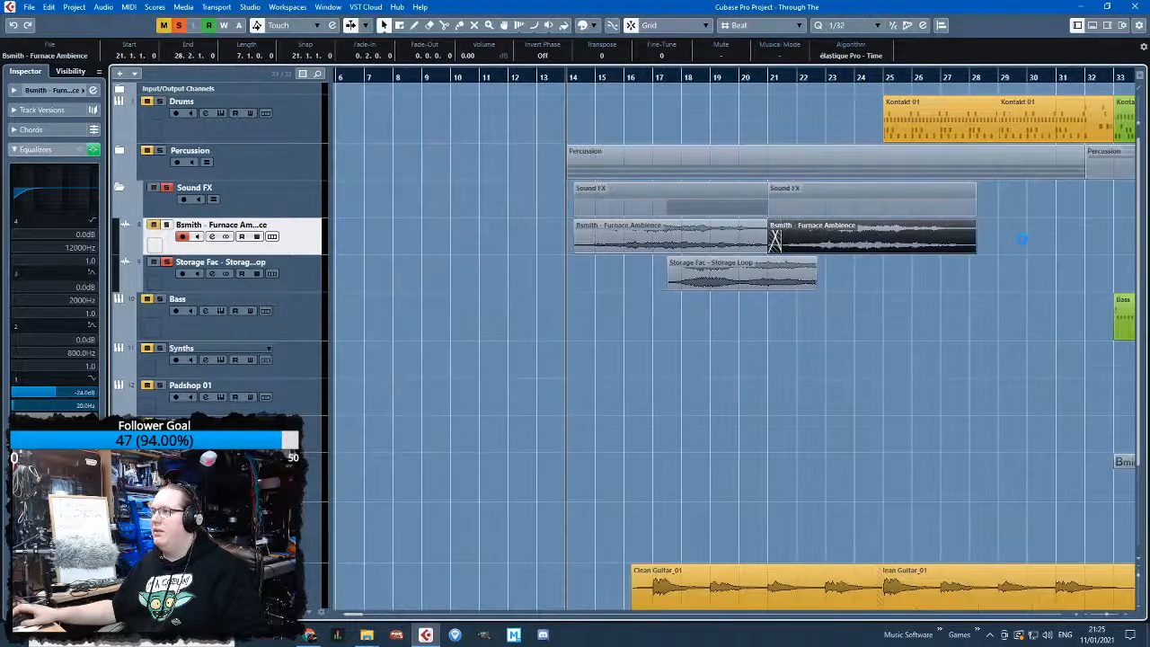
scroll(1027, 268, up, 3)
scroll(909, 285, down, 3)
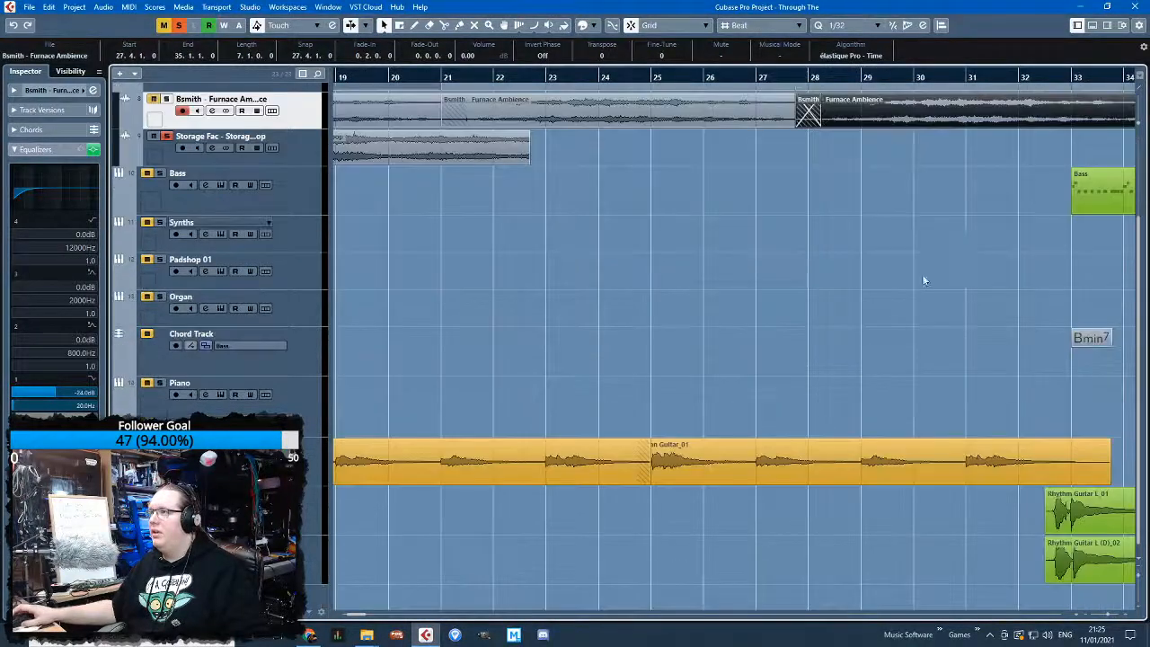
scroll(909, 284, up, 3)
click(956, 272)
scroll(811, 228, right, 1)
click(811, 229)
click(1078, 252)
scroll(1078, 251, right, 1)
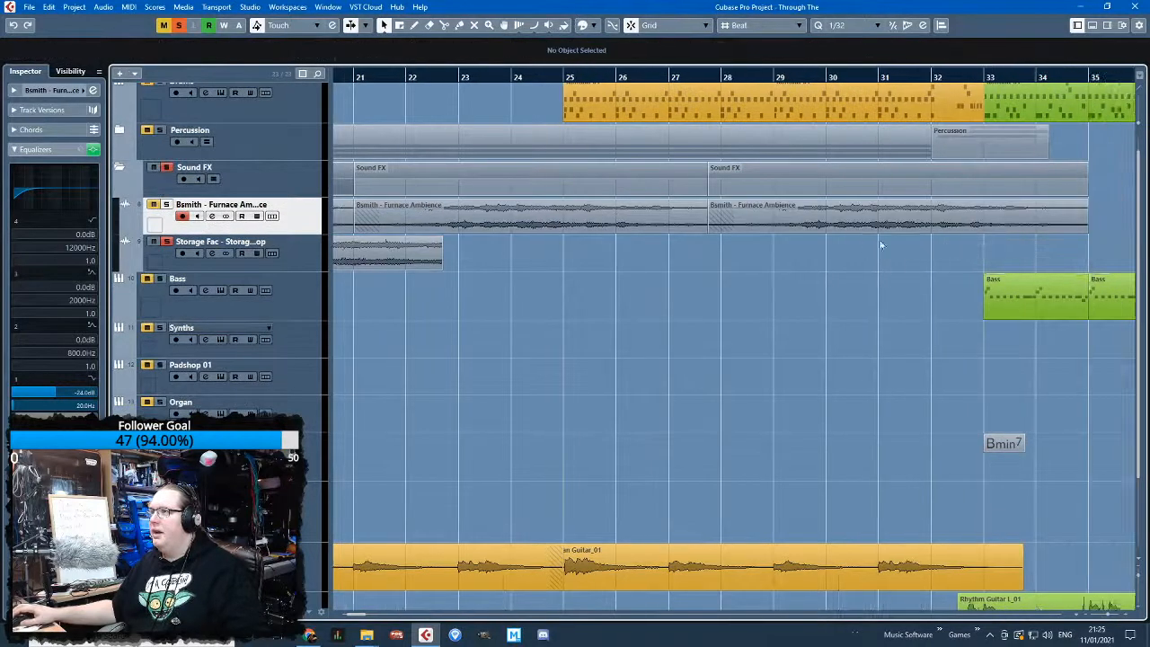
Move the third Furnace Ambience copy back to bar 26, trim its start to beat 2 and shorten the crossfade
key(1)
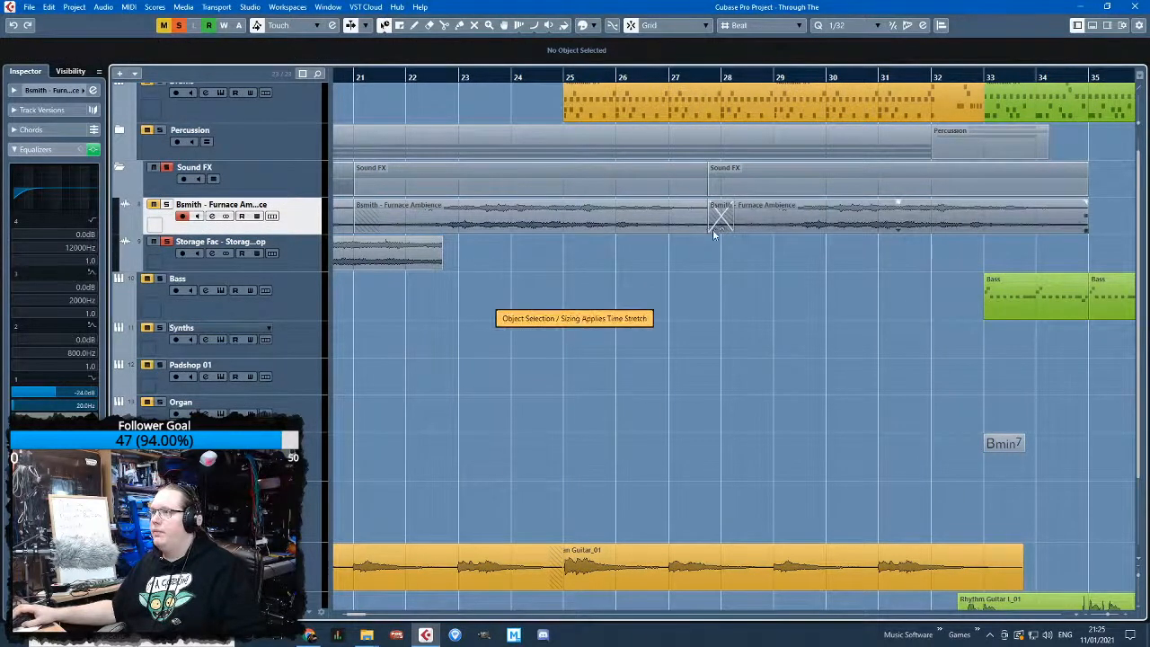
key(1)
click(729, 229)
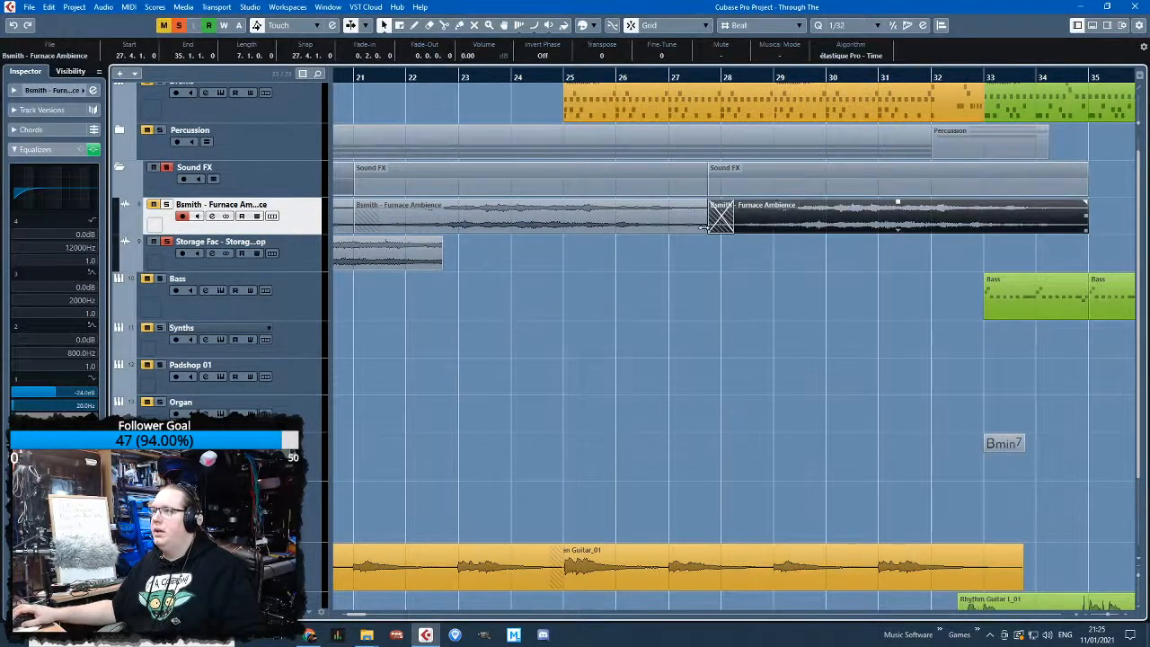
drag(831, 219, 738, 219)
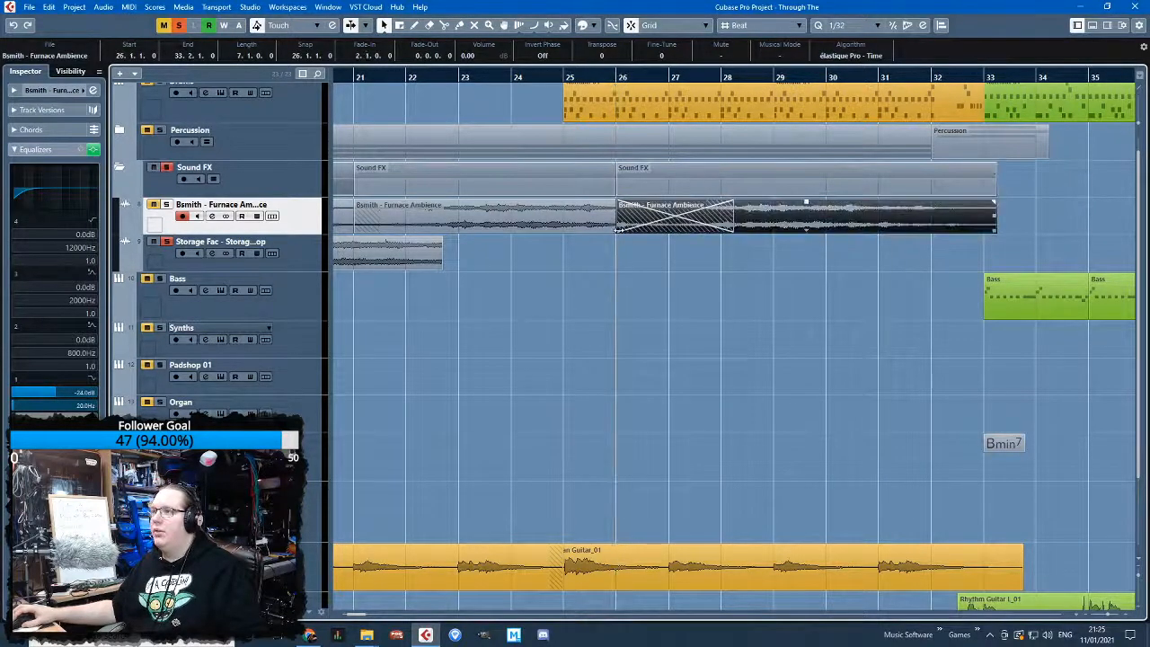
drag(636, 231, 634, 231)
click(706, 238)
drag(745, 231, 667, 230)
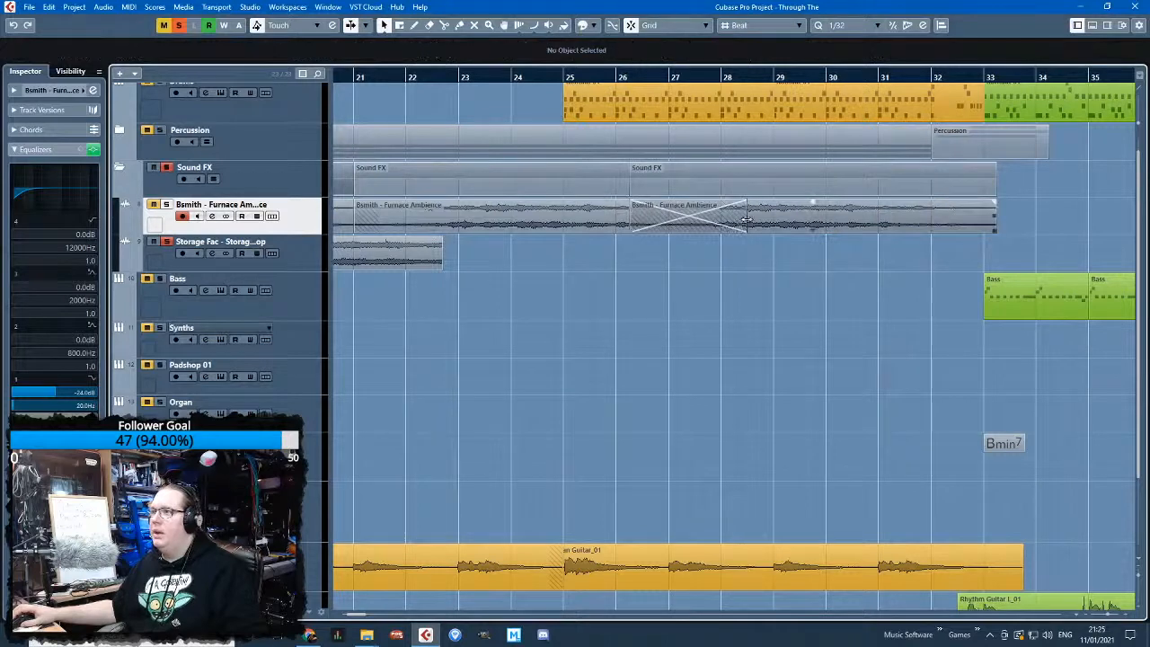
key(g)
key(g)
Audition the Furnace Ambience crossfade at bar 21 by playing across it
click(367, 285)
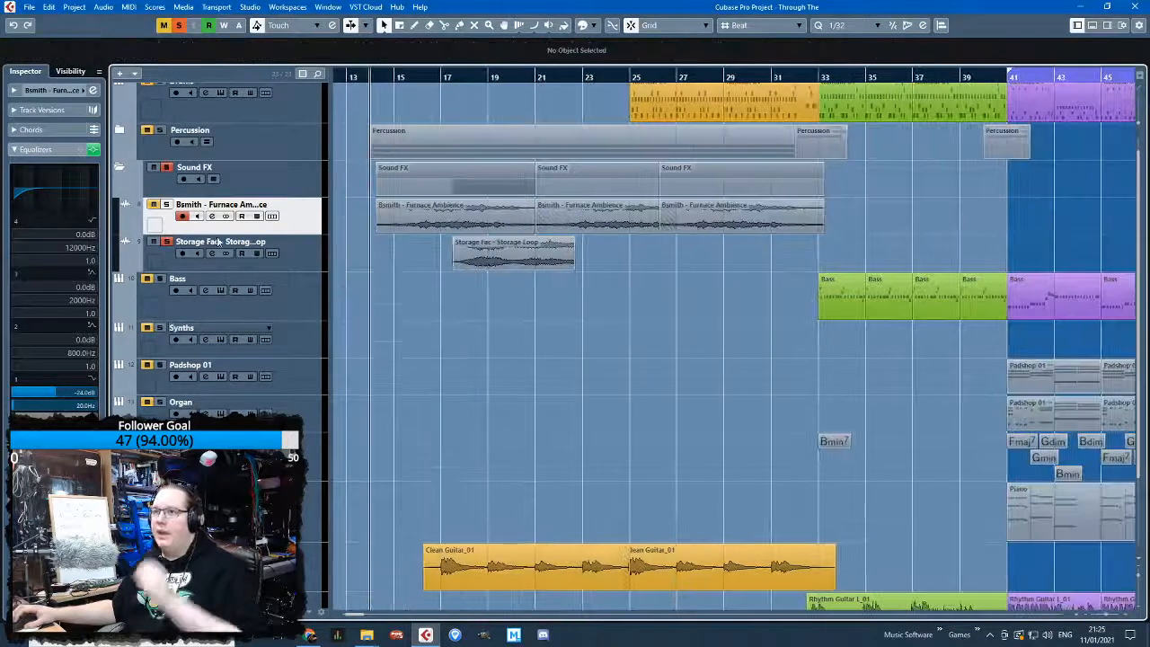
drag(530, 82, 597, 225)
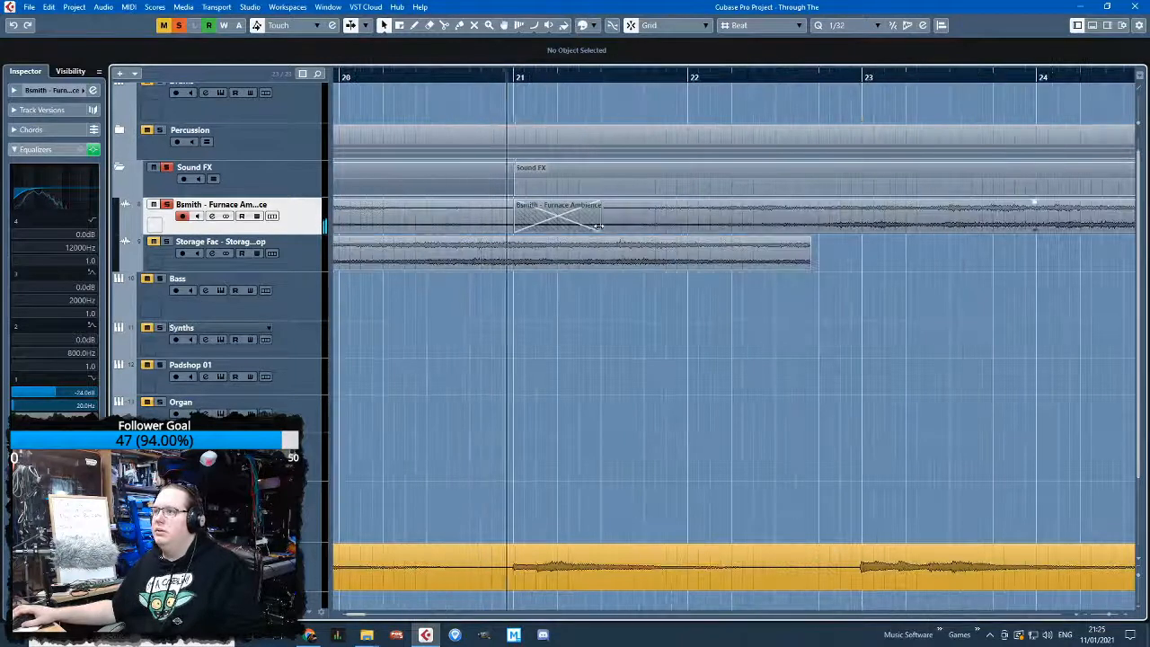
click(597, 226)
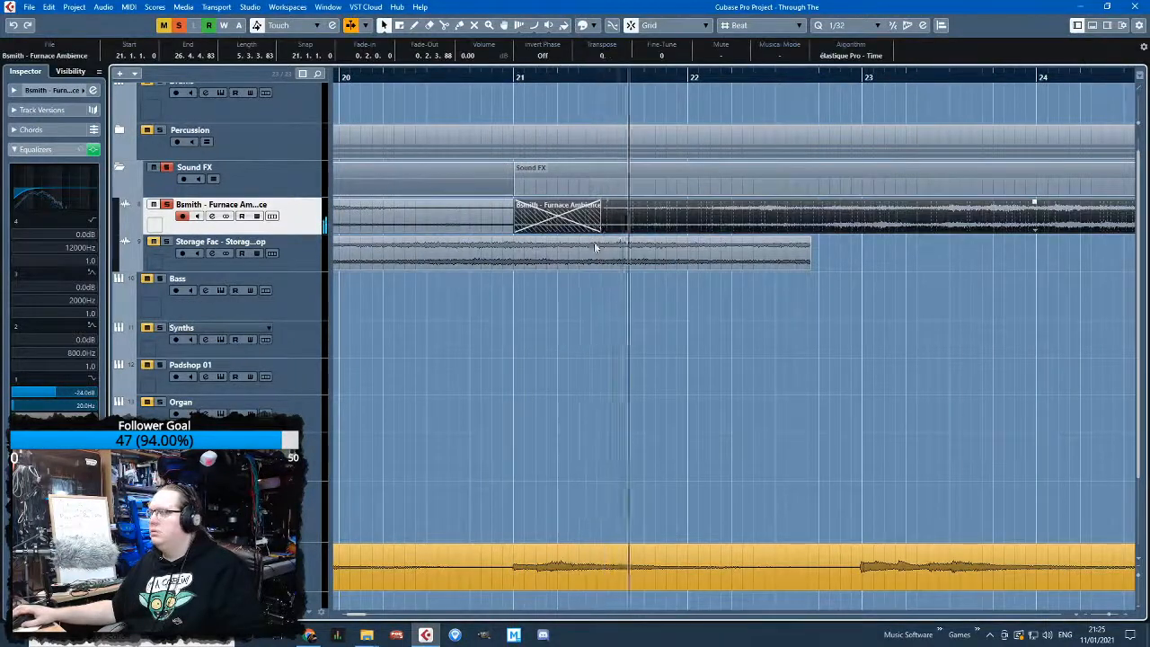
key(g)
key(g)
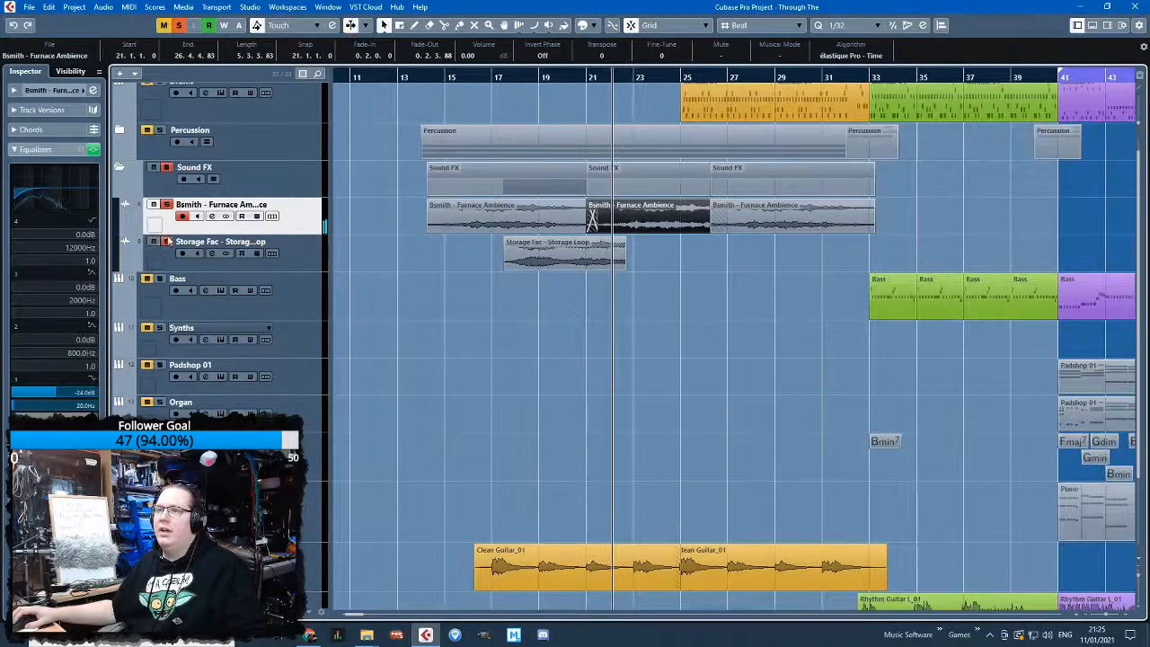
Split the Storage Loop event near bar 22 and place the second piece at bar 25, beat 3 with a fade-in and fade-out
drag(577, 260, 821, 241)
key(h)
key(h)
alt+click(612, 263)
drag(922, 240, 872, 241)
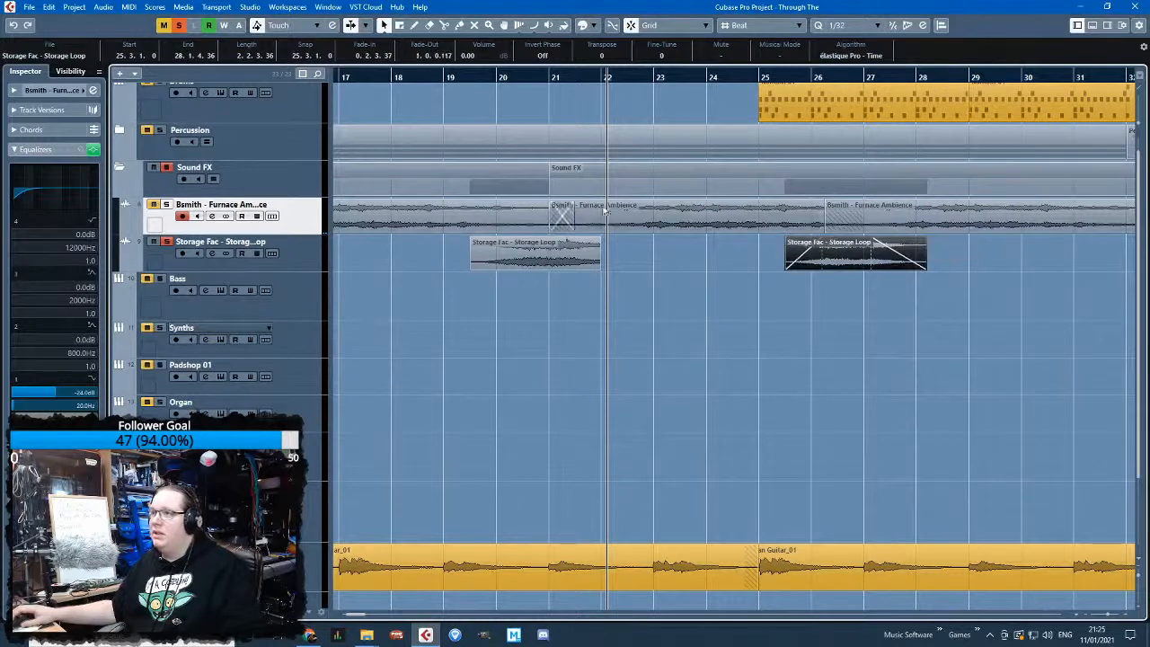
Add fades to the first Storage Loop piece and place a duplicate at bar 30, beat 2 with volume -3.75
drag(473, 240, 500, 241)
drag(598, 241, 543, 244)
scroll(649, 274, down, 3)
key(ctrl+d)
drag(671, 255, 834, 241)
scroll(848, 255, up, 2)
scroll(729, 288, down, 3)
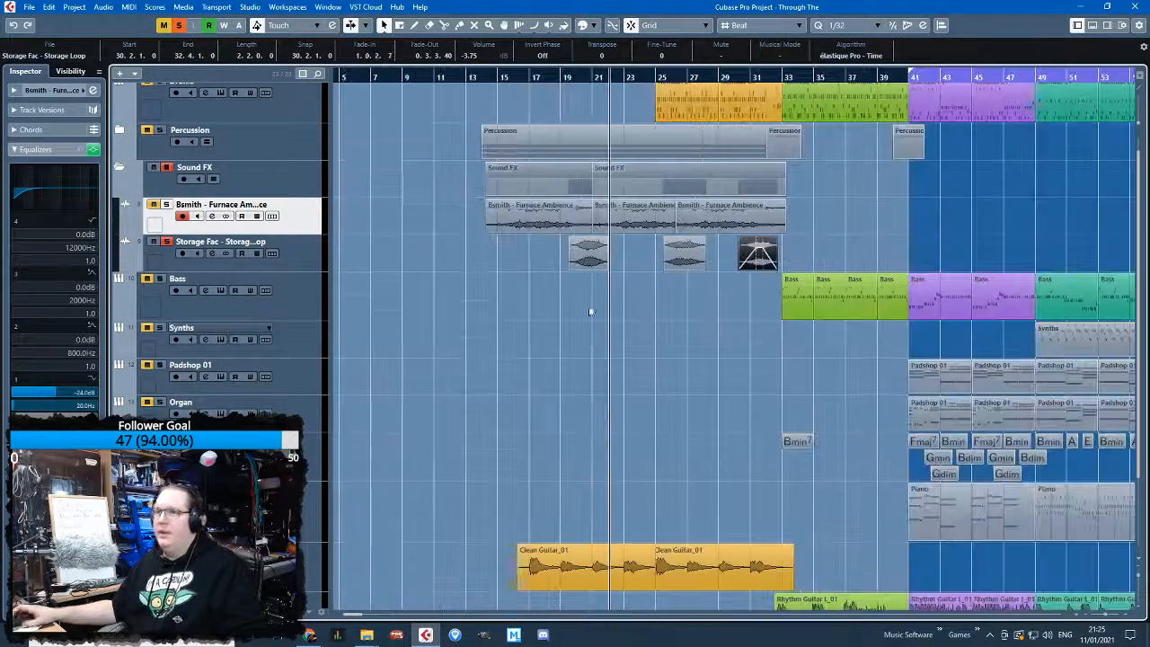
Play from around bar 19 and cut two equaliser bands on the Storage Loop track, the lower at 831.3 Hz
click(575, 77)
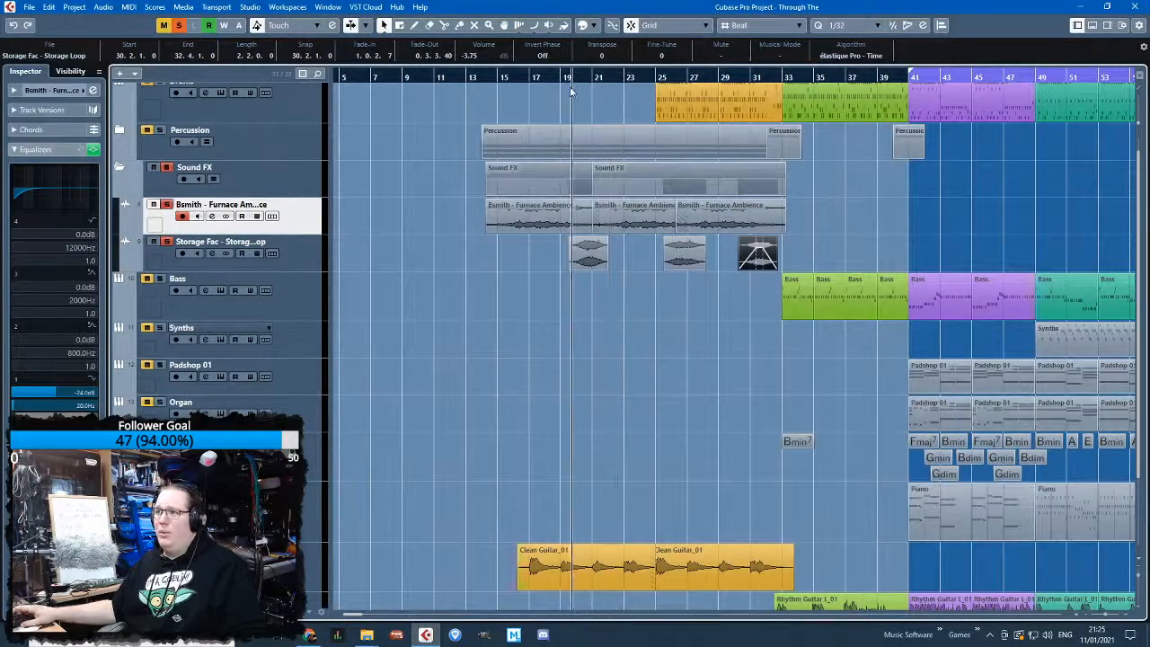
key(space)
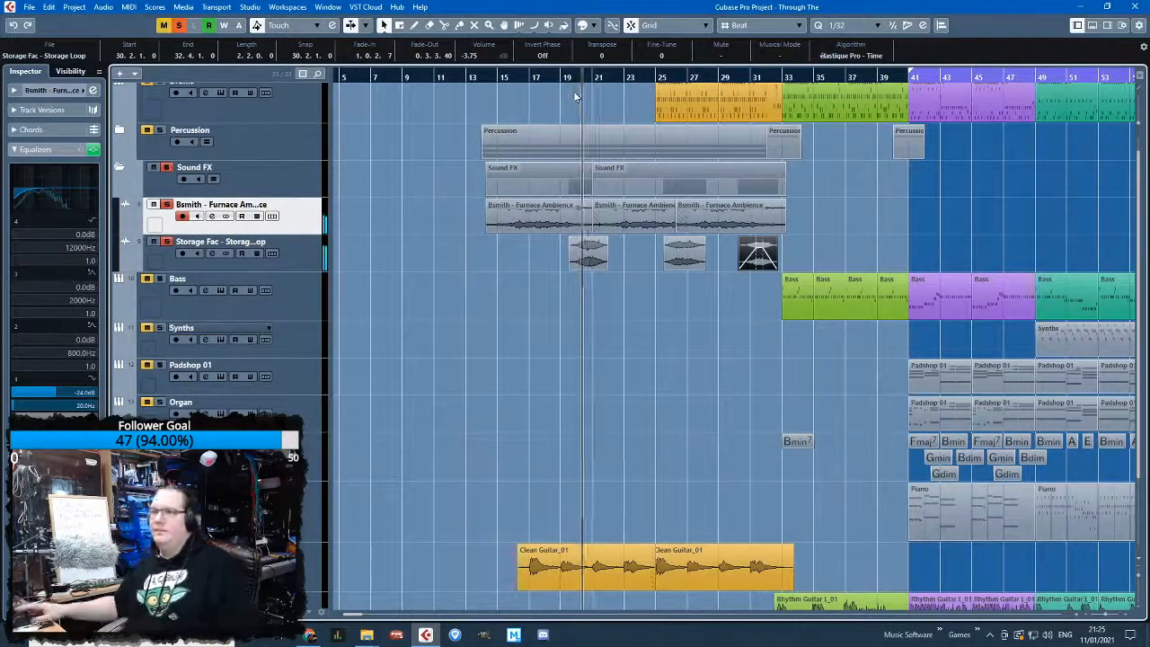
key(Down)
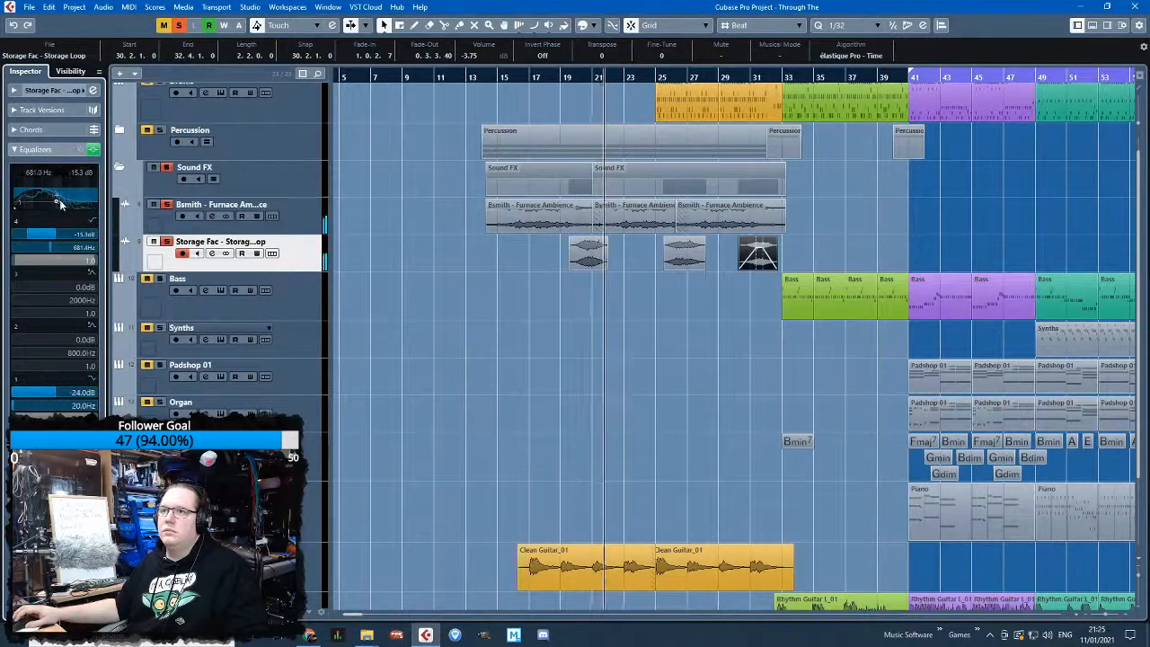
click(578, 75)
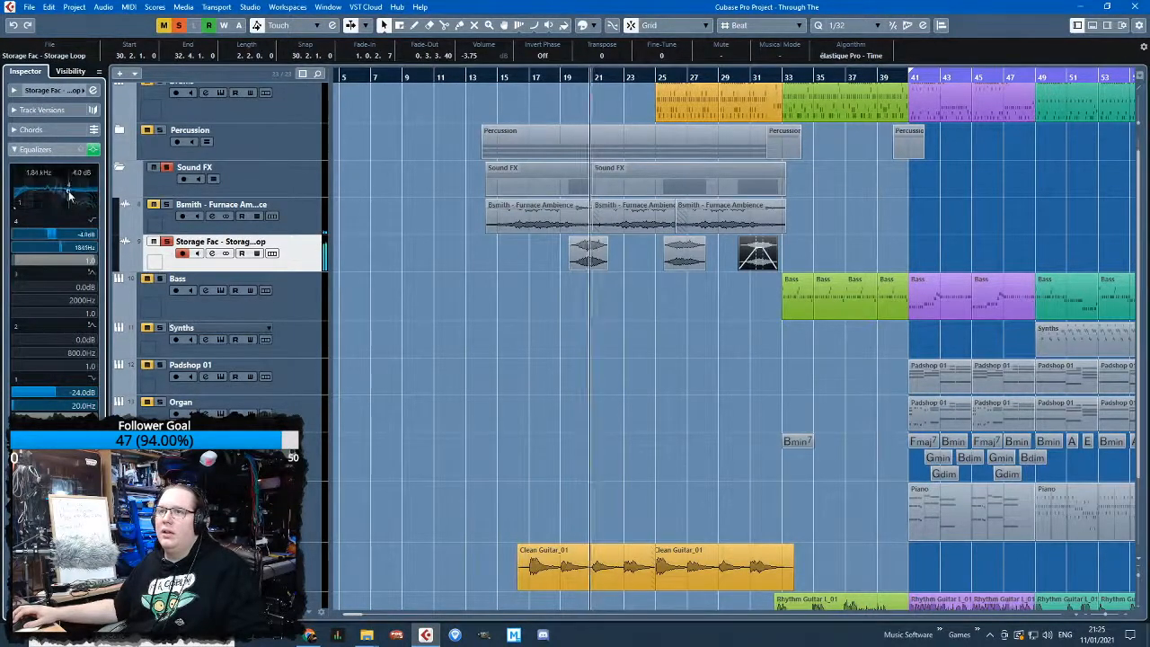
drag(63, 193, 57, 180)
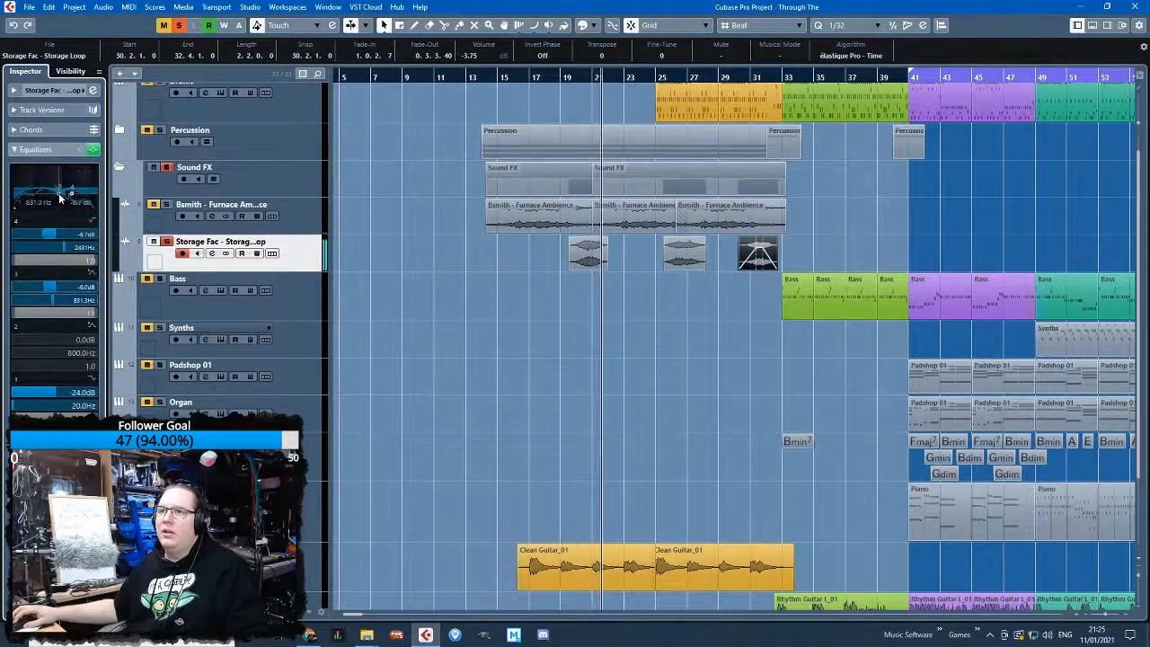
Set the Storage Loop track's volume to about -10.7 while replaying from bar 19, and clear the event selection
click(15, 93)
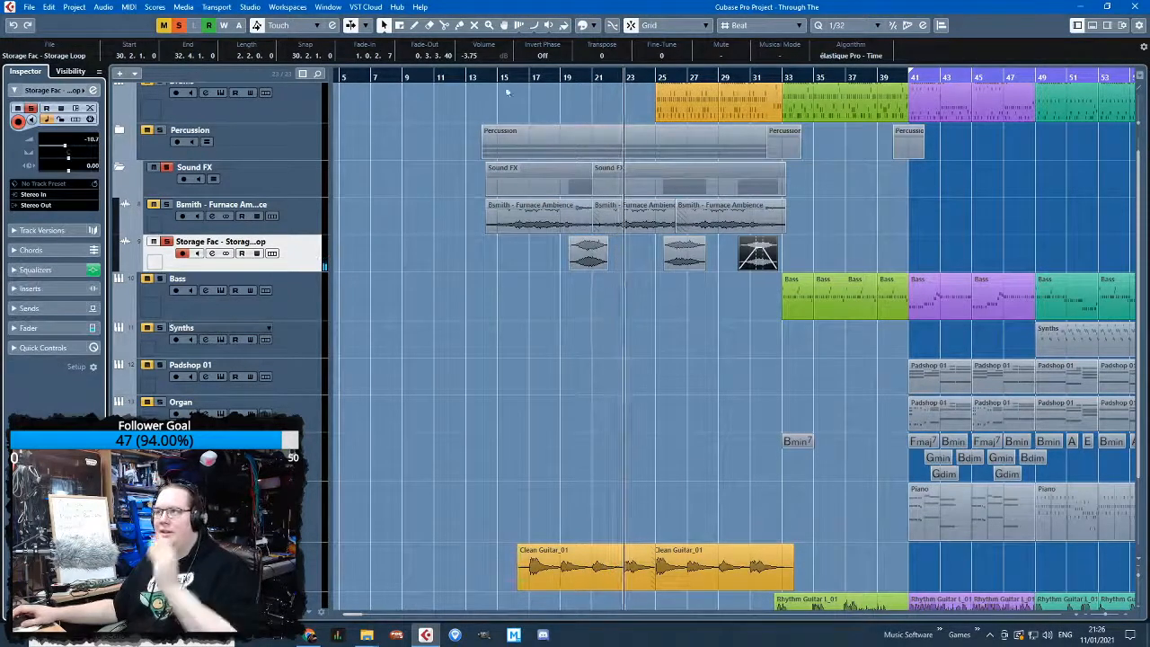
click(567, 78)
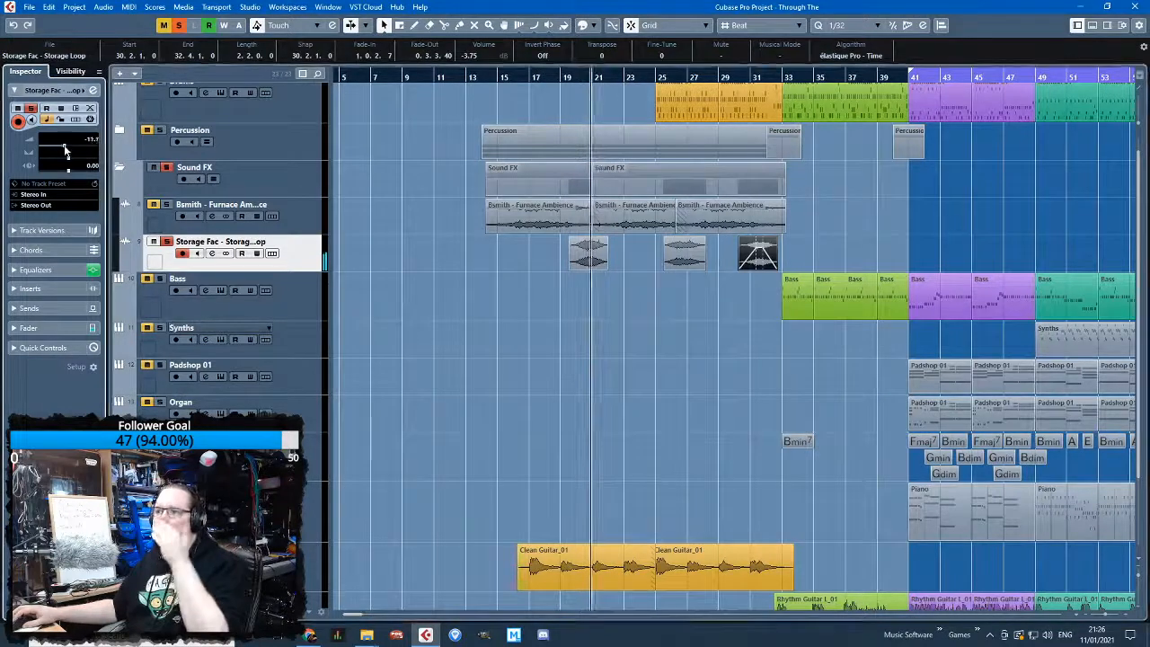
click(615, 330)
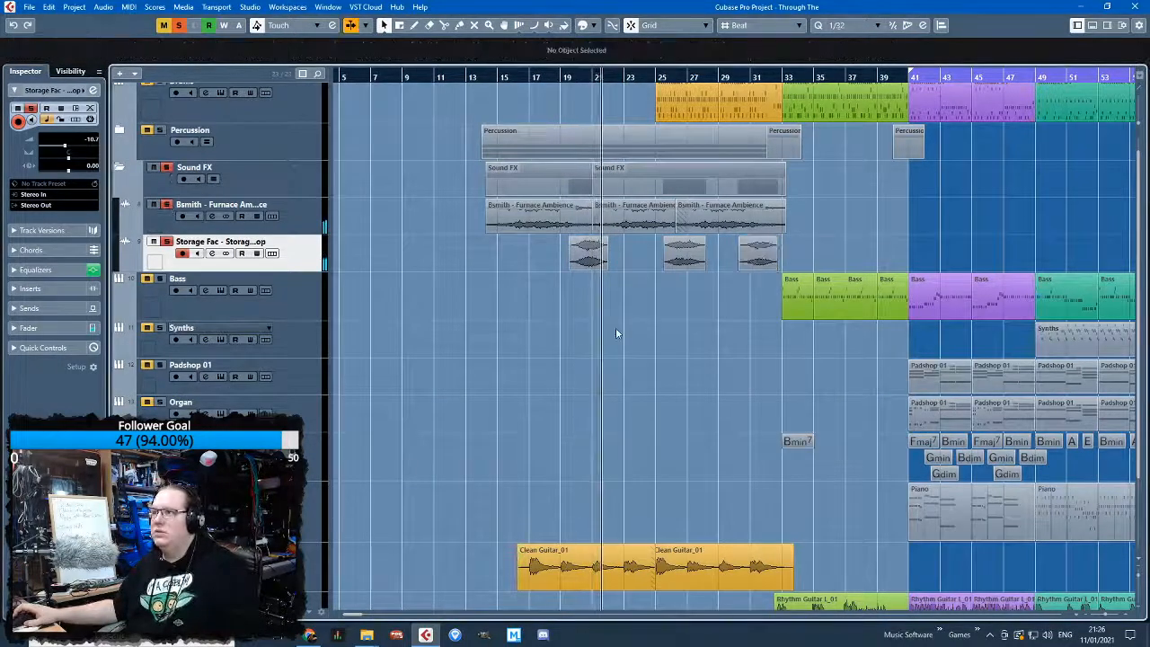
Unsolo the sound effects tracks and set the Storage Loop track's volume to -18.0
scroll(613, 393, up, 4)
click(292, 212)
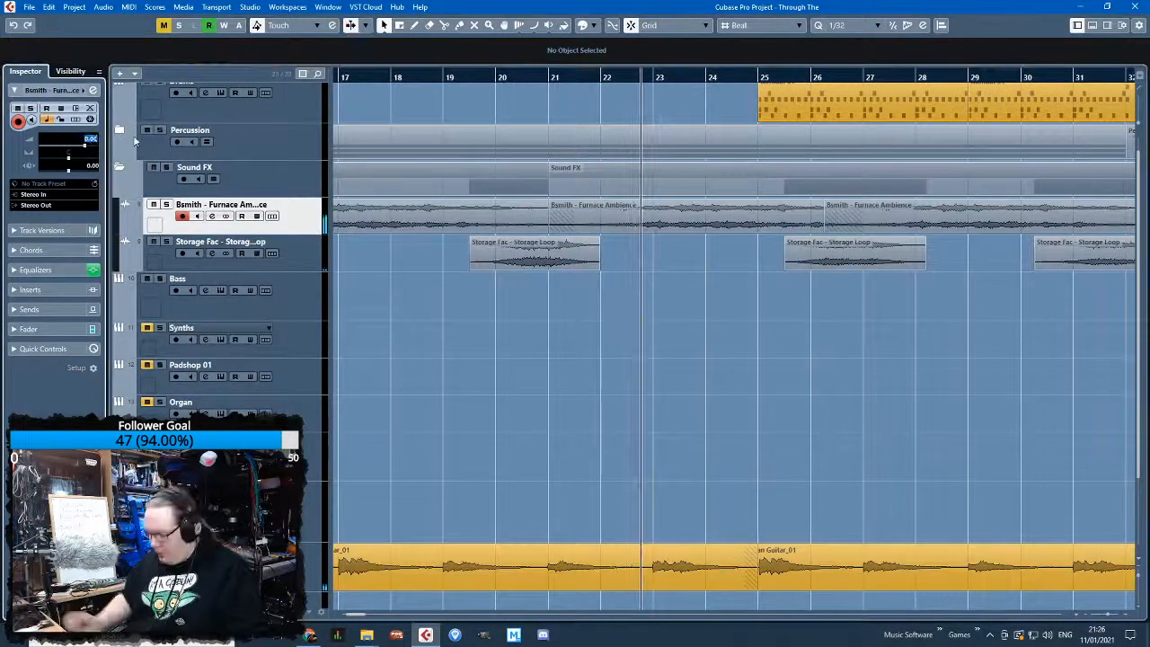
key(Down)
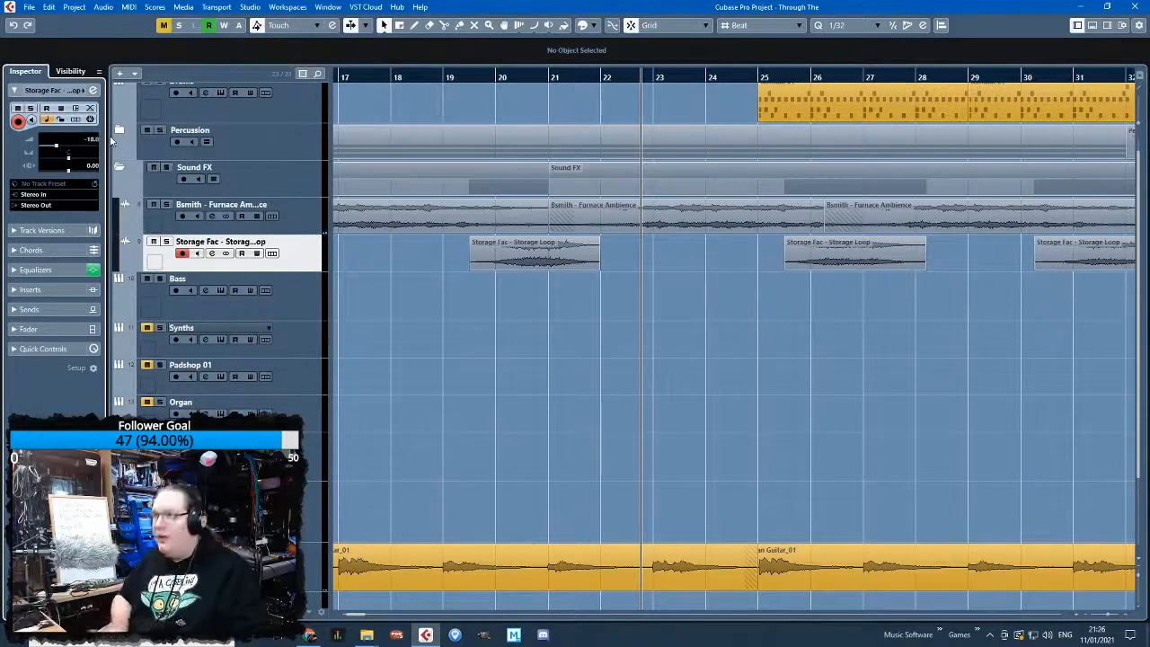
Set the Furnace Ambience track's volume to -16.0 and the Storage Loop track's volume to -20.7 during playback
scroll(515, 329, down, 3)
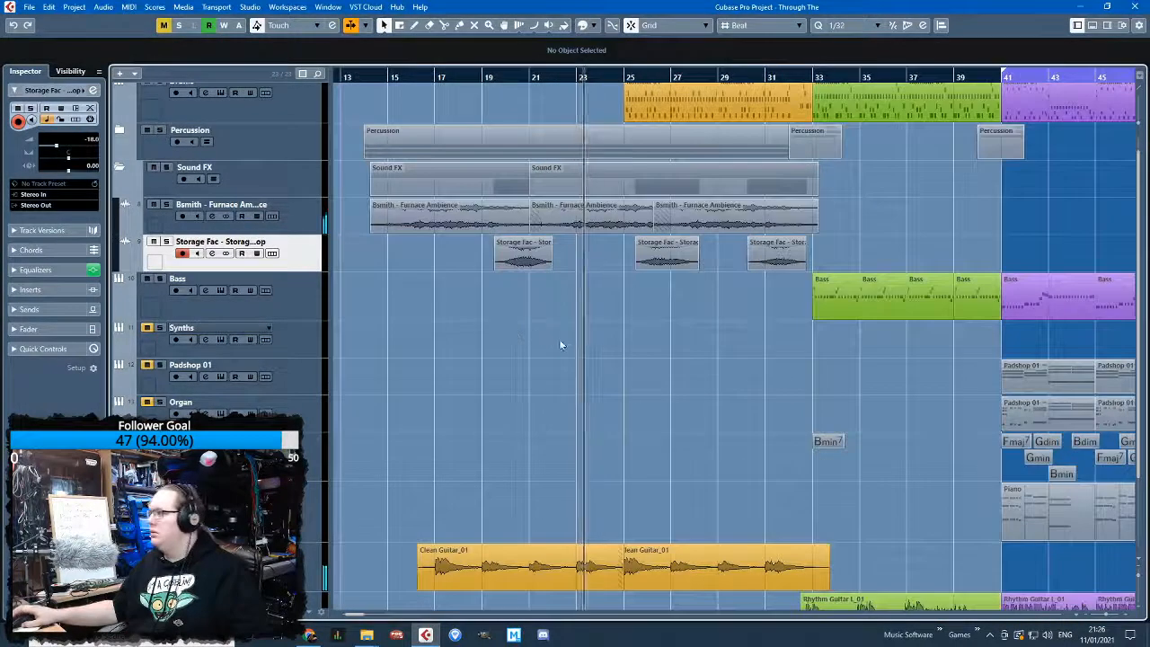
scroll(561, 345, down, 2)
scroll(575, 348, up, 3)
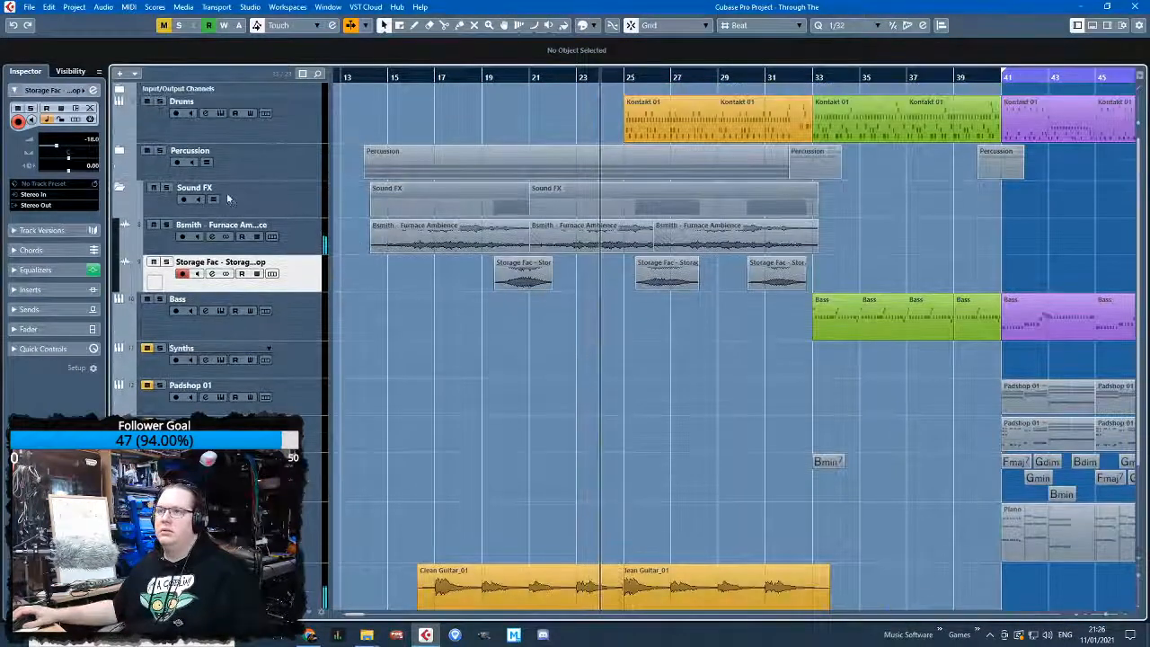
click(310, 246)
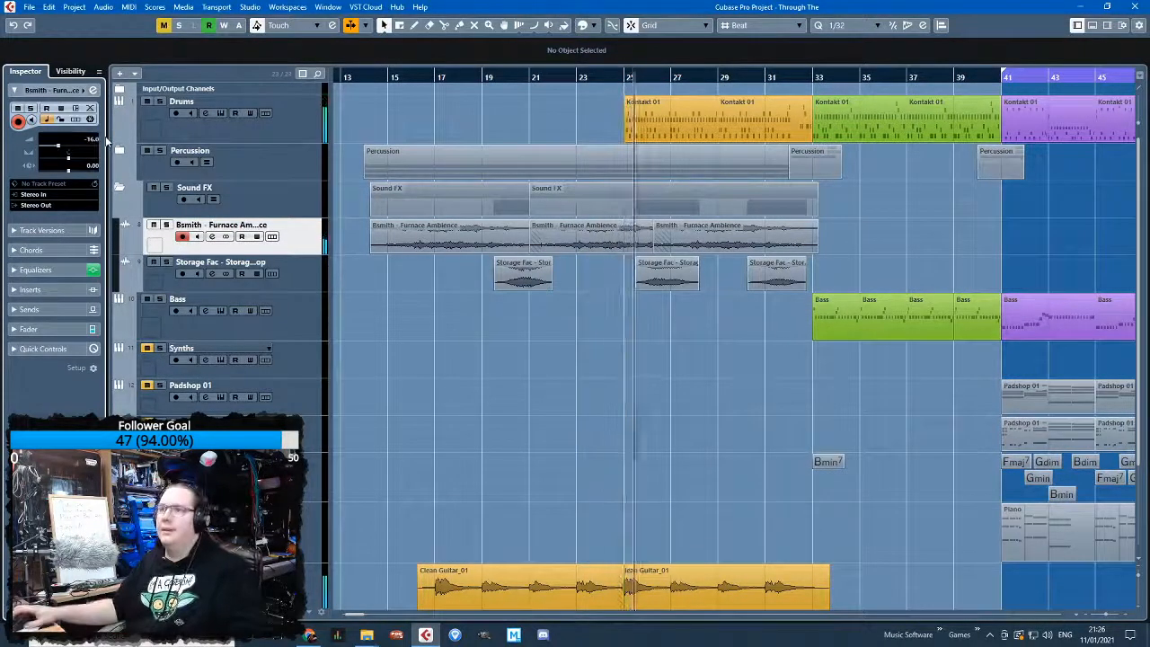
click(312, 271)
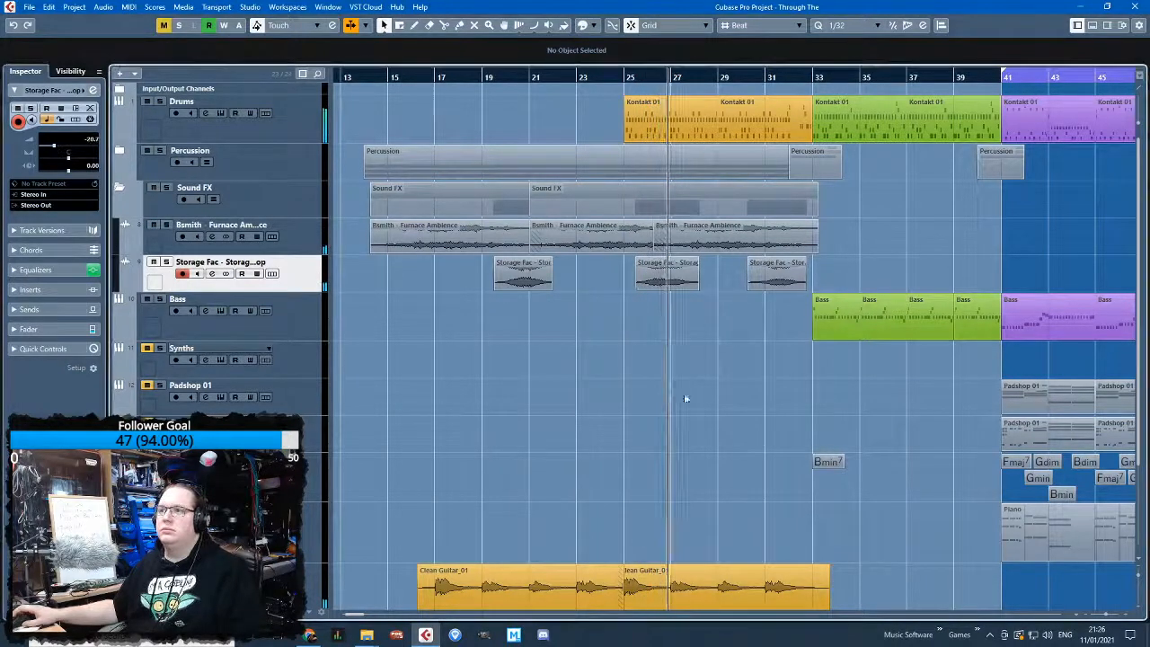
Pan the Storage Loop track to R11 while the full mix plays
scroll(676, 385, up, 4)
click(315, 244)
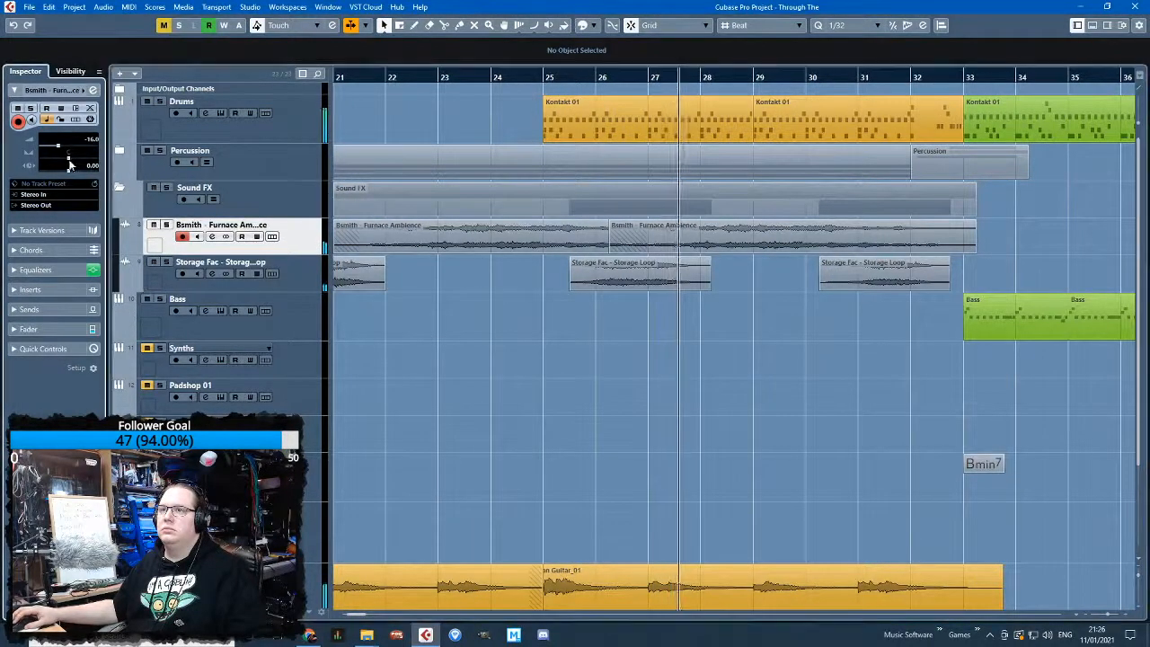
key(Down)
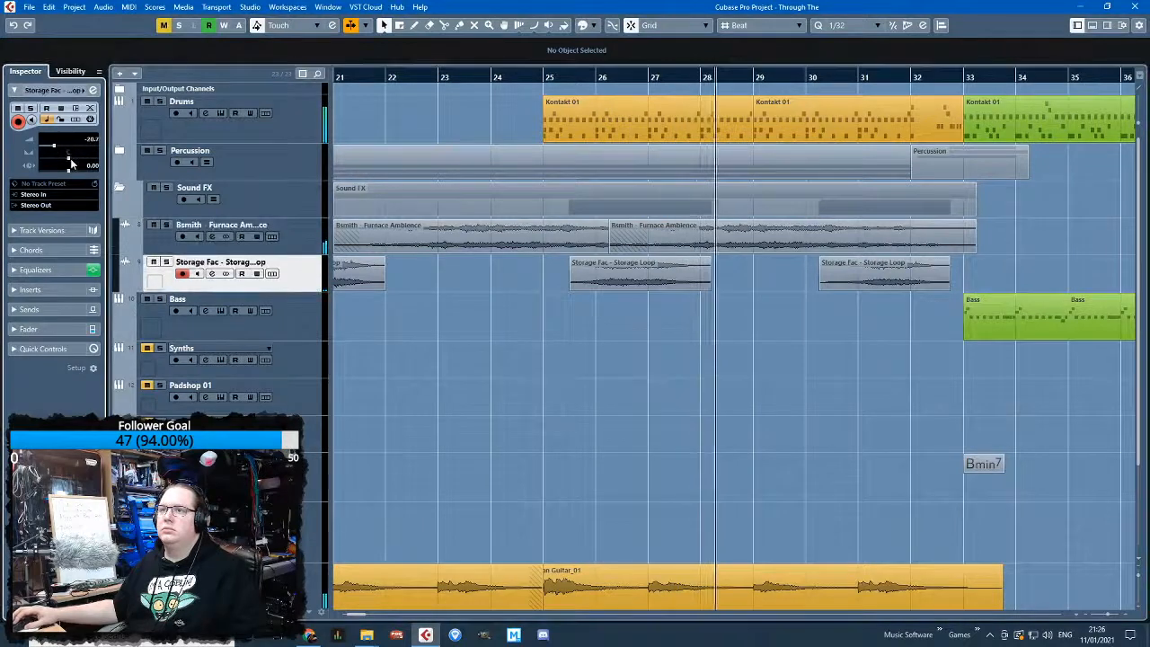
Collapse the Sound FX folder and expand the Percussion folder and its Sticks subfolder
scroll(600, 465, down, 3)
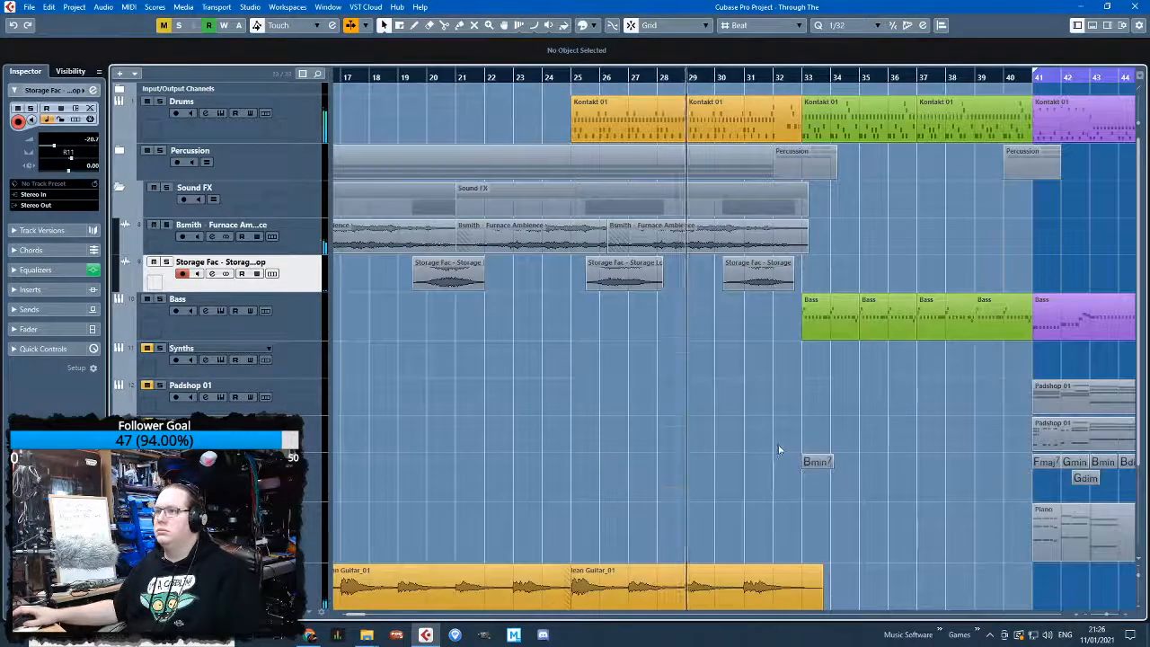
scroll(683, 431, down, 6)
scroll(551, 378, up, 3)
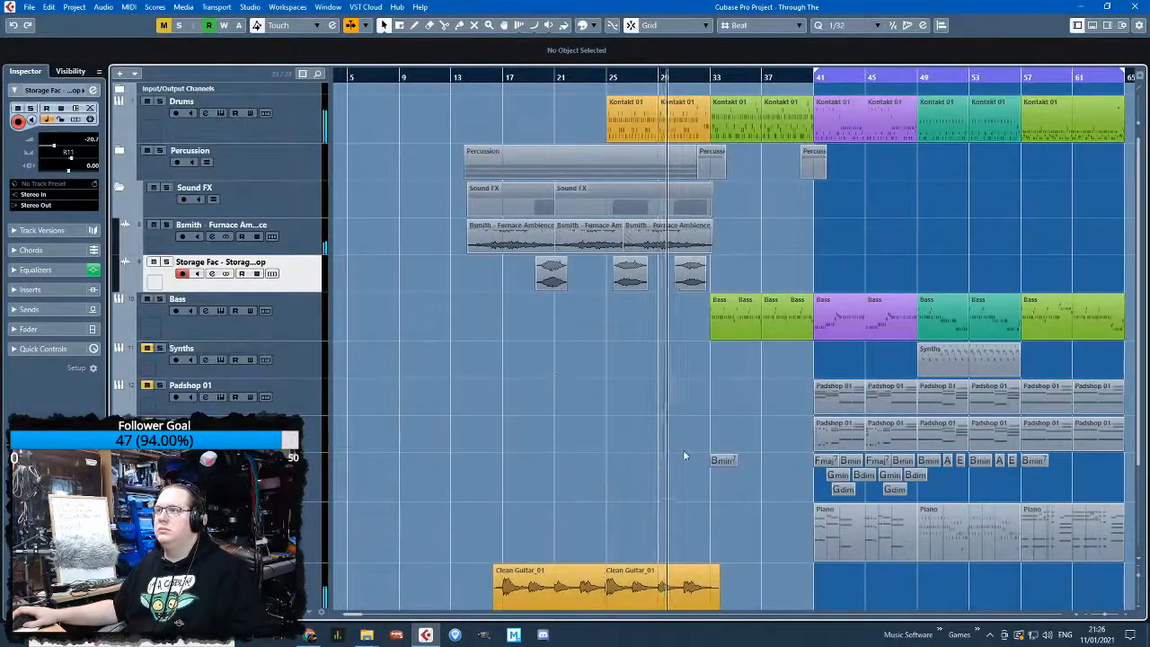
scroll(613, 389, up, 3)
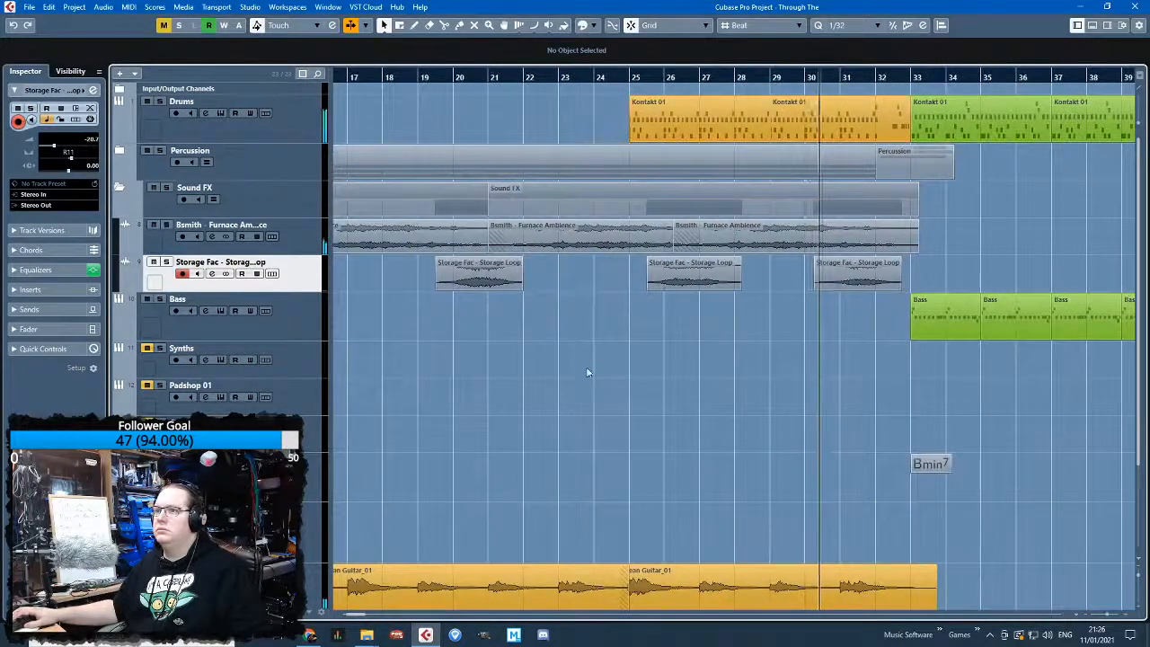
click(118, 187)
click(120, 151)
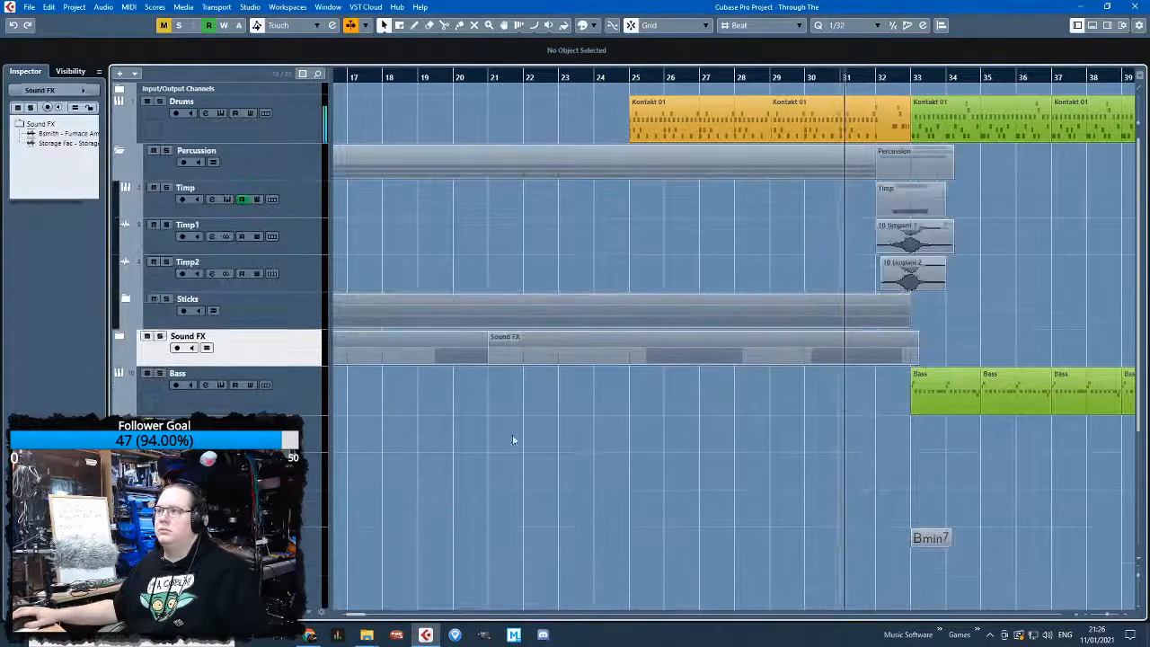
scroll(564, 460, down, 3)
click(124, 305)
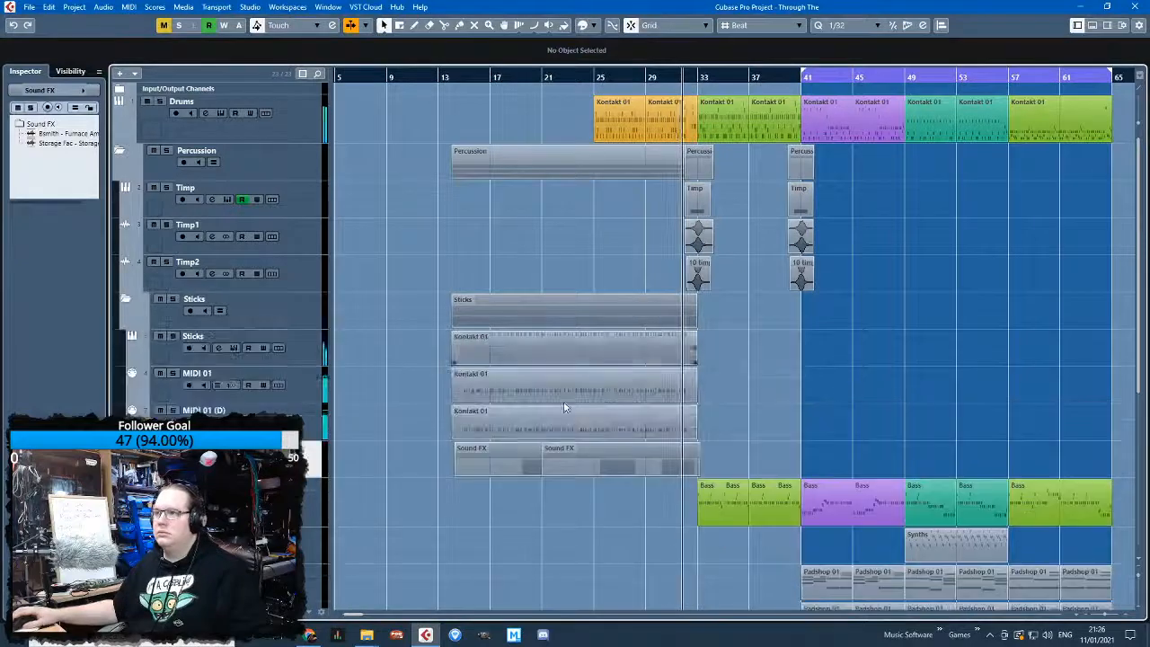
scroll(496, 376, down, 5)
Import the sample 10 sticks - rims 1 from the file browser and move its track to the start of the Sticks subfolder
key(alt+Tab)
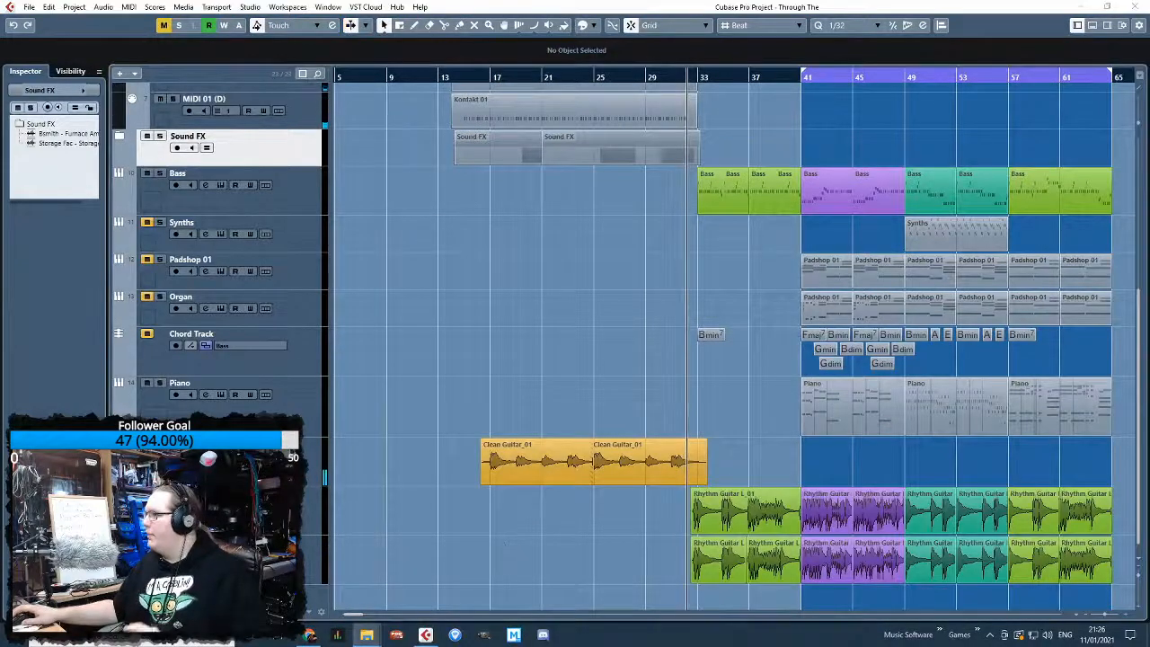
drag(422, 539, 444, 597)
drag(313, 596, 303, 106)
scroll(449, 297, up, 5)
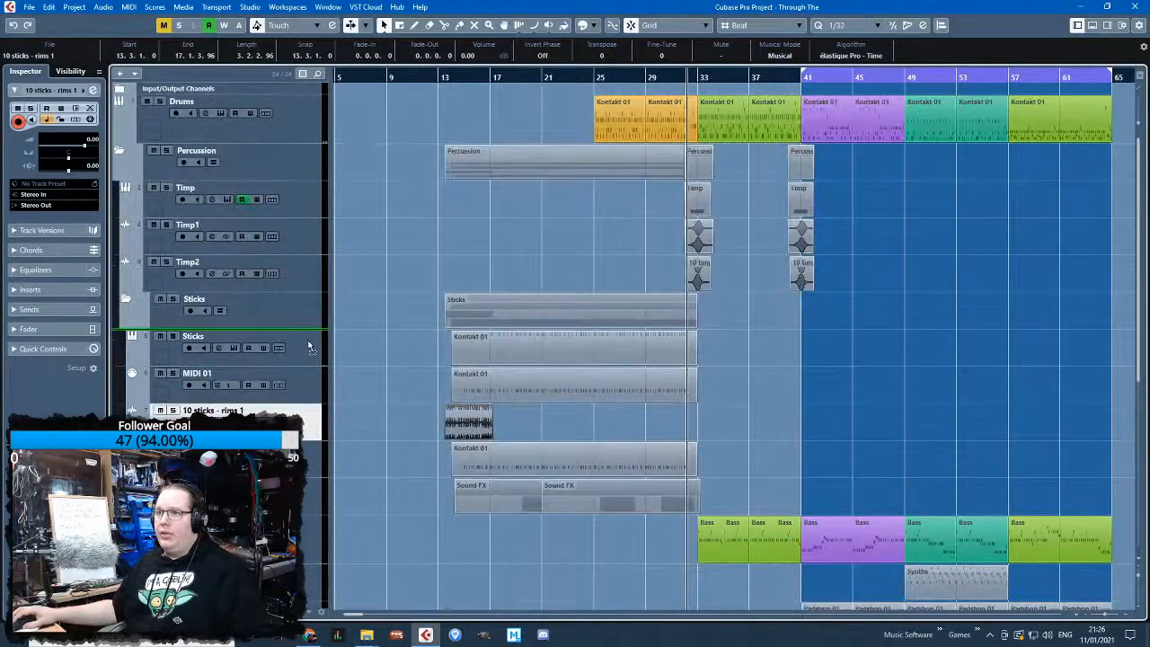
drag(309, 343, 309, 342)
Turn off Musical Mode for the 10 sticks - rims 1 event and move it to bar 15
click(431, 404)
scroll(456, 394, up, 3)
double_click(527, 353)
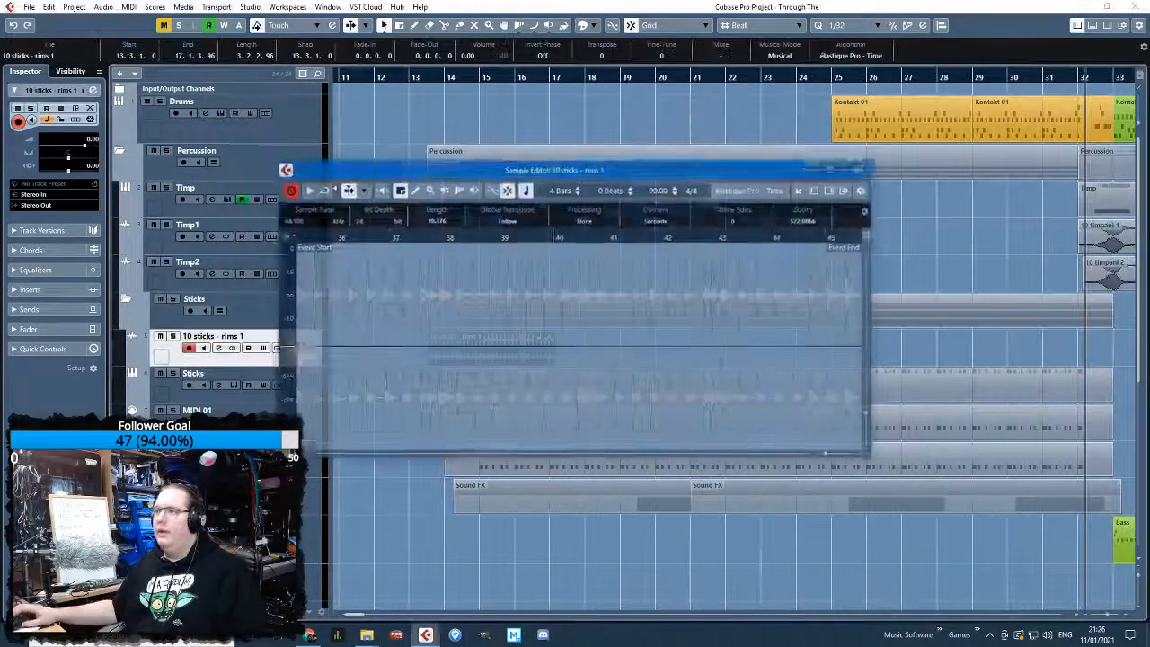
click(862, 171)
drag(420, 353, 563, 354)
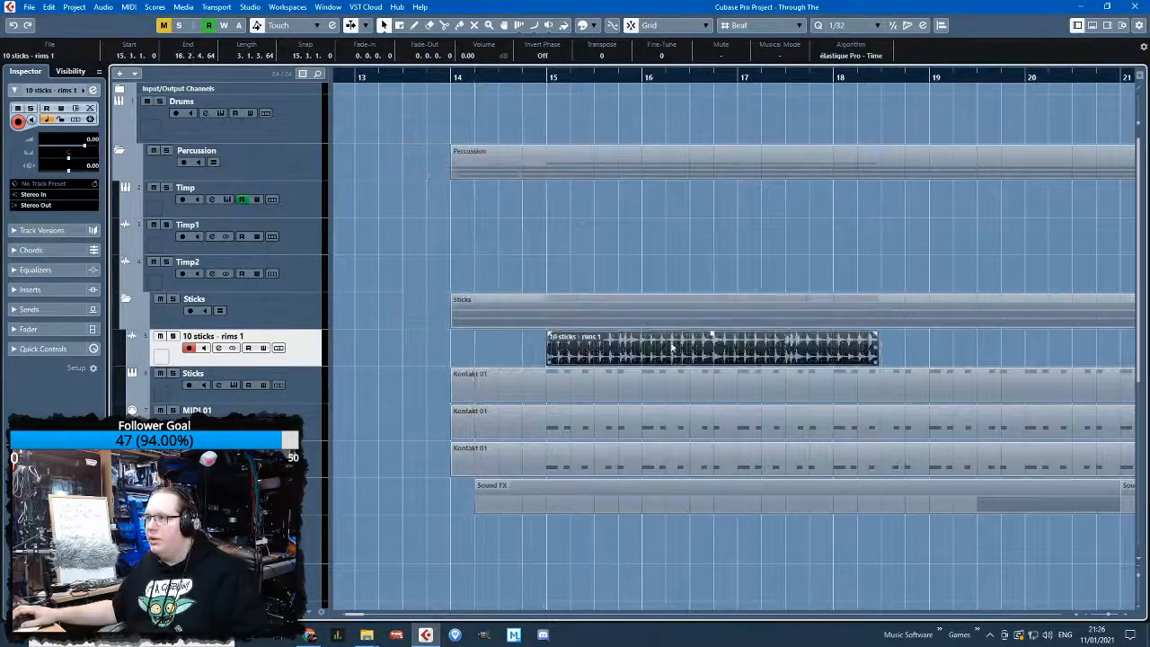
Time-stretch the end of the 10 sticks - rims 1 event to bar 19 and restore normal sizing
drag(557, 76, 927, 229)
key(1)
key(1)
drag(891, 361, 949, 372)
key(1)
Play from bar 15 with the Sticks folder soloed and set the 10 sticks - rims 1 track's volume to -5.07
click(528, 81)
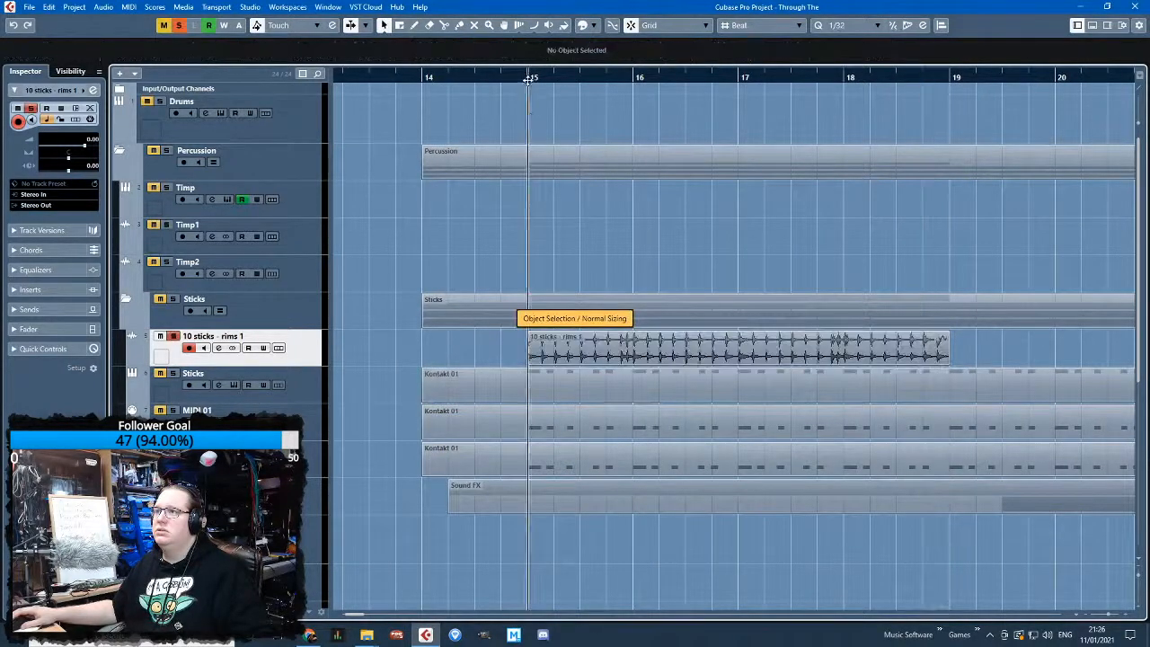
scroll(550, 359, up, 1)
click(175, 300)
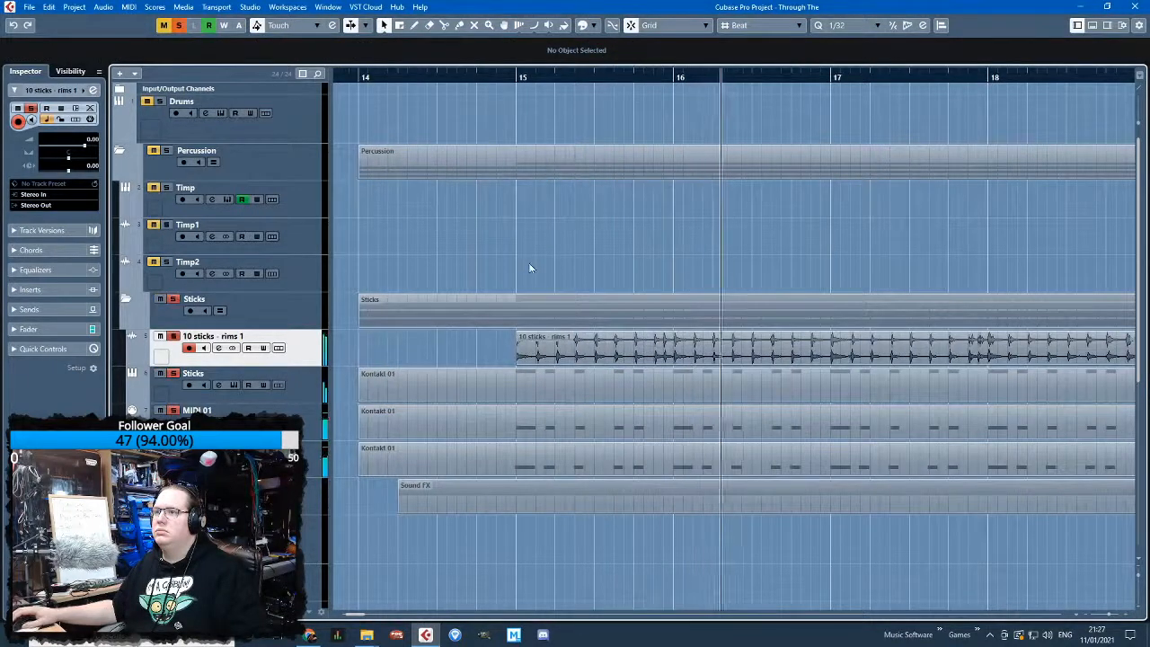
drag(72, 146, 75, 150)
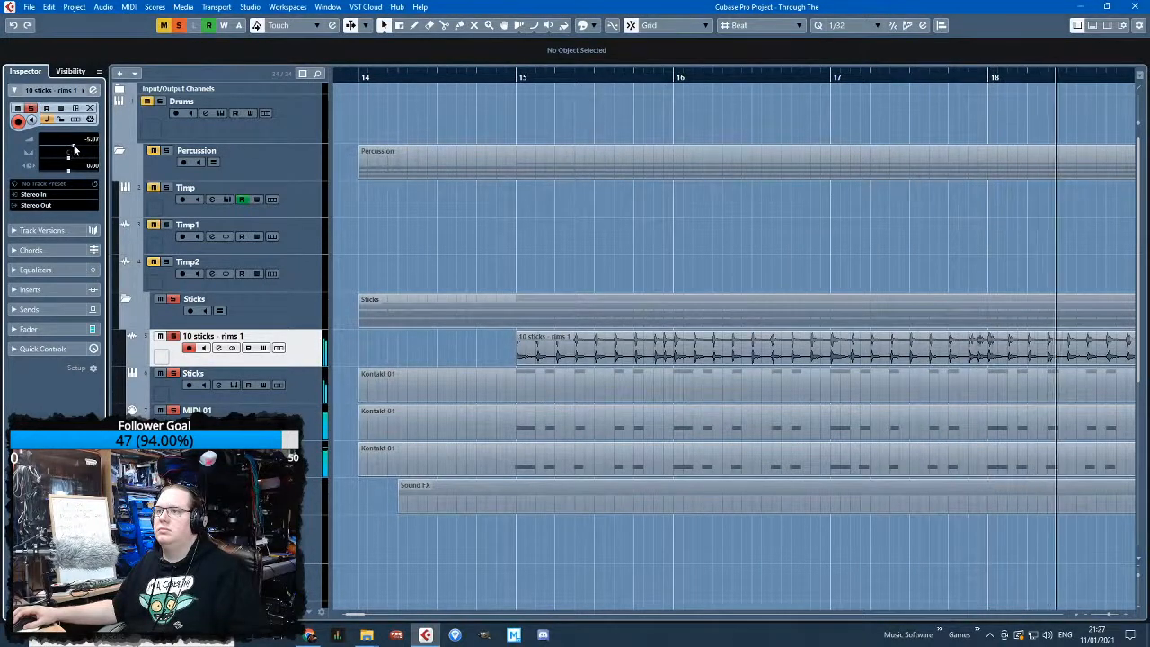
Duplicate the 10 sticks - rims 1 event four times in succession up to bar 35
scroll(589, 345, down, 3)
click(473, 339)
scroll(488, 341, down, 4)
key(ctrl+d)
key(ctrl+d)
key(ctrl+d)
key(ctrl+d)
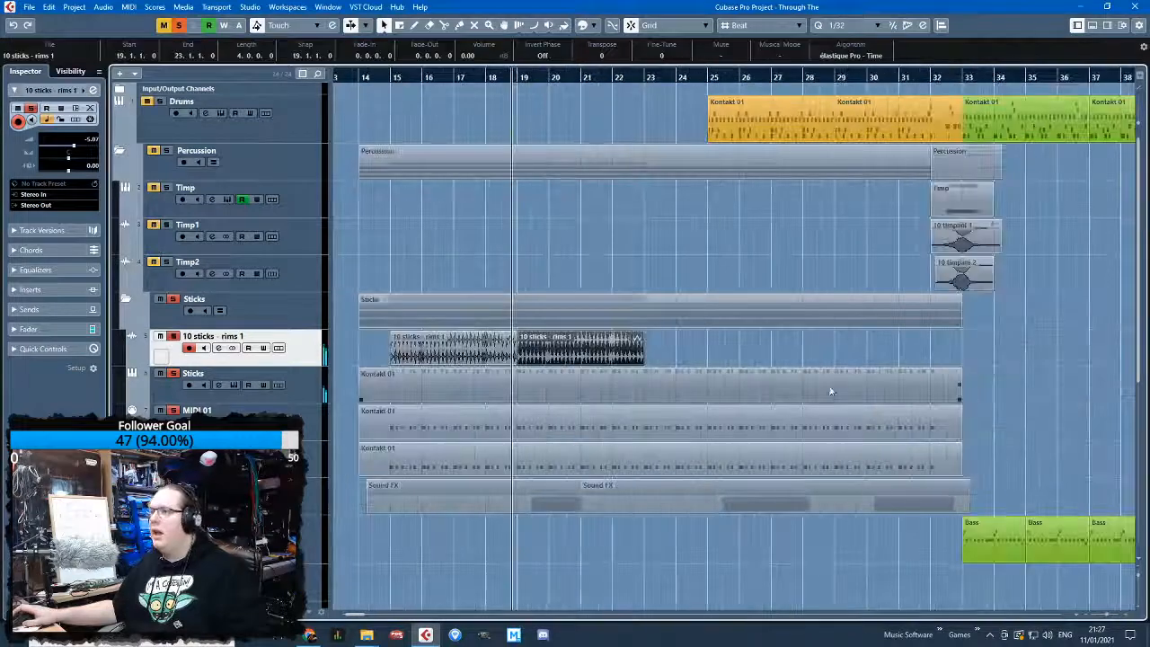
Move all five 10 sticks - rims 1 events two bars earlier so the first starts at bar 13
scroll(1033, 409, up, 2)
scroll(1033, 409, down, 2)
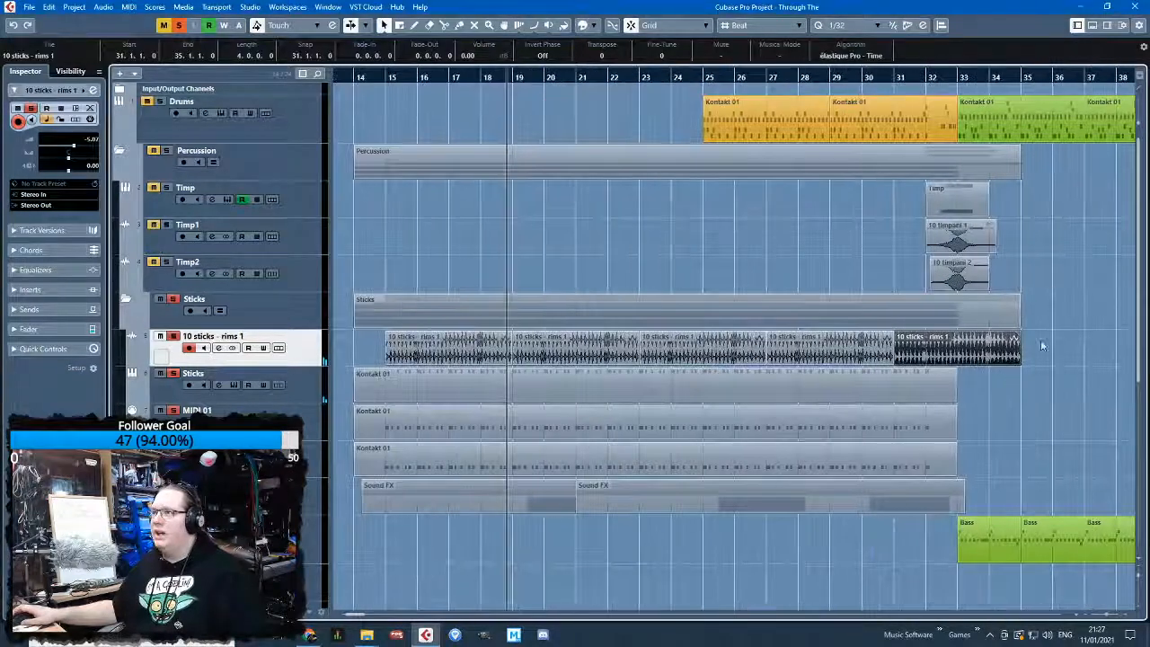
click(1084, 346)
drag(864, 353, 379, 343)
drag(430, 348, 367, 347)
click(475, 259)
scroll(509, 283, left, 3)
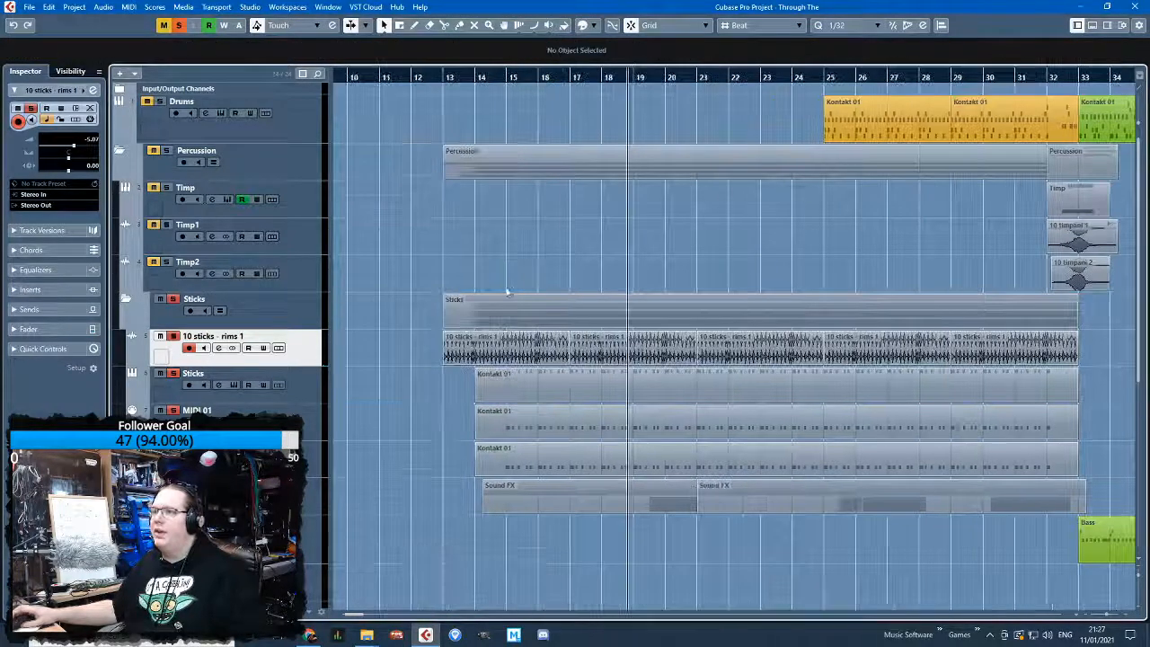
Examine the Sticks track's Kontakt 01 part in the Key Editor and compare its extent with the 10 sticks - rims 1 events
scroll(411, 356, up, 5)
scroll(408, 357, down, 6)
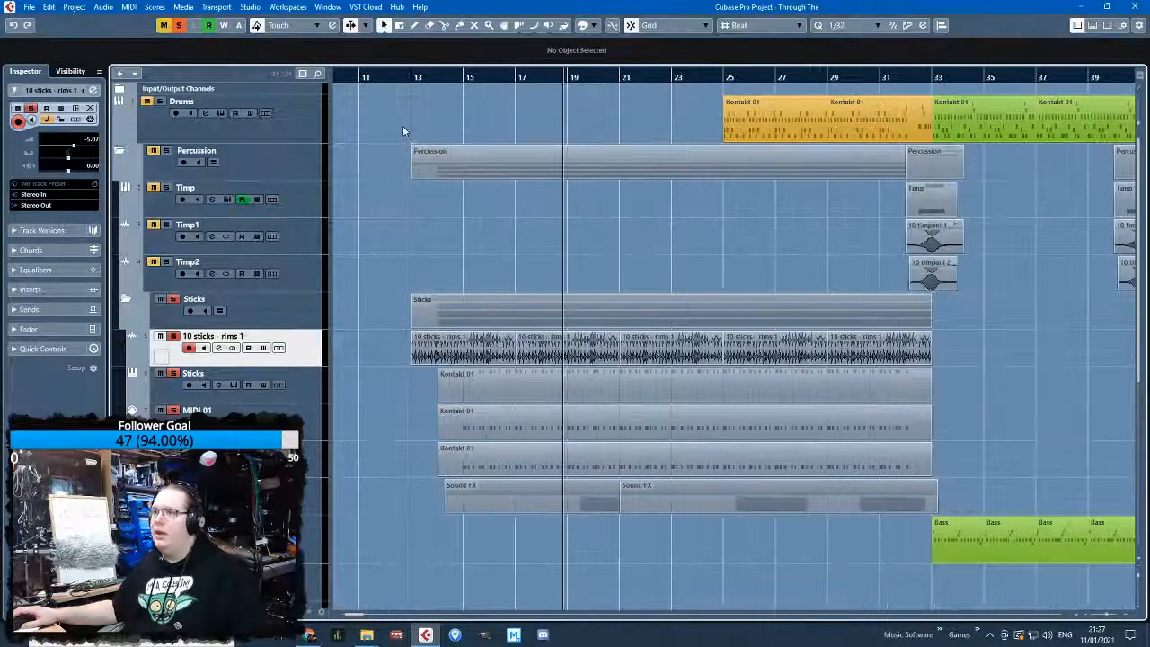
scroll(436, 377, up, 4)
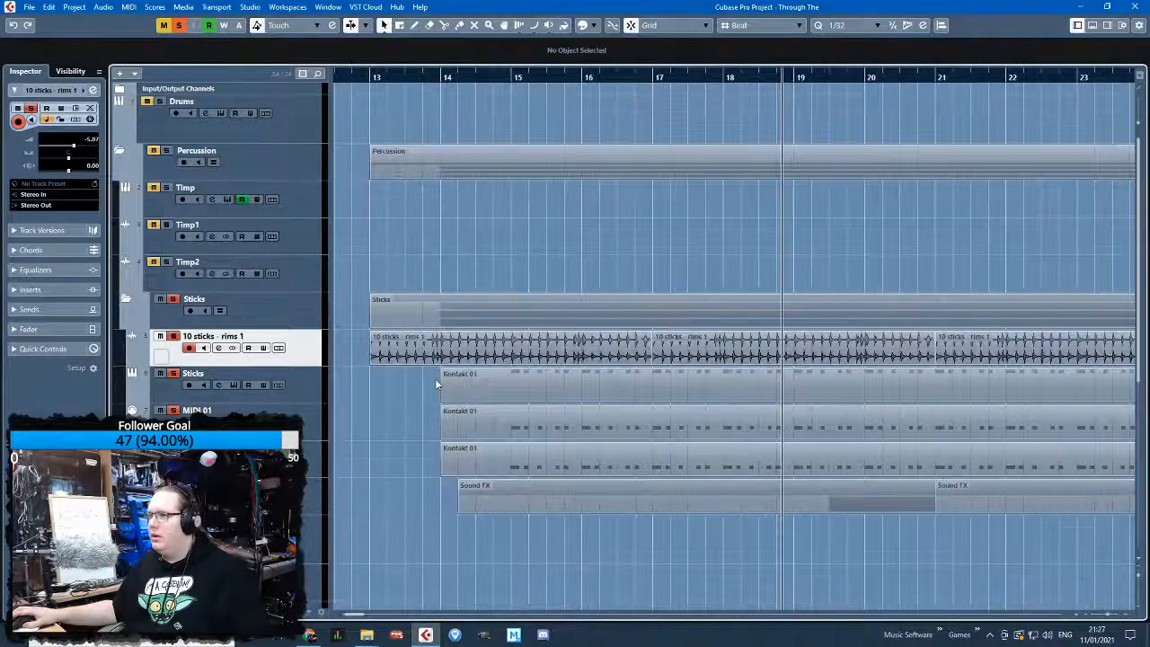
click(593, 345)
scroll(680, 374, down, 5)
scroll(763, 364, down, 3)
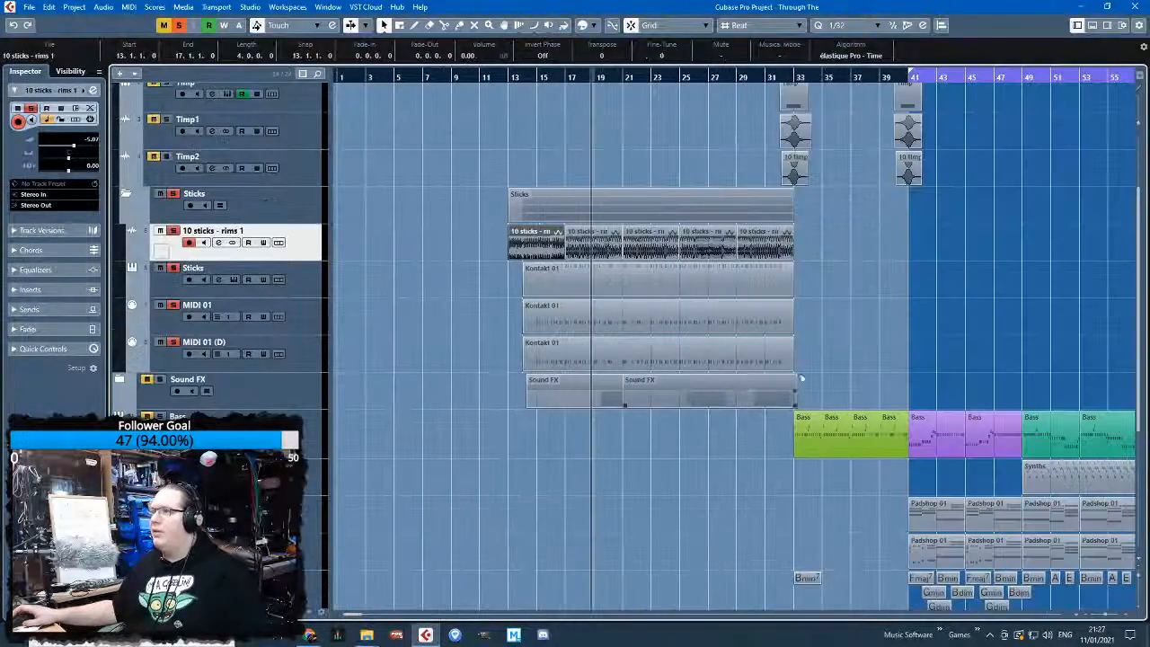
scroll(782, 386, up, 2)
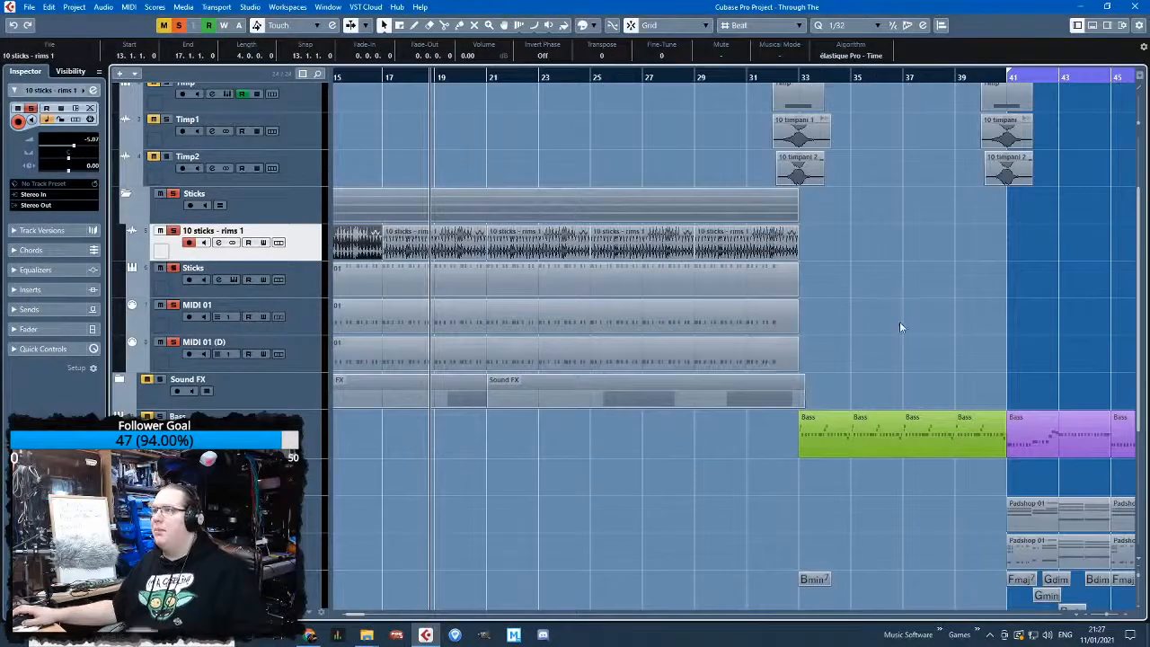
click(723, 285)
scroll(750, 342, down, 2)
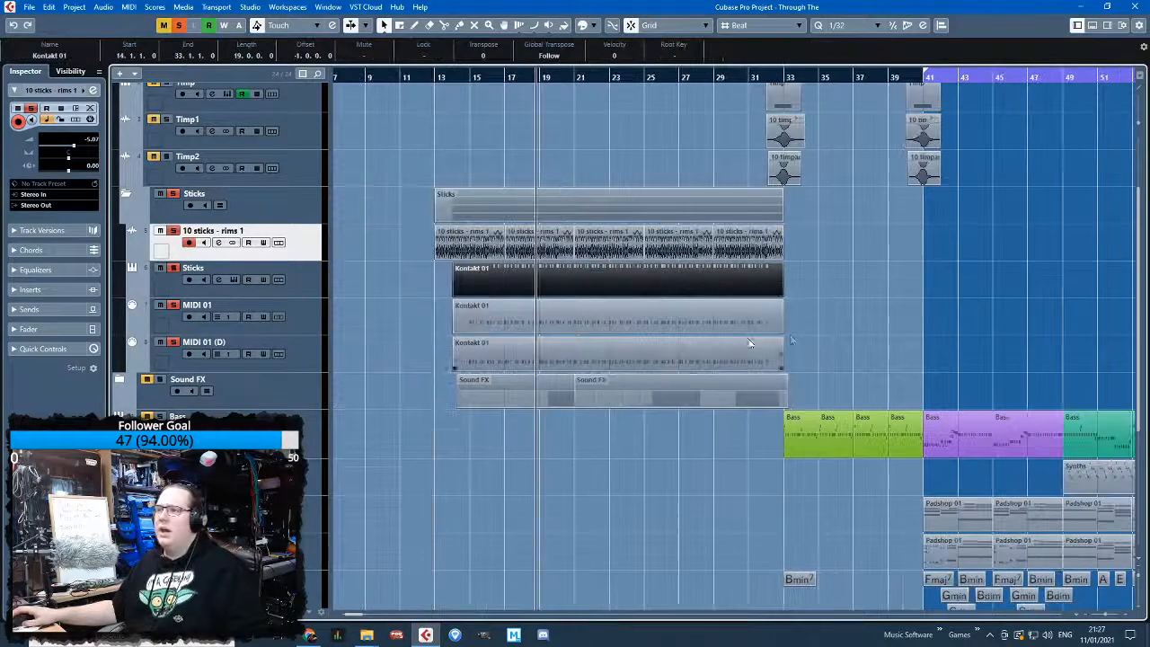
double_click(507, 282)
scroll(466, 328, down, 4)
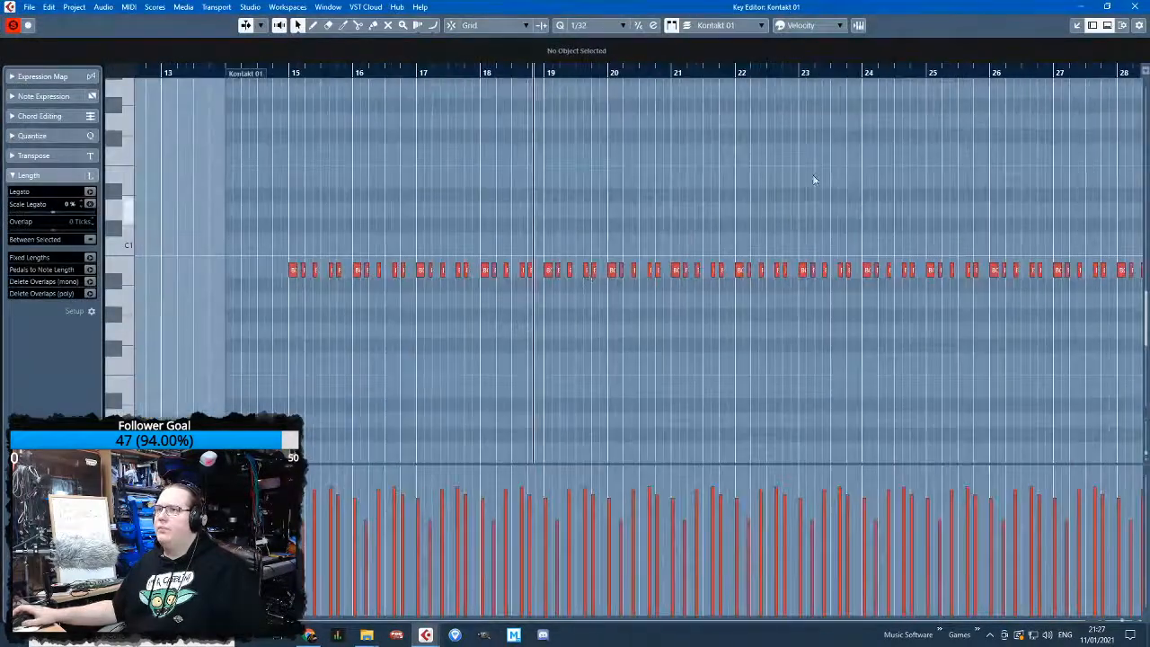
click(1125, 7)
Play the soloed Sticks folder around the start of the Kontakt 01 parts
scroll(541, 191, up, 5)
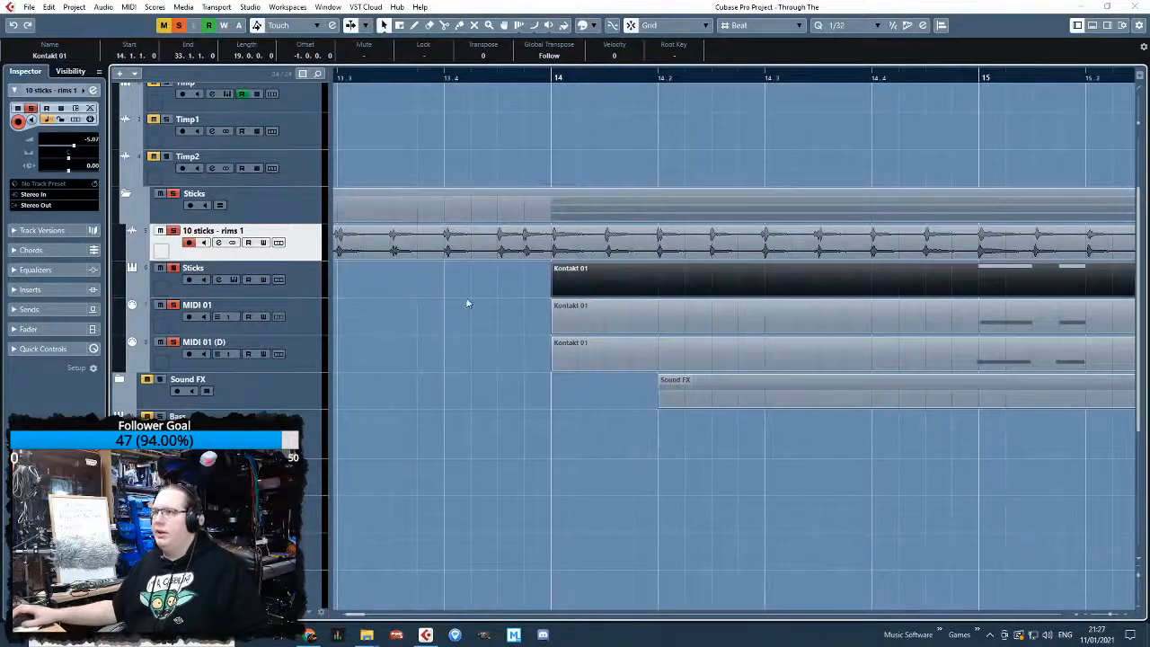
key(space)
scroll(770, 357, down, 2)
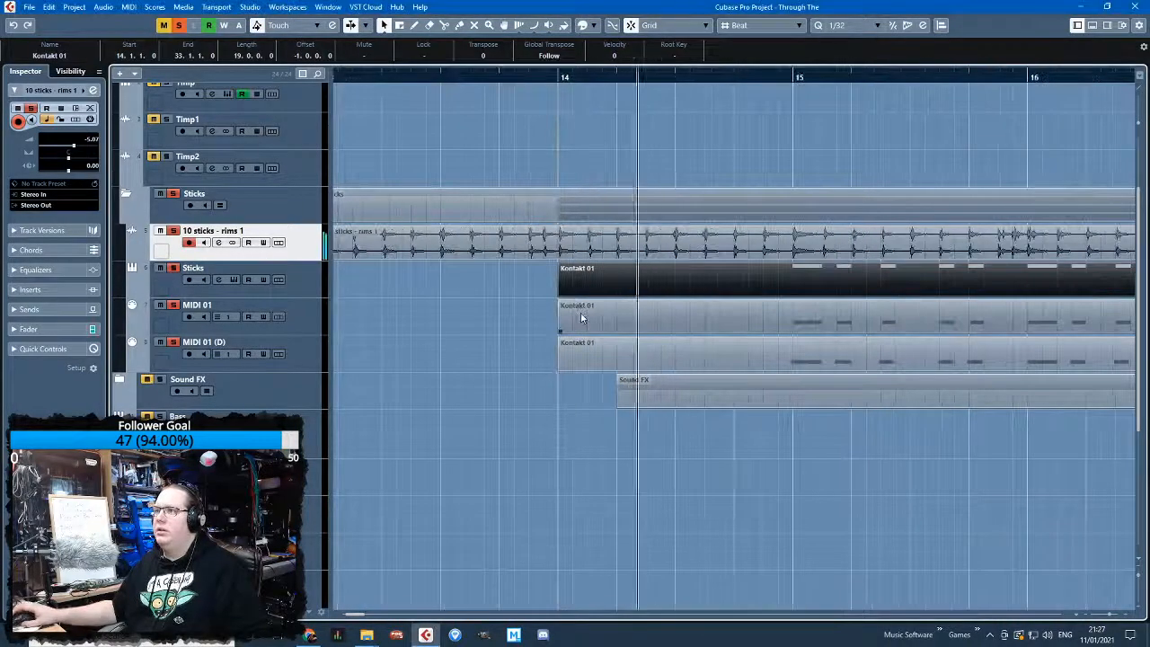
scroll(763, 359, down, 2)
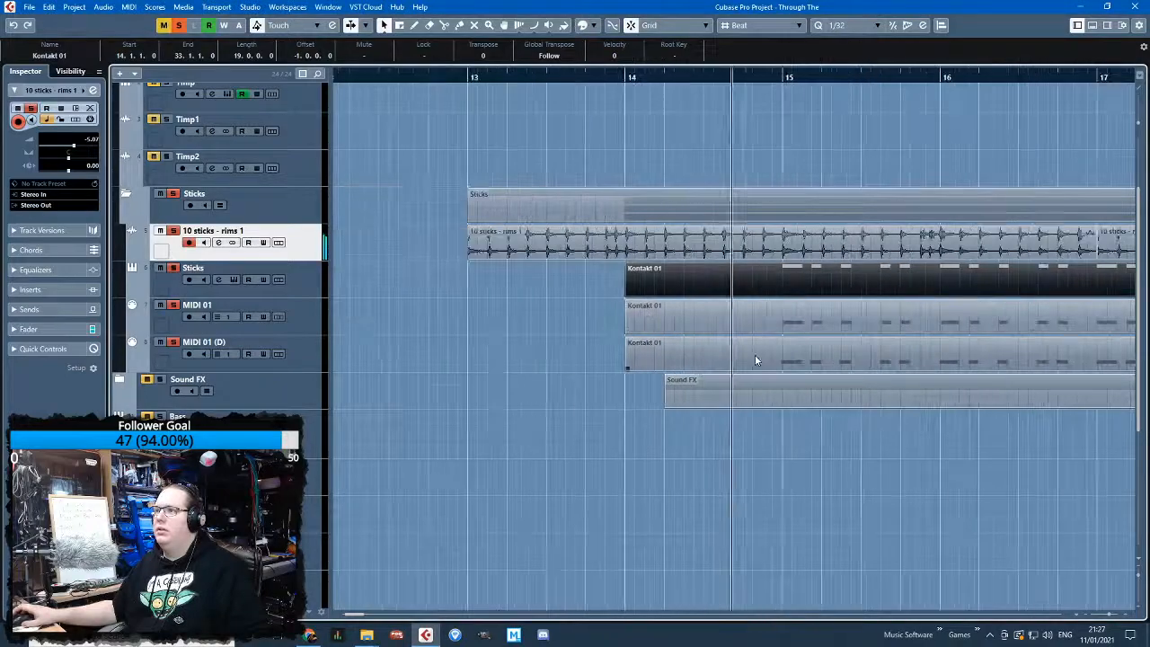
Clear most notes in the Sticks track's Kontakt 01 part and enter four B0 eighth notes from bar 14, the fourth at velocity 107
double_click(730, 285)
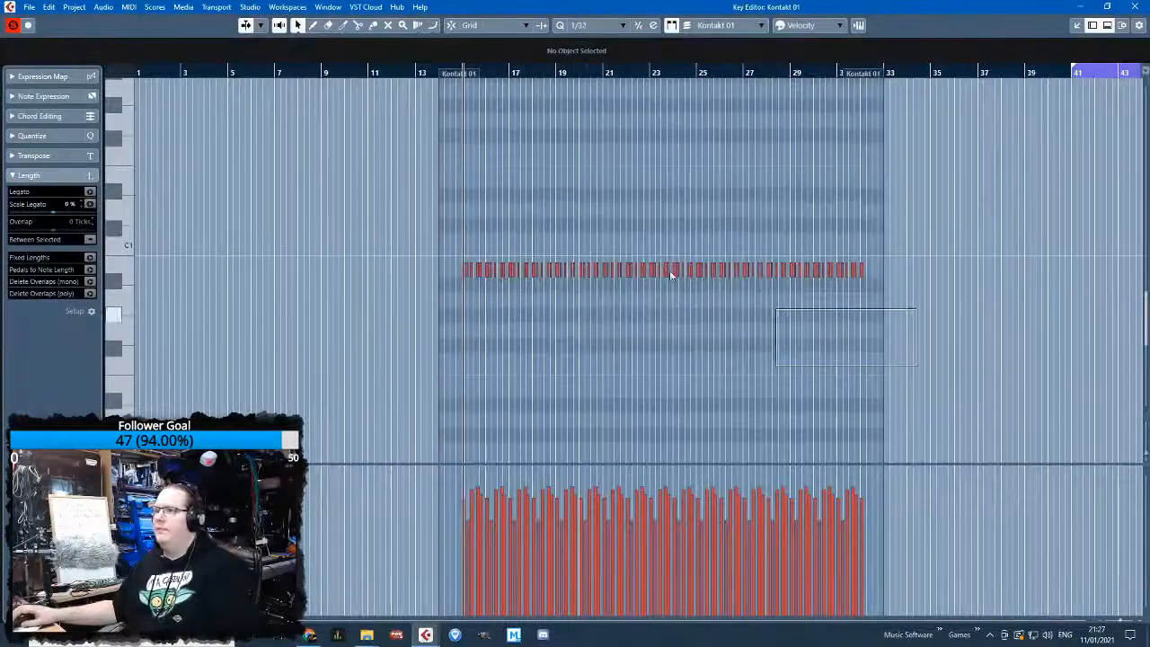
scroll(475, 210, up, 6)
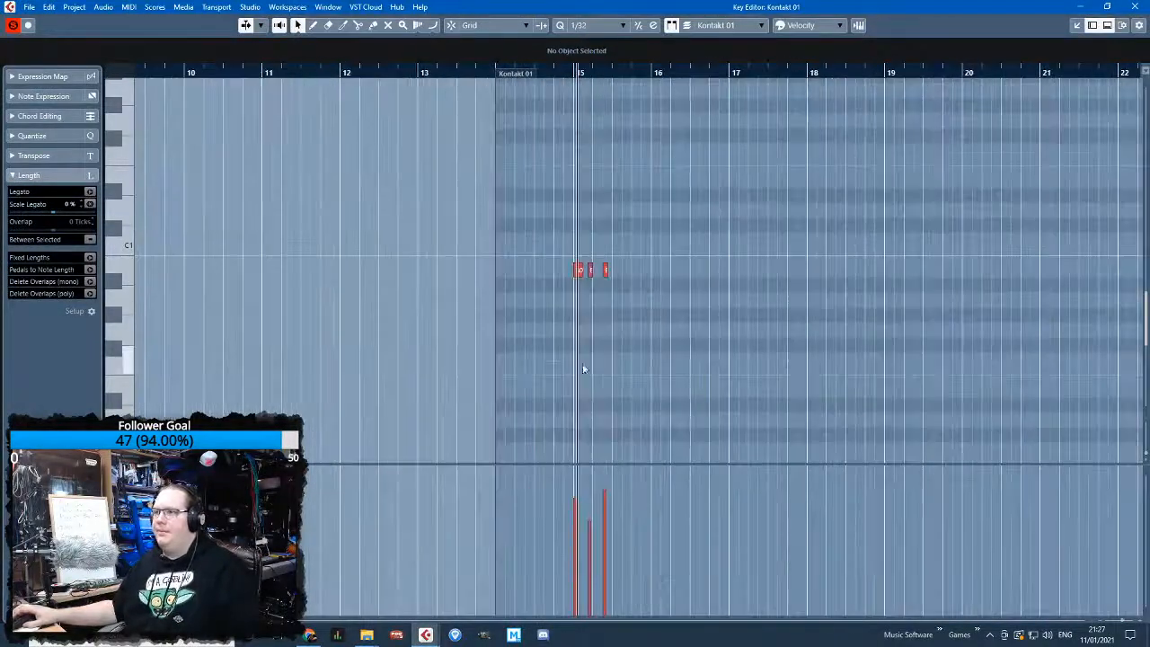
drag(539, 270, 232, 269)
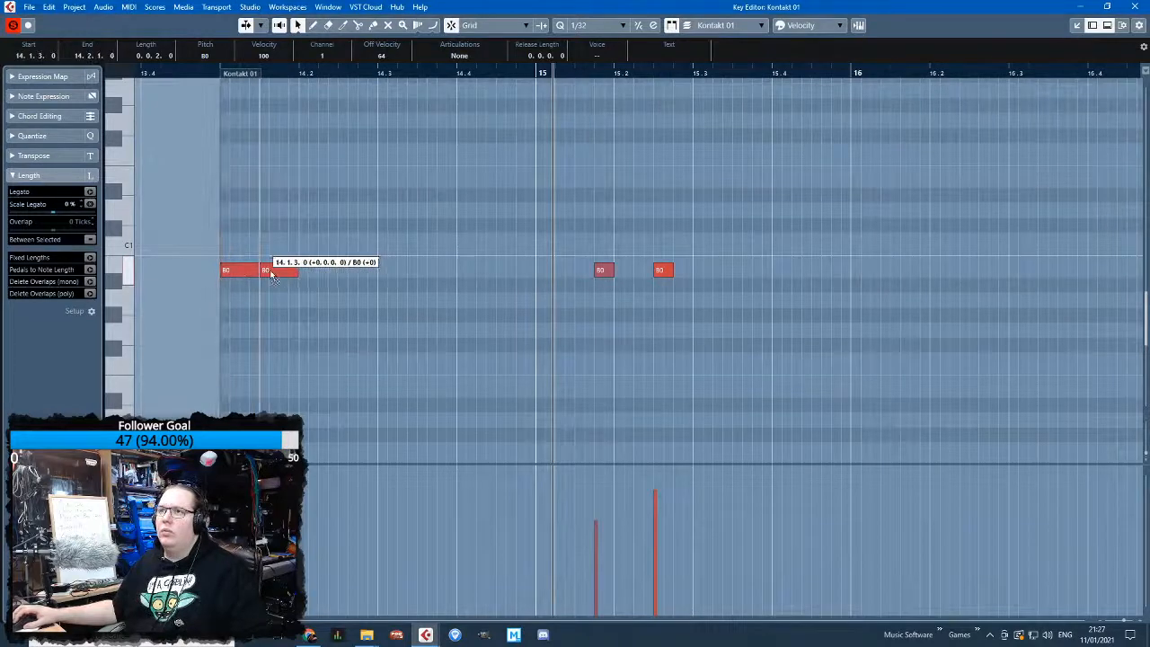
scroll(271, 289, up, 1)
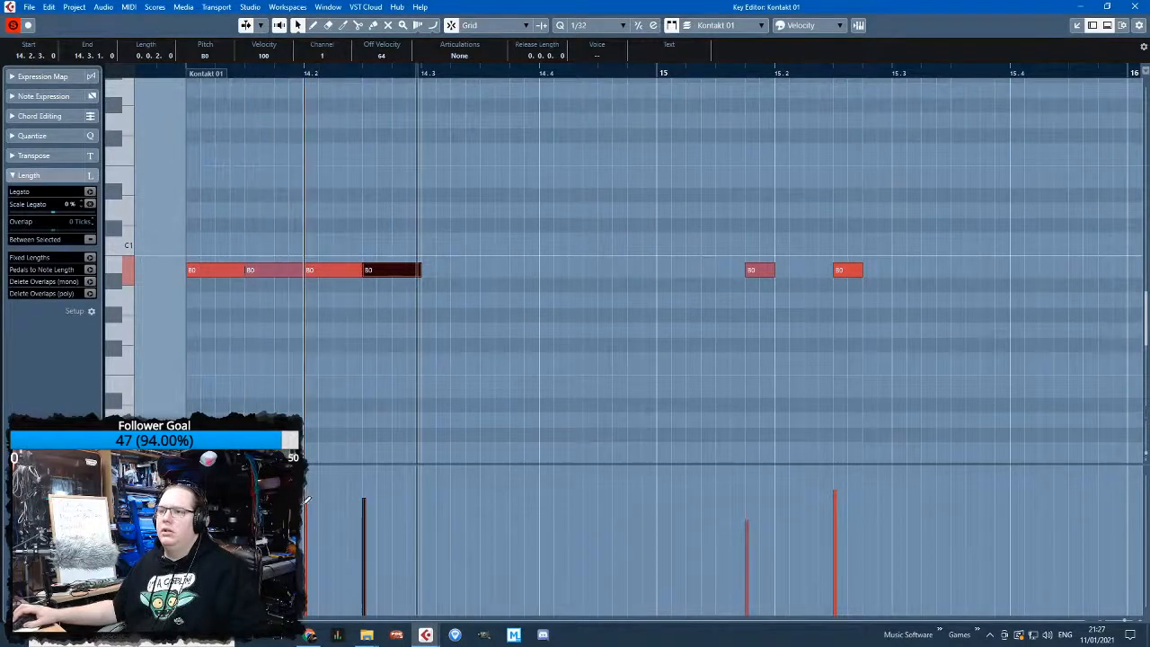
click(377, 488)
click(462, 371)
click(395, 269)
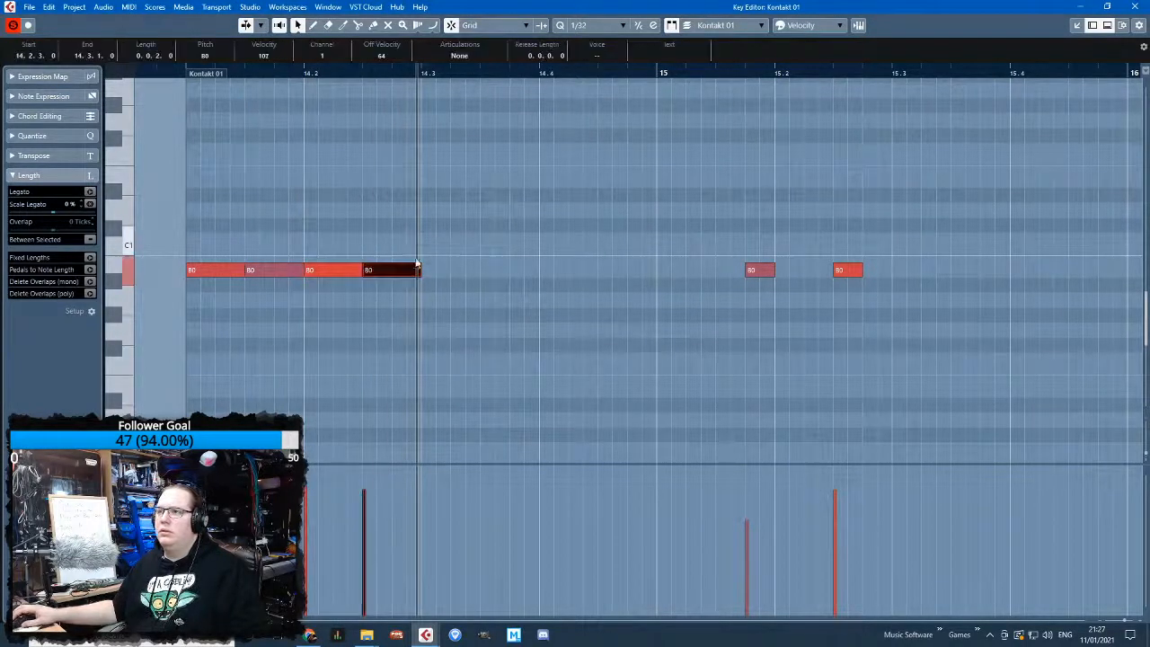
Add B0 eighth notes at 14.3.1 and 14.3.3, the latter at velocity 110, and delete the leftover notes in bar 15
key(ctrl+d)
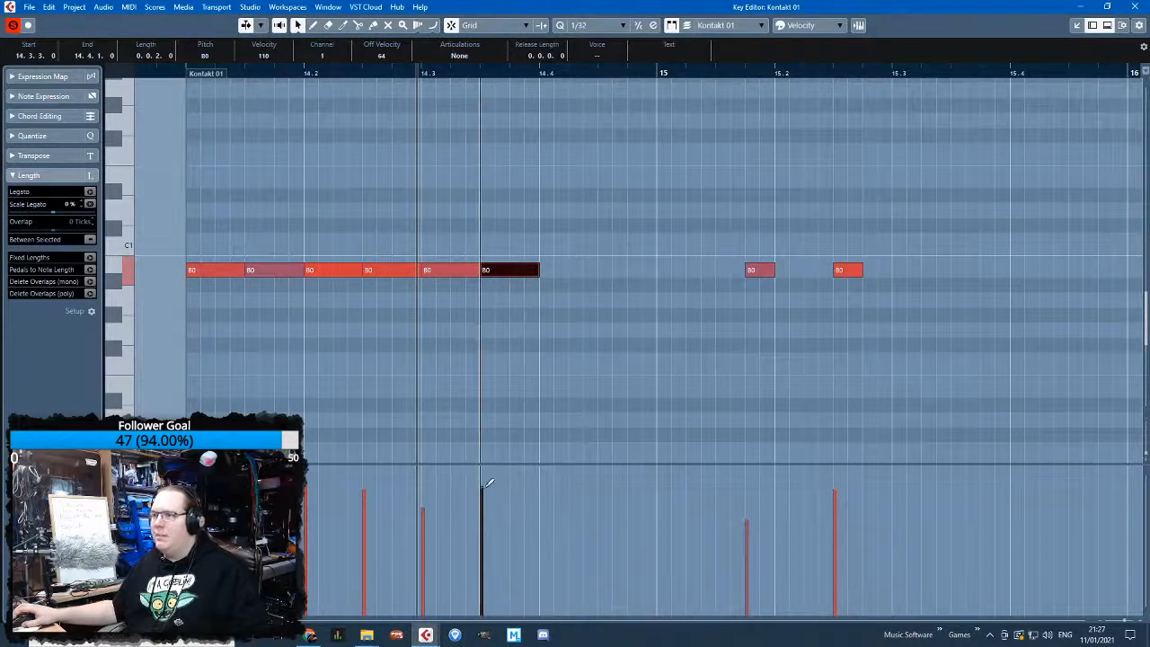
drag(930, 335, 565, 170)
key(Delete)
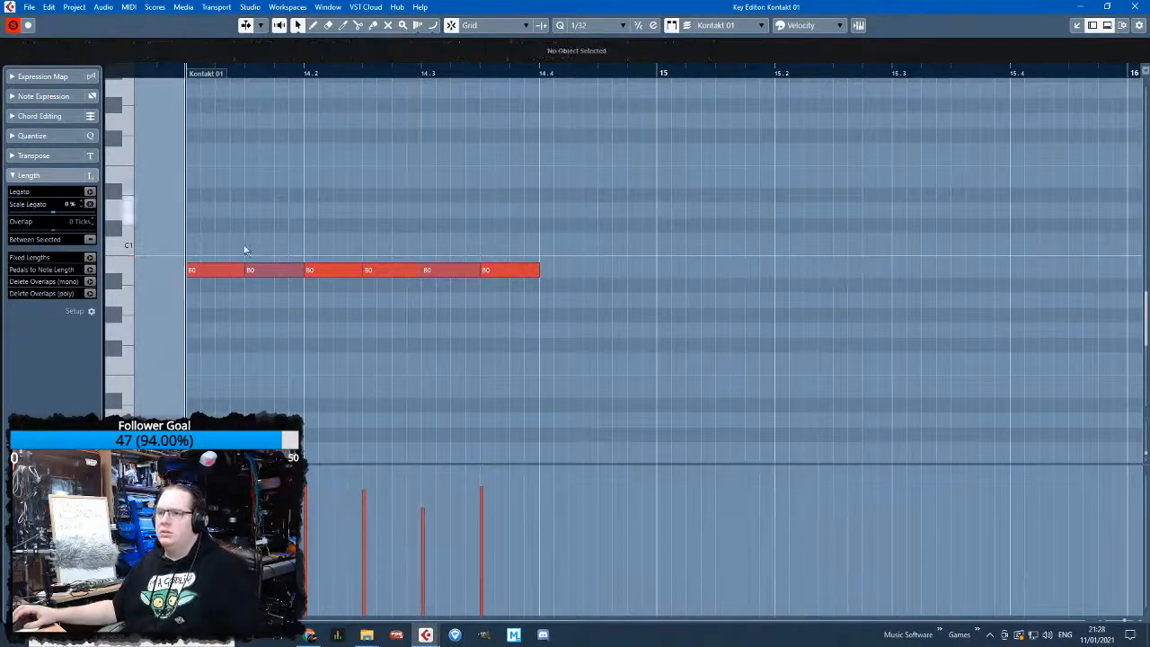
Fill the fourth beat of bar 14 with one eighth note and two sixteenth notes on B0
drag(618, 322, 488, 260)
key(ctrl+d)
click(677, 355)
drag(653, 269, 627, 270)
key(ctrl+d)
Duplicate the full one-bar B0 pattern from bar 14 into bar 15
click(249, 220)
key(ctrl+a)
key(ctrl+d)
scroll(321, 277, down, 3)
click(669, 343)
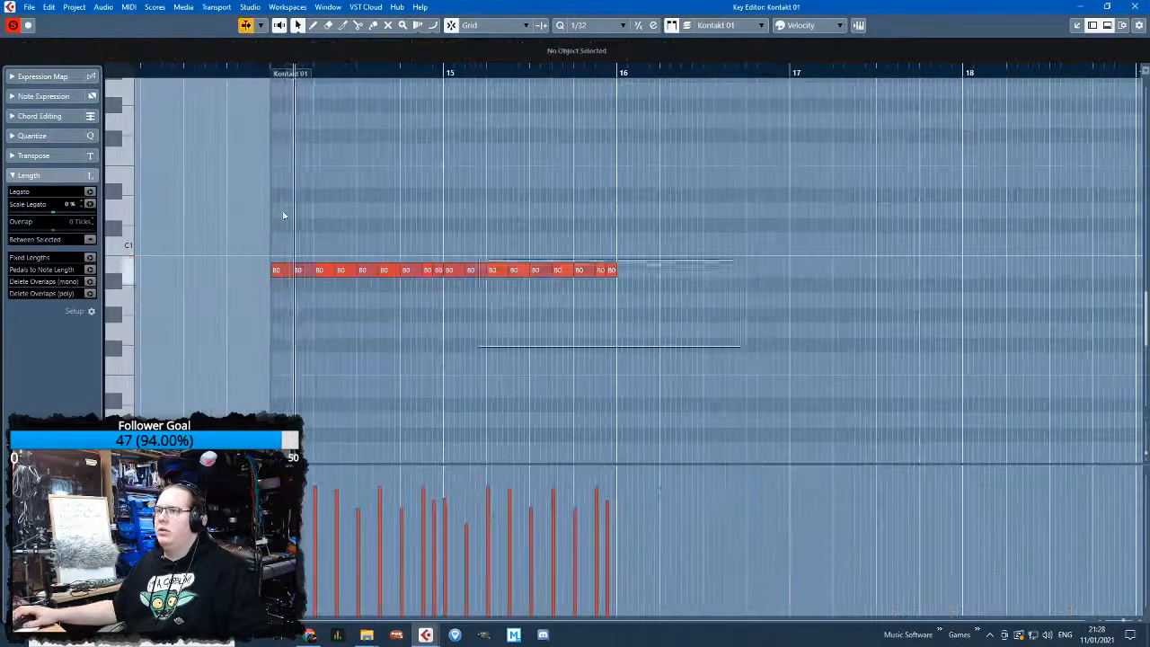
Repeat the two-bar B0 pattern until the notes reach bar 32
key(ctrl+a)
key(ctrl+d)
scroll(679, 363, down, 2)
key(ctrl+d)
scroll(764, 378, down, 3)
key(ctrl+d)
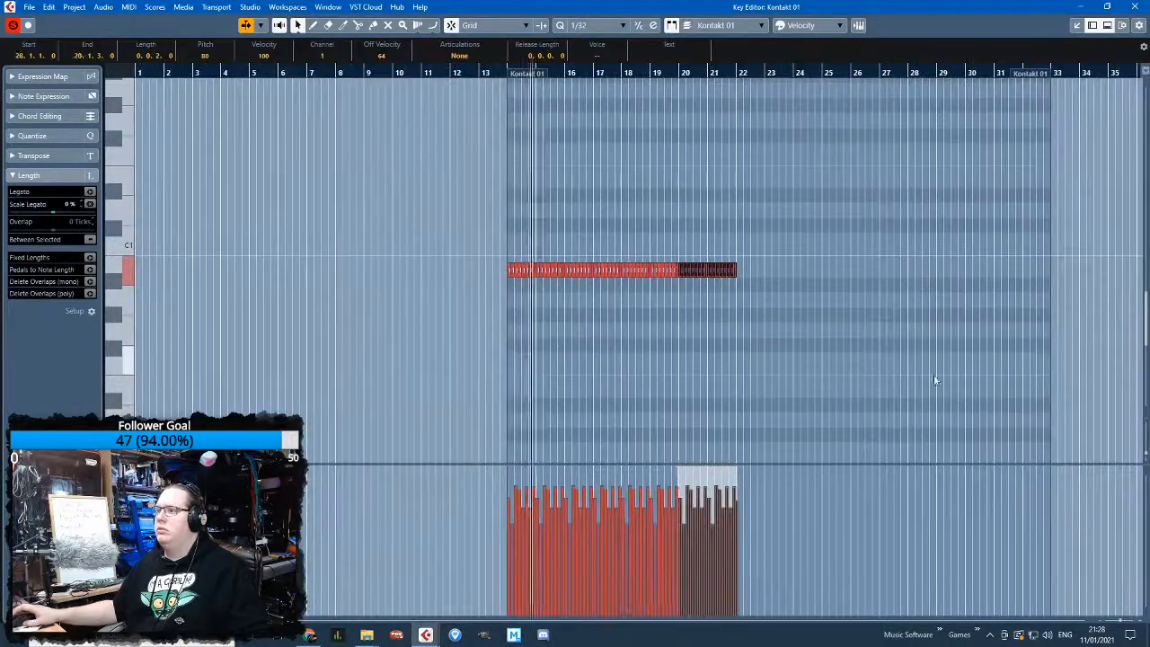
key(ctrl+d)
key(ctrl+d)
key(ctrl+d)
key(ctrl+d)
key(ctrl+d)
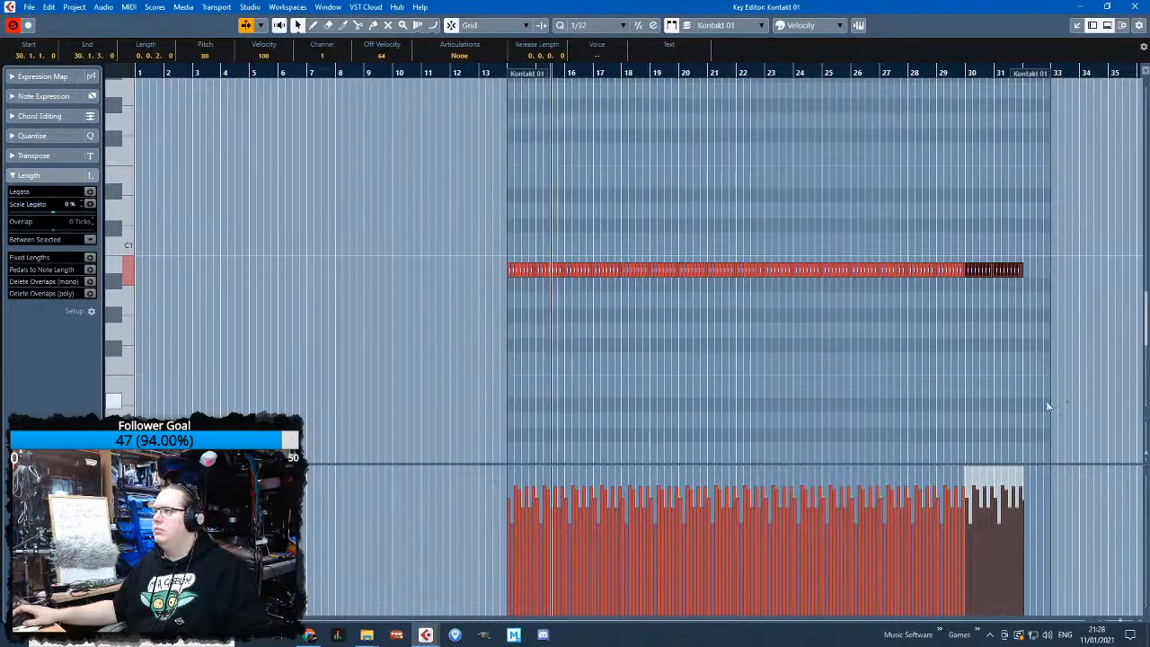
Select scattered groups of B0 notes across the part and raise their velocities slightly for variation
scroll(1046, 400, up, 2)
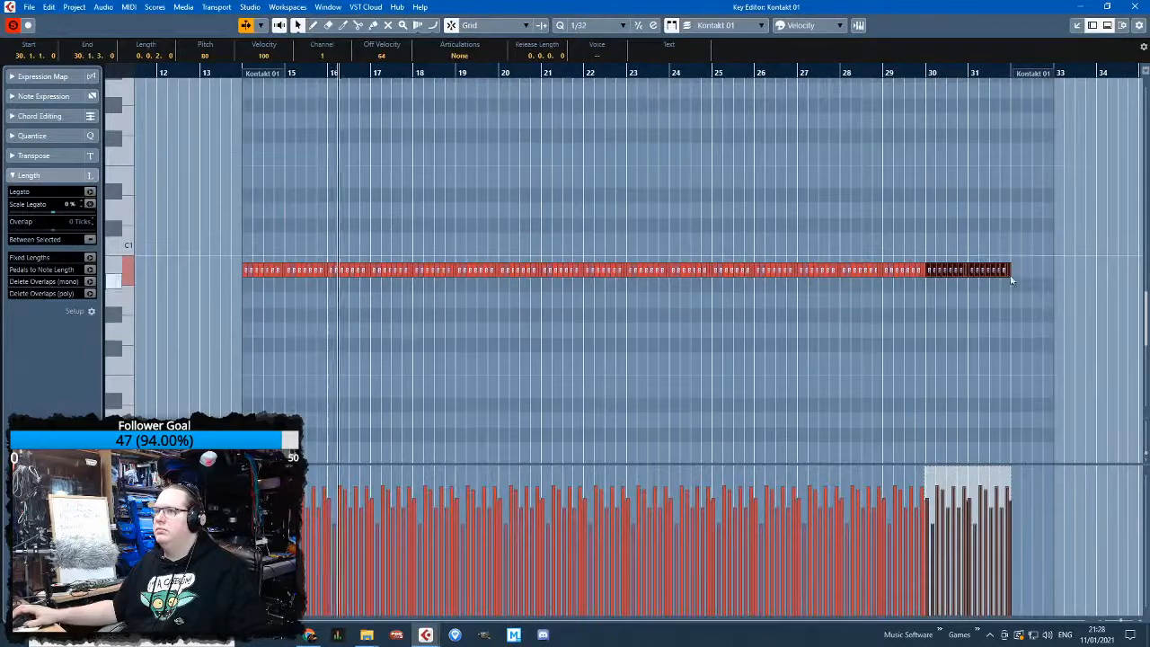
click(808, 332)
drag(762, 319, 503, 220)
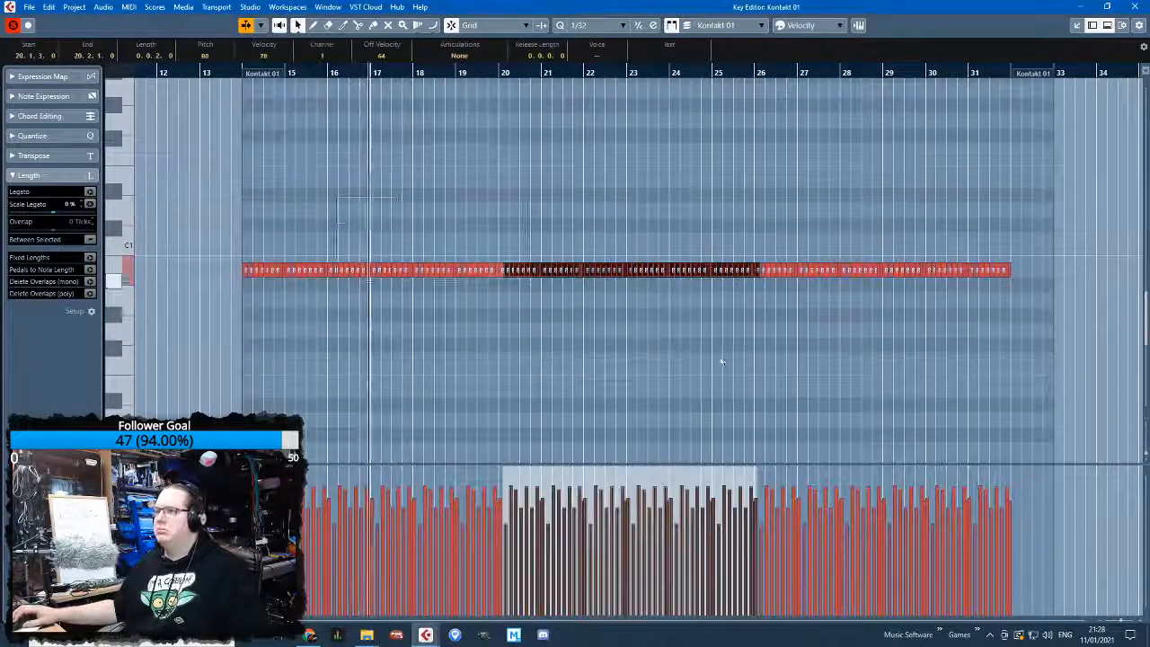
drag(332, 219, 761, 305)
drag(636, 225, 360, 306)
drag(411, 234, 705, 314)
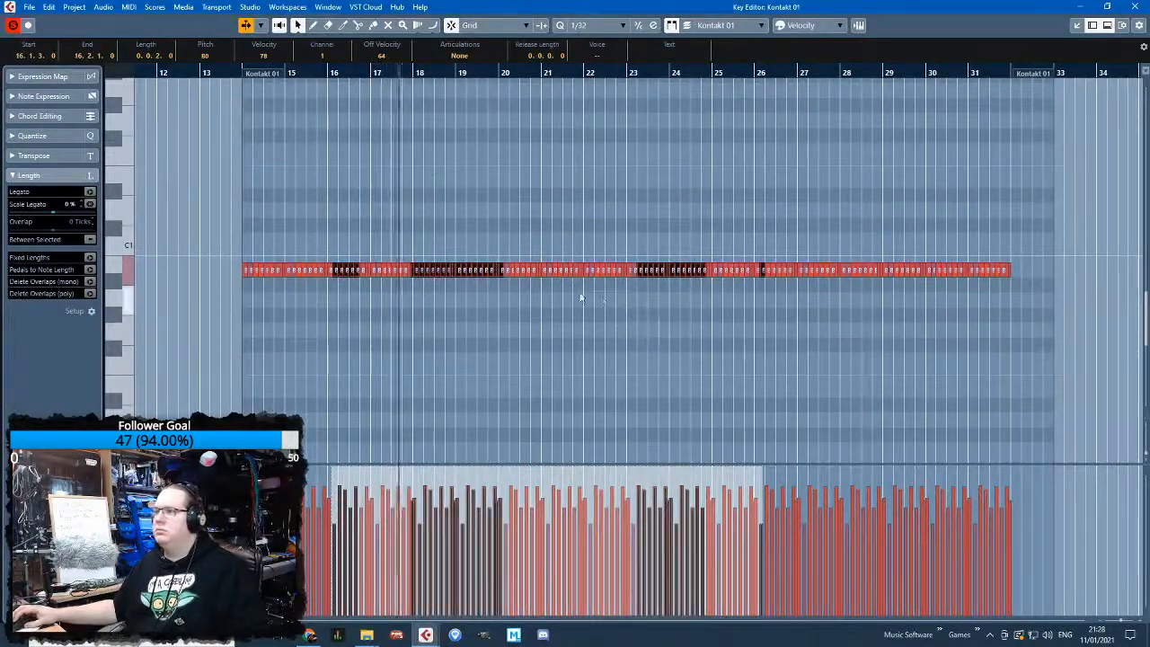
drag(574, 298, 835, 241)
mouse_move(739, 238)
mouse_down()
mouse_move(805, 296)
mouse_move(876, 247)
mouse_move(797, 288)
mouse_move(891, 247)
mouse_move(863, 280)
mouse_move(965, 251)
mouse_move(949, 285)
mouse_up()
mouse_move(524, 246)
mouse_down()
mouse_move(485, 289)
mouse_move(376, 273)
mouse_up()
drag(272, 235, 434, 288)
drag(466, 469, 469, 466)
Adjust the selected notes' starts slightly, trim all note starts so the first begins at 14.1.1.6, and close the Key Editor
scroll(826, 351, up, 7)
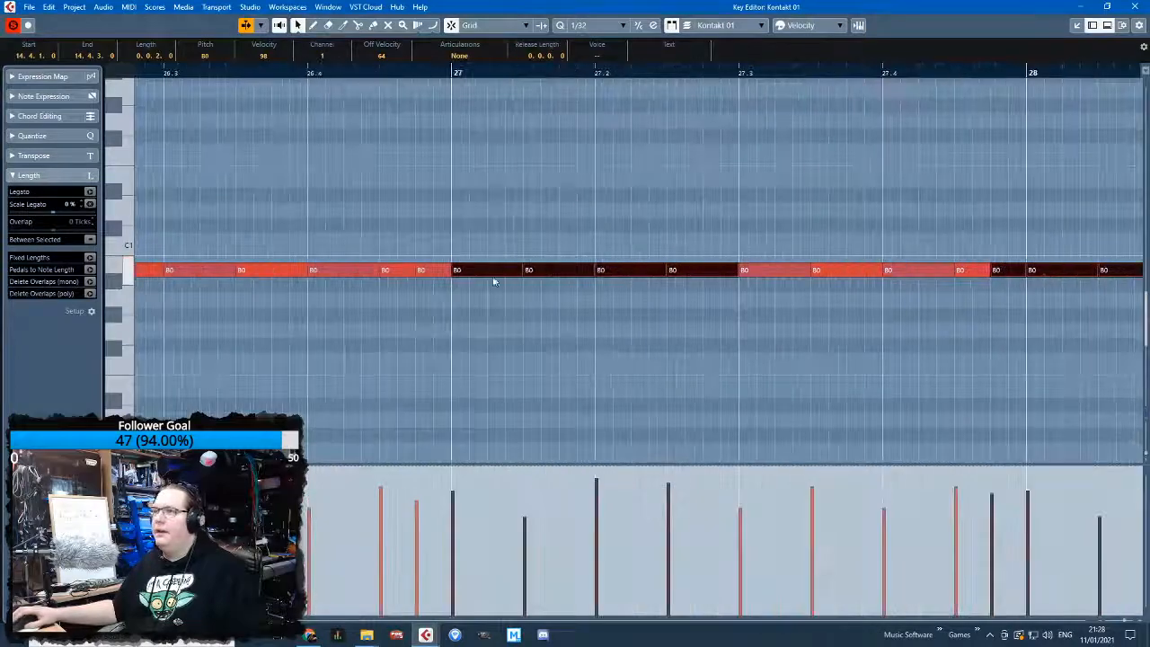
drag(452, 273, 449, 274)
scroll(484, 344, down, 8)
drag(836, 367, 215, 227)
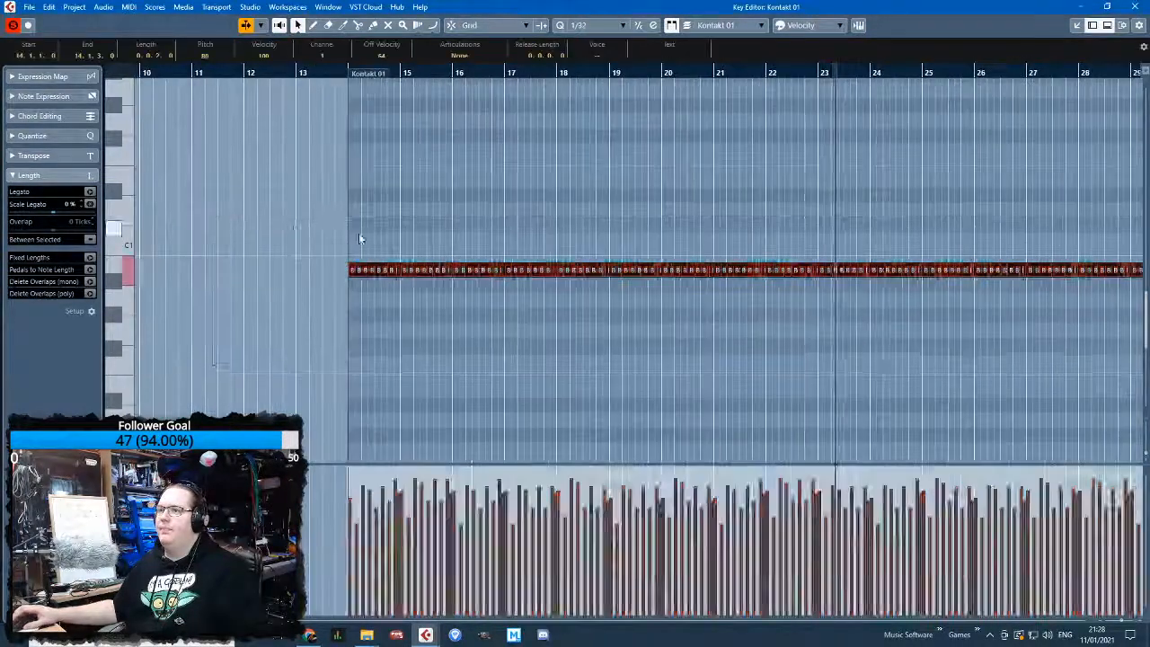
scroll(244, 297, up, 8)
drag(419, 273, 420, 273)
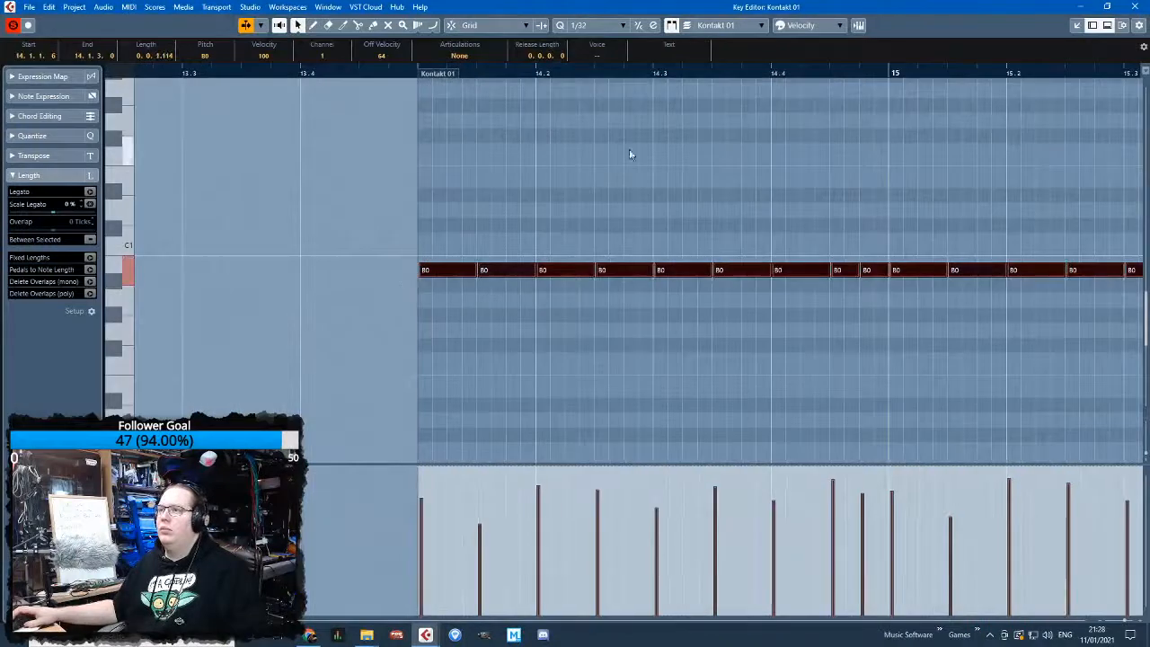
click(1130, 8)
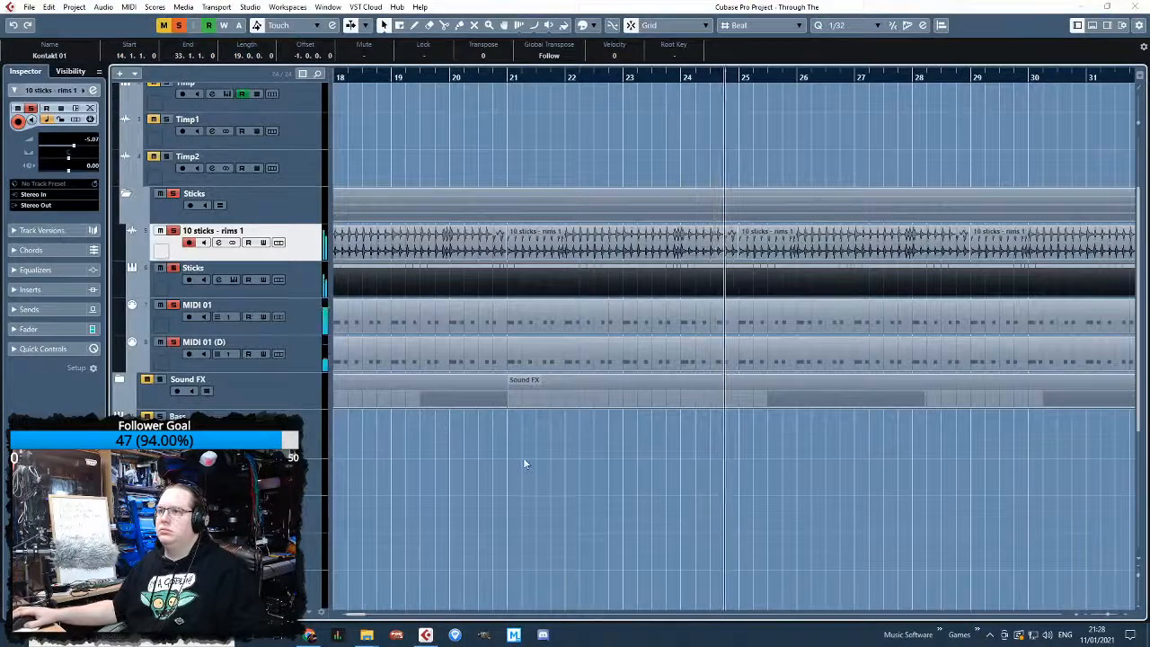
Move the Sticks track's Kontakt 01 part one bar earlier so it starts at bar 13
scroll(740, 461, up, 5)
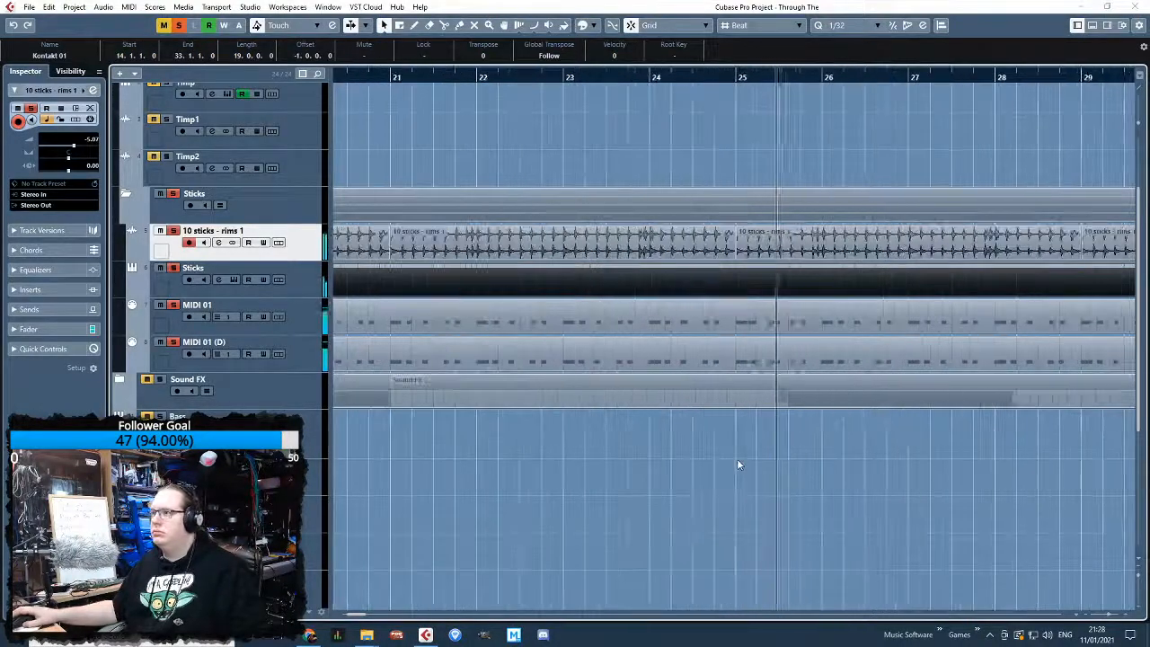
scroll(788, 475, down, 6)
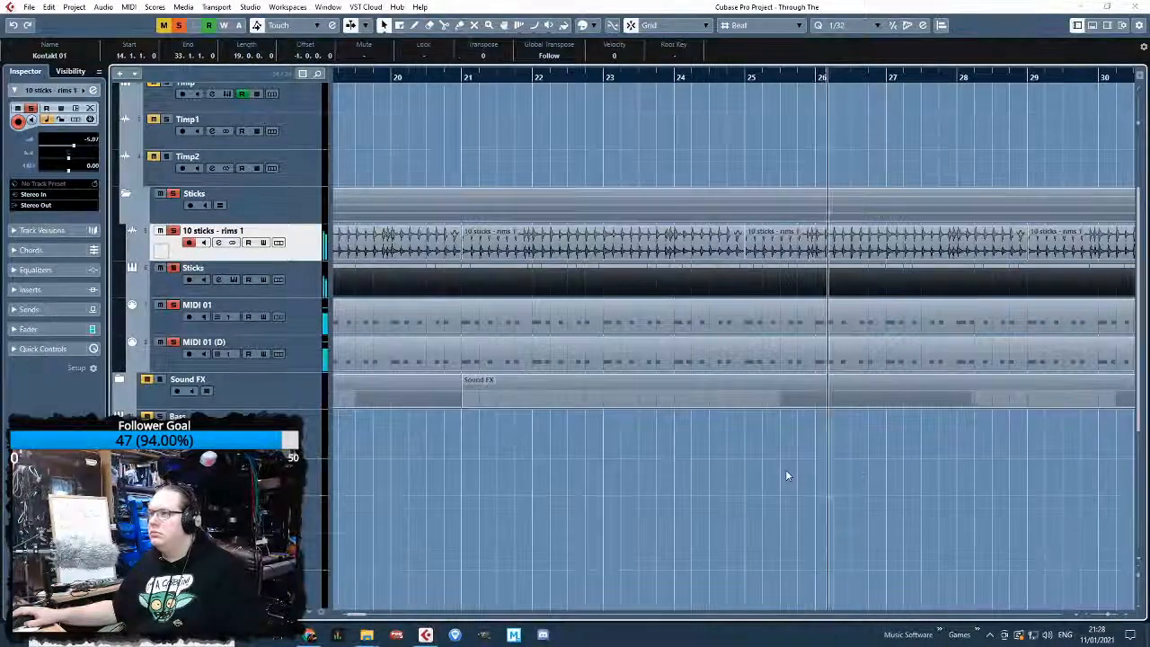
scroll(404, 180, up, 6)
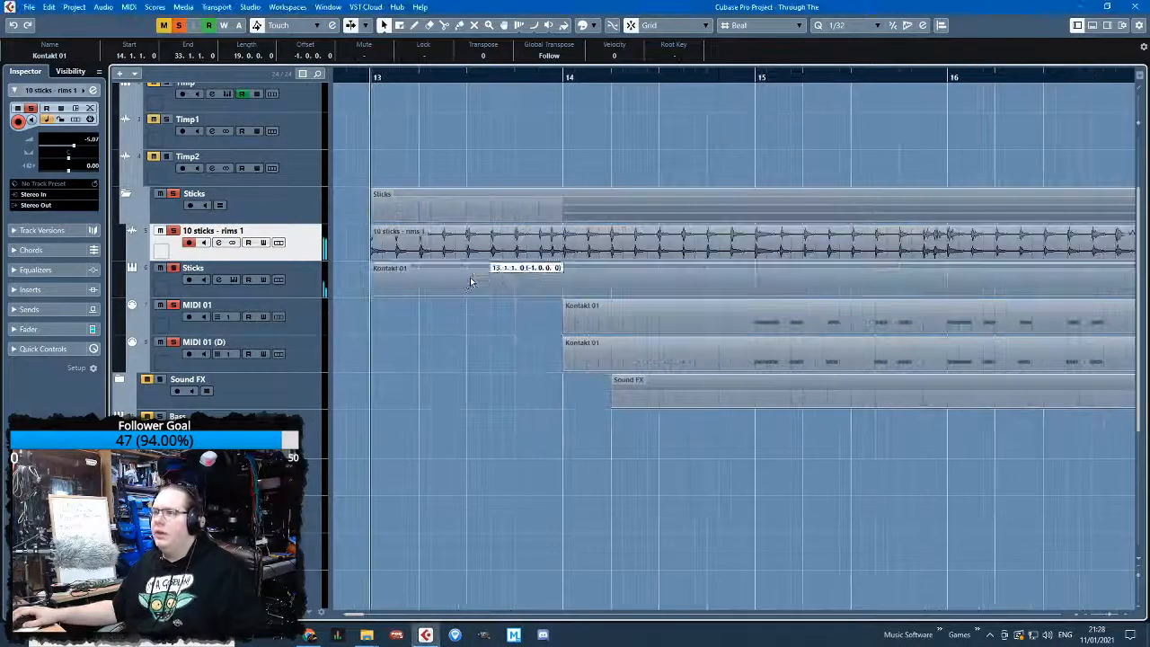
scroll(395, 323, down, 5)
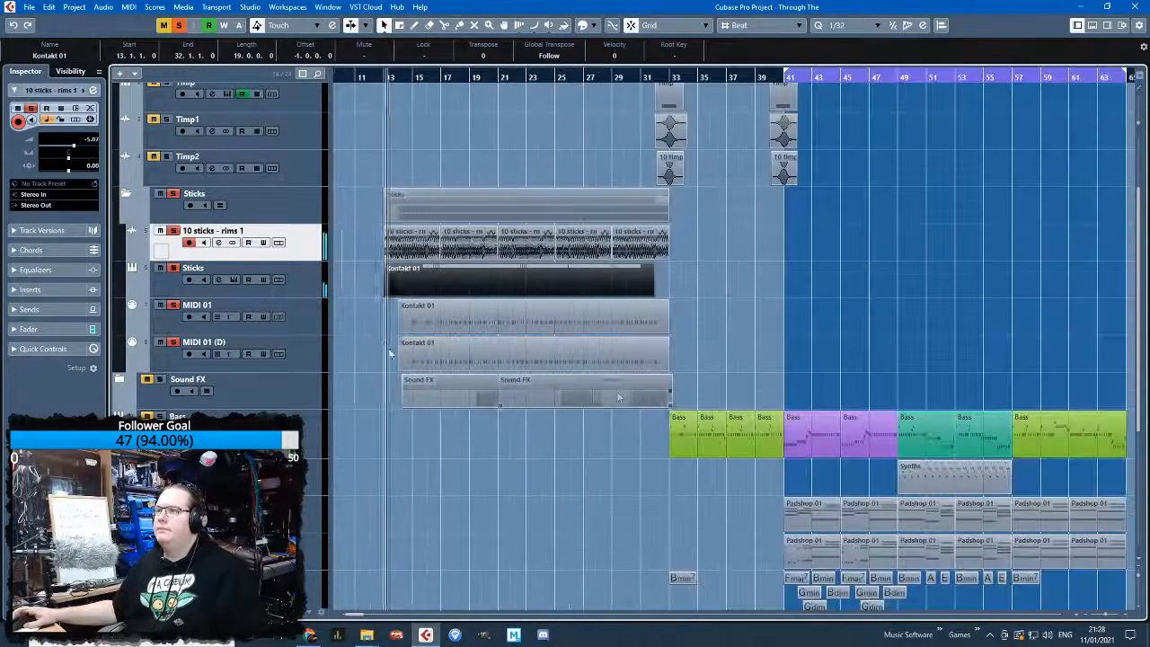
scroll(852, 352, down, 1)
Split the Sticks track's Kontakt 01 part at bar 29
click(1054, 174)
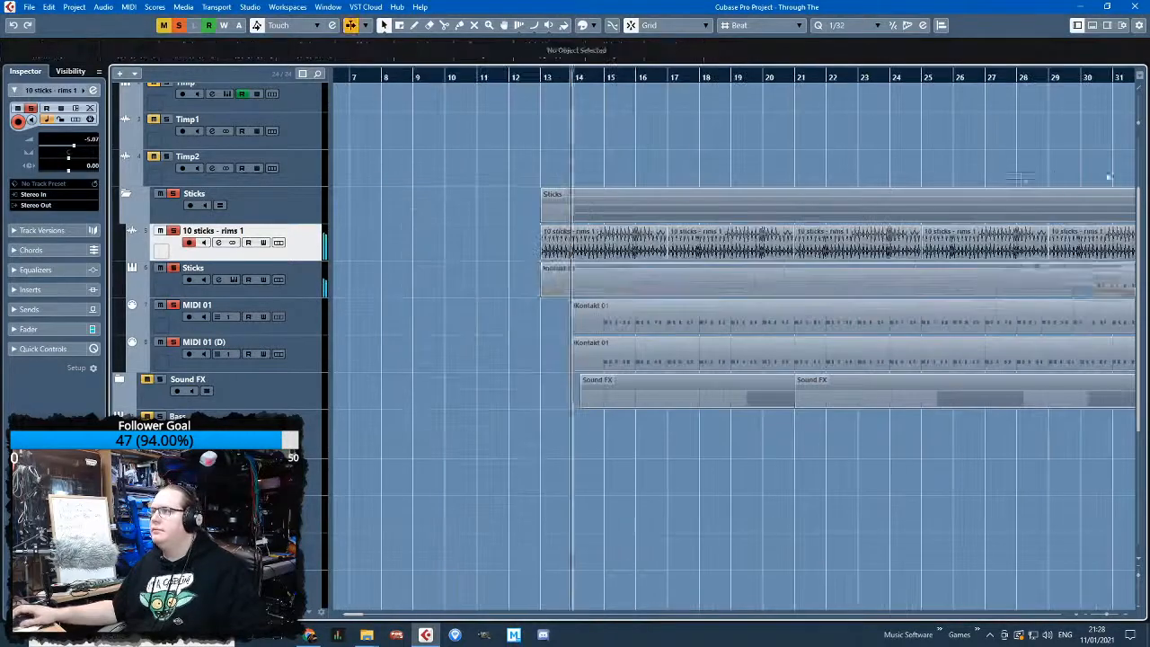
scroll(942, 160, right, 3)
key(3)
alt+click(787, 278)
click(846, 288)
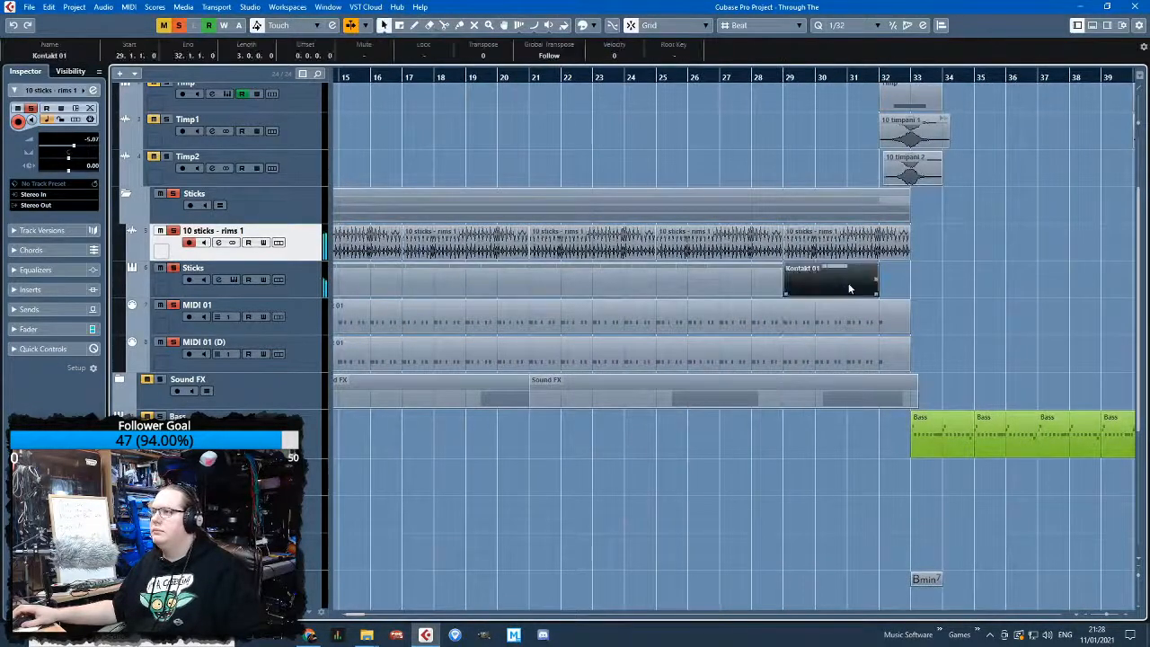
Cut off the Sticks track's Kontakt 01 segment after bar 31 and duplicate the remaining two-bar segment to end at bar 33
scroll(846, 287, up, 2)
alt+click(824, 284)
click(847, 283)
key(Delete)
click(789, 278)
key(ctrl+d)
Trim three beats off the start of the Kontakt 01 parts on MIDI 01 and MIDI 01 (D) and move them to start at 12.4.1
scroll(845, 341, down, 4)
scroll(401, 357, up, 1)
scroll(401, 355, up, 2)
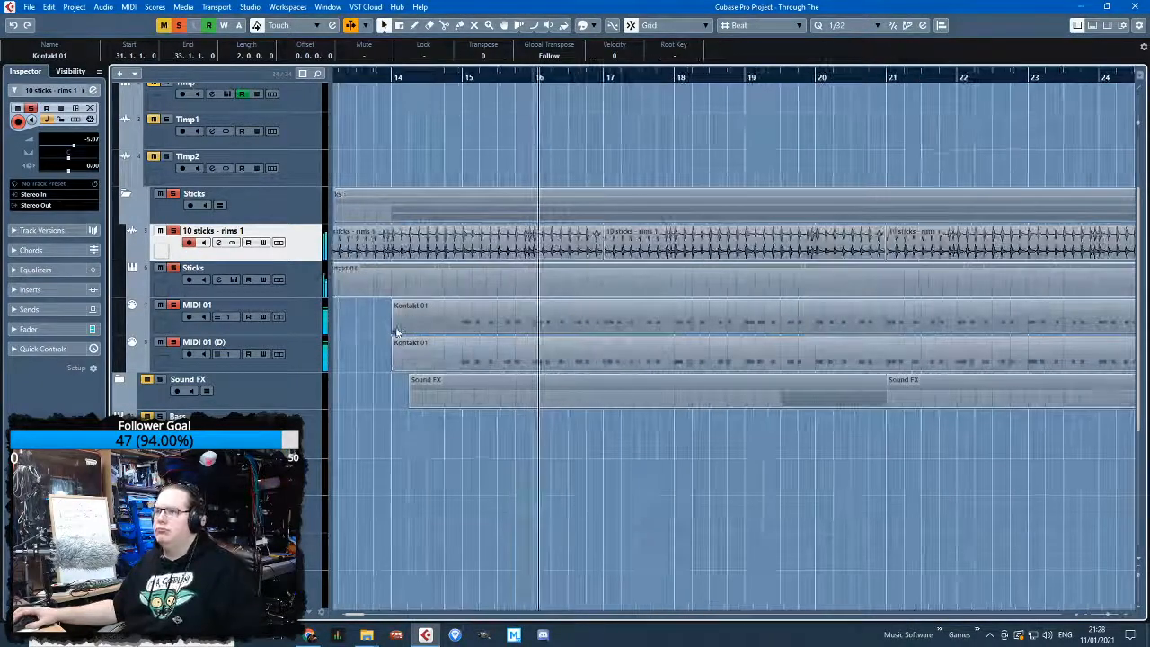
drag(380, 323, 410, 313)
scroll(449, 350, down, 3)
scroll(368, 328, up, 1)
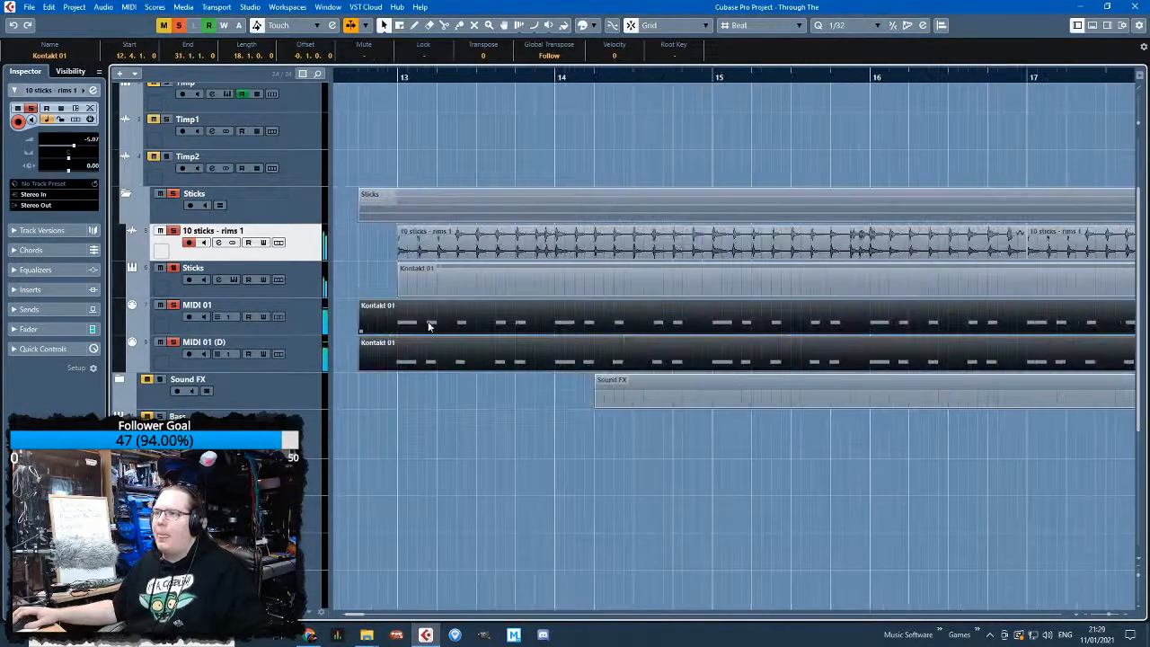
Split the Kontakt 01 parts on MIDI 01 and MIDI 01 (D) at bar 29
scroll(408, 345, down, 2)
scroll(571, 364, up, 1)
key(3)
click(787, 342)
scroll(885, 342, up, 2)
key(1)
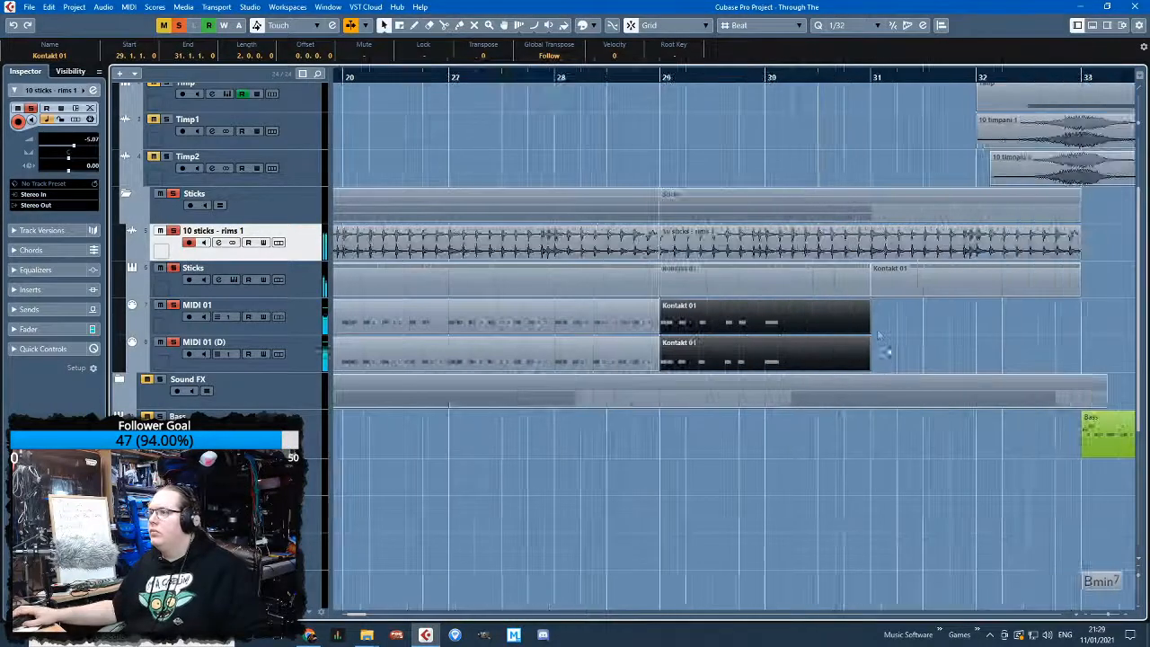
Trim the bar 29 Kontakt 01 segments on MIDI 01 and MIDI 01 (D) to one bar, repeat them to bar 34 and glue the parts
alt+click(769, 343)
drag(884, 316, 736, 359)
key(ctrl+d)
key(ctrl+d)
key(ctrl+d)
scroll(763, 386, down, 5)
drag(855, 354, 557, 309)
click(457, 311)
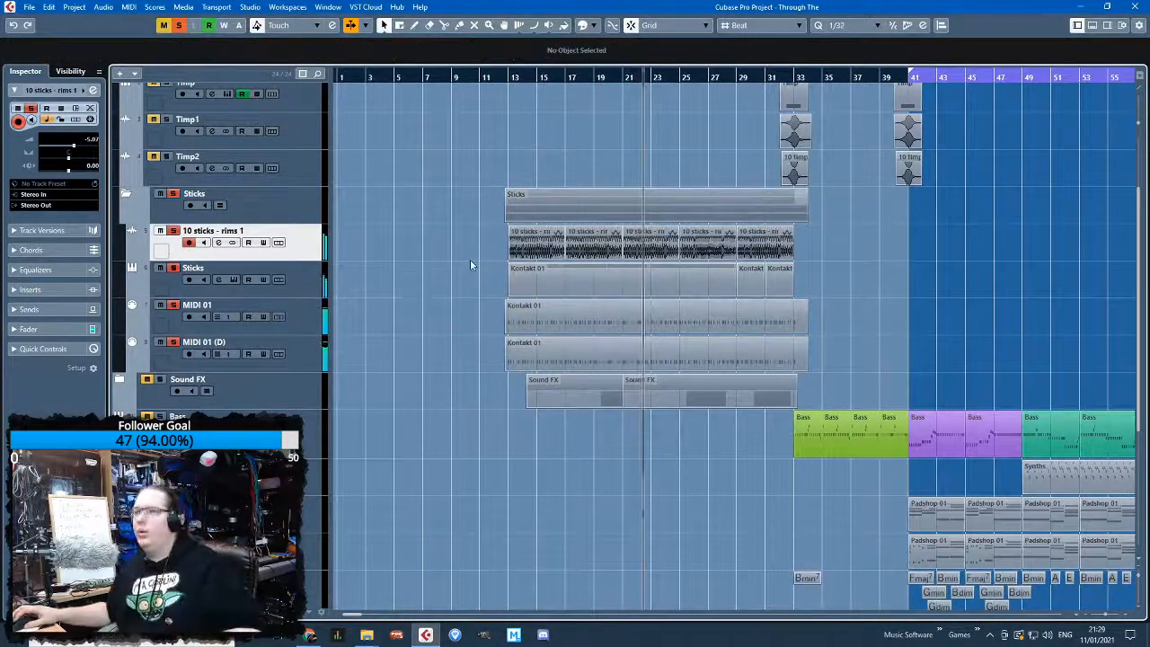
Lower the volume of the 10 sticks - rims 1 track to about -12.9
scroll(395, 260, up, 3)
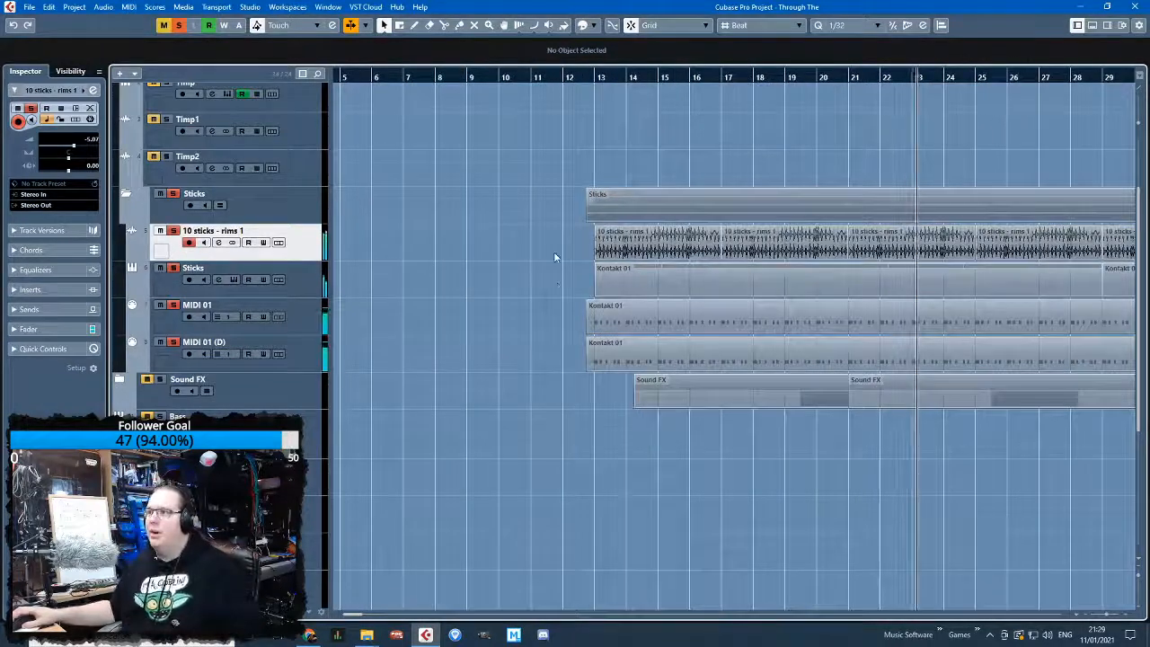
scroll(558, 293, down, 3)
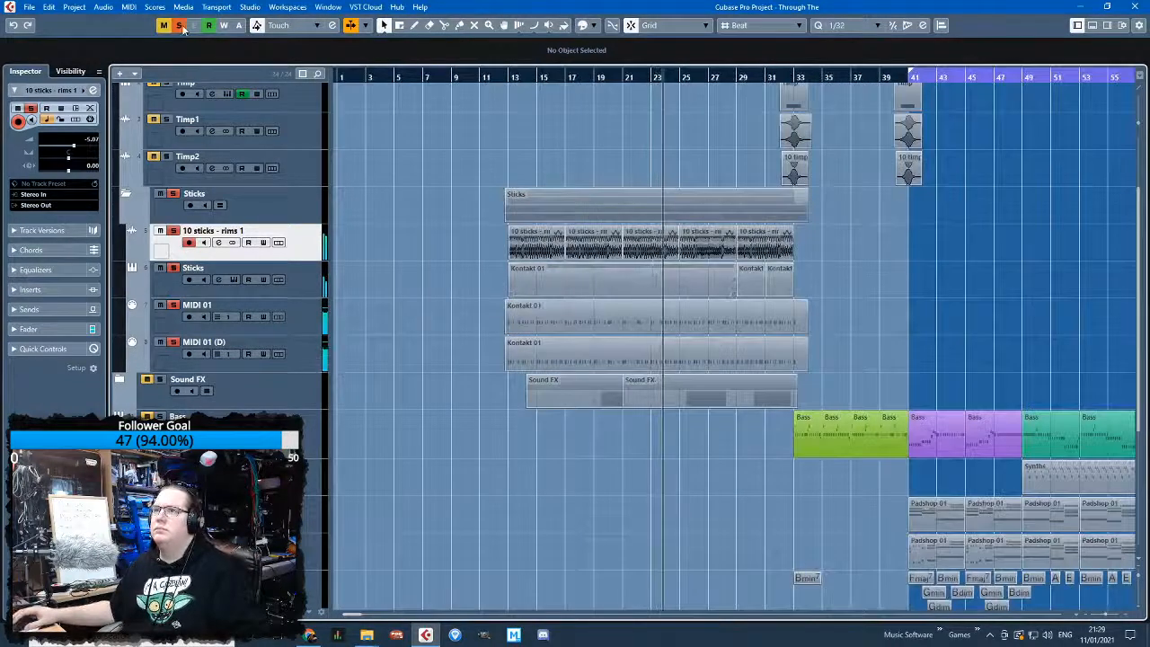
drag(74, 151, 68, 151)
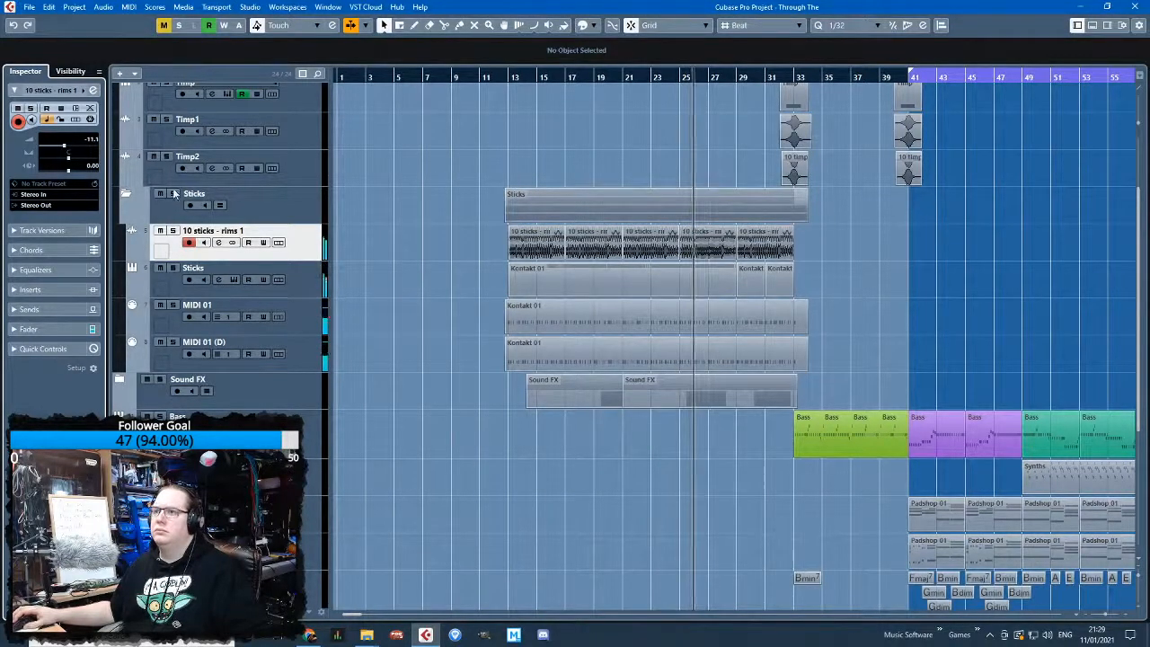
drag(64, 151, 63, 151)
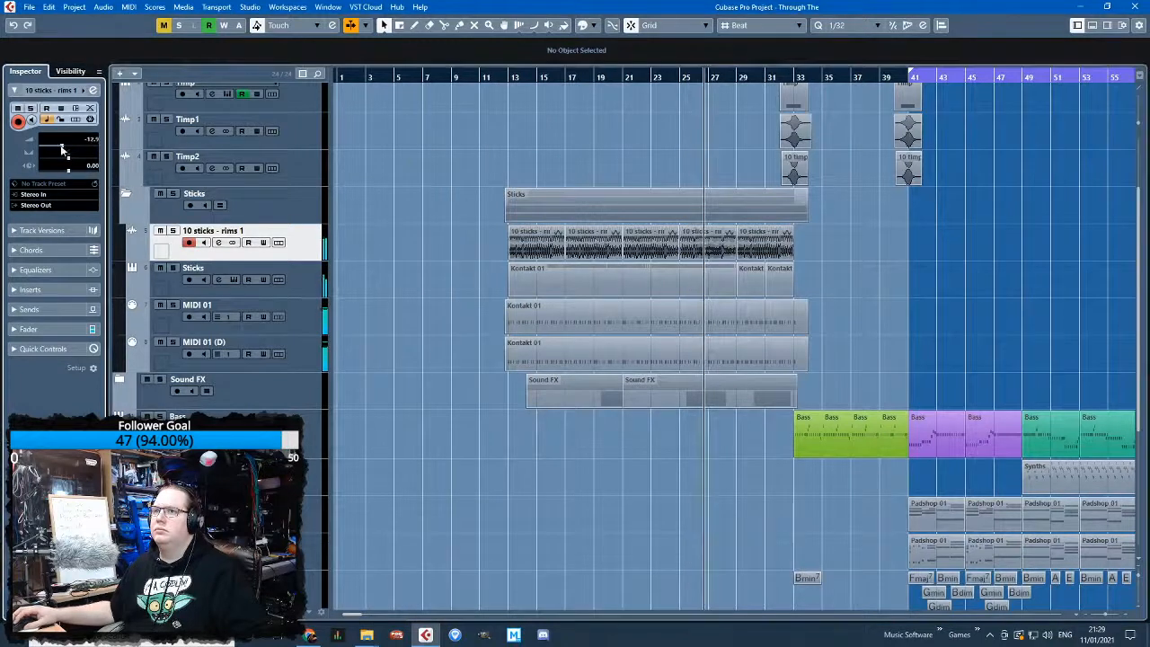
Equalize the 10 sticks - rims 1 track with -24.0 dB at 20.0 Hz in the low band and about -13.3 dB near 17230 Hz
click(28, 270)
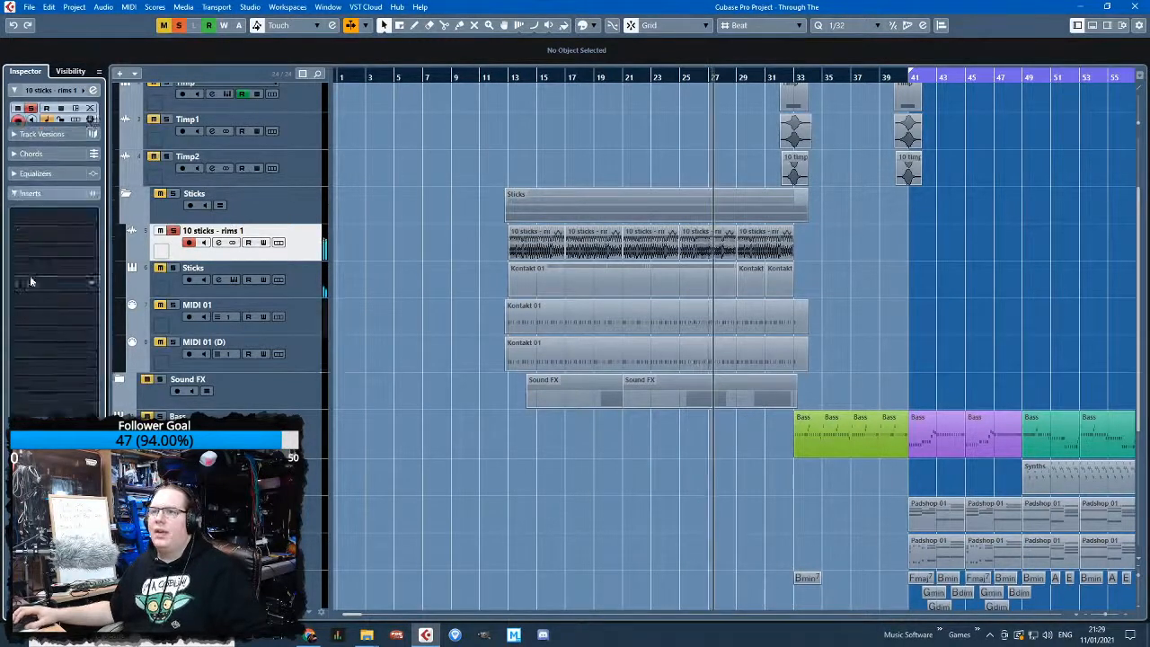
drag(23, 197, 14, 219)
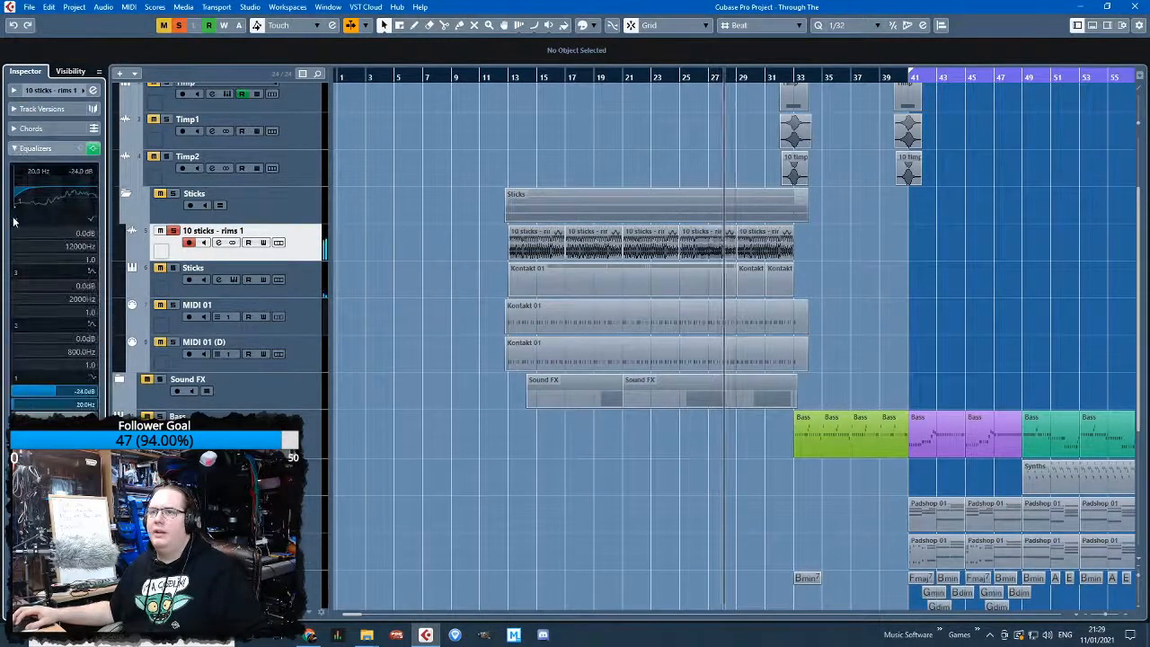
drag(91, 190, 93, 197)
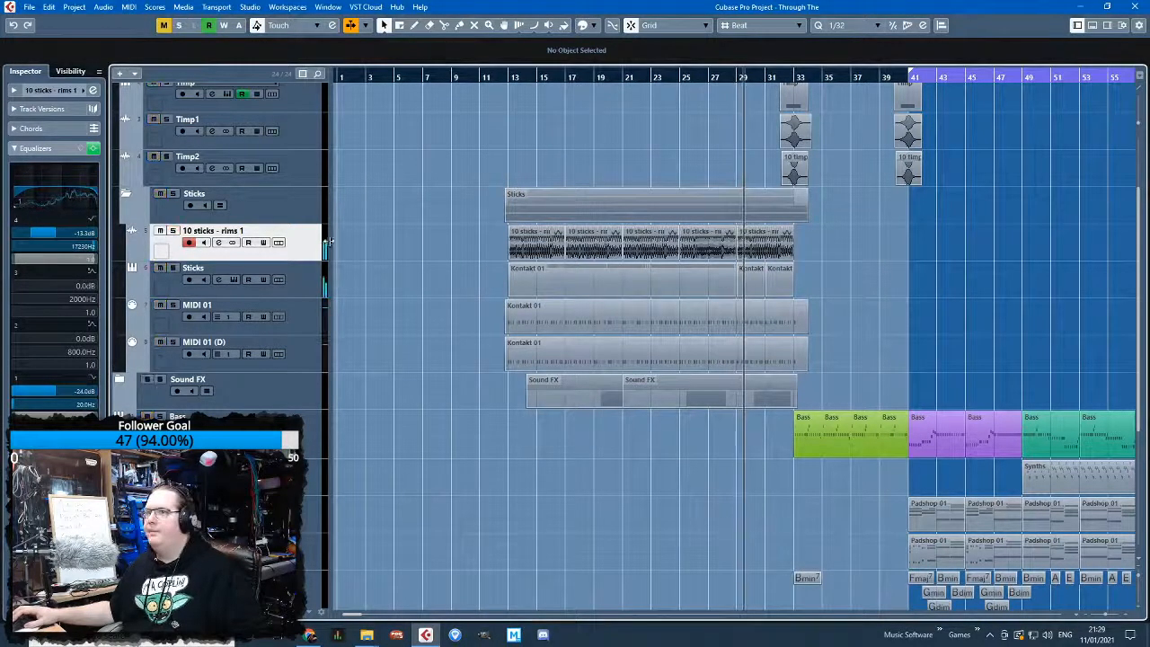
click(38, 149)
Insert StereoEnhancer on the 10 sticks - rims 1 track with 179 % width and about 19 ms delay
click(36, 167)
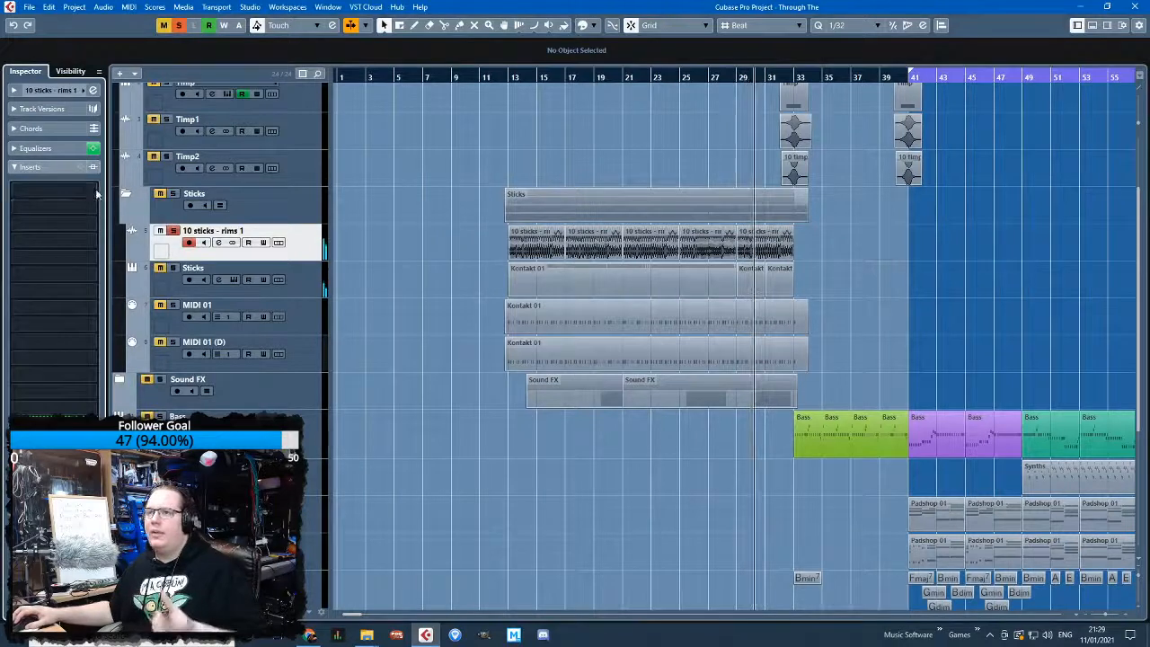
click(92, 190)
click(28, 347)
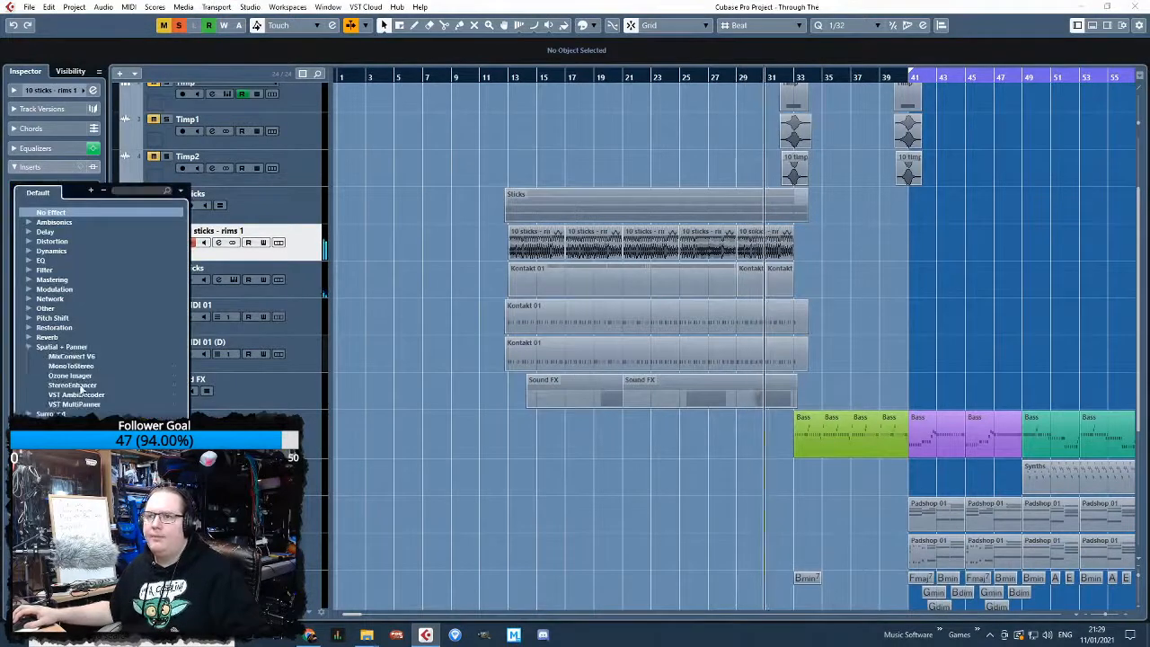
click(73, 384)
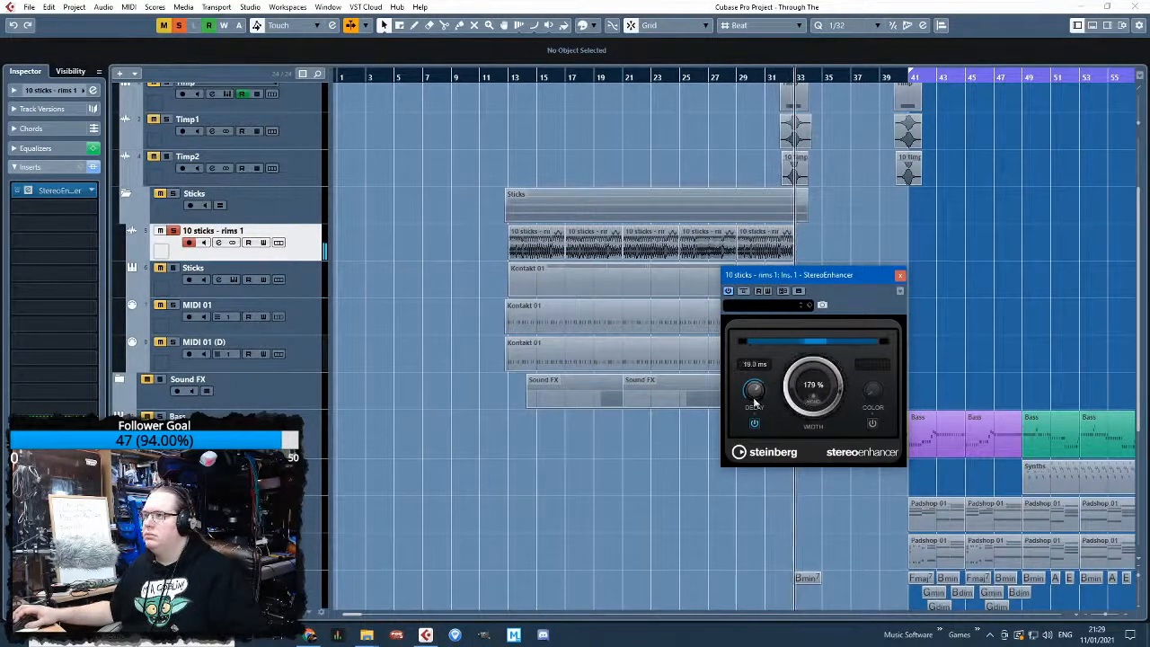
click(738, 77)
click(899, 276)
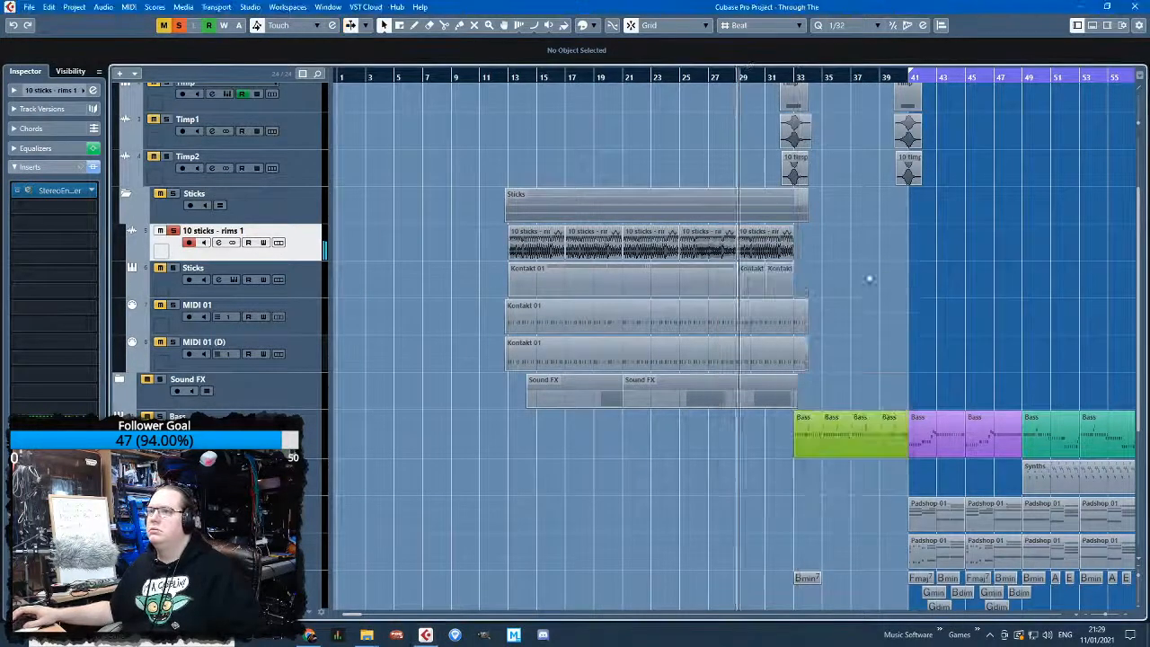
Switch to the Storage Facility File Explorer window and go to the Epic Drums - Big Fish folder within Big Fish Audio
click(298, 205)
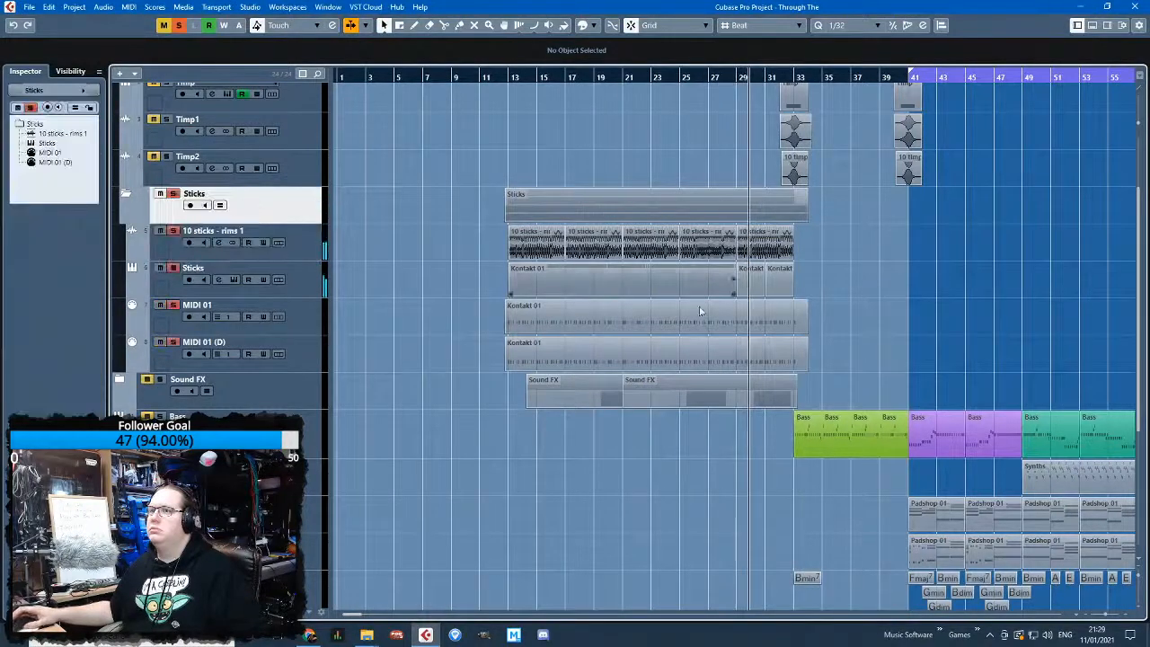
scroll(872, 377, up, 6)
scroll(898, 296, right, 2)
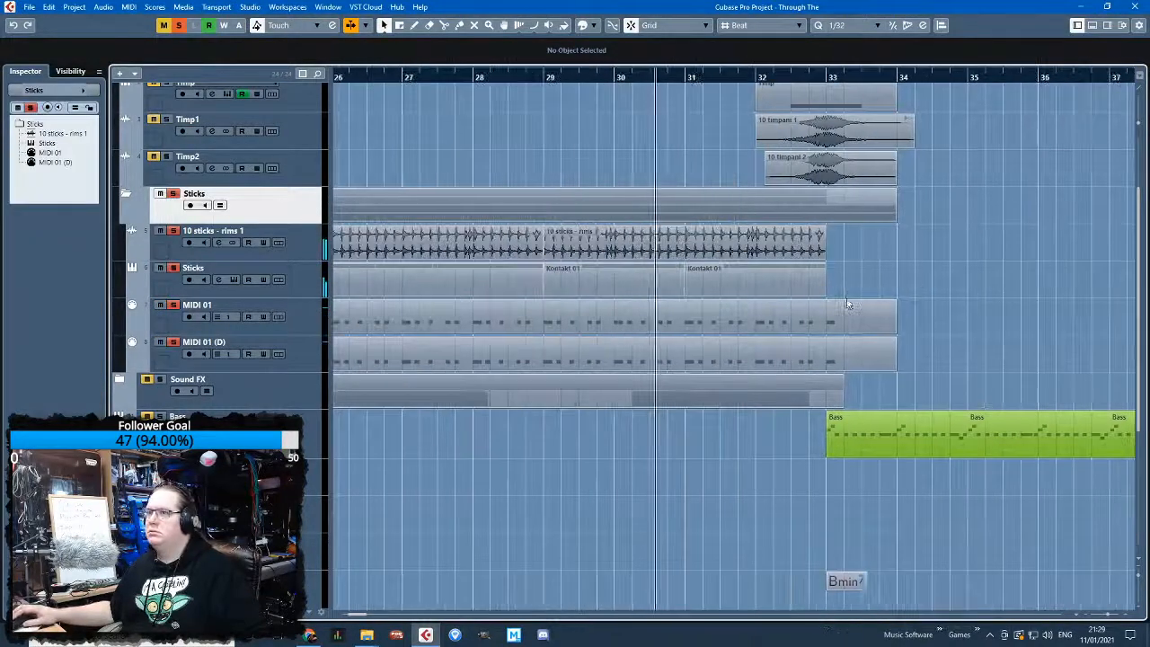
mouse_move(369, 638)
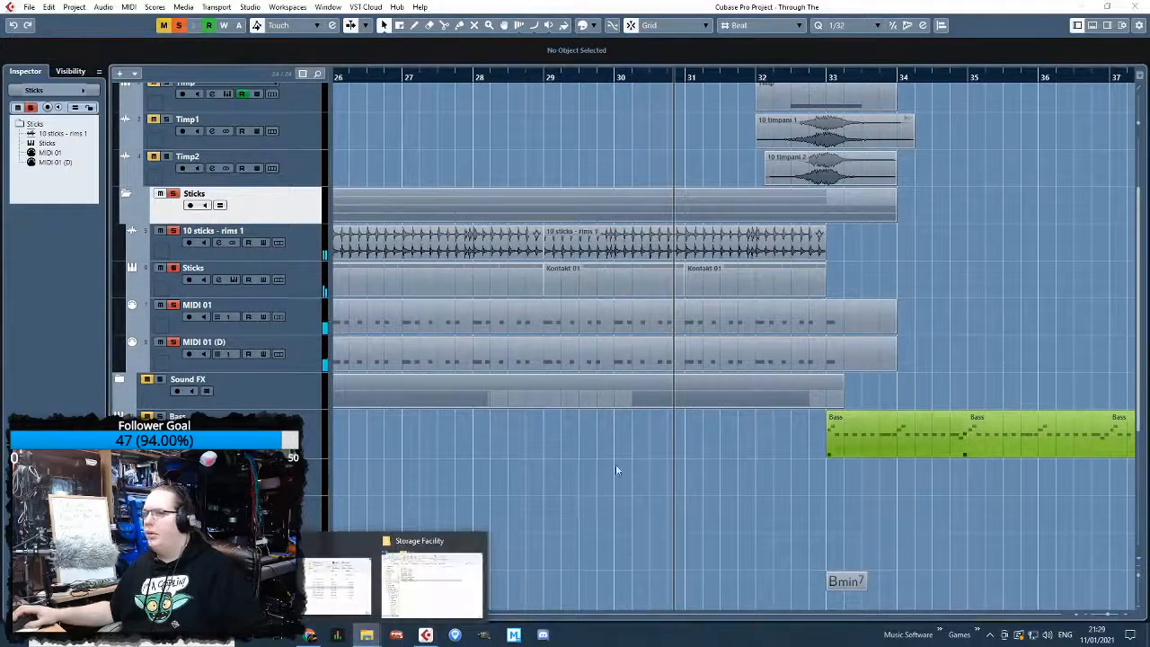
click(437, 584)
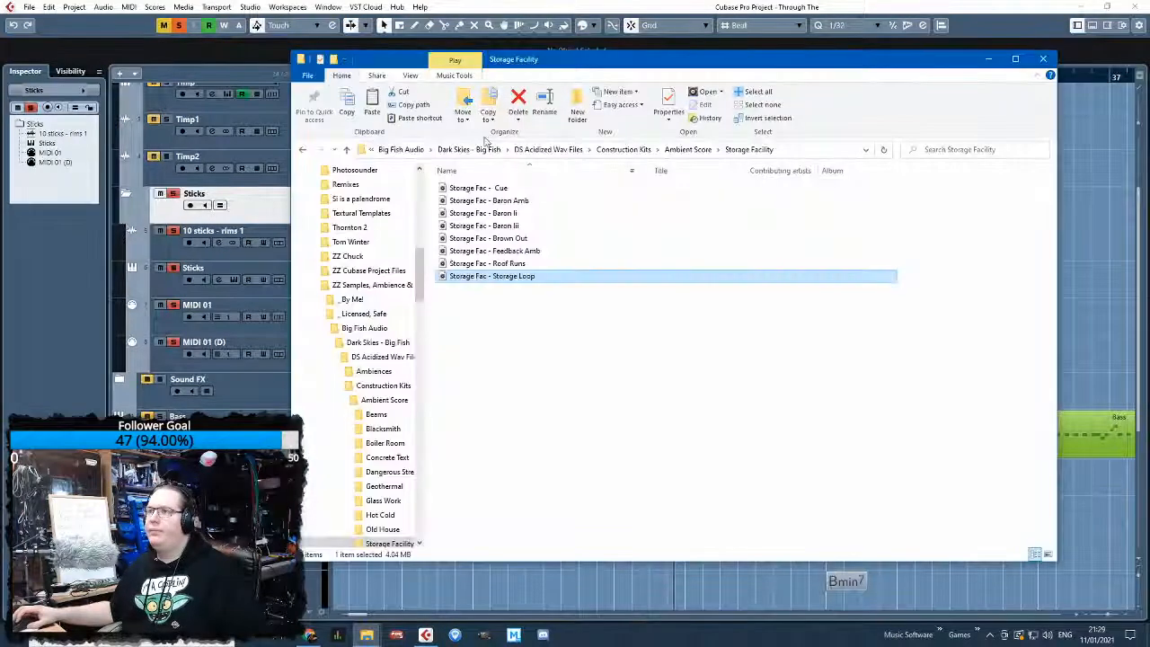
click(455, 151)
click(455, 151)
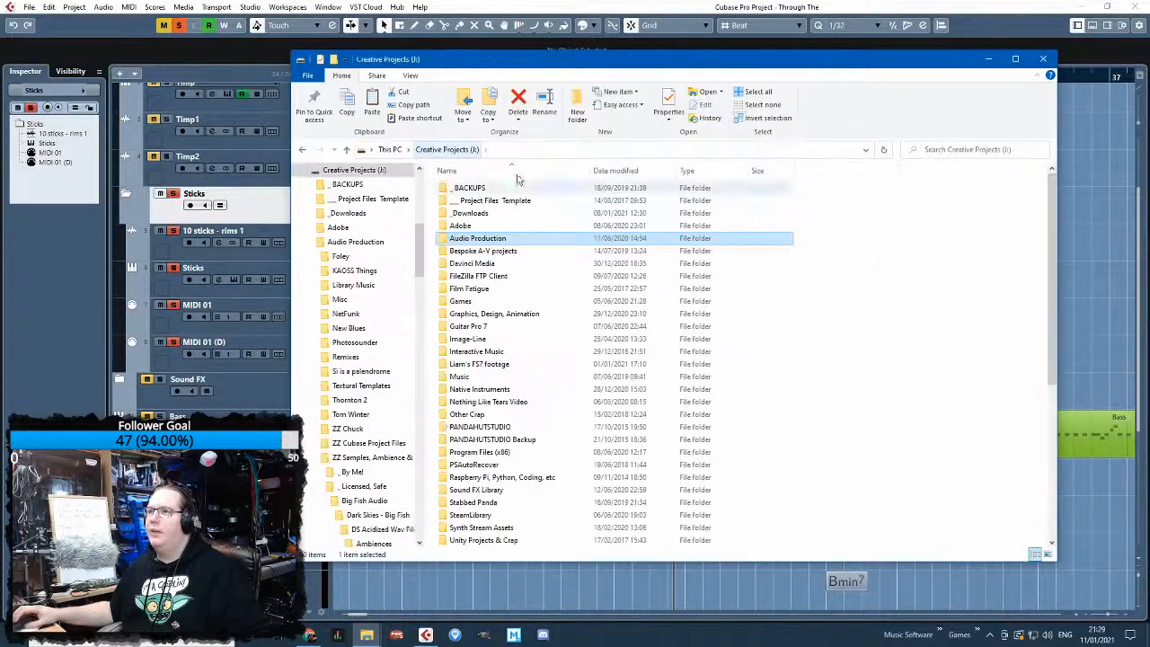
click(303, 150)
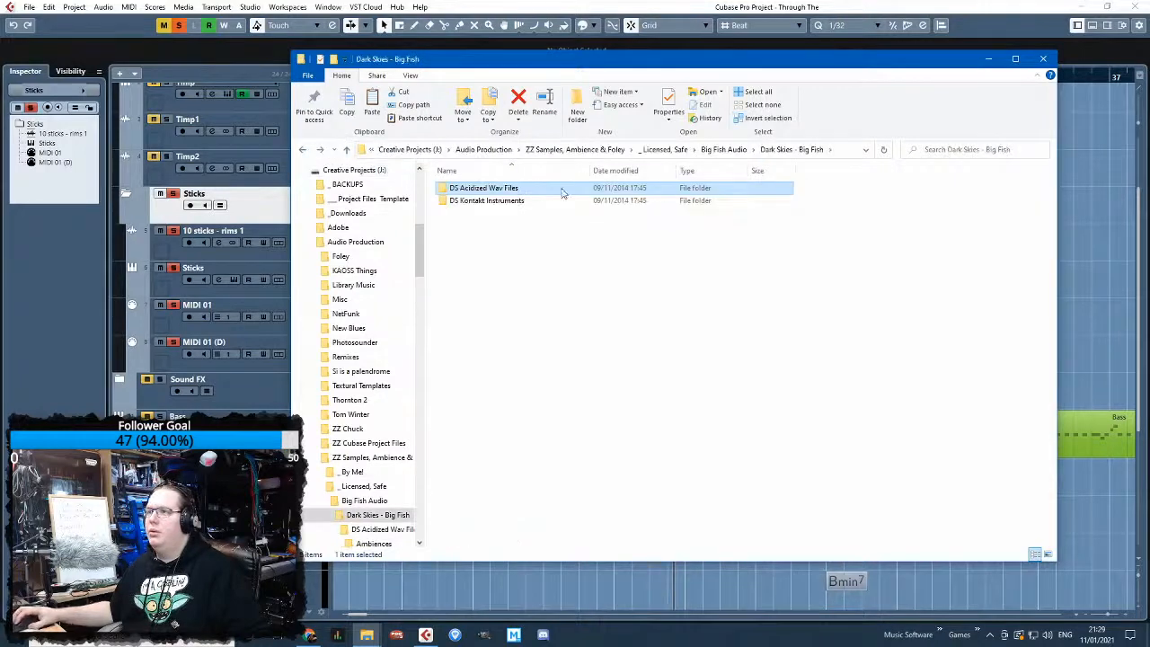
click(695, 150)
click(715, 151)
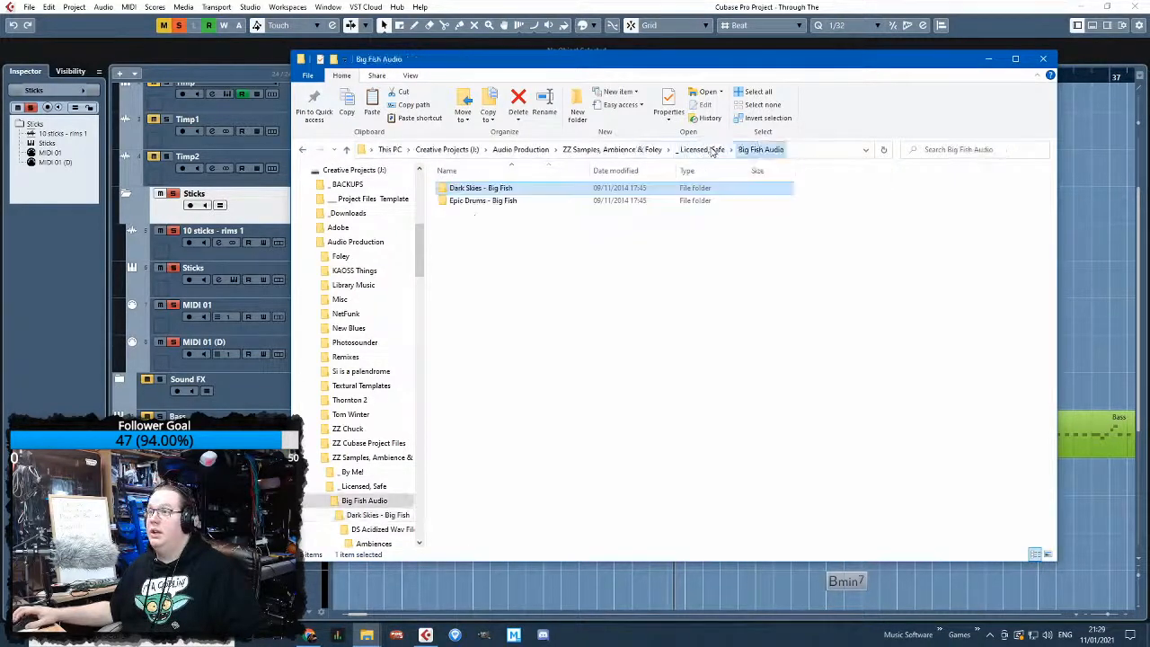
double_click(481, 203)
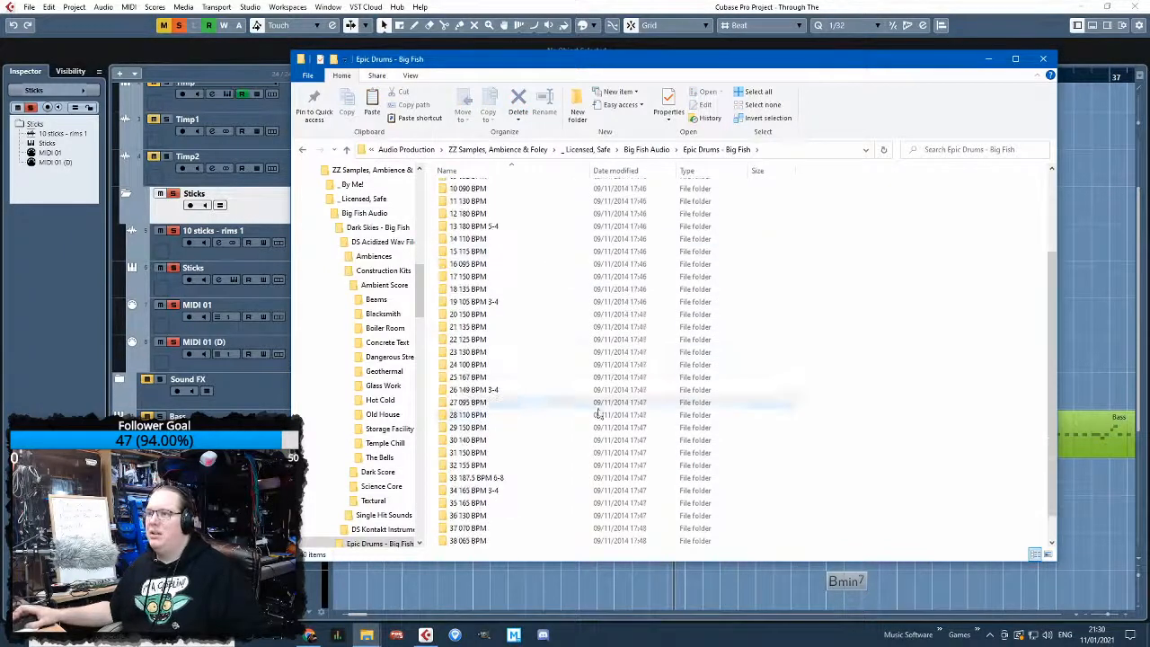
Add the 10 sticks - rims end sample from the 10 090 BPM folder to the 10 sticks - rims 1 track at bar 33
scroll(498, 341, down, 1)
double_click(493, 259)
scroll(547, 348, down, 3)
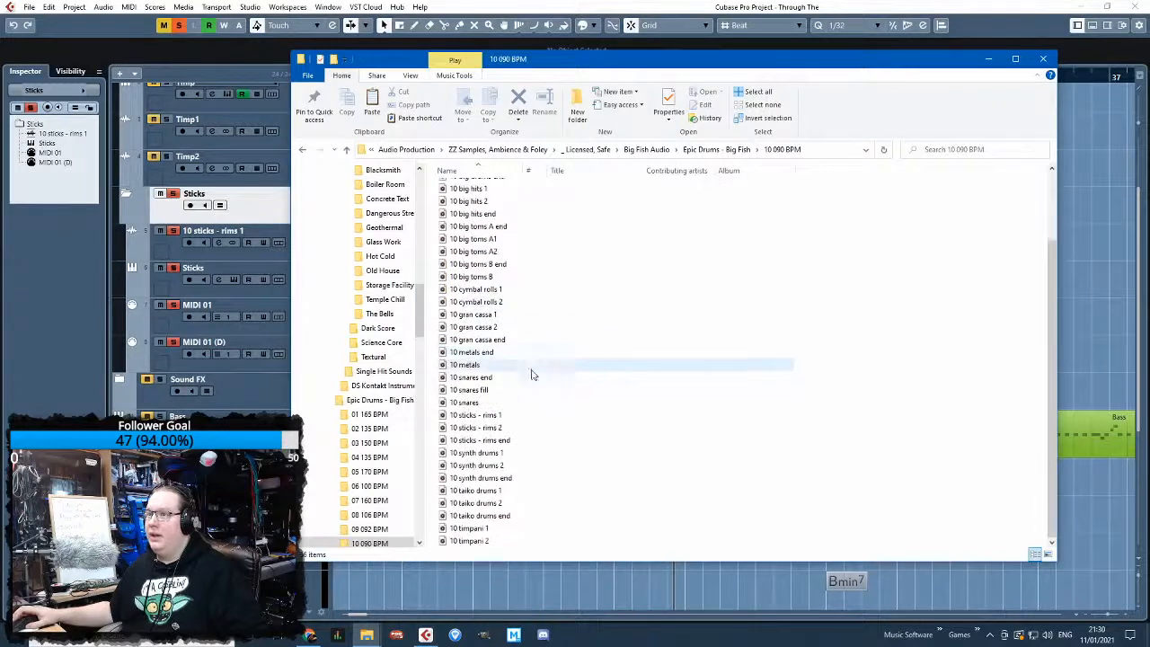
click(547, 420)
click(551, 440)
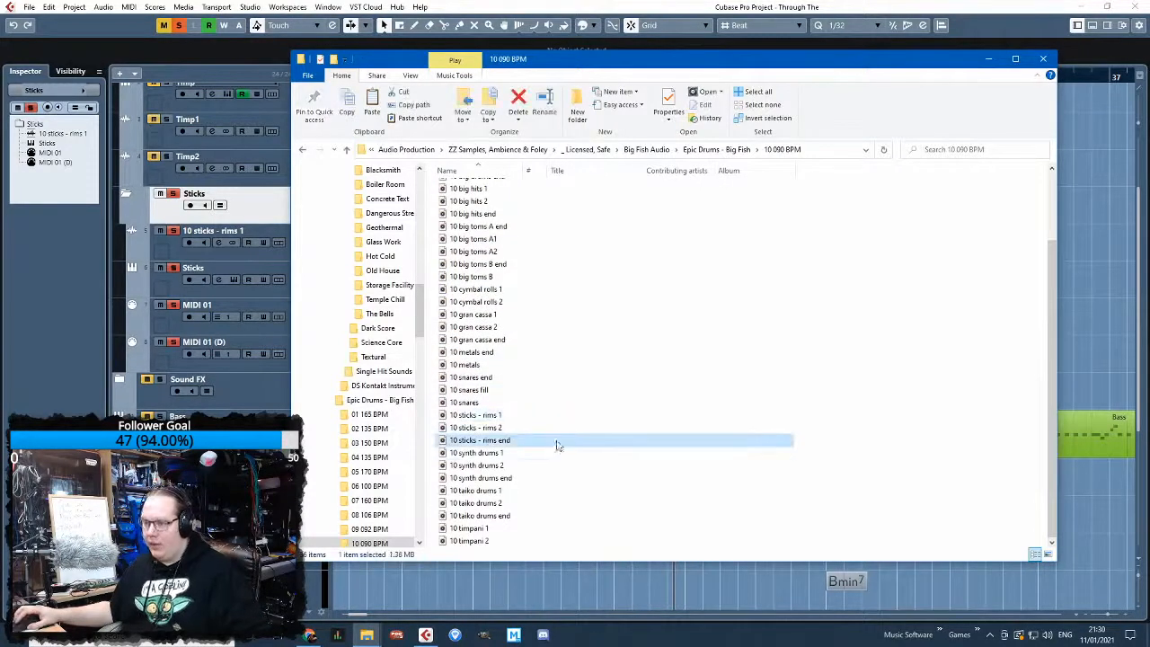
click(1121, 138)
click(989, 59)
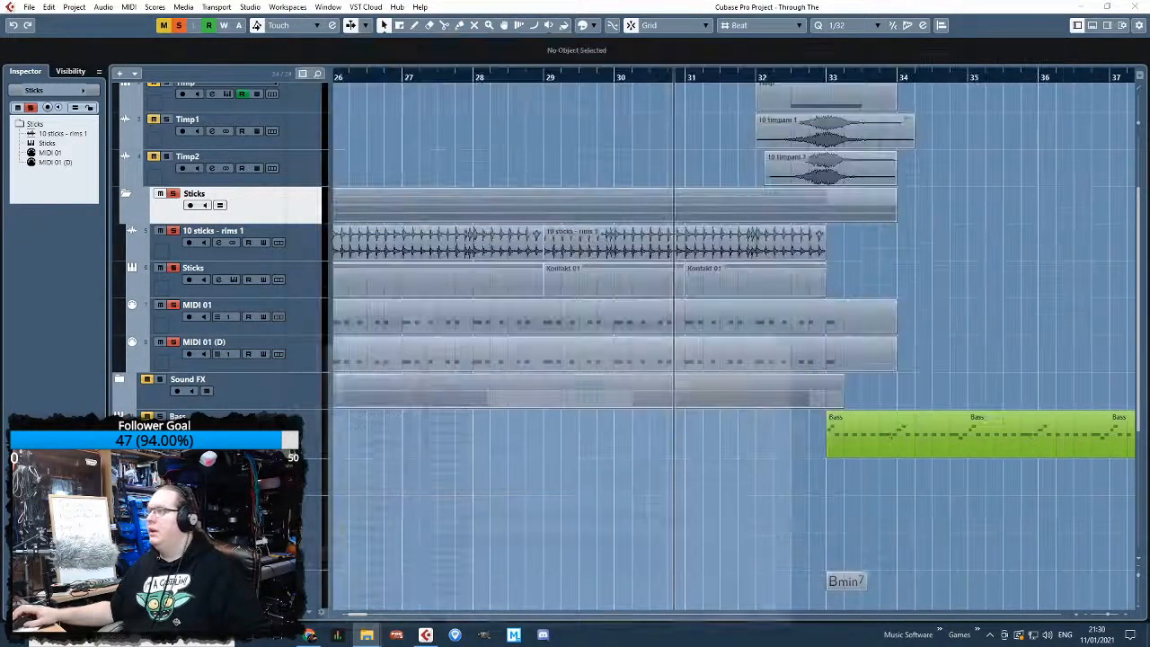
drag(844, 245, 844, 245)
Examine the hits of the 10 sticks - rims end clip in the Sample Editor
scroll(919, 275, up, 3)
scroll(907, 405, up, 5)
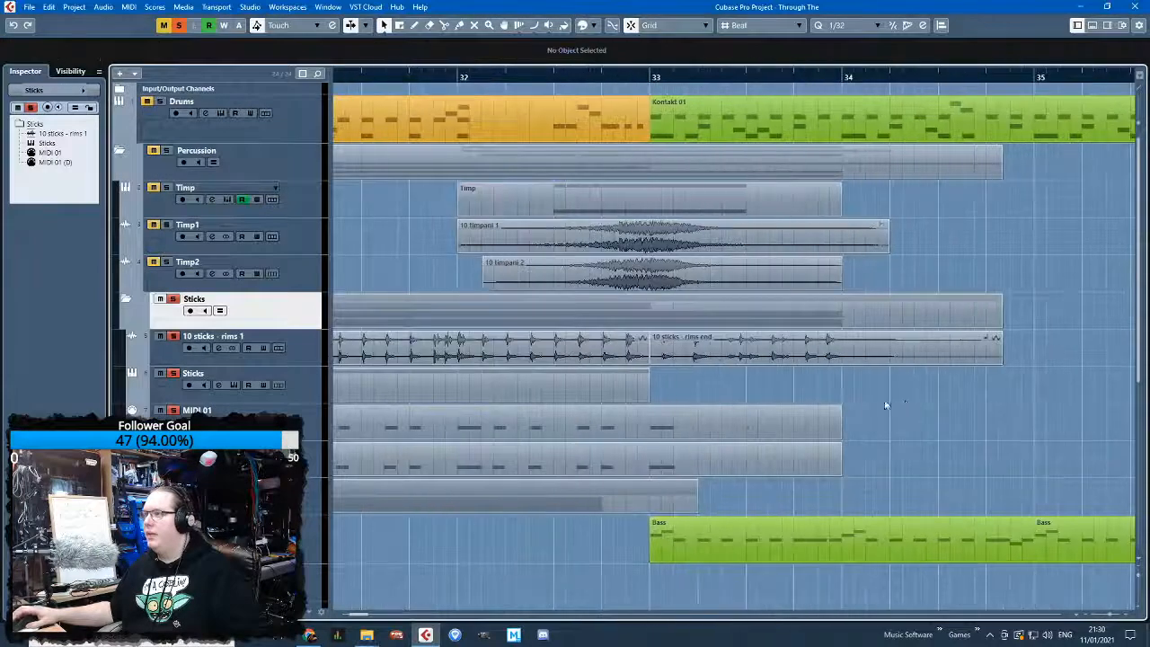
double_click(883, 348)
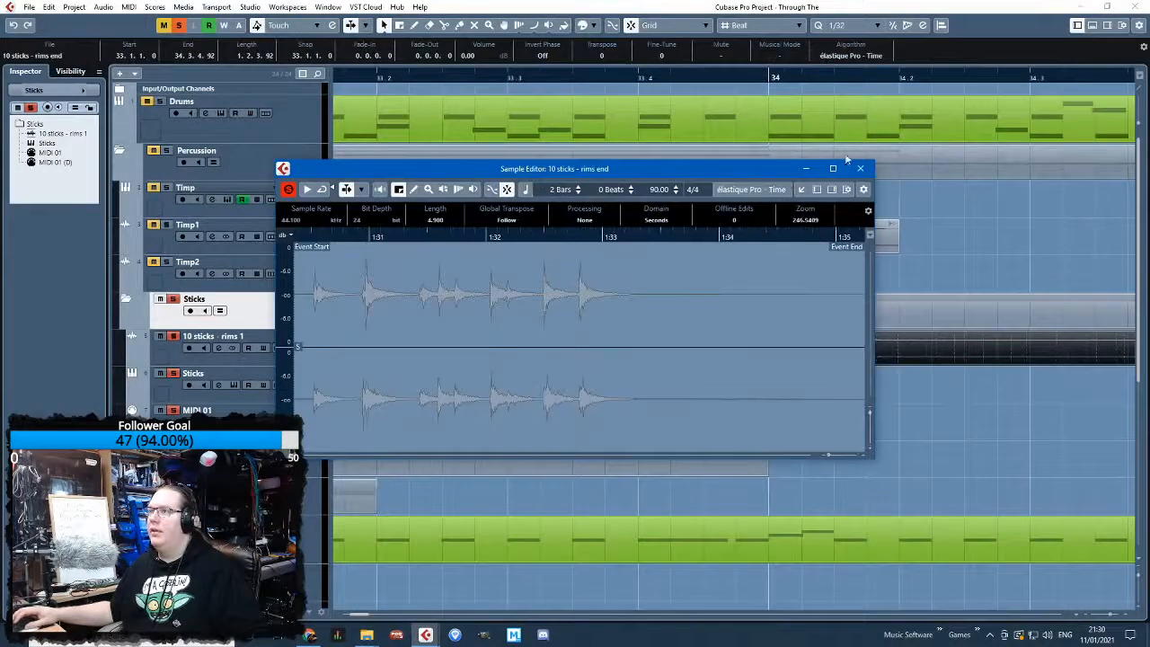
click(859, 168)
Split the 10 sticks - rims end clip just before its last hit and delete the earlier portion
scroll(773, 350, down, 3)
key(3)
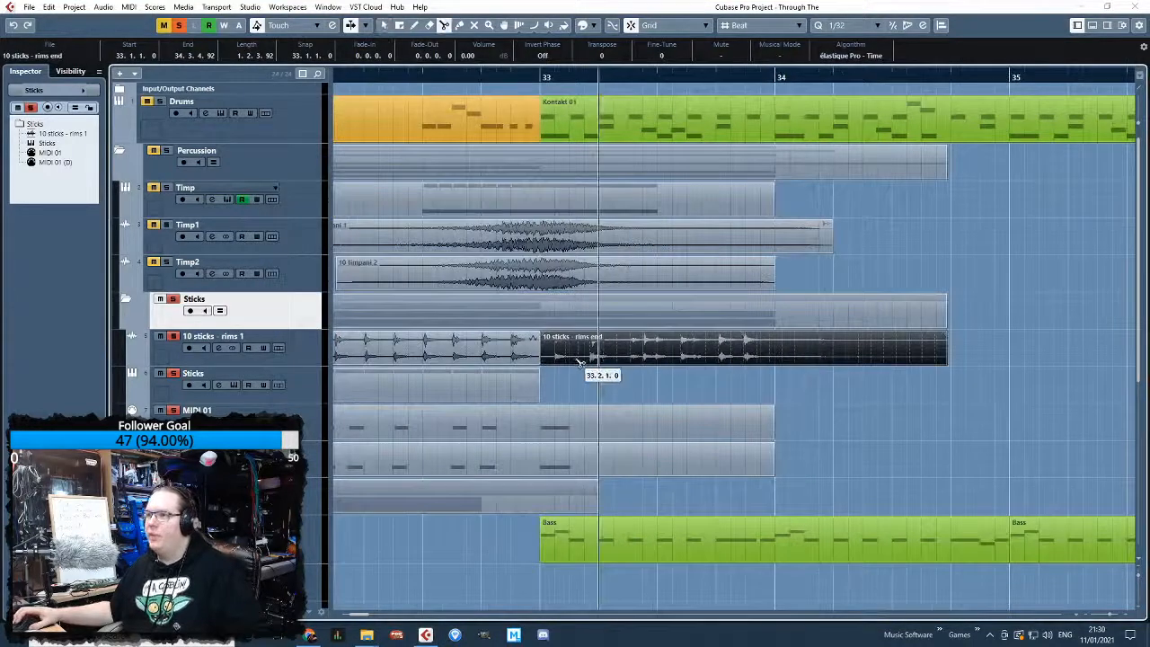
click(742, 351)
key(1)
click(727, 354)
key(Delete)
Move the remaining rims end hit to bar 33 and give it a fade-out of about 0.2.1.111
drag(788, 356, 464, 349)
scroll(566, 364, up, 4)
scroll(568, 364, up, 3)
scroll(464, 349, down, 6)
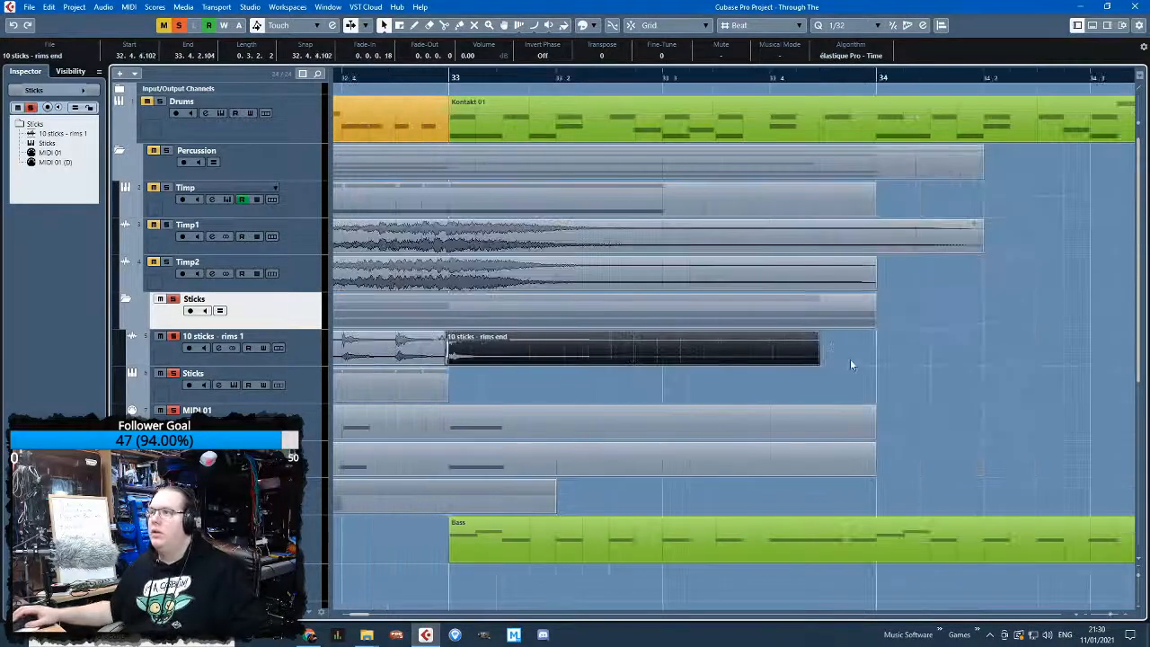
drag(817, 334, 564, 335)
scroll(564, 335, down, 2)
scroll(569, 190, left, 4)
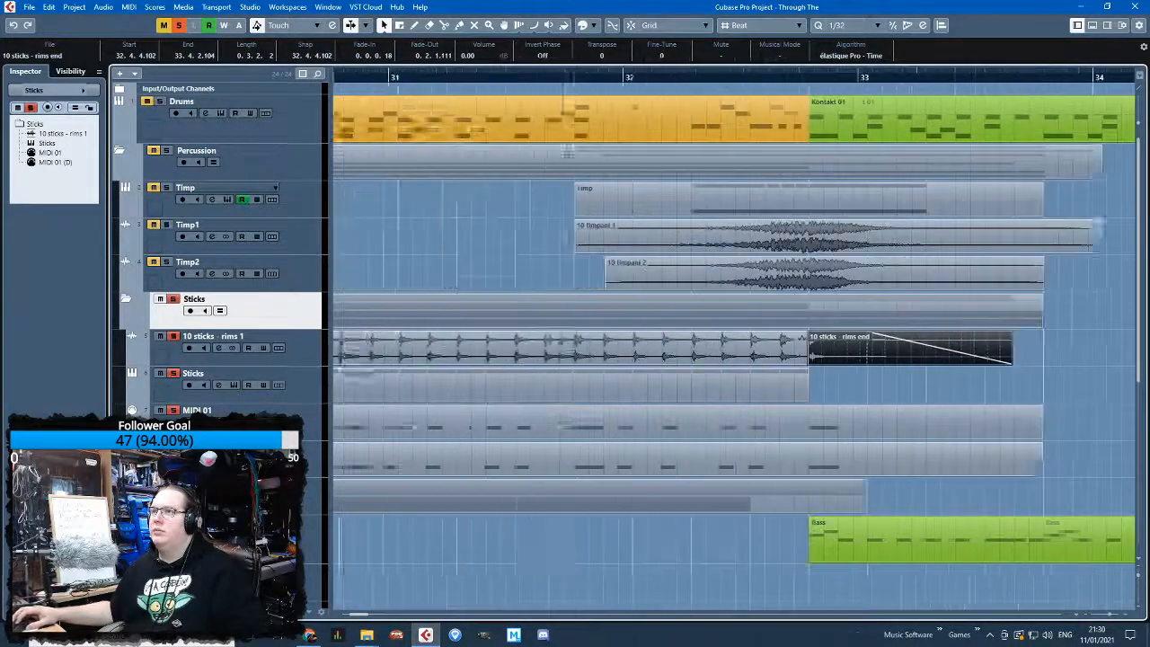
Split the MIDI 01 and MIDI 01 (D) parts at bar 32 and cut off the Sticks track's Kontakt 01 part after 32.2.1
key(2)
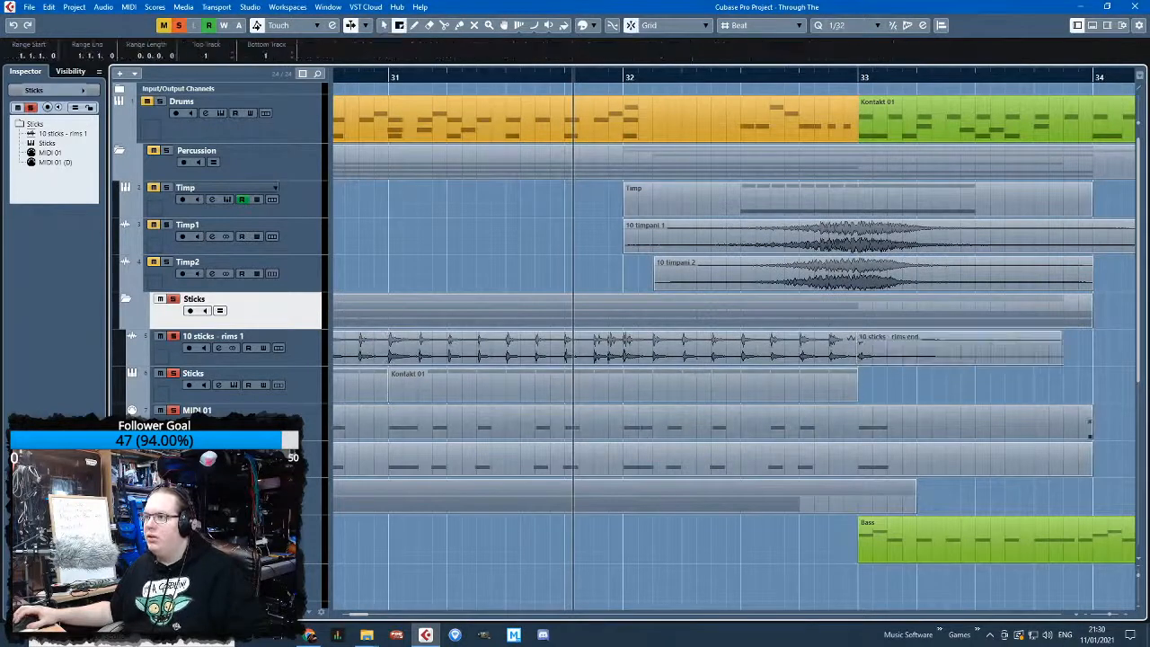
key(3)
click(627, 425)
click(627, 458)
key(1)
key(3)
click(663, 393)
key(1)
click(709, 397)
key(Delete)
Split the MIDI 01 and MIDI 01 (D) parts at bar 33 and delete their segments between bars 32 and 33
drag(765, 396, 749, 459)
key(3)
click(856, 424)
key(1)
drag(831, 400, 826, 452)
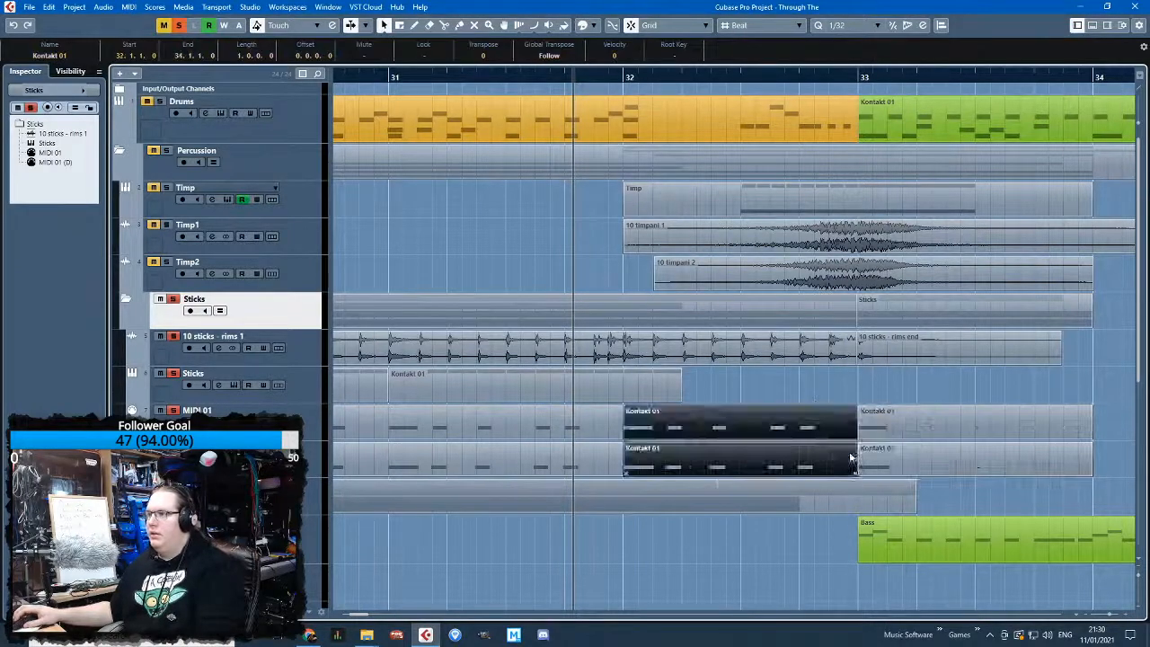
key(Delete)
Check the notes in the remaining MIDI 01 (D) part, and move both single-note Kontakt 01 parts back to bar 32
click(919, 465)
double_click(918, 466)
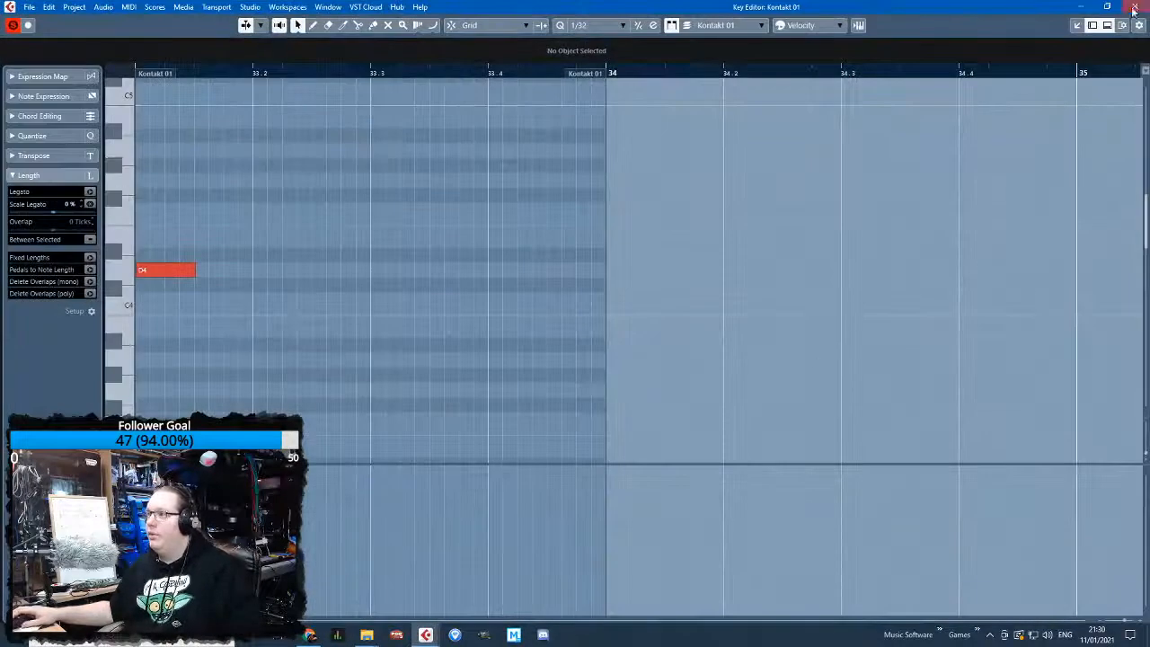
click(1134, 7)
drag(915, 433, 672, 414)
Delete the notes following the bar 32 downbeat note in the Sticks track's last Kontakt 01 part
double_click(652, 387)
drag(686, 314, 800, 190)
key(Delete)
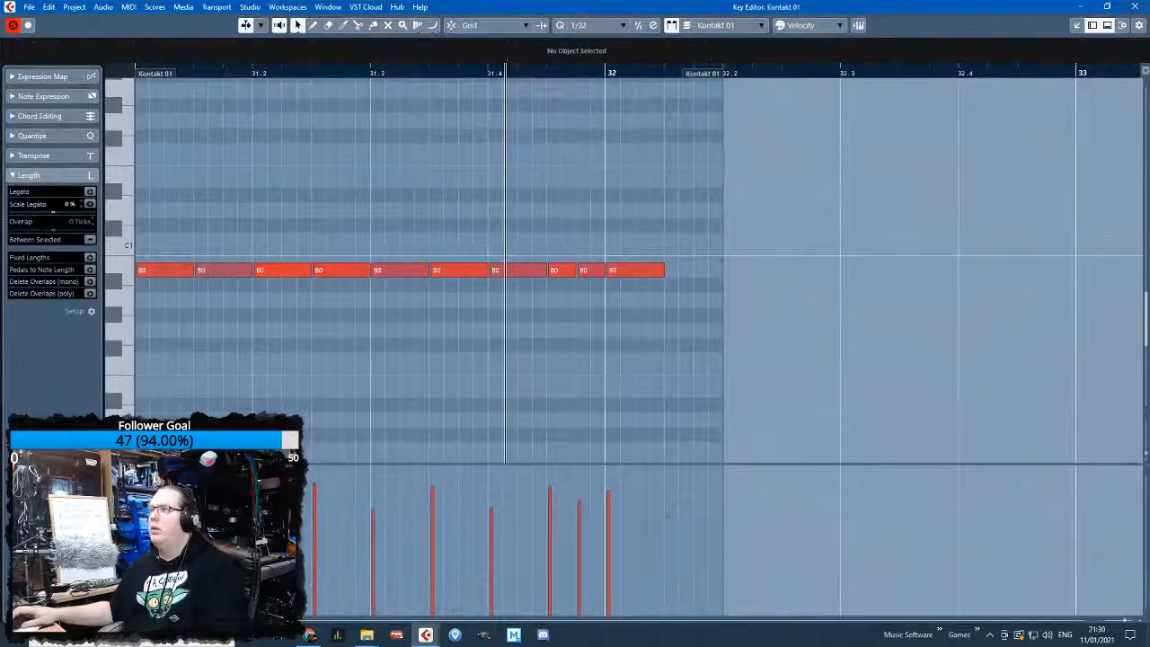
click(1135, 7)
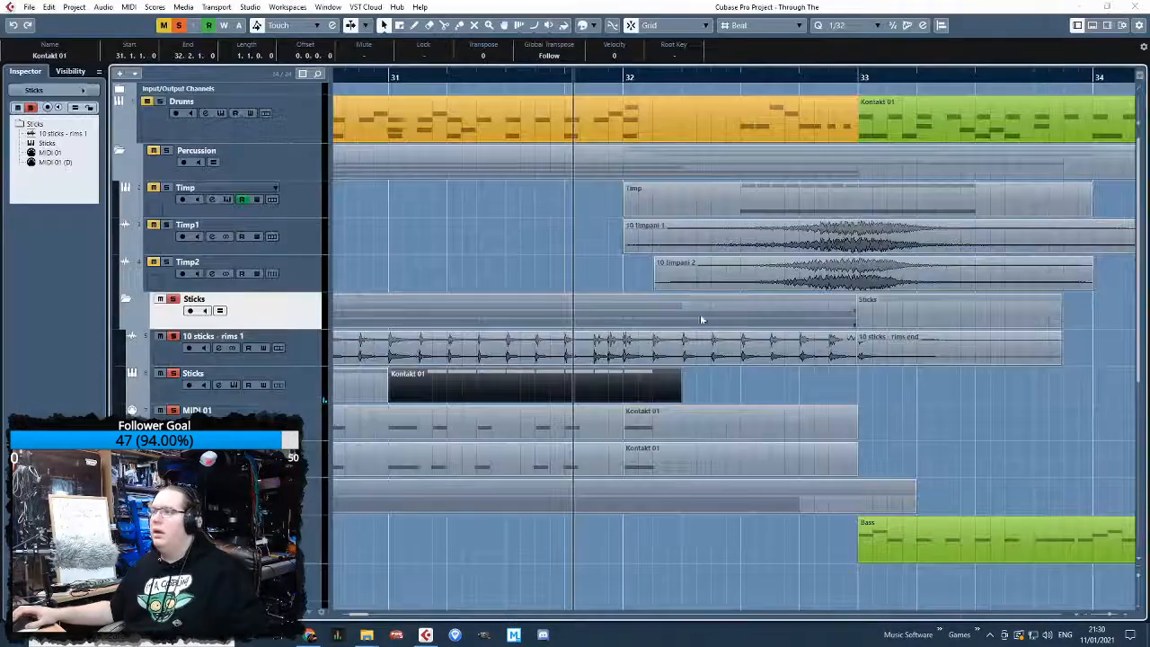
Split the 10 sticks - rims 1 clip at bar 32, delete its last bar and move the rims end hit to 32.1.1
click(642, 357)
scroll(644, 389, down, 5)
scroll(643, 389, up, 4)
alt+click(633, 350)
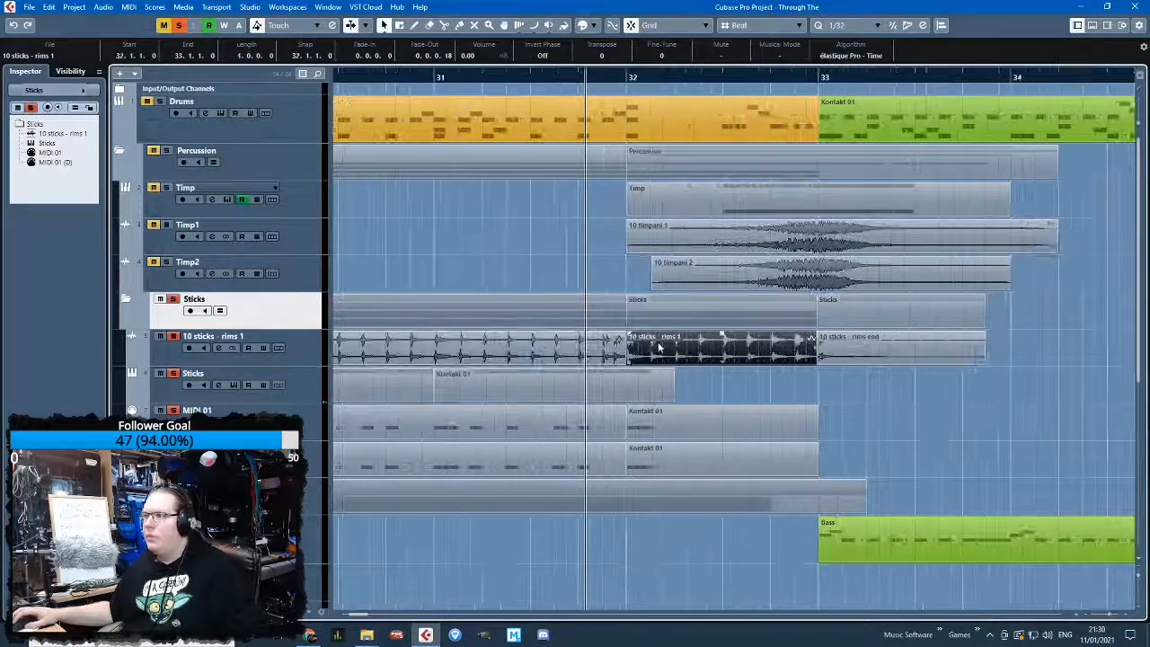
key(Delete)
drag(820, 363, 636, 347)
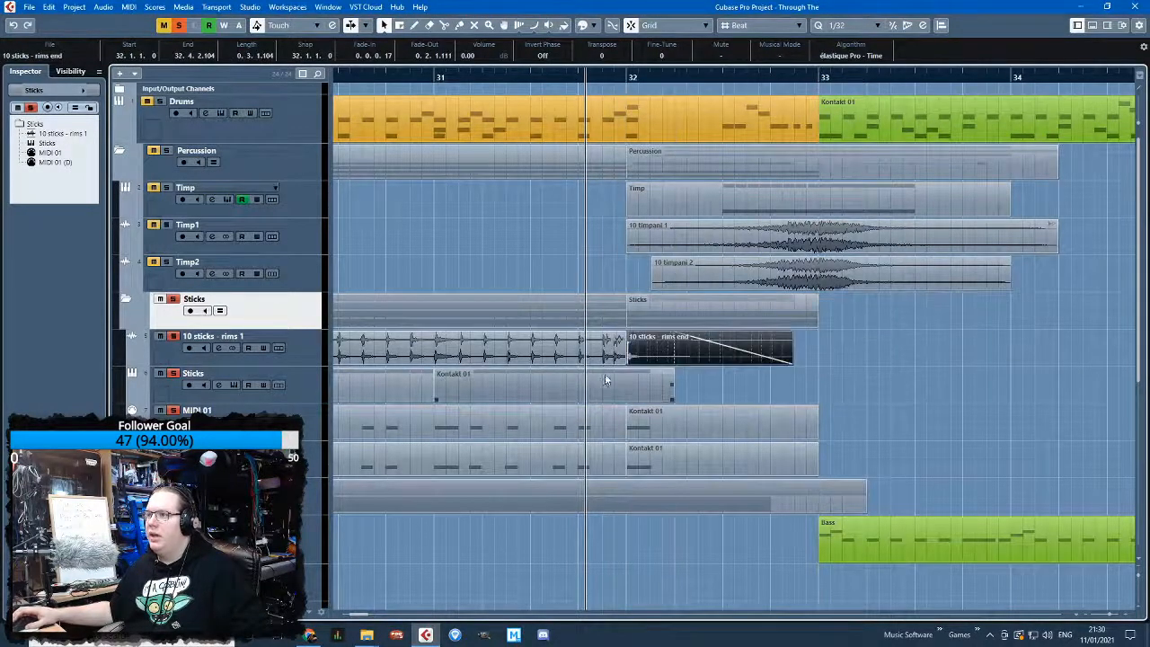
Split the 10 sticks - rims 1 clip at bar 31 and delete its segment between bars 31 and 32
scroll(593, 366, down, 2)
click(476, 354)
alt+click(467, 353)
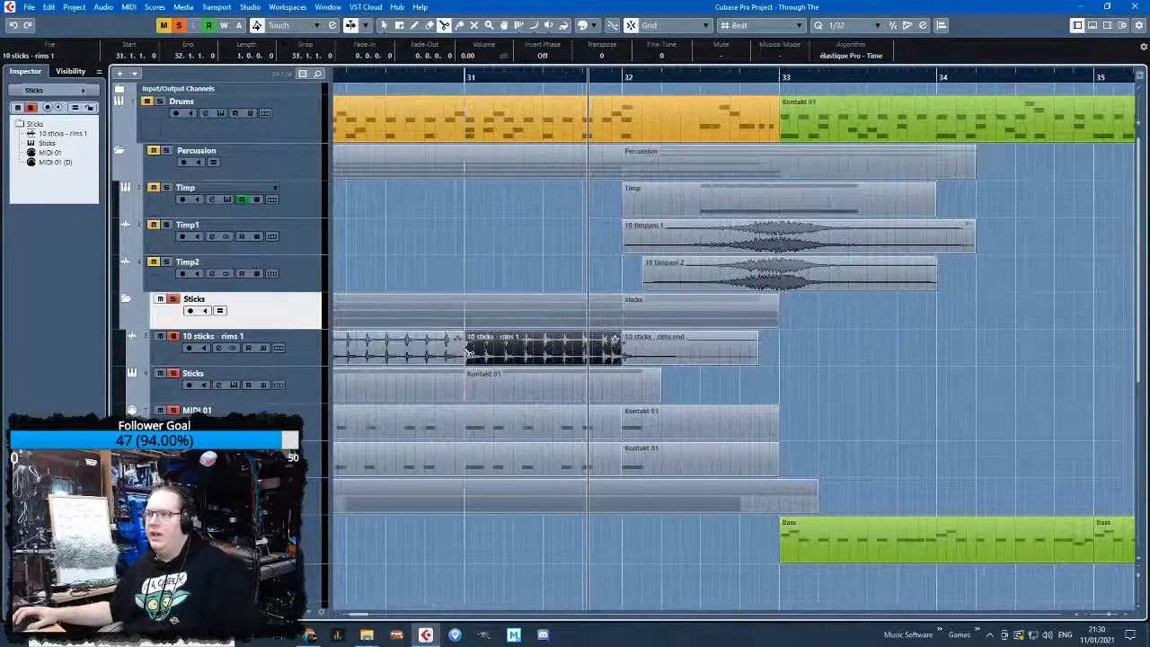
key(Delete)
Extend the rims end clip's start back to about 31.1.3 and crossfade it with the preceding 10 sticks - rims 1 clip
click(626, 359)
drag(624, 360, 517, 364)
scroll(453, 362, up, 2)
click(551, 364)
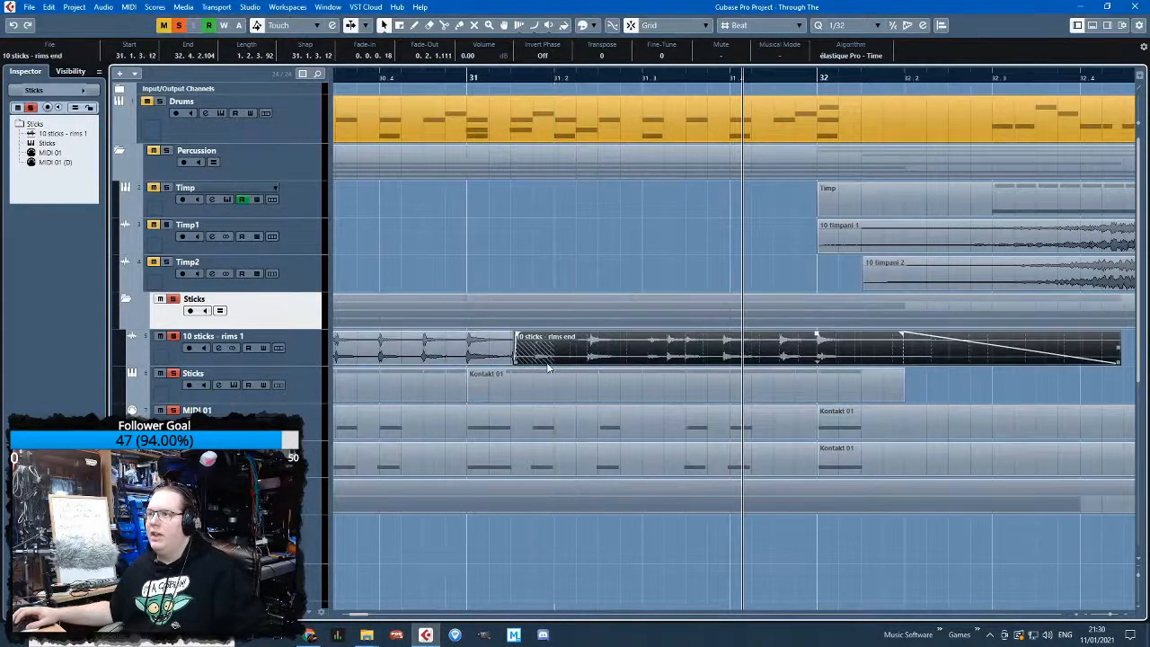
drag(554, 357, 530, 361)
Unsolo the Sticks, MIDI 01 and MIDI 01 (D) tracks and play the rims track alone from around beat 30.4
click(307, 354)
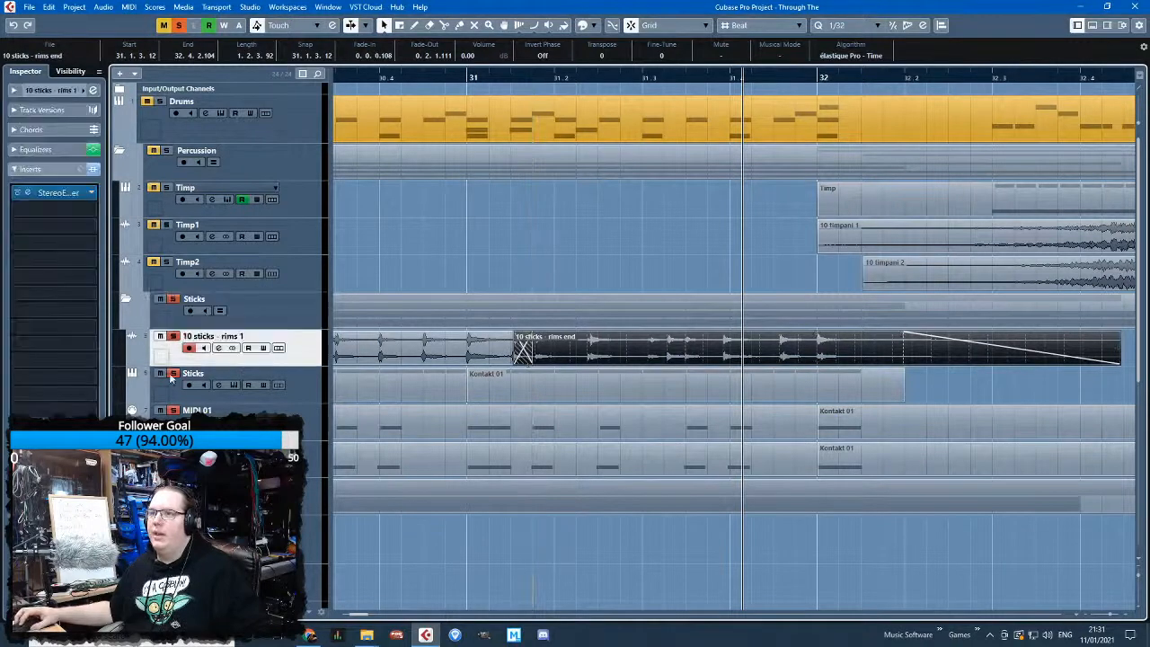
click(233, 412)
click(235, 449)
click(396, 79)
click(573, 222)
key(space)
Move the crossfade between the rims 1 and rims end clips to just before bar 32, around 31.4.4, and audition it
click(526, 350)
mouse_move(519, 352)
mouse_down()
mouse_move(811, 365)
mouse_move(805, 380)
mouse_up()
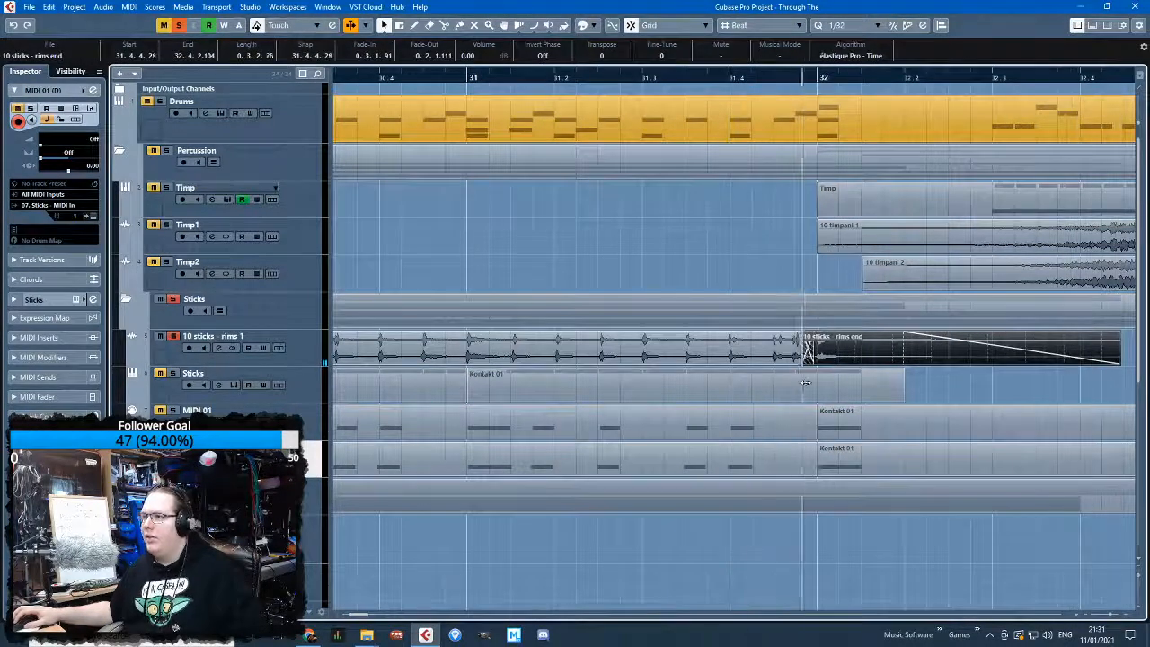
key(space)
key(space)
Trim the rims end clip's start to 31.4.4.86, keeping a short crossfade leading into the bar 32 hit
scroll(821, 341, up, 3)
scroll(825, 352, down, 3)
scroll(940, 388, up, 4)
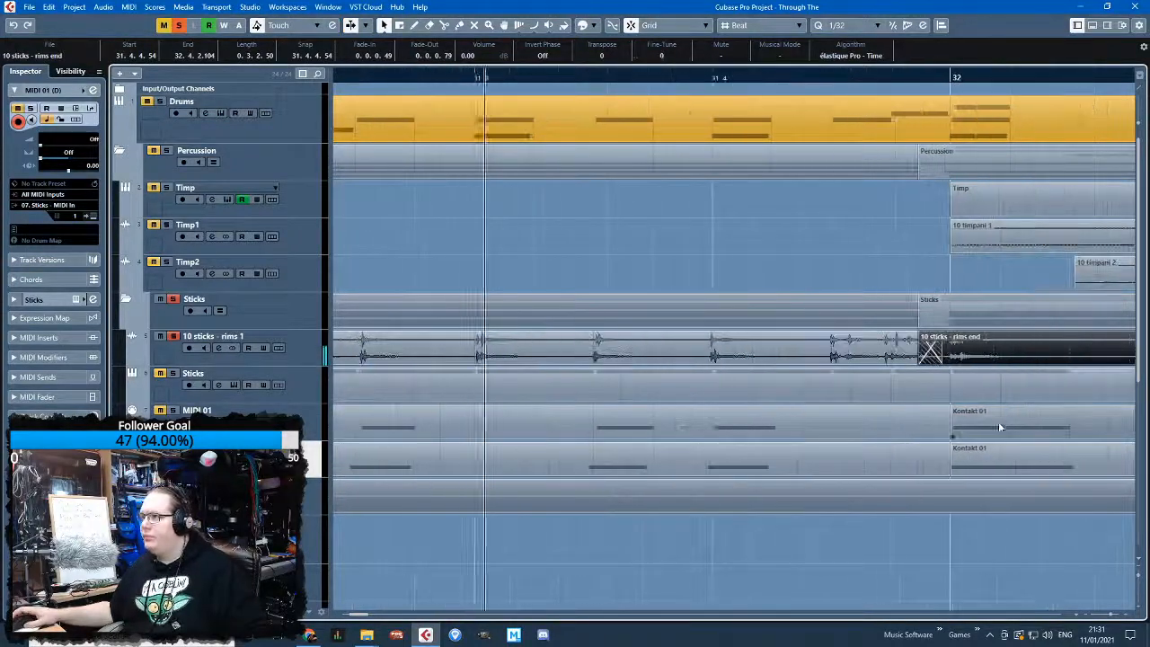
scroll(534, 384, down, 3)
scroll(472, 386, up, 4)
scroll(514, 364, up, 1)
mouse_move(470, 358)
mouse_down()
mouse_move(490, 358)
mouse_move(454, 358)
mouse_up()
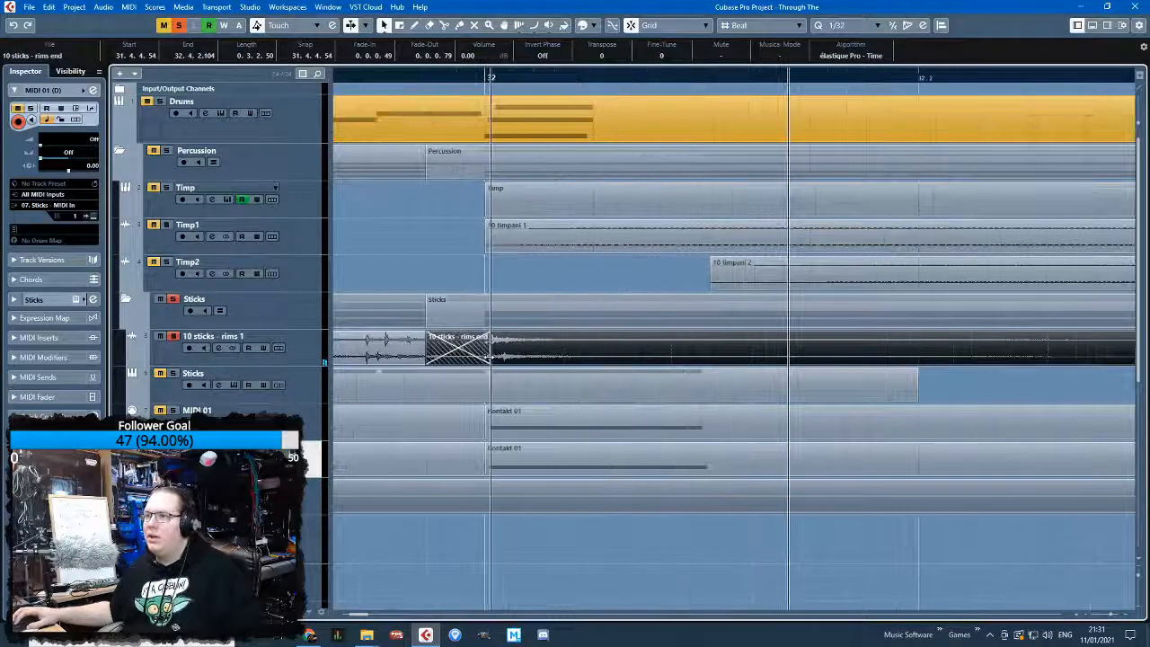
scroll(459, 359, down, 3)
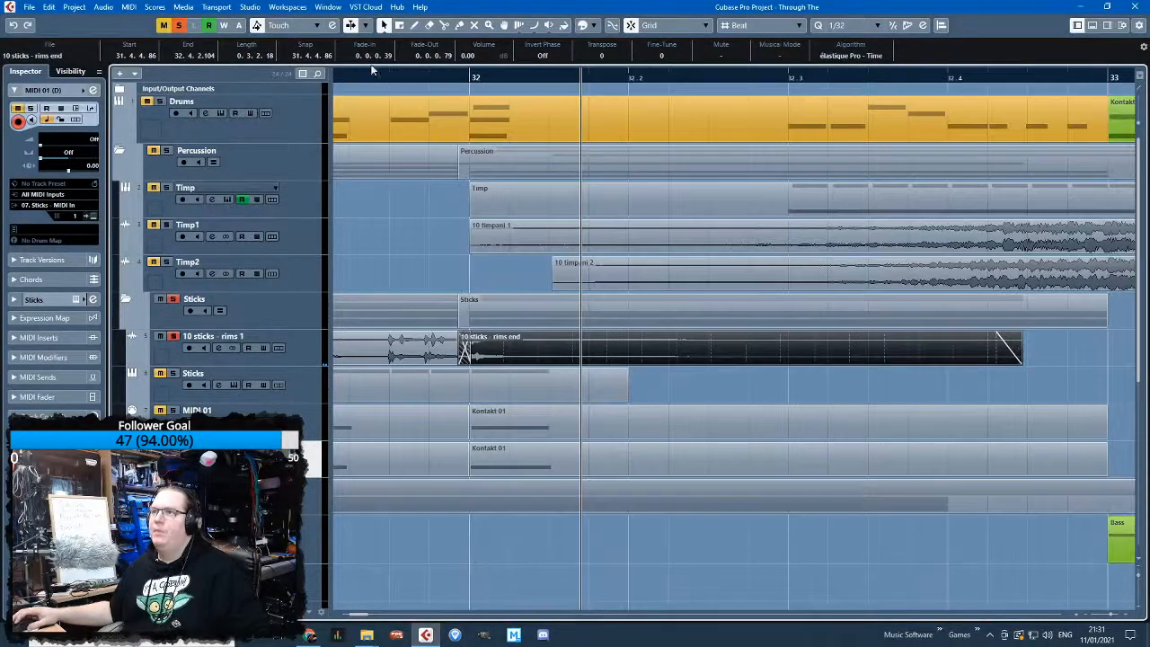
Play the last beats of bar 31 into bar 32 to check the transition into the final rims hit
click(338, 76)
key(space)
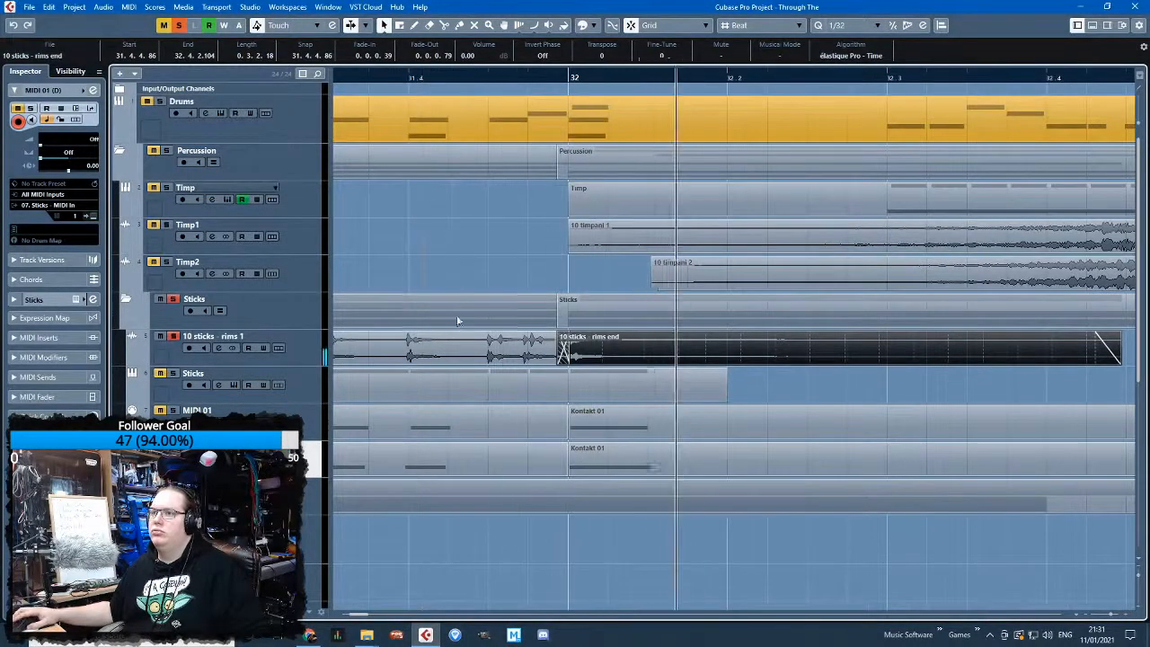
scroll(456, 319, down, 3)
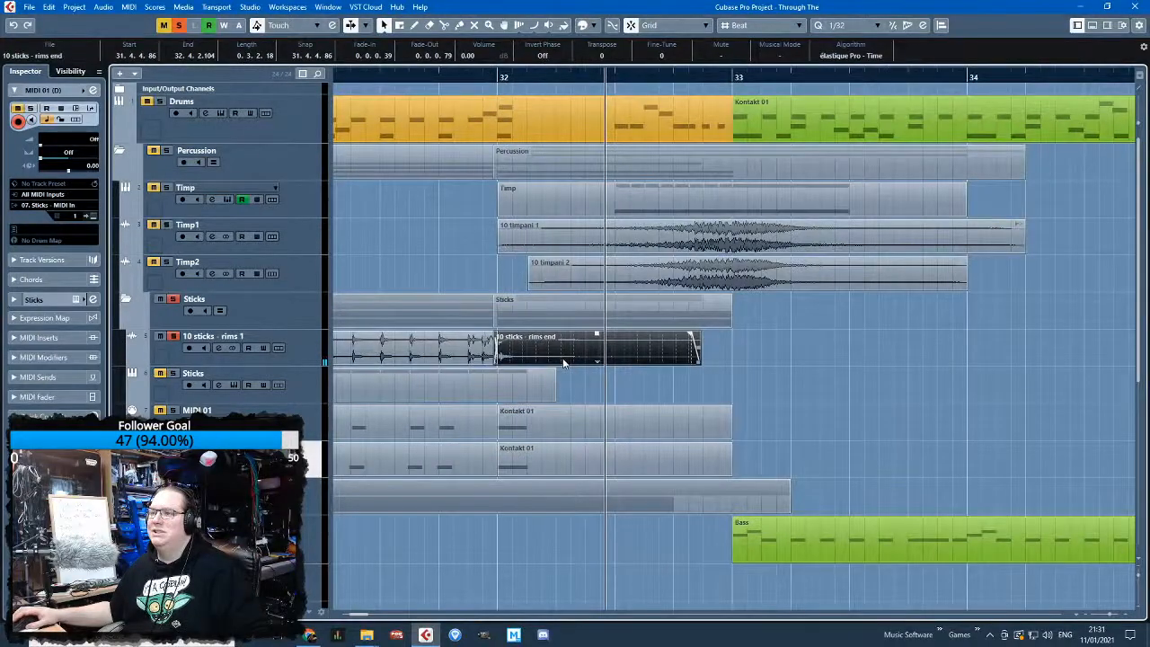
scroll(564, 362, up, 3)
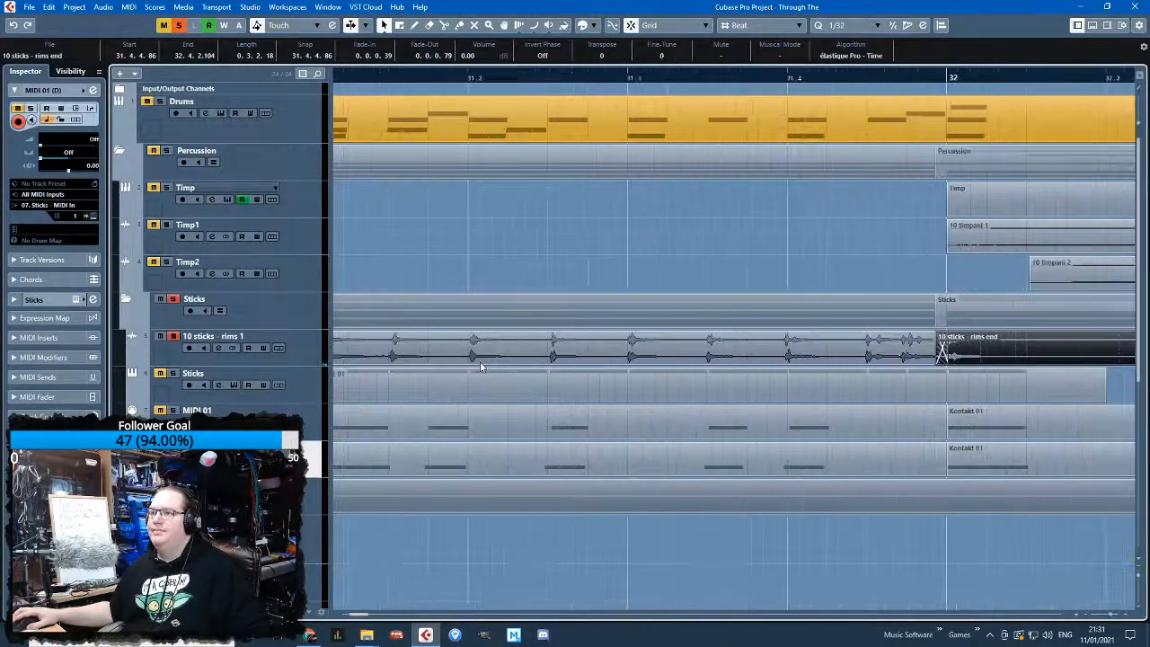
click(458, 79)
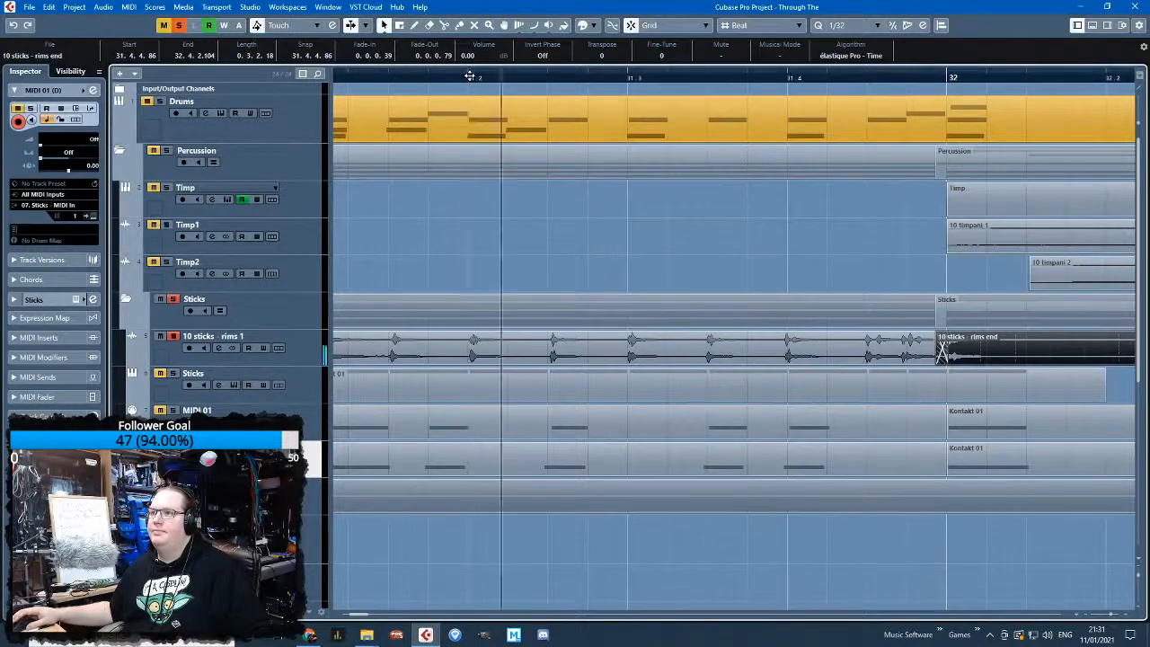
scroll(807, 343, down, 5)
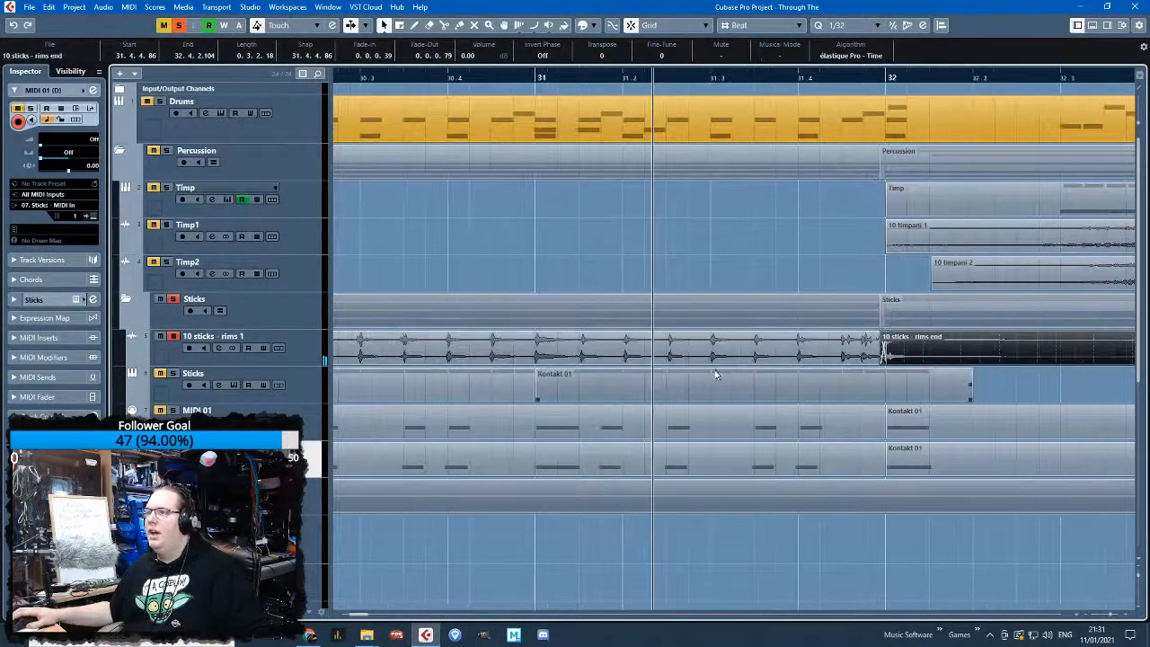
Try replacing the rims end clip with a duplicate of the 10 sticks - rims 1 clip at bar 32
key(Delete)
click(608, 334)
key(ctrl+d)
scroll(778, 365, up, 2)
scroll(778, 364, up, 3)
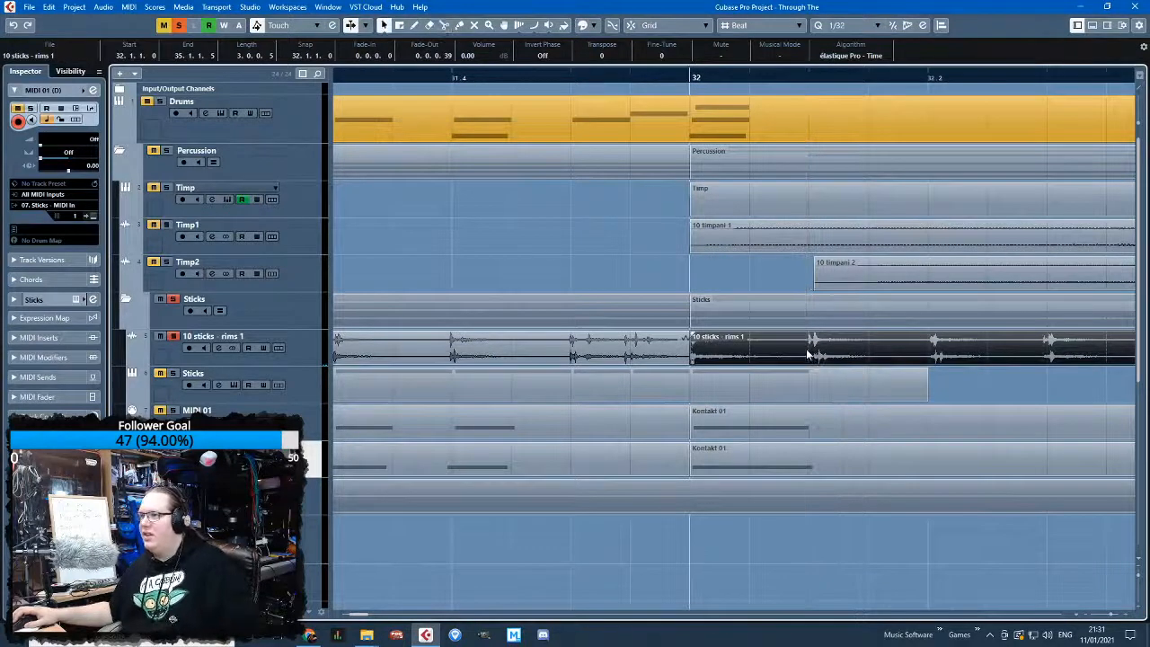
Try cutting the duplicated rims clip down to its first hit, ending at 32.1.2.110, with a fade-out and a short crossfade
click(805, 352)
key(Delete)
key(1)
drag(801, 335, 745, 339)
scroll(685, 365, up, 3)
key(x)
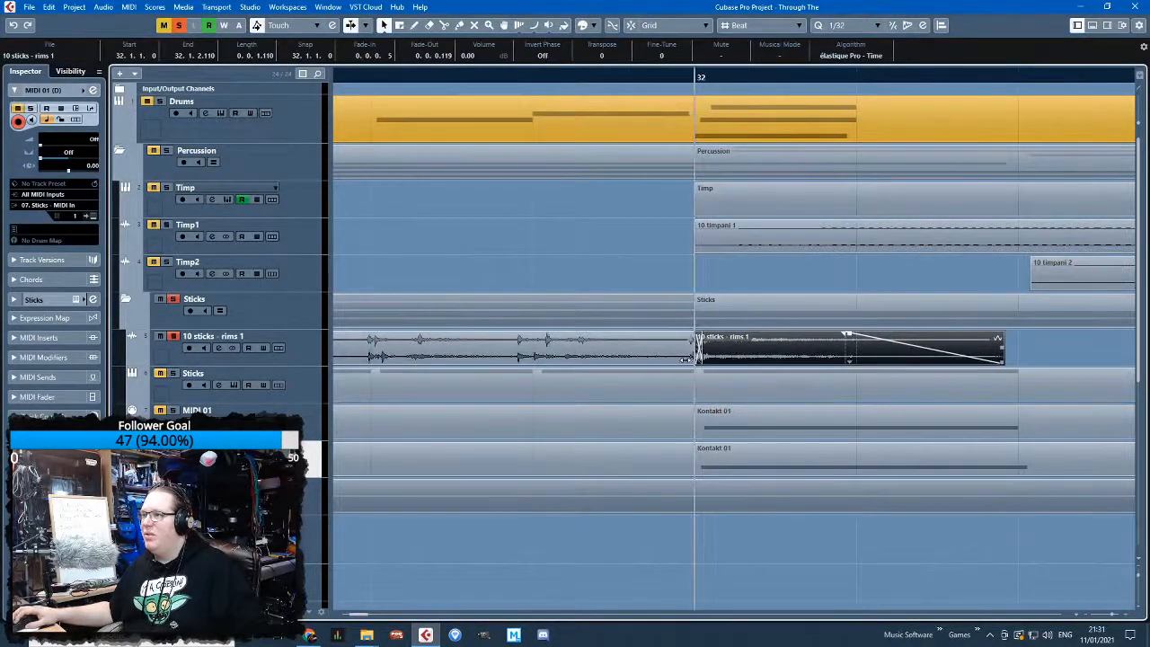
key(space)
key(space)
Try extending the duplicated hit to 32.1.2.119 with a 0.0.1.97 fade-out, and play it back
scroll(604, 310, down, 3)
scroll(570, 350, down, 2)
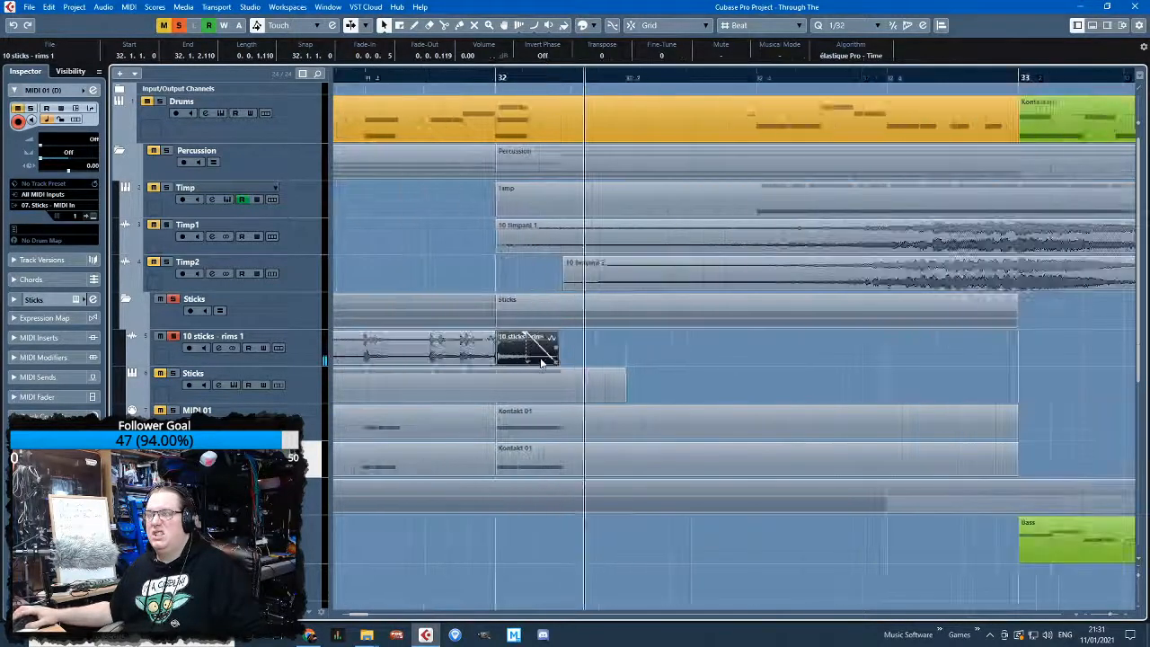
scroll(541, 364, up, 2)
mouse_move(562, 362)
mouse_down()
mouse_move(808, 359)
mouse_move(623, 359)
mouse_move(568, 378)
mouse_up()
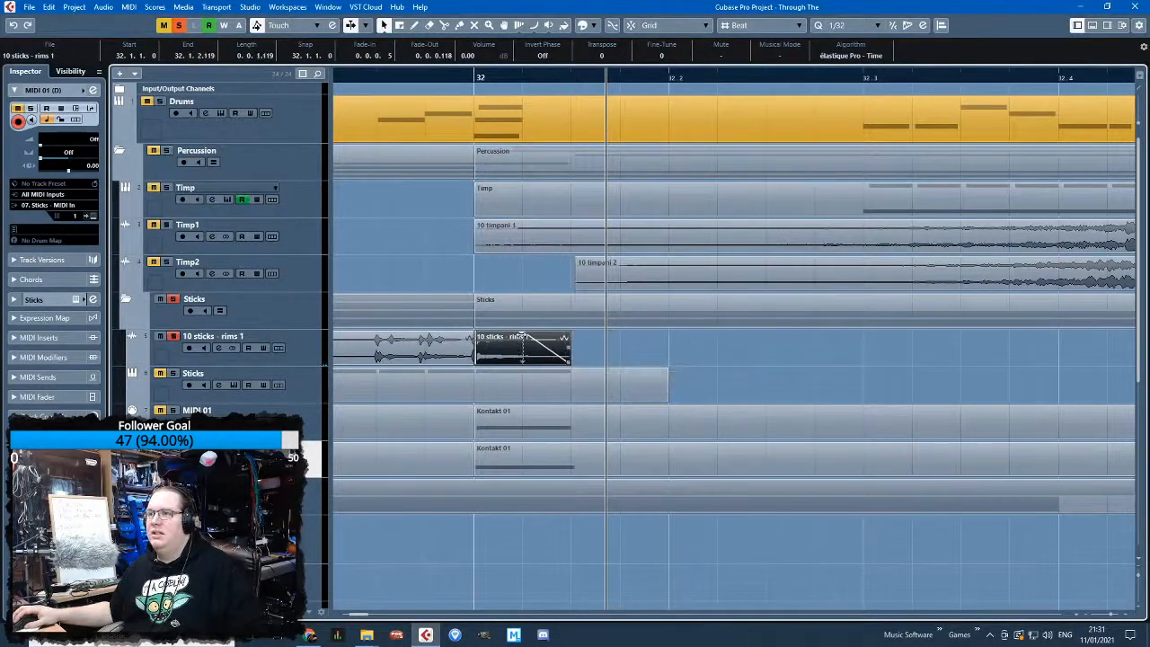
drag(482, 326, 483, 326)
scroll(401, 220, left, 2)
key(space)
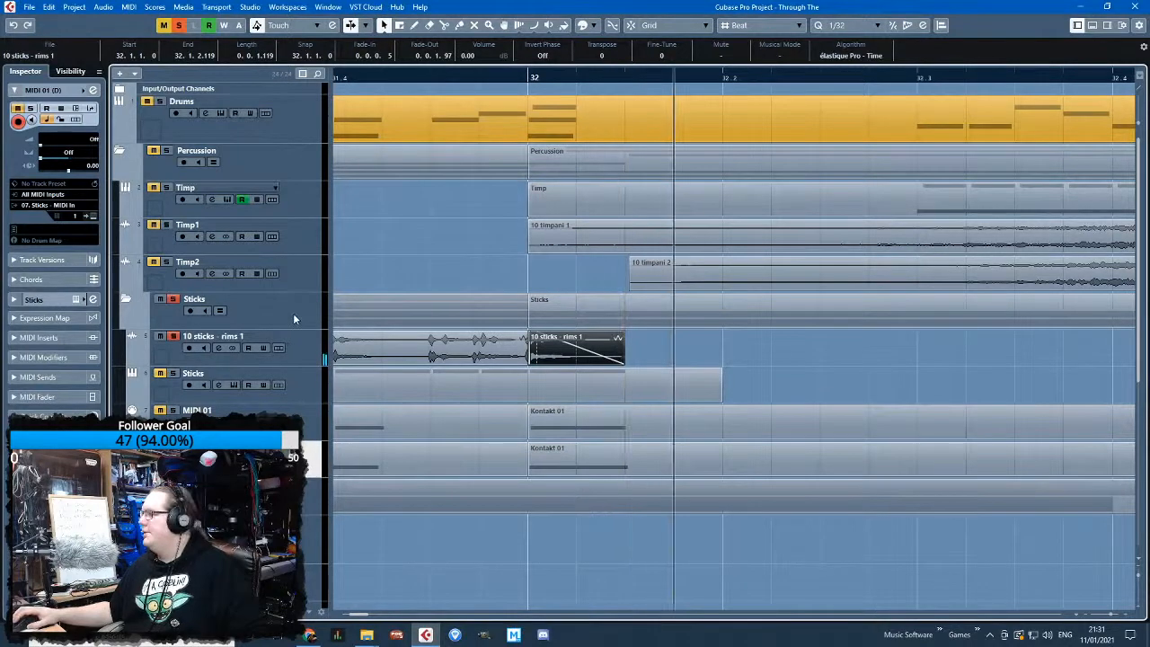
Undo the edits to the duplicated hit and bring back the crossfaded rims end clip at bar 32
key(ctrl+z)
key(ctrl+z)
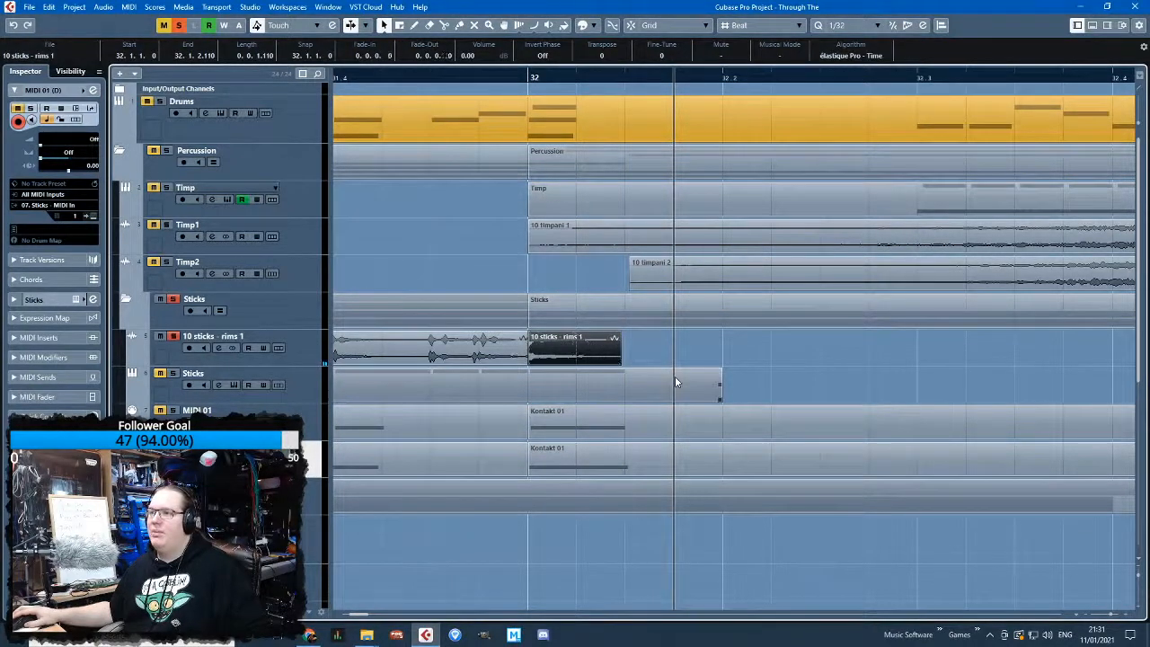
key(ctrl+z)
key(ctrl+z)
key(ctrl+z)
click(556, 354)
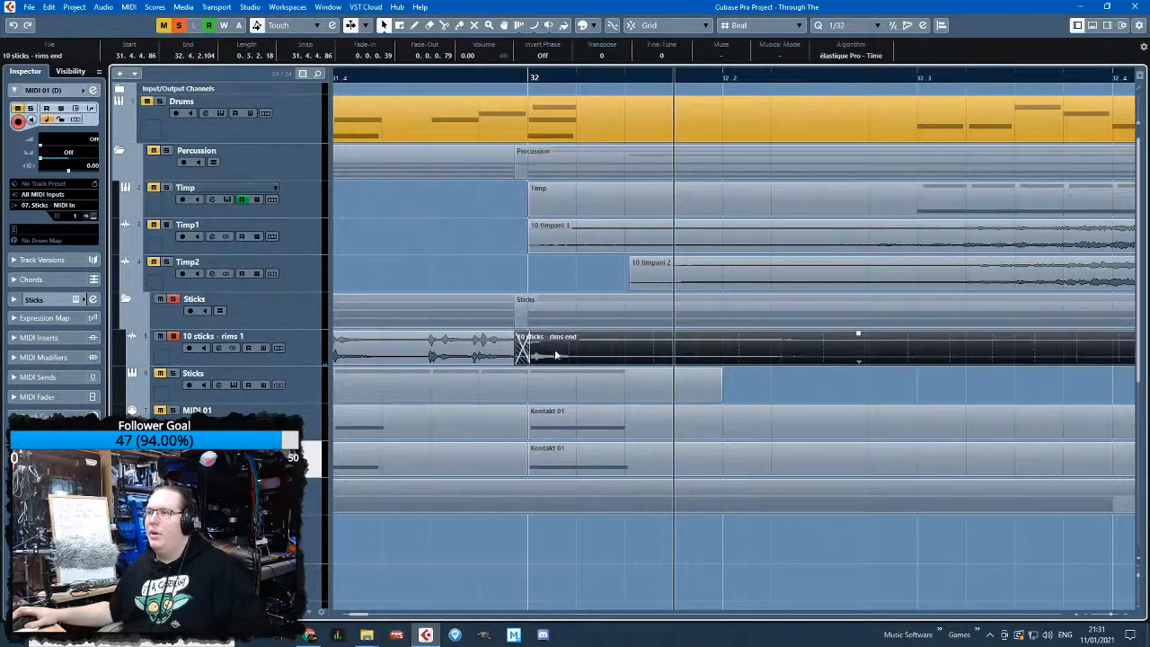
Clear the clip selection and collapse the Sticks folder
scroll(556, 354, down, 5)
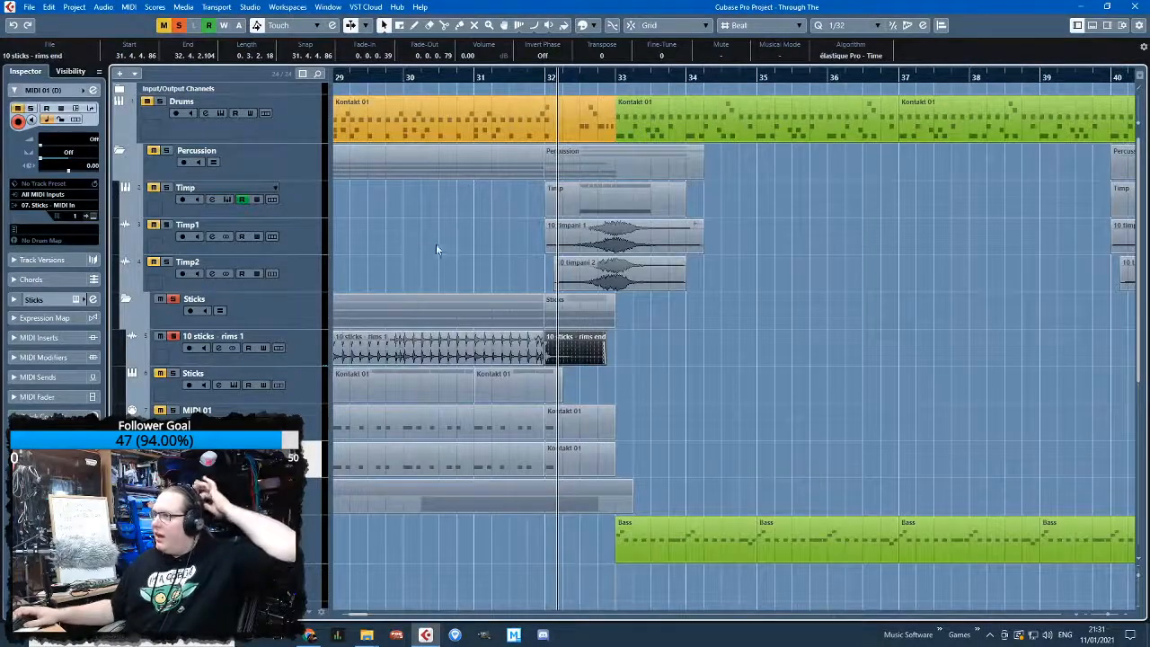
click(425, 244)
click(125, 299)
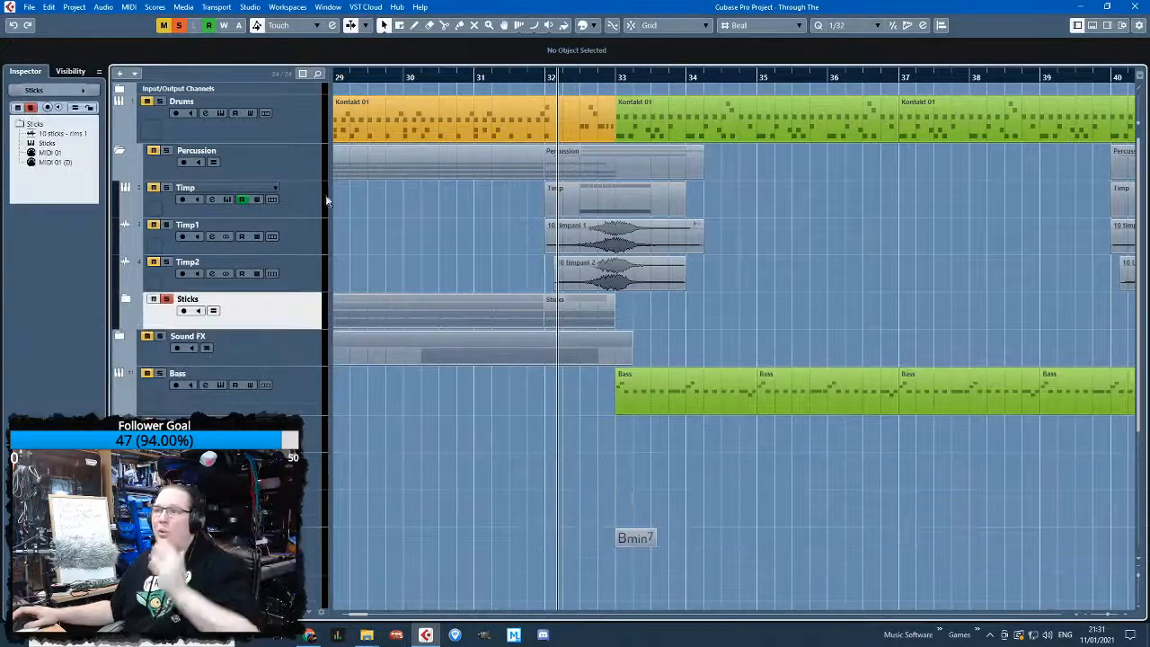
Try adding a mono effect track named Room Sound inside the Percussion folder, with no effect loaded
right_click(314, 193)
mouse_move(406, 201)
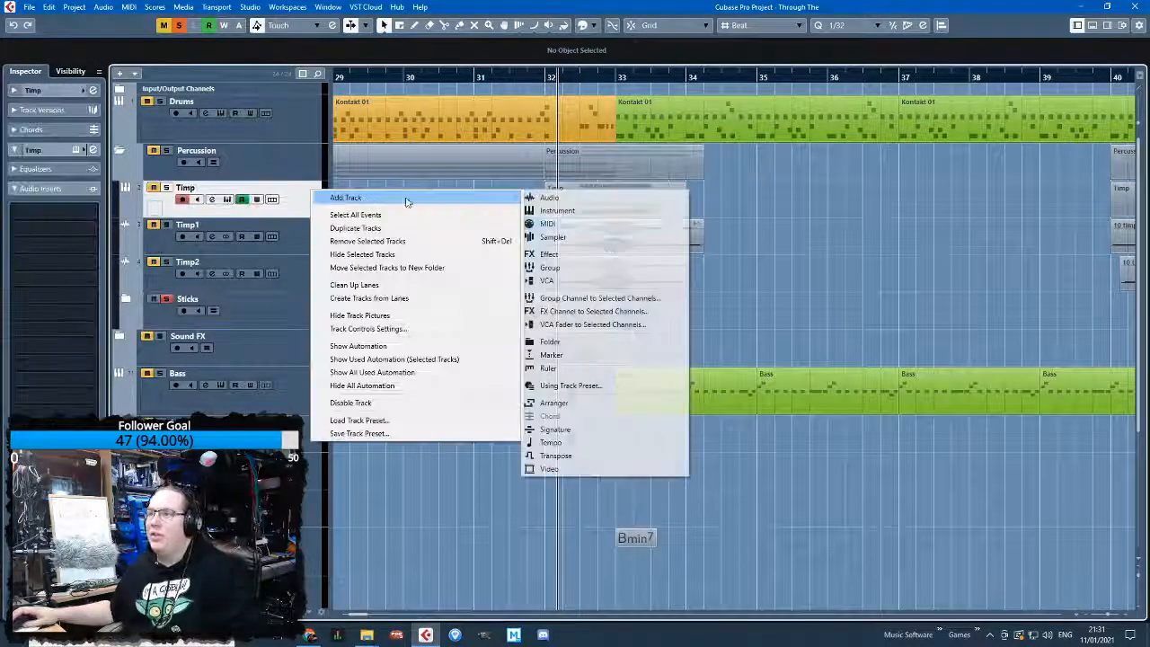
click(631, 264)
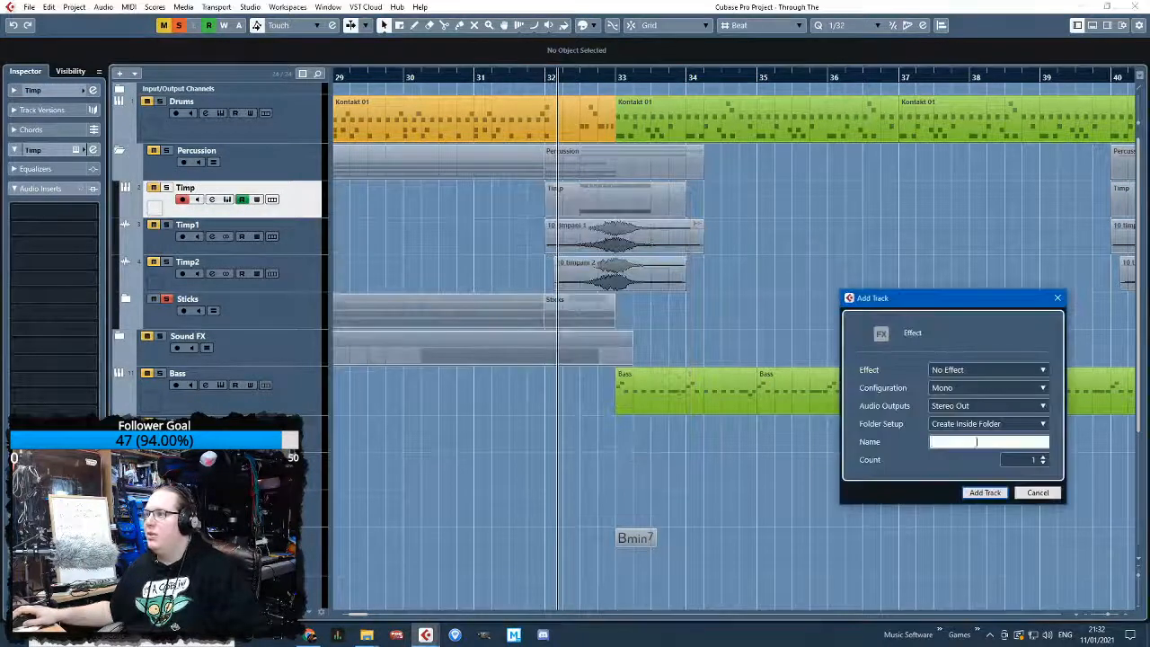
text(Room Sound)
key(Return)
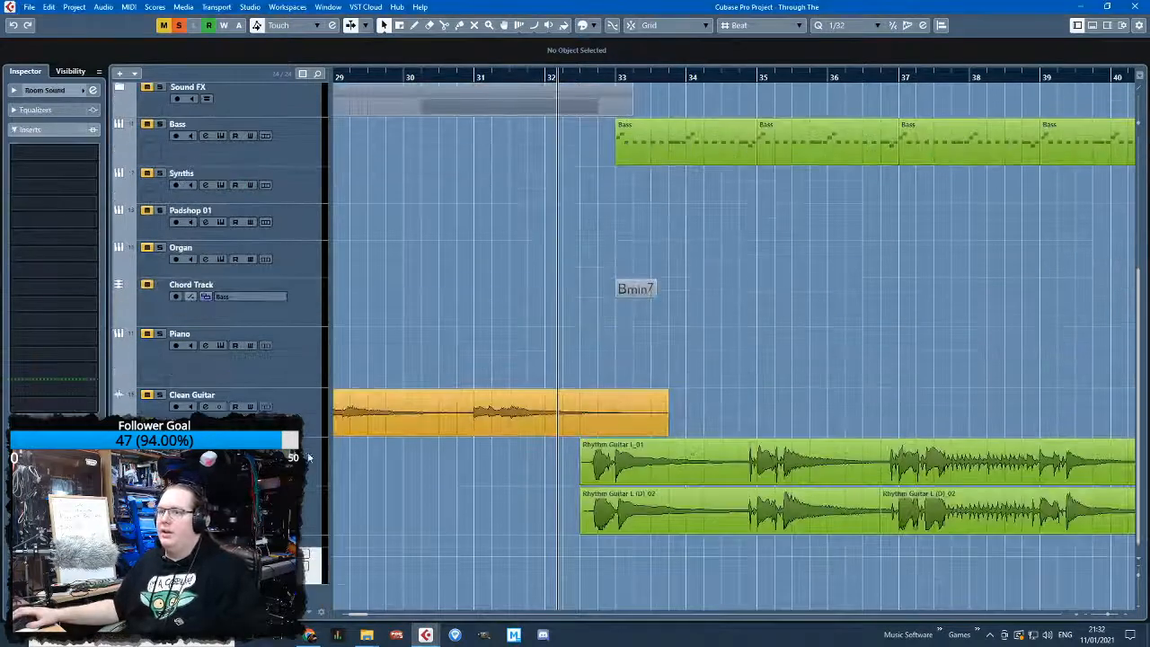
key(ctrl+z)
Add an effect track at the end of the track list, choose its channel configuration and name it Room
right_click(291, 587)
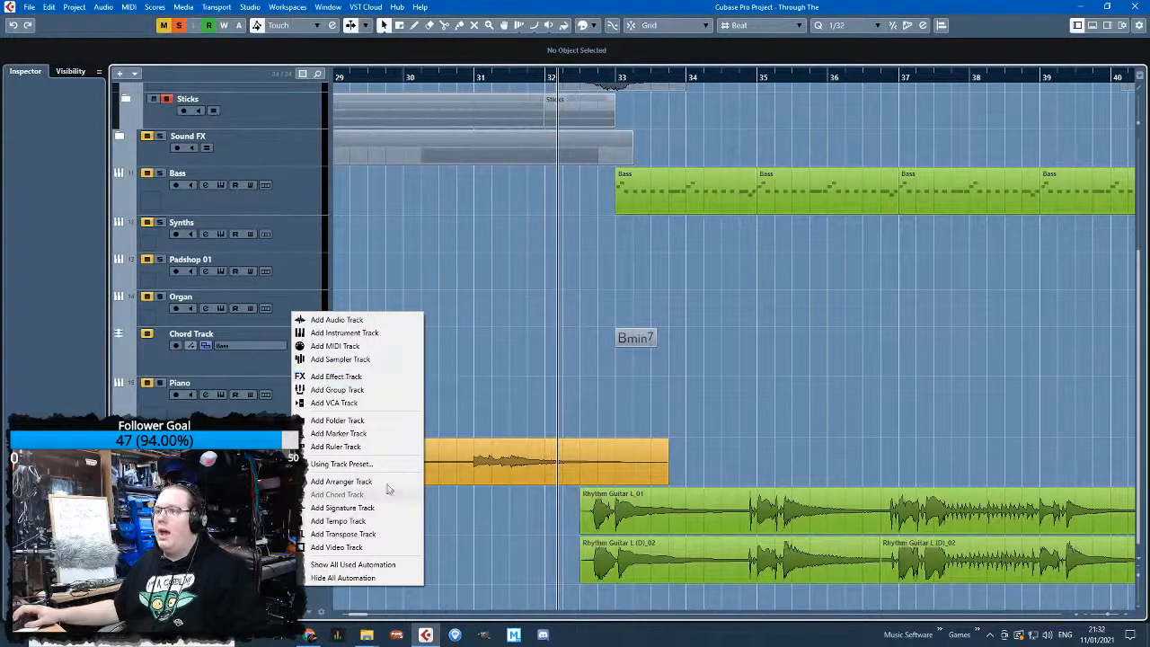
click(380, 375)
click(985, 391)
click(959, 418)
click(985, 492)
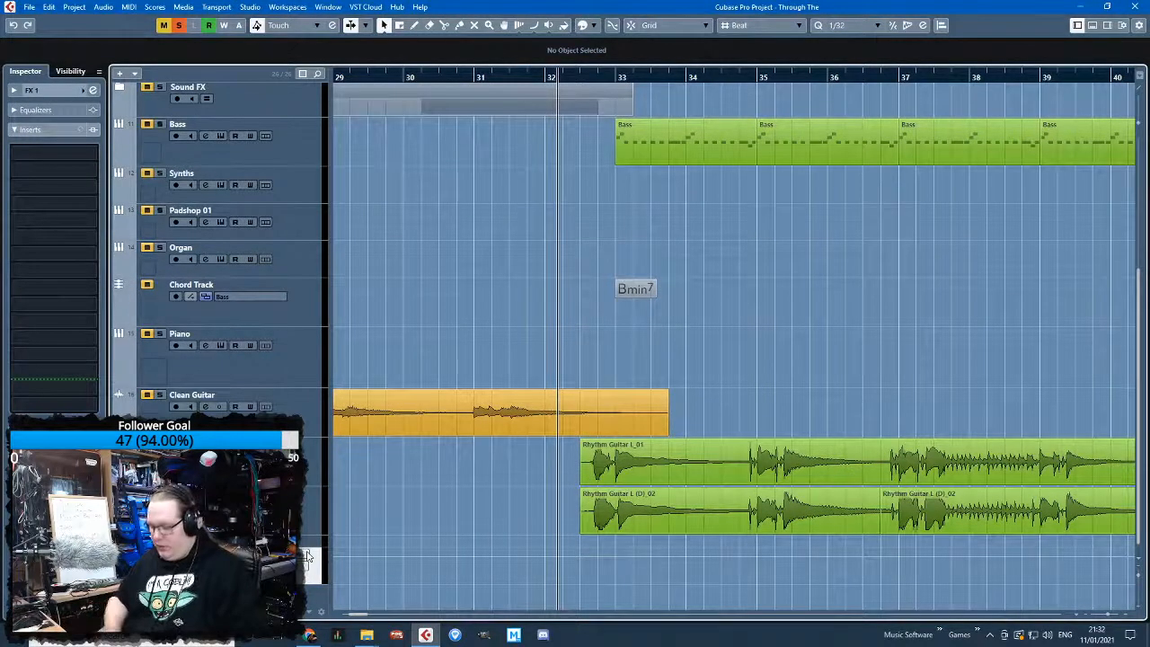
scroll(422, 380, up, 5)
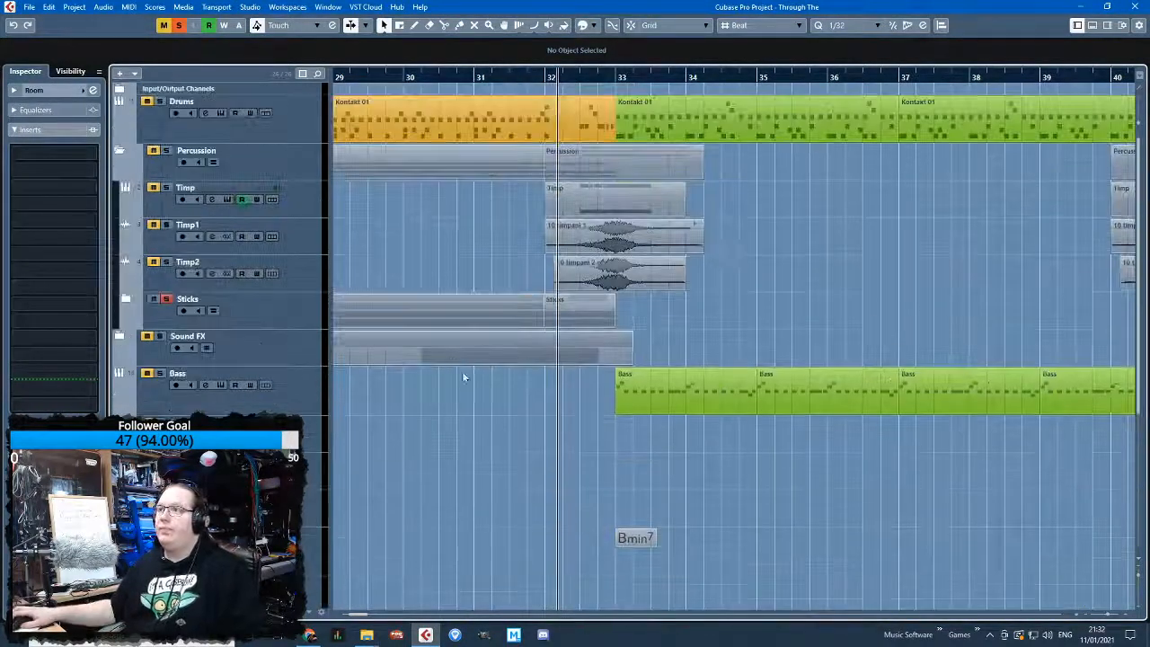
Route the Timp track's first send to Room and set the send level to -8 dB
click(254, 193)
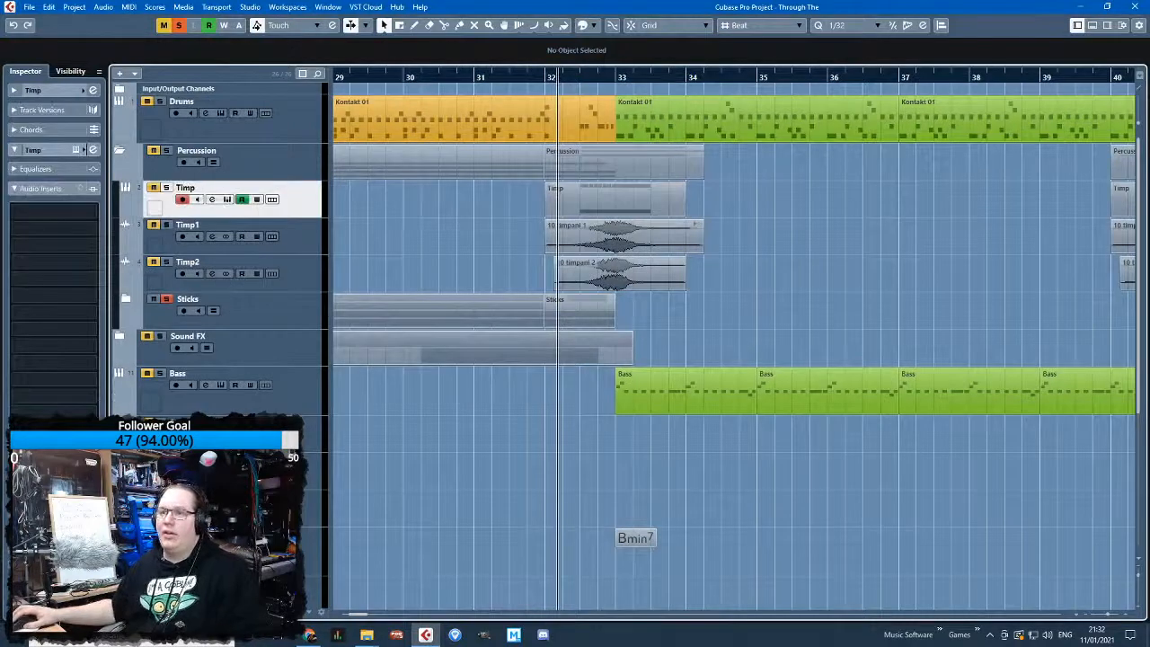
click(39, 514)
click(82, 241)
click(45, 278)
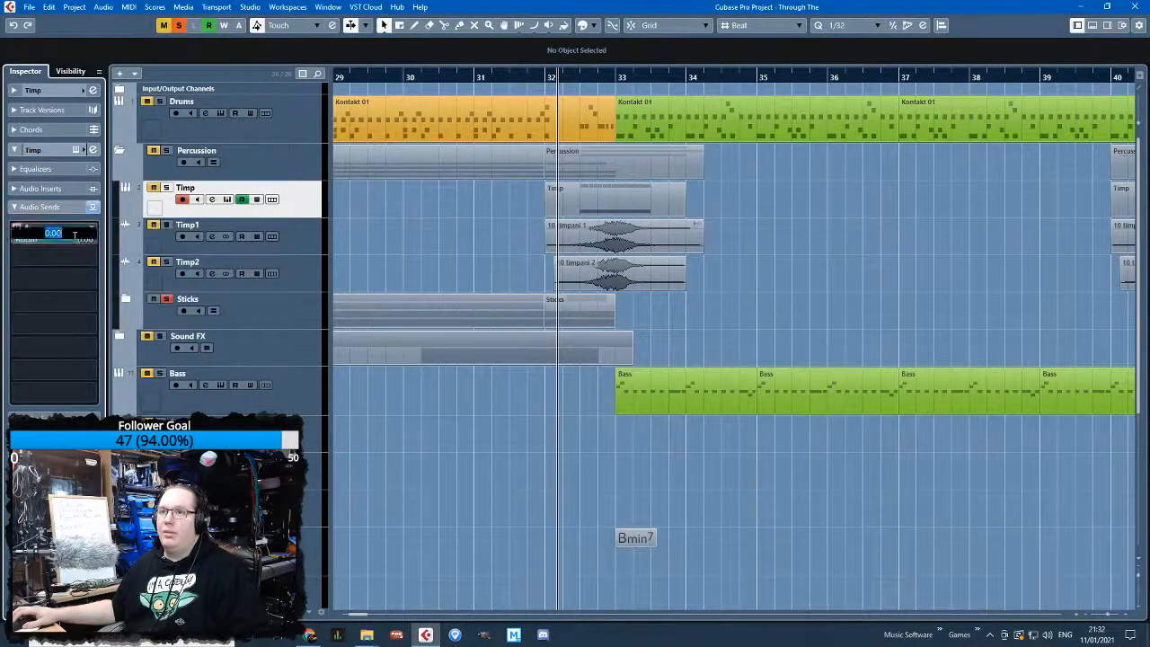
text(-)
key(Return)
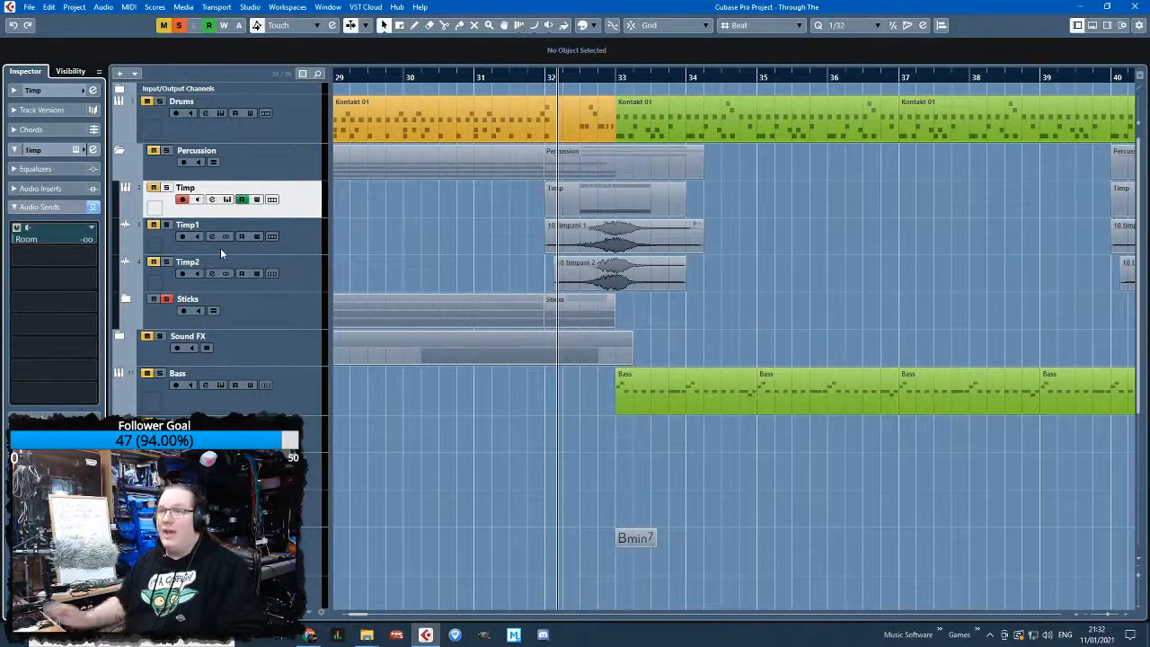
double_click(74, 239)
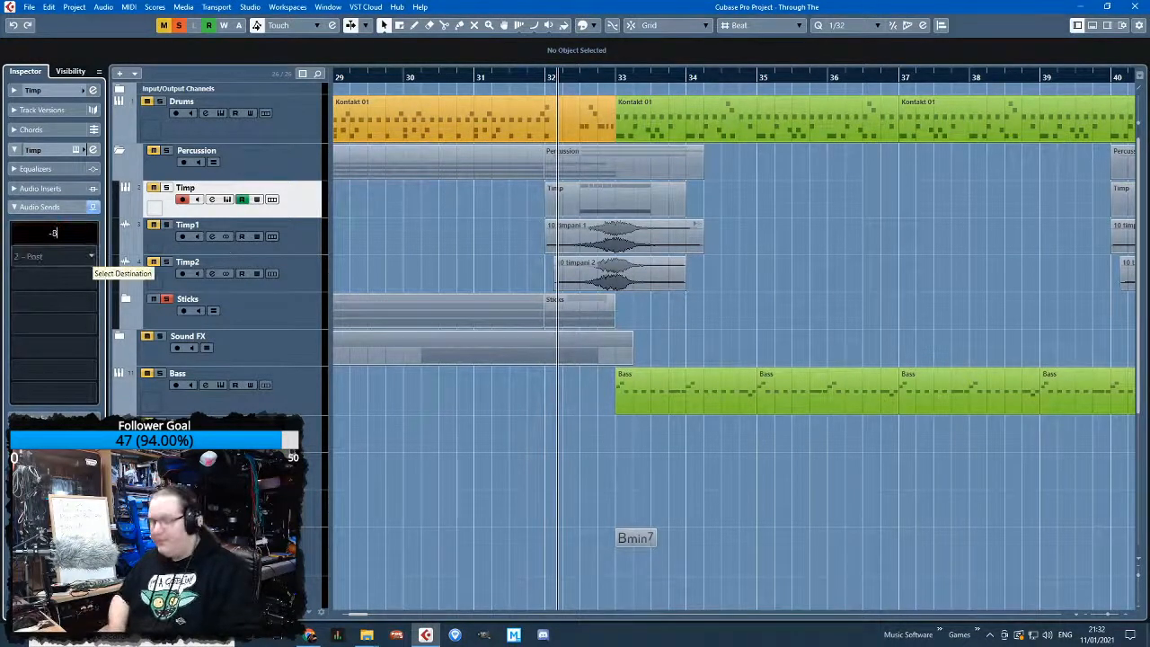
Copy the Timp track's Room send and paste it into the first send of both Timp1 and Timp2
right_click(51, 227)
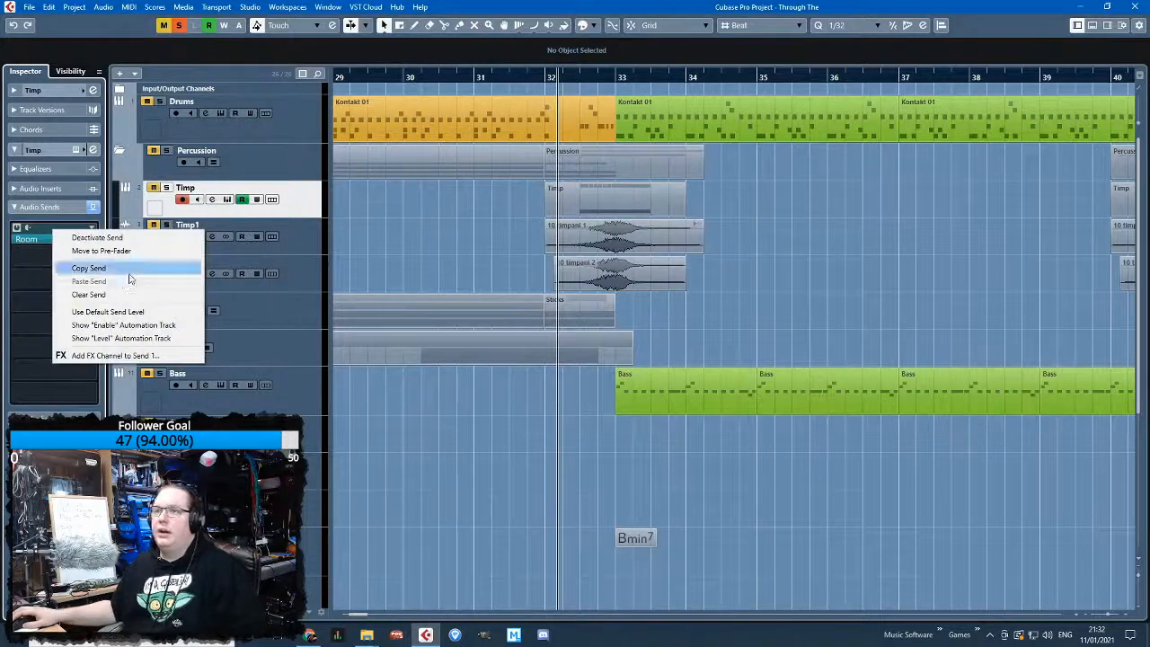
click(90, 267)
click(305, 243)
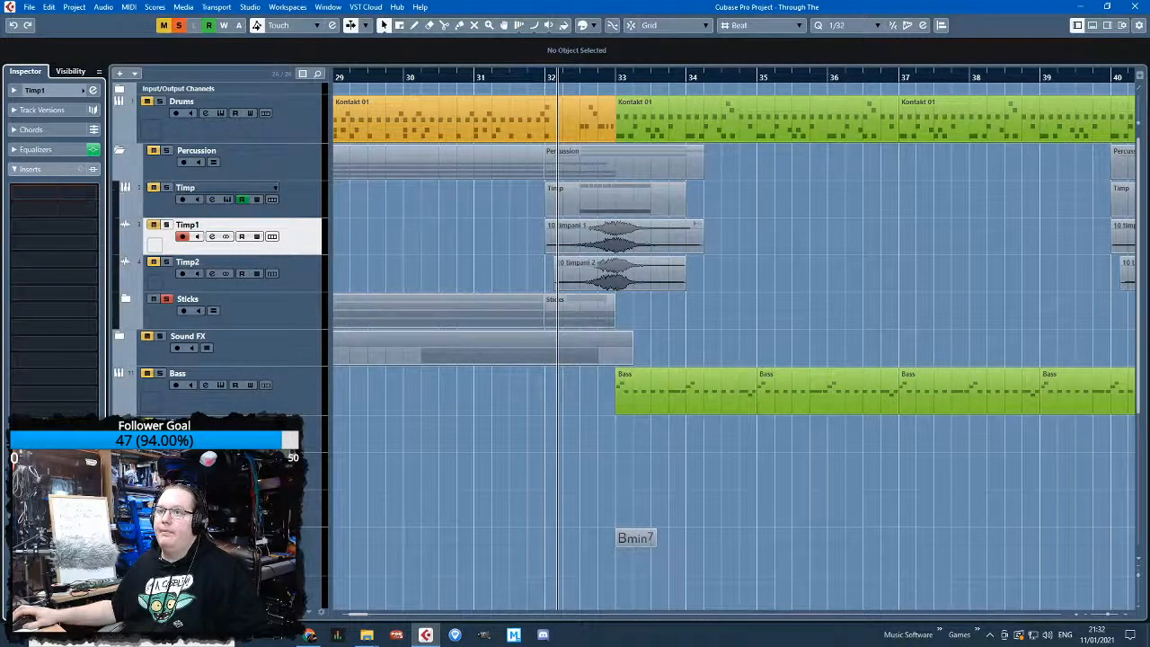
click(29, 389)
right_click(63, 216)
click(102, 264)
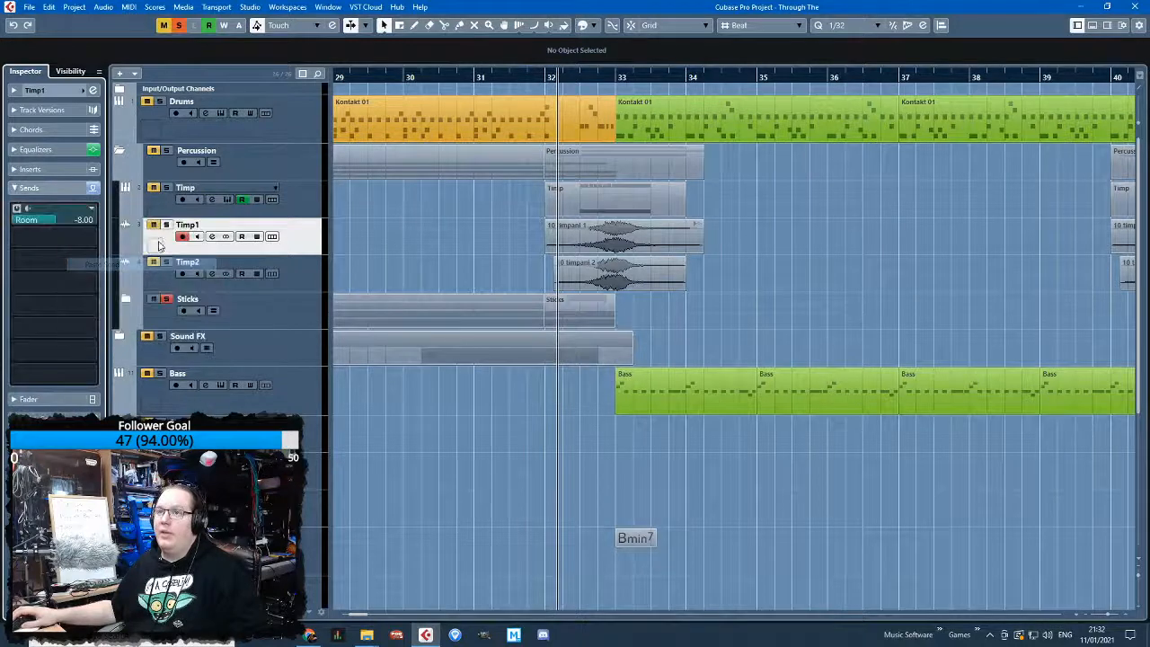
click(279, 258)
right_click(63, 213)
click(103, 264)
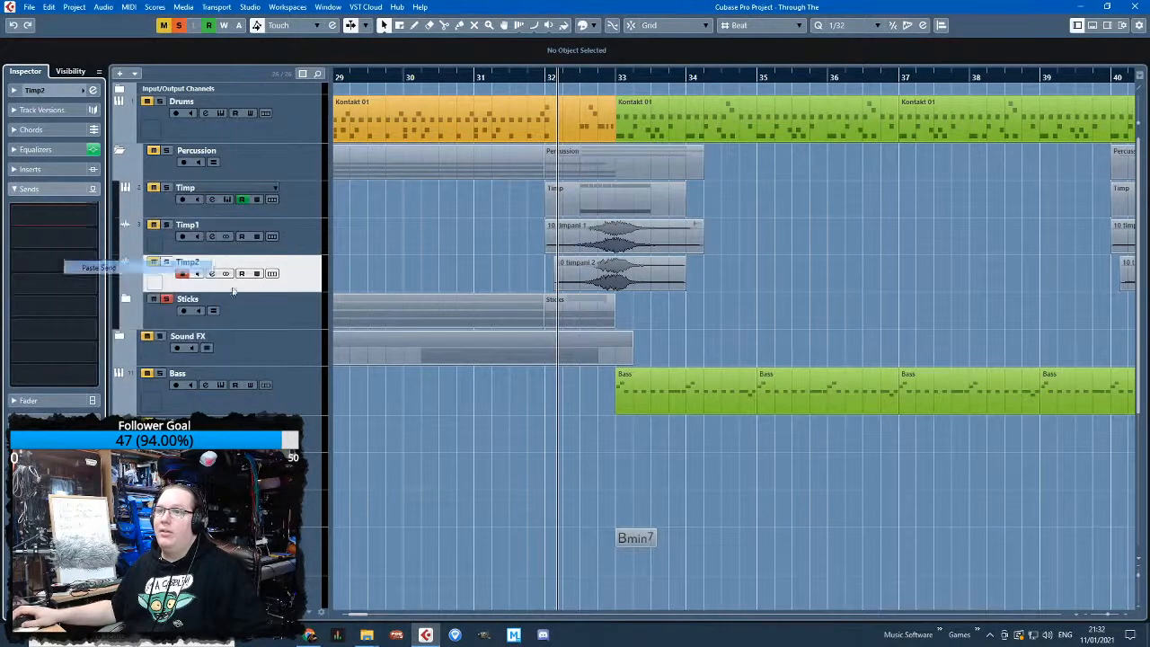
Expand the Sticks folder and paste the Room send into the first send of both 10 sticks - rims 1 and the Sticks instrument track
click(133, 303)
click(304, 351)
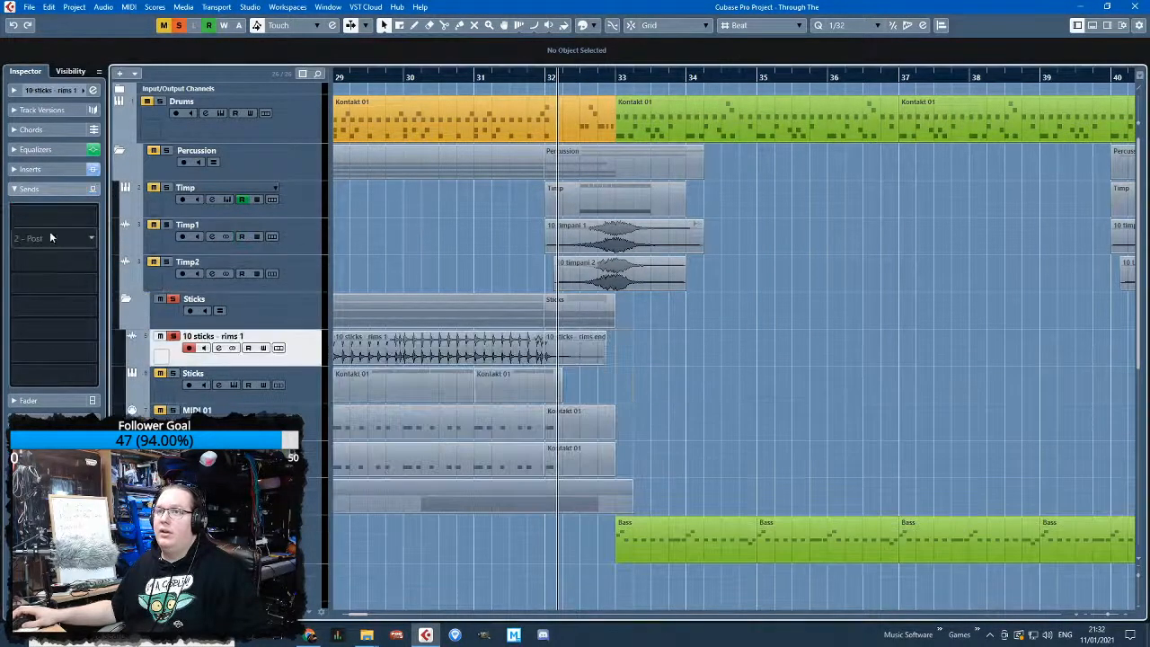
right_click(57, 218)
click(106, 271)
click(314, 386)
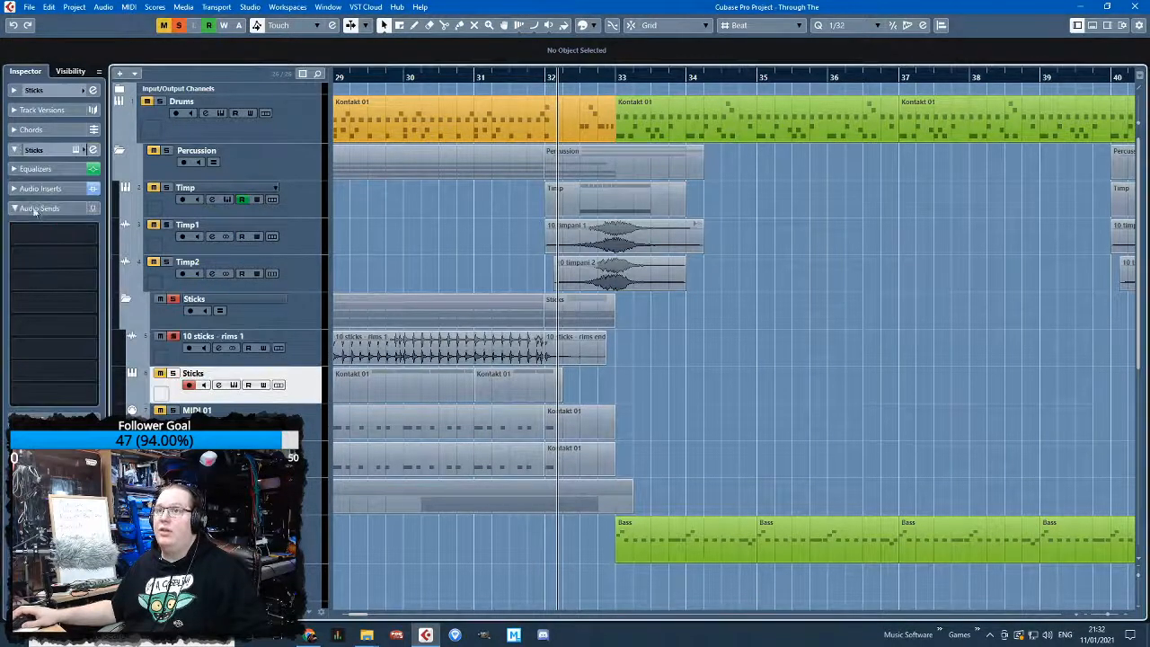
right_click(53, 236)
click(86, 284)
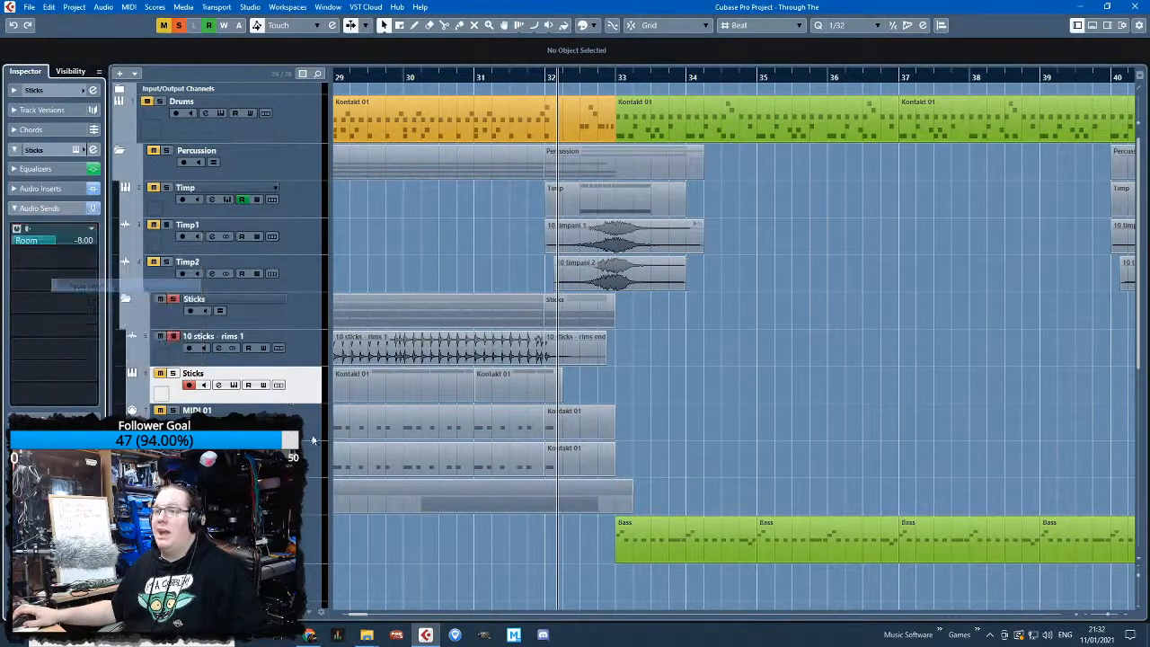
click(304, 431)
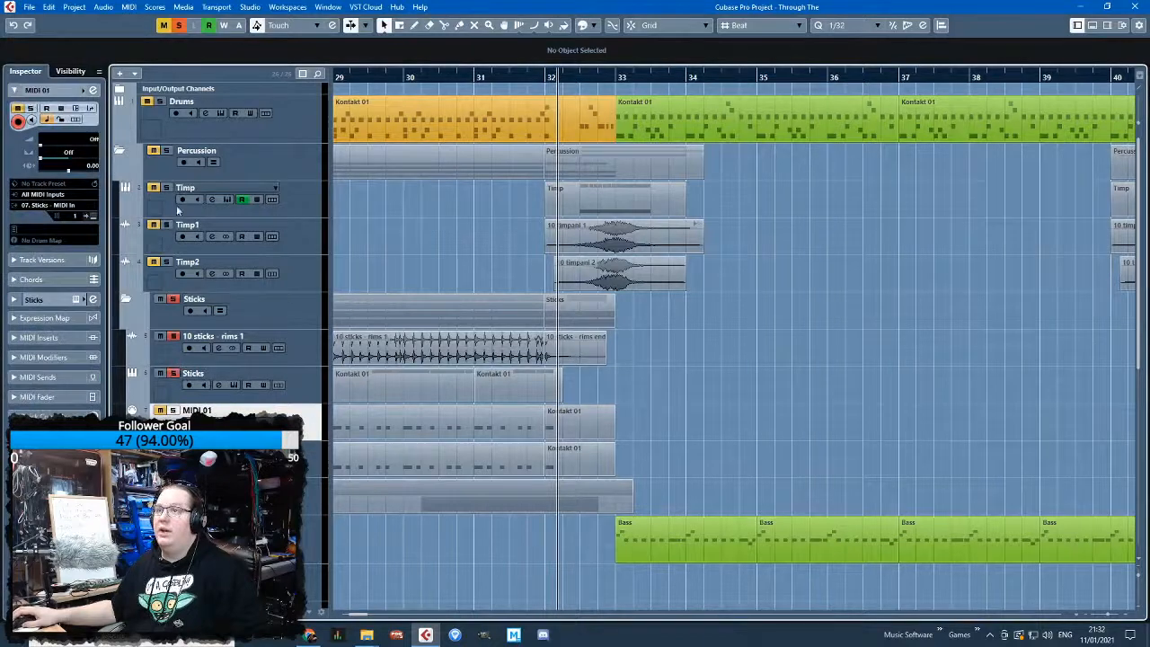
Load the RC 48 reverb into the Room track's first insert and choose the Large Rnd Hall preset
scroll(359, 162, left, 2)
scroll(404, 420, down, 10)
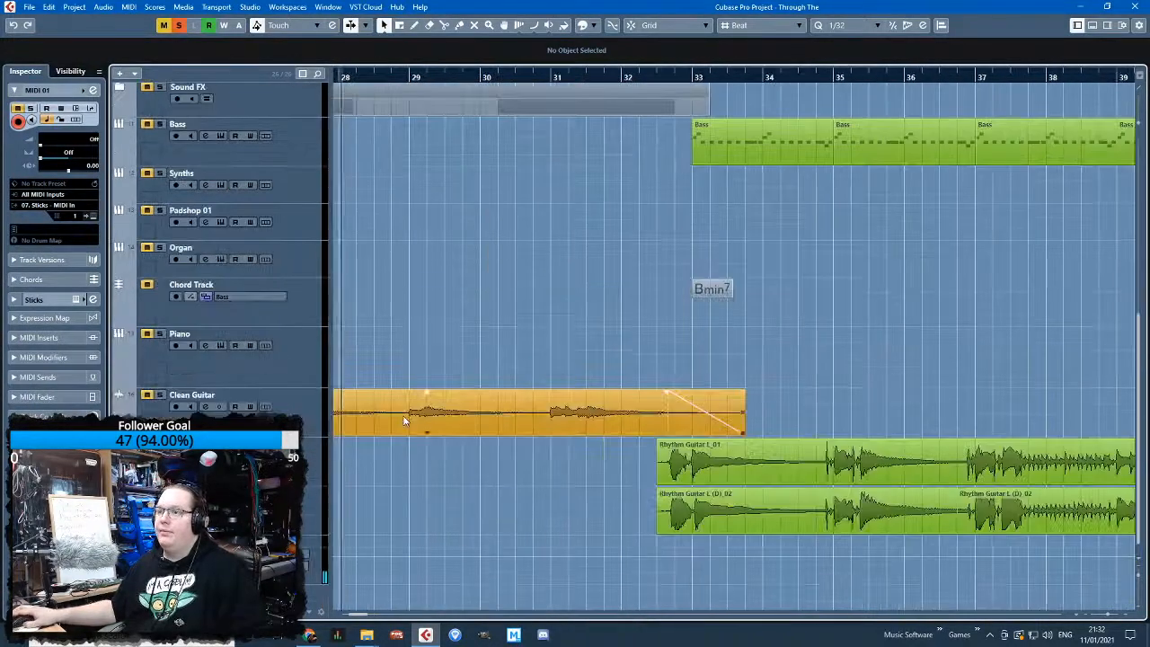
scroll(449, 395, left, 5)
scroll(474, 380, up, 10)
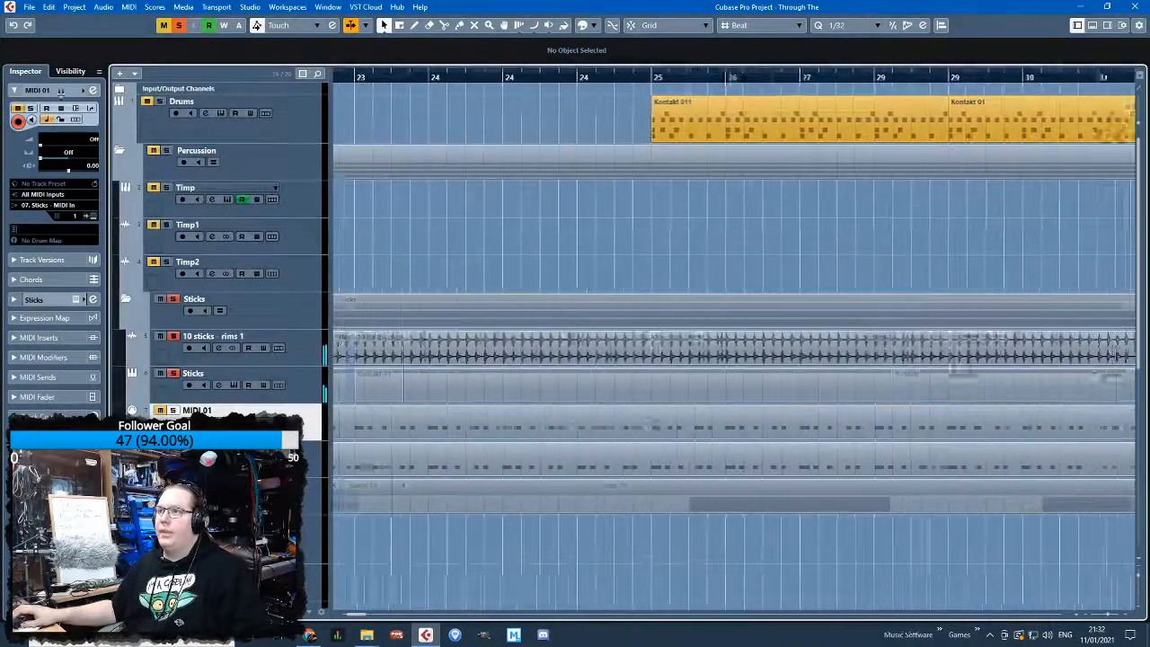
scroll(506, 158, left, 10)
scroll(510, 300, down, 10)
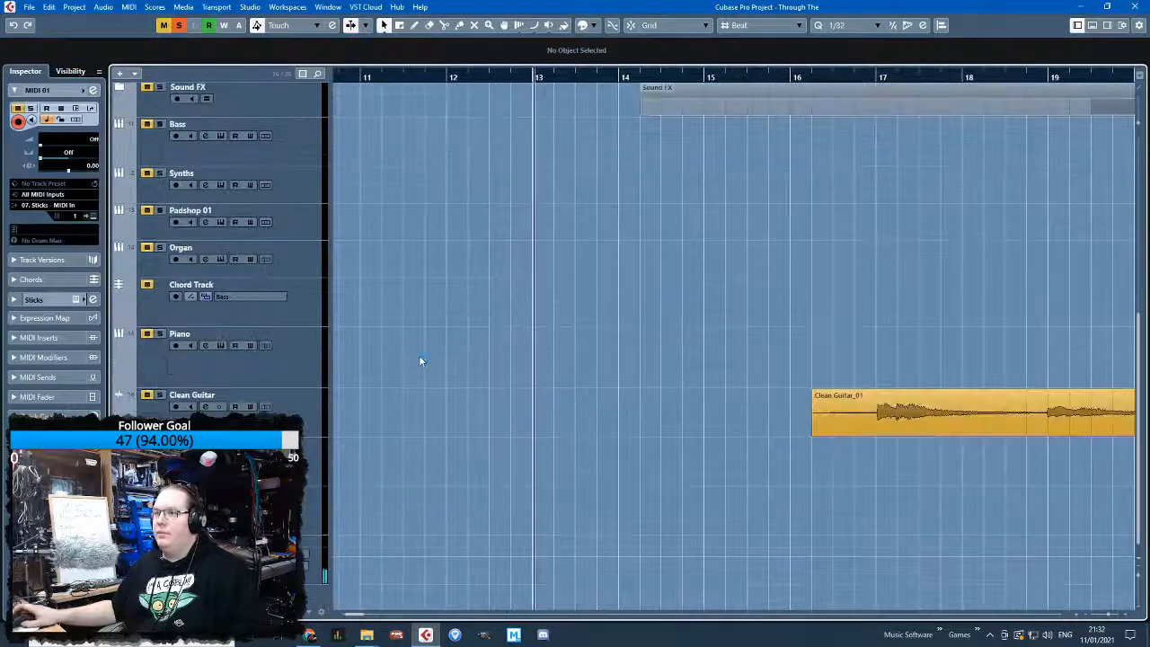
click(309, 564)
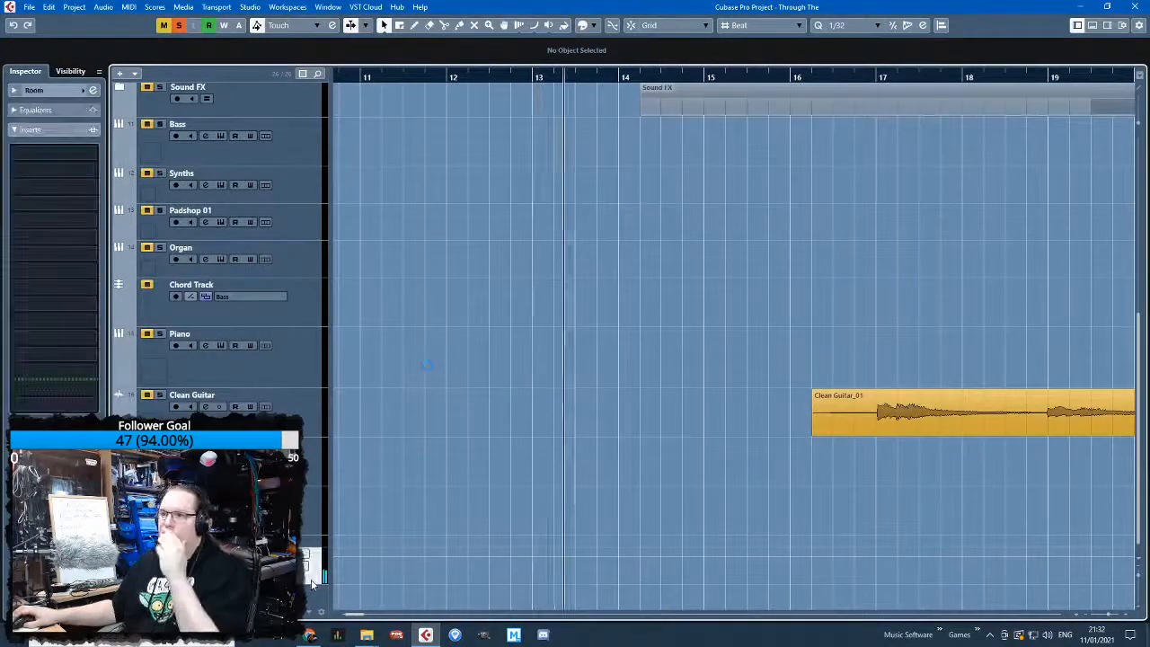
click(81, 155)
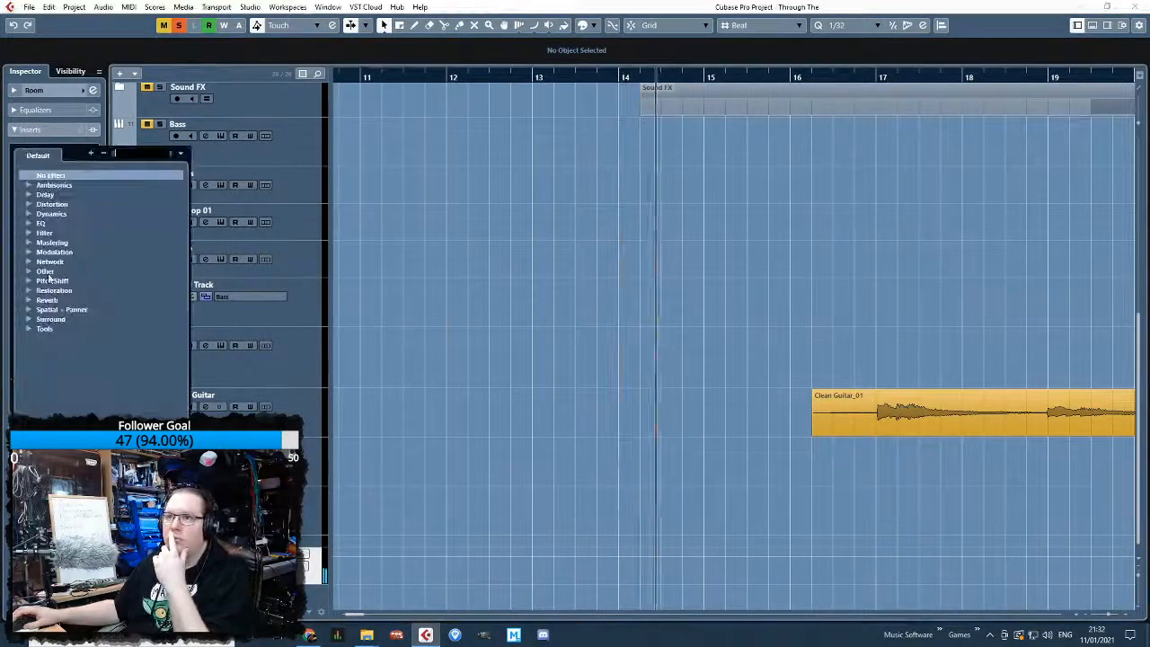
click(29, 300)
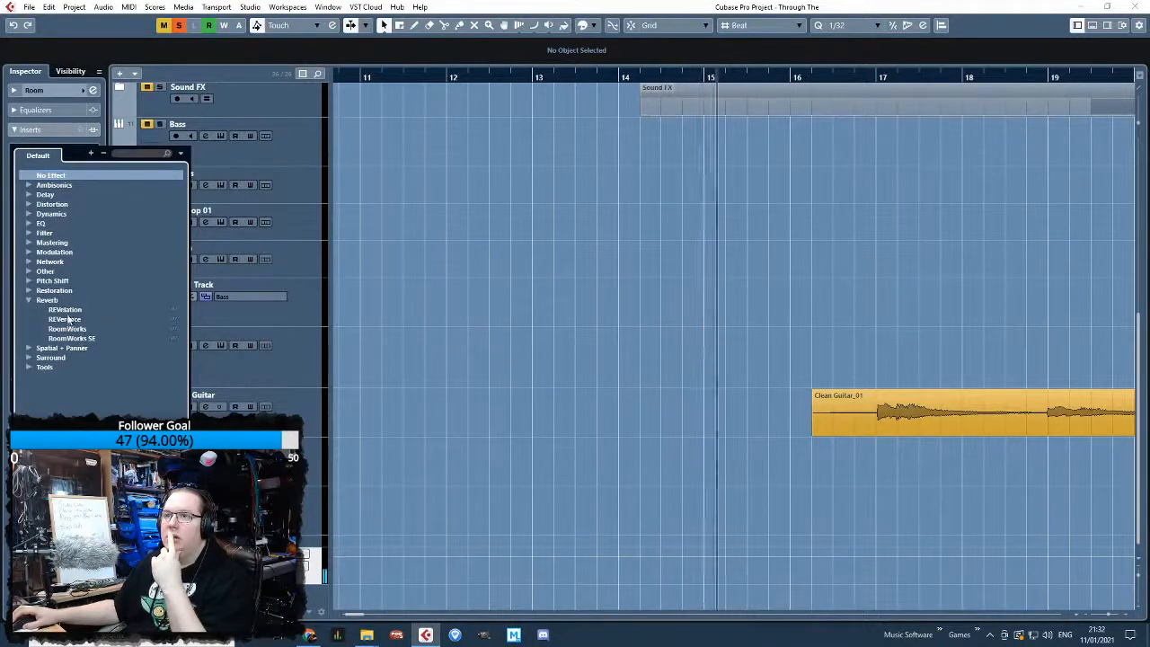
click(29, 272)
click(510, 428)
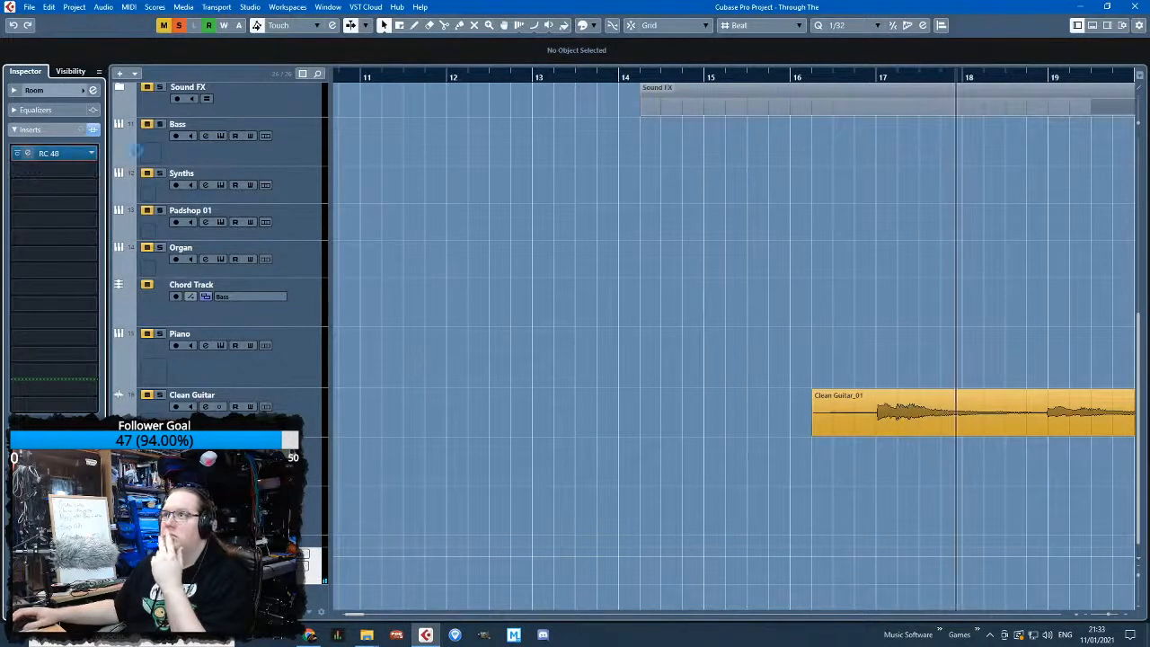
click(436, 235)
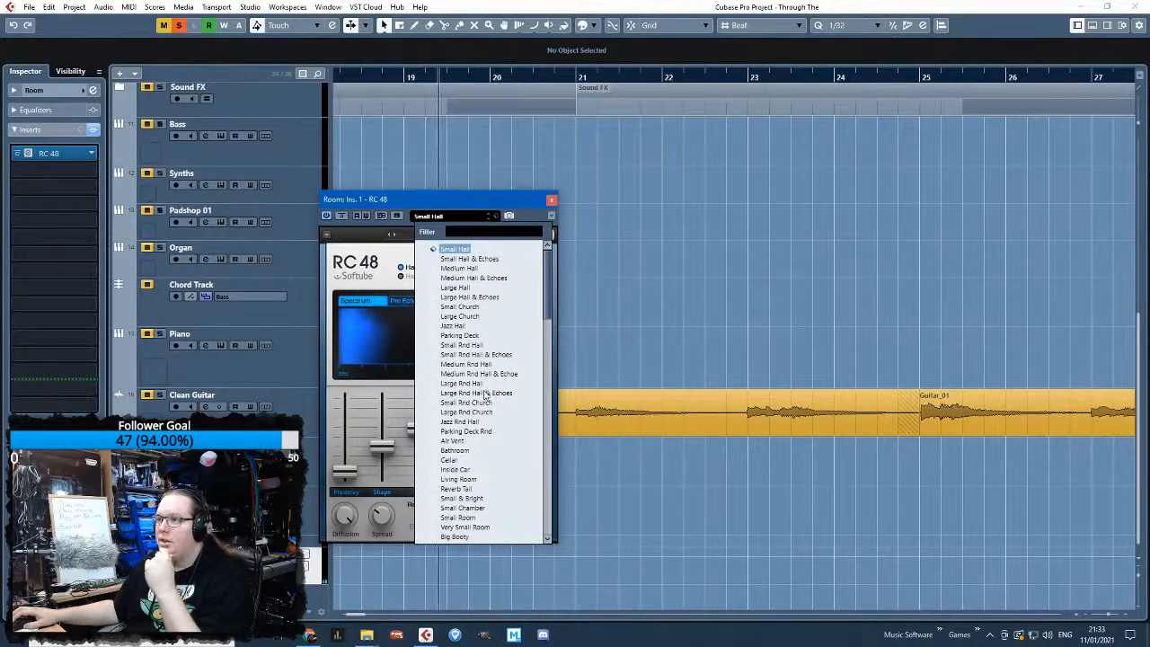
click(470, 384)
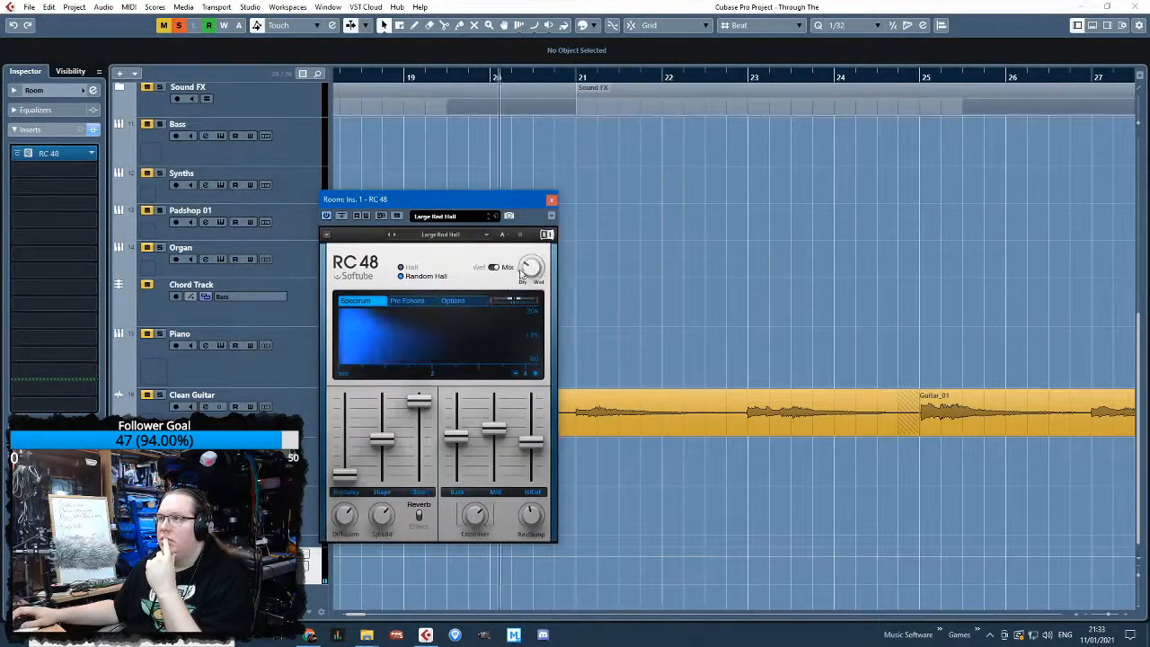
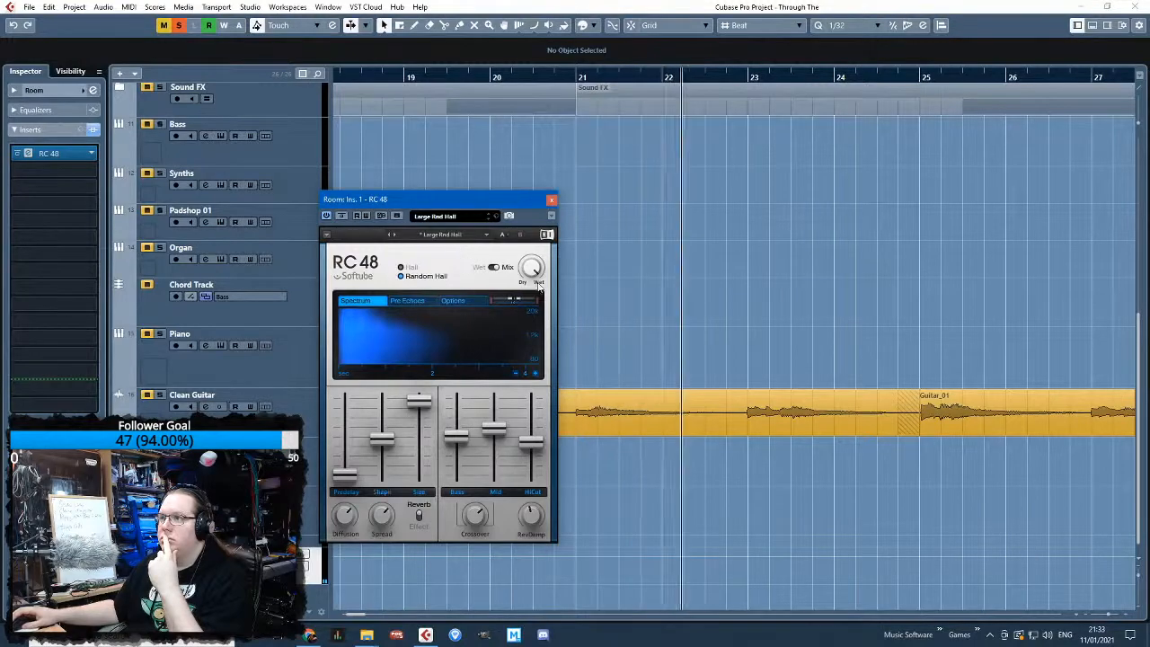
Close the RC 48 reverb window and set the Room send of the 10 sticks - rims 1 track to -4 dB
click(551, 199)
scroll(645, 464, up, 5)
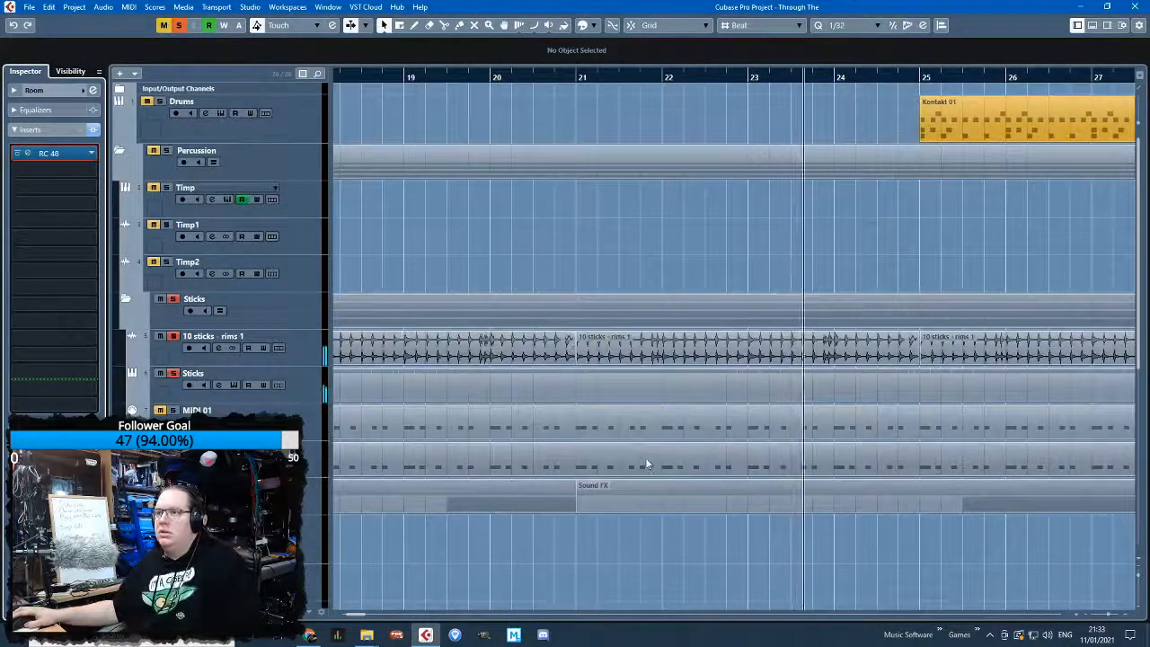
scroll(645, 460, down, 5)
scroll(386, 352, up, 5)
scroll(530, 424, down, 5)
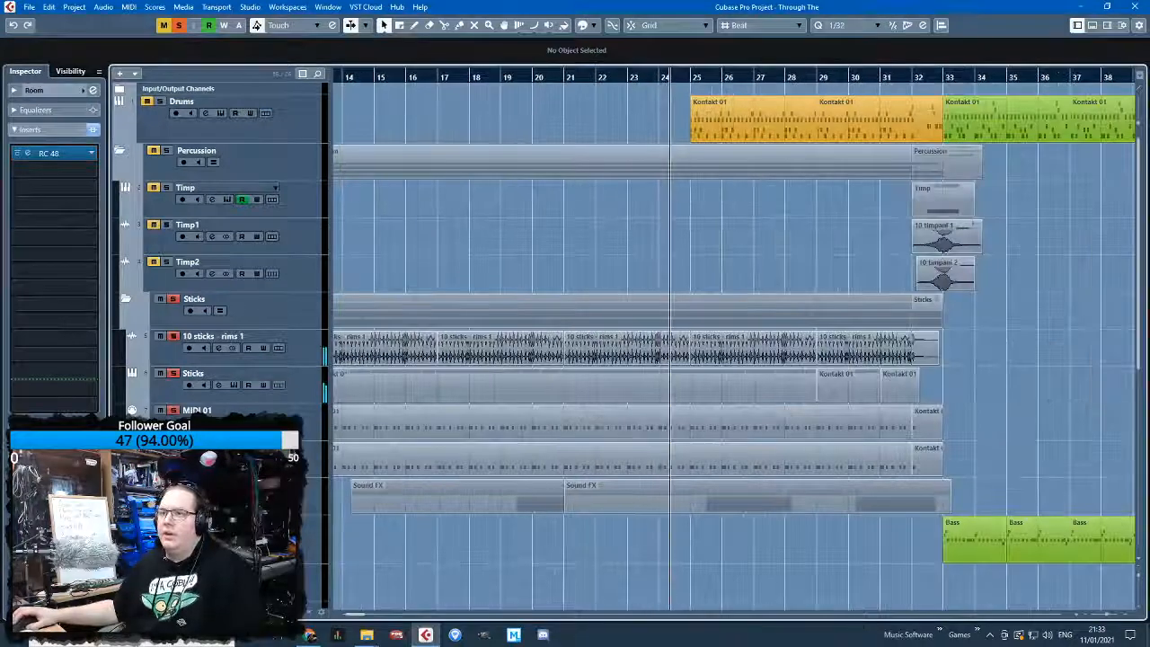
click(316, 361)
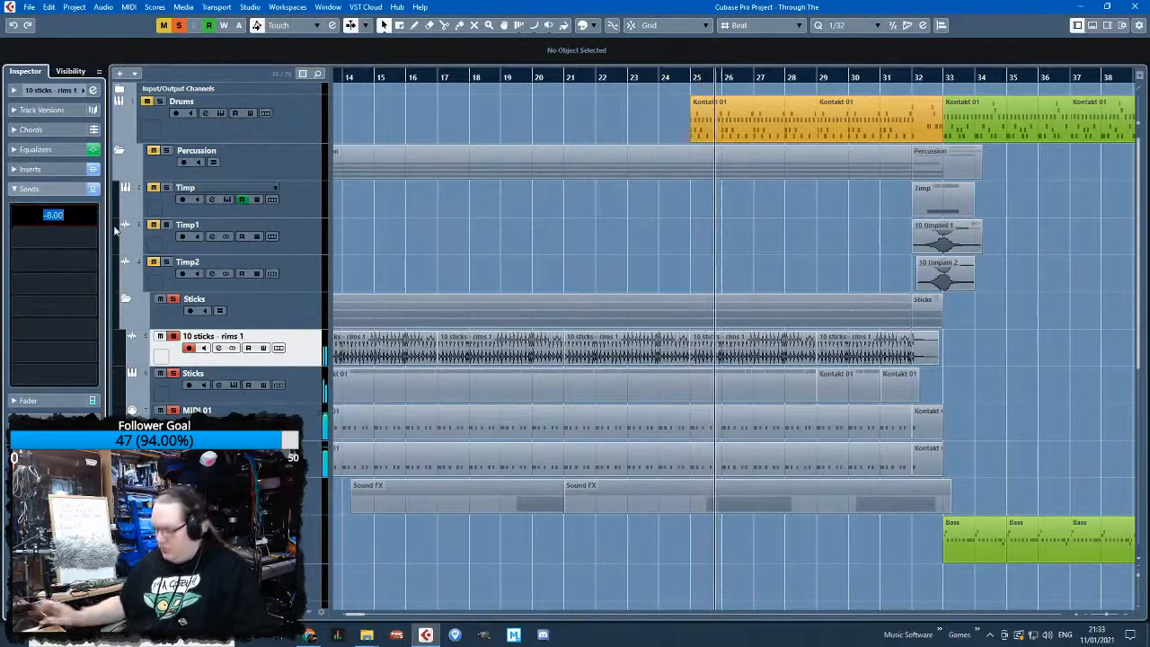
text(-4)
key(Return)
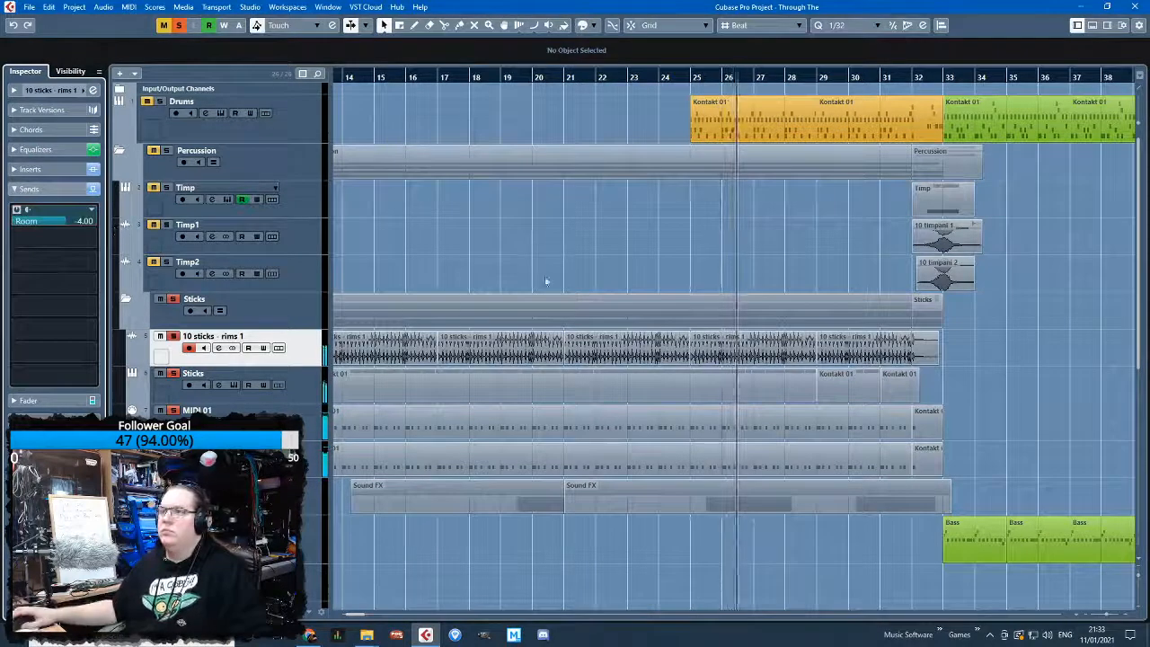
Solo the Percussion folder with its Timp, Timp1 and Timp2 tracks and listen through the timpani section around bars 31 to 33
scroll(513, 293, down, 3)
scroll(513, 293, up, 3)
click(168, 261)
click(168, 224)
click(167, 188)
click(167, 151)
click(876, 77)
scroll(1006, 369, up, 4)
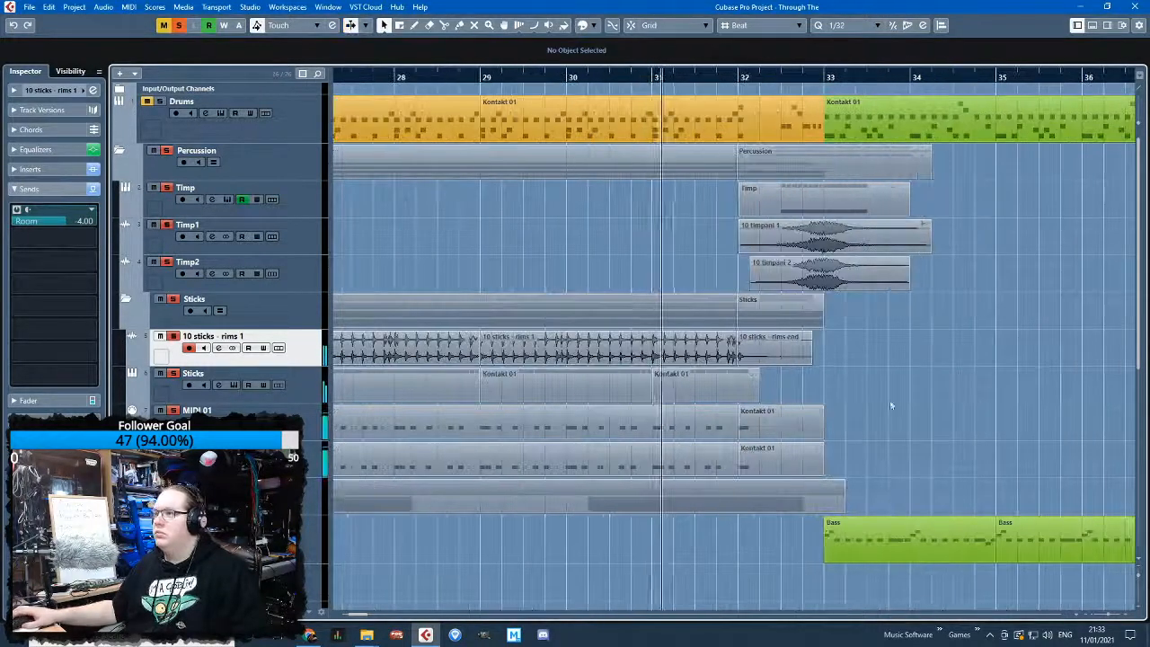
scroll(905, 399, up, 4)
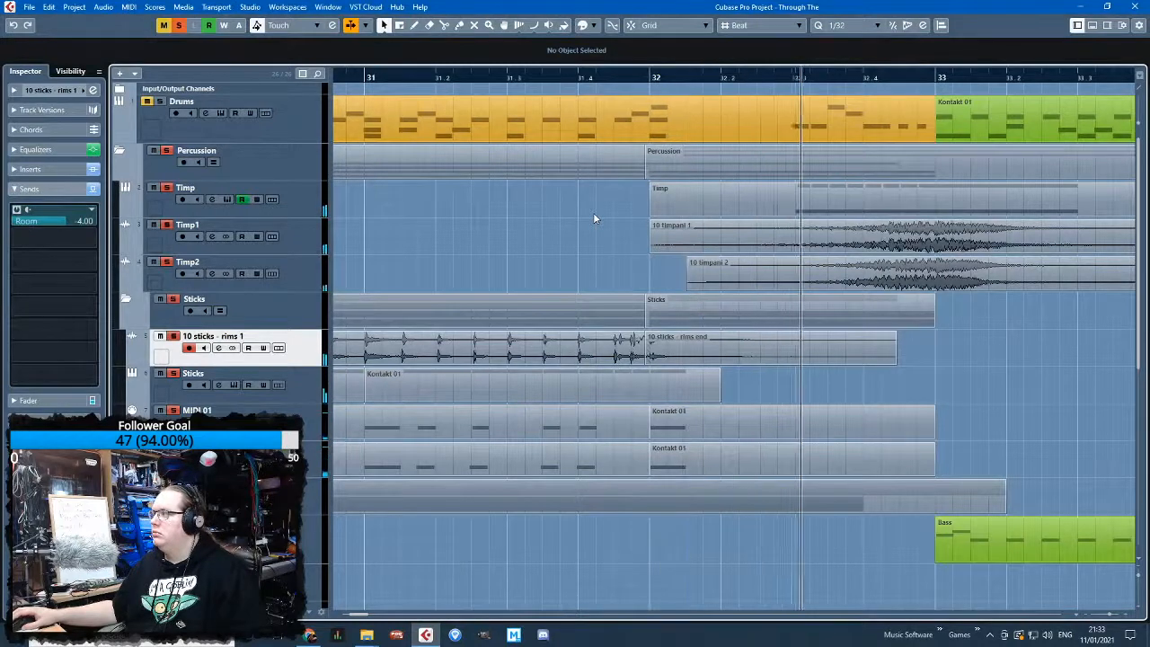
scroll(990, 416, down, 5)
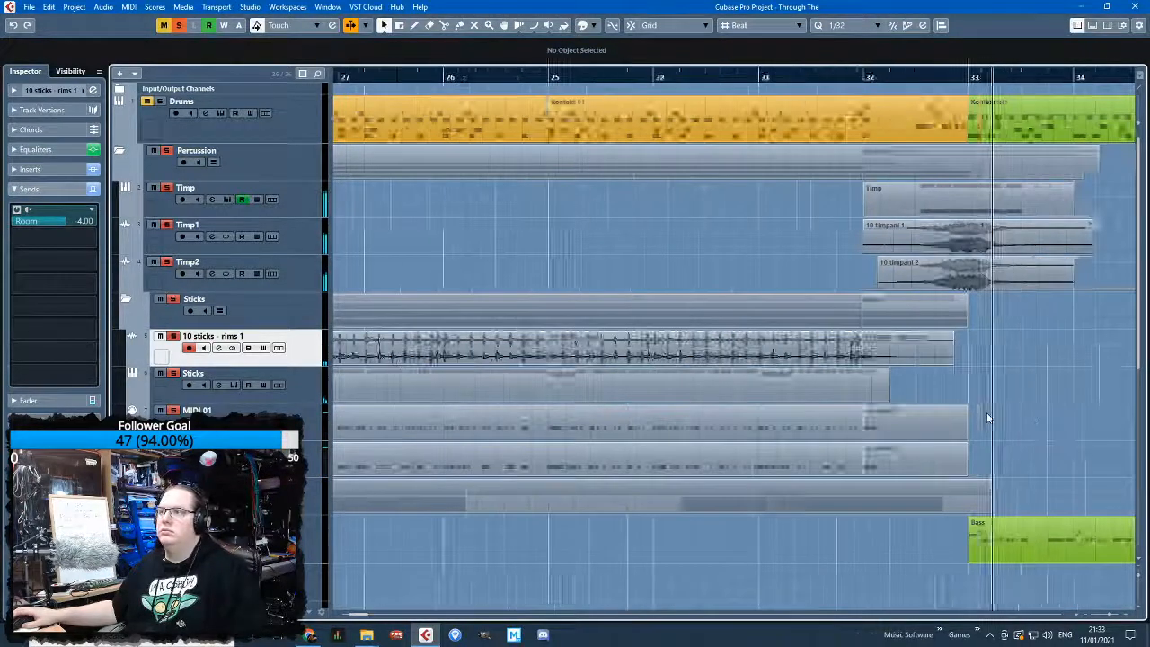
Clear all solos, restart playback from about bar 23 and collapse the Sticks folder
click(178, 25)
click(607, 78)
click(133, 304)
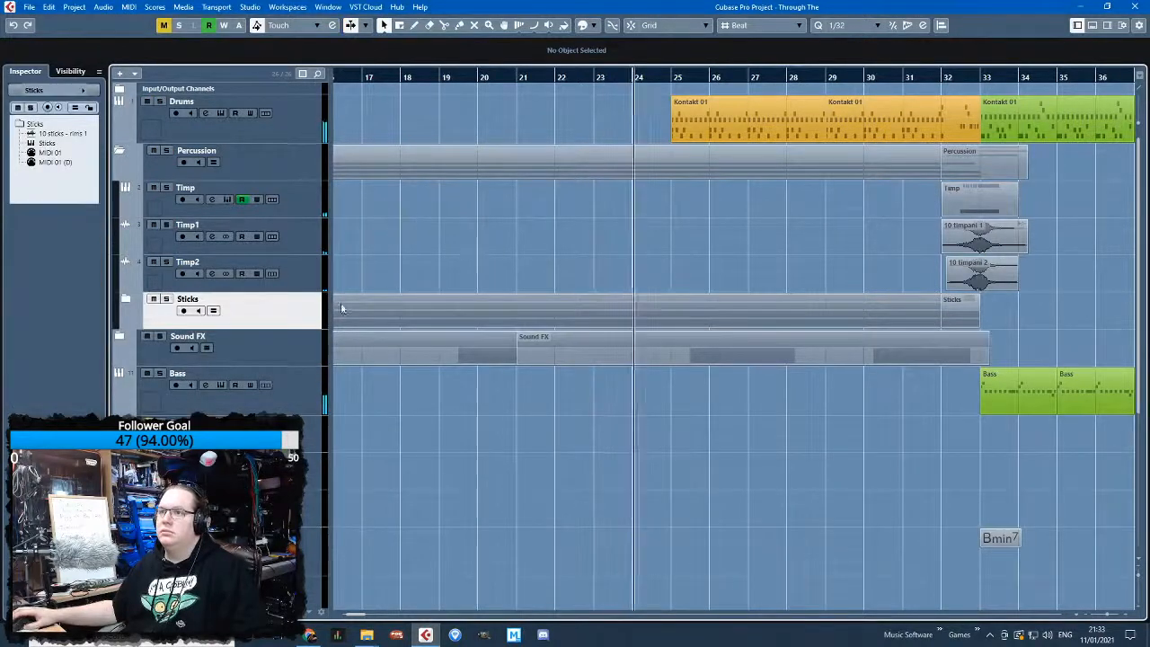
scroll(449, 342, down, 4)
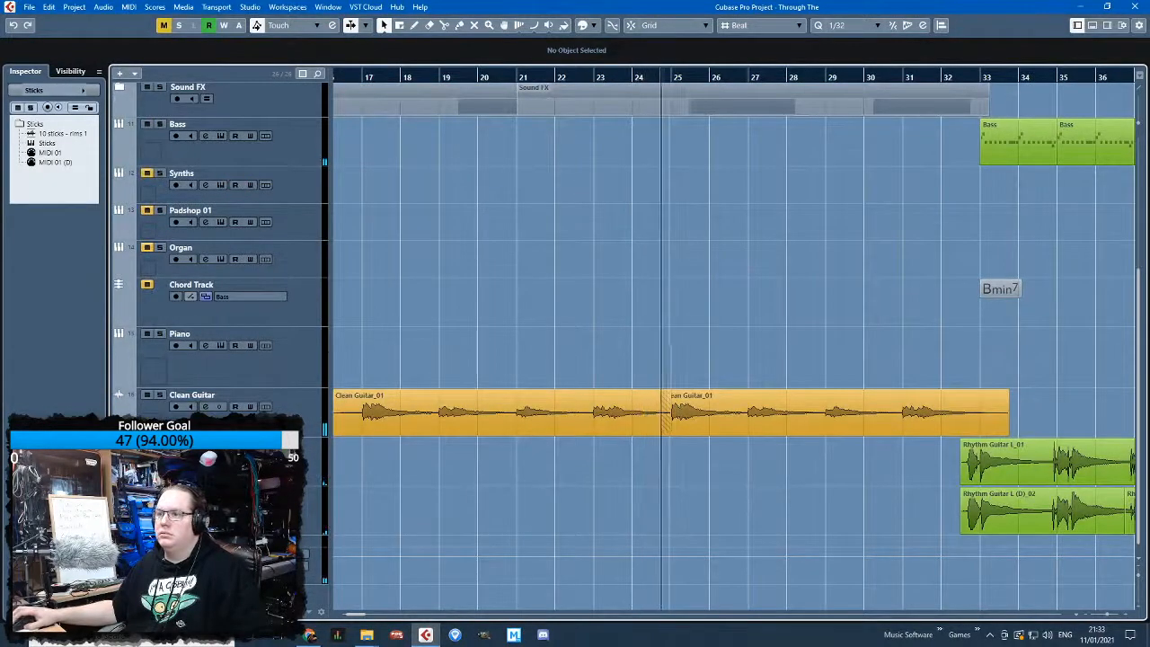
scroll(526, 314, down, 4)
Paste the copied Room send onto the Clean Guitar track with its level at -4 dB
click(270, 455)
click(234, 417)
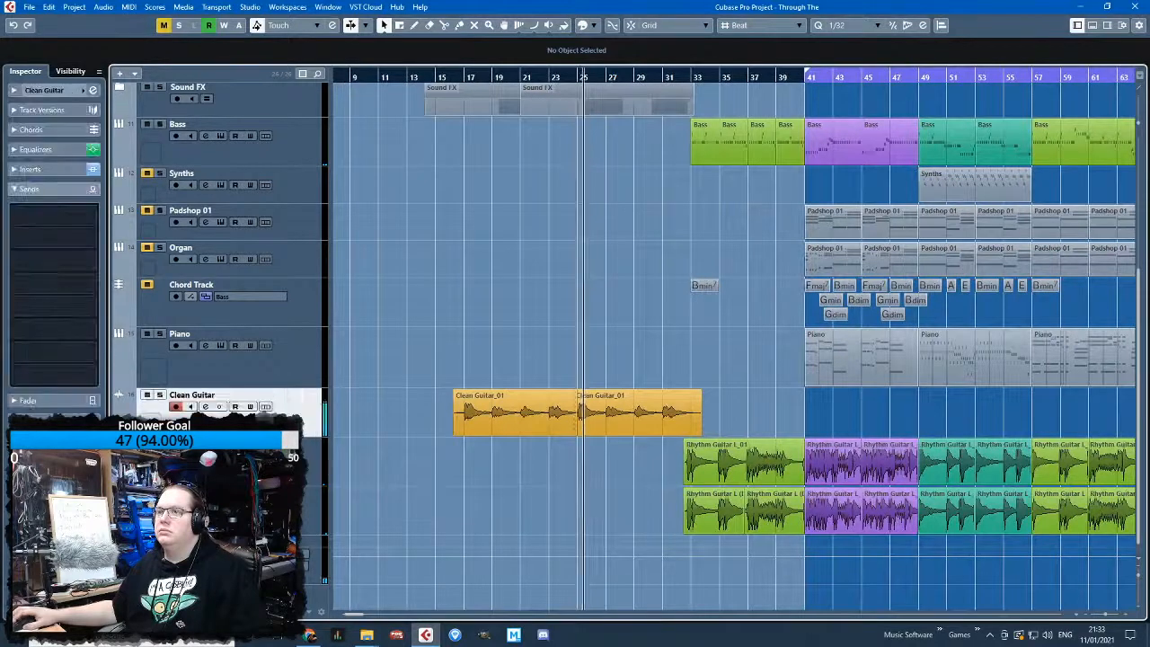
right_click(72, 219)
click(95, 269)
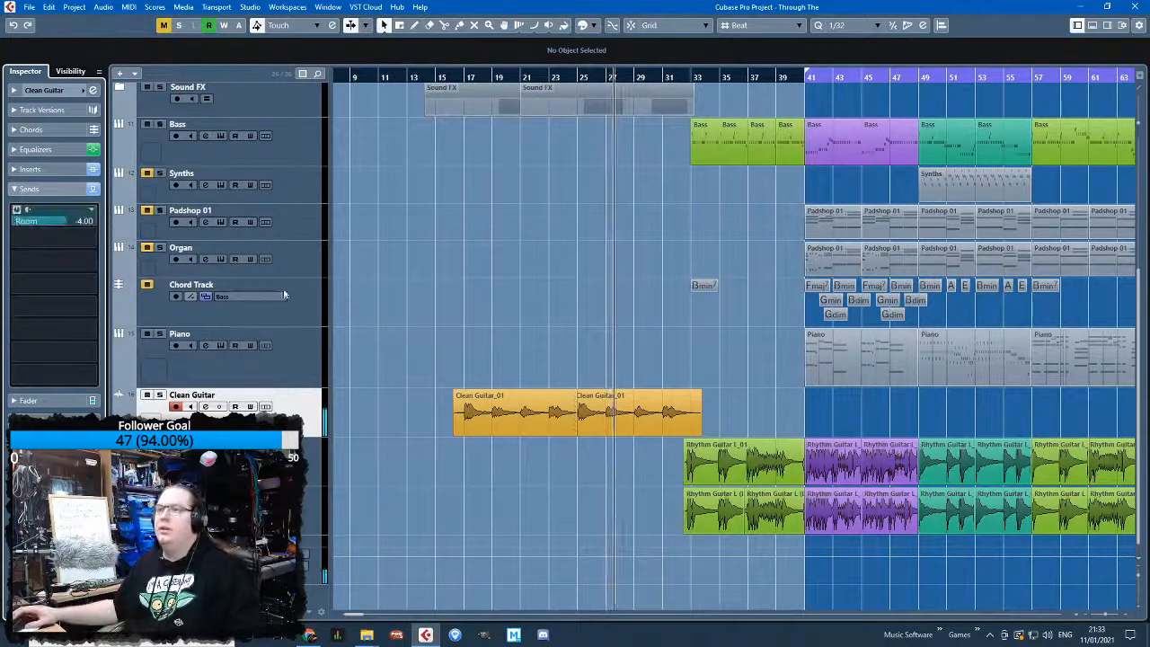
Paste the Room send onto the Rhythm Guitar L track and set its level to -20 dB
click(204, 454)
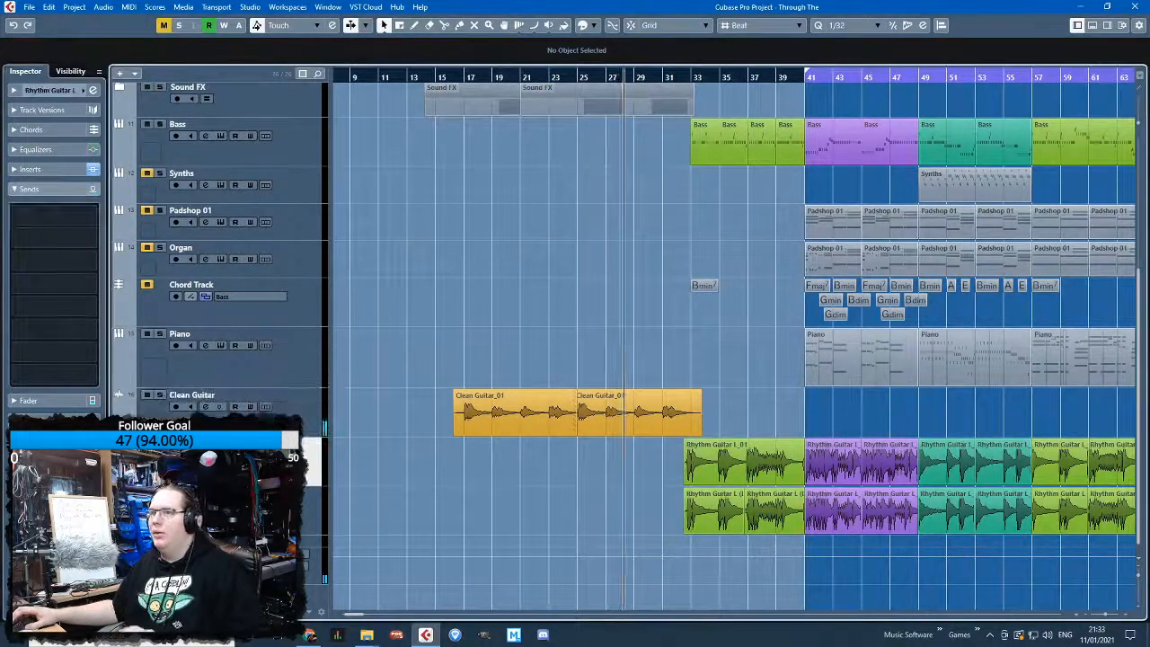
right_click(67, 217)
click(93, 270)
double_click(79, 224)
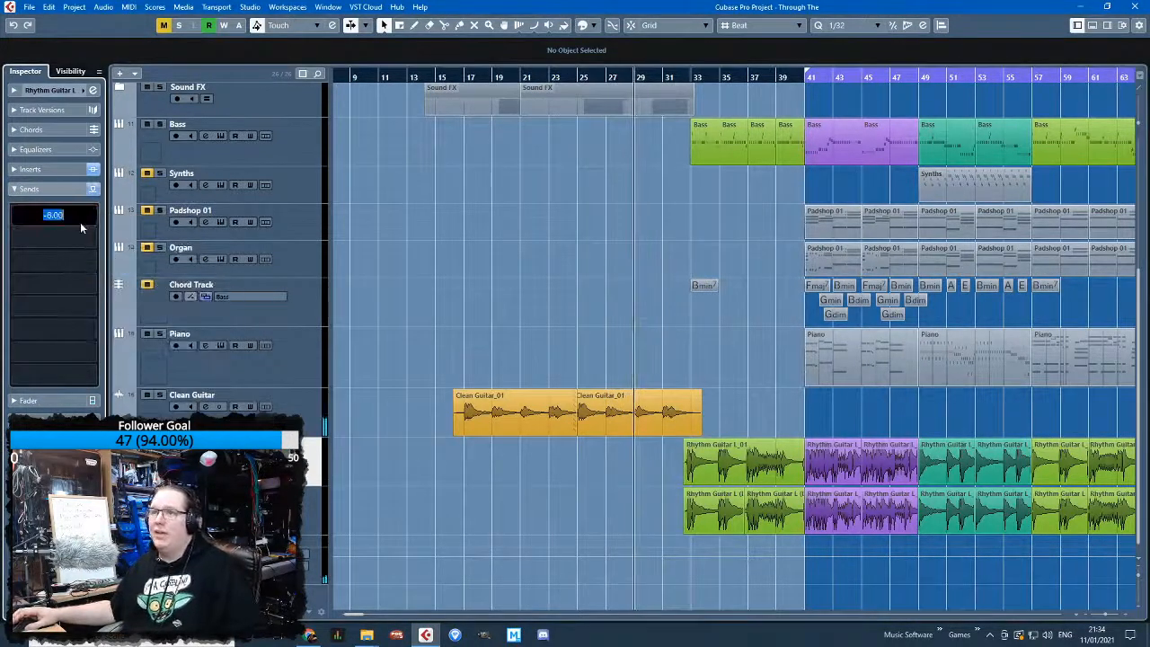
text(-20)
key(Return)
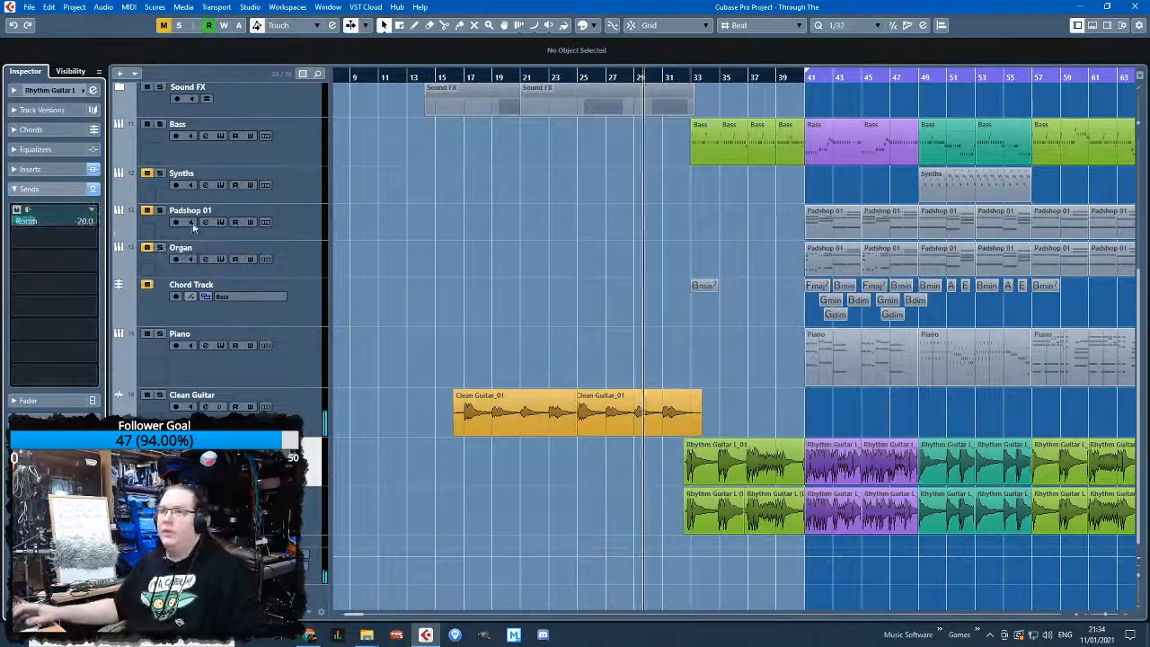
Paste the Room send onto the doubled Rhythm Guitar L (D) track and set its level to -20 dB
click(269, 505)
right_click(78, 218)
click(116, 268)
double_click(80, 221)
text(-2)
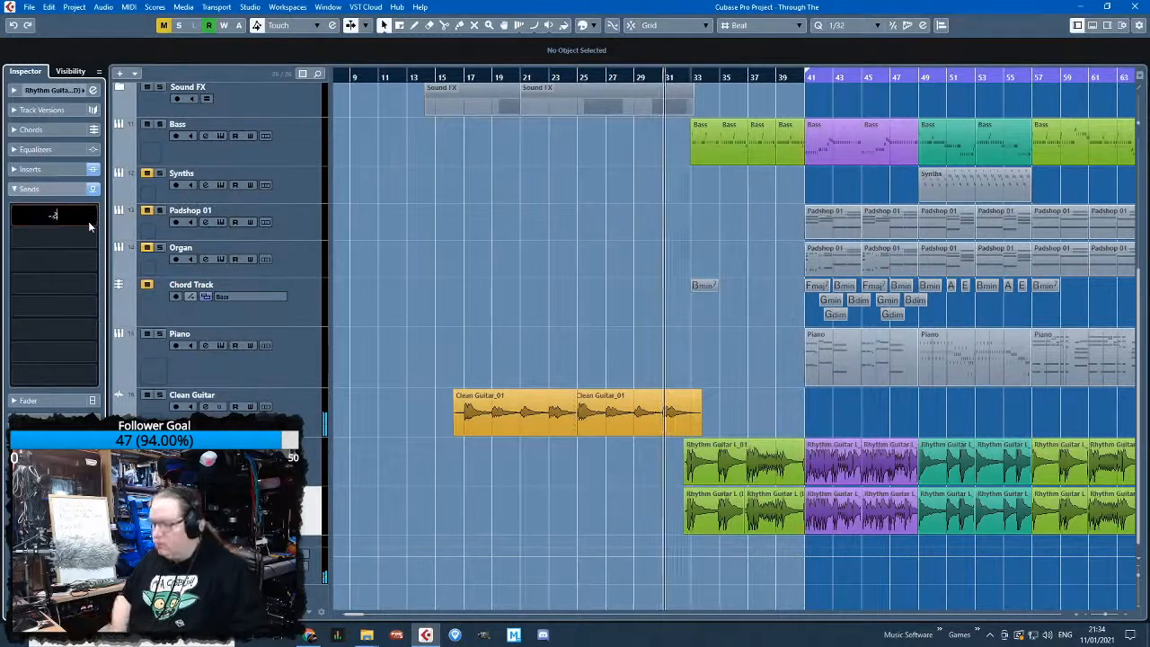
text(0)
key(Return)
Paste the copied Room send onto the Piano track at its -8 dB level
click(270, 366)
right_click(80, 236)
click(121, 297)
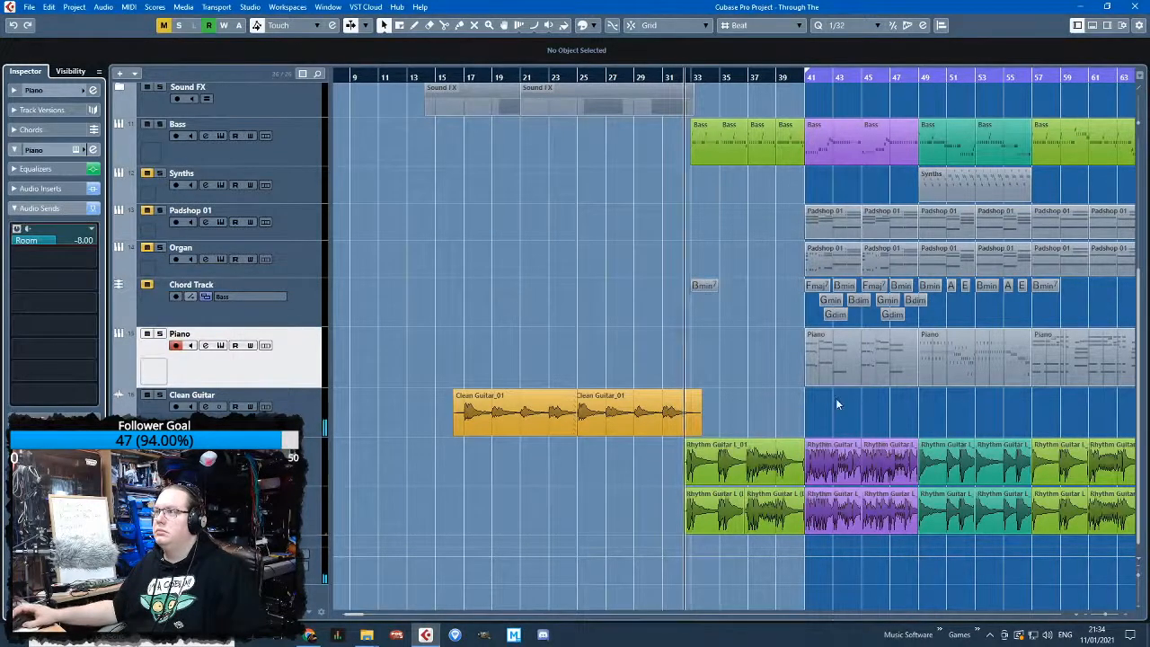
Paste the Room send onto the Bass track and set its level to -20 dB
scroll(835, 402, up, 5)
click(294, 366)
right_click(80, 238)
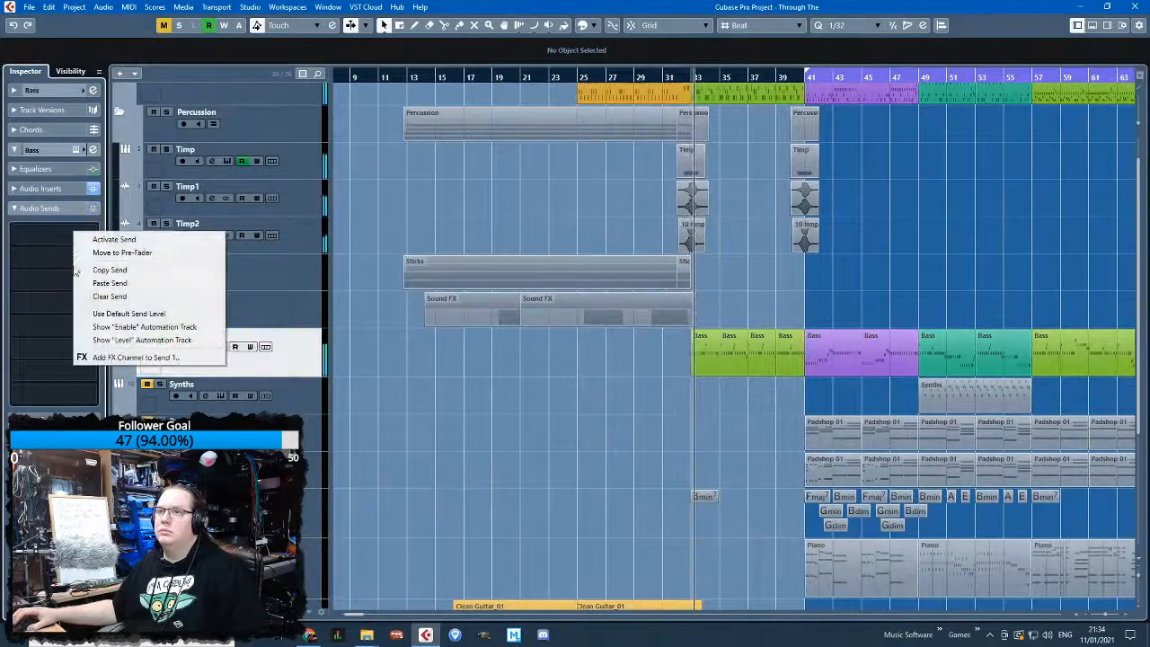
click(121, 285)
double_click(82, 241)
text(-20)
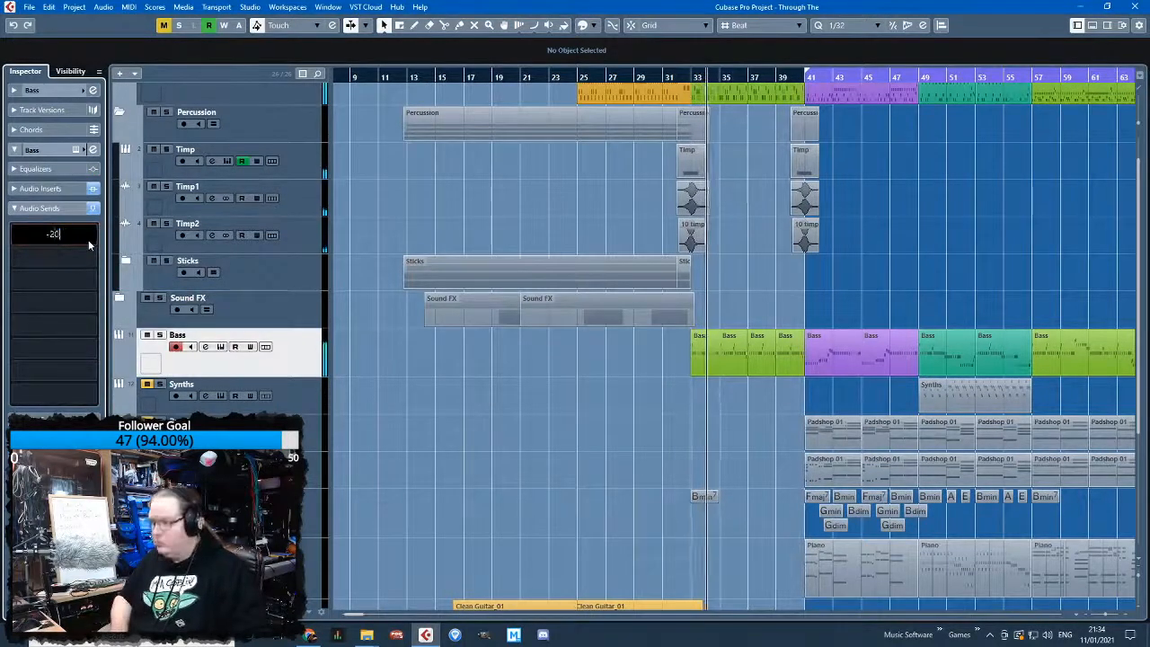
key(Return)
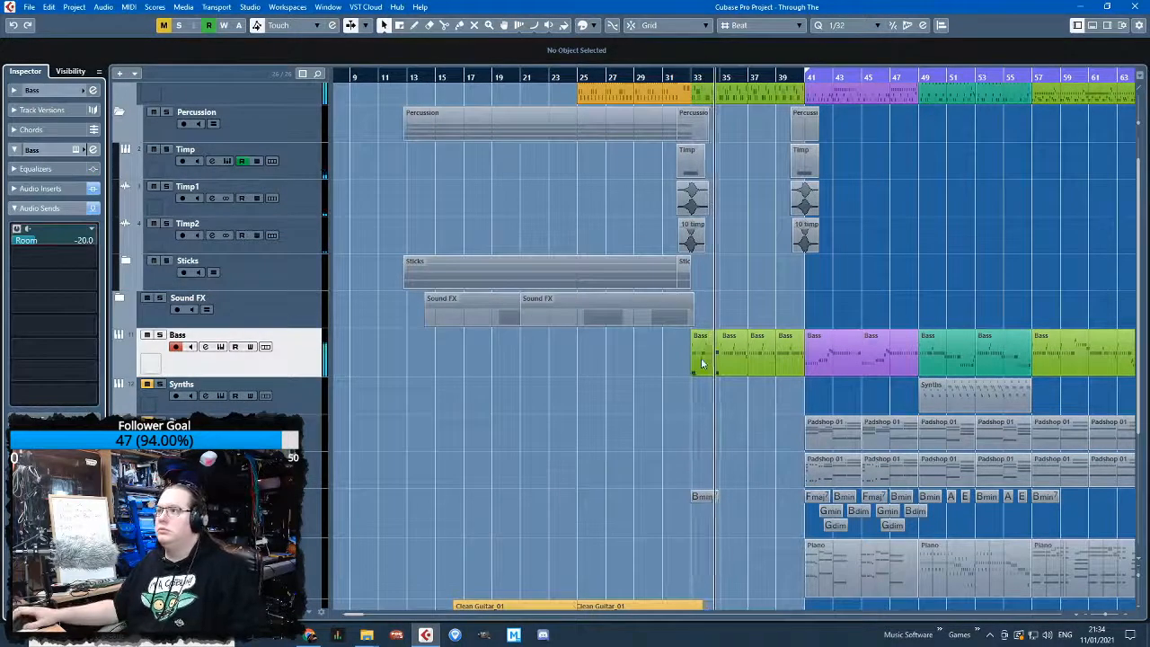
Lower the Bass track's Room send to -28 dB
double_click(83, 241)
text(-)
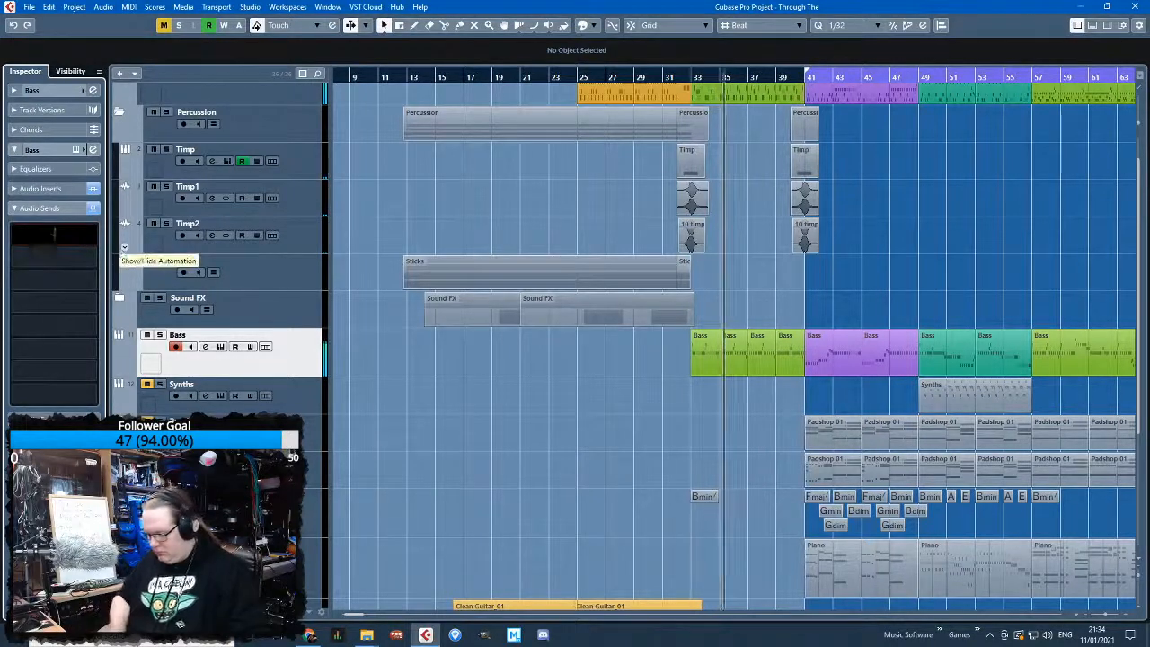
text(2)
key(Return)
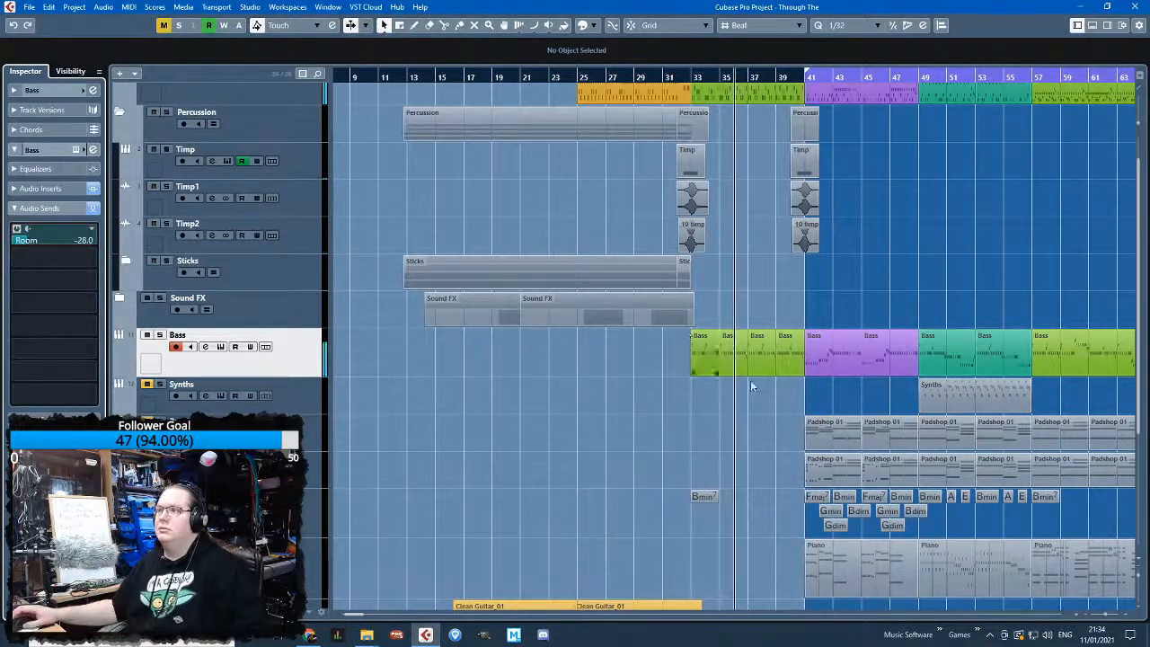
Paste the Room send onto the Drums track and set its level to -12 dB
scroll(809, 395, up, 1)
click(273, 136)
right_click(89, 237)
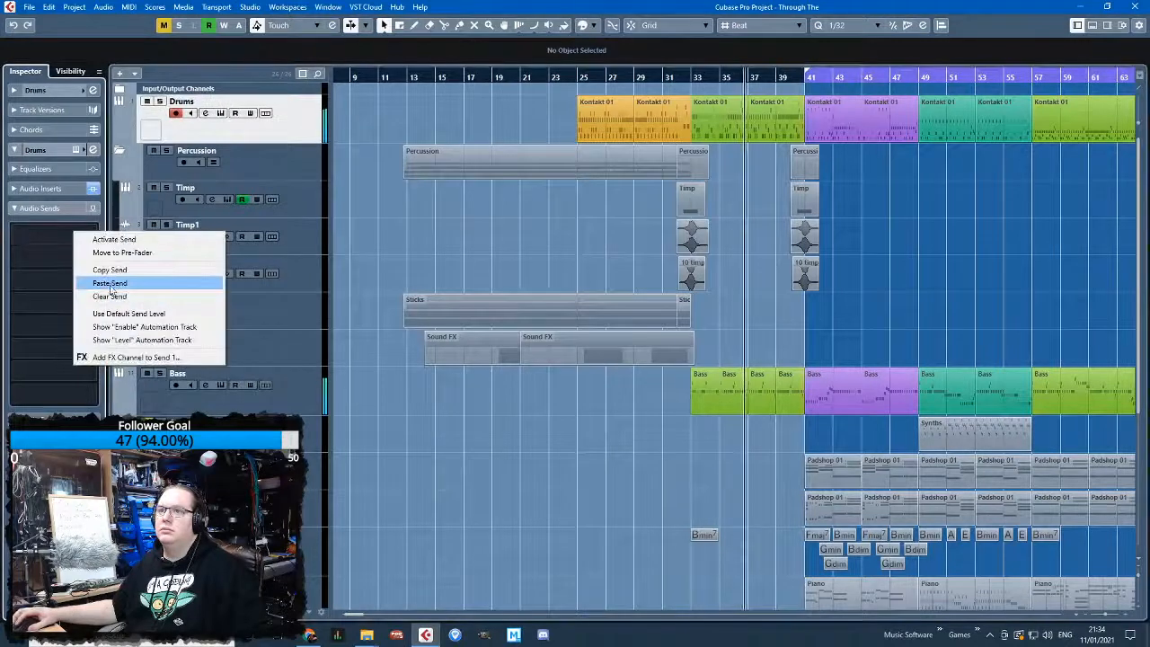
click(107, 283)
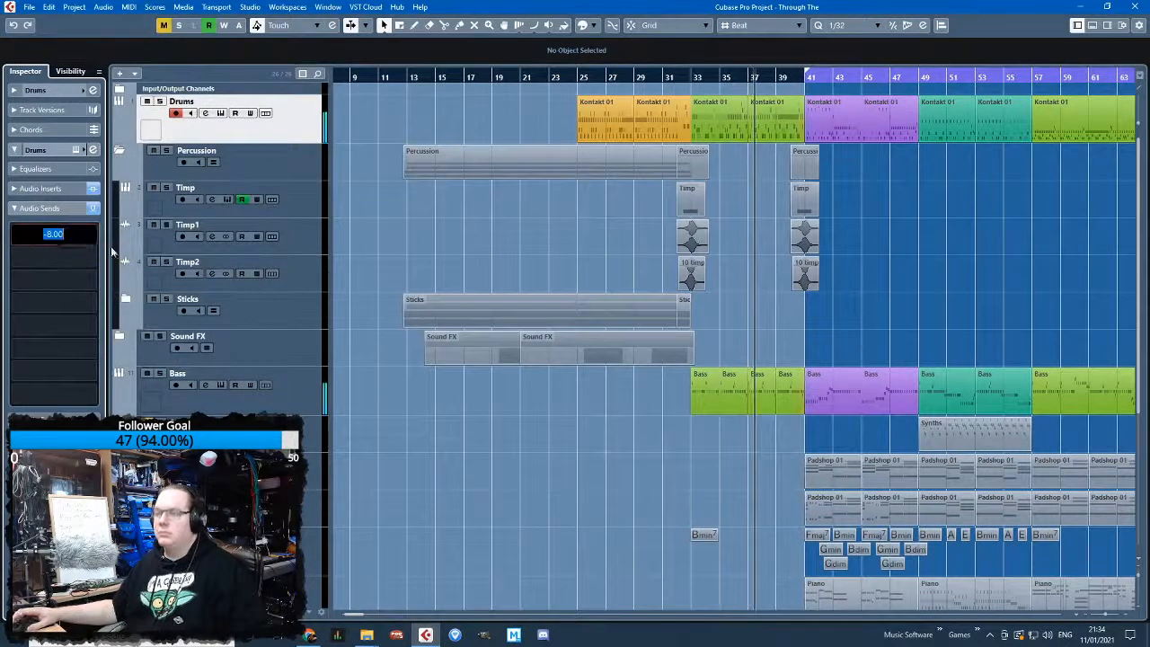
text(-12)
key(Return)
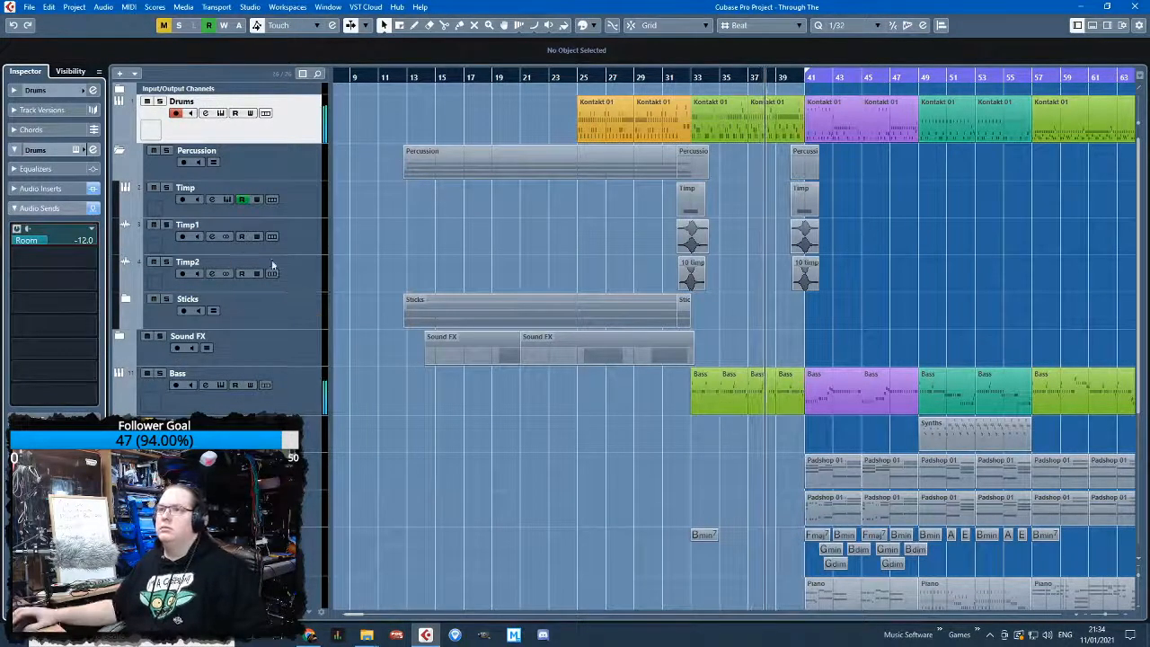
Collapse the Percussion folder and examine the arrangement across all tracks between bars 33 and 65 during playback
click(120, 151)
scroll(1040, 486, up, 4)
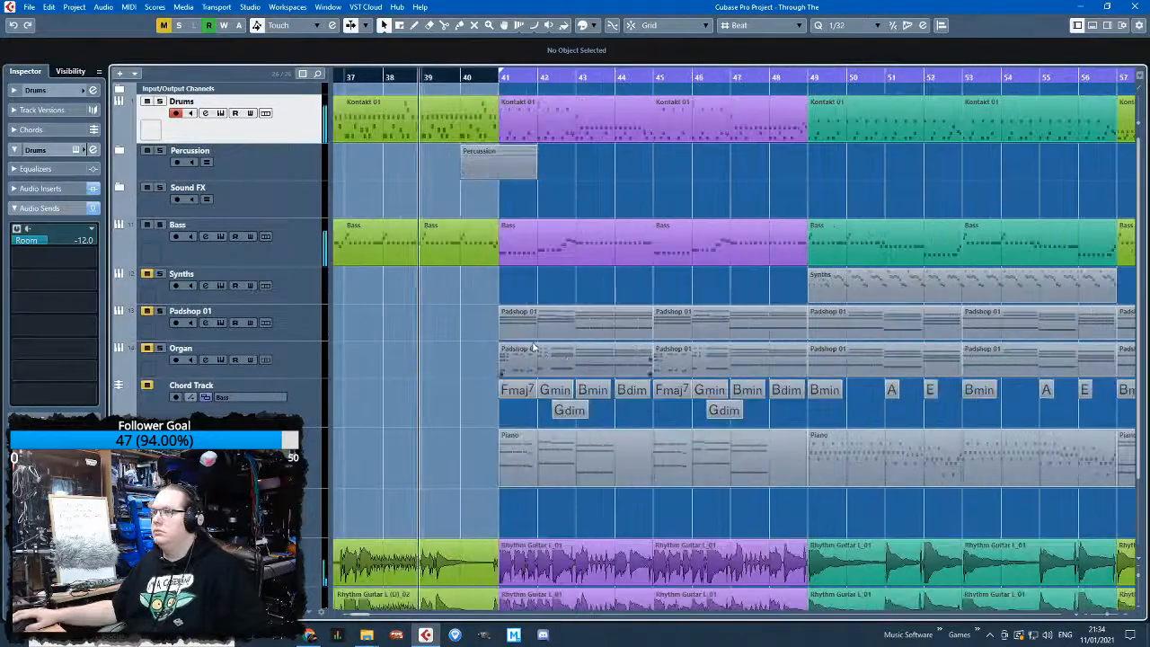
scroll(530, 324, down, 2)
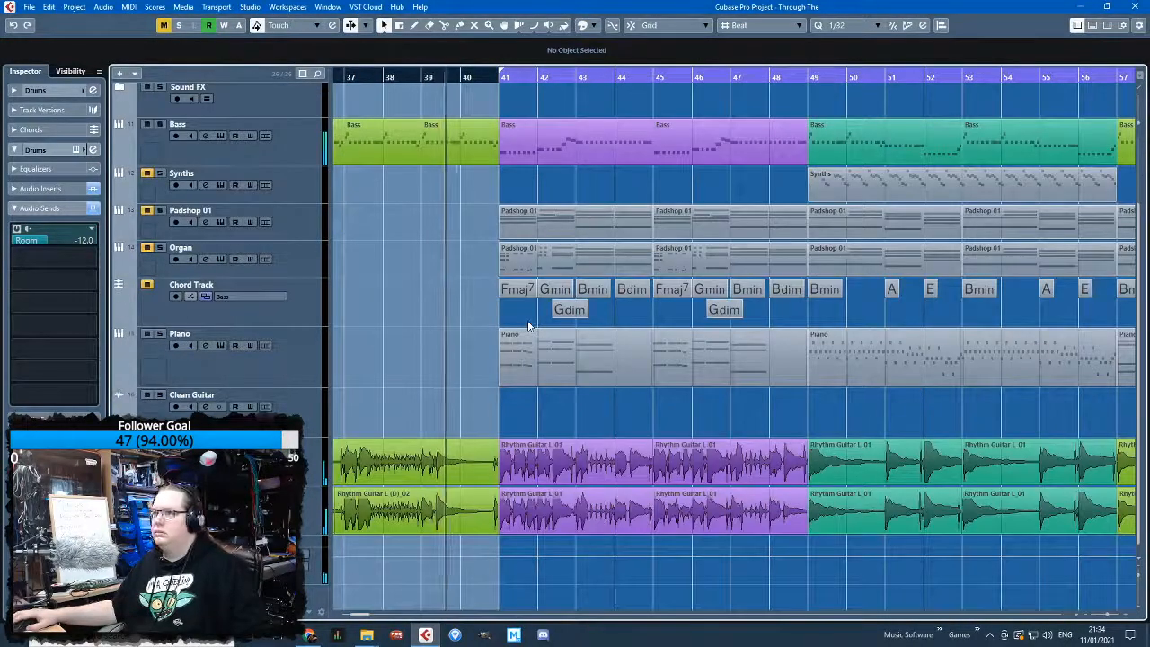
scroll(528, 325, down, 2)
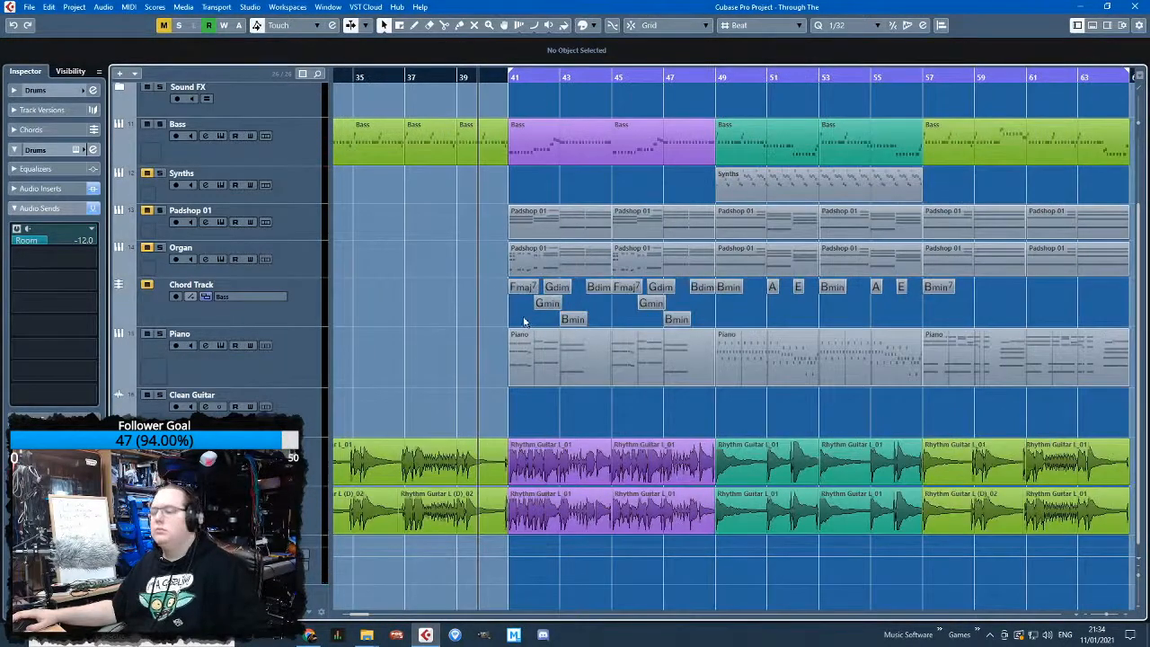
scroll(454, 365, up, 2)
scroll(458, 366, up, 4)
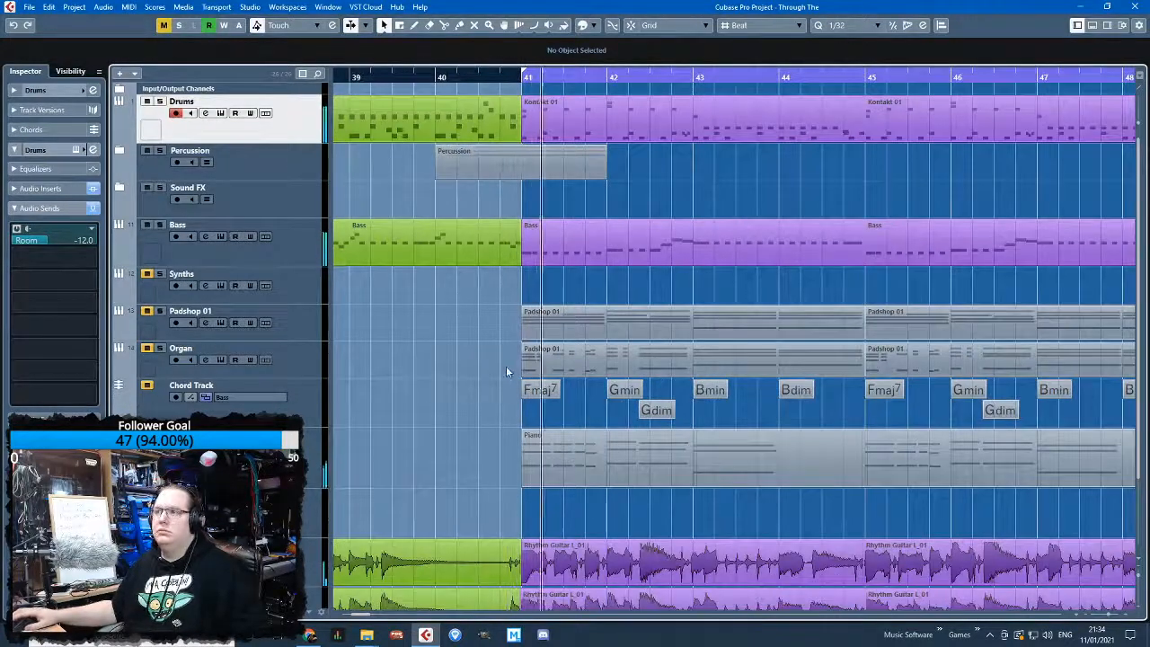
scroll(506, 365, down, 4)
scroll(432, 414, down, 3)
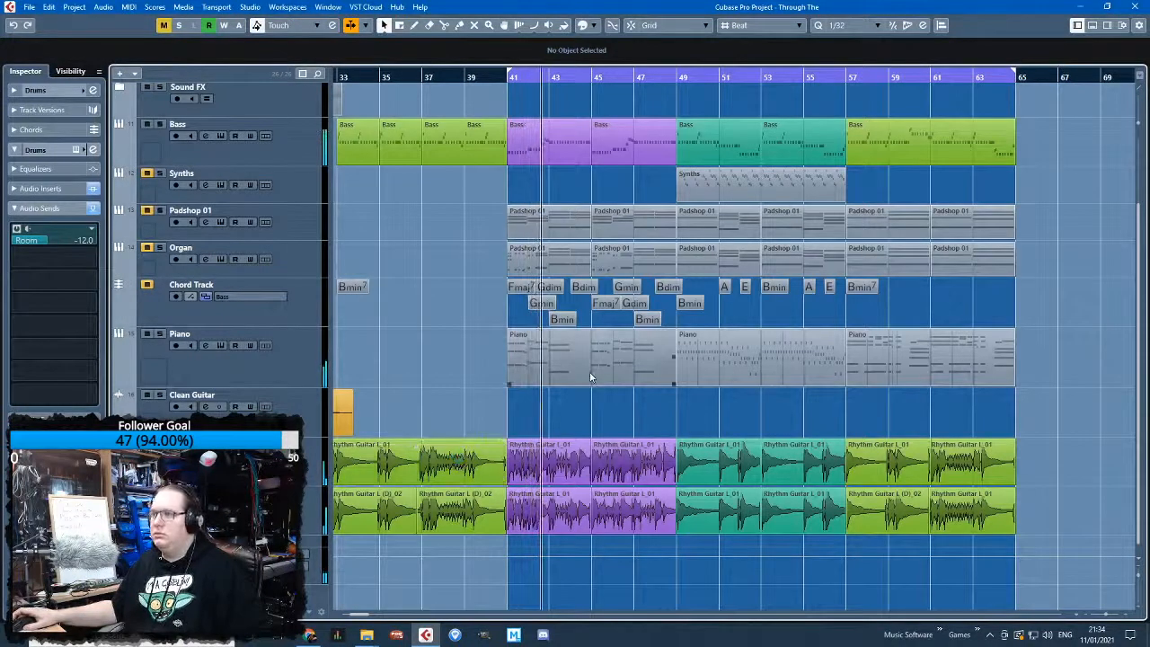
scroll(590, 377, up, 3)
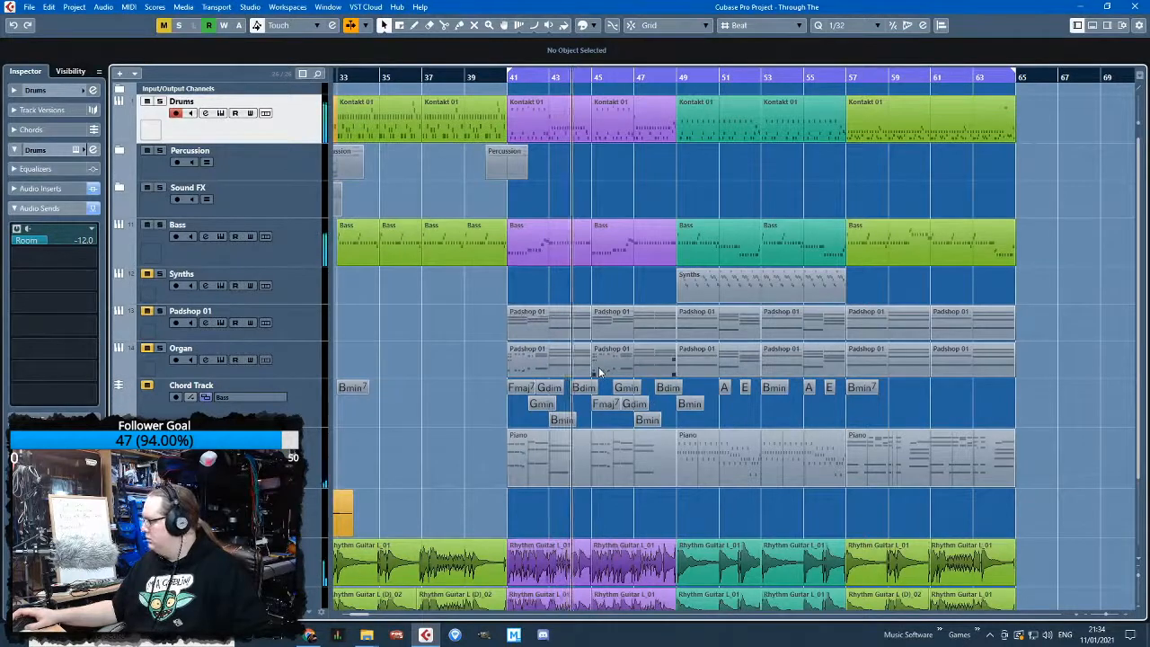
key(g)
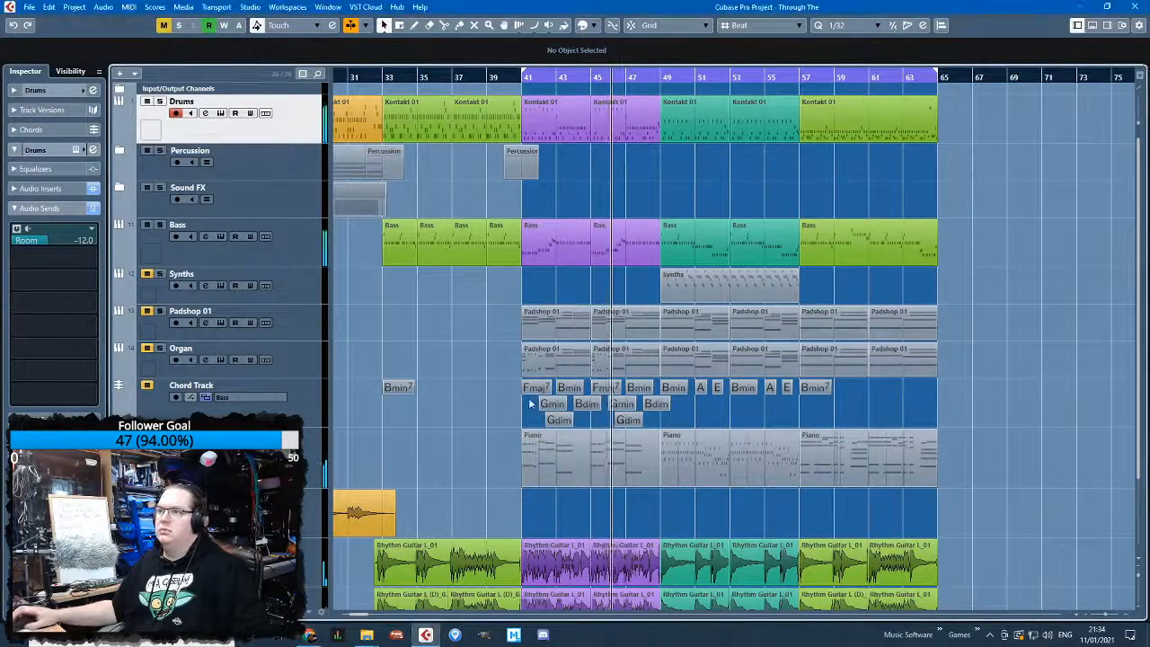
Expand the Percussion folder and switch to the 10 090 BPM sample folder in File Explorer
click(119, 150)
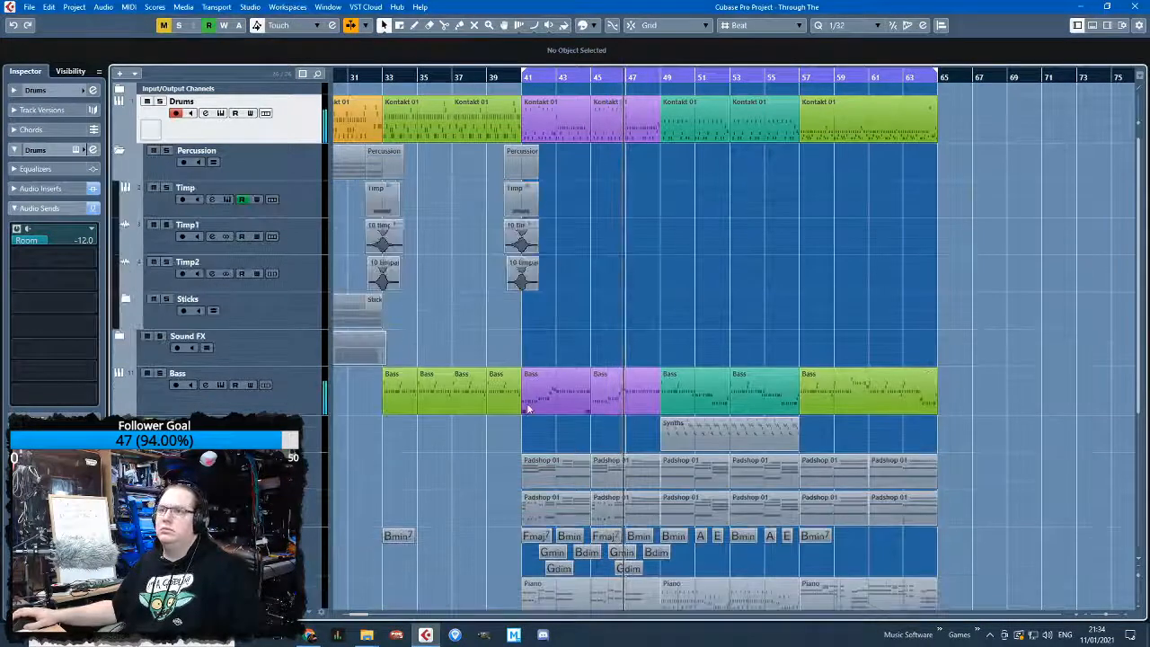
scroll(528, 414, down, 4)
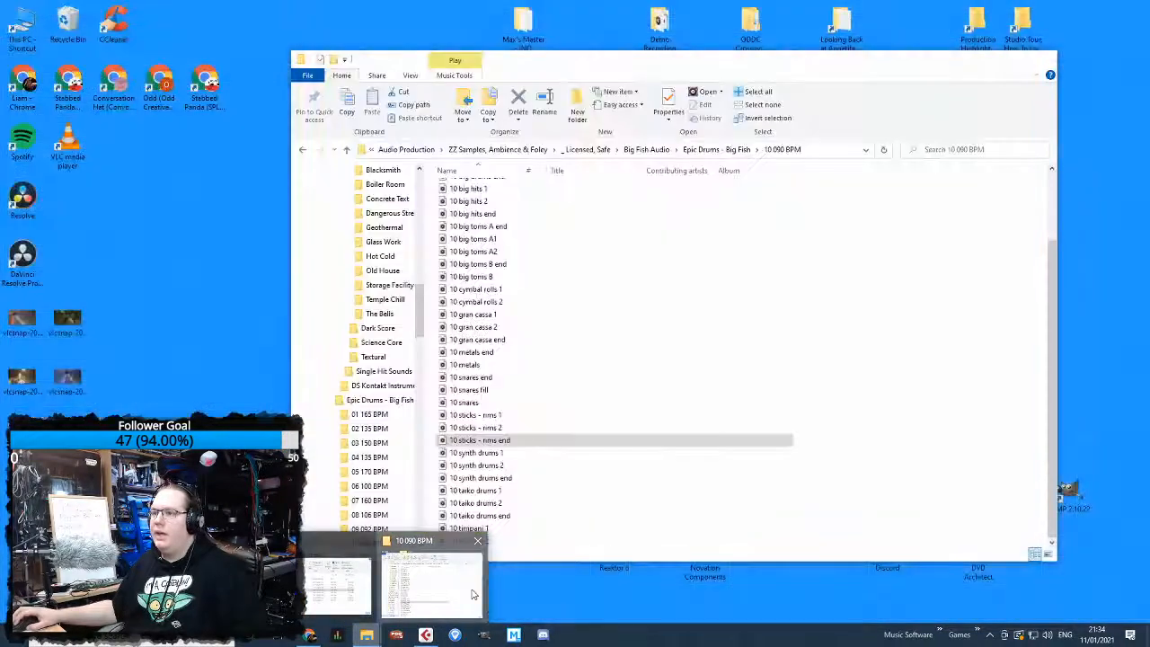
click(445, 579)
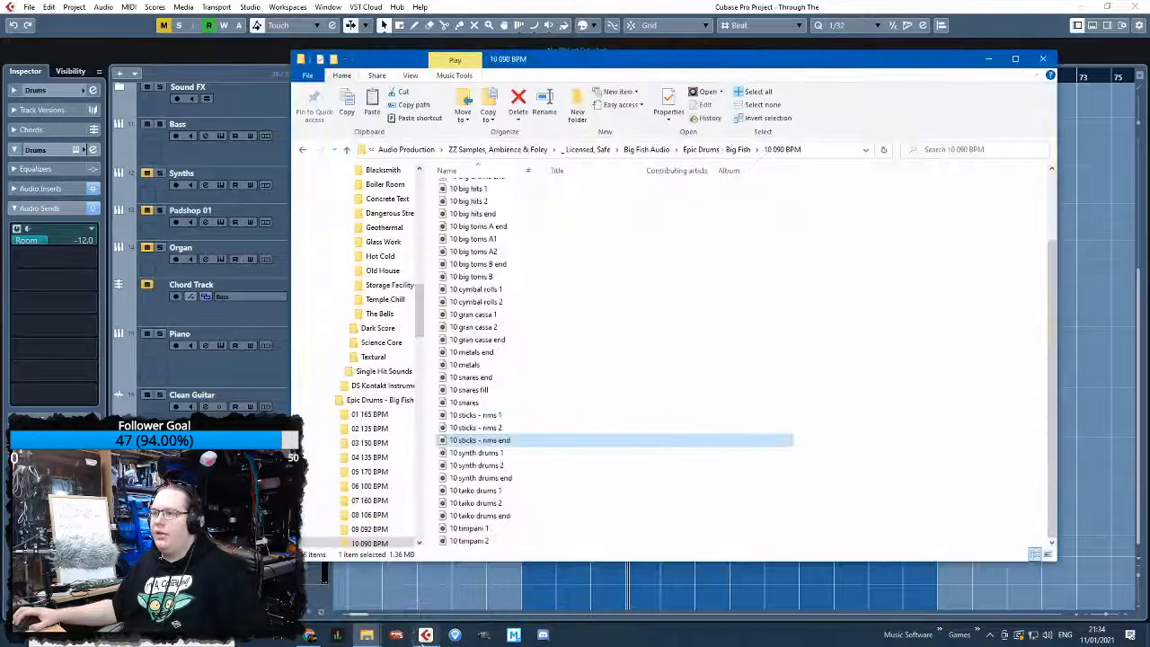
Import the samples 10 cymbal rolls 1 and 10 cymbal rolls 2 from File Explorer onto different tracks near bar 41 in Cubase
click(362, 637)
click(347, 588)
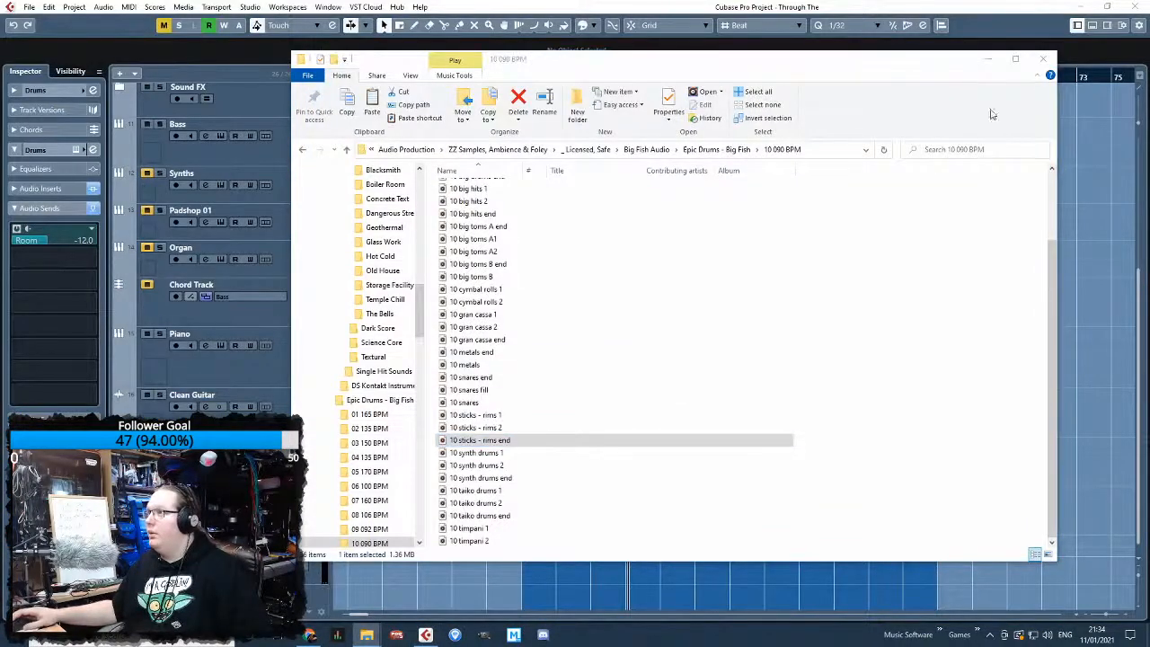
click(986, 59)
drag(611, 645, 524, 600)
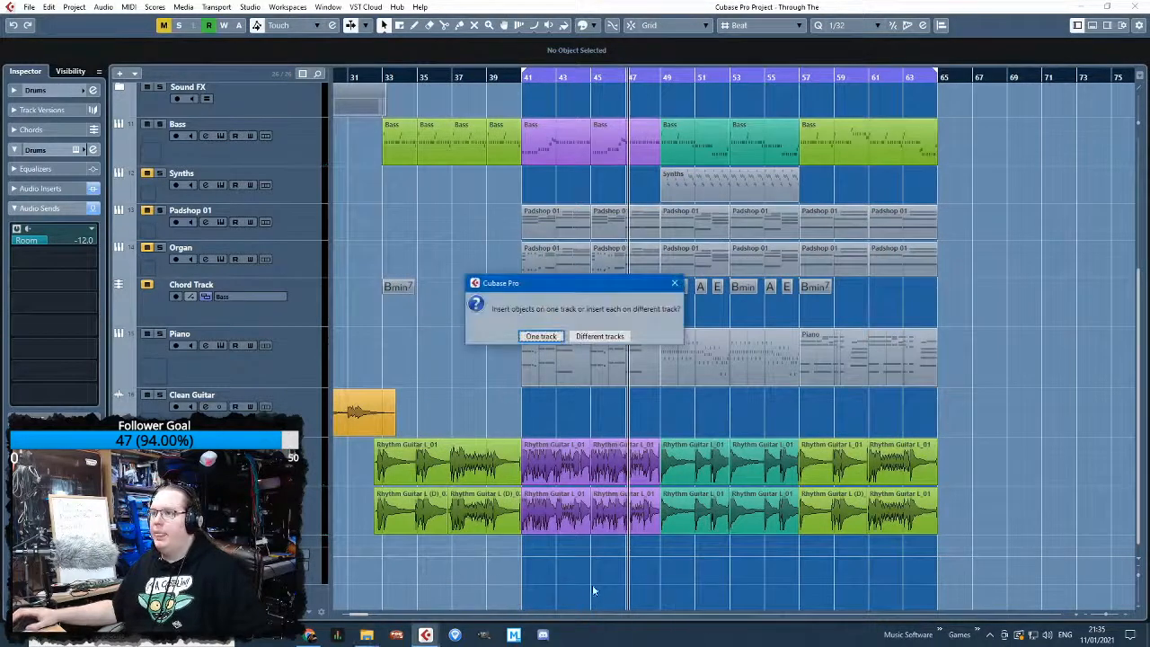
click(599, 336)
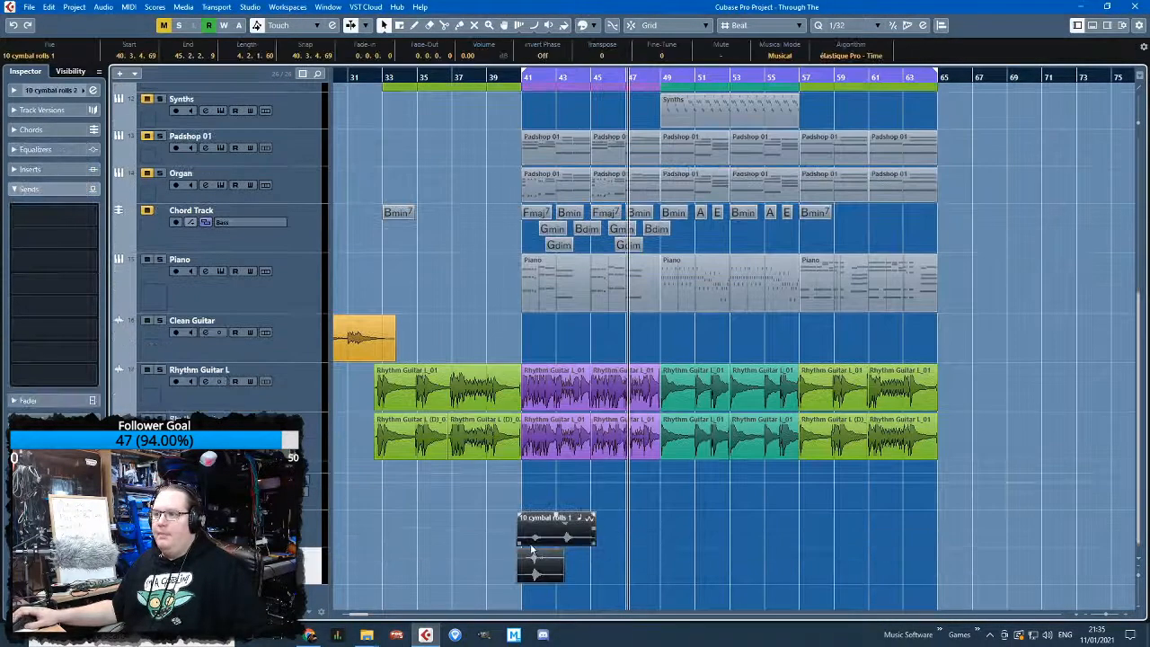
Turn off Musical Mode for the 10 cymbal rolls 1 and 10 cymbal rolls 2 clips in the Sample Editor
double_click(564, 534)
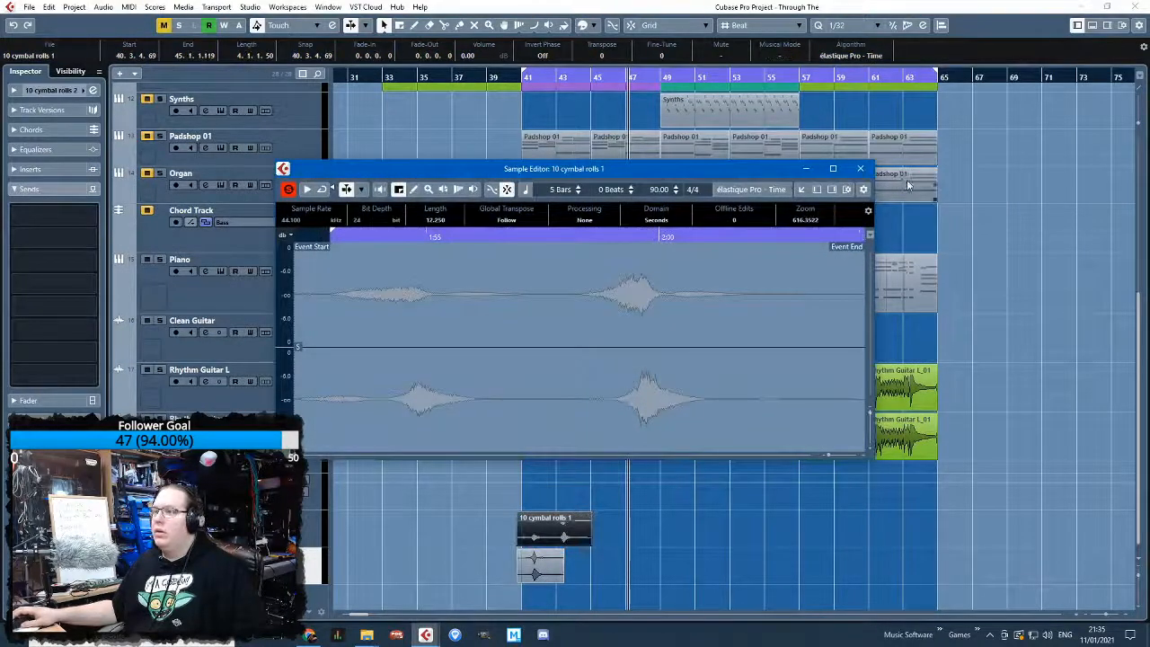
click(860, 170)
double_click(539, 564)
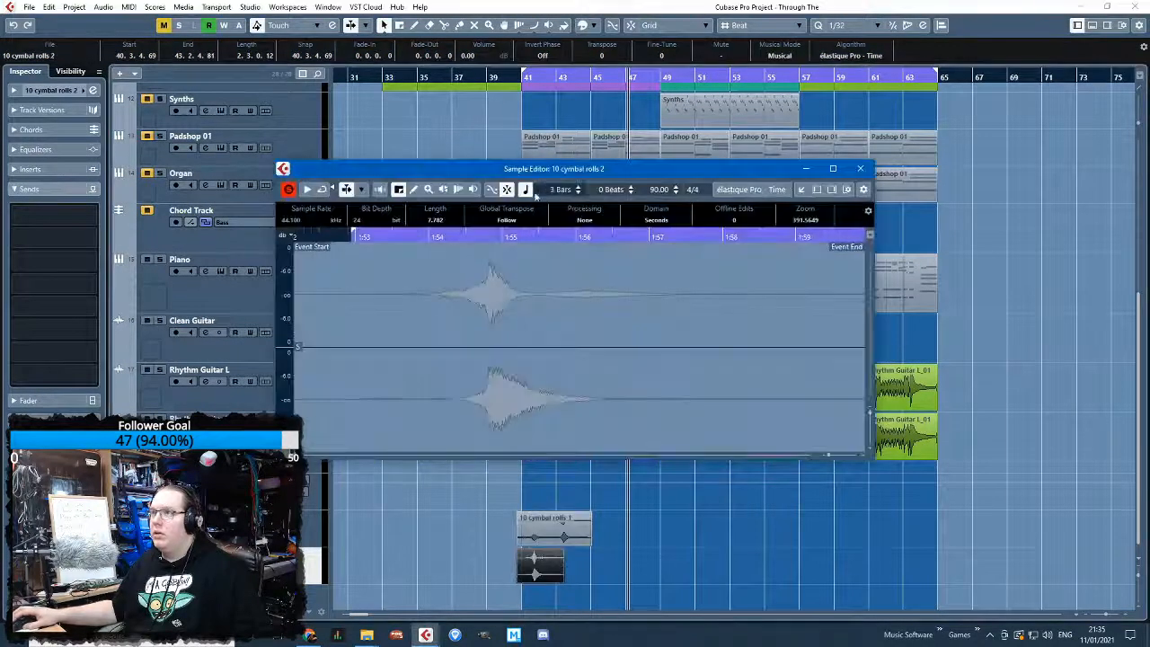
click(859, 170)
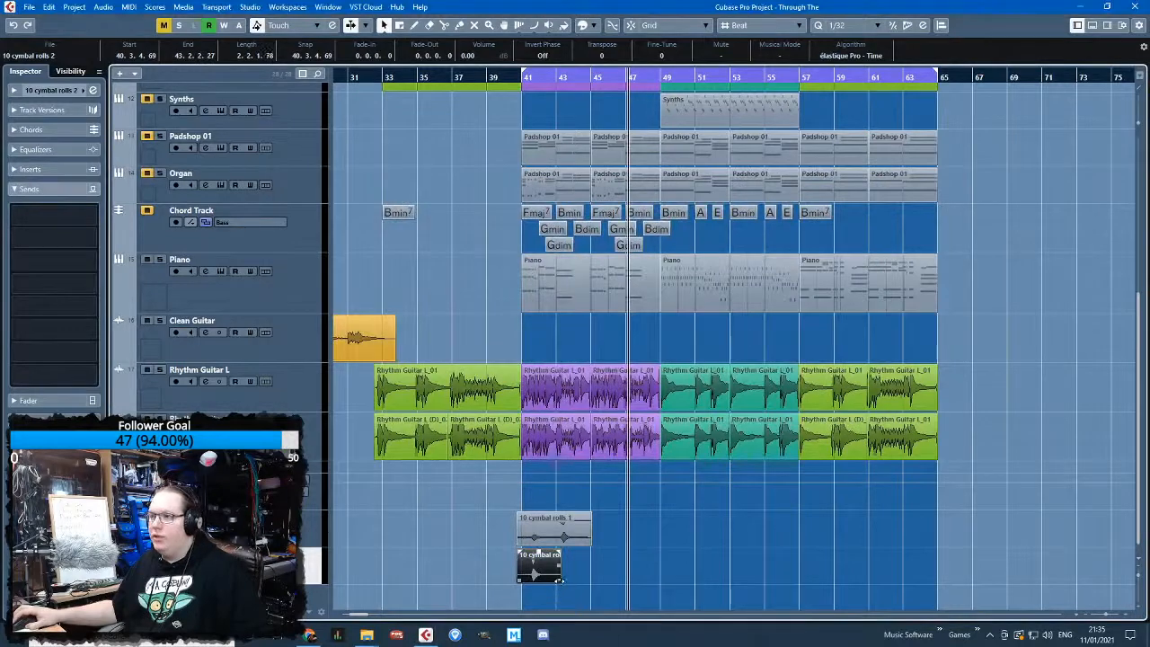
Put 10 cymbal rolls 1 on the 10 cymbal rolls 2 track at about bar 43.4 and move that track into the Percussion folder
drag(548, 530, 603, 566)
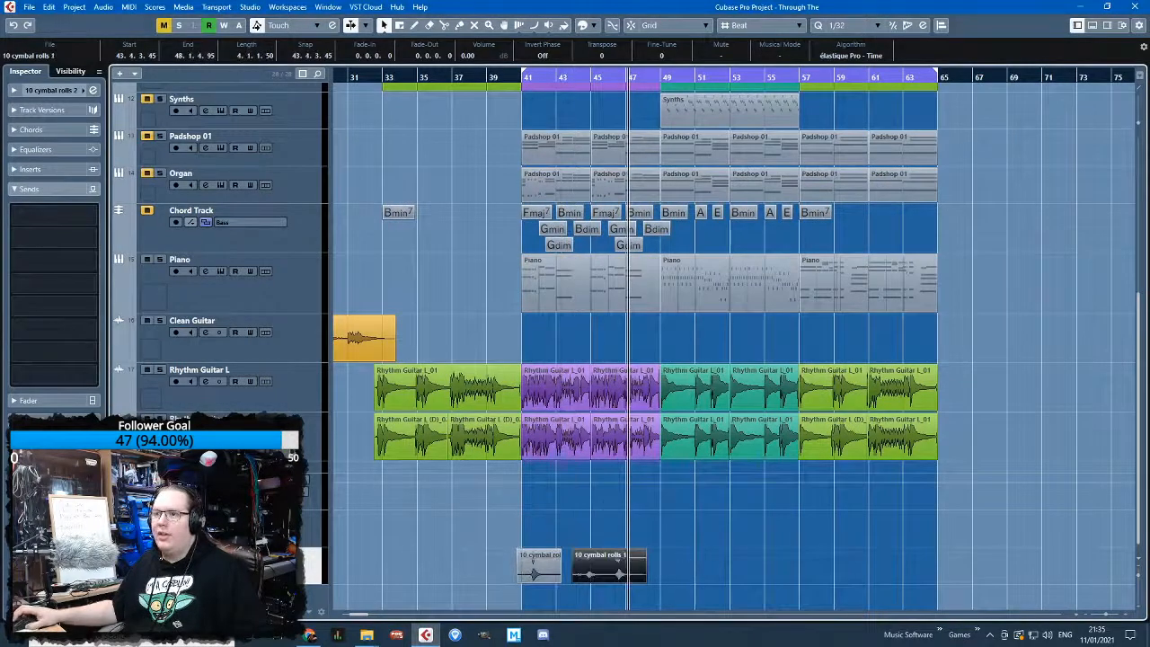
scroll(281, 81, up, 6)
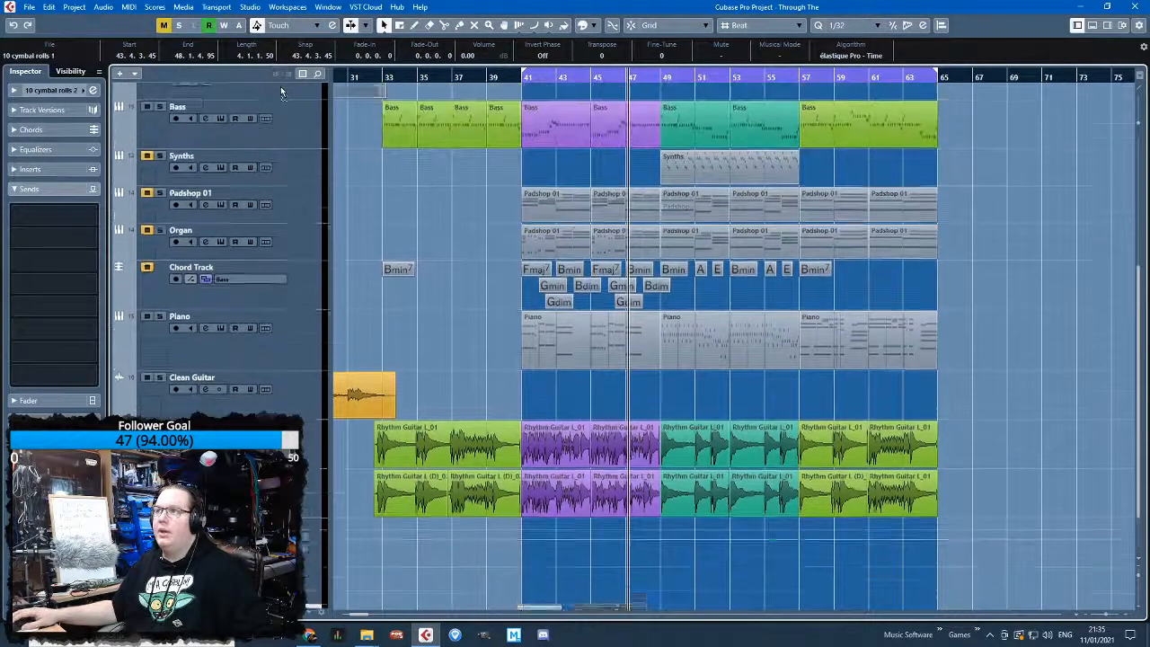
scroll(284, 105, up, 2)
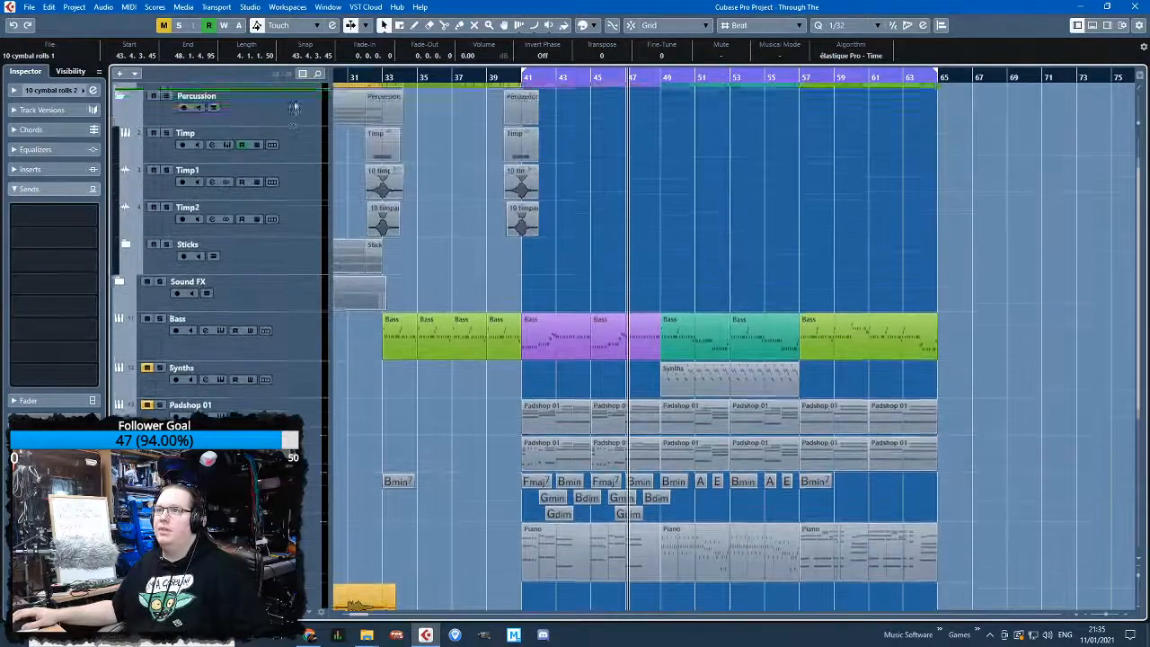
click(737, 287)
scroll(579, 321, up, 3)
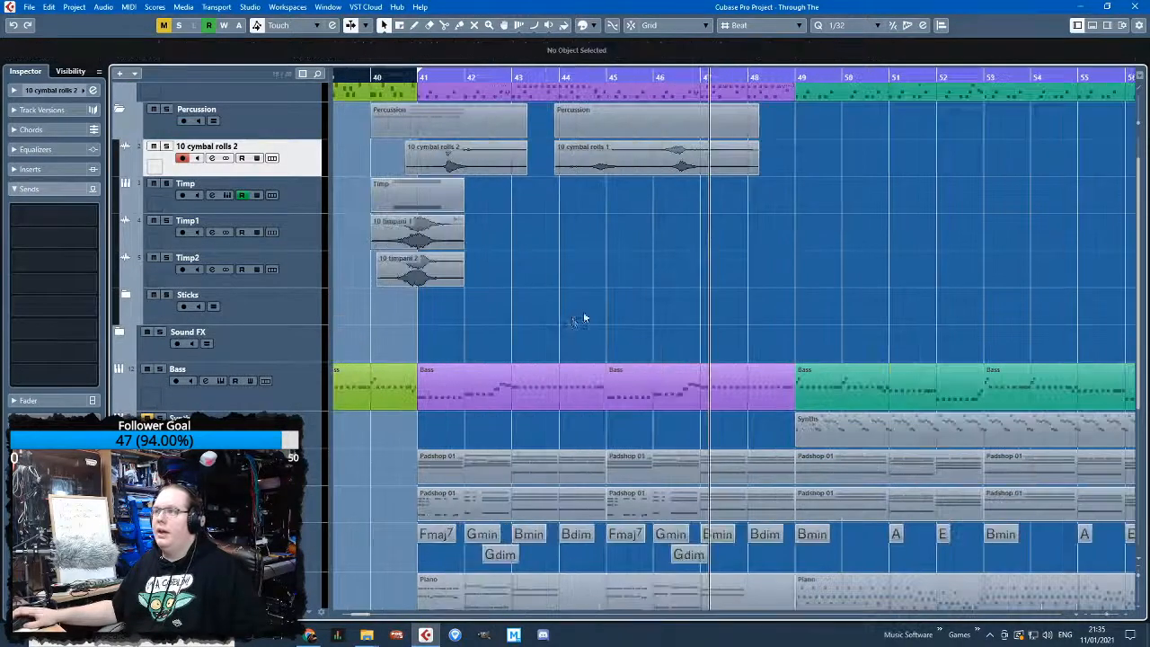
Move 10 cymbal rolls 2 to 48.1.2.98 and 10 cymbal rolls 1 to 56.1.1.117, aligning their swells with bars 49 and 57
drag(443, 158, 732, 171)
scroll(843, 197, up, 5)
scroll(607, 272, down, 6)
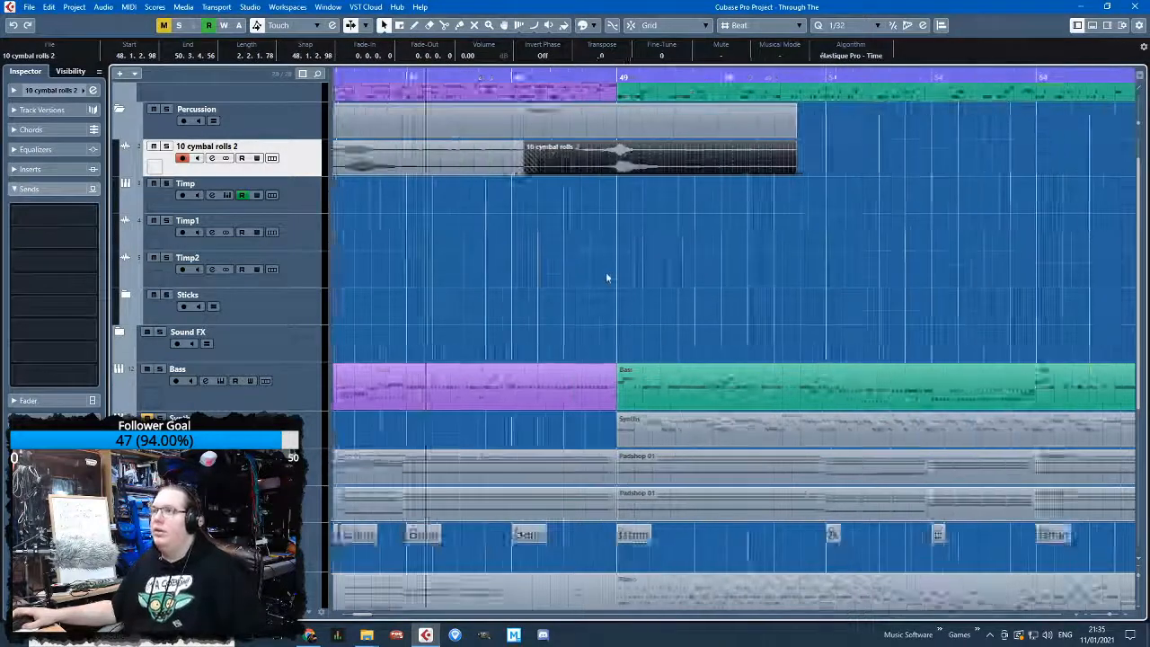
drag(531, 169, 915, 169)
scroll(913, 228, up, 5)
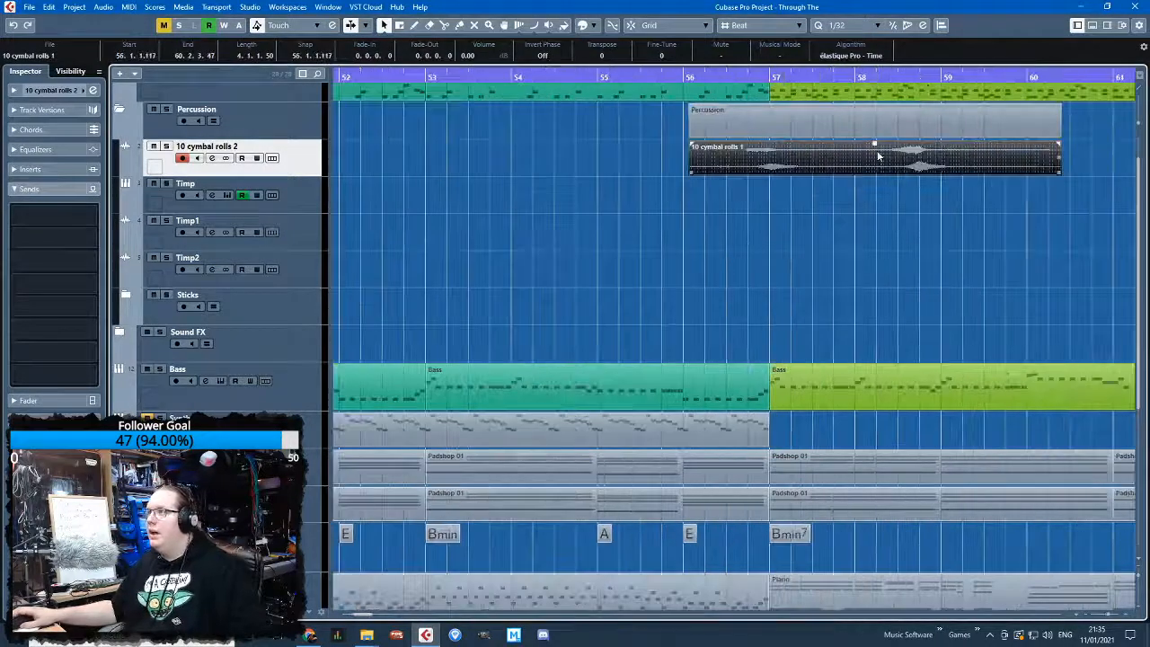
Split the 10 cymbal rolls 1 event between its two swells at 58.1.4.10 and play the soloed track from just before bar 57
key(3)
click(870, 171)
click(741, 78)
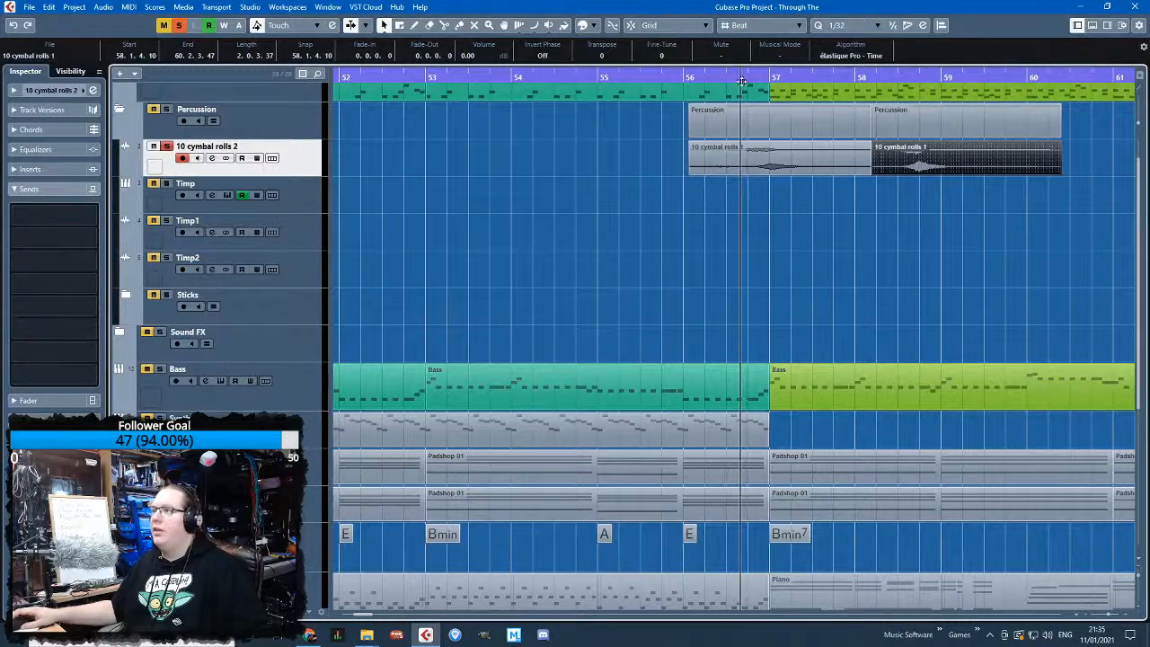
scroll(848, 317, up, 2)
key(space)
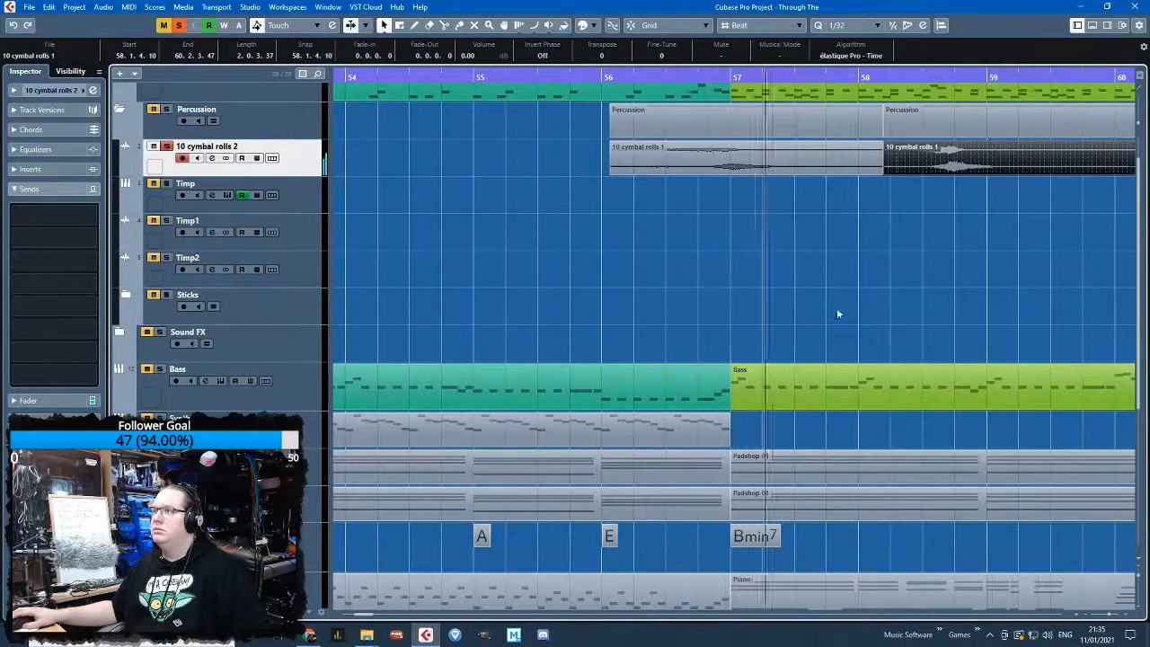
Nudge the first cymbal rolls 1 piece to 56.1.2.10 and move the second to 60.2.4.111 so its swell peaks around bar 61
scroll(744, 254, up, 2)
click(566, 170)
drag(566, 171, 577, 176)
scroll(680, 228, down, 5)
drag(916, 241, 1033, 253)
drag(819, 170, 927, 170)
scroll(927, 170, up, 3)
scroll(763, 301, down, 3)
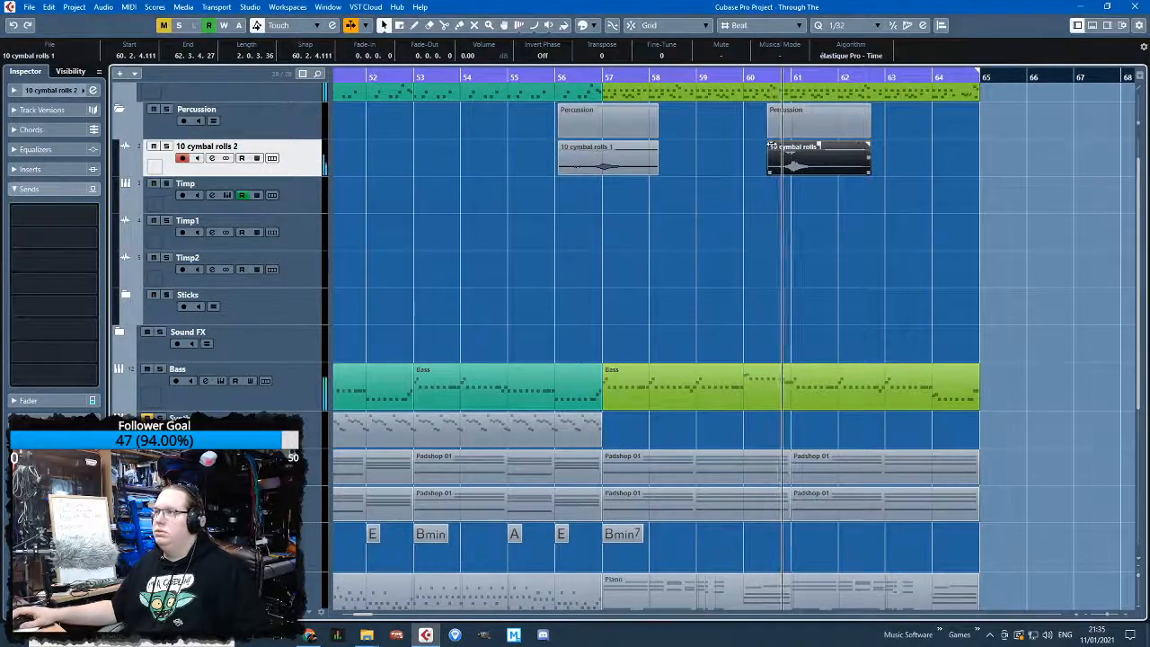
Add short fade-ins and longer fade-outs of about half a bar to both 10 cymbal rolls 1 pieces
click(653, 143)
drag(653, 144, 629, 144)
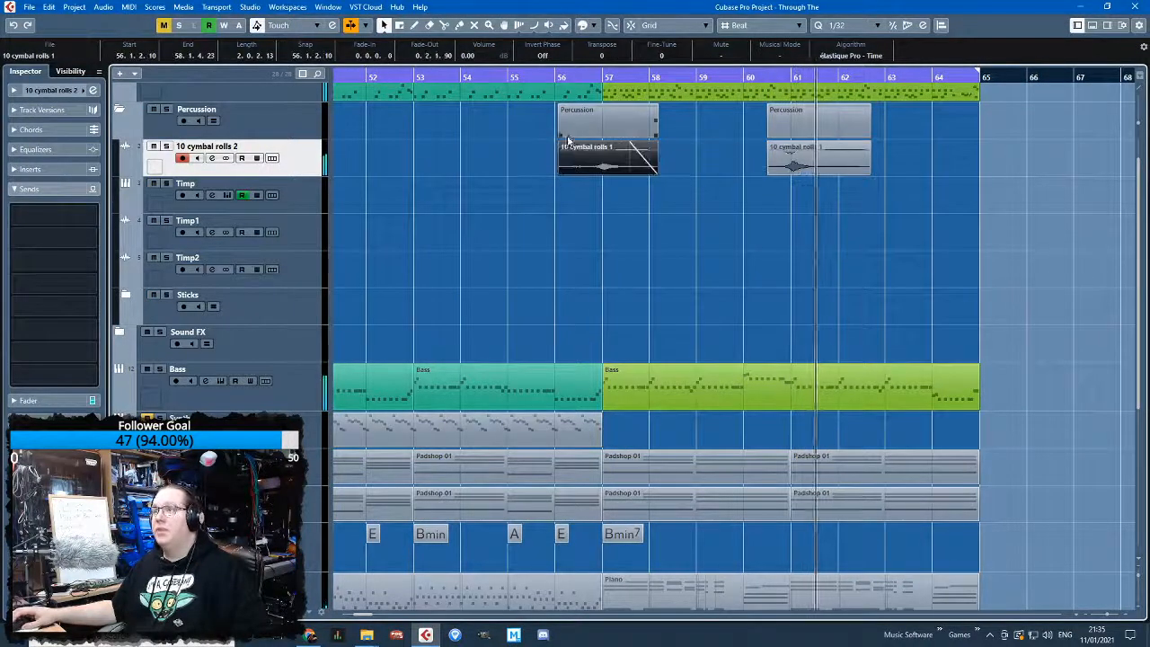
drag(560, 144, 568, 144)
drag(866, 144, 846, 144)
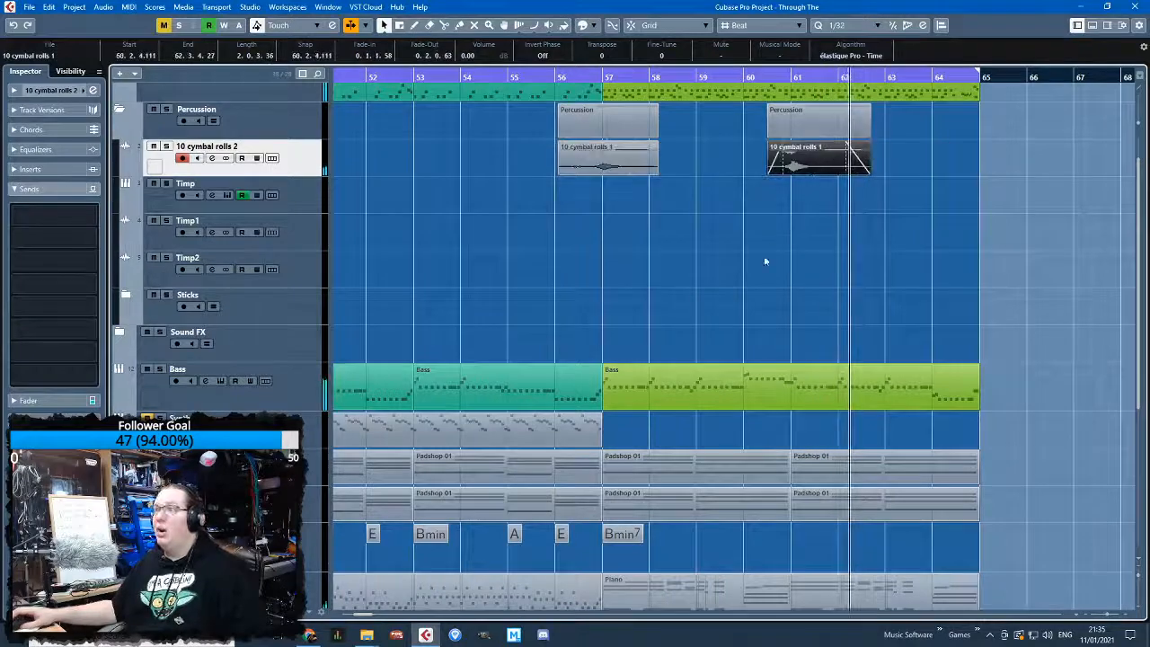
scroll(742, 247, down, 4)
click(697, 249)
Give 10 cymbal rolls 2 a 0.1.0.59 fade-in and a 0.1.0.72 fade-out, and nudge its start to 48.1.2.106
click(488, 80)
scroll(496, 134, up, 4)
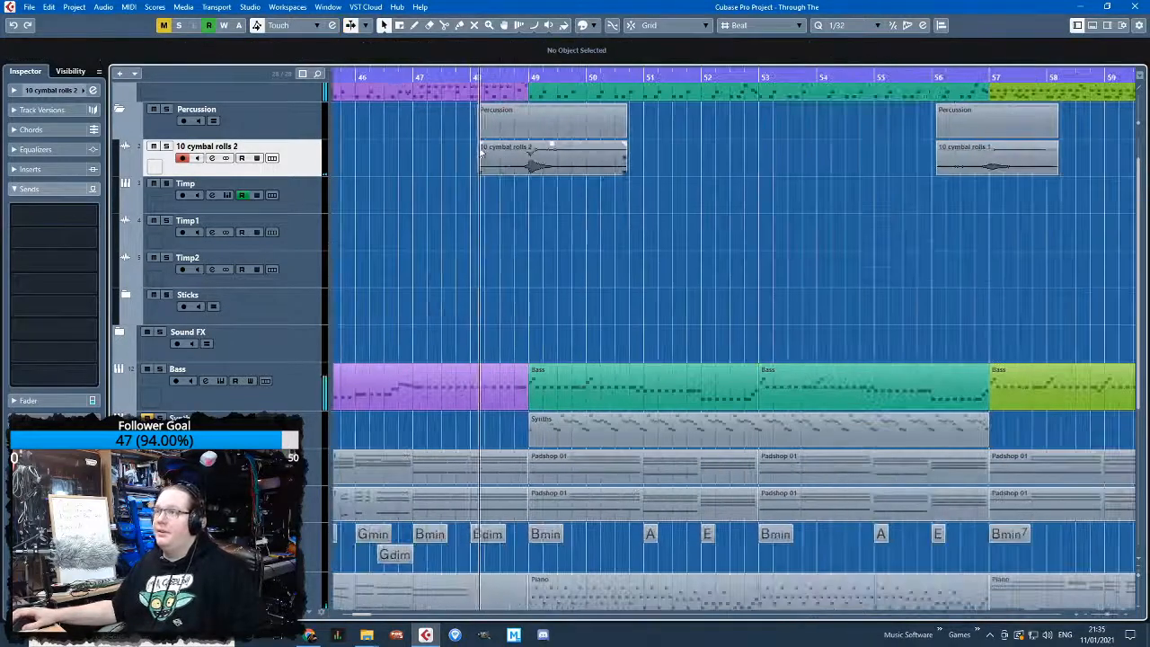
drag(478, 144, 493, 148)
scroll(488, 185, up, 3)
scroll(629, 179, up, 3)
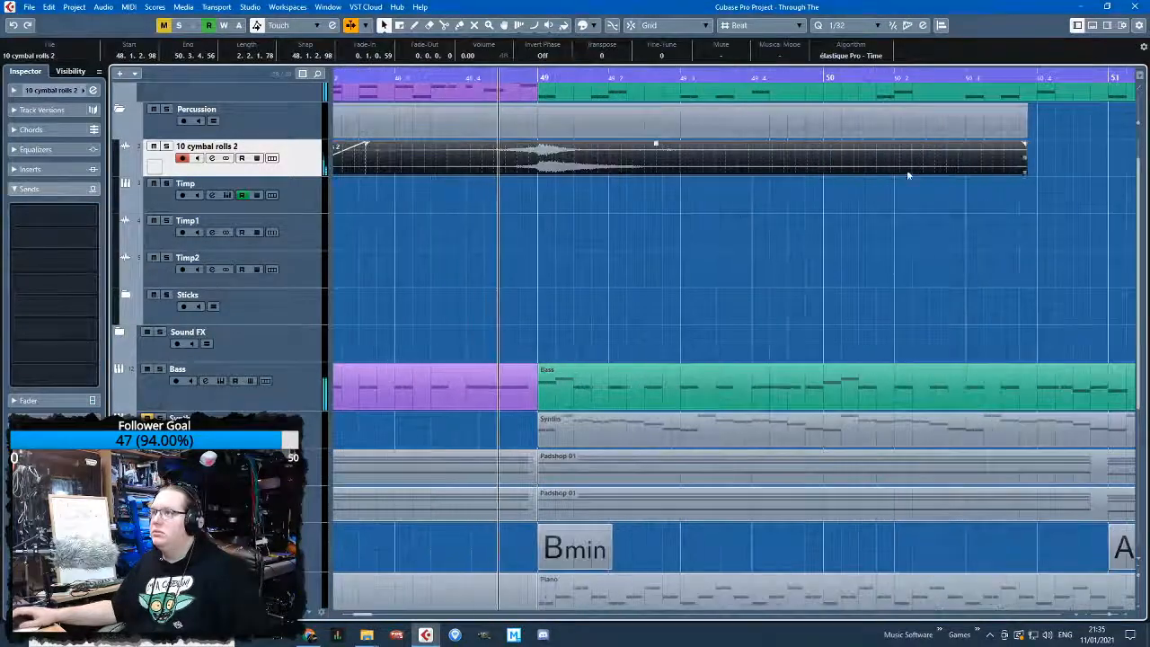
drag(592, 171, 595, 170)
scroll(539, 308, down, 8)
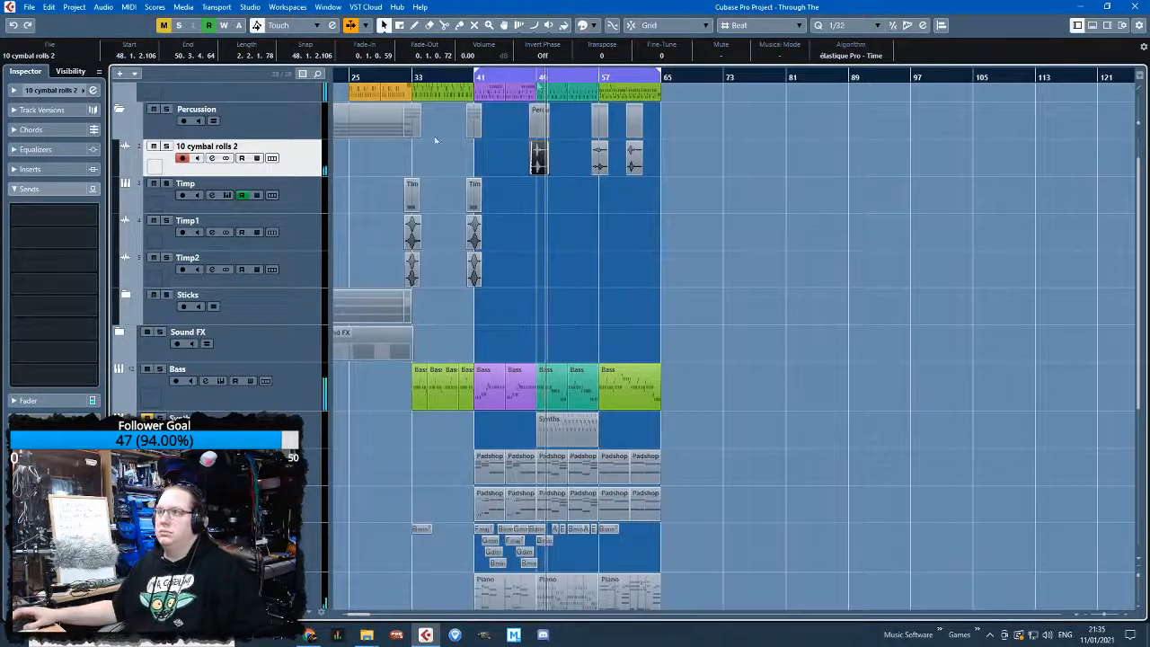
Cut the cymbal track's lowest EQ band by 24 dB and lower the track volume to -12 dB during playback
click(521, 77)
click(16, 92)
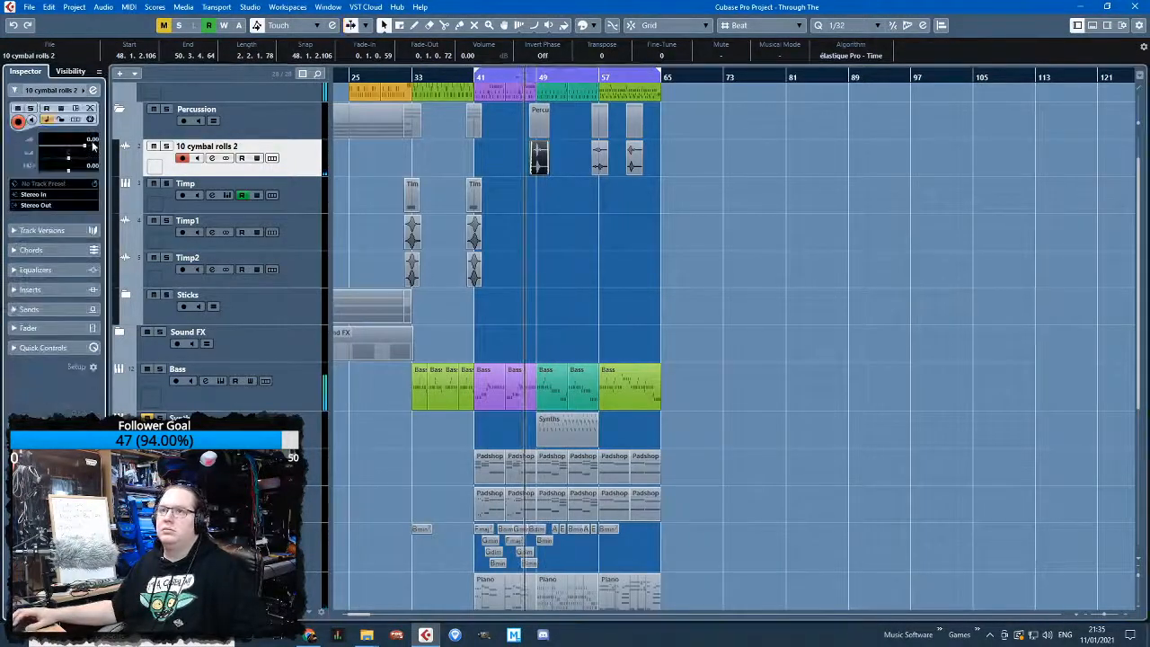
click(38, 271)
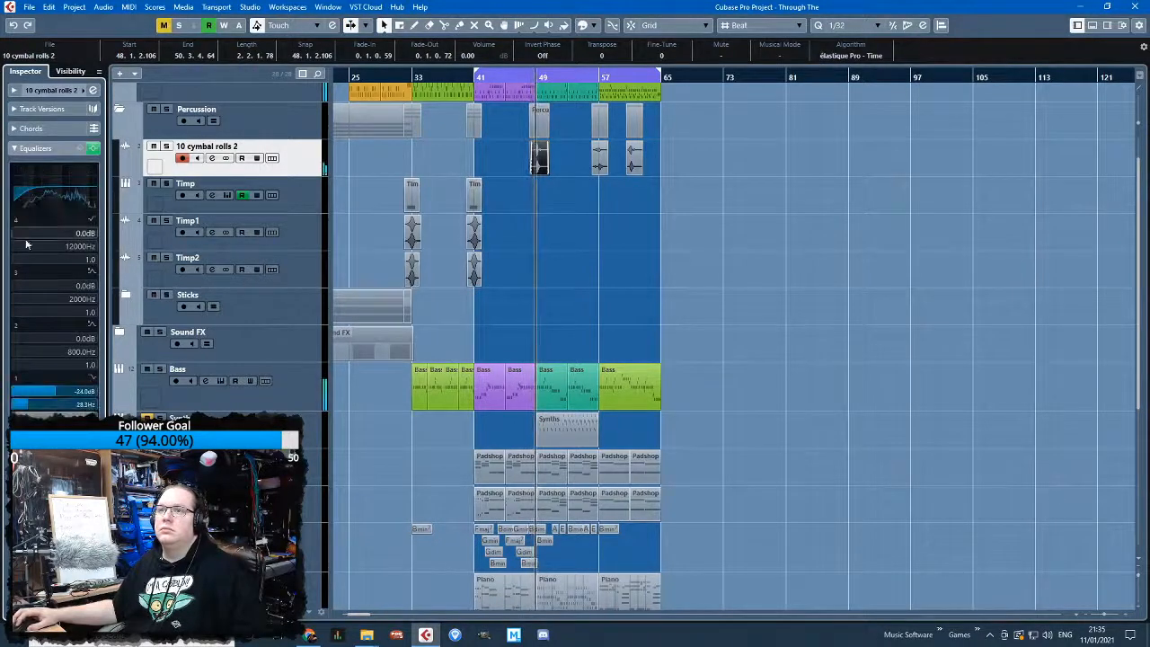
click(15, 90)
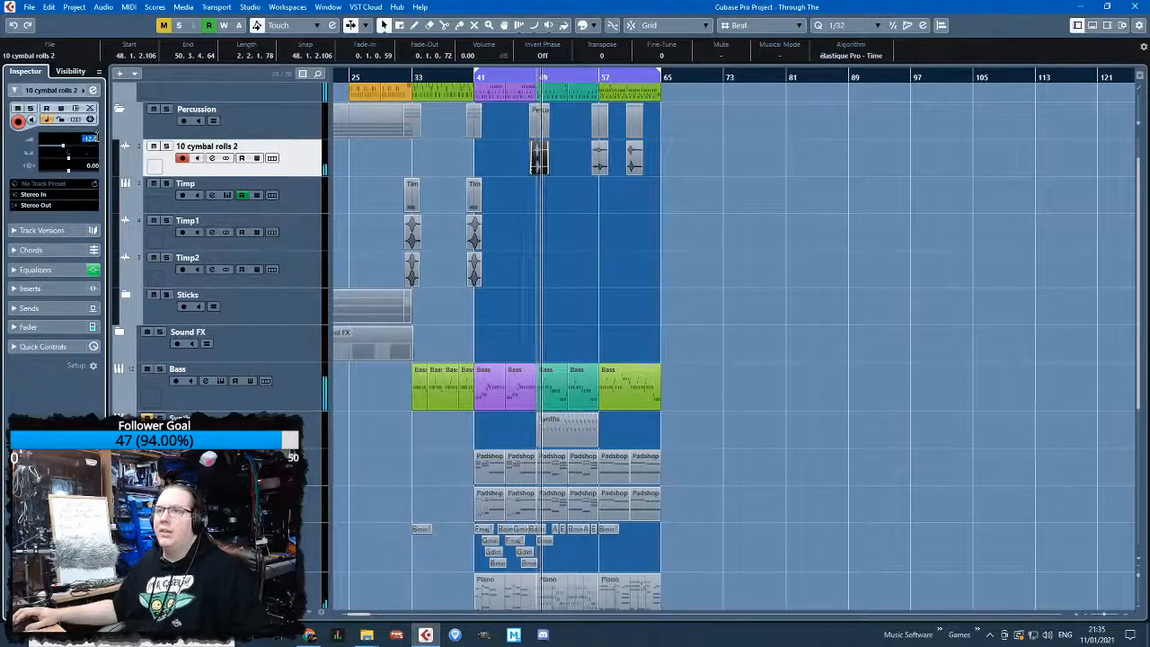
Paste the Room send at -8 dB onto the cymbal track and play from just before bar 57
click(590, 77)
click(36, 308)
right_click(75, 210)
click(106, 263)
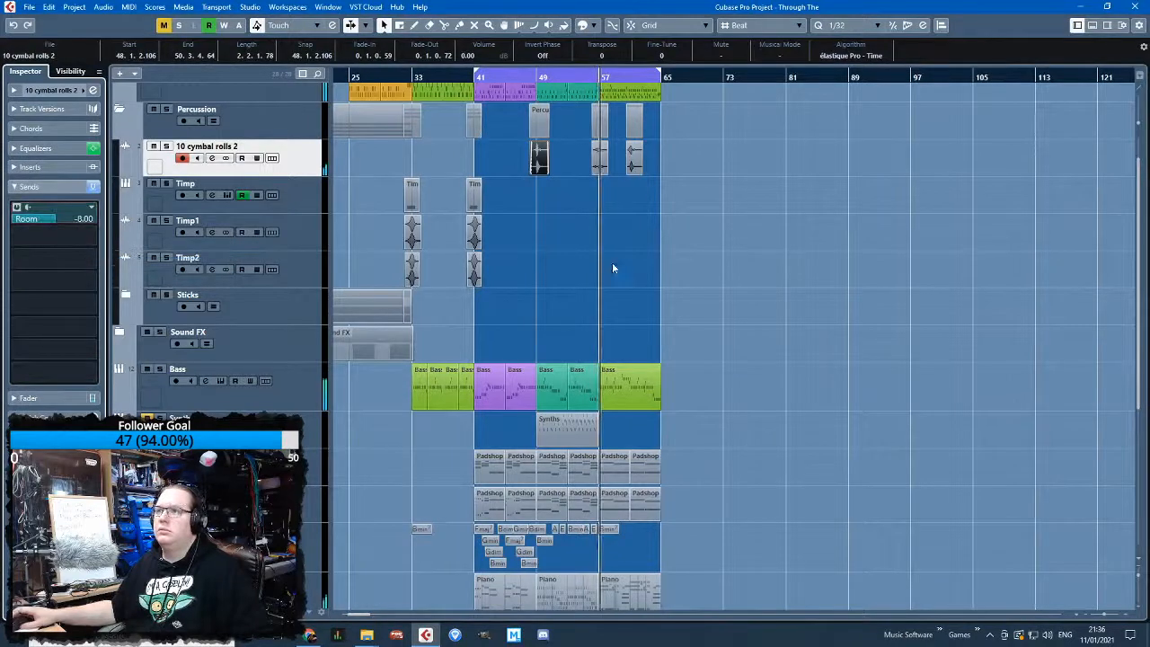
Replay the cymbal roll leading into bar 57 and lower the cymbal track's volume to -14 dB
scroll(626, 274, up, 3)
drag(560, 77, 596, 257)
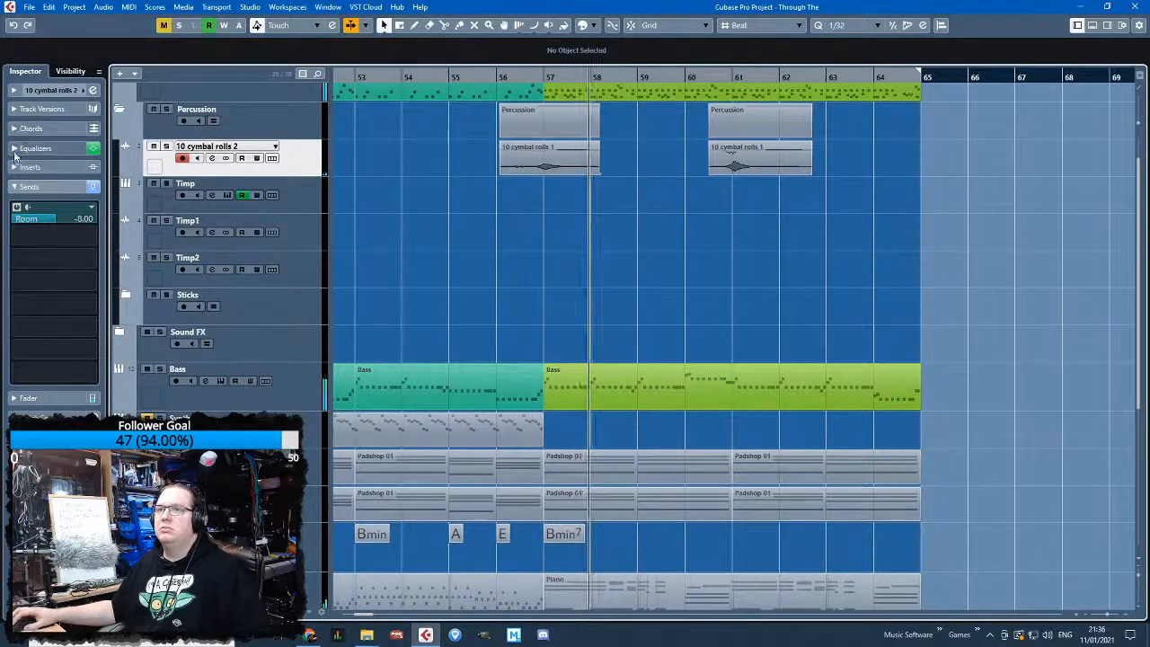
click(18, 92)
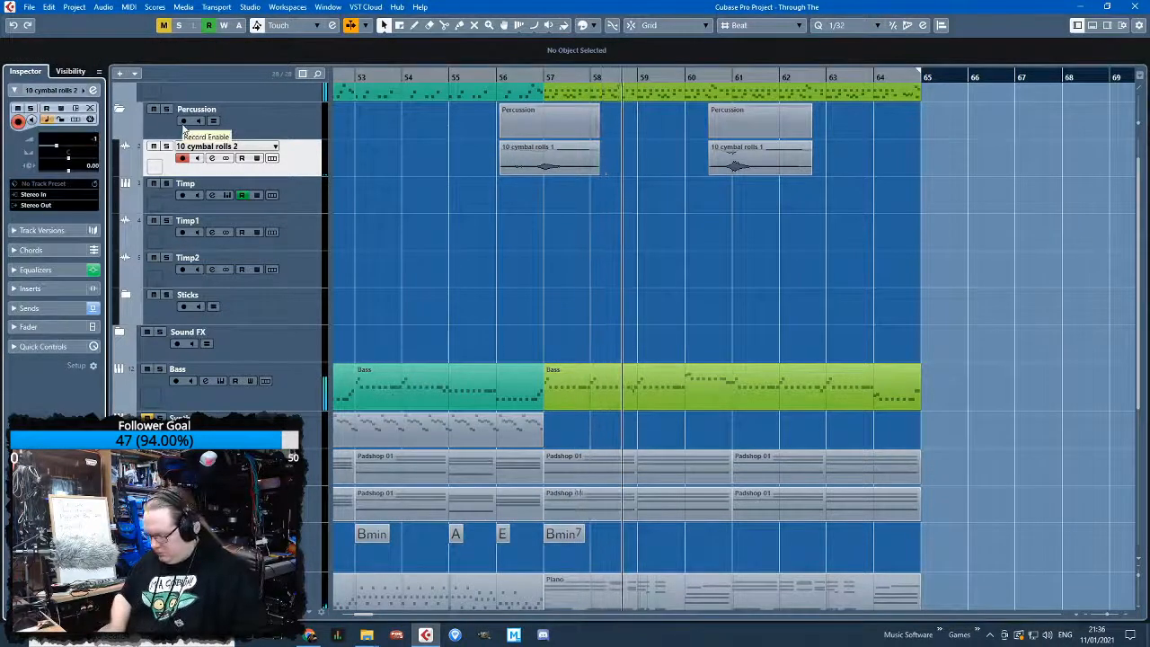
Examine the arrangement across all tracks up to bar 65 during playback, from the Drums down to the rhythm guitars
scroll(872, 334, down, 5)
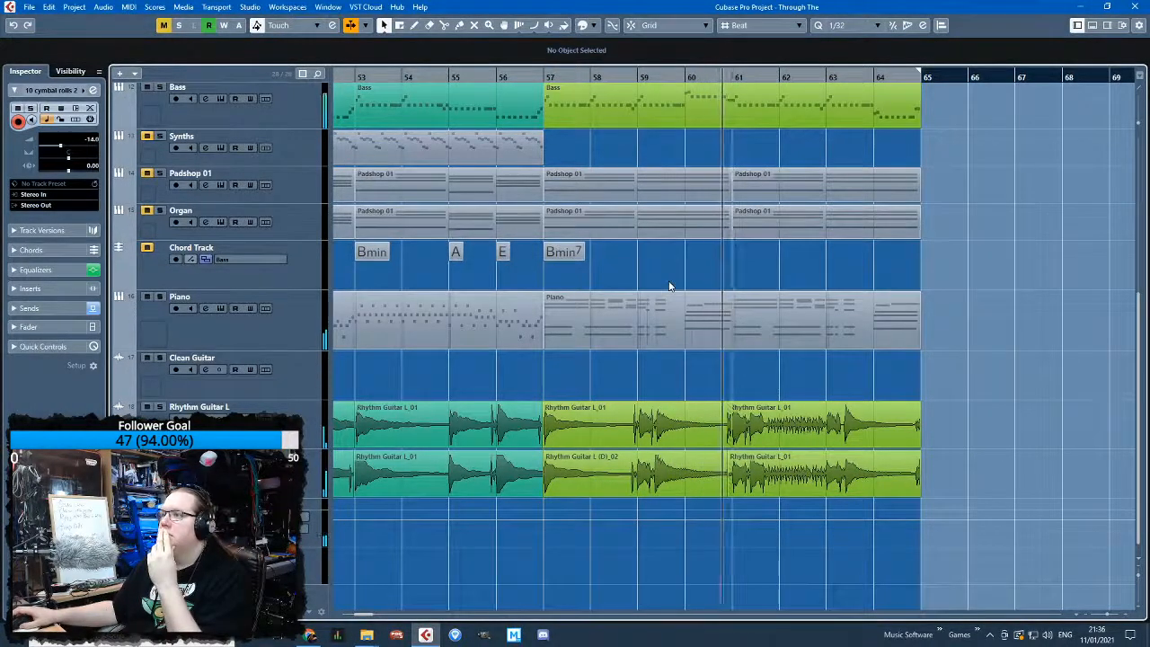
scroll(675, 295, up, 6)
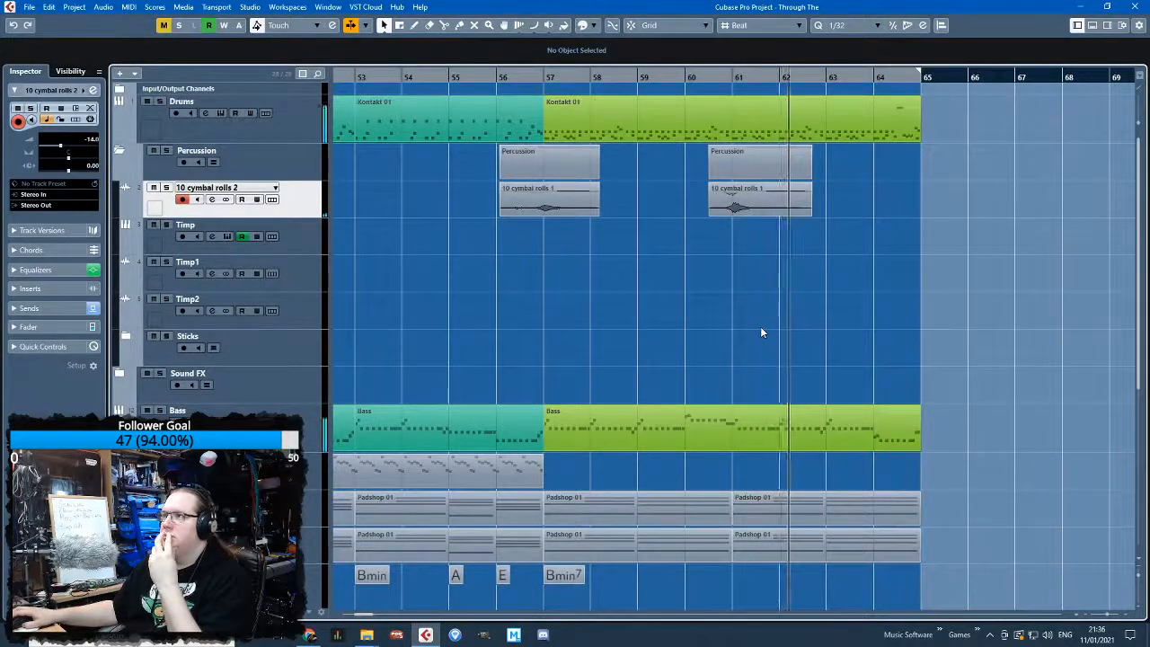
scroll(667, 339, down, 5)
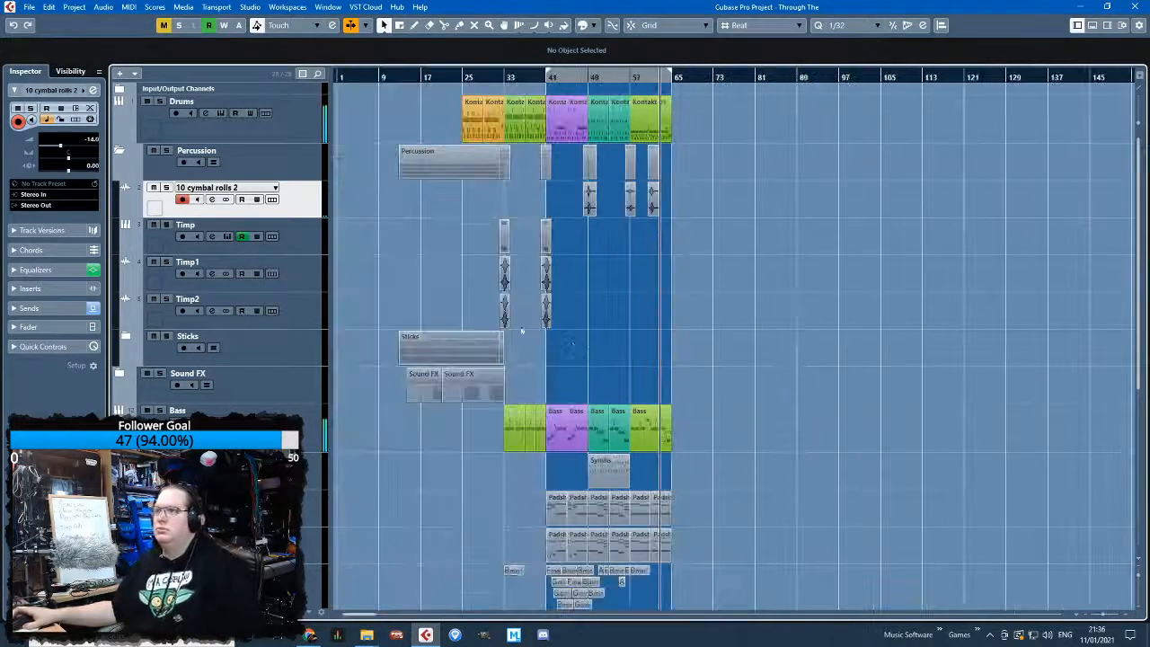
scroll(538, 330, down, 6)
scroll(502, 327, up, 3)
scroll(504, 329, down, 3)
drag(1024, 373, 964, 412)
click(754, 391)
scroll(634, 398, up, 3)
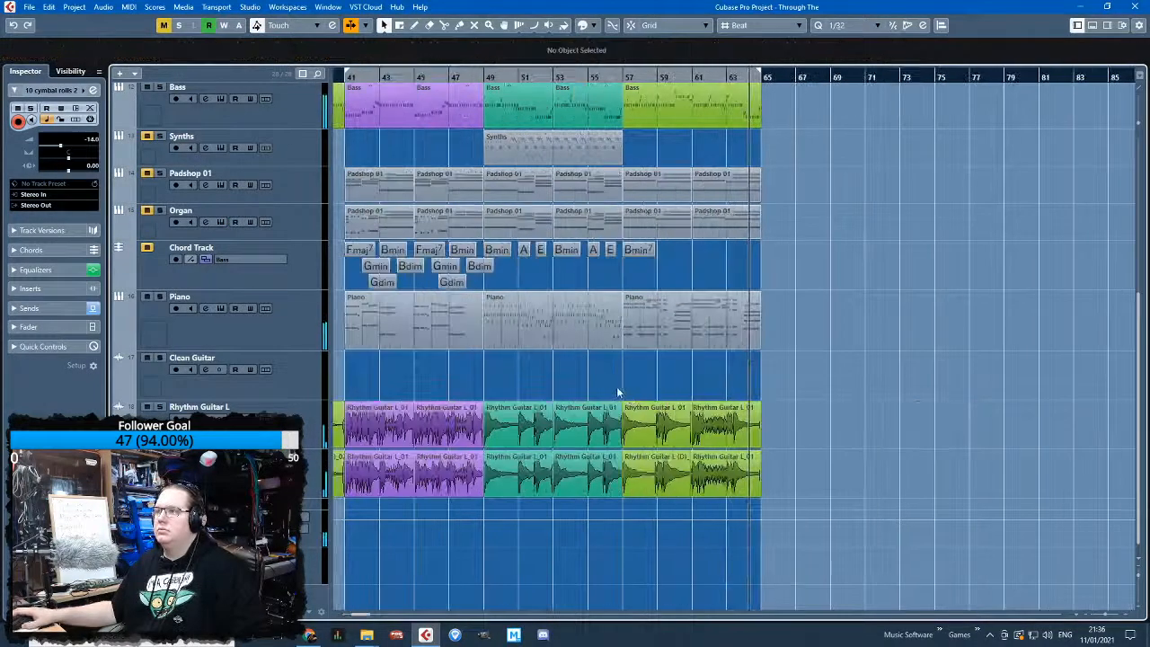
scroll(617, 393, down, 2)
scroll(613, 393, up, 2)
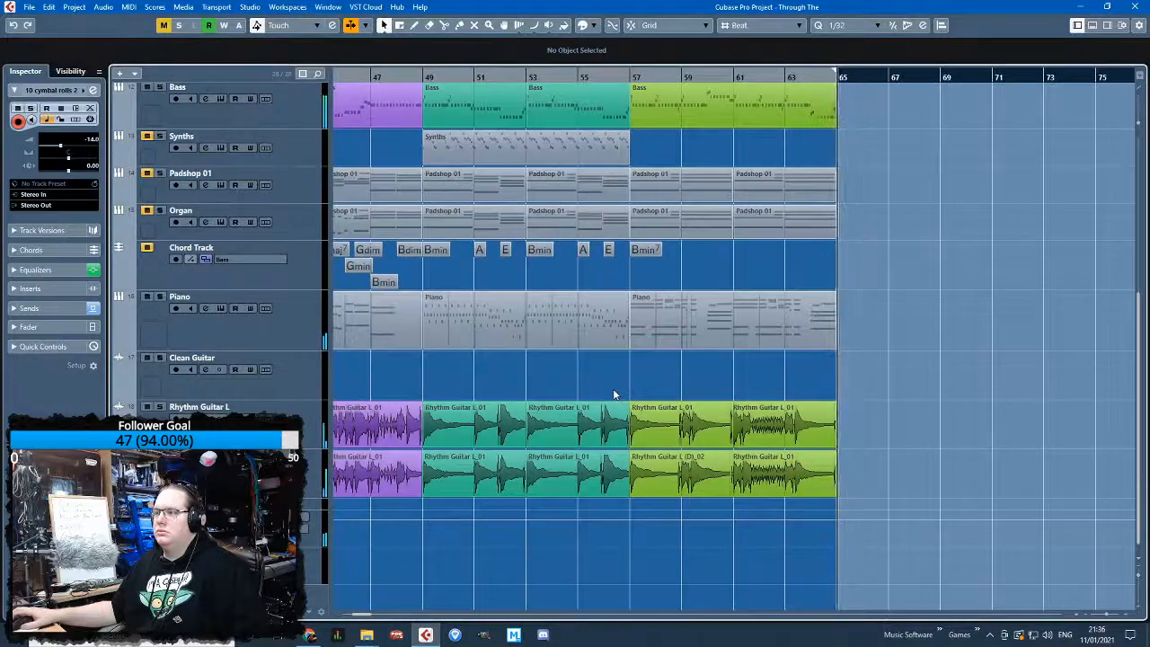
scroll(616, 392, down, 2)
scroll(777, 501, up, 8)
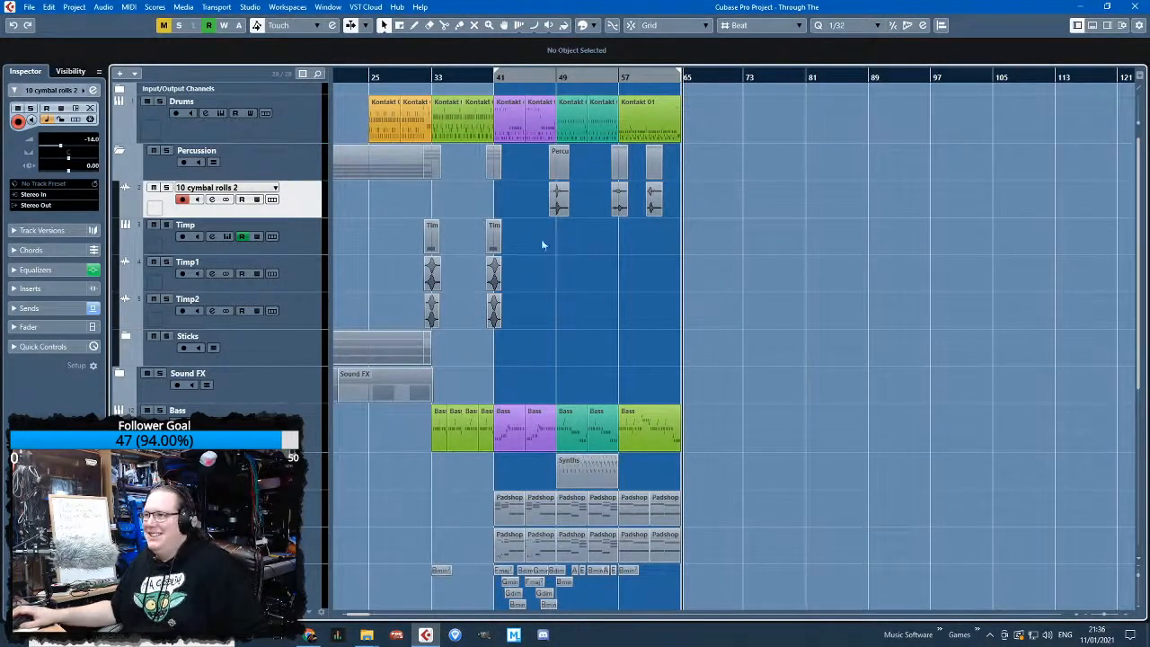
Set the left locator to bar 25, activate the cycle range up to bar 65, and play the arrangement
scroll(454, 135, up, 3)
drag(530, 73, 608, 104)
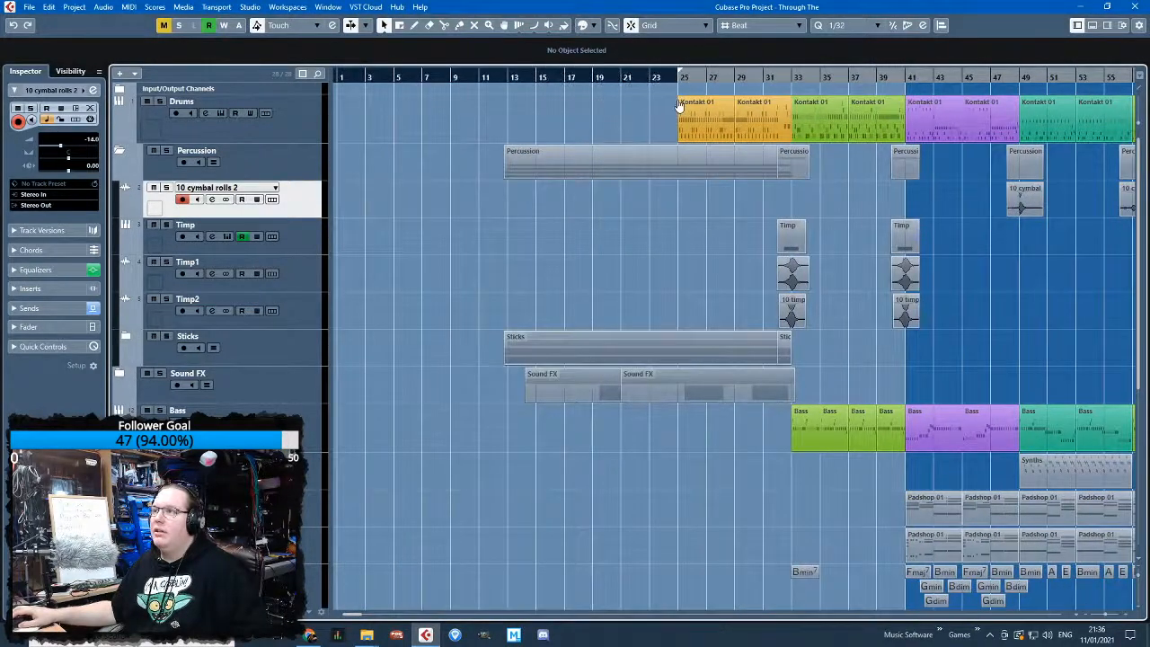
drag(679, 106, 679, 106)
key(KP_Divide)
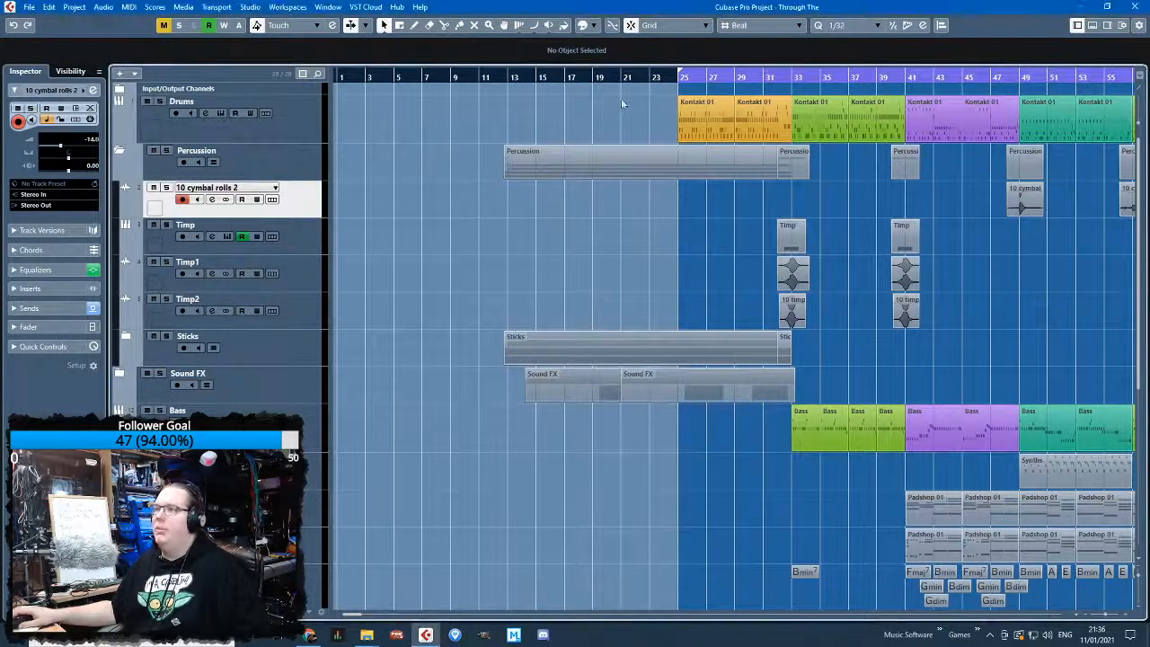
key(space)
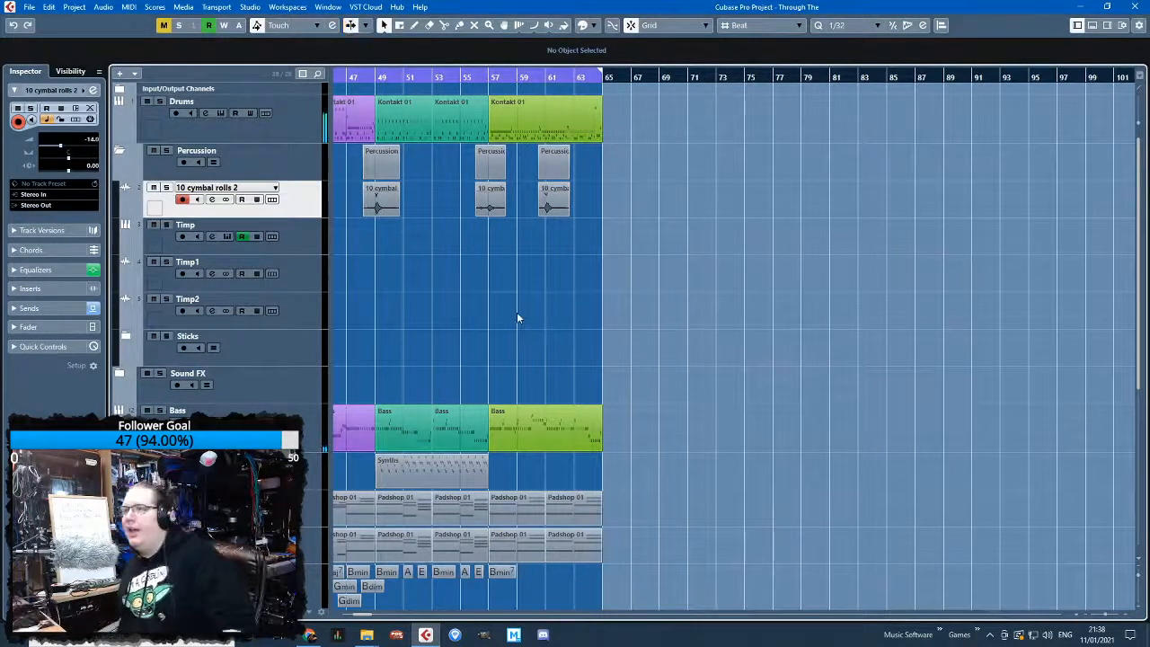
Select all tracks' events from bar 41 to bar 65 and duplicate them directly after bar 65
ctrl+scroll(516, 370, down, 4)
scroll(521, 356, down, 6)
ctrl+scroll(487, 449, up, 4)
scroll(490, 473, up, 2)
scroll(575, 472, down, 2)
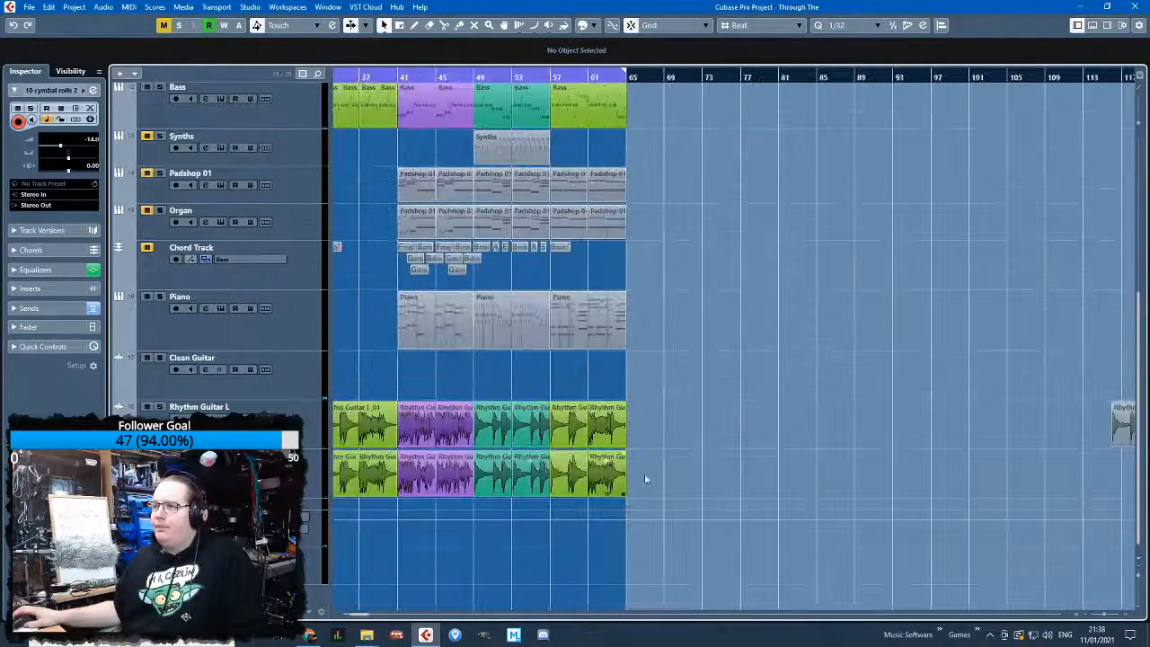
scroll(412, 106, up, 6)
click(420, 75)
drag(419, 62, 398, 101)
scroll(378, 373, down, 6)
scroll(379, 373, up, 2)
scroll(378, 374, up, 4)
key(ctrl+d)
Extend the cycle range's end to bar 75 and play the arrangement into the duplicated section
scroll(636, 382, up, 6)
drag(652, 434, 590, 436)
click(558, 354)
click(533, 78)
drag(574, 75, 898, 81)
scroll(726, 302, down, 10)
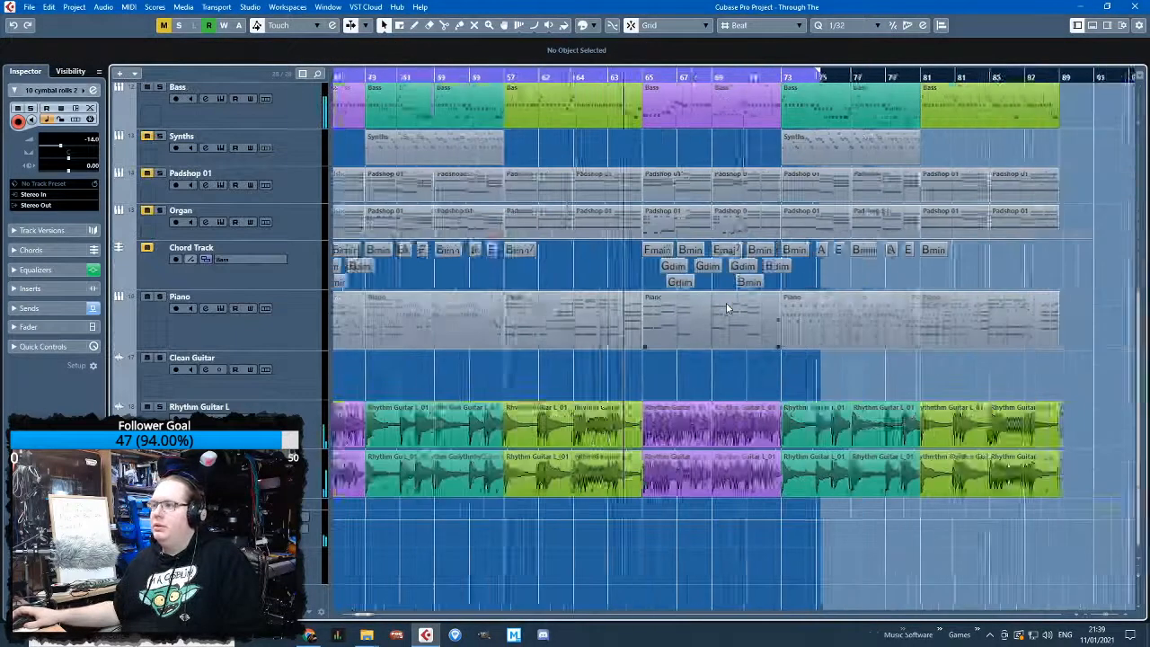
key(space)
Inspect the lower rhythm guitar's join at bar 65 and the duplicated tracks around it during playback
scroll(693, 390, up, 10)
click(602, 472)
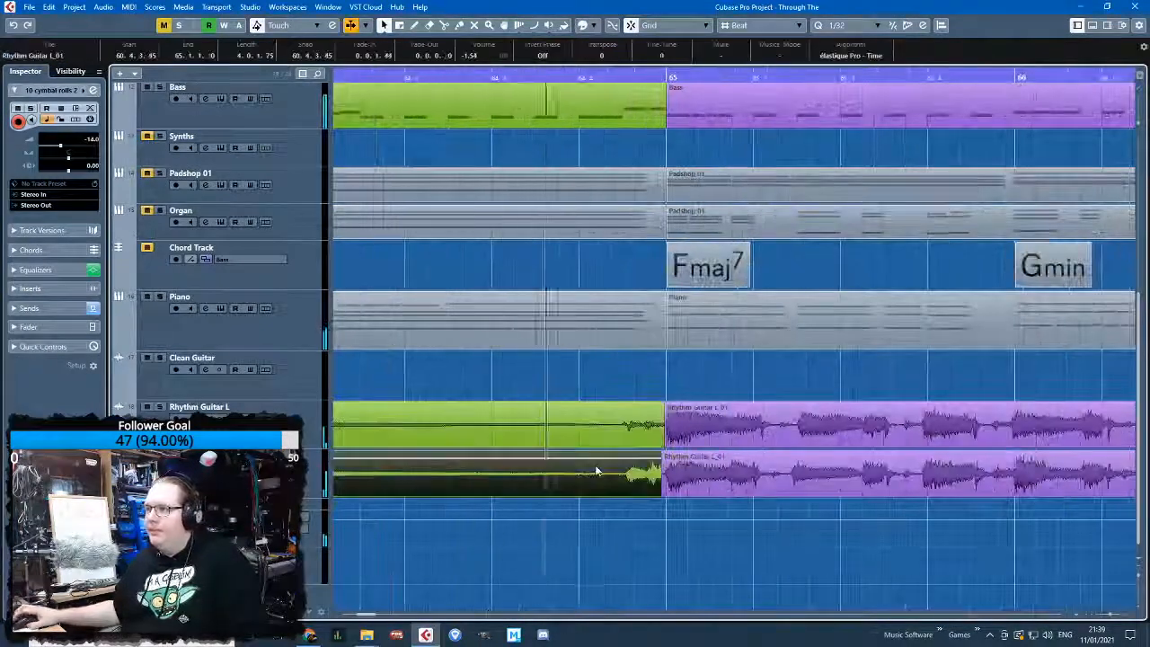
scroll(645, 544, down, 8)
scroll(666, 544, up, 5)
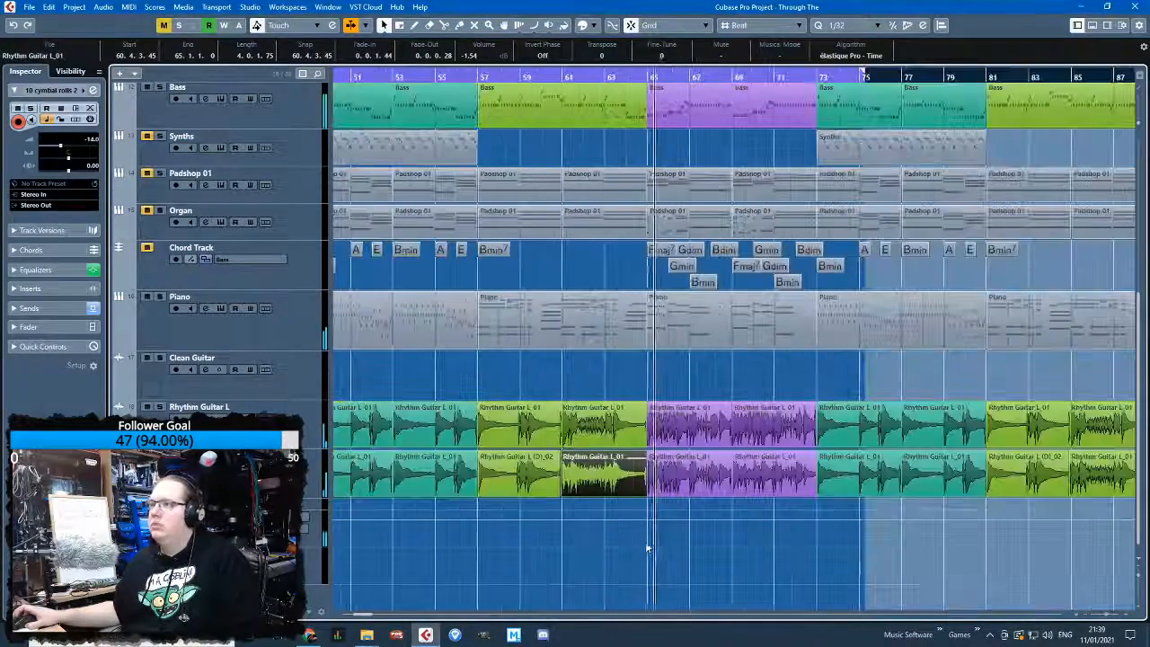
scroll(594, 445, up, 3)
scroll(595, 446, down, 3)
scroll(595, 445, down, 5)
scroll(699, 431, up, 5)
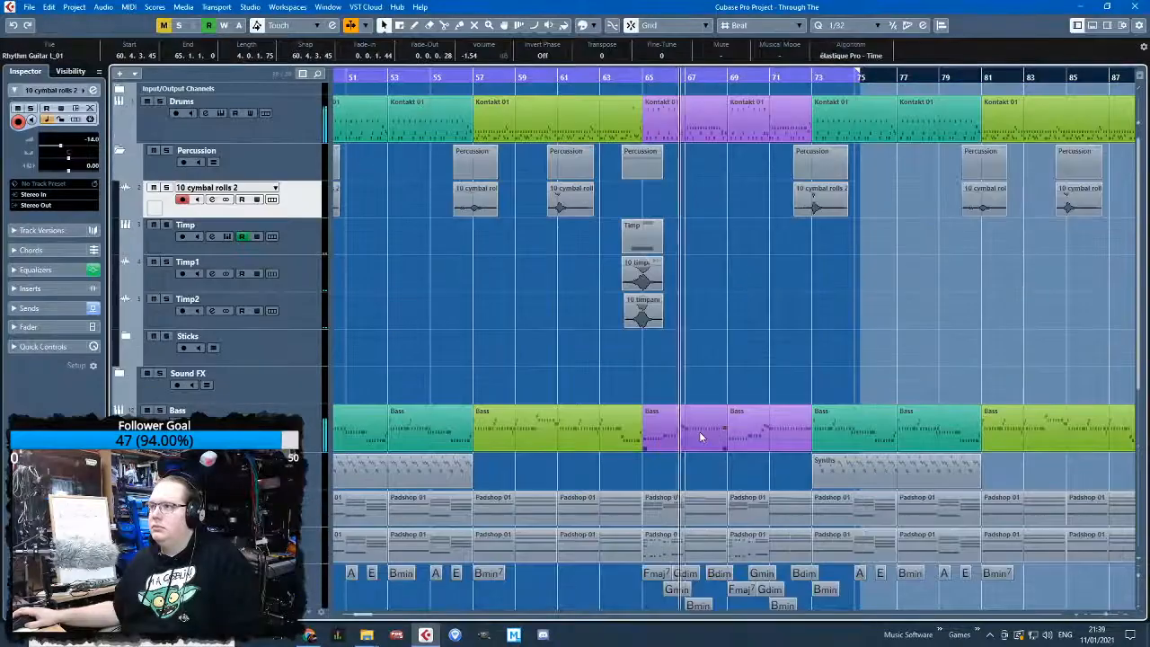
click(740, 397)
Review the extended arrangement up to bar 89 across all tracks, restarting playback from bar 49
scroll(736, 431, down, 5)
scroll(716, 453, down, 6)
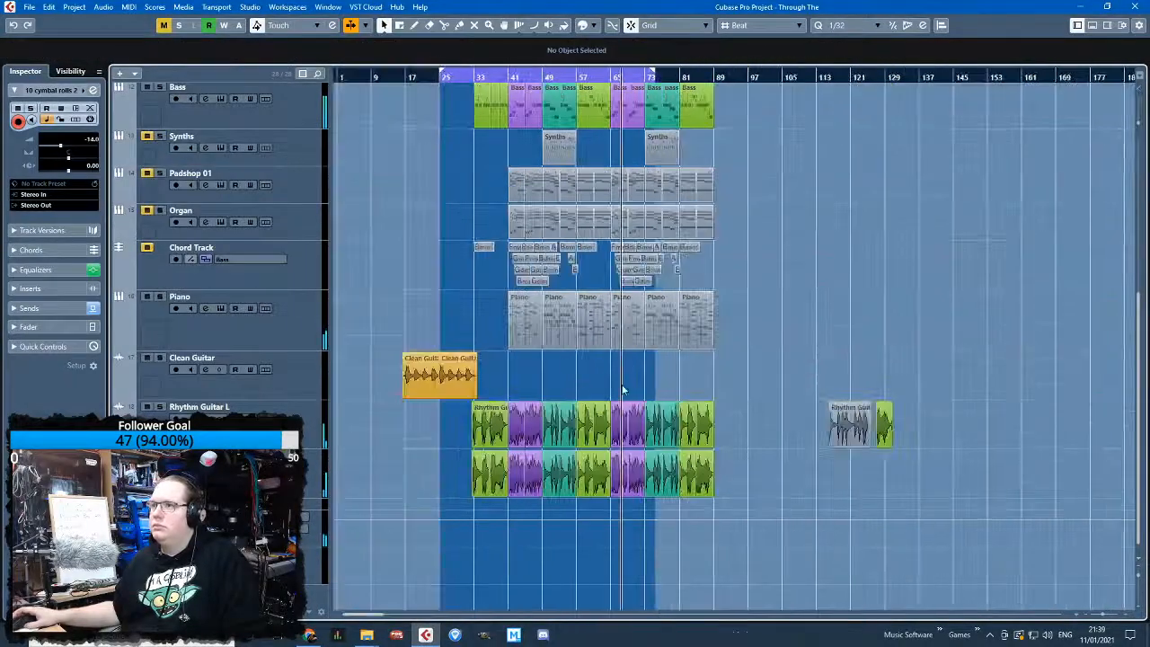
scroll(498, 403, up, 2)
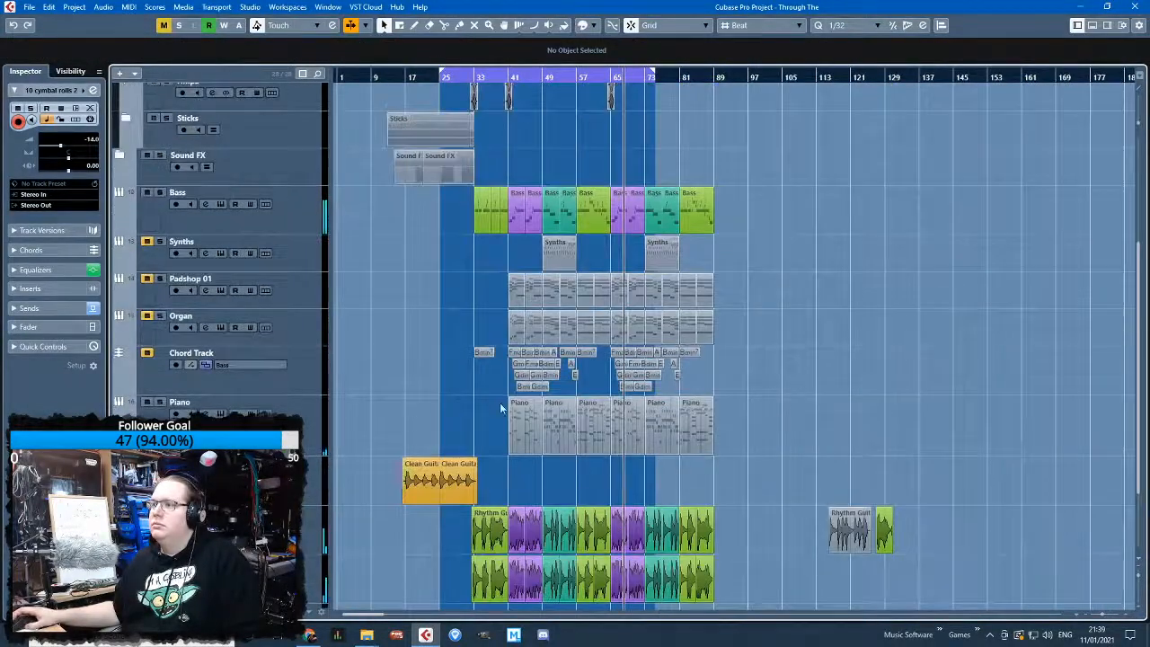
scroll(498, 416, up, 3)
scroll(557, 429, up, 3)
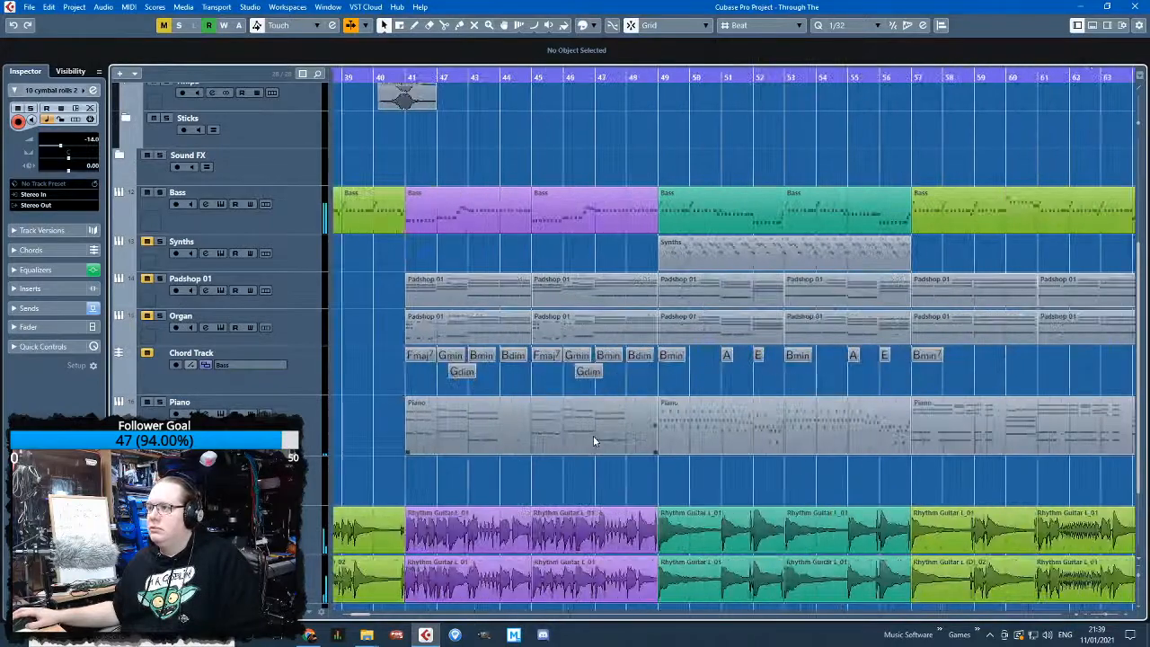
scroll(593, 436, down, 4)
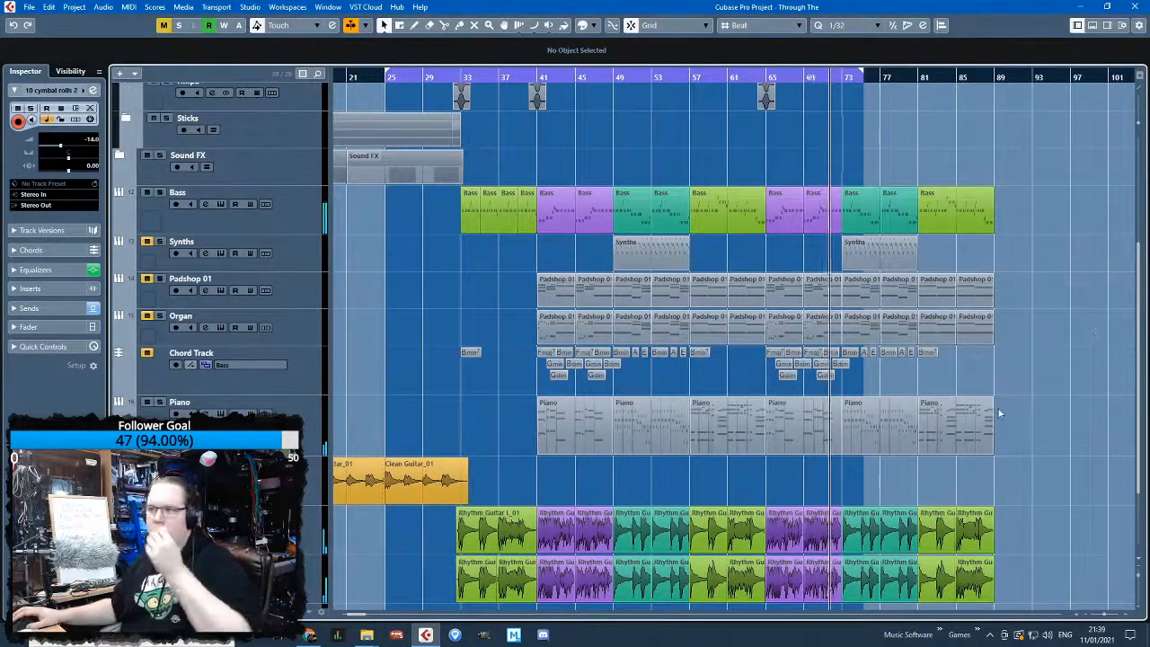
click(613, 78)
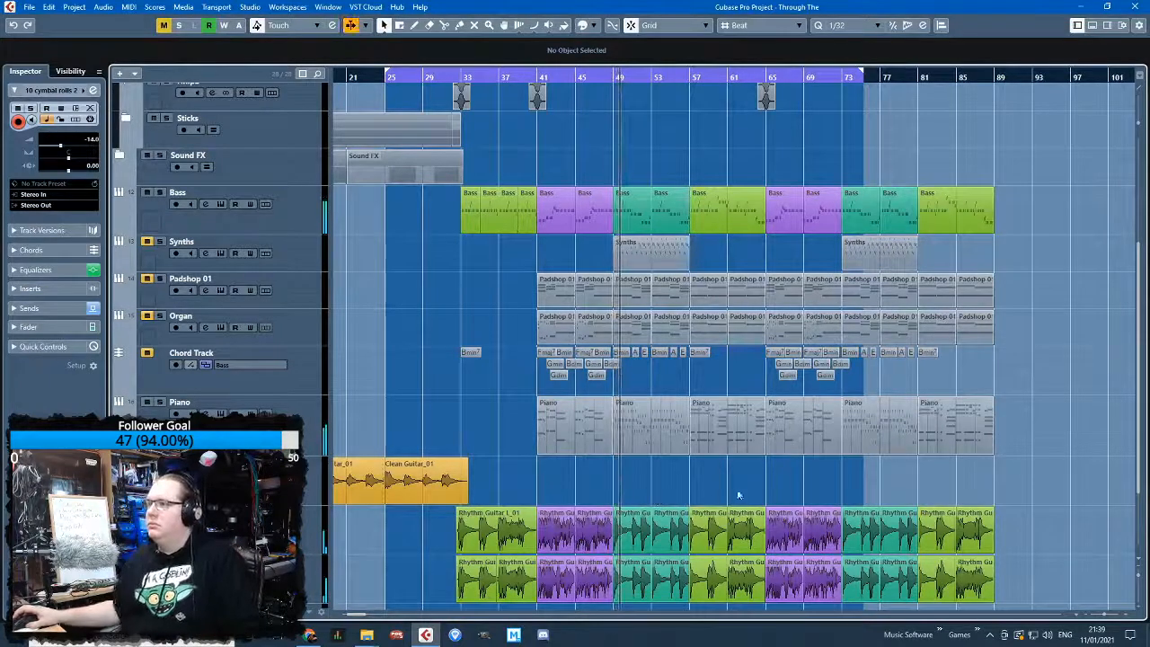
scroll(669, 485, up, 2)
scroll(665, 485, down, 3)
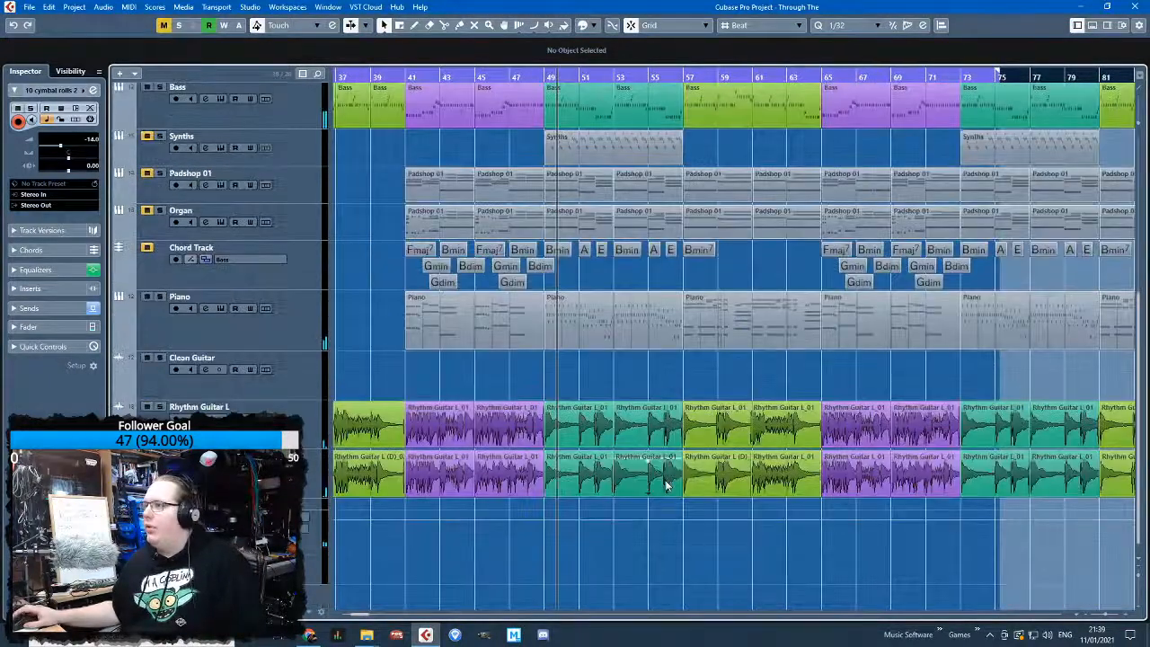
scroll(665, 485, down, 3)
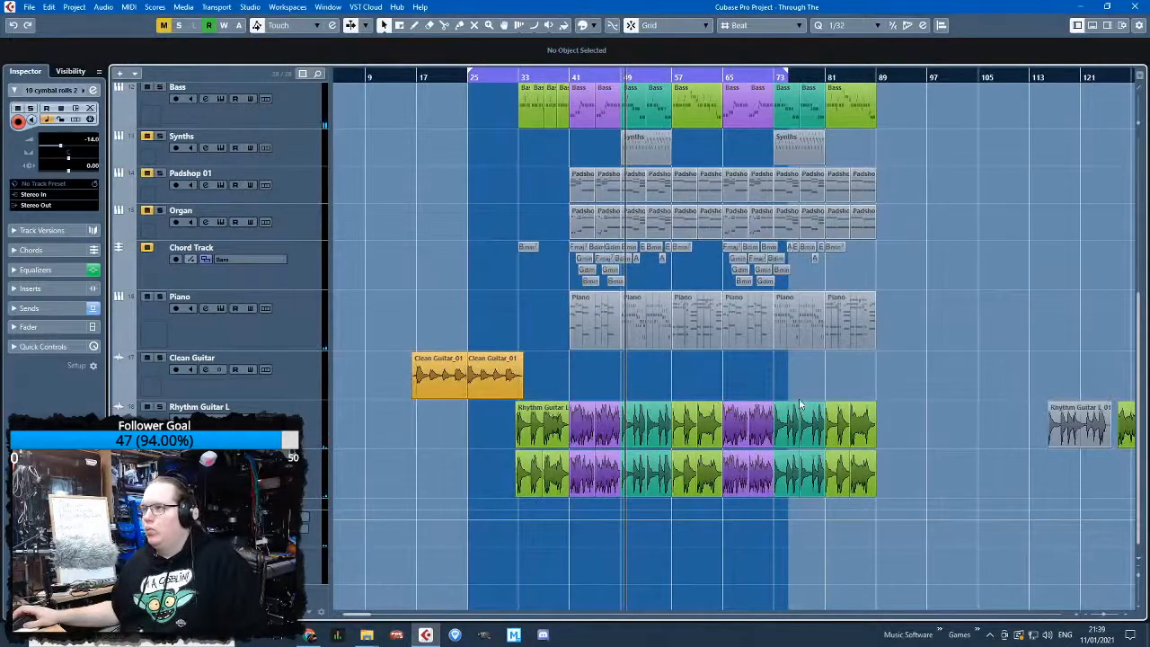
scroll(839, 410, up, 2)
scroll(610, 398, up, 2)
scroll(599, 399, down, 3)
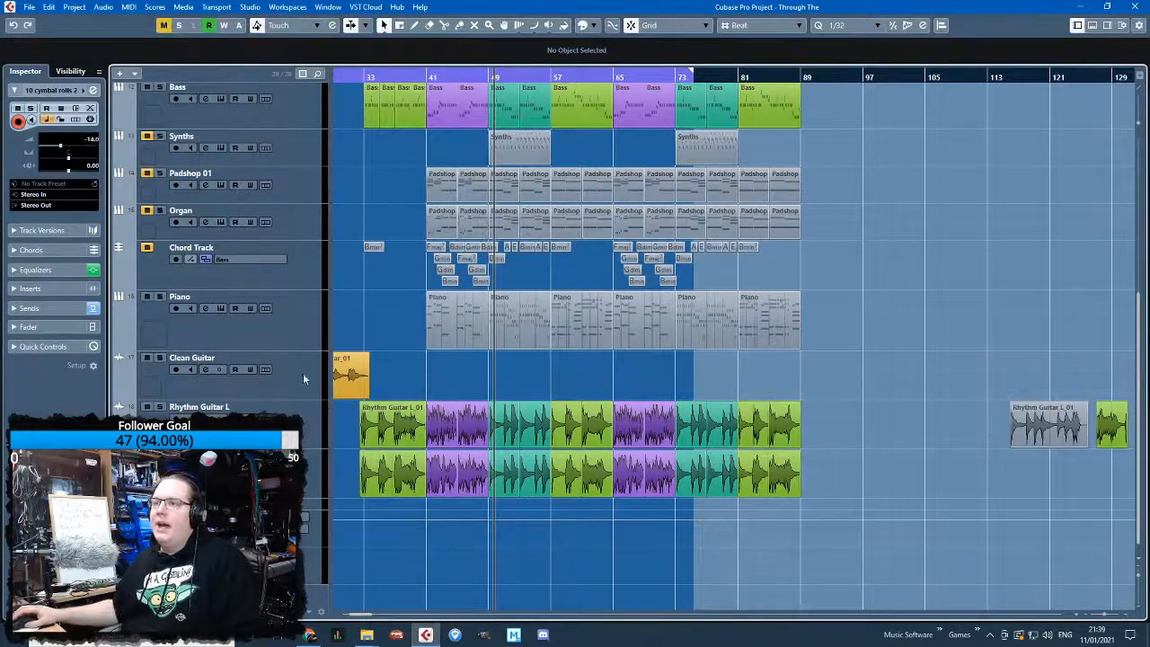
Collapse the Percussion folder in the track list
scroll(271, 354, up, 6)
scroll(351, 290, down, 5)
scroll(352, 295, up, 6)
click(120, 151)
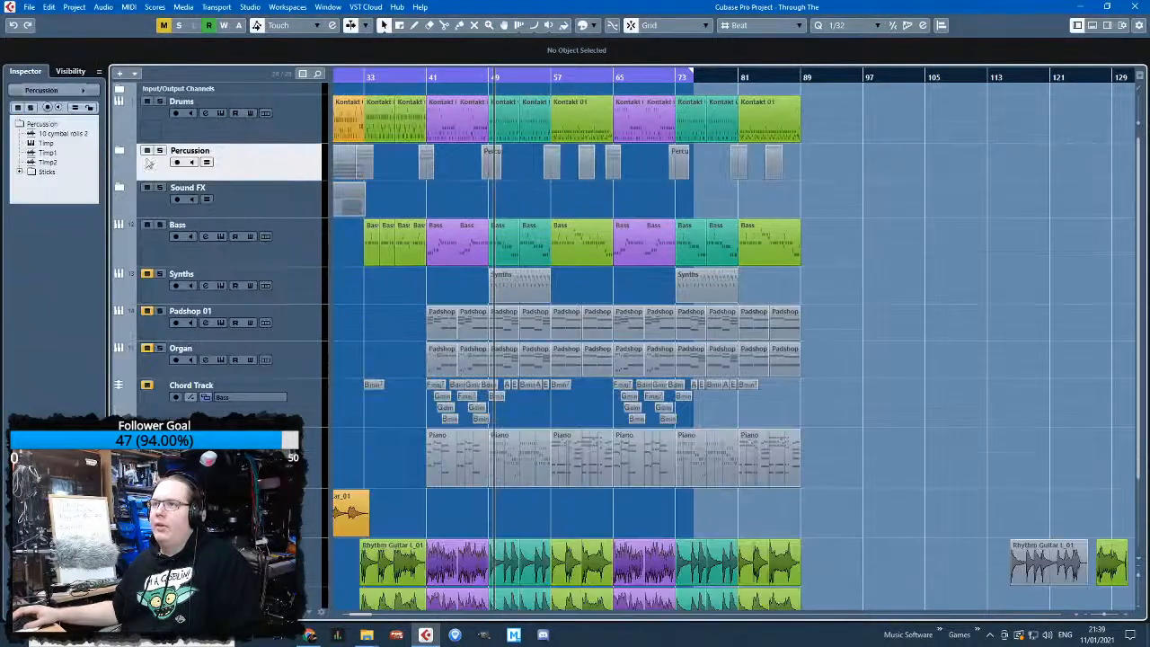
Add a folder track below Sound FX and name it Strings & Horns
right_click(319, 206)
mouse_move(377, 209)
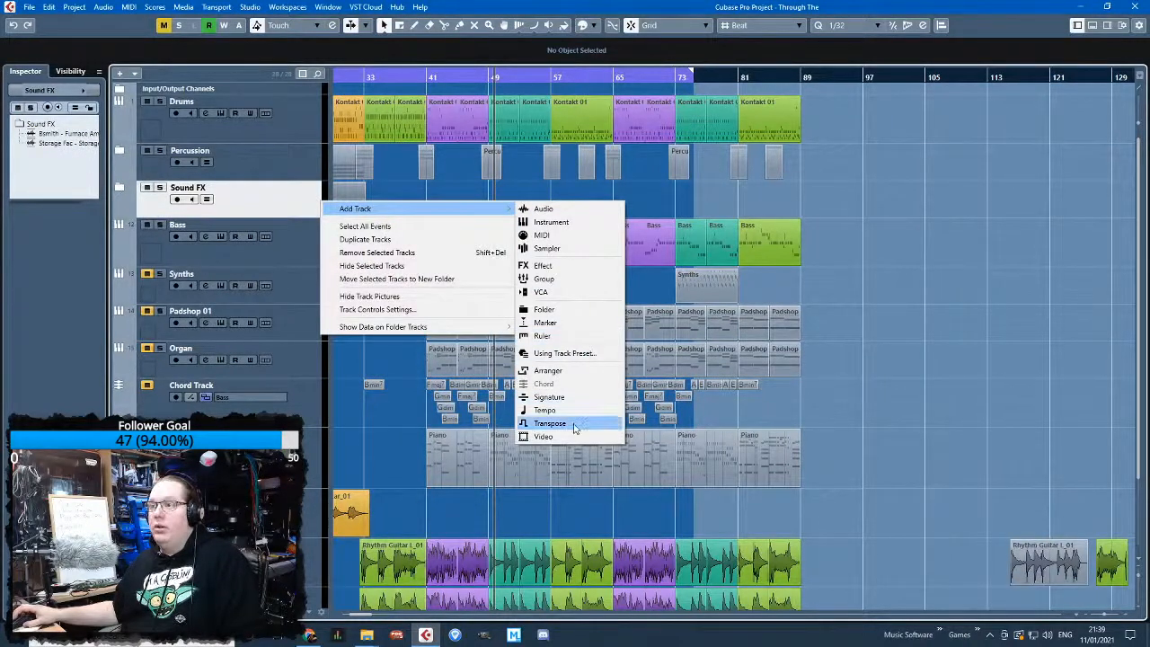
click(573, 310)
click(985, 402)
double_click(199, 224)
text(Strings)
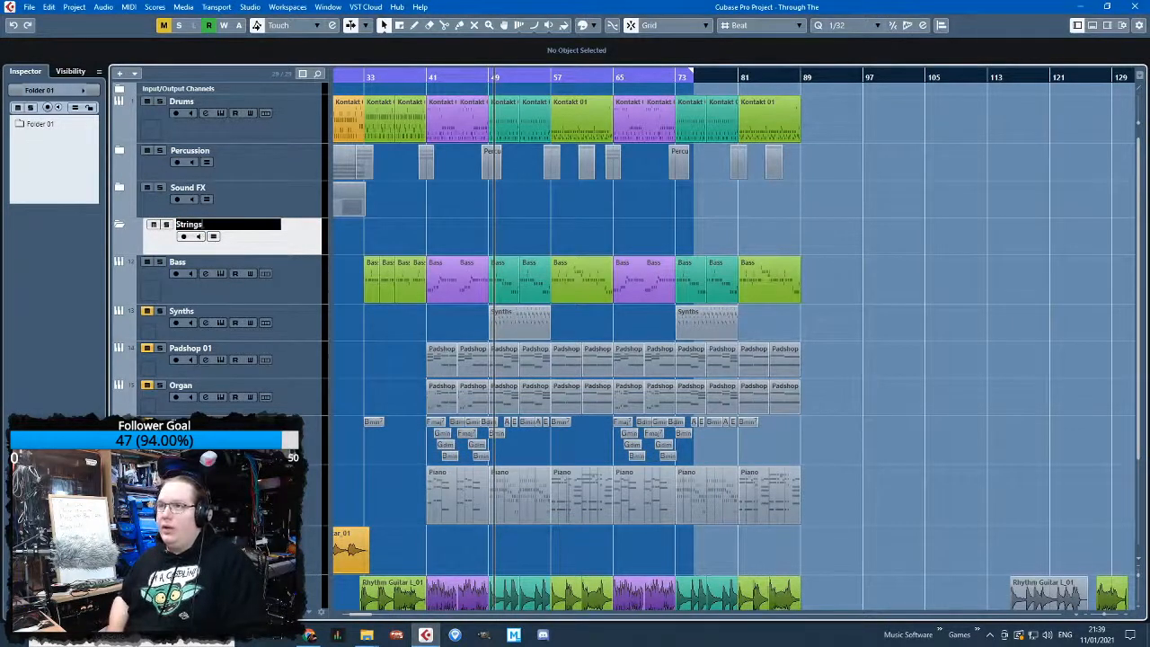
text( & Horns)
key(Return)
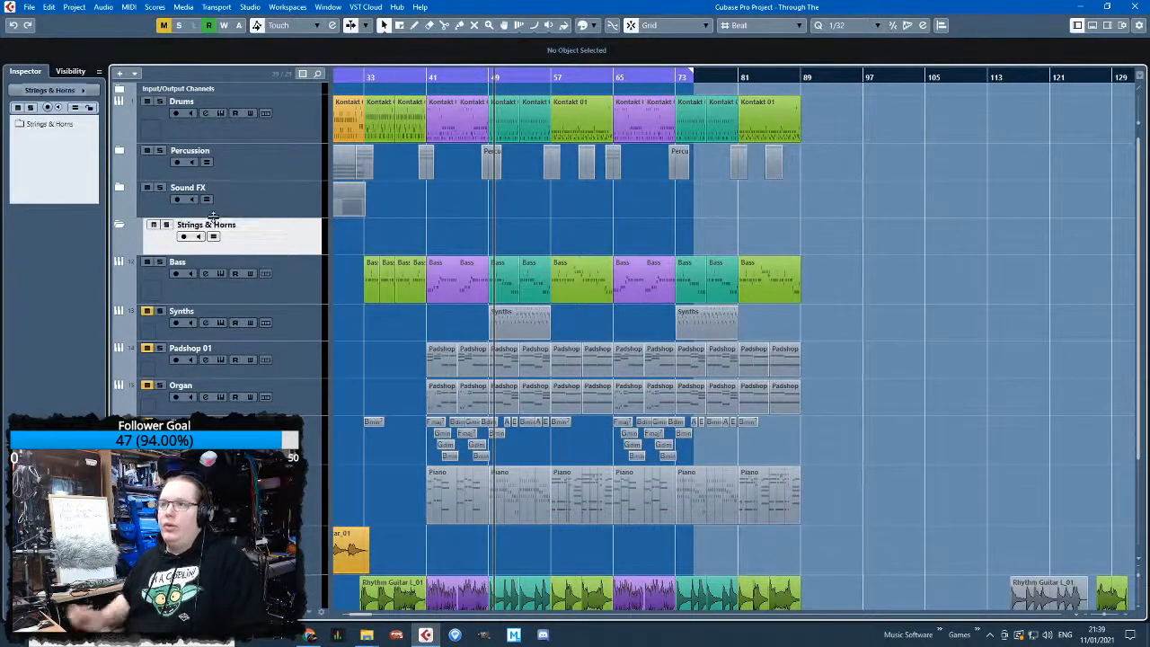
Add two HALion Sonic SE instrument tracks below the Strings & Horns folder, routed to Stereo Out
right_click(277, 234)
mouse_move(375, 251)
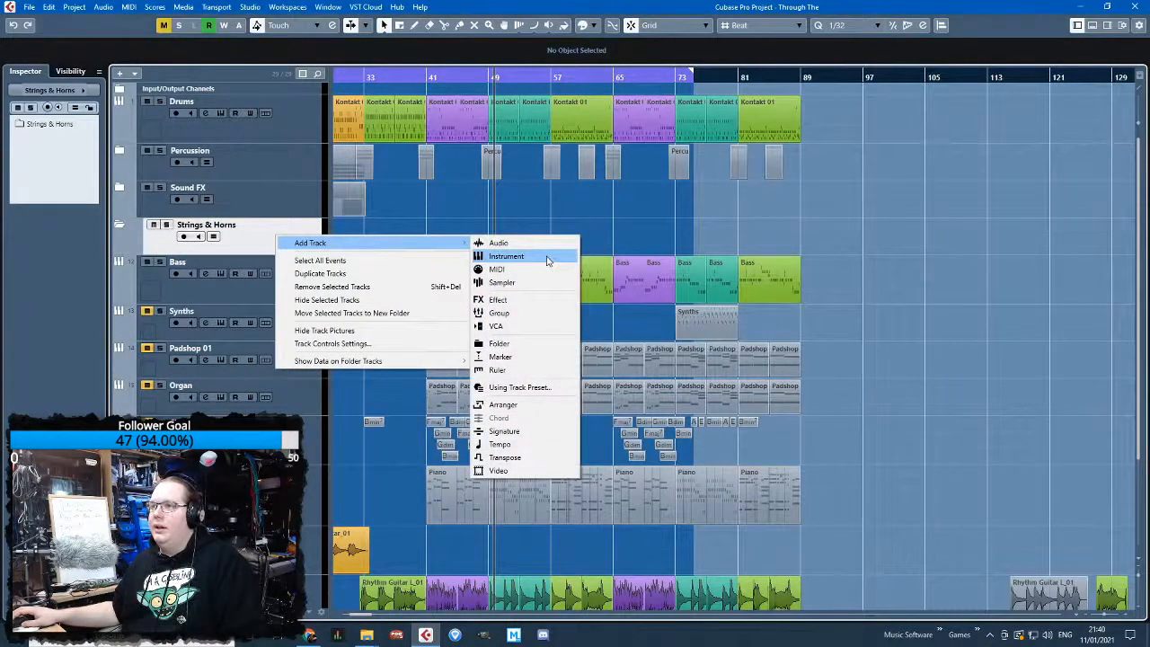
click(547, 259)
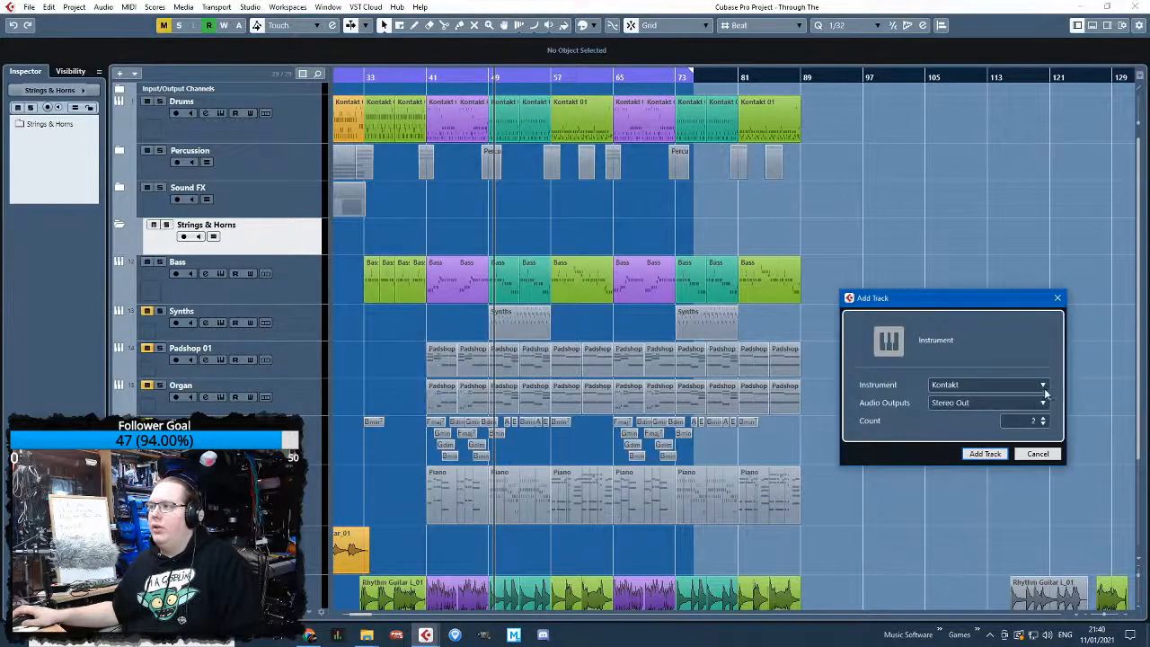
click(1042, 386)
click(876, 576)
scroll(952, 552, down, 1)
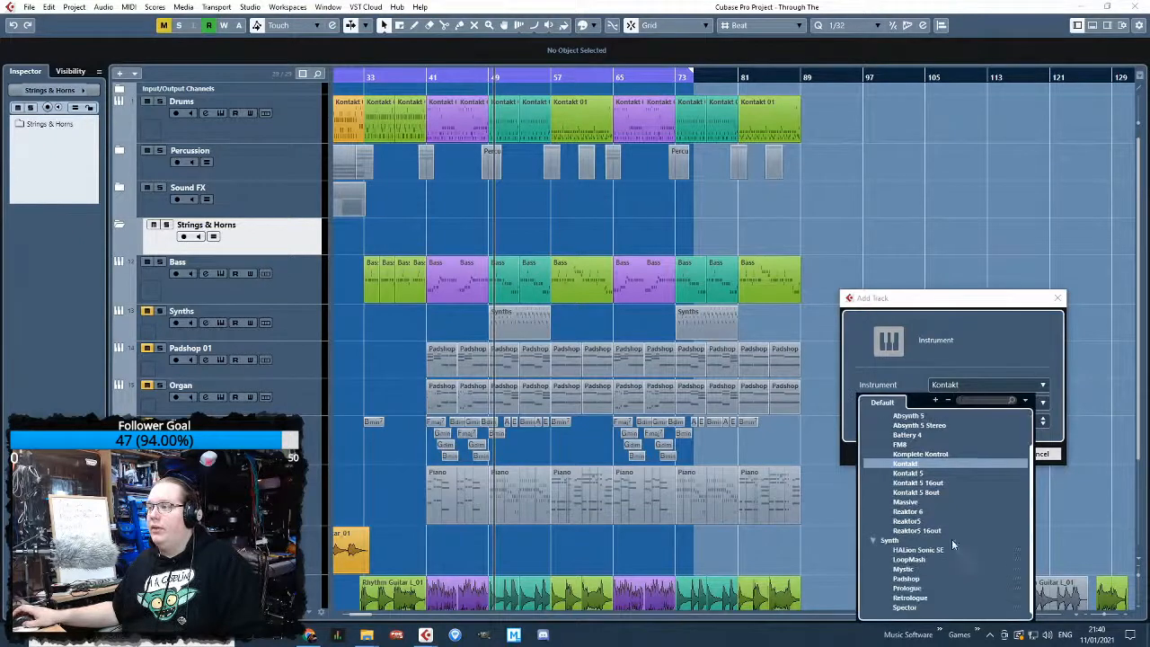
click(934, 551)
click(984, 453)
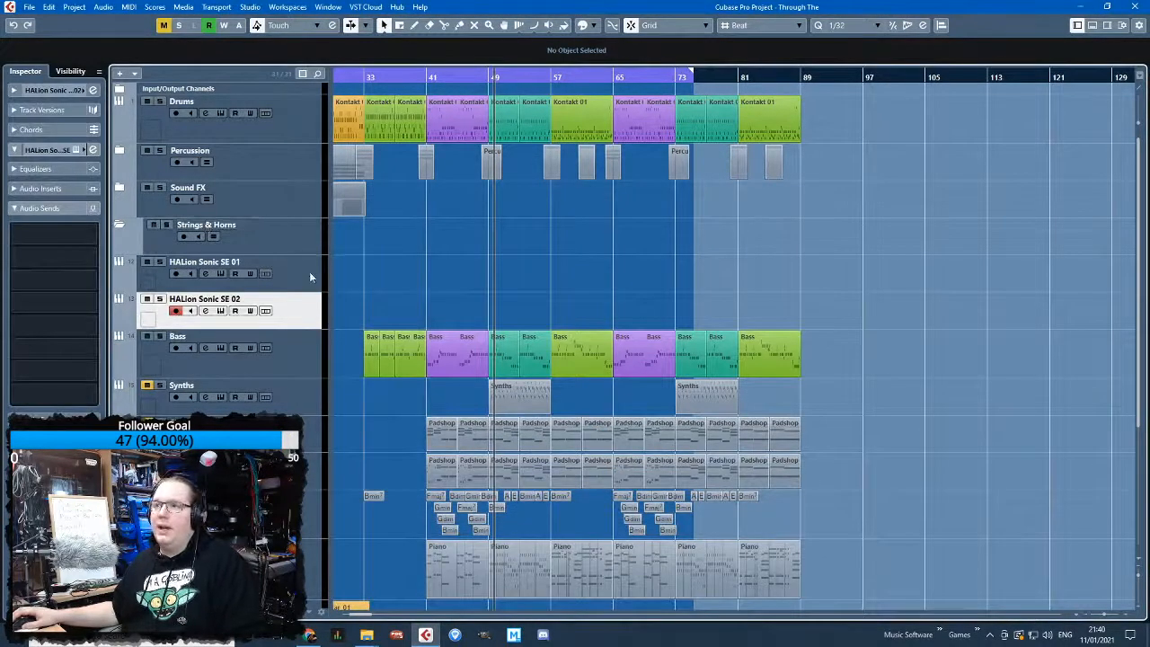
Move both HALion Sonic SE tracks into the Strings & Horns folder
shift+click(298, 273)
drag(296, 271, 433, 282)
click(305, 249)
Select the first HALion Sonic SE track, show its basic track settings and open its instrument editor
click(290, 268)
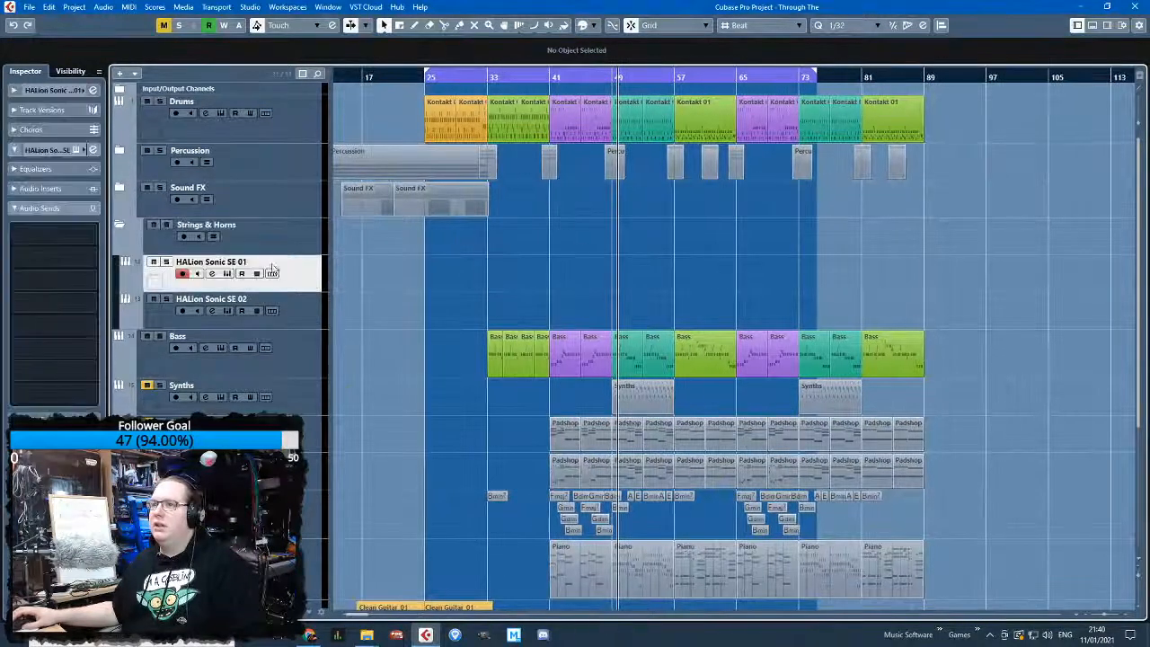
click(15, 91)
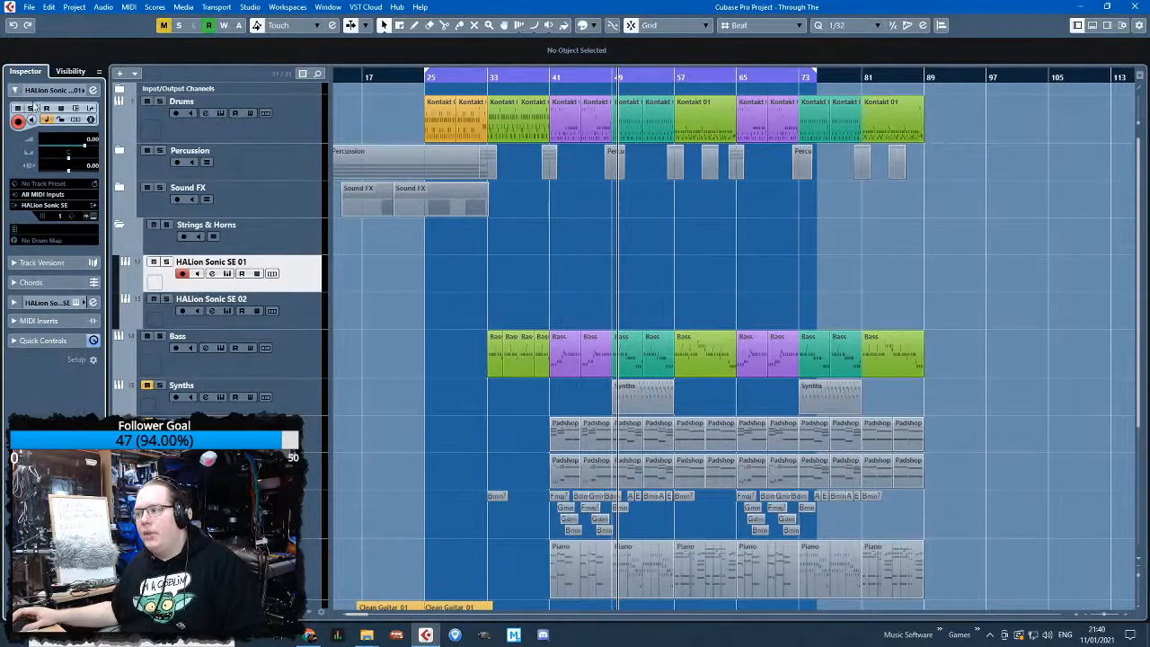
double_click(190, 261)
click(94, 216)
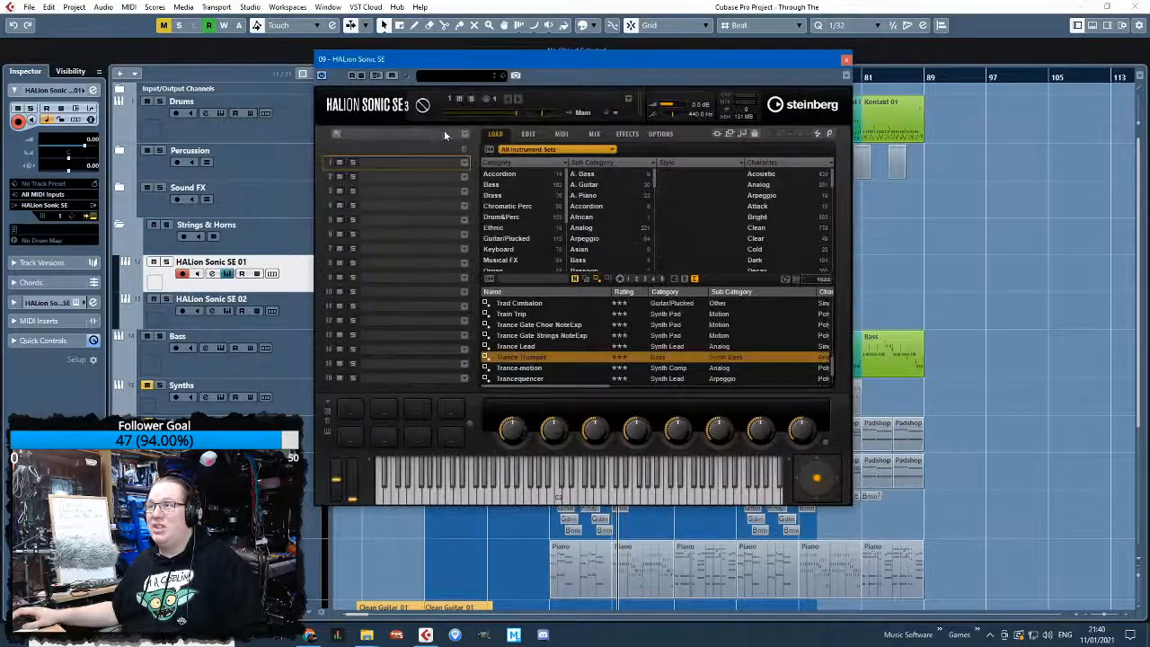
Search the presets for violin and load Violins I A Combi into the instrument's first slot
click(420, 179)
click(422, 163)
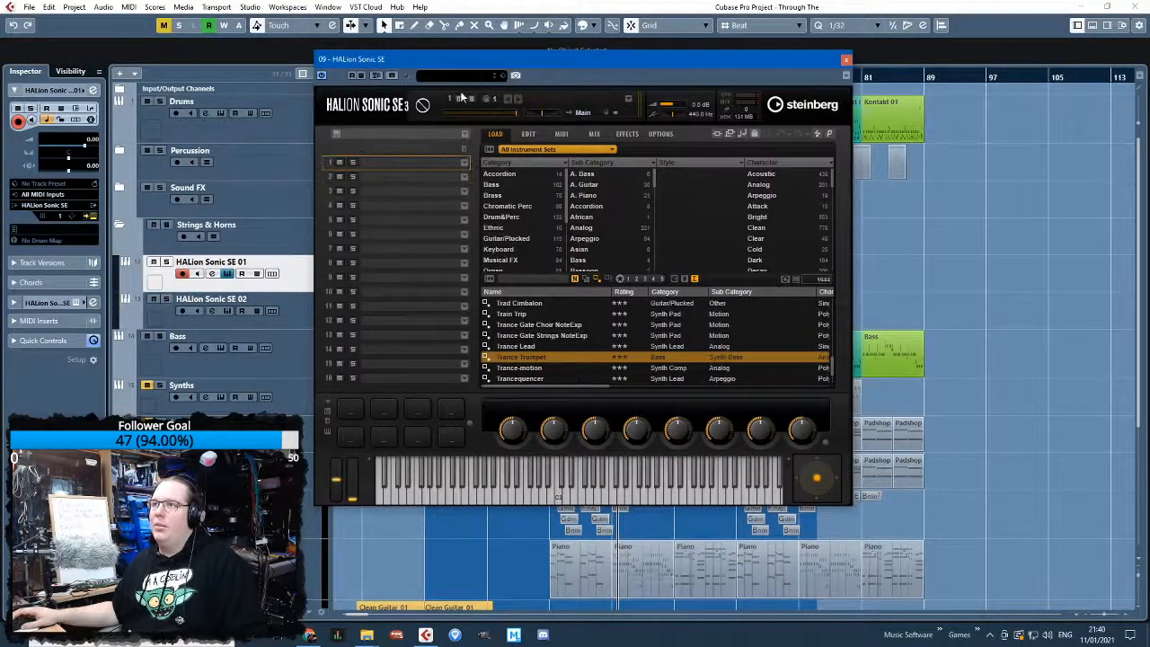
click(452, 72)
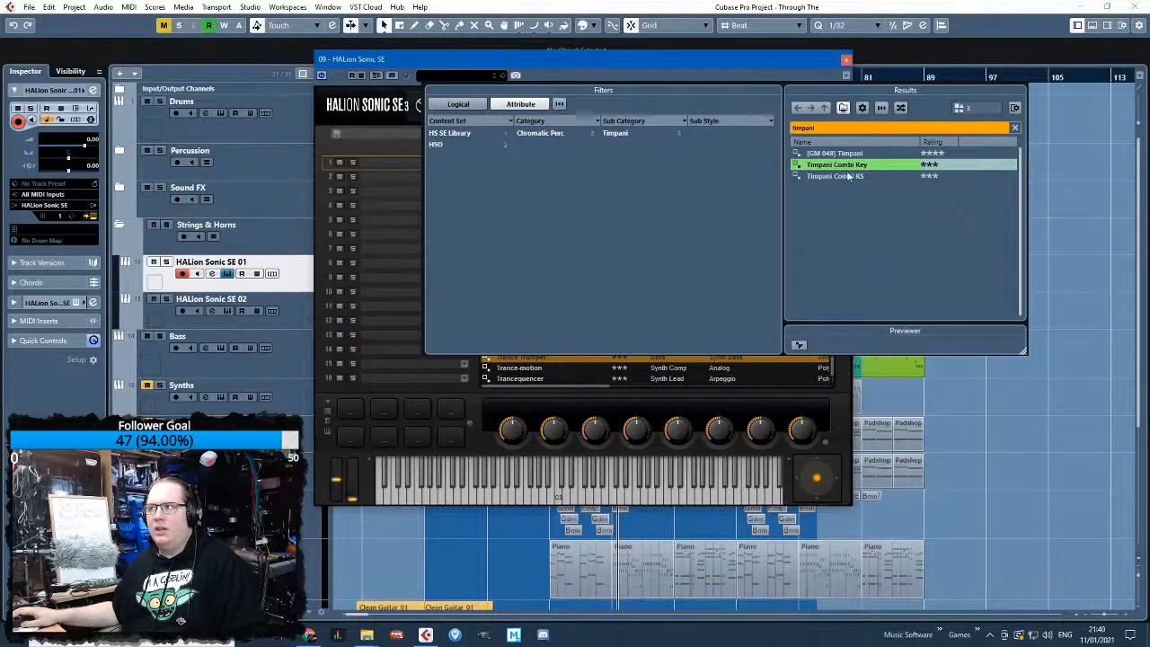
click(852, 128)
text(violin)
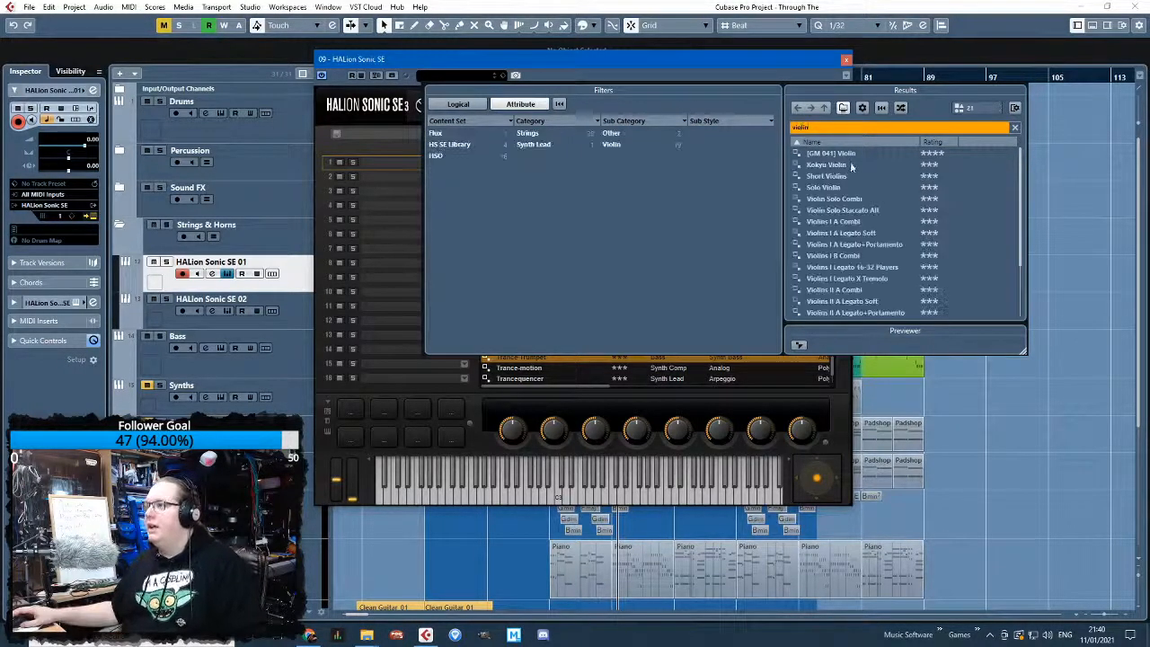
scroll(897, 290, down, 2)
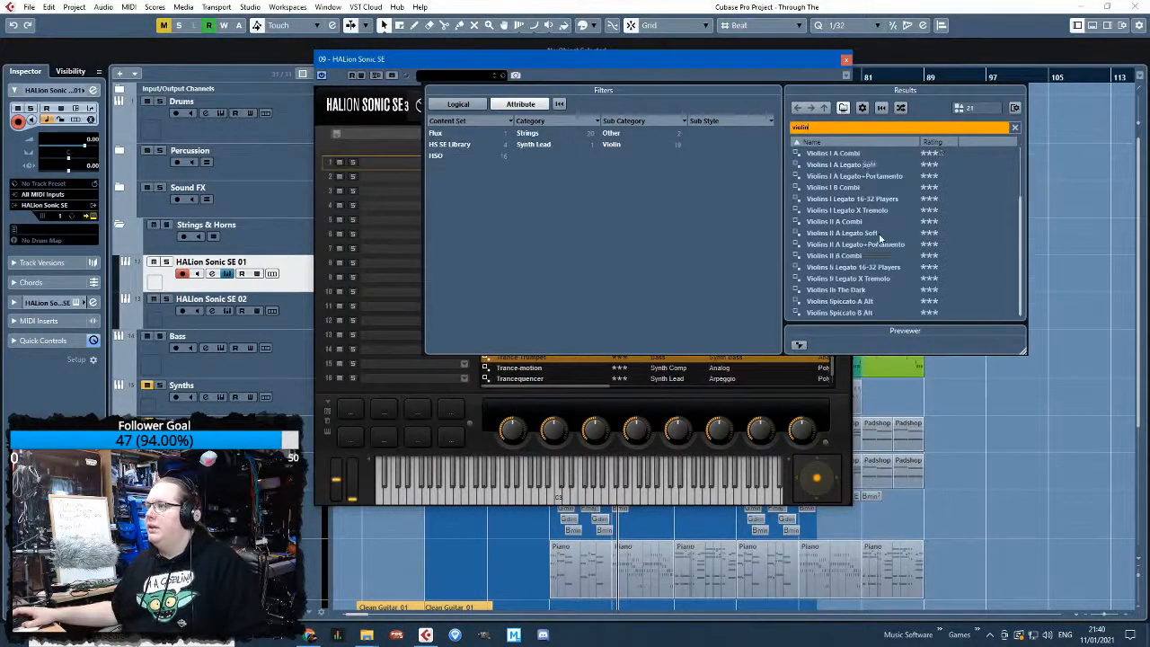
scroll(862, 308, up, 2)
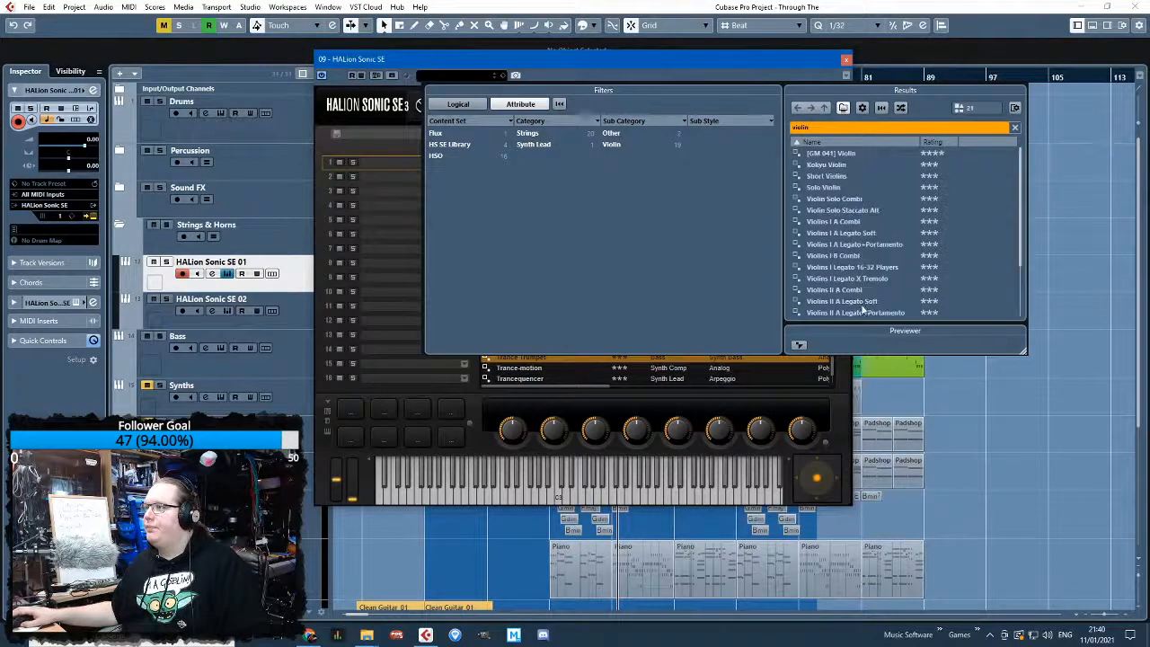
double_click(881, 222)
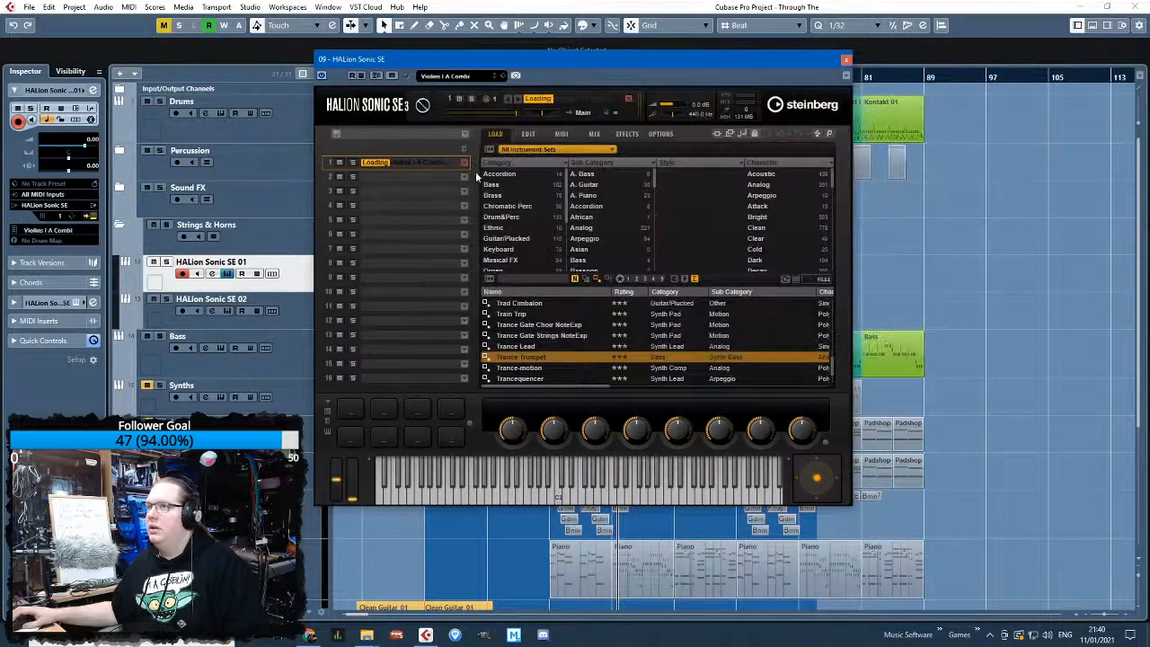
Search the programs for violin and load Violins II A Combi into the instrument's second slot
click(464, 177)
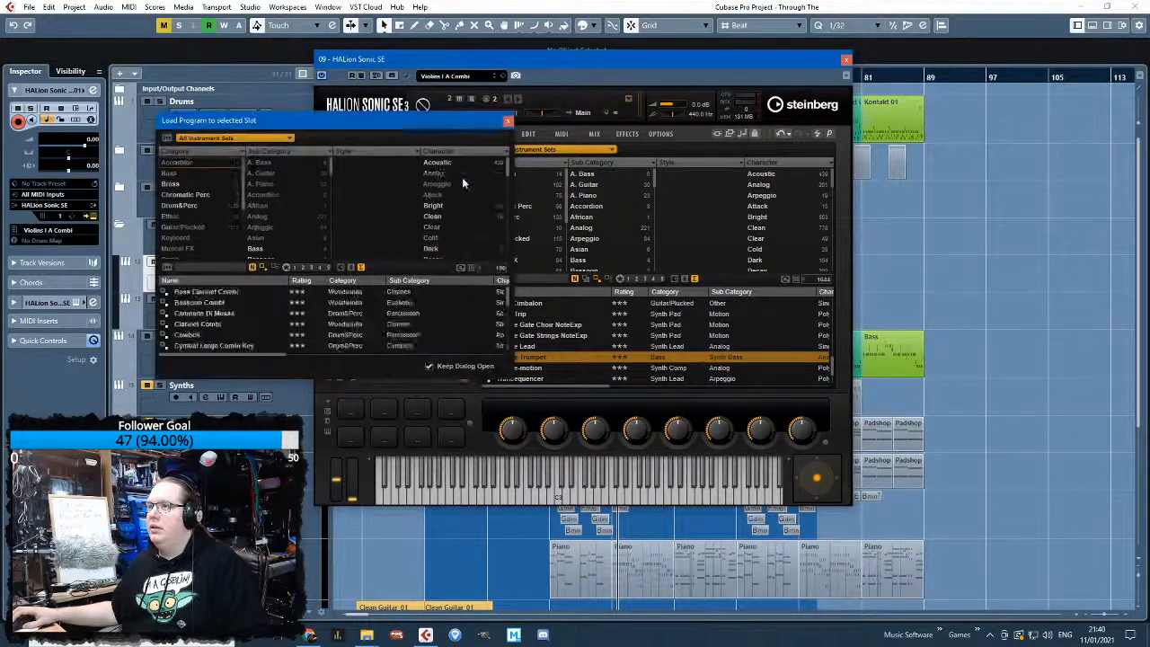
click(462, 78)
click(388, 178)
click(298, 122)
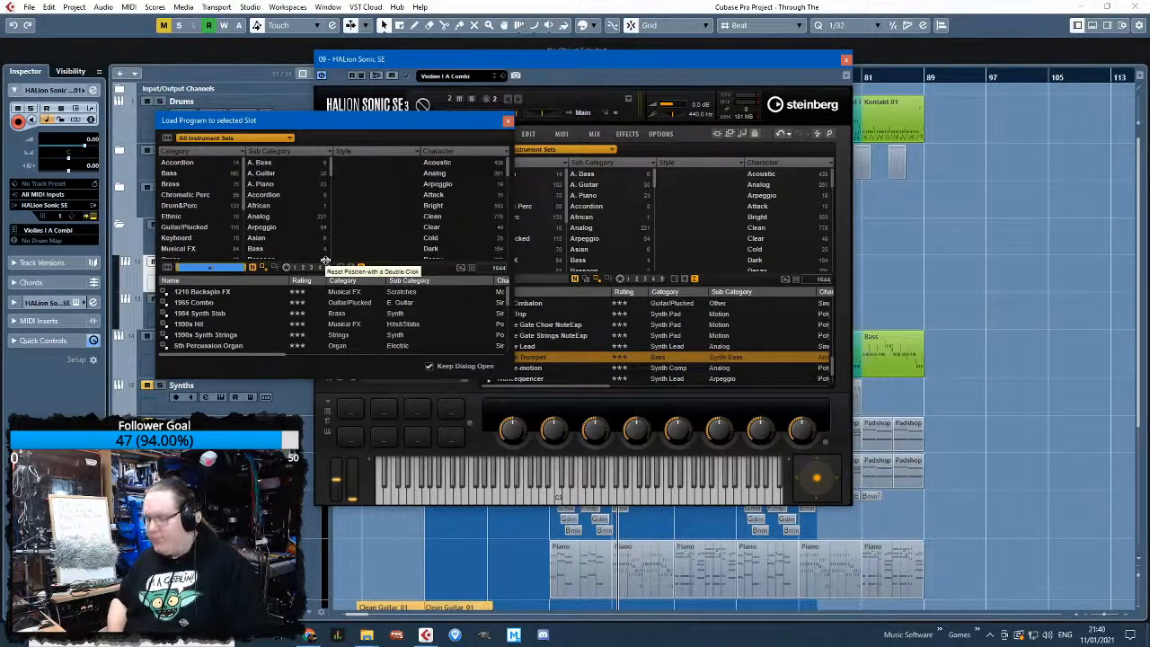
text(violin)
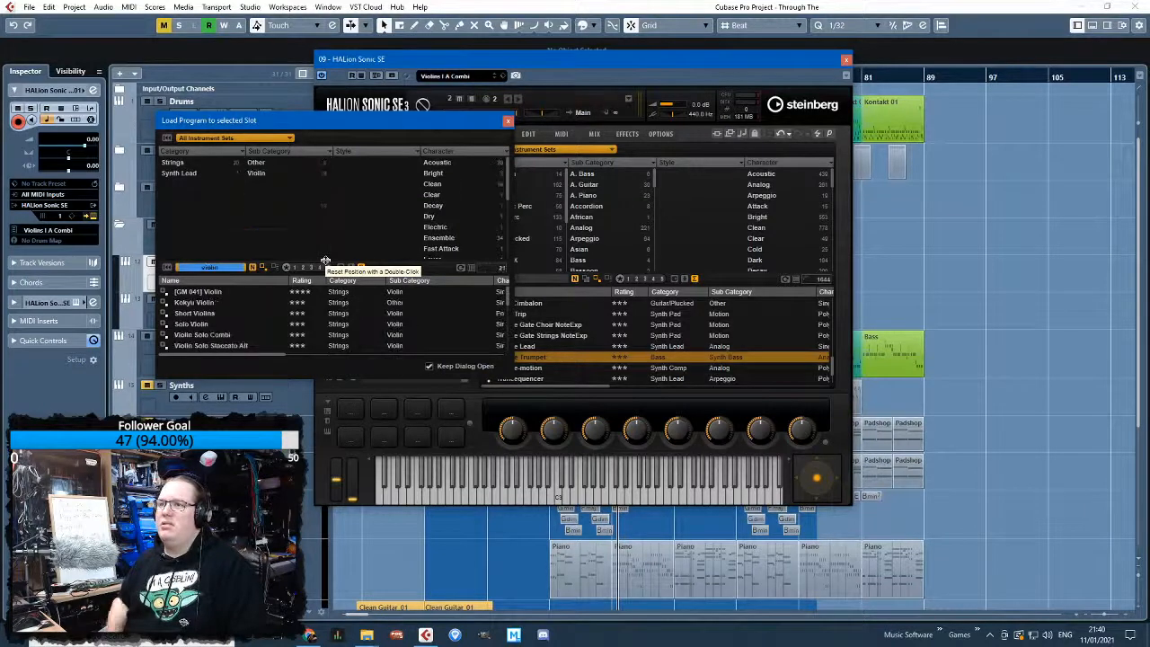
scroll(241, 338, down, 10)
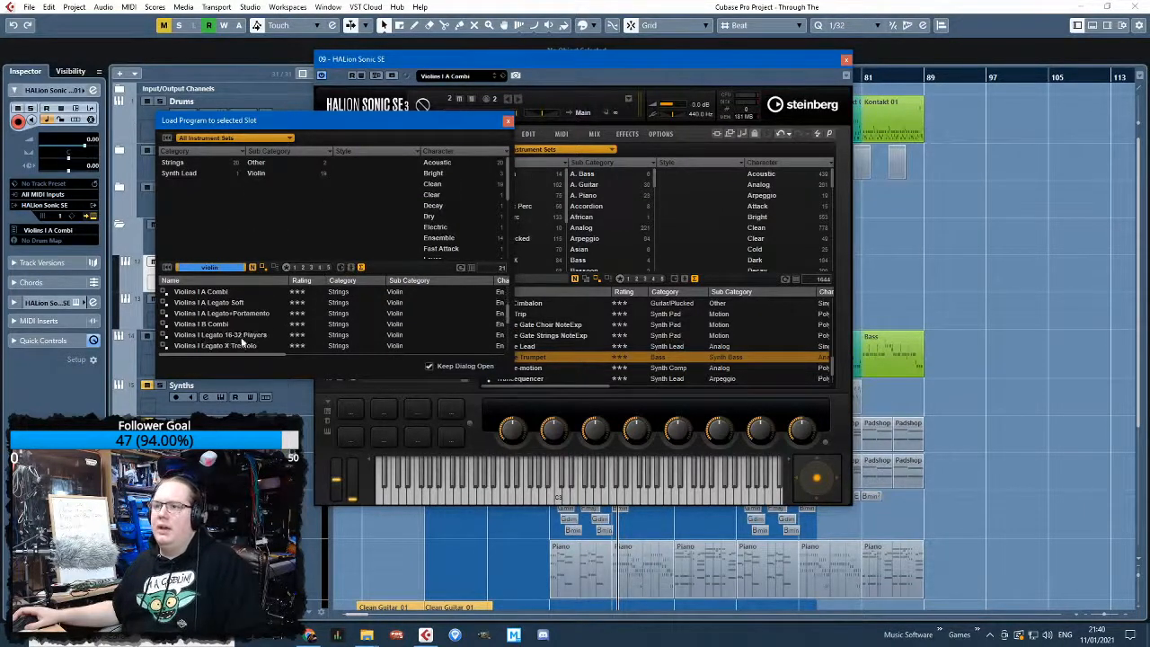
double_click(225, 335)
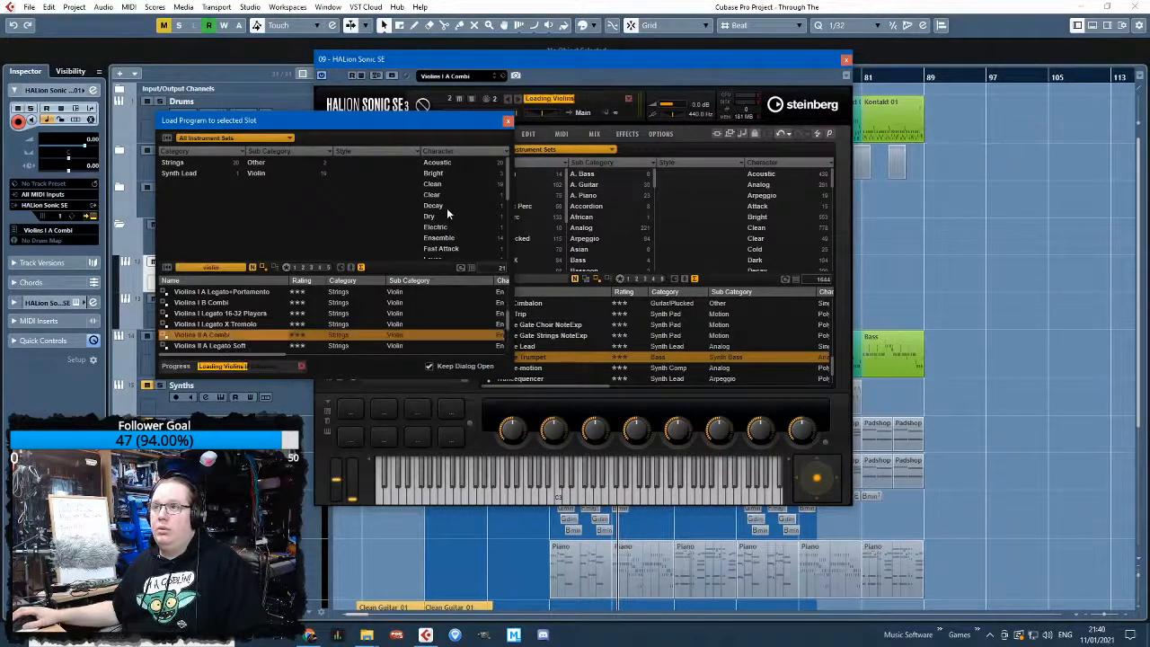
Search the programs for viola, load Violas A Combi into the instrument's third slot and close the program loader
click(564, 76)
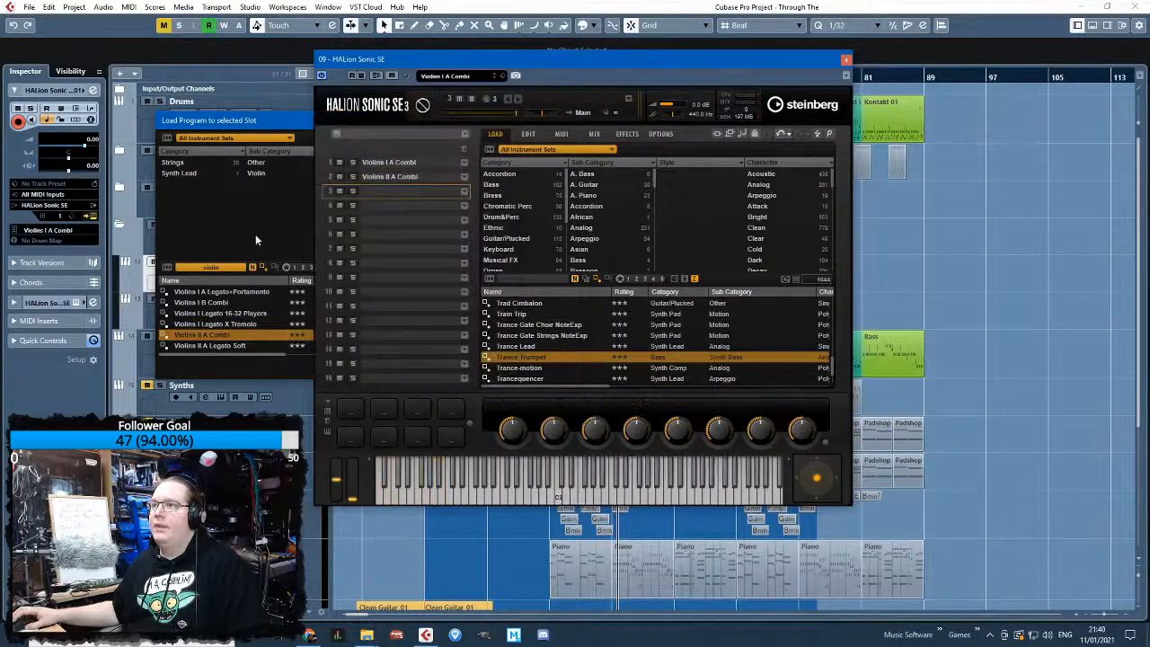
click(246, 105)
double_click(210, 267)
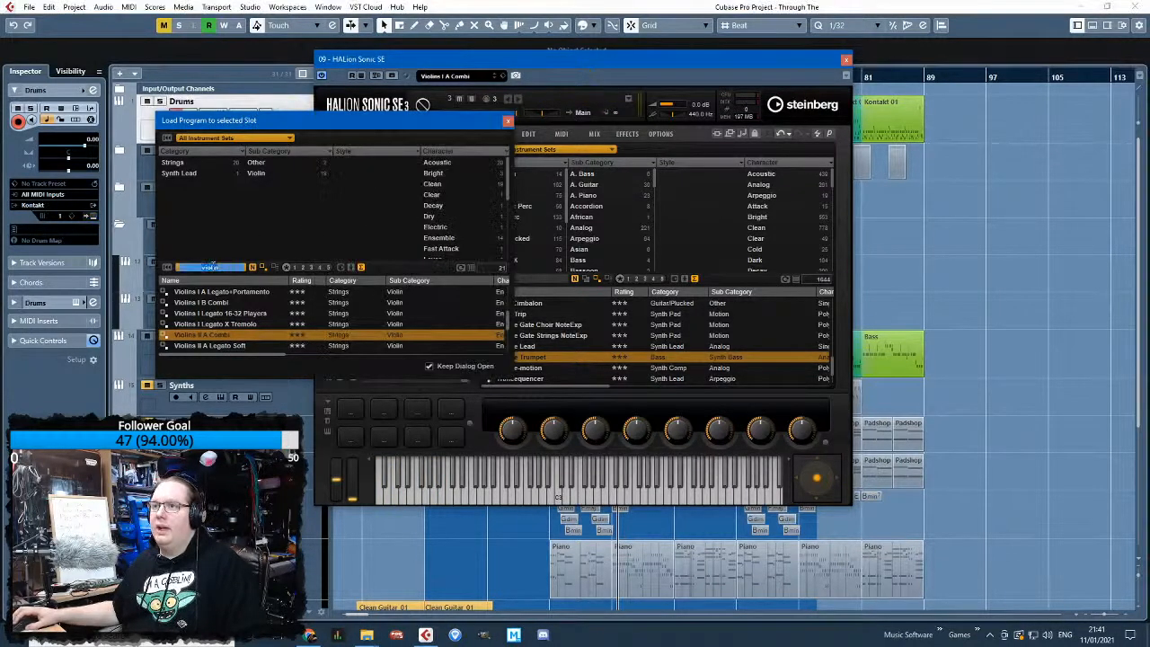
text(viola)
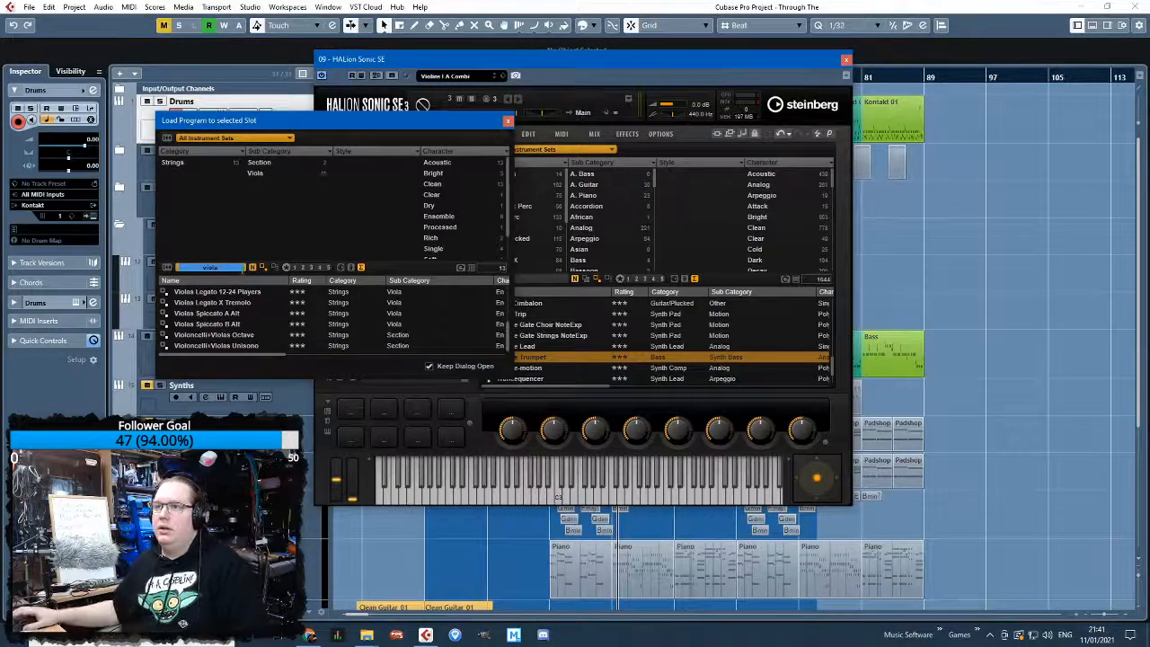
scroll(256, 312, up, 2)
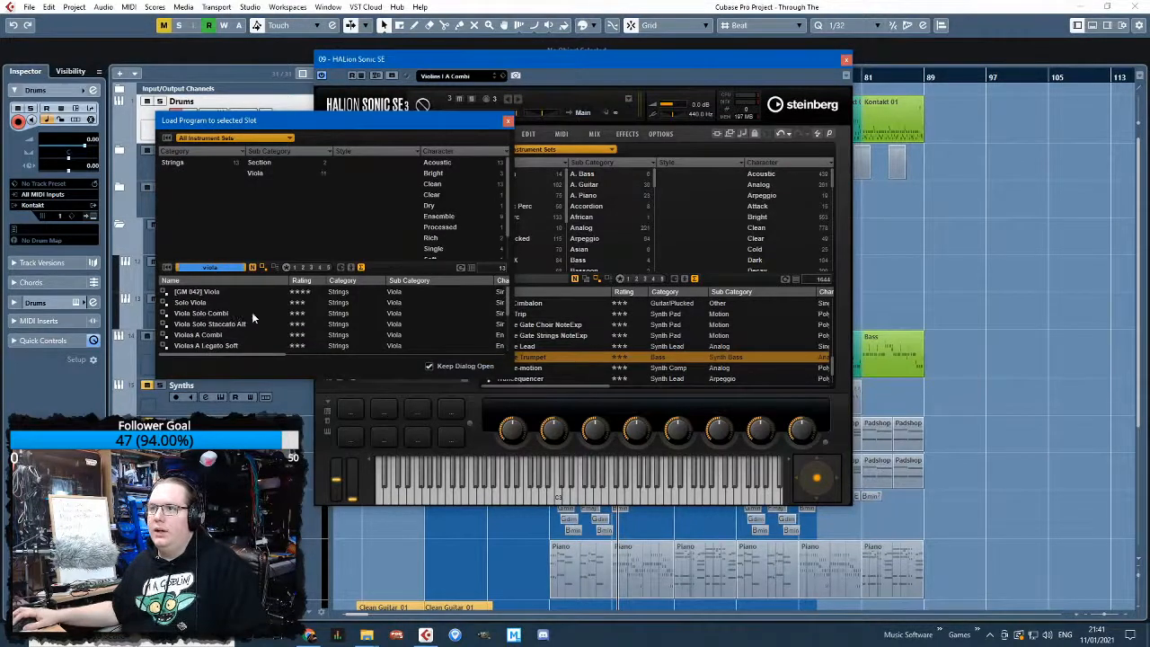
click(252, 313)
click(222, 336)
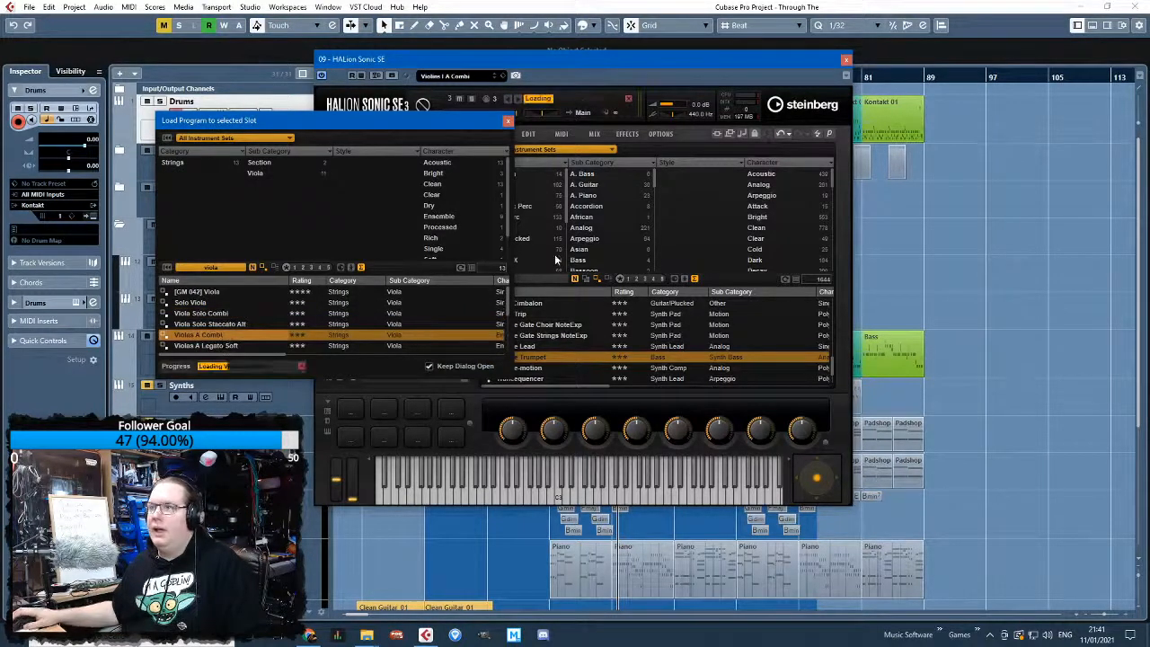
click(507, 120)
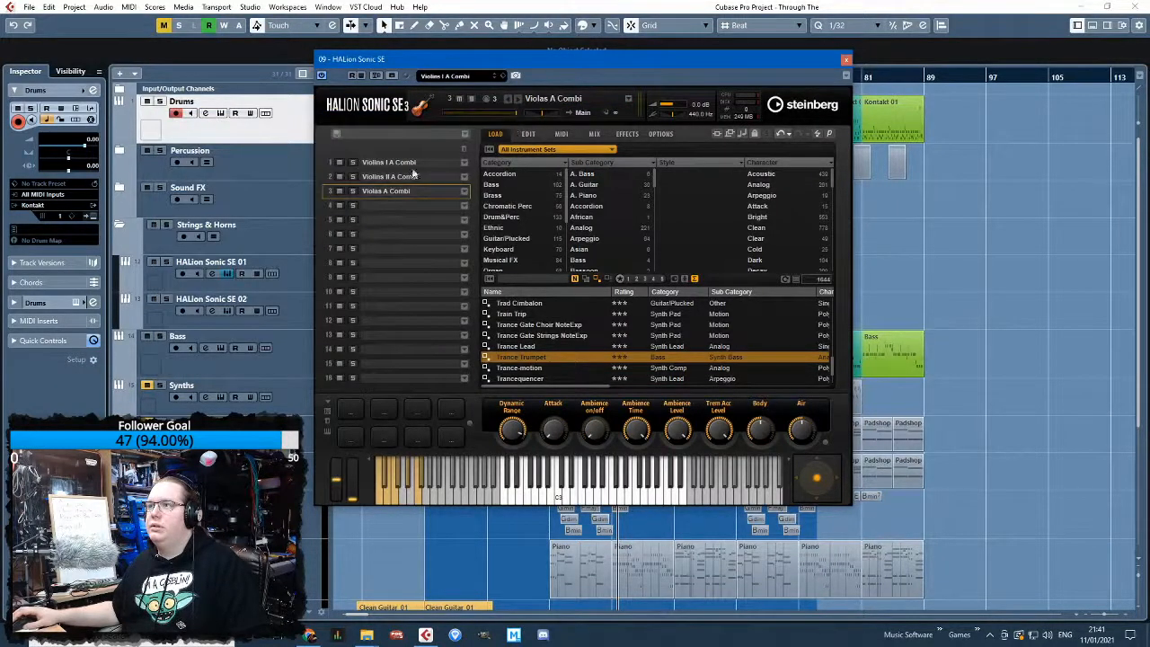
View the edit settings and expressions of the Violins I A Combi program, and close the instrument editor
click(528, 134)
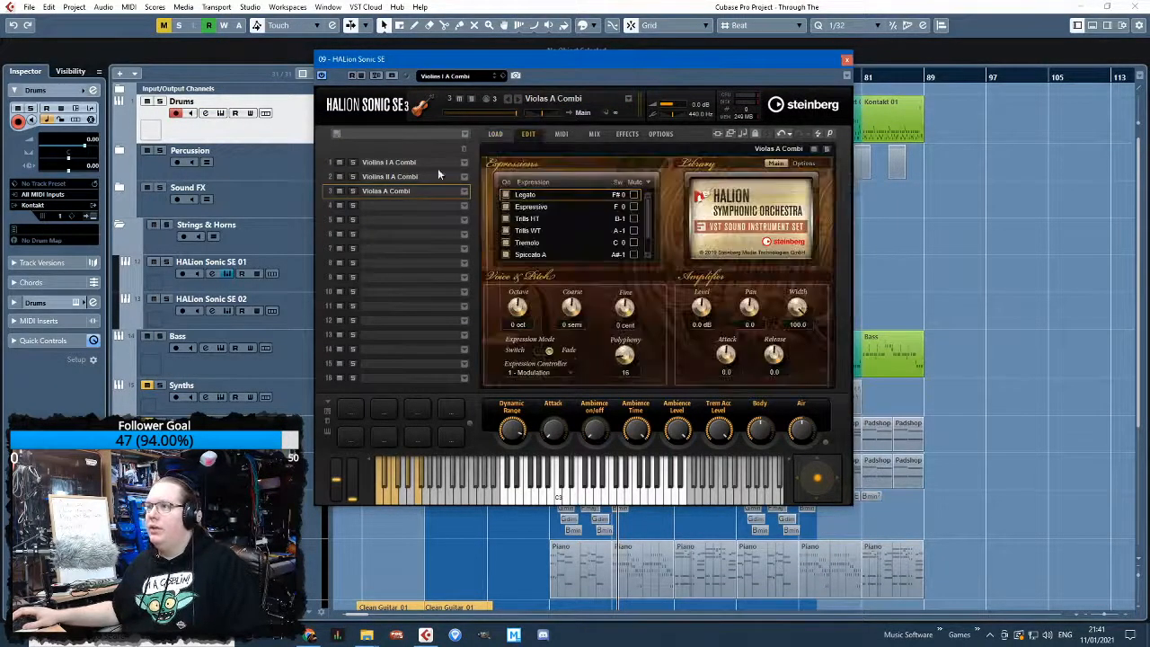
click(405, 162)
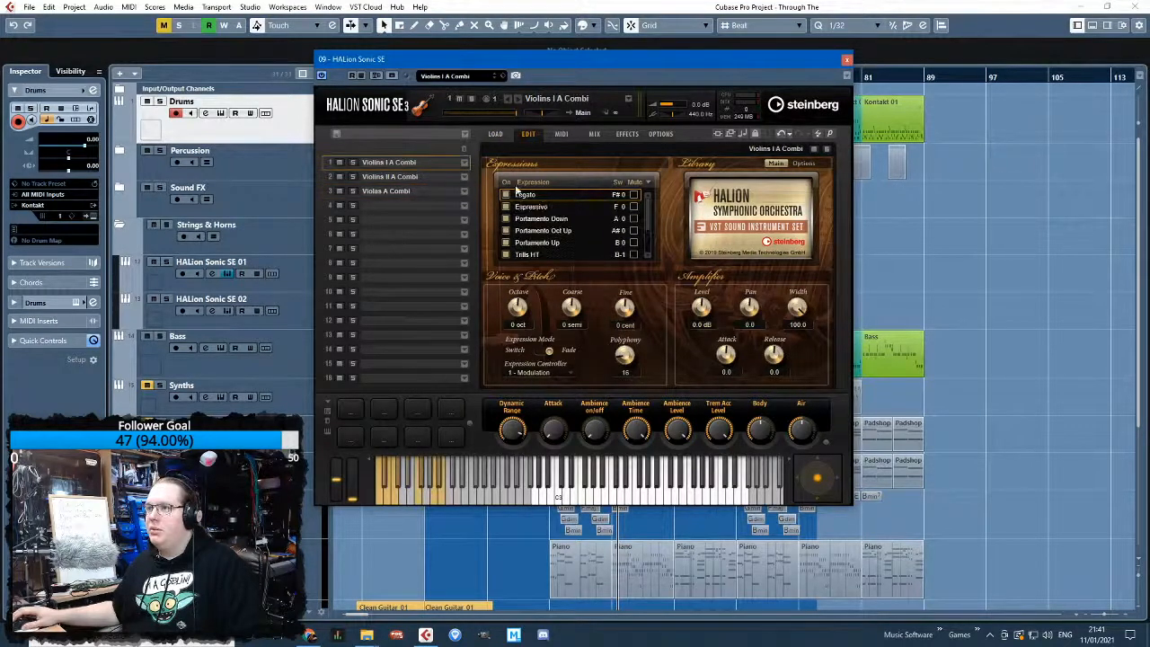
click(846, 60)
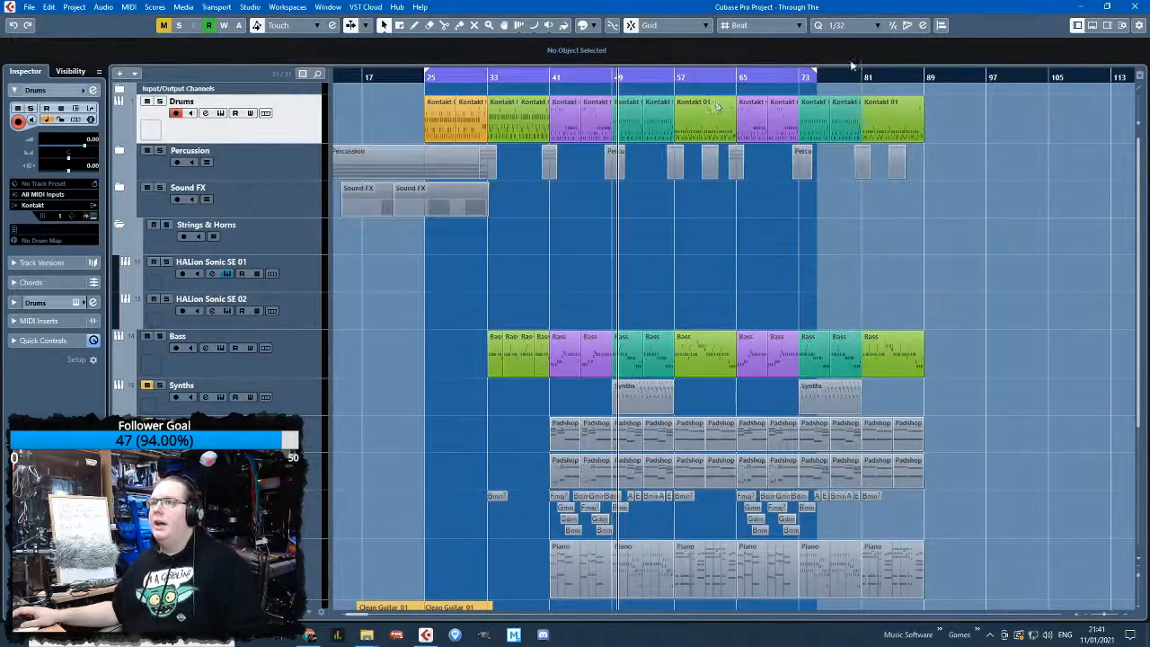
Add two MIDI tracks directly below the HALion Sonic SE 01 track
click(293, 286)
scroll(548, 353, down, 5)
scroll(548, 353, up, 5)
scroll(603, 464, up, 4)
scroll(599, 461, down, 4)
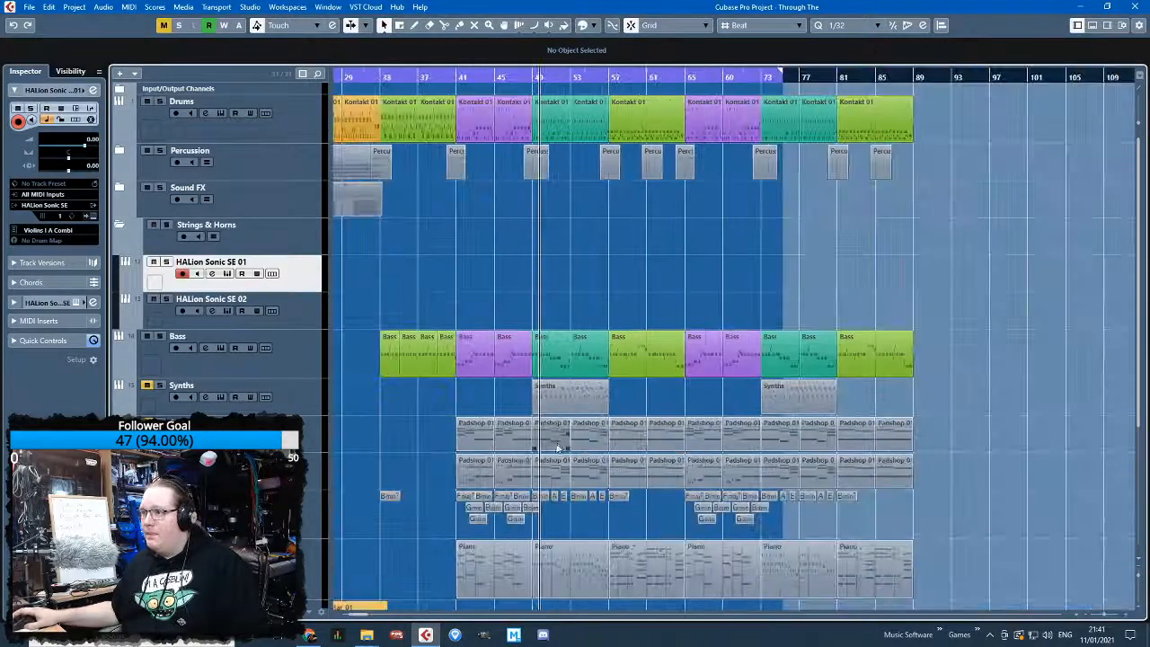
right_click(312, 277)
mouse_move(360, 282)
click(575, 311)
click(1042, 403)
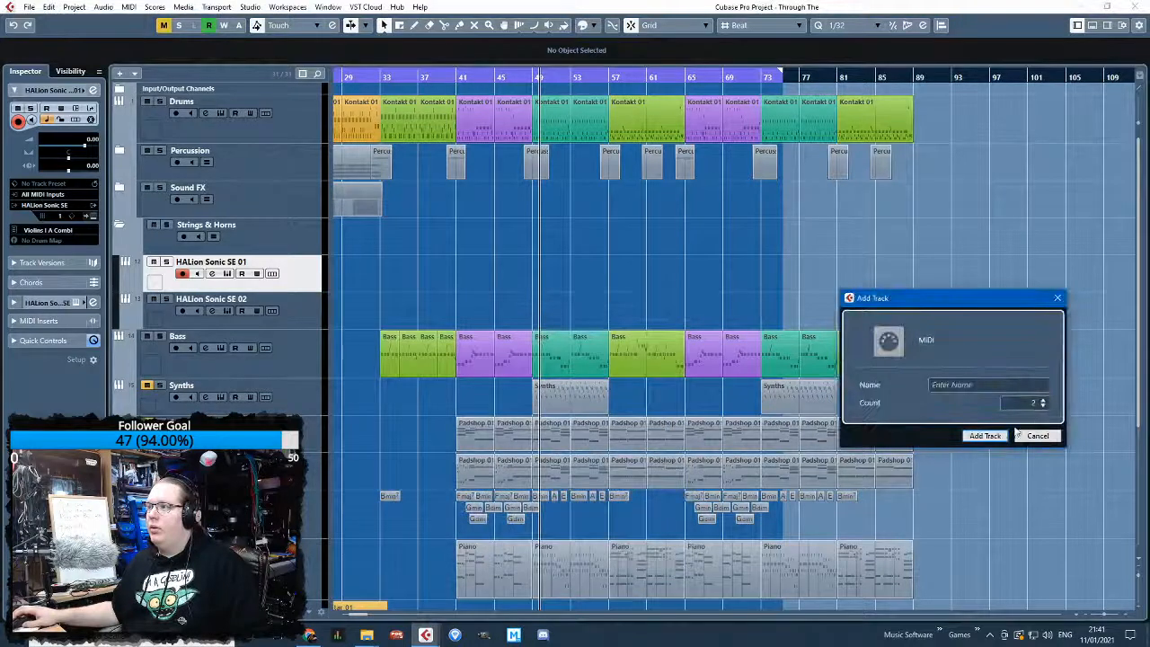
click(1003, 433)
Try to rename the HALion Sonic SE 01 track, and duplicate the MIDI 03 track
double_click(212, 264)
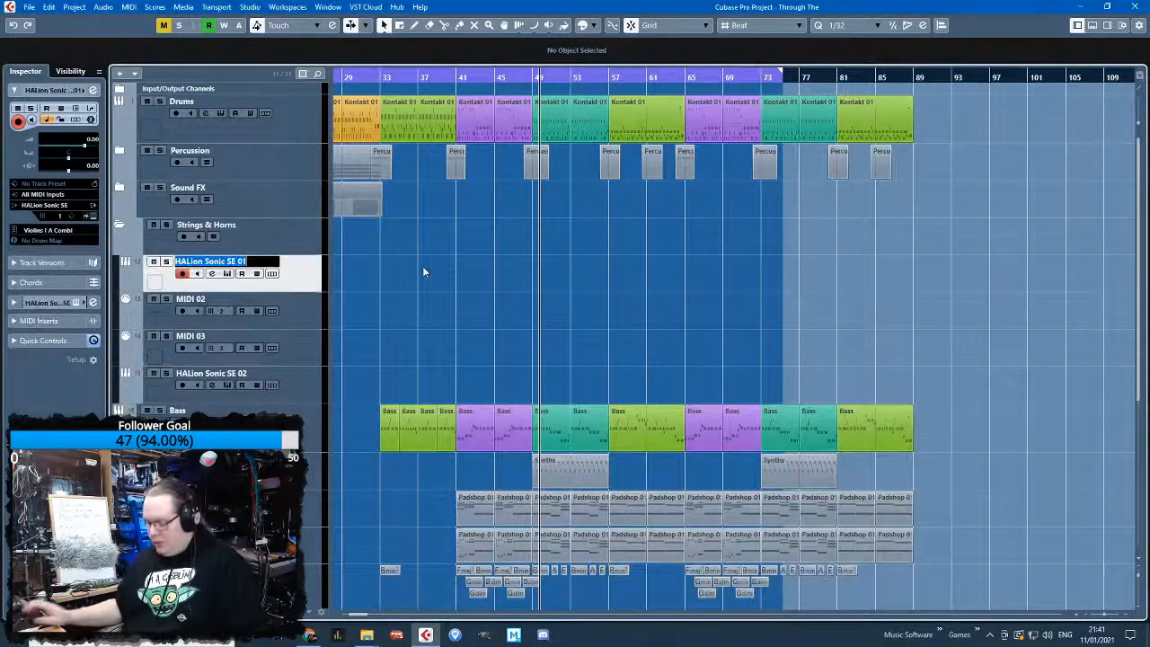
text(Vio)
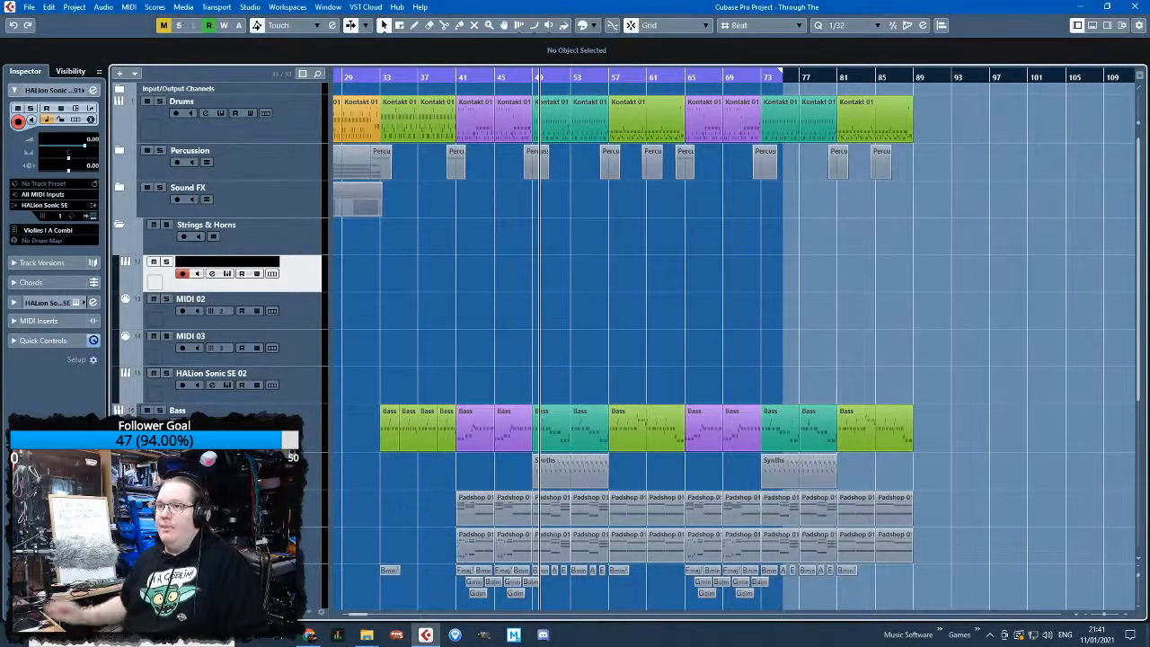
click(305, 350)
right_click(305, 350)
click(346, 384)
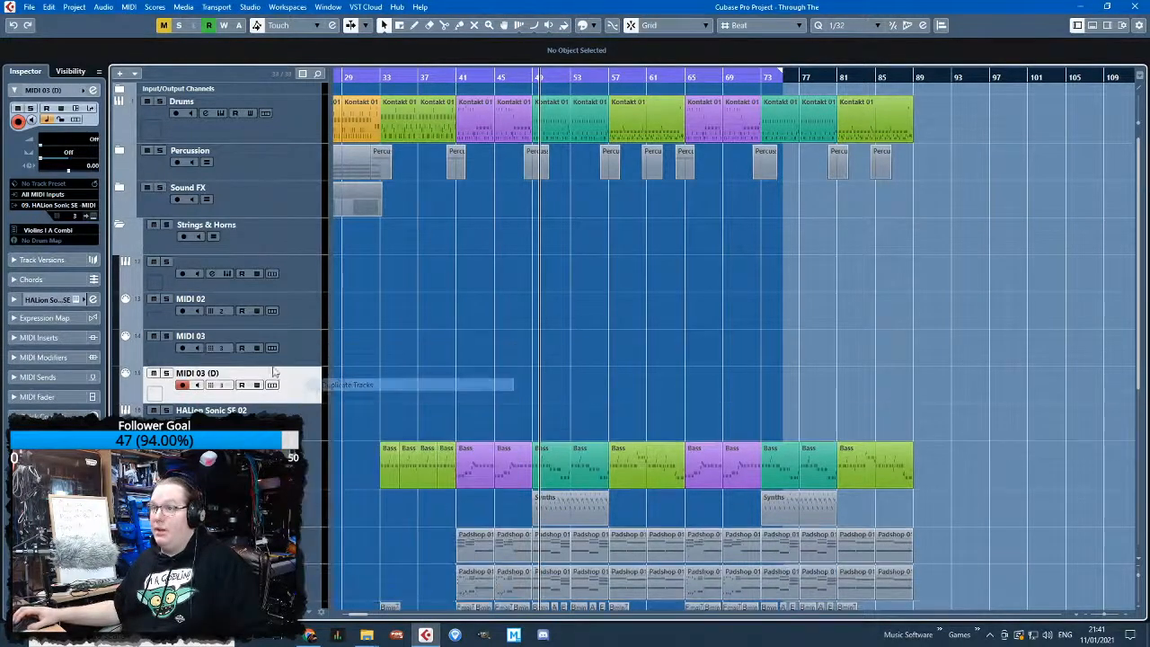
Rename the three MIDI tracks below the first HALion Sonic SE track as Violin 1, Violin 2 and Viola
double_click(198, 299)
text(Violin 1)
key(Tab)
text(Viuoolin 2)
key(Tab)
text(Viu)
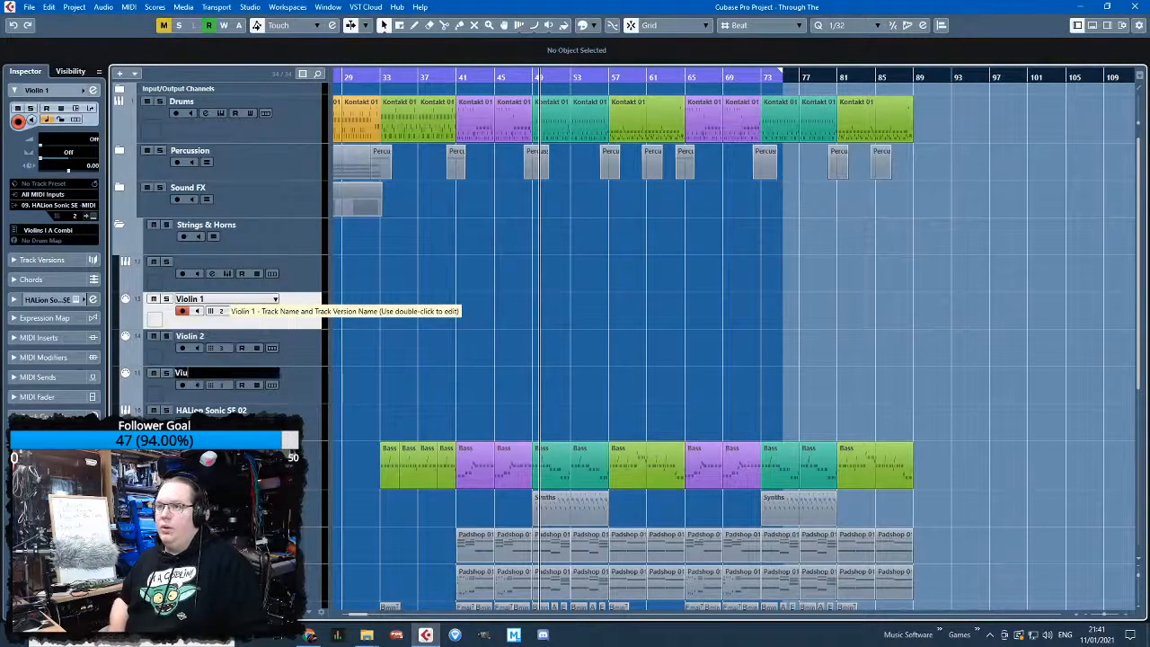
text(la)
key(Return)
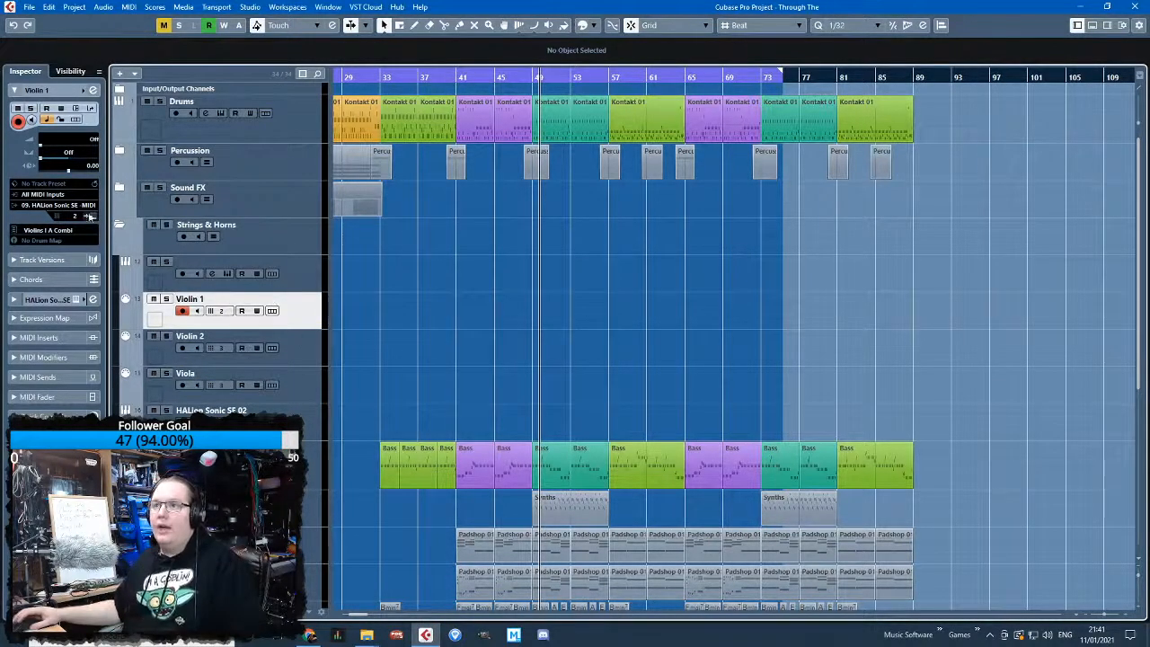
Check the output routing of Violin 1 and rename the instrument track above it as Strings
click(47, 207)
click(120, 345)
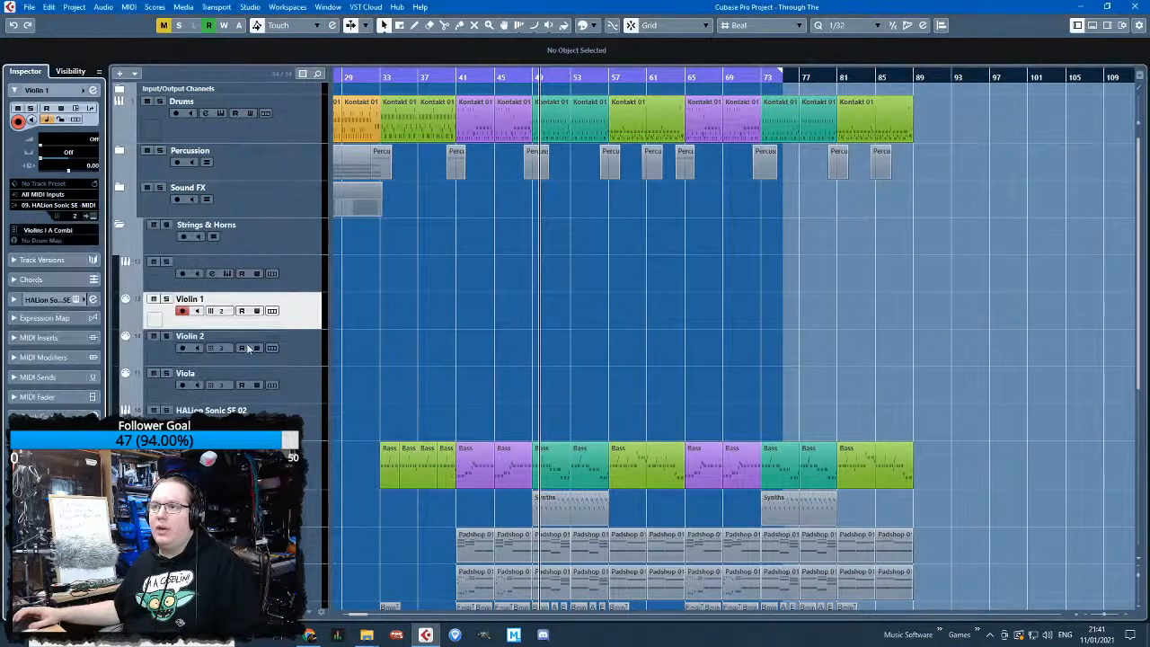
click(302, 357)
double_click(208, 261)
text(Strings)
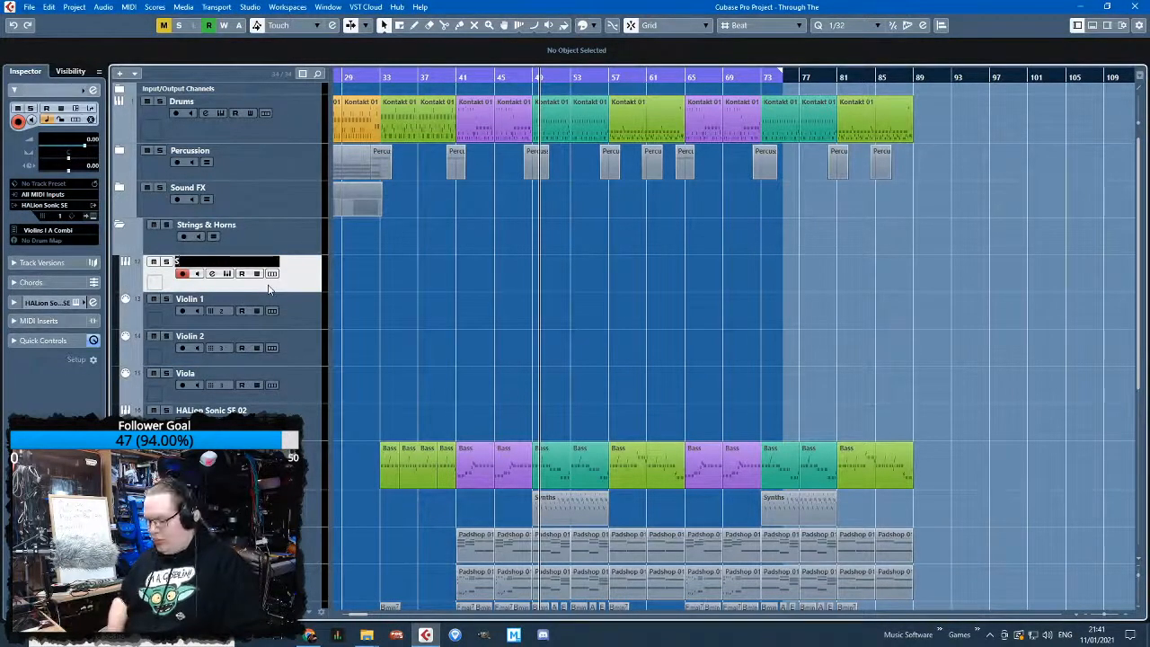
key(Return)
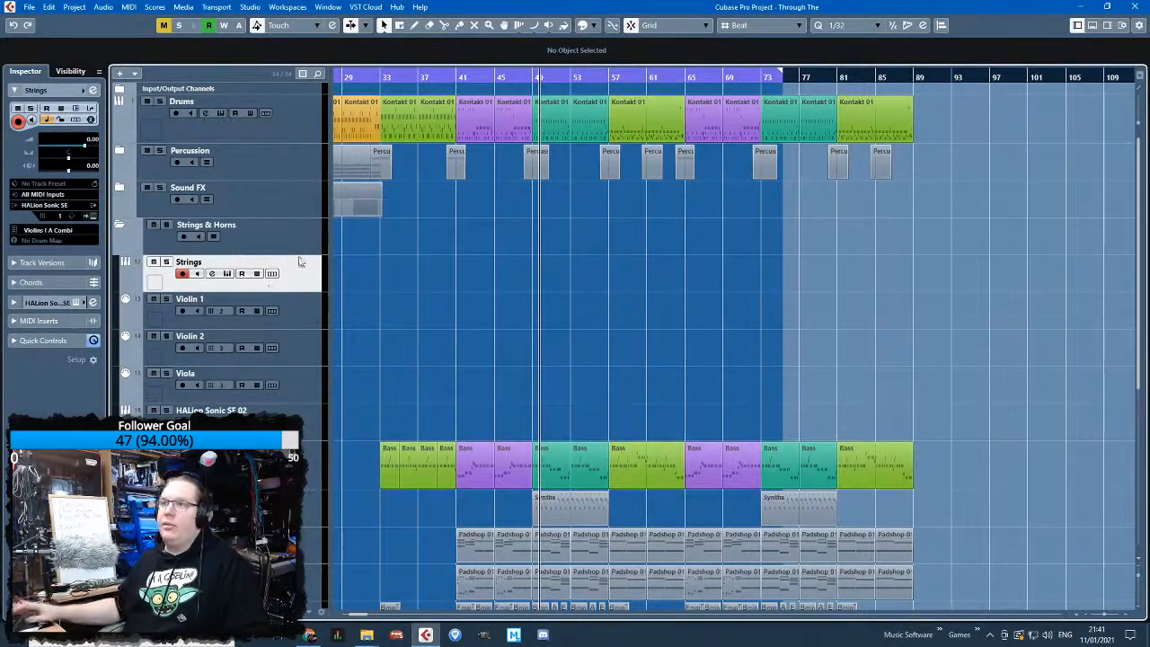
Set the MIDI channel of the Violin 1 track to 1 and of the Violin 2 track to 2
click(321, 325)
click(277, 334)
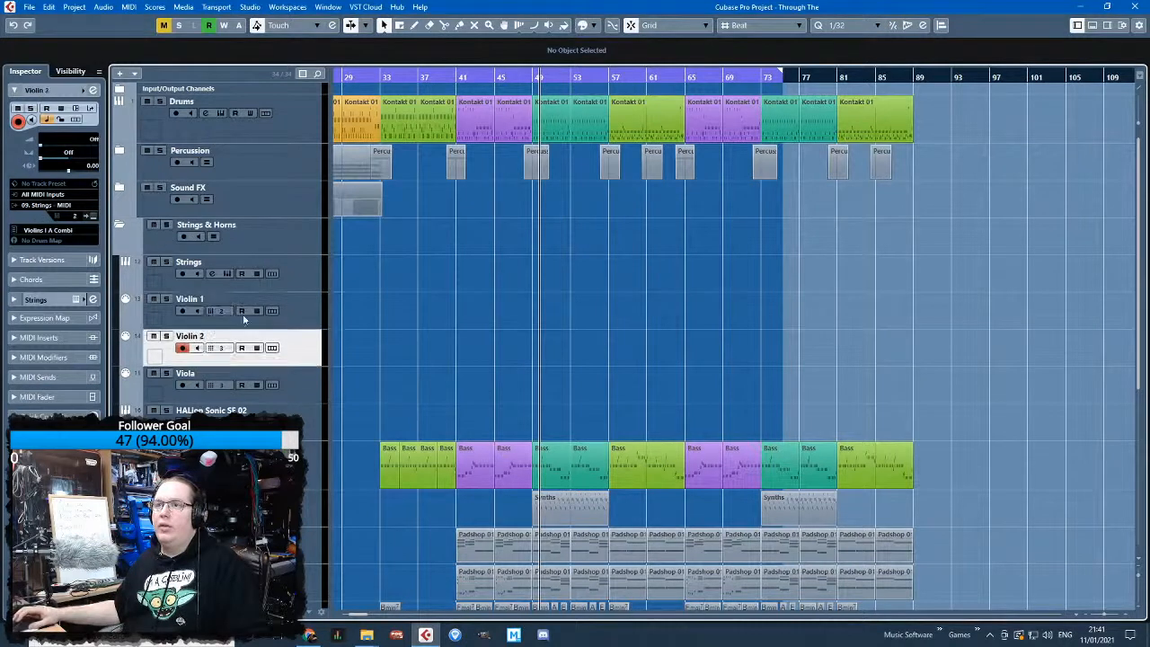
click(281, 368)
click(300, 352)
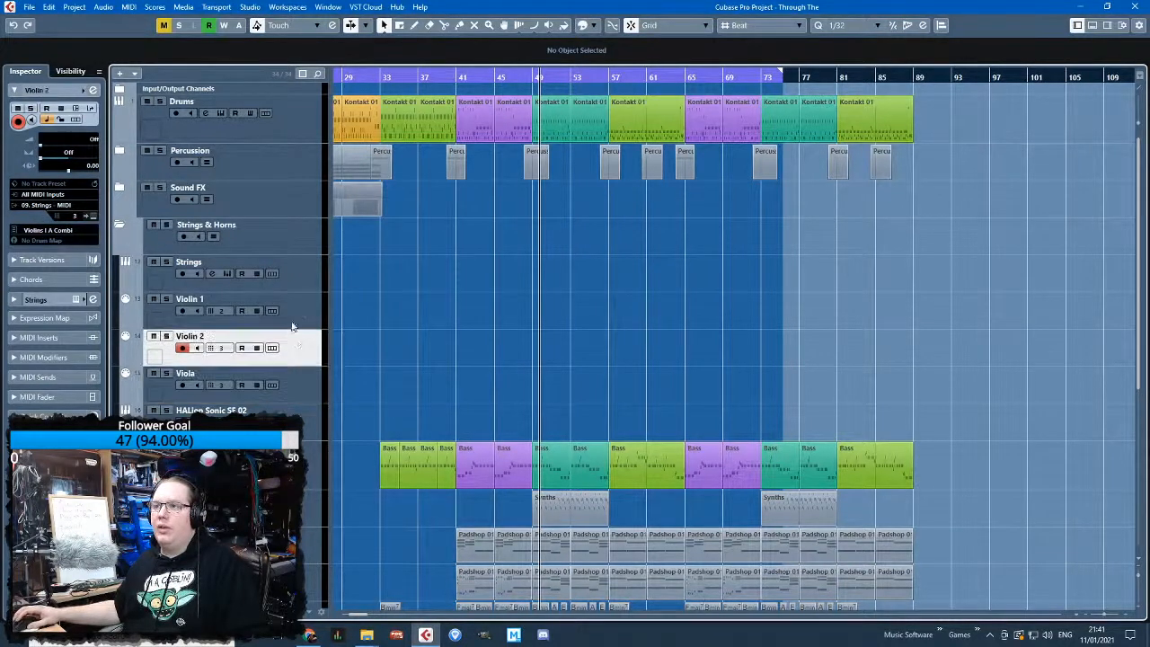
click(292, 314)
click(222, 312)
click(241, 338)
click(302, 347)
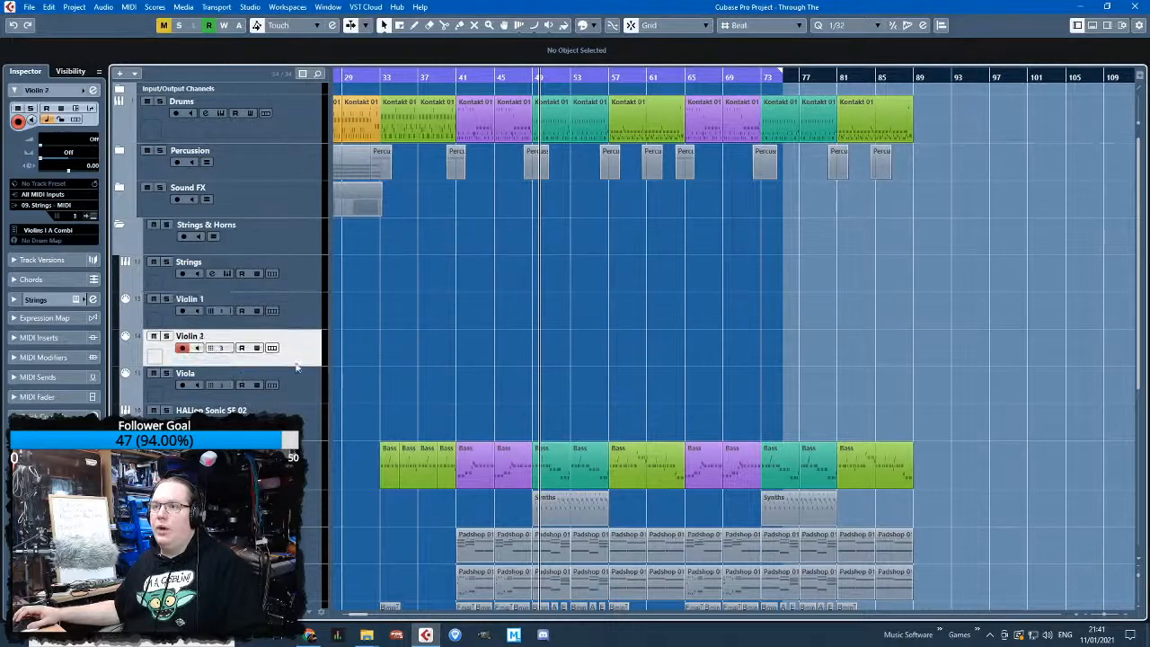
click(221, 349)
click(241, 387)
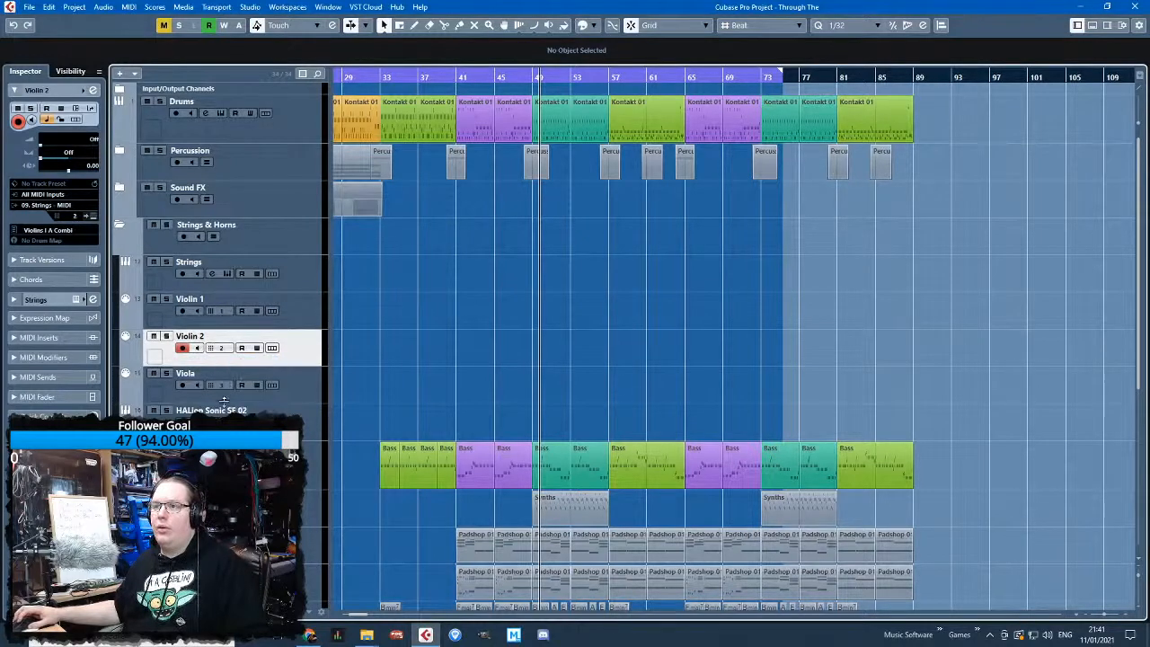
Rename the HALion Sonic SE 02 track as Horns
double_click(211, 409)
text(HOrn)
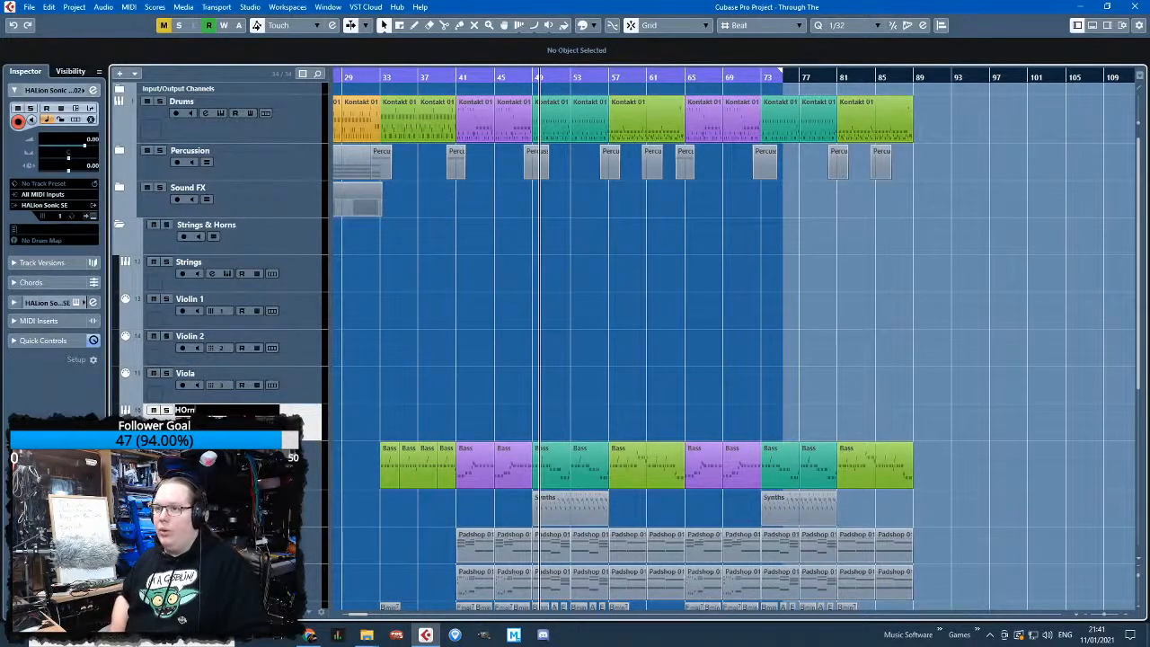
text(orns)
key(Return)
Add three MIDI tracks below the Horns track
right_click(313, 419)
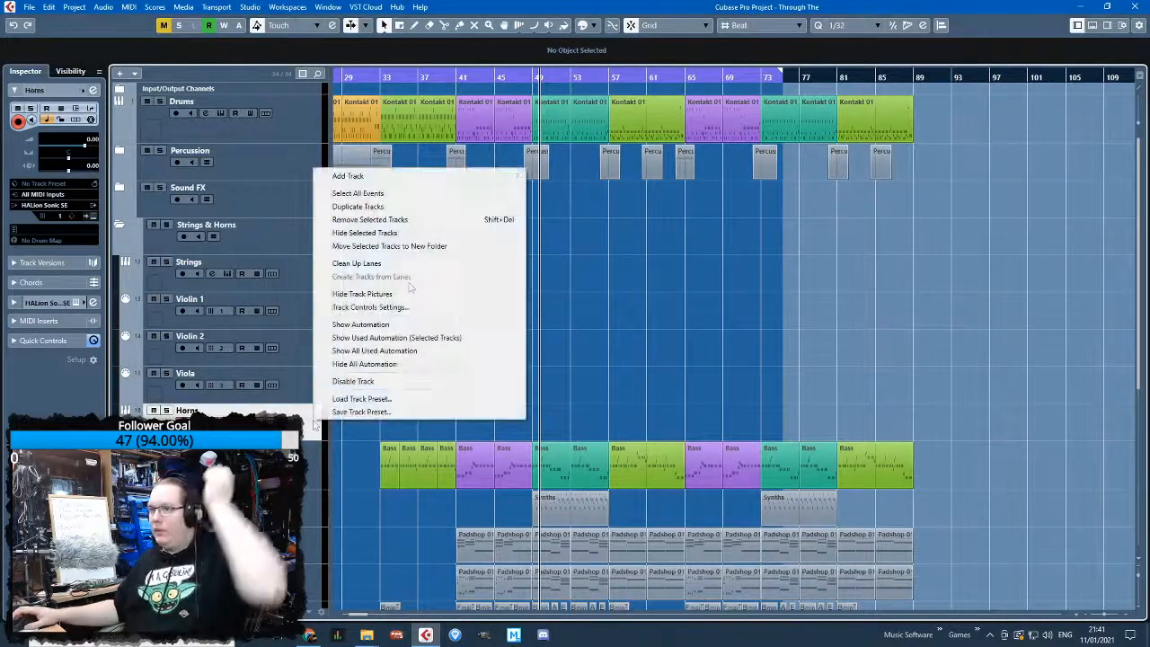
mouse_move(449, 177)
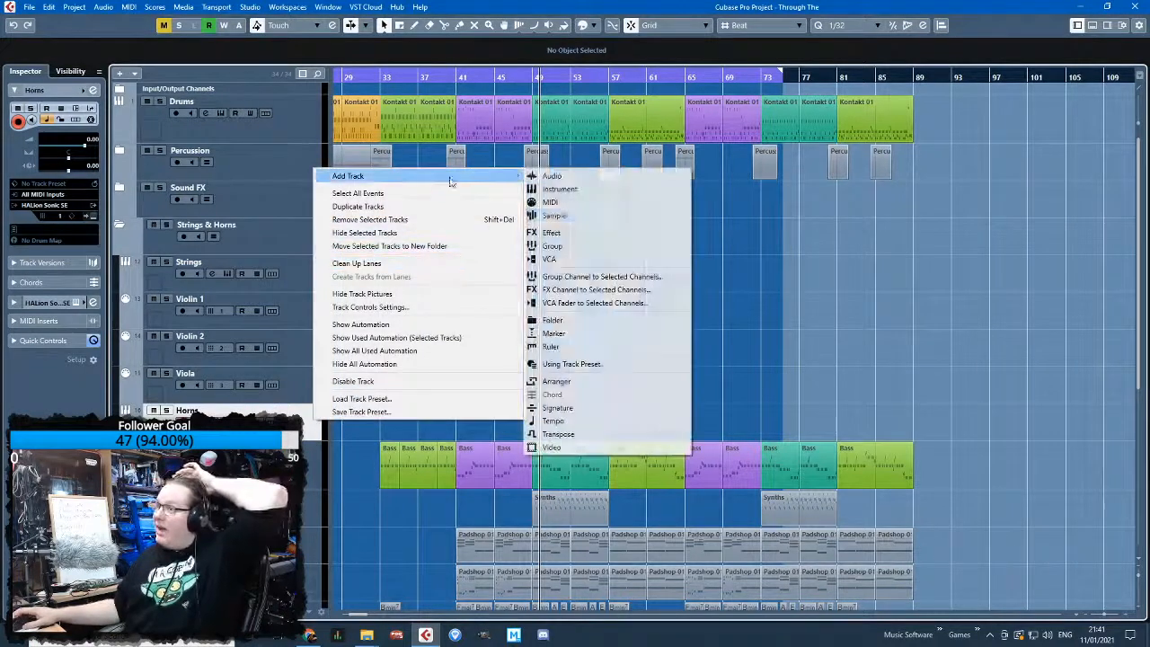
click(593, 201)
click(1042, 400)
click(1042, 401)
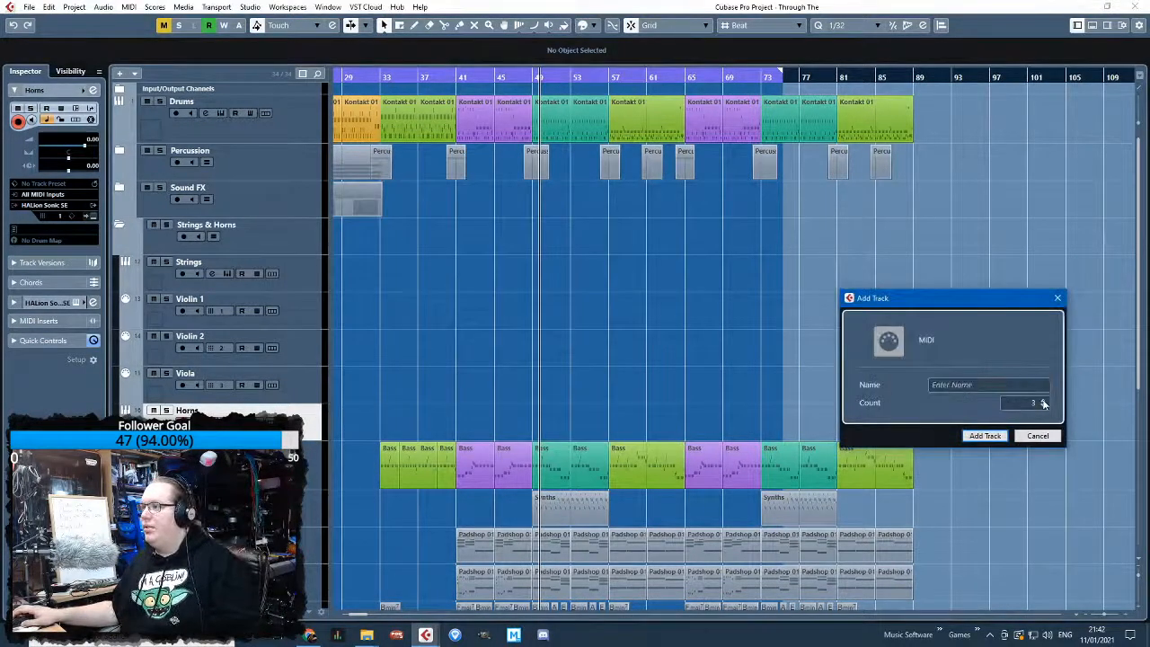
click(985, 435)
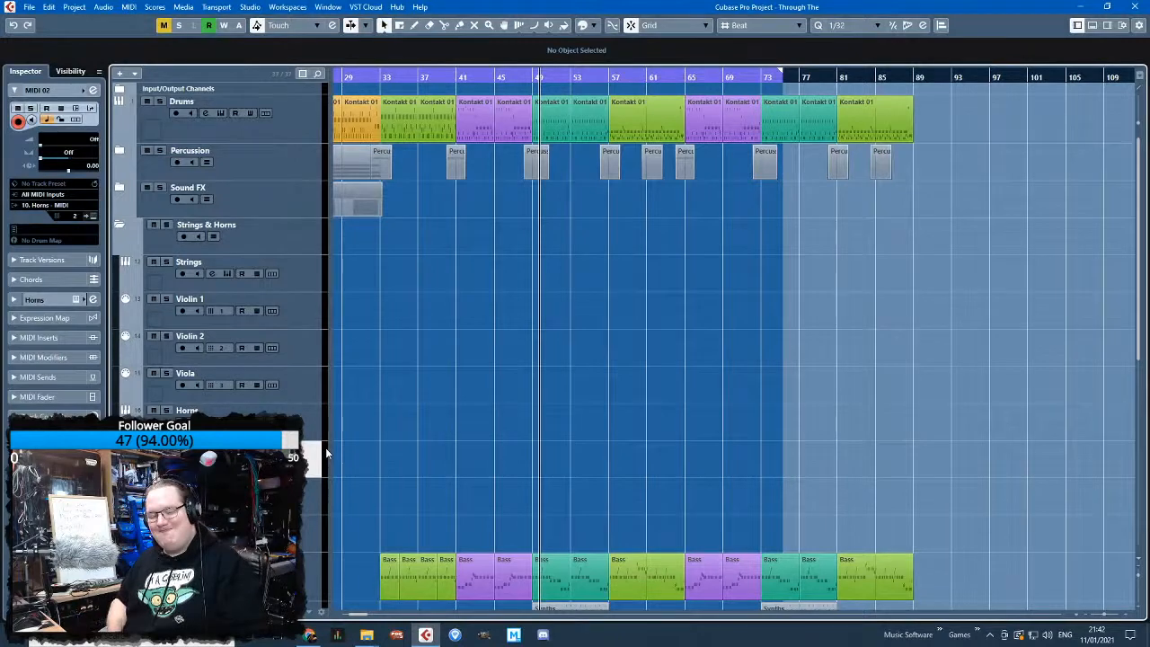
Open the Horns track's instrument editor, search the presets for horn and load Horn Combi into the first slot
click(320, 436)
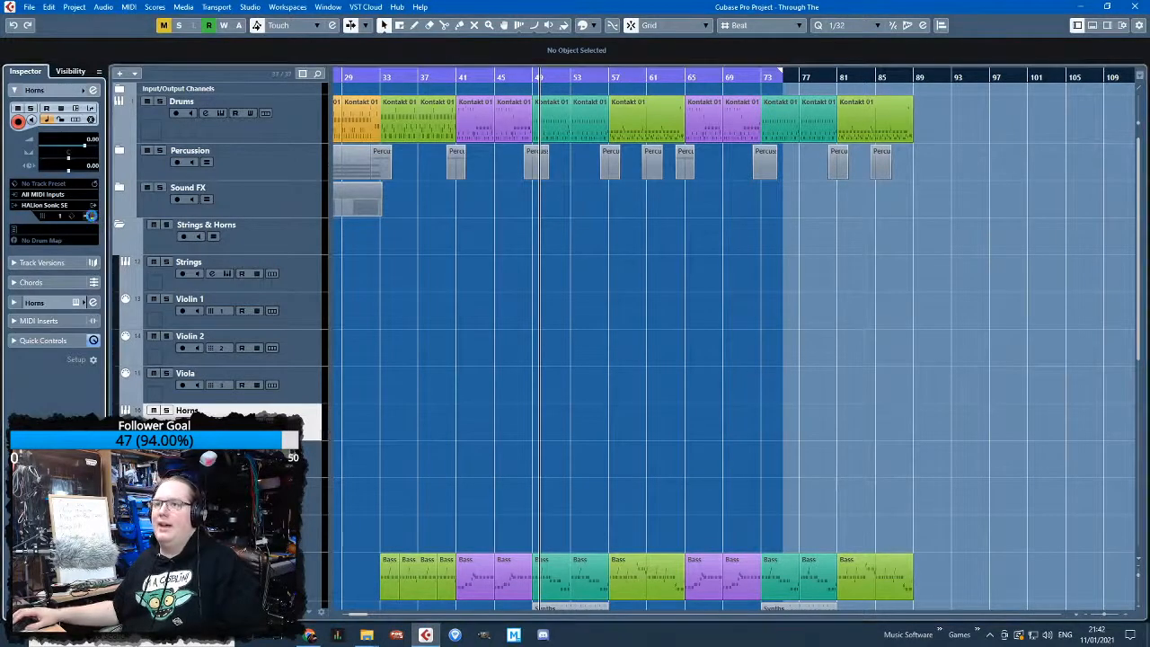
click(93, 216)
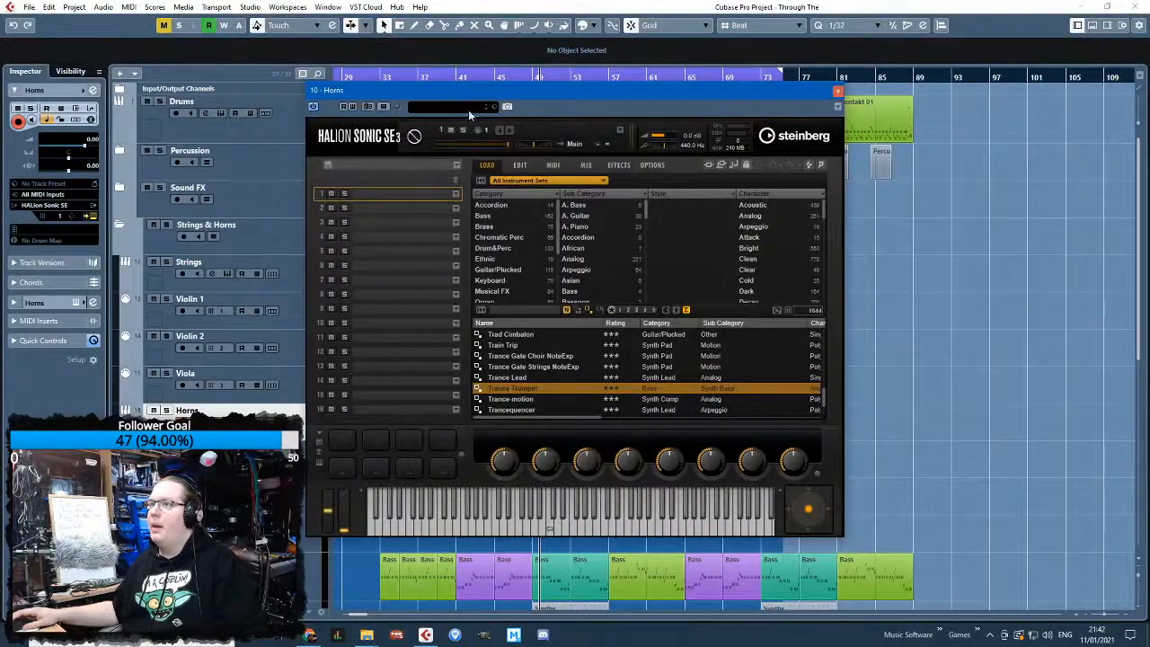
click(469, 107)
click(813, 160)
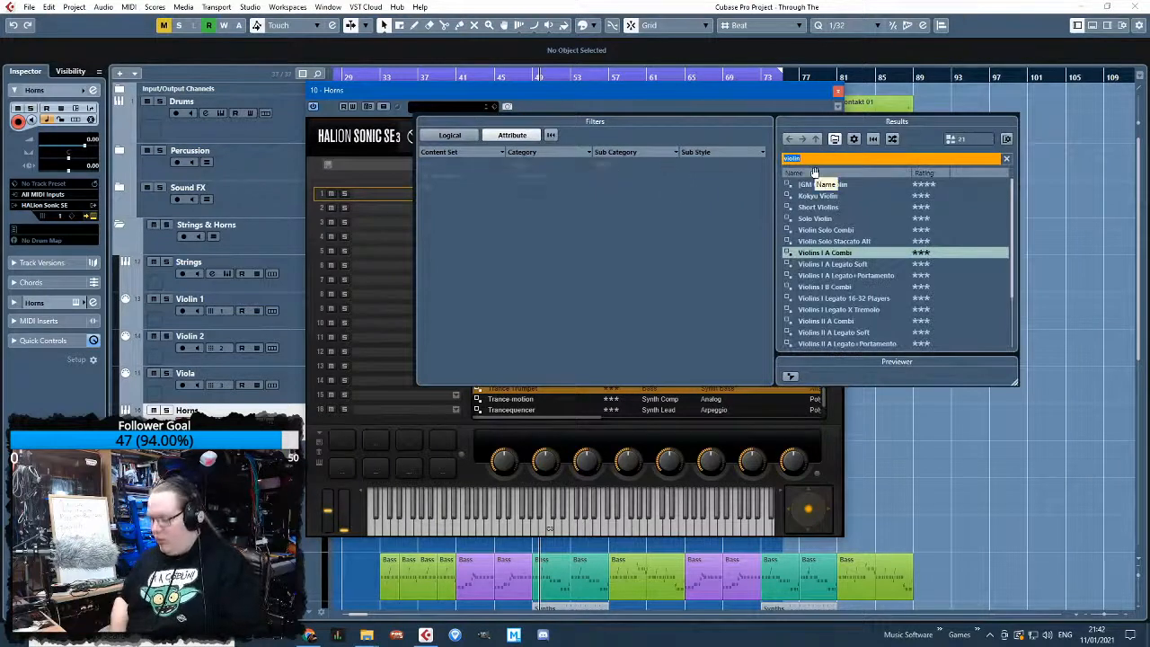
text(horn)
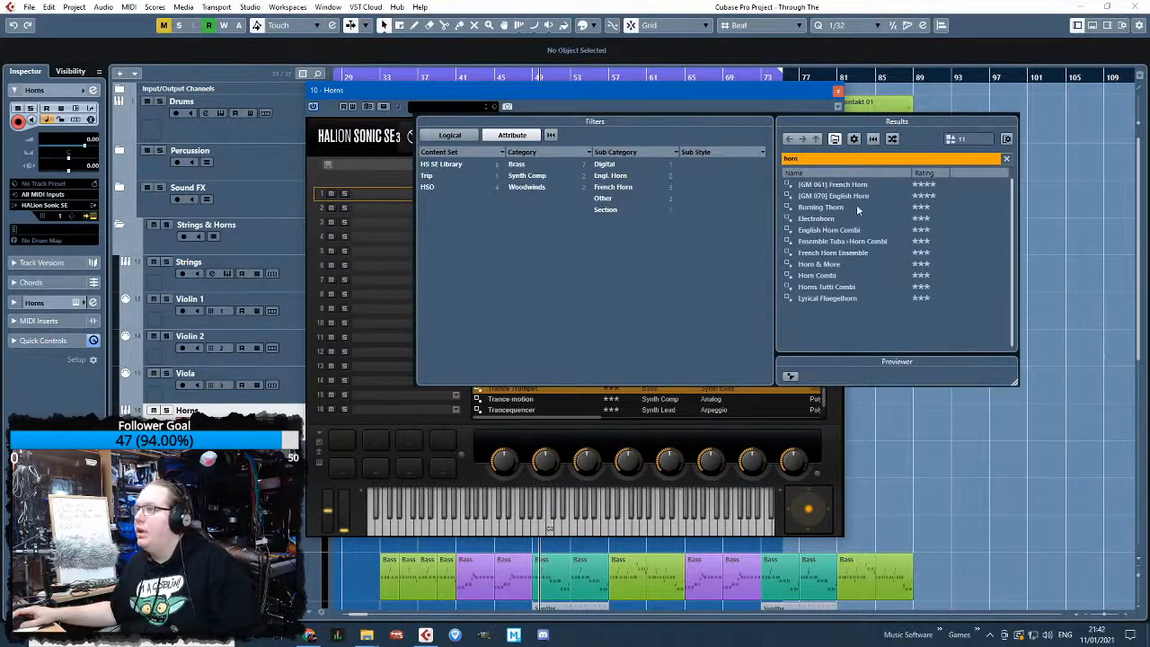
double_click(848, 274)
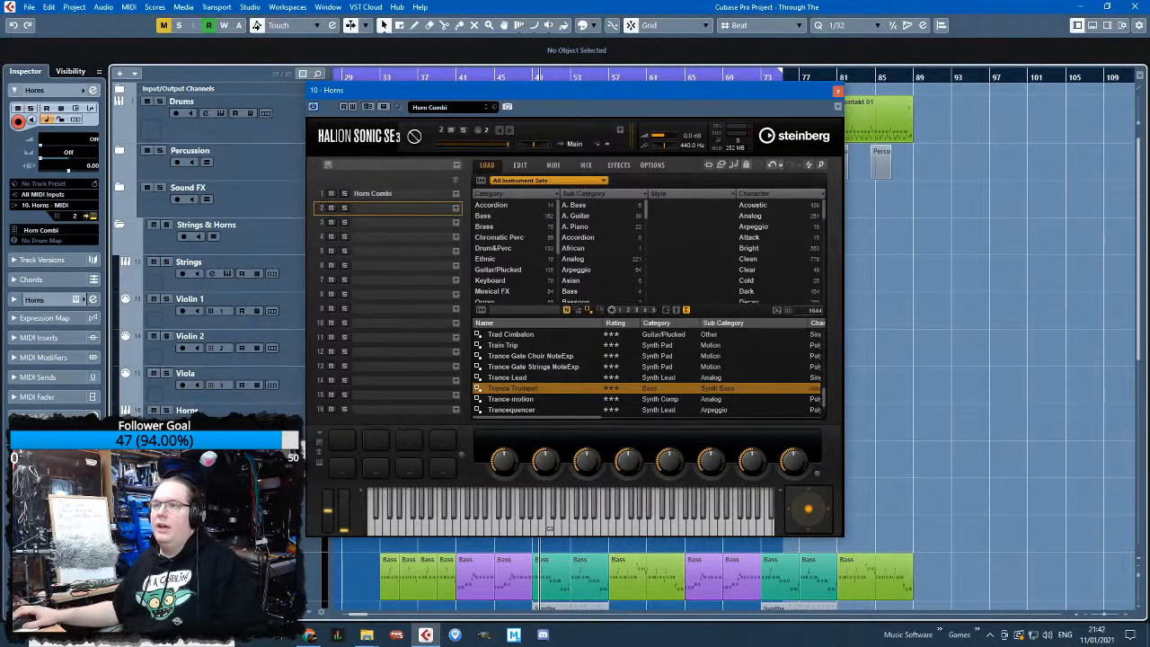
Select the second horn MIDI track and load the English Horn Combi preset into the instrument's second slot
click(303, 505)
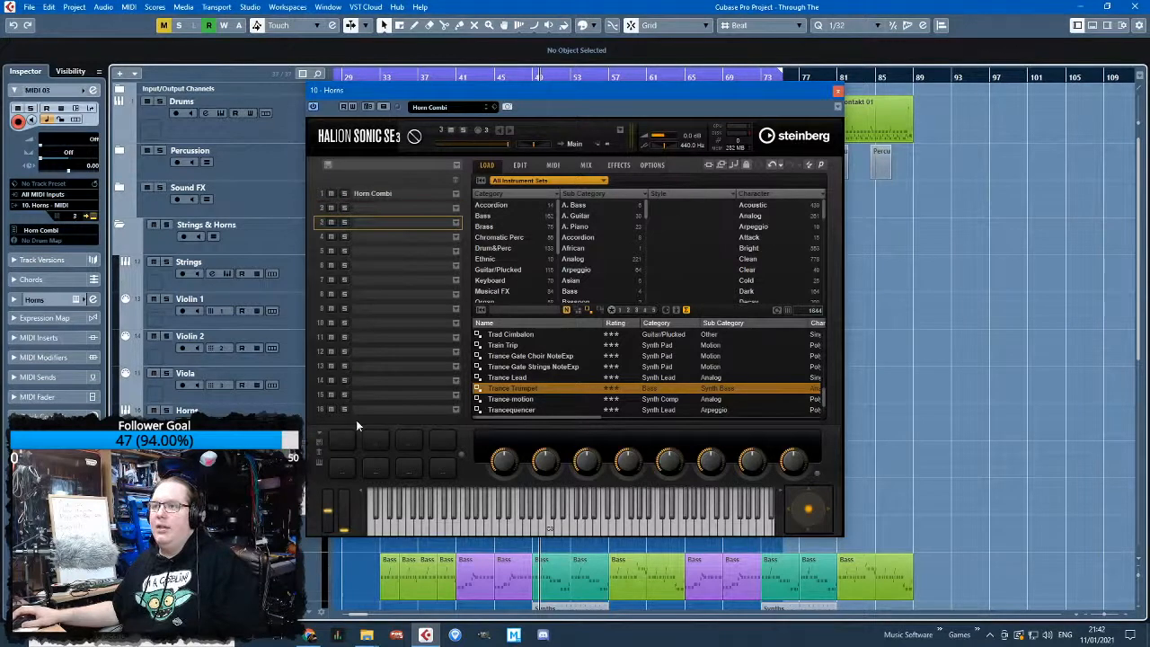
click(406, 196)
click(406, 207)
click(462, 109)
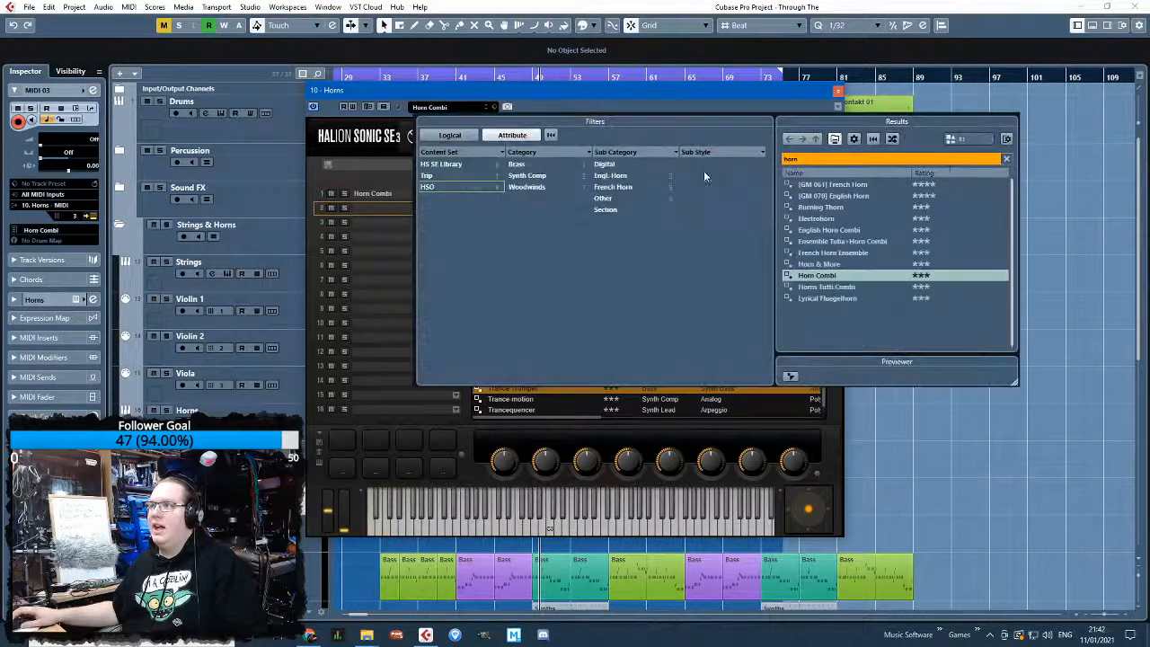
double_click(851, 233)
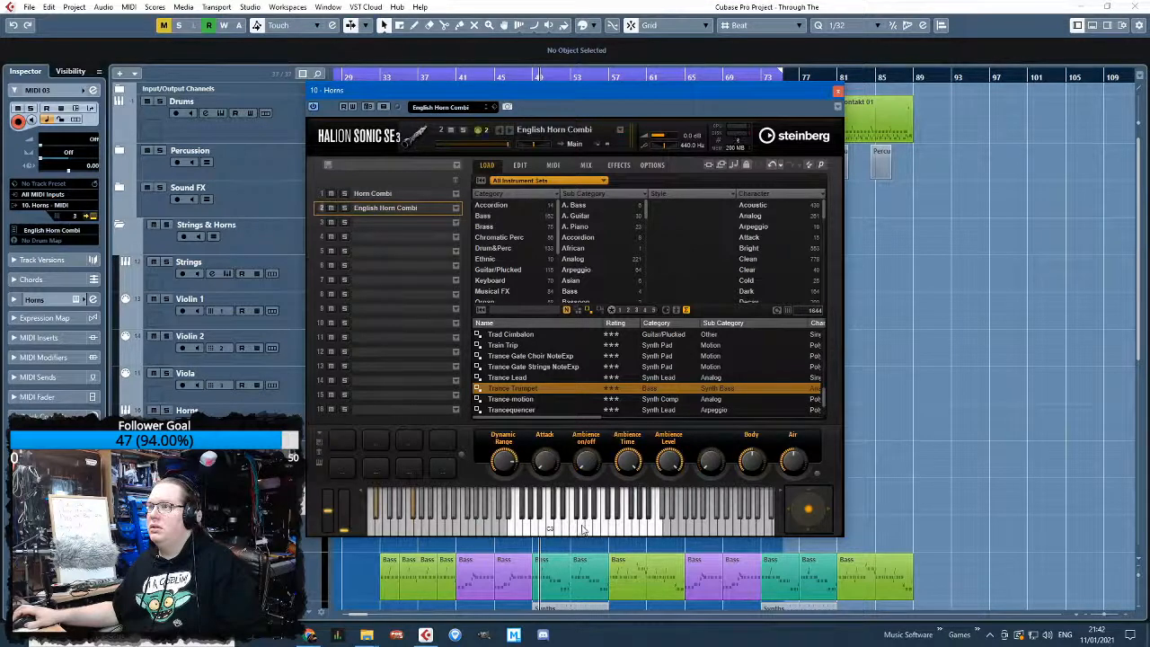
Audition Horn Combi in the first slot and rename the MIDI 03 track as English Horn
click(388, 195)
click(568, 528)
click(575, 529)
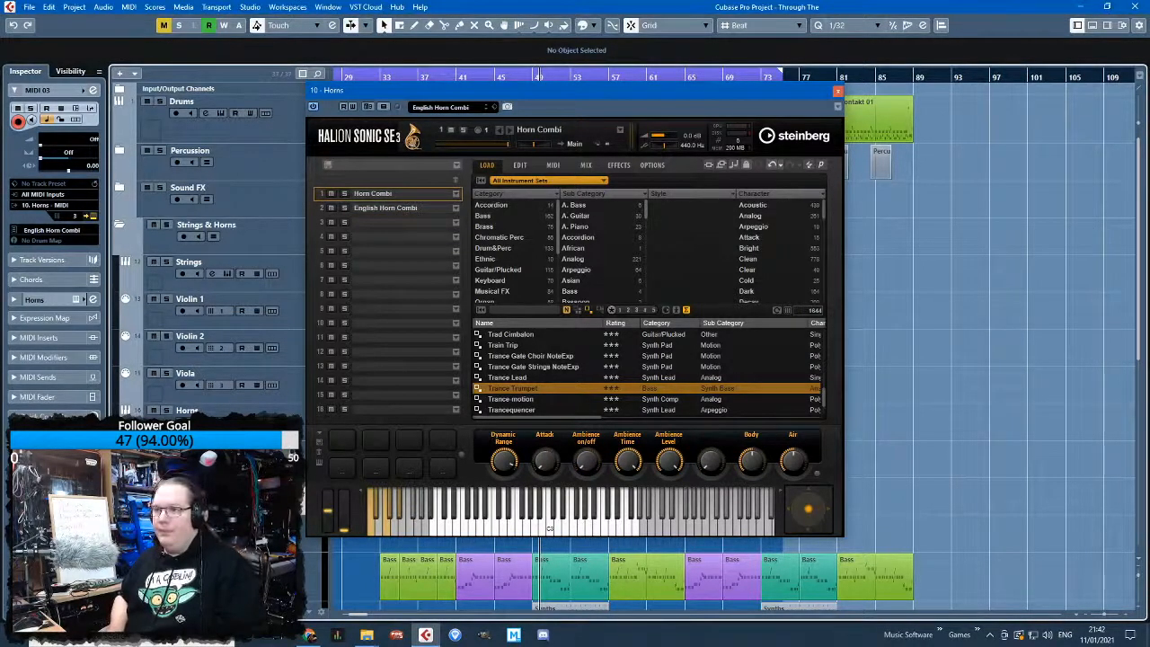
key(Return)
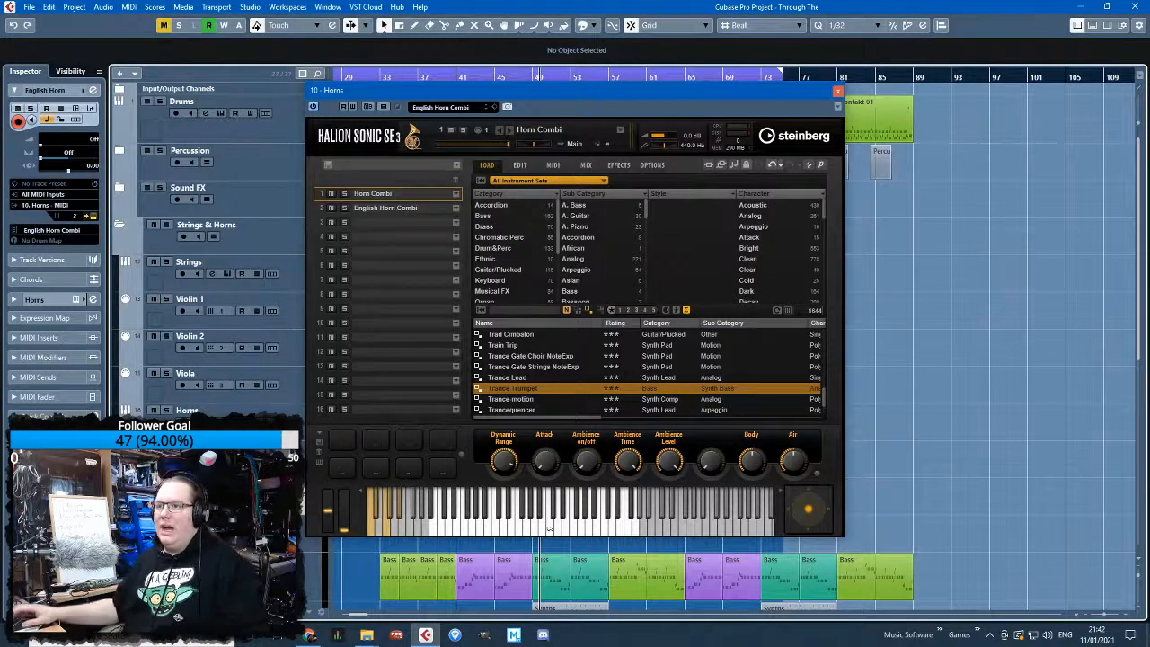
Set the MIDI channels of the three tracks below Horns to 1, 2 and 3 in order
click(202, 555)
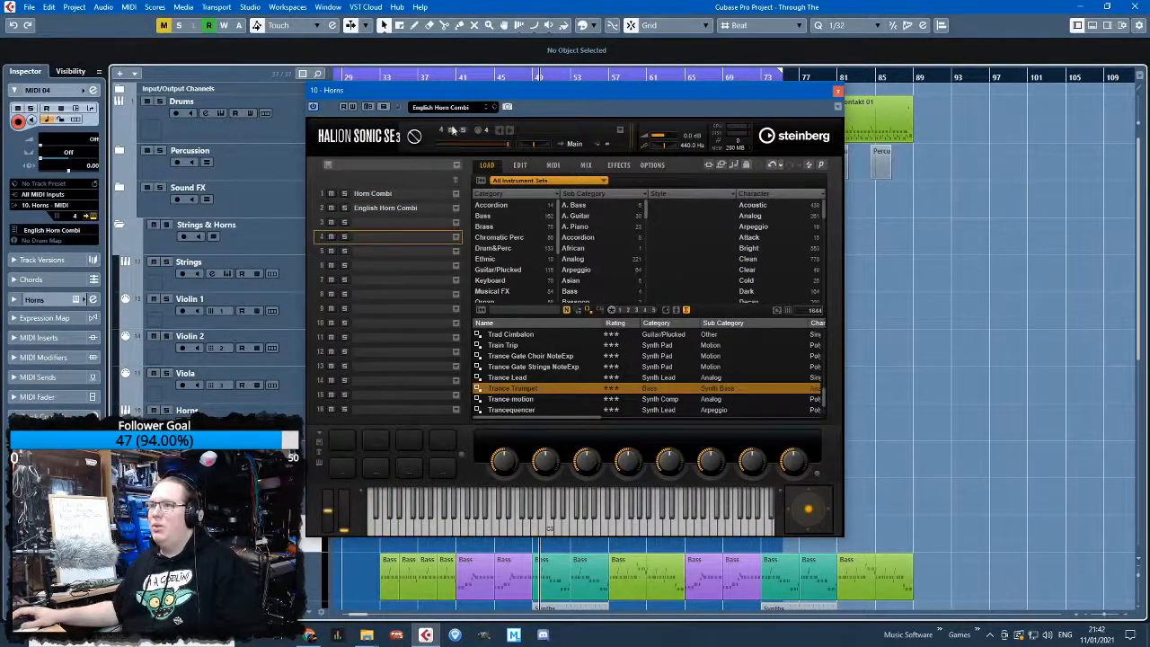
click(221, 458)
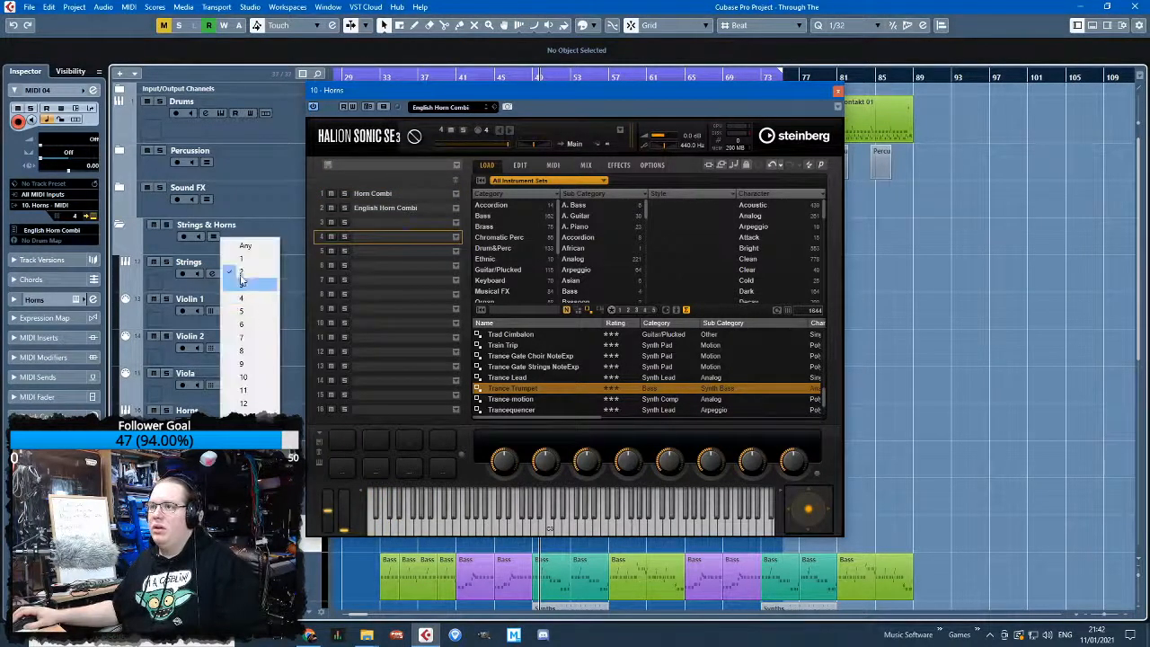
click(252, 260)
click(221, 496)
click(240, 310)
click(221, 533)
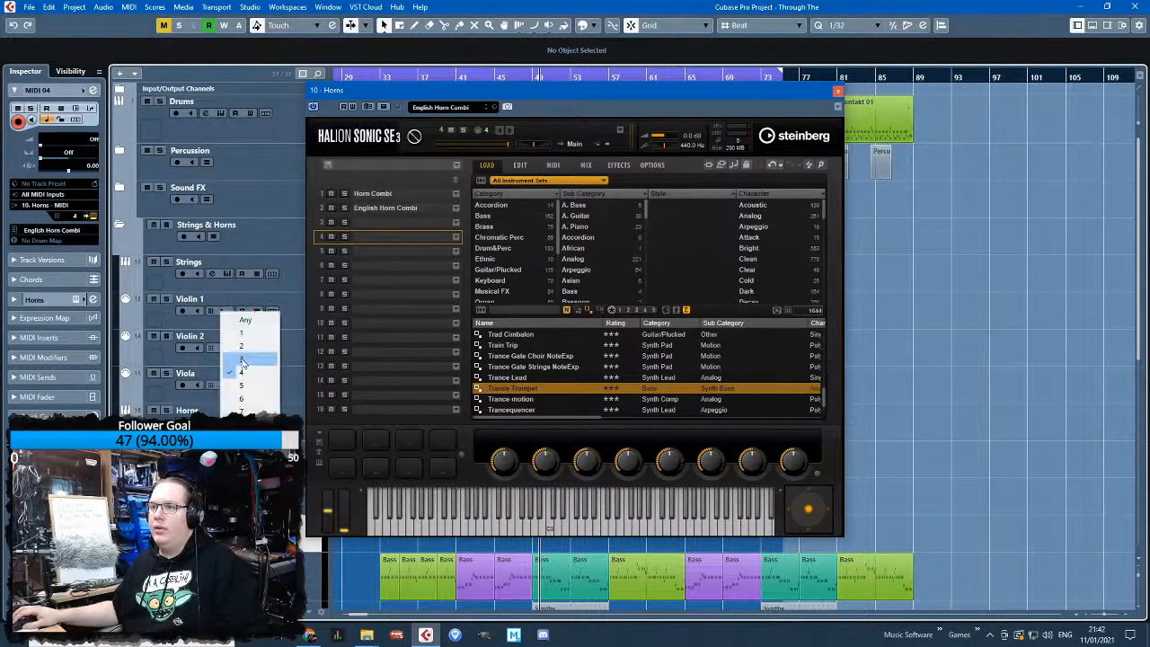
click(241, 360)
Select the third slot, search the presets for Flugel and clear the search
click(469, 110)
click(377, 207)
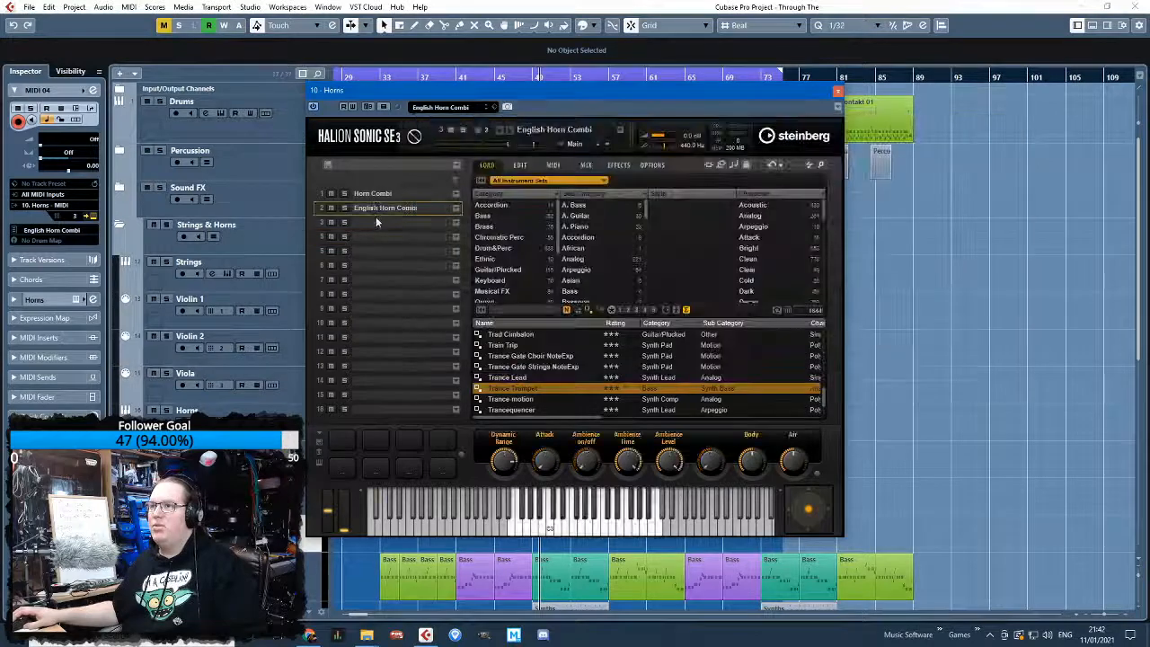
click(394, 193)
click(393, 208)
click(395, 222)
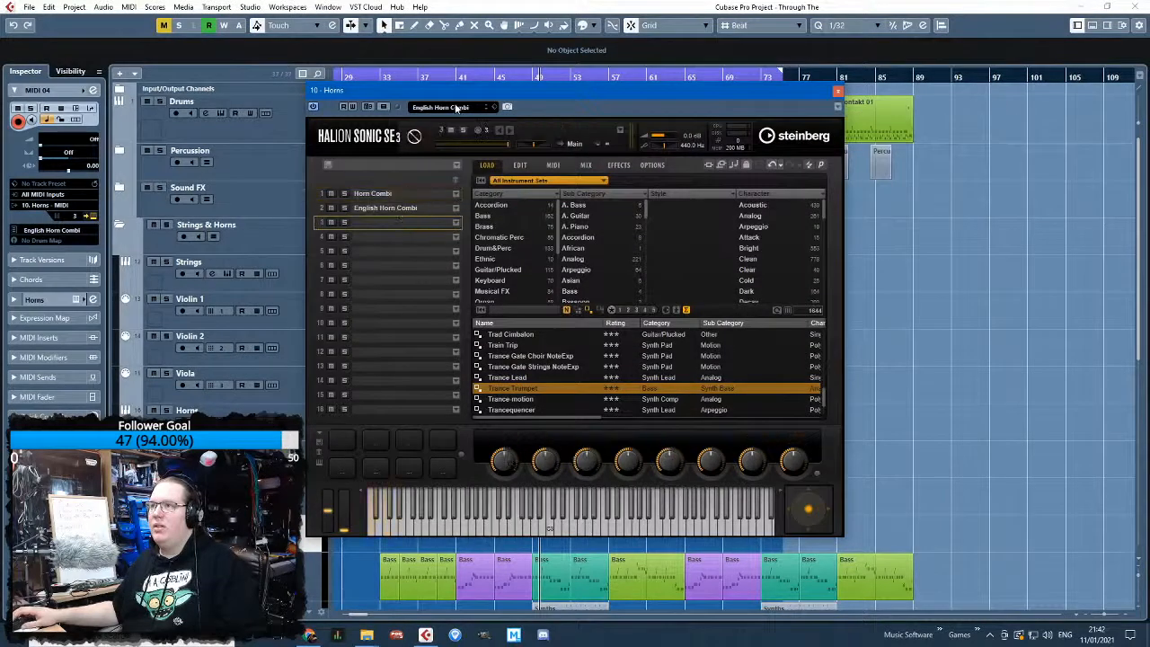
click(458, 107)
click(806, 159)
text(Fl)
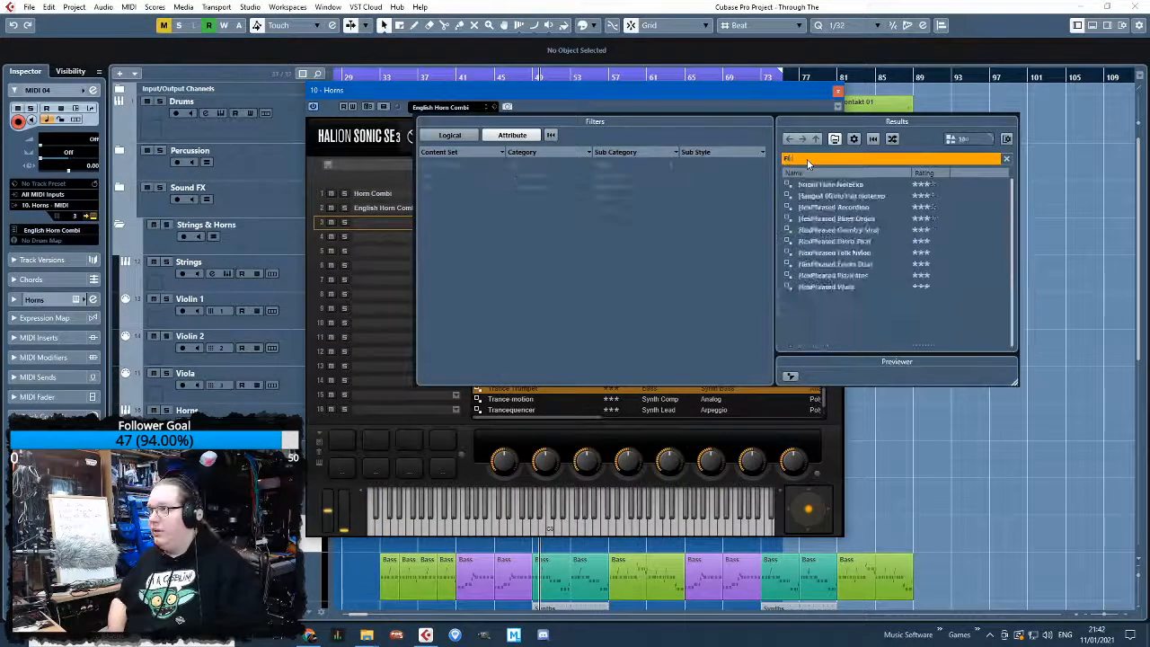
text(ugel)
key(BackSpace)
key(BackSpace)
key(BackSpace)
key(BackSpace)
key(BackSpace)
key(BackSpace)
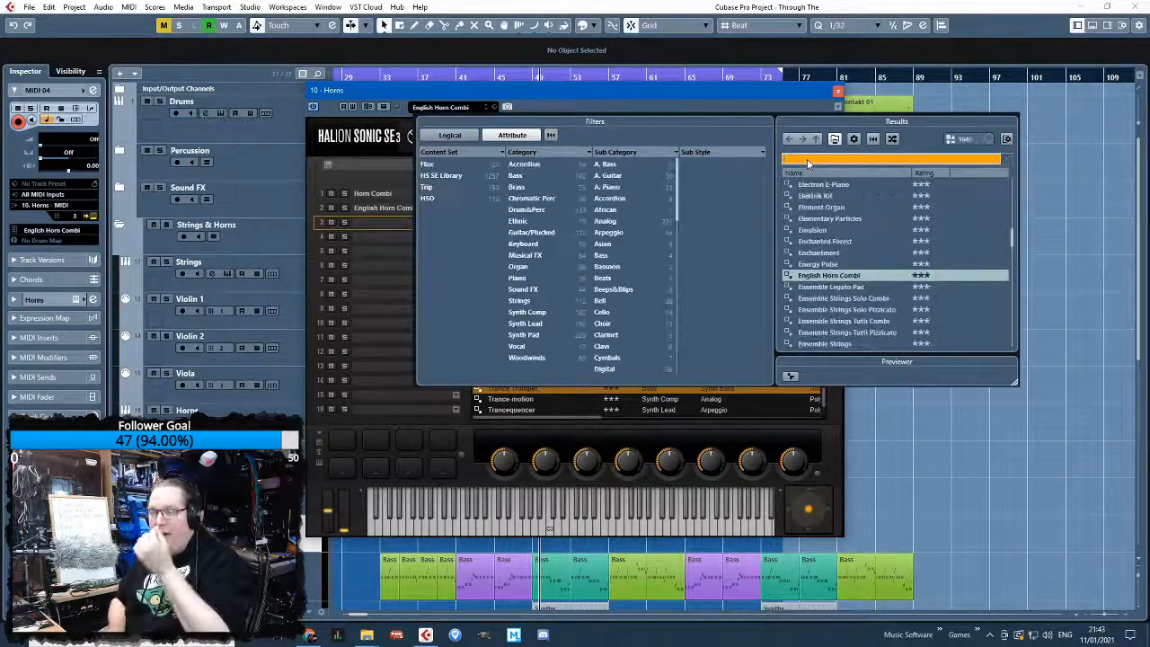
Filter the presets to the HSO content set and Brass category, browse the sub-categories and settle on Section
click(433, 176)
click(467, 177)
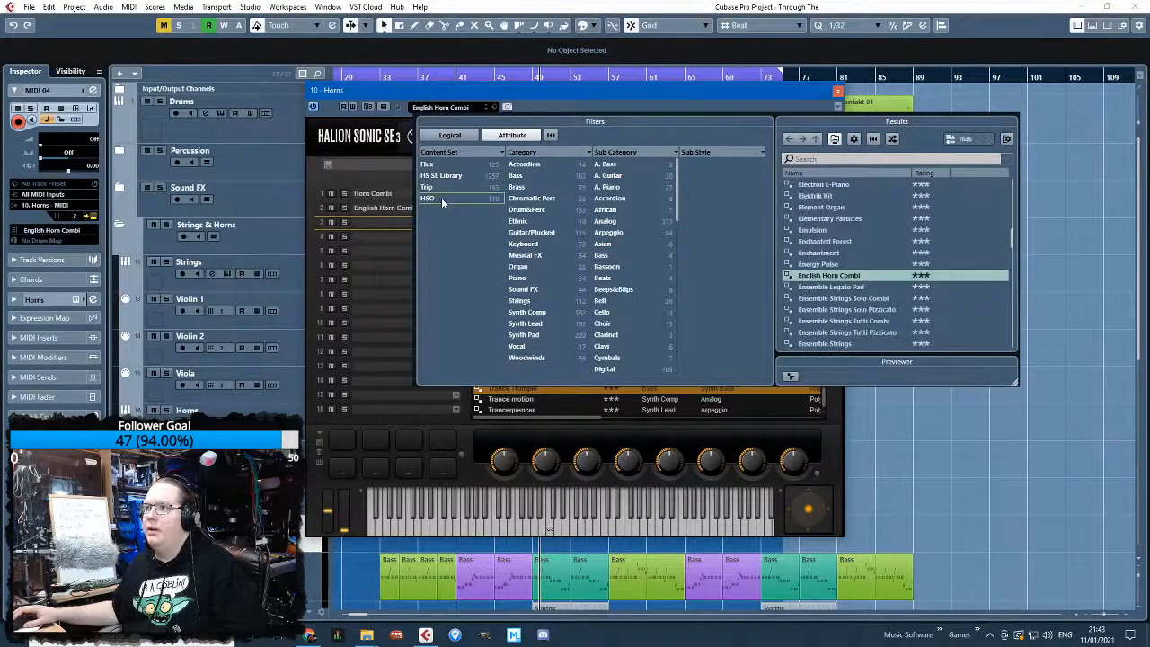
click(441, 197)
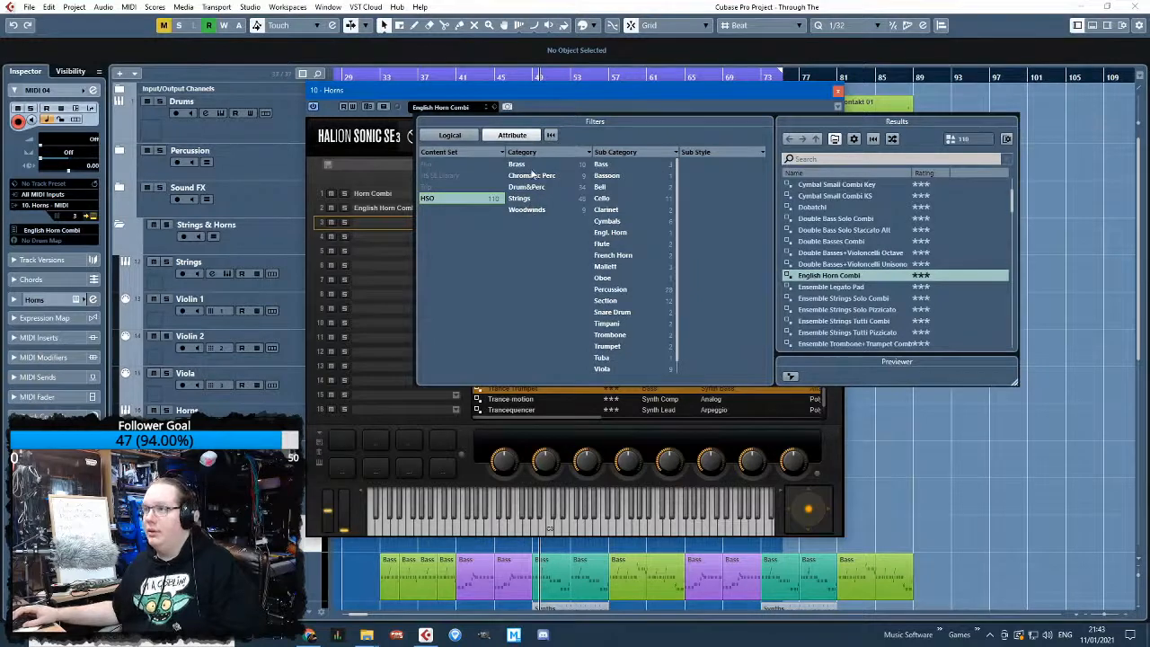
click(533, 175)
click(535, 167)
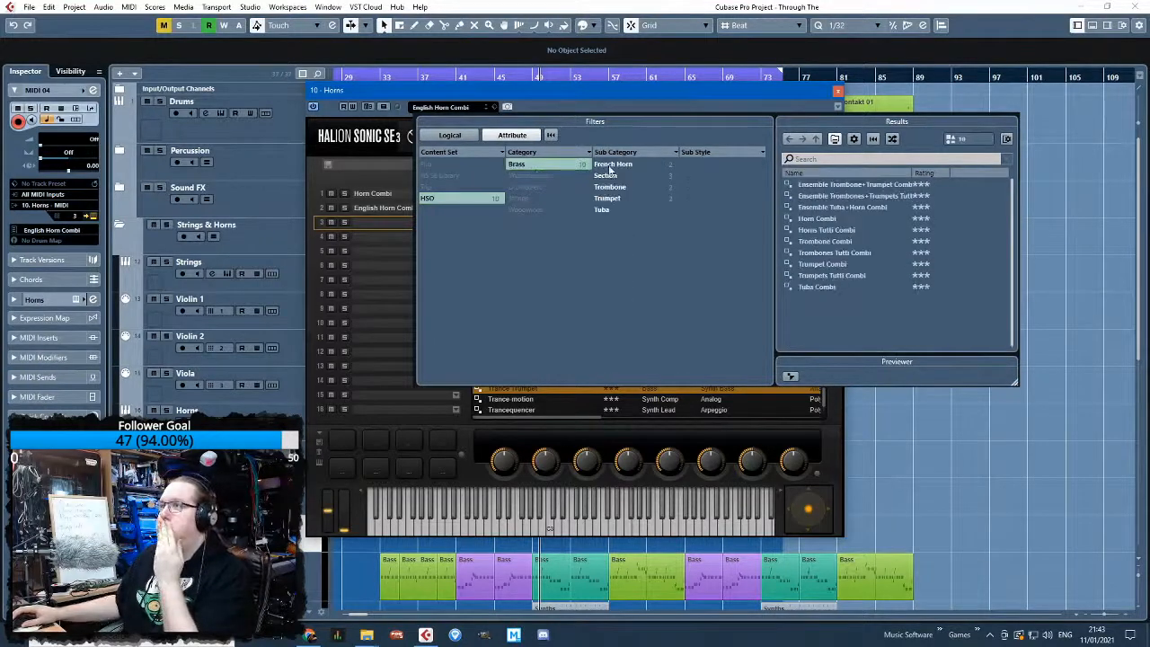
click(611, 209)
click(613, 200)
click(614, 187)
click(616, 179)
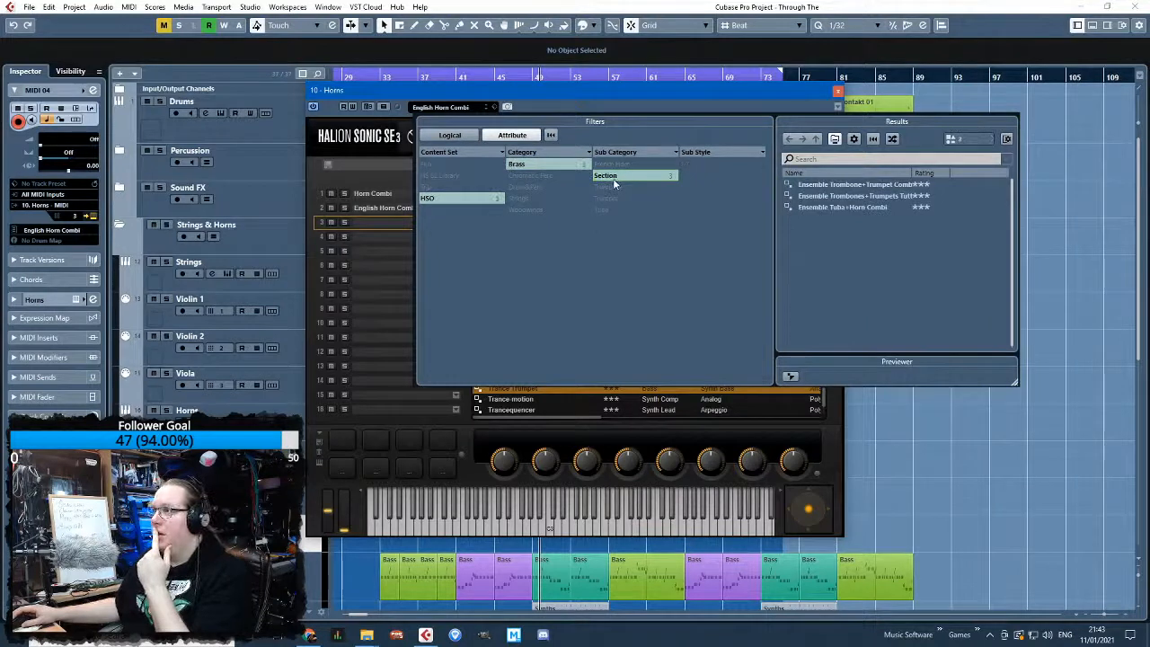
click(614, 175)
click(619, 164)
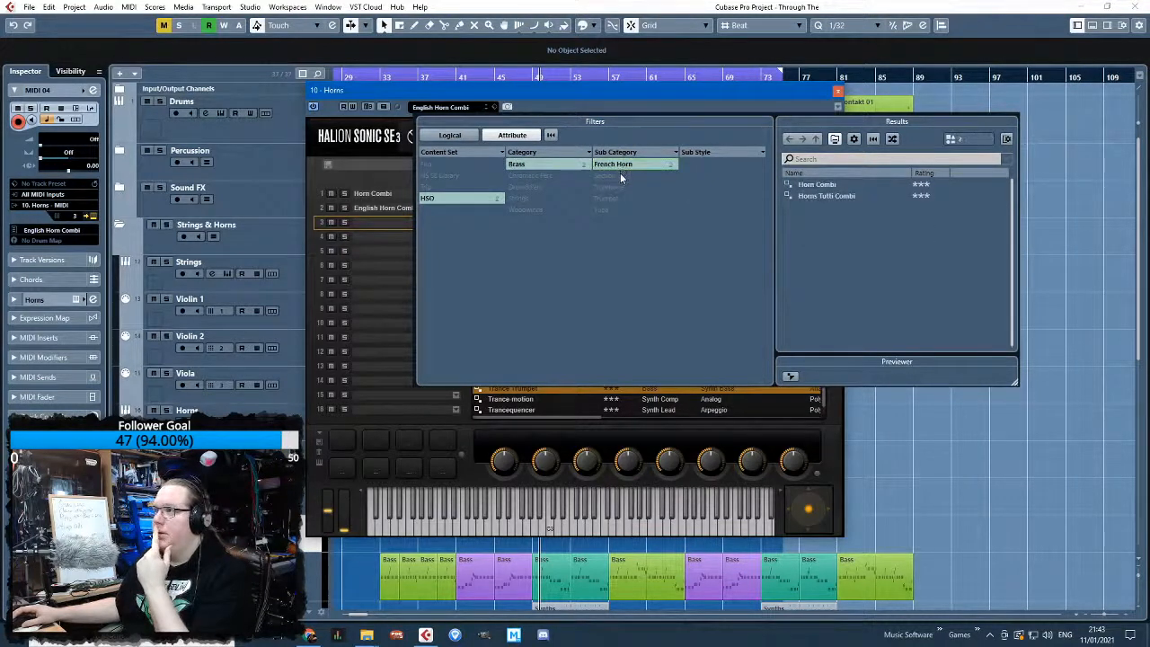
click(620, 176)
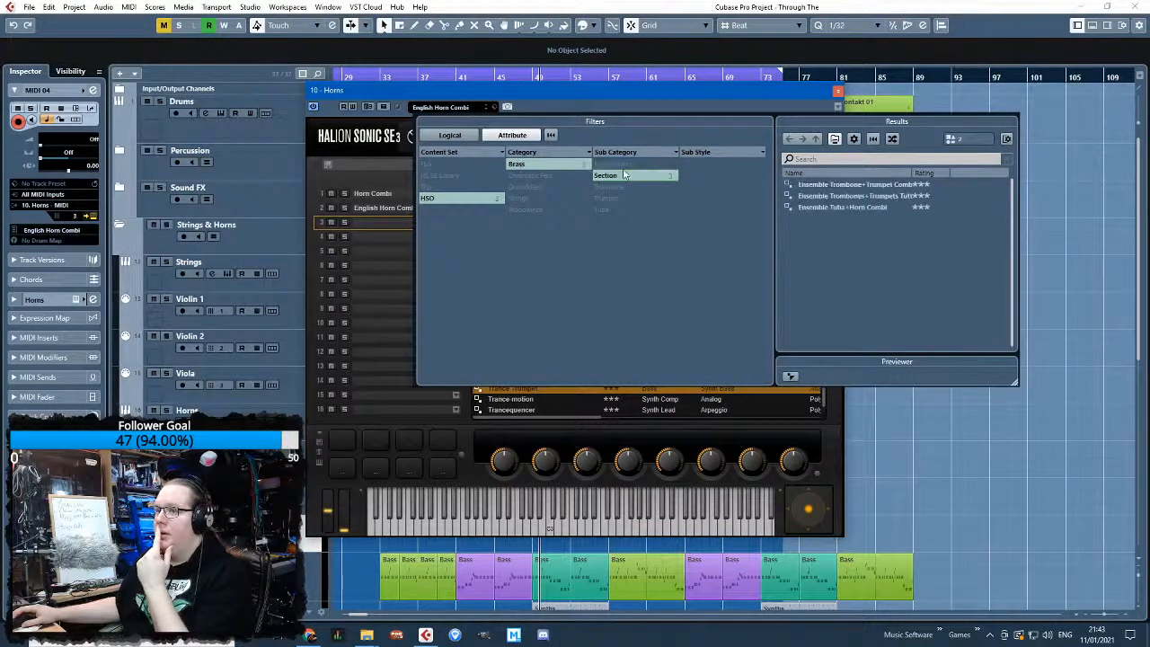
Rename the channel 1 and 3 horn tracks as French Horn and Trombone, and load Ensemble Trombone+Trumpet Combi into the third slot
click(284, 433)
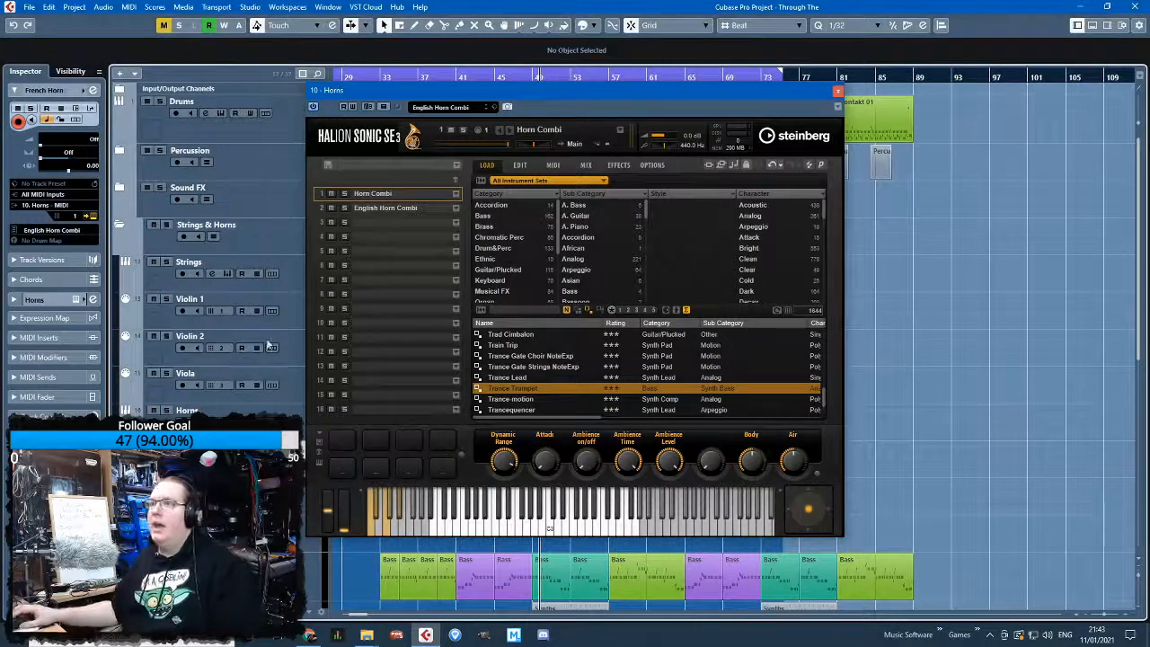
click(418, 224)
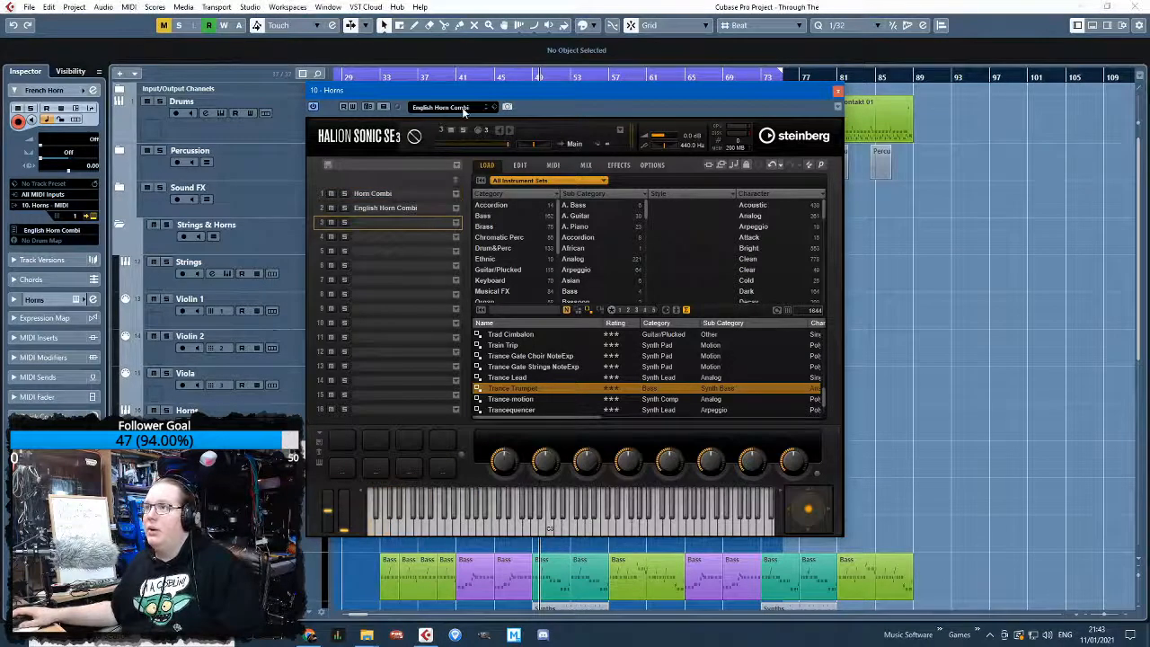
click(463, 110)
click(785, 159)
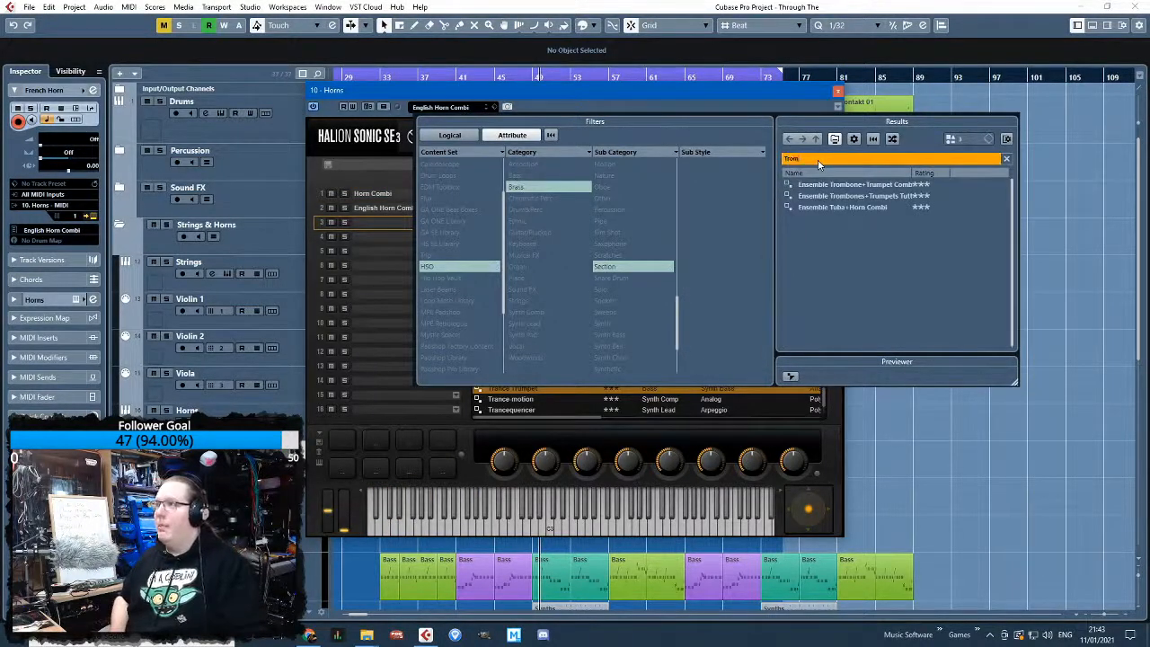
double_click(889, 185)
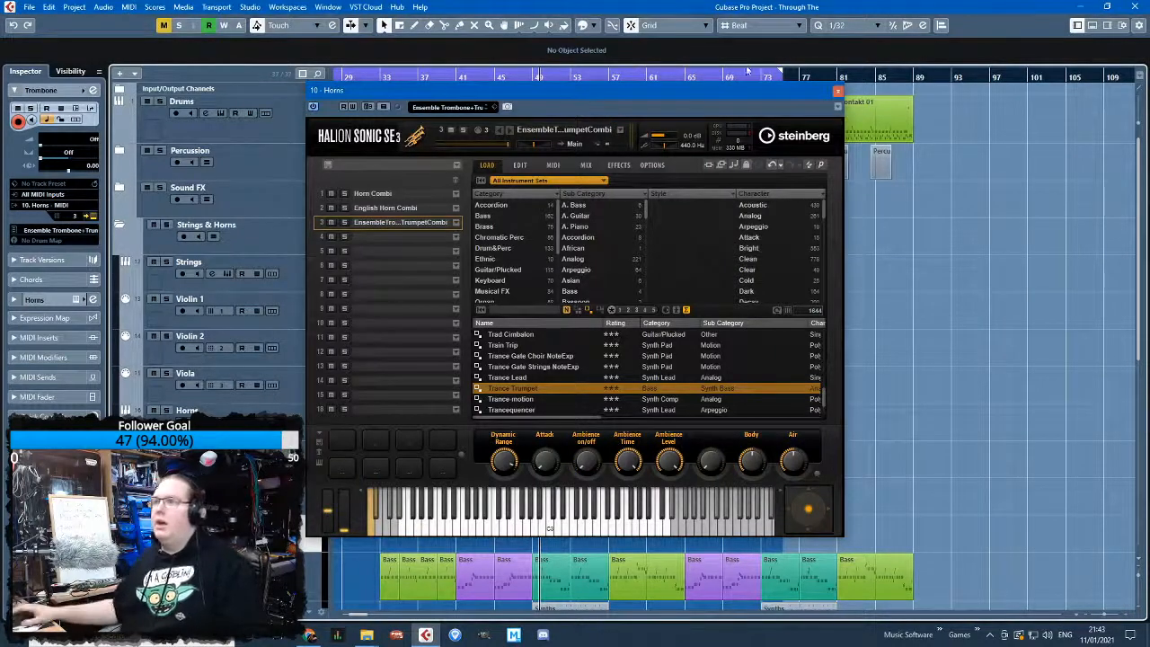
click(838, 91)
Extend the end of the locator range to bar 97
scroll(384, 323, down, 5)
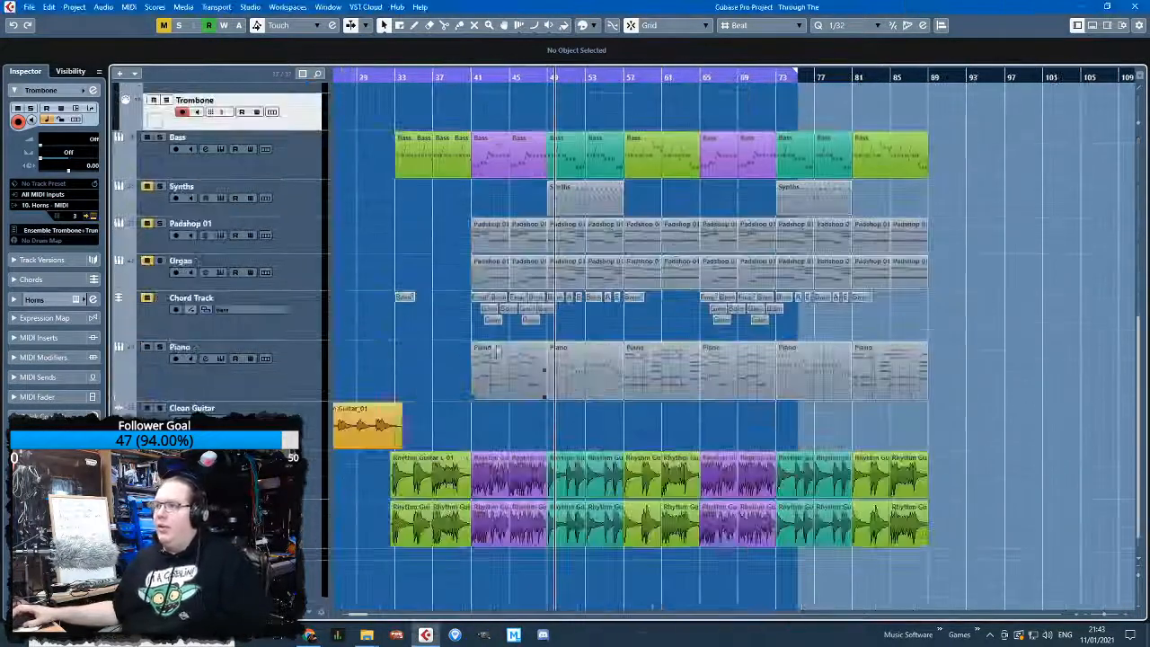
scroll(498, 323, up, 5)
scroll(493, 326, down, 8)
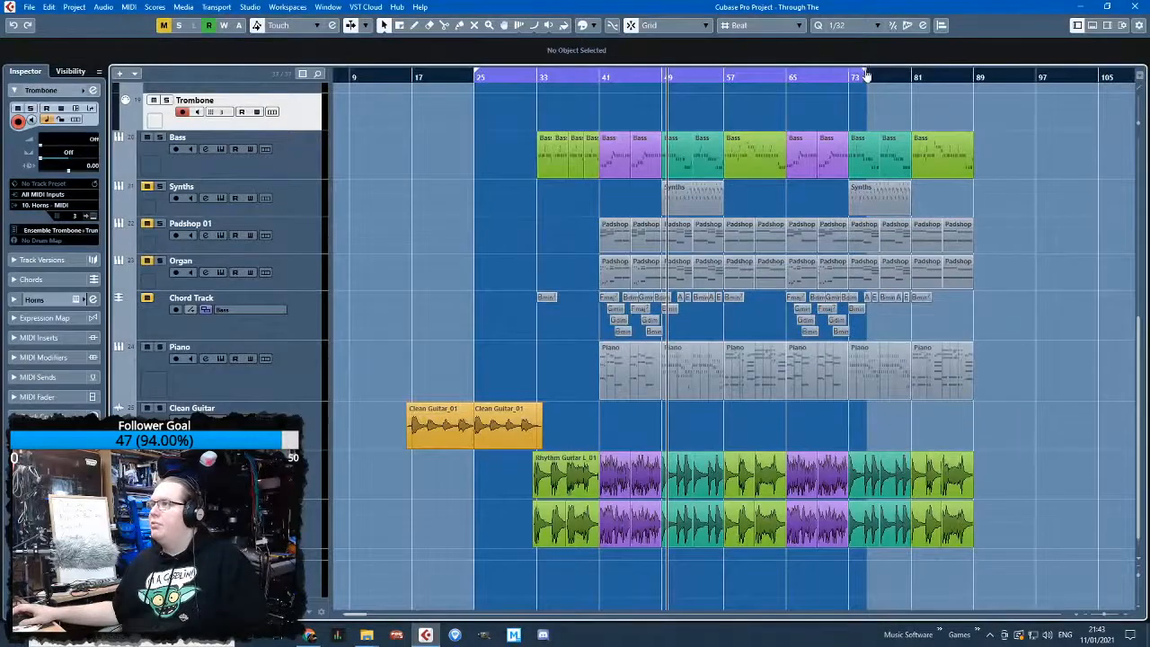
drag(866, 76, 1033, 101)
Move the six Padshop 01 events between bars 65 and 89 onto the Horns track
scroll(887, 381, up, 8)
scroll(808, 378, down, 5)
scroll(668, 359, down, 3)
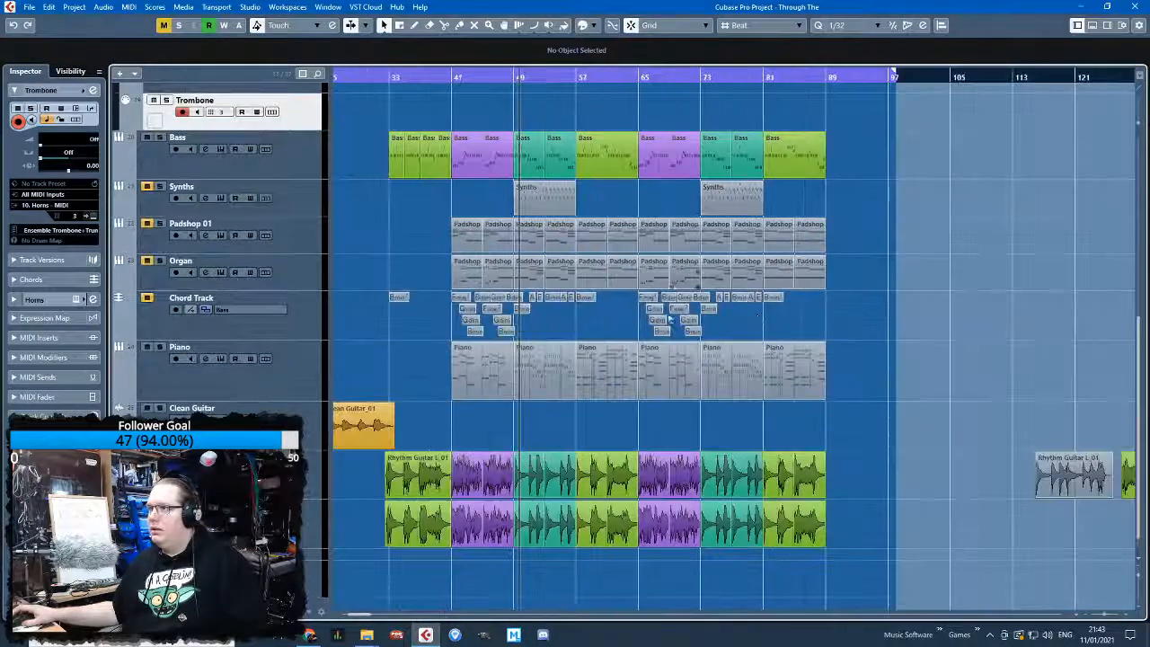
scroll(682, 358, up, 2)
scroll(724, 355, up, 5)
scroll(724, 356, down, 3)
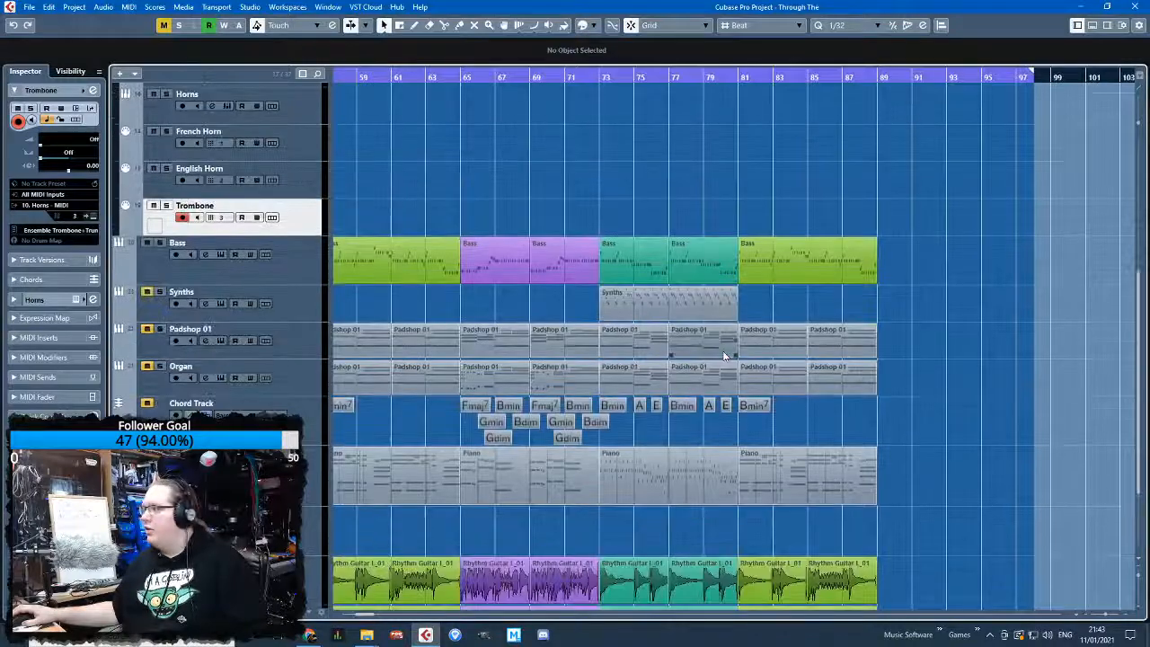
drag(816, 339, 532, 362)
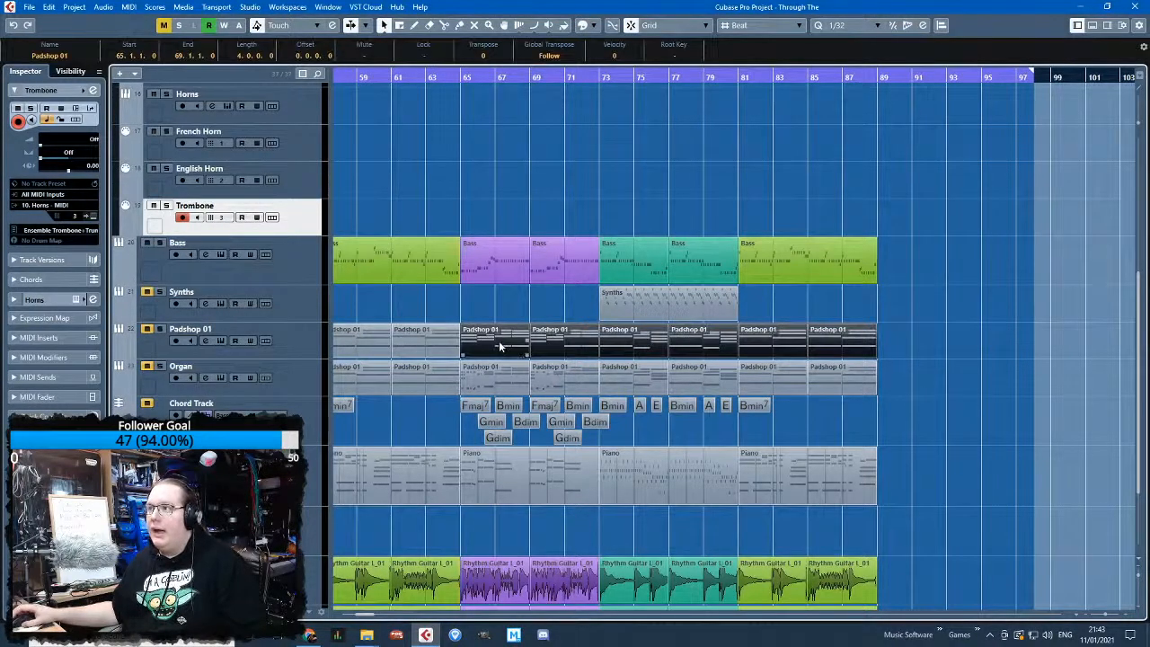
scroll(498, 345, up, 3)
drag(505, 452, 505, 215)
click(476, 266)
scroll(476, 267, up, 3)
click(501, 319)
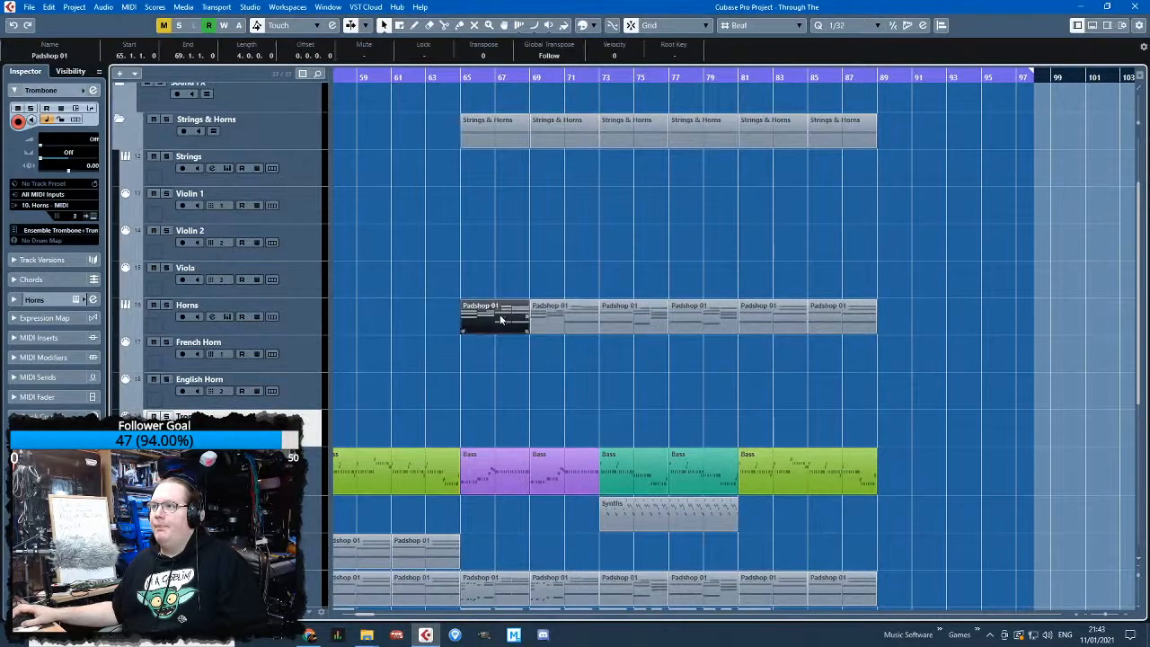
Delete the three Horns track events between bars 69 and 81
click(563, 318)
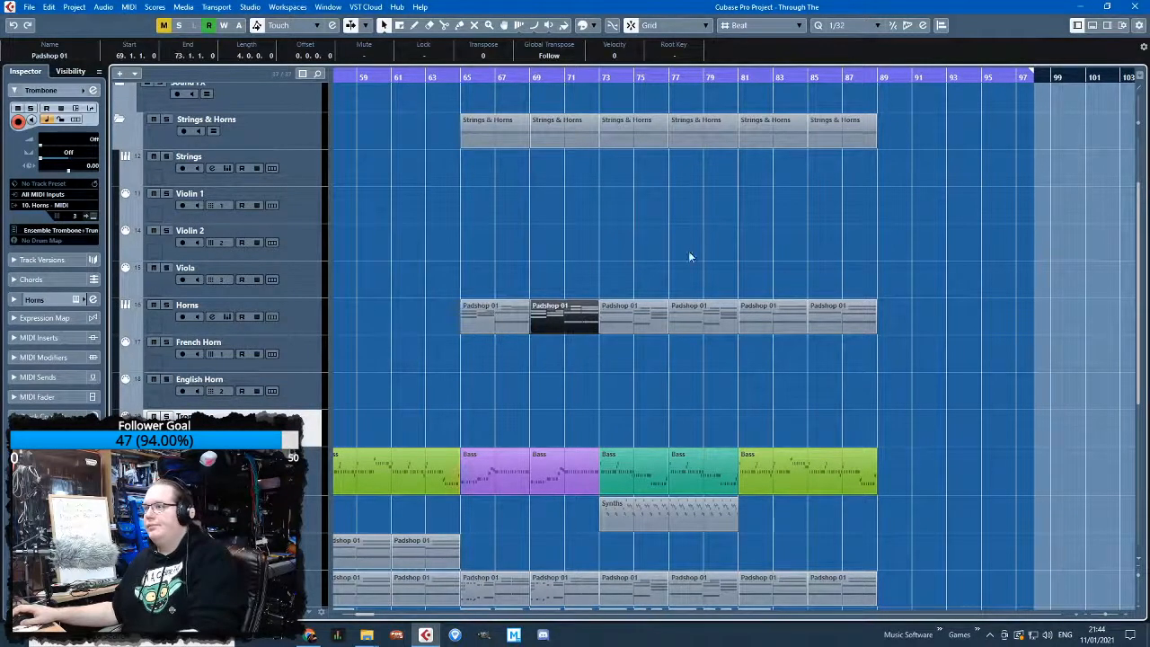
key(Right)
key(Right)
key(Delete)
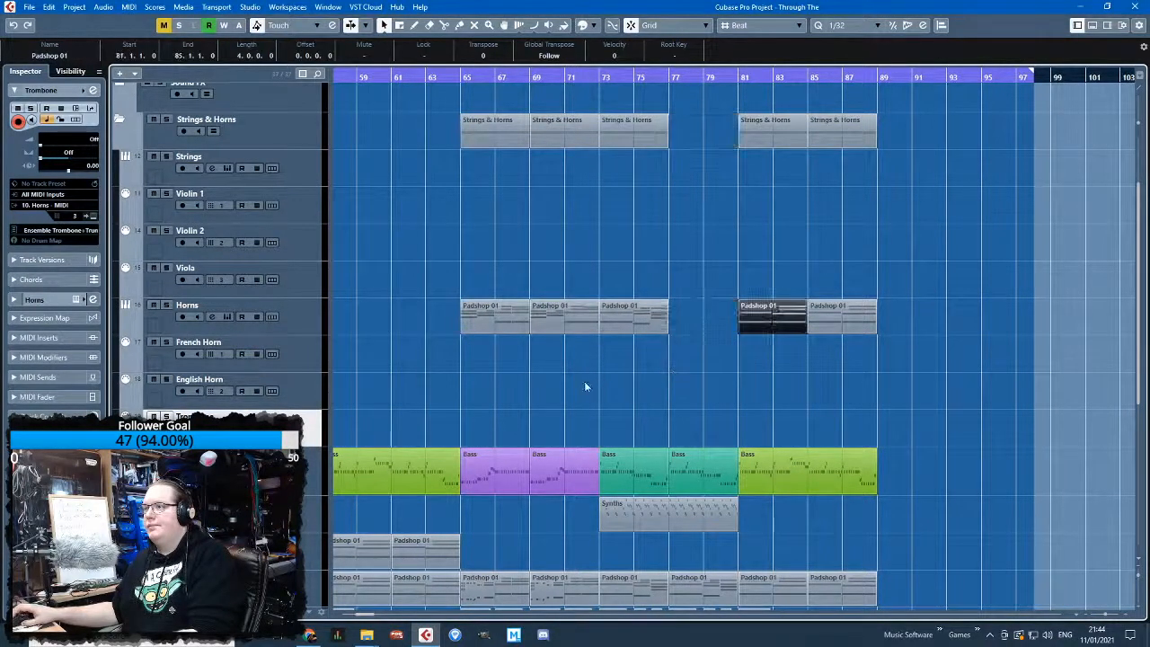
click(581, 381)
scroll(581, 374, down, 3)
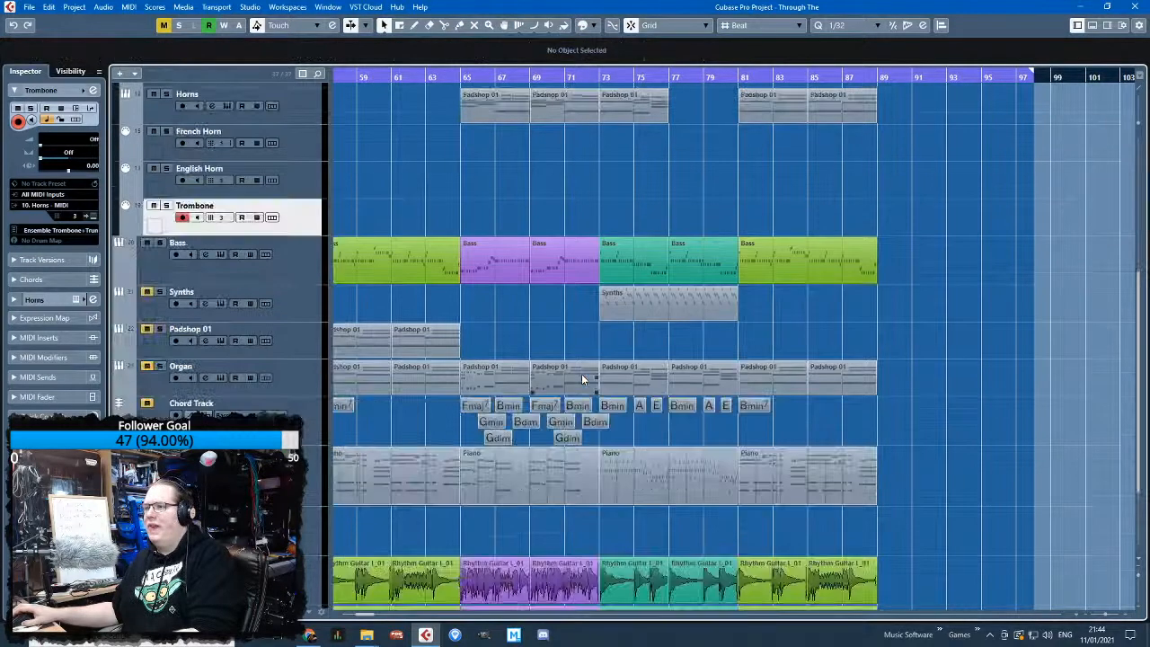
scroll(581, 373, up, 3)
drag(581, 378, 627, 283)
key(Delete)
scroll(628, 283, down, 2)
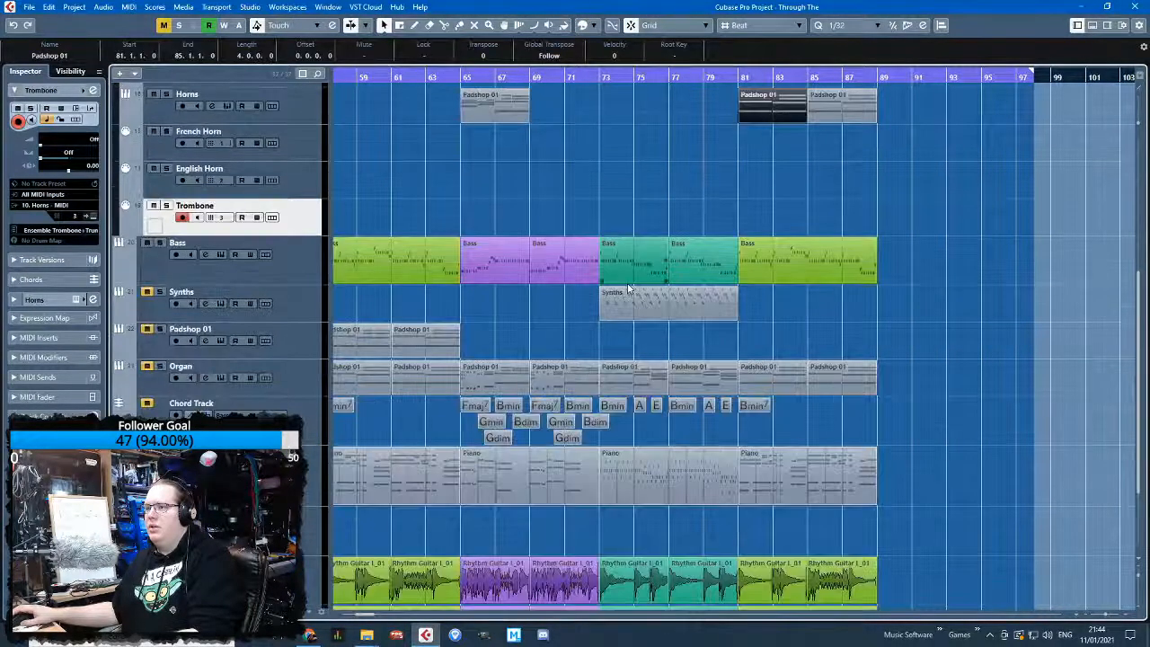
Delete the Synths track
scroll(628, 288, up, 1)
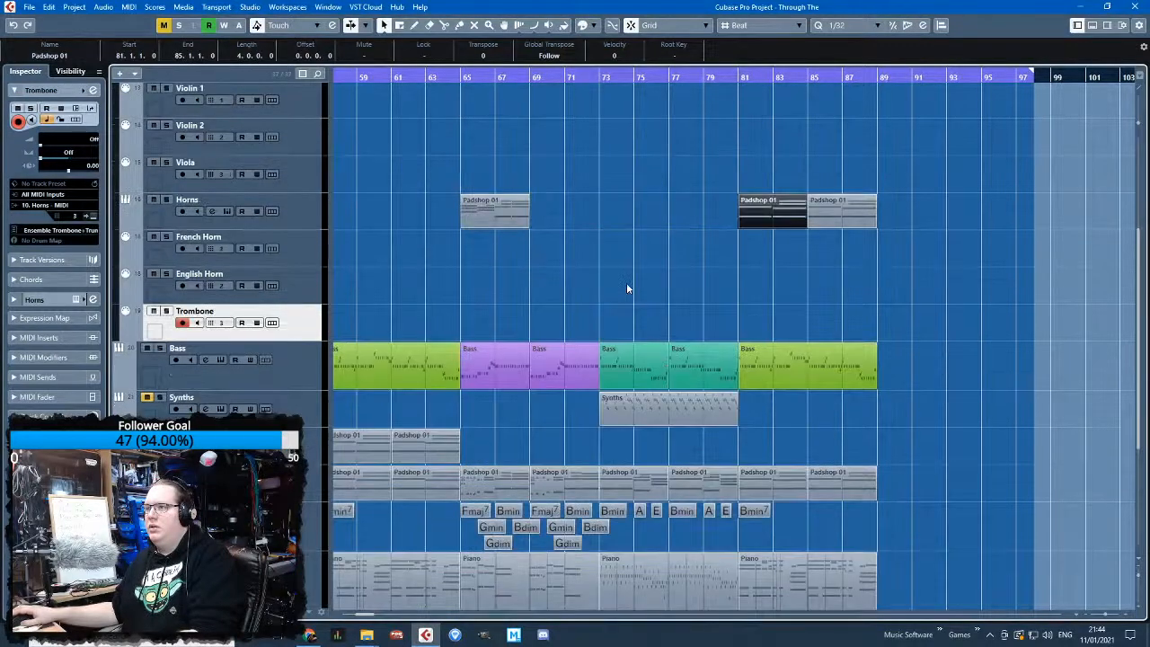
scroll(627, 287, down, 2)
scroll(628, 287, up, 3)
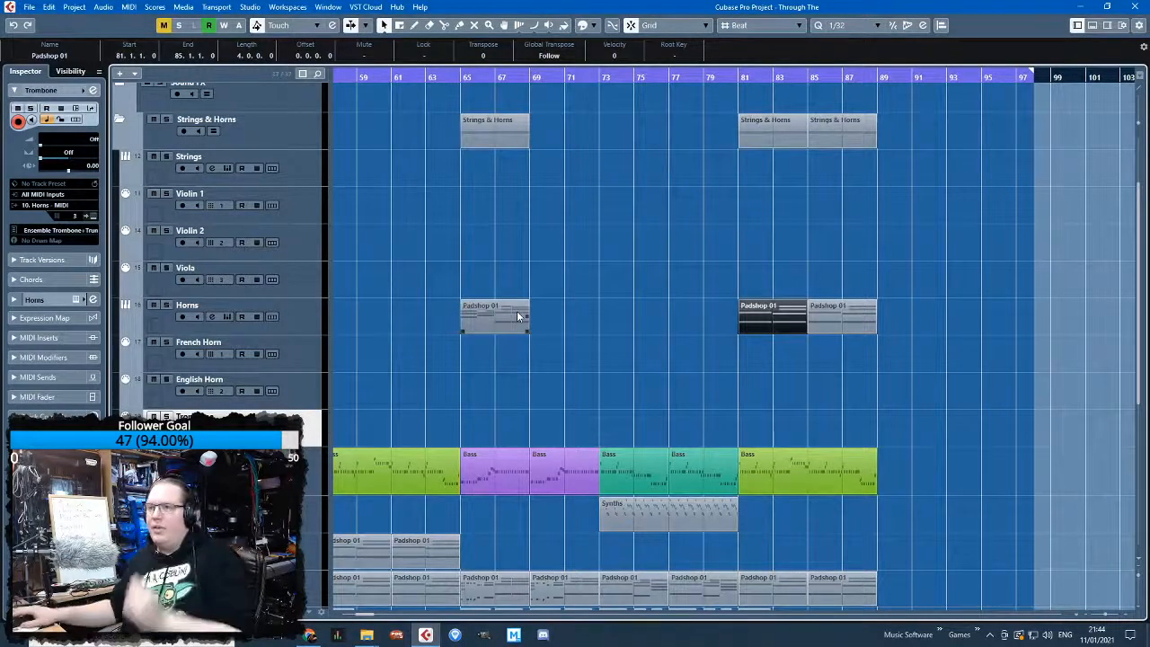
scroll(629, 359, down, 3)
click(698, 361)
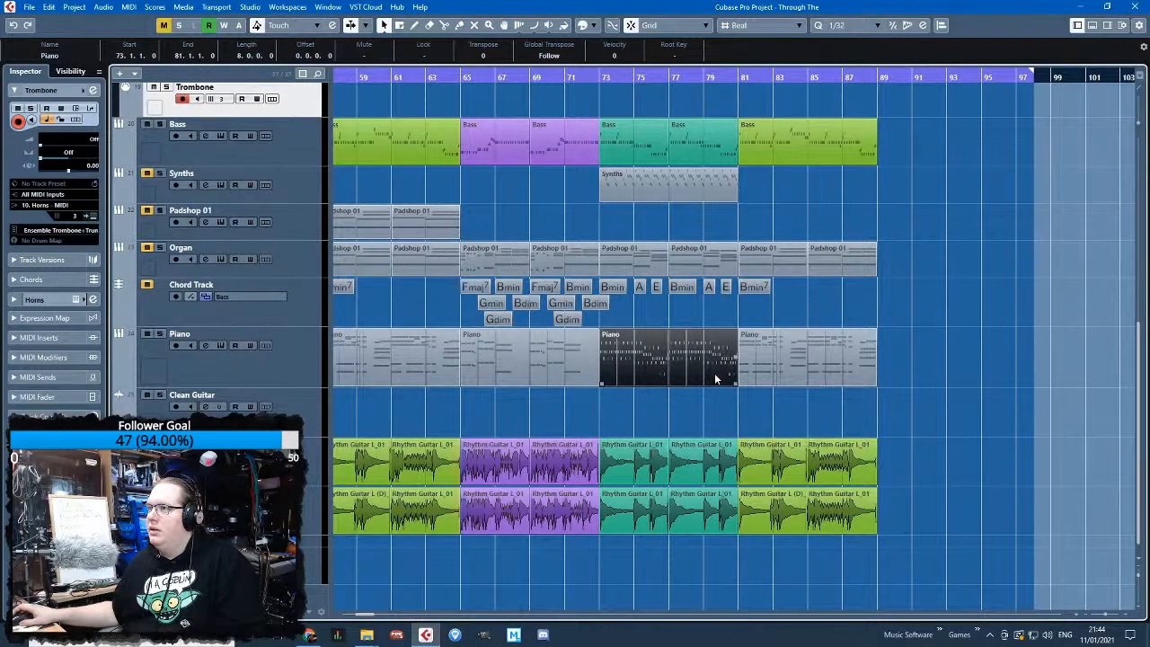
scroll(719, 384, up, 5)
scroll(723, 389, down, 3)
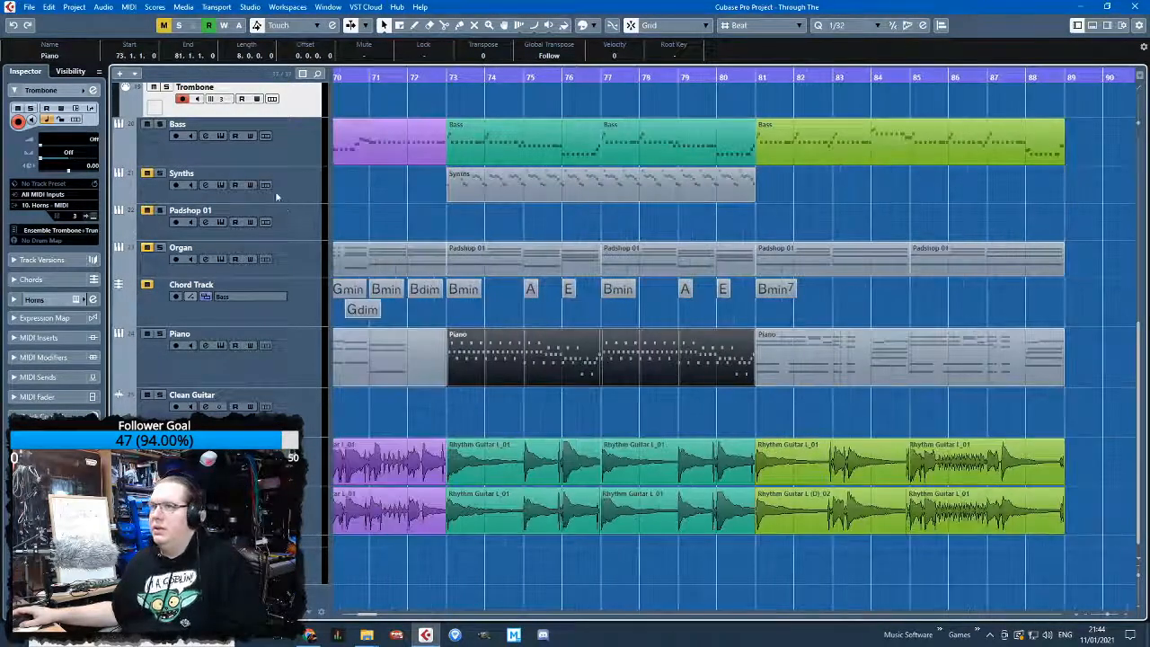
click(310, 187)
key(Delete)
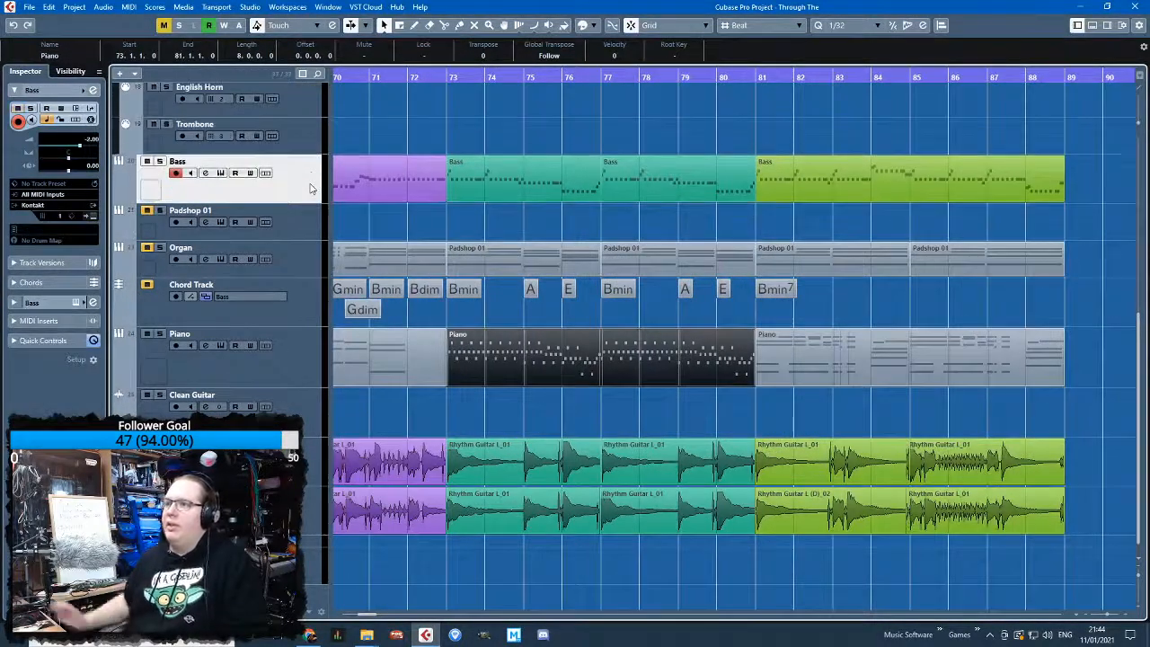
Delete the Organ track together with its Padshop 01 events
click(316, 251)
scroll(415, 267, down, 5)
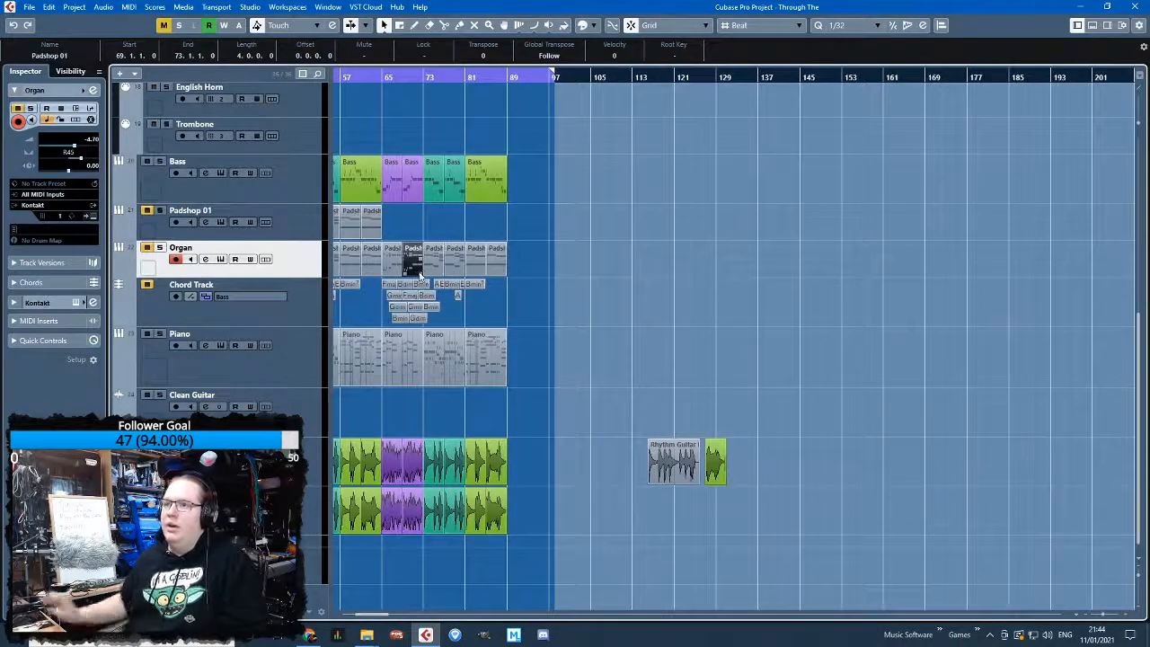
key(shift+Delete)
scroll(419, 277, up, 5)
Move the Chord Track up in the track list so it sits between the Trombone and Bass tracks
click(260, 318)
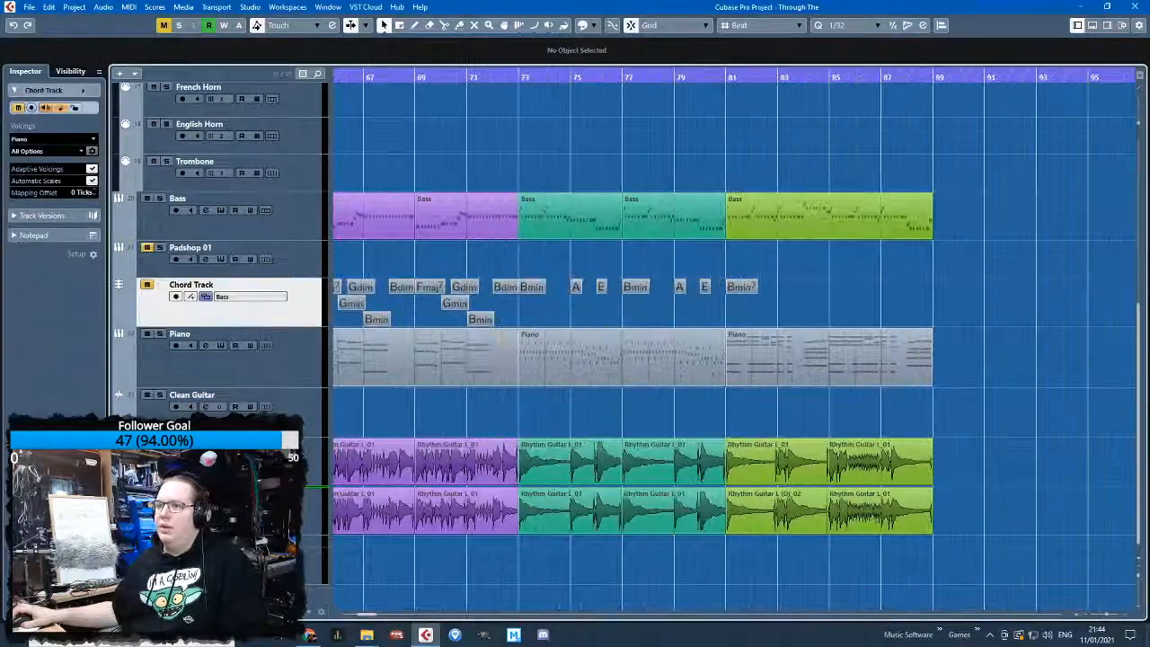
scroll(302, 87, up, 4)
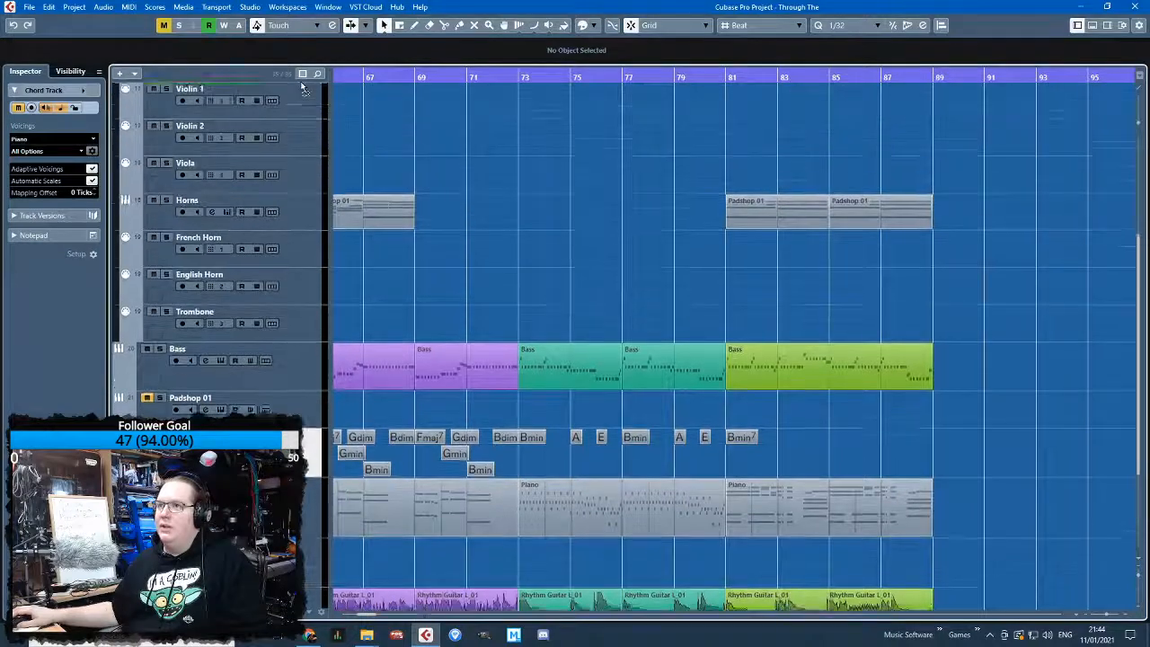
drag(302, 85, 301, 383)
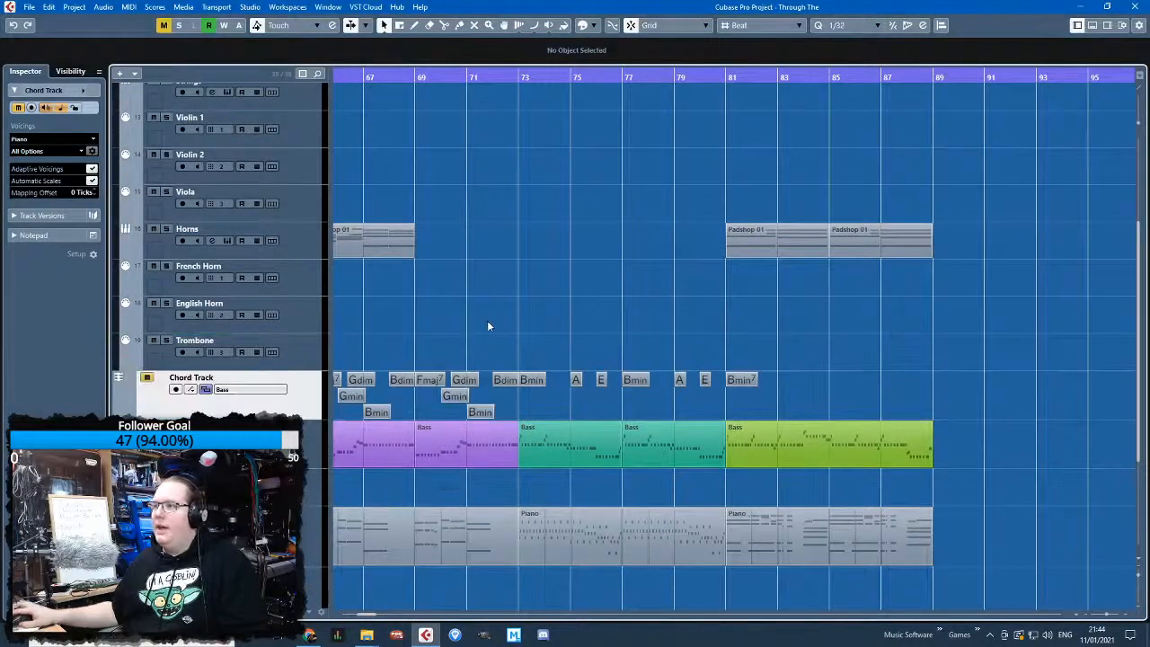
Duplicate the Horns event at bar 65 and place the copy at bar 65 on the French Horn track
scroll(490, 320, down, 5)
scroll(494, 321, down, 2)
scroll(495, 321, up, 4)
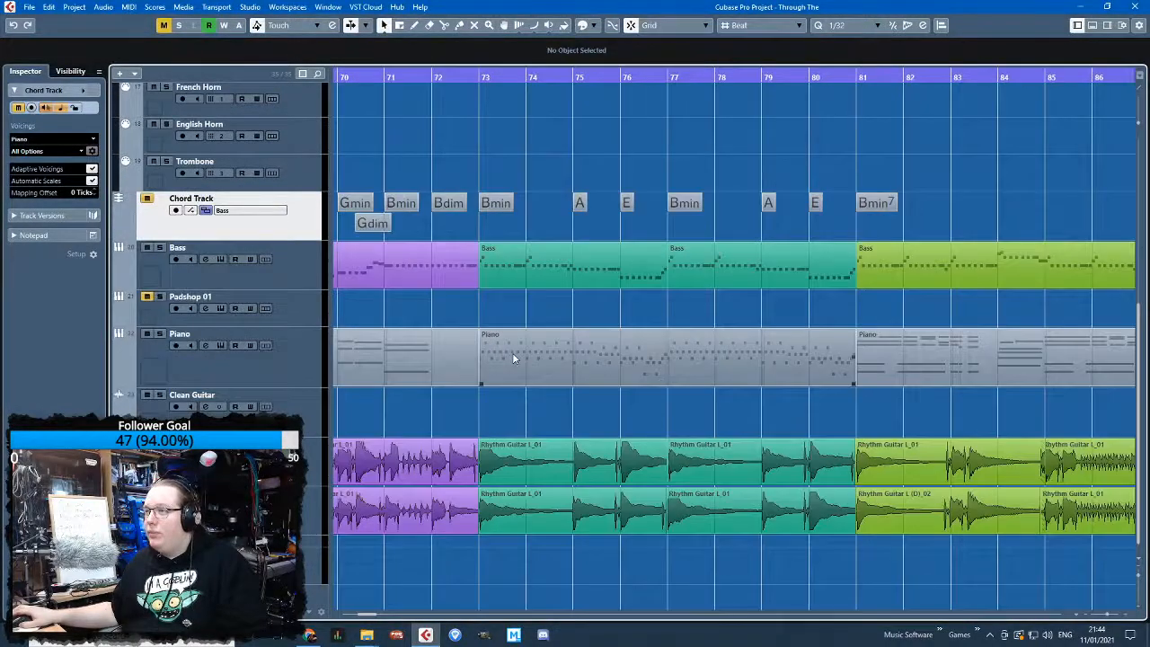
scroll(513, 358, down, 3)
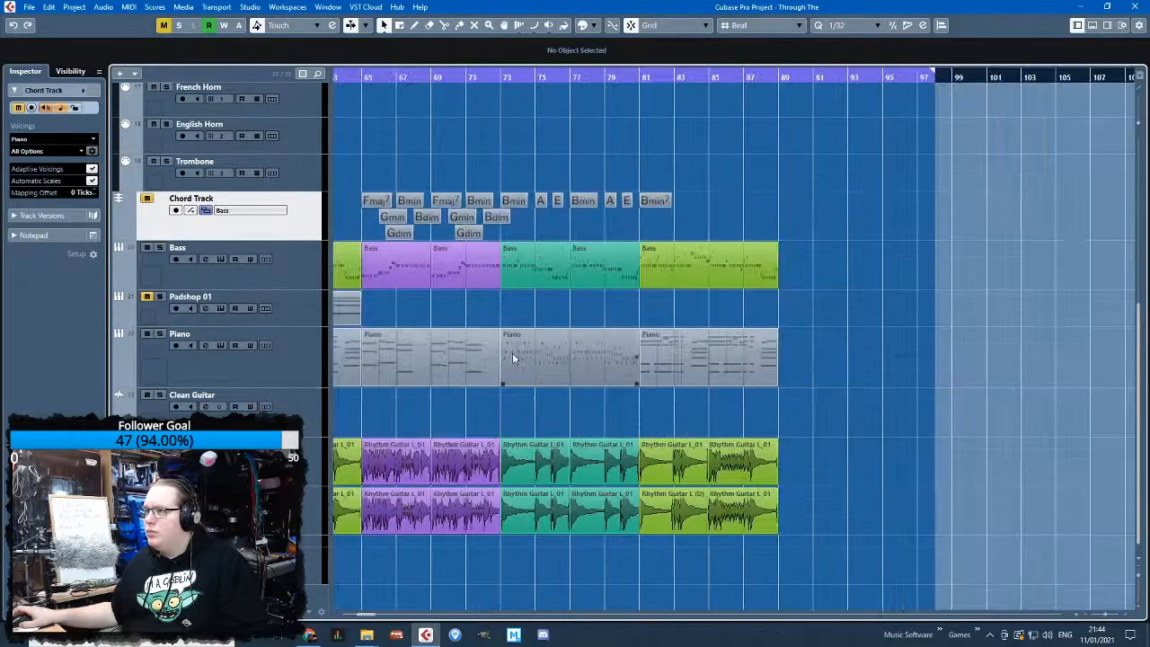
scroll(552, 359, up, 3)
scroll(483, 226, left, 3)
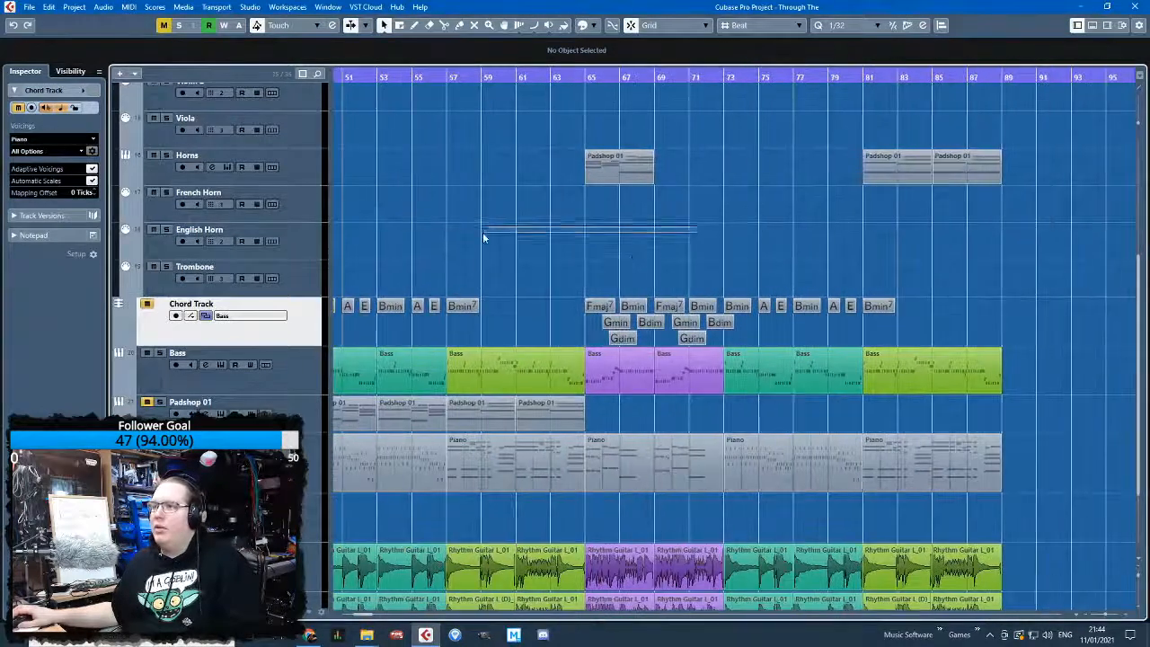
scroll(628, 246, up, 4)
click(529, 176)
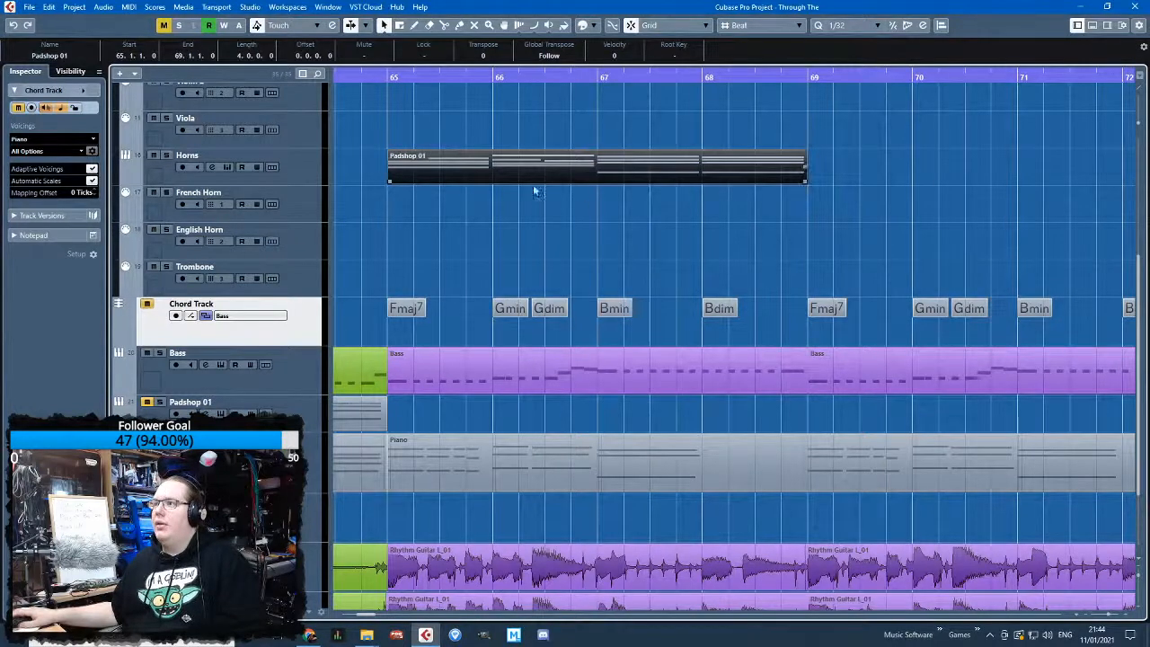
key(ctrl+d)
scroll(537, 184, down, 3)
drag(665, 176, 524, 198)
click(436, 187)
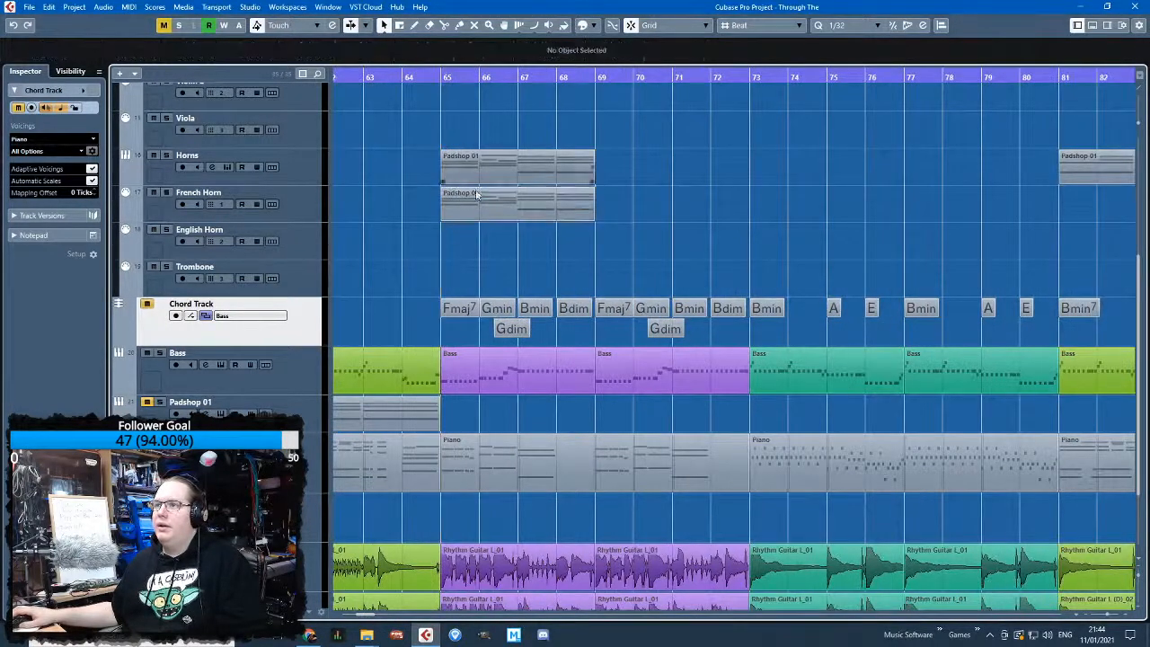
Open the French Horn event in the Key Editor and delete the upper notes in bars 65 to 67, keeping F2, G2 and B2
click(498, 178)
double_click(487, 203)
click(308, 333)
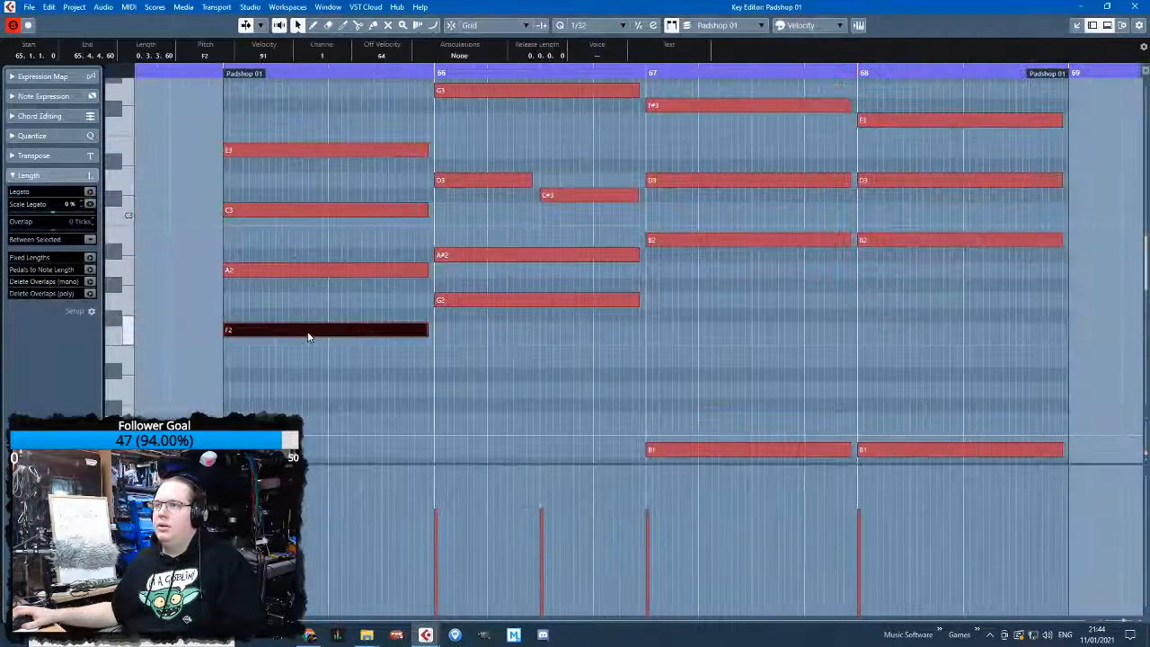
click(453, 300)
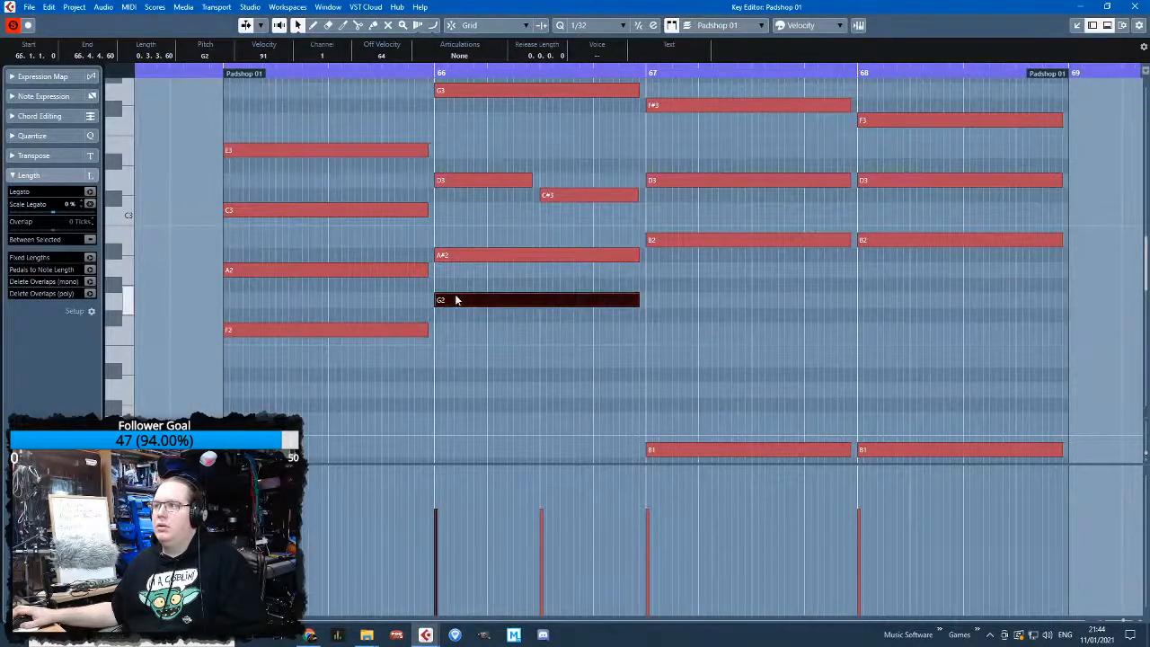
click(667, 241)
drag(577, 269, 337, 89)
key(Delete)
scroll(788, 270, up, 3)
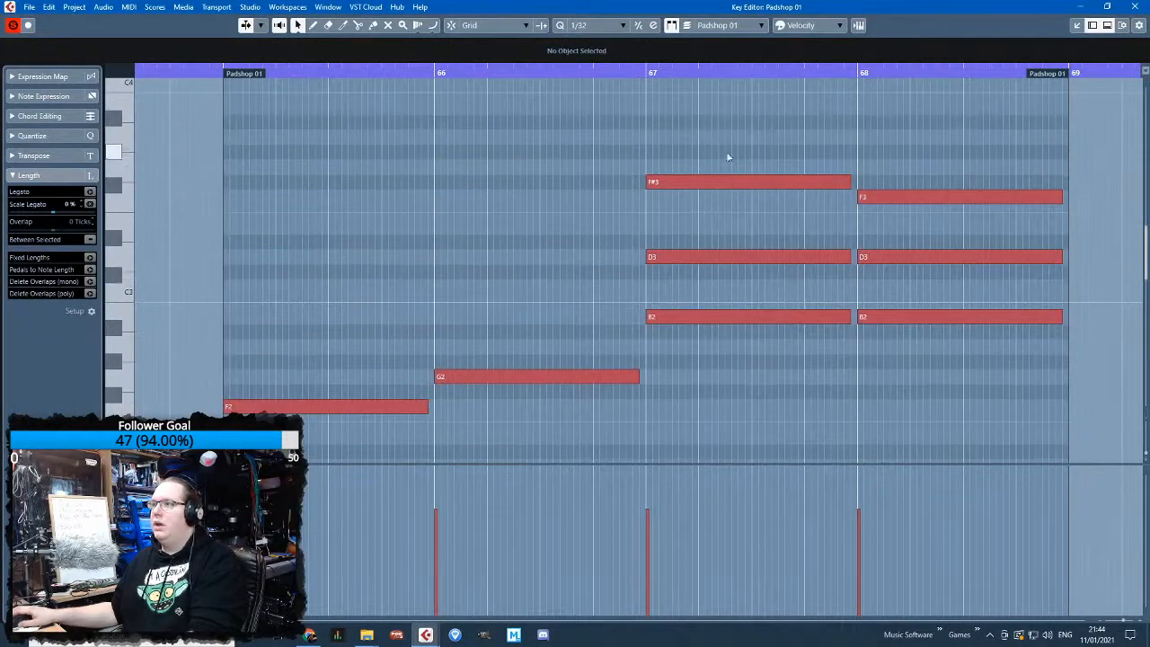
drag(727, 162, 813, 283)
key(Delete)
Delete the B1 notes in bars 67 and 68 plus D3 and F3 in bar 68, then close the Key Editor
click(883, 199)
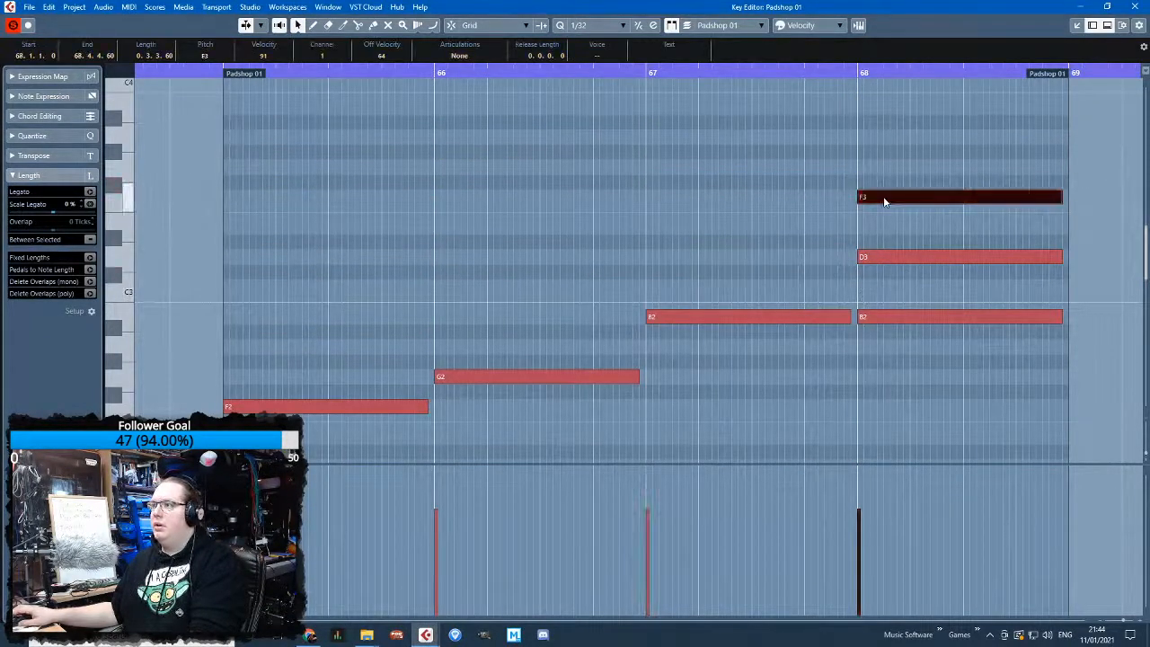
scroll(884, 215, down, 3)
scroll(907, 247, up, 1)
drag(962, 282, 805, 431)
key(Delete)
scroll(880, 386, up, 3)
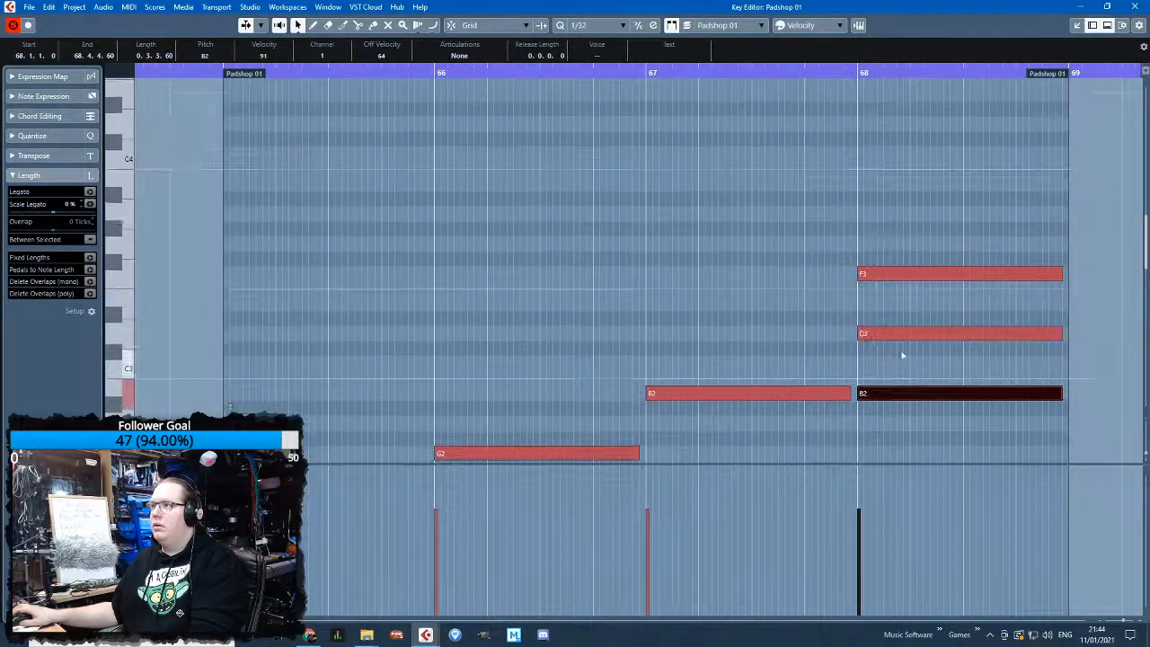
drag(898, 363, 872, 233)
key(Delete)
scroll(872, 224, down, 3)
click(1136, 6)
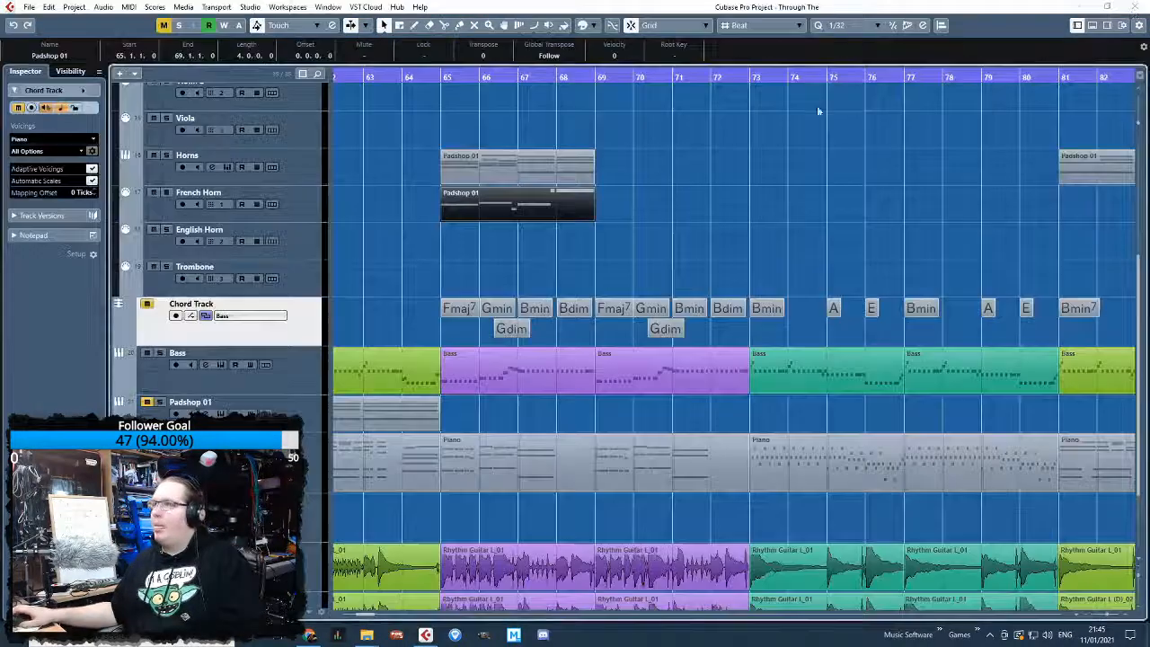
Duplicate the Horns event at bar 65 onto the English Horn track at bar 65 and open the copy in the Key Editor
scroll(503, 224, up, 3)
click(521, 233)
click(443, 206)
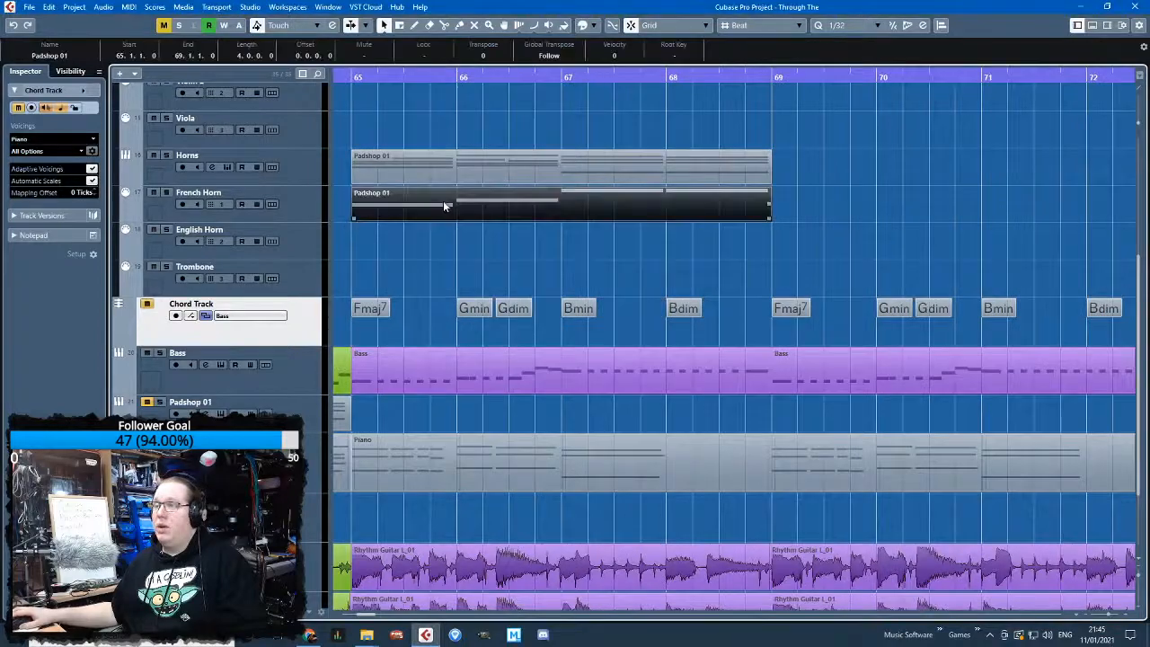
scroll(443, 205, down, 2)
click(456, 169)
key(ctrl+d)
scroll(597, 206, down, 3)
drag(665, 170, 512, 239)
double_click(514, 241)
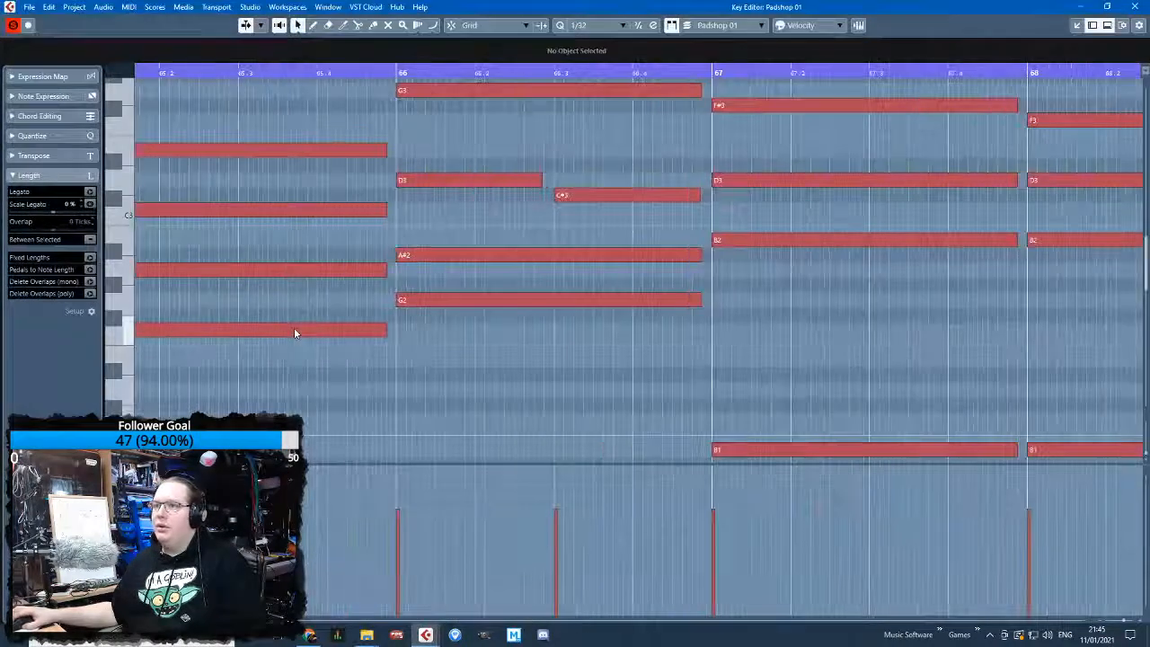
Audition individual notes in bars 65 to 67 to choose a line for the English Horn
click(293, 332)
scroll(335, 273, down, 2)
click(335, 272)
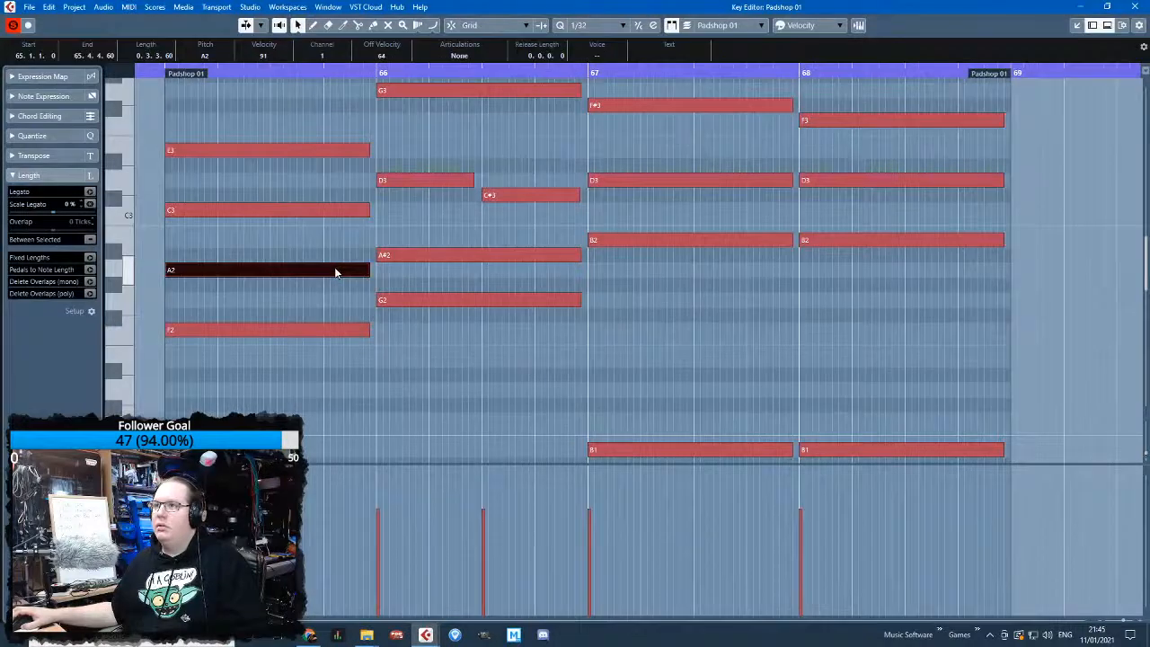
click(413, 184)
click(489, 197)
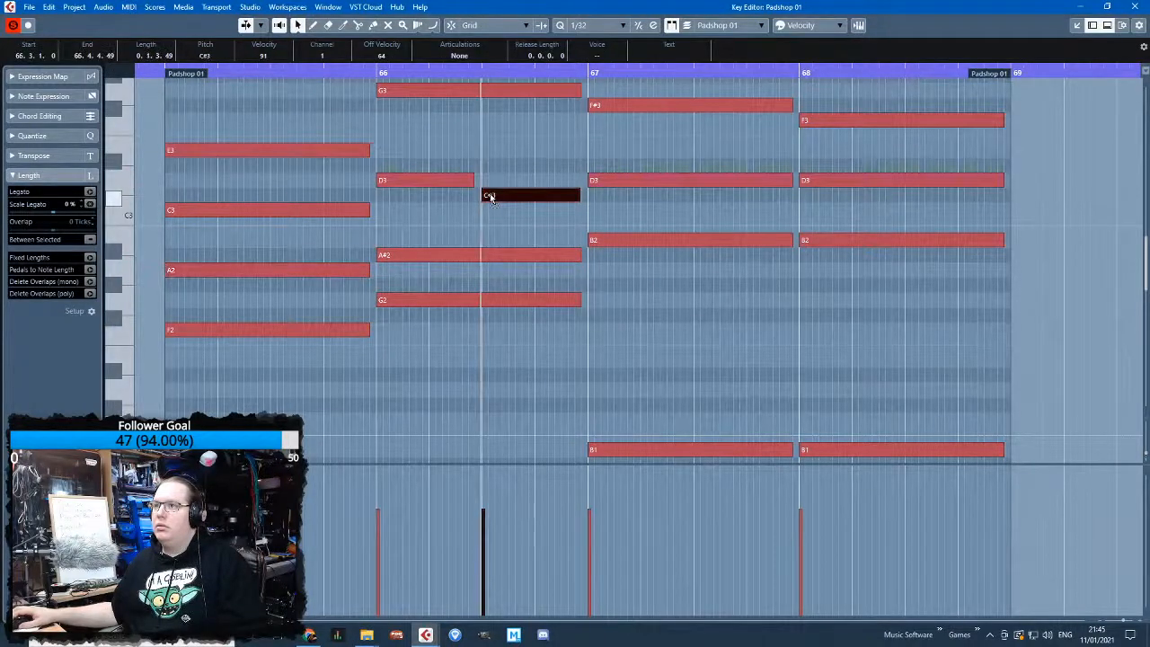
click(611, 252)
click(604, 244)
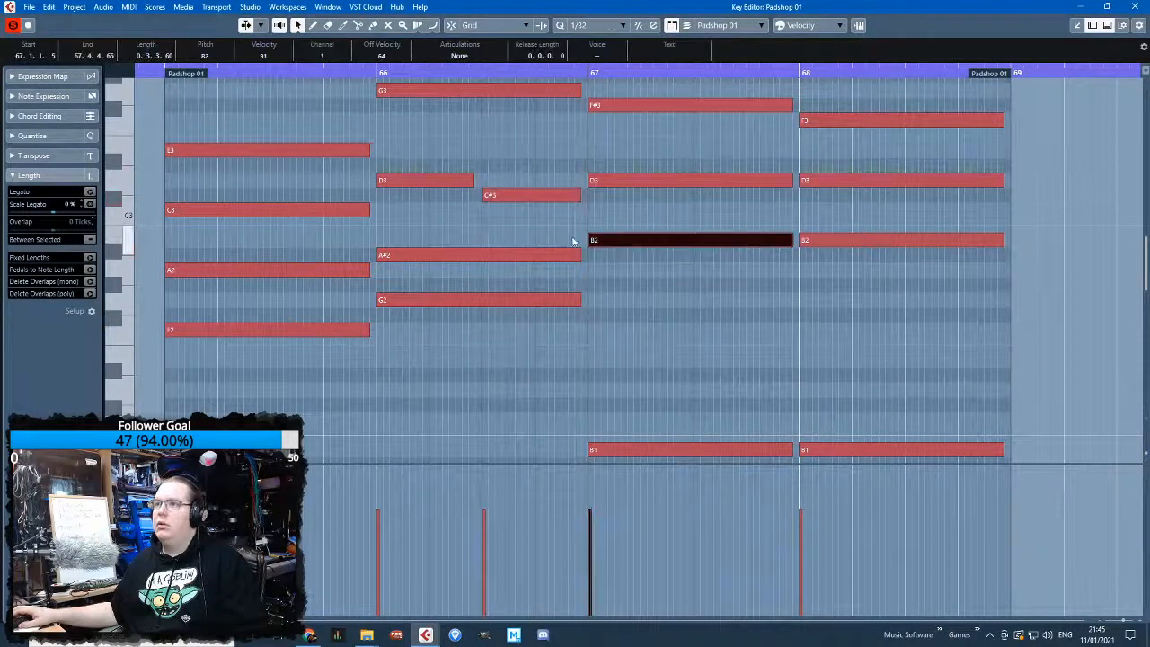
click(356, 213)
click(332, 255)
drag(388, 346, 423, 390)
key(Delete)
click(315, 149)
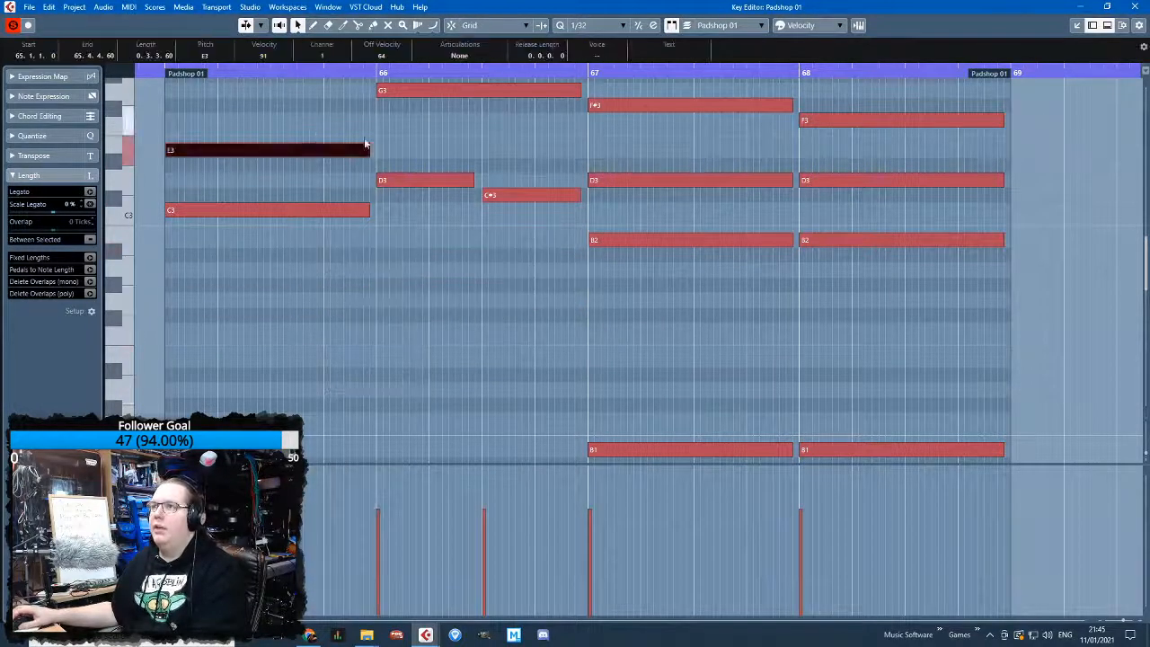
key(Delete)
scroll(431, 131, up, 1)
click(530, 131)
key(Delete)
drag(663, 106, 675, 175)
click(628, 224)
click(341, 251)
click(449, 222)
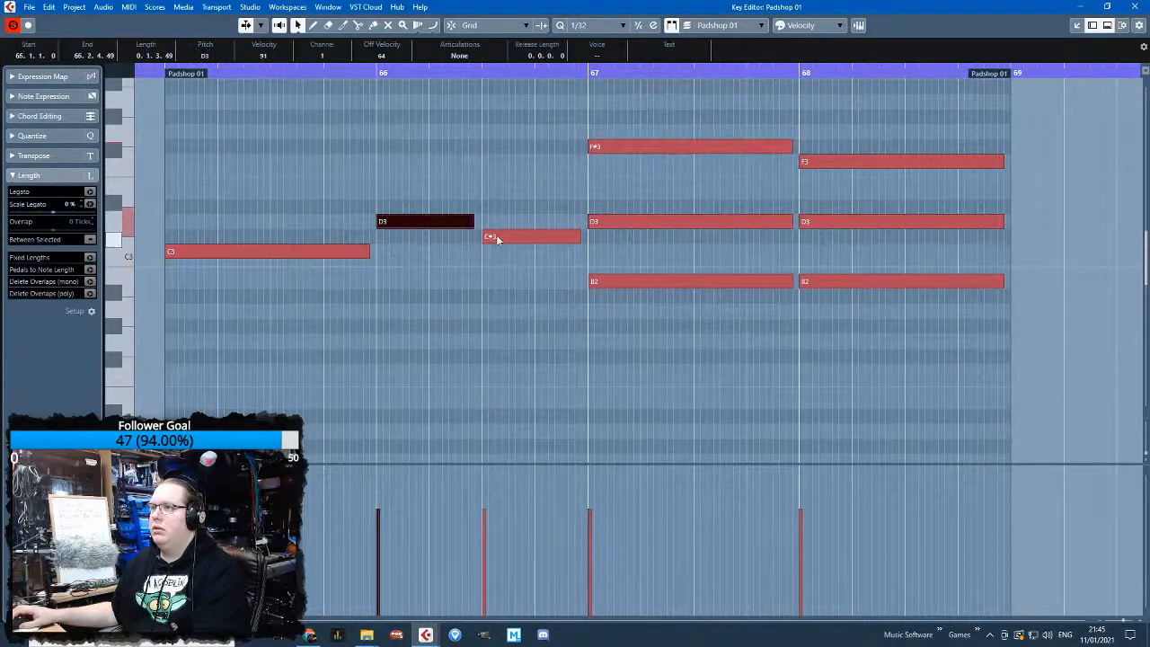
click(494, 238)
key(ctrl+z)
key(ctrl+z)
key(ctrl+z)
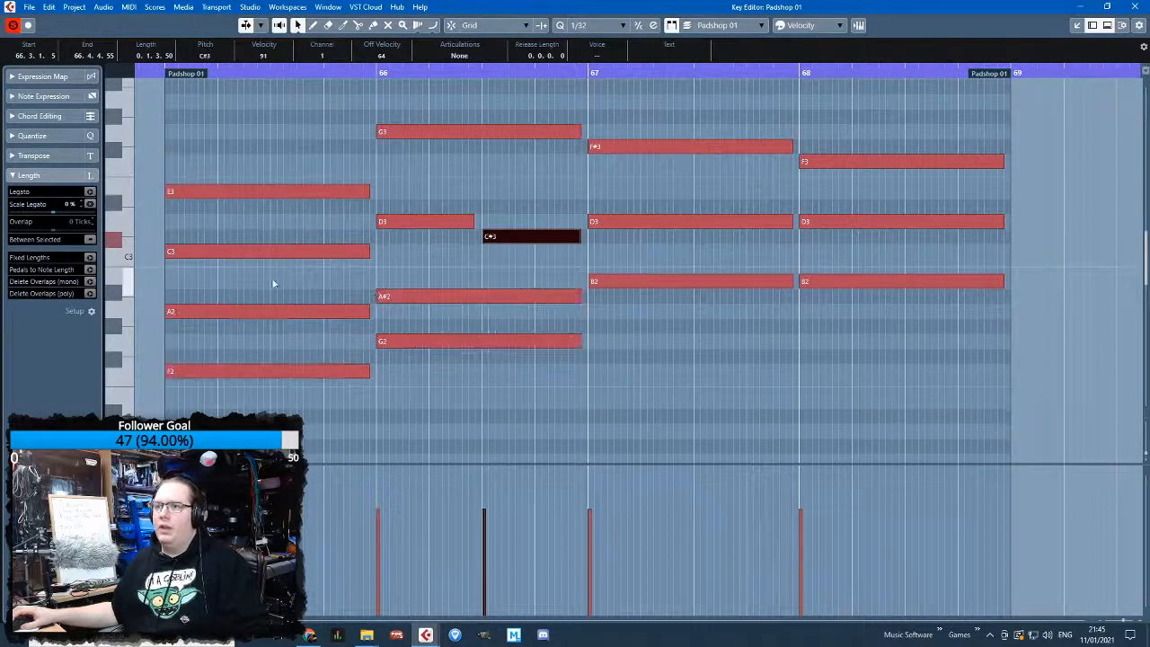
Thin the English Horn part to A2 in bar 65 and D3 and C#3 in bar 66 by deleting the other notes
click(270, 311)
click(301, 252)
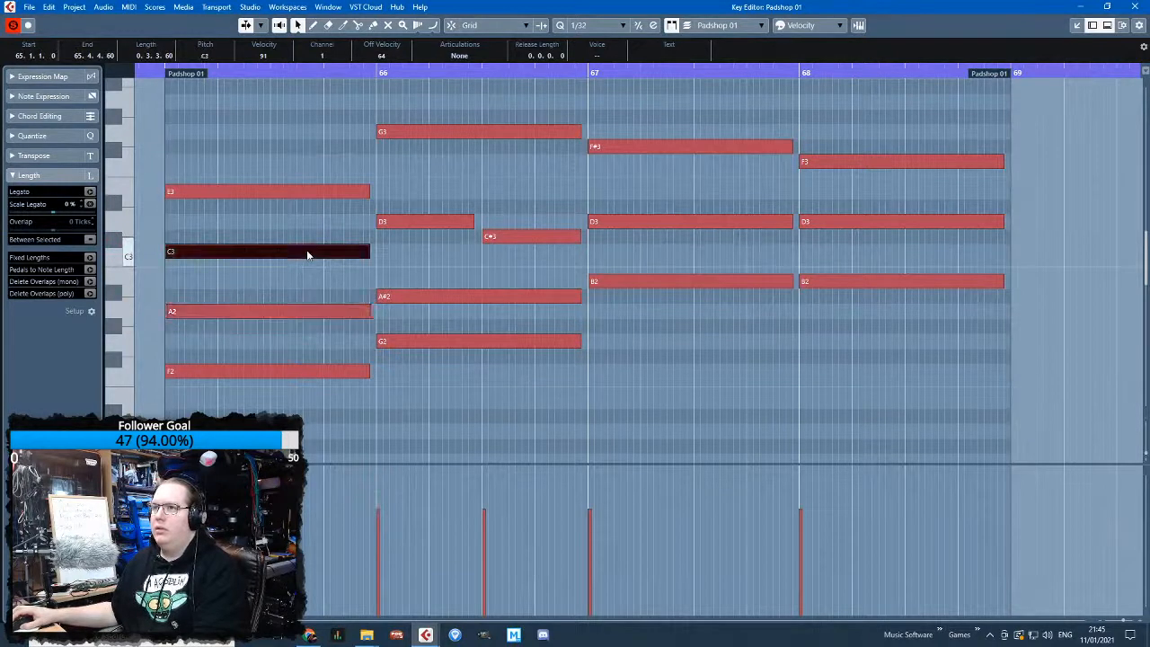
click(297, 312)
click(384, 204)
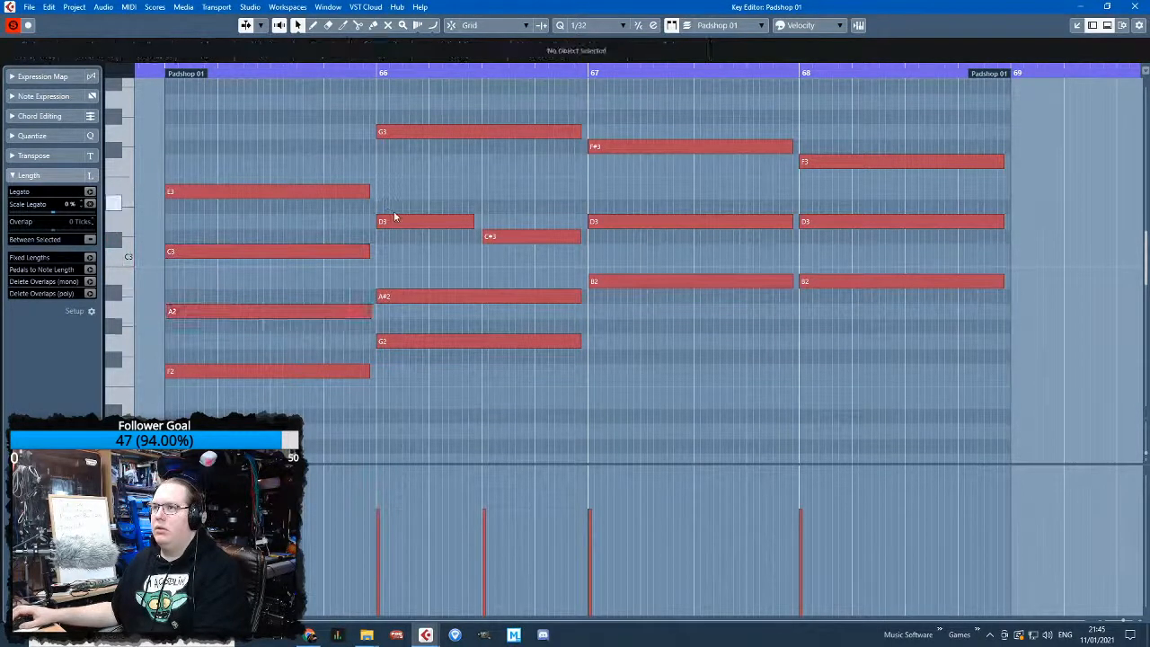
click(394, 221)
click(512, 238)
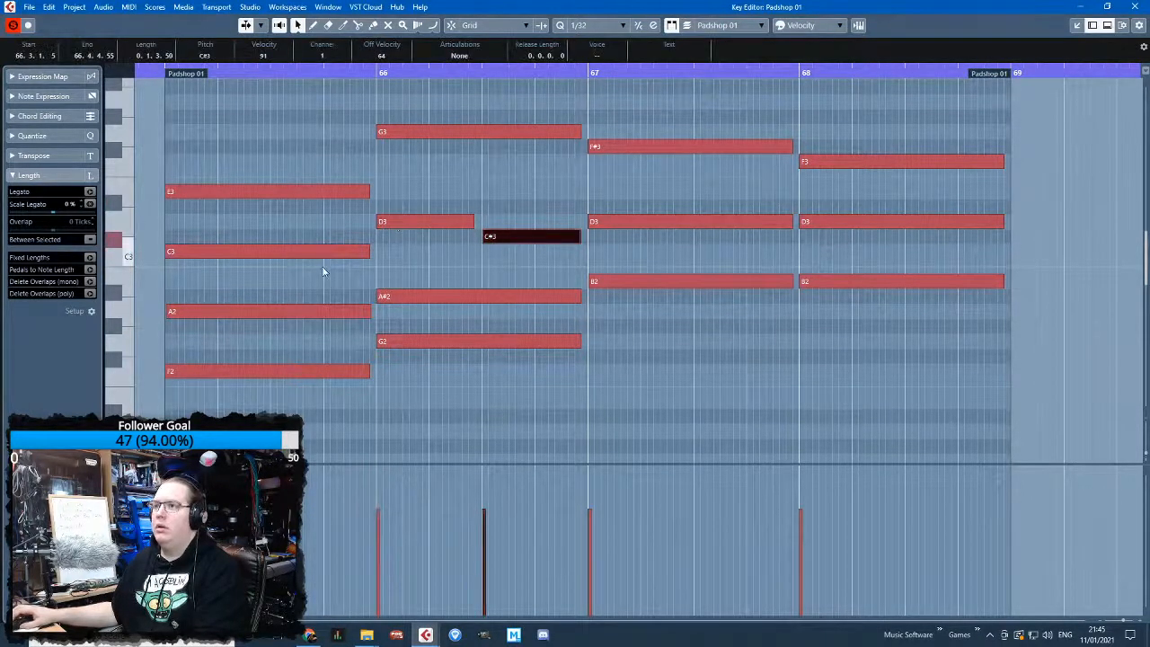
drag(324, 269, 348, 184)
key(Delete)
drag(383, 258, 386, 368)
key(Delete)
click(359, 371)
key(Delete)
click(521, 132)
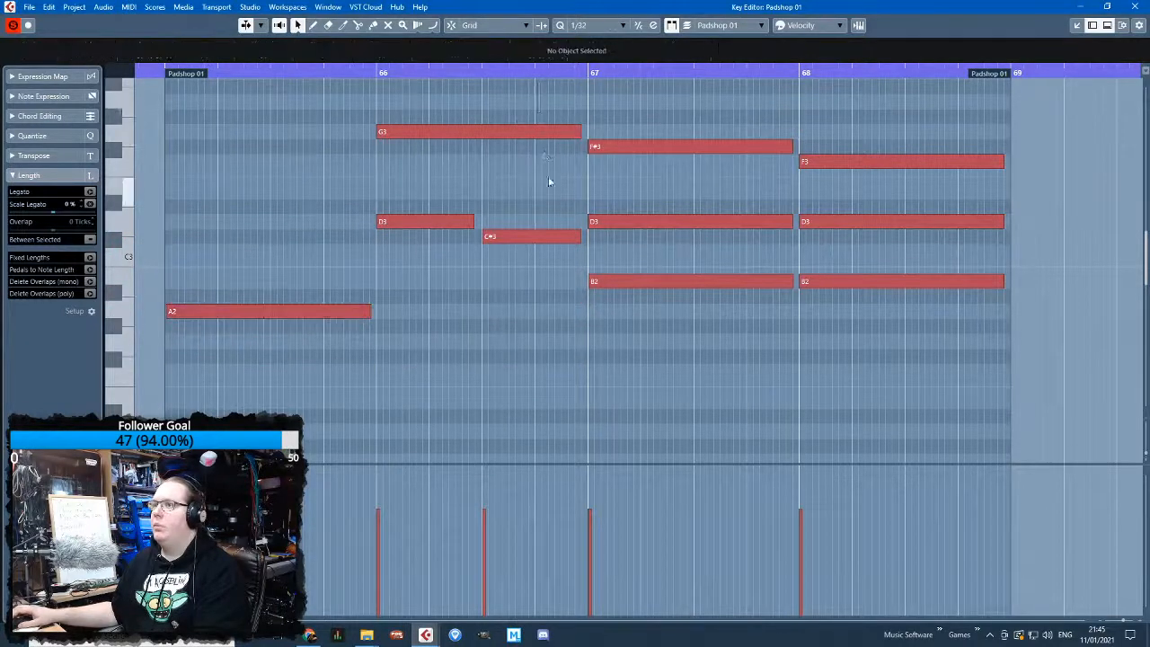
key(Delete)
Delete the surplus notes in bars 67 and 68, keeping only D3 in bar 67 and F3 in bar 68
click(644, 221)
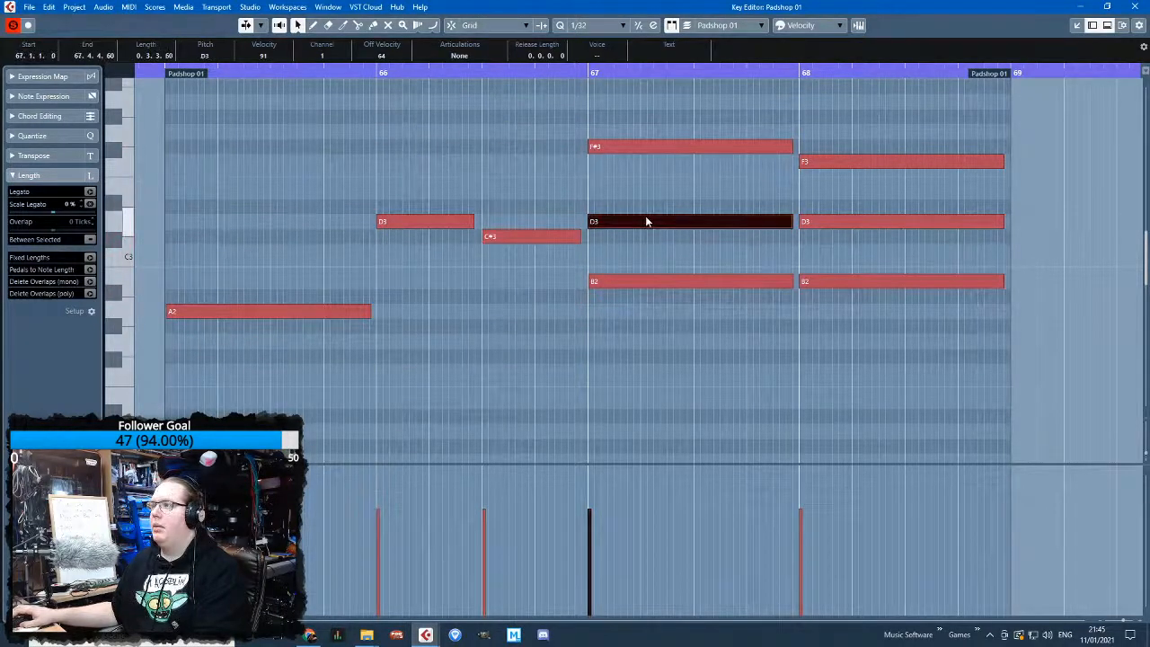
click(857, 164)
click(779, 149)
key(Delete)
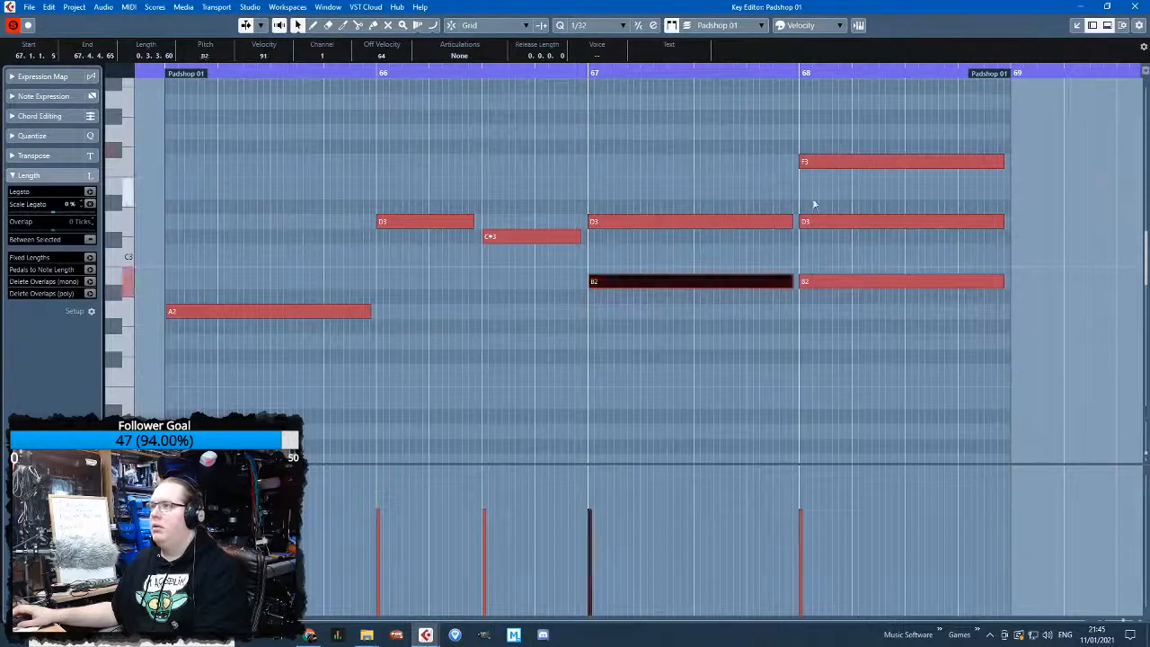
drag(802, 192, 829, 332)
key(Delete)
click(755, 283)
key(Delete)
scroll(700, 278, down, 5)
drag(590, 240, 1018, 473)
scroll(1021, 290, up, 5)
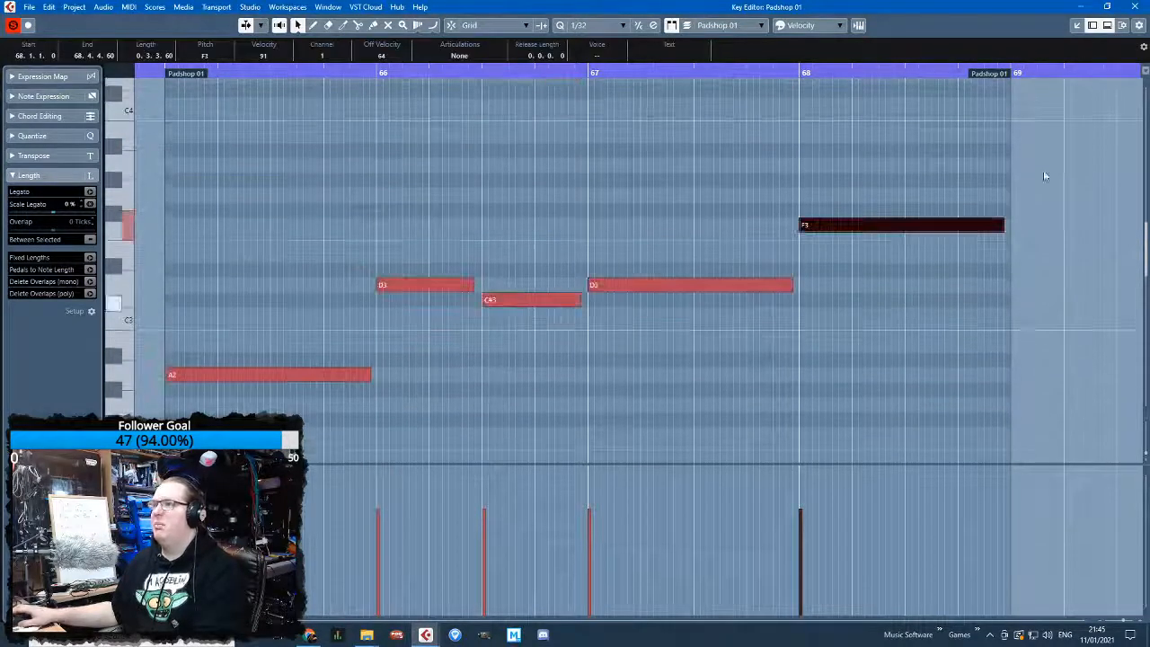
Duplicate the Horns event at bar 65 onto the Trombone track at bar 65 and open the copy in the Key Editor
click(1134, 7)
key(ctrl+d)
drag(692, 166, 541, 273)
double_click(541, 274)
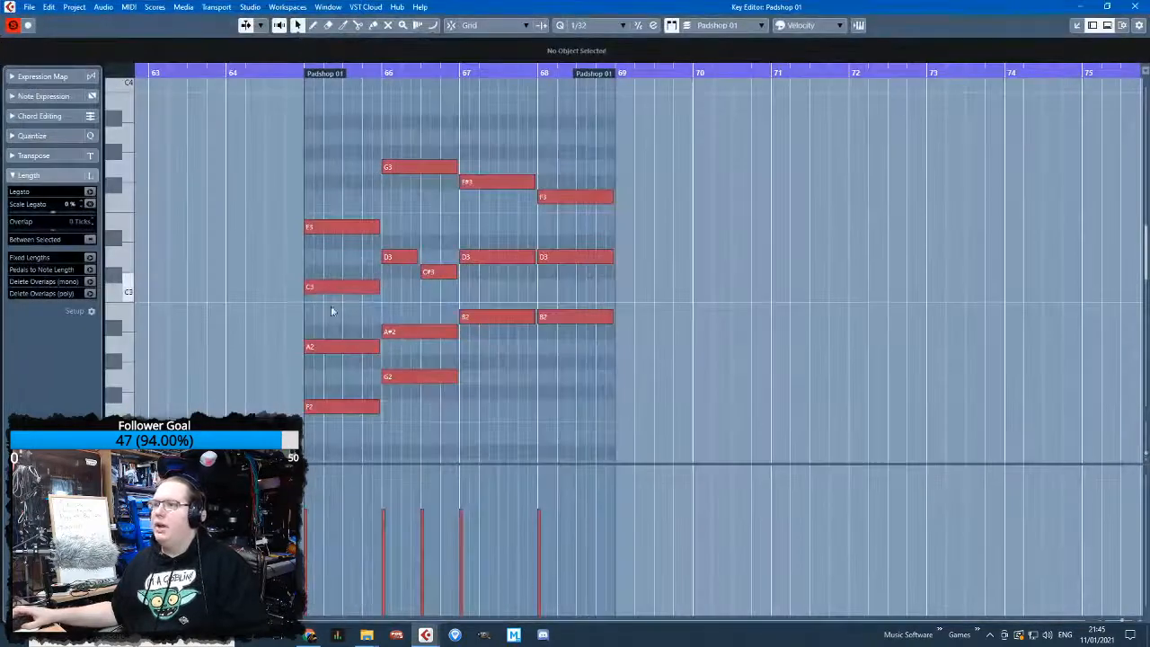
scroll(340, 310, up, 3)
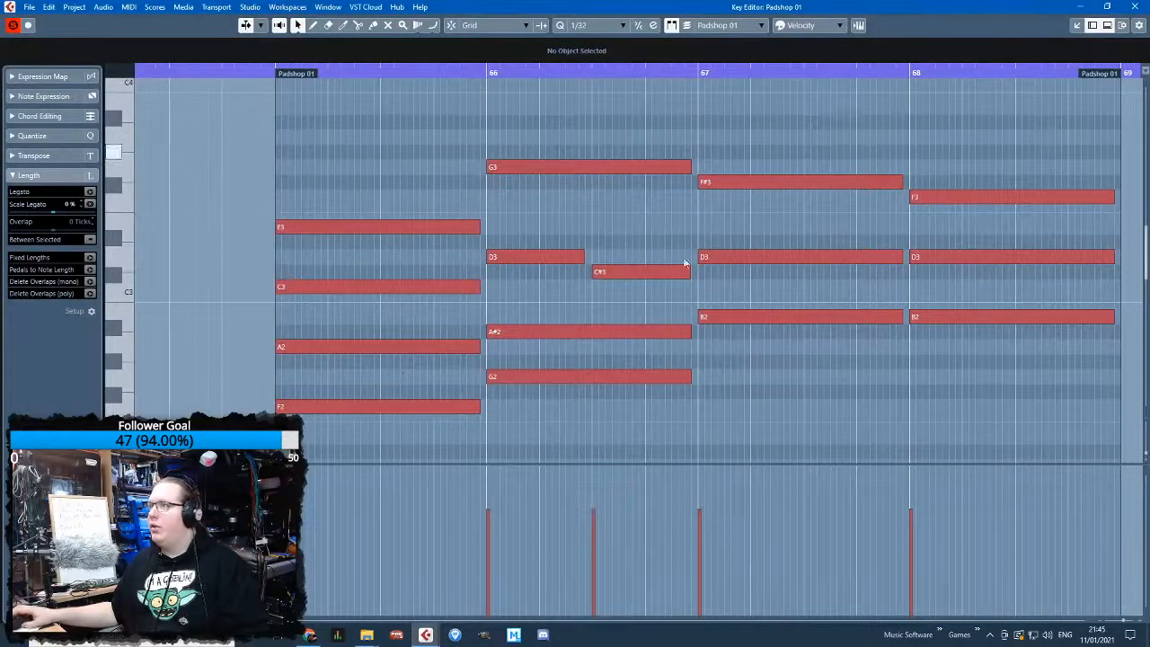
Reduce the Trombone chord in bar 65 to A2 and E3 by deleting F2 and C3
click(318, 407)
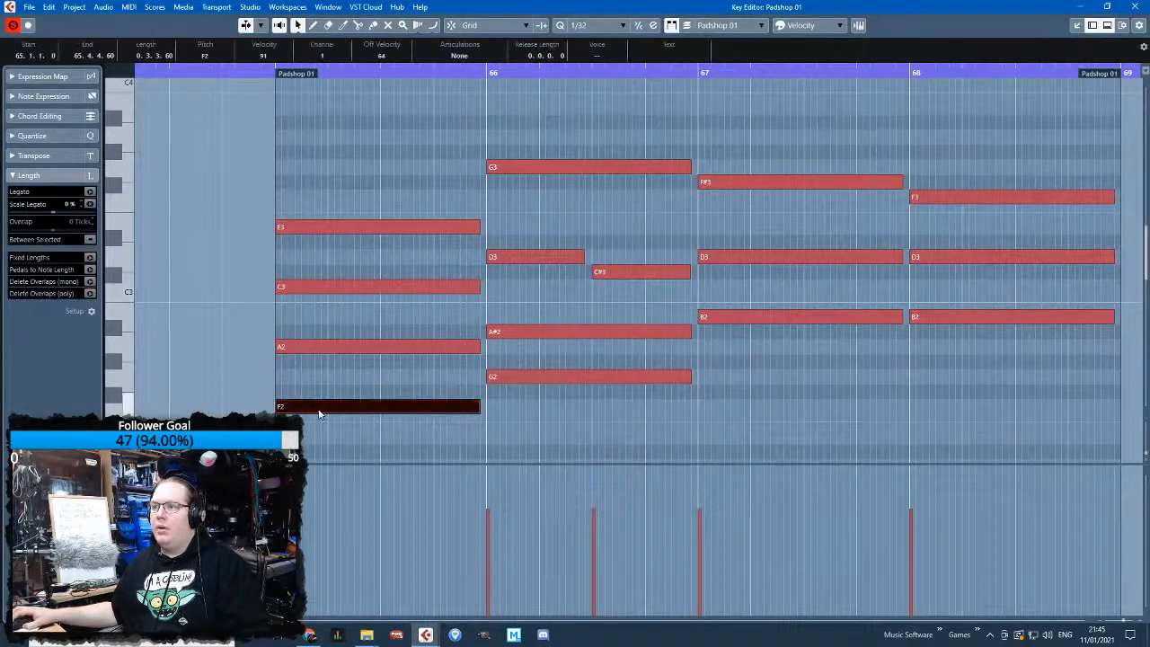
drag(478, 7, 496, 306)
double_click(497, 306)
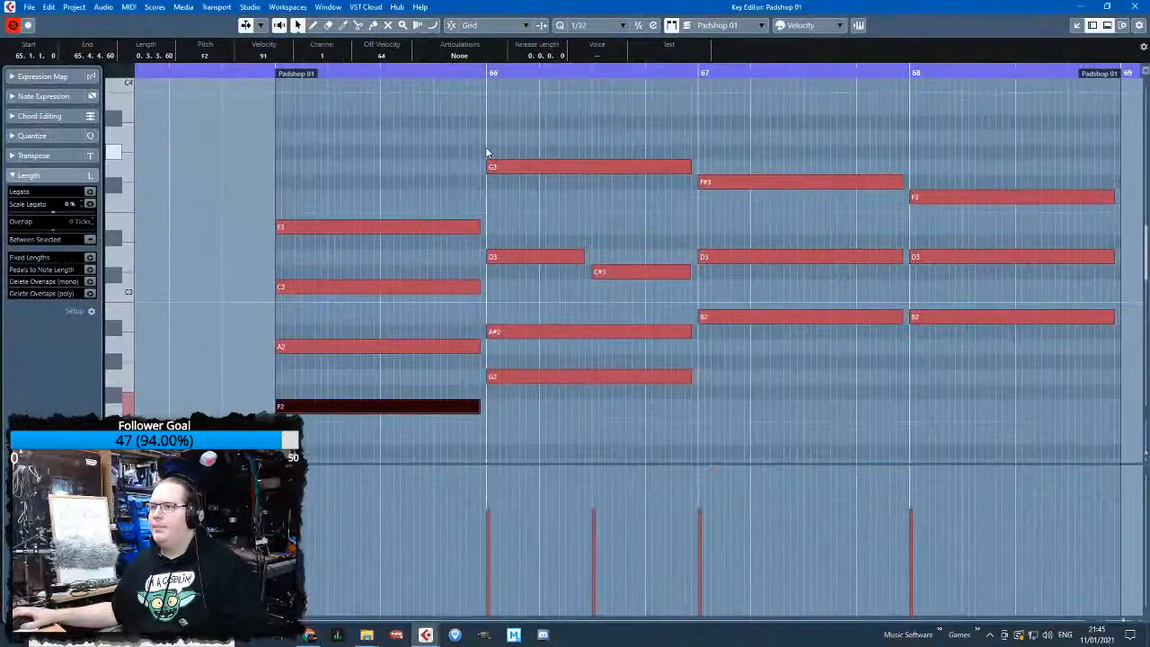
click(375, 345)
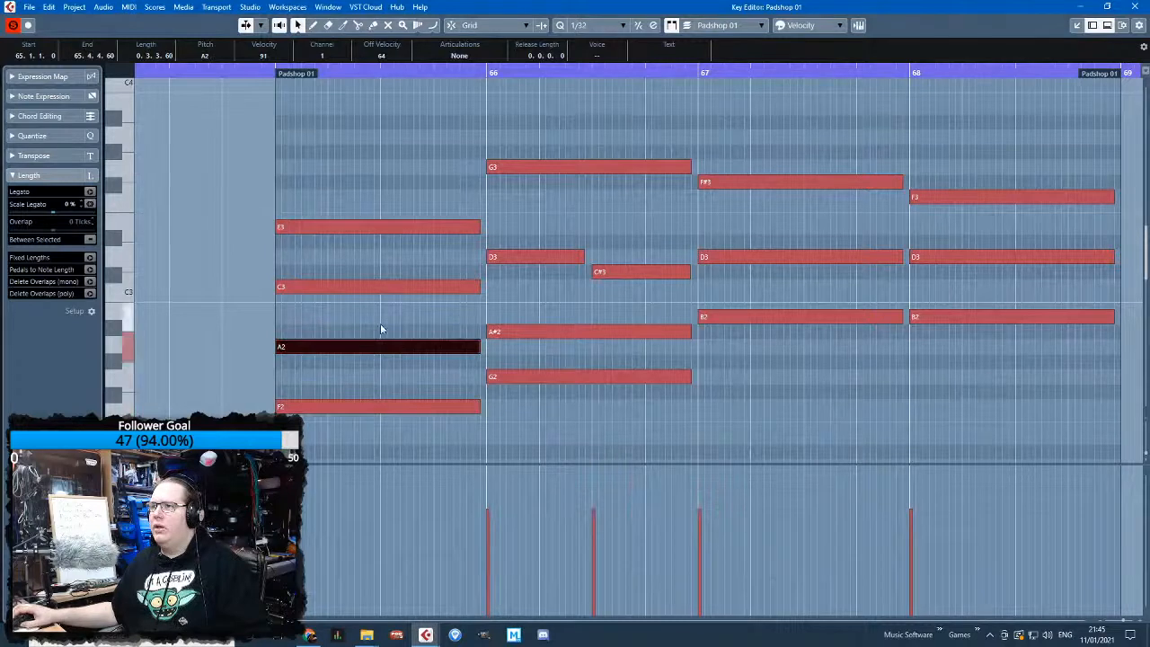
click(394, 406)
key(Delete)
drag(372, 285, 369, 264)
key(Delete)
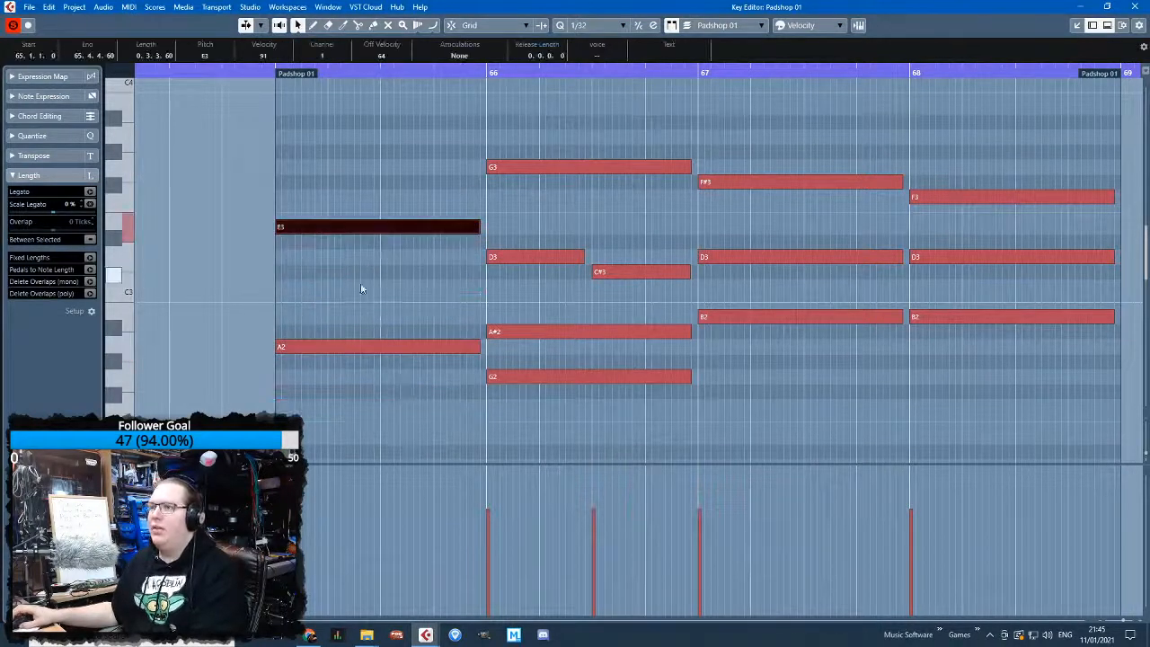
In bar 66, delete G2, D3 and C#3 and move G3 down an octave to G2, keeping A#2
click(548, 376)
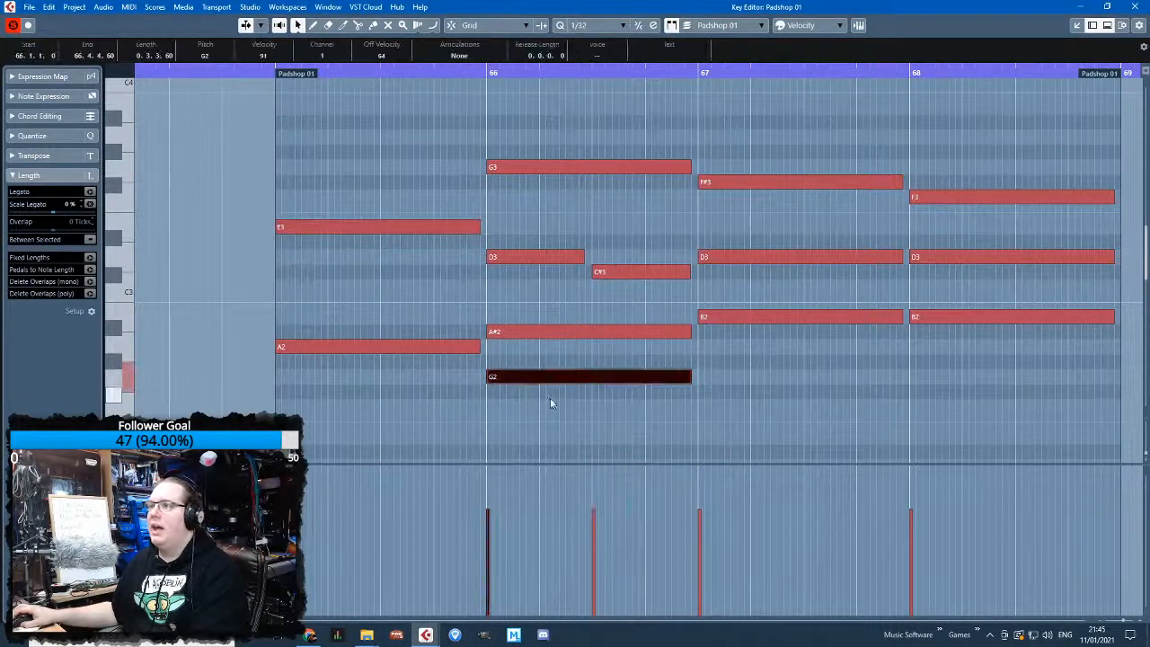
key(Delete)
drag(598, 295, 563, 237)
key(Delete)
drag(547, 171, 549, 381)
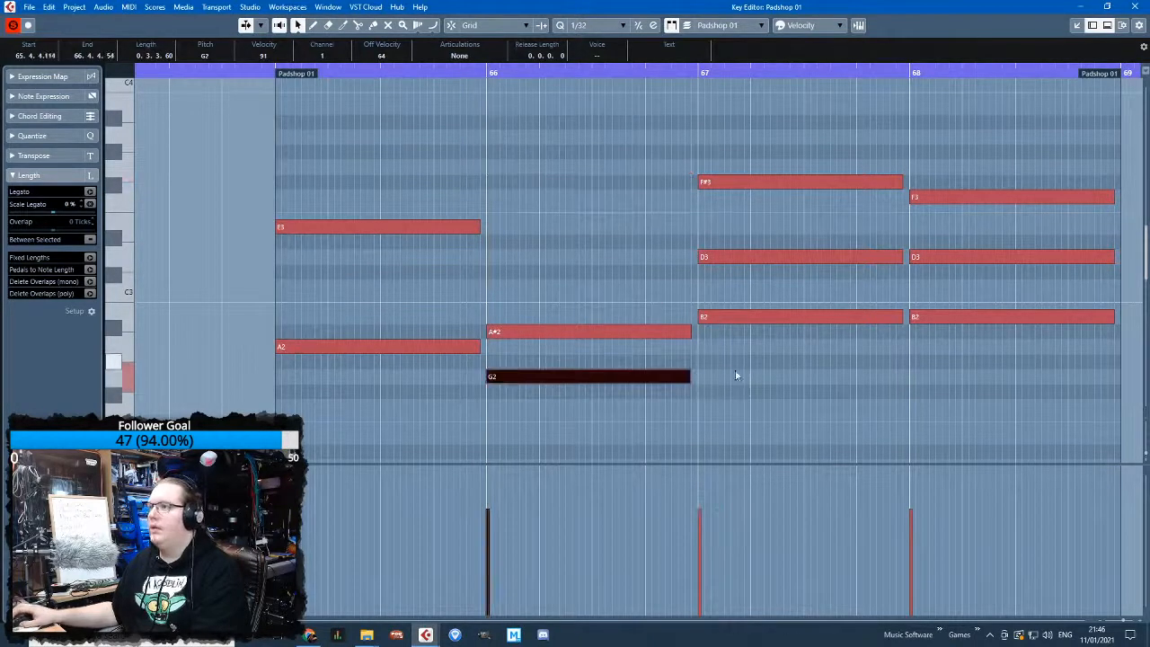
Delete the D3 notes in bars 67 and 68 of the Trombone part
click(805, 381)
scroll(898, 310, right, 3)
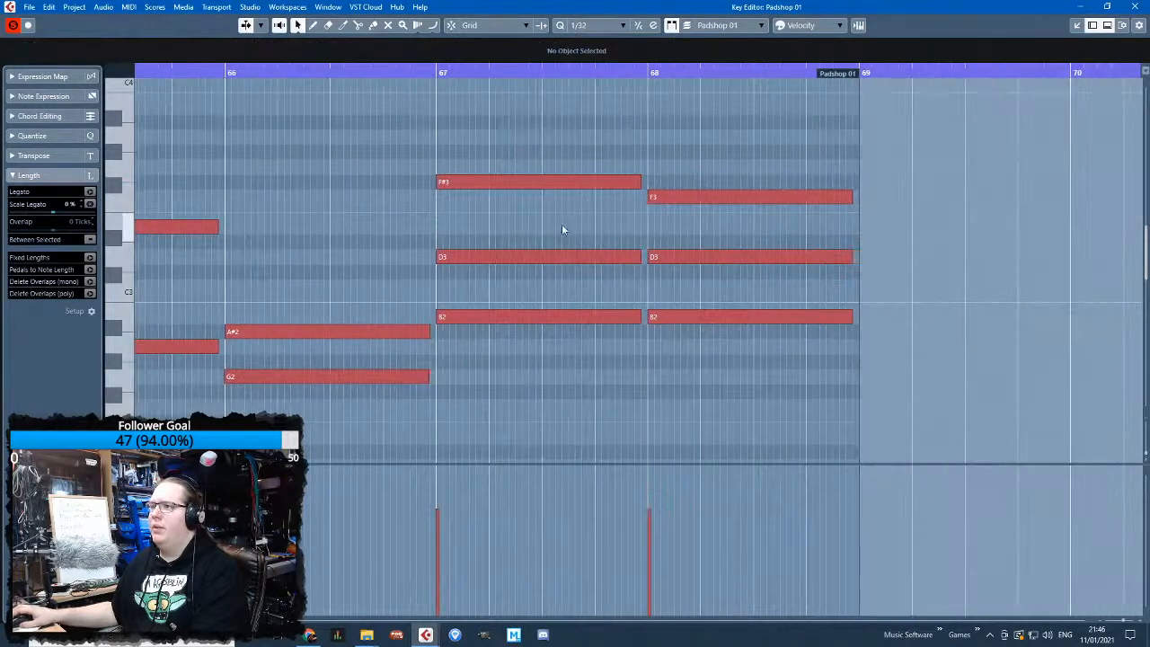
click(566, 256)
key(Delete)
click(668, 258)
key(Delete)
Transpose F#3 in bar 67 and F3 in bar 68 down an octave and close the Key Editor
drag(689, 236, 551, 128)
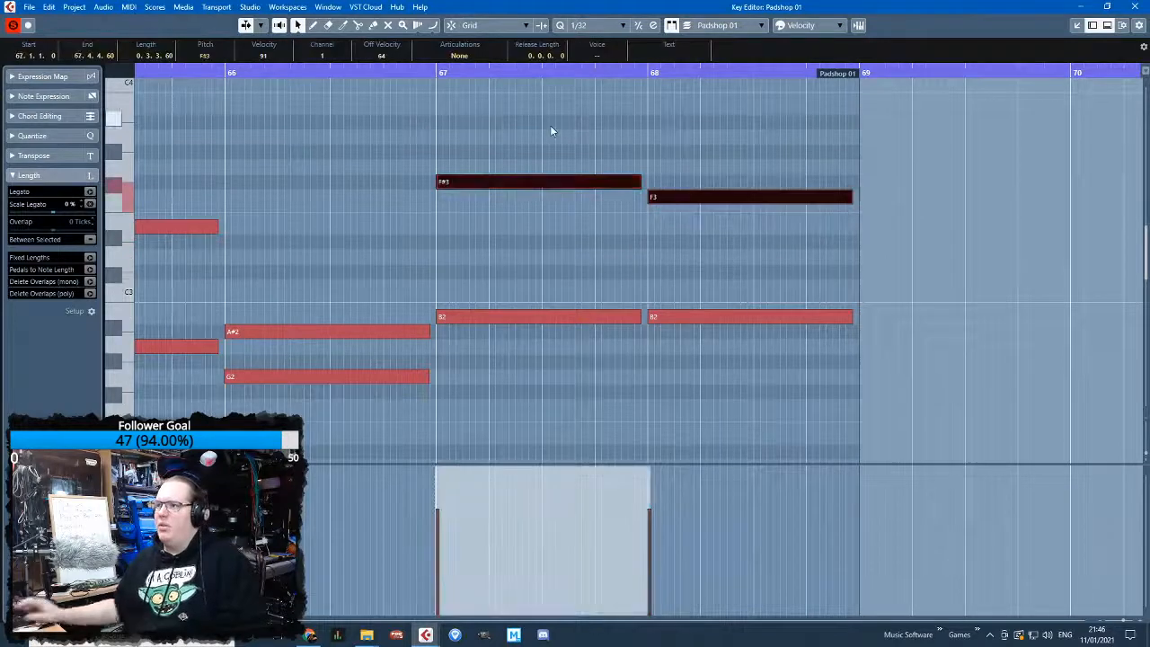
key(shift+Down)
scroll(517, 192, down, 2)
drag(213, 148, 659, 446)
scroll(397, 388, down, 2)
scroll(384, 336, down, 2)
drag(419, 269, 641, 370)
key(Delete)
scroll(631, 377, up, 2)
click(1129, 7)
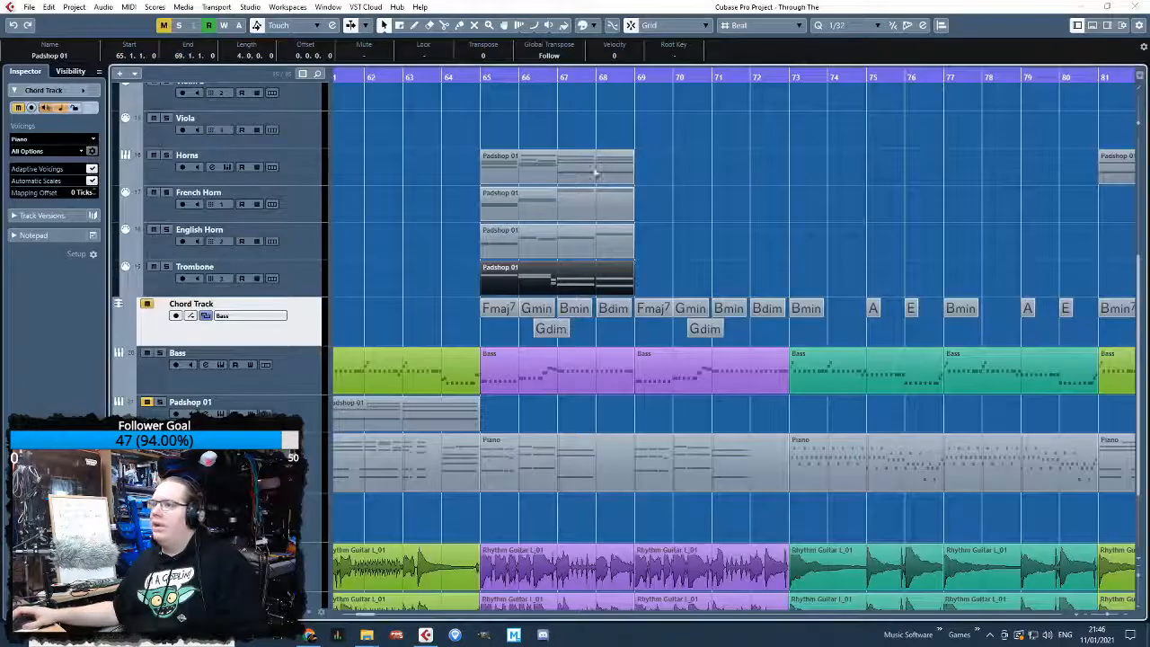
Delete the Horns event at bar 65 and solo the Horns, French Horn, English Horn and Trombone tracks
click(482, 156)
key(Delete)
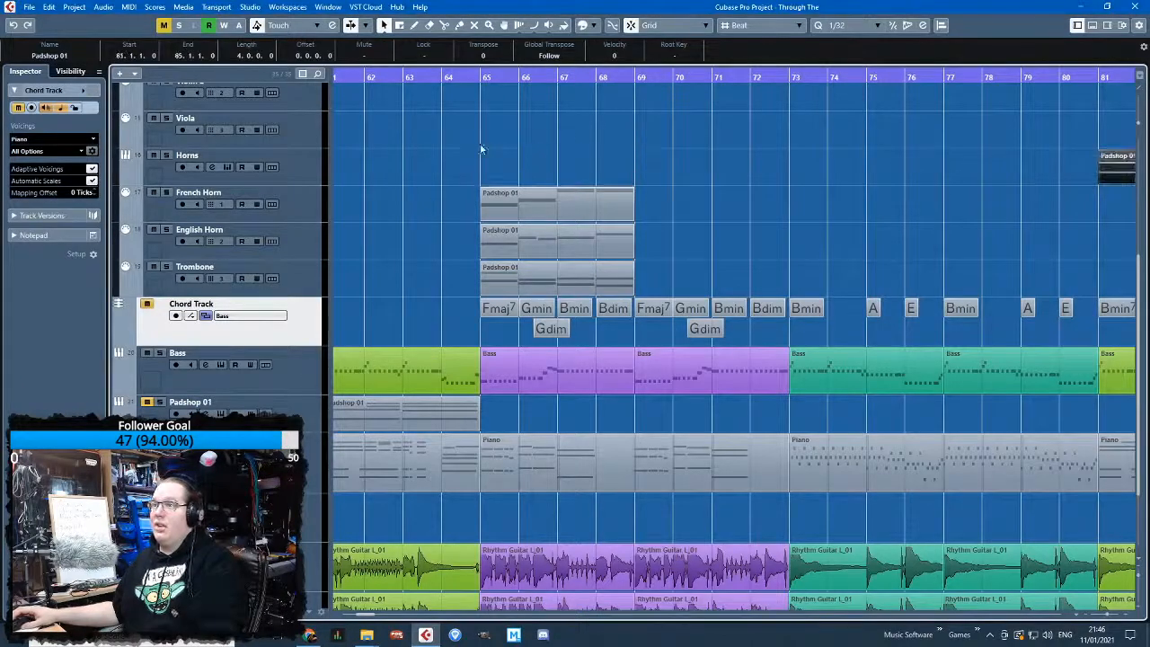
click(292, 174)
key(Down)
key(Down)
key(Down)
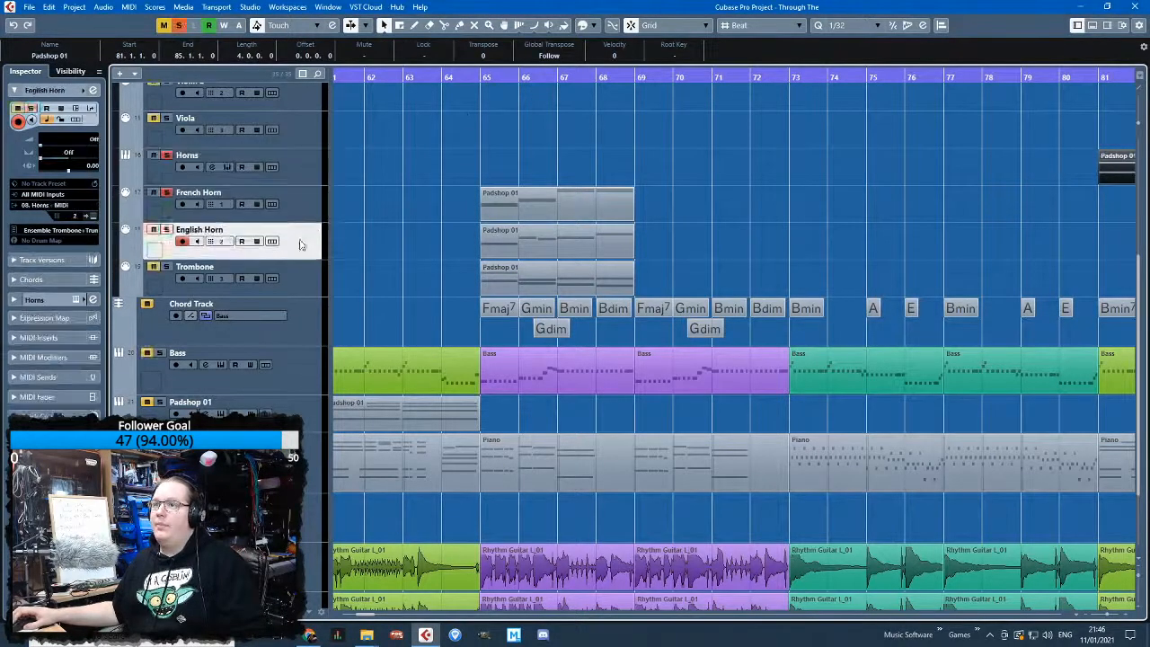
Play back the soloed horn parts from bar 65 through bar 68
scroll(465, 236, up, 4)
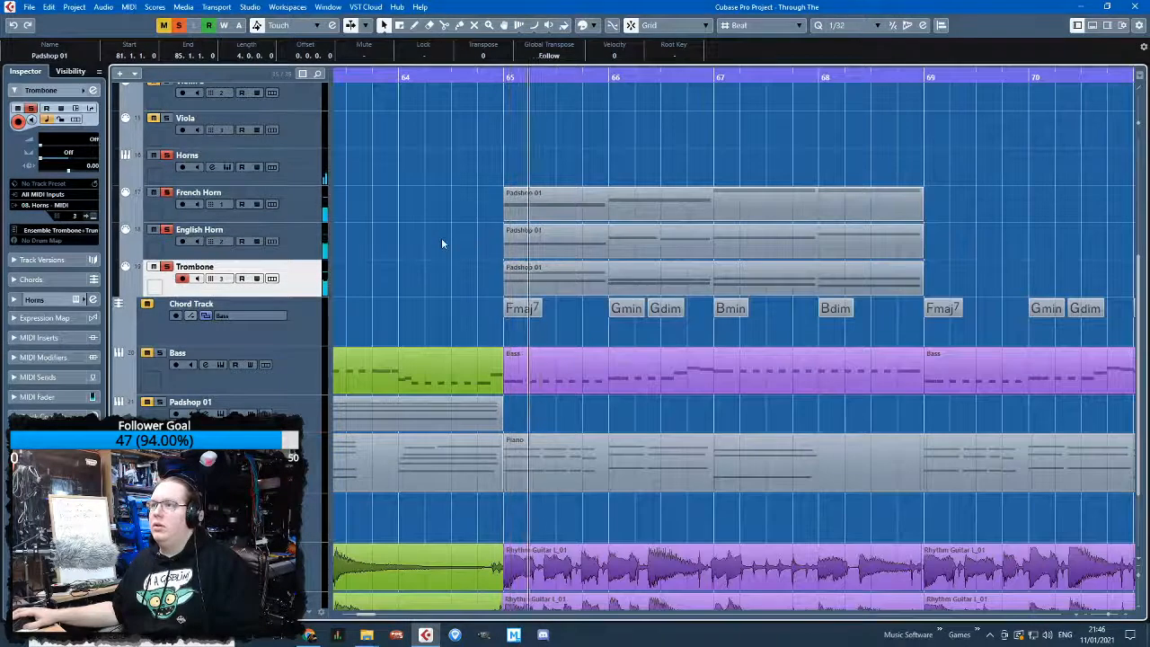
scroll(441, 245, down, 3)
scroll(441, 255, up, 2)
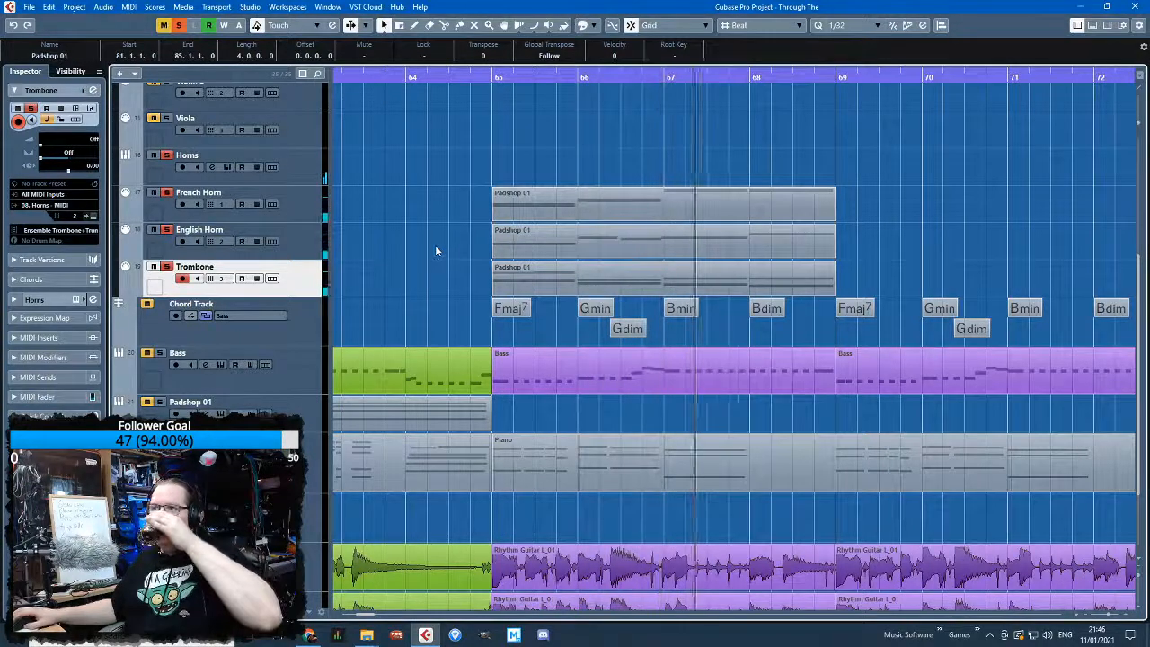
click(421, 211)
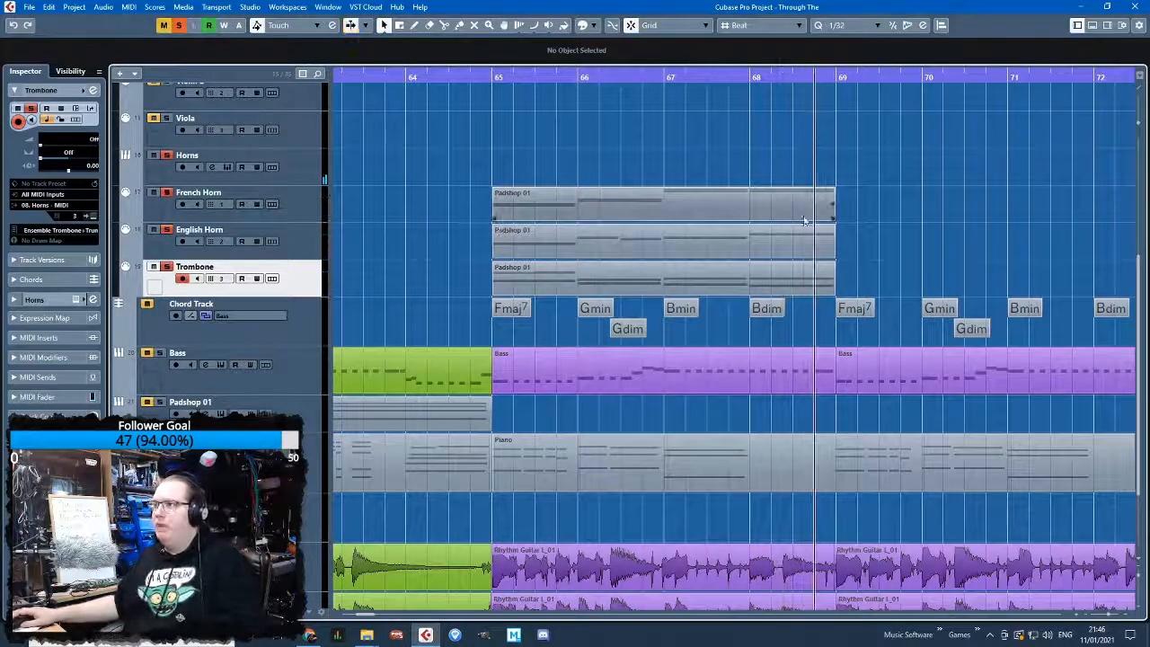
Open the Trombone event and audition the B2 notes in bars 67 and 68
click(793, 276)
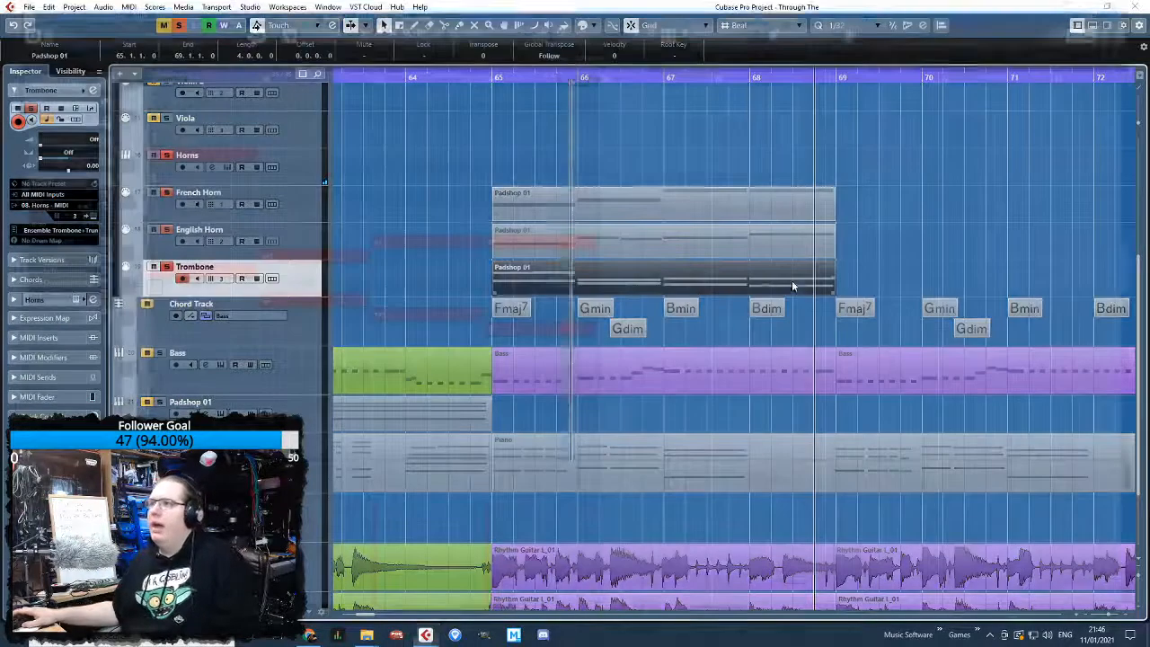
double_click(791, 280)
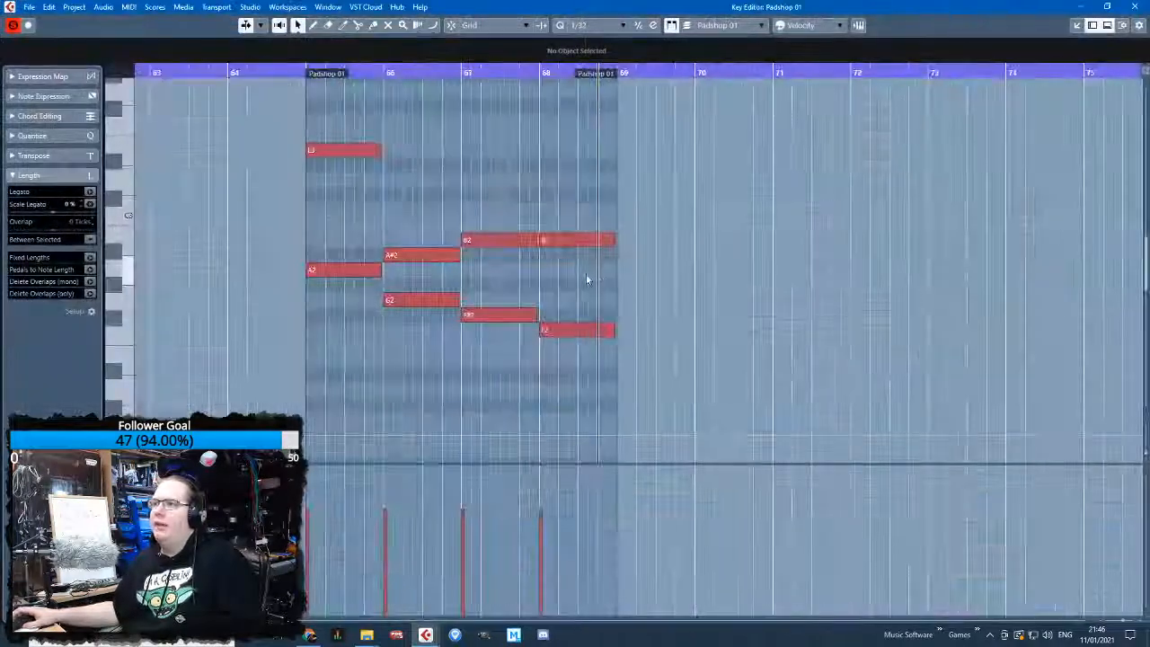
click(483, 240)
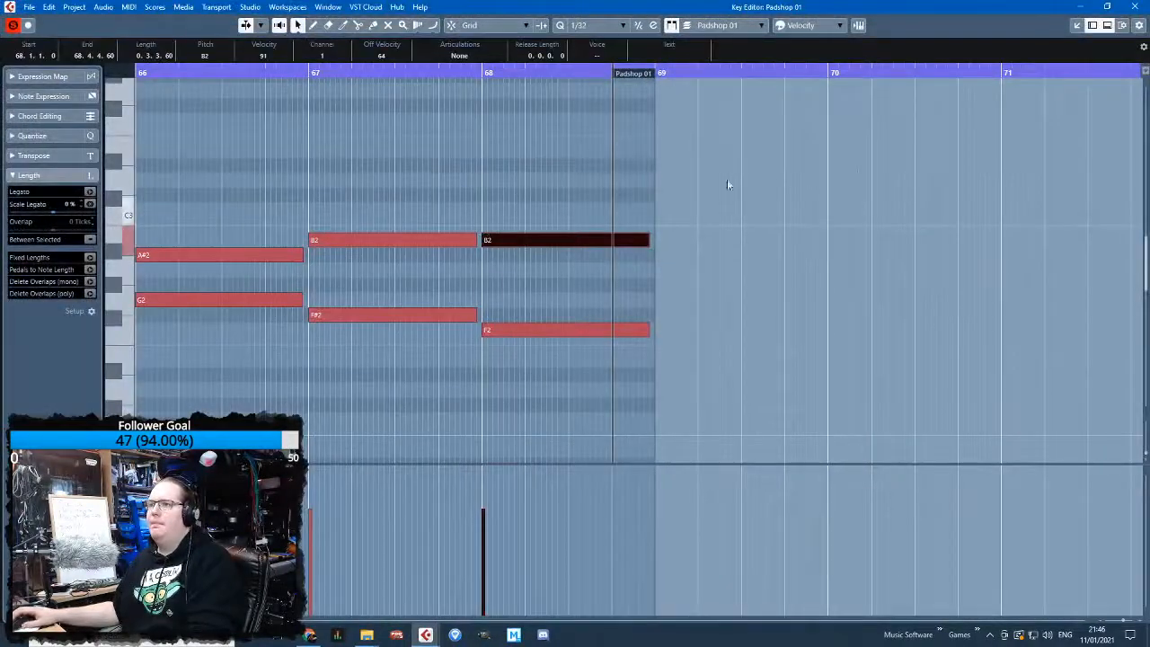
click(1094, 16)
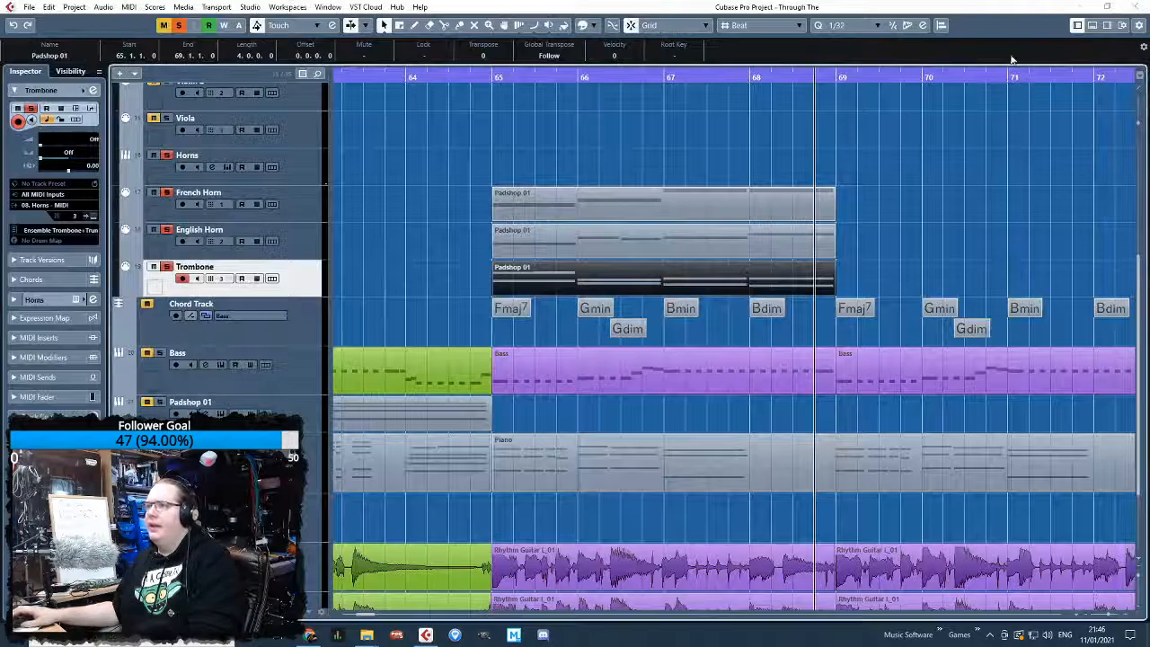
Cut F#2 in bar 67 and F2 in bar 68 from the Trombone event
double_click(776, 289)
click(579, 312)
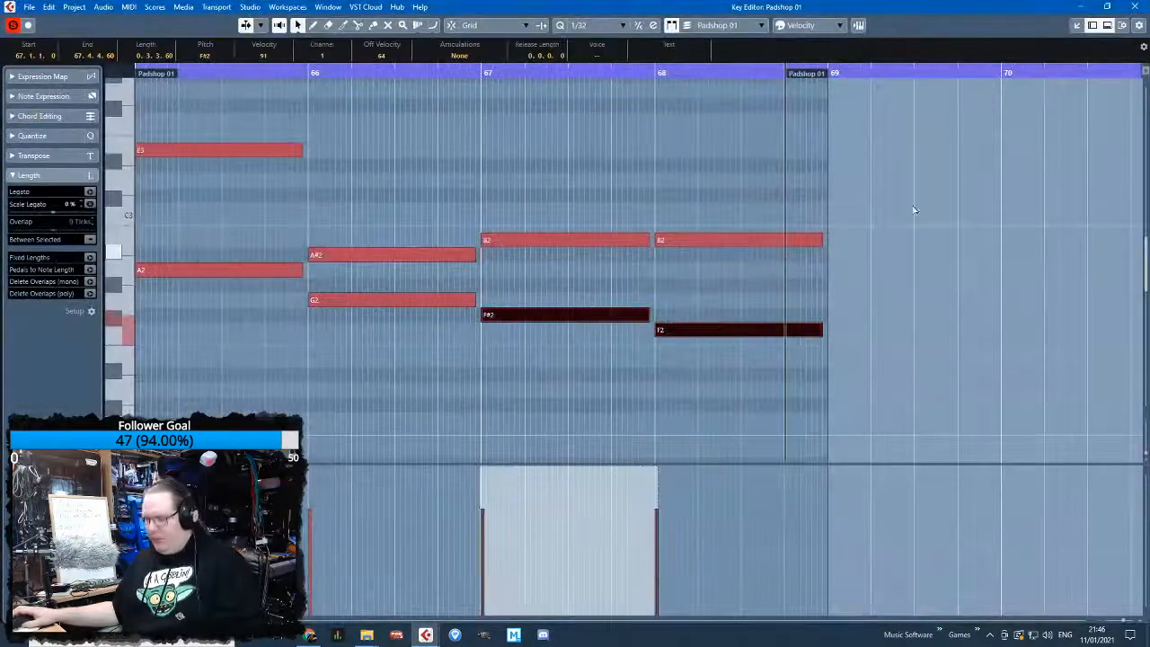
key(Delete)
click(1131, 6)
Paste F#2 and F2 into bars 67 and 68 of the French Horn event and delete the B2 notes there
double_click(729, 203)
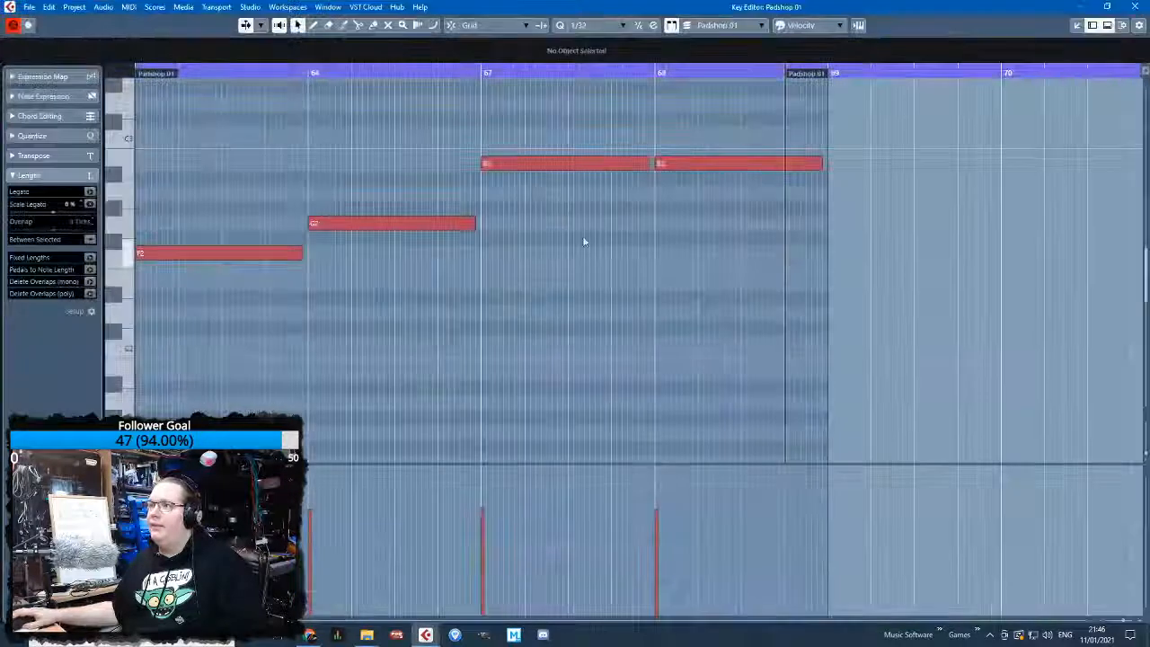
key(ctrl+v)
drag(790, 237, 510, 246)
mouse_move(508, 243)
mouse_down()
mouse_move(523, 246)
mouse_move(511, 247)
mouse_up()
drag(675, 185, 590, 120)
key(Delete)
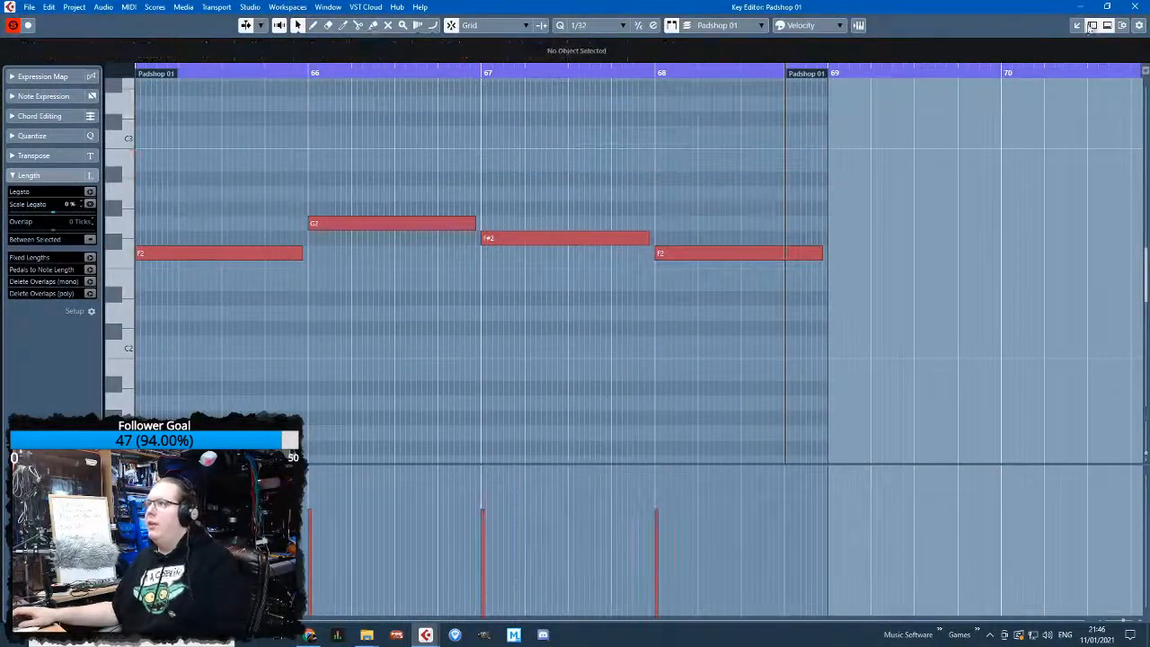
click(1134, 6)
In the Trombone event, delete B2 in bar 68 and extend the bar 67 B2 to the end of bar 68
double_click(727, 274)
click(728, 240)
key(Delete)
drag(647, 240, 822, 269)
click(1133, 7)
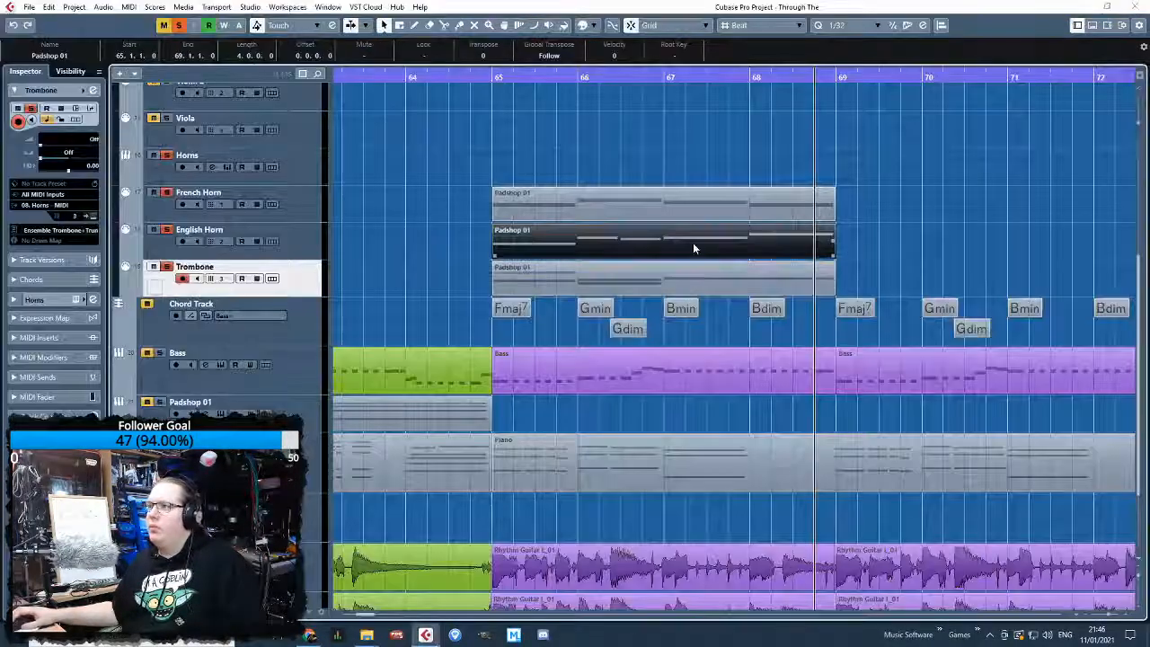
Open the English Horn event and check its notes in bars 67 and 68
double_click(692, 245)
click(583, 287)
click(1133, 6)
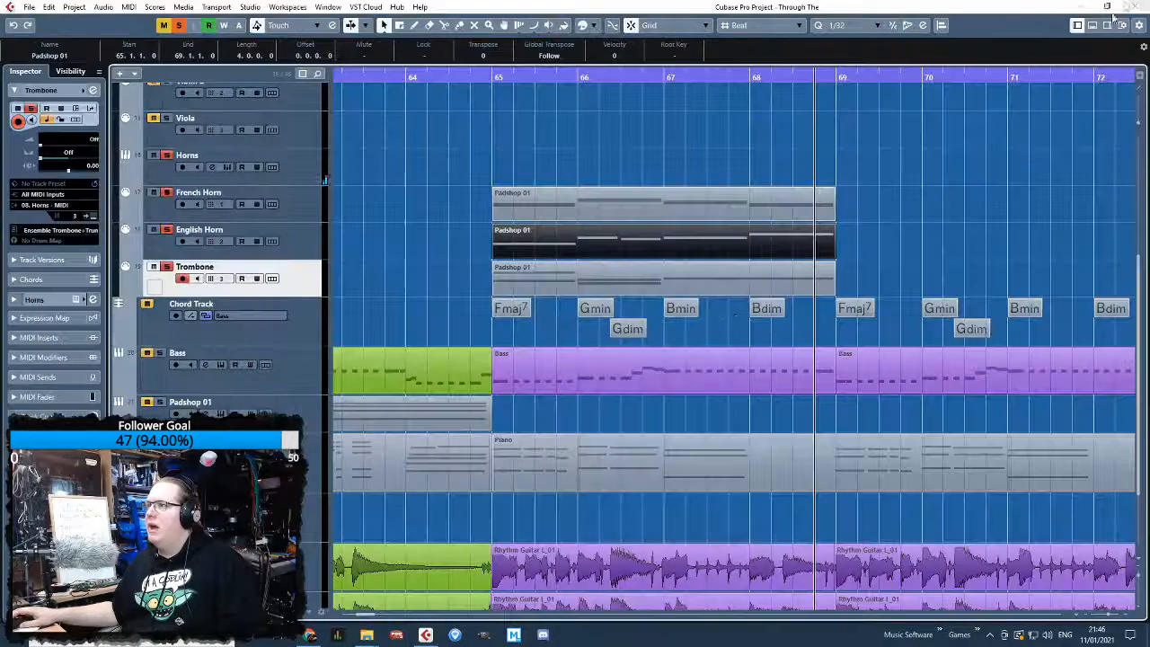
Copy the long Trombone B2 up to D3 across bars 67 and 68 to form a two-note harmony
double_click(749, 273)
click(675, 243)
key(alt+d)
drag(862, 247, 534, 187)
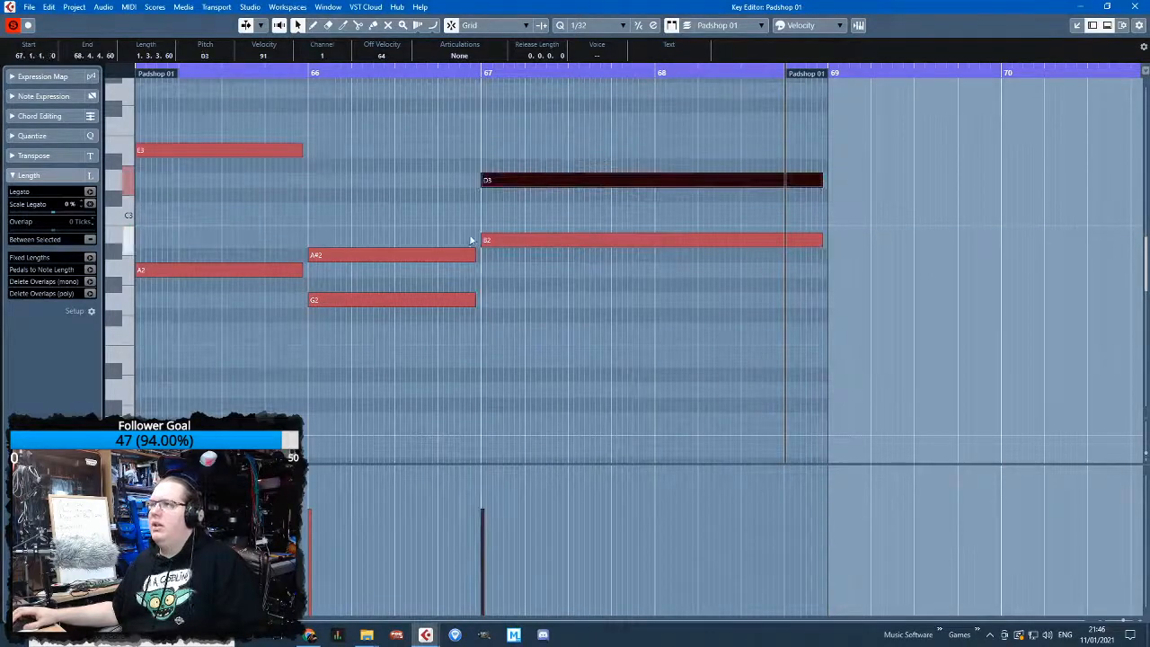
click(1129, 6)
Review the English Horn line in the Key Editor and play the three horn parts again from bar 65
double_click(754, 249)
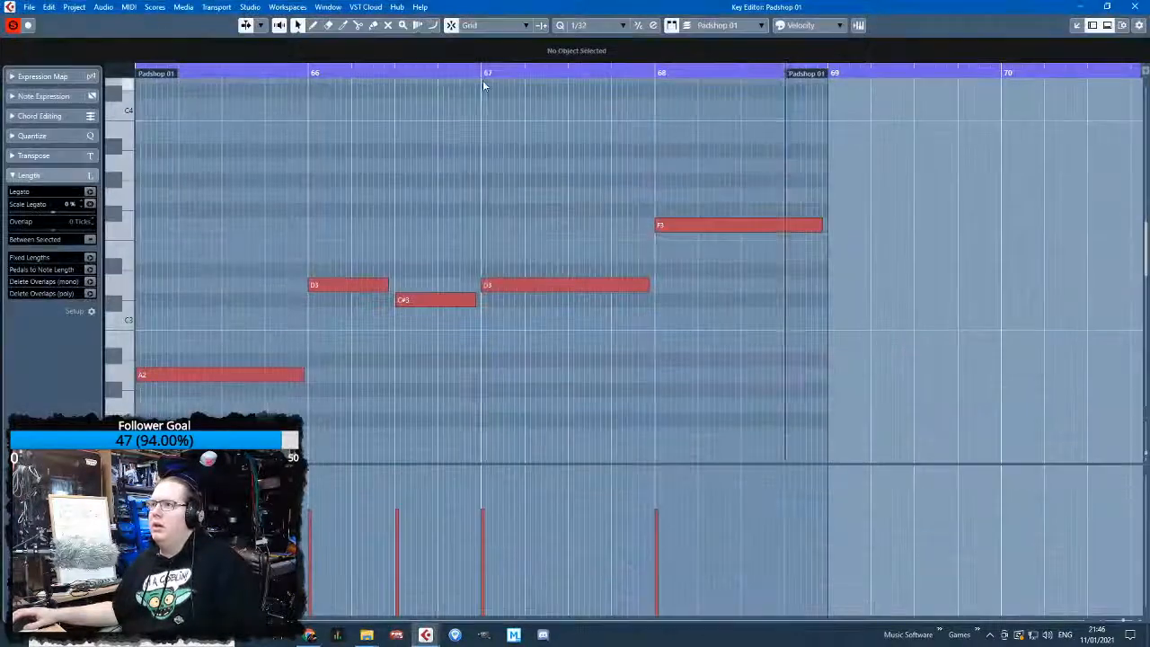
scroll(638, 314, down, 2)
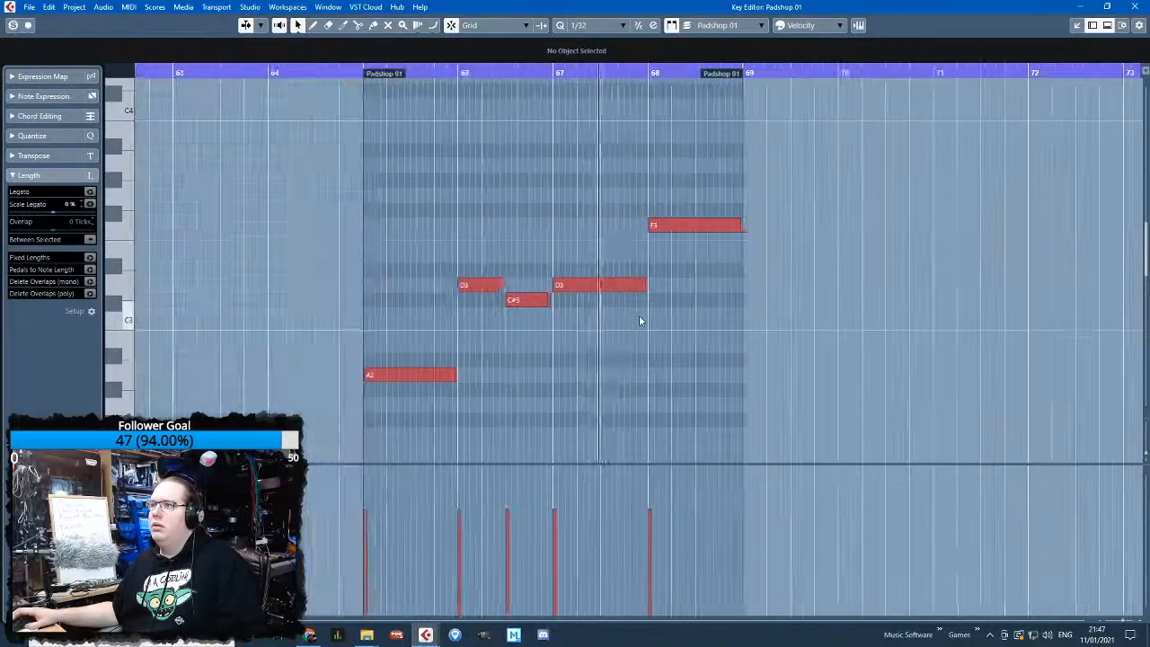
scroll(639, 315, up, 4)
click(1135, 6)
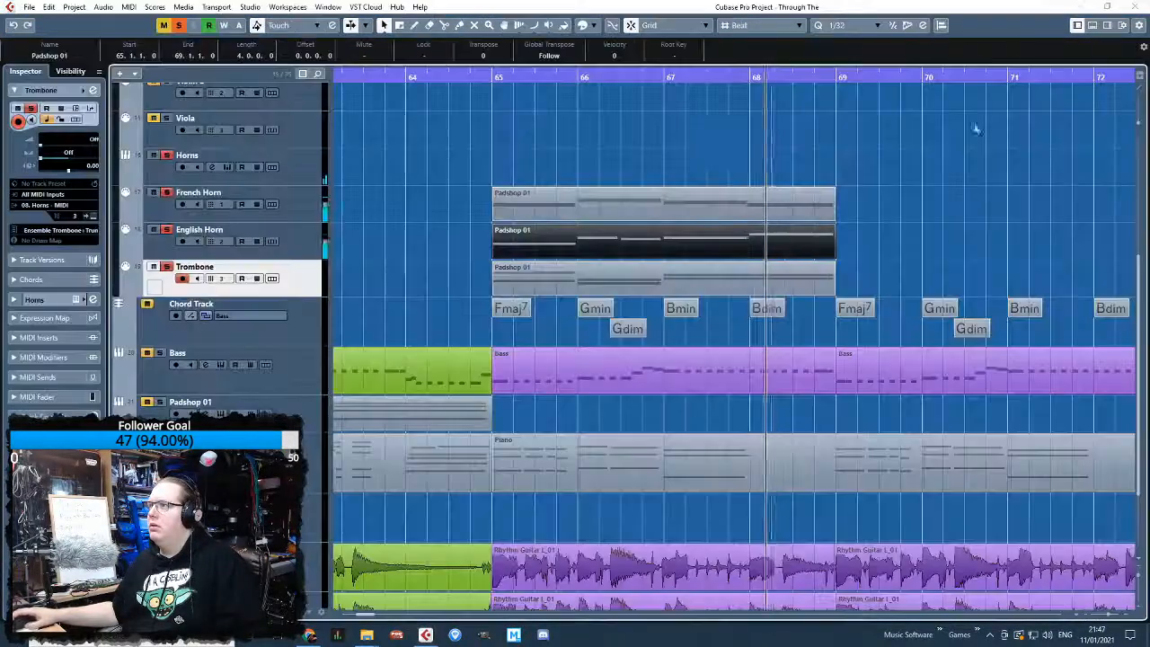
drag(487, 79, 493, 75)
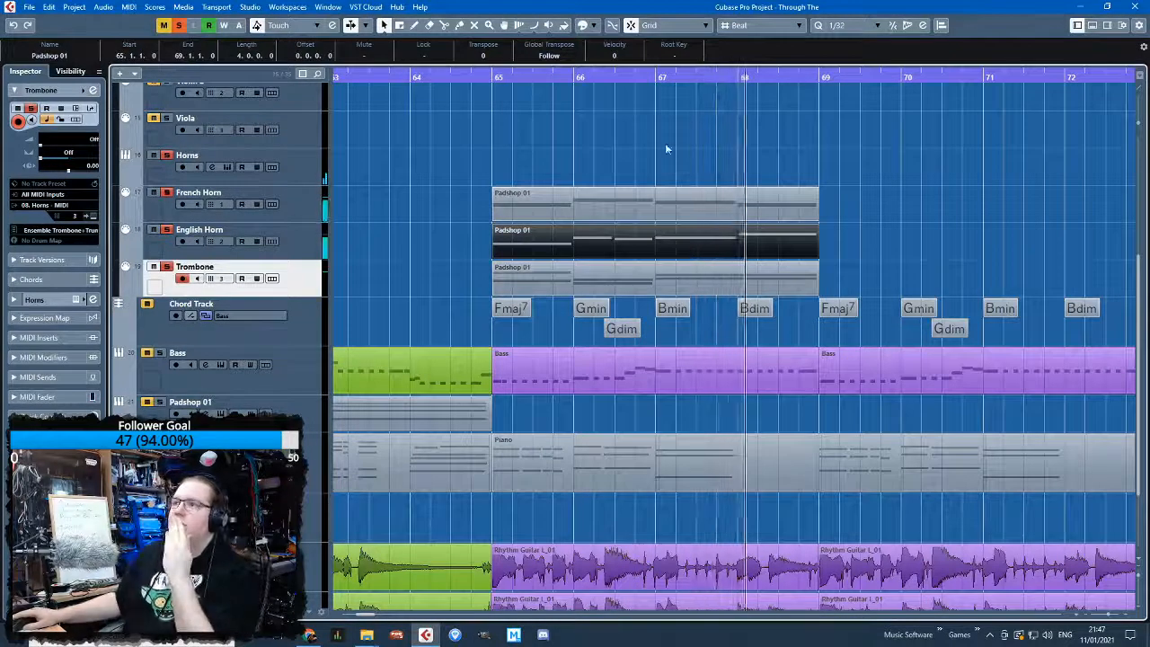
click(467, 171)
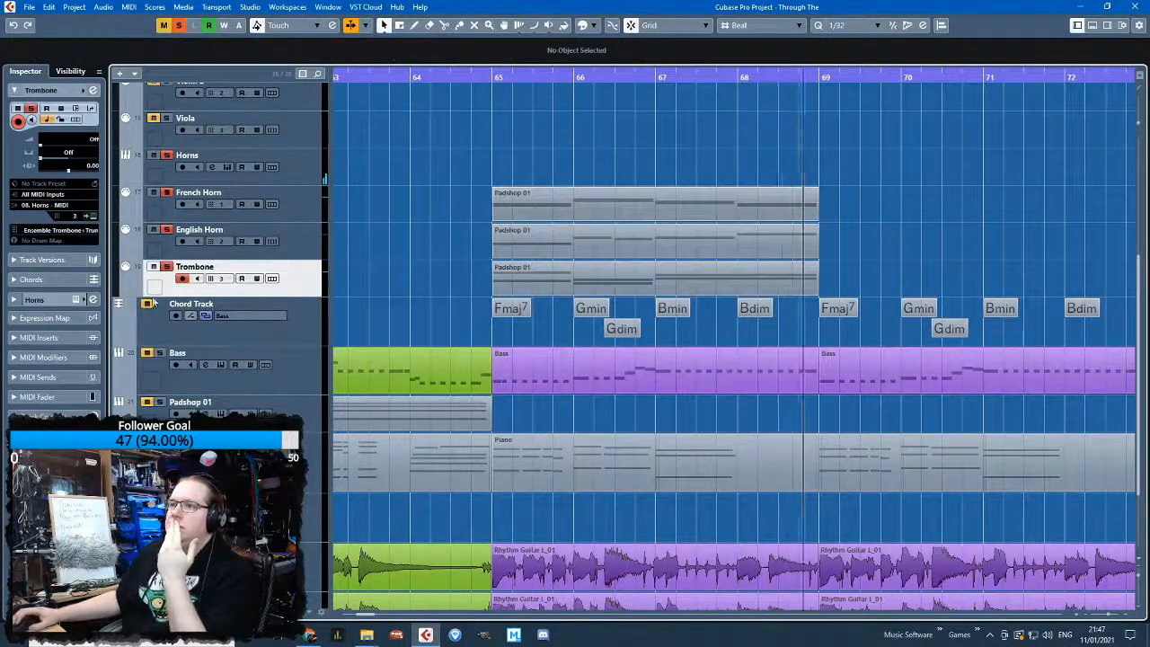
Show CC 1 (Modulation) in the Trombone event's controller lane and make the lane taller
double_click(547, 282)
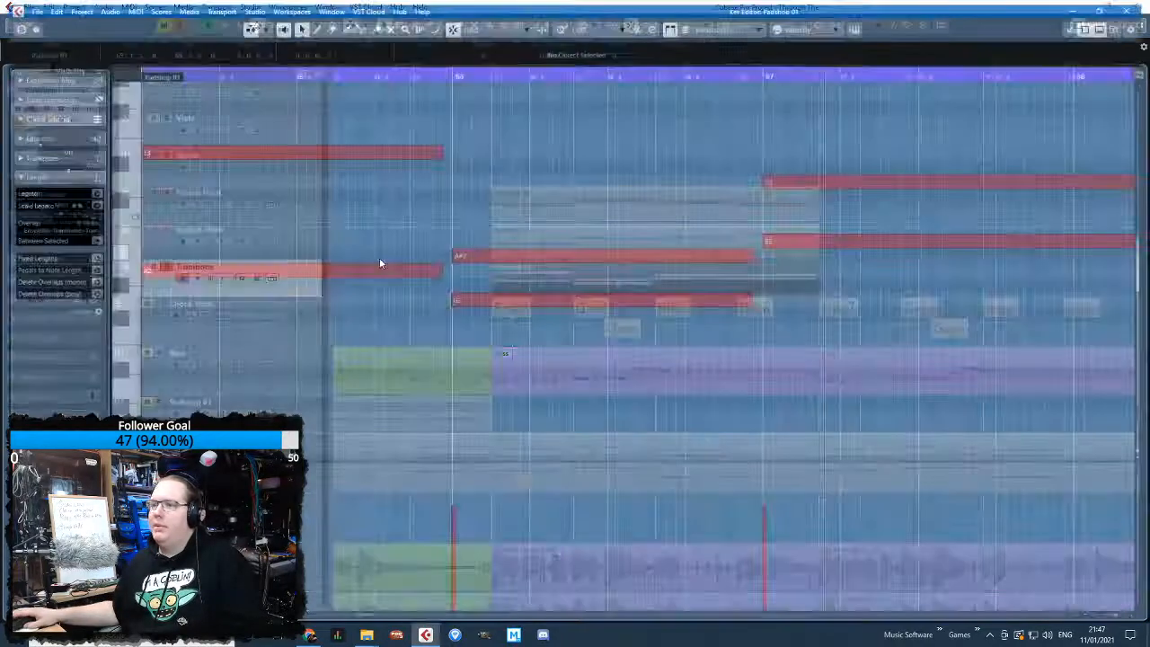
click(119, 473)
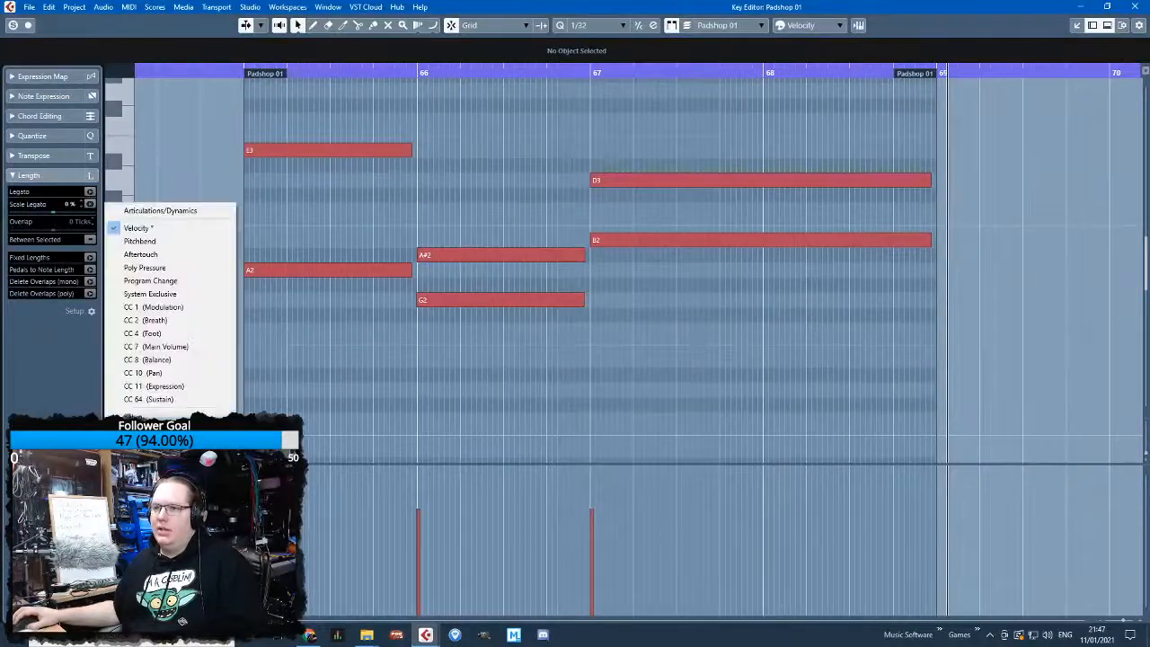
click(203, 307)
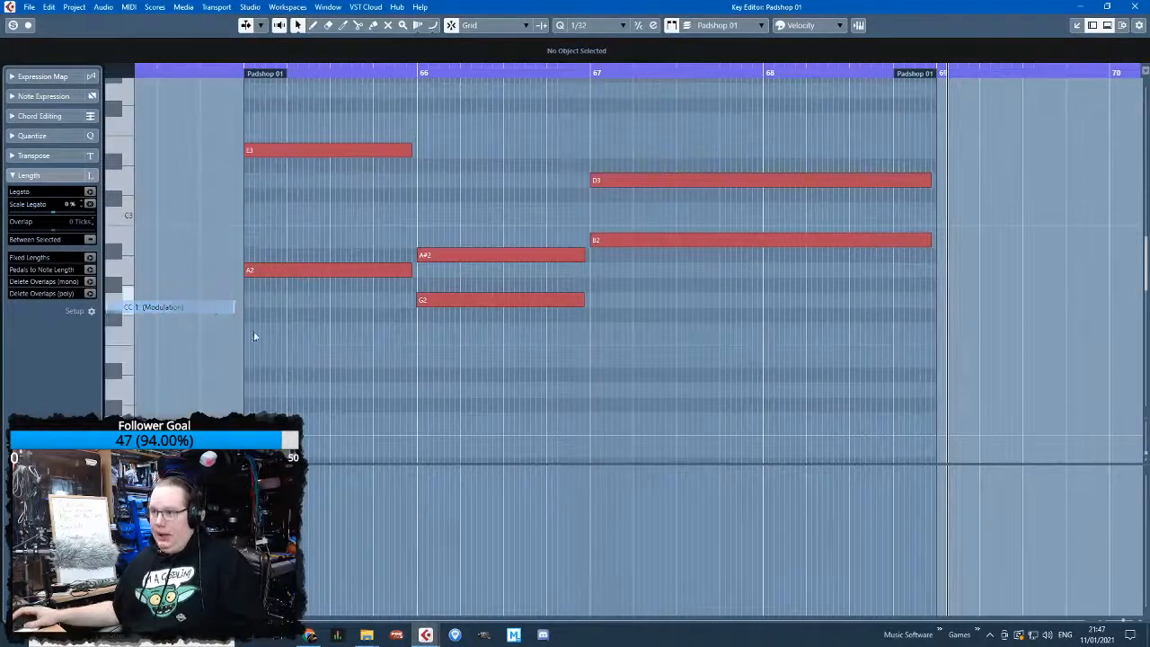
drag(557, 461, 569, 400)
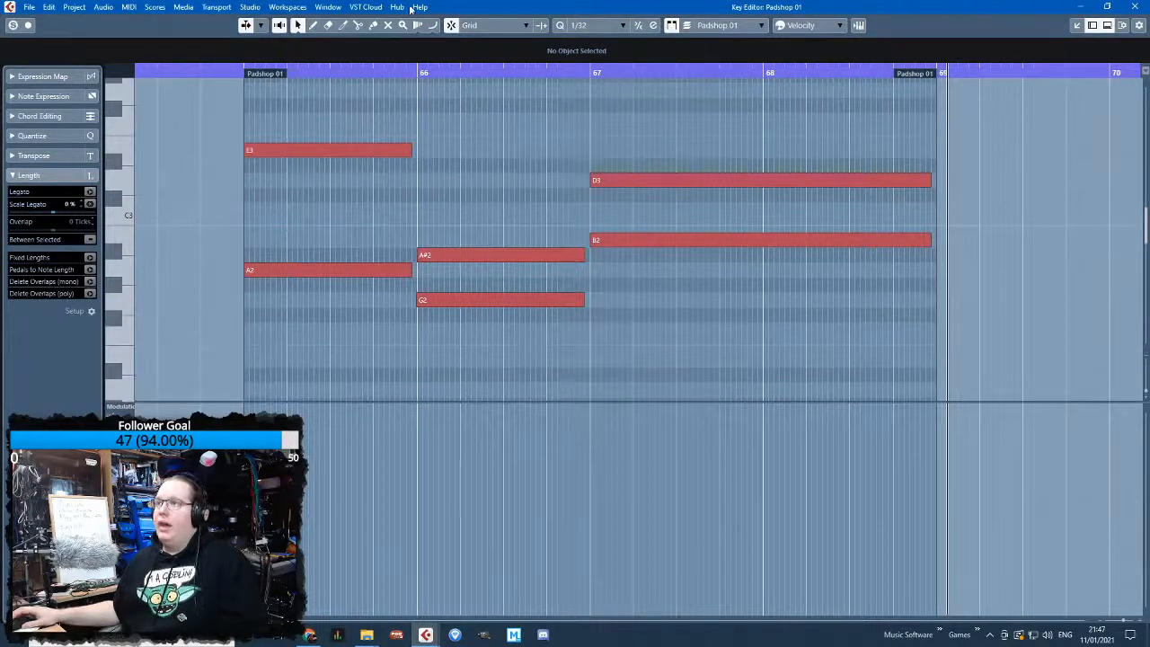
Draw a Trombone modulation curve across bars 65 to 68 that dips at bar 68 and rises to the end
click(434, 26)
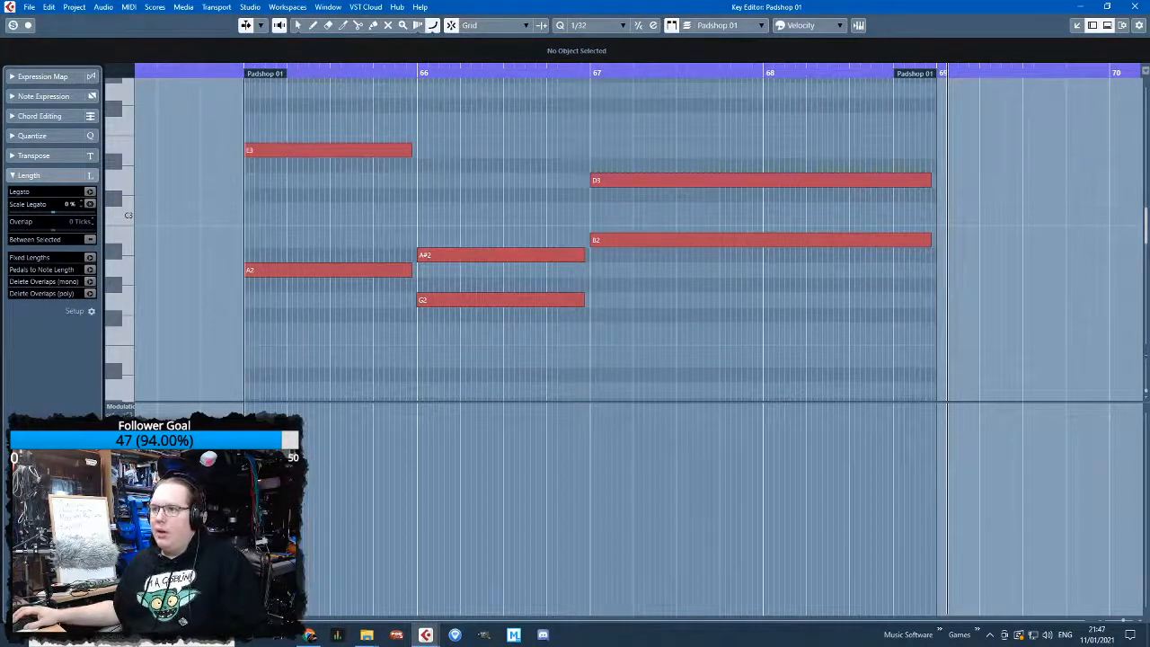
mouse_move(248, 440)
mouse_down()
mouse_move(421, 429)
mouse_move(371, 437)
mouse_move(796, 464)
mouse_move(931, 418)
mouse_up()
drag(981, 318, 920, 181)
scroll(926, 194, up, 3)
scroll(753, 242, down, 3)
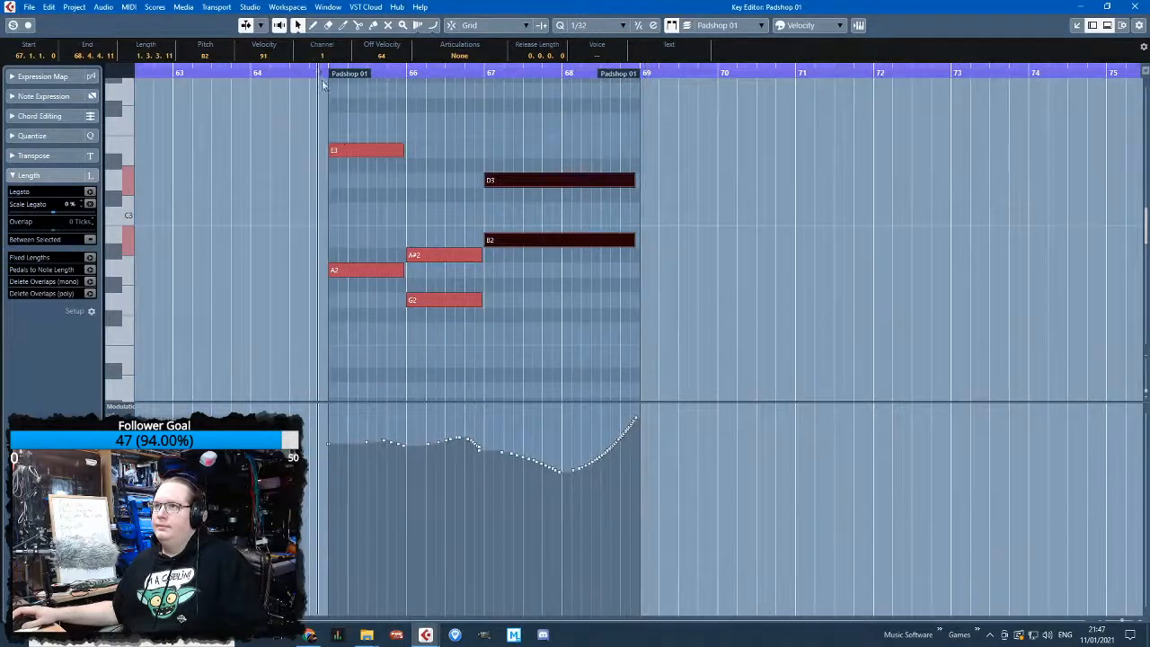
Play the Trombone part from bar 65 and check its notes against the modulation curve
scroll(384, 347, up, 3)
scroll(384, 346, down, 2)
scroll(385, 343, down, 3)
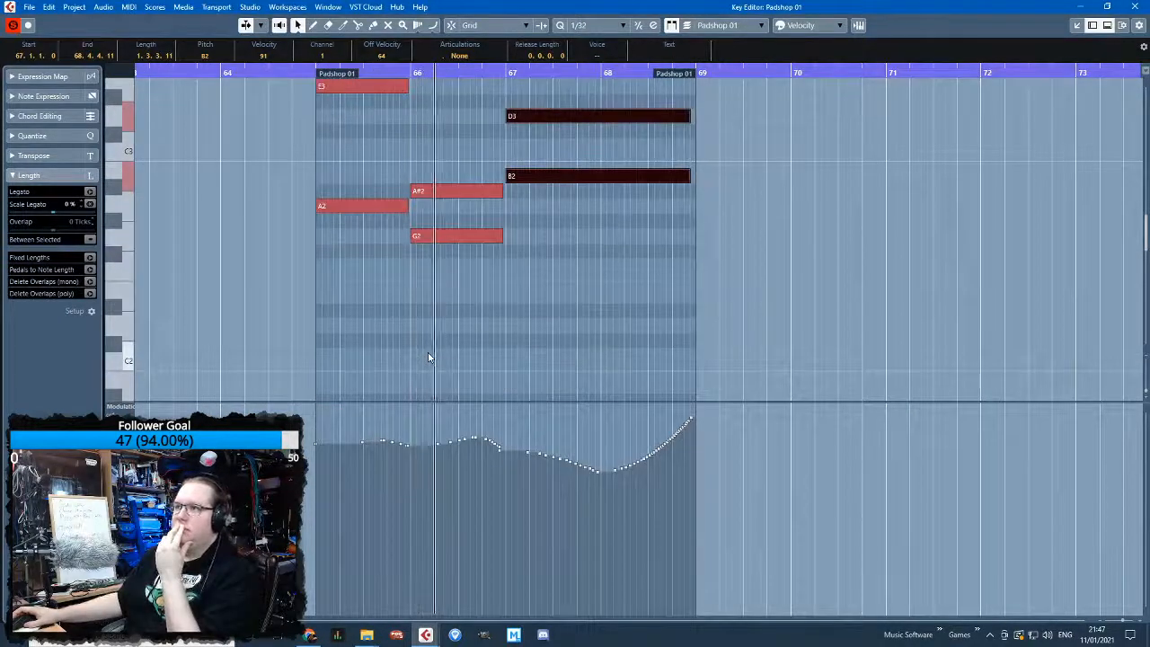
scroll(429, 354, up, 3)
click(527, 238)
scroll(521, 251, down, 2)
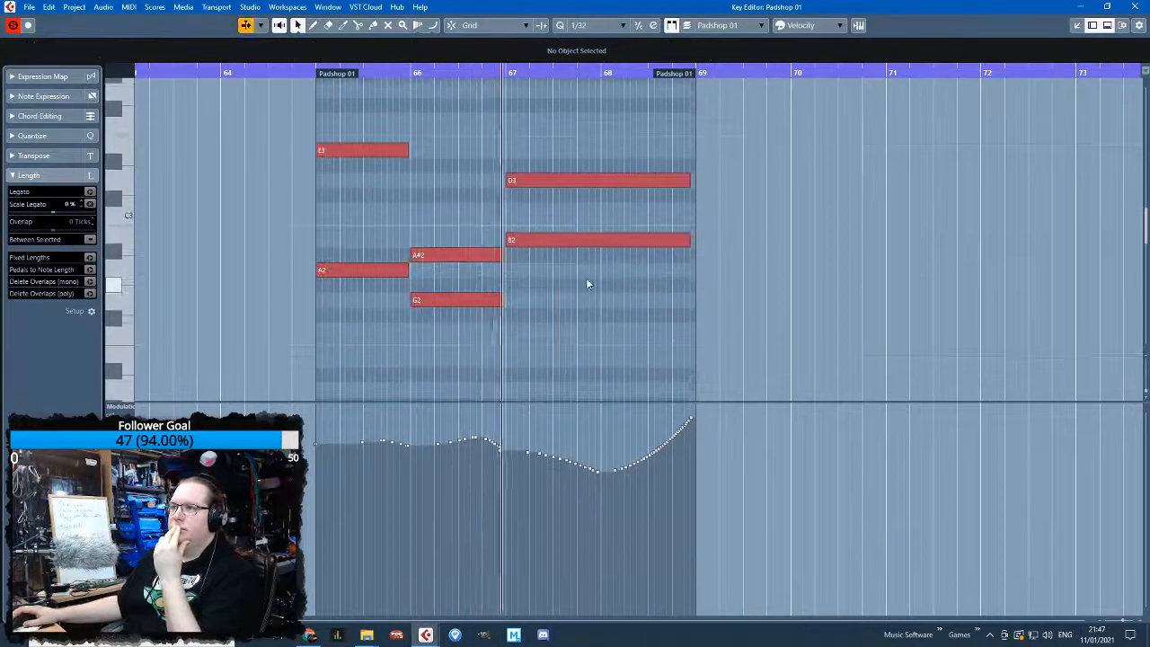
Try transposing the G2 in bar 66 up an octave during playback
click(463, 301)
key(F5)
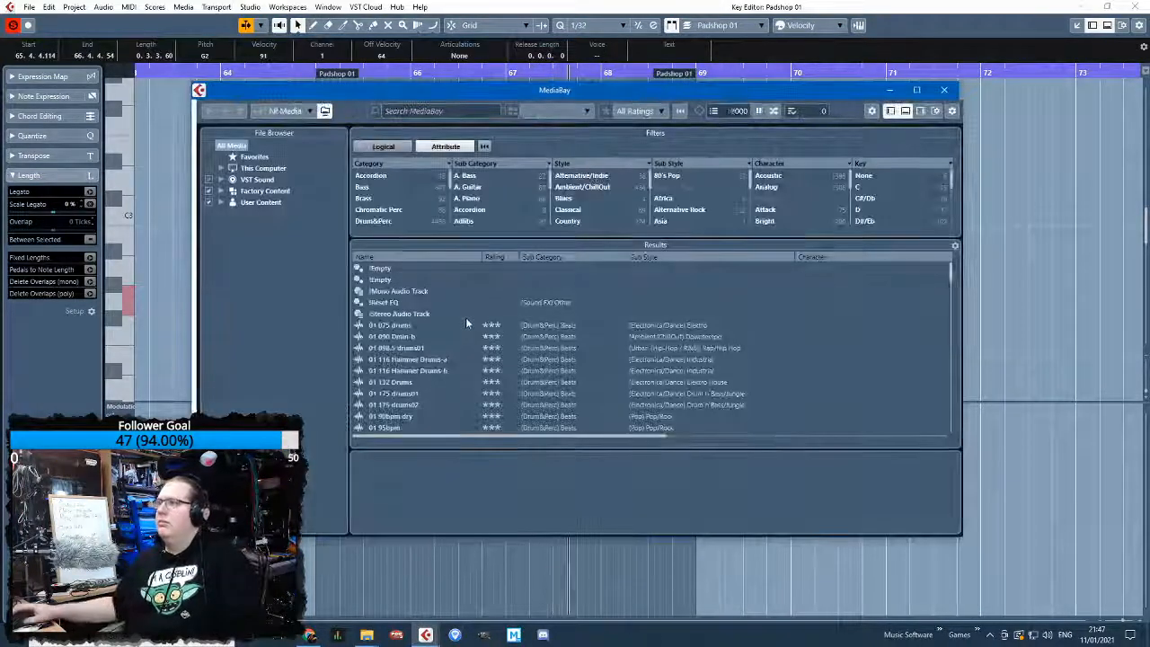
key(F5)
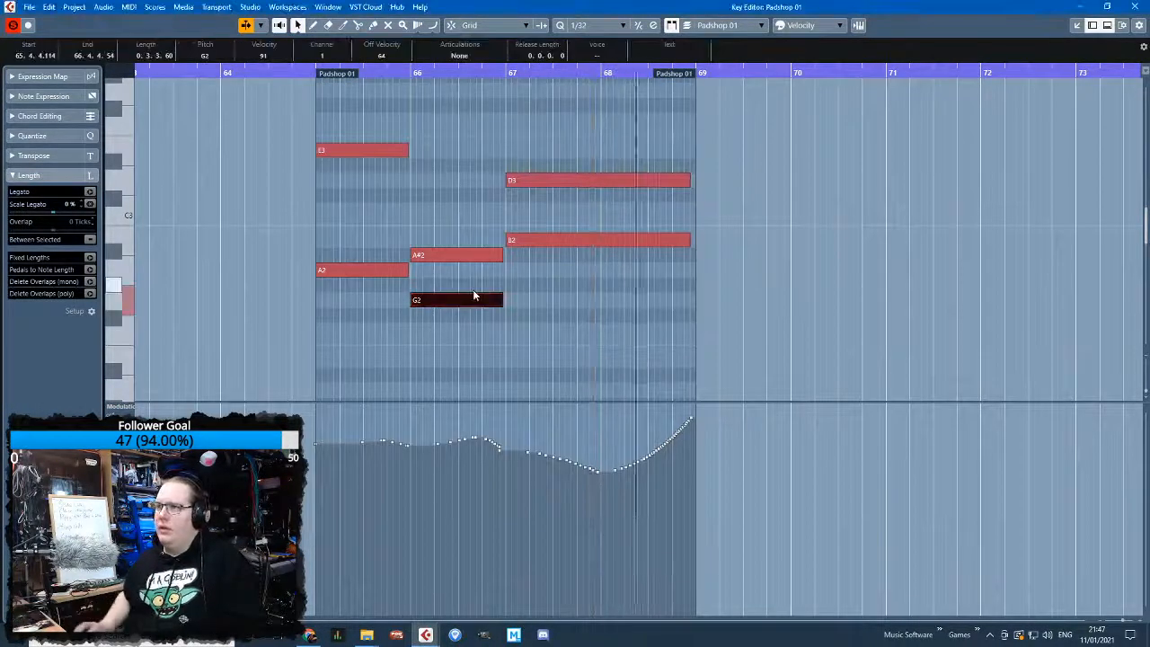
key(shift+Up)
key(shift+Down)
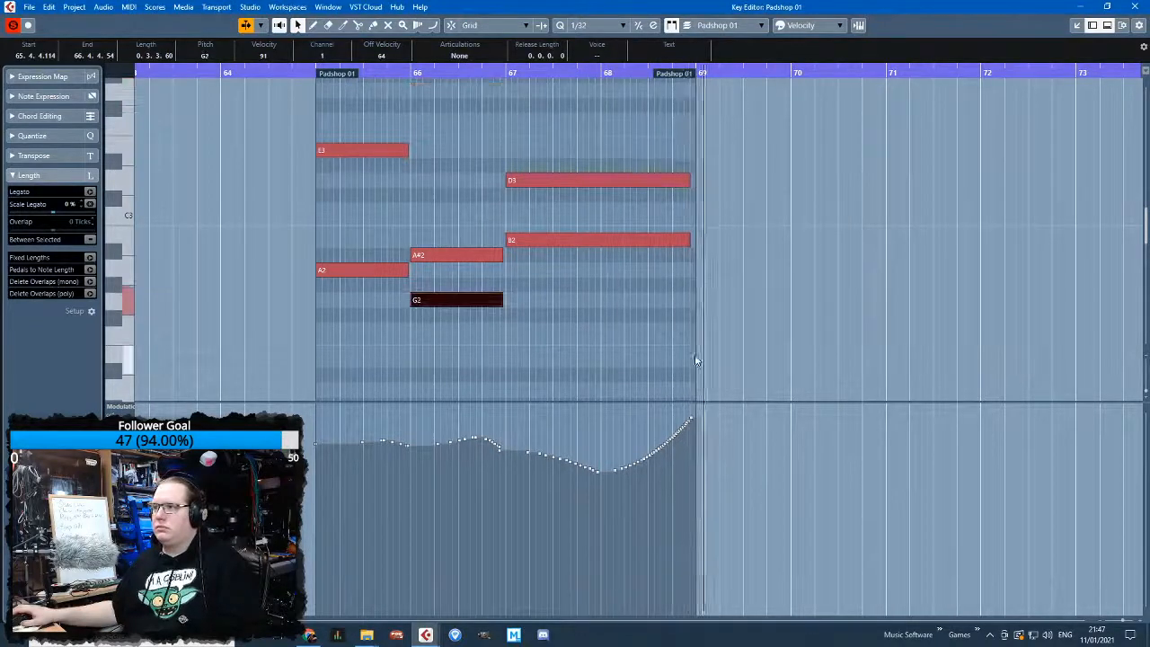
key(space)
Redraw the bar 68 modulation as nearly flat with a late, lower rise, and remove the leftover points at its end
click(432, 26)
scroll(609, 474, up, 3)
drag(597, 473, 696, 468)
drag(697, 468, 743, 449)
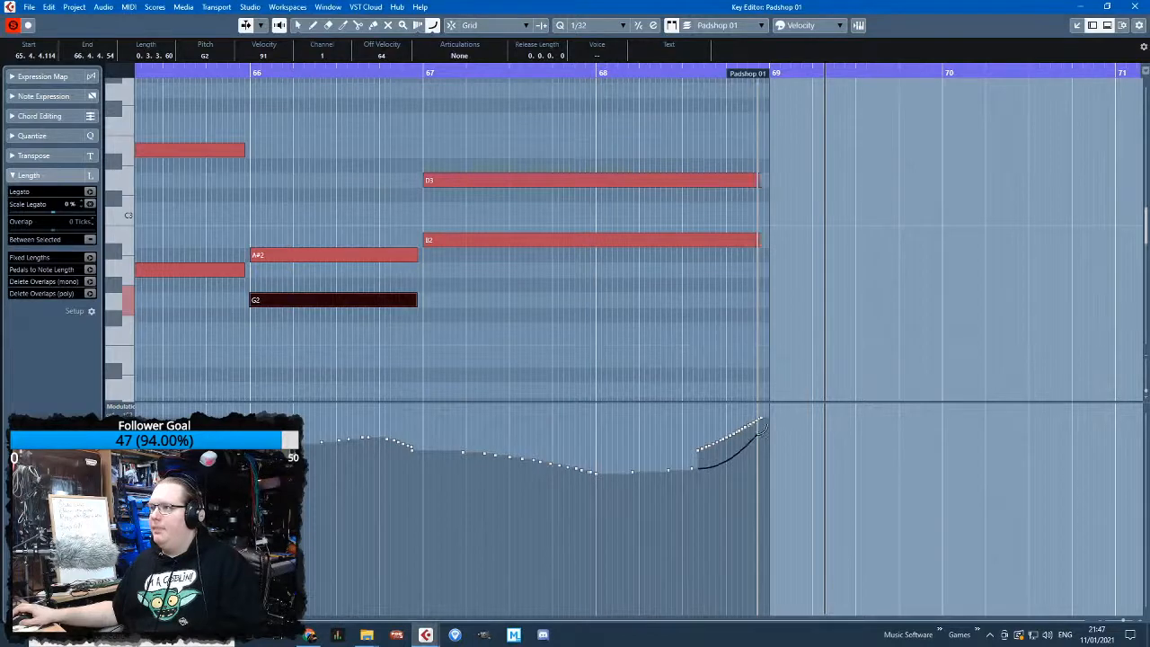
key(1)
drag(747, 409, 755, 416)
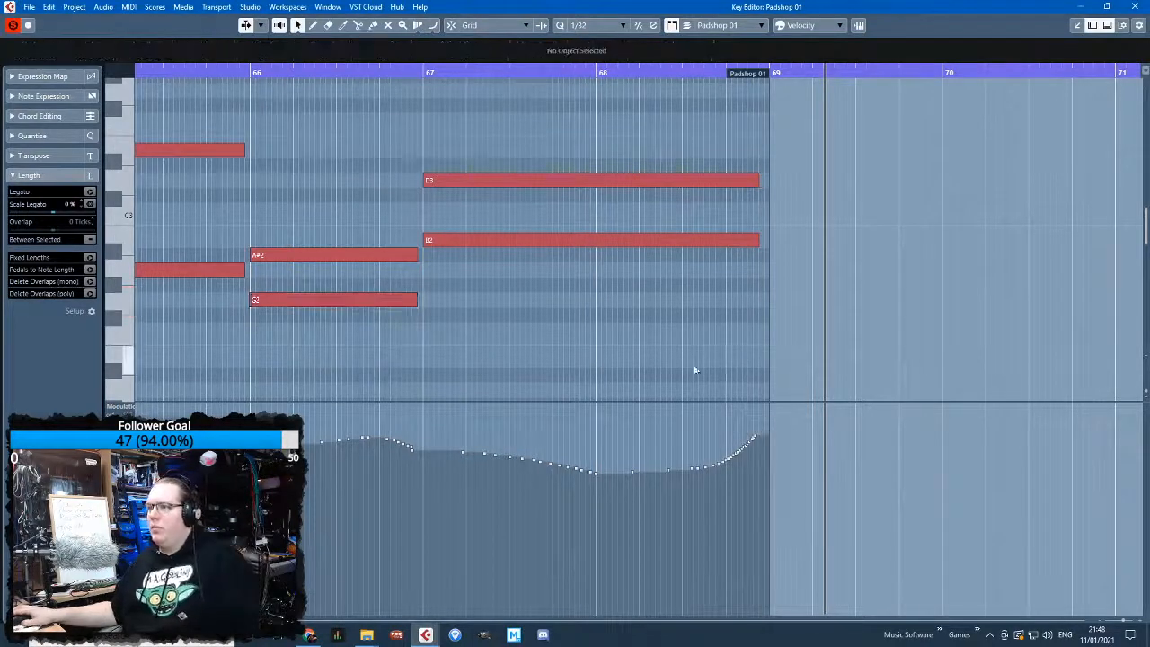
Select all Trombone modulation points in bars 65 to 68, lower the whole curve slightly and start playback
scroll(698, 368, down, 2)
drag(796, 508, 352, 409)
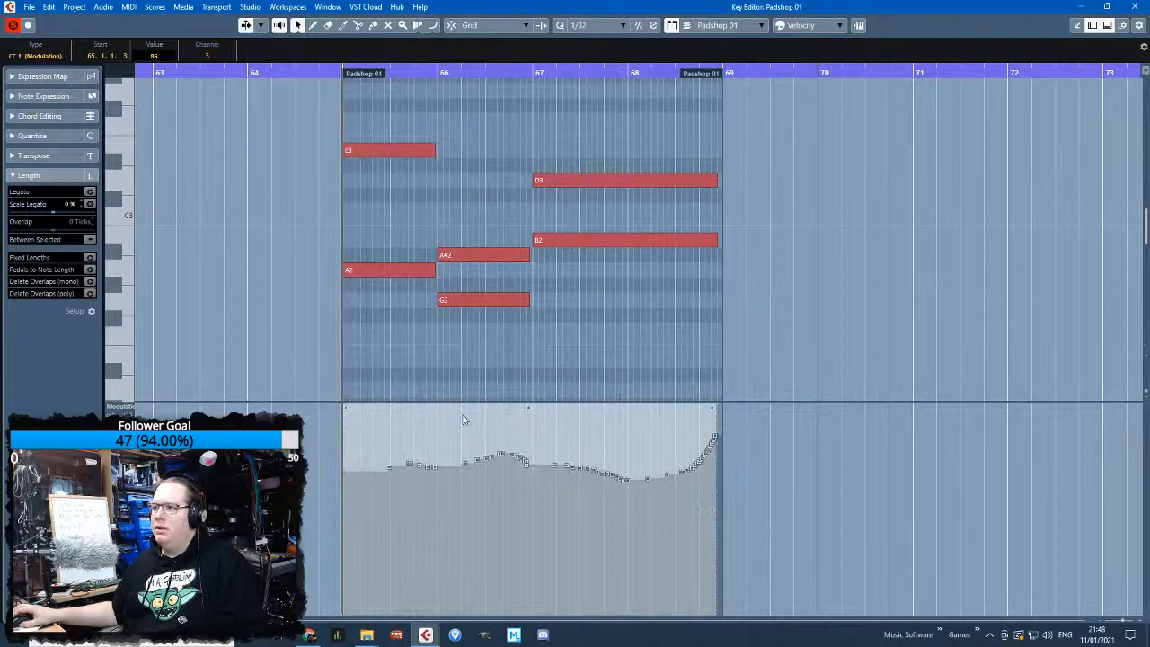
drag(465, 419, 465, 423)
click(559, 358)
key(space)
Redraw the Trombone modulation in bar 65 as a gentle rise leading into bar 66
scroll(394, 350, up, 4)
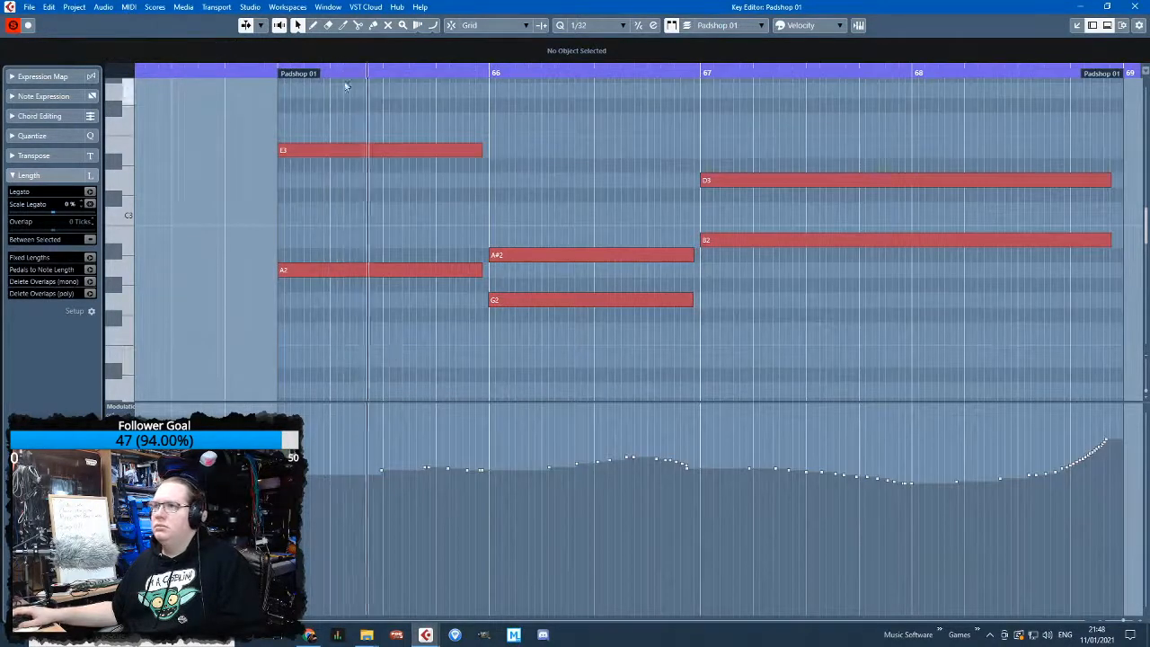
click(432, 24)
drag(305, 471, 503, 467)
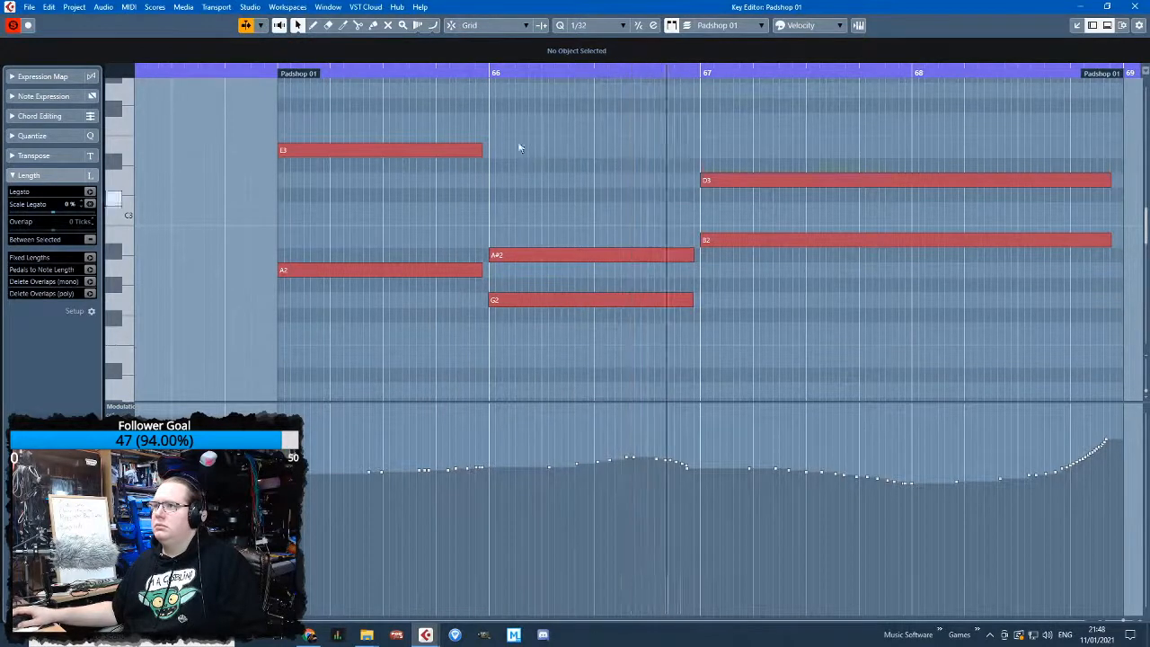
Move the Trombone's E3 in bar 65 down to E2 and the long D3 from bar 67 down to D2
click(384, 272)
click(373, 154)
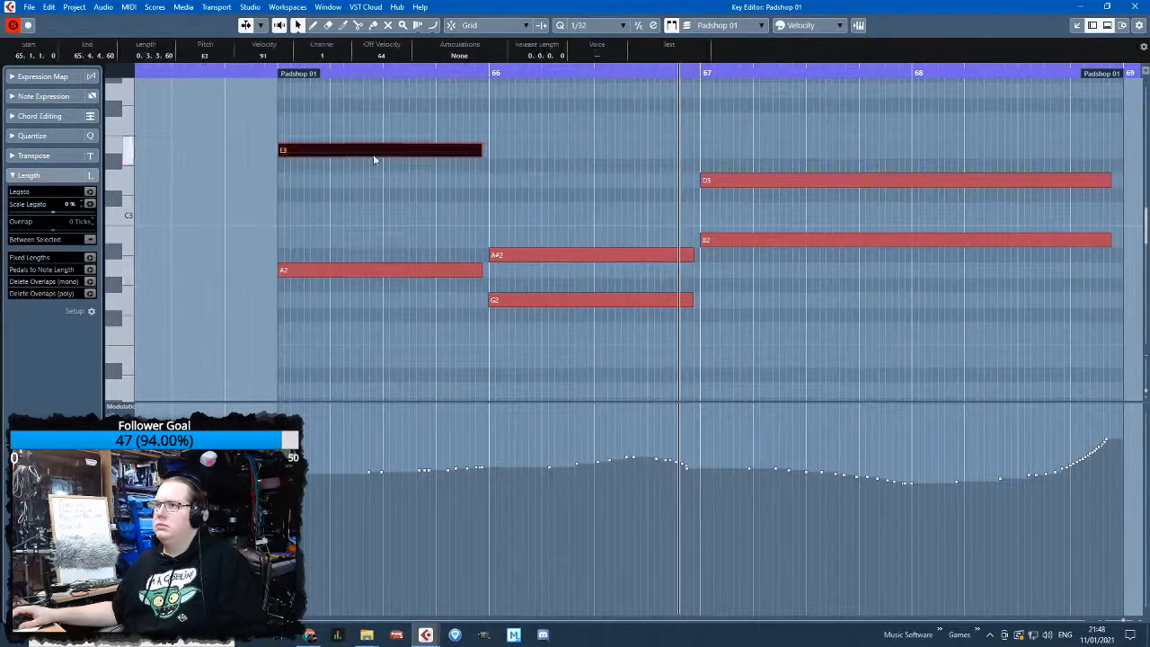
key(shift+Down)
drag(745, 184, 750, 387)
click(733, 235)
click(299, 111)
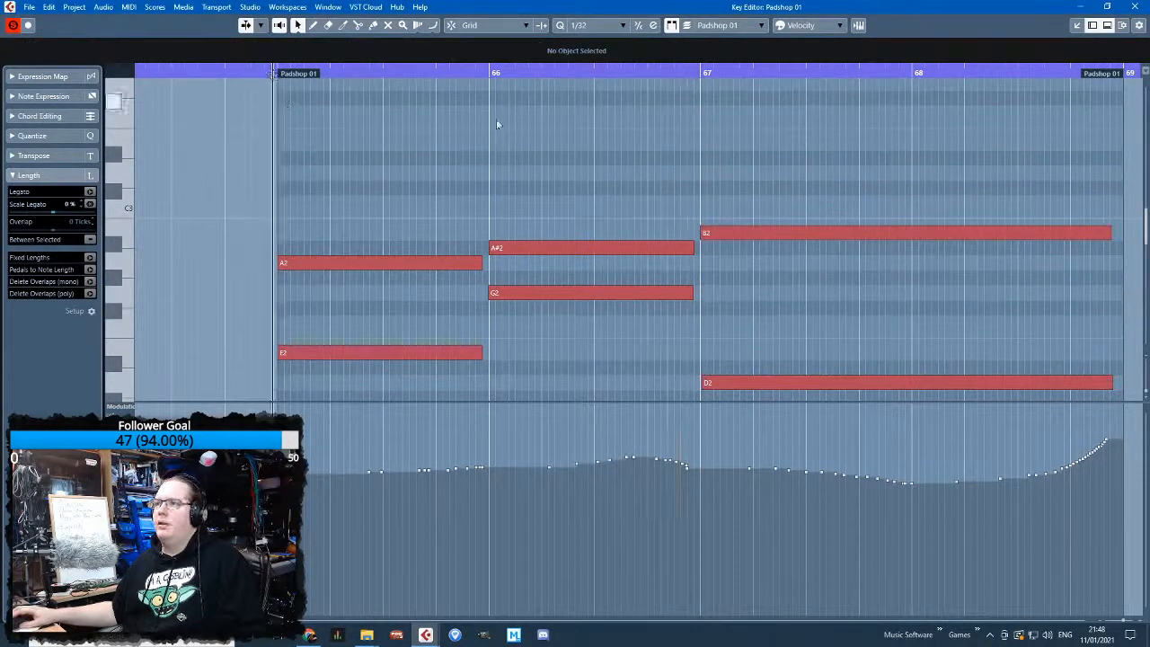
Play the Trombone part from bar 65 to check the lowered notes with the other horns
scroll(687, 131, down, 2)
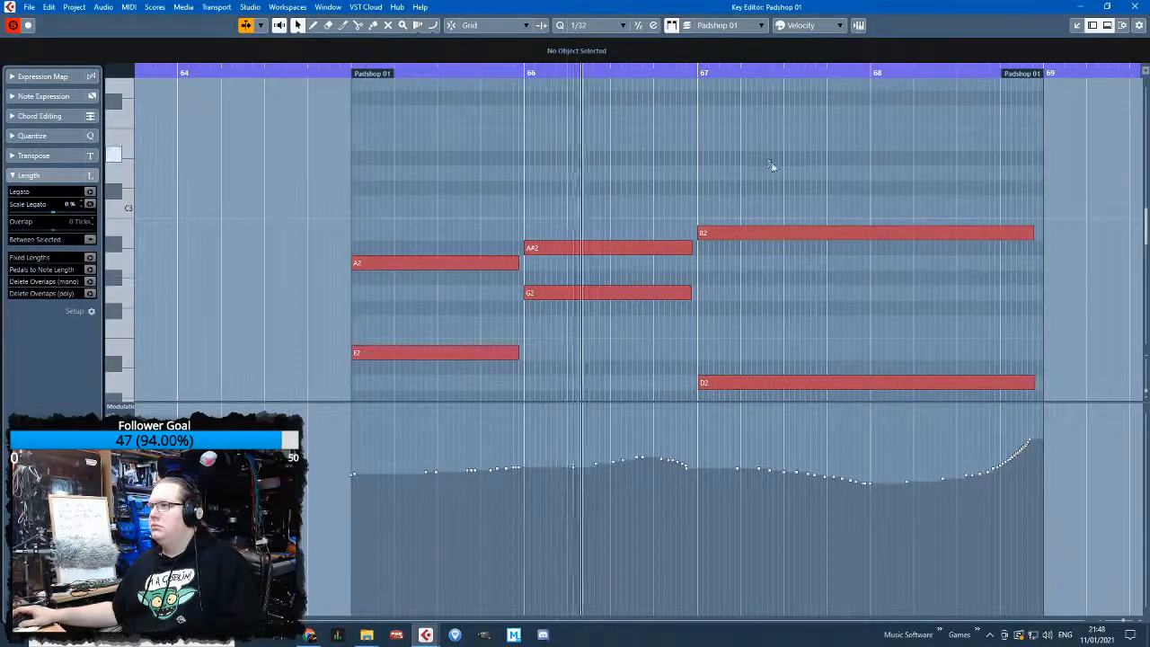
scroll(767, 162, up, 2)
drag(576, 252, 567, 268)
scroll(567, 267, down, 2)
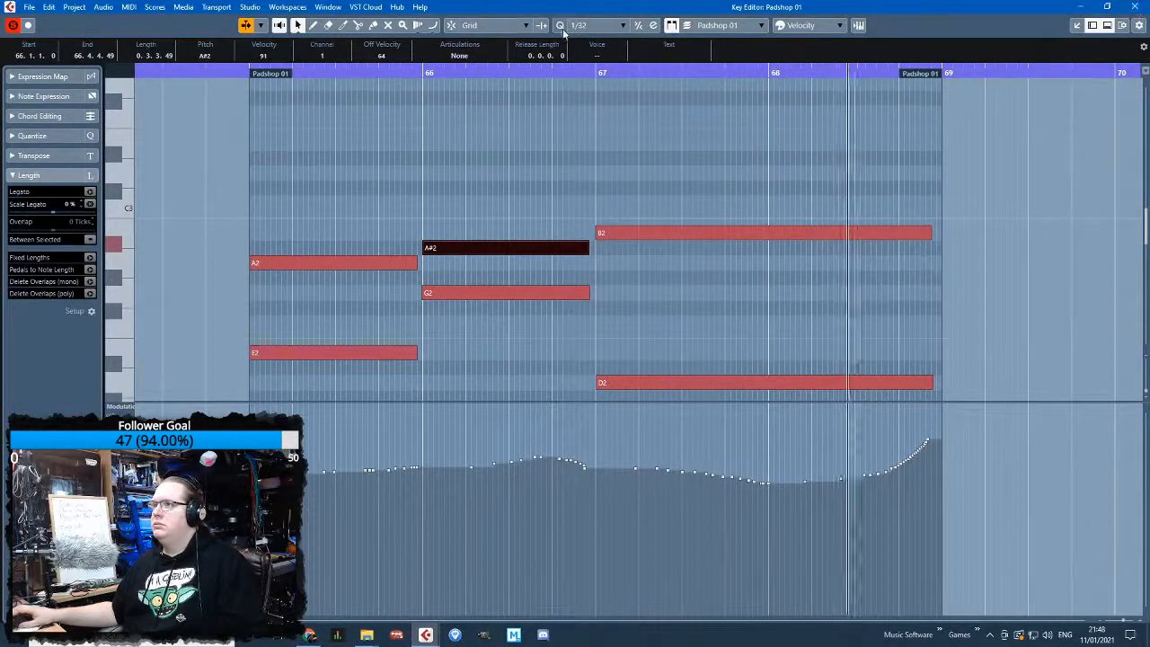
key(space)
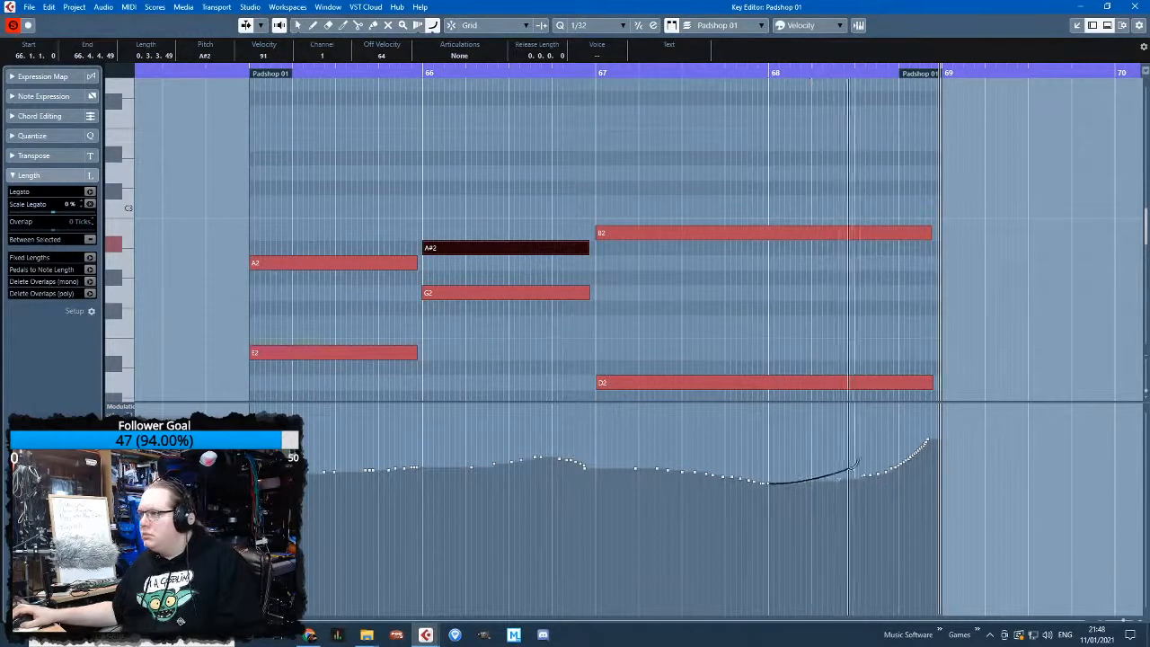
Redraw the bar 68 modulation to swell up to mid-bar and fall gently towards the end
drag(860, 453, 858, 455)
drag(857, 455, 920, 465)
key(1)
click(962, 400)
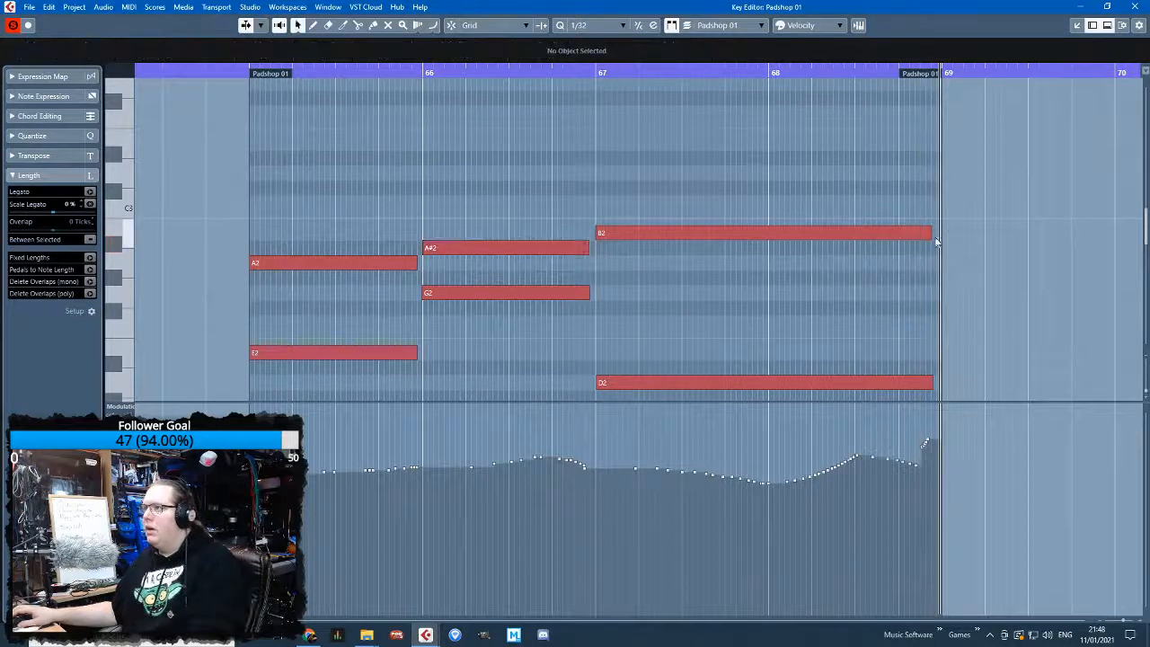
Shorten the long B2 and D2 to end around the middle of bar 68 and delete the leftover modulation points at the event's end
drag(914, 398, 913, 398)
drag(930, 234, 864, 235)
drag(949, 420, 920, 453)
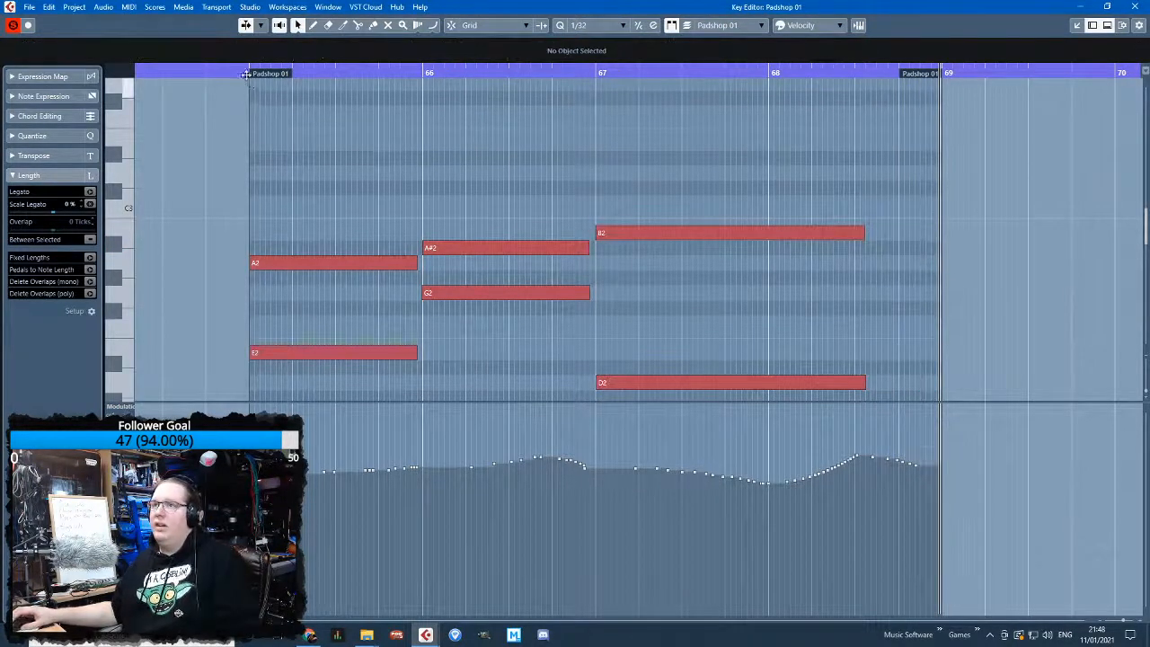
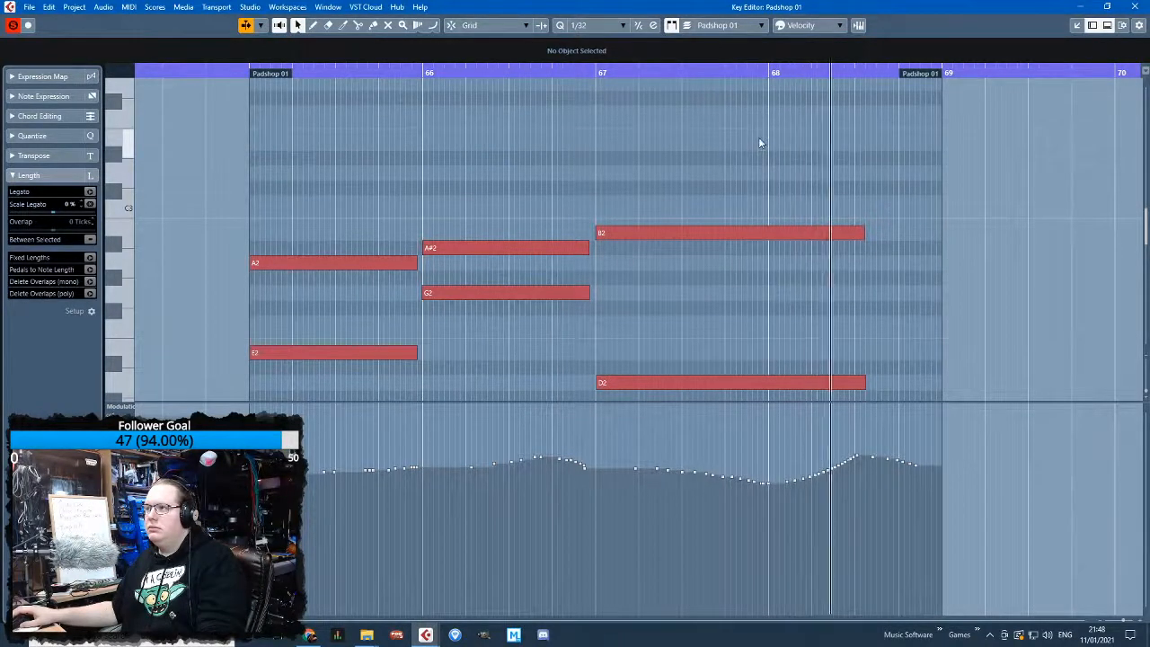
Lengthen the long B2 and D2 together to end at about 68.4.1, and close the Trombone event's editor
drag(986, 198, 851, 359)
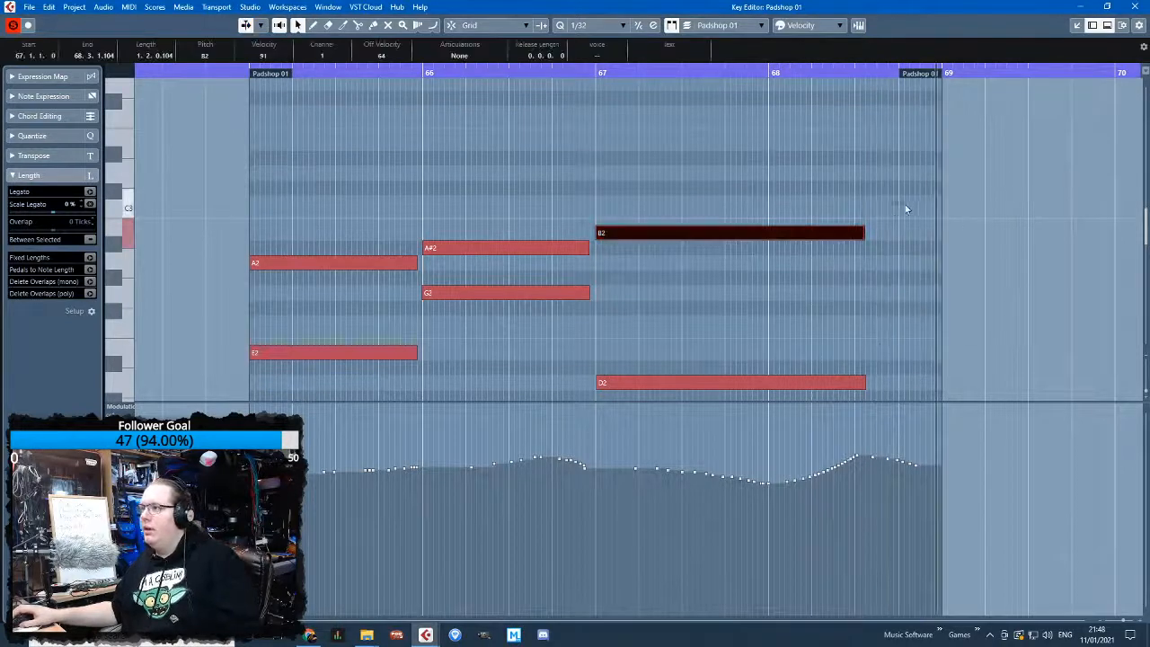
drag(903, 203, 851, 381)
drag(861, 235, 900, 235)
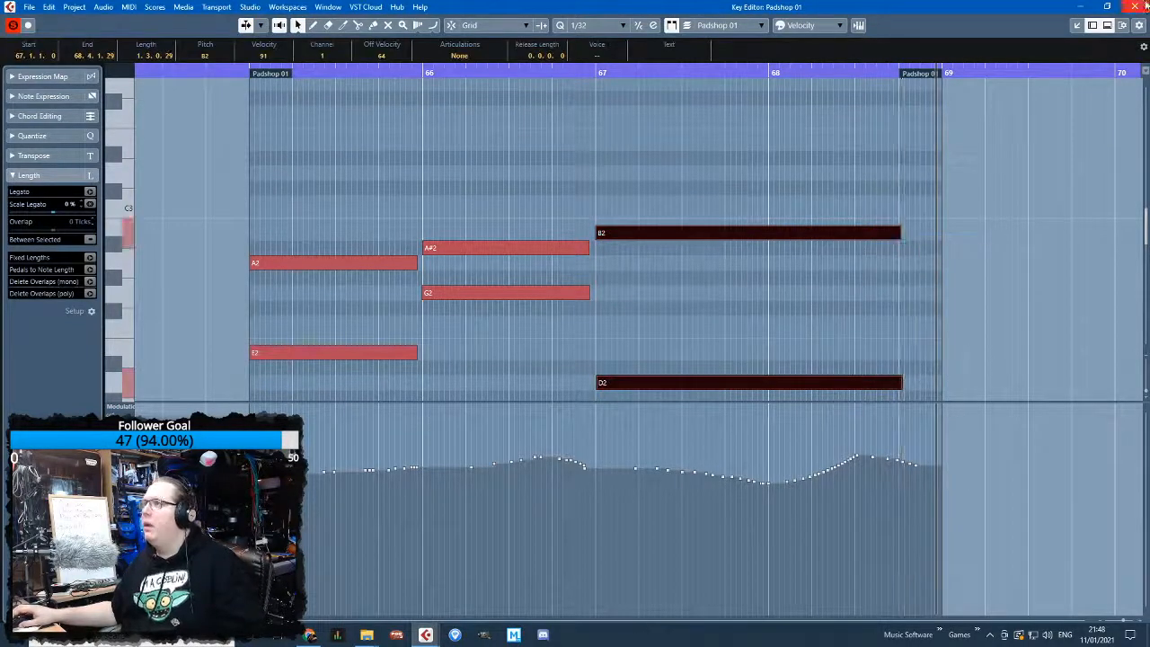
click(1135, 7)
Open the English Horn event and show CC 1 (Modulation) in its controller lane
double_click(539, 243)
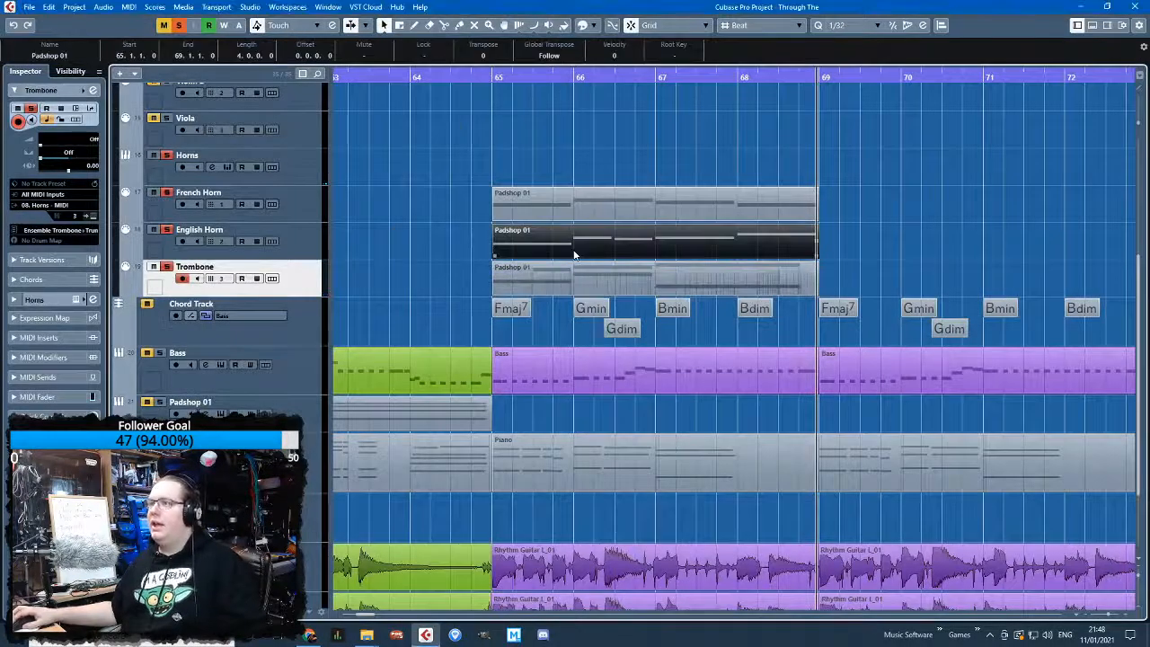
scroll(442, 297, up, 2)
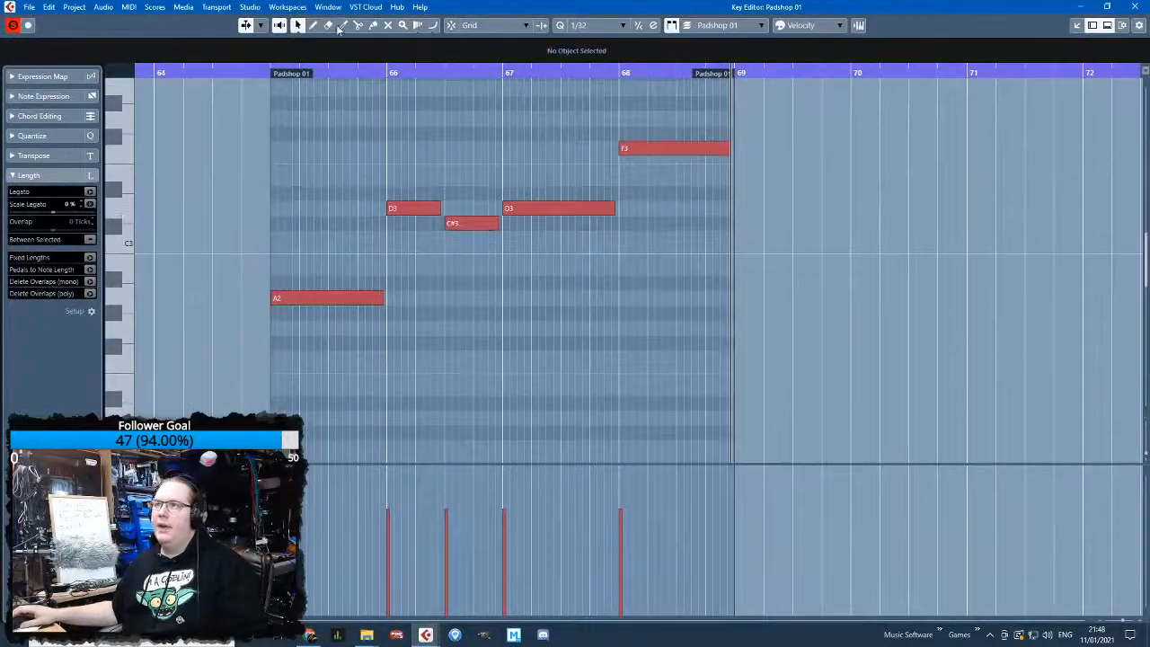
click(120, 471)
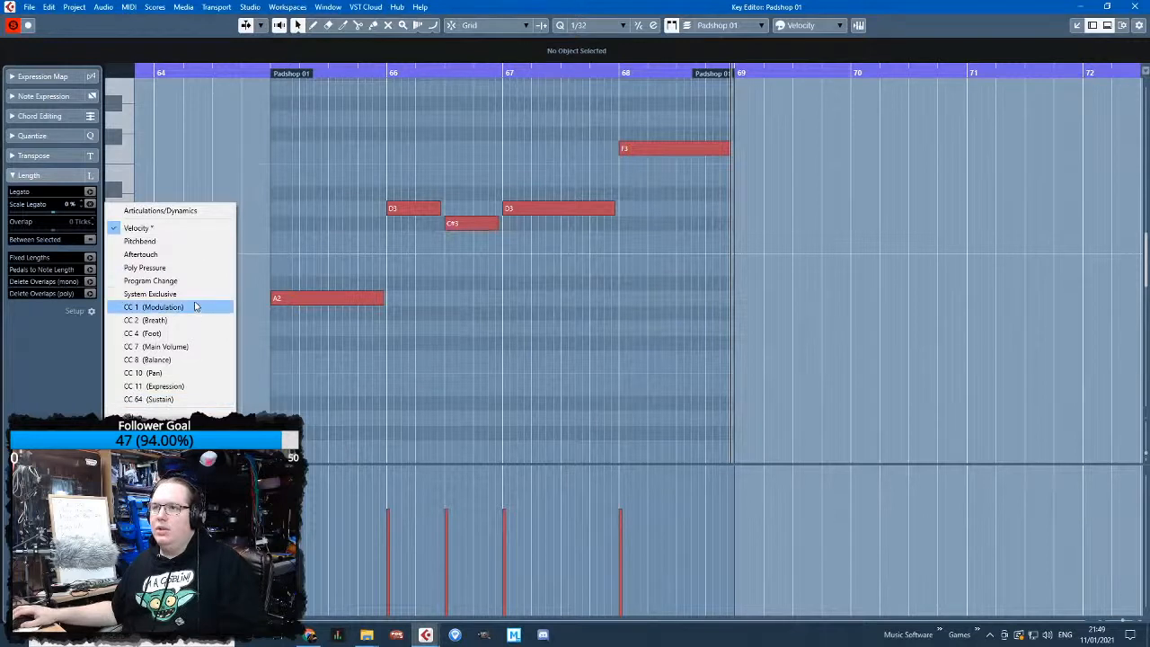
click(164, 310)
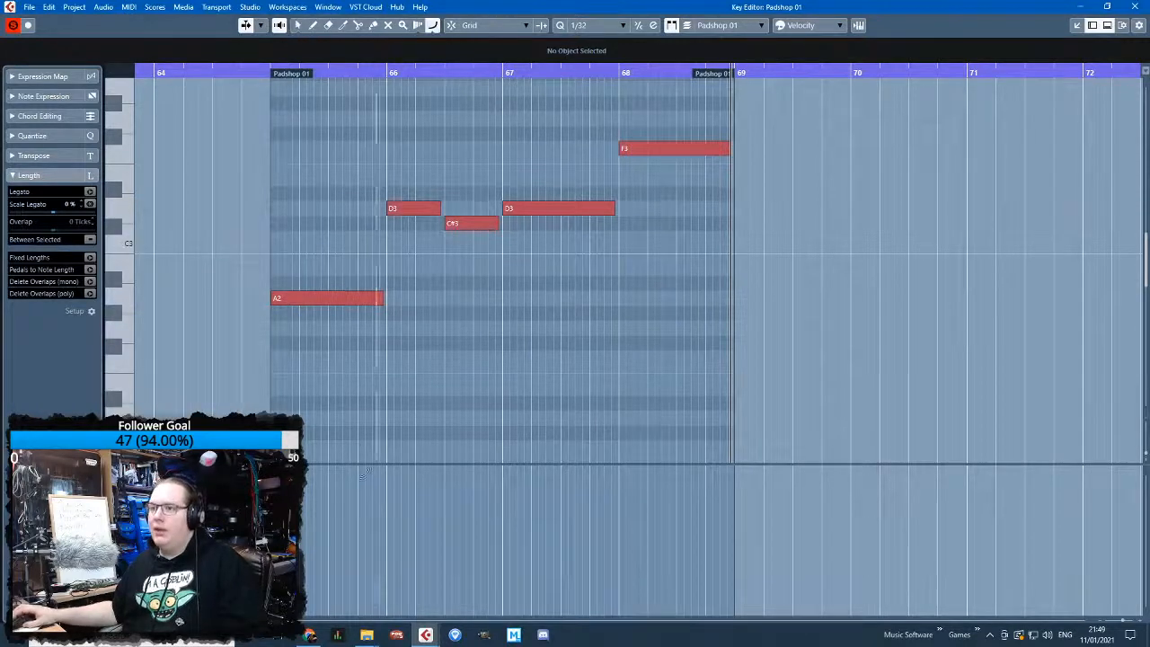
Draw English Horn modulation with small swells across bars 65 to 68, and raise the ending of the curve slightly
mouse_move(274, 523)
mouse_down()
mouse_move(390, 521)
mouse_move(444, 505)
mouse_move(434, 508)
mouse_move(642, 521)
mouse_up()
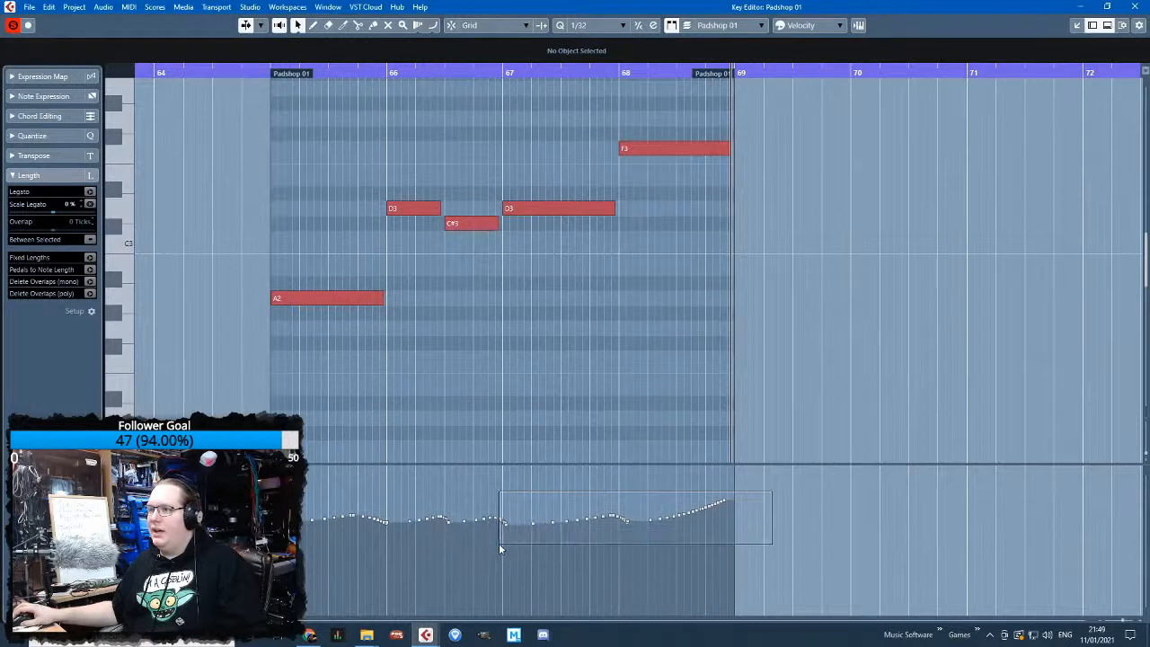
drag(492, 543, 493, 543)
click(720, 438)
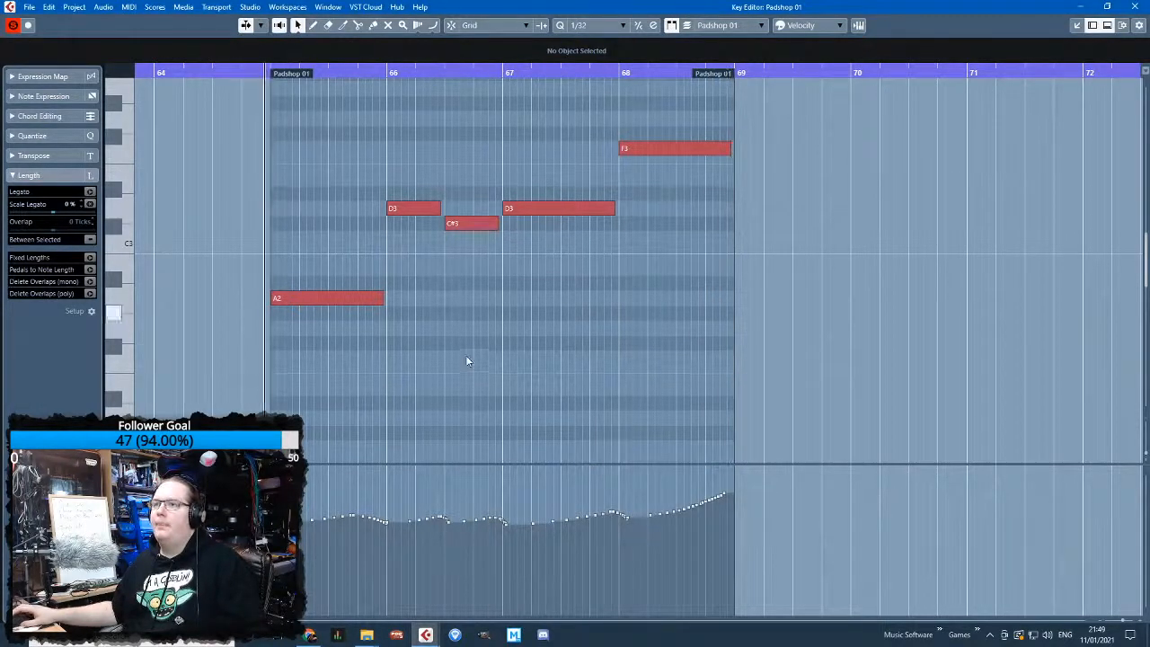
Play through the English Horn line, shorten its final F3 to end just after beat 4 of bar 68, and close the editor
scroll(403, 417, up, 3)
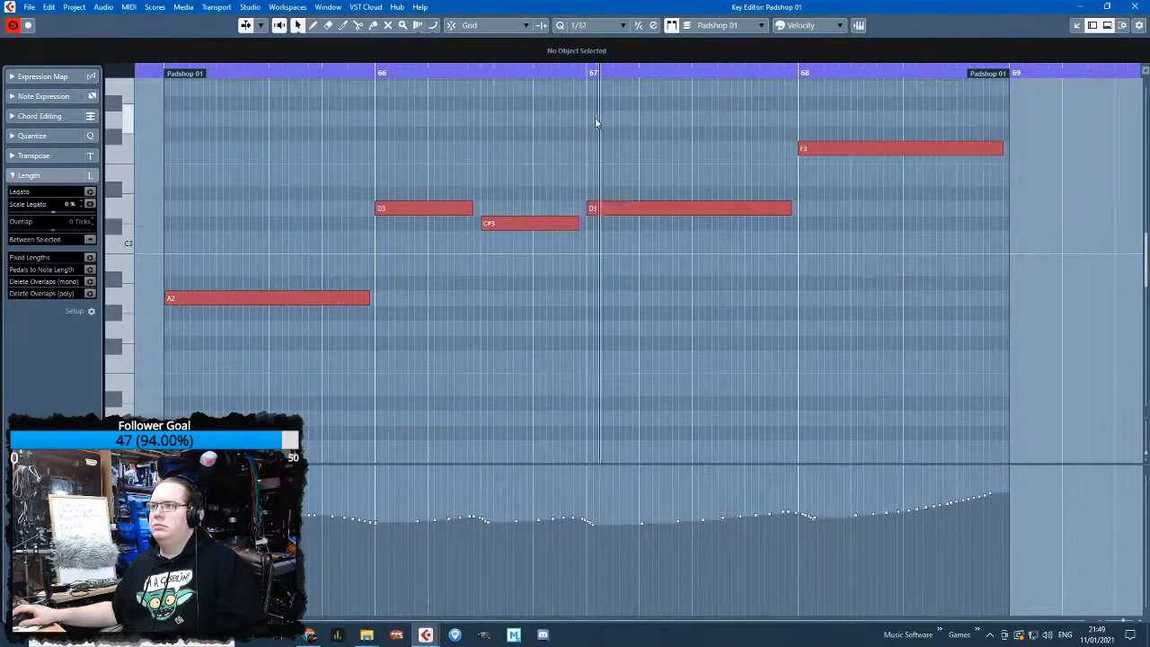
scroll(579, 242, down, 2)
scroll(618, 270, up, 3)
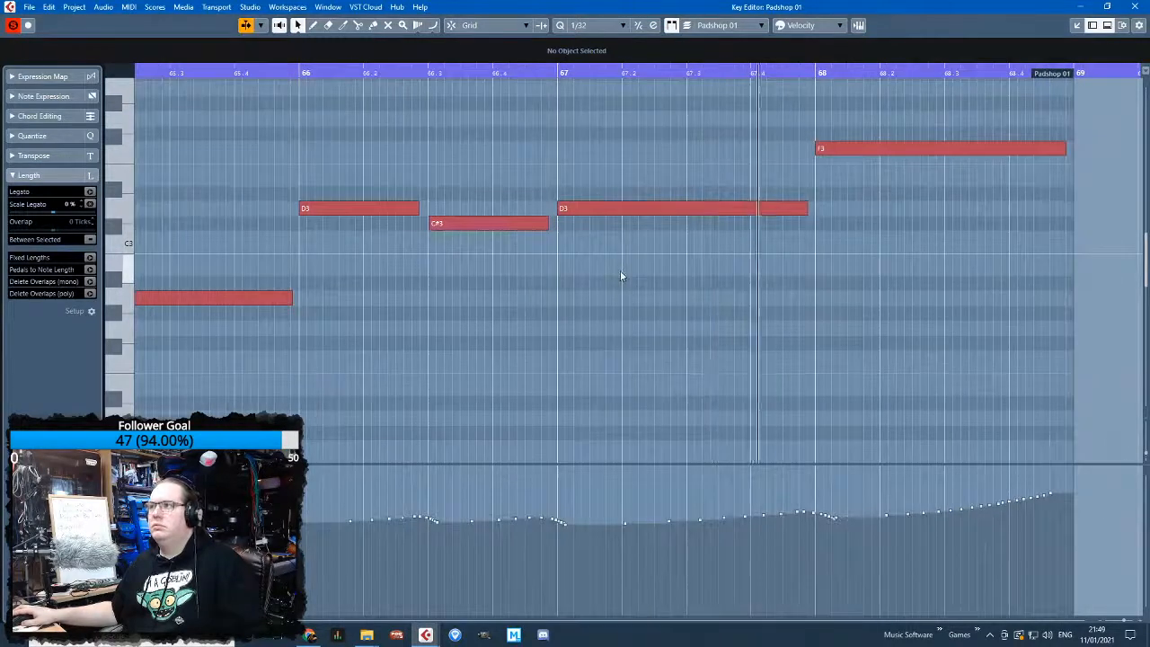
scroll(619, 271, down, 2)
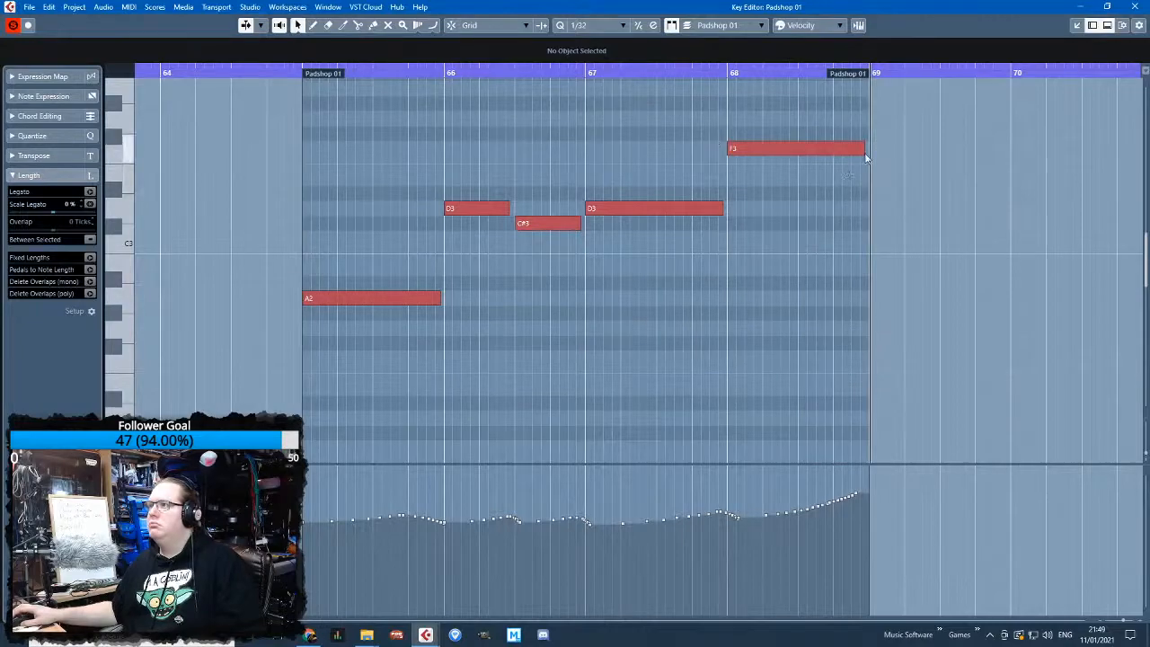
drag(865, 158, 846, 155)
click(897, 267)
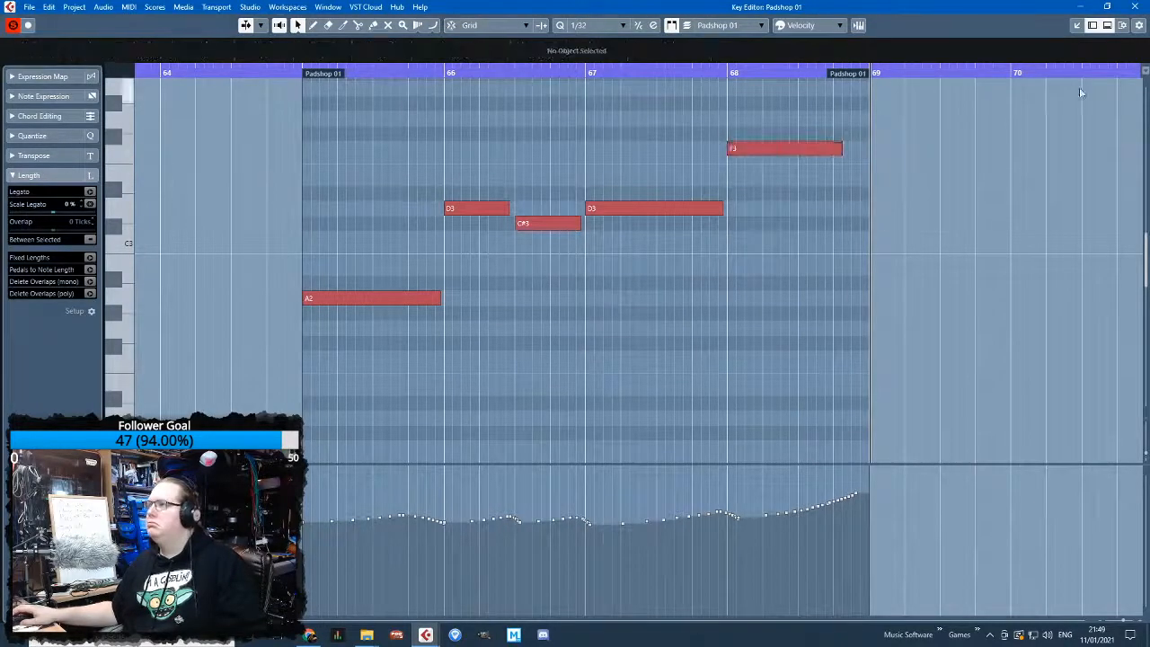
click(1136, 6)
Open the French Horn event and show CC 1 (Modulation) in its controller lane
double_click(642, 216)
key(g)
key(g)
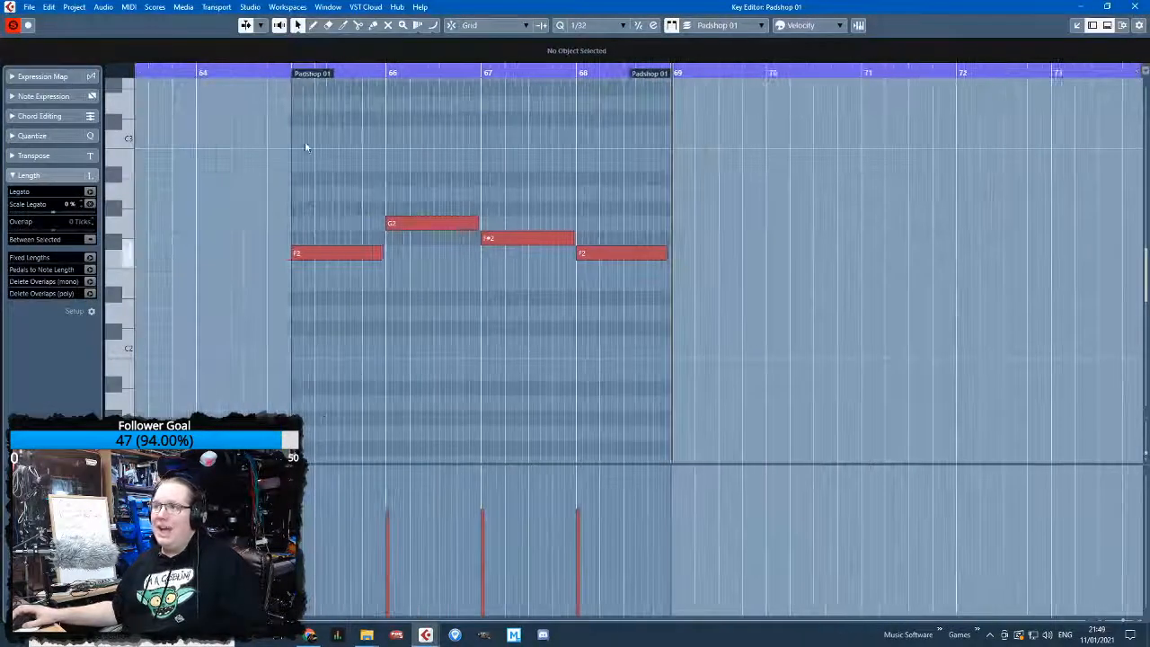
key(ctrl+a)
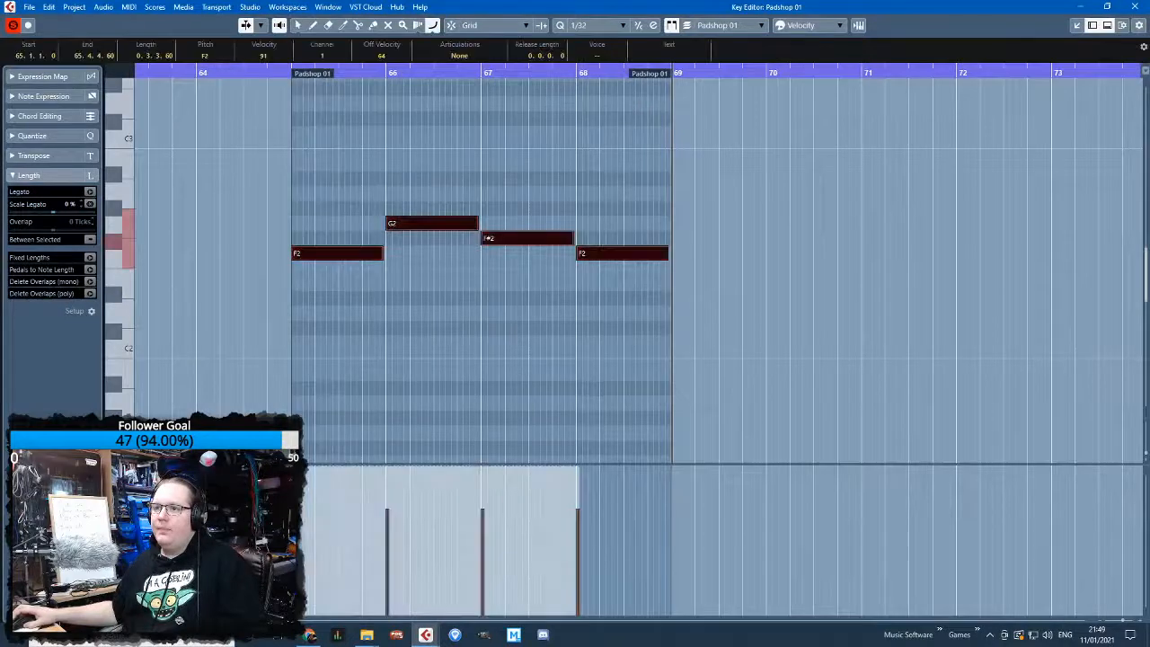
click(120, 473)
click(197, 320)
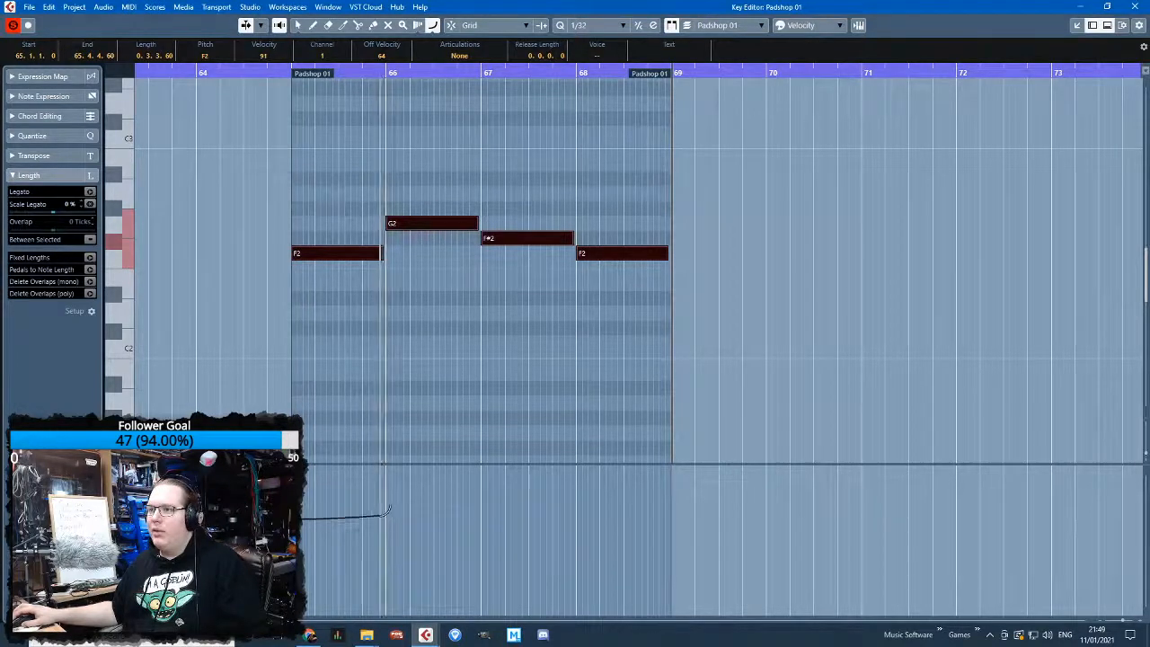
Draw French Horn modulation swells through bar 68, and shorten its final F2 to end just after beat 4
drag(388, 510, 388, 512)
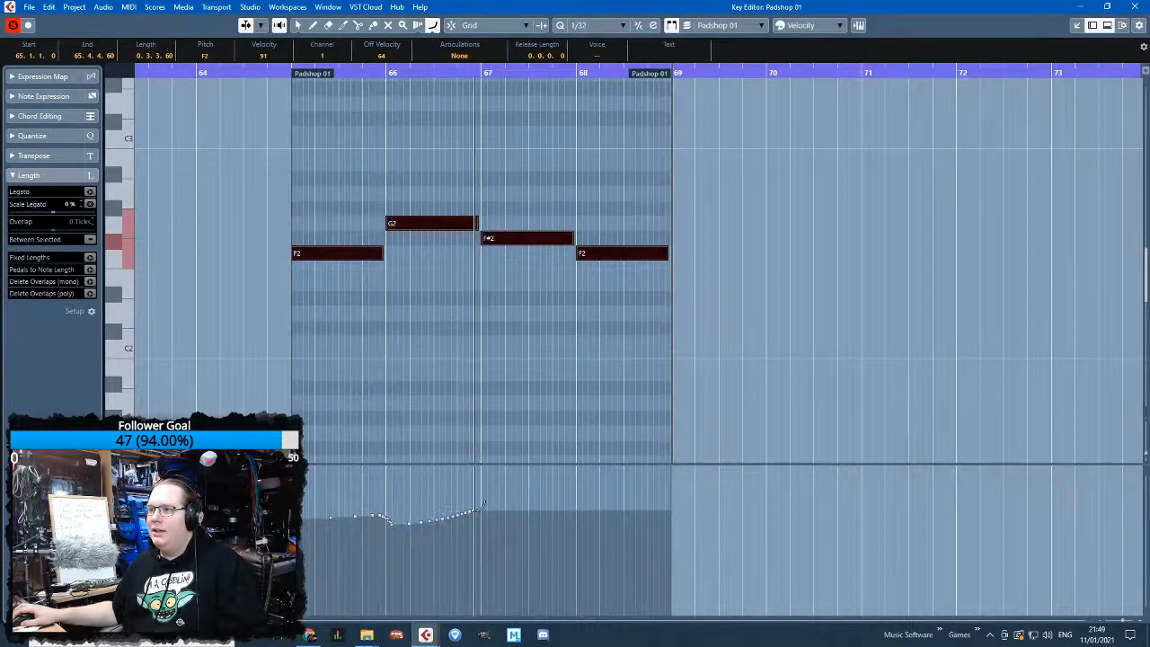
drag(492, 518, 588, 510)
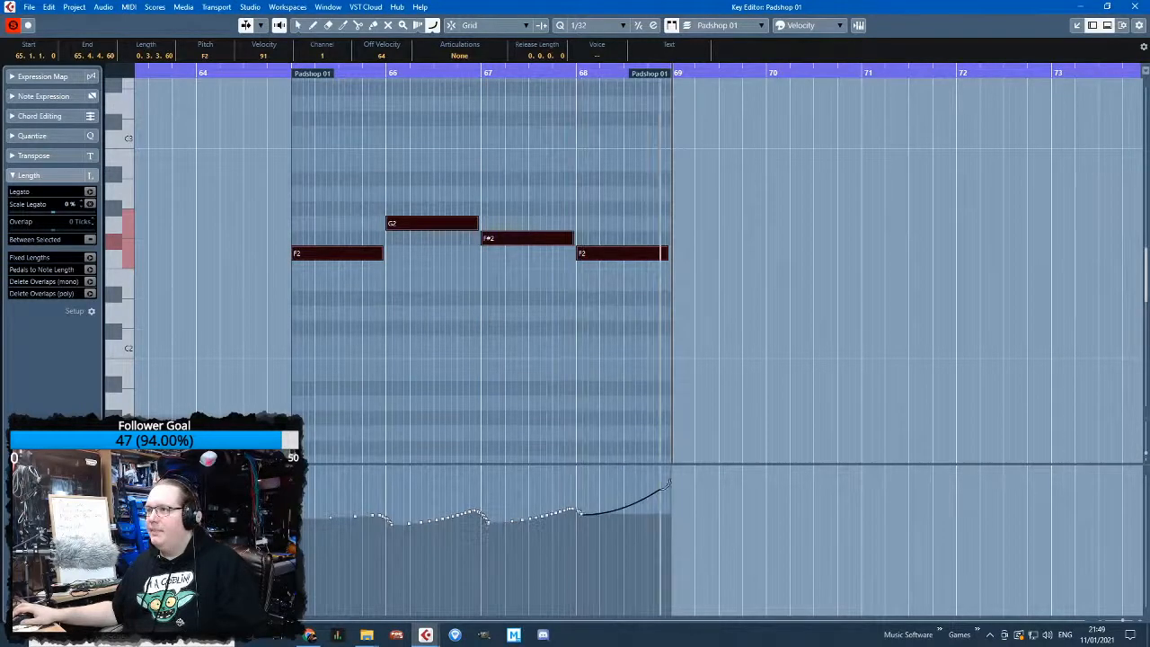
scroll(656, 496, up, 3)
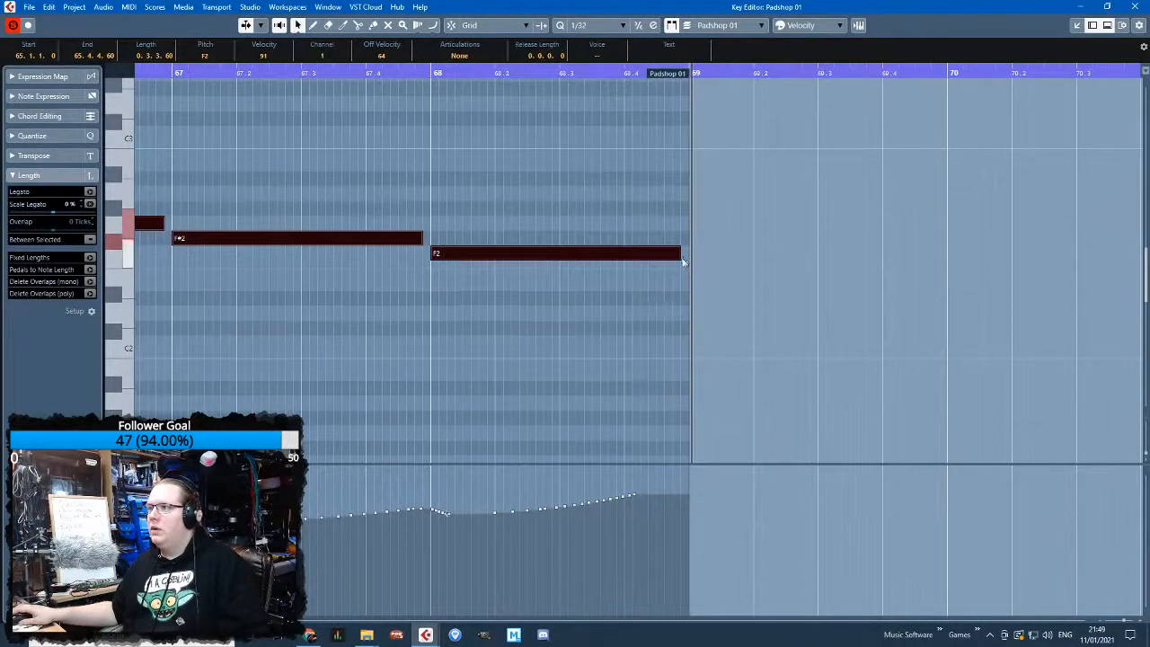
drag(680, 257, 627, 259)
click(676, 281)
click(1135, 6)
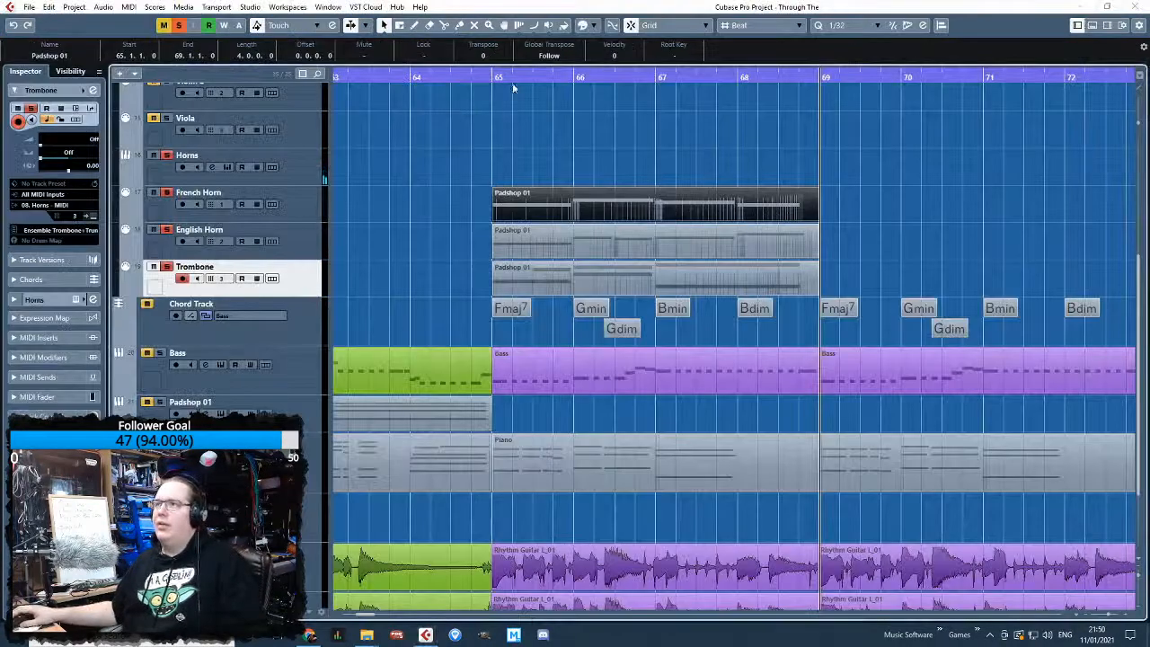
Play back the soloed horn parts from before bar 65 through bar 68
click(440, 132)
scroll(447, 148, up, 5)
scroll(448, 173, down, 5)
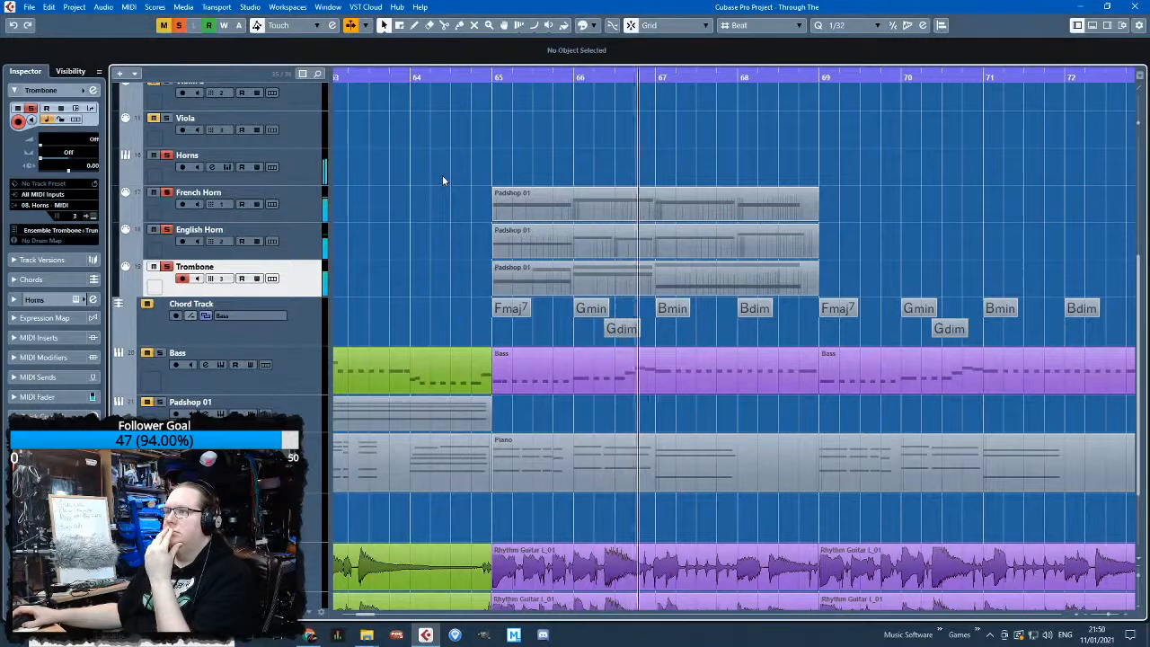
scroll(444, 193, up, 5)
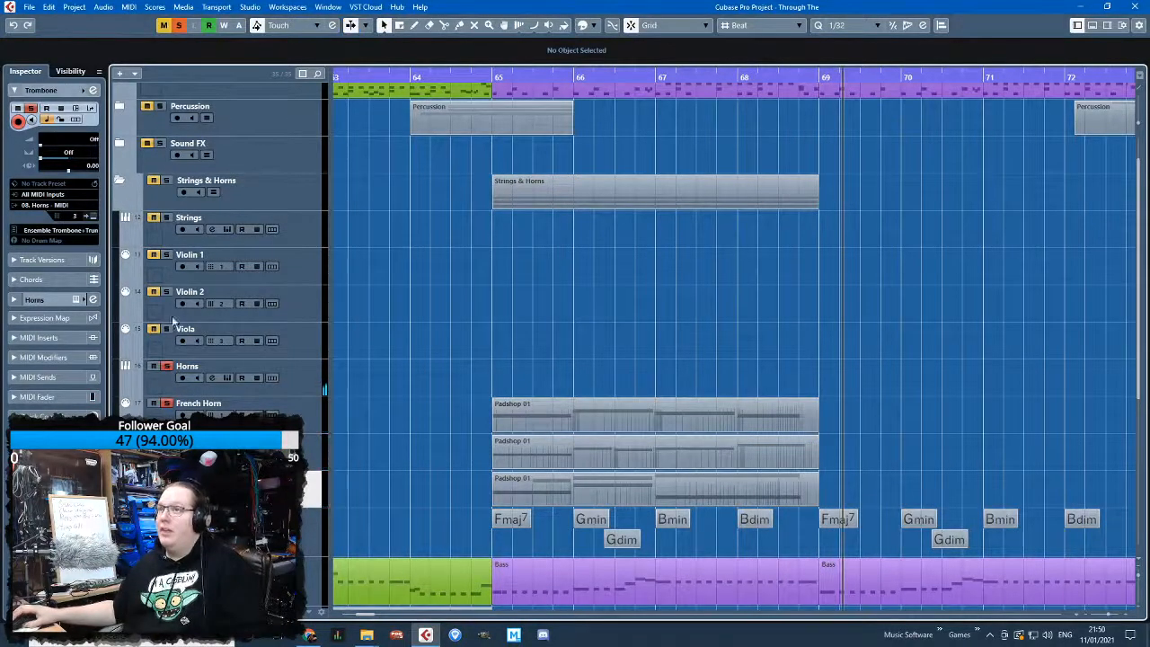
Clear all solos and set the Horns track volume to -6.22
click(436, 77)
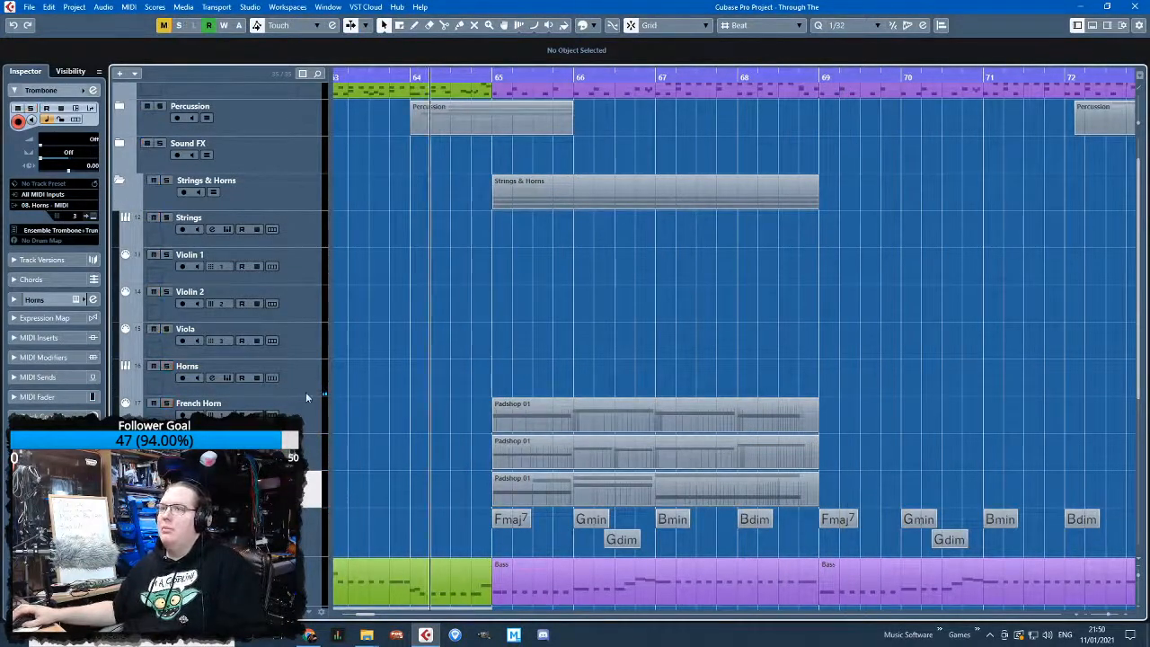
click(225, 386)
drag(86, 150, 63, 160)
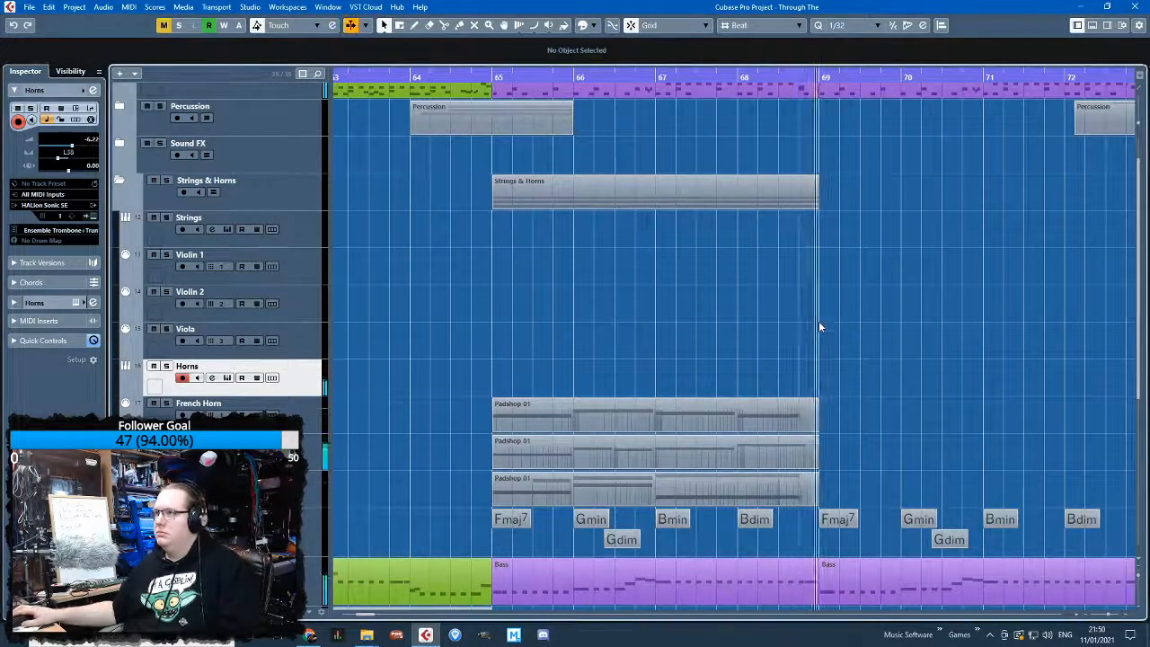
Duplicate the French Horn, English Horn and Trombone events from bars 65 to 68 into bars 69 to 72
drag(920, 370, 717, 489)
key(ctrl+d)
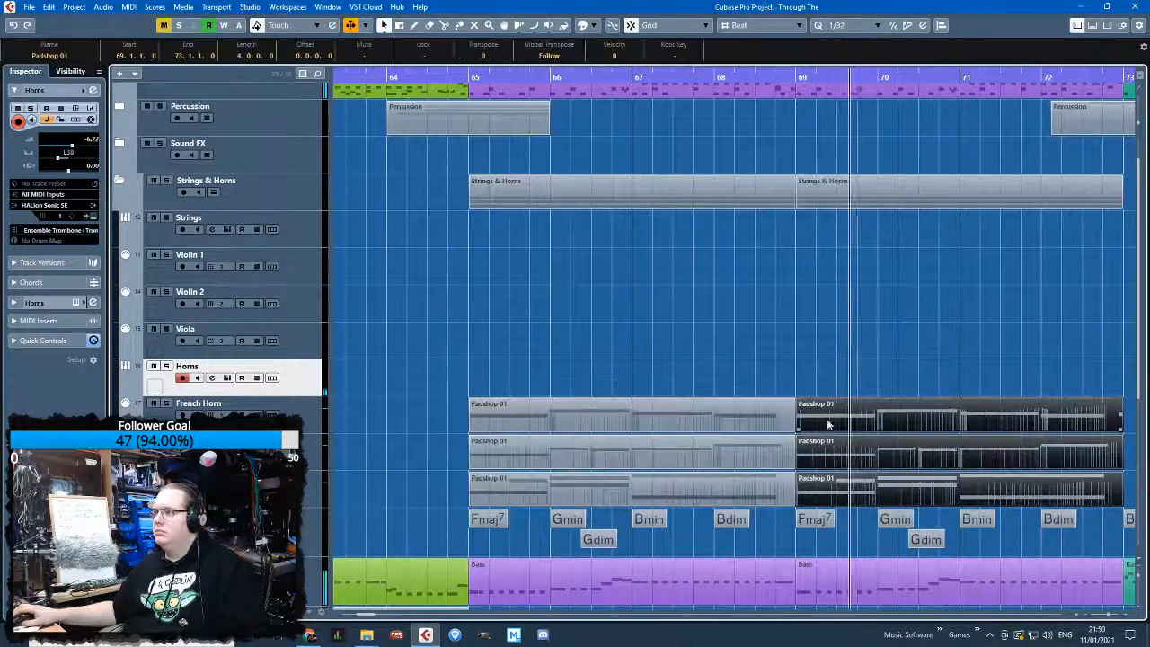
mouse_move(845, 421)
mouse_down()
mouse_move(876, 415)
mouse_move(839, 419)
mouse_up()
scroll(835, 417, down, 3)
drag(973, 364, 1133, 412)
scroll(756, 352, up, 4)
click(752, 326)
key(space)
scroll(758, 381, down, 3)
scroll(759, 385, down, 3)
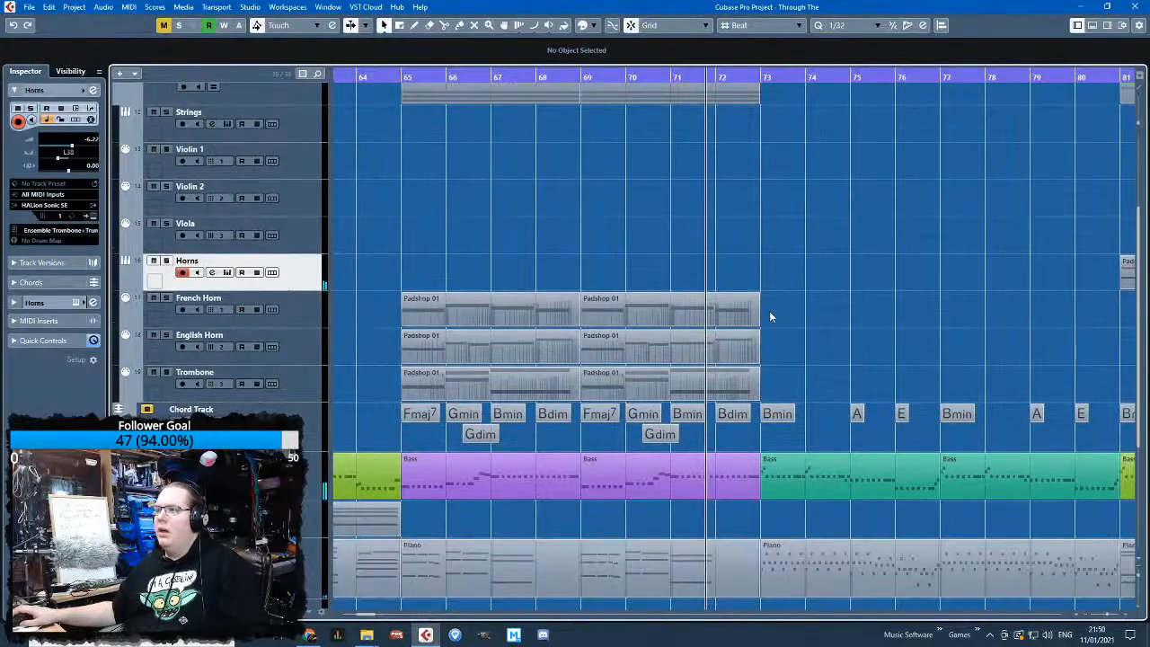
Glue each horn track's two events into a single event spanning bars 65 to 72
click(741, 321)
drag(510, 266, 636, 375)
key(4)
click(636, 376)
In the French Horn event, delete the bar 72 F2 and its modulation points, and extend the last F#2 slightly into bar 72
double_click(644, 308)
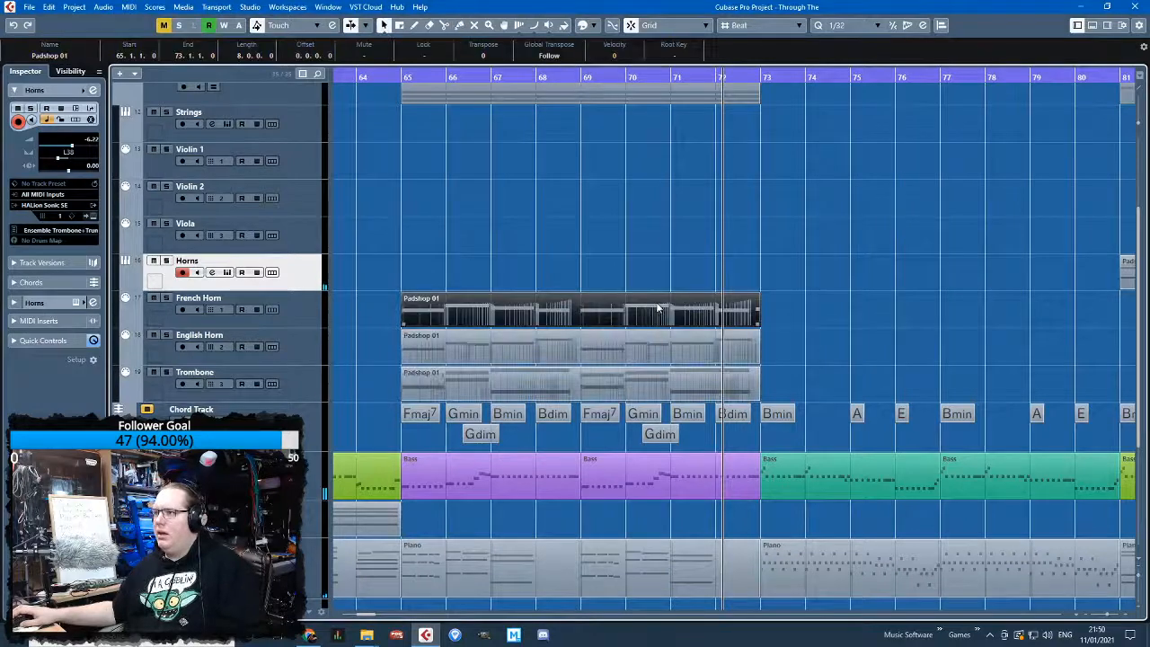
drag(970, 206, 966, 203)
scroll(966, 204, down, 3)
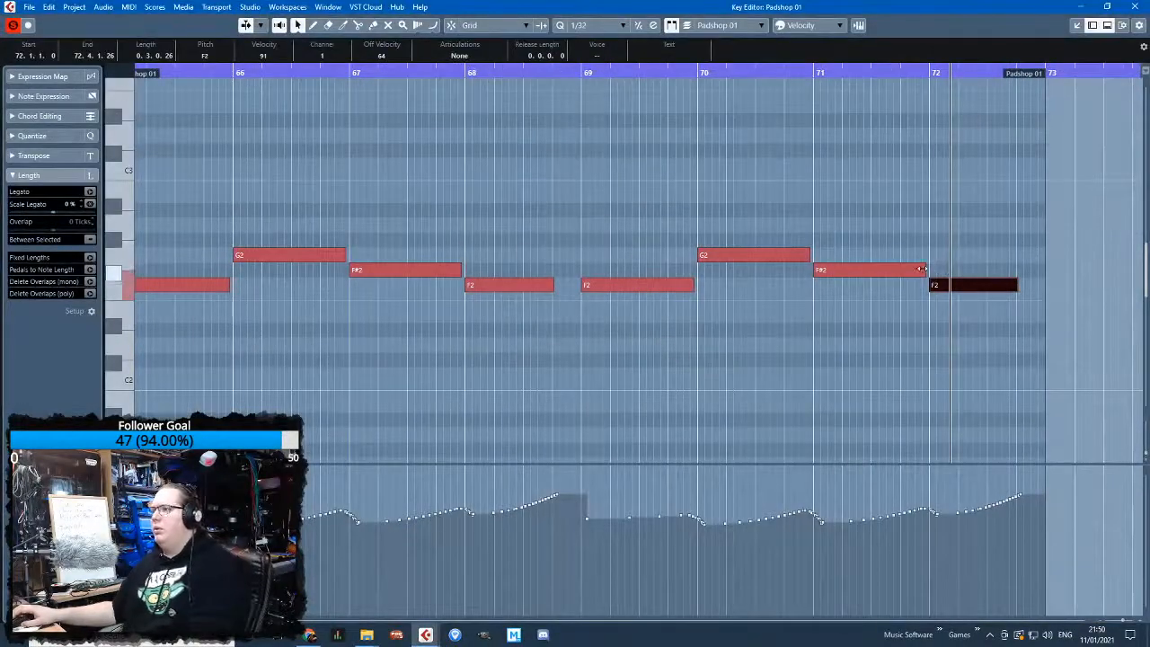
key(Delete)
drag(923, 269, 929, 269)
drag(1049, 470, 983, 517)
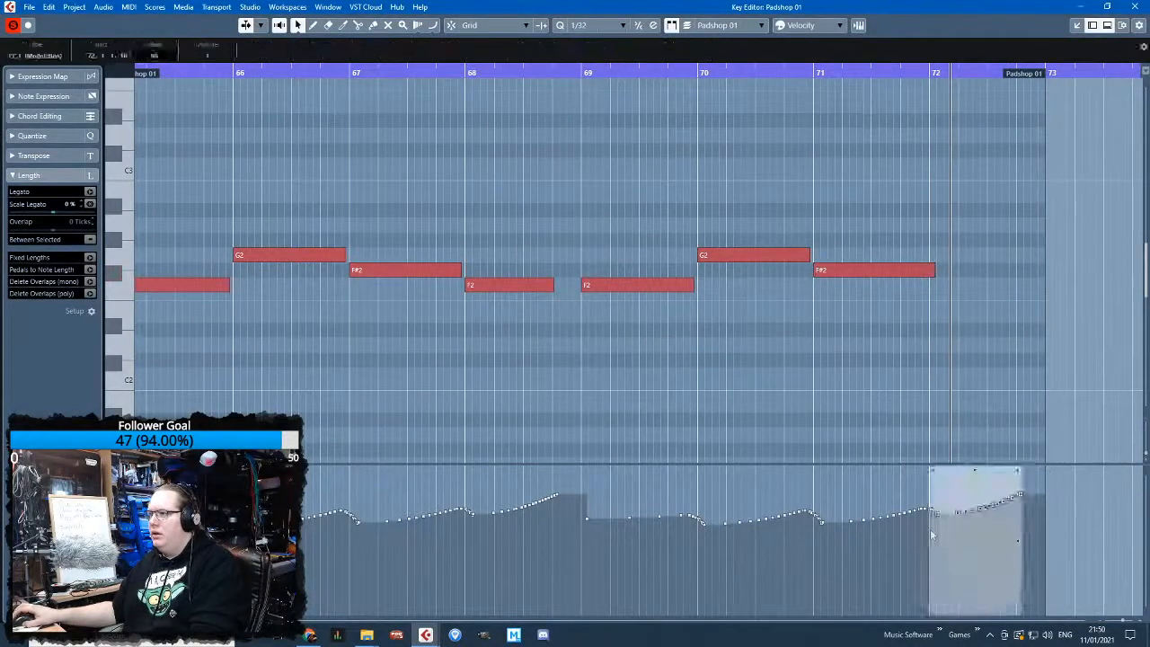
click(1134, 7)
In the English Horn event, remove the bar 72 F3 and its modulation, and extend the last D3 slightly into bar 72
double_click(729, 347)
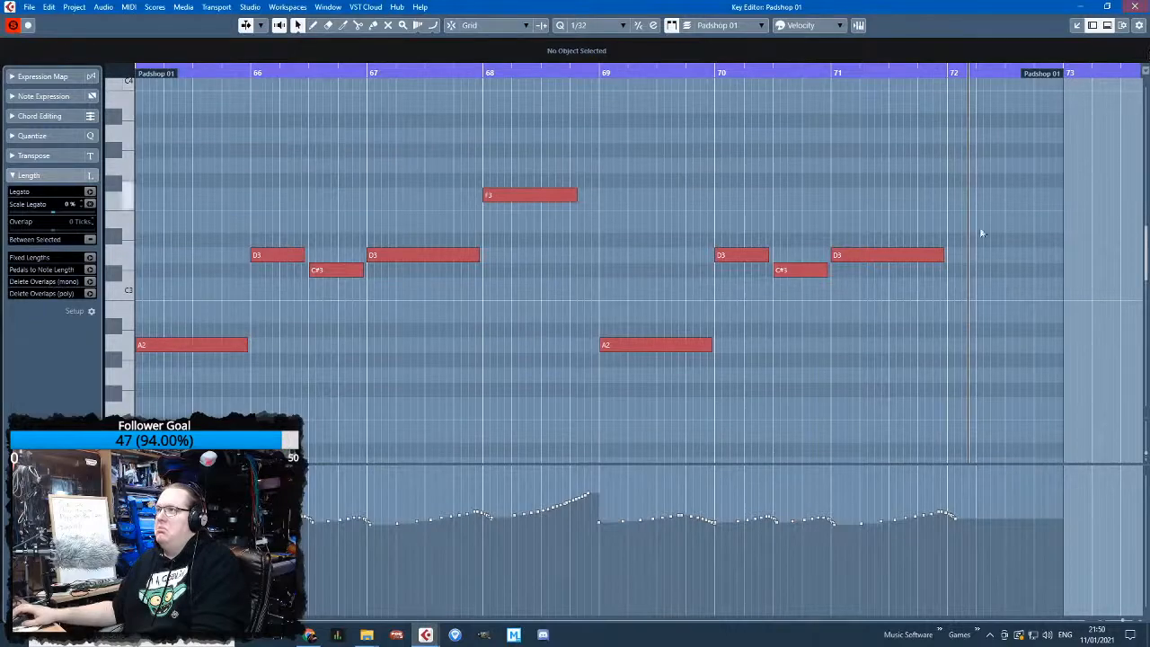
drag(942, 257, 945, 257)
click(1135, 6)
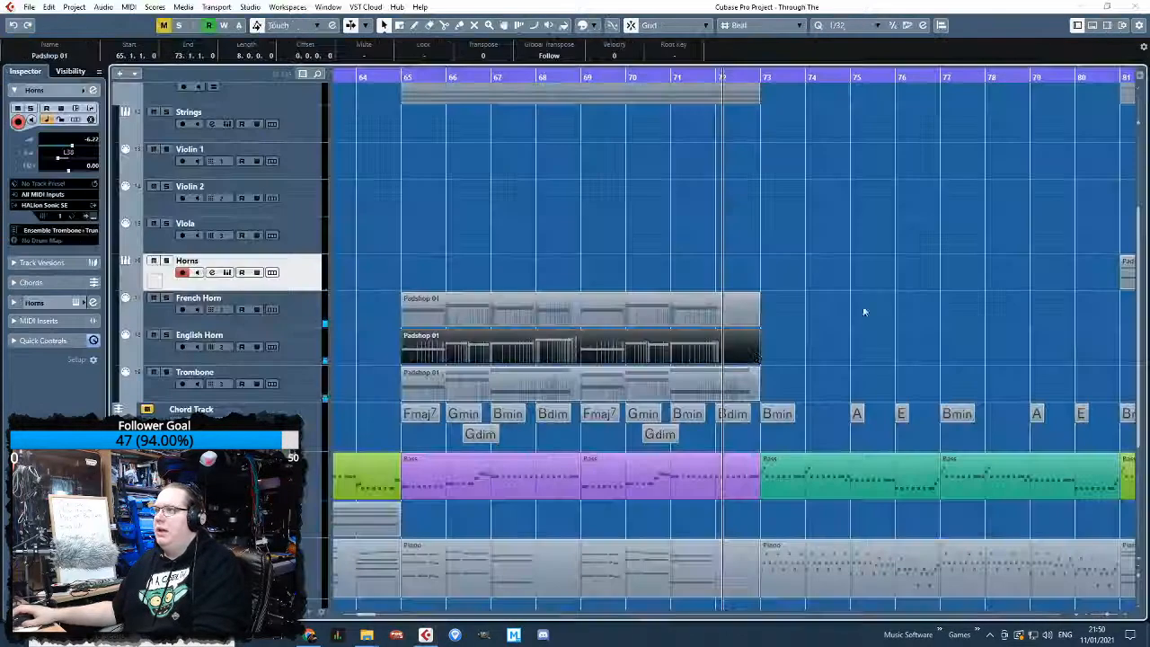
Shorten the Trombone's last B2 and D2 to end just inside bar 72, and delete the modulation points after them
double_click(932, 258)
drag(1019, 370, 1021, 373)
drag(1034, 314, 951, 316)
drag(954, 503, 1110, 324)
key(Delete)
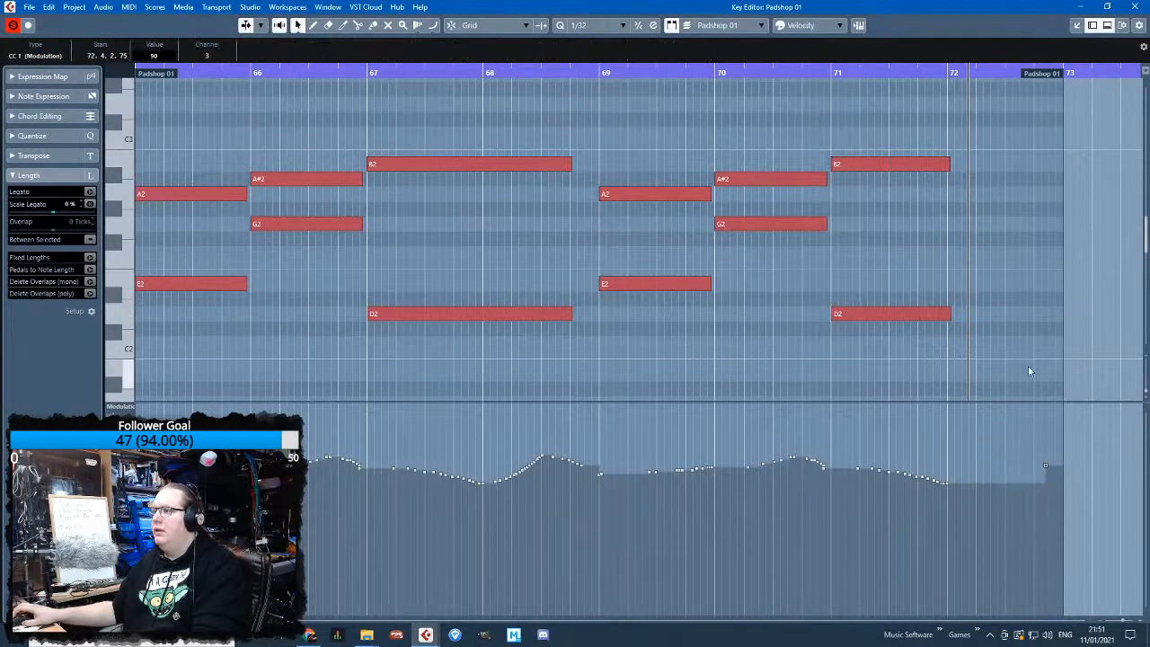
click(1137, 6)
Play the horn parts from bar 69 to check their new ending at bar 72
click(590, 78)
key(space)
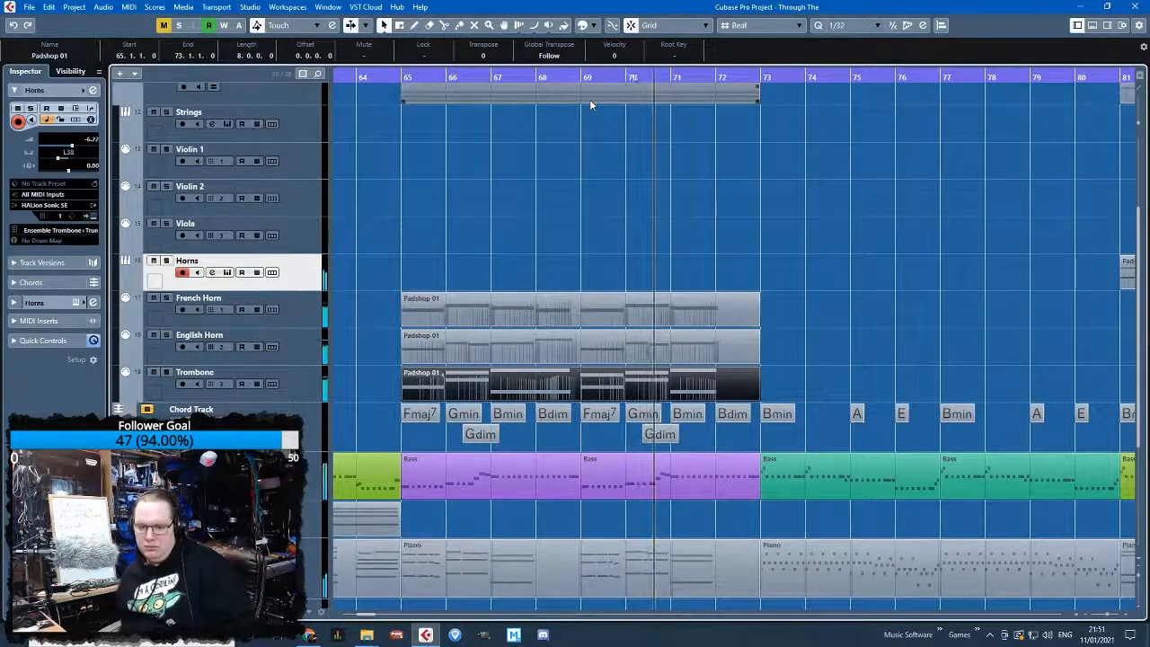
click(572, 192)
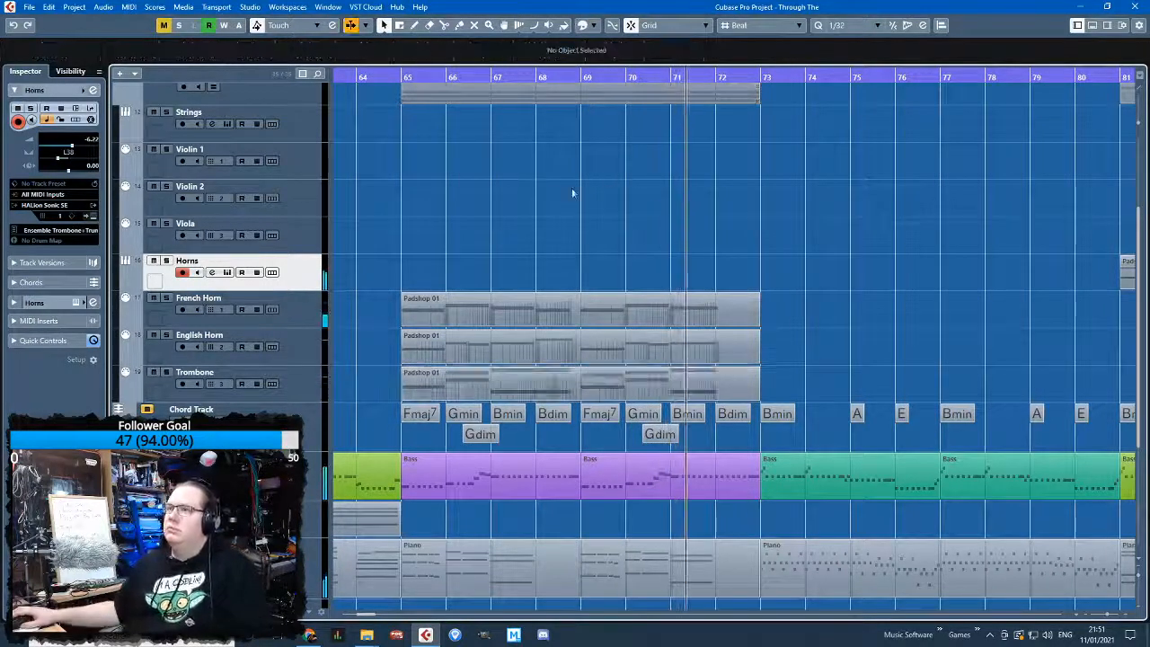
scroll(572, 193, down, 3)
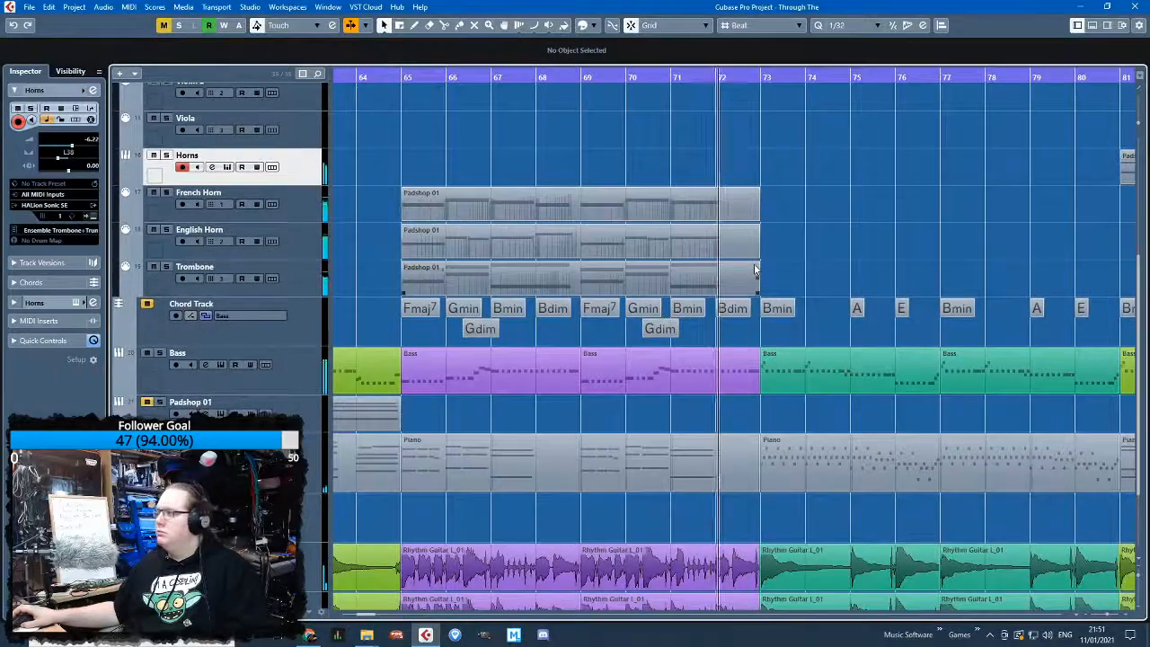
Extend the last French Horn, English Horn and Trombone notes to end near beat 4 of bar 72
scroll(754, 269, up, 3)
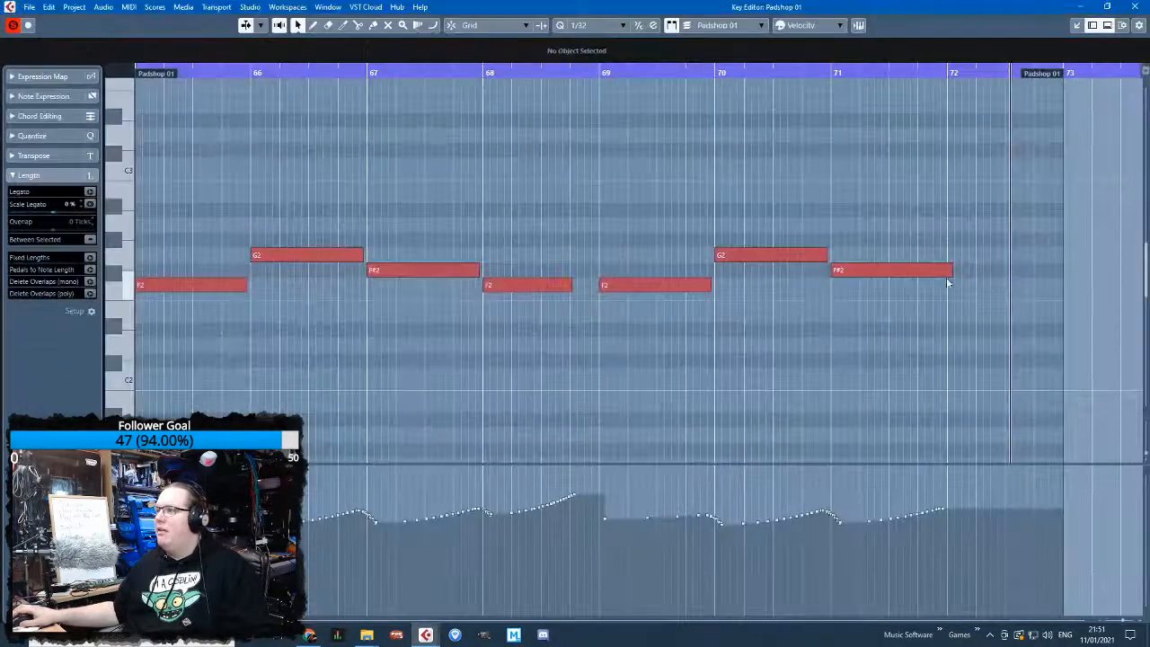
drag(947, 272, 1043, 271)
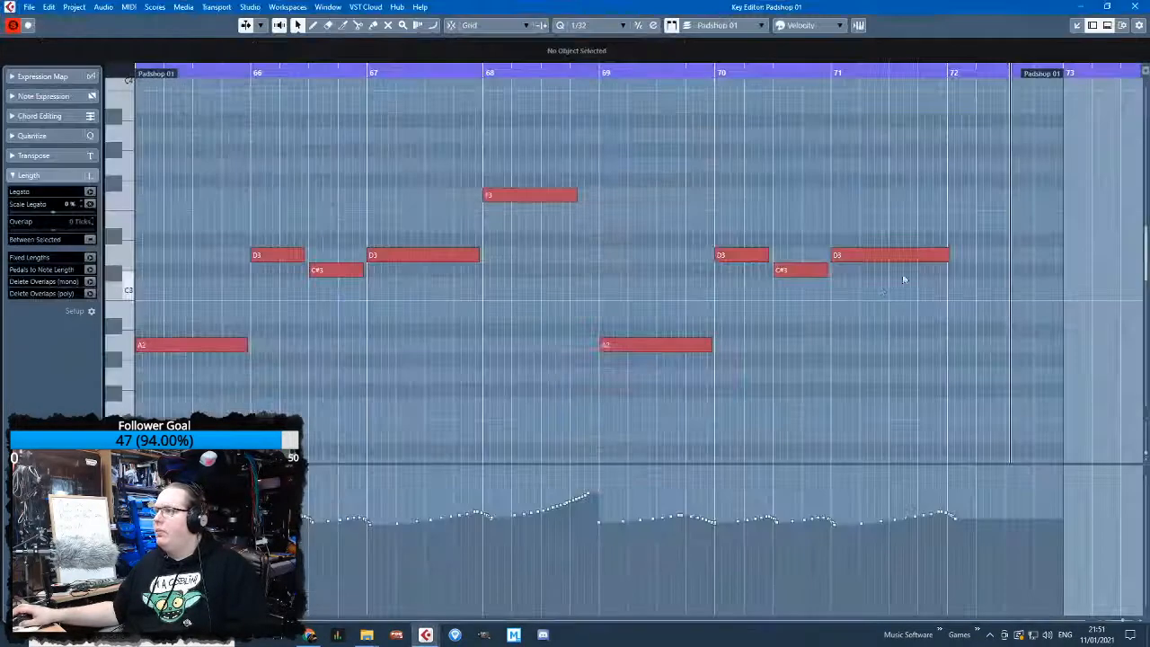
drag(950, 256, 1032, 259)
click(1136, 6)
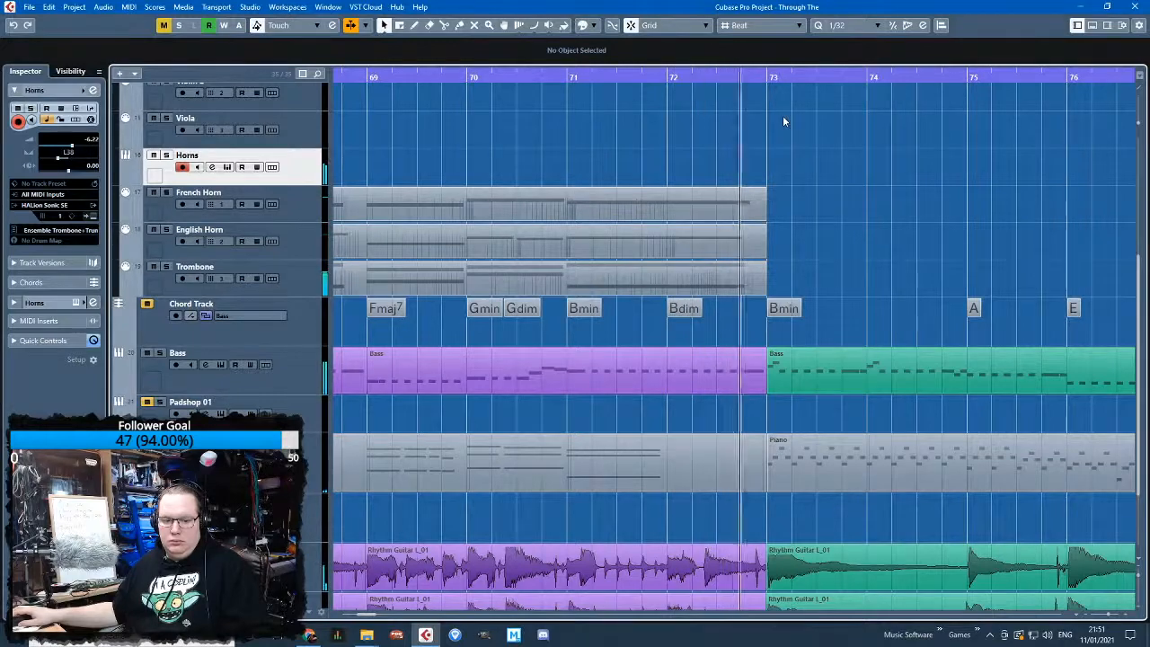
Listen through the arrangement from bar 73 to 80 and examine where horn parts are missing
scroll(608, 288, down, 5)
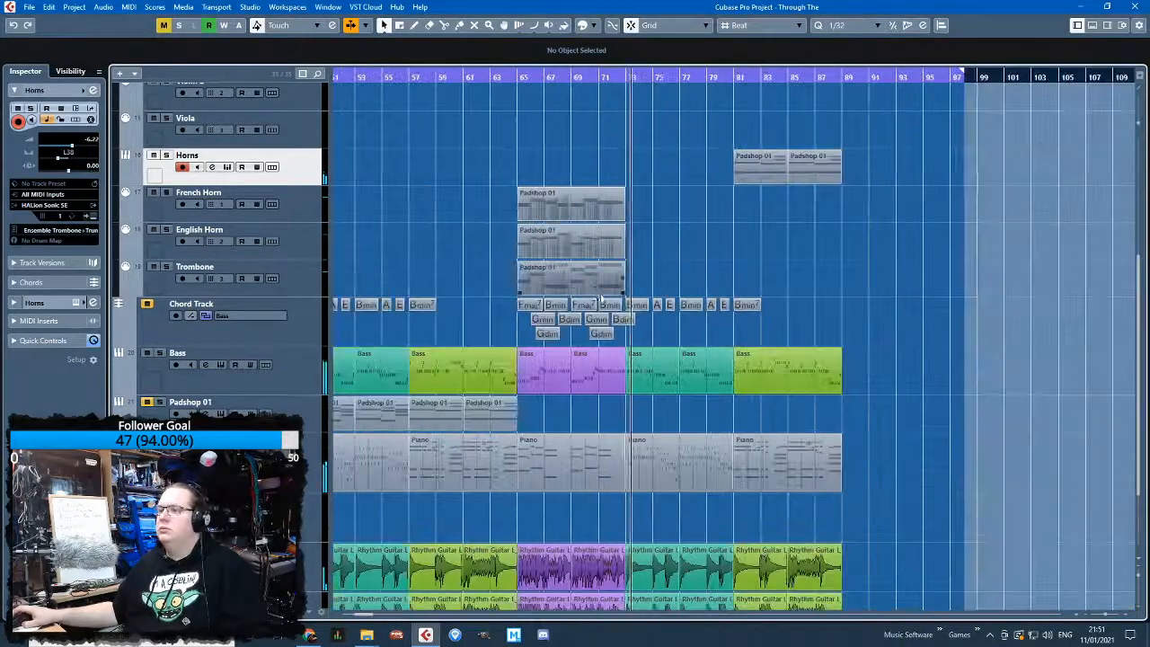
scroll(600, 297, down, 3)
scroll(504, 326, up, 4)
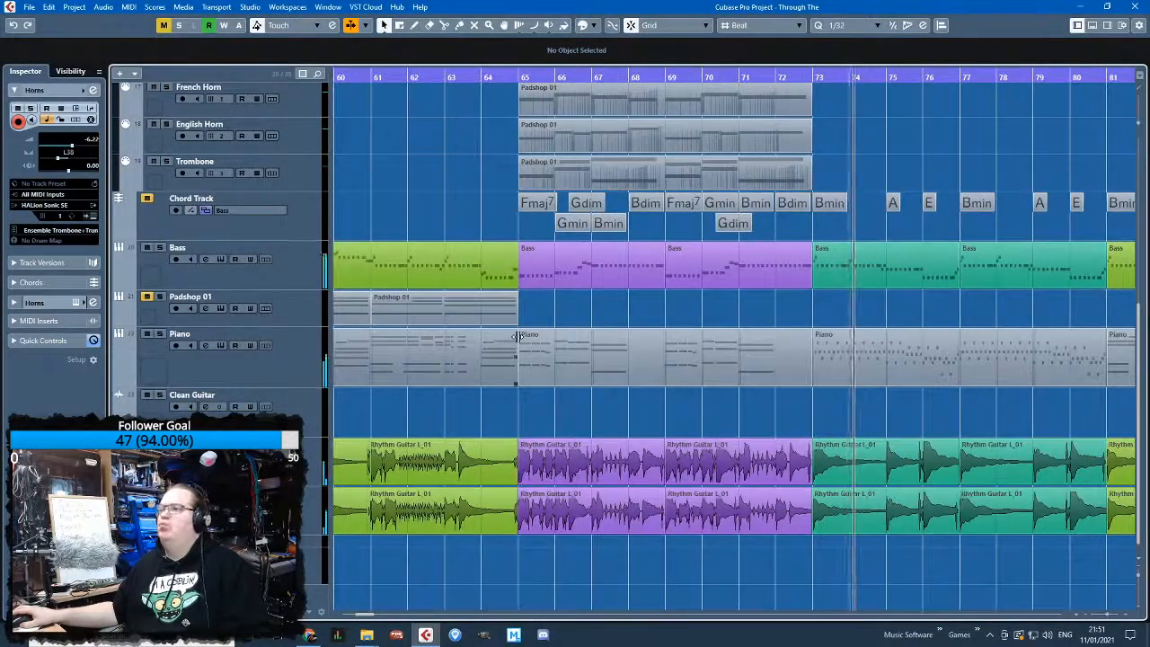
scroll(656, 357, down, 3)
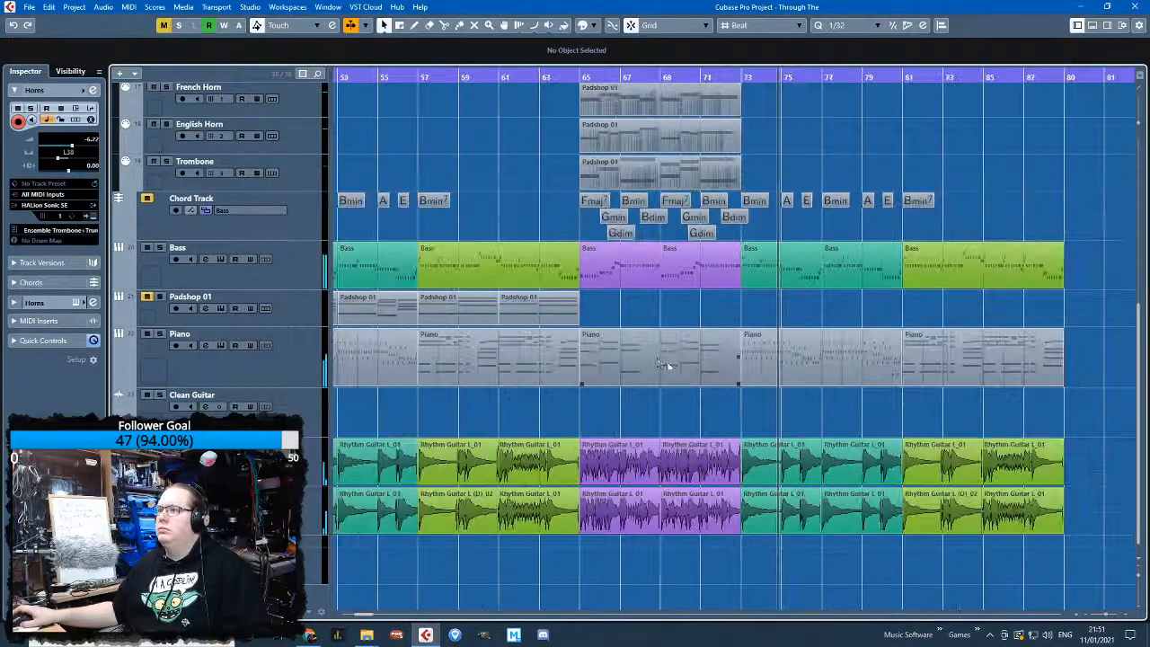
scroll(674, 369, up, 3)
scroll(763, 395, down, 3)
scroll(855, 401, up, 3)
scroll(849, 397, up, 3)
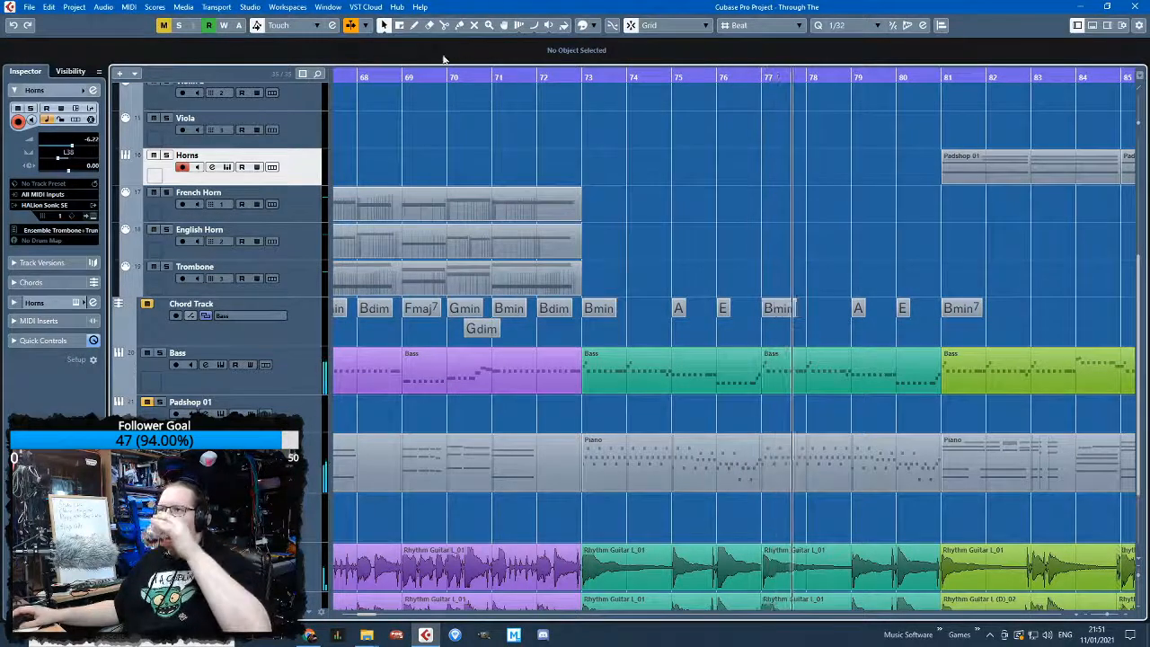
drag(607, 106, 725, 283)
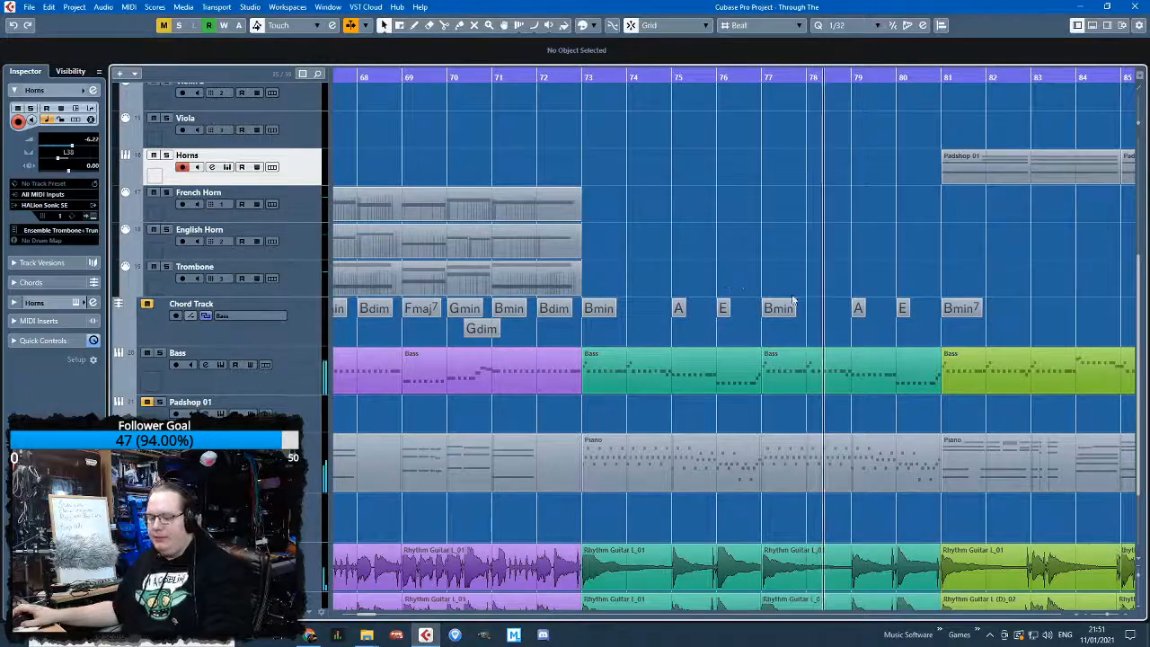
scroll(812, 256, right, 5)
scroll(718, 252, left, 3)
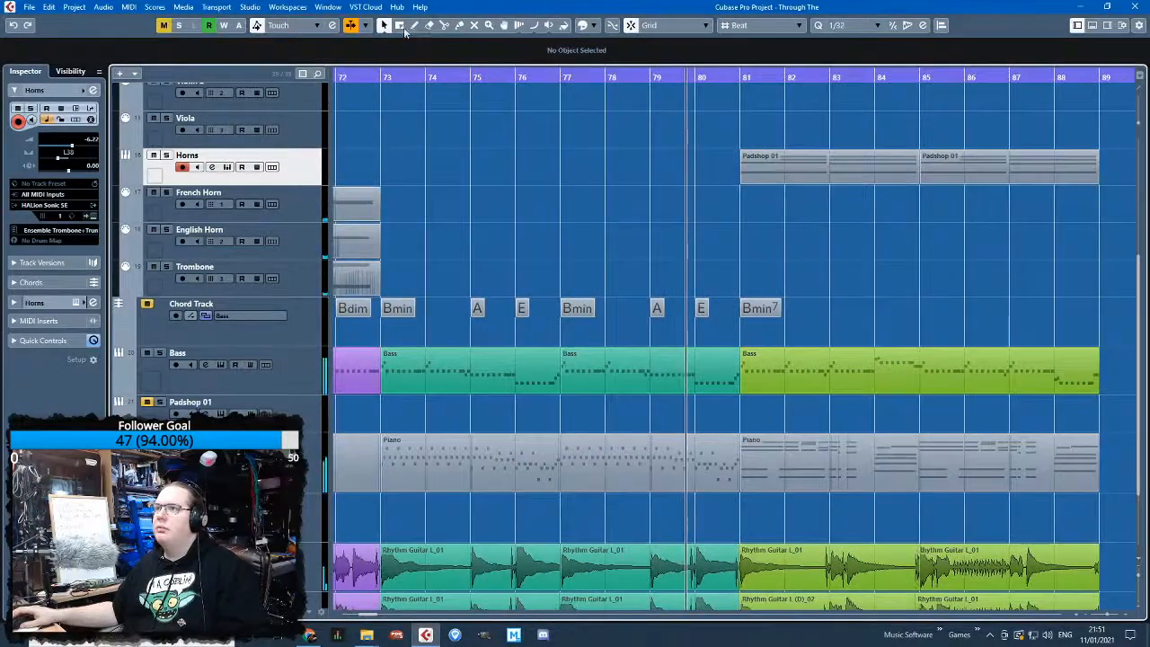
Draw an empty event on the Trombone track from bar 77 to bar 81
click(541, 79)
scroll(664, 273, down, 1)
scroll(665, 274, up, 2)
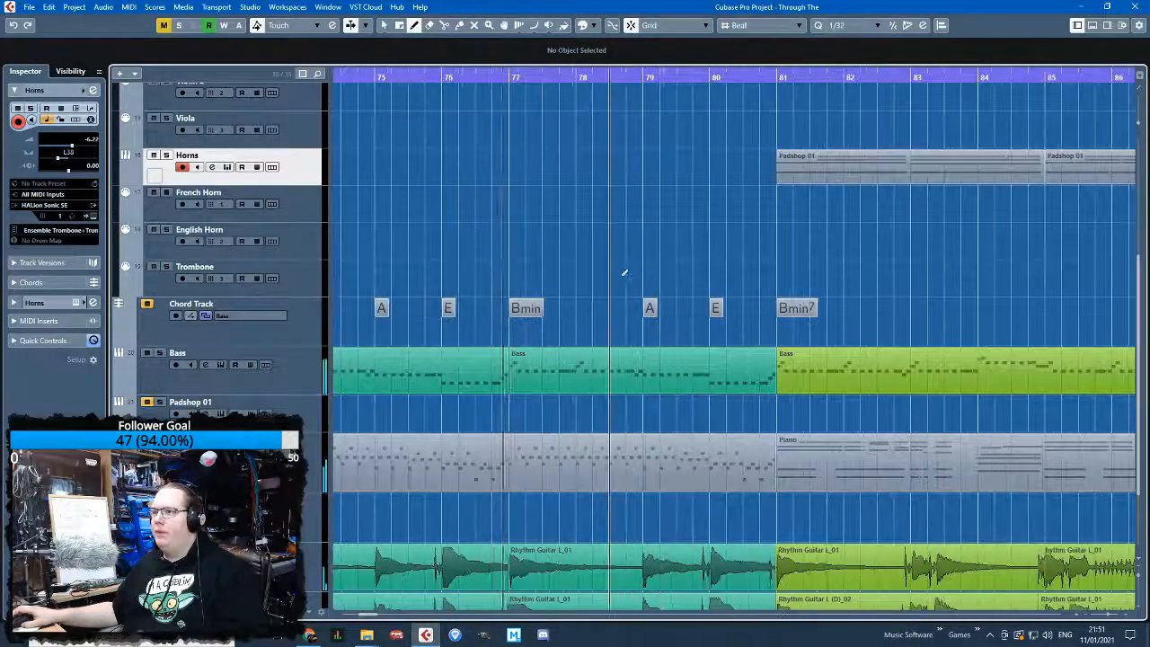
drag(519, 276, 780, 287)
key(1)
click(733, 214)
scroll(702, 292, down, 2)
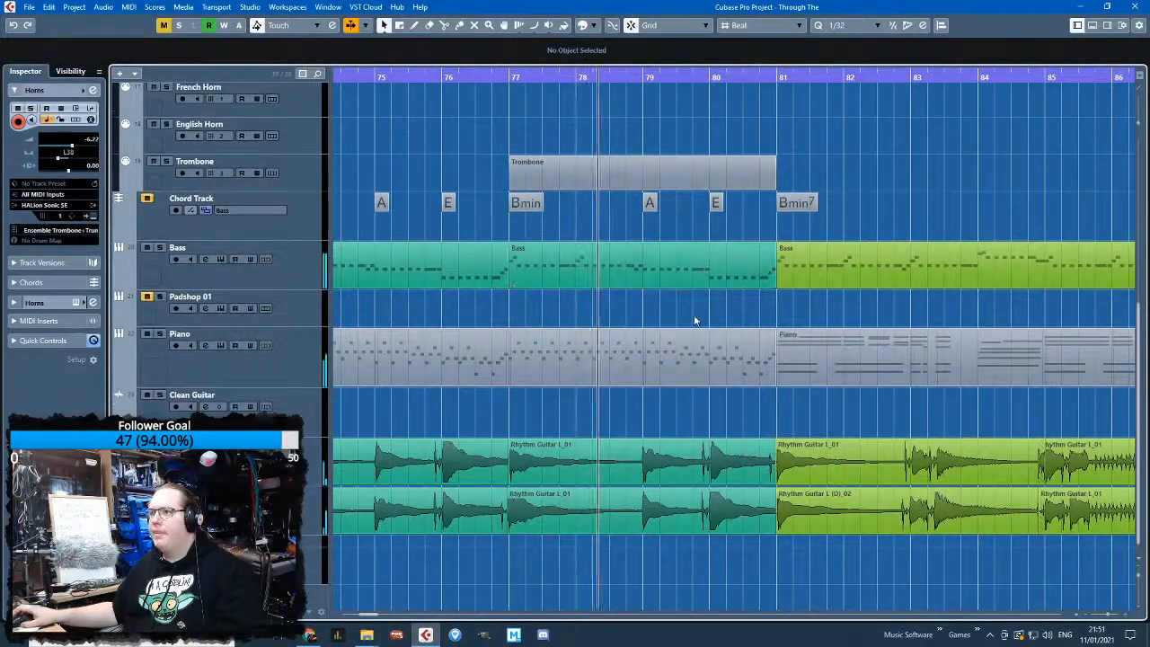
scroll(693, 318, up, 2)
Open the new Trombone event and place an F#3 note just after beat 3 of bar 78
double_click(543, 184)
scroll(440, 187, down, 2)
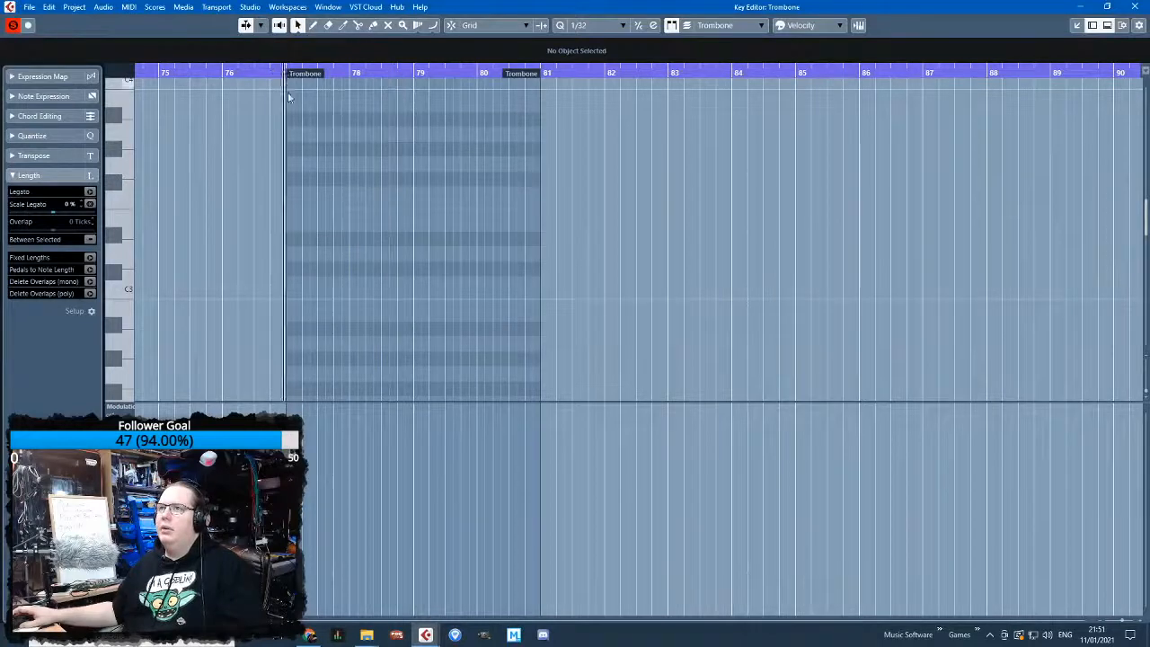
scroll(325, 237, up, 4)
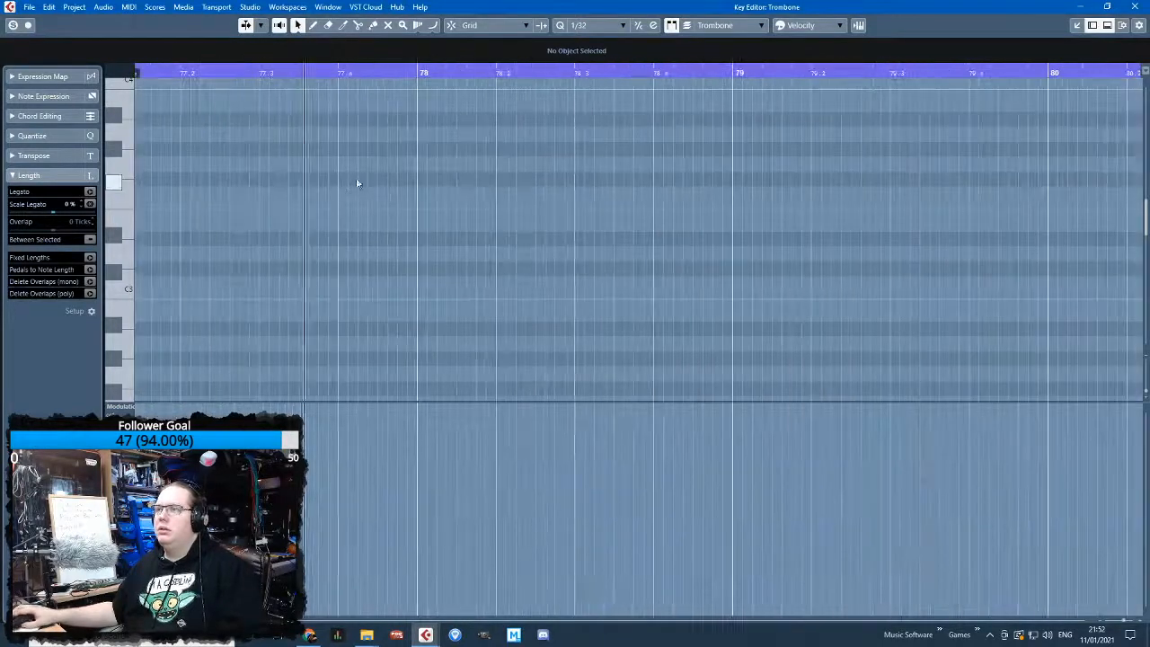
scroll(357, 183, down, 2)
scroll(673, 237, up, 1)
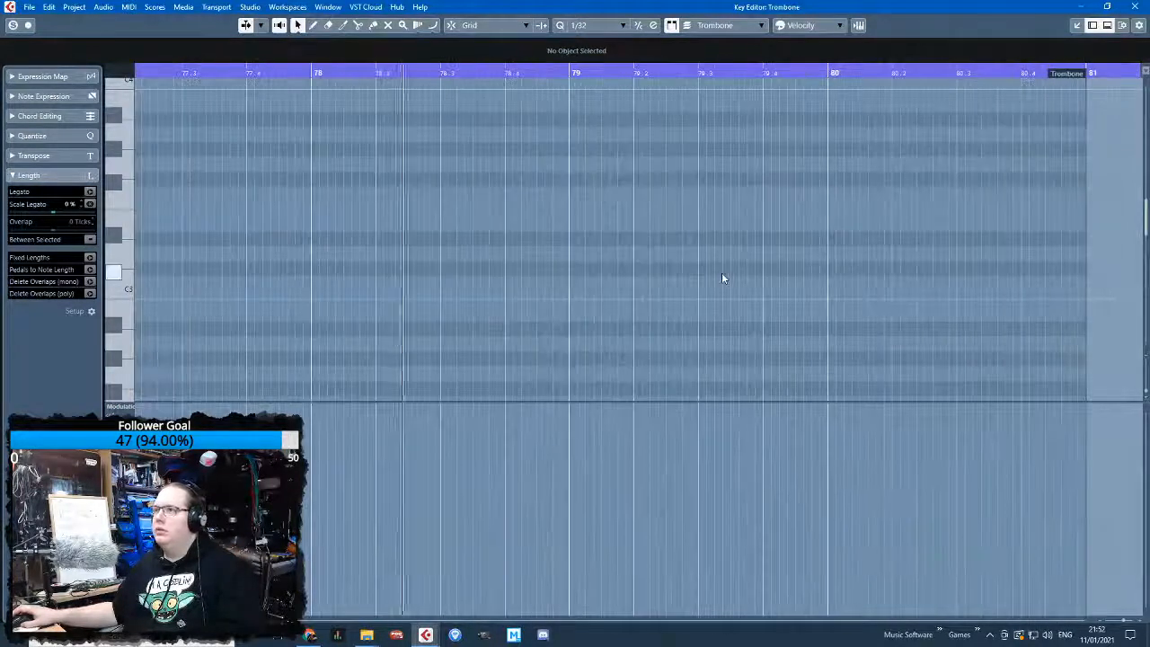
mouse_move(446, 240)
mouse_down()
mouse_move(508, 241)
mouse_move(491, 270)
mouse_move(491, 375)
mouse_up()
scroll(483, 224, down, 3)
drag(476, 247, 476, 128)
scroll(478, 174, up, 2)
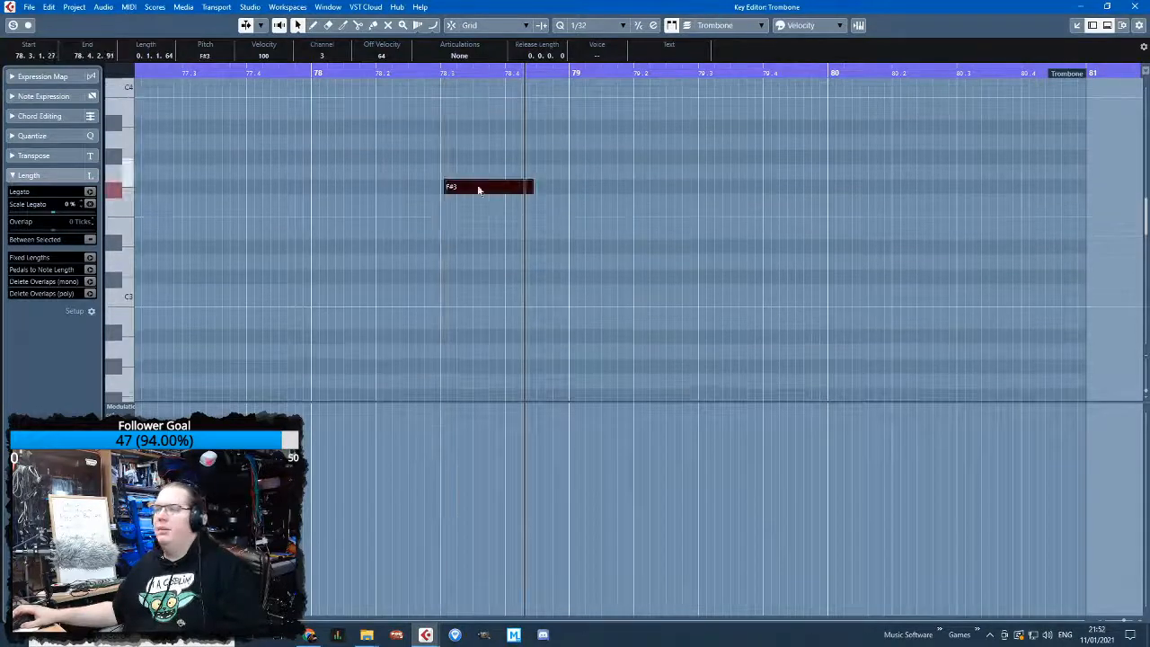
Turn on grid snapping, duplicate the Trombone note with the copy raised to G3, and play the result
drag(470, 189, 492, 209)
key(j)
key(ctrl+d)
scroll(482, 233, up, 2)
drag(543, 180, 540, 173)
drag(406, 75, 406, 71)
key(space)
key(space)
Rework the Trombone phrase into short E3, F#3 and G3 notes starting on beat 3 of bar 78, and play it back
drag(485, 203, 488, 191)
drag(407, 73, 407, 78)
key(space)
key(space)
drag(477, 189, 464, 190)
drag(539, 171, 483, 172)
drag(406, 74, 266, 84)
key(space)
drag(250, 74, 141, 85)
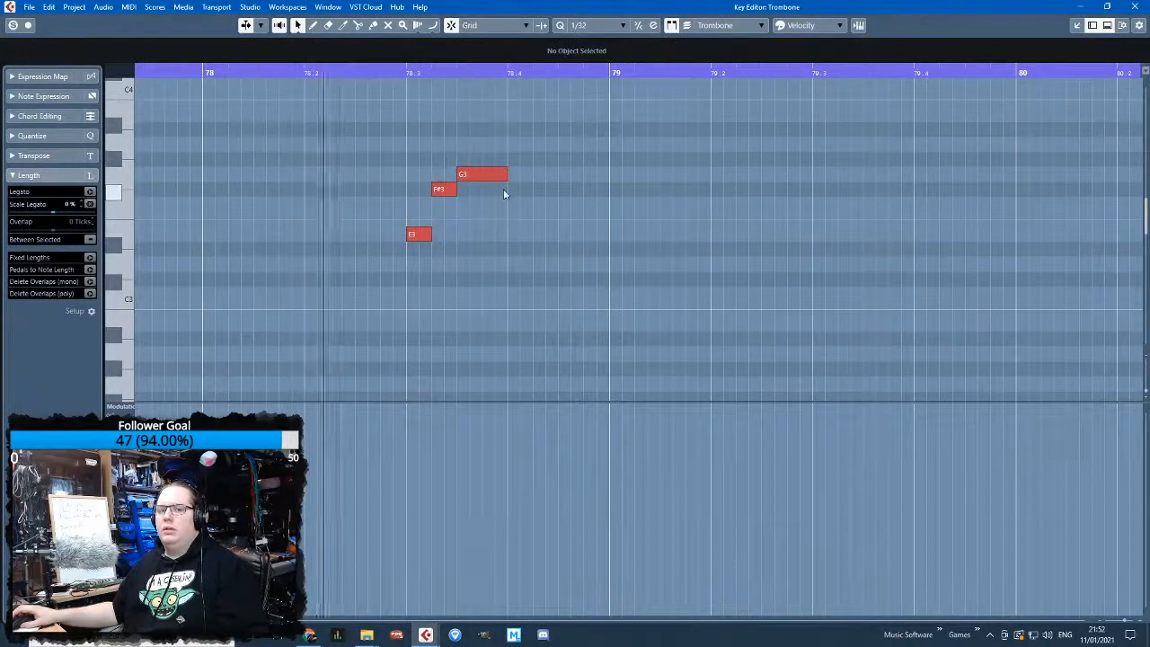
Shift the E3, F#3 and G3 Trombone notes earlier so the G3 starts on beat 3 of bar 78, and play the phrase
drag(408, 236, 383, 235)
drag(417, 192, 436, 174)
drag(246, 83, 274, 102)
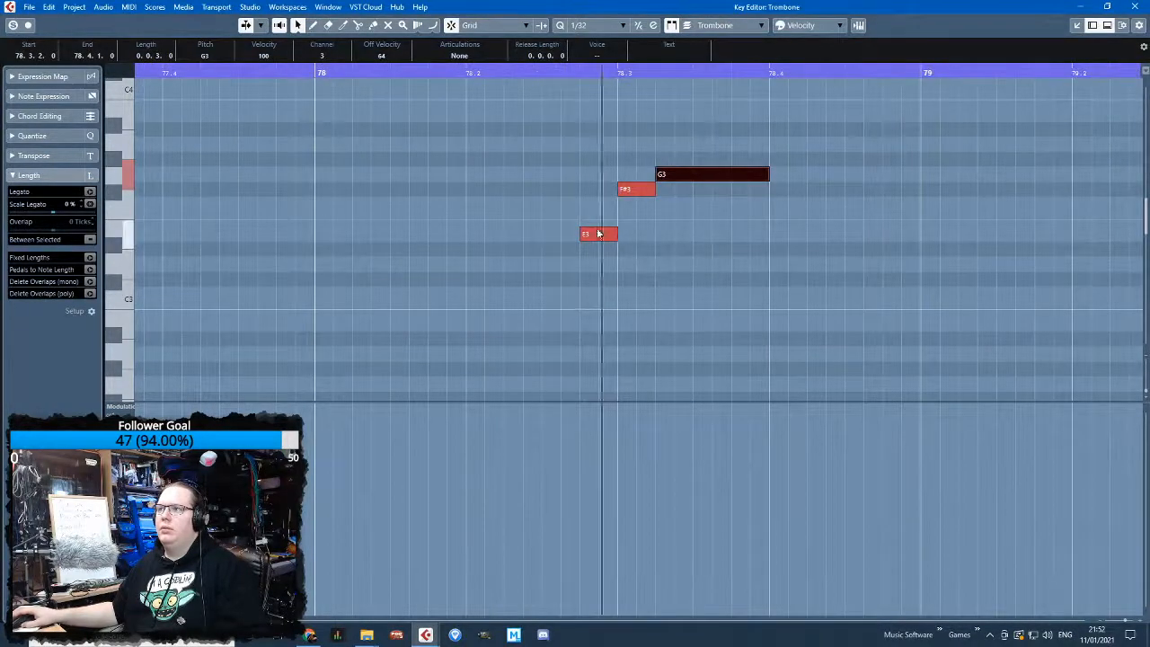
mouse_move(581, 234)
mouse_down()
mouse_move(546, 233)
mouse_move(593, 235)
mouse_move(580, 233)
mouse_up()
click(619, 190)
drag(620, 191, 583, 190)
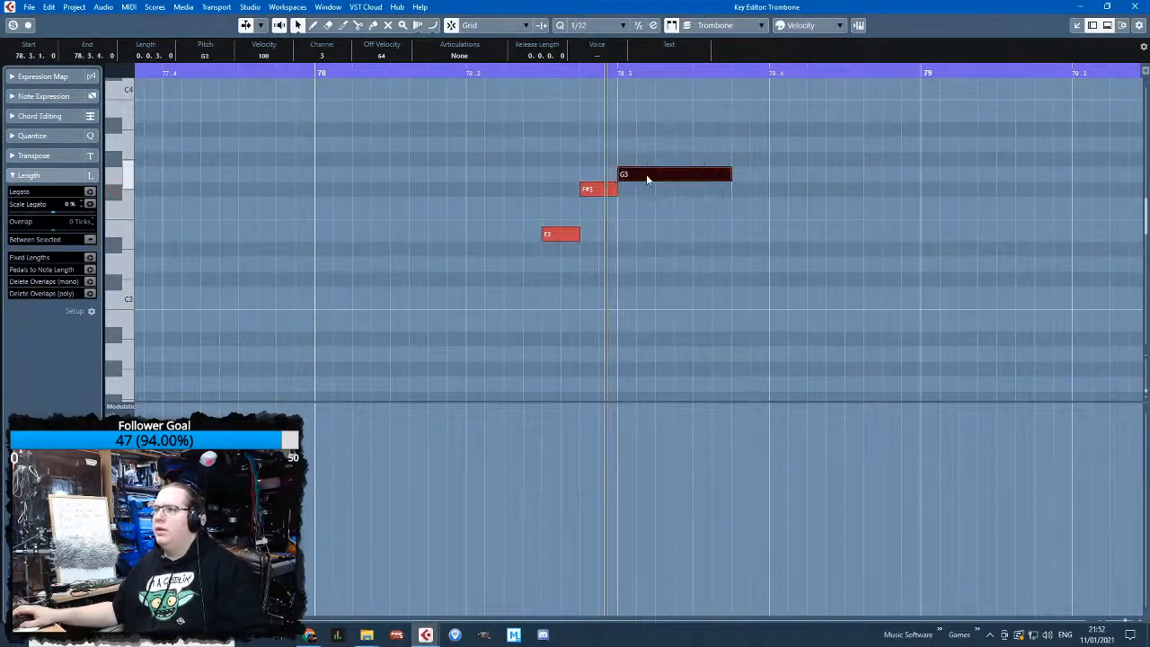
scroll(647, 178, down, 3)
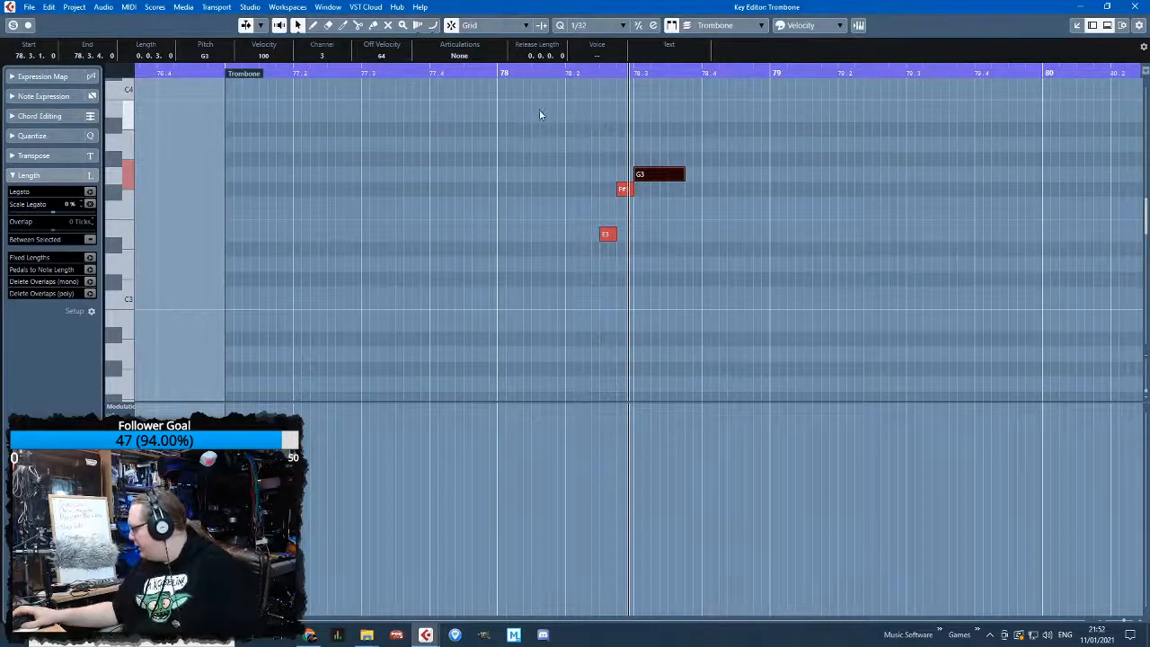
scroll(538, 112, down, 3)
drag(537, 75, 387, 82)
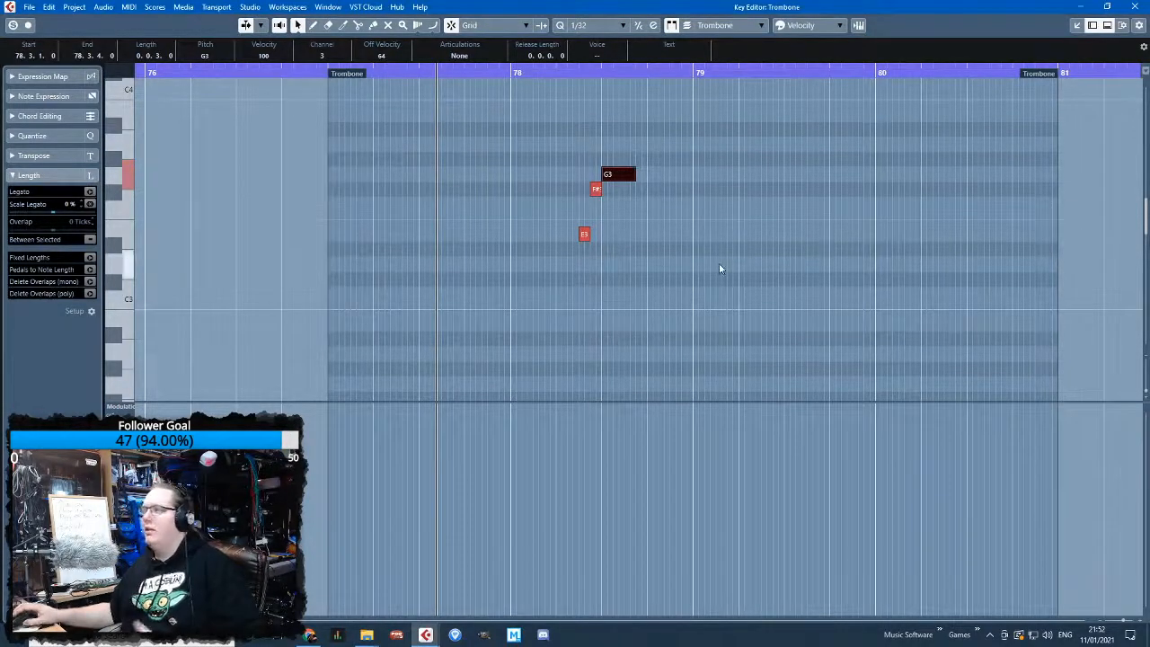
click(555, 194)
key(space)
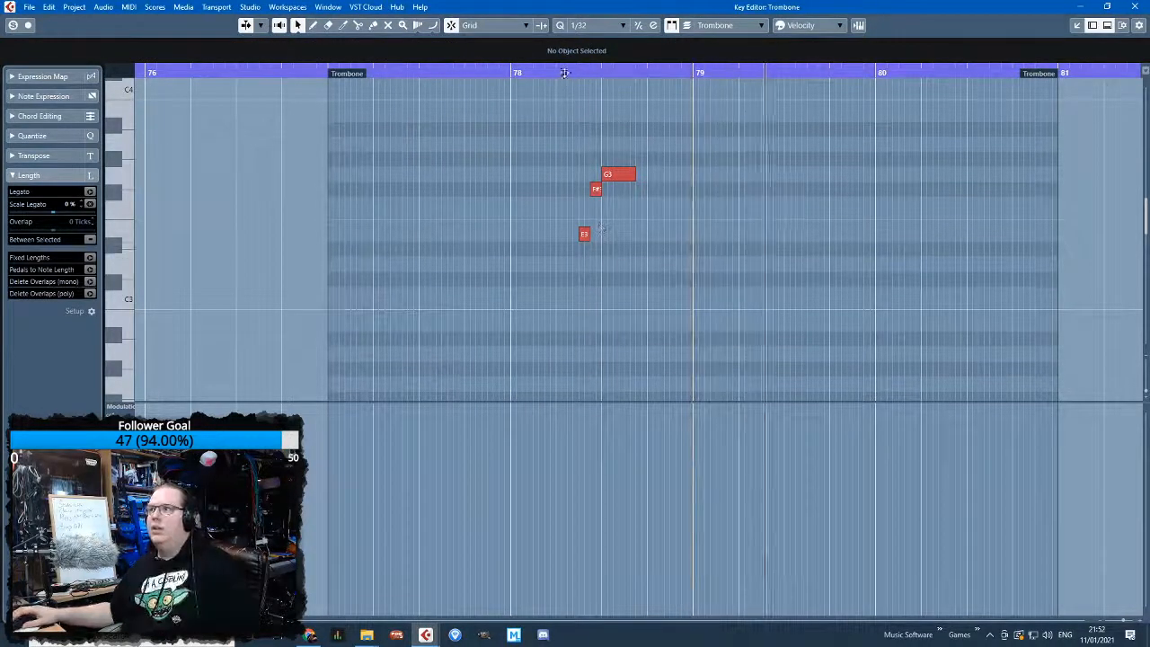
click(413, 71)
Duplicate the G3 note, lower the copy to F#3, shorten it to end on beat 4 of bar 78, and play the result
scroll(672, 320, up, 2)
scroll(604, 235, up, 2)
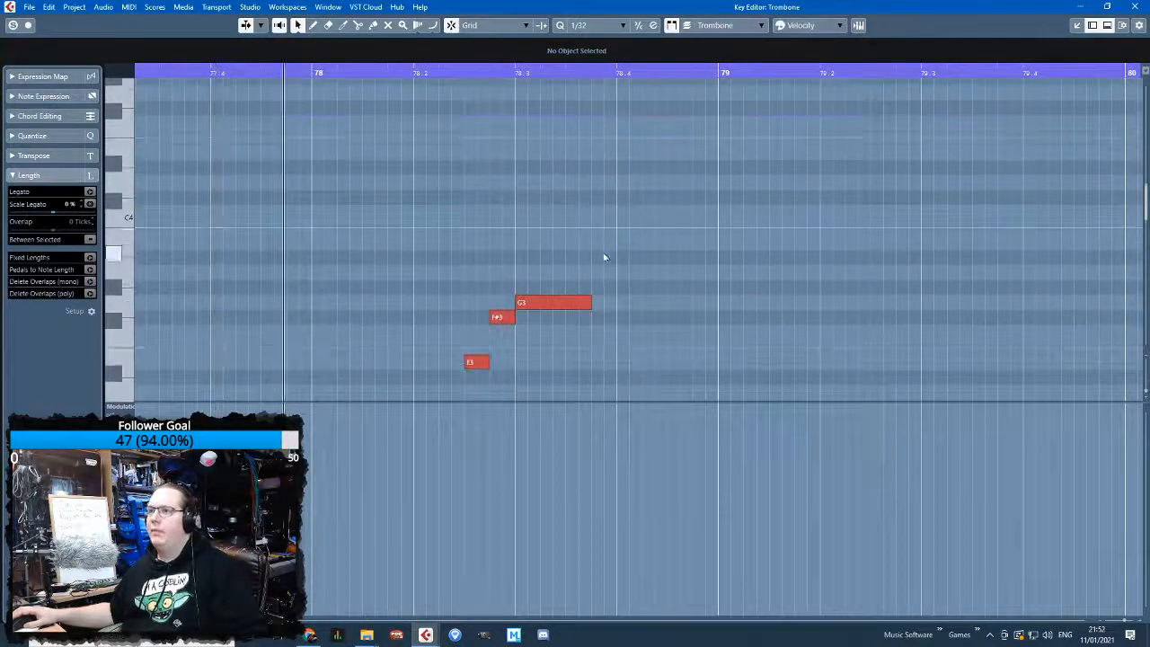
scroll(606, 253, down, 1)
scroll(583, 249, up, 1)
scroll(581, 248, up, 1)
drag(619, 263, 596, 234)
key(ctrl+d)
key(Down)
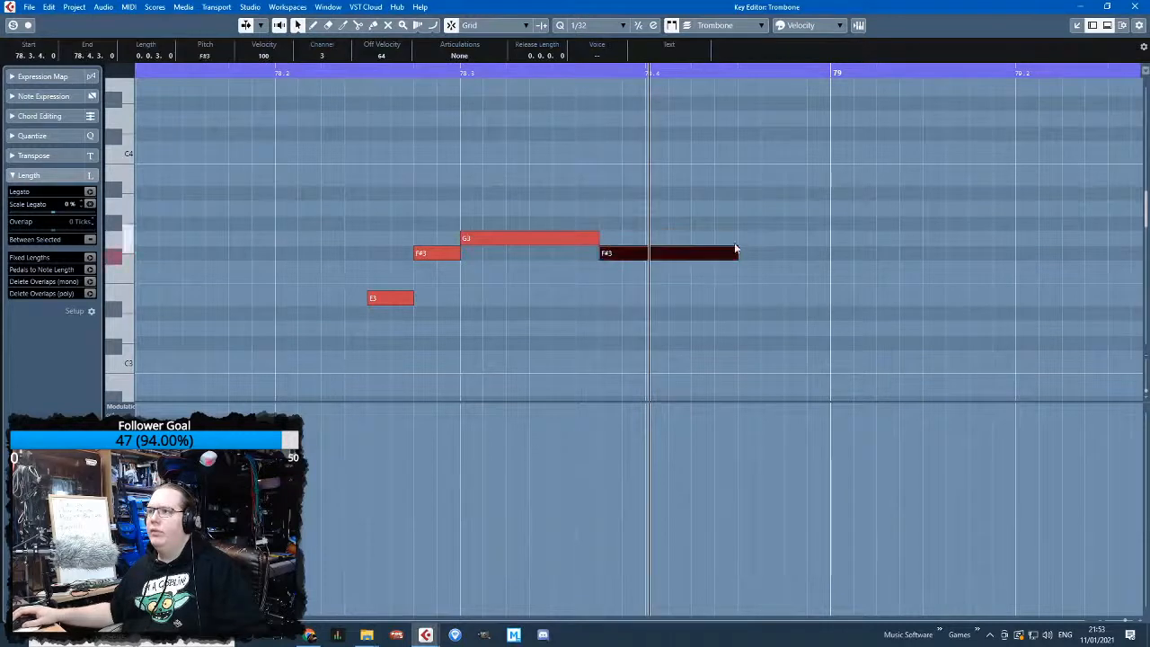
drag(732, 252, 646, 253)
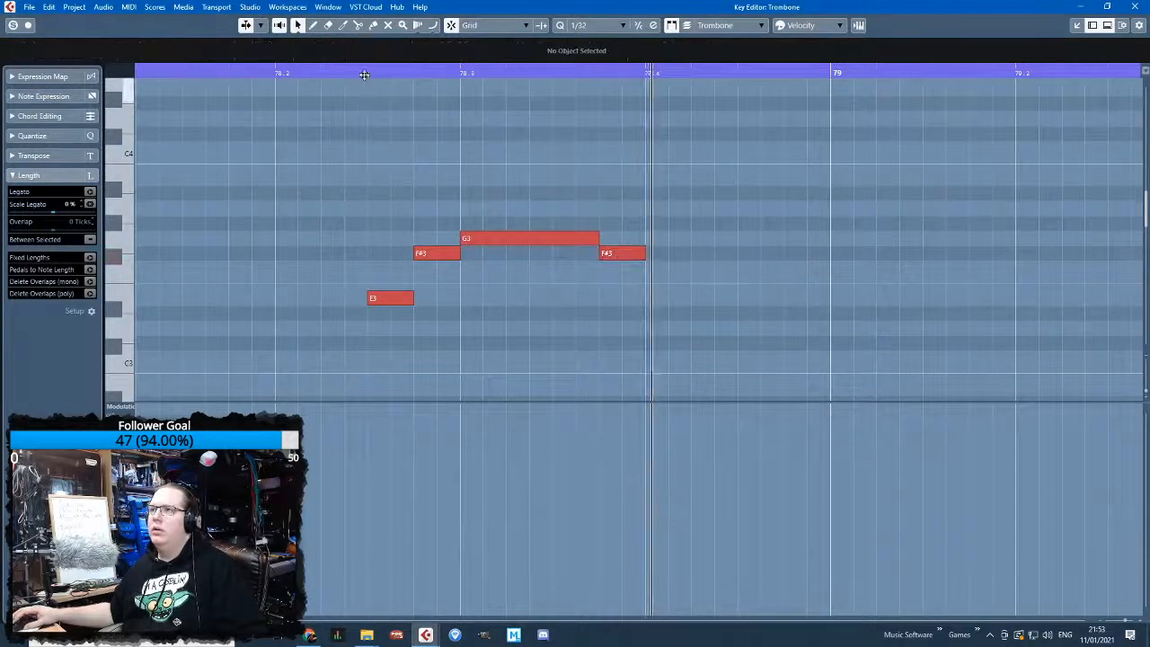
click(365, 76)
key(space)
key(space)
Lengthen the G3 to beat 4, make the second F#3 fill beat 4 up to bar 79, and play the phrase
drag(610, 258, 653, 257)
drag(586, 240, 805, 268)
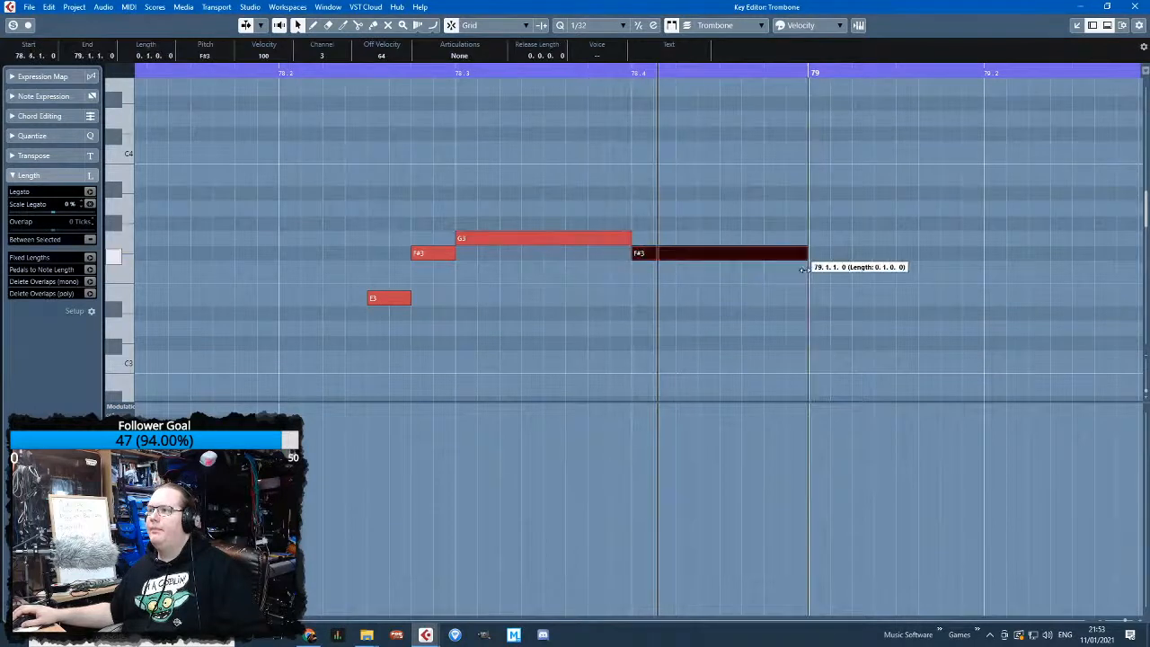
click(367, 75)
key(space)
click(683, 186)
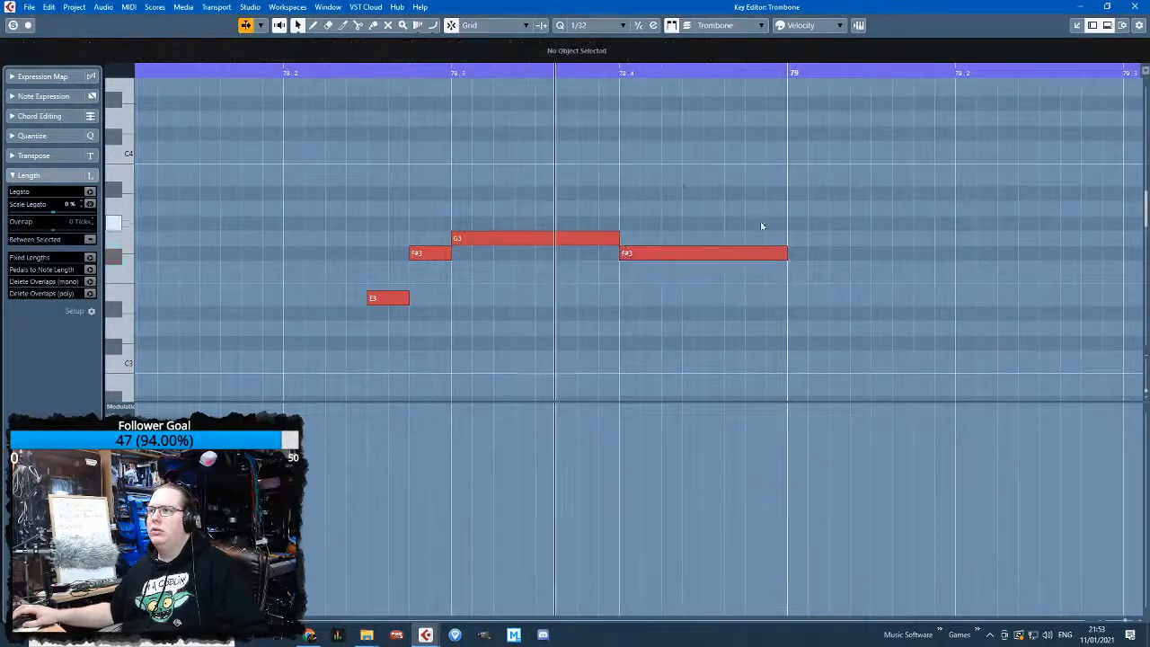
Add an E3 note at bar 79 and extend it to just before beat 4 of bar 80
key(space)
double_click(811, 252)
drag(811, 253, 817, 297)
click(369, 75)
key(space)
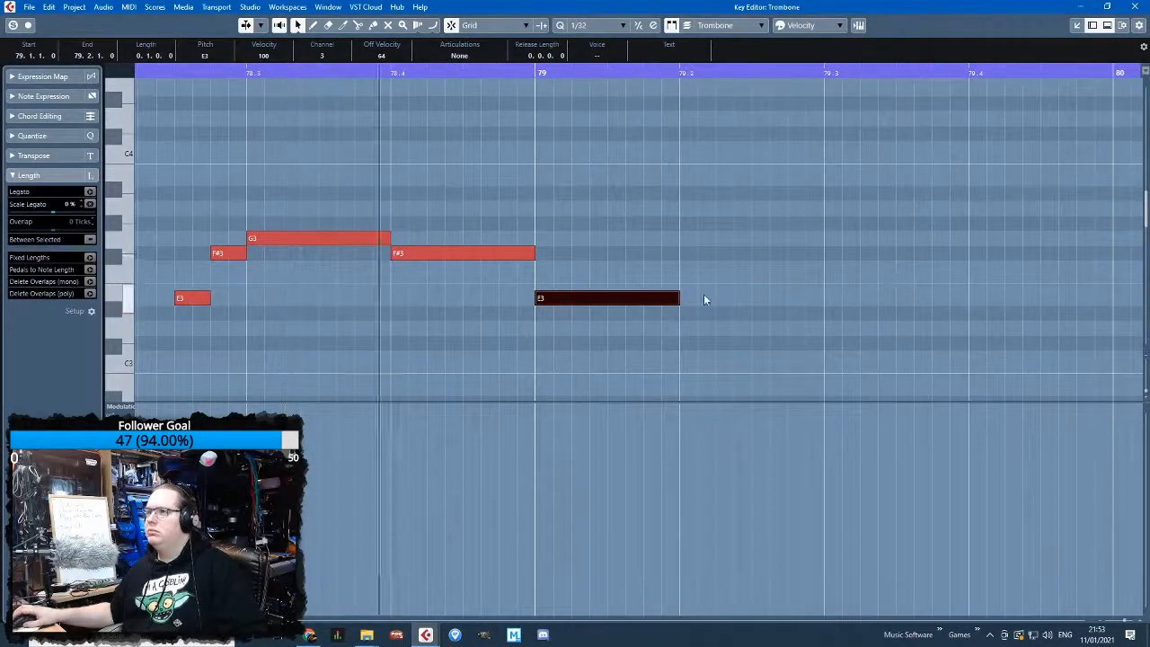
drag(675, 298, 979, 307)
click(979, 310)
scroll(979, 311, down, 3)
scroll(1125, 264, right, 4)
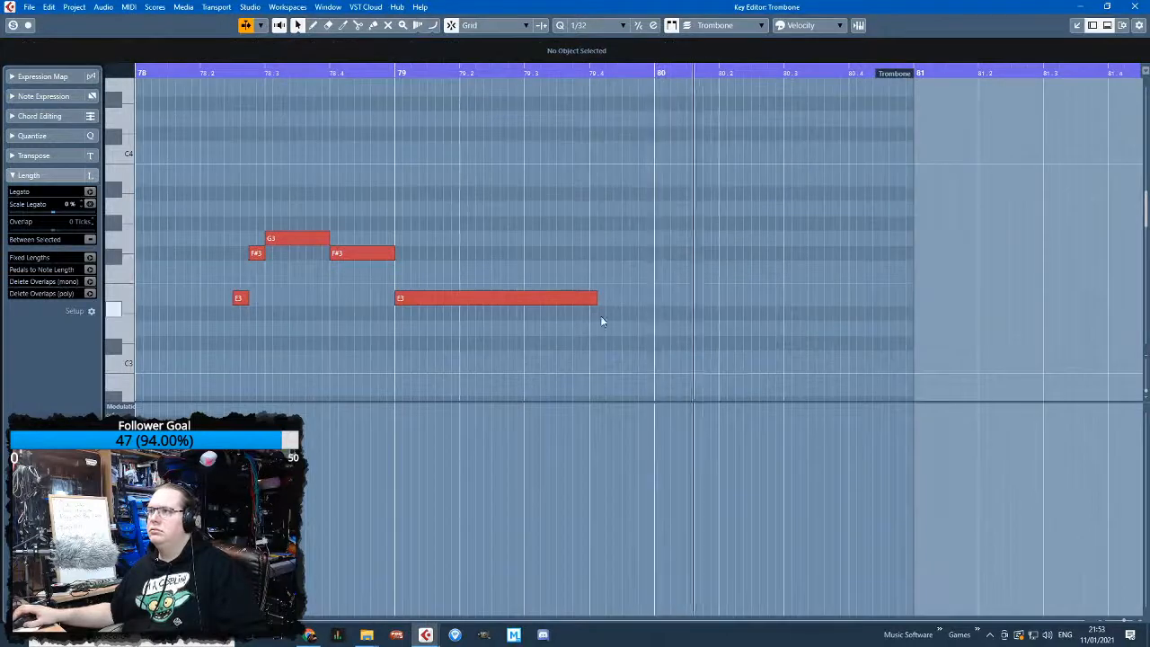
drag(595, 298, 841, 301)
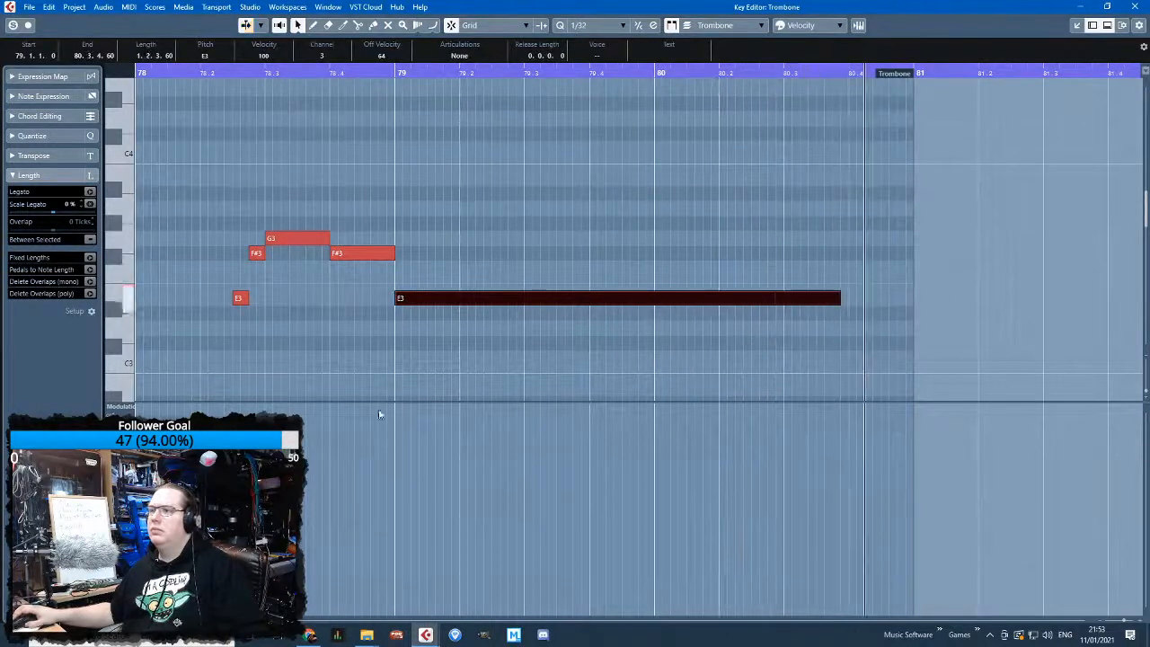
Draw a CC 1 (Modulation) curve beneath the Trombone phrase across bars 78 to 80, and play it back
click(120, 408)
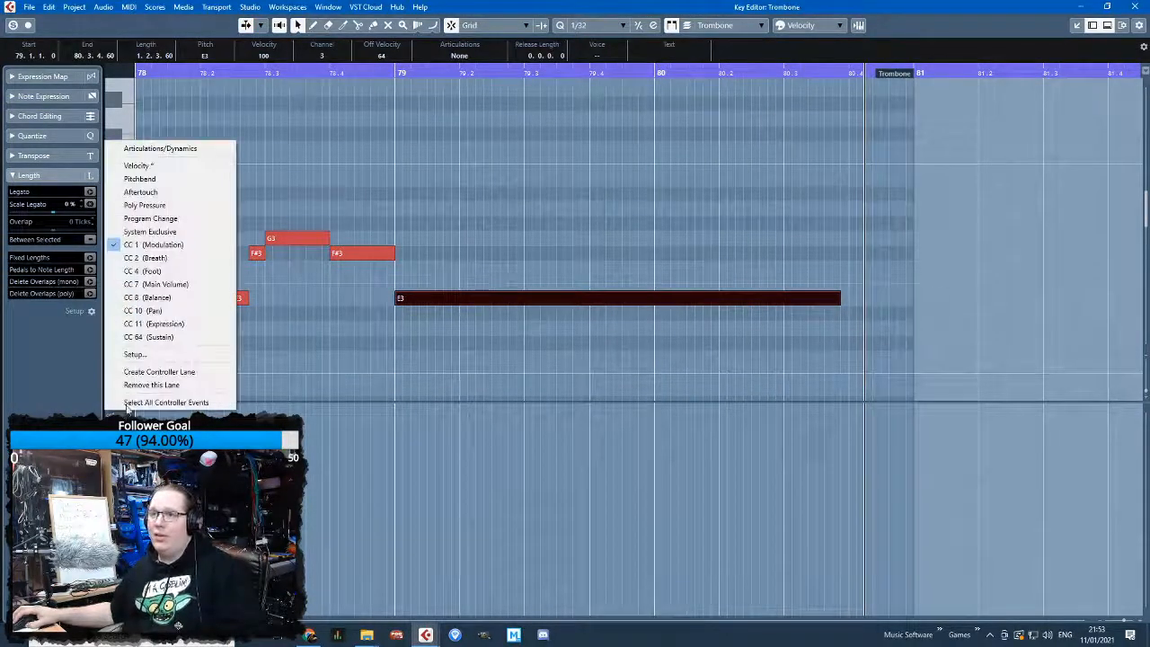
click(206, 249)
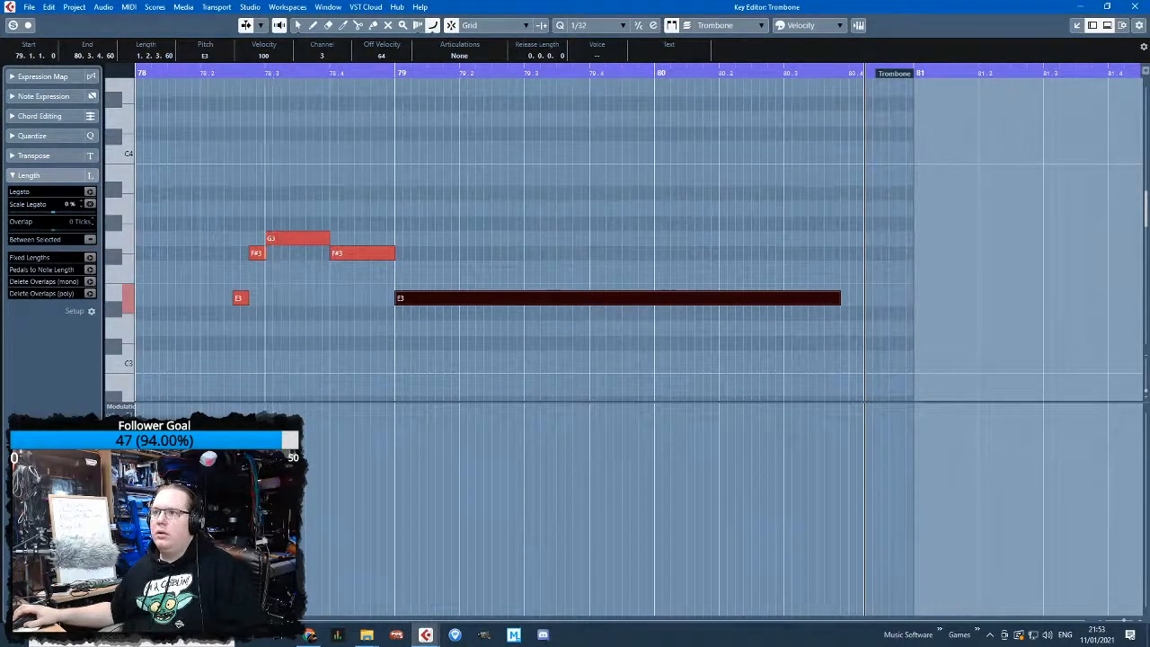
click(273, 488)
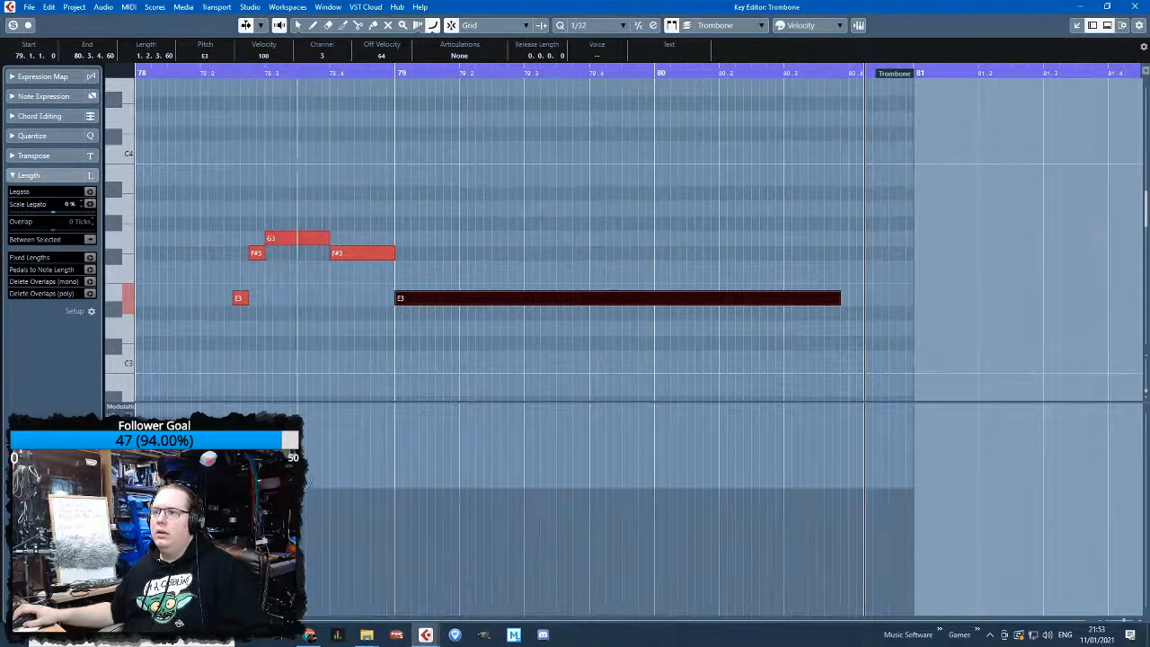
drag(324, 489, 826, 506)
click(188, 77)
key(space)
scroll(463, 252, up, 2)
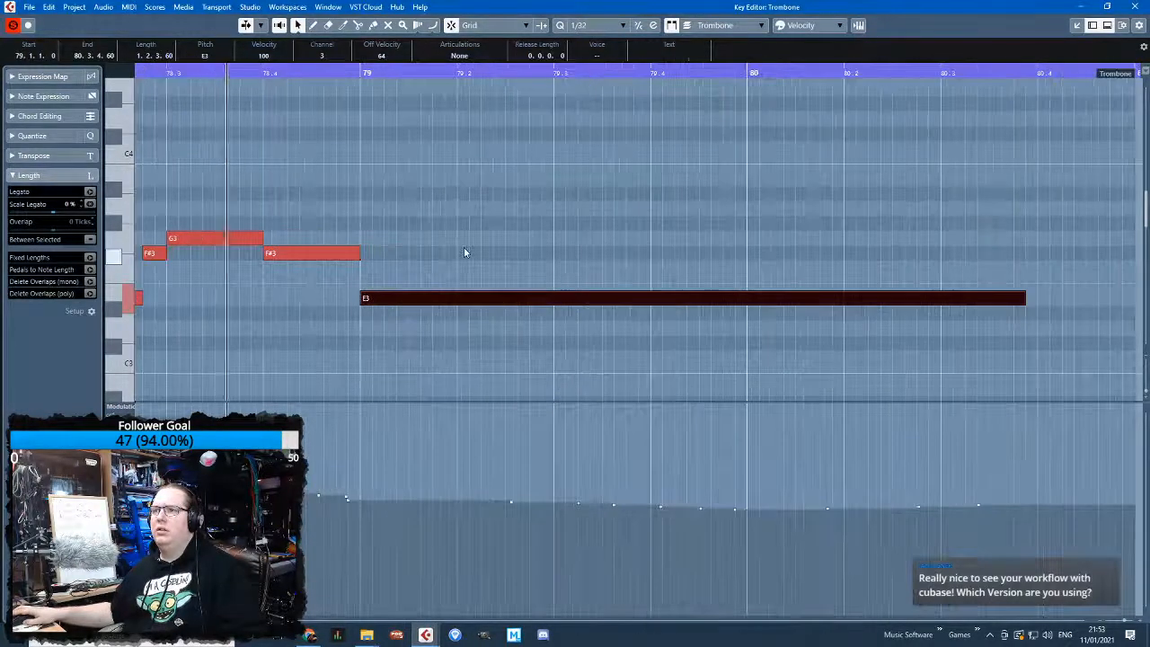
scroll(393, 289, down, 3)
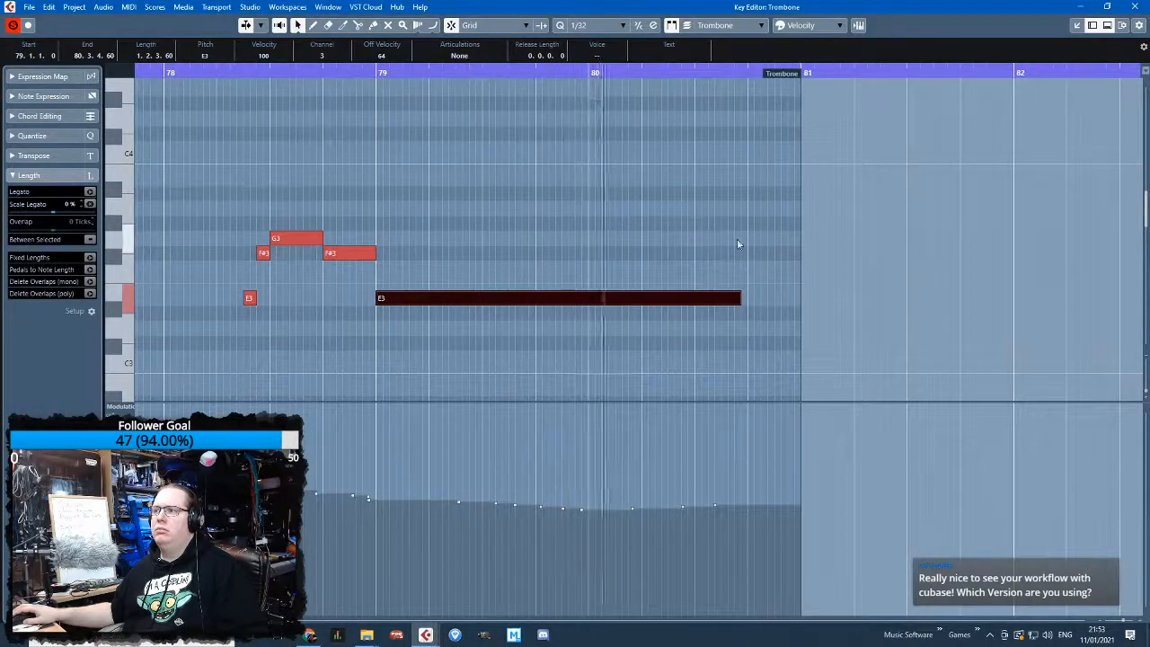
Redraw the modulation as a gradual fall under the long E3, then fine-tune the F#3-to-E3 transition off the grid and close the editor
click(432, 24)
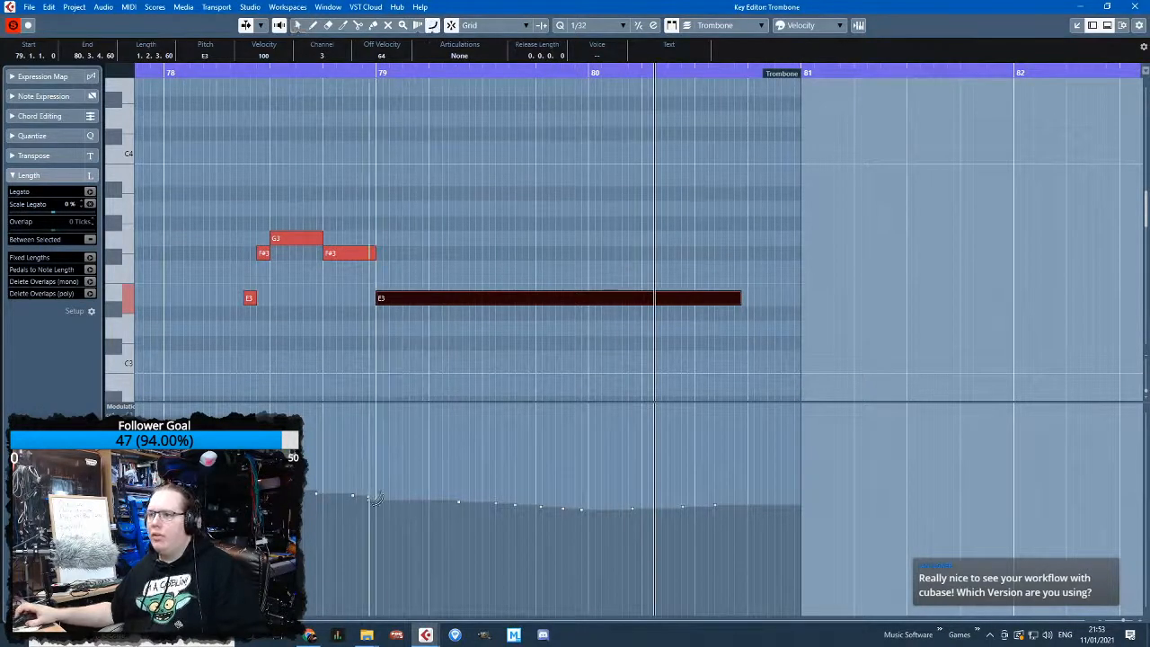
mouse_move(454, 502)
mouse_down()
mouse_move(728, 517)
mouse_move(739, 537)
mouse_up()
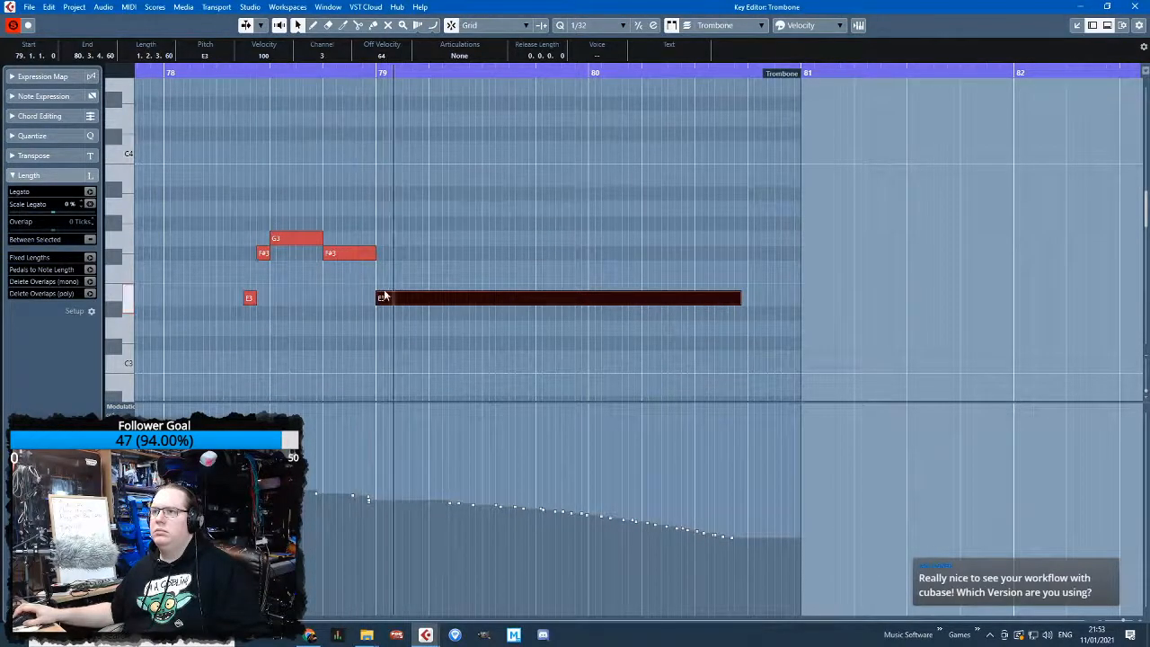
scroll(378, 279, up, 3)
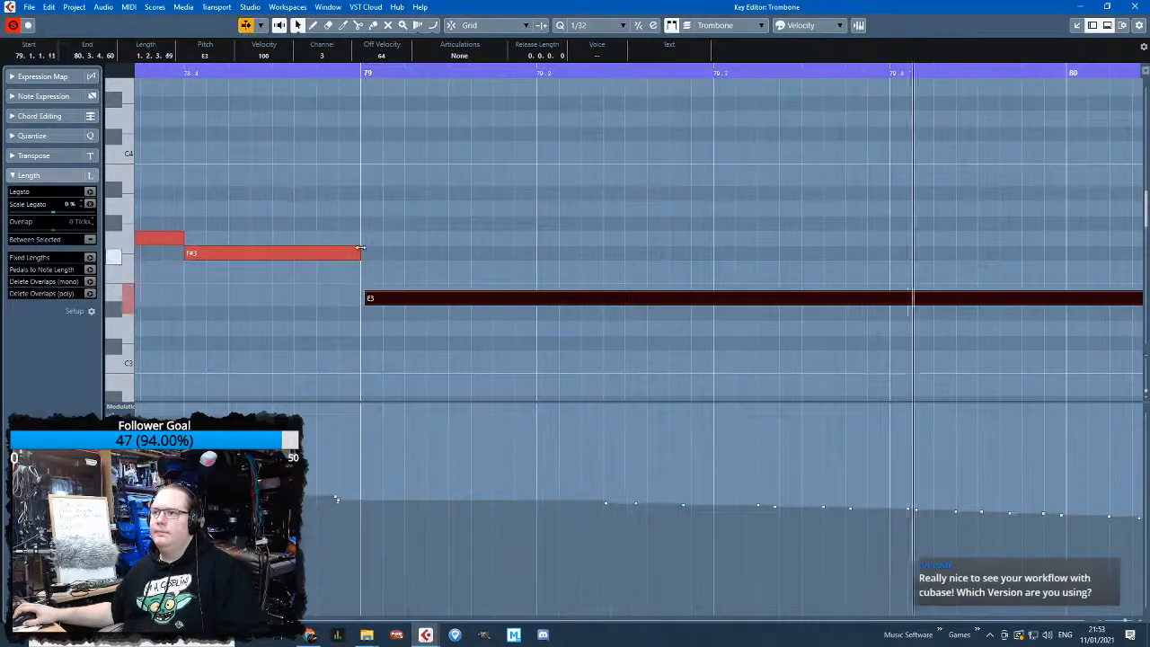
click(374, 252)
scroll(359, 253, down, 5)
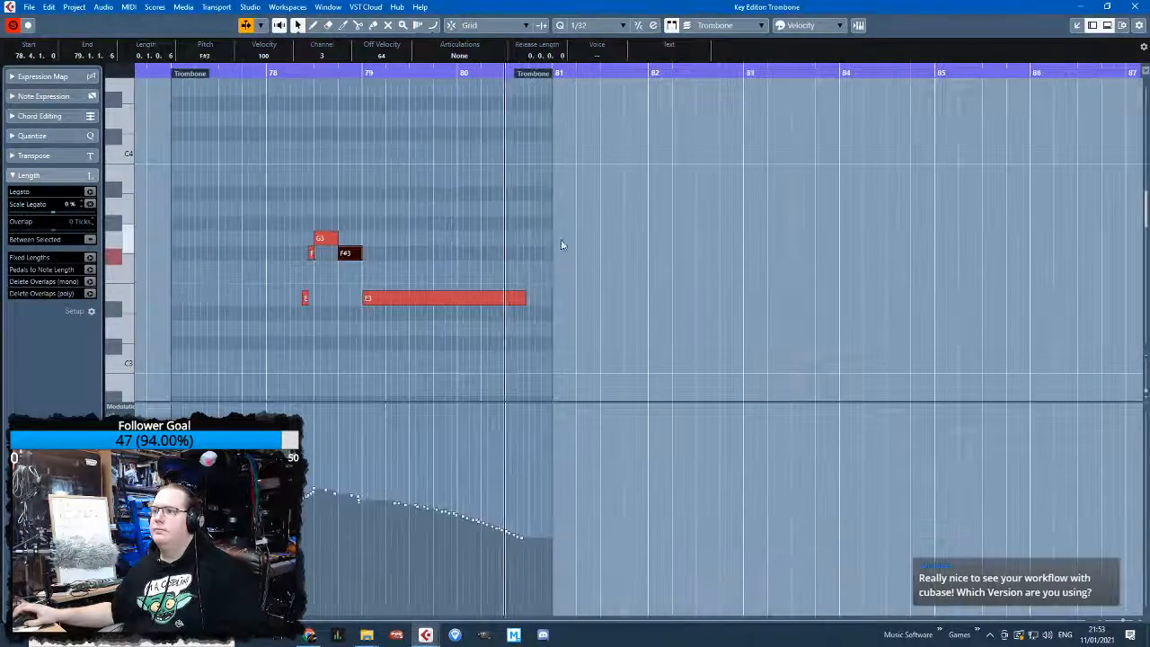
click(1134, 7)
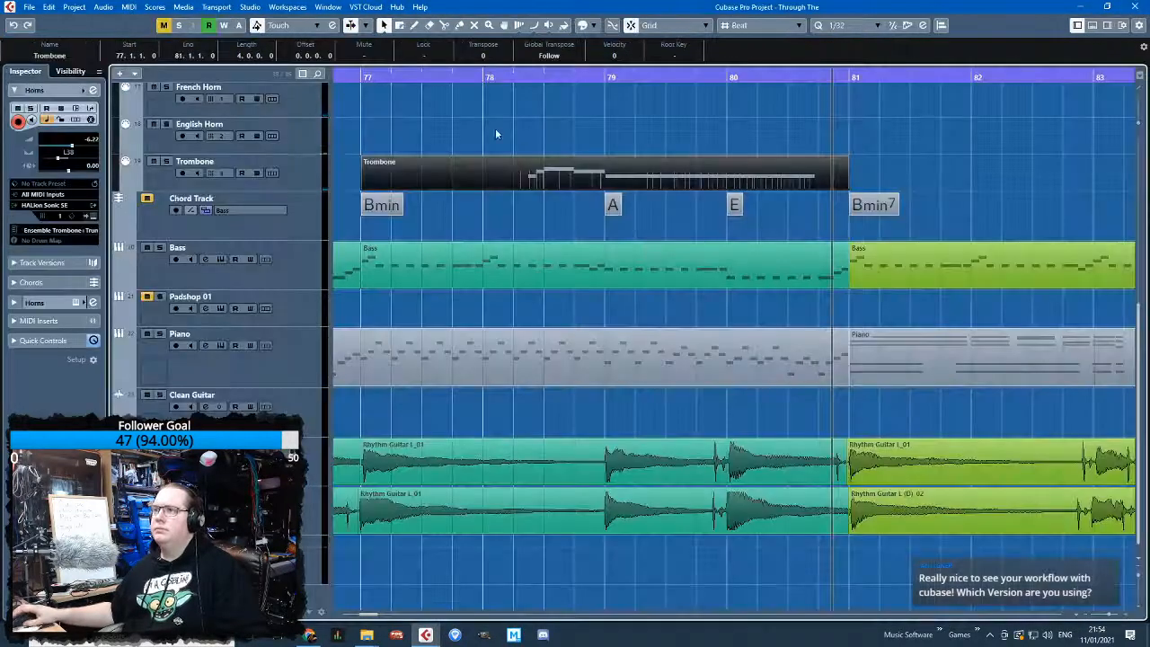
Duplicate the Trombone event and place the copy on the English Horn track at bar 77
click(366, 101)
scroll(363, 103, up, 3)
click(575, 372)
key(ctrl+d)
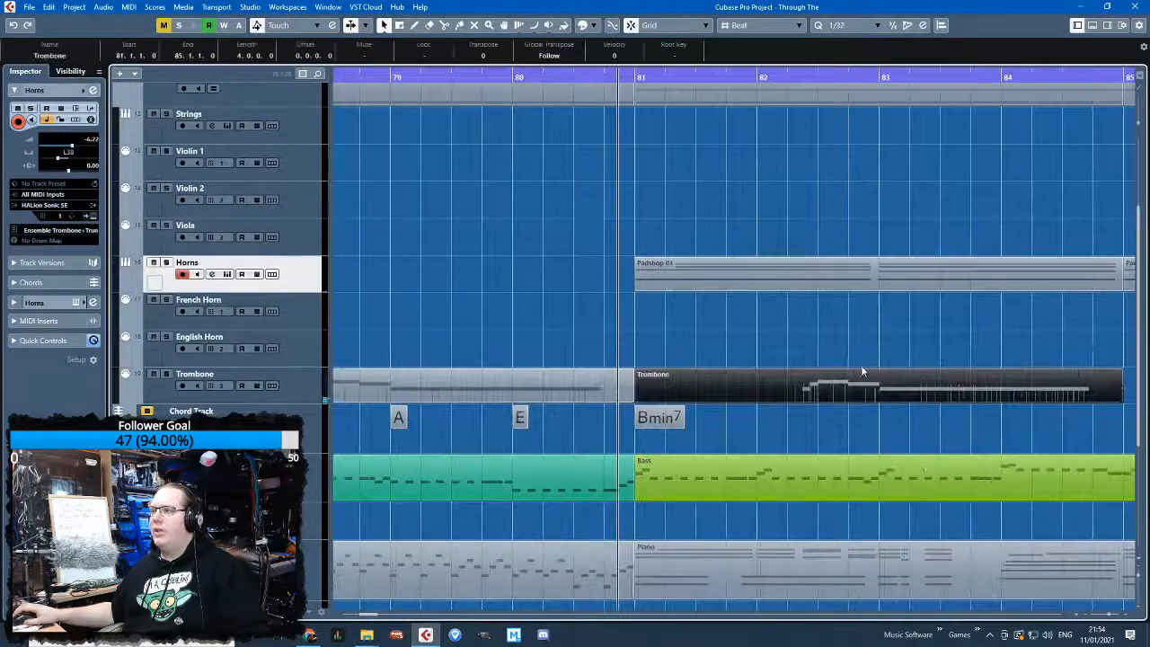
scroll(782, 372, down, 3)
drag(802, 397, 584, 361)
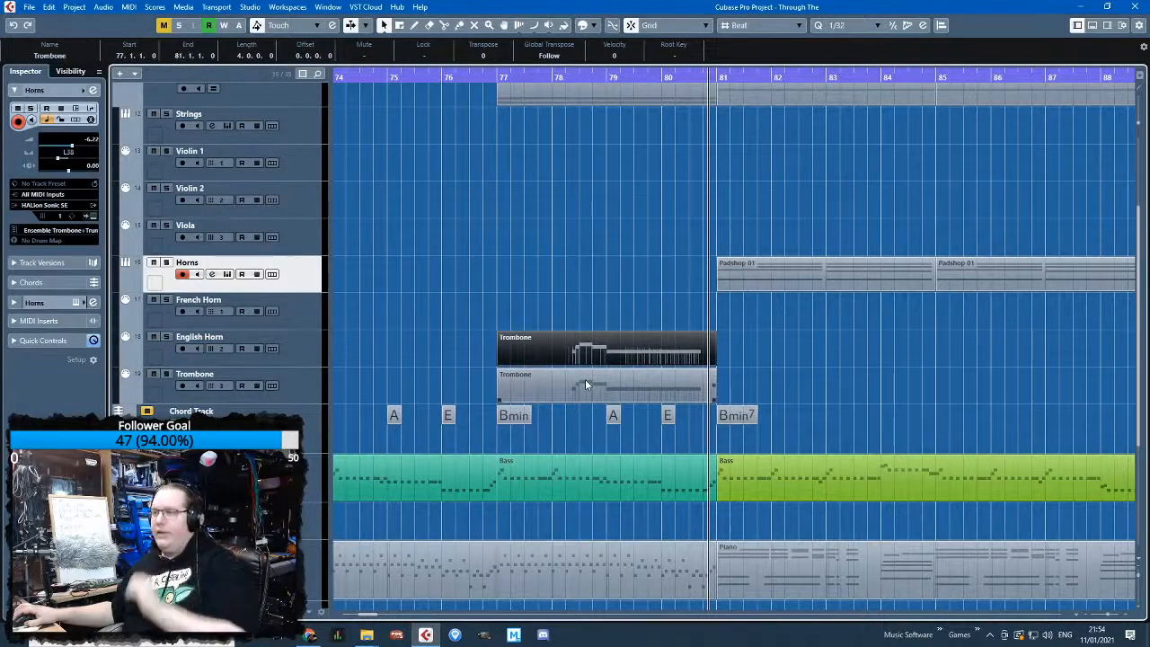
Copy the Trombone track's phrase a fifth higher, starting on B3, line the copy up with the original notes, and play both
double_click(585, 385)
scroll(206, 189, up, 3)
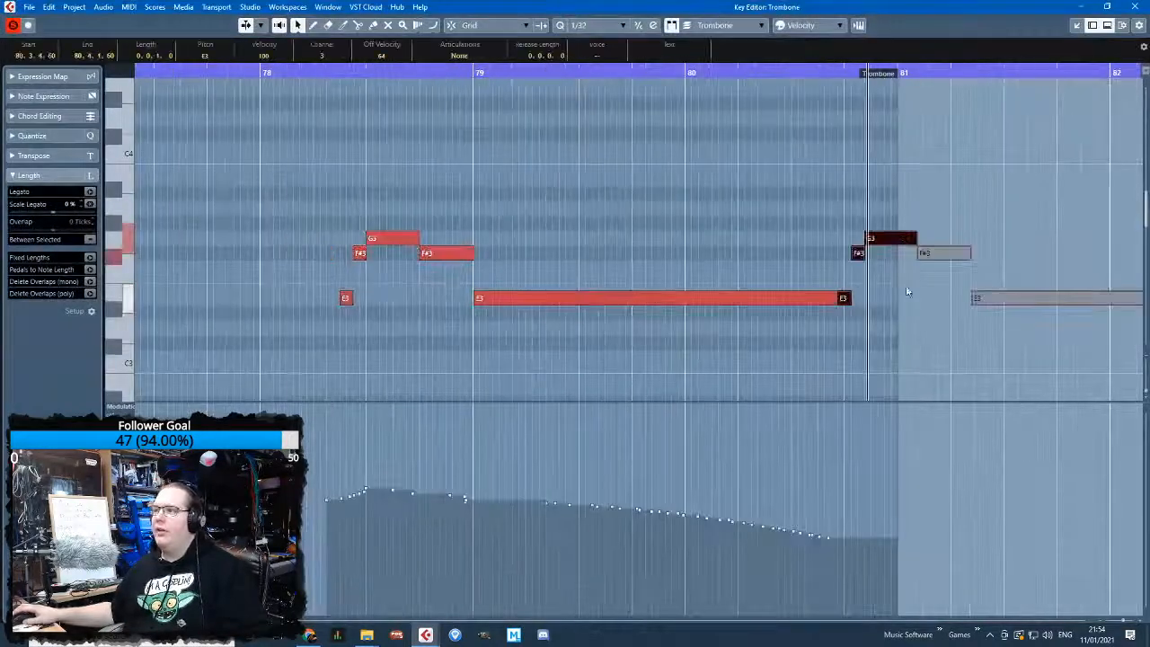
drag(1010, 300, 509, 180)
scroll(348, 218, up, 5)
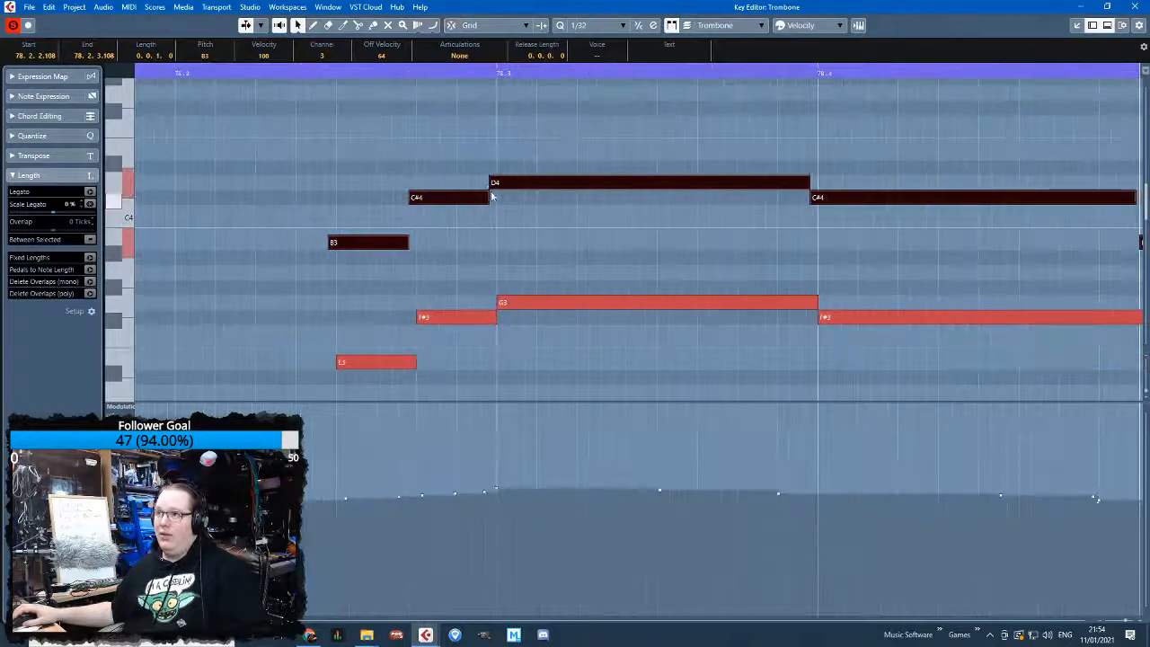
drag(353, 238, 359, 239)
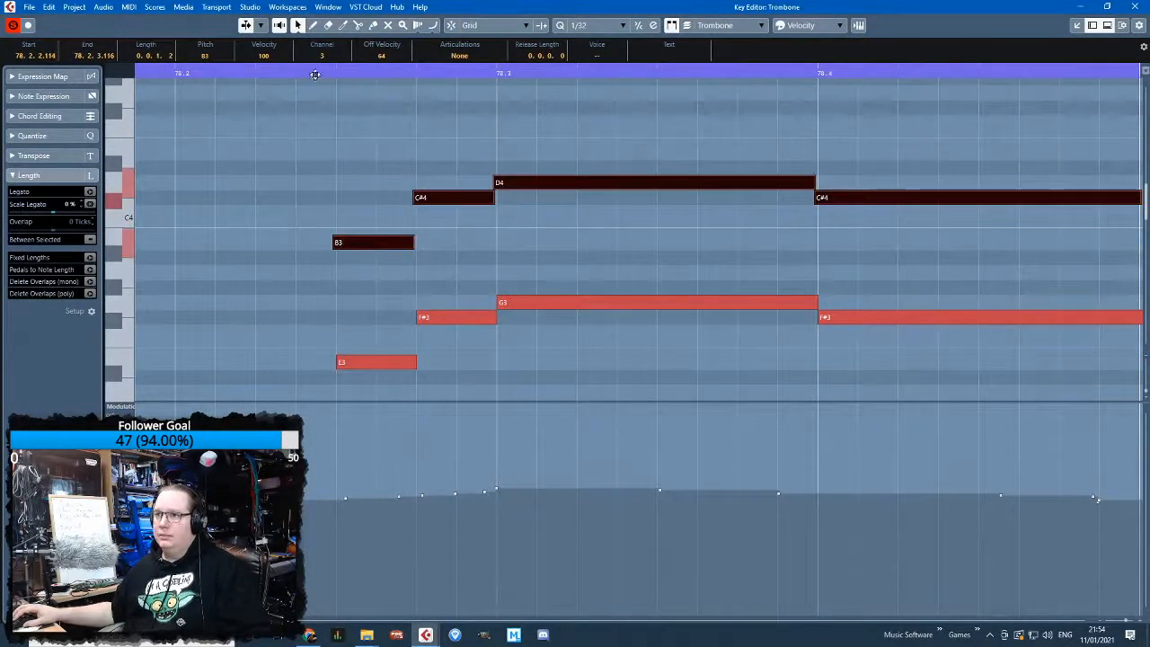
drag(315, 74, 315, 69)
click(389, 120)
scroll(518, 159, down, 2)
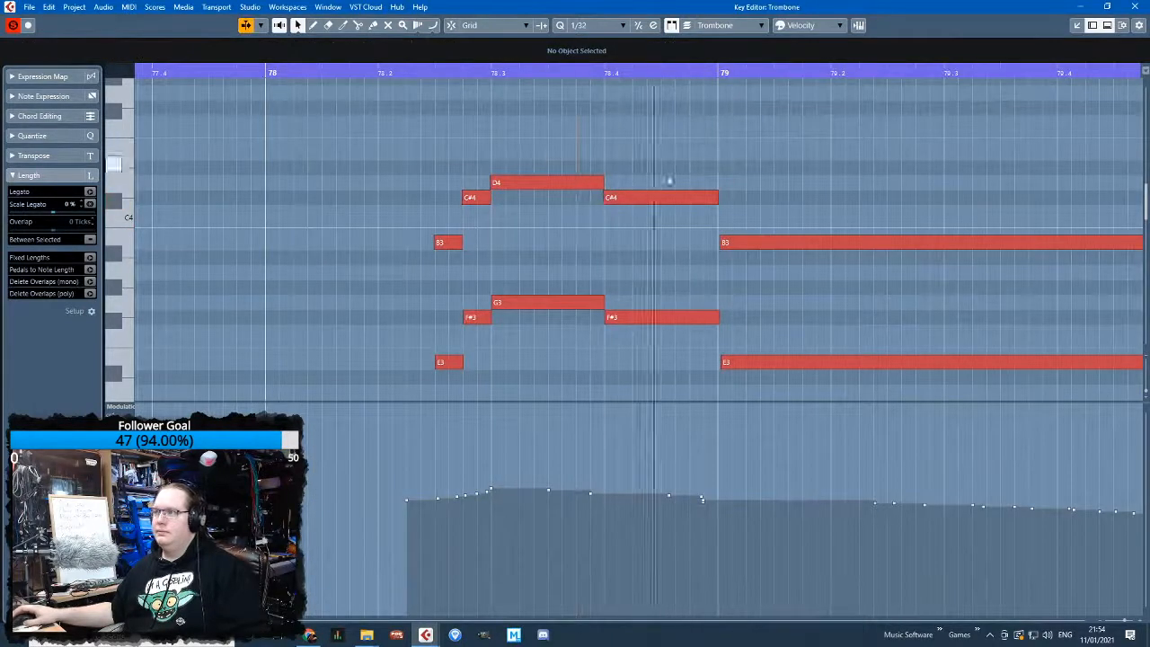
scroll(719, 169, down, 2)
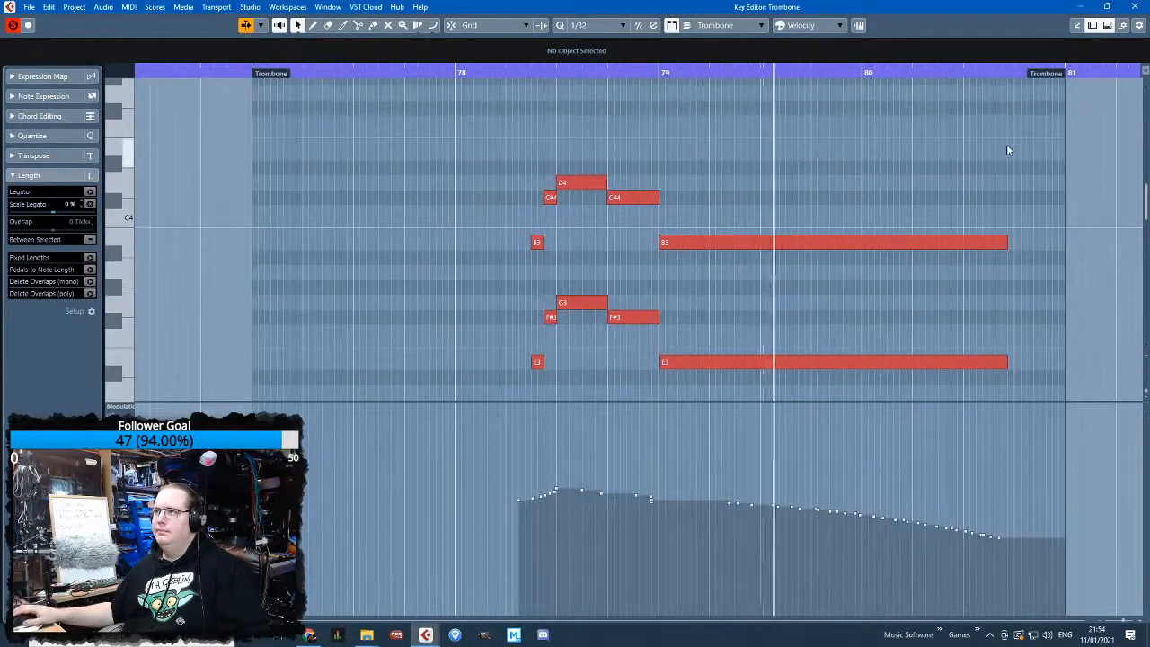
Close the Trombone track's event and open the copied event on the English Horn track
click(1138, 7)
double_click(599, 348)
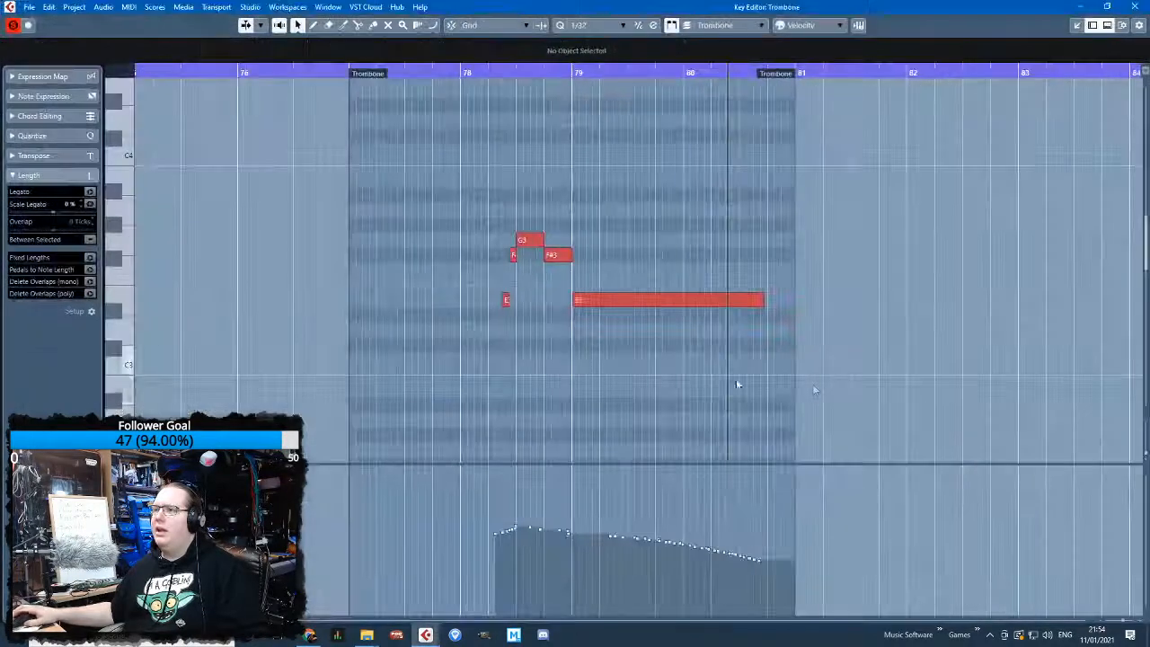
Try lowering the whole English Horn phrase by an octave to start on E2, and play it
drag(812, 383, 490, 215)
scroll(542, 269, up, 5)
drag(661, 306, 662, 452)
drag(422, 78, 410, 79)
scroll(574, 236, down, 4)
key(space)
scroll(617, 265, up, 5)
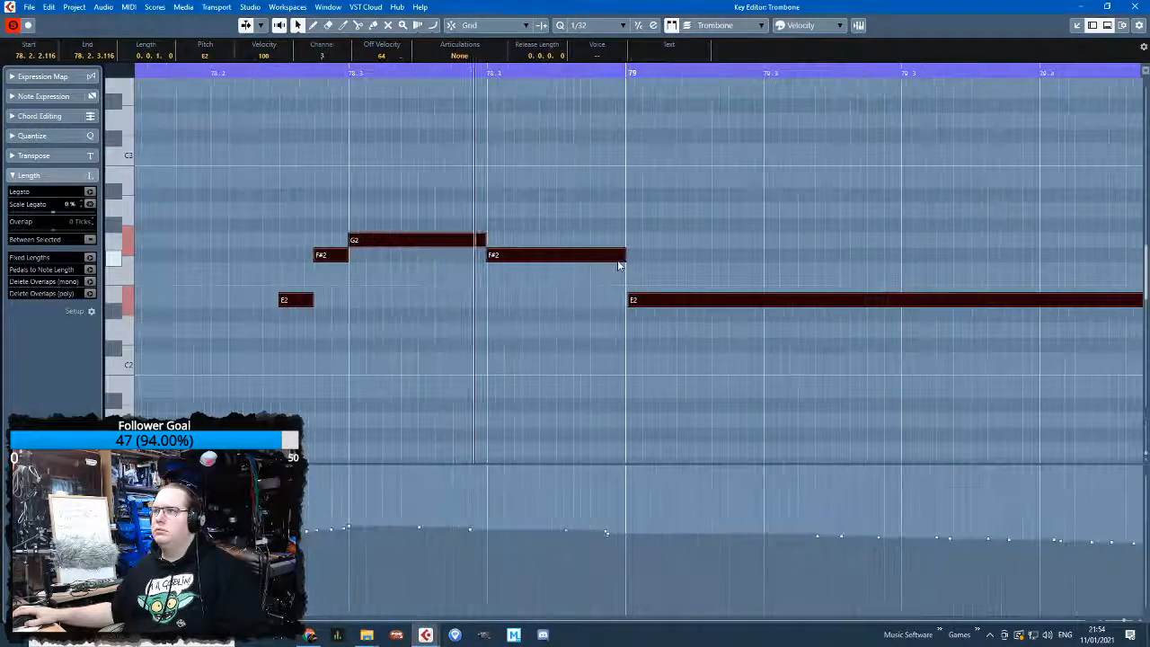
click(227, 72)
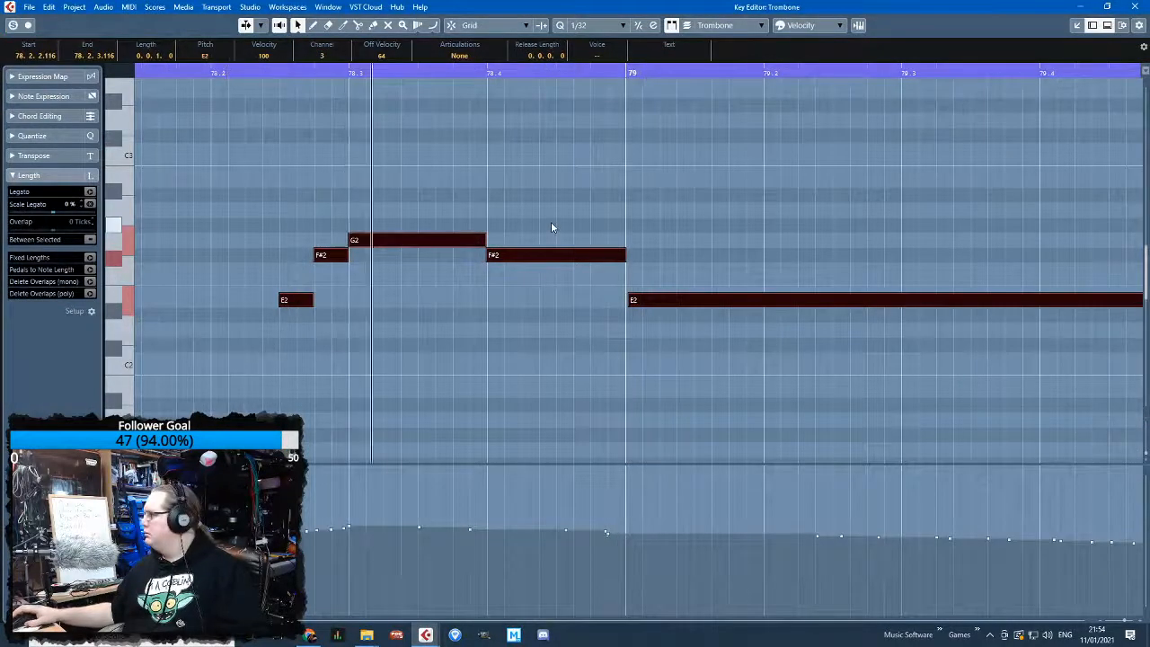
scroll(600, 193, down, 2)
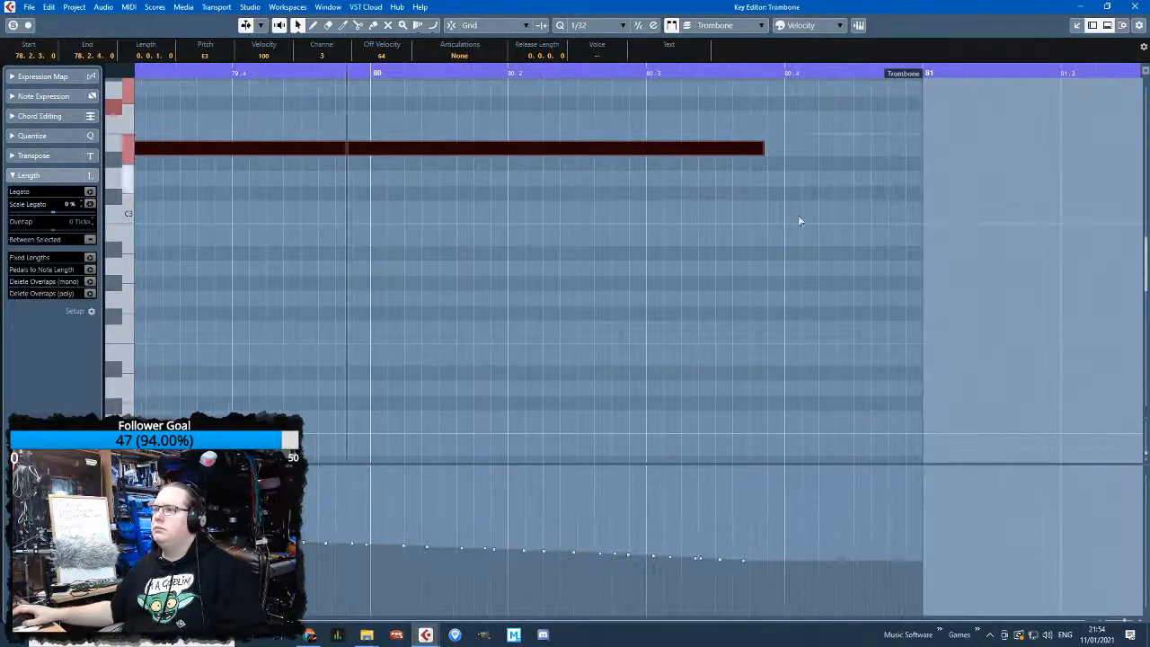
Adjust the English Horn event's modulation points and redraw the curve from beat 2 of bar 78 to bar 80
scroll(758, 173, down, 5)
drag(471, 517, 709, 511)
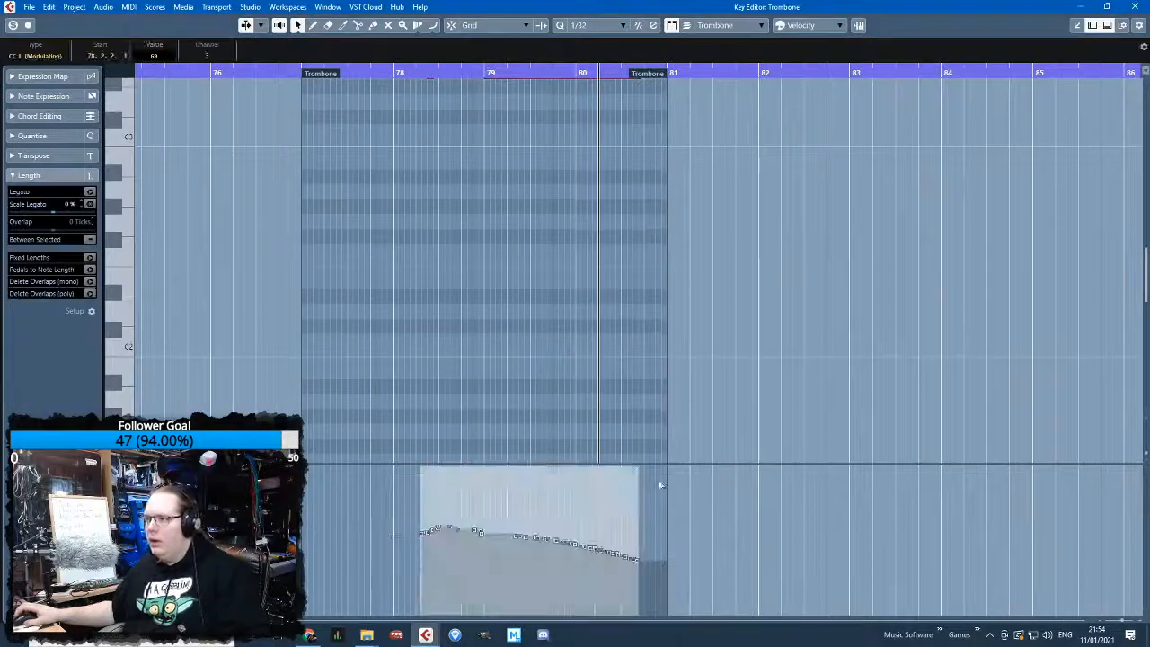
scroll(415, 509, up, 6)
click(361, 206)
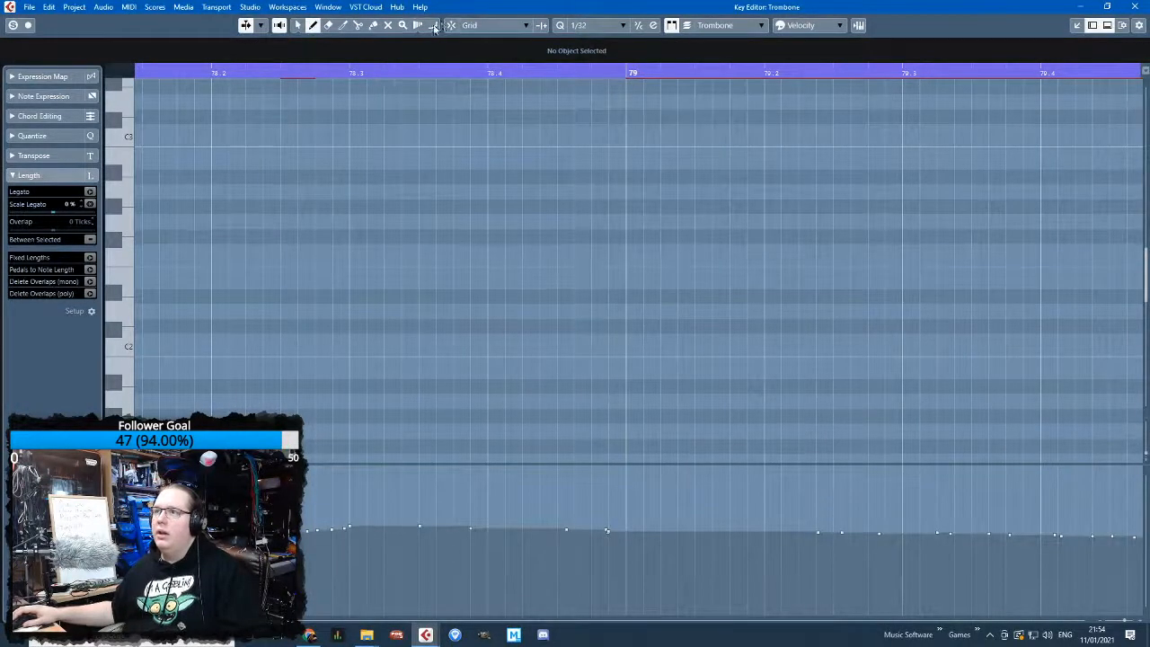
drag(306, 530, 499, 529)
mouse_move(500, 529)
mouse_down()
mouse_move(860, 541)
mouse_move(961, 528)
mouse_up()
scroll(799, 533, down, 3)
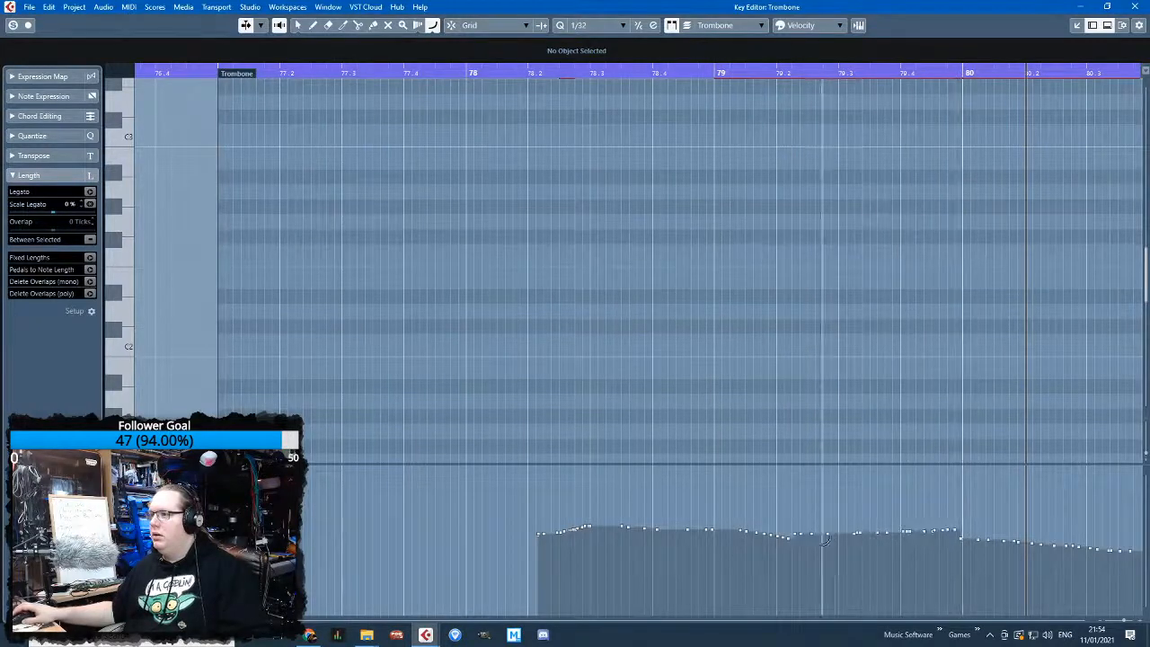
Draw the horn part's controller curve so it dips in bar 79, rises towards bar 80 and falls away
mouse_move(713, 531)
mouse_down()
mouse_move(802, 537)
mouse_move(789, 540)
mouse_up()
mouse_move(793, 542)
mouse_down()
mouse_move(965, 532)
mouse_move(1043, 551)
mouse_up()
scroll(965, 531, down, 3)
scroll(1023, 507, up, 1)
scroll(977, 420, up, 3)
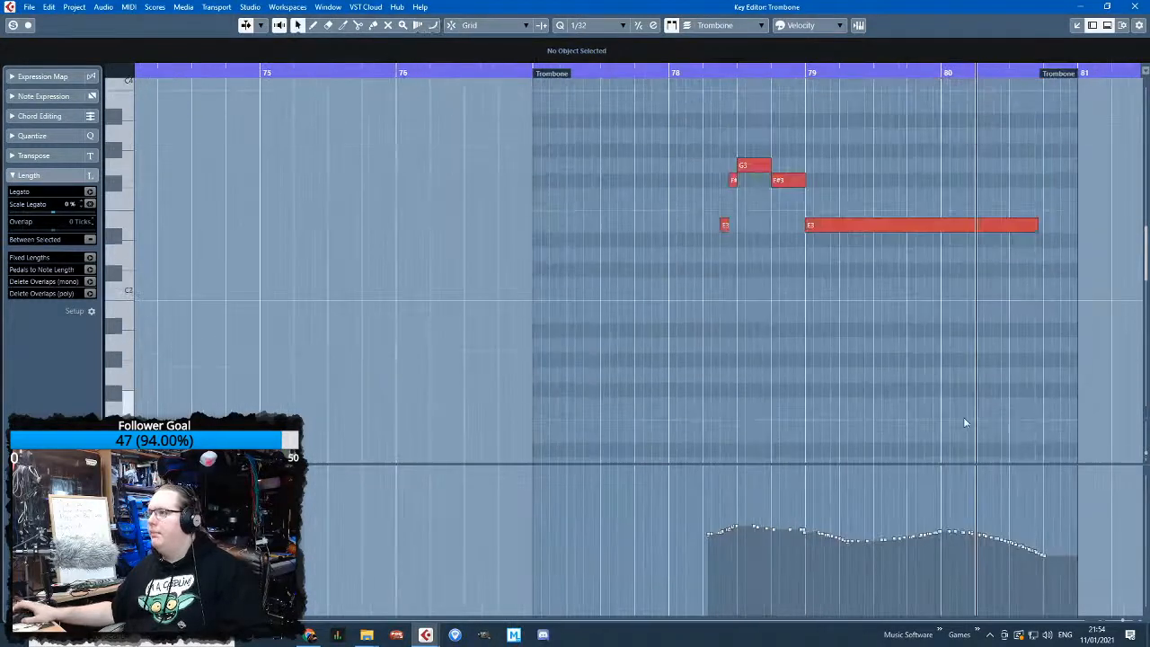
Copy the edited horn part at bar 77 onto the French Horn track and open the copy for note editing
click(1135, 6)
drag(711, 314, 547, 354)
key(ctrl+d)
drag(763, 346, 546, 307)
double_click(546, 308)
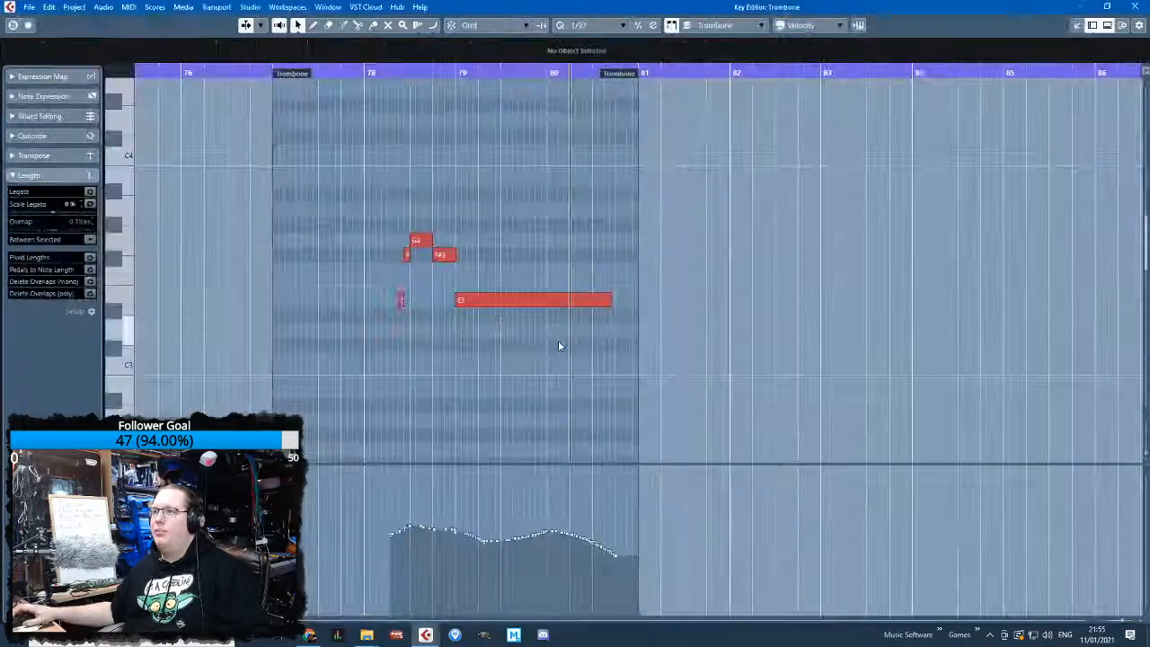
Transpose all notes of the French Horn part down three semitones, so the phrase starts on C#3, and audition it
scroll(496, 325, down, 4)
scroll(485, 305, up, 6)
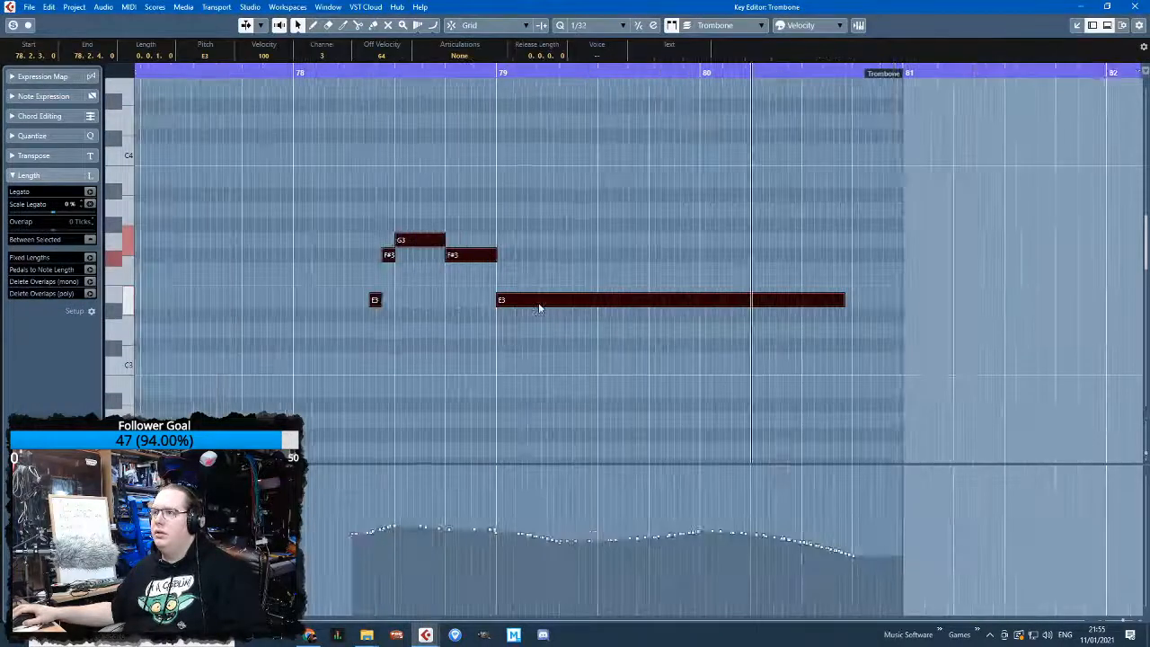
drag(538, 303, 539, 348)
click(322, 74)
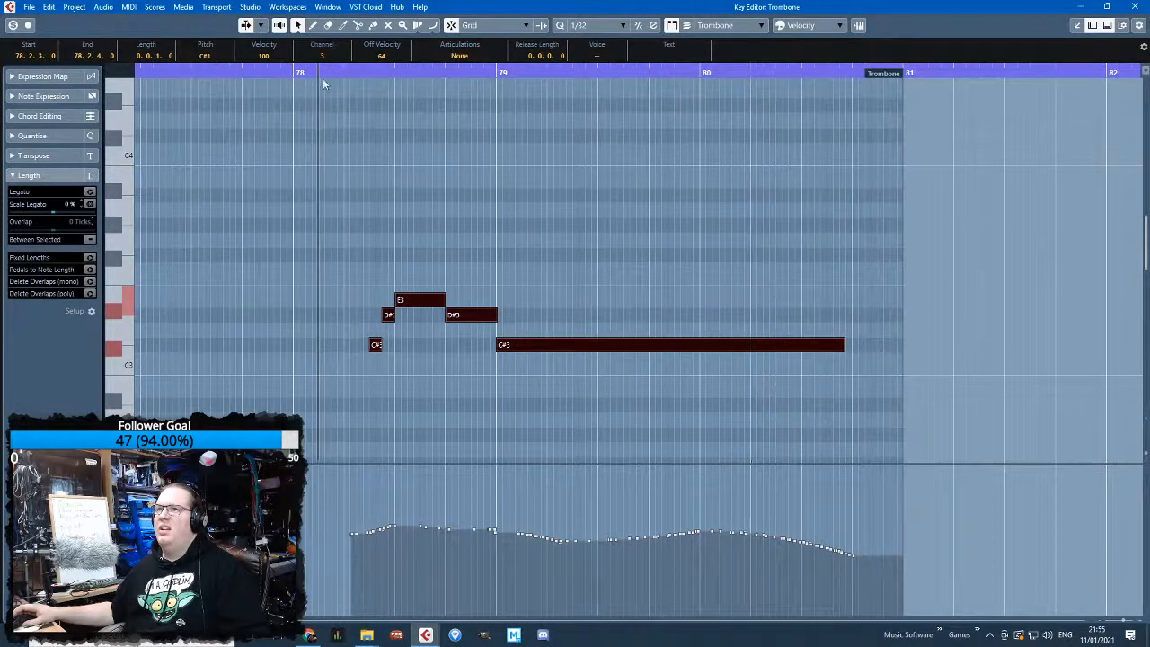
click(435, 212)
click(1134, 7)
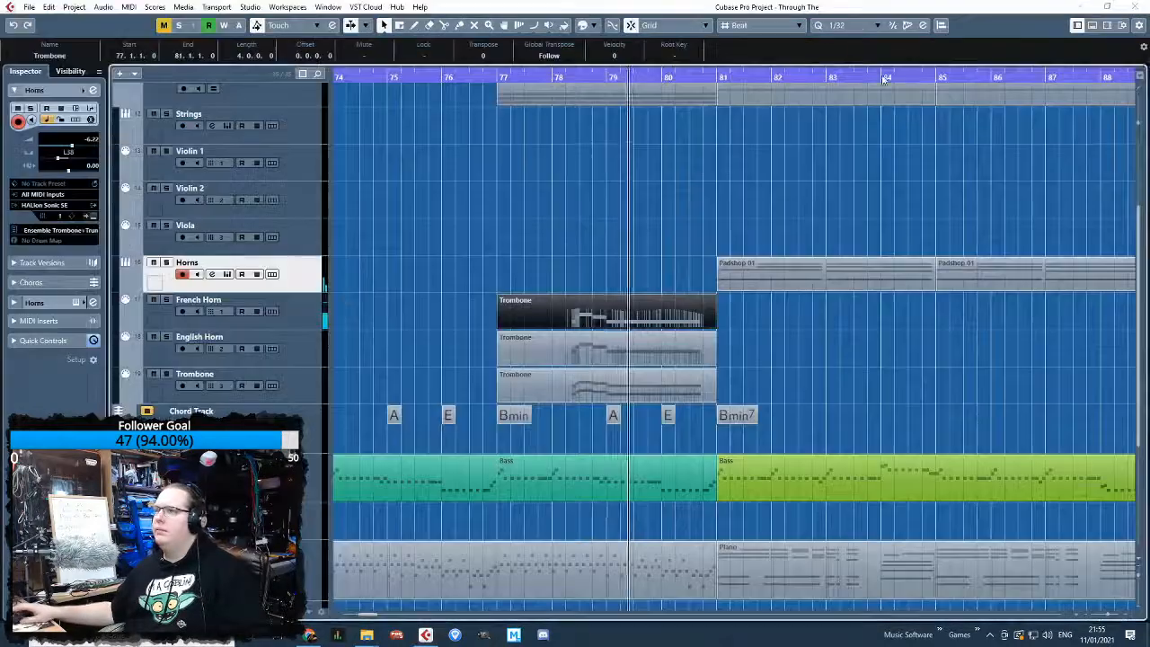
Solo the Horns, French Horn, English Horn and Trombone tracks and play them back from bar 77
key(s)
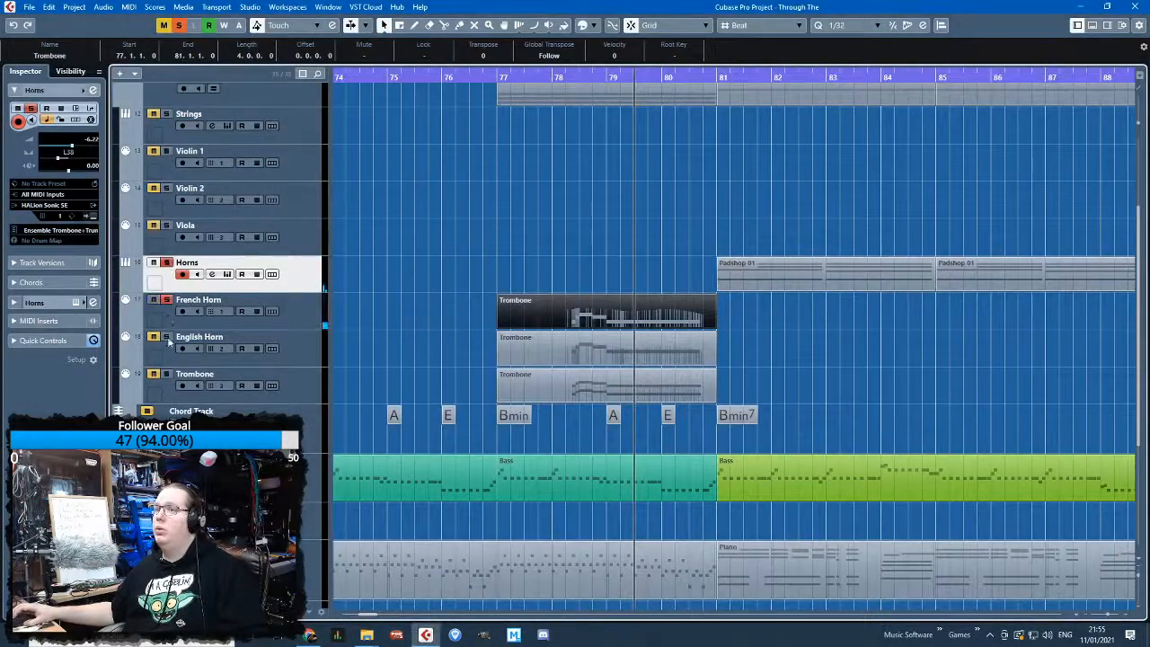
click(499, 76)
key(space)
scroll(603, 399, up, 3)
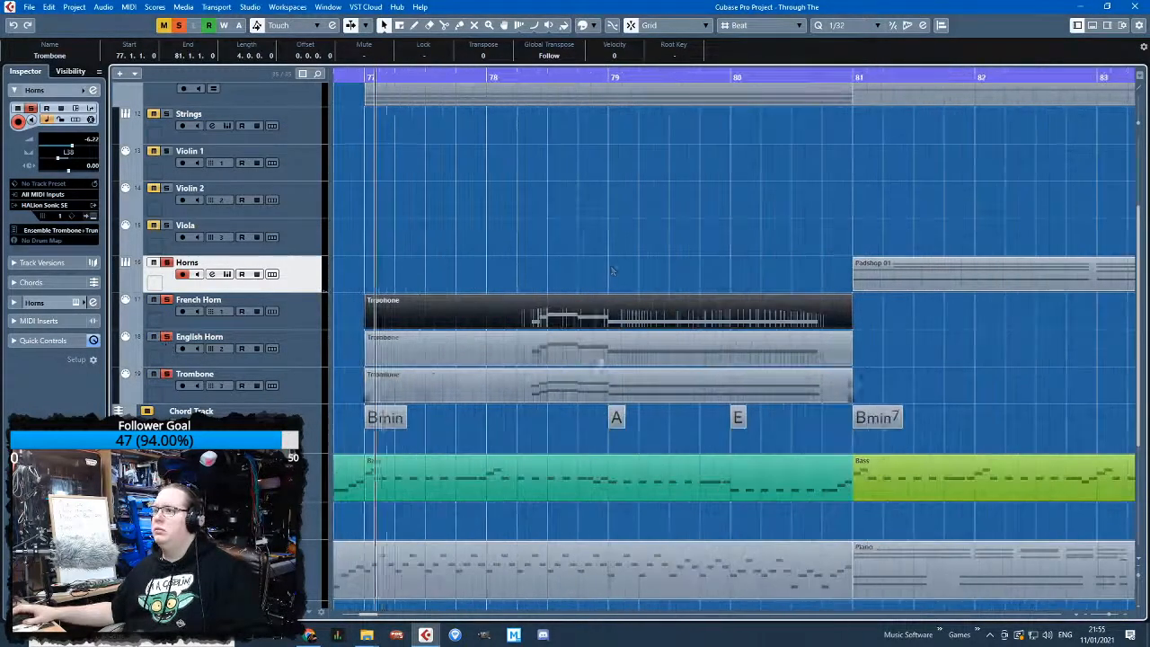
click(587, 258)
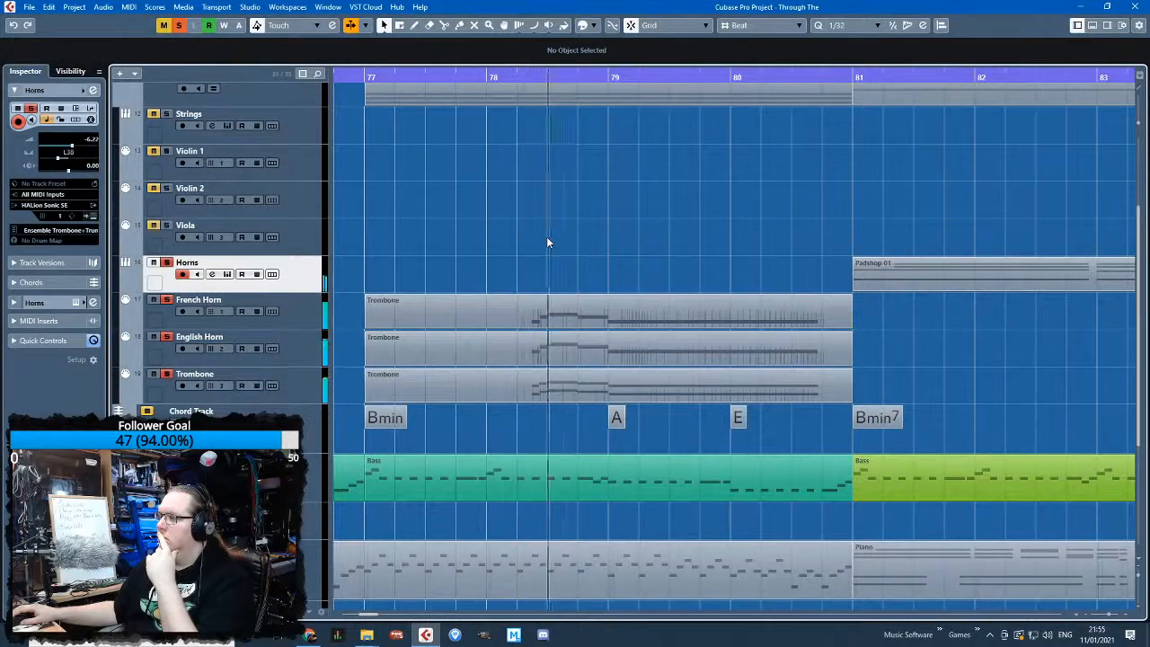
Lower the first four notes of the French Horn part by two semitones, starting on B2, and play the phrase
click(594, 313)
double_click(594, 314)
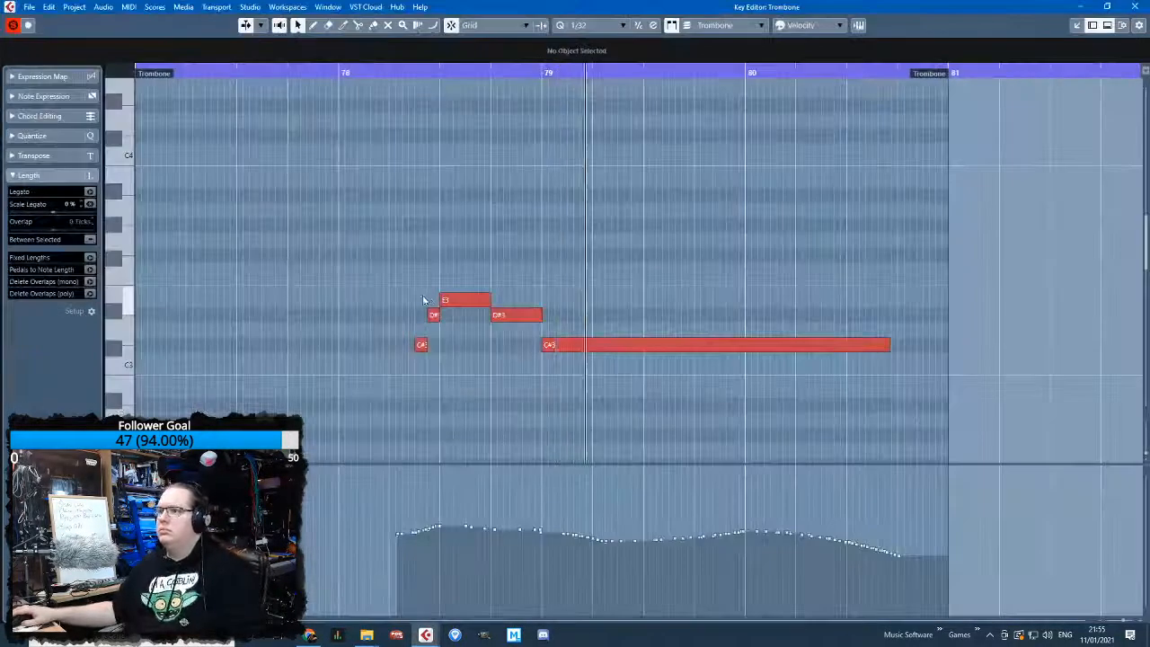
drag(425, 301, 468, 374)
scroll(390, 247, up, 1)
drag(398, 346, 396, 389)
click(389, 341)
click(373, 72)
key(space)
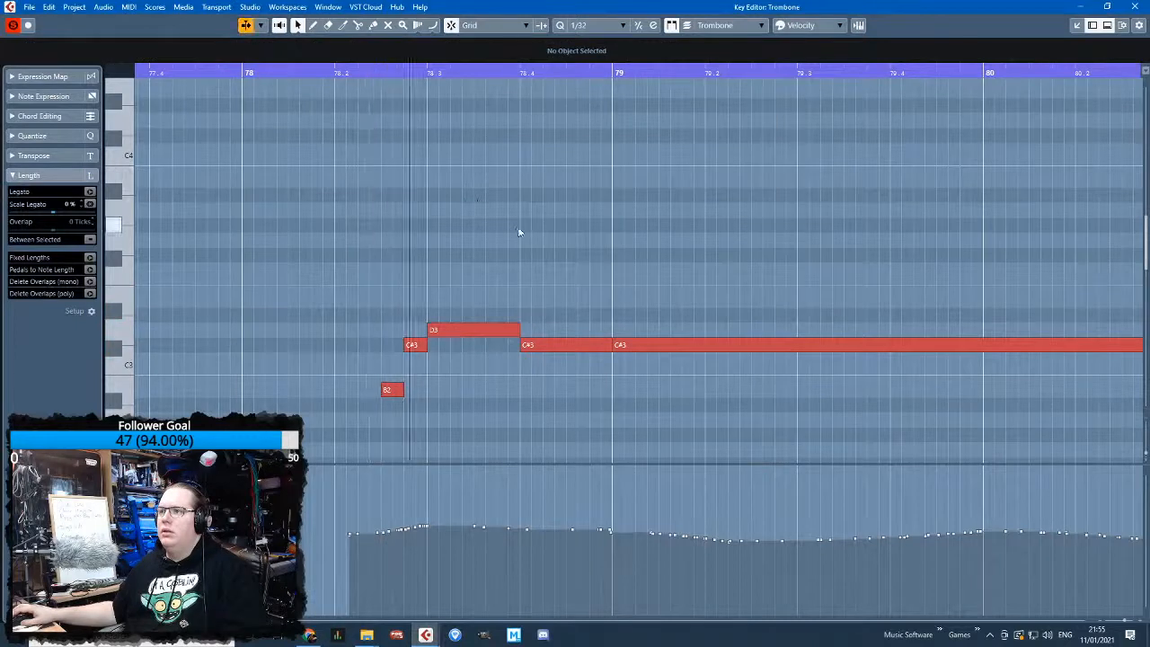
Raise the French Horn's fourth note, at 78.4, to E3 and listen to the phrase again
drag(551, 345, 544, 299)
click(360, 79)
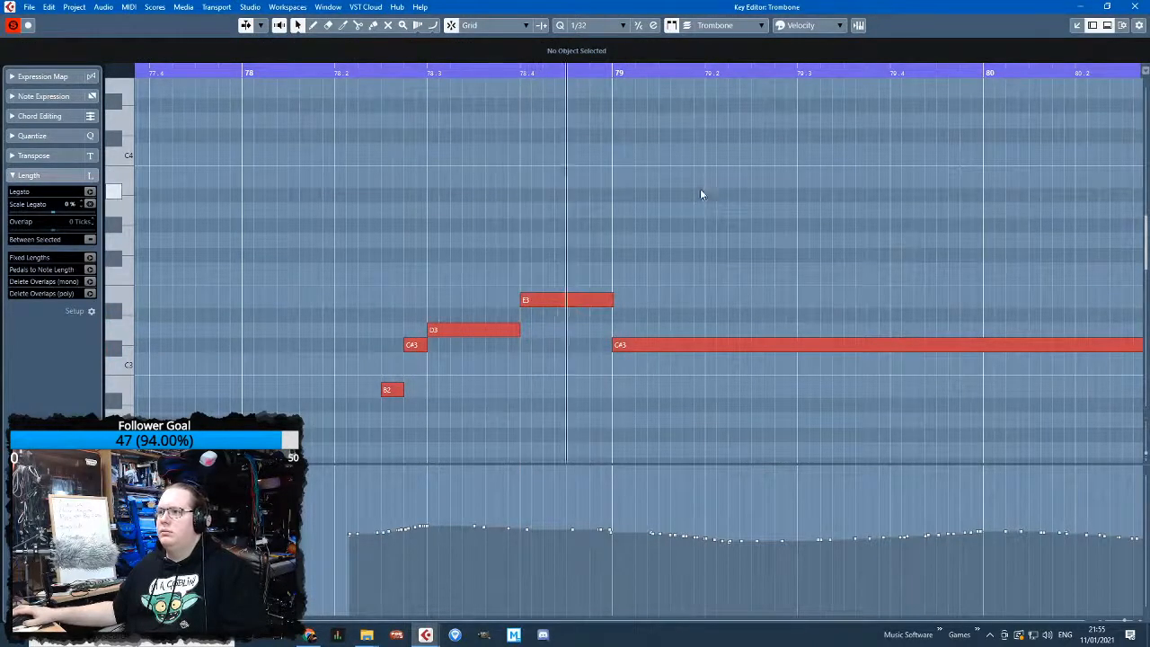
click(1139, 5)
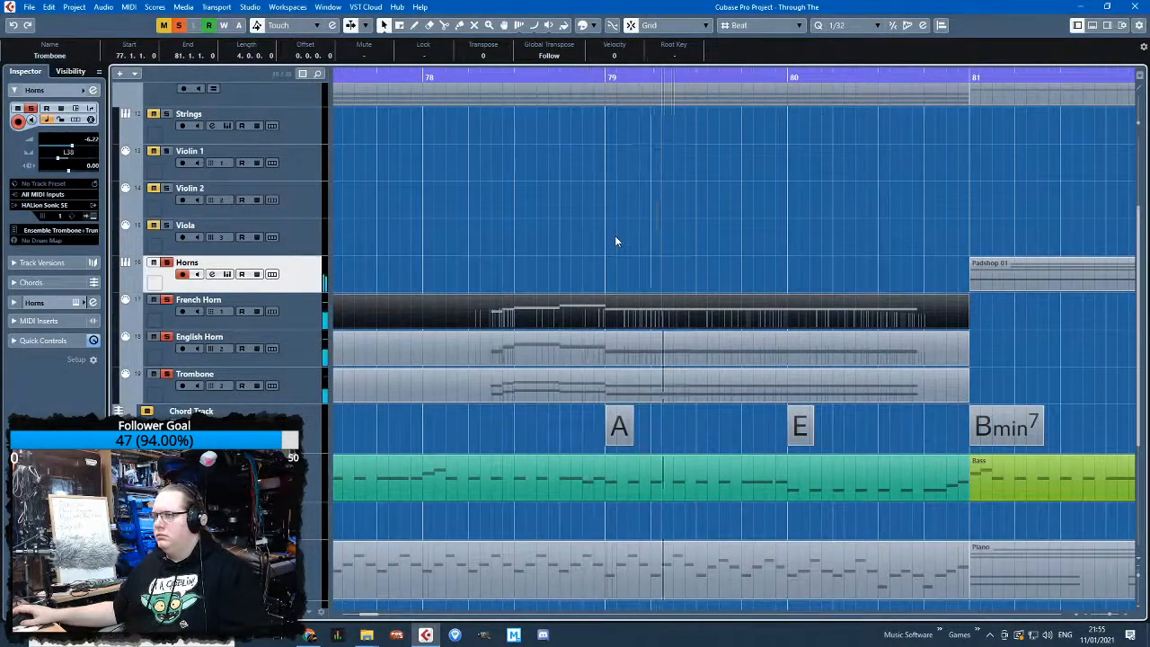
Raise the French Horn's long note at bar 79 to D3 and audition the phrase with the editor's solo turned off
double_click(629, 325)
mouse_move(890, 346)
mouse_down()
mouse_move(895, 317)
mouse_move(889, 330)
mouse_up()
scroll(882, 310, down, 2)
click(765, 75)
key(space)
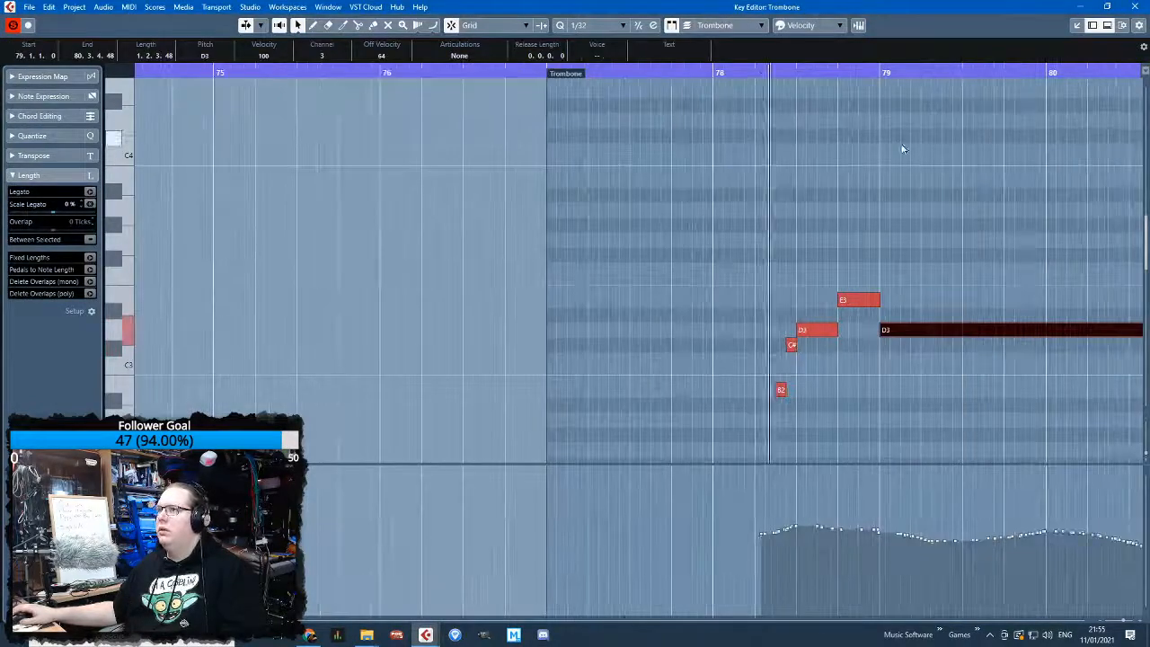
click(896, 144)
key(s)
scroll(951, 153, right, 3)
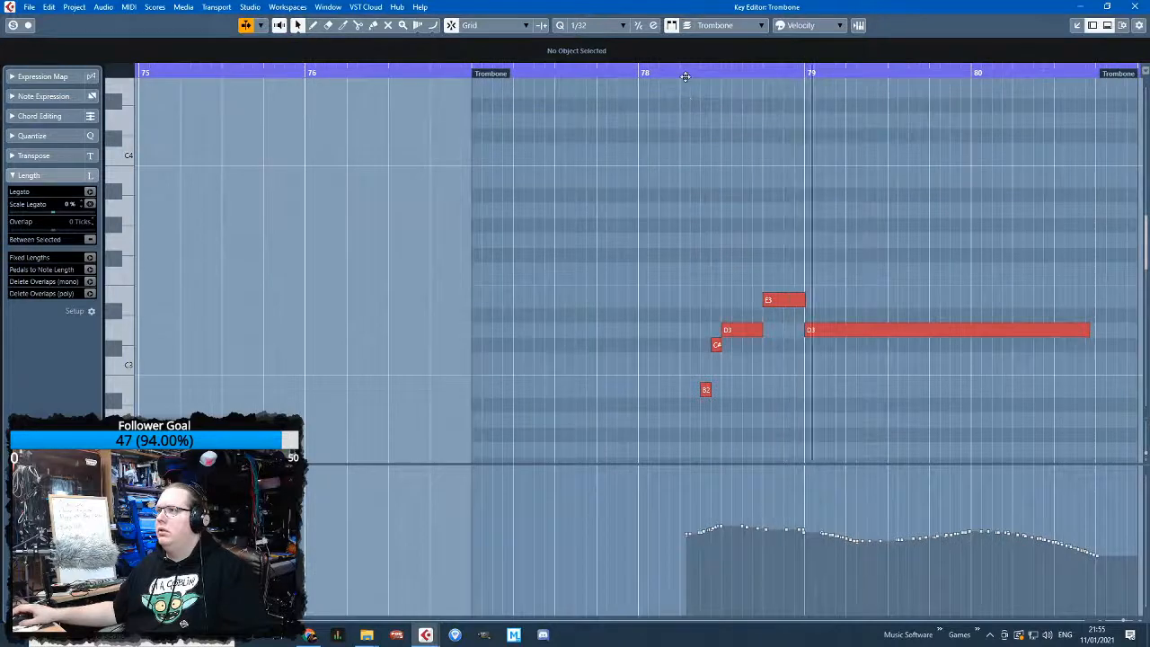
scroll(985, 220, up, 2)
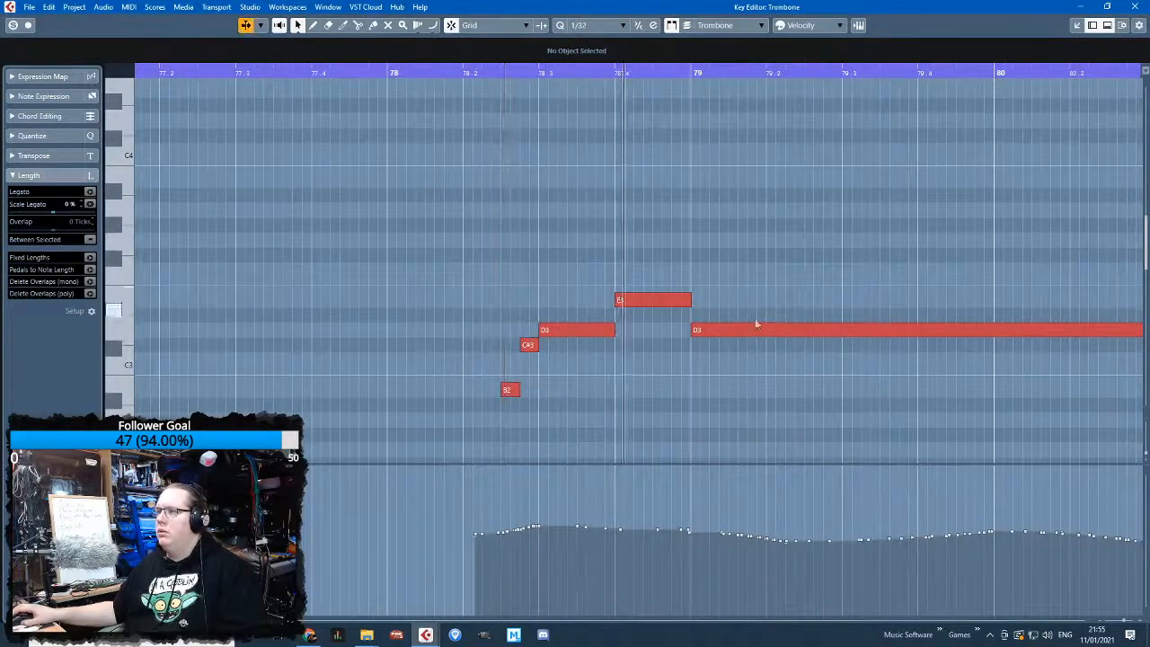
Raise the French Horn's long note to E3 and trim the preceding E3 note to end just before bar 79
drag(710, 329, 713, 303)
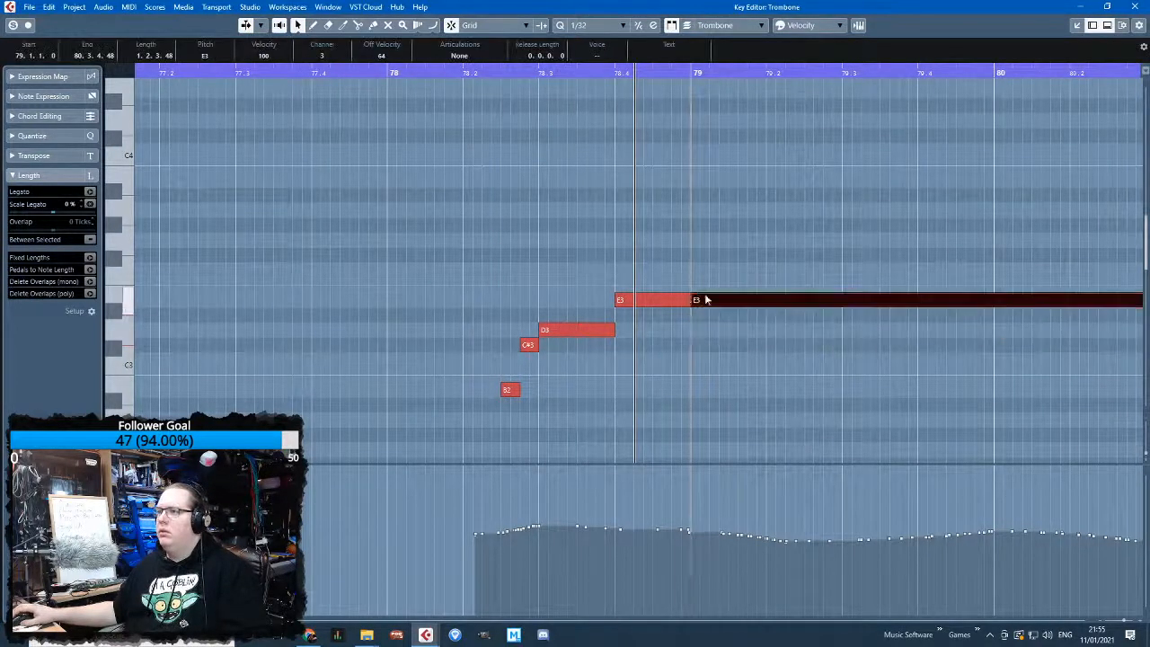
click(681, 300)
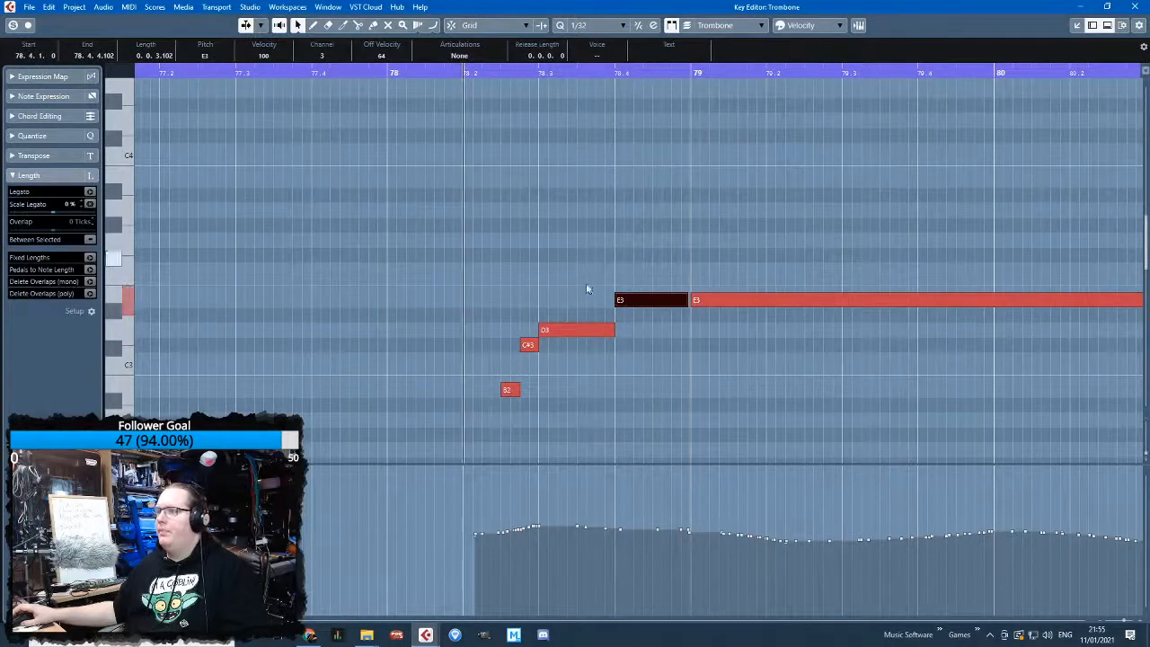
scroll(607, 296, up, 1)
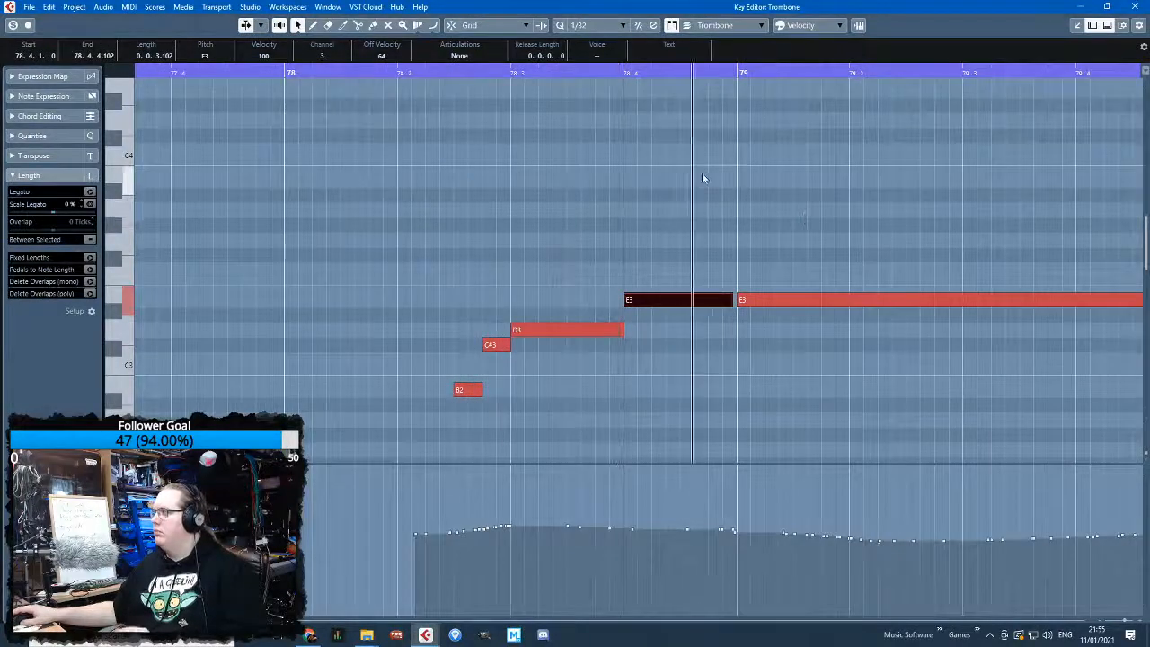
scroll(669, 243, down, 3)
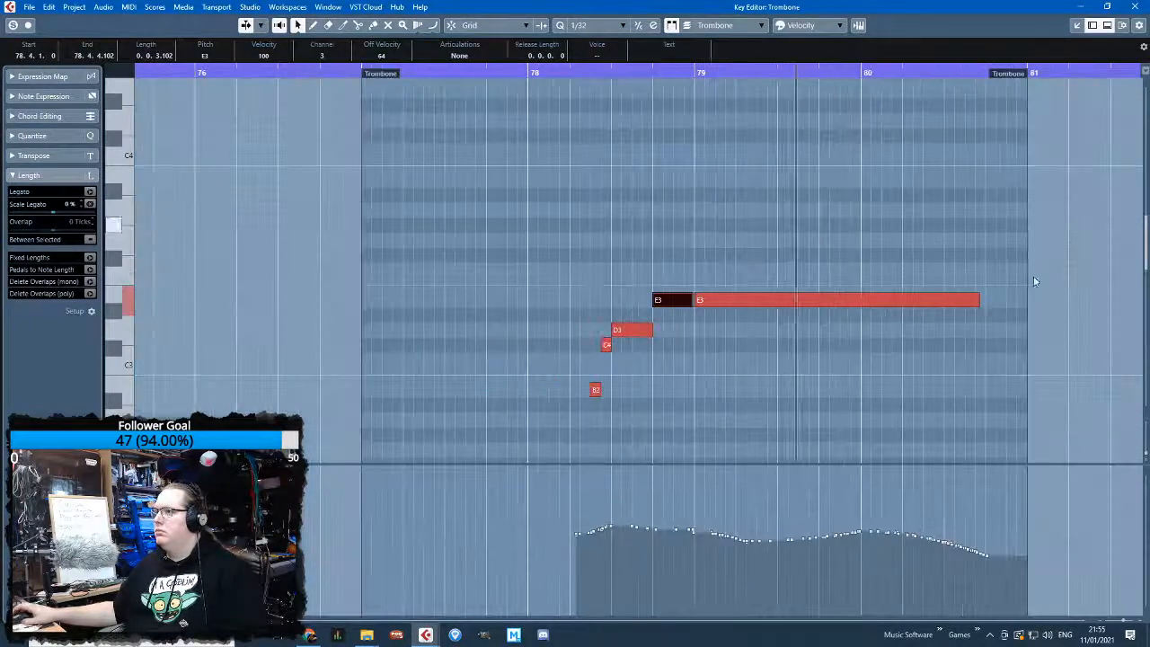
scroll(1020, 251, up, 2)
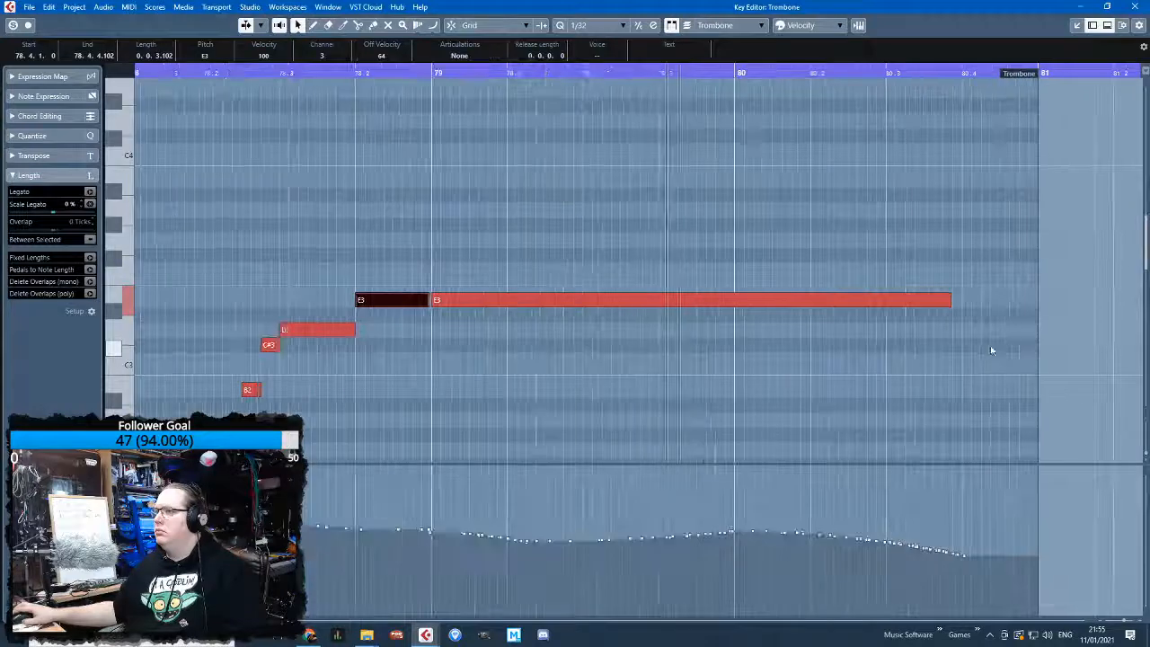
click(1136, 6)
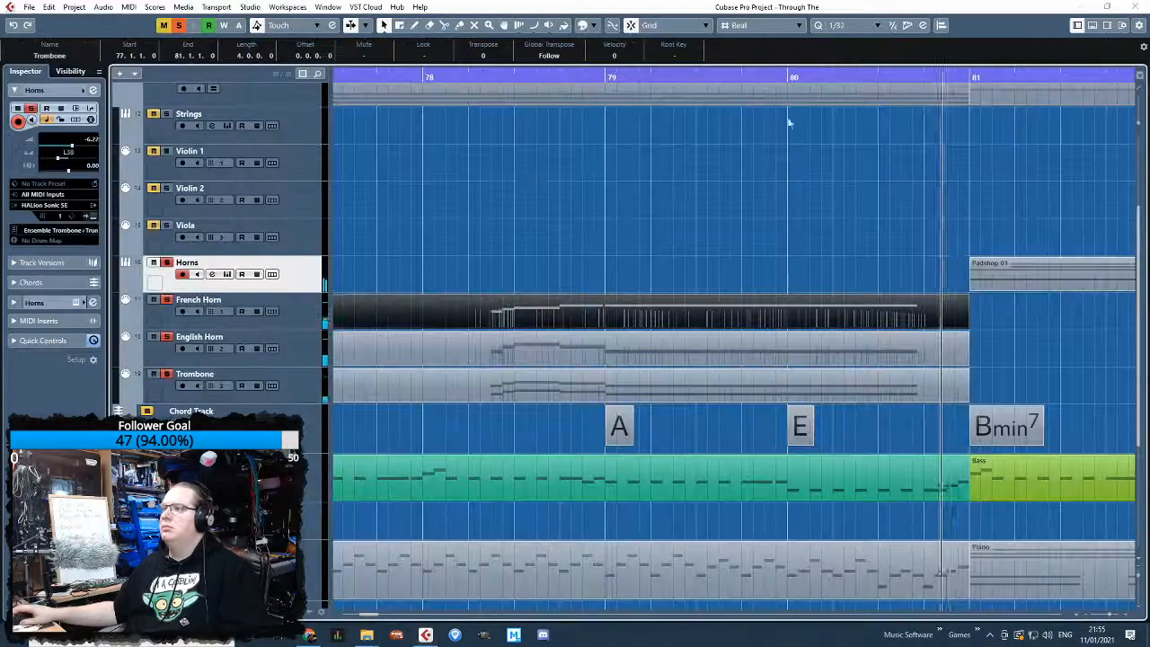
Clear the track solos and trim the start of the French Horn, English Horn and Trombone parts to bar 78
click(438, 79)
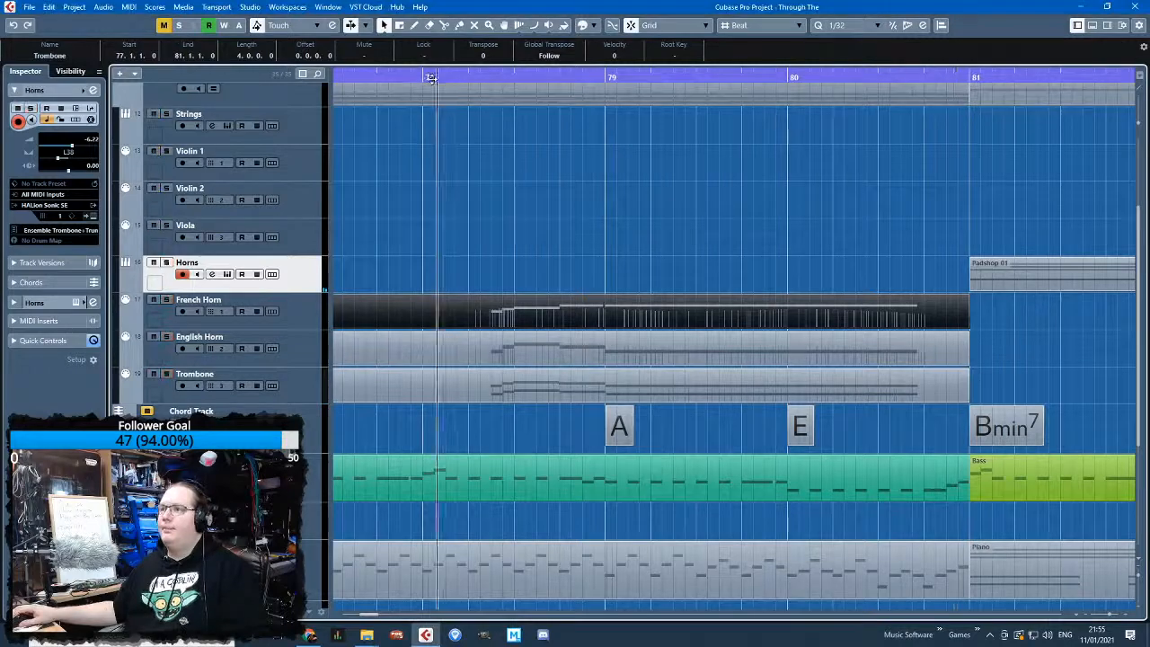
scroll(419, 138, left, 1)
scroll(504, 328, down, 3)
drag(499, 281, 469, 384)
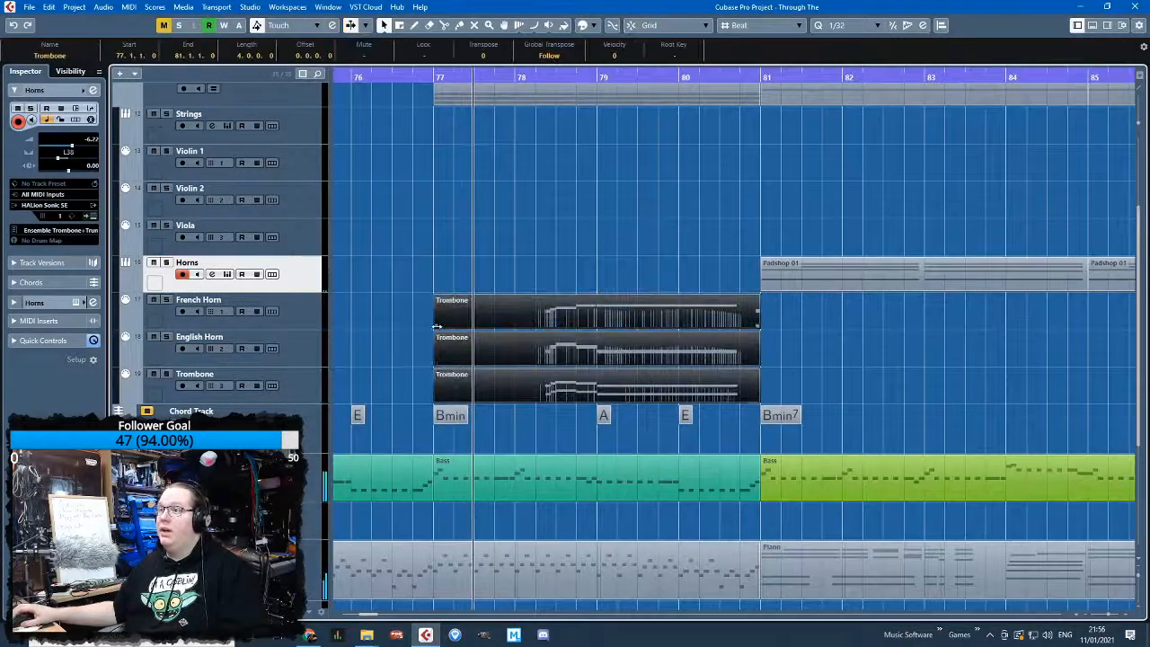
drag(437, 326, 514, 333)
scroll(501, 335, down, 7)
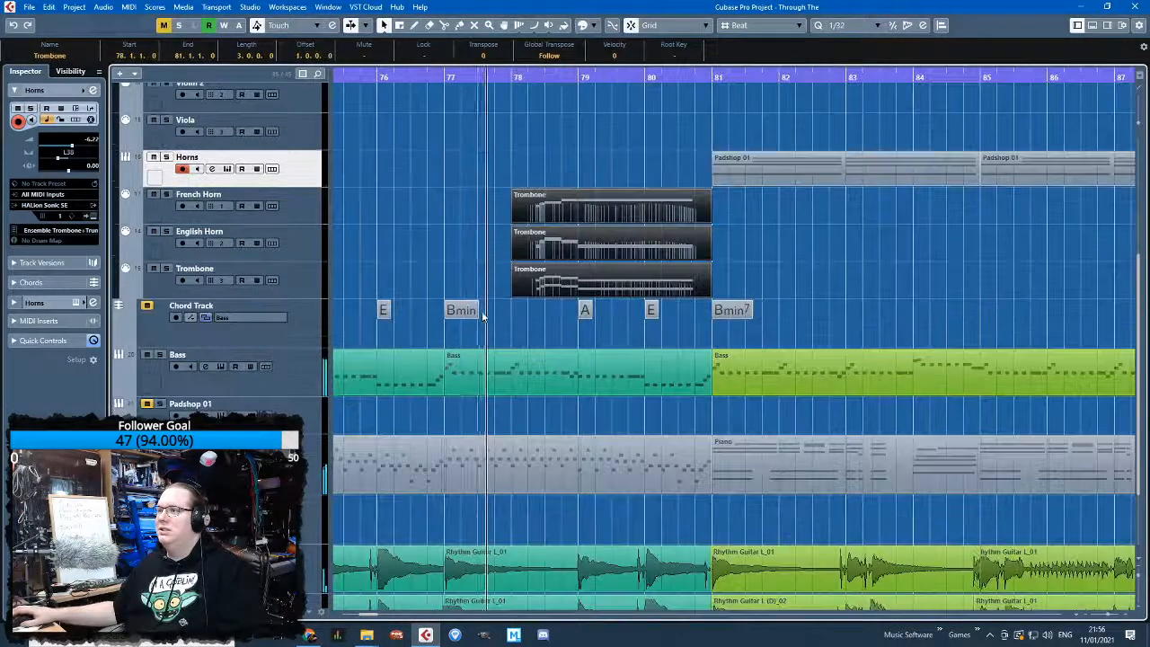
mouse_move(443, 229)
mouse_down()
mouse_move(522, 192)
mouse_move(437, 249)
mouse_up()
Copy the three trimmed horn parts to bar 74 and play back the section leading into them
scroll(437, 249, up, 3)
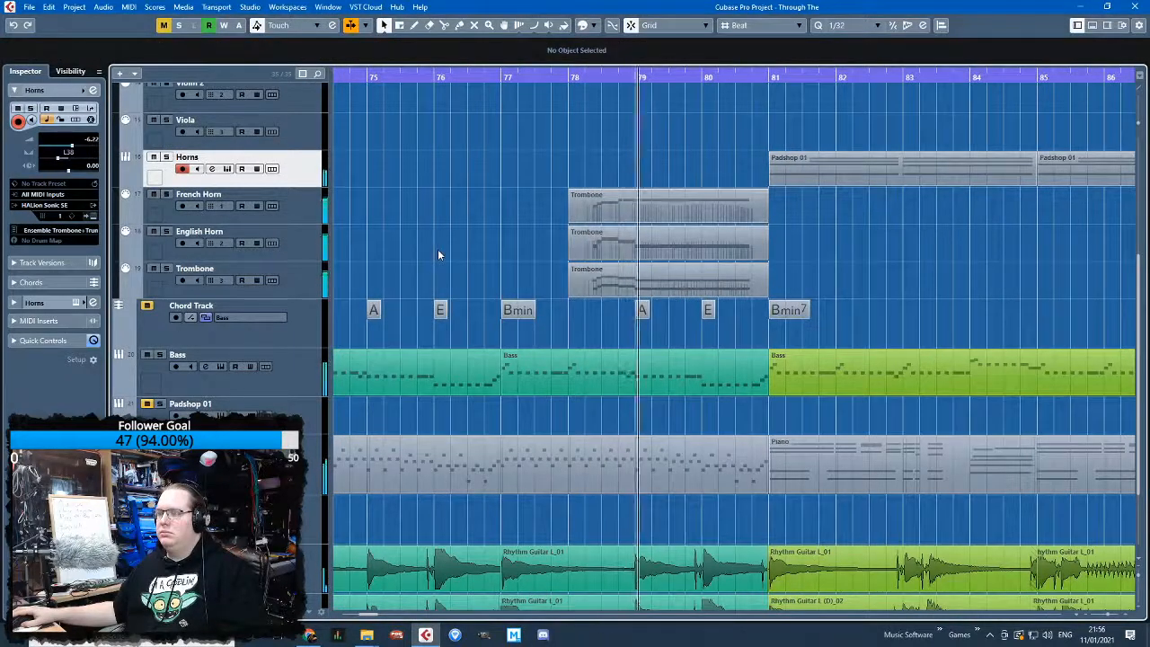
scroll(437, 249, down, 2)
scroll(436, 251, up, 4)
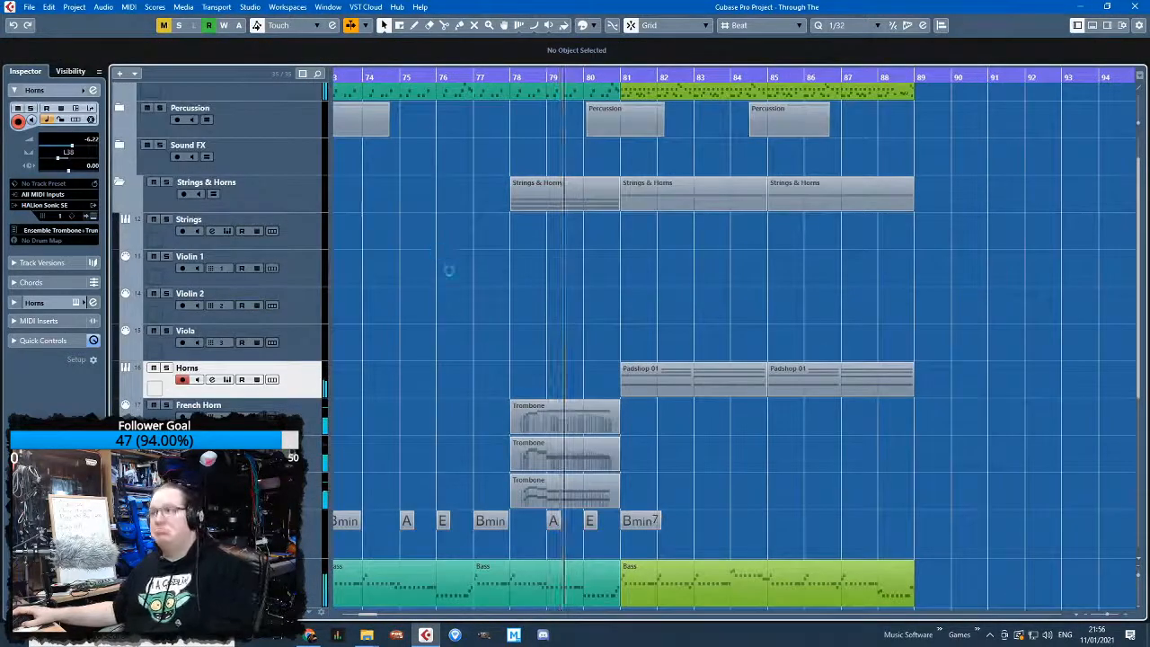
scroll(511, 267, left, 3)
scroll(630, 306, down, 5)
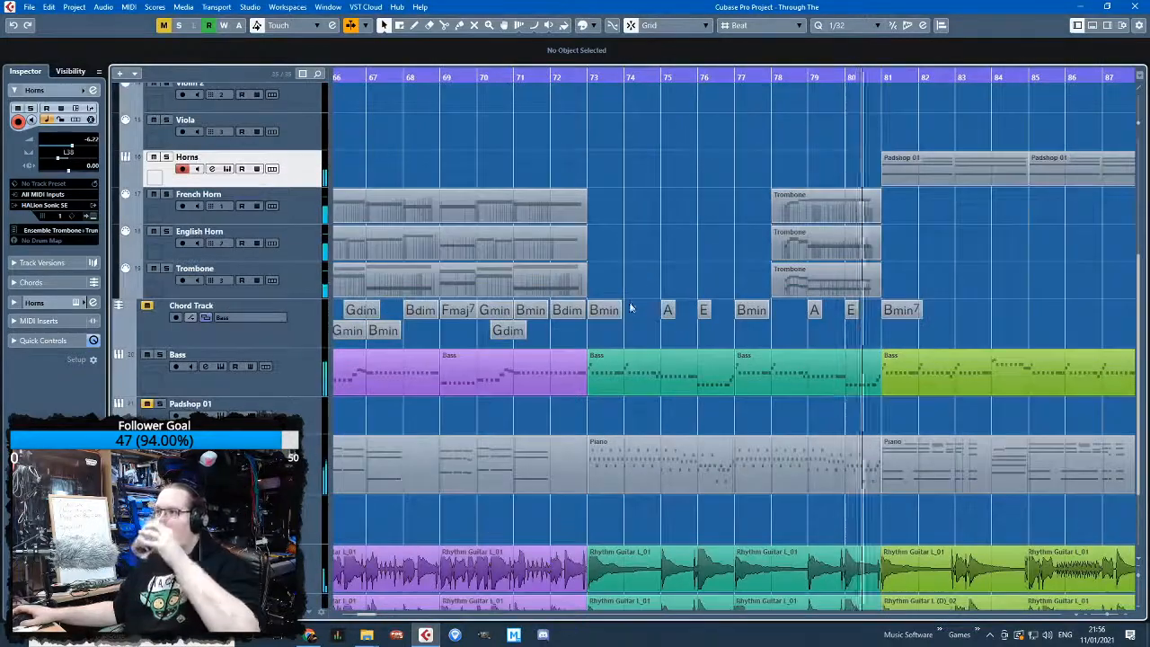
drag(725, 194, 797, 296)
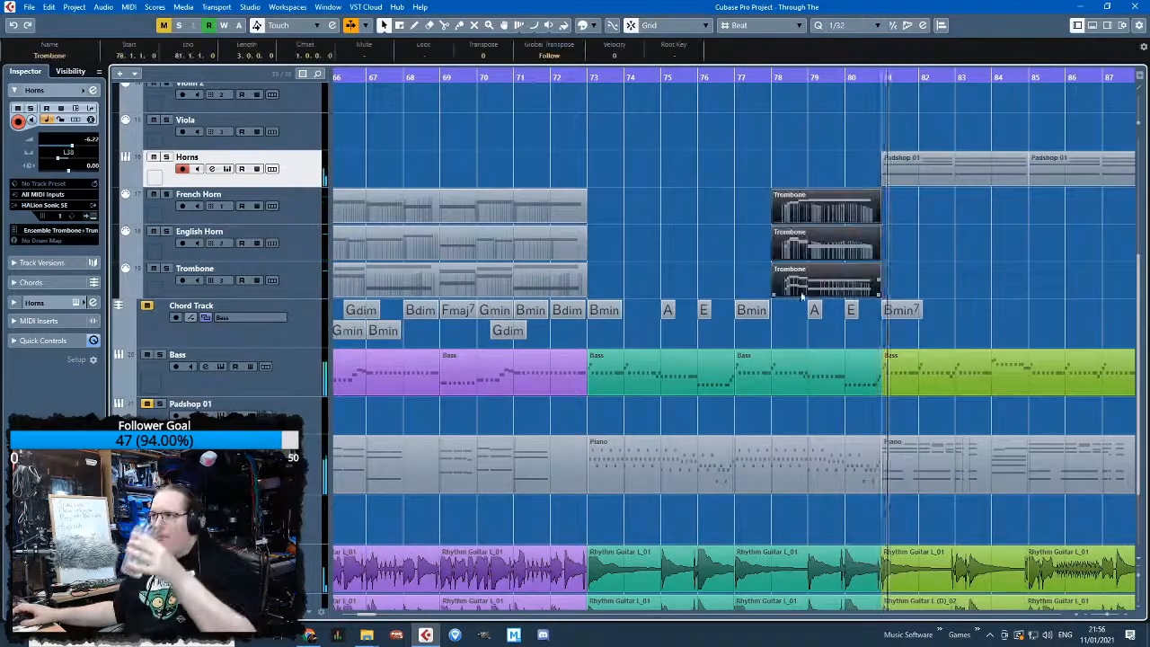
drag(870, 266, 682, 279)
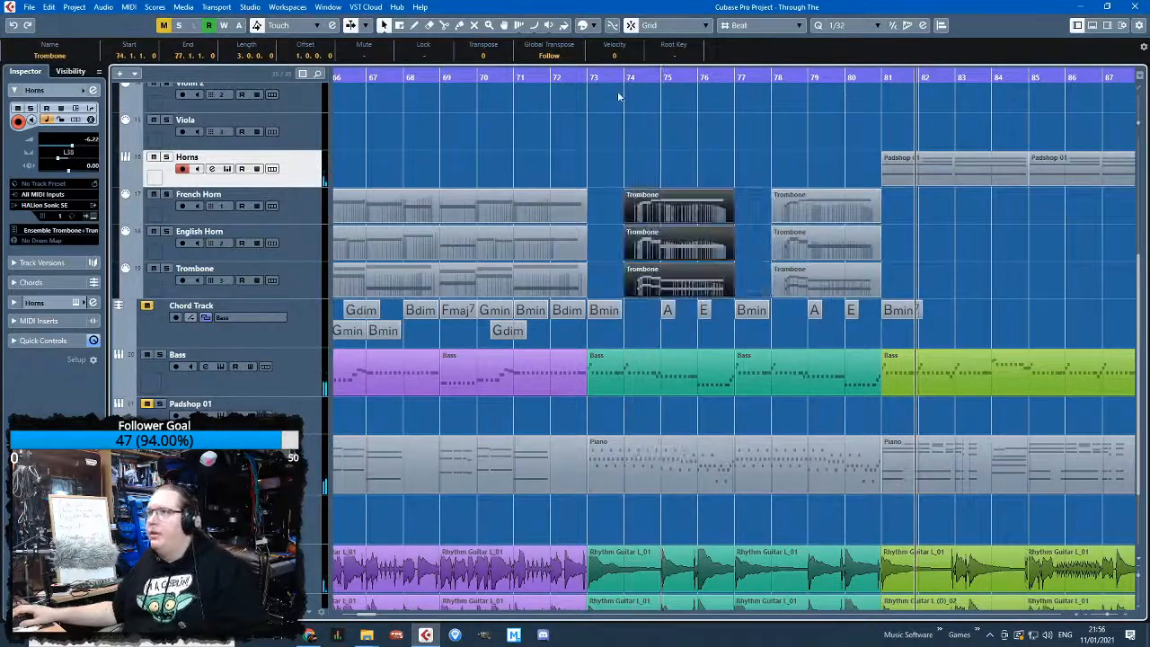
click(619, 97)
click(551, 78)
Colour the six Trombone parts and the Piano parts between bars 73 and 81 cyan
drag(657, 153, 651, 318)
scroll(793, 374, up, 5)
scroll(794, 372, up, 1)
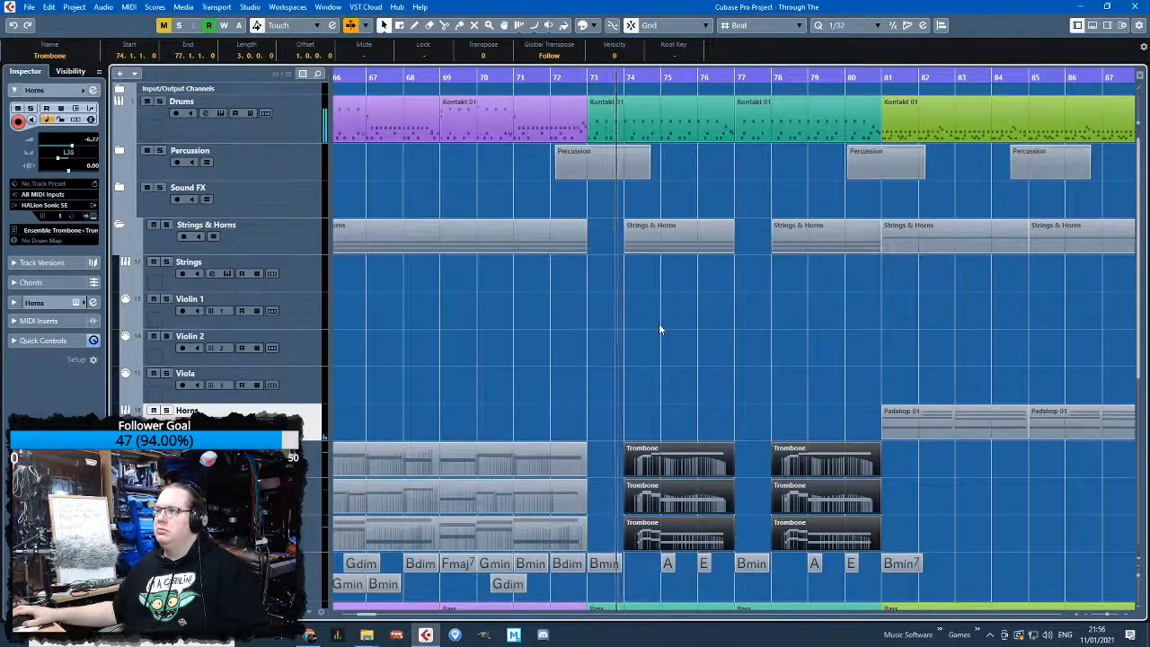
scroll(661, 323, down, 4)
scroll(771, 338, down, 7)
scroll(769, 344, up, 3)
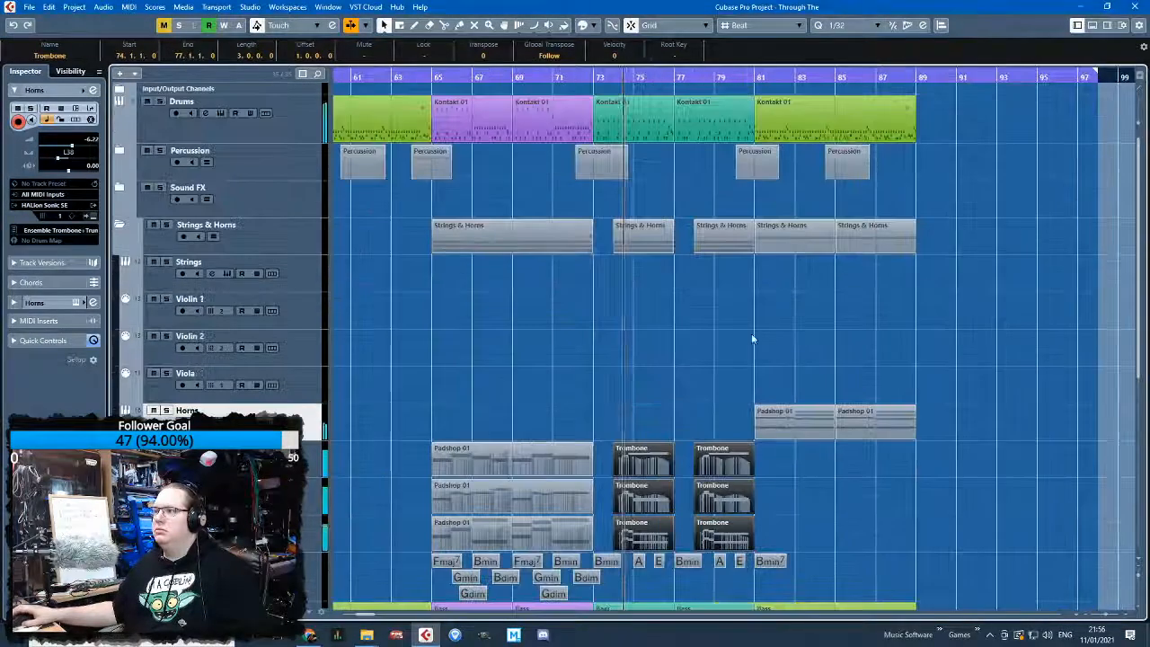
scroll(770, 344, down, 3)
click(594, 26)
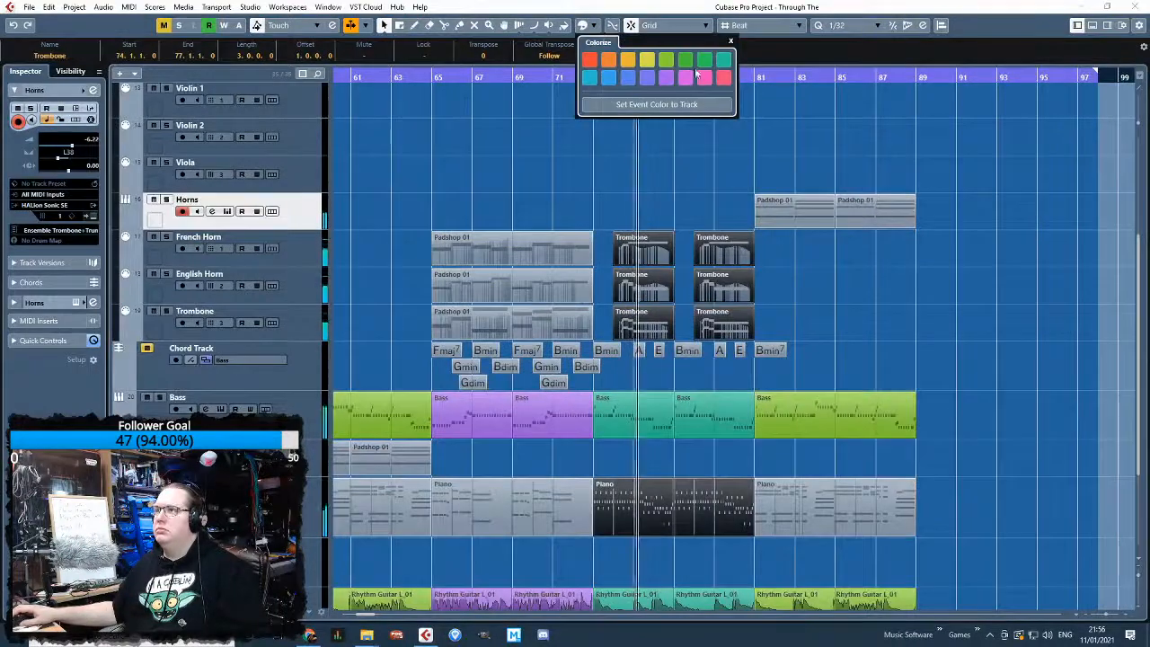
click(604, 104)
click(622, 190)
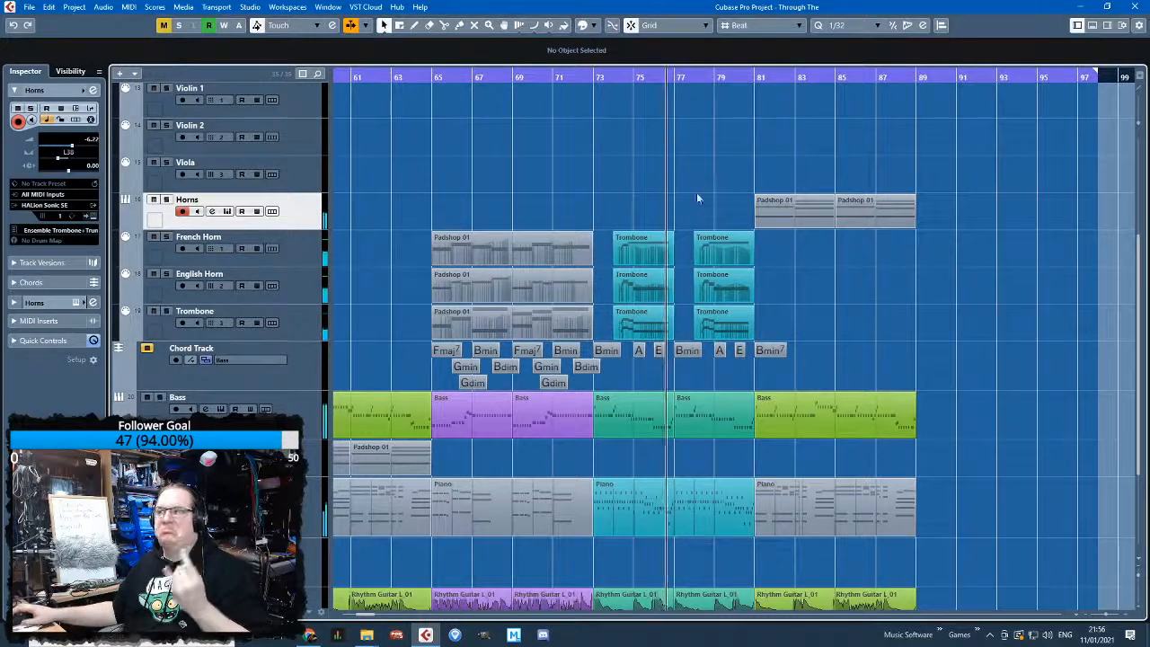
Colour the Padshop 01 parts in bars 65 to 73 on the three horn tracks purple
drag(1003, 286, 810, 203)
drag(927, 261, 807, 205)
drag(446, 185, 560, 310)
scroll(562, 307, down, 3)
scroll(495, 363, up, 5)
scroll(495, 362, up, 1)
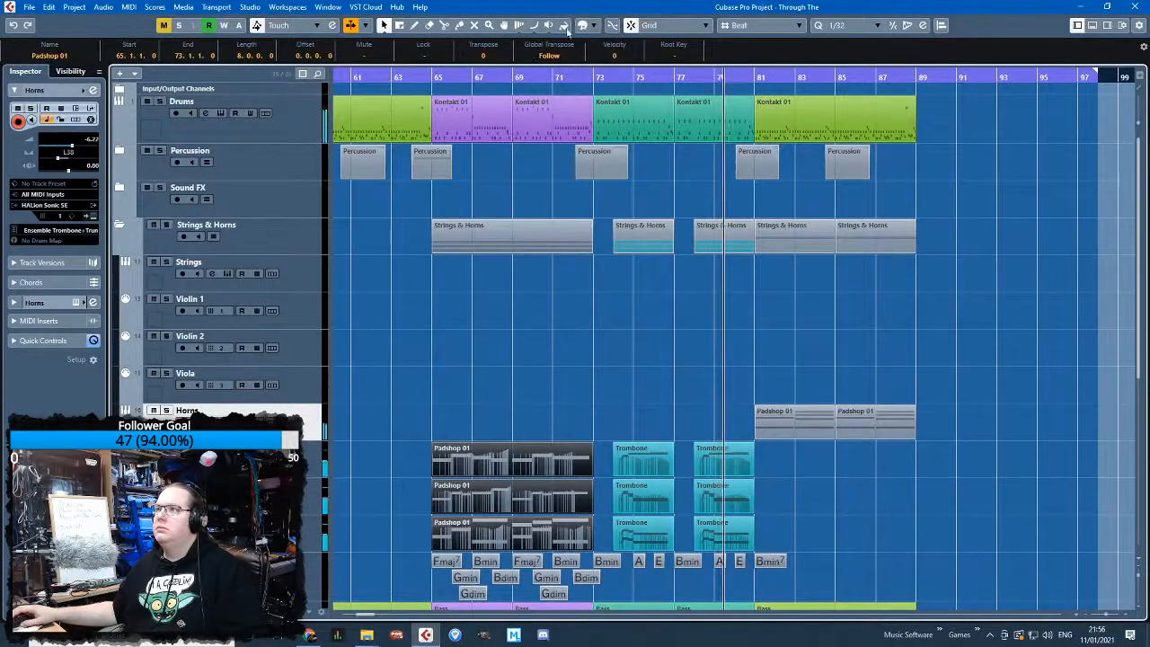
click(572, 25)
click(665, 78)
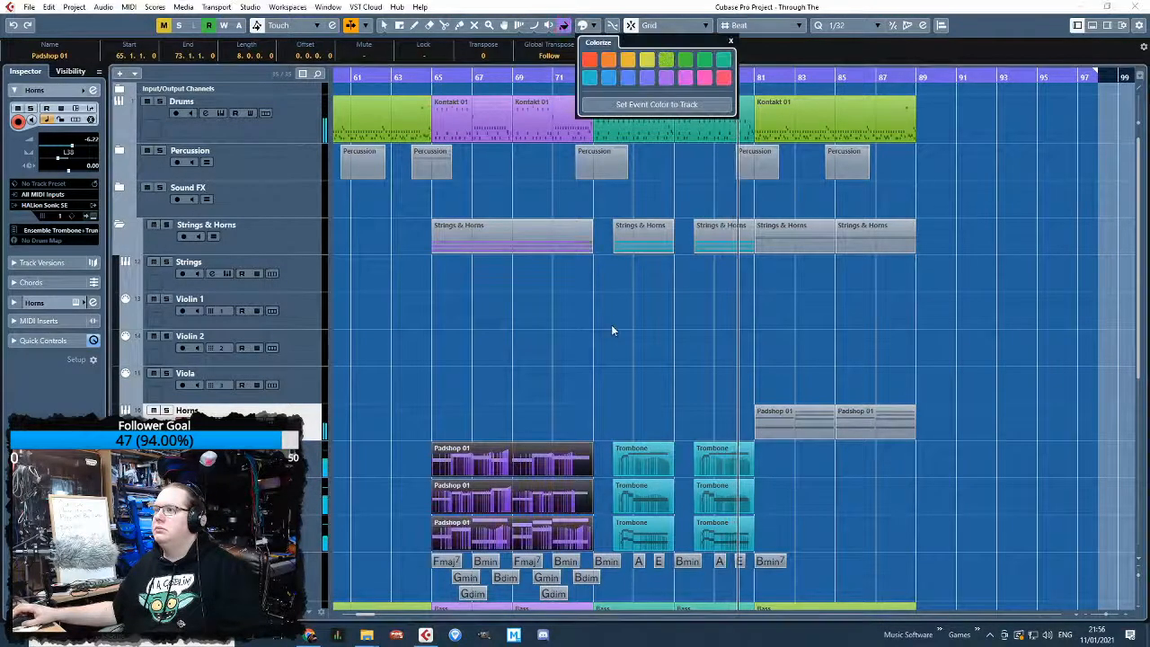
Colour the Padshop 01 parts in bars 57 to 65 and the Piano parts in bars 57 to 65 and 81 to 89 lime green
click(611, 324)
click(611, 324)
scroll(614, 329, down, 5)
scroll(572, 384, down, 4)
scroll(554, 390, up, 5)
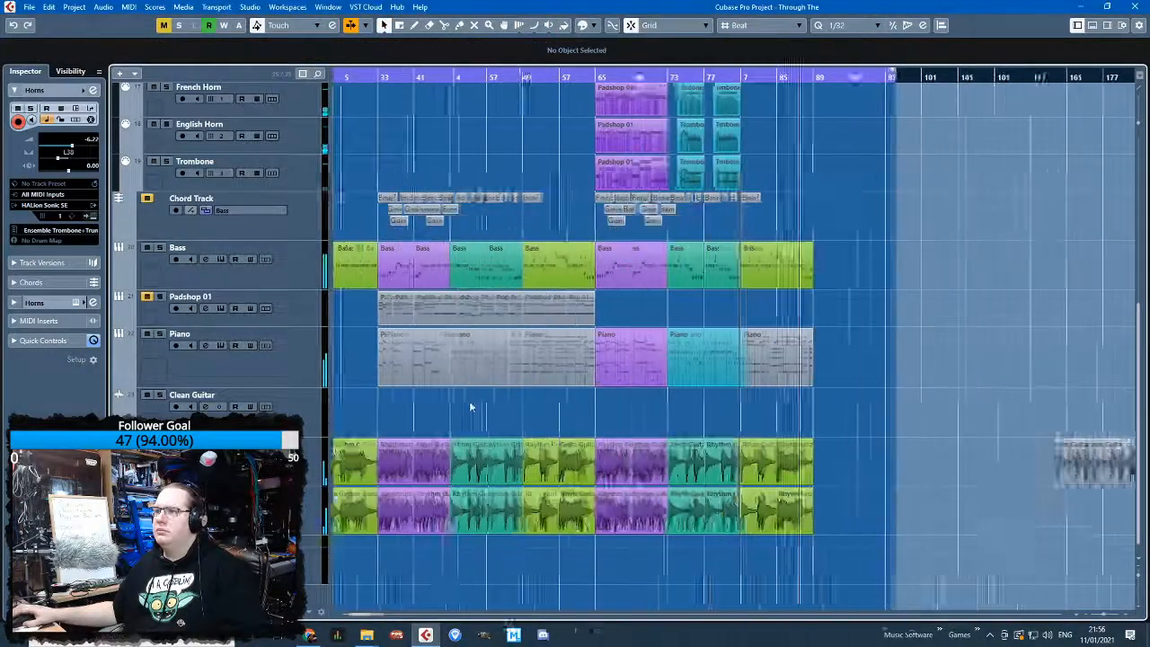
drag(908, 410, 850, 376)
drag(601, 409, 553, 310)
scroll(582, 361, up, 4)
scroll(576, 362, up, 4)
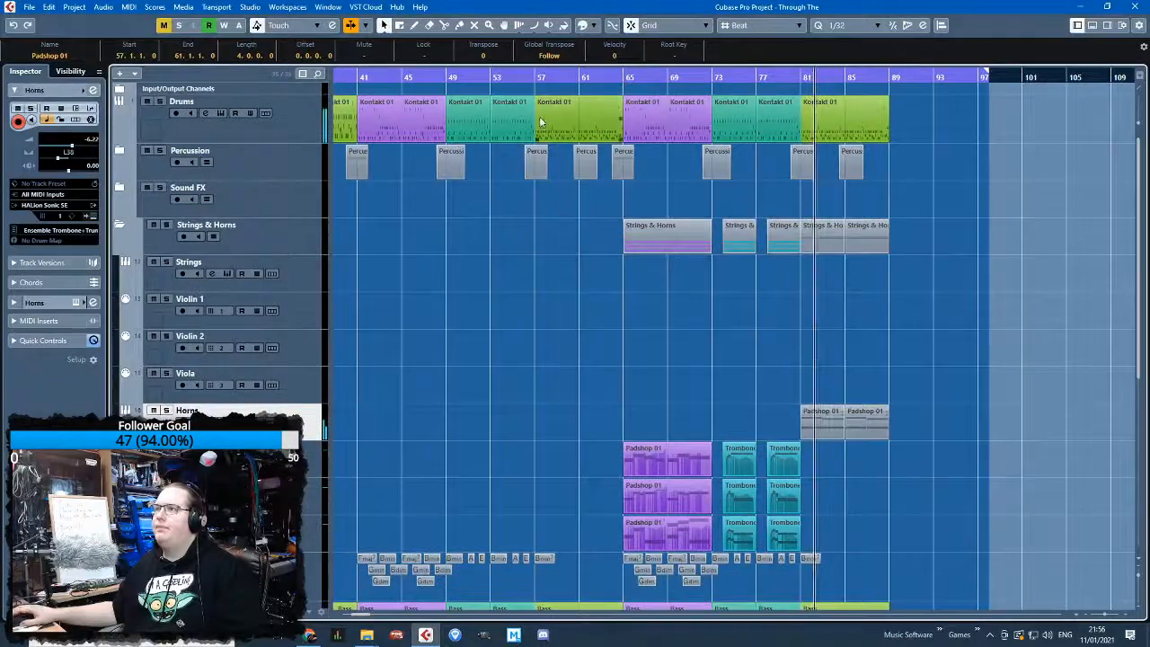
click(582, 24)
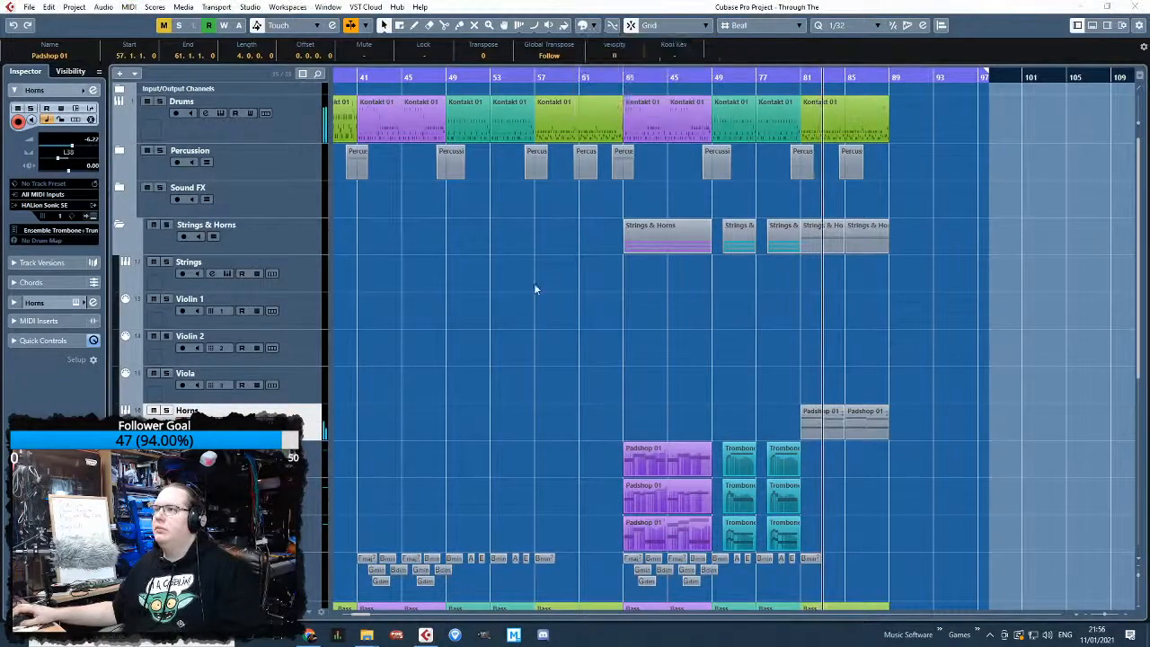
click(534, 290)
scroll(534, 289, down, 8)
scroll(590, 386, up, 5)
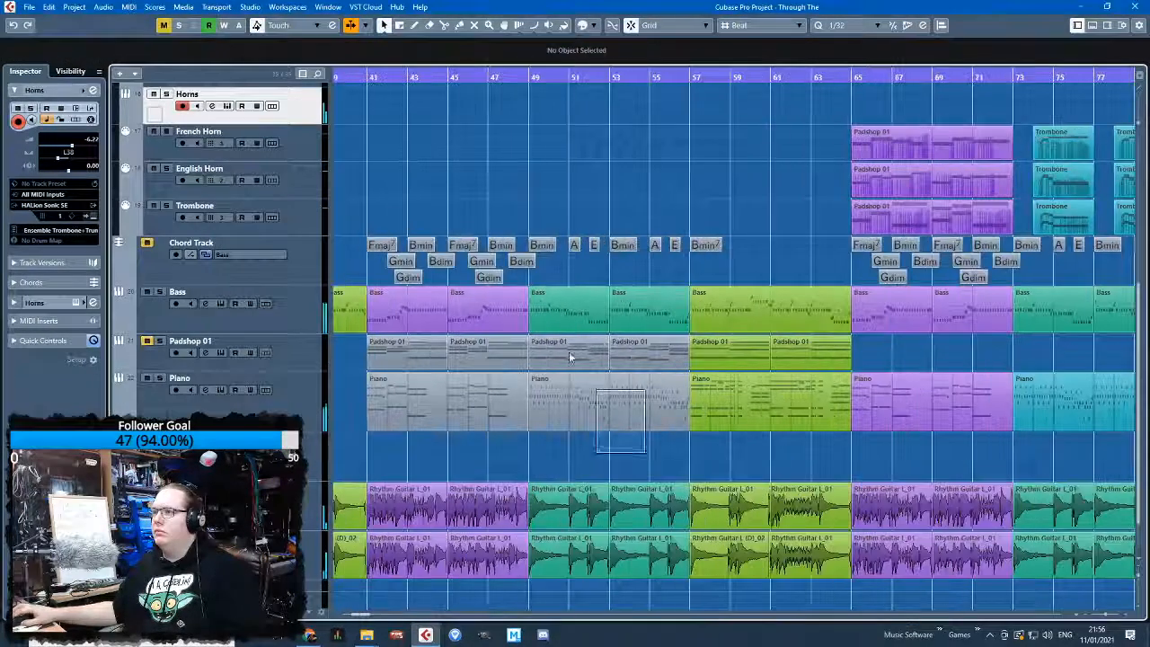
drag(590, 386, 563, 348)
scroll(593, 432, down, 3)
scroll(593, 429, up, 8)
scroll(580, 205, up, 1)
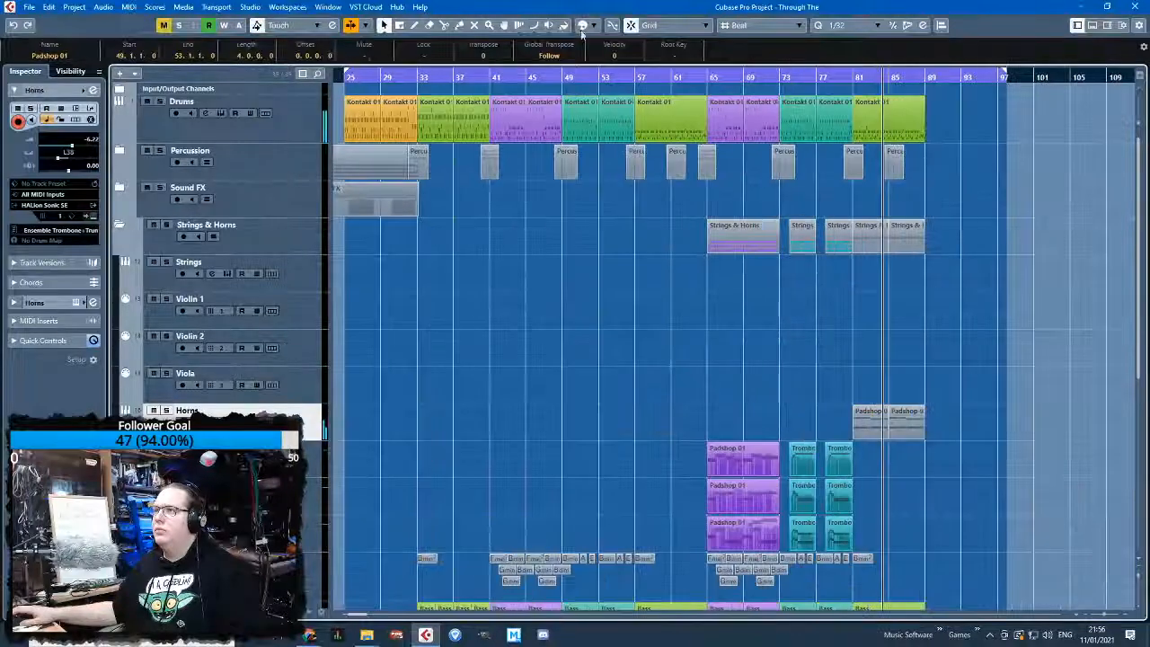
scroll(576, 280, down, 6)
scroll(607, 318, up, 2)
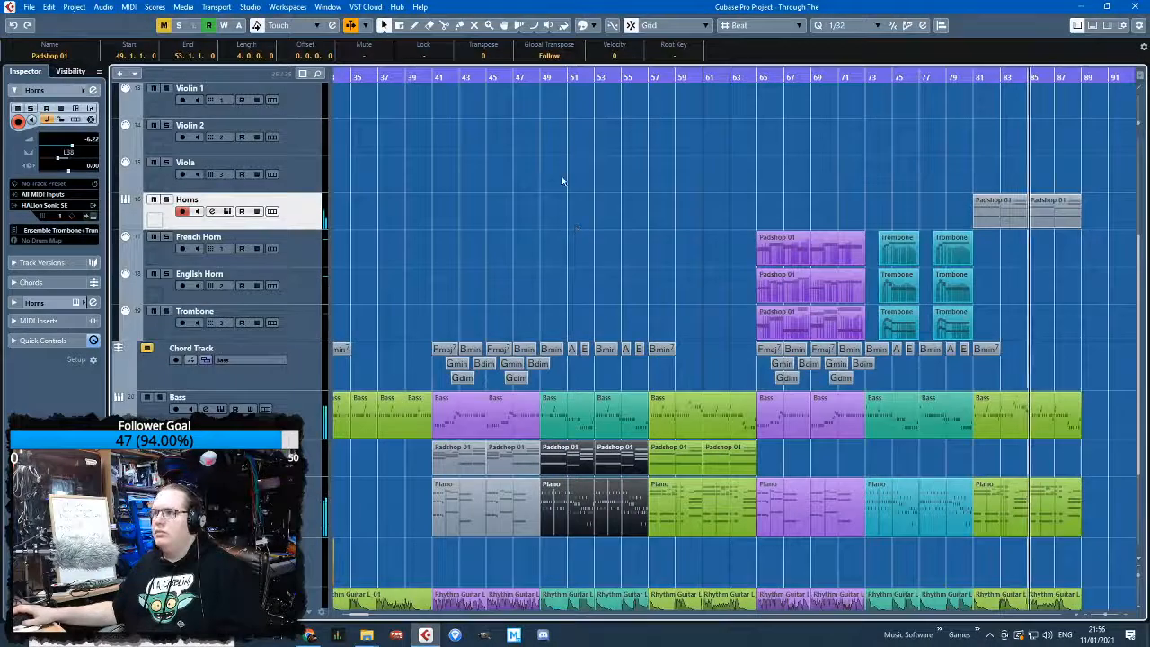
click(621, 272)
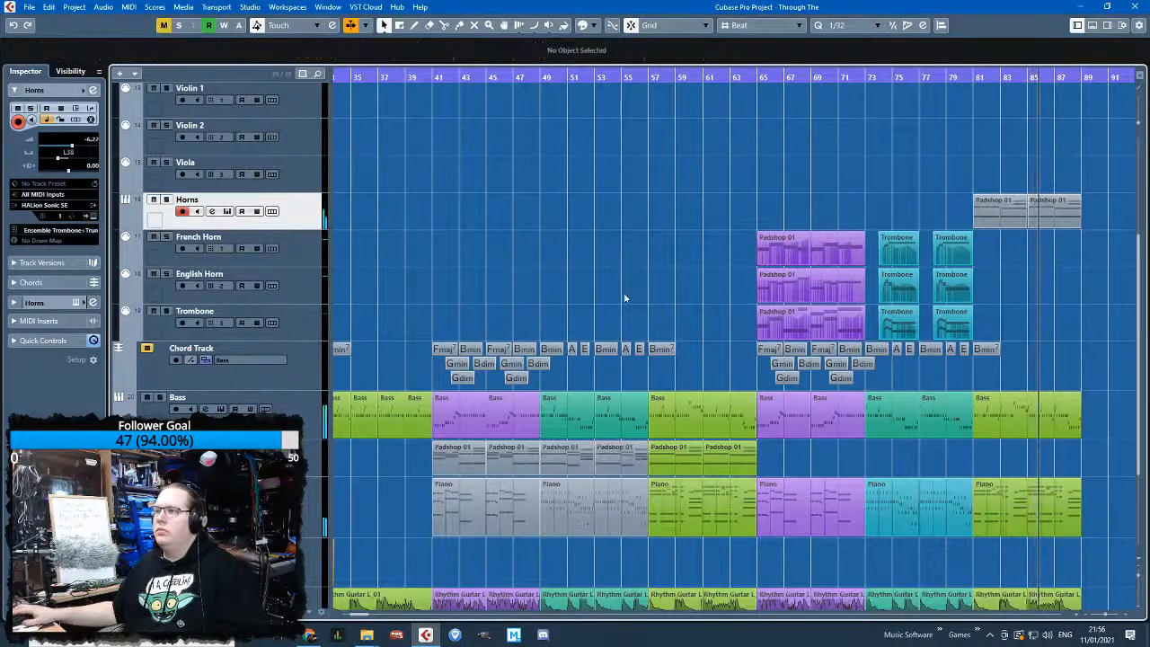
Move the two Padshop 01 parts on the Horns track from bar 81 to just past the song's end, after bar 97
scroll(625, 300, down, 3)
scroll(867, 324, up, 4)
drag(808, 207, 1084, 207)
click(874, 358)
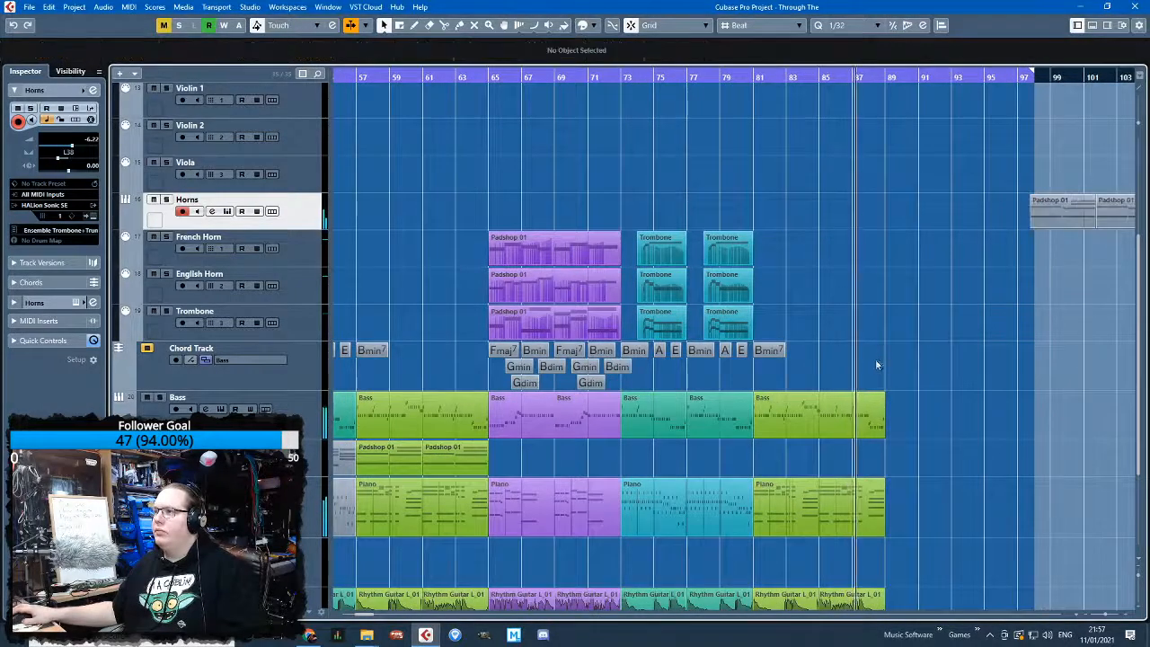
Play back the arrangement from around bar 65 and review the horn, bass and piano parts across the sections
scroll(874, 359, down, 6)
scroll(888, 422, up, 6)
scroll(888, 422, up, 4)
scroll(774, 368, down, 2)
scroll(862, 373, down, 3)
scroll(952, 382, up, 3)
scroll(849, 384, down, 3)
scroll(862, 359, down, 1)
scroll(872, 315, up, 4)
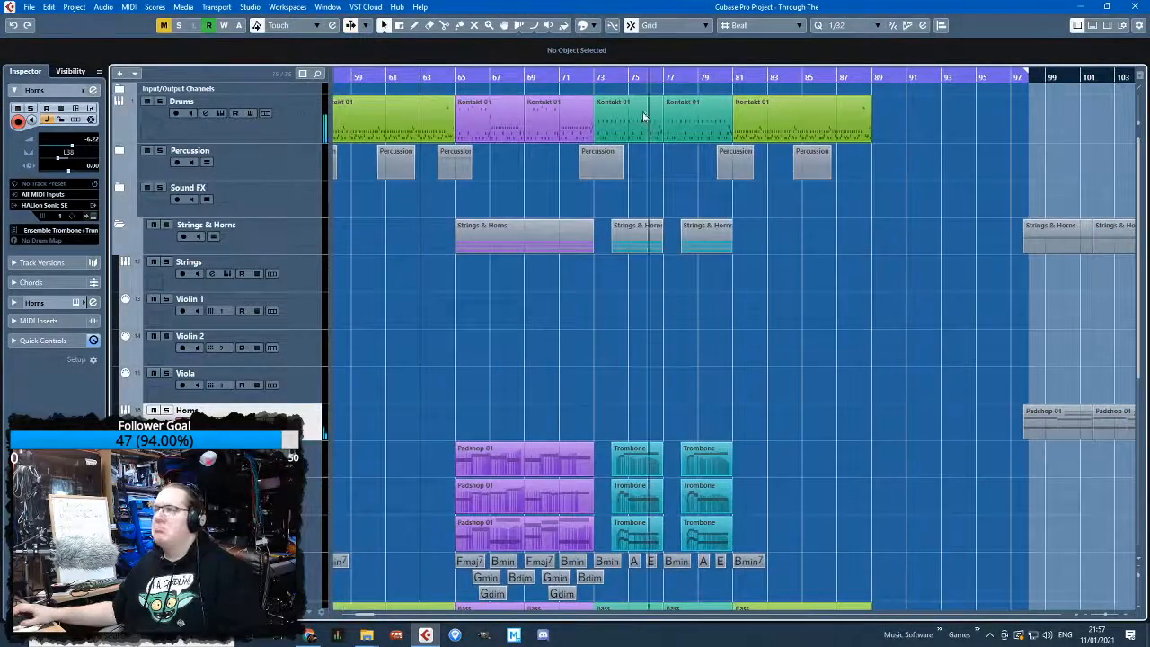
scroll(565, 171, up, 3)
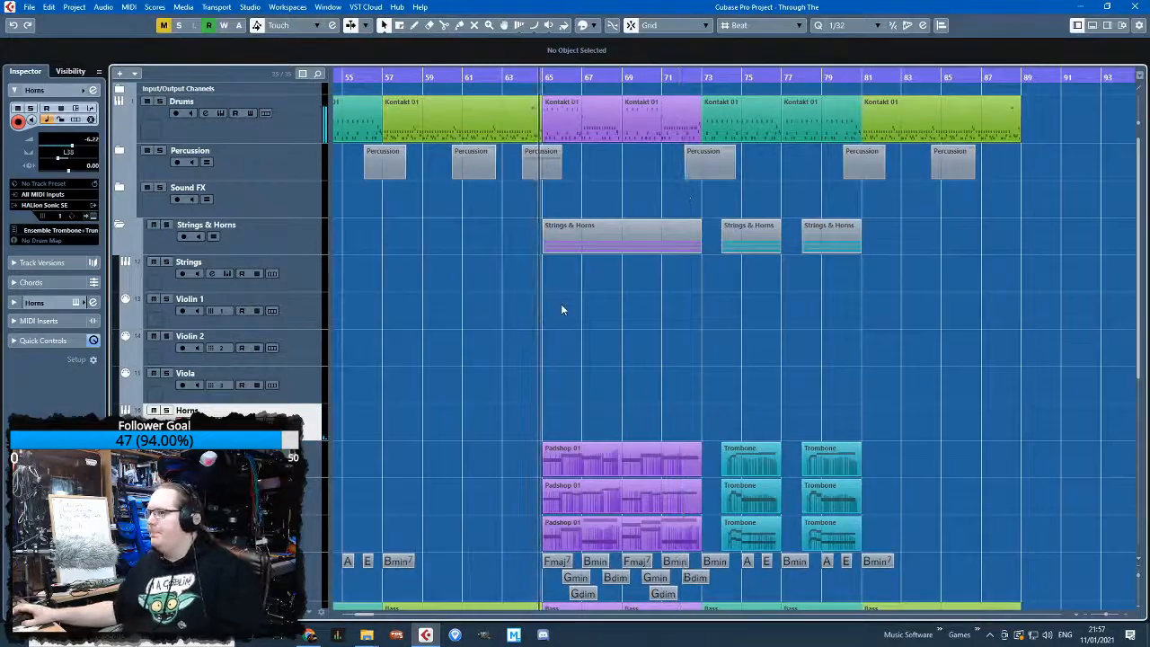
scroll(561, 304, down, 2)
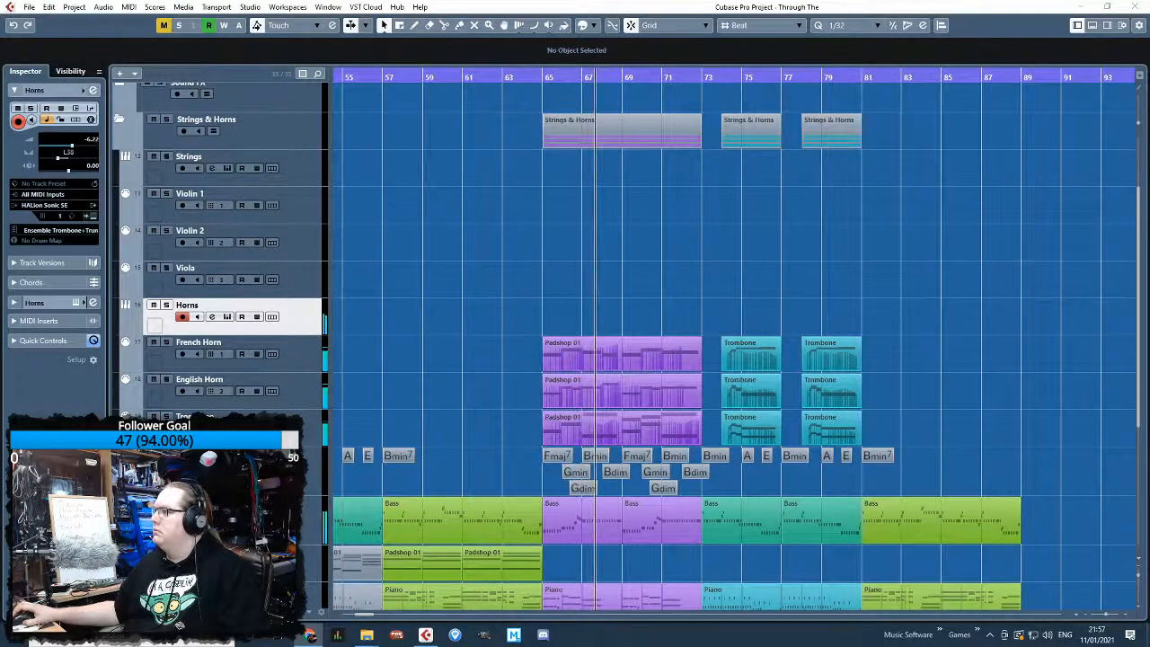
scroll(630, 302, up, 4)
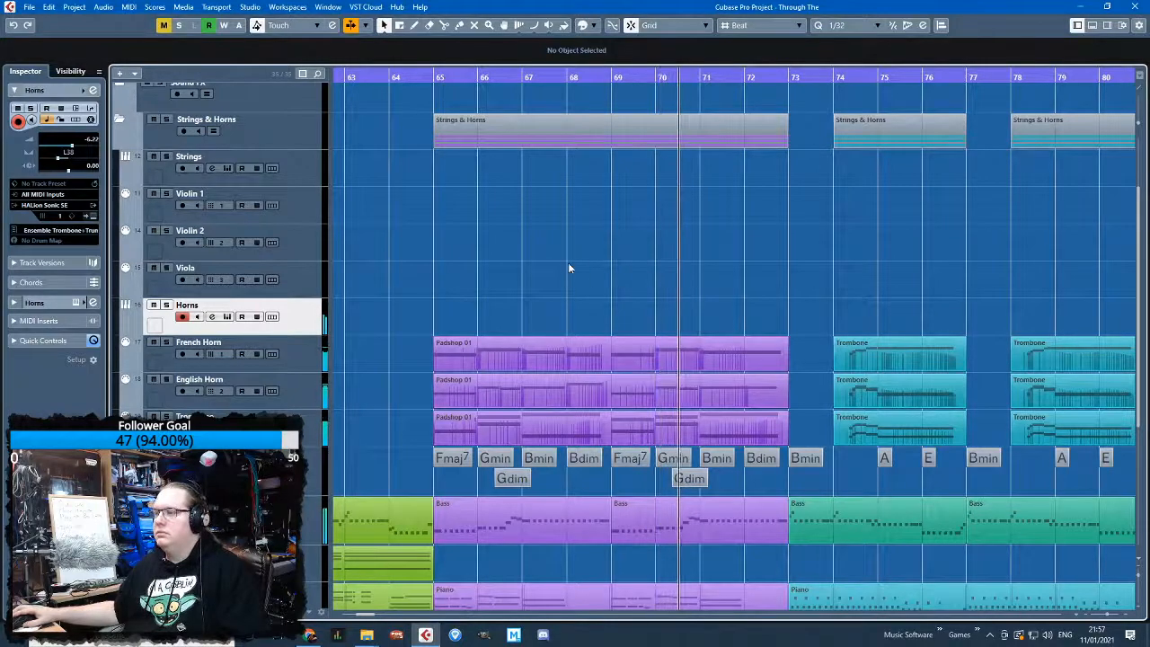
scroll(568, 267, down, 5)
scroll(567, 262, down, 2)
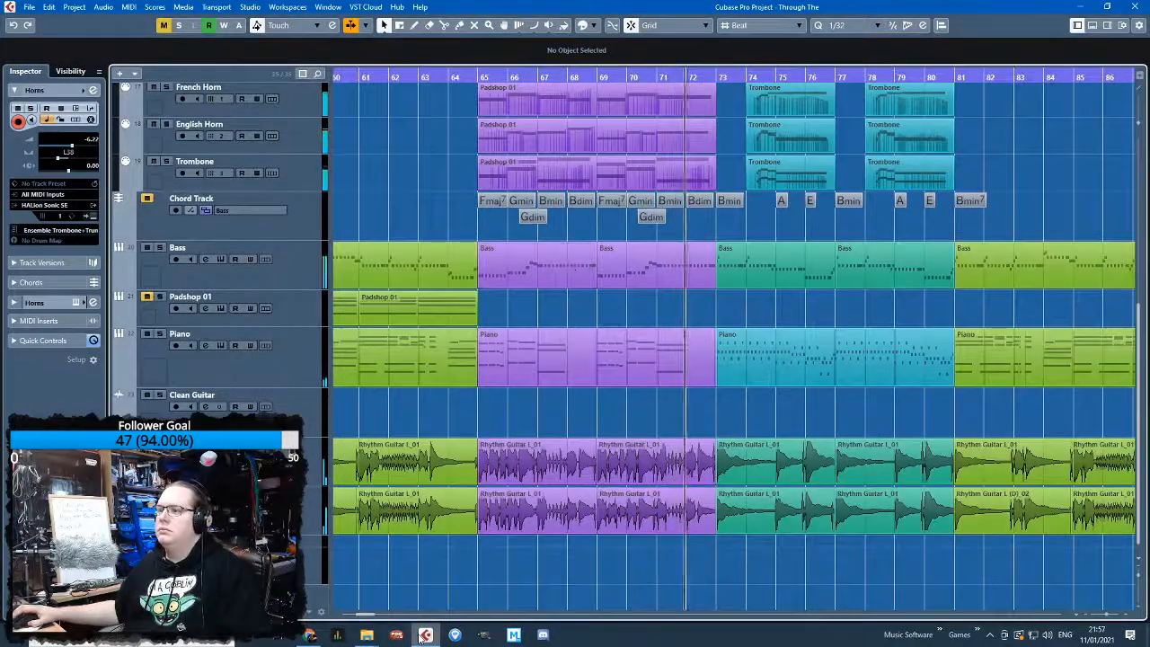
mouse_move(425, 635)
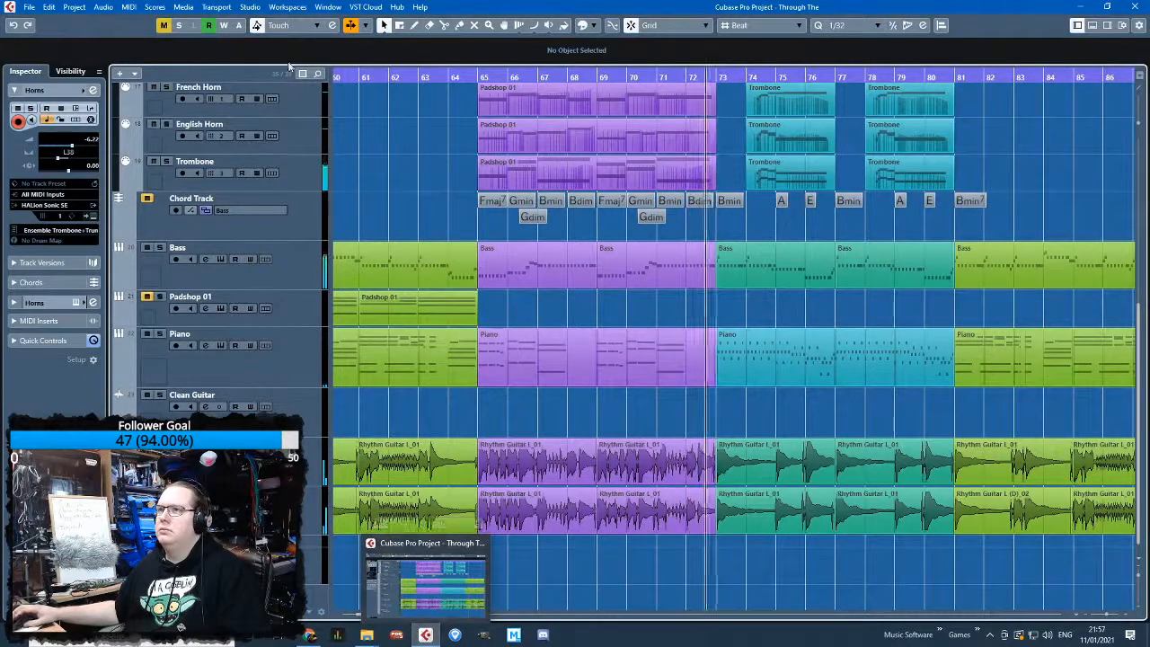
scroll(417, 176, up, 3)
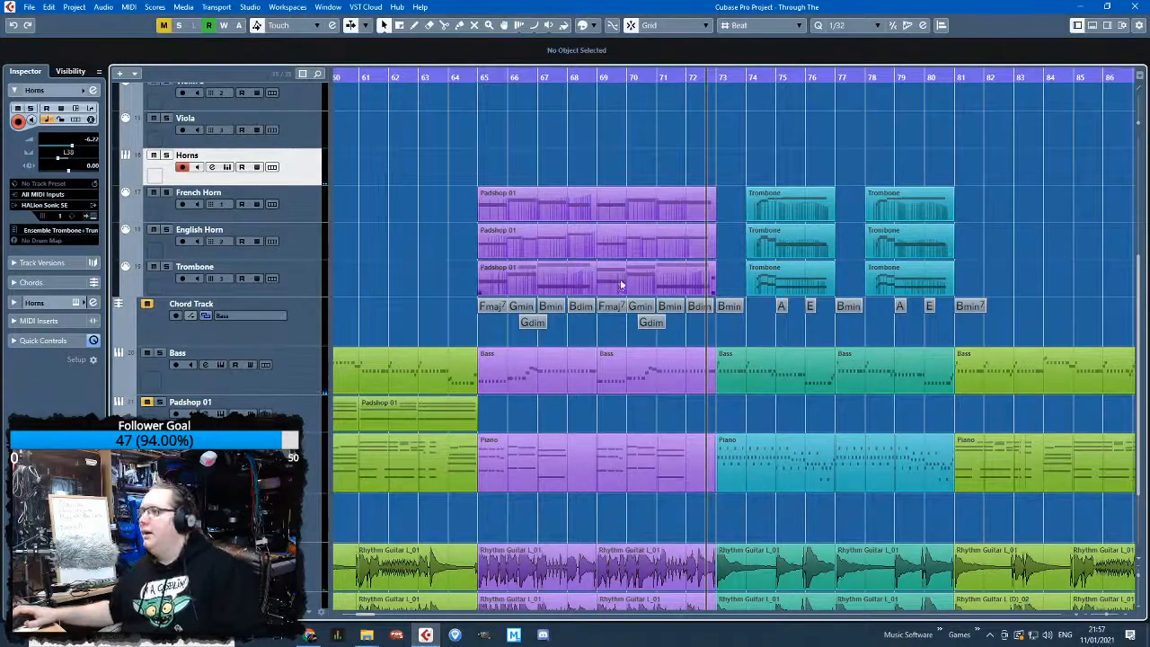
click(29, 7)
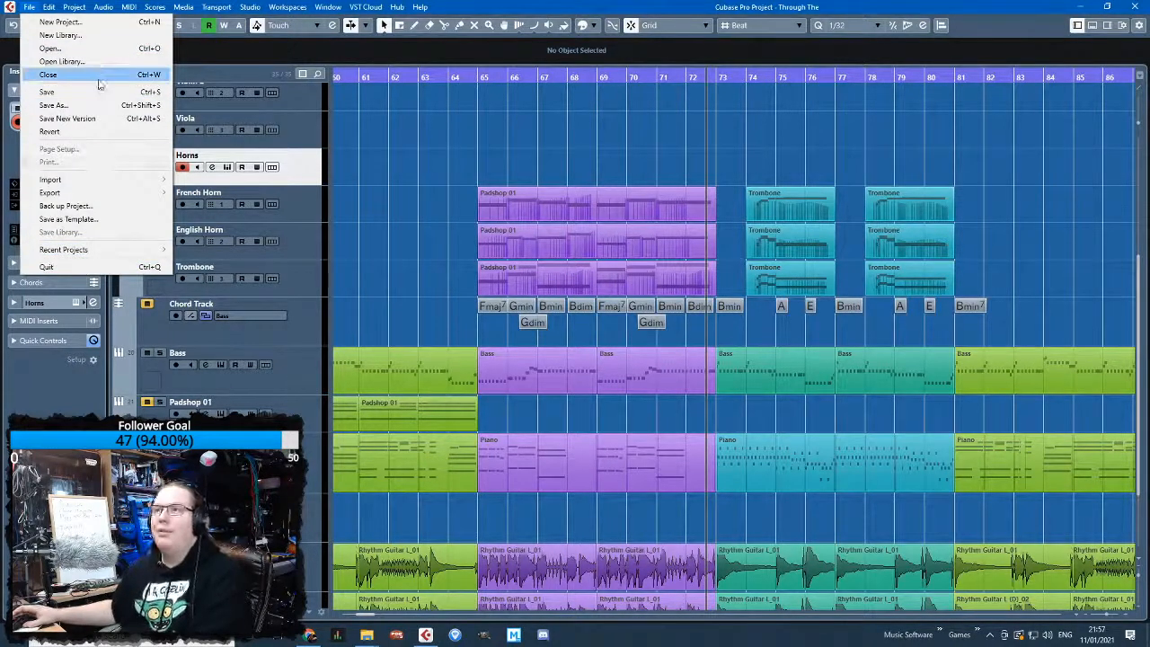
click(30, 7)
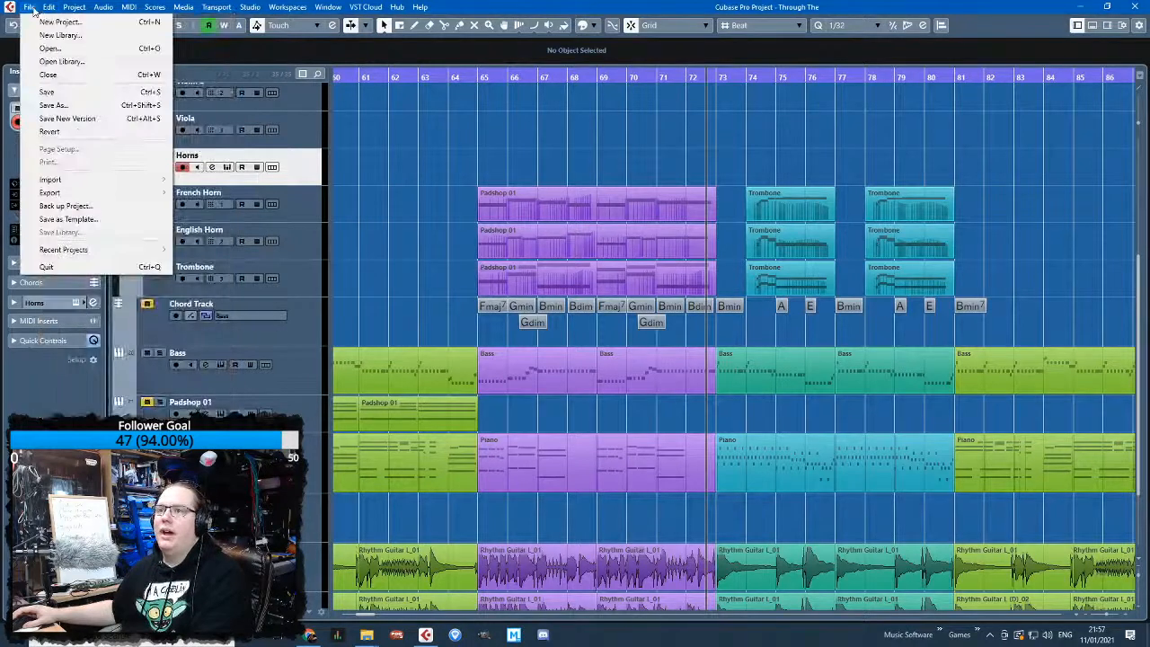
click(9, 7)
double_click(9, 8)
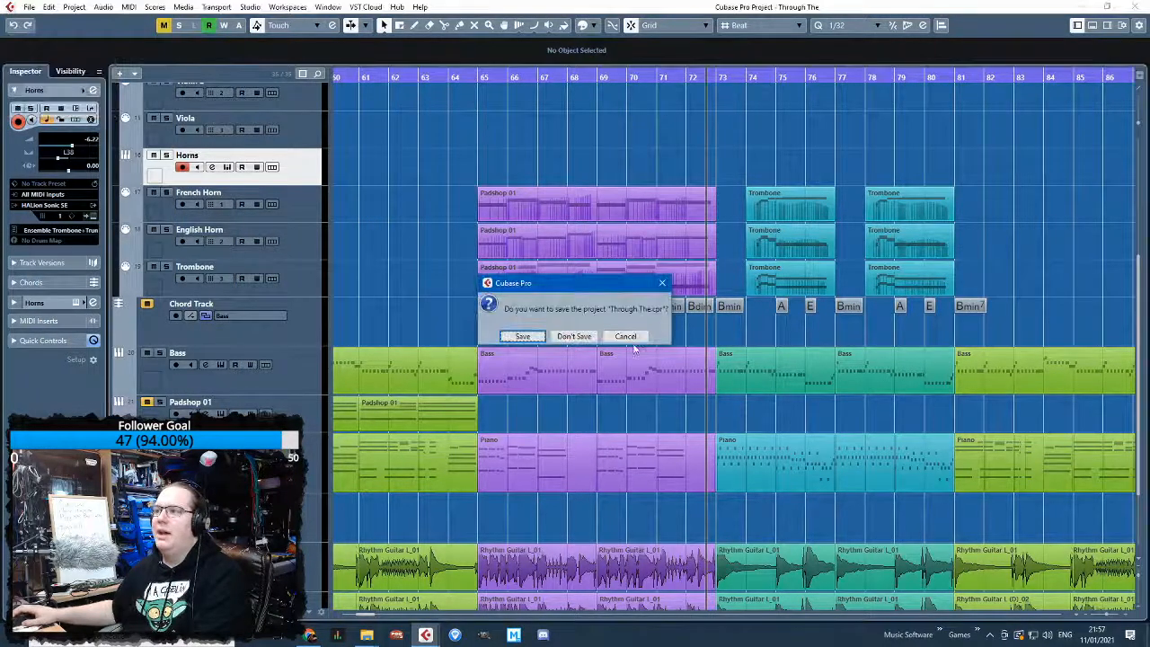
click(625, 336)
View the program's version information and close it again
click(29, 7)
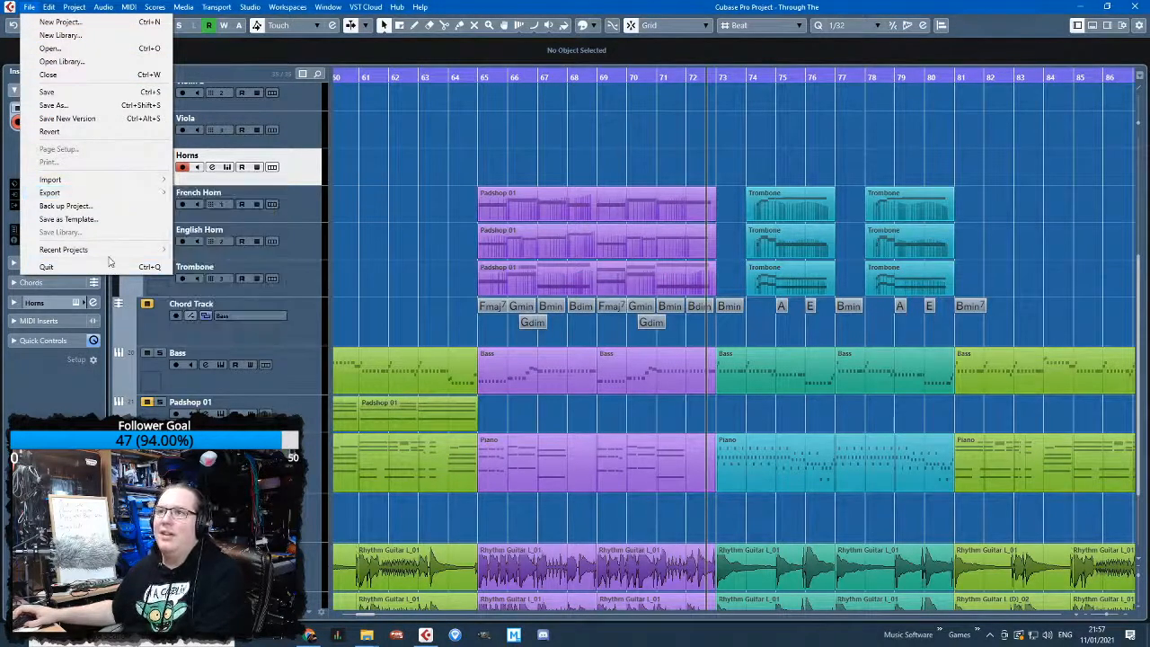
click(264, 61)
click(418, 7)
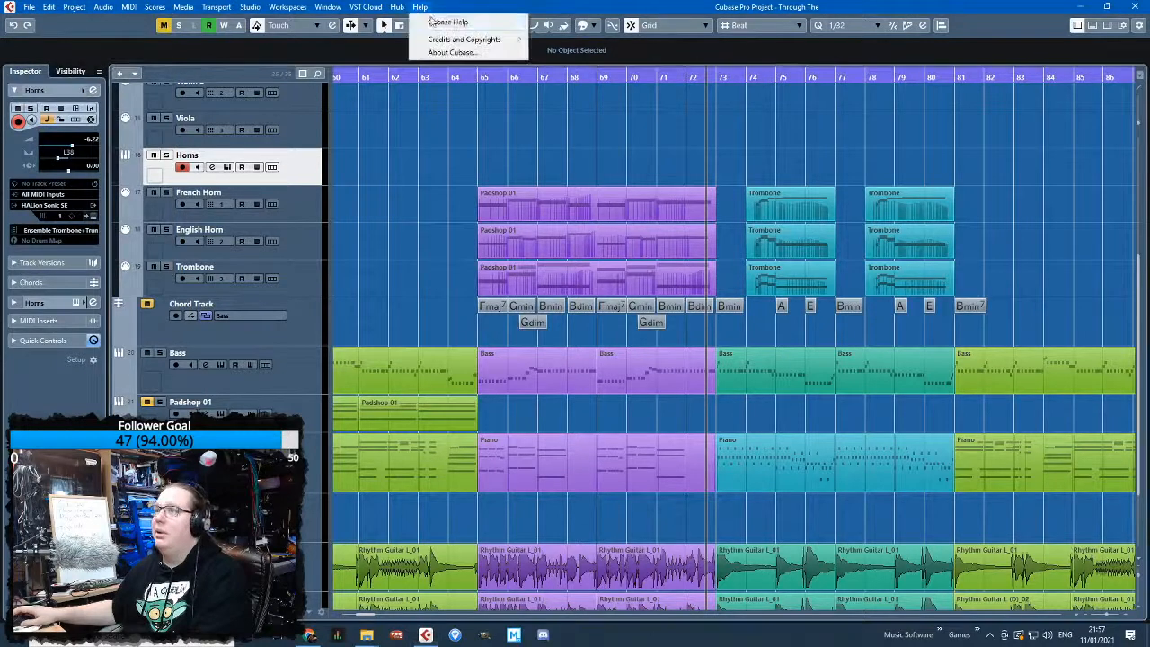
click(452, 52)
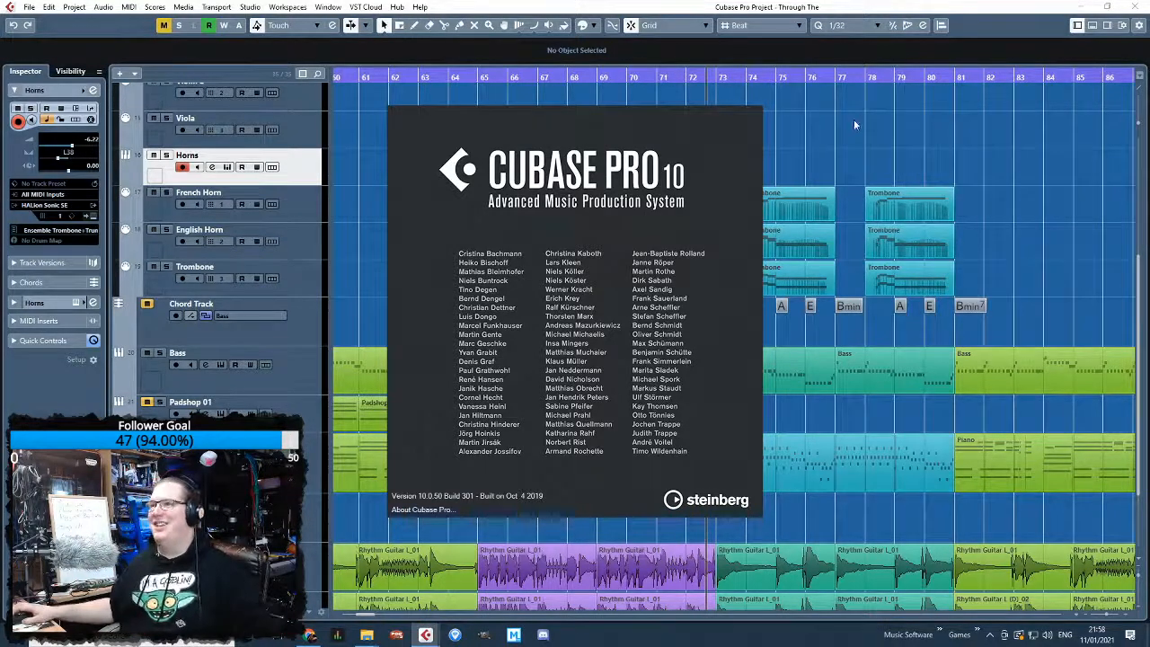
click(670, 478)
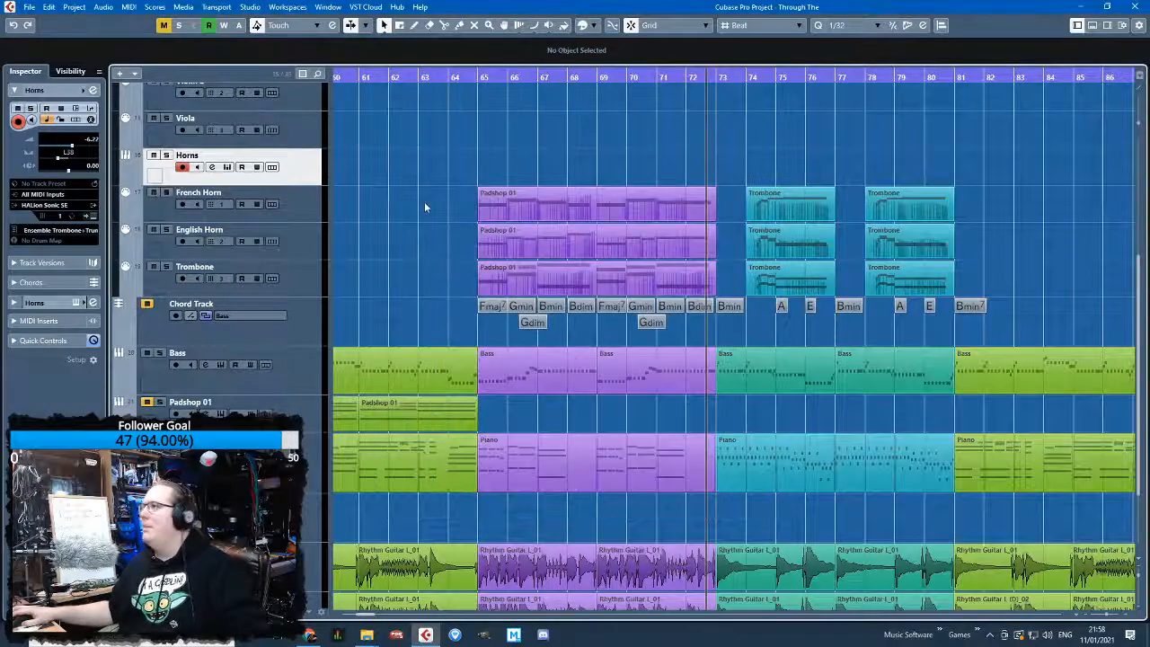
ctrl+scroll(418, 206, down, 2)
scroll(472, 175, up, 3)
ctrl+scroll(687, 231, down, 2)
scroll(635, 299, up, 3)
scroll(635, 300, down, 2)
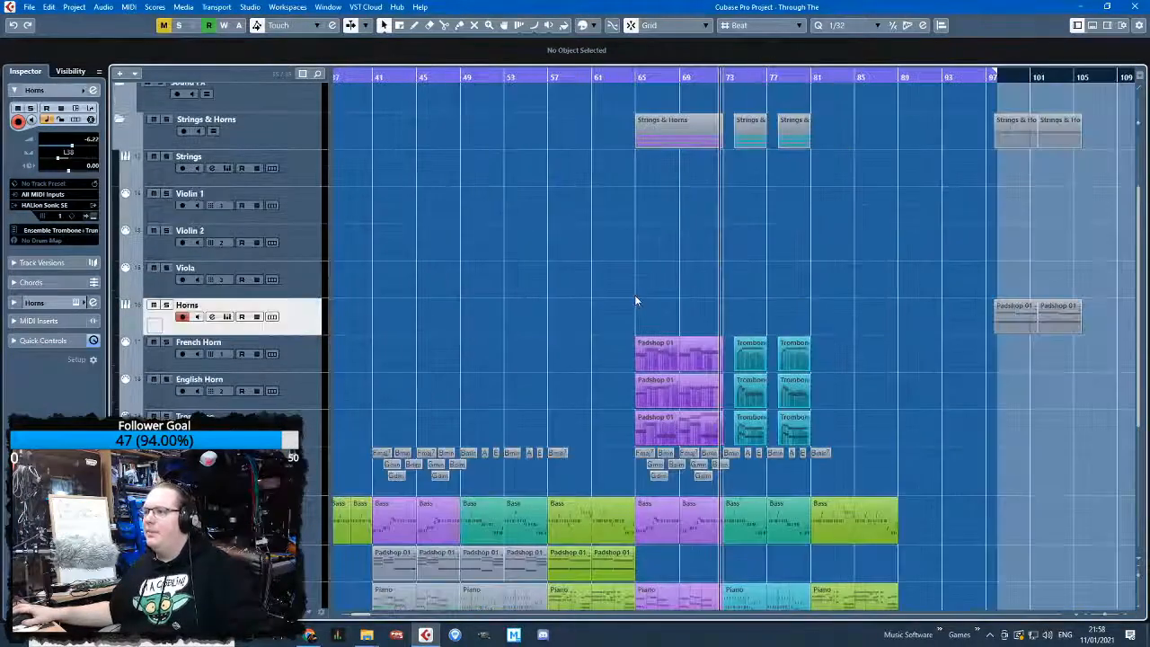
ctrl+scroll(716, 318, up, 4)
drag(816, 278, 1013, 417)
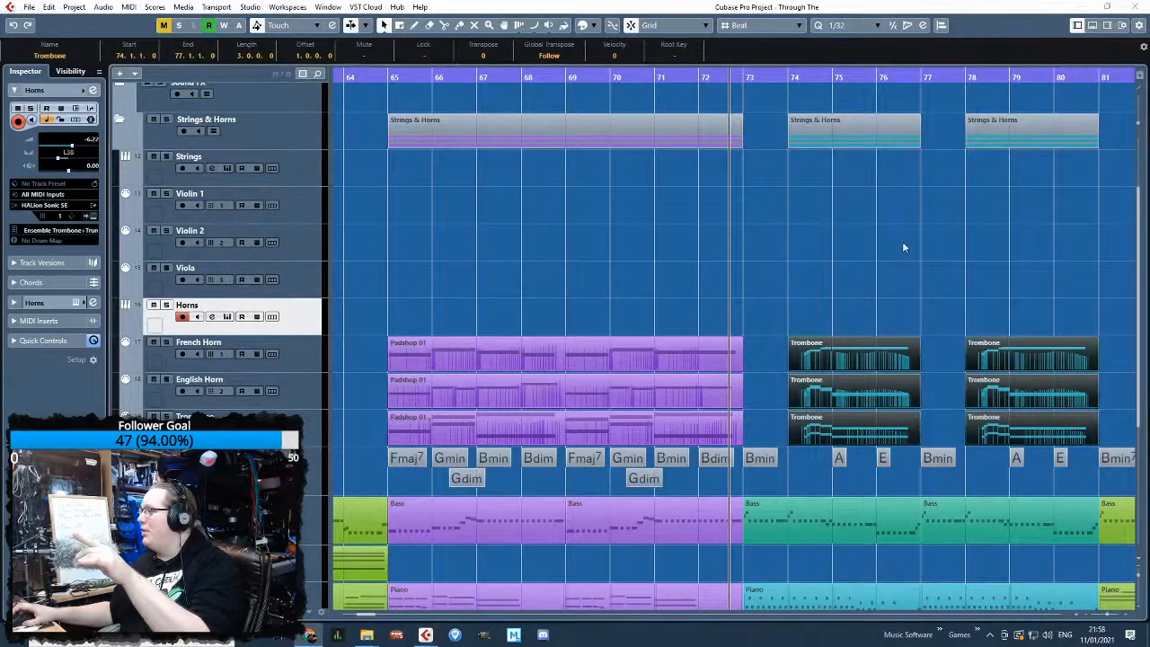
drag(864, 258, 1016, 284)
scroll(1015, 285, up, 3)
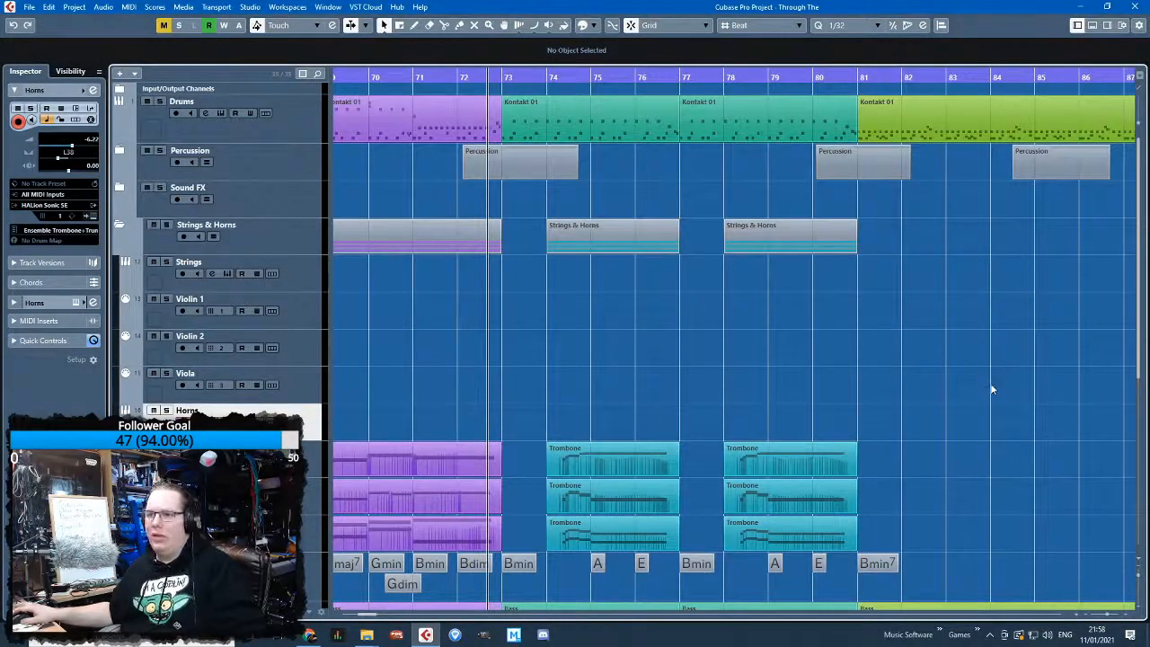
drag(906, 422, 619, 450)
click(675, 361)
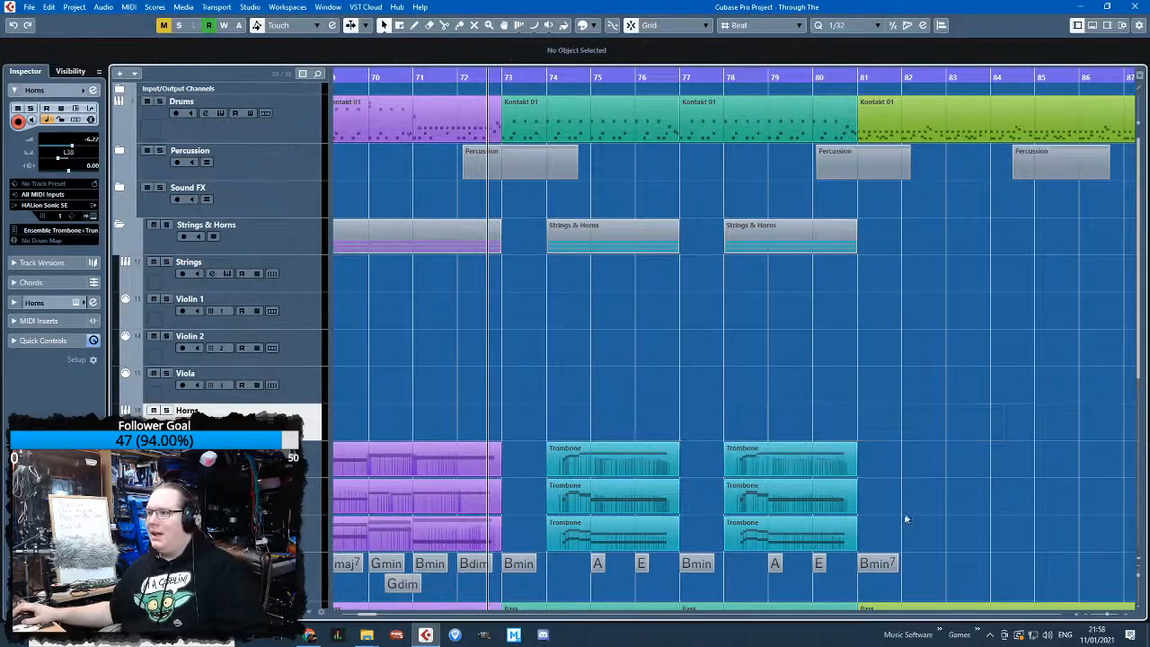
drag(627, 532, 620, 533)
drag(973, 544, 628, 536)
key(ctrl+d)
drag(865, 494, 1025, 536)
drag(1023, 462, 1036, 546)
key(Delete)
Copy the Trombone track's part at bar 74 to the Viola track and audition it with the string tracks soloed
mouse_move(882, 532)
mouse_down()
mouse_move(865, 447)
mouse_move(582, 388)
mouse_up()
double_click(582, 388)
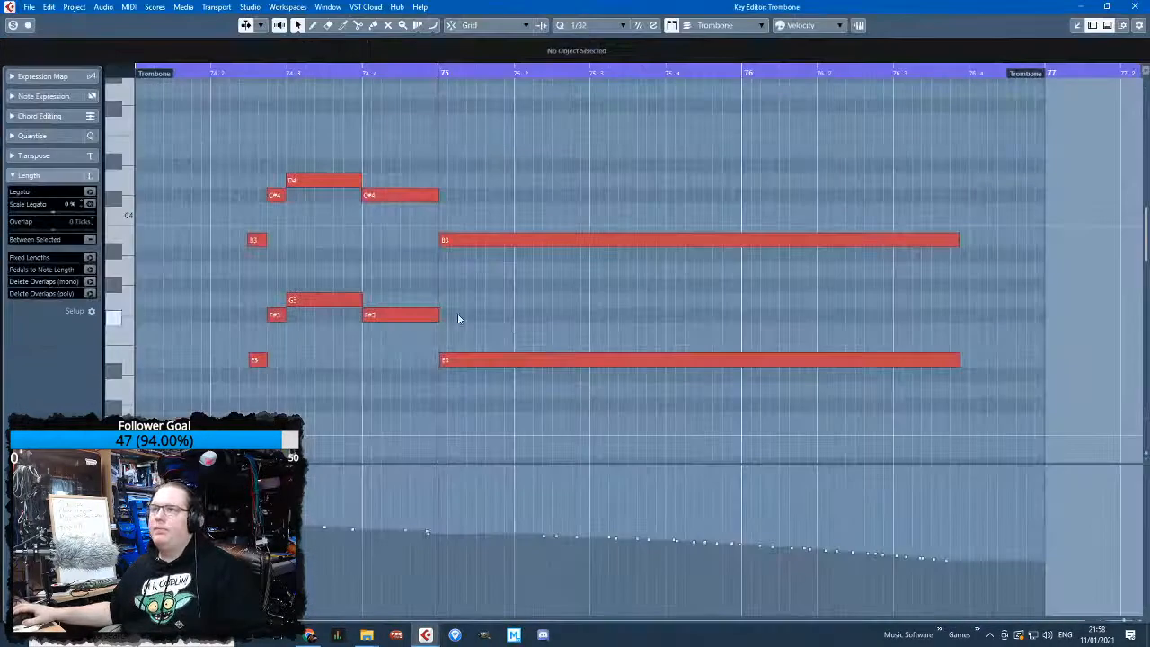
drag(106, 137, 111, 133)
key(space)
click(1135, 6)
click(167, 373)
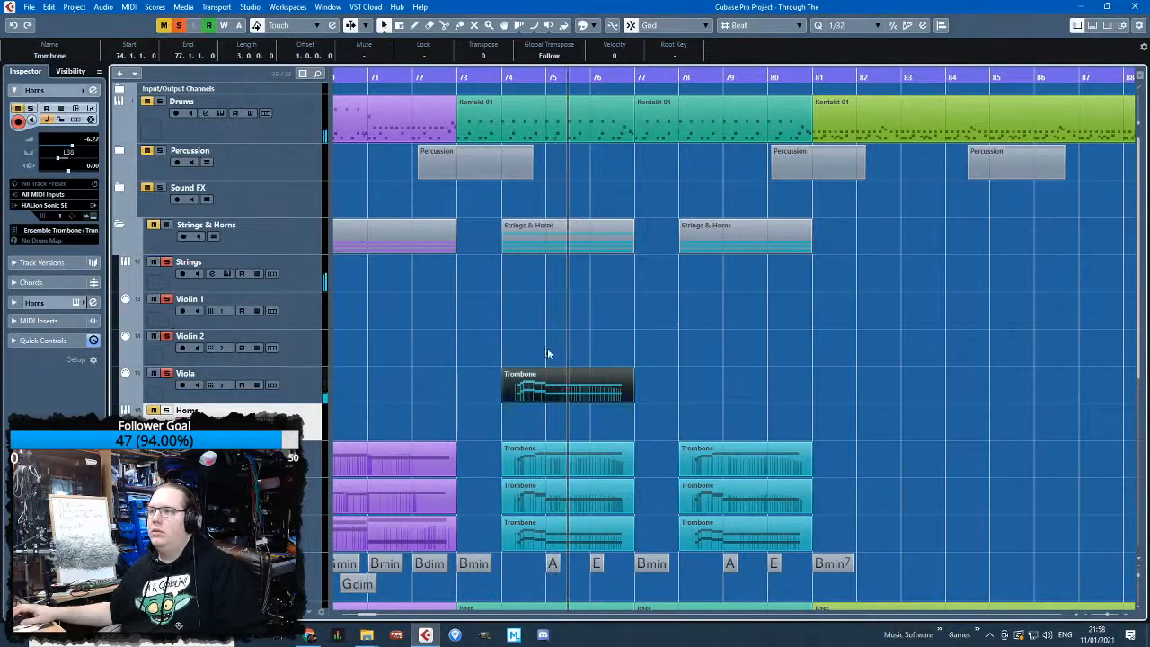
Delete the upper voice (B3, C#4, D4, C#4, B3) from the Viola part at bar 74
double_click(536, 388)
scroll(338, 321, up, 2)
drag(247, 267, 593, 247)
key(Delete)
key(Delete)
click(256, 101)
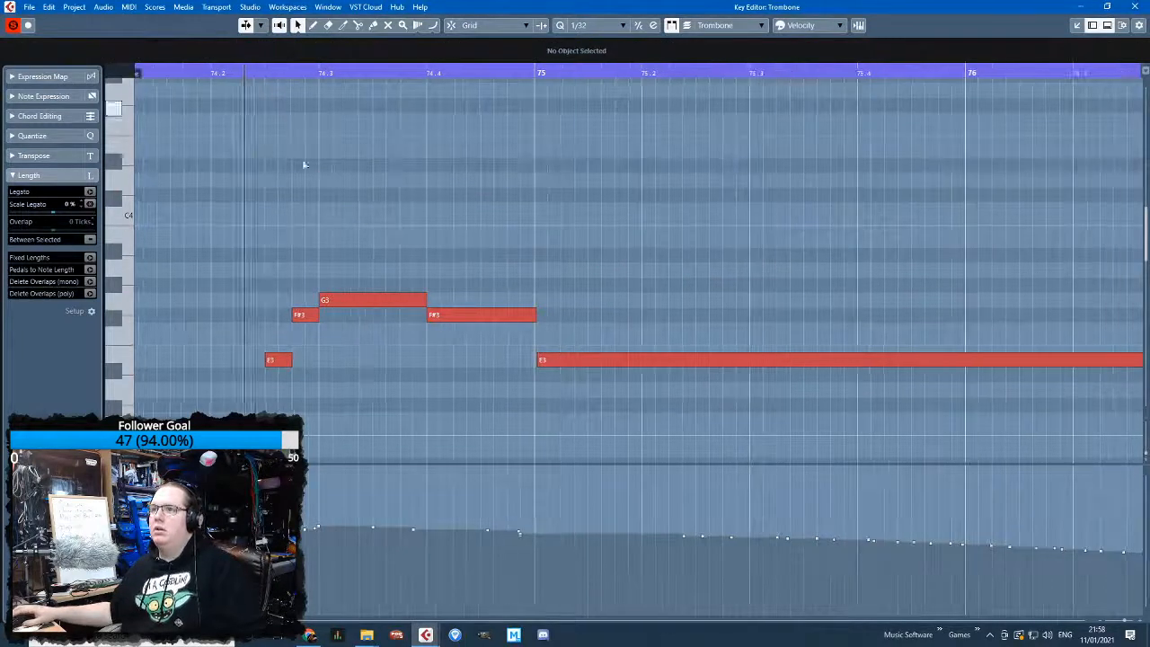
Transpose the Viola part's remaining notes down one octave to E2, F#2 and G2, and play back the phrase
scroll(354, 351, down, 3)
drag(507, 413, 277, 249)
scroll(277, 249, down, 3)
scroll(319, 232, up, 2)
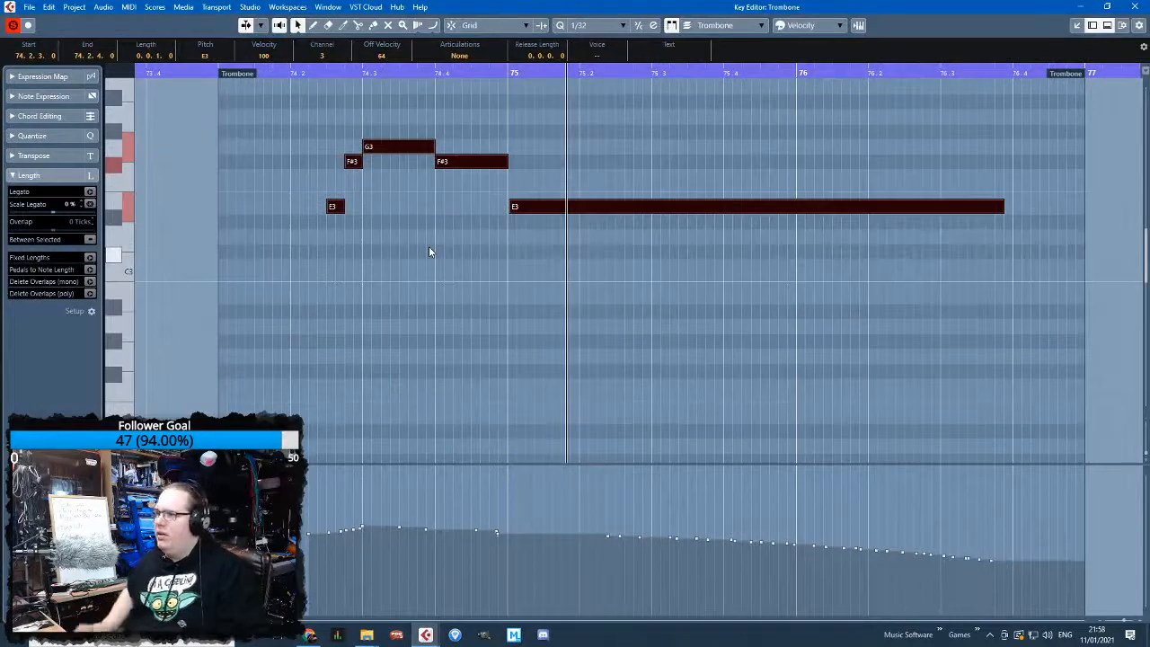
key(shift+Down)
key(l)
click(414, 192)
key(space)
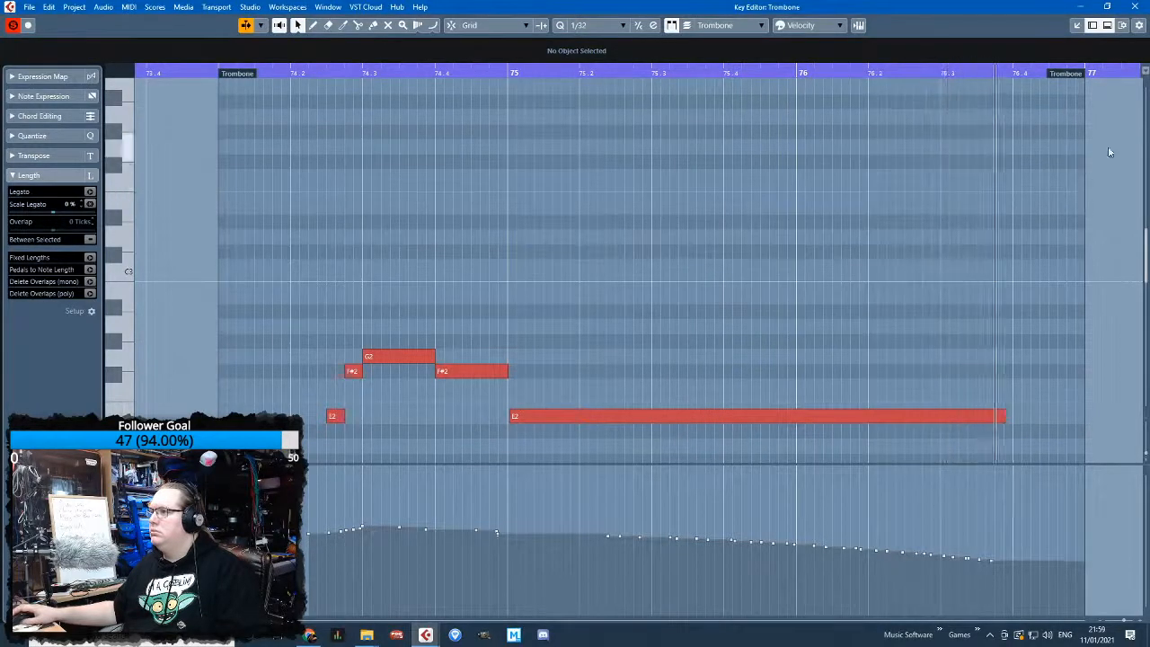
key(space)
click(1134, 6)
click(755, 337)
Copy the Viola part at bar 74 to the Violin 2 track and raise its notes to B2, C#3 and D3
scroll(609, 424, up, 3)
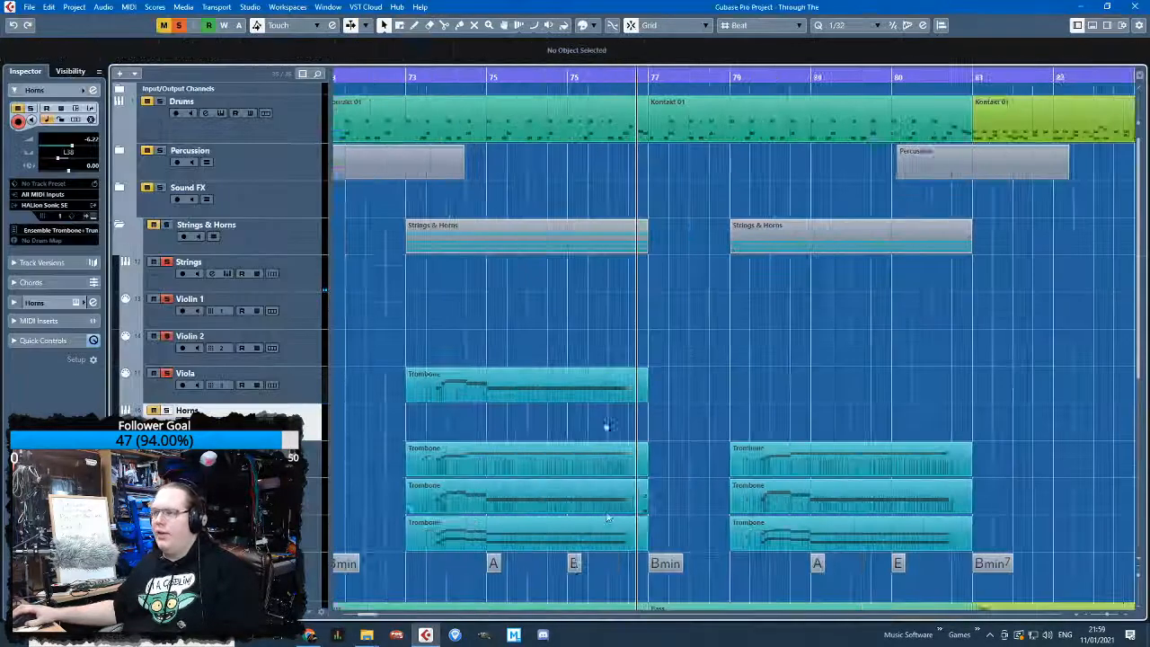
click(601, 540)
click(575, 371)
drag(476, 384, 469, 346)
double_click(469, 346)
scroll(521, 332, up, 4)
drag(551, 305, 531, 180)
click(449, 230)
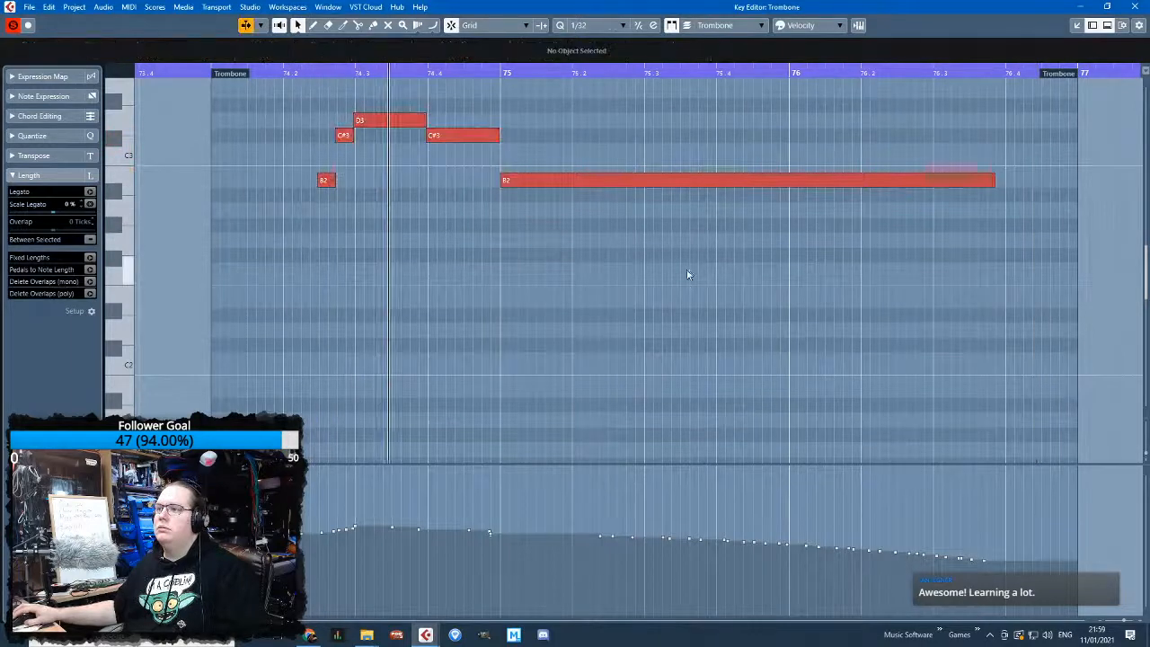
Redraw the Violin 2 phrase's controller curve with a small swell on D3 and a gradual fall under the long B2, and play it back from bar 74
scroll(686, 284, up, 1)
scroll(689, 293, down, 2)
key(space)
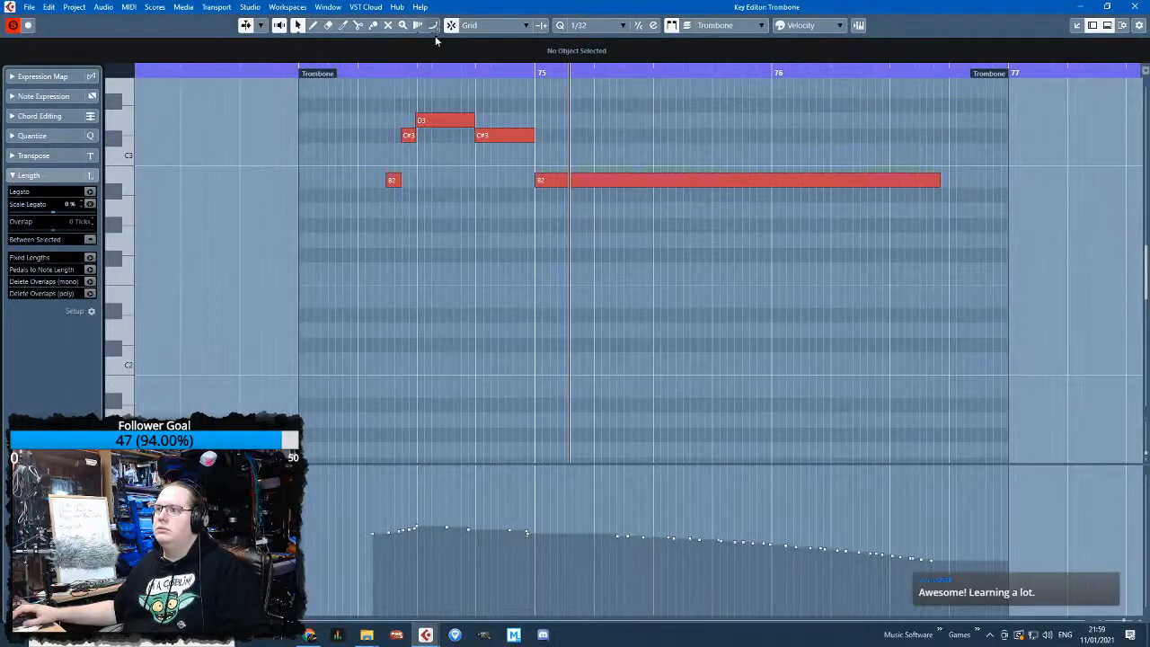
key(j)
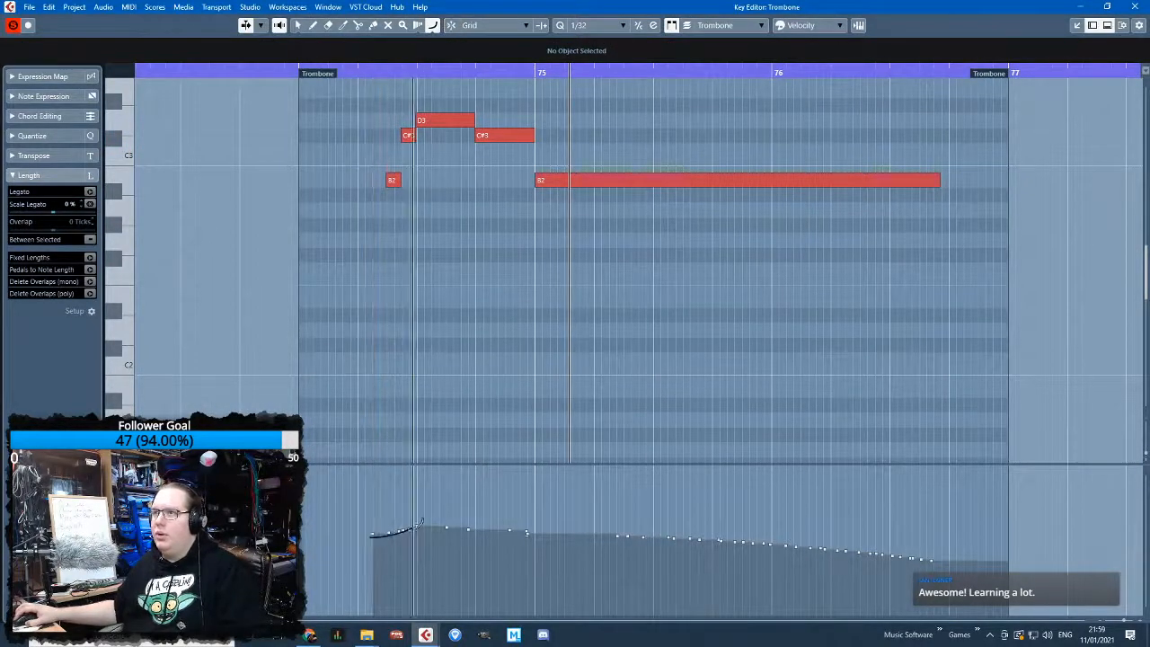
drag(416, 529, 478, 538)
drag(479, 538, 531, 536)
drag(532, 536, 954, 567)
drag(937, 567, 936, 568)
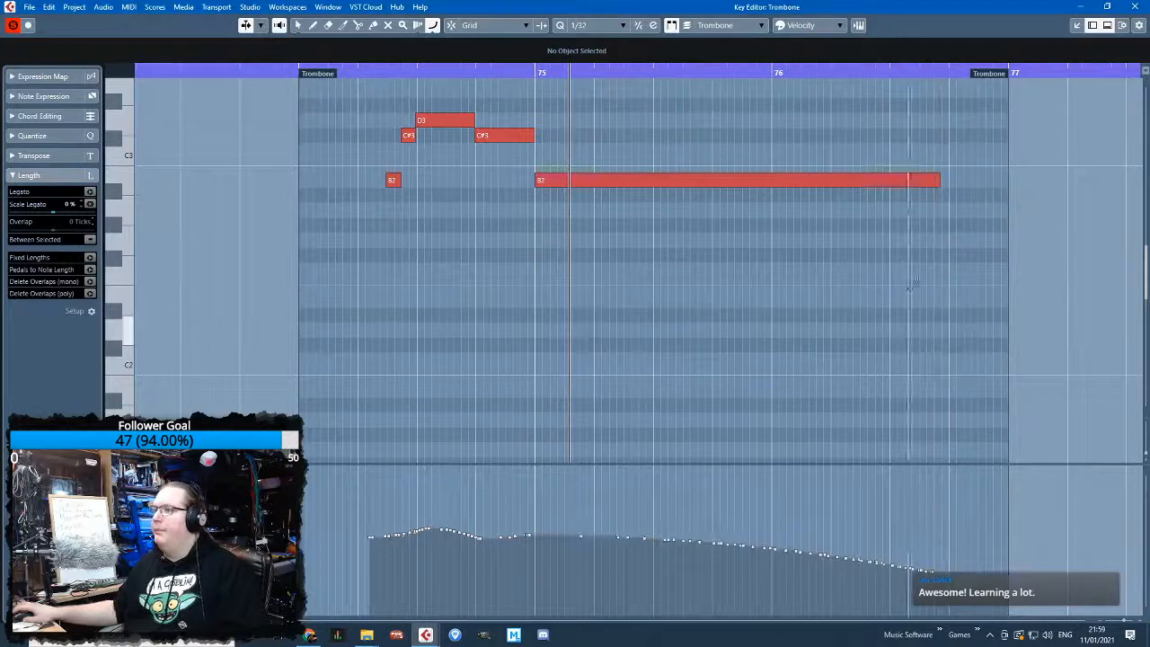
click(1128, 7)
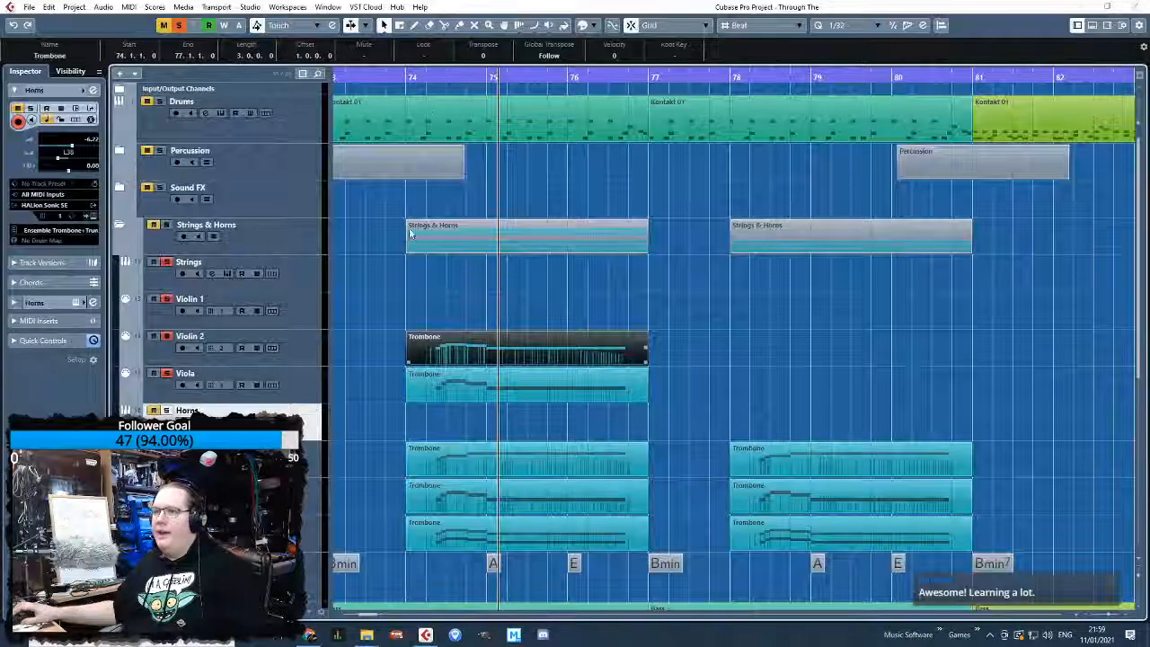
click(411, 78)
key(space)
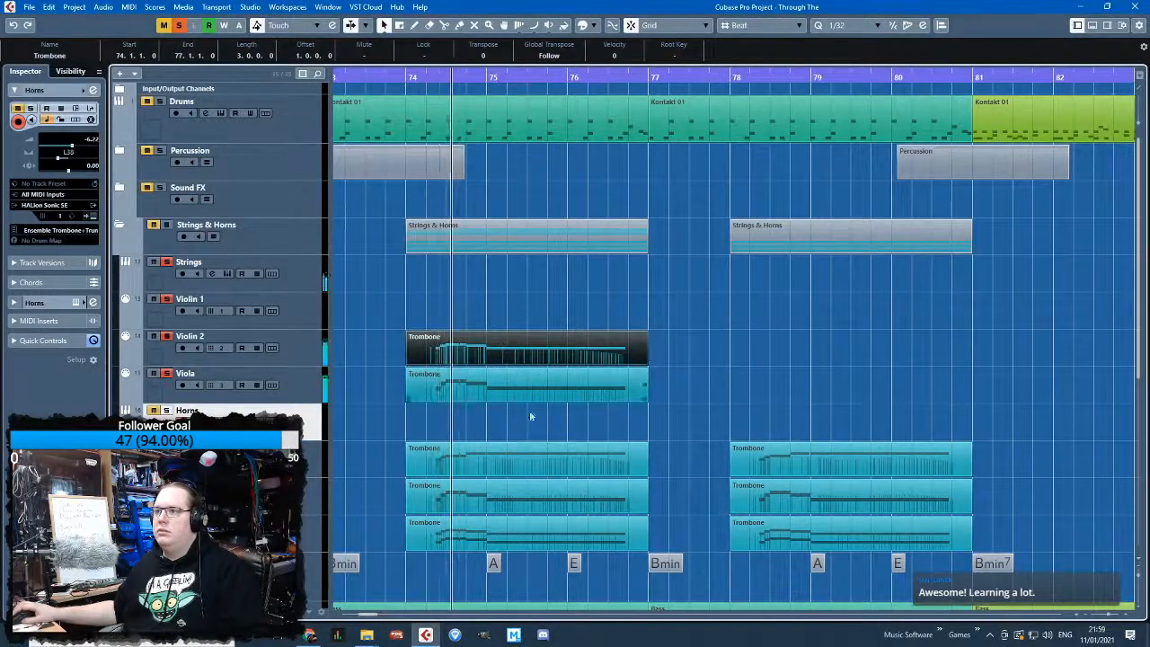
Copy the uppermost horn part at bar 74 to the Violin 1 track and transpose all its notes up one octave
click(533, 460)
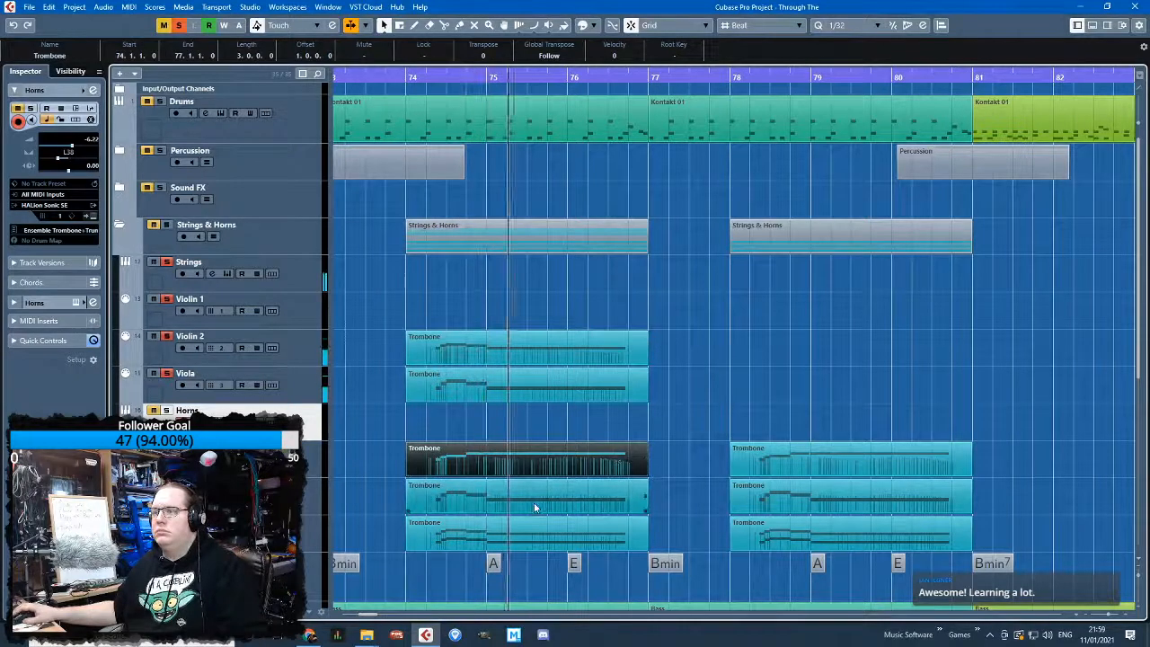
drag(447, 456, 447, 303)
double_click(451, 313)
key(h)
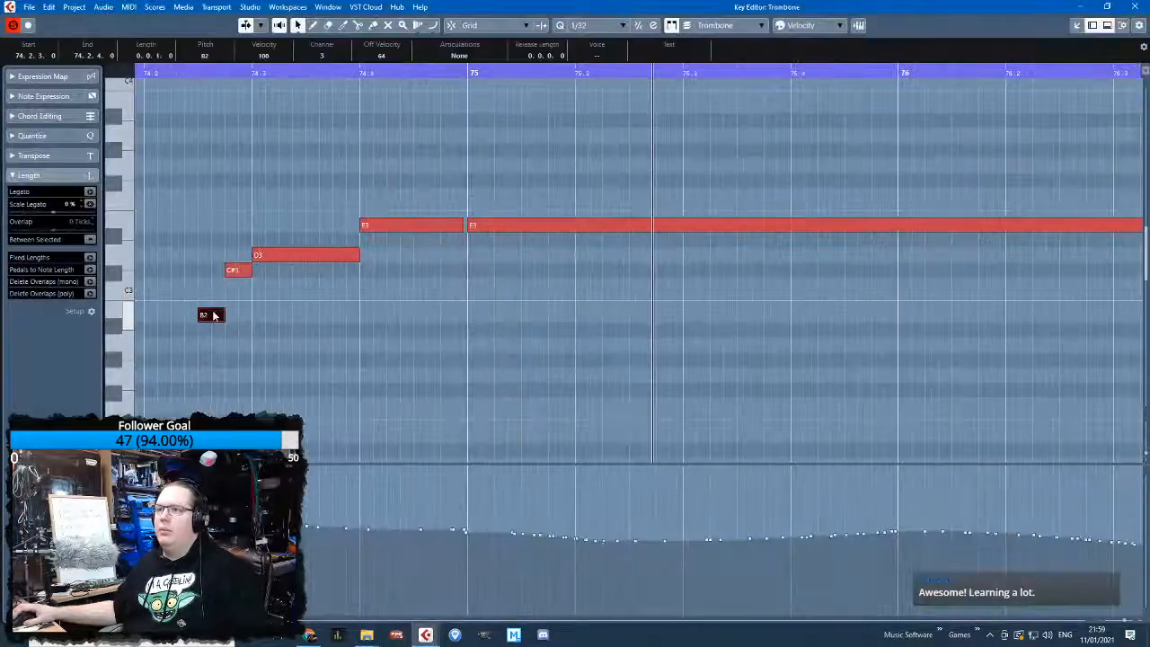
click(382, 226)
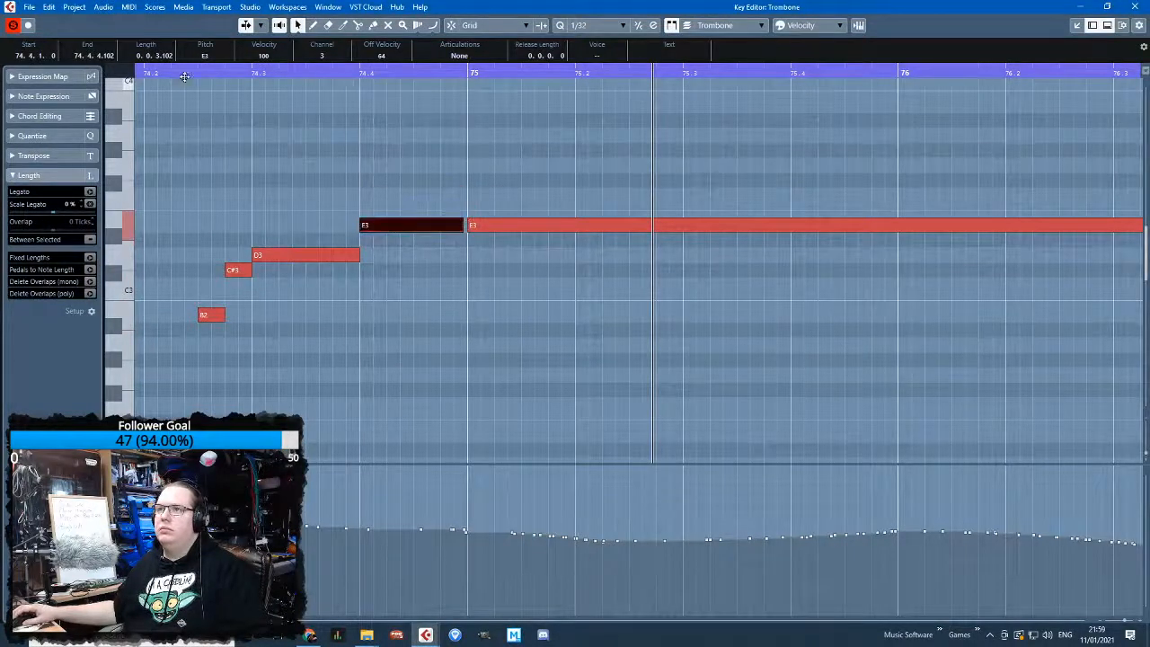
scroll(231, 269, down, 2)
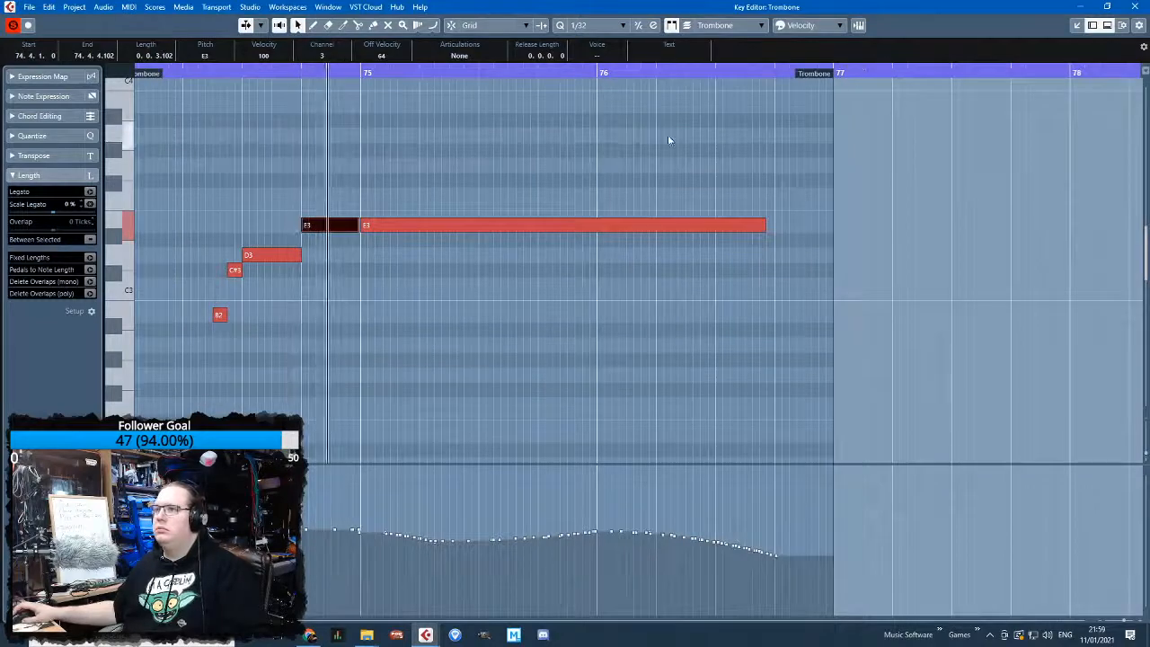
drag(663, 139, 37, 405)
key(shift+Up)
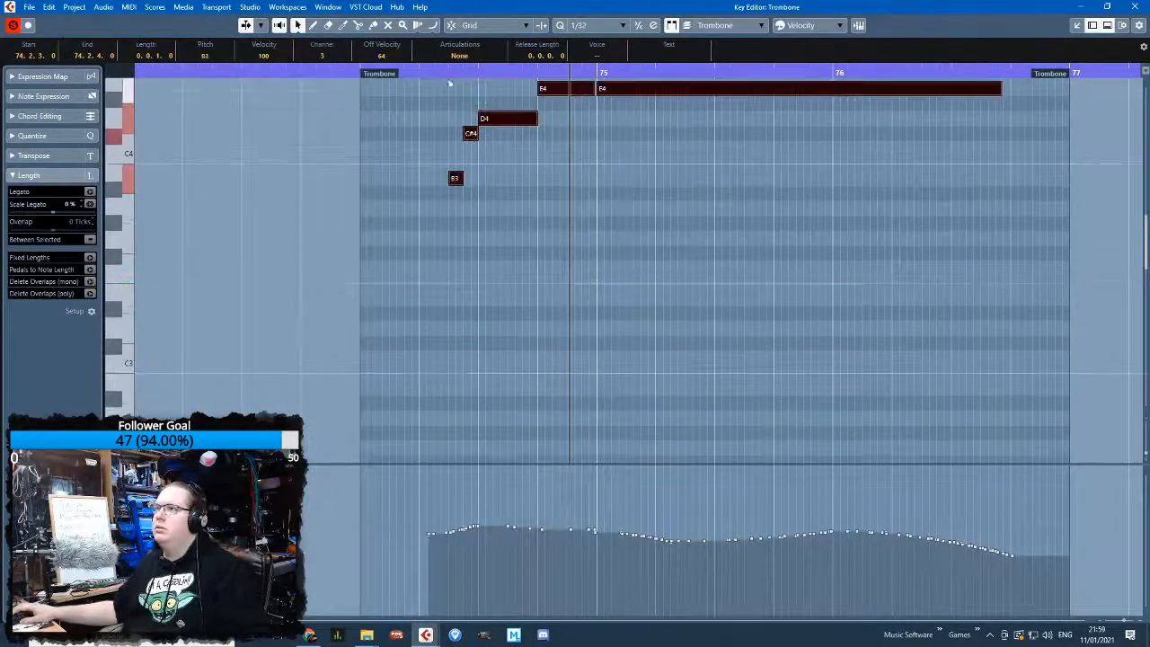
scroll(491, 242, up, 2)
scroll(440, 247, up, 3)
drag(812, 346, 687, 351)
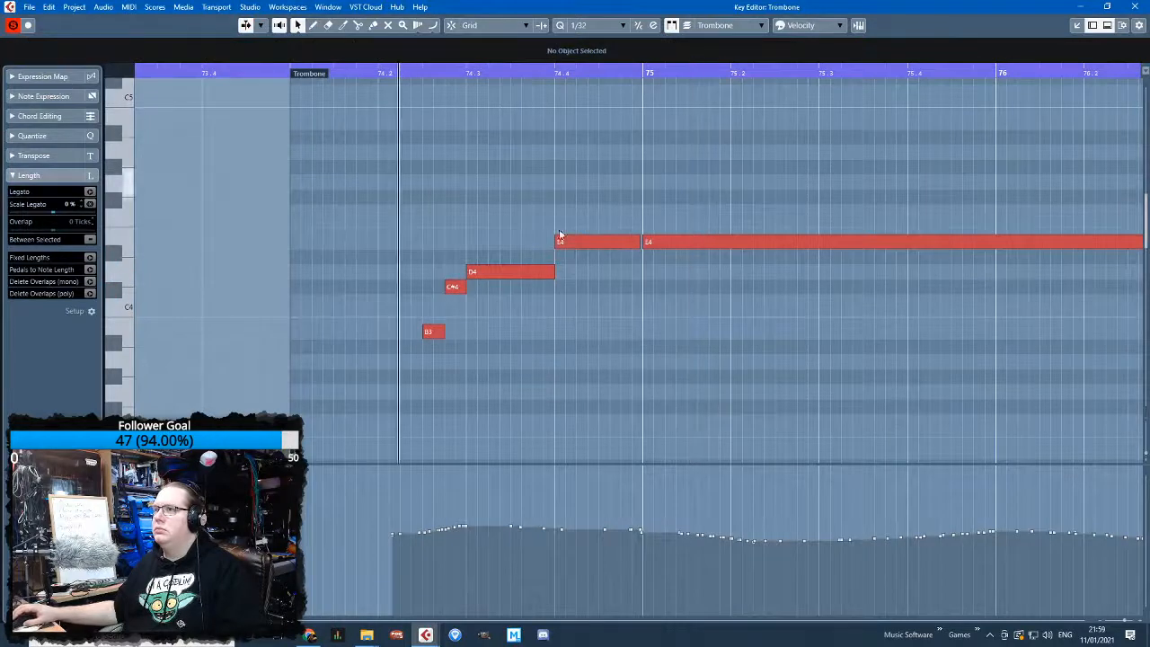
Lower Violin 1's long note at bar 75 to B3 and play the string parts back from bar 74
drag(686, 241, 688, 332)
click(431, 102)
click(408, 73)
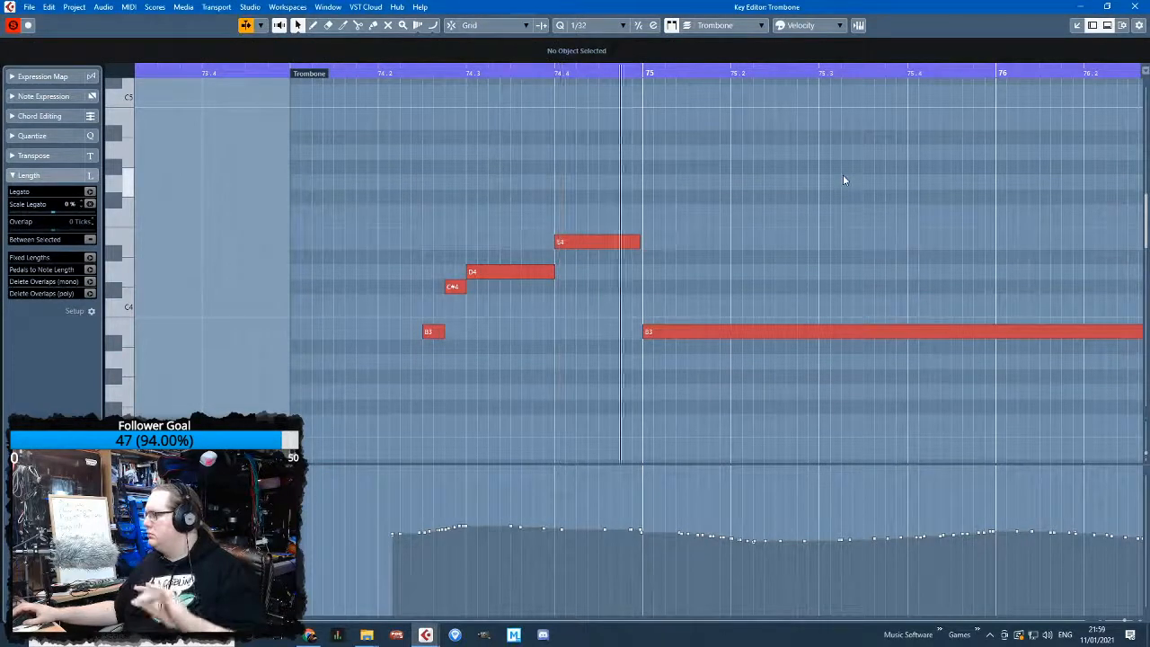
click(1135, 6)
click(414, 81)
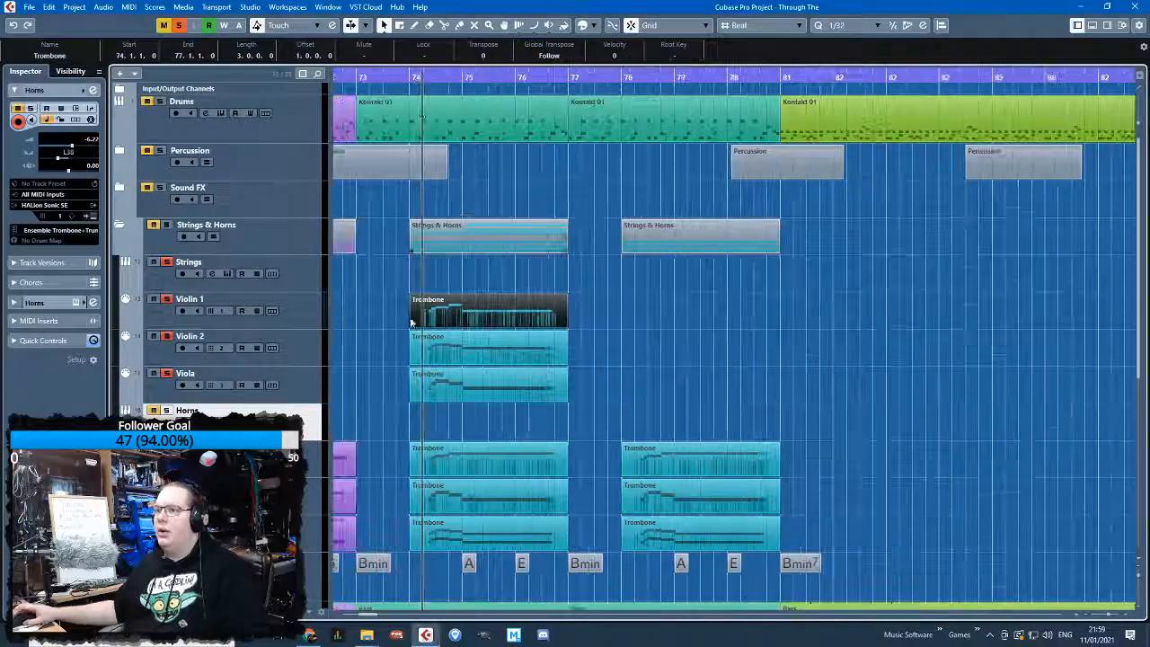
Duplicate the Violin 1, Violin 2 and Viola parts from bar 74 and place the copies at bar 78
click(934, 370)
drag(584, 310, 431, 386)
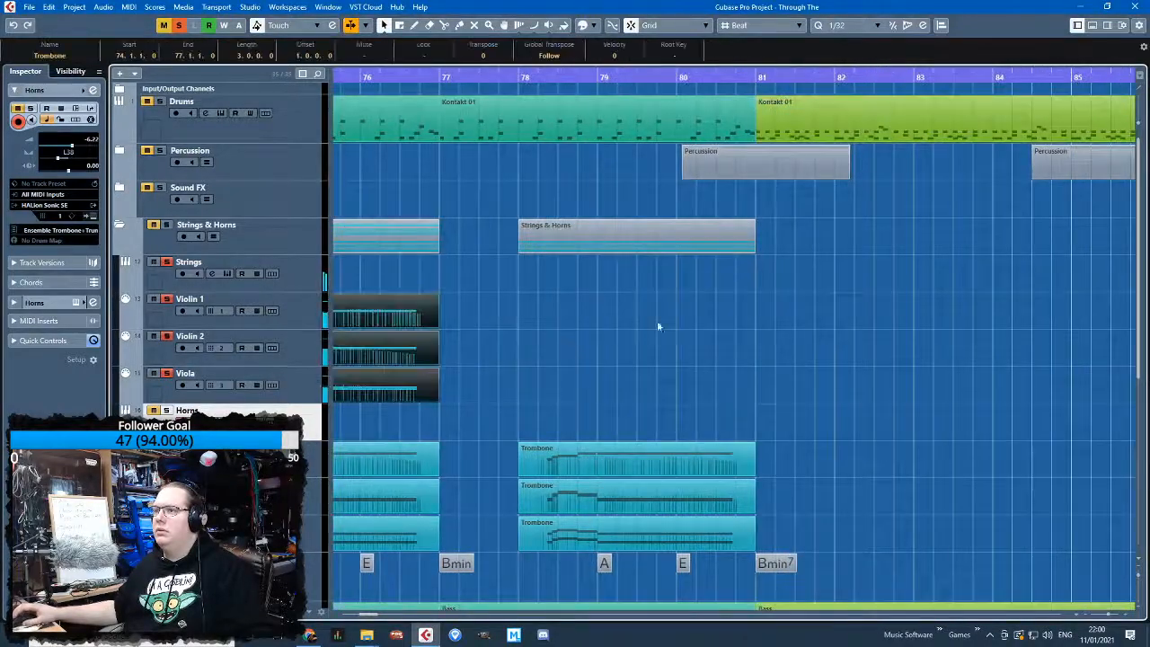
key(ctrl+d)
drag(649, 313, 718, 316)
click(809, 326)
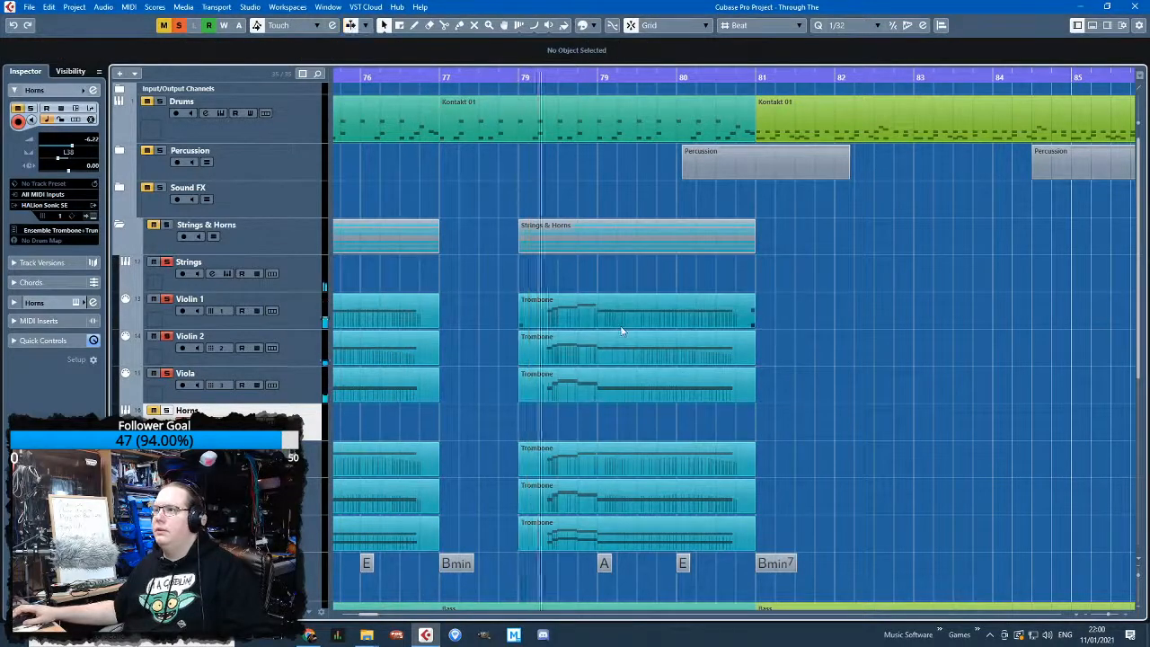
Raise the long note at bar 79 in the copied Violin 1 part to E4
click(597, 313)
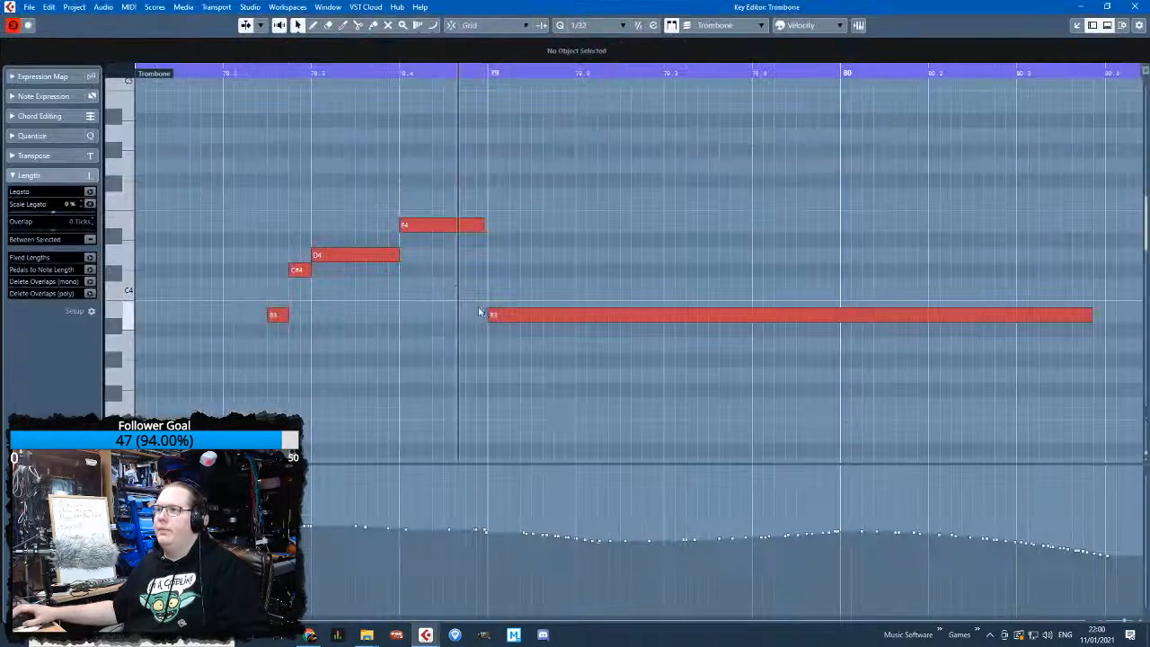
drag(513, 314, 513, 233)
click(1133, 6)
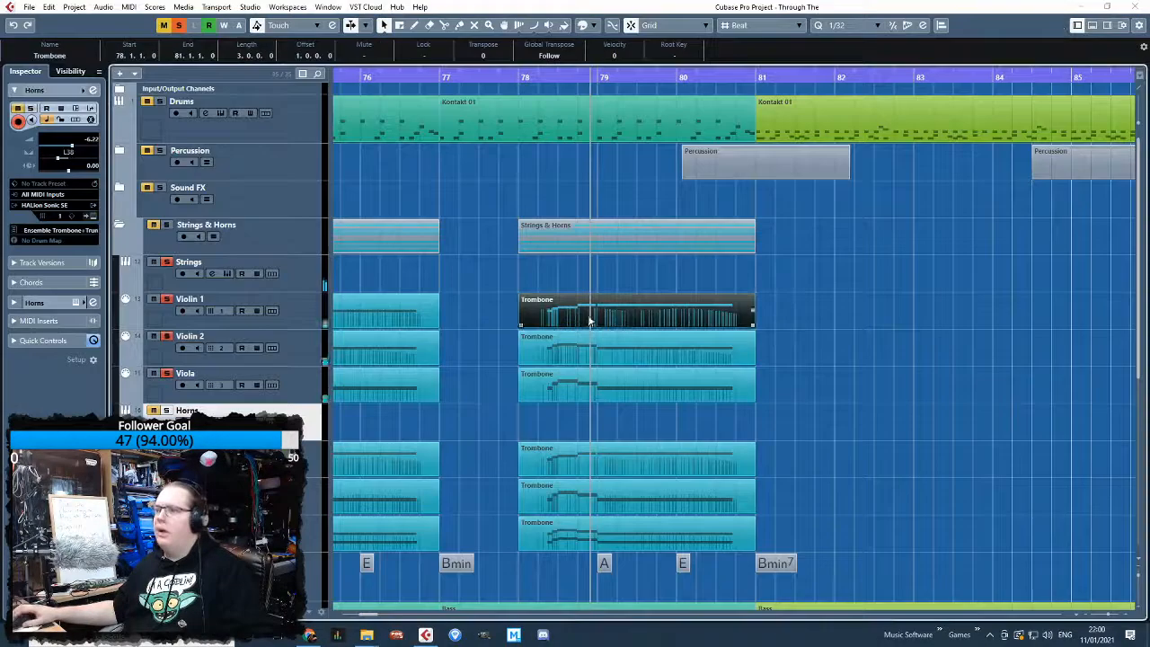
Edit the three string parts at bar 78 together, raising Violin 2's last two notes to F#3 and E3
scroll(592, 390, up, 2)
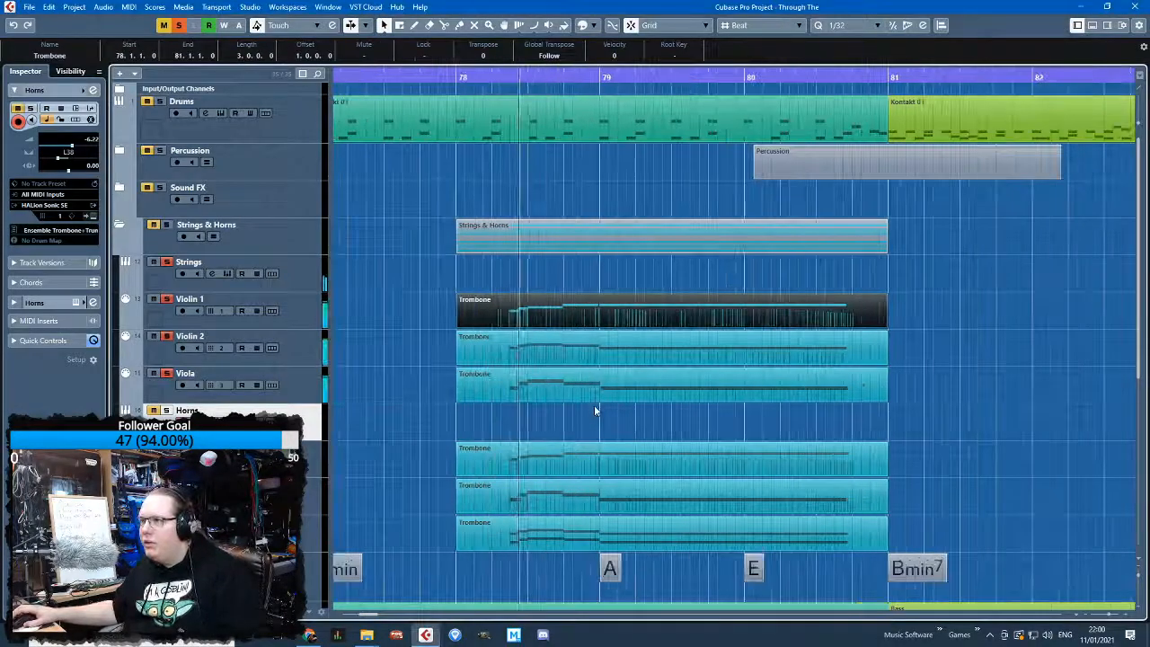
drag(901, 398, 752, 297)
double_click(753, 296)
scroll(506, 246, down, 3)
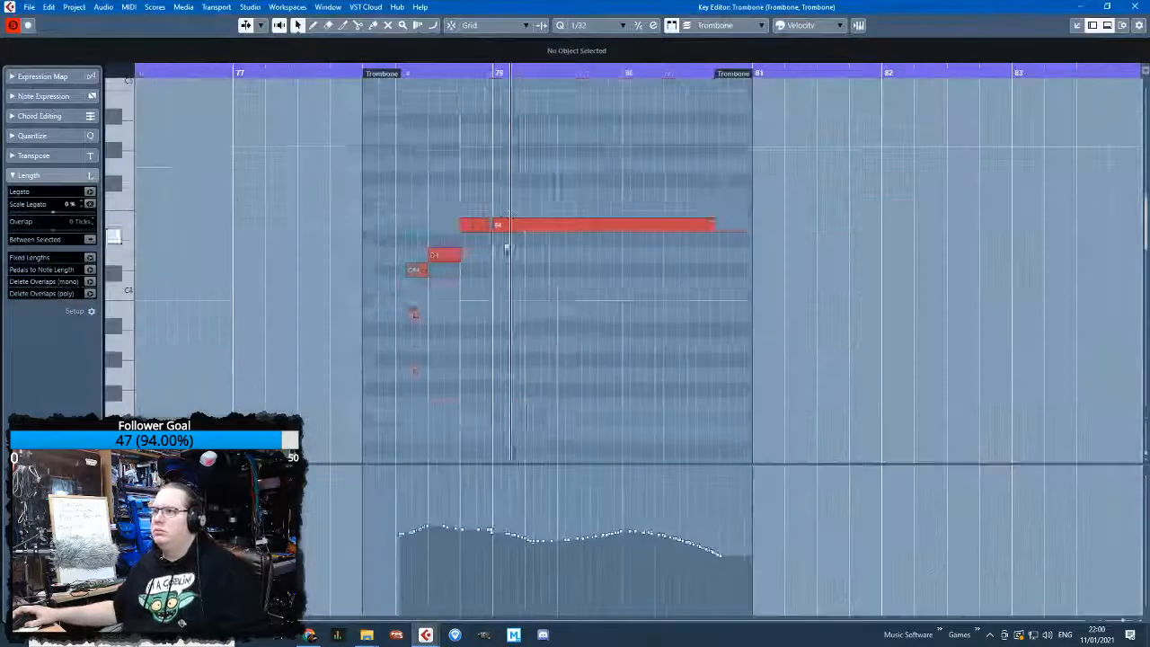
scroll(505, 246, down, 3)
ctrl+scroll(509, 253, up, 3)
scroll(500, 316, up, 3)
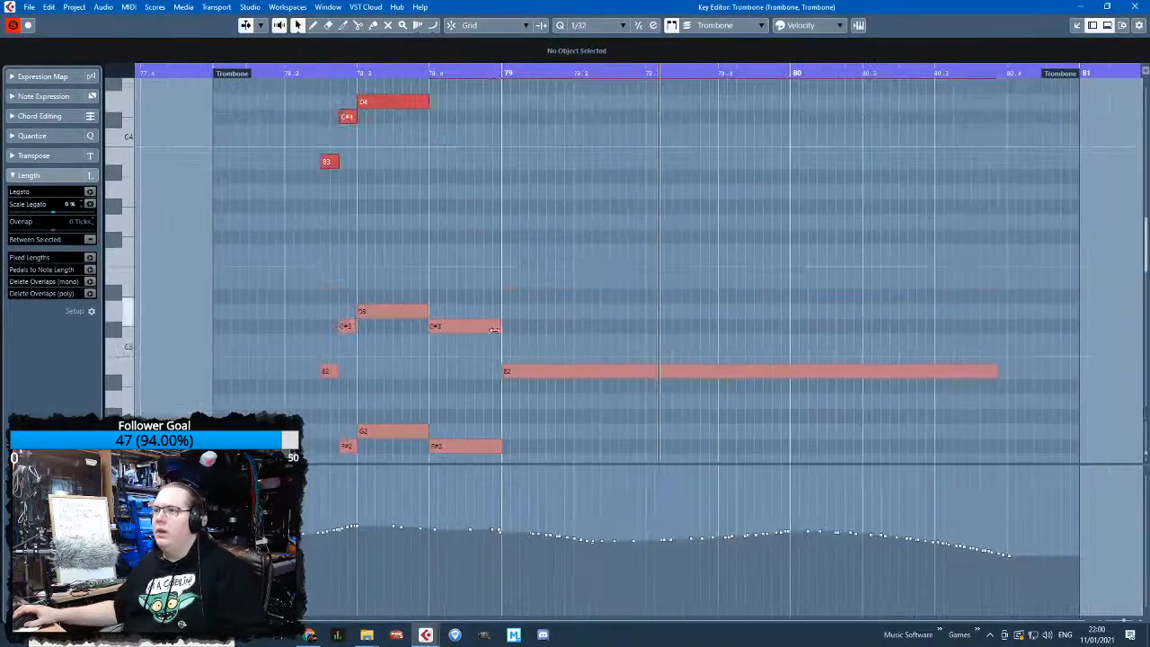
drag(553, 370, 553, 280)
drag(463, 327, 465, 246)
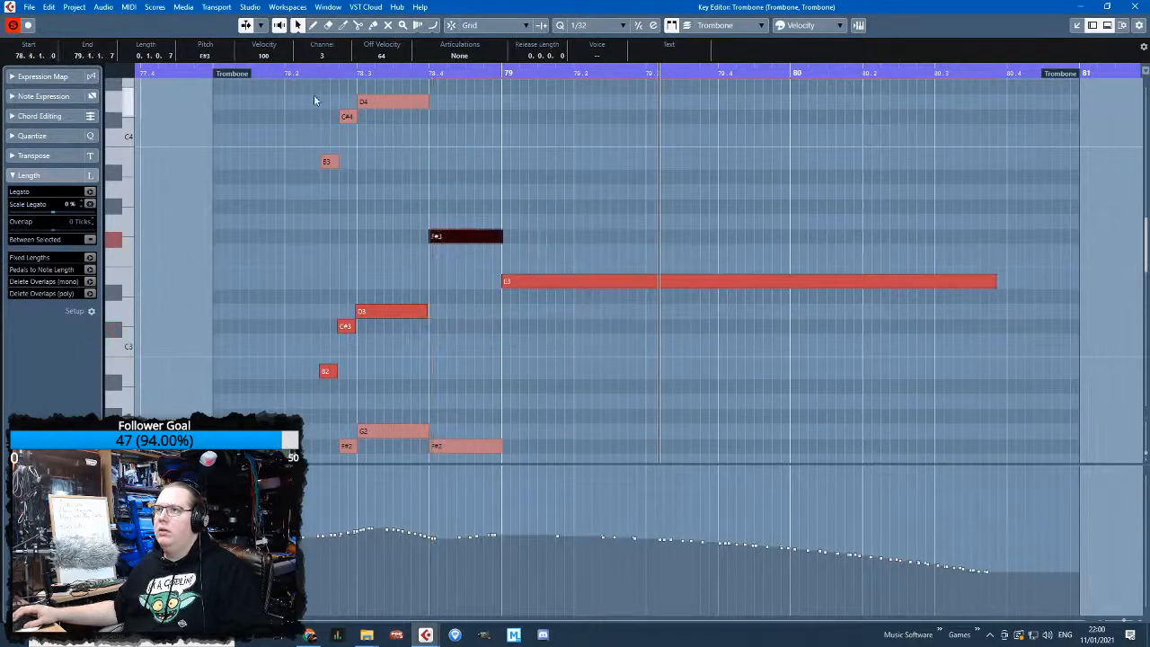
Raise the Viola's long note at bar 79 to B2 and audition the phrase from bar 78
scroll(408, 203, down, 3)
scroll(440, 225, up, 3)
scroll(477, 244, down, 3)
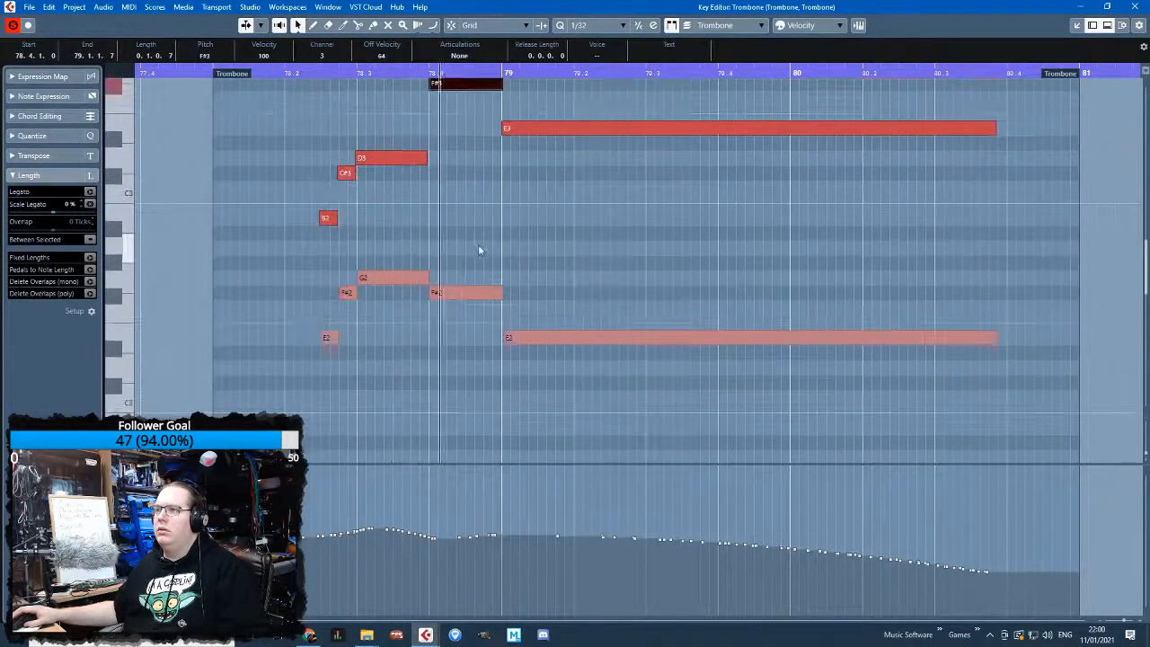
drag(510, 338, 509, 219)
click(307, 72)
scroll(424, 205, up, 3)
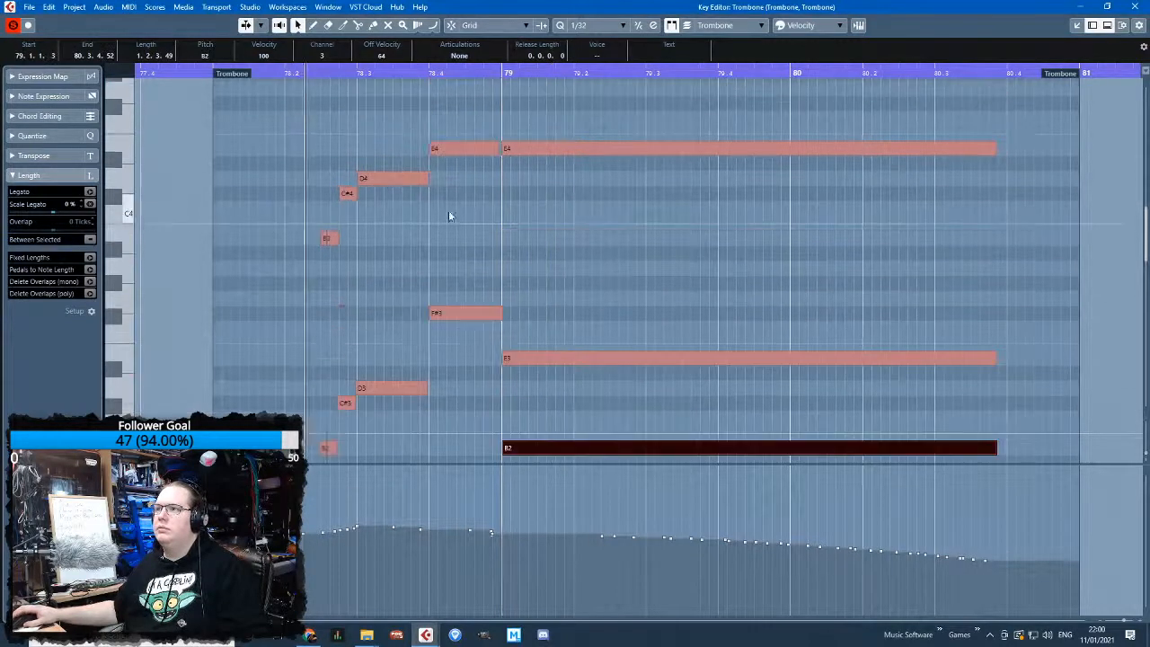
key(space)
Raise the Viola's F#2 just before bar 79 to A2 and play the three string lines back together
scroll(473, 217, down, 2)
drag(462, 370, 462, 316)
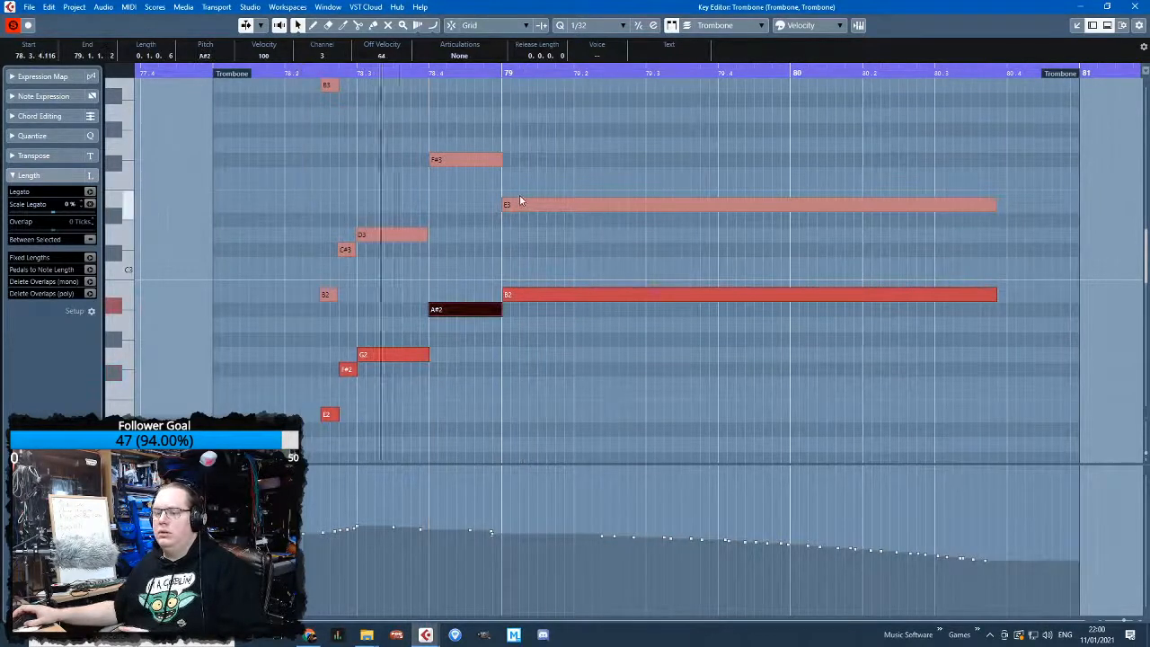
mouse_move(466, 312)
mouse_down()
mouse_move(467, 275)
mouse_move(469, 326)
mouse_up()
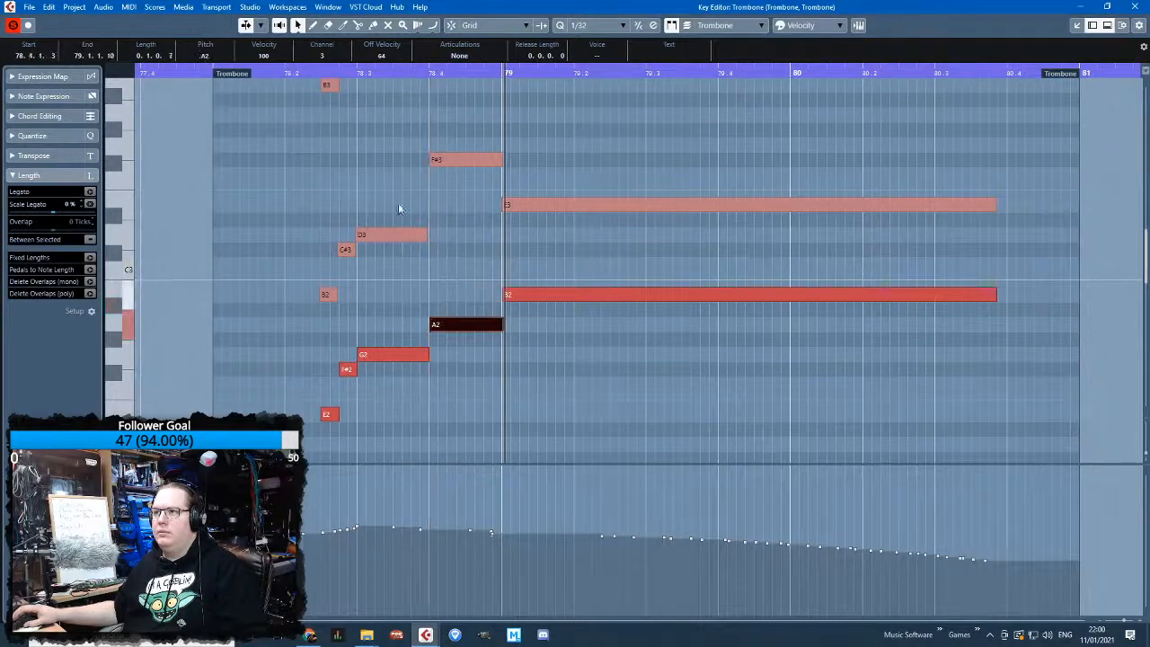
scroll(542, 203, up, 3)
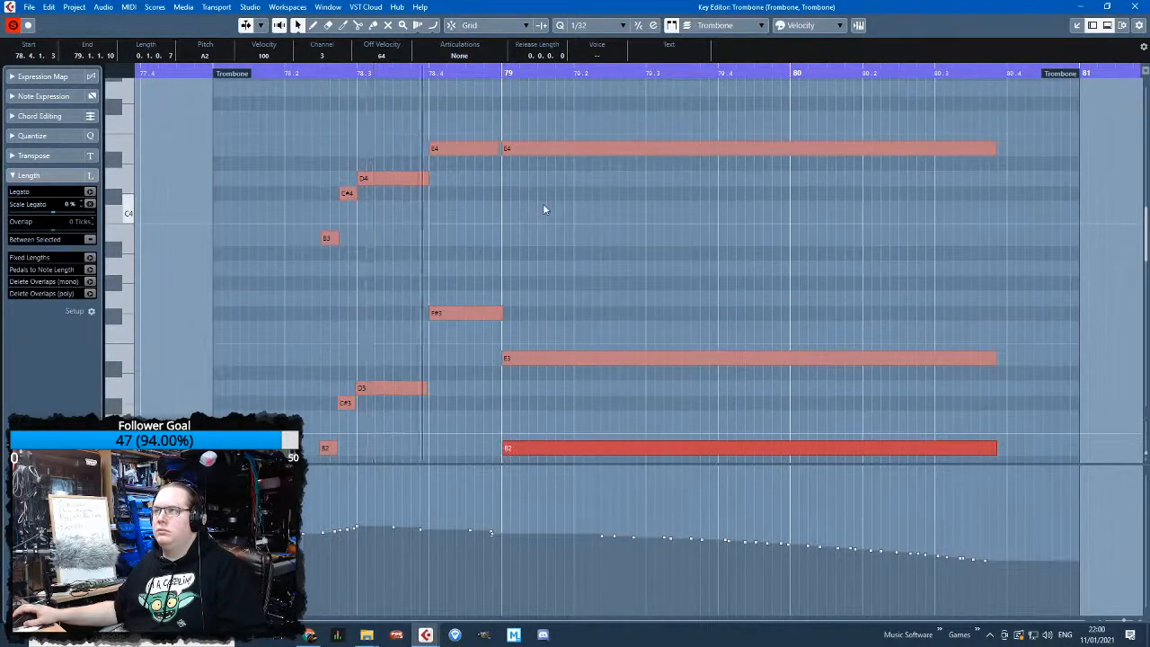
scroll(532, 211, down, 2)
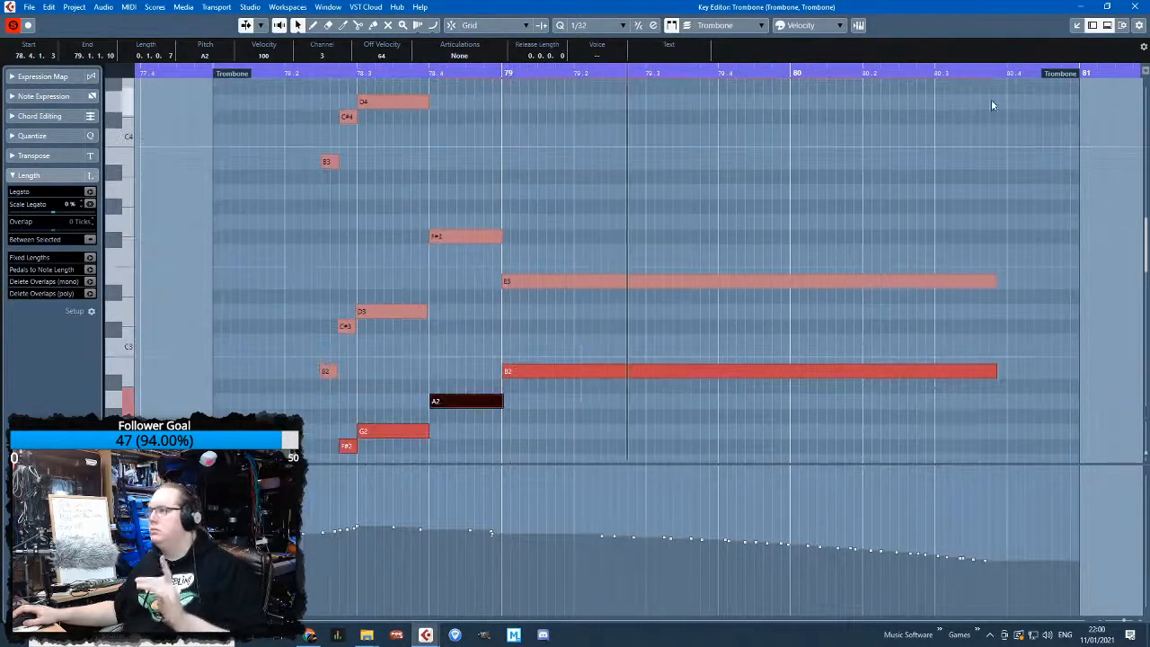
click(1133, 6)
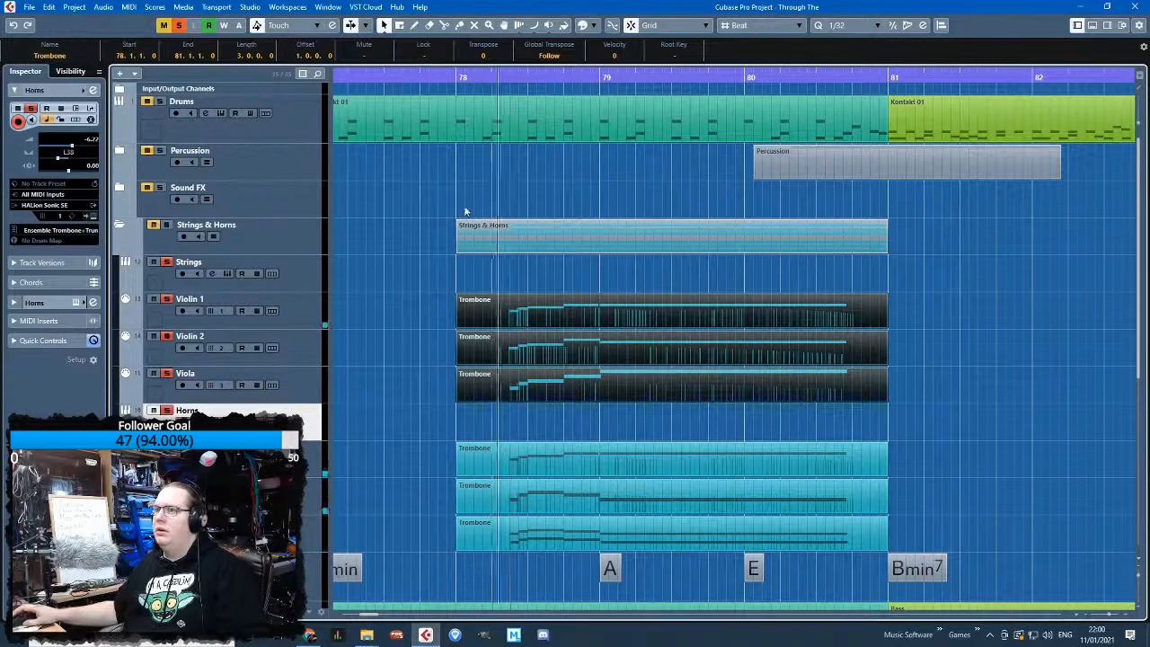
Pan the Strings track to R38 and play the arrangement back from around bar 74
click(308, 269)
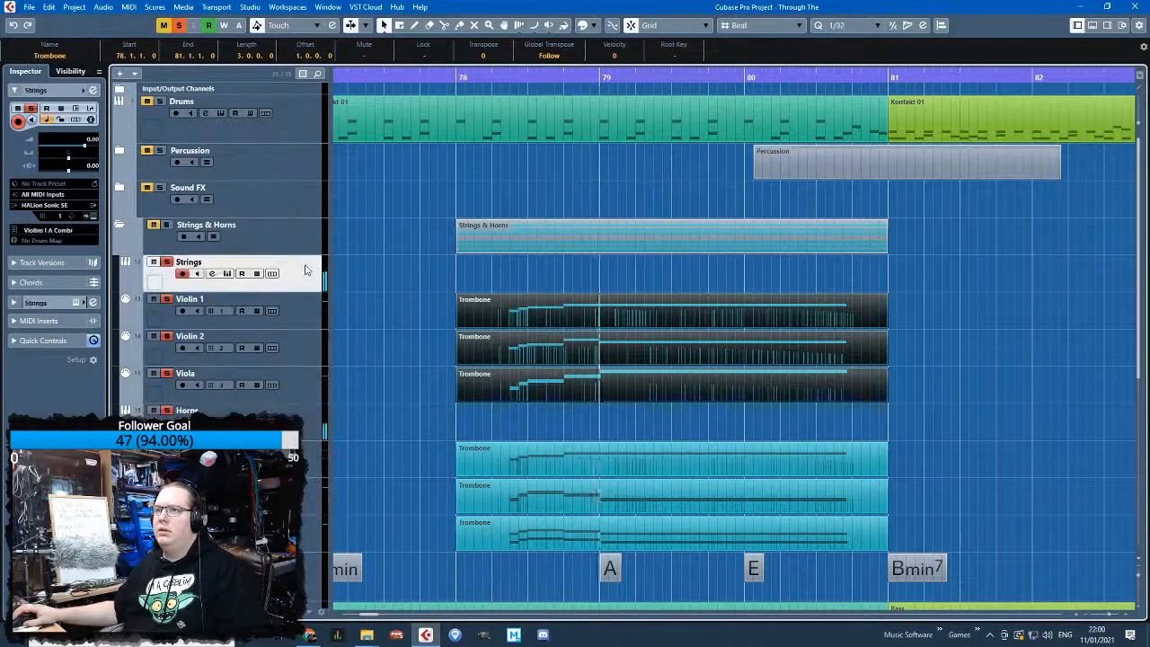
drag(70, 159, 78, 162)
click(483, 193)
scroll(422, 191, down, 4)
scroll(608, 210, left, 3)
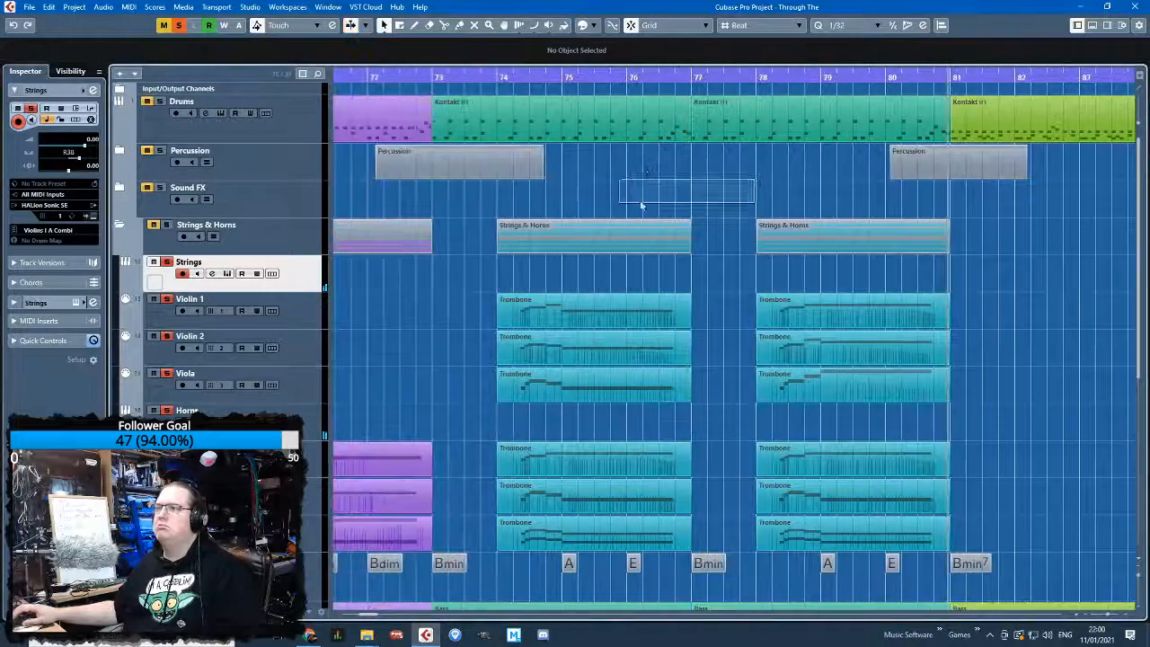
click(511, 79)
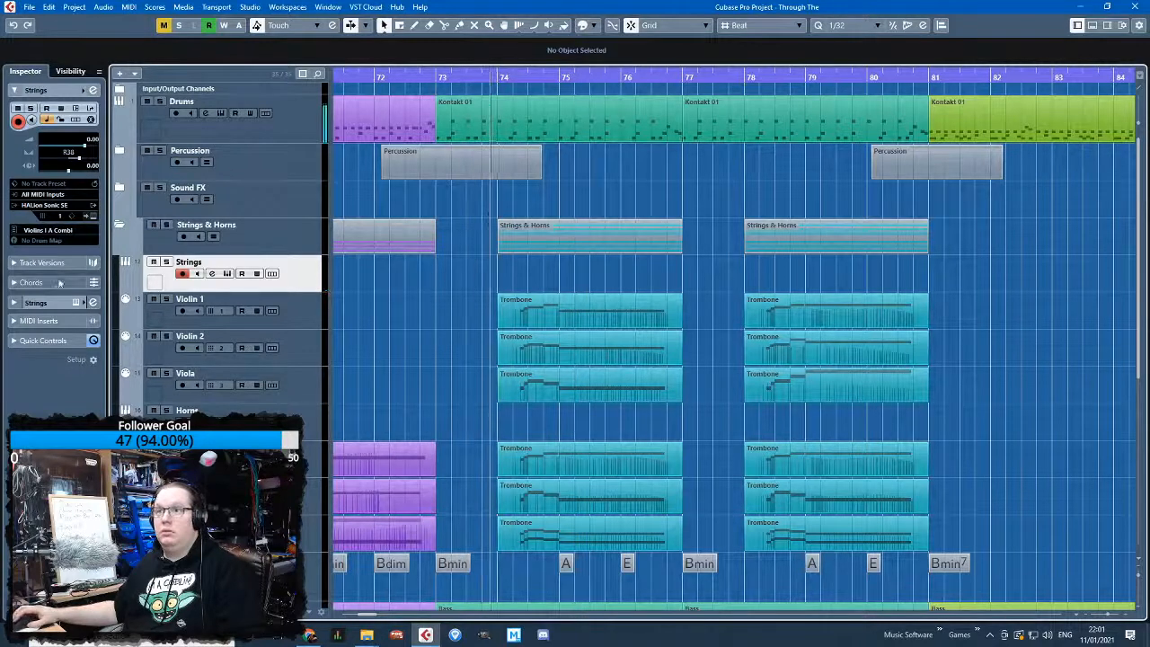
Lower the Strings track's volume to -0.70 dB while the full mix plays
drag(86, 151, 82, 152)
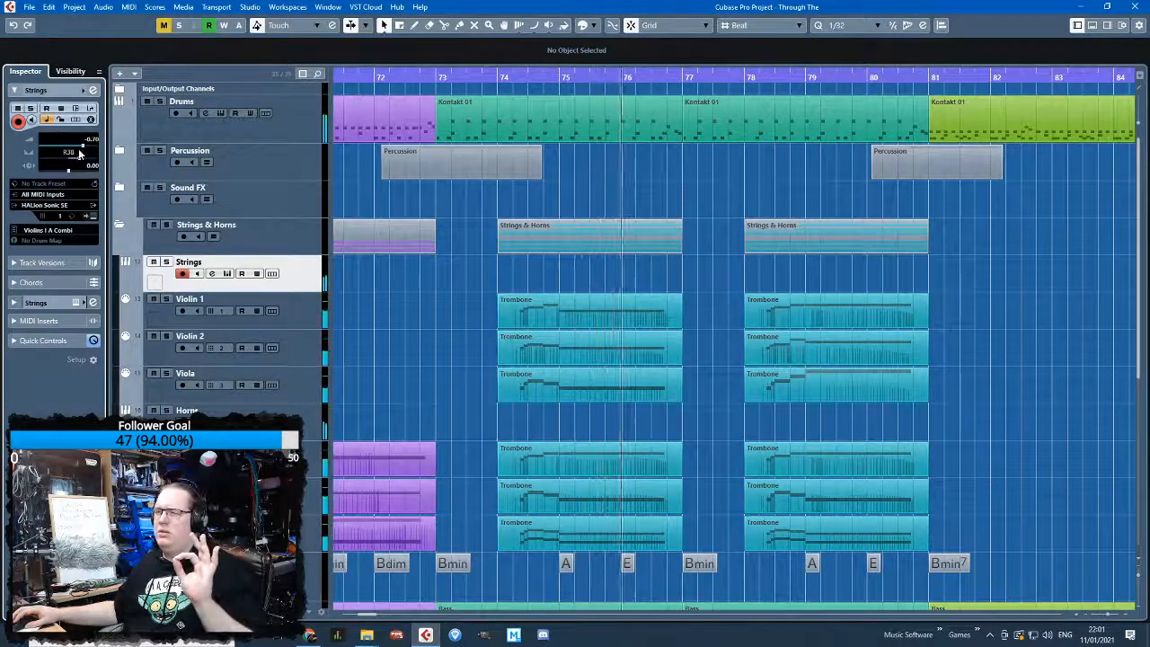
click(360, 416)
scroll(751, 520, up, 6)
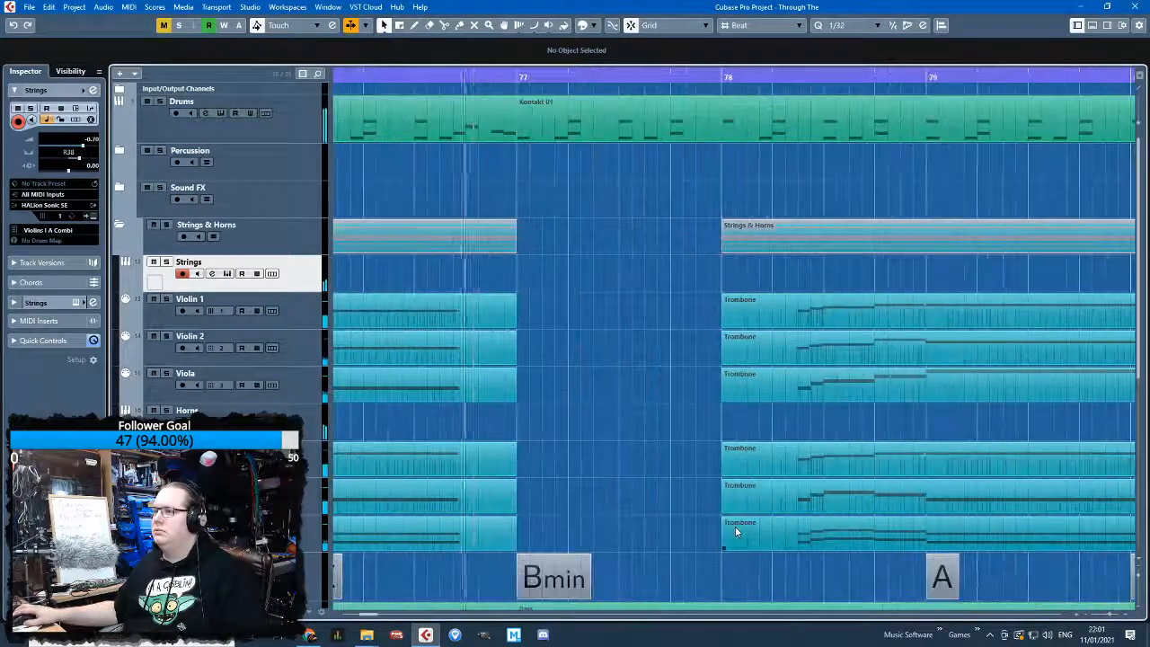
scroll(733, 528, down, 5)
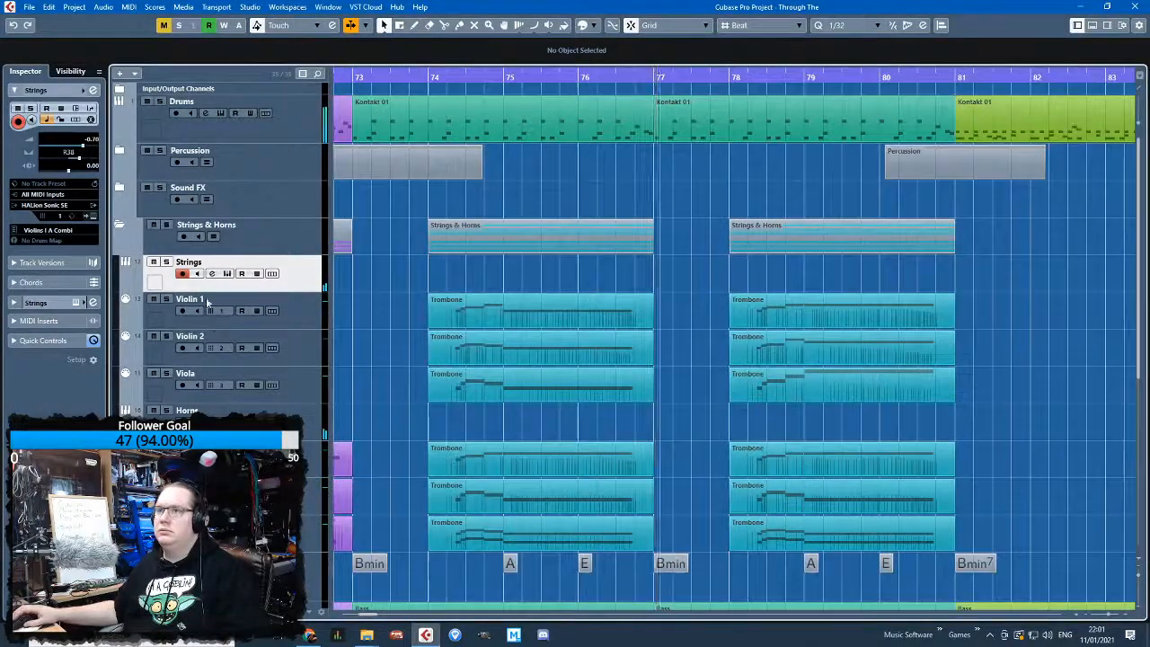
Add and enable an audio send from the Strings track to Room and open its send level for editing
click(36, 301)
click(14, 209)
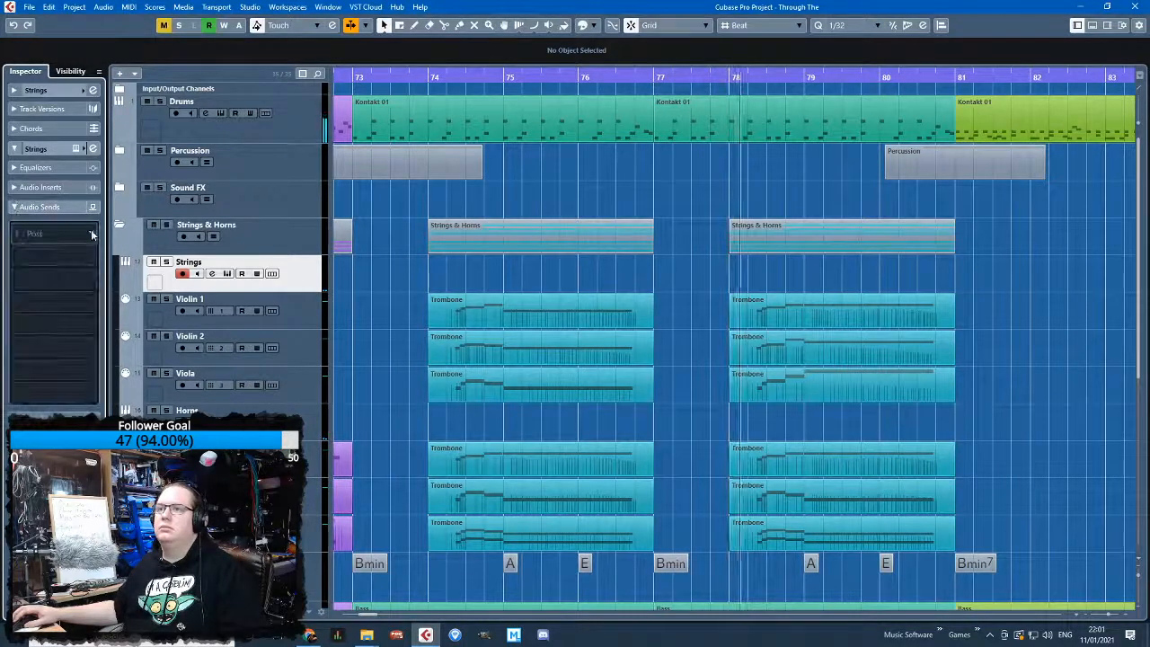
click(36, 232)
click(36, 267)
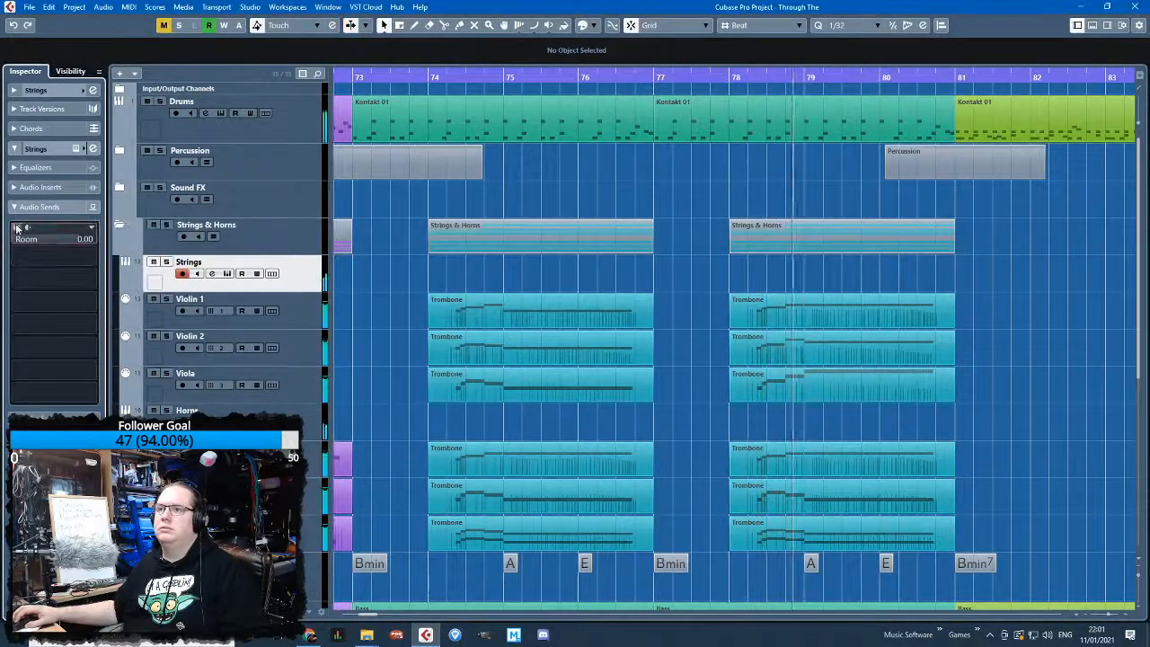
scroll(85, 239, down, 4)
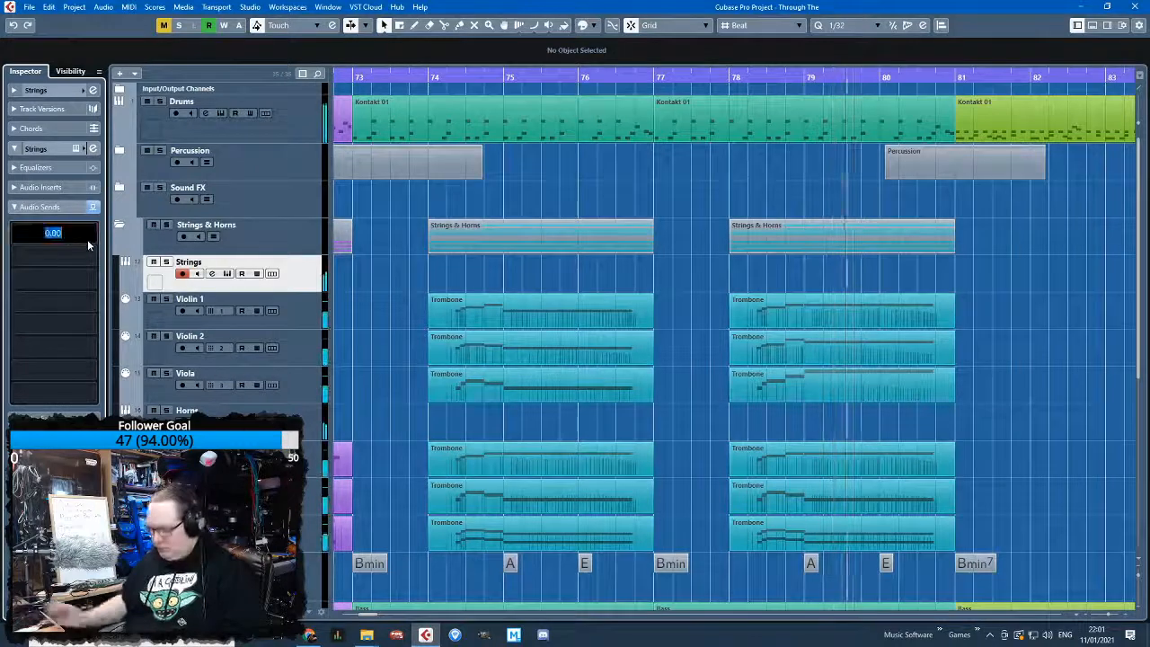
Add and enable an audio send from the Horns track to Room at a level of -4.00
click(267, 411)
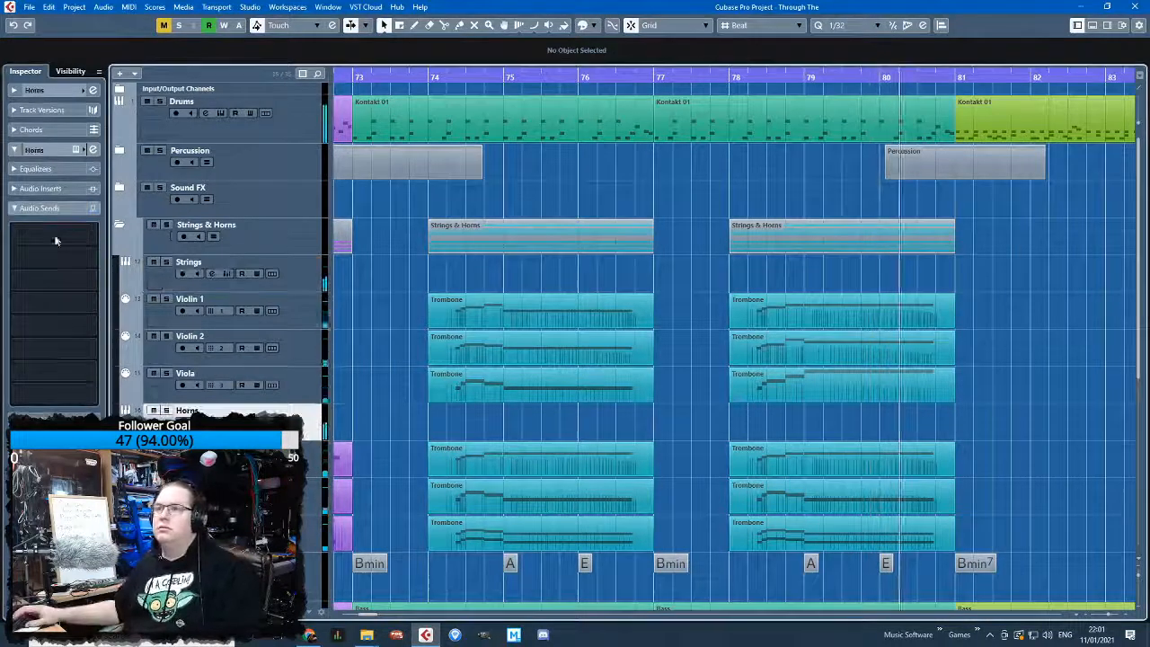
click(93, 239)
click(54, 279)
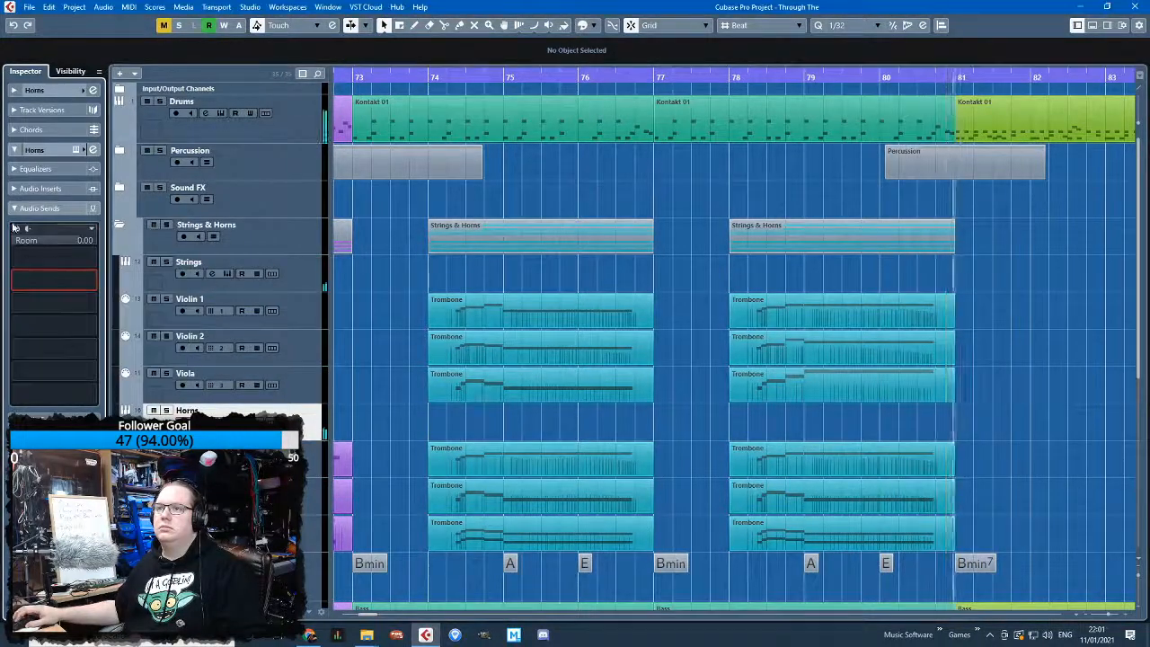
double_click(62, 242)
text(-4)
key(Return)
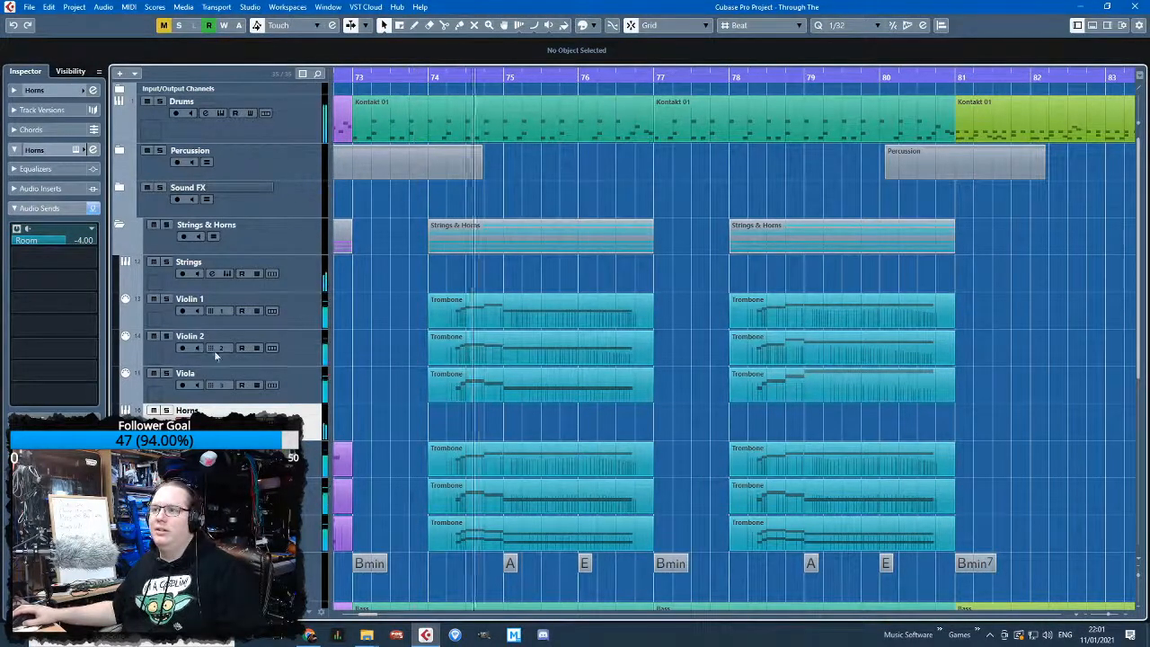
Cut the low end of the Strings track with its lowest equalizer band at -24.0 dB
click(35, 169)
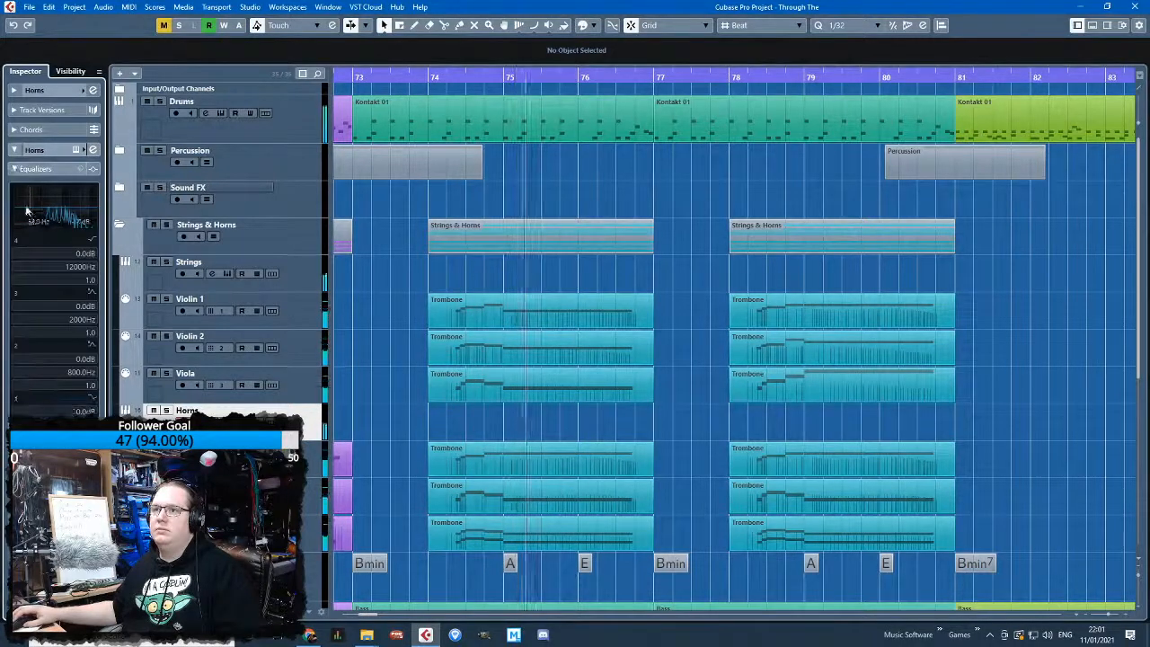
click(289, 281)
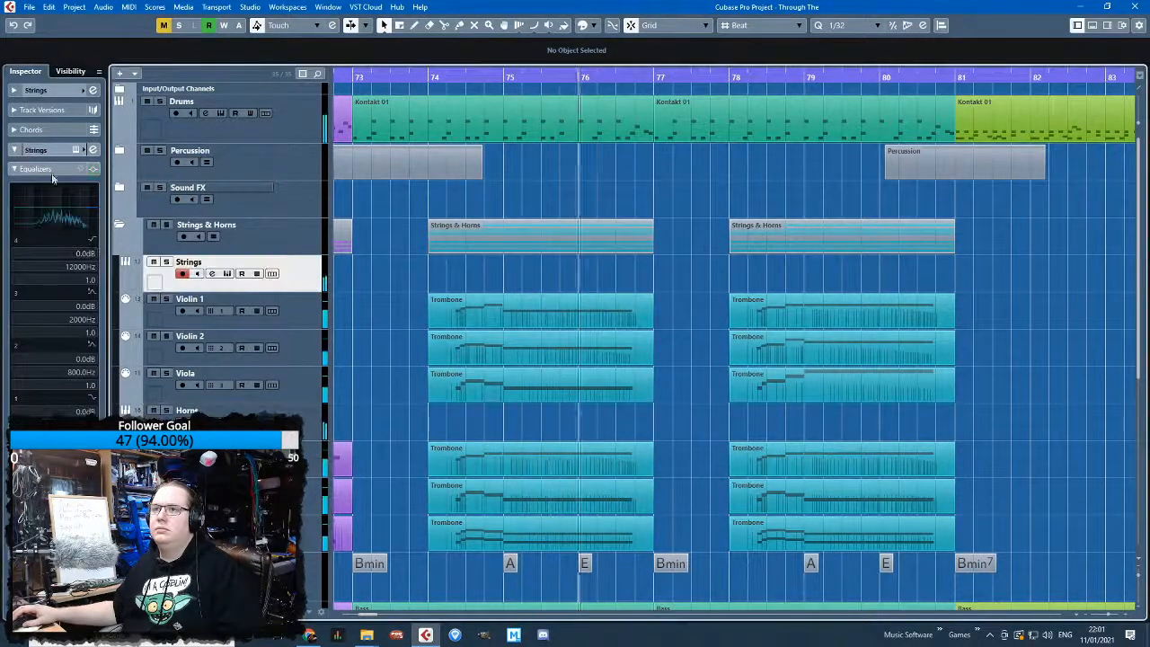
click(510, 198)
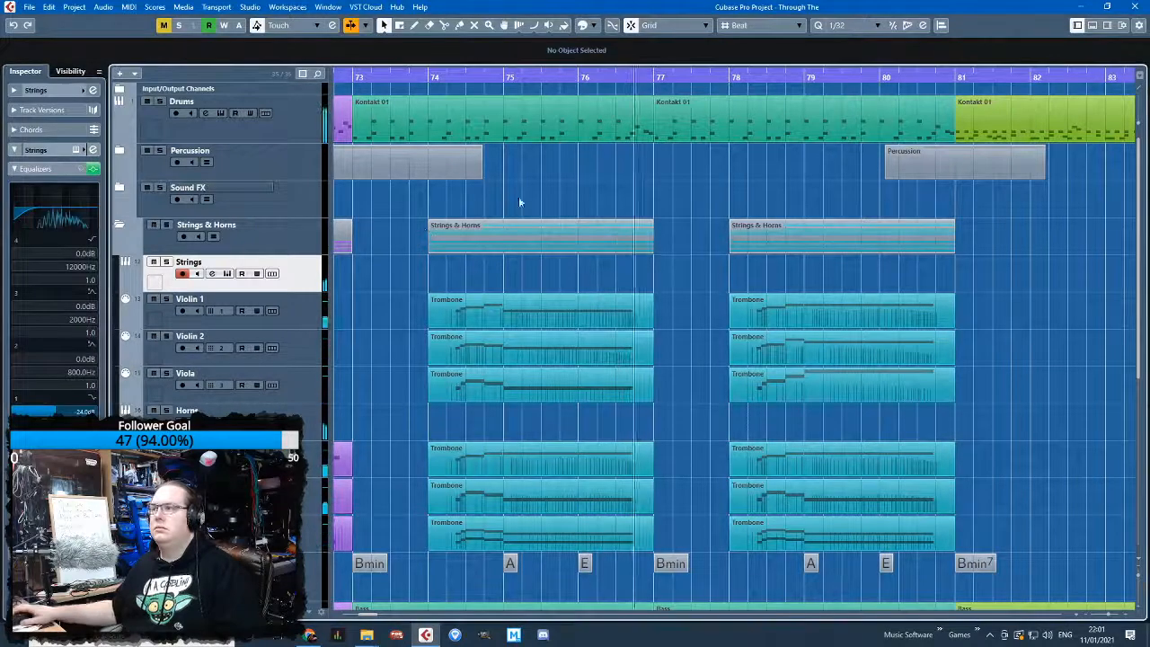
Play the arrangement on past bar 81 and review the strings, horns, drum and bass parts along the way
ctrl+scroll(681, 395, up, 5)
ctrl+scroll(681, 400, down, 4)
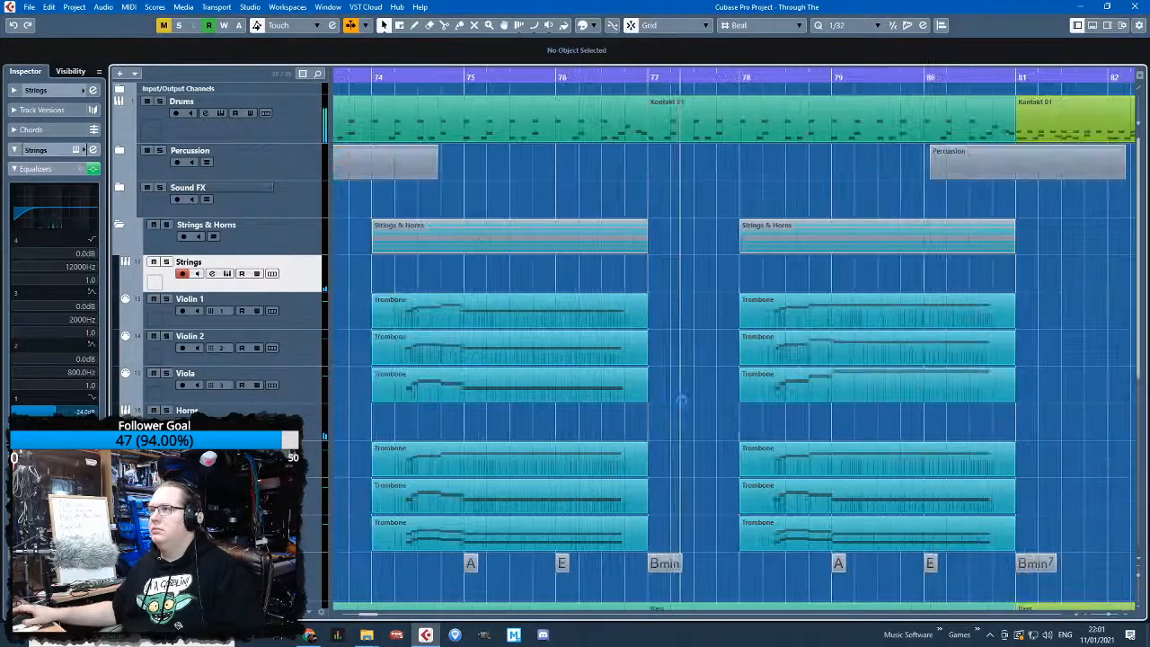
scroll(664, 402, down, 5)
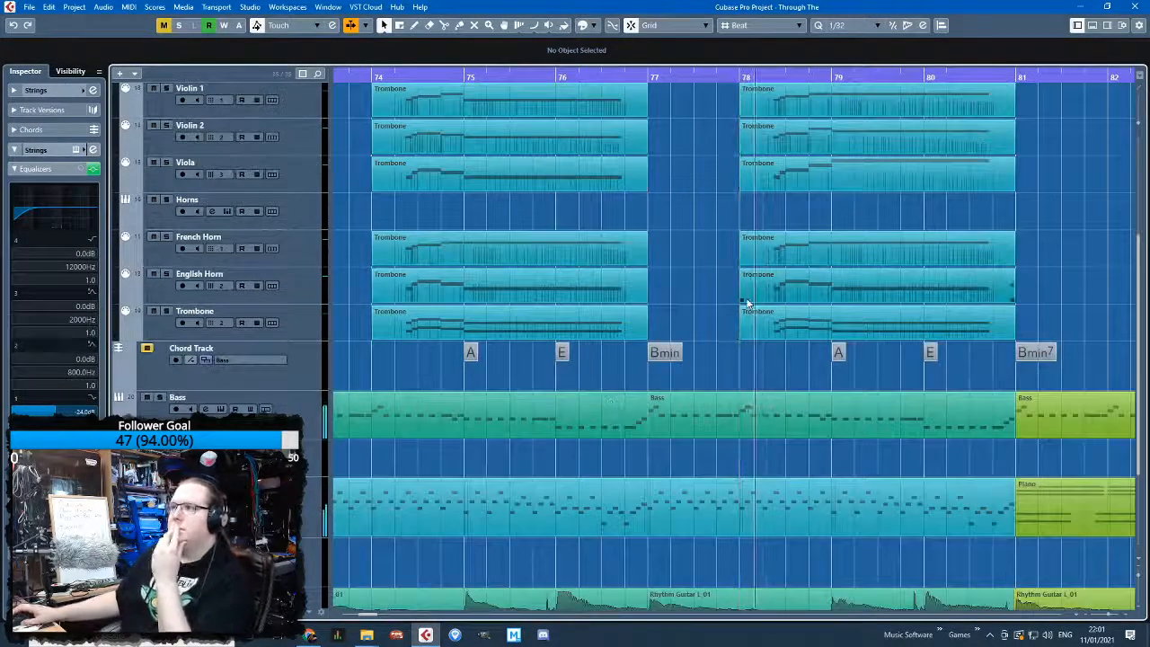
scroll(741, 310, up, 5)
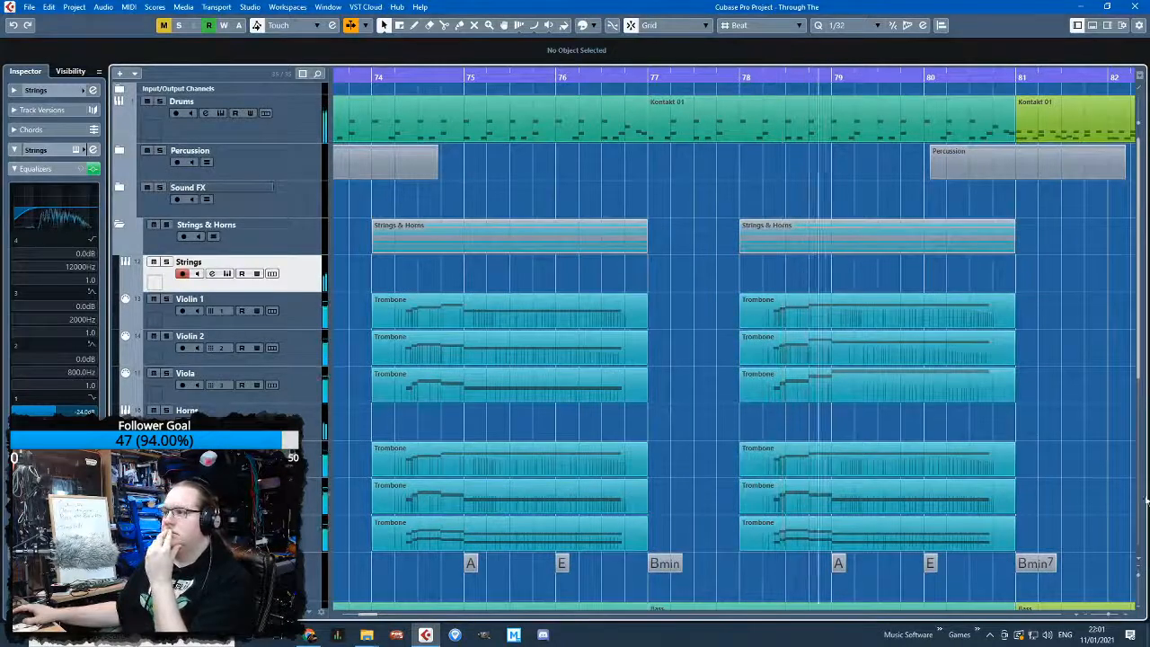
scroll(1105, 449, right, 3)
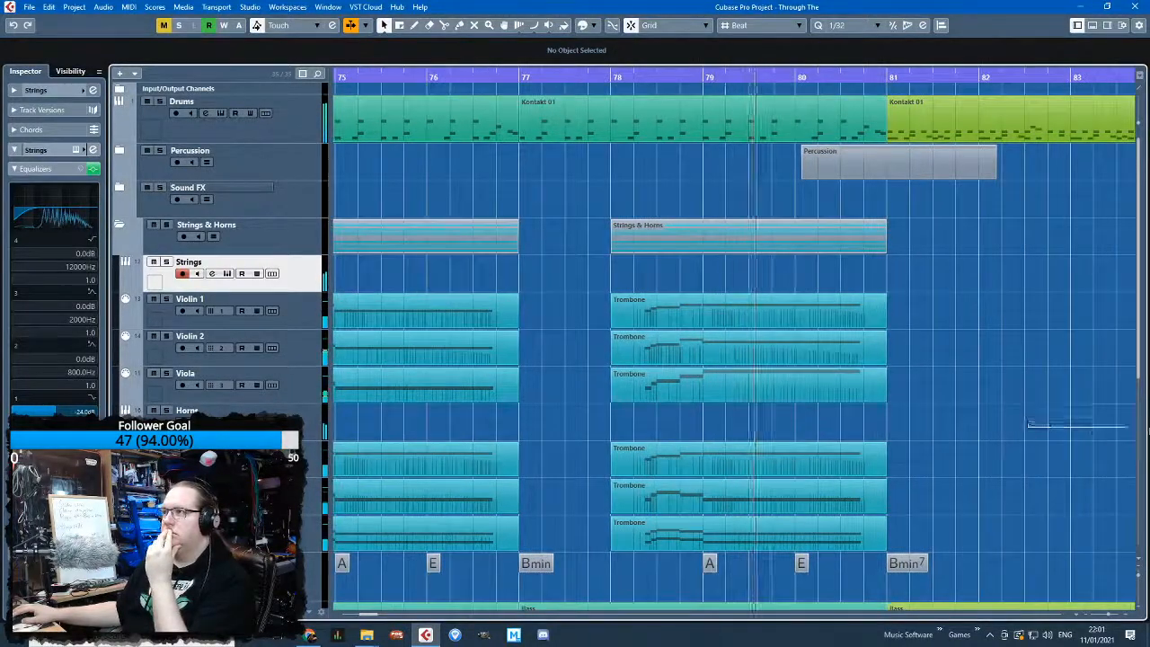
scroll(755, 422, right, 10)
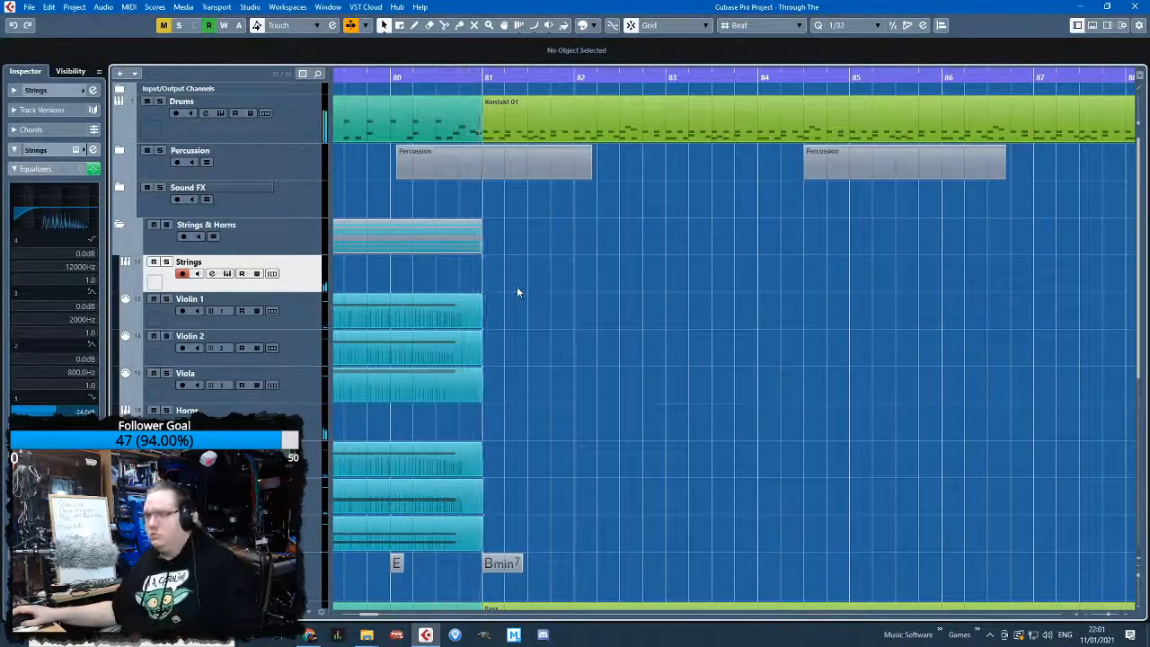
scroll(515, 285, down, 3)
scroll(513, 298, down, 5)
scroll(513, 298, down, 1)
scroll(430, 148, up, 7)
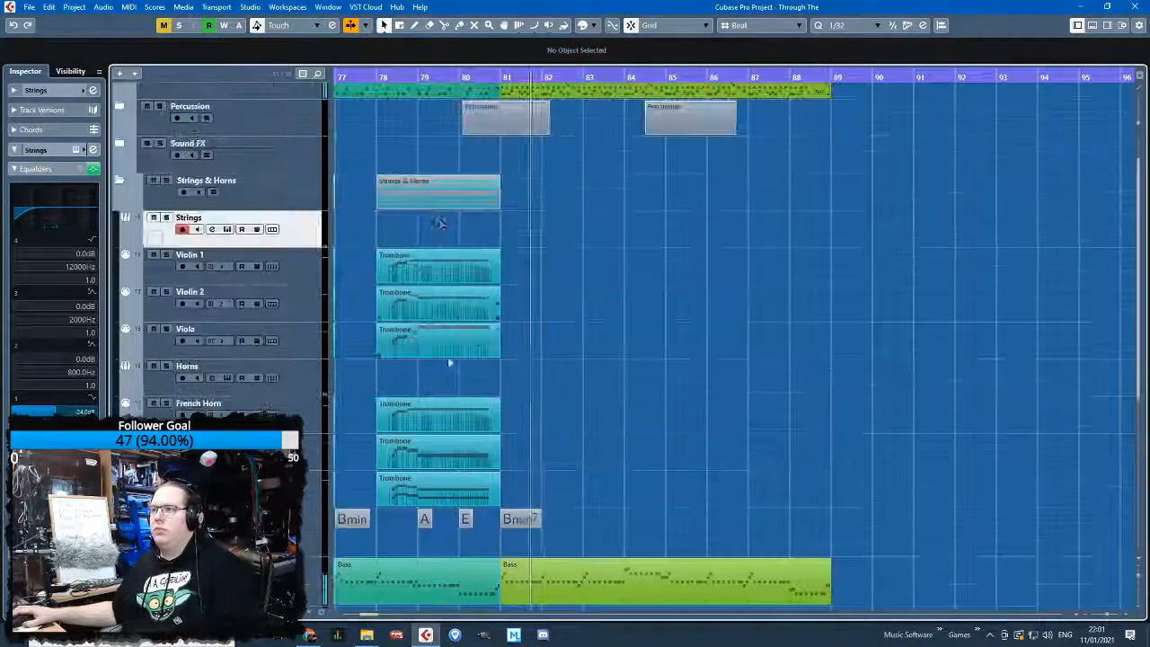
scroll(557, 150, left, 7)
scroll(712, 152, up, 1)
Open the drum part that starts at bar 73 for note editing and play it towards its ending in bar 76
drag(830, 76, 759, 76)
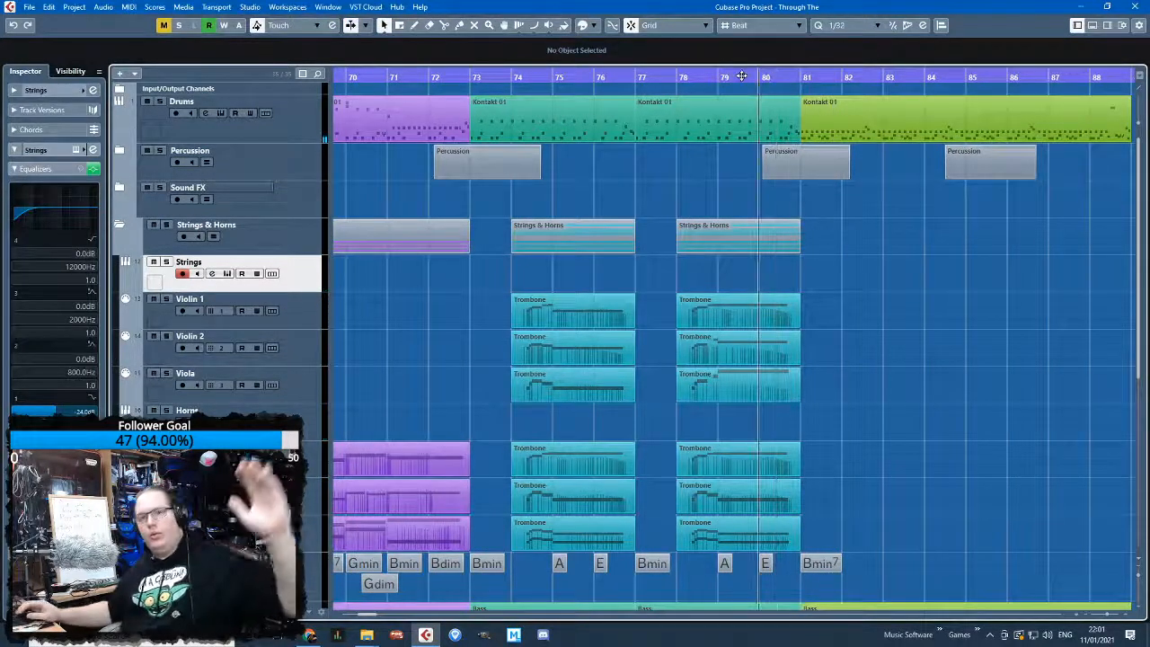
mouse_move(624, 78)
mouse_down()
mouse_move(583, 79)
mouse_move(636, 85)
mouse_up()
double_click(607, 132)
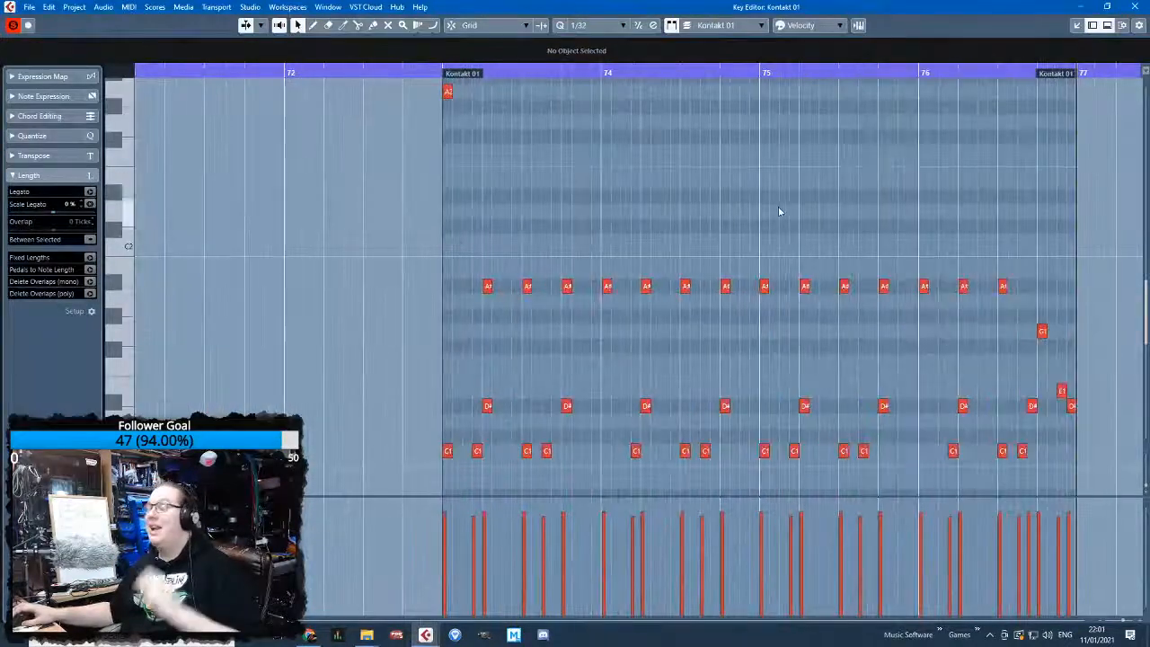
click(818, 101)
scroll(652, 259, right, 2)
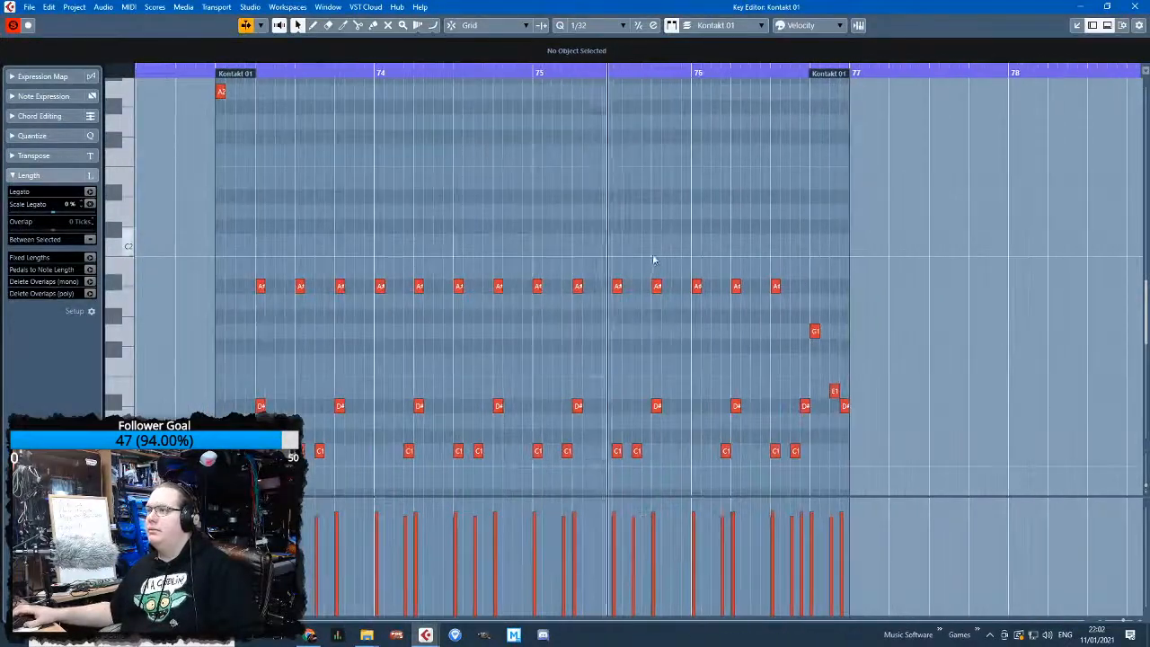
scroll(824, 271, down, 2)
scroll(824, 271, up, 3)
scroll(826, 303, up, 2)
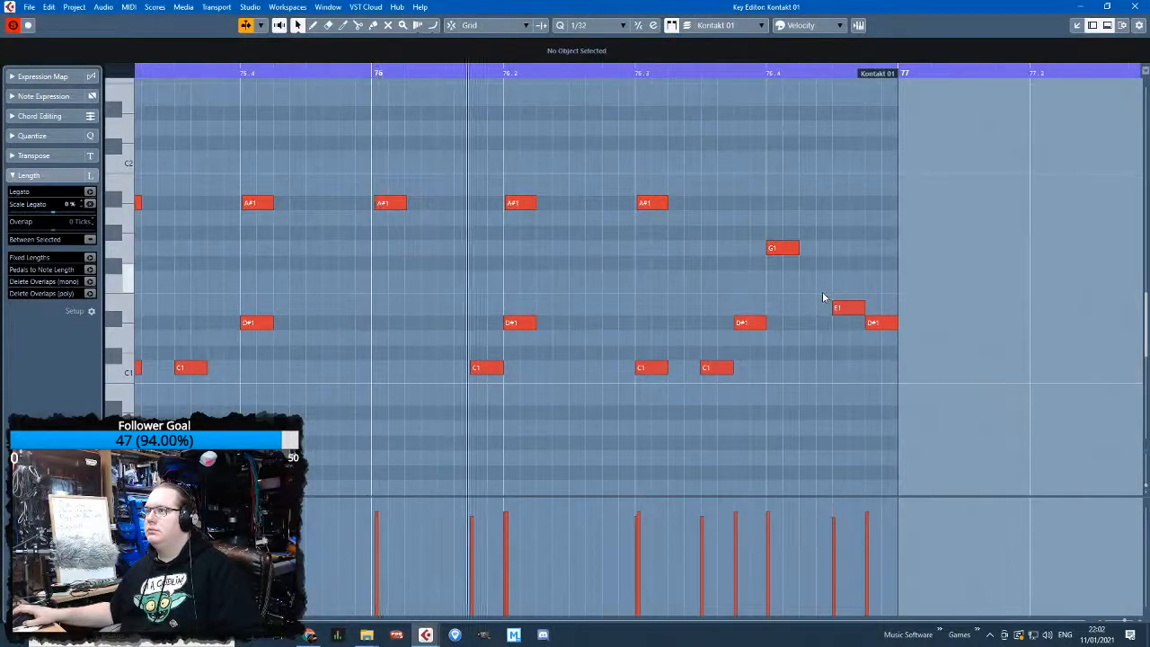
scroll(697, 258, up, 3)
Raise the A#1 hit at 76.3 to F#2 and add an A1 and a G1 hit leading up to it
drag(655, 286, 656, 139)
drag(587, 70, 306, 70)
key(space)
scroll(706, 254, down, 1)
scroll(772, 316, up, 1)
drag(562, 356, 507, 420)
click(644, 452)
drag(667, 452, 588, 308)
click(554, 124)
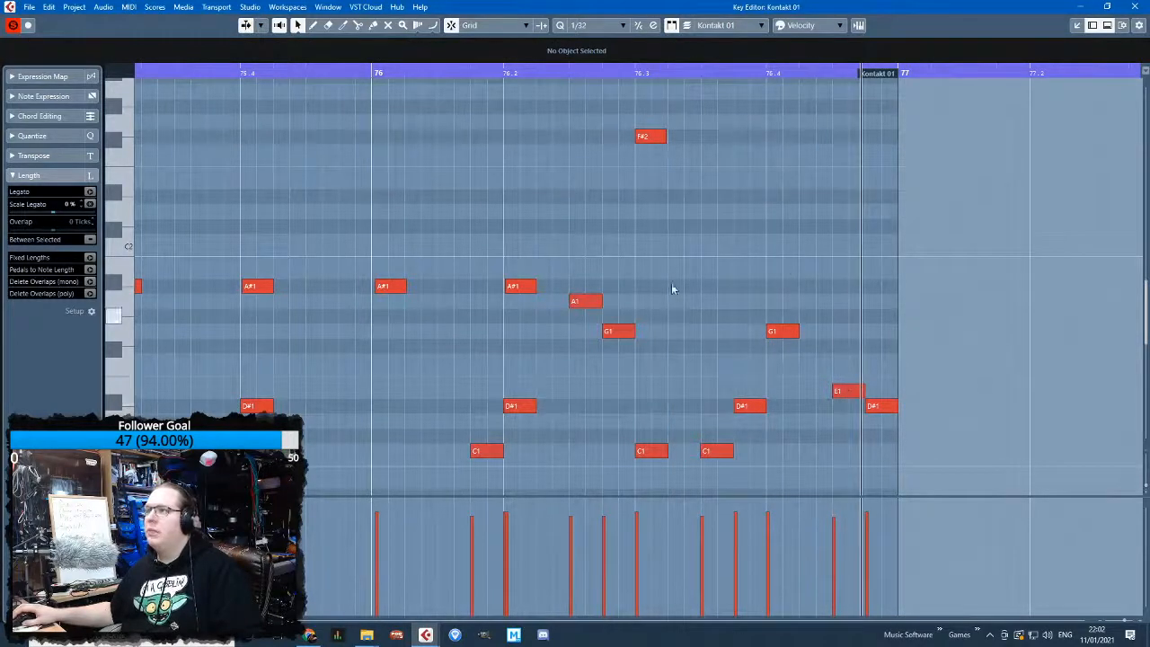
Rework the hits around 76.4 into an A1 at 76.3.2.60 followed directly by a G1, and audition the fill
key(h)
drag(795, 407, 734, 388)
drag(828, 330, 735, 332)
drag(737, 395, 777, 336)
drag(727, 333, 726, 309)
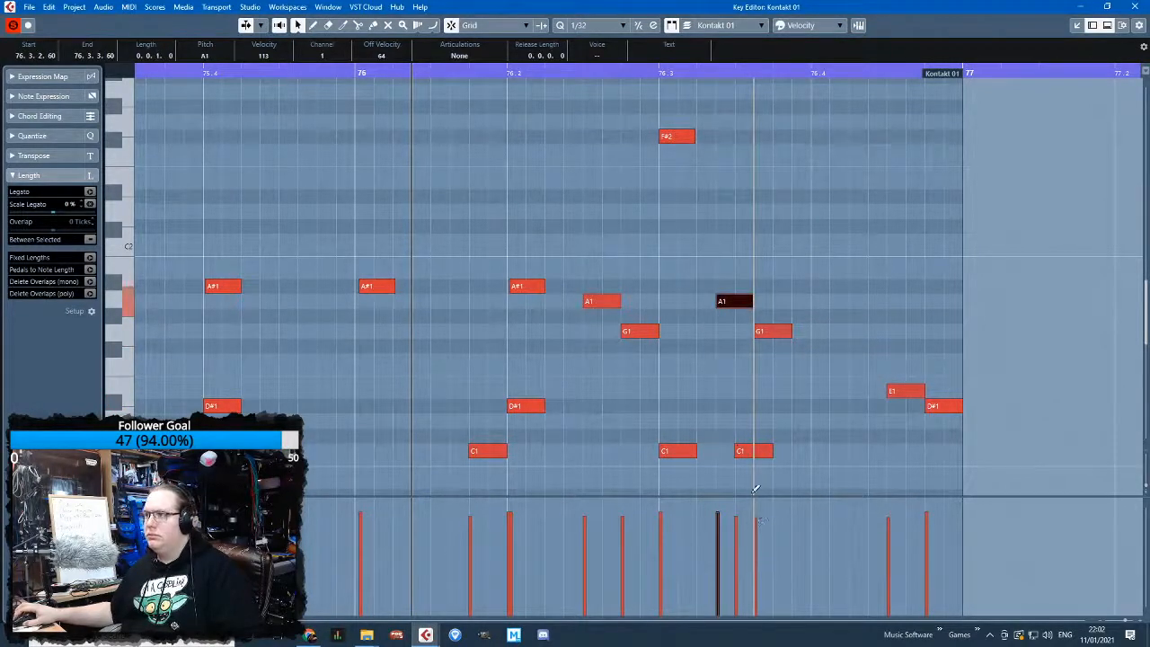
click(610, 107)
key(space)
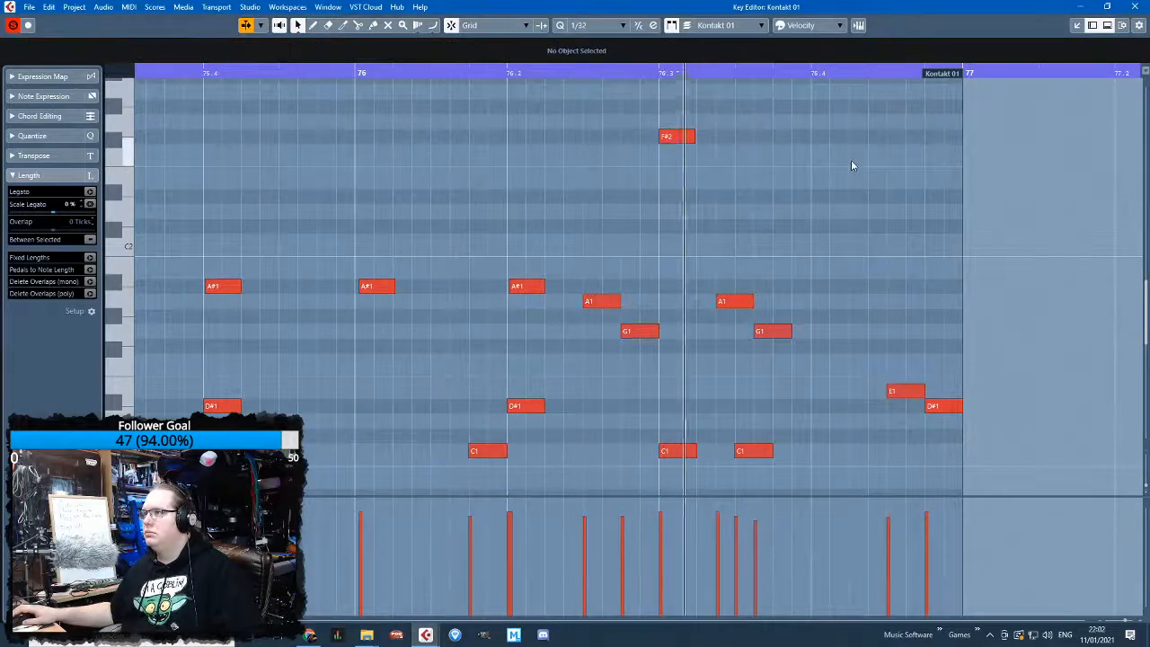
Move the last two hits of the drum fill to D#1 at 76.4 and 76.4.2
key(space)
scroll(880, 383, up, 1)
drag(902, 391, 797, 415)
drag(954, 413, 855, 420)
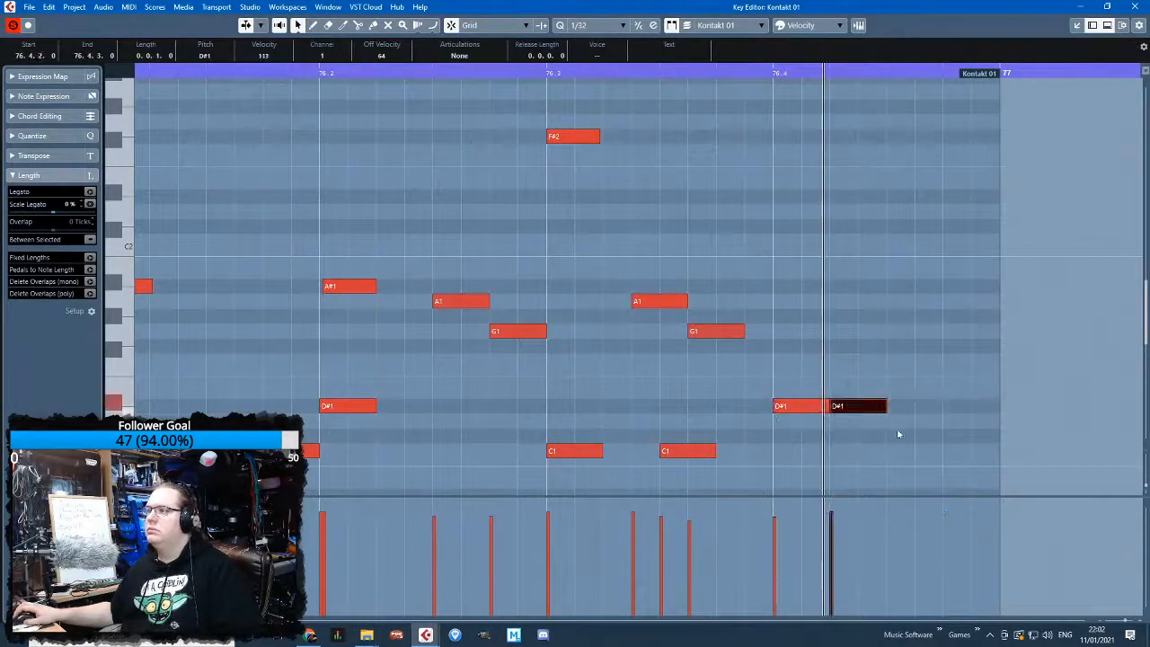
End the fill with short D#1, D1 and D#1 hits from 76.4.3, lower the 76.4.2 hit to D1, and audition it
key(shift+p)
key(ctrl+d)
drag(944, 410, 892, 457)
drag(929, 411, 956, 412)
click(938, 406)
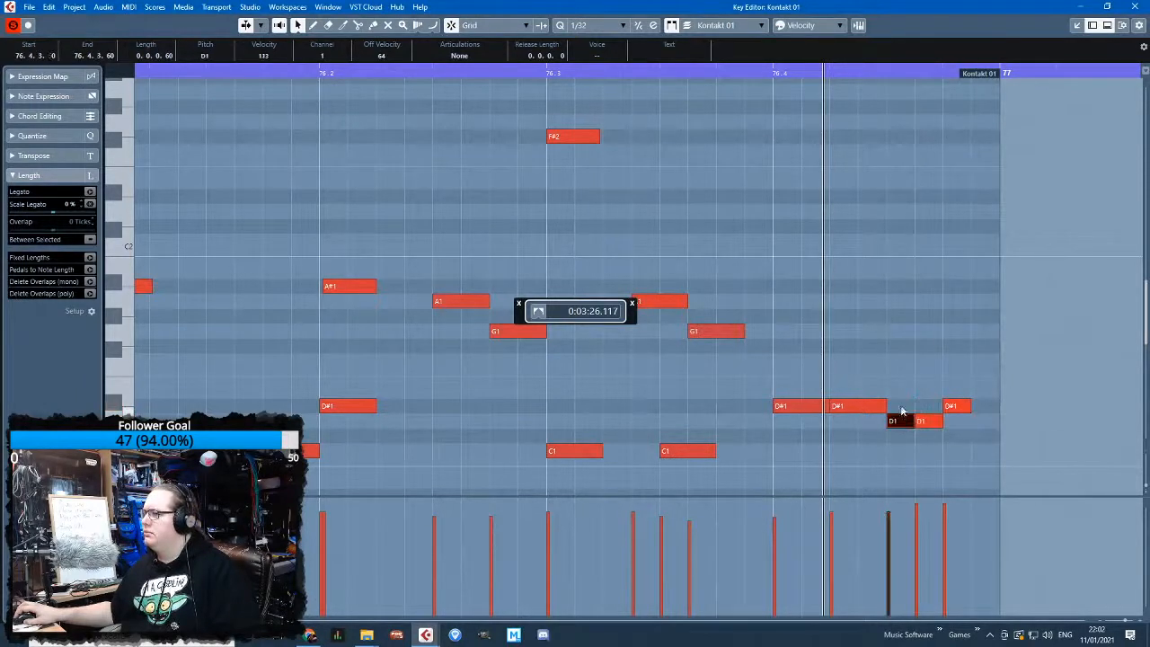
drag(785, 508, 832, 527)
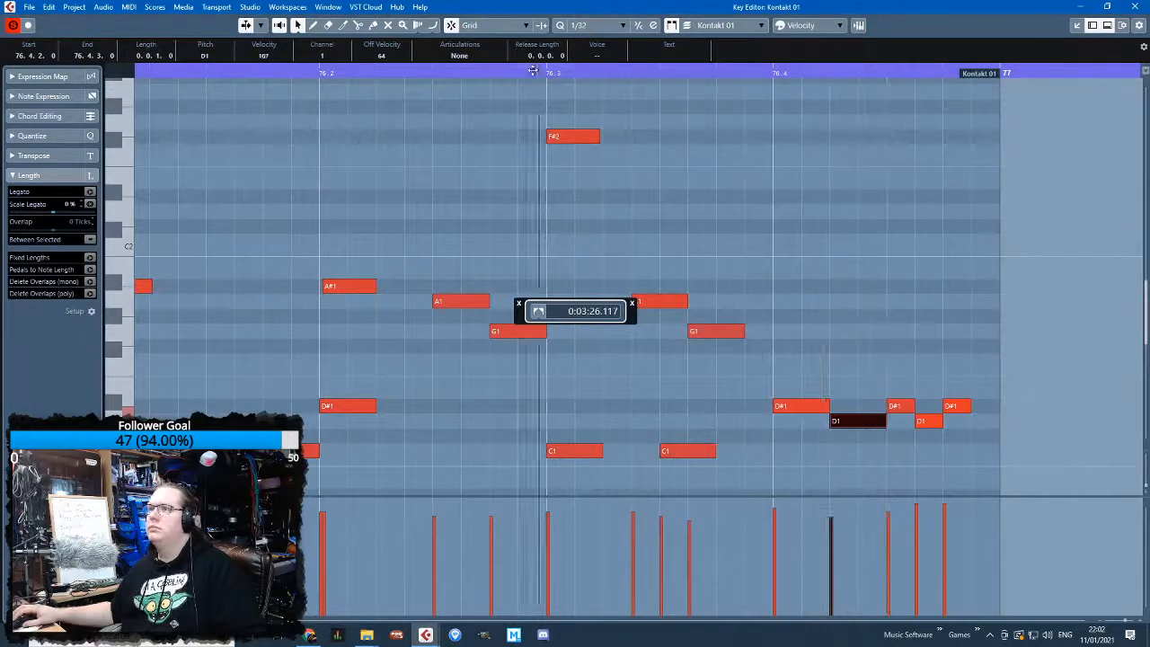
click(743, 171)
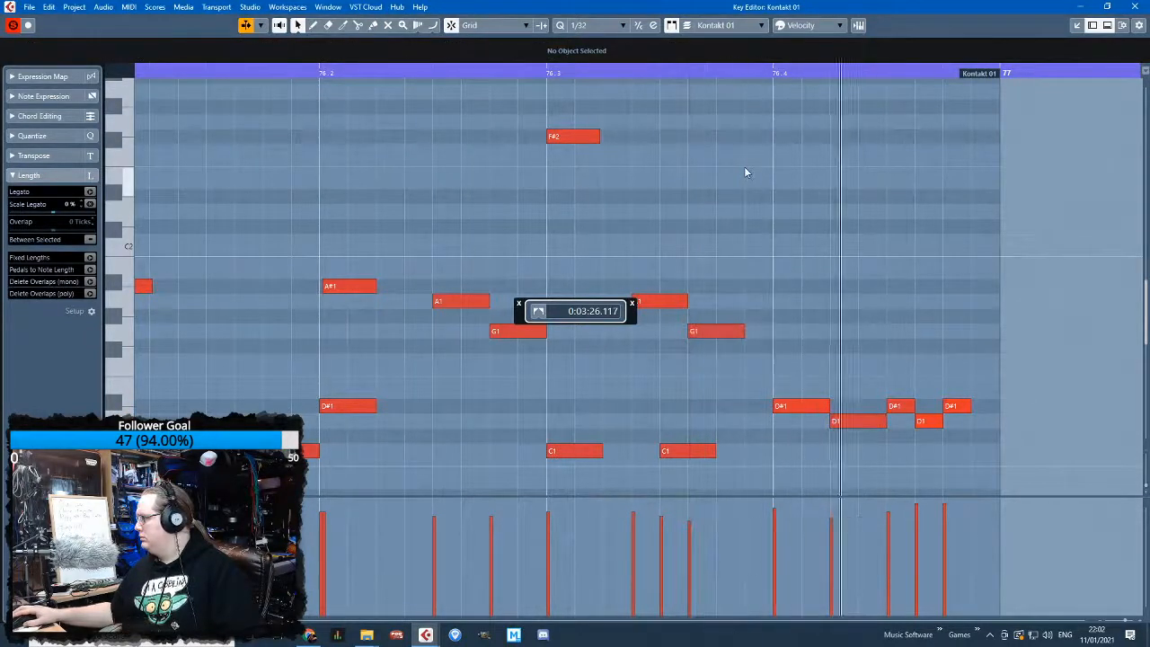
Shift the A1, G1 and C1 hits before 76.4 later, starting at 76.3.3, 76.3.4 and 76.3.3.60, and audition the fill
click(708, 332)
drag(731, 473, 673, 302)
drag(686, 456, 713, 453)
click(726, 164)
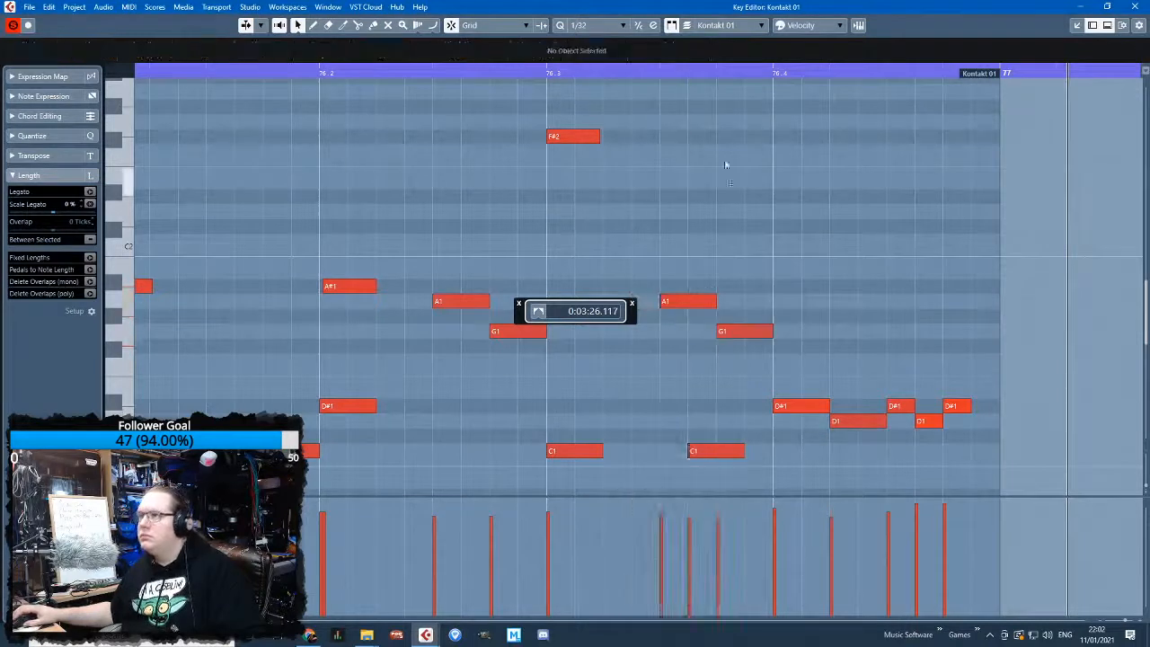
click(542, 73)
key(space)
key(space)
Raise the velocities of the A1, C1 and G1 hits just before 76.4 to about 122 and replay the fill
drag(655, 505, 716, 504)
click(537, 73)
key(space)
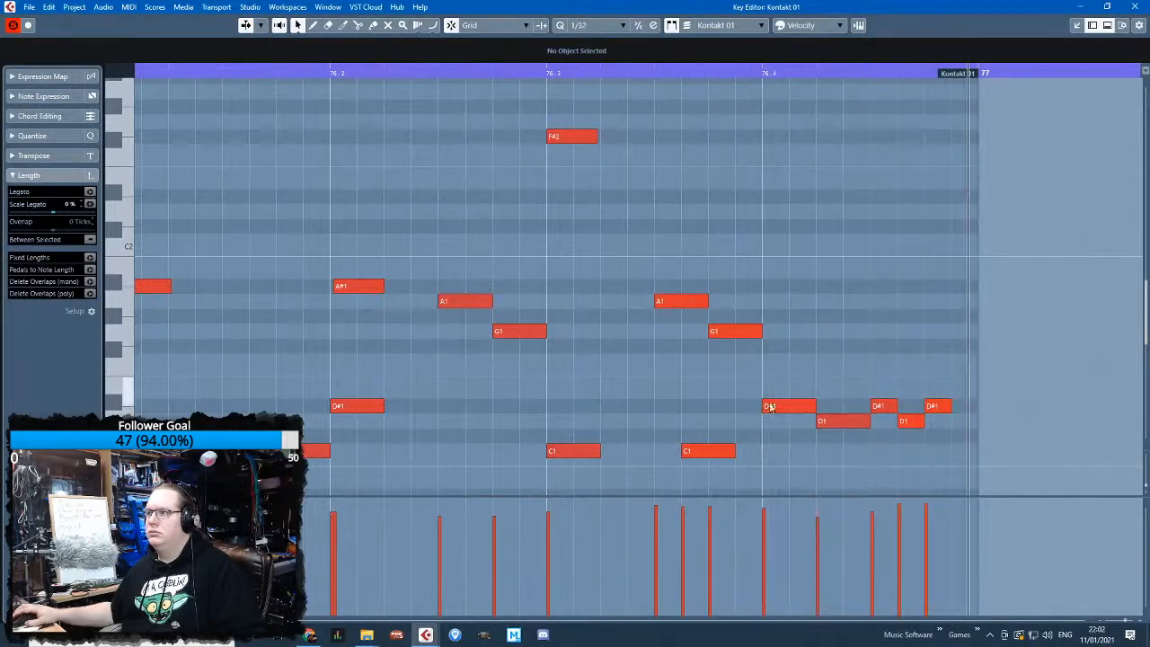
Split the 76.4 hit into a short D#1 and D1, raise the 76.4.2 hit to D#1, and audition the ending
mouse_move(812, 405)
mouse_down()
mouse_move(789, 406)
mouse_move(808, 422)
mouse_up()
key(ctrl+d)
click(828, 422)
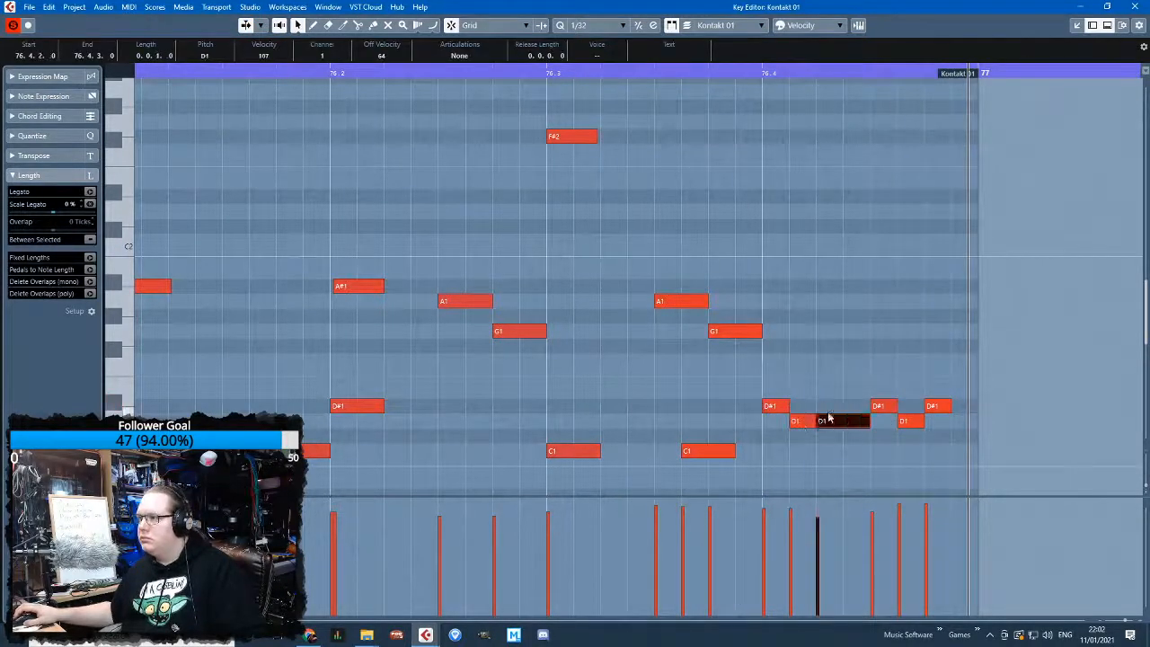
click(766, 86)
click(765, 74)
key(space)
key(space)
scroll(921, 372, up, 1)
scroll(920, 372, up, 1)
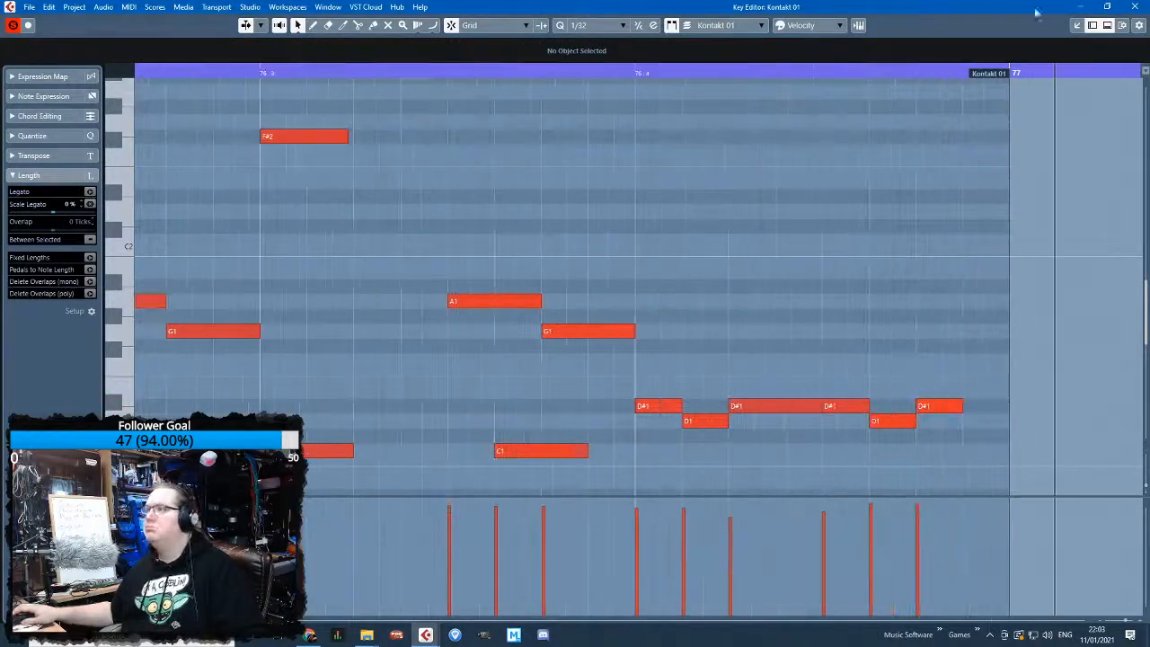
Reopen the bar 73 drum part, inspect the fill's notes and velocities from 76.3.3 onward, and return to the arrangement
click(1137, 7)
double_click(615, 139)
scroll(809, 422, down, 9)
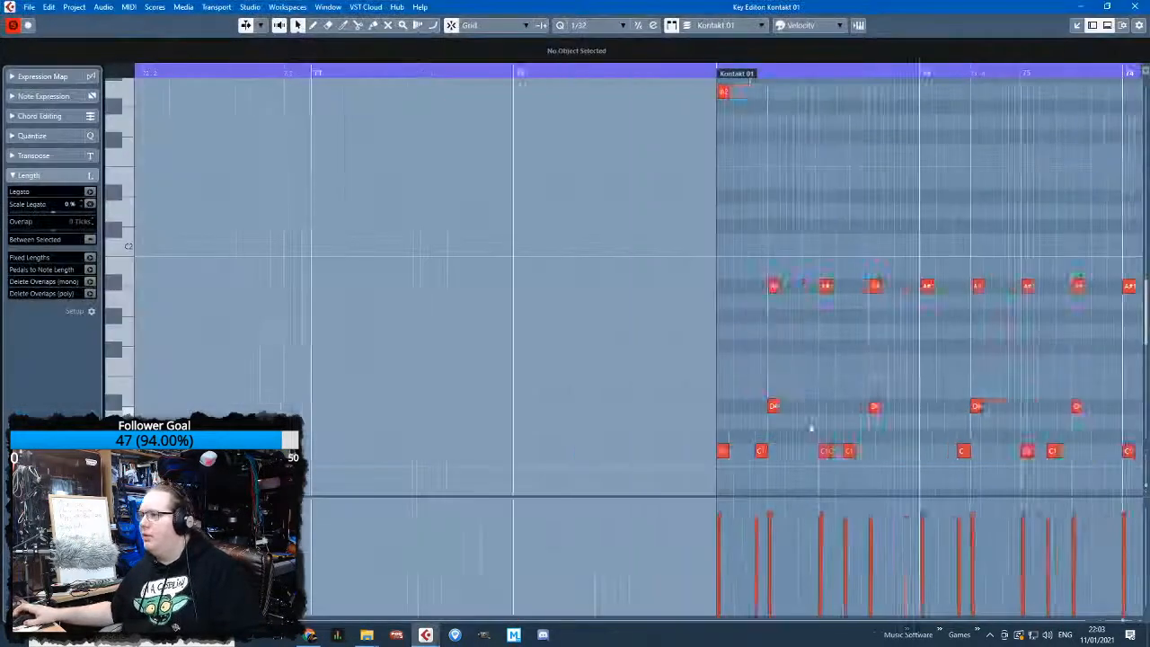
scroll(1043, 422, up, 3)
scroll(1043, 427, up, 5)
scroll(893, 413, down, 10)
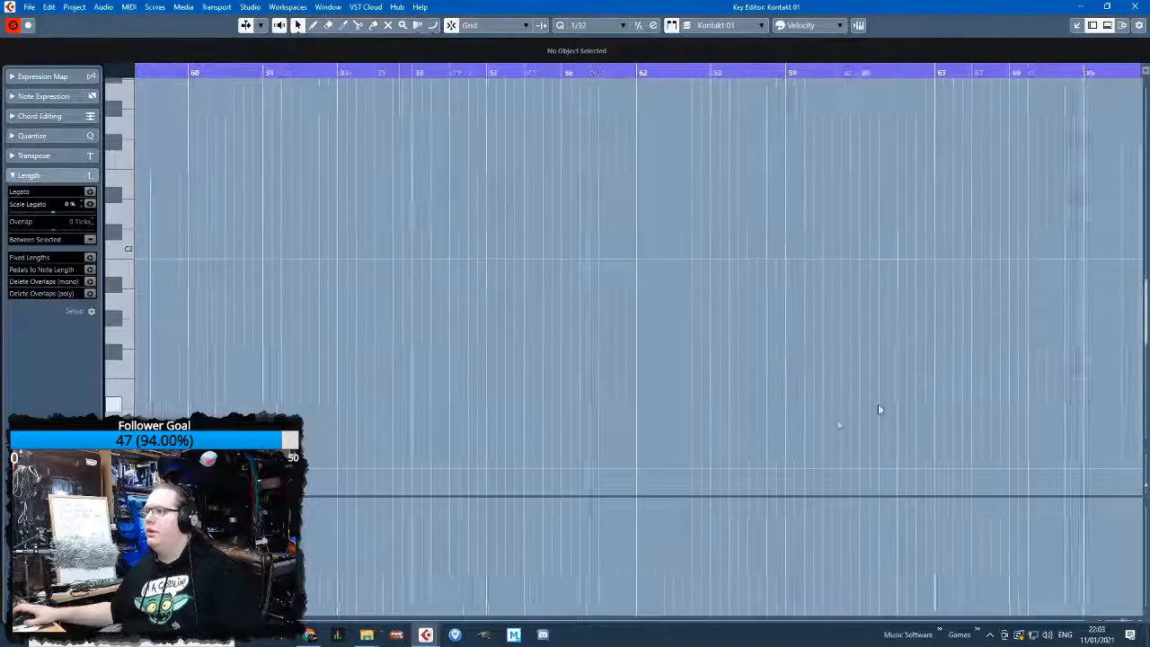
scroll(610, 427, up, 2)
scroll(472, 426, up, 8)
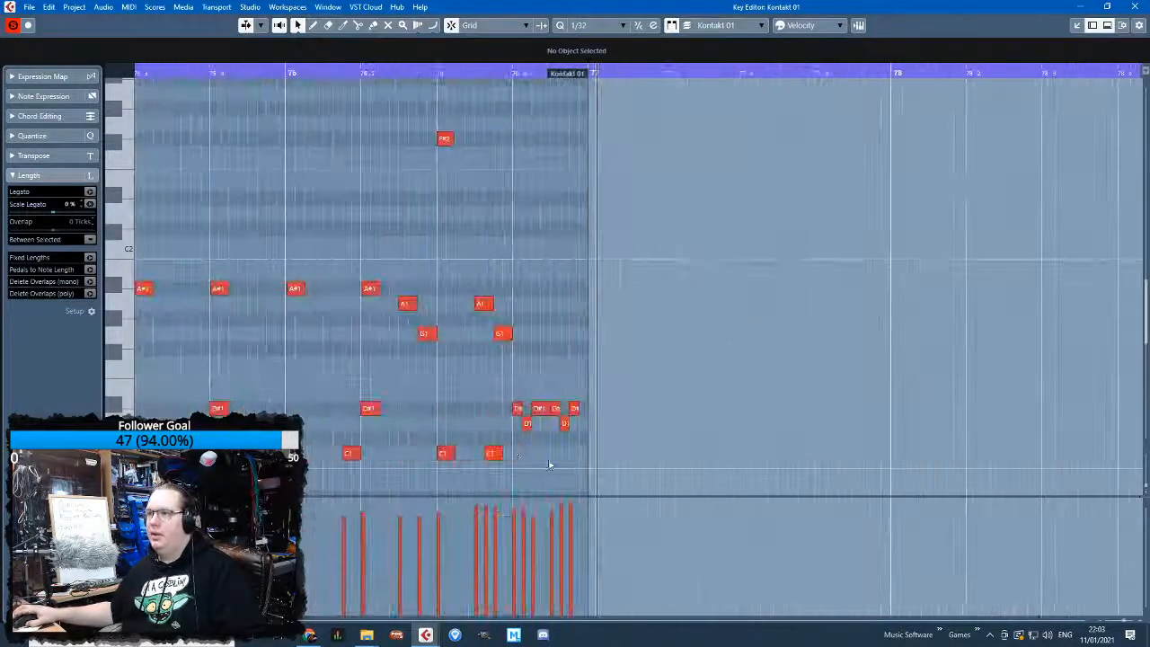
drag(230, 229, 407, 500)
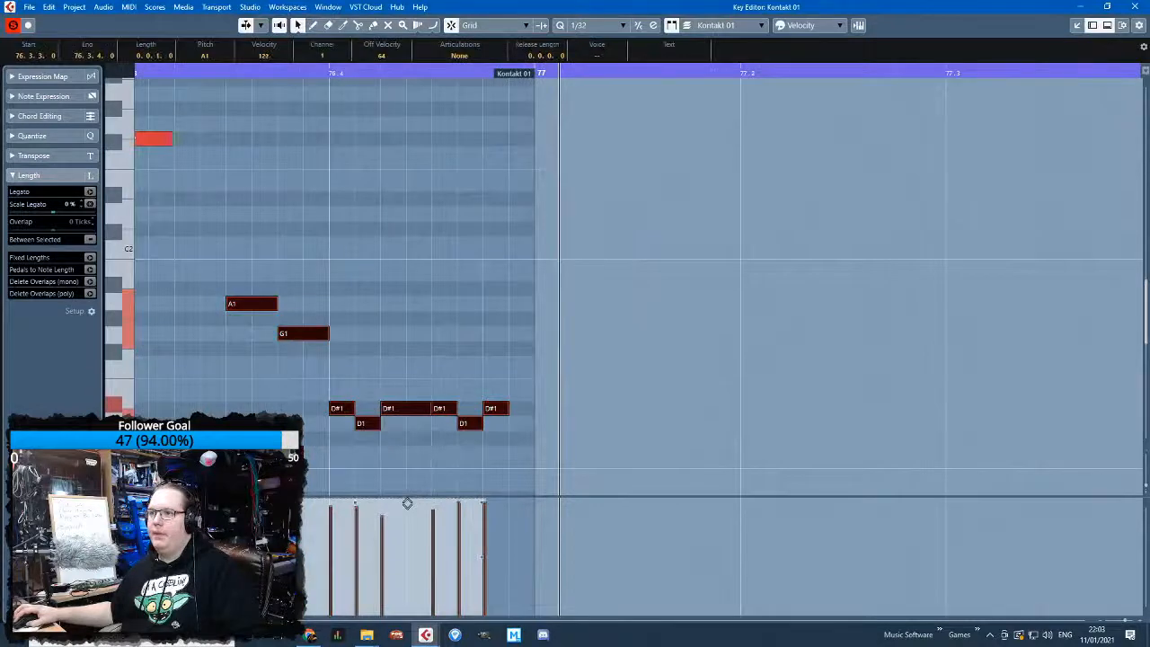
click(557, 458)
click(1136, 6)
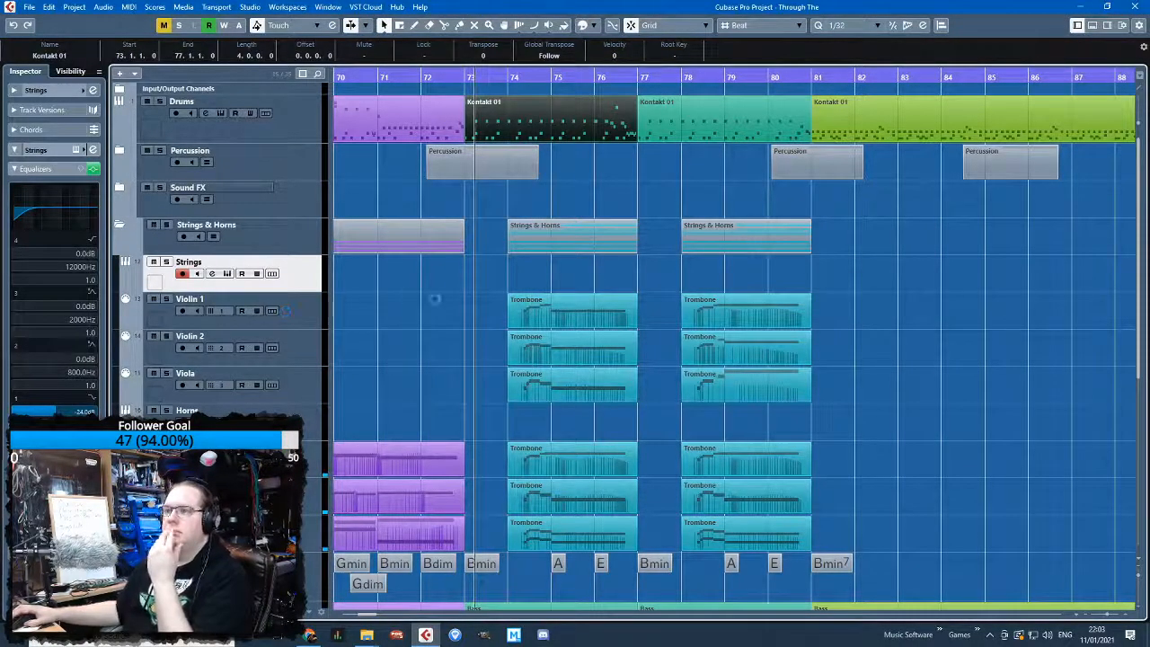
Reveal the basic track settings while auditioning from bar 73, and lower the Horns track volume to -6.89
click(426, 305)
scroll(427, 305, down, 3)
scroll(459, 237, up, 3)
scroll(449, 330, left, 1)
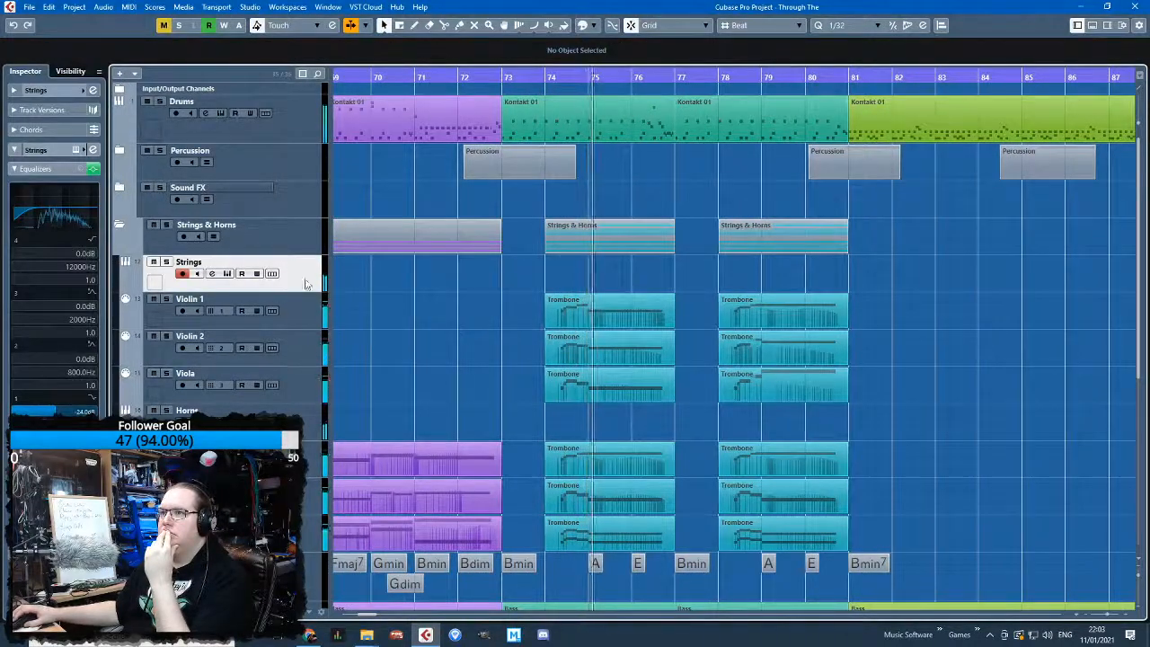
click(54, 90)
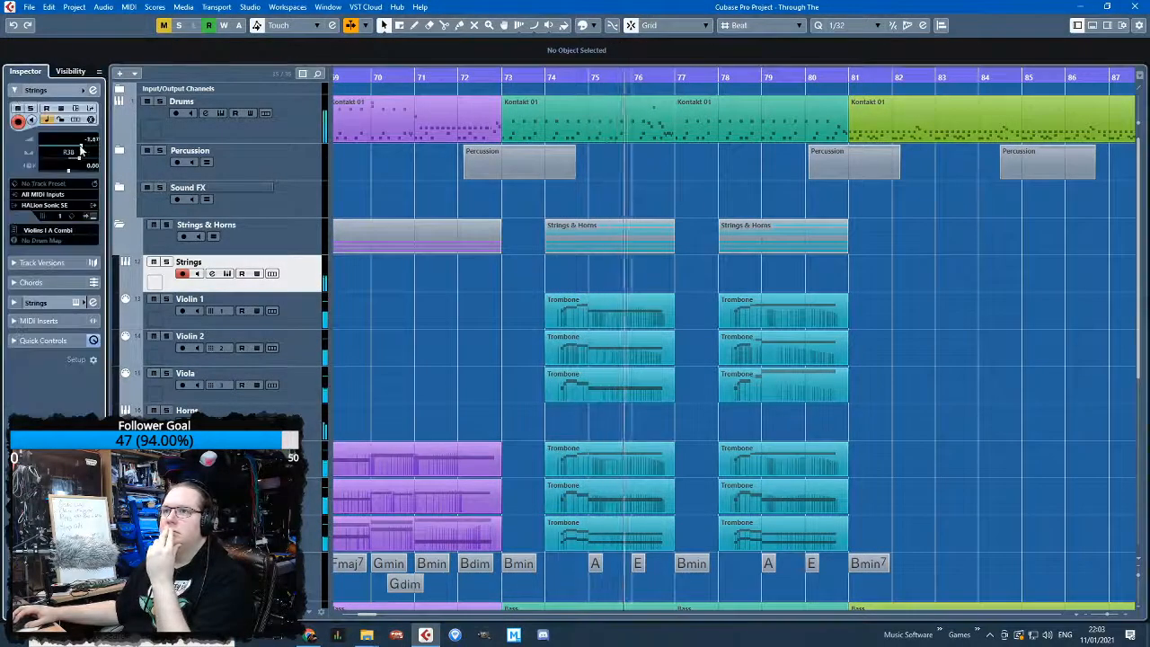
click(279, 393)
click(277, 415)
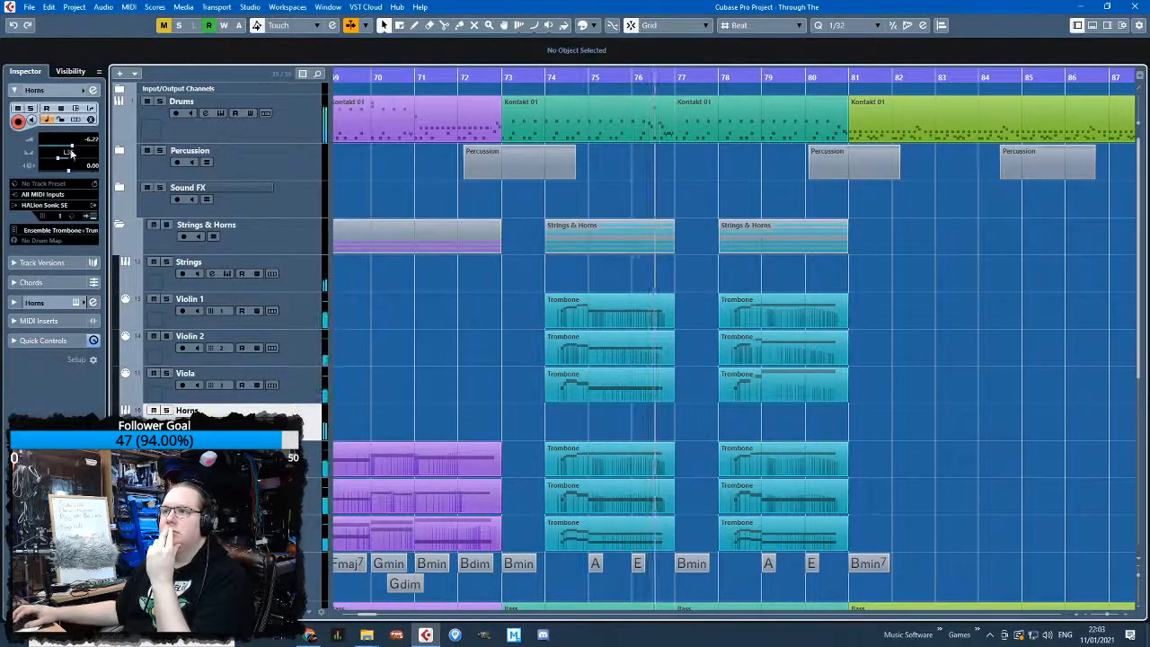
scroll(507, 352, down, 3)
Show the Piano track's volume automation and add points at -0.25 near 72.3.2, 80.4.3 and 81.2.4
scroll(506, 352, down, 8)
click(629, 368)
scroll(768, 425, up, 3)
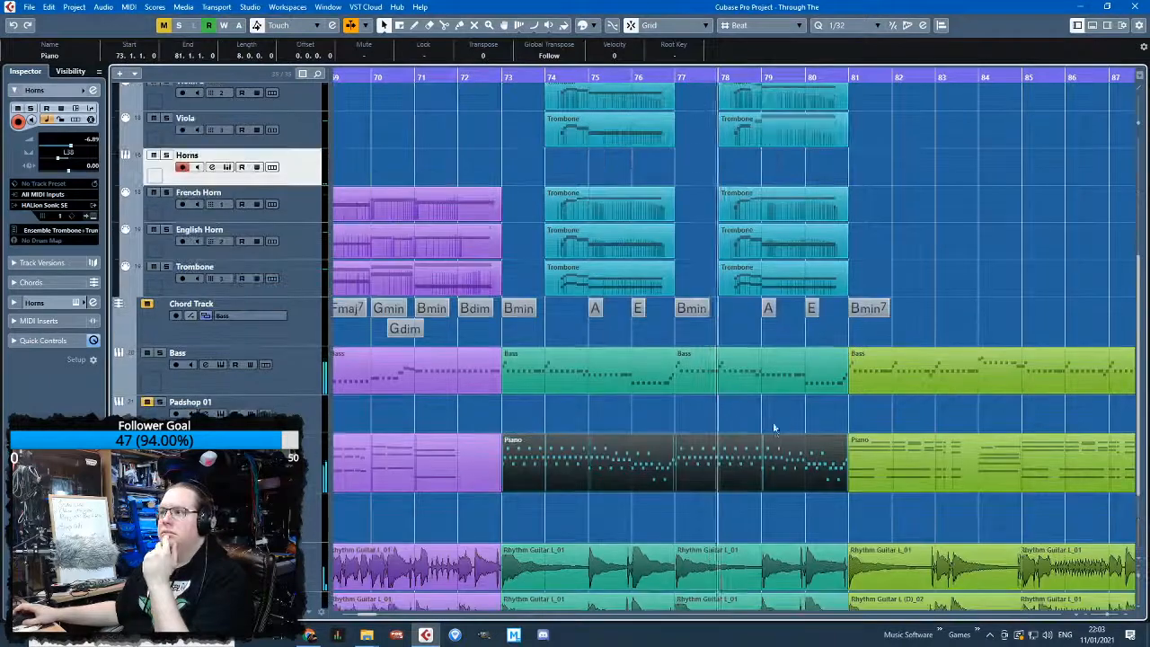
click(180, 460)
click(122, 486)
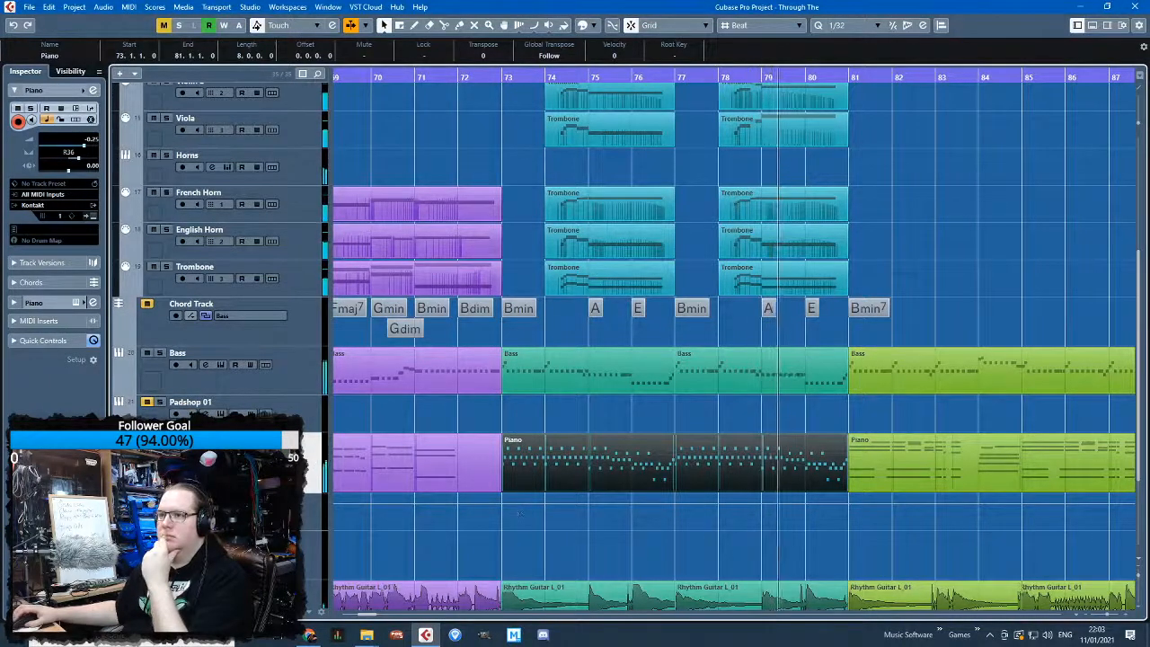
click(488, 509)
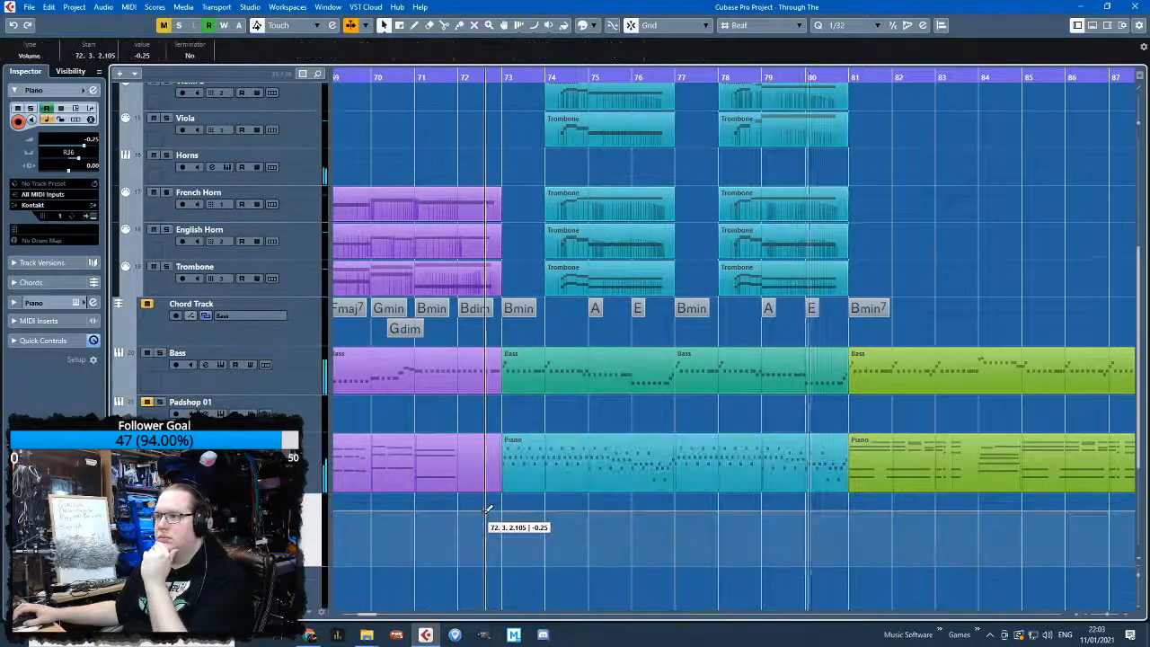
click(843, 510)
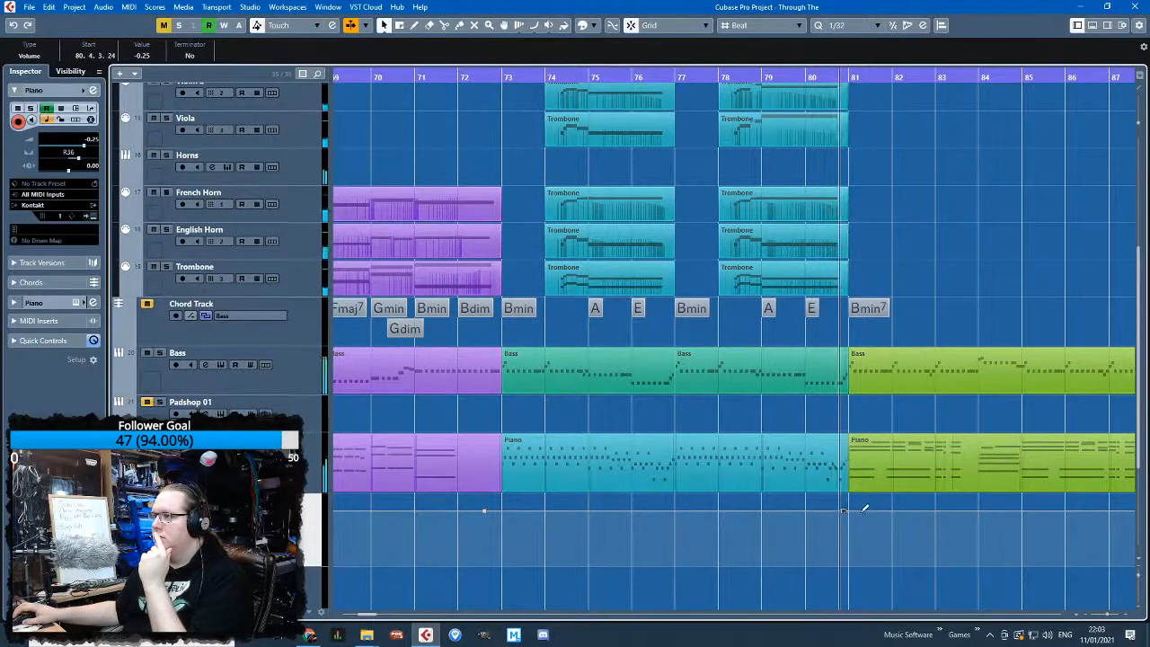
click(865, 510)
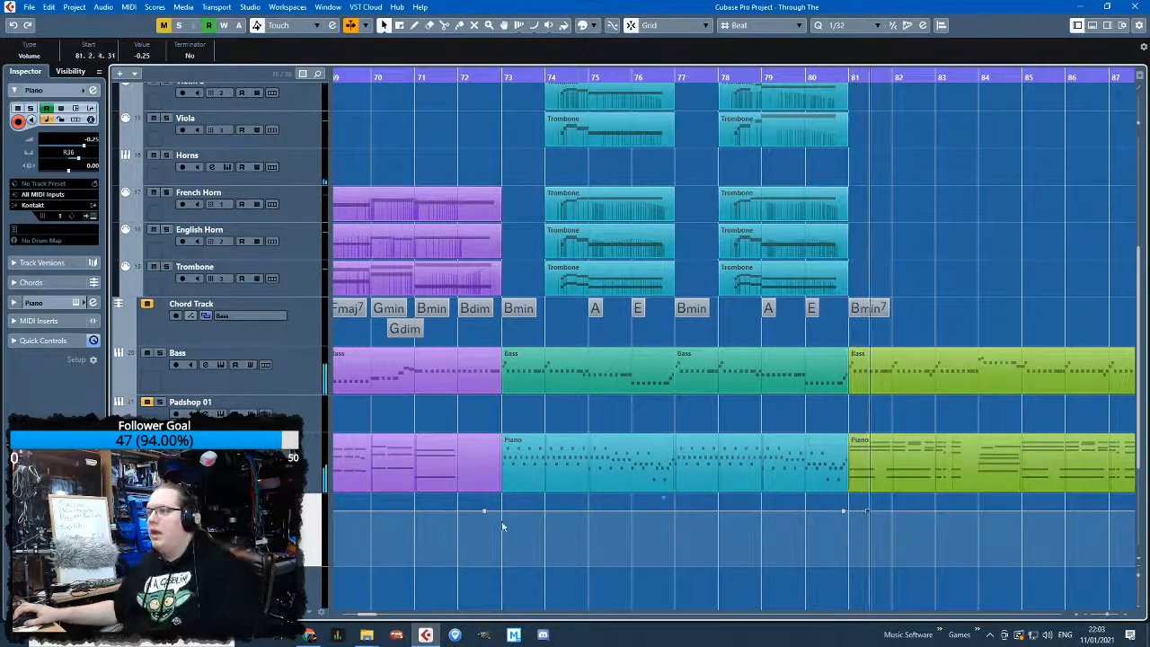
Dip the Piano volume automation to about -3.51 at 73.2.1 and -3.78 at 80.4.1, and return the playhead before bar 73
drag(517, 516, 517, 523)
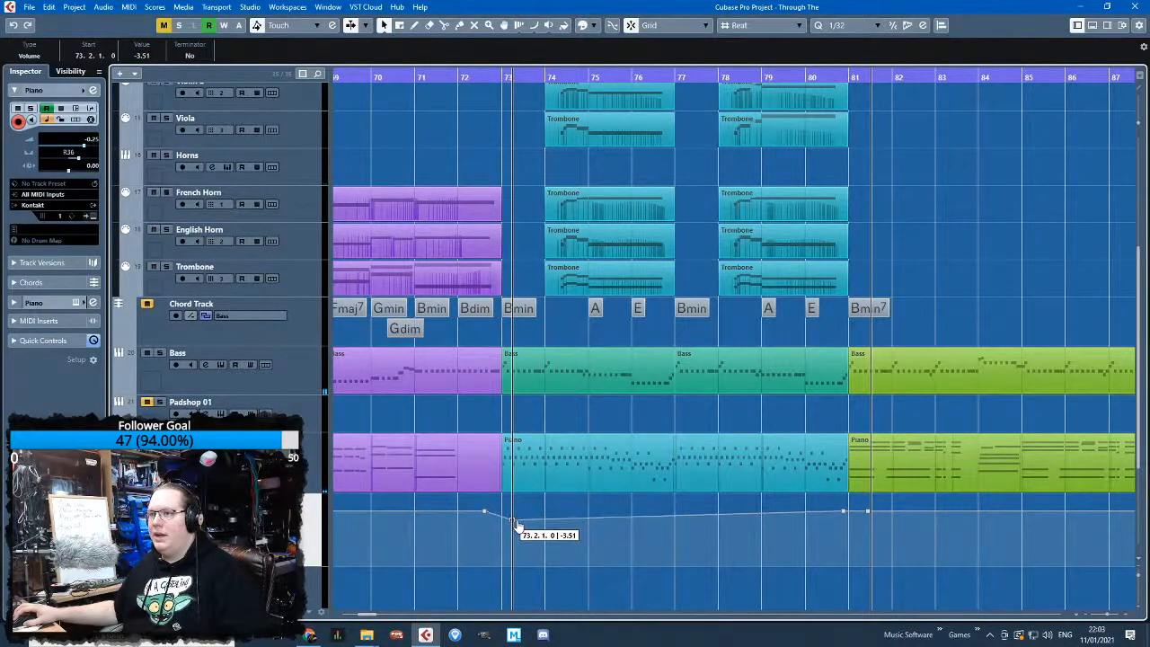
drag(844, 520, 841, 525)
drag(481, 79, 488, 71)
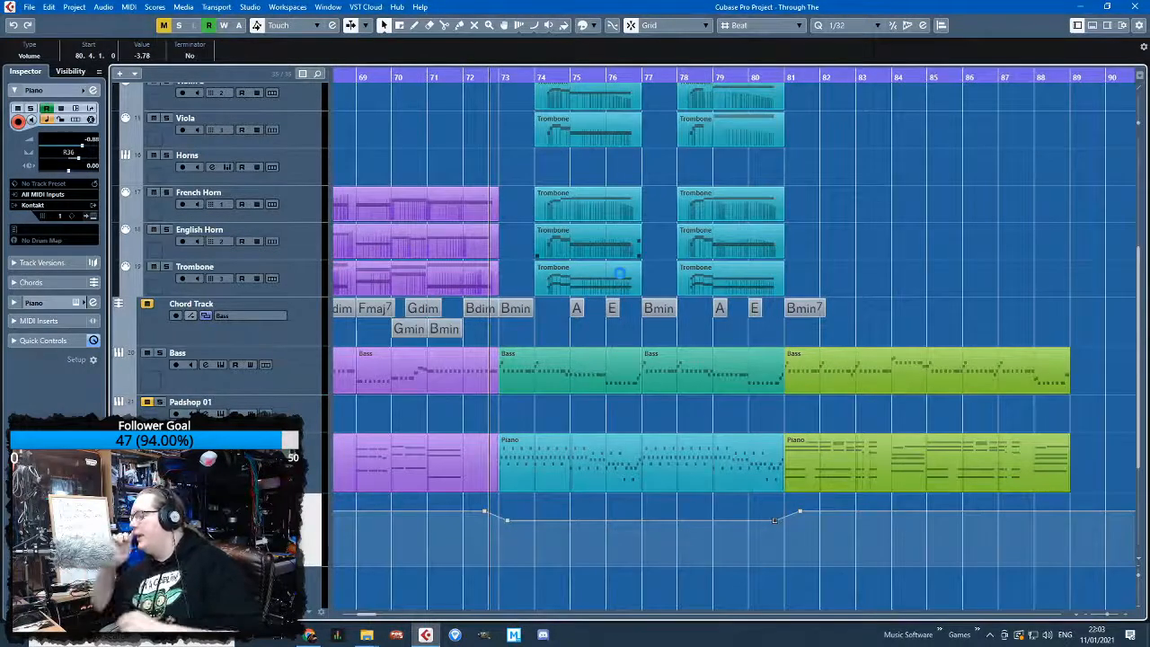
Colour the Piano part at bars 49 to 57 light blue to match the one at bar 73
scroll(580, 419, down, 4)
click(567, 417)
key(space)
click(503, 462)
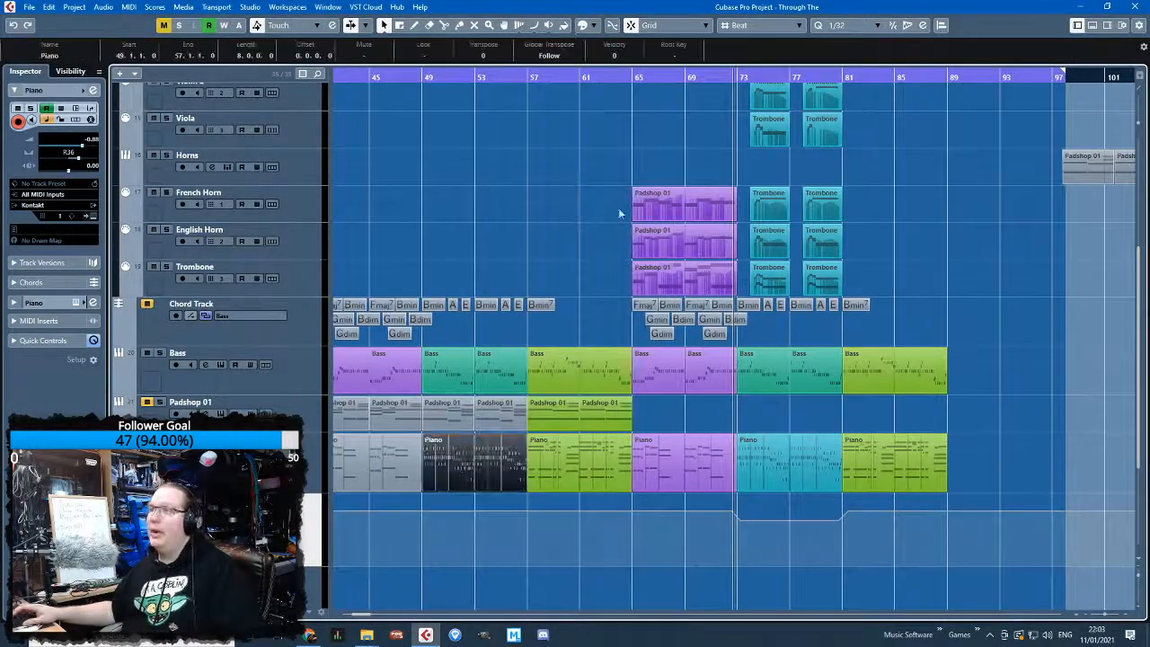
click(594, 23)
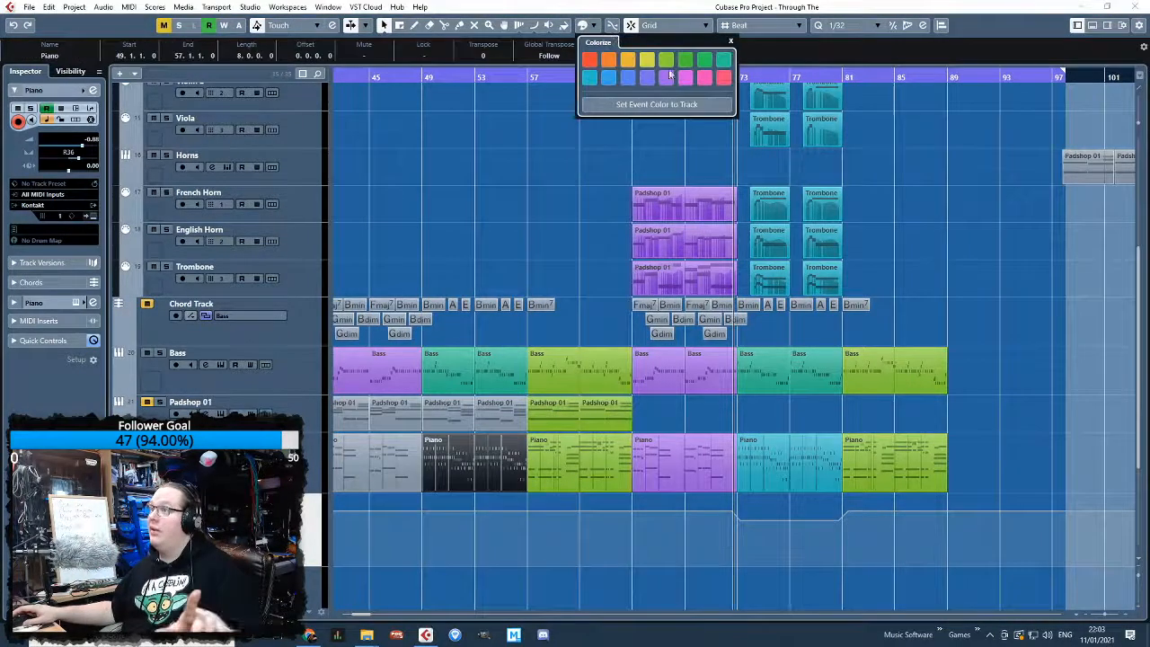
click(588, 79)
click(583, 203)
Replay from before bar 73 and deepen the Piano volume dip to -5.23 between 73.2 and 80.4
drag(736, 81, 723, 77)
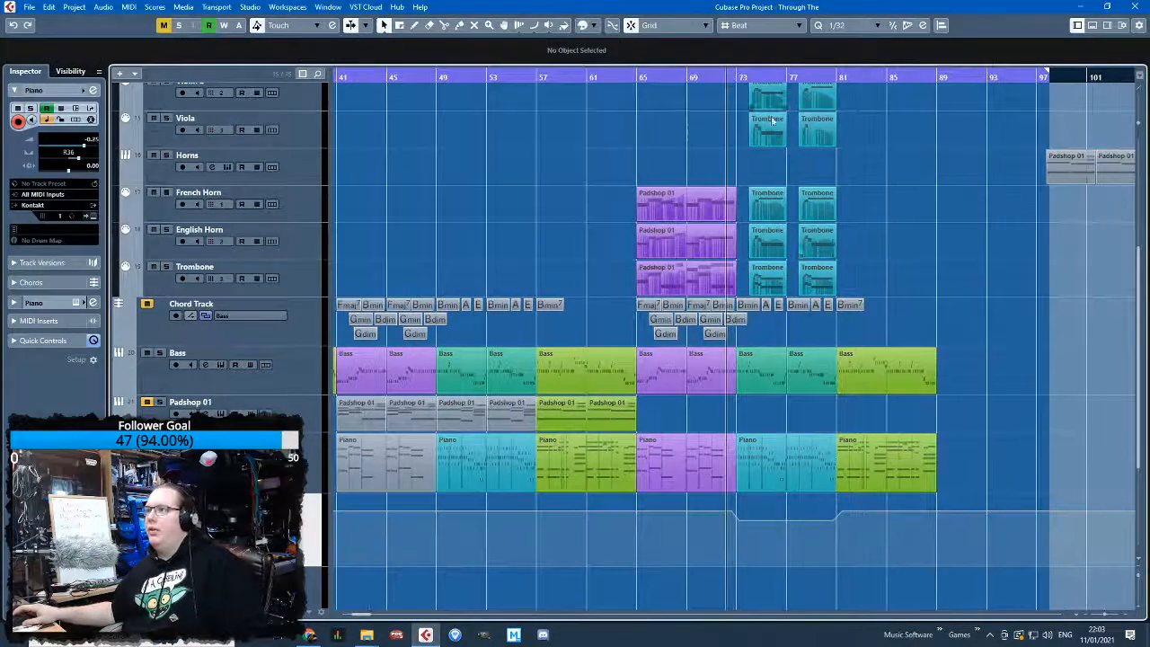
key(space)
scroll(807, 436, up, 3)
scroll(644, 450, up, 2)
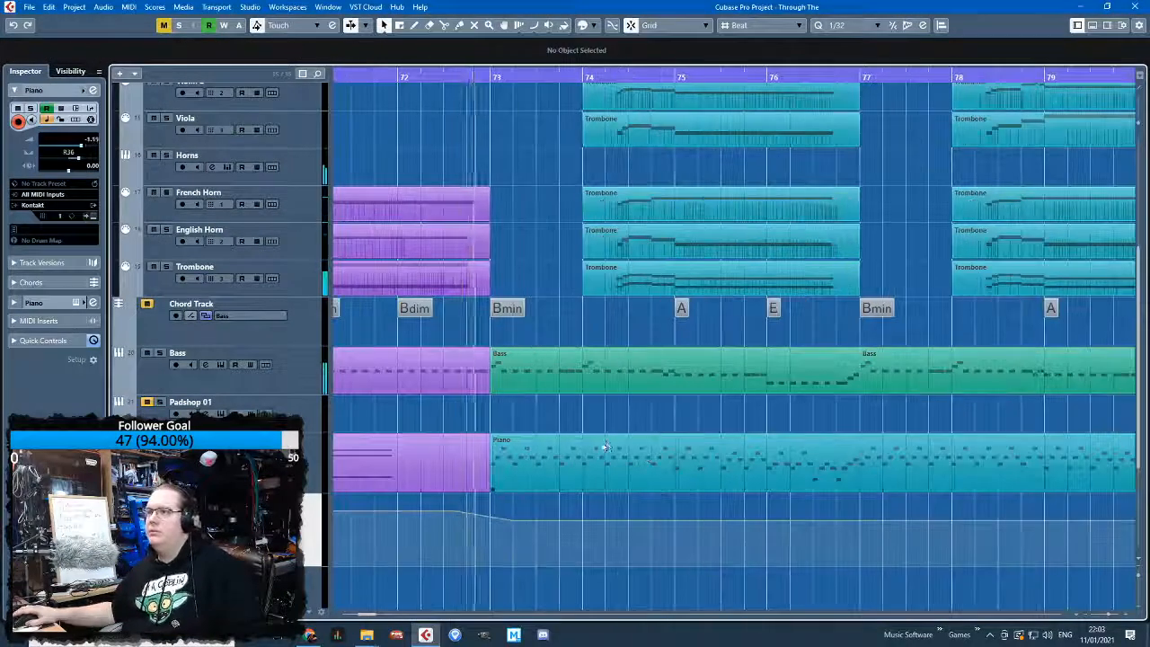
scroll(601, 444, down, 2)
scroll(601, 444, up, 4)
scroll(600, 445, down, 5)
click(551, 521)
click(933, 522)
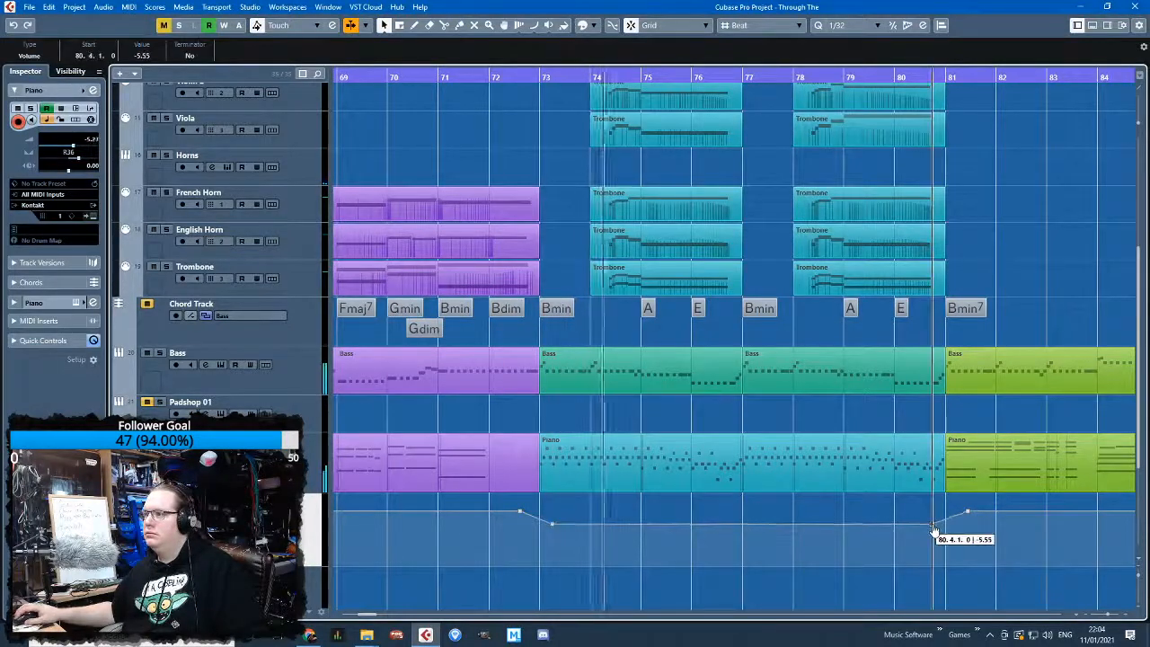
Listen on through bars 75 to 79 while examining the string, horn, piano and guitar parts
scroll(971, 535, down, 2)
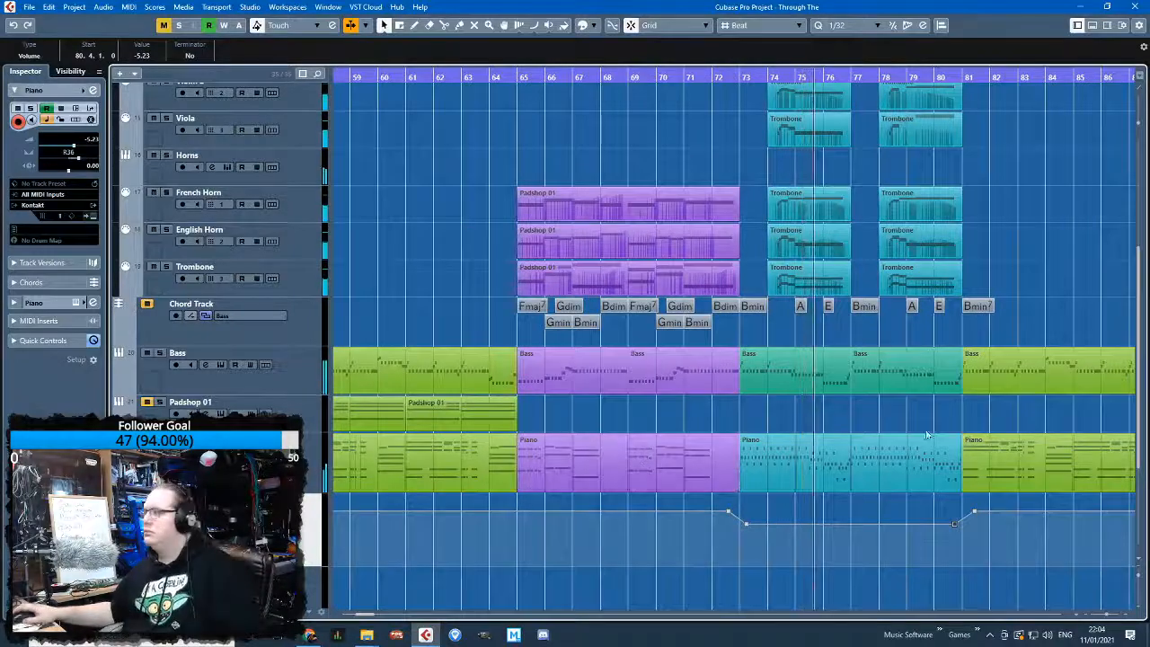
click(1017, 268)
scroll(980, 319, right, 4)
scroll(557, 439, down, 4)
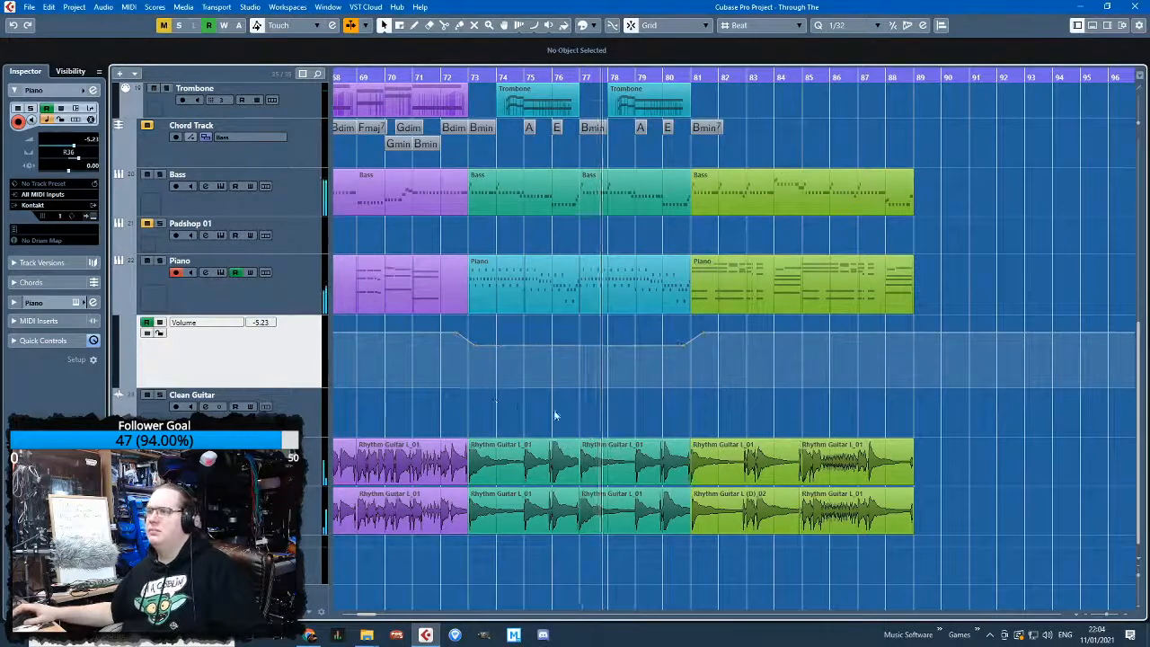
scroll(557, 417, up, 7)
scroll(624, 438, up, 3)
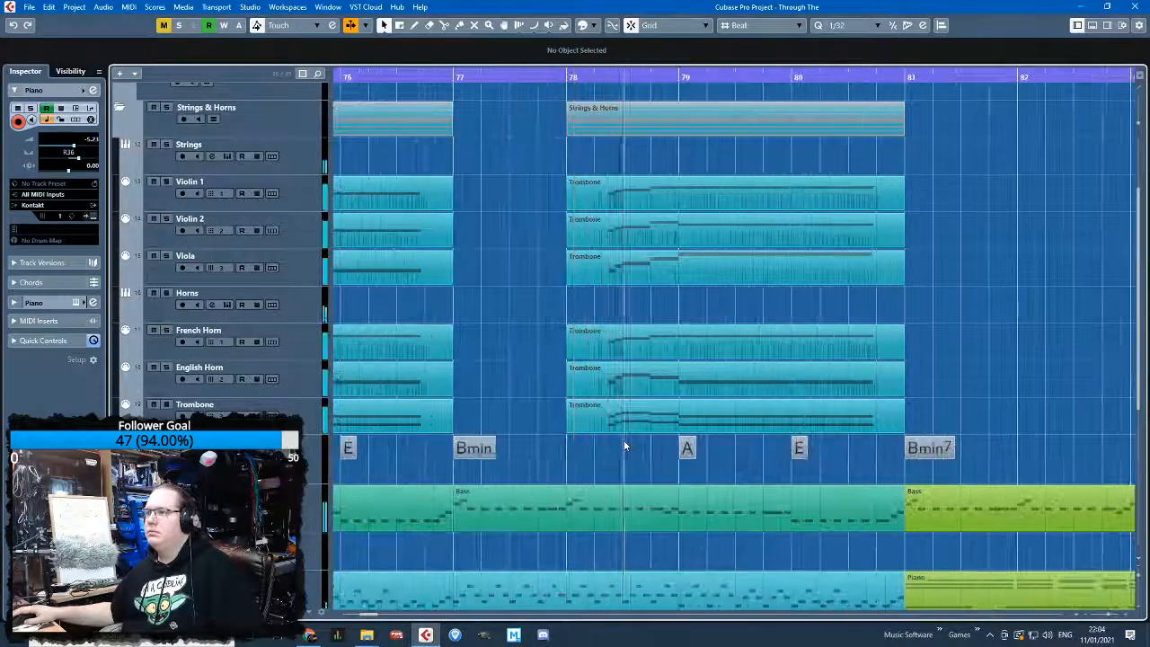
scroll(624, 438, down, 3)
scroll(624, 438, down, 5)
scroll(624, 438, down, 2)
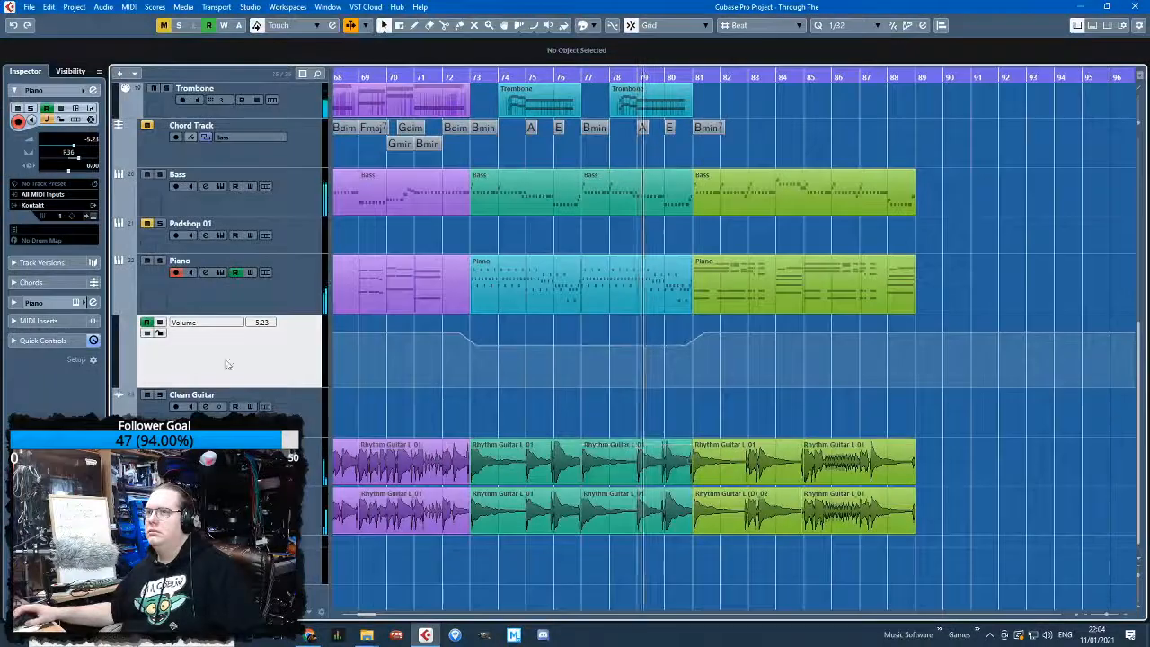
Audition past bar 81 and raise the Piano volume automation point at 81.2.4 to 1.70
click(160, 332)
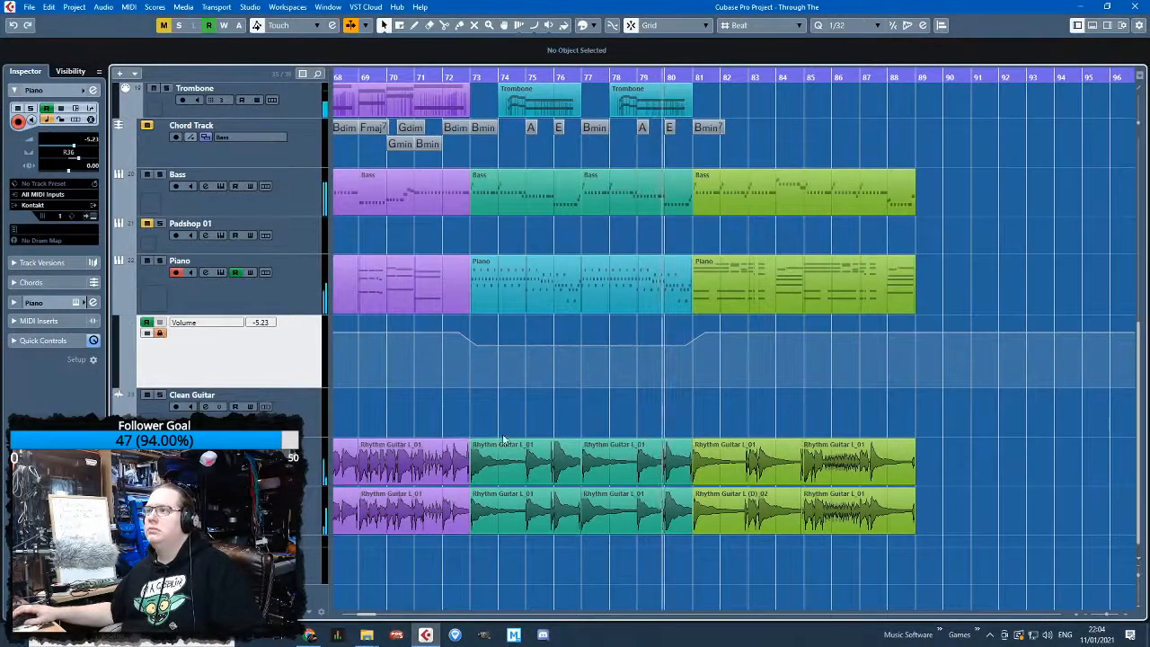
scroll(621, 418, up, 4)
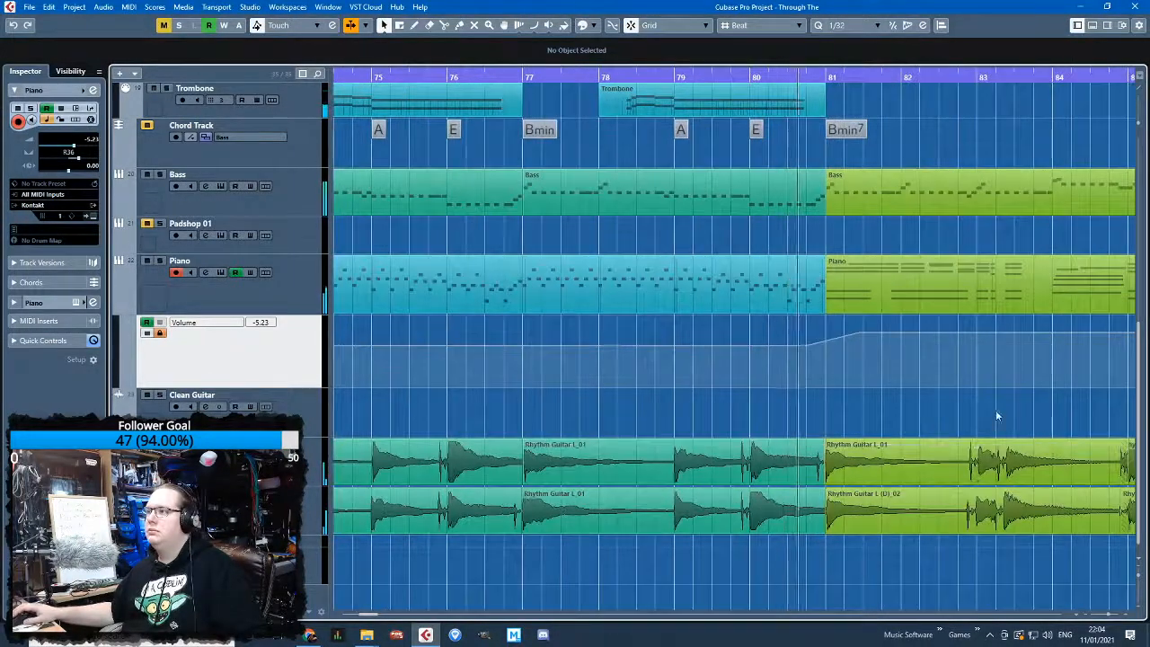
scroll(920, 423, down, 3)
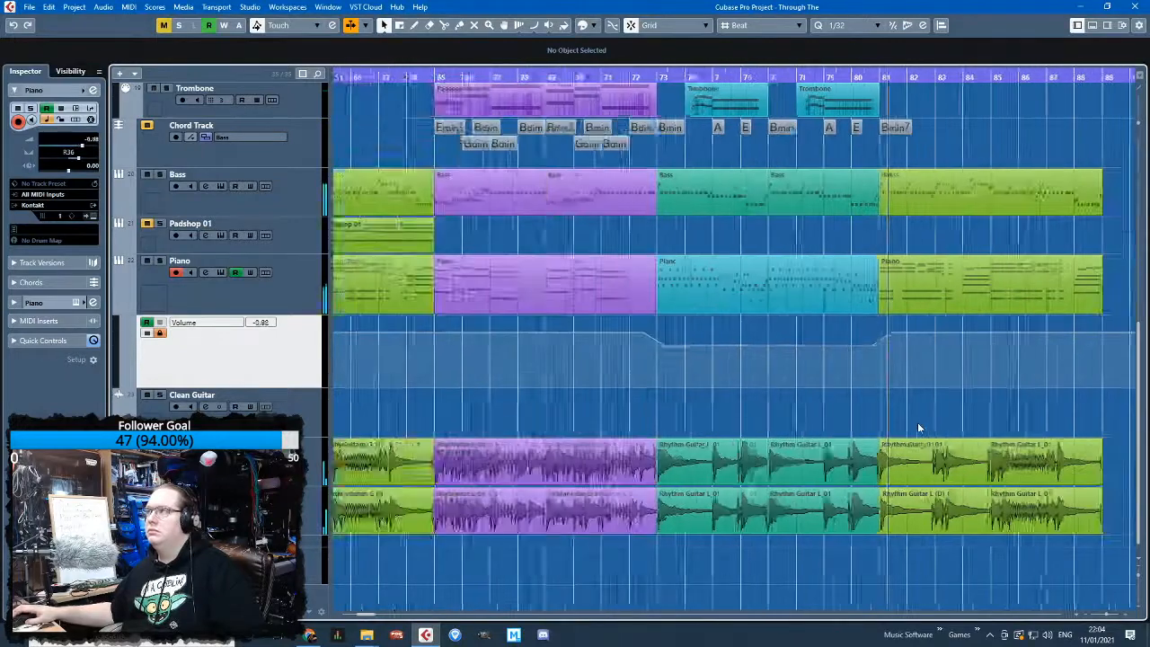
scroll(990, 422, down, 3)
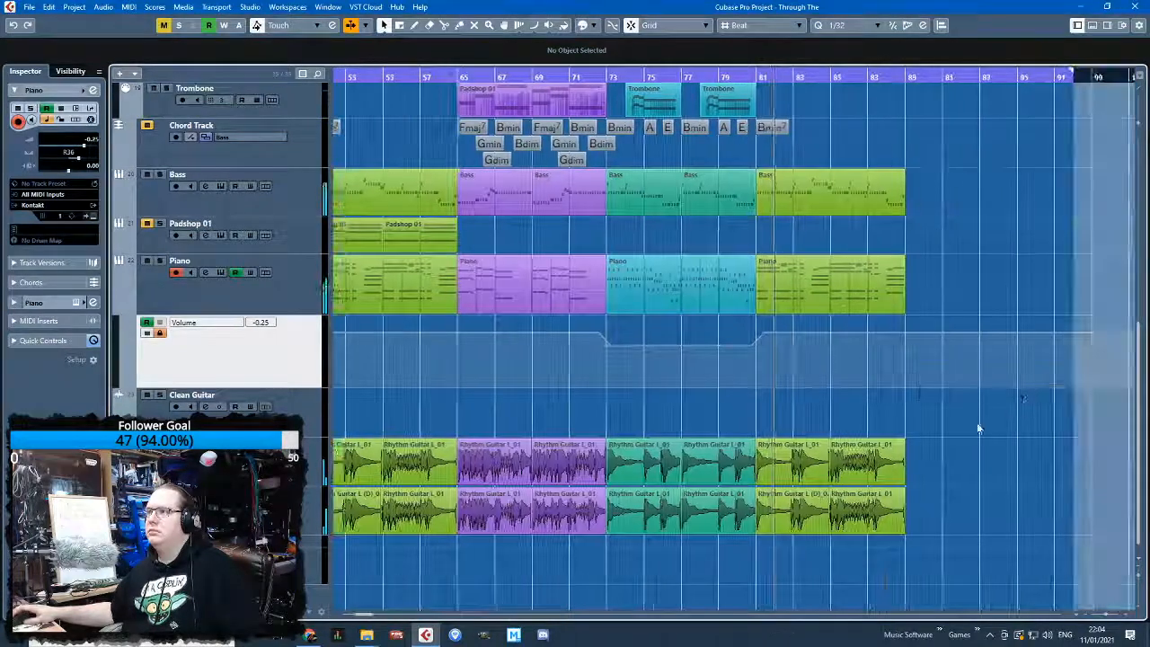
scroll(991, 422, up, 3)
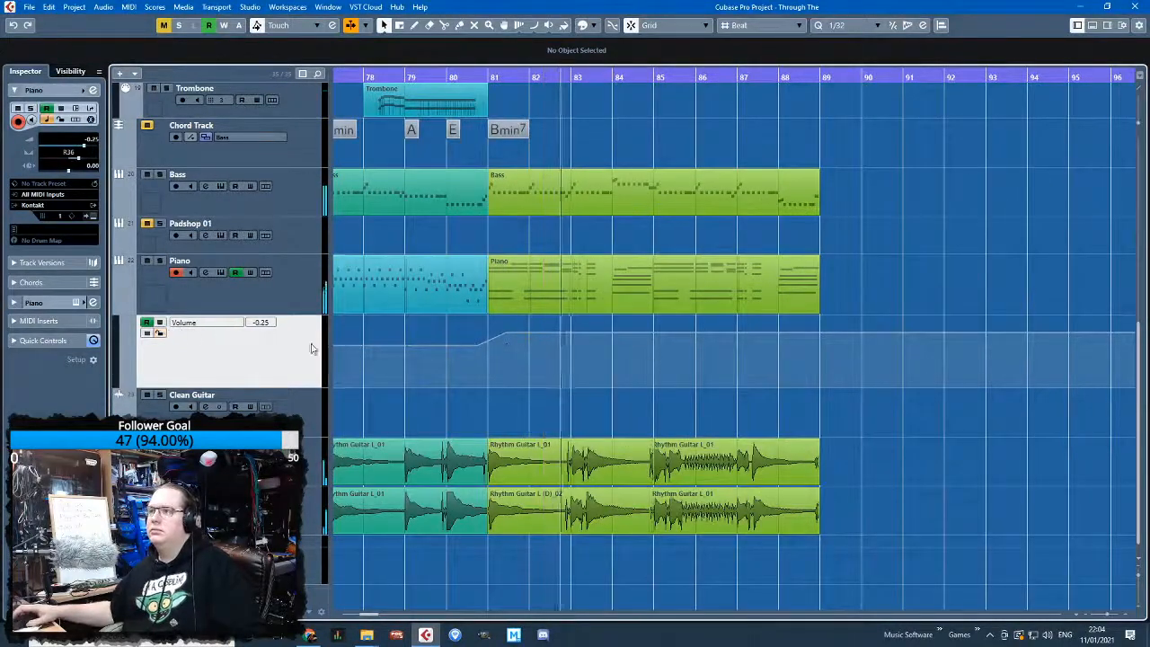
scroll(506, 336, up, 3)
drag(506, 337, 506, 329)
scroll(515, 386, down, 3)
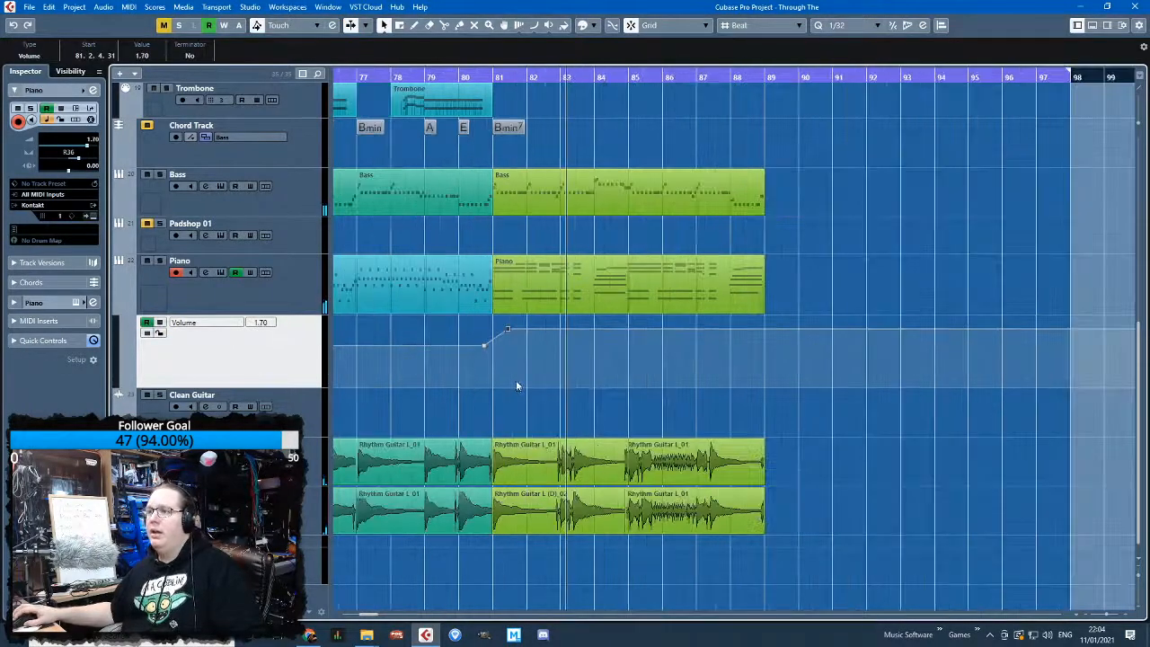
Stop playback and audition the earlier section from bar 57 for comparison
scroll(544, 388, left, 4)
click(557, 389)
scroll(557, 360, left, 1)
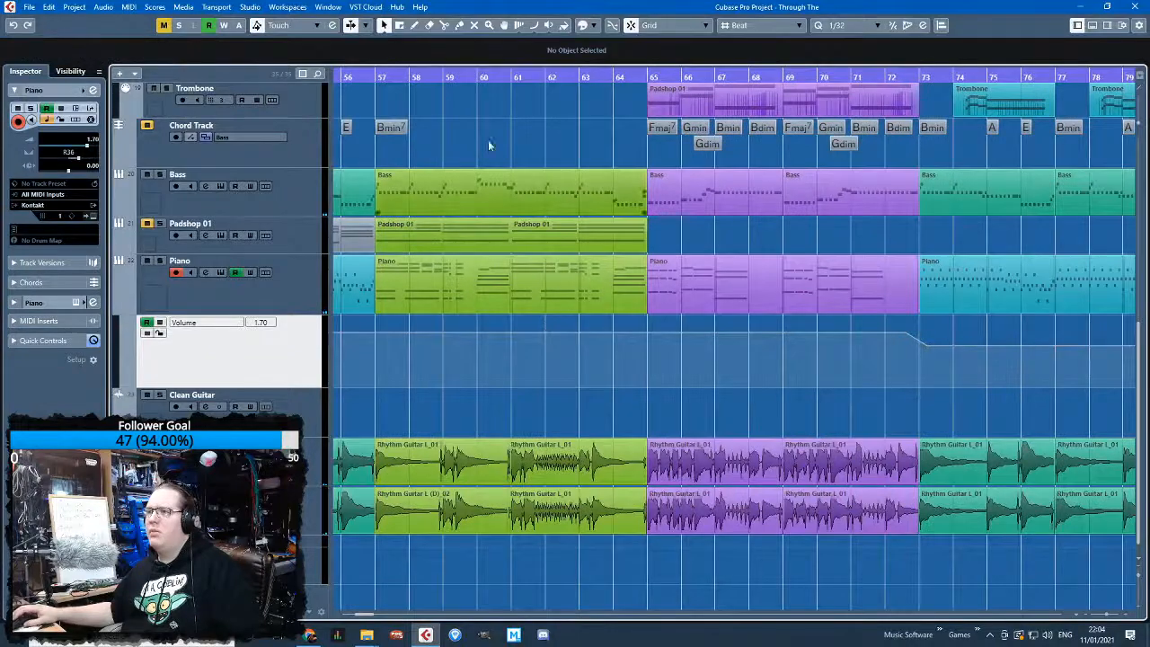
click(376, 78)
scroll(515, 333, down, 4)
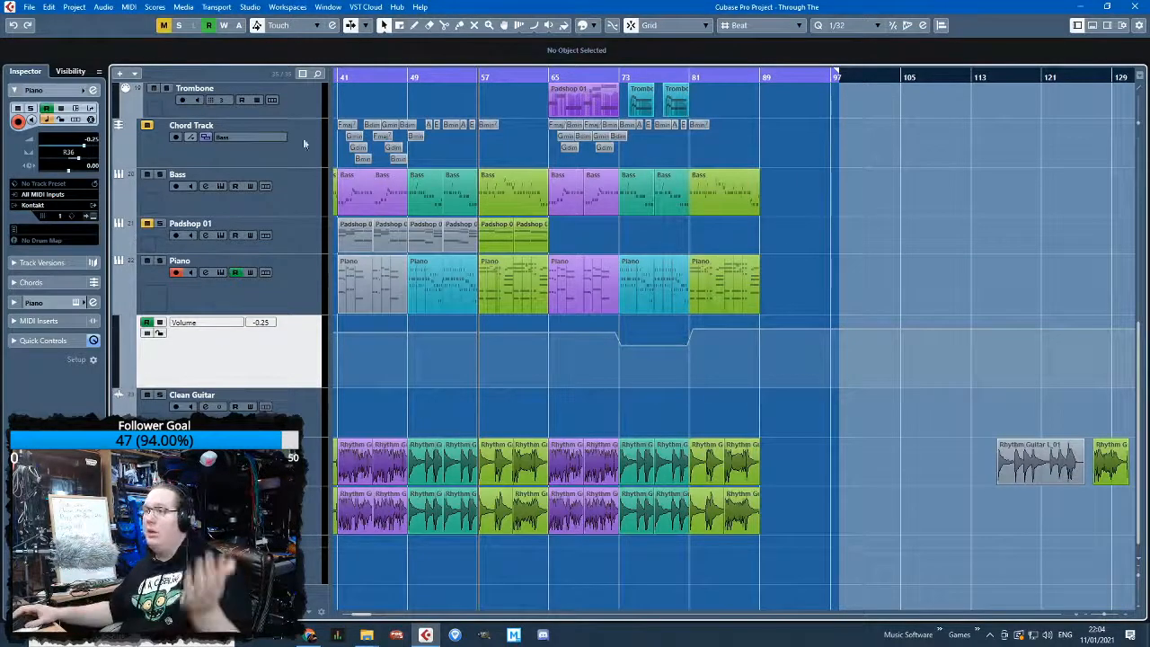
Move the Piano volume fade before the dip so it starts just before bar 72 and ends at bar 73
drag(639, 385, 768, 374)
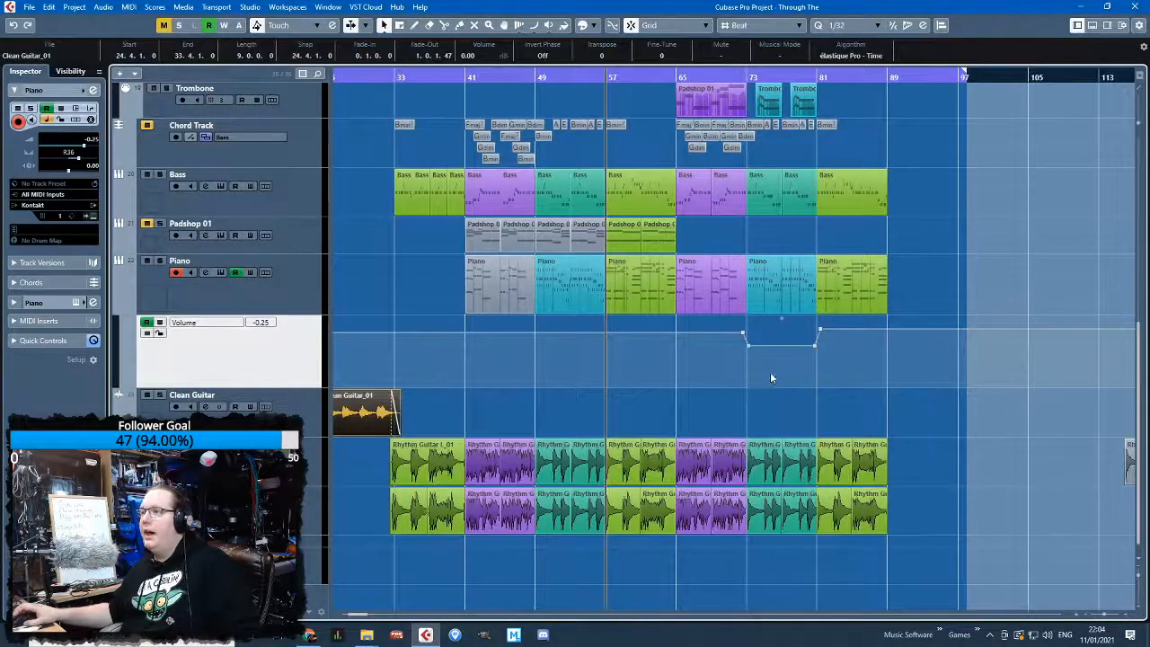
scroll(756, 369, up, 4)
scroll(754, 368, up, 2)
click(579, 331)
drag(640, 318, 702, 344)
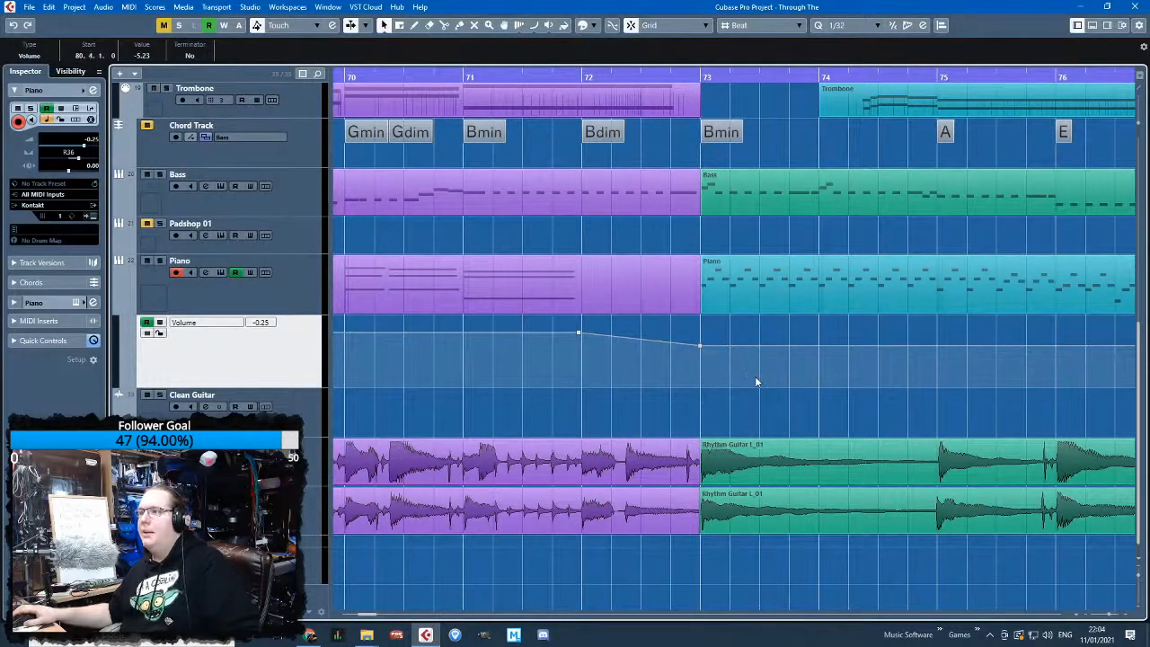
scroll(755, 382, down, 5)
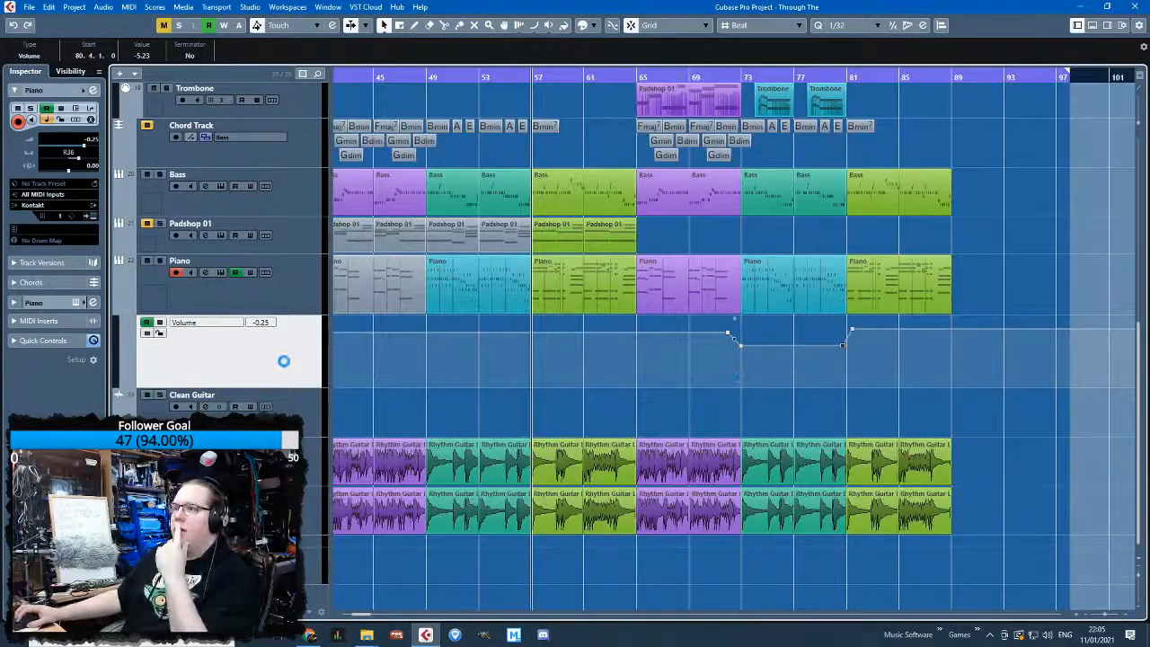
Move the playhead to about bar 28, review the whole arrangement, and collapse the Strings & Horns folder
scroll(611, 395, left, 6)
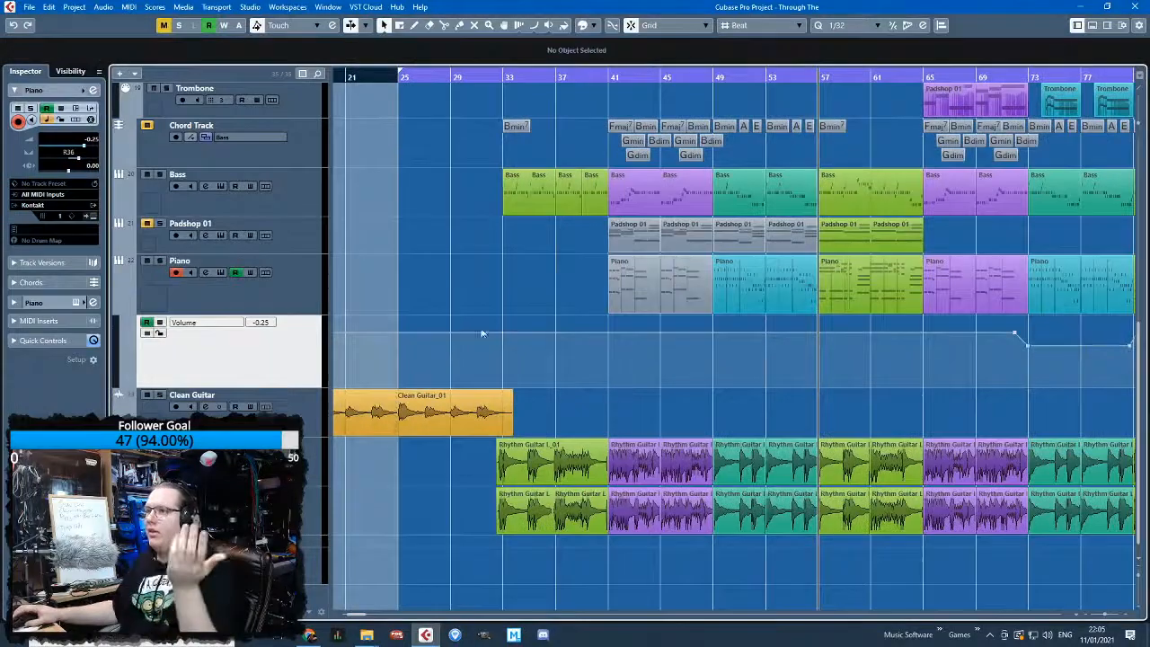
scroll(378, 285, left, 2)
scroll(547, 158, up, 8)
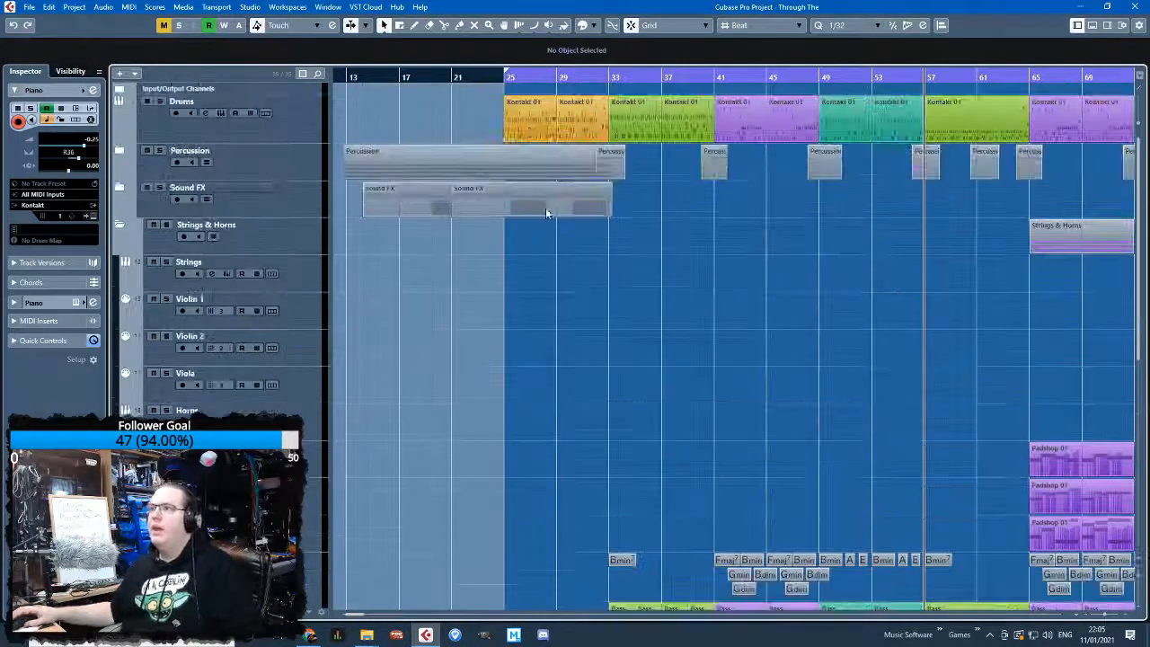
drag(521, 77, 526, 99)
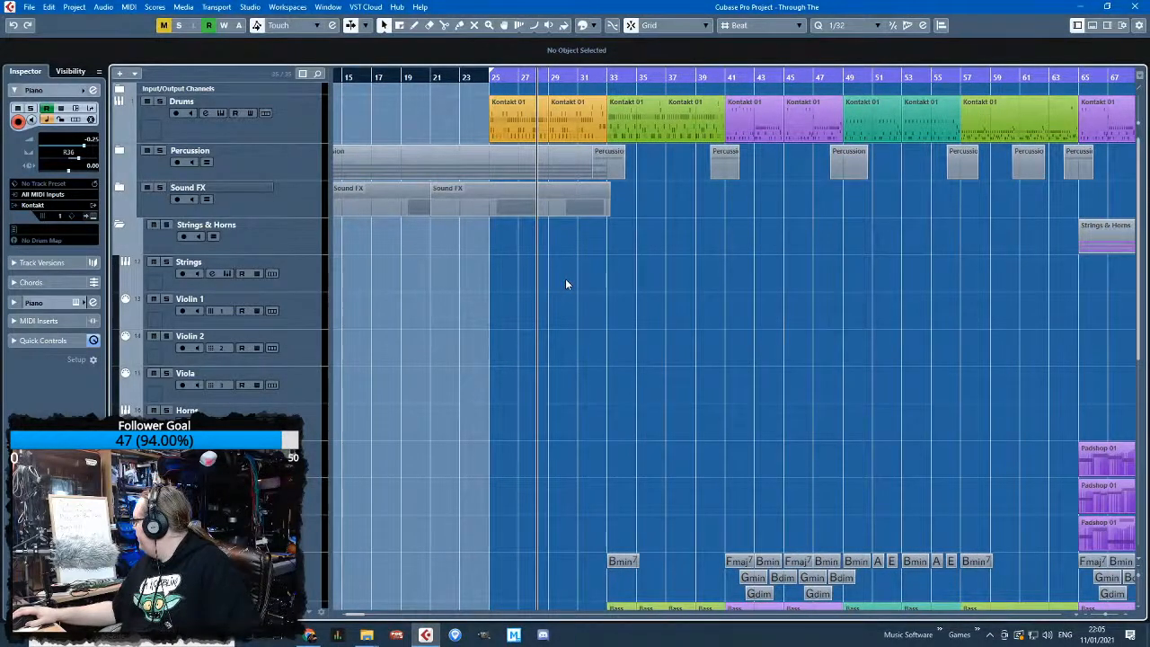
key(g)
key(g)
scroll(698, 332, down, 4)
scroll(755, 364, up, 4)
click(121, 228)
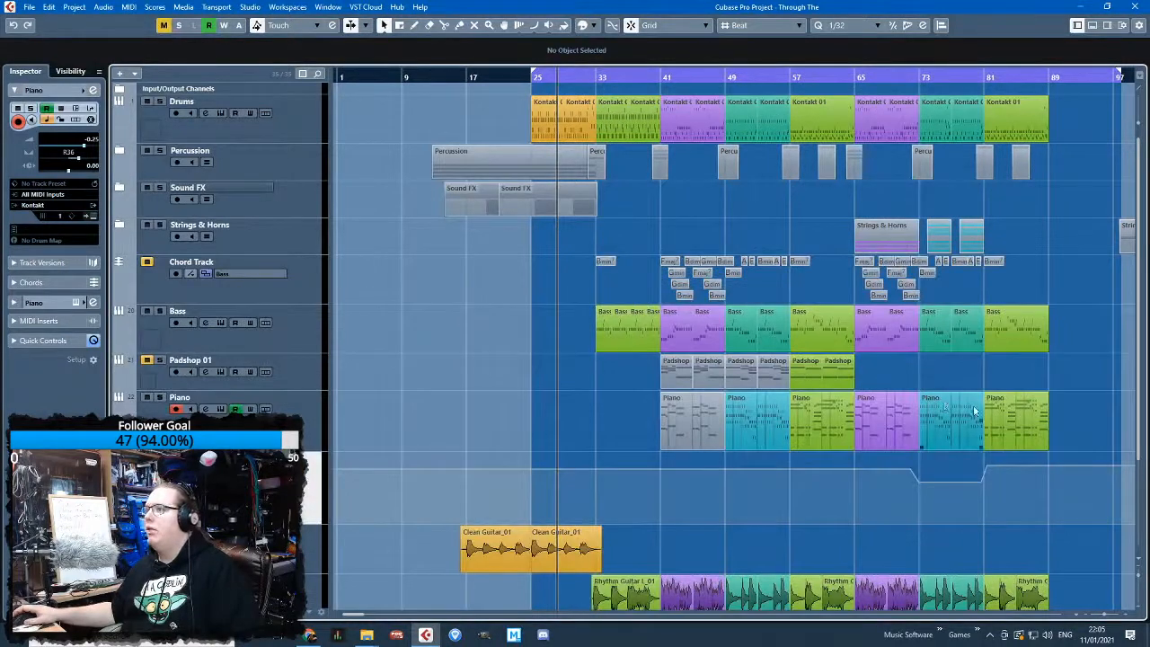
scroll(874, 395, up, 4)
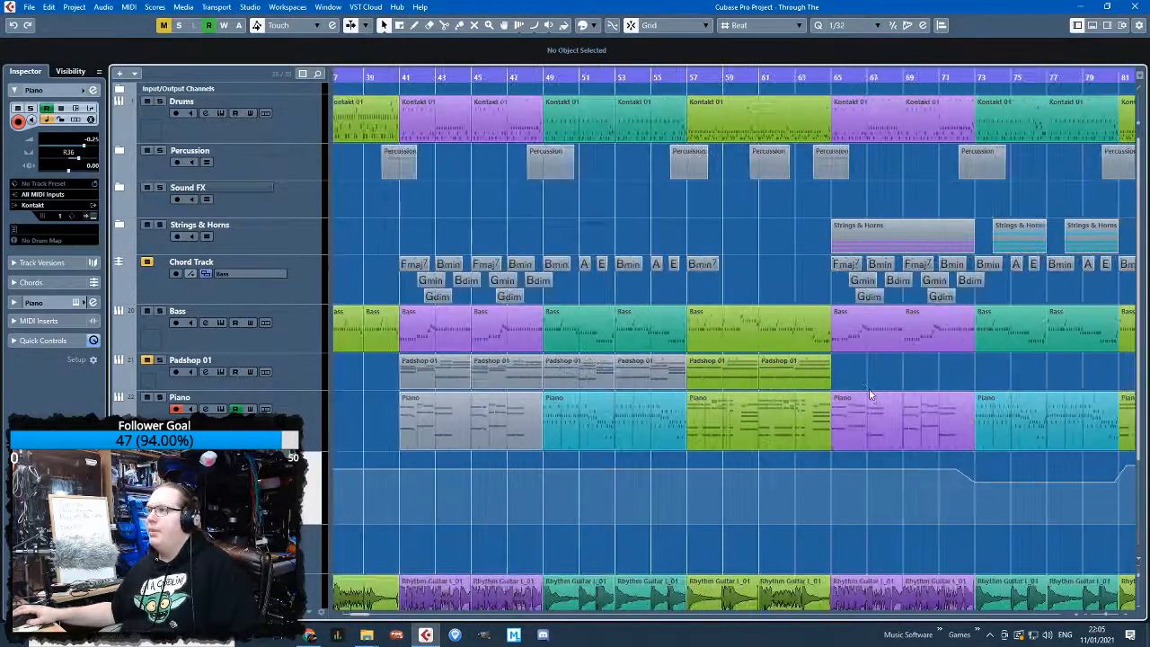
Move the Strings & Horns folder below the Chord Track and set the left locator just before the first Percussion part
scroll(683, 239, down, 2)
drag(292, 238, 296, 292)
drag(440, 282, 569, 276)
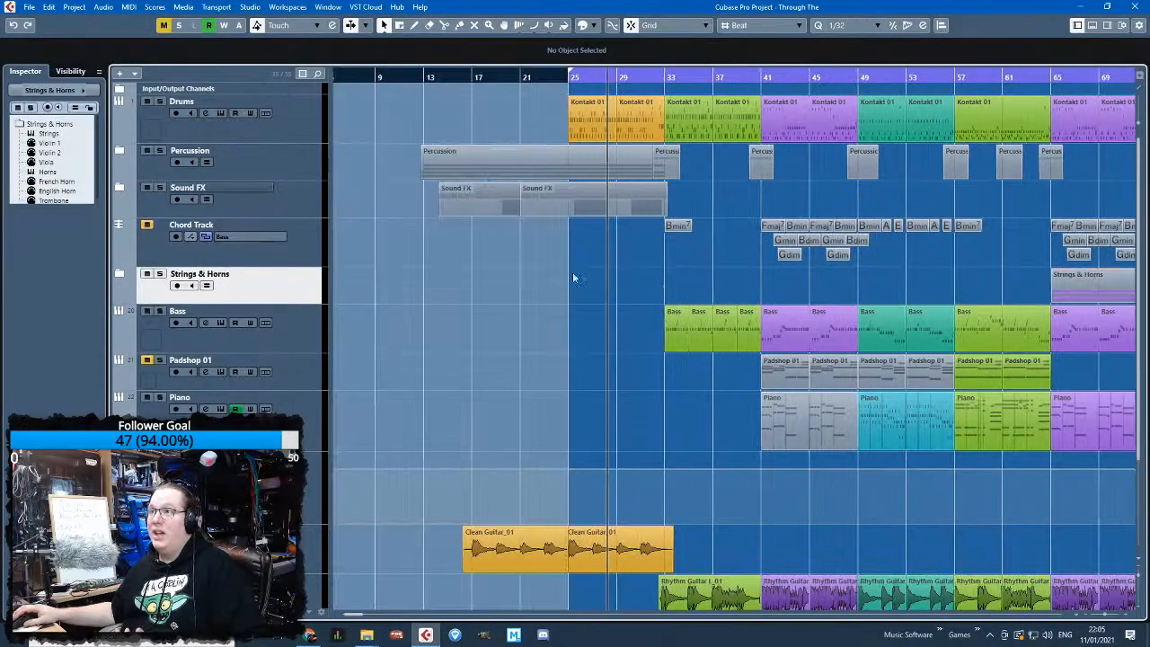
drag(569, 68, 421, 95)
scroll(421, 95, up, 4)
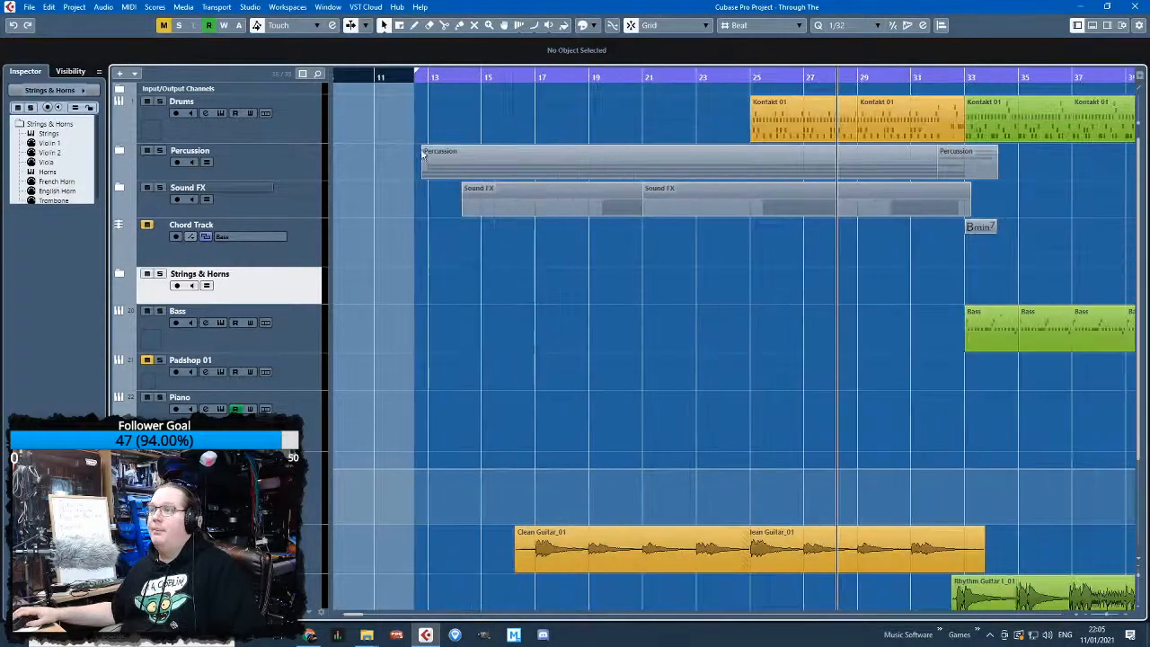
scroll(596, 271, down, 5)
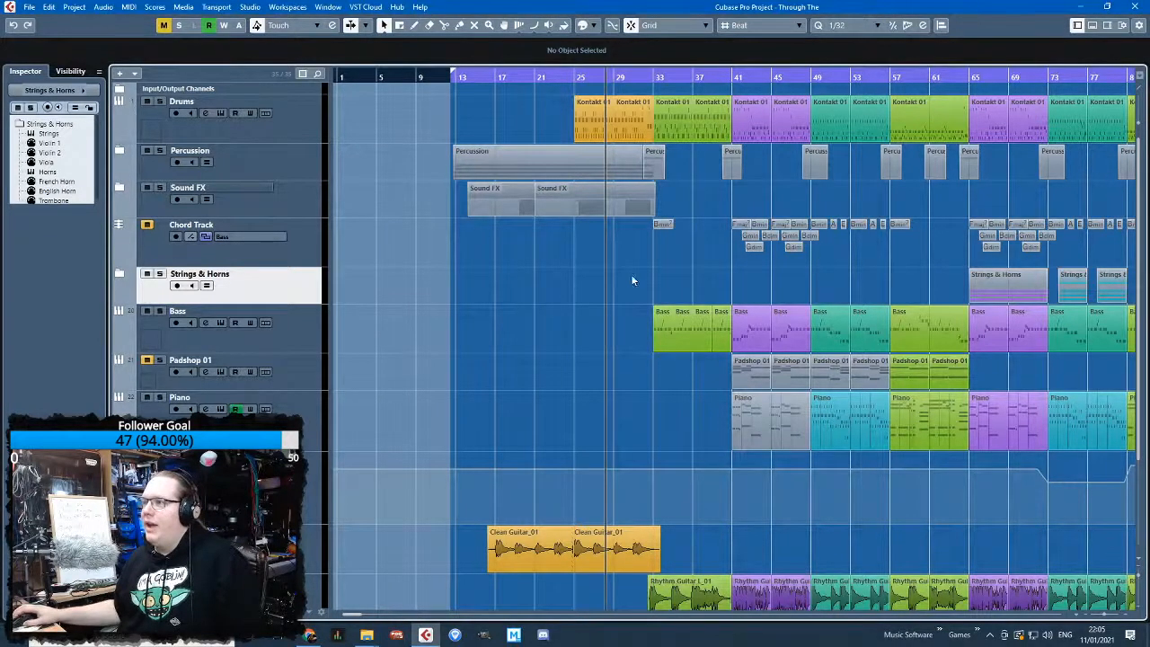
Copy the first Bass part from bar 33 to bar 25
scroll(655, 338, up, 3)
click(669, 337)
drag(725, 341, 511, 321)
click(578, 272)
click(641, 320)
click(527, 295)
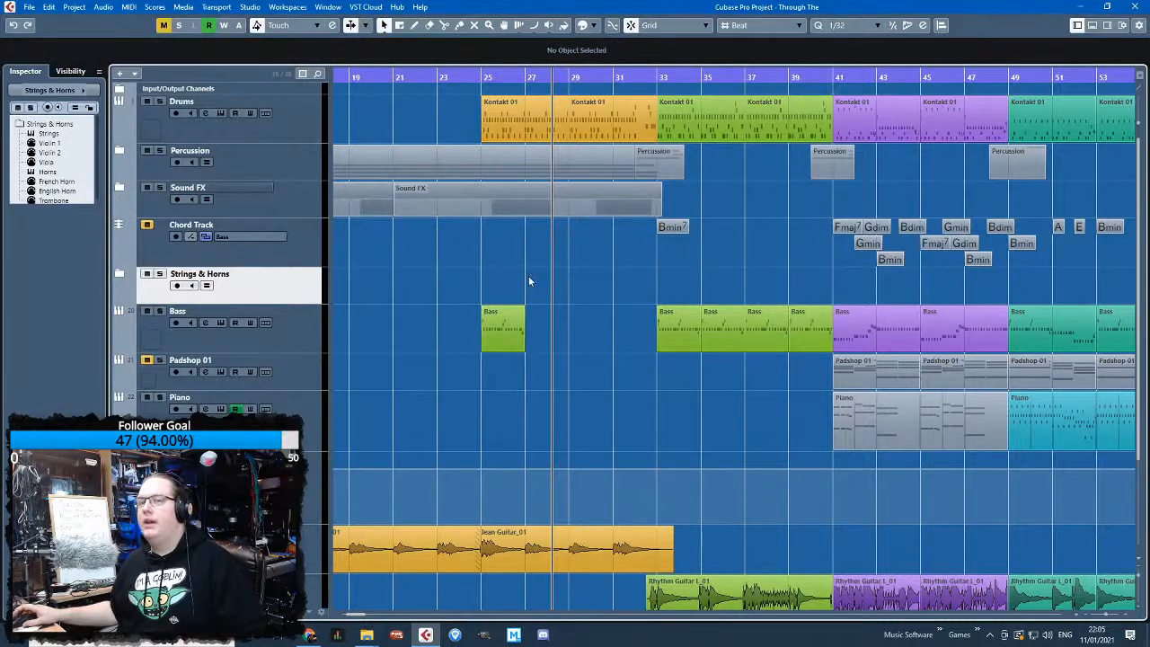
Place the copied Bass part at bar 17 and extend its end to bar 25
scroll(539, 287, left, 5)
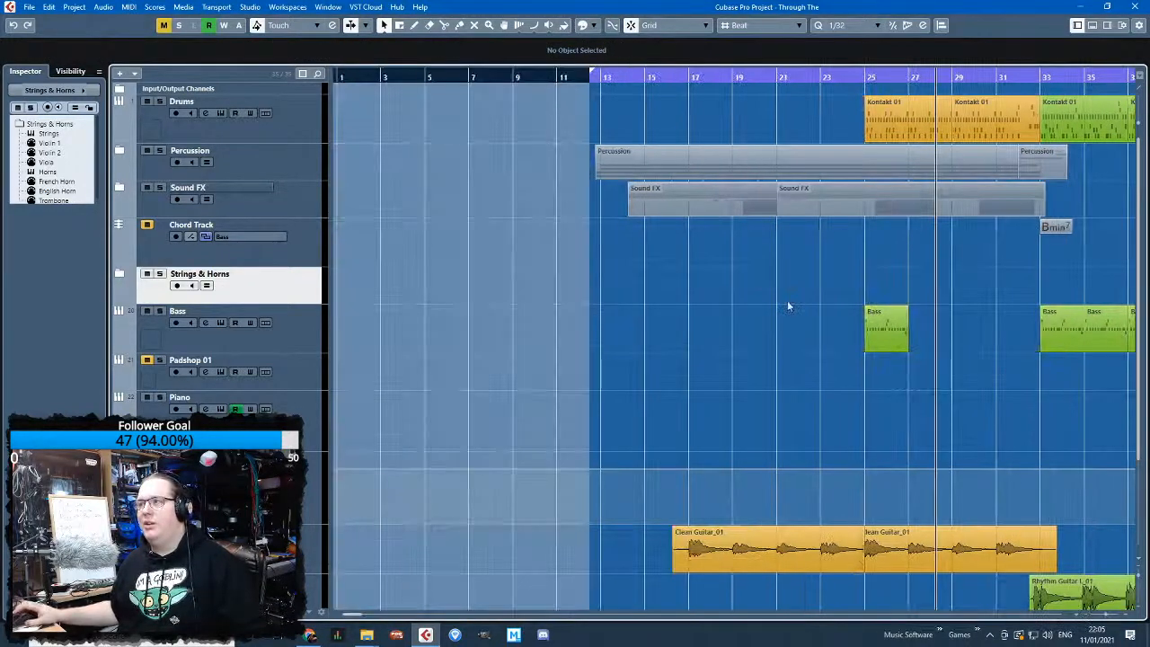
scroll(847, 369, up, 2)
mouse_move(862, 348)
mouse_down()
mouse_move(599, 348)
mouse_move(873, 359)
mouse_up()
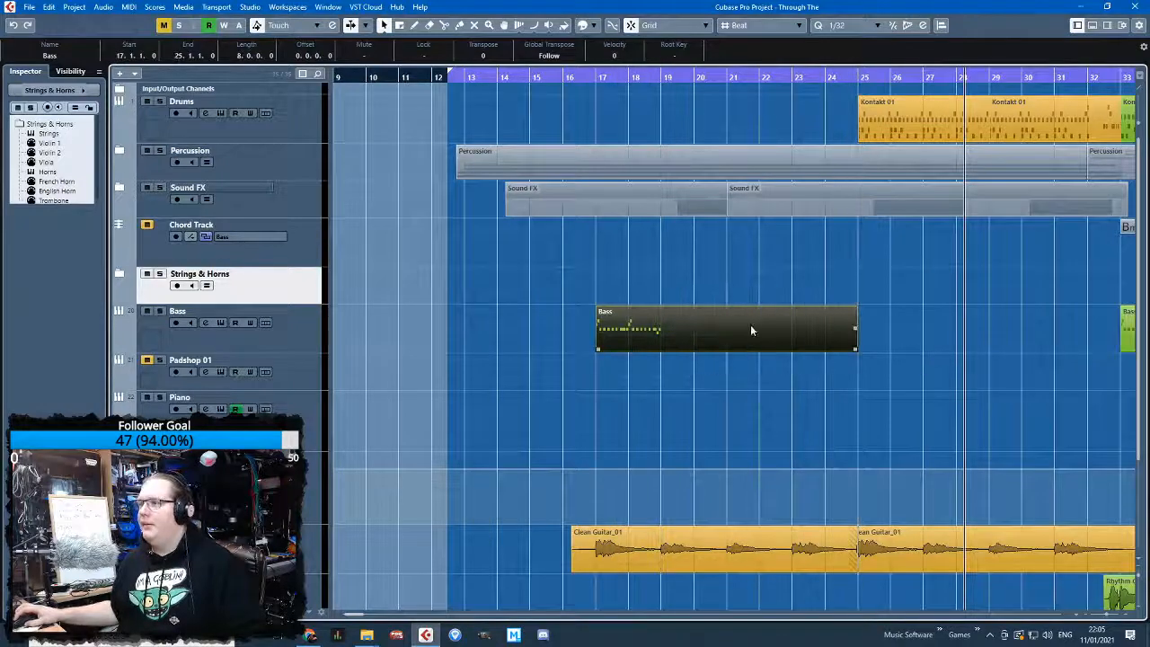
Clear the copied riff from the bar 17 Bass part and put in one sustained B1 note of about one and a half bars
double_click(751, 328)
drag(716, 396, 341, 180)
key(Delete)
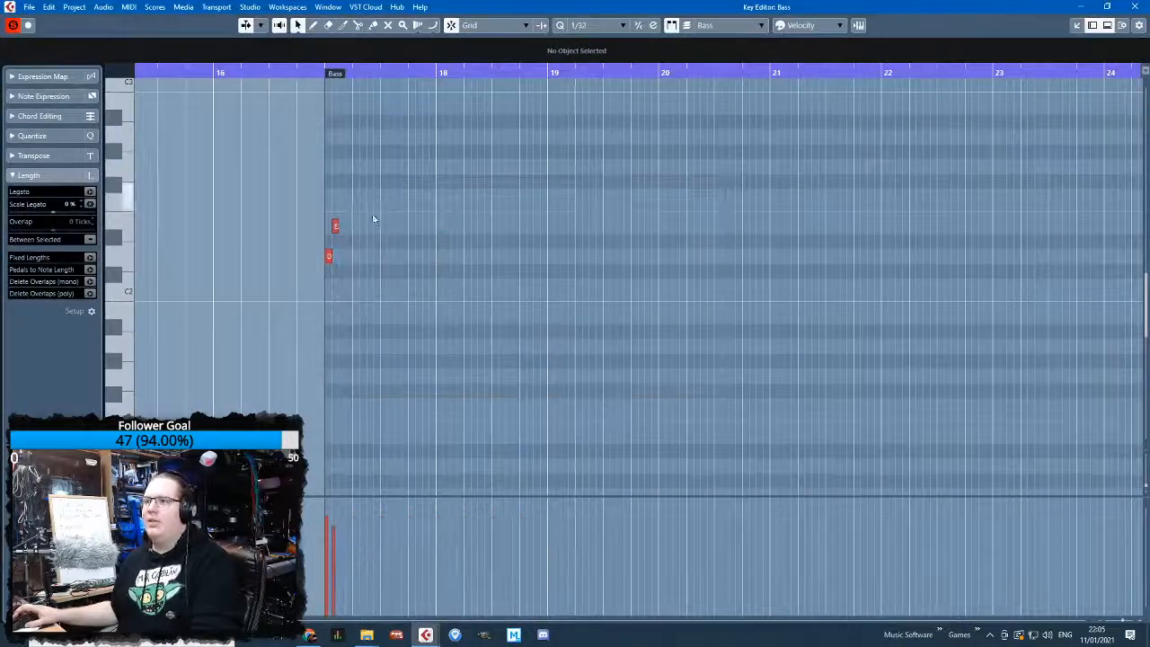
key(h)
key(h)
key(h)
drag(339, 258, 844, 316)
click(359, 227)
key(Delete)
click(343, 317)
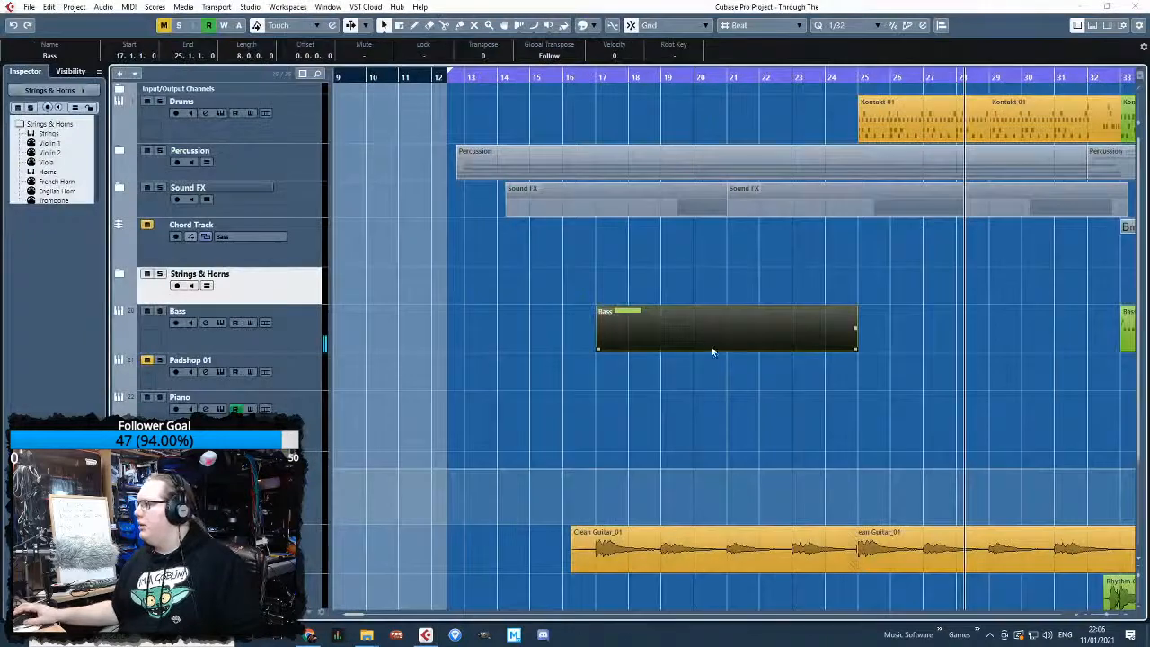
Audition the Bass part from bar 17 and switch off Solo Editor in its Key Editor
click(576, 78)
scroll(618, 477, up, 5)
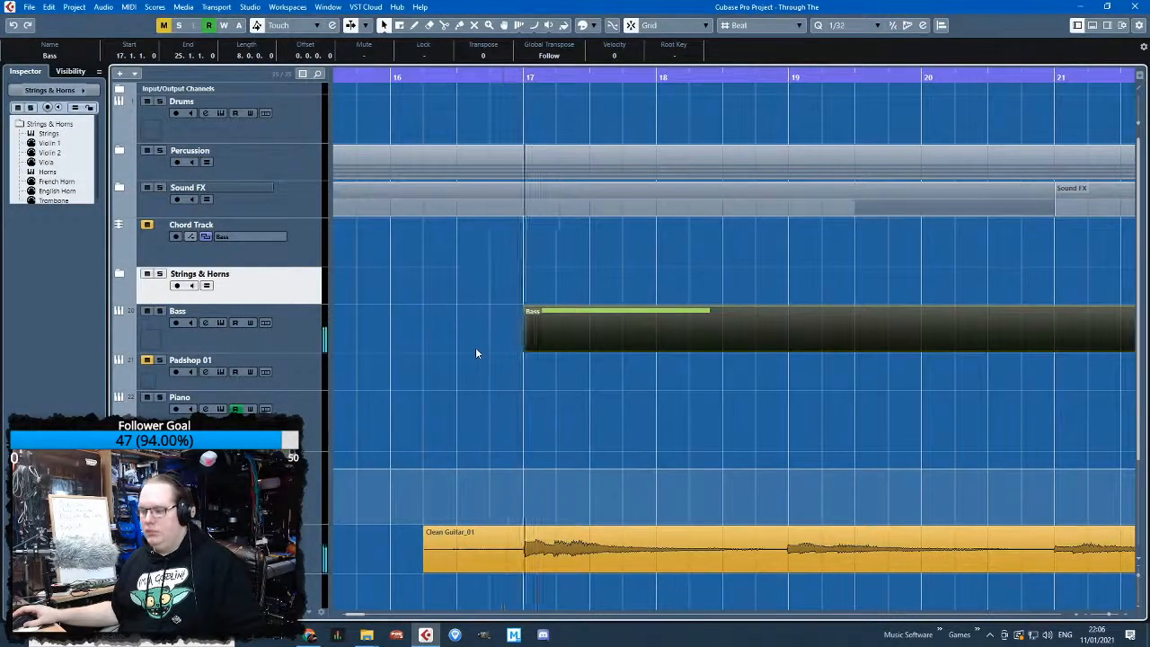
key(space)
scroll(481, 355, down, 3)
double_click(671, 331)
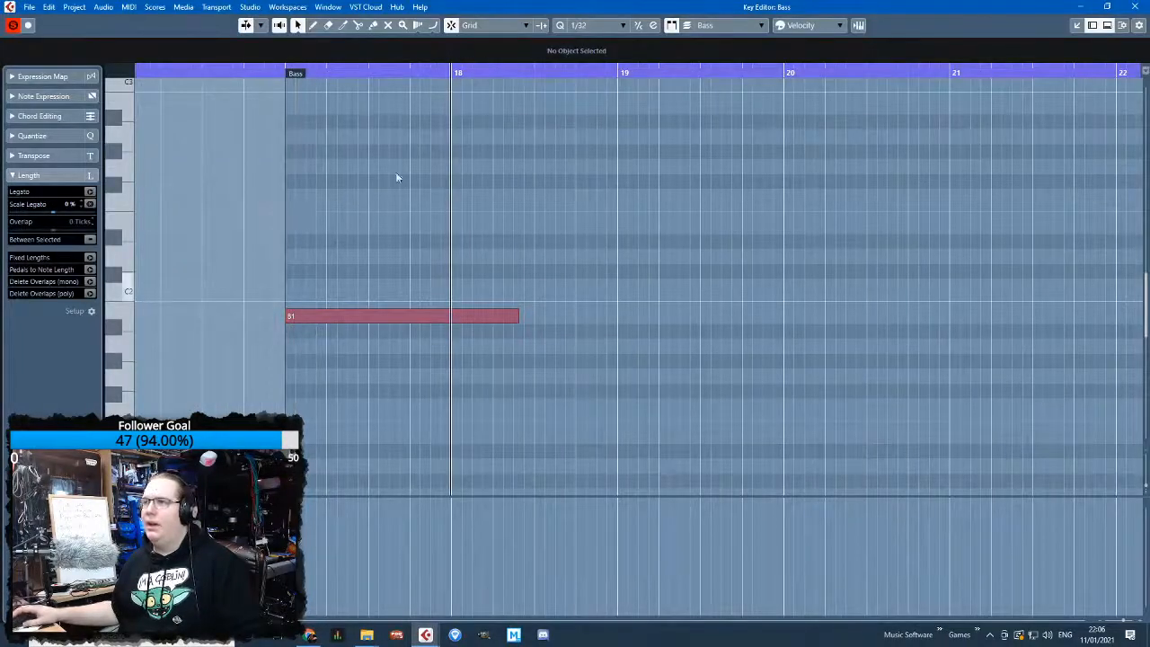
click(265, 75)
key(s)
key(space)
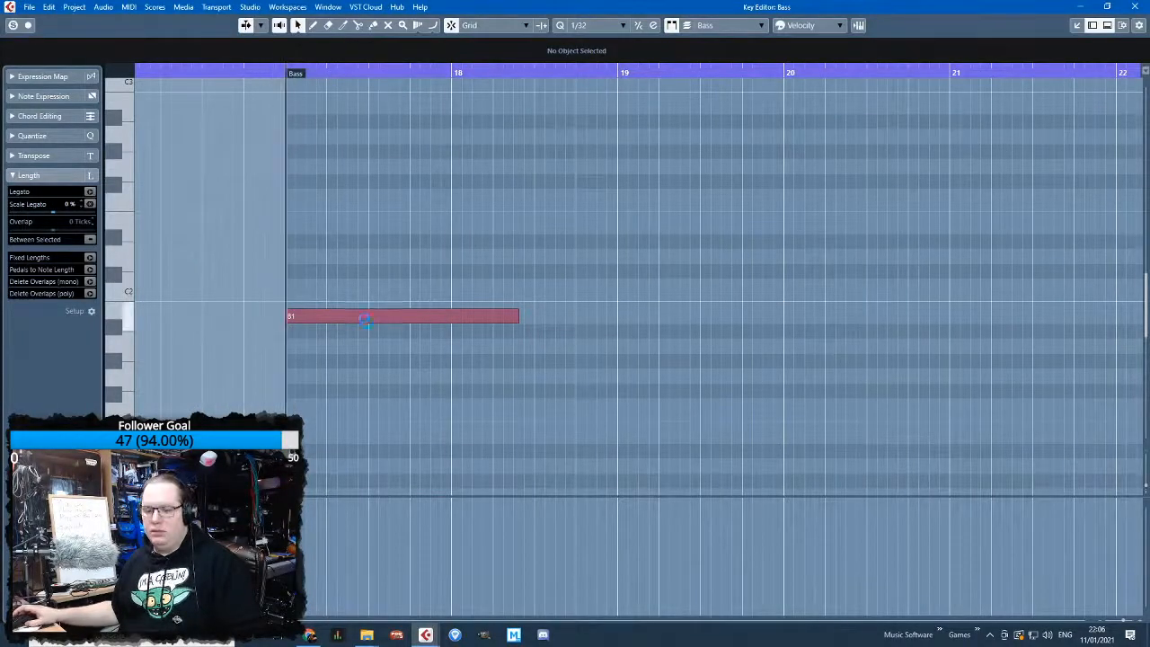
Lengthen the B1 note that starts at bar 17 so it ends at 20.4.4.60
scroll(460, 355, down, 2)
drag(491, 326, 539, 328)
scroll(601, 363, up, 2)
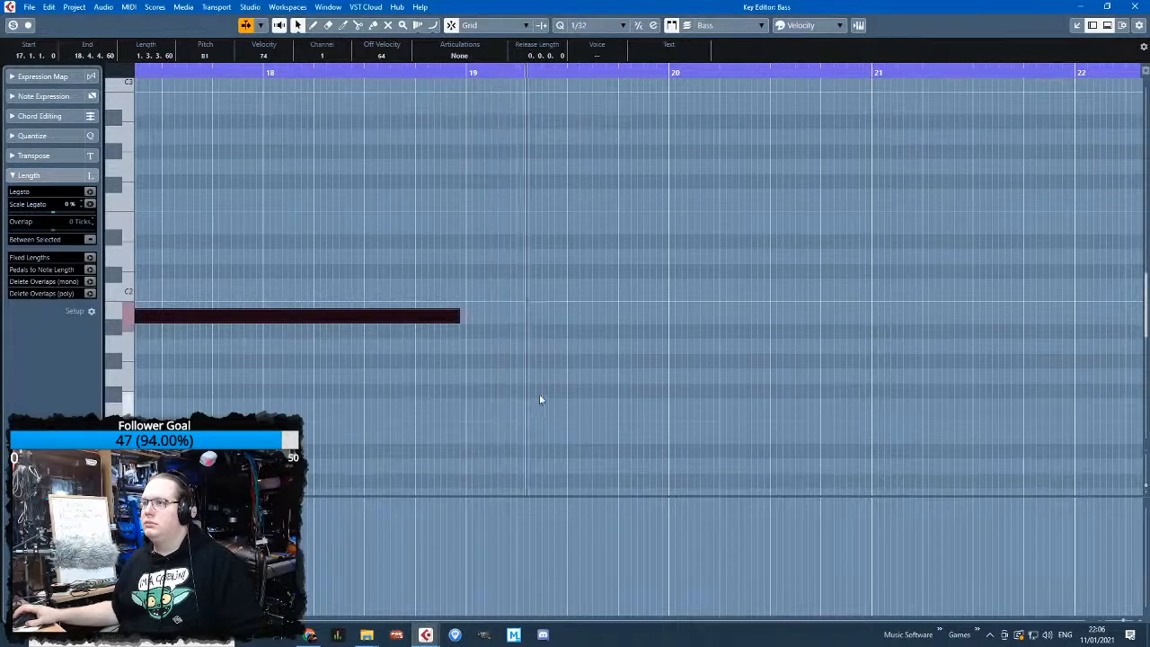
scroll(540, 396, down, 2)
click(520, 373)
drag(483, 319, 746, 318)
click(811, 392)
scroll(907, 463, up, 2)
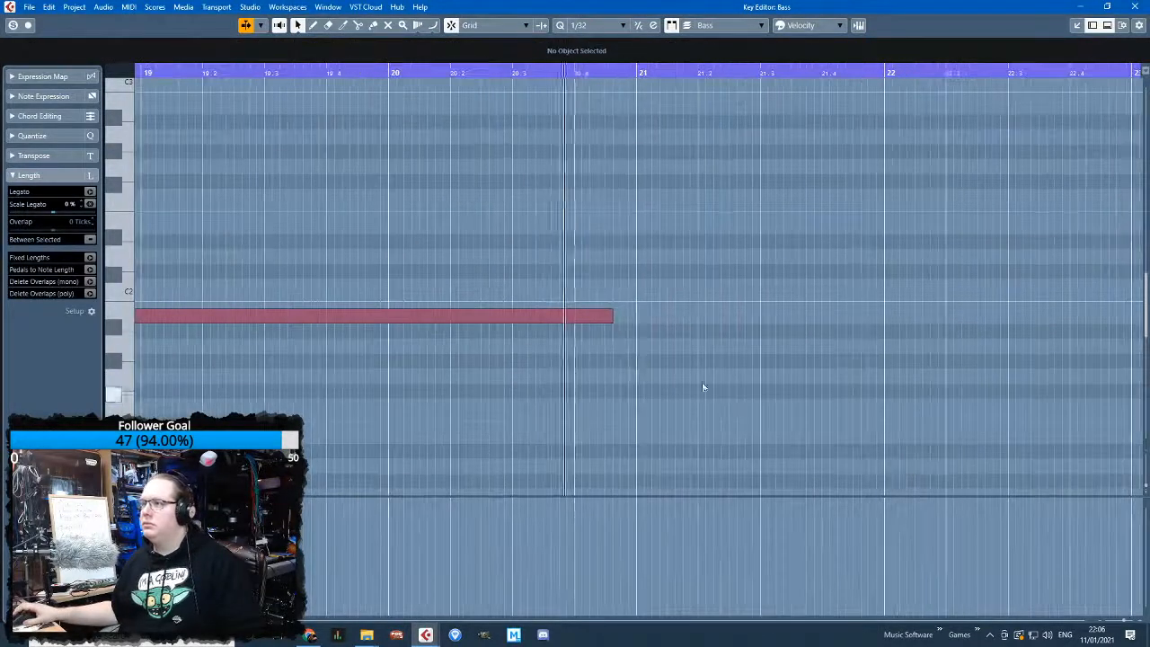
mouse_move(611, 319)
mouse_down()
mouse_move(561, 319)
mouse_move(629, 319)
mouse_up()
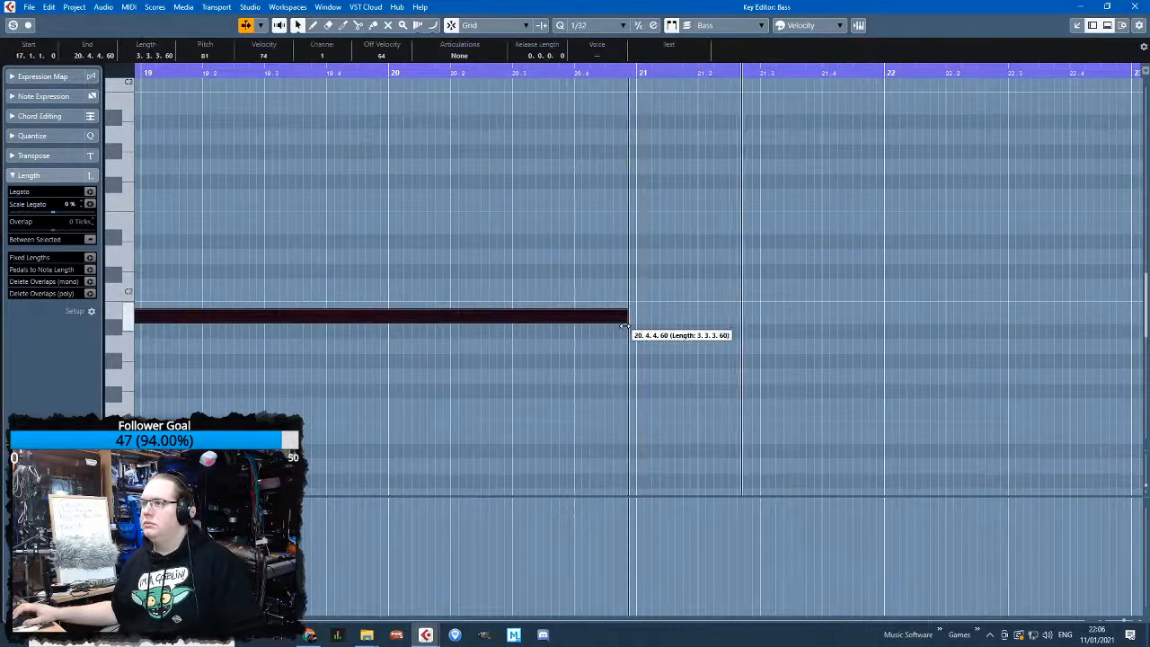
Duplicate the long B1 note so the copy starts at bar 21
scroll(706, 381, down, 2)
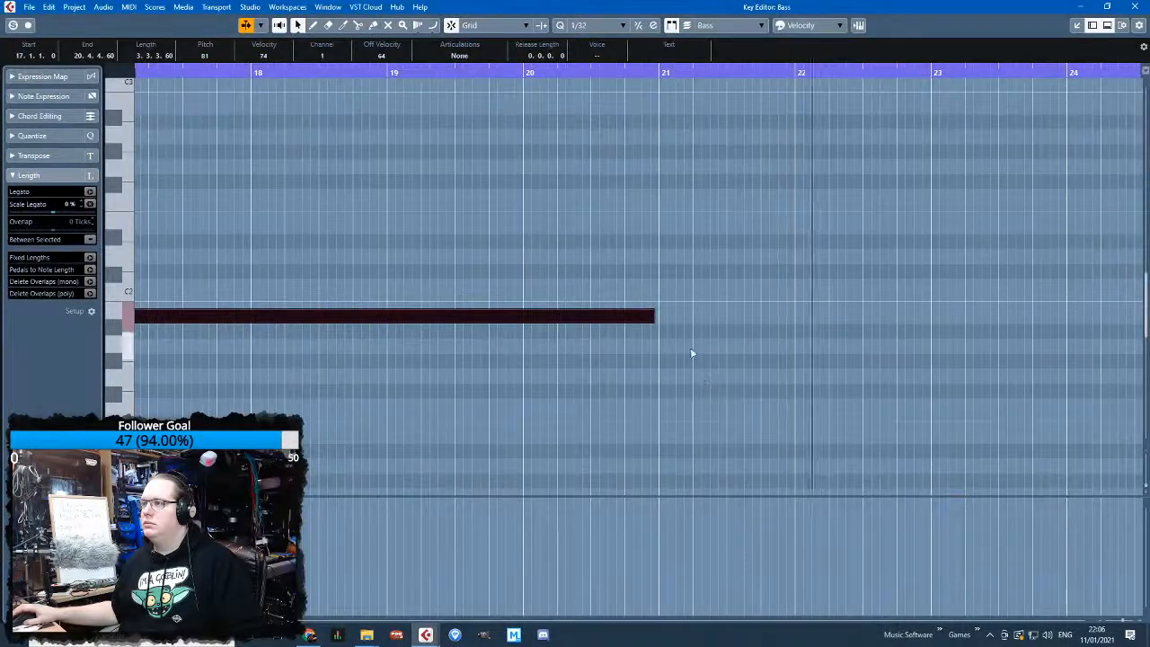
key(ctrl+d)
mouse_move(669, 320)
mouse_down()
mouse_move(690, 319)
mouse_move(678, 322)
mouse_up()
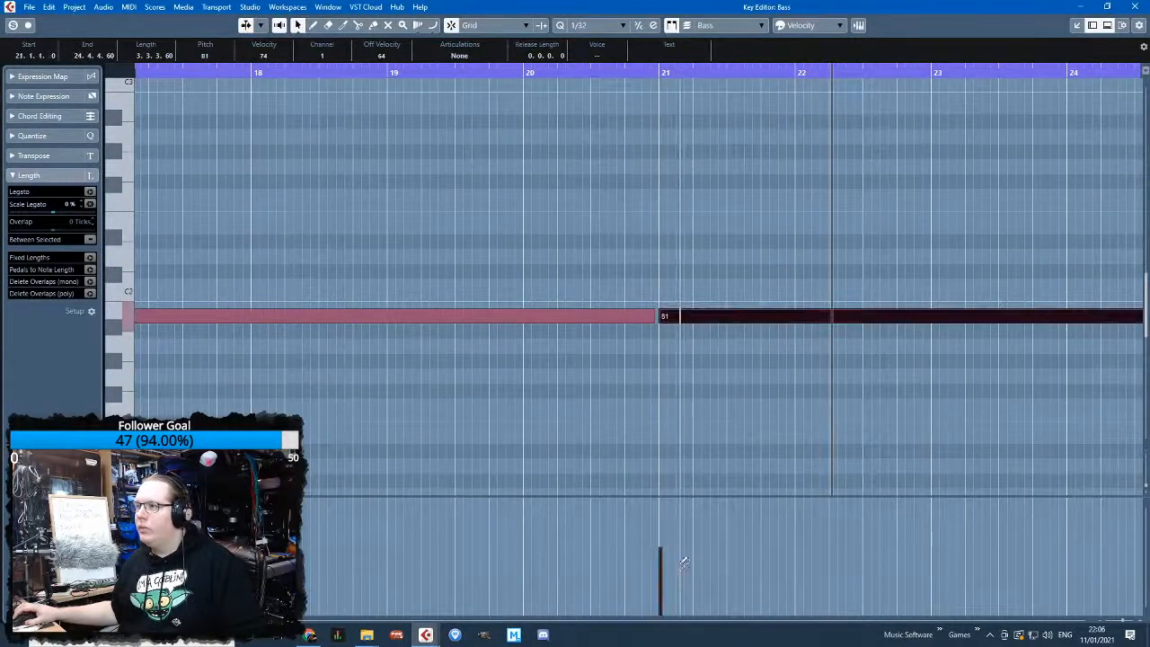
click(598, 86)
scroll(686, 285, down, 3)
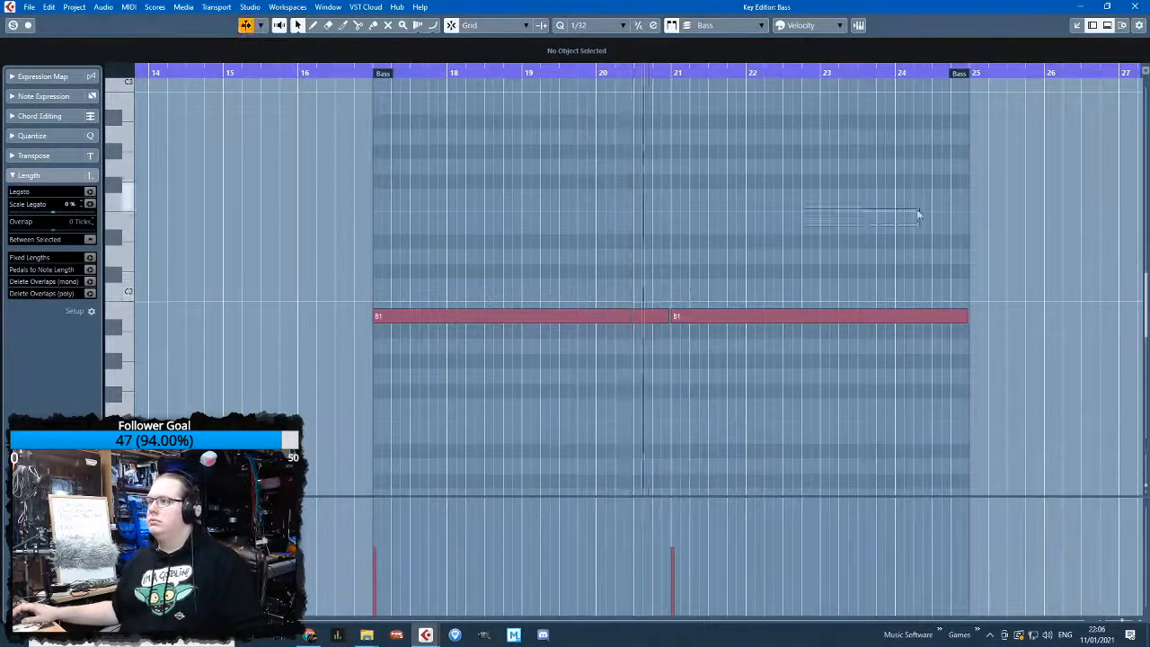
Extend the Bass part's end to bar 28 and check the join between the two B1 notes at bar 21
scroll(957, 261, up, 2)
scroll(934, 239, down, 3)
drag(953, 75, 677, 105)
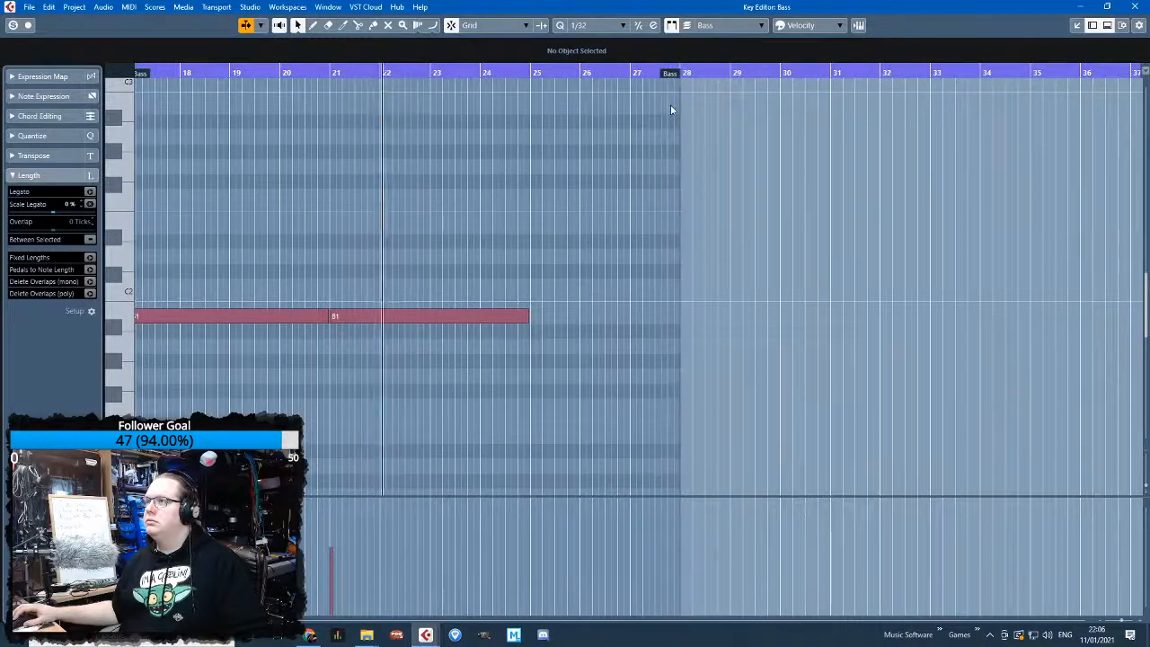
scroll(505, 241, up, 4)
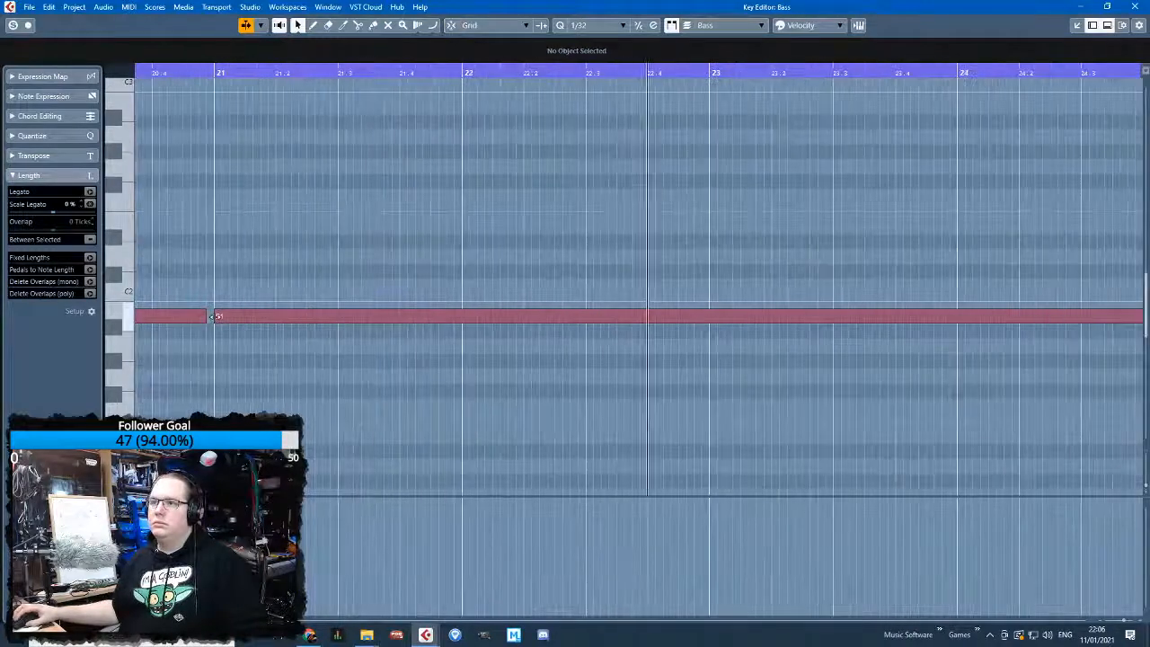
click(216, 316)
scroll(579, 247, down, 3)
click(637, 236)
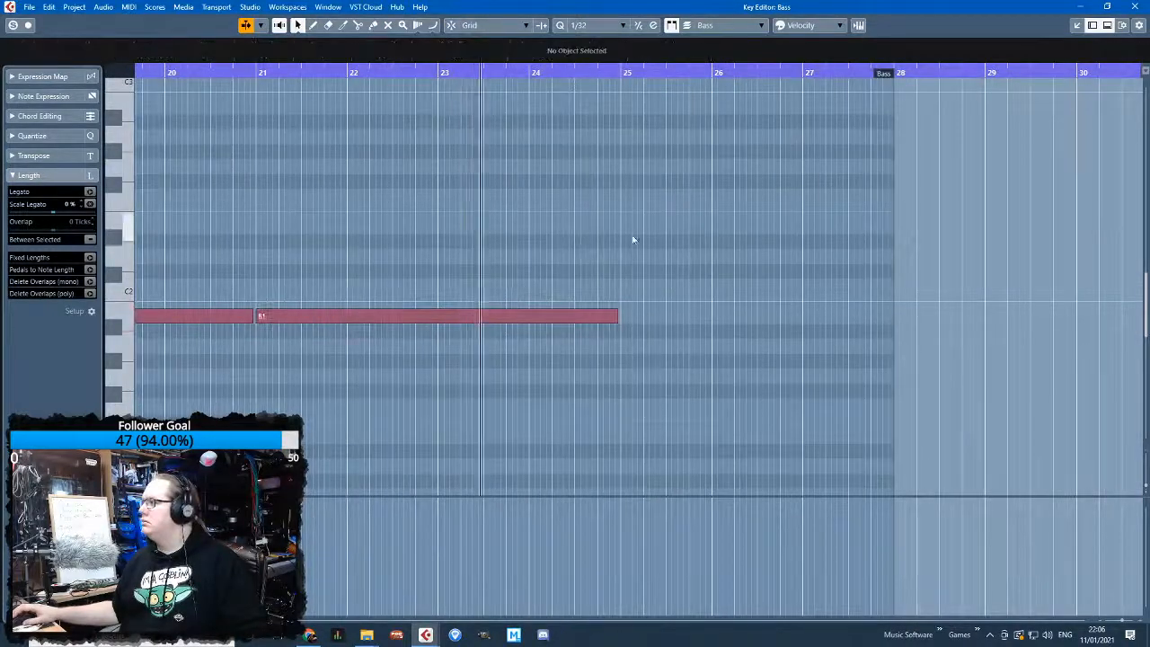
Shorten the second B1 note to end before beat 24.3 and add a short B1 note at 24.3.1.40
scroll(642, 335, up, 3)
scroll(658, 321, up, 3)
mouse_move(644, 316)
mouse_down()
mouse_move(482, 321)
mouse_move(539, 317)
mouse_up()
click(510, 316)
scroll(525, 331, up, 3)
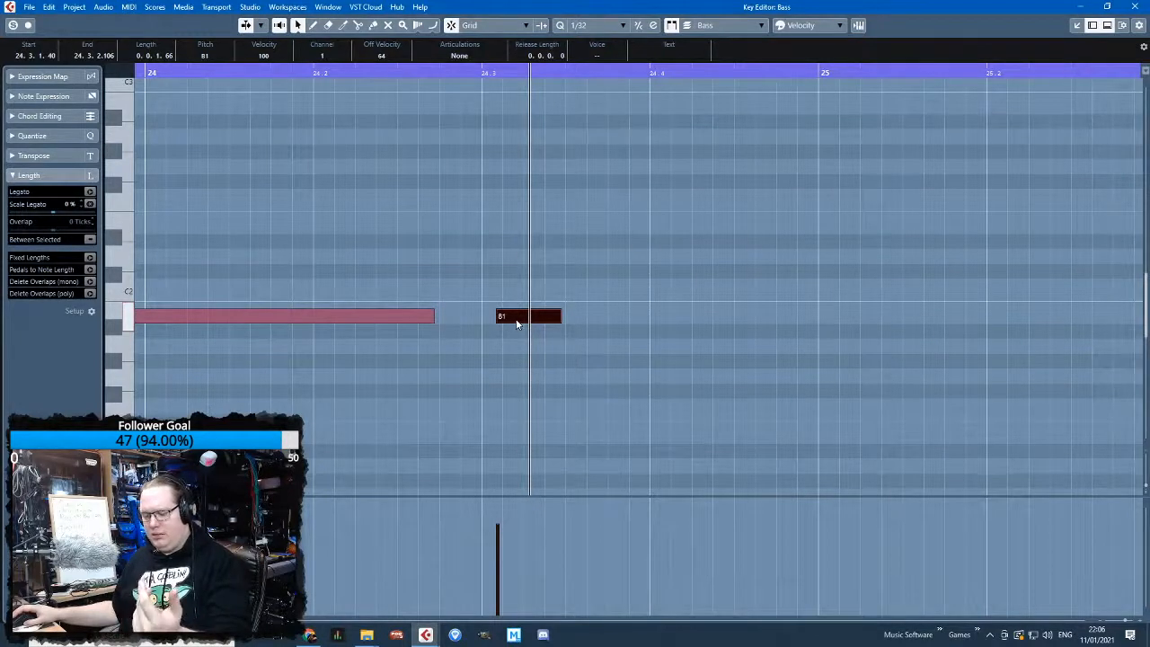
Turn the short note into a rising run of D2 and E2 from beat 24.3 and F#2 at 24.3.4, deleting the spare F#2
drag(512, 316, 593, 182)
key(ctrl+d)
key(ctrl+d)
key(ctrl+d)
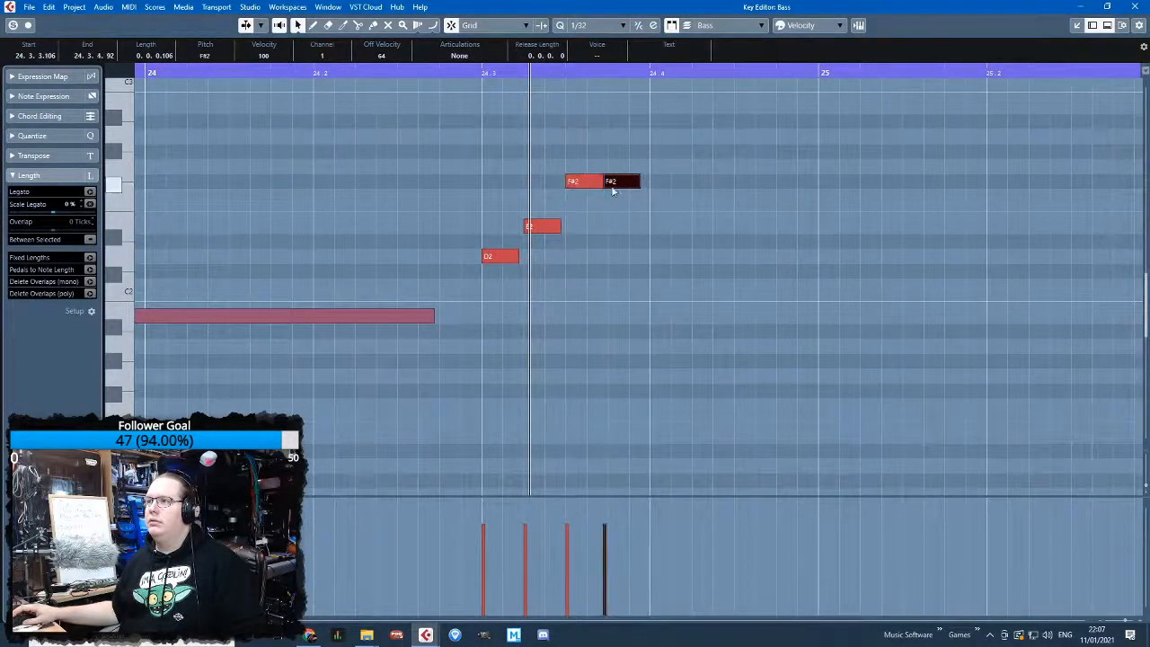
key(Delete)
key(g)
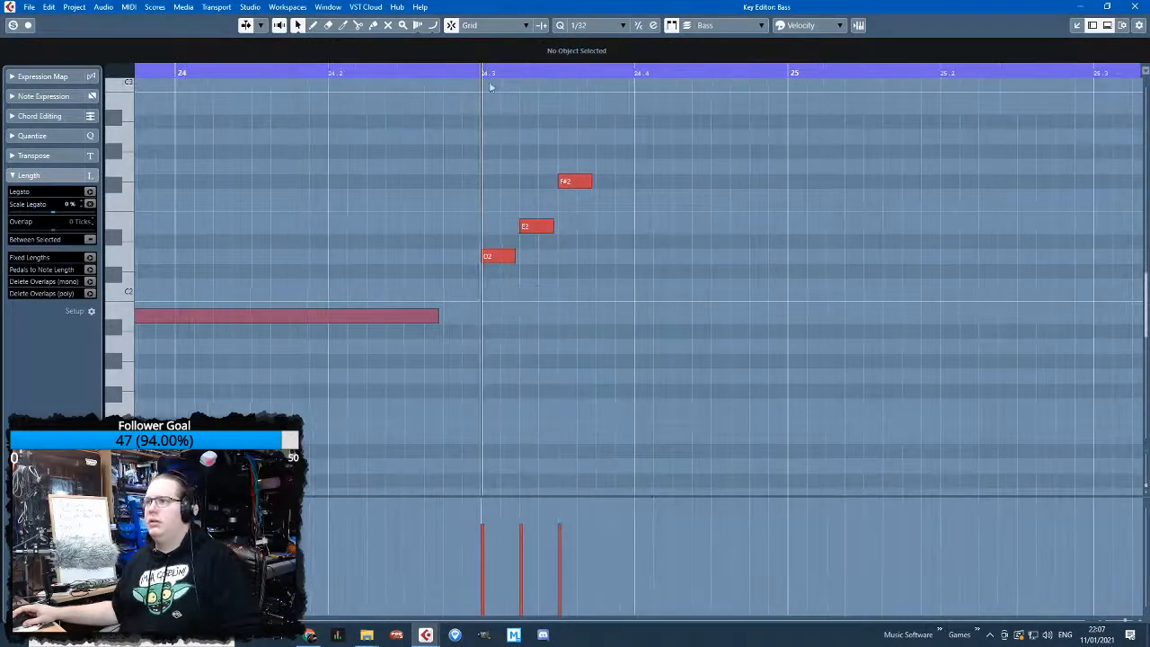
drag(566, 183, 601, 183)
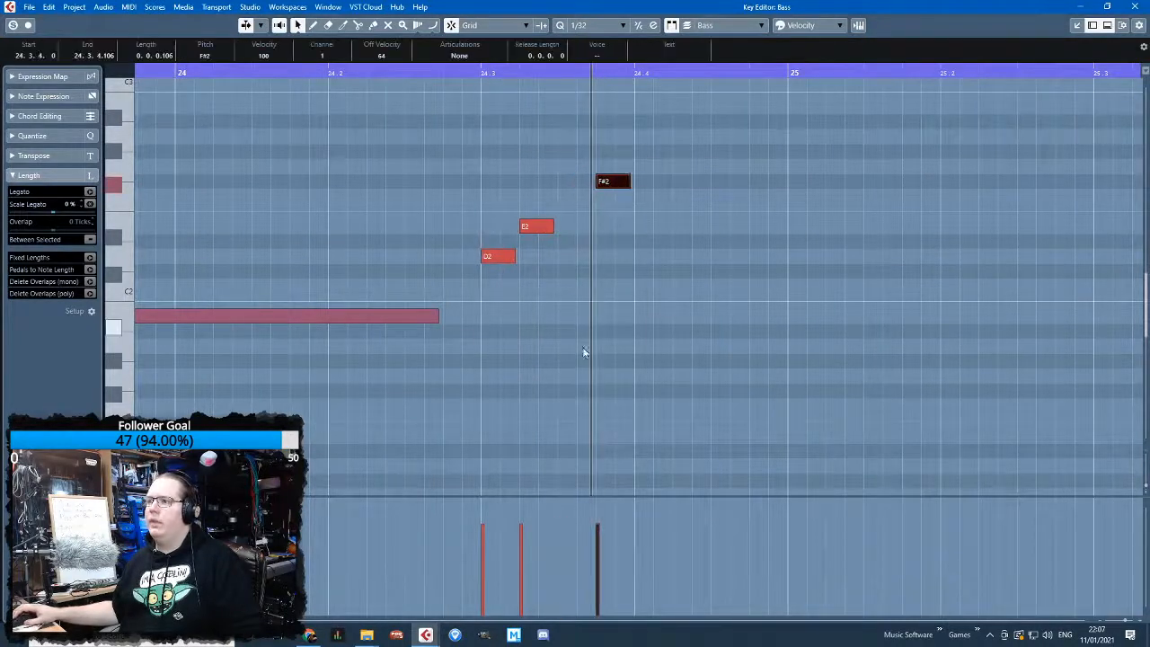
Lower the run's velocities, with D2 at 77 and F#2 at 83, and lengthen the D2 to 24.3.2.12
drag(486, 542, 537, 539)
drag(513, 257, 523, 257)
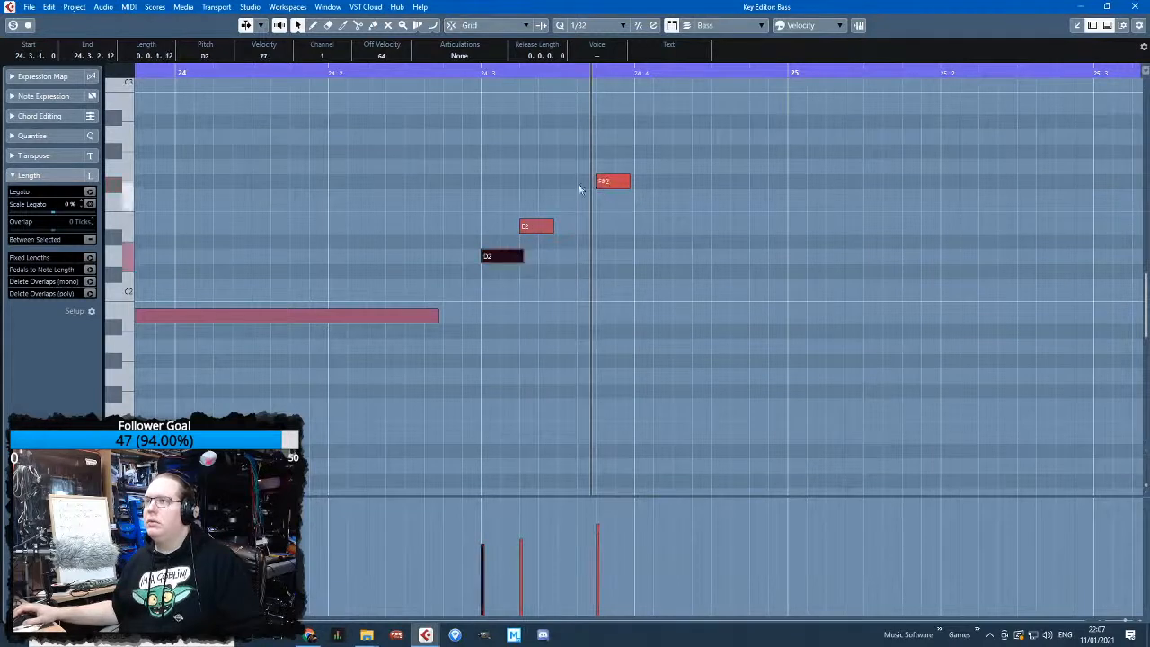
click(625, 183)
click(623, 147)
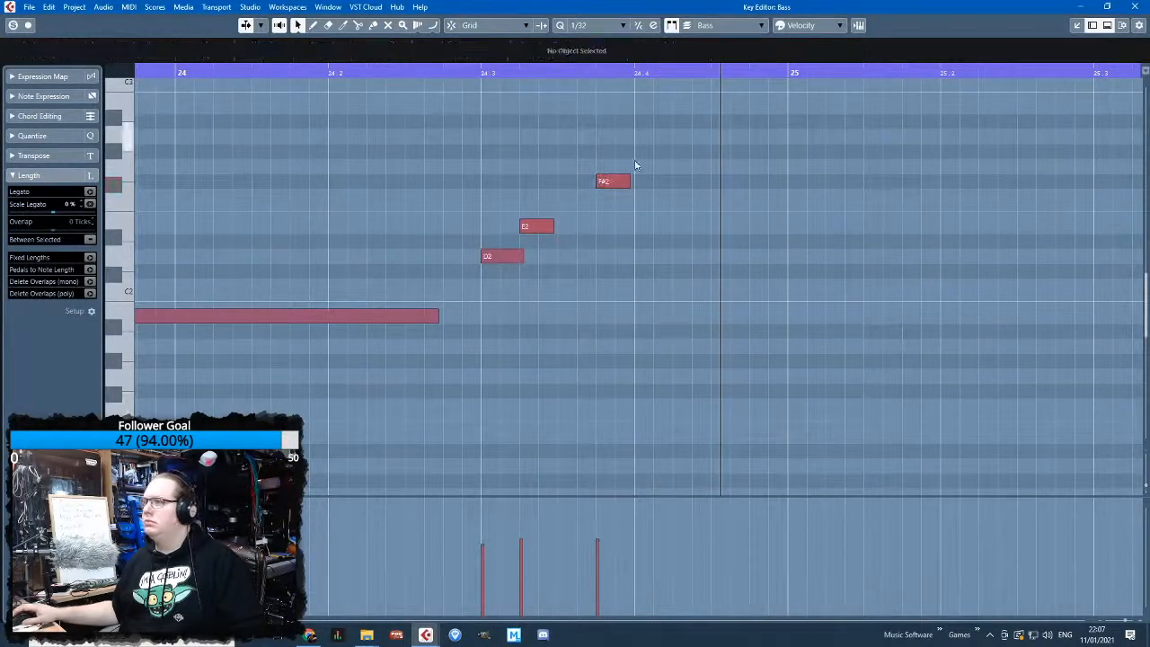
Duplicate the F#2 as an E2 with length 0.0.2.0, place it at 24.4.3 and play back from beat 24.3
click(611, 186)
key(ctrl+d)
drag(638, 183, 687, 227)
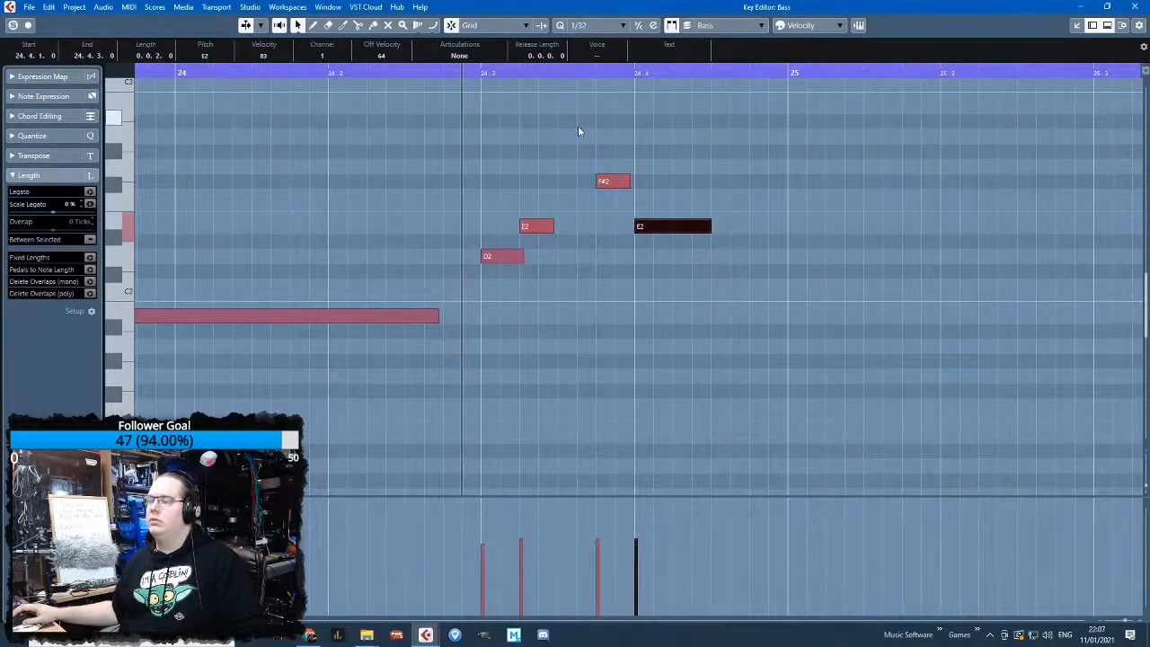
drag(641, 226, 731, 236)
drag(487, 73, 490, 79)
key(space)
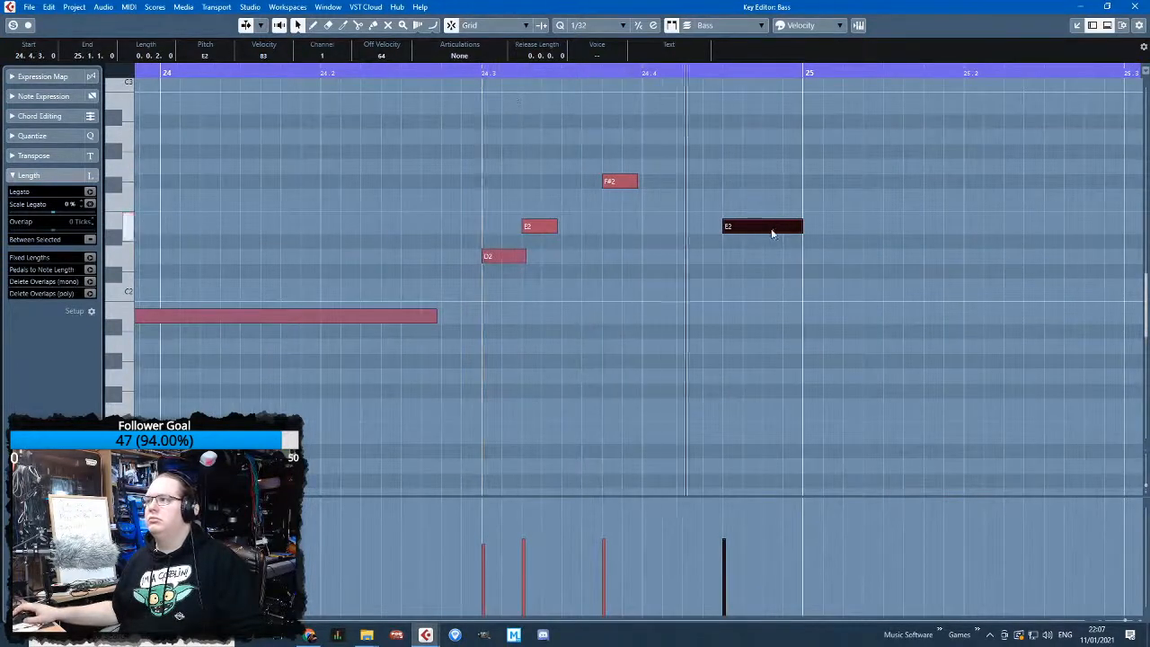
Try raising the run's last note at 24.4.3 to A2 and audition it
drag(765, 233, 764, 137)
key(space)
key(space)
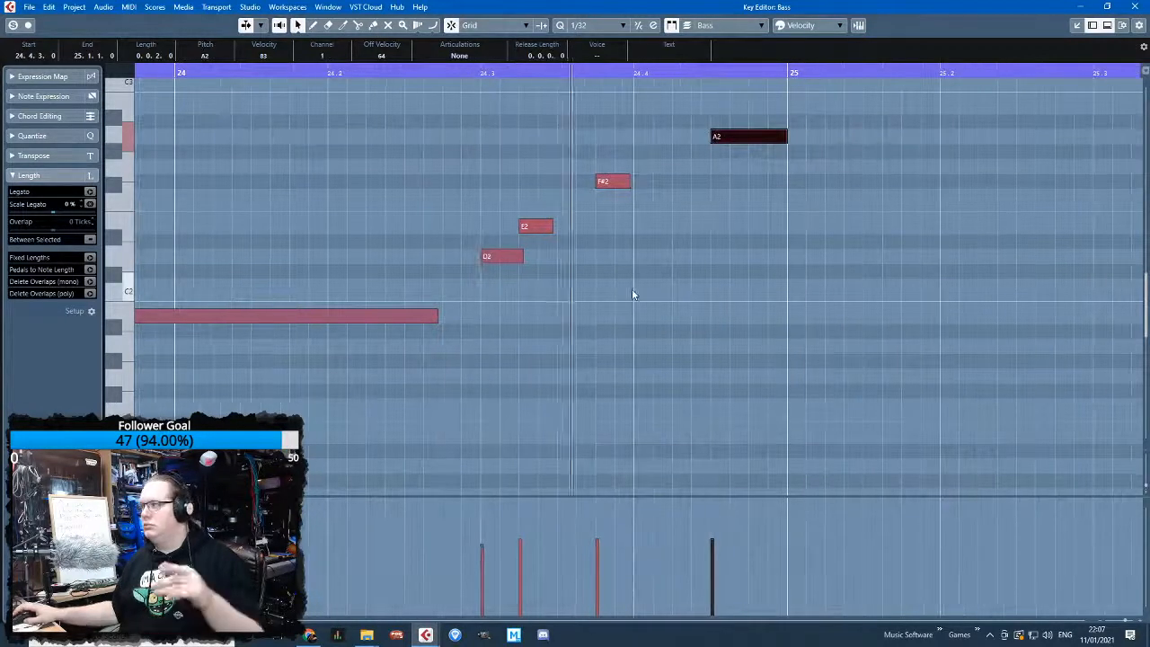
Duplicate the run's last note to 25.1.1 and lower the copy to B1
key(alt+d)
drag(816, 140, 825, 316)
key(g)
key(g)
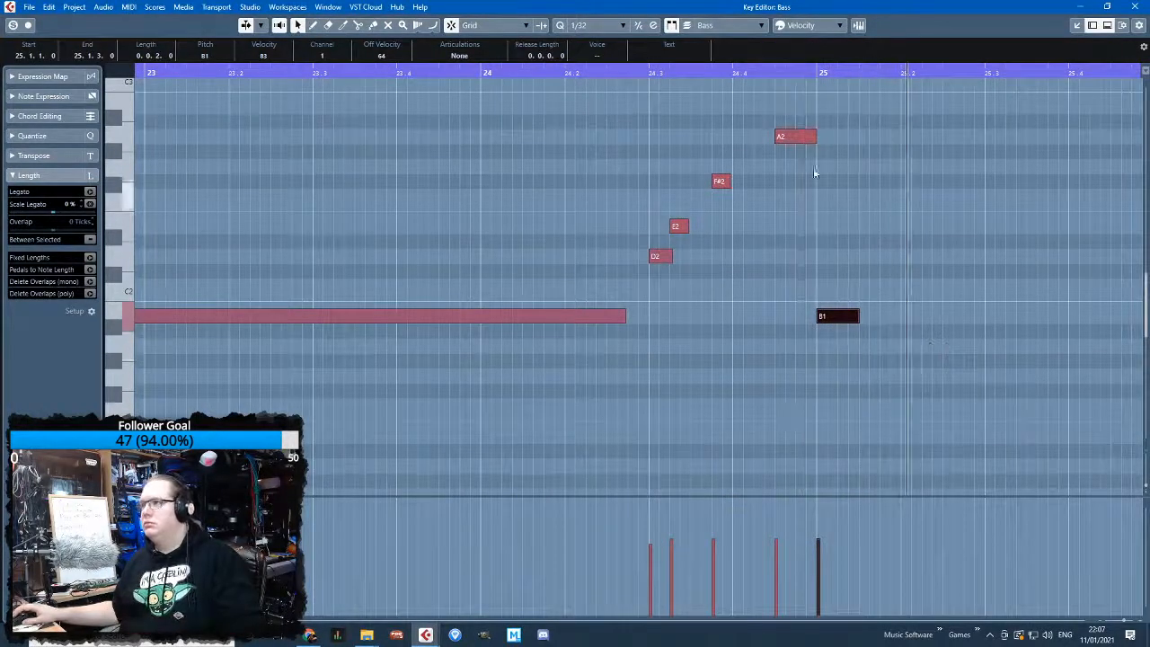
Set the note at 24.4.3 to E2 and slightly lower the velocities of the run's last two notes
drag(791, 138, 785, 229)
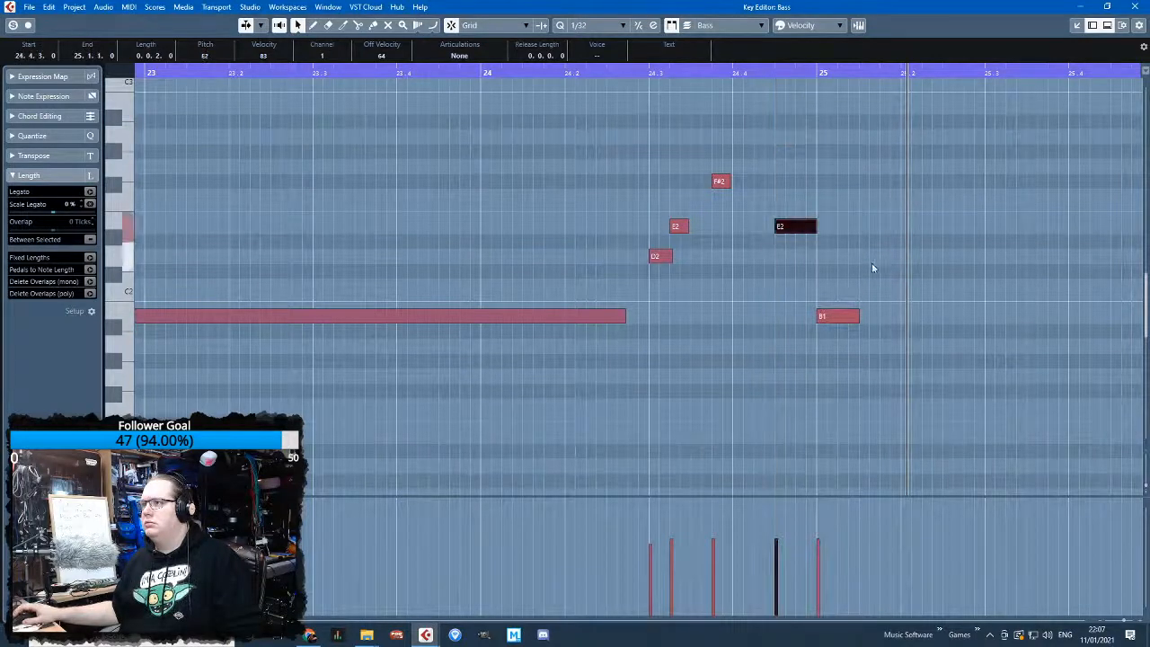
click(869, 265)
scroll(902, 366, down, 4)
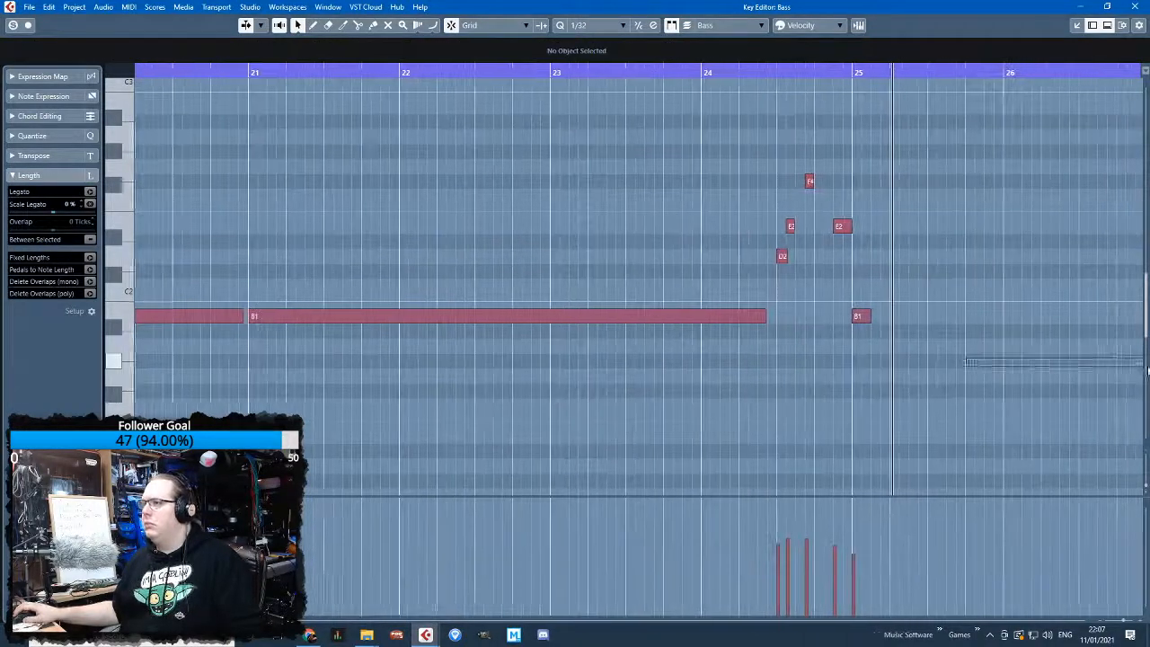
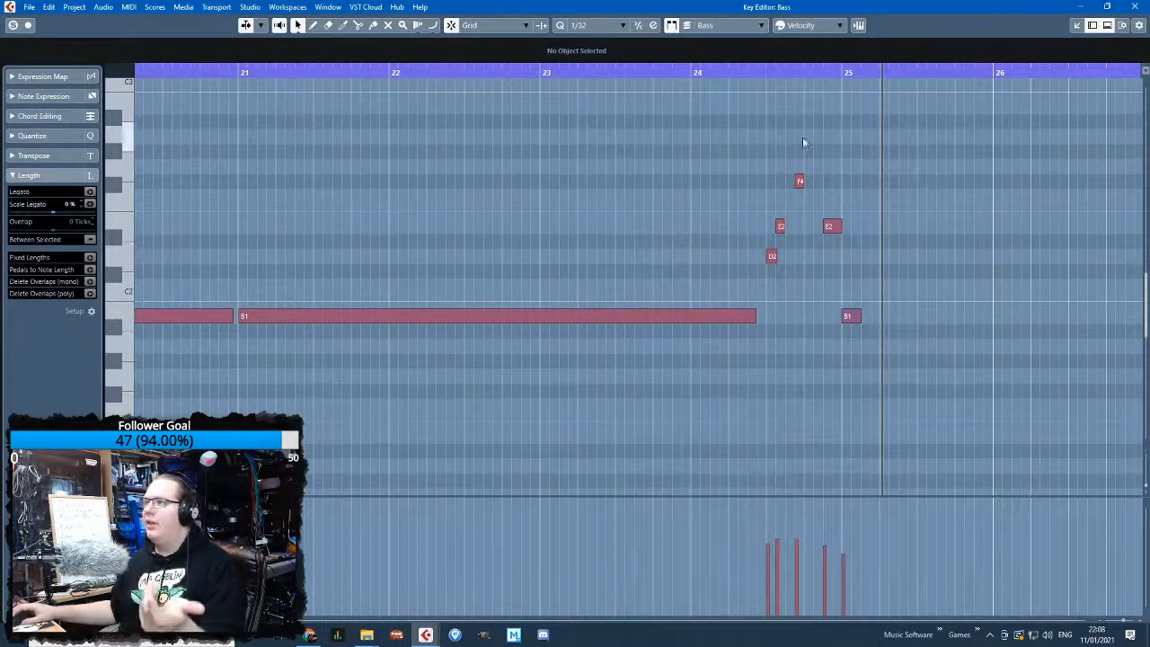
Position the playhead just before the run at beat 24.3 and examine its notes up to bar 25
drag(774, 77, 983, 137)
click(668, 78)
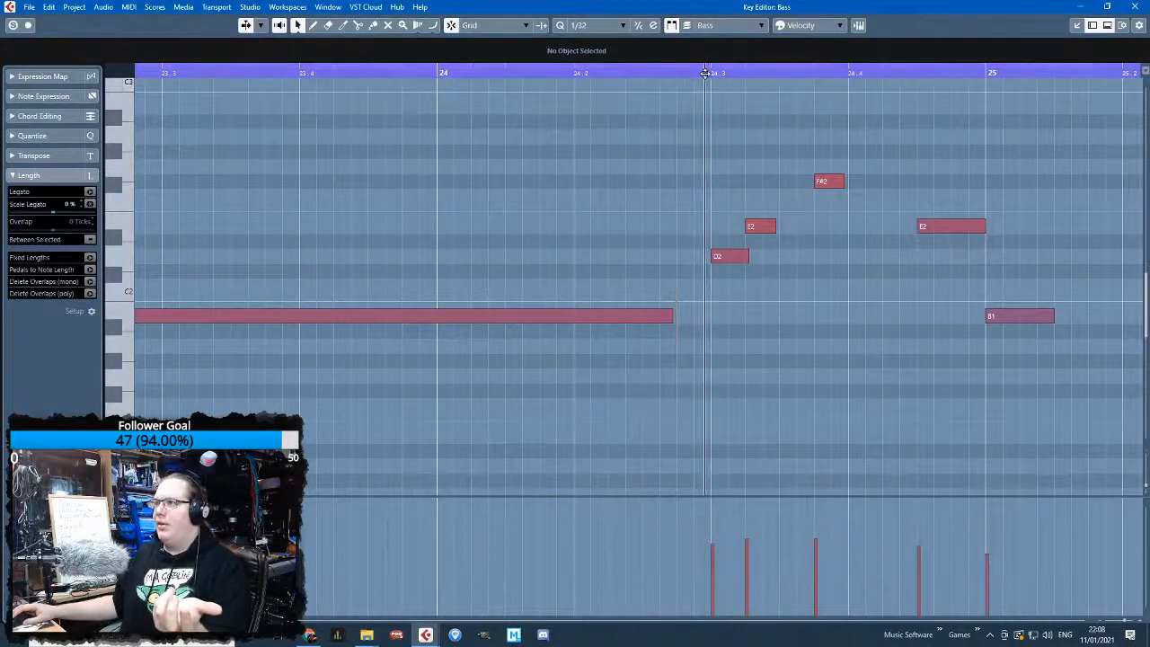
click(645, 72)
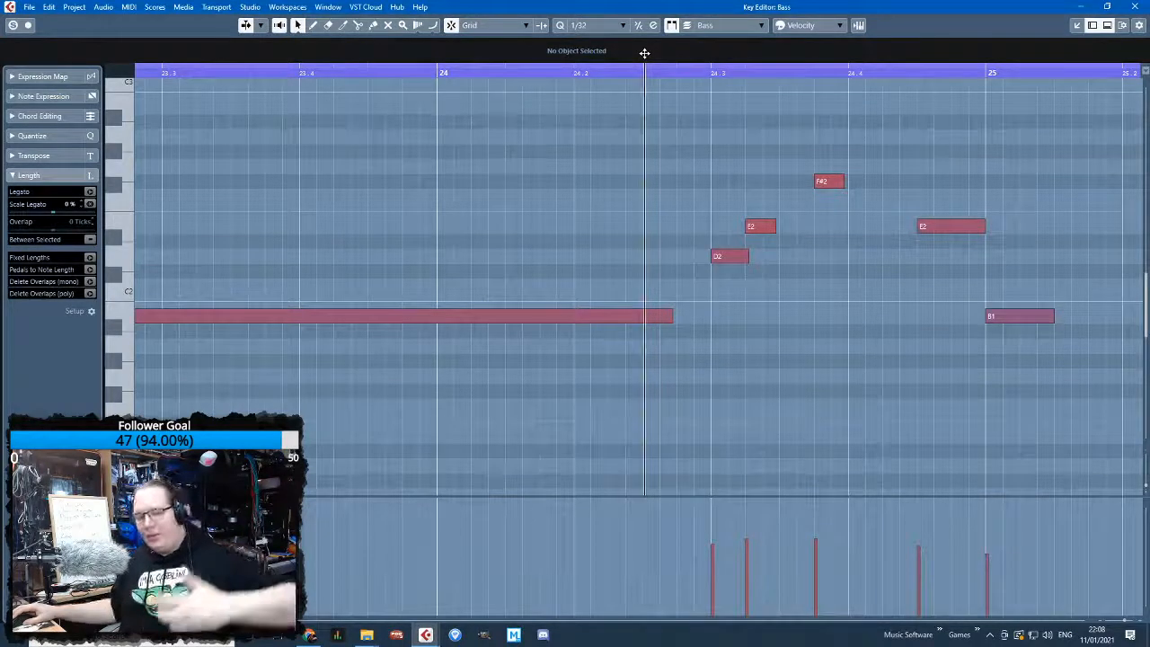
Solo the bass part in the editor and audition the run from just before beat 24.3
key(g)
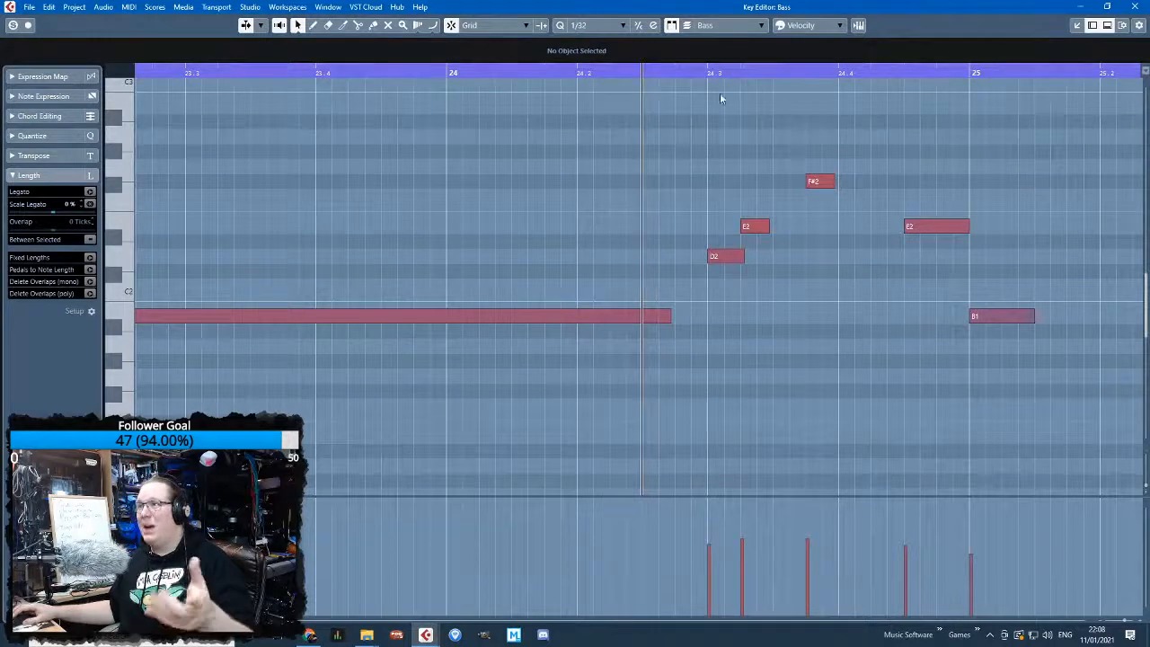
scroll(750, 282, up, 4)
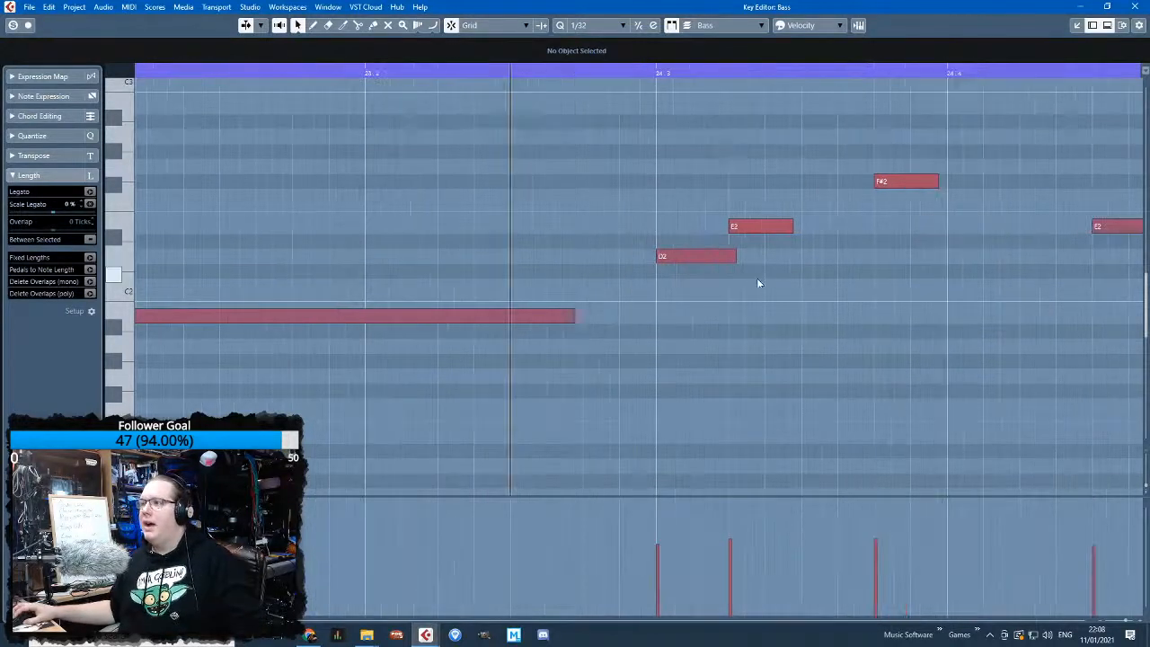
mouse_move(717, 257)
mouse_down()
mouse_move(701, 257)
mouse_move(720, 258)
mouse_up()
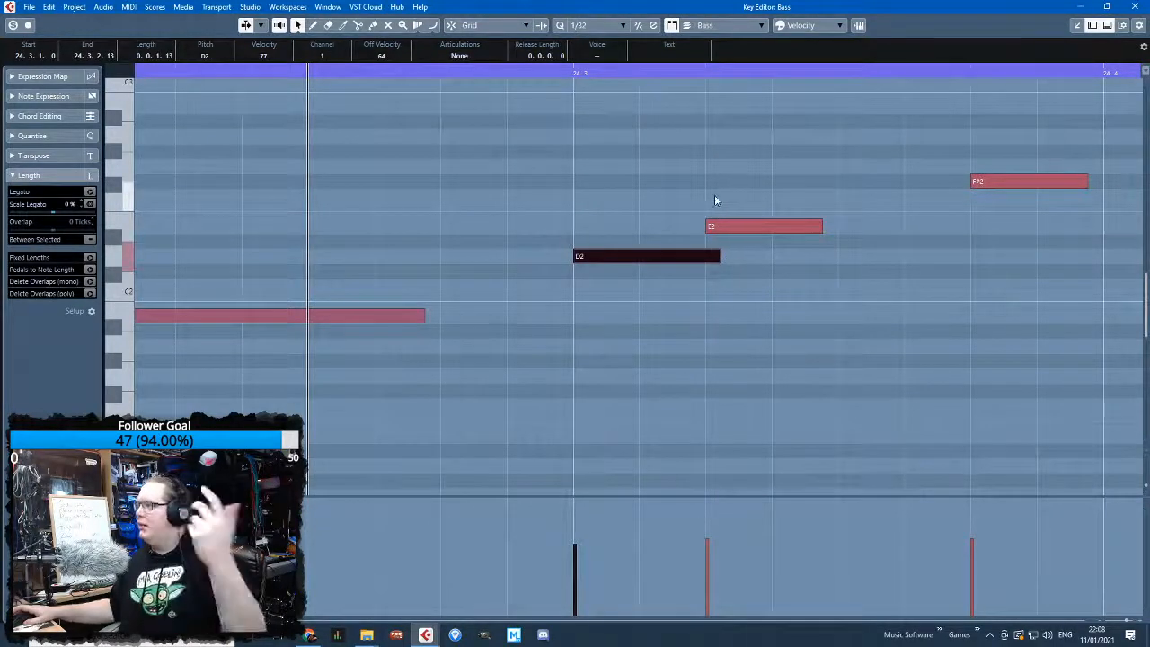
click(564, 74)
key(s)
key(space)
key(space)
scroll(572, 220, down, 3)
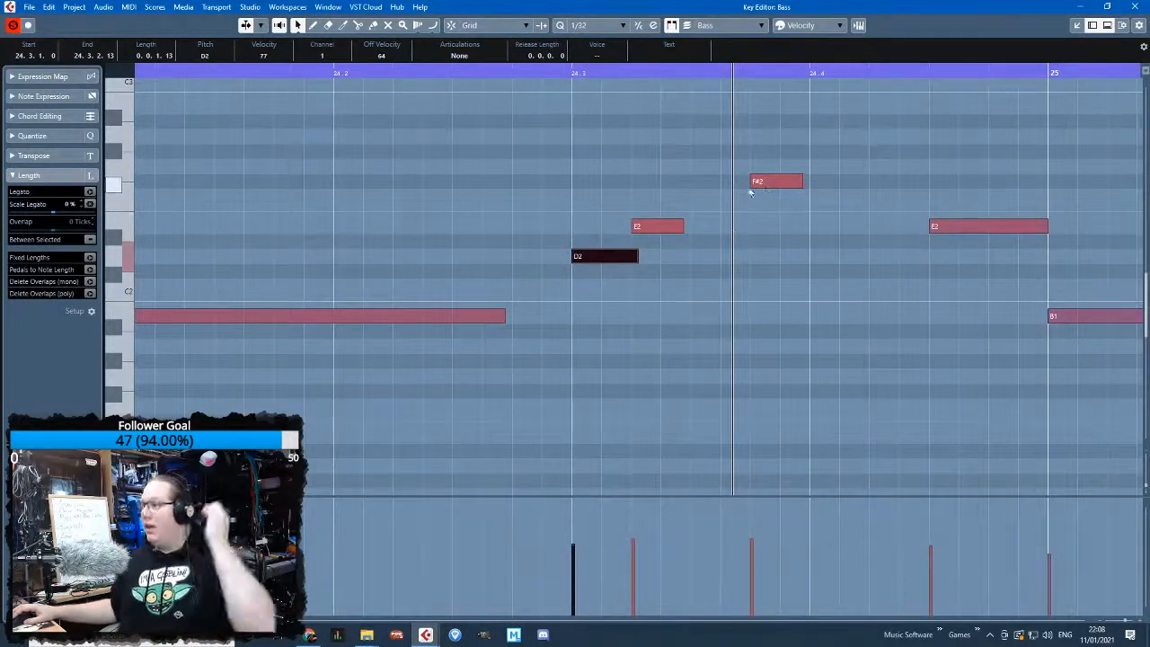
Examine the run's first three notes one by one, from D2 through E2 to F#2
click(662, 180)
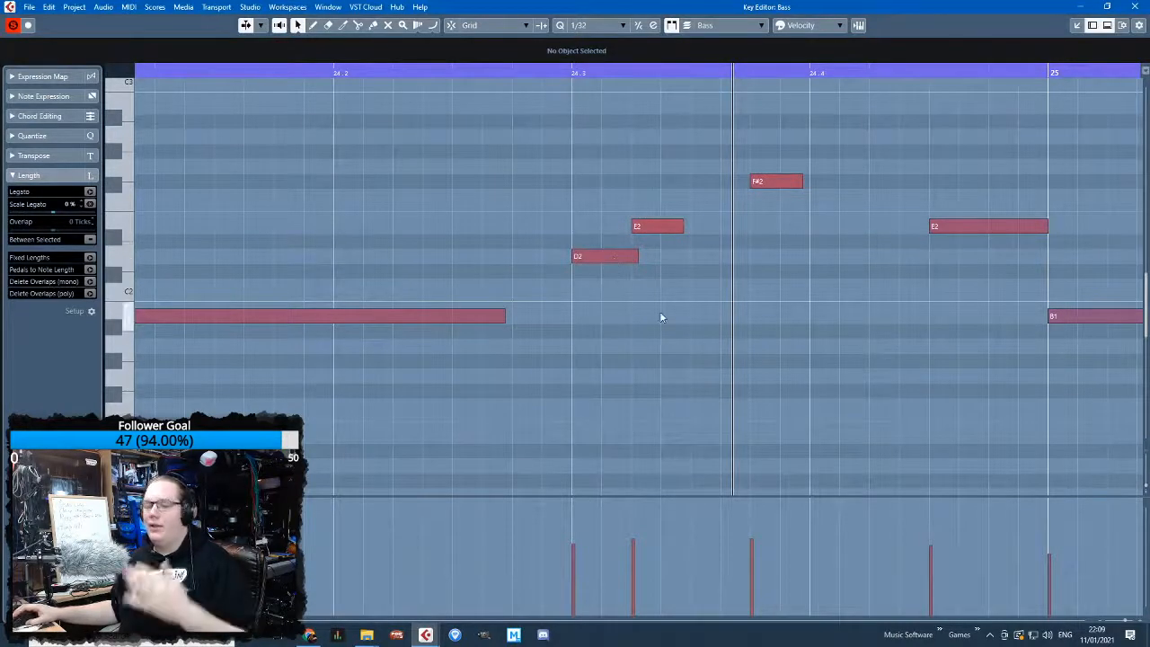
click(618, 257)
click(669, 226)
click(765, 184)
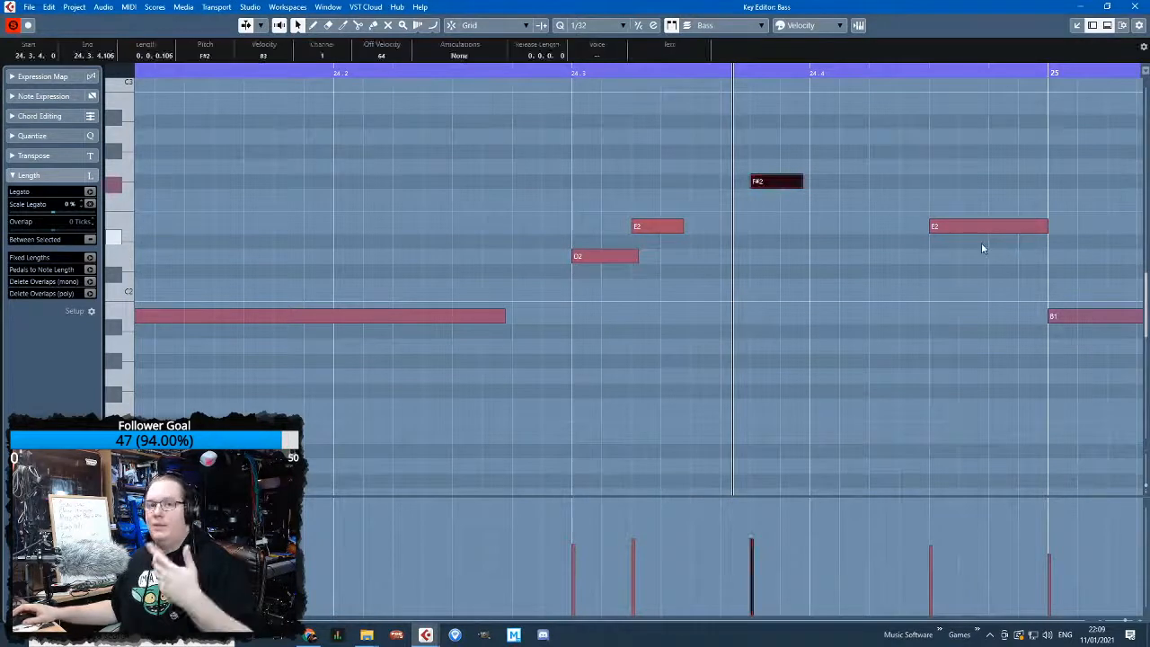
click(711, 180)
scroll(694, 273, down, 2)
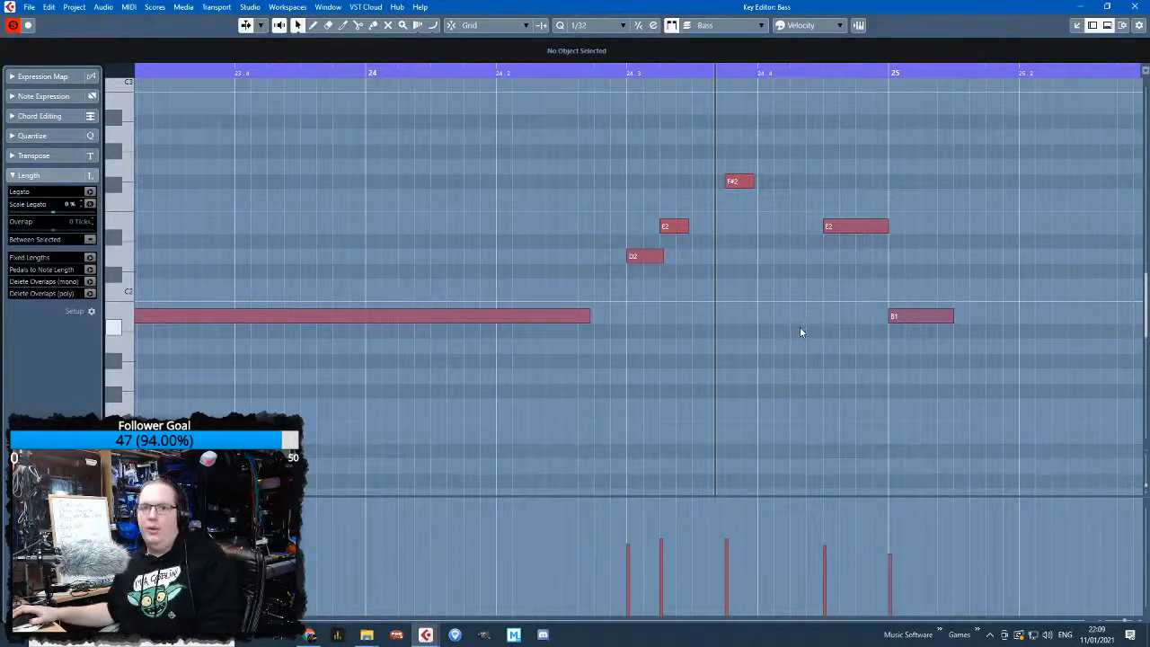
Close the note editor and play the arrangement from bar 23 through the transition into bar 25
click(1134, 6)
scroll(771, 329, up, 3)
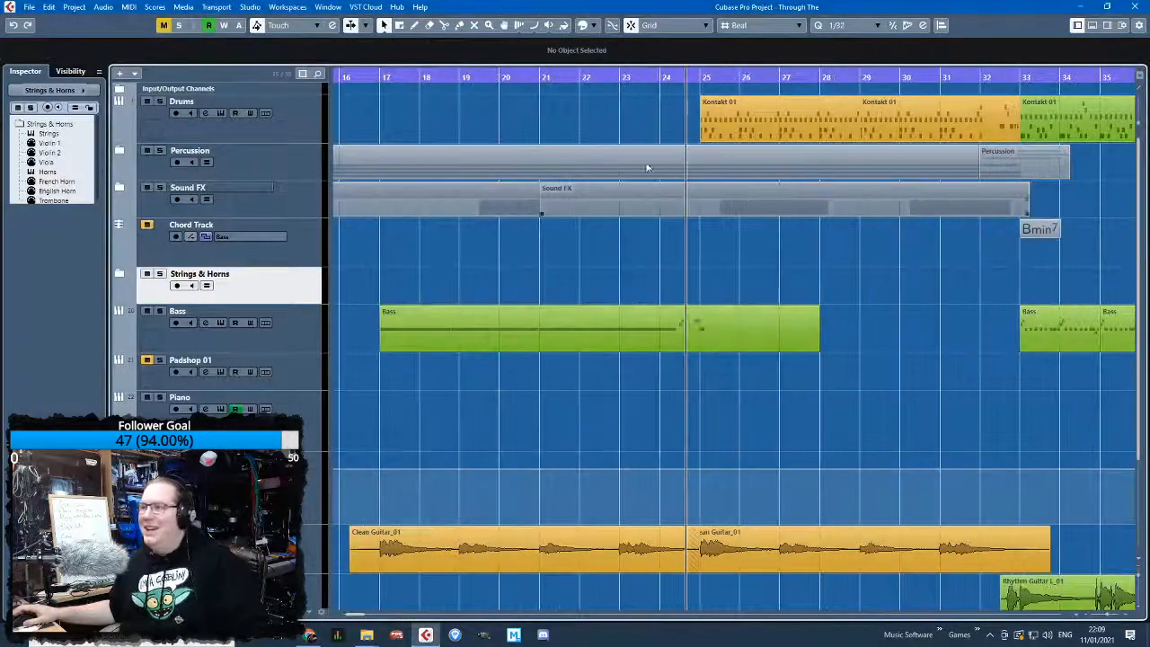
click(660, 82)
drag(660, 82, 648, 82)
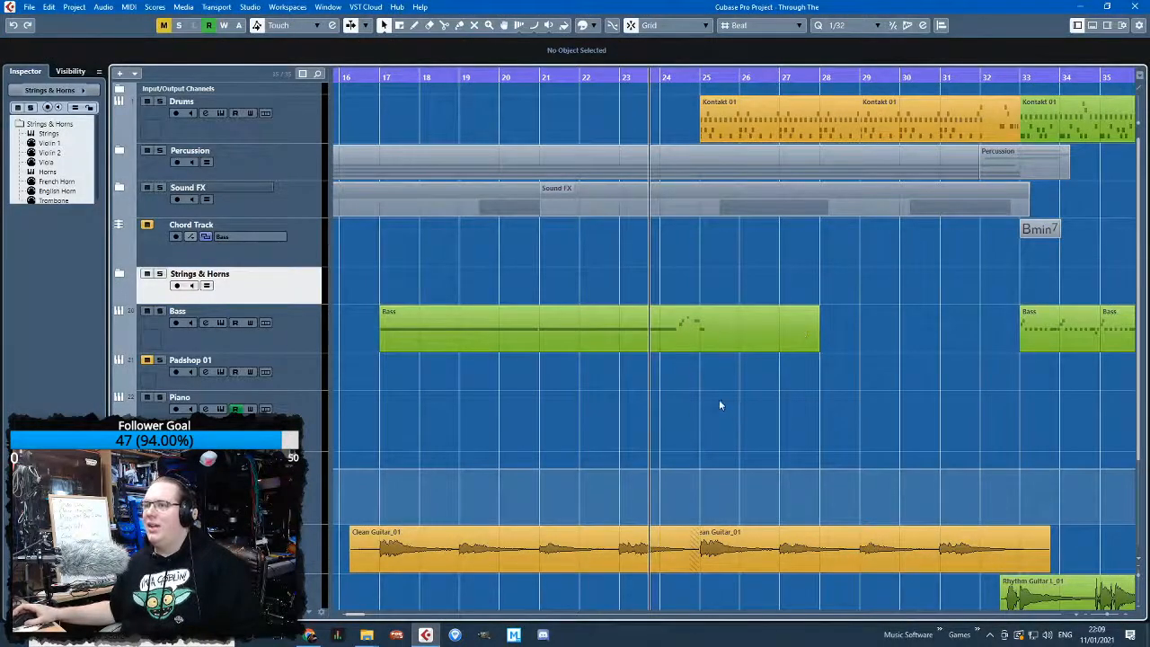
key(space)
scroll(718, 405, up, 3)
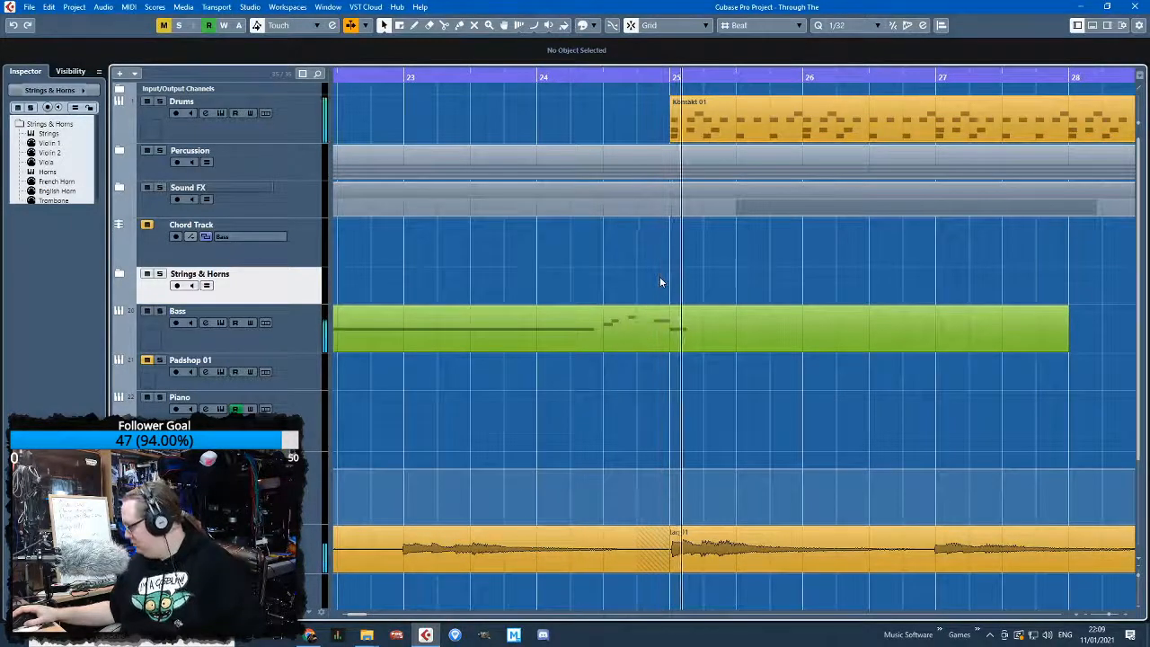
Lengthen the Bass part's B1 note at bar 25 to almost bar 27 and extend the part to just past bar 30
double_click(719, 325)
drag(593, 316, 1027, 316)
key(space)
scroll(917, 269, down, 1)
key(s)
click(907, 239)
scroll(898, 239, right, 1)
scroll(566, 118, right, 2)
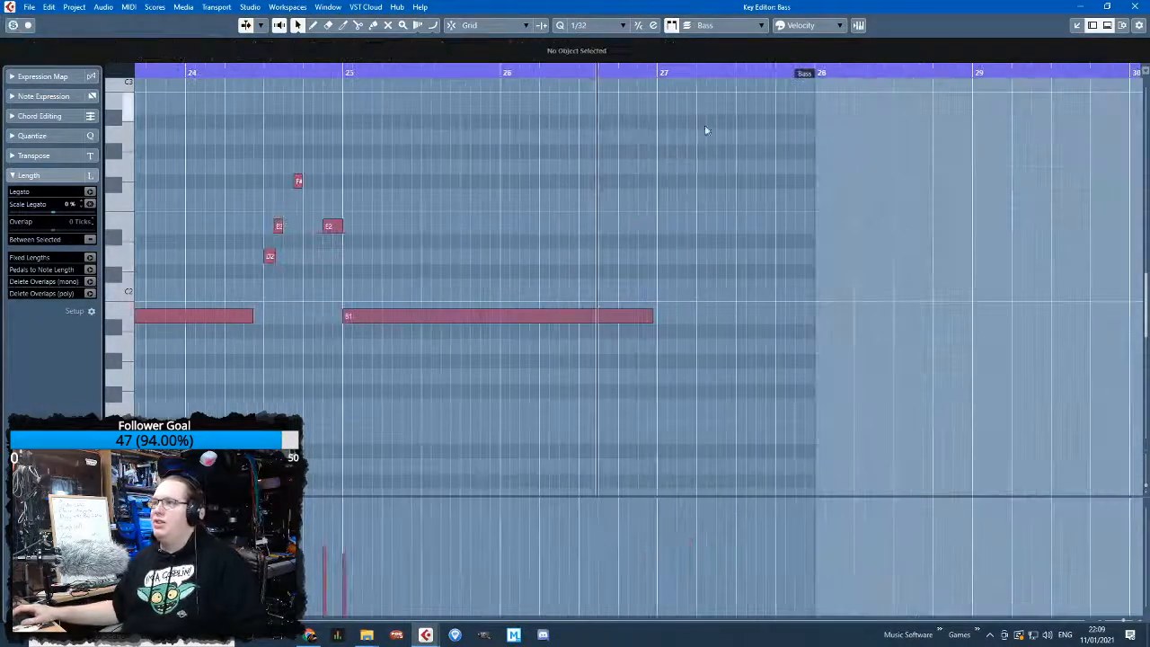
drag(804, 76, 1143, 79)
Duplicate the long B1 note to 27.1.1 and lower the copy to A1
click(611, 316)
key(ctrl+d)
drag(656, 344, 657, 346)
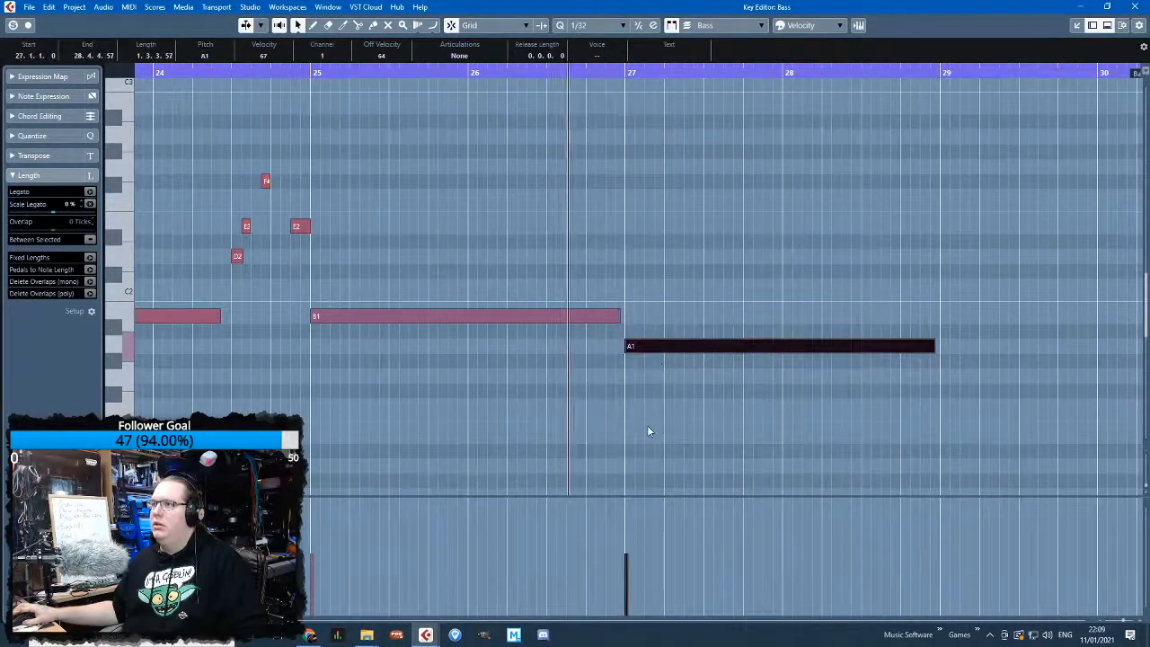
click(838, 456)
scroll(663, 374, right, 2)
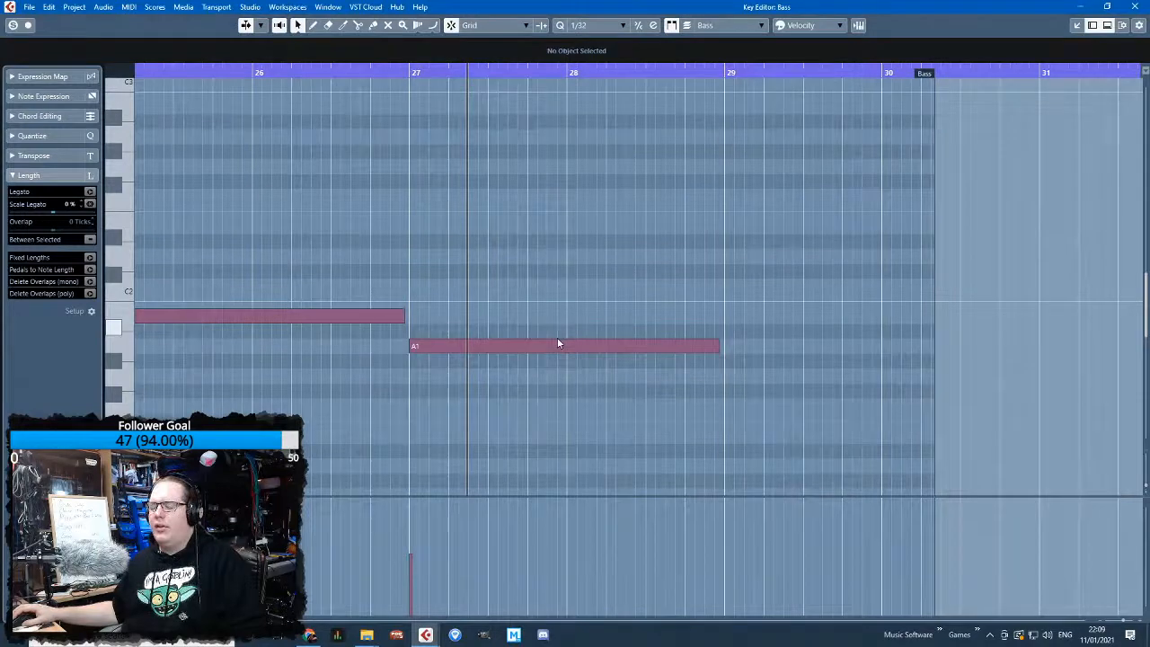
Raise the sustained note at bar 27 to D2 and audition the change from bar 26
drag(529, 346, 520, 257)
scroll(520, 258, down, 2)
click(378, 74)
scroll(447, 143, up, 2)
click(501, 190)
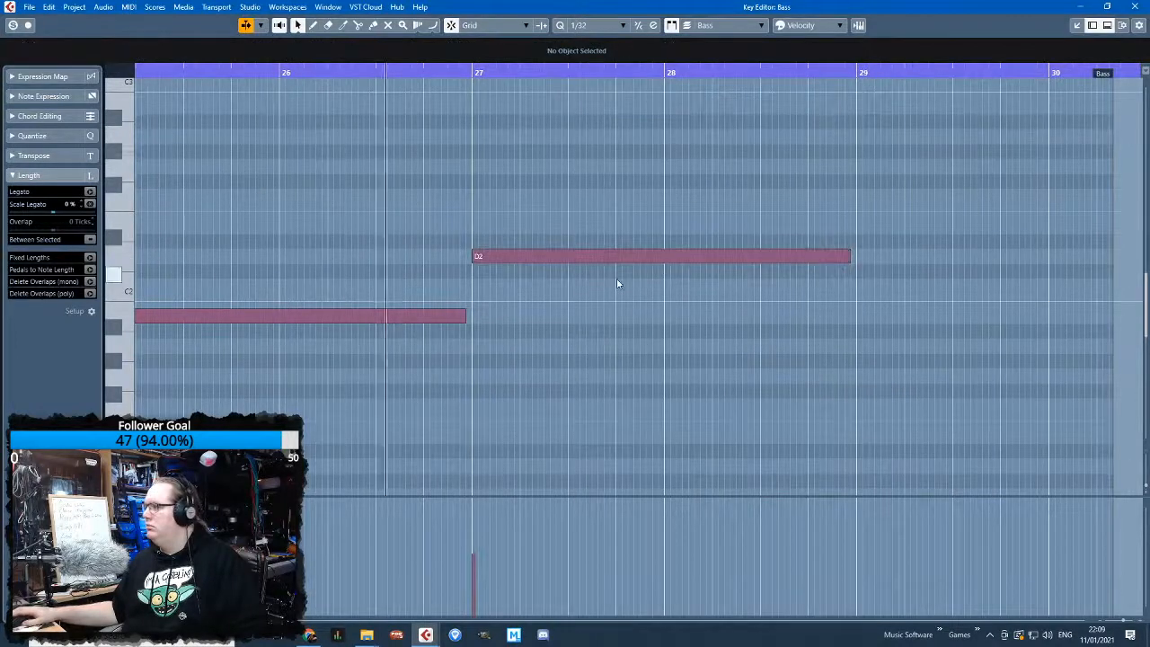
scroll(616, 288, down, 2)
scroll(646, 326, up, 1)
key(space)
Lower the sustained note at bar 27 to C#2 and audition it from bar 26
drag(490, 259, 490, 273)
click(474, 205)
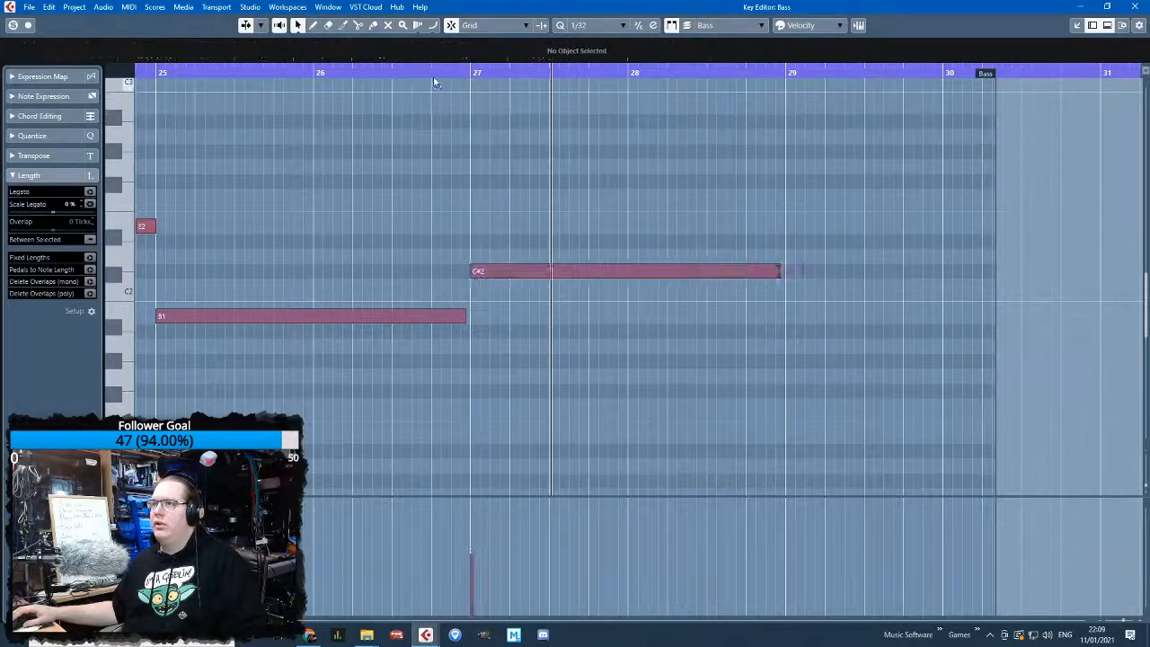
click(407, 75)
key(space)
scroll(537, 267, up, 2)
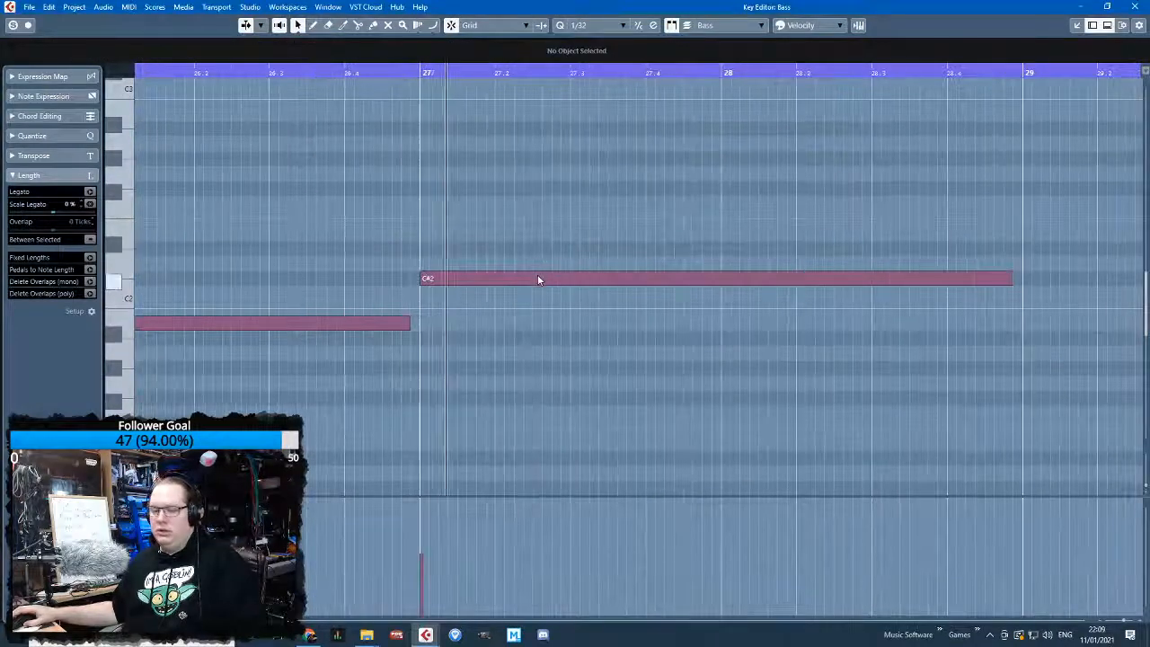
scroll(537, 274, down, 2)
scroll(539, 290, down, 2)
scroll(644, 330, up, 2)
scroll(644, 329, down, 1)
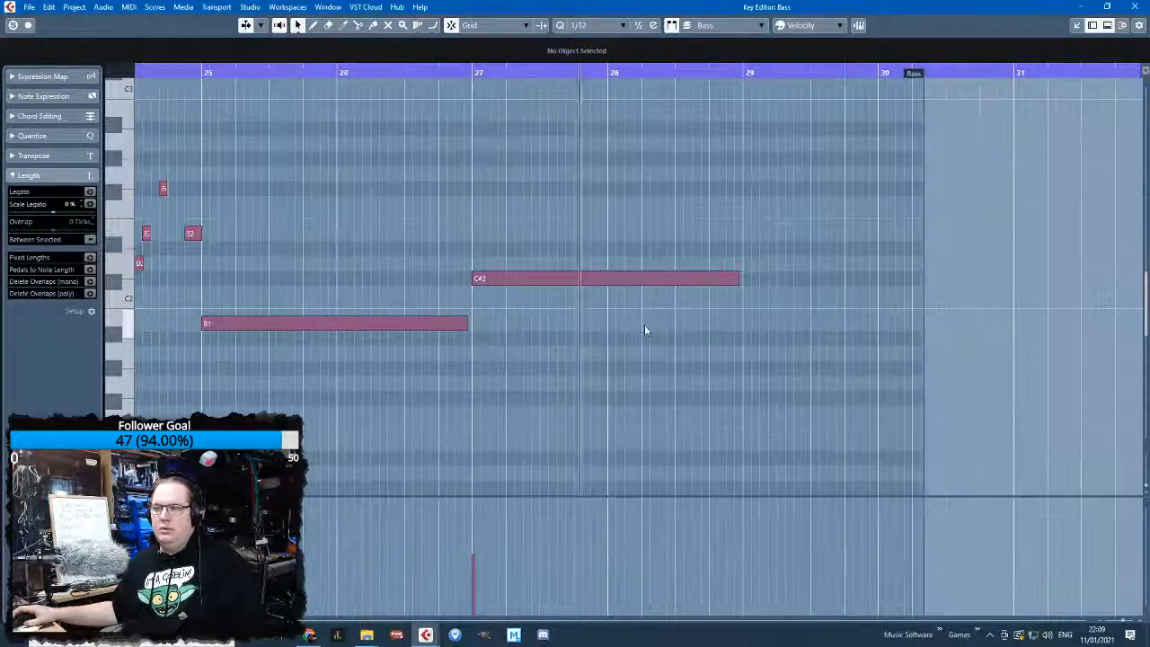
Trim the C#2 note to start at bar 28 and place a copy at 27.1.1 on A1
scroll(670, 330, up, 2)
drag(302, 280, 547, 279)
key(ctrl+d)
drag(790, 282, 302, 356)
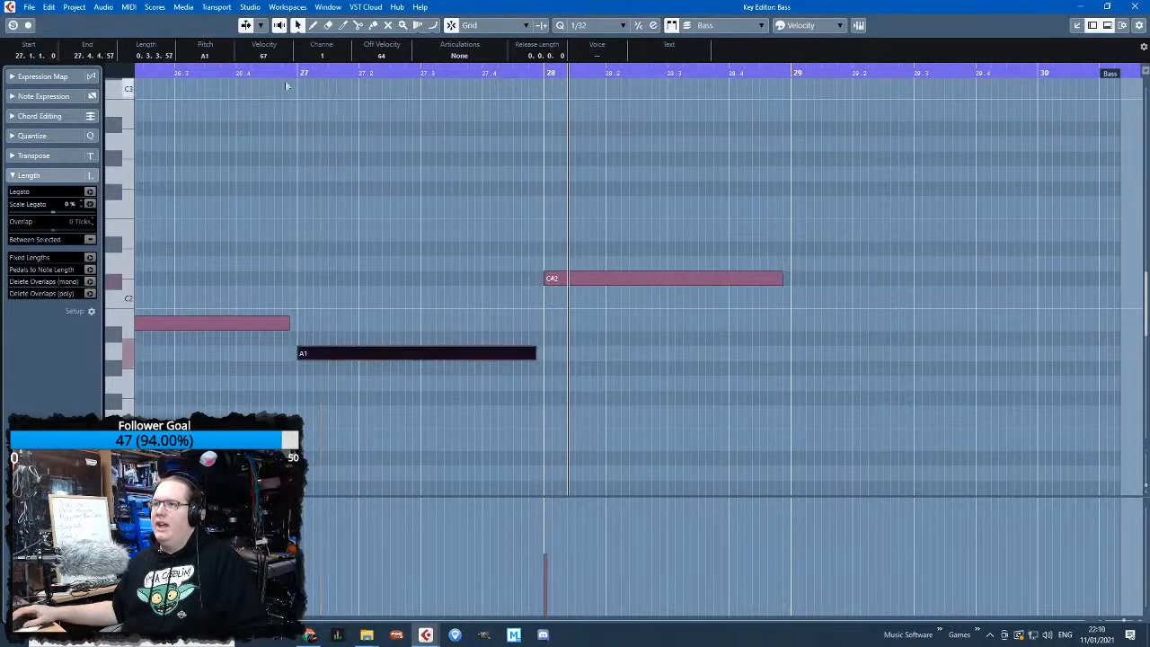
click(734, 386)
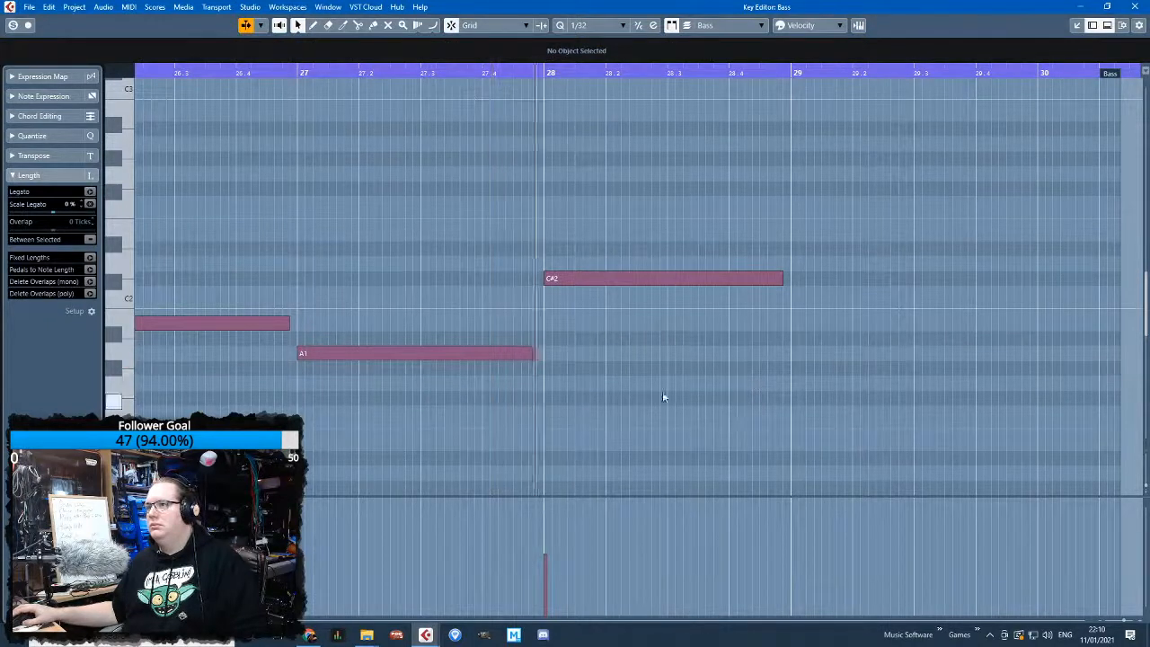
Shorten the C#2 note to end at 28.3 and duplicate it to 28.3.1 as a half-bar D2
drag(782, 275, 689, 266)
key(ctrl+d)
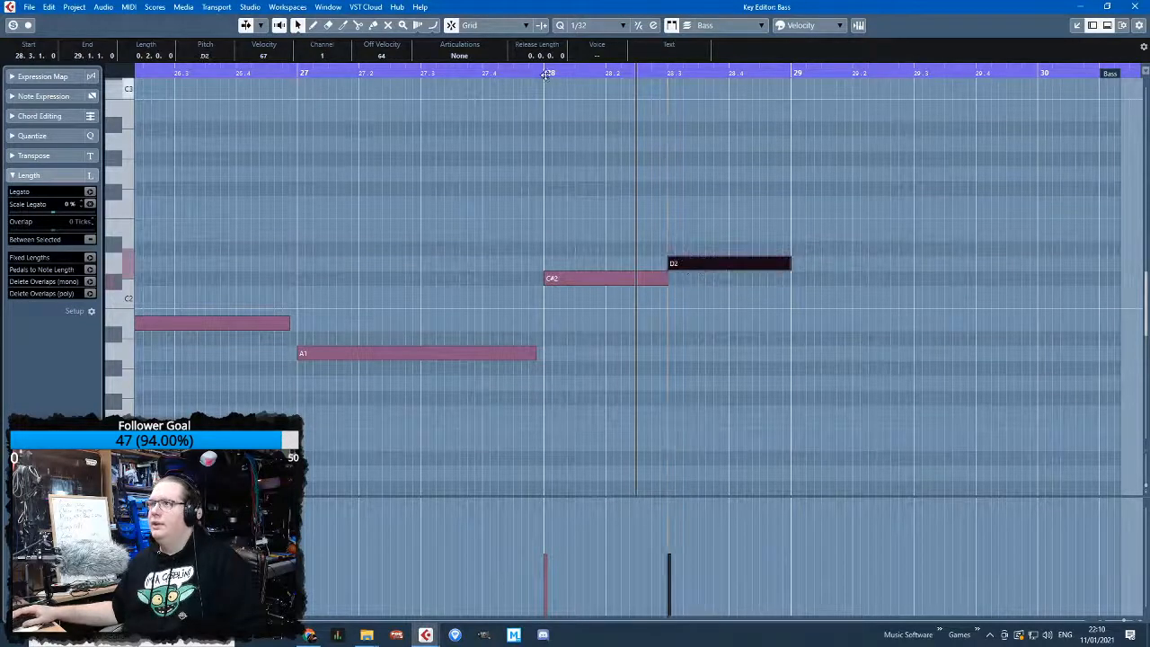
scroll(616, 369, down, 4)
scroll(698, 377, up, 3)
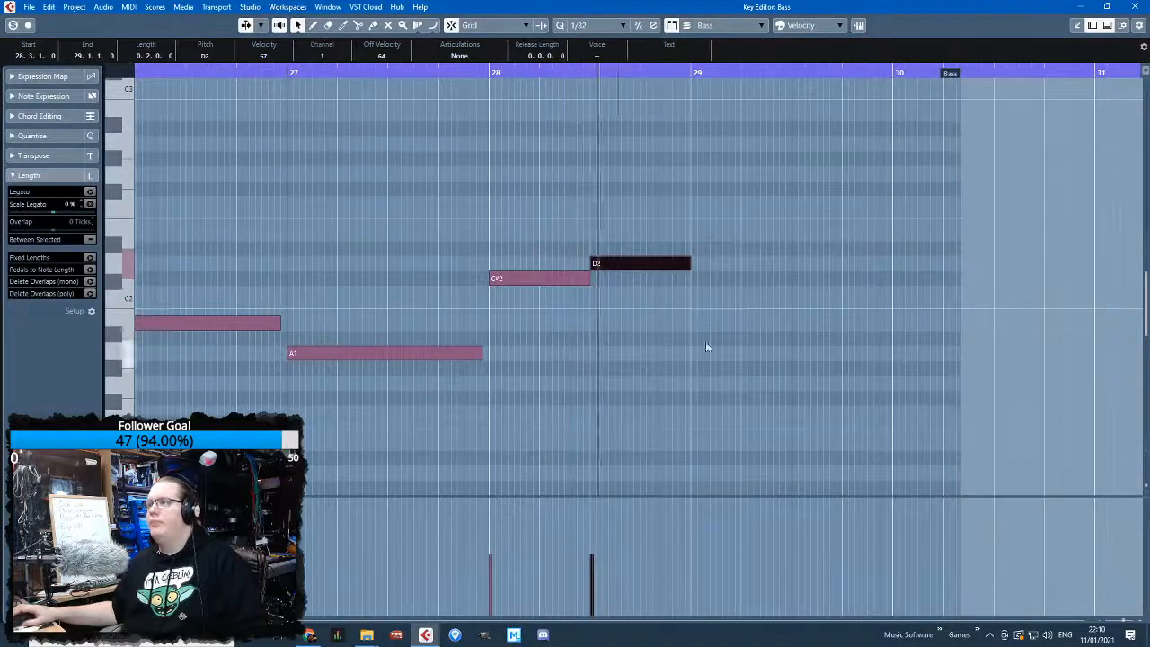
Review the Bass part in the arrangement, reopen it and delete its notes from bar 27 onward
click(1135, 6)
scroll(549, 354, down, 4)
scroll(785, 378, up, 3)
scroll(683, 378, down, 4)
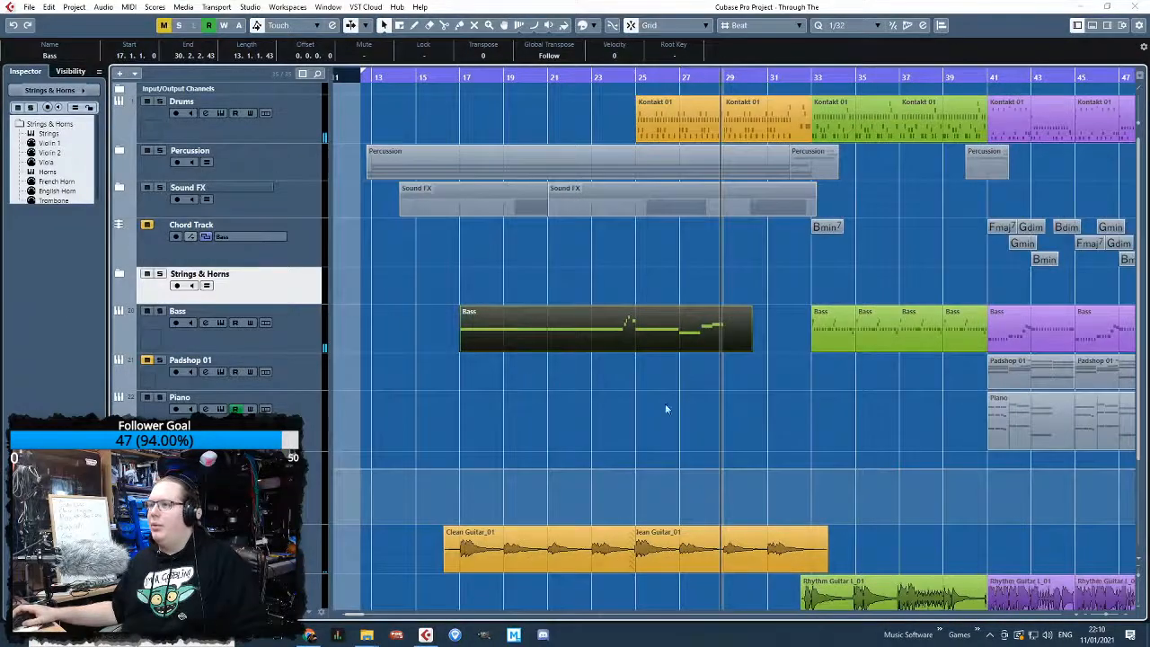
scroll(625, 400, up, 3)
double_click(614, 336)
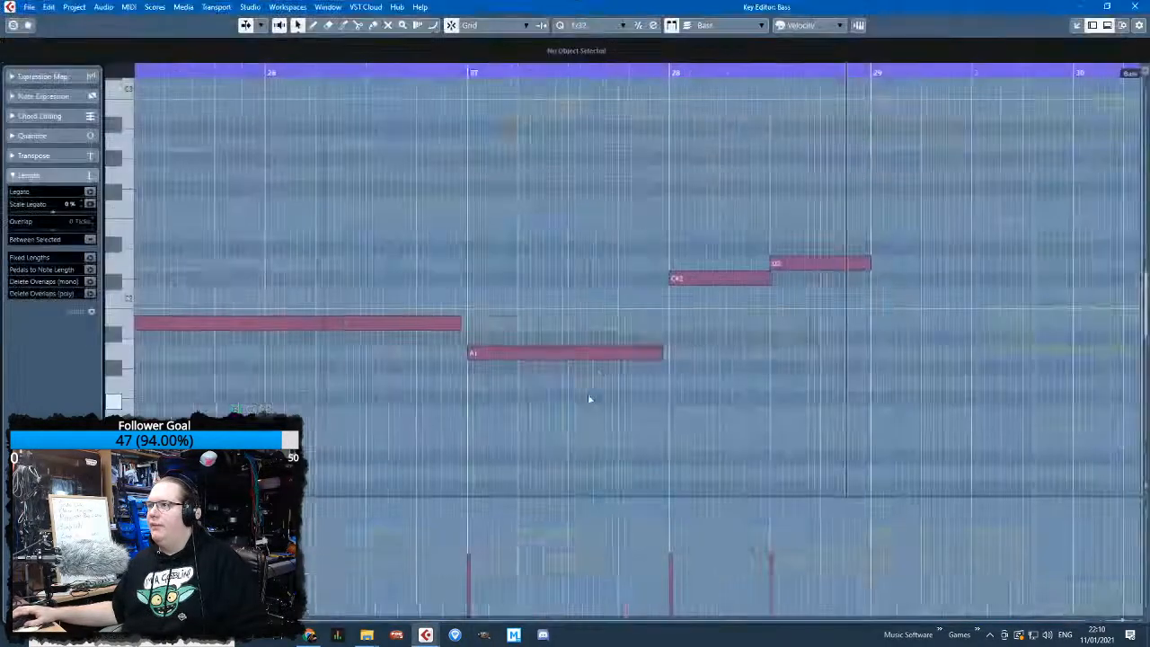
mouse_move(582, 240)
mouse_down()
mouse_move(590, 245)
mouse_move(583, 234)
mouse_up()
key(Delete)
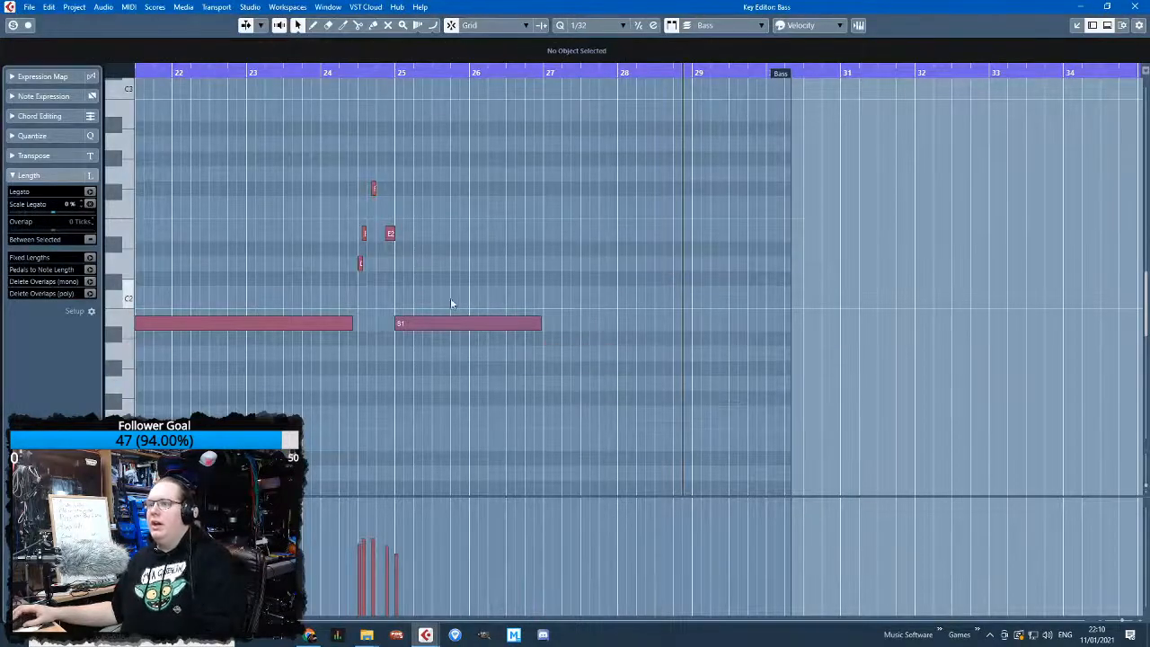
Shorten the long B1 at bar 25, move it to 25.1.2 and add a short A1 at 25.1.1
scroll(413, 332, up, 5)
click(444, 323)
drag(827, 322, 377, 329)
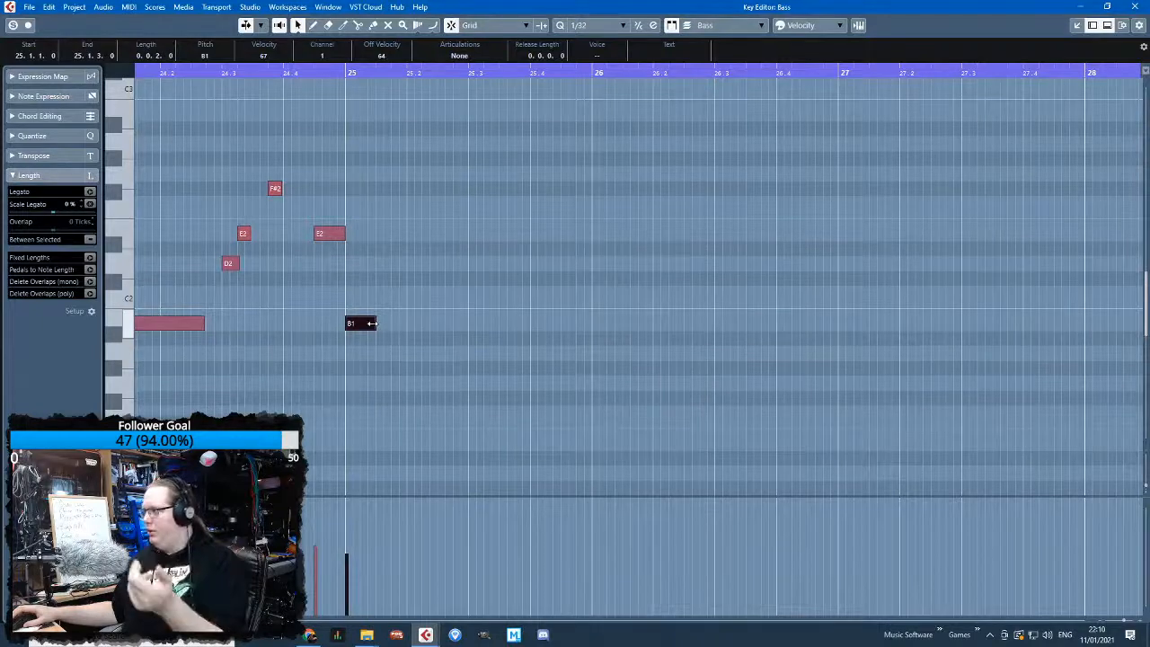
drag(357, 324, 377, 353)
scroll(357, 353, up, 3)
key(ctrl+d)
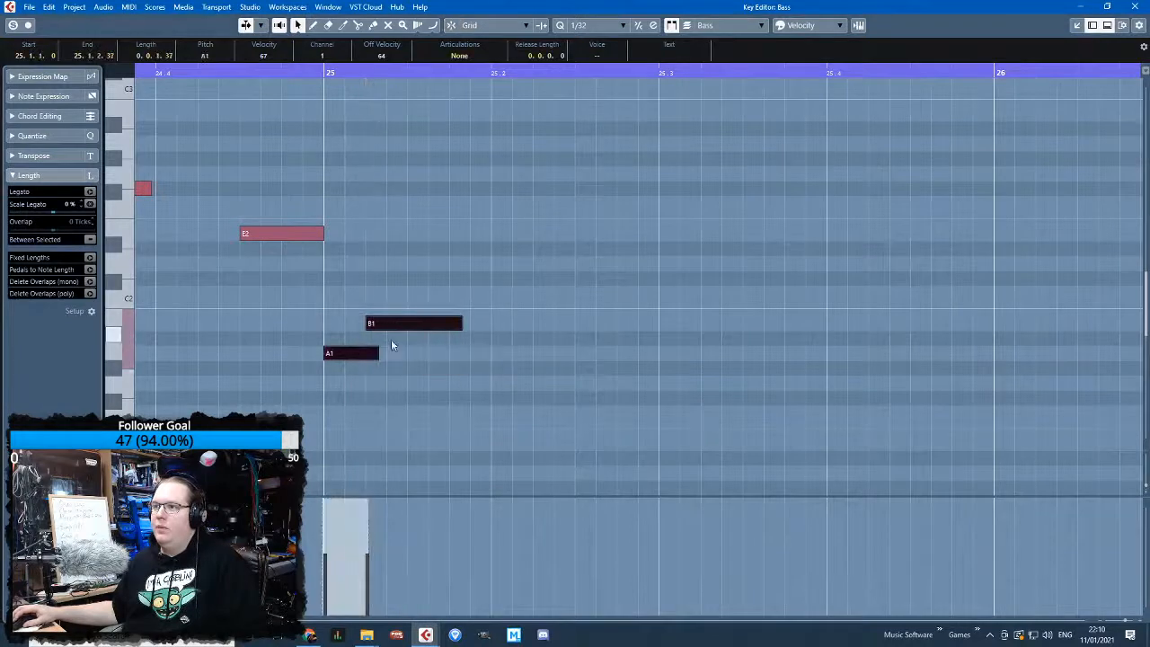
Trim the B1 note at 25.1.2 to about a sixteenth and repeat it at 25.1.3 and 25.1.4
click(467, 326)
mouse_move(460, 323)
mouse_down()
mouse_move(411, 334)
mouse_move(443, 323)
mouse_up()
key(j)
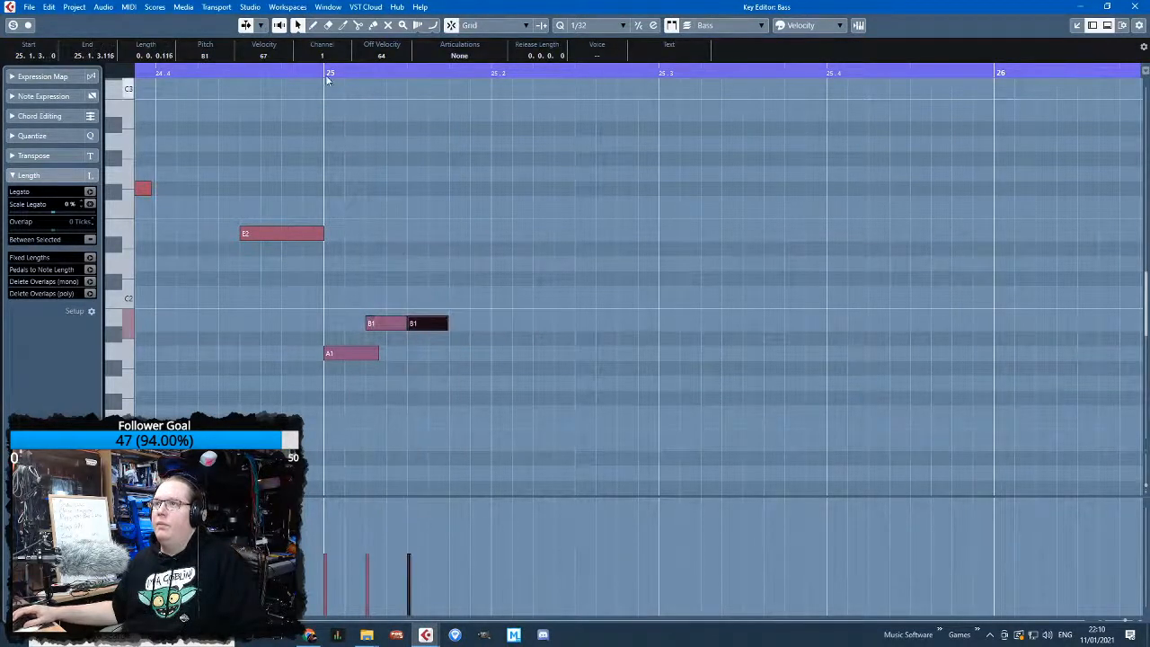
key(space)
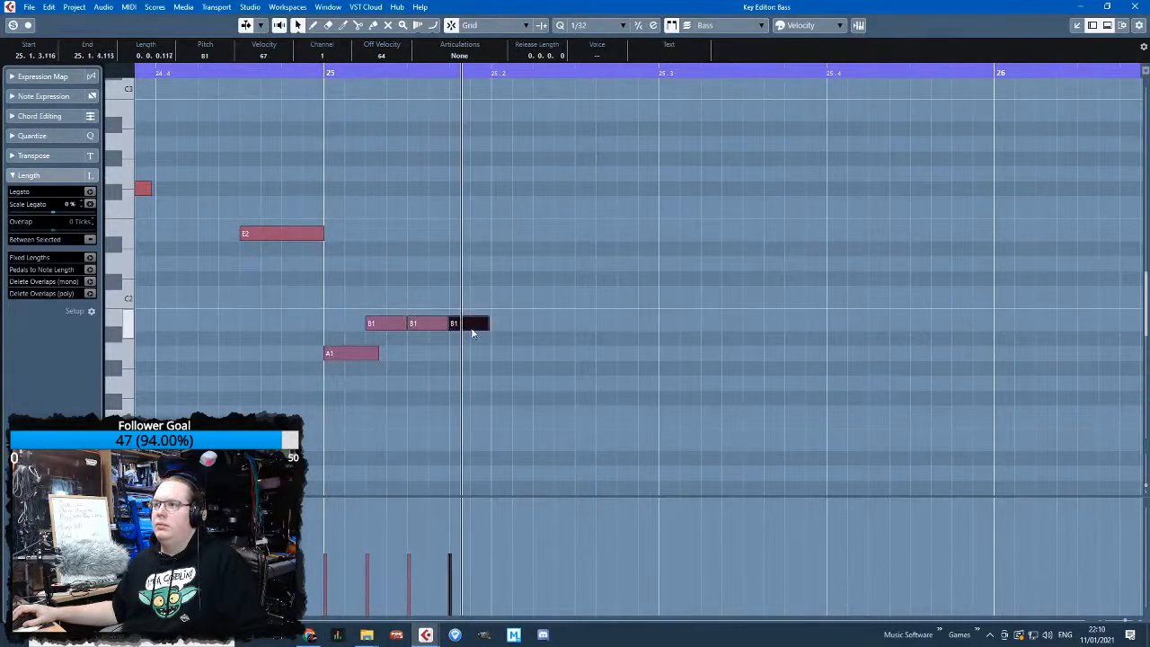
Audition the riff from bar 25 and raise the velocities of the A1 at 25.1.1 and the B1 at 25.1.3
click(325, 70)
key(space)
drag(310, 73, 182, 74)
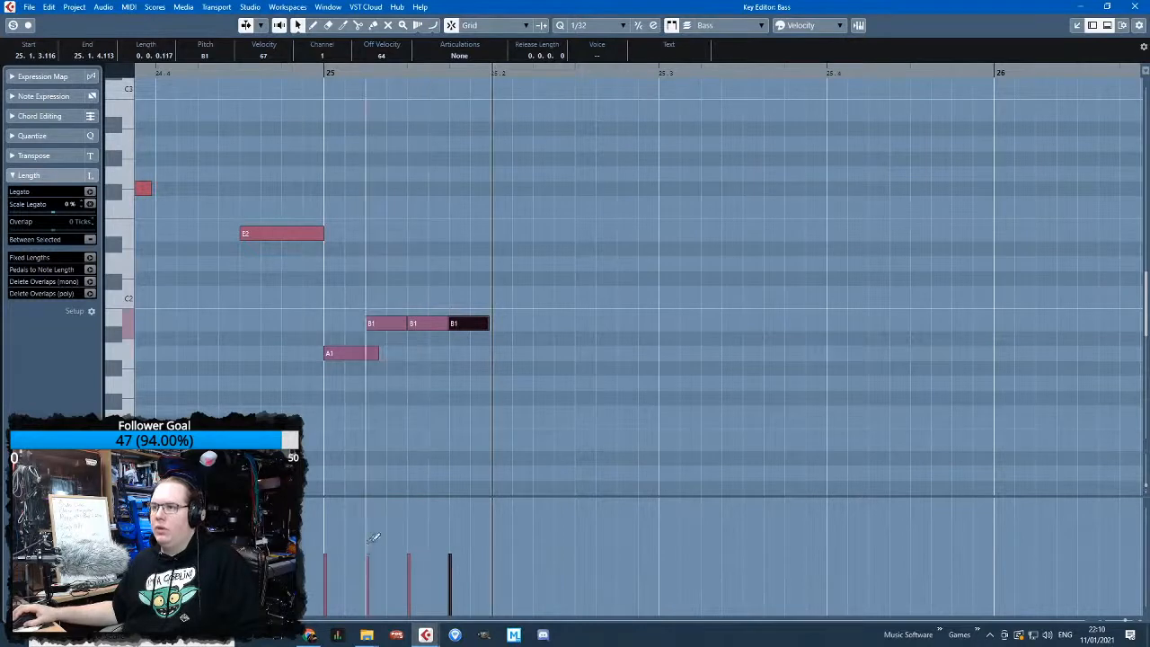
click(326, 536)
click(410, 537)
Continue the riff with a longer B1 at 25.2.1, a short B1 at 25.2.4, A1 at 25.3.1 and B1 at 25.3.2
drag(498, 346, 468, 298)
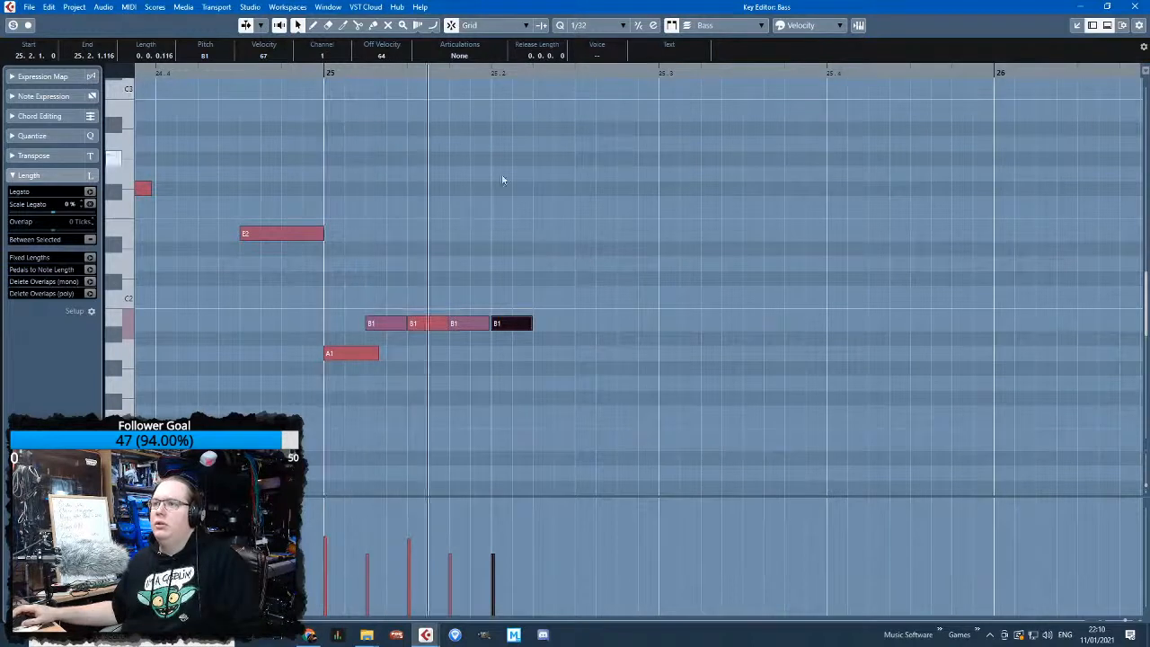
drag(543, 326, 642, 325)
key(ctrl+d)
key(j)
drag(729, 327, 713, 353)
key(ctrl+d)
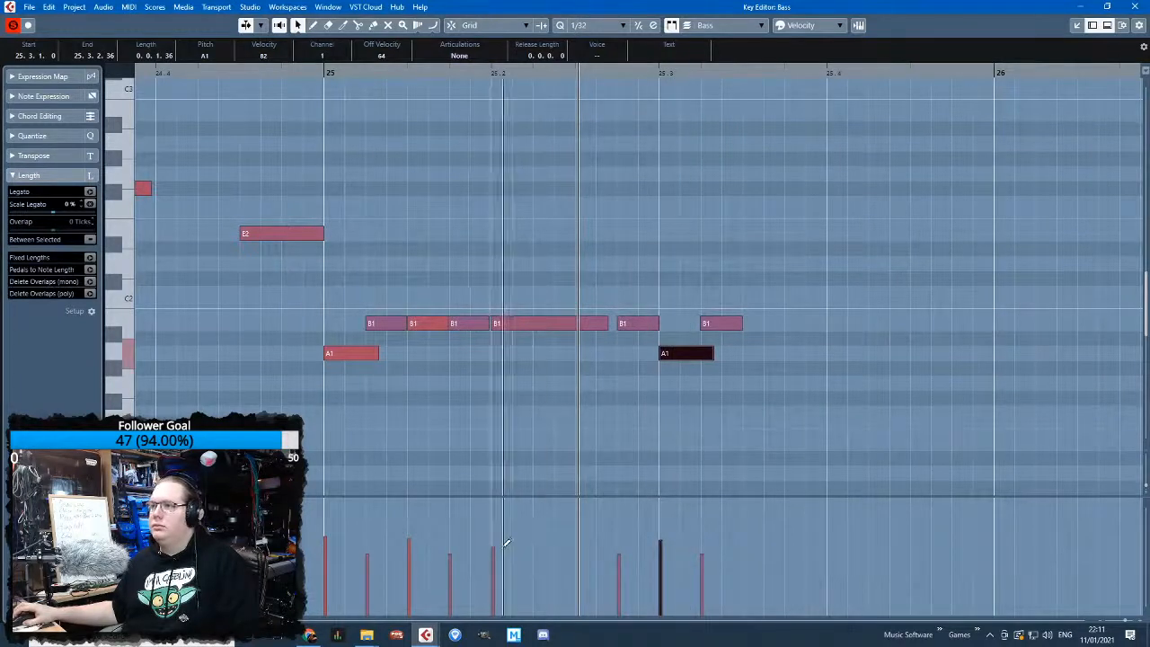
Audition the bass riff from bar 25 and examine its repeated B1 notes and the preceding E2 note
click(326, 72)
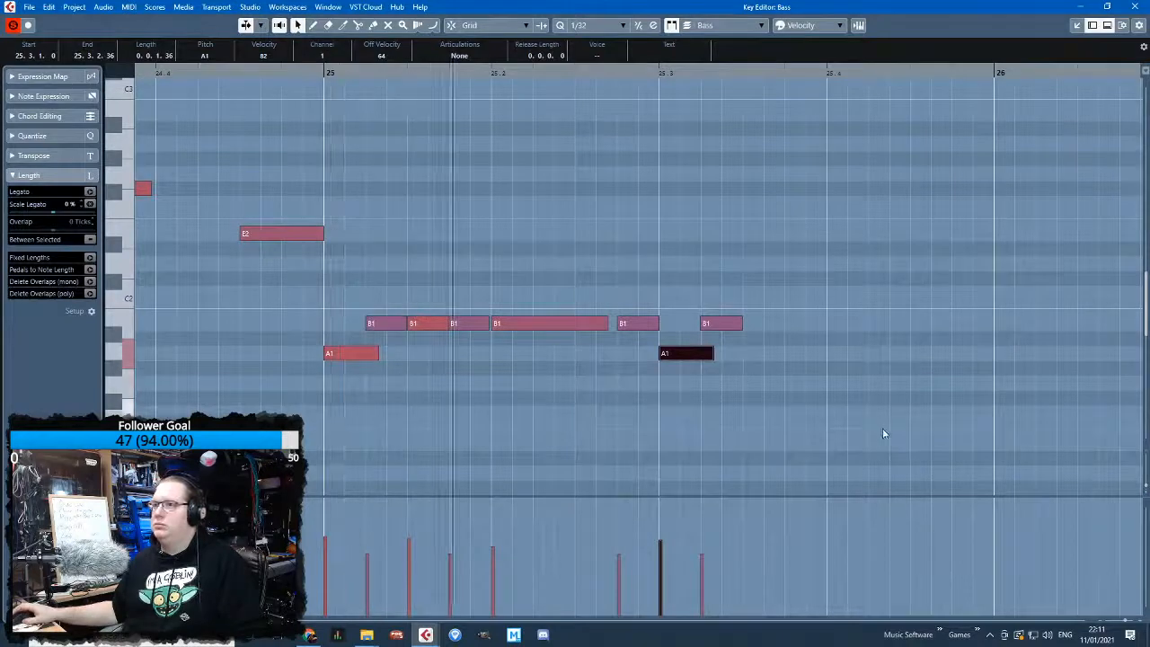
scroll(882, 427, up, 2)
scroll(326, 302, down, 2)
drag(277, 296, 241, 358)
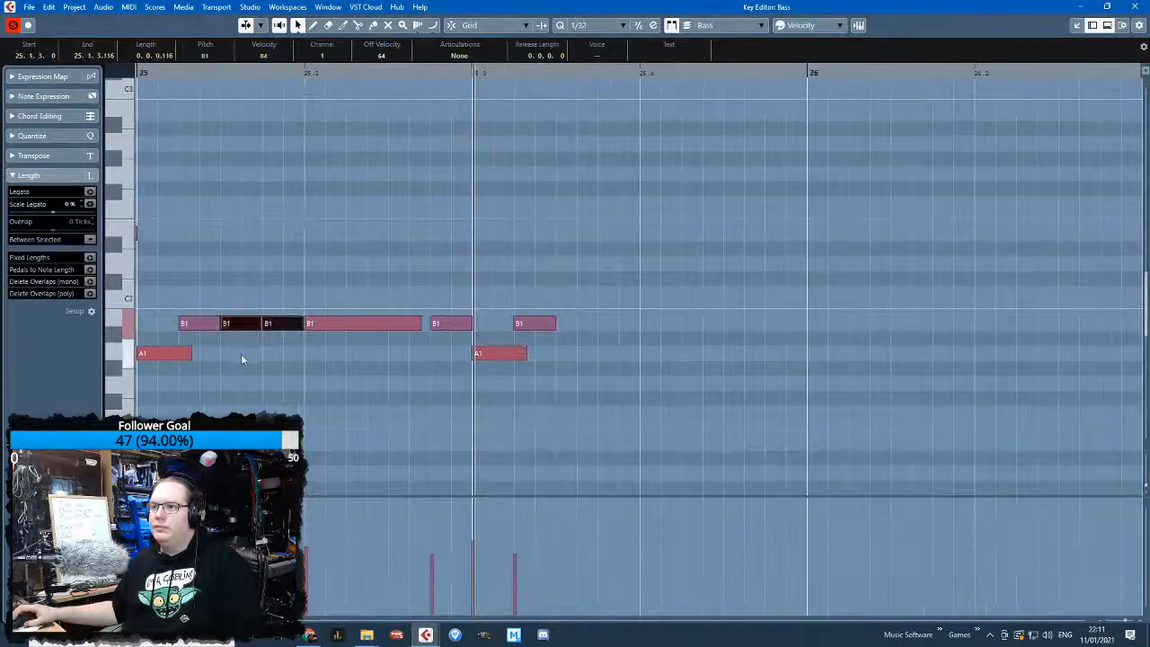
scroll(262, 146, down, 2)
scroll(275, 170, left, 1)
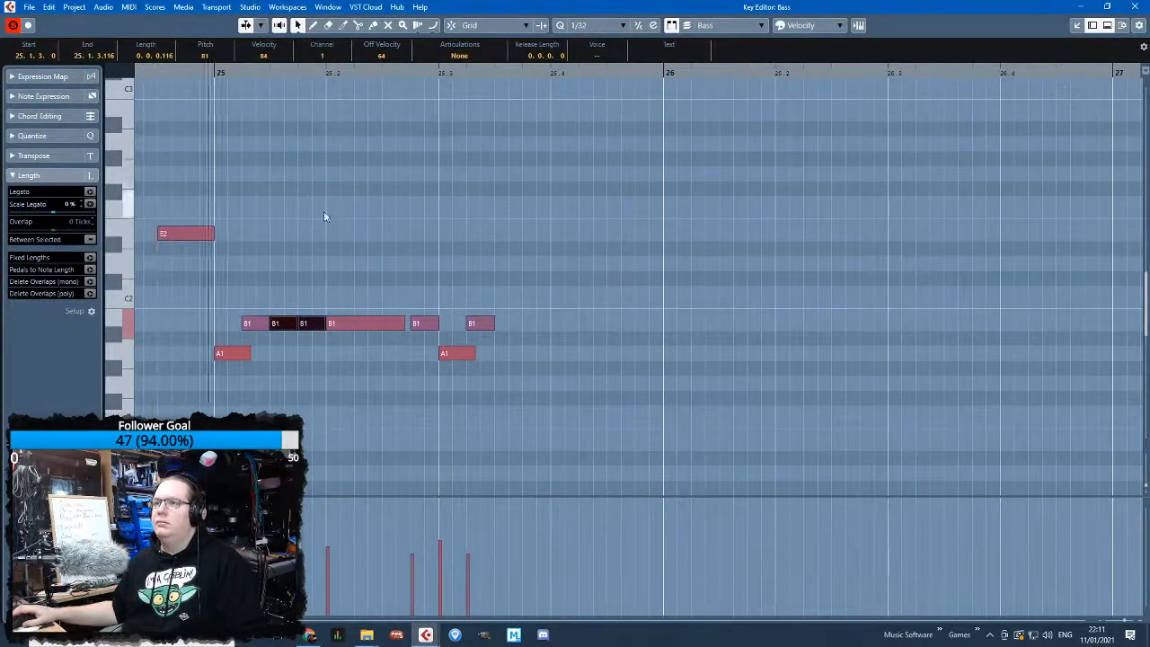
click(210, 235)
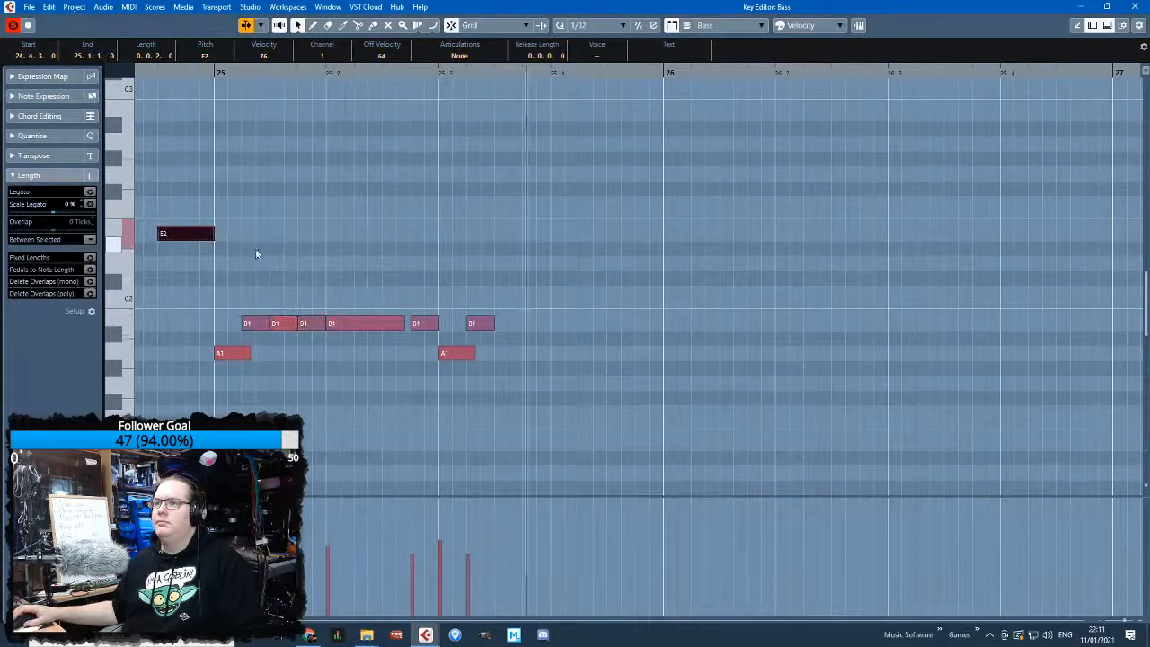
Copy the B1 at 25.3.2 to add a C#2 at 25.3.4 and a D2 about an eighth long at 25.4.1
click(485, 324)
scroll(503, 328, up, 2)
key(alt+d)
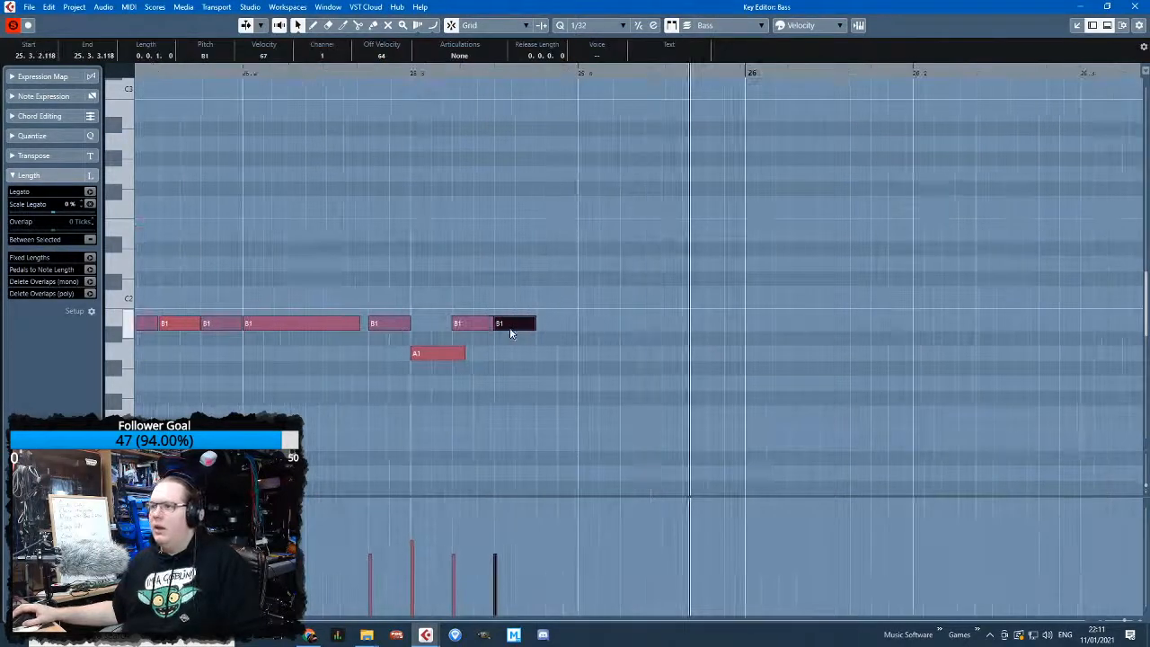
drag(511, 327, 632, 263)
scroll(594, 247, down, 2)
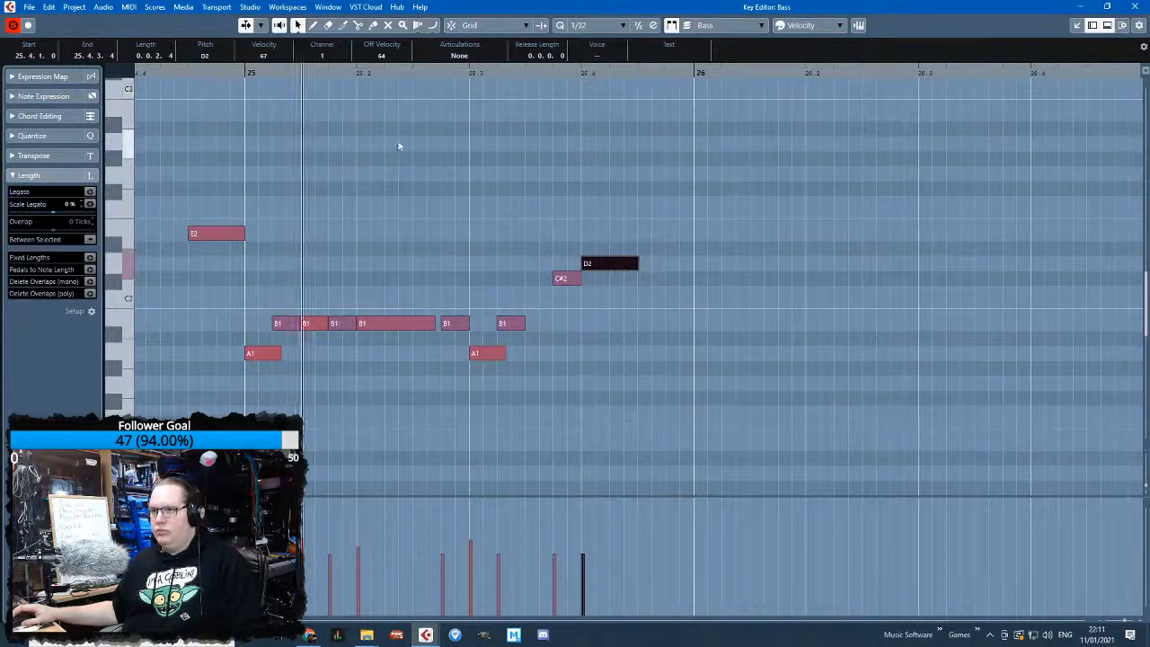
Shift the C#2 to 25.3.3 and the D2 to 25.3.4, and audition from 25.3
scroll(569, 290, up, 2)
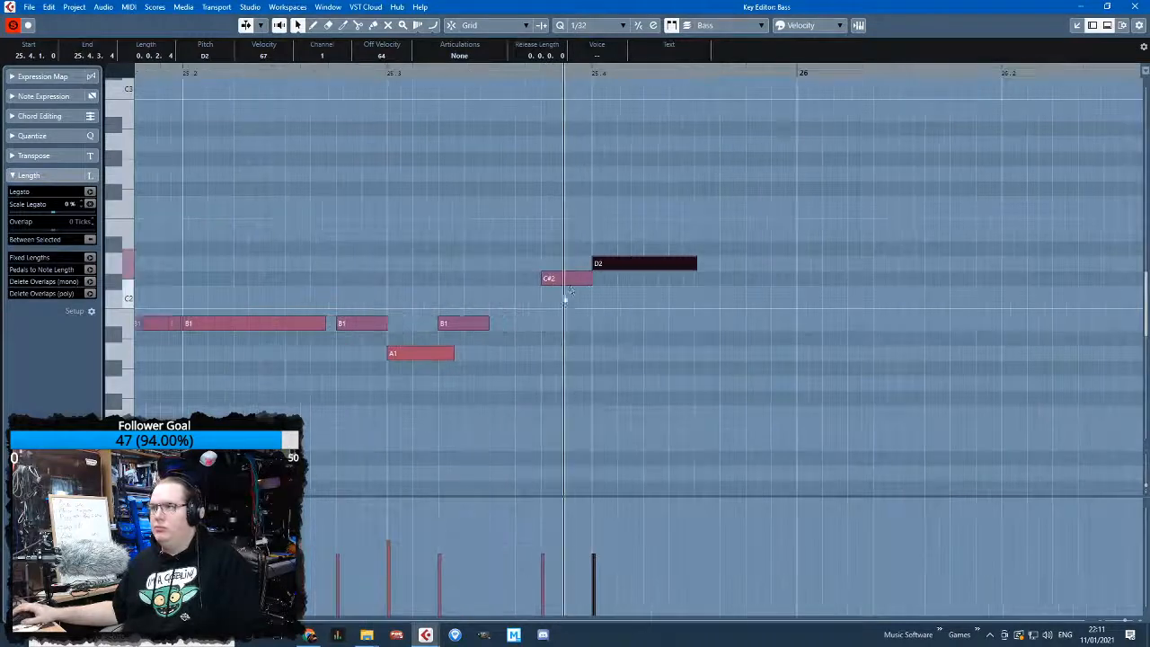
drag(565, 284, 515, 283)
drag(697, 265, 647, 267)
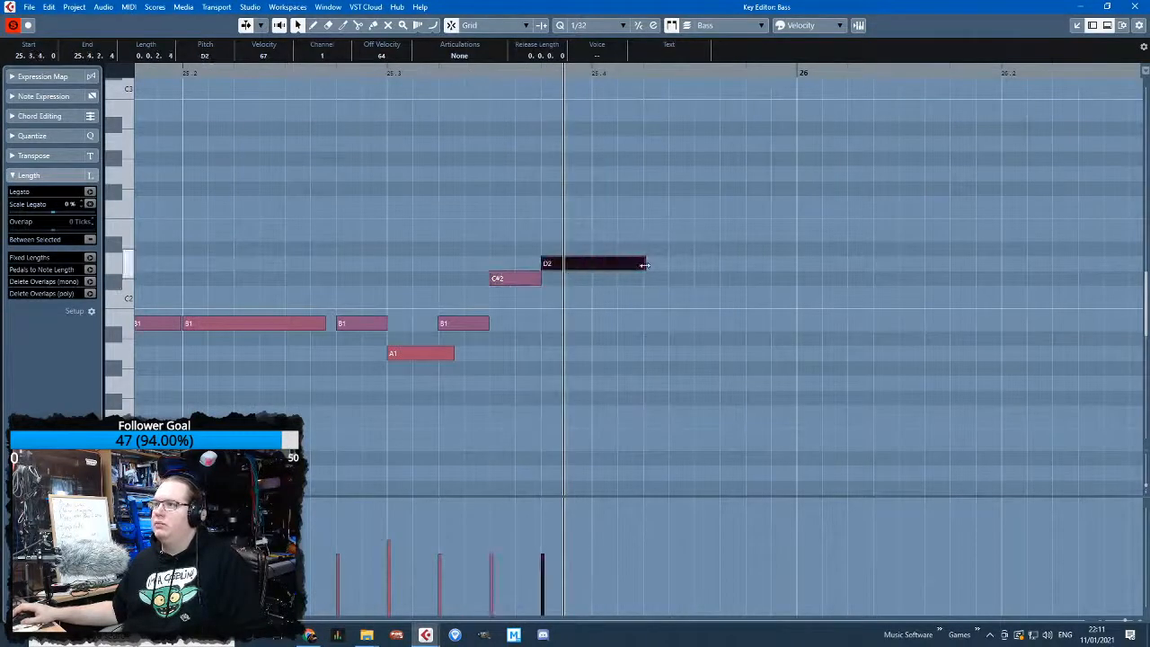
click(388, 72)
key(space)
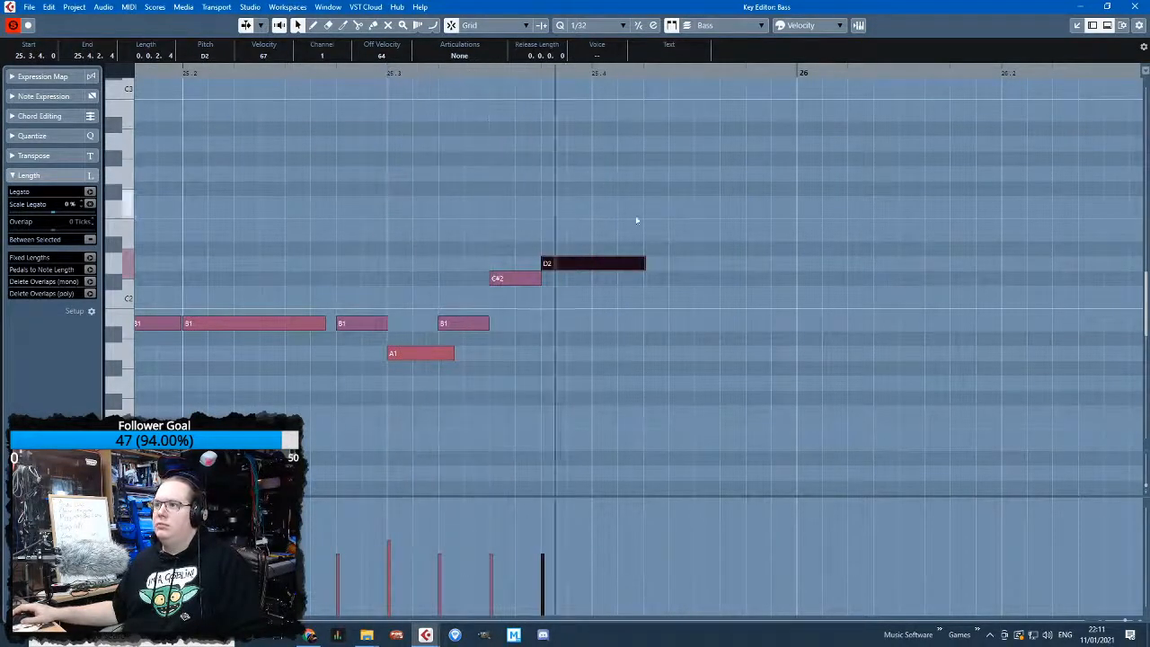
Extend the C#2 at 25.3.3 slightly past the D2's start and lengthen the D2 to 0.0.2.109
key(j)
drag(540, 280, 547, 279)
drag(644, 263, 683, 269)
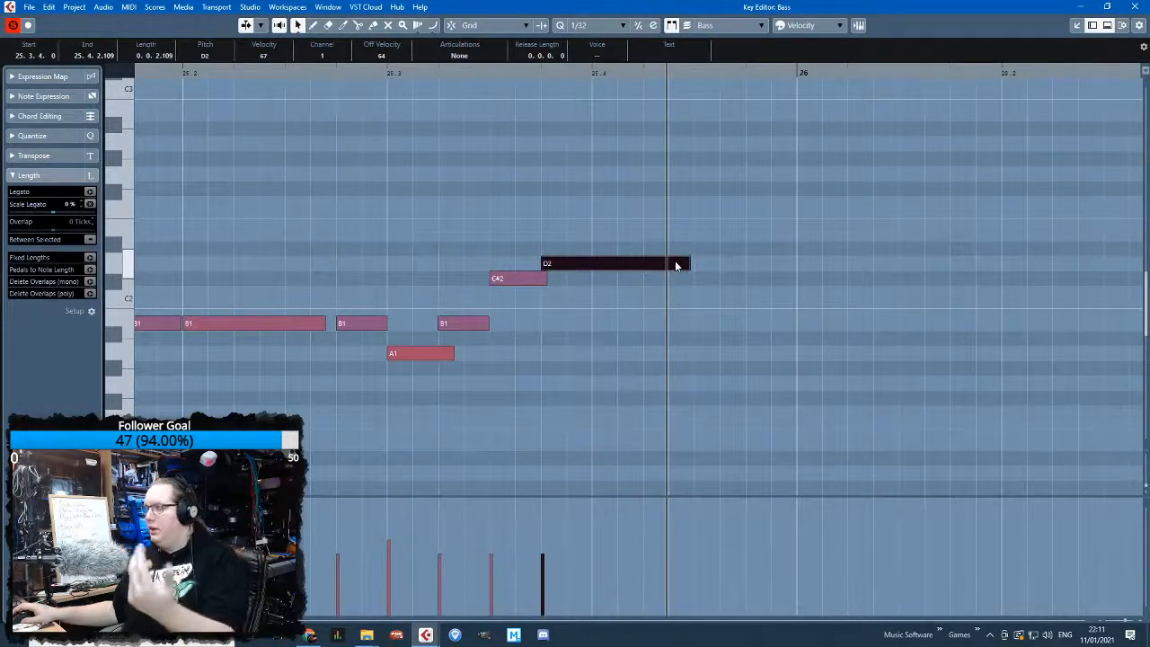
Follow the long D2 with a short C#2 and a short B1 leading up to bar 26
scroll(624, 320, down, 2)
scroll(623, 320, left, 1)
scroll(623, 322, down, 3)
scroll(622, 322, up, 3)
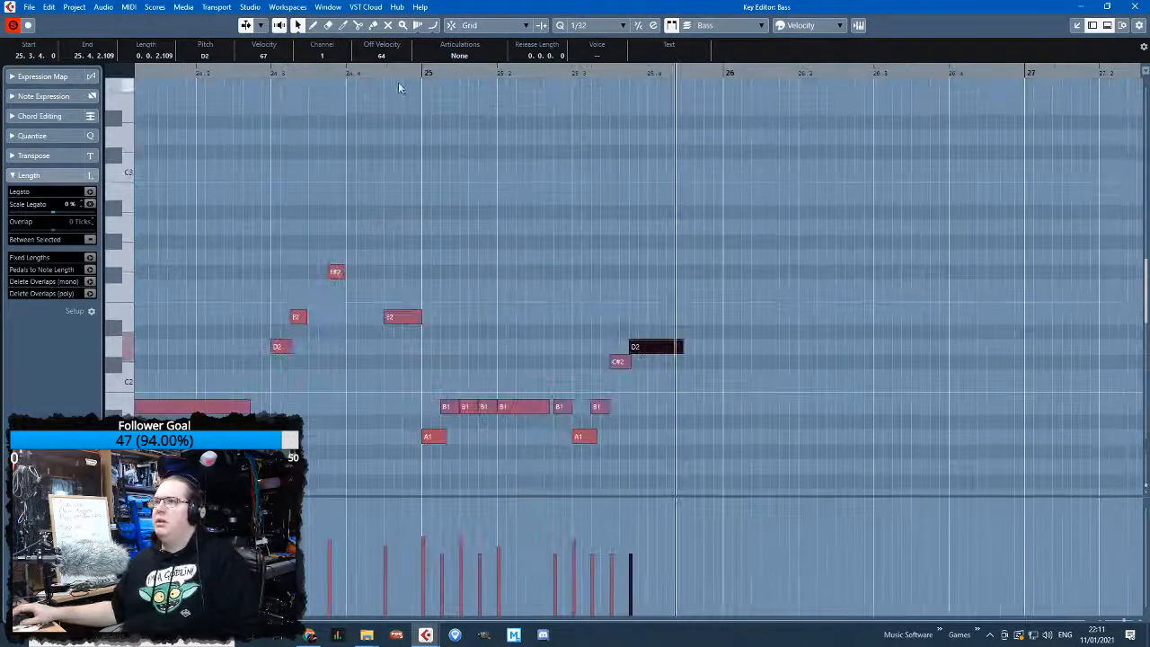
scroll(422, 137, up, 3)
scroll(543, 259, down, 1)
scroll(582, 269, down, 1)
scroll(885, 330, up, 1)
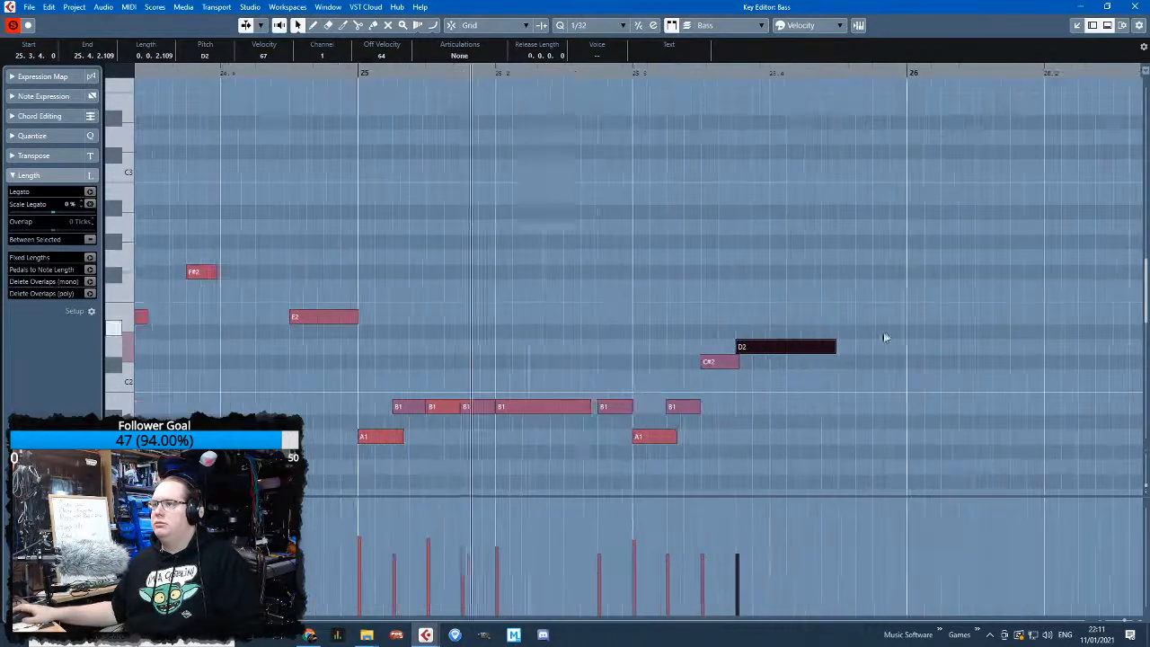
scroll(934, 359, up, 3)
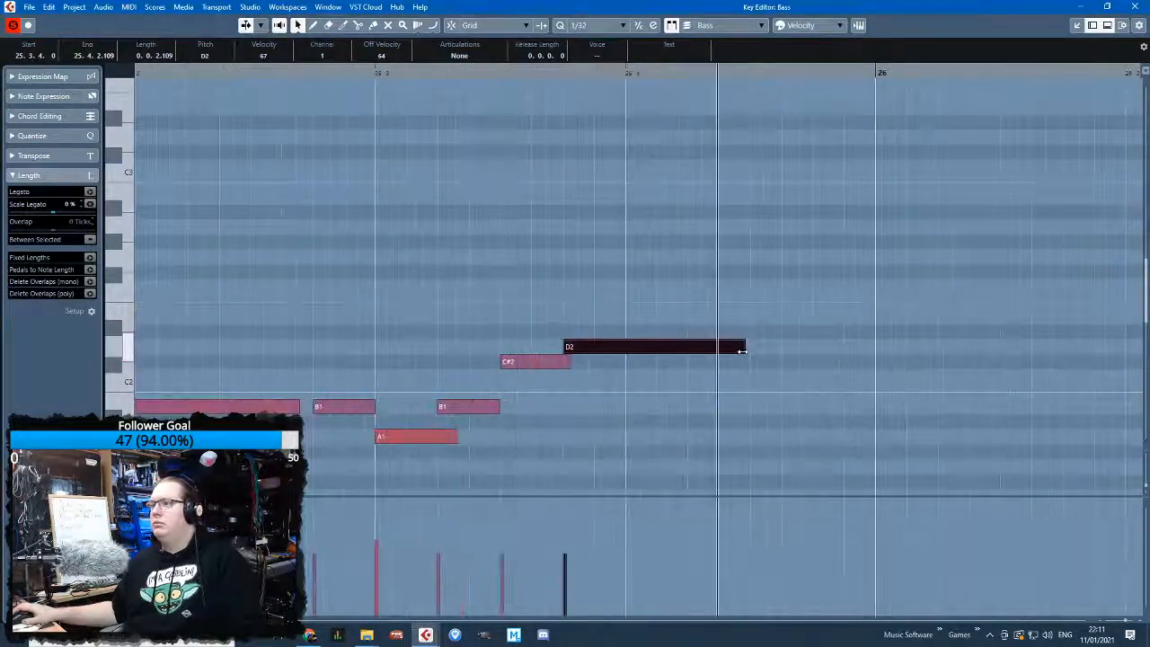
key(ctrl+d)
drag(778, 350, 783, 365)
drag(928, 361, 837, 406)
key(g)
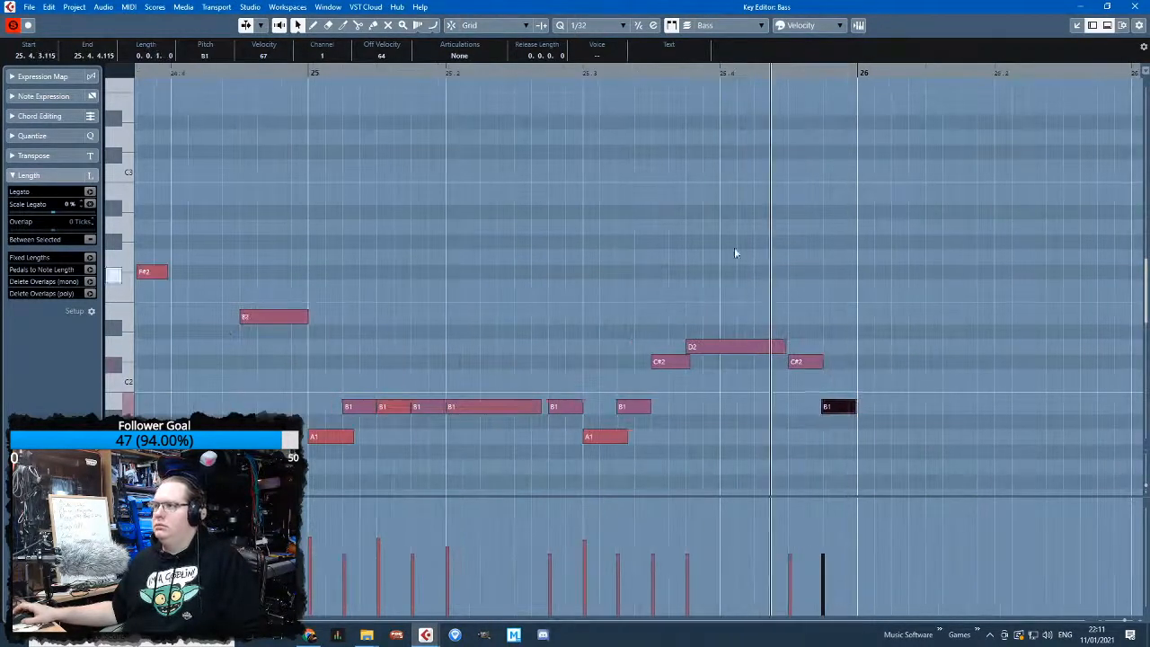
Move the closing C#2 to about 25.4.2 and the B1 to 25.4.3, trimming the D2 to end where the C#2 begins
click(592, 75)
key(h)
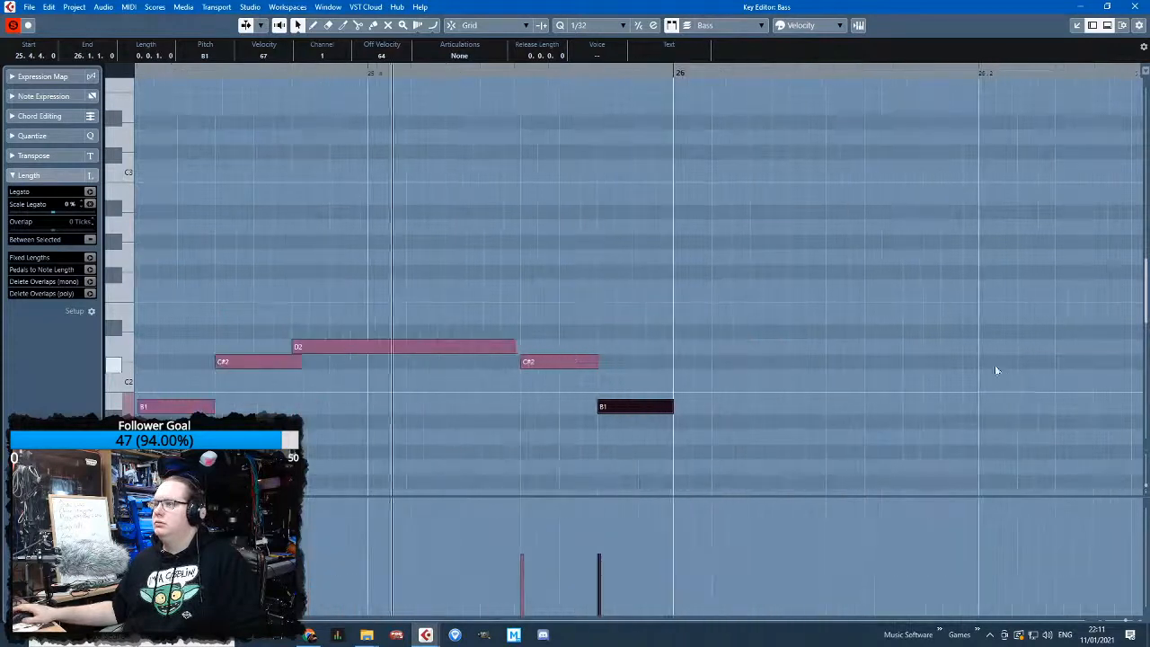
drag(579, 362, 445, 348)
drag(600, 405, 559, 396)
key(g)
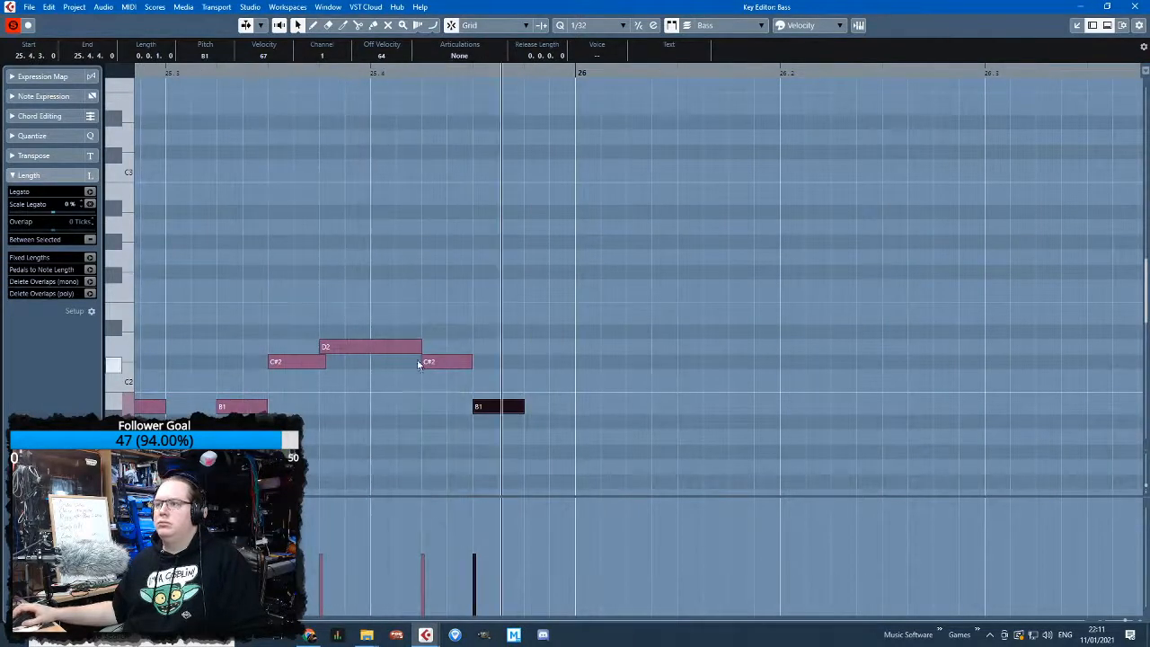
drag(417, 350, 414, 349)
Copy the B1 at 25.4.3 to an A1 at 25.4.4 to finish the bar
click(500, 408)
drag(554, 410, 557, 435)
scroll(557, 433, down, 3)
Duplicate the complete bar 25 riff into bar 26
click(570, 420)
drag(266, 343, 558, 436)
key(ctrl+d)
scroll(611, 432, up, 3)
scroll(609, 361, down, 3)
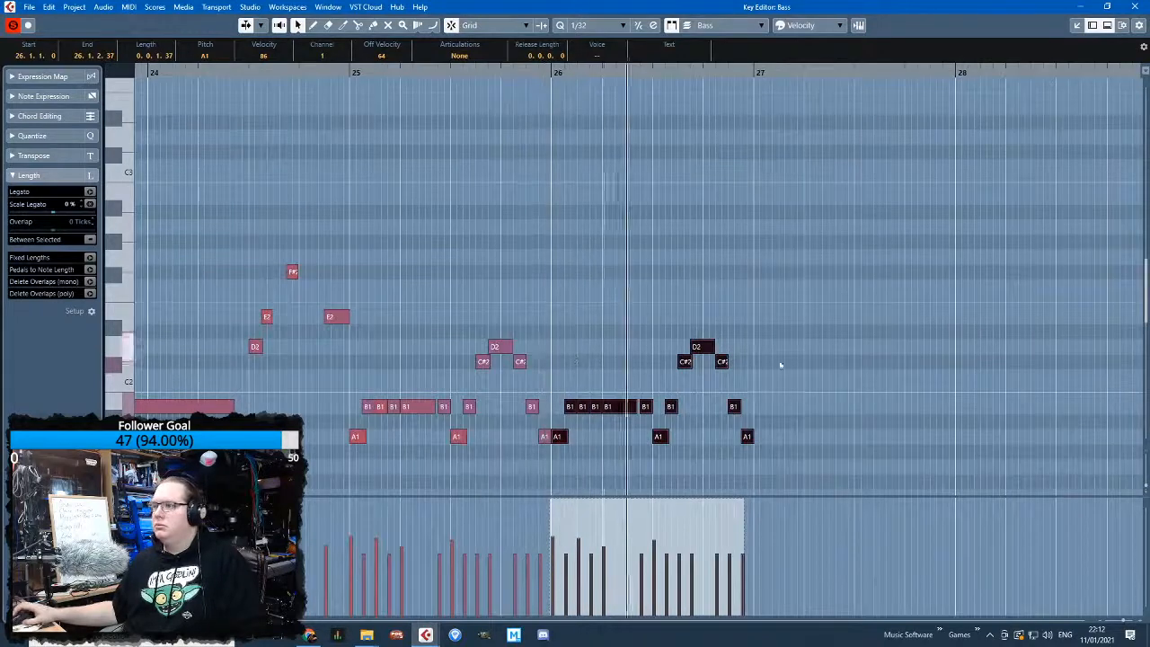
click(824, 442)
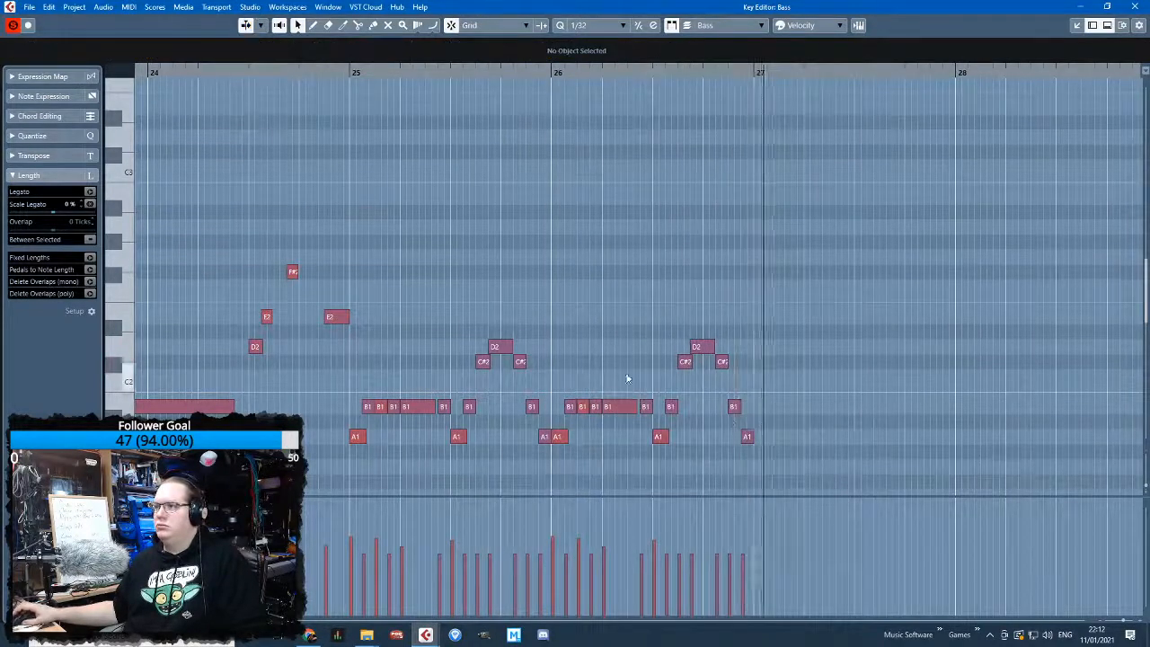
Shorten the C#2 notes at 25.3.3 and 26.3.3 so they end before the following D2
scroll(643, 381, up, 2)
click(387, 362)
drag(386, 362, 383, 363)
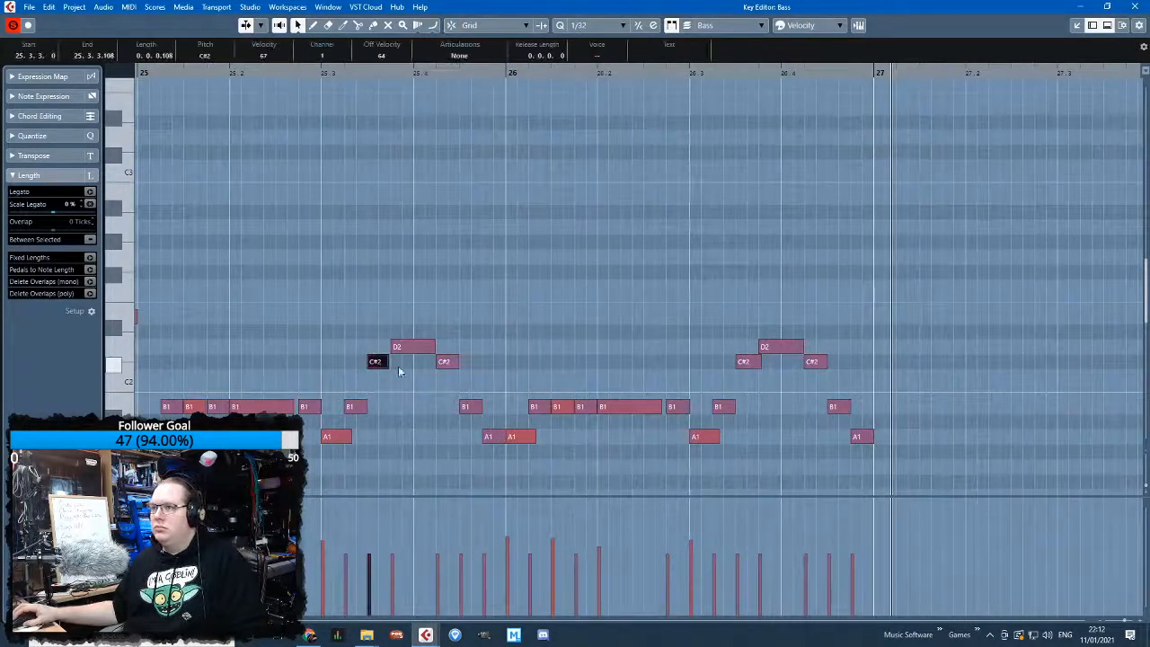
drag(759, 364, 751, 364)
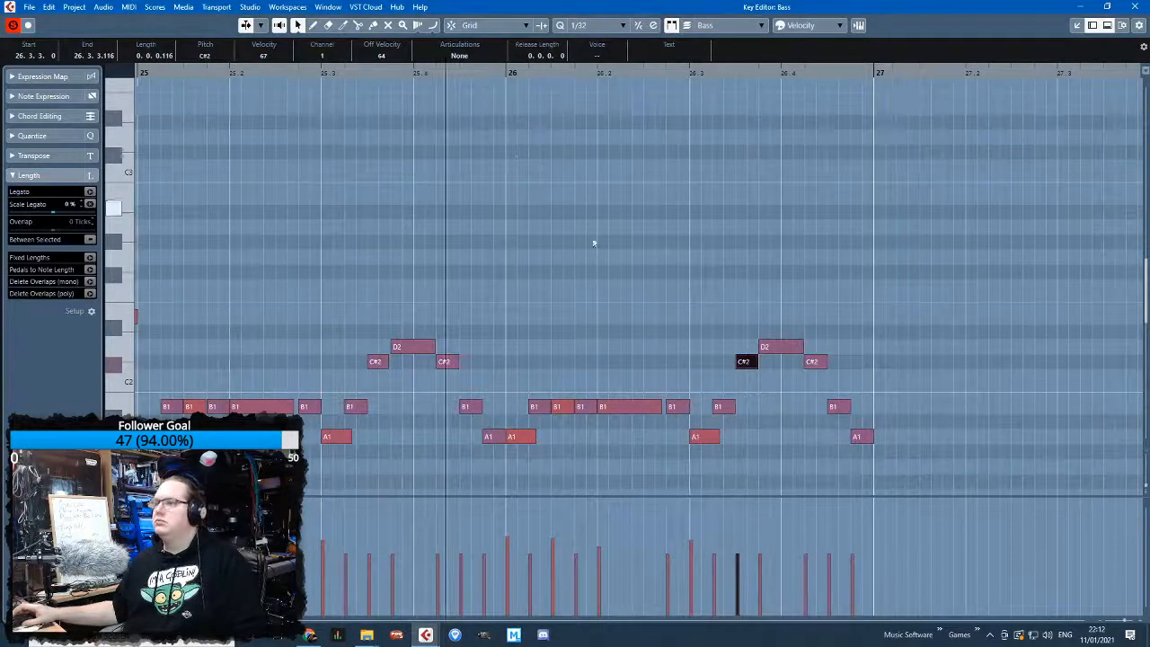
Vary the end of bar 26 by lowering the D2 at 26.3.4 to A1 and deleting the C#2 after it
scroll(632, 275, up, 2)
scroll(632, 275, down, 3)
scroll(862, 404, up, 2)
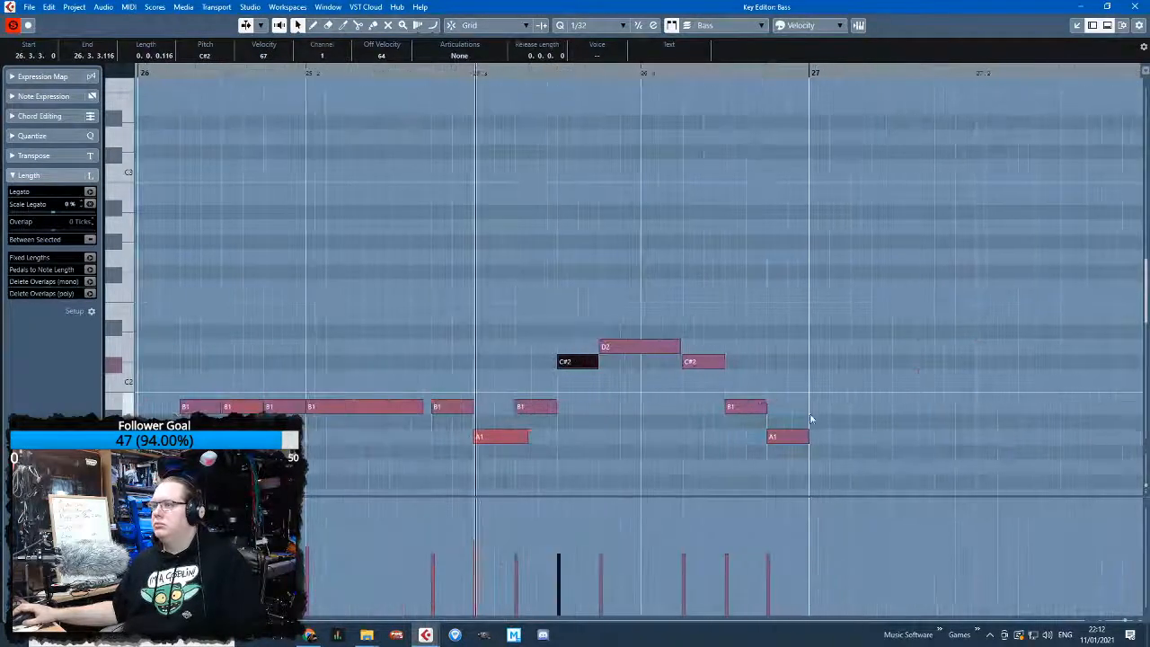
scroll(620, 270, down, 3)
drag(618, 185, 622, 281)
click(714, 195)
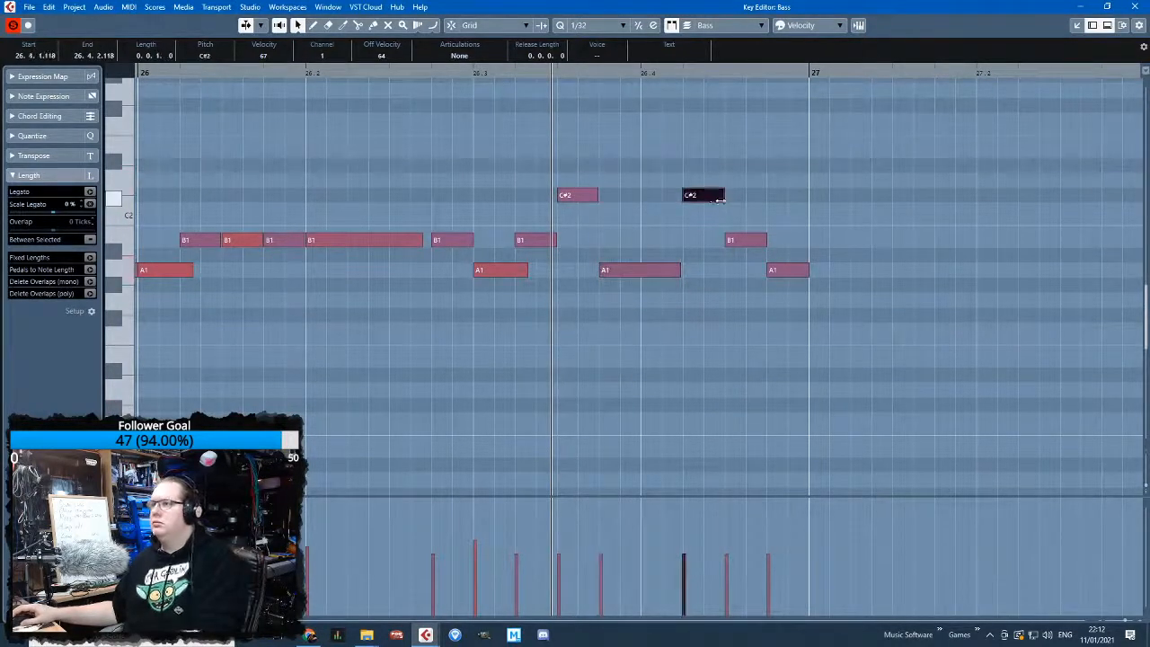
key(Delete)
Lower the B1 at 26.4.3 to F#1, lengthen it to 0.0.1.101 and delete the last A1 of bar 26
drag(757, 243, 801, 315)
click(816, 297)
click(783, 270)
key(Delete)
key(space)
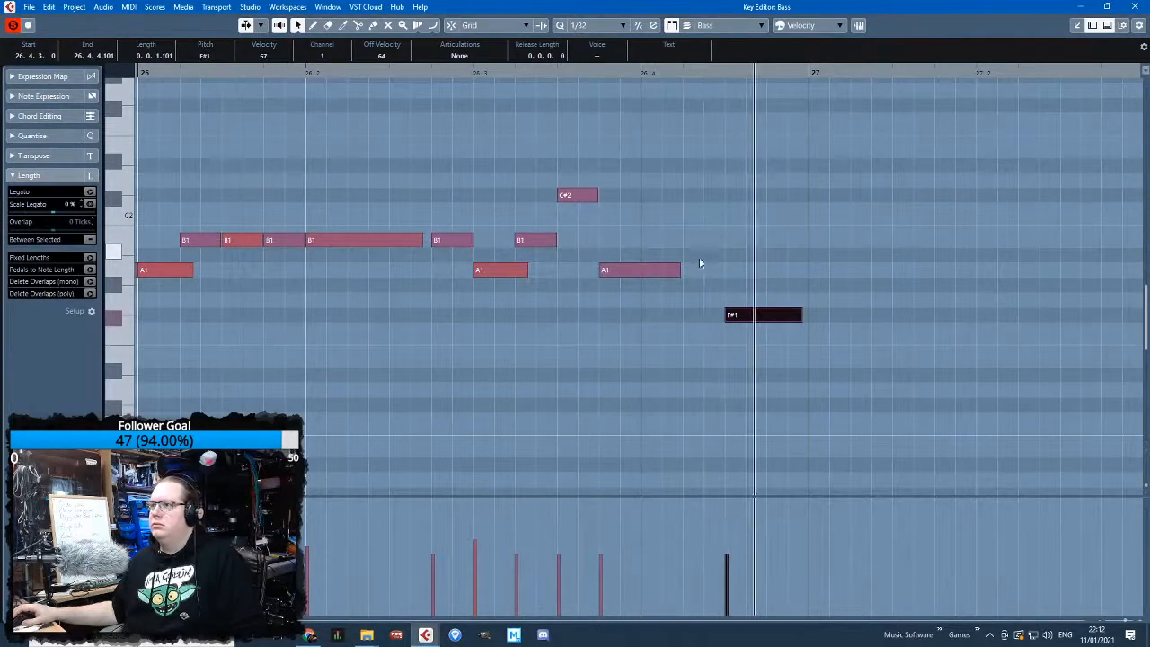
Add a short G1 at about 26.4.2 leading into the F#1, and audition bar 26
key(alt+d)
drag(702, 274, 719, 314)
click(400, 74)
key(space)
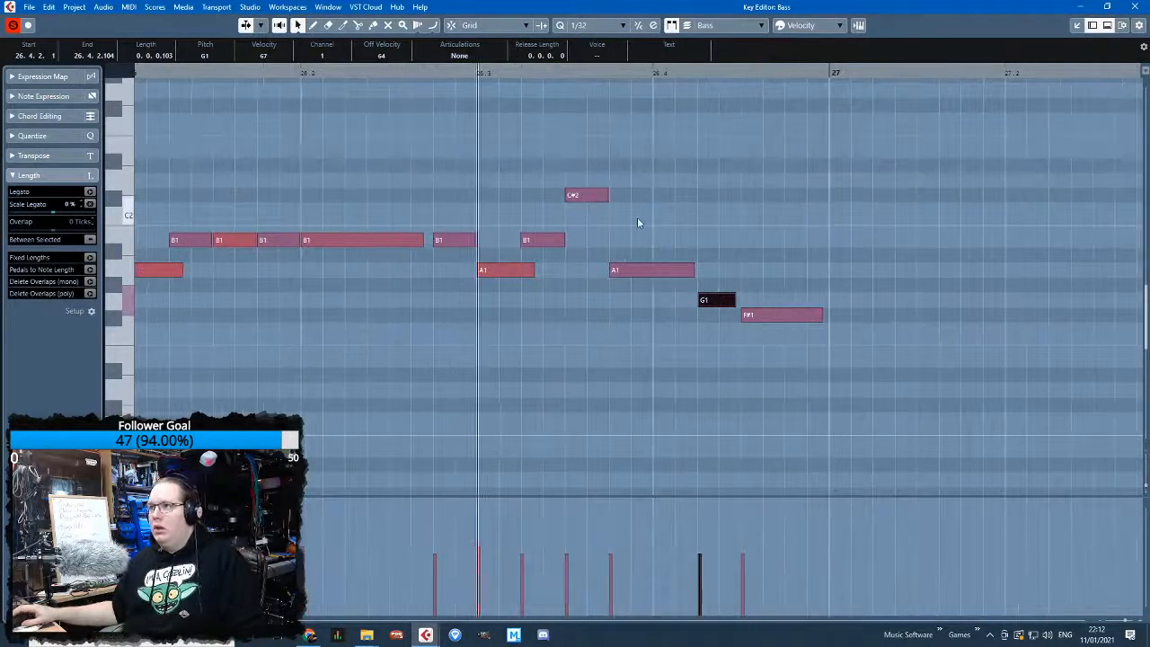
Duplicate the two-bar riff of bars 25–26 into bars 27–28
key(g)
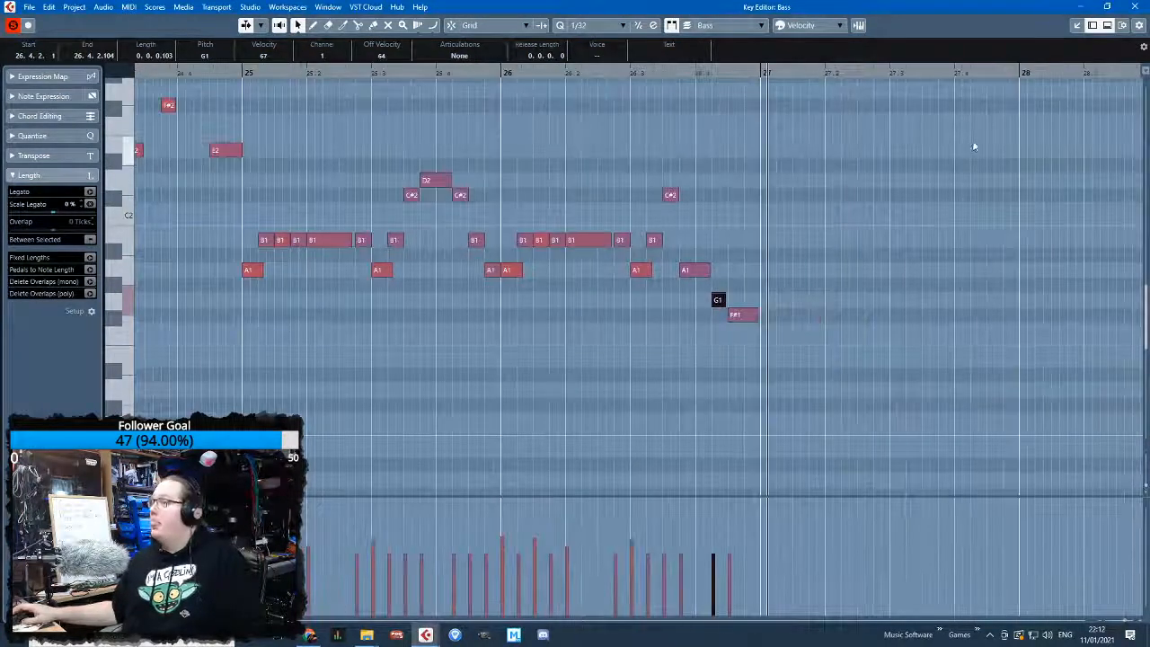
drag(924, 322, 252, 110)
key(ctrl+d)
key(h)
mouse_move(782, 272)
mouse_down()
mouse_move(807, 274)
mouse_move(784, 273)
mouse_up()
key(g)
key(g)
key(g)
key(g)
key(g)
key(g)
key(h)
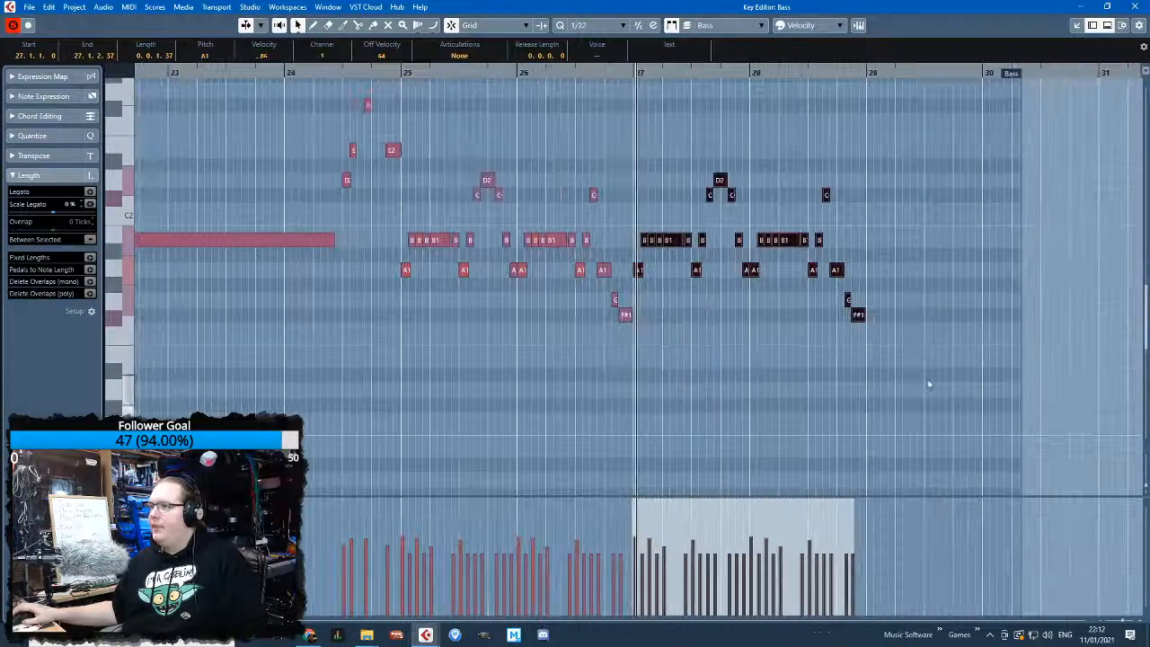
Extend the Bass part in the project to end at bar 33 and reopen its notes for editing
click(1134, 6)
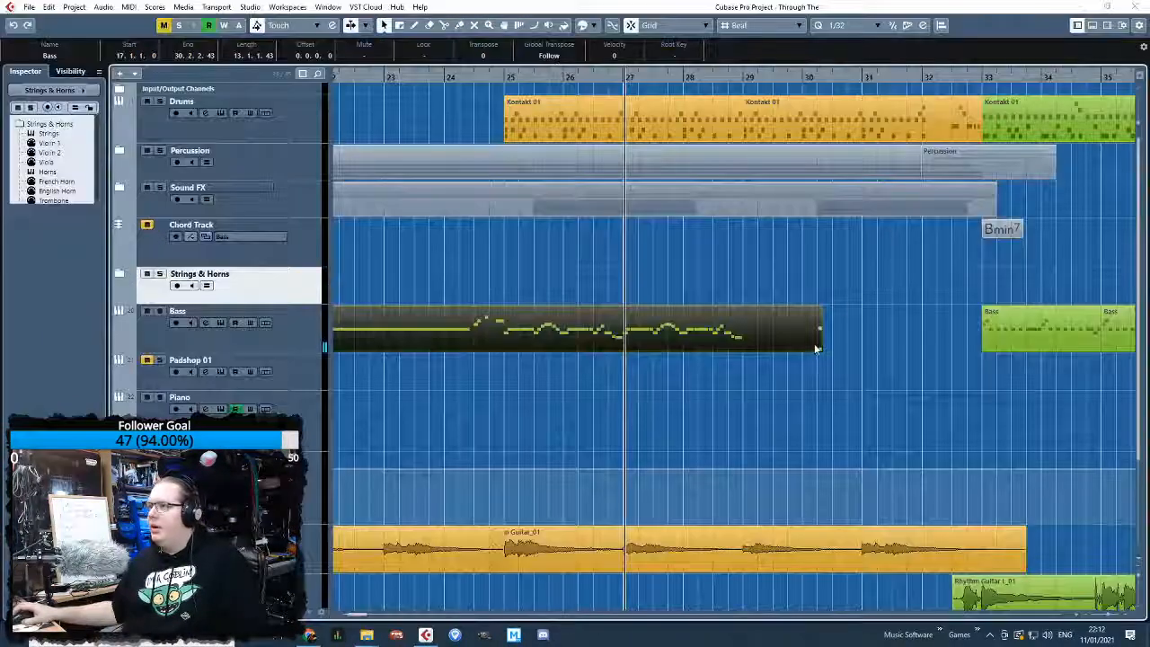
drag(818, 348, 972, 347)
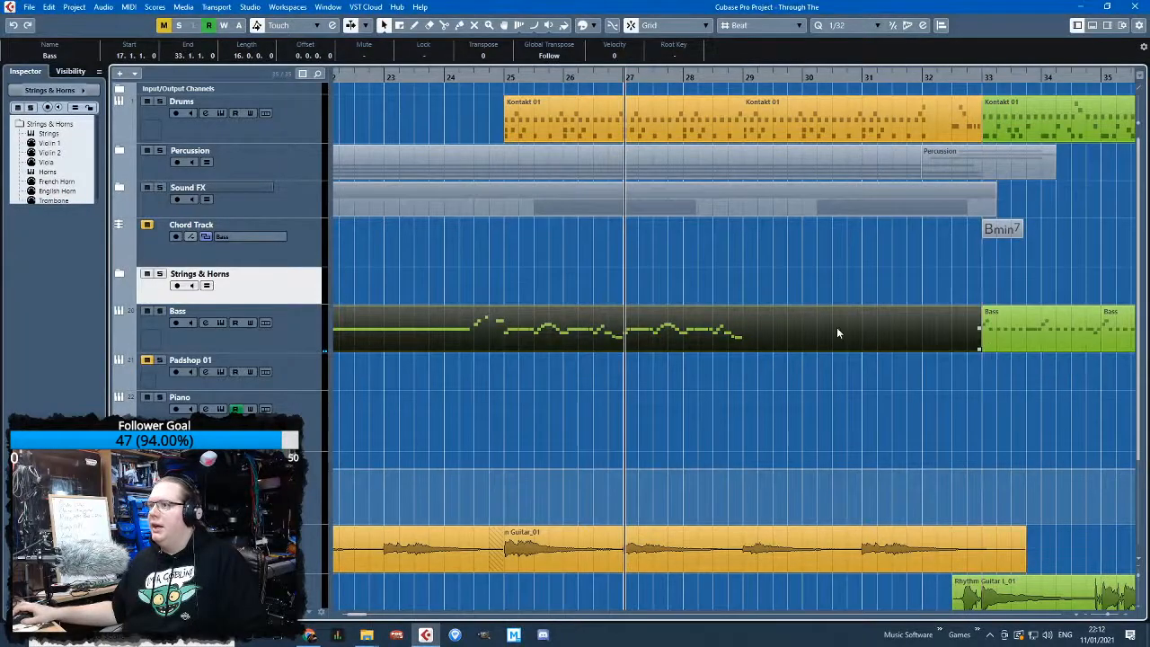
double_click(836, 333)
Duplicate the four-bar riff of bars 25–28 into bars 29–32
drag(918, 387, 659, 117)
scroll(656, 282, up, 4)
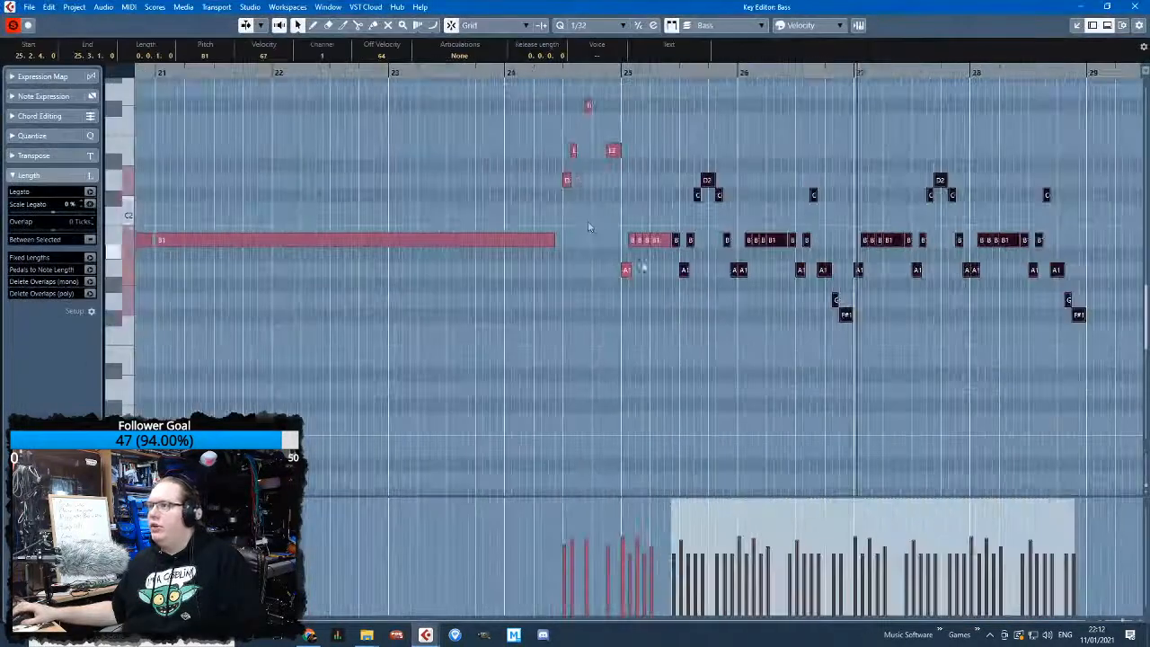
scroll(923, 273, up, 2)
drag(836, 271, 842, 277)
scroll(842, 279, down, 5)
scroll(1015, 363, up, 2)
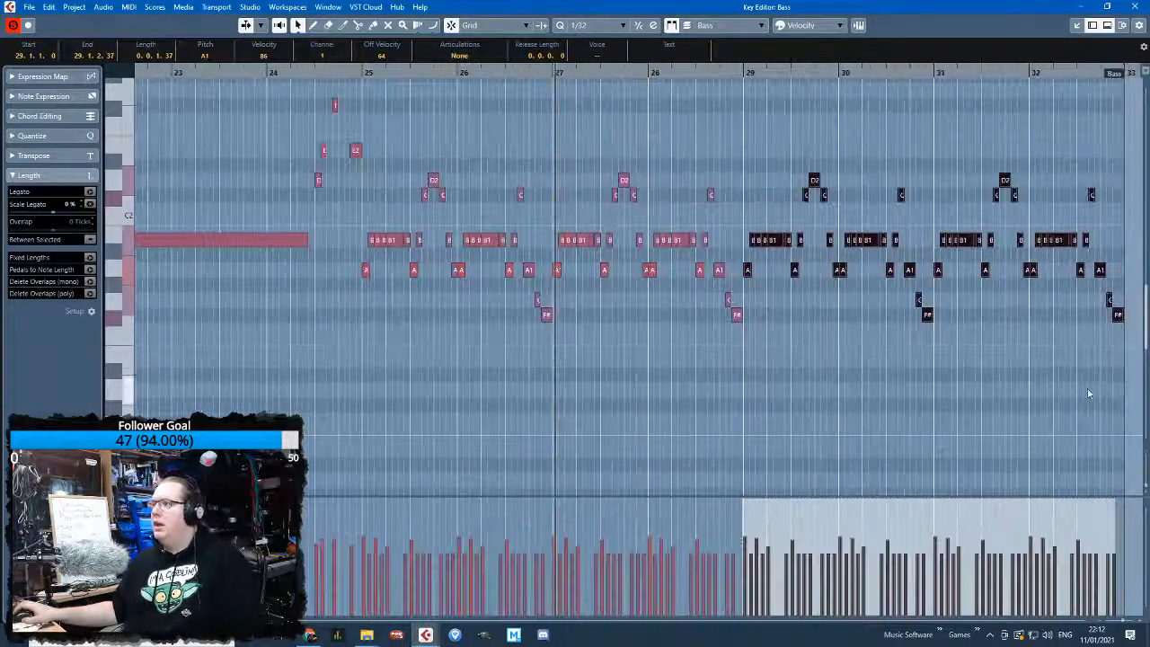
Ramp the riff velocities up toward the end of bar 32, across bars 27–32 and on scattered groups of notes from 25.2.4
drag(1140, 444, 563, 139)
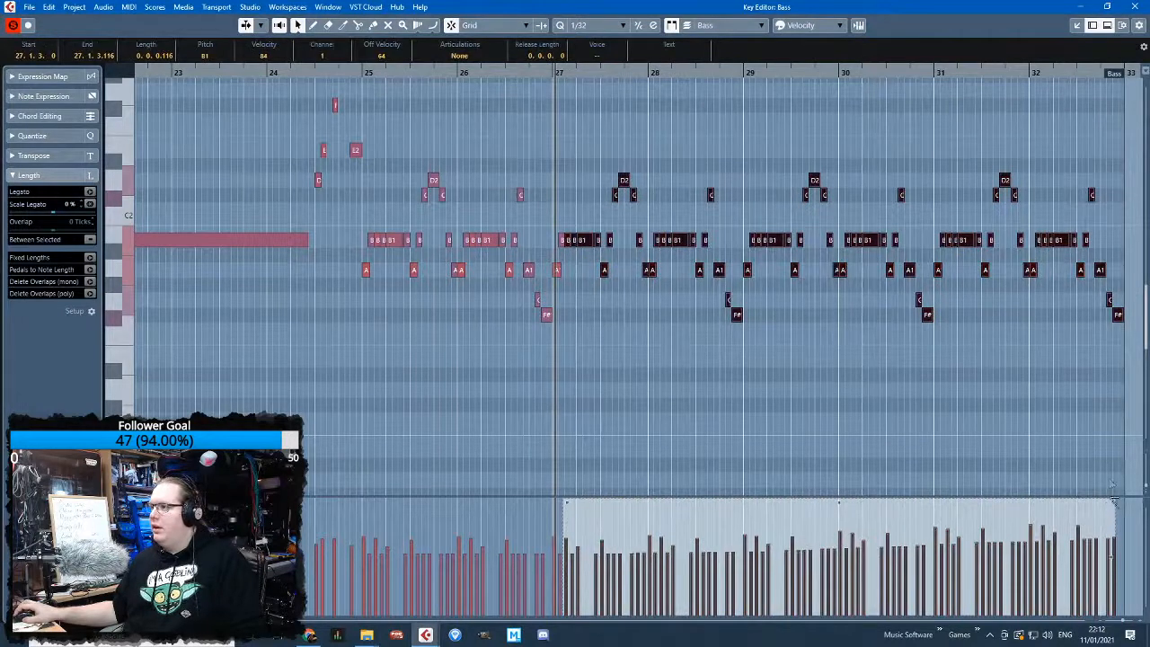
drag(1120, 237, 631, 256)
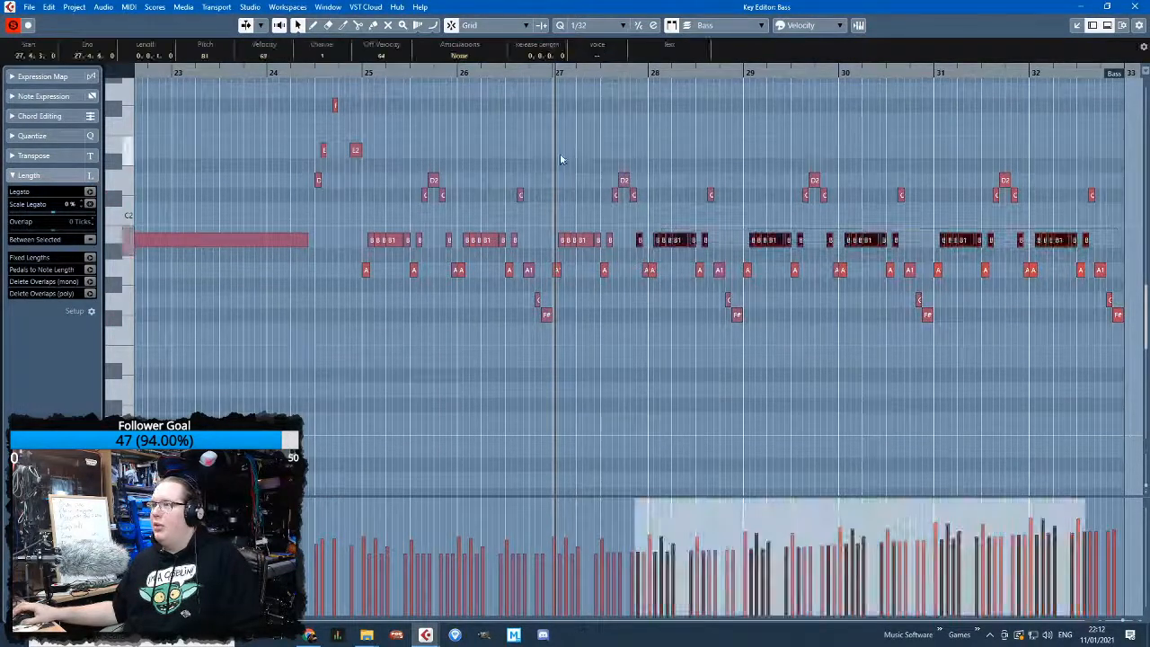
drag(553, 170, 716, 257)
drag(622, 336, 932, 232)
drag(567, 173, 943, 277)
drag(485, 341, 757, 193)
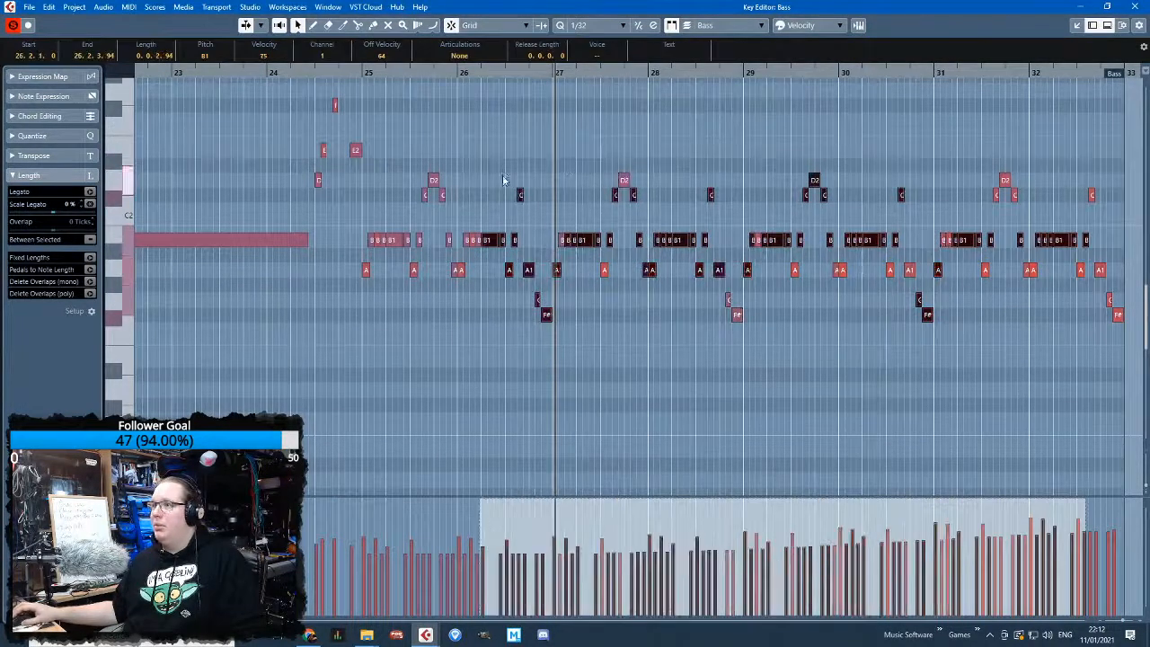
drag(410, 171, 916, 321)
drag(490, 321, 972, 184)
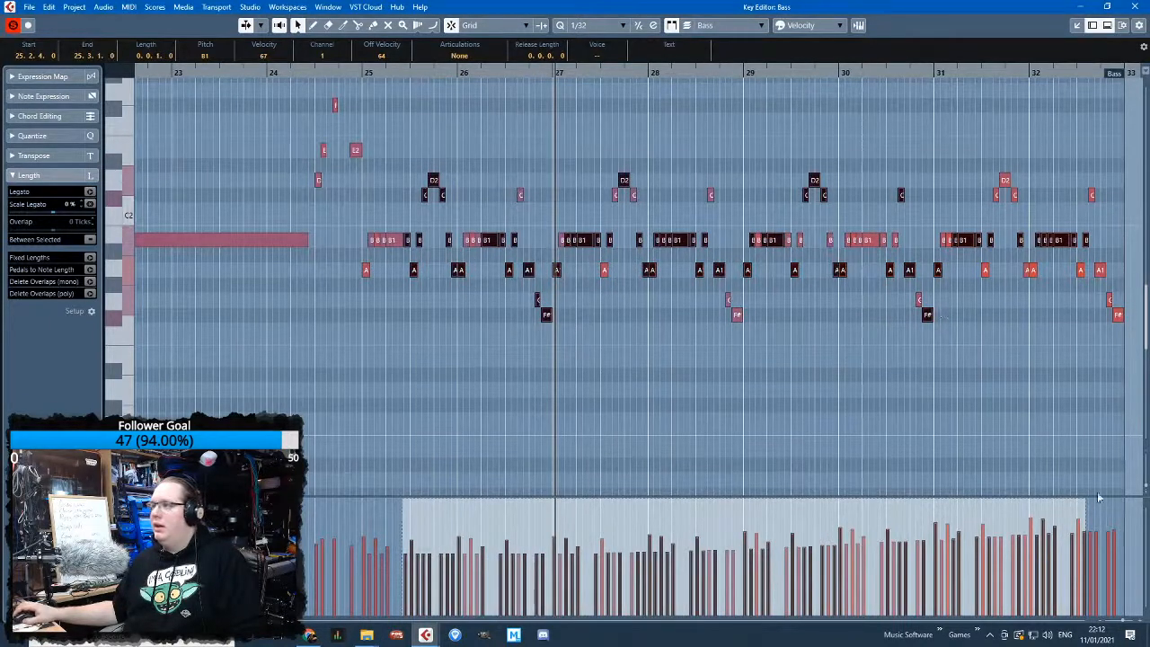
drag(1093, 201, 1106, 496)
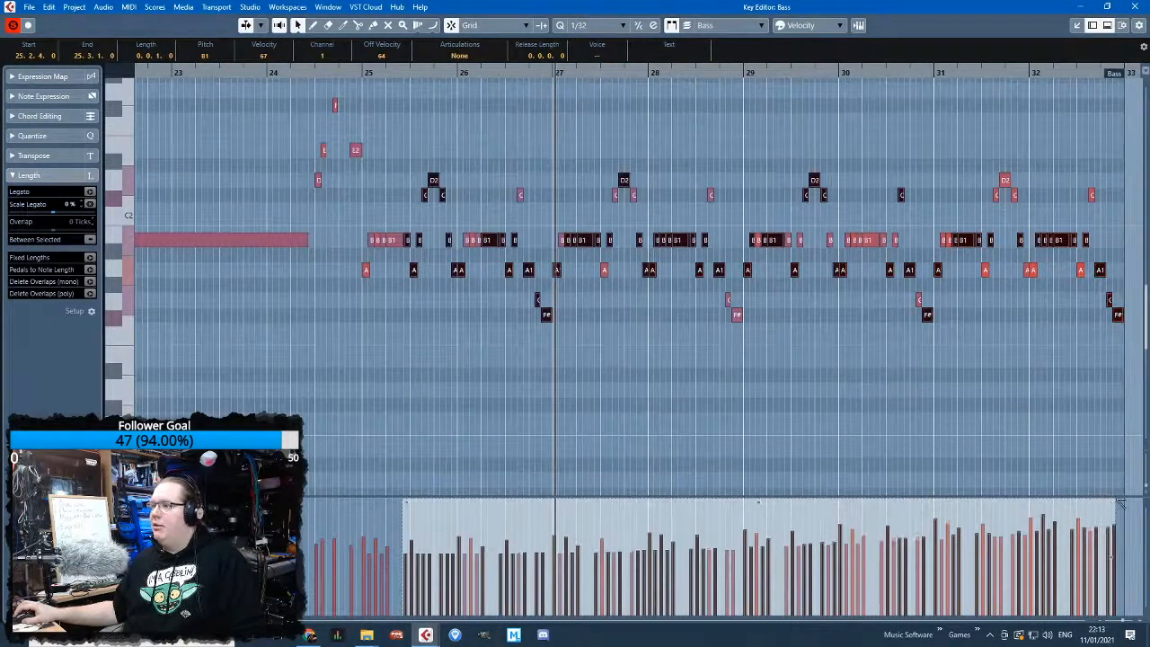
click(1056, 432)
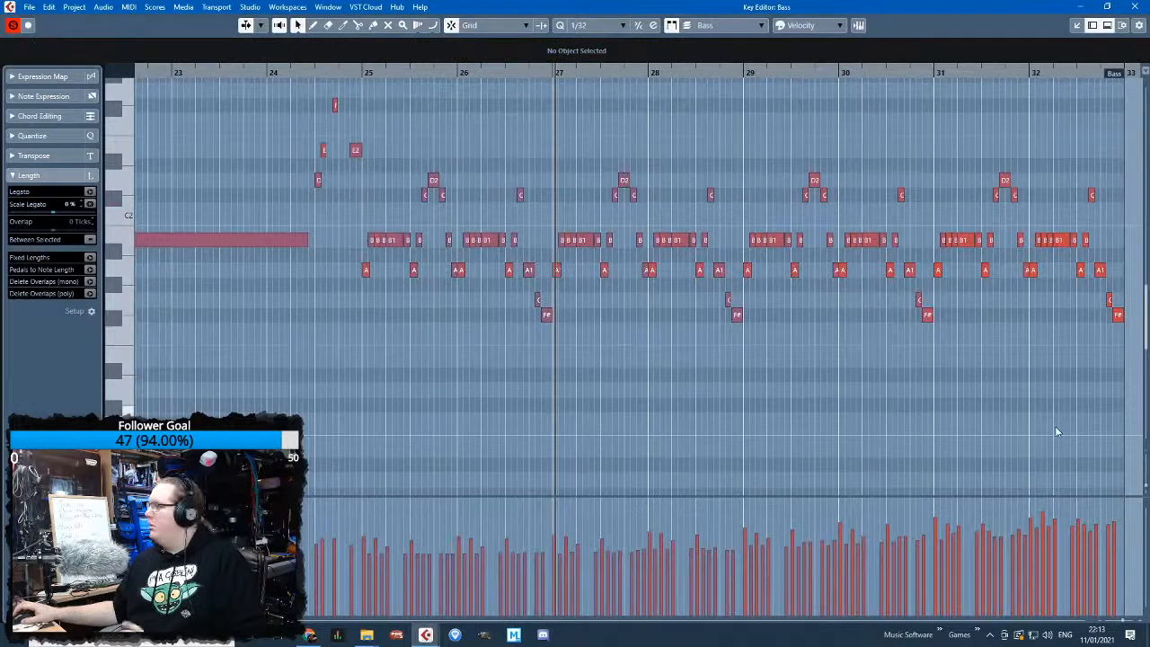
Return to the project arrangement and audition the extended bass line against the drums and guitar from bar 27
click(1134, 7)
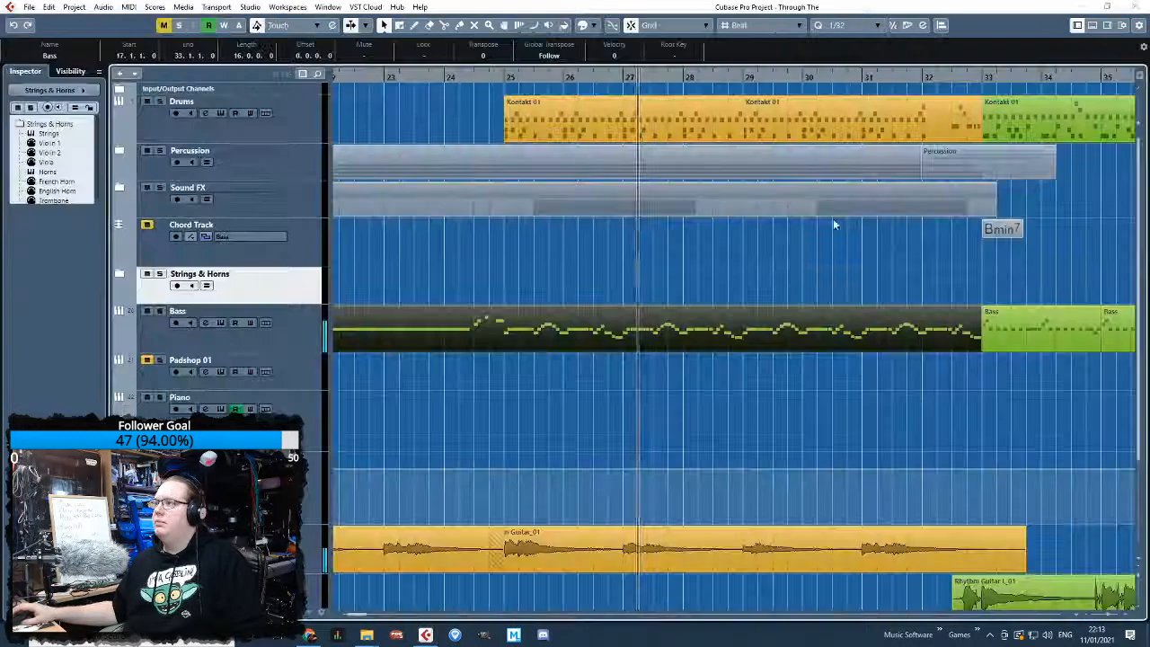
click(994, 289)
key(g)
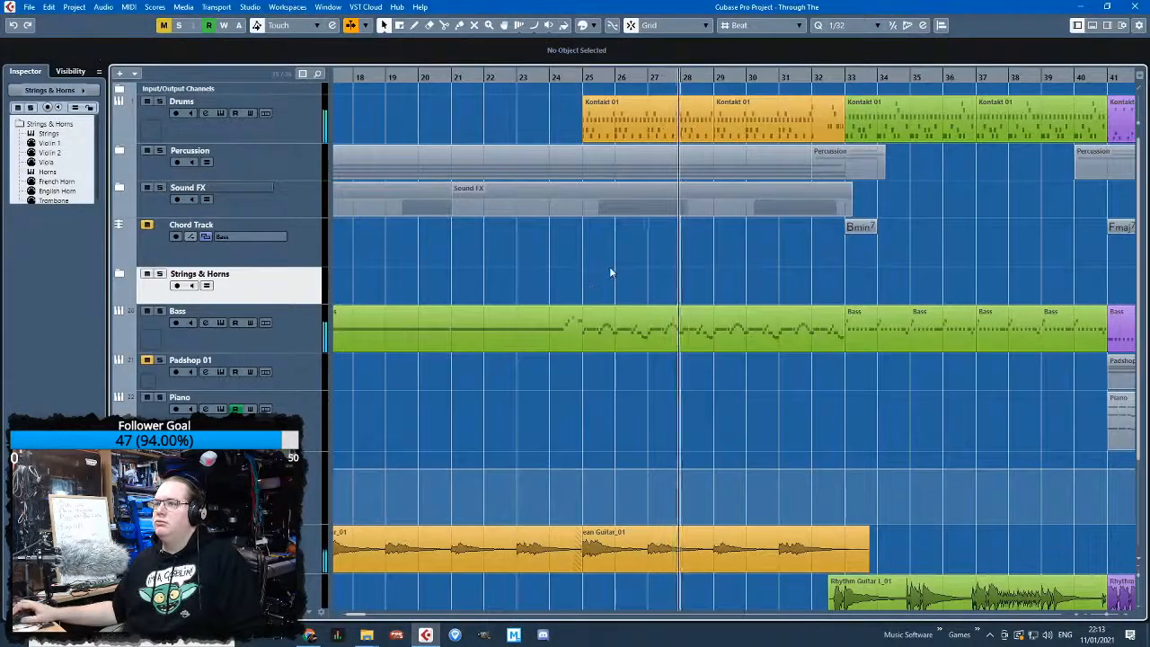
key(h)
key(h)
key(h)
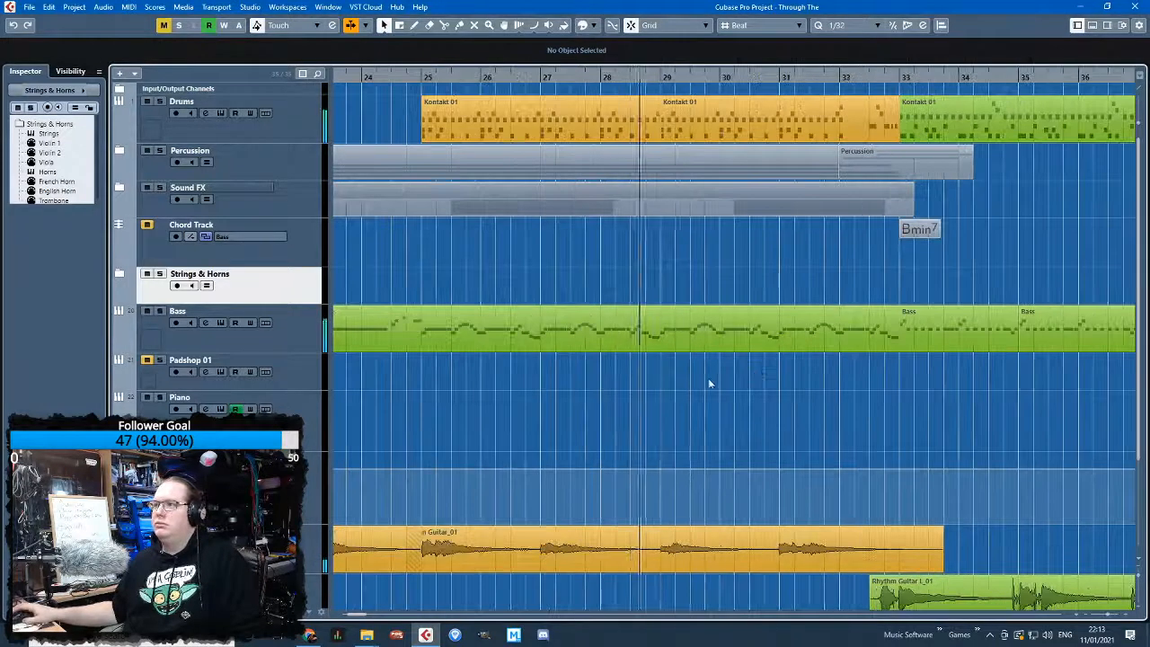
In the Bass part's notes, move the riff from bar 25 onward to start at 24.4.4.112 and trim the preceding E2 to end at 24.4.4.101
key(g)
key(g)
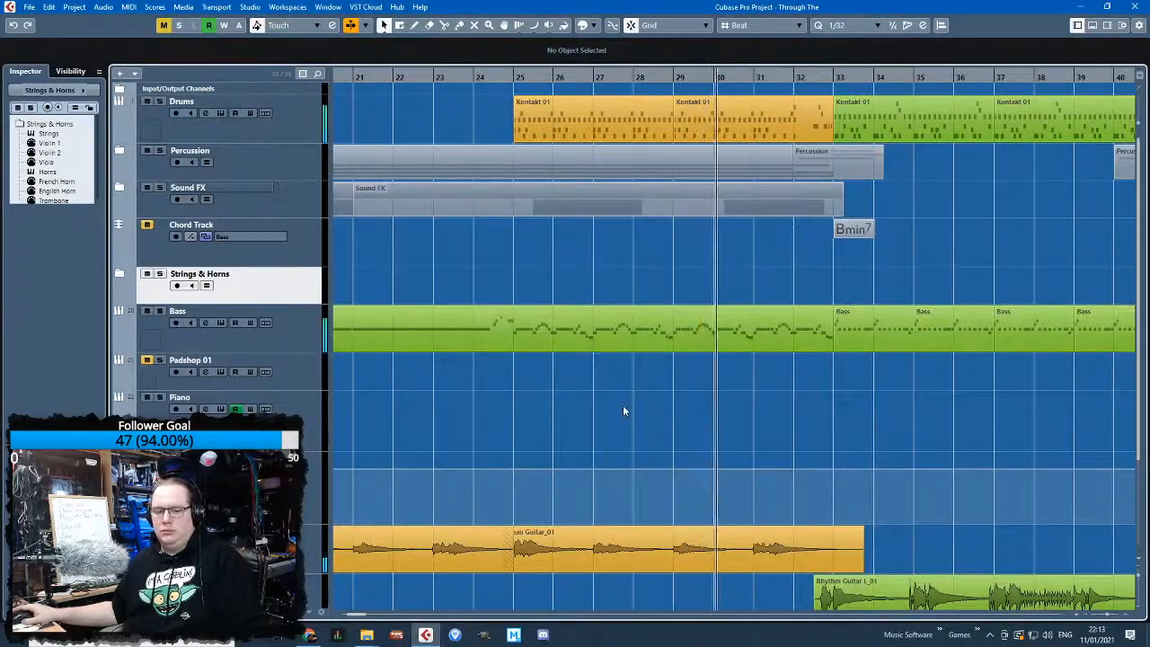
click(292, 350)
double_click(631, 343)
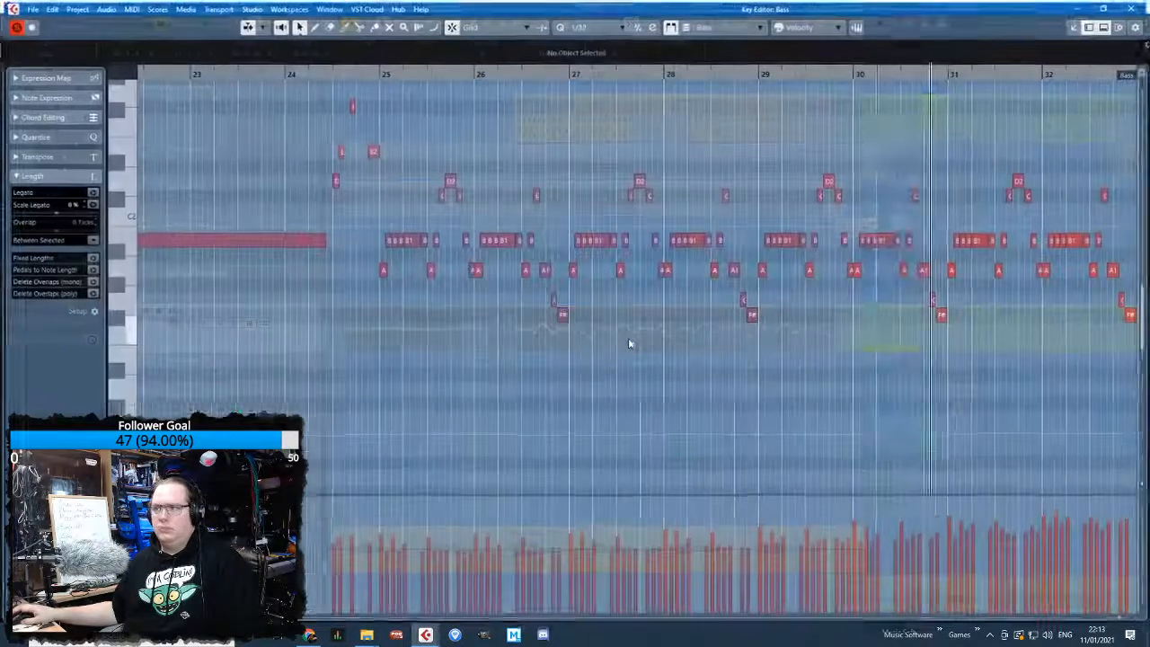
scroll(631, 343, down, 3)
drag(906, 374, 530, 180)
scroll(531, 270, up, 5)
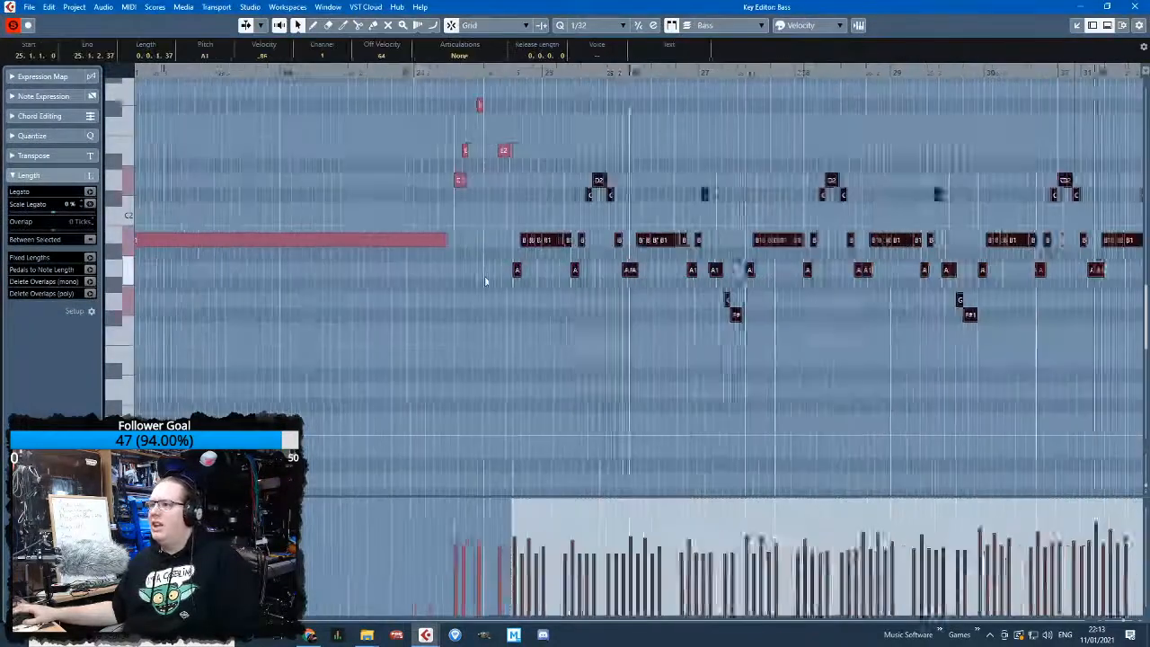
scroll(544, 275, up, 4)
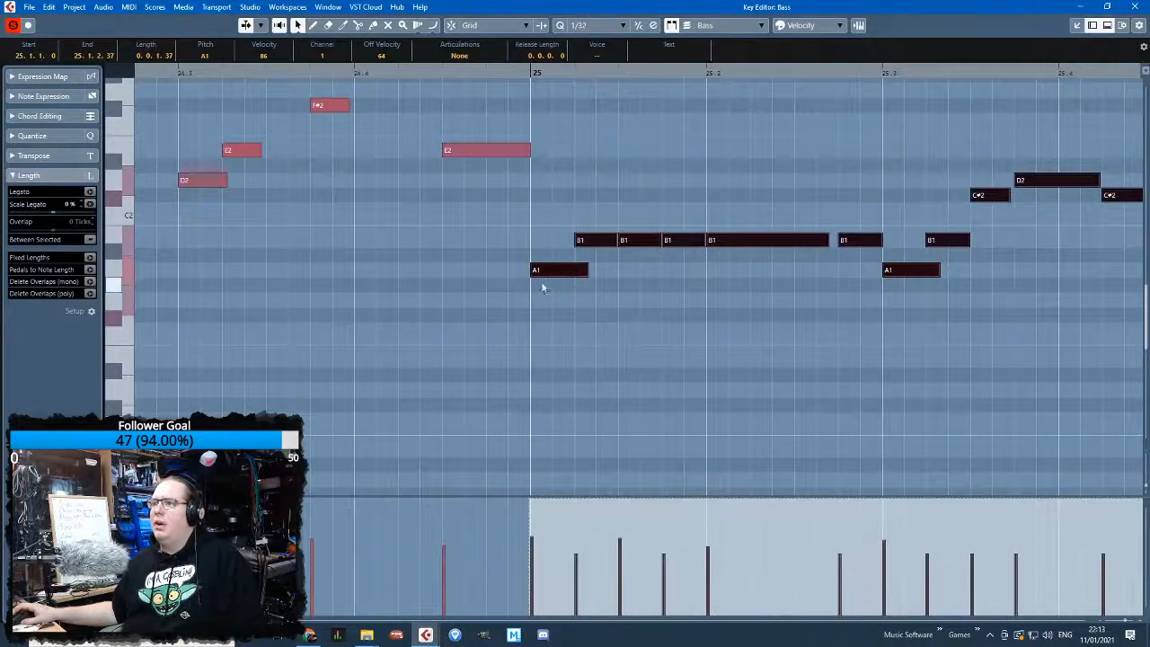
drag(541, 272, 529, 277)
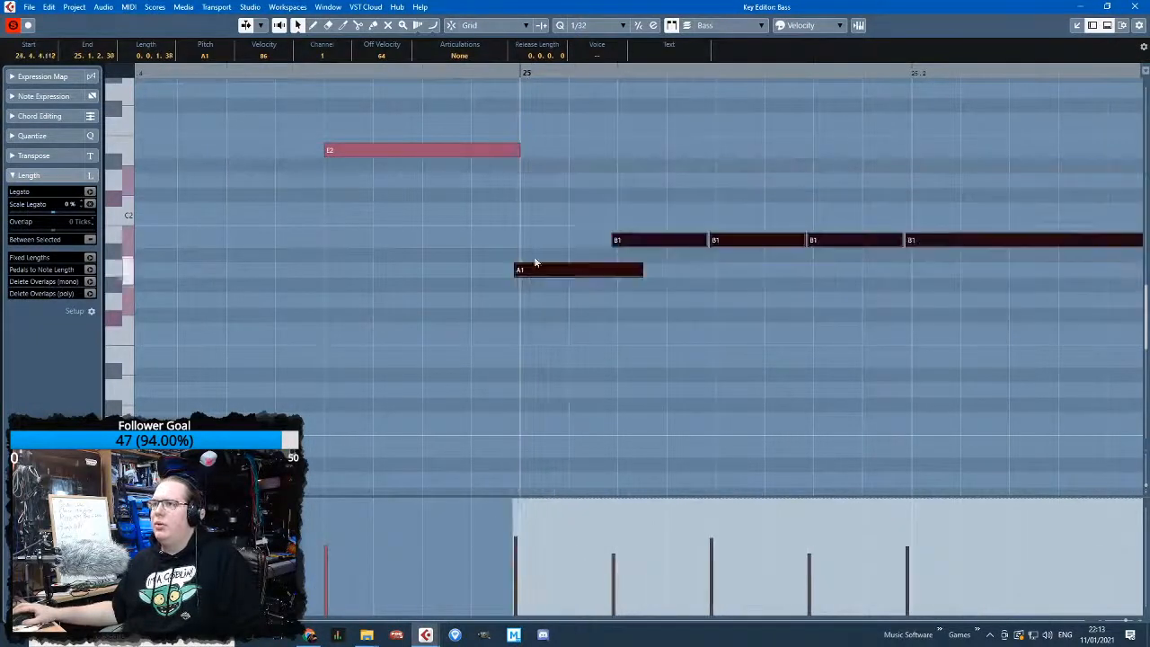
drag(519, 162, 505, 160)
scroll(526, 213, down, 9)
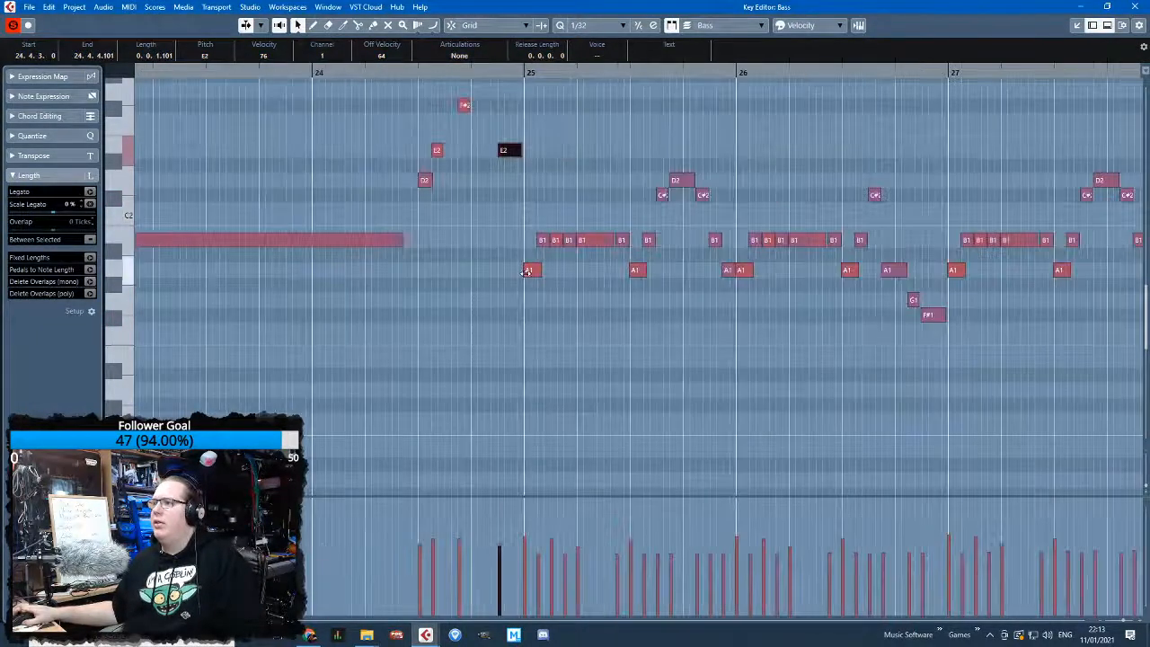
Shift all riff notes from bar 25 onward further ahead of the beat to start at 24.4.4.86, and return to the project arrangement
scroll(988, 391, down, 2)
drag(1048, 396, 803, 125)
scroll(619, 223, up, 5)
drag(757, 282, 760, 282)
scroll(616, 273, up, 4)
drag(659, 274, 647, 277)
key(space)
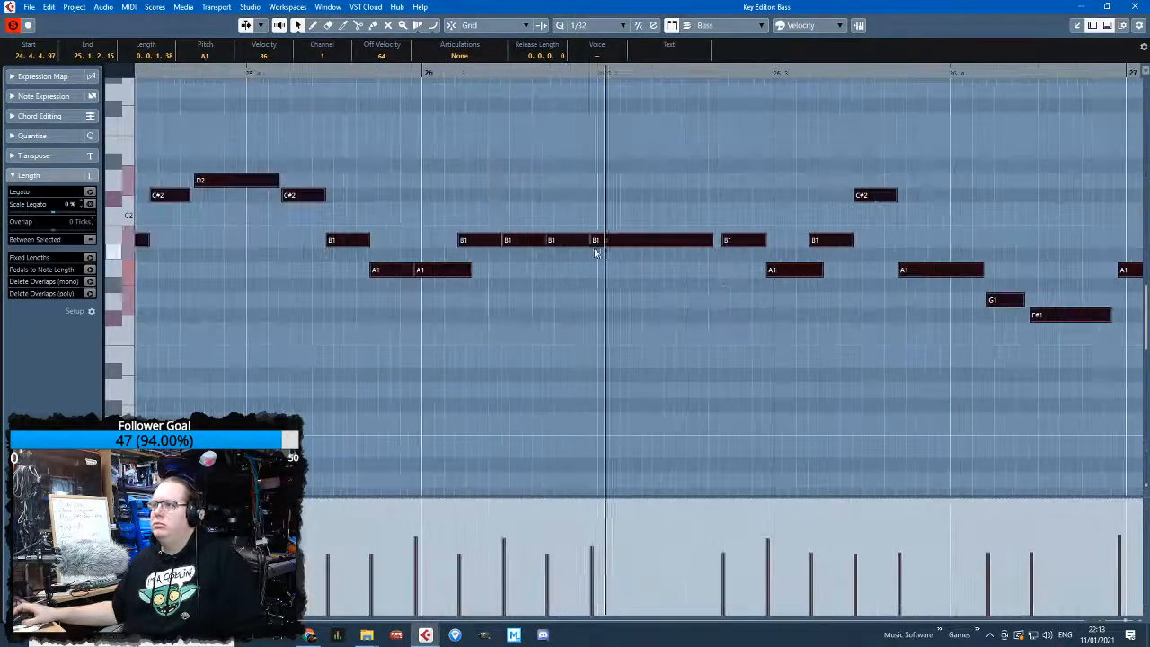
scroll(594, 247, up, 2)
scroll(593, 245, down, 2)
scroll(656, 283, up, 2)
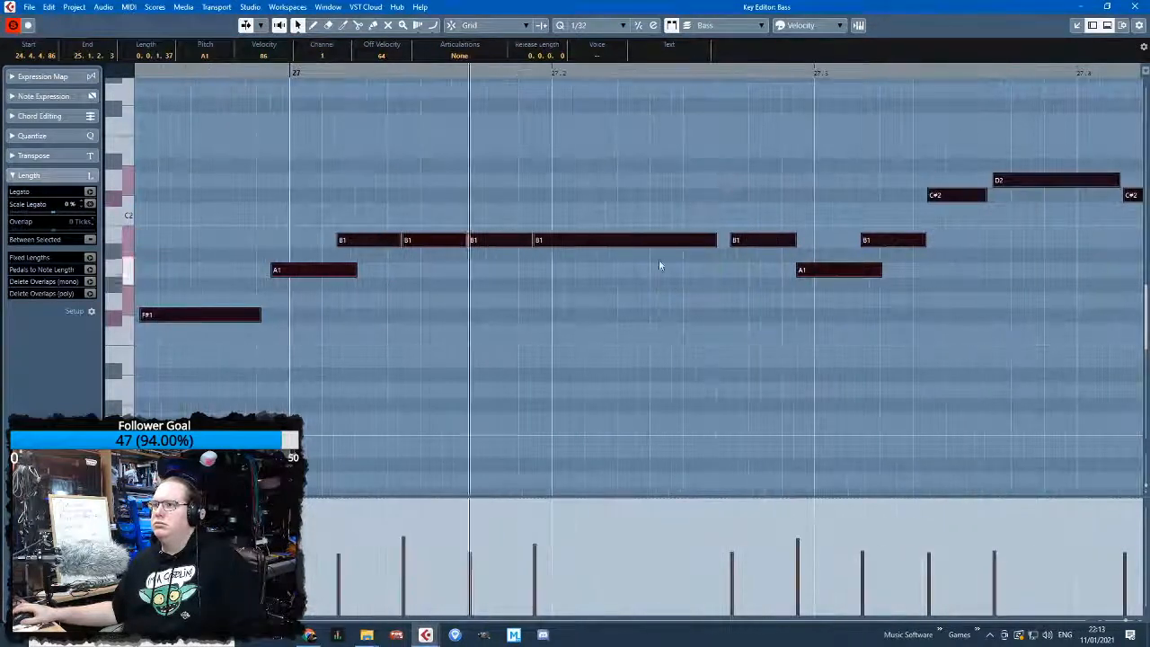
scroll(732, 204, down, 2)
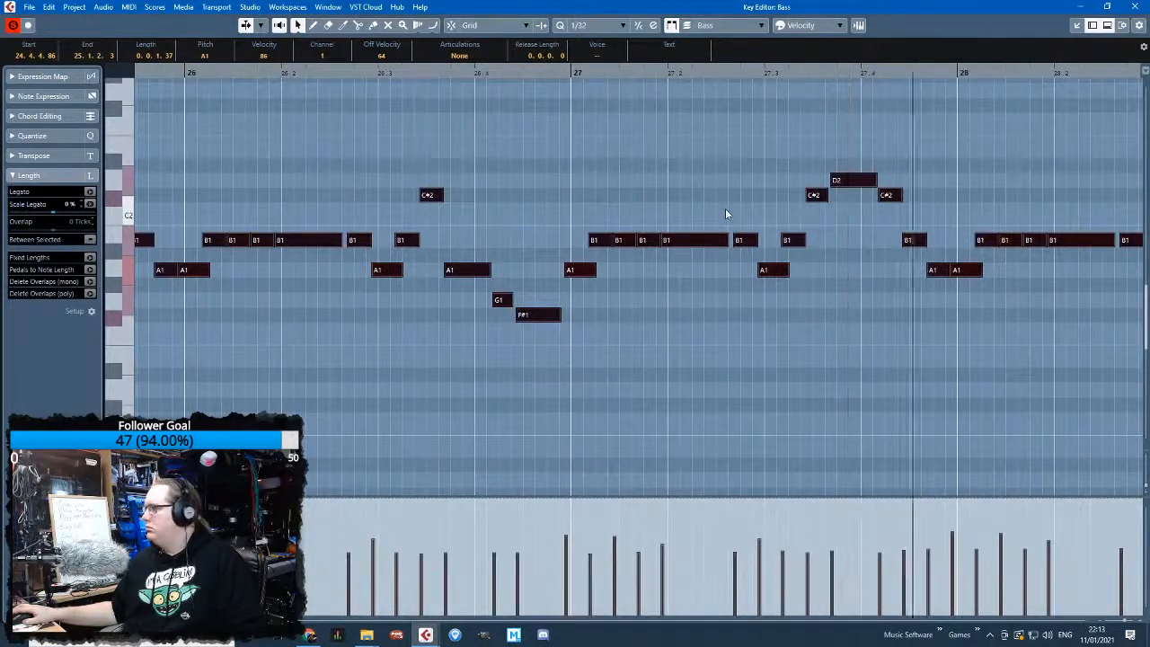
click(1131, 6)
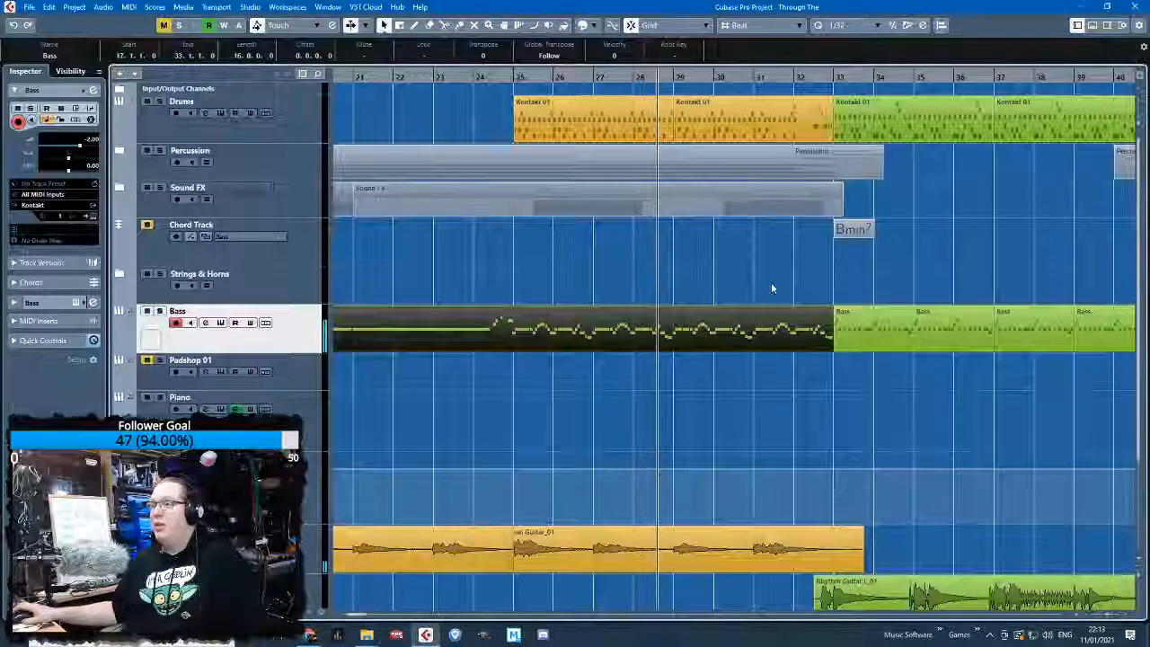
click(645, 279)
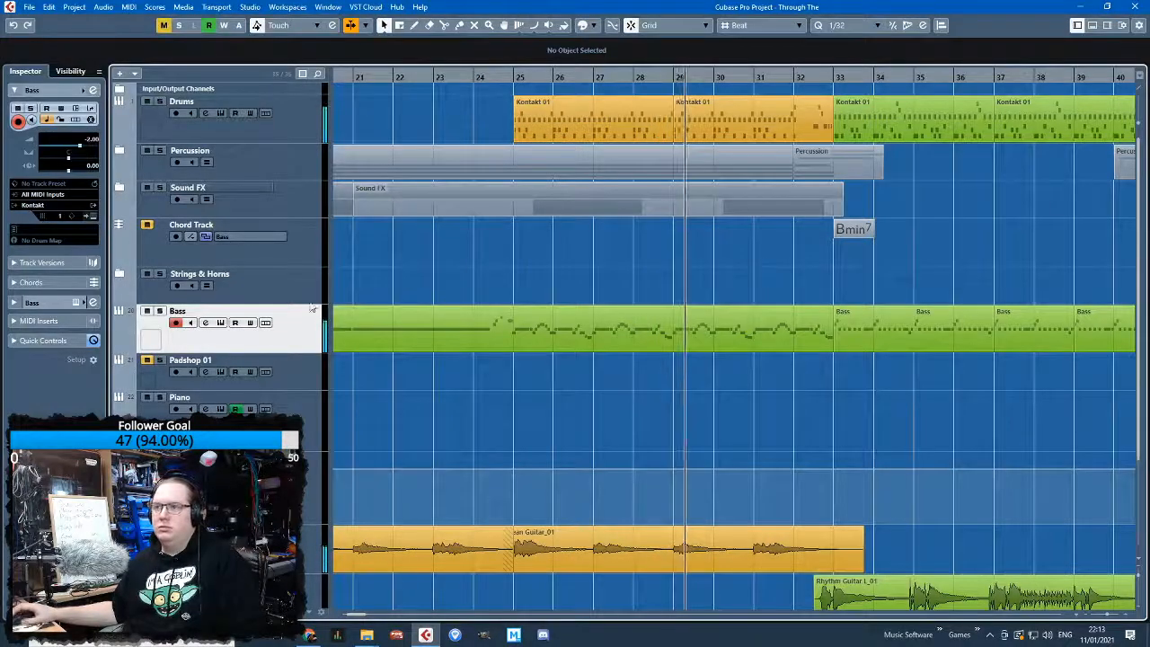
Reopen the Bass part that ends at bar 33 for note editing around bars 31–32
scroll(537, 260, down, 2)
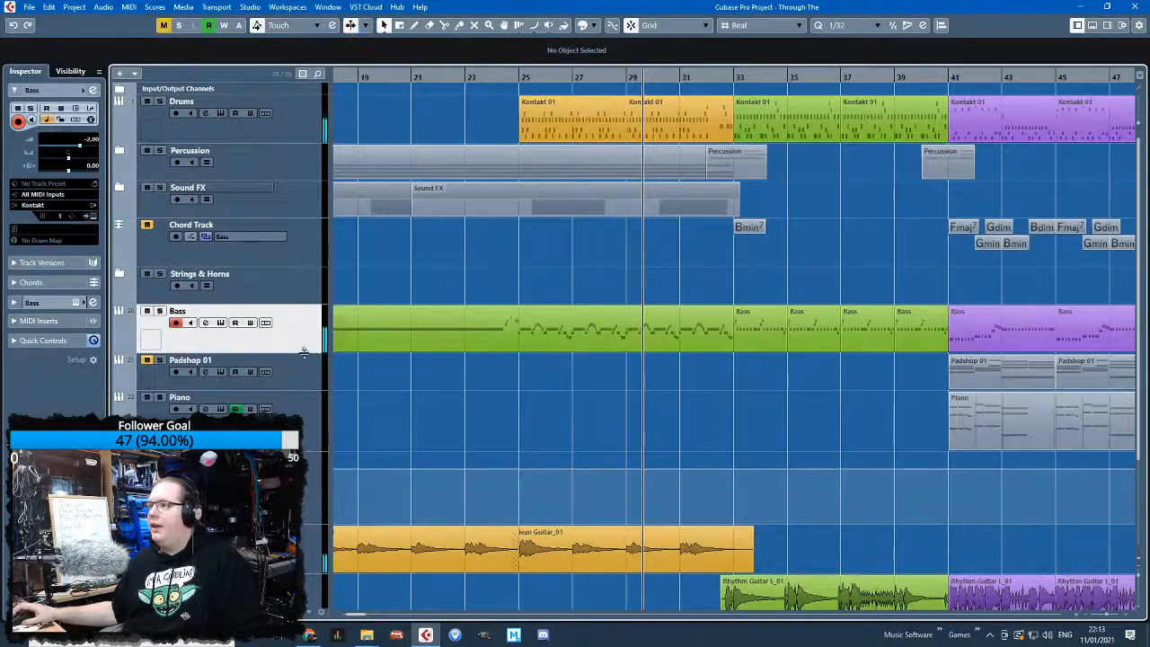
scroll(722, 353, up, 5)
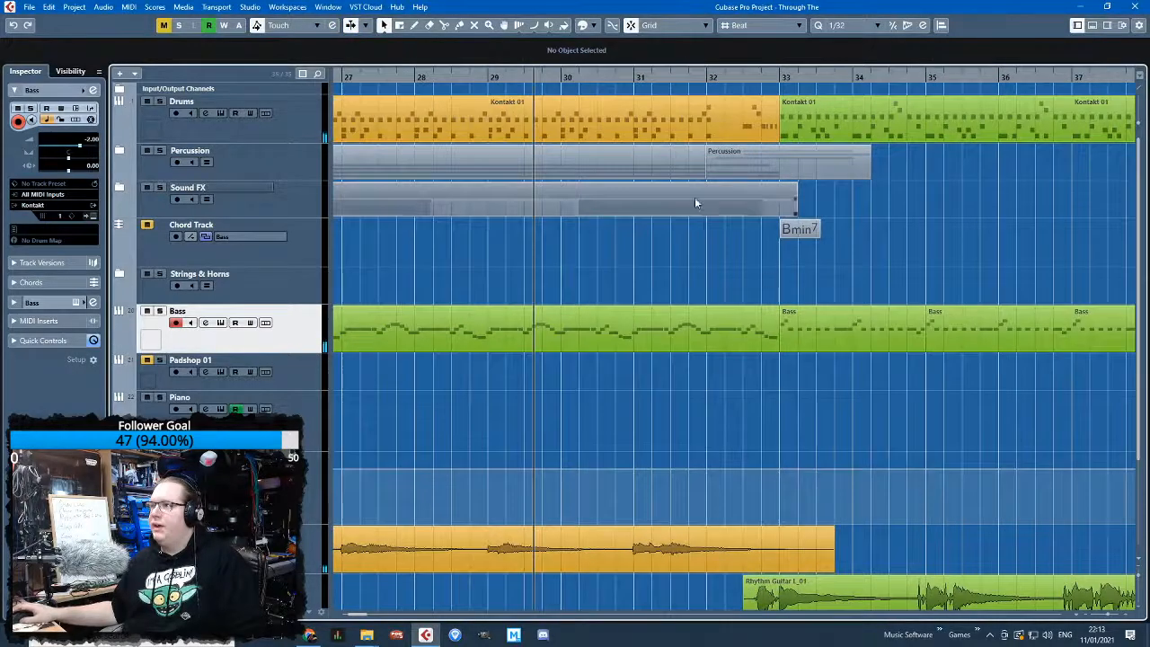
scroll(782, 445, up, 3)
double_click(722, 325)
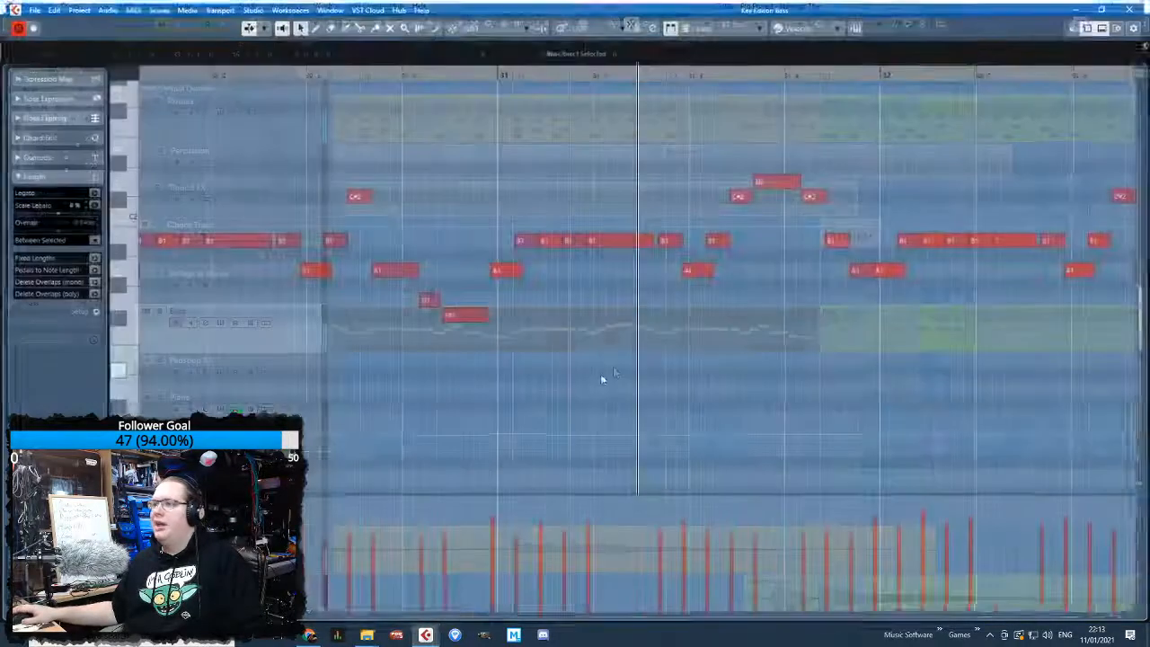
drag(888, 369, 463, 154)
key(Delete)
click(449, 240)
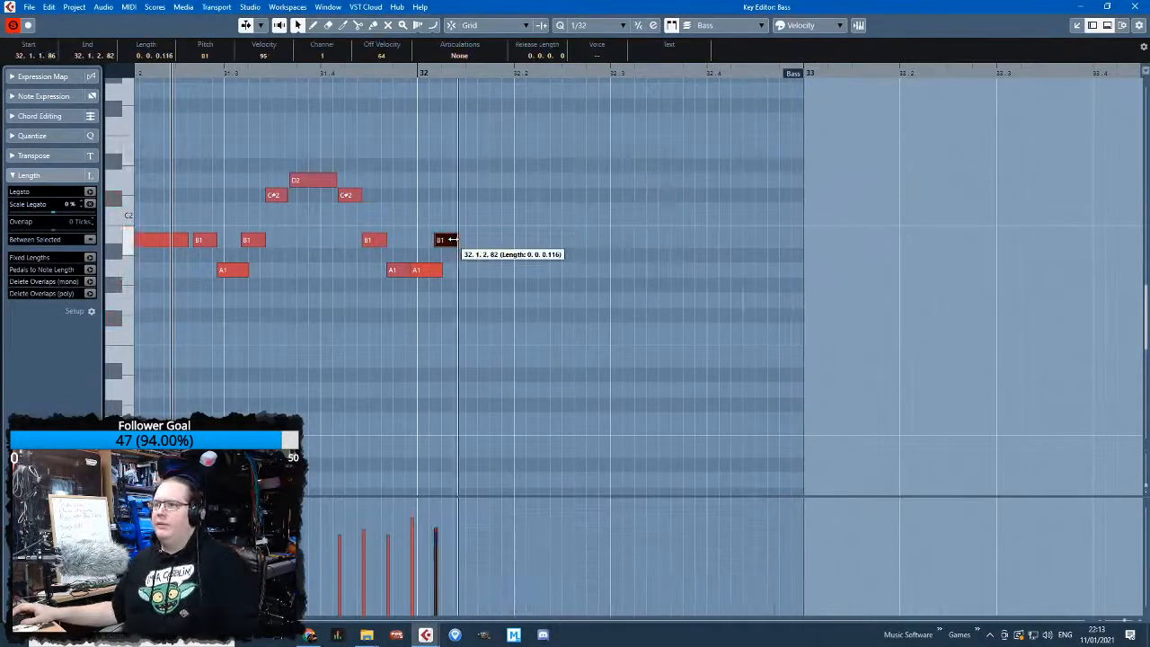
key(ctrl+z)
Delete the bar 32 notes after the long B1, extend that B1 to end at 32.4.4.38, and return to the project arrangement
drag(839, 360, 611, 160)
key(Delete)
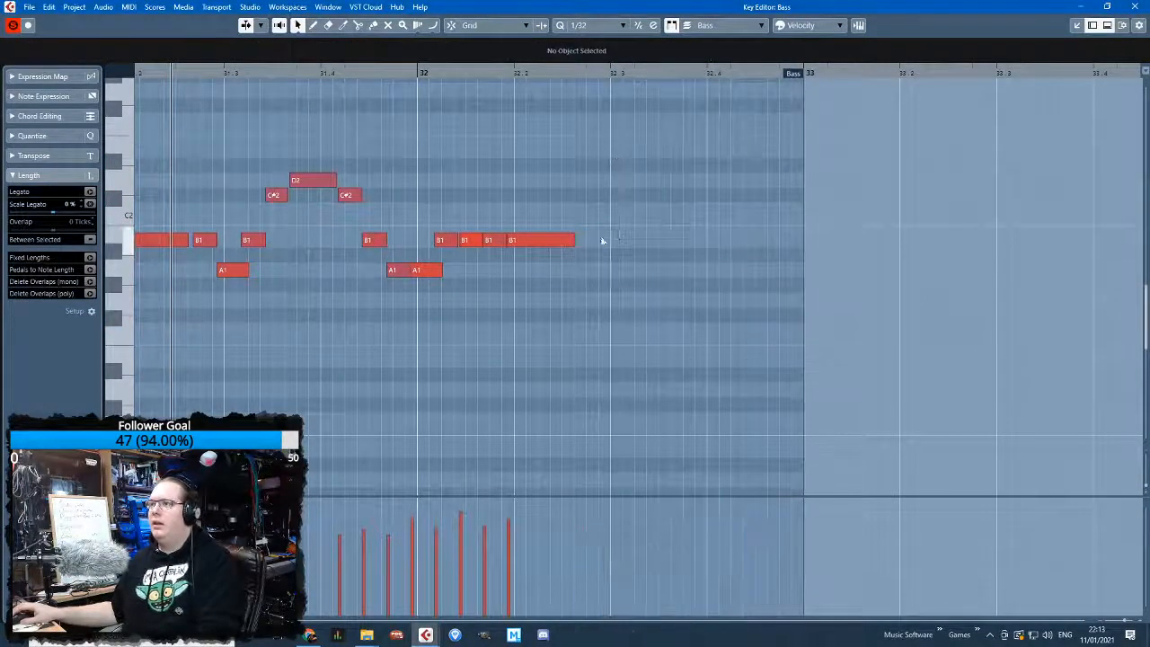
drag(568, 246, 787, 250)
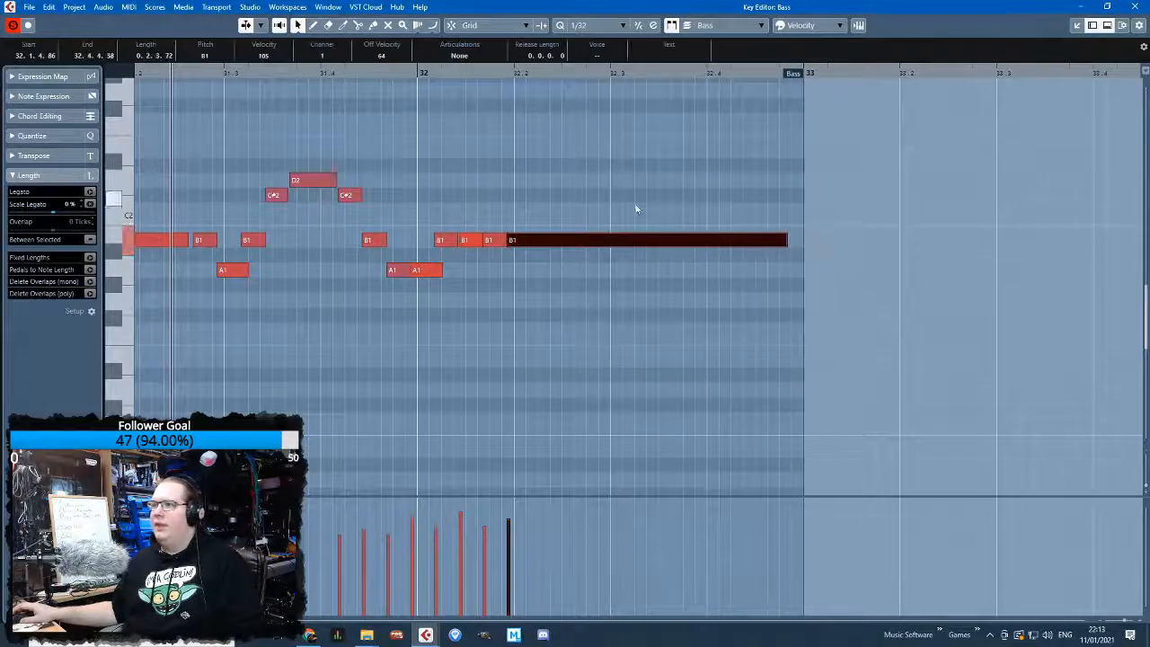
key(space)
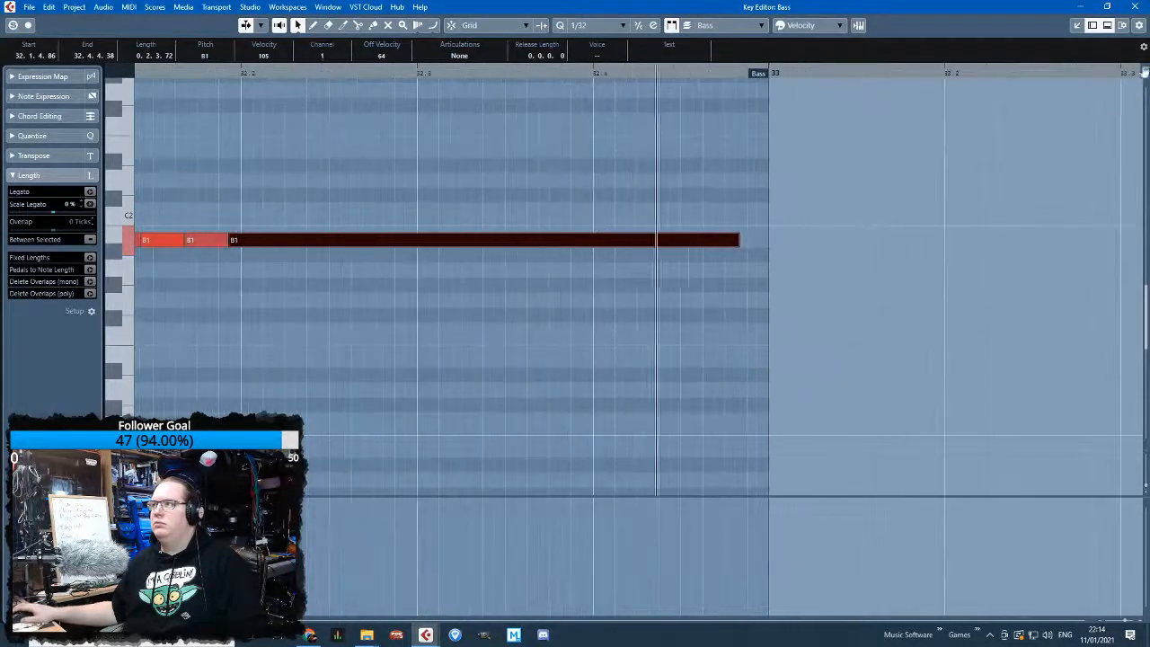
key(Return)
key(g)
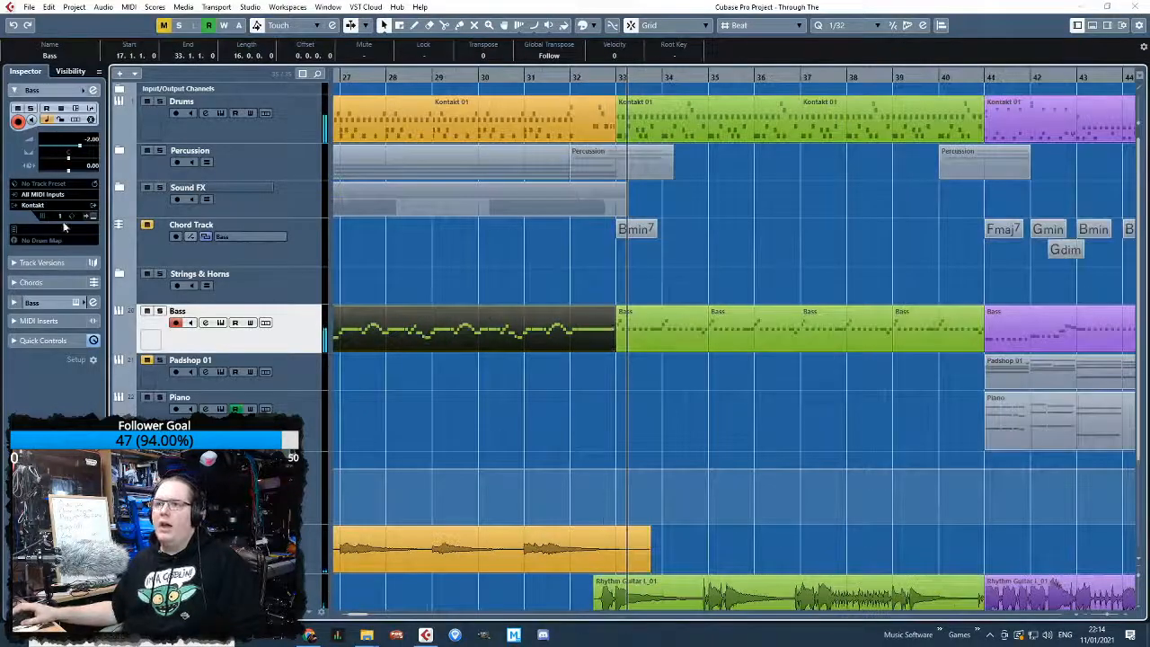
Move the vintage compressor to insert slot 4 on the Bass track and add a Chorus effect in slot 3
click(14, 303)
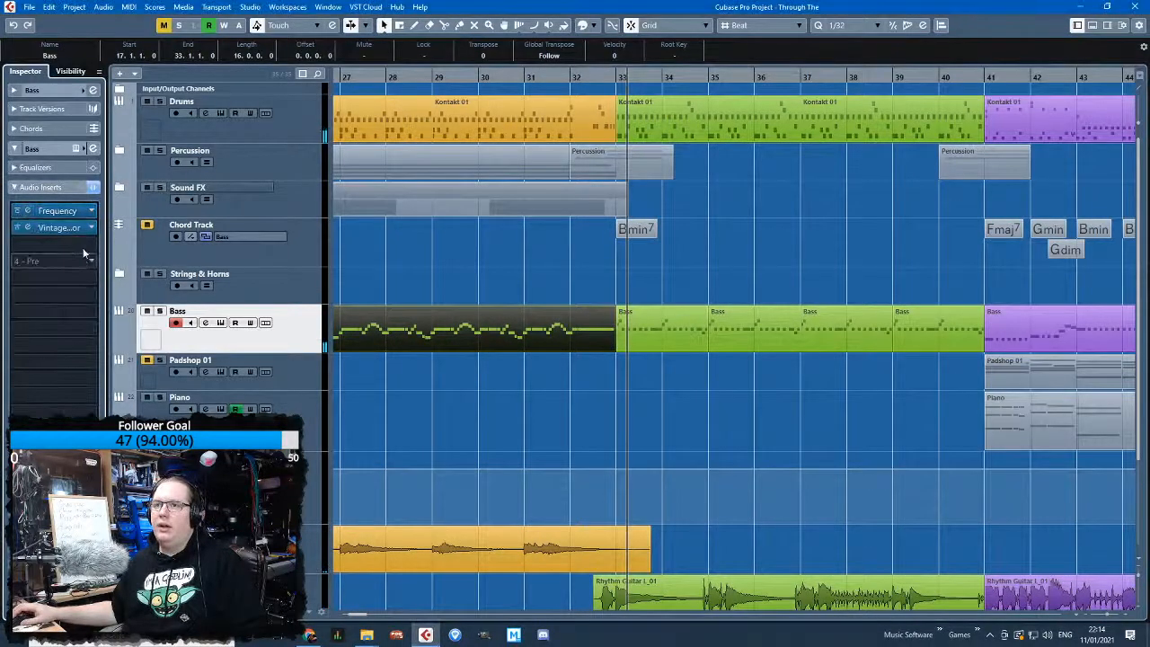
drag(69, 235, 72, 262)
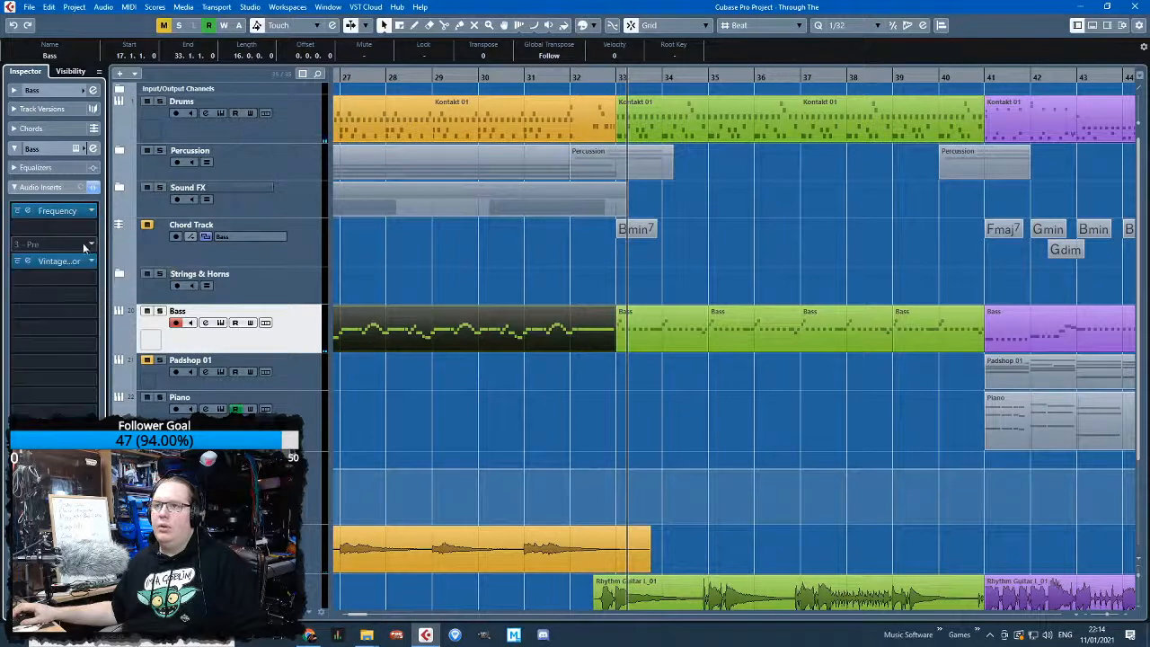
click(91, 247)
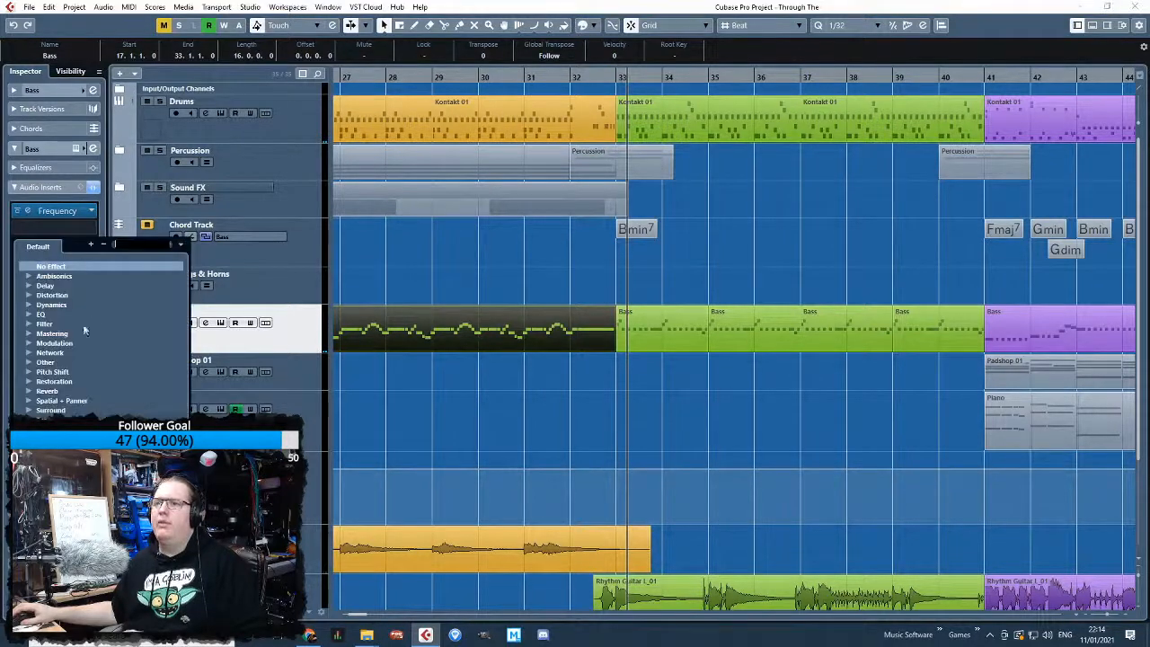
click(29, 344)
double_click(57, 373)
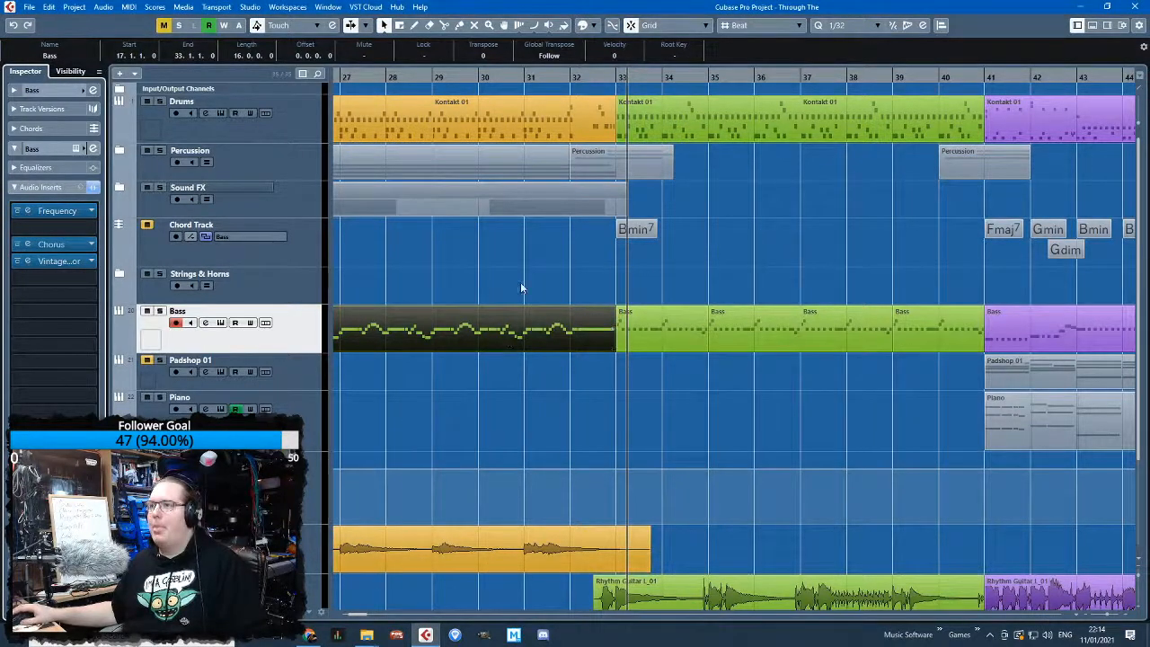
Solo the Bass track and set its Chorus to 13% spatial and 63% mix
click(70, 246)
click(588, 234)
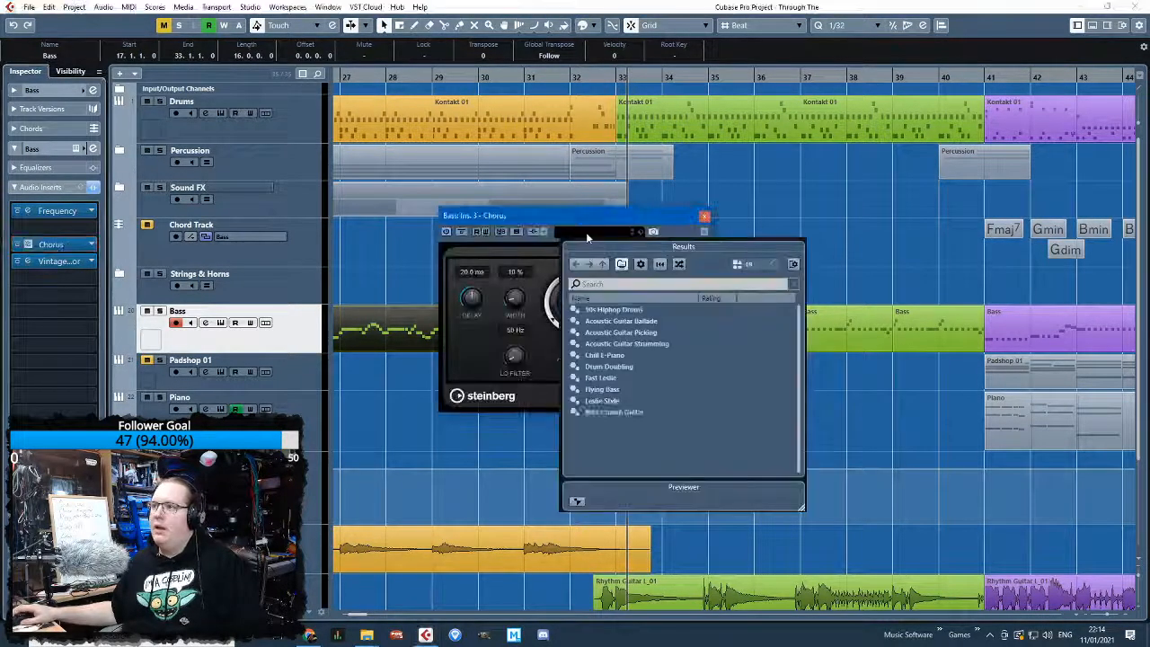
click(406, 241)
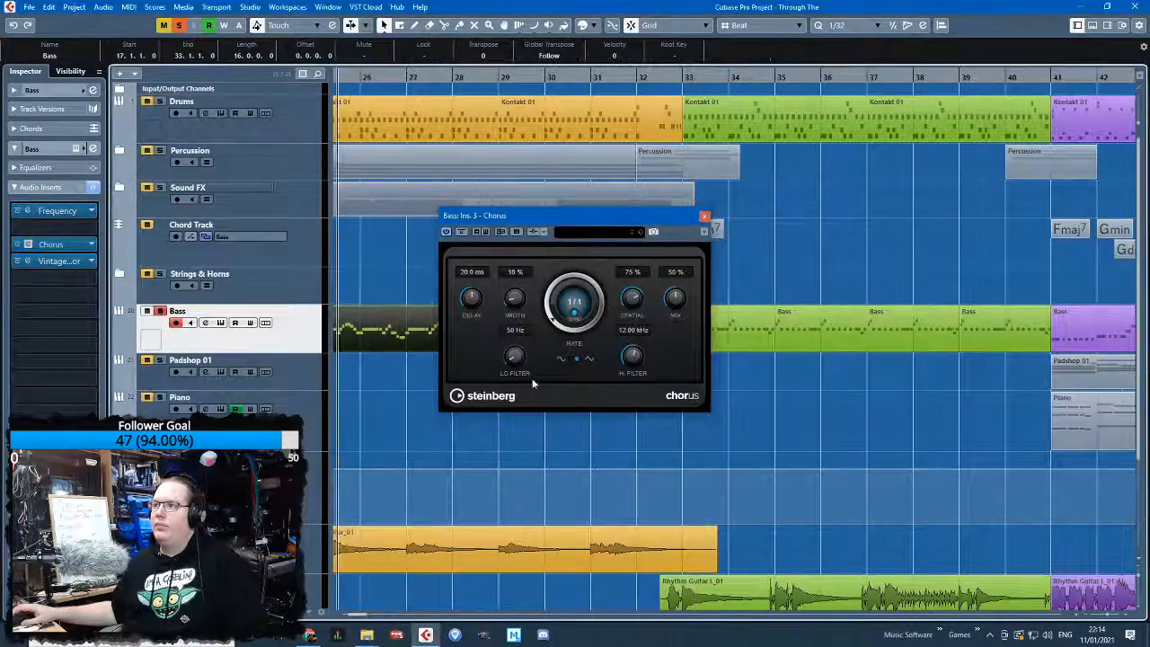
drag(634, 300, 634, 374)
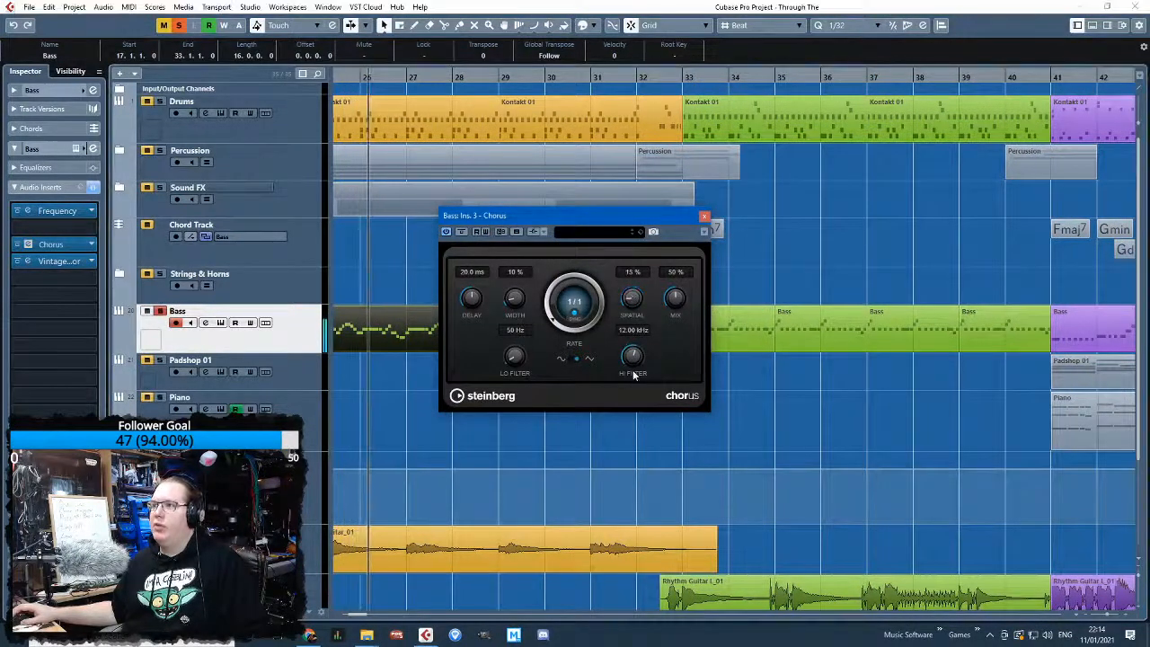
drag(678, 305, 678, 295)
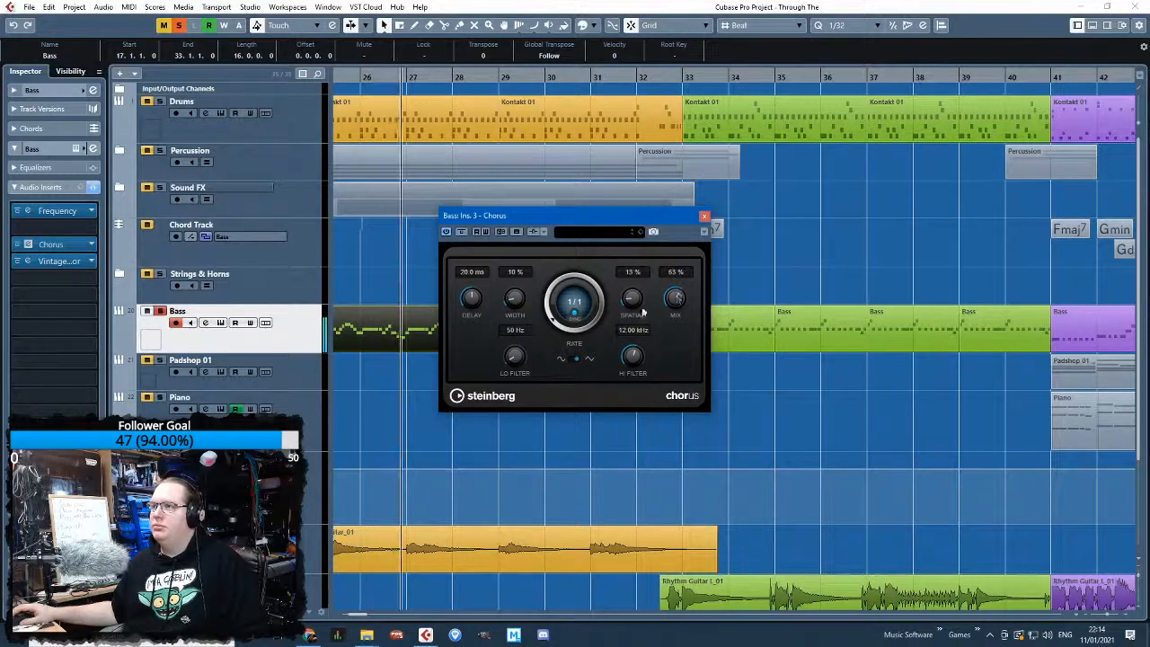
Set the Chorus delay to 22.5 ms, width to 15%, low filter to 159 Hz, high filter to 18.02 kHz and rate to 1/2
drag(517, 304, 476, 291)
drag(517, 360, 525, 308)
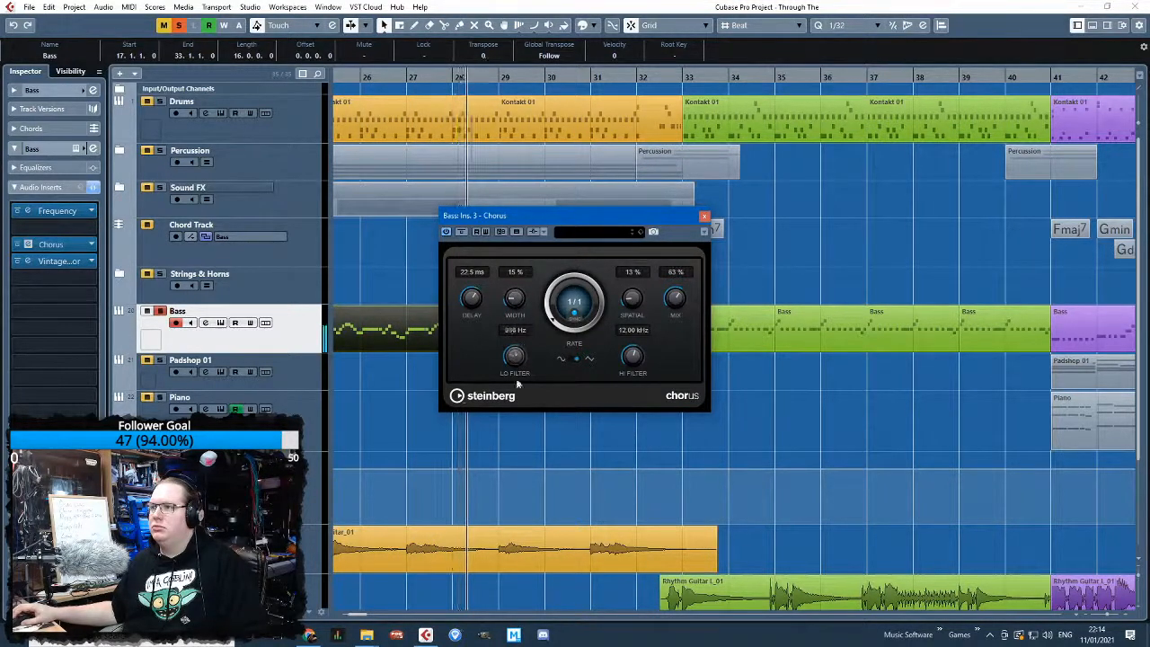
drag(624, 375, 636, 337)
drag(518, 360, 521, 371)
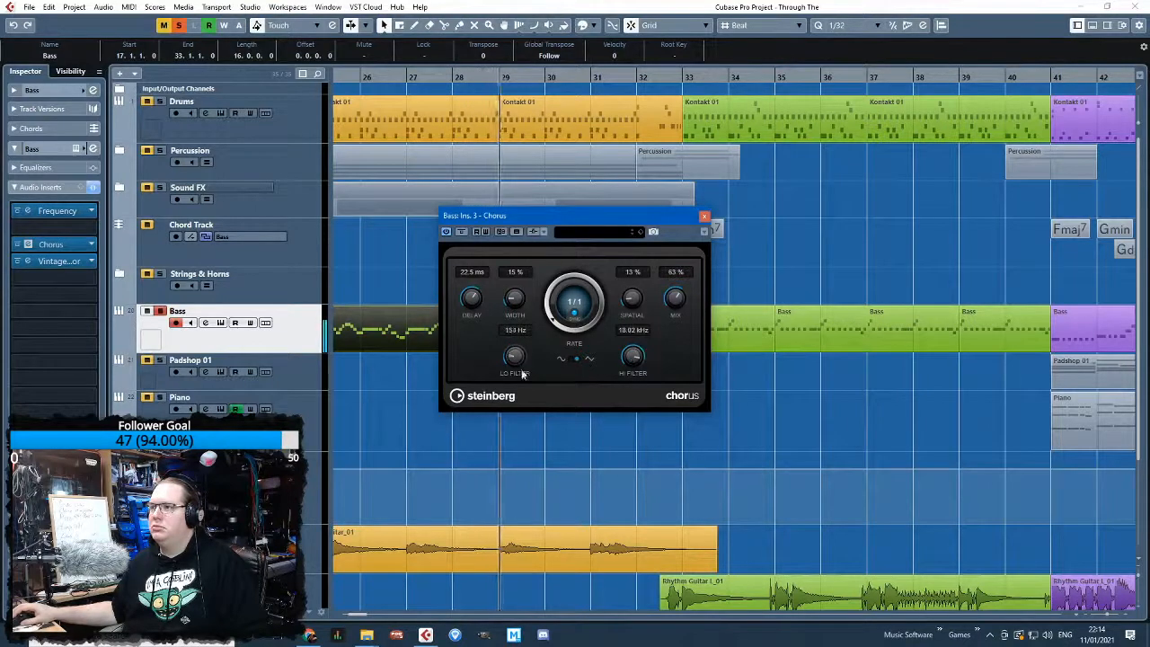
click(571, 360)
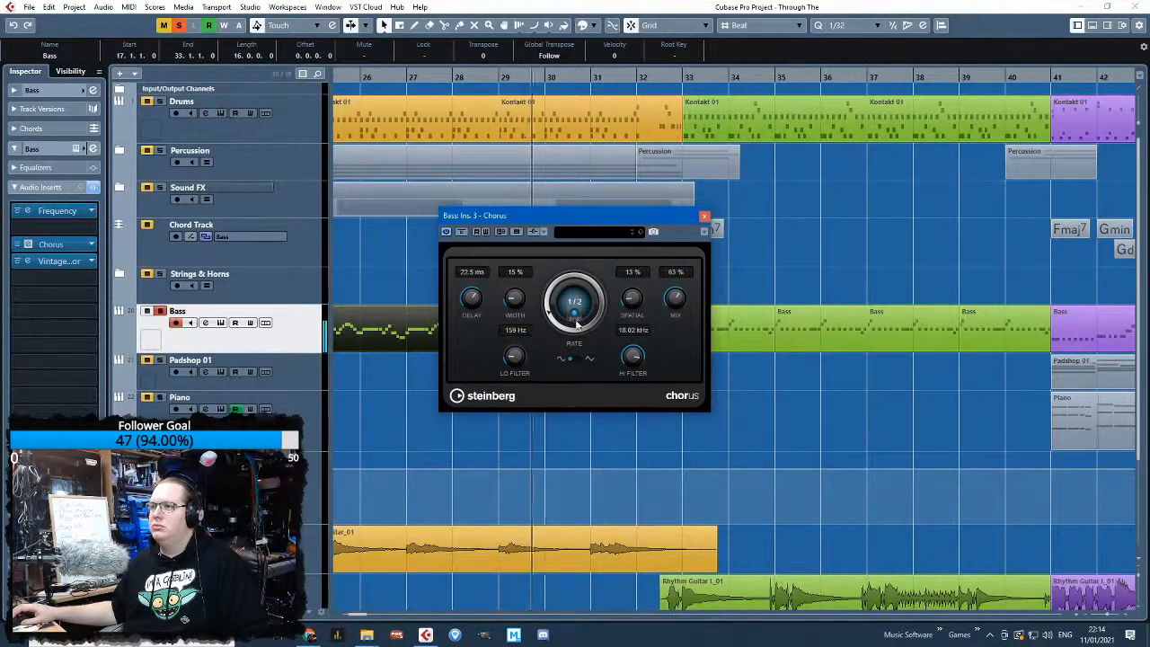
click(704, 216)
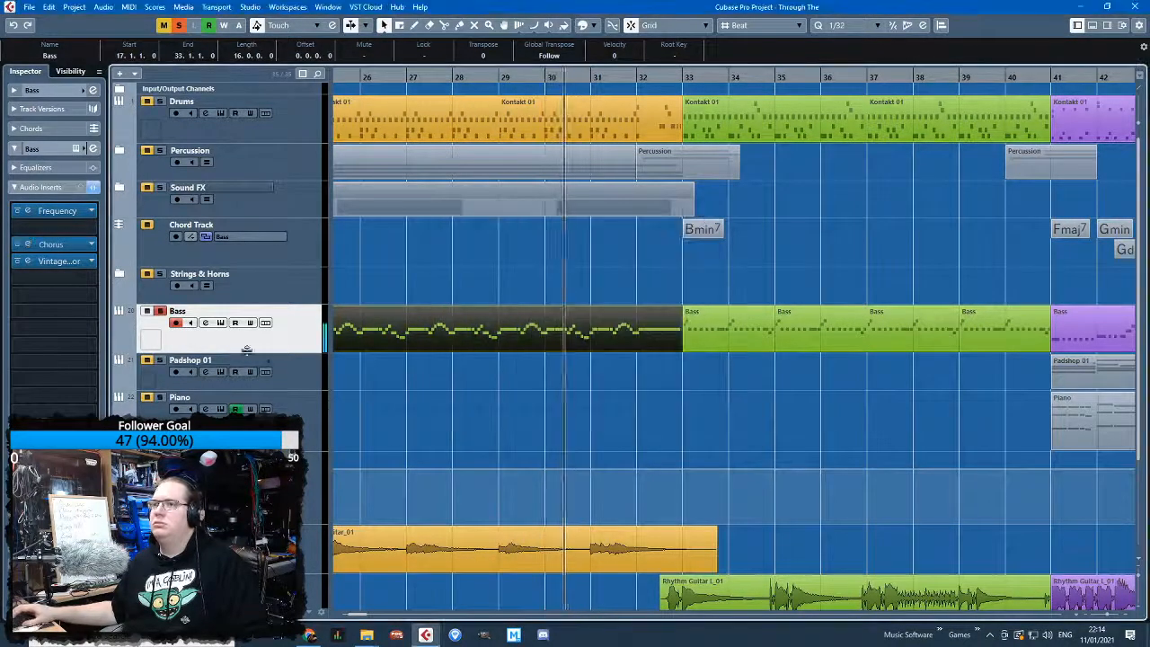
Show an automation lane for the Bass track and assign it to the Chorus Mix parameter
click(120, 349)
click(199, 361)
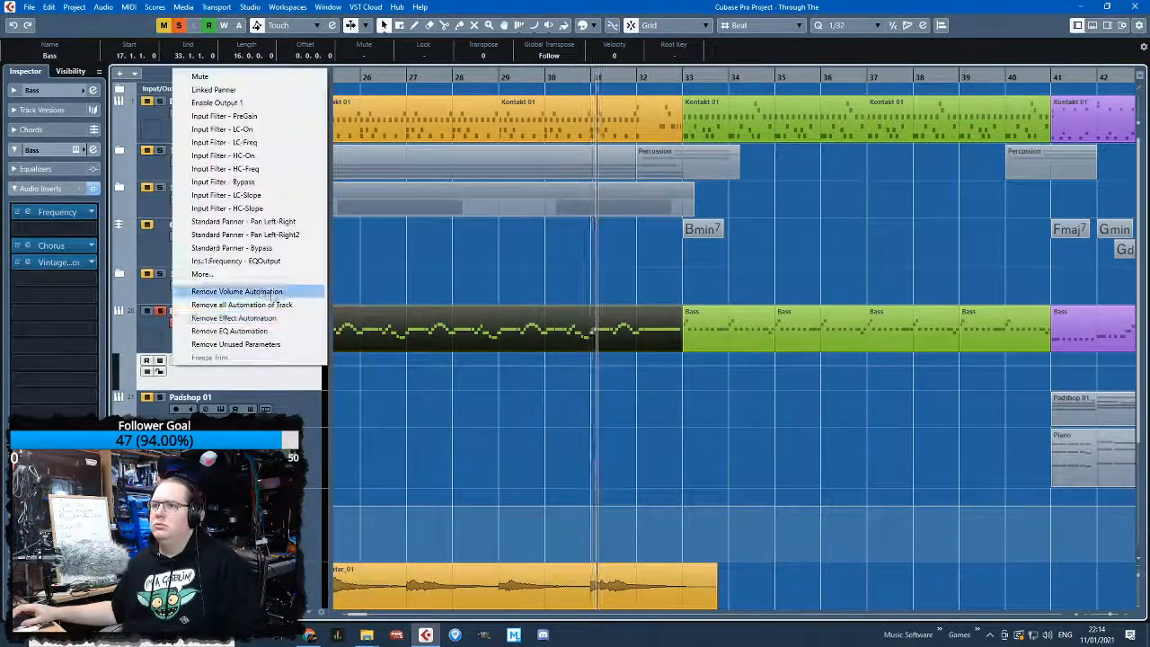
click(276, 274)
click(291, 344)
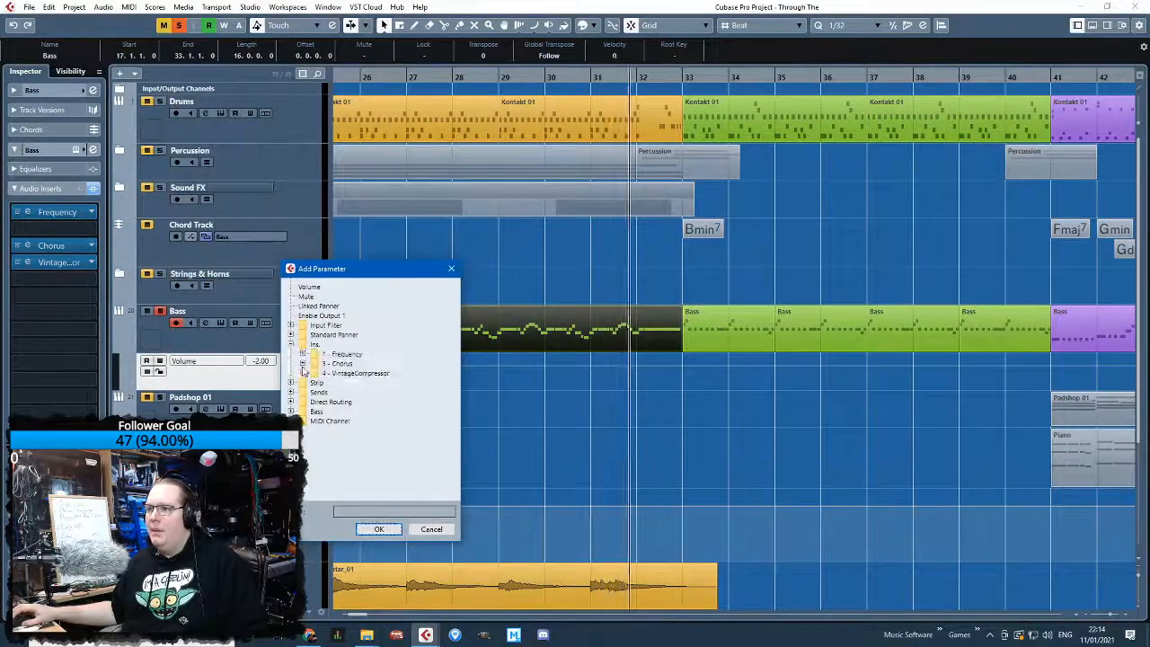
click(303, 363)
double_click(327, 373)
Automate the Bass track's Chorus Mix to hold at 71% until bar 32.2 and curve down to 0% at bar 33
scroll(705, 452, up, 5)
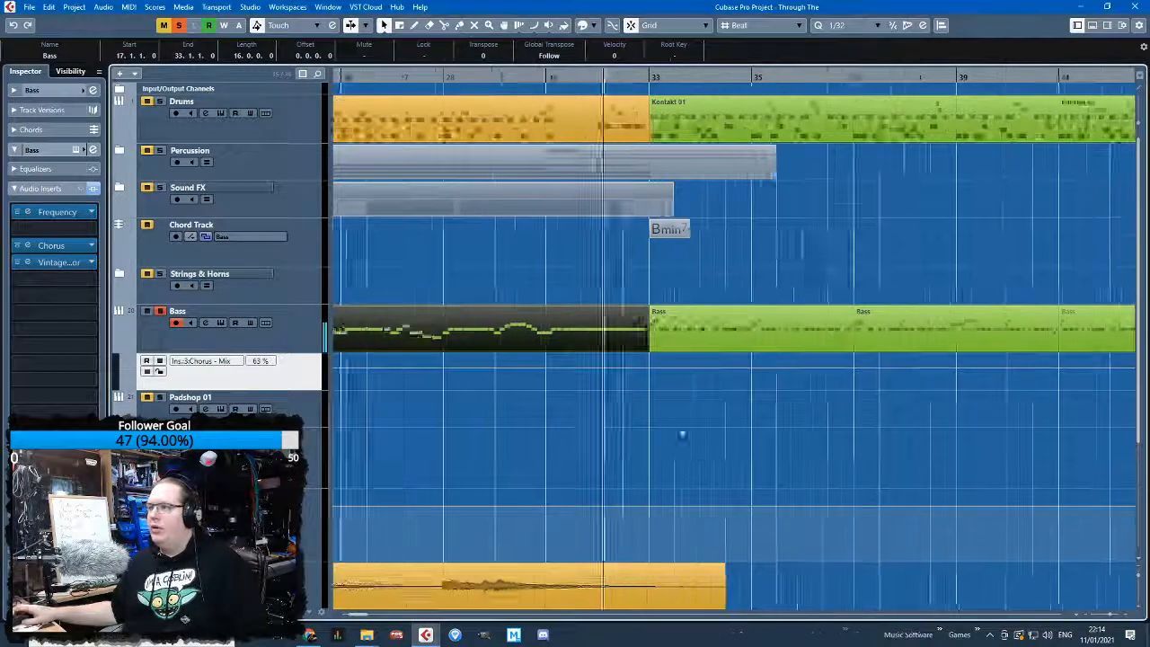
click(493, 373)
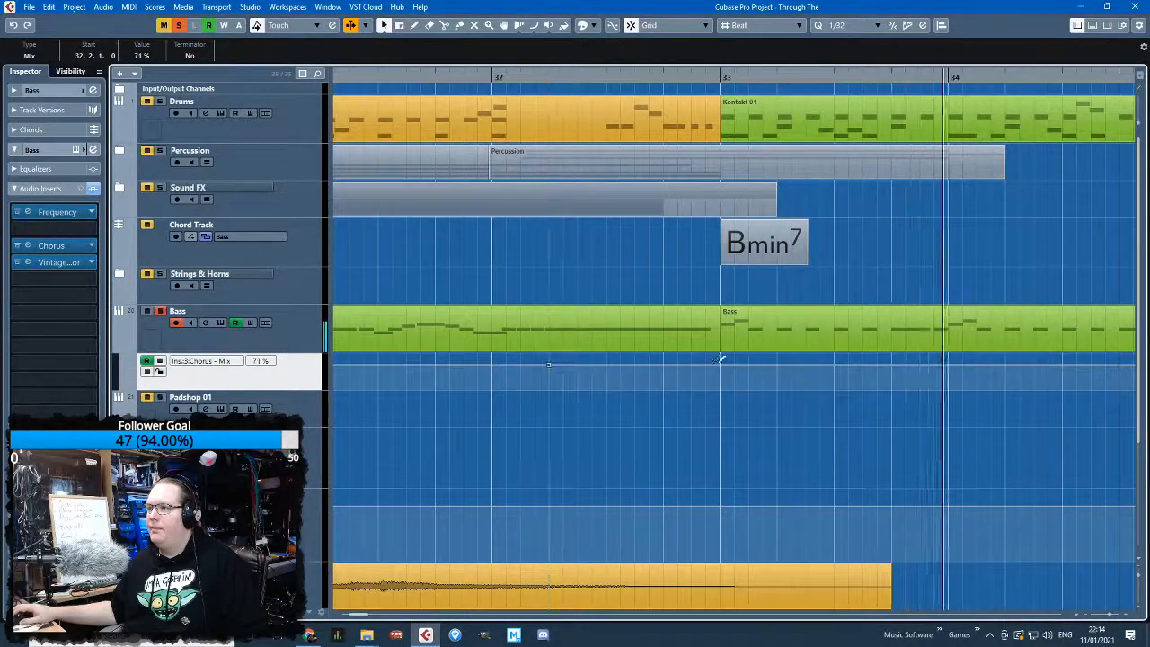
click(723, 405)
click(720, 395)
click(720, 393)
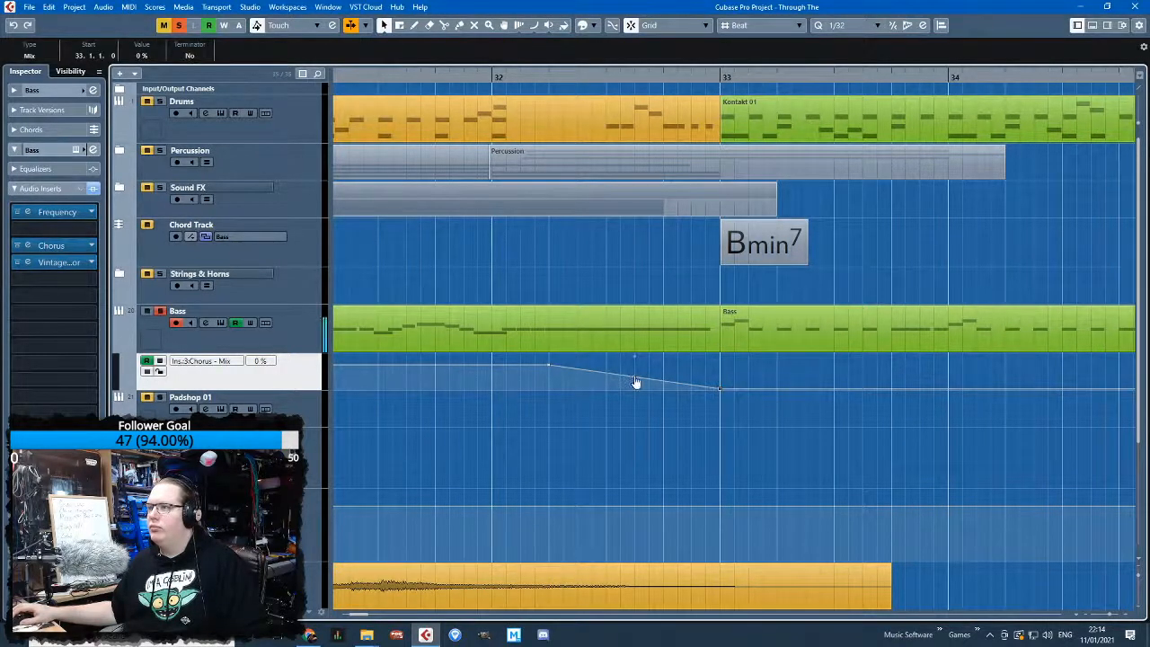
key(g)
key(g)
key(g)
key(g)
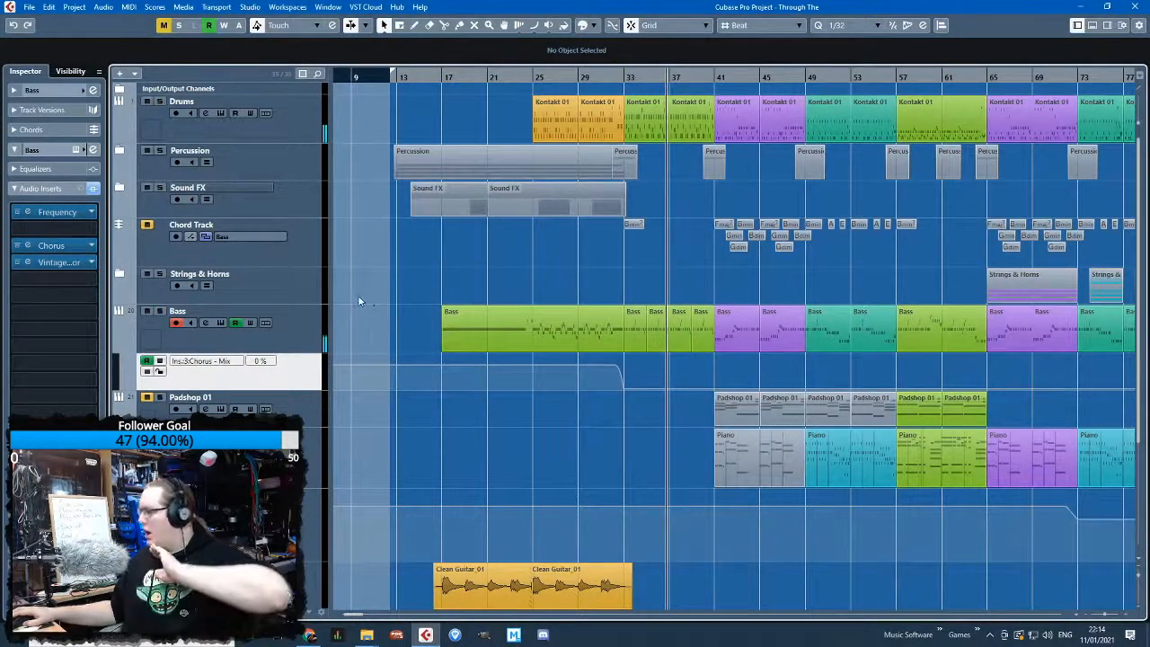
Shift the spare Strings & Horns parts just past bar 97 slightly later on the timeline
scroll(353, 302, down, 5)
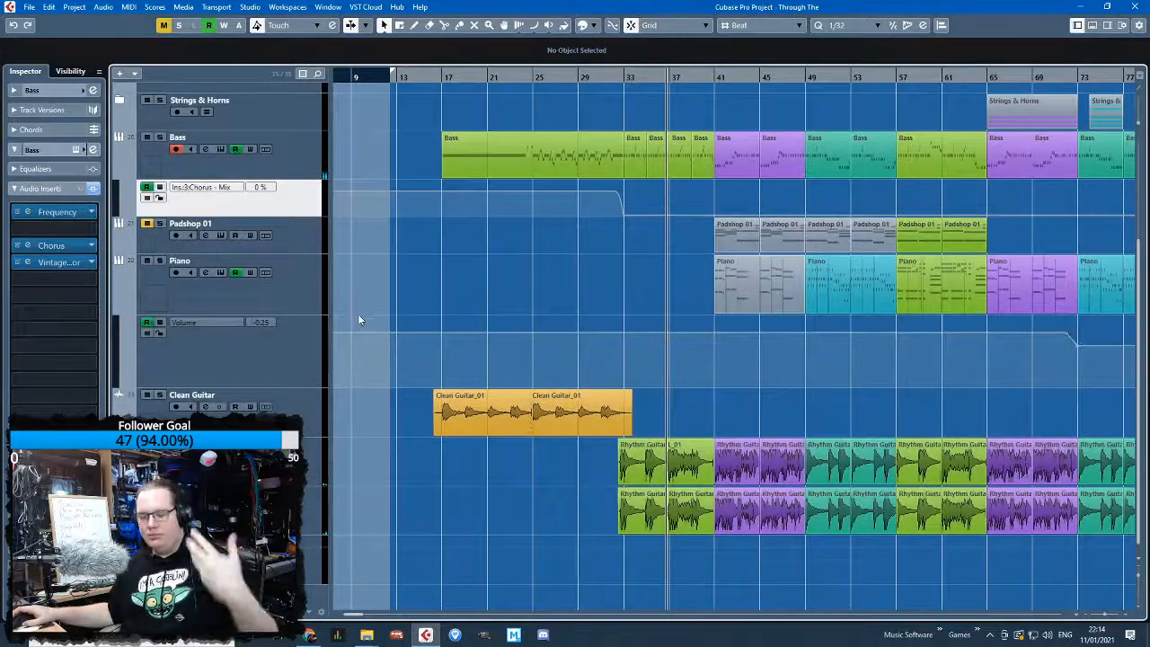
scroll(435, 331, up, 5)
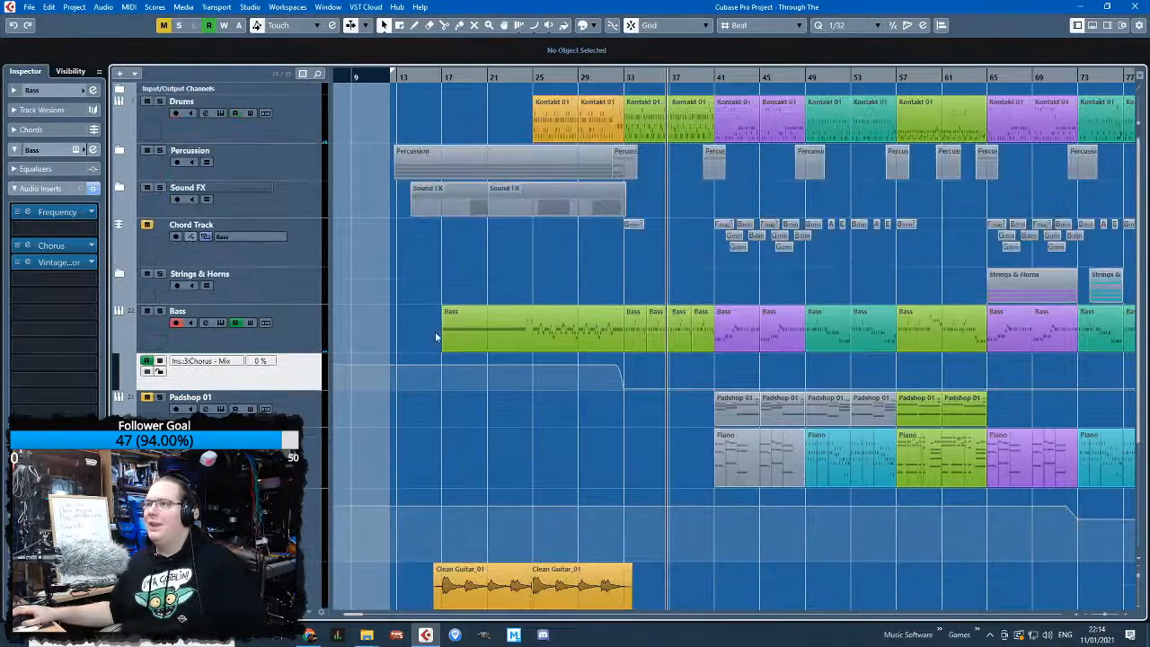
scroll(422, 347, down, 3)
scroll(629, 431, down, 5)
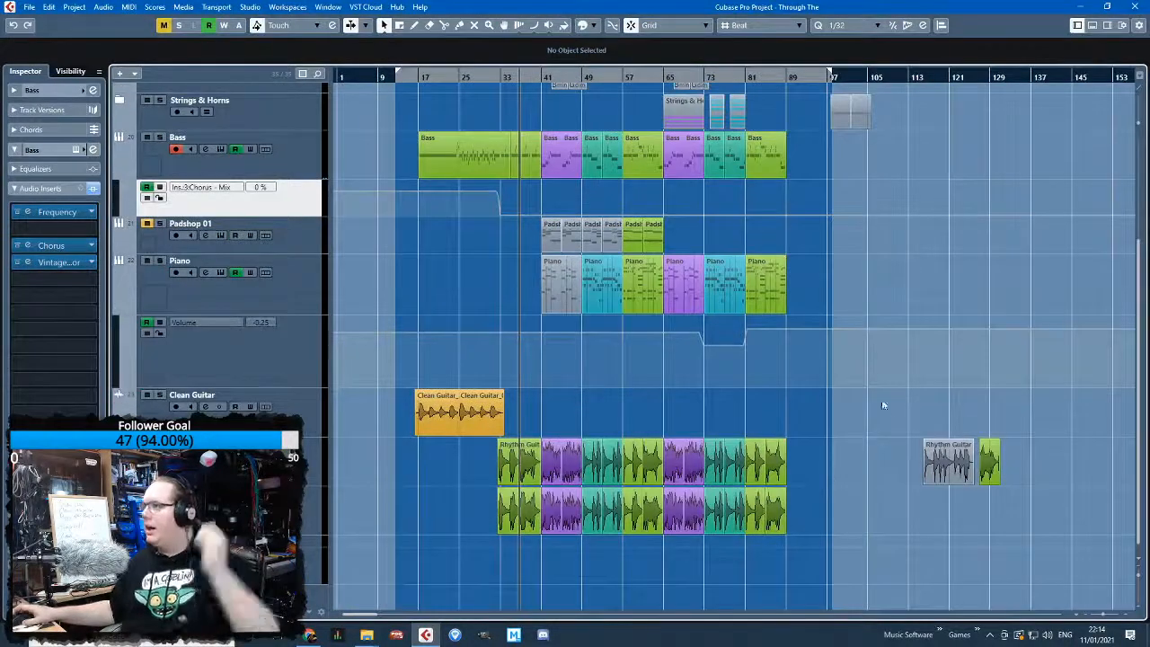
scroll(898, 386, up, 5)
drag(851, 288, 853, 286)
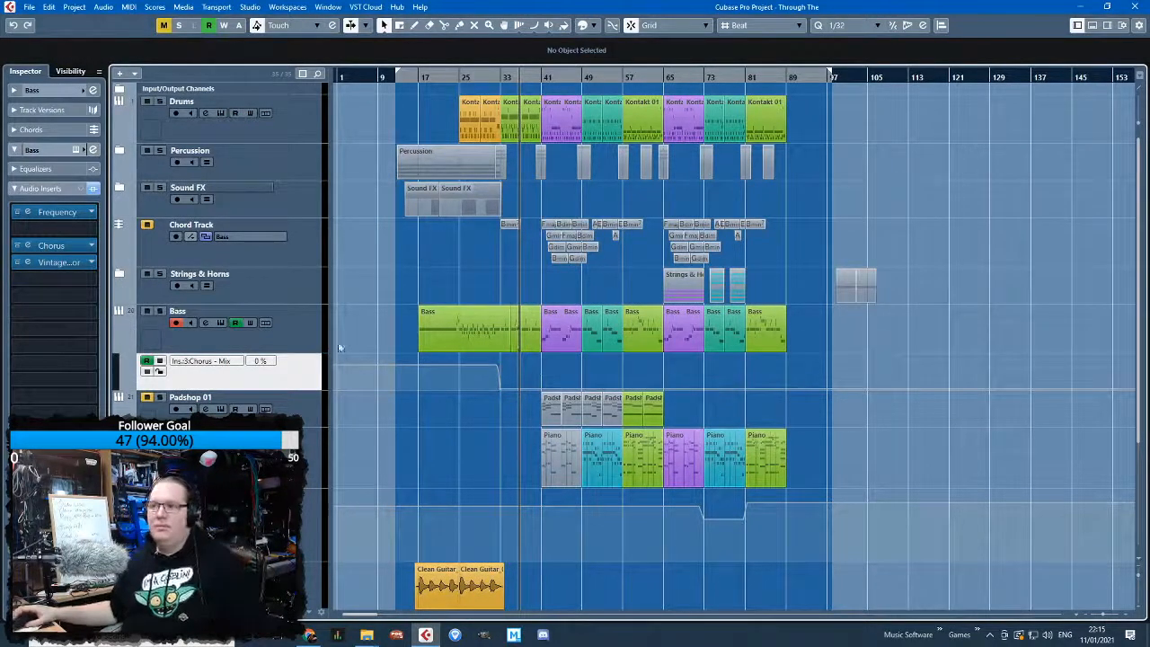
Lock the Bass track's Chorus Mix automation lane and hide it
click(159, 371)
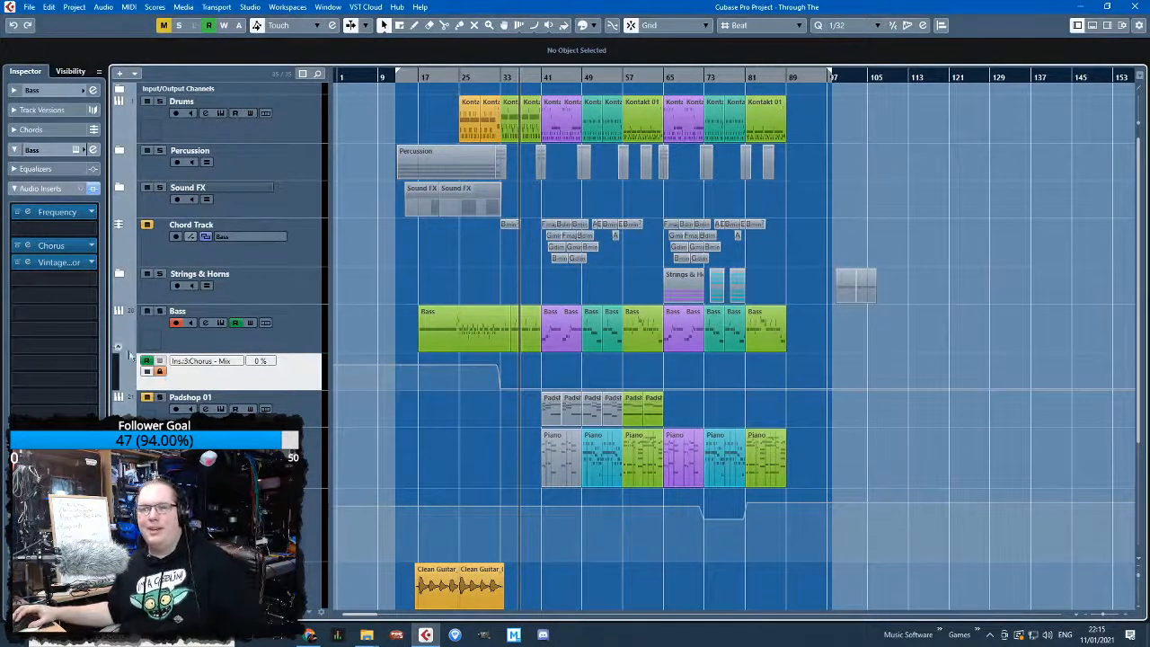
click(119, 349)
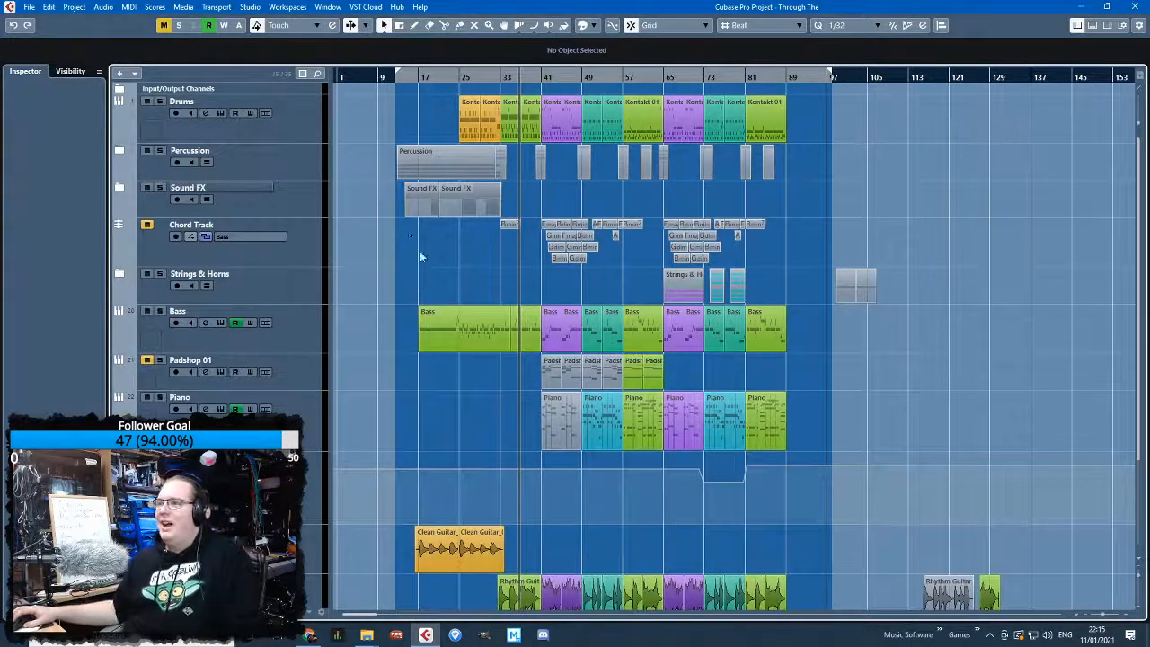
Unfold the Percussion, Sticks and Sound FX folders and colour their intro events and the first Bass part amber, matching the Clean Guitar
drag(410, 234, 453, 315)
click(114, 179)
click(119, 187)
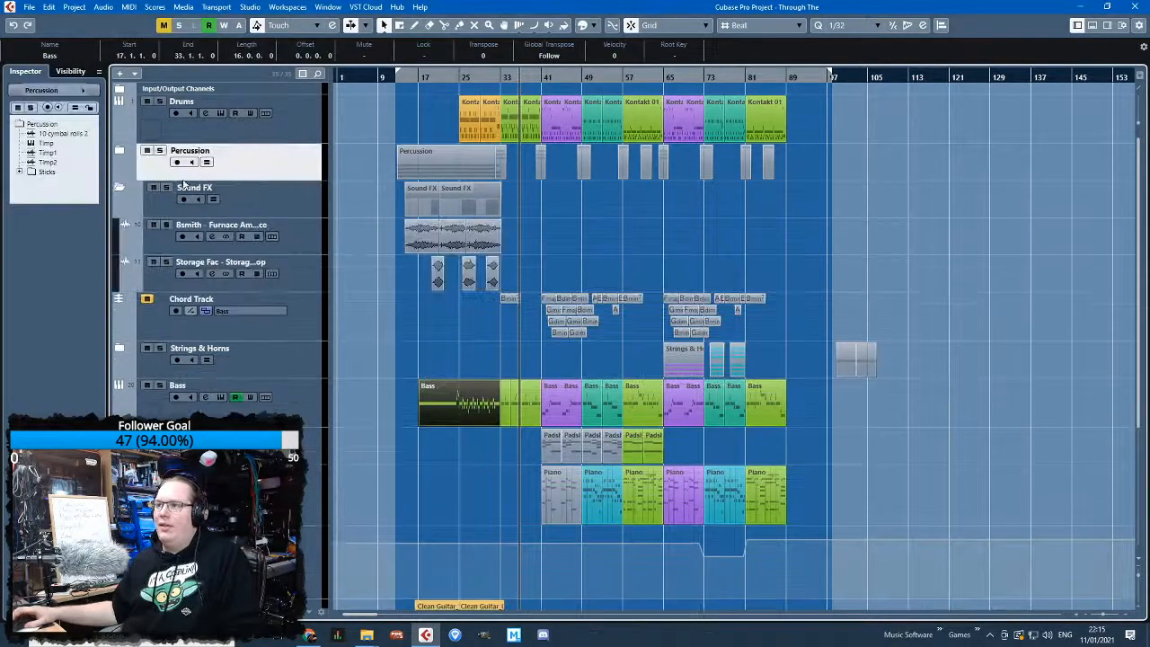
key(h)
key(h)
click(120, 151)
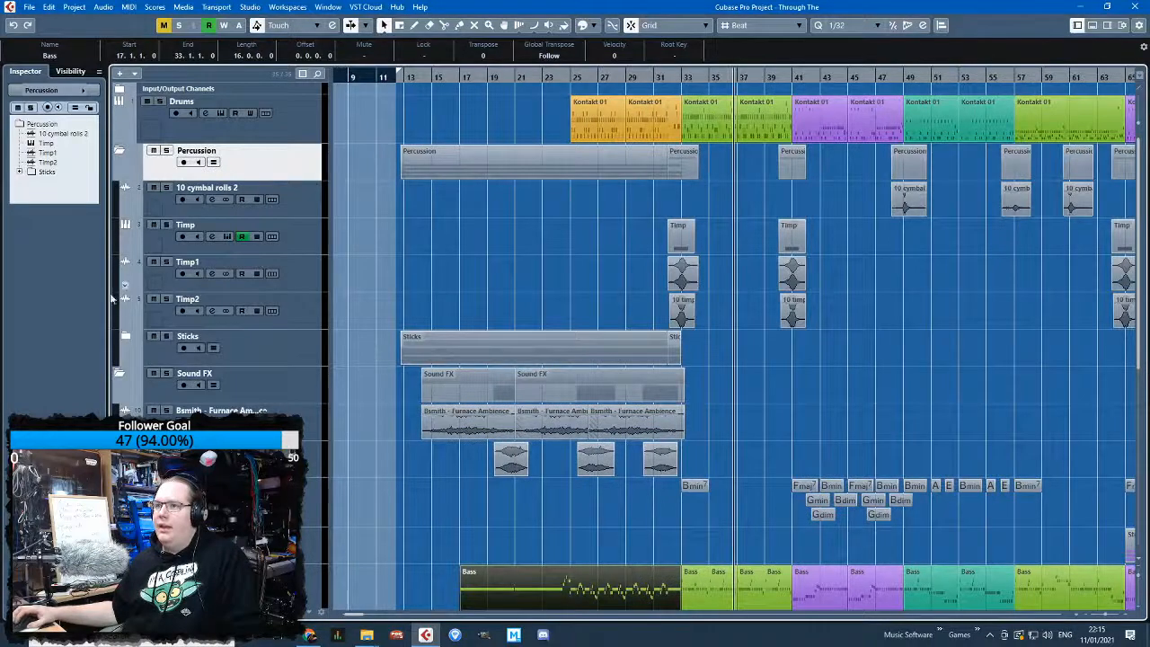
click(125, 337)
scroll(475, 307, down, 3)
drag(375, 174, 704, 296)
drag(489, 409, 667, 547)
scroll(672, 540, down, 4)
click(595, 27)
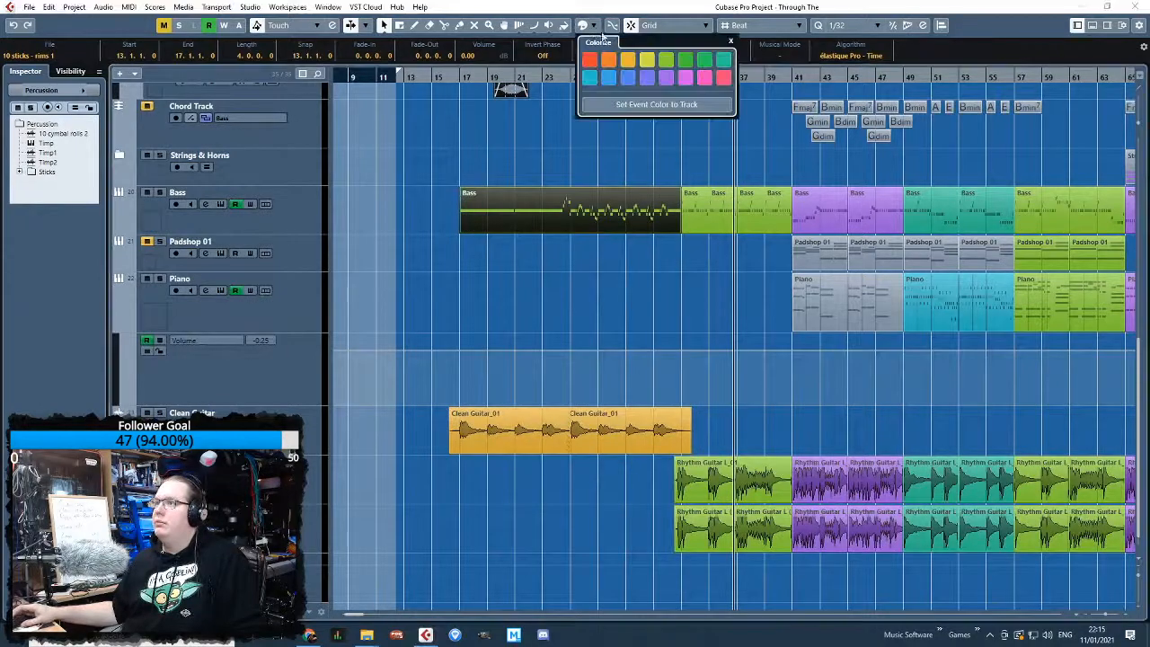
click(629, 67)
click(551, 313)
Collapse the Sticks, Sound FX and Percussion folders
scroll(552, 313, up, 6)
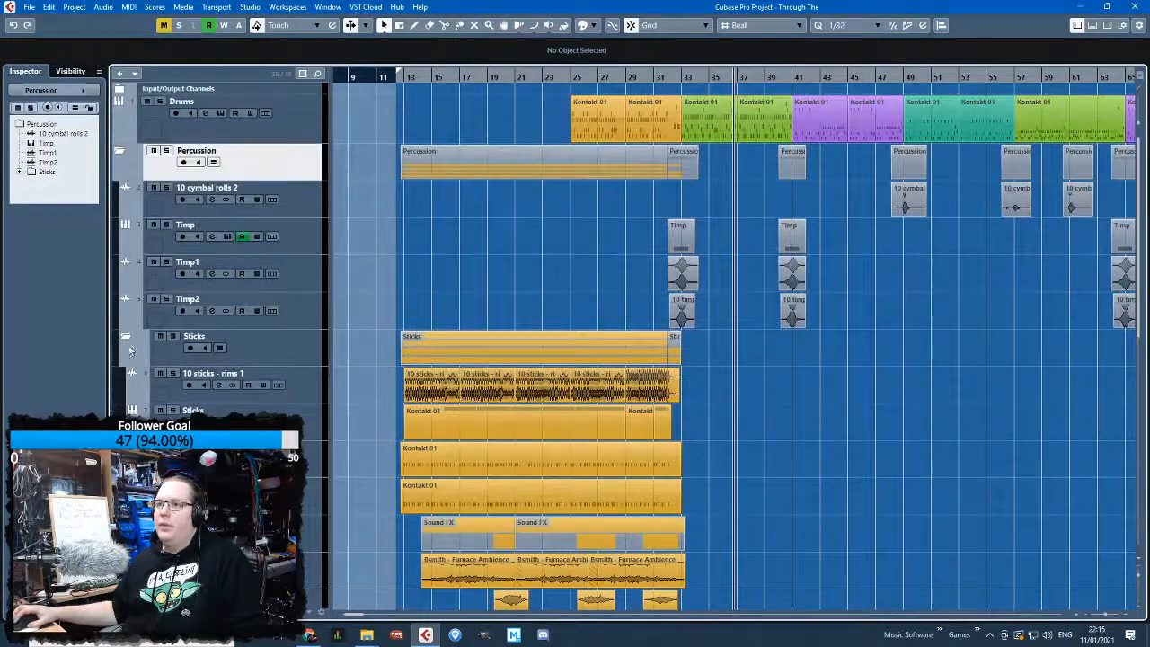
click(126, 339)
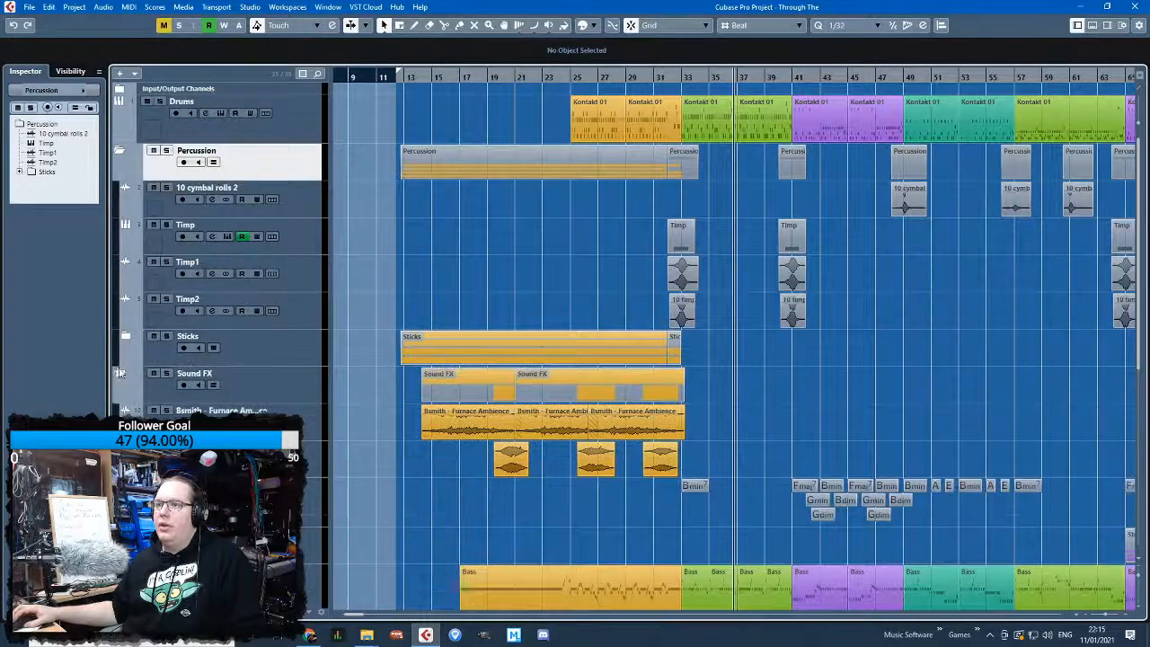
click(120, 373)
click(120, 151)
scroll(400, 260, down, 3)
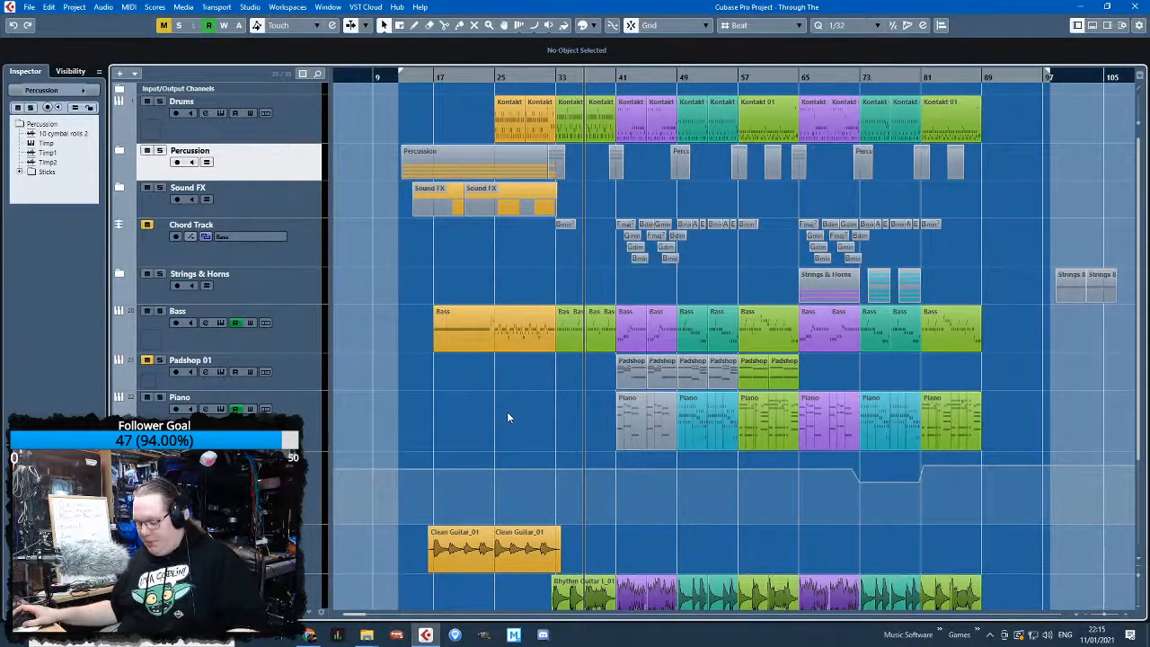
Play the song from the start of the percussion intro and listen to the intro leading into the following sections
drag(387, 78, 397, 79)
scroll(393, 370, up, 5)
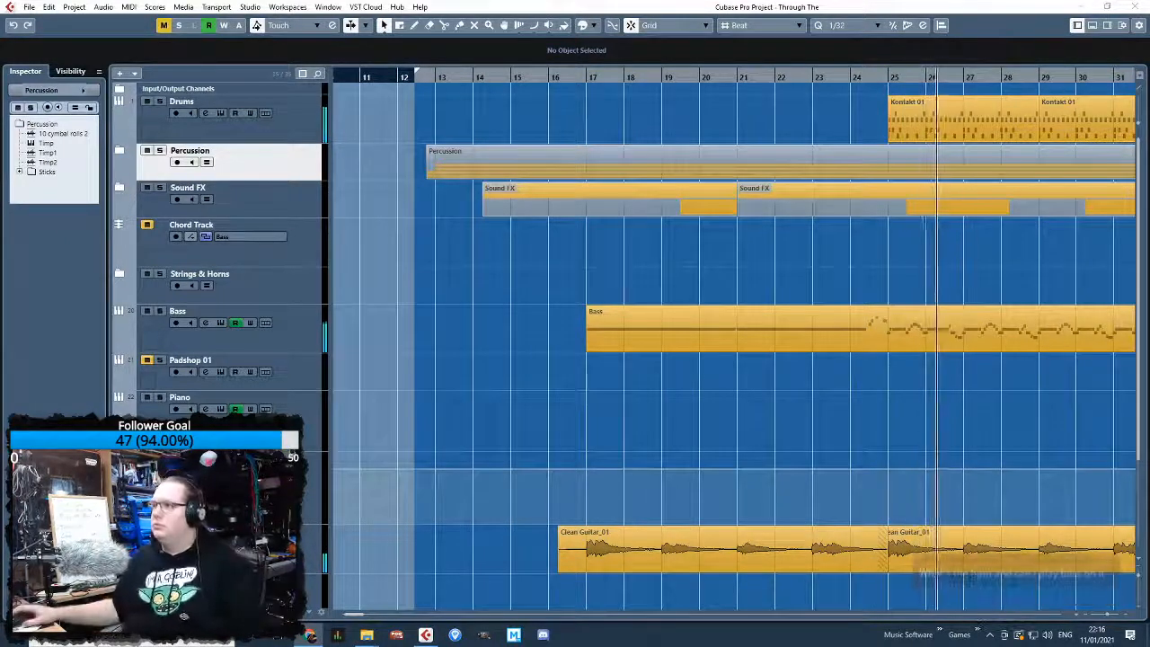
drag(970, 261, 1130, 263)
key(g)
key(g)
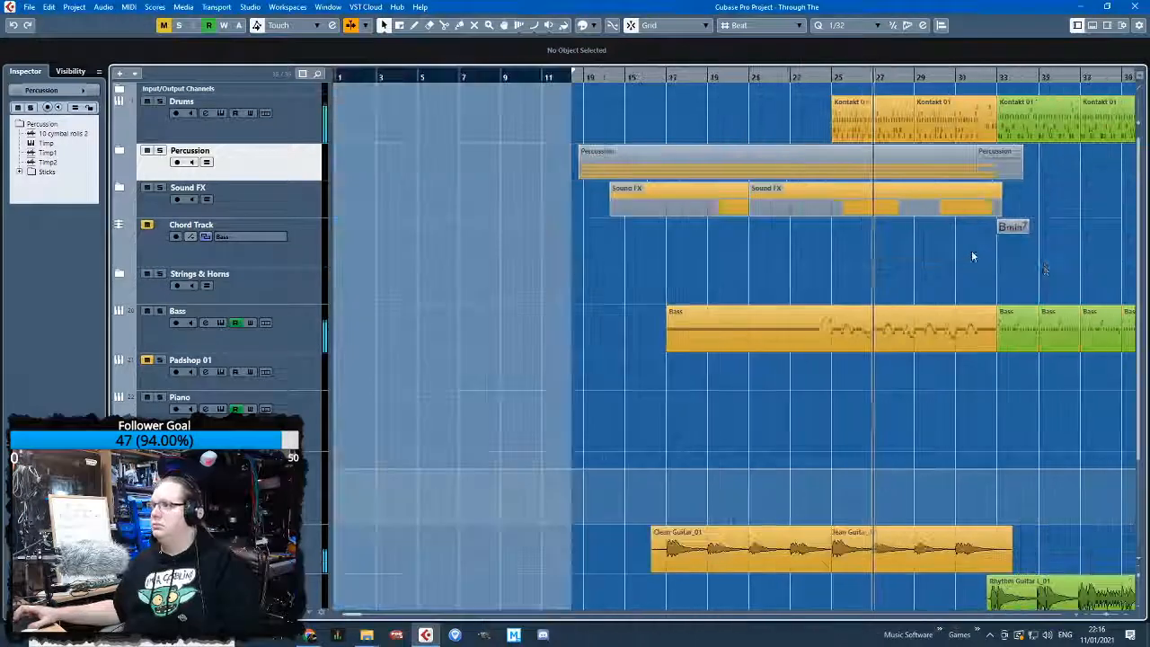
scroll(1085, 273, right, 3)
drag(910, 266, 977, 255)
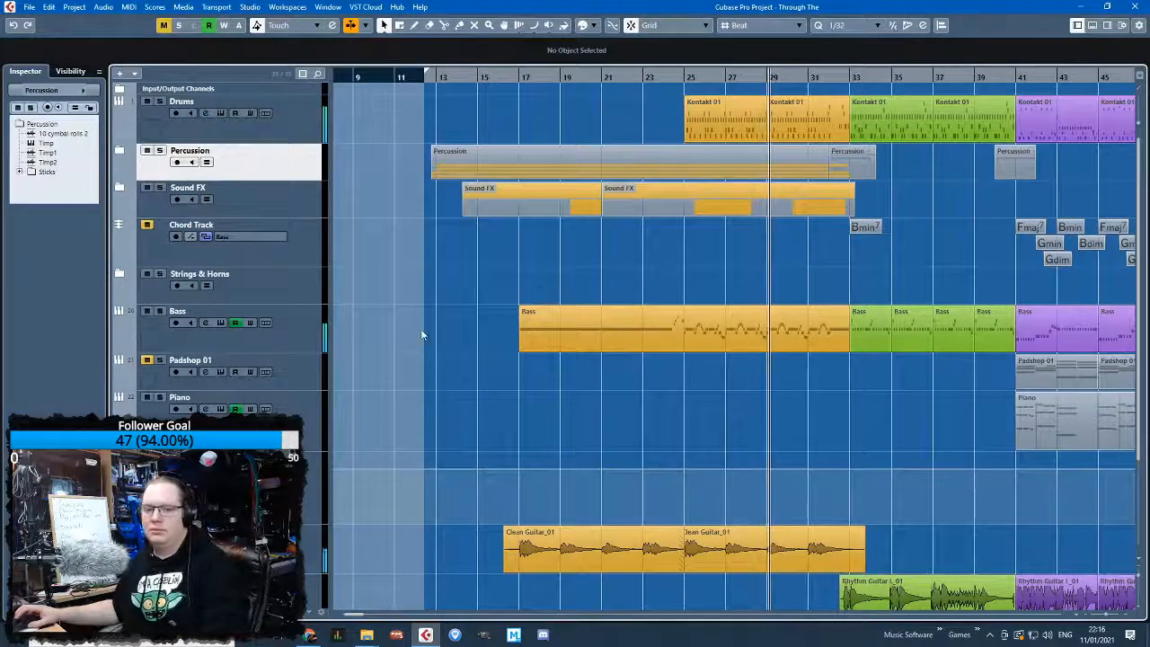
drag(1149, 583, 453, 501)
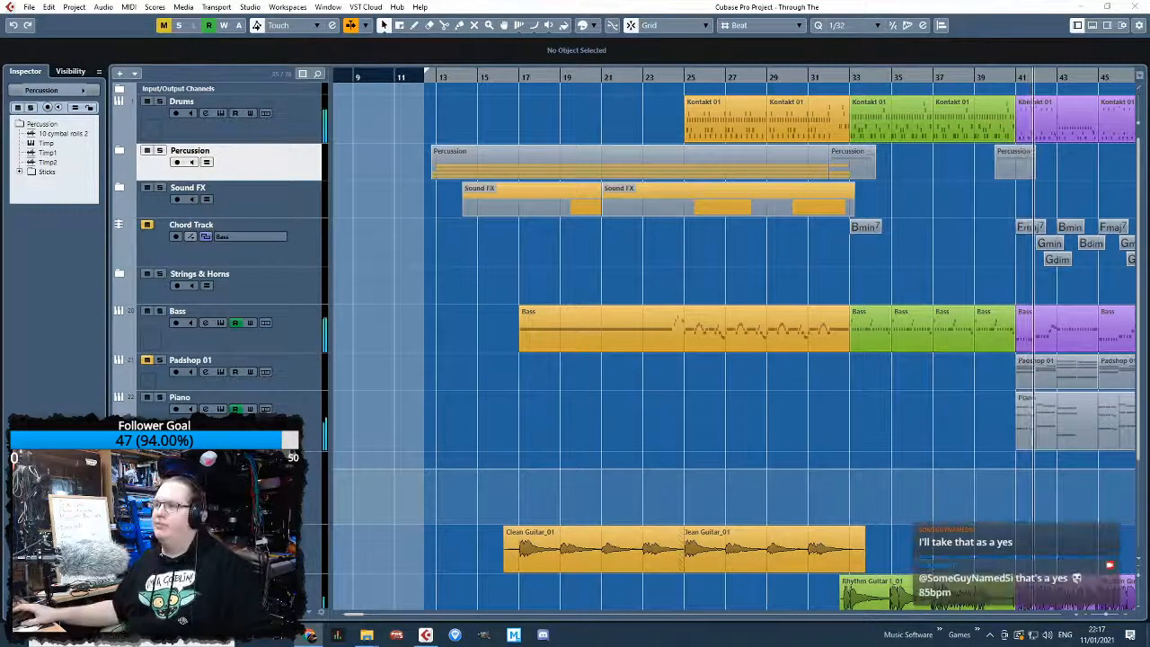
Show the transport controls to check the tempo, and hide the Piano track's volume automation lane
click(938, 440)
scroll(934, 440, down, 3)
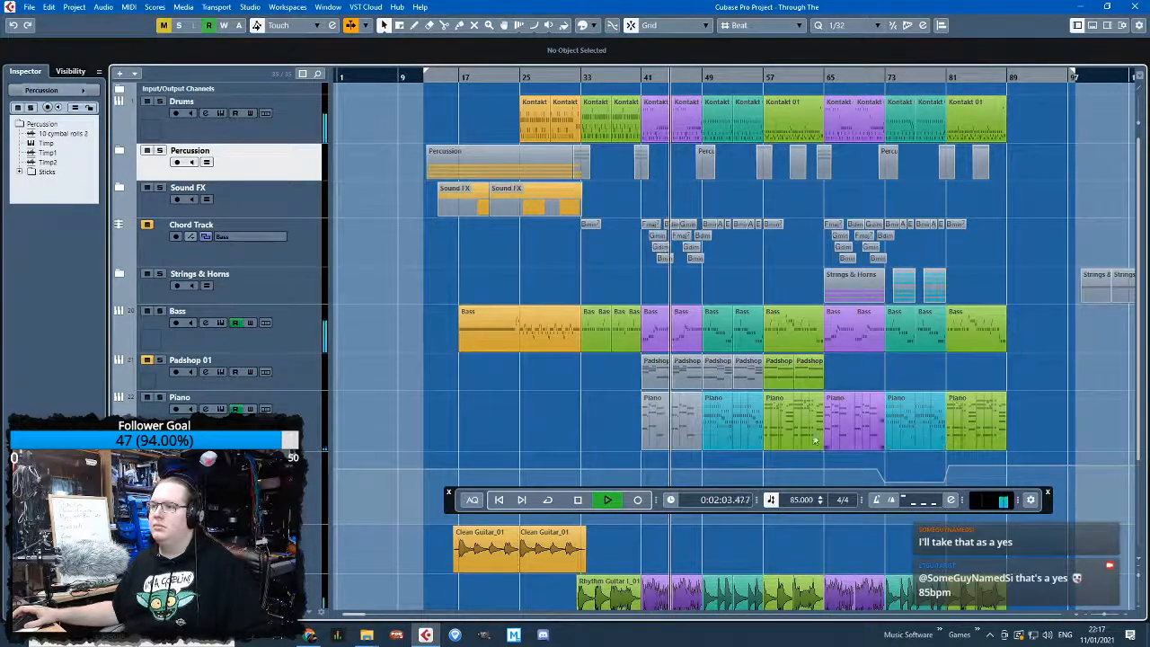
click(118, 445)
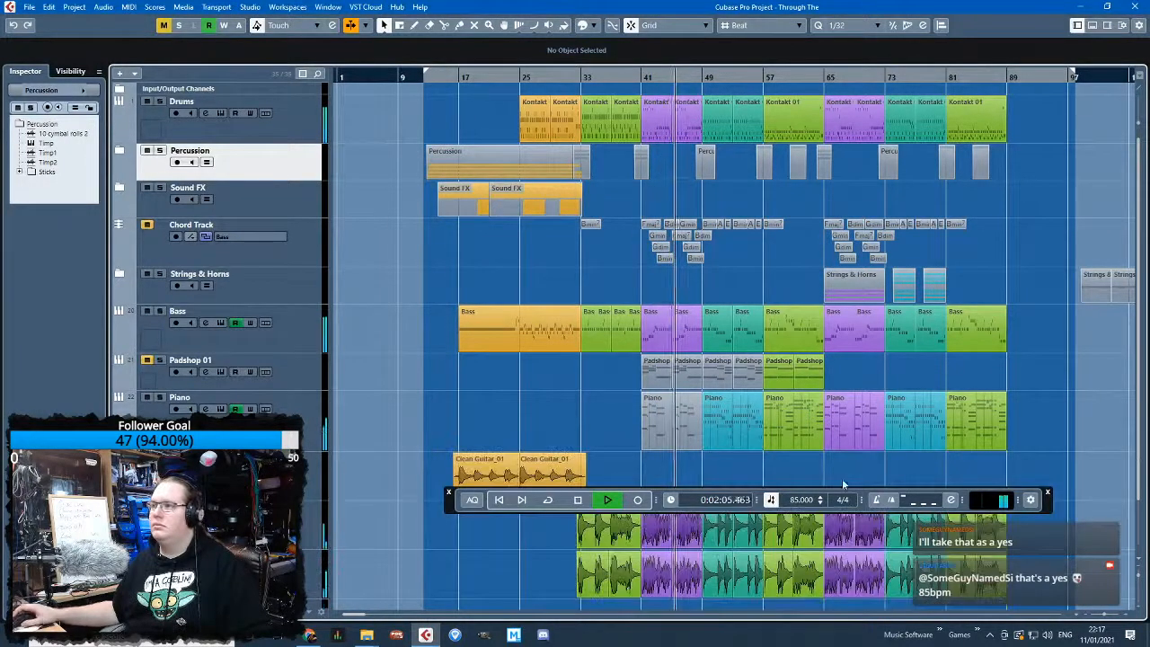
key(h)
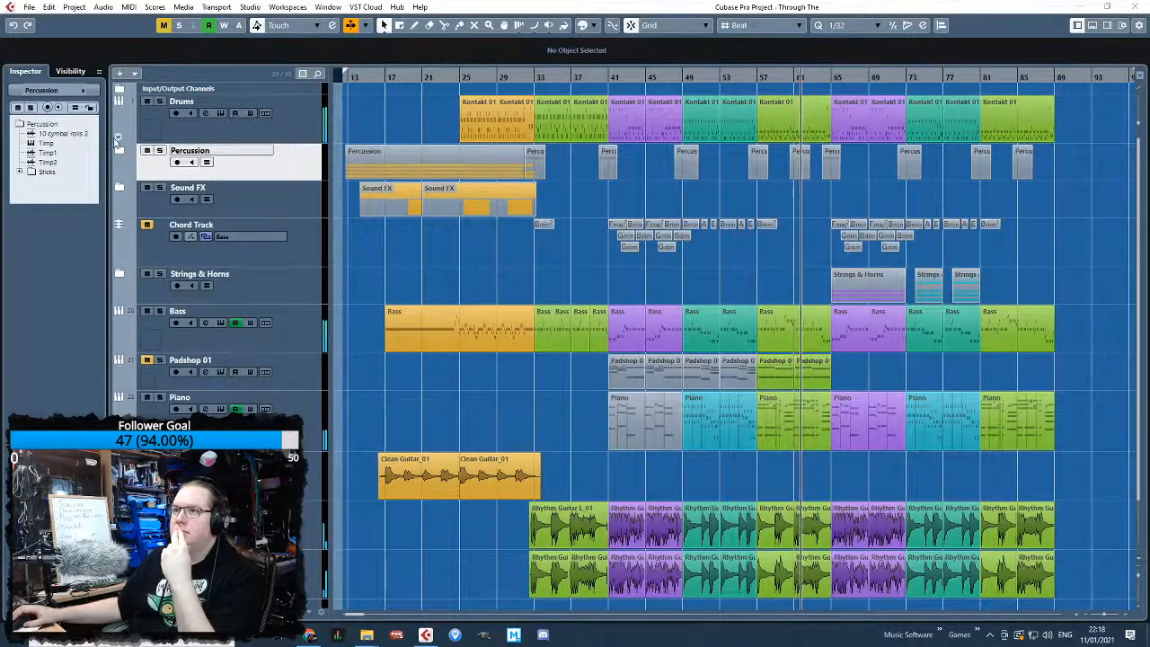
Check the tracks inside the Percussion folder during playback and collapse the folder again
click(116, 141)
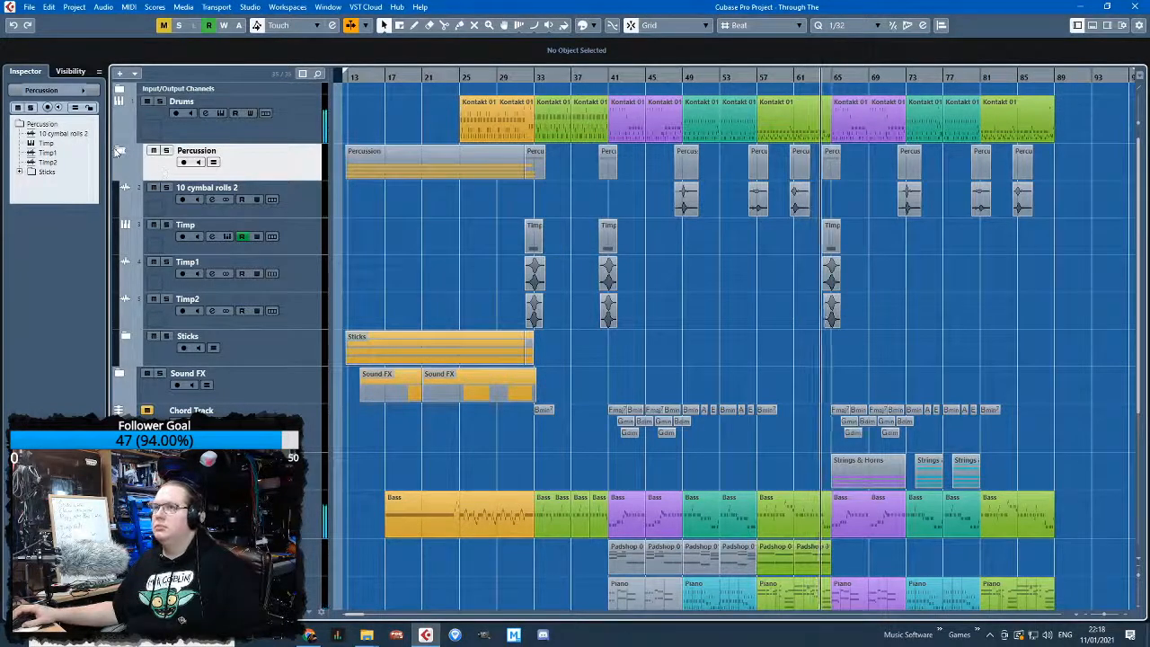
click(117, 151)
Examine the individual parts in the Strings & Horns folder from bar 65 to 81 during playback, and collapse the folder
scroll(764, 273, up, 2)
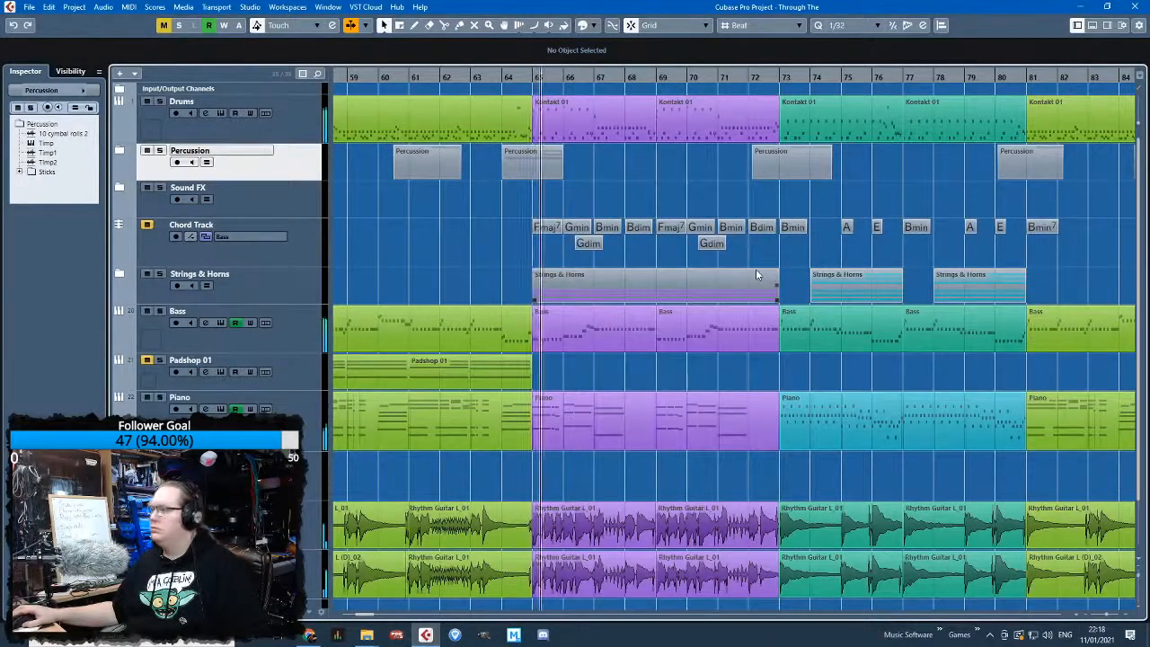
click(119, 274)
scroll(386, 334, down, 2)
scroll(386, 334, down, 3)
scroll(386, 334, down, 3)
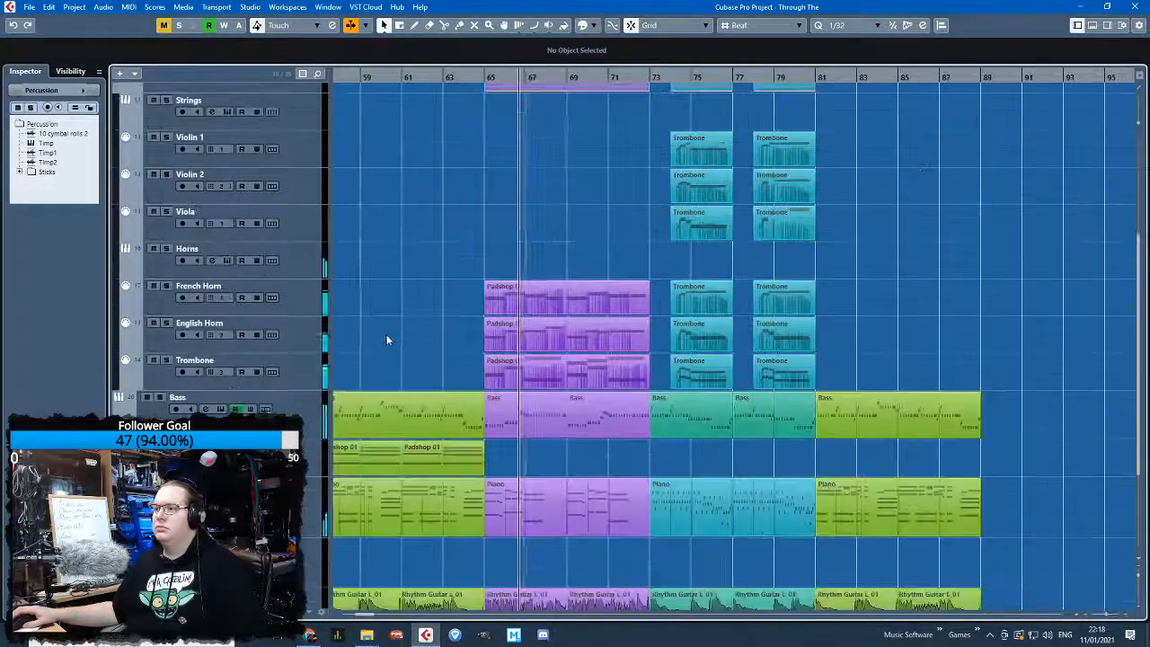
scroll(388, 337, up, 3)
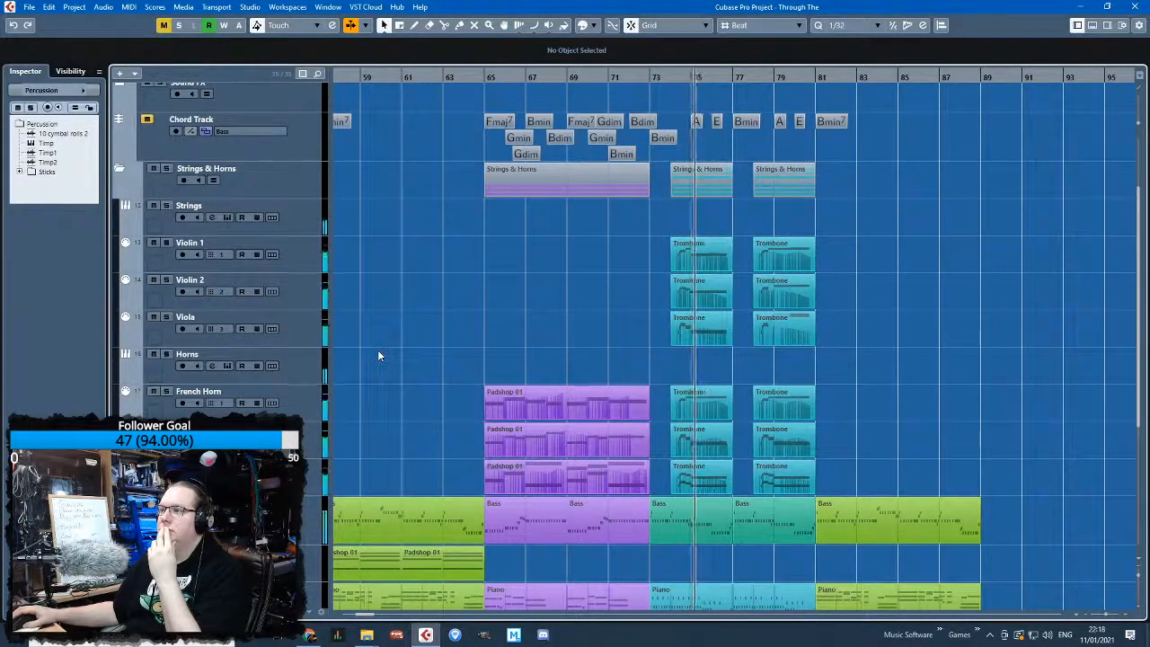
scroll(378, 356, down, 3)
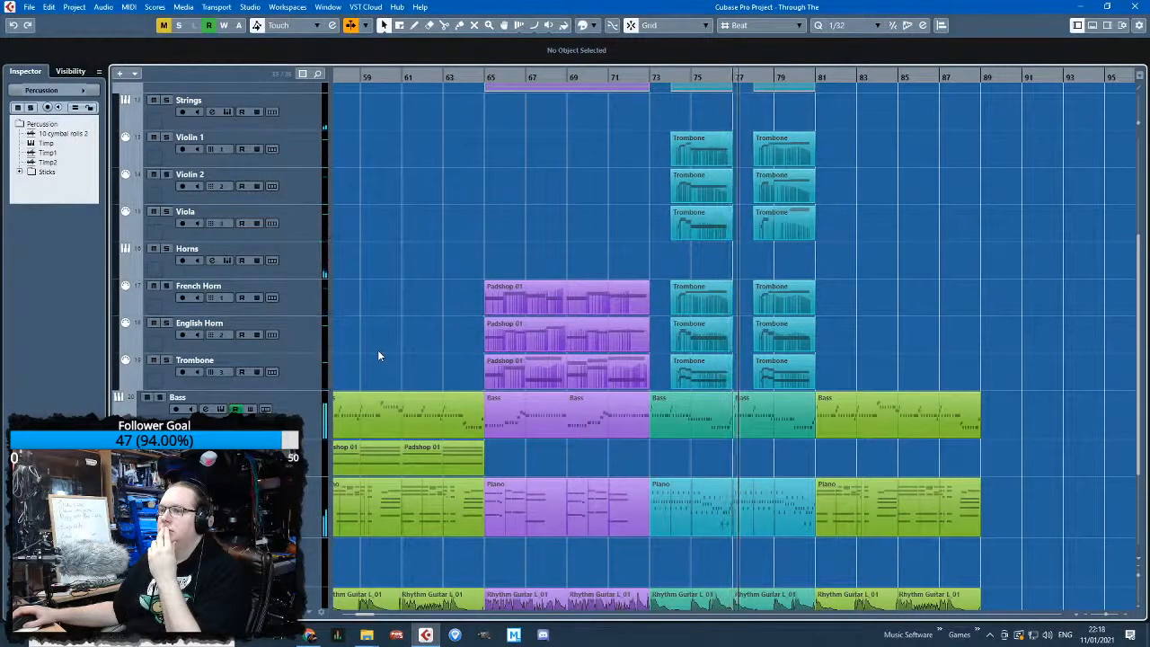
scroll(378, 356, up, 6)
scroll(378, 355, down, 3)
scroll(378, 355, up, 3)
scroll(378, 356, down, 3)
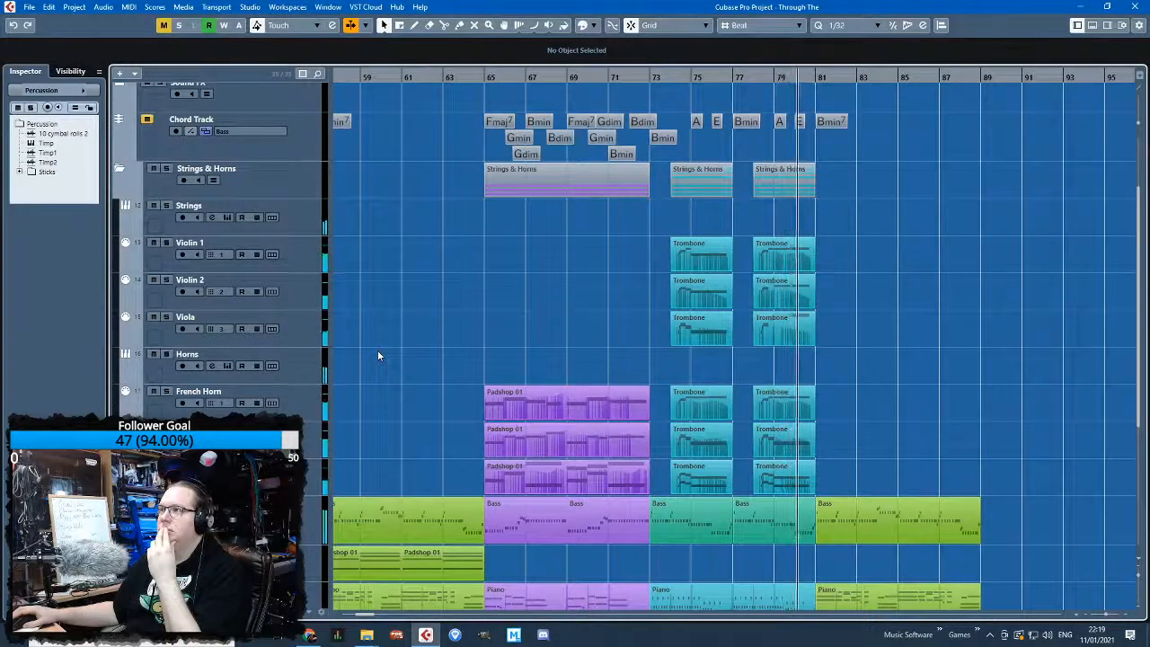
scroll(379, 356, up, 3)
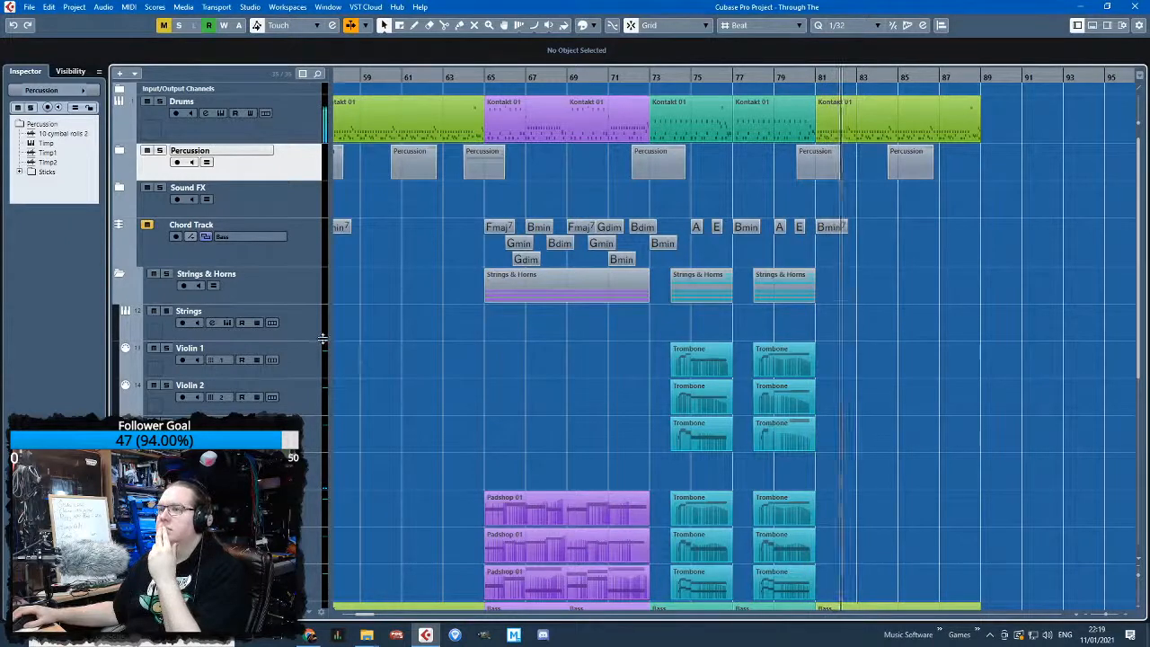
click(120, 274)
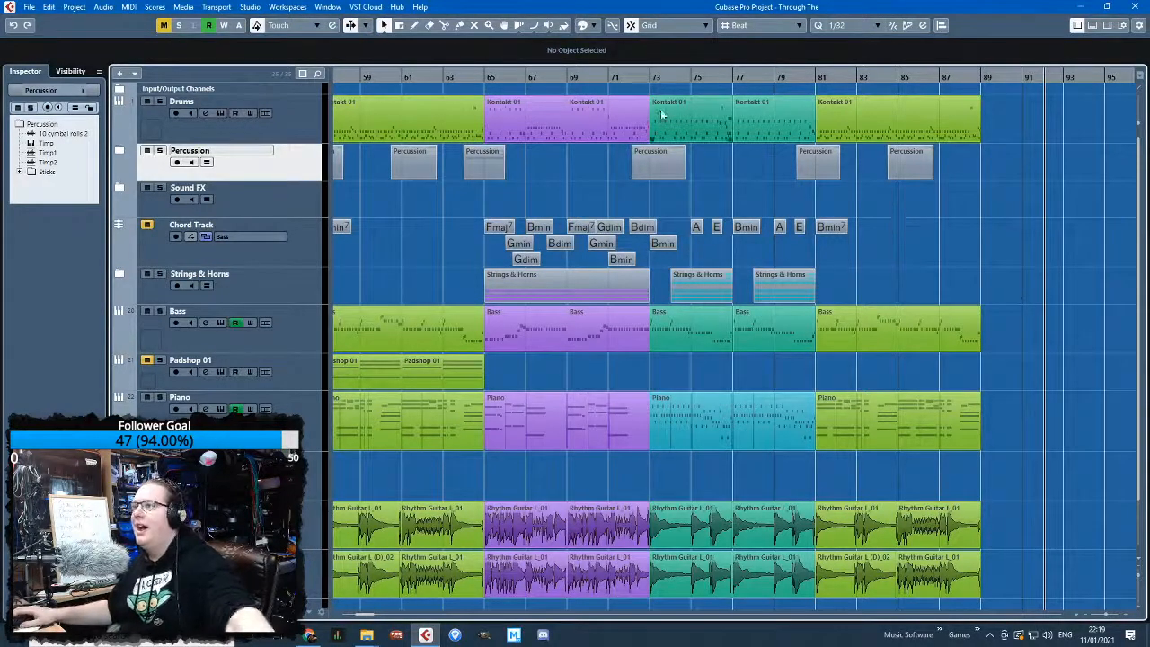
Place the playback cursor at bar 75 and review the arrangement from the intro to the closing section
drag(669, 80, 695, 108)
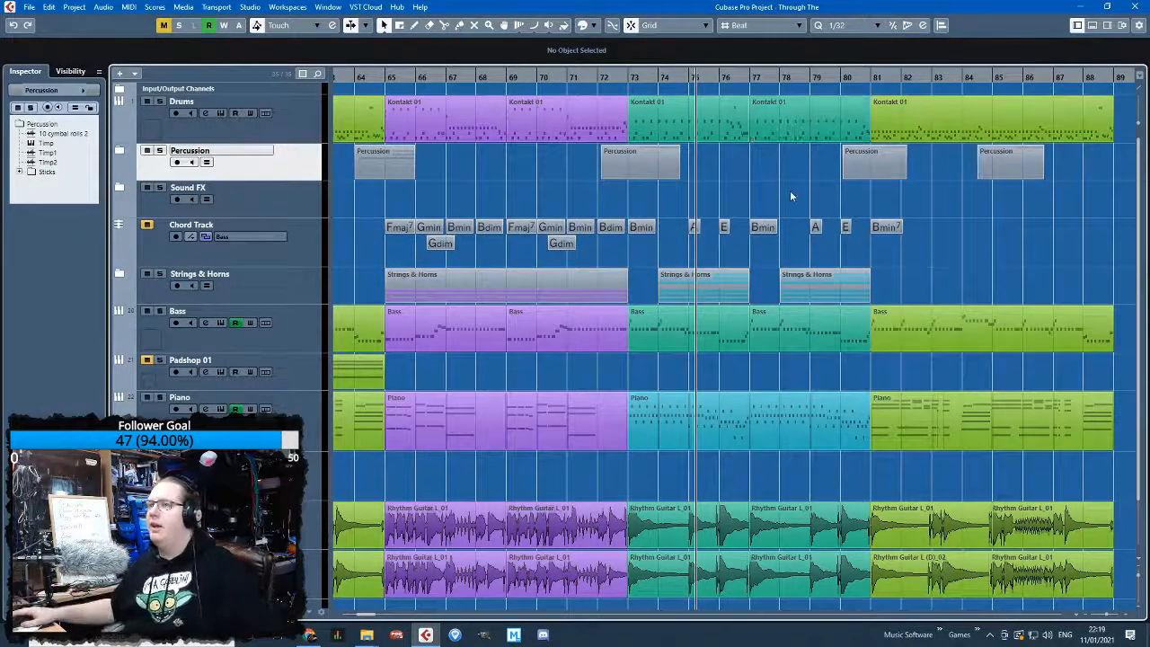
scroll(787, 186, down, 5)
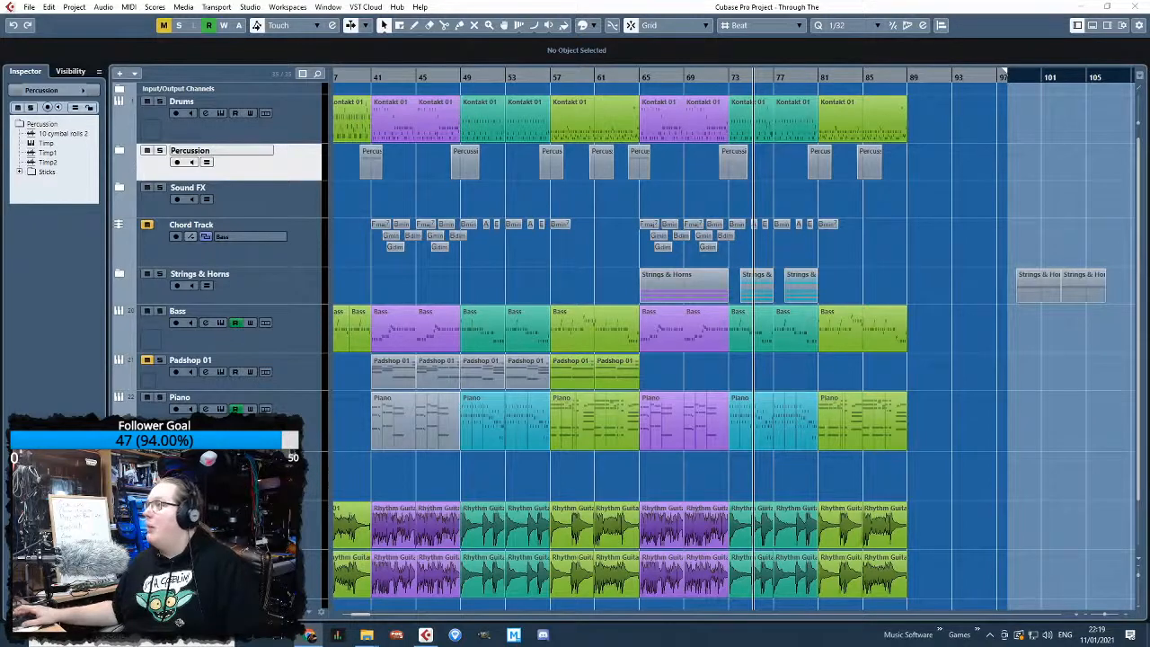
click(980, 255)
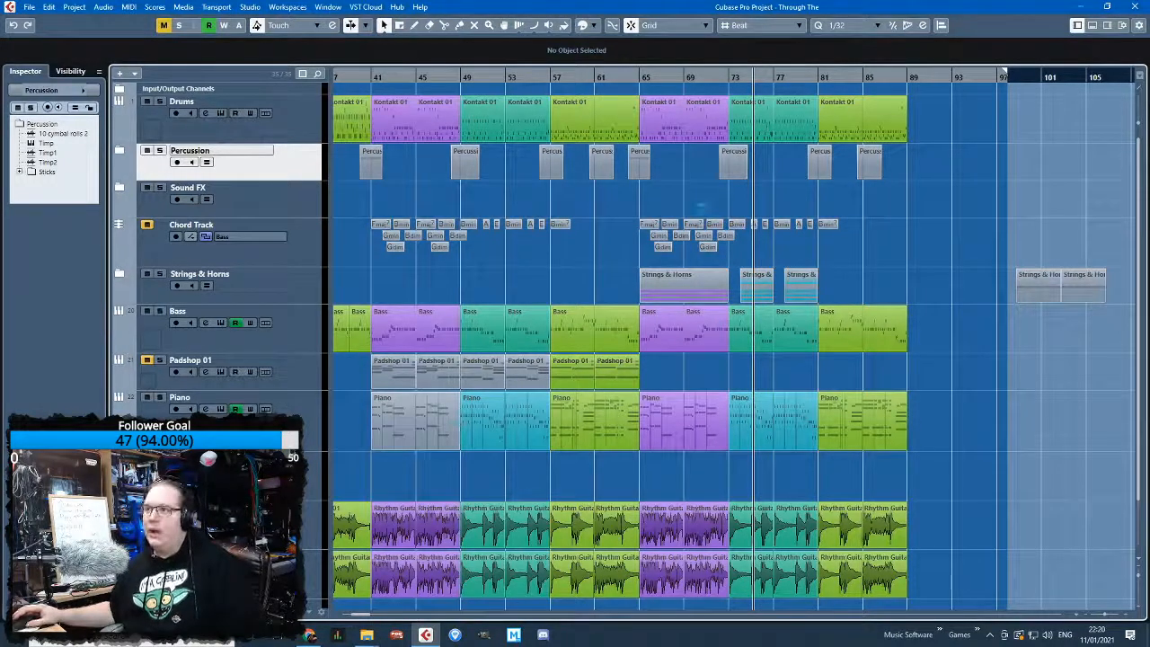
scroll(398, 289, left, 2)
scroll(539, 282, left, 2)
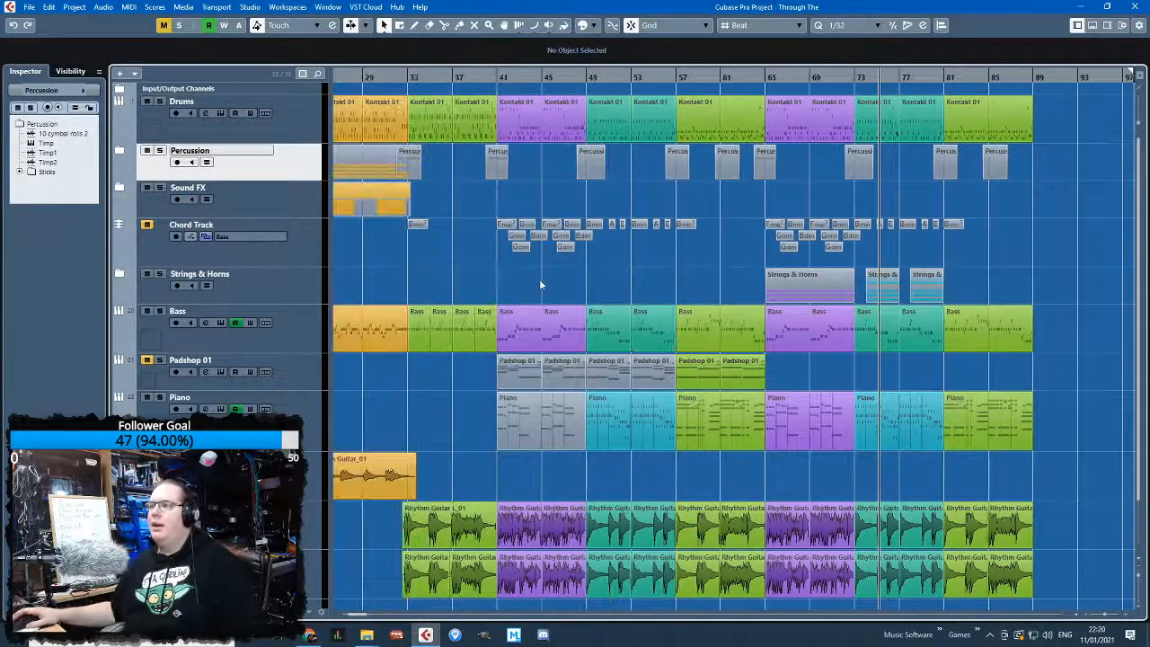
scroll(539, 283, down, 2)
scroll(504, 280, left, 2)
scroll(453, 293, up, 2)
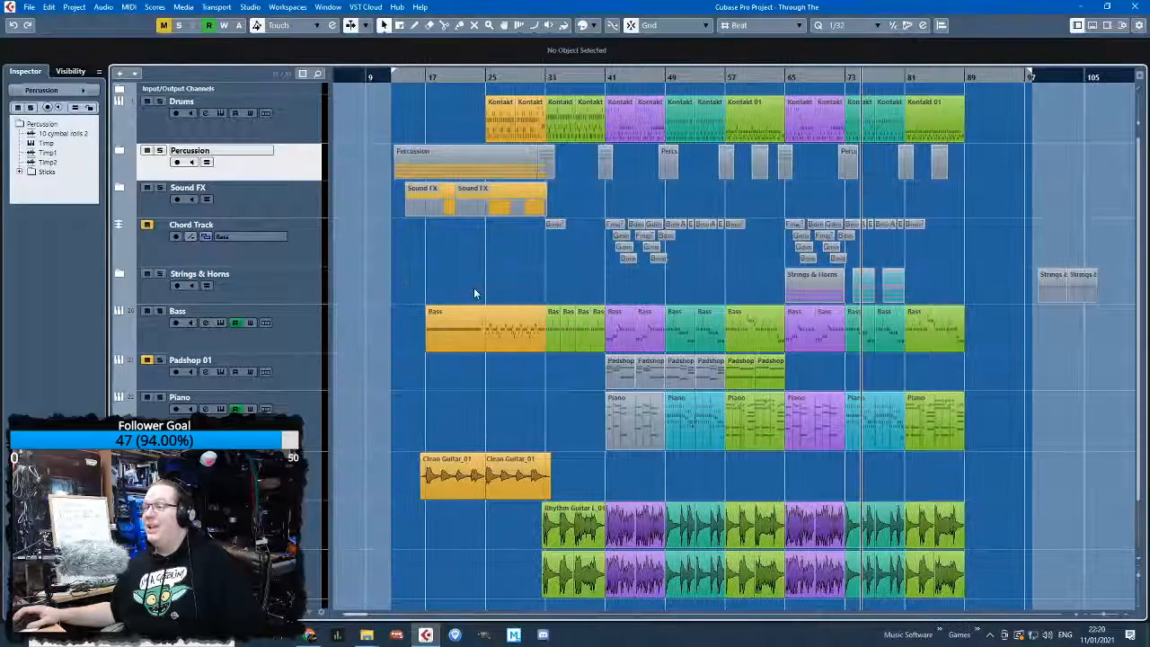
scroll(485, 292, right, 1)
scroll(1118, 308, right, 2)
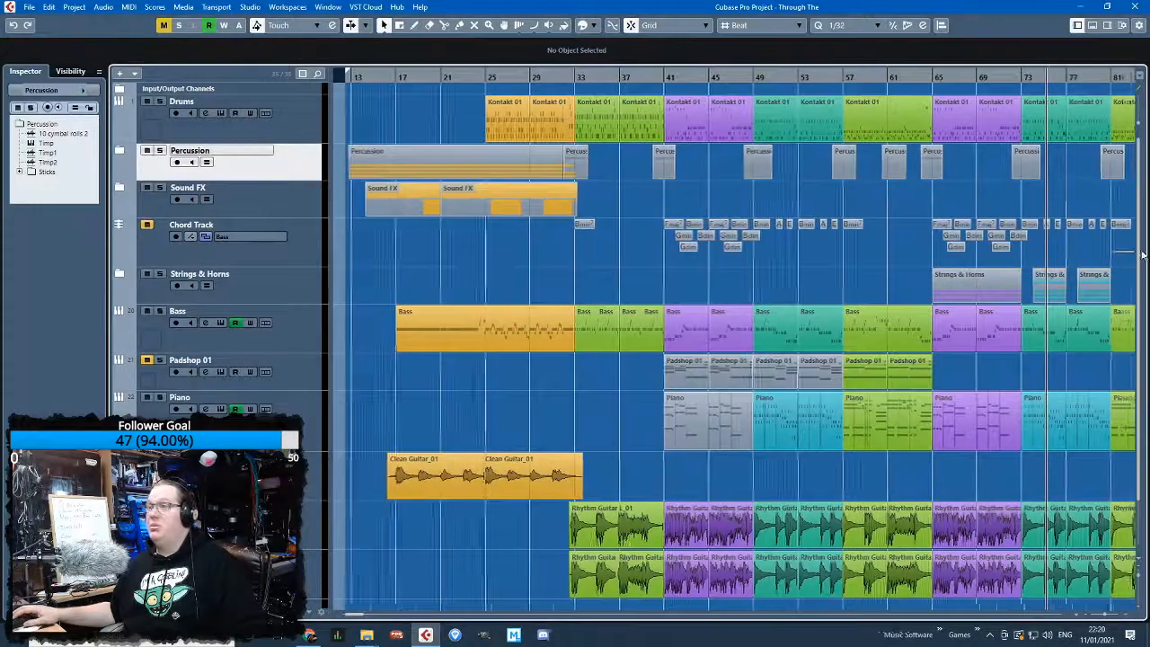